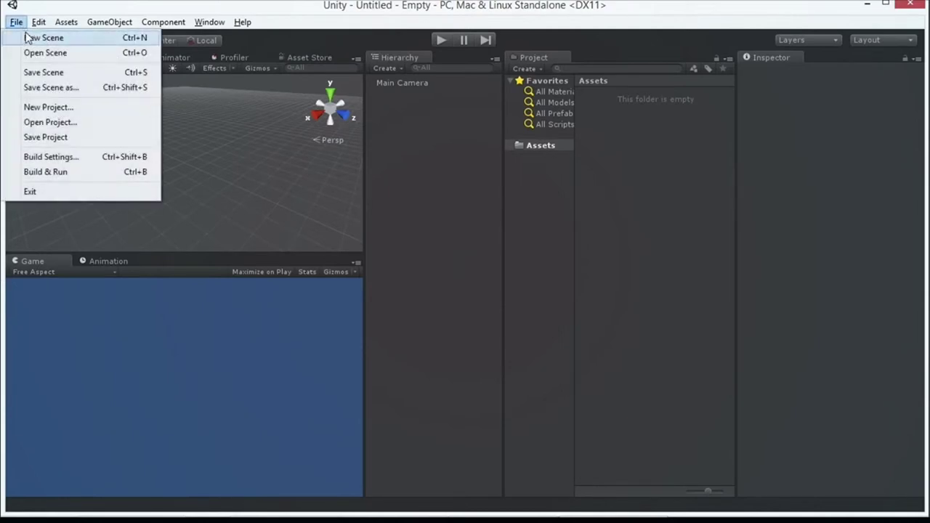
Start a new project in the Documents folder and name it NewUnityProject.
{"action": "left_click", "coordinate": [48, 106]}
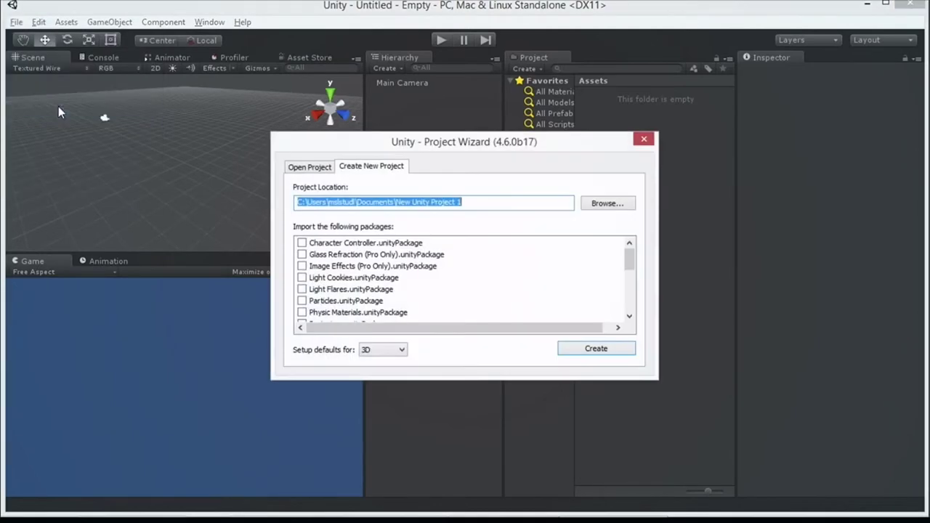
{"action": "left_click", "coordinate": [397, 202]}
{"action": "left_click_drag", "start_coordinate": [397, 201], "coordinate": [540, 234]}
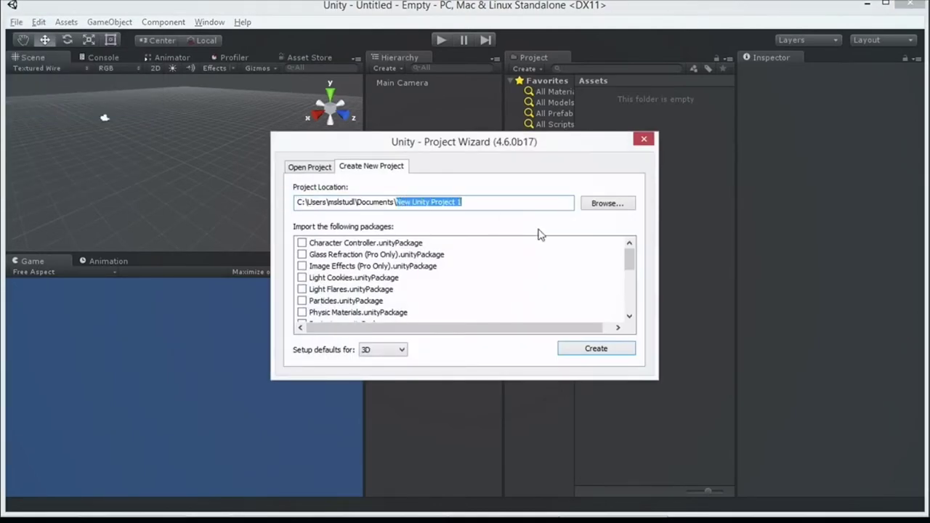
{"action": "type", "text": "New"}
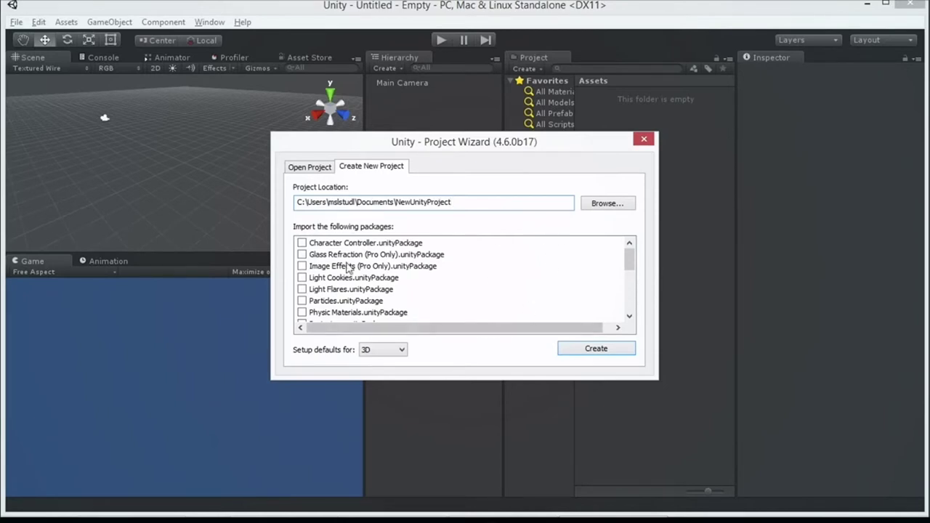
{"action": "left_click", "coordinate": [301, 242]}
{"action": "left_click", "coordinate": [302, 254]}
{"action": "left_click", "coordinate": [301, 266]}
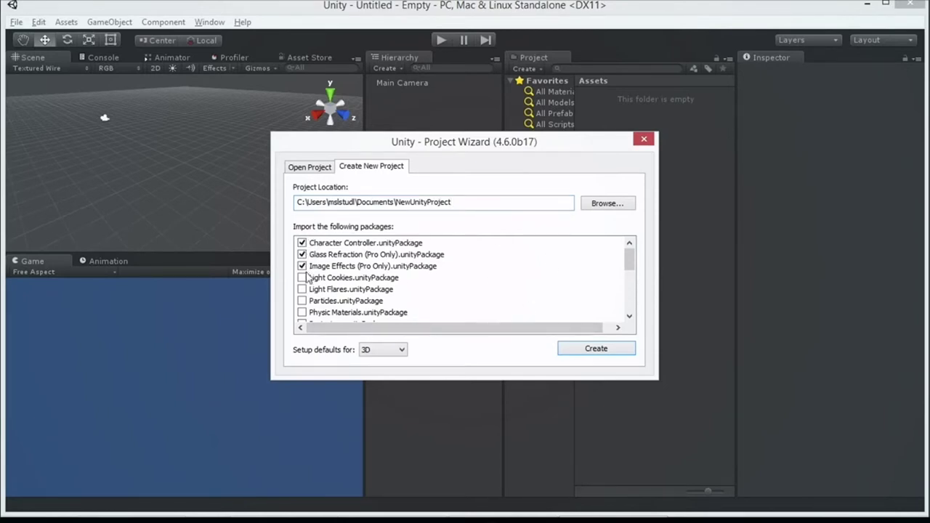
{"action": "left_click", "coordinate": [307, 278]}
{"action": "left_click", "coordinate": [302, 266]}
{"action": "left_click", "coordinate": [302, 243]}
{"action": "left_click", "coordinate": [302, 254]}
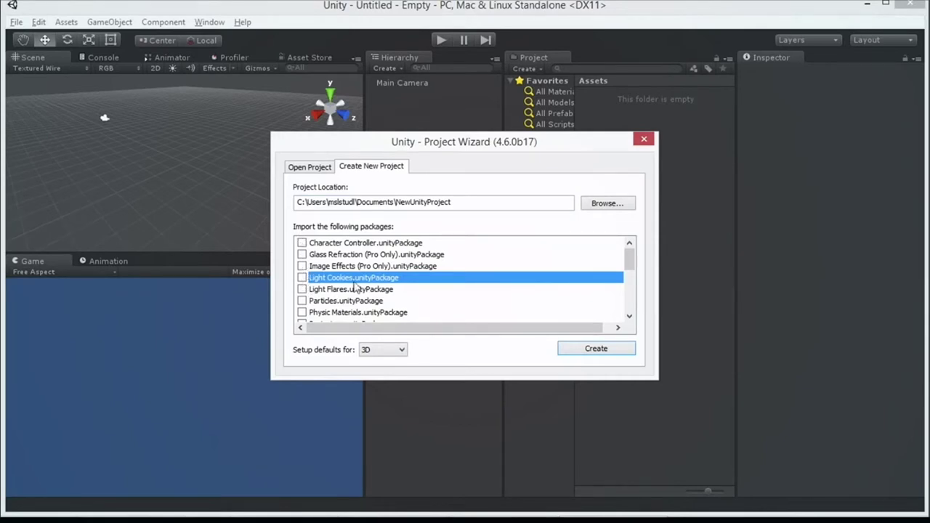
Include the Skyboxes package in the packages imported into the new project.
{"action": "scroll", "coordinate": [407, 257], "scroll_direction": "down", "scroll_amount": 1}
{"action": "scroll", "coordinate": [409, 257], "scroll_direction": "up", "scroll_amount": 1}
{"action": "left_click", "coordinate": [377, 245]}
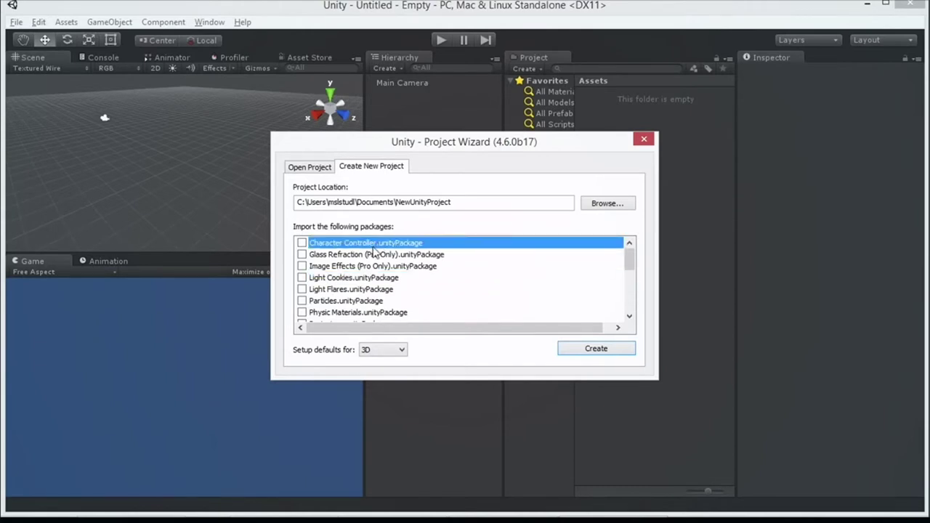
{"action": "scroll", "coordinate": [416, 284], "scroll_direction": "down", "scroll_amount": 2}
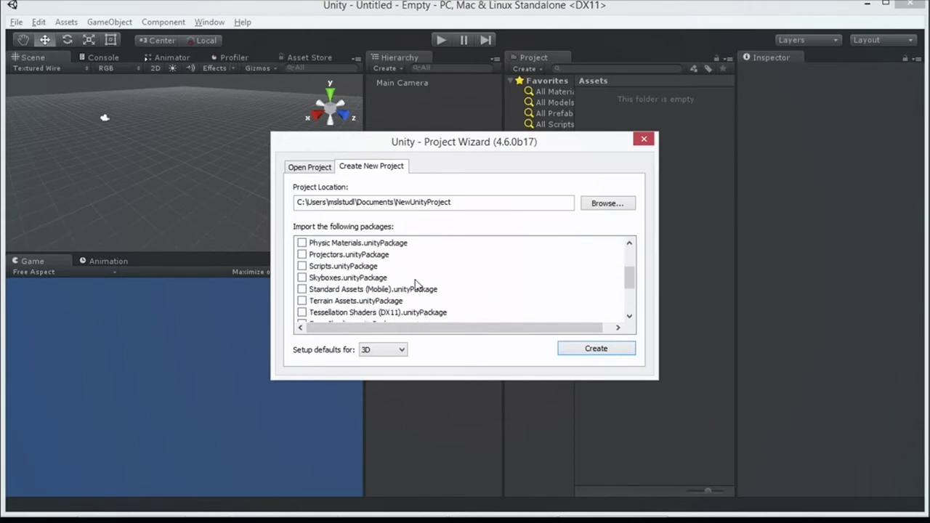
{"action": "left_click", "coordinate": [316, 281]}
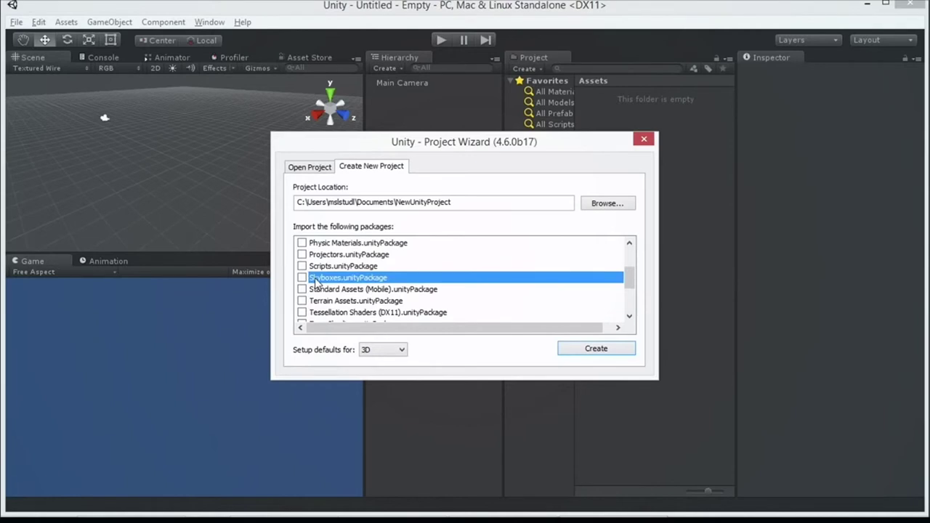
{"action": "left_click", "coordinate": [302, 279]}
{"action": "scroll", "coordinate": [432, 289], "scroll_direction": "down", "scroll_amount": 3}
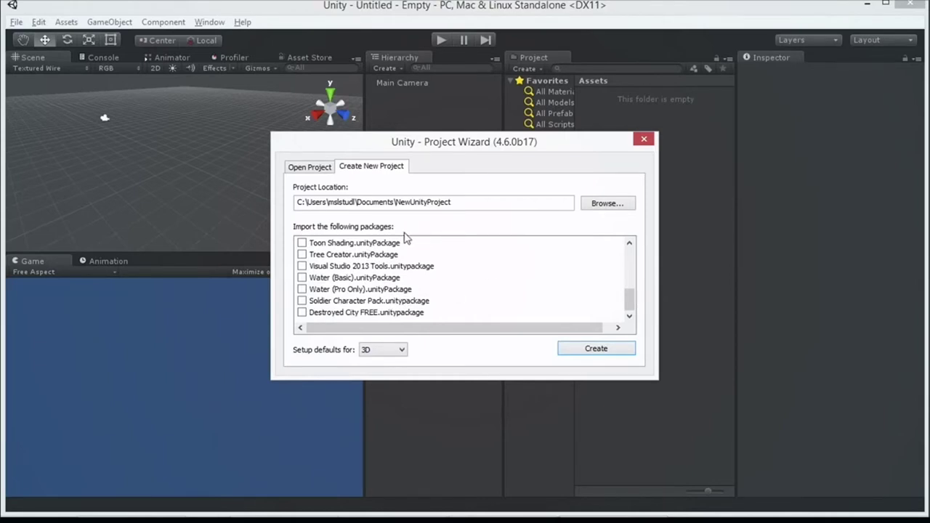
Keep the 3D setup defaults and create the project.
{"action": "left_click", "coordinate": [431, 203]}
{"action": "left_click", "coordinate": [405, 350]}
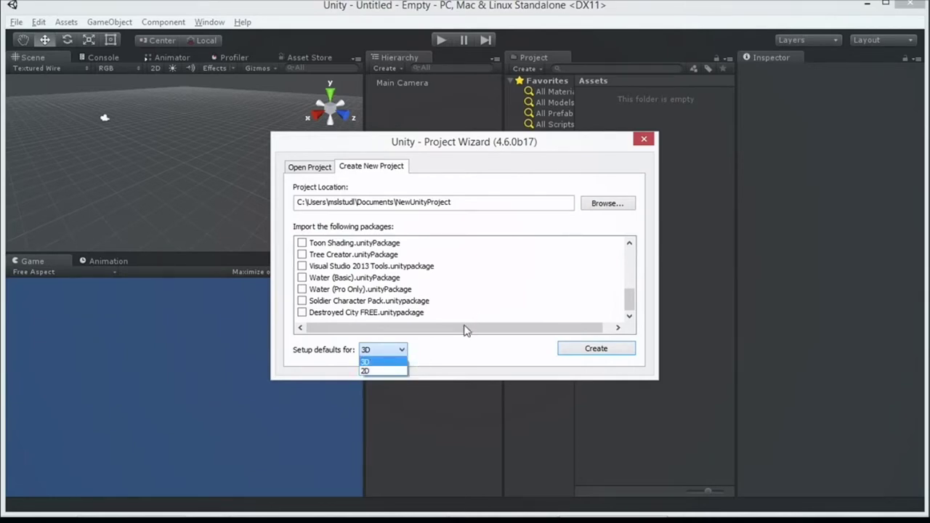
{"action": "left_click", "coordinate": [540, 341]}
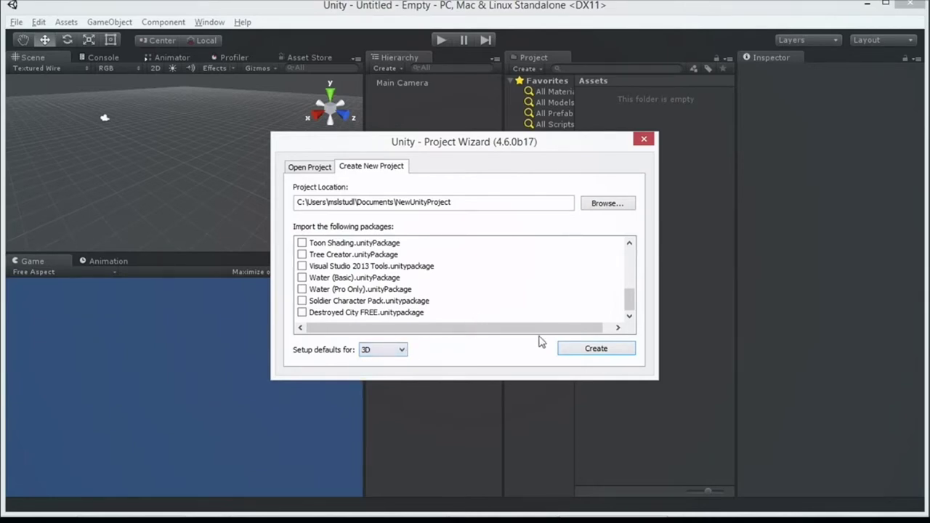
{"action": "left_click", "coordinate": [596, 349]}
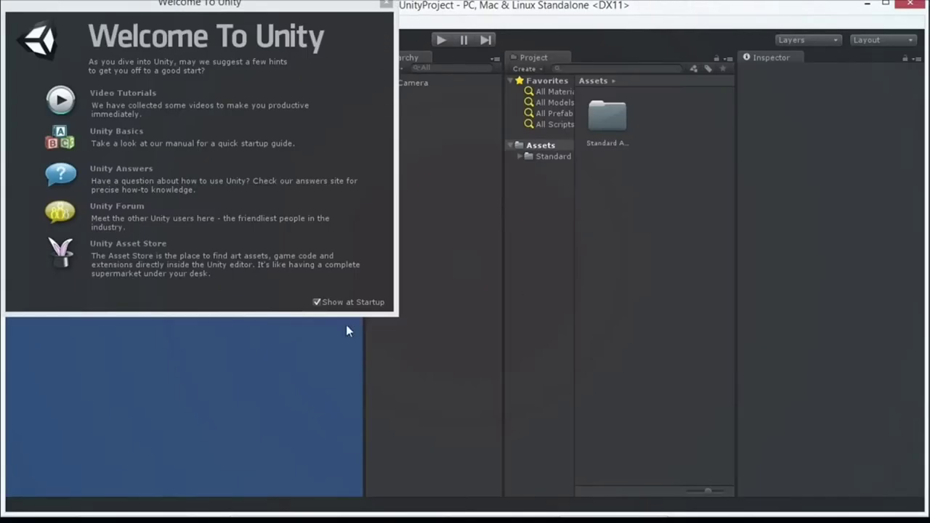
Dismiss the welcome window with its display at startup turned off, and switch the editor to the Default layout.
{"action": "left_click", "coordinate": [317, 301]}
{"action": "left_click", "coordinate": [386, 5]}
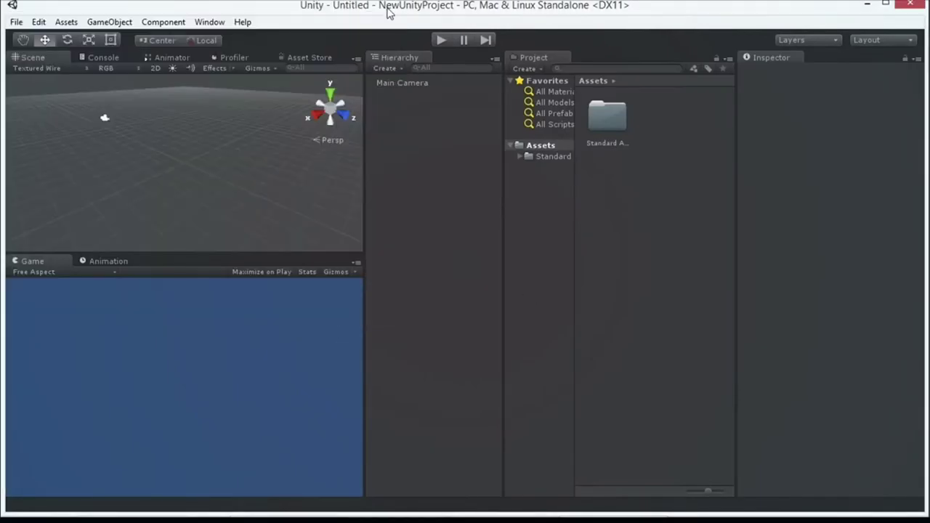
{"action": "left_click", "coordinate": [872, 42]}
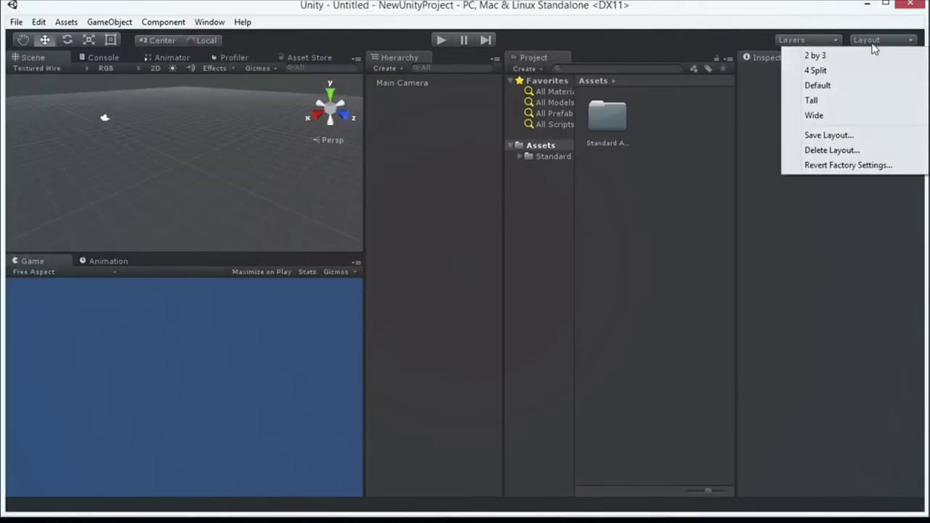
{"action": "left_click", "coordinate": [846, 85]}
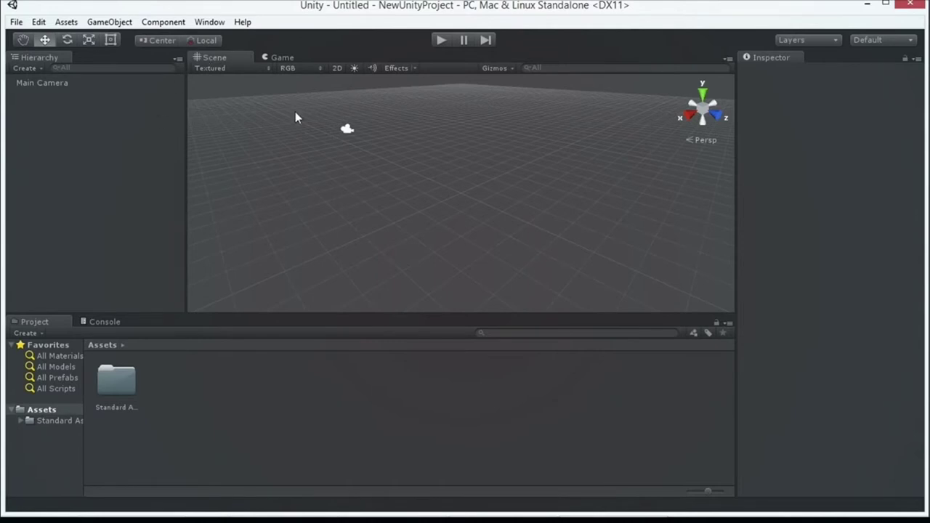
Undock the Scene and Game views into one floating window, and restore the Default layout.
{"action": "left_click_drag", "start_coordinate": [227, 56], "coordinate": [489, 351]}
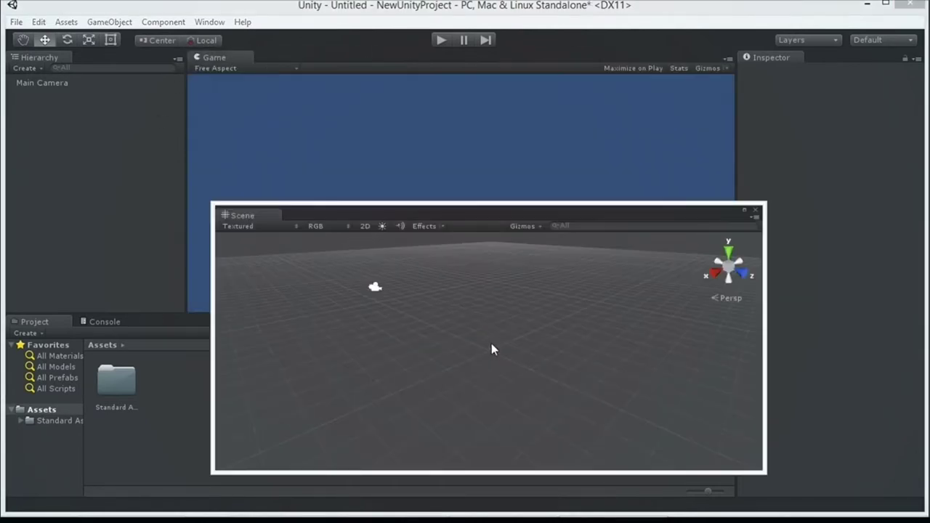
{"action": "left_click_drag", "start_coordinate": [228, 67], "coordinate": [464, 226]}
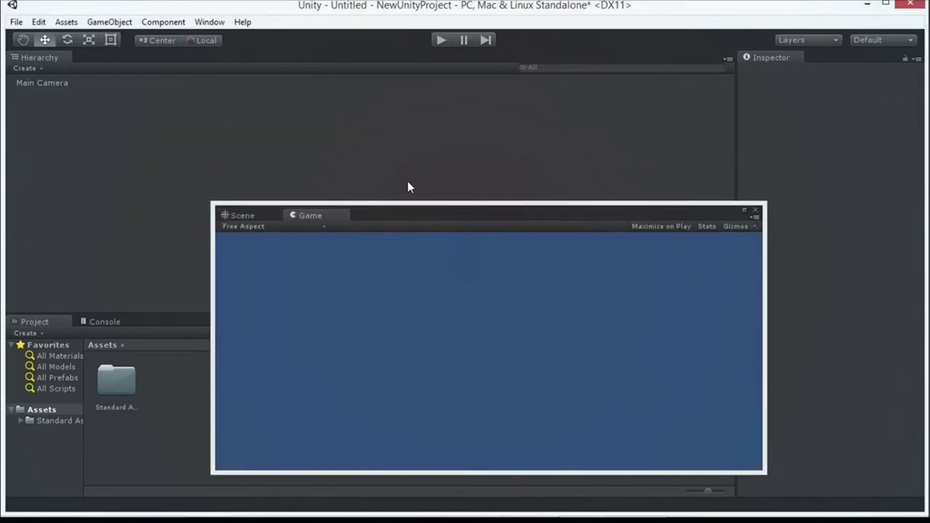
{"action": "left_click", "coordinate": [898, 41]}
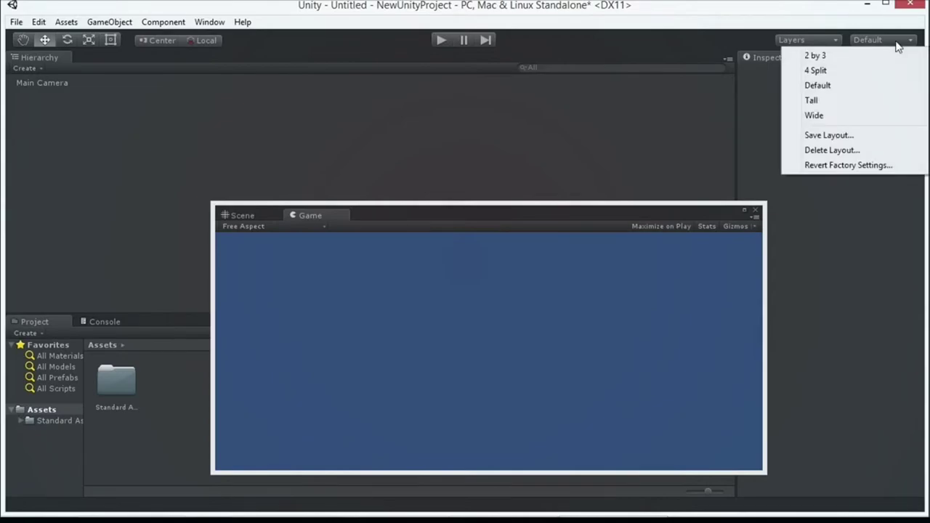
{"action": "left_click", "coordinate": [865, 85]}
Try the 2 by 3 editor layout and return to the Default layout.
{"action": "left_click", "coordinate": [866, 41]}
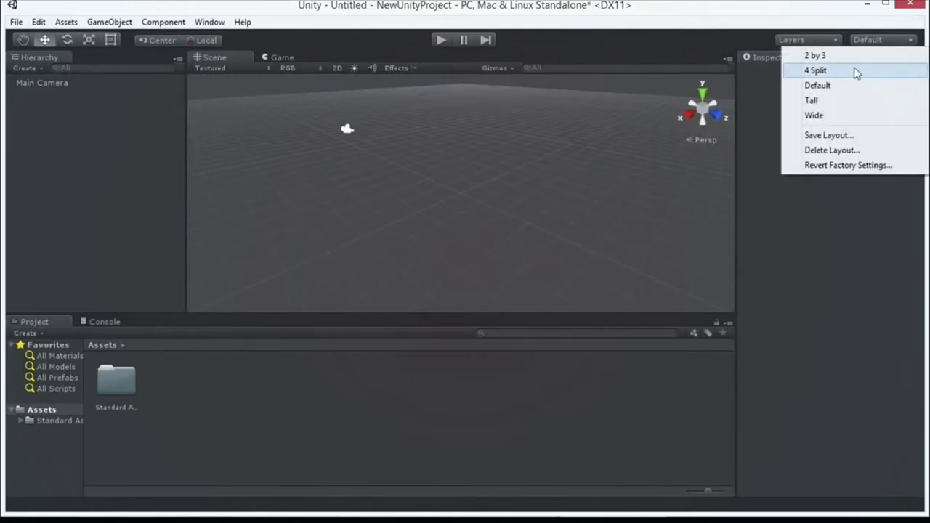
{"action": "left_click", "coordinate": [861, 54]}
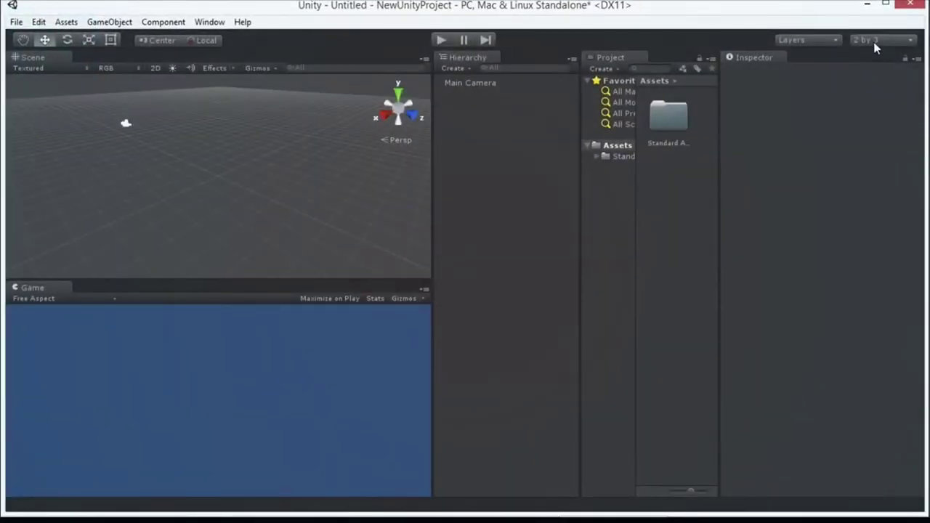
{"action": "left_click", "coordinate": [875, 44]}
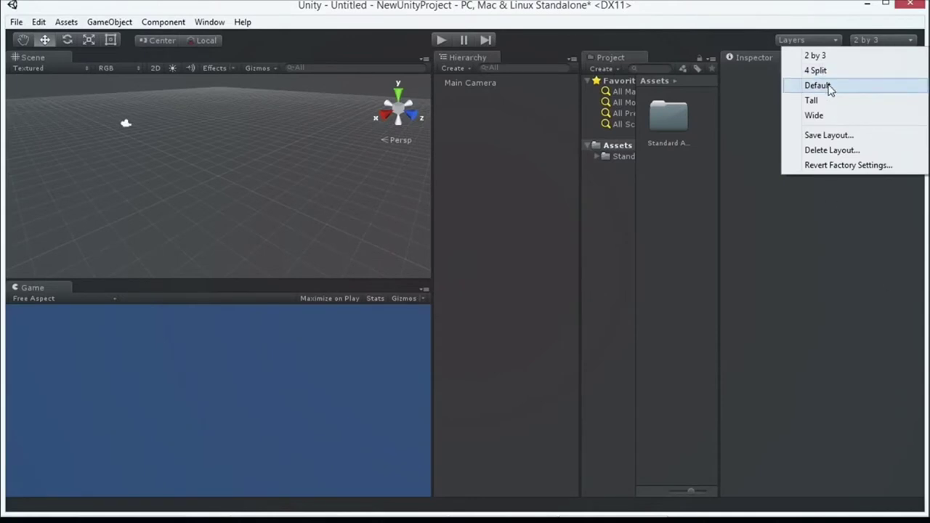
{"action": "left_click", "coordinate": [855, 56]}
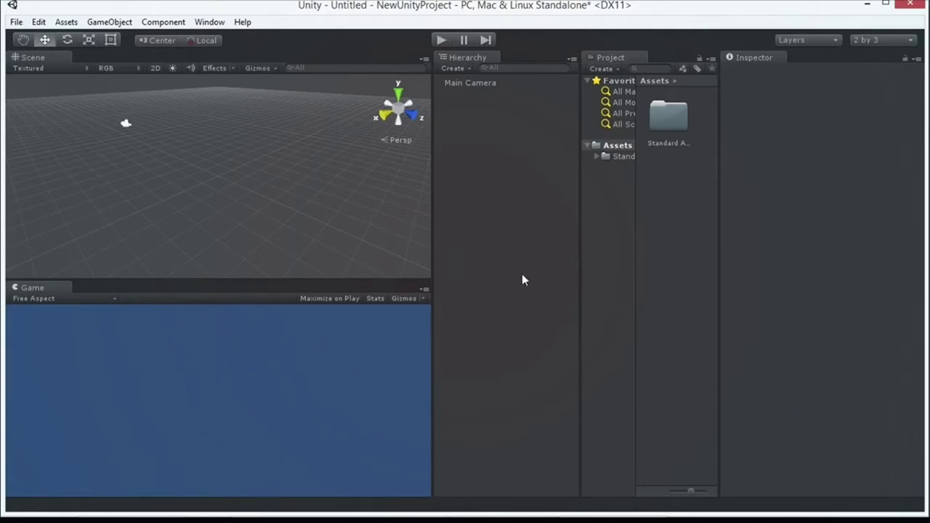
{"action": "left_click", "coordinate": [864, 40]}
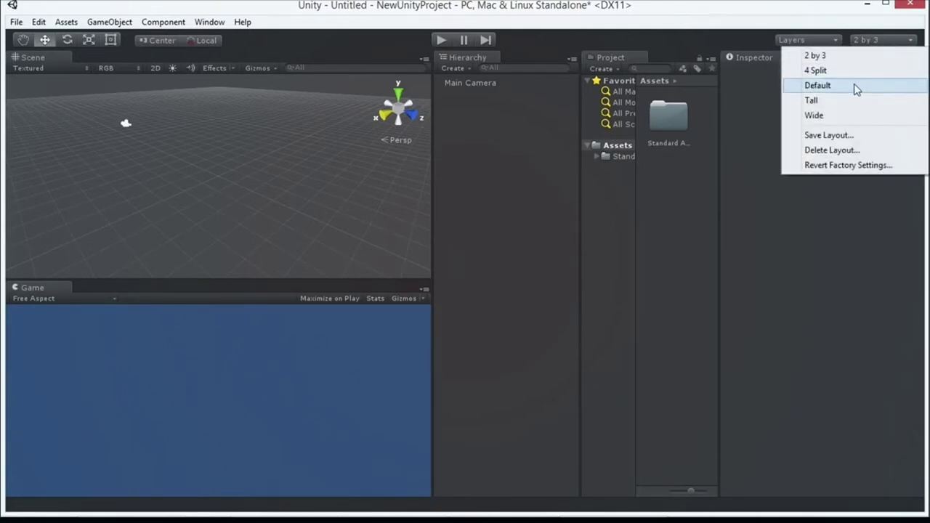
{"action": "left_click", "coordinate": [855, 87]}
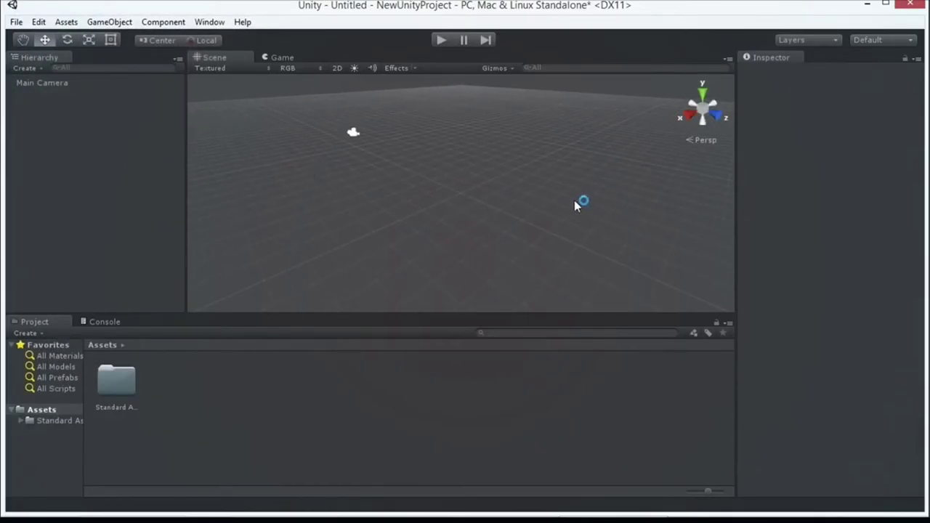
Look around the Scene view and select the Main Camera to see its properties.
{"action": "scroll", "coordinate": [486, 200], "scroll_direction": "up", "scroll_amount": 2}
{"action": "scroll", "coordinate": [480, 199], "scroll_direction": "down", "scroll_amount": 1}
{"action": "right_click_drag", "start_coordinate": [435, 193], "coordinate": [414, 167]}
{"action": "left_click", "coordinate": [120, 83]}
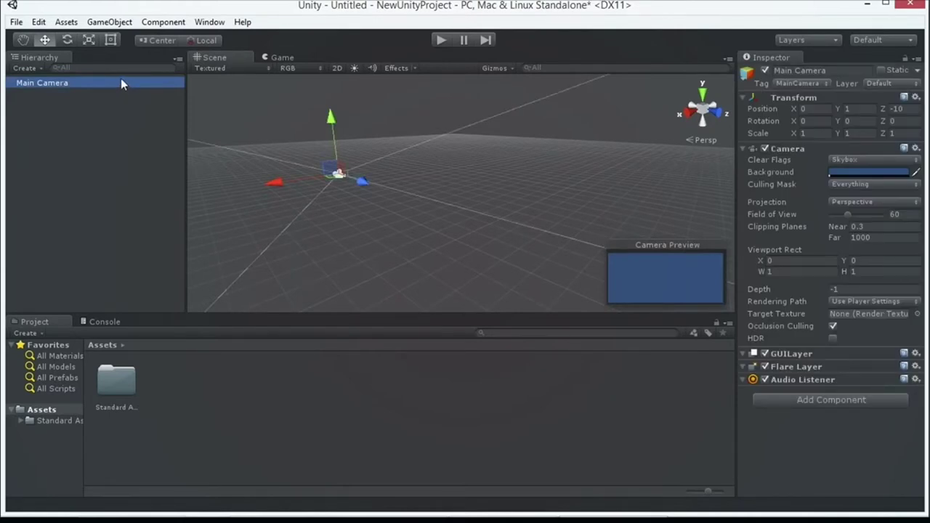
Create a new scene without saving the current one.
{"action": "left_click", "coordinate": [16, 22]}
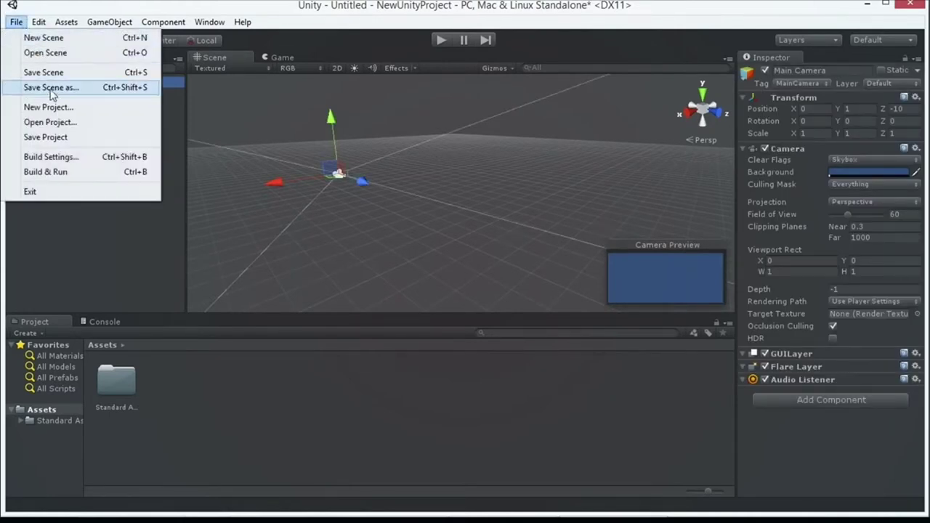
{"action": "left_click", "coordinate": [43, 38]}
{"action": "left_click", "coordinate": [499, 293]}
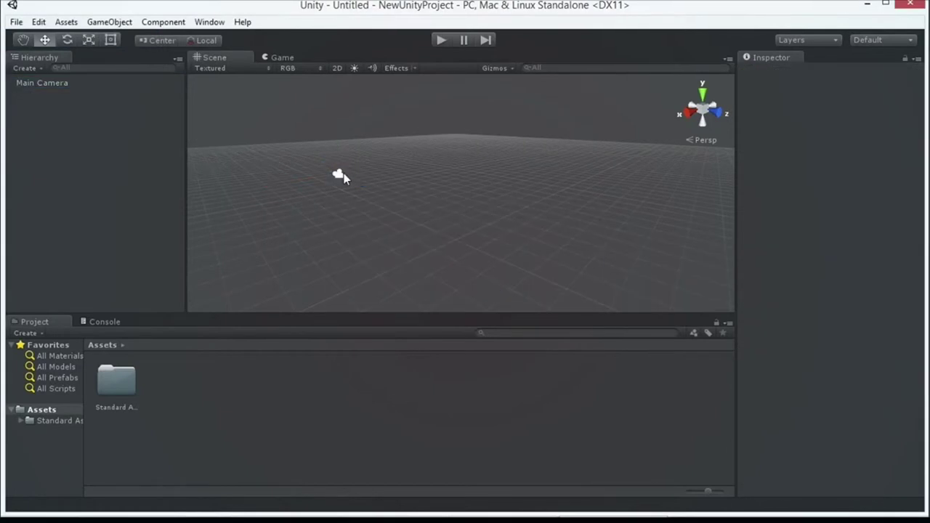
Select the Main Camera and examine its Transform, Camera and other components, and clear the selection.
{"action": "left_click", "coordinate": [82, 83]}
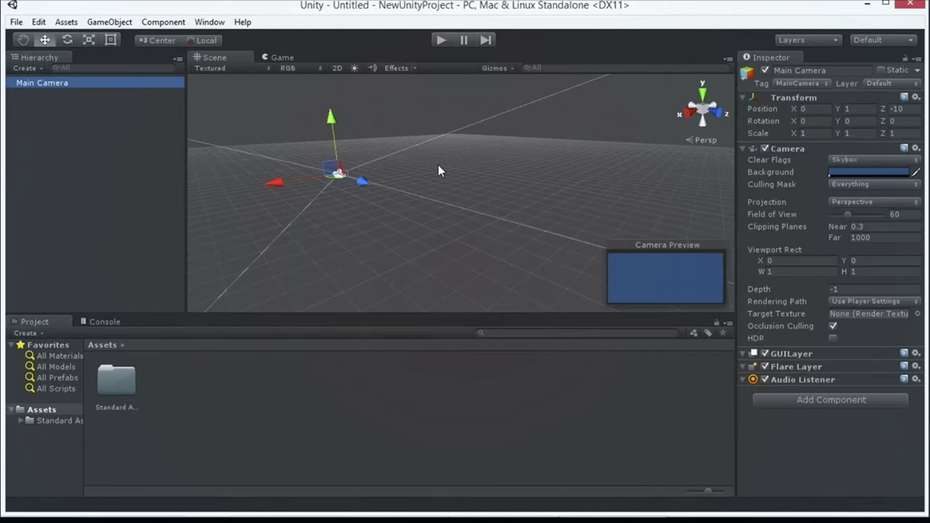
{"action": "left_click", "coordinate": [171, 128]}
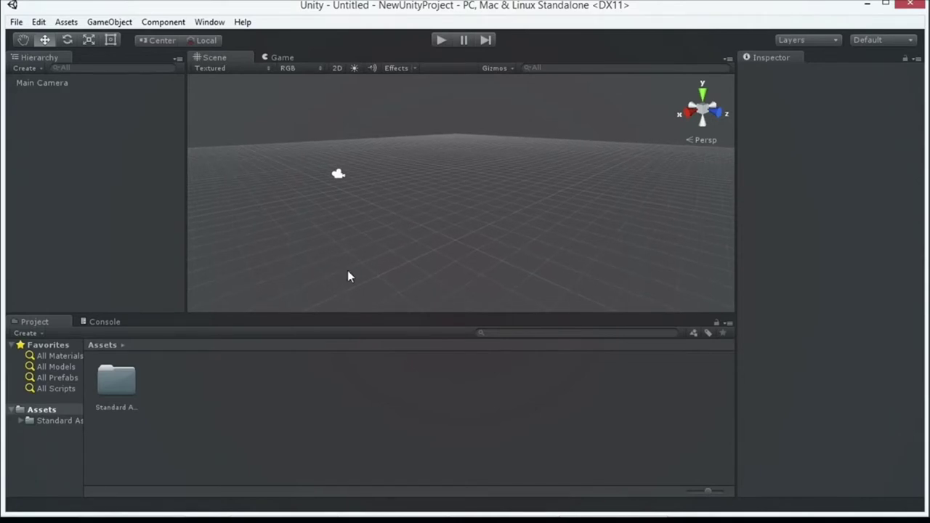
{"action": "left_click", "coordinate": [63, 85]}
{"action": "left_click", "coordinate": [122, 124]}
{"action": "left_click", "coordinate": [63, 82]}
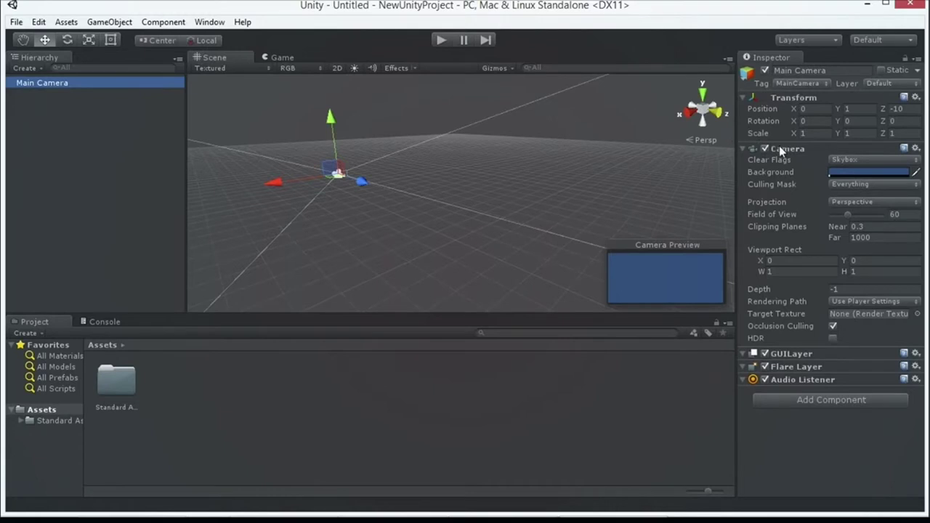
{"action": "left_click", "coordinate": [744, 149]}
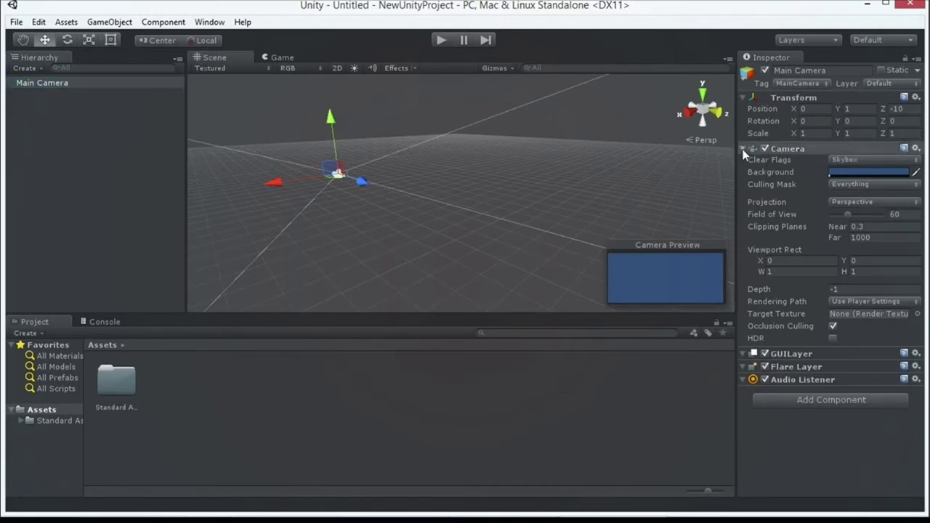
{"action": "left_click", "coordinate": [153, 109]}
Add a 3D cube to the scene.
{"action": "left_click", "coordinate": [109, 22]}
{"action": "mouse_move", "coordinate": [109, 70]}
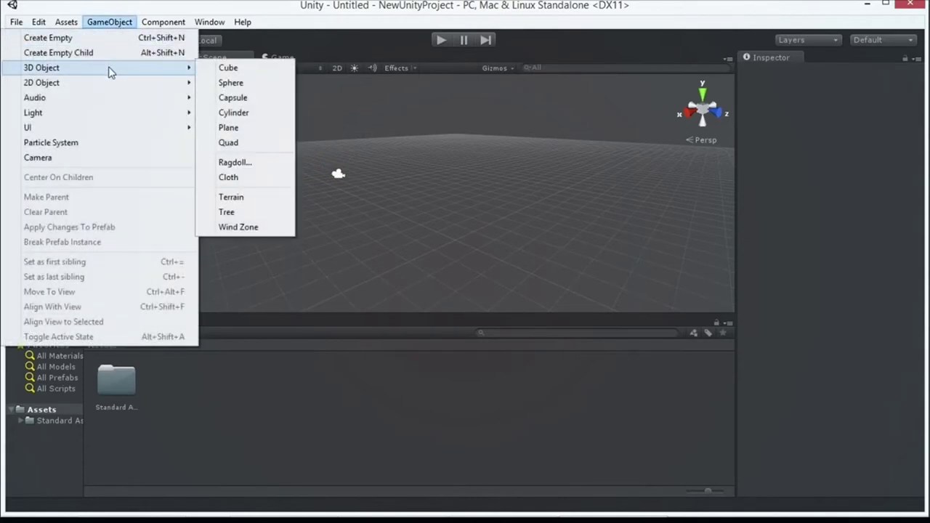
{"action": "left_click", "coordinate": [231, 68]}
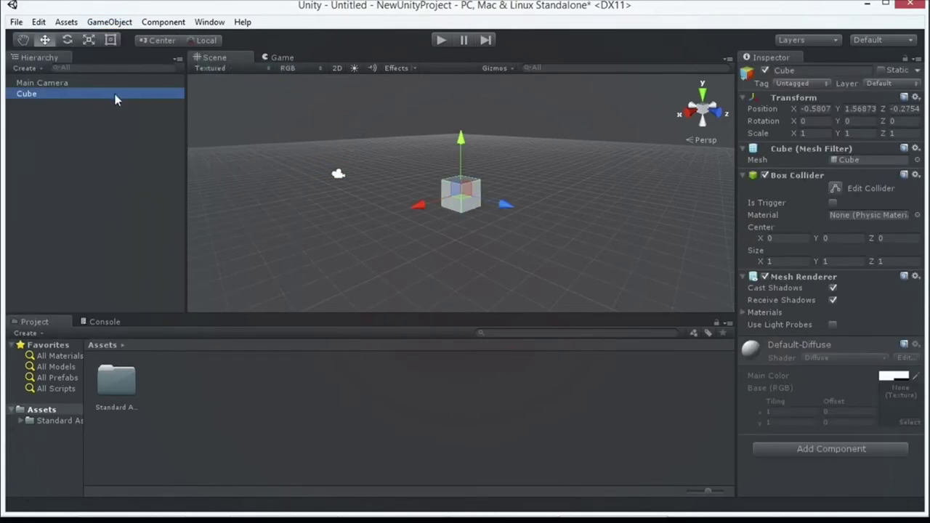
Move the cube in the XY plane to about X 2.10, Y 2.36.
{"action": "left_click", "coordinate": [108, 143]}
{"action": "left_click", "coordinate": [79, 95]}
{"action": "left_click_drag", "start_coordinate": [448, 198], "coordinate": [395, 180]}
{"action": "key", "text": "q"}
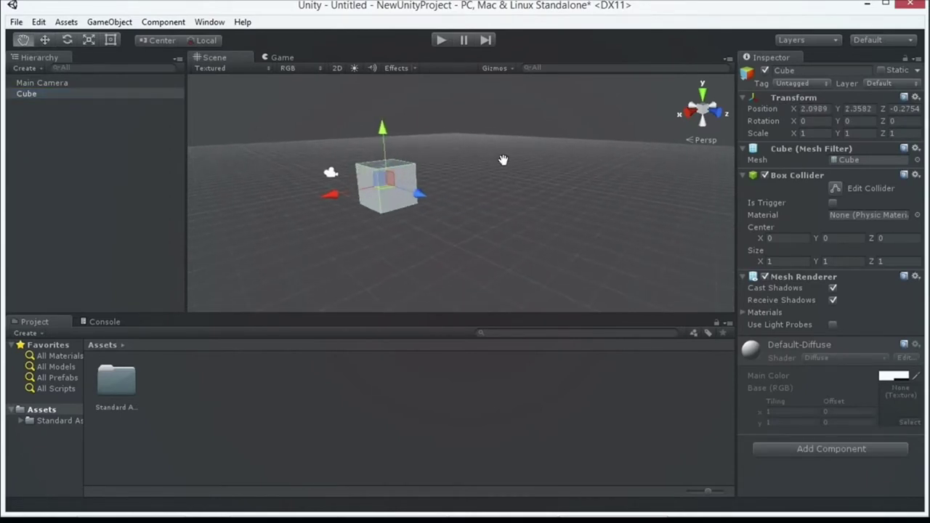
{"action": "left_click_drag", "start_coordinate": [503, 160], "coordinate": [538, 163]}
{"action": "key", "text": "w"}
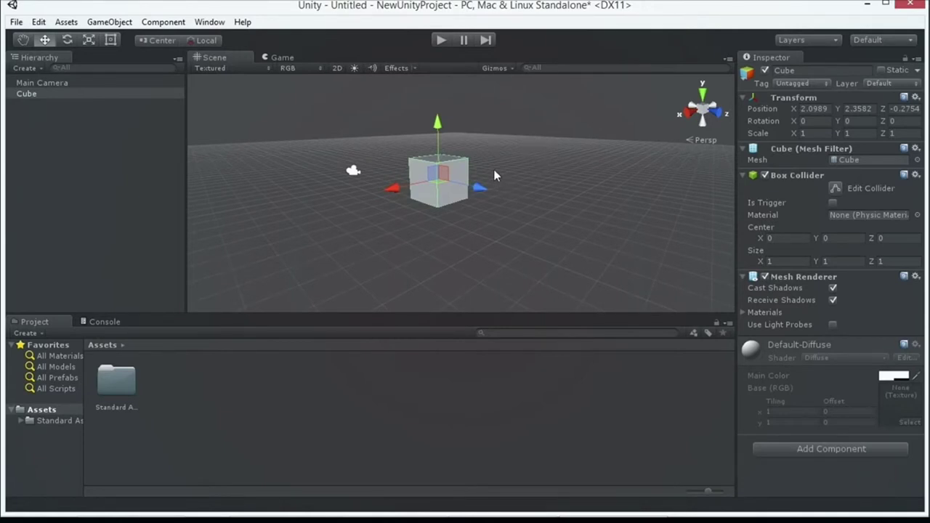
Move the cube to about X 2.10, Y 2.36, Z -0.73 and clear the selection.
{"action": "scroll", "coordinate": [474, 167], "scroll_direction": "up", "scroll_amount": 2}
{"action": "scroll", "coordinate": [478, 171], "scroll_direction": "down", "scroll_amount": 2}
{"action": "middle_click_drag", "start_coordinate": [481, 170], "coordinate": [513, 170]}
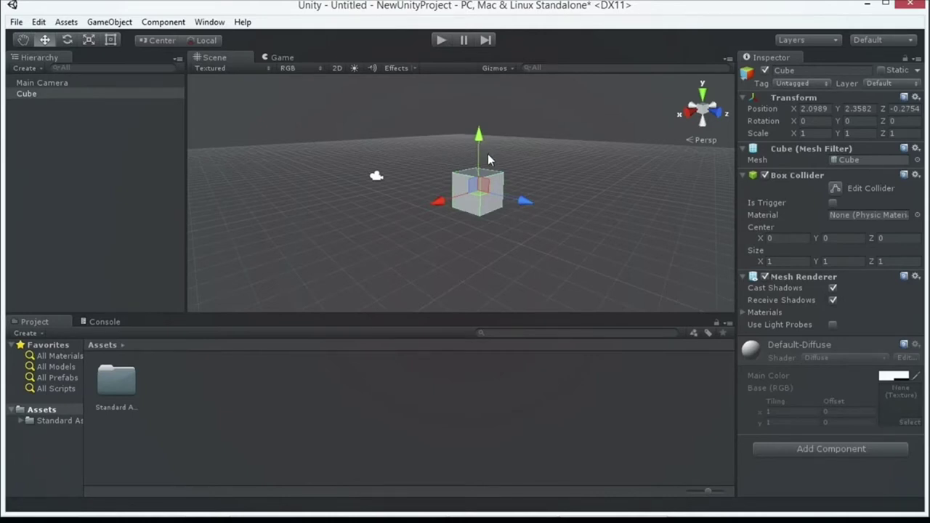
{"action": "left_click_drag", "start_coordinate": [483, 181], "coordinate": [416, 136]}
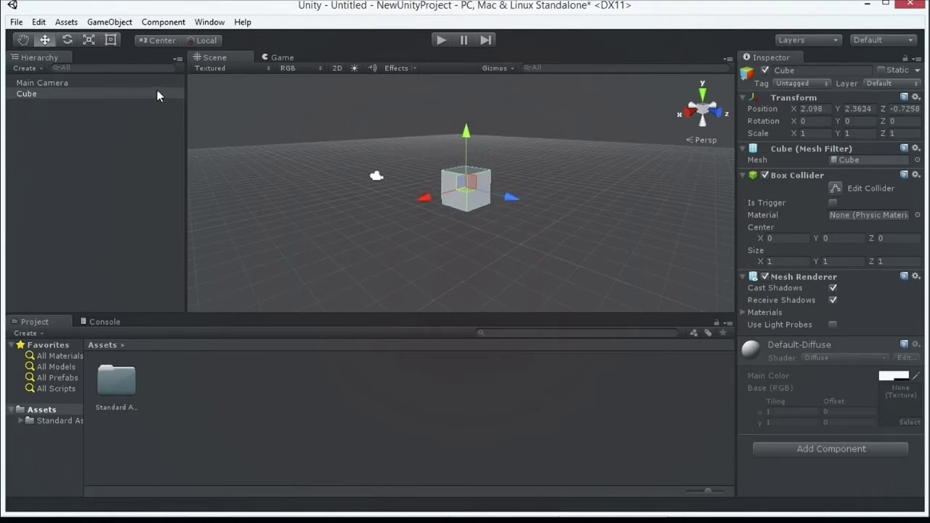
{"action": "left_click", "coordinate": [377, 147]}
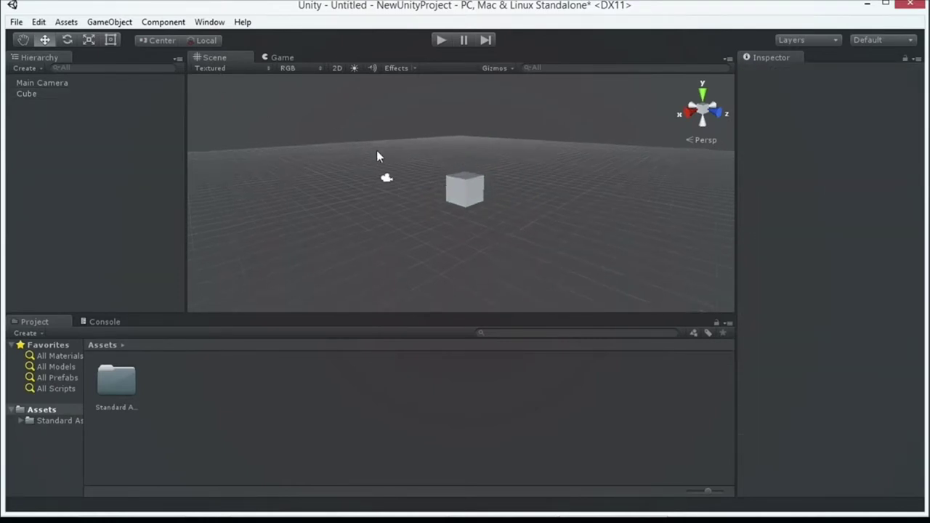
Zoom the scene in and out and look around to examine the cube and camera from another angle.
{"action": "scroll", "coordinate": [376, 150], "scroll_direction": "up", "scroll_amount": 5}
{"action": "scroll", "coordinate": [368, 159], "scroll_direction": "down", "scroll_amount": 3}
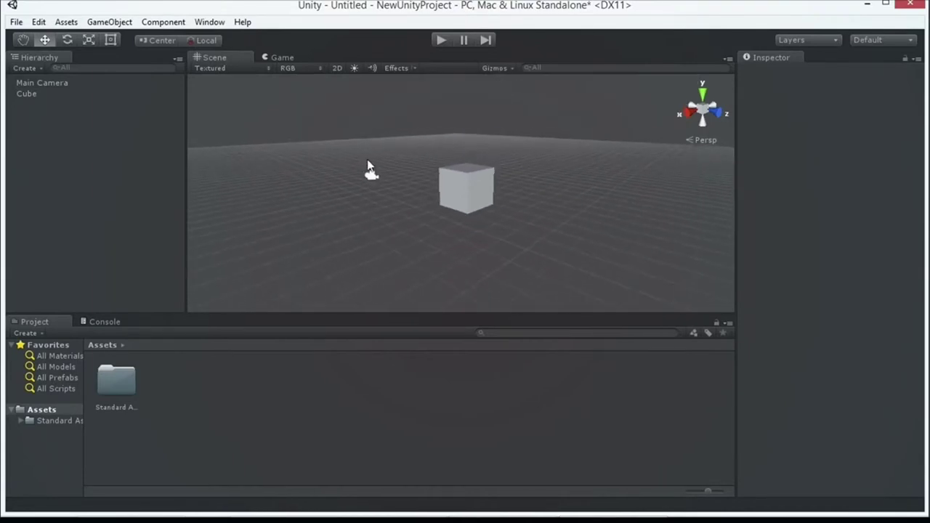
{"action": "scroll", "coordinate": [369, 158], "scroll_direction": "up", "scroll_amount": 3}
{"action": "scroll", "coordinate": [369, 162], "scroll_direction": "down", "scroll_amount": 2}
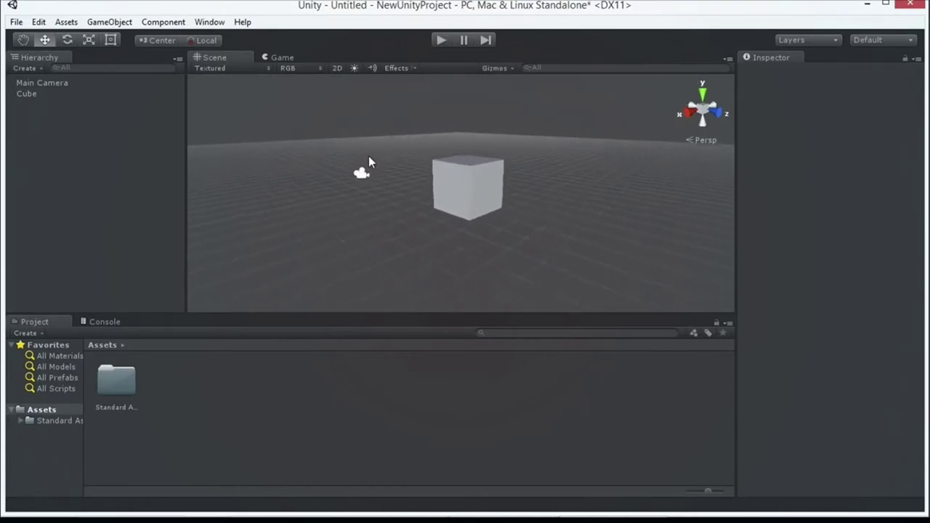
{"action": "right_click_drag", "start_coordinate": [596, 180], "coordinate": [611, 208]}
{"action": "scroll", "coordinate": [326, 191], "scroll_direction": "up", "scroll_amount": 2}
{"action": "scroll", "coordinate": [531, 177], "scroll_direction": "down", "scroll_amount": 3}
{"action": "scroll", "coordinate": [438, 182], "scroll_direction": "down", "scroll_amount": 1}
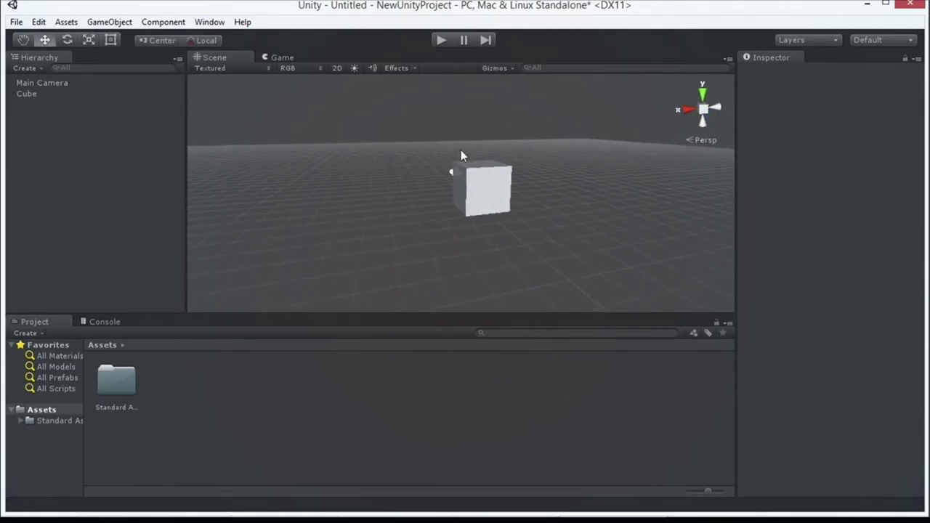
Select the cube and move it along the Z axis to about -1.62.
{"action": "scroll", "coordinate": [460, 155], "scroll_direction": "down", "scroll_amount": 2}
{"action": "left_click", "coordinate": [480, 189]}
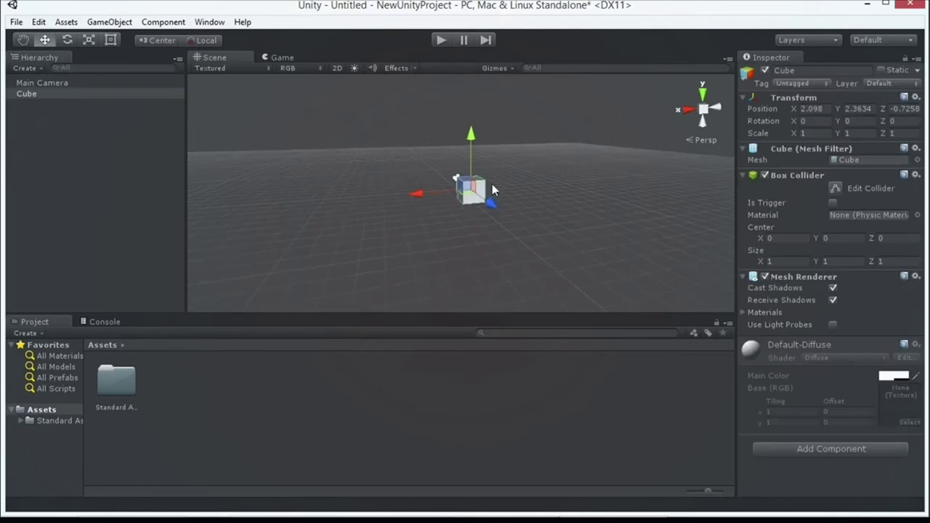
{"action": "left_click_drag", "start_coordinate": [494, 208], "coordinate": [480, 197]}
Pan and orbit the scene to examine the cube from above and from several sides.
{"action": "middle_click_drag", "start_coordinate": [479, 198], "coordinate": [523, 193]}
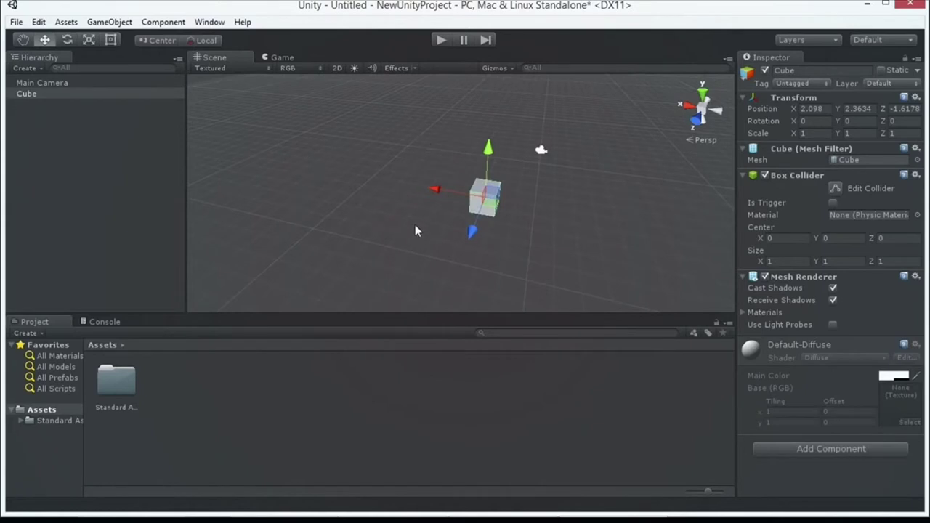
{"action": "middle_click_drag", "start_coordinate": [553, 193], "coordinate": [502, 201]}
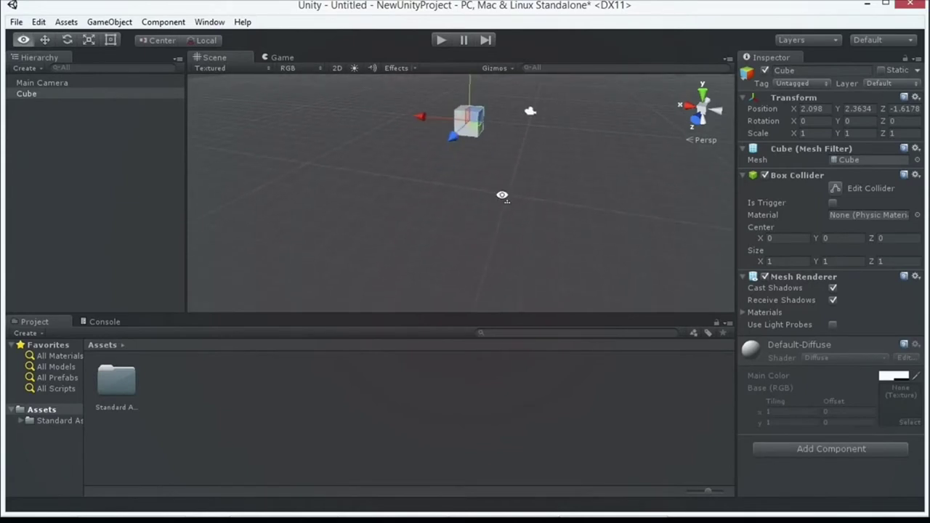
{"action": "left_click_drag", "start_coordinate": [502, 202], "coordinate": [498, 162], "text": "alt"}
{"action": "mouse_move", "coordinate": [510, 138]}
{"action": "middle_mouse_down"}
{"action": "mouse_move", "coordinate": [538, 88]}
{"action": "mouse_move", "coordinate": [577, 69]}
{"action": "mouse_move", "coordinate": [532, 148]}
{"action": "mouse_move", "coordinate": [519, 141]}
{"action": "middle_mouse_up"}
{"action": "left_click_drag", "start_coordinate": [540, 167], "coordinate": [528, 201], "text": "alt"}
{"action": "middle_click_drag", "start_coordinate": [508, 201], "coordinate": [509, 193]}
{"action": "left_click_drag", "start_coordinate": [529, 165], "coordinate": [397, 178], "text": "alt"}
{"action": "left_click_drag", "start_coordinate": [576, 184], "coordinate": [452, 201], "text": "alt"}
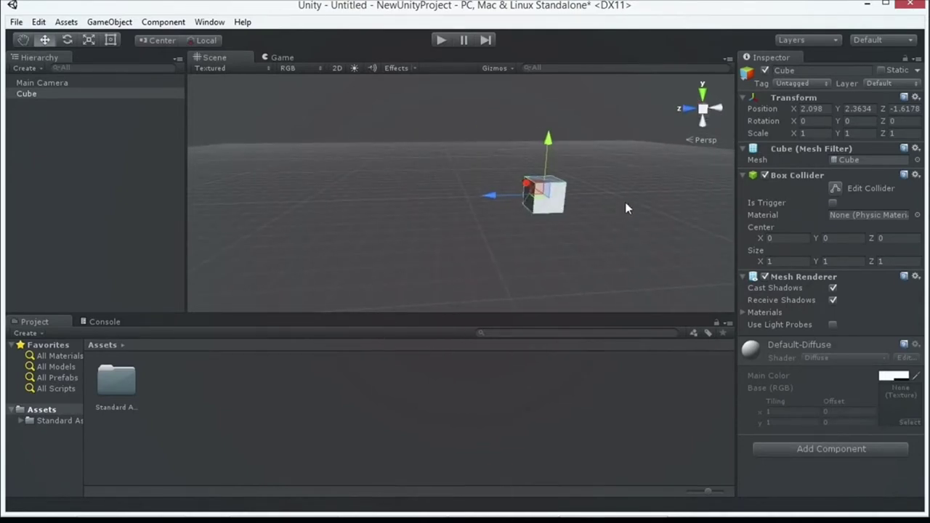
{"action": "mouse_move", "coordinate": [620, 199]}
{"action": "left_mouse_down", "text": "alt"}
{"action": "mouse_move", "coordinate": [633, 255]}
{"action": "mouse_move", "coordinate": [629, 181]}
{"action": "mouse_move", "coordinate": [577, 182]}
{"action": "mouse_move", "coordinate": [618, 182]}
{"action": "left_mouse_up", "text": "alt"}
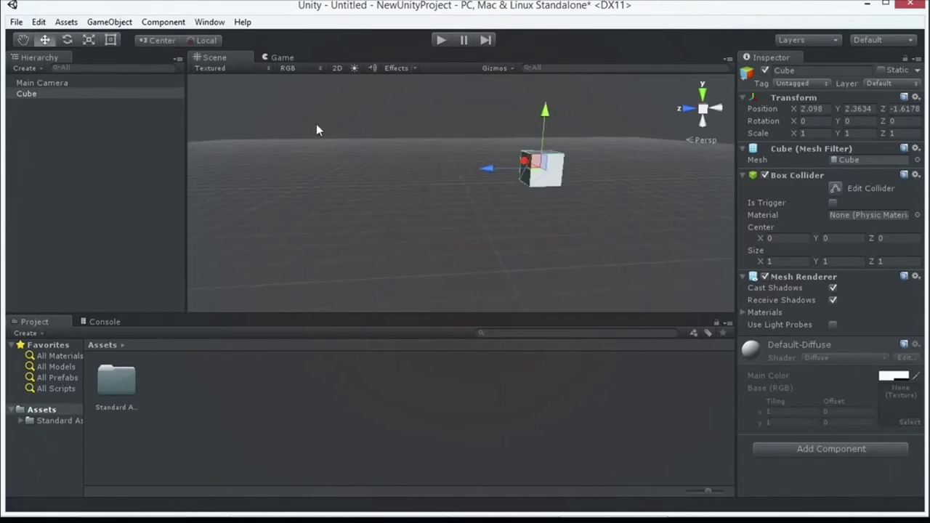
Pan the scene with the Hand tool and return to the Move tool.
{"action": "left_click", "coordinate": [23, 40]}
{"action": "left_click_drag", "start_coordinate": [504, 209], "coordinate": [560, 225]}
{"action": "left_click", "coordinate": [44, 40]}
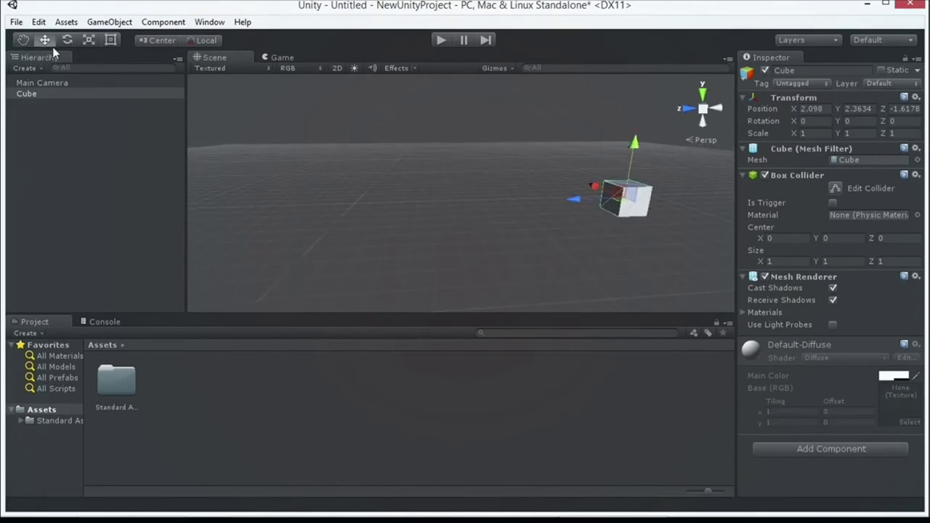
Select the Main Camera and the cube one after the other to compare their components.
{"action": "left_click", "coordinate": [51, 82]}
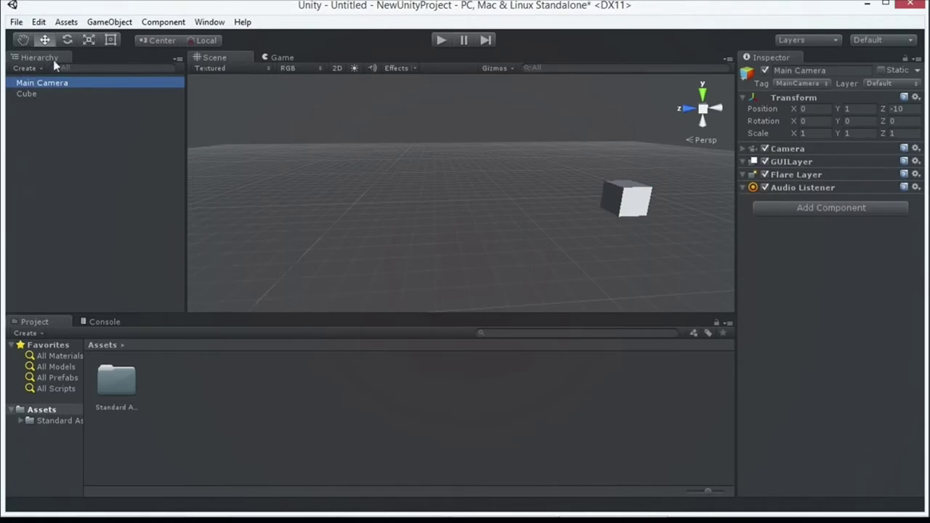
{"action": "left_click", "coordinate": [65, 95]}
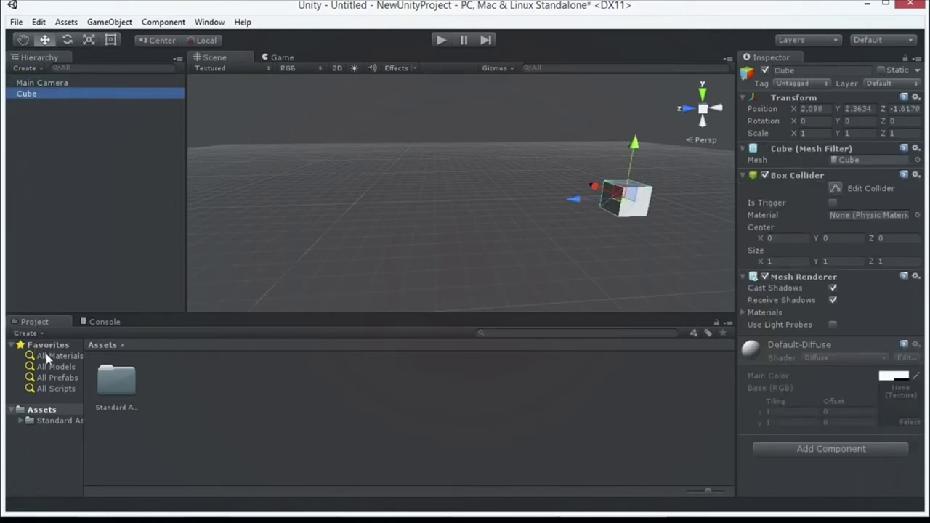
Show the project's Assets folder in File Explorer and reposition its window over the editor.
{"action": "left_click", "coordinate": [63, 411]}
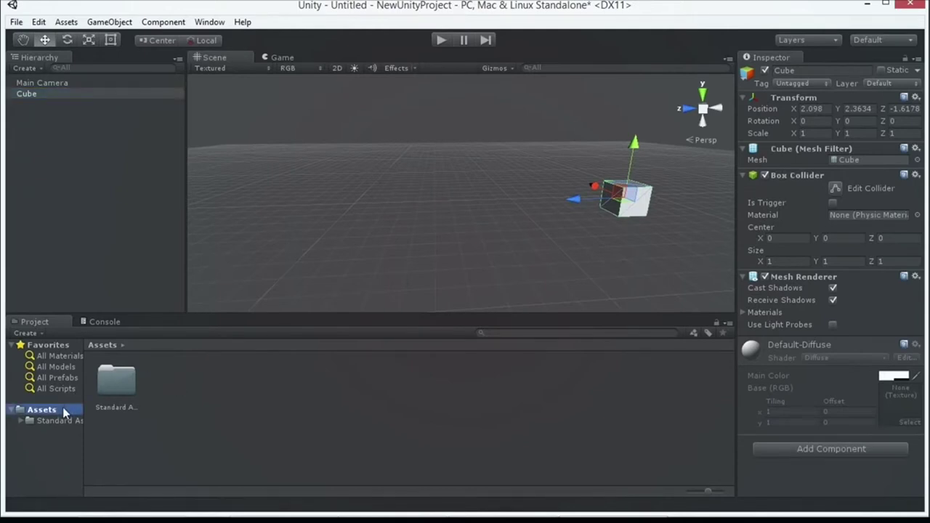
{"action": "right_click", "coordinate": [64, 412]}
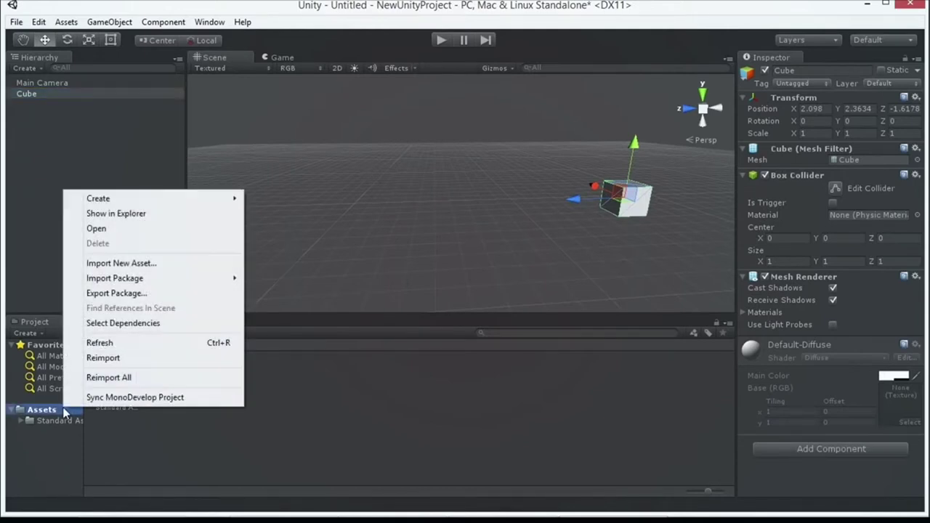
{"action": "left_click", "coordinate": [172, 218]}
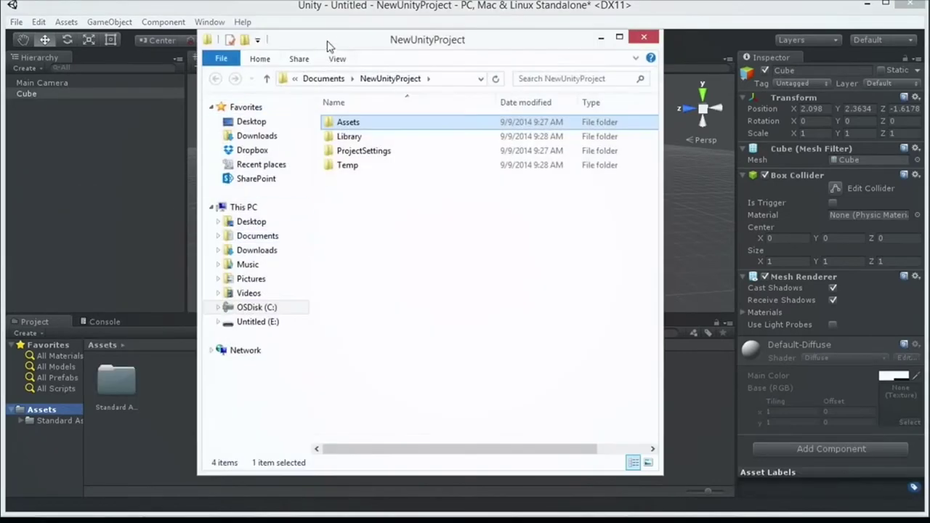
{"action": "left_click_drag", "start_coordinate": [327, 31], "coordinate": [328, 267]}
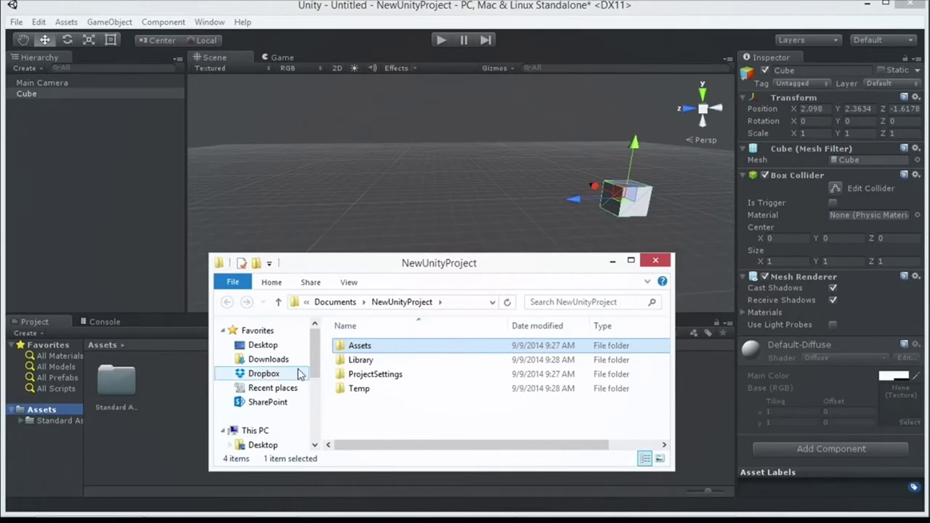
Examine the NewUnityProject folders and the contents of Assets on disk, and switch back to Unity.
{"action": "left_click_drag", "start_coordinate": [400, 409], "coordinate": [341, 359]}
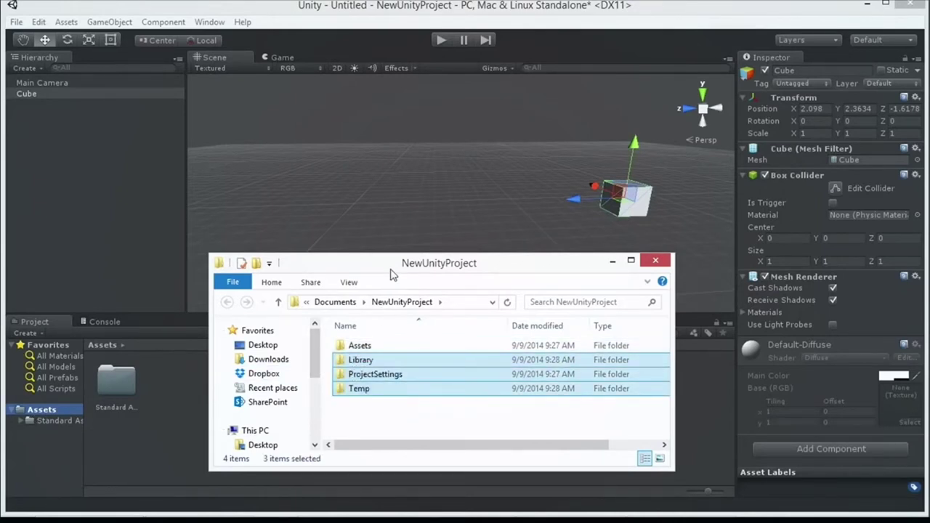
{"action": "left_click_drag", "start_coordinate": [439, 263], "coordinate": [460, 247]}
{"action": "left_click", "coordinate": [387, 332]}
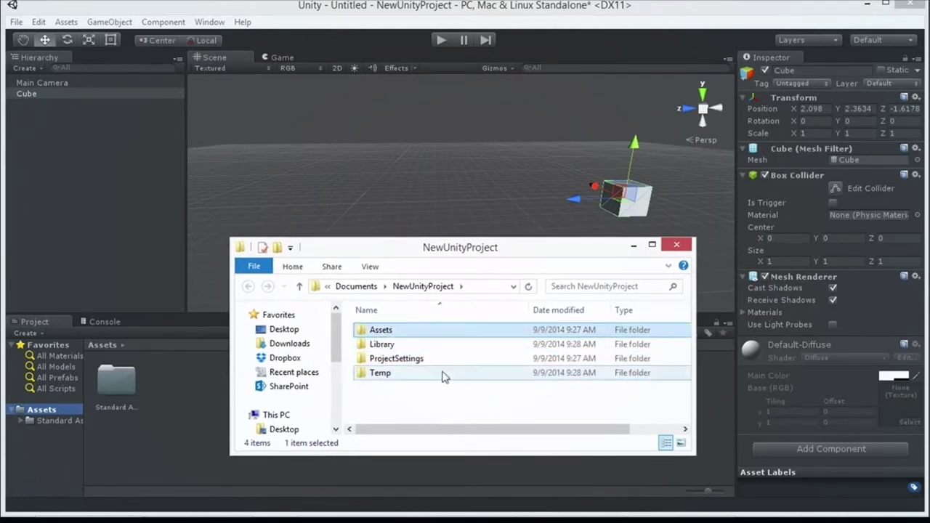
{"action": "double_click", "coordinate": [396, 334]}
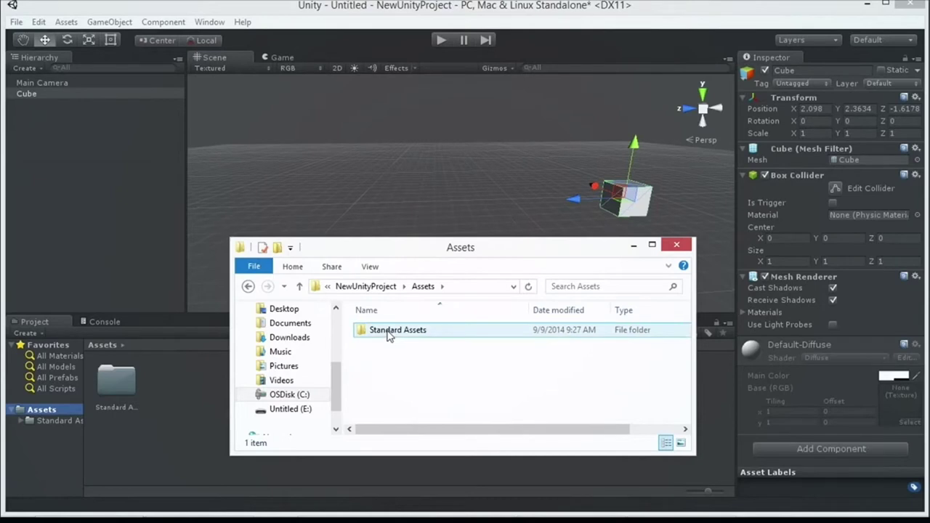
{"action": "key", "text": "alt+Up"}
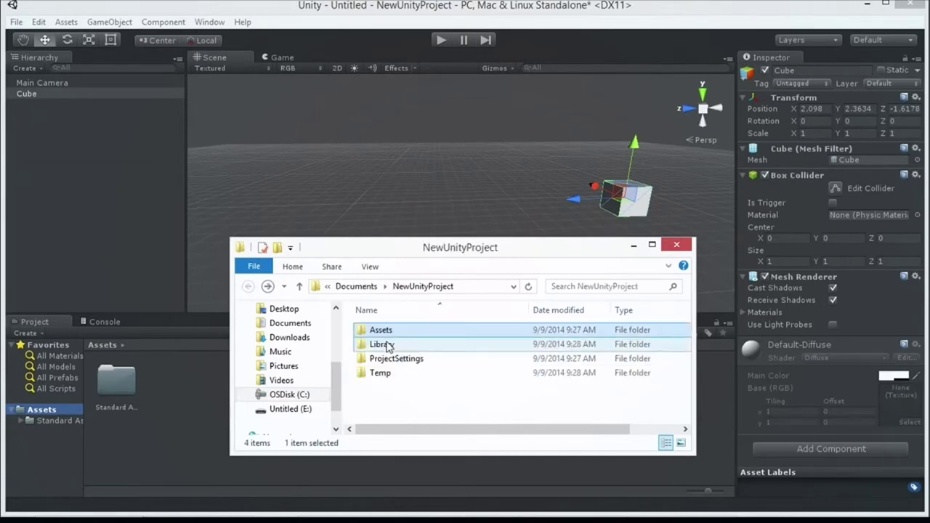
{"action": "left_click", "coordinate": [193, 384]}
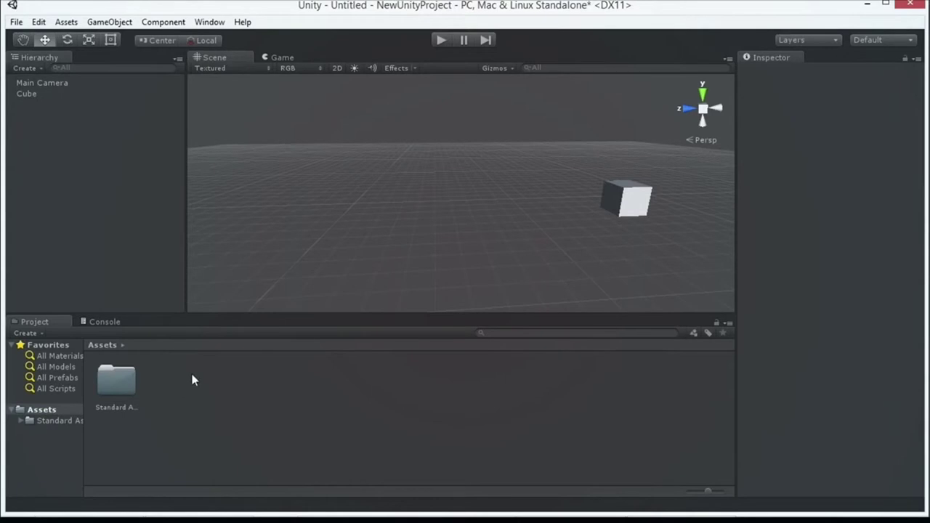
Open the Standard Assets folder in the project to view its contents, and return to the Assets folder.
{"action": "key", "text": "alt+Tab"}
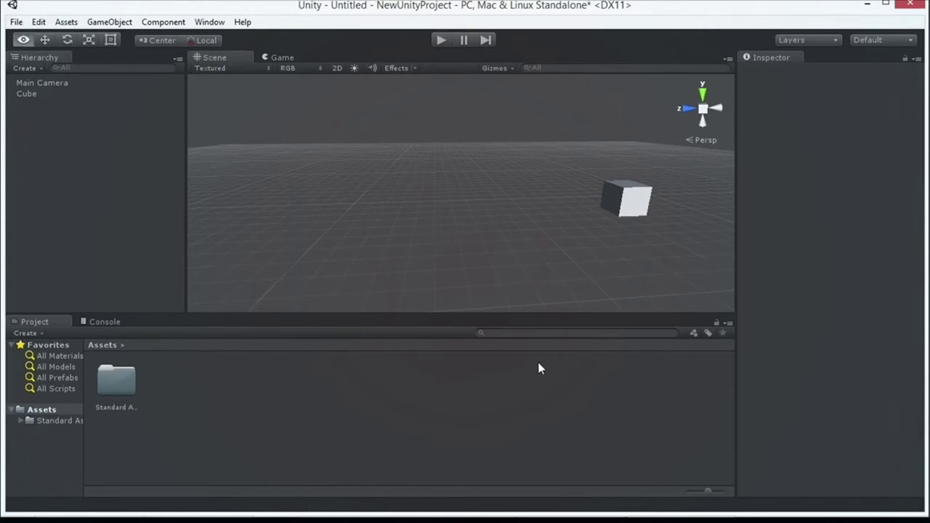
{"action": "left_click", "coordinate": [413, 377]}
{"action": "left_click_drag", "start_coordinate": [424, 383], "coordinate": [114, 385]}
{"action": "double_click", "coordinate": [113, 385]}
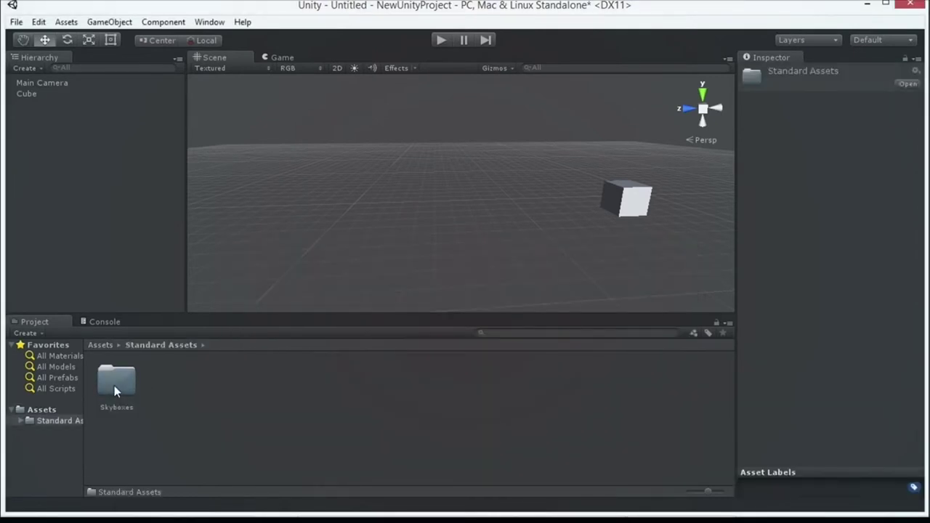
{"action": "left_click", "coordinate": [39, 409]}
Set the Skybox Material in the scene's Render Settings to Sunny3 Skybox, and look at the sky in the scene.
{"action": "scroll", "coordinate": [242, 291], "scroll_direction": "down", "scroll_amount": 3}
{"action": "scroll", "coordinate": [244, 291], "scroll_direction": "up", "scroll_amount": 2}
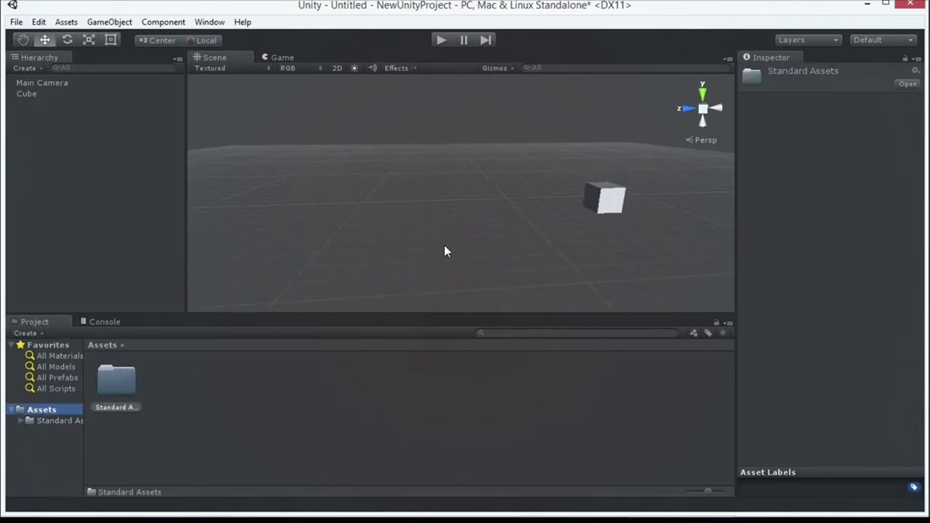
{"action": "scroll", "coordinate": [454, 232], "scroll_direction": "up", "scroll_amount": 2}
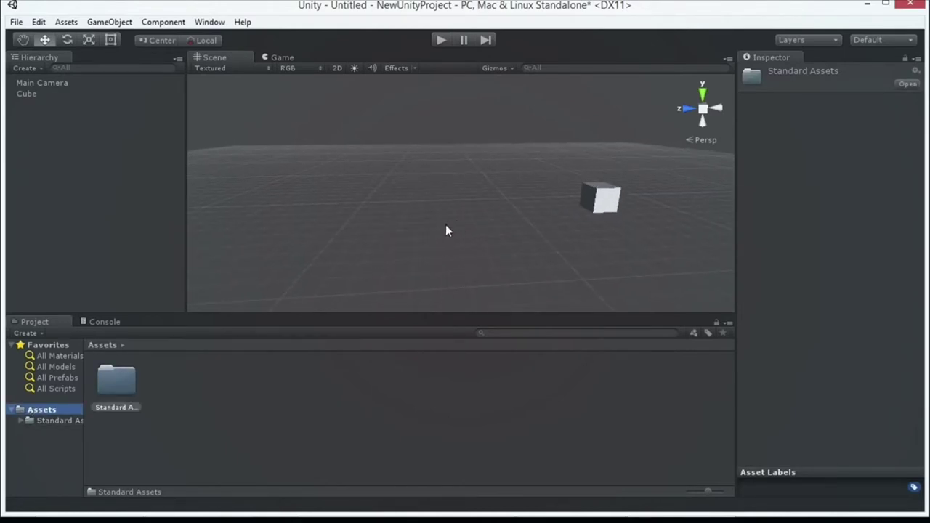
{"action": "left_click_drag", "start_coordinate": [407, 228], "coordinate": [287, 152], "text": "alt"}
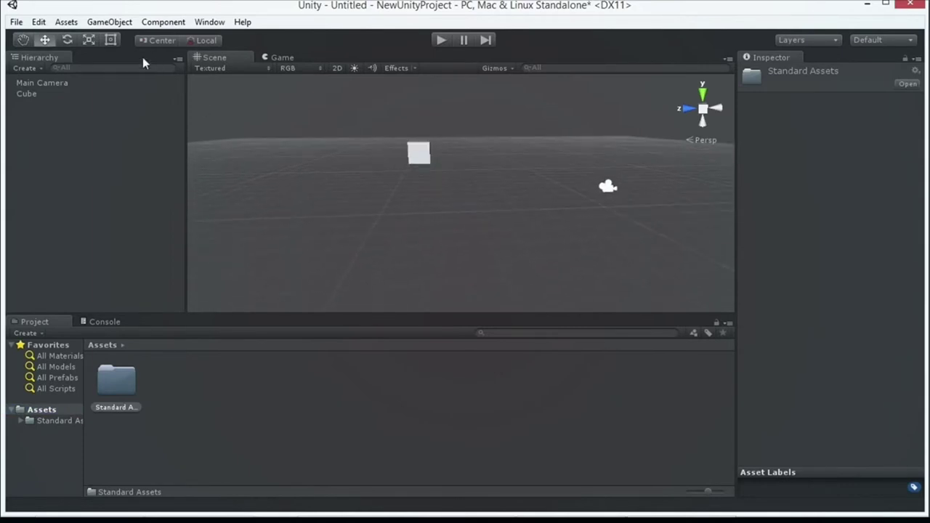
{"action": "left_click", "coordinate": [38, 22]}
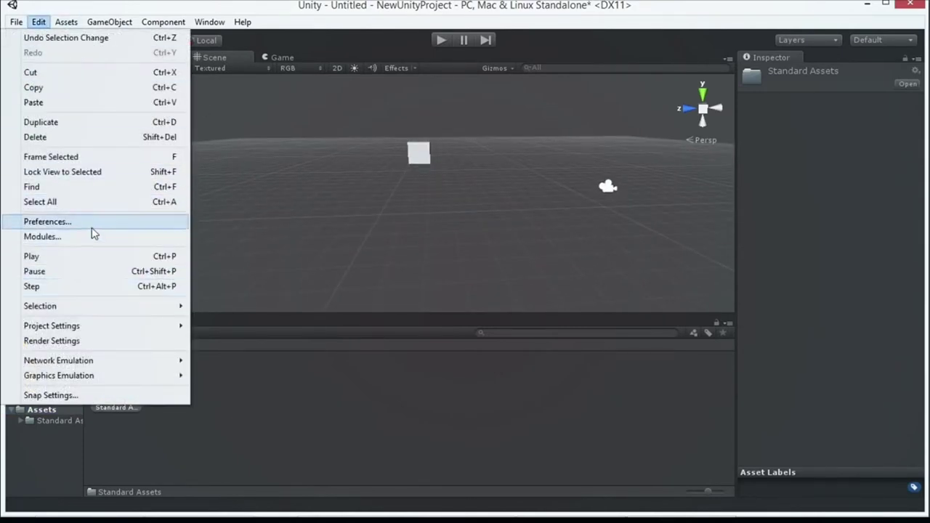
{"action": "left_click", "coordinate": [114, 341]}
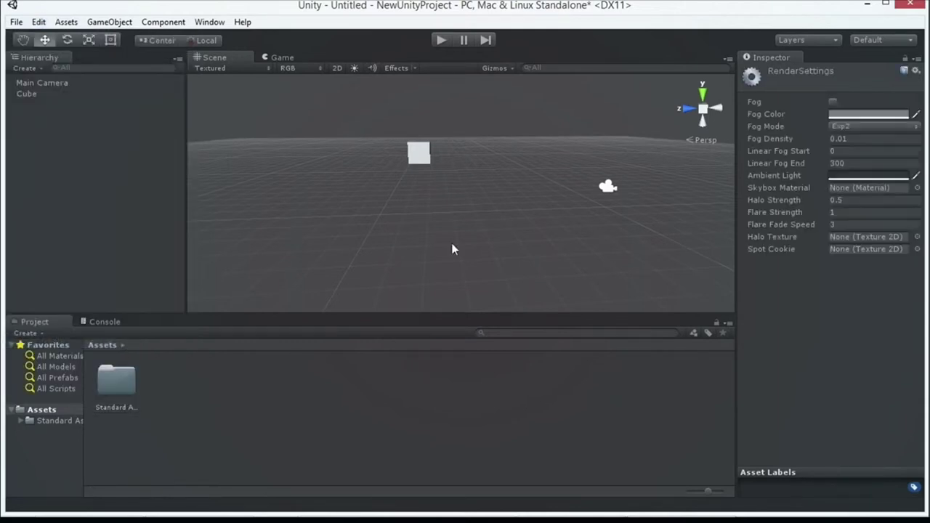
{"action": "left_click", "coordinate": [916, 188]}
{"action": "scroll", "coordinate": [94, 97], "scroll_direction": "down", "scroll_amount": 5}
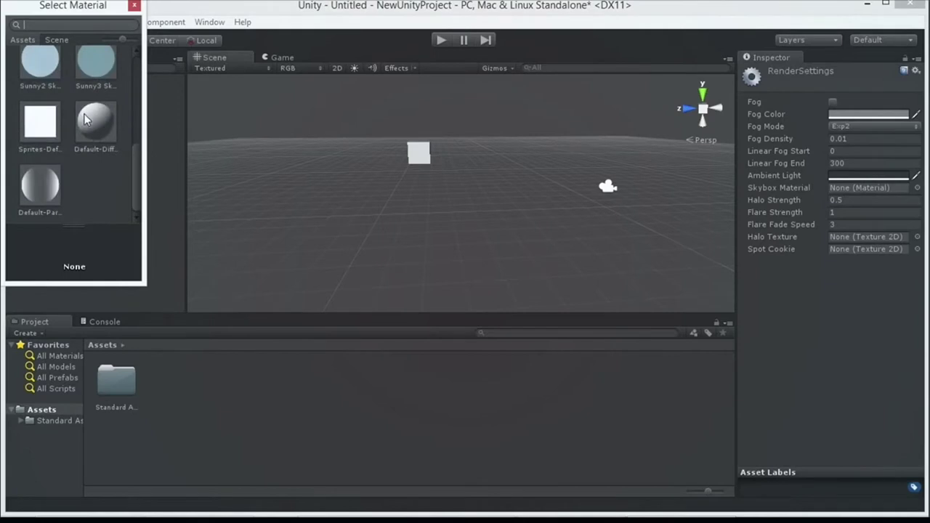
{"action": "double_click", "coordinate": [94, 75]}
{"action": "scroll", "coordinate": [498, 204], "scroll_direction": "down", "scroll_amount": 3}
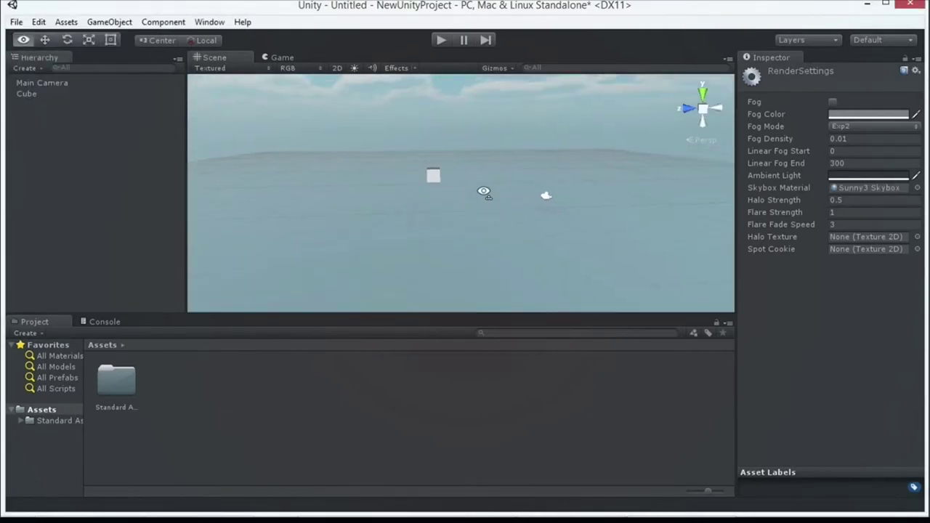
{"action": "right_click_drag", "start_coordinate": [482, 202], "coordinate": [499, 183]}
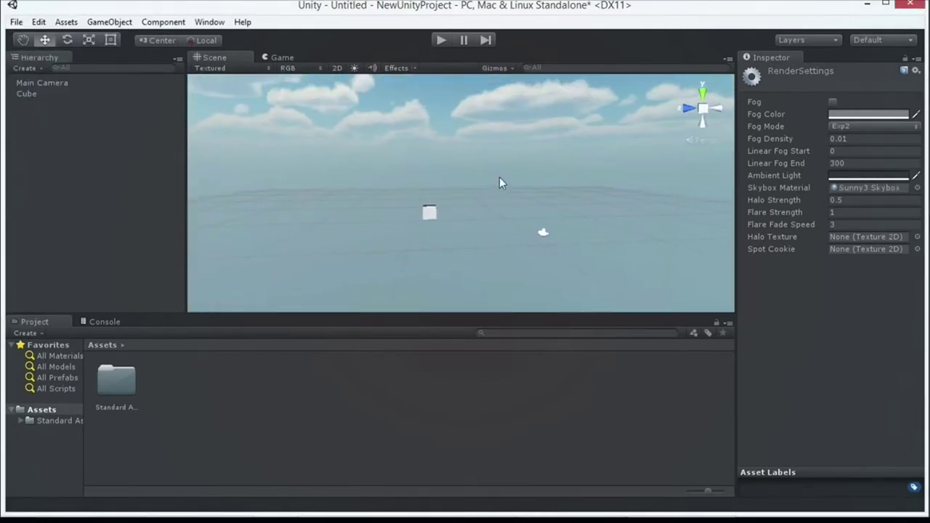
Start a new project, select the Skyboxes package among the packages to import, and close the wizard without creating the project.
{"action": "left_click", "coordinate": [16, 21]}
{"action": "left_click", "coordinate": [51, 106]}
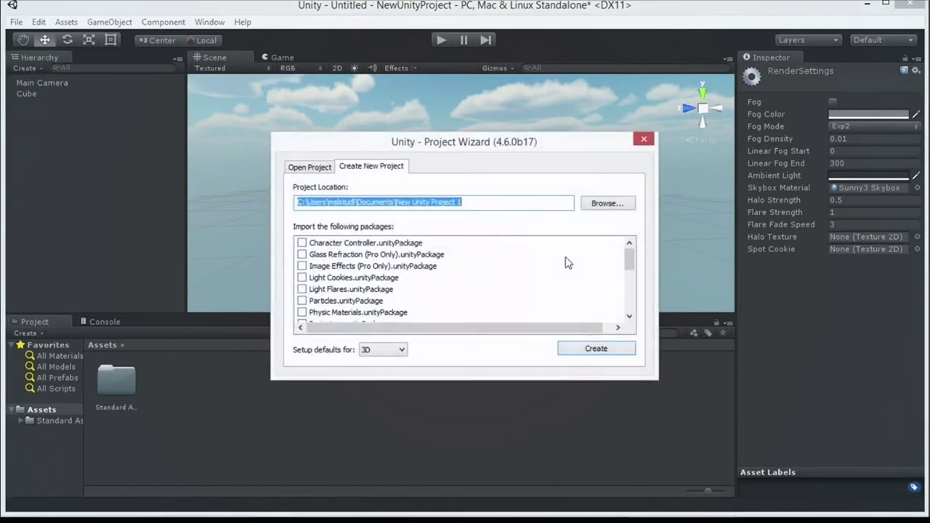
{"action": "left_click_drag", "start_coordinate": [629, 254], "coordinate": [633, 286]}
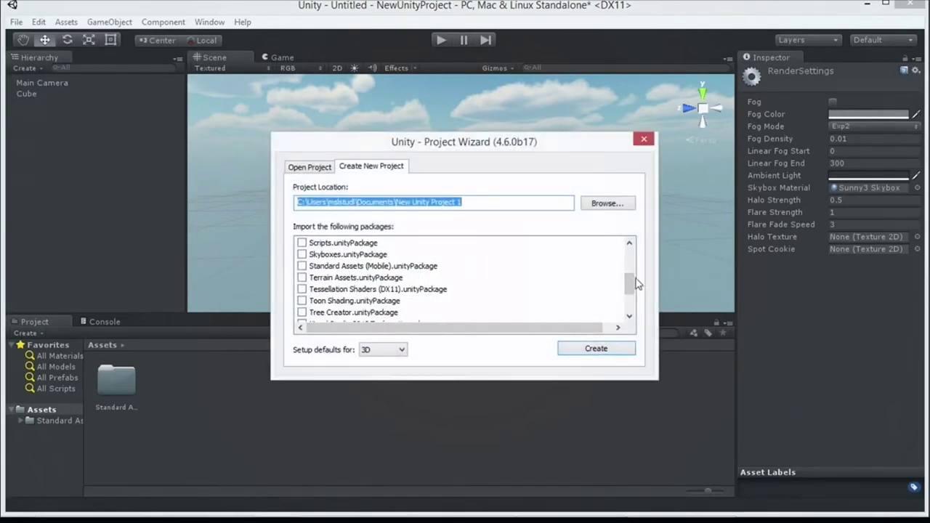
{"action": "left_click", "coordinate": [303, 255]}
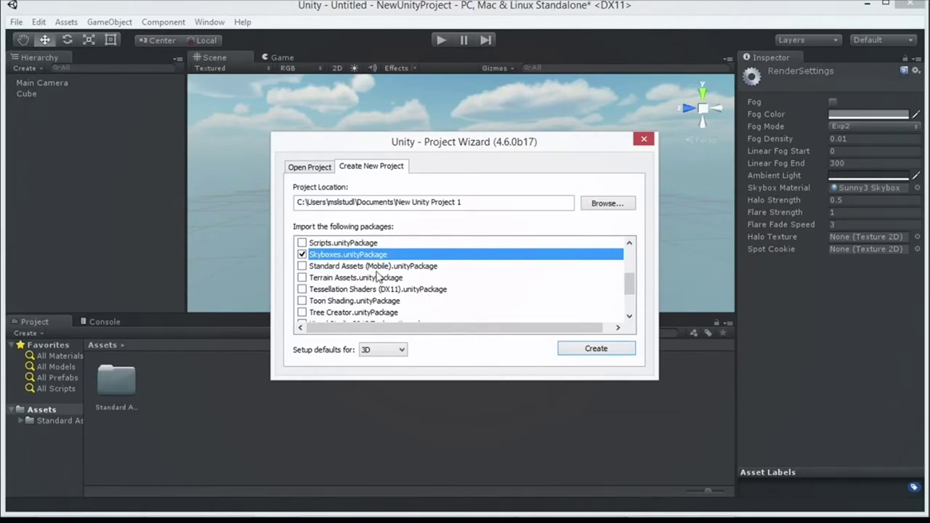
{"action": "left_click", "coordinate": [644, 139]}
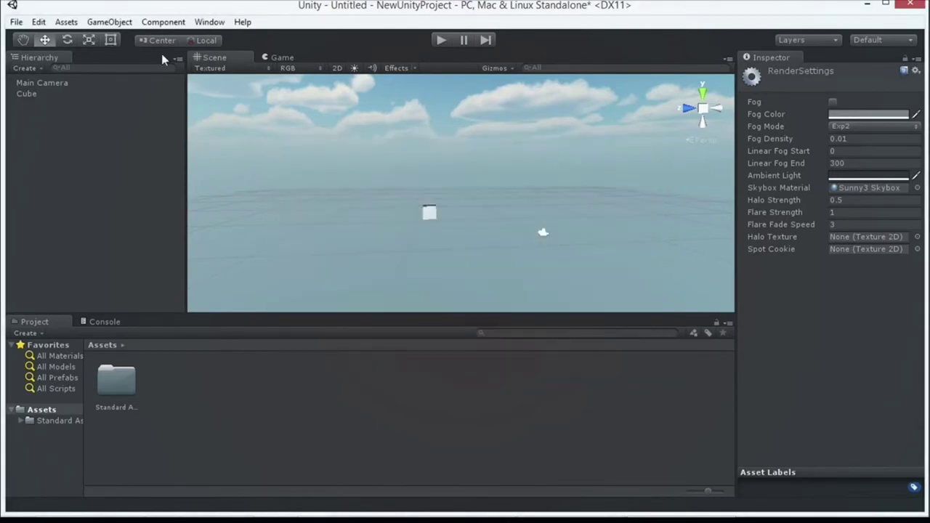
Look through the packages that can be imported into the current project, and deselect the render settings.
{"action": "left_click", "coordinate": [66, 23]}
{"action": "mouse_move", "coordinate": [85, 119]}
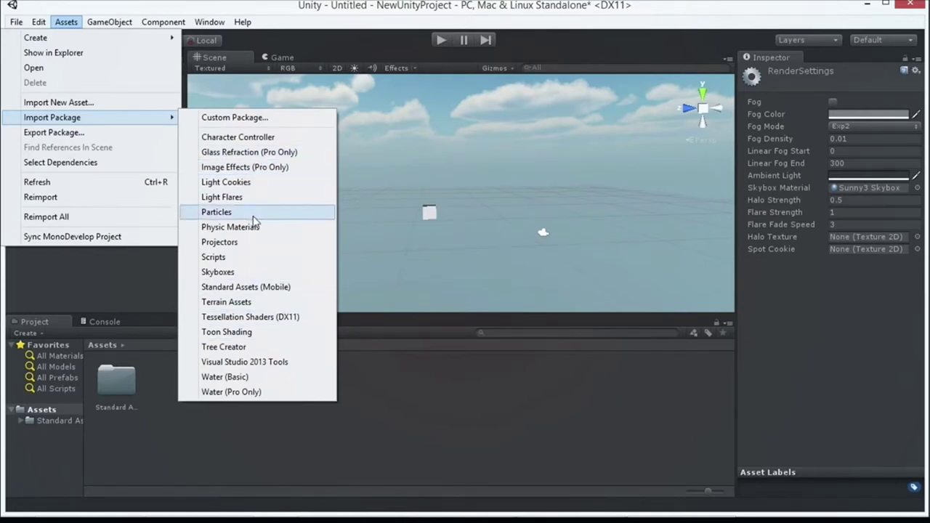
{"action": "left_click", "coordinate": [338, 6]}
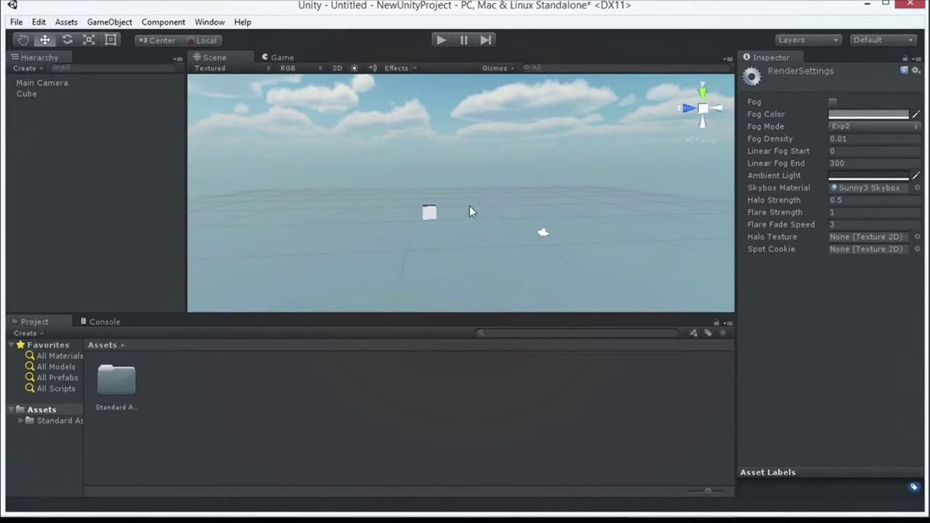
{"action": "left_click", "coordinate": [140, 187]}
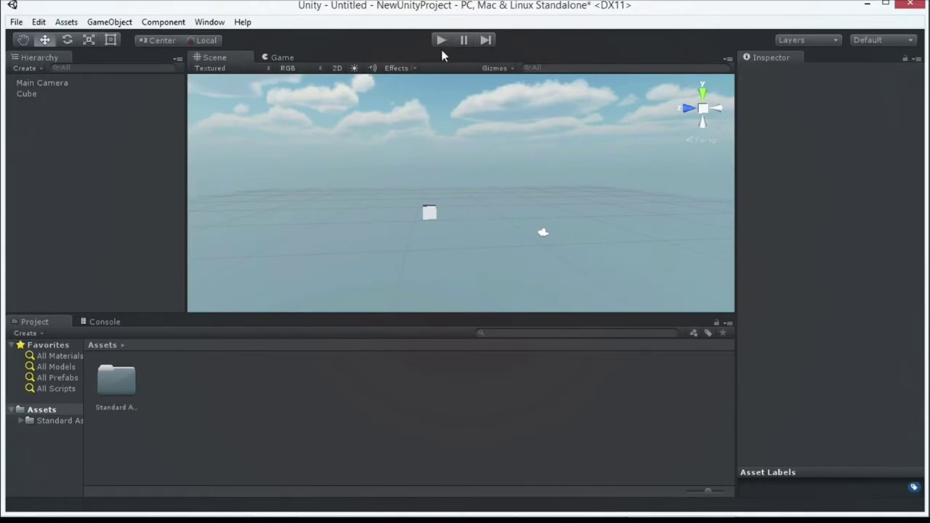
{"action": "scroll", "coordinate": [422, 206], "scroll_direction": "up", "scroll_amount": 2}
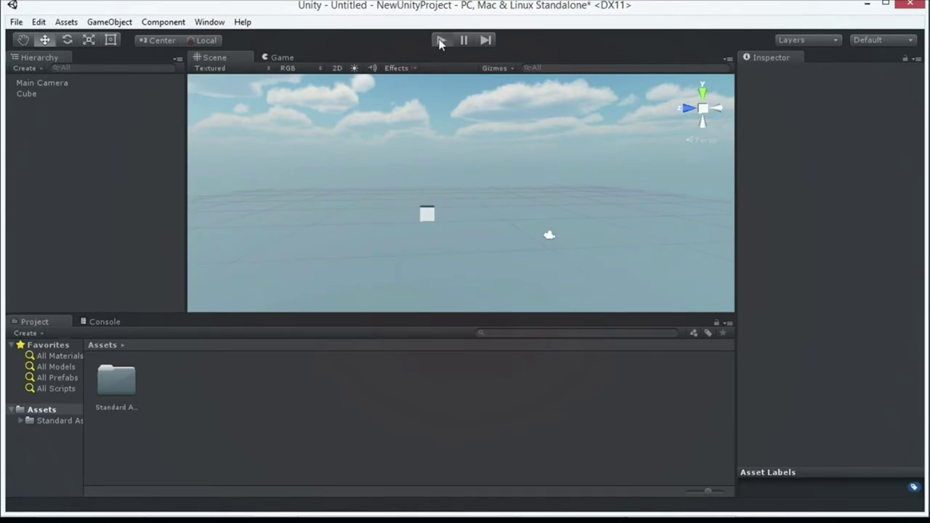
Play the scene, select the Main Camera, and compare the Scene and Game views while it runs.
{"action": "left_click", "coordinate": [440, 40]}
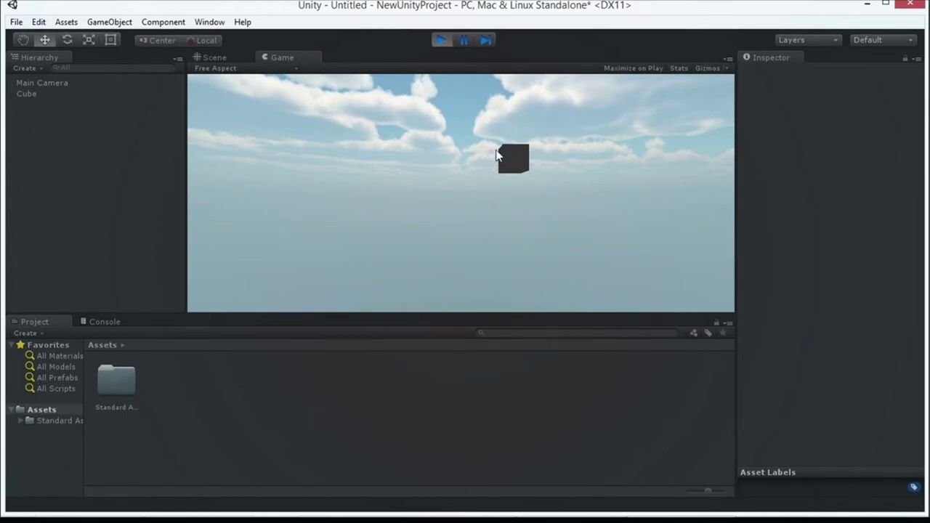
{"action": "left_click", "coordinate": [80, 82]}
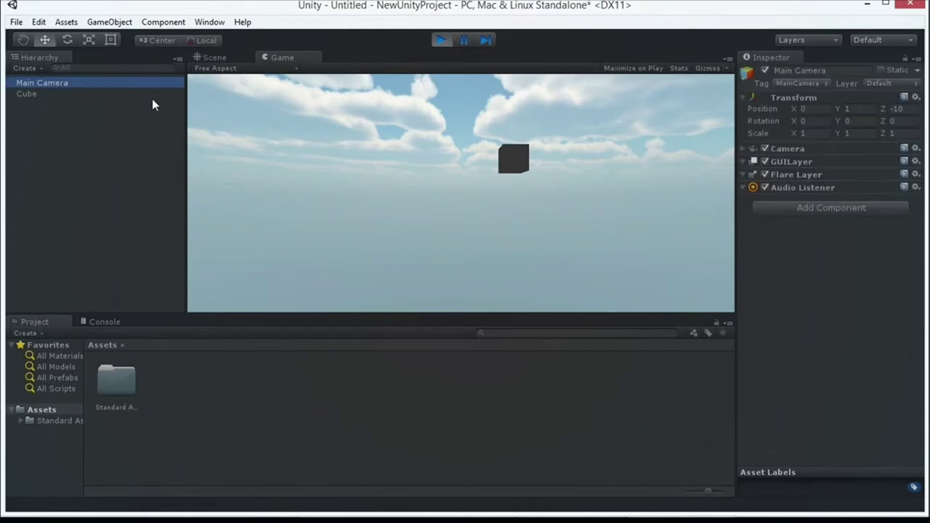
{"action": "left_click", "coordinate": [229, 57]}
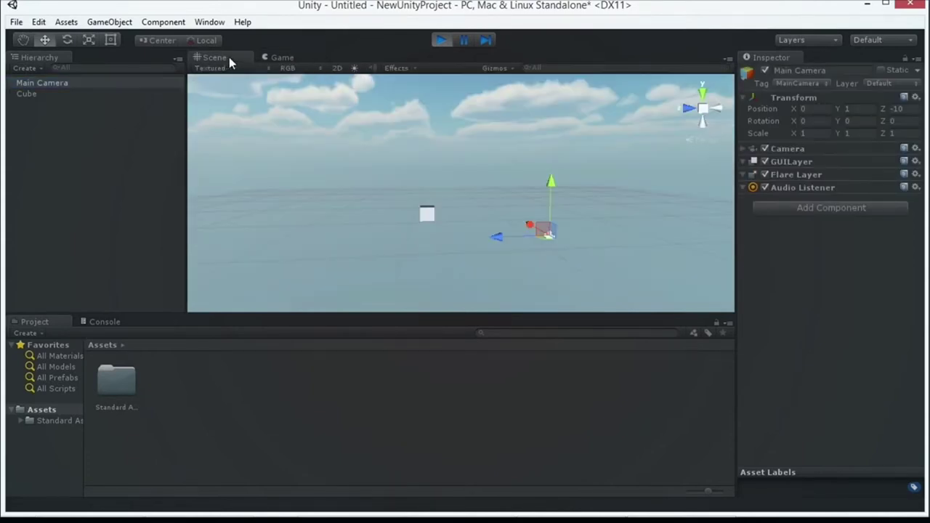
{"action": "left_click", "coordinate": [282, 58]}
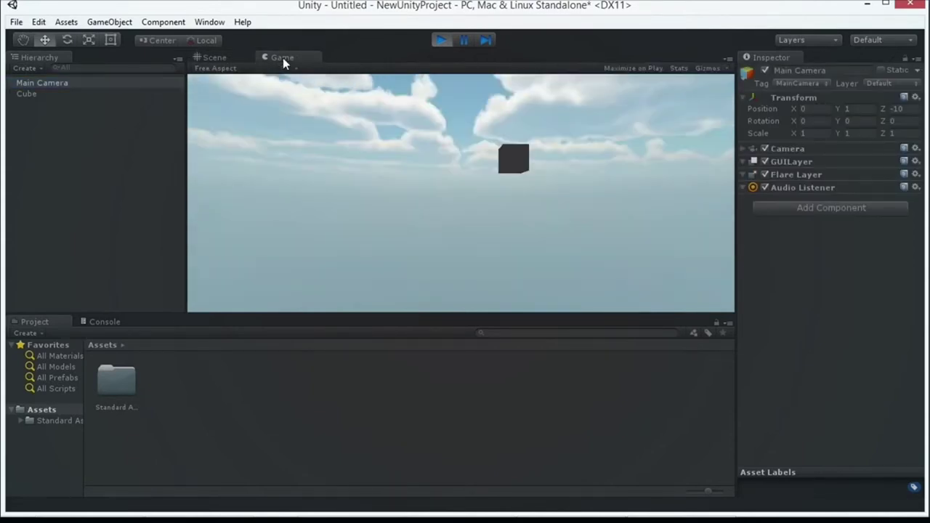
Toggle the scene's play mode, and look up the shortcuts of the Play, Pause and Step commands.
{"action": "left_click", "coordinate": [455, 41]}
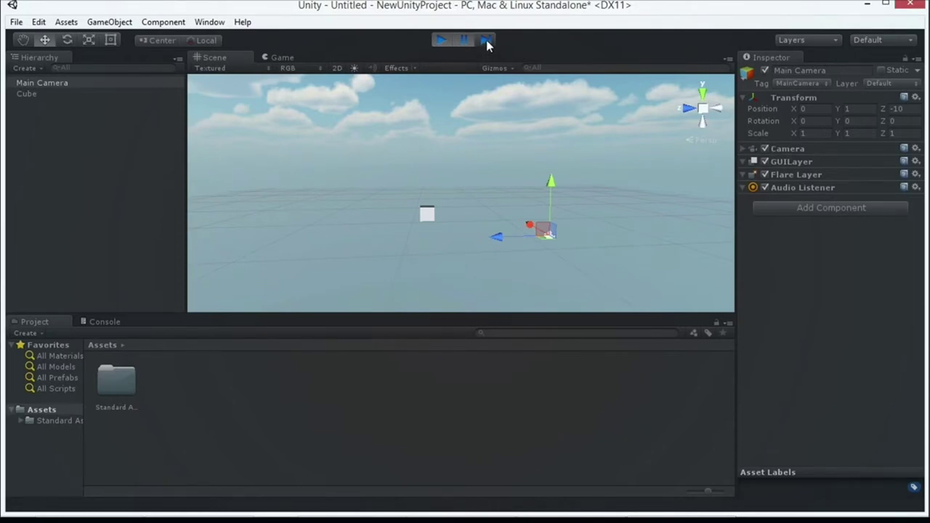
{"action": "left_click", "coordinate": [441, 40]}
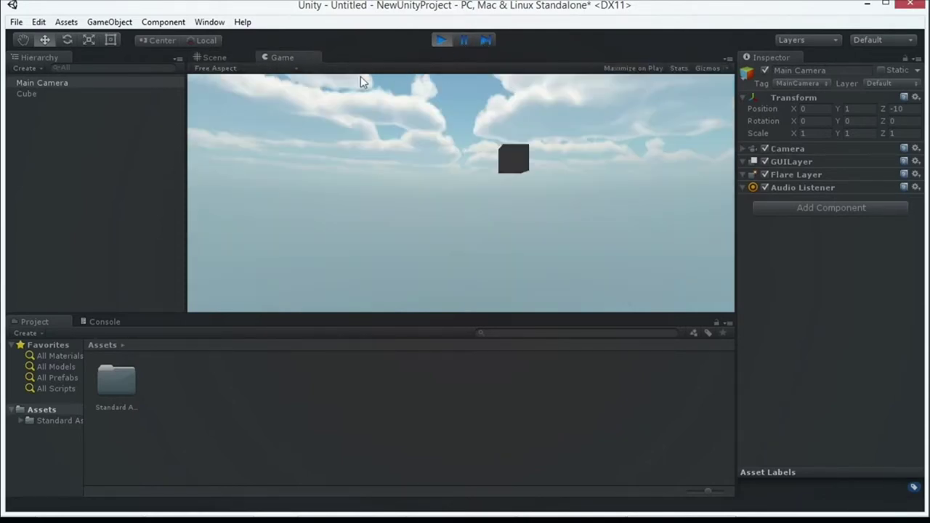
{"action": "left_click", "coordinate": [40, 22]}
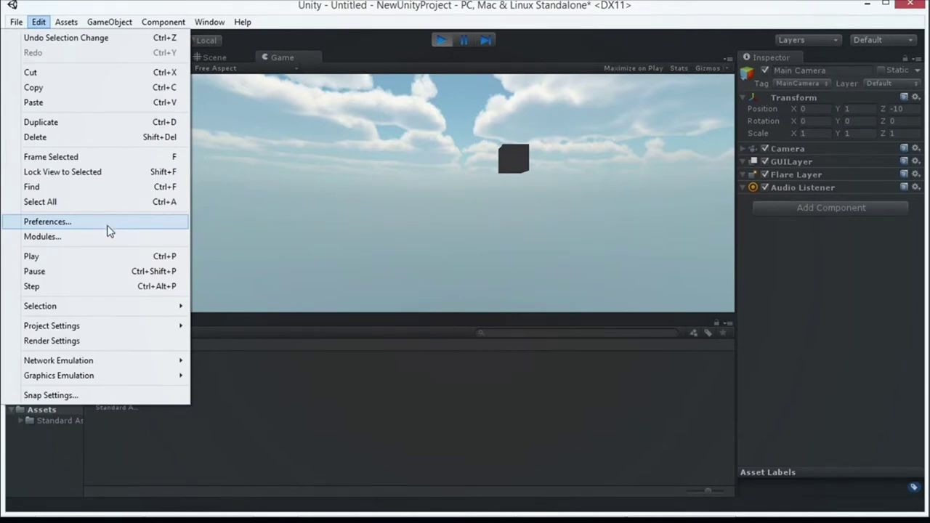
{"action": "left_click", "coordinate": [366, 5]}
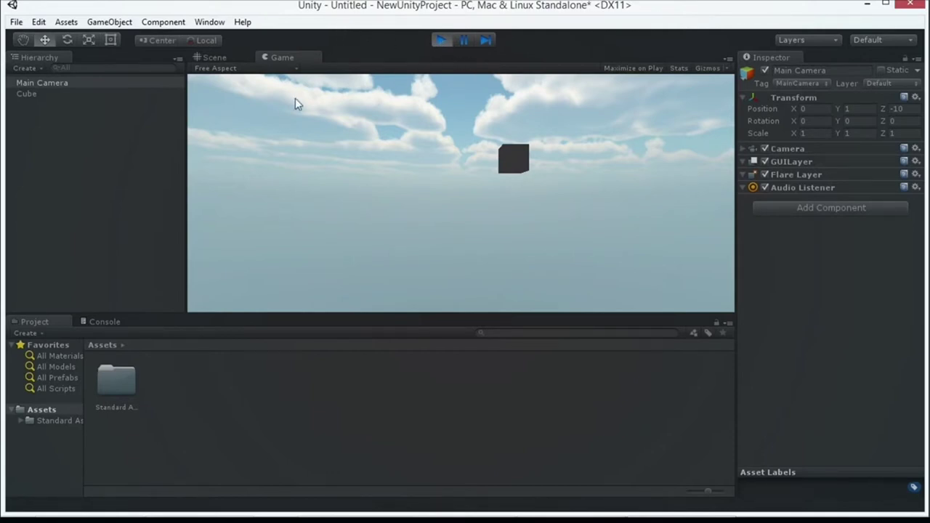
Add a new cube to the scene during play mode and duplicate it five times.
{"action": "left_click", "coordinate": [237, 57]}
{"action": "scroll", "coordinate": [499, 236], "scroll_direction": "down", "scroll_amount": 2}
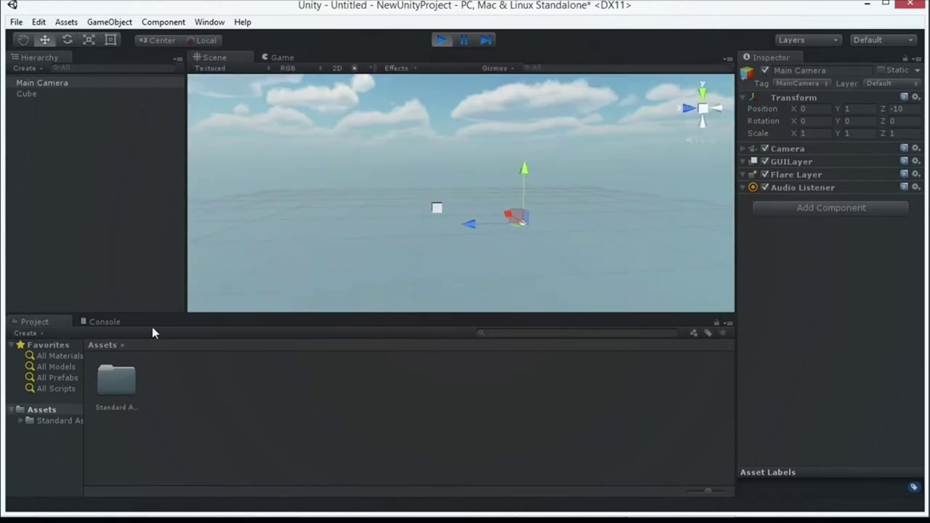
{"action": "left_click", "coordinate": [109, 22]}
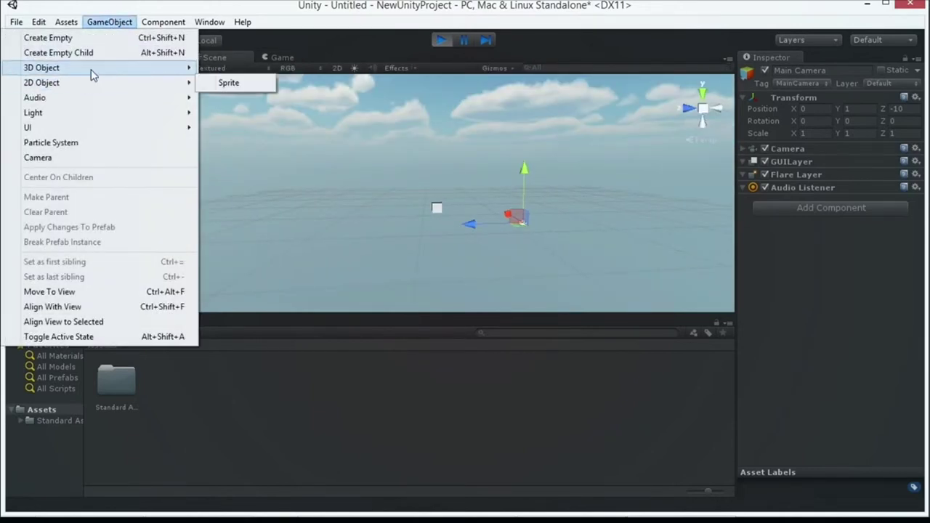
{"action": "mouse_move", "coordinate": [92, 73]}
{"action": "left_click", "coordinate": [228, 68]}
{"action": "left_click", "coordinate": [69, 104]}
{"action": "key", "text": "ctrl+d"}
{"action": "key", "text": "ctrl+d"}
{"action": "key", "text": "ctrl+d"}
{"action": "key", "text": "ctrl+d"}
{"action": "key", "text": "ctrl+d"}
Spread several cubes apart in the running scene, raising one to a Y position of about 9.25, and stop playing.
{"action": "left_click_drag", "start_coordinate": [414, 195], "coordinate": [514, 192]}
{"action": "left_click", "coordinate": [460, 193]}
{"action": "left_click_drag", "start_coordinate": [407, 193], "coordinate": [540, 174]}
{"action": "left_click", "coordinate": [460, 192]}
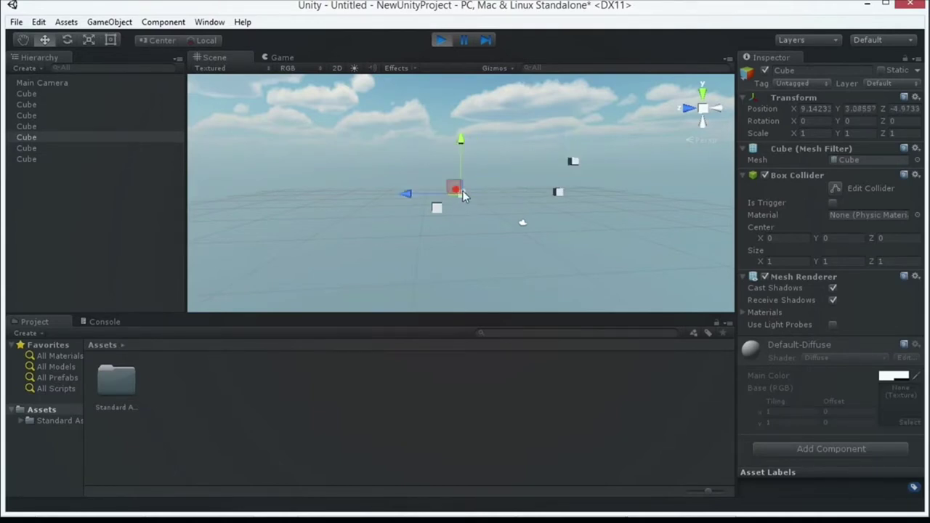
{"action": "left_click_drag", "start_coordinate": [462, 190], "coordinate": [398, 185]}
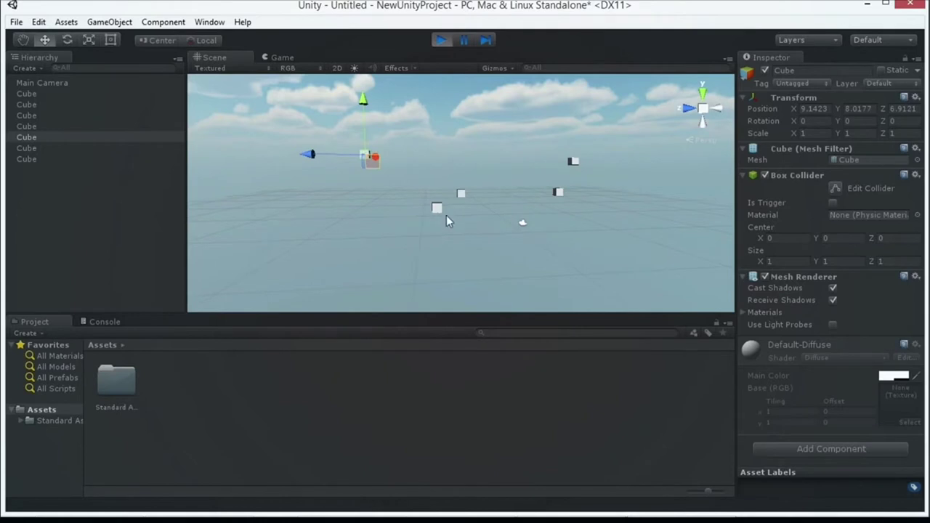
{"action": "left_click_drag", "start_coordinate": [401, 168], "coordinate": [368, 168], "text": "alt"}
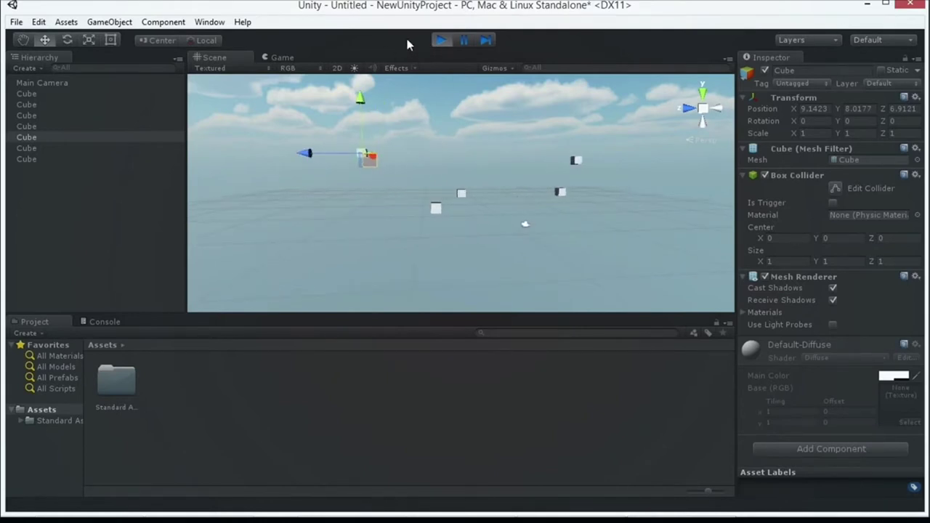
{"action": "left_click_drag", "start_coordinate": [360, 99], "coordinate": [359, 85]}
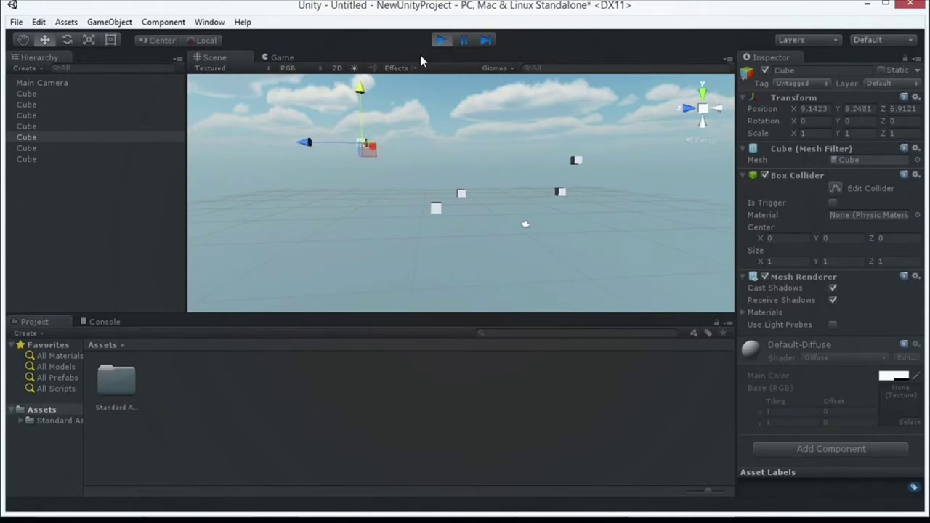
{"action": "left_click", "coordinate": [441, 41]}
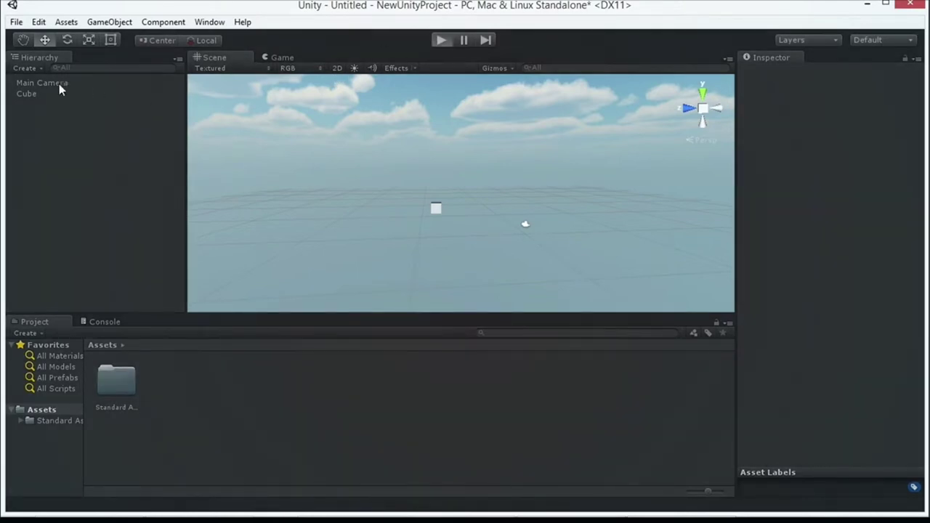
Play the scene again, duplicate the cube four times and move a copy aside, and stop playing.
{"action": "key", "text": "ctrl+p"}
{"action": "left_click", "coordinate": [70, 94]}
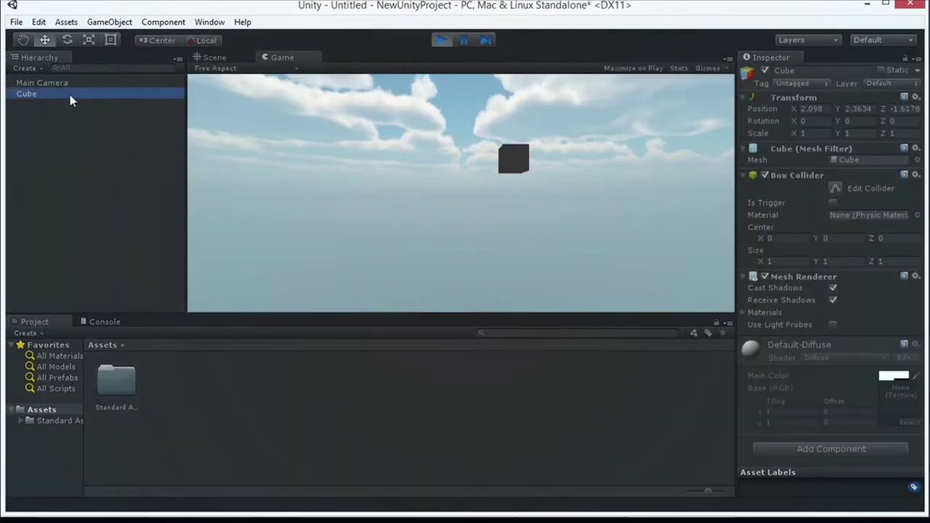
{"action": "left_click", "coordinate": [215, 57]}
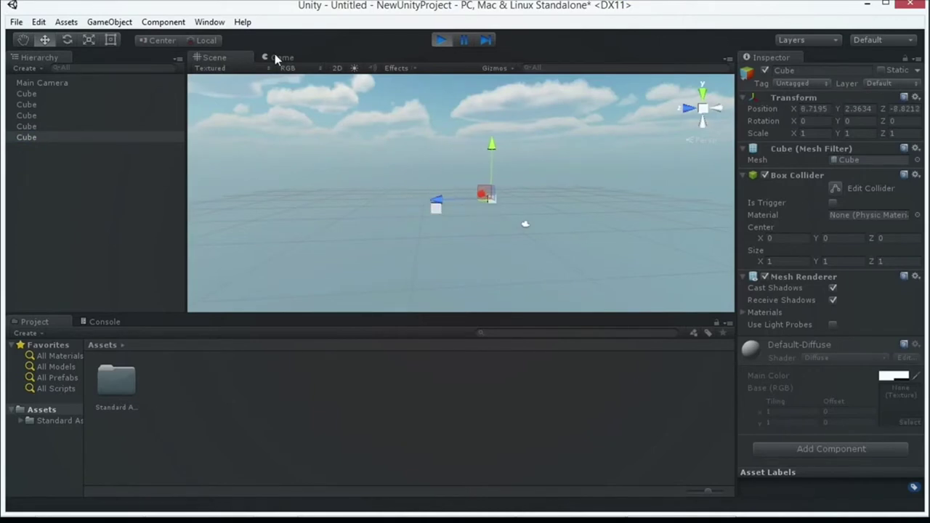
{"action": "left_click", "coordinate": [276, 55]}
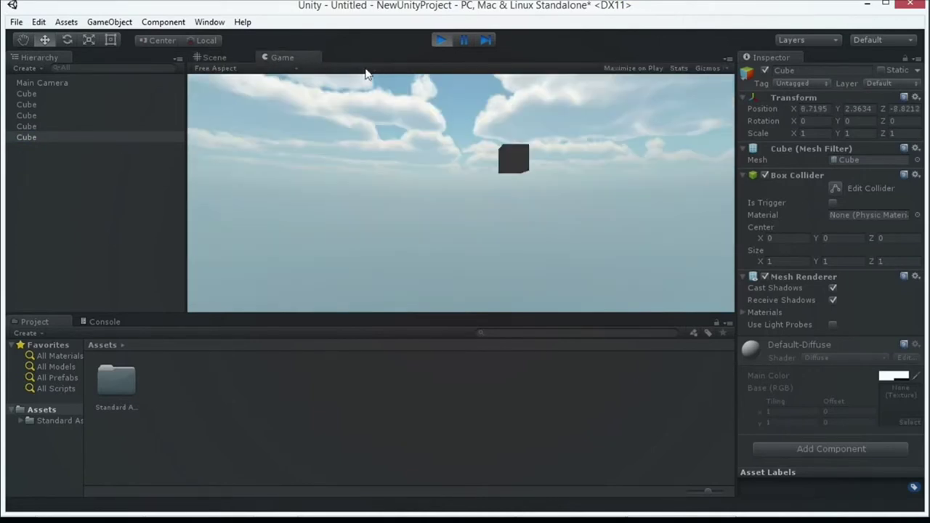
{"action": "left_click", "coordinate": [441, 41]}
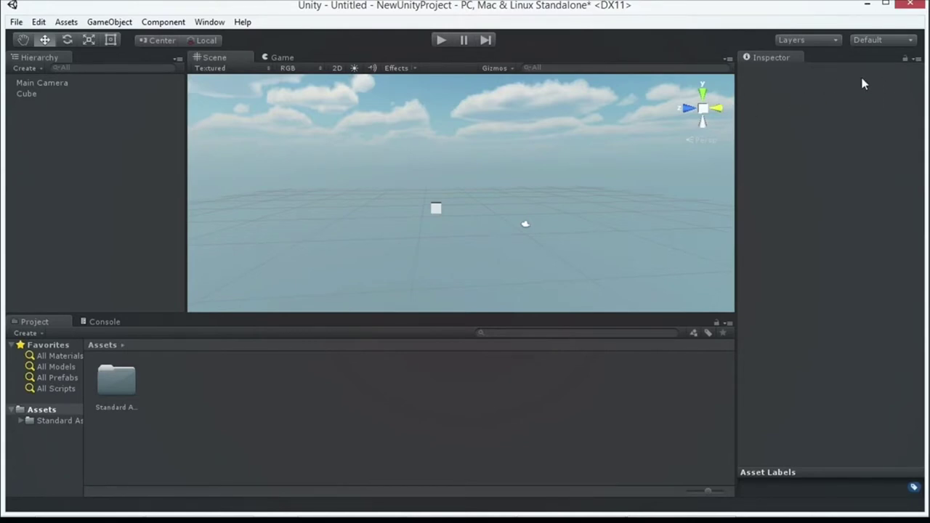
Set the Playmode tint in the Unity preferences to orange (R 248, G 91, B 5), and close the preferences.
{"action": "left_click", "coordinate": [39, 22]}
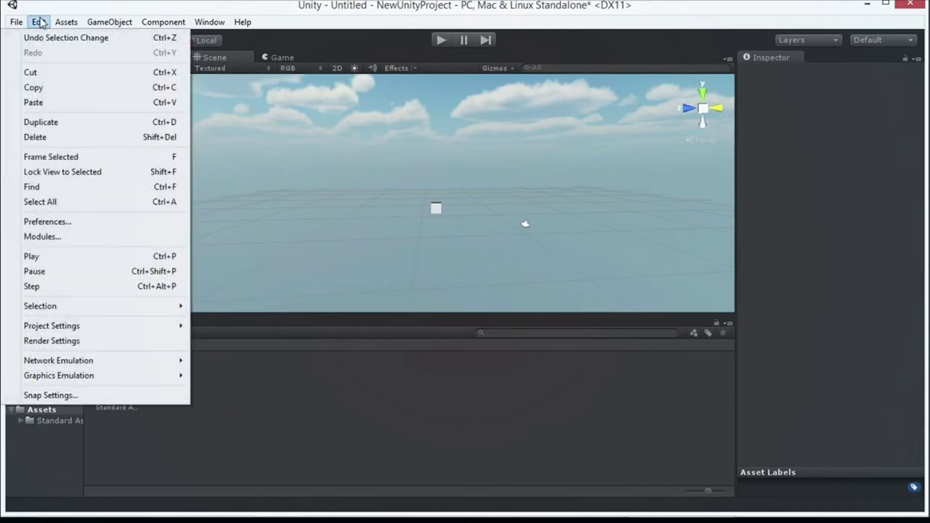
{"action": "left_click", "coordinate": [60, 221]}
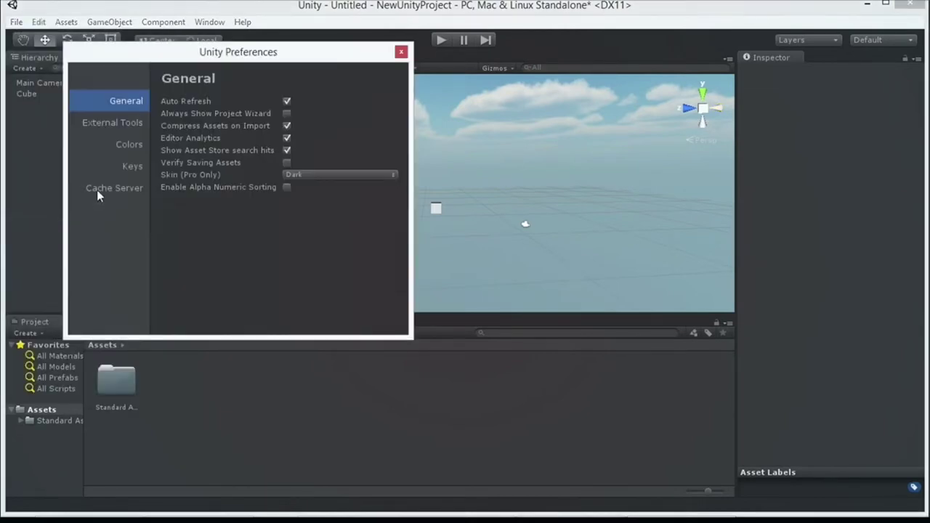
{"action": "left_click_drag", "start_coordinate": [160, 62], "coordinate": [394, 155]}
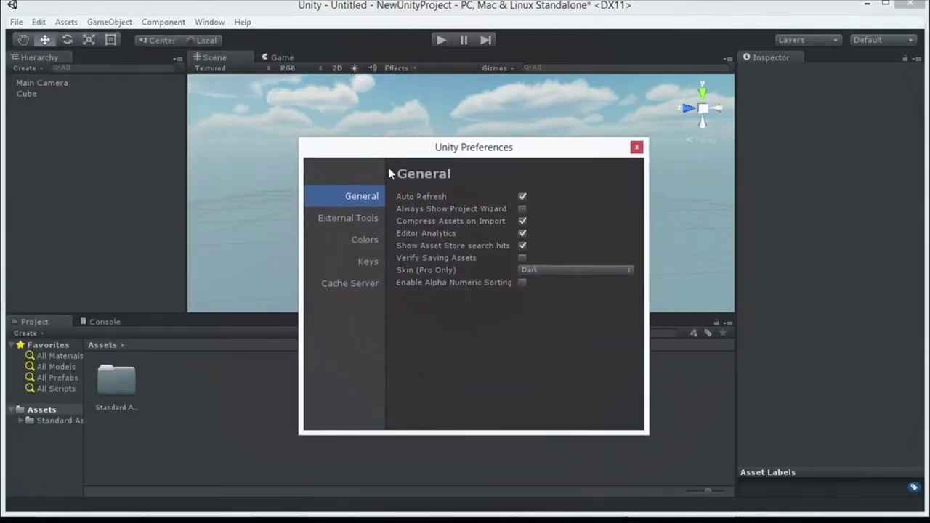
{"action": "left_click", "coordinate": [364, 240]}
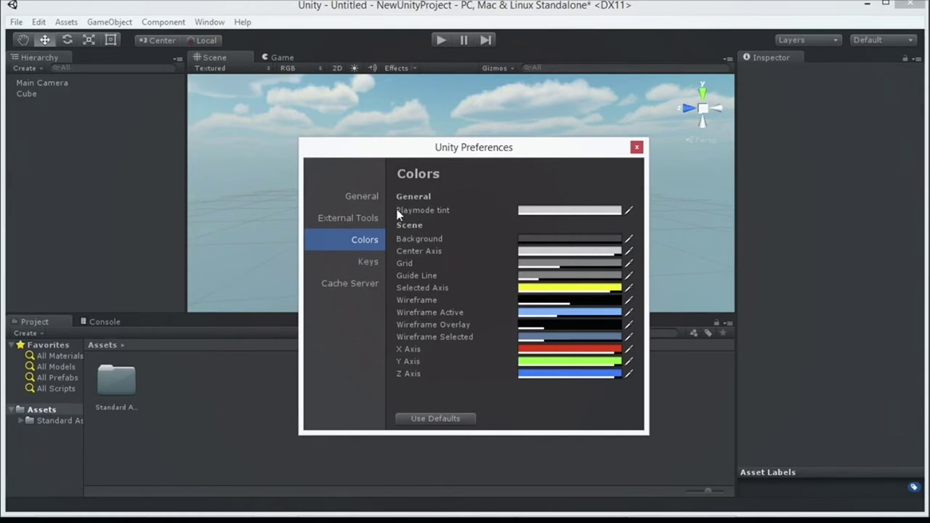
{"action": "left_click", "coordinate": [566, 210]}
{"action": "left_click_drag", "start_coordinate": [60, 4], "coordinate": [274, 115]}
{"action": "mouse_move", "coordinate": [276, 186]}
{"action": "left_mouse_down"}
{"action": "mouse_move", "coordinate": [300, 174]}
{"action": "mouse_move", "coordinate": [324, 217]}
{"action": "mouse_move", "coordinate": [308, 198]}
{"action": "mouse_move", "coordinate": [339, 225]}
{"action": "mouse_move", "coordinate": [340, 245]}
{"action": "left_mouse_up"}
{"action": "mouse_move", "coordinate": [304, 208]}
{"action": "left_mouse_down"}
{"action": "mouse_move", "coordinate": [305, 185]}
{"action": "mouse_move", "coordinate": [318, 174]}
{"action": "left_mouse_up"}
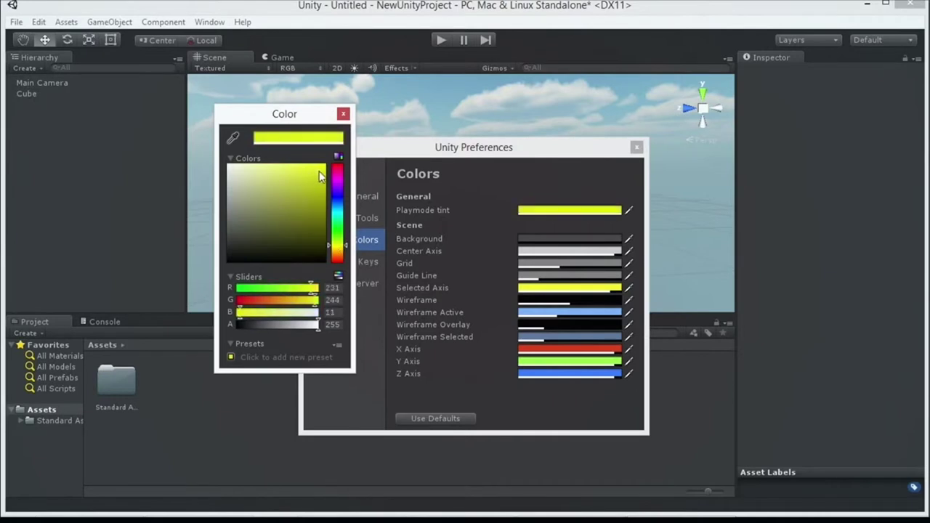
{"action": "left_click_drag", "start_coordinate": [338, 240], "coordinate": [339, 263]}
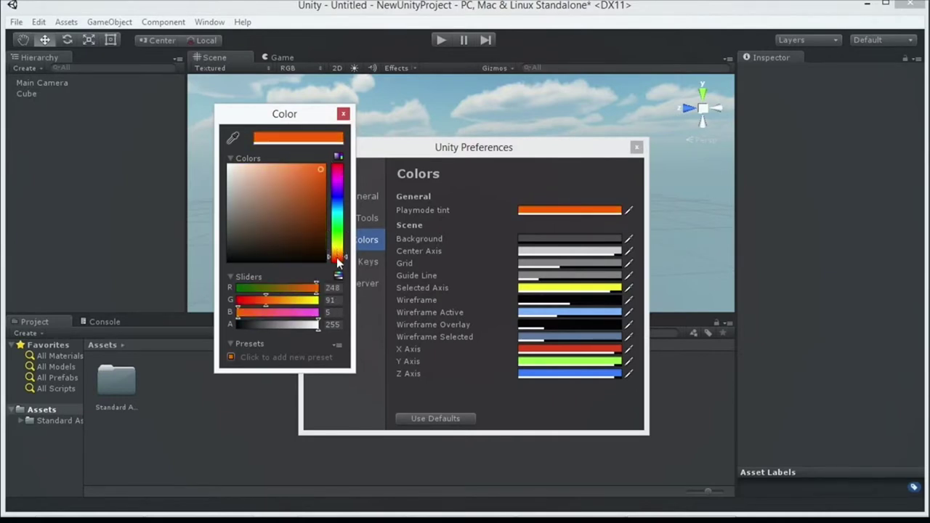
{"action": "left_click", "coordinate": [342, 115]}
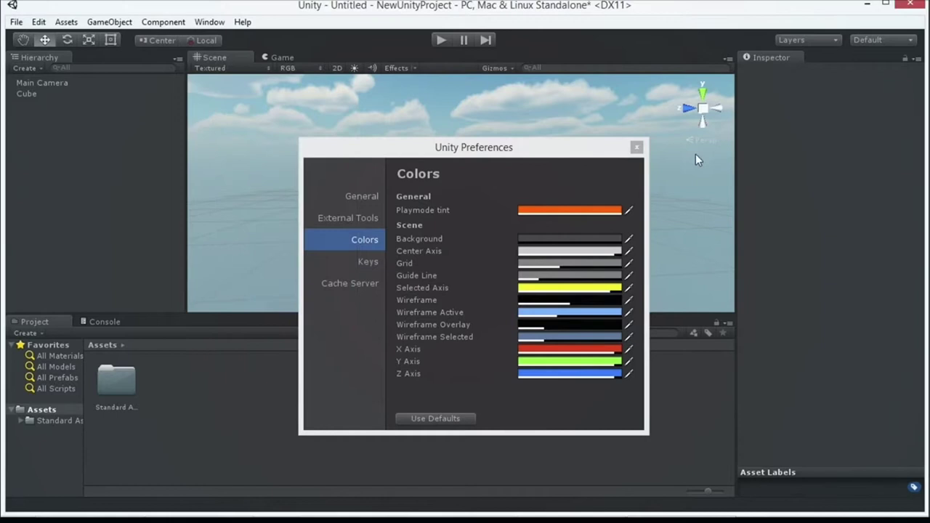
{"action": "left_click", "coordinate": [637, 148]}
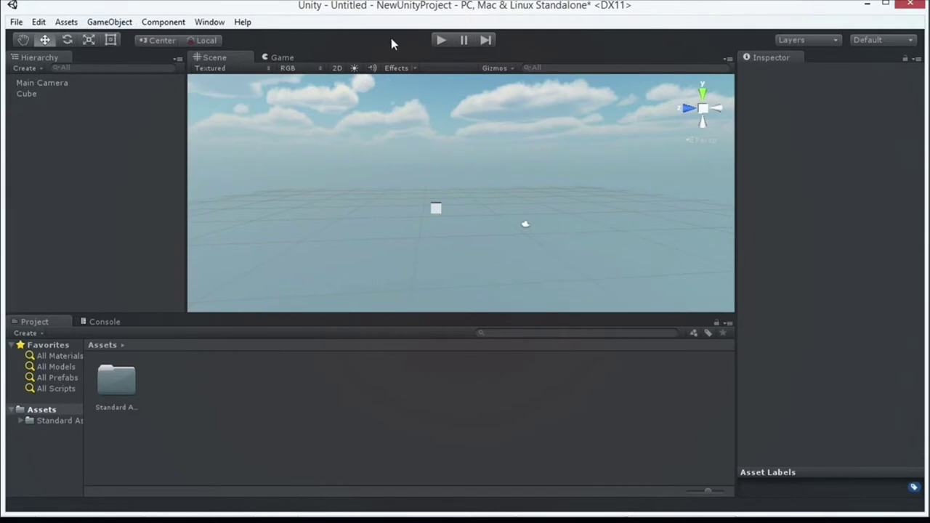
Play the scene to check the Playmode tint across the editor, and stop playing.
{"action": "left_click", "coordinate": [441, 40]}
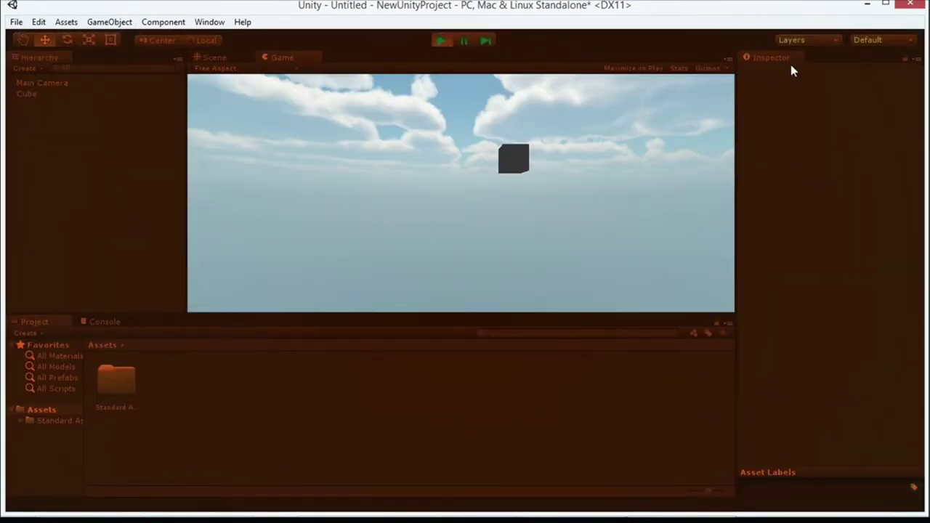
{"action": "left_click", "coordinate": [440, 41]}
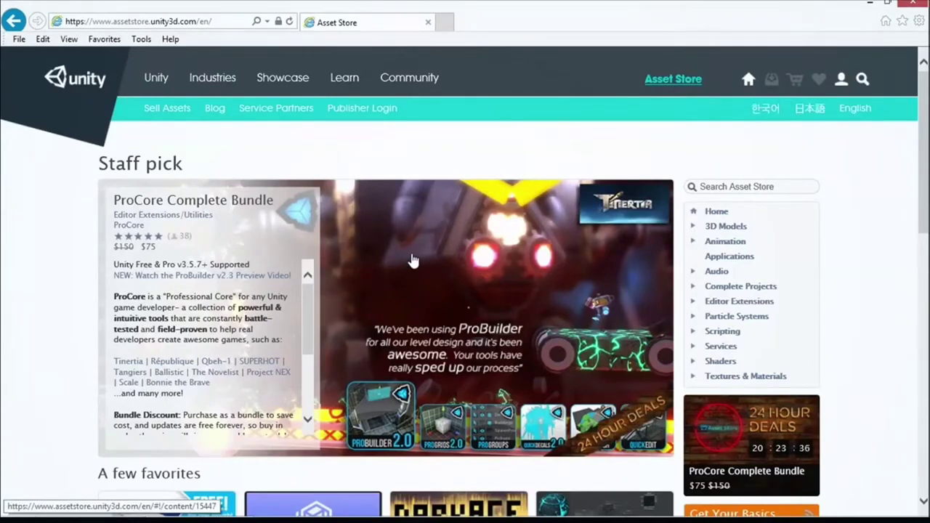
Switch to Unity, open the Asset Store window and dock it beside the Scene and Game views.
{"action": "key", "text": "alt+Tab"}
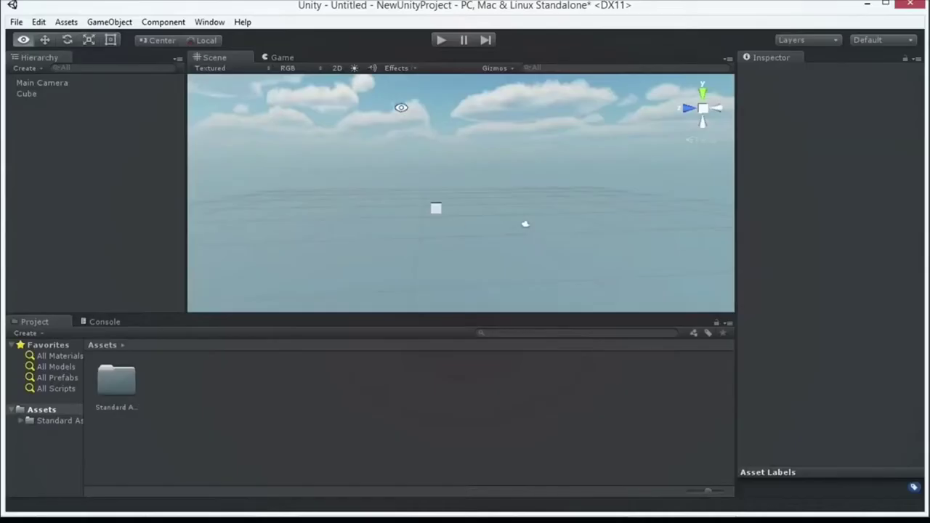
{"action": "left_click", "coordinate": [209, 22]}
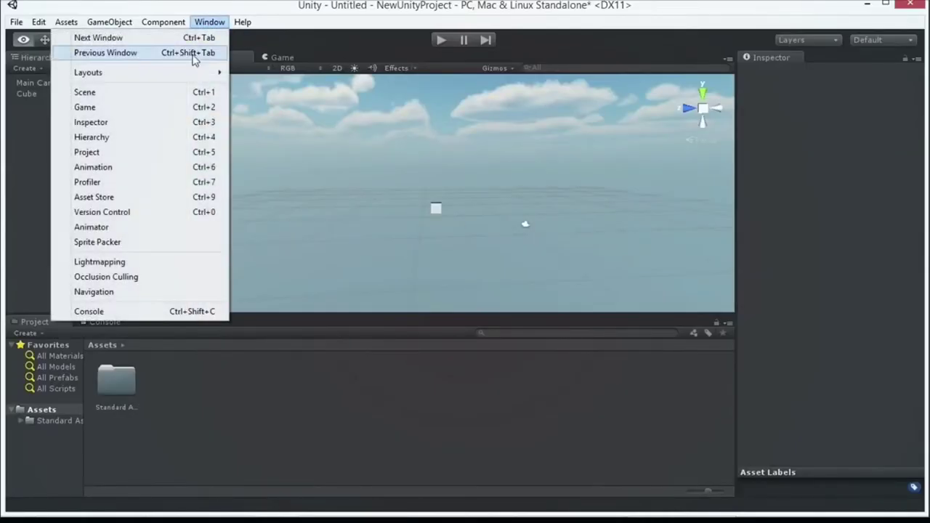
{"action": "left_click", "coordinate": [174, 198]}
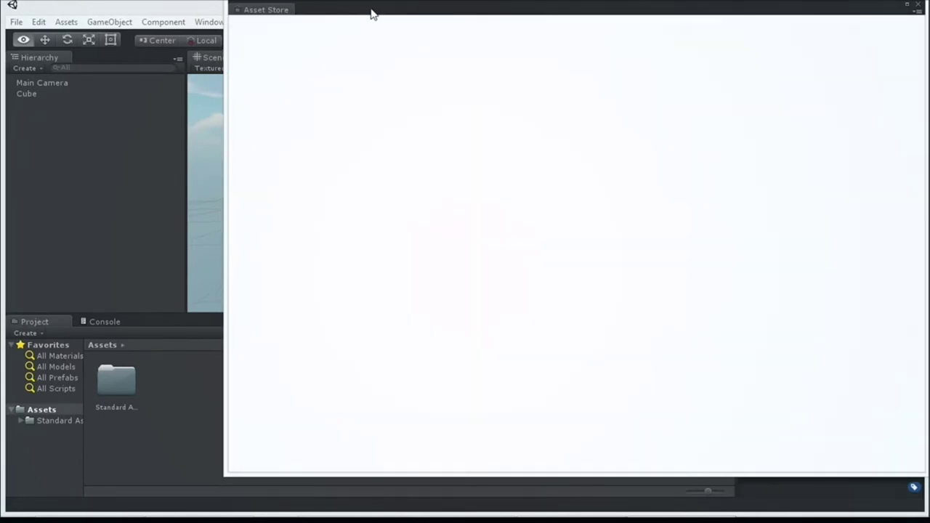
{"action": "left_click_drag", "start_coordinate": [371, 10], "coordinate": [602, 90]}
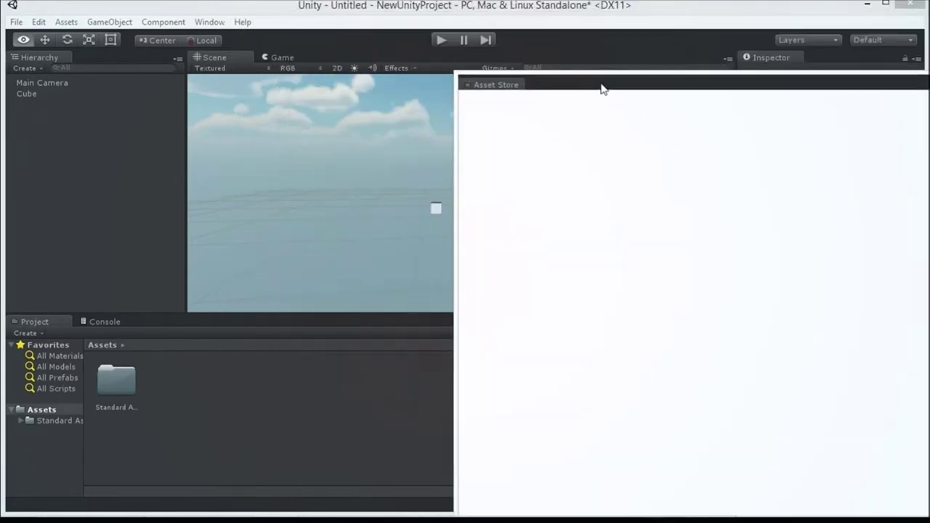
{"action": "left_click_drag", "start_coordinate": [512, 85], "coordinate": [322, 66]}
{"action": "left_click_drag", "start_coordinate": [254, 56], "coordinate": [302, 57]}
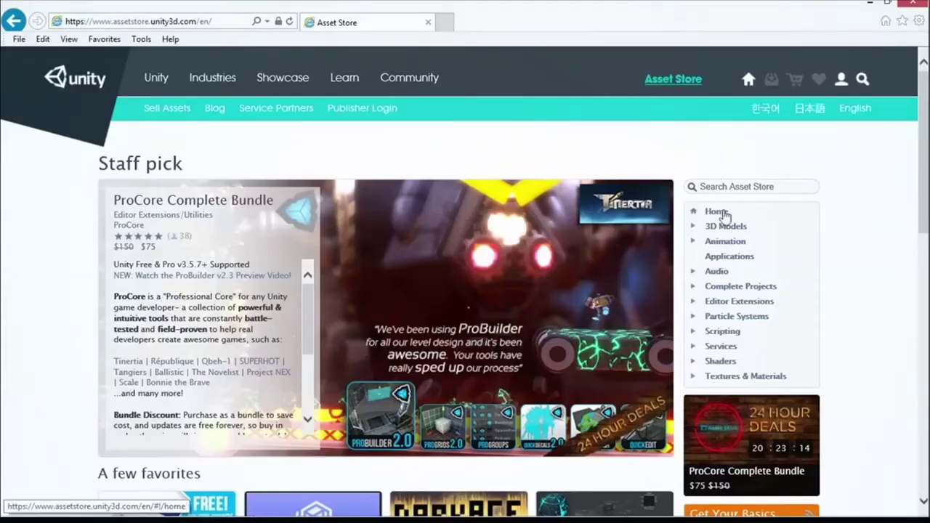
On the Asset Store website in the browser, browse the 3D Models category and open the Soldier Character Pack page.
{"action": "left_click", "coordinate": [720, 226]}
{"action": "scroll", "coordinate": [556, 249], "scroll_direction": "down", "scroll_amount": 1}
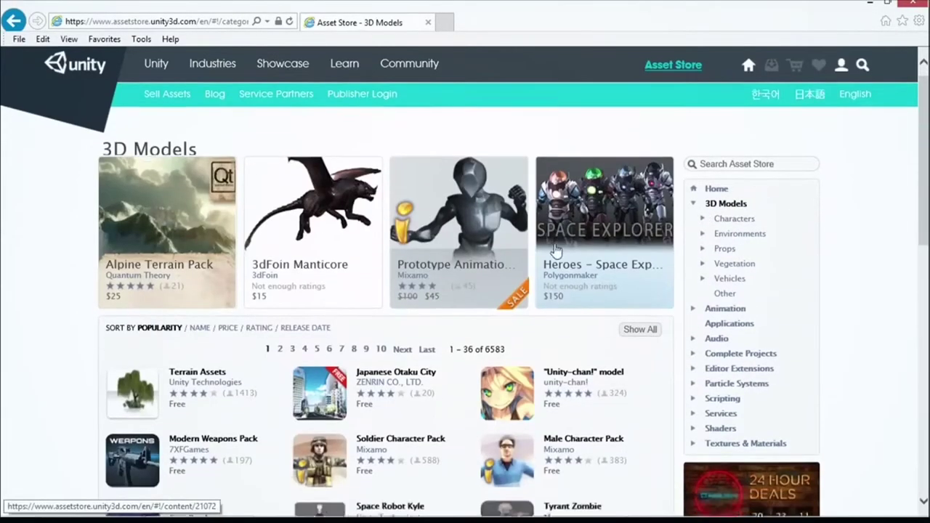
{"action": "scroll", "coordinate": [552, 250], "scroll_direction": "down", "scroll_amount": 3}
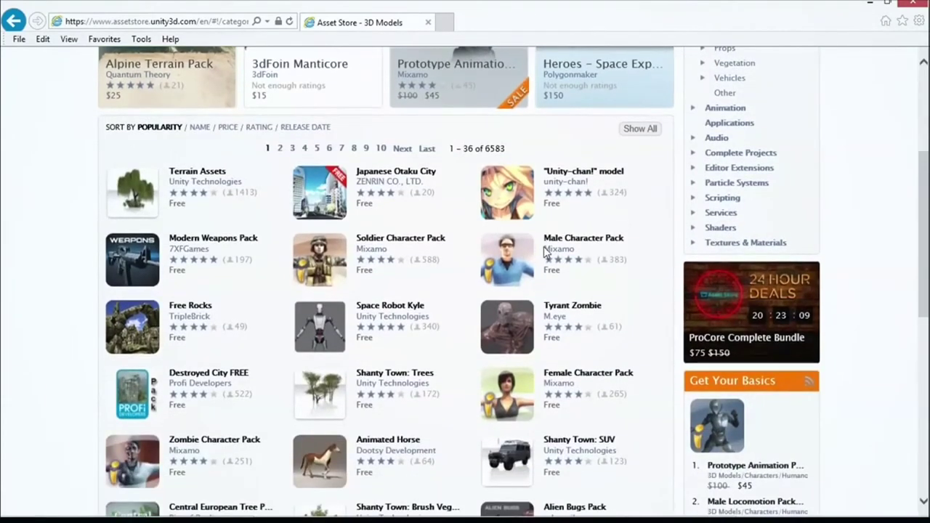
{"action": "left_click", "coordinate": [407, 240]}
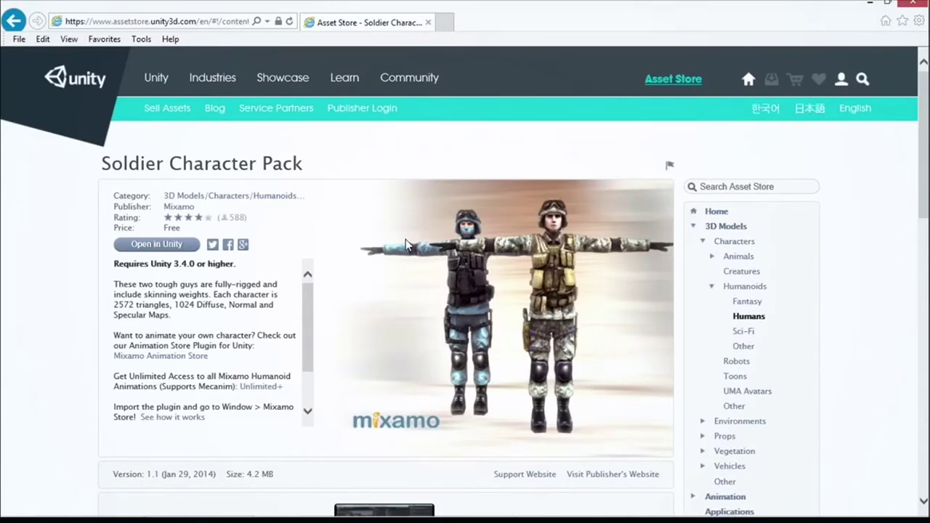
{"action": "scroll", "coordinate": [310, 299], "scroll_direction": "down", "scroll_amount": 1}
{"action": "scroll", "coordinate": [310, 300], "scroll_direction": "up", "scroll_amount": 1}
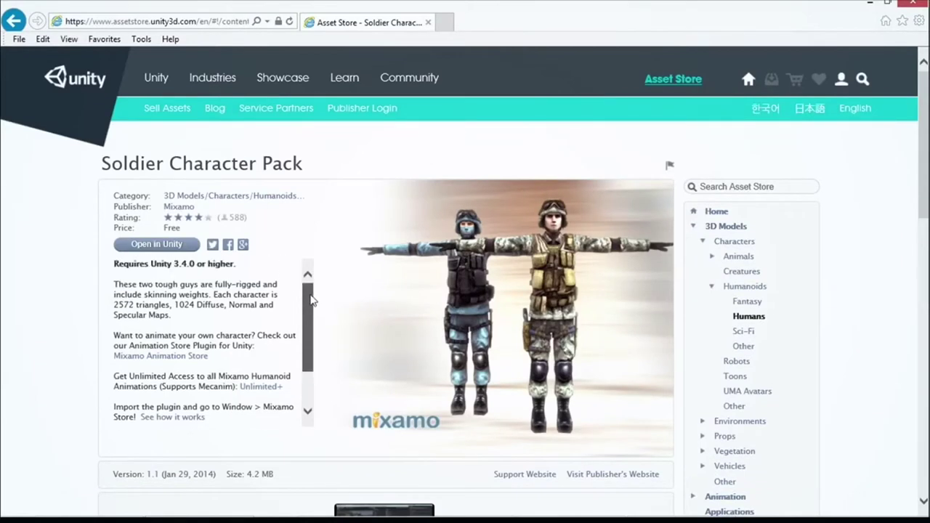
Open the Soldier Character Pack in Unity, allowing the browser request, and import all of its files into the project.
{"action": "left_click", "coordinate": [159, 247]}
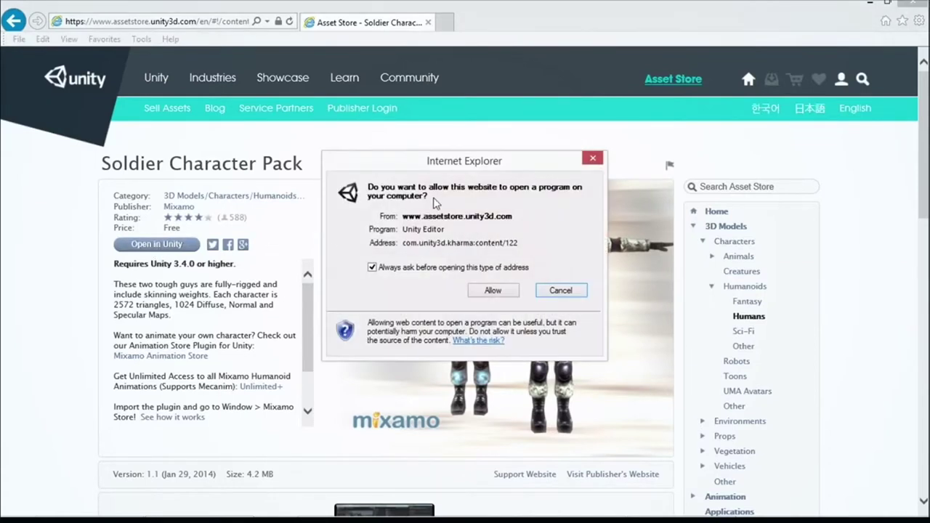
{"action": "left_click", "coordinate": [493, 290]}
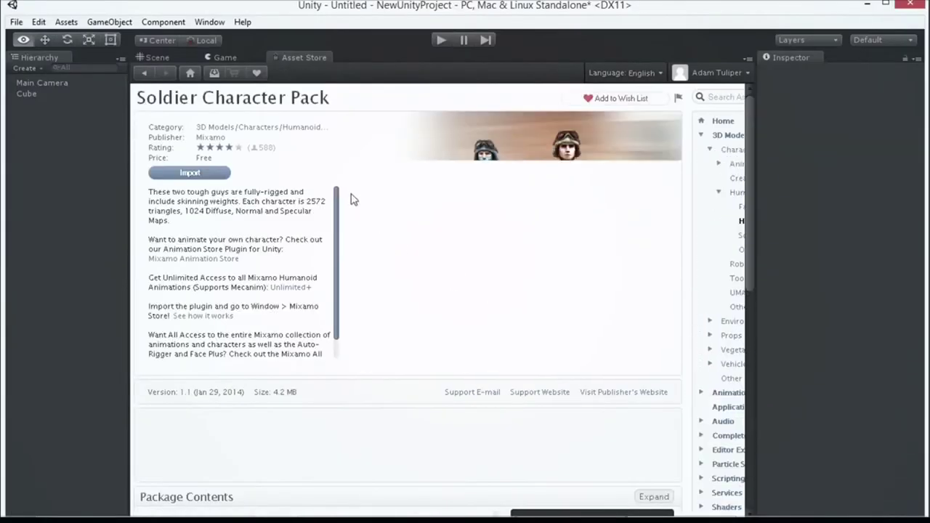
{"action": "left_click", "coordinate": [195, 178]}
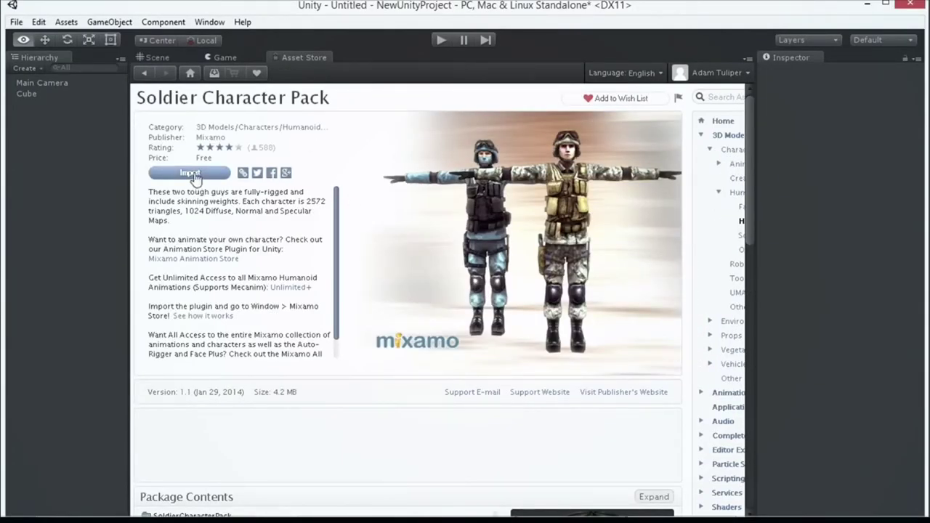
{"action": "left_click", "coordinate": [195, 177]}
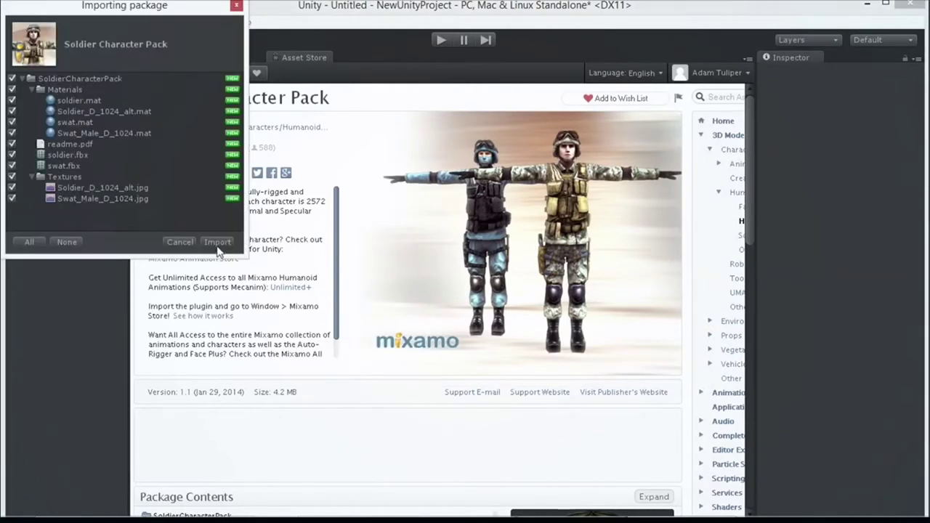
{"action": "left_click", "coordinate": [216, 242]}
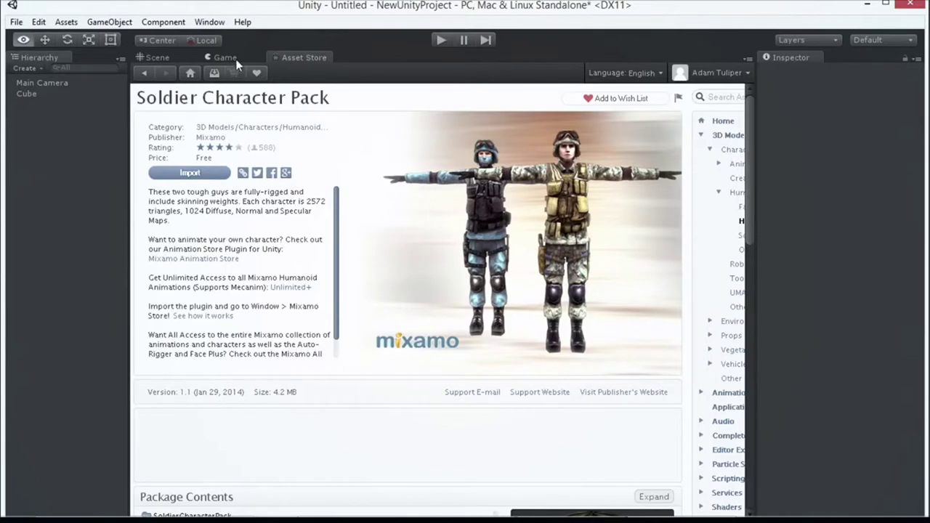
Return to the Scene view and restore the Default editor layout.
{"action": "left_click", "coordinate": [155, 57]}
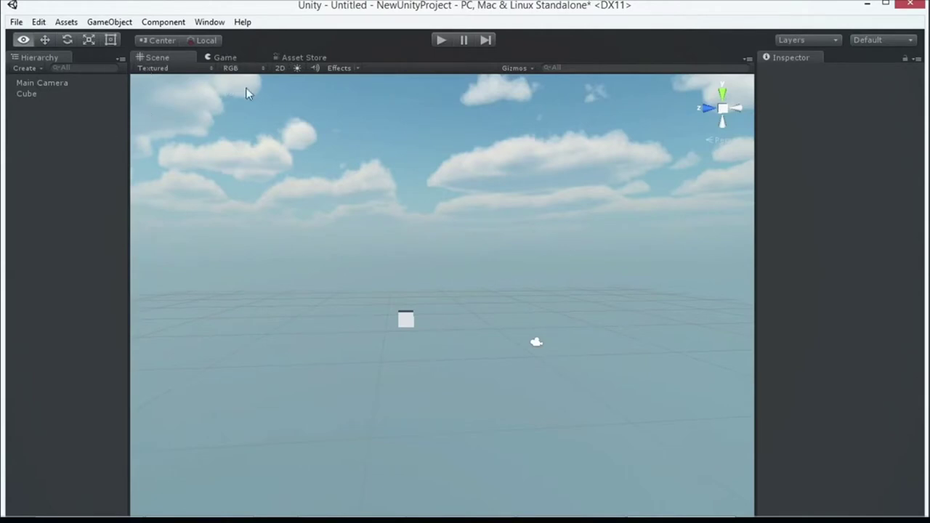
{"action": "left_click", "coordinate": [869, 40]}
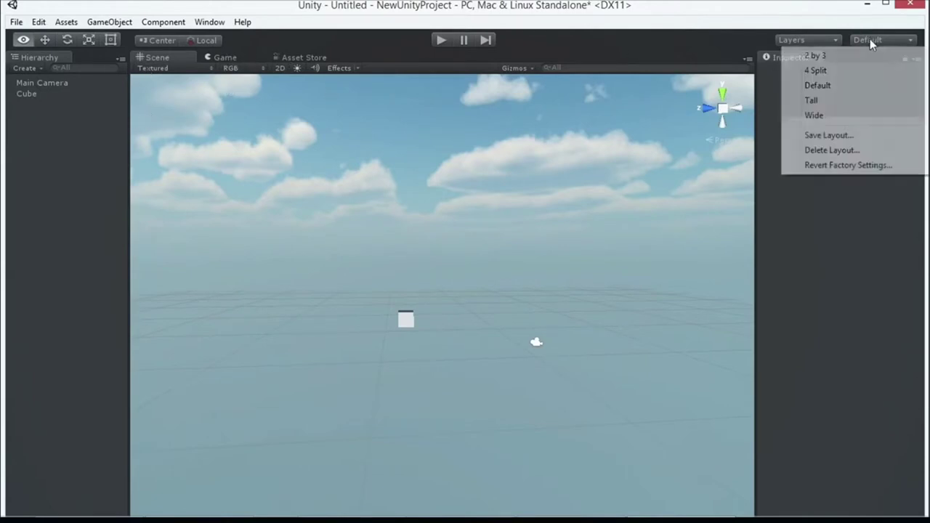
{"action": "left_click", "coordinate": [859, 87]}
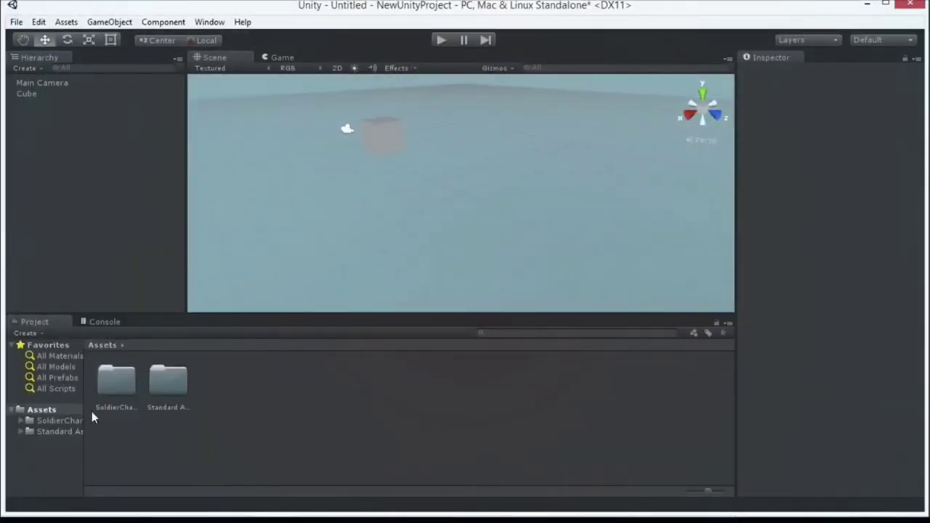
Place the soldier and swat models from the SoldierCharacterPack folder in the scene near the cube.
{"action": "double_click", "coordinate": [116, 383]}
{"action": "left_click_drag", "start_coordinate": [271, 380], "coordinate": [338, 198]}
{"action": "left_click_drag", "start_coordinate": [323, 380], "coordinate": [440, 142]}
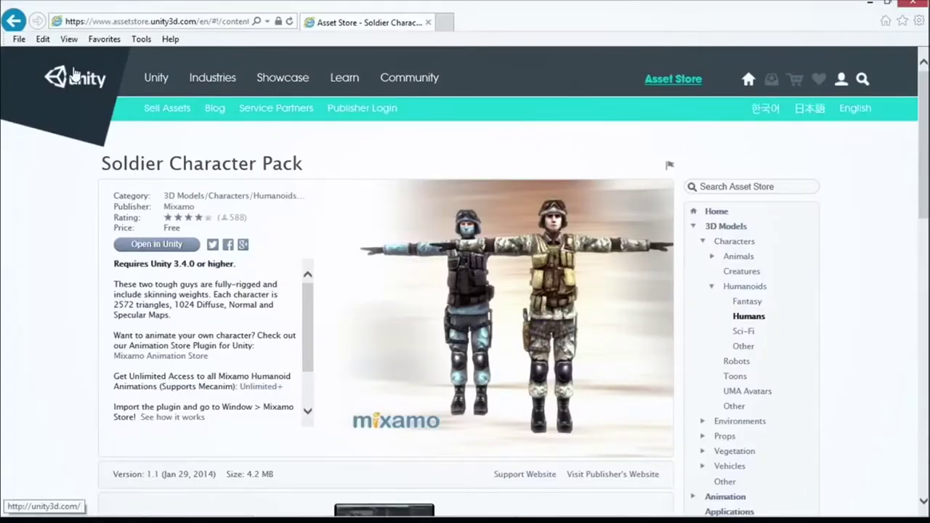
Switch to the Asset Store website in the browser, search for "zombies" and look through the results.
{"action": "left_click", "coordinate": [13, 20]}
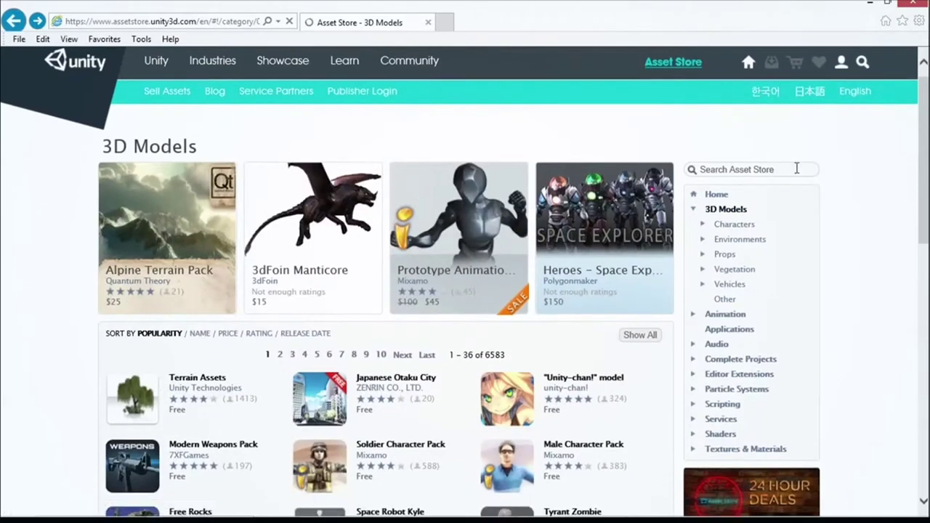
{"action": "left_click", "coordinate": [797, 170]}
{"action": "type", "text": "zombi"}
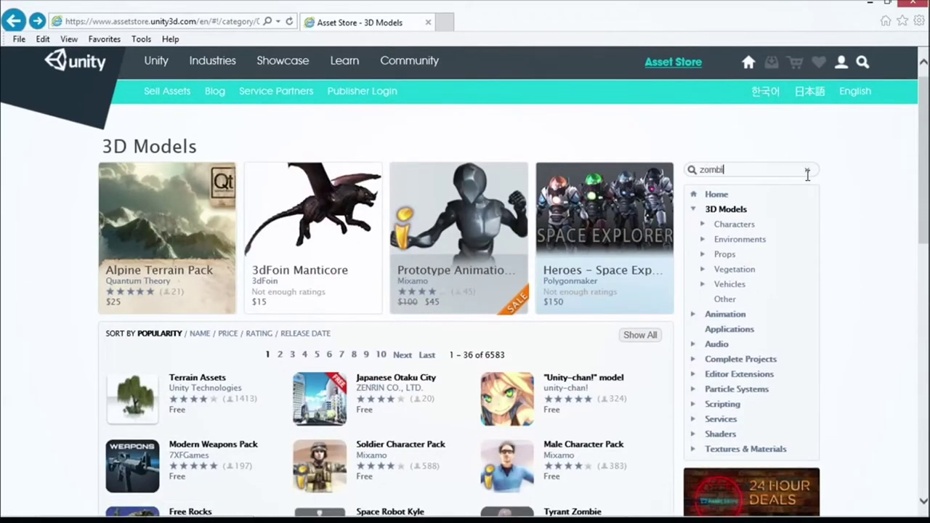
{"action": "type", "text": "es"}
{"action": "key", "text": "Return"}
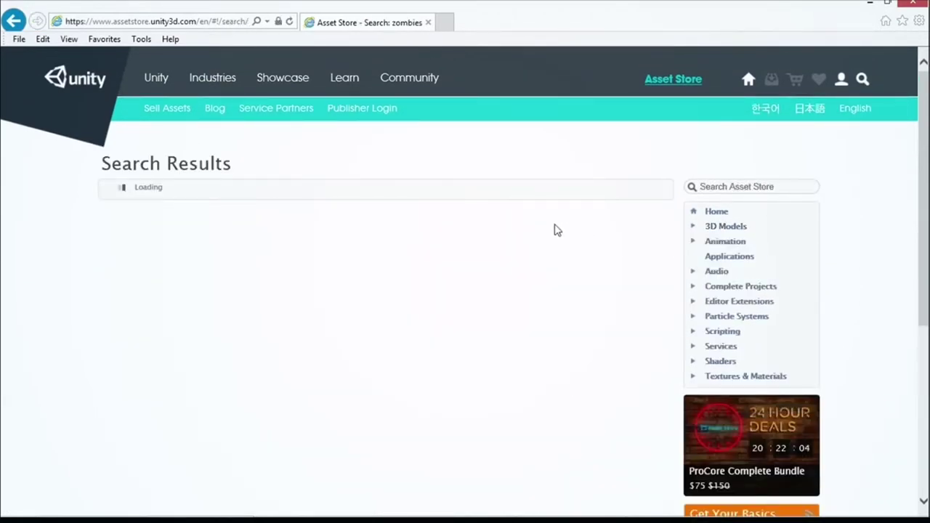
{"action": "scroll", "coordinate": [497, 182], "scroll_direction": "down", "scroll_amount": 5}
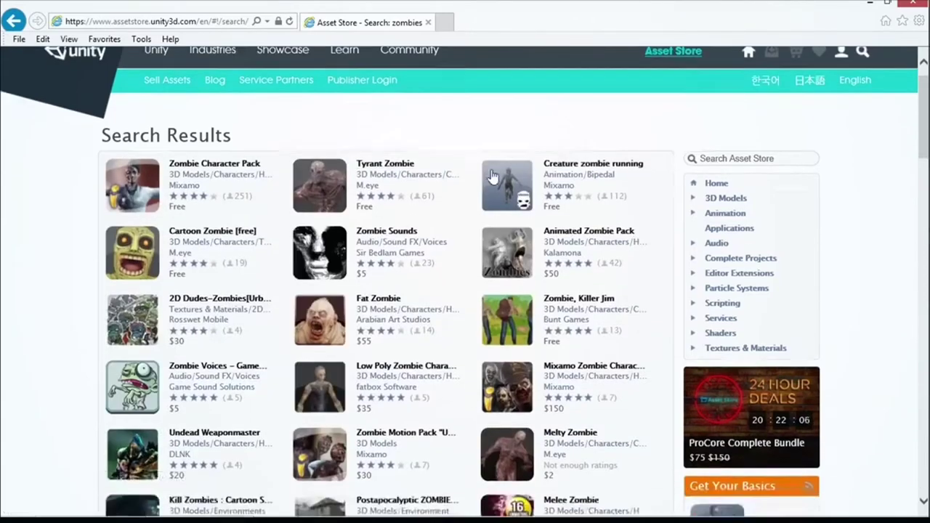
{"action": "scroll", "coordinate": [496, 182], "scroll_direction": "up", "scroll_amount": 5}
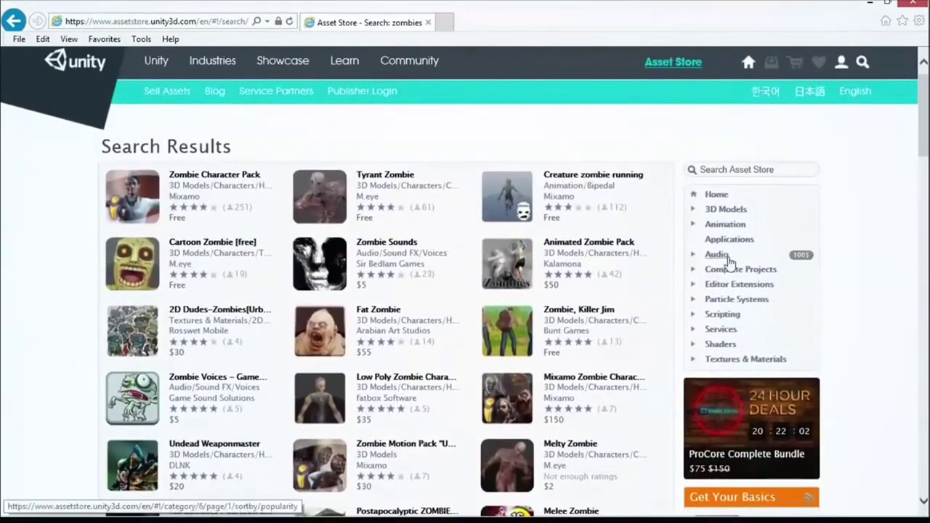
Browse the Audio and Complete Projects categories of the Asset Store.
{"action": "left_click", "coordinate": [724, 257]}
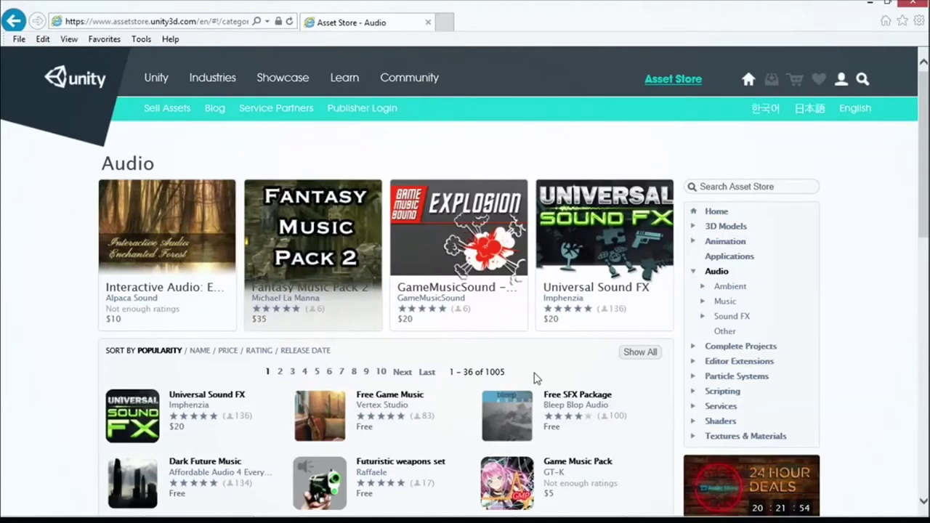
{"action": "left_click", "coordinate": [754, 347]}
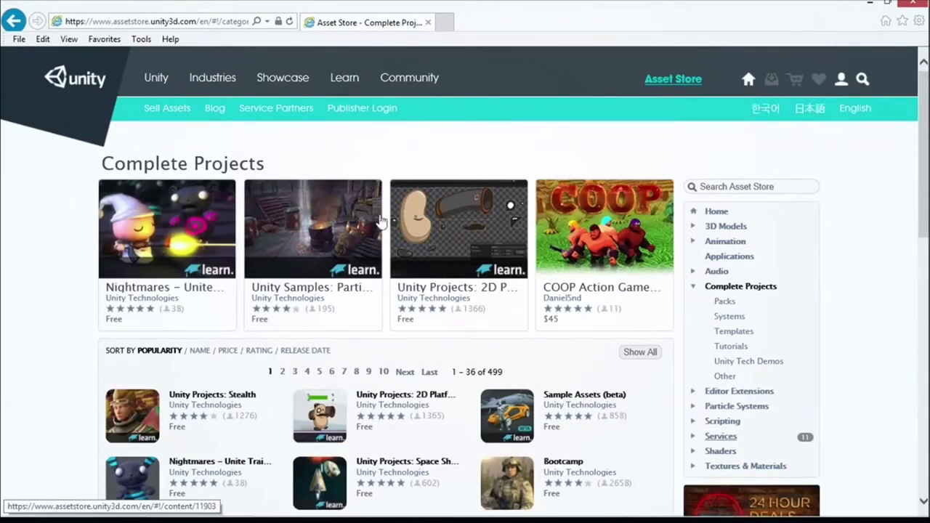
{"action": "scroll", "coordinate": [332, 298], "scroll_direction": "down", "scroll_amount": 1}
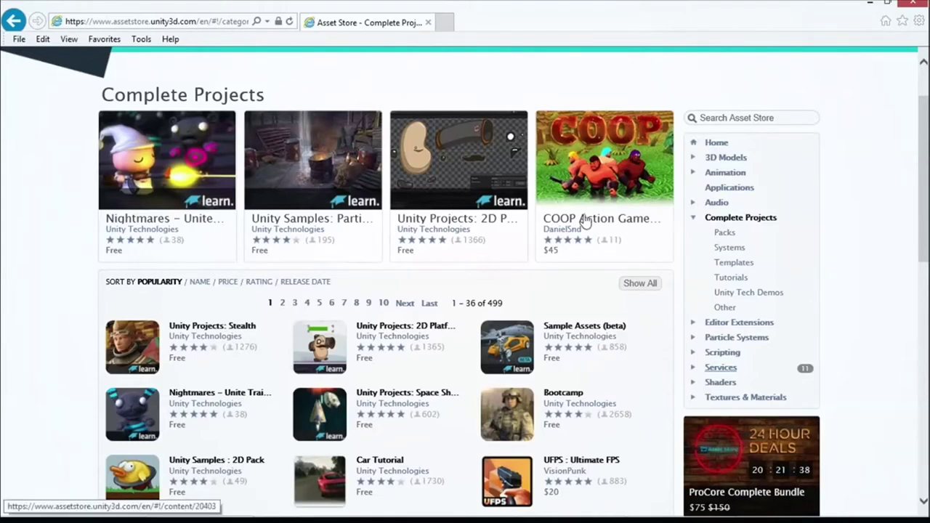
View the Unity Projects: Stealth page, open it in Unity's Asset Store window, and close that window.
{"action": "left_click", "coordinate": [240, 328]}
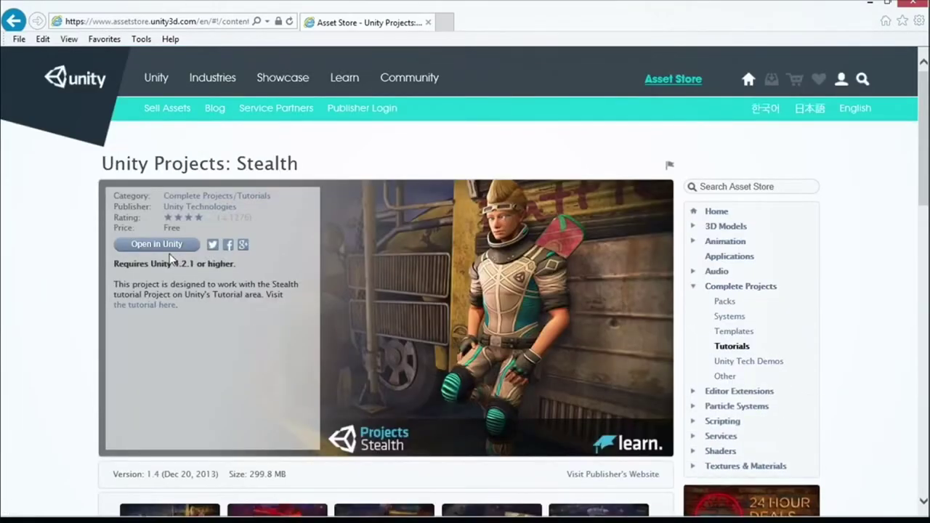
{"action": "left_click", "coordinate": [167, 245]}
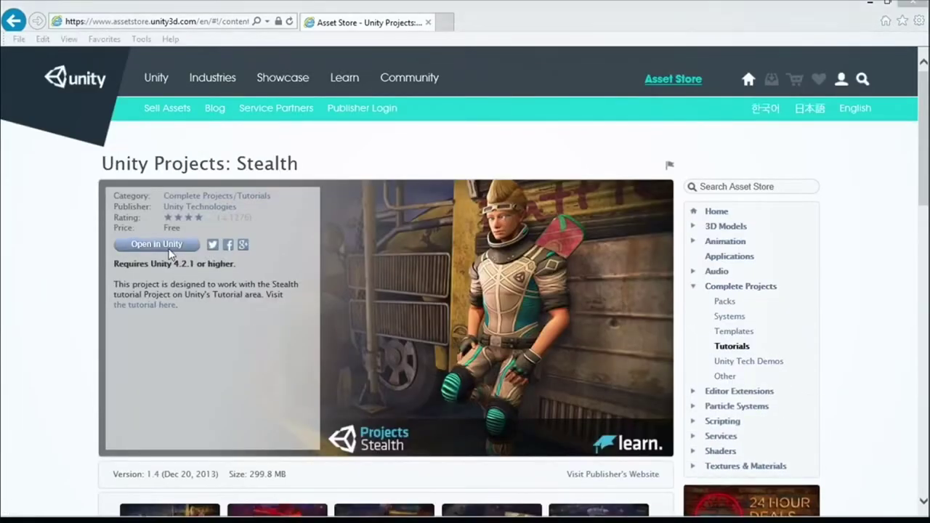
{"action": "left_click", "coordinate": [490, 288]}
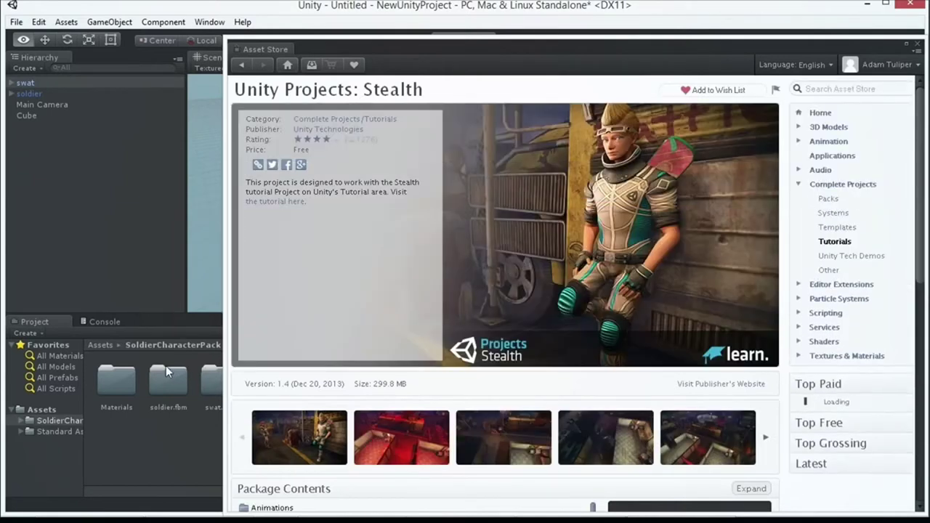
{"action": "left_click", "coordinate": [918, 45]}
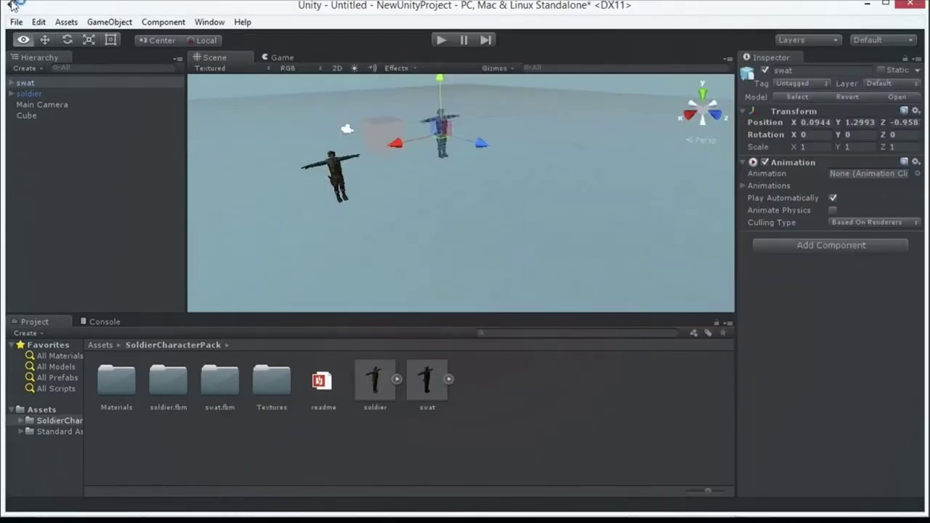
Save the scene as Main in the project's Assets folder.
{"action": "left_click", "coordinate": [16, 23]}
{"action": "left_click", "coordinate": [39, 22]}
{"action": "left_click", "coordinate": [16, 22]}
{"action": "left_click", "coordinate": [205, 171]}
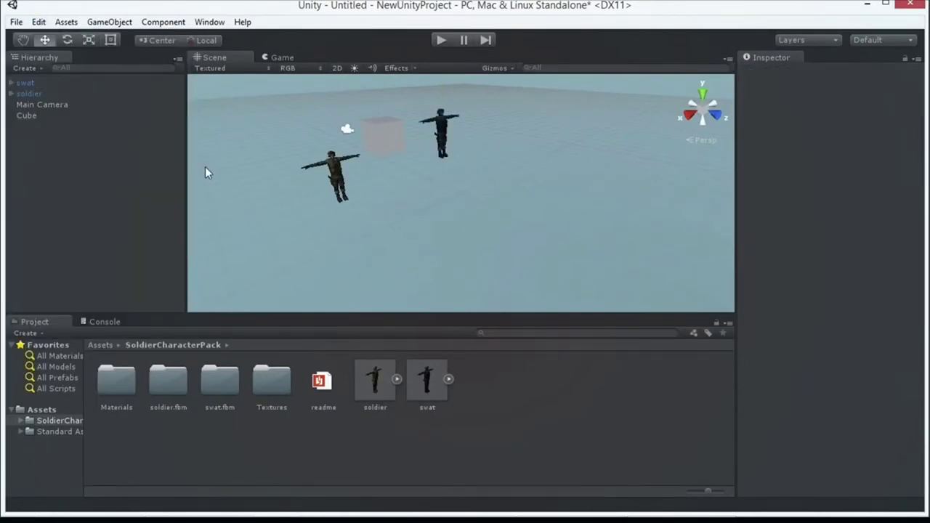
{"action": "key", "text": "ctrl+s"}
{"action": "type", "text": "Main"}
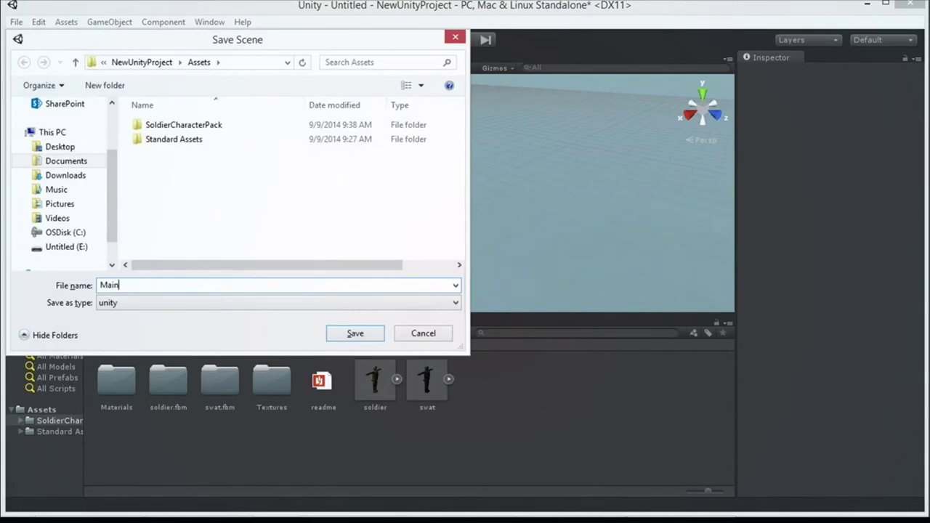
{"action": "key", "text": "Return"}
Open the Demo project from the list of recently opened projects.
{"action": "left_click", "coordinate": [16, 22]}
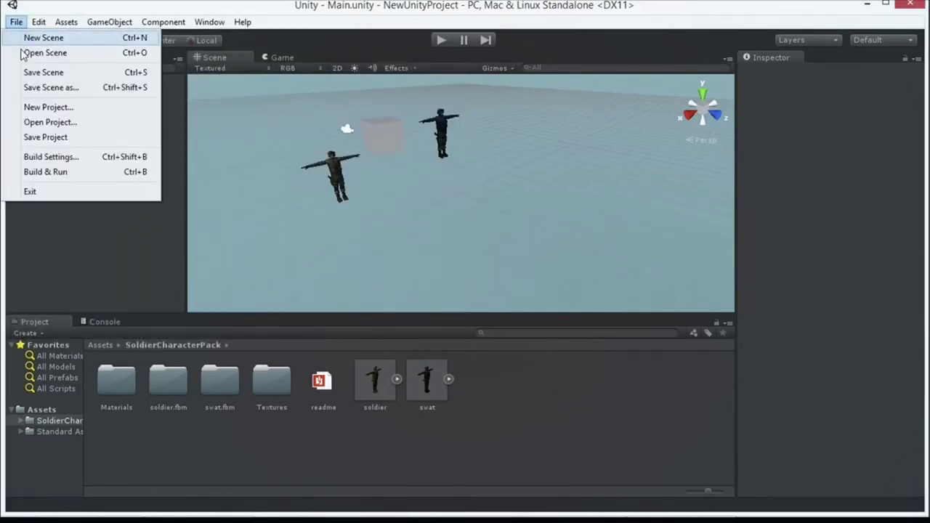
{"action": "left_click", "coordinate": [51, 122]}
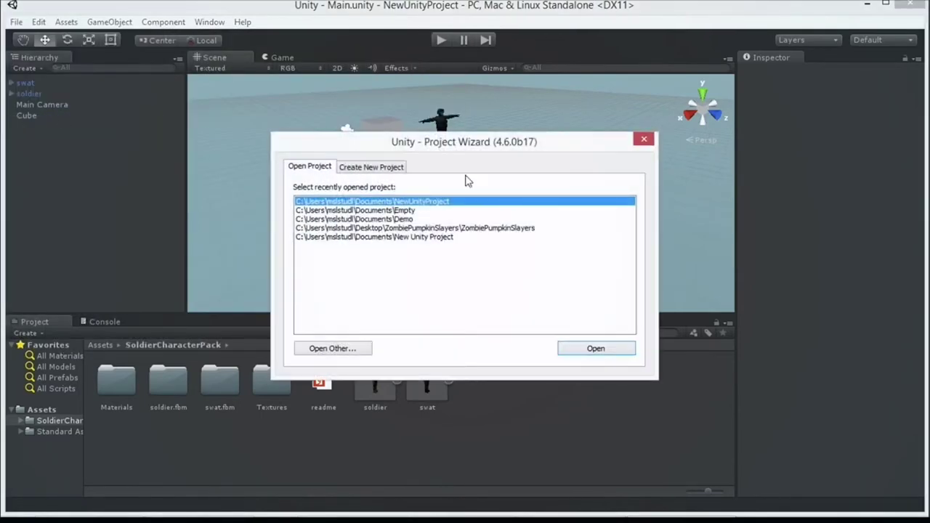
{"action": "left_click", "coordinate": [421, 211]}
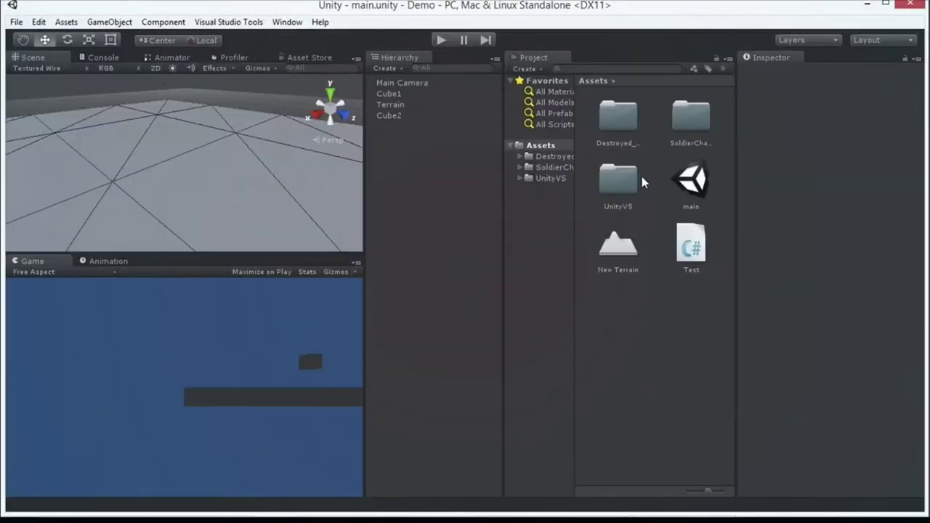
Look through the Assets and Destroyed_city_FREE folders, and filter the project's assets by the Scene type.
{"action": "left_click", "coordinate": [690, 177]}
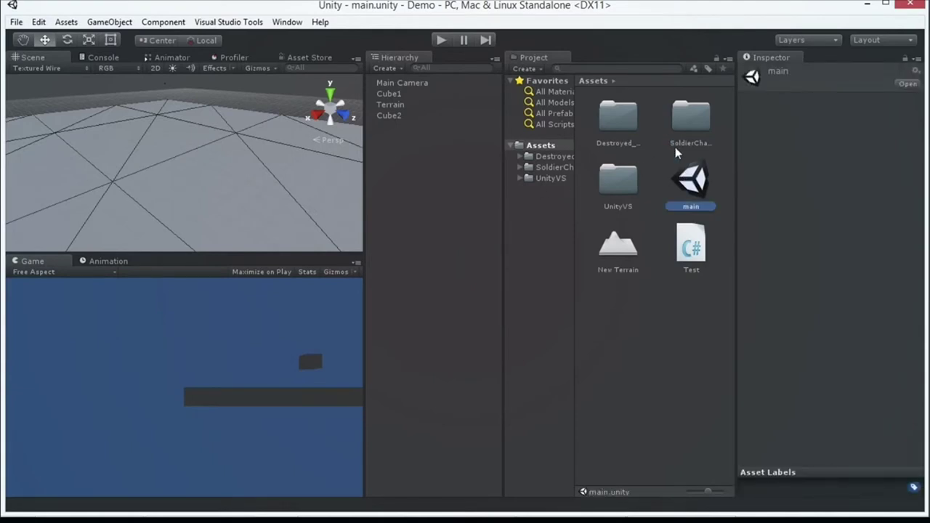
{"action": "double_click", "coordinate": [619, 119]}
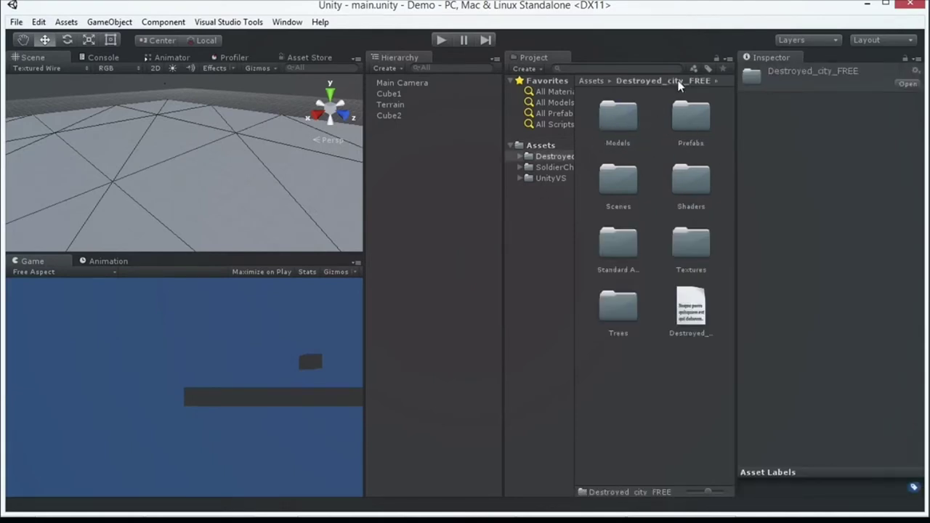
{"action": "left_click", "coordinate": [538, 145]}
{"action": "left_click", "coordinate": [712, 183]}
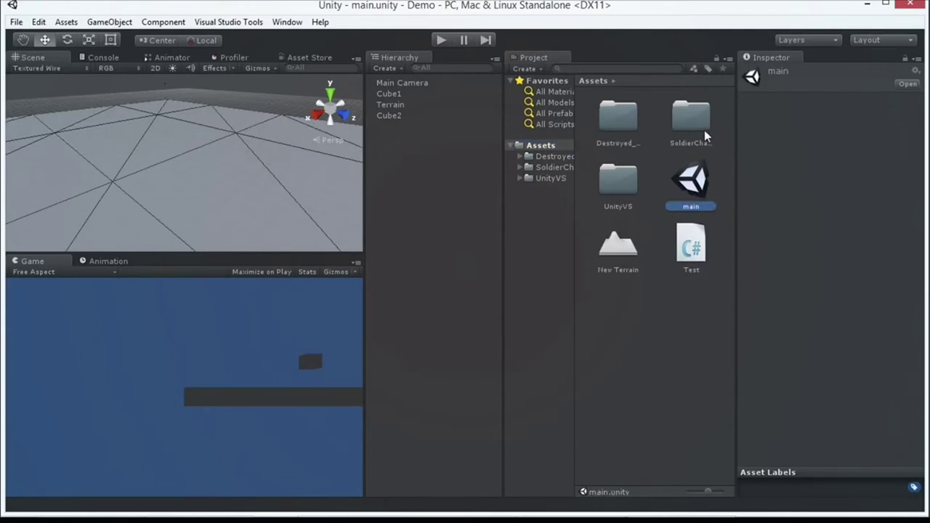
{"action": "left_click", "coordinate": [534, 155]}
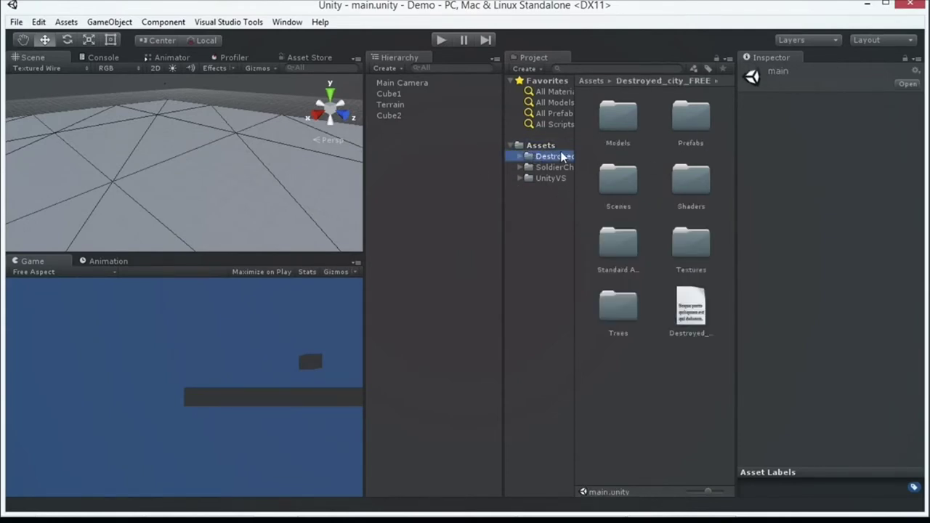
{"action": "left_click", "coordinate": [695, 69]}
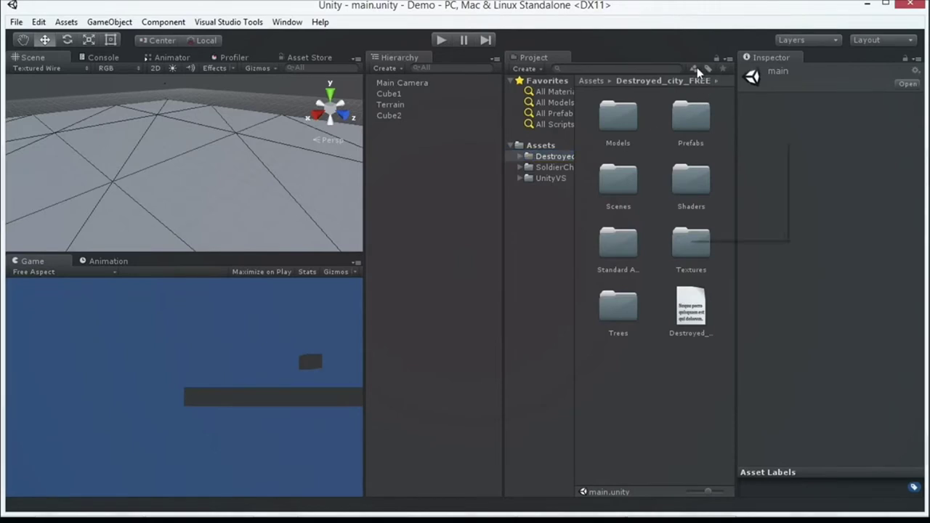
{"action": "left_click", "coordinate": [696, 68]}
{"action": "left_click", "coordinate": [699, 70]}
{"action": "left_click", "coordinate": [713, 175]}
{"action": "left_click", "coordinate": [720, 186]}
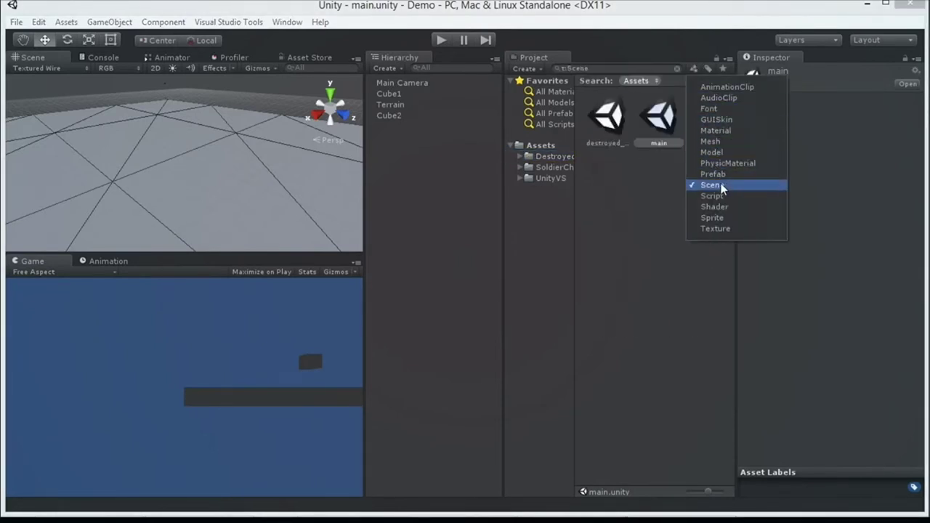
Open the destroyed_city scene from the filtered assets.
{"action": "left_click", "coordinate": [637, 158]}
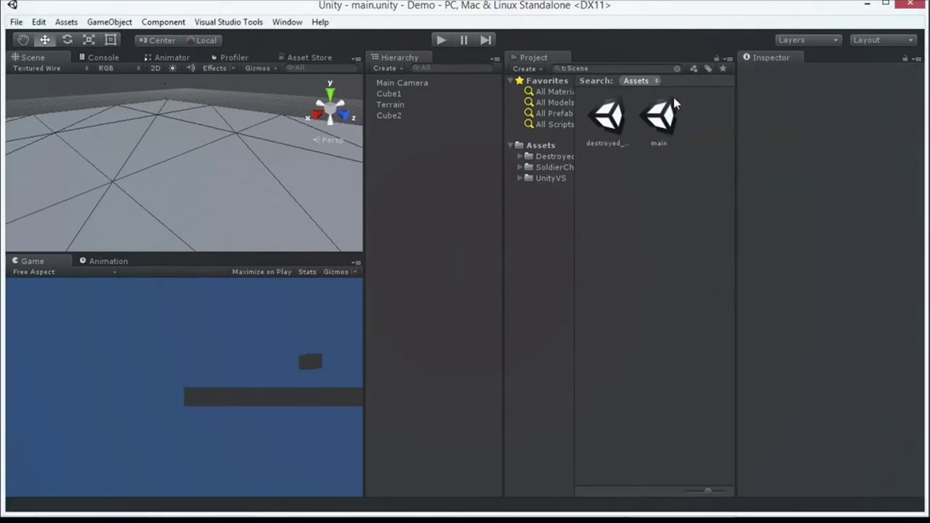
{"action": "left_click", "coordinate": [661, 116]}
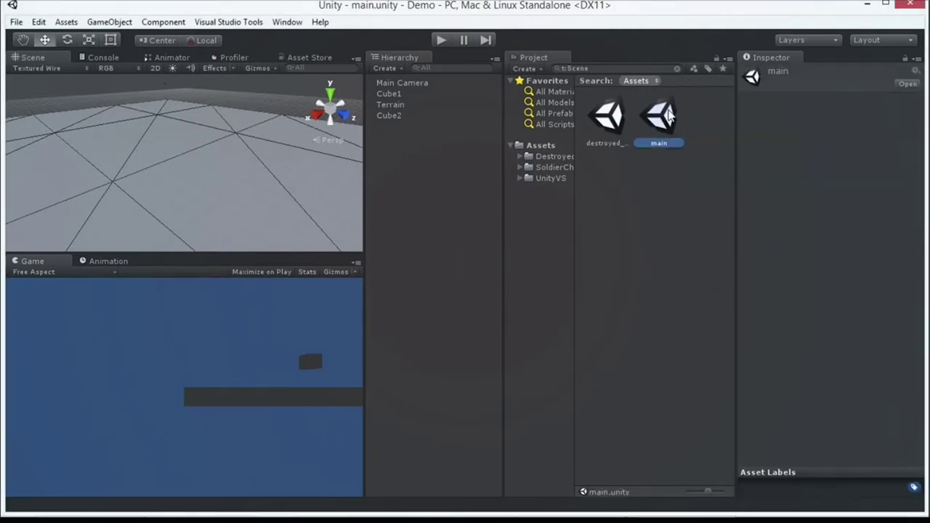
{"action": "double_click", "coordinate": [613, 116]}
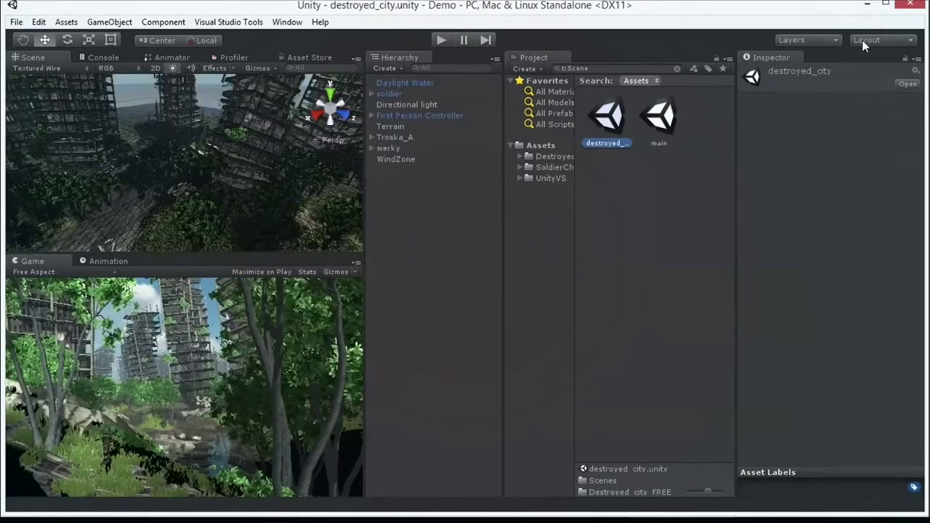
Switch the editor to the Default layout and frame the First Person Controller in the Scene view.
{"action": "left_click", "coordinate": [863, 41]}
{"action": "left_click", "coordinate": [845, 87]}
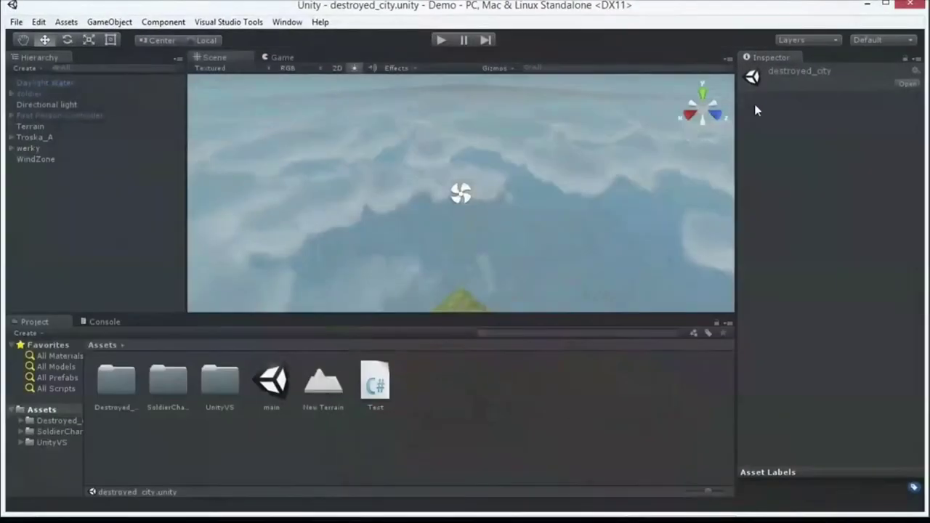
{"action": "double_click", "coordinate": [70, 114]}
{"action": "mouse_move", "coordinate": [380, 199]}
{"action": "left_mouse_down", "text": "alt"}
{"action": "mouse_move", "coordinate": [346, 196]}
{"action": "mouse_move", "coordinate": [390, 184]}
{"action": "mouse_move", "coordinate": [334, 183]}
{"action": "mouse_move", "coordinate": [332, 202]}
{"action": "mouse_move", "coordinate": [396, 190]}
{"action": "left_mouse_up", "text": "alt"}
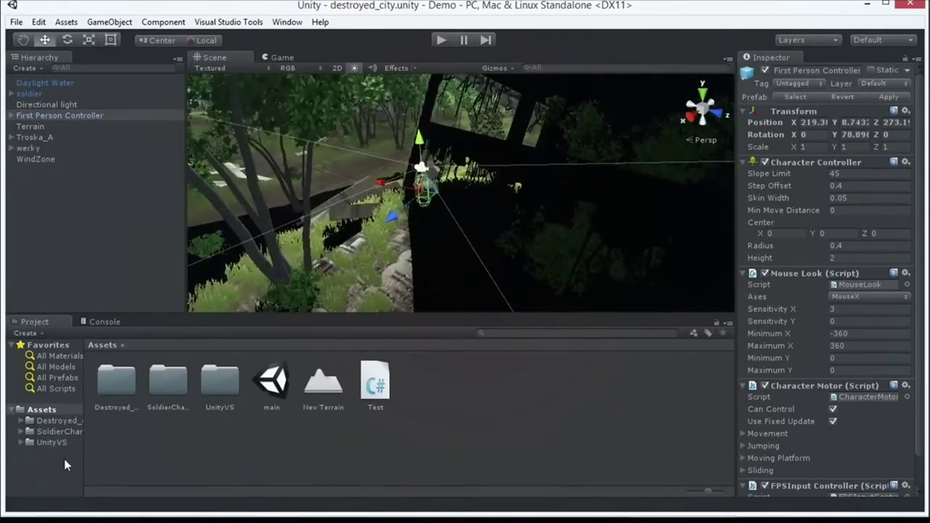
Place the wrak_budova building prefab from Destroyed_city_FREE's Prefabs folder into the scene and frame it.
{"action": "left_click", "coordinate": [66, 420]}
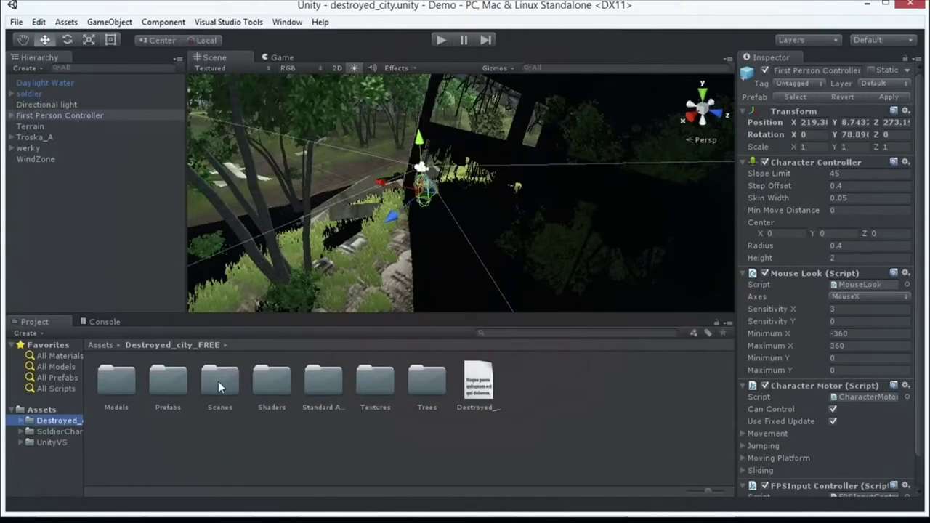
{"action": "double_click", "coordinate": [175, 381]}
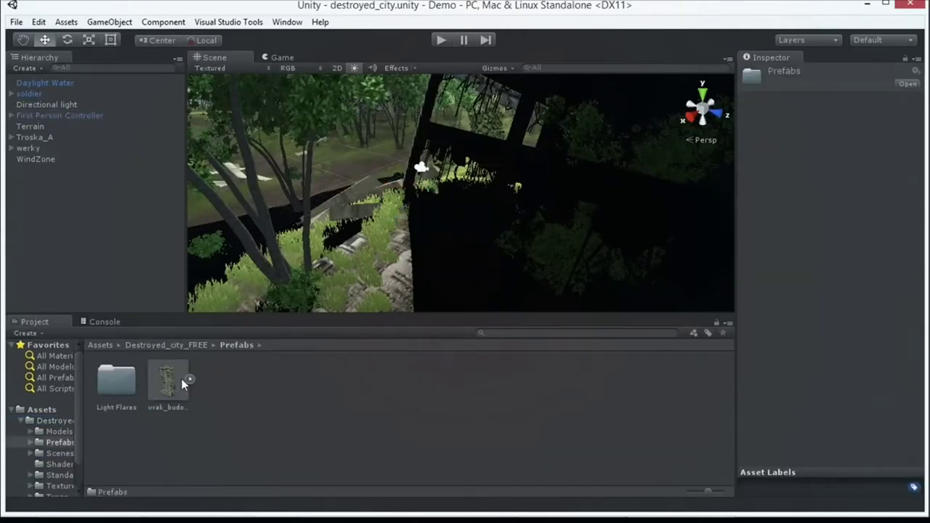
{"action": "left_click_drag", "start_coordinate": [181, 379], "coordinate": [352, 129]}
{"action": "key", "text": "f"}
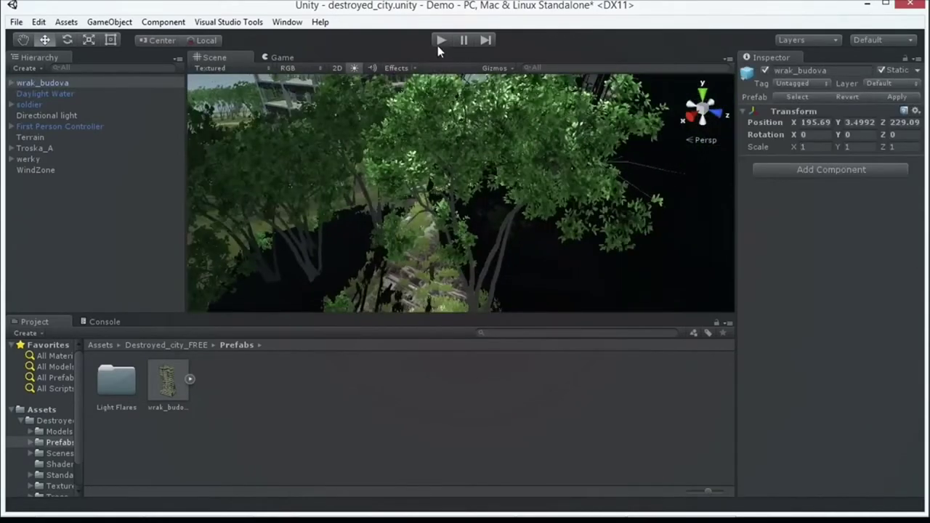
Run the scene in play mode, walk forward through the destroyed city, and stop playing.
{"action": "left_click", "coordinate": [441, 41]}
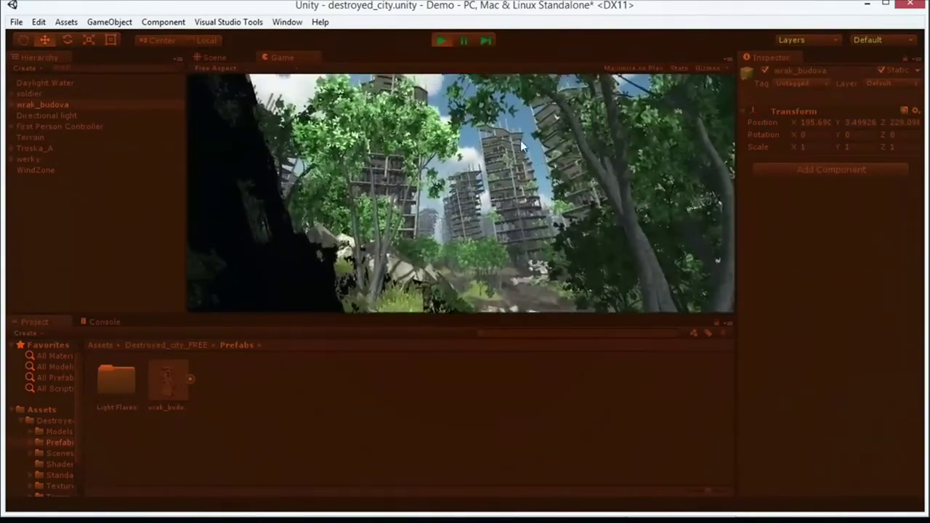
{"action": "key", "text": "w"}
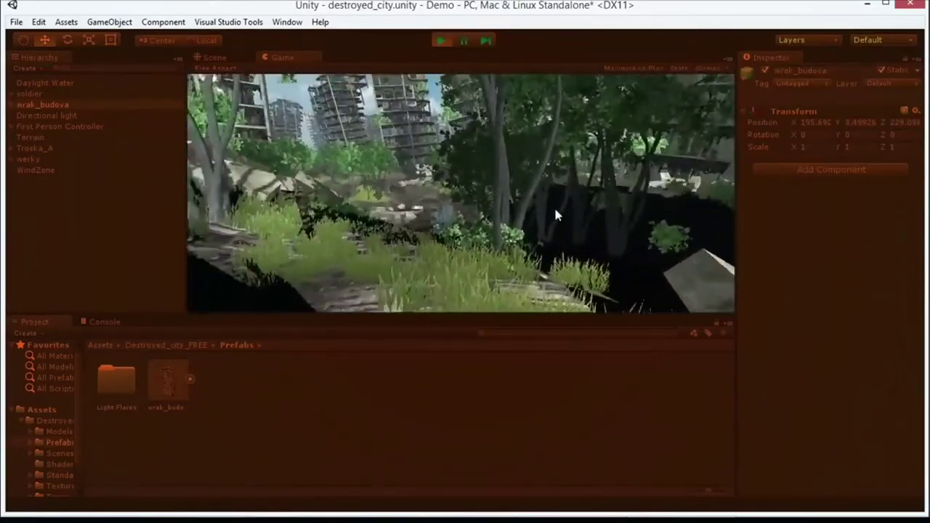
{"action": "key", "text": "w"}
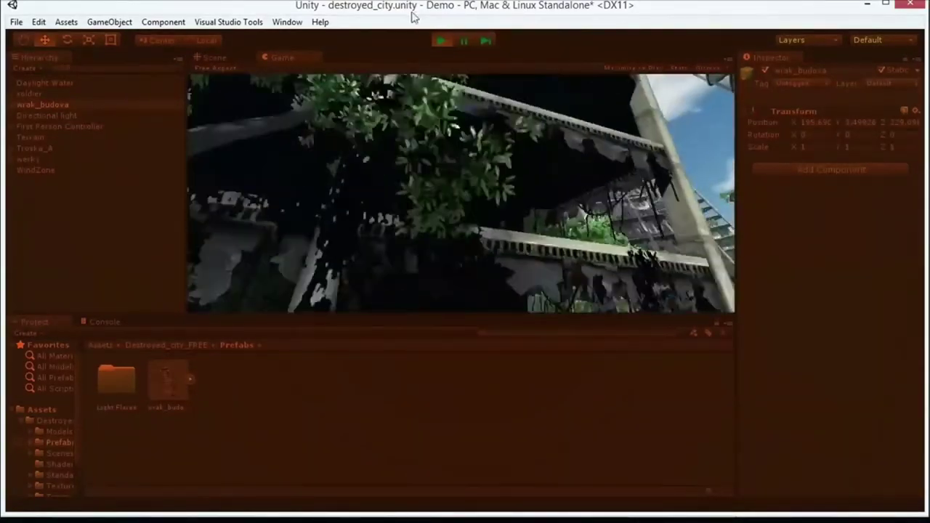
{"action": "left_click", "coordinate": [441, 40]}
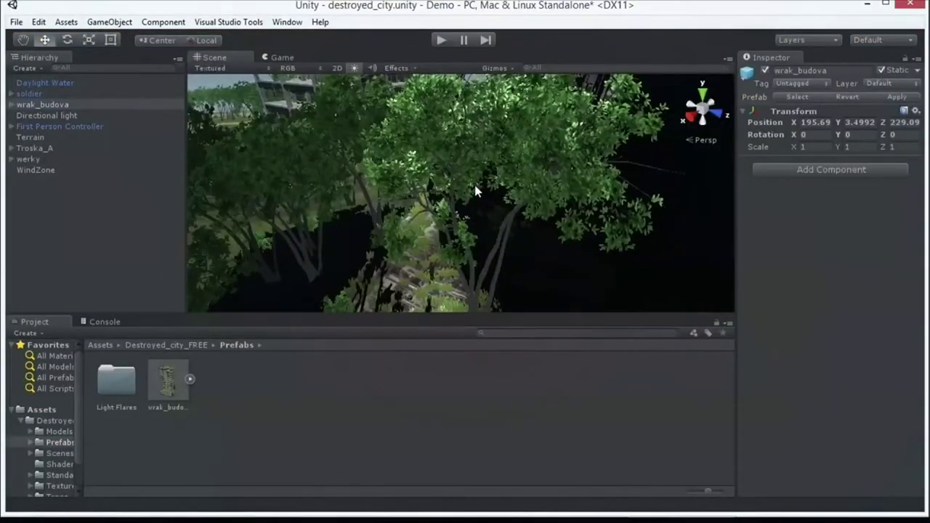
{"action": "key", "text": "alt+Tab"}
{"action": "key", "text": "alt+Tab"}
{"action": "key", "text": "alt+Tab"}
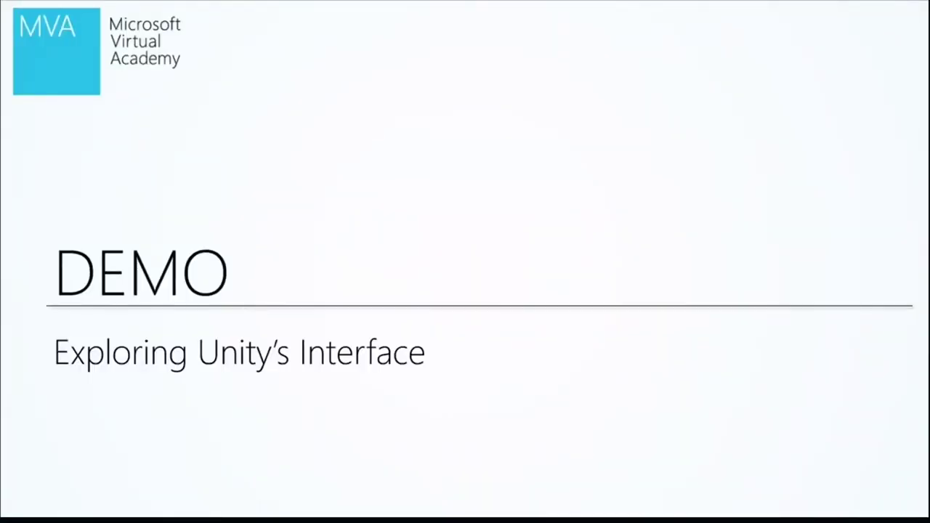
{"action": "key", "text": "alt+Tab"}
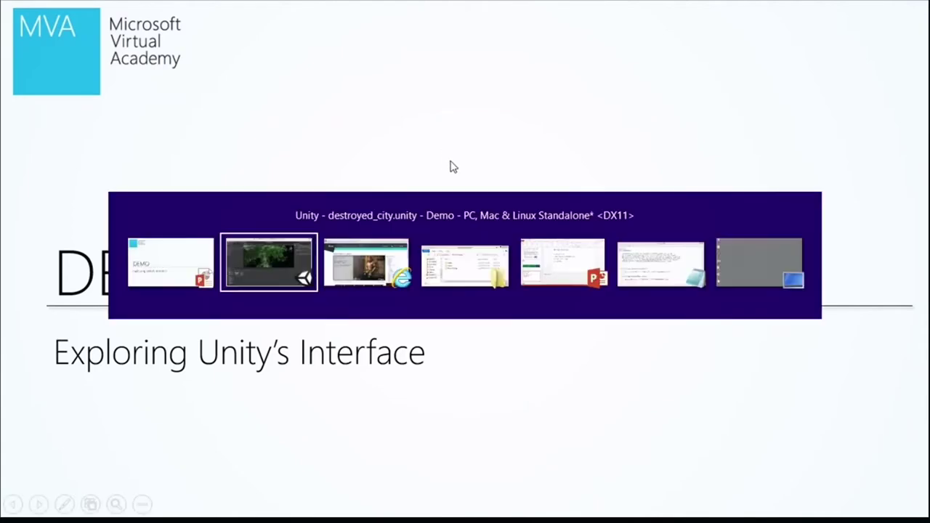
Open the Asset Store window and dock it beside the Scene and Game views.
{"action": "left_click", "coordinate": [287, 21]}
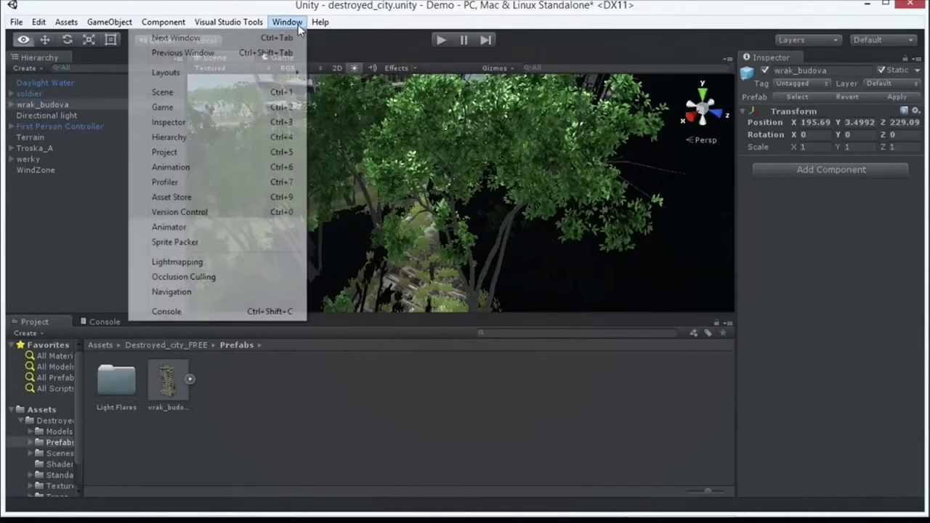
{"action": "left_click", "coordinate": [222, 195]}
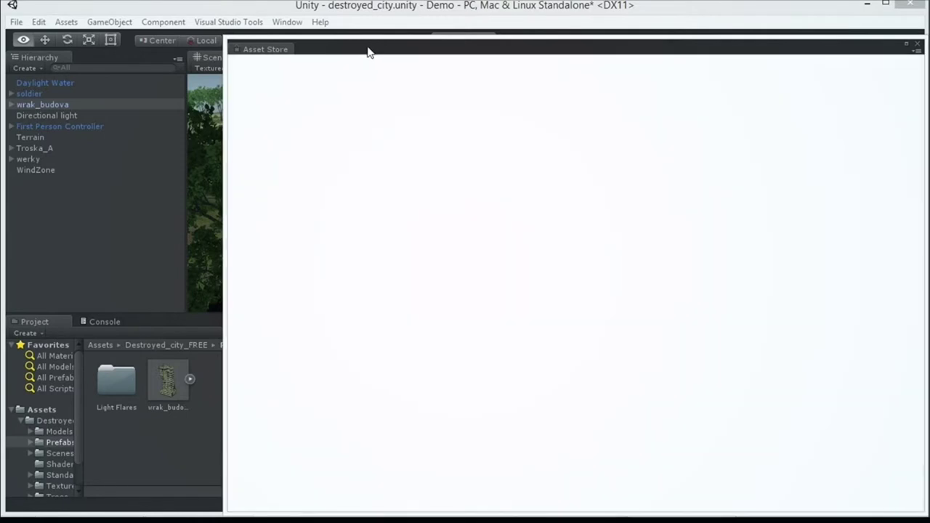
{"action": "left_click_drag", "start_coordinate": [369, 50], "coordinate": [333, 59]}
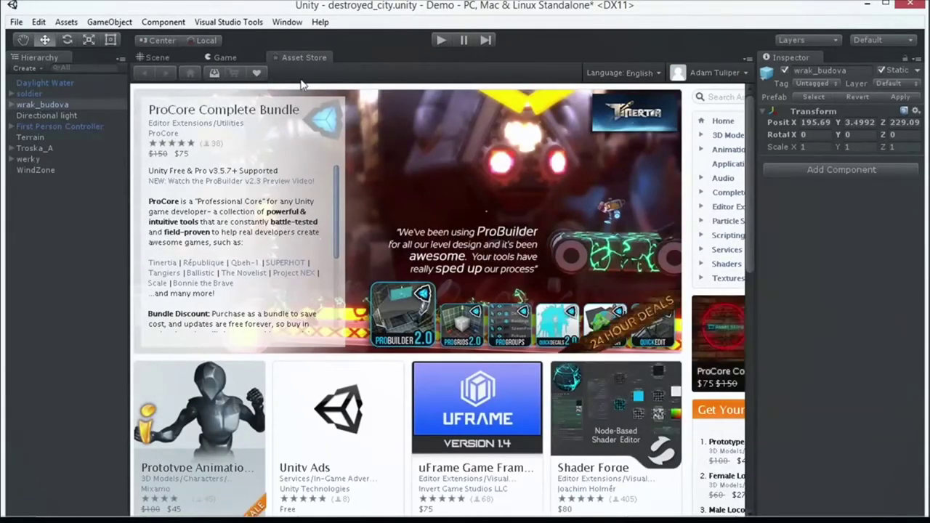
Browse the account's Asset Store packages, and switch to the browser to view the Unity Projects: Stealth page.
{"action": "left_click", "coordinate": [214, 74]}
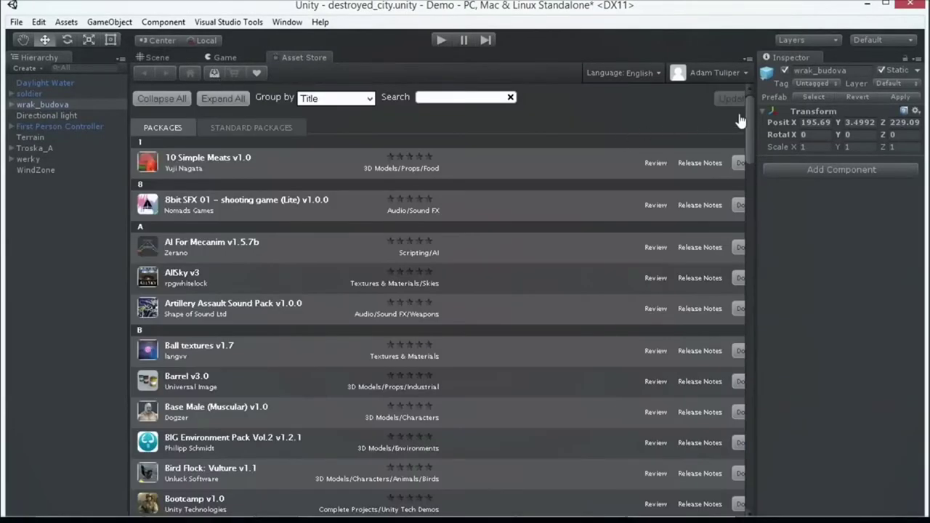
{"action": "left_click_drag", "start_coordinate": [749, 109], "coordinate": [758, 343]}
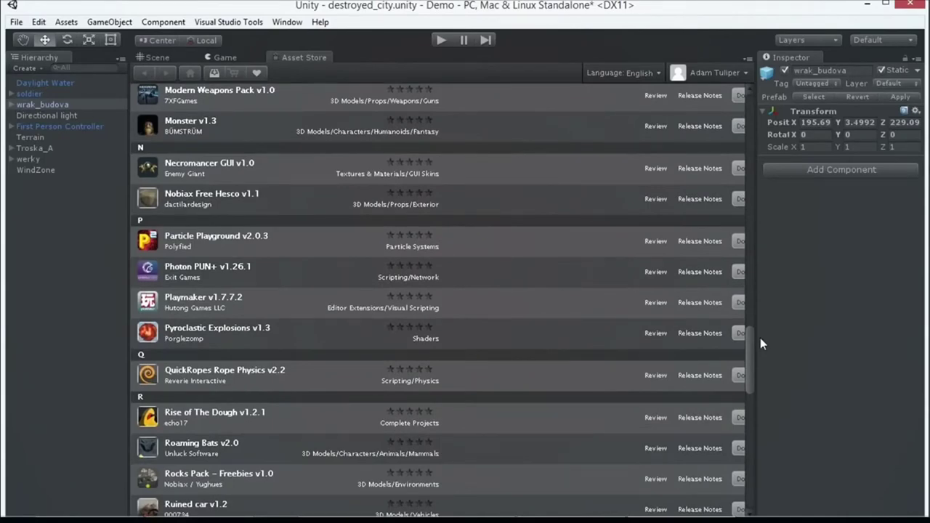
{"action": "key", "text": "alt+Tab"}
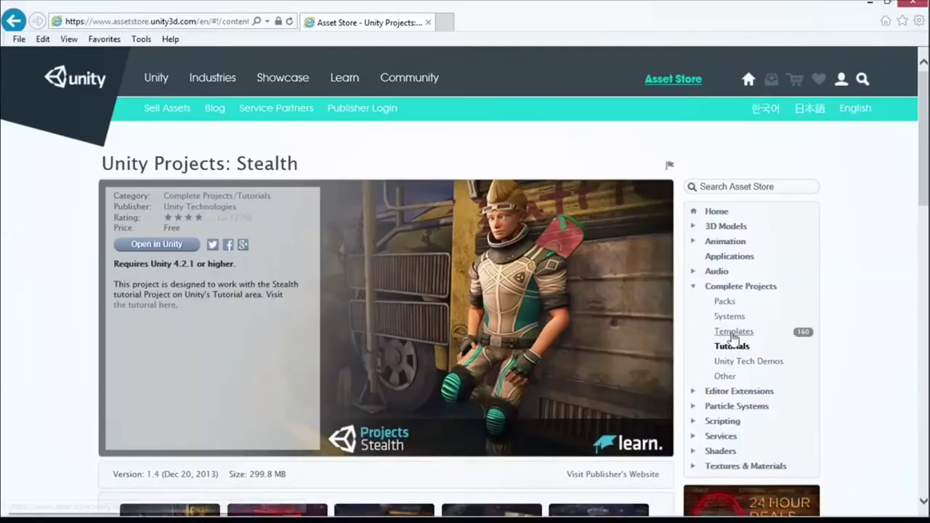
{"action": "scroll", "coordinate": [758, 349], "scroll_direction": "down", "scroll_amount": 3}
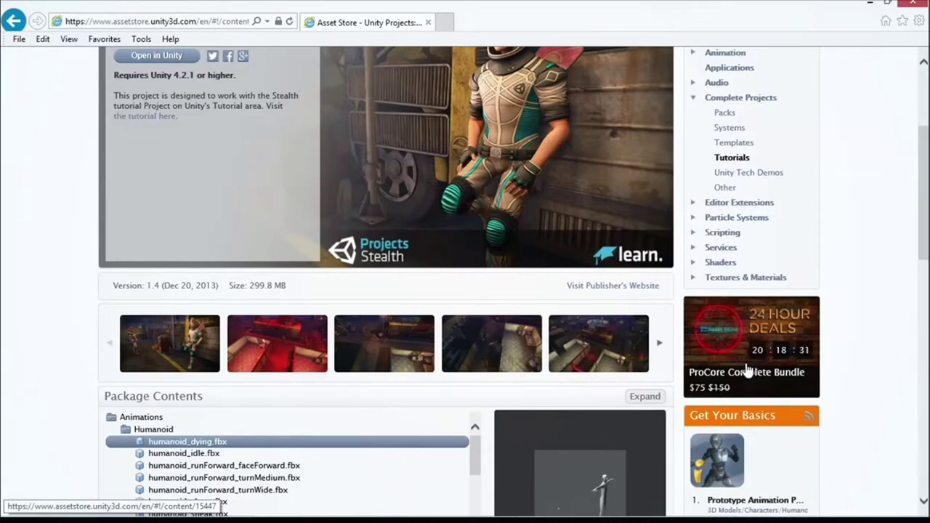
{"action": "key", "text": "alt+Tab"}
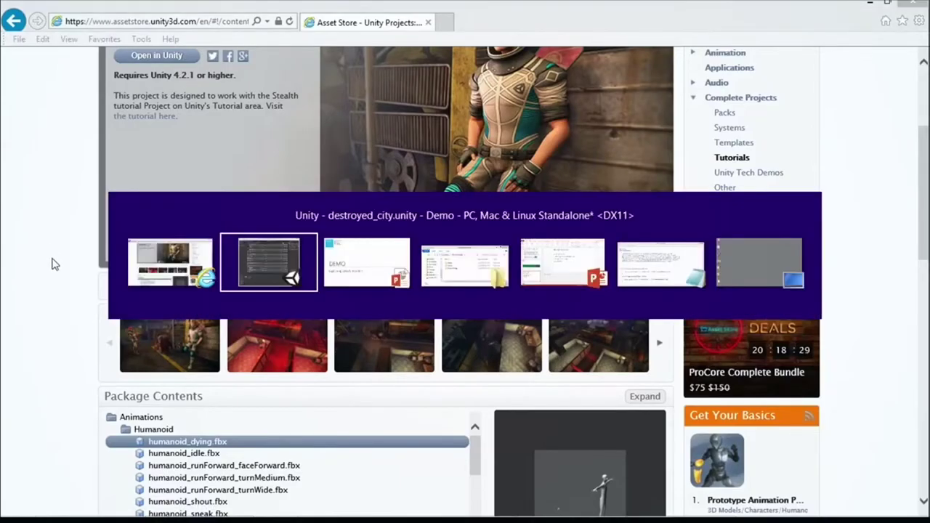
{"action": "key", "text": "alt+Tab"}
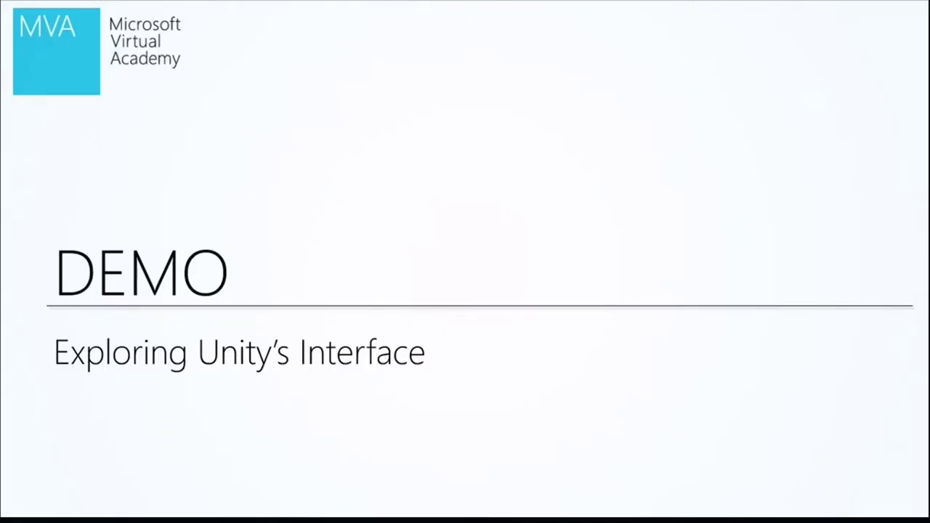
{"action": "key", "text": "Right"}
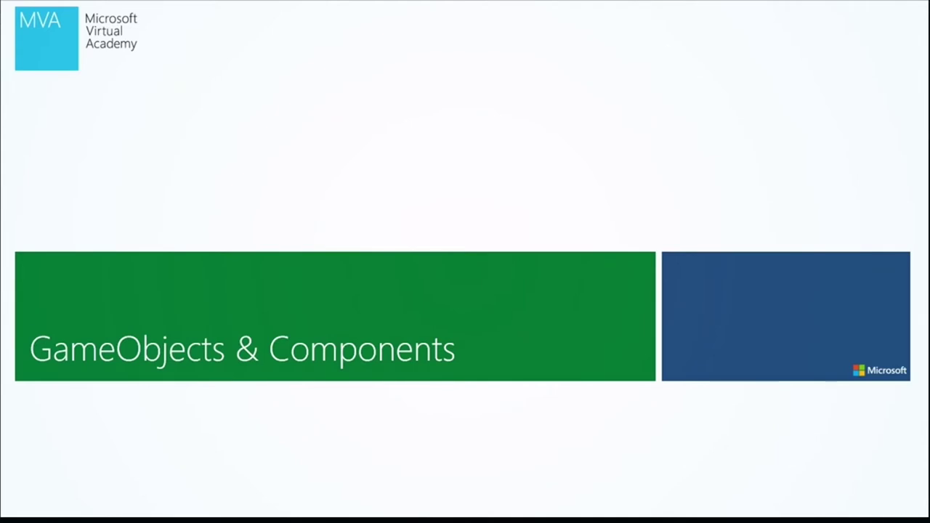
{"action": "key", "text": "Right"}
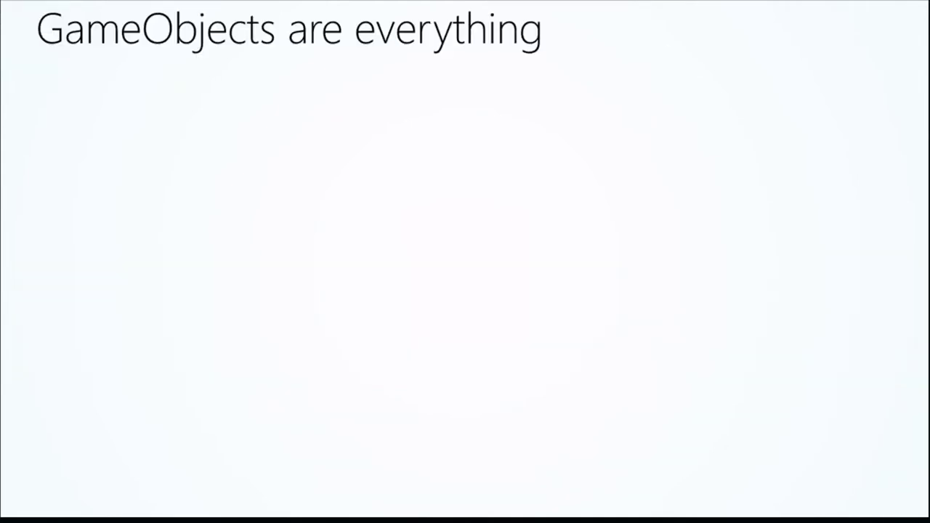
{"action": "key", "text": "Right"}
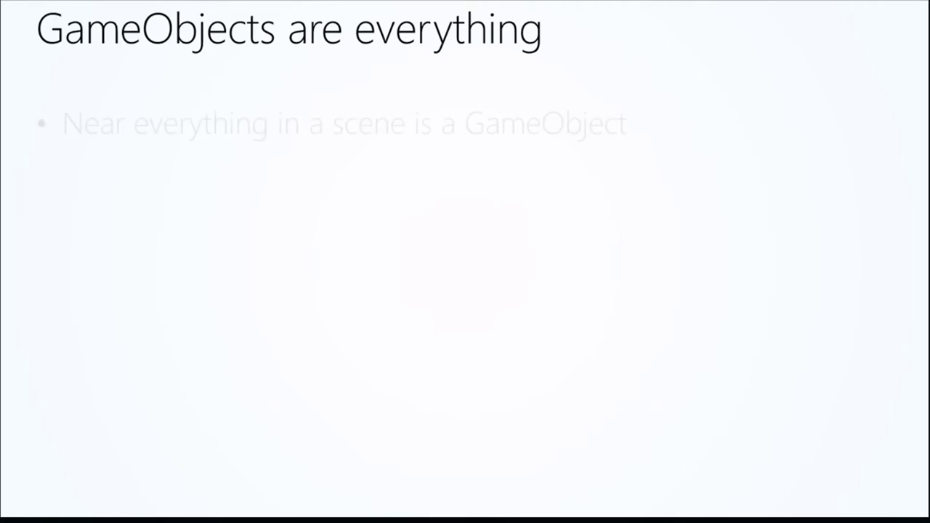
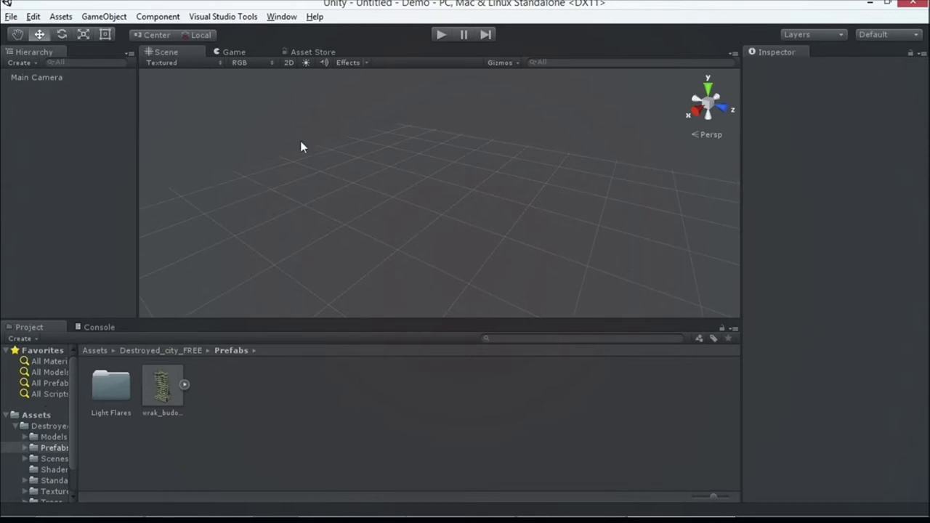
Create an empty GameObject in the scene and select its name for editing.
{"action": "left_click", "coordinate": [106, 16]}
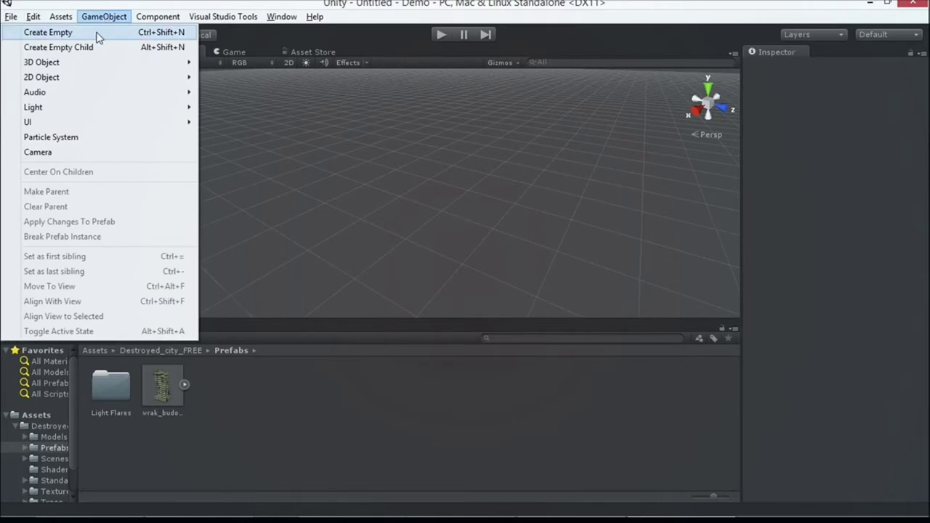
{"action": "left_click", "coordinate": [97, 33]}
{"action": "left_click", "coordinate": [41, 89]}
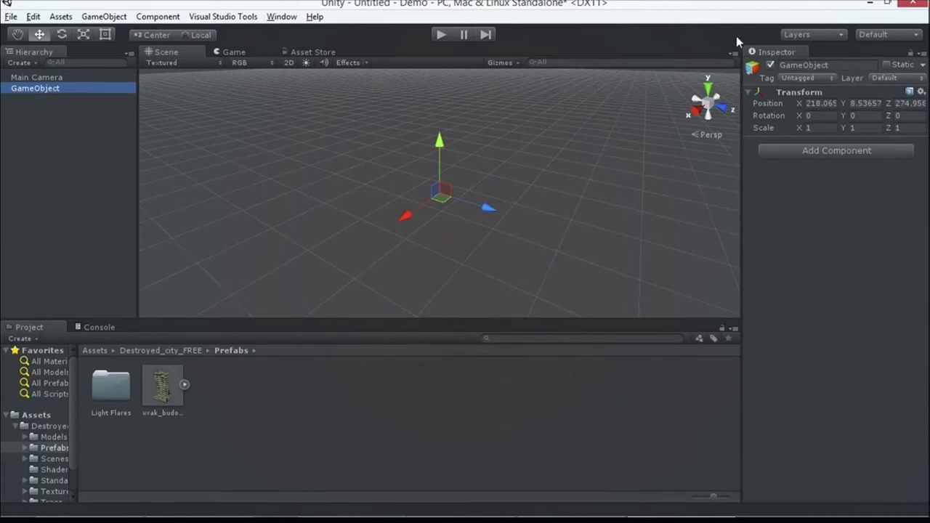
{"action": "left_click", "coordinate": [798, 65]}
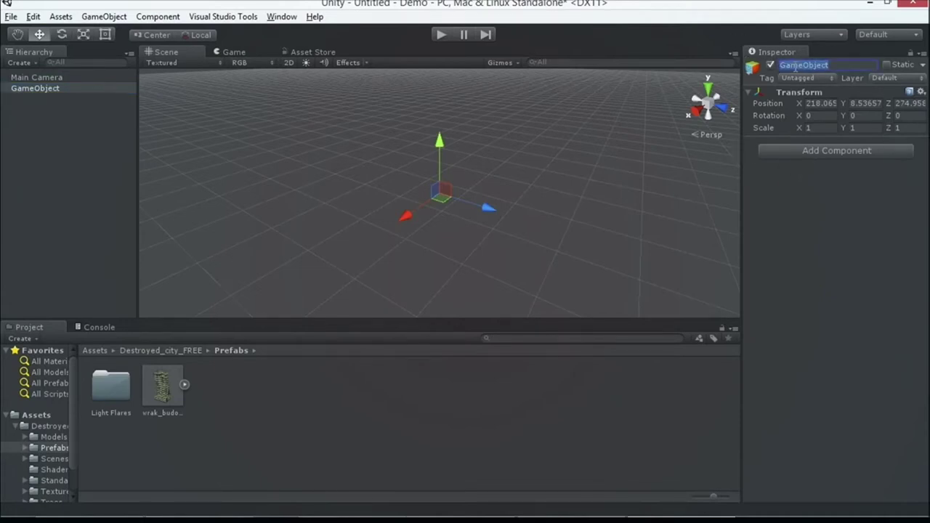
Open the project's tag settings from the empty GameObject and add a tag named Zombie.
{"action": "left_click", "coordinate": [798, 77]}
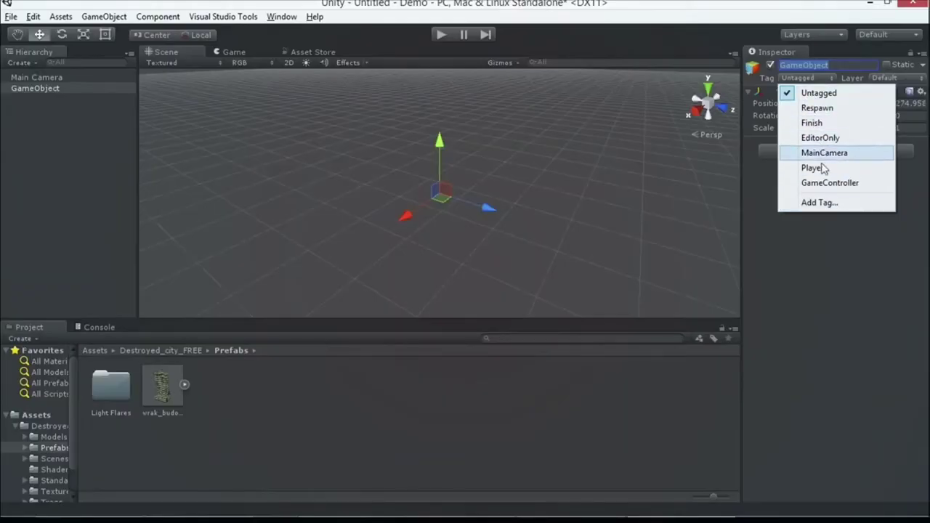
{"action": "left_click", "coordinate": [827, 204]}
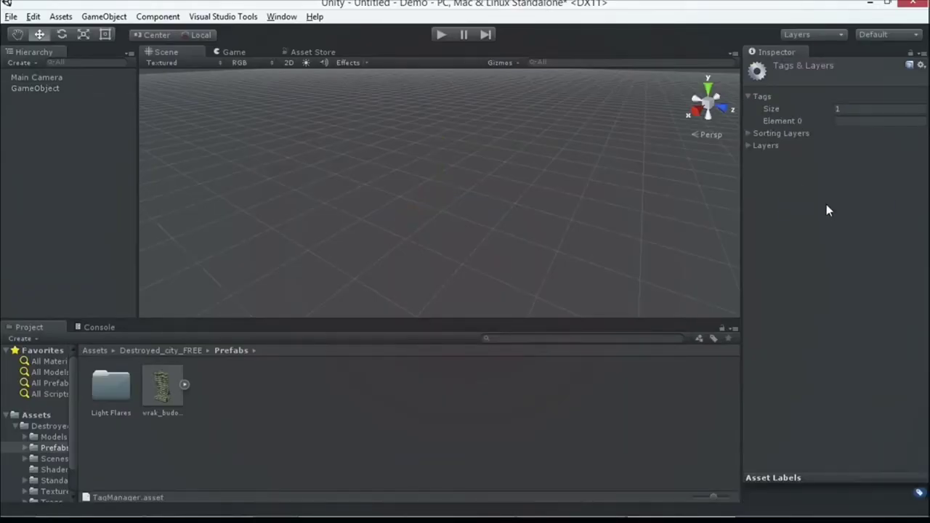
{"action": "left_click", "coordinate": [840, 109]}
{"action": "left_click", "coordinate": [842, 122]}
{"action": "type", "text": "Zombie"}
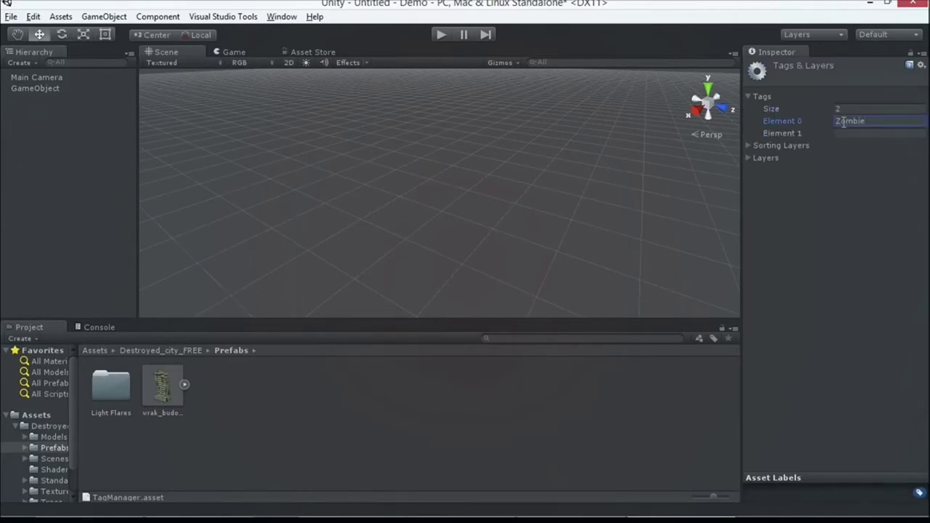
Add a second tag named Gravestone below the Zombie tag.
{"action": "left_click", "coordinate": [845, 134]}
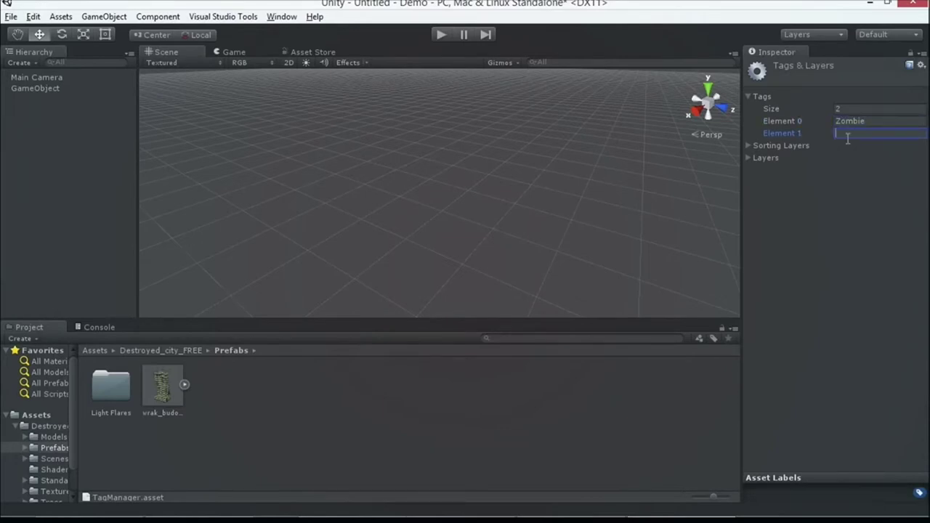
{"action": "type", "text": "Gr"}
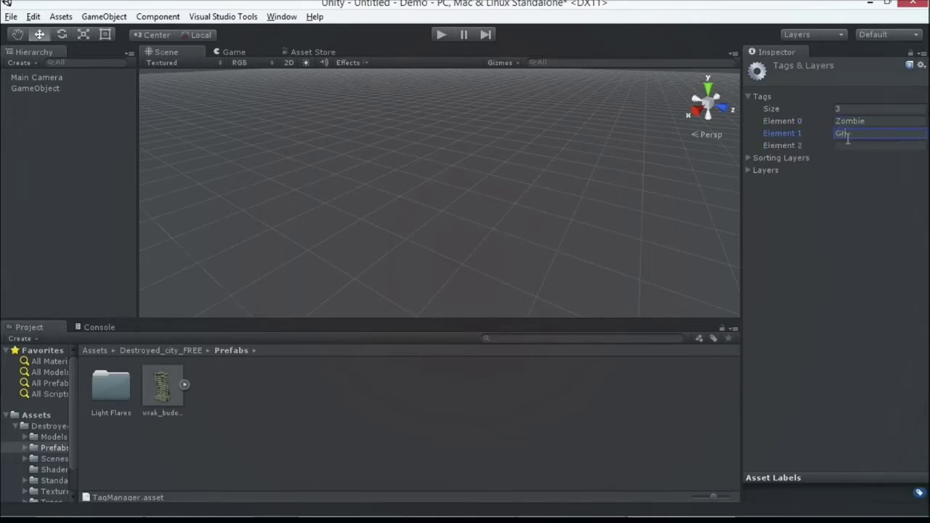
{"action": "type", "text": "avestrone"}
{"action": "key", "text": "BackSpace"}
{"action": "key", "text": "BackSpace"}
{"action": "key", "text": "BackSpace"}
{"action": "key", "text": "BackSpace"}
{"action": "type", "text": "one"}
{"action": "key", "text": "Return"}
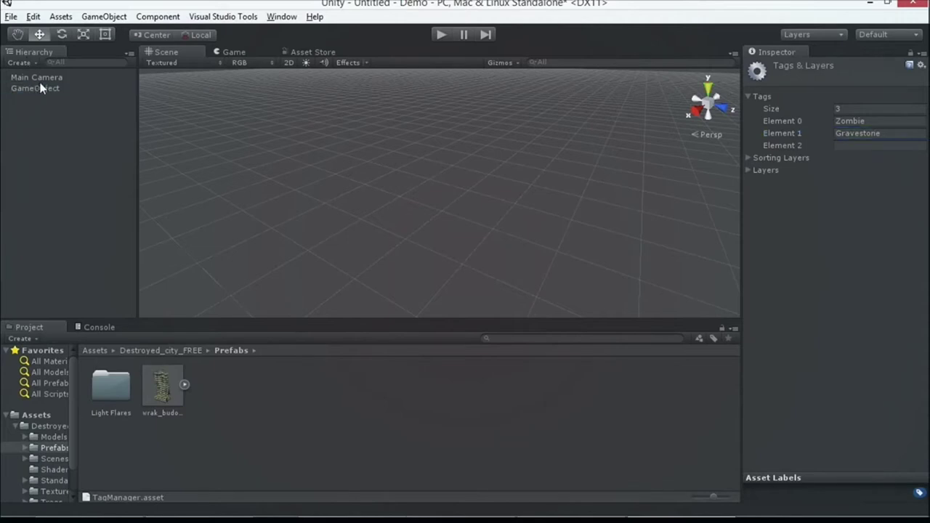
Assign the Zombie tag to the empty GameObject, and collapse and re-expand its Transform component.
{"action": "left_click", "coordinate": [65, 88]}
{"action": "left_click", "coordinate": [803, 78]}
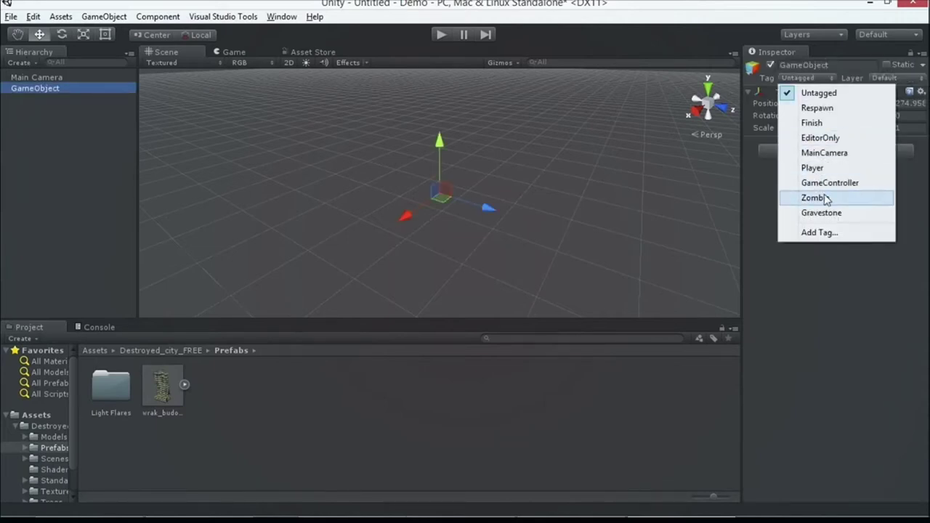
{"action": "left_click", "coordinate": [822, 198]}
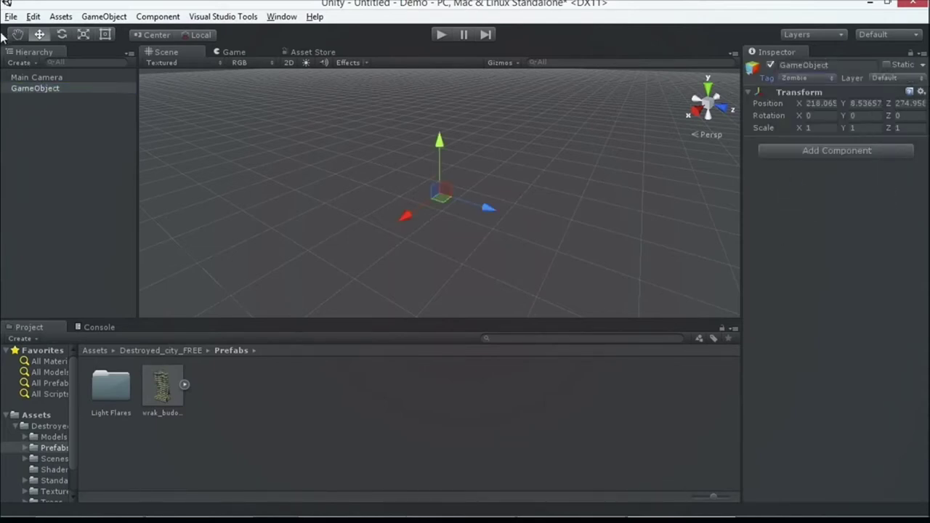
{"action": "left_click", "coordinate": [799, 65]}
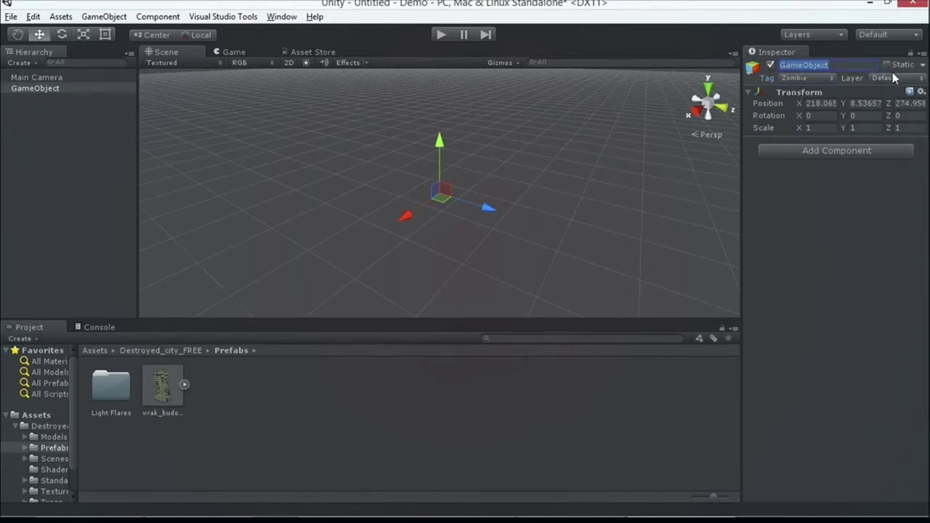
{"action": "left_click", "coordinate": [749, 91]}
{"action": "left_click", "coordinate": [749, 91]}
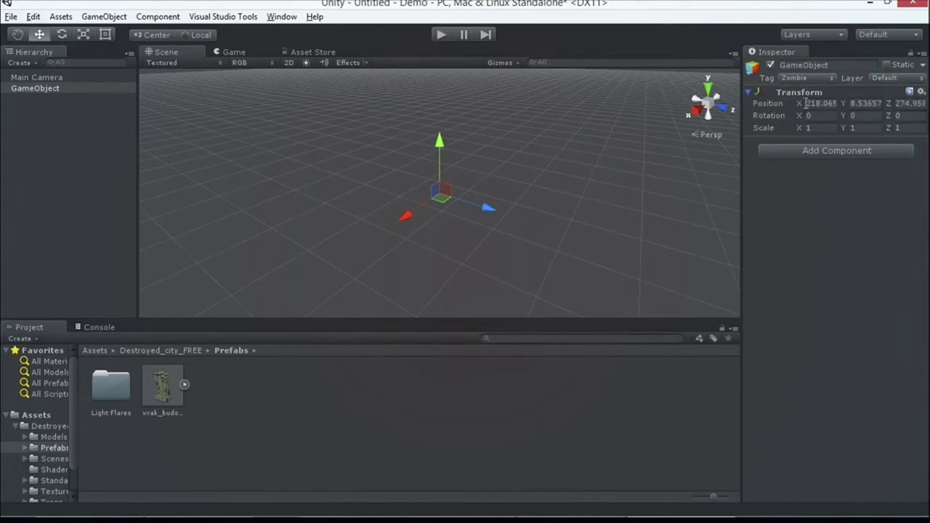
Move the empty GameObject through the scene to about X 192.45, Y -14.37, Z 271.2.
{"action": "left_click_drag", "start_coordinate": [479, 203], "coordinate": [425, 149]}
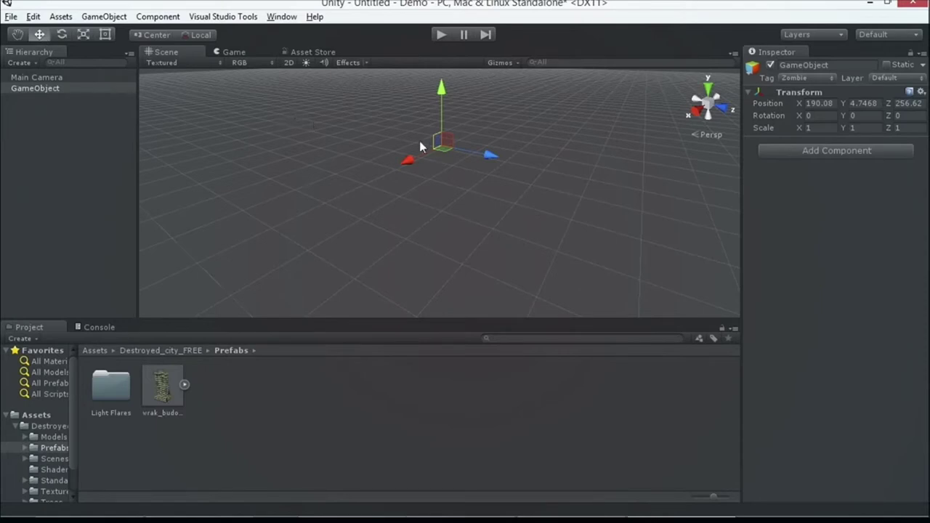
{"action": "left_click_drag", "start_coordinate": [419, 150], "coordinate": [436, 178]}
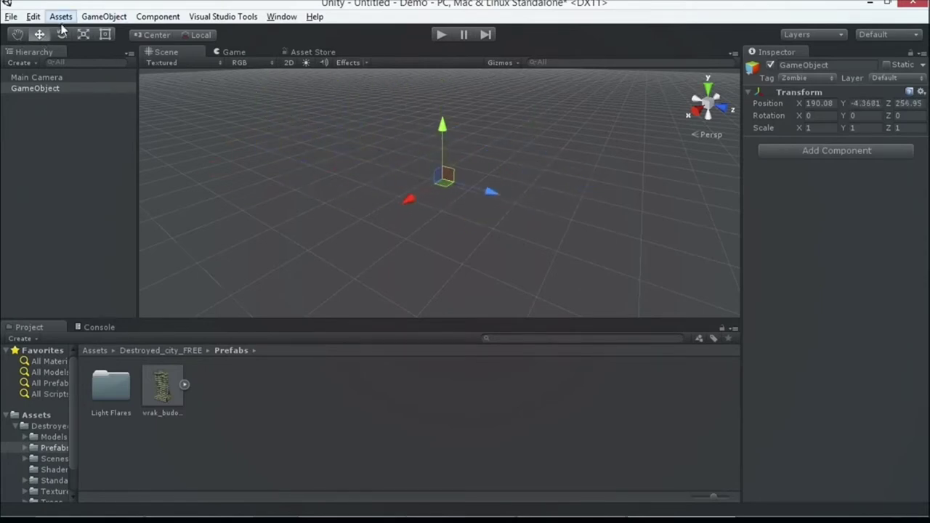
{"action": "left_click_drag", "start_coordinate": [436, 176], "coordinate": [532, 232]}
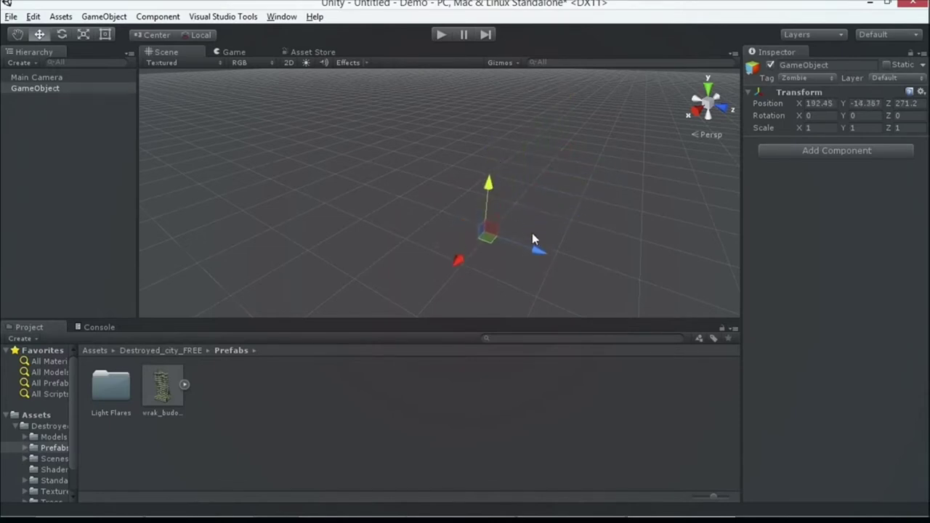
Rotate the empty GameObject about 4.68 degrees around its Y axis.
{"action": "right_click_drag", "start_coordinate": [552, 249], "coordinate": [545, 294]}
{"action": "left_click", "coordinate": [62, 34]}
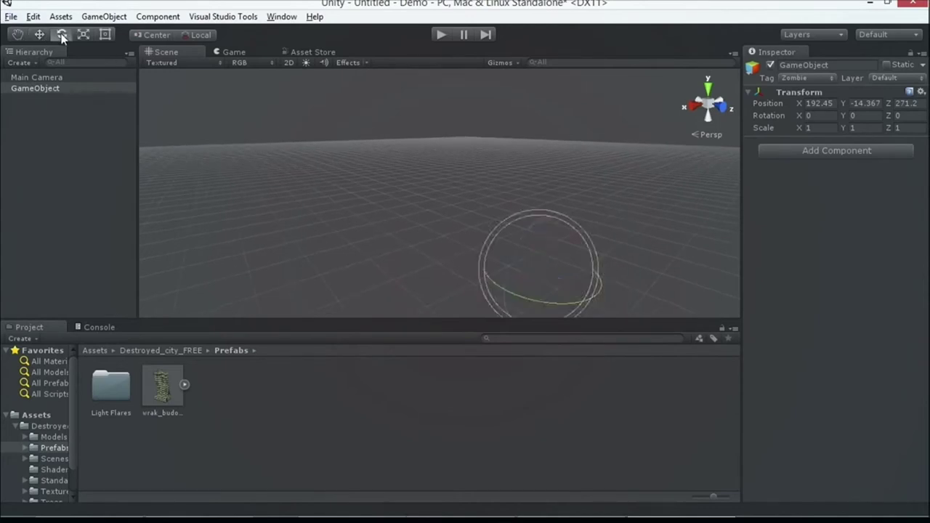
{"action": "scroll", "coordinate": [392, 196], "scroll_direction": "down", "scroll_amount": 2}
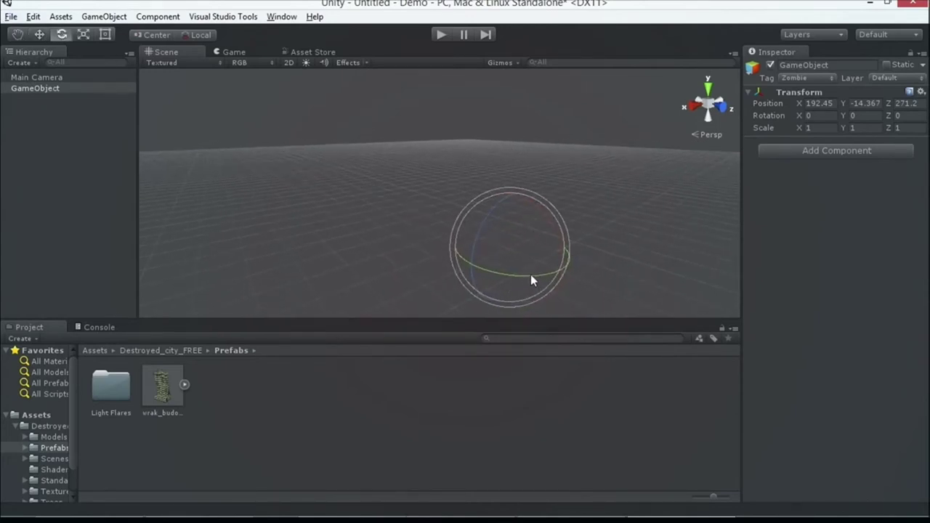
{"action": "left_click_drag", "start_coordinate": [531, 275], "coordinate": [496, 268]}
Switch to the Scale tool and add a 3D cube to the scene.
{"action": "left_click", "coordinate": [83, 34]}
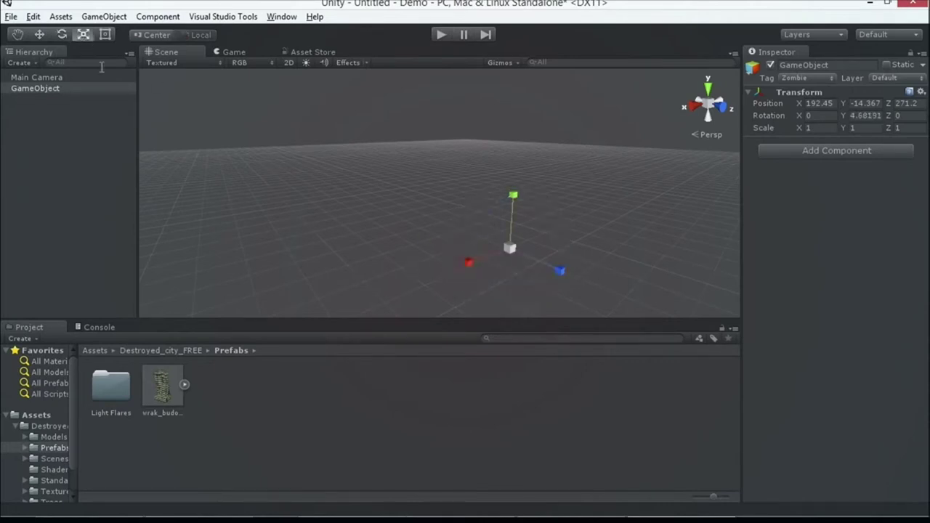
{"action": "left_click", "coordinate": [104, 15]}
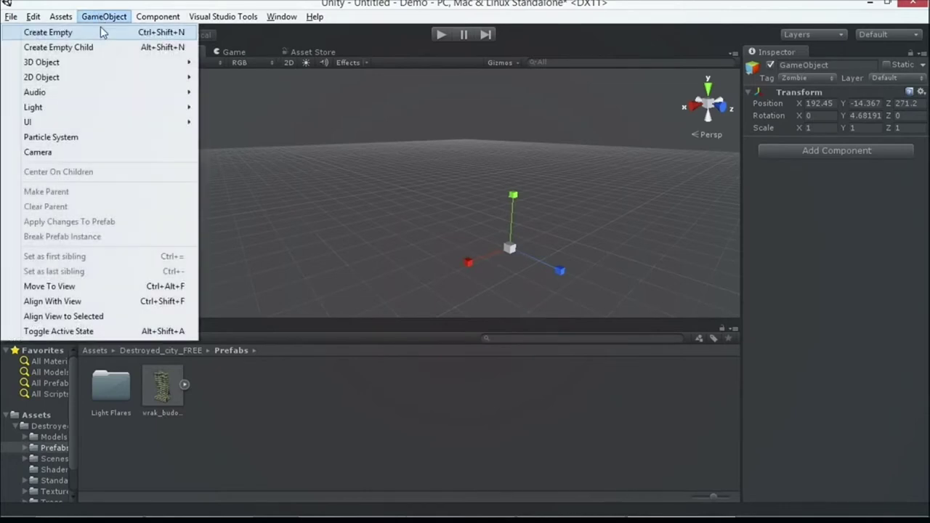
{"action": "mouse_move", "coordinate": [95, 63]}
{"action": "left_click", "coordinate": [227, 62]}
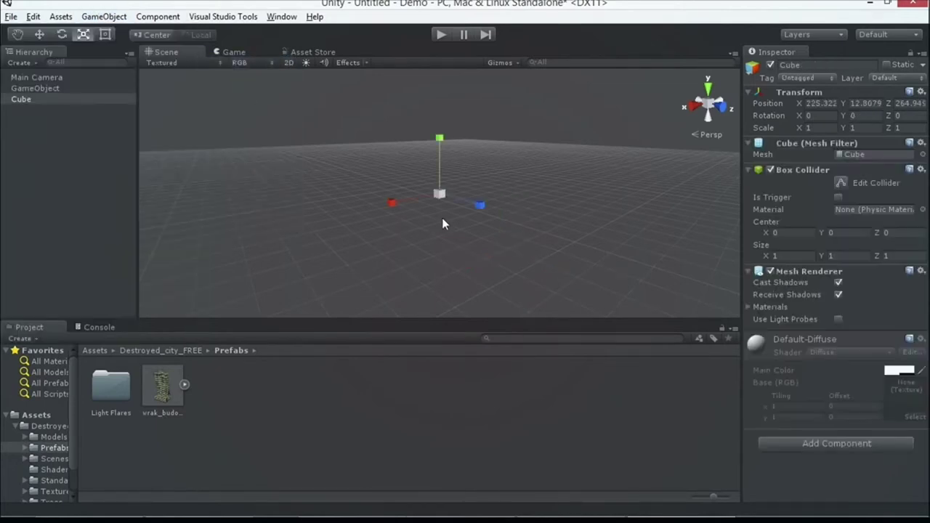
Frame the cube and scale it to about 4.16 in X, 1.45 in Y and 3.09 in Z.
{"action": "left_click_drag", "start_coordinate": [494, 212], "coordinate": [544, 225]}
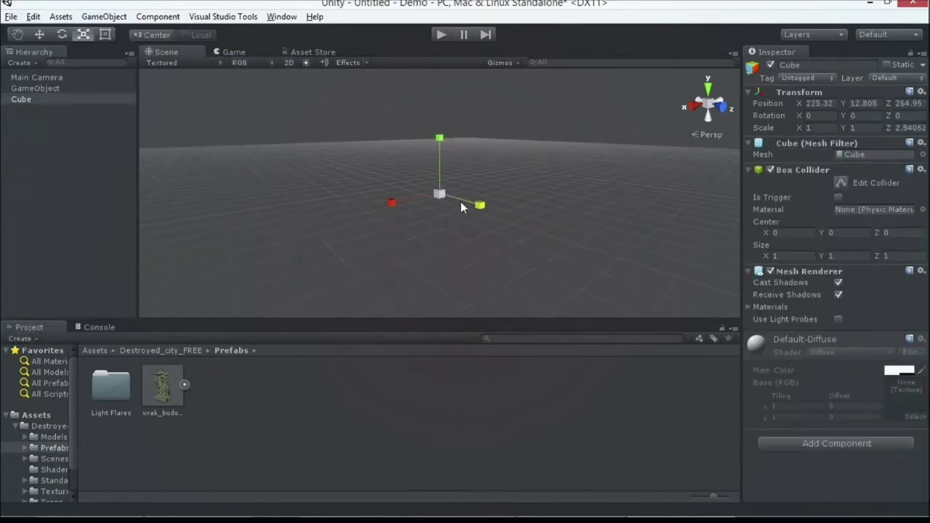
{"action": "double_click", "coordinate": [25, 102]}
{"action": "left_click_drag", "start_coordinate": [387, 201], "coordinate": [327, 223]}
{"action": "mouse_move", "coordinate": [440, 193]}
{"action": "left_mouse_down"}
{"action": "mouse_move", "coordinate": [441, 185]}
{"action": "mouse_move", "coordinate": [440, 197]}
{"action": "mouse_move", "coordinate": [453, 195]}
{"action": "mouse_move", "coordinate": [436, 202]}
{"action": "mouse_move", "coordinate": [452, 199]}
{"action": "left_mouse_up"}
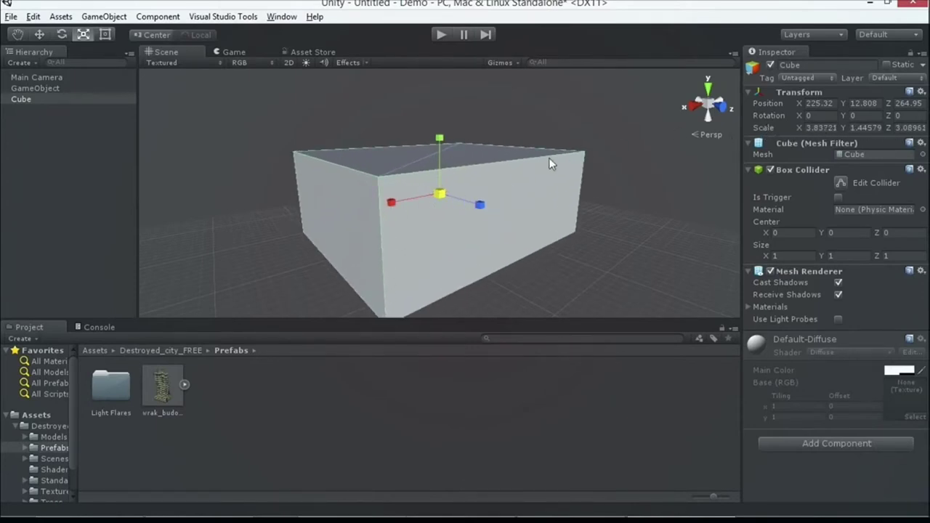
{"action": "scroll", "coordinate": [426, 201], "scroll_direction": "down", "scroll_amount": 2}
{"action": "scroll", "coordinate": [407, 201], "scroll_direction": "up", "scroll_amount": 1}
{"action": "left_click_drag", "start_coordinate": [394, 200], "coordinate": [447, 195]}
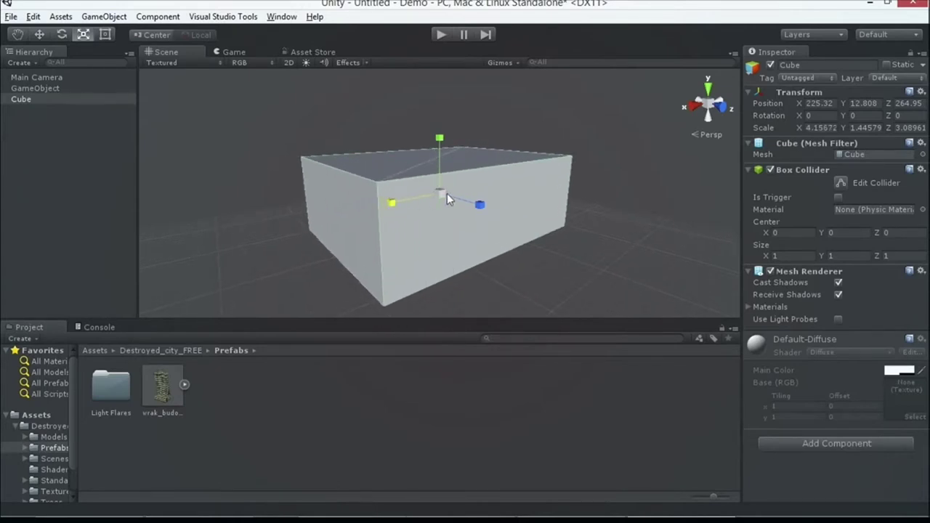
Examine the components of the cube, the empty GameObject and the Main Camera, collapsing the Camera component.
{"action": "left_click", "coordinate": [124, 100]}
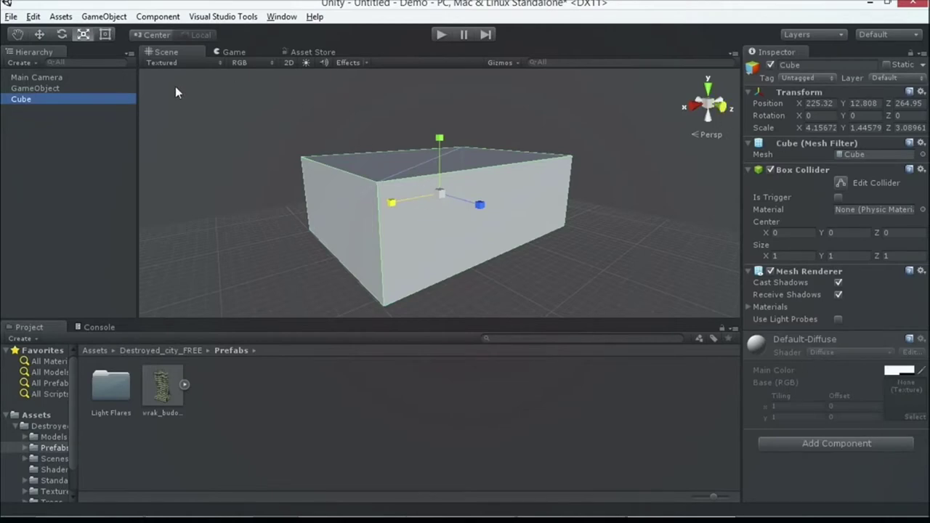
{"action": "left_click", "coordinate": [69, 88]}
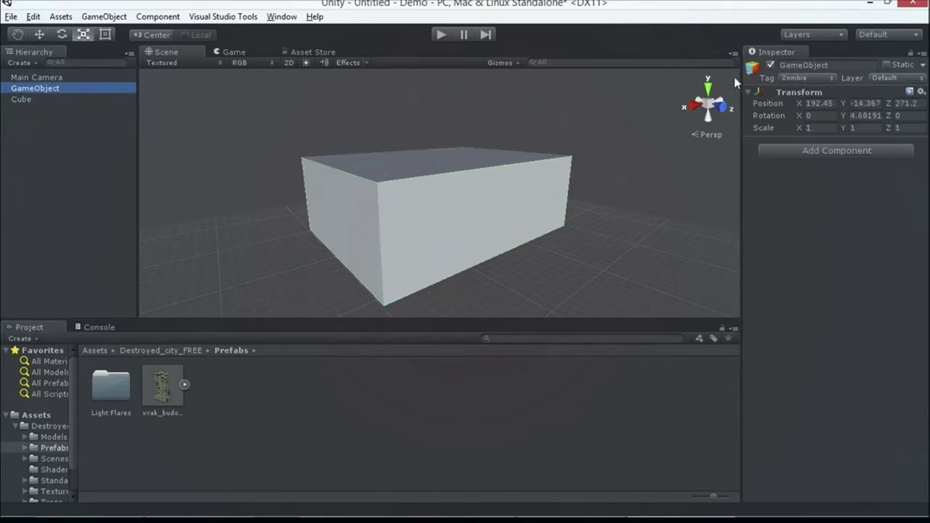
{"action": "left_click", "coordinate": [87, 78]}
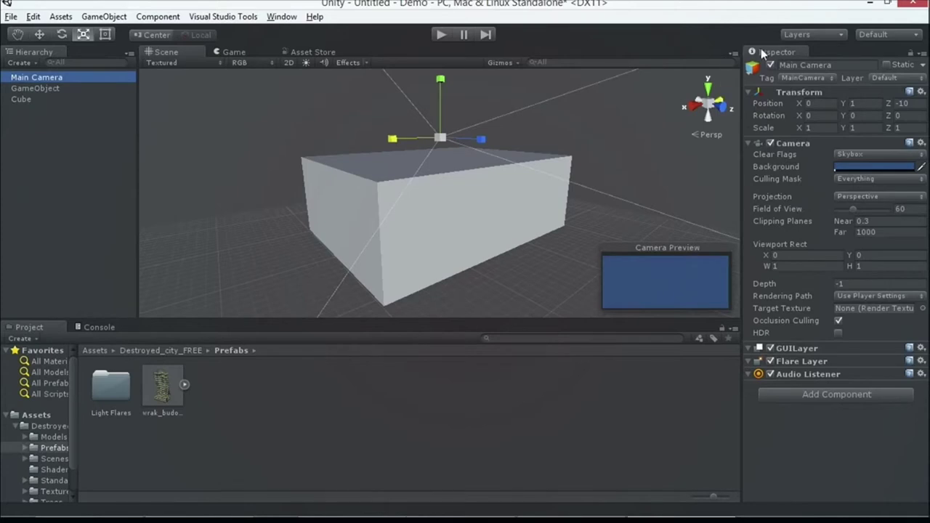
{"action": "left_click", "coordinate": [751, 144]}
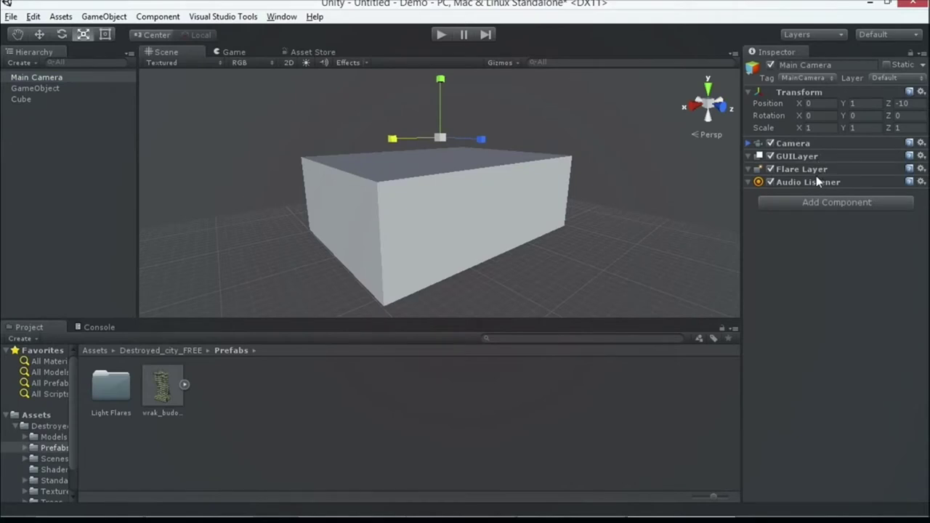
Review the cube's components, collapsing its Mesh Filter, Box Collider and Mesh Renderer.
{"action": "left_click", "coordinate": [86, 99]}
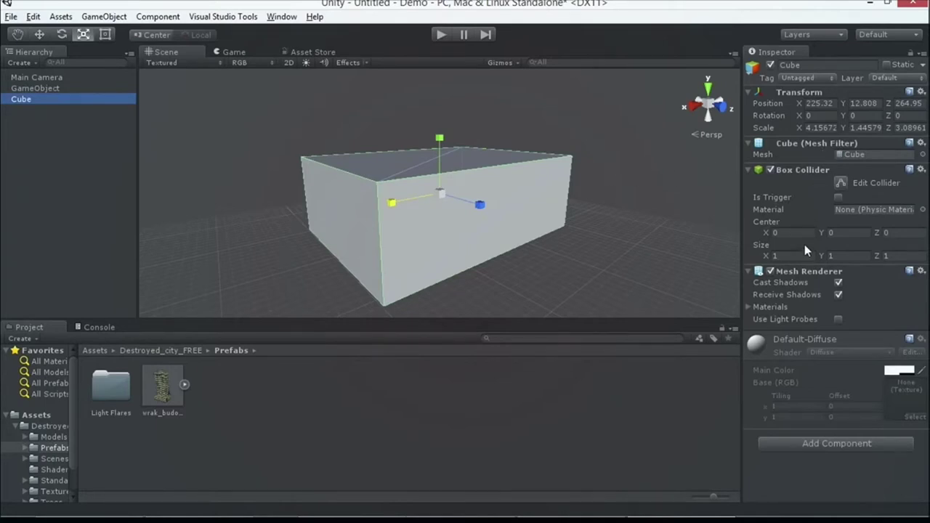
{"action": "left_click", "coordinate": [749, 144]}
{"action": "left_click", "coordinate": [749, 156]}
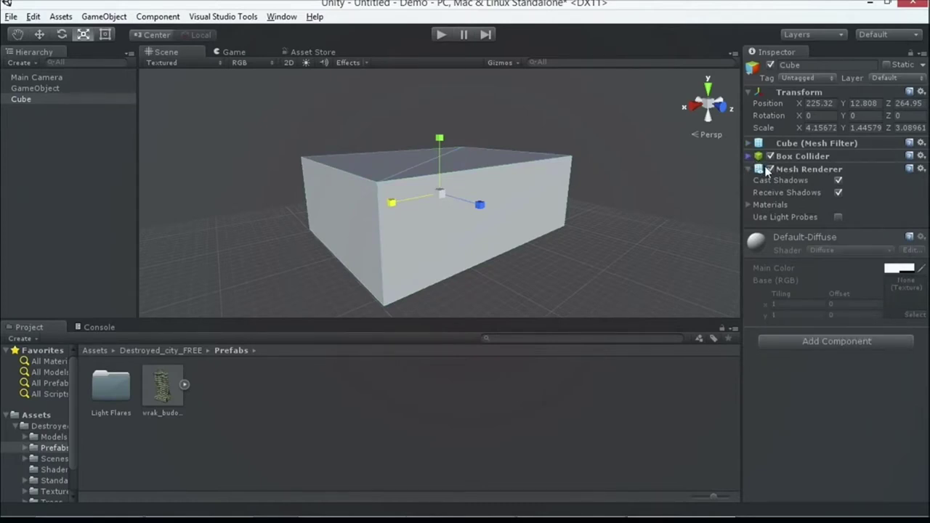
{"action": "left_click", "coordinate": [750, 168]}
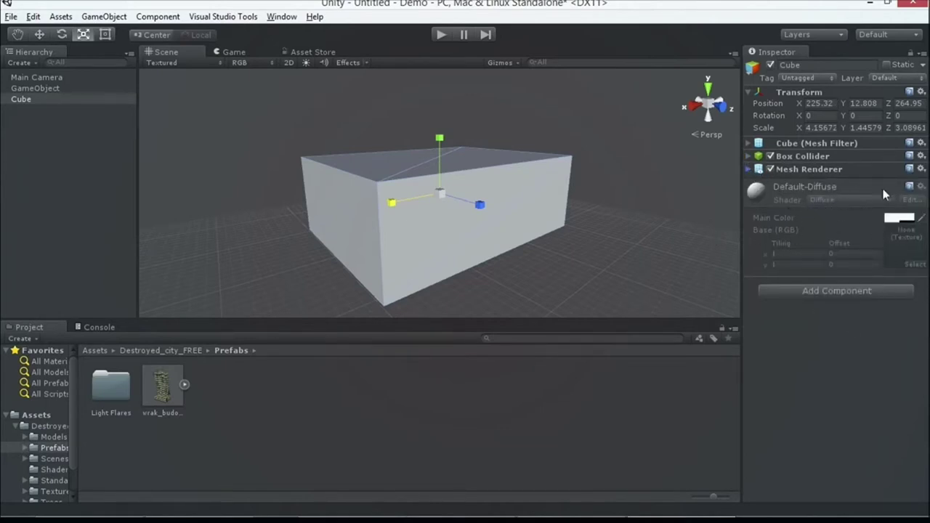
{"action": "left_click", "coordinate": [62, 99]}
Save the scene in the project's Assets folder as Level1.
{"action": "key", "text": "ctrl+s"}
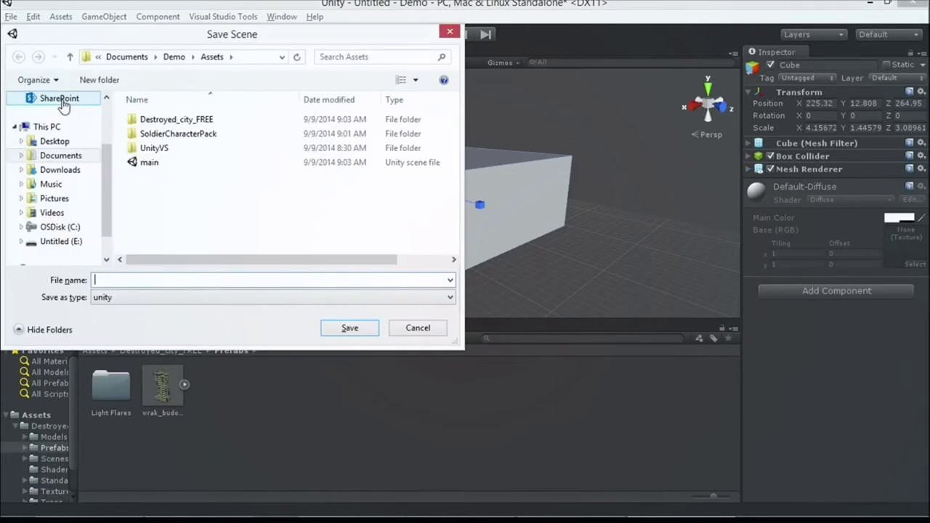
{"action": "key", "text": "Escape"}
{"action": "left_click", "coordinate": [11, 16]}
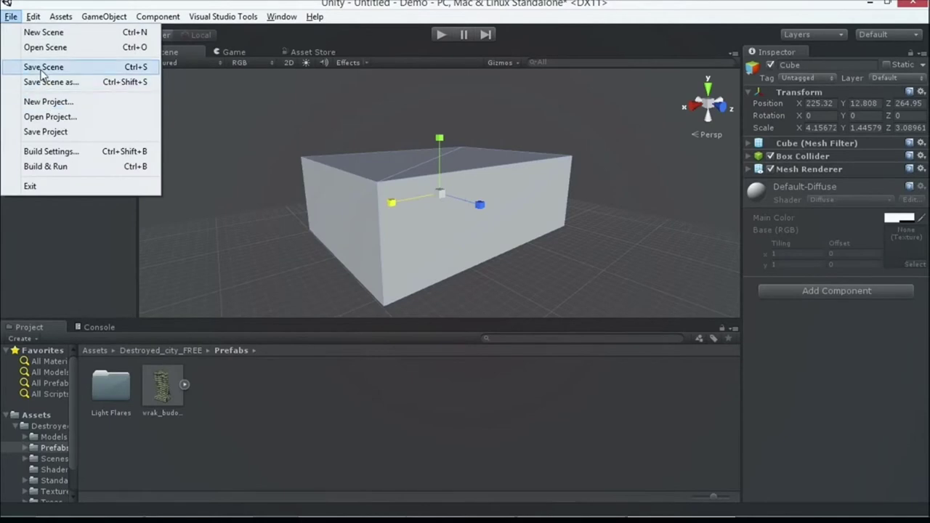
{"action": "left_click", "coordinate": [42, 69]}
{"action": "type", "text": "lEVEL"}
{"action": "key", "text": "ctrl+a"}
{"action": "type", "text": "Level1"}
{"action": "key", "text": "Return"}
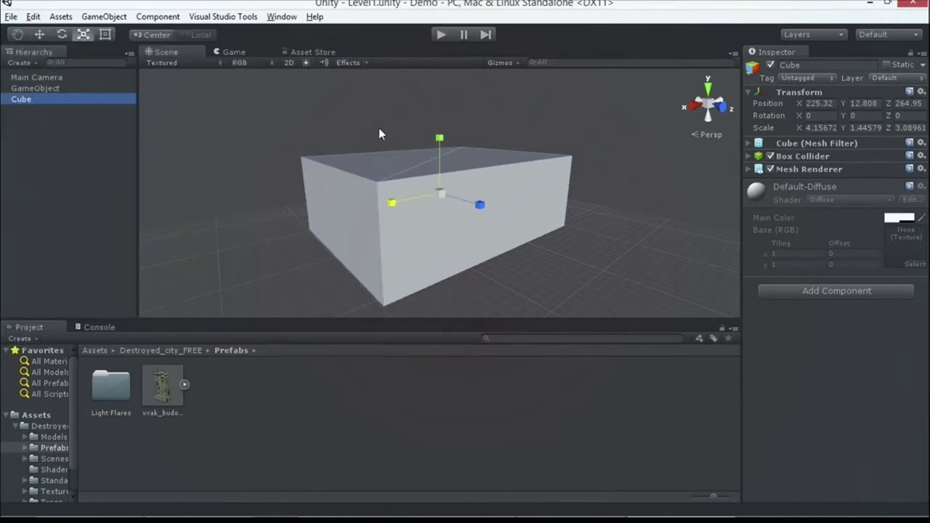
{"action": "key", "text": "alt+Tab"}
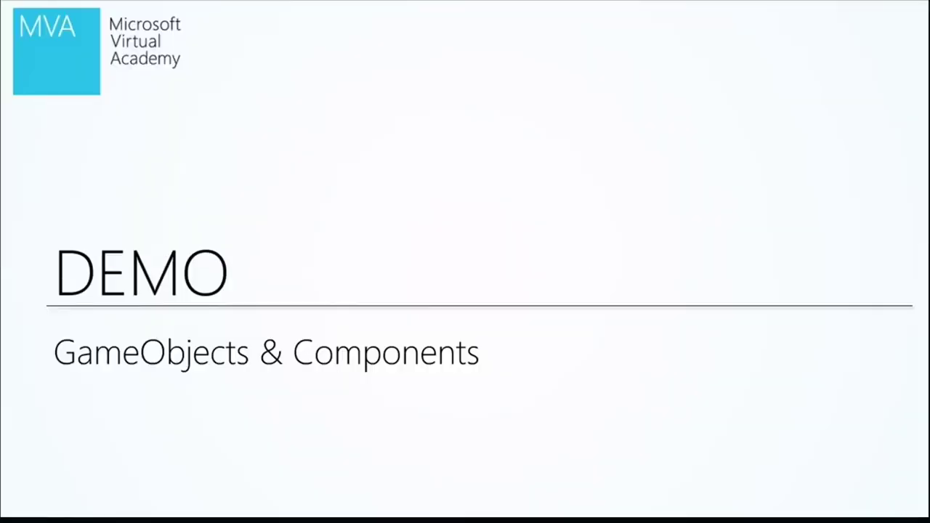
{"action": "key", "text": "Right"}
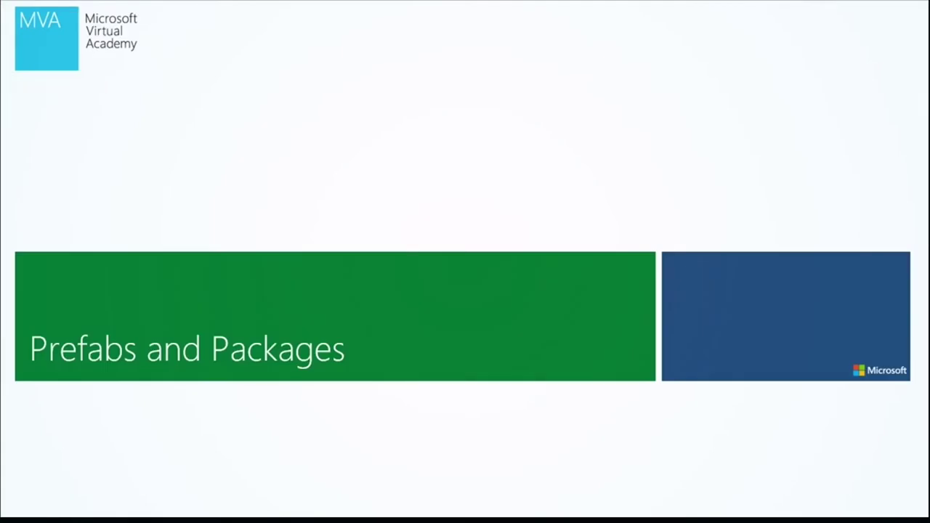
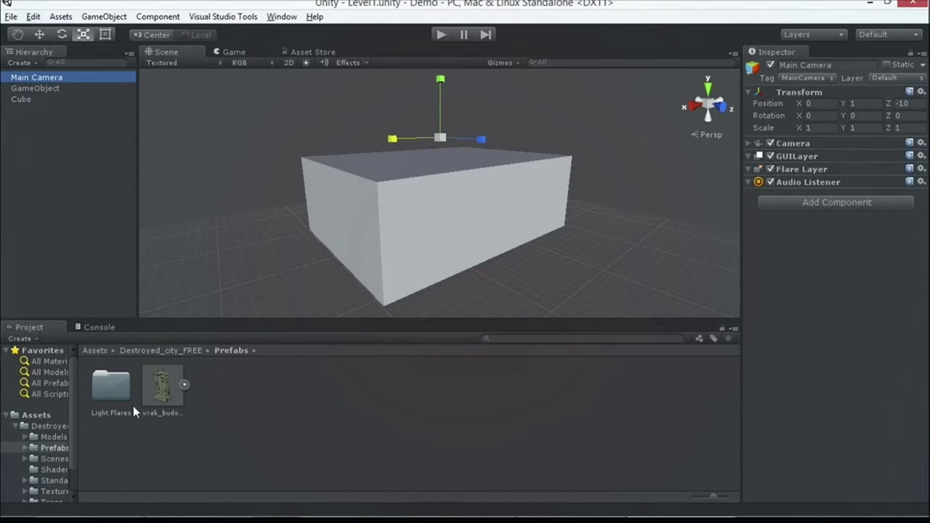
Open the destroyed_city scene from the Scenes folder of Destroyed_city_FREE.
{"action": "left_click", "coordinate": [42, 427]}
{"action": "left_click", "coordinate": [51, 449]}
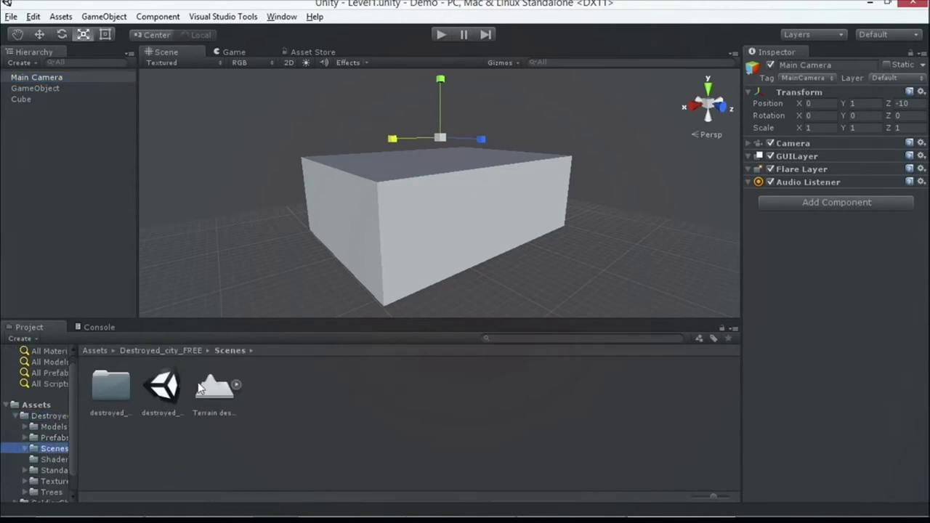
{"action": "double_click", "coordinate": [163, 389]}
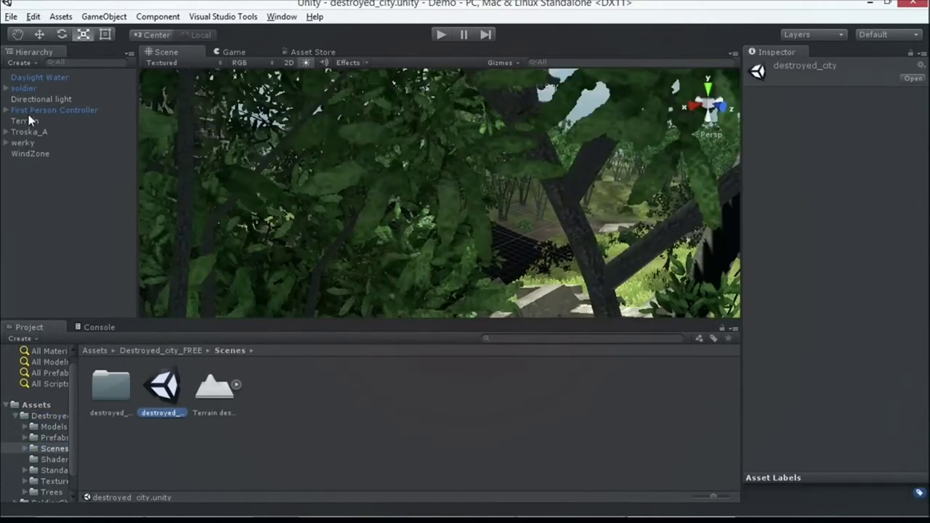
Place the wrak_budova prefab from the Prefabs folder in the city at about X 205.9, Y 3.97, Z 208.6.
{"action": "left_click", "coordinate": [23, 143]}
{"action": "left_click", "coordinate": [116, 404]}
{"action": "double_click", "coordinate": [116, 403]}
{"action": "right_click_drag", "start_coordinate": [163, 290], "coordinate": [471, 292]}
{"action": "scroll", "coordinate": [471, 292], "scroll_direction": "down", "scroll_amount": 3}
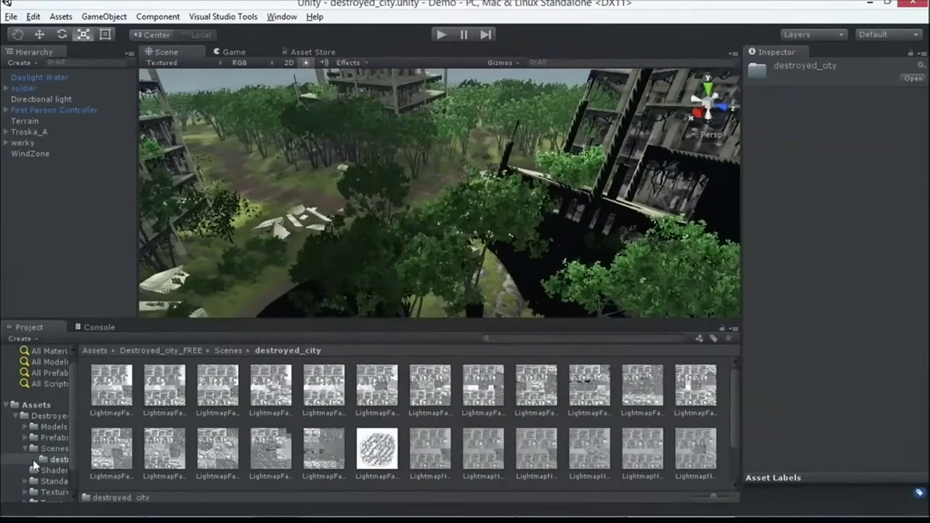
{"action": "left_click", "coordinate": [48, 417]}
{"action": "left_click", "coordinate": [53, 438]}
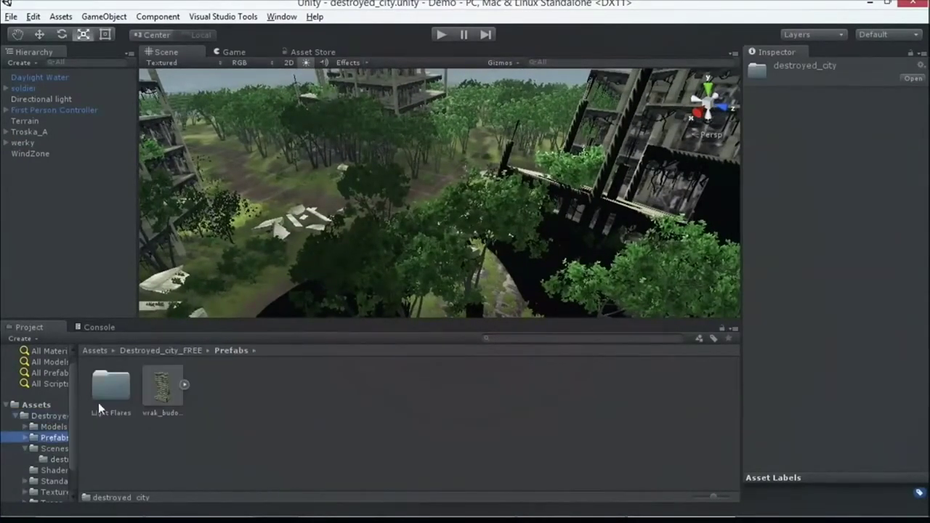
{"action": "left_click", "coordinate": [153, 404]}
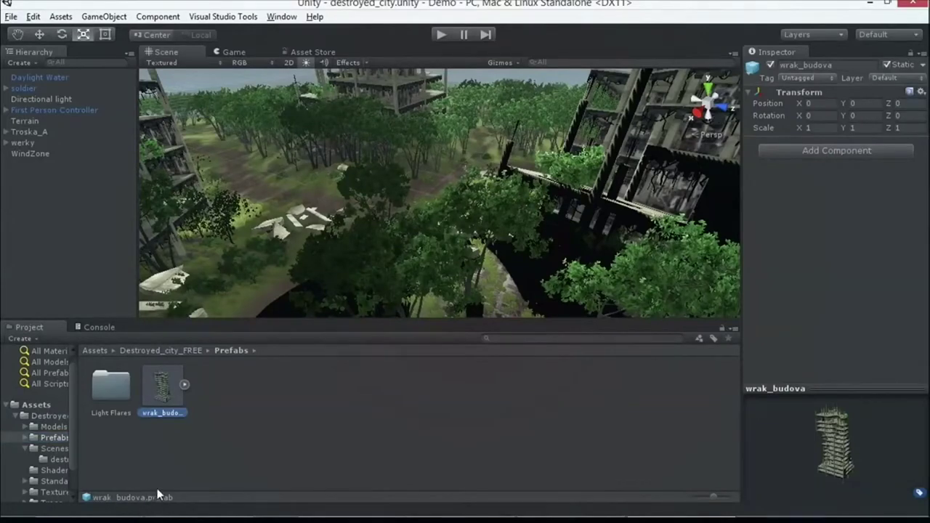
{"action": "left_click_drag", "start_coordinate": [165, 407], "coordinate": [290, 169]}
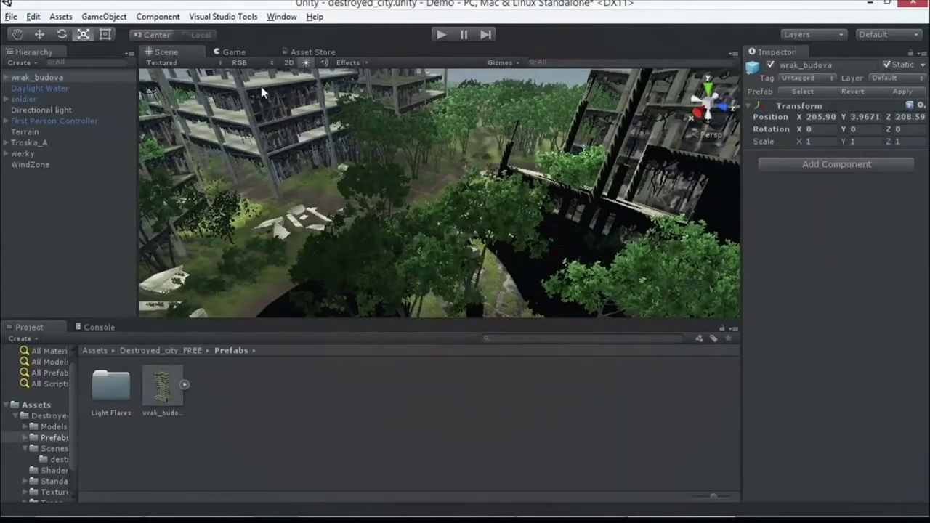
Add an Audio Source component to the newly placed wrak_budova building.
{"action": "left_click", "coordinate": [792, 166]}
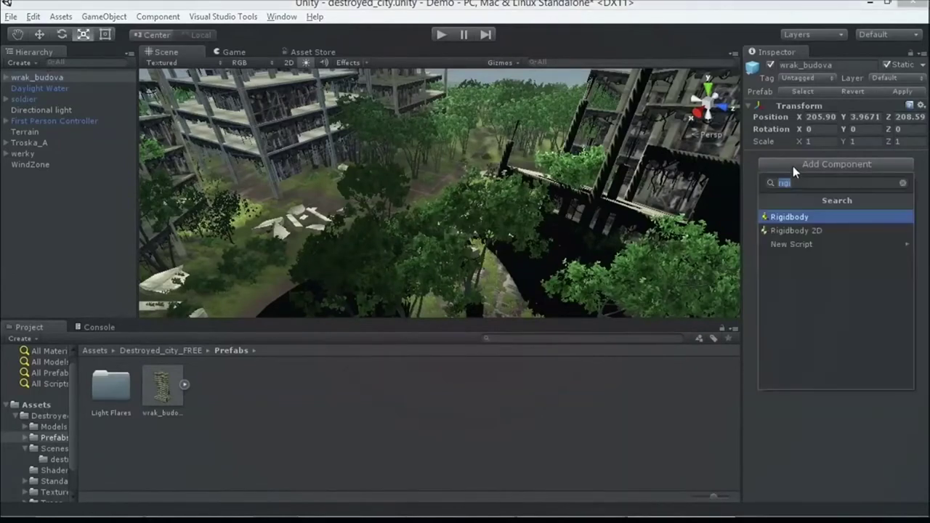
{"action": "type", "text": "aud"}
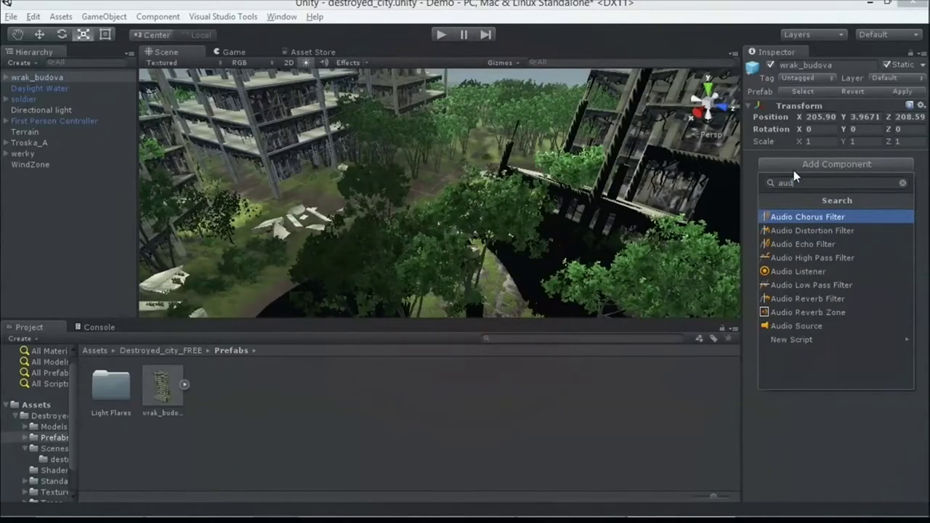
{"action": "left_click", "coordinate": [803, 324]}
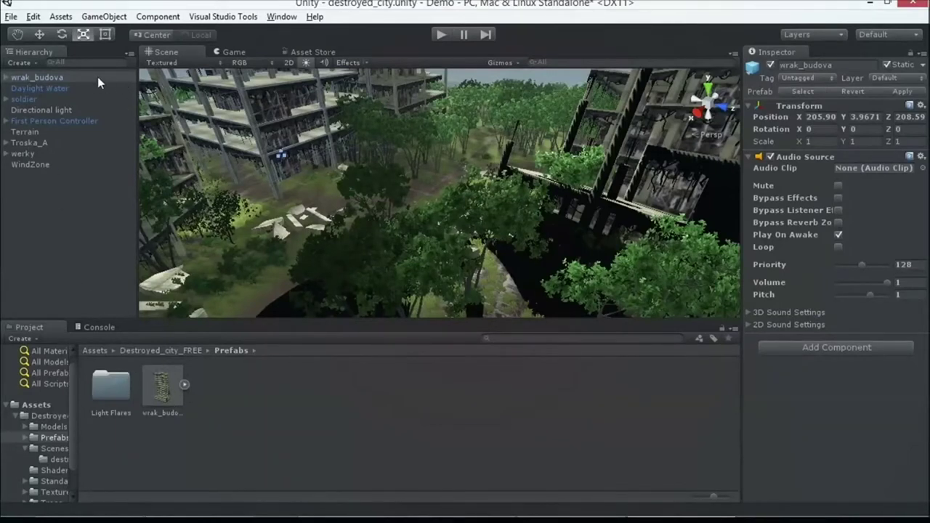
Compare the new building's components with the wrak_budova prefab and another building, and apply the new building's changes to the prefab.
{"action": "left_click", "coordinate": [161, 383]}
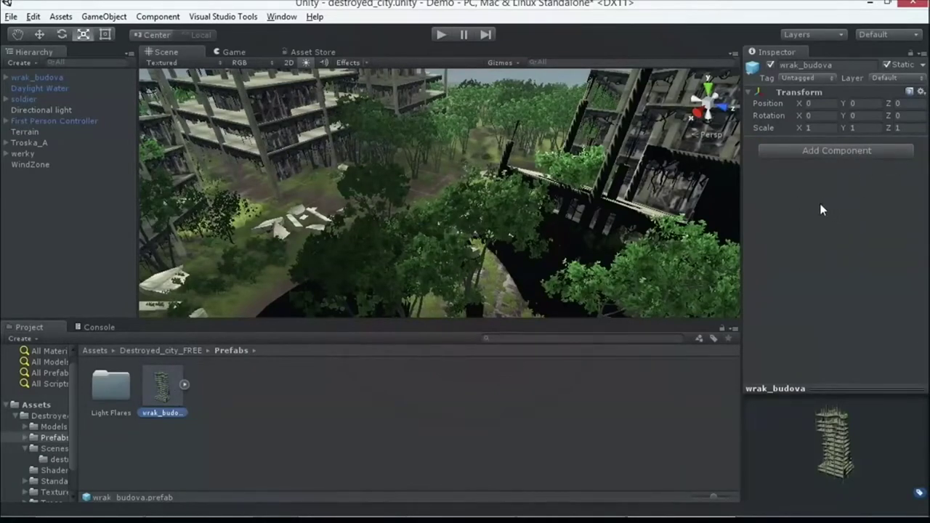
{"action": "left_click", "coordinate": [66, 78]}
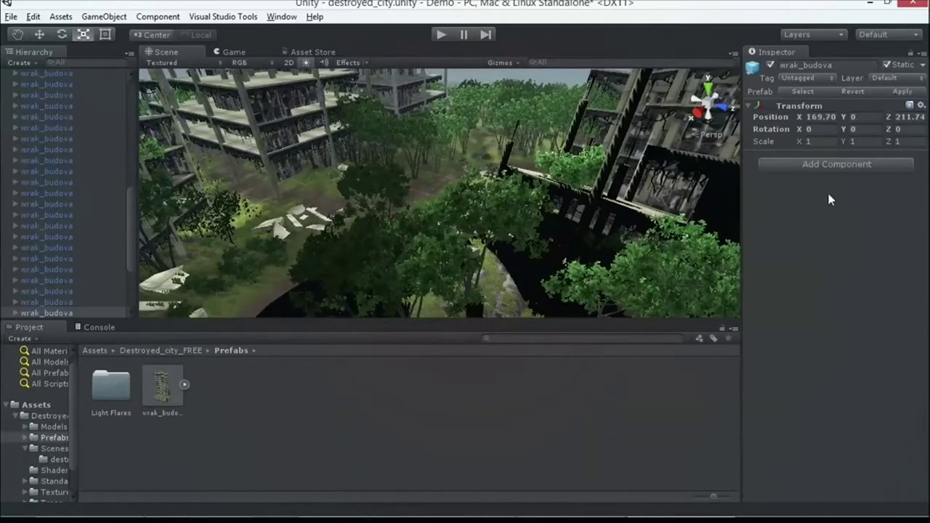
{"action": "left_click", "coordinate": [247, 104]}
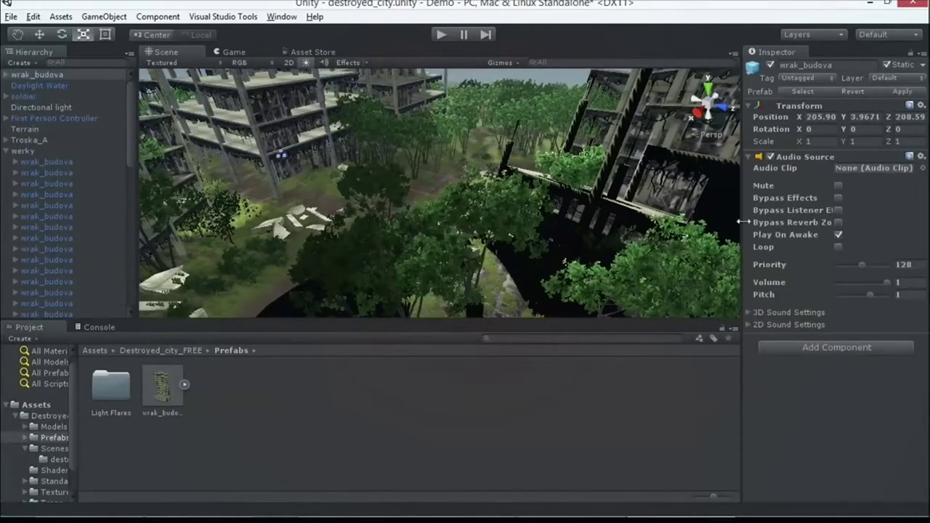
{"action": "left_click", "coordinate": [901, 90]}
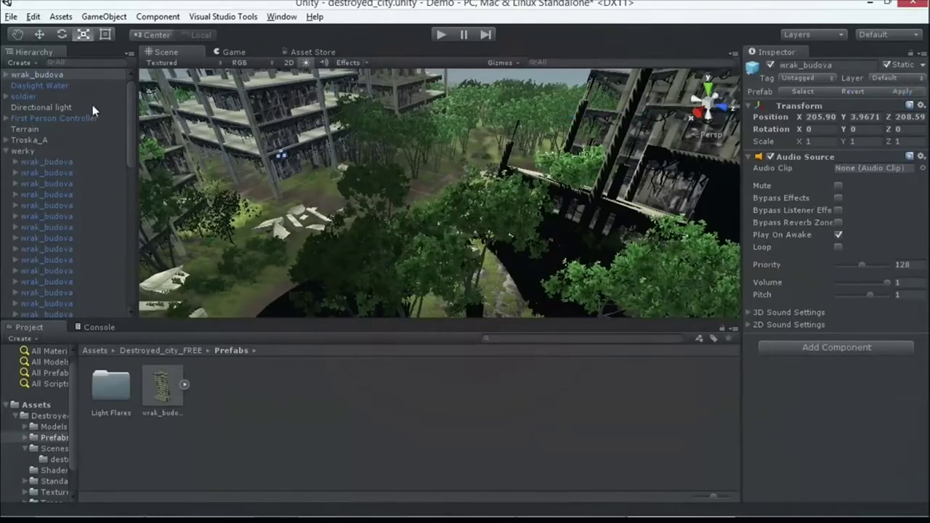
Inspect several other wrak_budova buildings in the city for the Audio Source component.
{"action": "left_click_drag", "start_coordinate": [322, 197], "coordinate": [404, 108]}
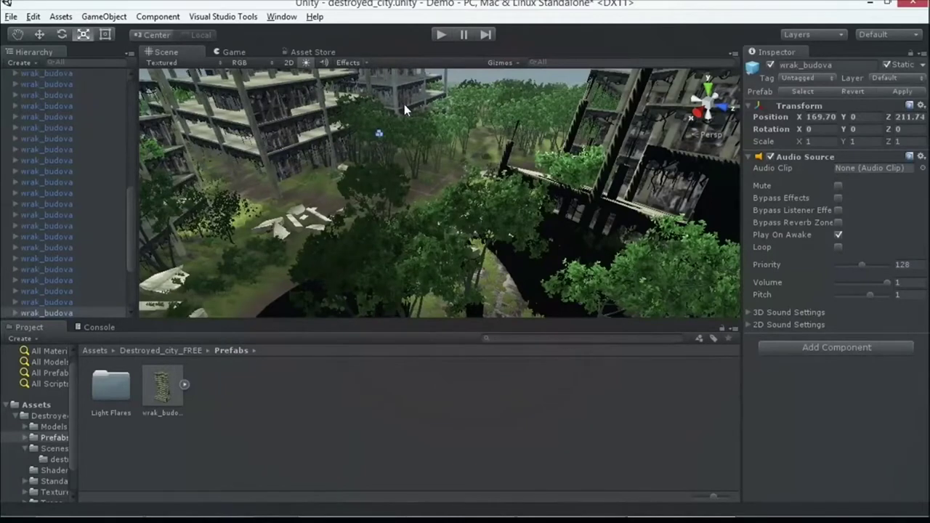
{"action": "left_click", "coordinate": [612, 143]}
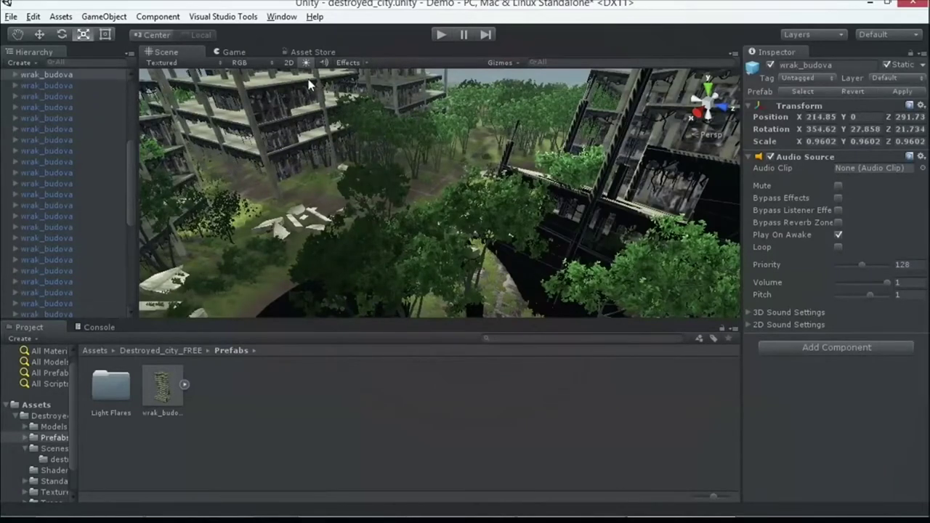
{"action": "left_click", "coordinate": [412, 92]}
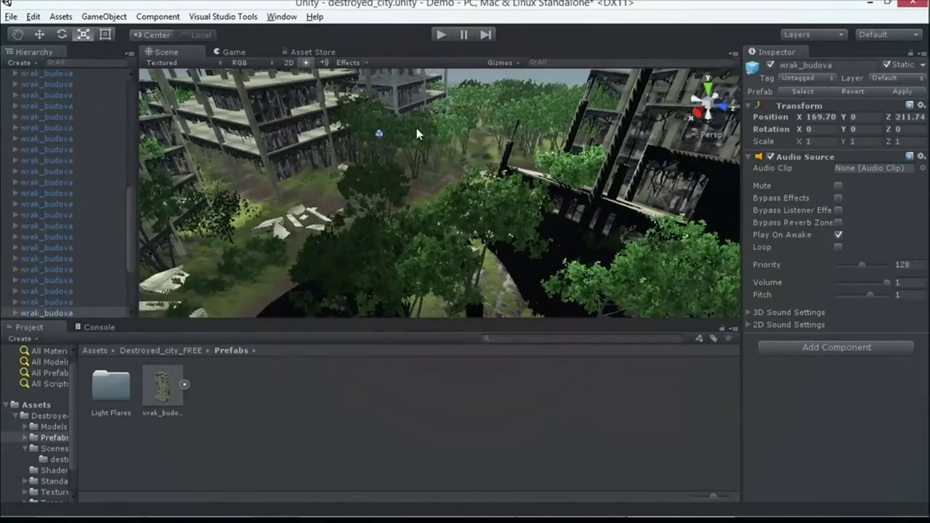
{"action": "left_click", "coordinate": [611, 138]}
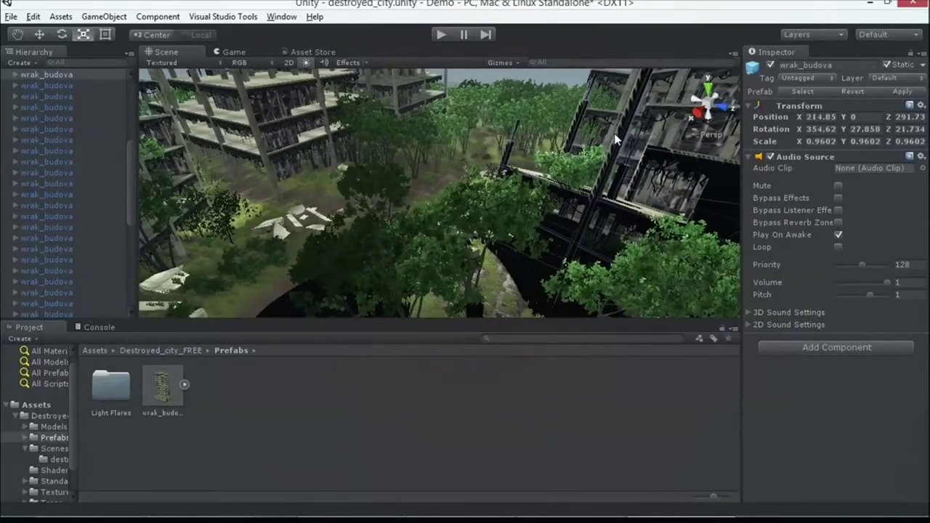
{"action": "left_click", "coordinate": [146, 145]}
{"action": "right_click_drag", "start_coordinate": [170, 178], "coordinate": [186, 193]}
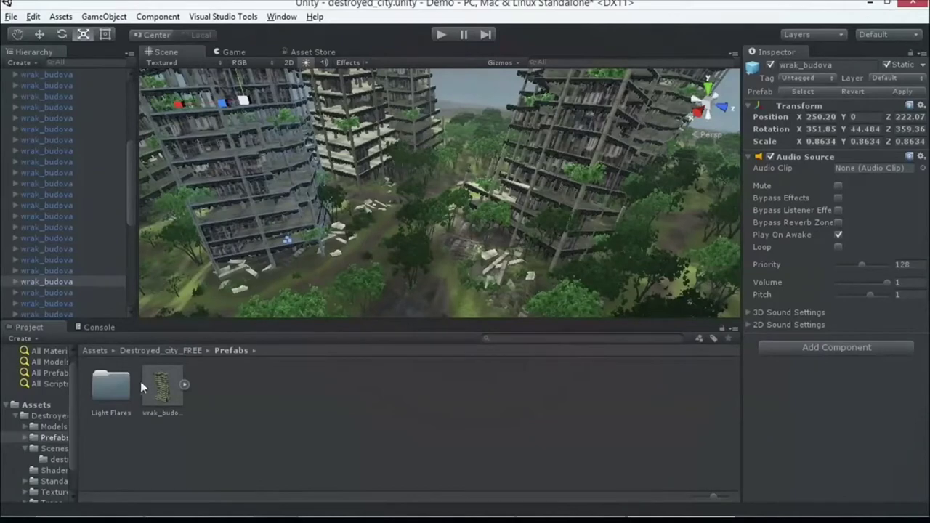
Start a new scene without saving the changes to destroyed_city.
{"action": "left_click", "coordinate": [11, 16]}
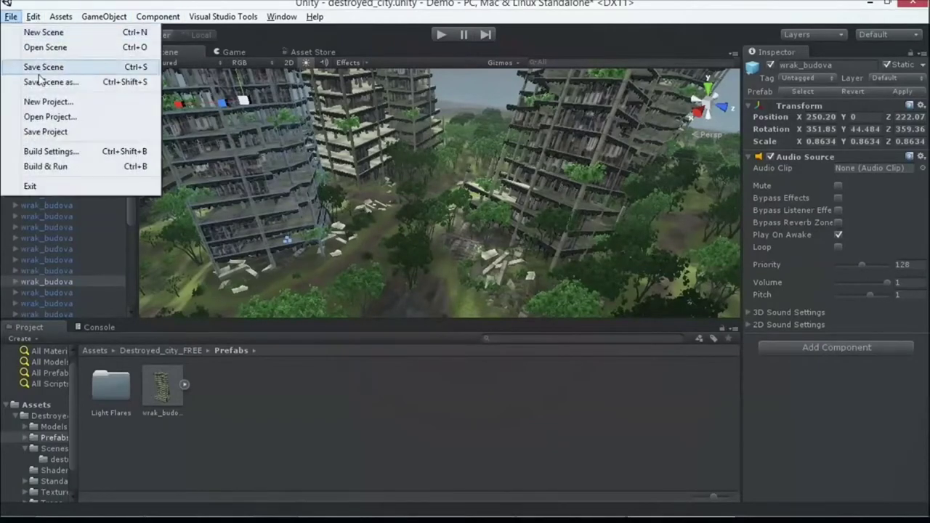
{"action": "left_click", "coordinate": [58, 32]}
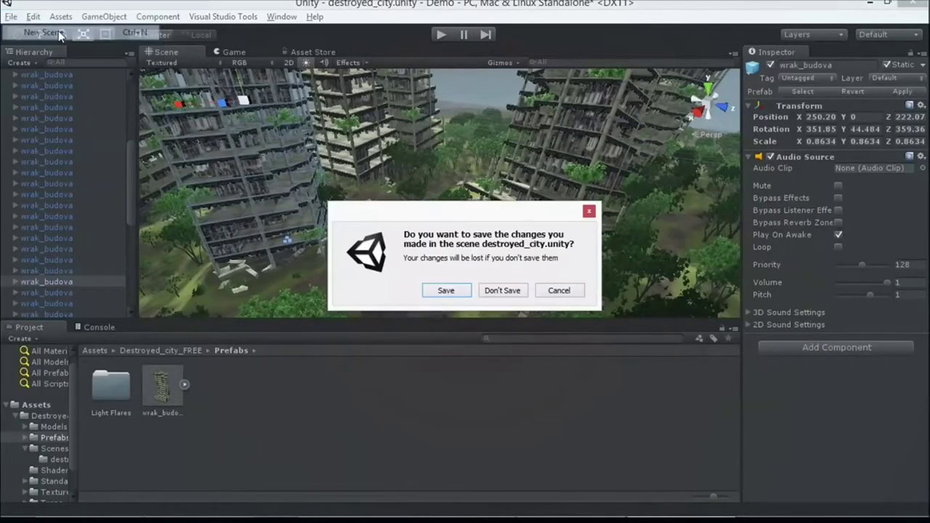
{"action": "left_click", "coordinate": [500, 290]}
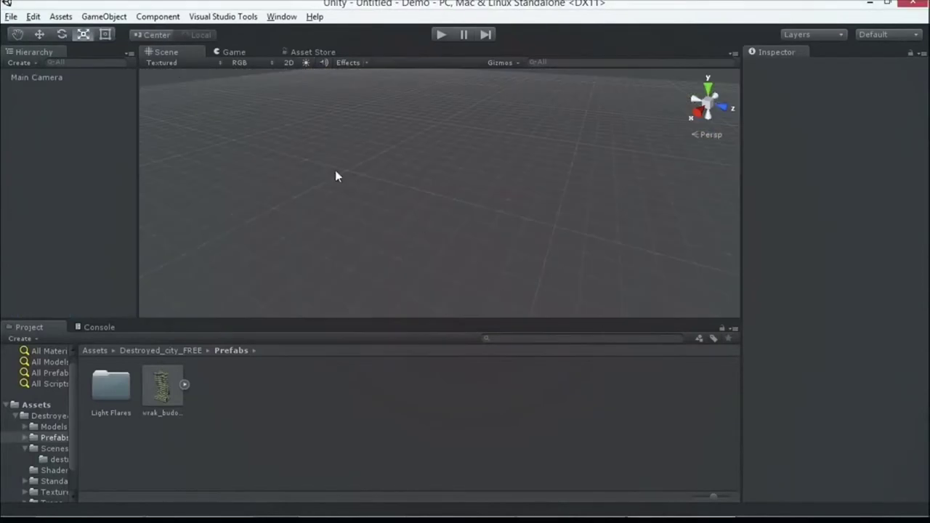
Create a 3D cube and an empty GameObject in the new scene.
{"action": "left_click", "coordinate": [104, 16]}
{"action": "mouse_move", "coordinate": [91, 64]}
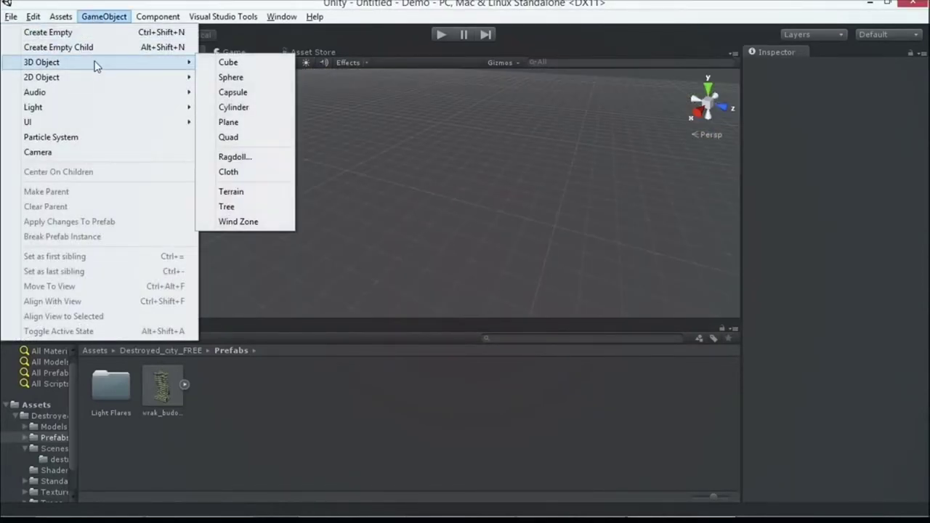
{"action": "left_click", "coordinate": [225, 63]}
{"action": "left_click", "coordinate": [104, 16]}
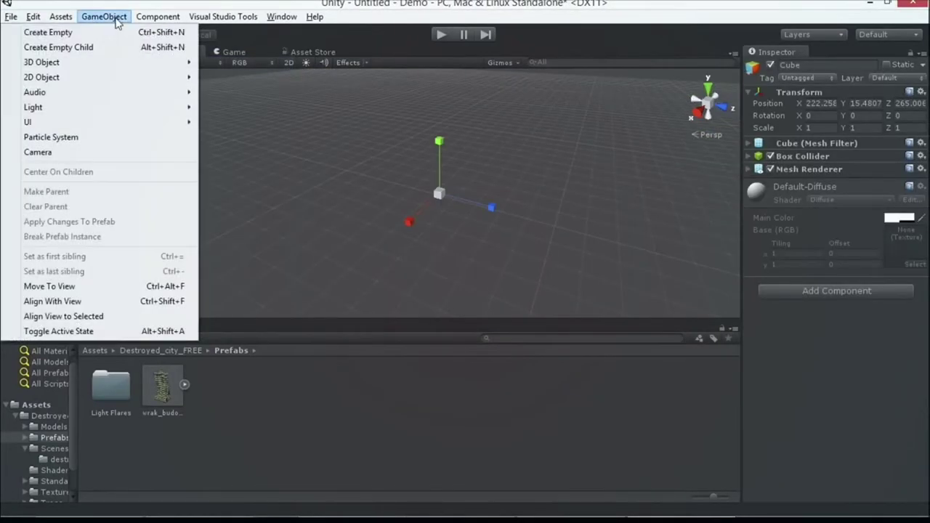
{"action": "left_click", "coordinate": [113, 32]}
Duplicate the cube and move the copy a short distance along the Z axis.
{"action": "left_click", "coordinate": [69, 89]}
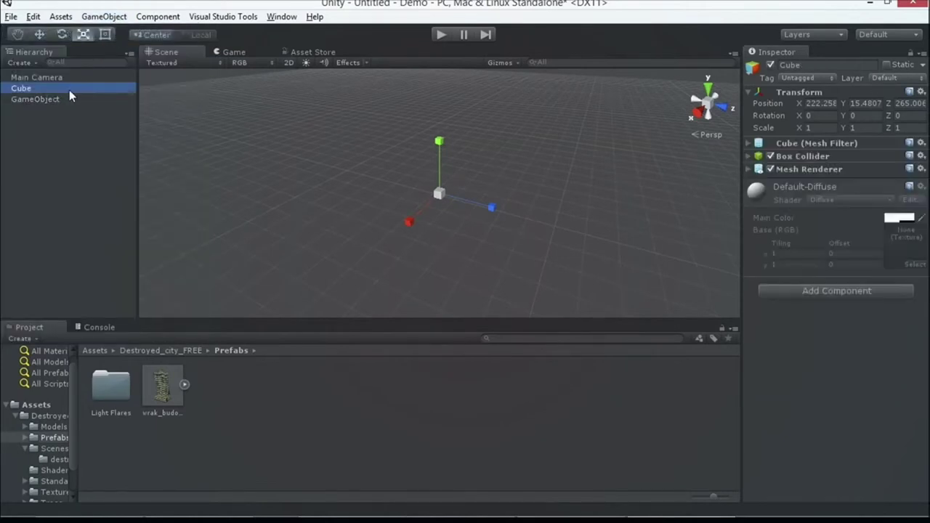
{"action": "key", "text": "ctrl+d"}
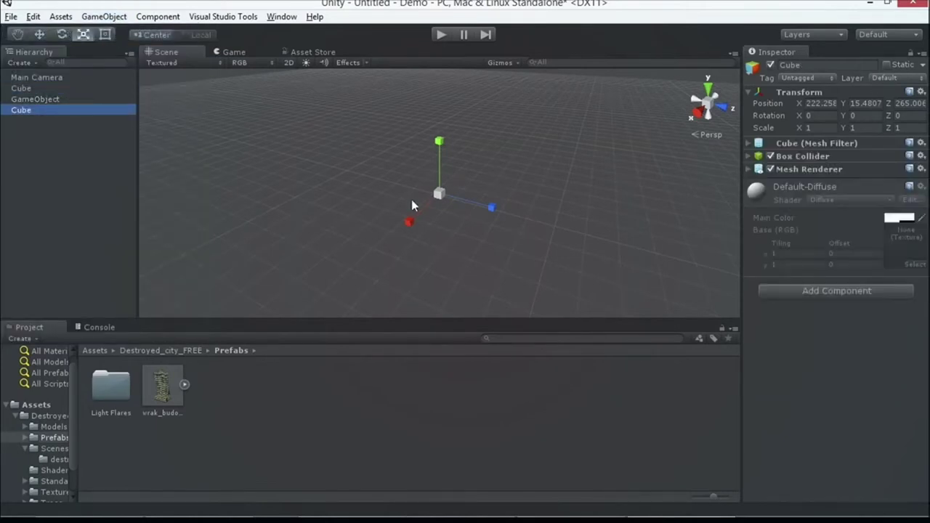
{"action": "left_click", "coordinate": [39, 34]}
{"action": "left_click_drag", "start_coordinate": [494, 208], "coordinate": [505, 211]}
Rename the empty GameObject as AwesomeCubes.
{"action": "left_click", "coordinate": [54, 101]}
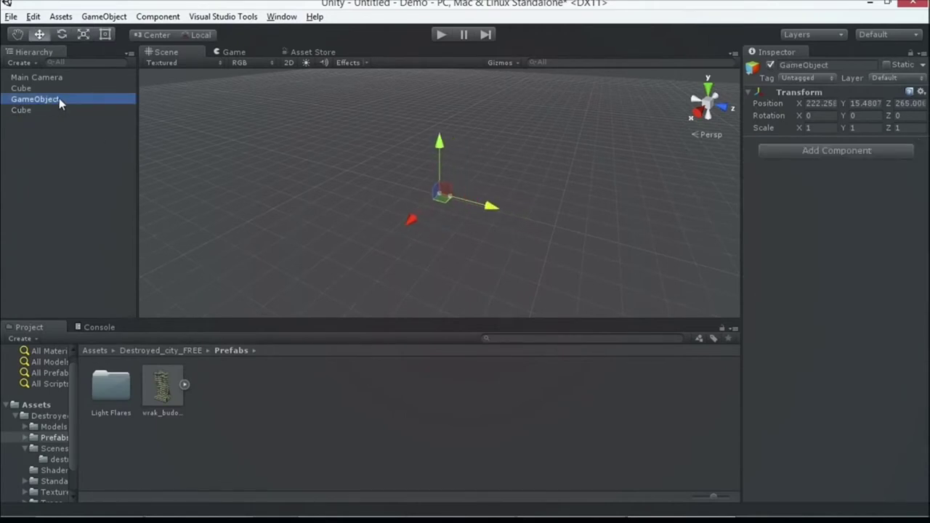
{"action": "left_click", "coordinate": [801, 66]}
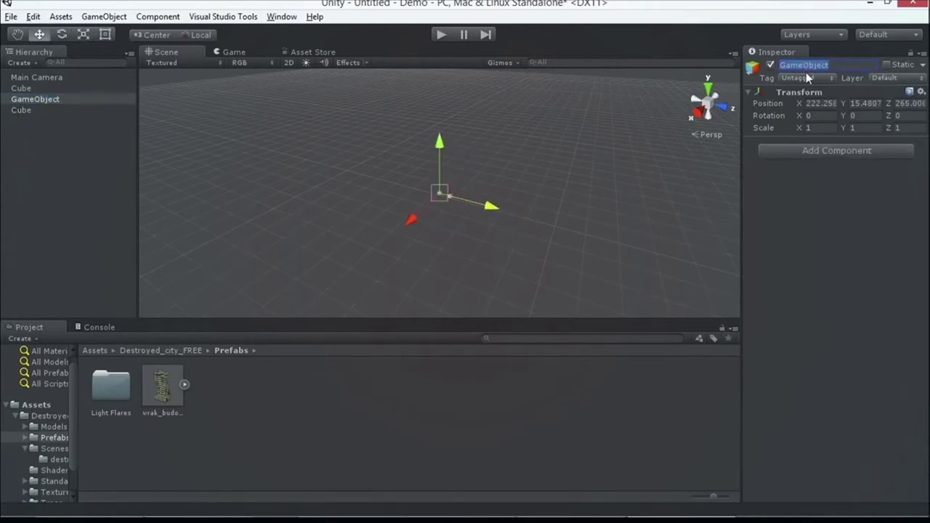
{"action": "type", "text": "Aweoms"}
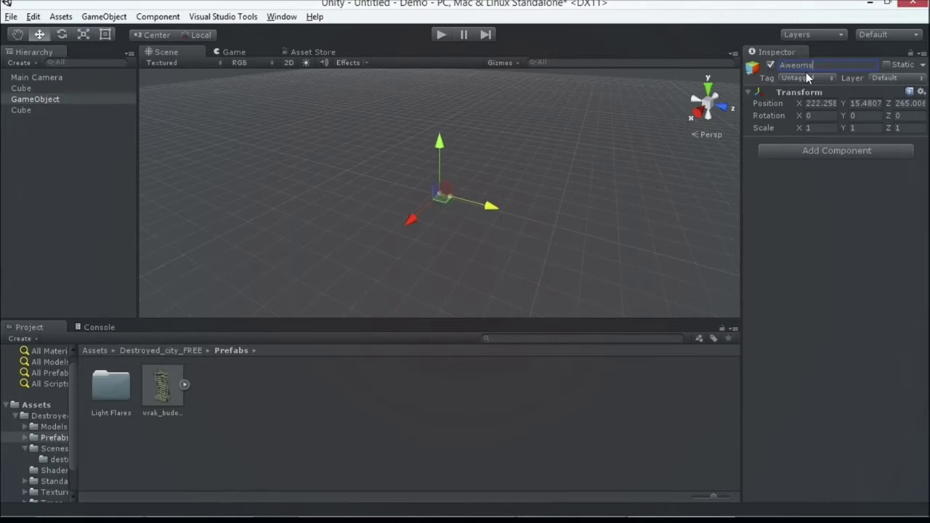
{"action": "type", "text": "e"}
{"action": "key", "text": "BackSpace"}
{"action": "key", "text": "BackSpace"}
{"action": "type", "text": "someCubes"}
{"action": "key", "text": "Return"}
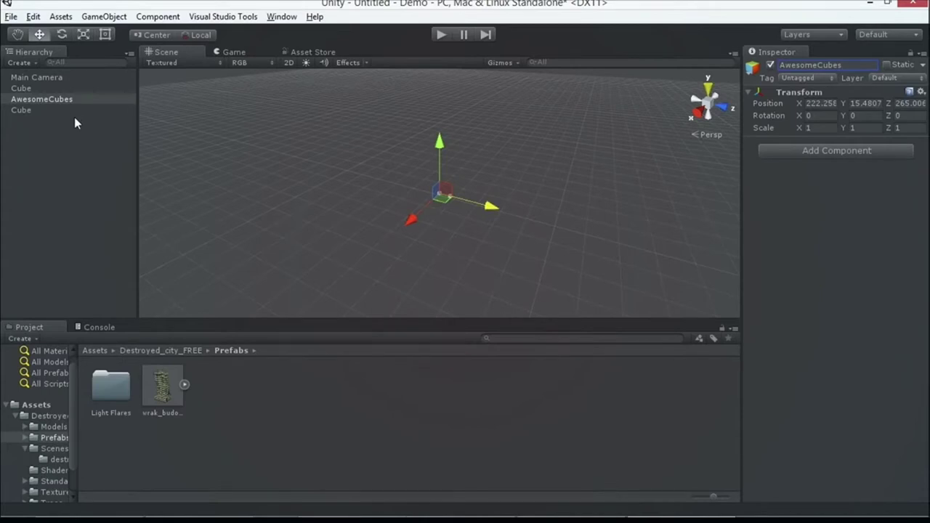
Make both cubes children of AwesomeCubes and move the group along the Z axis to about Z 257.63.
{"action": "left_click", "coordinate": [37, 110]}
{"action": "left_click", "coordinate": [38, 91]}
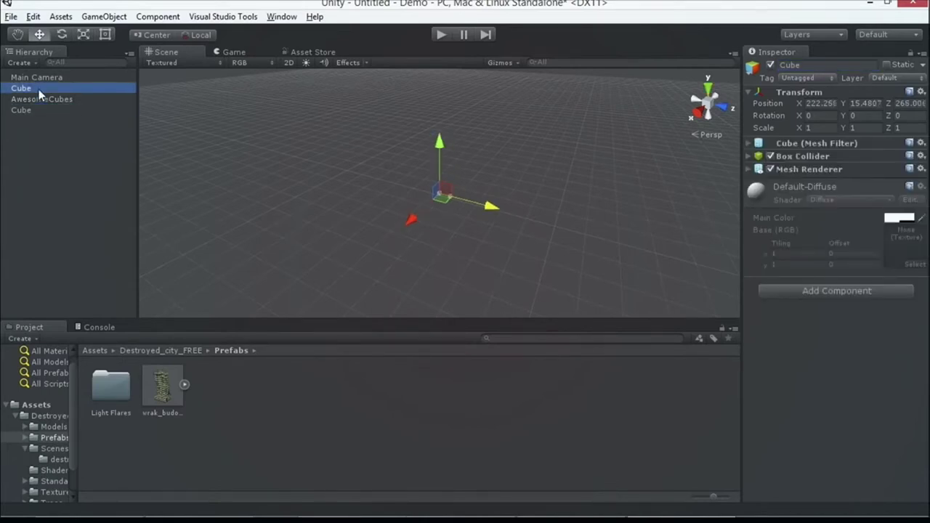
{"action": "mouse_move", "coordinate": [44, 91]}
{"action": "left_mouse_down"}
{"action": "mouse_move", "coordinate": [50, 99]}
{"action": "mouse_move", "coordinate": [36, 99]}
{"action": "mouse_move", "coordinate": [41, 92]}
{"action": "left_mouse_up"}
{"action": "left_click", "coordinate": [41, 92]}
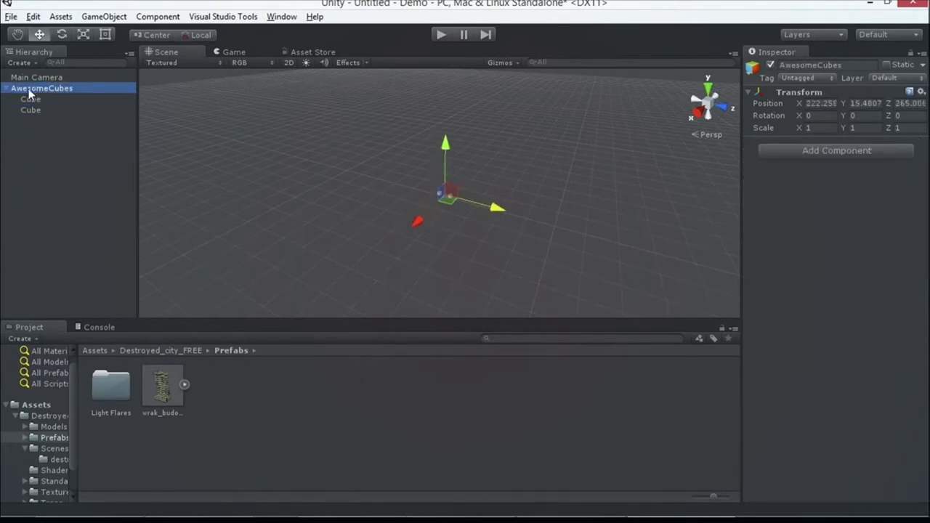
{"action": "left_click", "coordinate": [447, 143]}
{"action": "left_click_drag", "start_coordinate": [494, 205], "coordinate": [354, 173]}
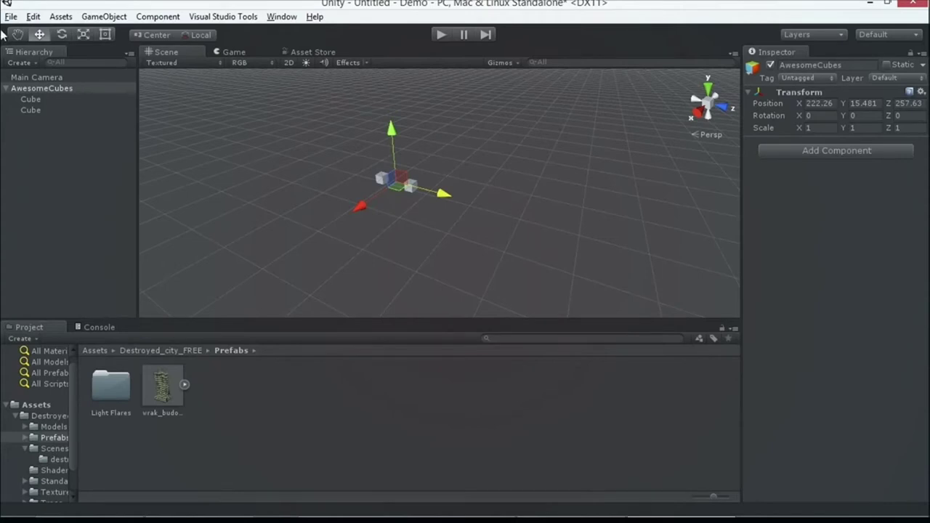
{"action": "left_click", "coordinate": [37, 84]}
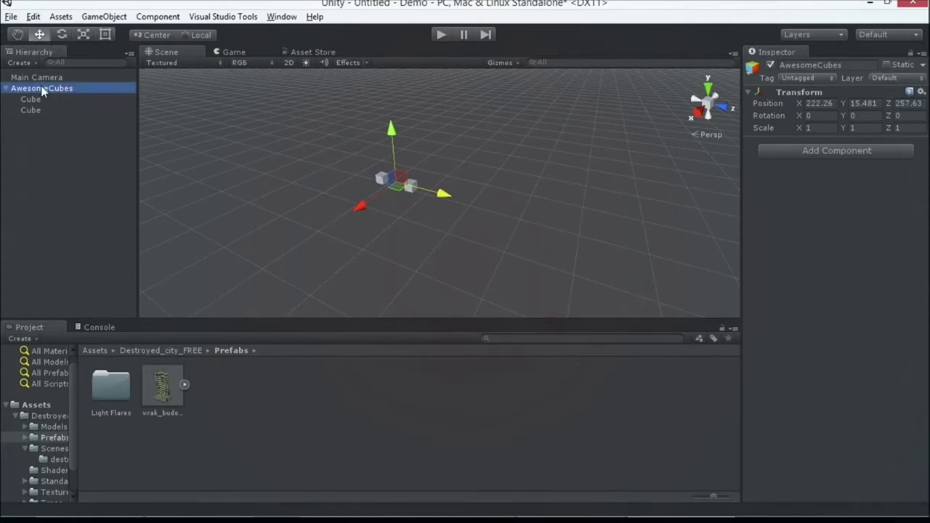
{"action": "left_click", "coordinate": [50, 110]}
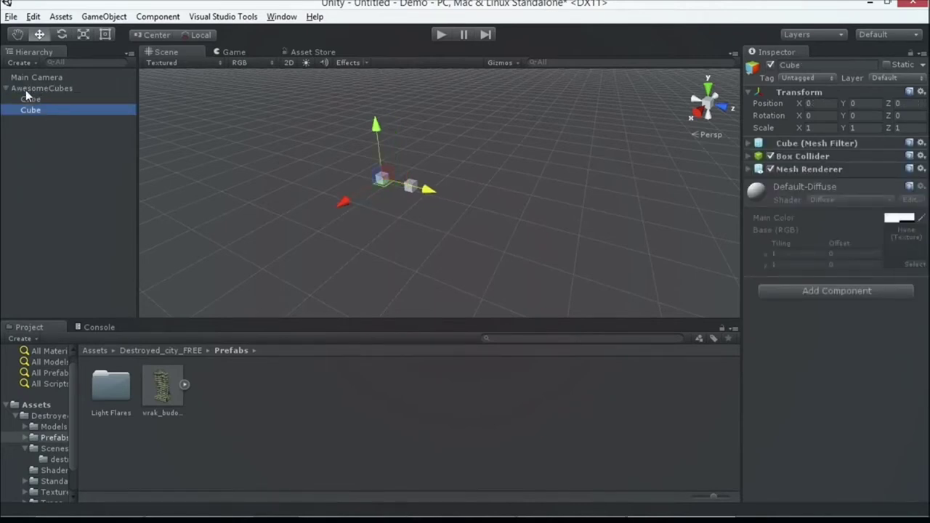
{"action": "left_click", "coordinate": [40, 88]}
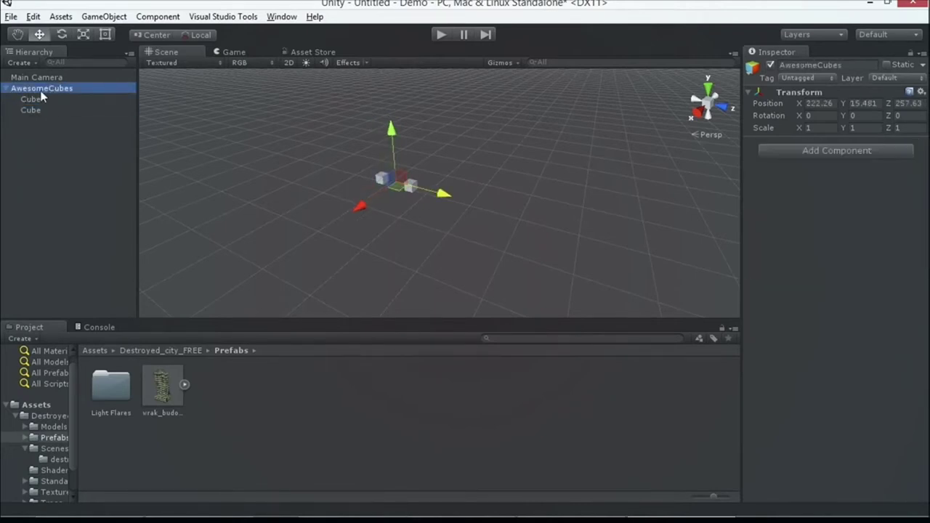
{"action": "left_click_drag", "start_coordinate": [38, 88], "coordinate": [57, 128]}
Create a folder named Prefabs directly under Assets and open it.
{"action": "left_click", "coordinate": [31, 405]}
{"action": "right_click", "coordinate": [116, 435]}
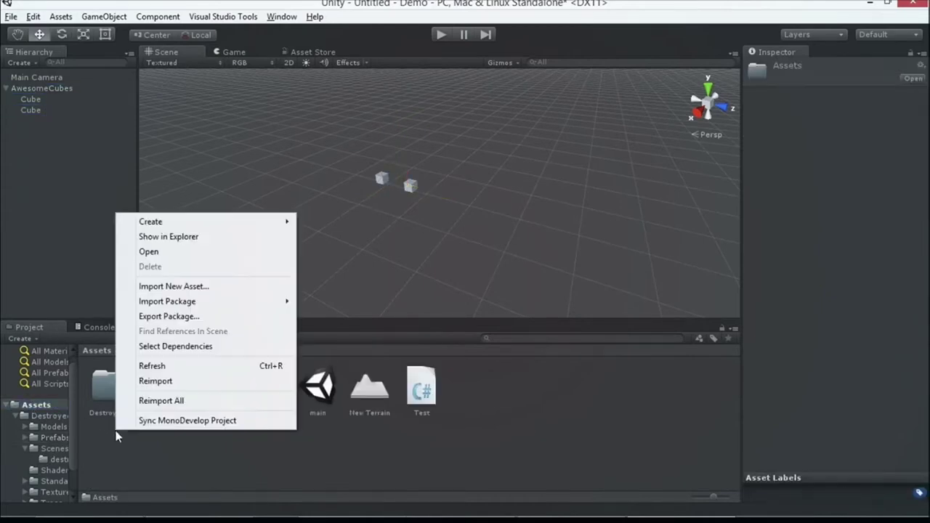
{"action": "mouse_move", "coordinate": [165, 224]}
{"action": "left_click", "coordinate": [400, 212]}
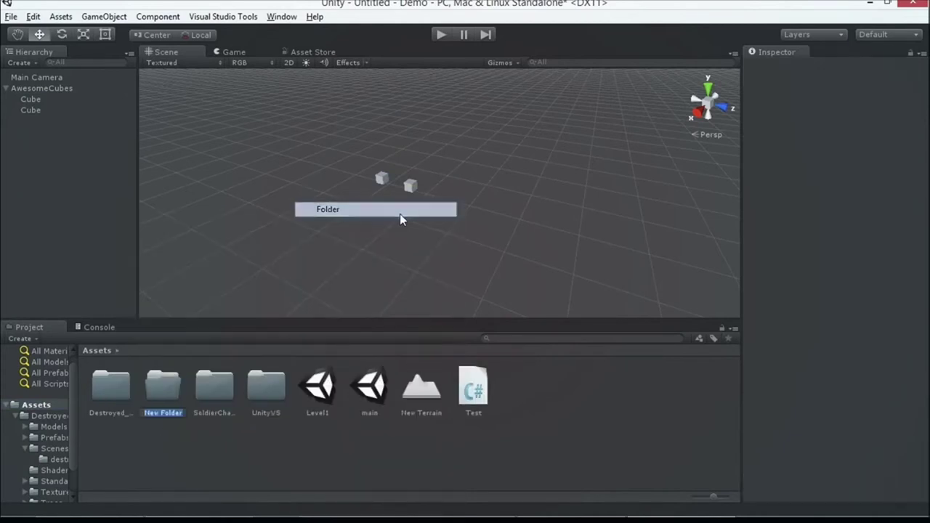
{"action": "type", "text": "Prefabs"}
{"action": "key", "text": "Return"}
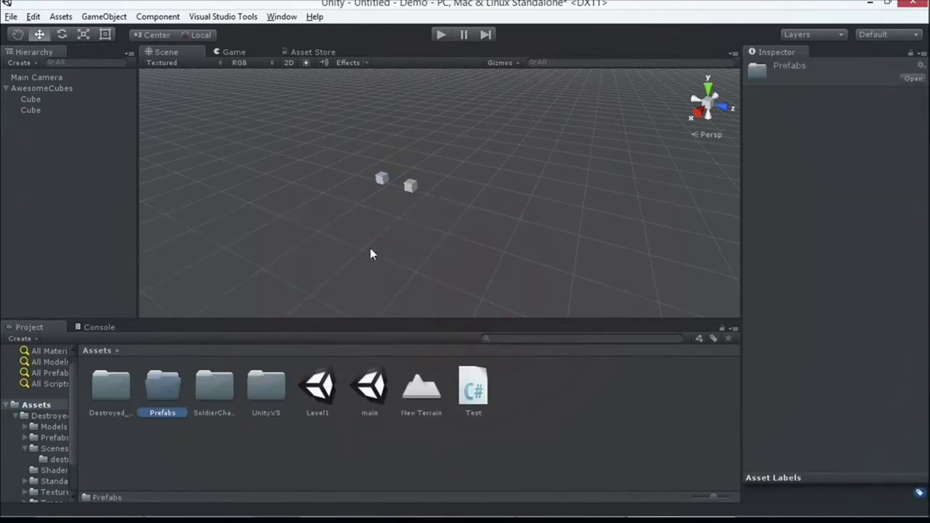
{"action": "double_click", "coordinate": [163, 385]}
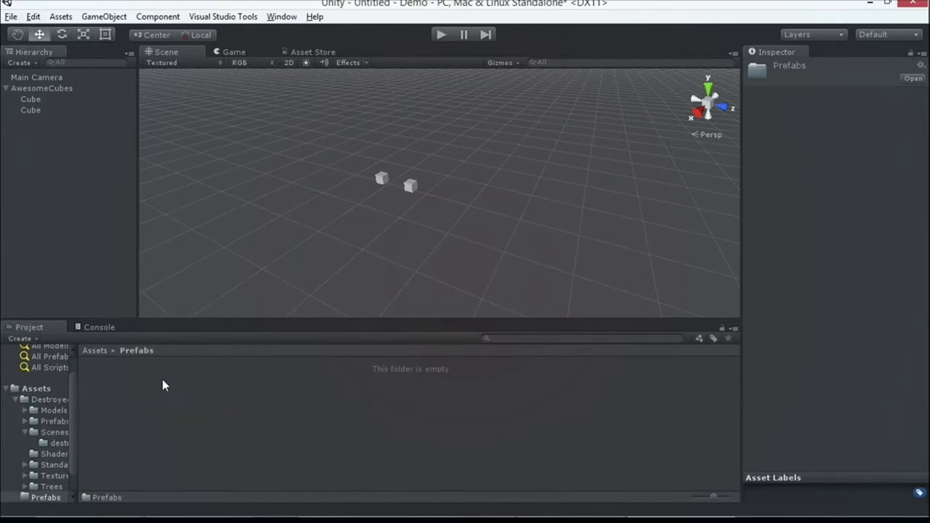
Save the AwesomeCubes group as a prefab in the new Prefabs folder.
{"action": "left_click", "coordinate": [36, 89]}
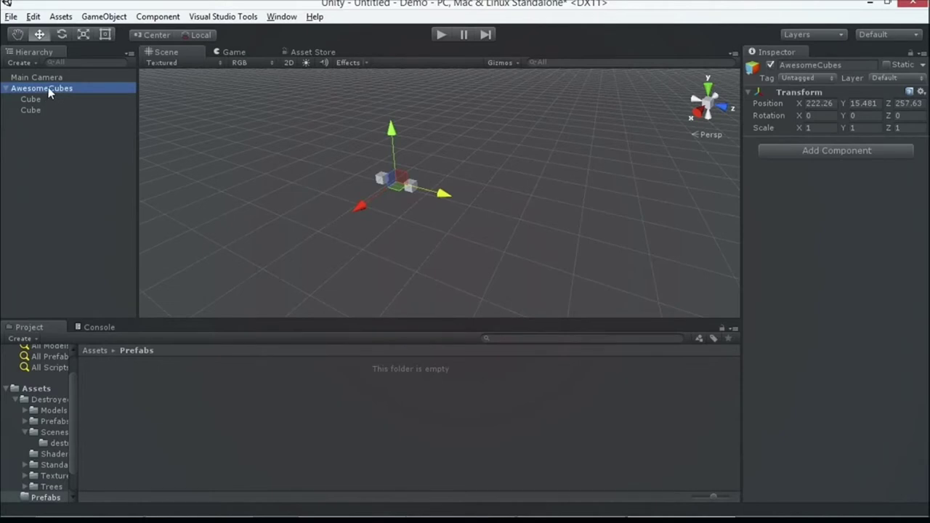
{"action": "left_click_drag", "start_coordinate": [49, 87], "coordinate": [86, 154]}
{"action": "left_click_drag", "start_coordinate": [101, 205], "coordinate": [144, 391]}
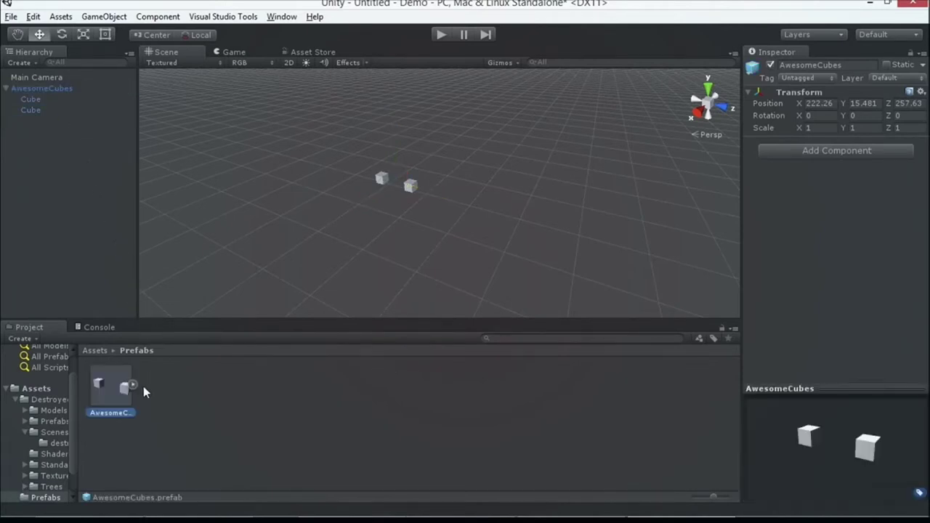
Place four more instances of the AwesomeCubes prefab in the scene around the original group.
{"action": "left_click", "coordinate": [90, 117]}
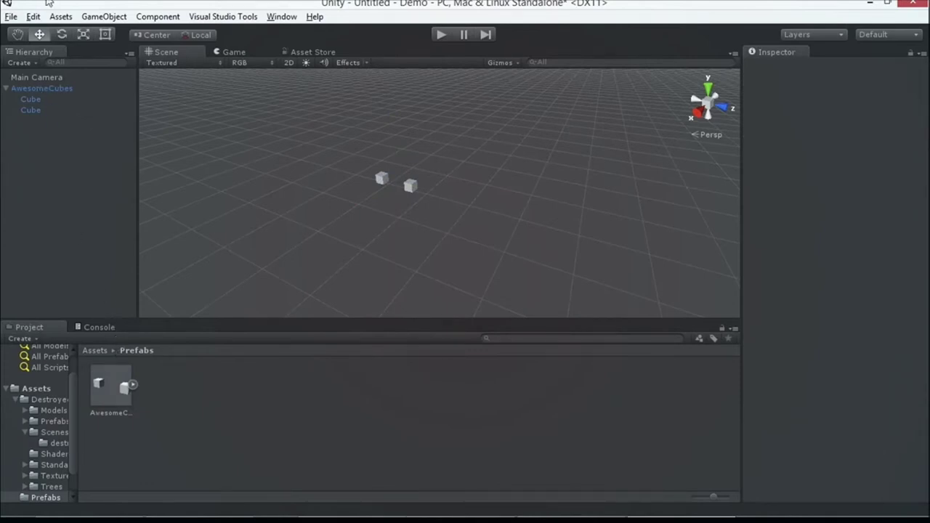
{"action": "left_click", "coordinate": [40, 90]}
{"action": "left_click", "coordinate": [116, 391]}
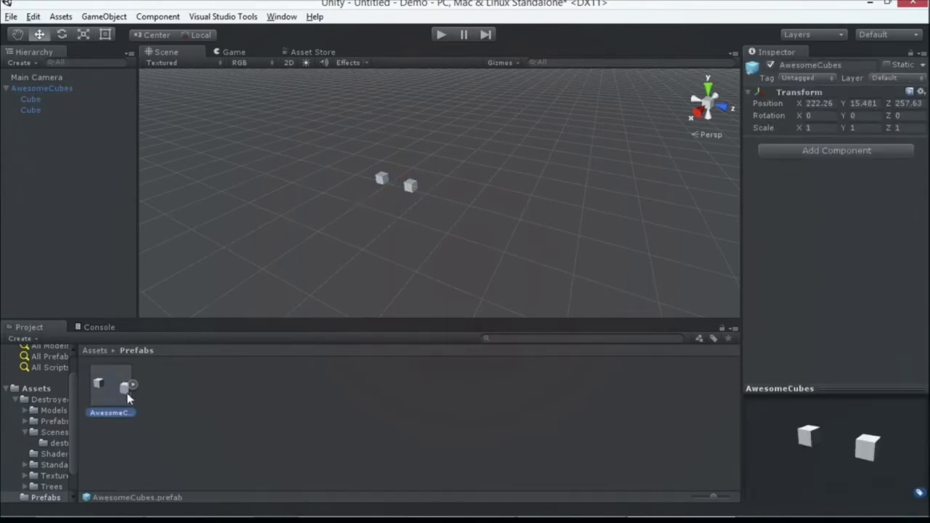
{"action": "left_click_drag", "start_coordinate": [109, 389], "coordinate": [481, 186]}
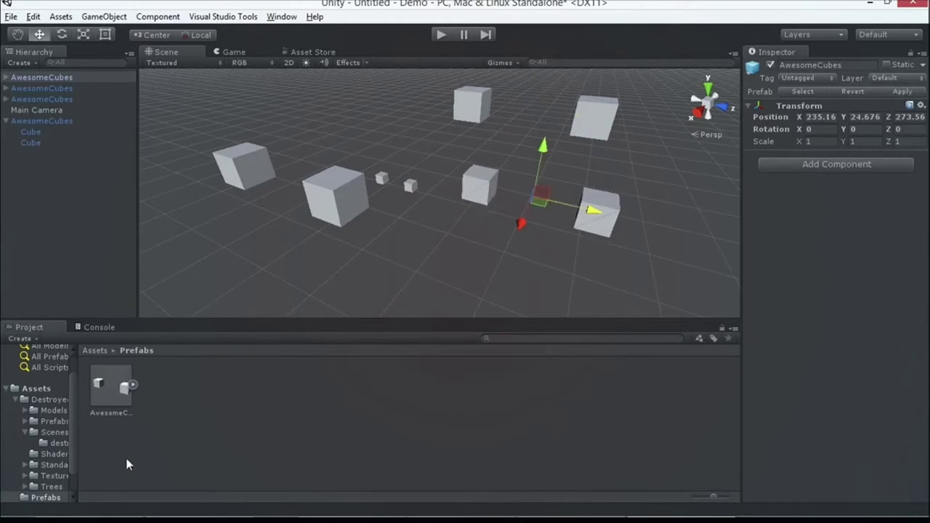
{"action": "left_click", "coordinate": [127, 403]}
{"action": "left_click_drag", "start_coordinate": [122, 391], "coordinate": [271, 214]}
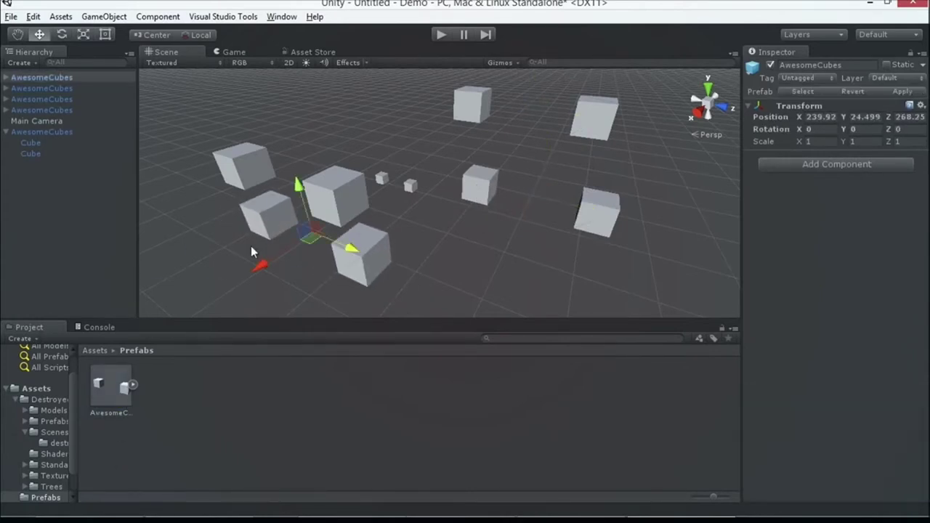
Expand the AwesomeCubes prefab asset and add an Audio Source component to its second Cube.
{"action": "left_click", "coordinate": [132, 385]}
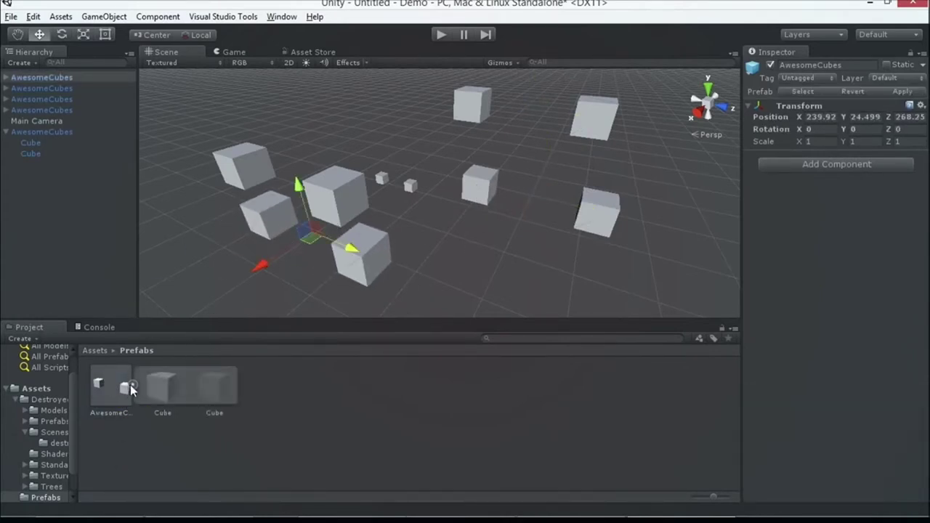
{"action": "left_click", "coordinate": [174, 392]}
{"action": "left_click", "coordinate": [208, 392]}
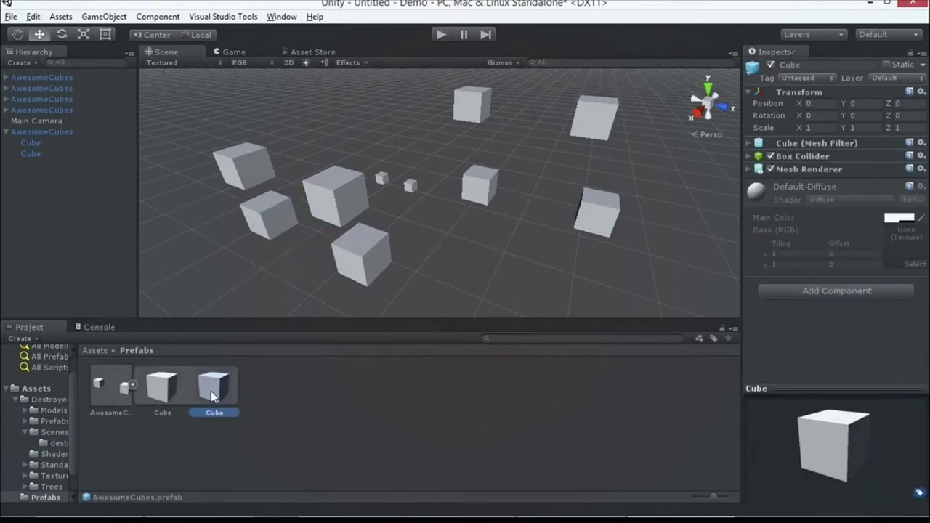
{"action": "left_click", "coordinate": [836, 291]}
{"action": "left_click", "coordinate": [819, 220]}
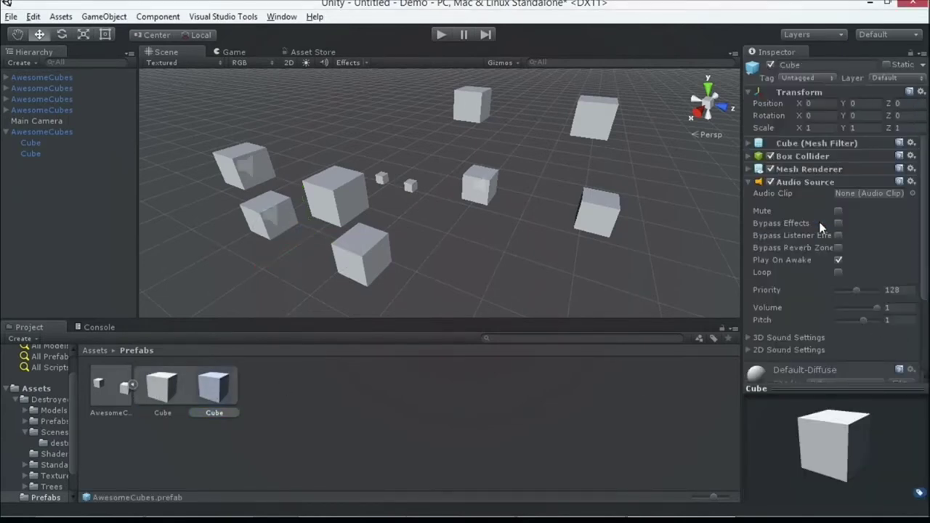
{"action": "scroll", "coordinate": [812, 227], "scroll_direction": "down", "scroll_amount": 5}
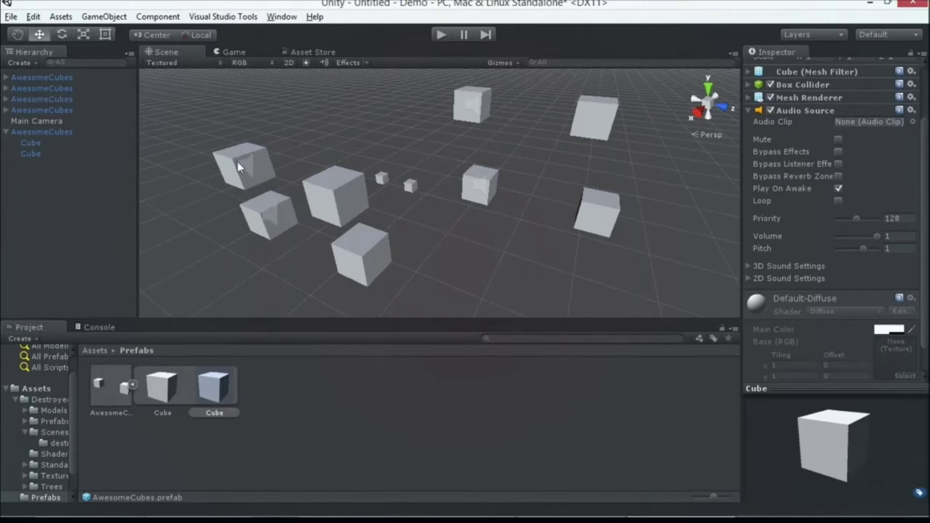
Inspect the components of the child cubes in the AwesomeCubes instance listed just above Main Camera.
{"action": "left_click", "coordinate": [32, 108]}
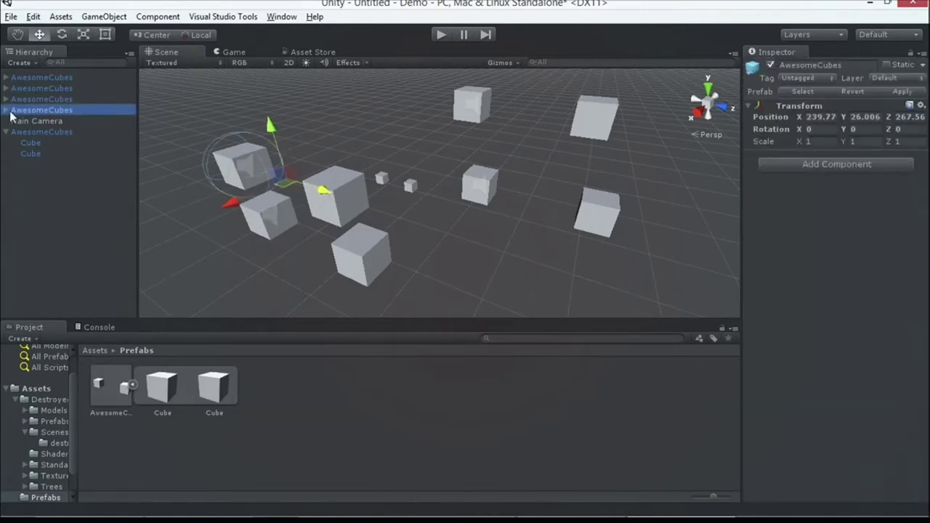
{"action": "left_click", "coordinate": [7, 111]}
{"action": "left_click", "coordinate": [40, 142]}
{"action": "left_click", "coordinate": [44, 131]}
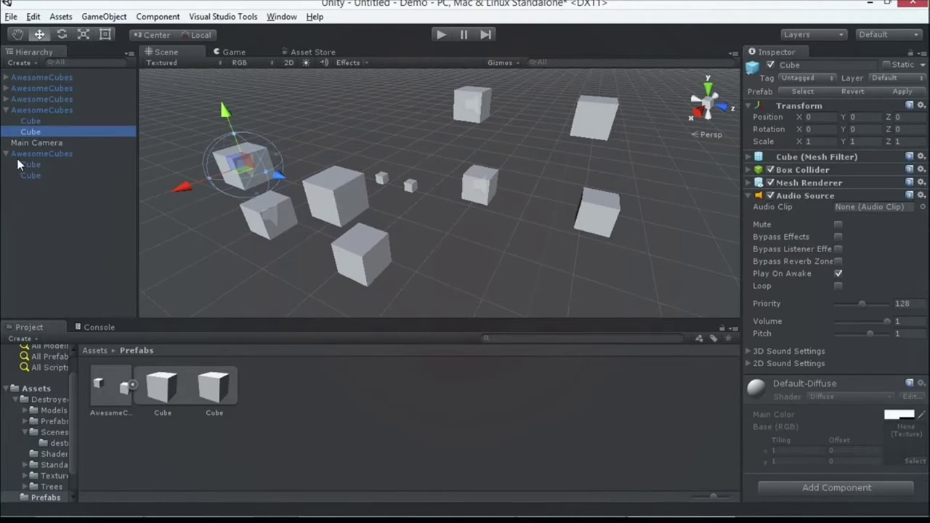
Try to add an Audio Chorus Filter component to the AwesomeCubes instance listed just above Main Camera.
{"action": "left_click", "coordinate": [46, 110]}
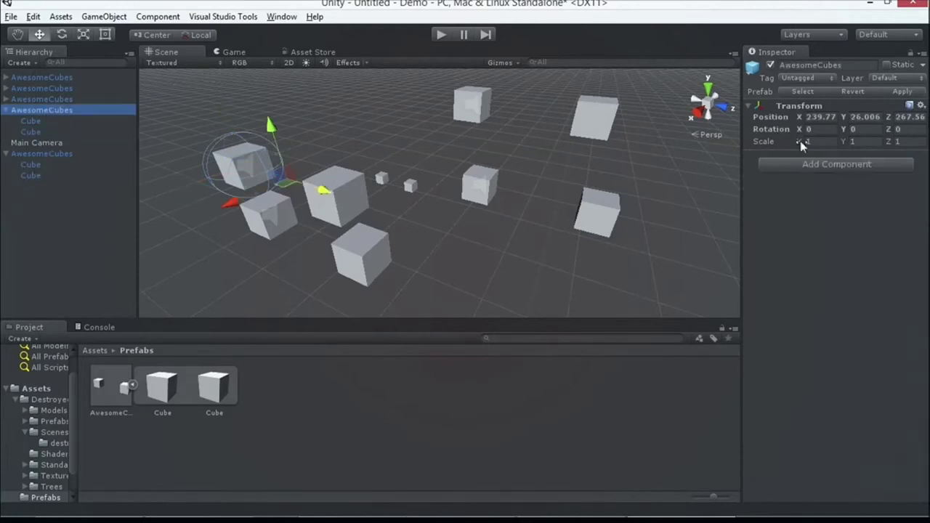
{"action": "left_click", "coordinate": [868, 163]}
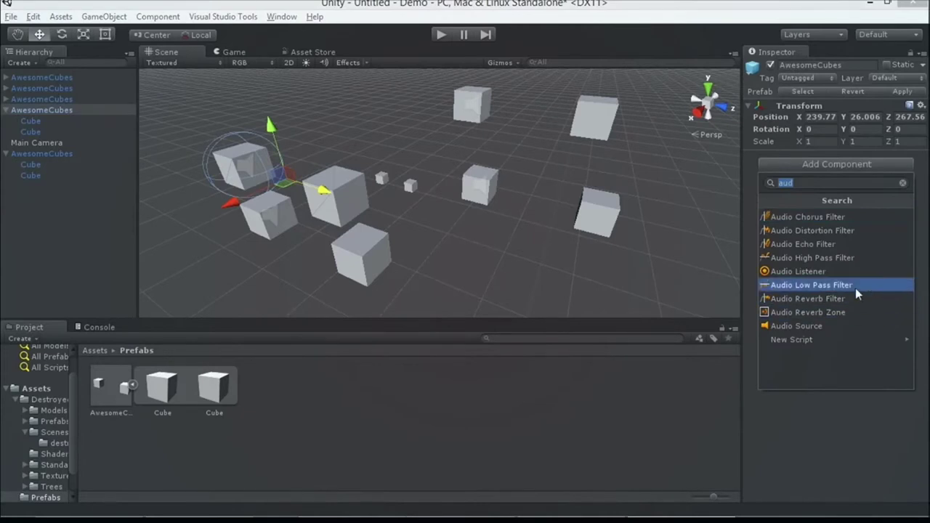
{"action": "left_click", "coordinate": [823, 218]}
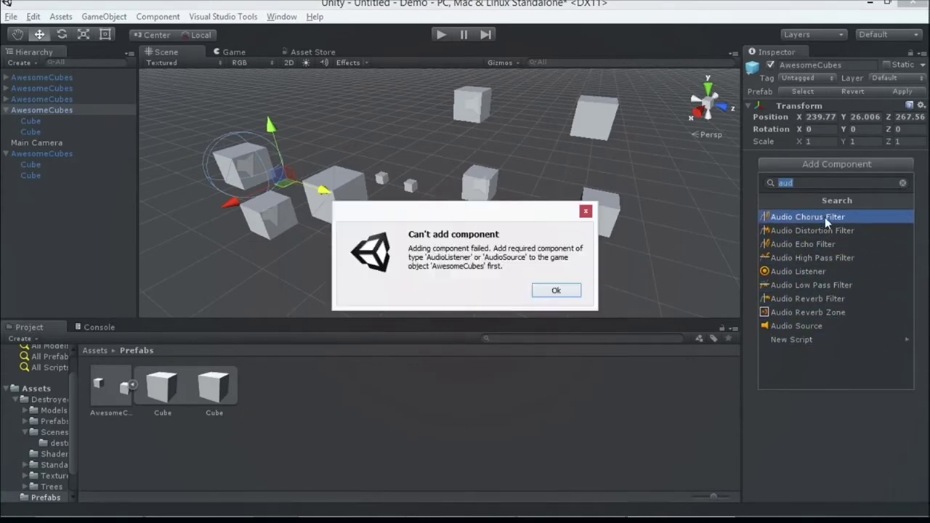
{"action": "key", "text": "Return"}
Add a Rigidbody component to the selected AwesomeCubes instance.
{"action": "left_click", "coordinate": [839, 164]}
{"action": "type", "text": "e"}
{"action": "key", "text": "BackSpace"}
{"action": "type", "text": "rigid"}
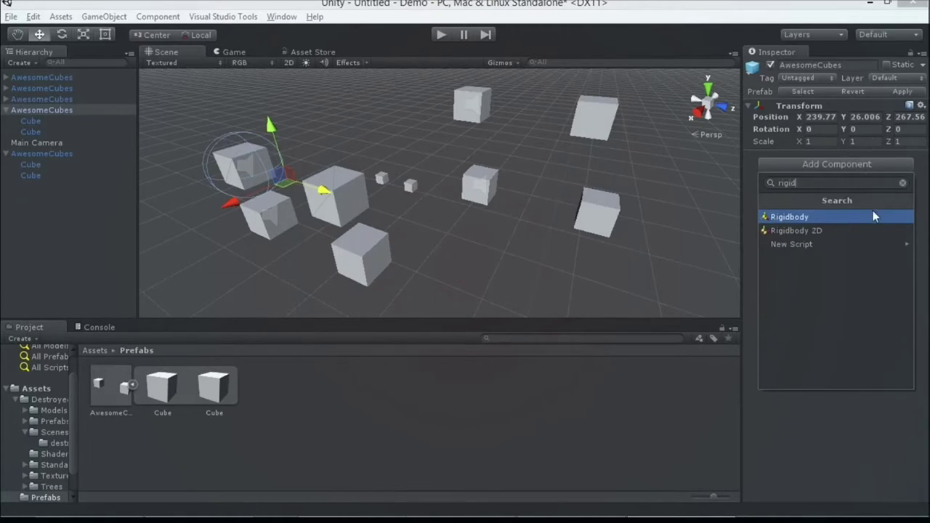
{"action": "left_click", "coordinate": [873, 214]}
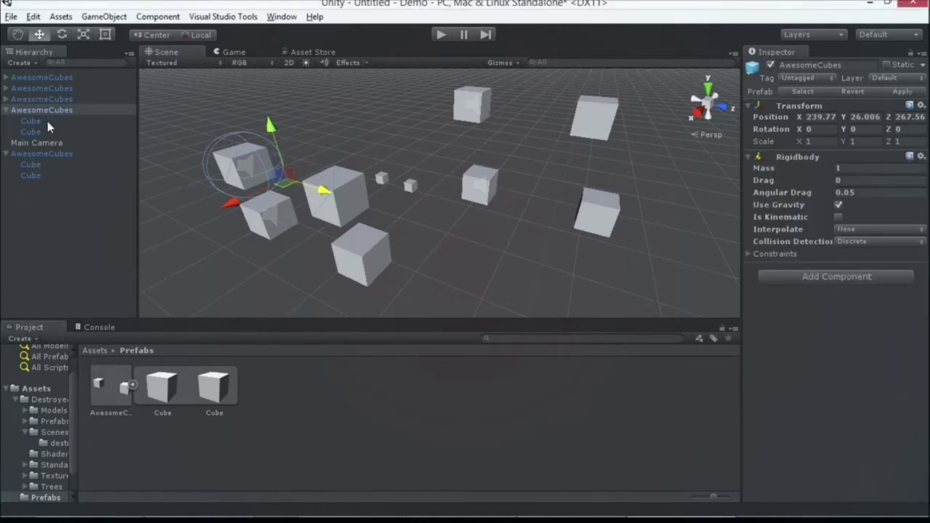
Apply the Rigidbody change on that AwesomeCubes instance to its prefab.
{"action": "left_click", "coordinate": [509, 261]}
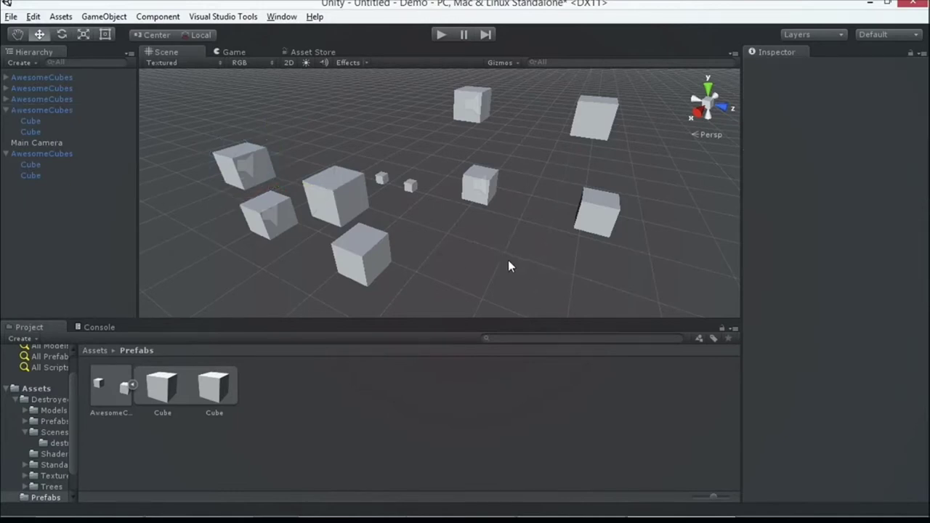
{"action": "left_click", "coordinate": [76, 110]}
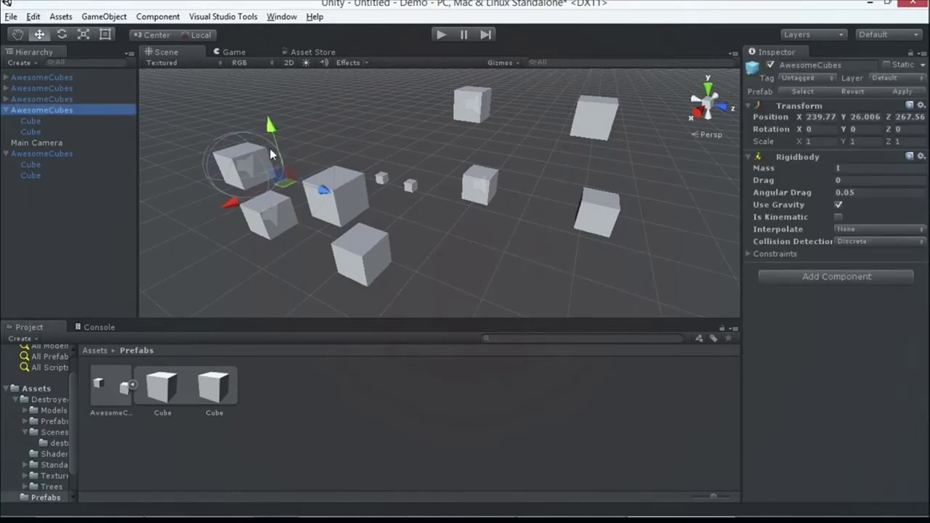
{"action": "left_click", "coordinate": [359, 255]}
{"action": "left_click", "coordinate": [84, 110]}
{"action": "left_click", "coordinate": [905, 93]}
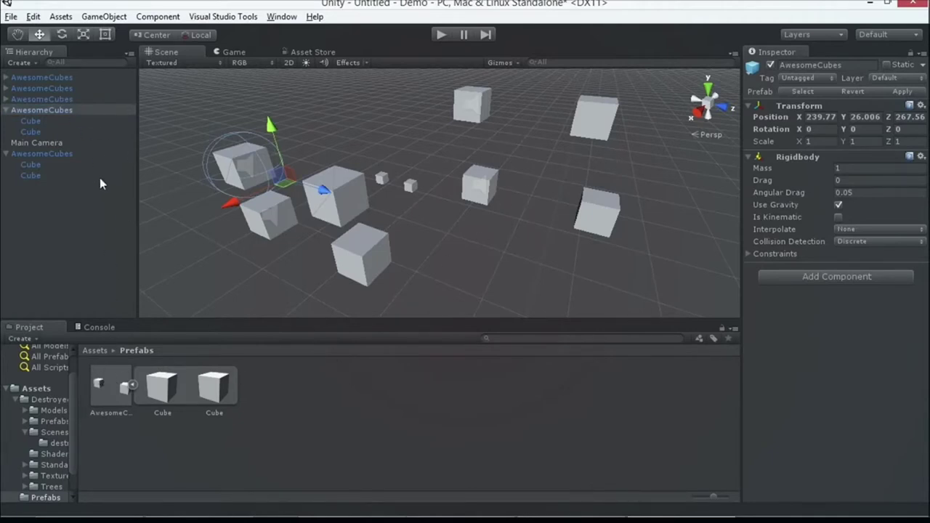
Inspect the other three AwesomeCubes instances above it for the Rigidbody component.
{"action": "left_click", "coordinate": [55, 99]}
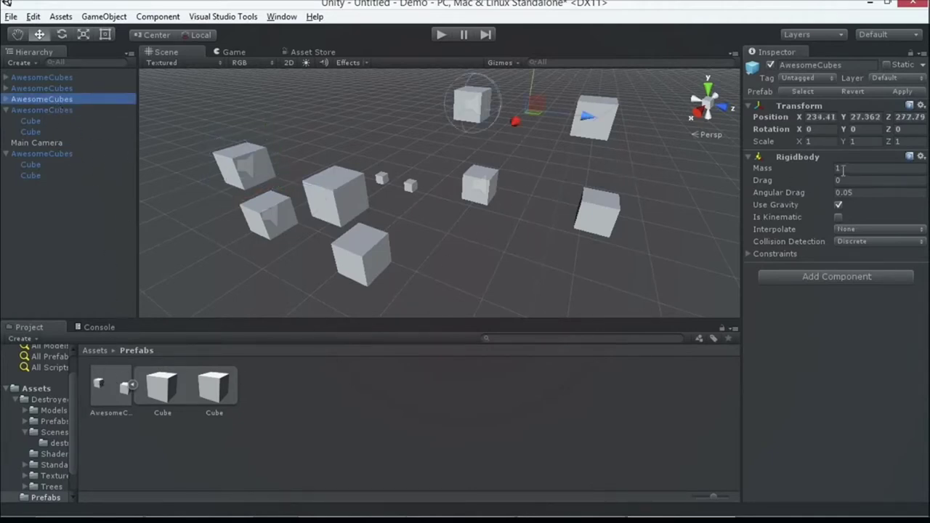
{"action": "left_click", "coordinate": [71, 88]}
{"action": "left_click", "coordinate": [70, 77]}
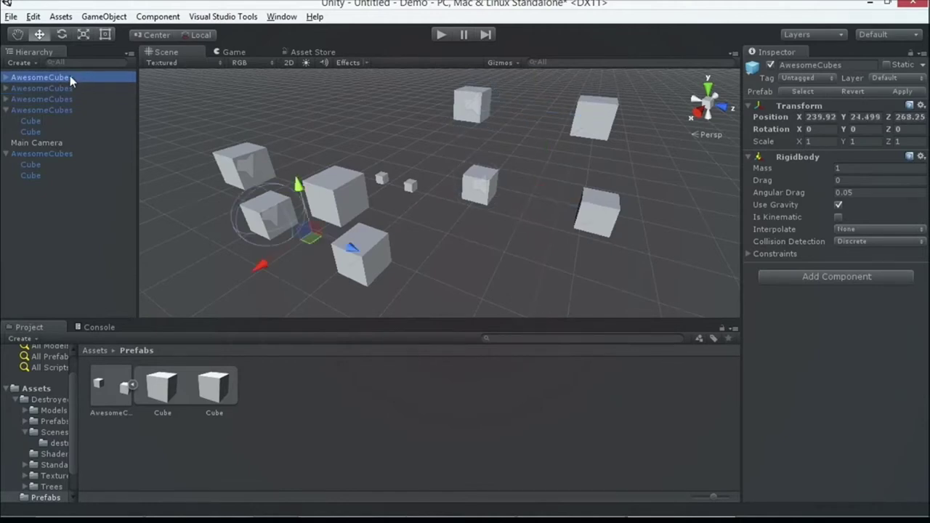
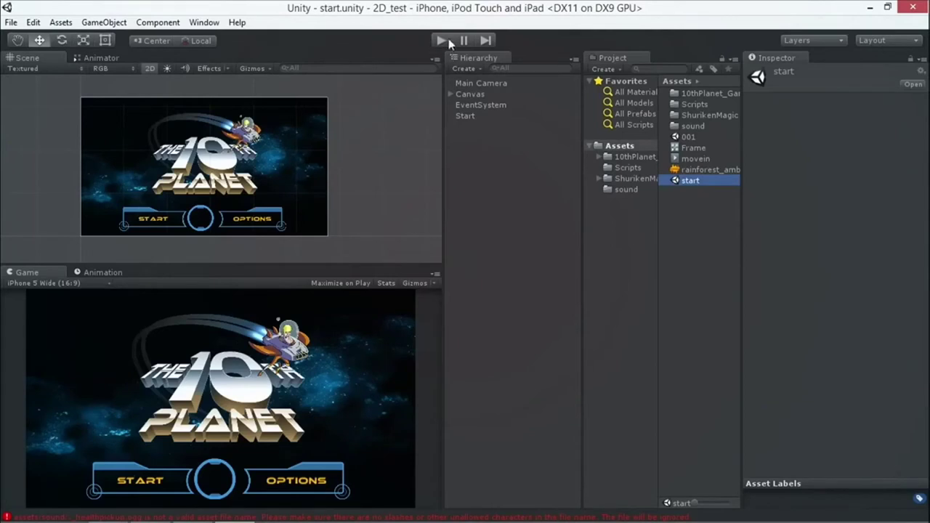
Run the start scene in play mode, start the game, play a second round, and stop play mode.
{"action": "left_click", "coordinate": [440, 41]}
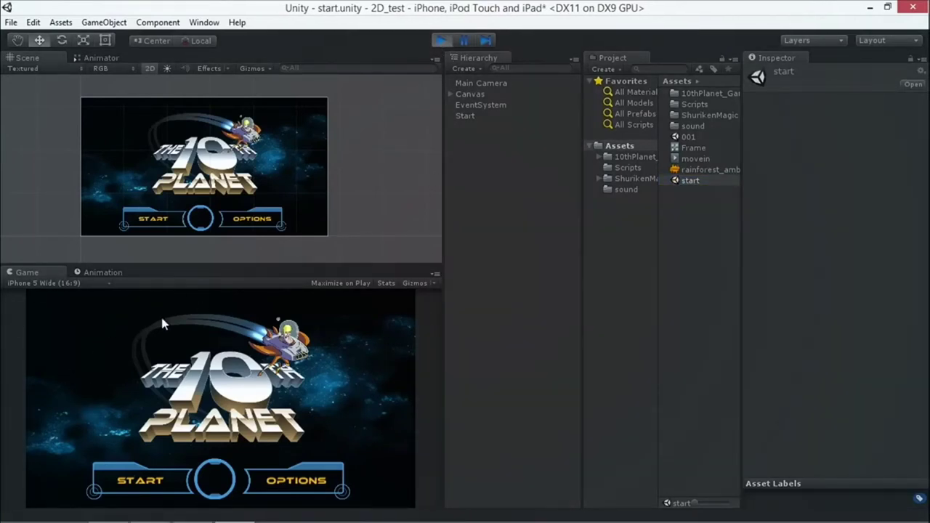
{"action": "left_click", "coordinate": [159, 480]}
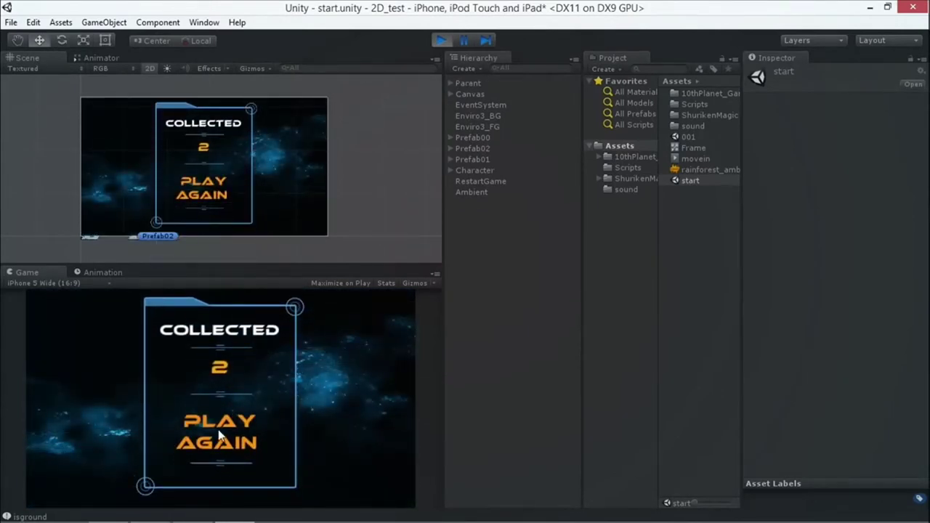
{"action": "left_click", "coordinate": [218, 428]}
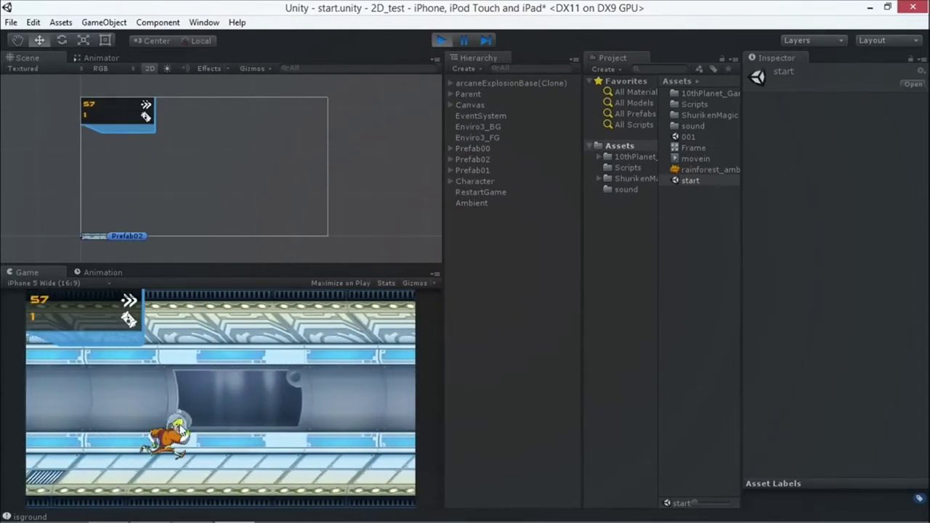
{"action": "left_click", "coordinate": [441, 40]}
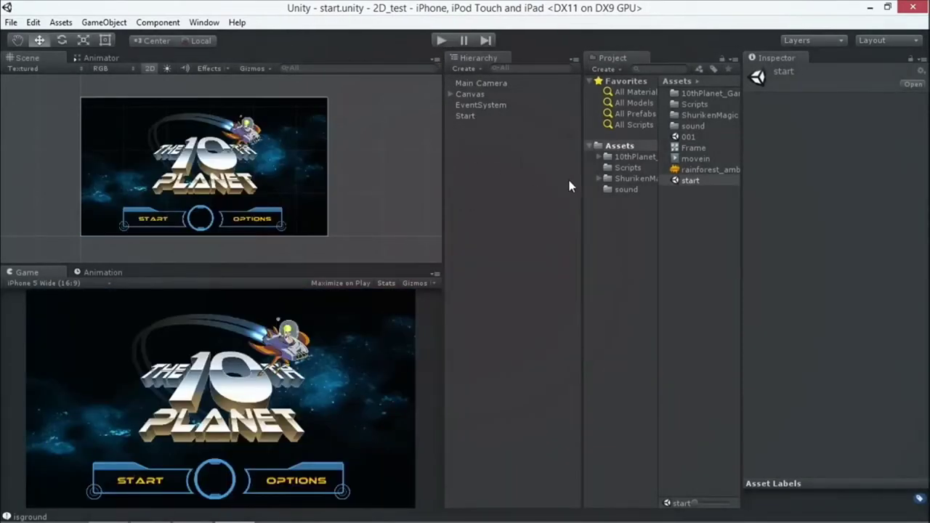
Open the 001 scene from the project's Assets.
{"action": "double_click", "coordinate": [689, 138]}
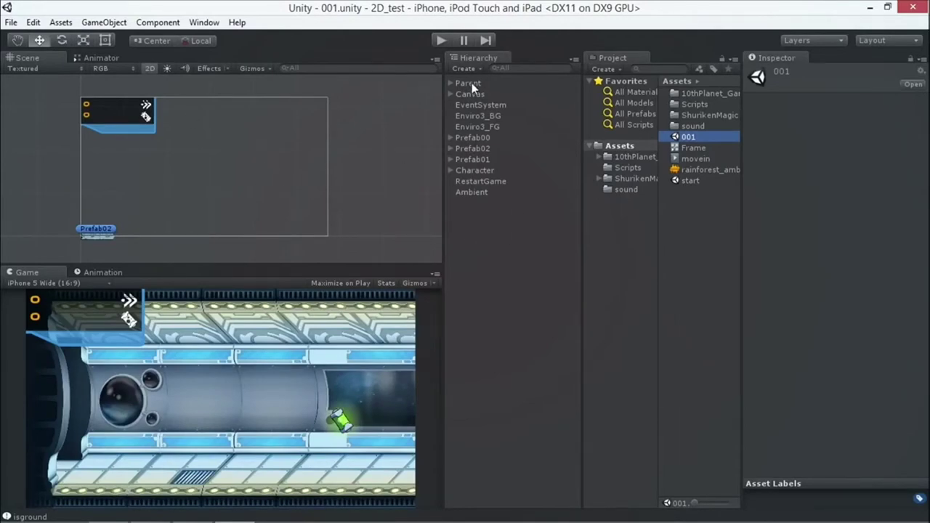
Focus the Scene view on the Character object and examine its surroundings and its script, physics and collider components.
{"action": "double_click", "coordinate": [476, 169]}
{"action": "scroll", "coordinate": [248, 172], "scroll_direction": "down", "scroll_amount": 3}
{"action": "left_click", "coordinate": [17, 40]}
{"action": "left_click_drag", "start_coordinate": [178, 146], "coordinate": [3, 168]}
{"action": "scroll", "coordinate": [774, 186], "scroll_direction": "down", "scroll_amount": 5}
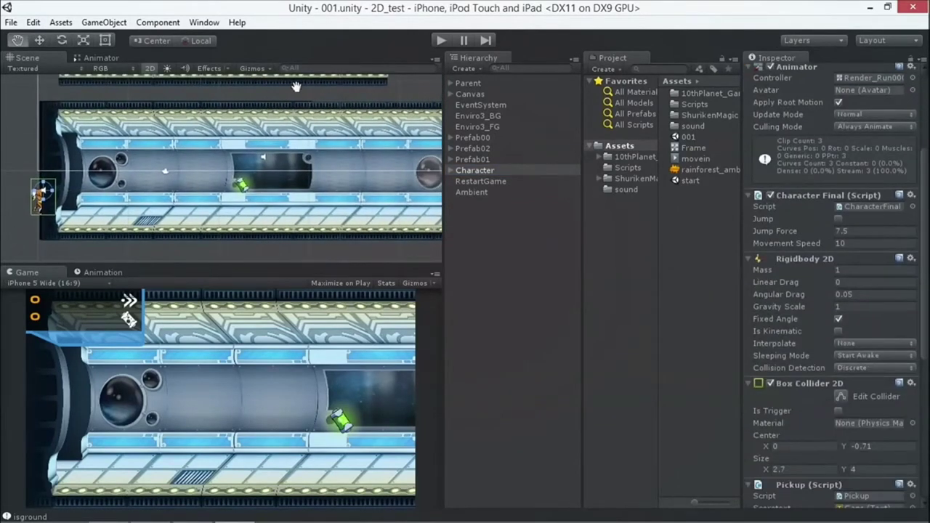
Examine the level from an angle in the 3D Scene view and return to 2D to survey both corridor sections.
{"action": "left_click", "coordinate": [150, 67]}
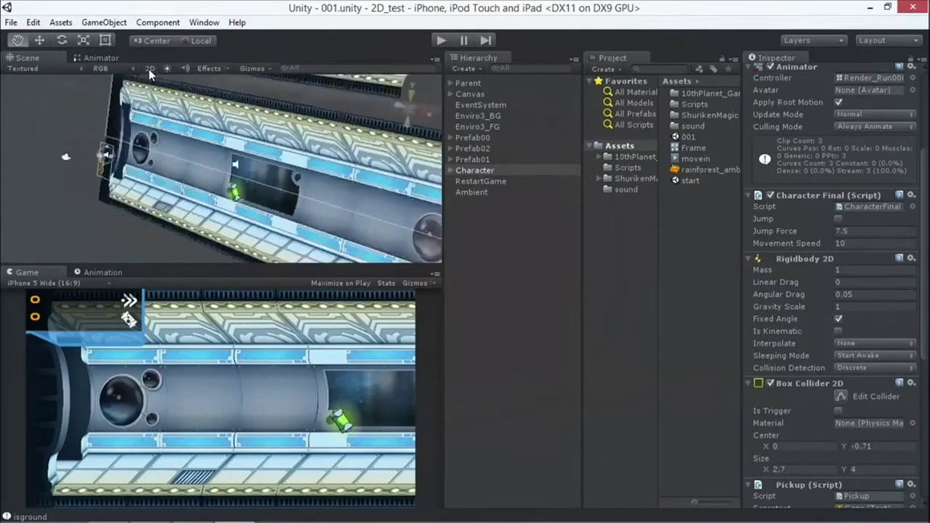
{"action": "left_click", "coordinate": [150, 67]}
{"action": "left_click_drag", "start_coordinate": [175, 191], "coordinate": [393, 198], "text": "alt"}
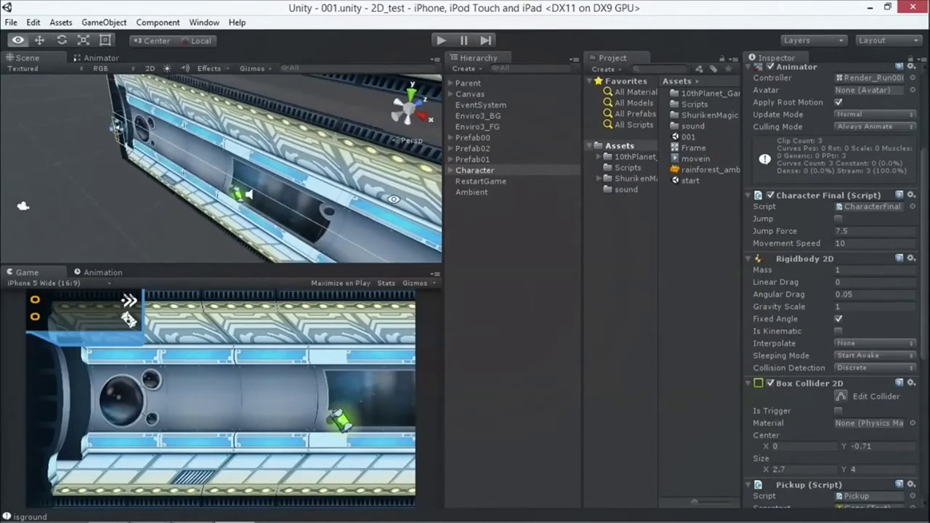
{"action": "left_click", "coordinate": [150, 67]}
{"action": "scroll", "coordinate": [182, 145], "scroll_direction": "down", "scroll_amount": 3}
{"action": "left_click_drag", "start_coordinate": [239, 203], "coordinate": [248, 181]}
{"action": "scroll", "coordinate": [248, 181], "scroll_direction": "down", "scroll_amount": 2}
{"action": "scroll", "coordinate": [291, 211], "scroll_direction": "down", "scroll_amount": 3}
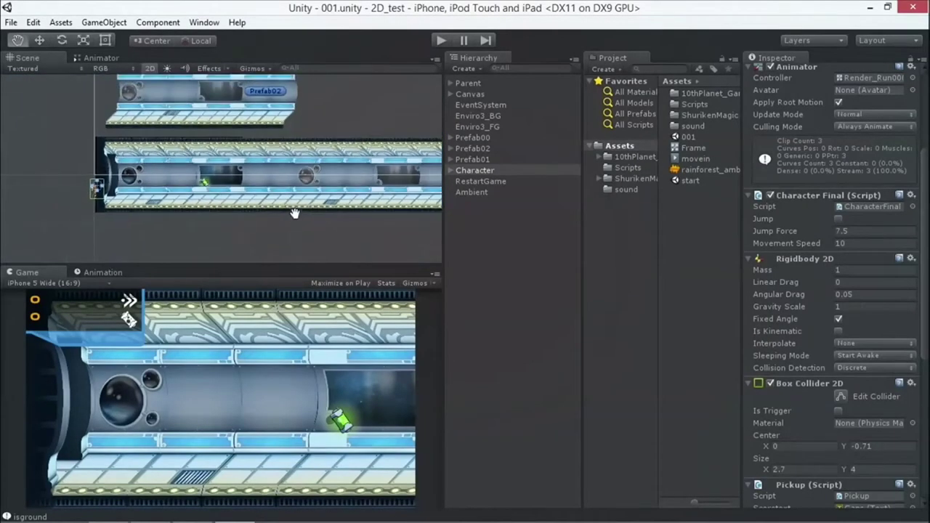
{"action": "scroll", "coordinate": [294, 213], "scroll_direction": "up", "scroll_amount": 2}
{"action": "left_click_drag", "start_coordinate": [324, 149], "coordinate": [327, 173]}
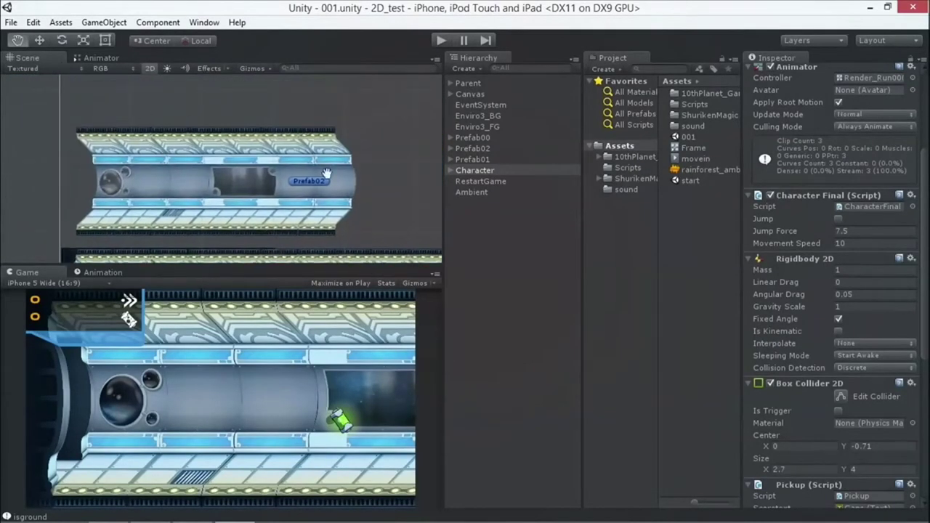
Try shifting Prefab01 out of line with the adjoining corridor section, and undo each move.
{"action": "double_click", "coordinate": [469, 138]}
{"action": "scroll", "coordinate": [231, 142], "scroll_direction": "up", "scroll_amount": 3}
{"action": "left_click", "coordinate": [479, 158]}
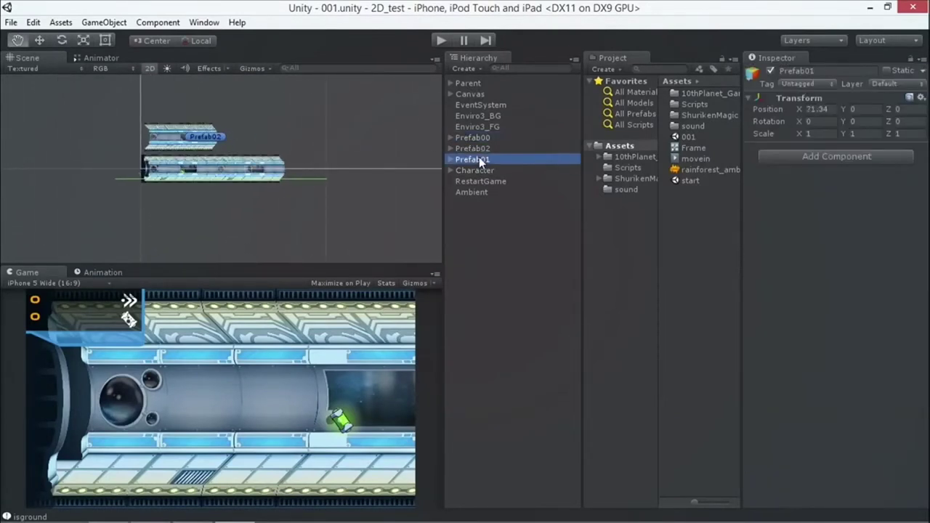
{"action": "left_click", "coordinate": [39, 40]}
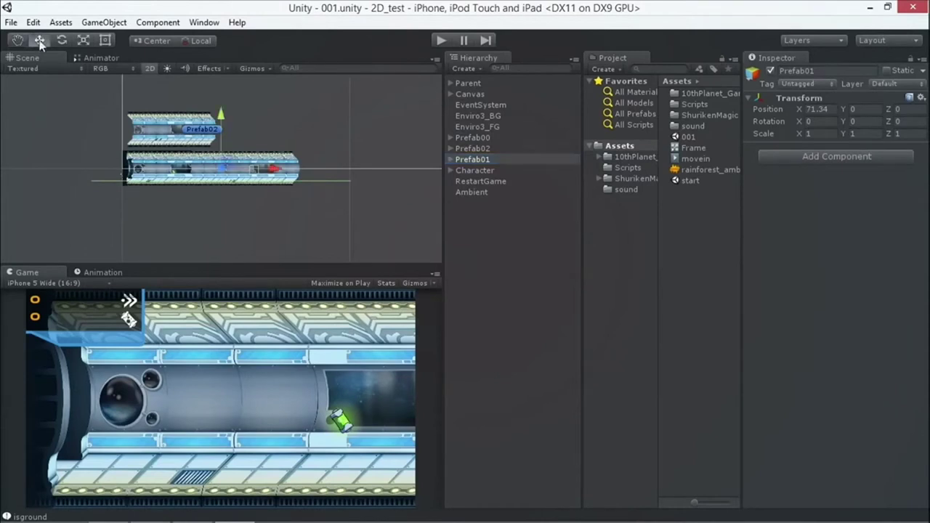
{"action": "mouse_move", "coordinate": [231, 172]}
{"action": "left_mouse_down"}
{"action": "mouse_move", "coordinate": [262, 138]}
{"action": "mouse_move", "coordinate": [251, 124]}
{"action": "mouse_move", "coordinate": [227, 162]}
{"action": "left_mouse_up"}
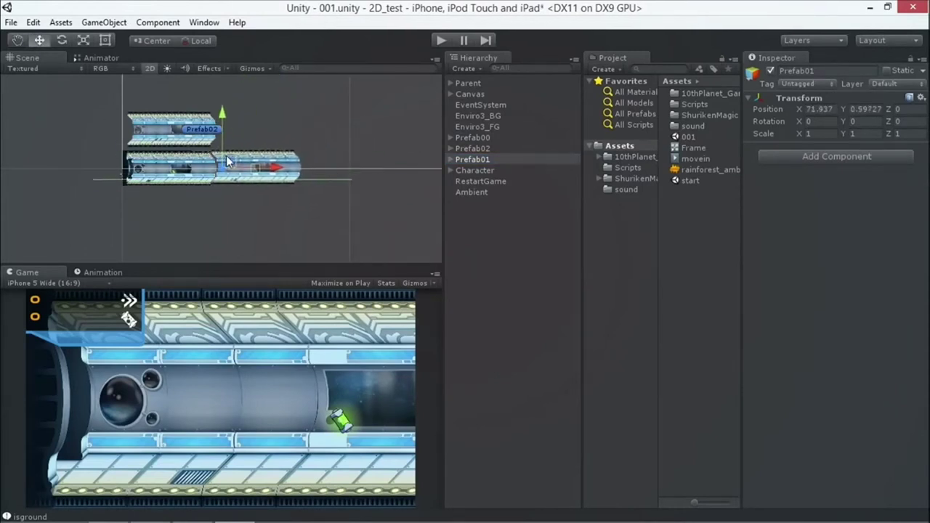
{"action": "key", "text": "ctrl+z"}
{"action": "scroll", "coordinate": [232, 164], "scroll_direction": "up", "scroll_amount": 3}
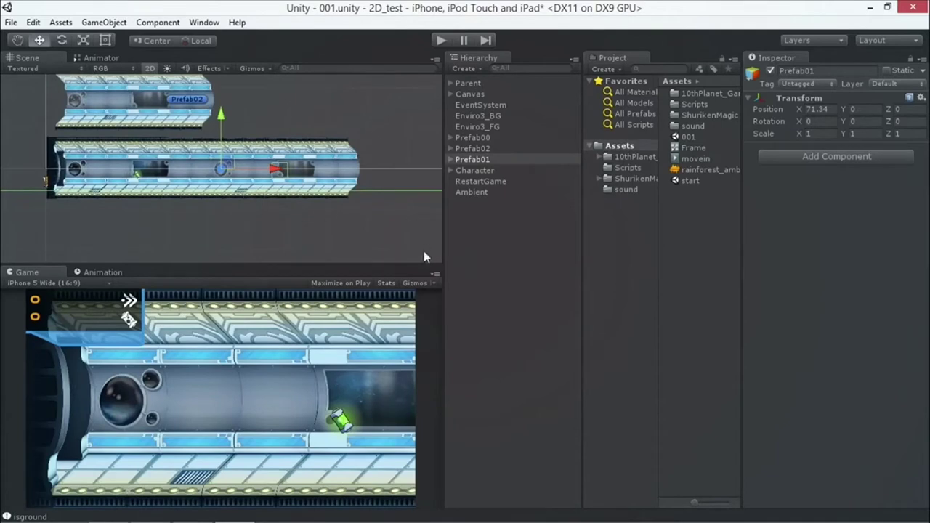
{"action": "left_click_drag", "start_coordinate": [243, 152], "coordinate": [220, 167]}
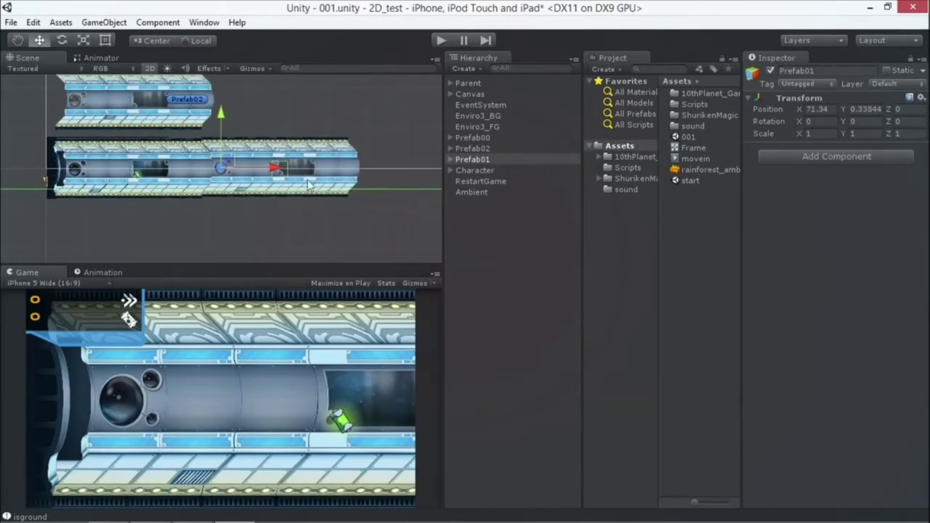
{"action": "left_click_drag", "start_coordinate": [273, 166], "coordinate": [274, 172]}
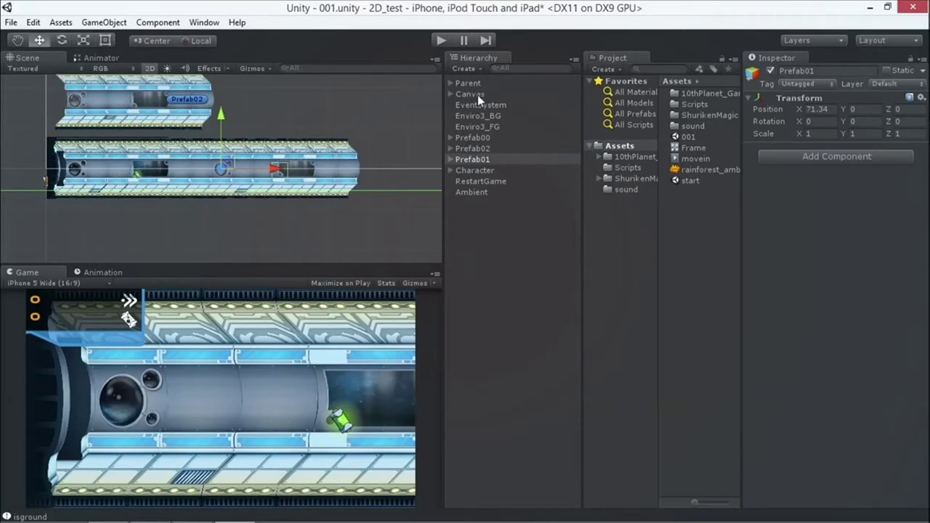
Move the Character along the X axis to about 7.86, inside the game camera's view.
{"action": "double_click", "coordinate": [478, 172]}
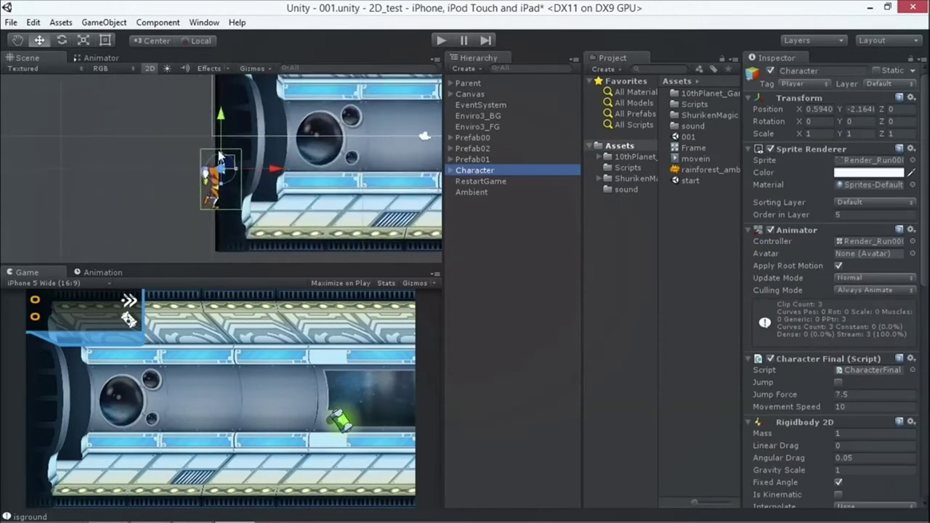
{"action": "left_click_drag", "start_coordinate": [341, 167], "coordinate": [396, 168]}
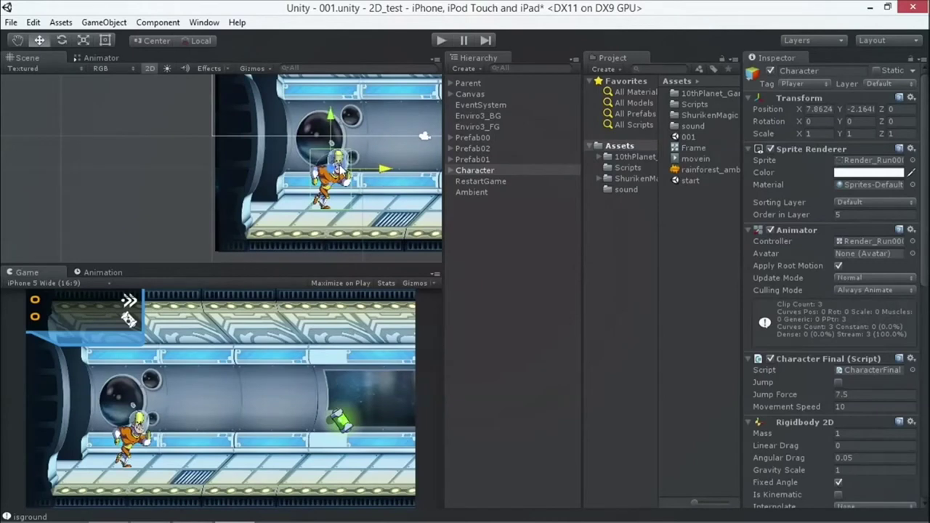
Inspect the run, jump and fall states in the character's Animator controller.
{"action": "left_click", "coordinate": [100, 57]}
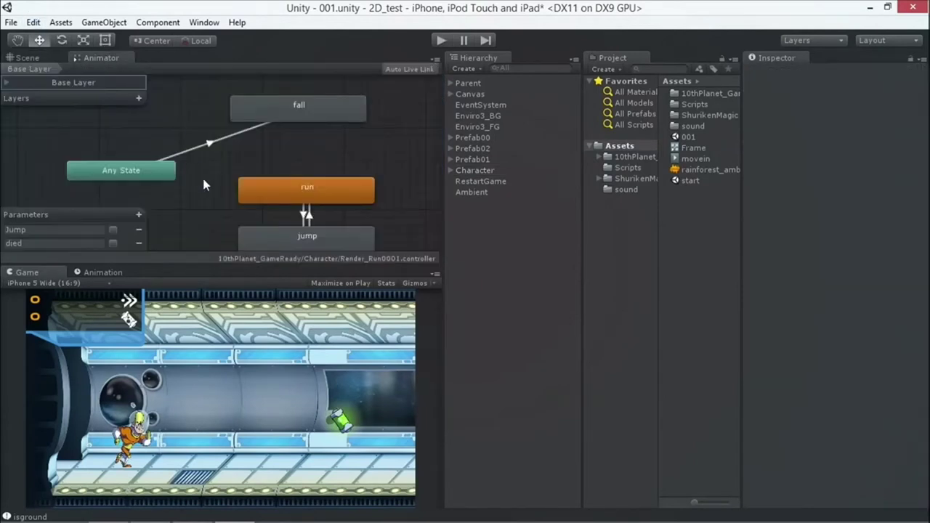
{"action": "left_click", "coordinate": [301, 192]}
{"action": "left_click", "coordinate": [310, 246]}
{"action": "left_click", "coordinate": [296, 114]}
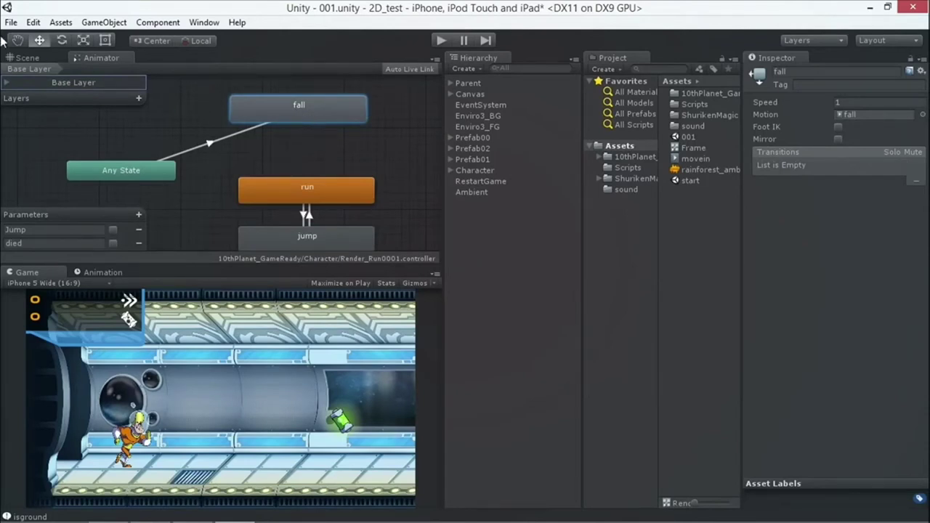
Select the green fuel pickup in the first corridor section and examine it in the maximized Scene view.
{"action": "left_click", "coordinate": [29, 57]}
{"action": "scroll", "coordinate": [304, 185], "scroll_direction": "down", "scroll_amount": 3}
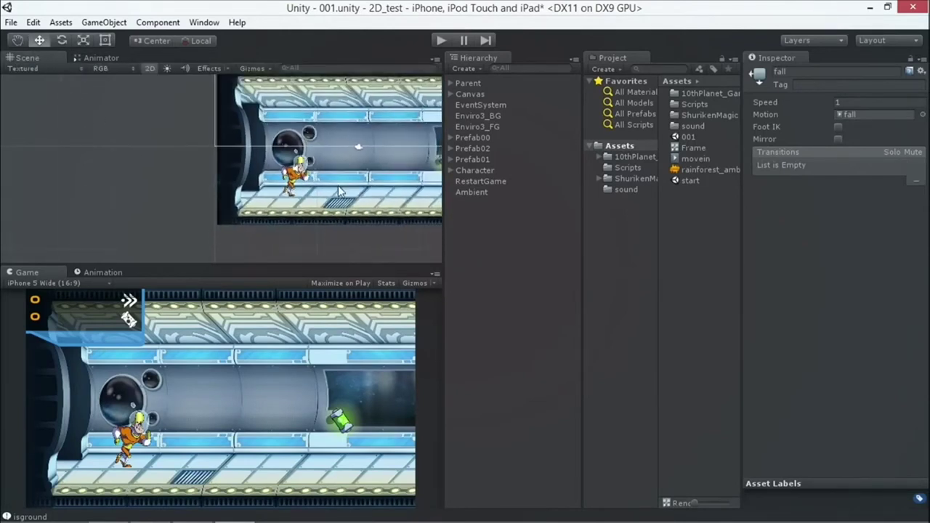
{"action": "left_click", "coordinate": [17, 40]}
{"action": "left_click_drag", "start_coordinate": [359, 177], "coordinate": [251, 169]}
{"action": "scroll", "coordinate": [251, 168], "scroll_direction": "up", "scroll_amount": 1}
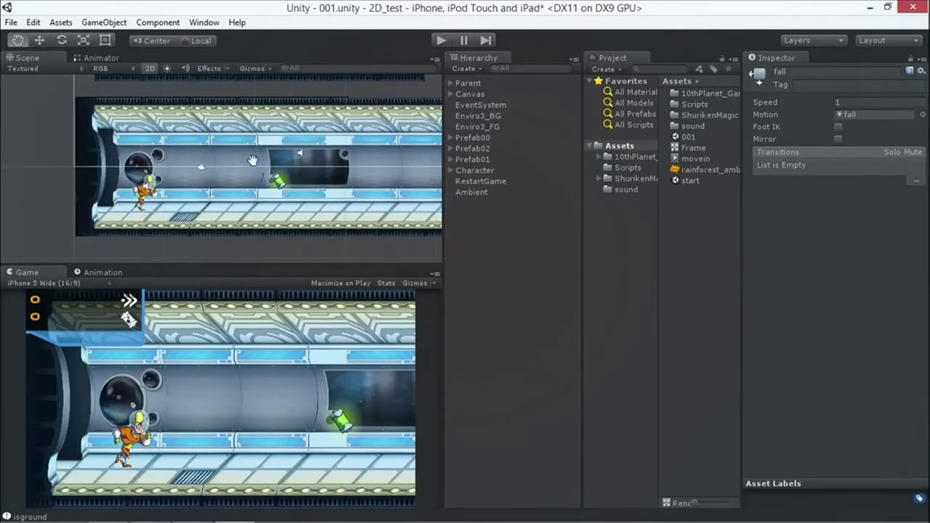
{"action": "left_click", "coordinate": [39, 40]}
{"action": "left_click", "coordinate": [281, 186]}
{"action": "key", "text": "shift+space"}
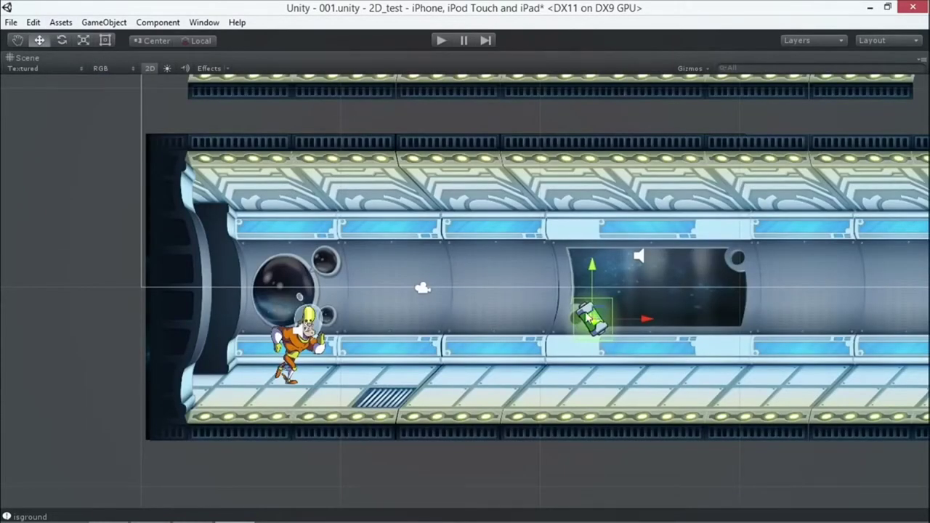
{"action": "key", "text": "shift+space"}
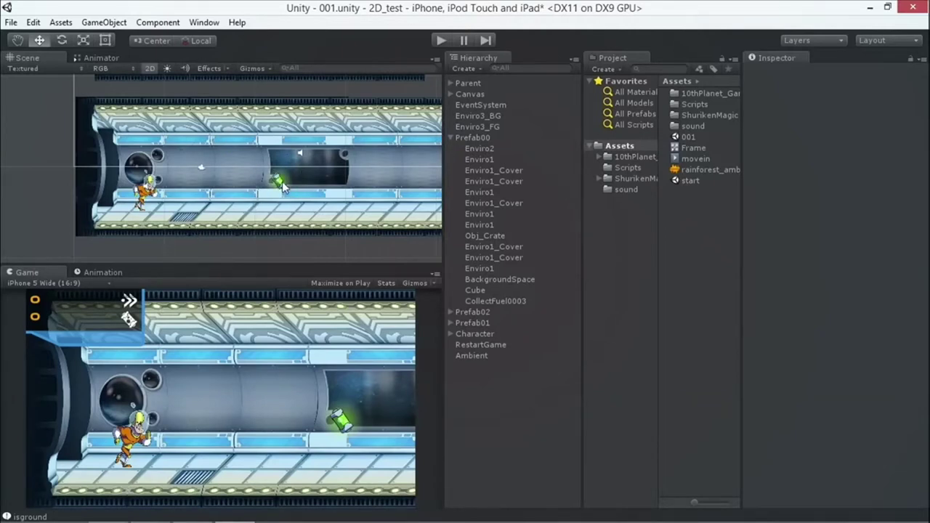
Activate the Lazers0003 object inside Prefab02 and focus the Scene view on it.
{"action": "scroll", "coordinate": [284, 188], "scroll_direction": "down", "scroll_amount": 4}
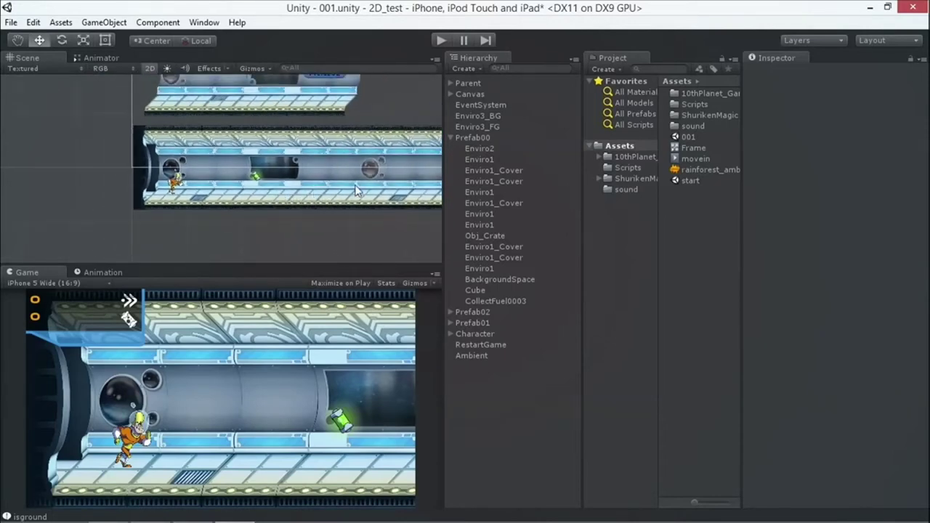
{"action": "left_click", "coordinate": [358, 188]}
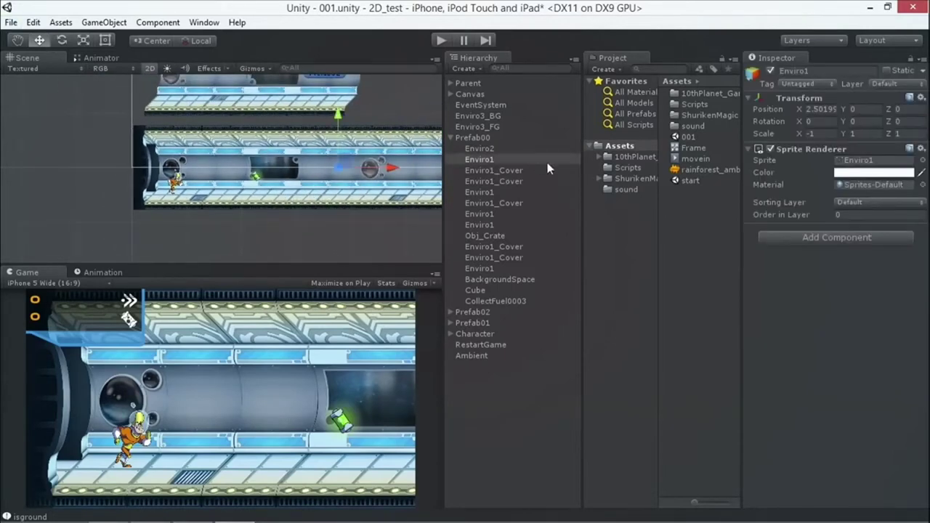
{"action": "left_click", "coordinate": [450, 312]}
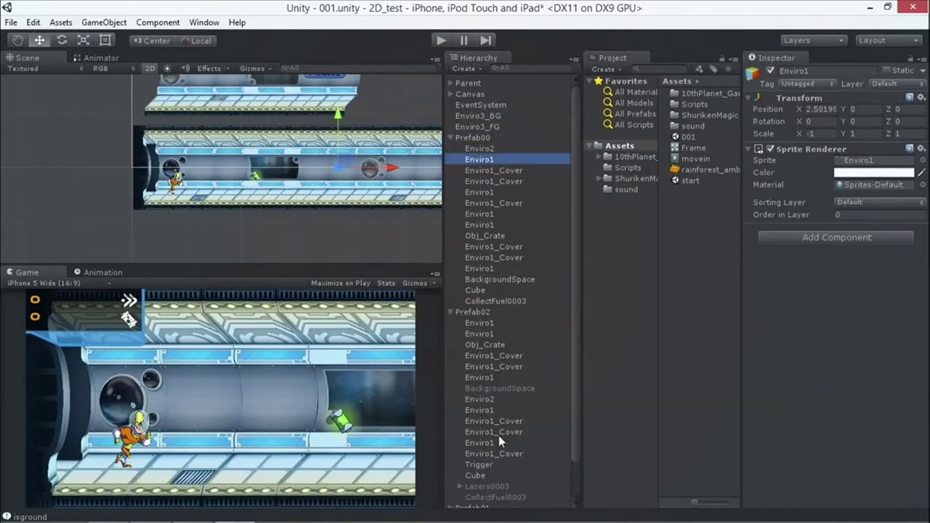
{"action": "left_click", "coordinate": [486, 485]}
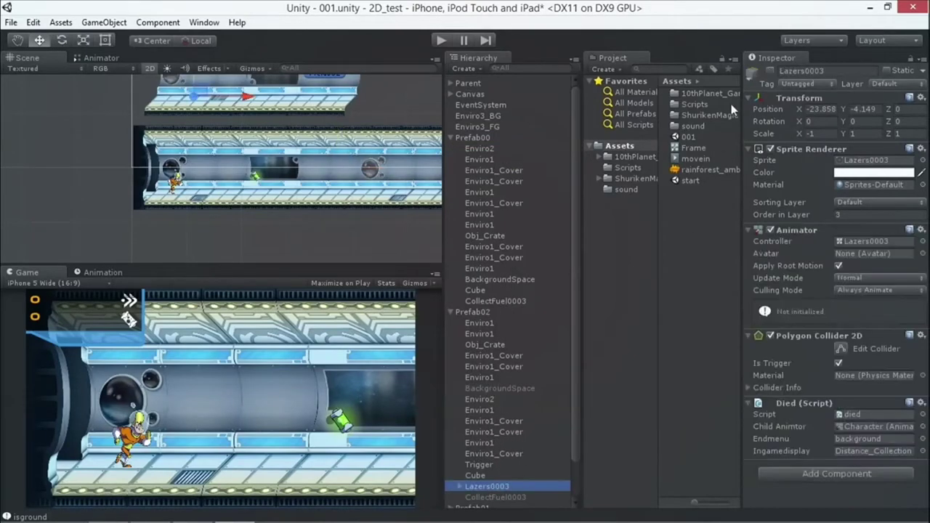
{"action": "left_click", "coordinate": [613, 107]}
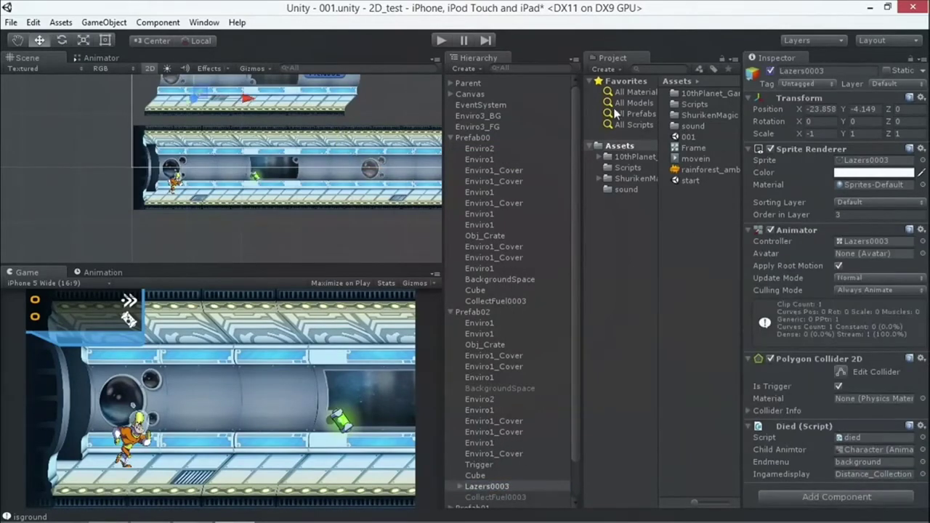
{"action": "double_click", "coordinate": [474, 486]}
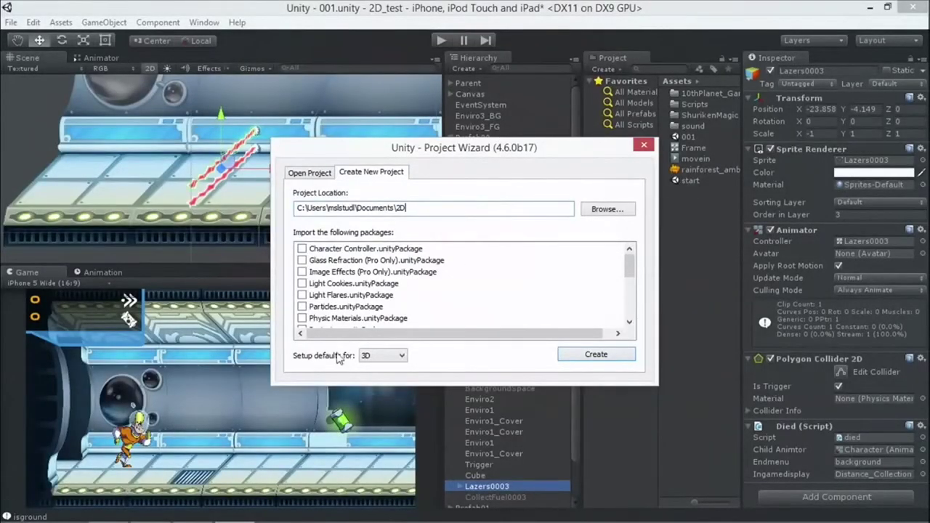
Create the new project 2D with 3D defaults, discard the changes to scene 001, and dismiss the welcome window.
{"action": "left_click", "coordinate": [399, 355]}
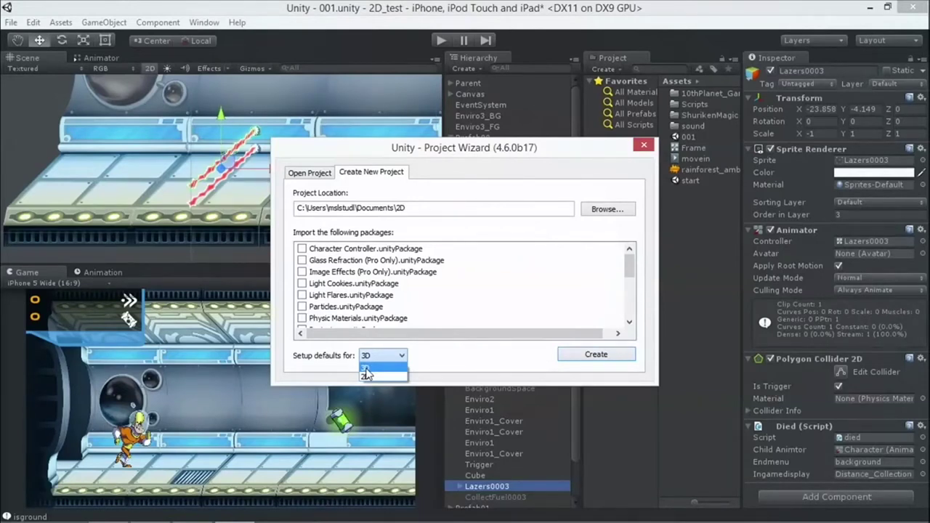
{"action": "left_click", "coordinate": [368, 368]}
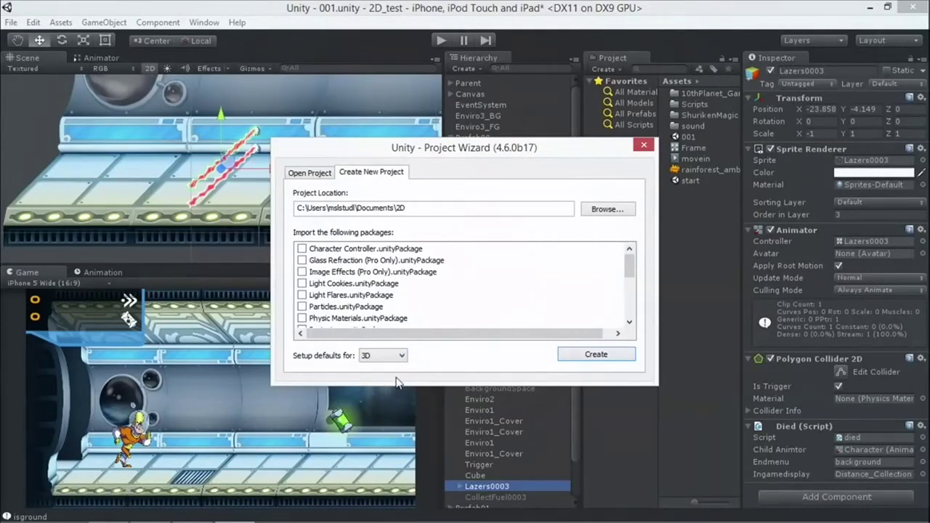
{"action": "left_click", "coordinate": [585, 356]}
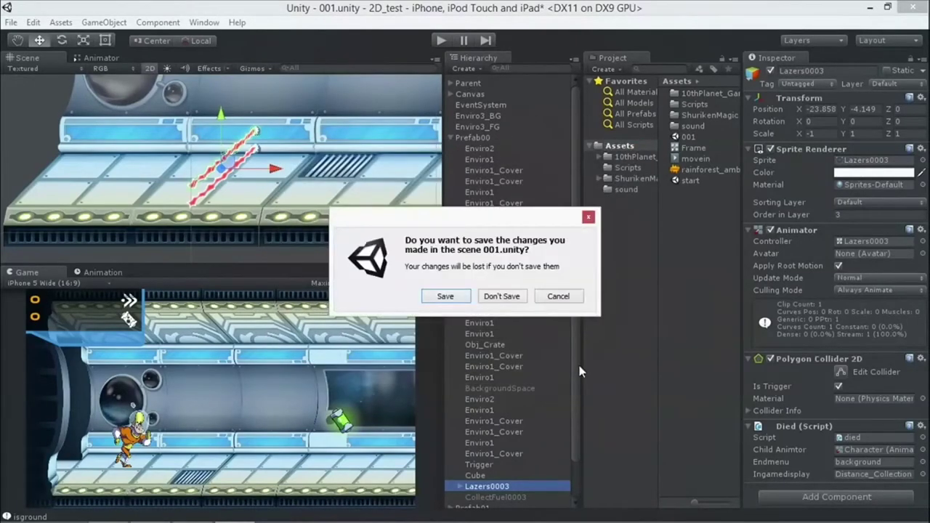
{"action": "left_click", "coordinate": [493, 297]}
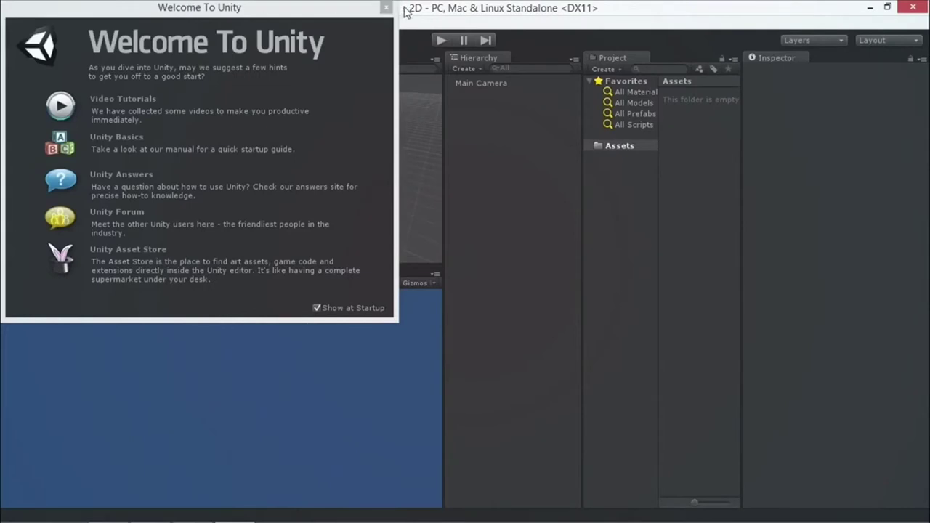
{"action": "left_click", "coordinate": [386, 8]}
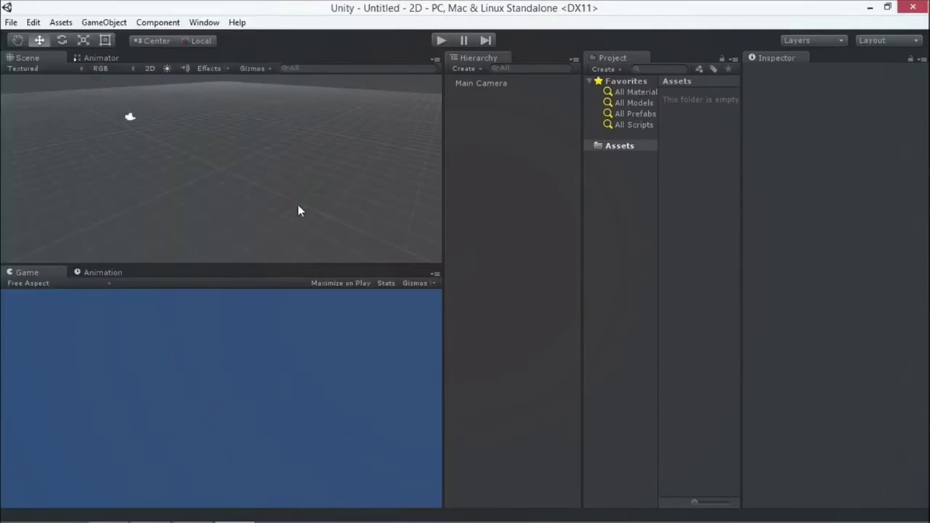
Return to the editor and switch the new project's Scene view to 2D mode.
{"action": "key", "text": "super"}
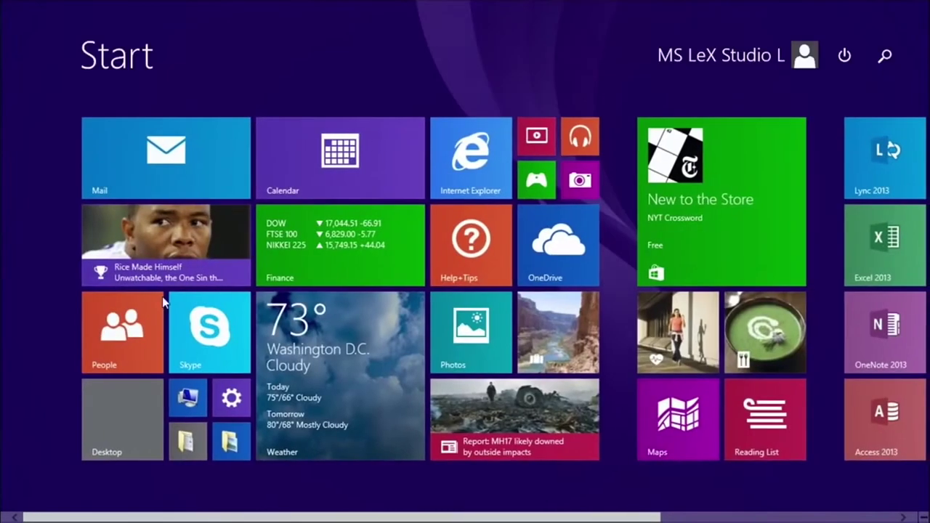
{"action": "left_click", "coordinate": [135, 426]}
{"action": "left_click_drag", "start_coordinate": [225, 185], "coordinate": [140, 65], "text": "alt"}
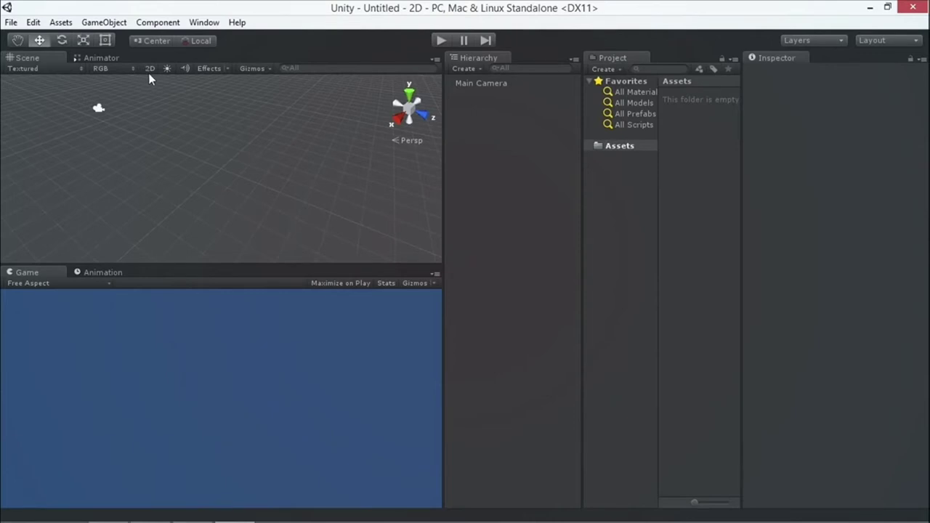
{"action": "left_click", "coordinate": [149, 68]}
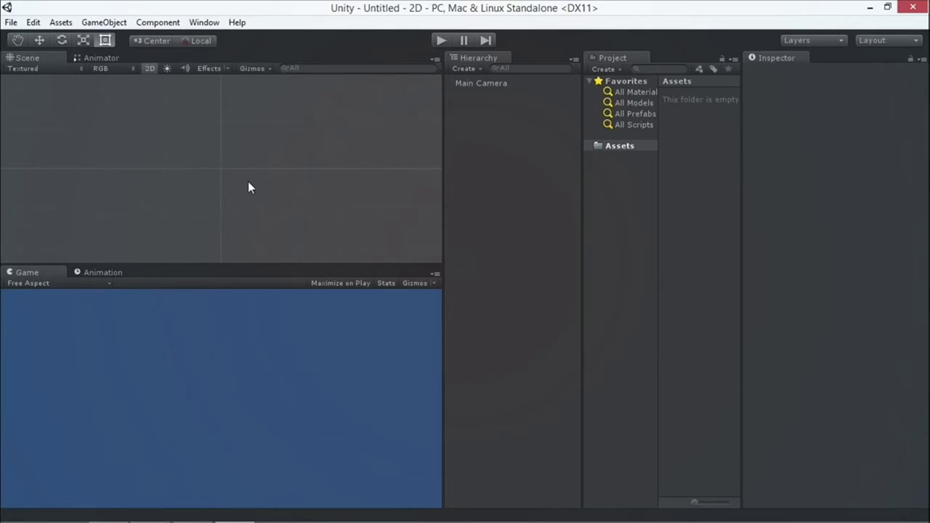
{"action": "left_click", "coordinate": [147, 68]}
{"action": "left_click", "coordinate": [148, 67]}
Switch the project's Default Behavior Mode in the Editor Settings to 2D and back to 3D.
{"action": "left_click", "coordinate": [33, 21]}
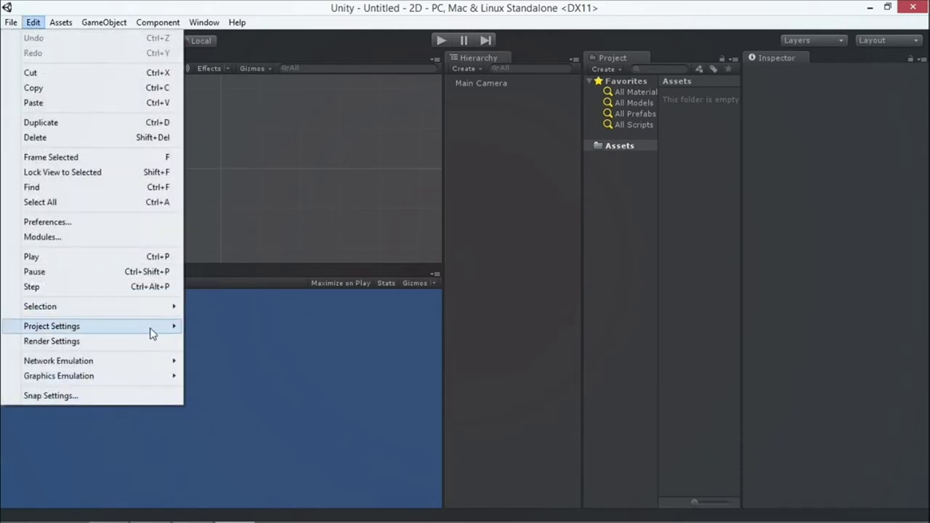
{"action": "mouse_move", "coordinate": [112, 332]}
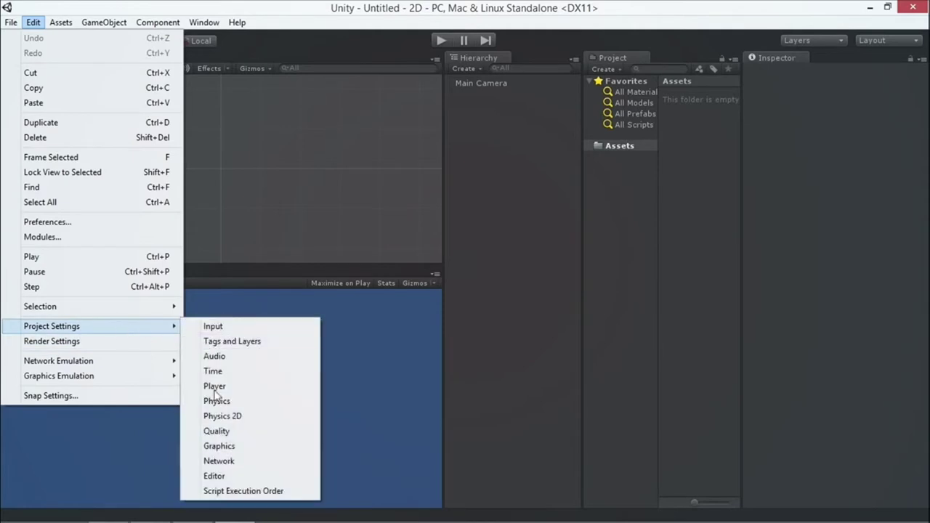
{"action": "left_click", "coordinate": [233, 478]}
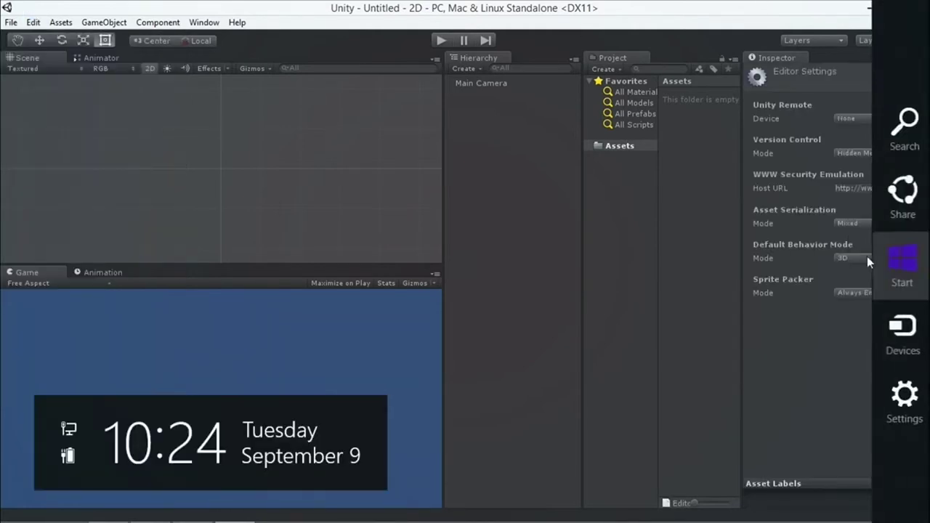
{"action": "left_click", "coordinate": [854, 260]}
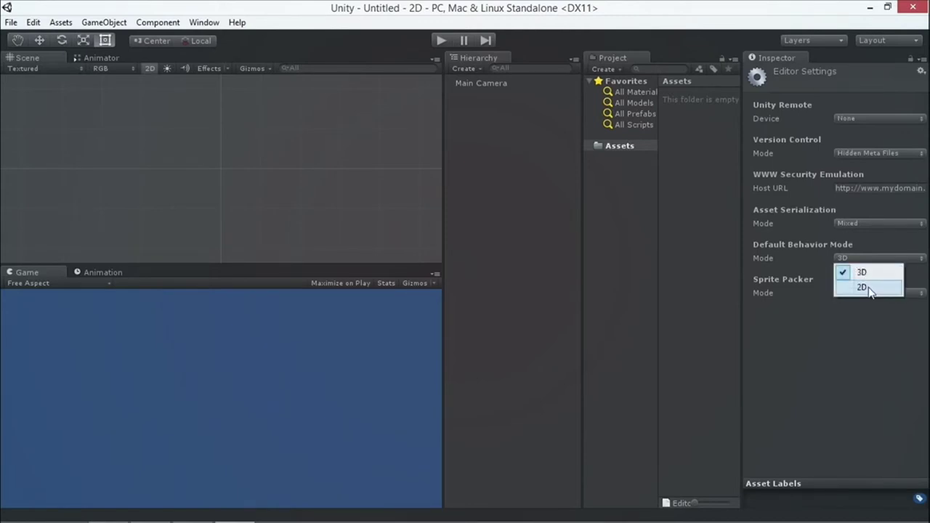
{"action": "left_click", "coordinate": [865, 287]}
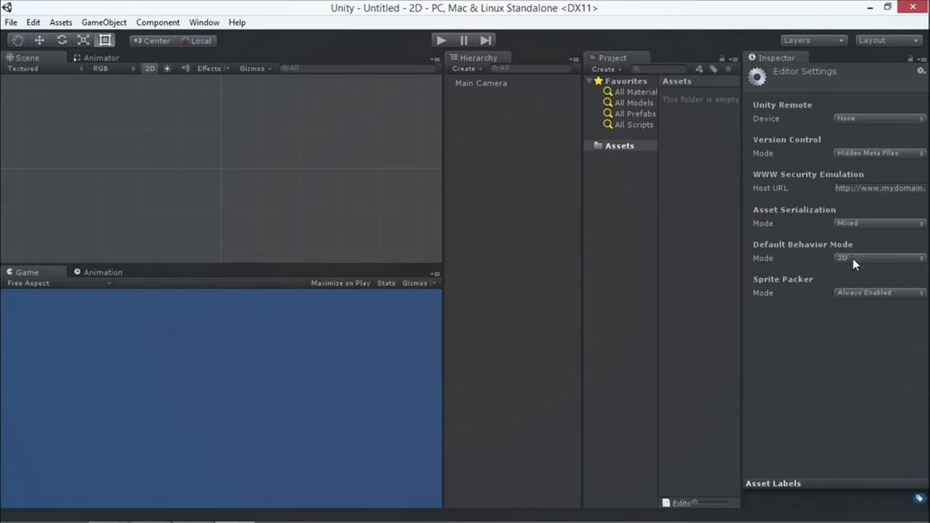
{"action": "left_click", "coordinate": [852, 258]}
{"action": "left_click", "coordinate": [754, 348]}
Switch to File Explorer and open the Environment folder inside 10thPlanet_GameReady.
{"action": "mouse_move", "coordinate": [69, 520]}
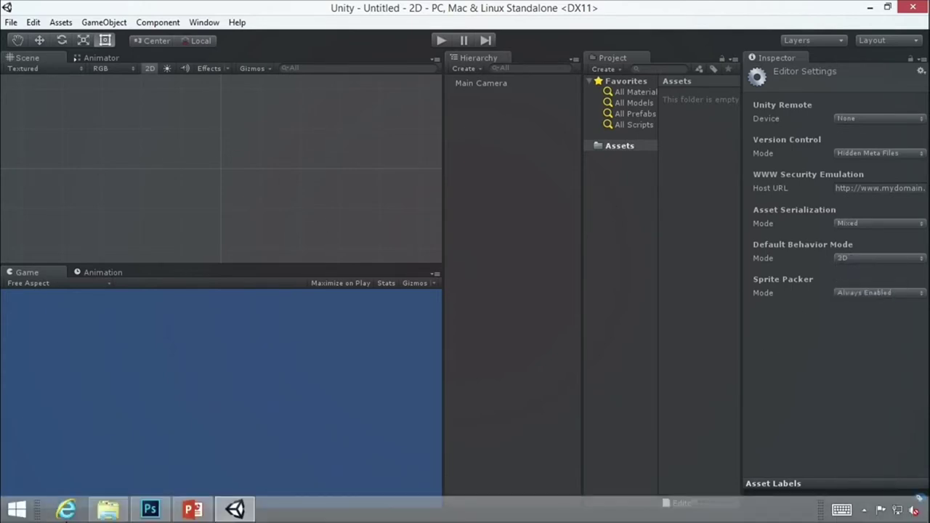
{"action": "left_click", "coordinate": [109, 512]}
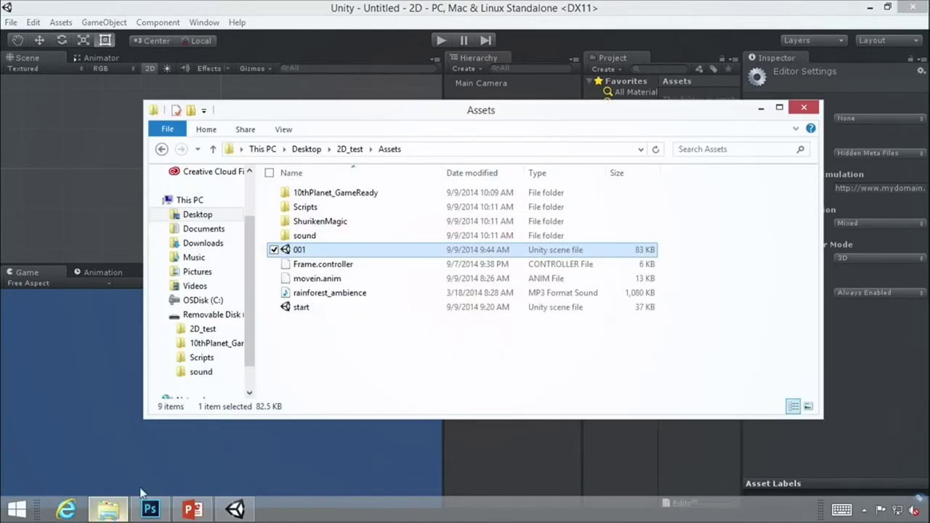
{"action": "left_click", "coordinate": [324, 194]}
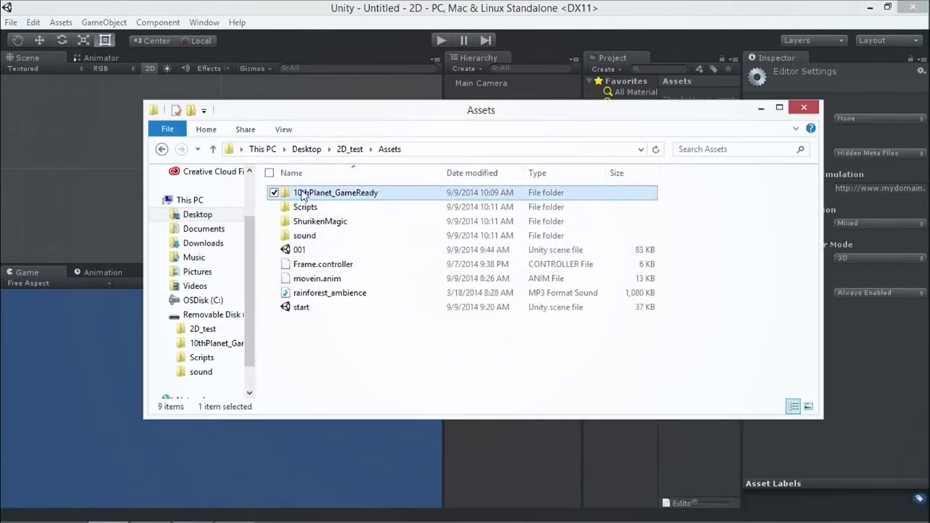
{"action": "left_click_drag", "start_coordinate": [318, 116], "coordinate": [274, 168]}
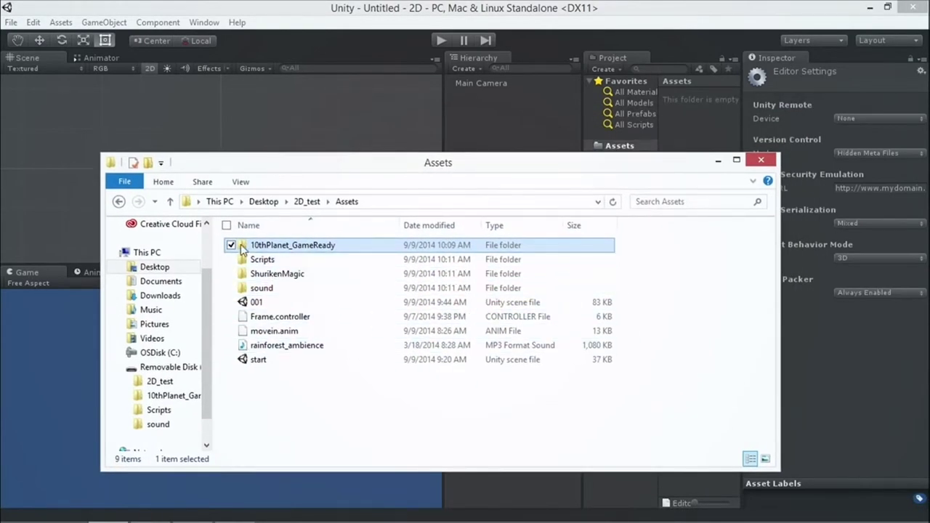
{"action": "double_click", "coordinate": [244, 247]}
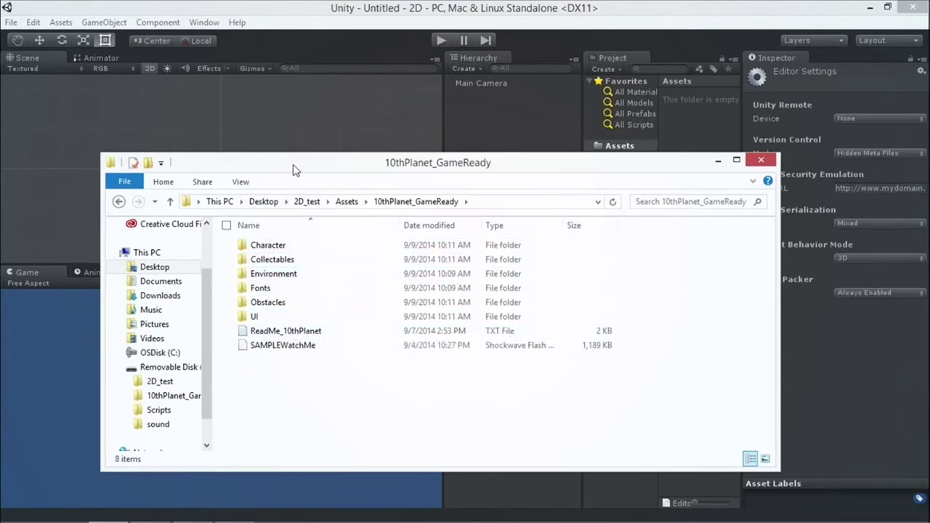
{"action": "left_click_drag", "start_coordinate": [285, 154], "coordinate": [287, 171]}
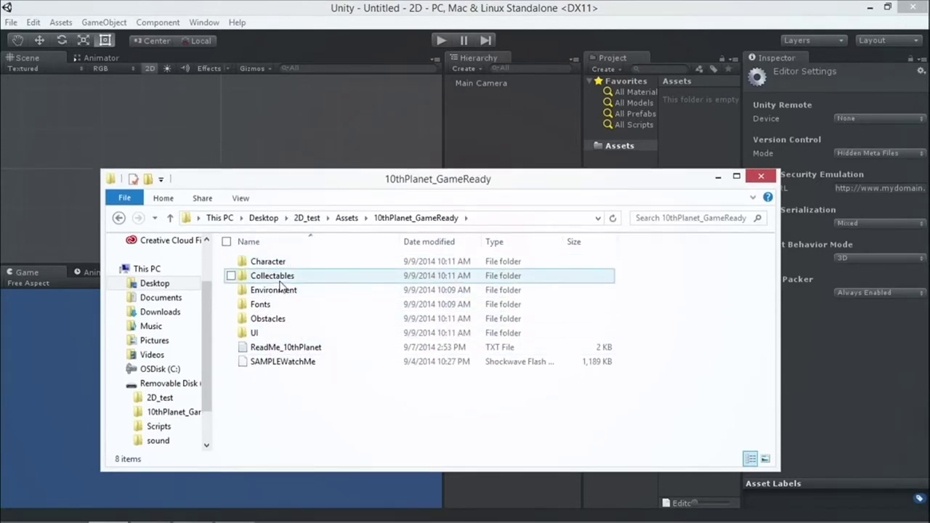
{"action": "left_click_drag", "start_coordinate": [297, 182], "coordinate": [222, 186]}
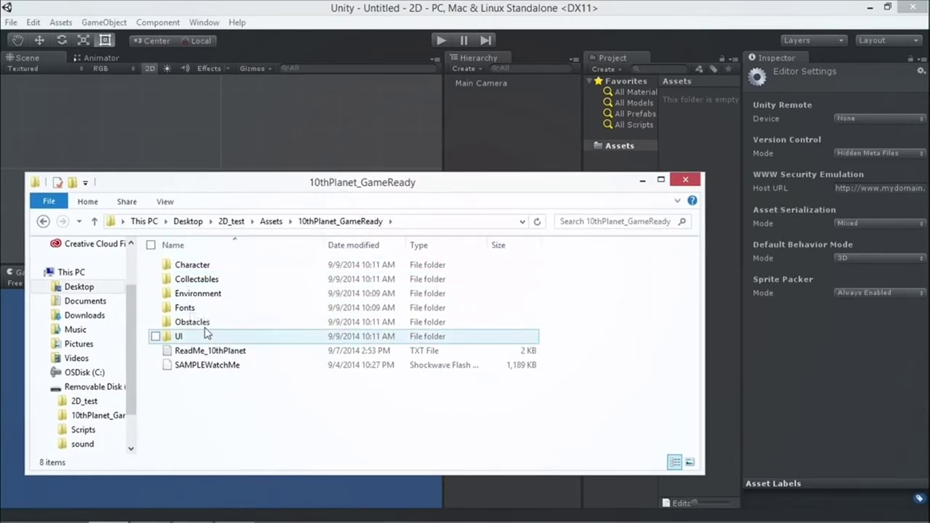
{"action": "left_click", "coordinate": [199, 296]}
{"action": "double_click", "coordinate": [200, 298]}
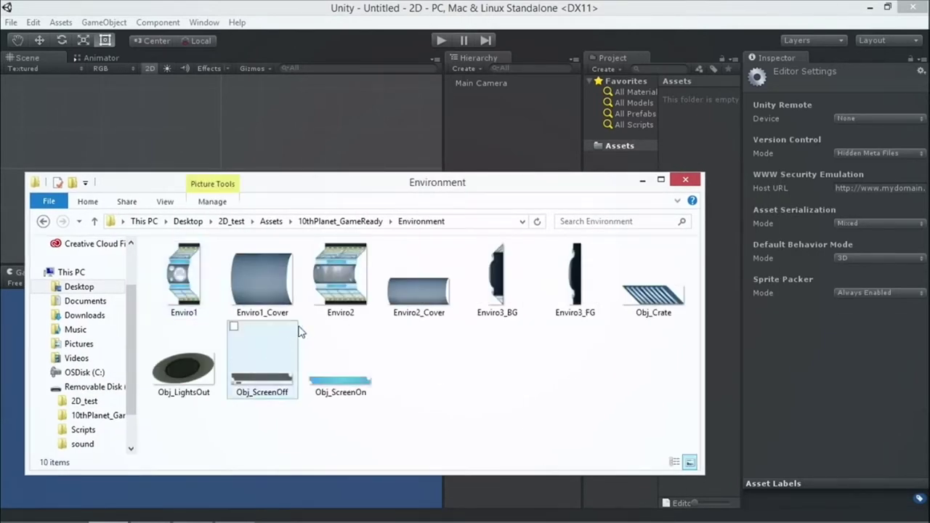
Import the Enviro2 image from the Environment folder into the new project's Assets folder.
{"action": "left_click", "coordinate": [348, 311]}
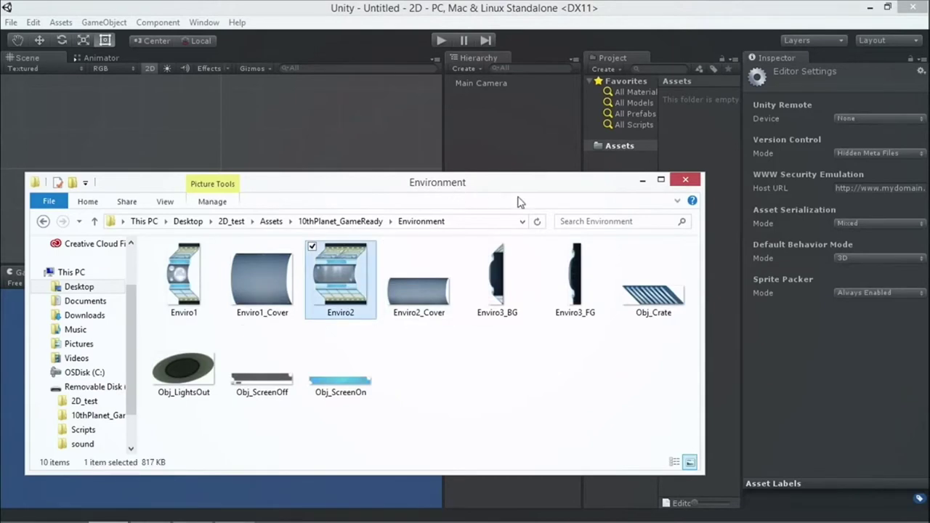
{"action": "left_click_drag", "start_coordinate": [516, 187], "coordinate": [534, 255]}
{"action": "left_click_drag", "start_coordinate": [355, 352], "coordinate": [629, 148]}
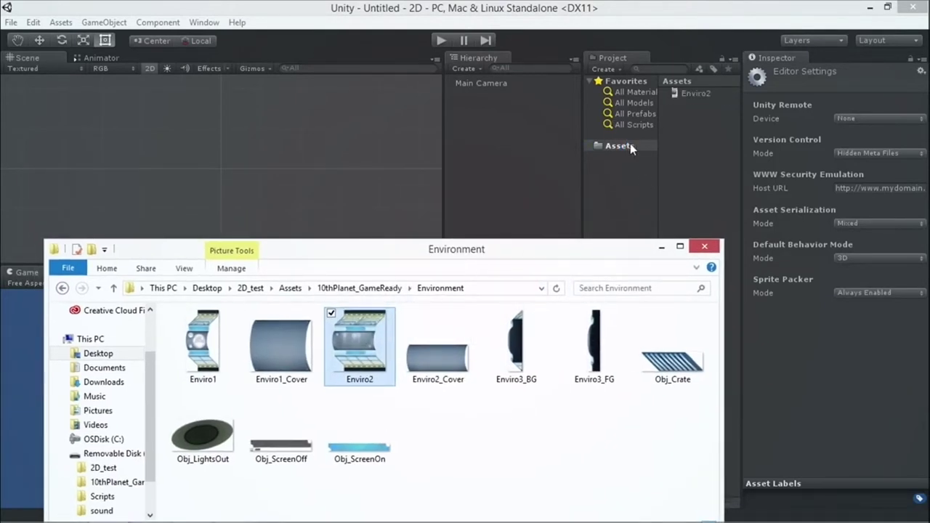
Select the Enviro2 texture, enlarge its preview and try to place it directly in the Scene view.
{"action": "left_click", "coordinate": [701, 83]}
{"action": "left_click", "coordinate": [690, 95]}
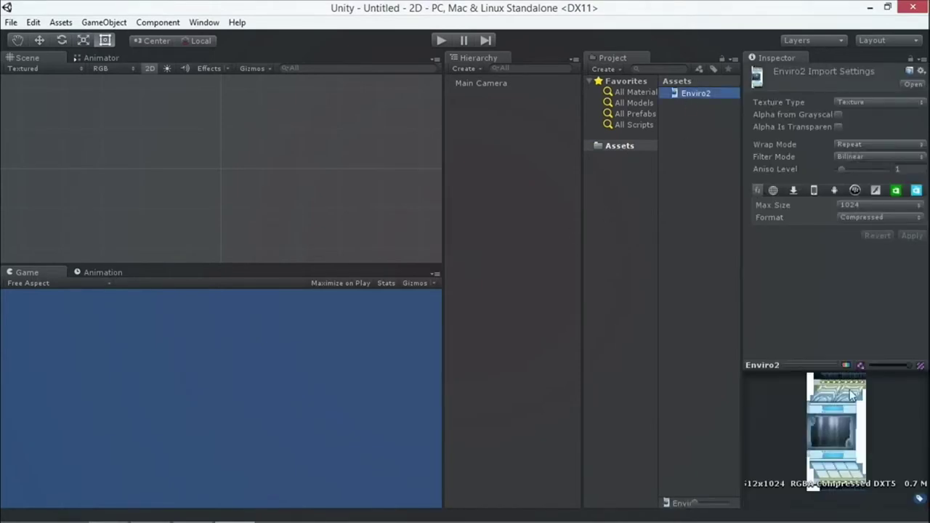
{"action": "left_click_drag", "start_coordinate": [794, 363], "coordinate": [793, 278]}
{"action": "left_click_drag", "start_coordinate": [692, 89], "coordinate": [230, 157]}
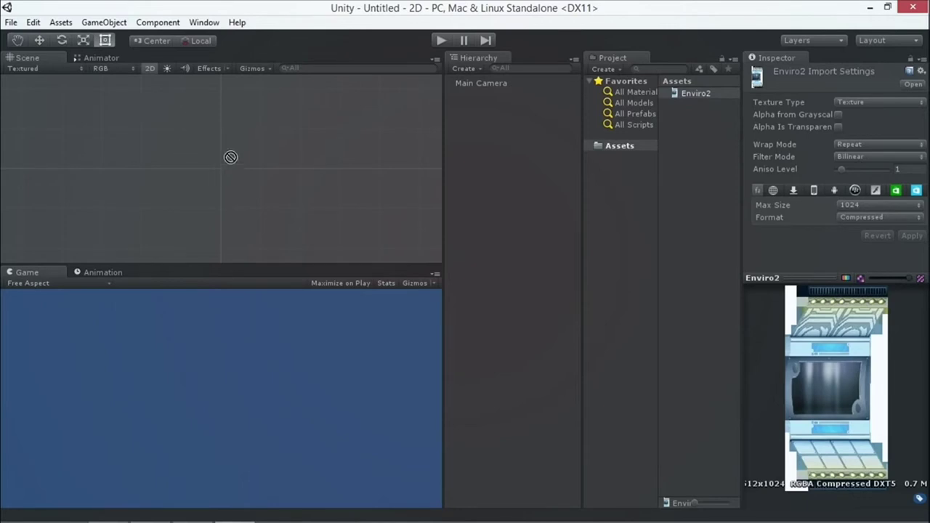
Rename the Enviro2 texture as "!".
{"action": "left_click", "coordinate": [684, 92]}
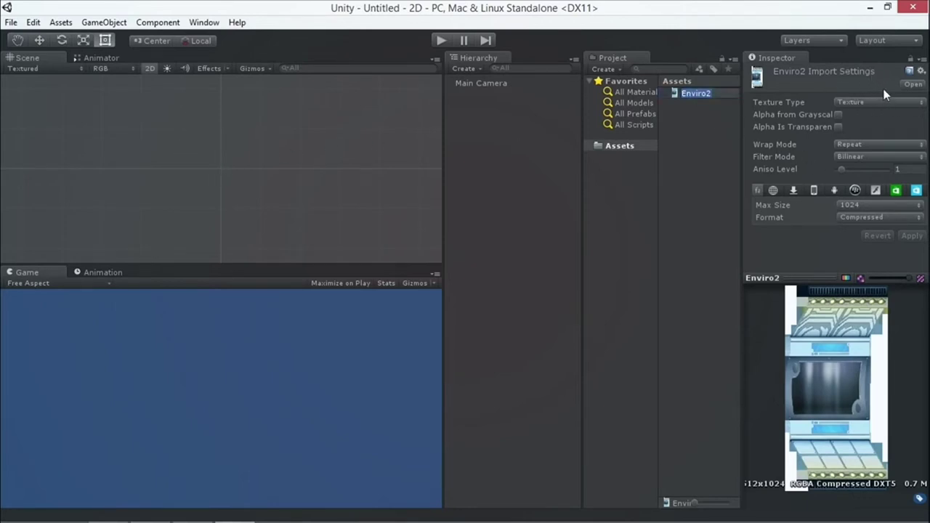
{"action": "key", "text": "F2"}
{"action": "type", "text": "!"}
{"action": "key", "text": "Return"}
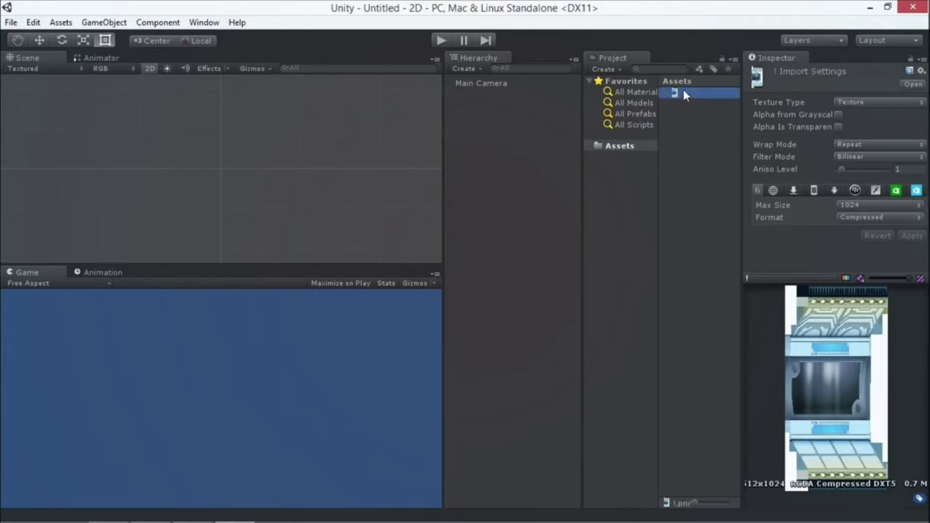
Create a 3D Quad object and frame it in the Scene view.
{"action": "left_click", "coordinate": [105, 23]}
{"action": "mouse_move", "coordinate": [131, 69]}
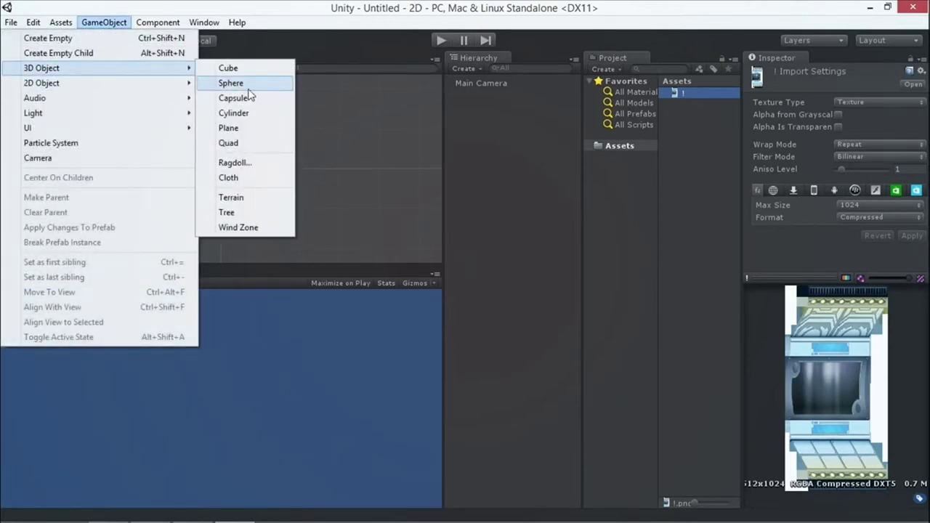
{"action": "left_click", "coordinate": [240, 143]}
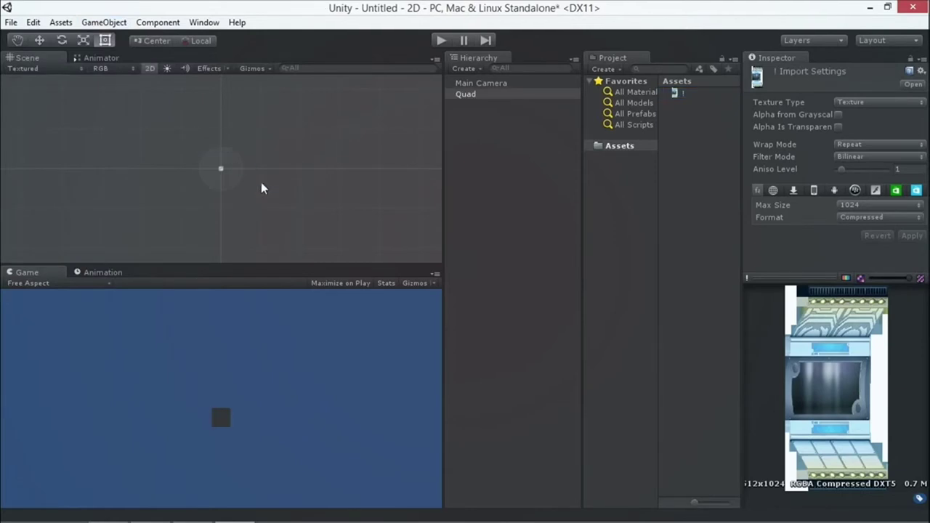
{"action": "key", "text": "f"}
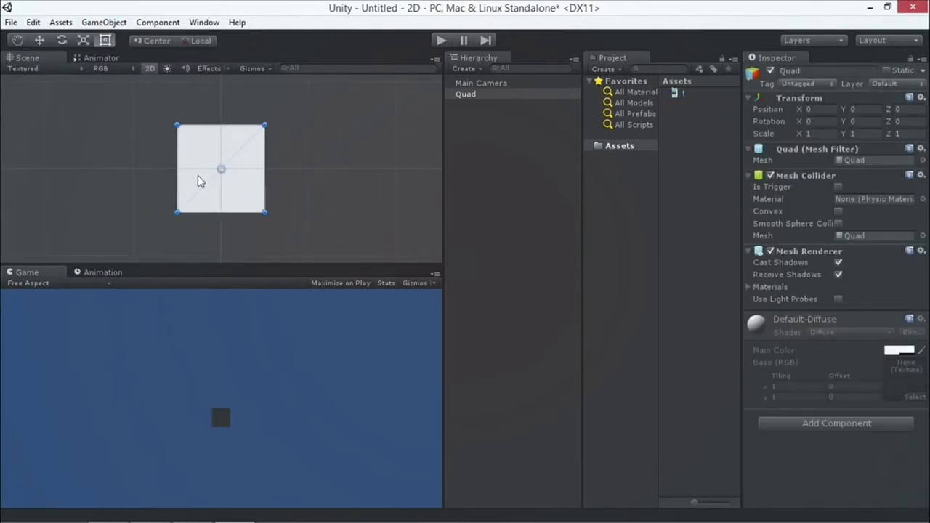
Apply the "!" texture to the quad and stretch it to a scale of about 1.16 by 1.94.
{"action": "left_click_drag", "start_coordinate": [675, 96], "coordinate": [216, 159]}
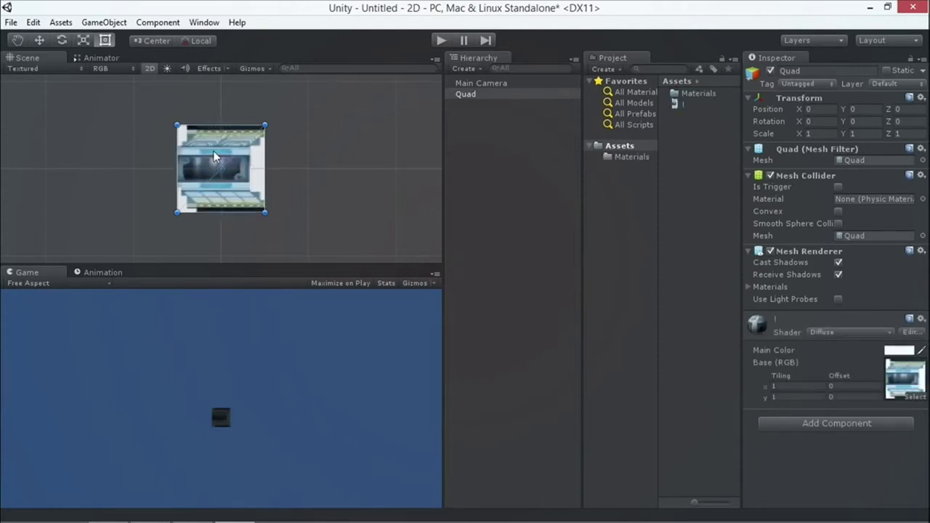
{"action": "left_click_drag", "start_coordinate": [266, 211], "coordinate": [269, 167]}
{"action": "scroll", "coordinate": [245, 182], "scroll_direction": "down", "scroll_amount": 3}
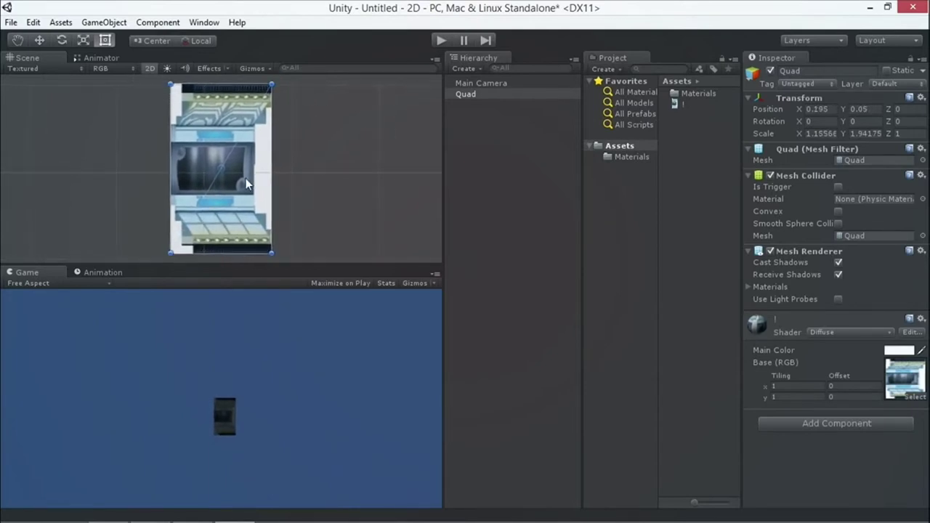
Set the shader of the quad's material to Transparent/VertexLit.
{"action": "left_click", "coordinate": [836, 333]}
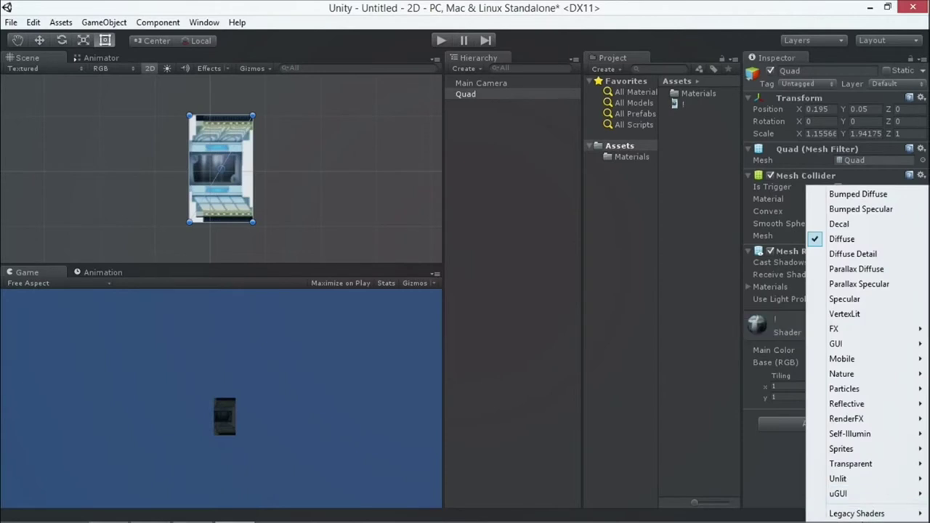
{"action": "mouse_move", "coordinate": [871, 468]}
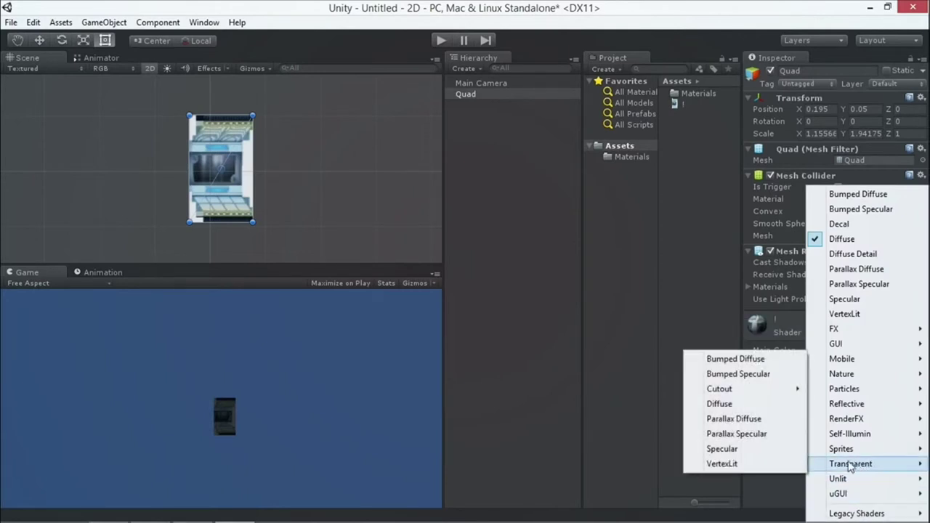
{"action": "left_click", "coordinate": [734, 464]}
{"action": "scroll", "coordinate": [286, 159], "scroll_direction": "up", "scroll_amount": 3}
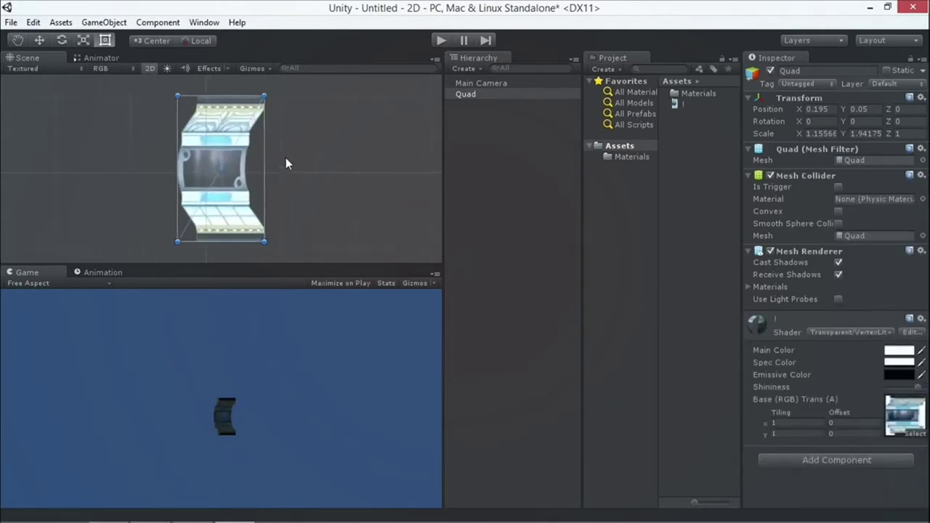
Duplicate the "!" texture and set the copy's Texture Type to Sprite (2D and UI).
{"action": "left_click", "coordinate": [677, 104]}
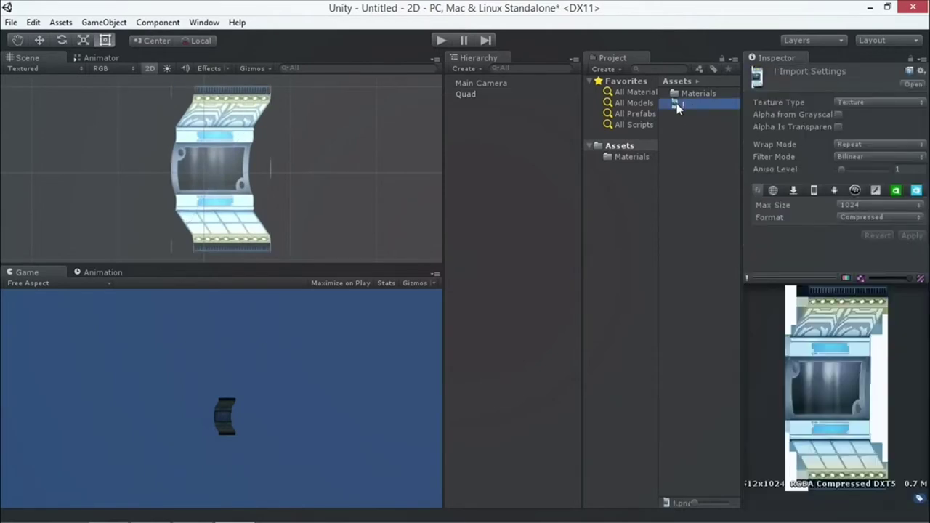
{"action": "key", "text": "ctrl+d"}
{"action": "left_click", "coordinate": [858, 100]}
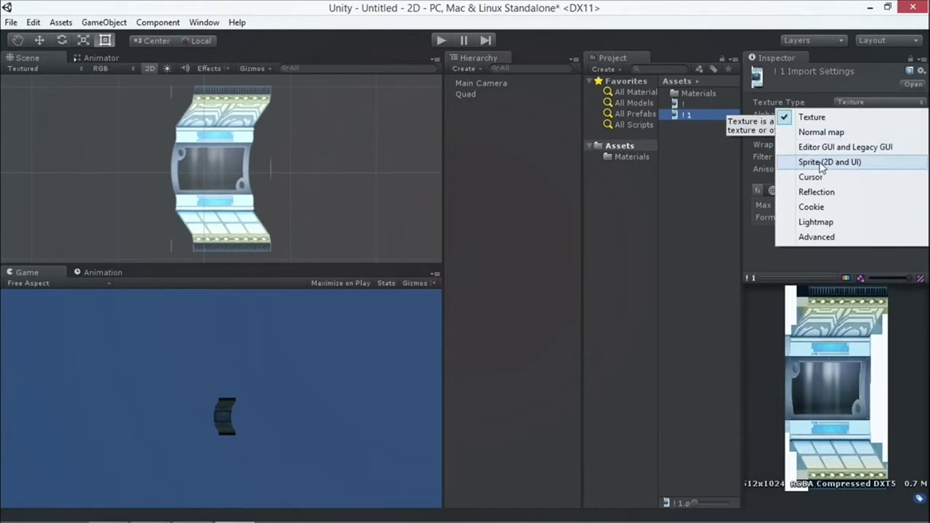
{"action": "left_click", "coordinate": [698, 174]}
{"action": "left_click", "coordinate": [698, 153]}
{"action": "left_click", "coordinate": [682, 113]}
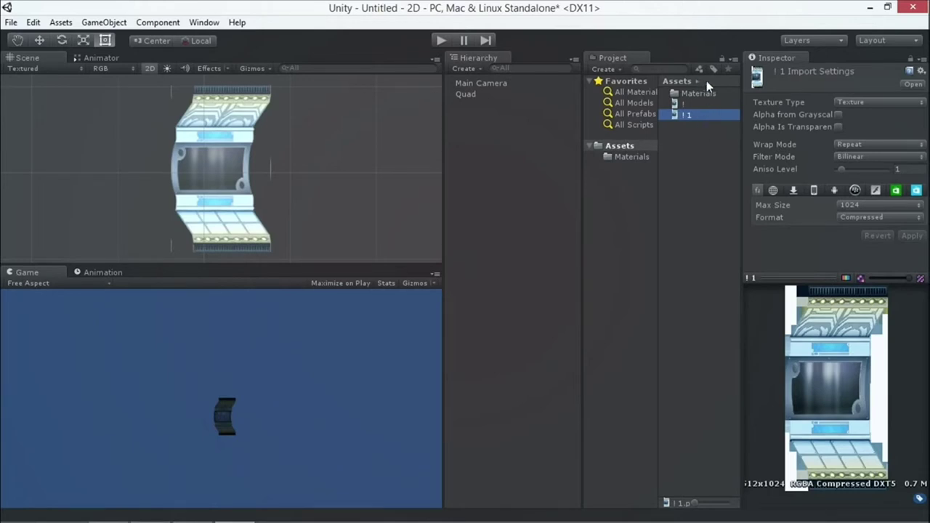
{"action": "left_click", "coordinate": [870, 102]}
{"action": "left_click", "coordinate": [845, 163]}
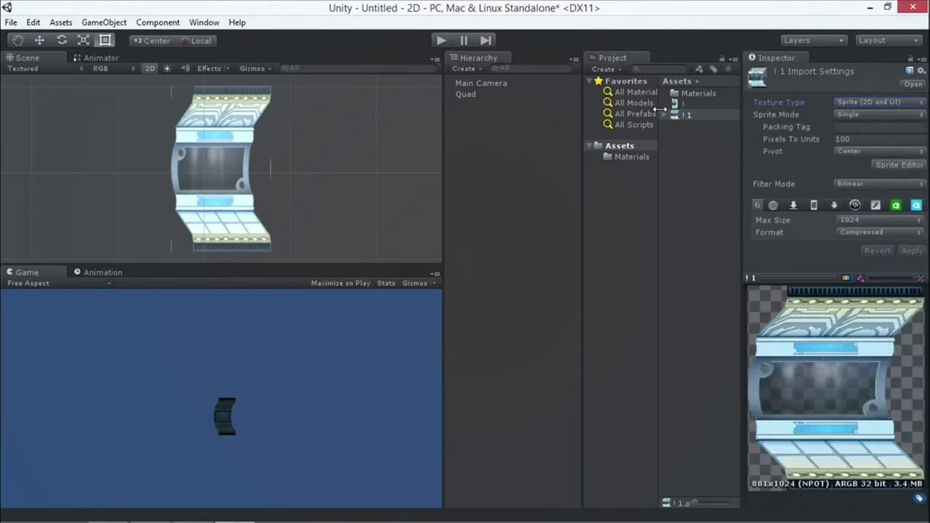
Place the "! 1" sprite in the scene beside the quad and shrink it to a scale of about 0.11 by 0.14.
{"action": "left_click_drag", "start_coordinate": [674, 117], "coordinate": [332, 185]}
{"action": "scroll", "coordinate": [326, 189], "scroll_direction": "up", "scroll_amount": 4}
{"action": "scroll", "coordinate": [315, 193], "scroll_direction": "down", "scroll_amount": 5}
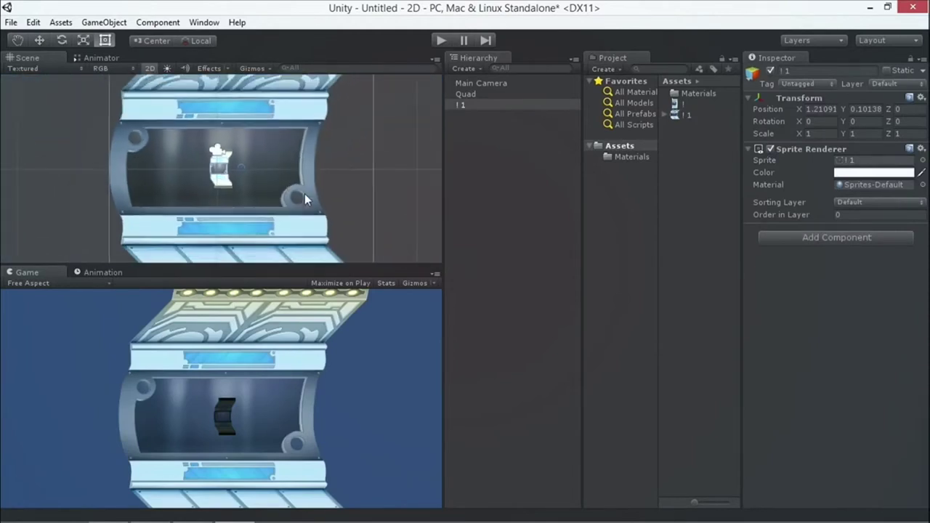
{"action": "left_click_drag", "start_coordinate": [304, 85], "coordinate": [232, 170]}
{"action": "scroll", "coordinate": [232, 170], "scroll_direction": "up", "scroll_amount": 4}
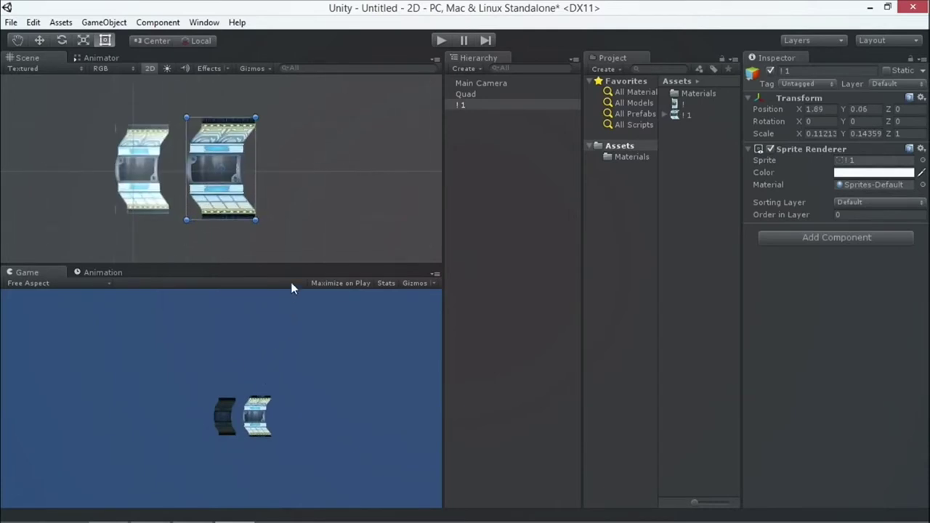
Enlarge the Scene view, move the sprite to about X 3.47, Y -0.33, and compare its components with the quad's.
{"action": "left_click_drag", "start_coordinate": [293, 261], "coordinate": [309, 435]}
{"action": "left_click_drag", "start_coordinate": [260, 199], "coordinate": [352, 221]}
{"action": "left_click", "coordinate": [119, 200]}
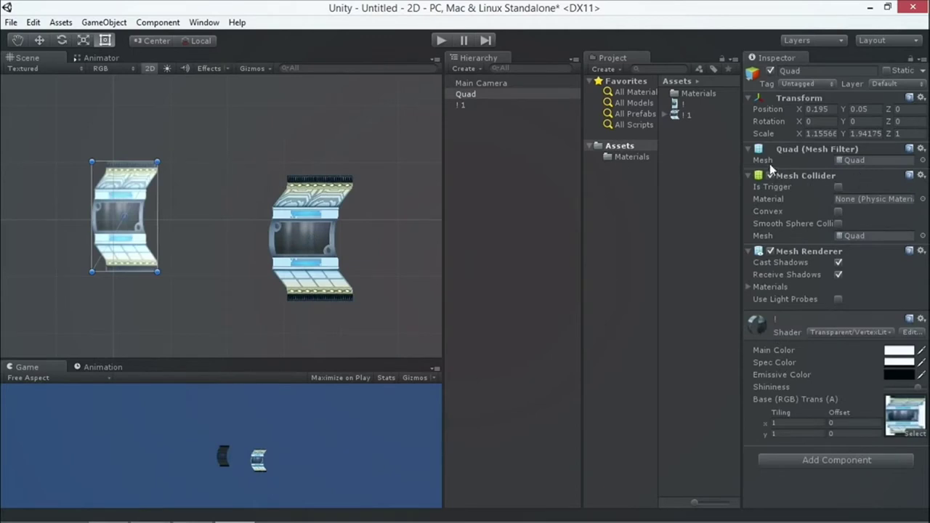
{"action": "left_click", "coordinate": [303, 213]}
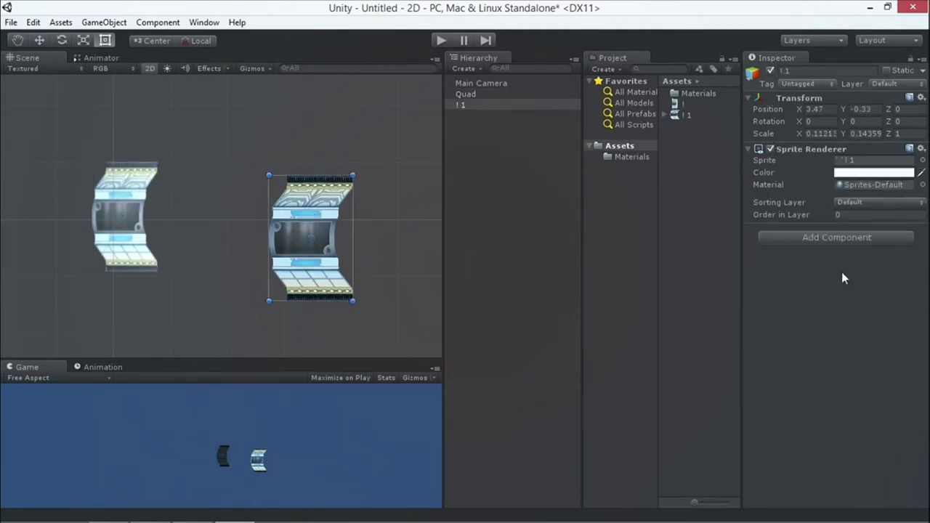
Enlarge the quad to a scale of about 1.59 by 2.52 and compare it with the sprite in Overdraw render mode.
{"action": "left_click", "coordinate": [115, 234]}
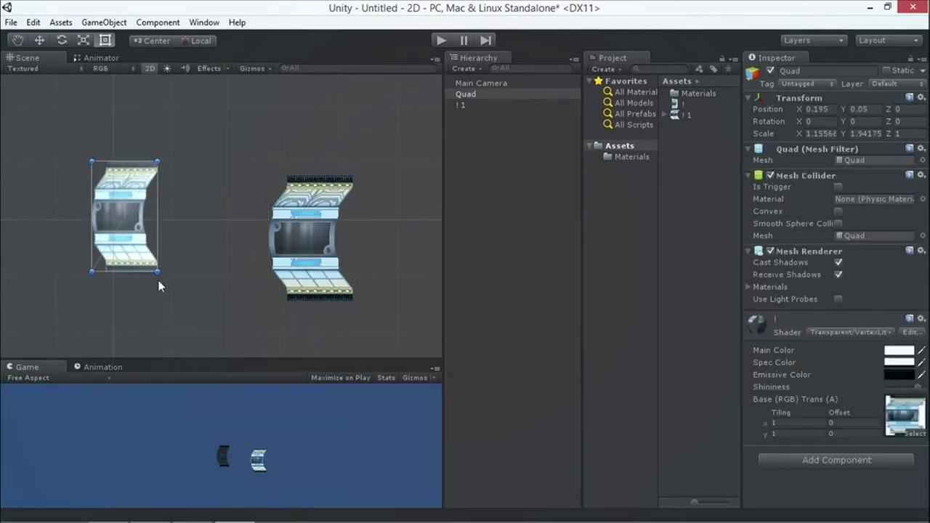
{"action": "left_click_drag", "start_coordinate": [157, 273], "coordinate": [182, 304]}
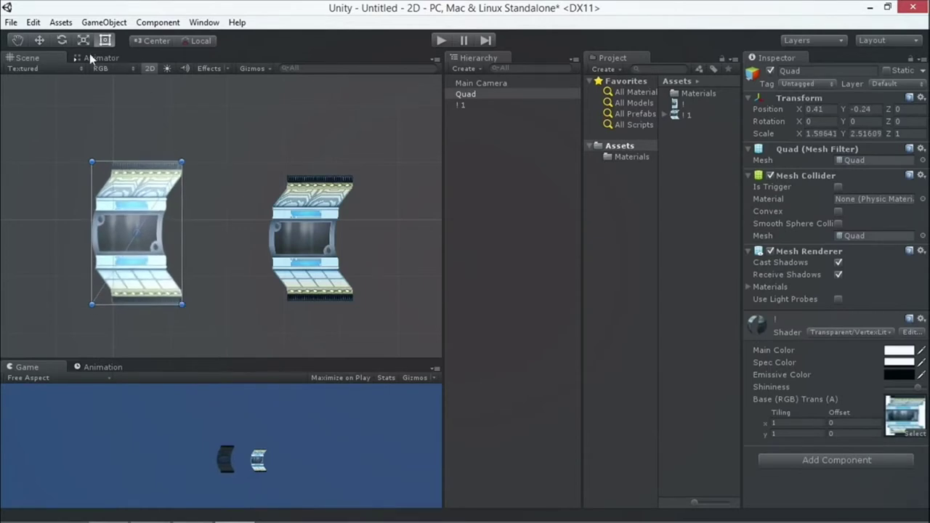
{"action": "left_click", "coordinate": [113, 68]}
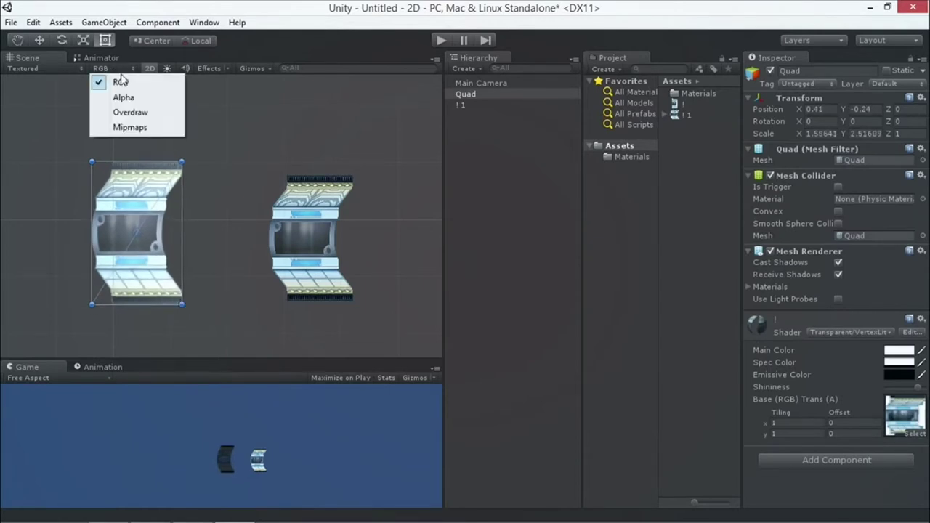
{"action": "left_click", "coordinate": [138, 112]}
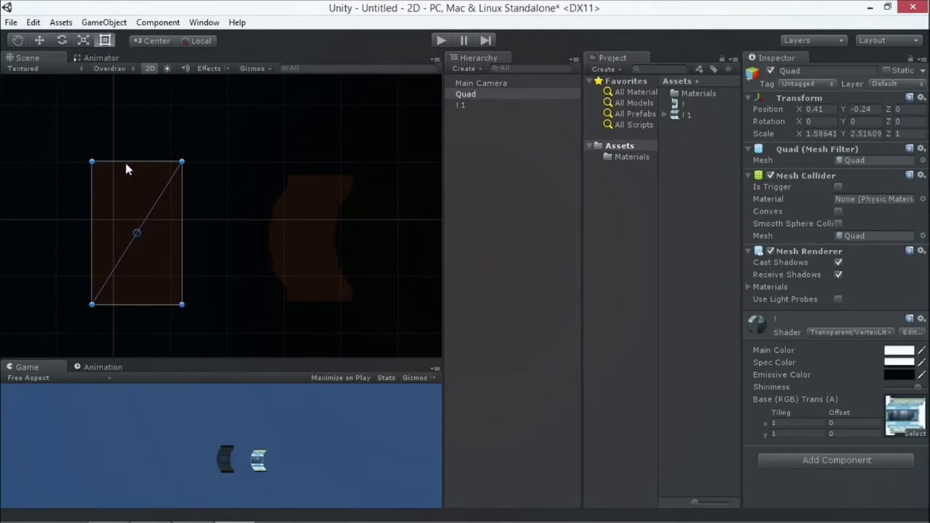
{"action": "scroll", "coordinate": [115, 222], "scroll_direction": "up", "scroll_amount": 1}
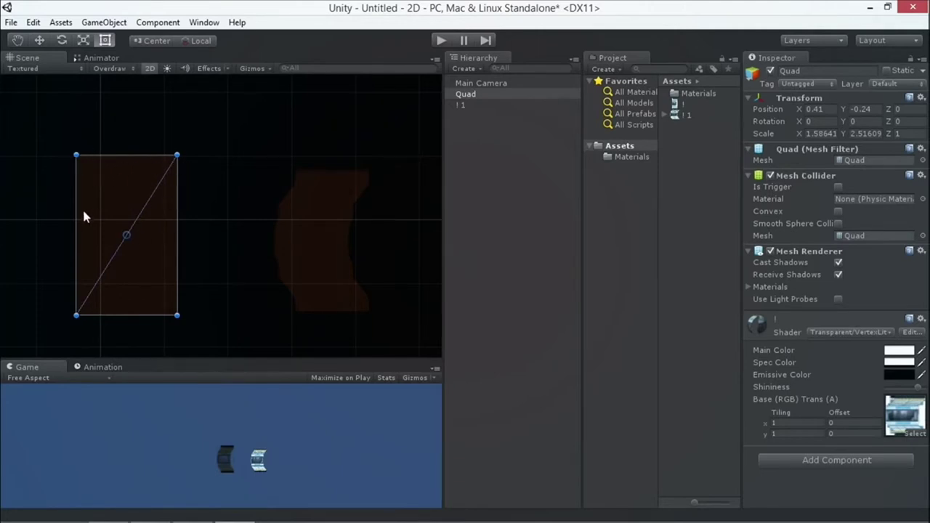
{"action": "left_click", "coordinate": [345, 248]}
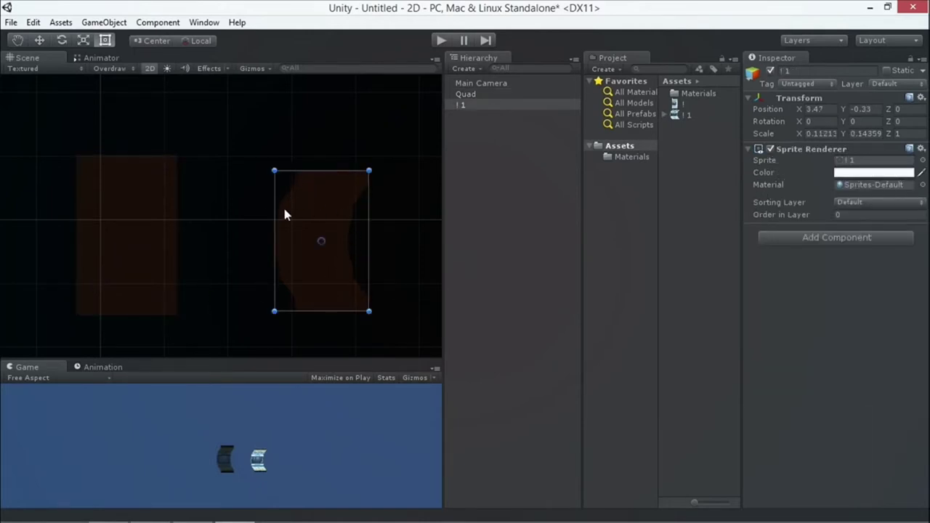
Return the Scene view to RGB and set its draw mode to Textured Wire to compare the quad and sprite meshes.
{"action": "left_click", "coordinate": [116, 68]}
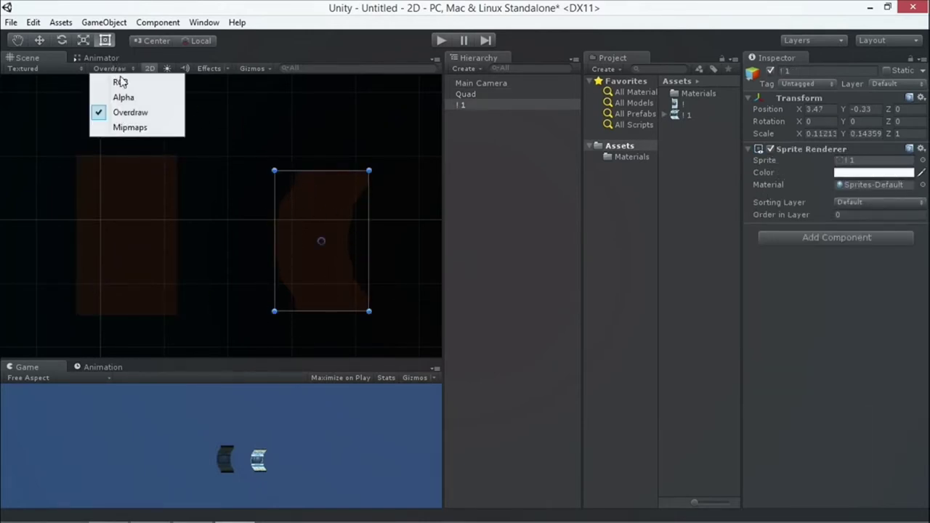
{"action": "left_click", "coordinate": [120, 77]}
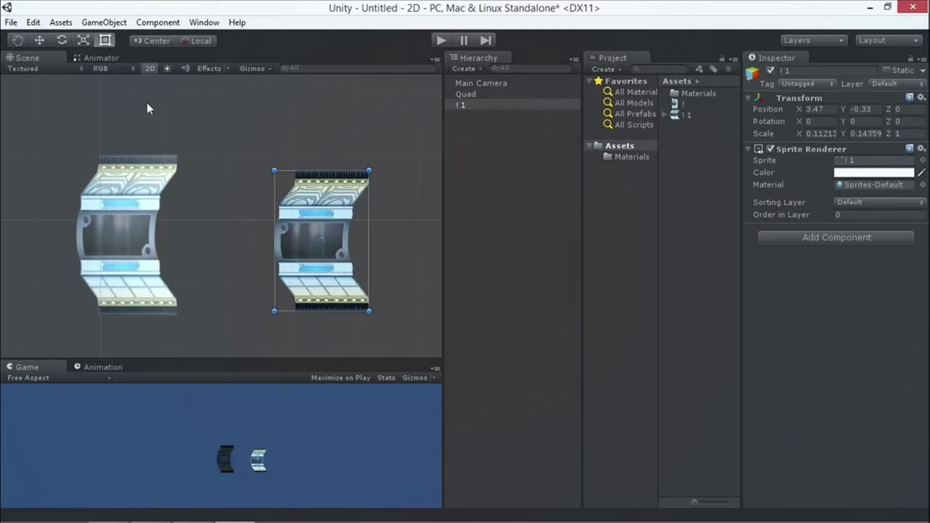
{"action": "left_click", "coordinate": [100, 69]}
{"action": "left_click", "coordinate": [297, 227]}
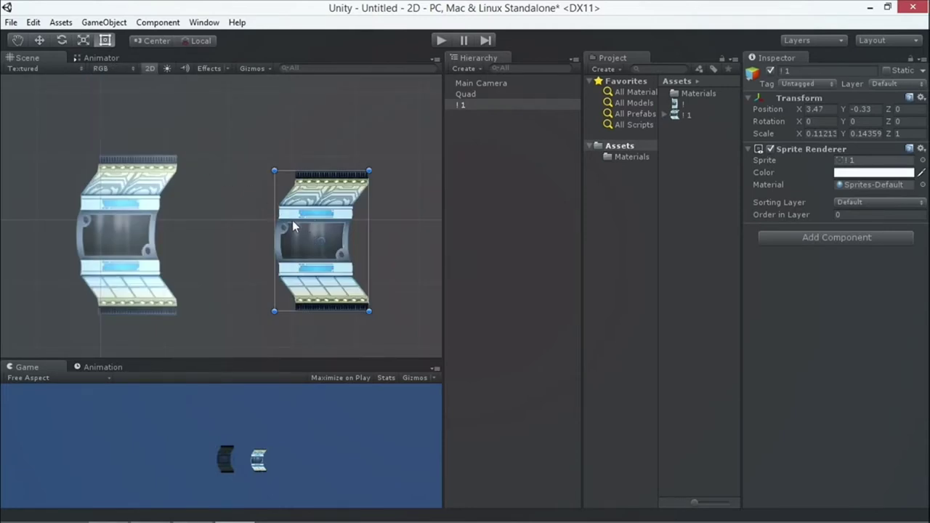
{"action": "left_click", "coordinate": [42, 68]}
{"action": "left_click", "coordinate": [69, 114]}
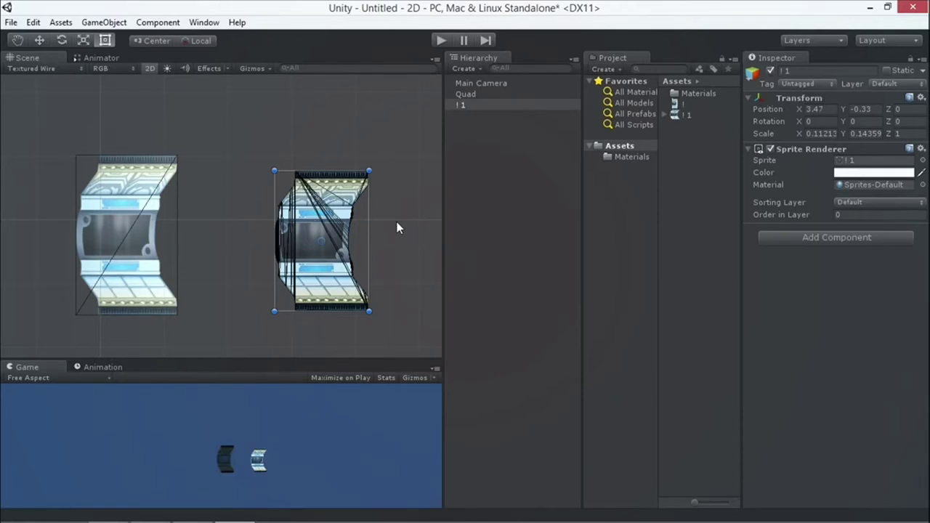
Delete the "! 1" sprite object from the scene.
{"action": "left_click", "coordinate": [462, 95]}
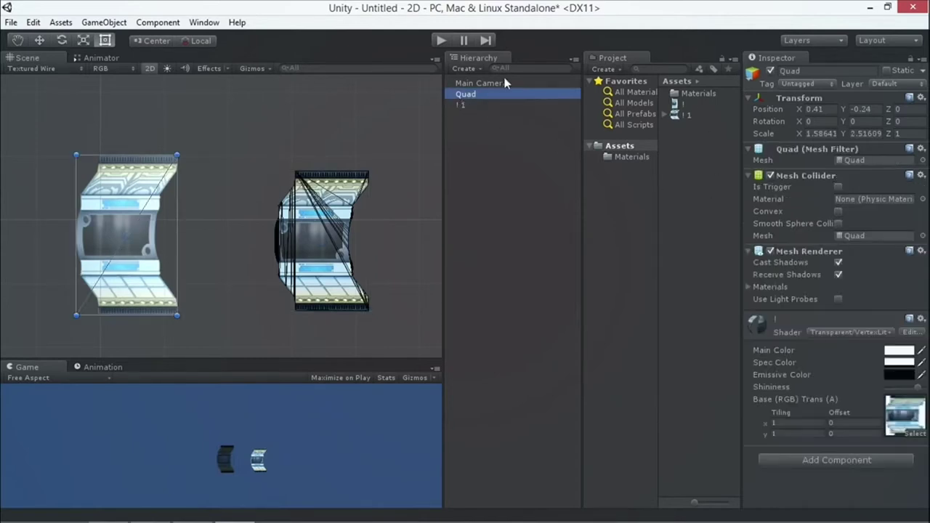
{"action": "left_click", "coordinate": [467, 104]}
{"action": "right_click", "coordinate": [467, 104]}
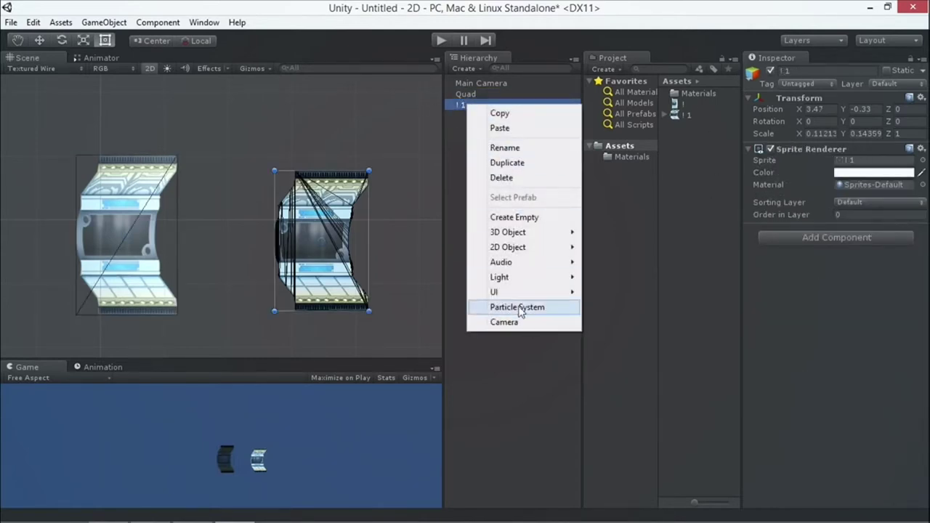
{"action": "left_click", "coordinate": [509, 177]}
Delete both the "!" texture and the "! 1" sprite asset from the project's Assets folder.
{"action": "left_click", "coordinate": [680, 106]}
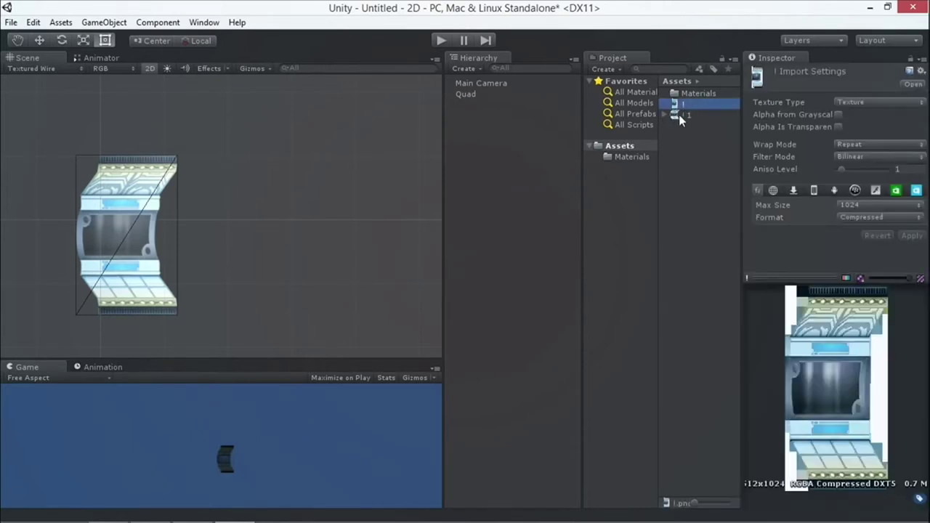
{"action": "left_click", "coordinate": [676, 114]}
{"action": "left_click", "coordinate": [676, 106], "text": "ctrl"}
{"action": "right_click", "coordinate": [676, 106]}
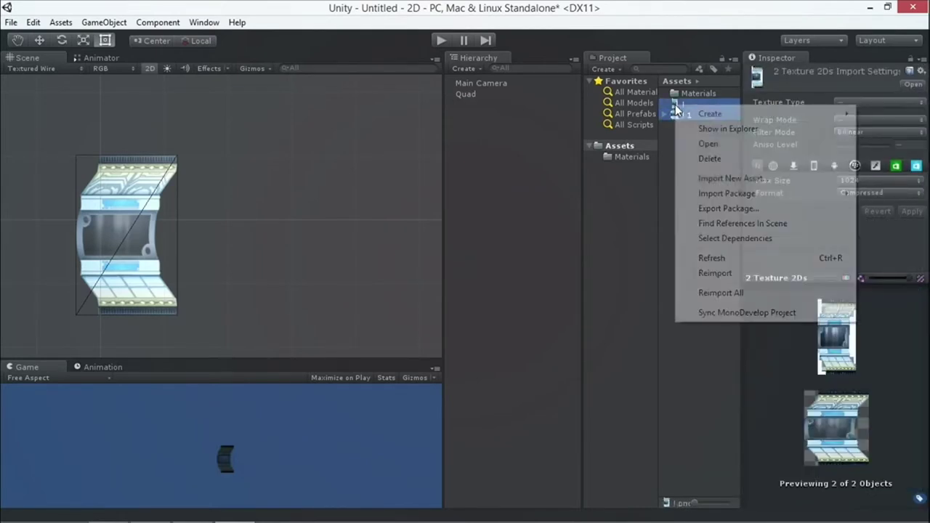
{"action": "left_click", "coordinate": [724, 158]}
{"action": "left_click", "coordinate": [467, 300]}
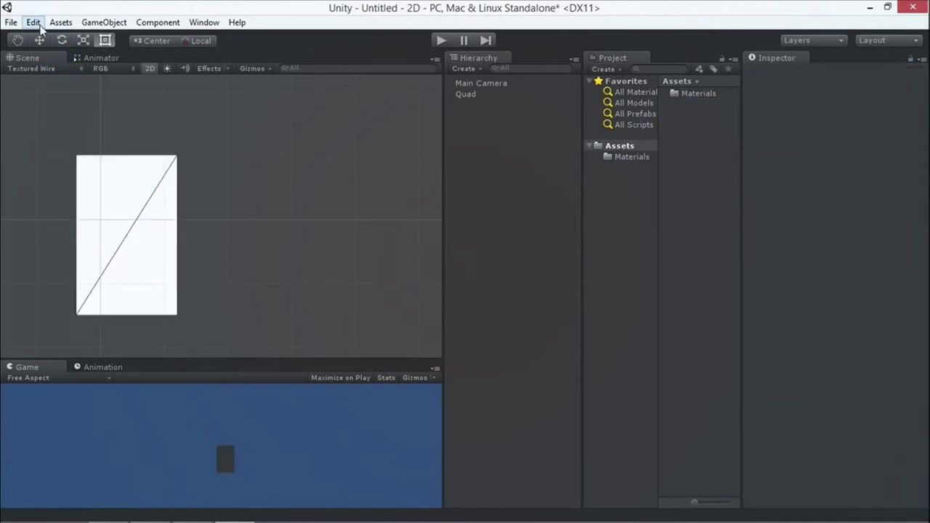
Delete the Quad object so that only the Main Camera is left in the scene.
{"action": "left_click", "coordinate": [465, 94]}
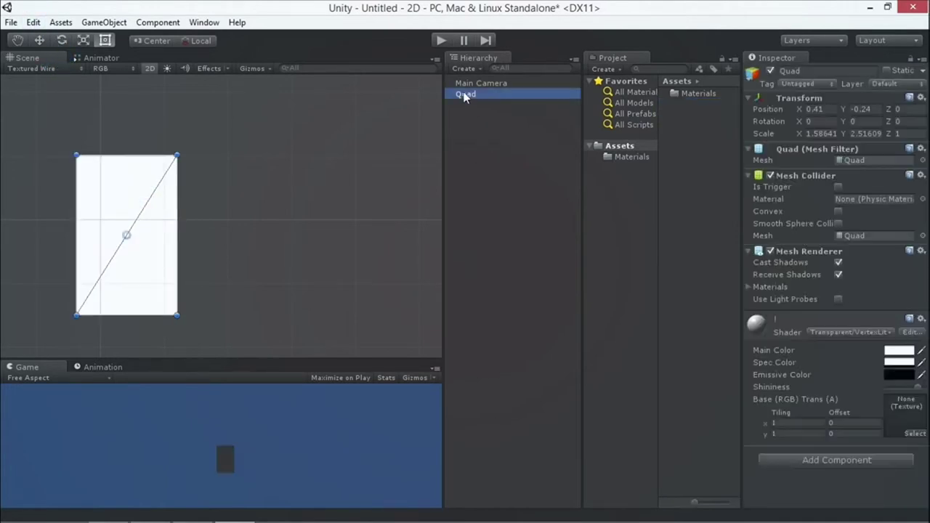
{"action": "right_click", "coordinate": [465, 94]}
{"action": "left_click", "coordinate": [506, 164]}
Open the Editor settings of the project.
{"action": "left_click", "coordinate": [33, 23]}
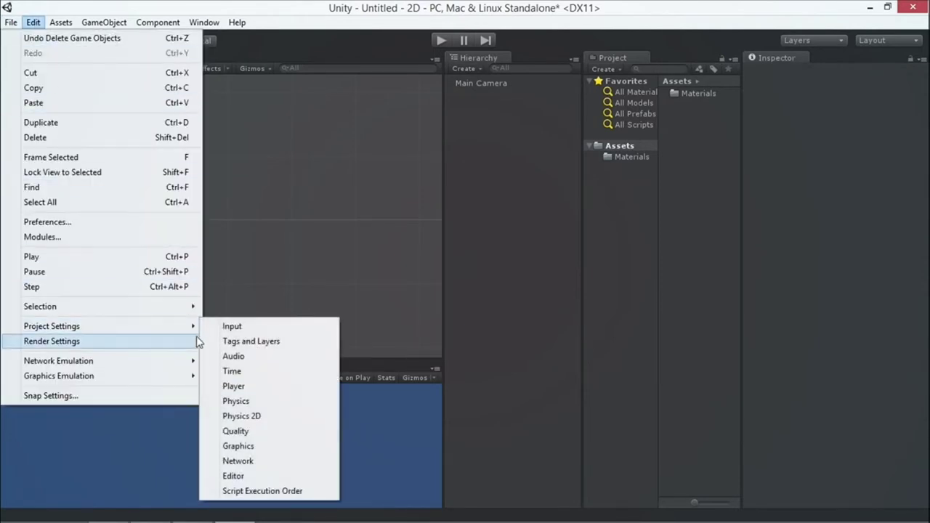
{"action": "mouse_move", "coordinate": [195, 326]}
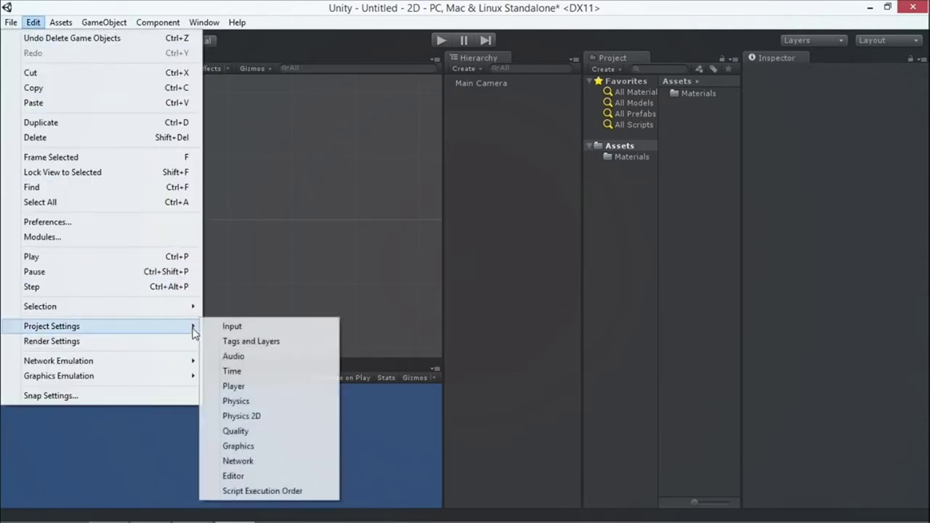
{"action": "left_click", "coordinate": [243, 474]}
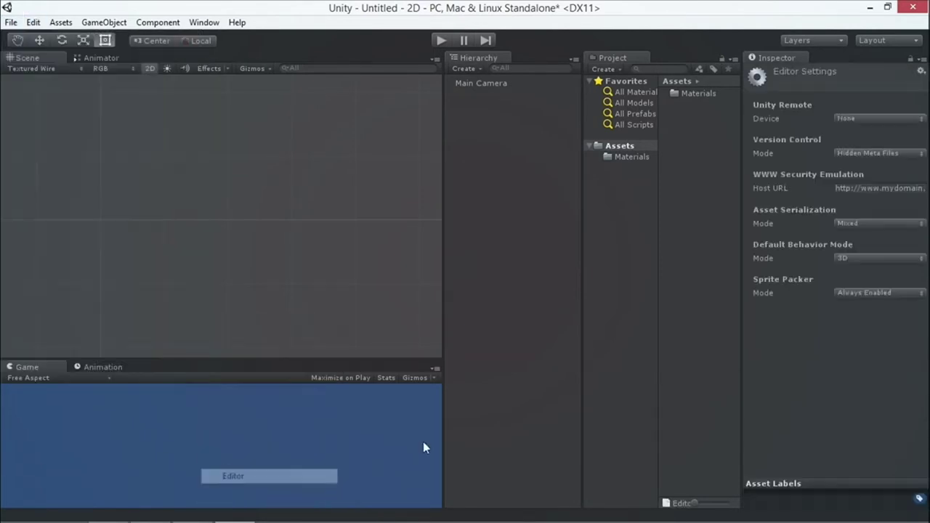
Set the project's Default Behavior Mode to 2D in the editor settings.
{"action": "left_click", "coordinate": [853, 257]}
{"action": "left_click", "coordinate": [861, 286]}
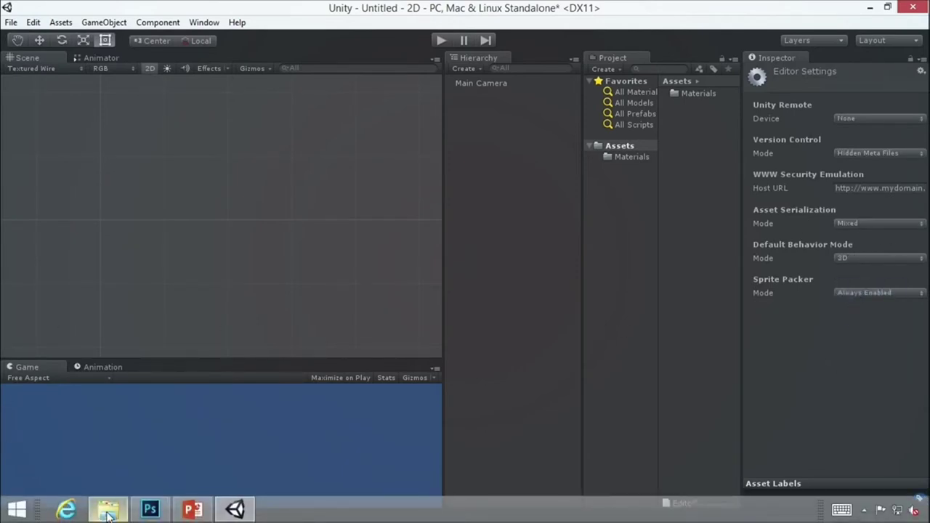
{"action": "left_click", "coordinate": [33, 22]}
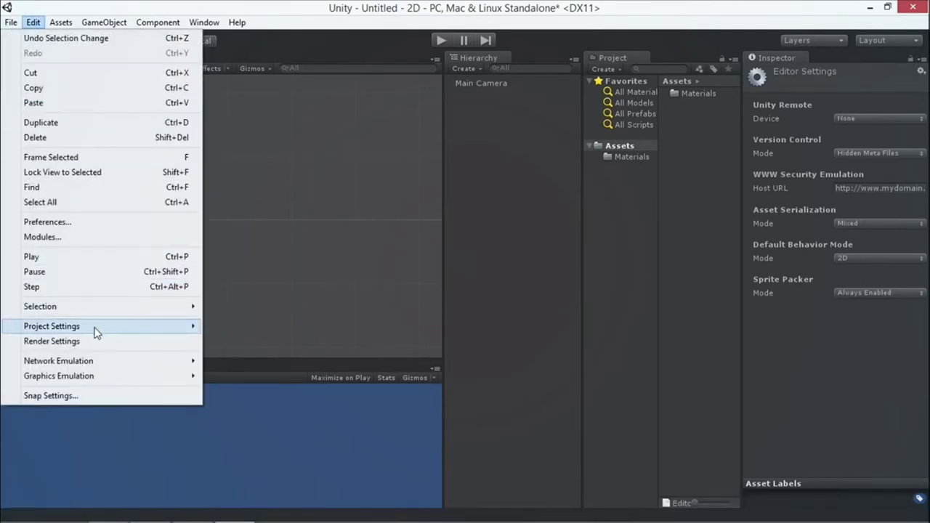
{"action": "mouse_move", "coordinate": [97, 328]}
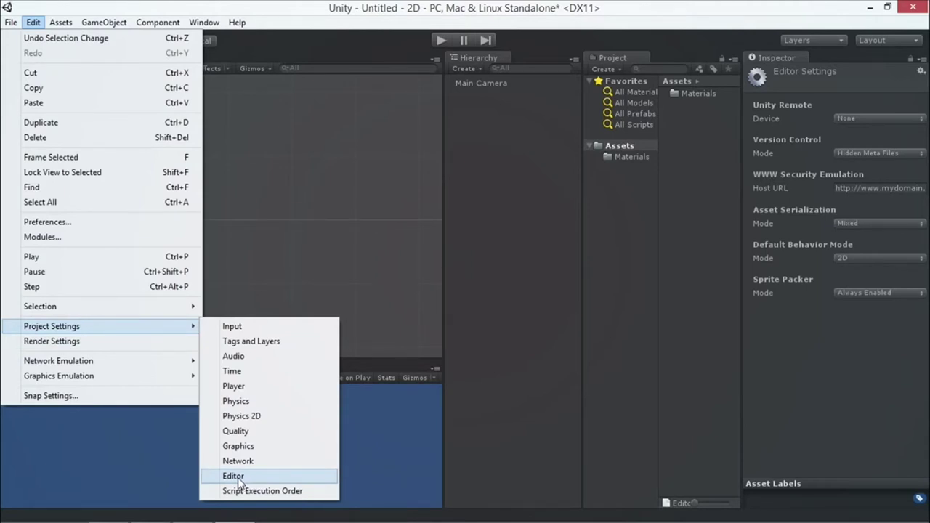
{"action": "left_click", "coordinate": [230, 233]}
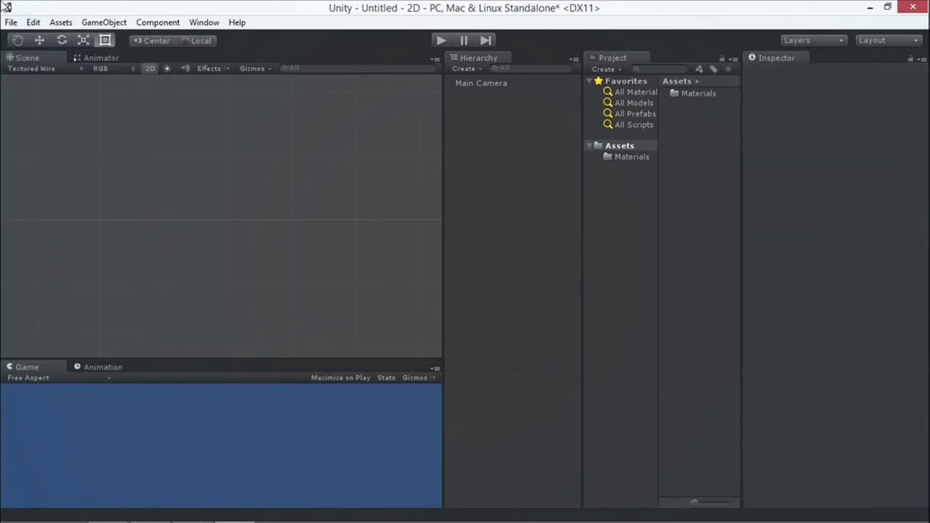
Switch to File Explorer, go up to the 2D_test Assets folder and import its 10thPlanet_GameReady folder into the Unity project's Assets.
{"action": "mouse_move", "coordinate": [82, 520]}
{"action": "left_click", "coordinate": [108, 508]}
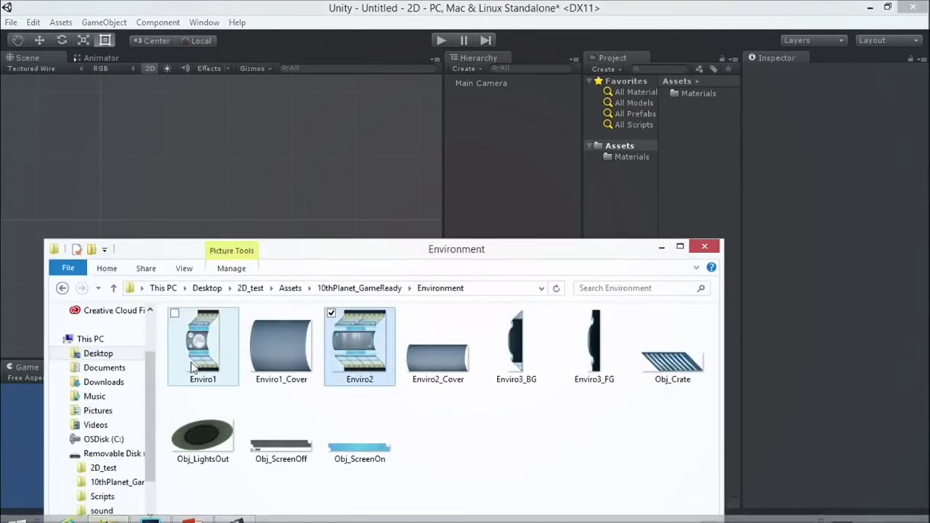
{"action": "left_click_drag", "start_coordinate": [141, 250], "coordinate": [113, 140]}
{"action": "left_click", "coordinate": [32, 177]}
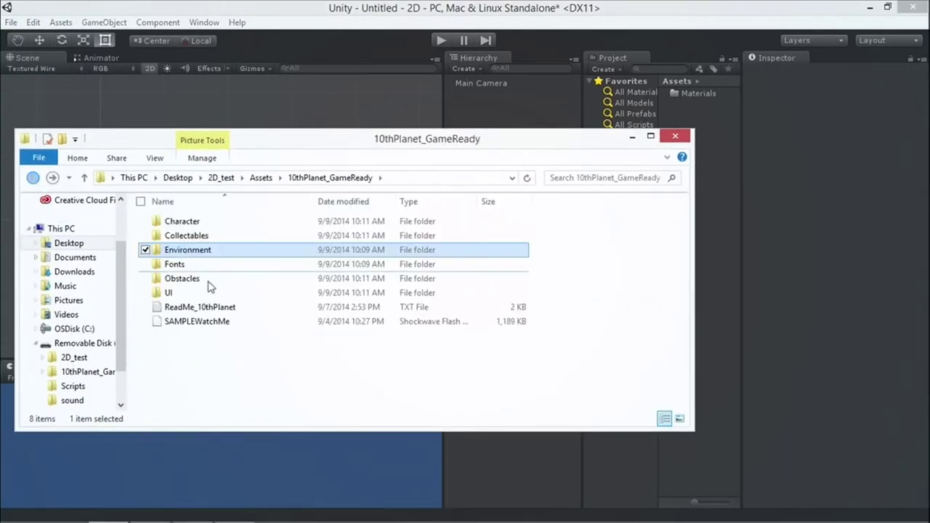
{"action": "left_click", "coordinate": [32, 177]}
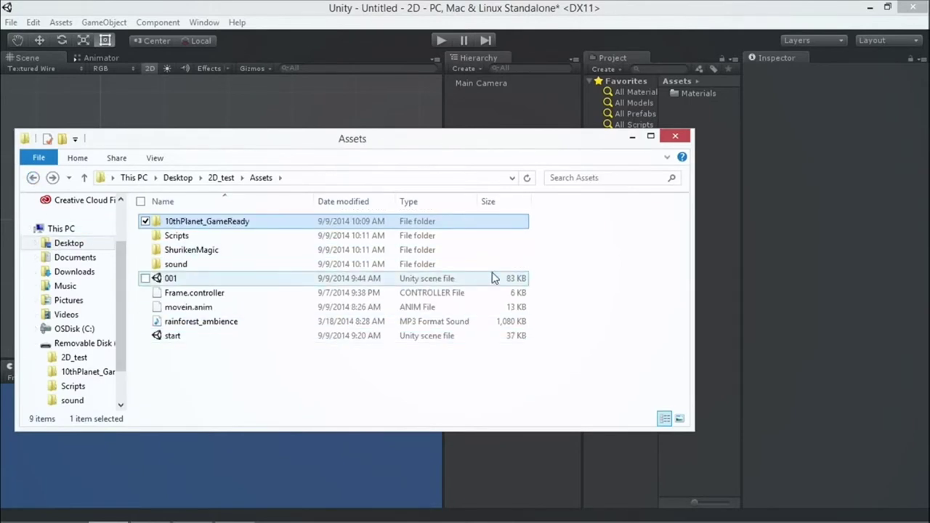
{"action": "left_click_drag", "start_coordinate": [440, 145], "coordinate": [478, 314]}
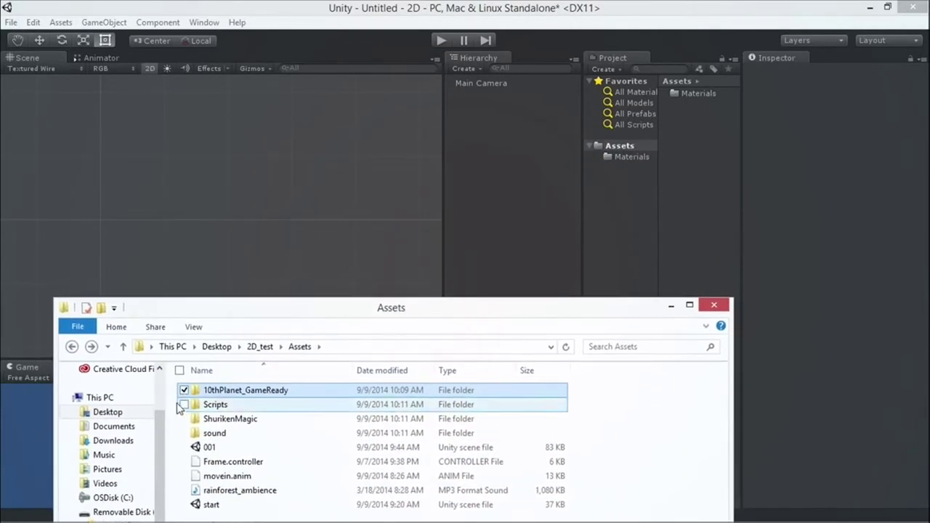
{"action": "left_click_drag", "start_coordinate": [216, 393], "coordinate": [623, 146]}
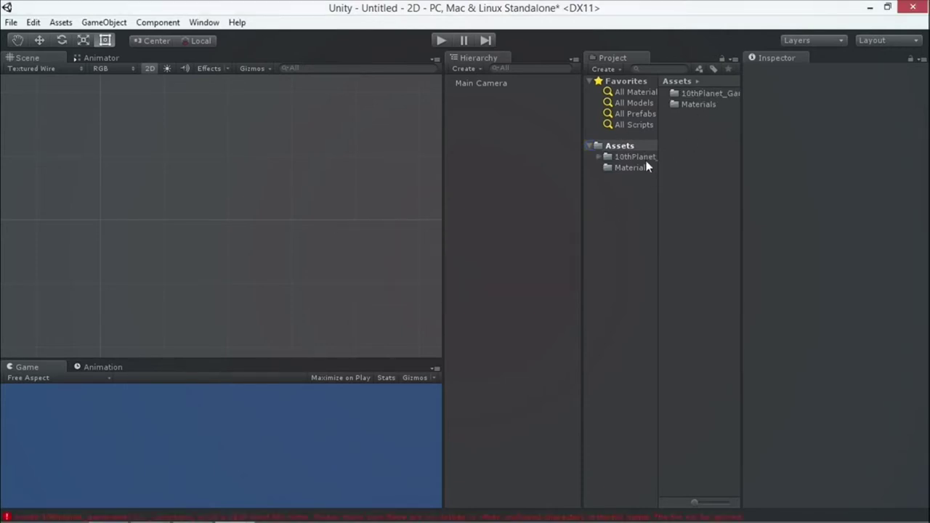
Open the Environment folder inside the imported 10thPlanet_GameReady assets and preview the Enviro1 and Obj_LightsOut sprites.
{"action": "left_click", "coordinate": [634, 157]}
{"action": "left_click", "coordinate": [699, 93]}
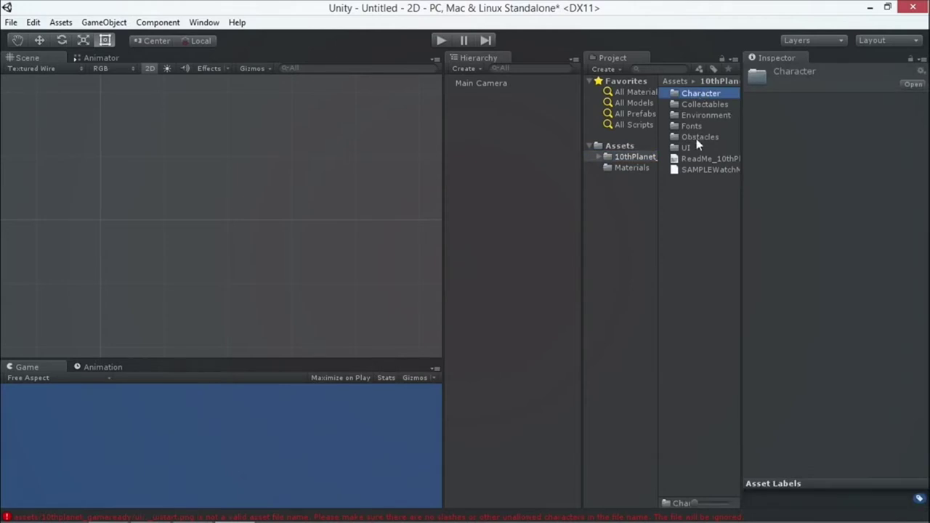
{"action": "double_click", "coordinate": [697, 114]}
{"action": "left_click", "coordinate": [694, 116]}
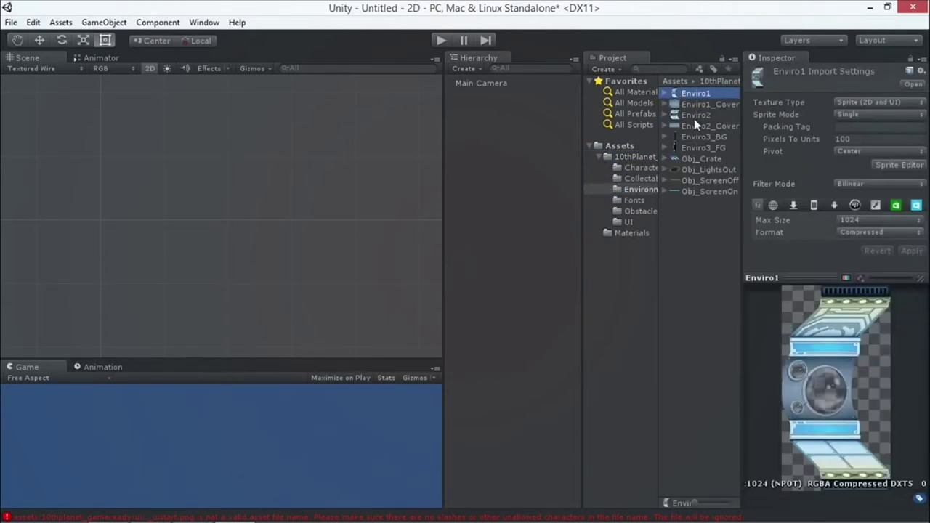
{"action": "left_click", "coordinate": [707, 170]}
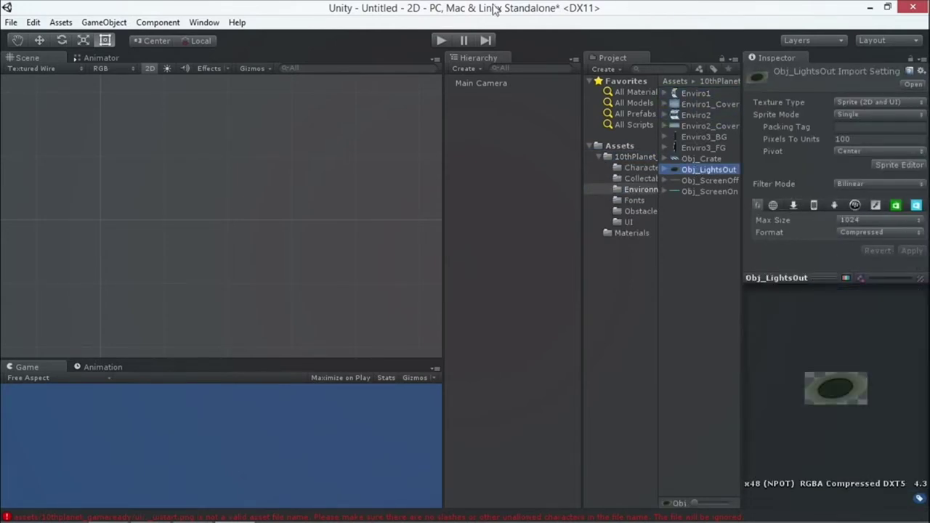
{"action": "left_click", "coordinate": [695, 94]}
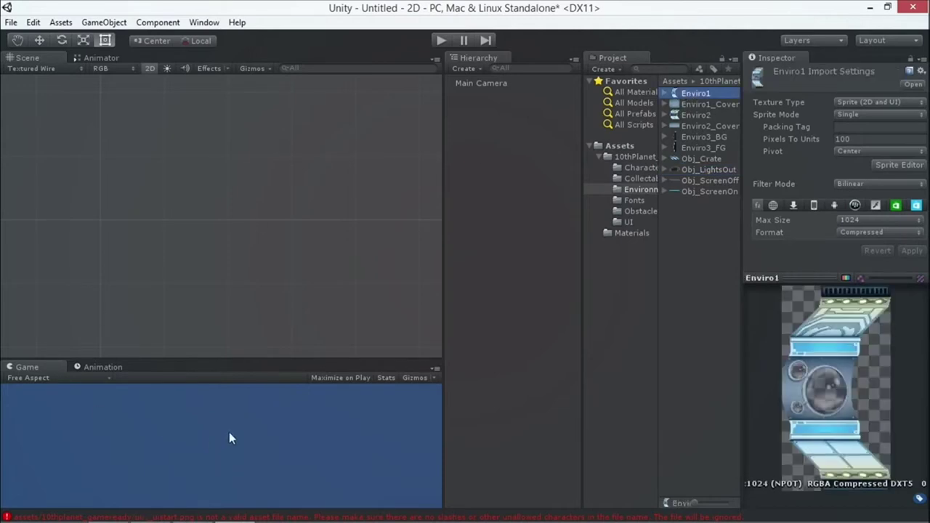
Enlarge the Game view and place the Enviro1 sprite in the scene, framing it in the Scene view.
{"action": "left_click_drag", "start_coordinate": [228, 358], "coordinate": [247, 287]}
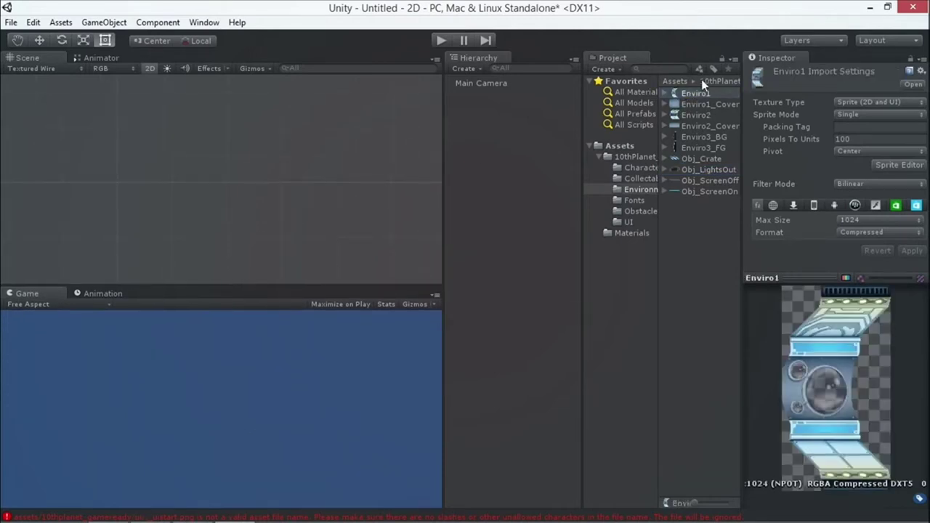
{"action": "left_click_drag", "start_coordinate": [689, 96], "coordinate": [218, 187]}
{"action": "scroll", "coordinate": [194, 185], "scroll_direction": "down", "scroll_amount": 5}
{"action": "key", "text": "f"}
Switch the Scene view's draw mode to Textured and move Enviro1 to about X 2.21, Y -0.29.
{"action": "left_click", "coordinate": [31, 68]}
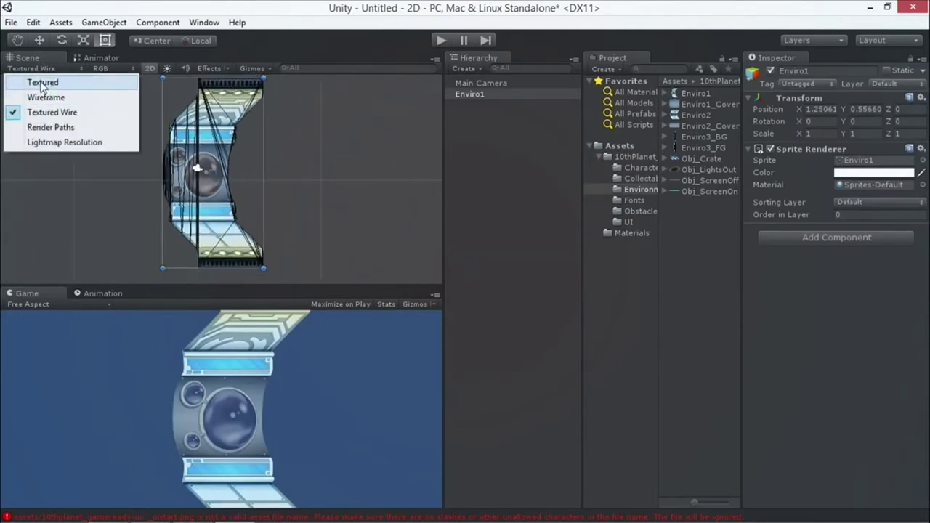
{"action": "left_click", "coordinate": [42, 84]}
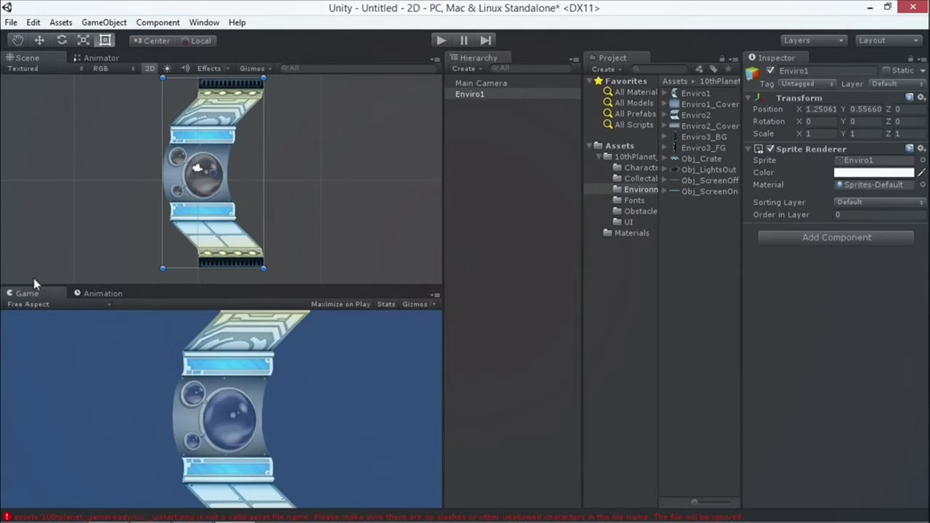
{"action": "mouse_move", "coordinate": [267, 283]}
{"action": "left_mouse_down"}
{"action": "mouse_move", "coordinate": [272, 249]}
{"action": "mouse_move", "coordinate": [276, 274]}
{"action": "left_mouse_up"}
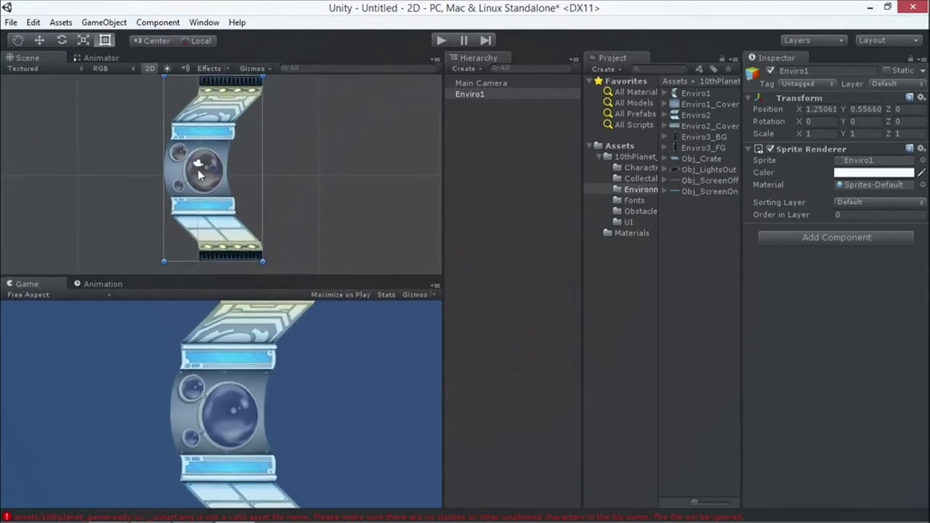
{"action": "mouse_move", "coordinate": [196, 187]}
{"action": "left_mouse_down"}
{"action": "mouse_move", "coordinate": [183, 195]}
{"action": "mouse_move", "coordinate": [208, 197]}
{"action": "left_mouse_up"}
Add the Enviro3_BG and Enviro3_FG sprites to the scene beside Enviro1, with Enviro3_BG between Enviro3_FG and Enviro1.
{"action": "left_click", "coordinate": [684, 190]}
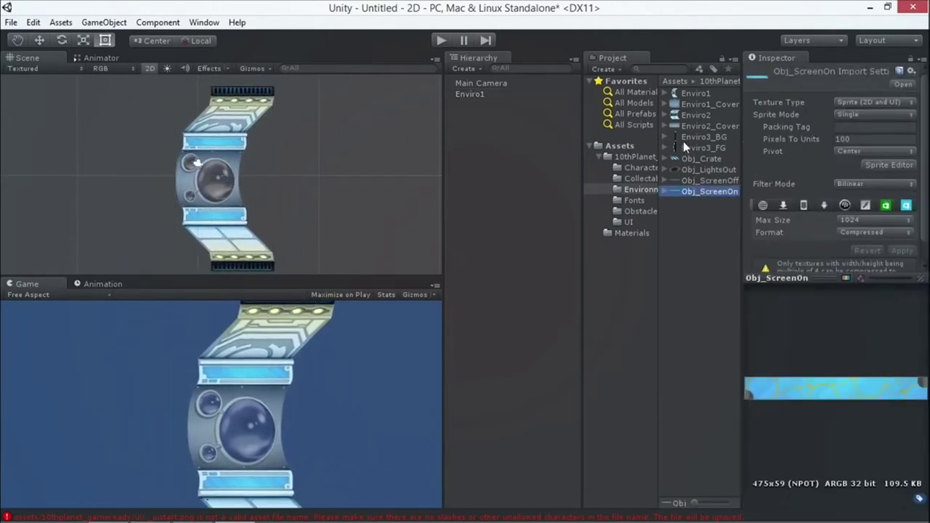
{"action": "left_click", "coordinate": [684, 138]}
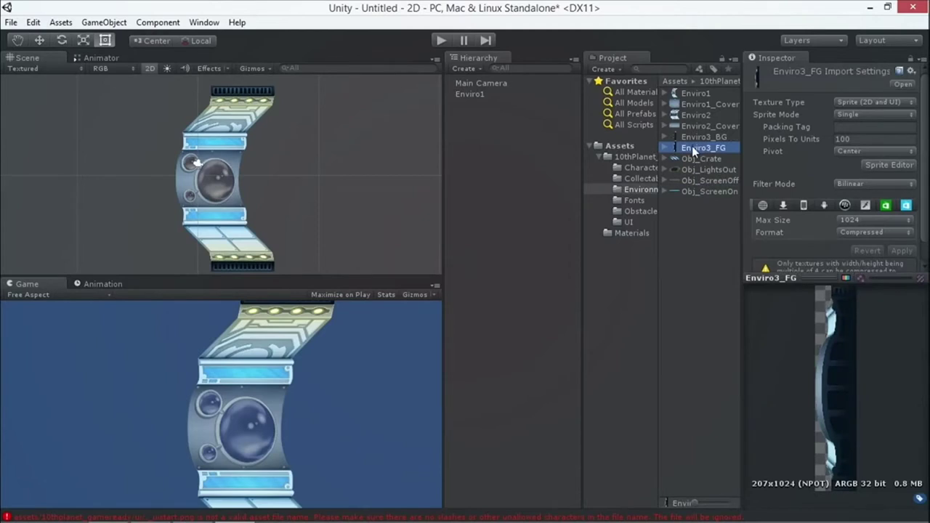
{"action": "left_click_drag", "start_coordinate": [698, 138], "coordinate": [127, 185]}
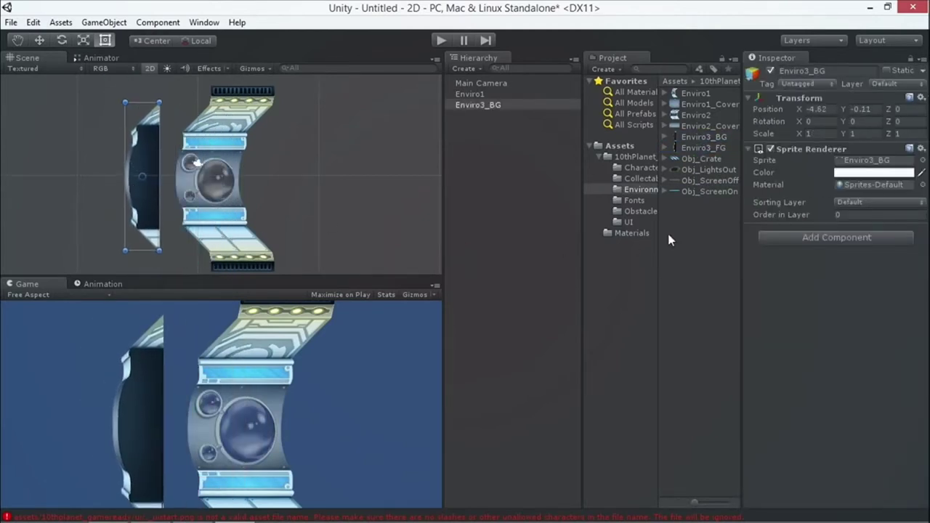
{"action": "left_click_drag", "start_coordinate": [700, 147], "coordinate": [107, 132]}
{"action": "left_click_drag", "start_coordinate": [135, 186], "coordinate": [98, 182]}
Flip Enviro1 horizontally by setting its X scale to -1, at about X 2.13.
{"action": "left_click", "coordinate": [218, 195]}
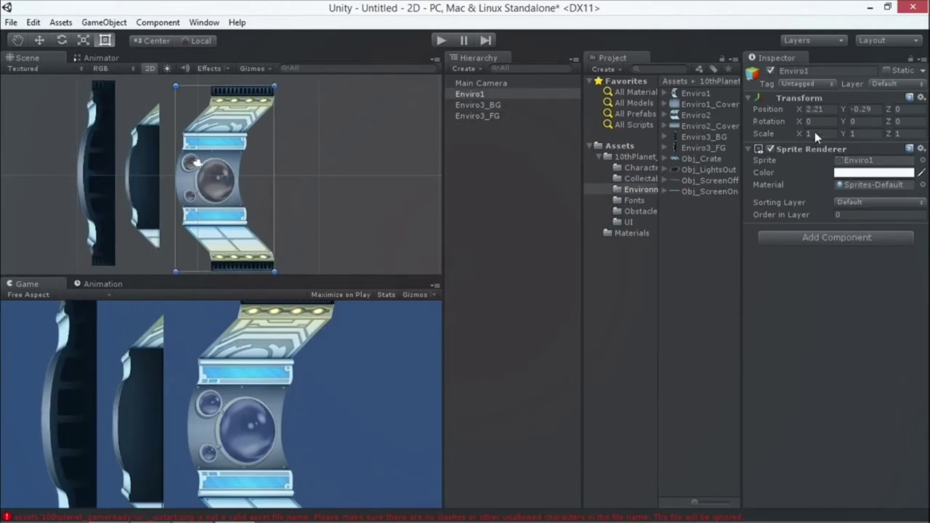
{"action": "key", "text": "BackSpace"}
{"action": "type", "text": "1"}
{"action": "key", "text": "BackSpace"}
{"action": "type", "text": "-1"}
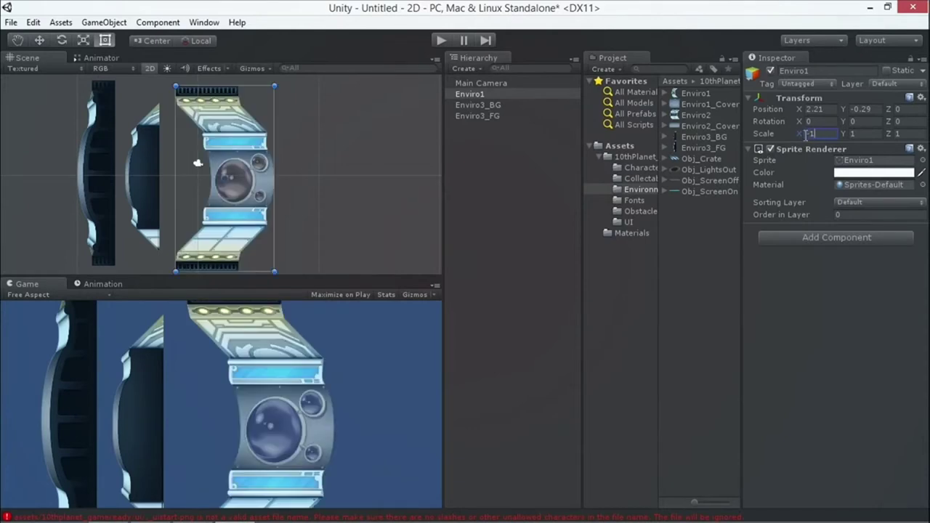
{"action": "mouse_move", "coordinate": [277, 185]}
{"action": "left_mouse_down"}
{"action": "mouse_move", "coordinate": [130, 188]}
{"action": "mouse_move", "coordinate": [274, 188]}
{"action": "left_mouse_up"}
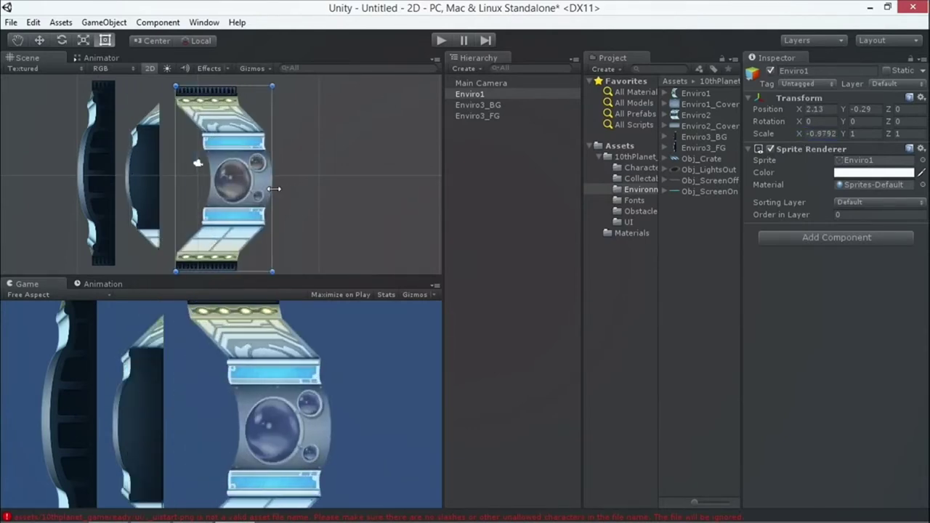
{"action": "left_click", "coordinate": [822, 135]}
{"action": "type", "text": "-1"}
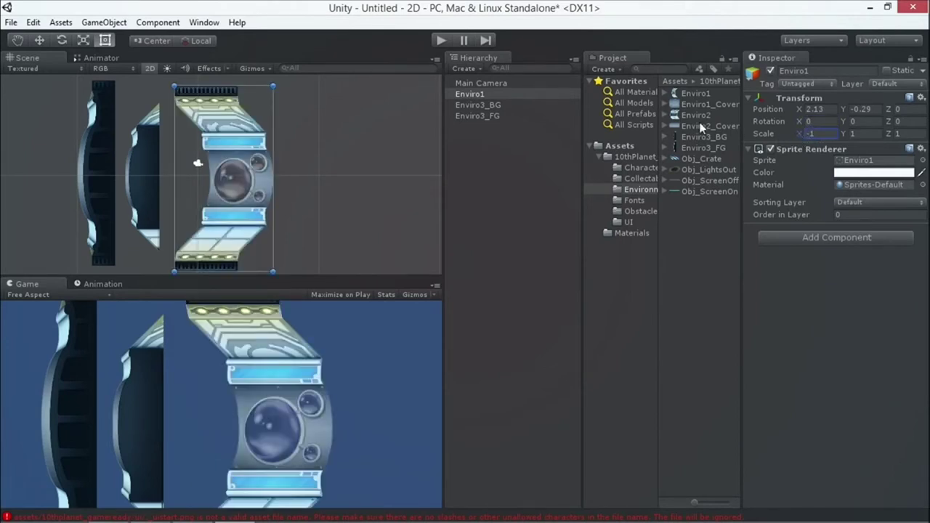
Examine the import settings of all Environment sprites together and of Enviro2_Cover, Enviro3_BG and Enviro1 individually.
{"action": "left_click", "coordinate": [477, 115]}
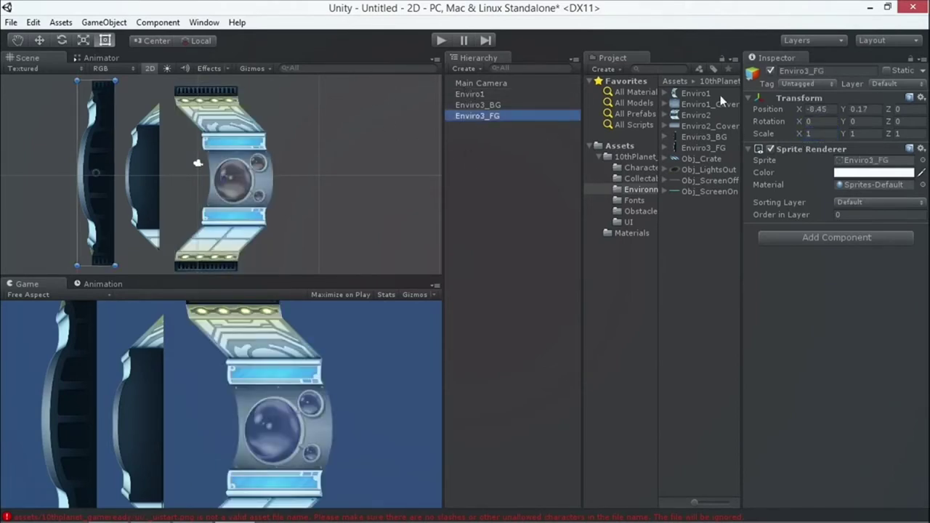
{"action": "left_click", "coordinate": [469, 94], "text": "shift"}
{"action": "left_click", "coordinate": [696, 94]}
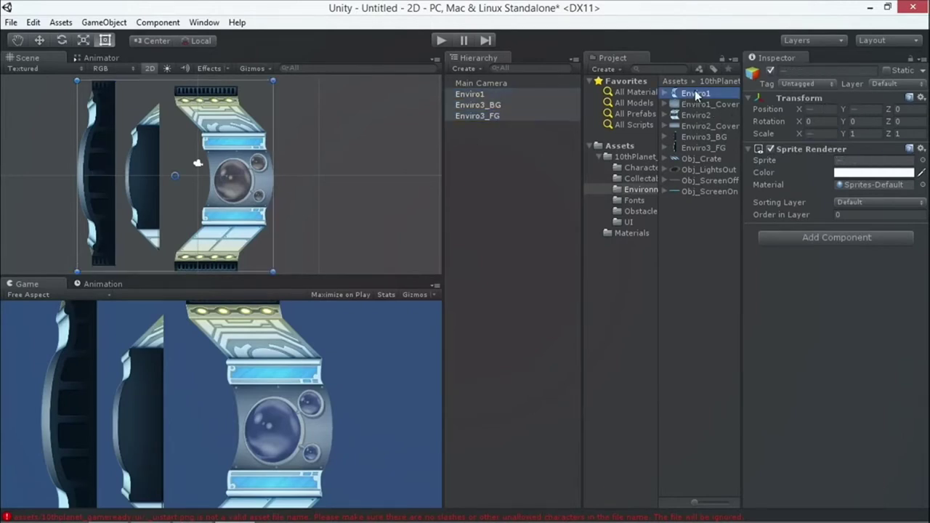
{"action": "left_click", "coordinate": [704, 191], "text": "shift"}
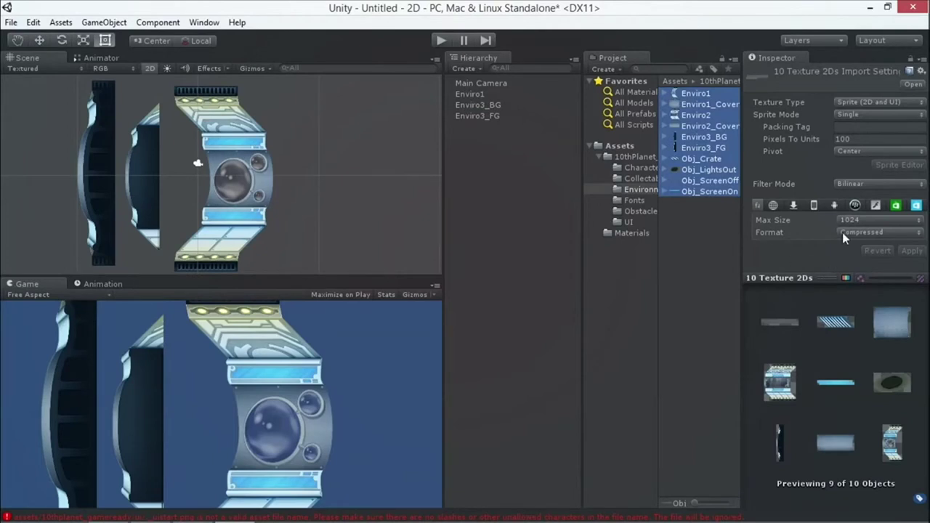
{"action": "left_click", "coordinate": [699, 126]}
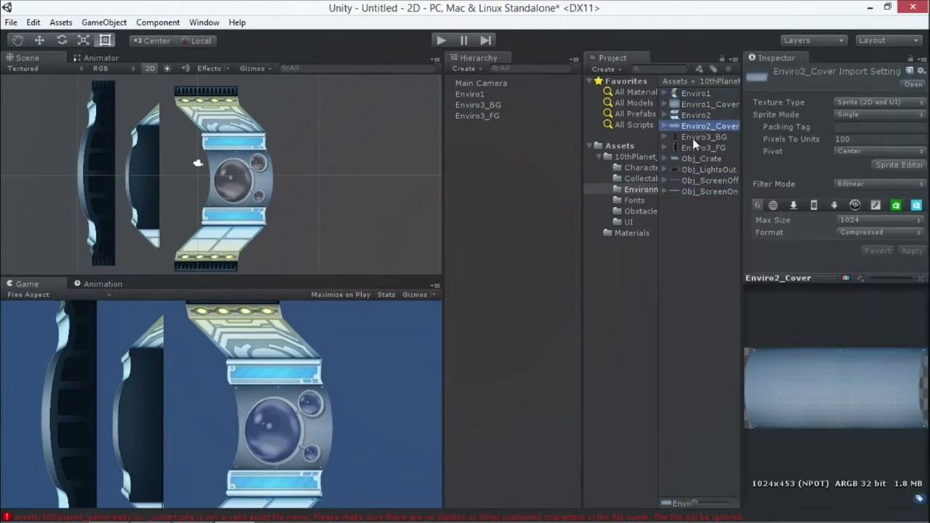
{"action": "left_click", "coordinate": [691, 137]}
{"action": "left_click", "coordinate": [698, 94]}
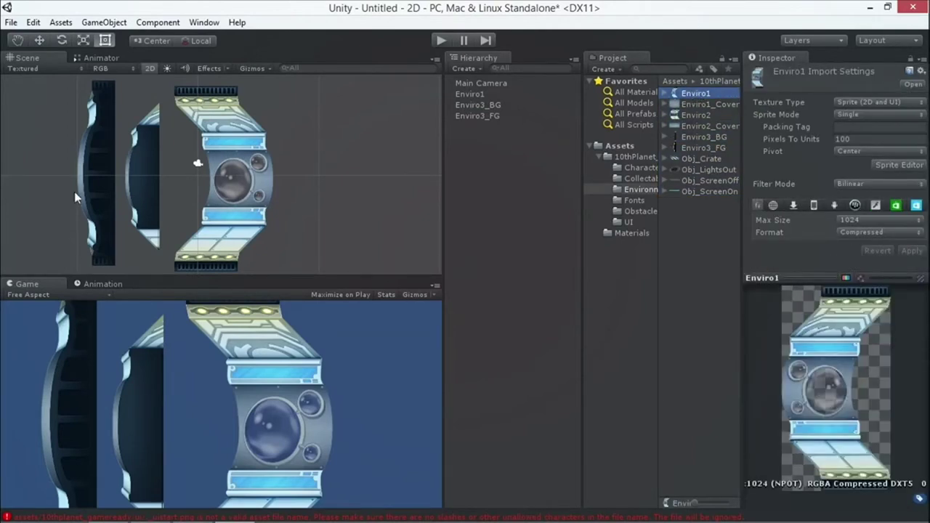
Set the X scale of Enviro1, Enviro3_BG and Enviro3_FG to -1 together.
{"action": "left_click", "coordinate": [231, 183]}
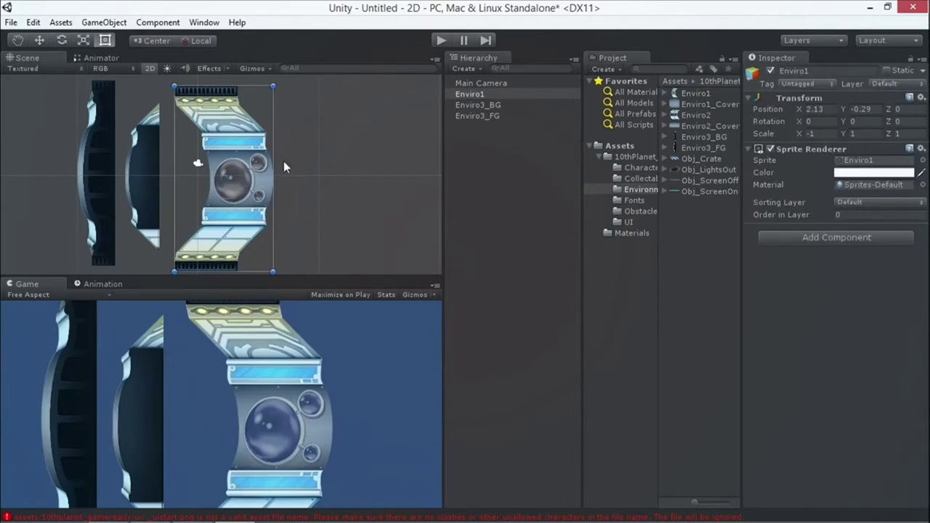
{"action": "left_click", "coordinate": [465, 115], "text": "shift"}
{"action": "left_click", "coordinate": [818, 133]}
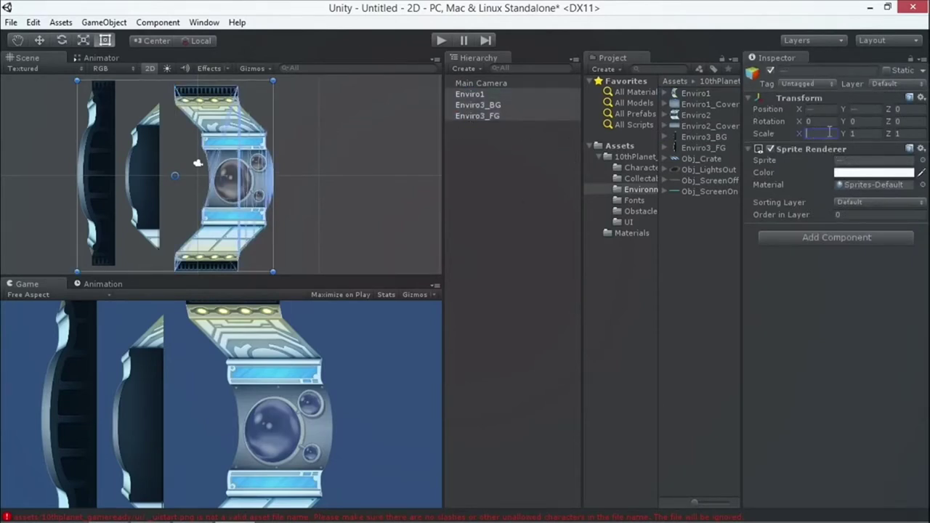
{"action": "type", "text": "-1"}
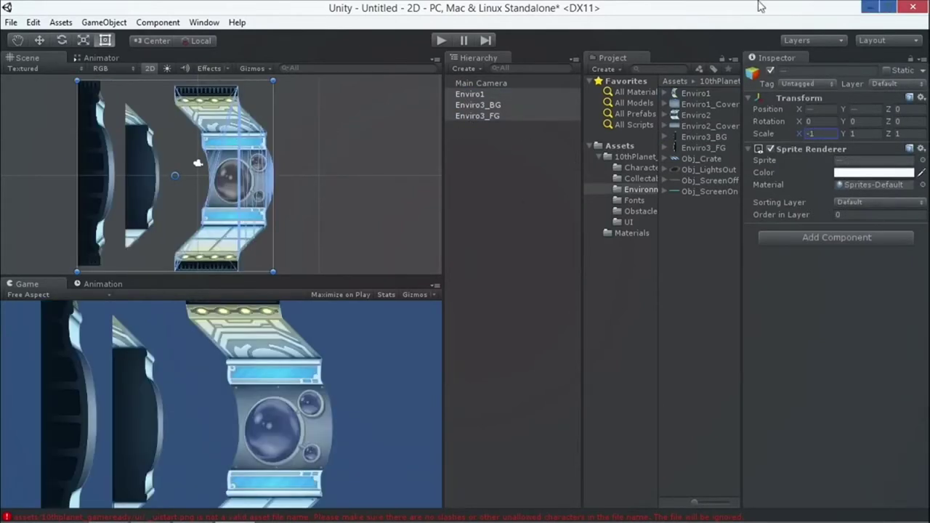
Move Enviro3_BG against Enviro1 at about X -0.28, Y -0.28, and Enviro3_FG to about X -2.14, Y -0.28.
{"action": "left_click", "coordinate": [151, 203]}
{"action": "left_click_drag", "start_coordinate": [150, 203], "coordinate": [195, 190]}
{"action": "left_click", "coordinate": [108, 206]}
{"action": "left_click_drag", "start_coordinate": [108, 205], "coordinate": [175, 197]}
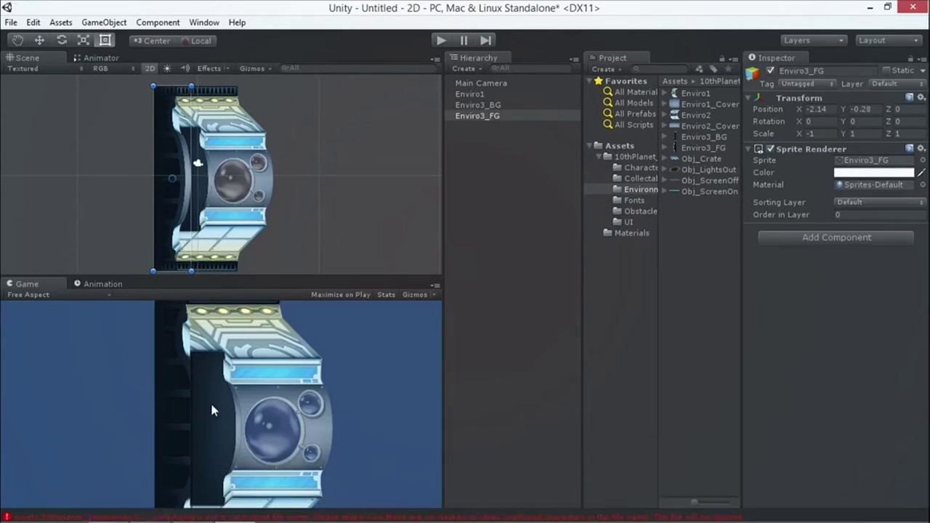
{"action": "left_click", "coordinate": [206, 169]}
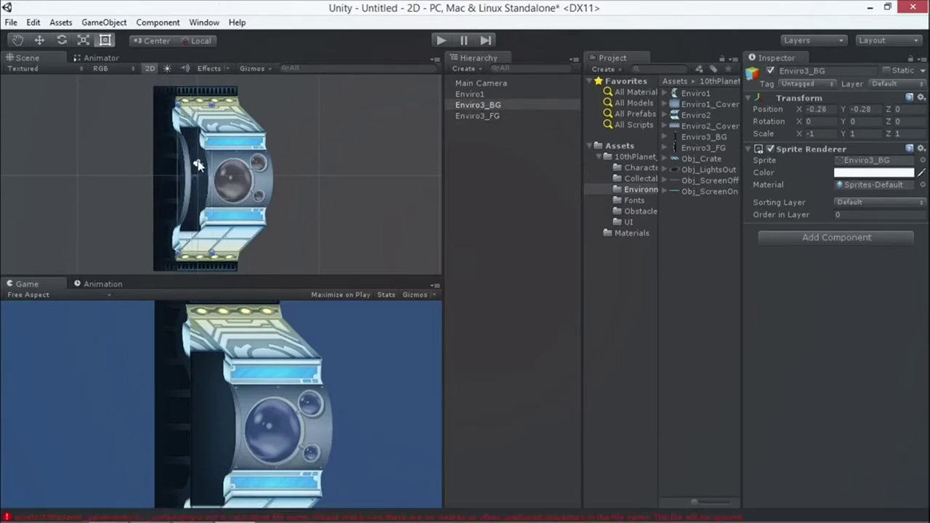
{"action": "scroll", "coordinate": [267, 200], "scroll_direction": "down", "scroll_amount": 2}
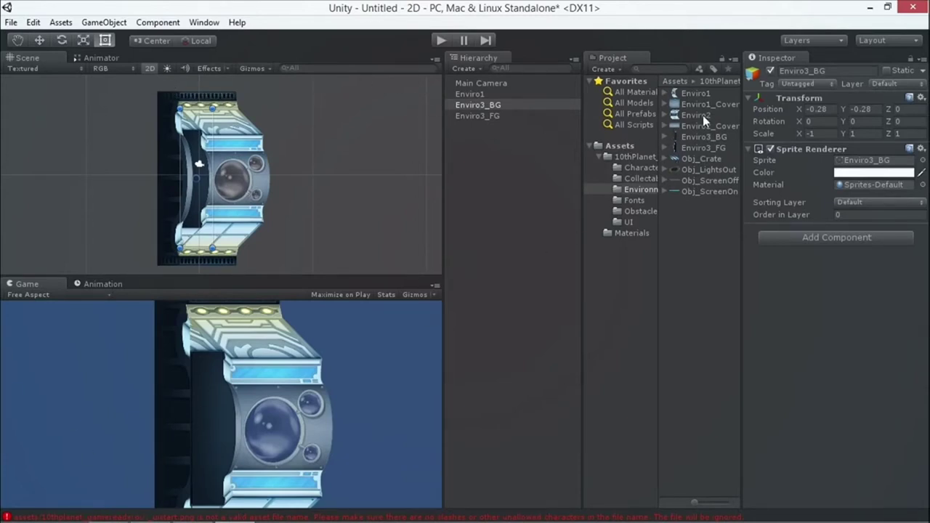
Place the Render_Fall0001 sprite from the Character folder in the scene and move it to about X -3.36, Y 1.74.
{"action": "left_click", "coordinate": [626, 156]}
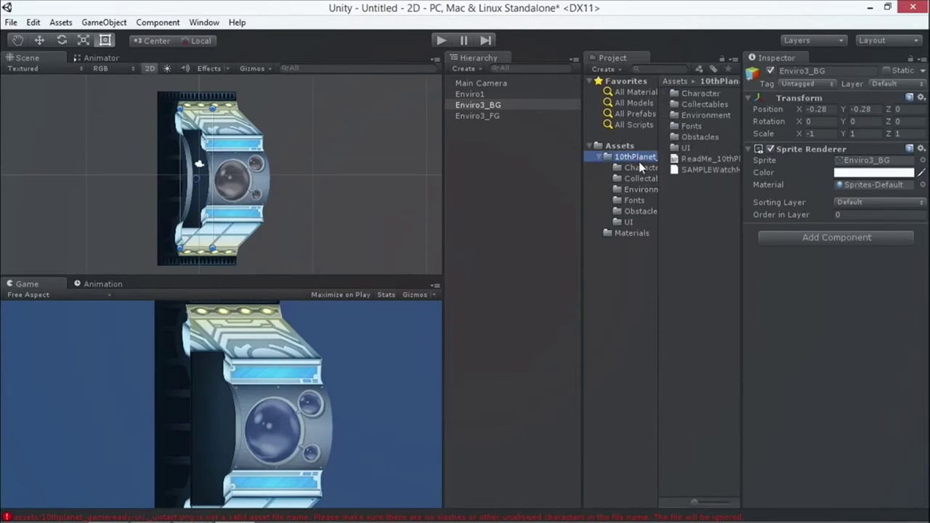
{"action": "left_click", "coordinate": [640, 168]}
{"action": "left_click", "coordinate": [707, 118]}
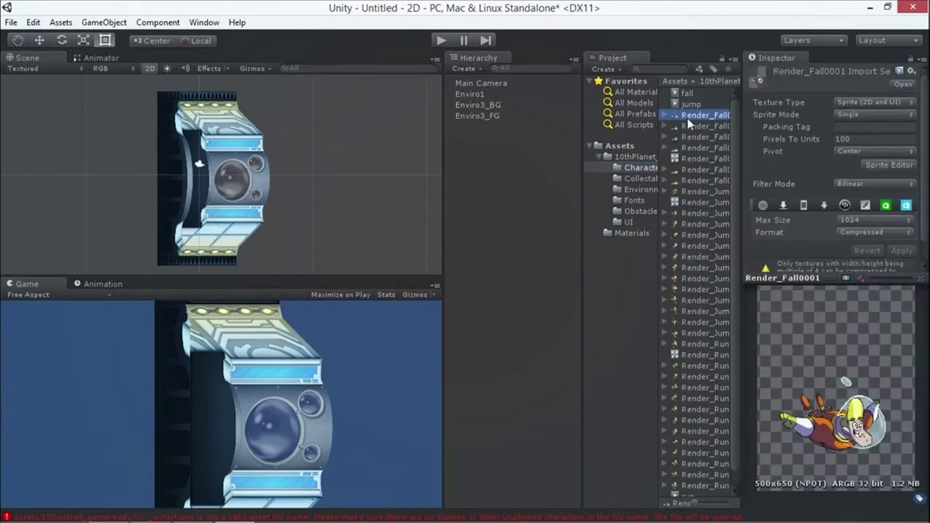
{"action": "left_click_drag", "start_coordinate": [707, 119], "coordinate": [195, 172]}
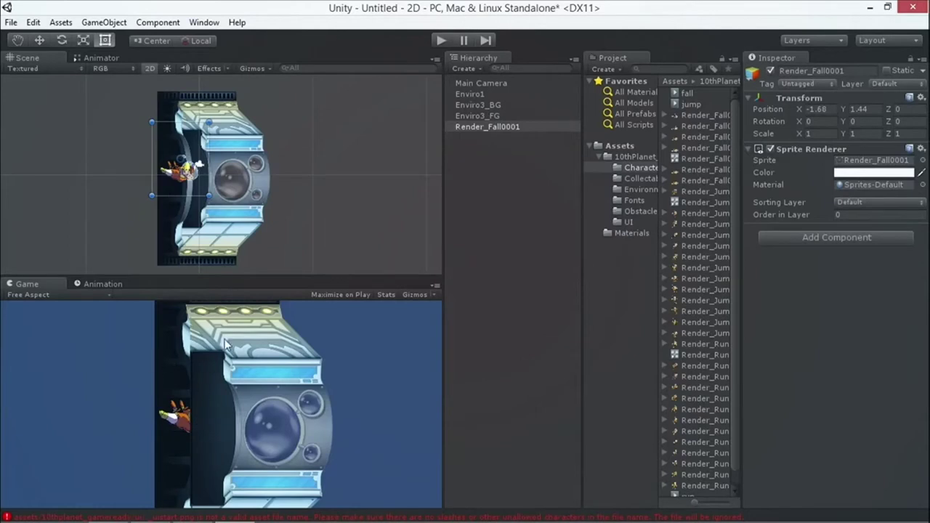
{"action": "mouse_move", "coordinate": [168, 175]}
{"action": "left_mouse_down"}
{"action": "mouse_move", "coordinate": [205, 169]}
{"action": "mouse_move", "coordinate": [145, 177]}
{"action": "mouse_move", "coordinate": [216, 172]}
{"action": "mouse_move", "coordinate": [154, 168]}
{"action": "left_mouse_up"}
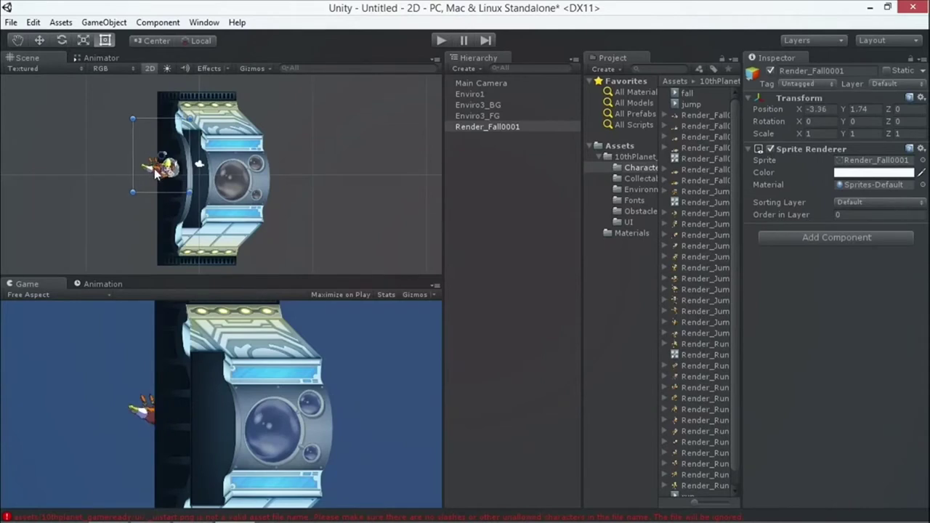
Move Render_Fall0001 toward the camera to about Z -2.1 in the 3D scene view.
{"action": "left_click", "coordinate": [149, 69]}
{"action": "key", "text": "w"}
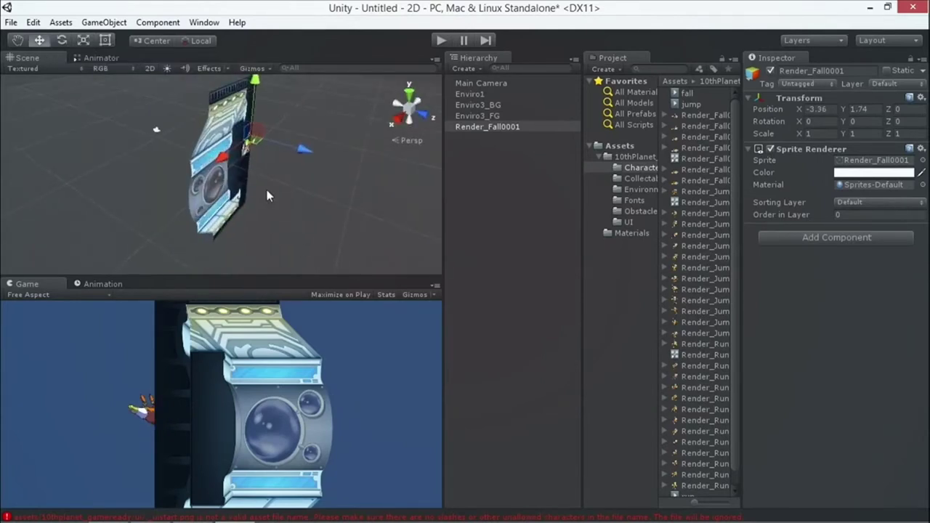
{"action": "left_click_drag", "start_coordinate": [263, 193], "coordinate": [234, 187], "text": "alt"}
{"action": "left_click_drag", "start_coordinate": [194, 156], "coordinate": [330, 159], "text": "alt"}
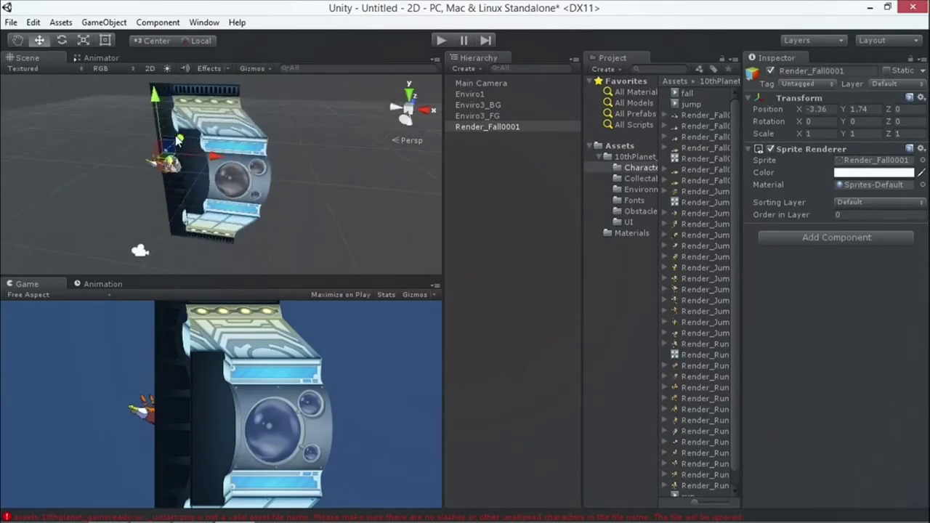
{"action": "left_click_drag", "start_coordinate": [174, 143], "coordinate": [169, 148]}
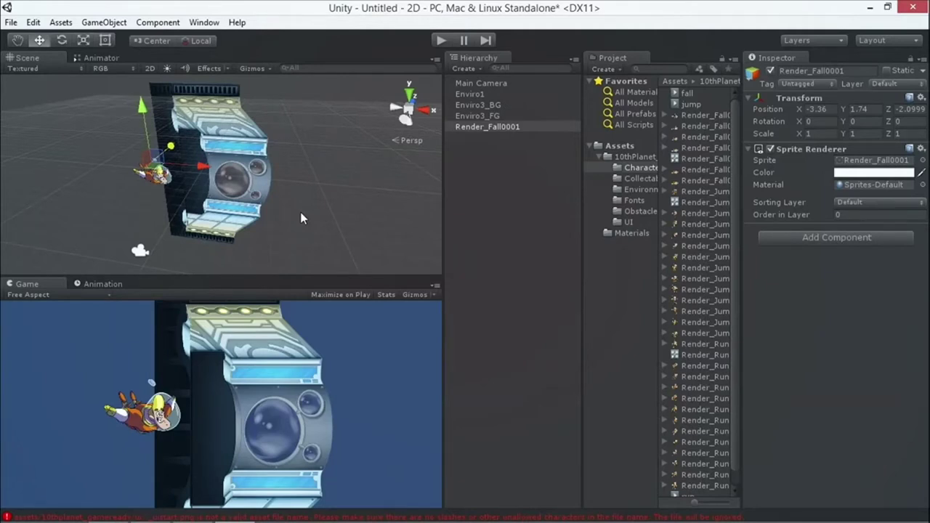
Delete Render_Fall0001 from the scene.
{"action": "left_click", "coordinate": [477, 128]}
{"action": "right_click", "coordinate": [474, 126]}
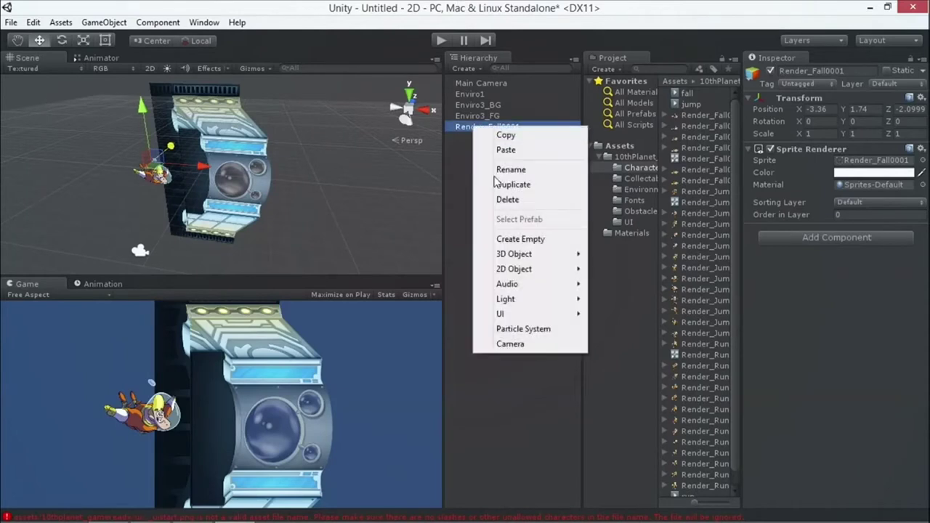
{"action": "left_click", "coordinate": [517, 200]}
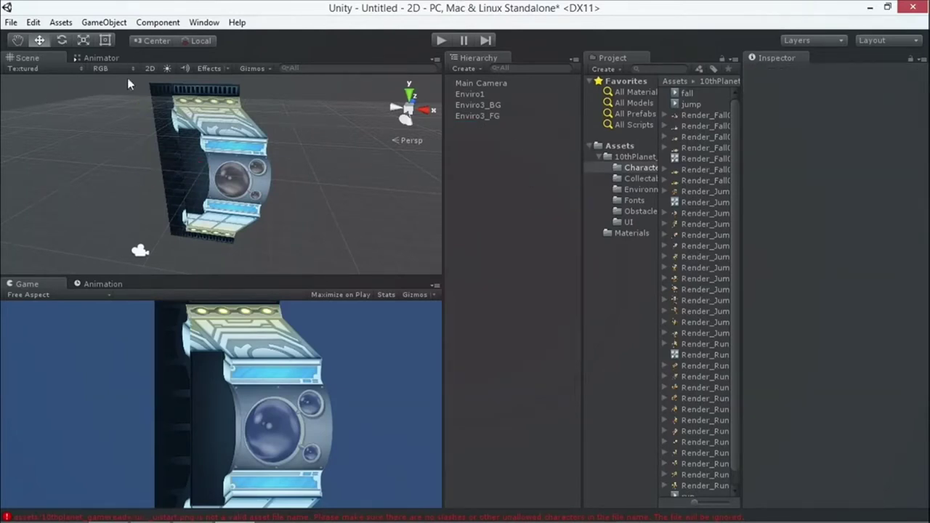
In the 2D scene view, place Render_Fall0002 over Enviro1 at about X 1.11, Y 0.21, scaled to about 1.54 by 1.77.
{"action": "left_click", "coordinate": [149, 68]}
{"action": "key", "text": "t"}
{"action": "left_click_drag", "start_coordinate": [700, 128], "coordinate": [333, 107]}
{"action": "left_click_drag", "start_coordinate": [333, 230], "coordinate": [255, 237]}
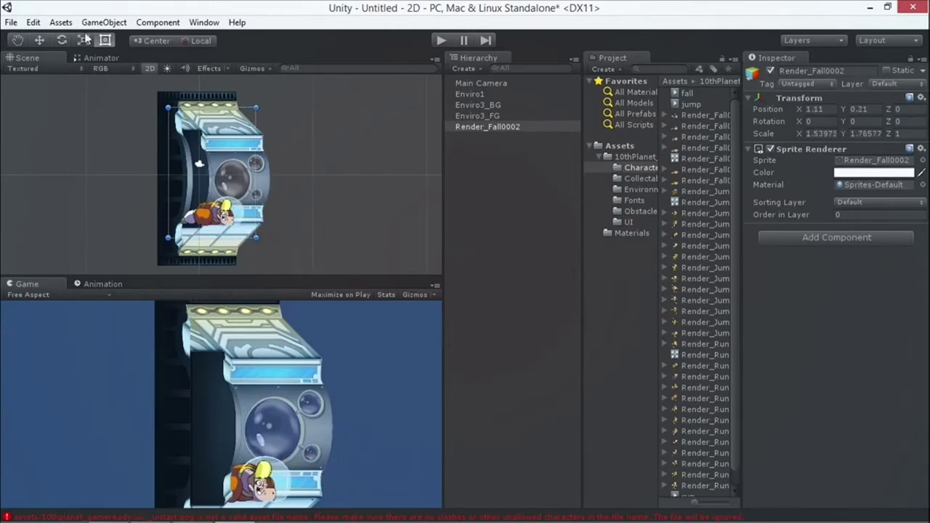
Open the project's Tags and Layers settings, collapse the layers and expand the sorting layers.
{"action": "left_click", "coordinate": [33, 22]}
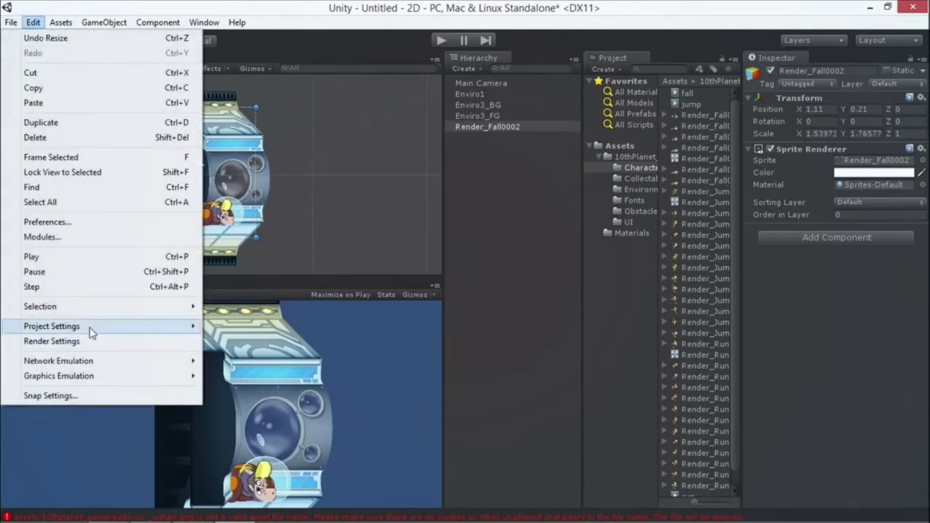
{"action": "mouse_move", "coordinate": [90, 327]}
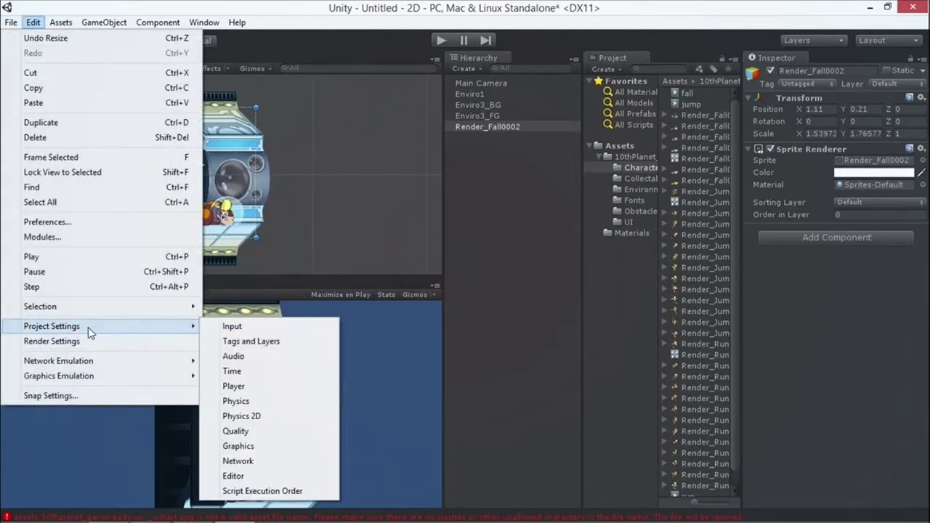
{"action": "left_click", "coordinate": [265, 341]}
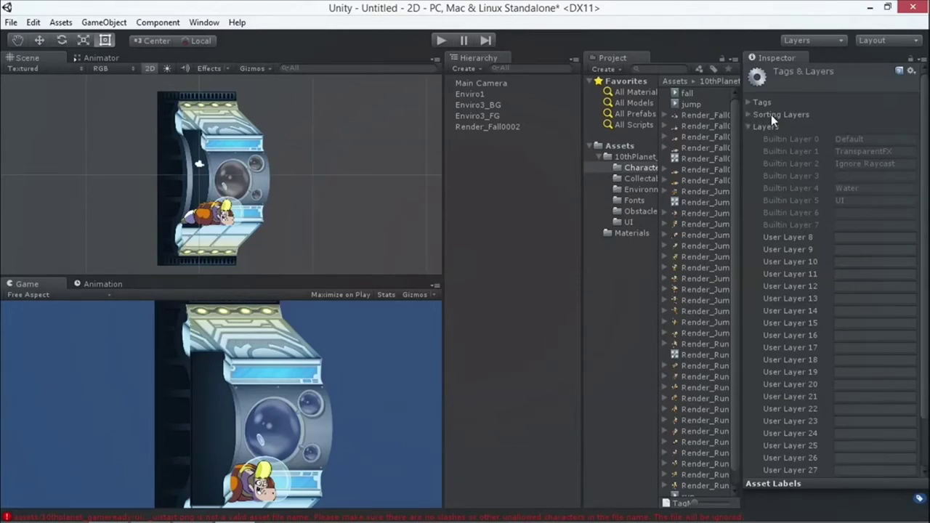
{"action": "left_click", "coordinate": [749, 127]}
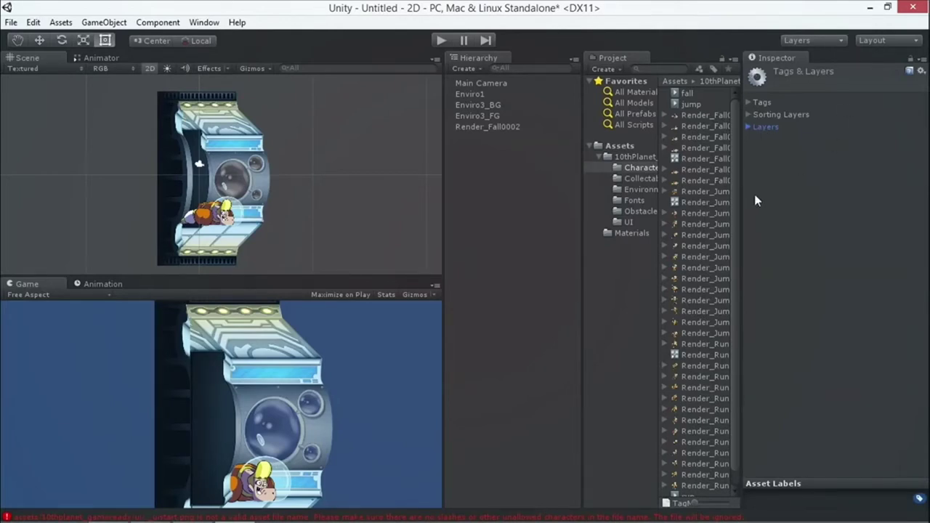
{"action": "left_click", "coordinate": [749, 126]}
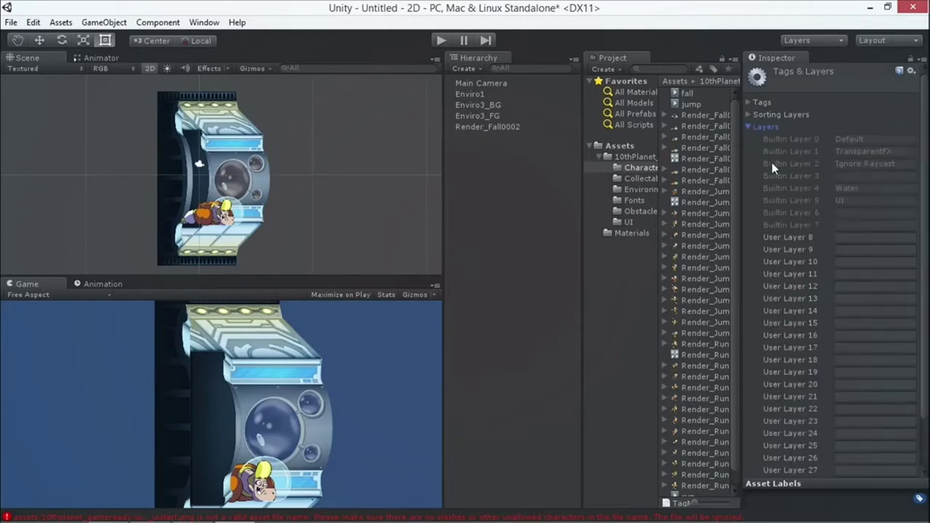
{"action": "left_click", "coordinate": [748, 126]}
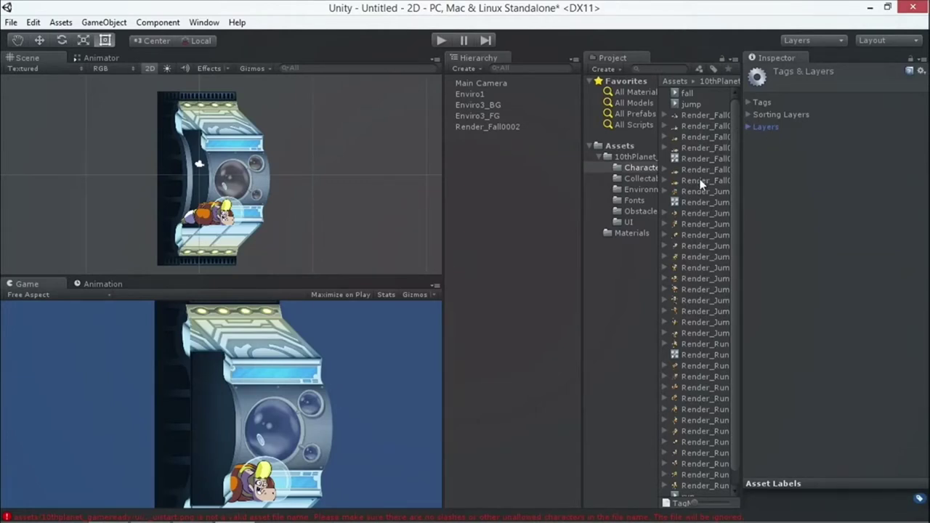
{"action": "left_click", "coordinate": [749, 114]}
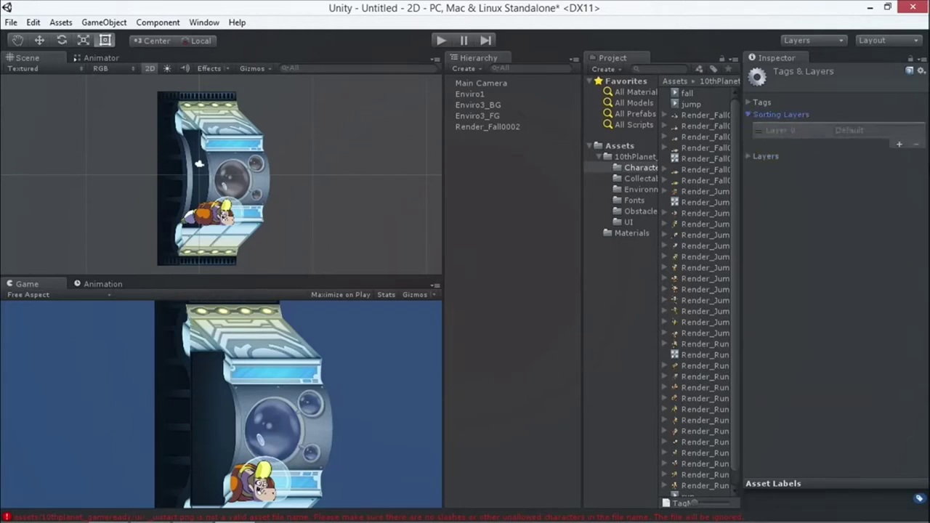
Add two sorting layers after Default and name them level and foreground.
{"action": "left_click", "coordinate": [899, 144]}
{"action": "left_click", "coordinate": [898, 156]}
{"action": "left_click", "coordinate": [886, 141]}
{"action": "left_click_drag", "start_coordinate": [890, 144], "coordinate": [799, 123]}
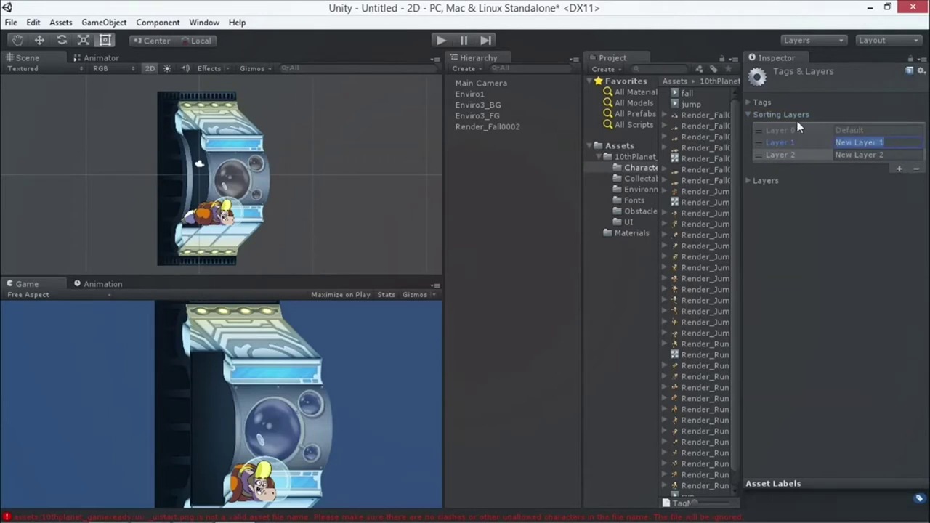
{"action": "type", "text": "level"}
{"action": "left_click", "coordinate": [901, 155]}
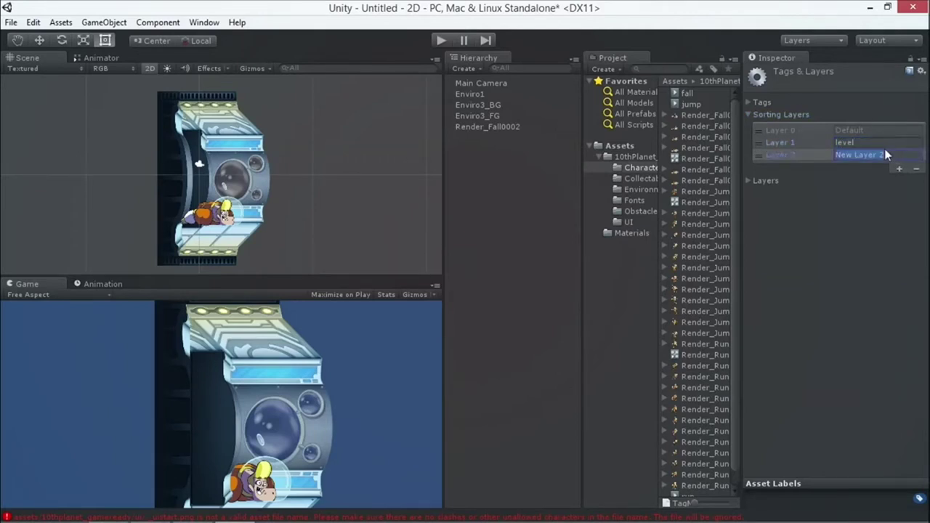
{"action": "type", "text": "foreground"}
{"action": "left_click", "coordinate": [882, 143]}
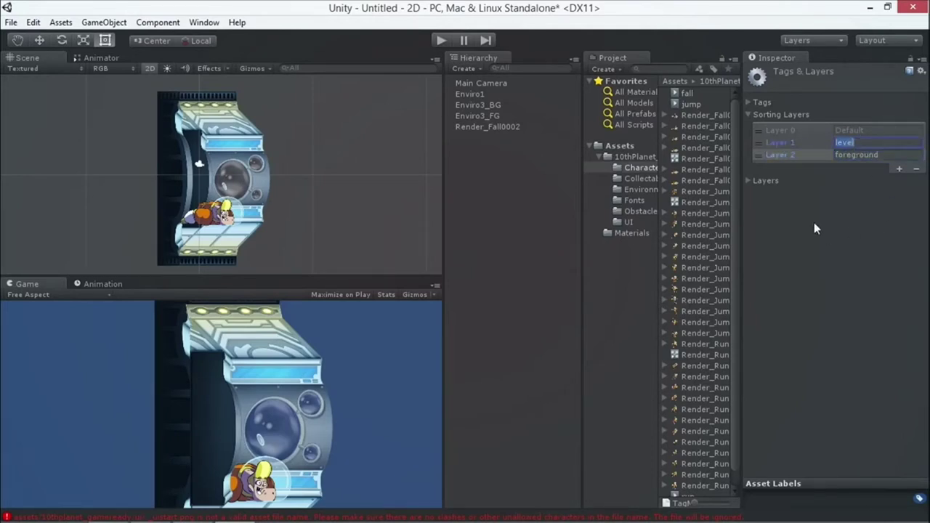
Assign Render_Fall0002 to the foreground sorting layer.
{"action": "left_click", "coordinate": [479, 129]}
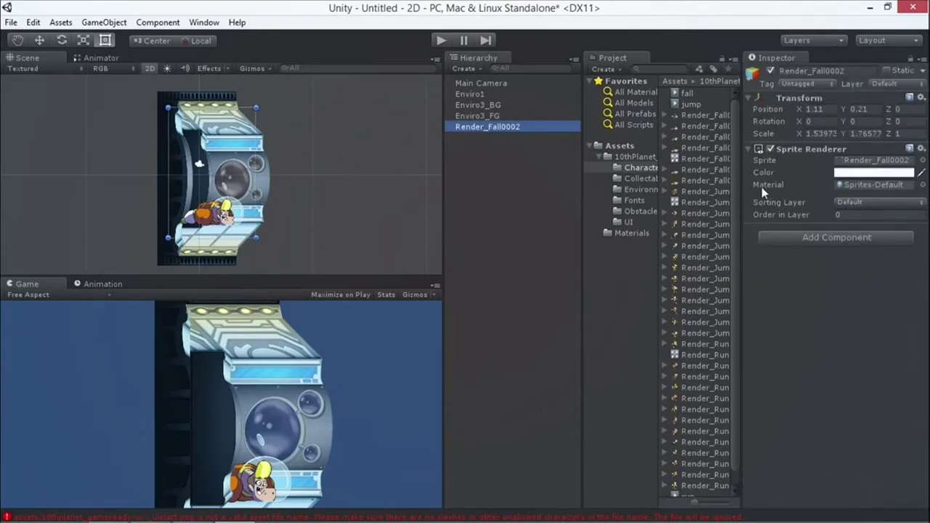
{"action": "left_click", "coordinate": [852, 203]}
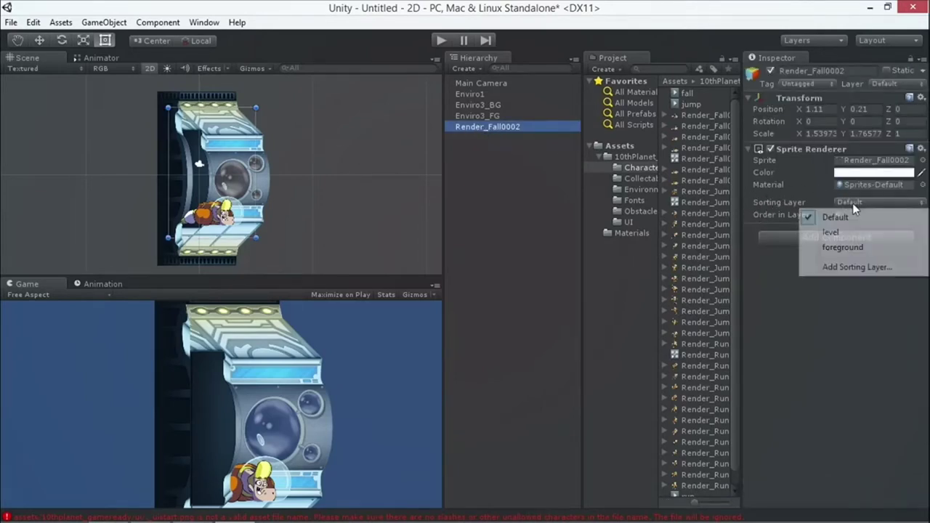
{"action": "left_click", "coordinate": [855, 247]}
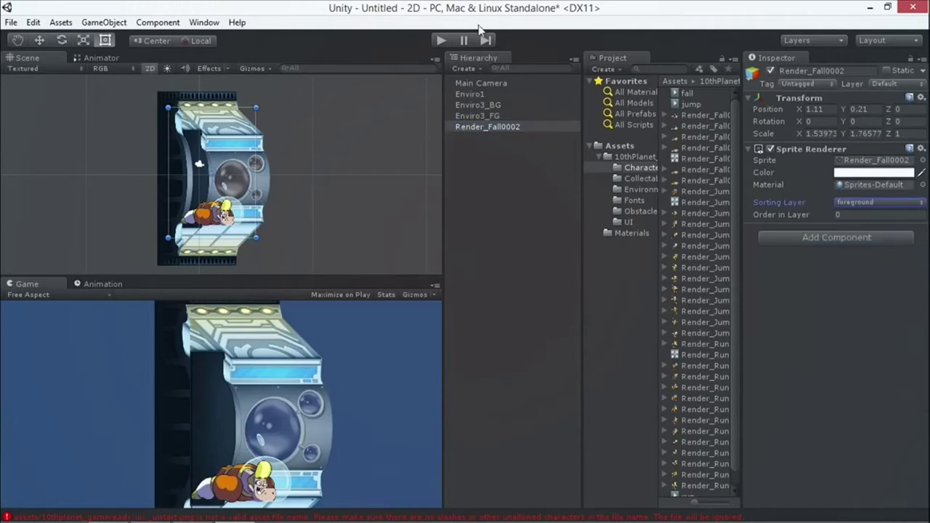
Assign Enviro1, Enviro3_BG and Enviro3_FG together to the level sorting layer.
{"action": "left_click", "coordinate": [480, 114]}
{"action": "left_click", "coordinate": [470, 93], "text": "shift"}
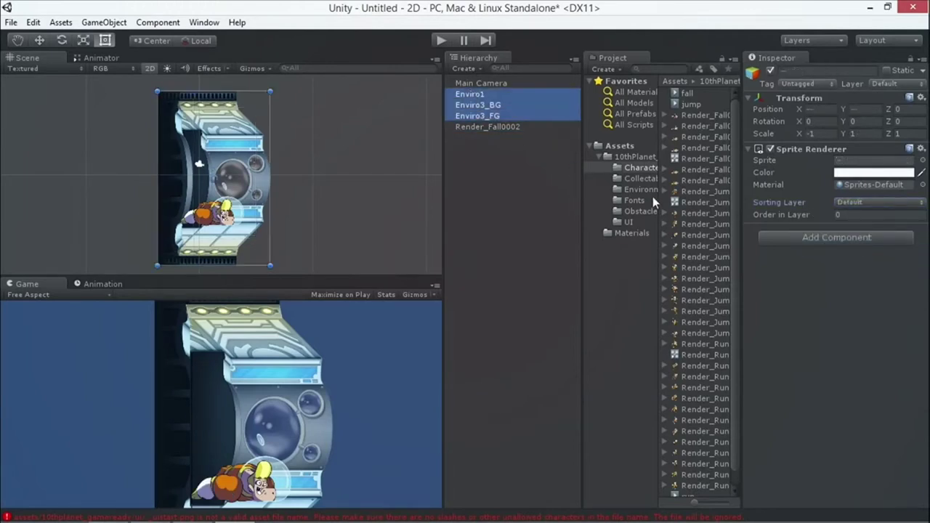
{"action": "left_click", "coordinate": [850, 202]}
{"action": "left_click", "coordinate": [837, 231]}
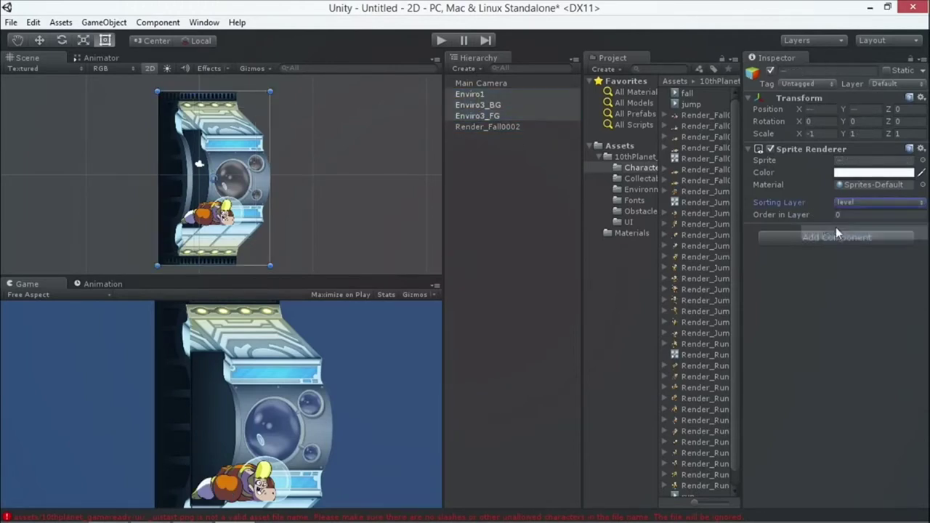
Move Render_Fall0002 up and to the right, in front of the round windows of Enviro1.
{"action": "left_click", "coordinate": [465, 167]}
{"action": "left_click", "coordinate": [473, 128]}
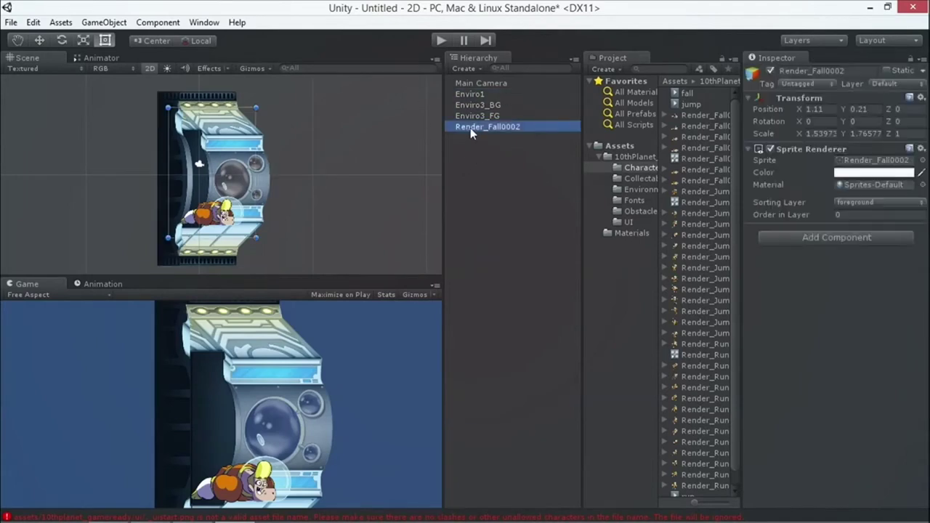
{"action": "left_click", "coordinate": [40, 40]}
{"action": "left_click_drag", "start_coordinate": [204, 178], "coordinate": [254, 152]}
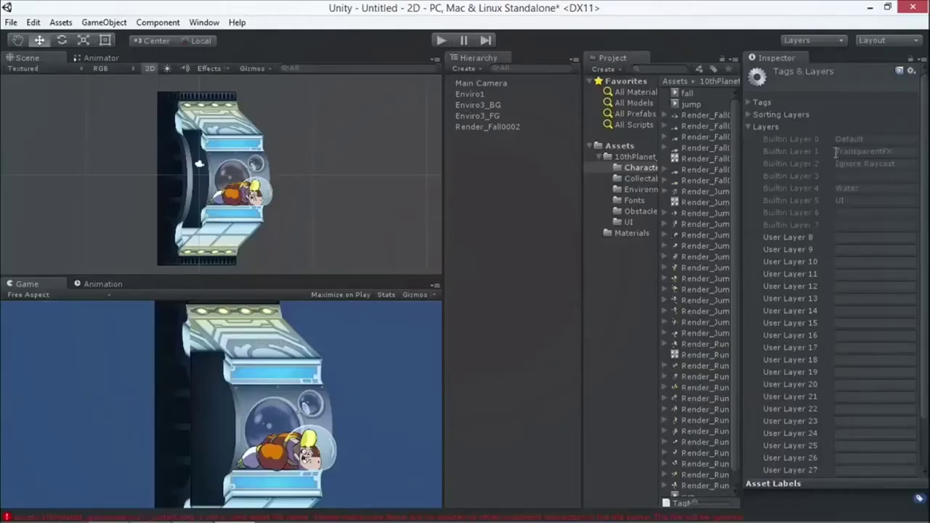
Reorder the sorting layers so that Default comes after level and foreground.
{"action": "left_click", "coordinate": [751, 114]}
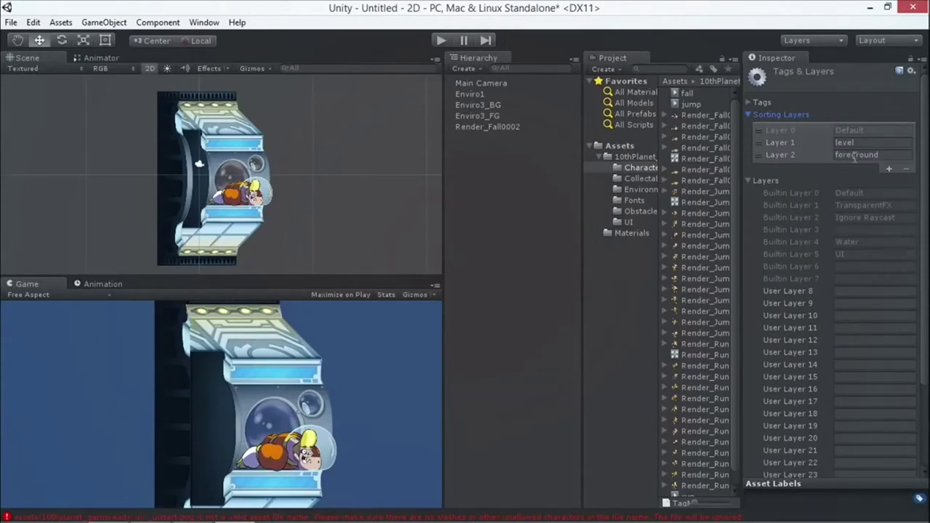
{"action": "left_click", "coordinate": [834, 155]}
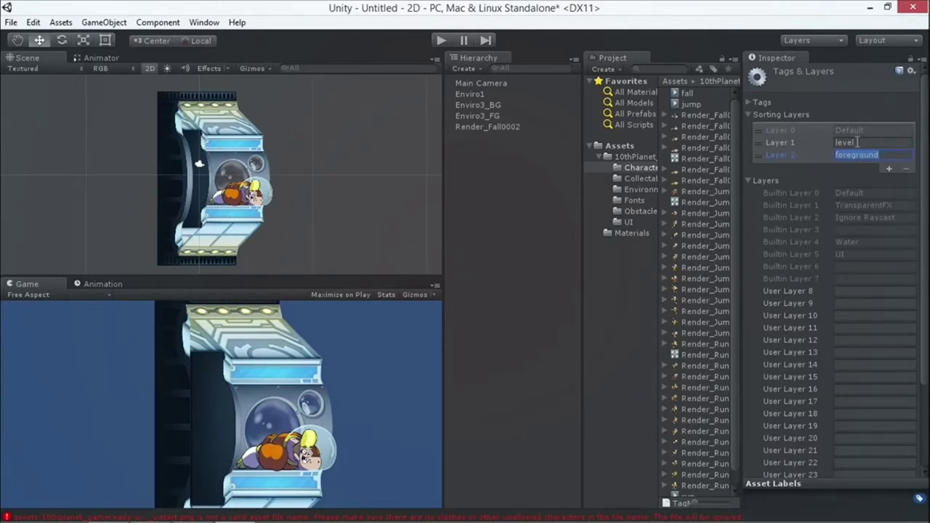
{"action": "left_click", "coordinate": [809, 132]}
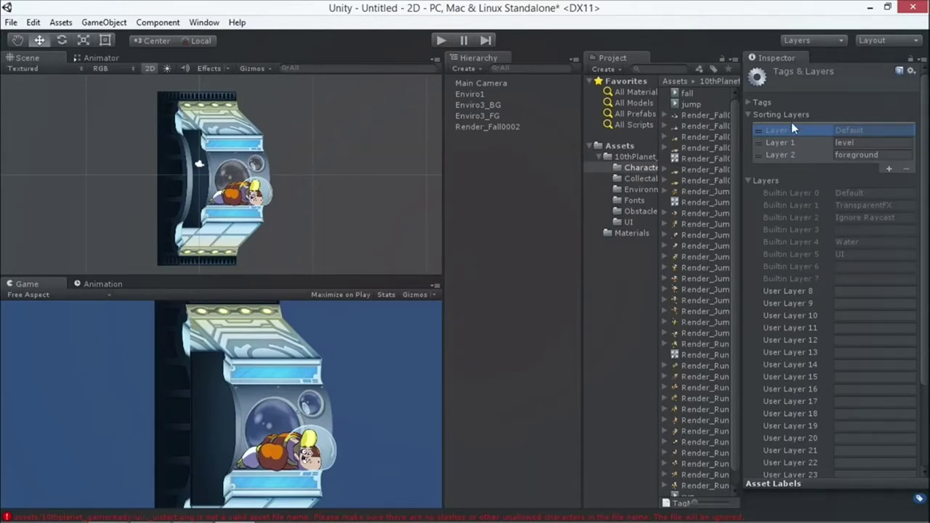
{"action": "left_click_drag", "start_coordinate": [786, 136], "coordinate": [798, 162]}
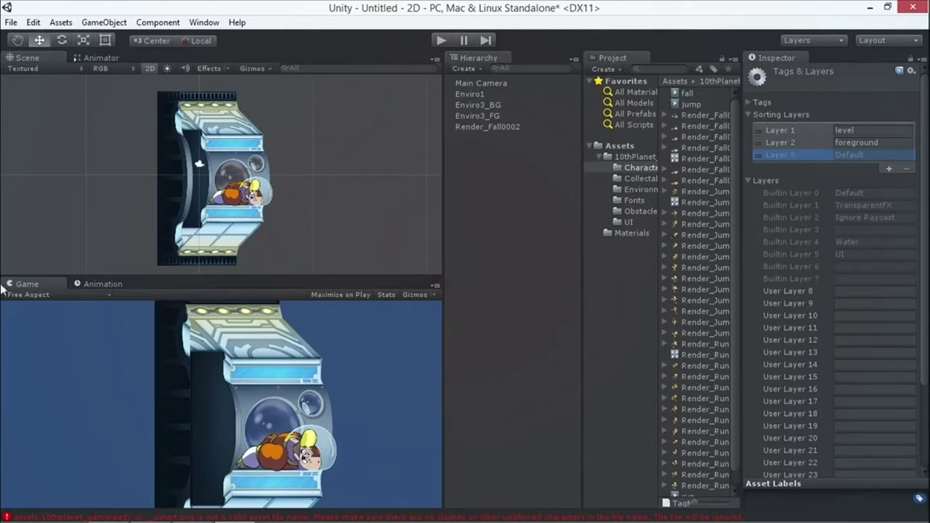
Try moving Enviro3_FG across Enviro1 to about X 2.06, and undo the move.
{"action": "left_click", "coordinate": [243, 158]}
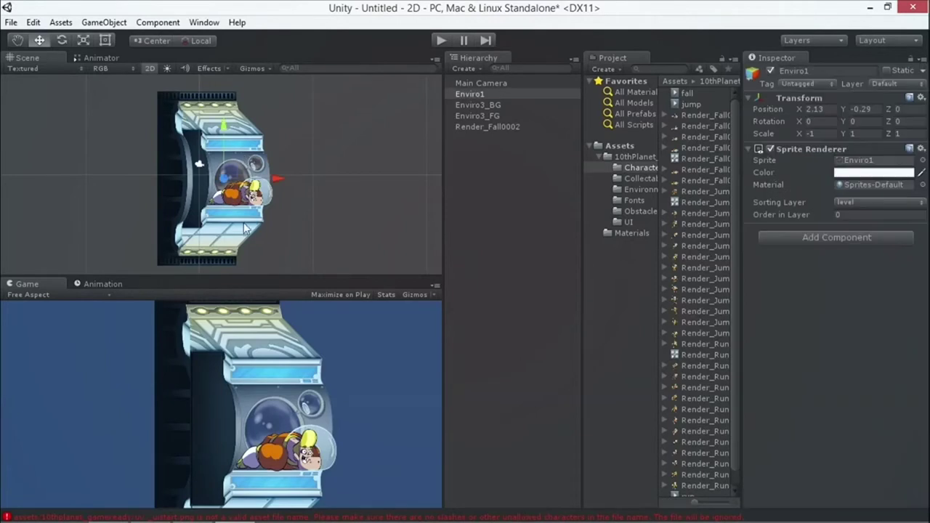
{"action": "left_click_drag", "start_coordinate": [176, 178], "coordinate": [221, 179]}
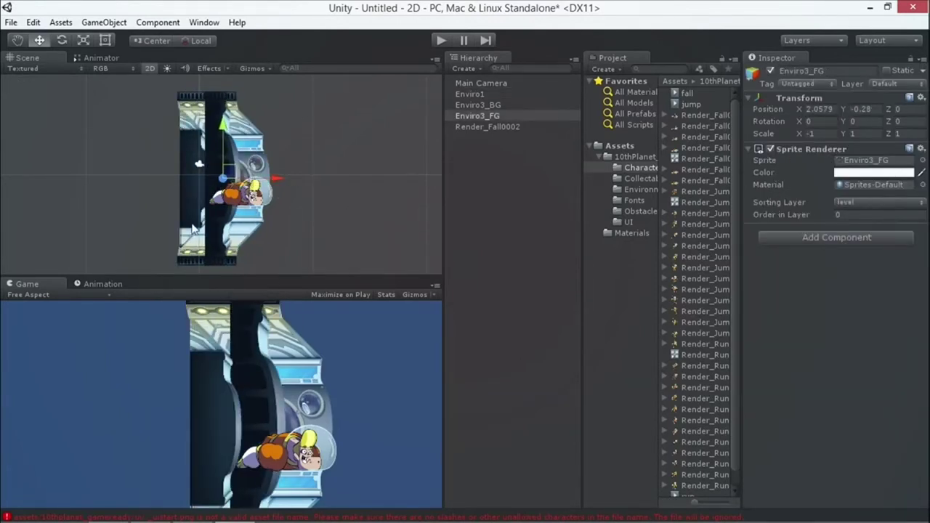
{"action": "key", "text": "ctrl+z"}
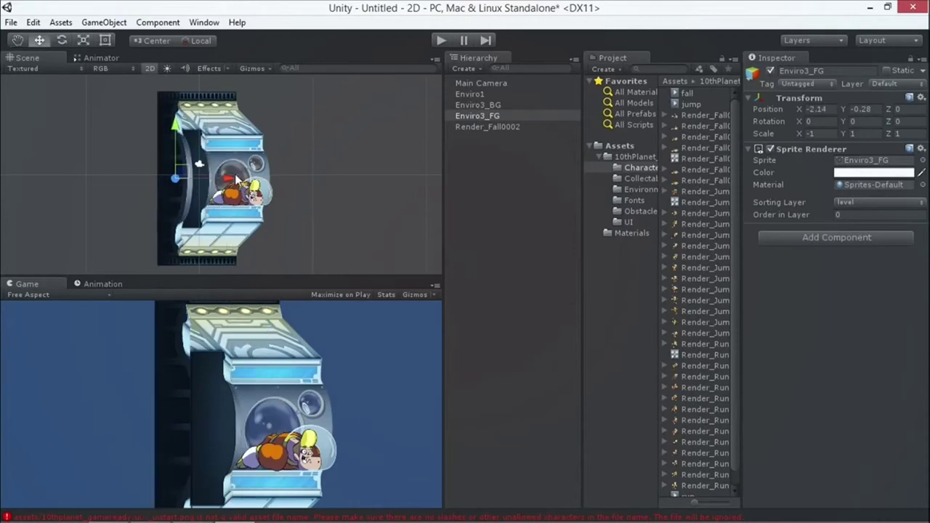
{"action": "left_click", "coordinate": [33, 22]}
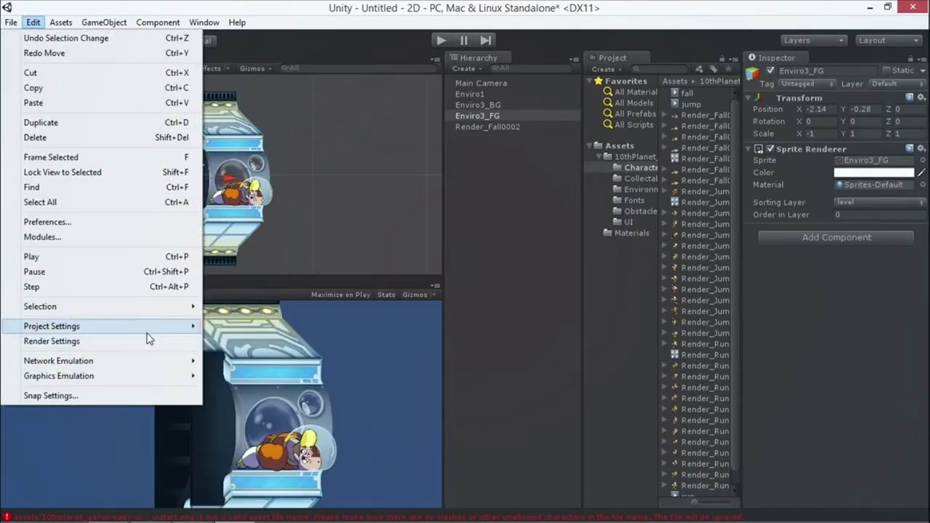
{"action": "mouse_move", "coordinate": [149, 326]}
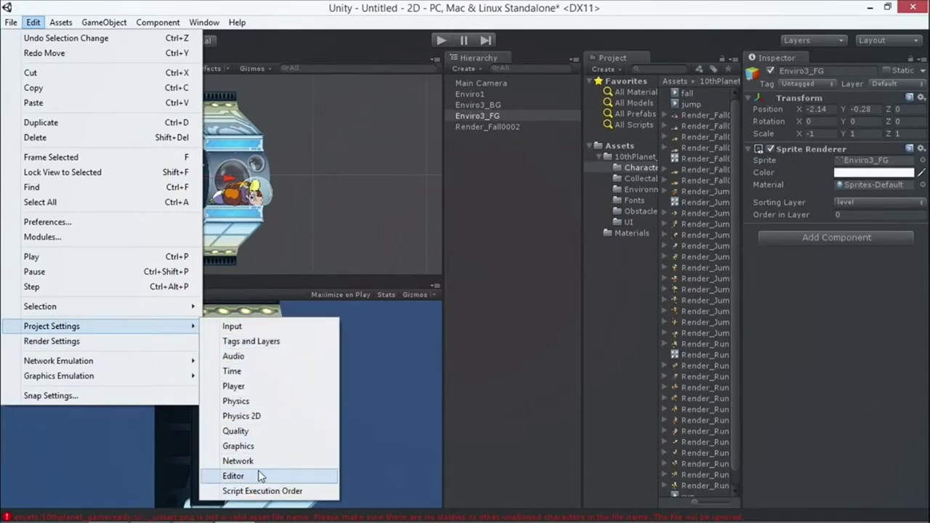
{"action": "mouse_move", "coordinate": [187, 327]}
{"action": "left_click", "coordinate": [221, 355]}
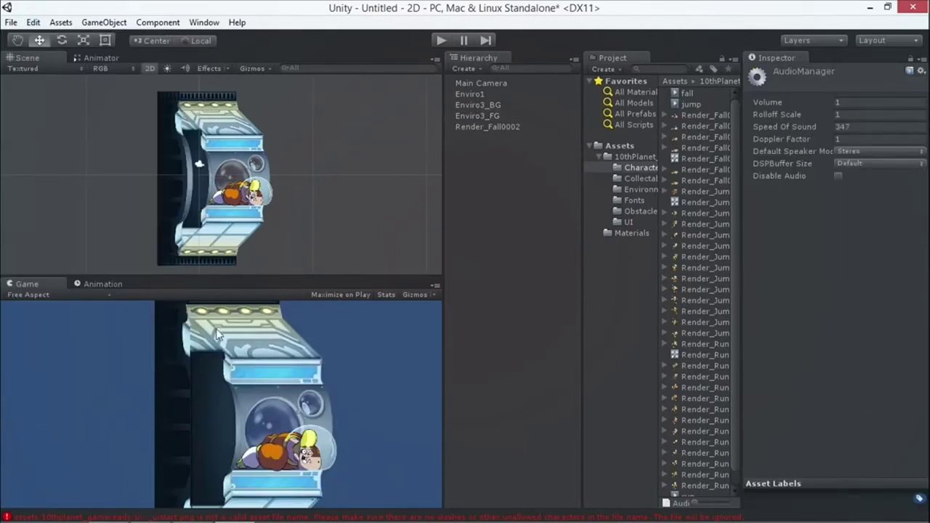
Add a new sorting layer in the project's Tags and Layers settings.
{"action": "left_click", "coordinate": [33, 23]}
{"action": "mouse_move", "coordinate": [143, 326]}
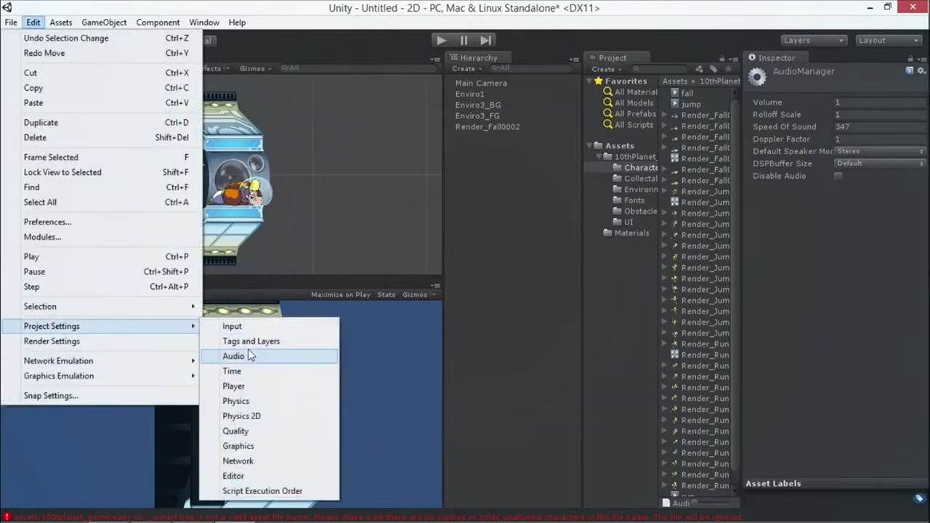
{"action": "left_click", "coordinate": [248, 341]}
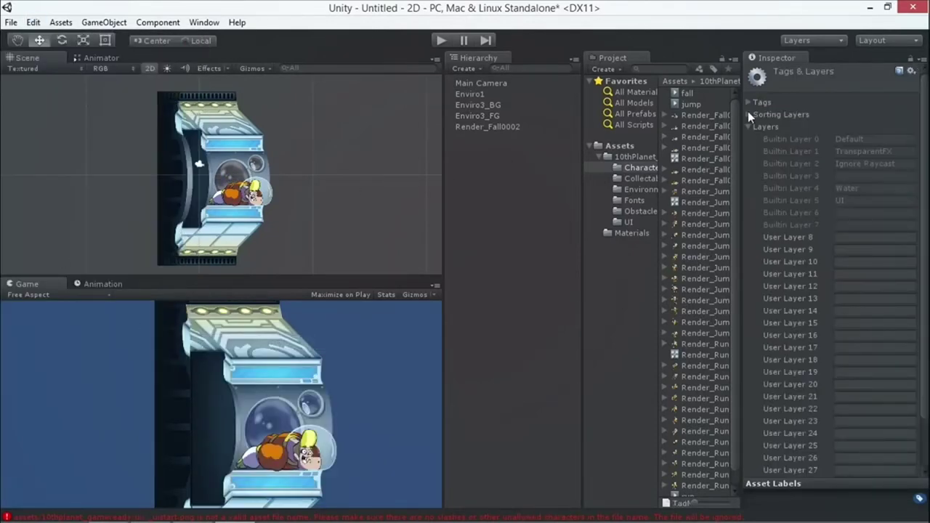
{"action": "left_click", "coordinate": [749, 114]}
{"action": "left_click", "coordinate": [887, 170]}
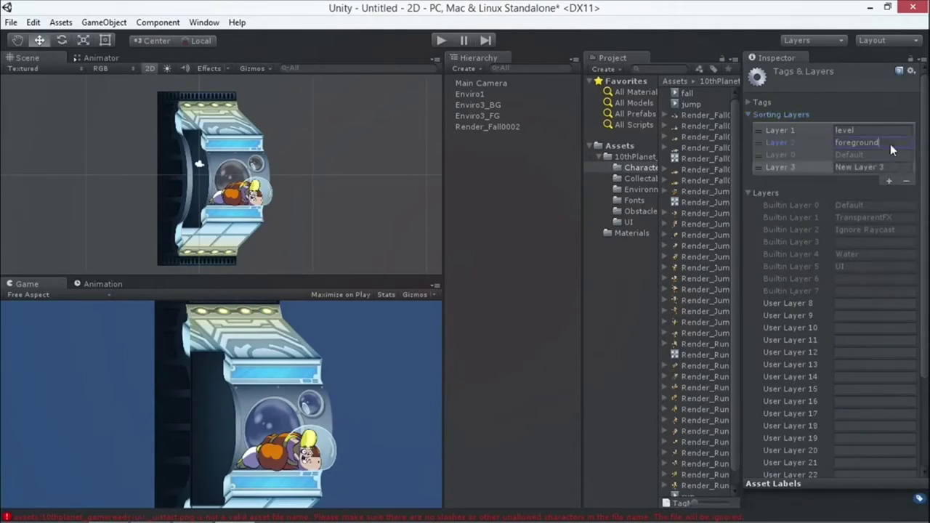
Name the second sorting layer character and the third foreground, keeping Default as the last one in the order.
{"action": "left_click", "coordinate": [885, 143]}
{"action": "type", "text": "cahrac"}
{"action": "key", "text": "BackSpace"}
{"action": "key", "text": "BackSpace"}
{"action": "key", "text": "BackSpace"}
{"action": "key", "text": "BackSpace"}
{"action": "type", "text": "haracte"}
{"action": "left_click_drag", "start_coordinate": [858, 168], "coordinate": [859, 155]}
{"action": "type", "text": "foreground"}
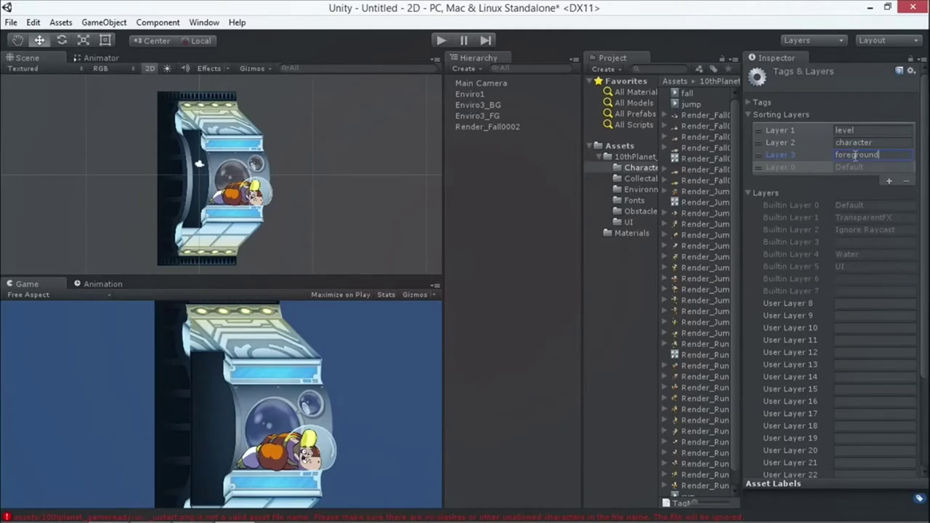
{"action": "left_click", "coordinate": [841, 101]}
Assign Enviro3_FG to the foreground sorting layer.
{"action": "left_click", "coordinate": [248, 176]}
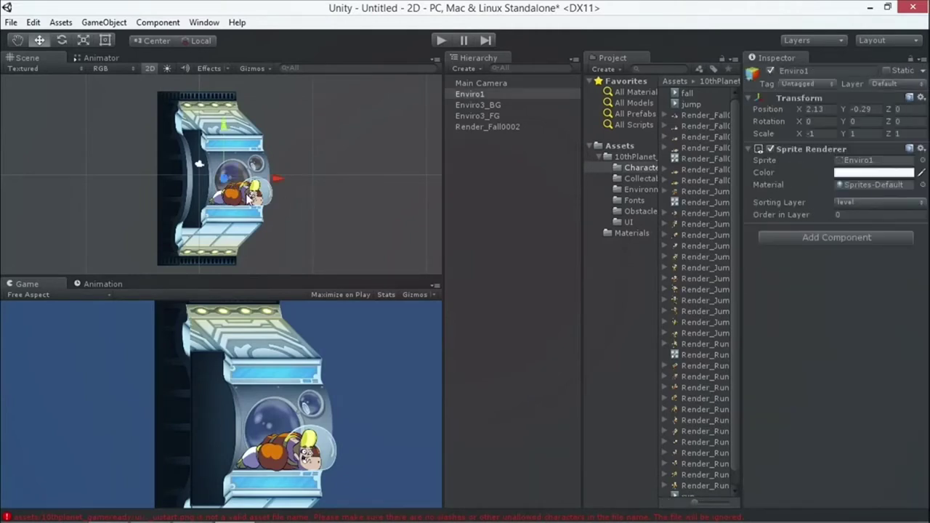
{"action": "left_click", "coordinate": [247, 193]}
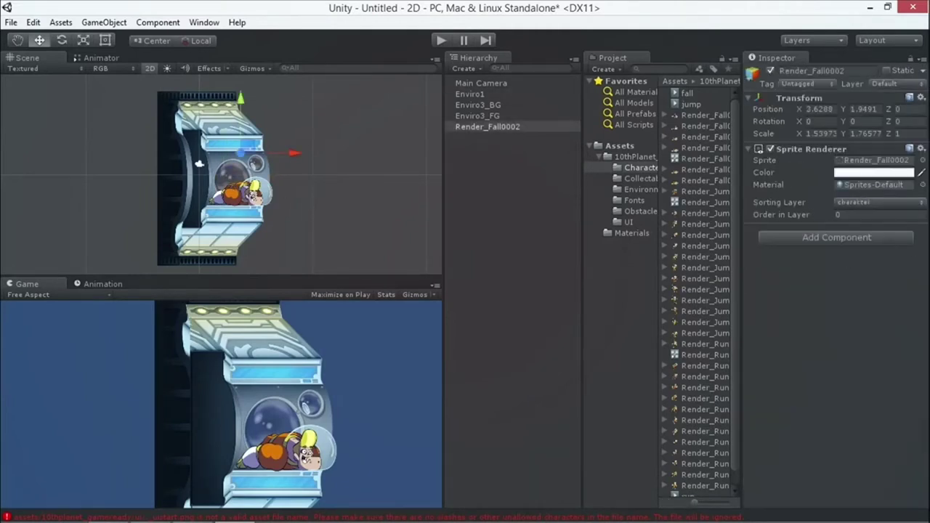
{"action": "left_click", "coordinate": [171, 171]}
{"action": "left_click", "coordinate": [857, 203]}
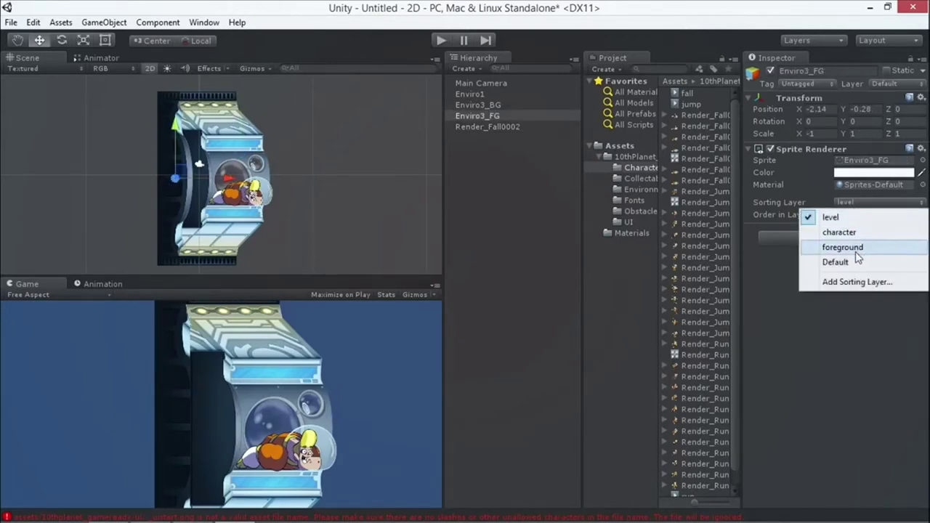
{"action": "left_click", "coordinate": [828, 245]}
Move Render_Fall0002 down onto the corridor floor, to about X 3.69, Y 0.81.
{"action": "left_click", "coordinate": [264, 200]}
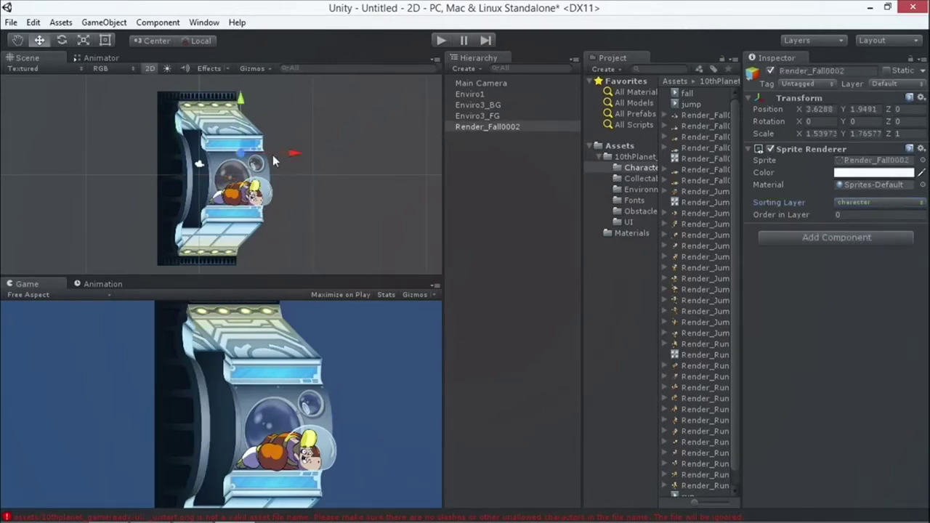
{"action": "left_click_drag", "start_coordinate": [246, 152], "coordinate": [262, 163]}
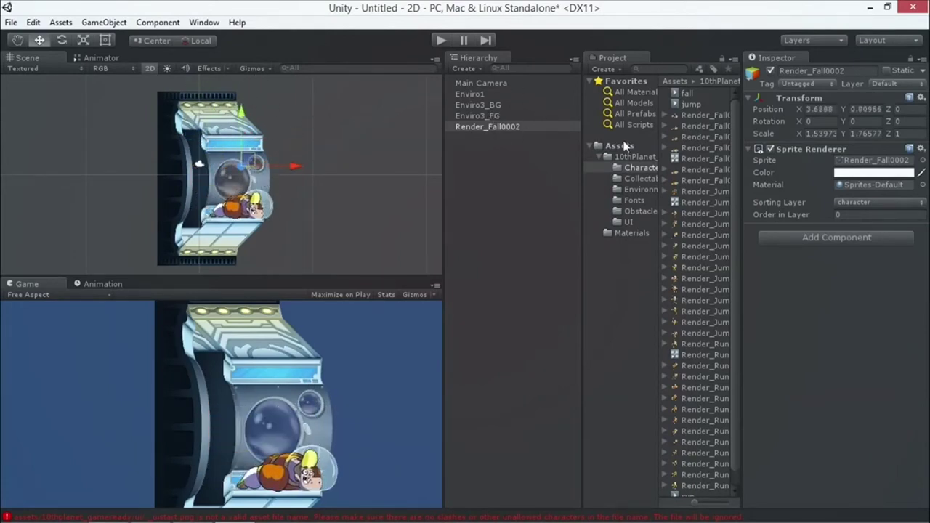
Place the Enviro2 sprite from the environment art in the scene, to the right of Enviro1.
{"action": "left_click", "coordinate": [639, 178]}
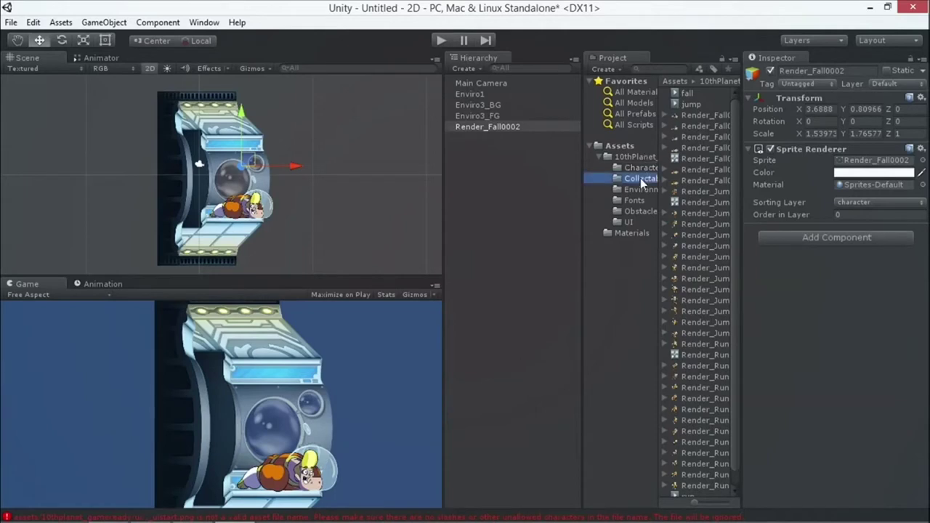
{"action": "left_click", "coordinate": [642, 189]}
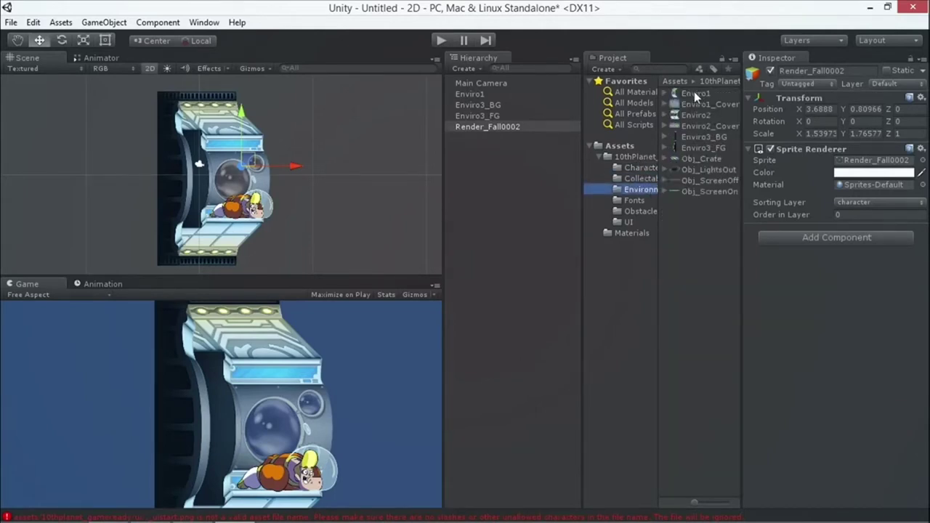
{"action": "left_click", "coordinate": [694, 116]}
{"action": "left_click_drag", "start_coordinate": [665, 114], "coordinate": [333, 181]}
Mirror Enviro2 with an X scale of -1 and move it against Enviro1, to about X 9.78, Y -0.36.
{"action": "left_click", "coordinate": [817, 133]}
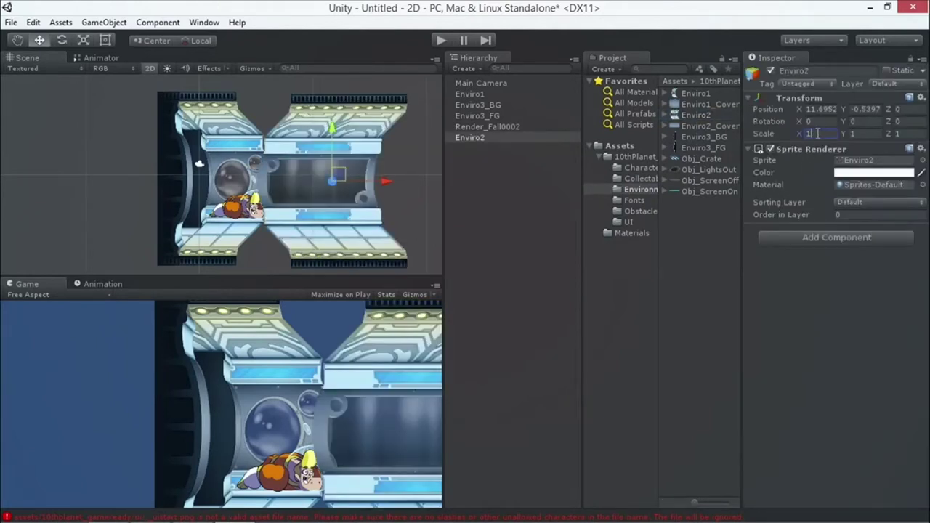
{"action": "type", "text": "-1"}
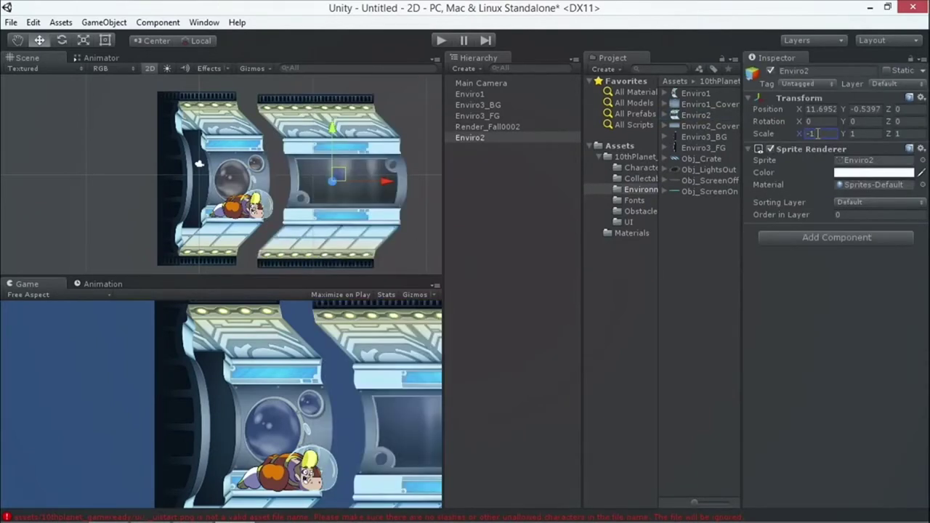
{"action": "left_click_drag", "start_coordinate": [345, 171], "coordinate": [324, 170]}
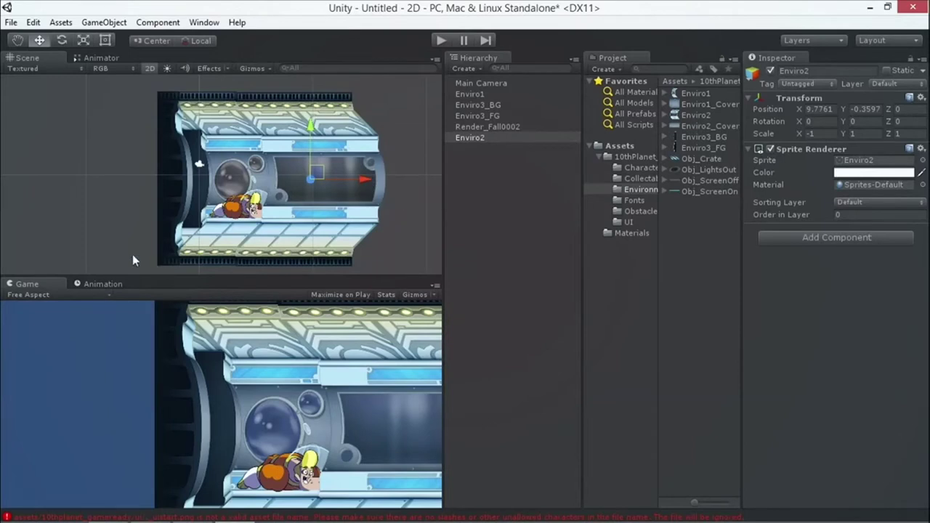
Assign Enviro2 to the level sorting layer and nudge it into line with Enviro1.
{"action": "left_click", "coordinate": [877, 201]}
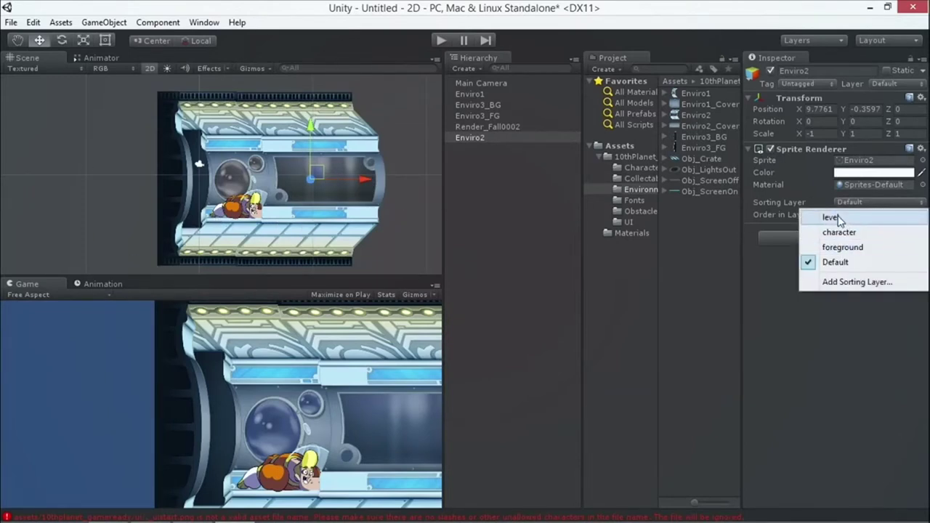
{"action": "left_click", "coordinate": [830, 218]}
{"action": "mouse_move", "coordinate": [316, 174]}
{"action": "left_mouse_down"}
{"action": "mouse_move", "coordinate": [291, 171]}
{"action": "mouse_move", "coordinate": [313, 169]}
{"action": "mouse_move", "coordinate": [307, 181]}
{"action": "mouse_move", "coordinate": [306, 168]}
{"action": "mouse_move", "coordinate": [316, 167]}
{"action": "left_mouse_up"}
Nudge Enviro3_BG to about X -0.40, Y -0.28 and Enviro1 to about X 2.19, Y -0.29.
{"action": "left_click", "coordinate": [211, 176]}
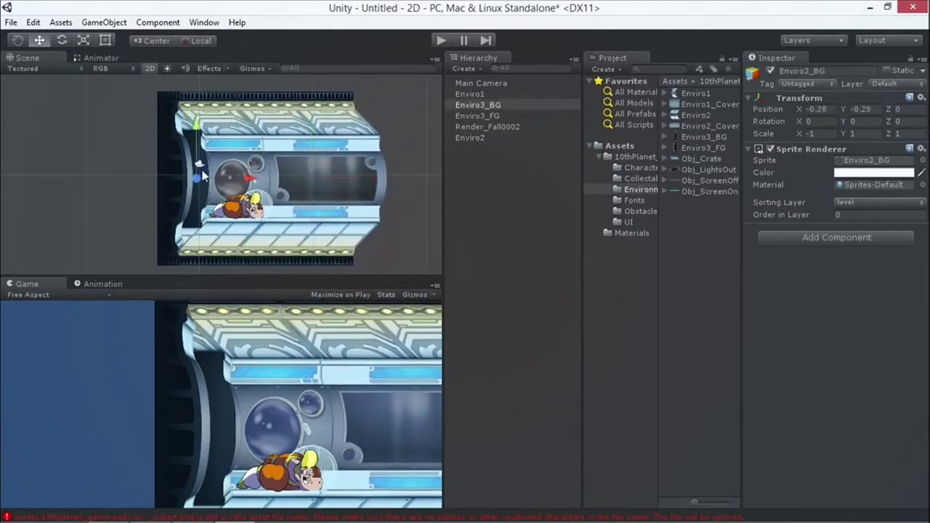
{"action": "mouse_move", "coordinate": [211, 176]}
{"action": "left_mouse_down"}
{"action": "mouse_move", "coordinate": [241, 166]}
{"action": "mouse_move", "coordinate": [199, 179]}
{"action": "left_mouse_up"}
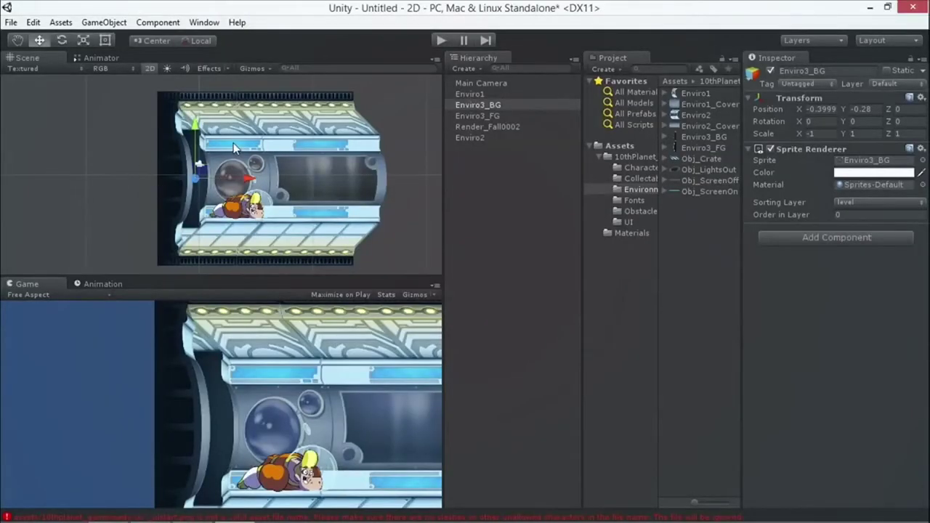
{"action": "left_click", "coordinate": [240, 147]}
{"action": "left_click_drag", "start_coordinate": [234, 176], "coordinate": [235, 173]}
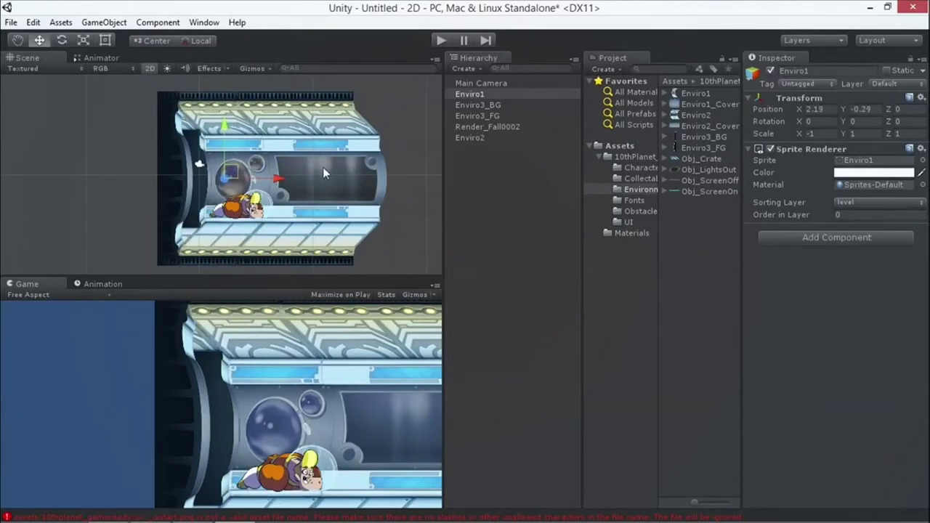
Set the order in layer of Enviro3_BG to 1.
{"action": "left_click", "coordinate": [850, 214]}
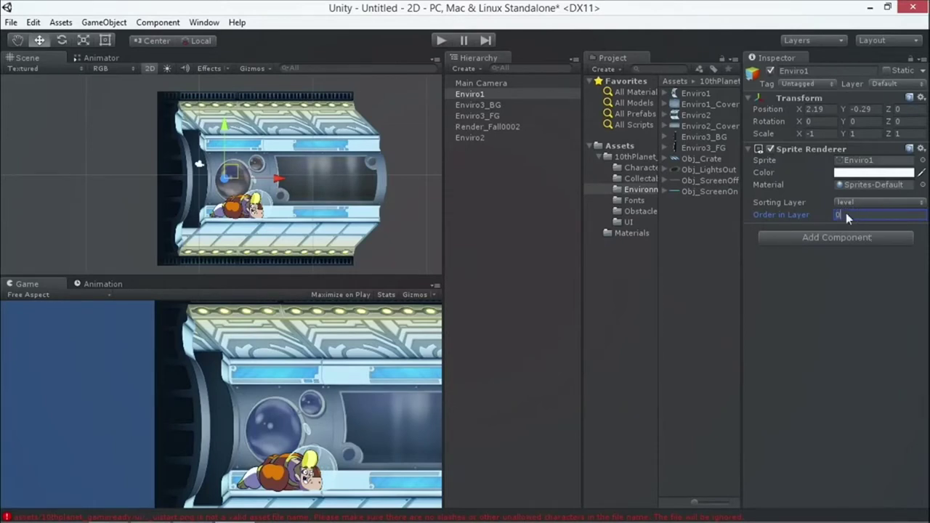
{"action": "left_click", "coordinate": [190, 145]}
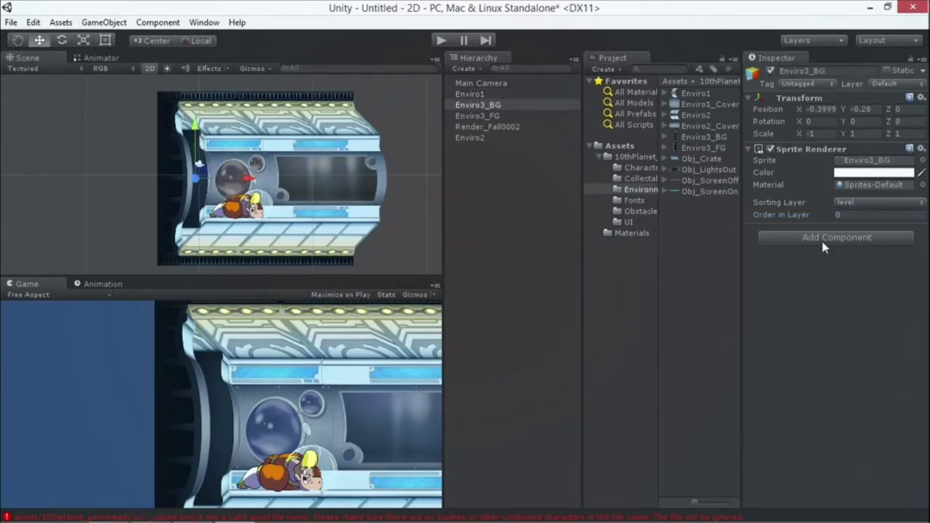
{"action": "left_click", "coordinate": [842, 215]}
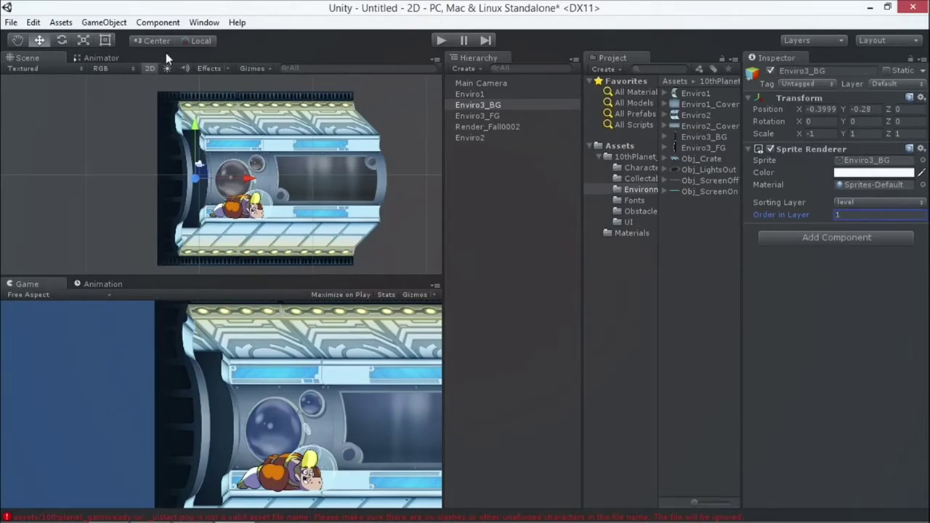
Nudge Enviro3_BG to about X -0.28, Y -0.28 and Enviro3_FG to about X -2.14, Y -0.22.
{"action": "mouse_move", "coordinate": [202, 176]}
{"action": "left_mouse_down"}
{"action": "mouse_move", "coordinate": [234, 169]}
{"action": "mouse_move", "coordinate": [201, 178]}
{"action": "mouse_move", "coordinate": [205, 158]}
{"action": "left_mouse_up"}
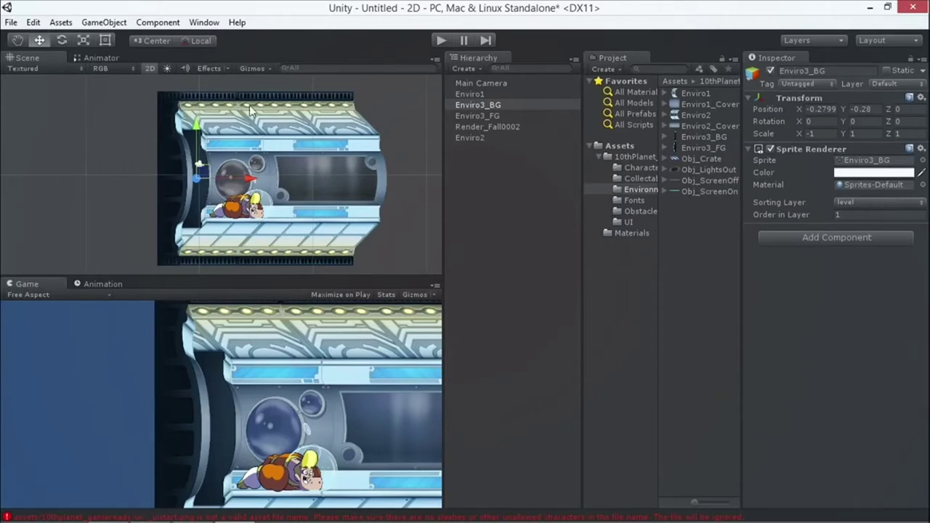
{"action": "left_click", "coordinate": [168, 169]}
{"action": "mouse_move", "coordinate": [188, 176]}
{"action": "left_mouse_down"}
{"action": "mouse_move", "coordinate": [205, 167]}
{"action": "mouse_move", "coordinate": [173, 164]}
{"action": "mouse_move", "coordinate": [181, 173]}
{"action": "left_mouse_up"}
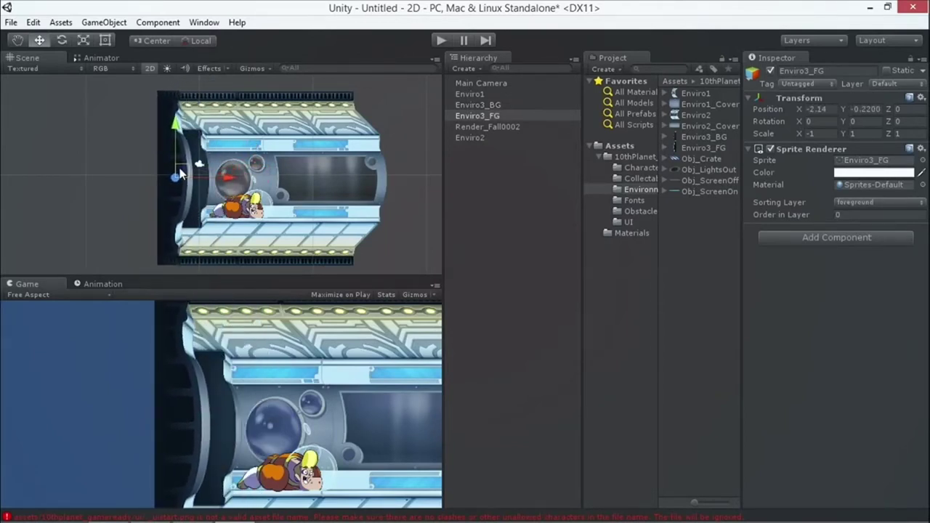
Place a second Enviro2 sprite to the right of the first one, at about X 19.20, Y -0.12.
{"action": "scroll", "coordinate": [232, 172], "scroll_direction": "down", "scroll_amount": 3}
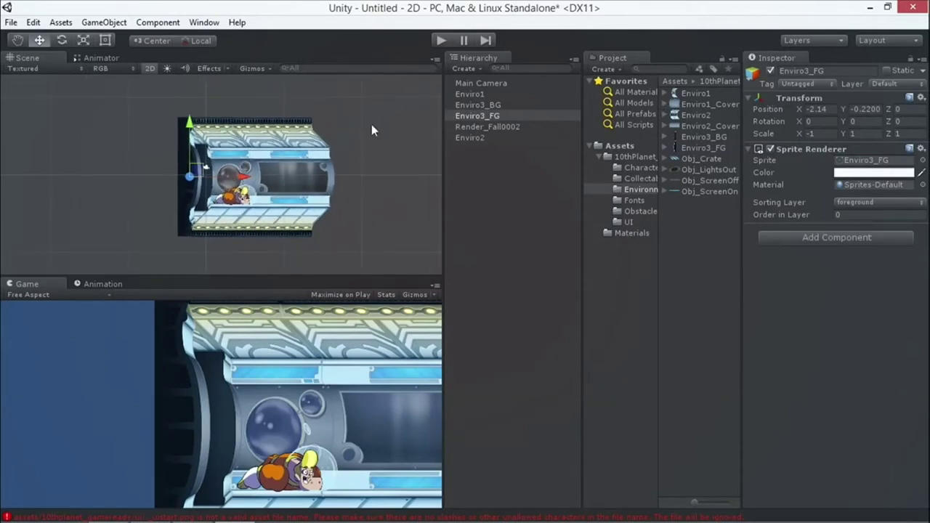
{"action": "left_click", "coordinate": [640, 168]}
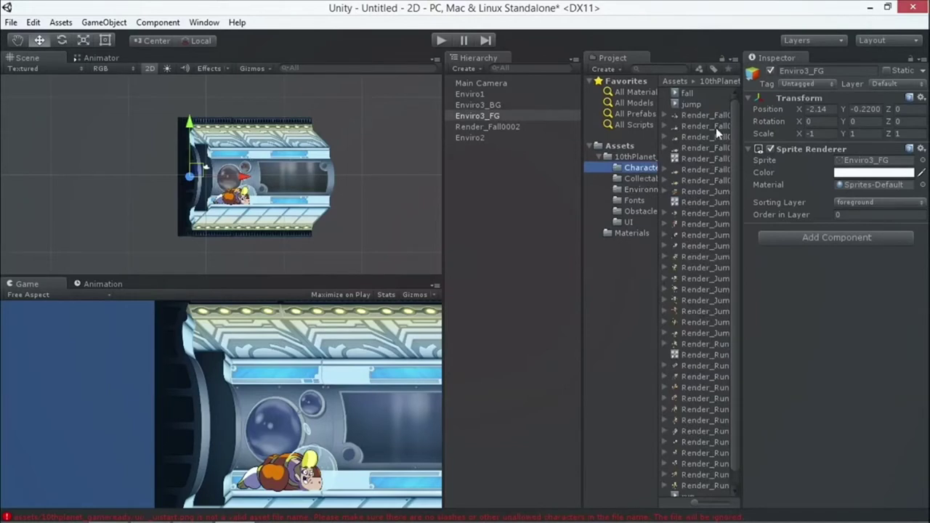
{"action": "left_click", "coordinate": [639, 189]}
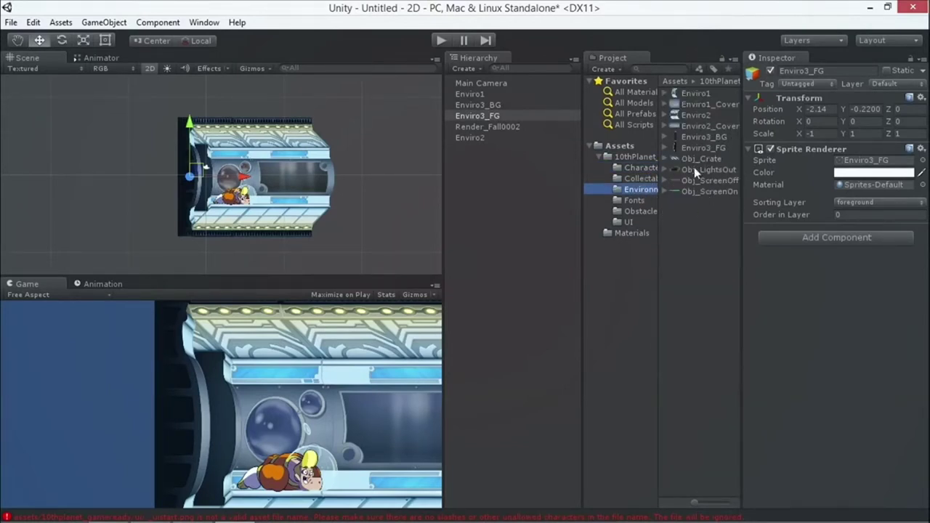
{"action": "left_click", "coordinate": [697, 103]}
{"action": "left_click", "coordinate": [694, 115]}
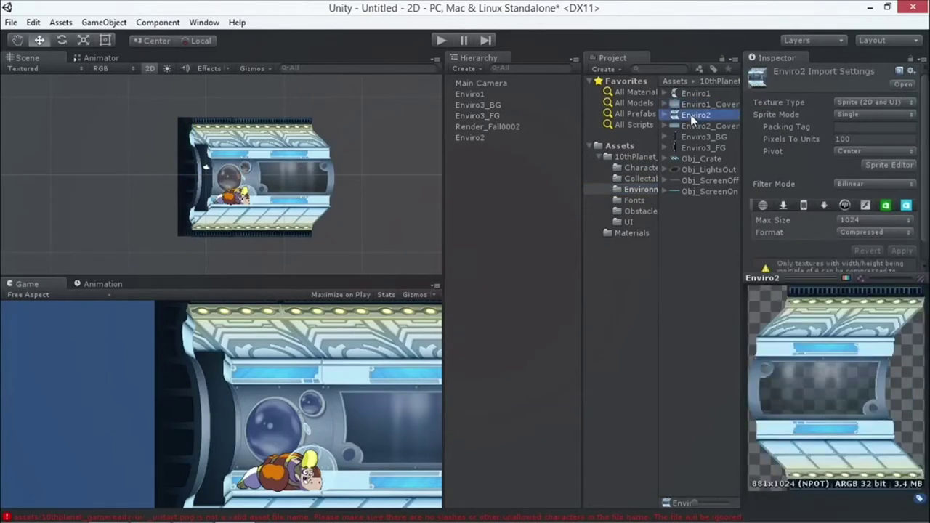
{"action": "left_click_drag", "start_coordinate": [700, 116], "coordinate": [356, 174]}
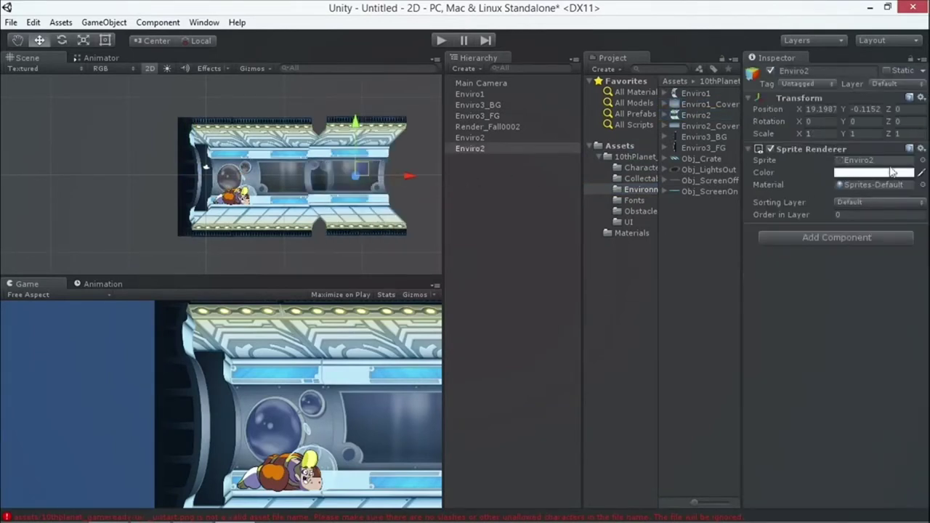
Mirror the second Enviro2 with an X scale of -1 and move it to about X 20.08, Y -0.29, continuing the corridor.
{"action": "left_click", "coordinate": [811, 134]}
{"action": "key", "text": "BackSpace"}
{"action": "type", "text": "12"}
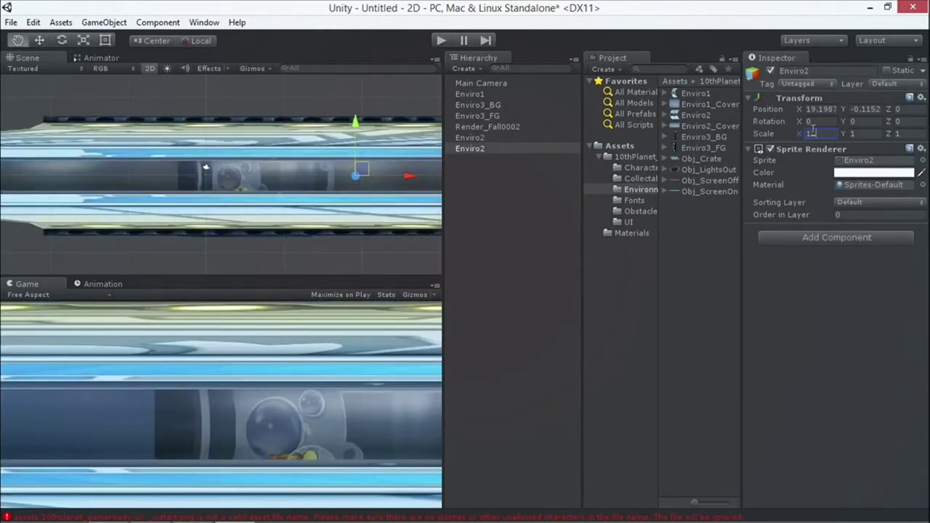
{"action": "key", "text": "BackSpace"}
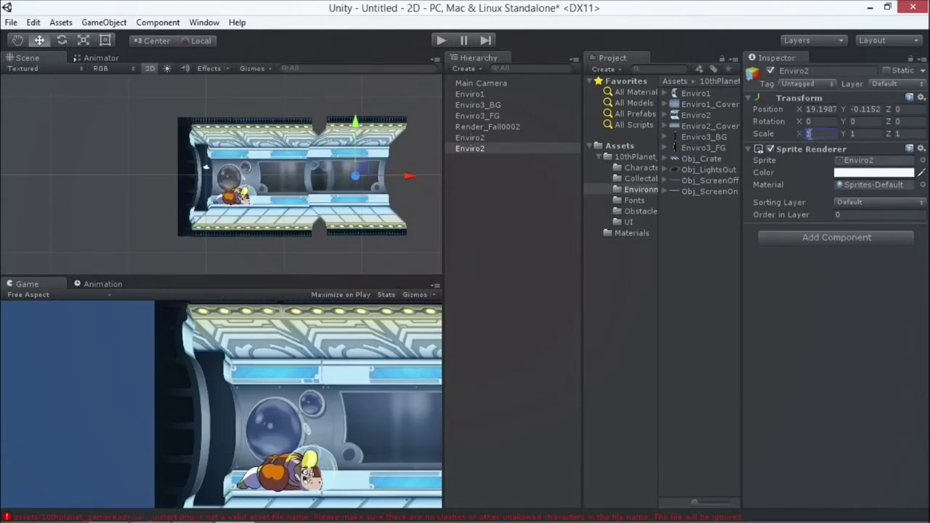
{"action": "key", "text": "BackSpace"}
{"action": "type", "text": "1"}
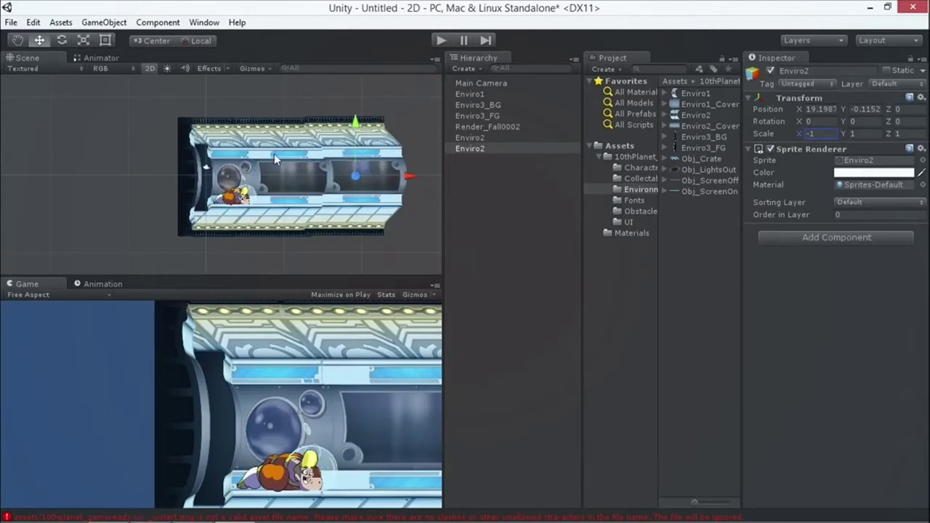
{"action": "left_click_drag", "start_coordinate": [361, 164], "coordinate": [367, 170]}
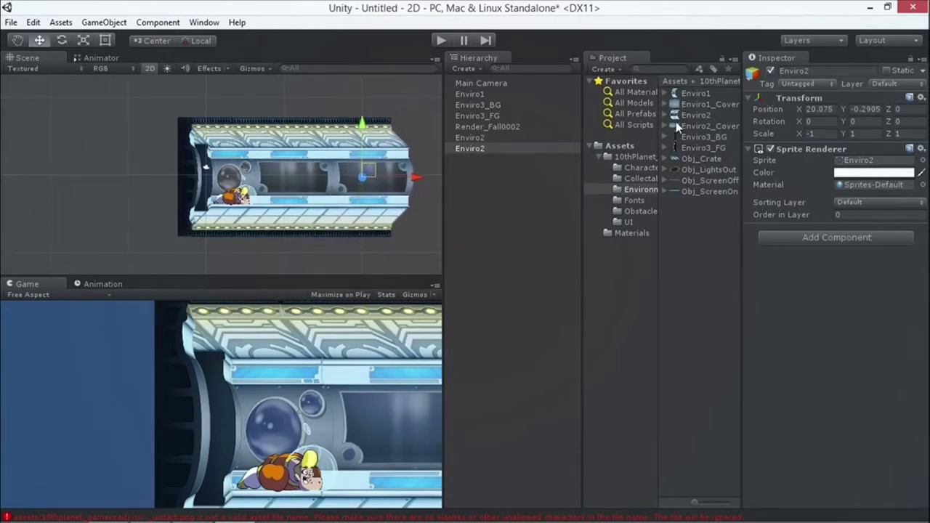
Try an Enviro1_Cover sprite over the second corridor section, at about X 20.69, Y 0.41.
{"action": "left_click", "coordinate": [695, 105]}
{"action": "left_click_drag", "start_coordinate": [695, 106], "coordinate": [439, 174]}
{"action": "left_click_drag", "start_coordinate": [369, 177], "coordinate": [367, 172]}
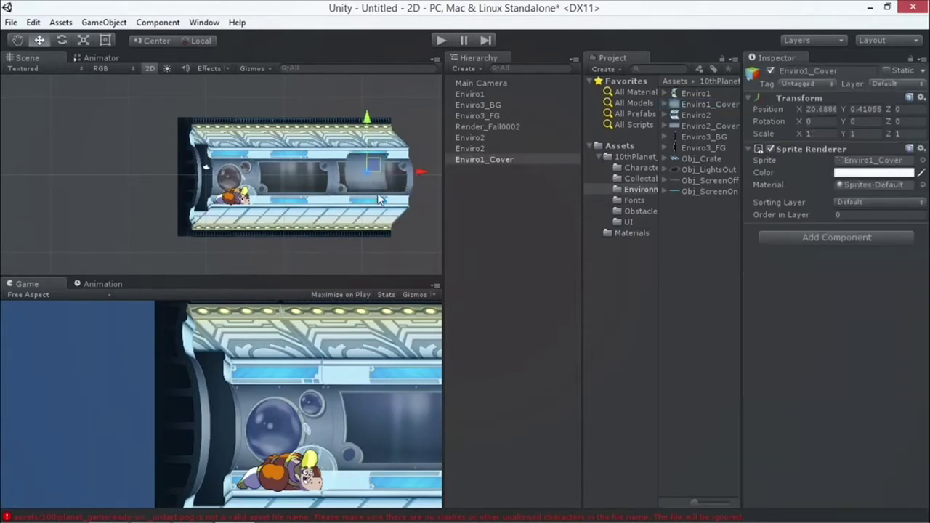
Place an Enviro2_Cover sprite below the mirrored Enviro2 section, at about X 21.92, Y -4.50.
{"action": "left_click_drag", "start_coordinate": [694, 126], "coordinate": [399, 194]}
{"action": "left_click", "coordinate": [358, 157]}
{"action": "left_click", "coordinate": [473, 149]}
{"action": "left_click", "coordinate": [403, 195]}
{"action": "left_click", "coordinate": [395, 179]}
{"action": "left_click", "coordinate": [408, 178]}
{"action": "left_click_drag", "start_coordinate": [407, 178], "coordinate": [385, 202]}
Delete the Enviro1_Cover sprite from the scene.
{"action": "left_click", "coordinate": [359, 169]}
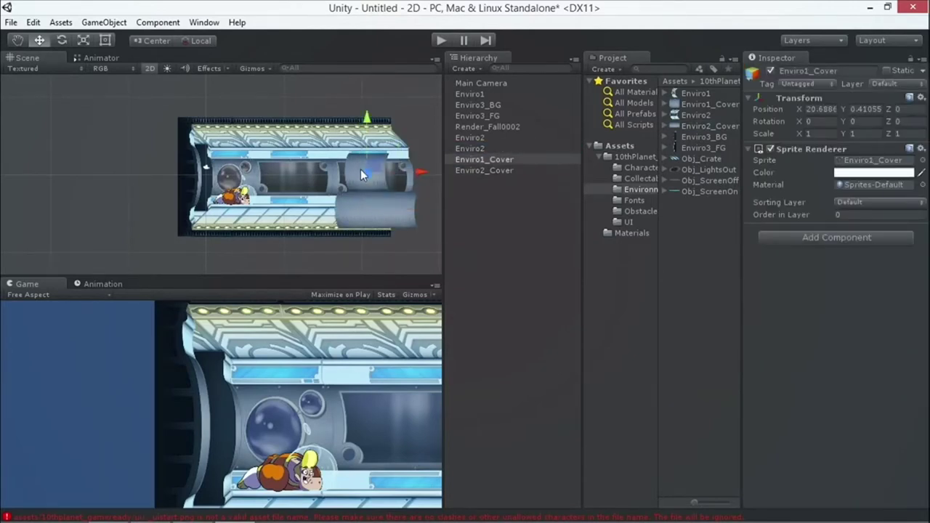
{"action": "key", "text": "Delete"}
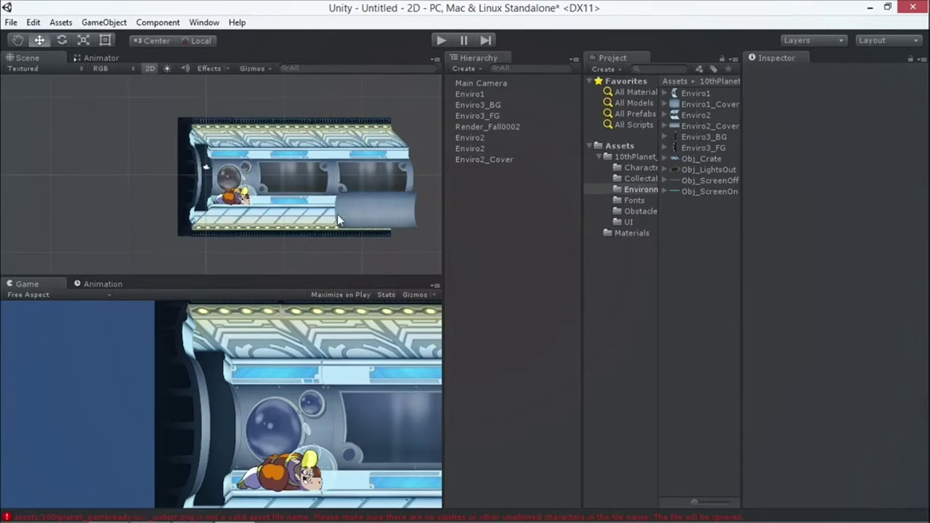
Mirror Enviro2_Cover with an X scale of -1 and move it over the corridor window at about X 21.22, Y -0.20.
{"action": "left_click", "coordinate": [372, 178]}
{"action": "left_click", "coordinate": [819, 134]}
{"action": "type", "text": "-1"}
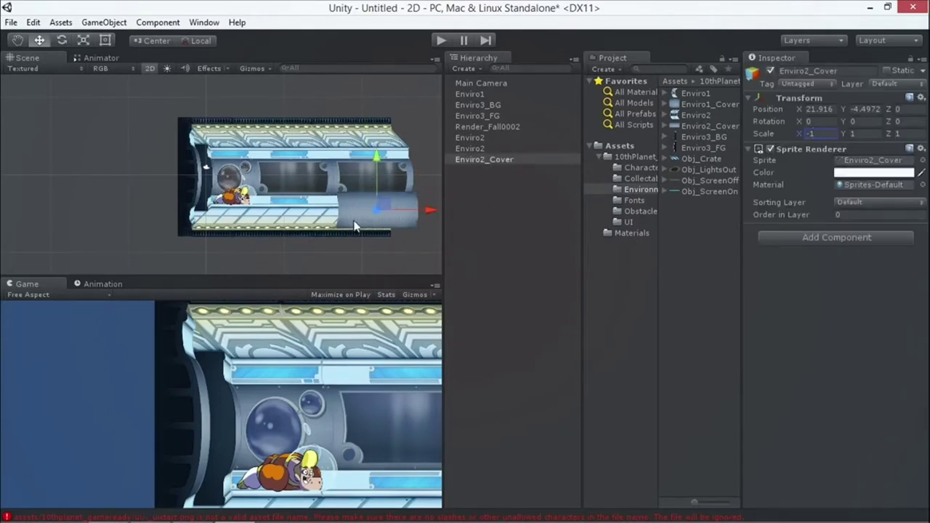
{"action": "left_click_drag", "start_coordinate": [384, 206], "coordinate": [378, 169]}
Assign both Enviro2 sprites and Enviro2_Cover to the level sorting layer, and set Enviro2_Cover's order in layer to 1.
{"action": "scroll", "coordinate": [376, 120], "scroll_direction": "down", "scroll_amount": 1}
{"action": "scroll", "coordinate": [376, 120], "scroll_direction": "down", "scroll_amount": 2}
{"action": "left_click", "coordinate": [477, 159]}
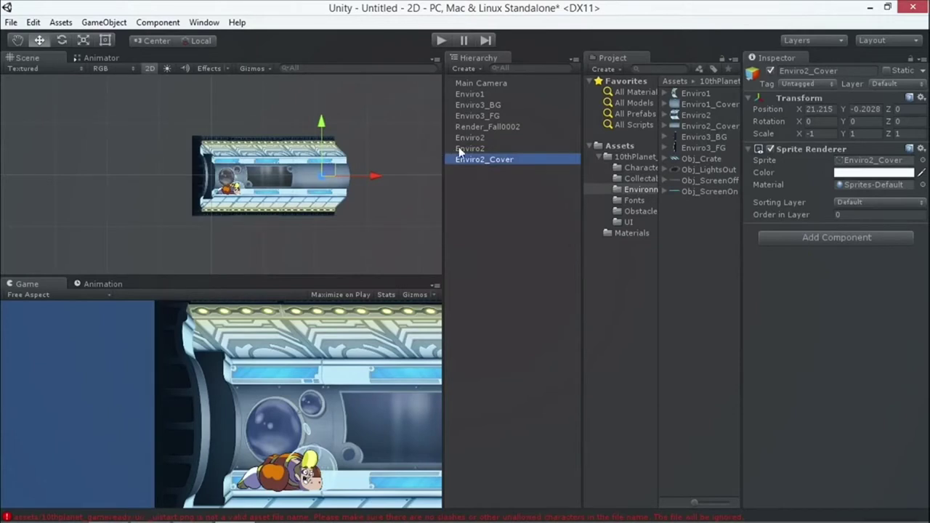
{"action": "left_click", "coordinate": [468, 149], "text": "ctrl"}
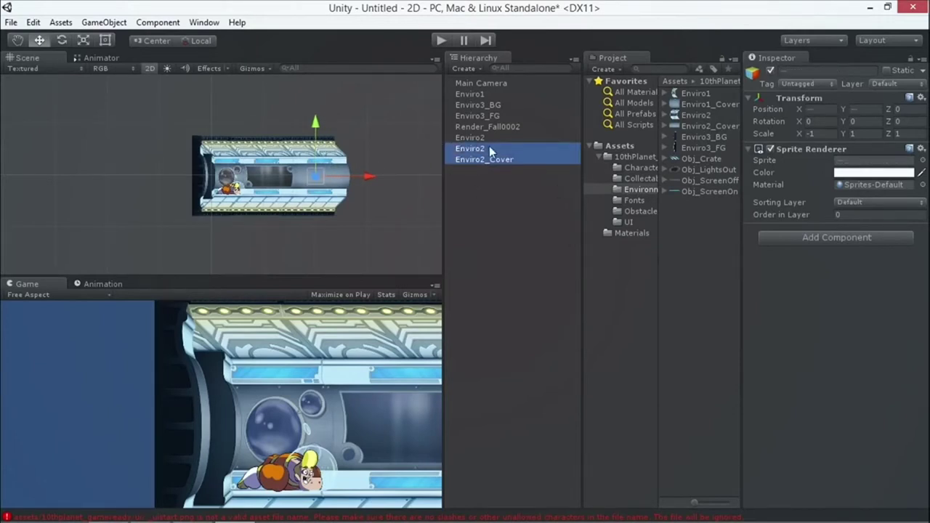
{"action": "left_click", "coordinate": [318, 173], "text": "ctrl"}
{"action": "left_click_drag", "start_coordinate": [300, 173], "coordinate": [338, 159]}
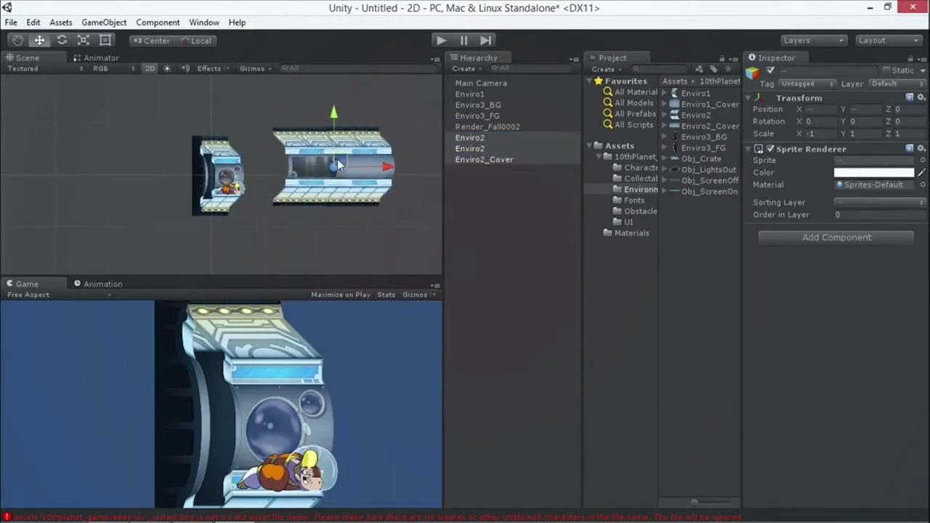
{"action": "key", "text": "ctrl+z"}
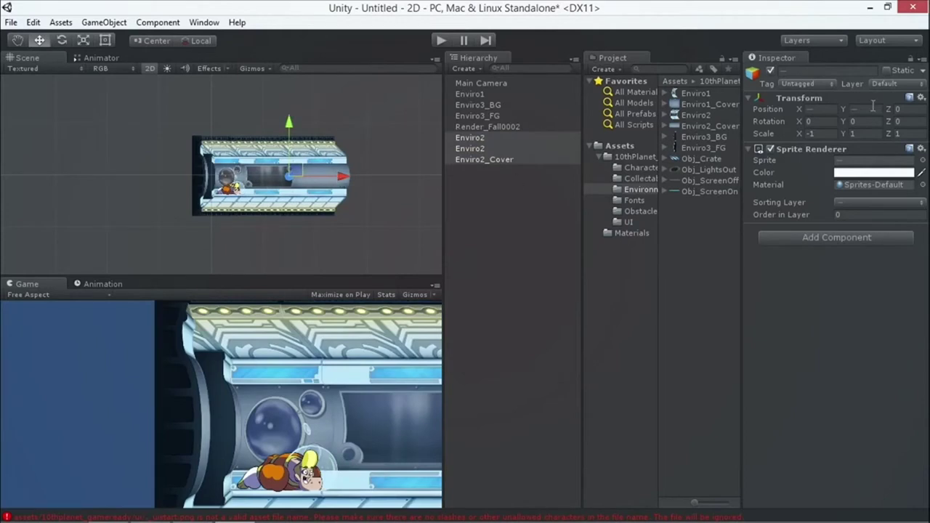
{"action": "left_click", "coordinate": [854, 202]}
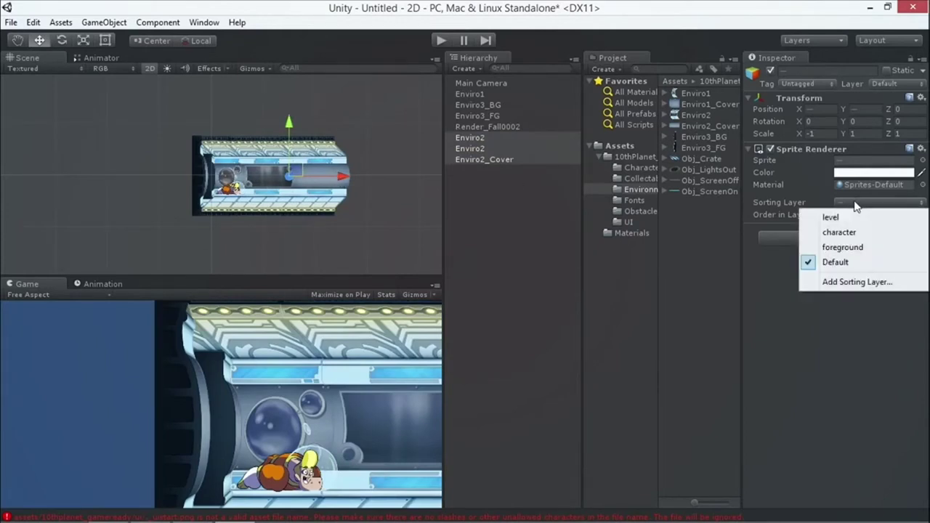
{"action": "left_click", "coordinate": [830, 217]}
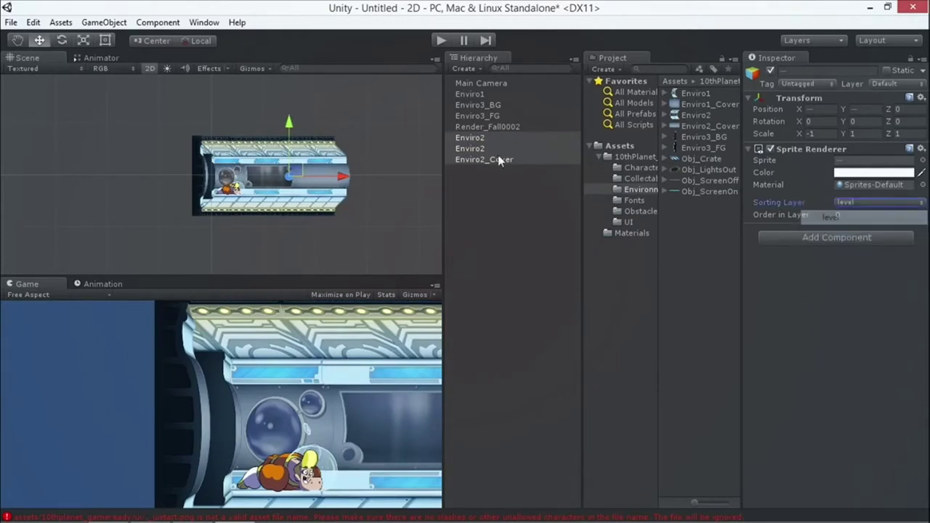
{"action": "left_click", "coordinate": [329, 160]}
{"action": "left_click", "coordinate": [846, 215]}
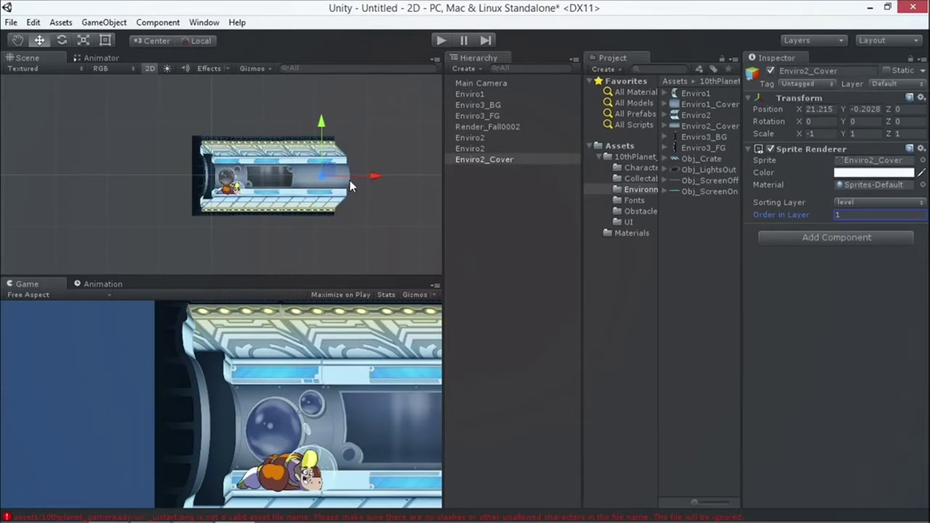
Duplicate both Enviro2 sprites and Enviro2_Cover together and move the copies about 20.4 units to the right, extending the corridor.
{"action": "scroll", "coordinate": [342, 176], "scroll_direction": "up", "scroll_amount": 2}
{"action": "left_click", "coordinate": [468, 160]}
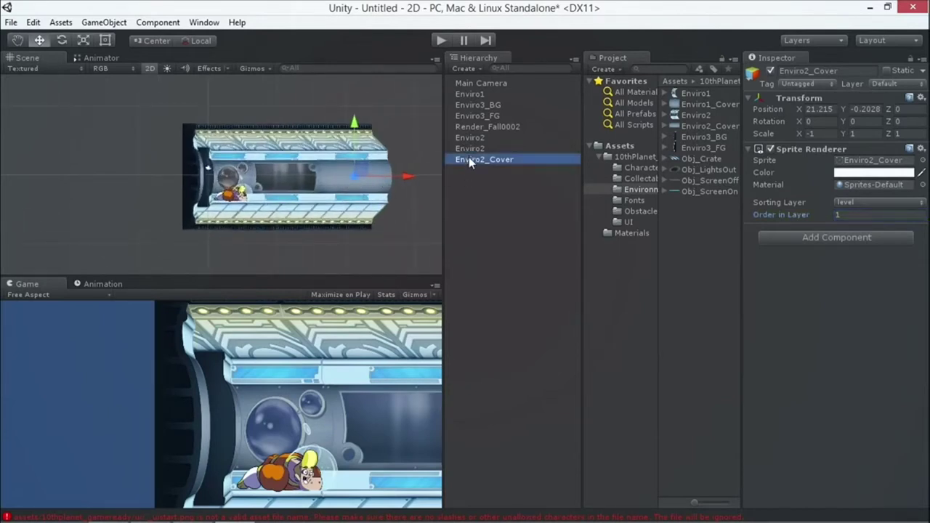
{"action": "left_click", "coordinate": [471, 149], "text": "ctrl"}
{"action": "left_click", "coordinate": [471, 137], "text": "ctrl"}
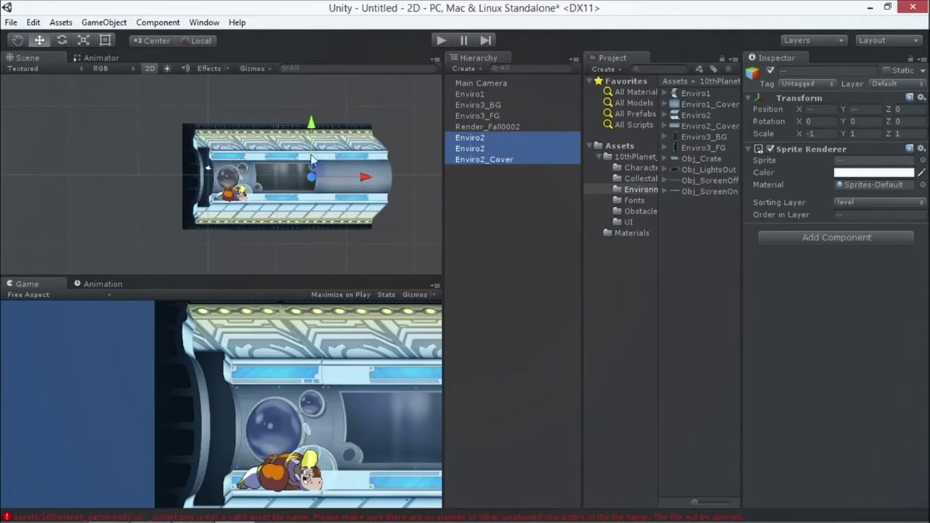
{"action": "key", "text": "ctrl+d"}
{"action": "left_click_drag", "start_coordinate": [329, 166], "coordinate": [460, 167]}
{"action": "scroll", "coordinate": [255, 174], "scroll_direction": "down", "scroll_amount": 2}
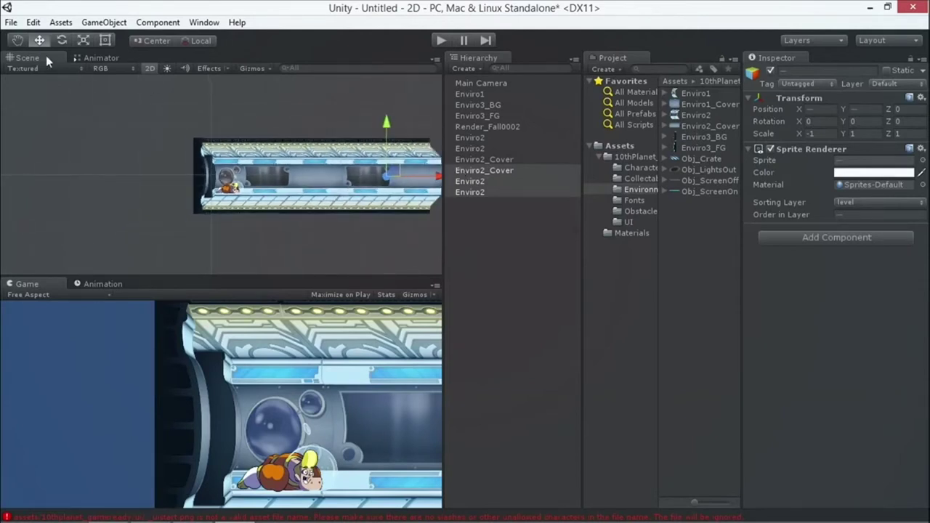
{"action": "left_click", "coordinate": [20, 41]}
{"action": "left_click_drag", "start_coordinate": [342, 114], "coordinate": [228, 143]}
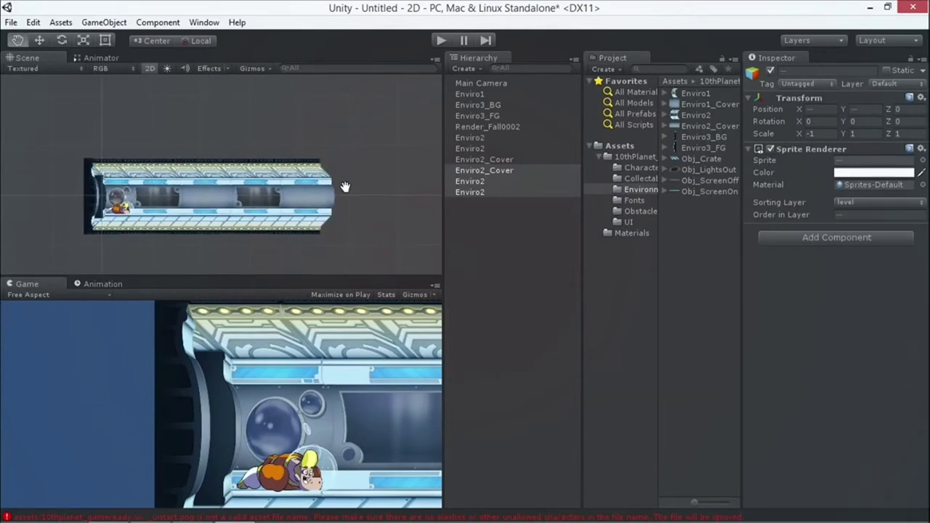
{"action": "scroll", "coordinate": [156, 245], "scroll_direction": "up", "scroll_amount": 2}
{"action": "left_click_drag", "start_coordinate": [156, 245], "coordinate": [174, 215]}
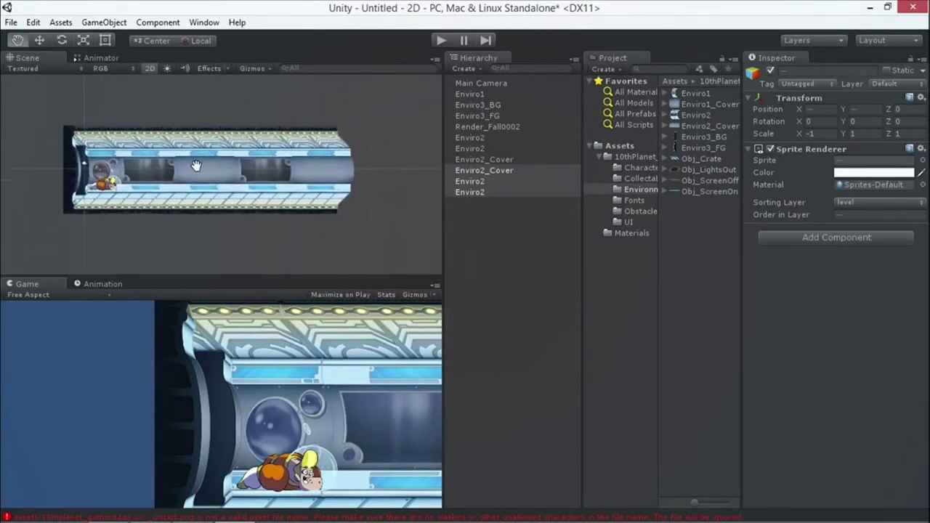
{"action": "scroll", "coordinate": [208, 174], "scroll_direction": "down", "scroll_amount": 1}
Save the scene as 001 in the project's Assets folder.
{"action": "left_click", "coordinate": [11, 22]}
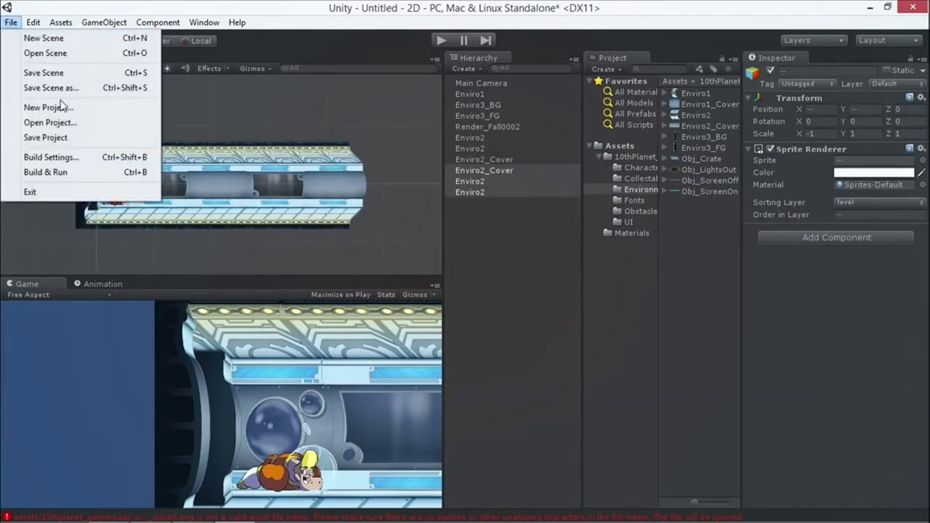
{"action": "left_click", "coordinate": [65, 88]}
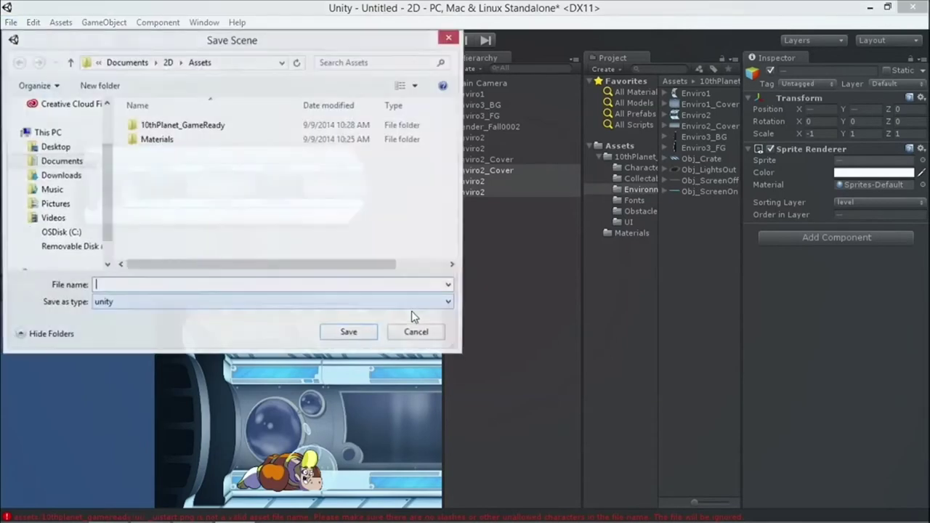
{"action": "type", "text": "001"}
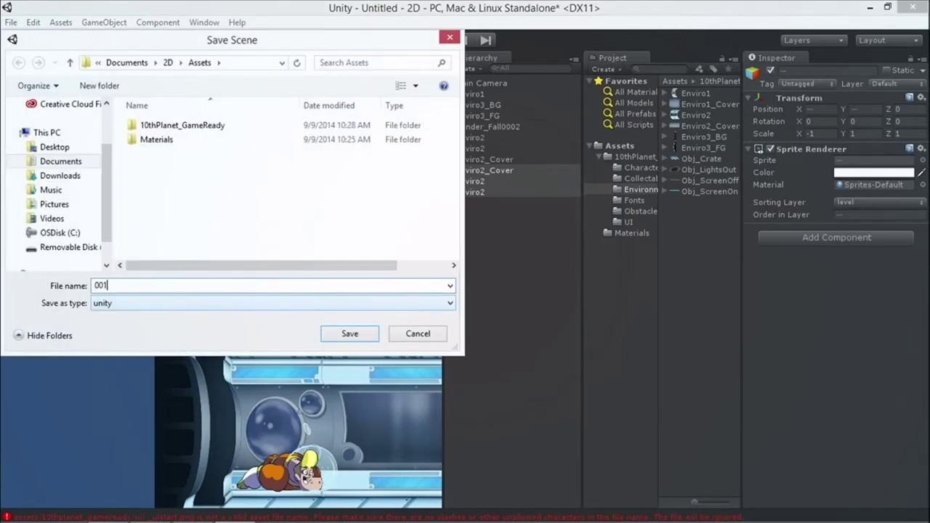
{"action": "key", "text": "Return"}
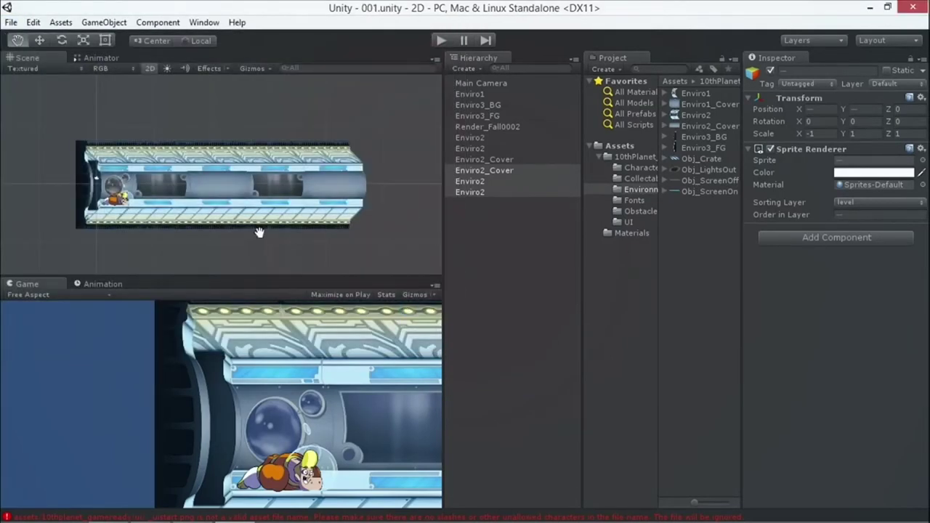
{"action": "scroll", "coordinate": [210, 164], "scroll_direction": "up", "scroll_amount": 4}
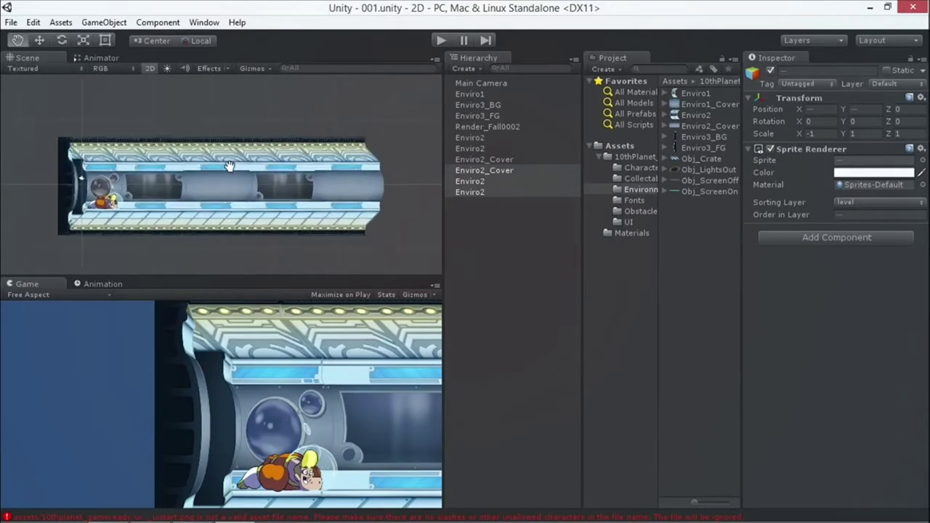
{"action": "left_click_drag", "start_coordinate": [207, 161], "coordinate": [166, 121]}
{"action": "scroll", "coordinate": [166, 121], "scroll_direction": "down", "scroll_amount": 3}
{"action": "left_click", "coordinate": [501, 200]}
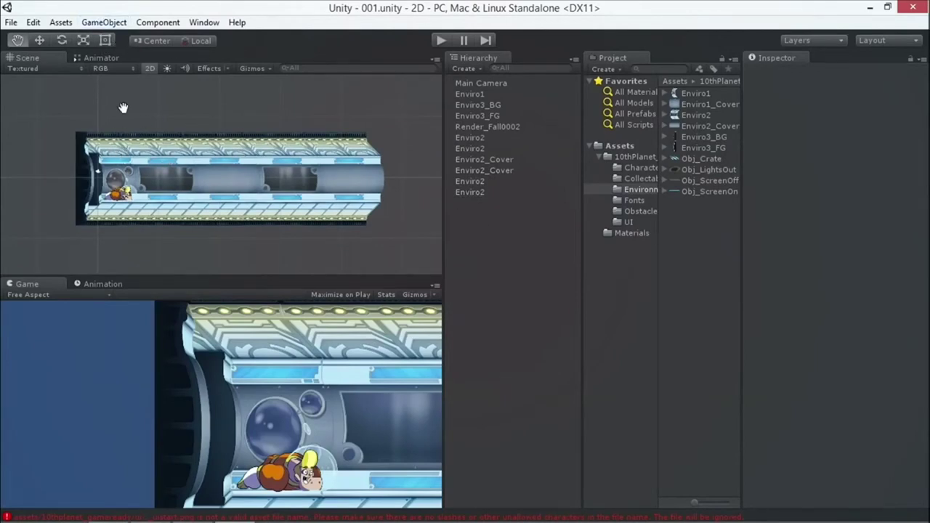
{"action": "left_click", "coordinate": [262, 177]}
{"action": "left_click", "coordinate": [262, 177]}
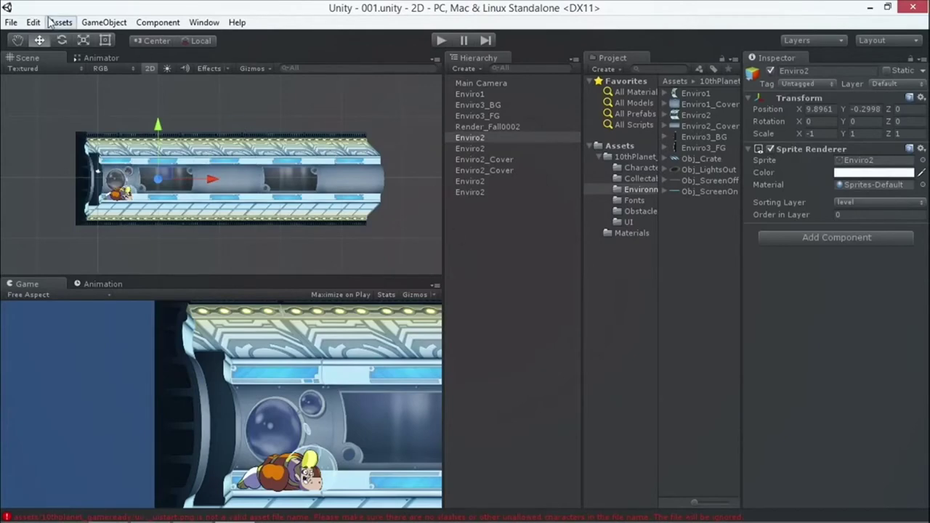
Create an empty GameObject in the scene to serve as a container for the sprites.
{"action": "left_click", "coordinate": [113, 22]}
{"action": "left_click", "coordinate": [97, 40]}
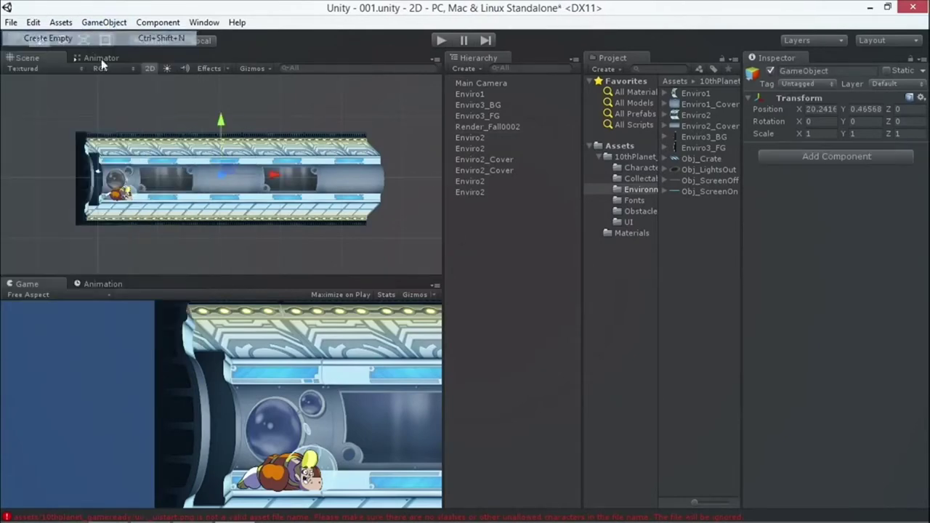
{"action": "left_click", "coordinate": [836, 71]}
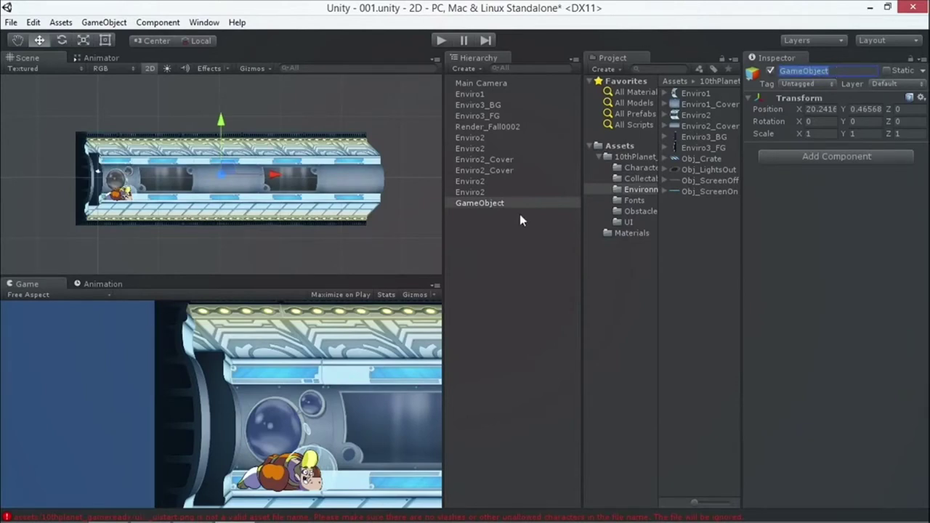
{"action": "left_click", "coordinate": [479, 204]}
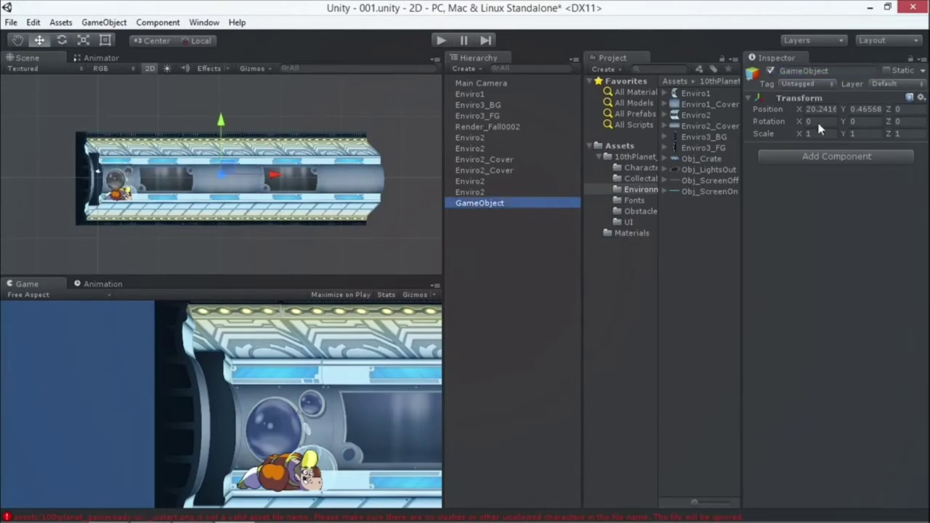
Parent all sprites from Enviro1 to the last Enviro2 under GameObject and move the group to about X 18.90, Y 1.81.
{"action": "left_click", "coordinate": [472, 192]}
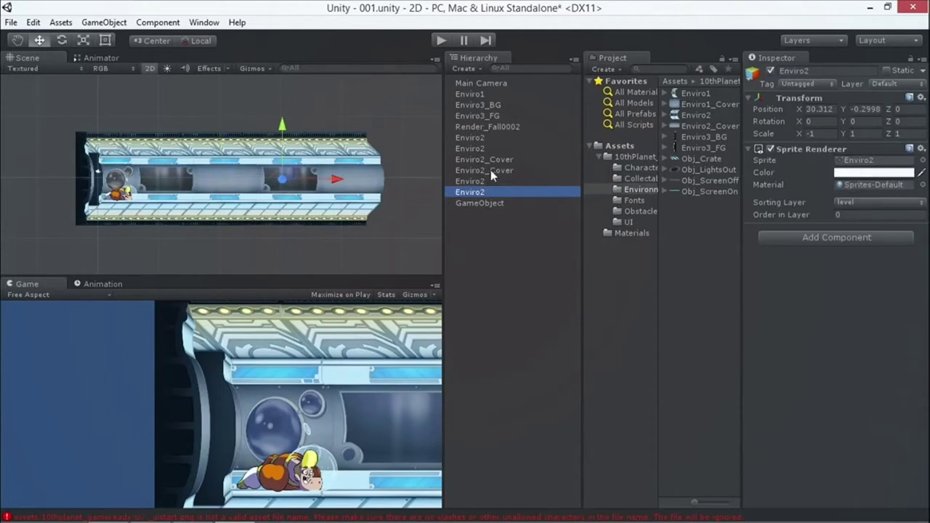
{"action": "left_click", "coordinate": [472, 94], "text": "shift"}
{"action": "left_click_drag", "start_coordinate": [471, 125], "coordinate": [492, 206]}
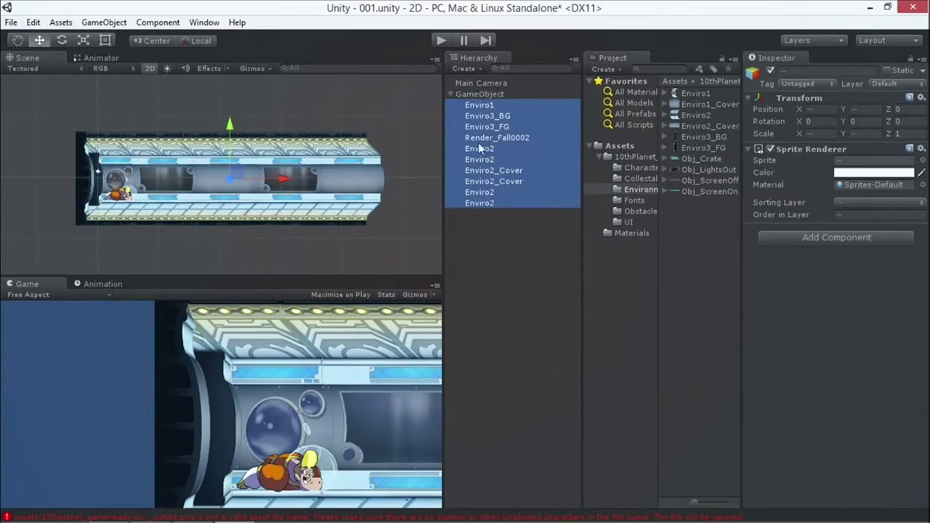
{"action": "left_click", "coordinate": [475, 94]}
{"action": "mouse_move", "coordinate": [239, 176]}
{"action": "left_mouse_down"}
{"action": "mouse_move", "coordinate": [218, 143]}
{"action": "mouse_move", "coordinate": [233, 158]}
{"action": "mouse_move", "coordinate": [169, 160]}
{"action": "mouse_move", "coordinate": [231, 167]}
{"action": "left_mouse_up"}
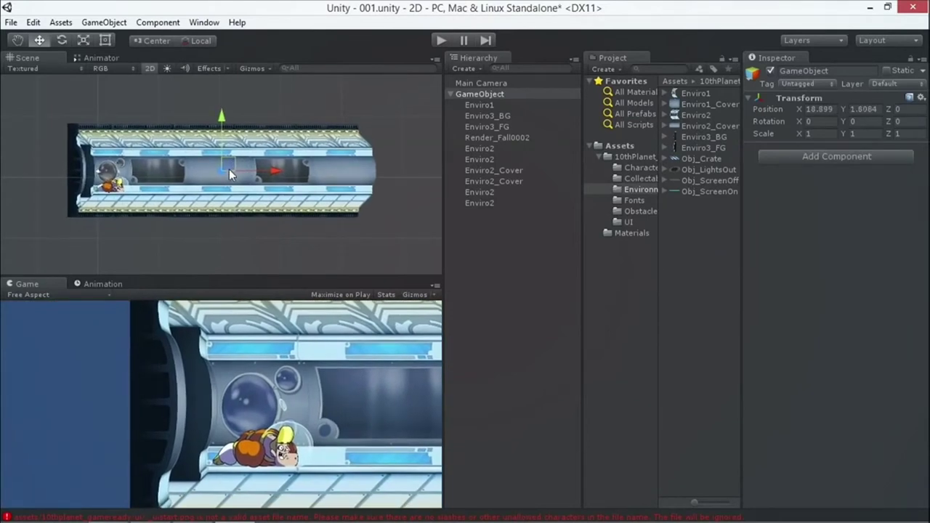
{"action": "left_click", "coordinate": [473, 94]}
{"action": "left_click", "coordinate": [280, 90]}
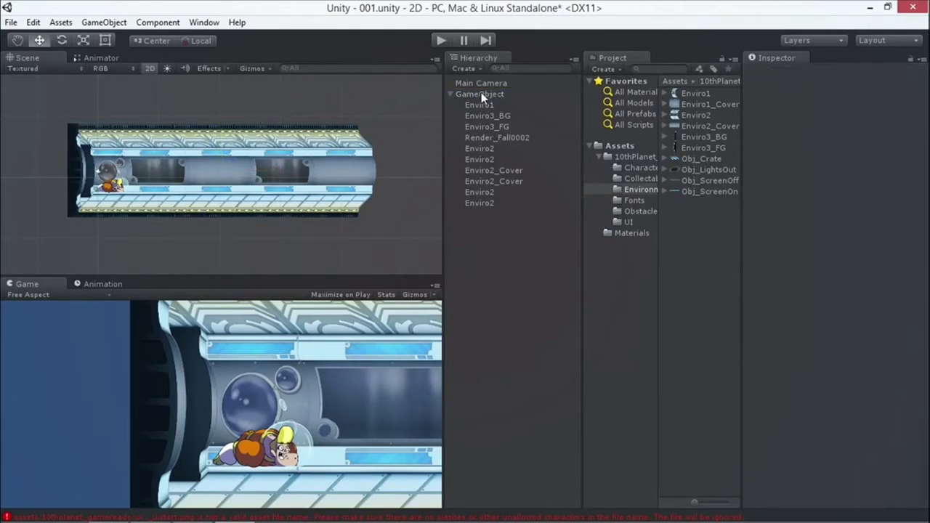
{"action": "left_click", "coordinate": [207, 166]}
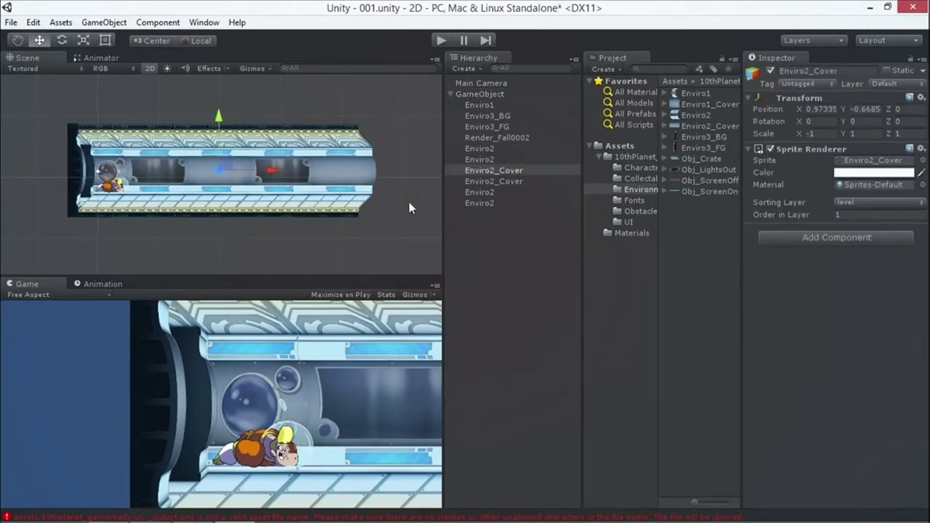
{"action": "left_click", "coordinate": [472, 139]}
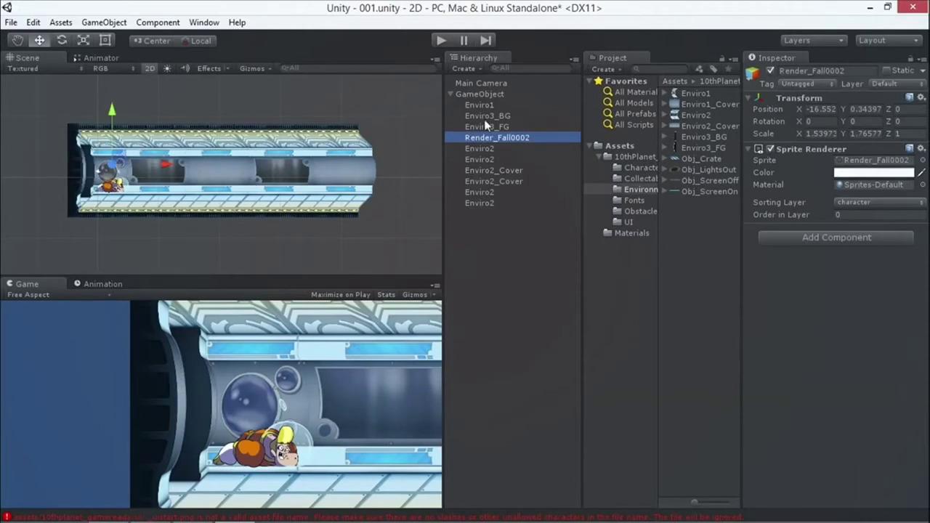
Assign the blue label icon to the parent GameObject so it is marked in the scene.
{"action": "left_click", "coordinate": [480, 94]}
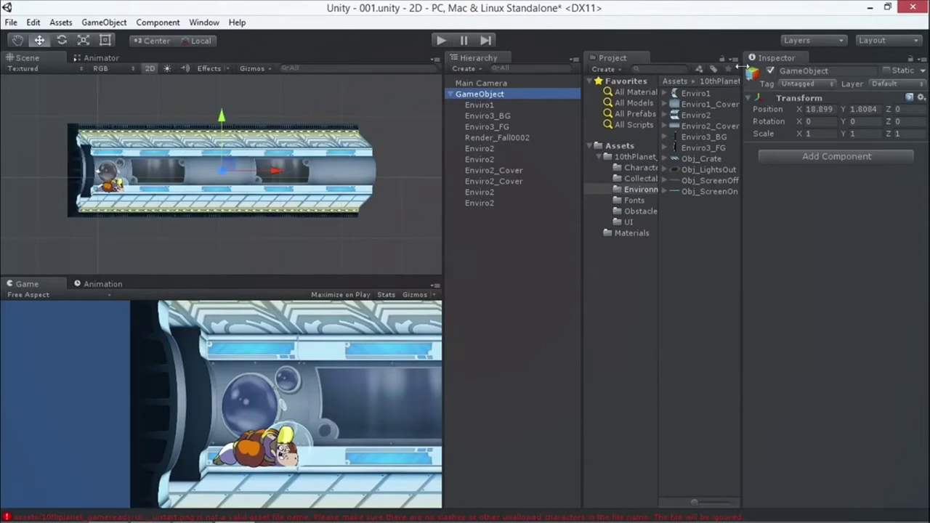
{"action": "left_click", "coordinate": [753, 75]}
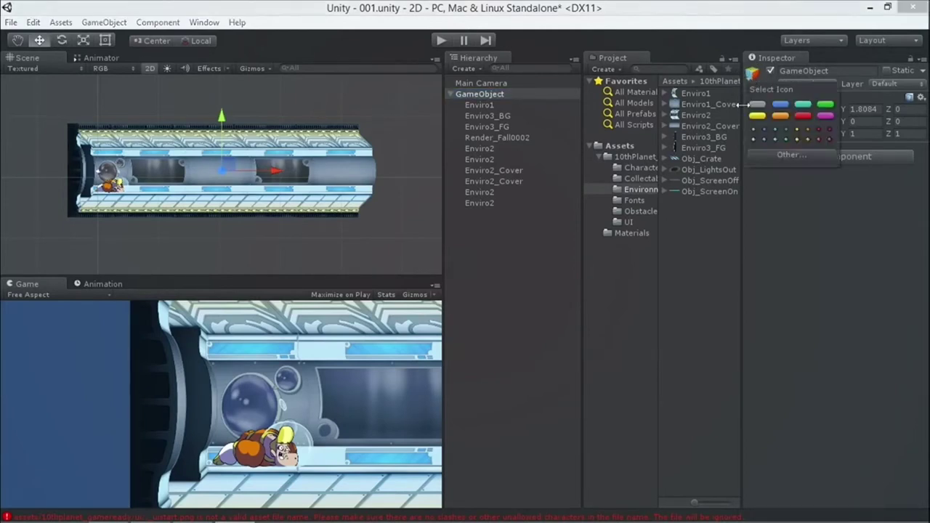
{"action": "left_click", "coordinate": [781, 105]}
{"action": "left_click", "coordinate": [823, 86]}
{"action": "left_click", "coordinate": [831, 71]}
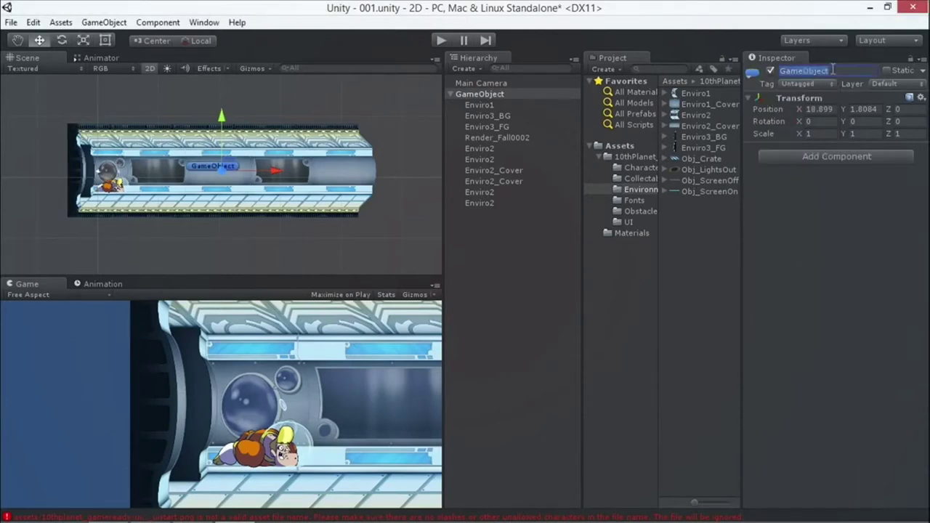
{"action": "type", "text": "lev"}
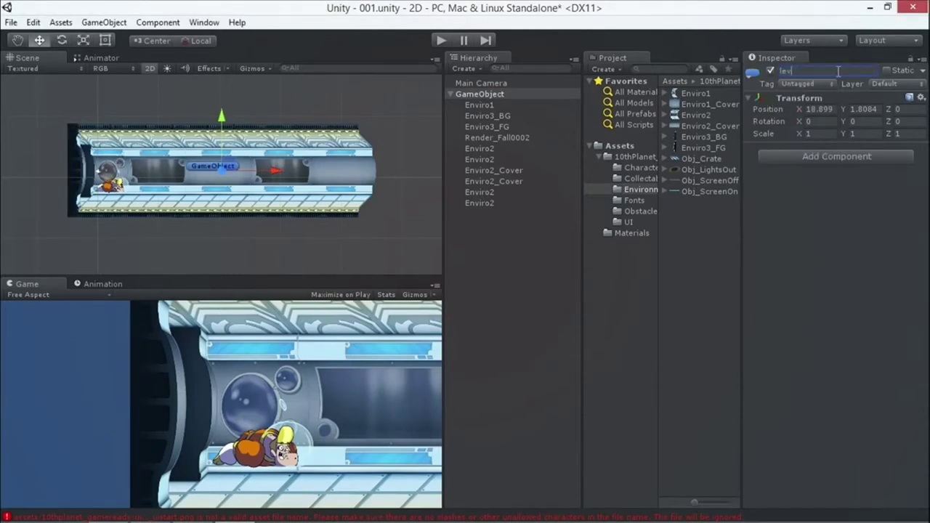
{"action": "type", "text": "l"}
Turn the Game view gizmos on and off while moving the parent GameObject to about X 10.51, Y 1.92.
{"action": "left_click_drag", "start_coordinate": [233, 165], "coordinate": [192, 160]}
{"action": "left_click", "coordinate": [415, 294]}
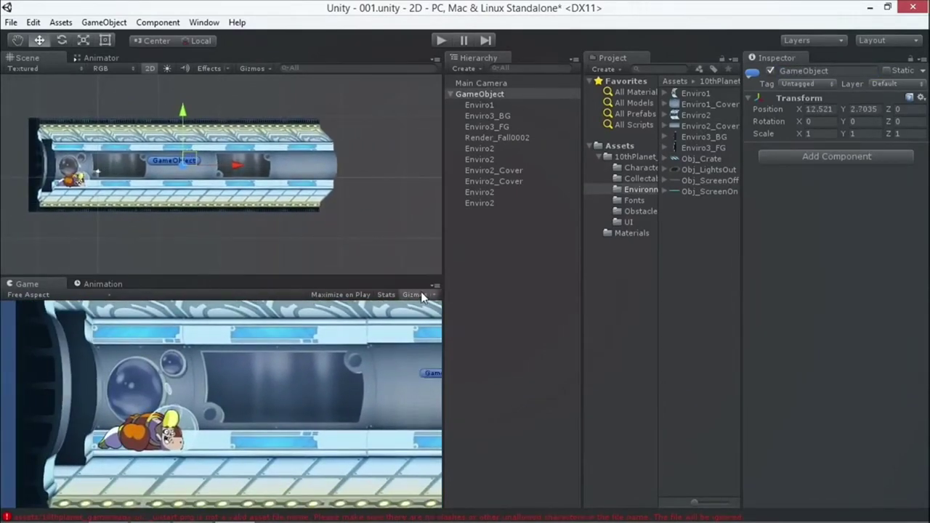
{"action": "left_click_drag", "start_coordinate": [188, 161], "coordinate": [140, 161]}
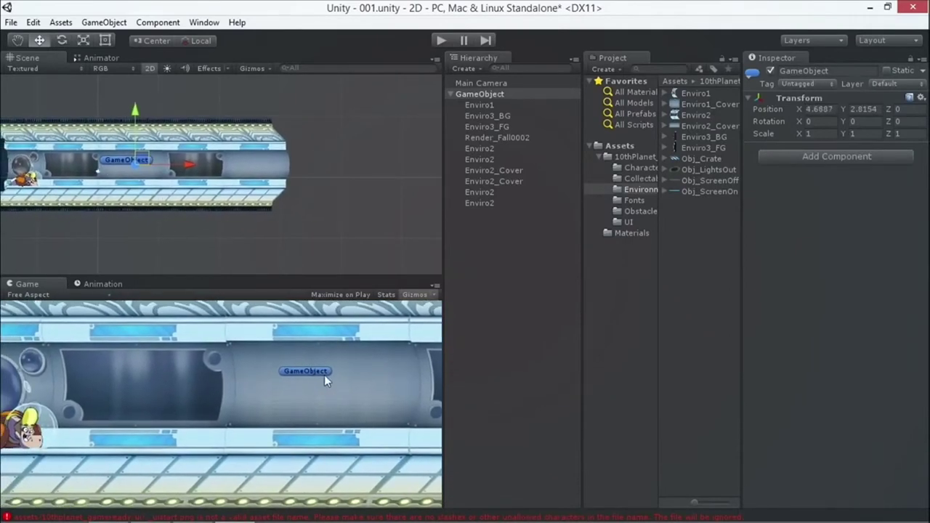
{"action": "left_click", "coordinate": [413, 294]}
{"action": "left_click_drag", "start_coordinate": [146, 159], "coordinate": [174, 160]}
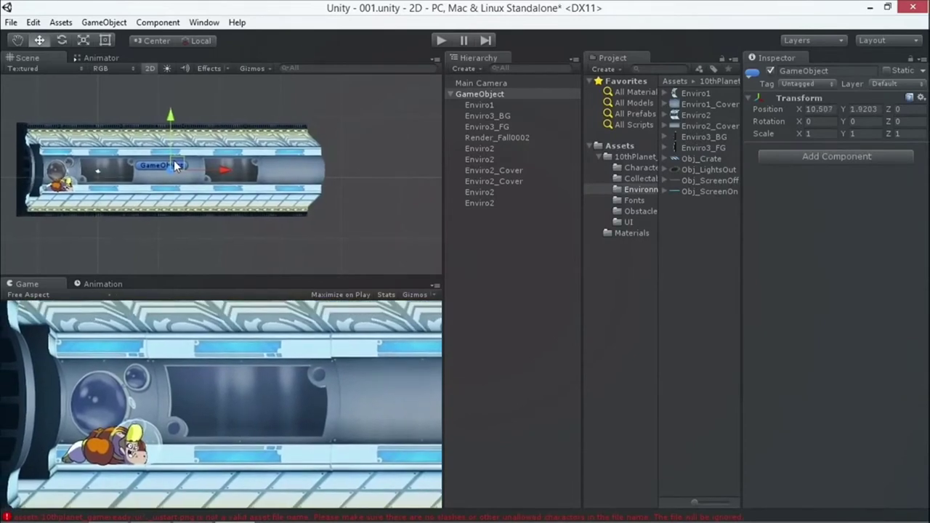
Switch the Main Camera to Orthographic projection with size 7.56 and move it to about X 2.80, Y 1.34.
{"action": "left_click", "coordinate": [485, 83]}
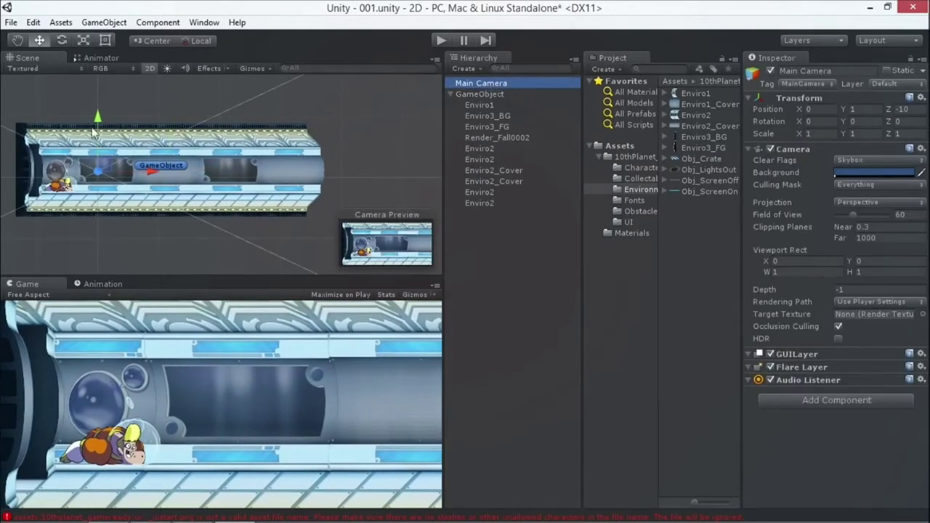
{"action": "left_click_drag", "start_coordinate": [103, 167], "coordinate": [108, 170]}
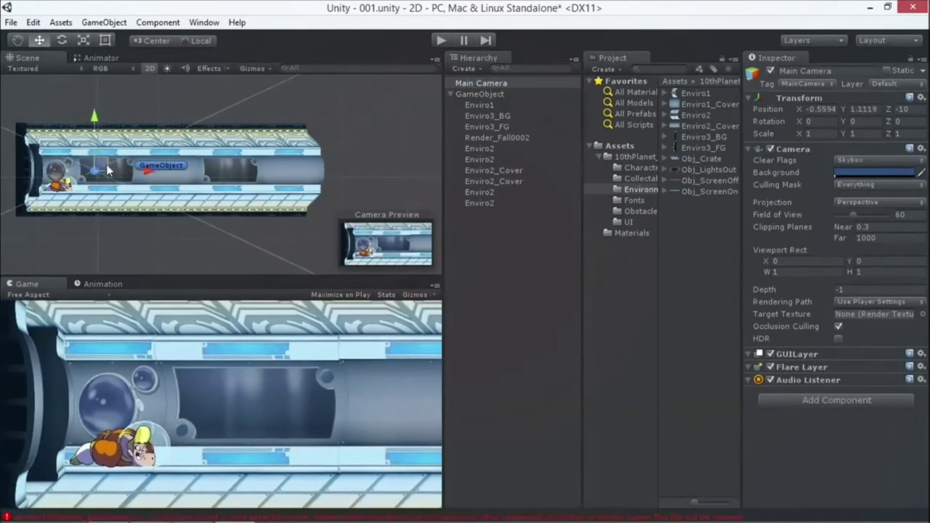
{"action": "left_click", "coordinate": [853, 202]}
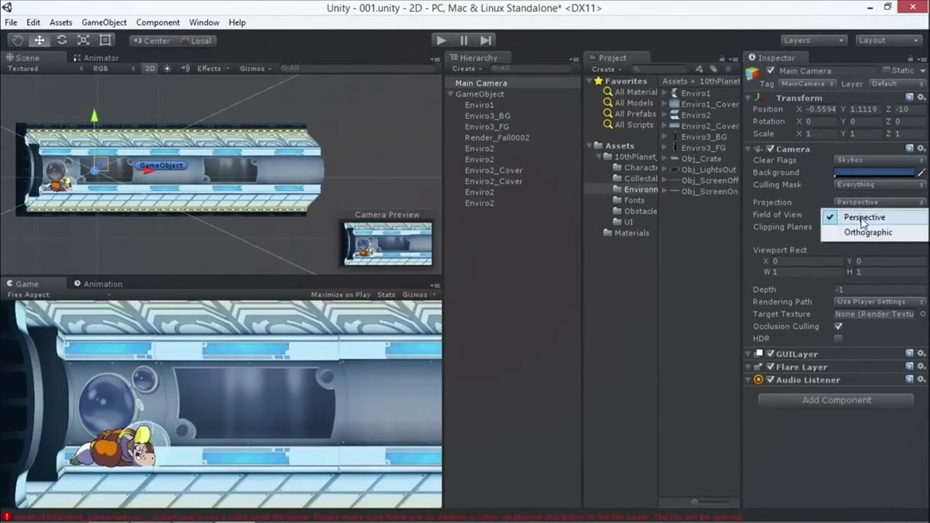
{"action": "left_click", "coordinate": [862, 232]}
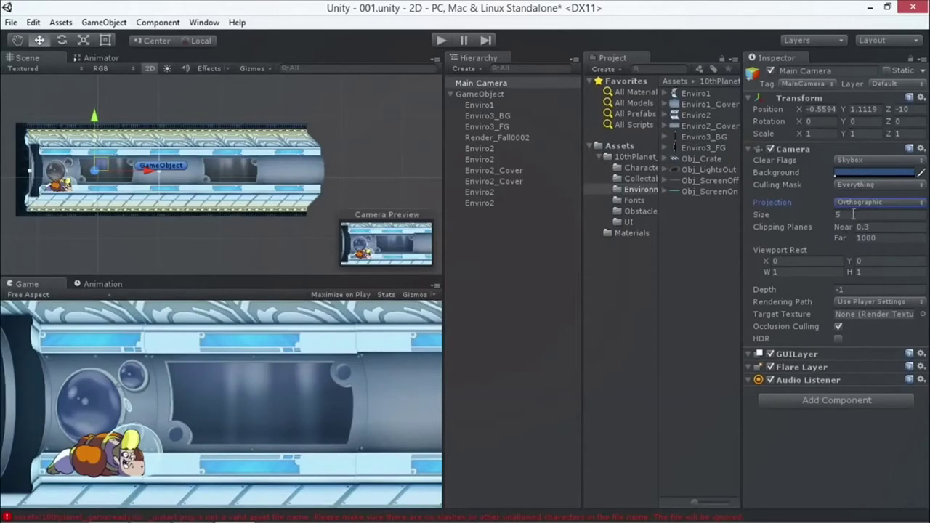
{"action": "left_click_drag", "start_coordinate": [824, 215], "coordinate": [885, 215]}
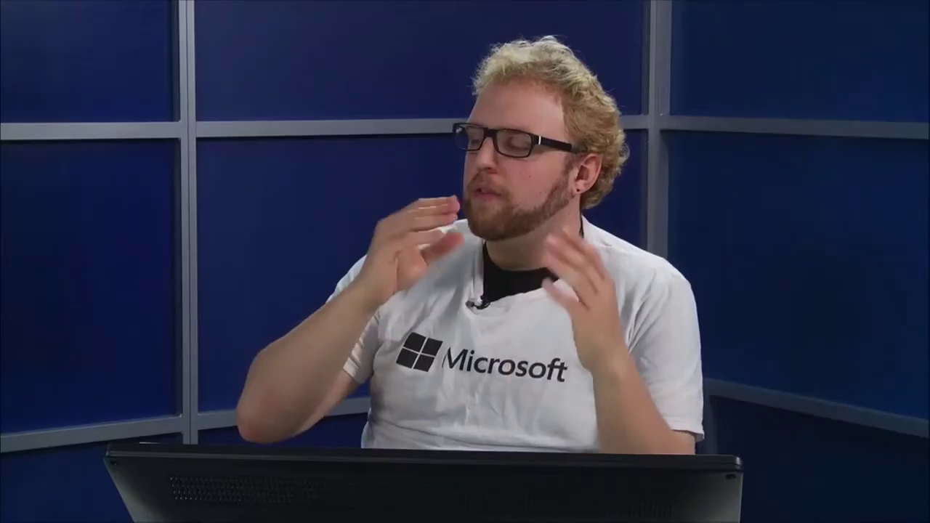
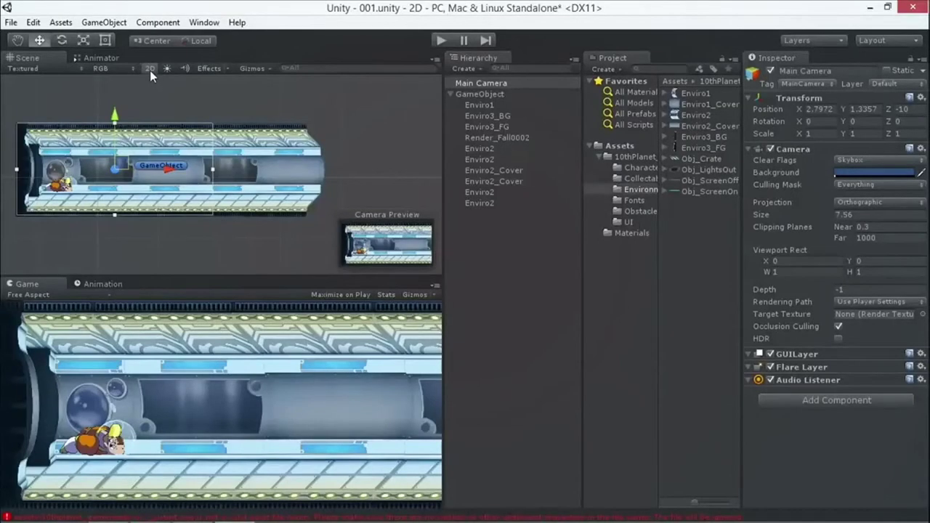
Compare Perspective and Orthographic projection in the 3D scene view, moving the Main Camera to about Z -11.78, and return to Orthographic and 2D.
{"action": "left_click", "coordinate": [149, 69]}
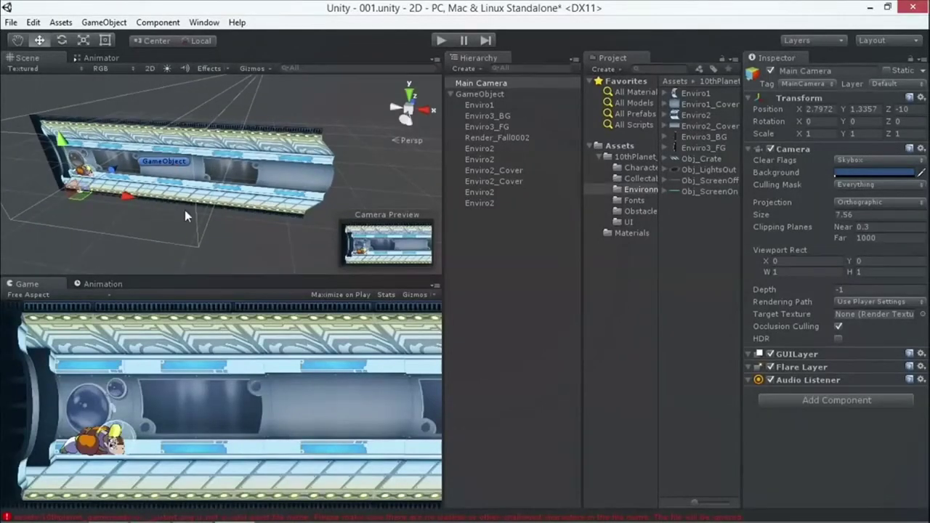
{"action": "left_click_drag", "start_coordinate": [192, 178], "coordinate": [670, 247], "text": "alt"}
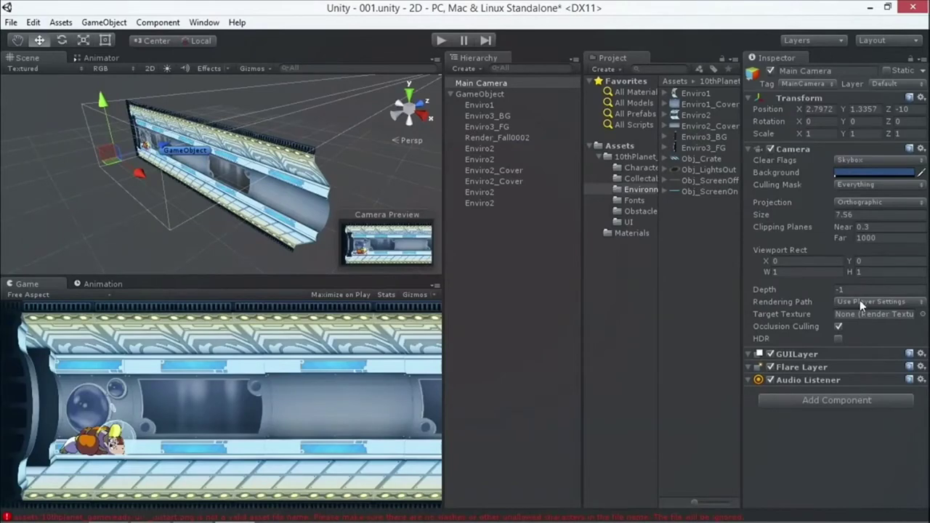
{"action": "left_click", "coordinate": [860, 202]}
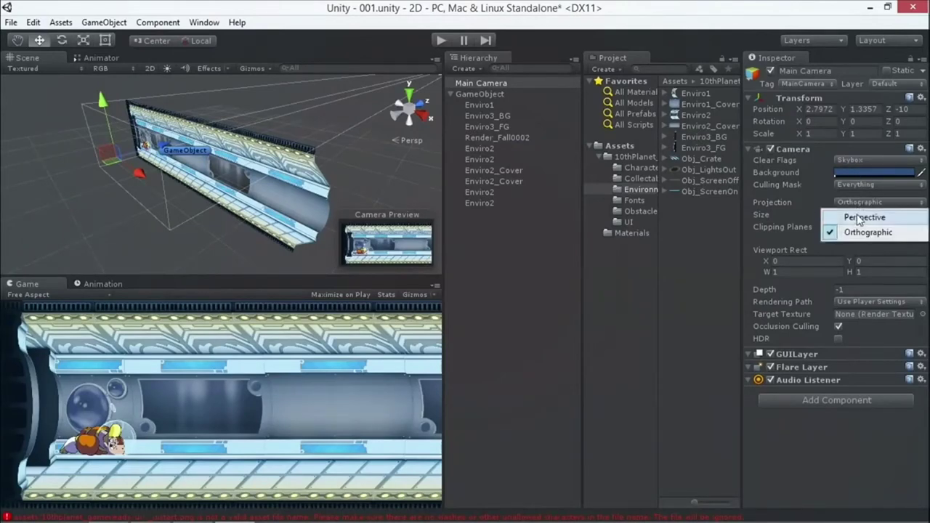
{"action": "left_click", "coordinate": [858, 214]}
{"action": "left_click_drag", "start_coordinate": [169, 149], "coordinate": [81, 157]}
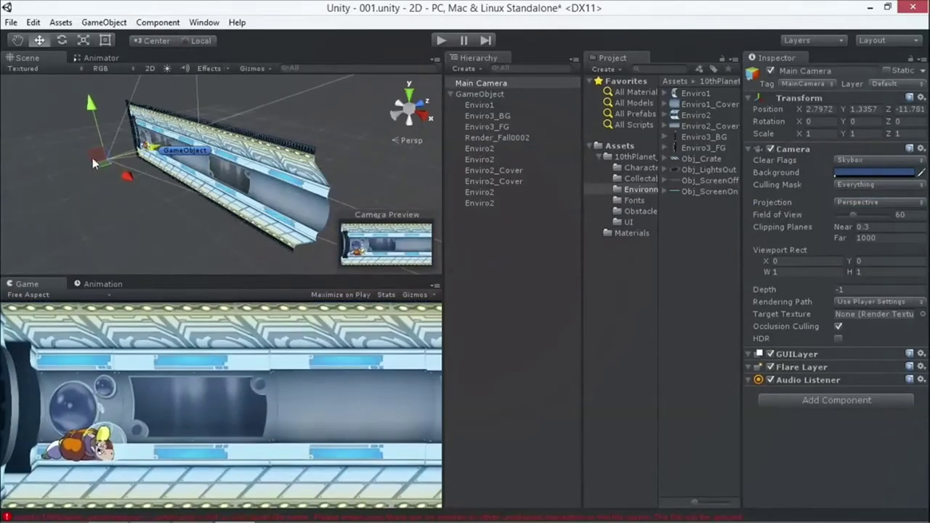
{"action": "left_click", "coordinate": [854, 202]}
{"action": "left_click", "coordinate": [868, 230]}
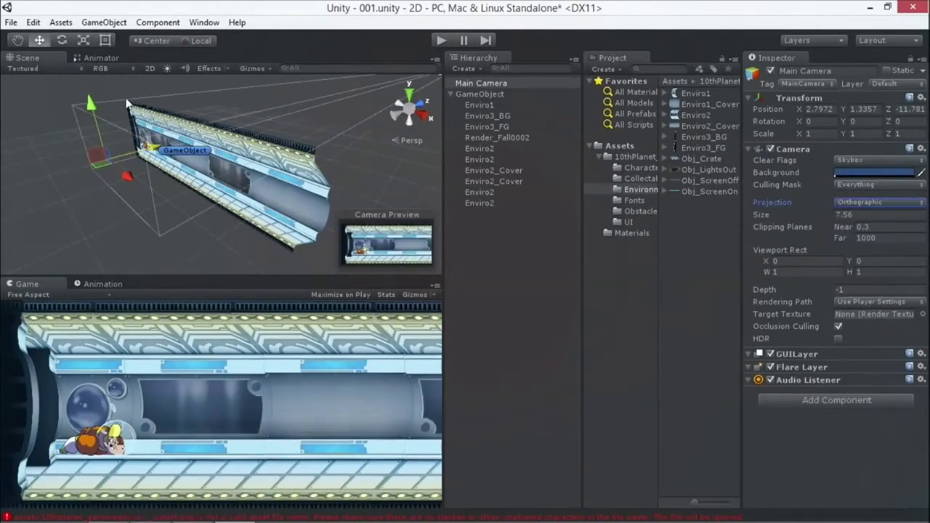
{"action": "left_click", "coordinate": [149, 68]}
{"action": "key", "text": "t"}
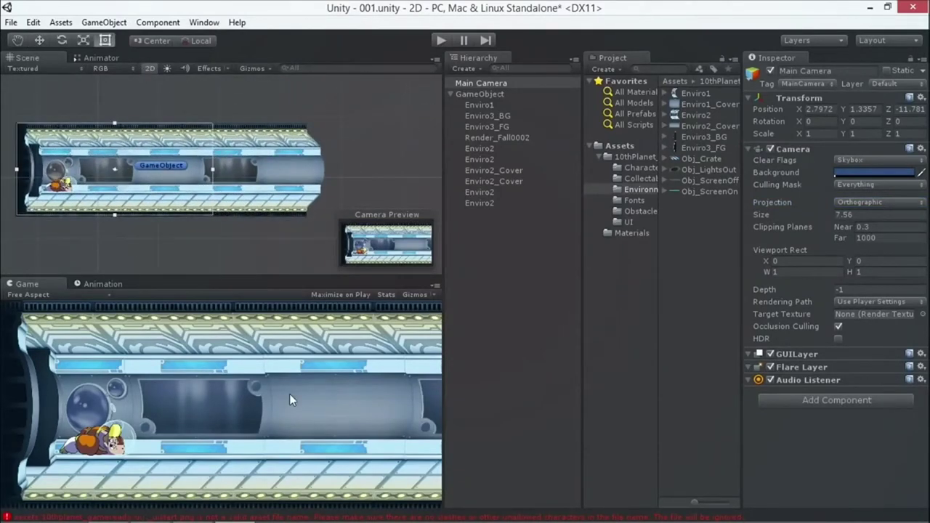
Delete the Render_Fall0002 character sprite from the GameObject group and save the scene.
{"action": "left_click", "coordinate": [449, 94]}
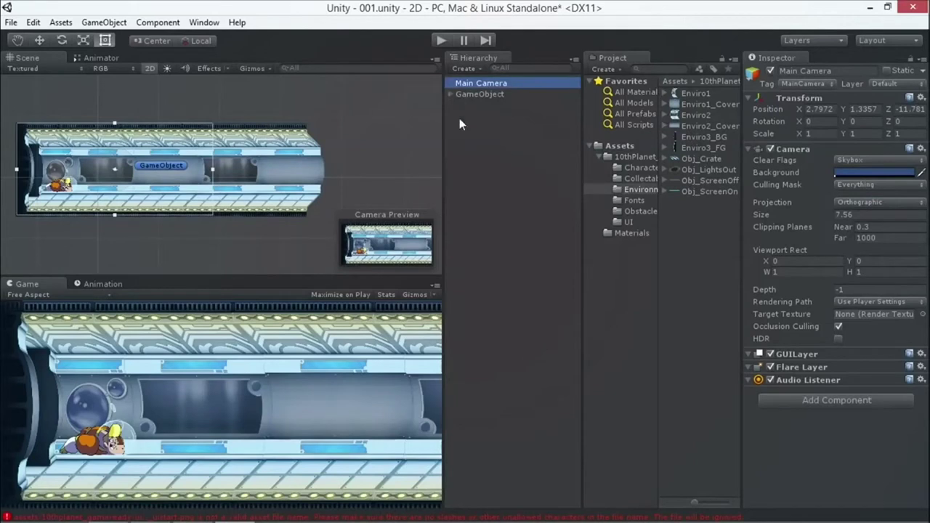
{"action": "left_click", "coordinate": [450, 94]}
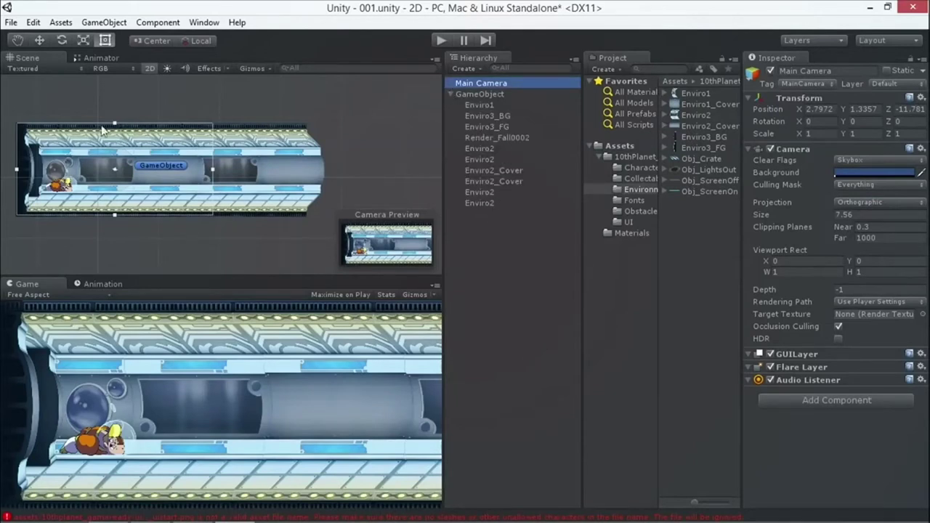
{"action": "left_click", "coordinate": [312, 210]}
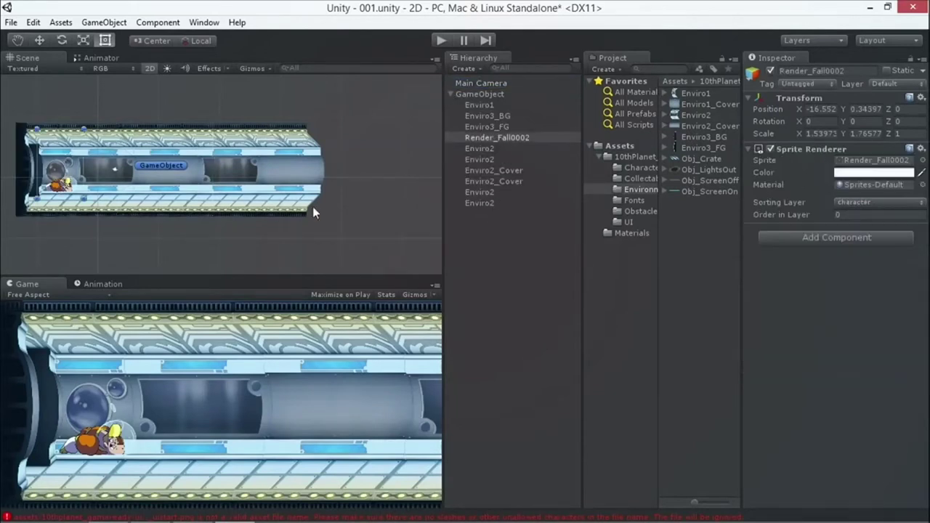
{"action": "right_click", "coordinate": [513, 137]}
{"action": "left_click", "coordinate": [550, 208]}
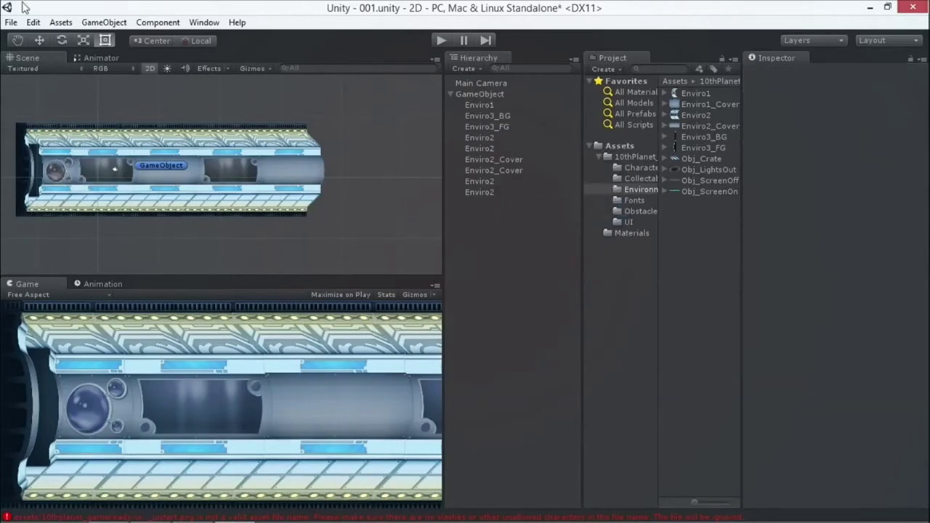
{"action": "left_click", "coordinate": [11, 21]}
{"action": "left_click", "coordinate": [41, 73]}
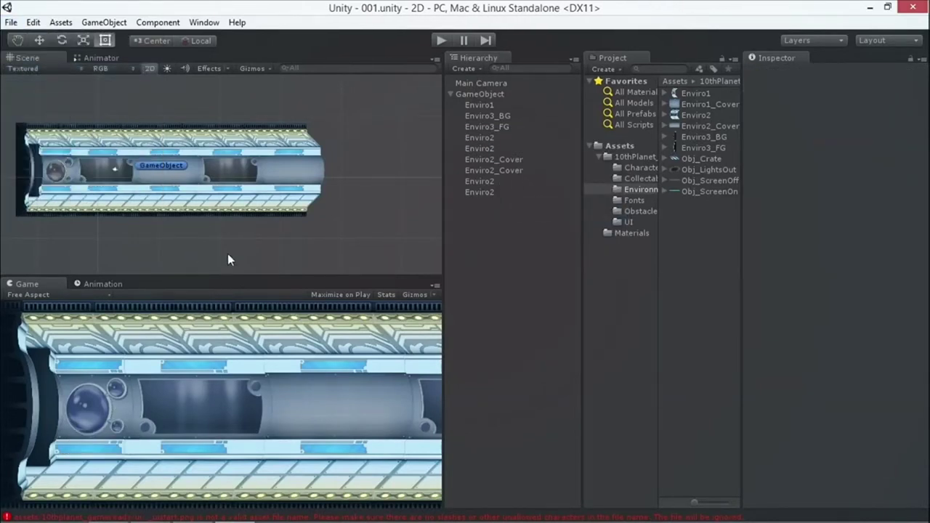
Delete the CollectFuel0002 animator controller and the full animation clip from the project's collectables folder.
{"action": "scroll", "coordinate": [227, 211], "scroll_direction": "up", "scroll_amount": 1}
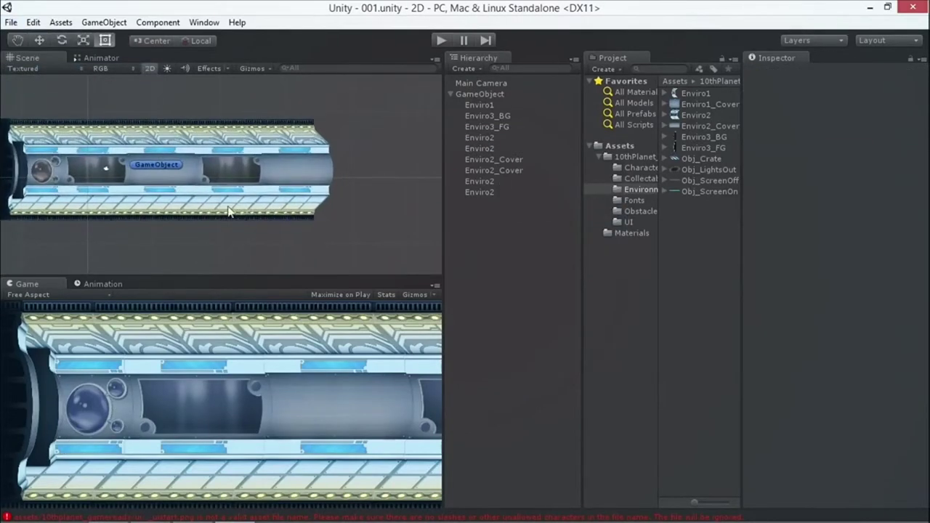
{"action": "left_click", "coordinate": [17, 41]}
{"action": "left_click_drag", "start_coordinate": [50, 95], "coordinate": [106, 108]}
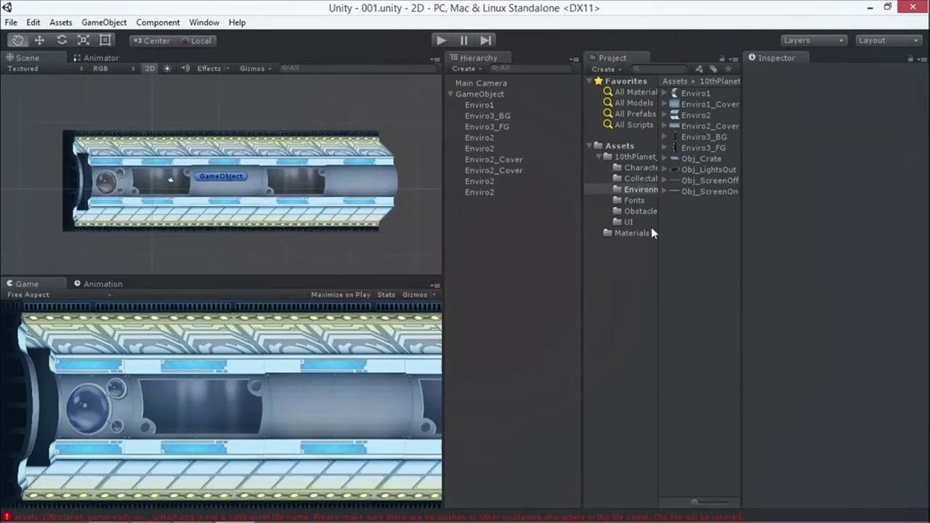
{"action": "left_click", "coordinate": [642, 178]}
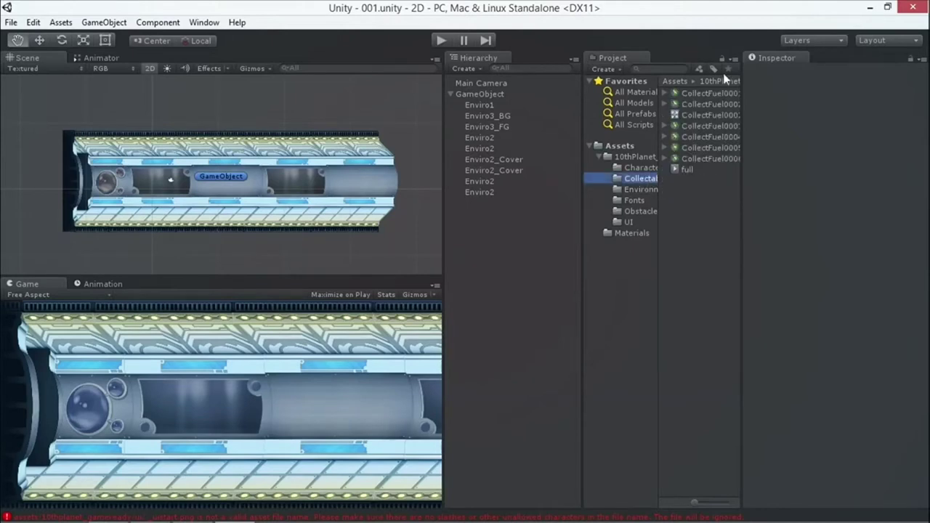
{"action": "left_click", "coordinate": [698, 158]}
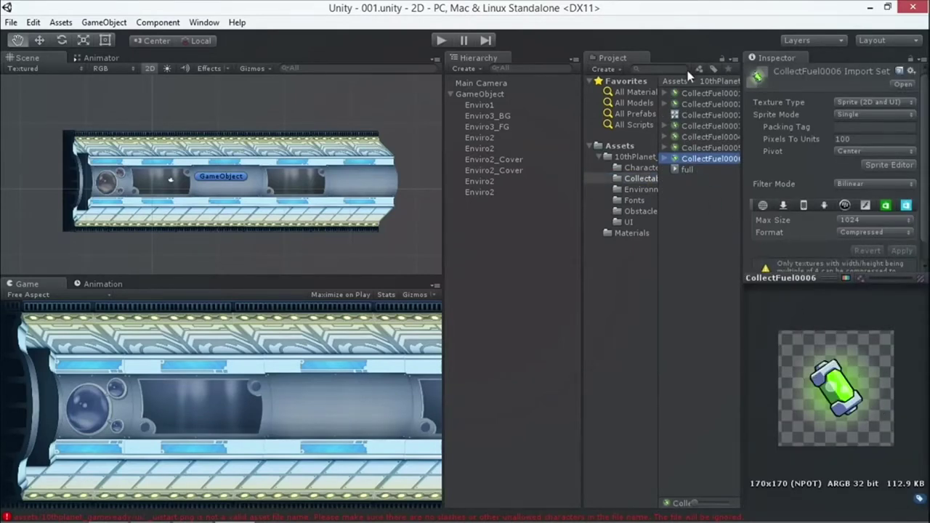
{"action": "left_click", "coordinate": [693, 116]}
{"action": "left_click", "coordinate": [685, 168]}
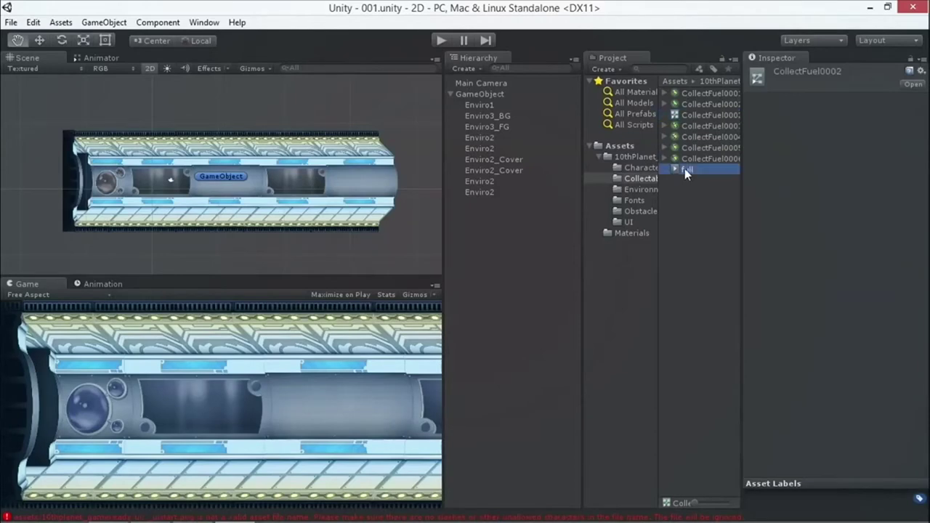
{"action": "left_click", "coordinate": [686, 113], "text": "ctrl"}
{"action": "right_click", "coordinate": [699, 121]}
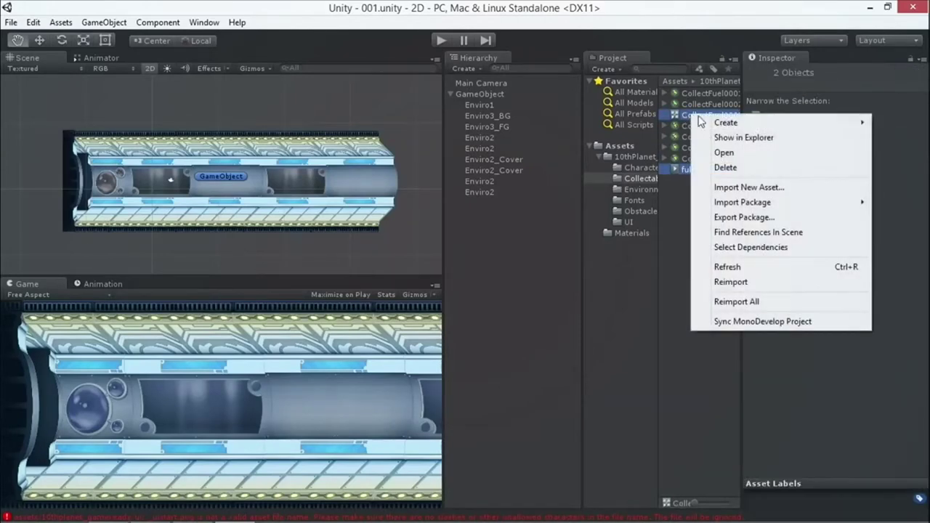
{"action": "left_click", "coordinate": [725, 168]}
{"action": "left_click", "coordinate": [537, 313]}
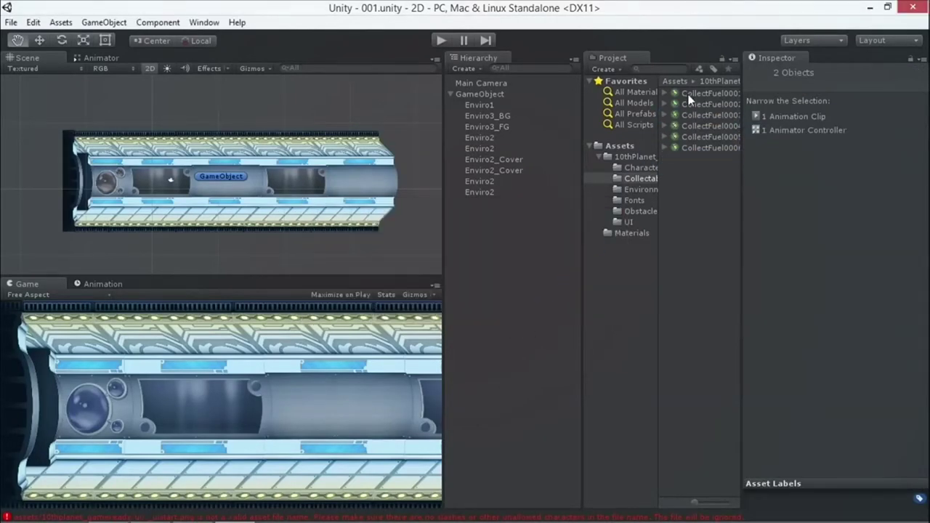
Flip back and forth through the CollectFuel0001 to CollectFuel0006 sprites to preview them as animation frames.
{"action": "left_click", "coordinate": [689, 98]}
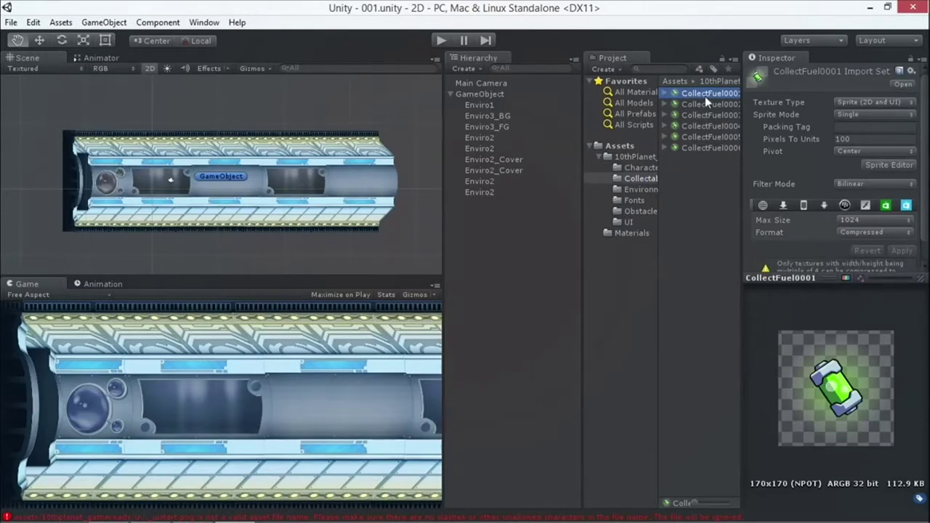
{"action": "key", "text": "Down"}
{"action": "key", "text": "Down"}
{"action": "key", "text": "Down"}
{"action": "key", "text": "Down"}
{"action": "key", "text": "Down"}
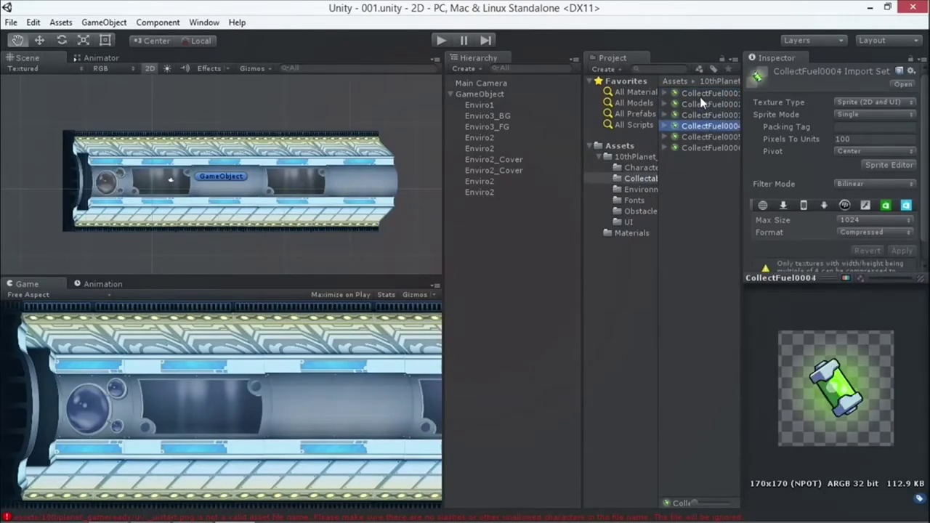
{"action": "key", "text": "Up"}
{"action": "key", "text": "Up"}
{"action": "key", "text": "Up"}
{"action": "key", "text": "Up"}
{"action": "key", "text": "Up"}
{"action": "key", "text": "Down"}
{"action": "key", "text": "Down"}
{"action": "key", "text": "Down"}
{"action": "key", "text": "Down"}
{"action": "key", "text": "Down"}
{"action": "key", "text": "Up"}
{"action": "key", "text": "Up"}
{"action": "key", "text": "Up"}
{"action": "key", "text": "Up"}
{"action": "key", "text": "Up"}
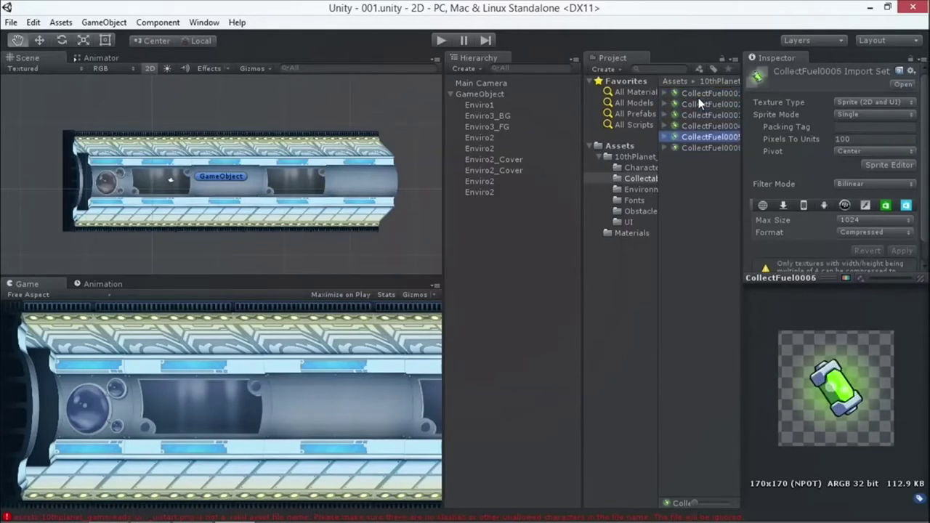
{"action": "key", "text": "Down"}
{"action": "key", "text": "Down"}
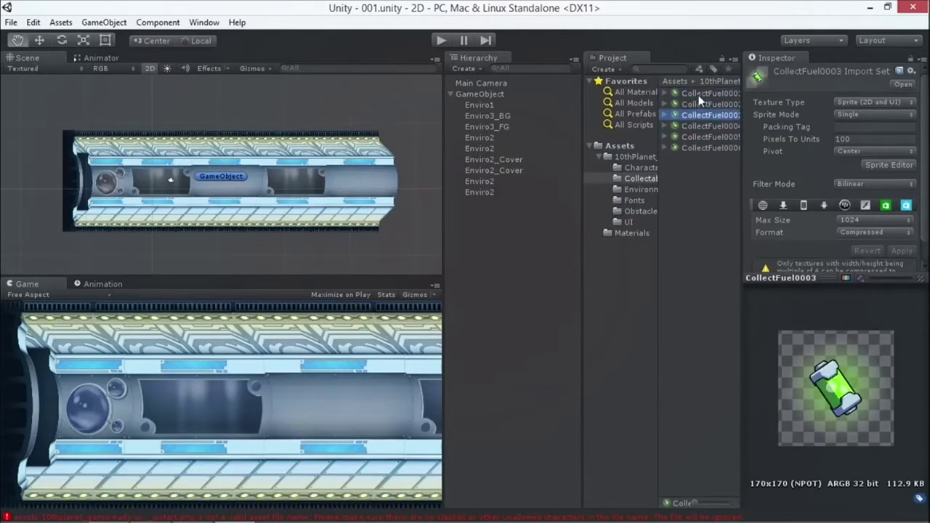
Place the CollectFuel0001 sprite in the corridor at about X 8.96, Y -0.46 and select it.
{"action": "key", "text": "Up"}
{"action": "key", "text": "Up"}
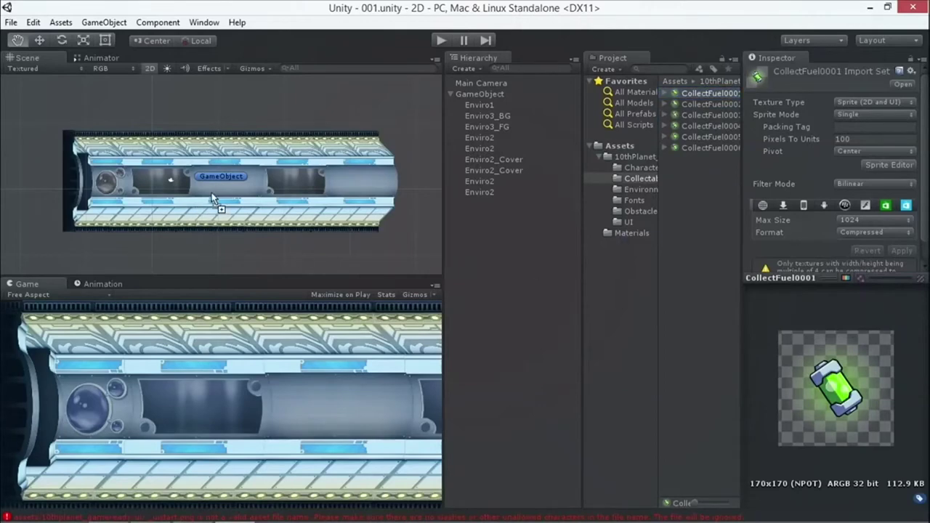
{"action": "left_click_drag", "start_coordinate": [212, 192], "coordinate": [212, 193]}
{"action": "double_click", "coordinate": [489, 203]}
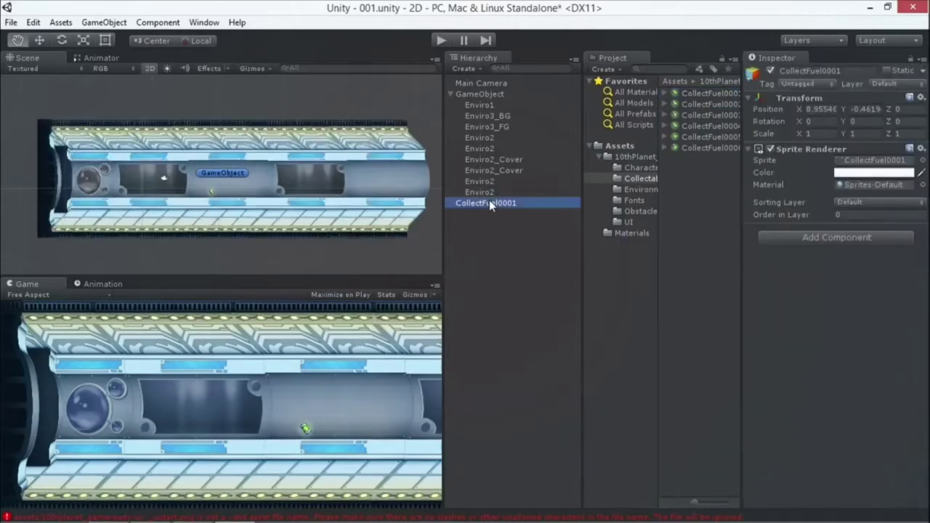
Run the scene briefly to check how the single CollectFuel0001 sprite behaves, and stop playback.
{"action": "left_click", "coordinate": [441, 42]}
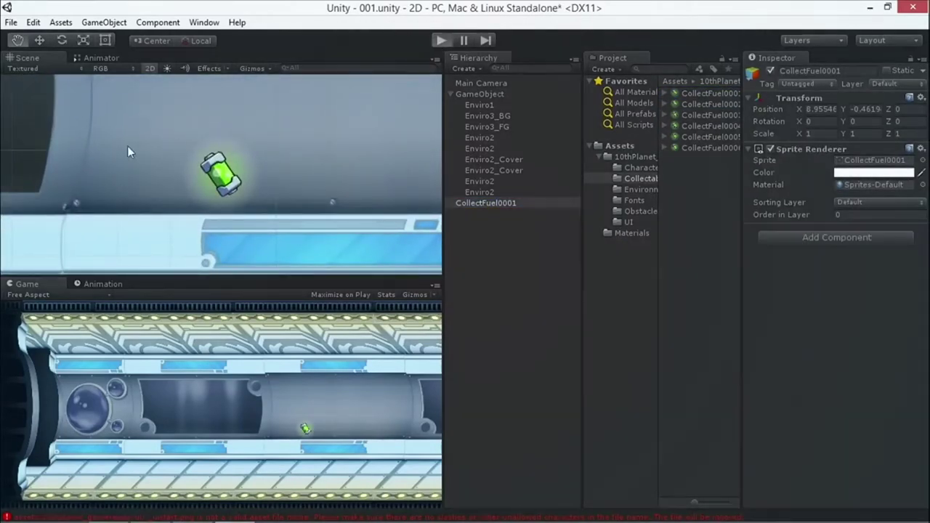
{"action": "left_click", "coordinate": [440, 42]}
{"action": "left_click", "coordinate": [440, 42]}
Delete the CollectFuel0001 object from the scene.
{"action": "scroll", "coordinate": [232, 154], "scroll_direction": "down", "scroll_amount": 8}
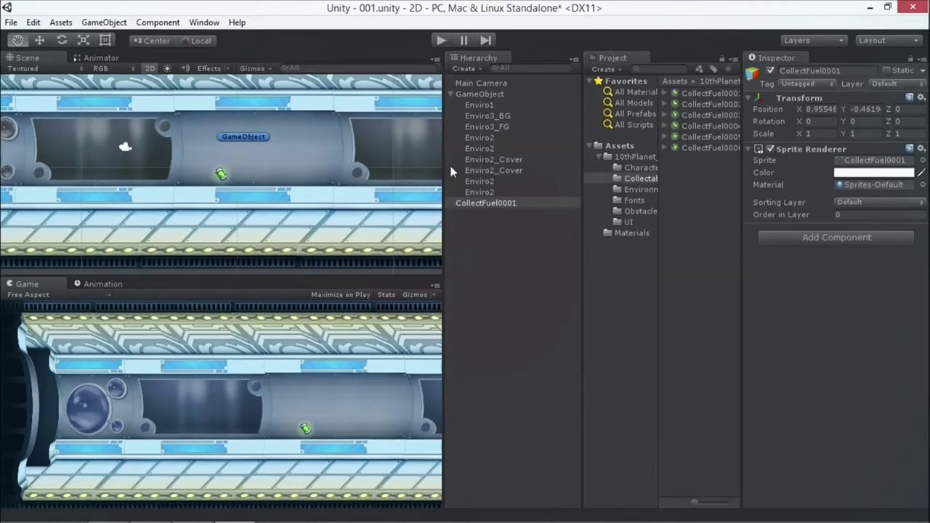
{"action": "right_click", "coordinate": [470, 202]}
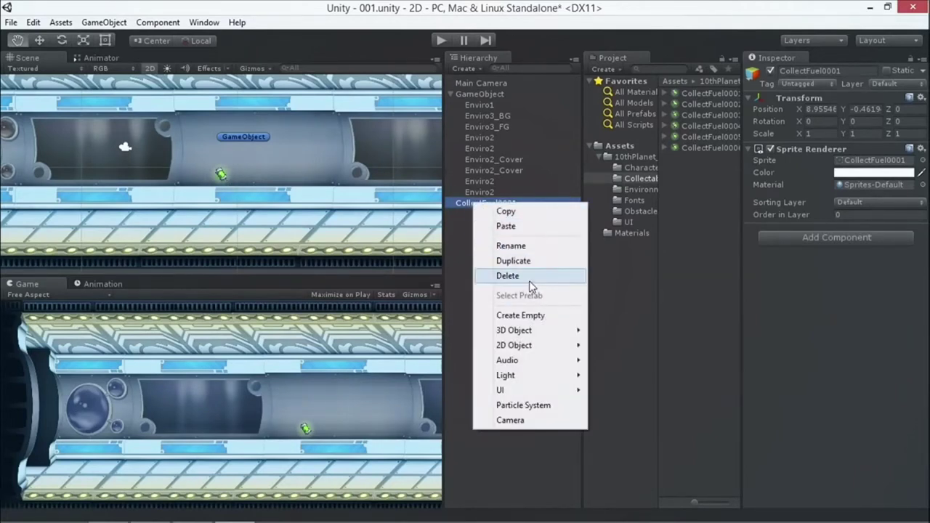
{"action": "left_click", "coordinate": [527, 276]}
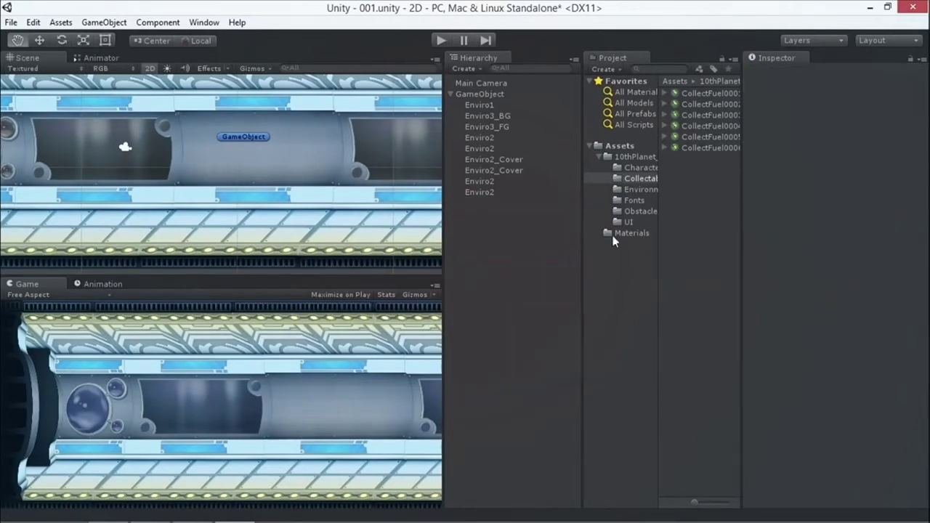
Create an animated object in the corridor from the CollectFuel0001 to CollectFuel0006 sprites, saving the clip as fuelcanrotation.
{"action": "left_click", "coordinate": [711, 94]}
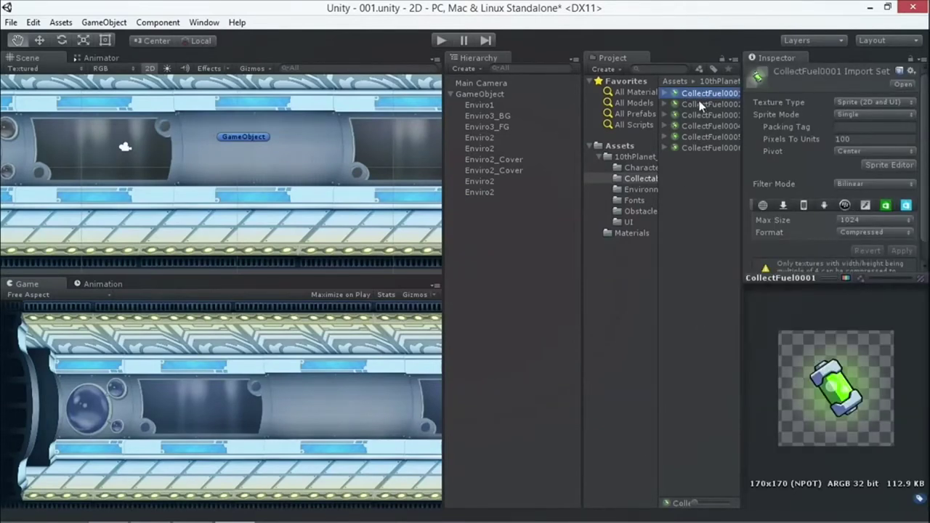
{"action": "left_click", "coordinate": [699, 147], "text": "shift"}
{"action": "left_click_drag", "start_coordinate": [689, 136], "coordinate": [237, 199]}
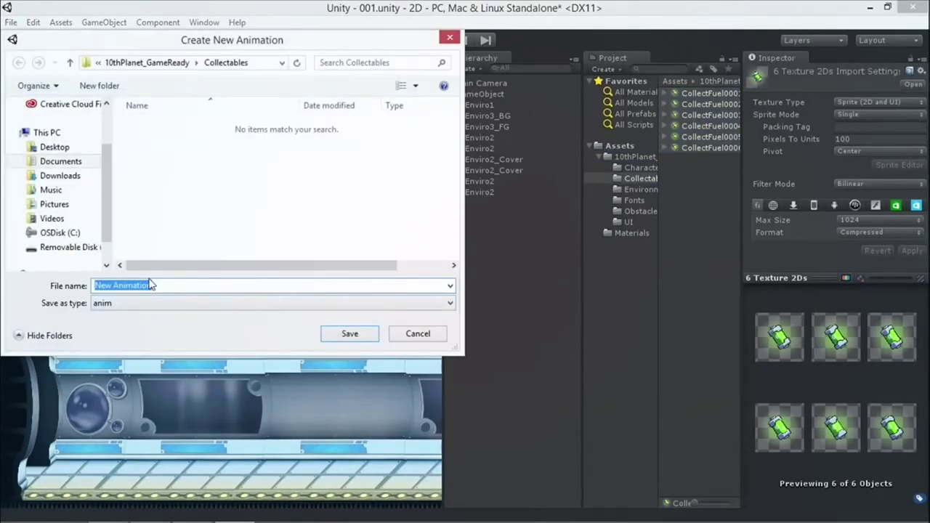
{"action": "type", "text": "f"}
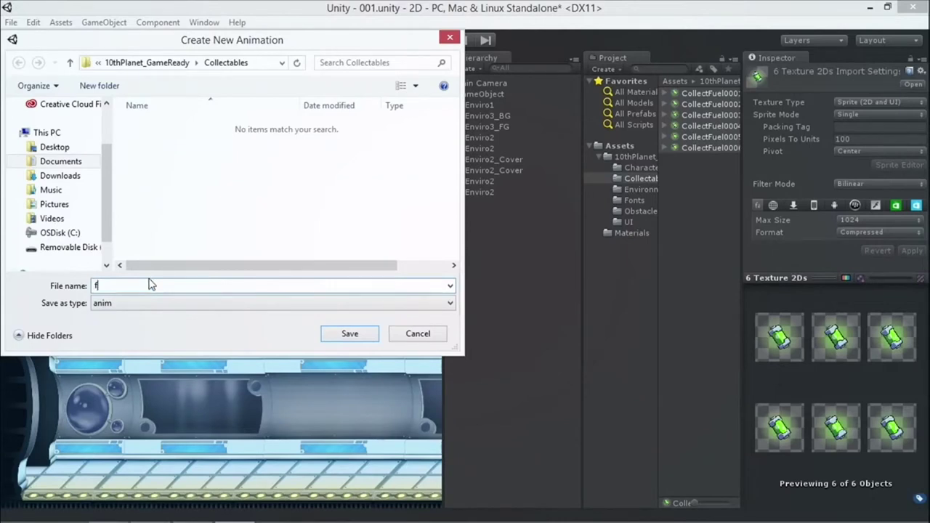
{"action": "type", "text": "ulecanroa"}
{"action": "key", "text": "BackSpace"}
{"action": "type", "text": "tation"}
{"action": "left_click", "coordinate": [351, 337]}
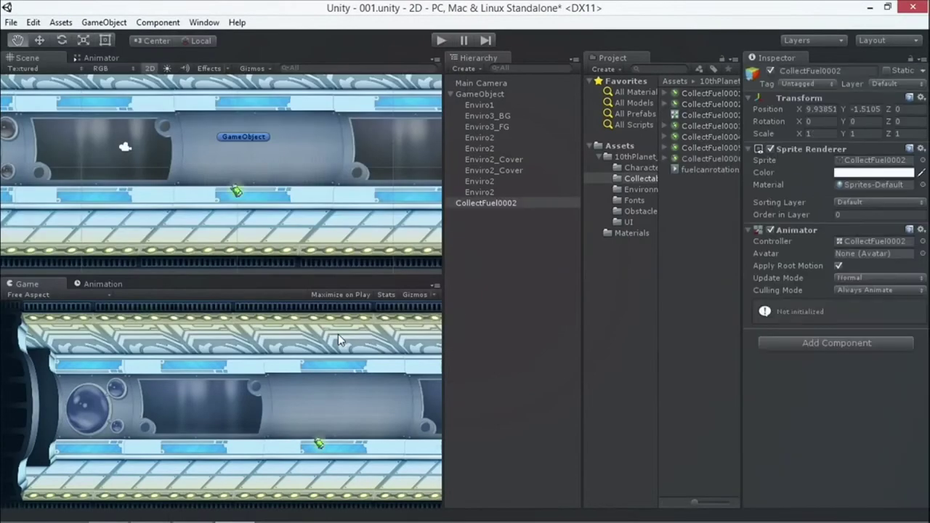
Enlarge the CollectFuel0002 object to a scale of about 2.4 inside the corridor and play-test its rotation.
{"action": "double_click", "coordinate": [479, 202]}
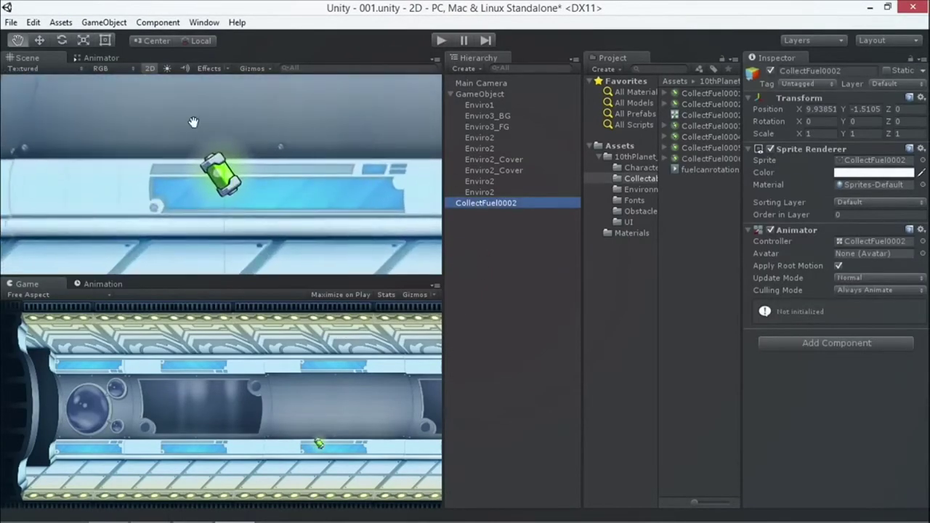
{"action": "left_click", "coordinate": [105, 40]}
{"action": "scroll", "coordinate": [234, 250], "scroll_direction": "down", "scroll_amount": 5}
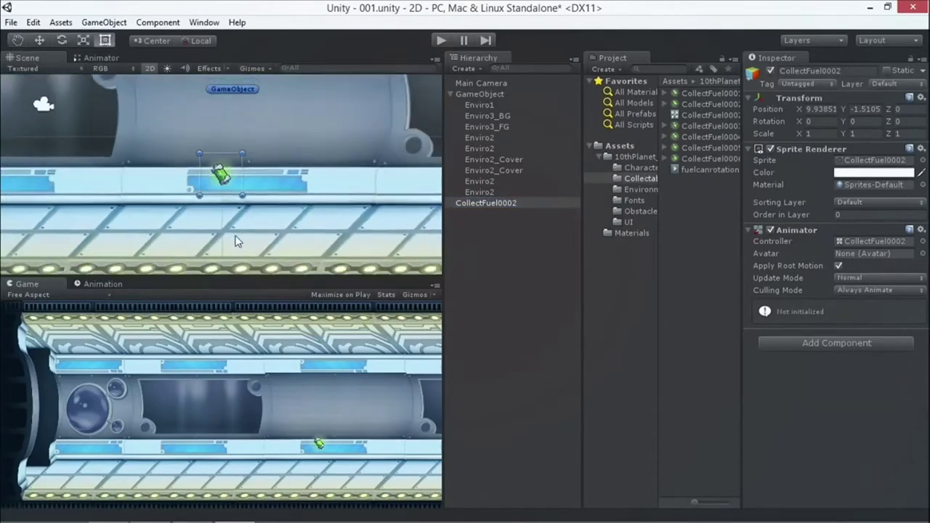
{"action": "scroll", "coordinate": [221, 174], "scroll_direction": "up", "scroll_amount": 3}
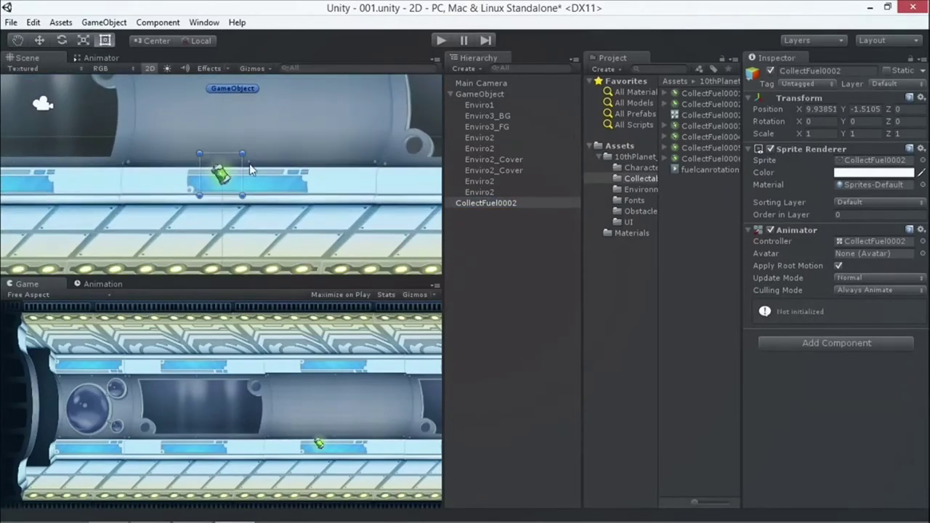
{"action": "left_click_drag", "start_coordinate": [243, 153], "coordinate": [263, 88]}
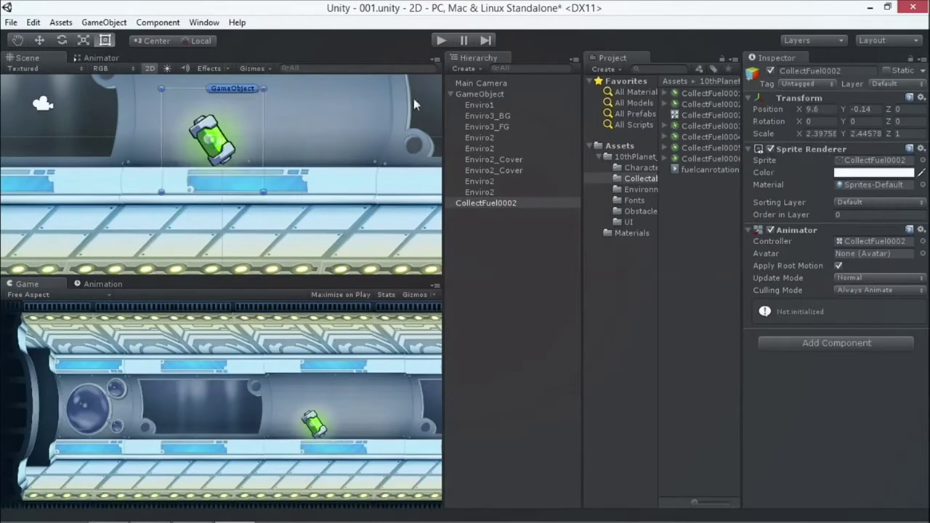
{"action": "left_click", "coordinate": [441, 41]}
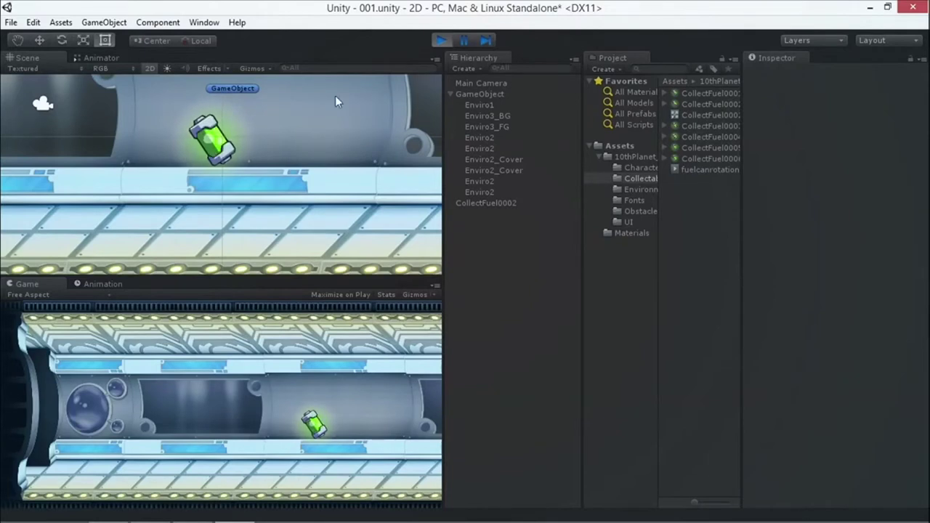
{"action": "left_click", "coordinate": [441, 41]}
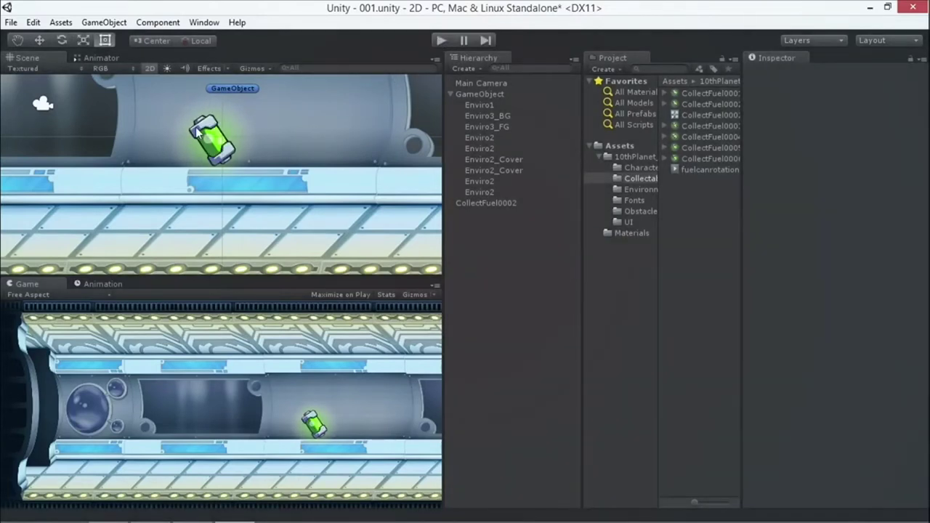
Examine the fuelcanrotation clip of CollectFuel0002 by scrubbing its timeline and stepping through its sprite keyframes.
{"action": "left_click", "coordinate": [483, 203]}
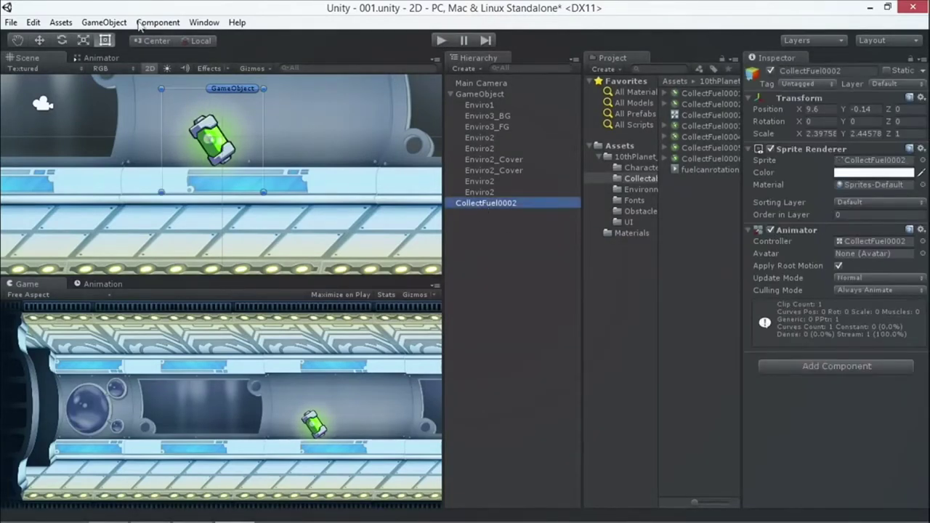
{"action": "left_click", "coordinate": [204, 22]}
{"action": "left_click", "coordinate": [80, 167]}
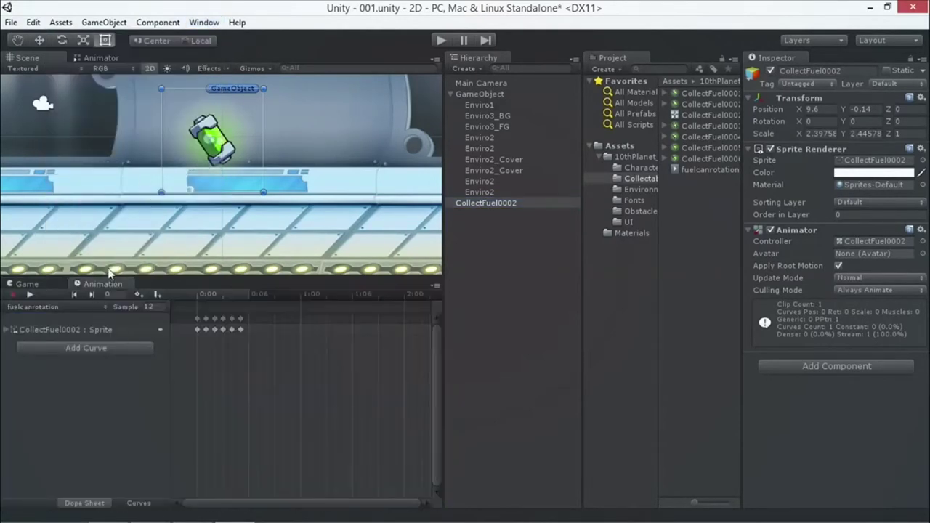
{"action": "left_click", "coordinate": [218, 297]}
{"action": "left_click", "coordinate": [221, 297]}
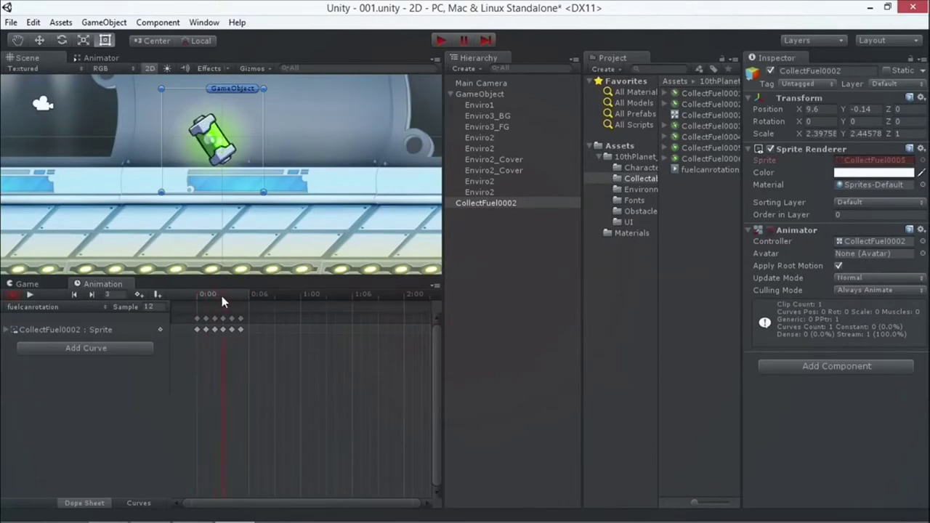
{"action": "left_click", "coordinate": [6, 330]}
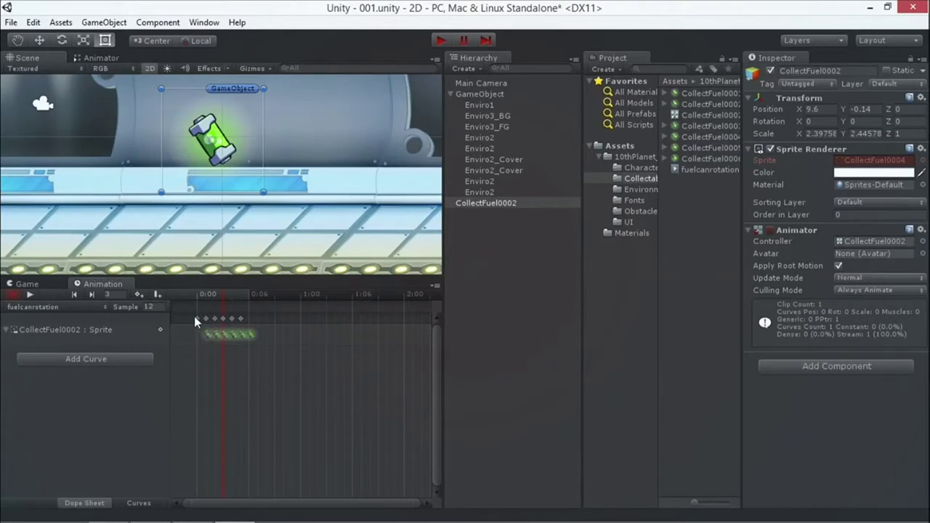
{"action": "left_click", "coordinate": [220, 335]}
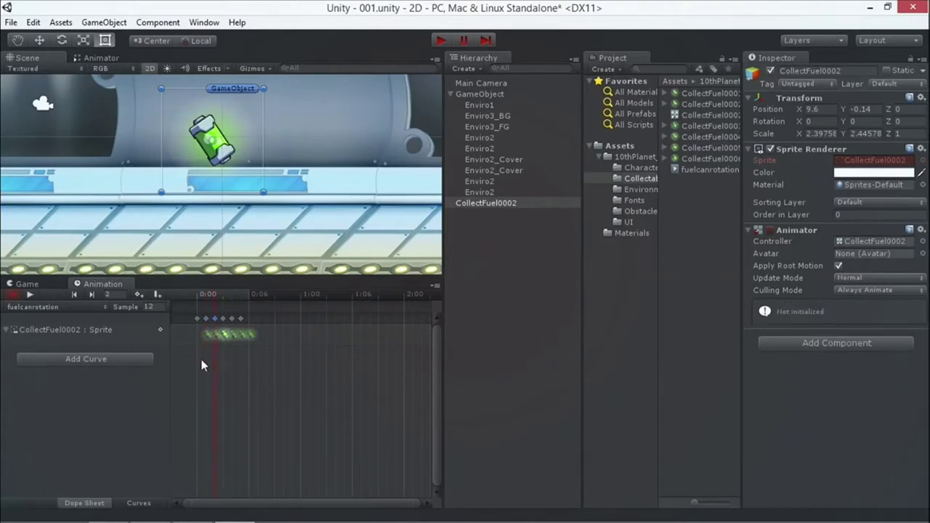
{"action": "left_click", "coordinate": [198, 318]}
{"action": "left_click", "coordinate": [207, 337]}
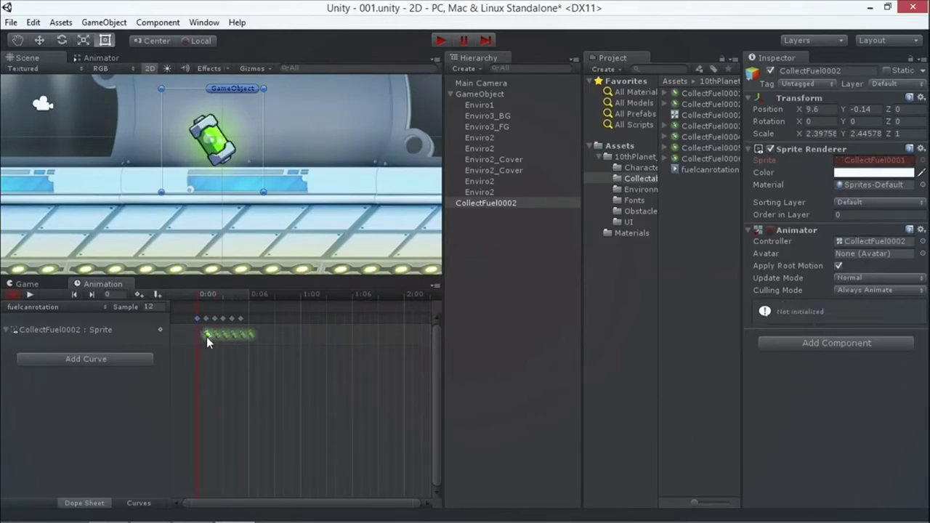
{"action": "left_click", "coordinate": [219, 335]}
{"action": "left_click", "coordinate": [233, 336]}
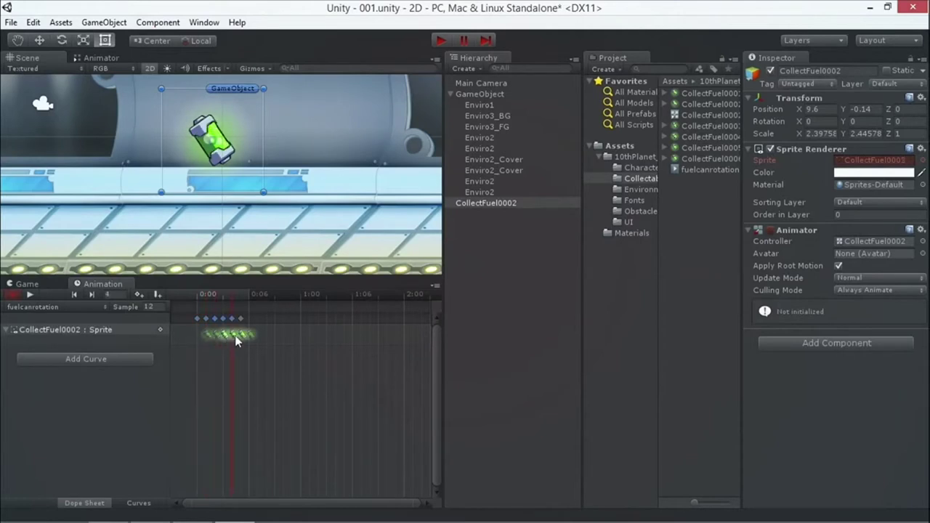
{"action": "left_click", "coordinate": [250, 336]}
Set the fuelcanrotation clip's sample rate to 24 and play-test the faster animation.
{"action": "left_click", "coordinate": [155, 306]}
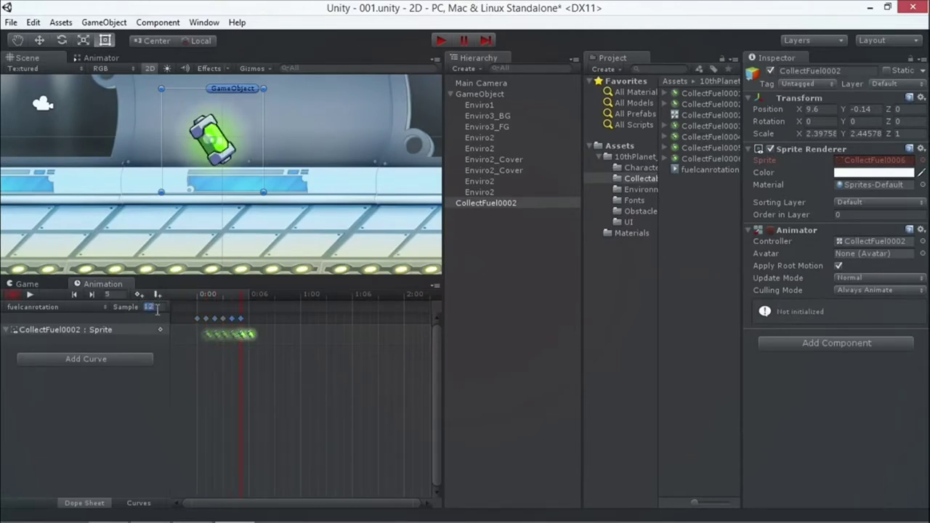
{"action": "type", "text": "2"}
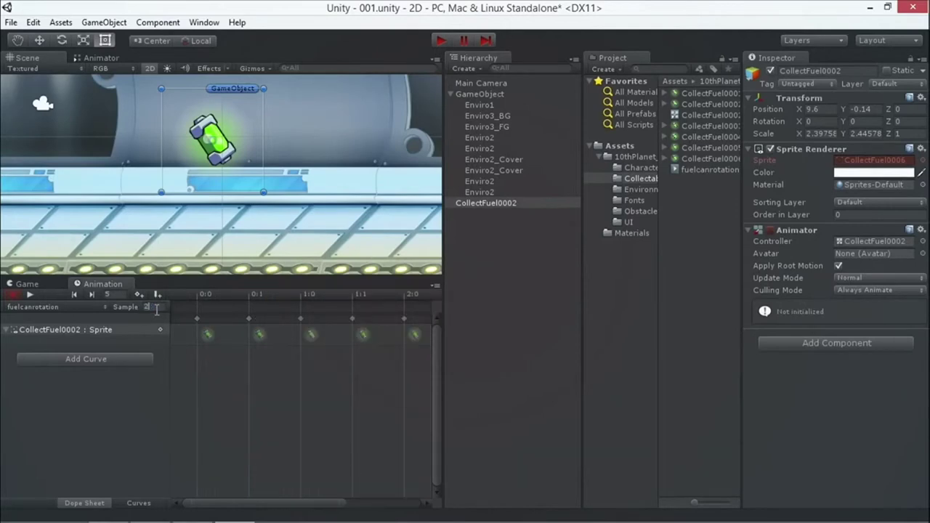
{"action": "type", "text": "4"}
{"action": "left_click", "coordinate": [443, 40]}
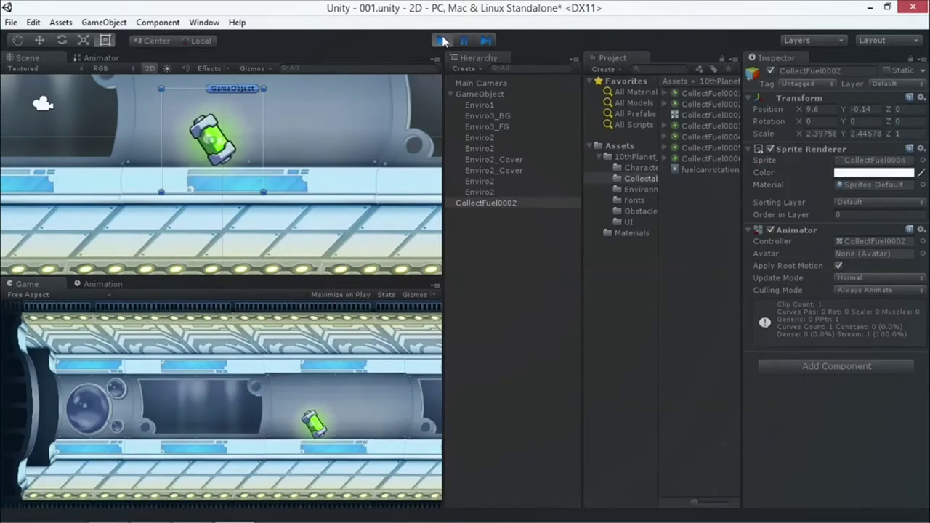
{"action": "left_click", "coordinate": [441, 40]}
Delete the existing lazer animation clip and Lazers0003 animator controller from the Obstacles folder.
{"action": "scroll", "coordinate": [184, 223], "scroll_direction": "down", "scroll_amount": 5}
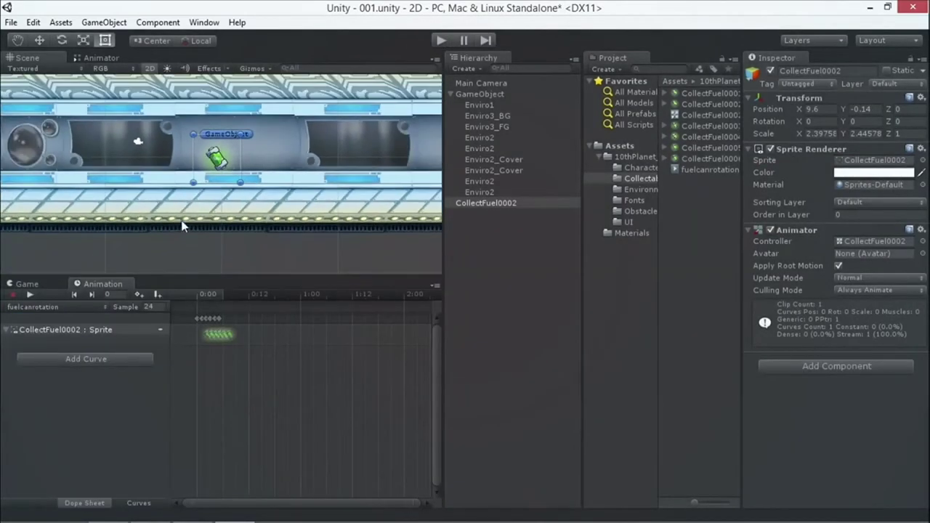
{"action": "scroll", "coordinate": [164, 146], "scroll_direction": "down", "scroll_amount": 3}
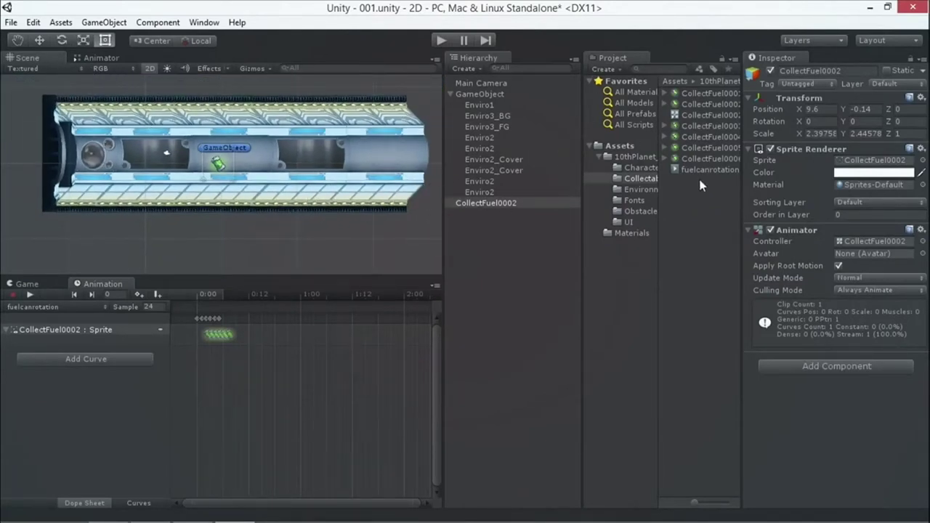
{"action": "left_click", "coordinate": [641, 210]}
{"action": "scroll", "coordinate": [733, 180], "scroll_direction": "down", "scroll_amount": 3}
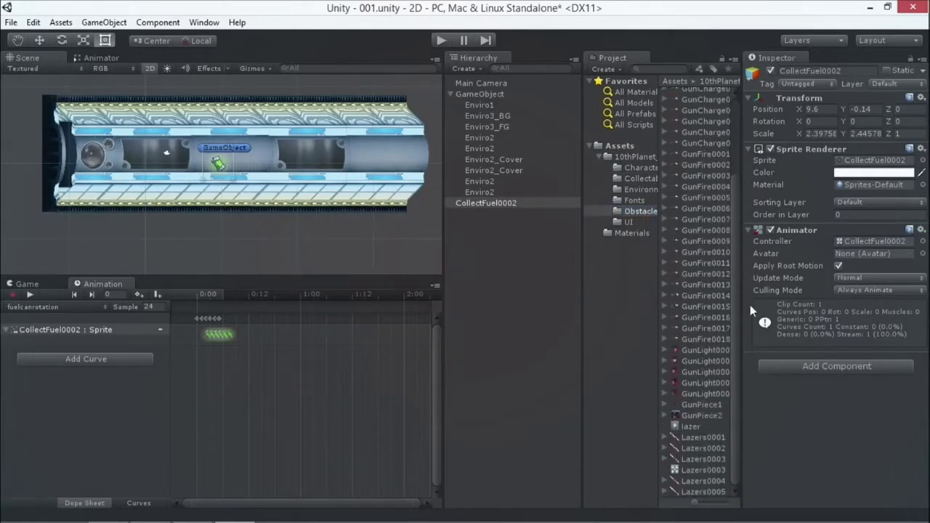
{"action": "left_click", "coordinate": [690, 428]}
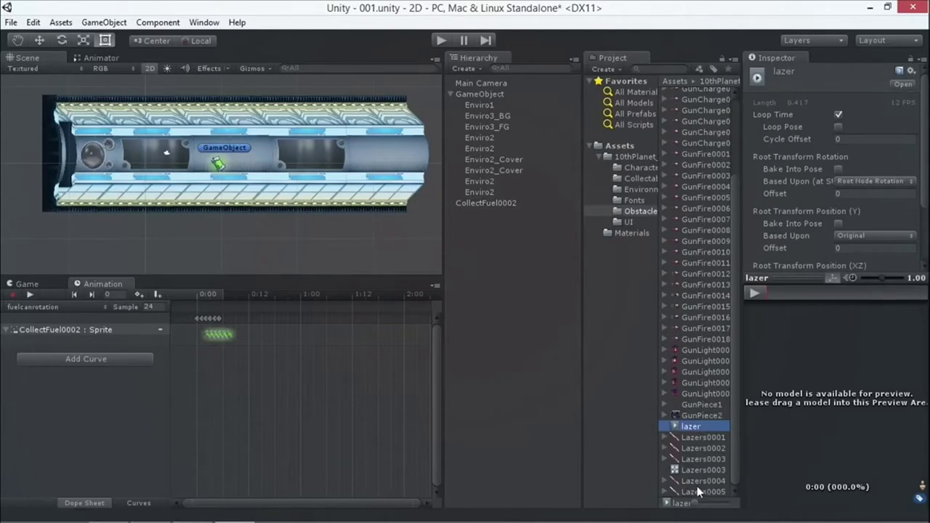
{"action": "left_click", "coordinate": [702, 470]}
{"action": "left_click", "coordinate": [690, 425], "text": "ctrl"}
{"action": "right_click", "coordinate": [690, 425]}
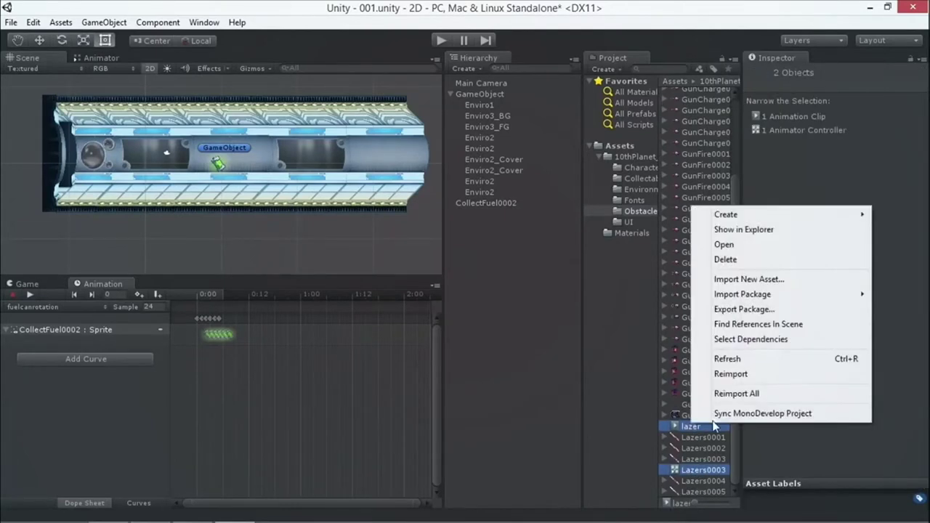
{"action": "left_click", "coordinate": [726, 260]}
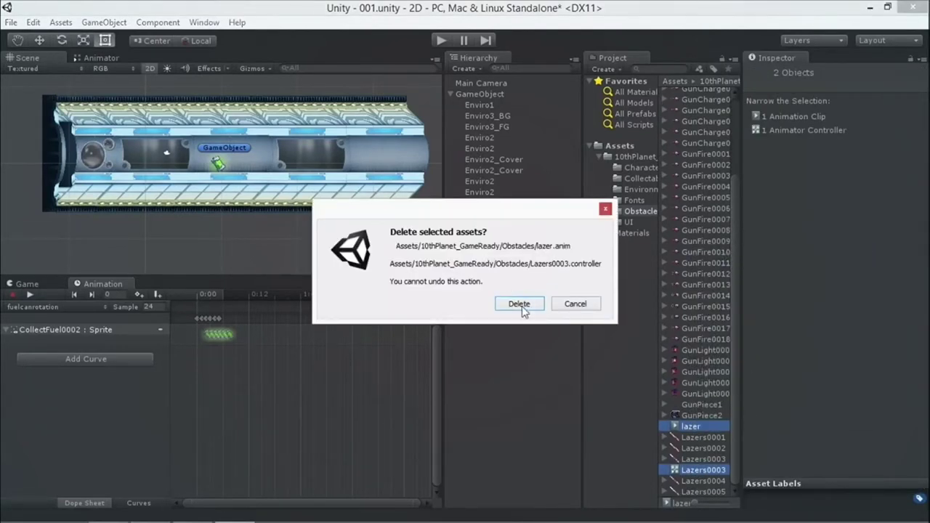
{"action": "left_click", "coordinate": [520, 305]}
Preview the Lazers0001 to Lazers0005 sprites one after another as animation frames.
{"action": "left_click", "coordinate": [692, 449]}
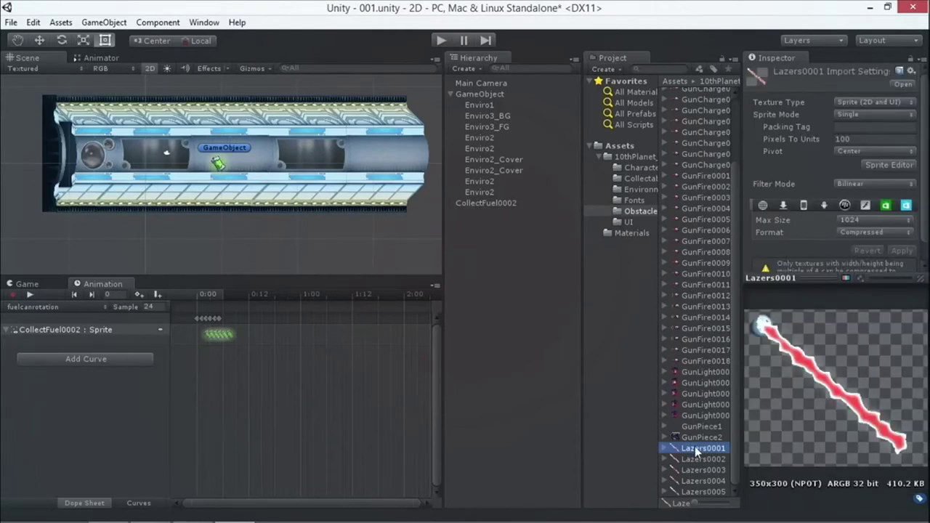
{"action": "key", "text": "Down"}
{"action": "key", "text": "Down"}
{"action": "key", "text": "Down"}
{"action": "key", "text": "Down"}
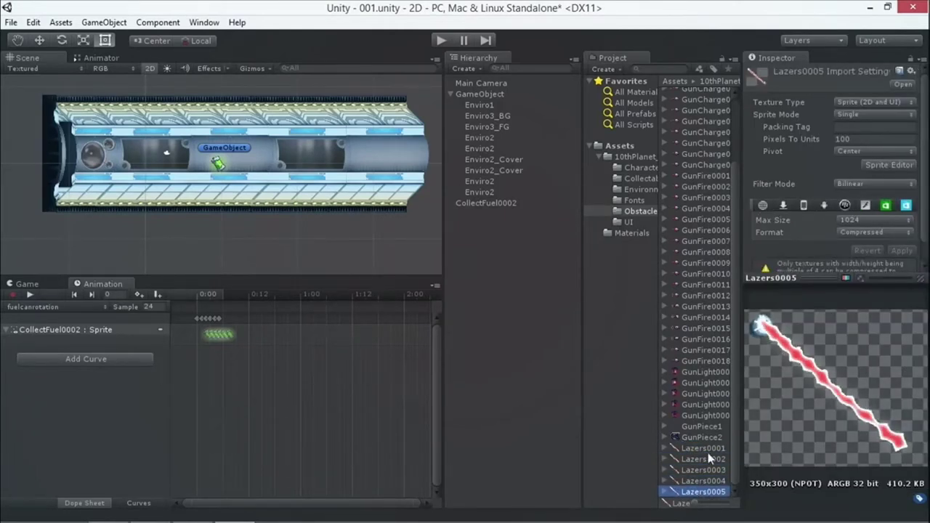
Create an animated sprite in the scene from Lazers0001 to Lazers0005, saving the animation clip as lazer in the Obstacles folder.
{"action": "left_click", "coordinate": [709, 451]}
{"action": "left_click", "coordinate": [705, 492], "text": "shift"}
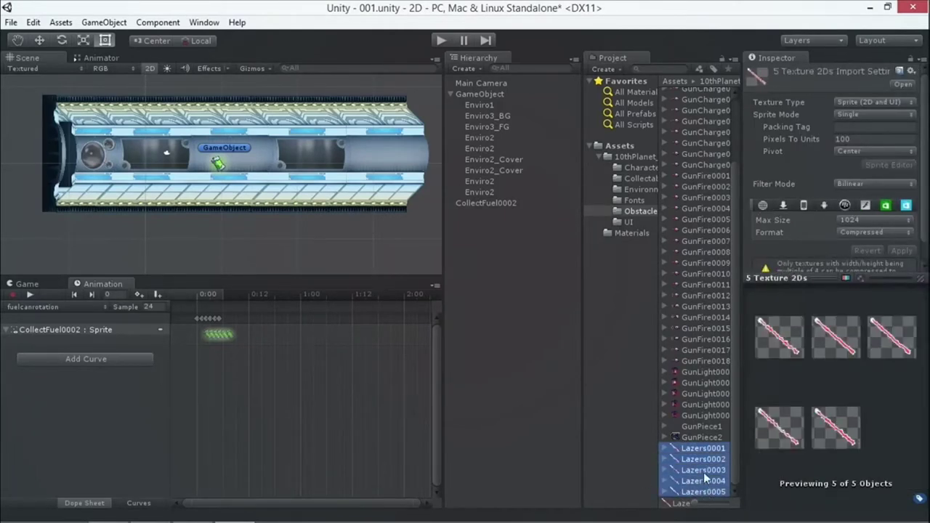
{"action": "left_click_drag", "start_coordinate": [703, 472], "coordinate": [389, 262]}
{"action": "left_click_drag", "start_coordinate": [359, 167], "coordinate": [359, 170]}
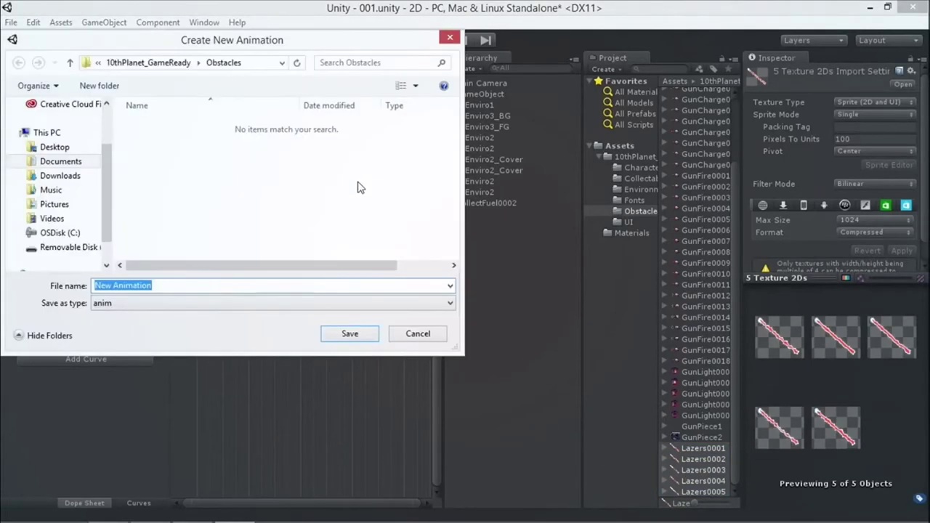
{"action": "type", "text": "lz"}
{"action": "key", "text": "BackSpace"}
{"action": "type", "text": "azer"}
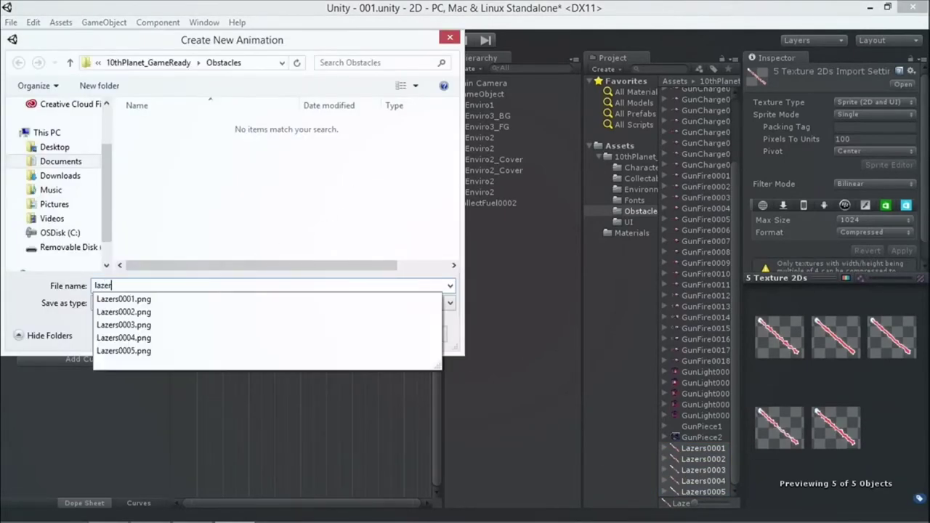
{"action": "key", "text": "Return"}
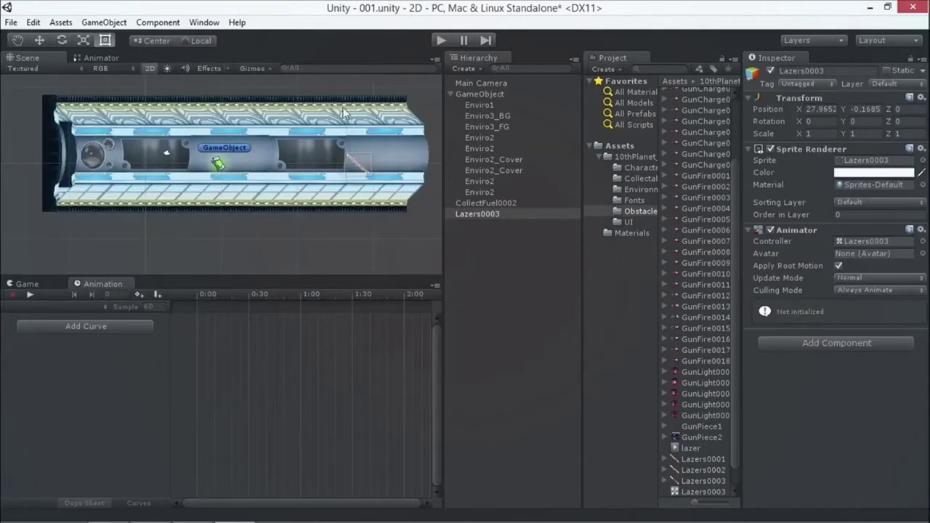
Mirror the Lazers0003 object with an X scale of -1 and place it over the corridor floor at about X 15.6, Y -2.0.
{"action": "left_click_drag", "start_coordinate": [371, 165], "coordinate": [282, 175]}
{"action": "left_click", "coordinate": [835, 133]}
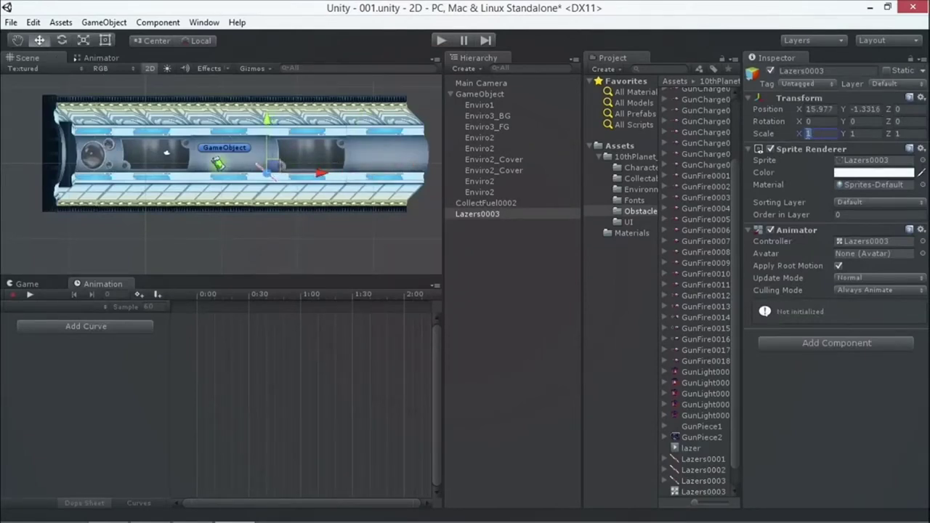
{"action": "key", "text": "Return"}
{"action": "key", "text": "f"}
{"action": "left_click_drag", "start_coordinate": [231, 173], "coordinate": [220, 195]}
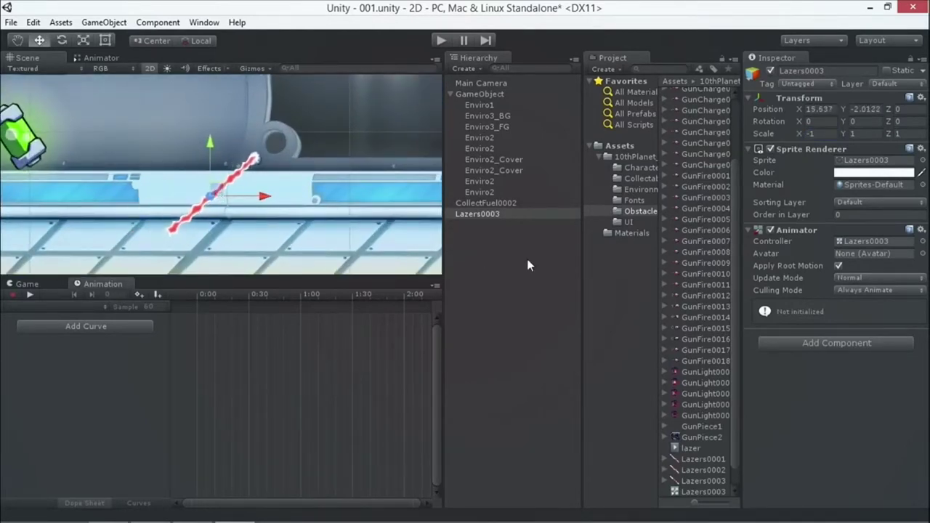
Duplicate Lazers0003, make the copy a child of the original and offset it downward to about Y -1.08.
{"action": "left_click", "coordinate": [487, 218]}
{"action": "key", "text": "ctrl+d"}
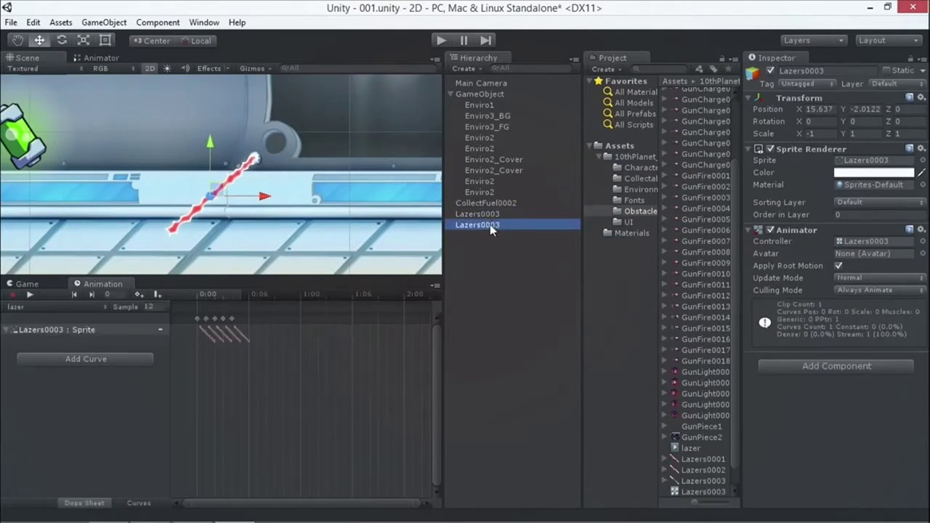
{"action": "left_click_drag", "start_coordinate": [210, 143], "coordinate": [207, 178]}
{"action": "left_click_drag", "start_coordinate": [470, 225], "coordinate": [481, 214]}
{"action": "scroll", "coordinate": [221, 165], "scroll_direction": "down", "scroll_amount": 1}
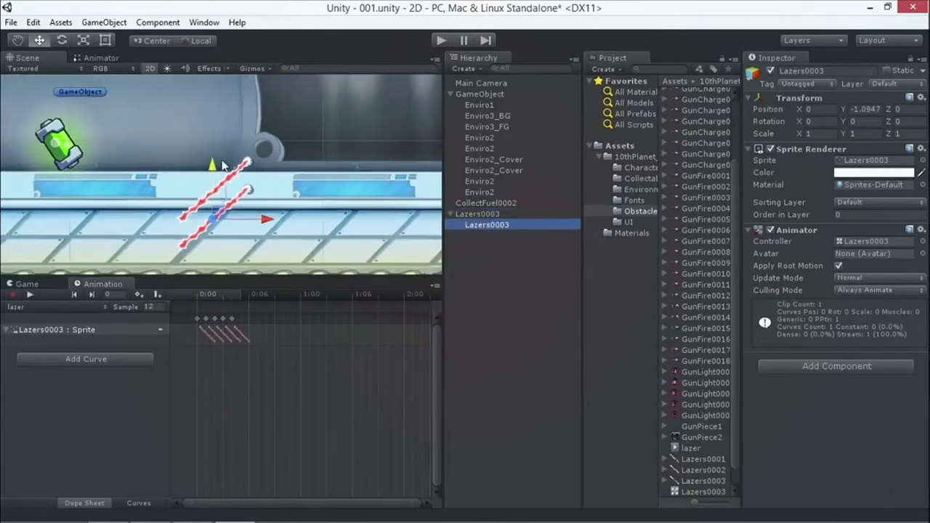
{"action": "scroll", "coordinate": [222, 166], "scroll_direction": "down", "scroll_amount": 3}
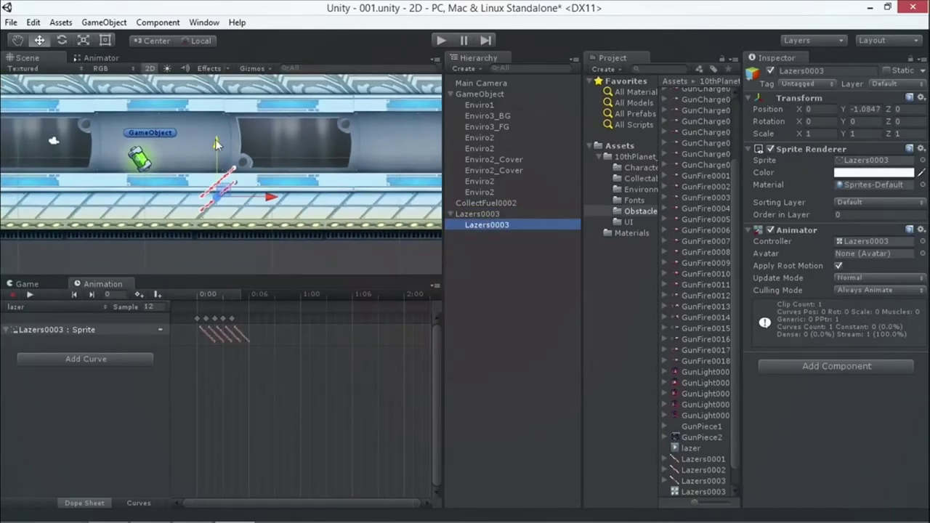
Save the scene and reposition the parent Lazers0003 pair at about X 14.1, Y -2.3 on the corridor floor.
{"action": "left_click", "coordinate": [10, 22]}
{"action": "left_click", "coordinate": [43, 73]}
{"action": "left_click", "coordinate": [469, 214]}
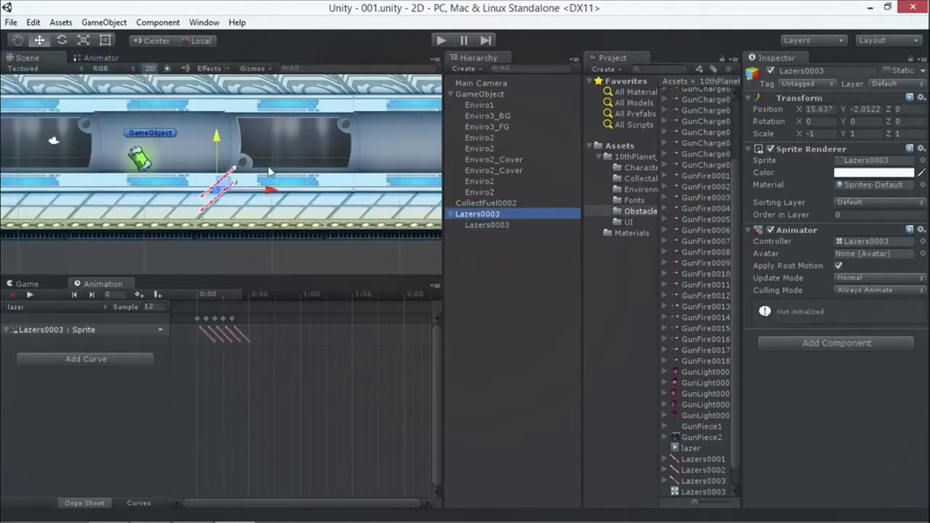
{"action": "left_click_drag", "start_coordinate": [225, 184], "coordinate": [242, 198]}
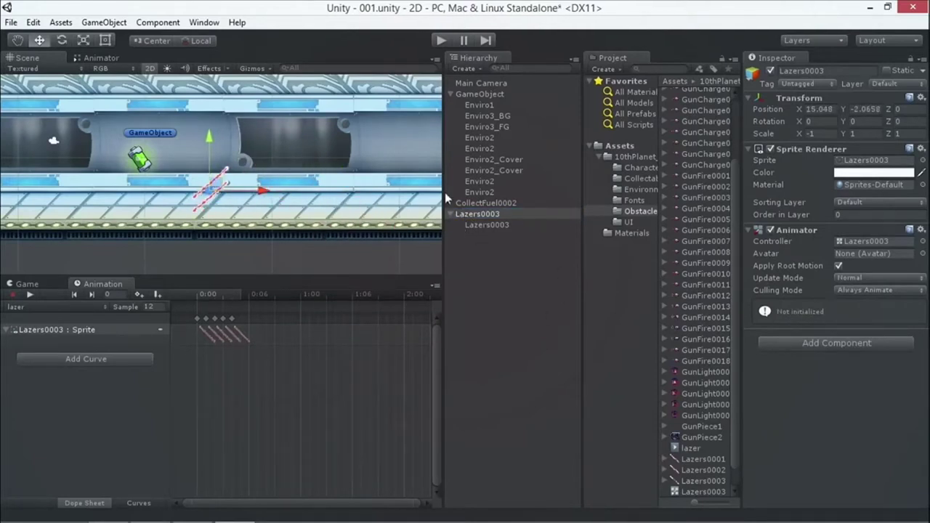
{"action": "mouse_move", "coordinate": [213, 186]}
{"action": "left_mouse_down"}
{"action": "mouse_move", "coordinate": [195, 186]}
{"action": "mouse_move", "coordinate": [203, 189]}
{"action": "left_mouse_up"}
Play-test the scene to check the paired lazer animation, stop the test and save the scene.
{"action": "left_click", "coordinate": [440, 41]}
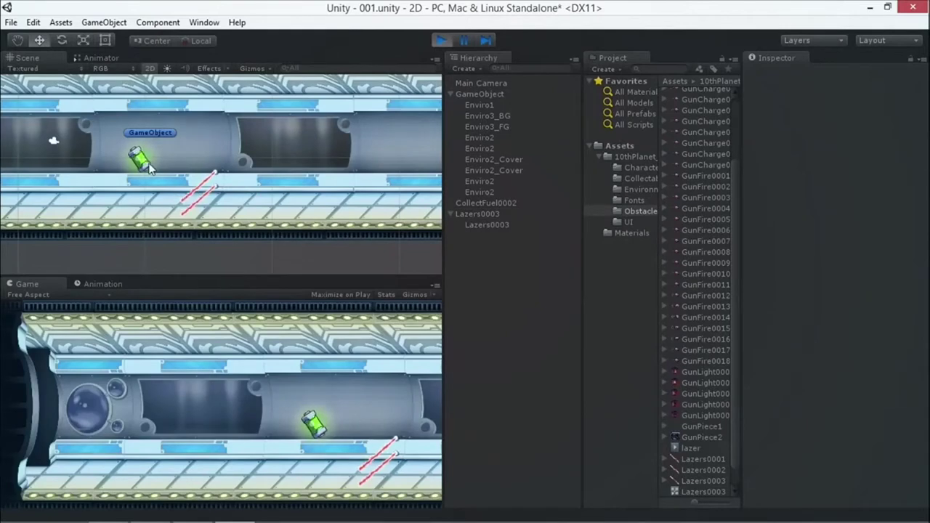
{"action": "scroll", "coordinate": [246, 168], "scroll_direction": "down", "scroll_amount": 1}
{"action": "scroll", "coordinate": [246, 169], "scroll_direction": "down", "scroll_amount": 2}
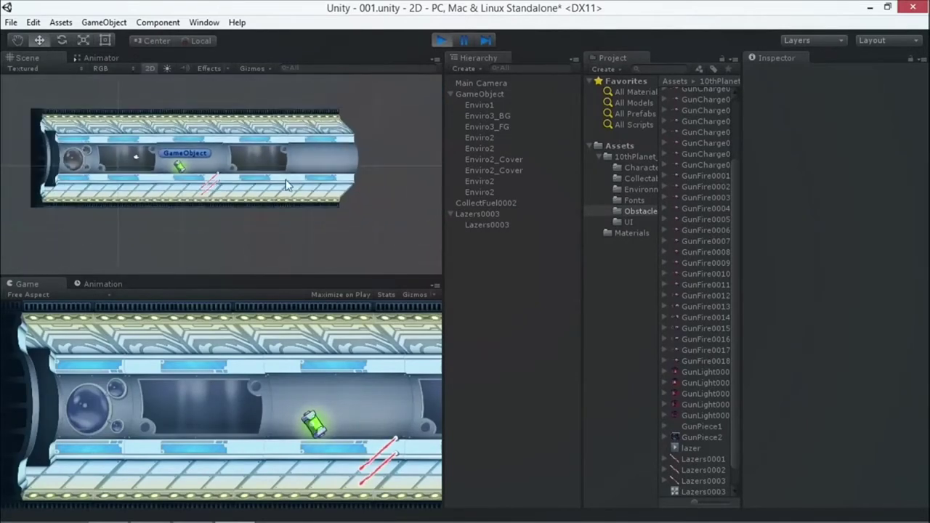
{"action": "left_click", "coordinate": [440, 40]}
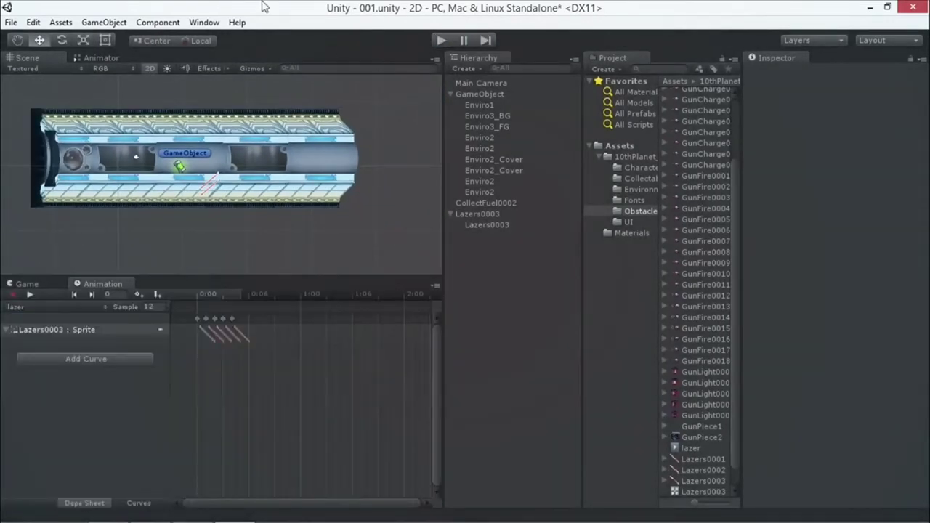
{"action": "left_click", "coordinate": [10, 21]}
{"action": "left_click", "coordinate": [43, 73]}
{"action": "scroll", "coordinate": [236, 226], "scroll_direction": "down", "scroll_amount": 1}
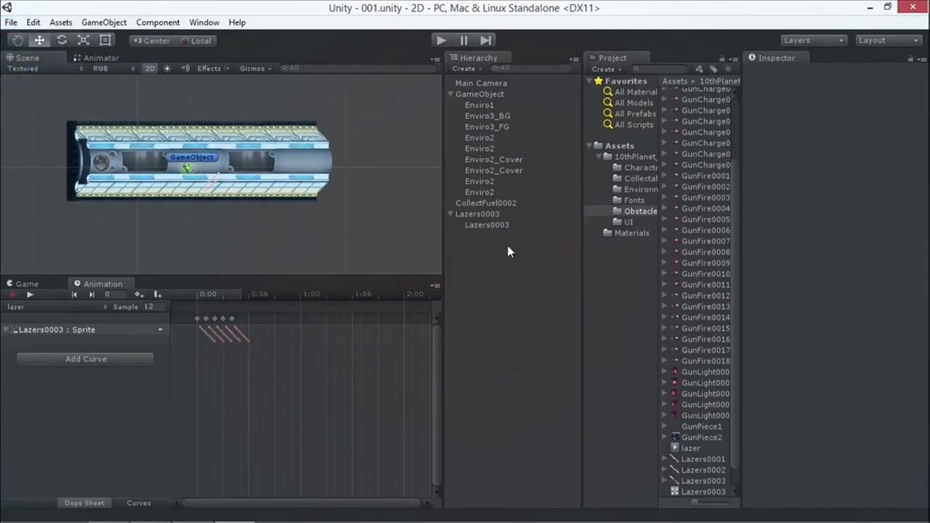
Move Enviro3_BG and Enviro3_FG out of GameObject to the top level of the hierarchy.
{"action": "left_click", "coordinate": [473, 215]}
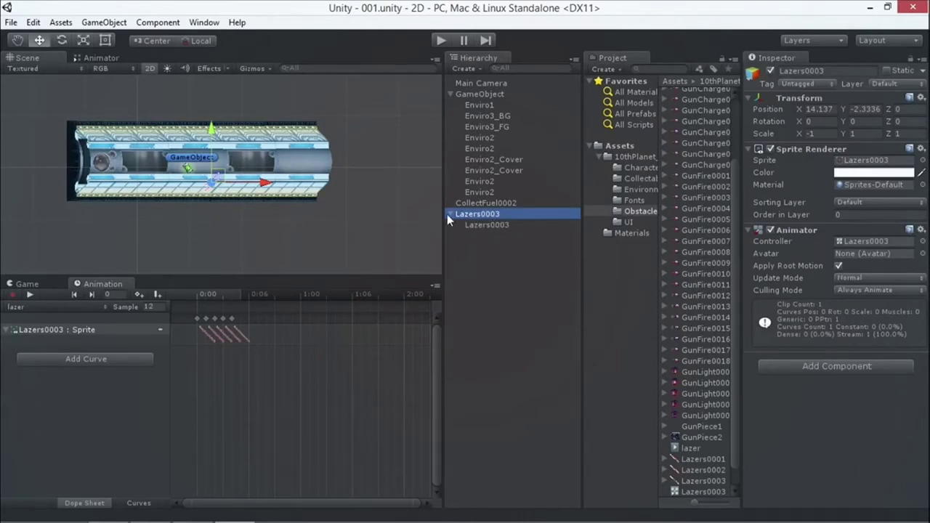
{"action": "left_click", "coordinate": [476, 95]}
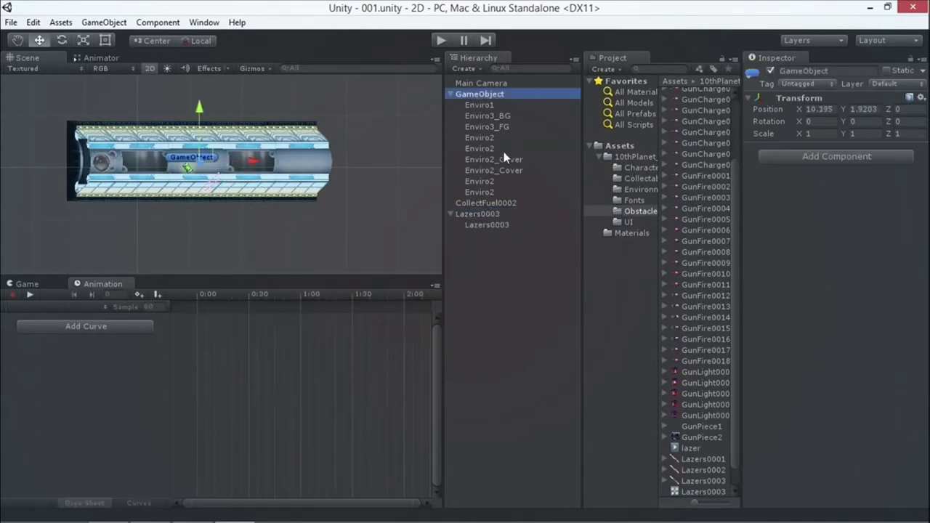
{"action": "left_click", "coordinate": [492, 126]}
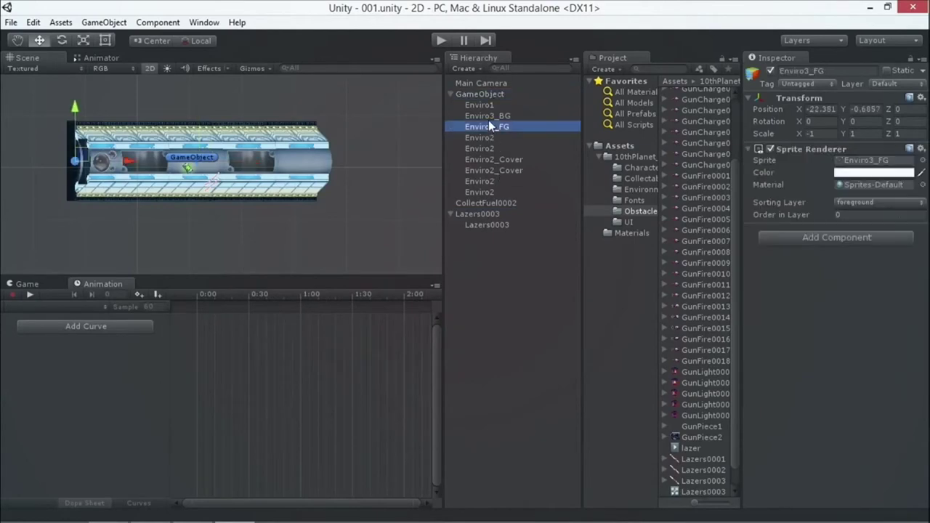
{"action": "left_click", "coordinate": [491, 115], "text": "ctrl"}
{"action": "left_click_drag", "start_coordinate": [483, 126], "coordinate": [500, 258]}
{"action": "left_click", "coordinate": [482, 116]}
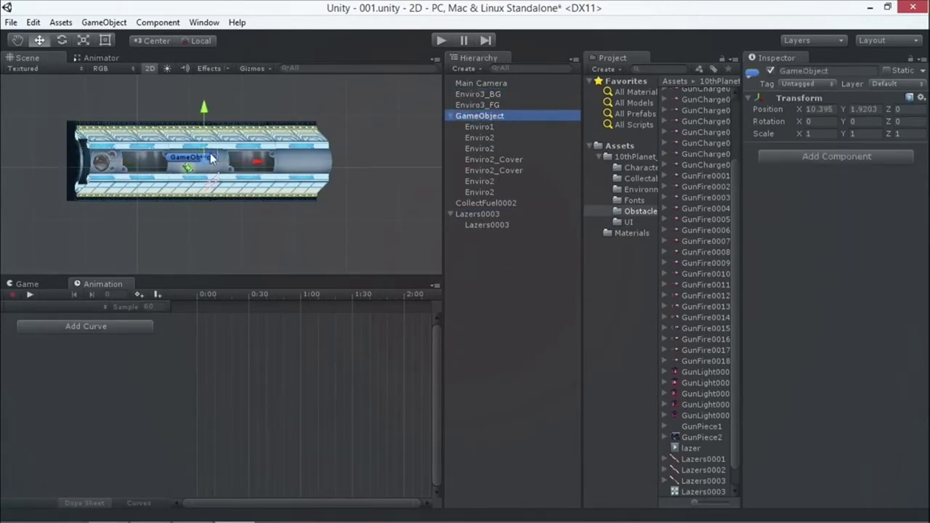
{"action": "mouse_move", "coordinate": [212, 155]}
{"action": "left_mouse_down"}
{"action": "mouse_move", "coordinate": [257, 110]}
{"action": "mouse_move", "coordinate": [209, 153]}
{"action": "mouse_move", "coordinate": [569, 183]}
{"action": "mouse_move", "coordinate": [167, 156]}
{"action": "mouse_move", "coordinate": [227, 161]}
{"action": "mouse_move", "coordinate": [214, 158]}
{"action": "left_mouse_up"}
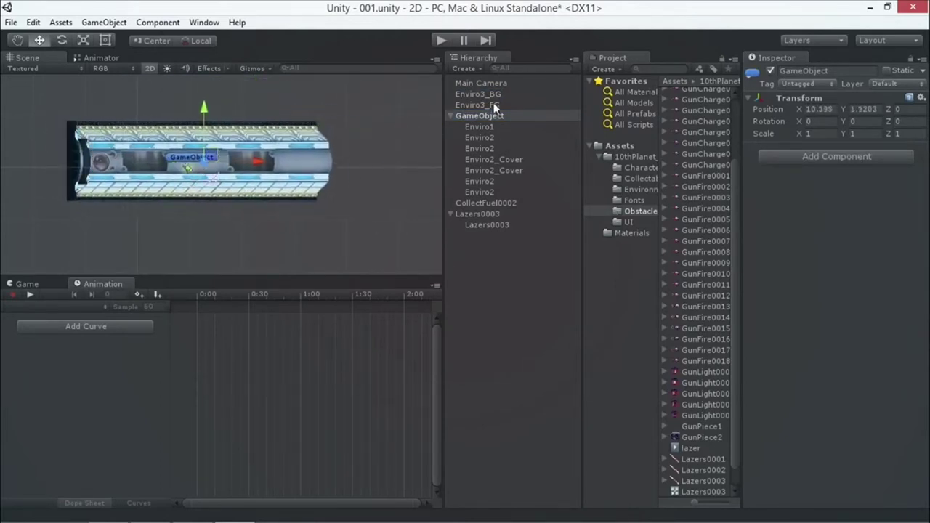
Make CollectFuel0002 and the Lazers0003 pair children of GameObject, and save the scene.
{"action": "left_click", "coordinate": [495, 203]}
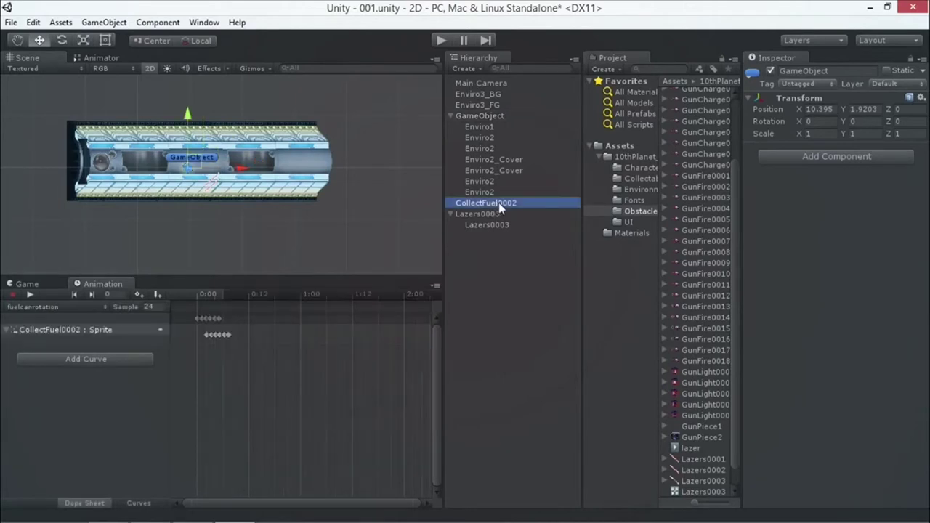
{"action": "left_click_drag", "start_coordinate": [488, 206], "coordinate": [485, 114]}
{"action": "left_click_drag", "start_coordinate": [480, 214], "coordinate": [480, 118]}
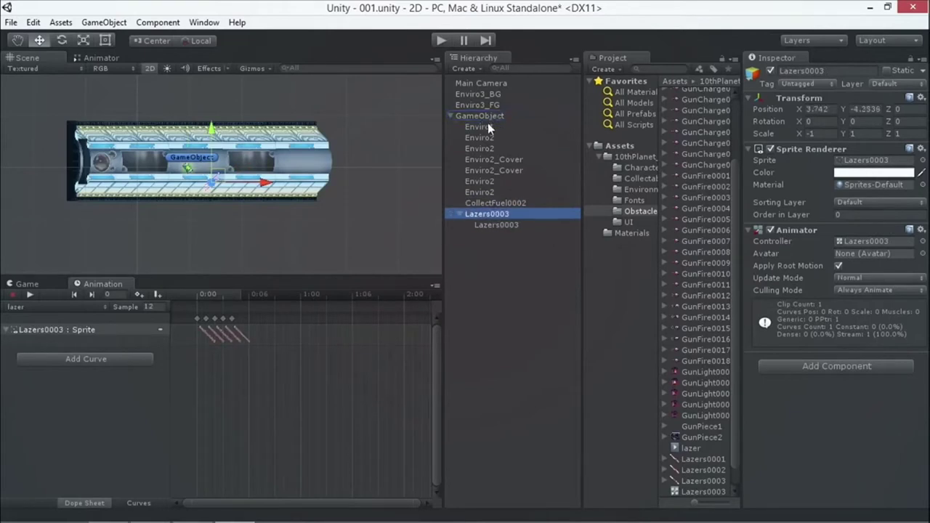
{"action": "scroll", "coordinate": [217, 179], "scroll_direction": "up", "scroll_amount": 3}
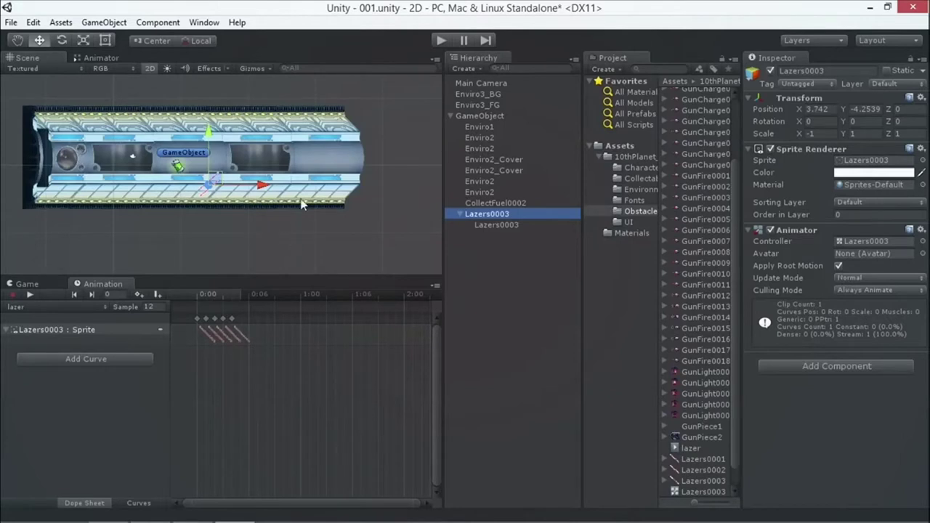
{"action": "left_click", "coordinate": [473, 117]}
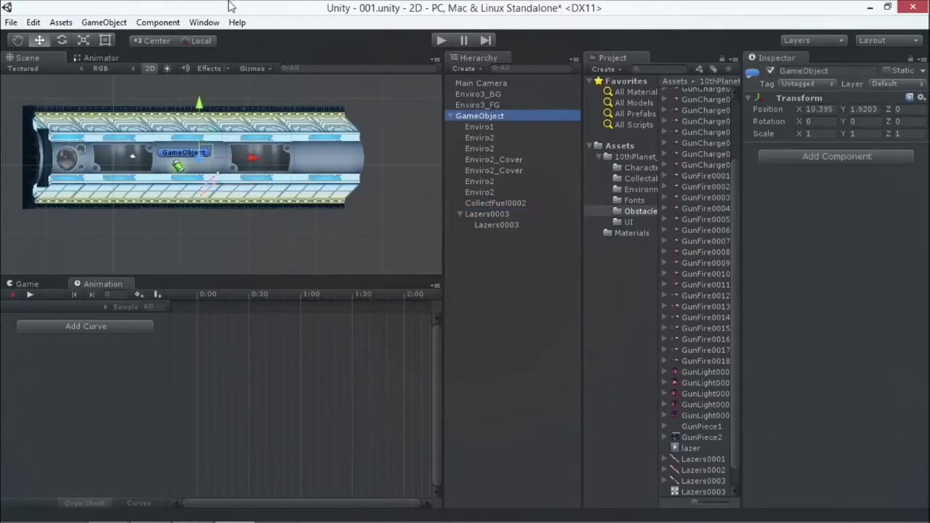
{"action": "left_click", "coordinate": [11, 23]}
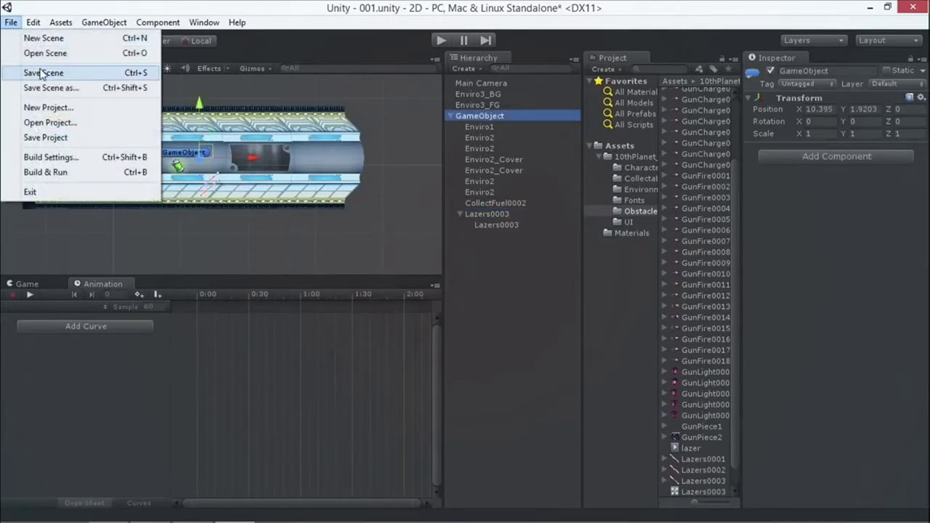
{"action": "left_click", "coordinate": [40, 72]}
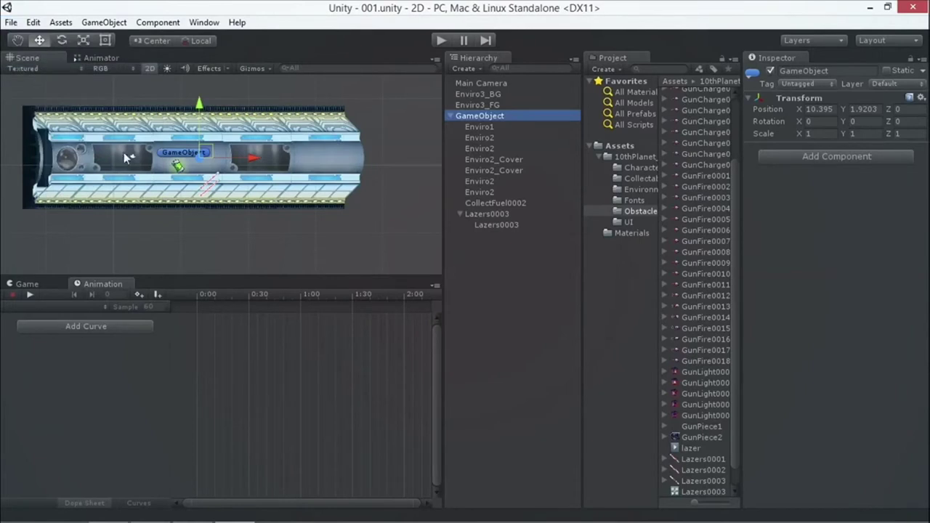
Rename the GameObject parent of the corridor pieces as Prefab01.
{"action": "left_click", "coordinate": [467, 114]}
{"action": "right_click", "coordinate": [471, 115]}
{"action": "left_click", "coordinate": [517, 124]}
{"action": "type", "text": "Pr"}
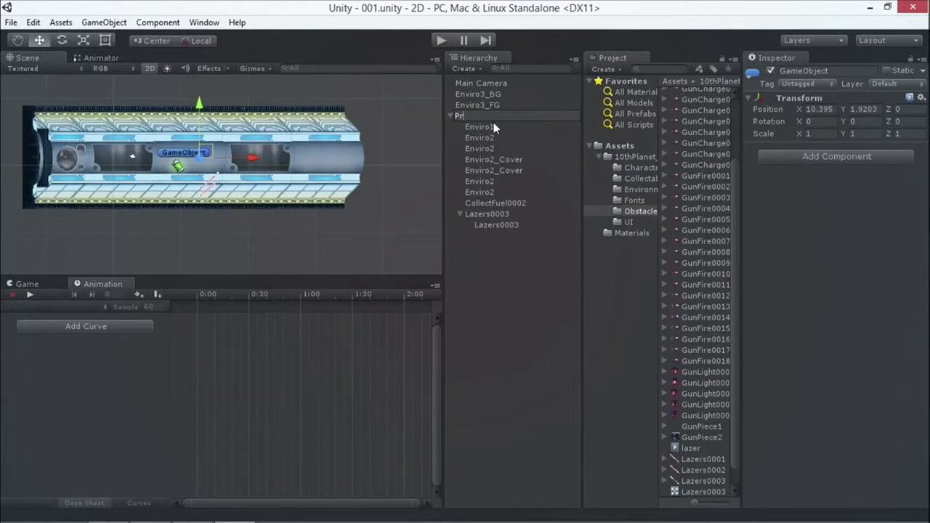
{"action": "type", "text": "efab01"}
{"action": "key", "text": "Return"}
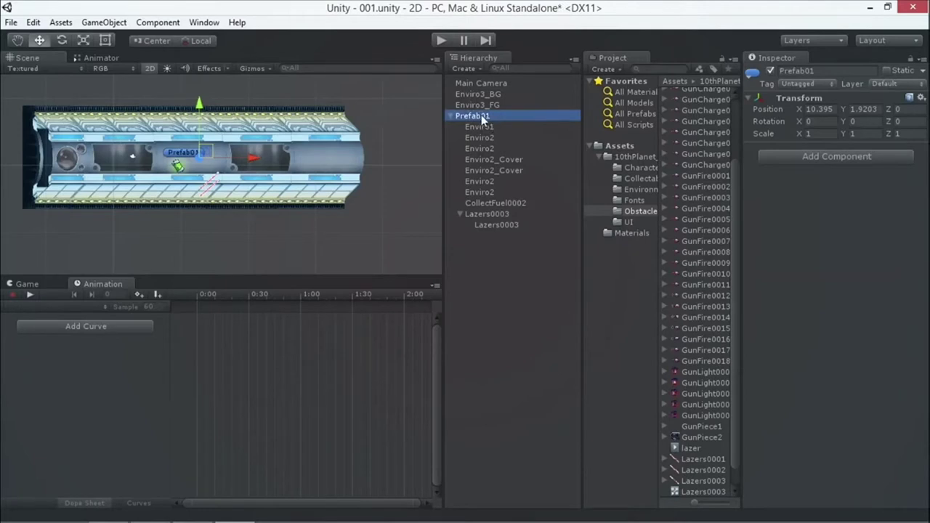
Duplicate Prefab01 with all its children and name the copy Prefab02.
{"action": "key", "text": "ctrl+d"}
{"action": "left_click", "coordinate": [496, 234]}
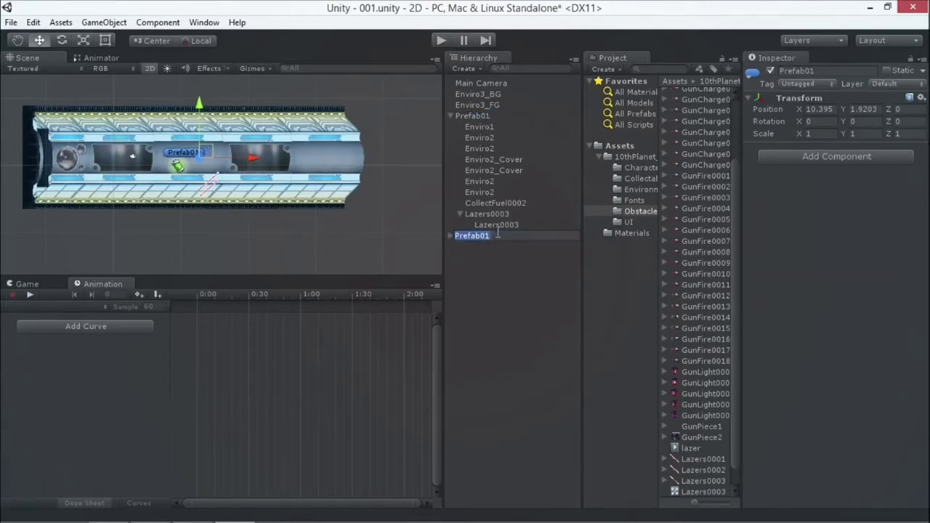
{"action": "key", "text": "Return"}
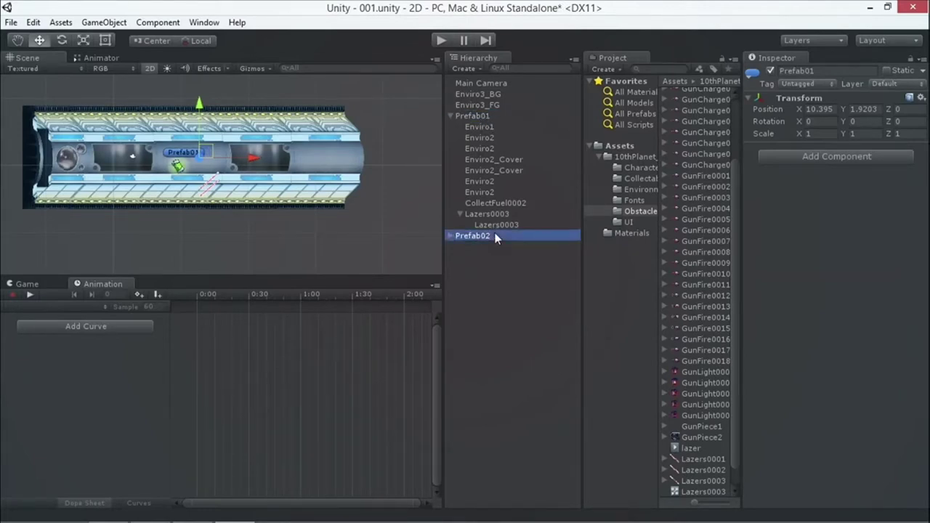
Move Prefab02 along X to about 56.5 so it continues the corridor from the end of Prefab01.
{"action": "left_click_drag", "start_coordinate": [244, 162], "coordinate": [519, 154]}
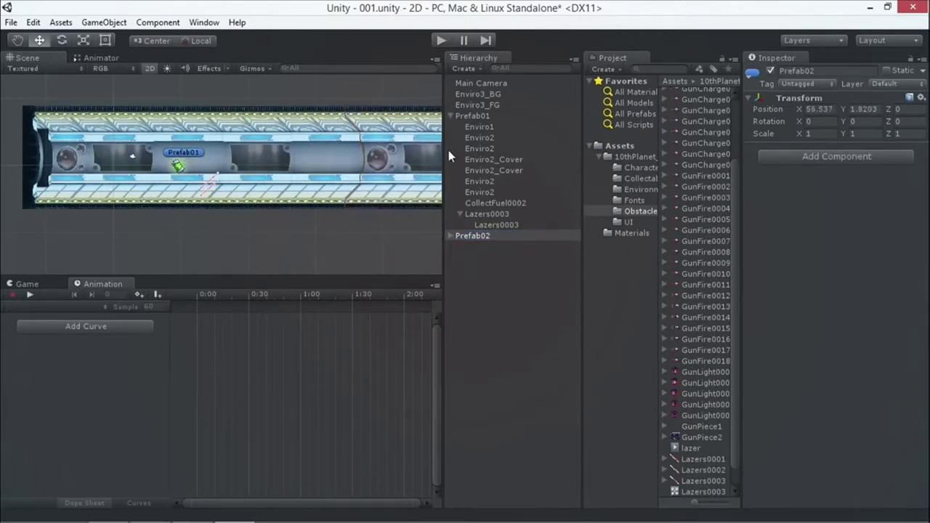
{"action": "scroll", "coordinate": [378, 152], "scroll_direction": "down", "scroll_amount": 4}
{"action": "left_click", "coordinate": [18, 40]}
{"action": "left_click_drag", "start_coordinate": [201, 172], "coordinate": [125, 184]}
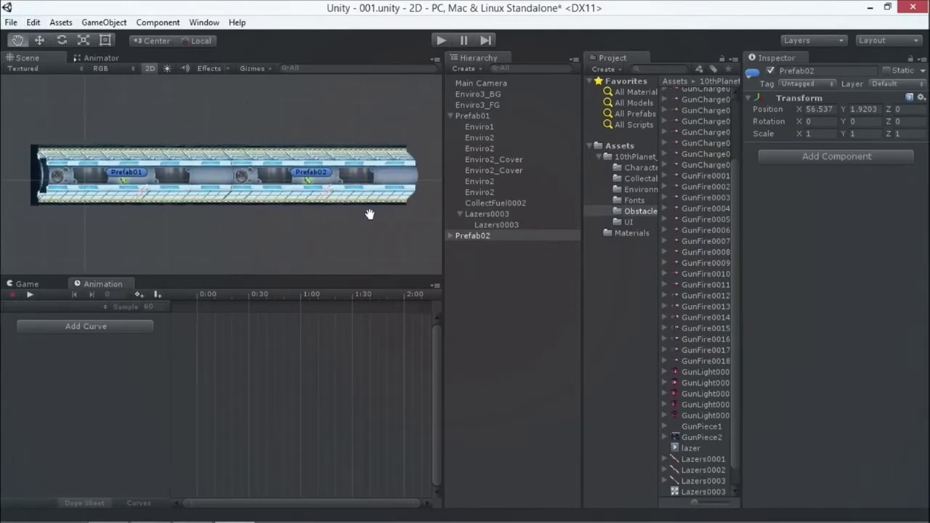
{"action": "scroll", "coordinate": [276, 155], "scroll_direction": "up", "scroll_amount": 2}
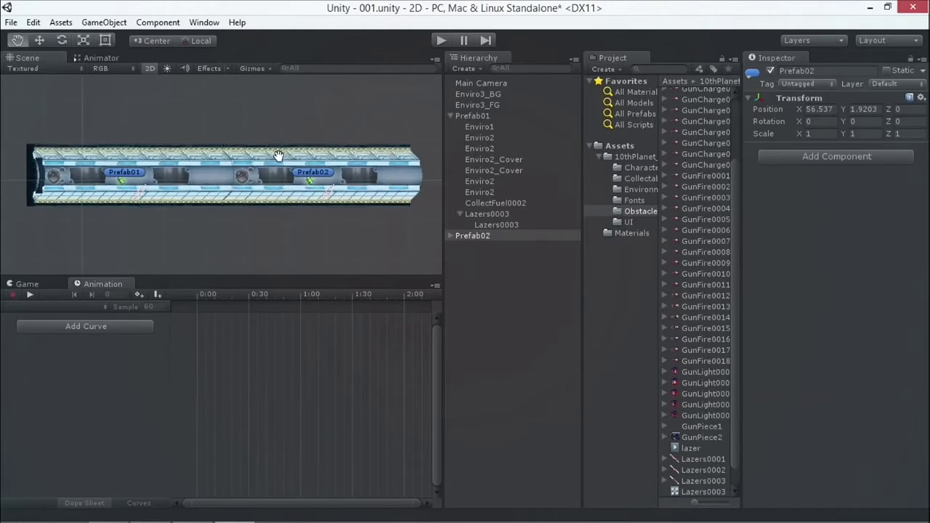
Collapse Prefab01's children and show the Character folder's assets with enough room to read their full names.
{"action": "left_click", "coordinate": [450, 116]}
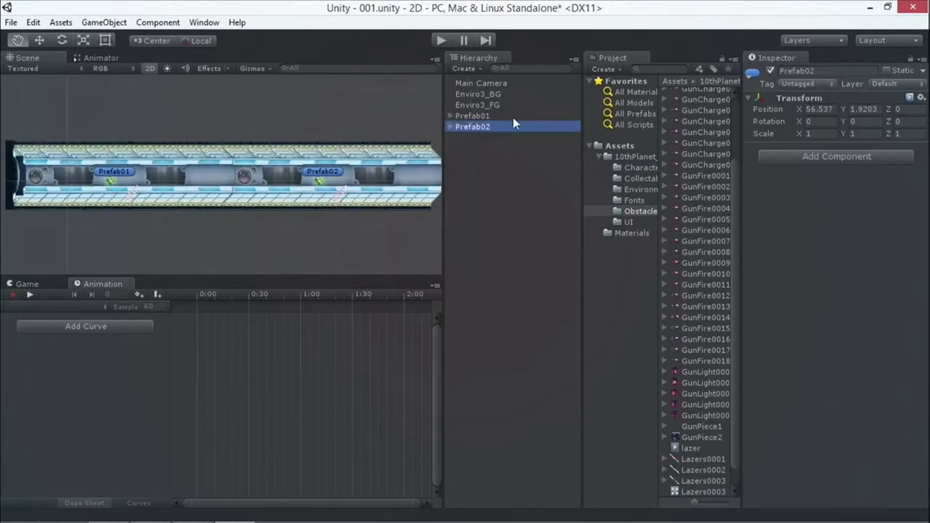
{"action": "left_click", "coordinate": [639, 168]}
{"action": "scroll", "coordinate": [730, 167], "scroll_direction": "up", "scroll_amount": 1}
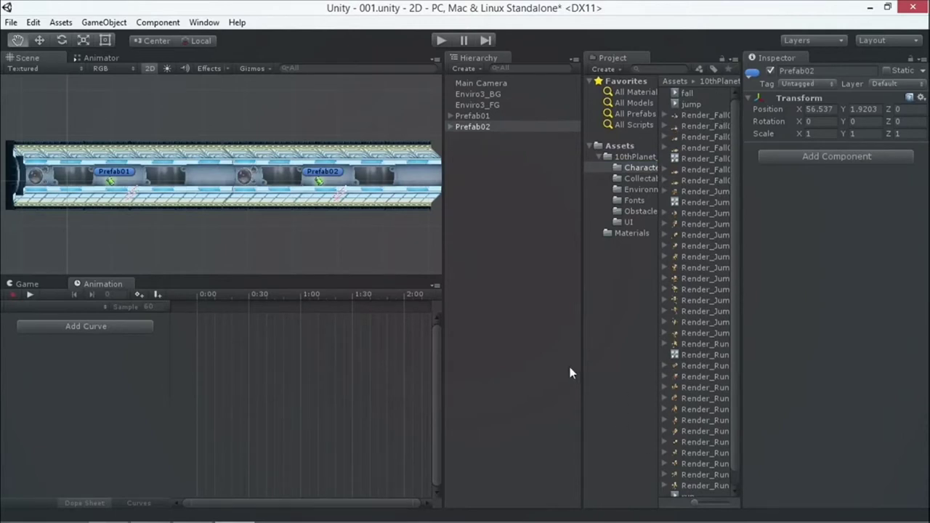
{"action": "left_click_drag", "start_coordinate": [583, 375], "coordinate": [507, 372]}
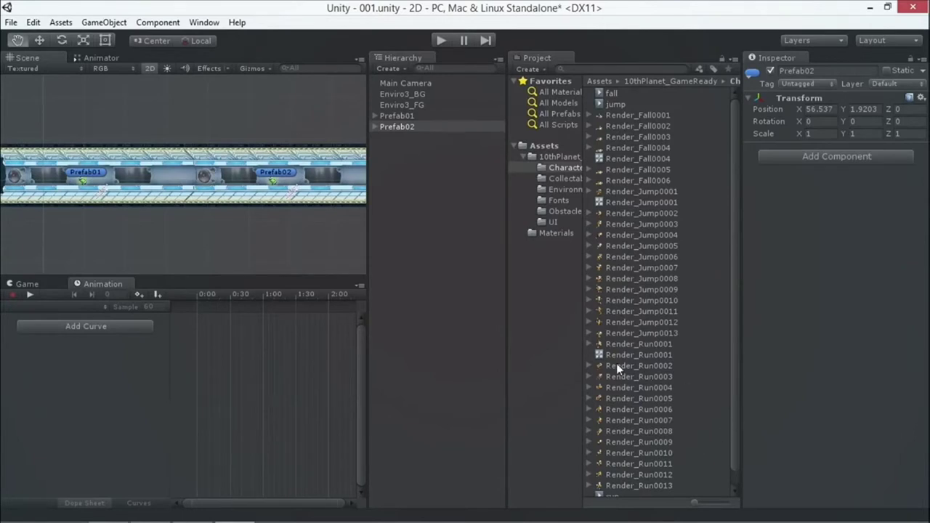
Delete the existing run animation clip and the Render_Run0001 animator controller from the Character folder.
{"action": "left_click", "coordinate": [656, 366]}
{"action": "left_click", "coordinate": [645, 355]}
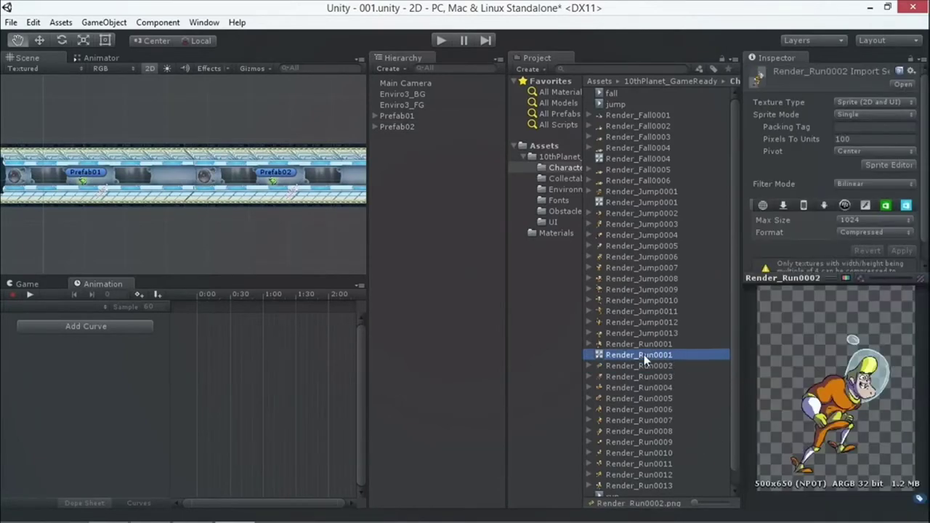
{"action": "scroll", "coordinate": [610, 479], "scroll_direction": "down", "scroll_amount": 1}
{"action": "left_click", "coordinate": [612, 481], "text": "ctrl"}
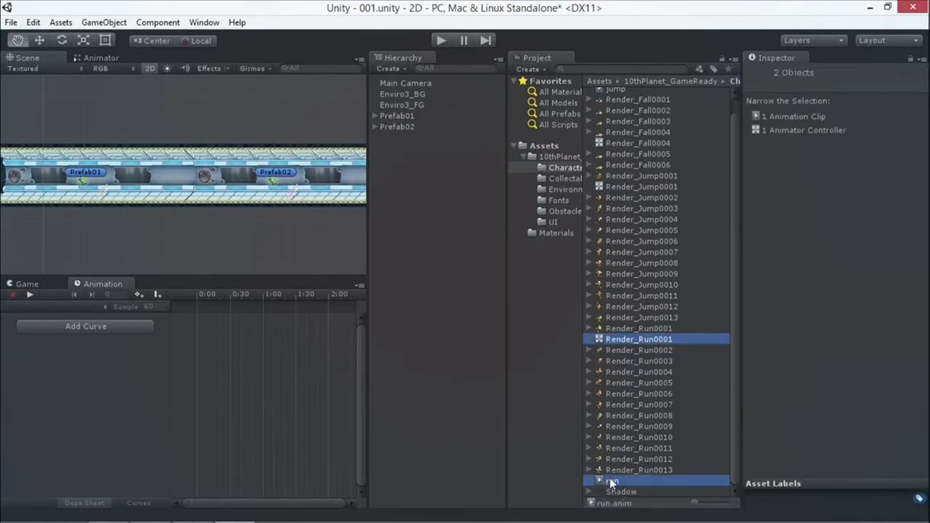
{"action": "right_click", "coordinate": [612, 481]}
{"action": "left_click", "coordinate": [667, 315]}
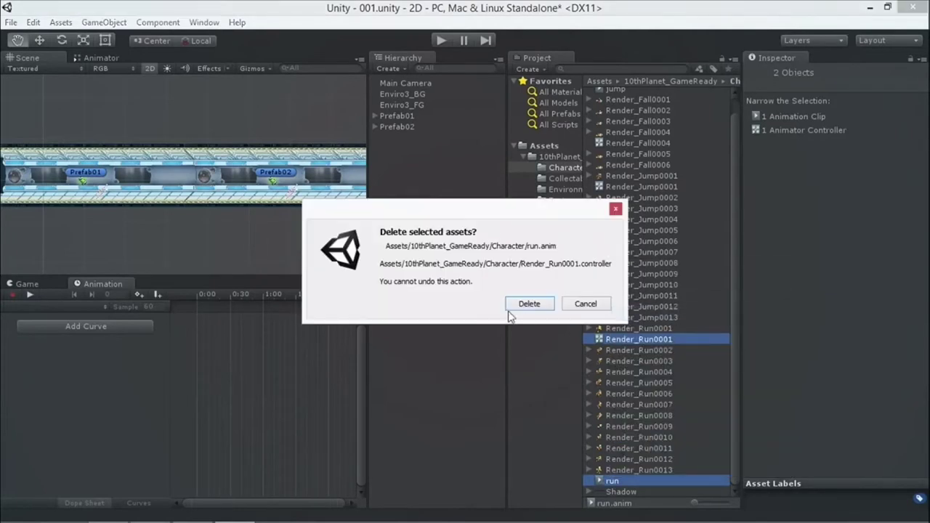
{"action": "left_click", "coordinate": [529, 304]}
Preview the character's run sprites one by one from Render_Run0001 to Render_Run0007.
{"action": "left_click", "coordinate": [625, 345]}
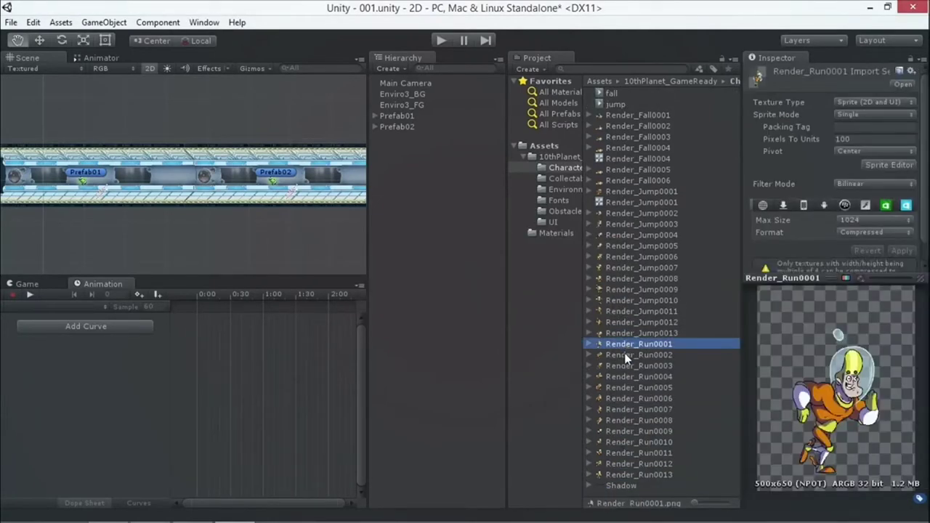
{"action": "key", "text": "Down"}
{"action": "key", "text": "Down"}
{"action": "key", "text": "Down"}
{"action": "key", "text": "Down"}
{"action": "key", "text": "Down"}
{"action": "key", "text": "Down"}
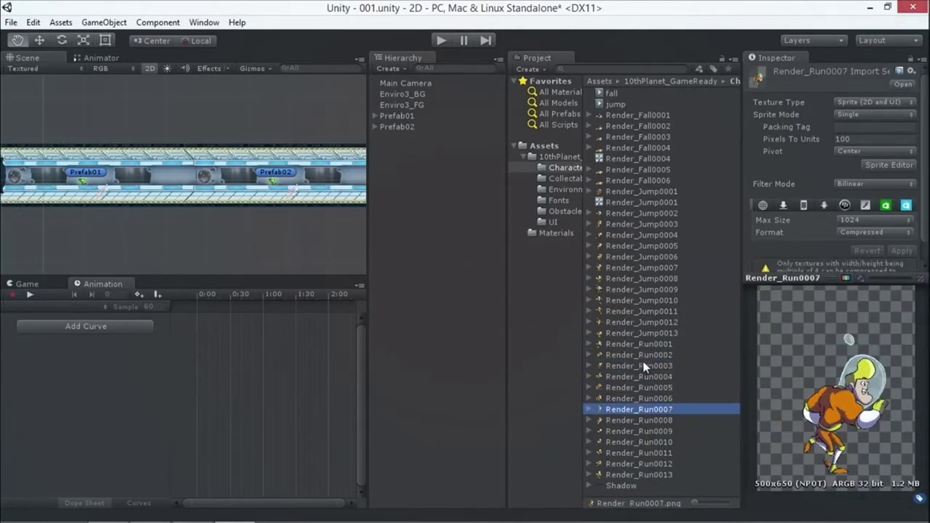
Place sprites Render_Run0001 through Render_Run0013 in the corridor as one animated character, saving the new animation as run.
{"action": "left_click", "coordinate": [646, 343]}
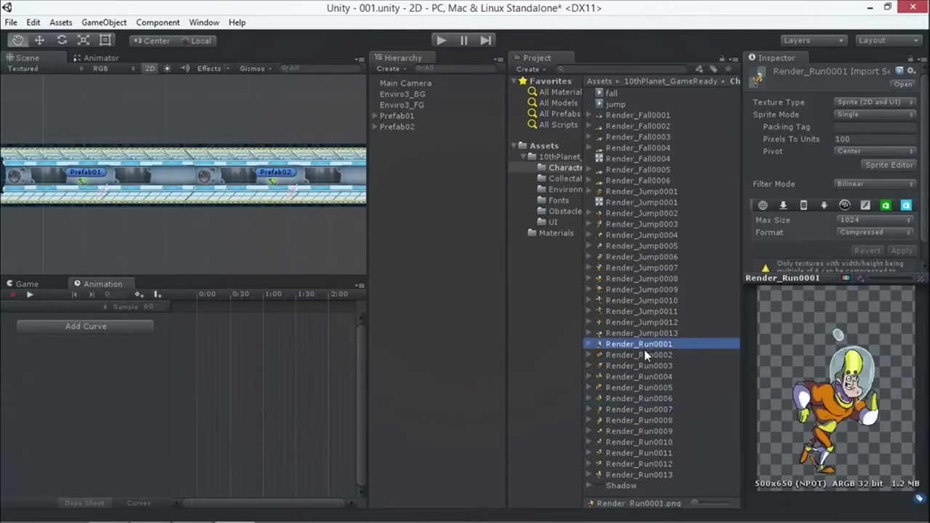
{"action": "left_click", "coordinate": [639, 474], "text": "shift"}
{"action": "left_click_drag", "start_coordinate": [661, 356], "coordinate": [61, 185]}
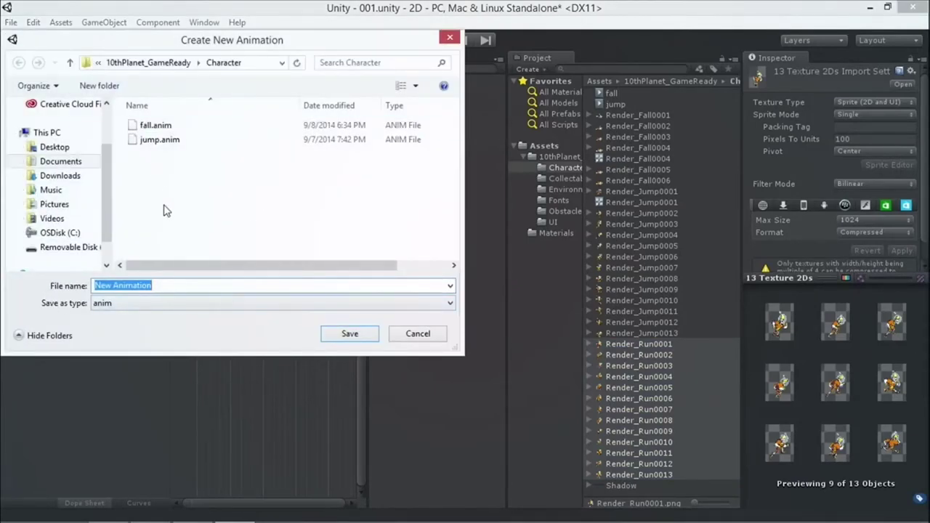
{"action": "type", "text": "run"}
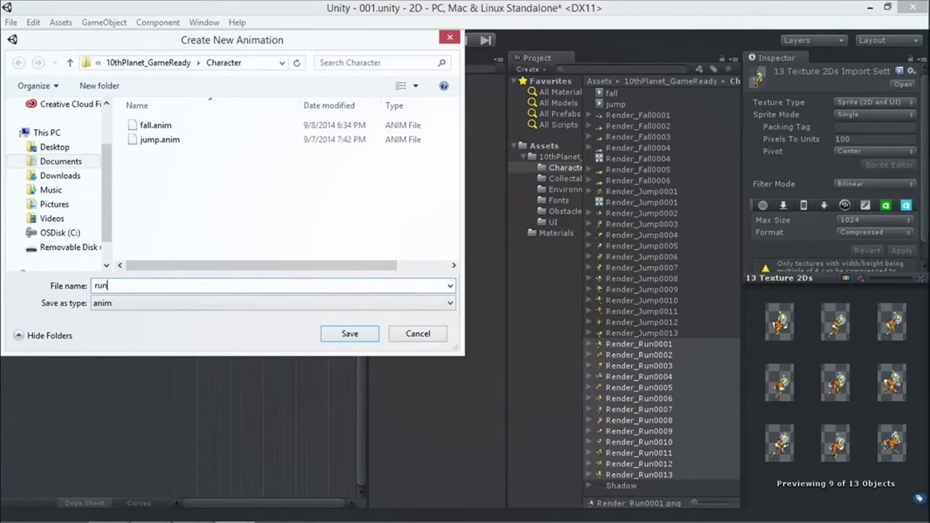
{"action": "key", "text": "Return"}
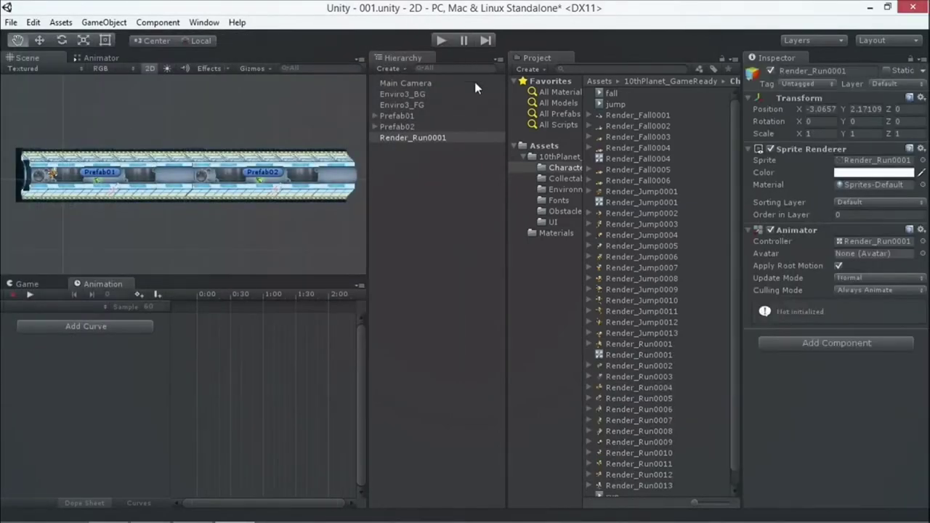
Frame the new character in the scene and inspect its run clip and Render_Run0001 controller.
{"action": "left_click", "coordinate": [408, 138]}
{"action": "double_click", "coordinate": [408, 138]}
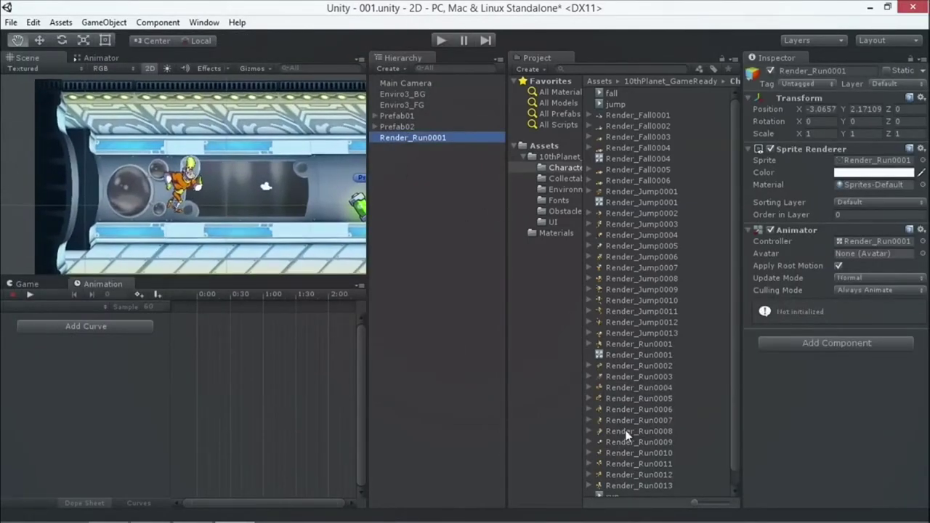
{"action": "scroll", "coordinate": [736, 378], "scroll_direction": "down", "scroll_amount": 1}
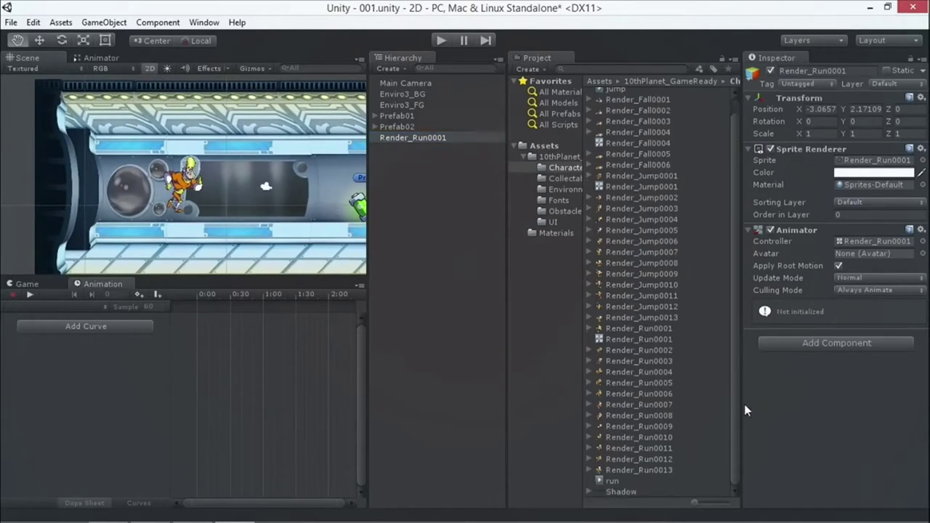
{"action": "left_click", "coordinate": [597, 481]}
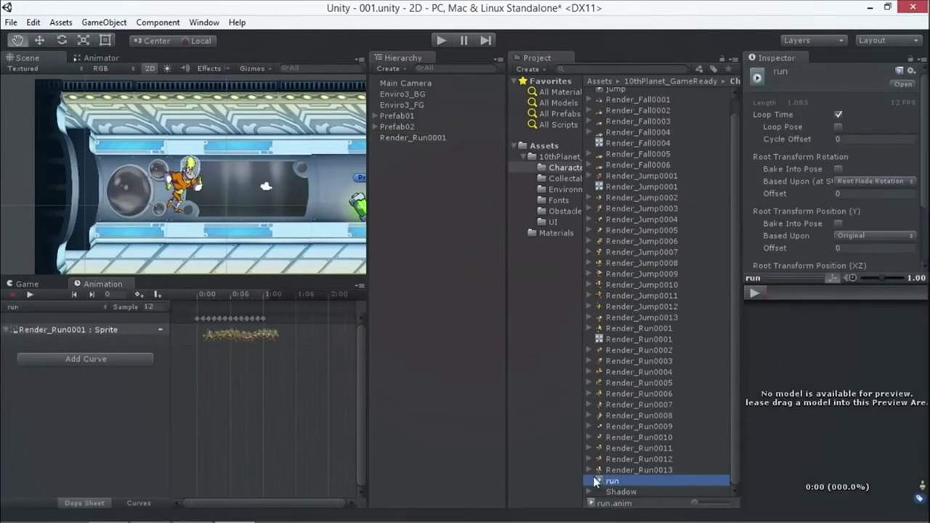
{"action": "left_click", "coordinate": [616, 340]}
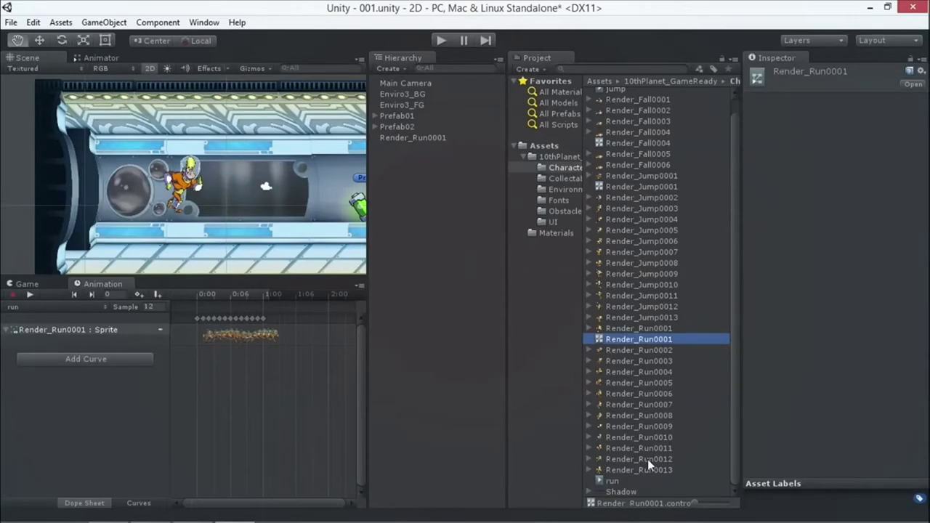
Play the scene with the character selected to check its run animation, and stop the playback.
{"action": "left_click", "coordinate": [400, 138]}
{"action": "left_click", "coordinate": [441, 41]}
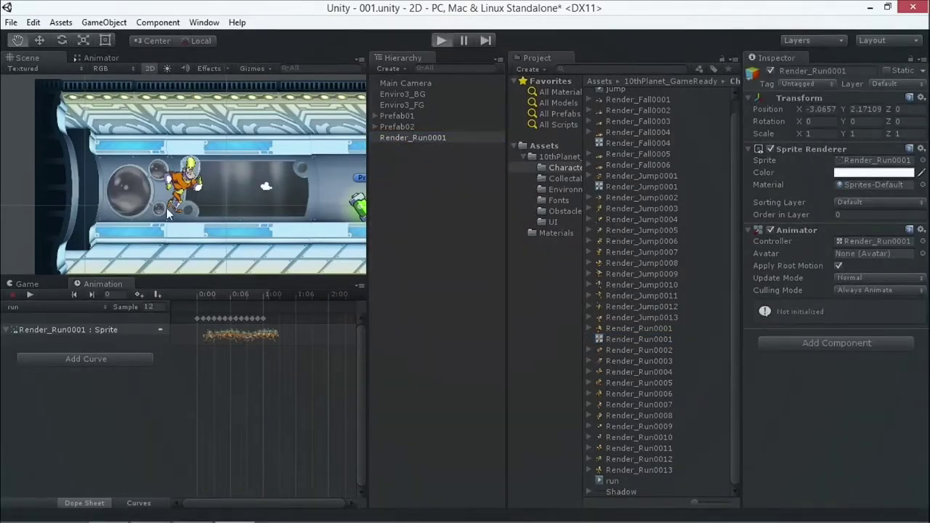
{"action": "left_click", "coordinate": [105, 283]}
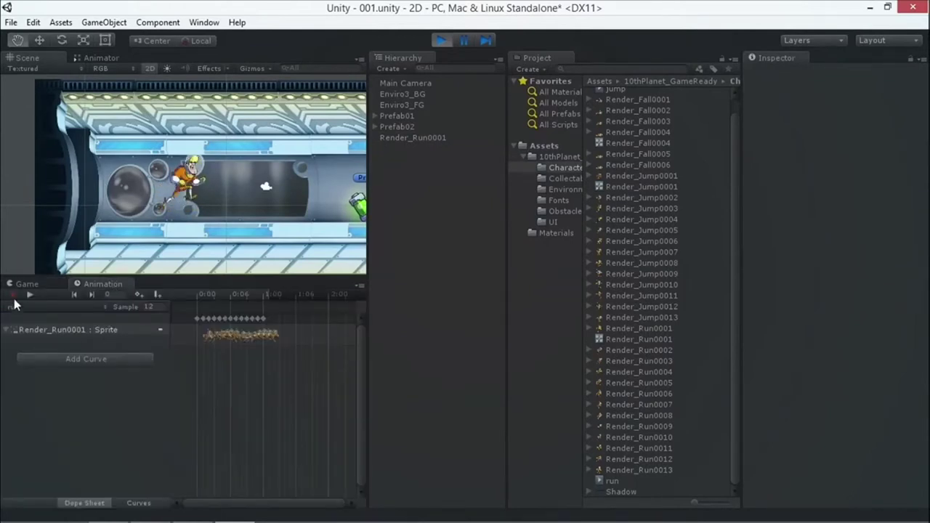
{"action": "left_click", "coordinate": [440, 40]}
Scrub the run clip to its first frame, check the character's components, and leave animation recording mode.
{"action": "left_click_drag", "start_coordinate": [204, 295], "coordinate": [193, 315]}
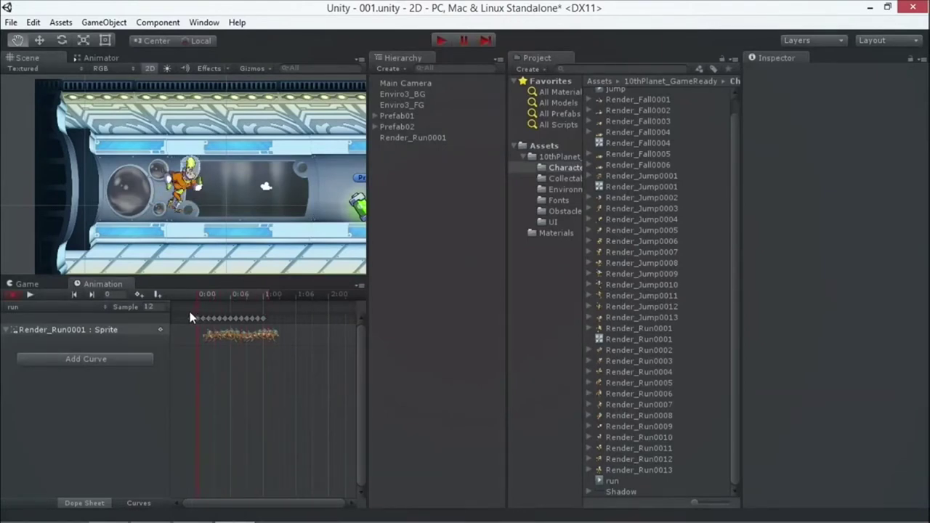
{"action": "left_click", "coordinate": [405, 137]}
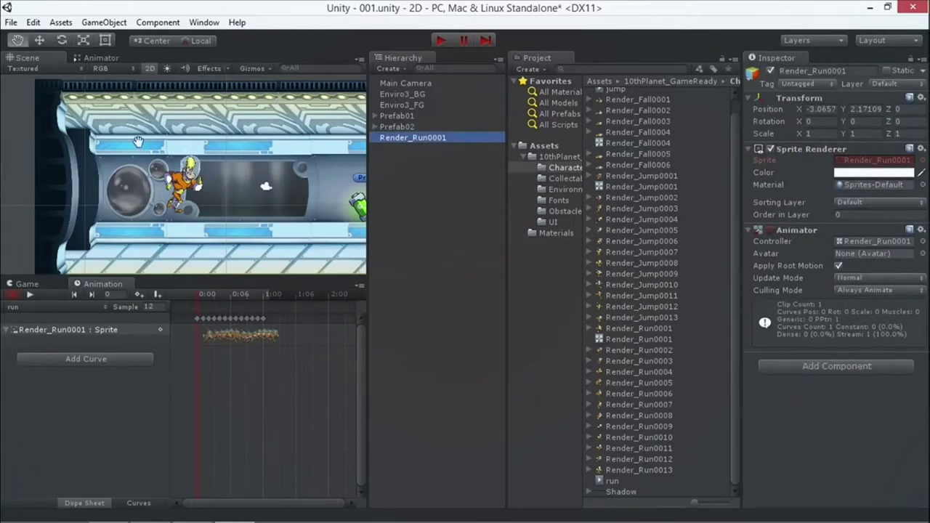
{"action": "left_click", "coordinate": [10, 295]}
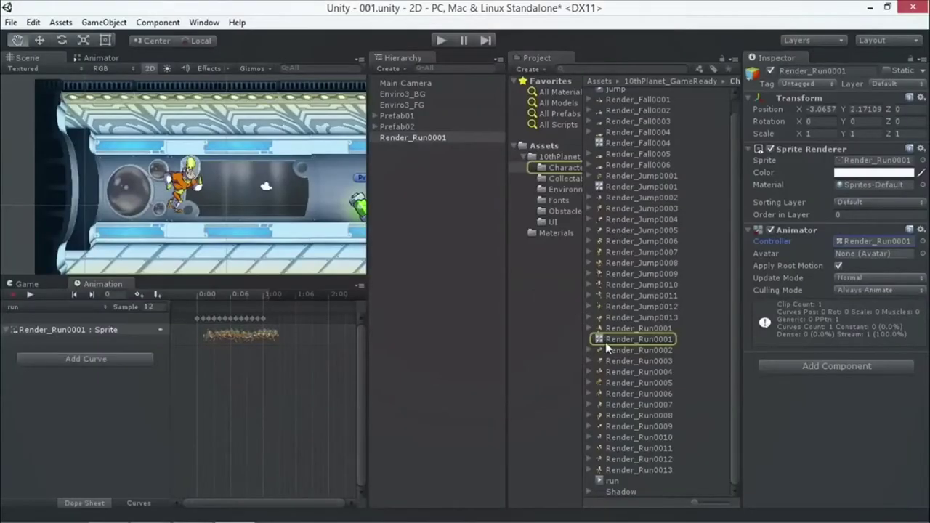
Open the Render_Run0001 controller, move the run state clear of Any State, and inspect its motion clip.
{"action": "double_click", "coordinate": [601, 339]}
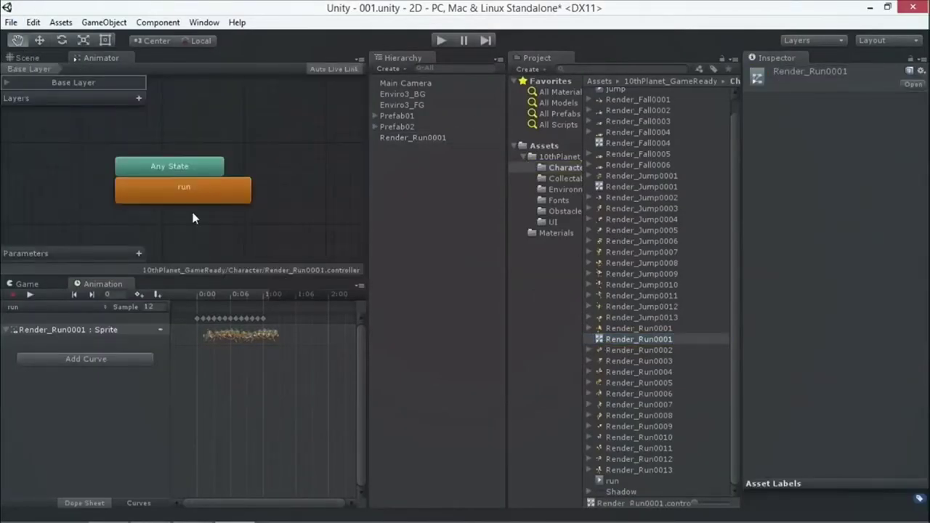
{"action": "mouse_move", "coordinate": [199, 169]}
{"action": "left_mouse_down"}
{"action": "mouse_move", "coordinate": [132, 130]}
{"action": "mouse_move", "coordinate": [188, 183]}
{"action": "mouse_move", "coordinate": [215, 180]}
{"action": "mouse_move", "coordinate": [229, 203]}
{"action": "mouse_move", "coordinate": [222, 181]}
{"action": "mouse_move", "coordinate": [196, 180]}
{"action": "left_mouse_up"}
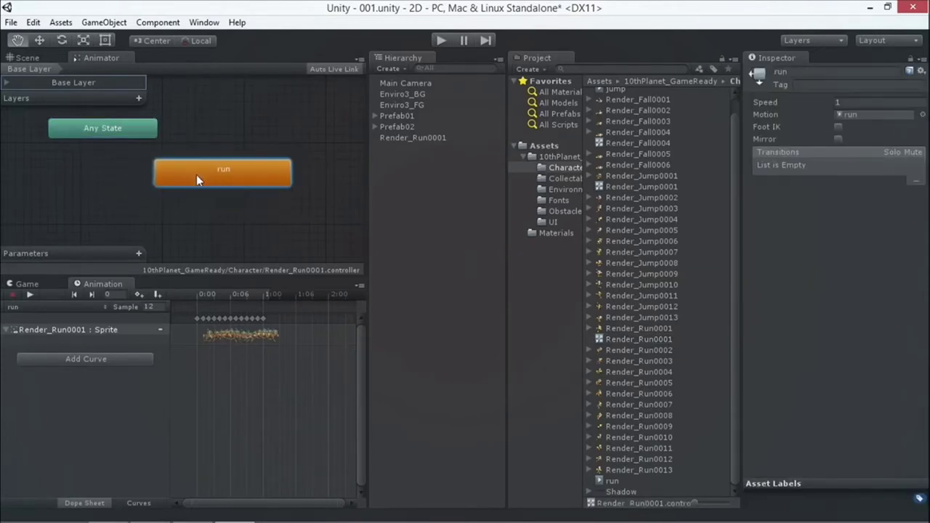
{"action": "double_click", "coordinate": [253, 167]}
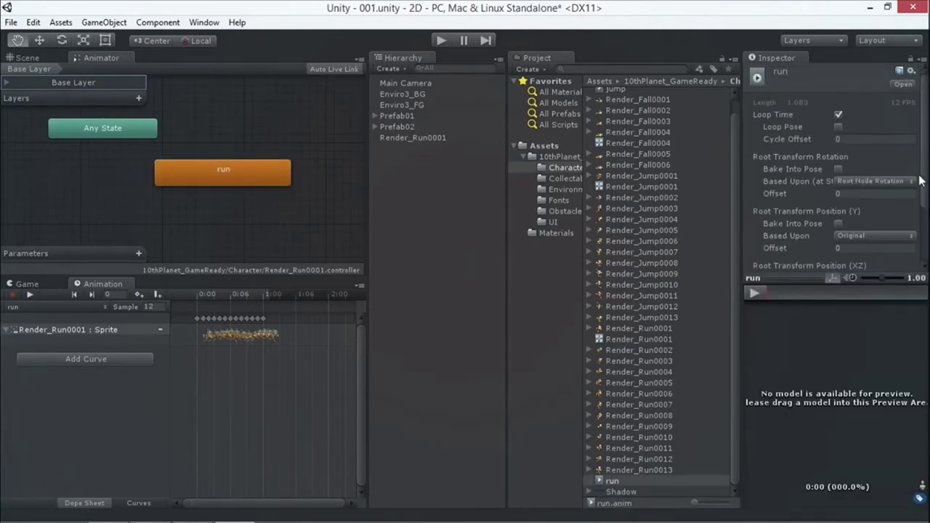
{"action": "scroll", "coordinate": [919, 181], "scroll_direction": "down", "scroll_amount": 3}
{"action": "scroll", "coordinate": [901, 146], "scroll_direction": "up", "scroll_amount": 3}
{"action": "left_click", "coordinate": [258, 183]}
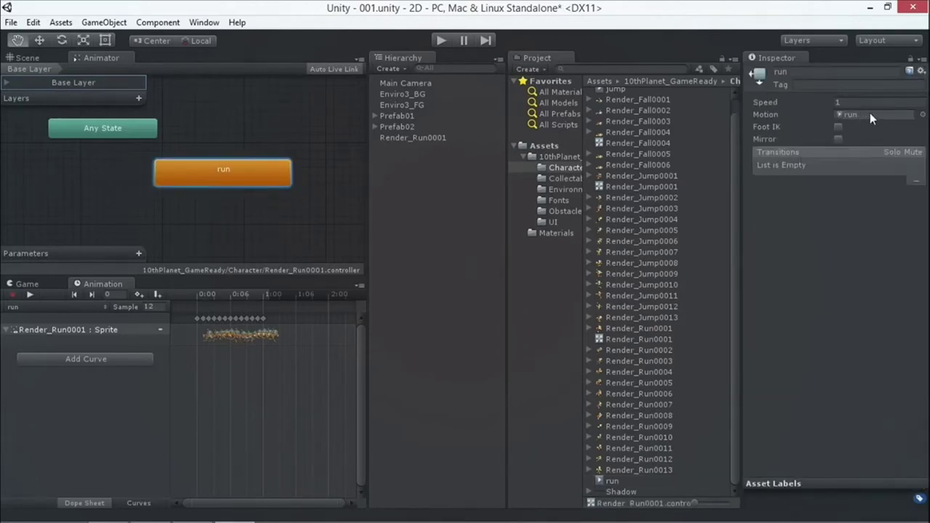
Shift the run state slightly within the controller graph and return to the scene view.
{"action": "left_click", "coordinate": [39, 56]}
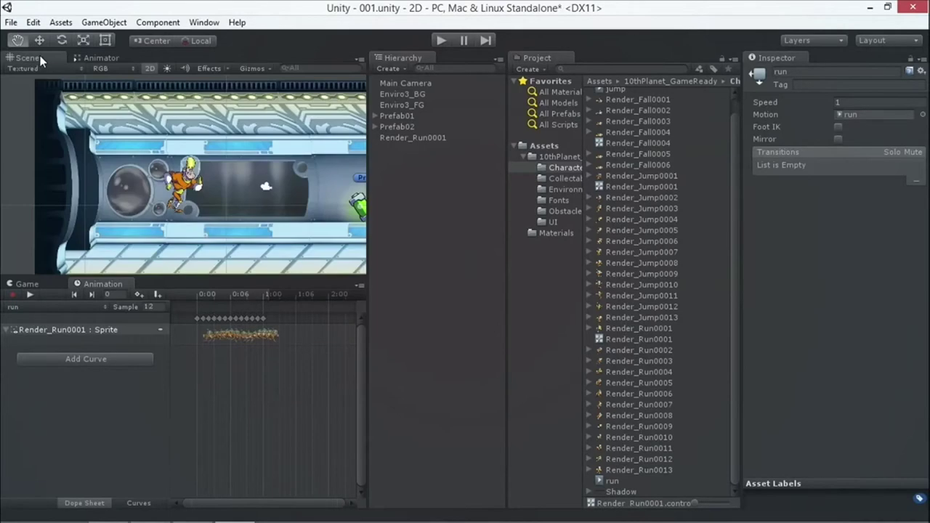
{"action": "left_click", "coordinate": [91, 57]}
{"action": "mouse_move", "coordinate": [246, 192]}
{"action": "left_mouse_down"}
{"action": "mouse_move", "coordinate": [202, 174]}
{"action": "mouse_move", "coordinate": [247, 183]}
{"action": "left_mouse_up"}
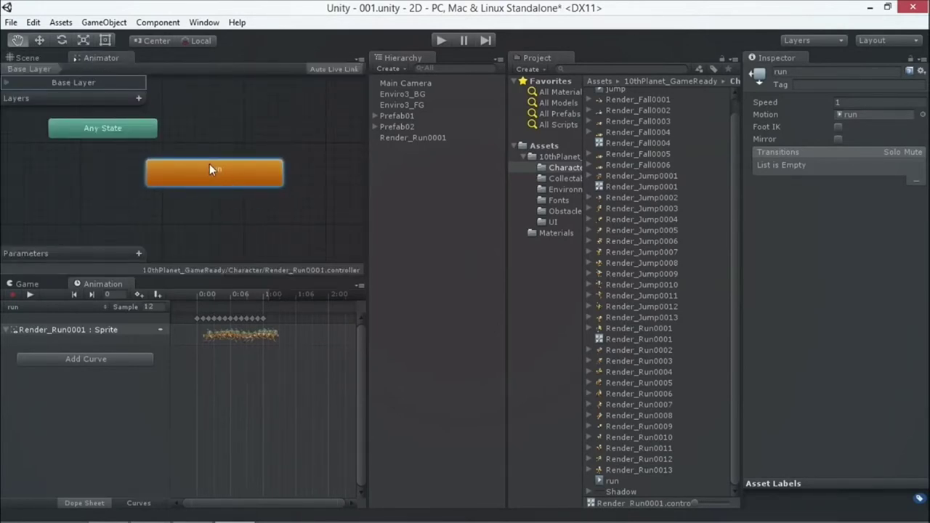
{"action": "left_click", "coordinate": [28, 56]}
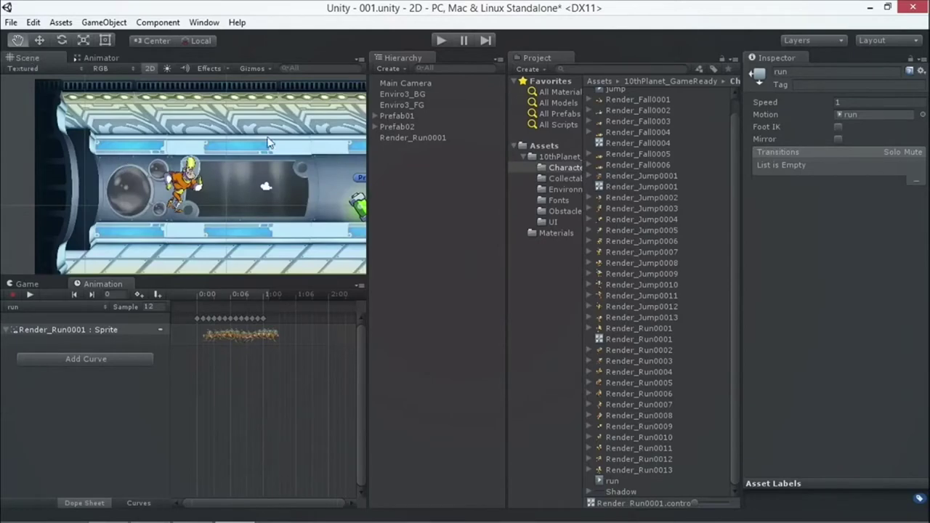
Play the scene to watch the running character along the corridor with the fuel and lazers, and stop it.
{"action": "scroll", "coordinate": [195, 174], "scroll_direction": "down", "scroll_amount": 2}
{"action": "left_click", "coordinate": [441, 40]}
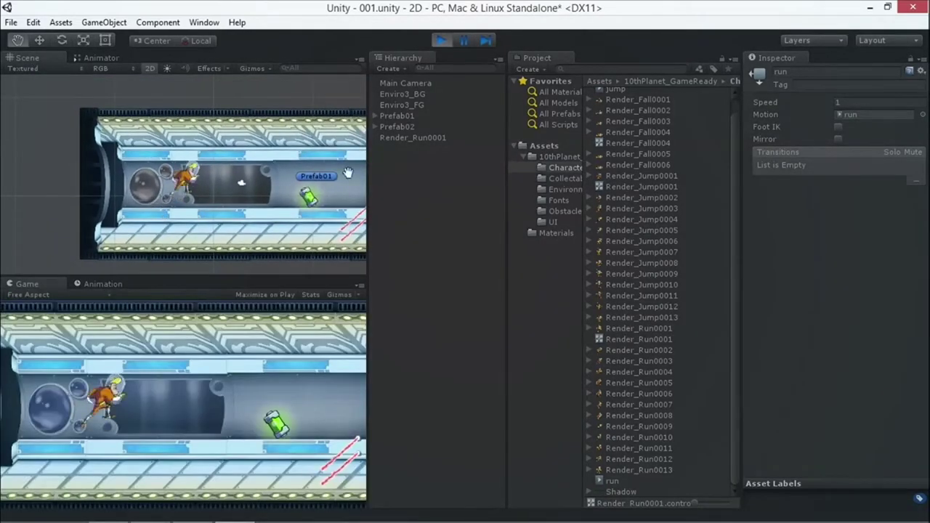
{"action": "scroll", "coordinate": [178, 172], "scroll_direction": "down", "scroll_amount": 1}
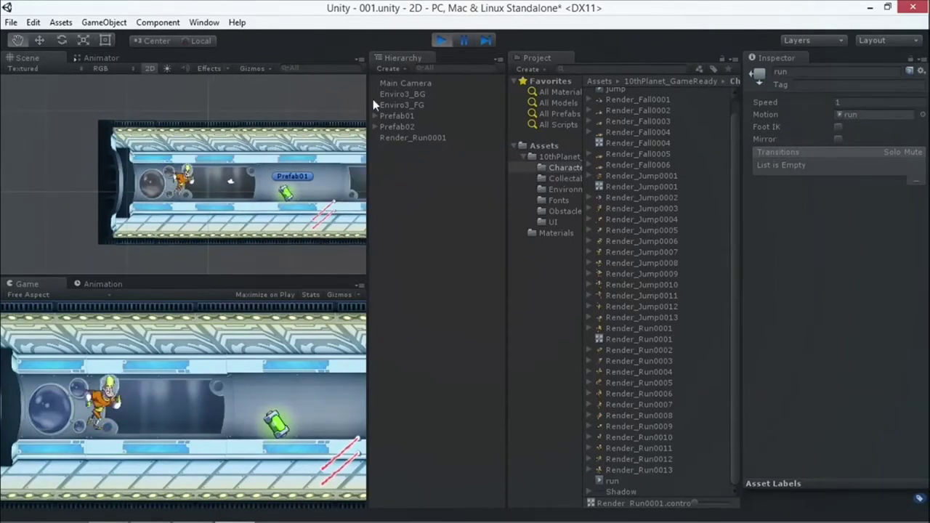
{"action": "scroll", "coordinate": [278, 150], "scroll_direction": "up", "scroll_amount": 2}
{"action": "scroll", "coordinate": [181, 160], "scroll_direction": "down", "scroll_amount": 2}
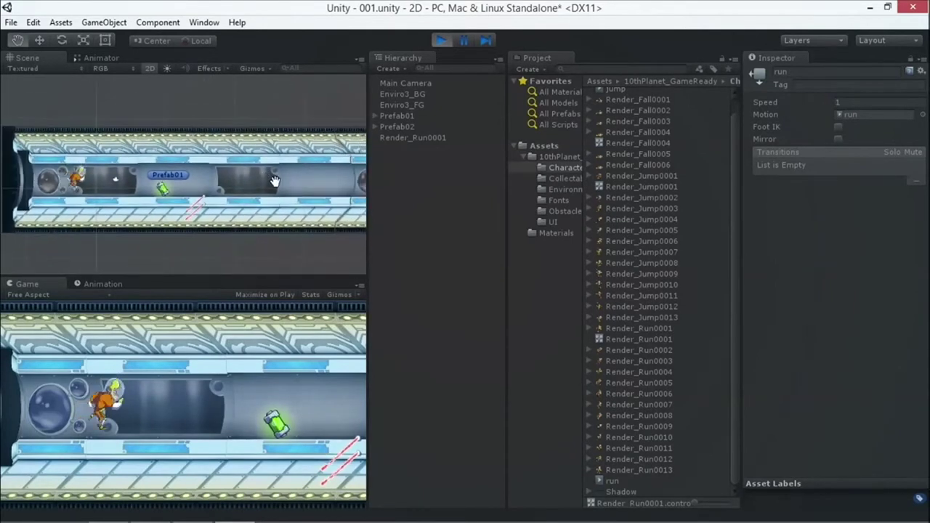
{"action": "left_click", "coordinate": [438, 40]}
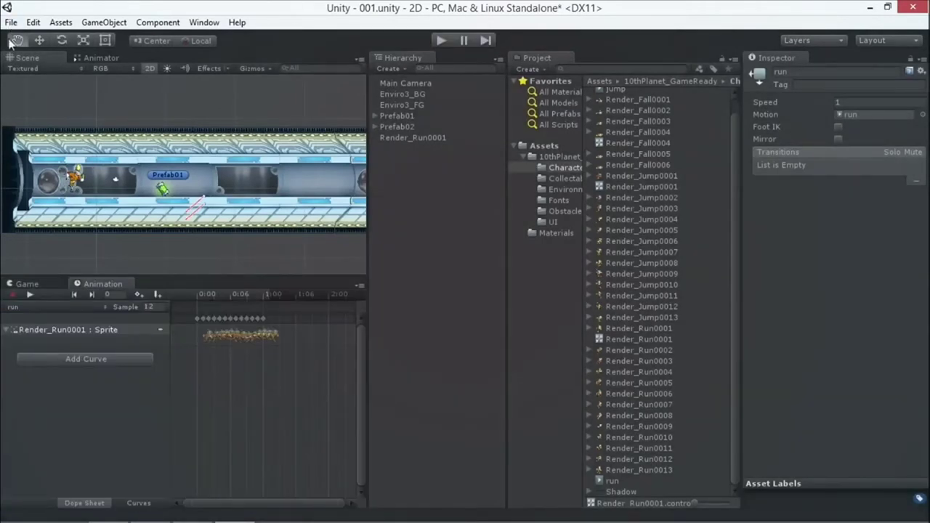
Rename the Render_Run0001 object in the scene to character.
{"action": "left_click", "coordinate": [32, 42]}
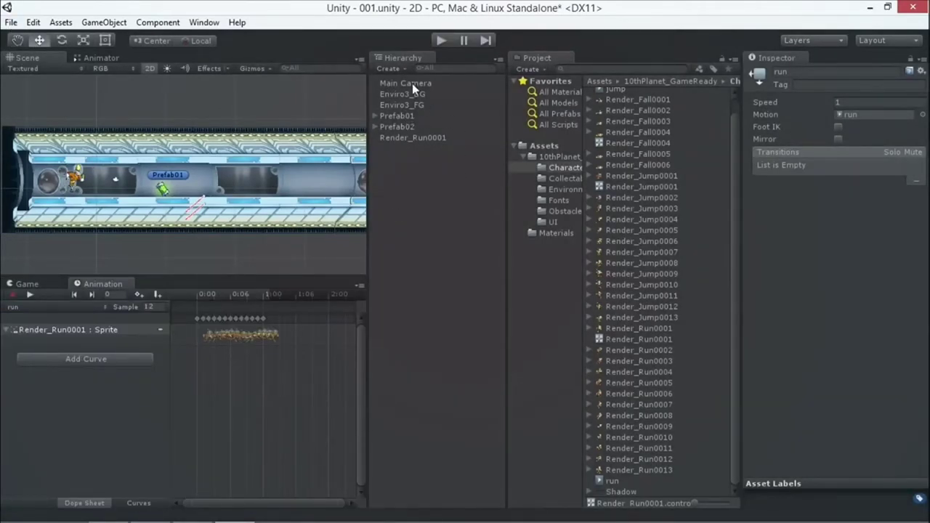
{"action": "double_click", "coordinate": [412, 136]}
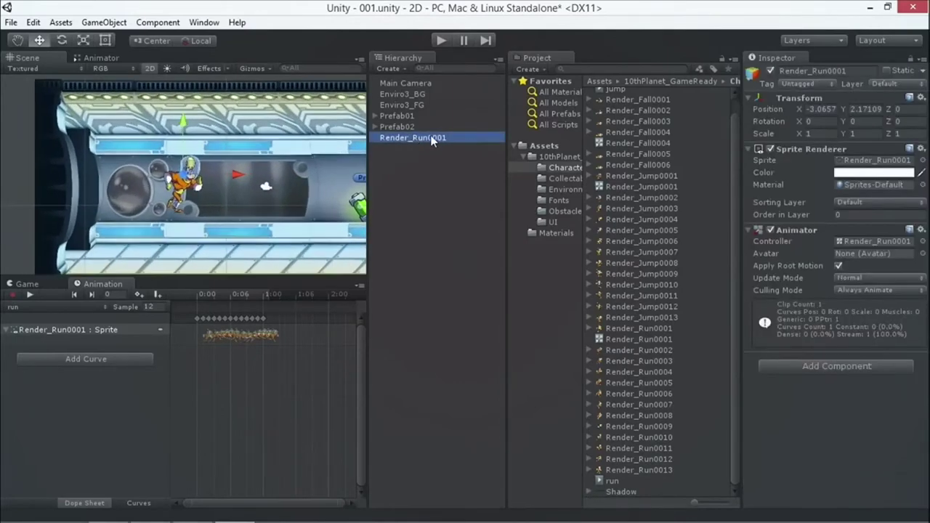
{"action": "left_click", "coordinate": [820, 67]}
{"action": "type", "text": "c"}
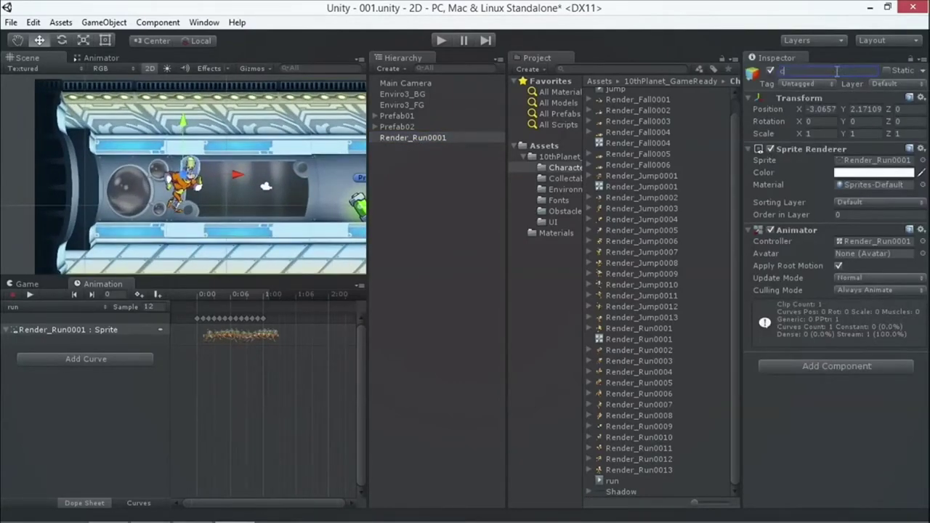
{"action": "type", "text": "haracter"}
{"action": "key", "text": "Return"}
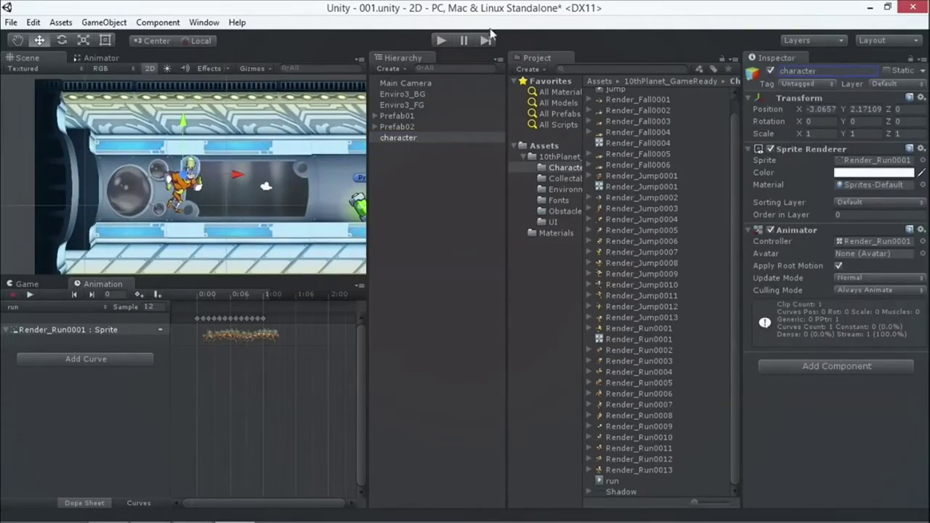
Reposition the character at about X -5.23, Y 1.93 and add a Rigidbody 2D component to it.
{"action": "left_click_drag", "start_coordinate": [191, 162], "coordinate": [156, 149]}
{"action": "scroll", "coordinate": [219, 141], "scroll_direction": "down", "scroll_amount": 3}
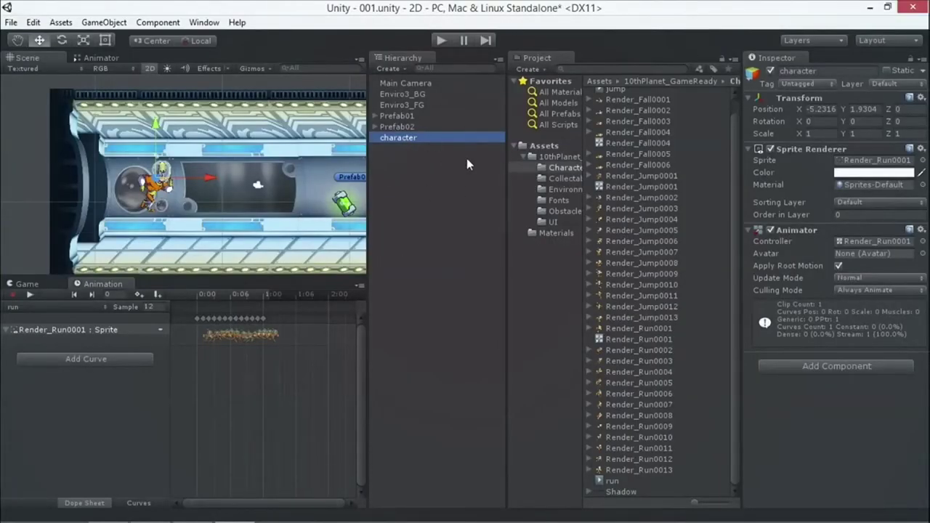
{"action": "left_click", "coordinate": [805, 367]}
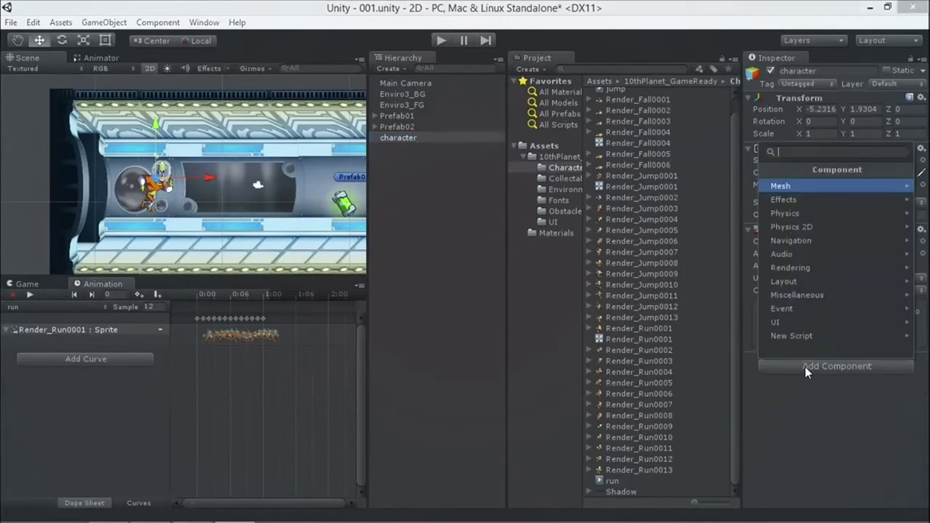
{"action": "left_click", "coordinate": [828, 228]}
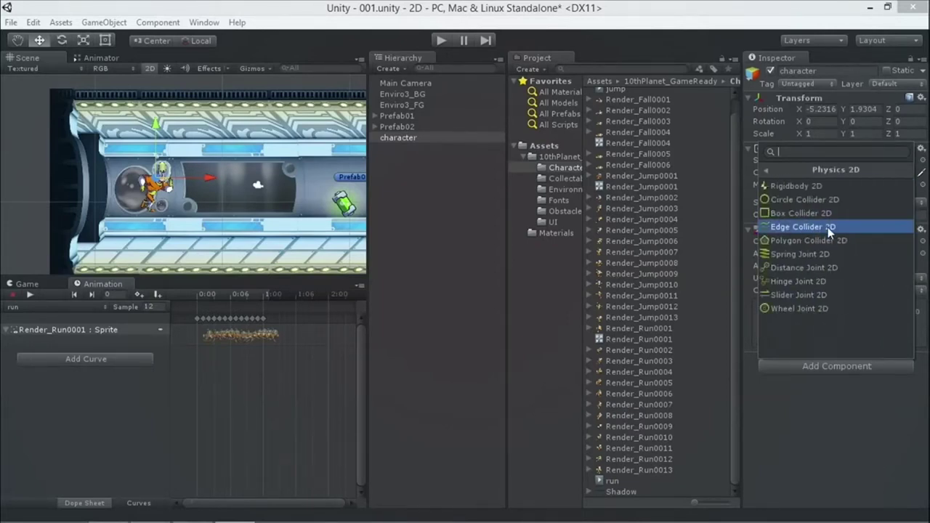
{"action": "left_click", "coordinate": [789, 186]}
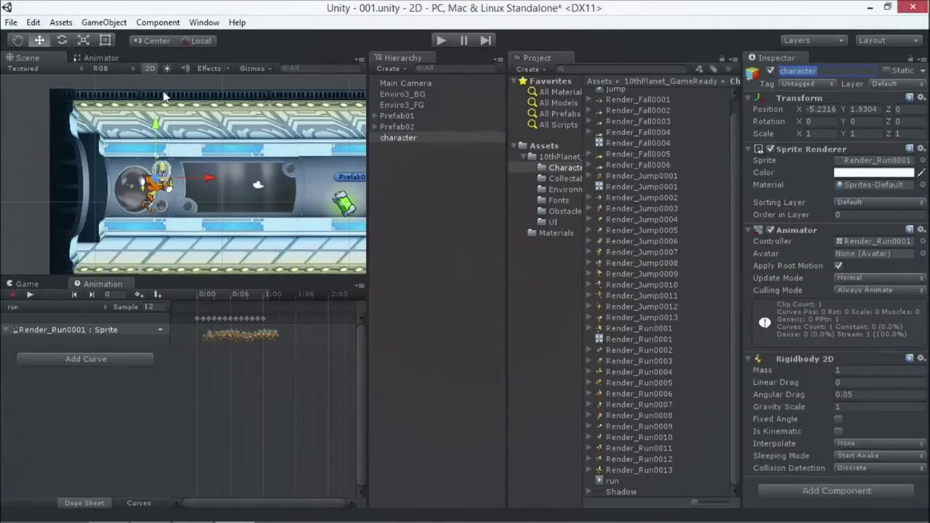
Test the character's gravity by playing the scene in the enlarged Game view, and stop it.
{"action": "left_click", "coordinate": [27, 284]}
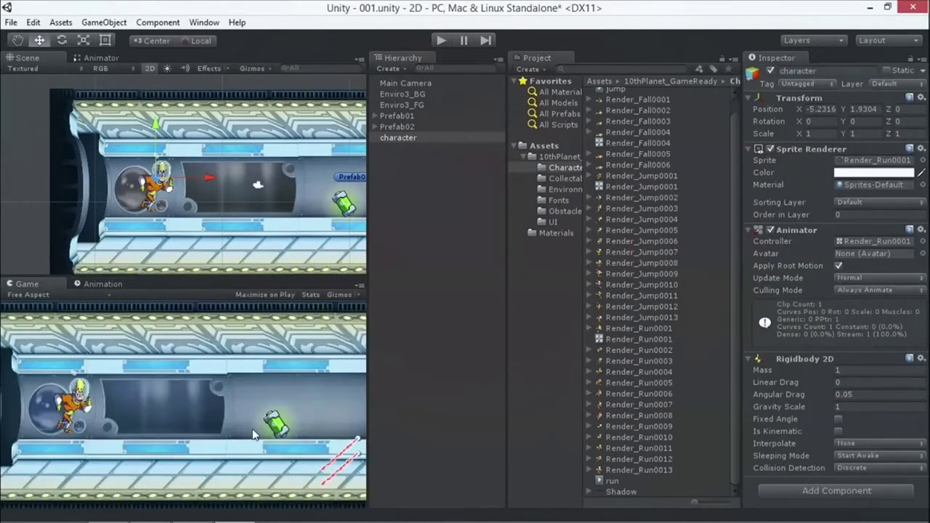
{"action": "key", "text": "shift+space"}
{"action": "left_click", "coordinate": [439, 41]}
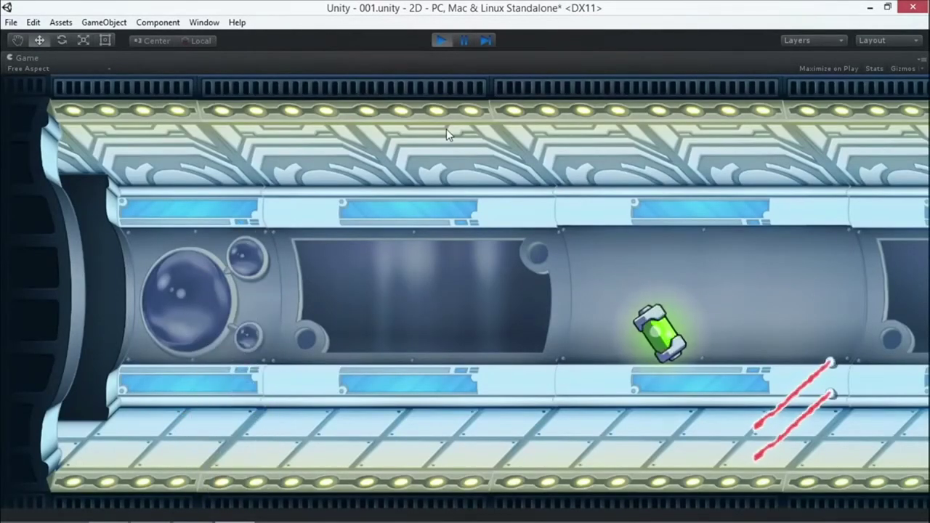
{"action": "left_click", "coordinate": [440, 41]}
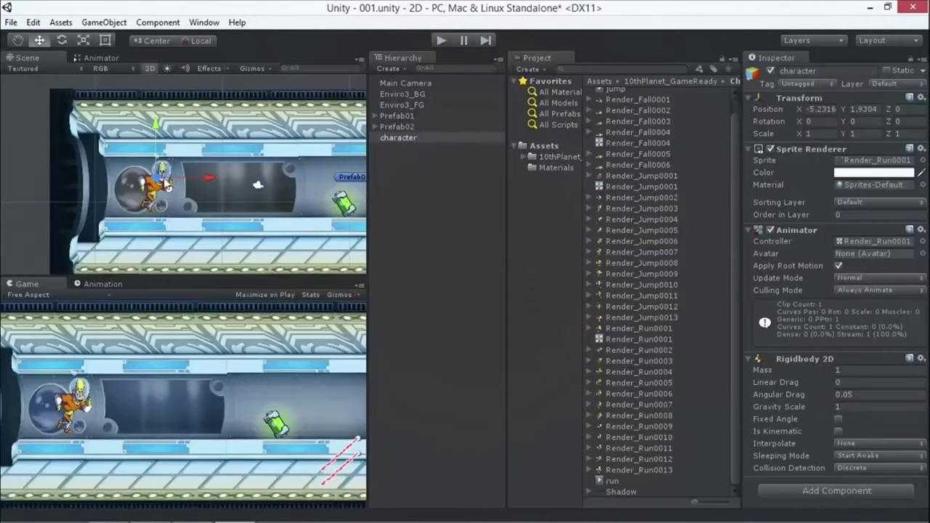
Play the scene in the enlarged Scene view to watch the character fall through the corridor, and stop it.
{"action": "scroll", "coordinate": [200, 178], "scroll_direction": "down", "scroll_amount": 5}
{"action": "key", "text": "shift+space"}
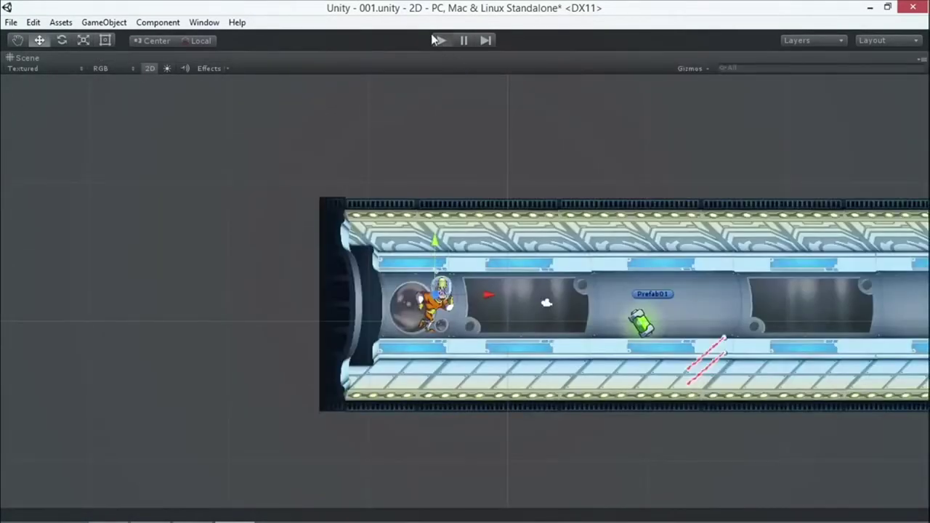
{"action": "key", "text": "ctrl+p"}
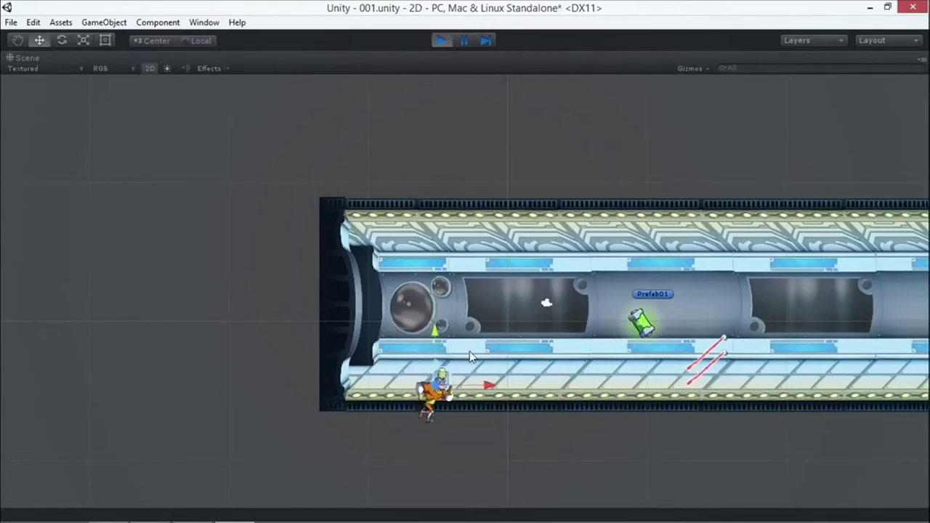
{"action": "left_click", "coordinate": [439, 41]}
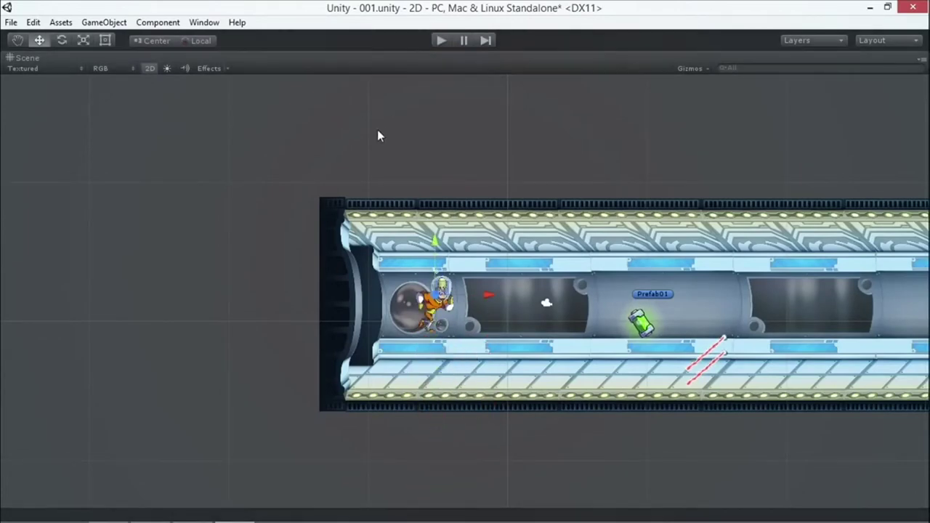
{"action": "key", "text": "shift+space"}
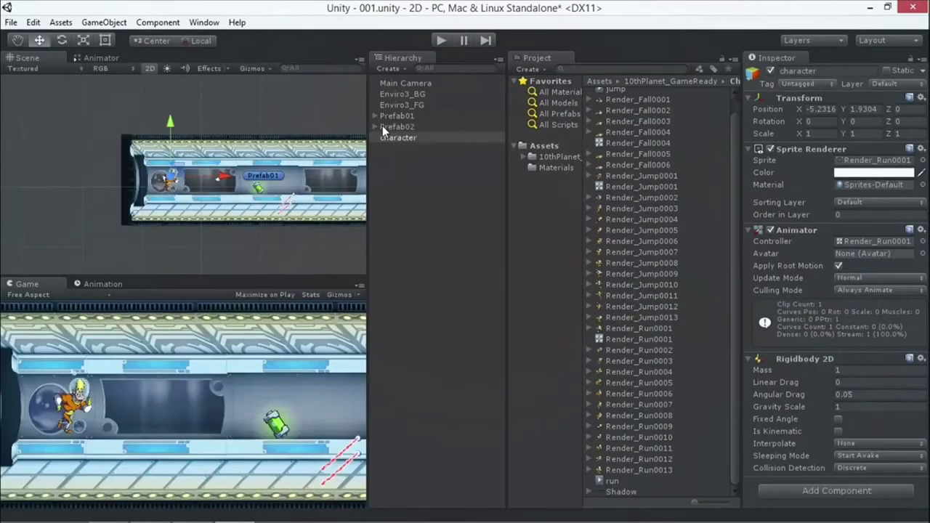
Delete Prefab02 from the scene, keeping Prefab01 and the character.
{"action": "left_click", "coordinate": [17, 40]}
{"action": "key", "text": "f"}
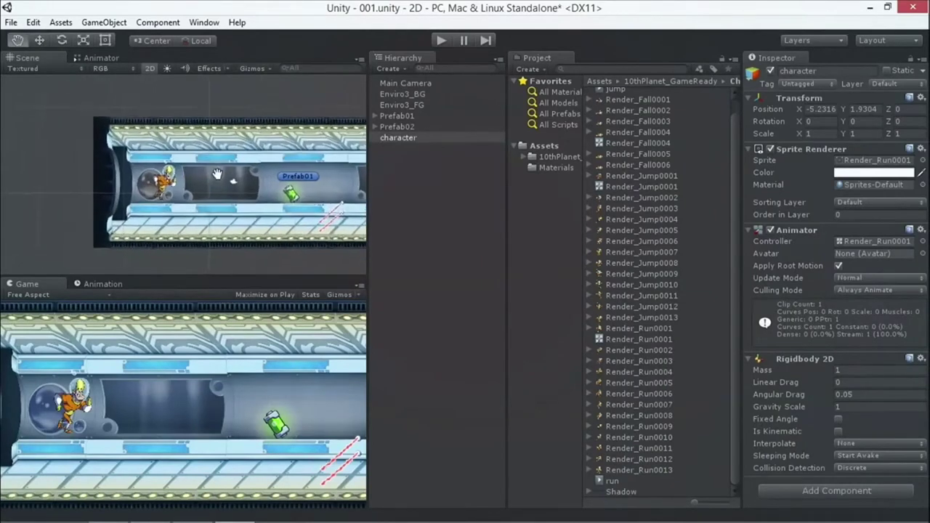
{"action": "left_click", "coordinate": [392, 138]}
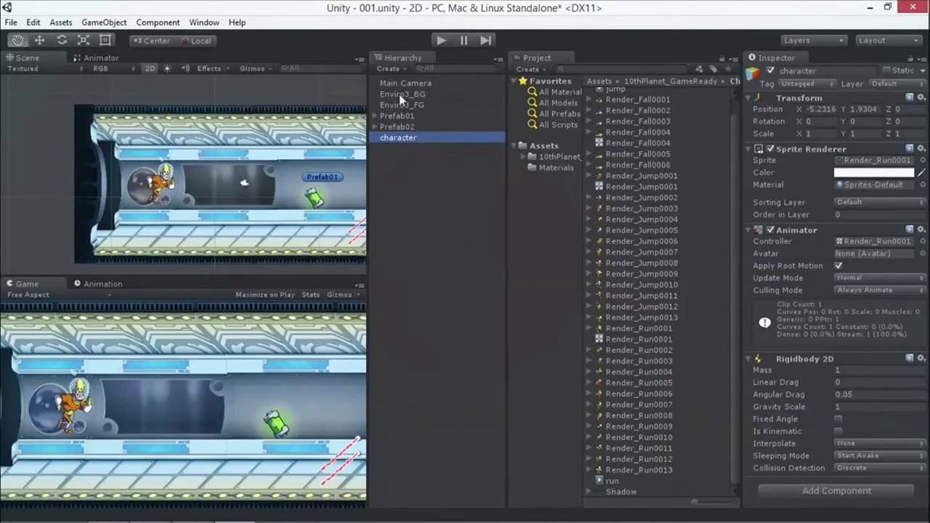
{"action": "double_click", "coordinate": [414, 117]}
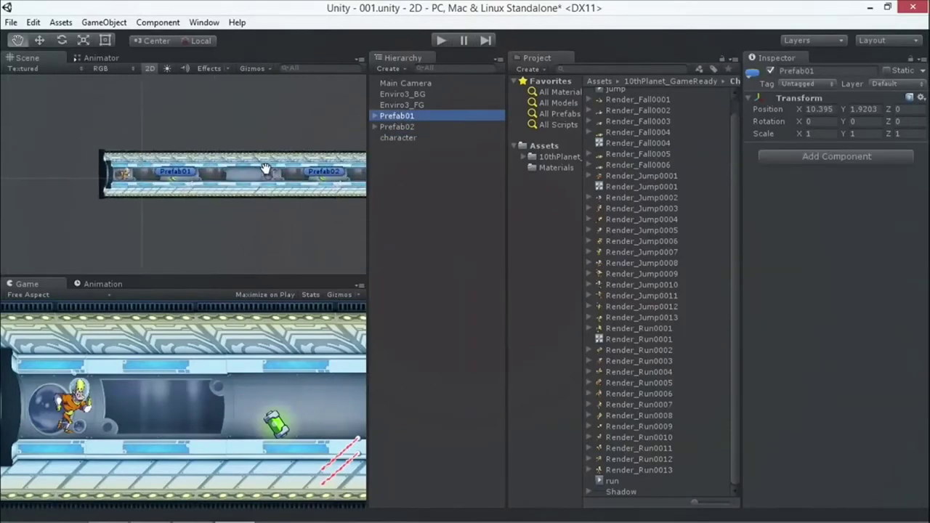
{"action": "left_click", "coordinate": [402, 128]}
{"action": "key", "text": "Delete"}
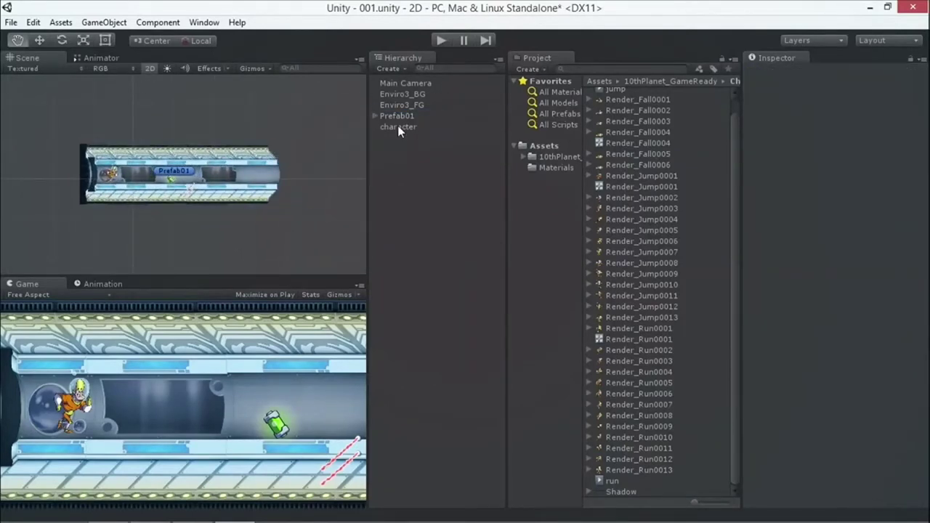
Try an Edge Collider 2D on Prefab01 and remove it again.
{"action": "double_click", "coordinate": [402, 115]}
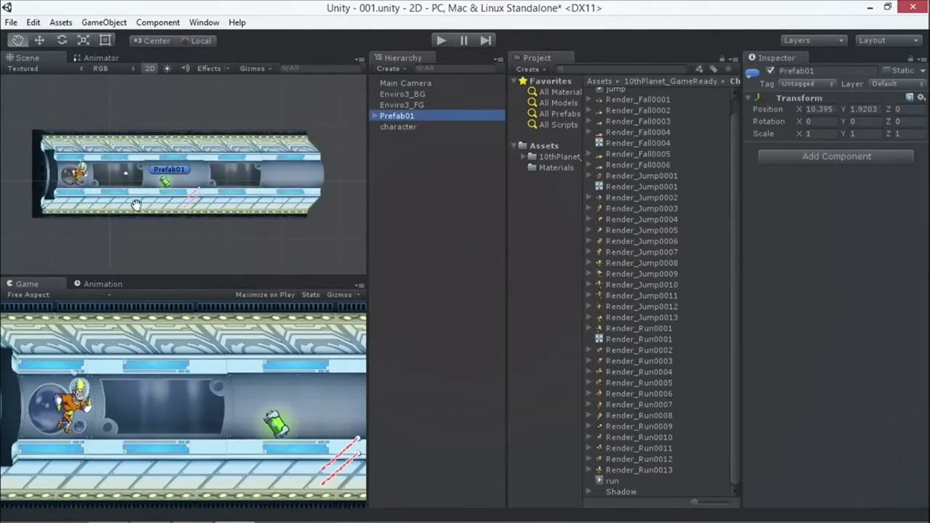
{"action": "left_click", "coordinate": [776, 156]}
{"action": "left_click", "coordinate": [803, 250]}
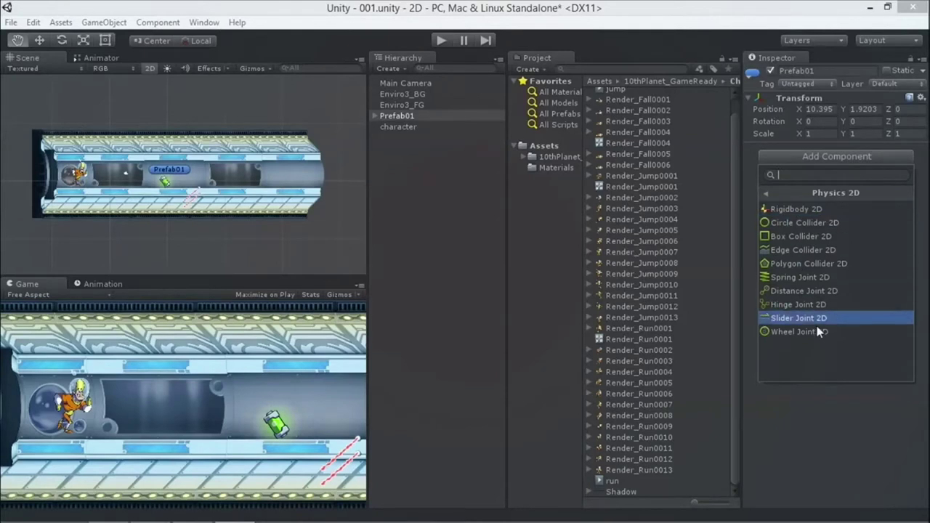
{"action": "left_click", "coordinate": [803, 250]}
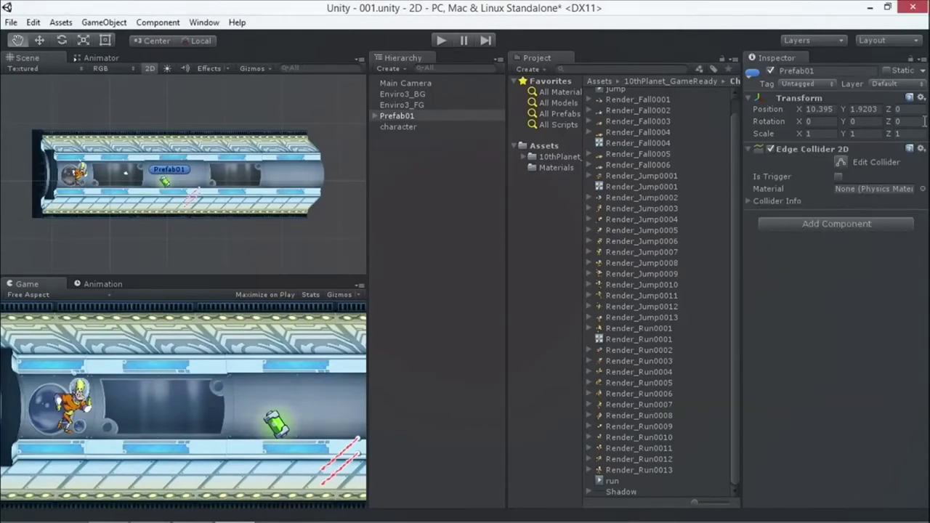
{"action": "left_click", "coordinate": [921, 149]}
{"action": "left_click", "coordinate": [823, 186]}
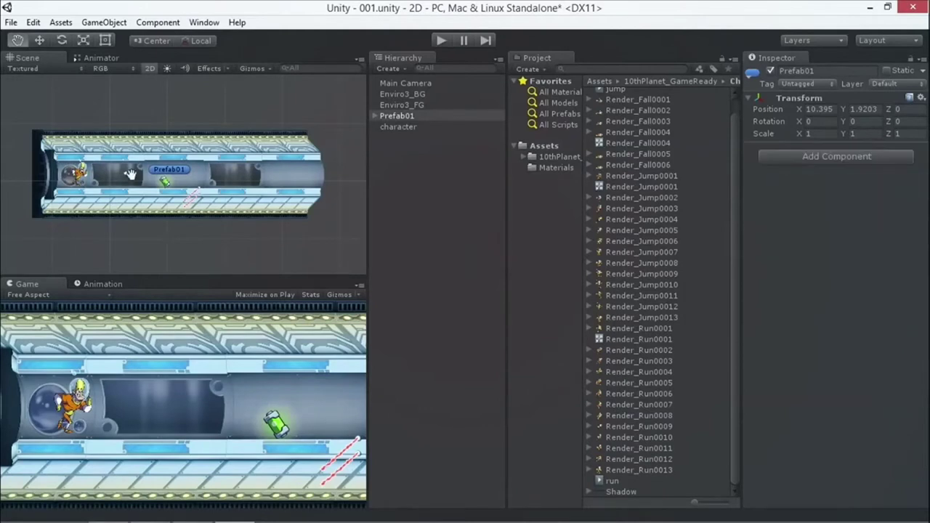
Add a Box Collider 2D to Prefab01 and inspect its outline in the scene.
{"action": "left_click", "coordinate": [836, 156]}
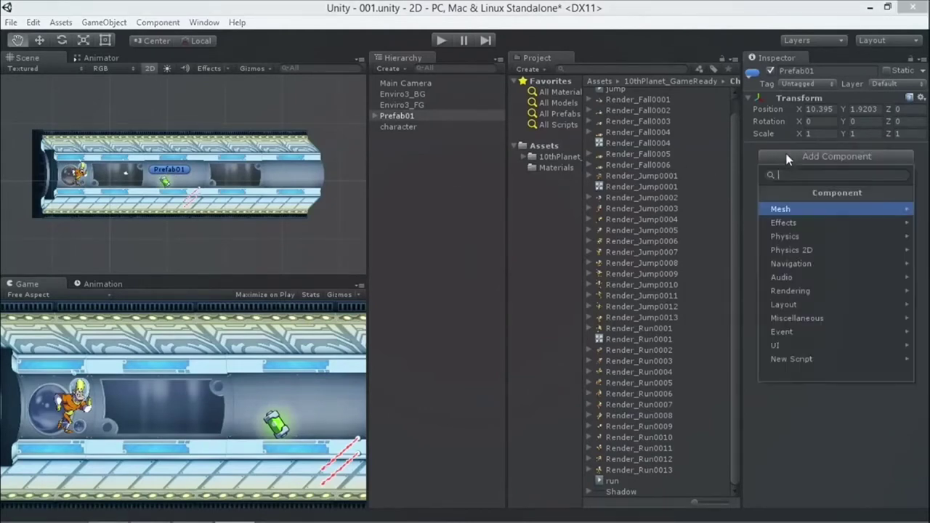
{"action": "left_click", "coordinate": [820, 248]}
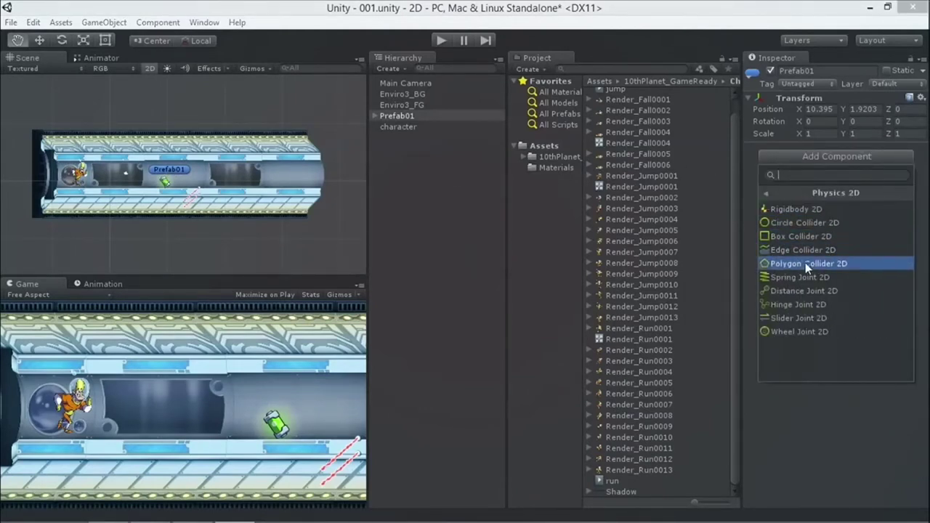
{"action": "left_click", "coordinate": [798, 236]}
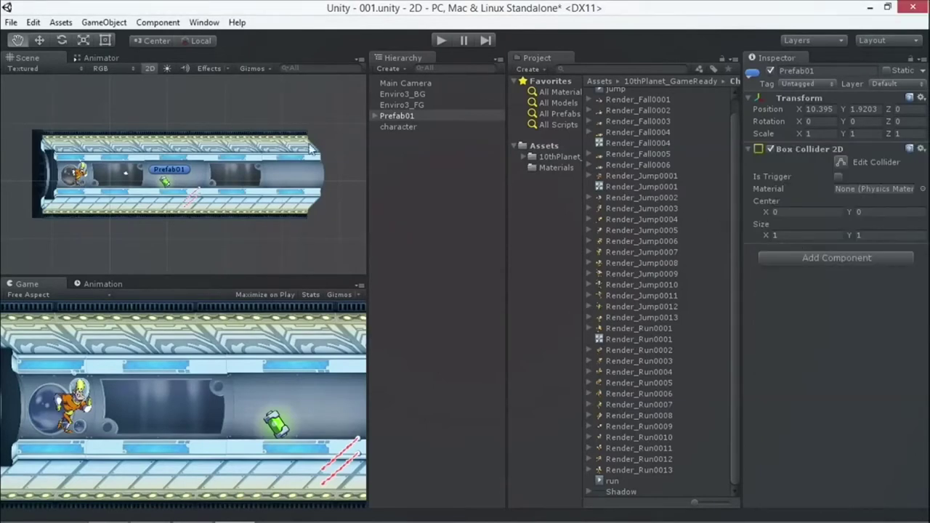
{"action": "double_click", "coordinate": [399, 116]}
{"action": "scroll", "coordinate": [301, 119], "scroll_direction": "up", "scroll_amount": 4}
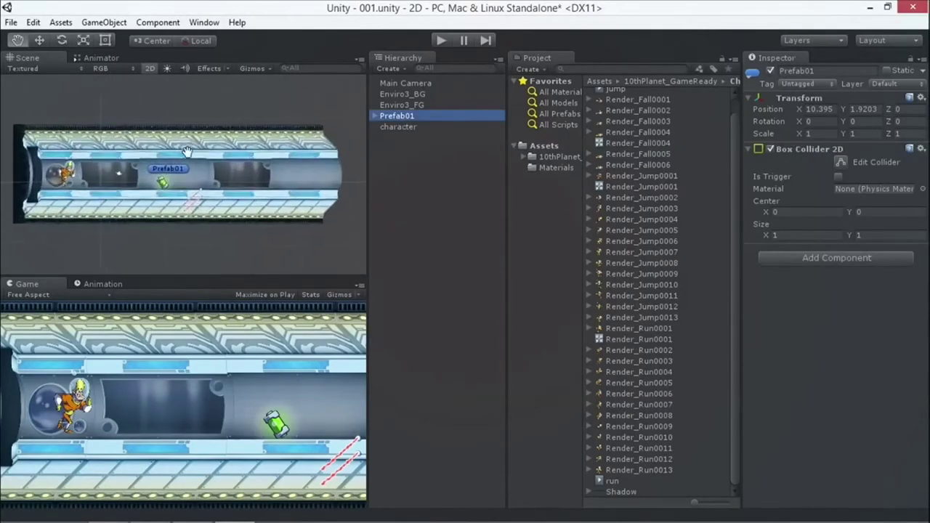
{"action": "scroll", "coordinate": [186, 160], "scroll_direction": "up", "scroll_amount": 4}
{"action": "scroll", "coordinate": [132, 152], "scroll_direction": "up", "scroll_amount": 2}
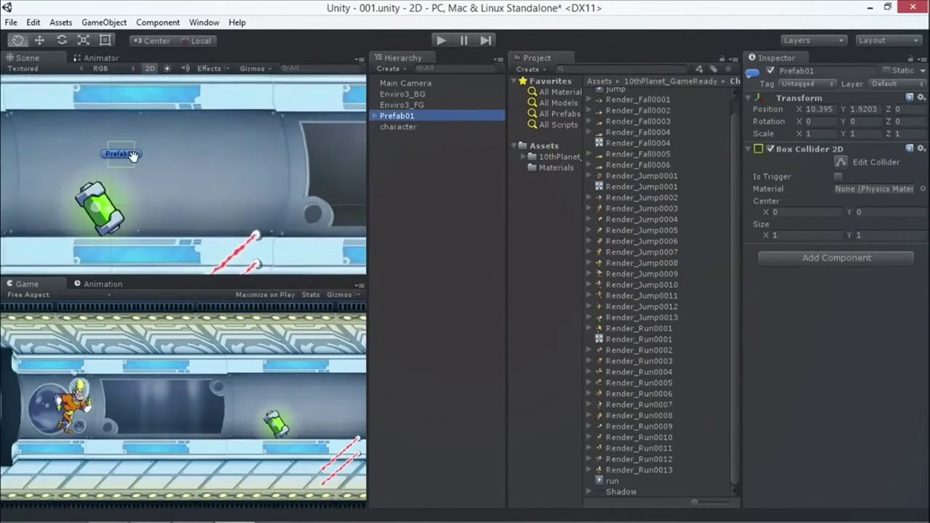
{"action": "scroll", "coordinate": [133, 153], "scroll_direction": "up", "scroll_amount": 2}
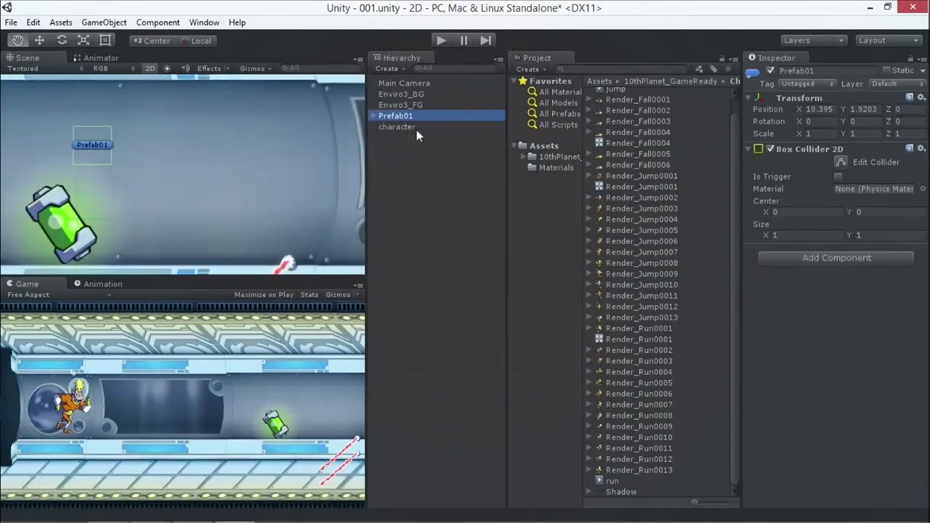
Widen Prefab01's box collider to an X size of 55.49 and lower its center to Y -6.5 at the corridor floor.
{"action": "left_click", "coordinate": [372, 115]}
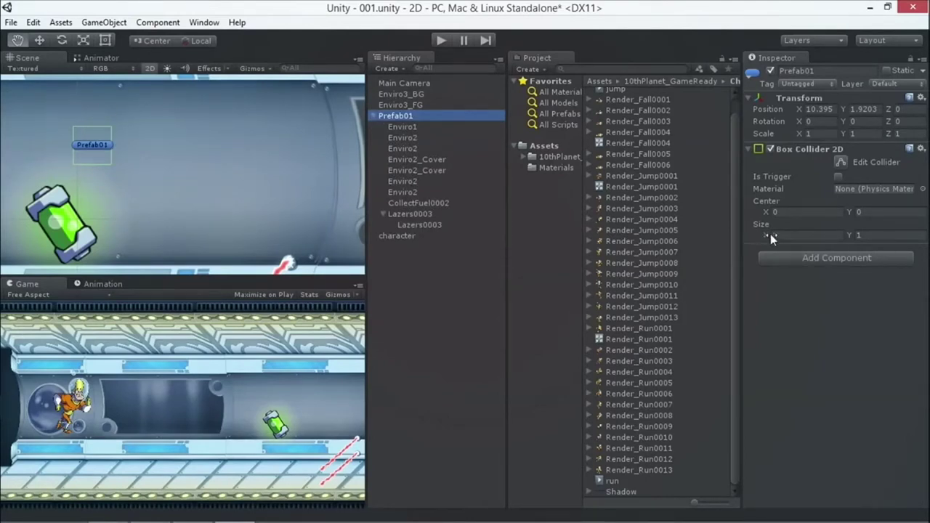
{"action": "left_click_drag", "start_coordinate": [770, 233], "coordinate": [632, 242]}
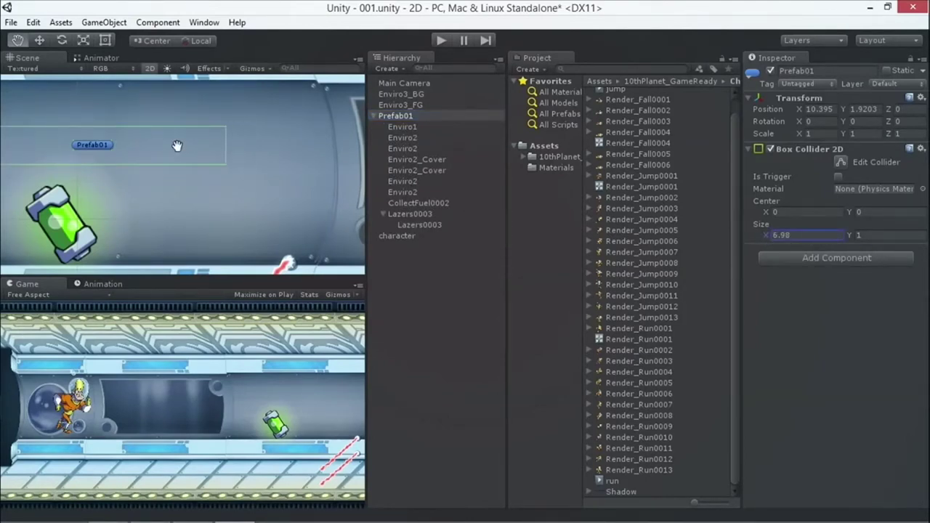
{"action": "scroll", "coordinate": [176, 146], "scroll_direction": "down", "scroll_amount": 5}
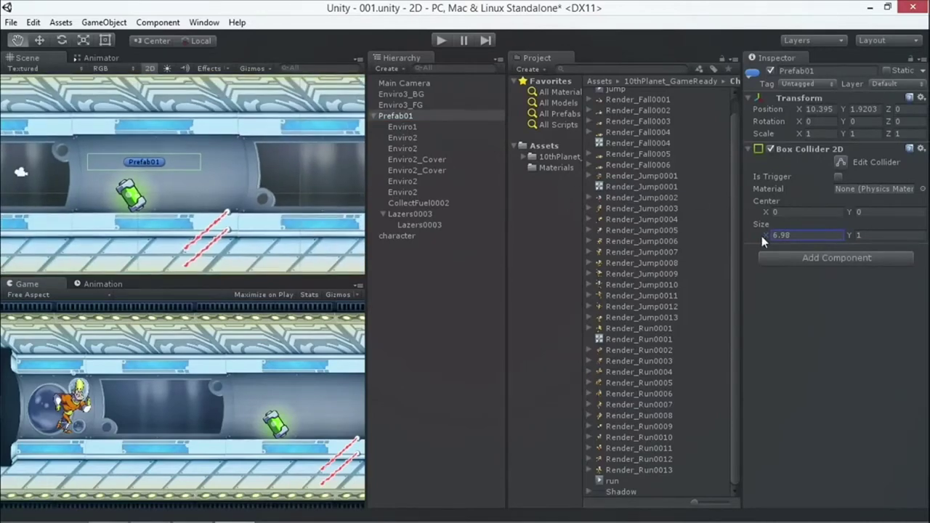
{"action": "left_click_drag", "start_coordinate": [778, 236], "coordinate": [916, 235]}
{"action": "scroll", "coordinate": [260, 197], "scroll_direction": "down", "scroll_amount": 6}
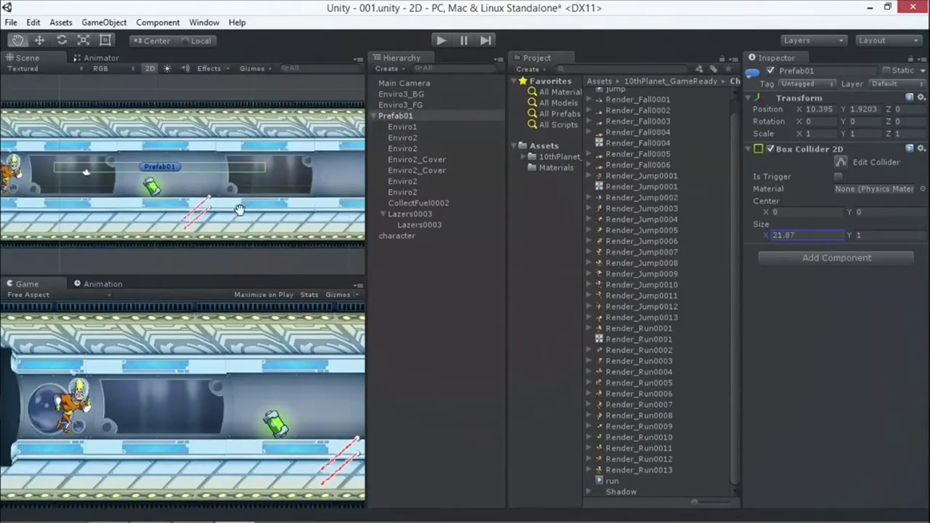
{"action": "left_click_drag", "start_coordinate": [795, 234], "coordinate": [133, 238]}
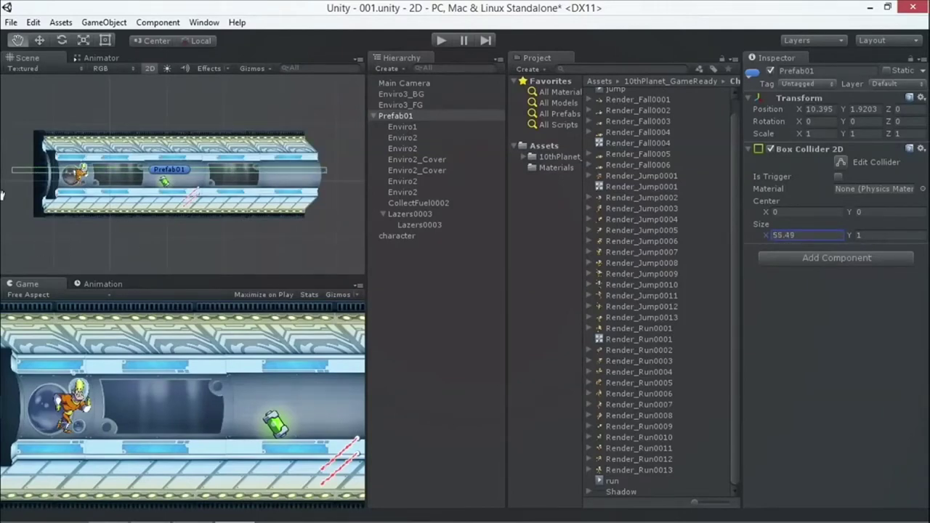
{"action": "left_click_drag", "start_coordinate": [848, 212], "coordinate": [824, 231]}
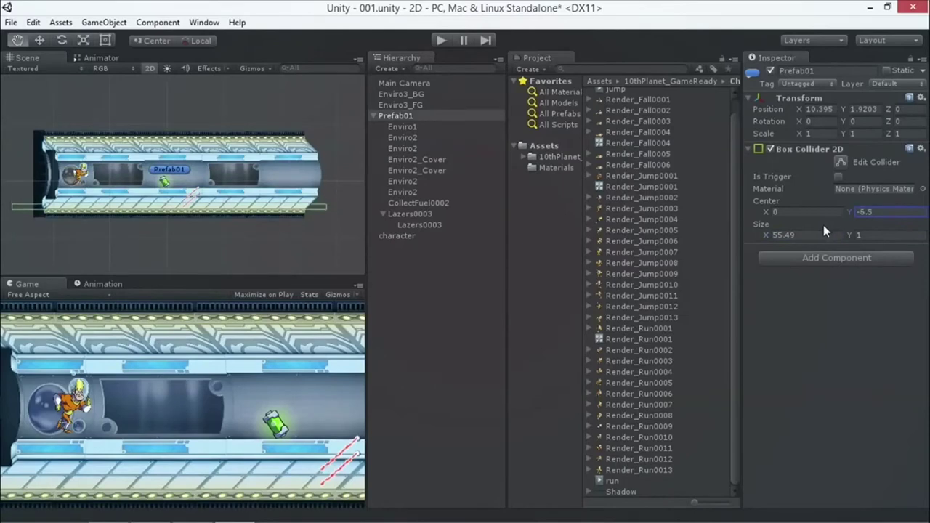
Run the scene in an enlarged Scene view to test the character against Prefab01's floor collider, and stop it.
{"action": "key", "text": "shift+space"}
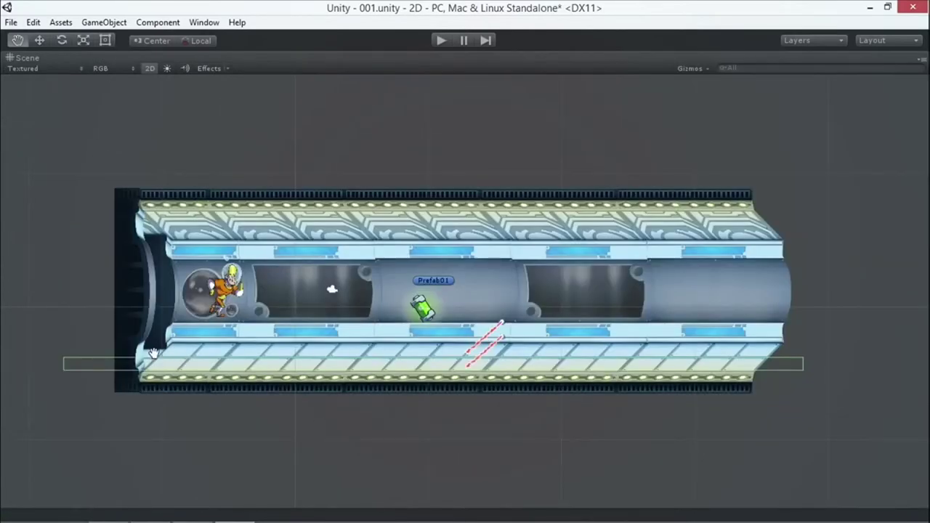
{"action": "left_click", "coordinate": [439, 41]}
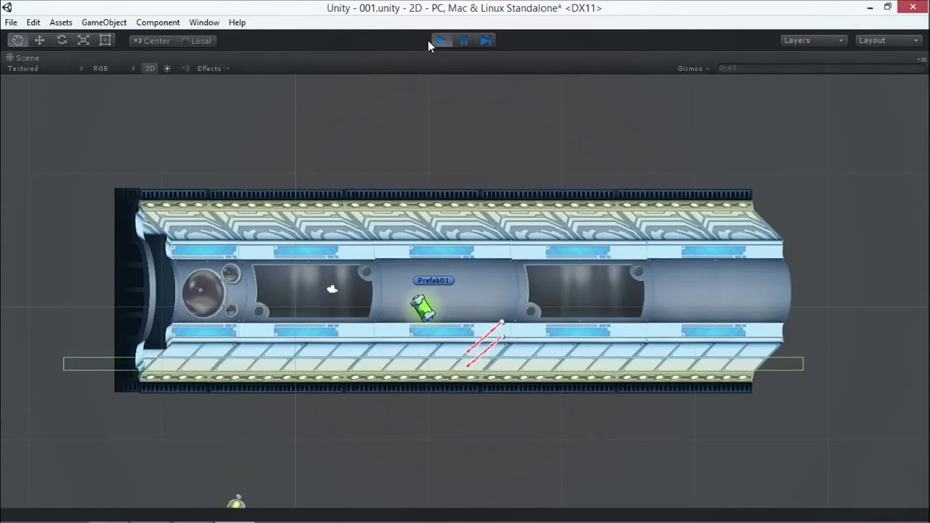
{"action": "left_click", "coordinate": [441, 41]}
{"action": "key", "text": "shift+space"}
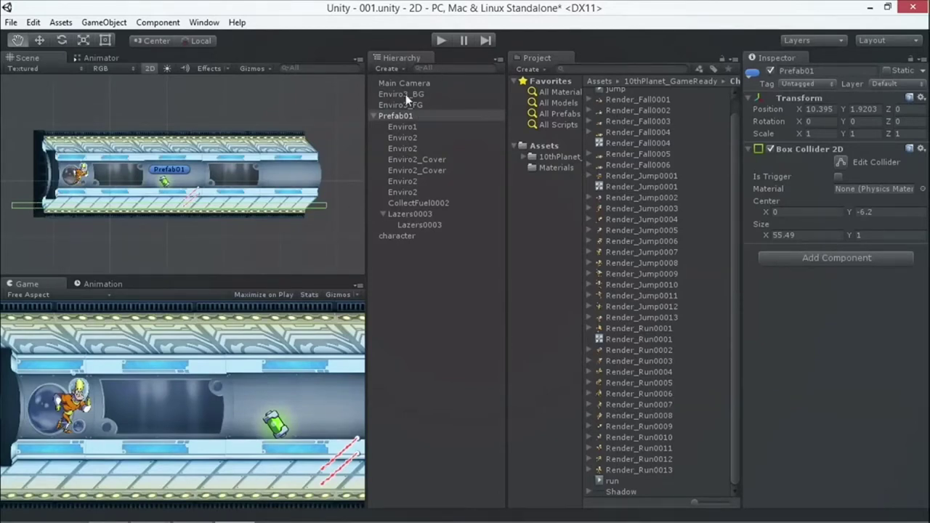
Add a Box Collider 2D to the character.
{"action": "left_click", "coordinate": [392, 236]}
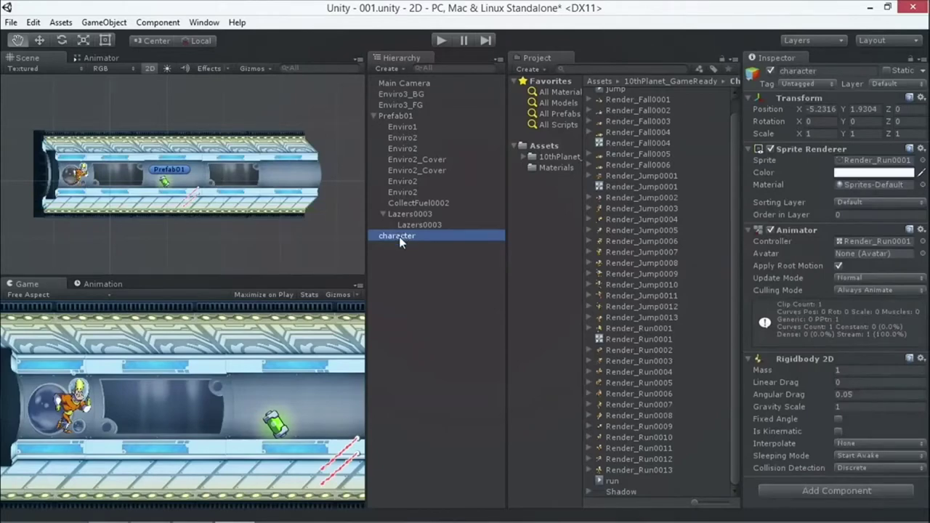
{"action": "double_click", "coordinate": [399, 236]}
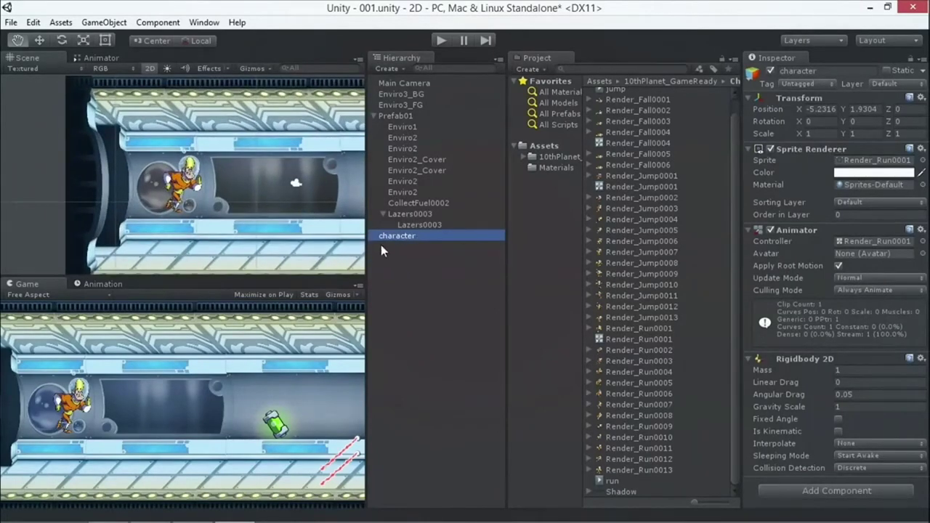
{"action": "left_click", "coordinate": [838, 491]}
{"action": "left_click", "coordinate": [827, 351]}
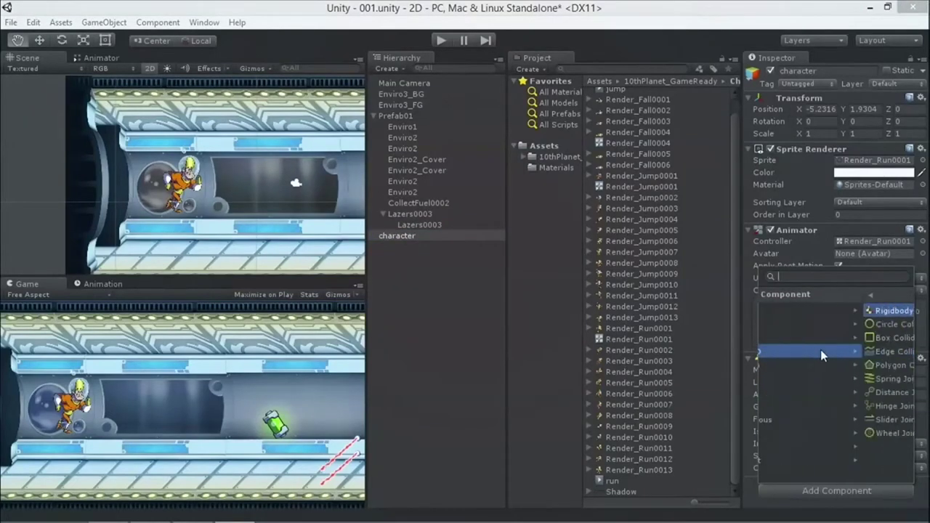
{"action": "left_click", "coordinate": [803, 336]}
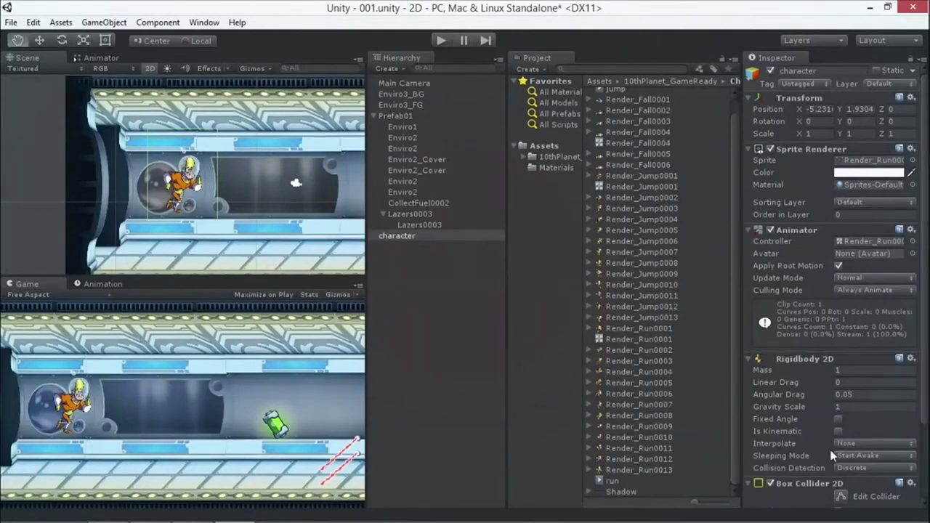
Fit the character's box collider around the sprite with a size of X 2.89 and Y 5.45.
{"action": "scroll", "coordinate": [835, 453], "scroll_direction": "down", "scroll_amount": 3}
{"action": "left_click_drag", "start_coordinate": [763, 474], "coordinate": [712, 479]}
{"action": "mouse_move", "coordinate": [841, 473]}
{"action": "left_mouse_down"}
{"action": "mouse_move", "coordinate": [821, 475]}
{"action": "mouse_move", "coordinate": [830, 476]}
{"action": "left_mouse_up"}
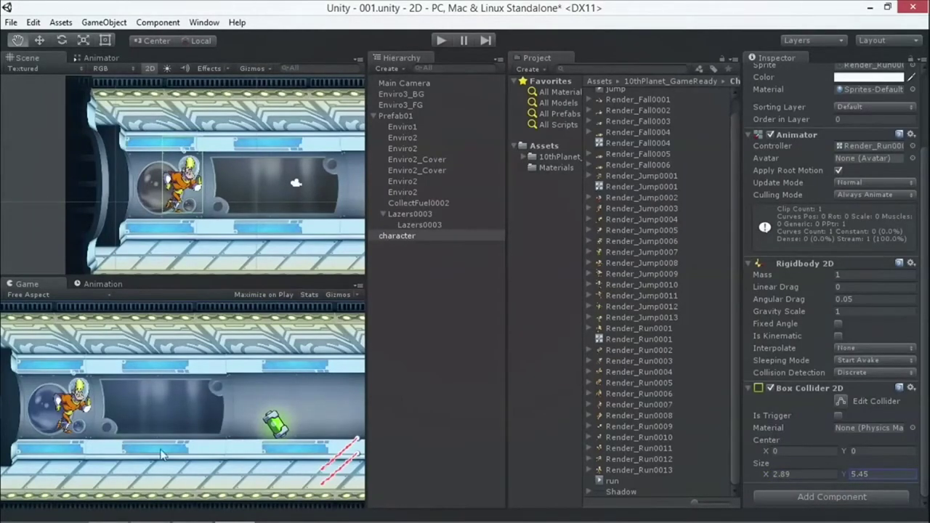
Play-test the character's landing on the corridor floor, stop the test, and save the scene.
{"action": "left_click", "coordinate": [440, 41]}
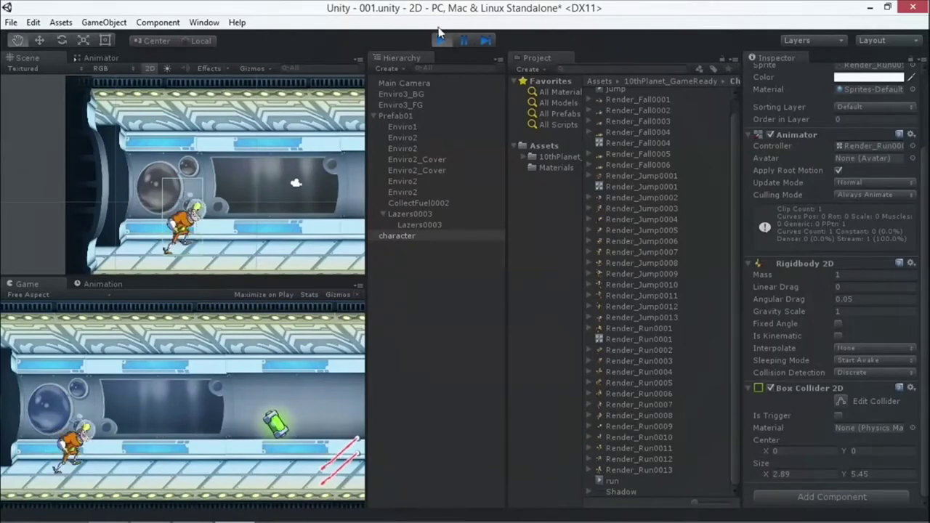
{"action": "key", "text": "ctrl+p"}
{"action": "scroll", "coordinate": [221, 218], "scroll_direction": "down", "scroll_amount": 2}
{"action": "scroll", "coordinate": [221, 218], "scroll_direction": "down", "scroll_amount": 1}
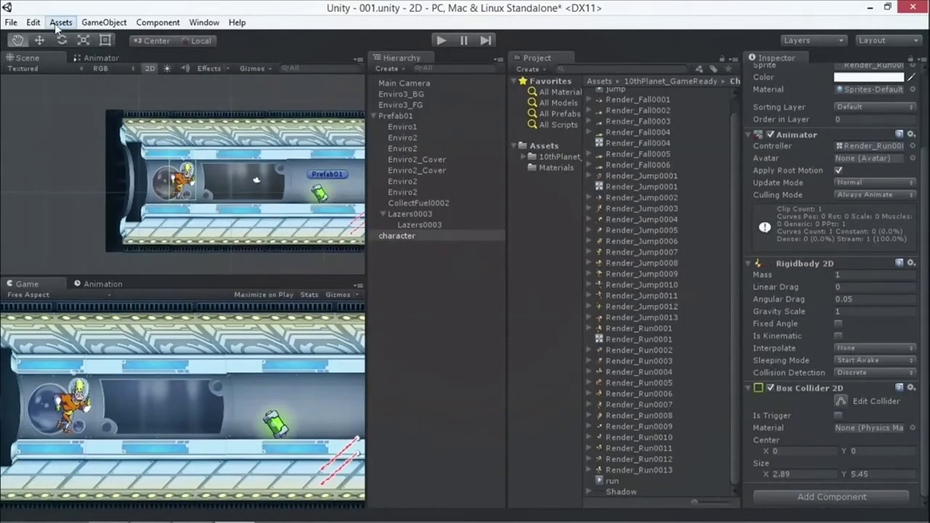
{"action": "left_click", "coordinate": [11, 22]}
{"action": "left_click", "coordinate": [44, 72]}
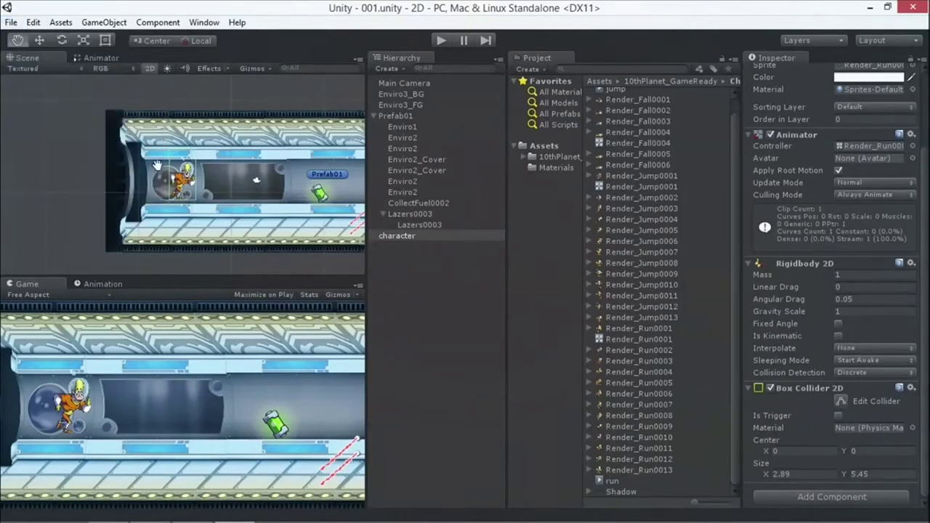
Import the Scripts folder from the desktop's 2D_test Assets folder into the project's Assets folder.
{"action": "scroll", "coordinate": [124, 208], "scroll_direction": "down", "scroll_amount": 3}
{"action": "left_click_drag", "start_coordinate": [124, 208], "coordinate": [109, 178]}
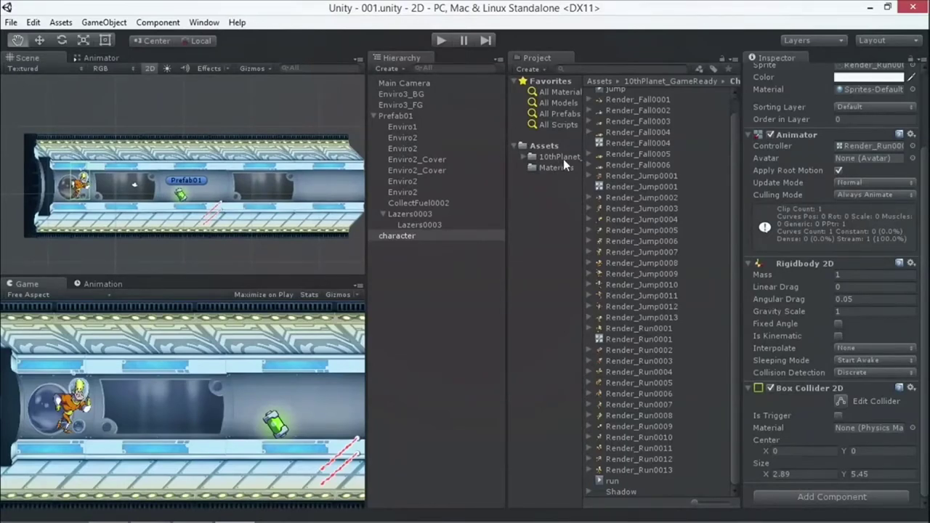
{"action": "left_click", "coordinate": [544, 146]}
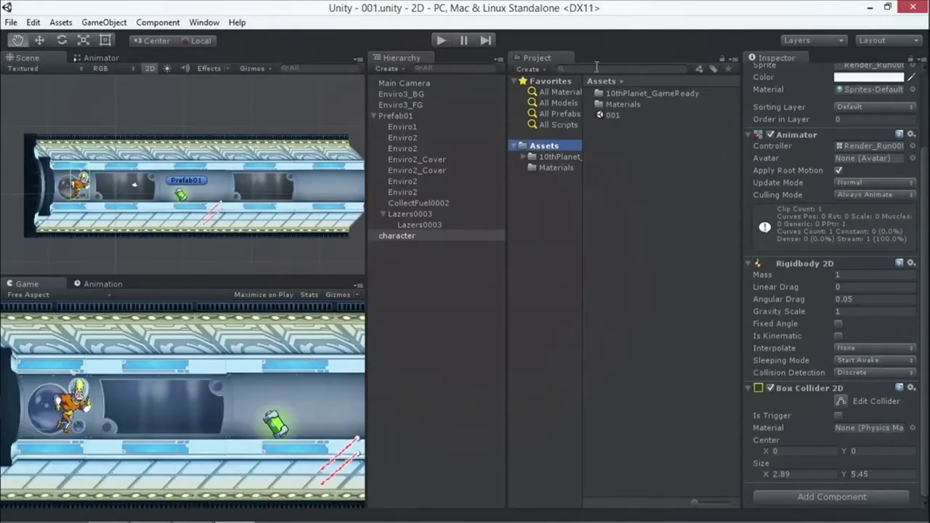
{"action": "left_click", "coordinate": [528, 71]}
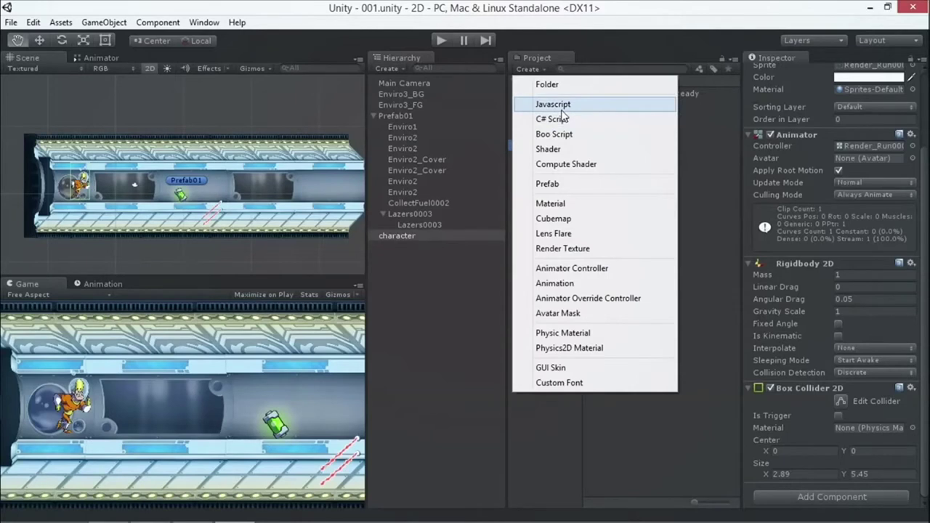
{"action": "left_click", "coordinate": [607, 47]}
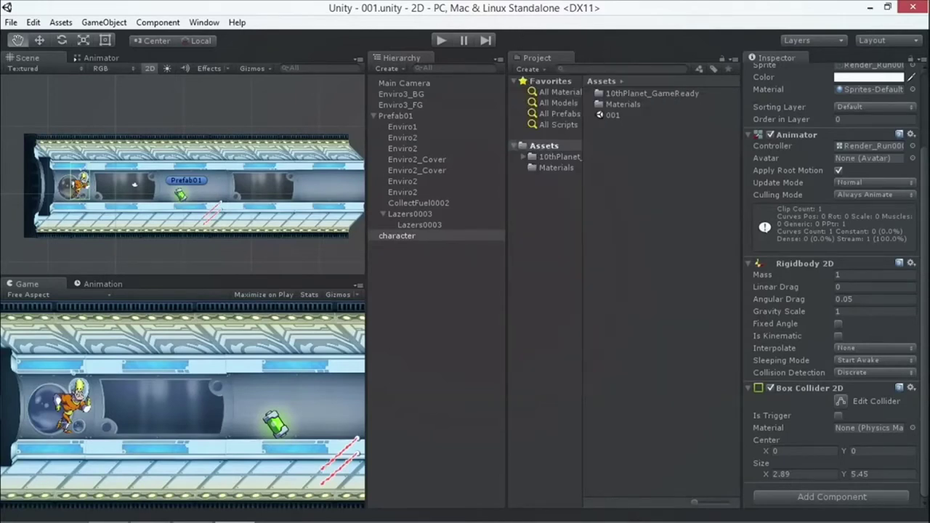
{"action": "left_click", "coordinate": [109, 510]}
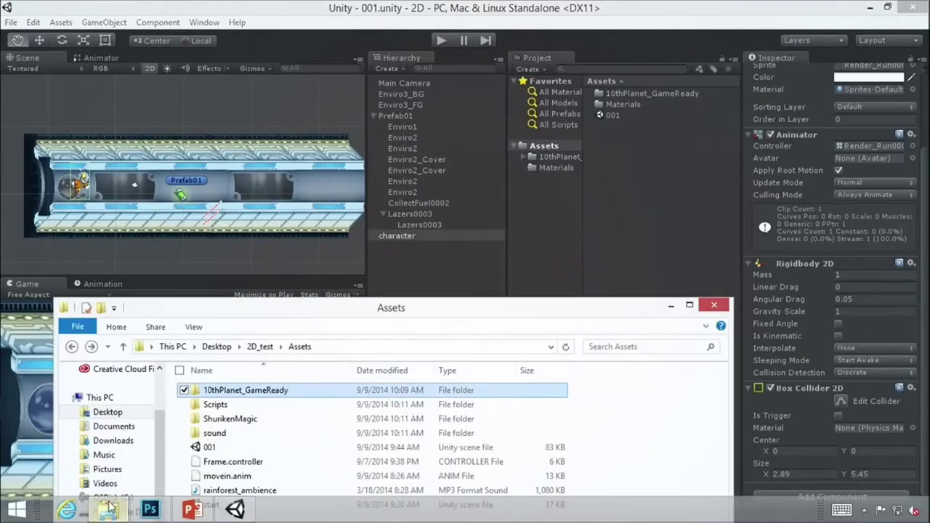
{"action": "left_click_drag", "start_coordinate": [200, 314], "coordinate": [630, 337]}
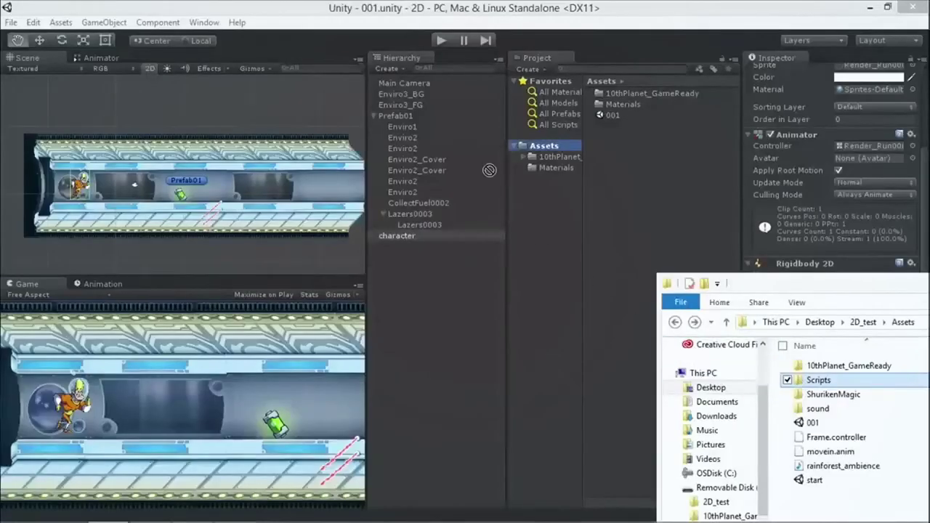
{"action": "left_click_drag", "start_coordinate": [489, 170], "coordinate": [553, 146]}
{"action": "left_click_drag", "start_coordinate": [555, 146], "coordinate": [556, 149]}
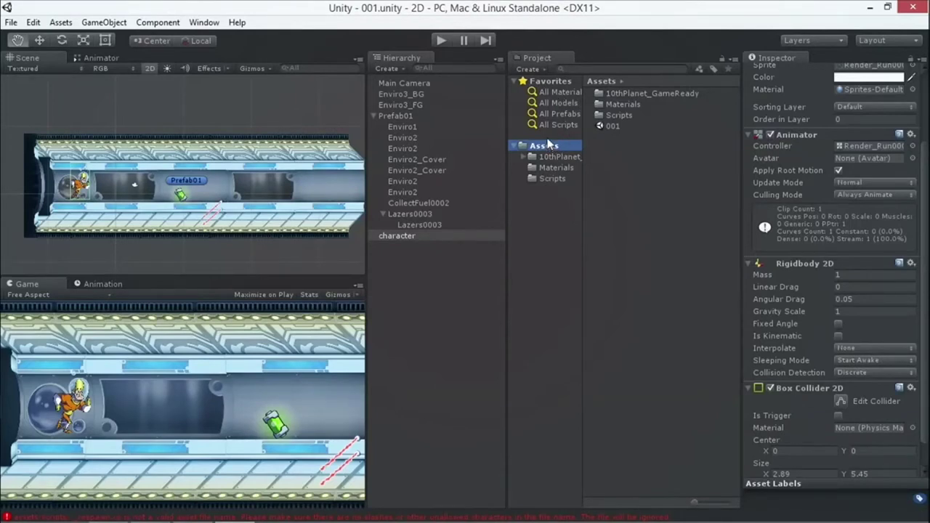
Inspect the Respawn and CharacterFinal scripts in the imported Scripts folder.
{"action": "left_click", "coordinate": [550, 177]}
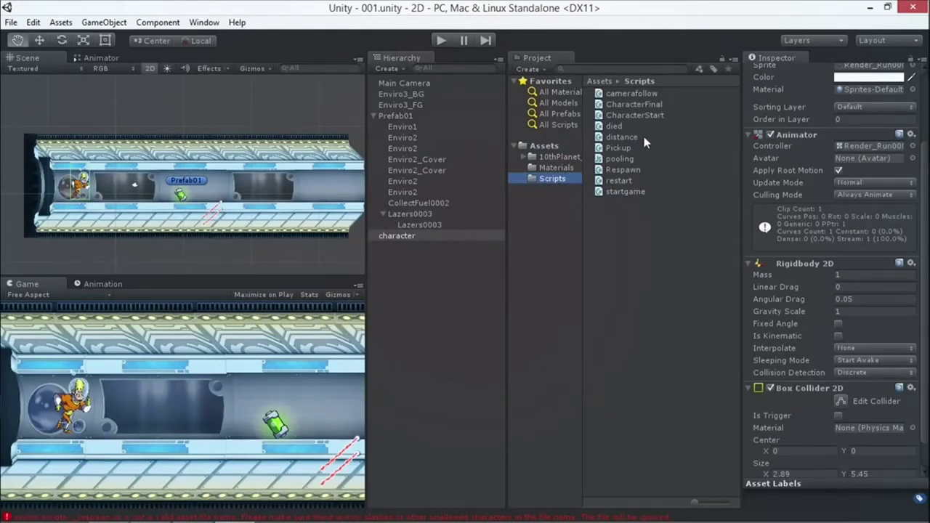
{"action": "left_click", "coordinate": [615, 170]}
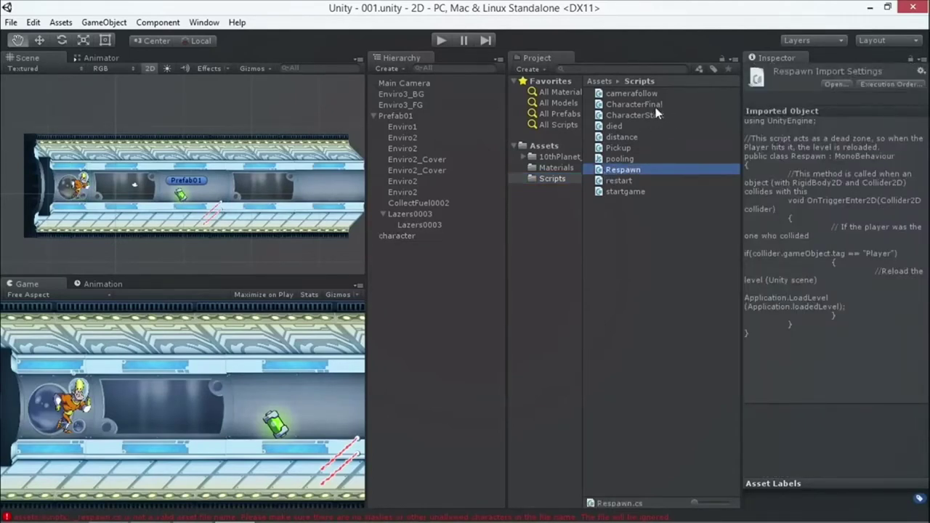
{"action": "left_click", "coordinate": [629, 104]}
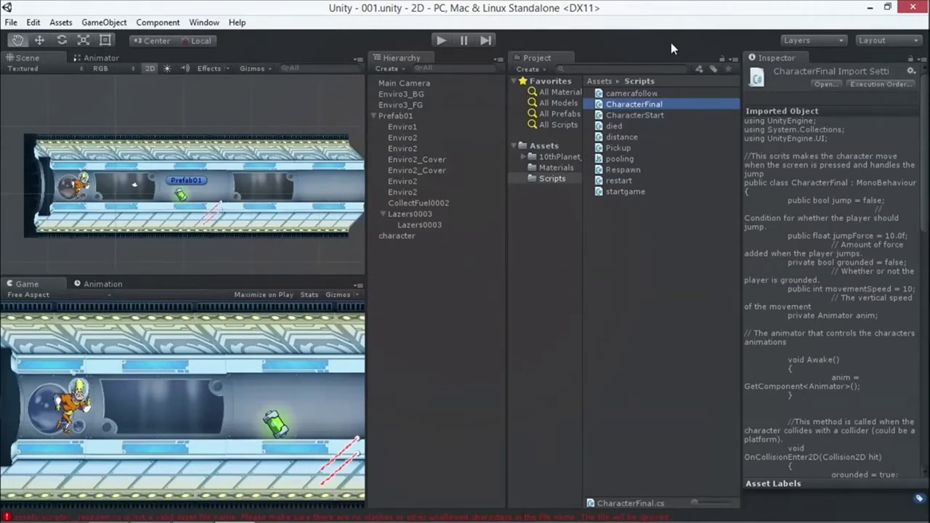
Try to open the CharacterFinal script in MonoDevelop and close the editor again.
{"action": "double_click", "coordinate": [600, 103]}
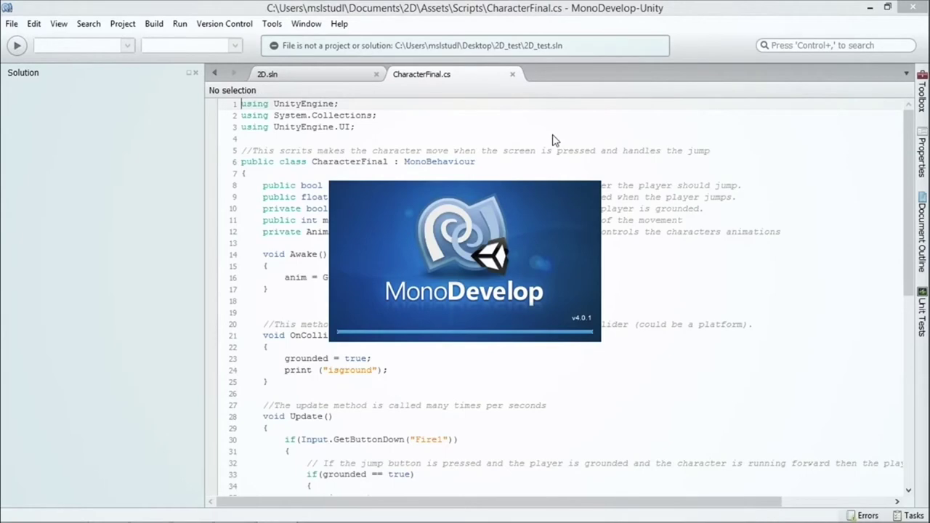
{"action": "left_click", "coordinate": [237, 509]}
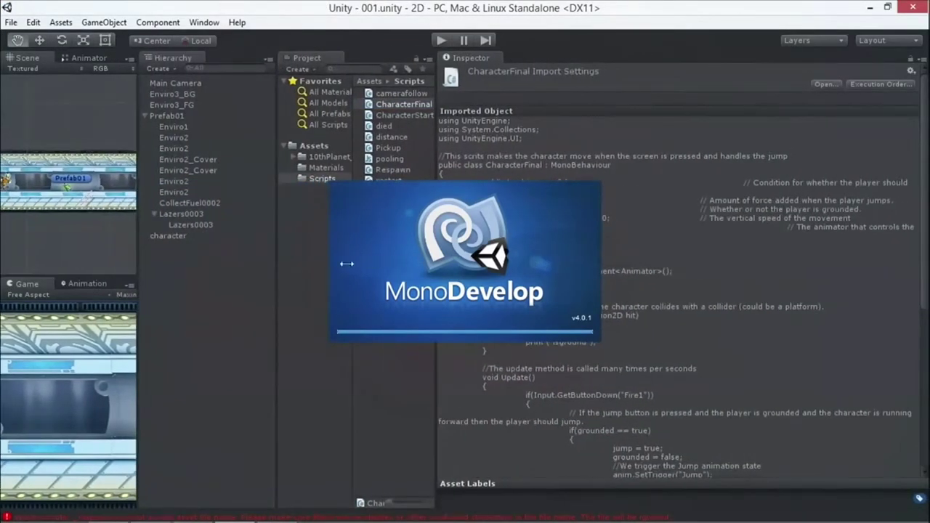
{"action": "right_click", "coordinate": [280, 509]}
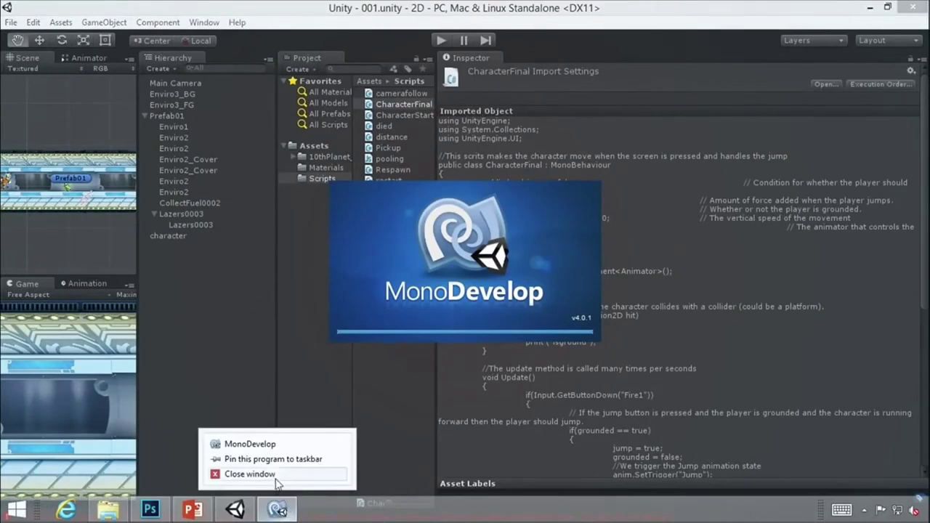
{"action": "left_click", "coordinate": [282, 510]}
{"action": "right_click", "coordinate": [281, 510]}
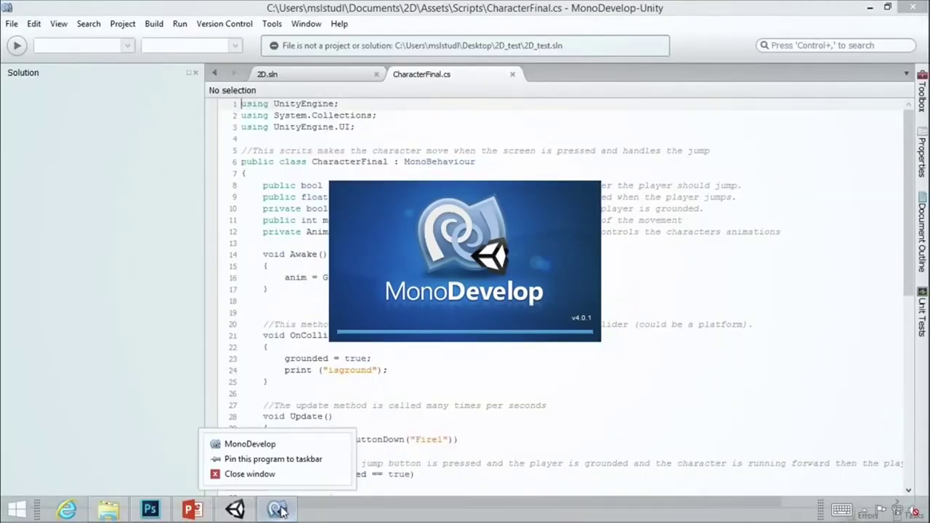
{"action": "left_click", "coordinate": [244, 475]}
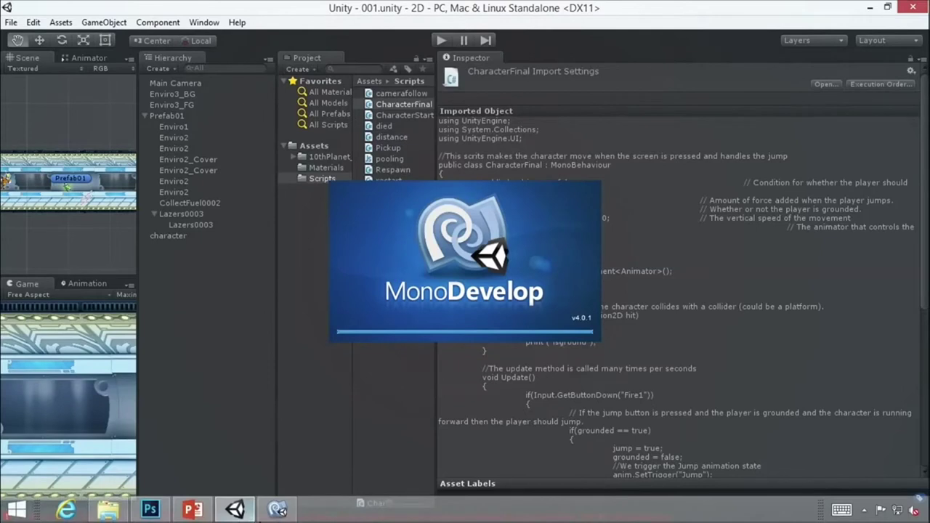
{"action": "mouse_move", "coordinate": [279, 512]}
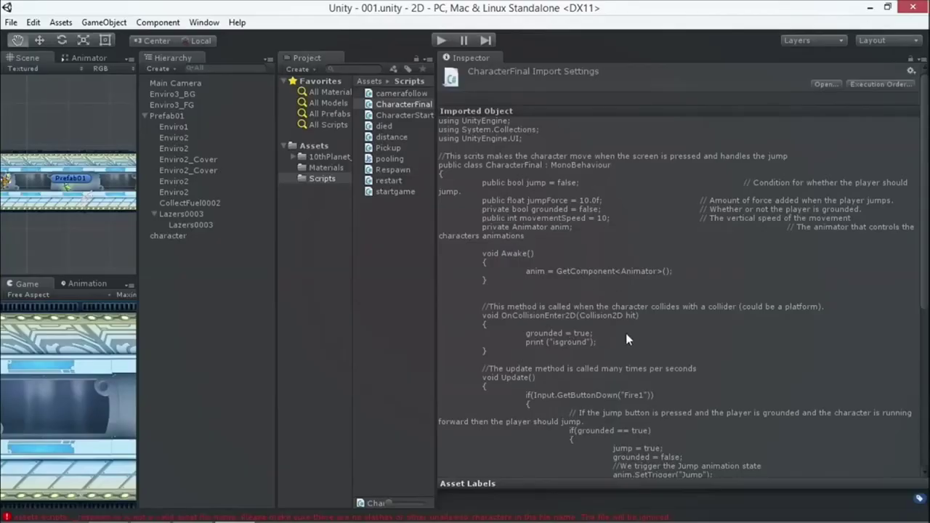
Read the CharacterFinal code in an enlarged Inspector, examining its collision, Update and FixedUpdate methods for movement and jumping.
{"action": "scroll", "coordinate": [704, 286], "scroll_direction": "down", "scroll_amount": 3}
{"action": "scroll", "coordinate": [636, 268], "scroll_direction": "up", "scroll_amount": 3}
{"action": "scroll", "coordinate": [579, 390], "scroll_direction": "down", "scroll_amount": 3}
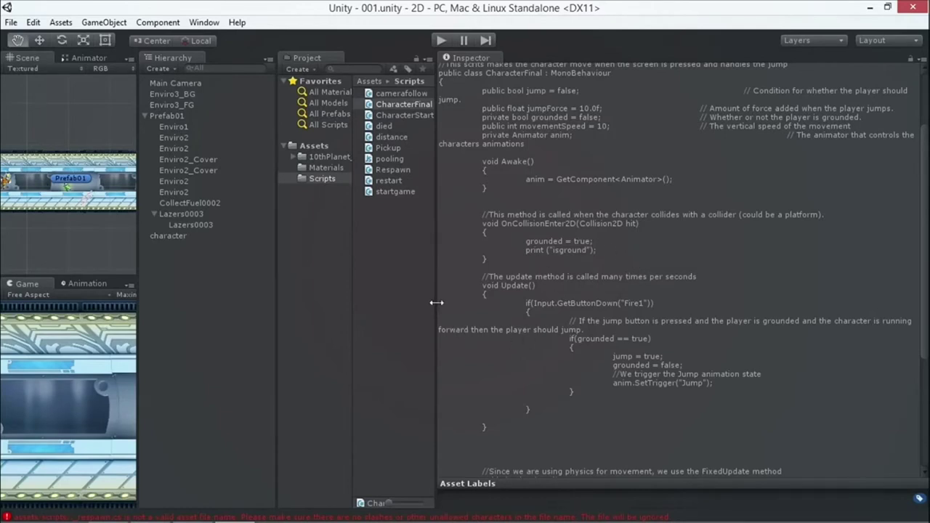
{"action": "key", "text": "shift+space"}
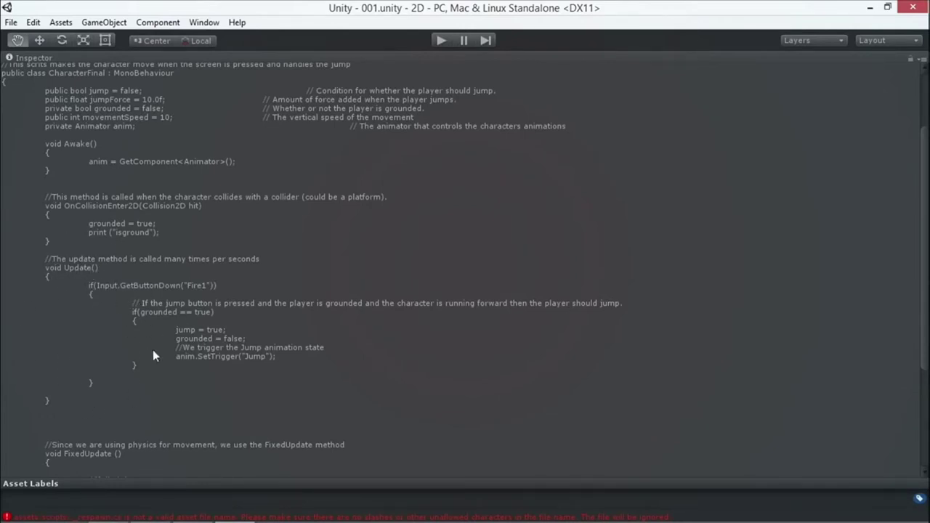
{"action": "scroll", "coordinate": [141, 407], "scroll_direction": "down", "scroll_amount": 4}
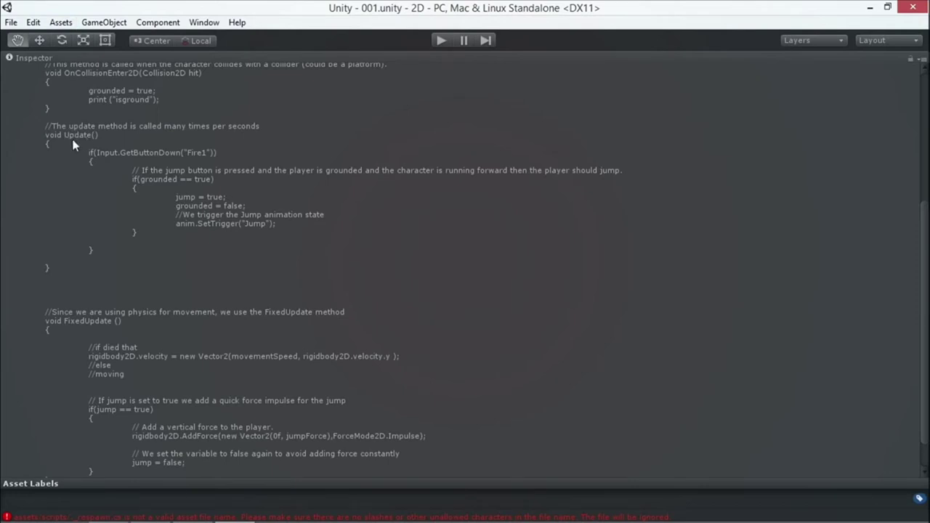
{"action": "scroll", "coordinate": [98, 316], "scroll_direction": "down", "scroll_amount": 1}
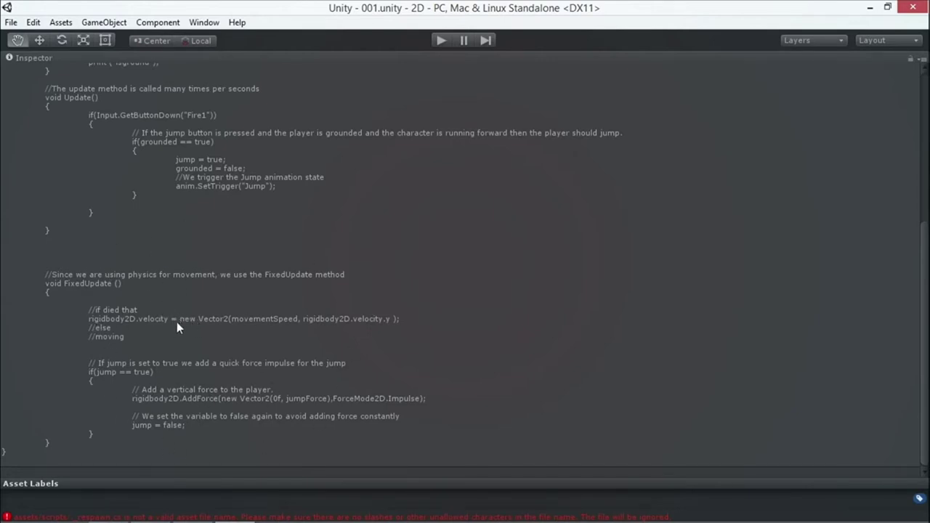
{"action": "scroll", "coordinate": [179, 309], "scroll_direction": "up", "scroll_amount": 2}
{"action": "scroll", "coordinate": [182, 312], "scroll_direction": "up", "scroll_amount": 1}
{"action": "scroll", "coordinate": [185, 374], "scroll_direction": "down", "scroll_amount": 3}
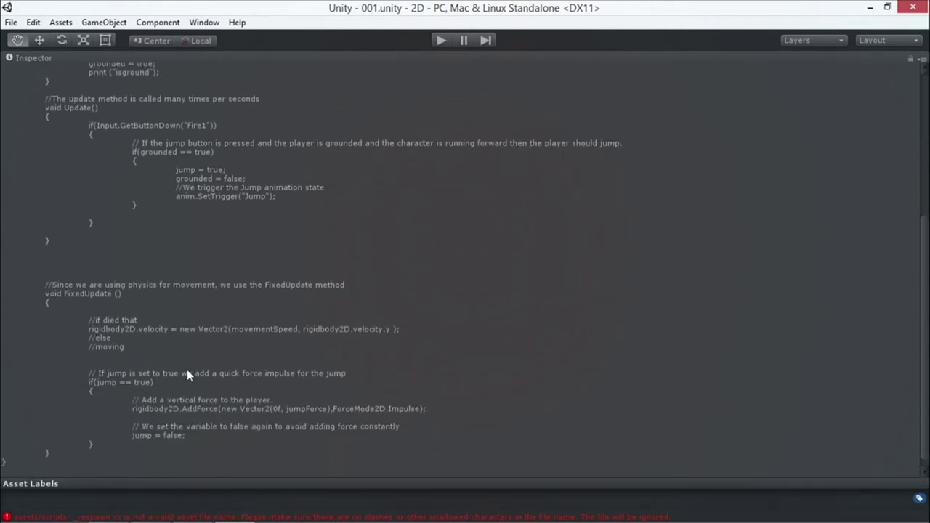
{"action": "scroll", "coordinate": [70, 190], "scroll_direction": "up", "scroll_amount": 3}
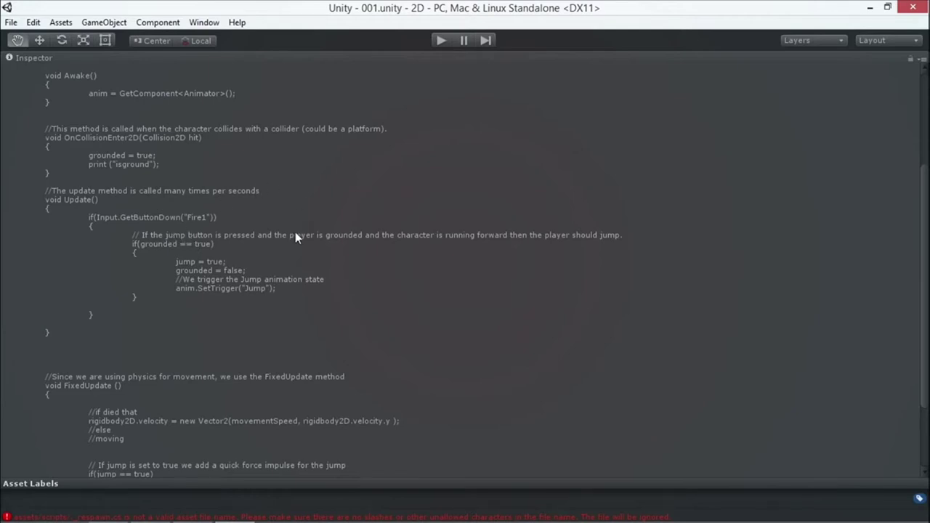
{"action": "key", "text": "shift+space"}
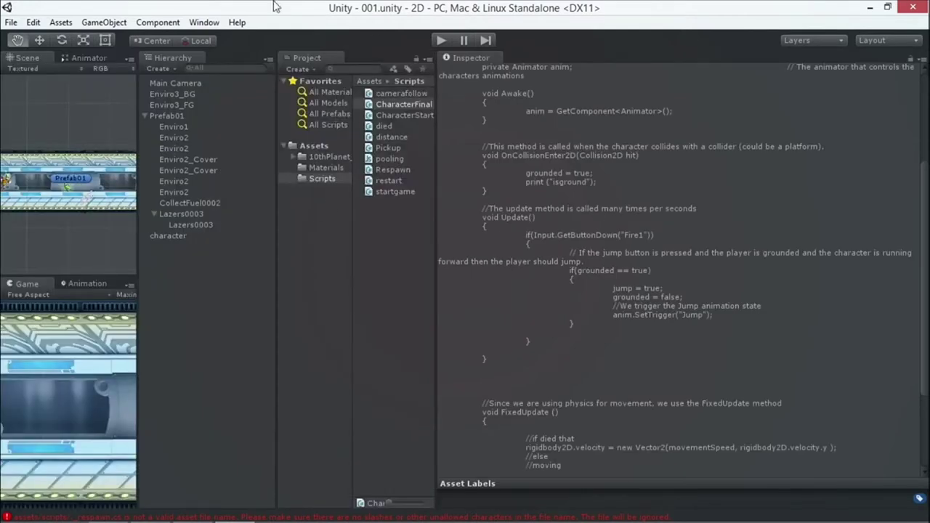
Examine both Fire1 axes in the project's Input settings to see which buttons trigger them.
{"action": "left_click", "coordinate": [32, 22]}
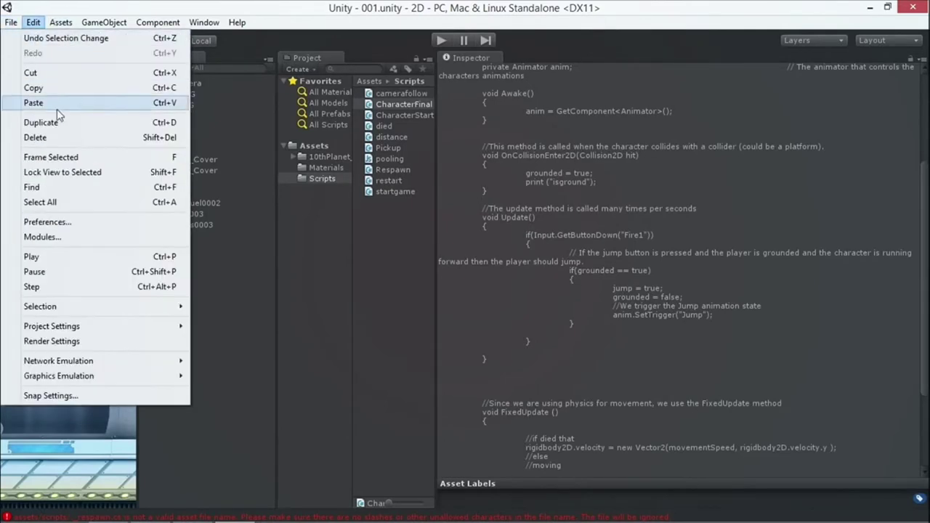
{"action": "mouse_move", "coordinate": [149, 326]}
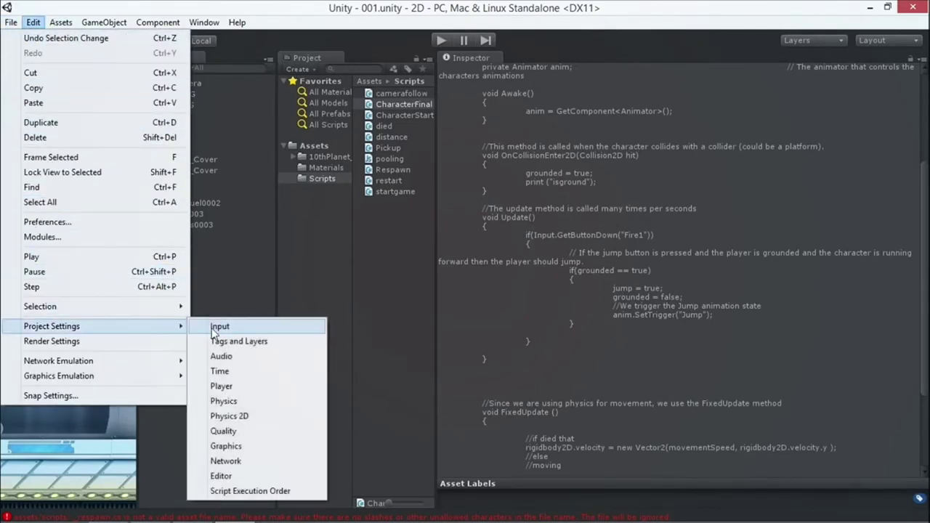
{"action": "left_click", "coordinate": [218, 327]}
{"action": "left_click", "coordinate": [453, 151]}
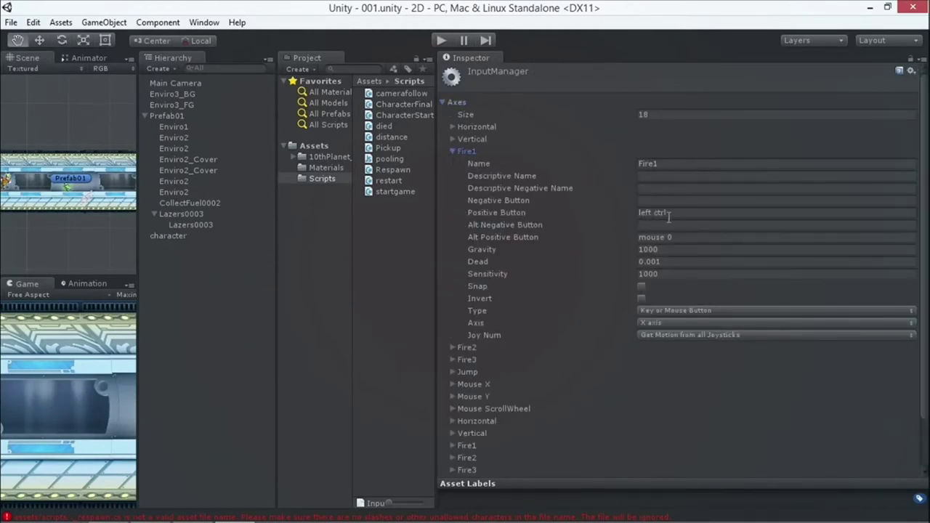
{"action": "left_click", "coordinate": [453, 151]}
{"action": "left_click", "coordinate": [452, 262]}
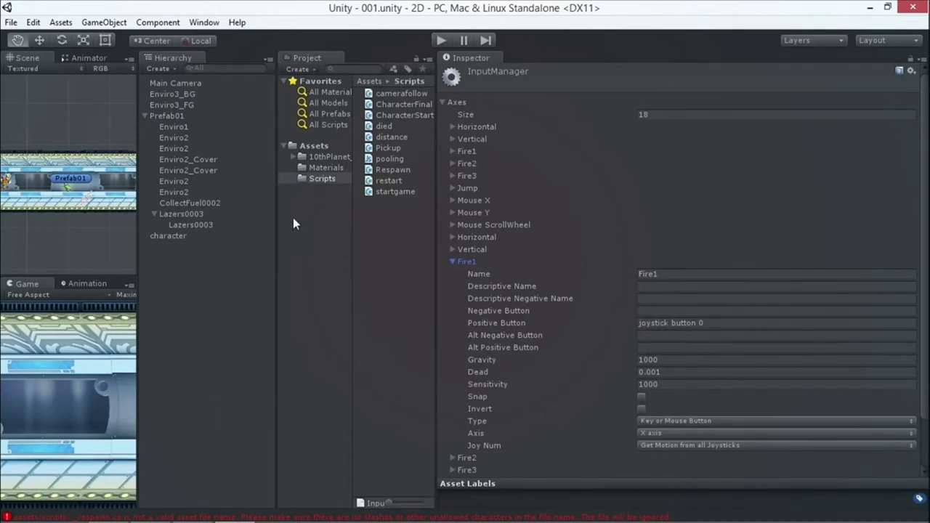
{"action": "left_click", "coordinate": [451, 261]}
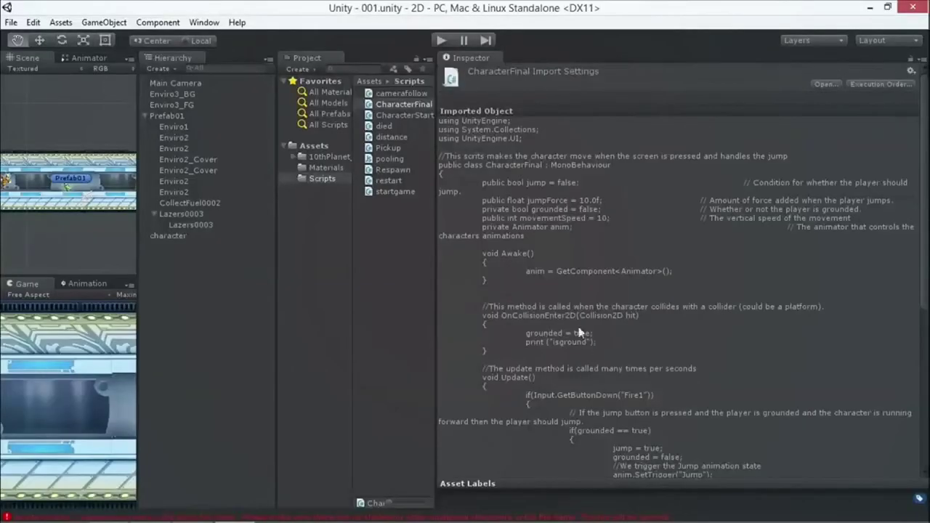
Read the CharacterFinal code again in an enlarged Inspector, following the jump logic from Update to FixedUpdate, and restore the layout.
{"action": "scroll", "coordinate": [557, 352], "scroll_direction": "down", "scroll_amount": 5}
{"action": "scroll", "coordinate": [571, 363], "scroll_direction": "up", "scroll_amount": 2}
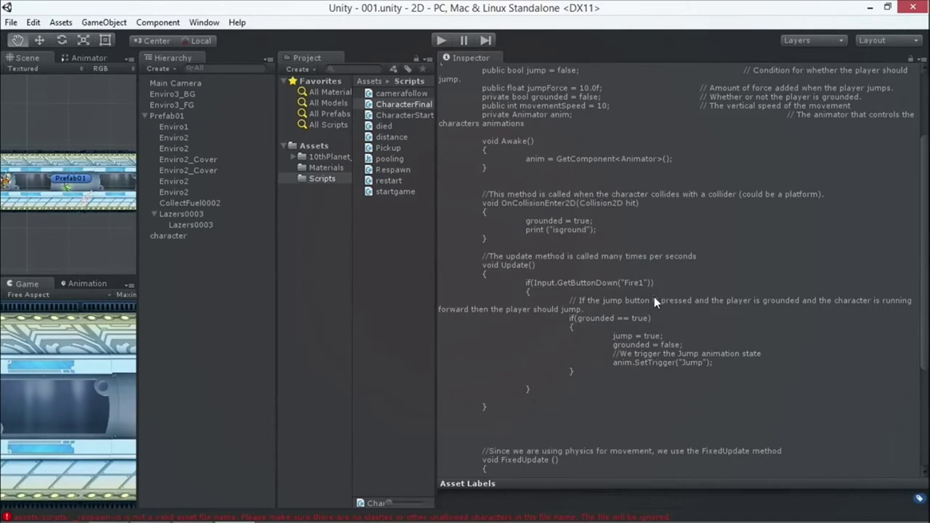
{"action": "key", "text": "shift+space"}
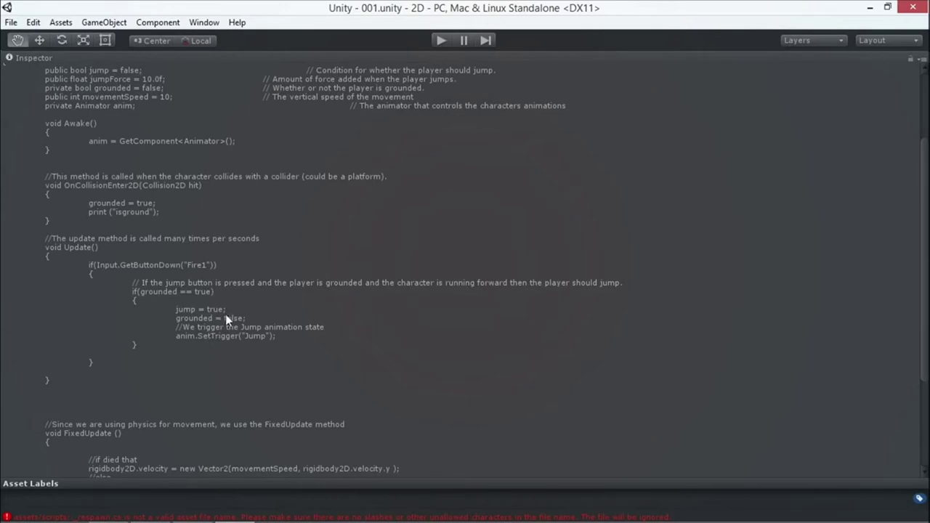
{"action": "scroll", "coordinate": [229, 342], "scroll_direction": "down", "scroll_amount": 5}
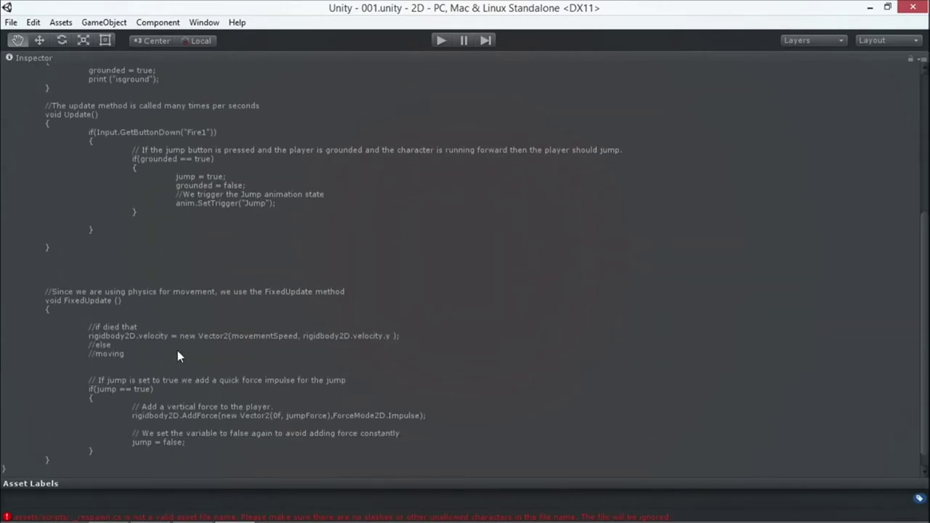
{"action": "scroll", "coordinate": [177, 356], "scroll_direction": "down", "scroll_amount": 1}
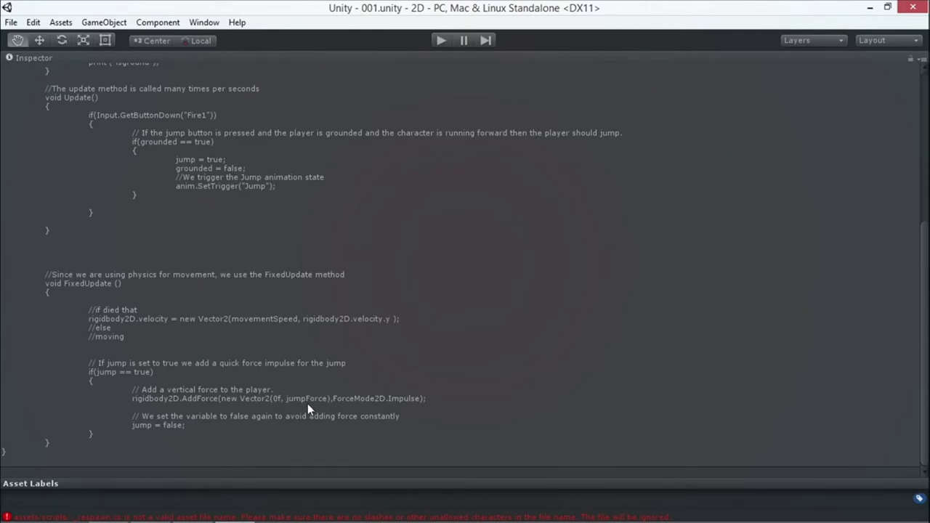
{"action": "scroll", "coordinate": [308, 385], "scroll_direction": "up", "scroll_amount": 8}
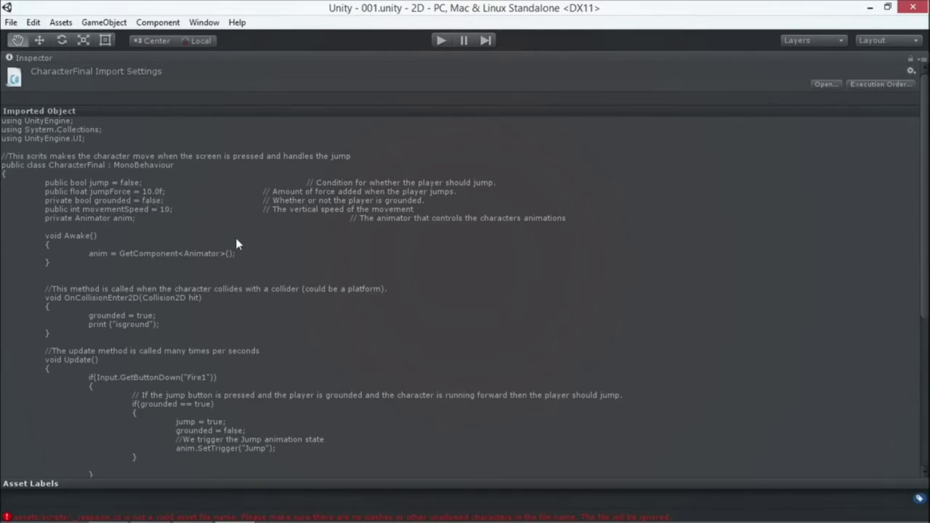
{"action": "key", "text": "shift+space"}
Attach the CharacterFinal script to the character object, show its script settings, and widen the Scene and Game views.
{"action": "left_click_drag", "start_coordinate": [388, 99], "coordinate": [175, 234]}
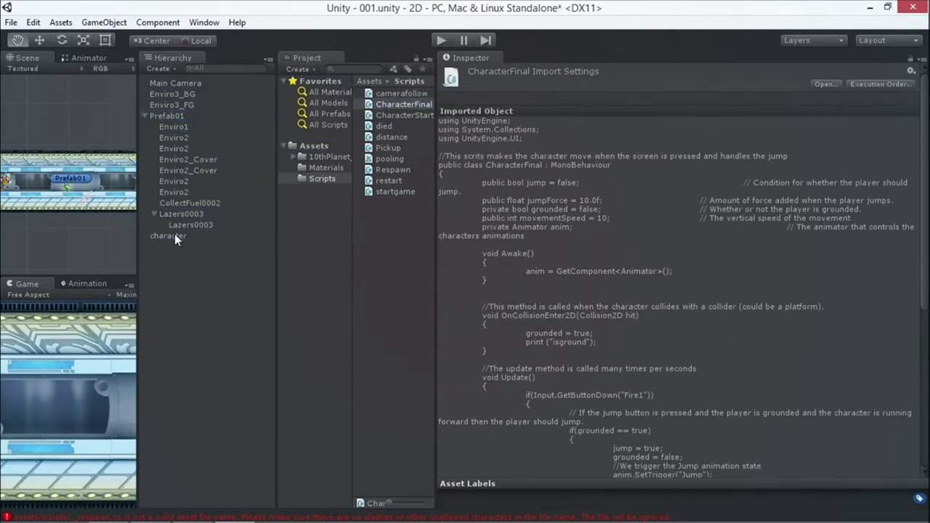
{"action": "left_click", "coordinate": [174, 234]}
{"action": "scroll", "coordinate": [623, 372], "scroll_direction": "down", "scroll_amount": 3}
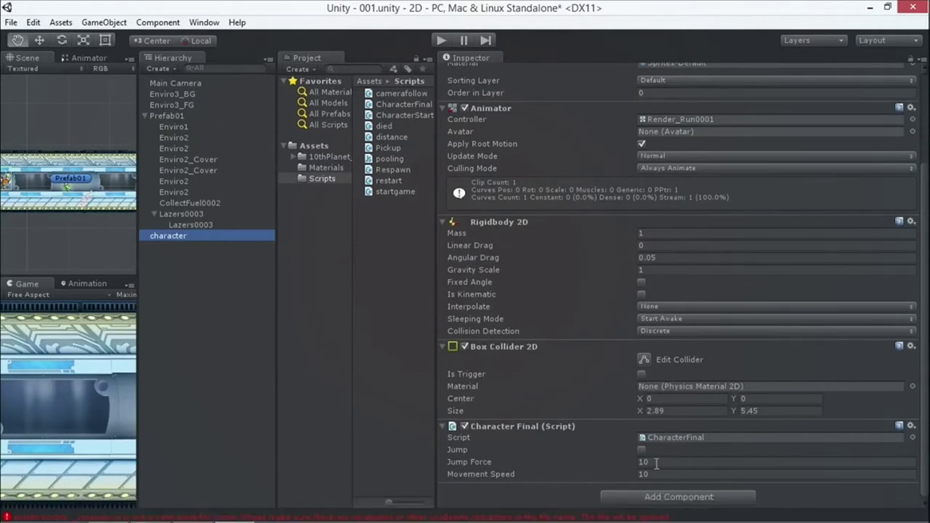
{"action": "left_click_drag", "start_coordinate": [137, 328], "coordinate": [385, 329]}
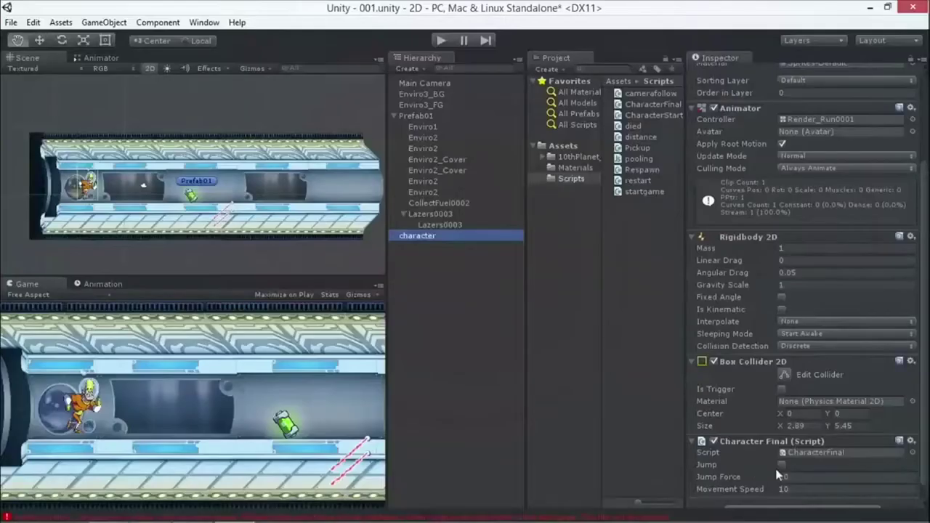
Try a Jump Force of 10.65 on the character's script and play-test a jump in the scene.
{"action": "left_click_drag", "start_coordinate": [771, 477], "coordinate": [779, 477]}
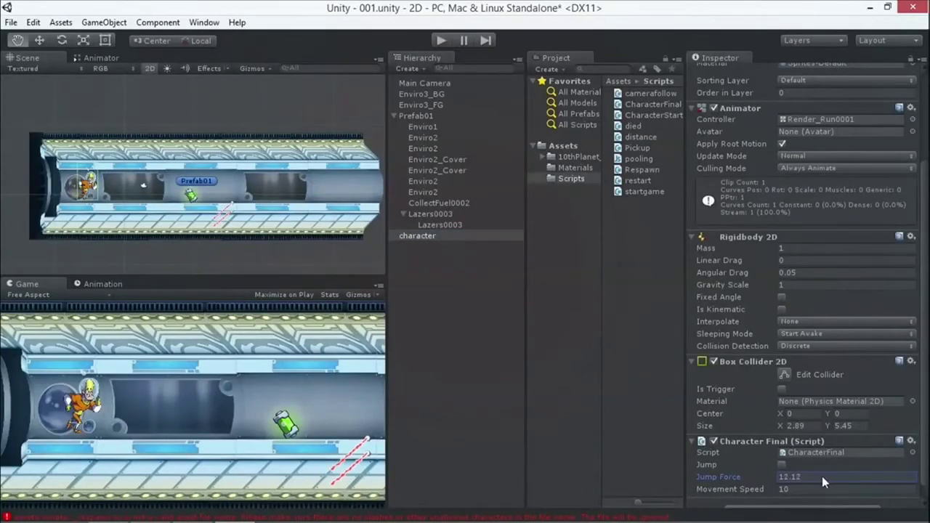
{"action": "left_click_drag", "start_coordinate": [819, 480], "coordinate": [744, 472]}
{"action": "left_click", "coordinate": [440, 40]}
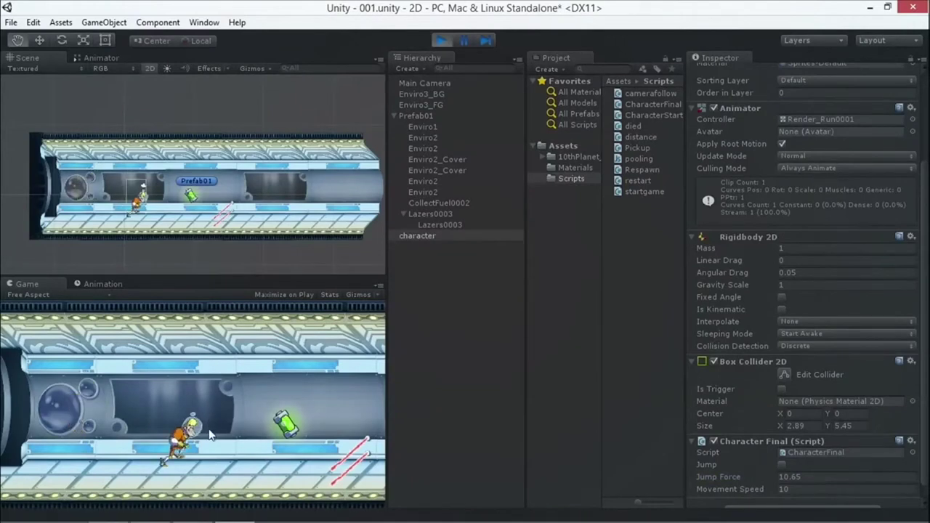
{"action": "key", "text": "space"}
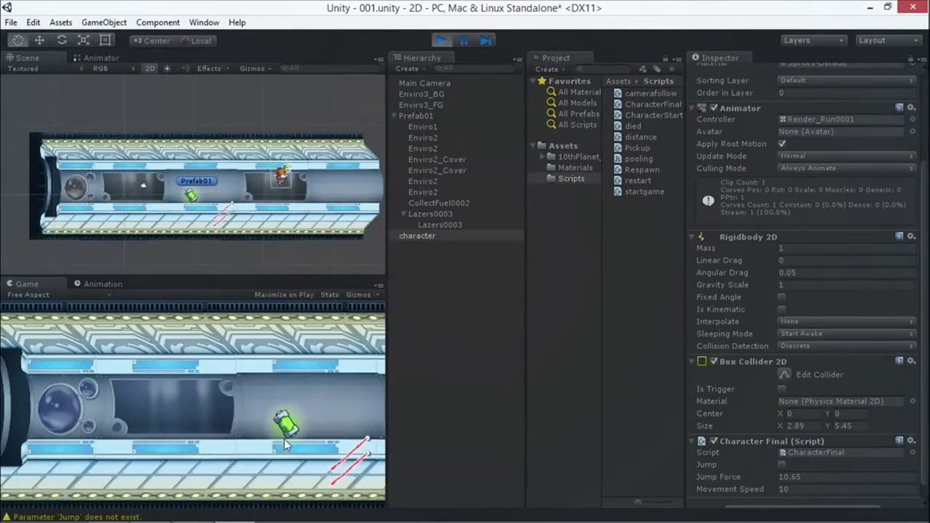
{"action": "left_click", "coordinate": [440, 41]}
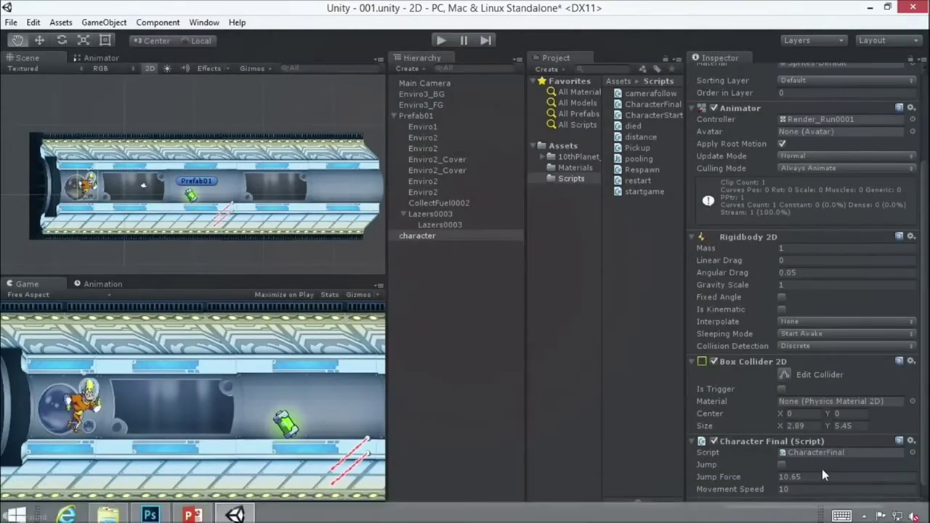
Set the character's Jump Force to 8 and play-test the jump.
{"action": "left_click", "coordinate": [800, 477]}
{"action": "type", "text": "8"}
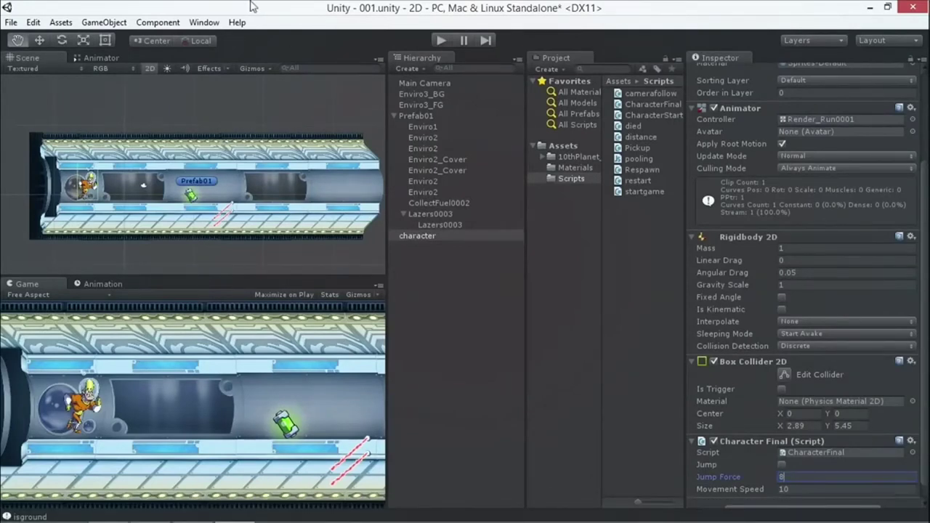
{"action": "left_click", "coordinate": [438, 41]}
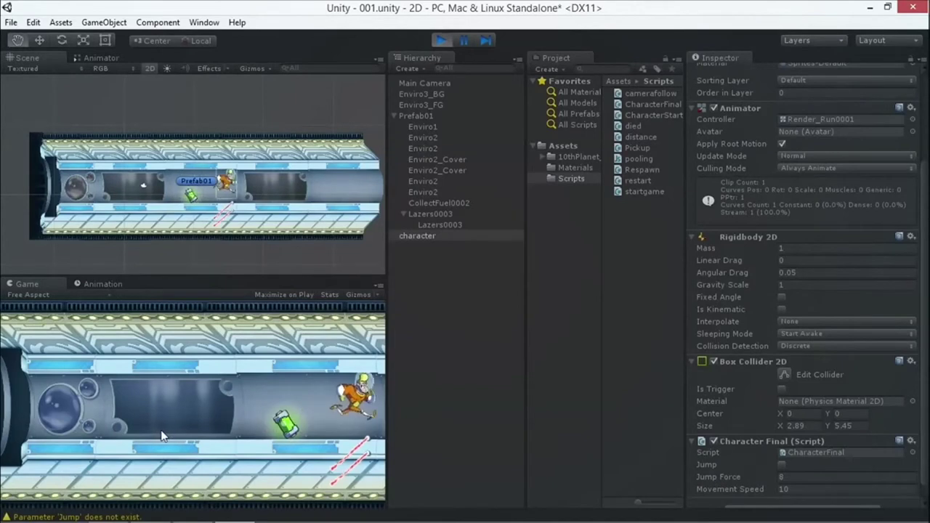
{"action": "left_click", "coordinate": [441, 40]}
Lower the character onto the corridor floor and play-test its run and jump from there.
{"action": "left_click", "coordinate": [426, 234]}
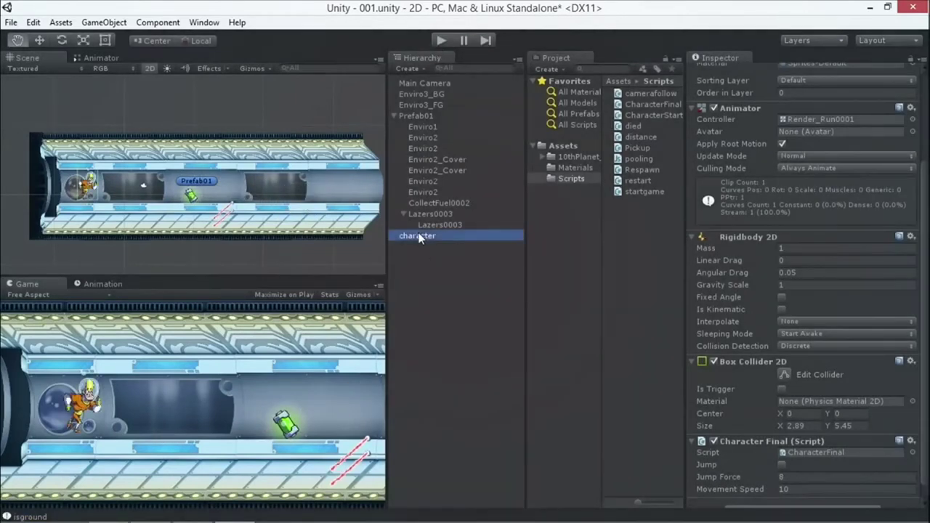
{"action": "key", "text": "w"}
{"action": "left_click_drag", "start_coordinate": [98, 128], "coordinate": [91, 149]}
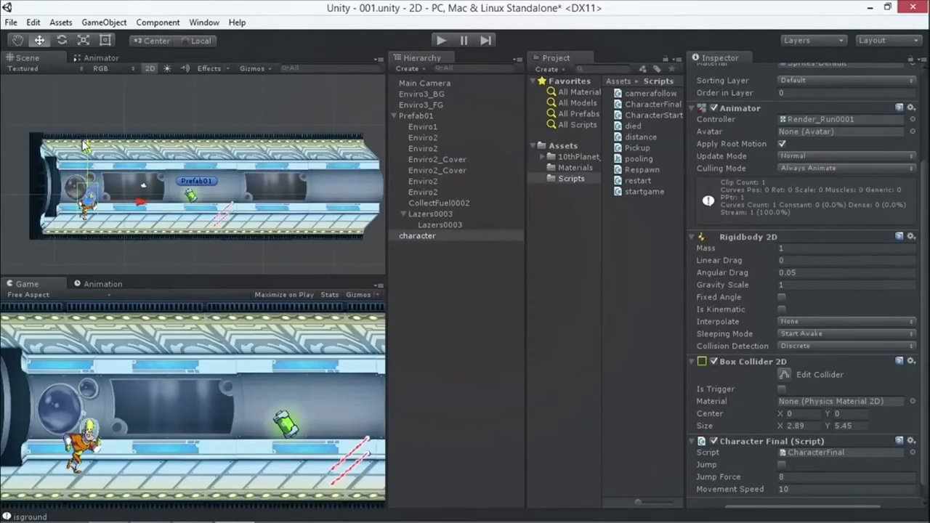
{"action": "left_click", "coordinate": [442, 41]}
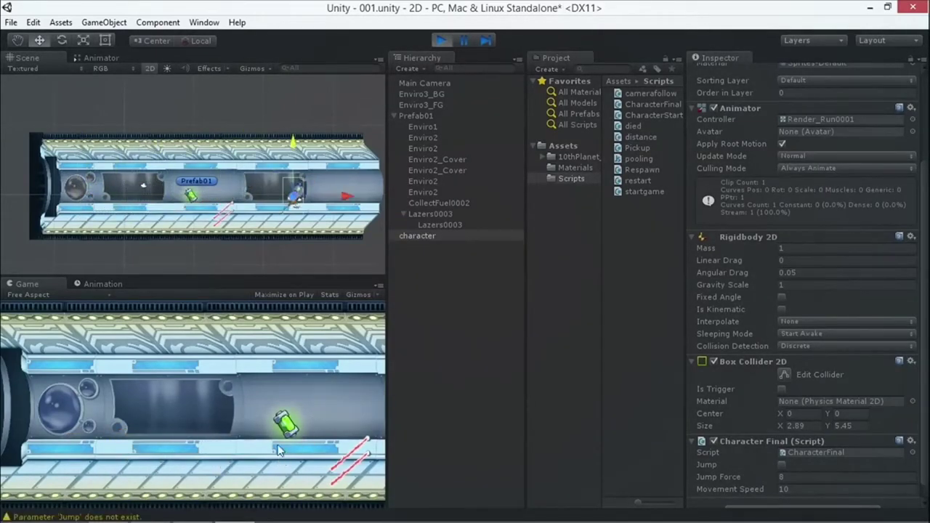
{"action": "left_click", "coordinate": [440, 40]}
Move the character back to the dark left end of the corridor and open its Sorting Layer options.
{"action": "left_click_drag", "start_coordinate": [141, 204], "coordinate": [91, 206]}
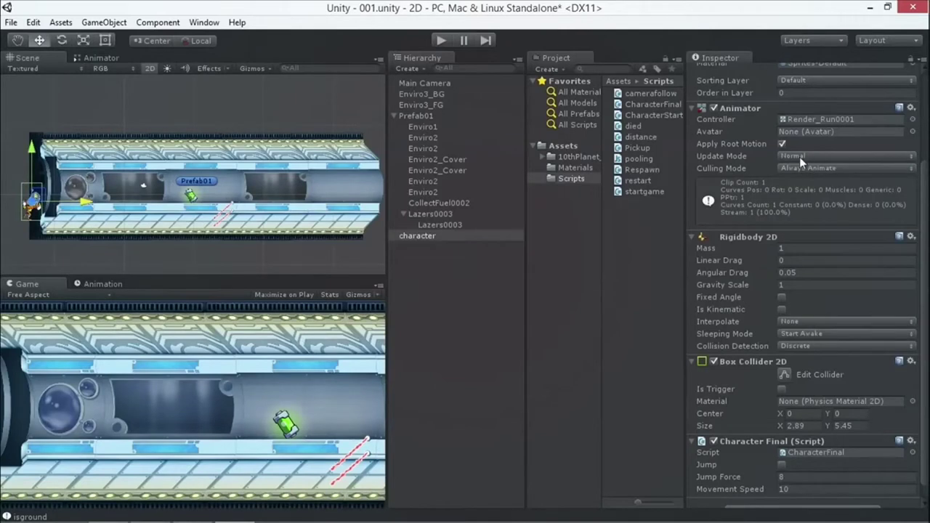
{"action": "left_click", "coordinate": [806, 80]}
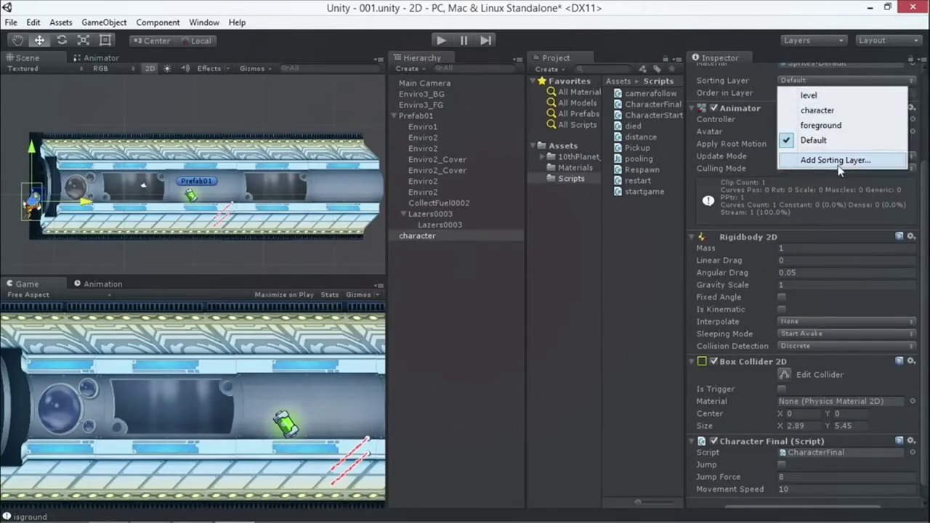
Assign the character sprite to the character sorting layer and move it slightly further into the corridor's entrance along the X axis.
{"action": "left_click", "coordinate": [817, 110]}
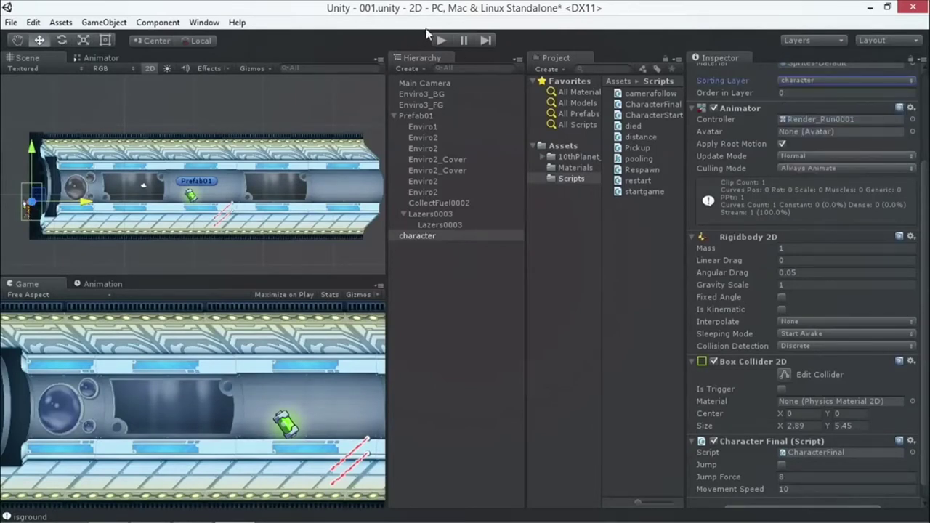
{"action": "key", "text": "f"}
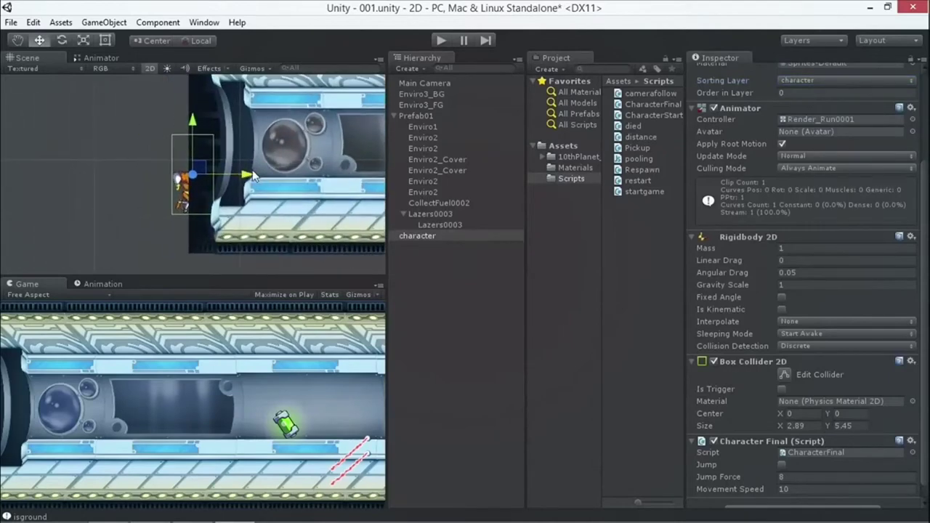
{"action": "left_click_drag", "start_coordinate": [263, 174], "coordinate": [233, 175]}
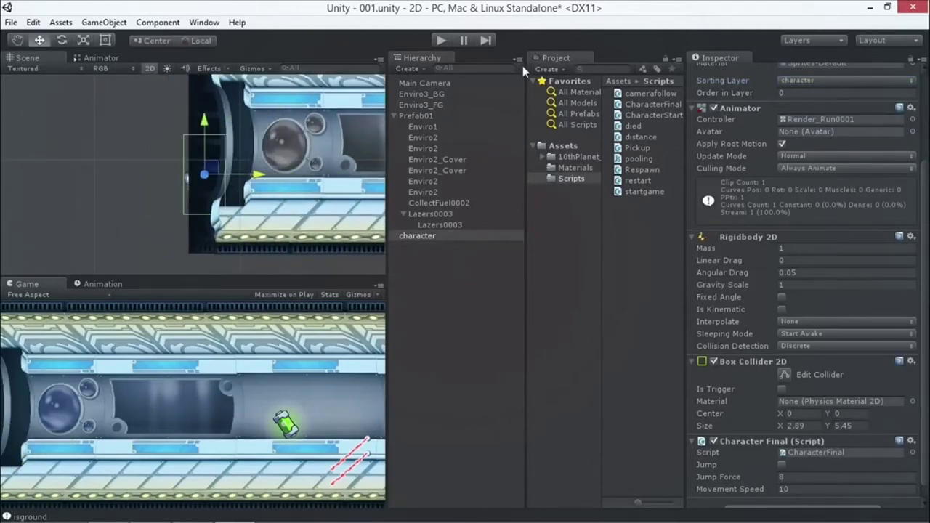
Play-test the scene, making the character jump once while it runs, and stop the playback.
{"action": "left_click", "coordinate": [442, 41]}
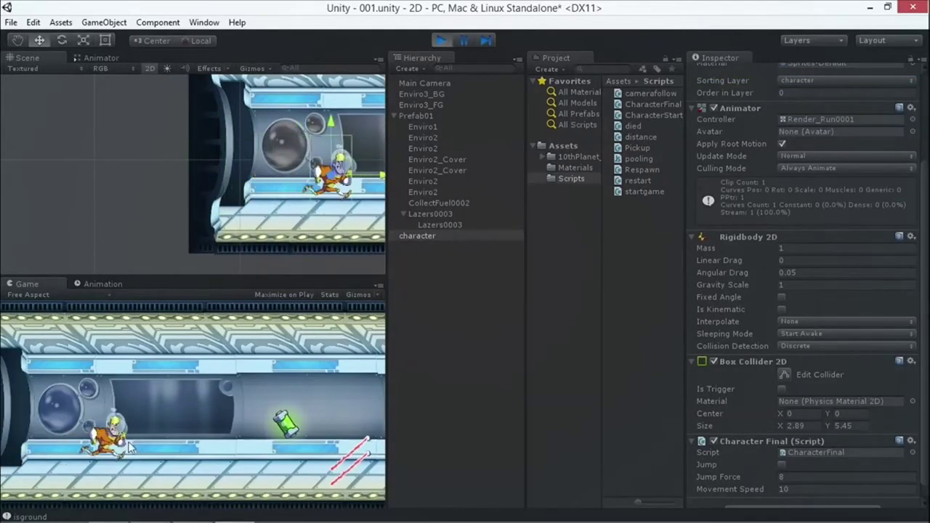
{"action": "key", "text": "space"}
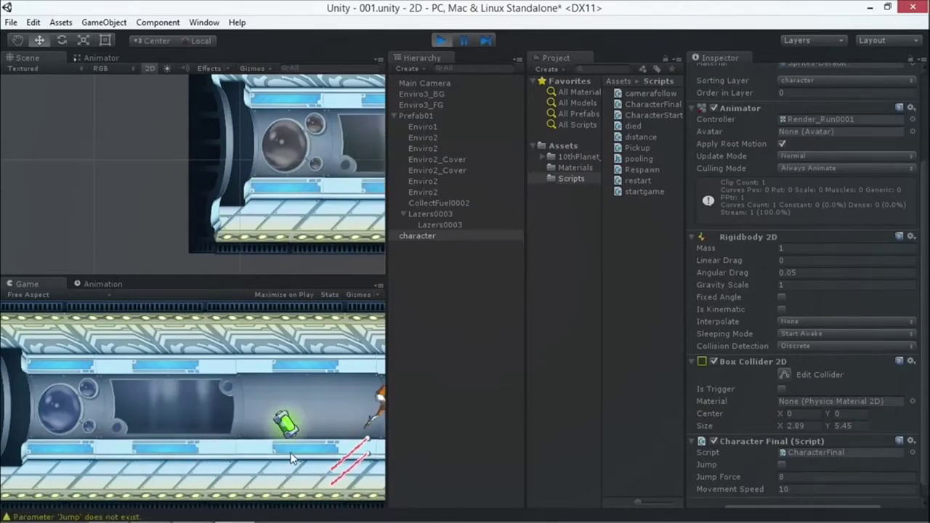
{"action": "left_click", "coordinate": [441, 41]}
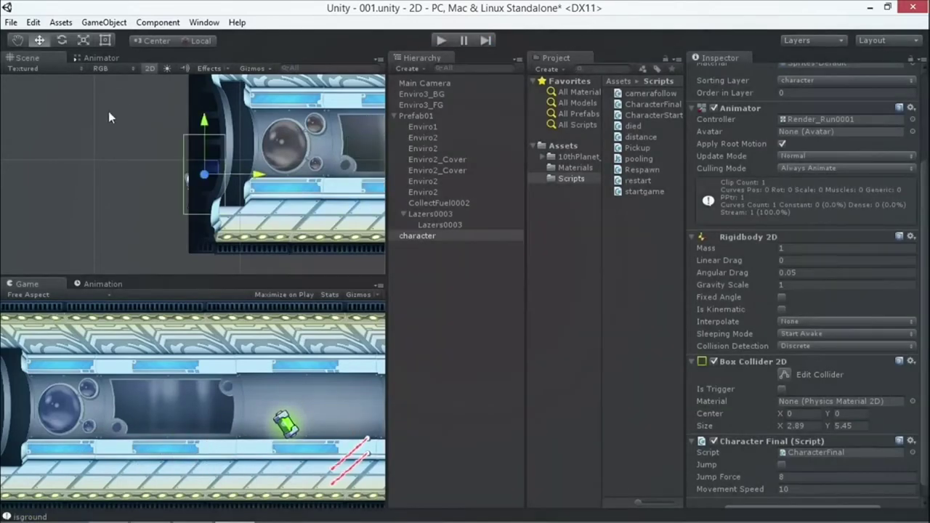
Examine the character's Animator graph and the properties of its run state, and return to the scene view.
{"action": "scroll", "coordinate": [118, 166], "scroll_direction": "down", "scroll_amount": 4}
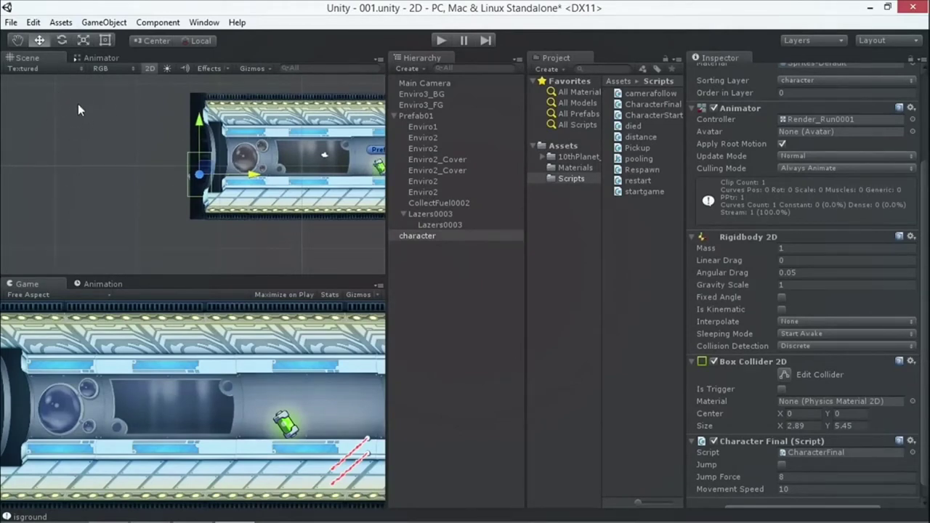
{"action": "double_click", "coordinate": [422, 235]}
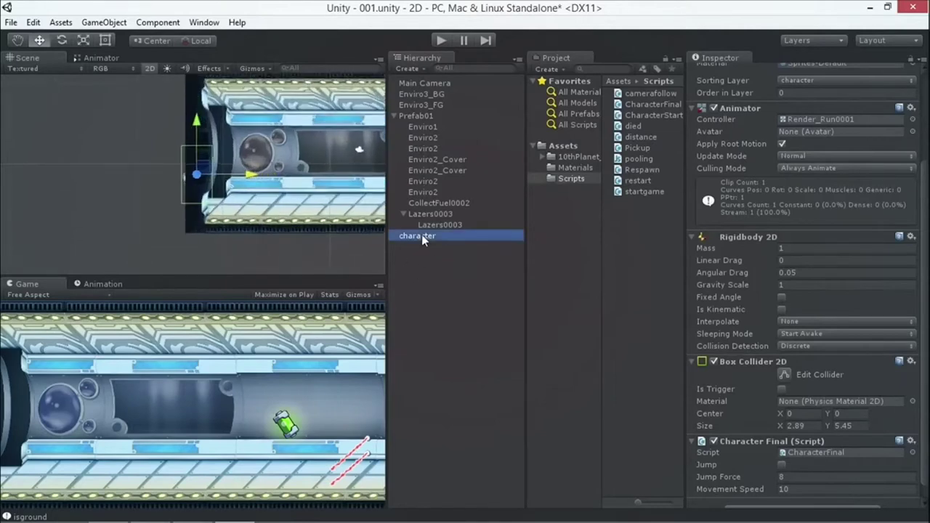
{"action": "left_click", "coordinate": [101, 58]}
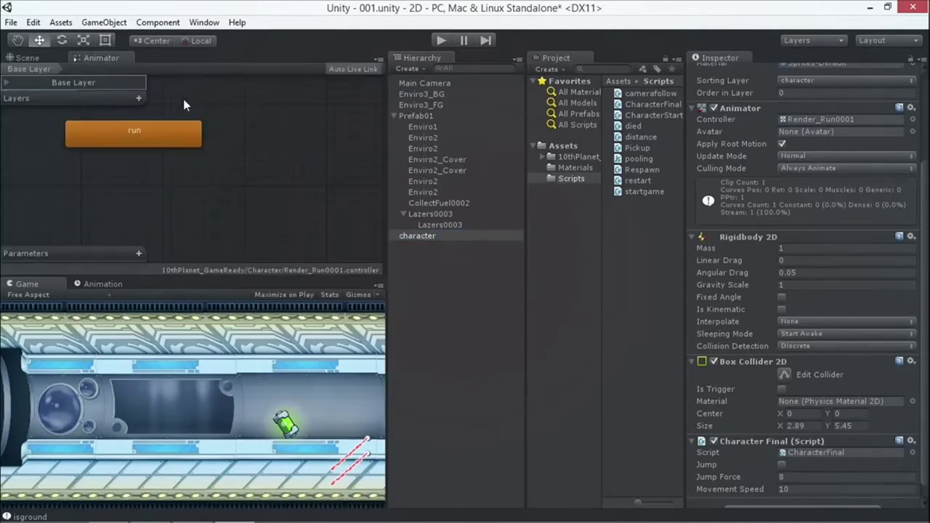
{"action": "left_click", "coordinate": [159, 142]}
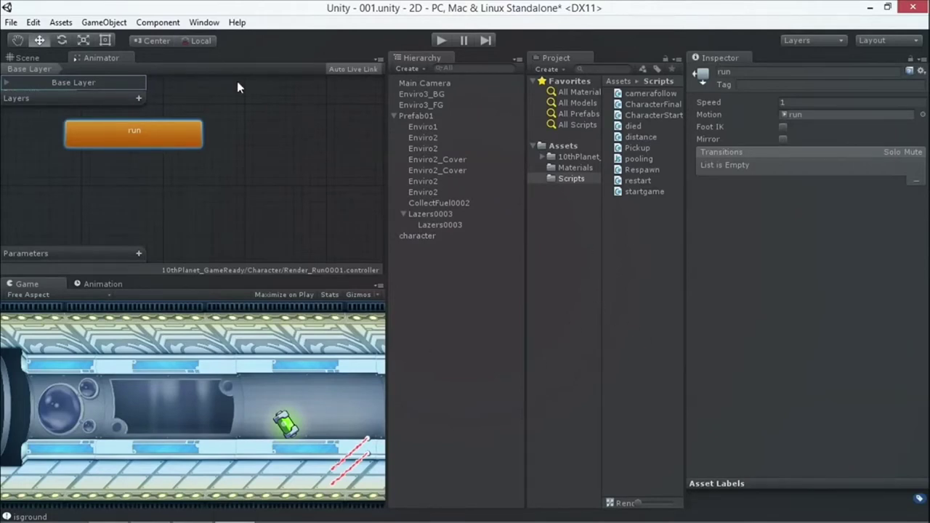
{"action": "left_click", "coordinate": [22, 57]}
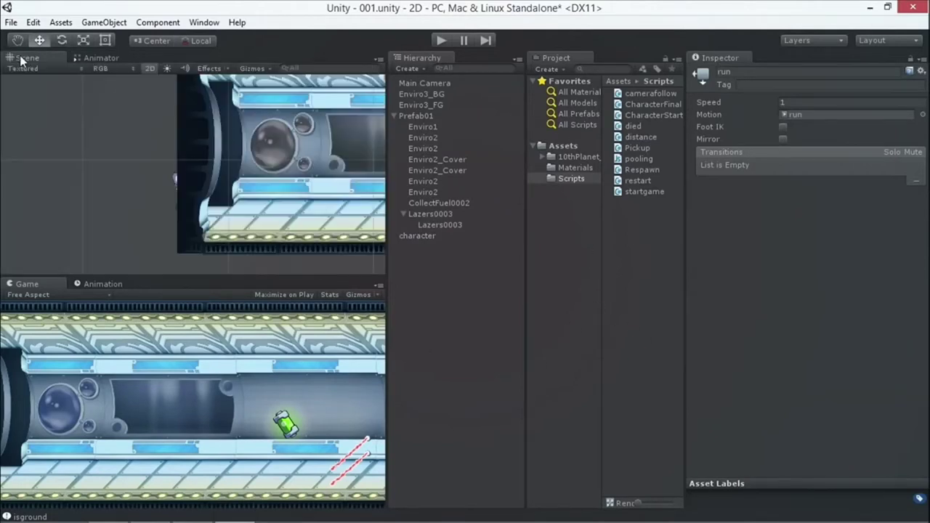
Open the Character folder inside the 10thPlanet_GameReady assets and widen the asset list so full file names are readable.
{"action": "left_click", "coordinate": [579, 157]}
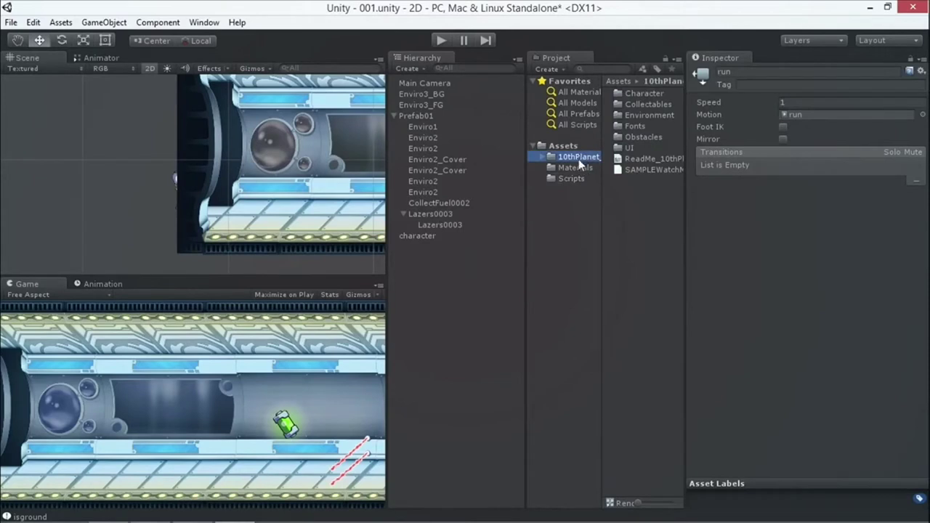
{"action": "double_click", "coordinate": [638, 91]}
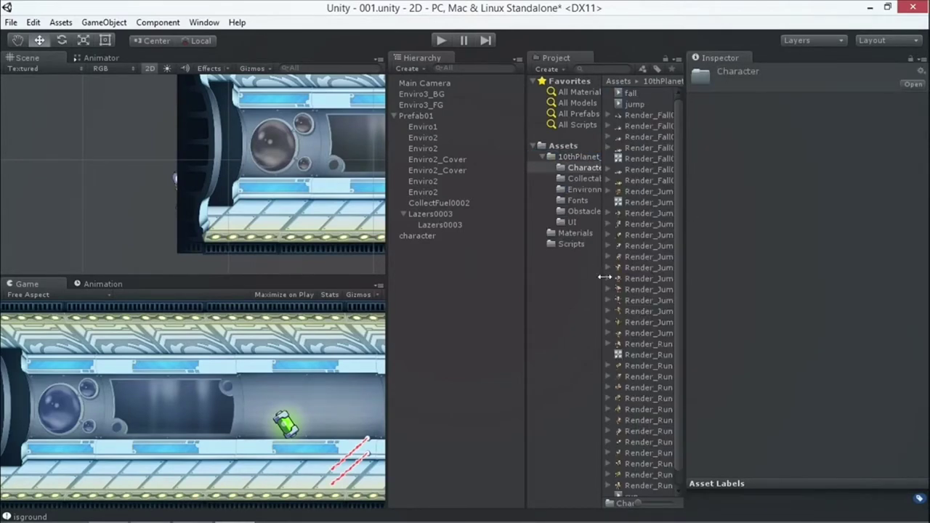
{"action": "left_click_drag", "start_coordinate": [523, 291], "coordinate": [424, 303]}
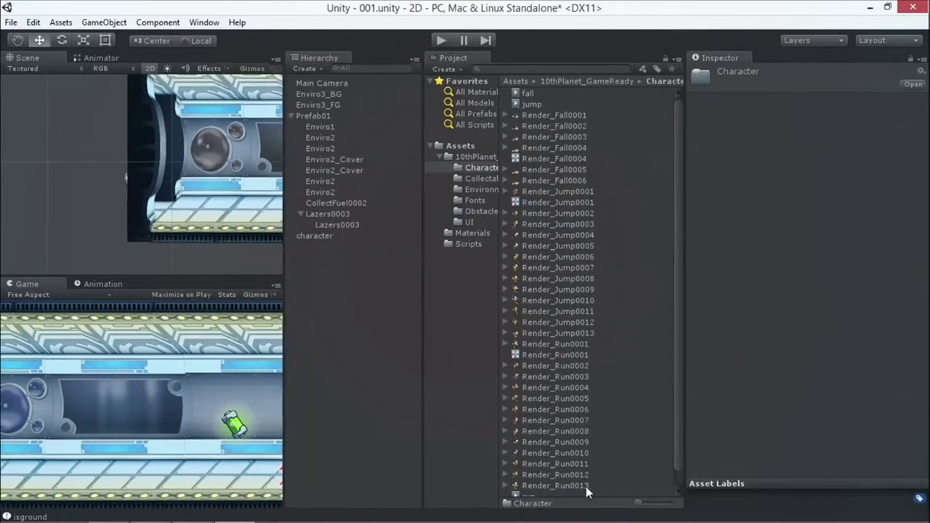
{"action": "left_click", "coordinate": [553, 191]}
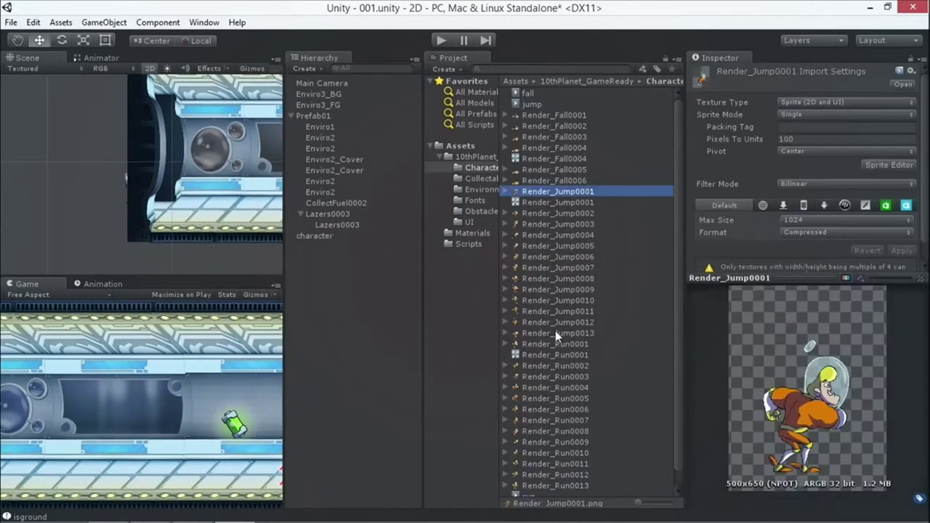
{"action": "left_click", "coordinate": [555, 333], "text": "shift"}
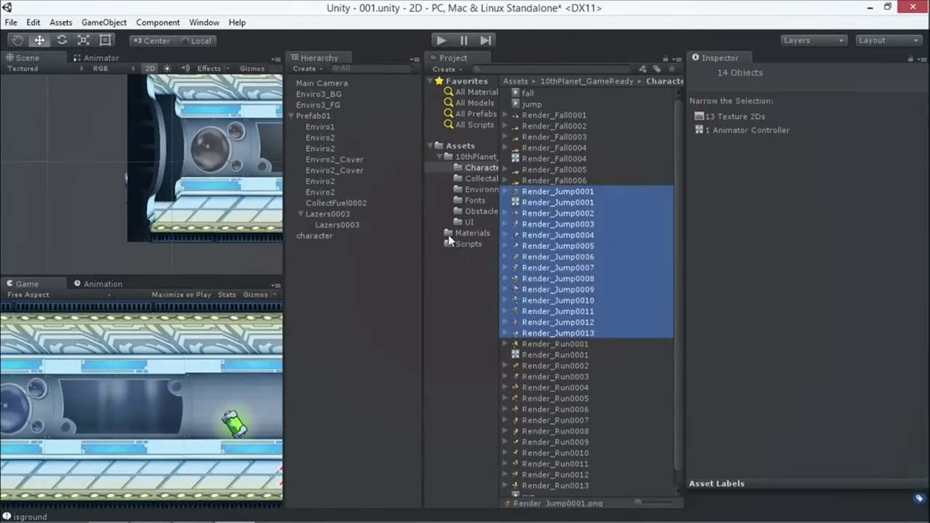
{"action": "scroll", "coordinate": [225, 191], "scroll_direction": "down", "scroll_amount": 4}
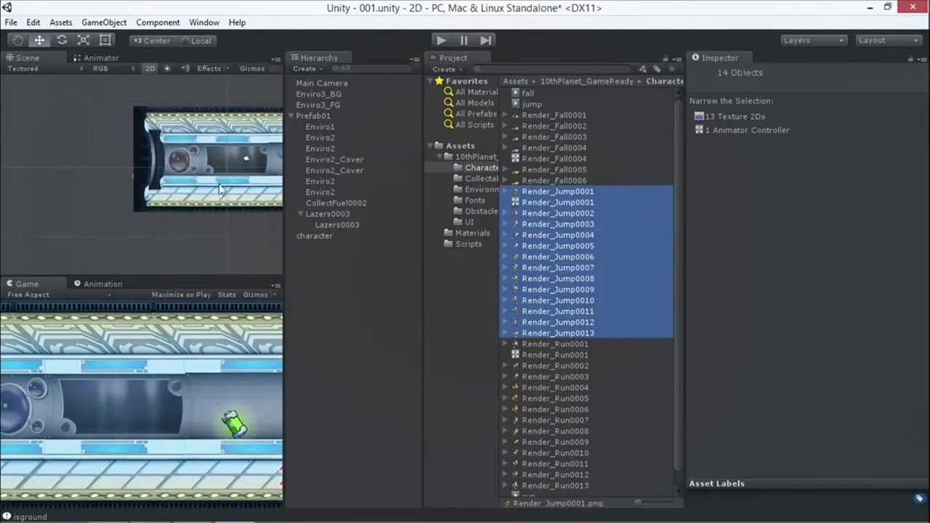
{"action": "left_click", "coordinate": [17, 40]}
{"action": "left_click_drag", "start_coordinate": [109, 129], "coordinate": [60, 145]}
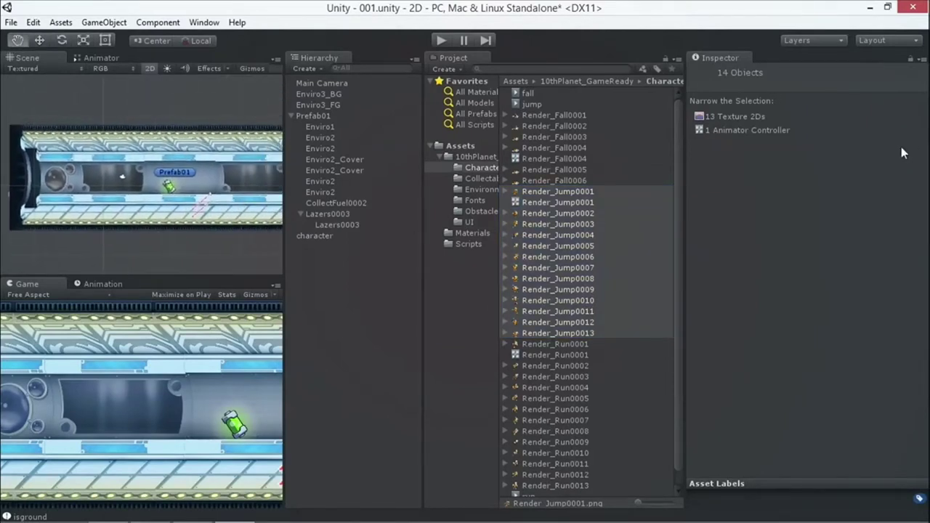
Delete the existing Render_Jump0001 animator controller from the Character folder.
{"action": "left_click", "coordinate": [555, 191]}
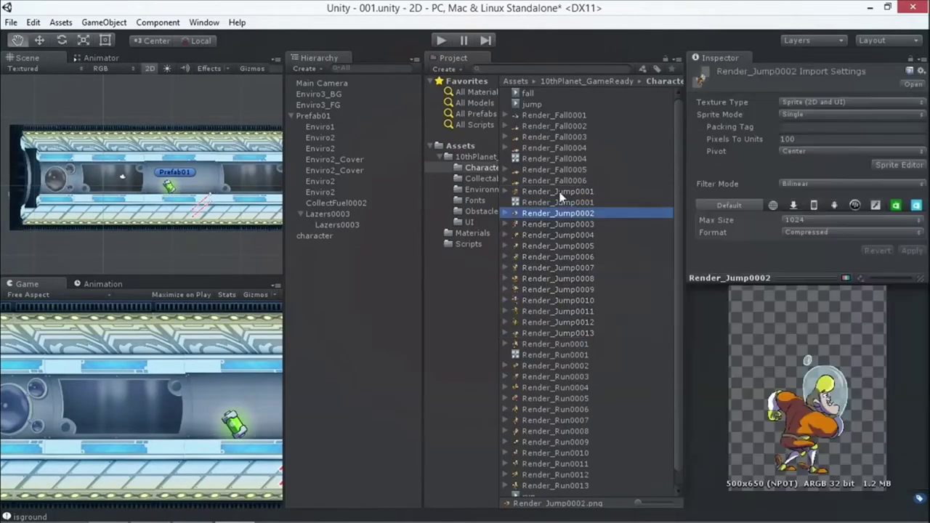
{"action": "left_click", "coordinate": [544, 202]}
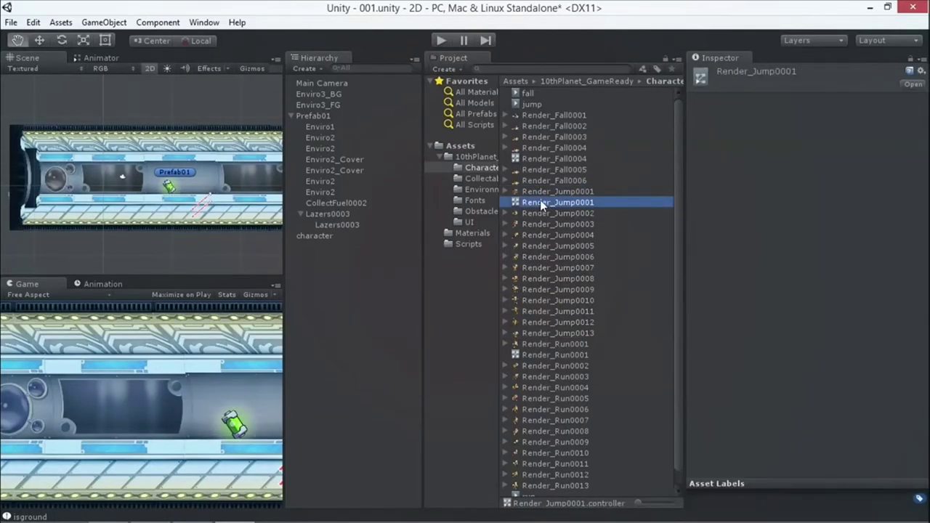
{"action": "key", "text": "Delete"}
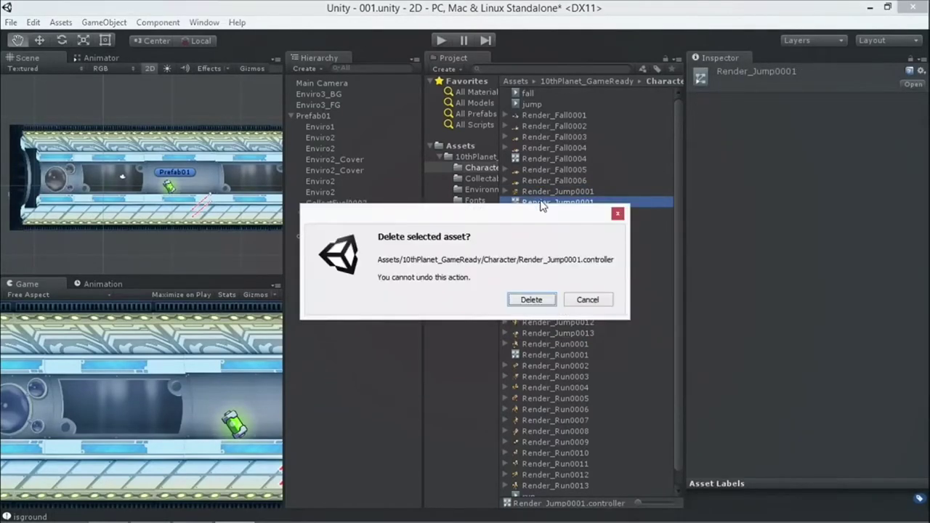
{"action": "left_click", "coordinate": [536, 301]}
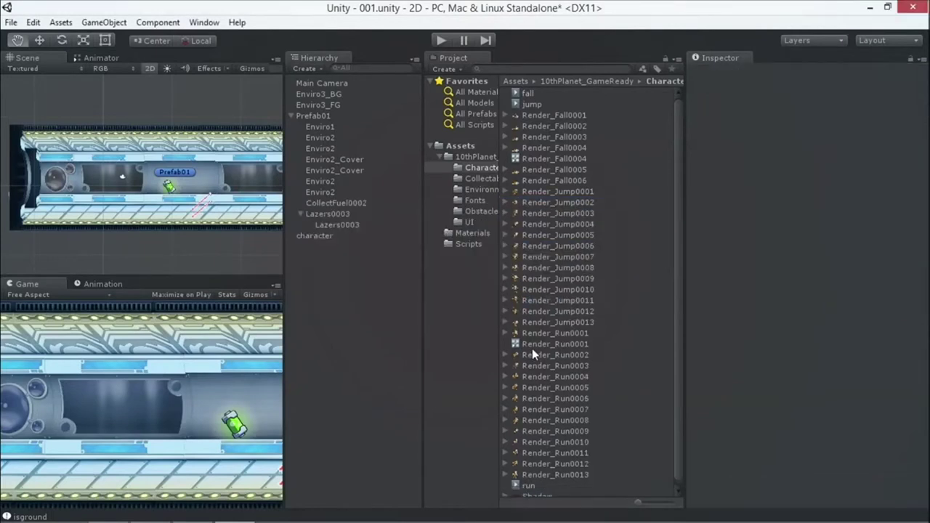
Place the Render_Jump0001 to Render_Jump0013 sprites in the scene above the corridor as one animation, overwriting jump.anim.
{"action": "left_click", "coordinate": [576, 191]}
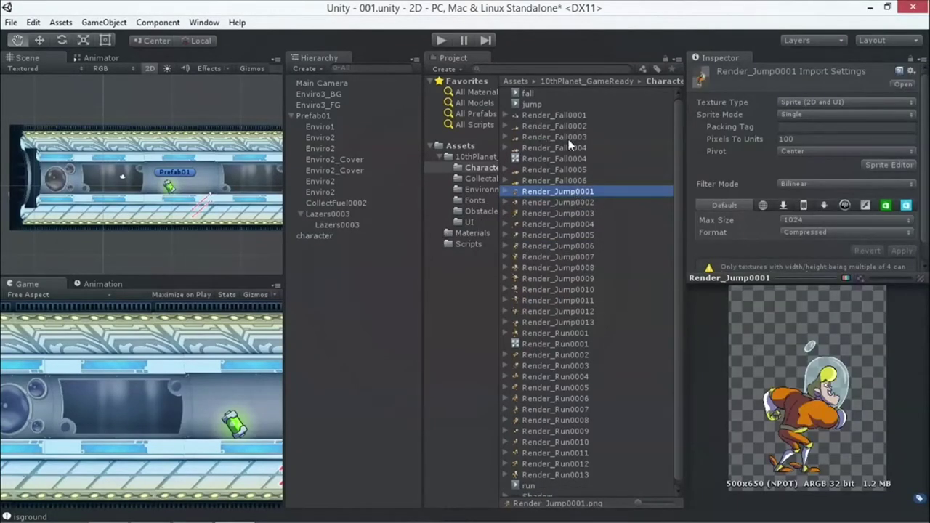
{"action": "left_click", "coordinate": [571, 321], "text": "shift"}
{"action": "left_click_drag", "start_coordinate": [574, 296], "coordinate": [212, 109]}
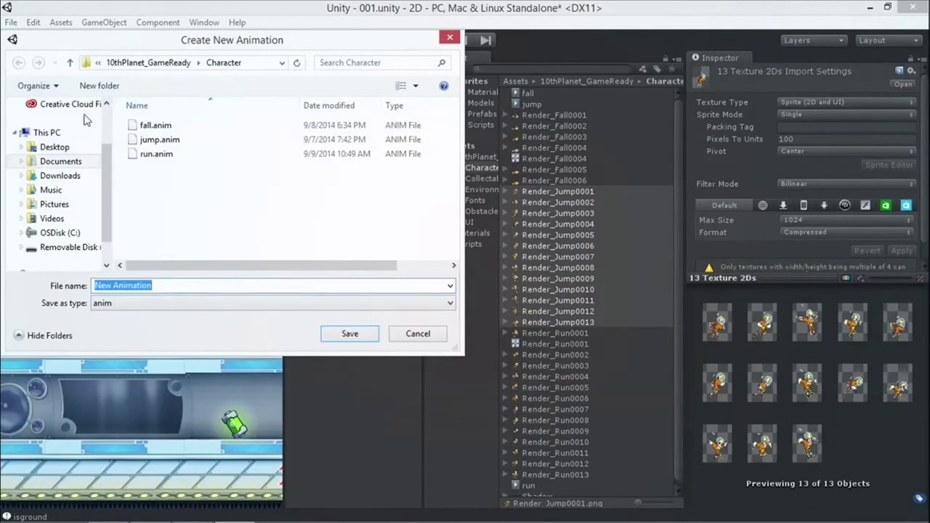
{"action": "left_click", "coordinate": [159, 139]}
{"action": "left_click", "coordinate": [356, 333]}
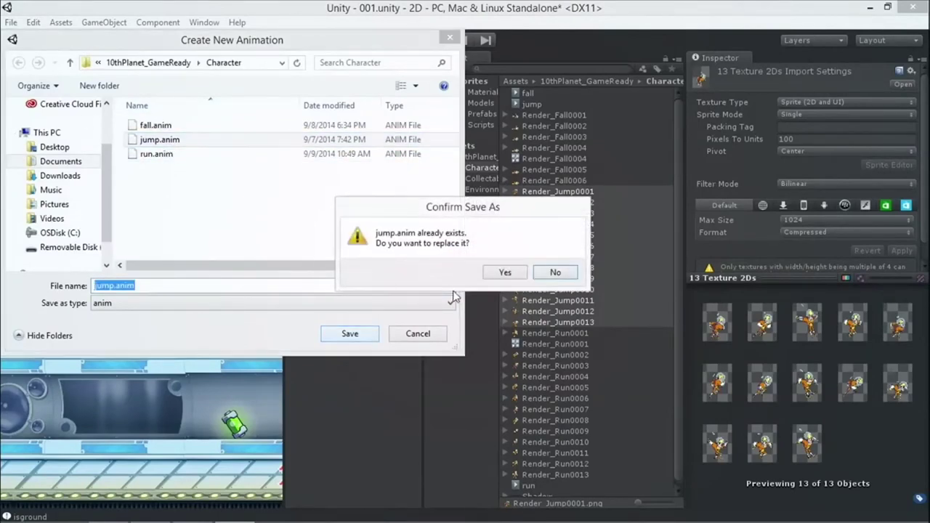
{"action": "left_click", "coordinate": [513, 272]}
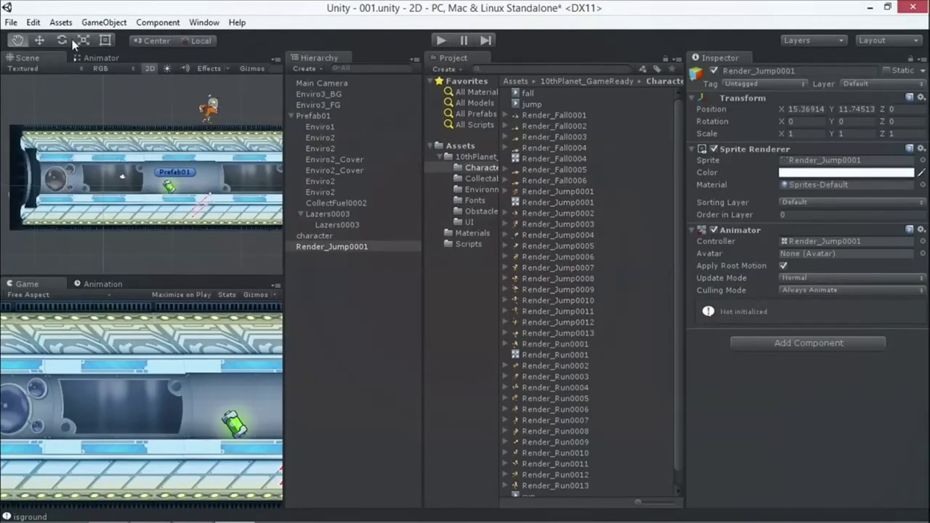
Preview the jump animation in Play mode with the new jump sprite framed up close, and stop the playback.
{"action": "left_click", "coordinate": [39, 39]}
{"action": "left_click", "coordinate": [441, 40]}
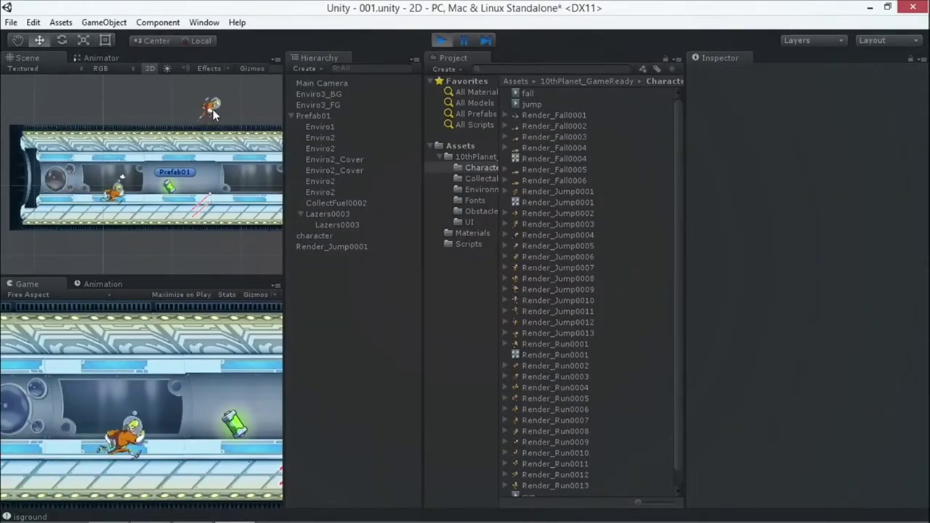
{"action": "left_click", "coordinate": [451, 42]}
{"action": "key", "text": "f"}
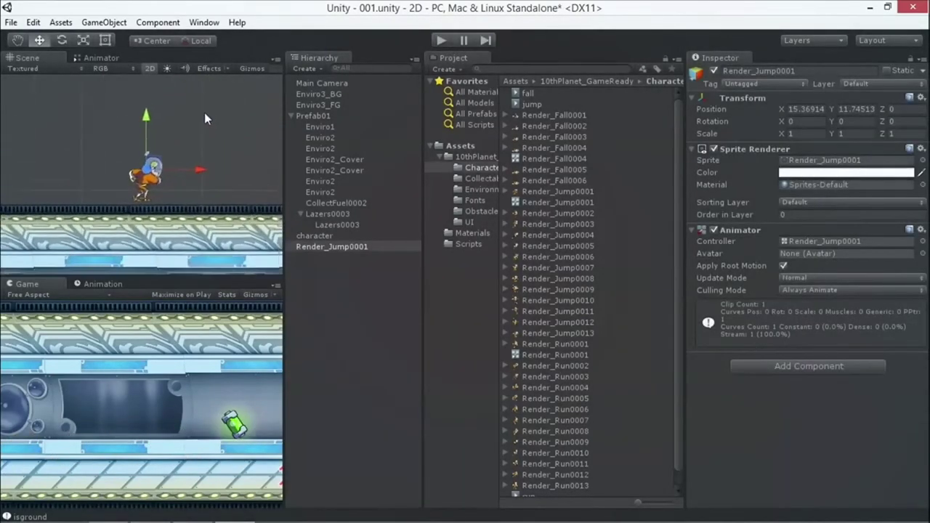
{"action": "left_click", "coordinate": [441, 41]}
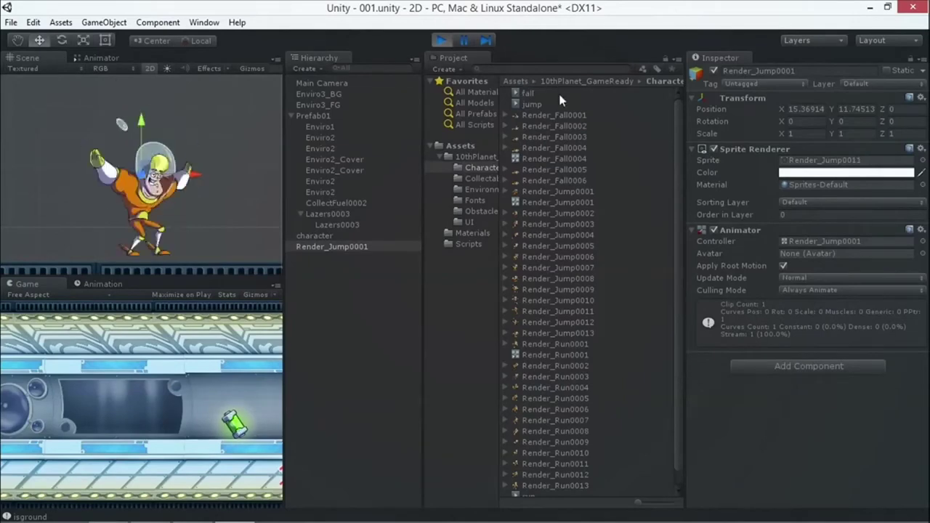
{"action": "left_click", "coordinate": [438, 41]}
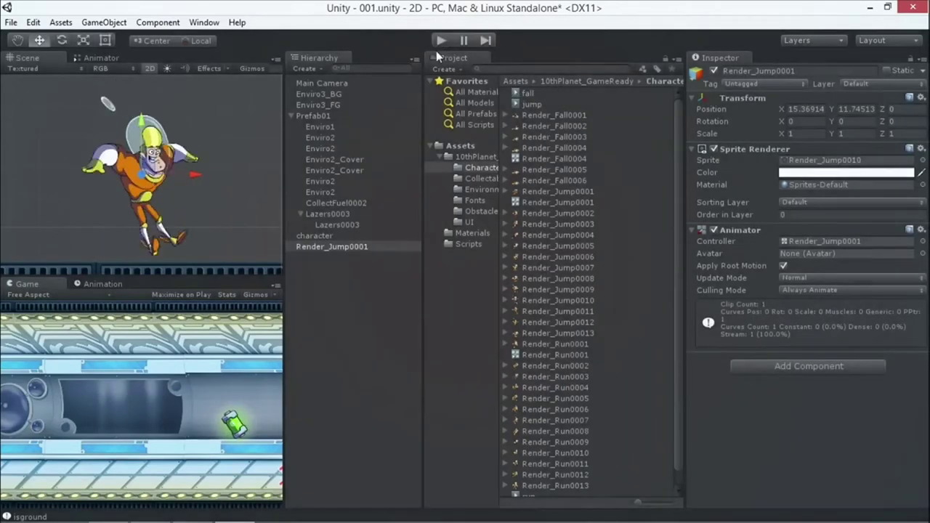
Delete the temporary Render_Jump0001 object from the scene hierarchy and frame Prefab01 in the scene.
{"action": "right_click", "coordinate": [317, 247]}
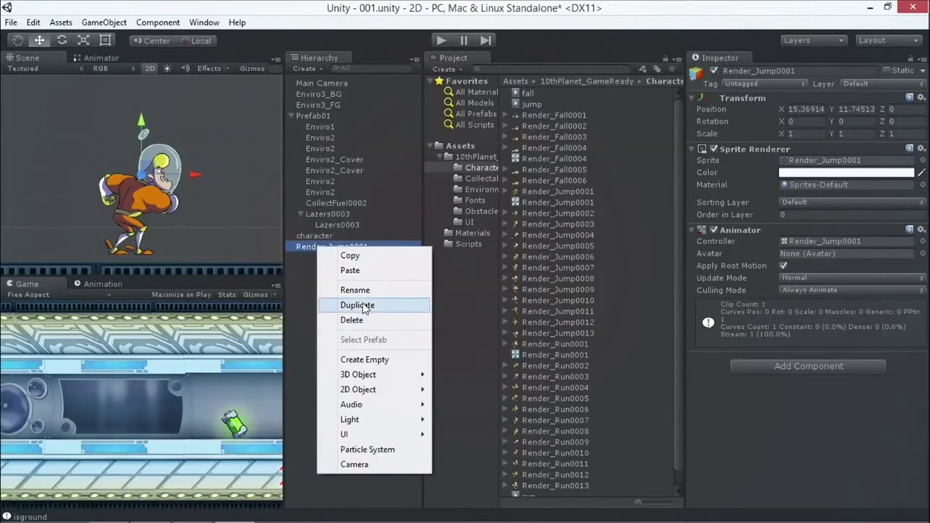
{"action": "left_click", "coordinate": [352, 320]}
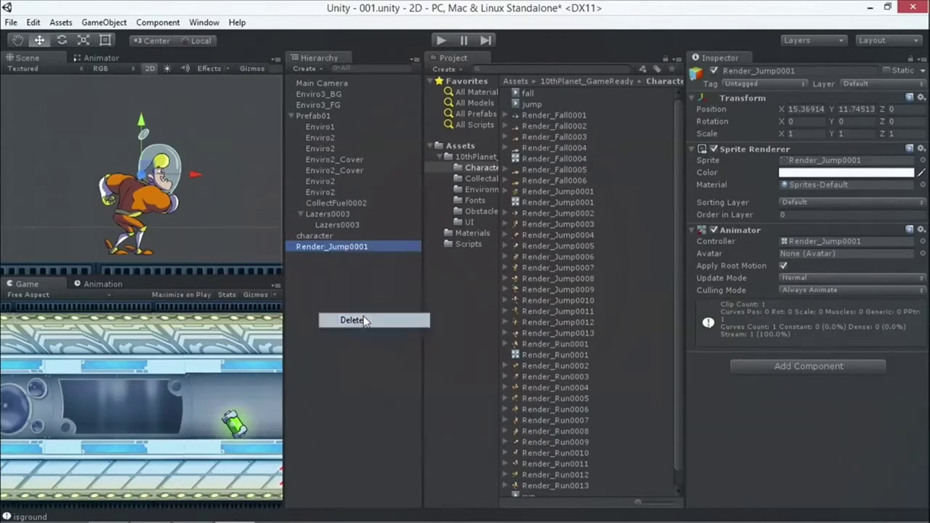
{"action": "double_click", "coordinate": [314, 115]}
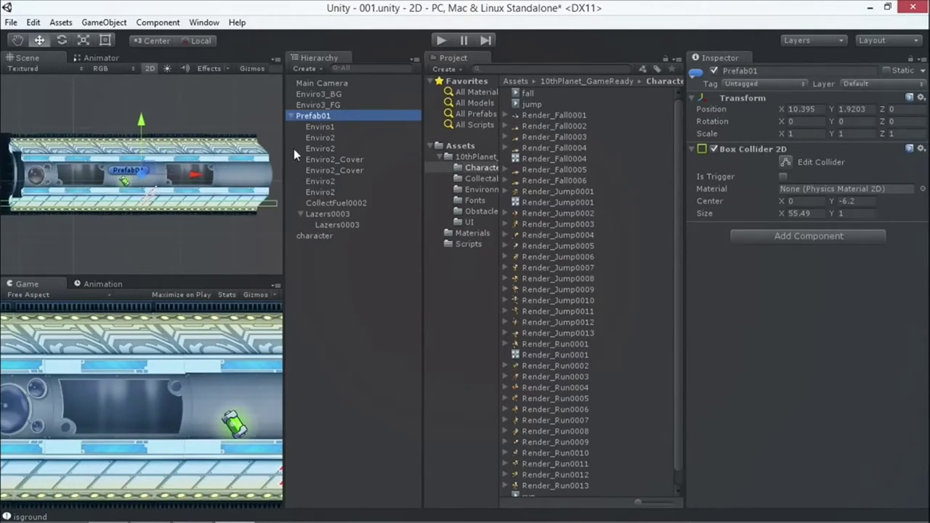
Check the jump animation clip's settings, and select and frame the character object in the scene.
{"action": "left_click", "coordinate": [542, 95]}
{"action": "left_click", "coordinate": [533, 104]}
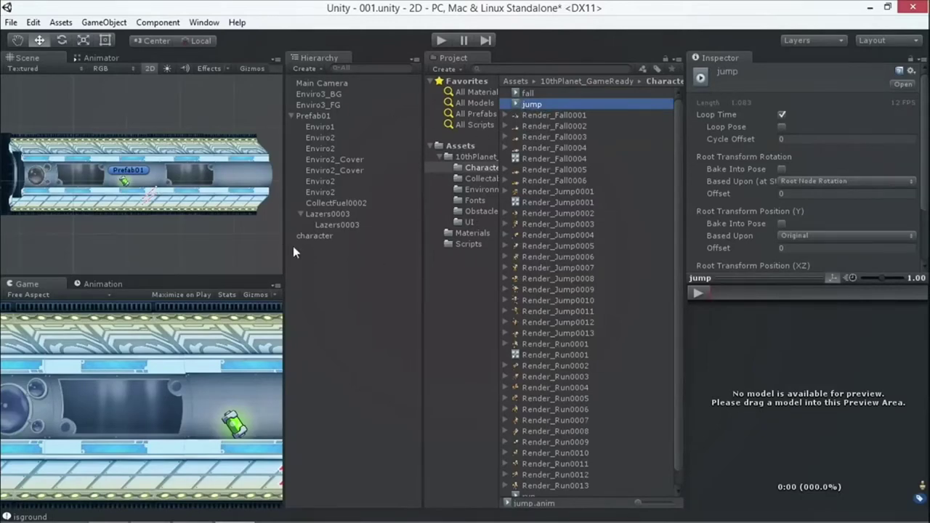
{"action": "double_click", "coordinate": [312, 237]}
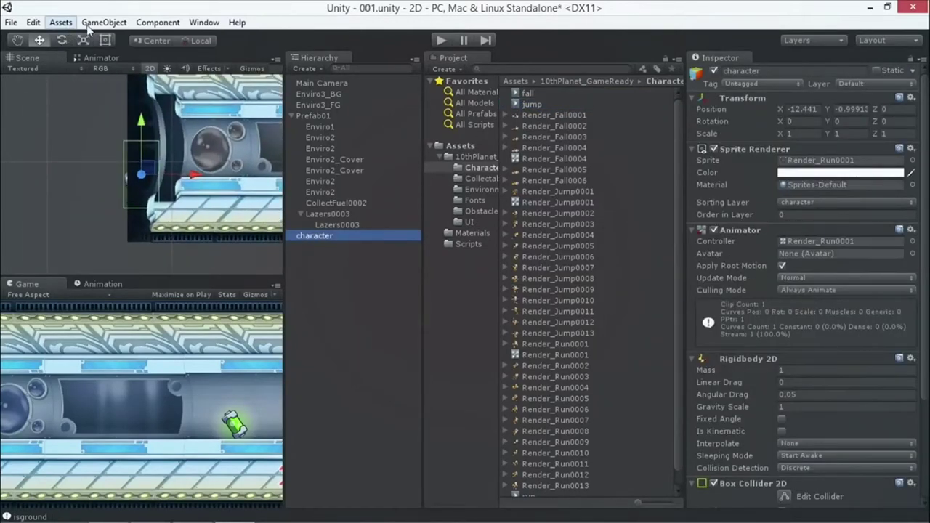
Add the jump clip as a state in the character's Animator graph and arrange the Any State, run and jump nodes.
{"action": "left_click", "coordinate": [107, 55]}
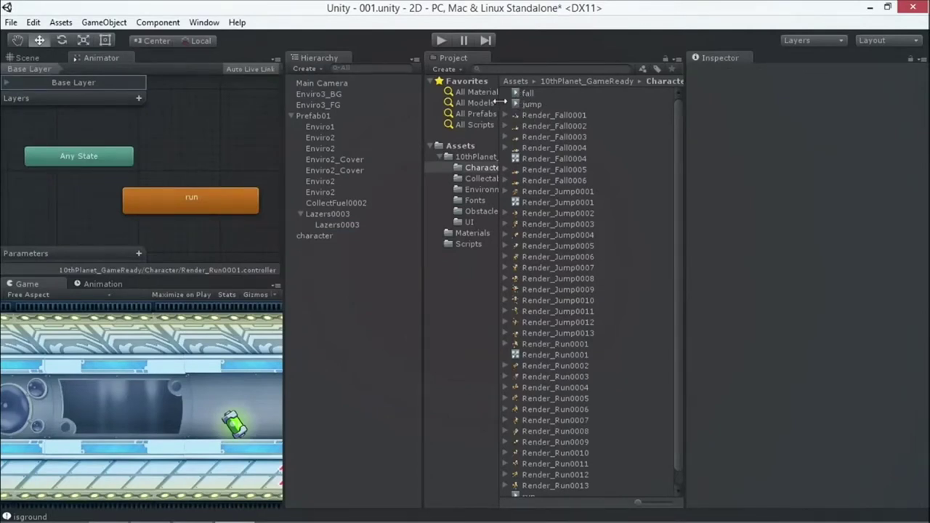
{"action": "left_click_drag", "start_coordinate": [519, 104], "coordinate": [181, 126]}
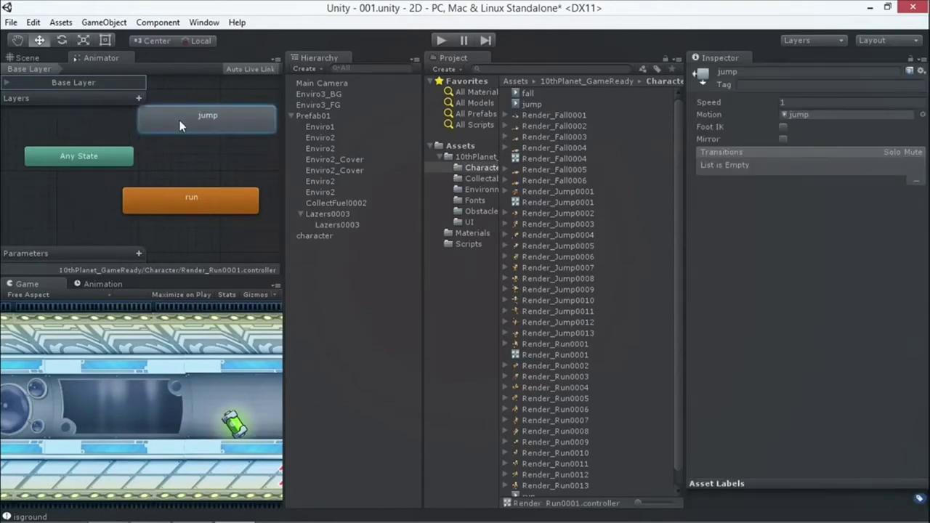
{"action": "left_click_drag", "start_coordinate": [121, 161], "coordinate": [80, 161]}
{"action": "left_click_drag", "start_coordinate": [171, 201], "coordinate": [131, 209]}
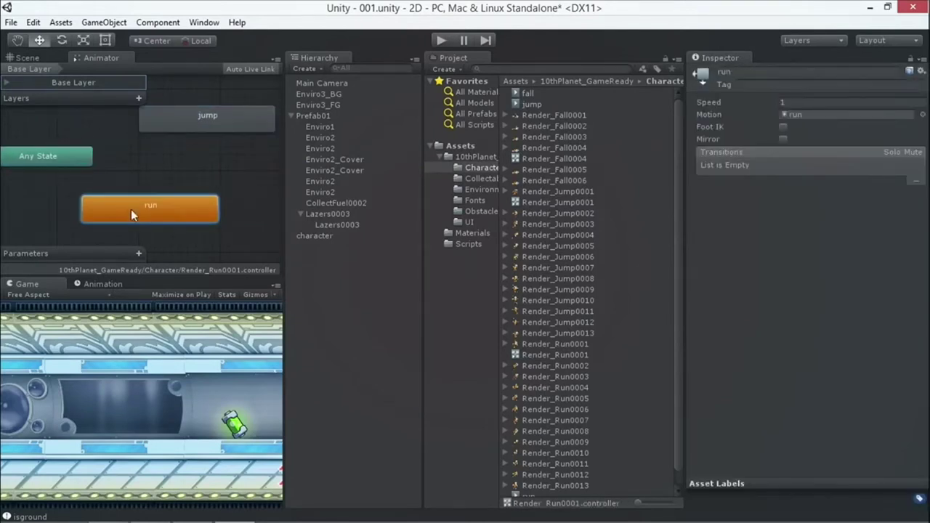
{"action": "left_click_drag", "start_coordinate": [207, 125], "coordinate": [207, 142]}
{"action": "left_click", "coordinate": [170, 209]}
{"action": "left_click", "coordinate": [203, 135]}
Create transitions from the run state to the jump state and from jump back to run.
{"action": "right_click", "coordinate": [179, 203]}
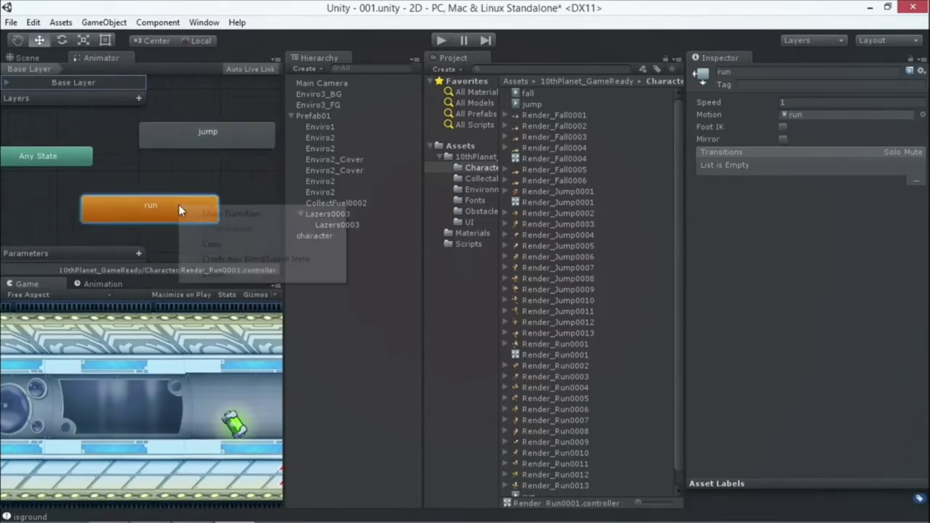
{"action": "left_click", "coordinate": [183, 214]}
{"action": "left_click", "coordinate": [202, 141]}
{"action": "right_click", "coordinate": [178, 134]}
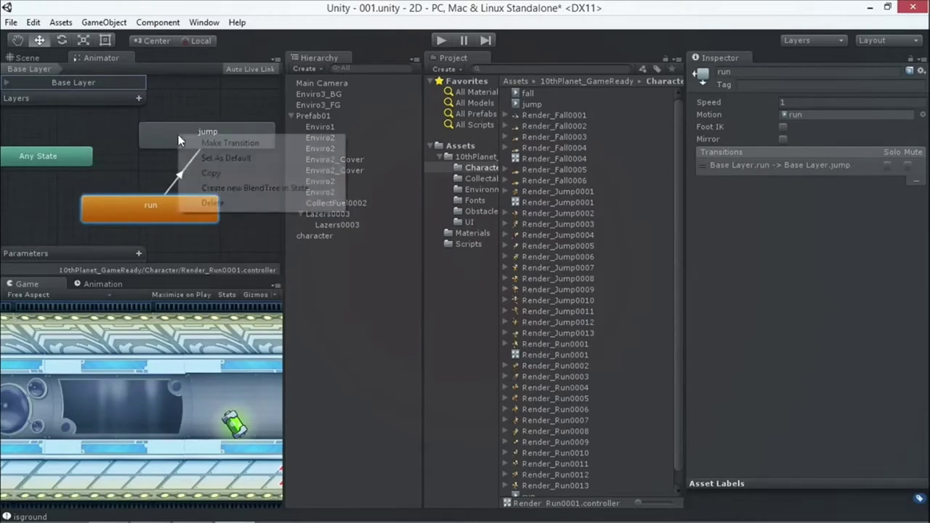
{"action": "left_click", "coordinate": [194, 144]}
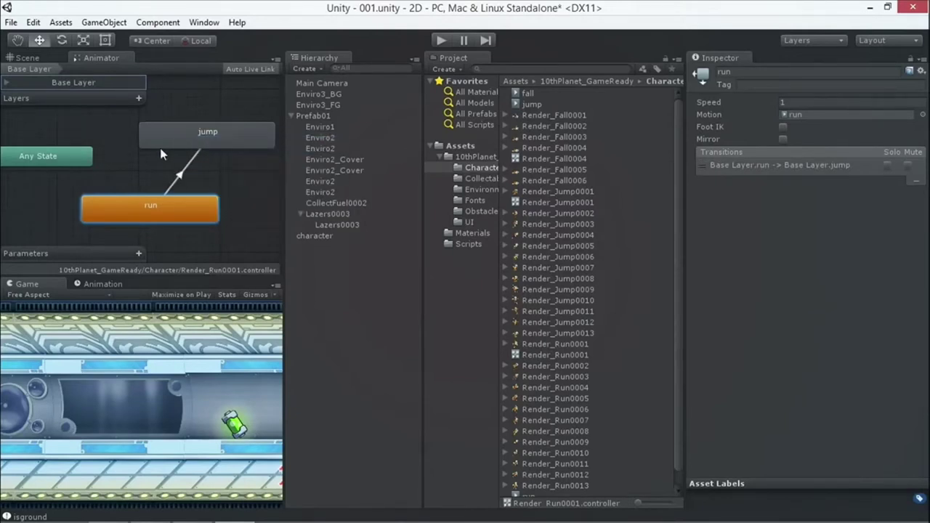
{"action": "left_click", "coordinate": [133, 202]}
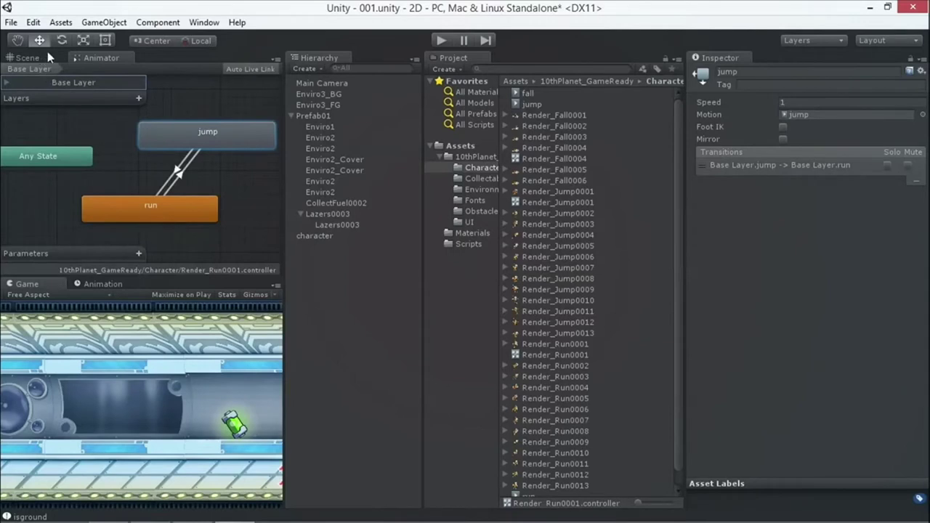
{"action": "right_click", "coordinate": [166, 210]}
{"action": "left_click", "coordinate": [208, 162]}
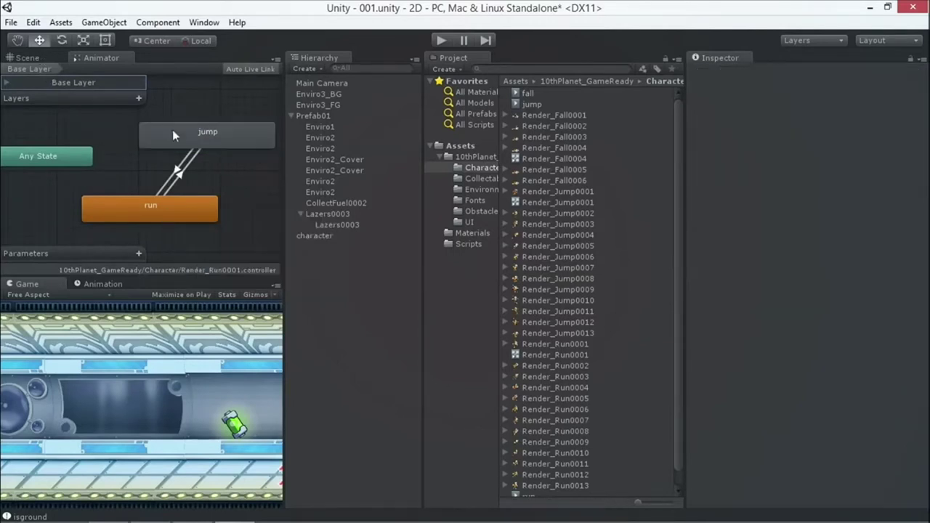
Widen the Scene and Game views, and select the character object with its Animator state graph displayed.
{"action": "left_click", "coordinate": [320, 236]}
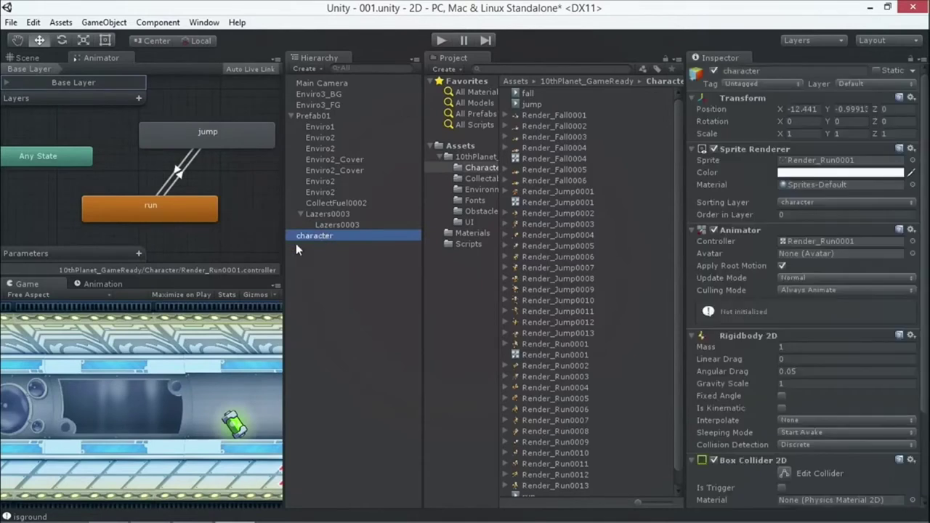
{"action": "left_click", "coordinate": [28, 58]}
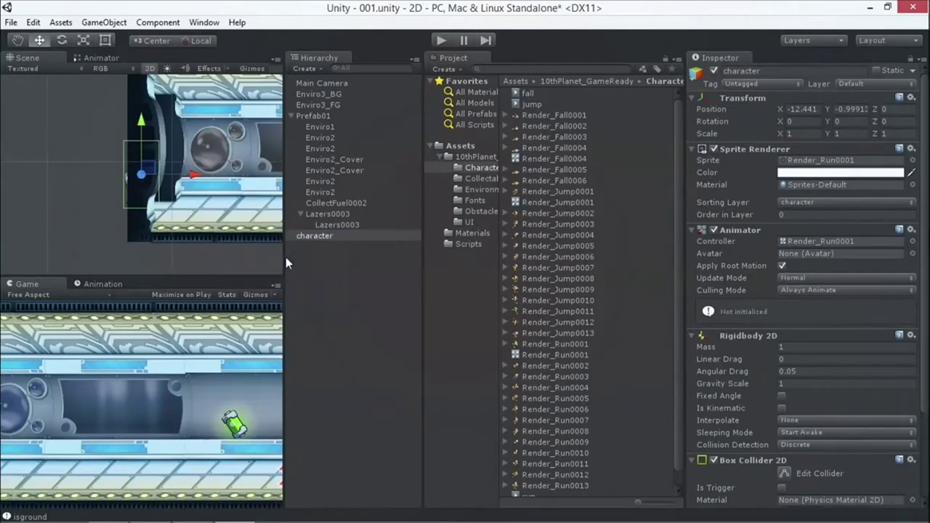
{"action": "left_click_drag", "start_coordinate": [286, 257], "coordinate": [427, 259]}
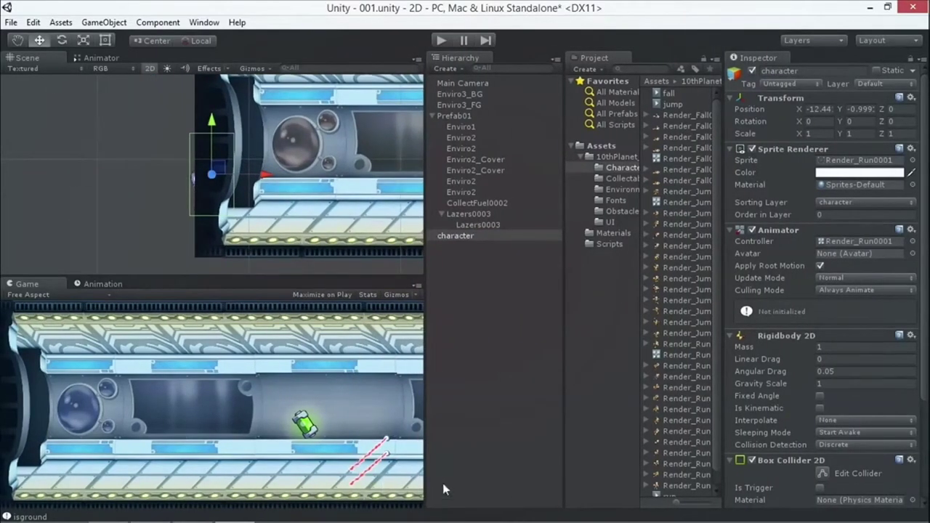
{"action": "left_click", "coordinate": [436, 424]}
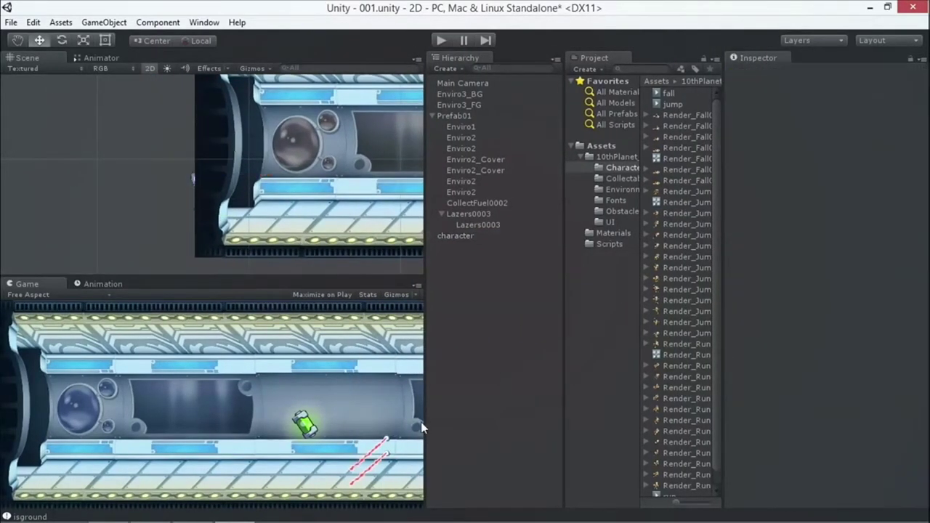
{"action": "left_click_drag", "start_coordinate": [425, 424], "coordinate": [479, 425]}
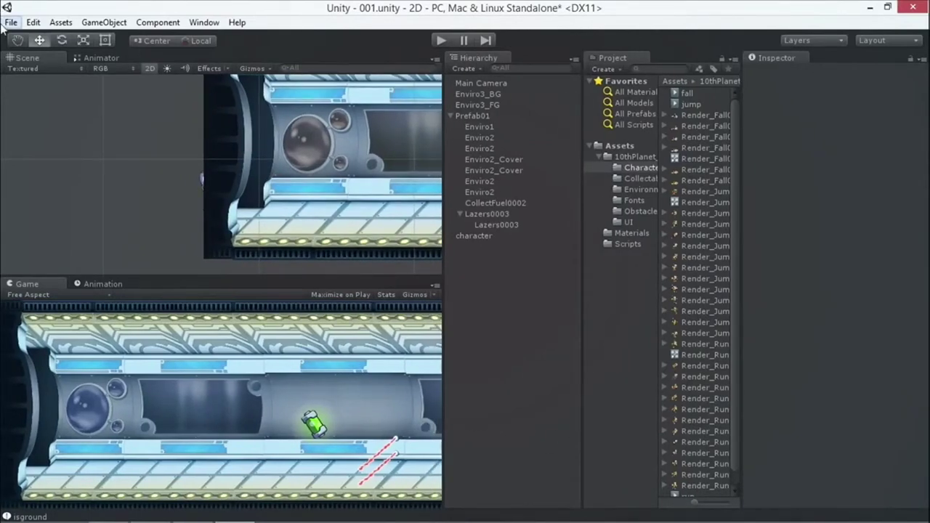
{"action": "left_click", "coordinate": [101, 58]}
{"action": "left_click", "coordinate": [480, 237]}
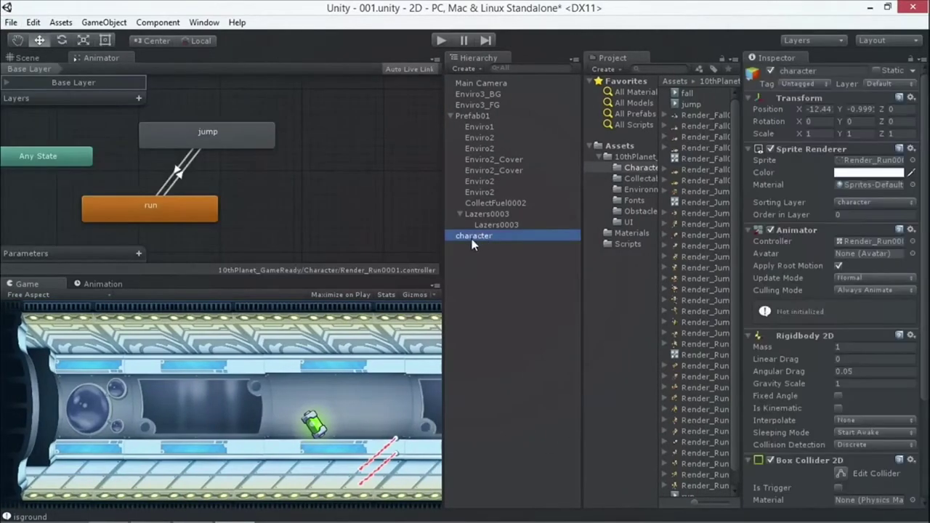
Watch the character's run and jump states during two Play mode runs, and inspect each state's outgoing transition.
{"action": "left_click", "coordinate": [436, 38]}
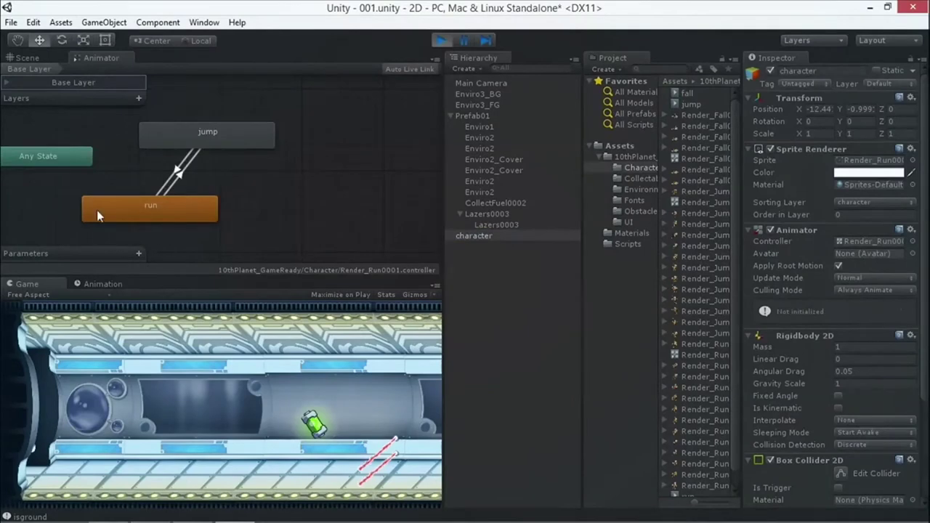
{"action": "key", "text": "space"}
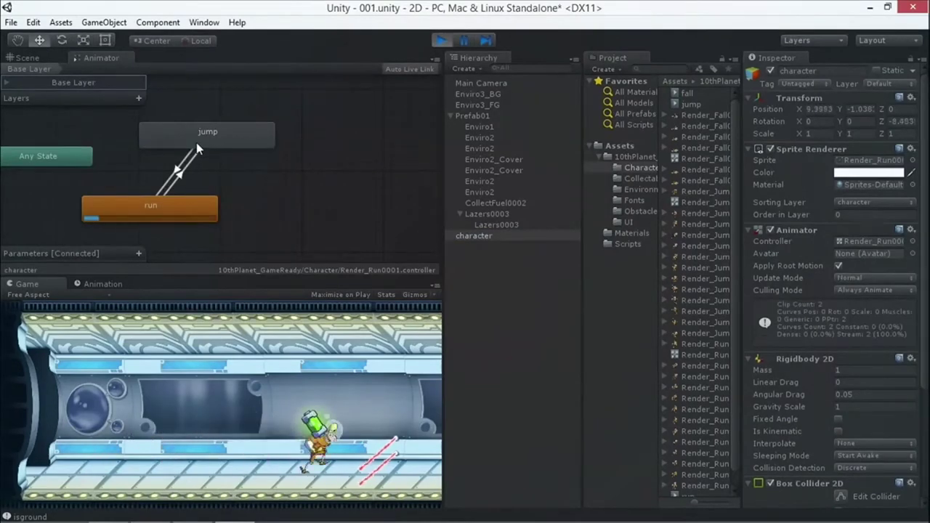
{"action": "left_click", "coordinate": [441, 40]}
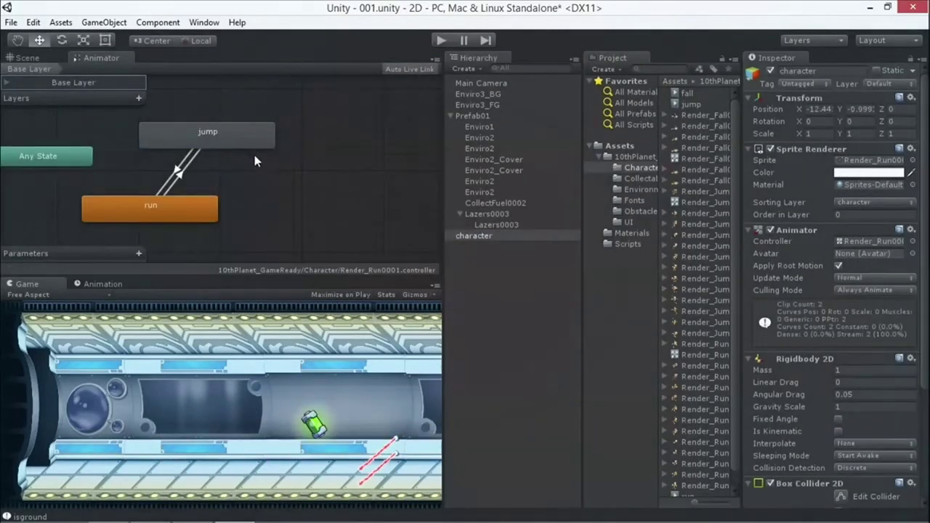
{"action": "left_click", "coordinate": [441, 41]}
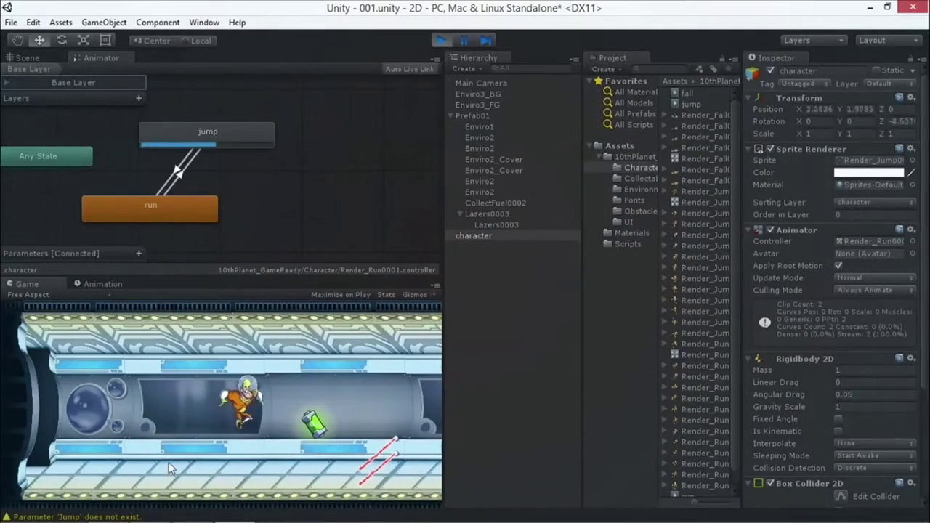
{"action": "left_click", "coordinate": [441, 41]}
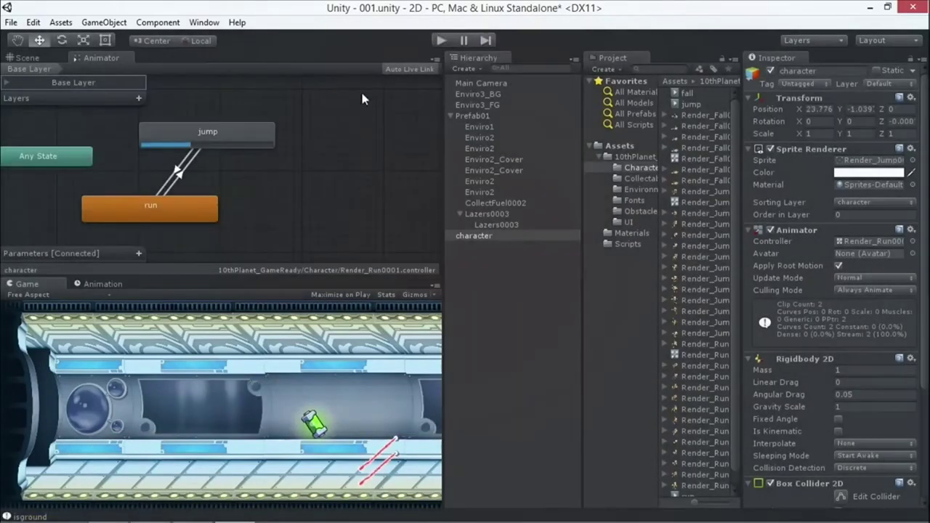
{"action": "left_click", "coordinate": [168, 211]}
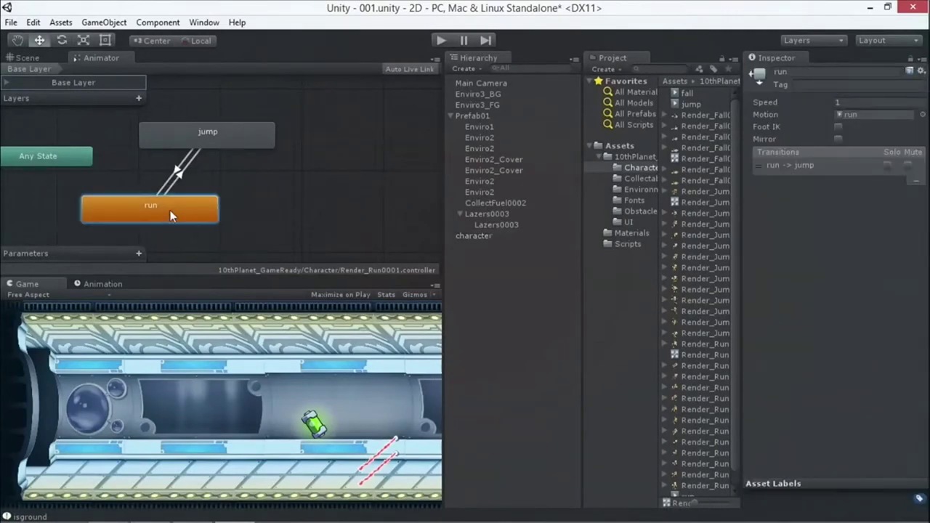
{"action": "left_click", "coordinate": [217, 133]}
{"action": "left_click", "coordinate": [171, 211]}
{"action": "left_click", "coordinate": [225, 135]}
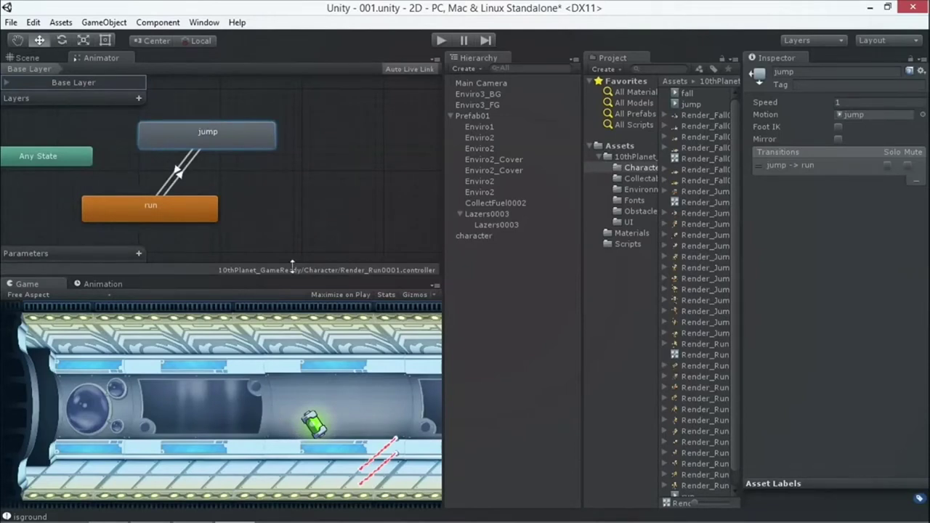
Add a Trigger parameter to the Animator controller and name it Jump.
{"action": "left_click", "coordinate": [138, 254]}
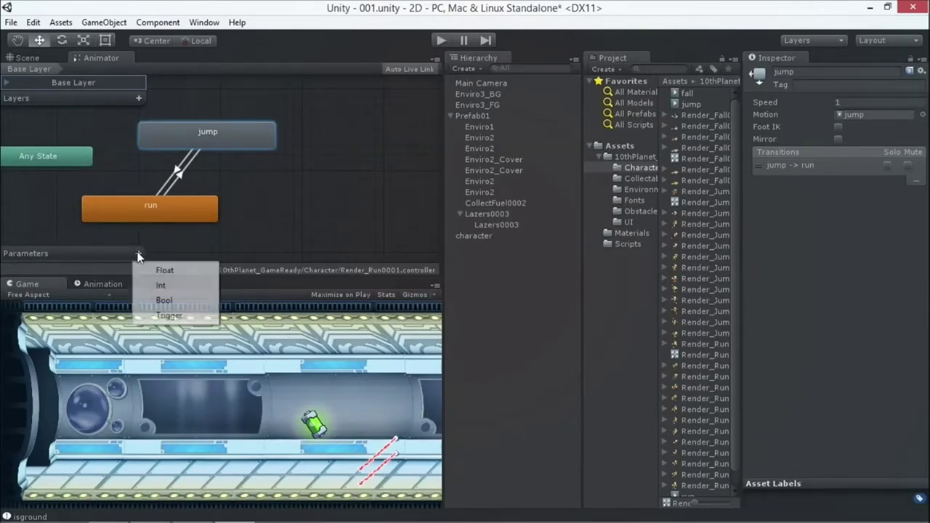
{"action": "left_click", "coordinate": [175, 316]}
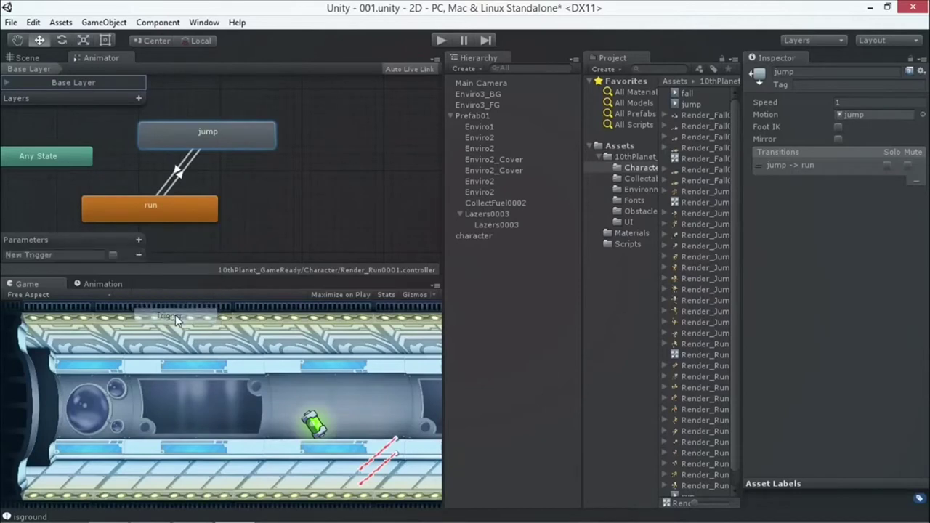
{"action": "left_click", "coordinate": [69, 253]}
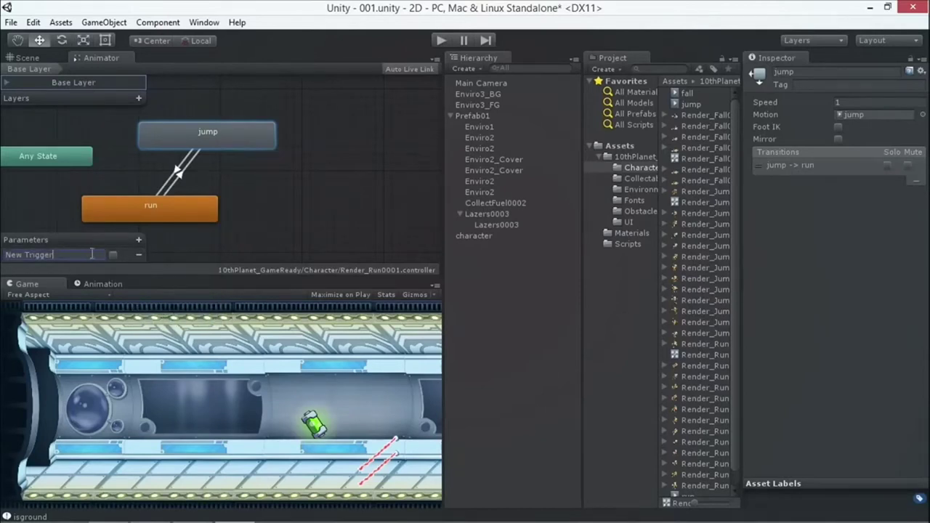
{"action": "left_click_drag", "start_coordinate": [92, 252], "coordinate": [5, 252]}
{"action": "type", "text": "Jump"}
{"action": "key", "text": "BackSpace"}
{"action": "key", "text": "BackSpace"}
{"action": "key", "text": "BackSpace"}
{"action": "type", "text": "ump"}
{"action": "left_click", "coordinate": [139, 239]}
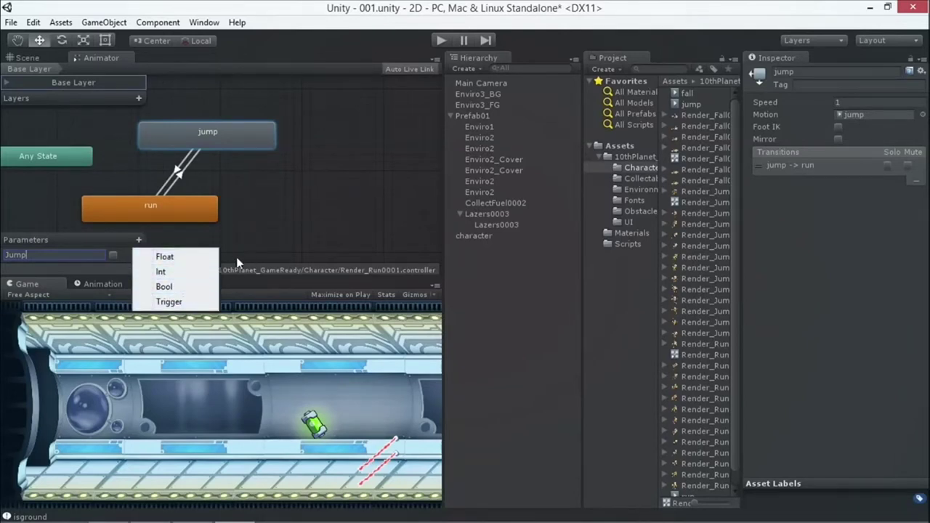
{"action": "left_click", "coordinate": [117, 244]}
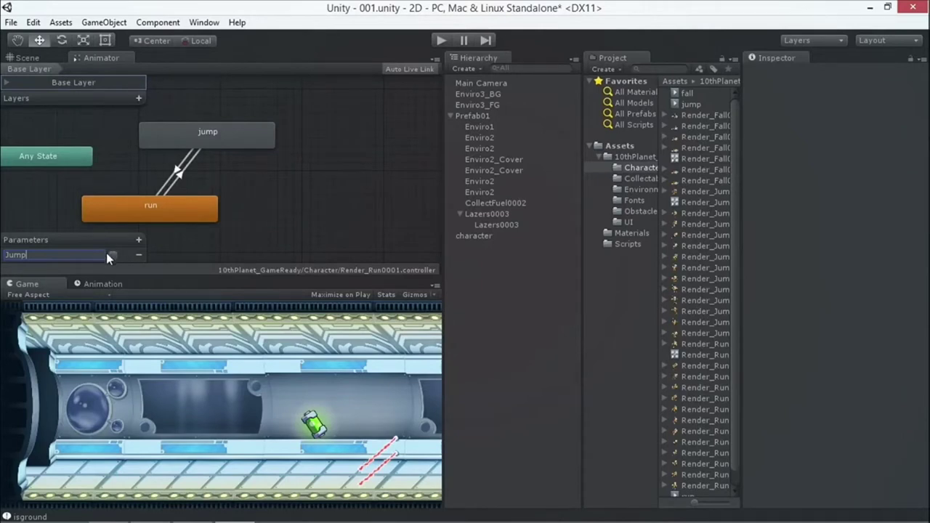
{"action": "left_click", "coordinate": [138, 240]}
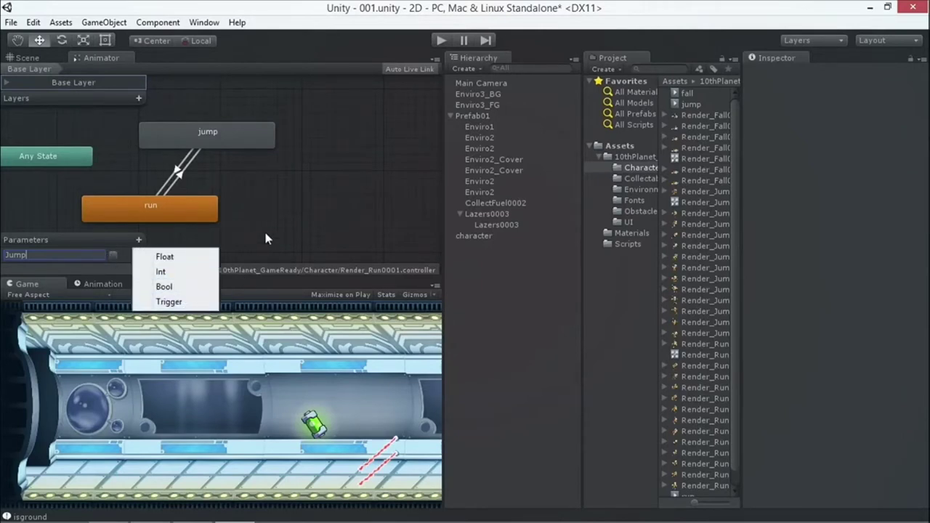
{"action": "left_click", "coordinate": [131, 247]}
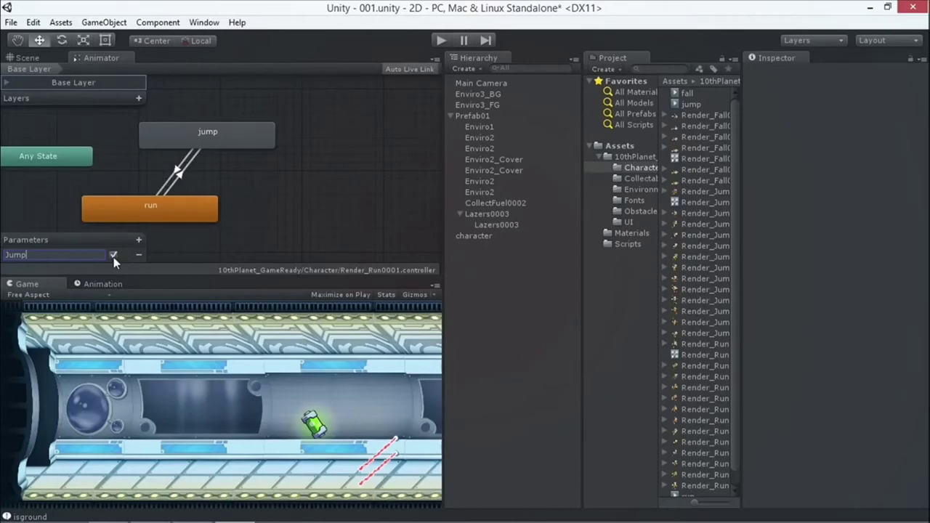
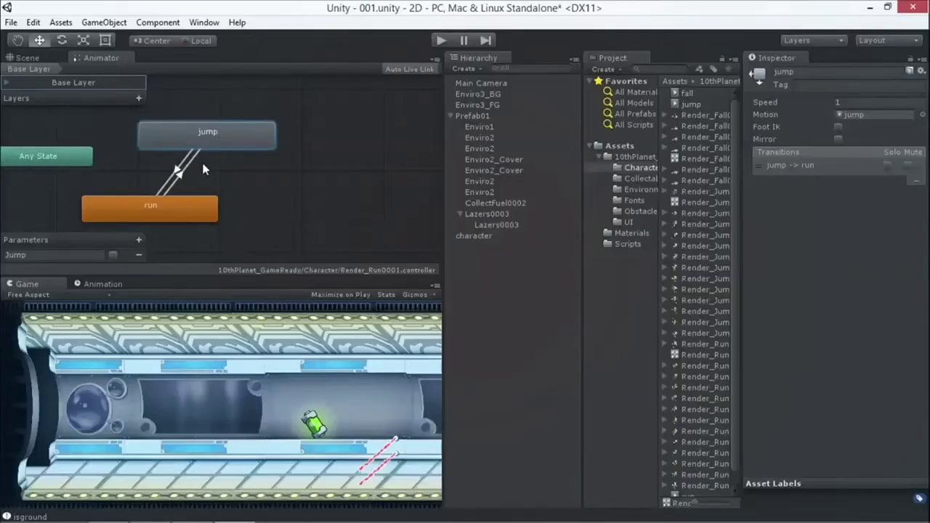
Set the run-to-jump transition's condition to the Jump trigger, and check the condition of the jump-to-run transition.
{"action": "left_click", "coordinate": [185, 168]}
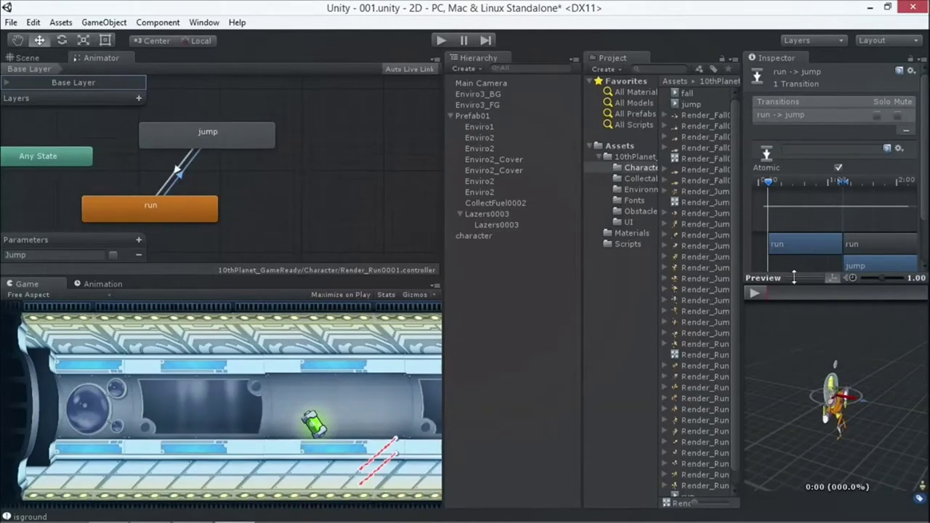
{"action": "scroll", "coordinate": [924, 195], "scroll_direction": "down", "scroll_amount": 2}
{"action": "left_click", "coordinate": [799, 245]}
{"action": "left_click", "coordinate": [799, 257]}
{"action": "left_click", "coordinate": [188, 161]}
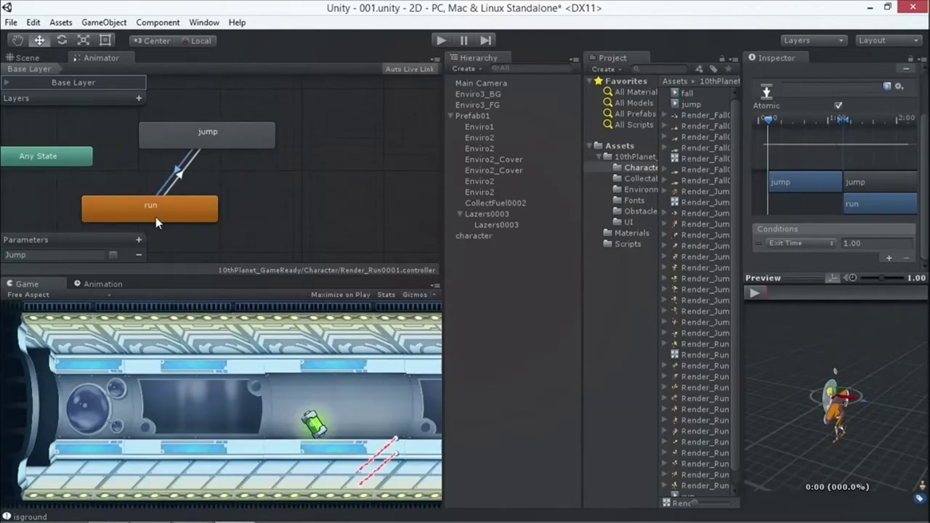
Test the trigger-driven jump in Play mode, stopping the playback once and running the scene again.
{"action": "left_click", "coordinate": [442, 40]}
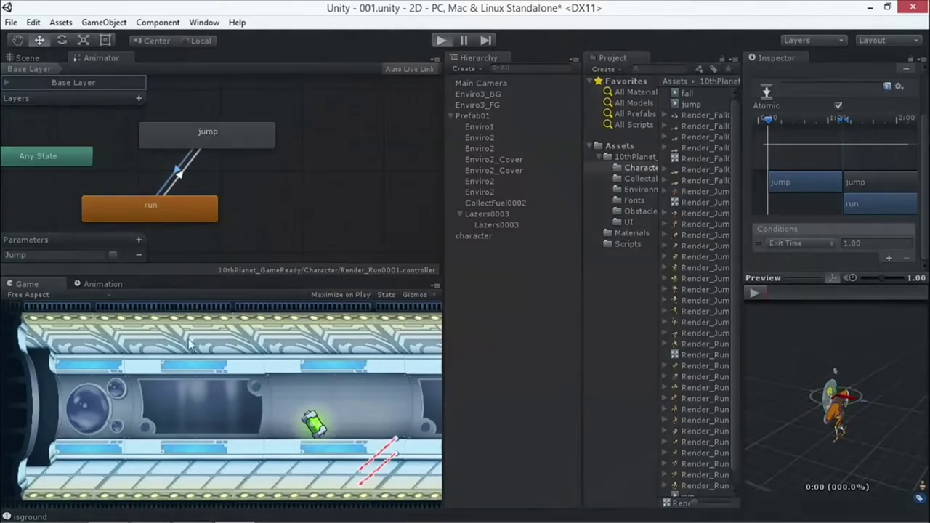
{"action": "left_click", "coordinate": [161, 409]}
{"action": "left_click", "coordinate": [165, 418]}
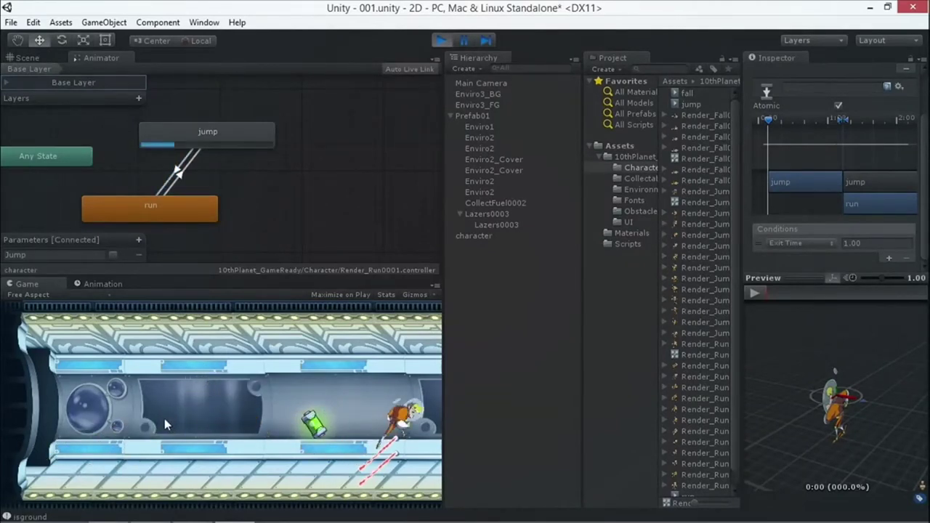
{"action": "left_click", "coordinate": [441, 41]}
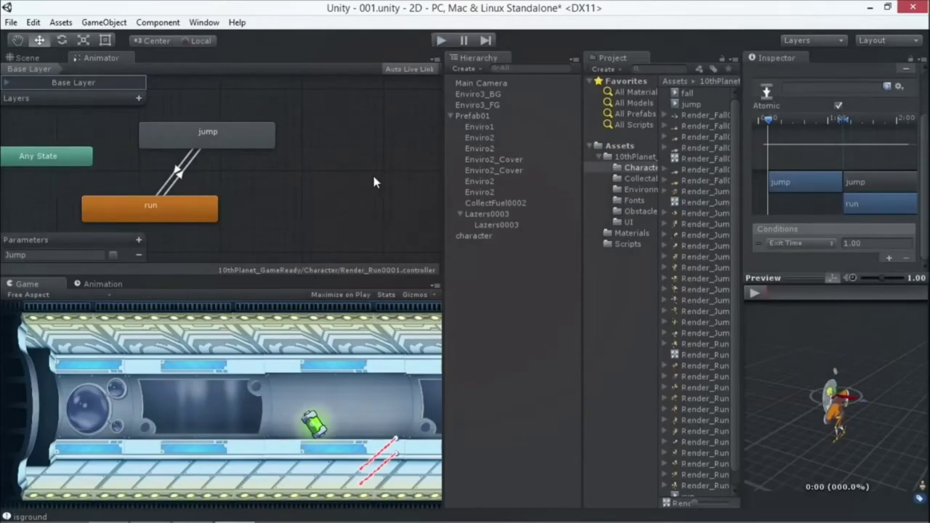
{"action": "left_click", "coordinate": [438, 40]}
{"action": "left_click", "coordinate": [125, 401]}
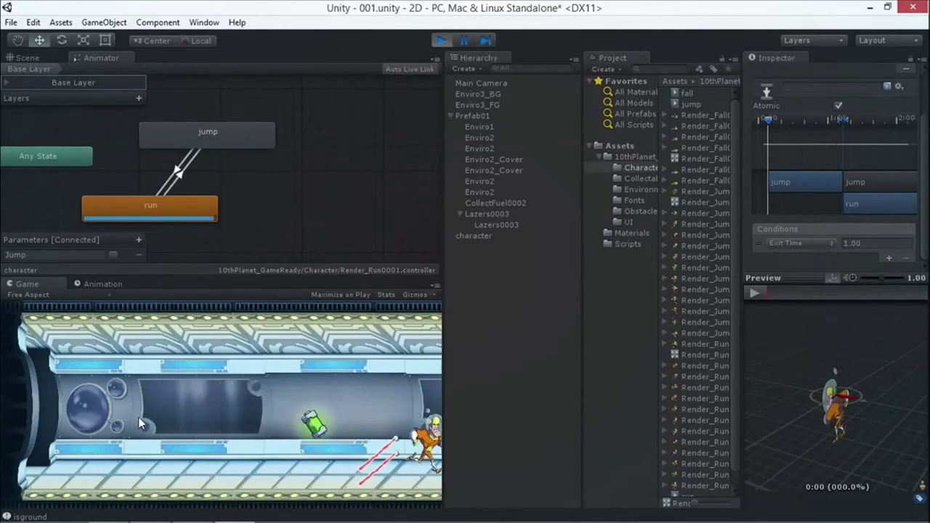
Stop Play mode and locate the CharacterFinal script attached to the character in the project's Scripts folder.
{"action": "left_click", "coordinate": [438, 40]}
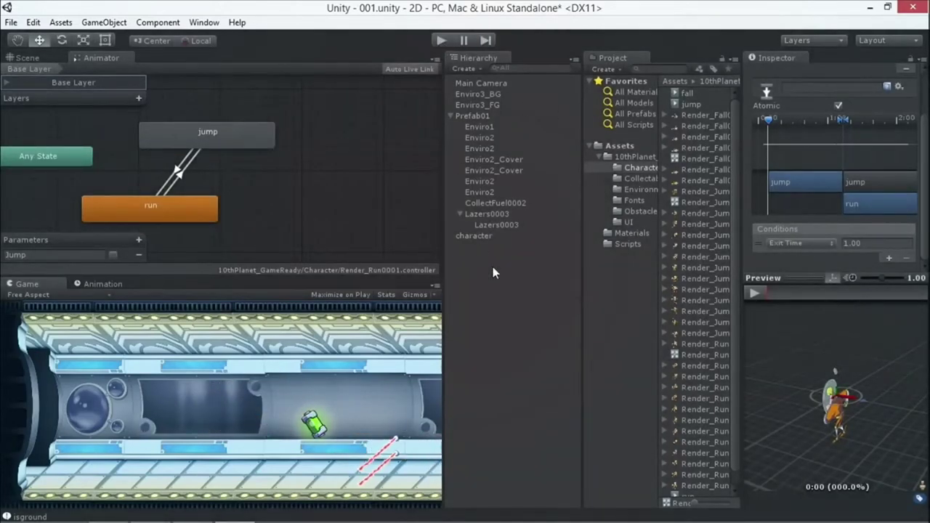
{"action": "left_click", "coordinate": [476, 236]}
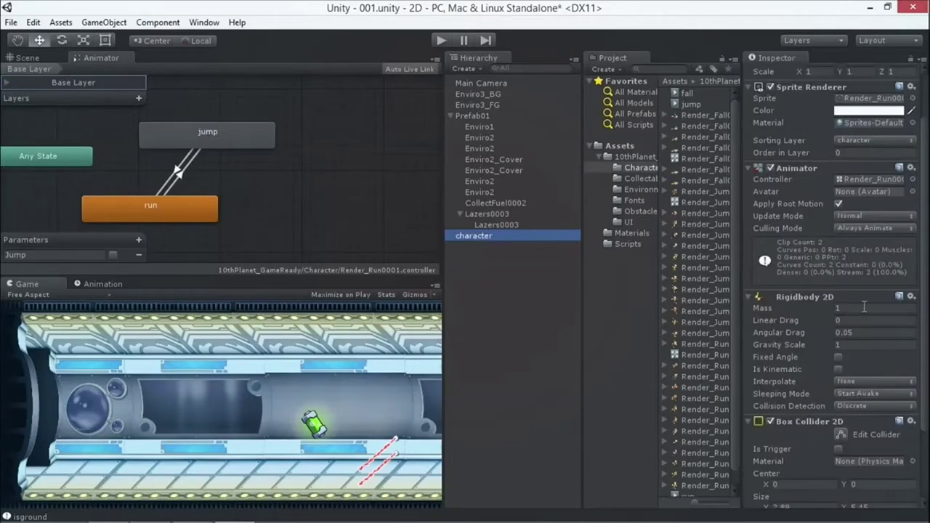
{"action": "mouse_move", "coordinate": [927, 406]}
{"action": "left_click_drag", "start_coordinate": [917, 415], "coordinate": [918, 517]}
{"action": "left_click", "coordinate": [853, 439]}
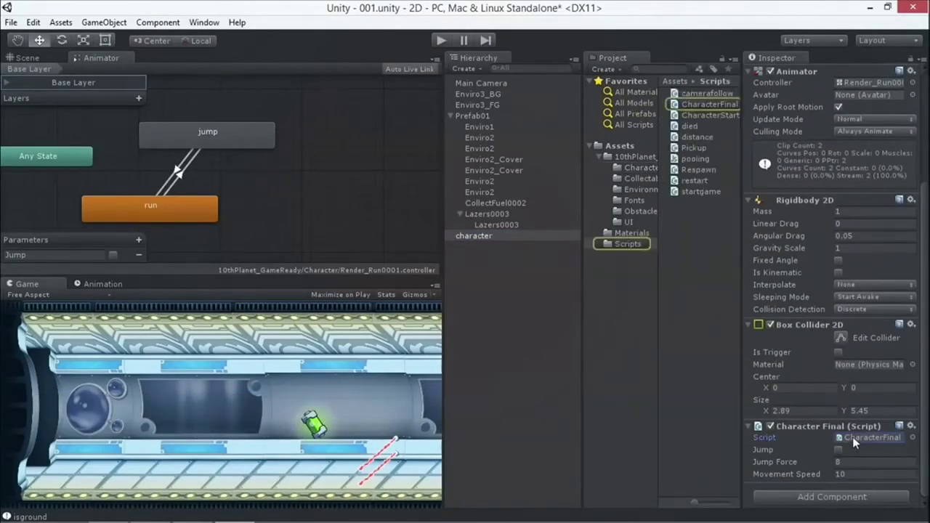
{"action": "left_click", "coordinate": [705, 103]}
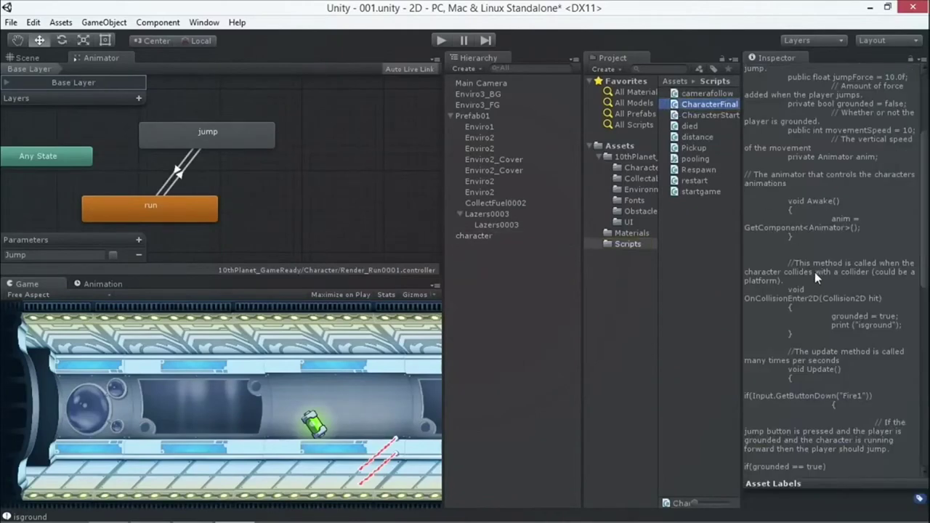
Read the CharacterFinal code in an enlarged view, covering the Jump trigger call and the Animator reference in Awake.
{"action": "key", "text": "shift+space"}
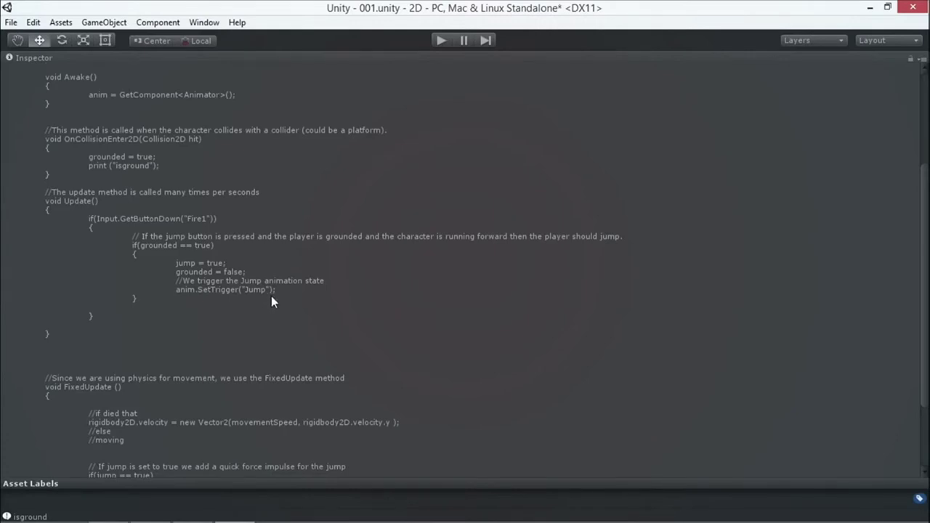
{"action": "scroll", "coordinate": [266, 305], "scroll_direction": "up", "scroll_amount": 3}
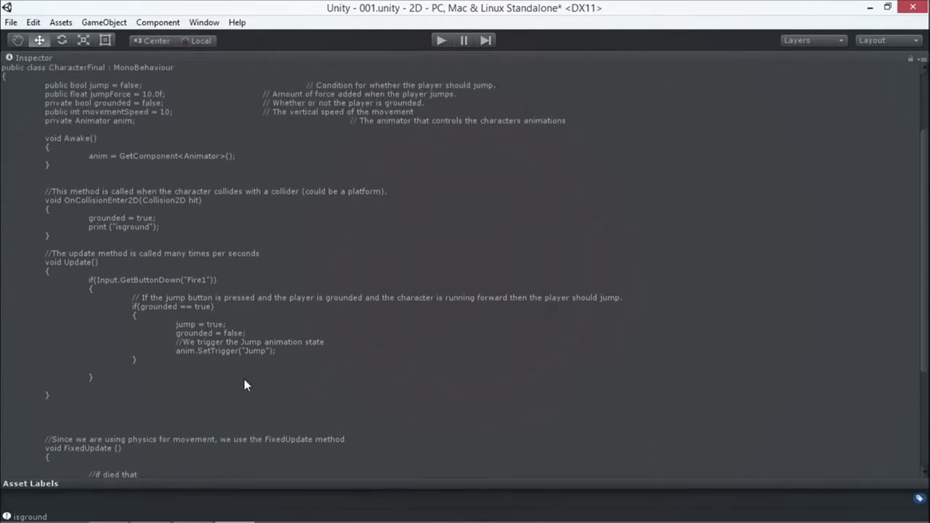
{"action": "scroll", "coordinate": [243, 379], "scroll_direction": "up", "scroll_amount": 4}
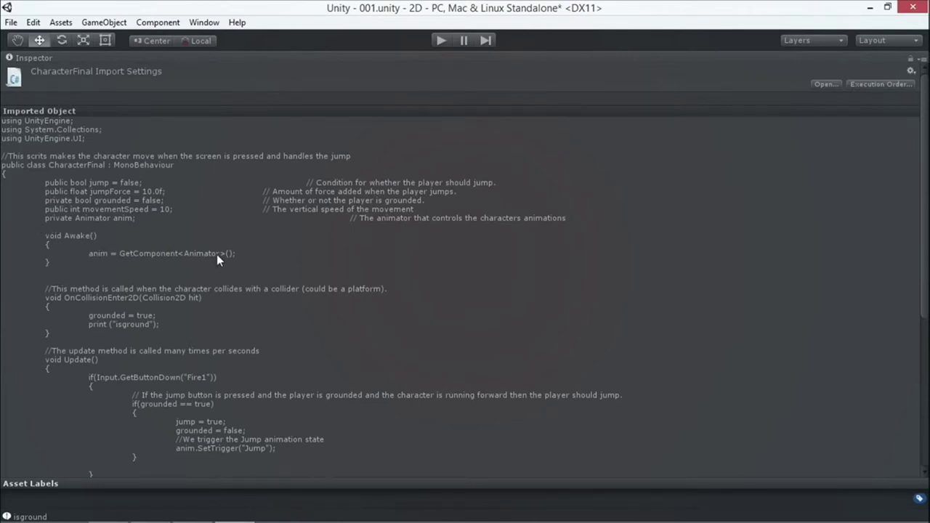
{"action": "key", "text": "shift+space"}
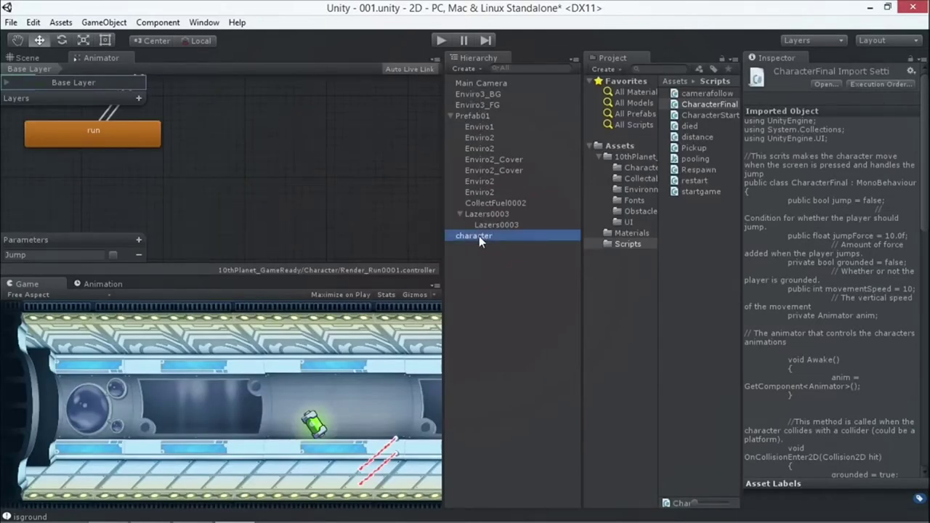
Locate the character's Animator controller asset, toggle its Jump parameter on and off, and inspect the run-to-jump transition.
{"action": "left_click", "coordinate": [476, 237]}
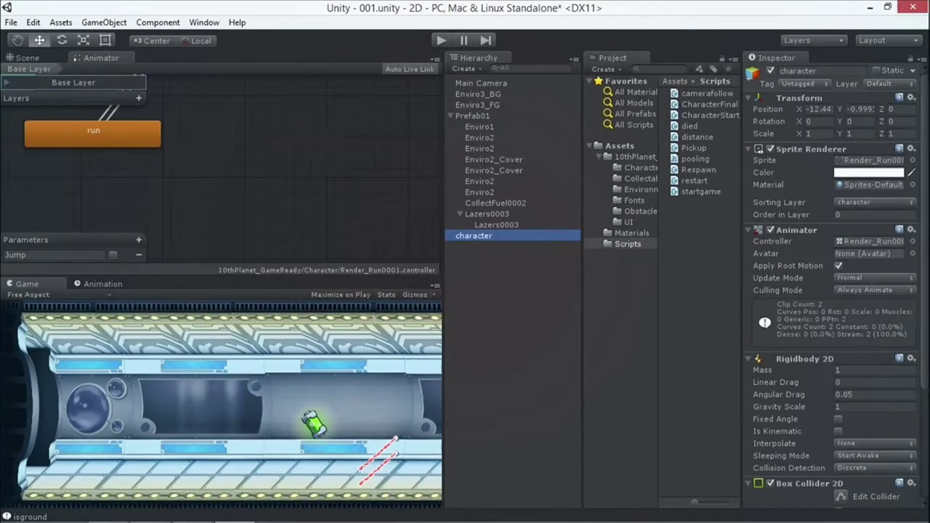
{"action": "left_click", "coordinate": [869, 240]}
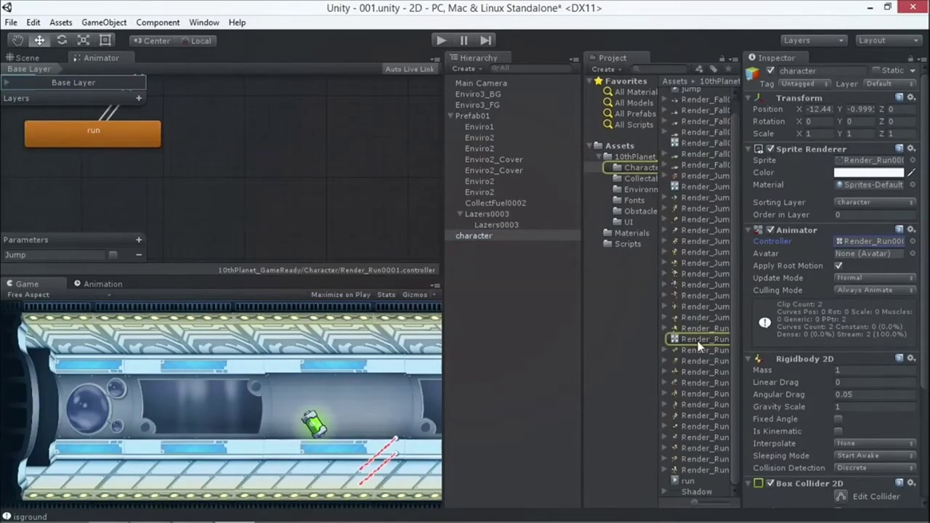
{"action": "left_click", "coordinate": [697, 339]}
{"action": "scroll", "coordinate": [182, 189], "scroll_direction": "up", "scroll_amount": 5}
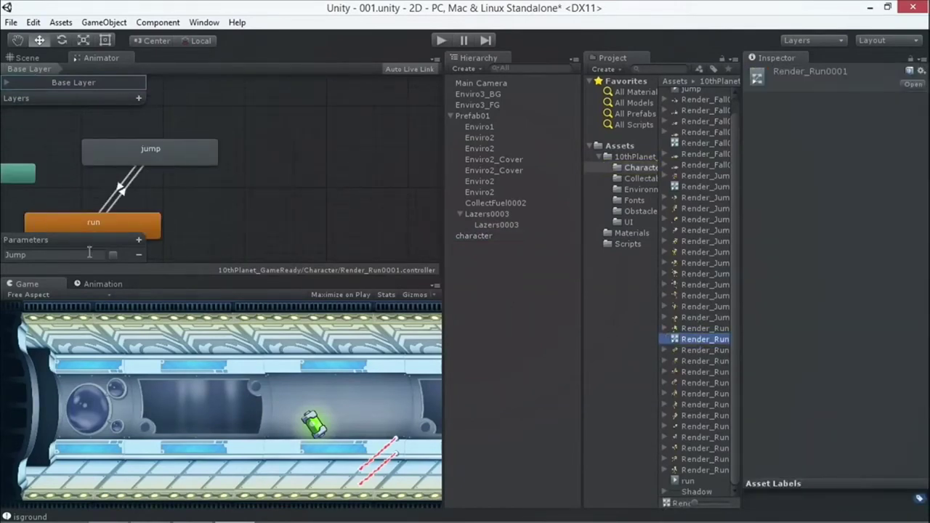
{"action": "left_click", "coordinate": [112, 255]}
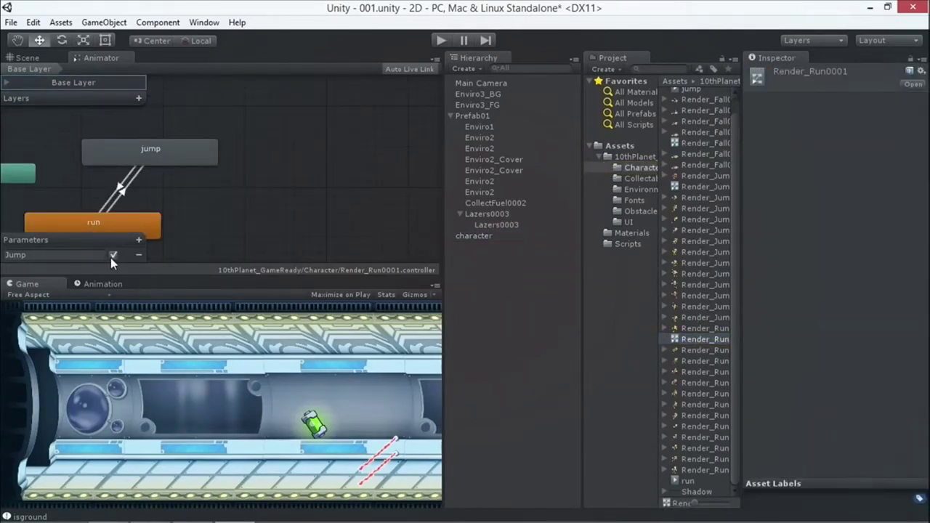
{"action": "left_click", "coordinate": [112, 255]}
{"action": "left_click", "coordinate": [119, 193]}
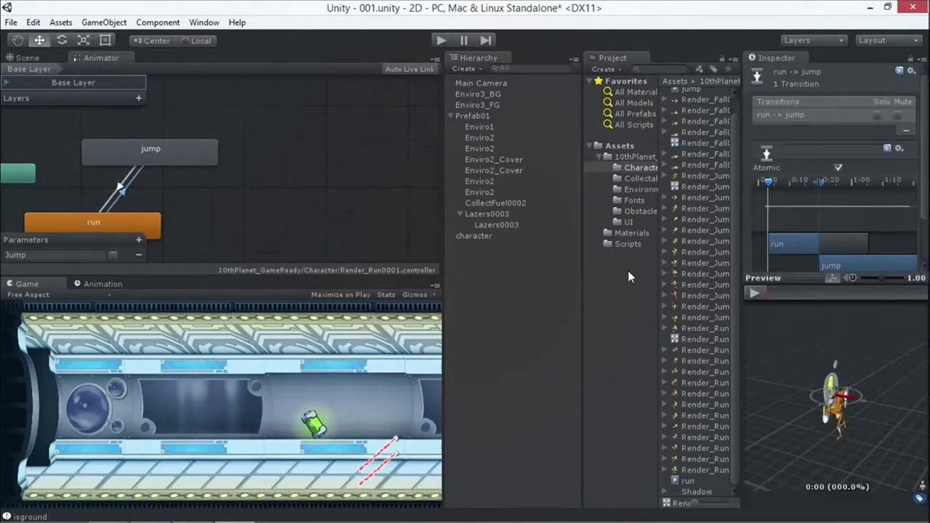
Try making the Main Camera a child of the character and test the camera movement in Play mode.
{"action": "left_click", "coordinate": [480, 84]}
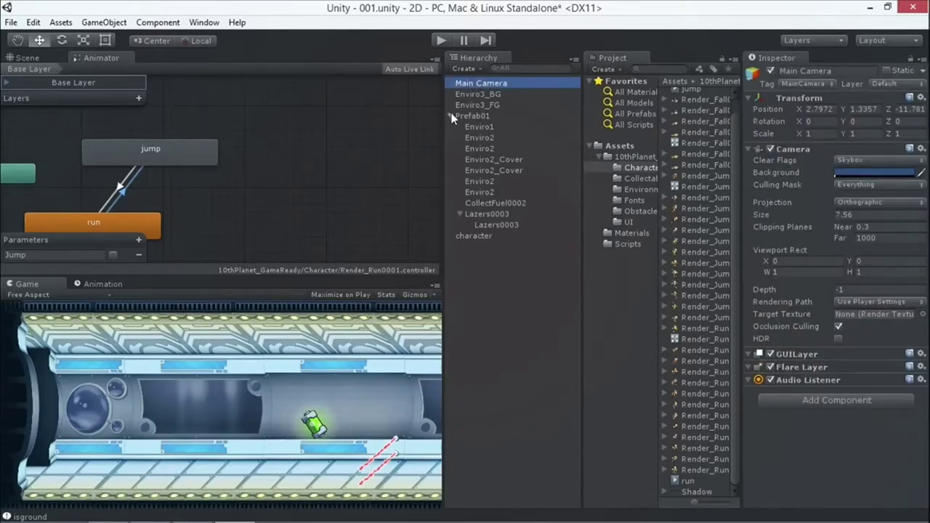
{"action": "left_click", "coordinate": [451, 117]}
{"action": "left_click_drag", "start_coordinate": [478, 82], "coordinate": [482, 124]}
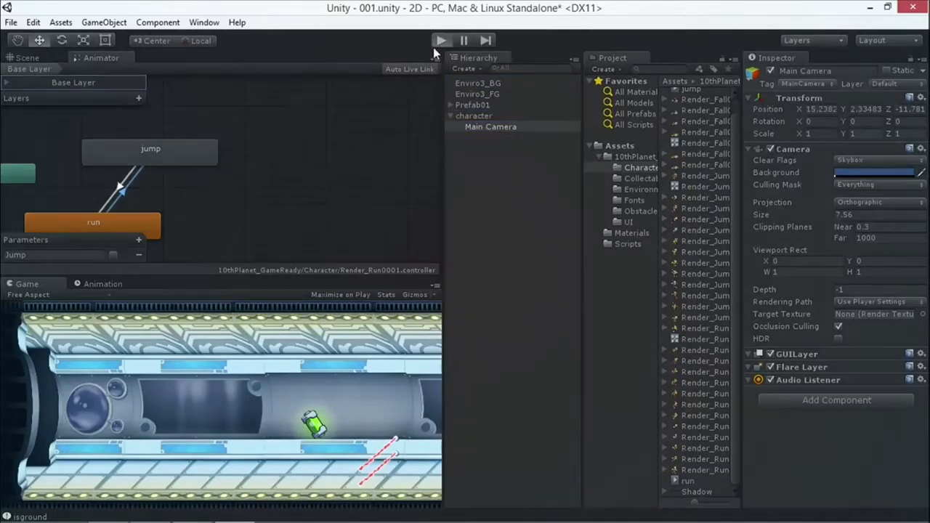
{"action": "left_click", "coordinate": [441, 40]}
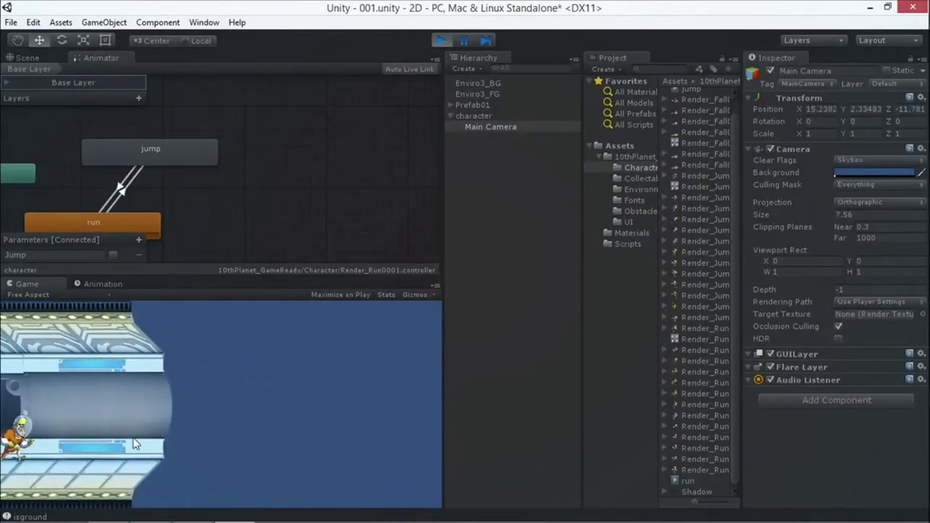
{"action": "left_click", "coordinate": [441, 41]}
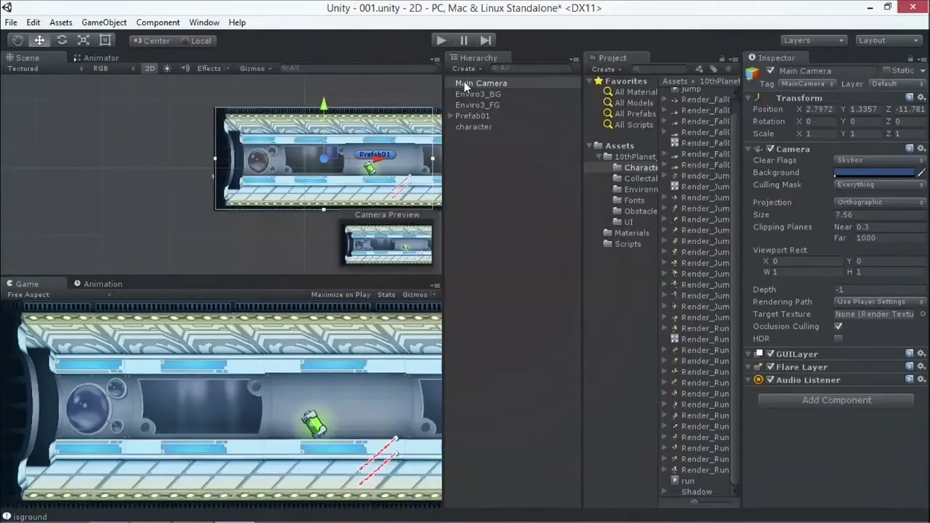
Move the character horizontally into the corridor, to about X -2.66.
{"action": "left_click", "coordinate": [465, 83]}
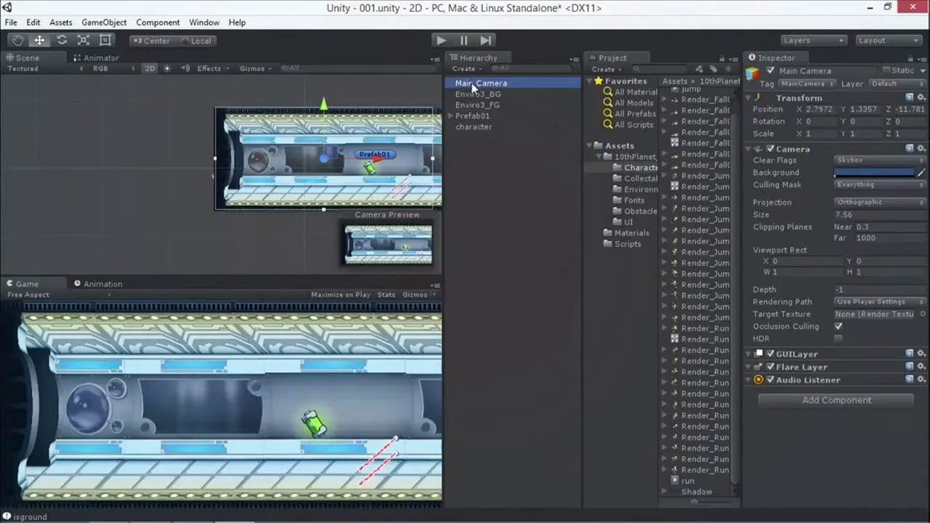
{"action": "left_click", "coordinate": [468, 126]}
{"action": "left_click_drag", "start_coordinate": [276, 178], "coordinate": [343, 192]}
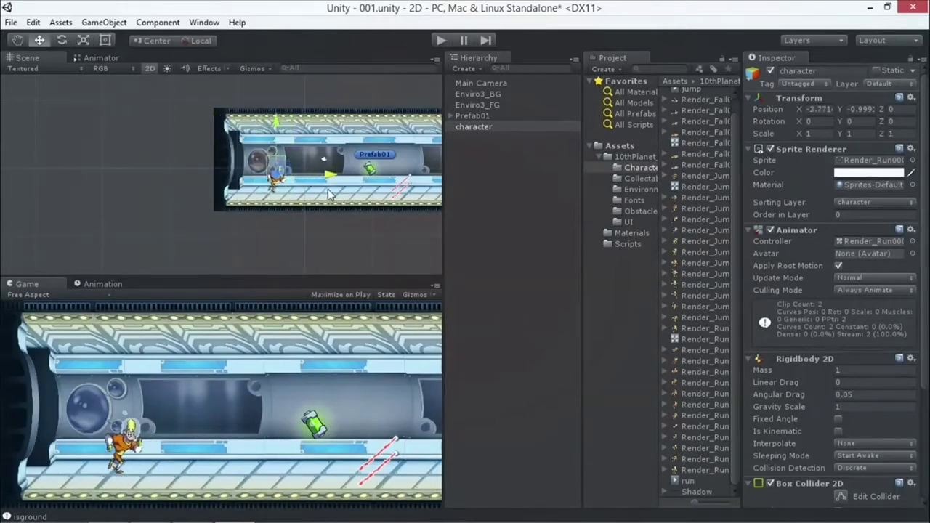
Create an empty GameObject and match its position to the character's by temporarily parenting it and resetting its position.
{"action": "left_click", "coordinate": [104, 23]}
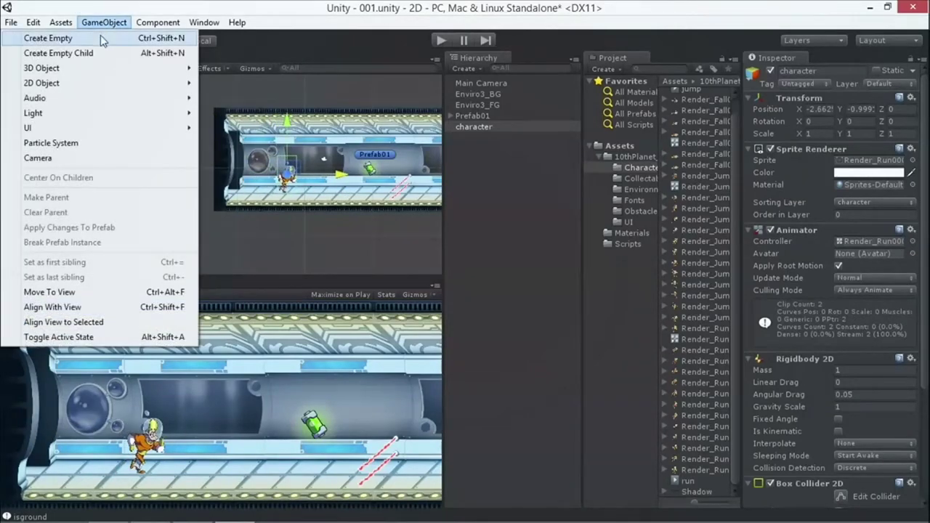
{"action": "left_click", "coordinate": [102, 39]}
{"action": "left_click_drag", "start_coordinate": [223, 166], "coordinate": [286, 167]}
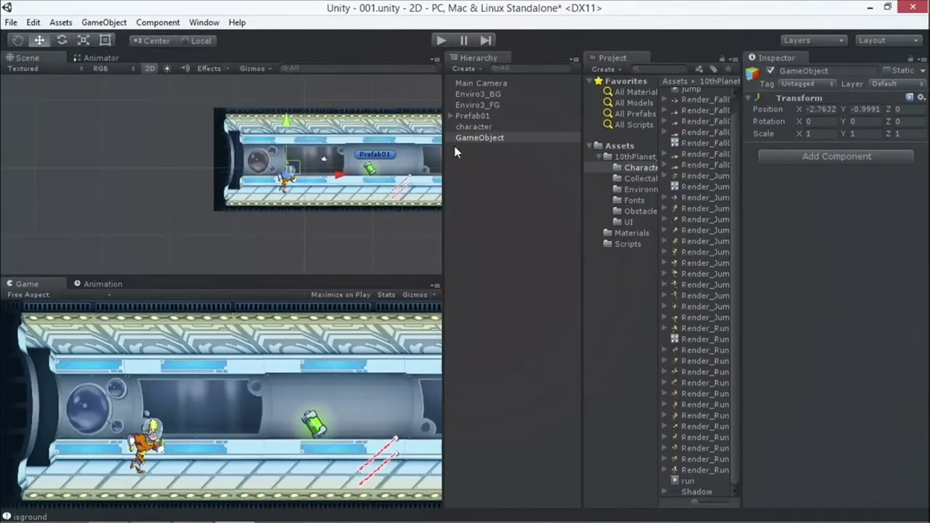
{"action": "left_click_drag", "start_coordinate": [480, 138], "coordinate": [473, 128]}
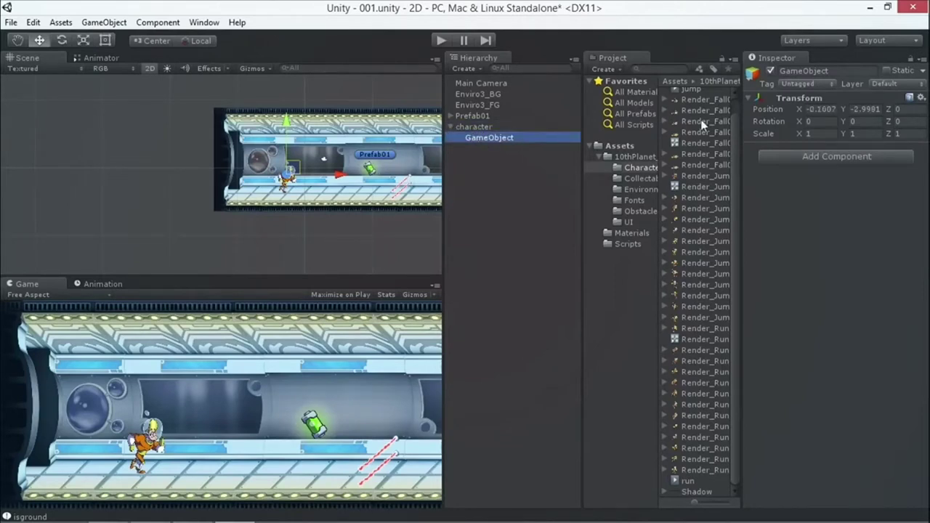
{"action": "left_click", "coordinate": [920, 96]}
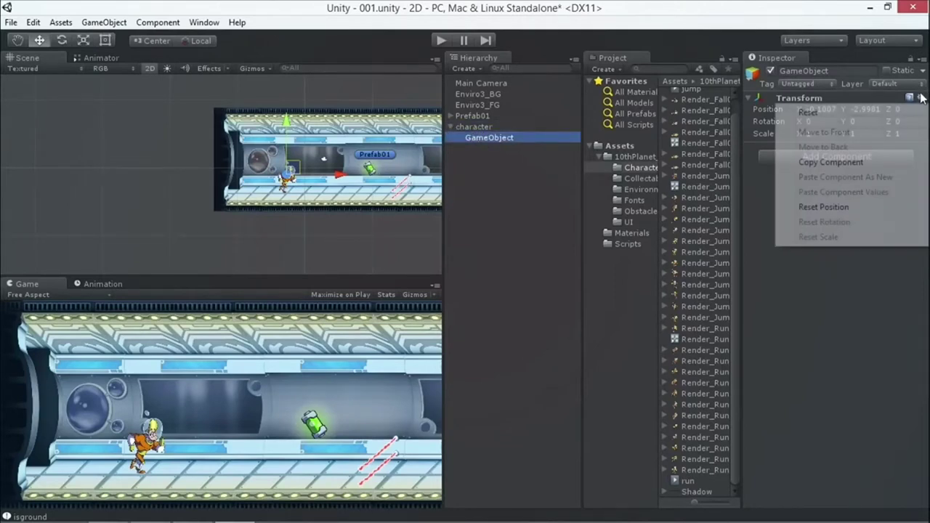
{"action": "left_click", "coordinate": [842, 209]}
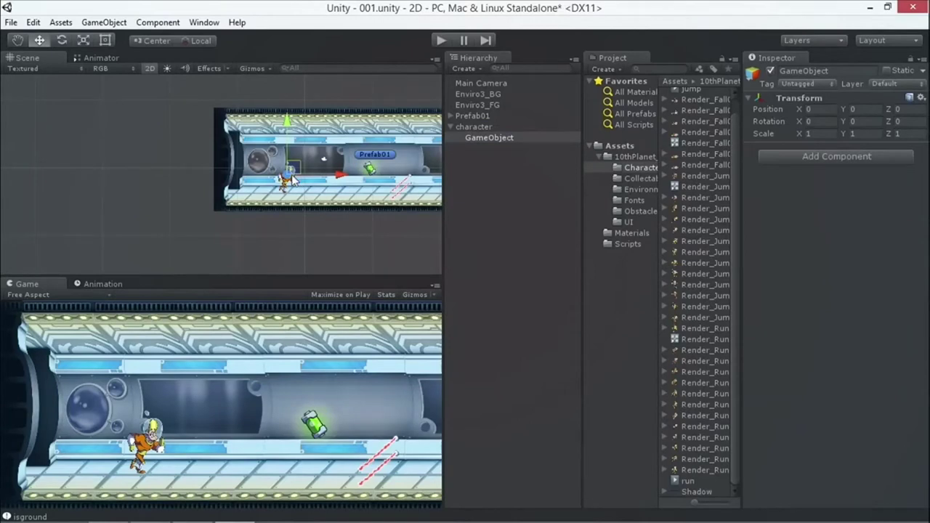
{"action": "left_click_drag", "start_coordinate": [498, 140], "coordinate": [482, 183]}
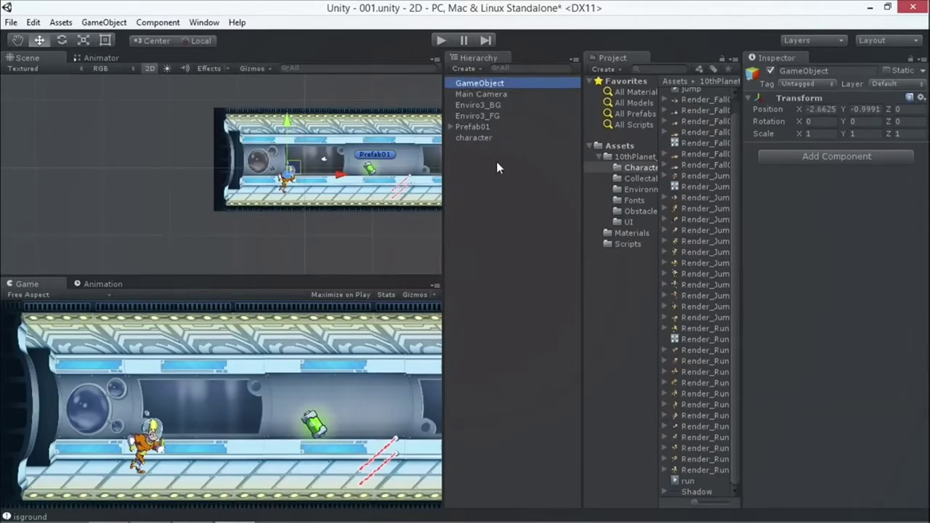
Make the Main Camera a child of the empty GameObject, and check the link by moving the parent and undoing the move.
{"action": "left_click", "coordinate": [500, 97]}
{"action": "left_click_drag", "start_coordinate": [483, 96], "coordinate": [465, 83]}
{"action": "left_click", "coordinate": [465, 82]}
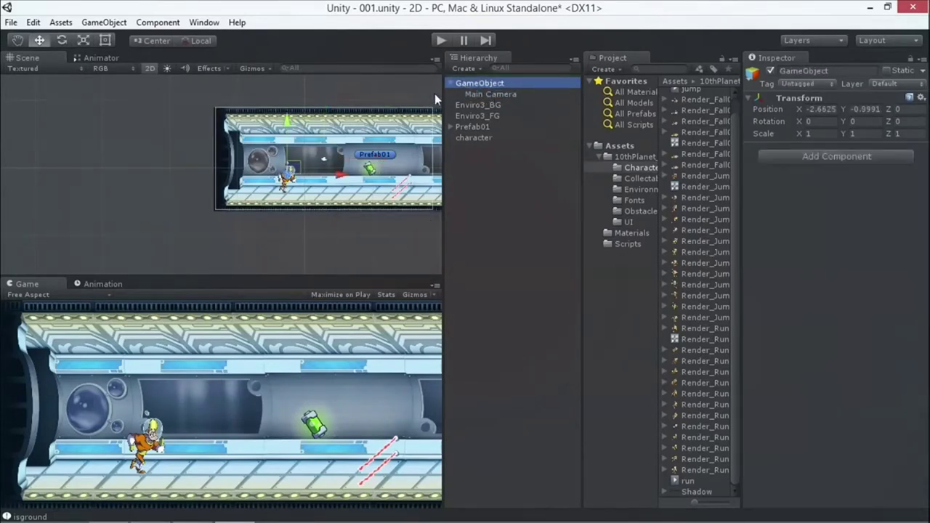
{"action": "left_click_drag", "start_coordinate": [338, 174], "coordinate": [247, 172]}
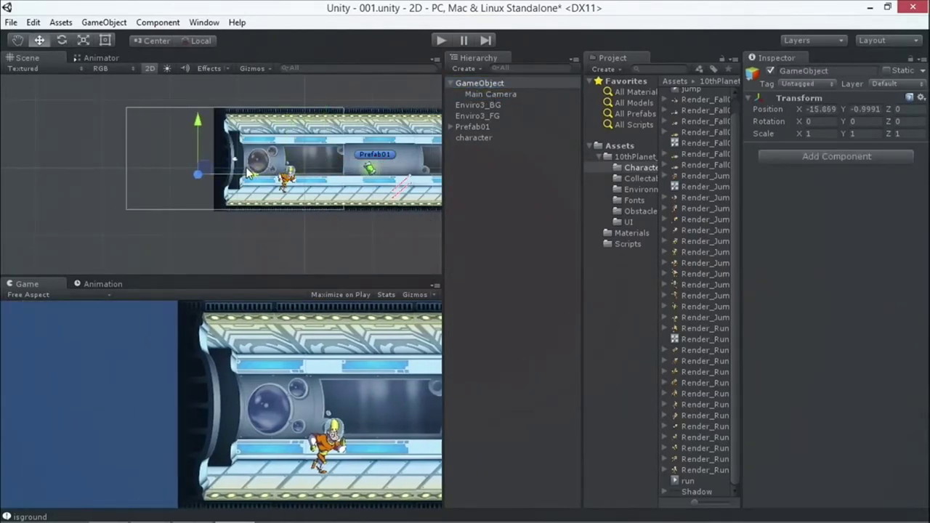
{"action": "key", "text": "ctrl+z"}
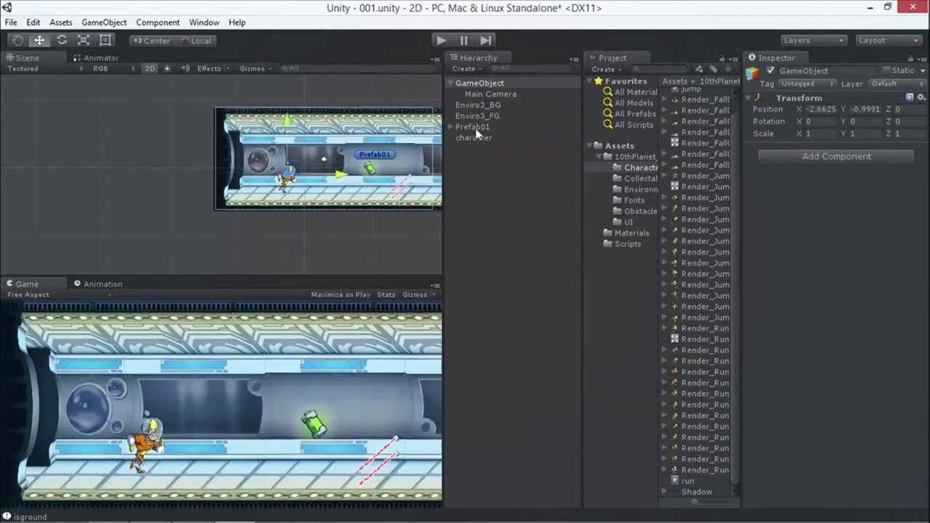
Shift the character along the corridor to about X -1.76, independently of the camera's parent object.
{"action": "left_click", "coordinate": [474, 138]}
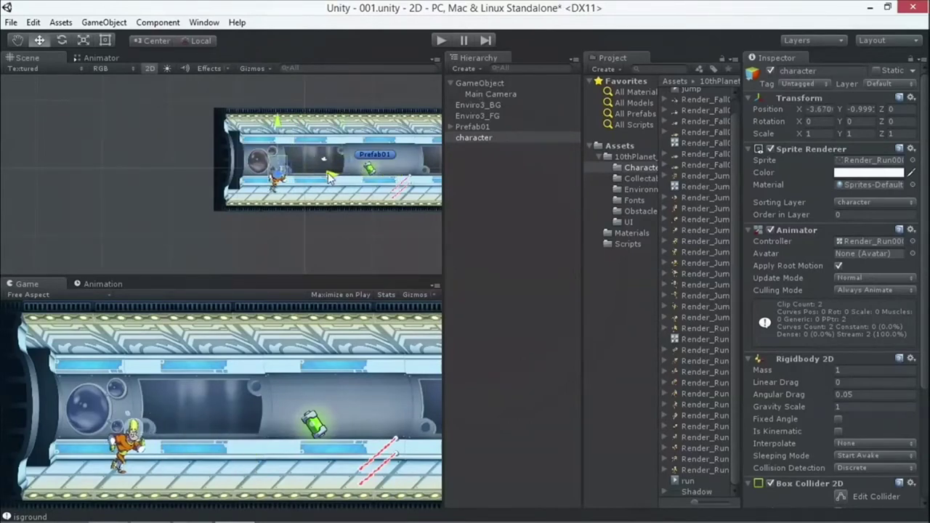
{"action": "left_click_drag", "start_coordinate": [370, 173], "coordinate": [345, 174]}
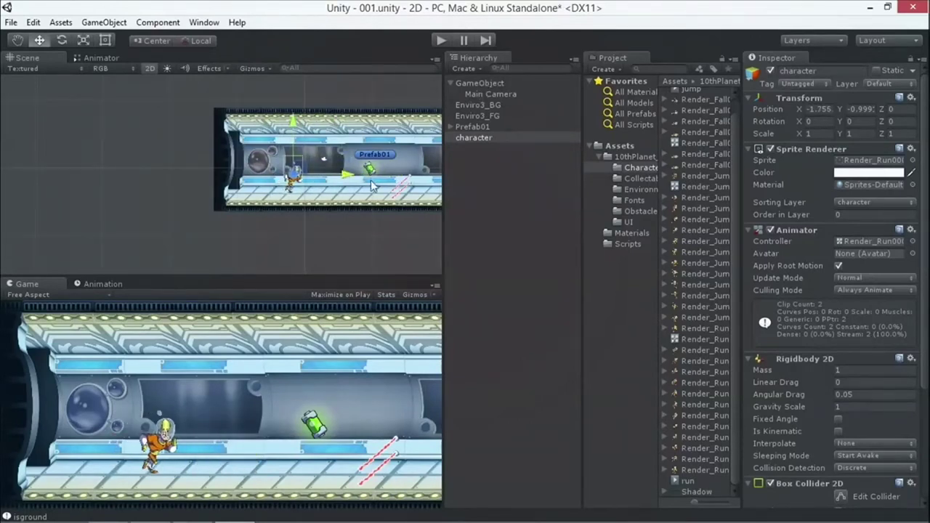
{"action": "left_click", "coordinate": [475, 85]}
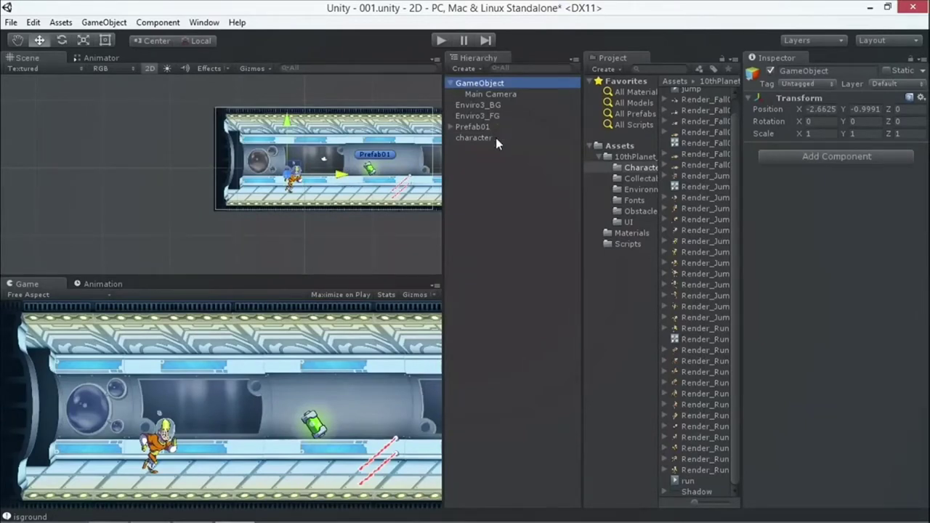
{"action": "left_click", "coordinate": [474, 138]}
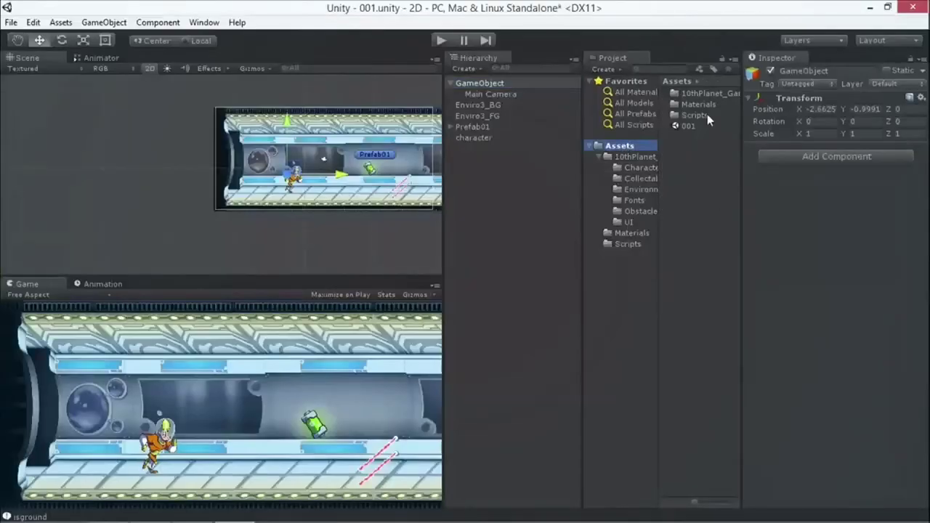
Open the project's Scripts folder and inspect the camerafollow script.
{"action": "left_click", "coordinate": [698, 115]}
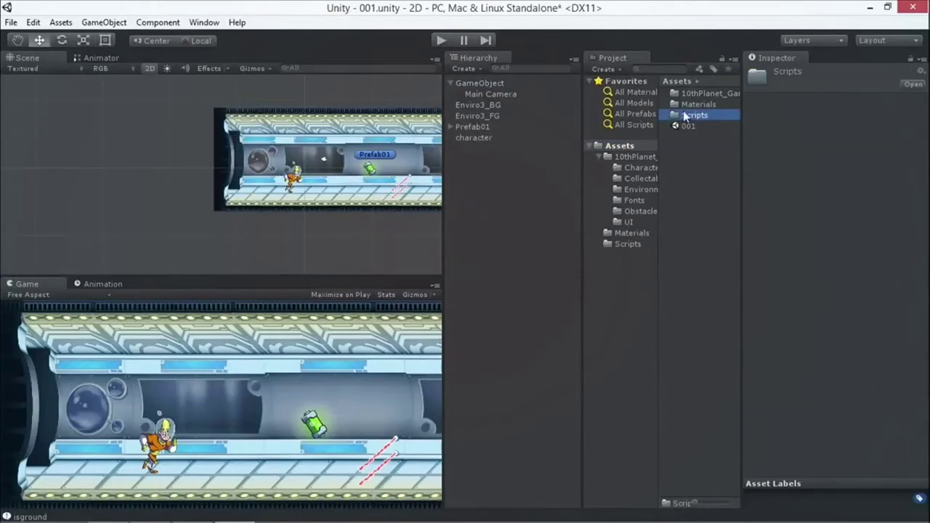
{"action": "double_click", "coordinate": [672, 116]}
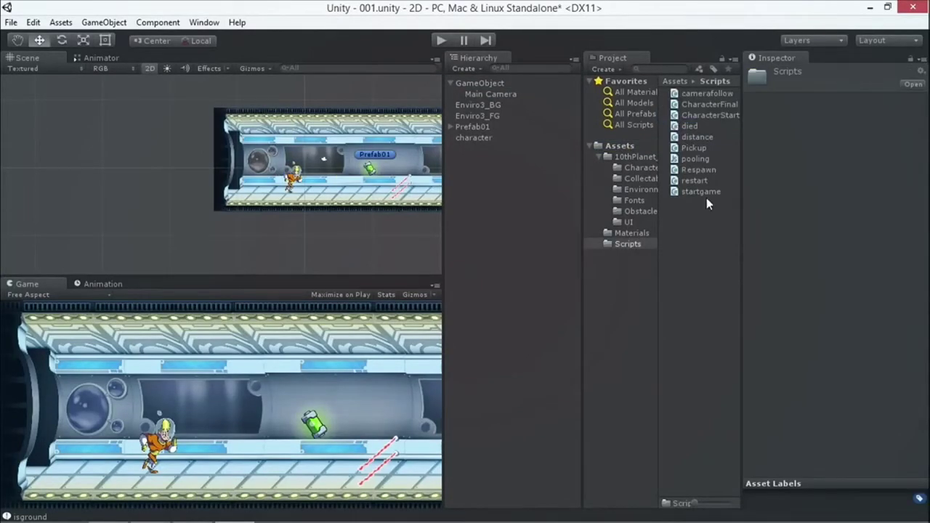
{"action": "left_click", "coordinate": [702, 93]}
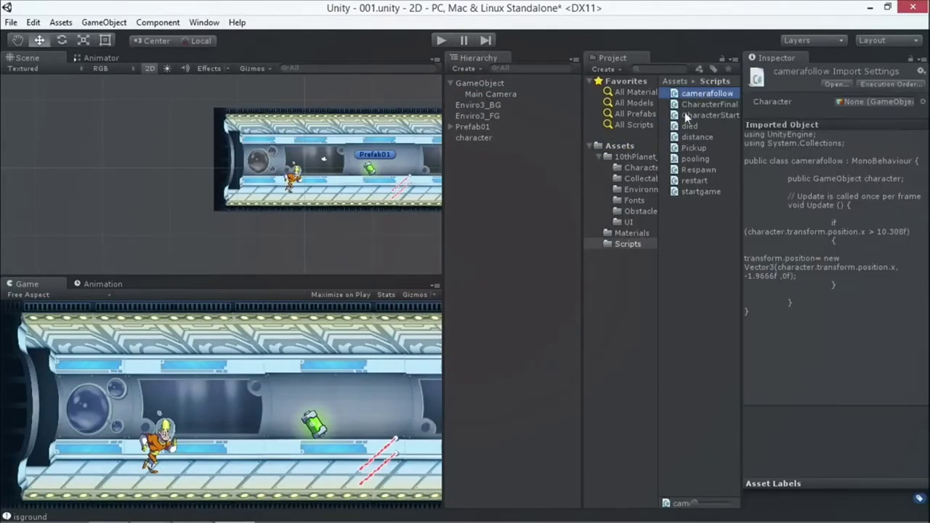
Attach the camerafollow script to the parent GameObject and assign the character object as its Character reference.
{"action": "left_click_drag", "start_coordinate": [739, 229], "coordinate": [629, 226]}
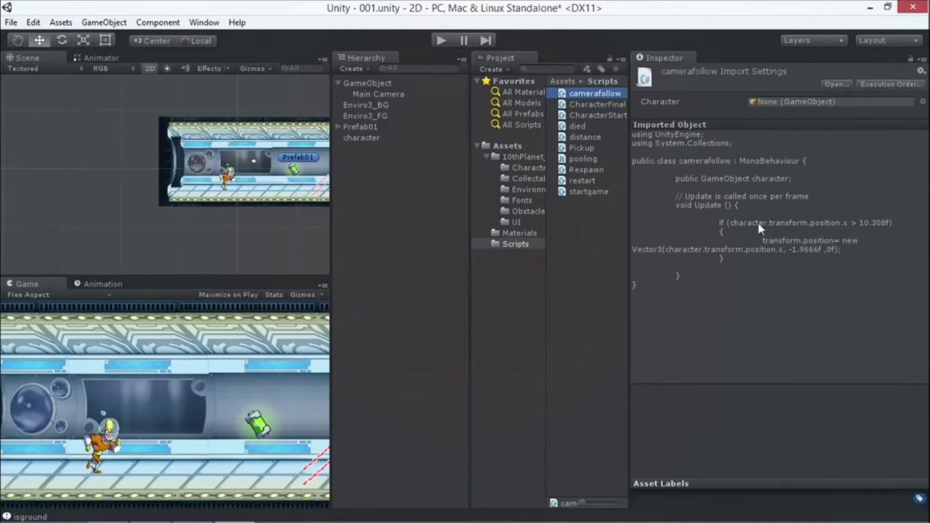
{"action": "left_click_drag", "start_coordinate": [583, 97], "coordinate": [382, 167]}
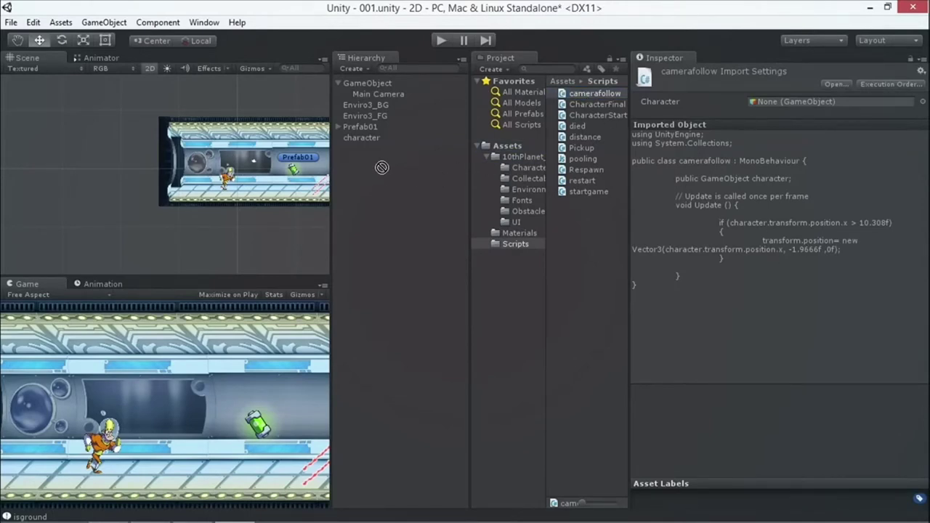
{"action": "left_click_drag", "start_coordinate": [382, 167], "coordinate": [366, 81]}
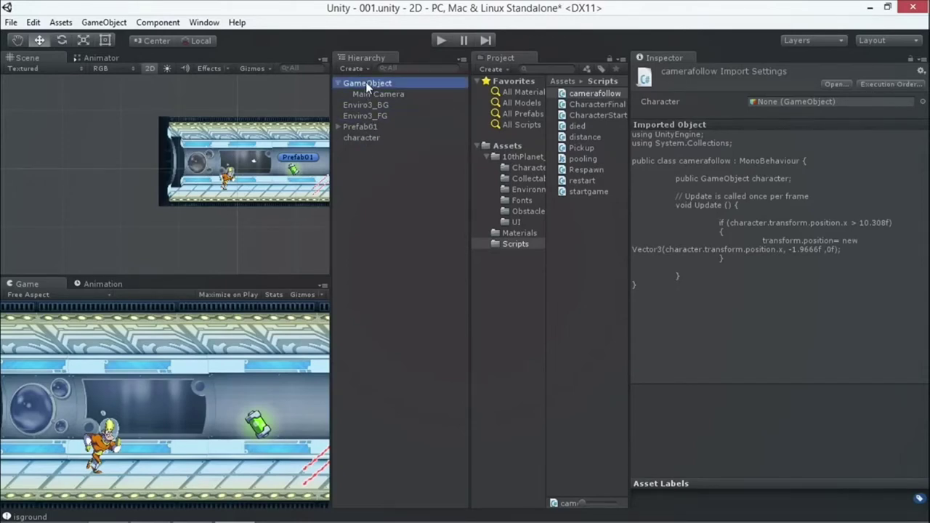
{"action": "left_click_drag", "start_coordinate": [361, 137], "coordinate": [795, 174]}
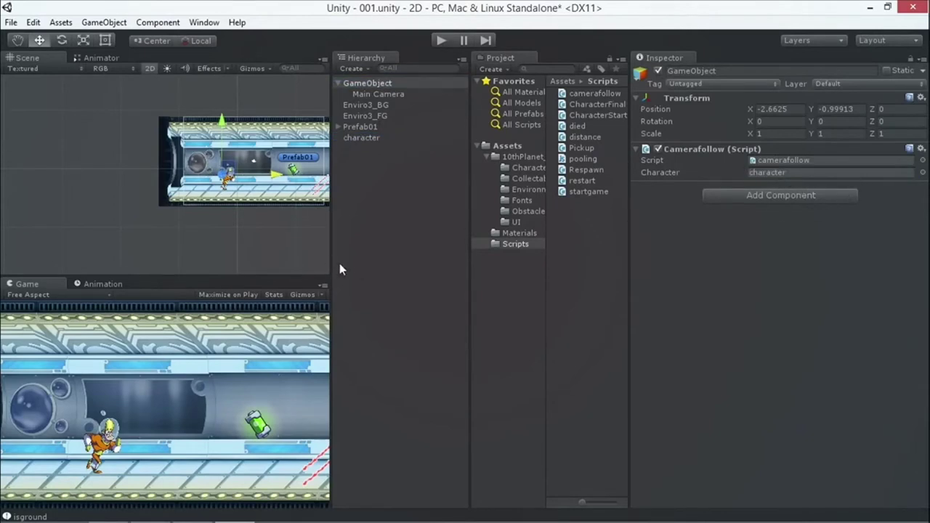
Run the game to test the camera following the character, and reposition the parent GameObject at about X -4.5.
{"action": "left_click_drag", "start_coordinate": [332, 264], "coordinate": [385, 267]}
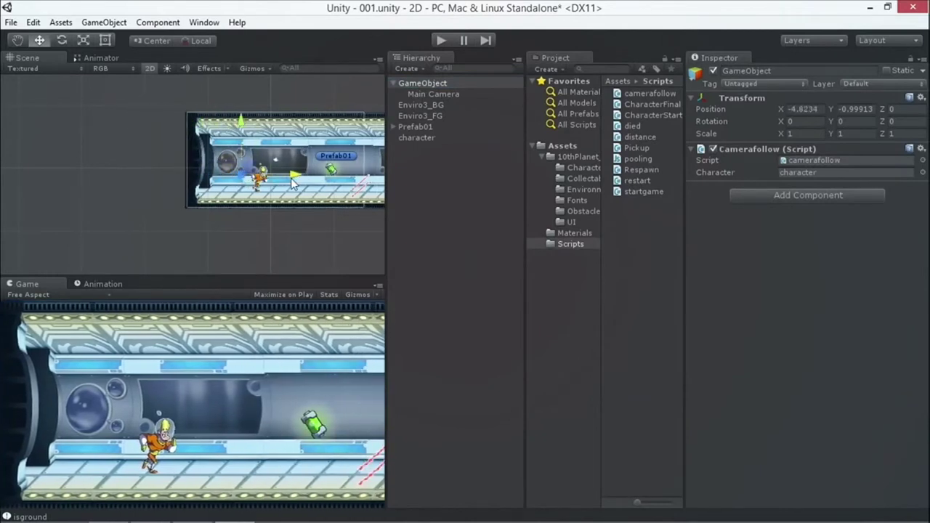
{"action": "left_click", "coordinate": [436, 40]}
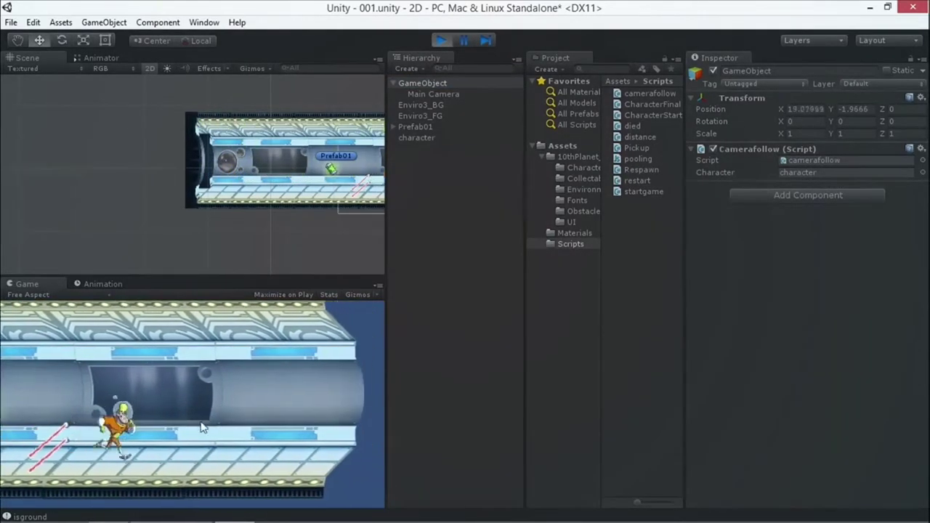
{"action": "key", "text": "ctrl+p"}
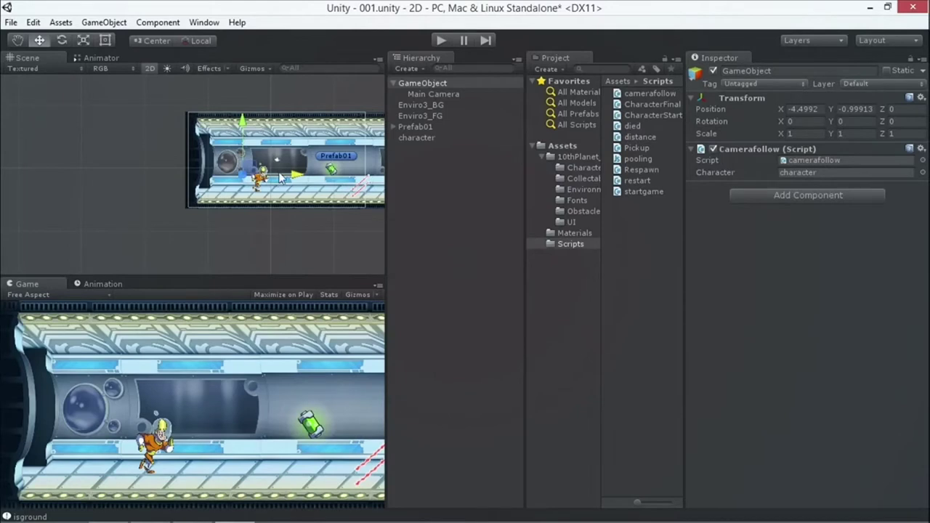
Locate the camerafollow script attached to GameObject and read its code in a maximized view.
{"action": "left_click", "coordinate": [419, 85]}
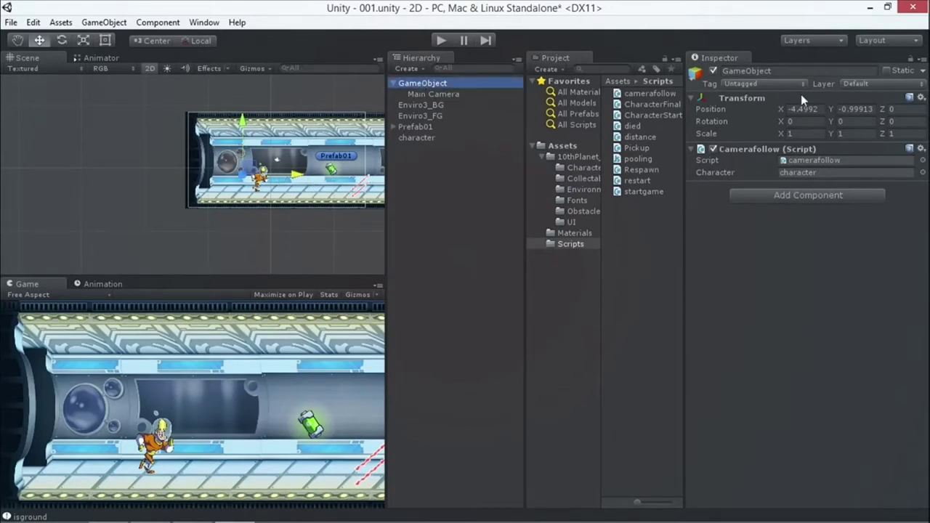
{"action": "double_click", "coordinate": [805, 161]}
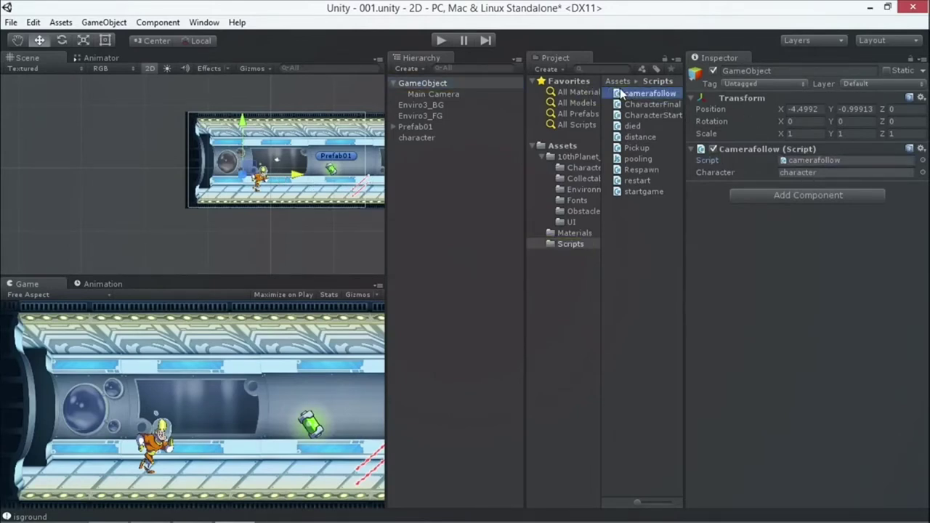
{"action": "left_click", "coordinate": [790, 333]}
{"action": "key", "text": "shift+space"}
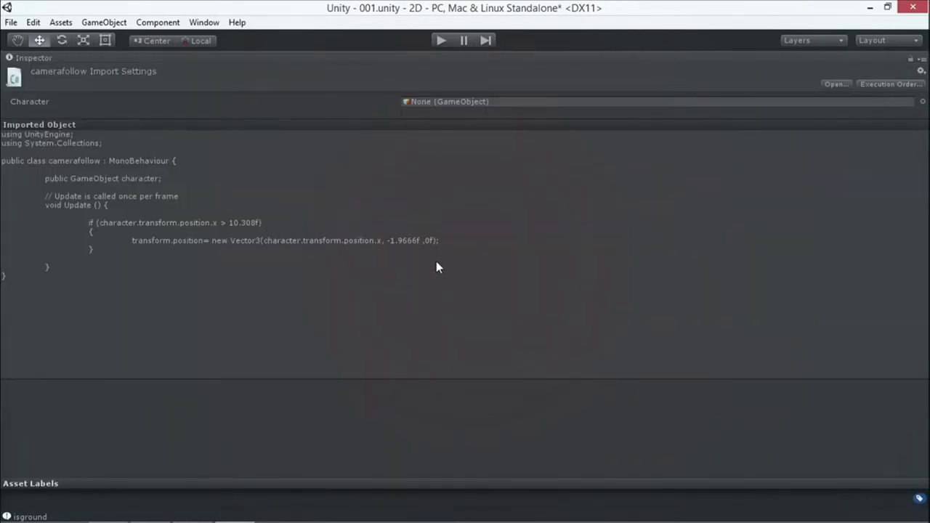
{"action": "key", "text": "shift+space"}
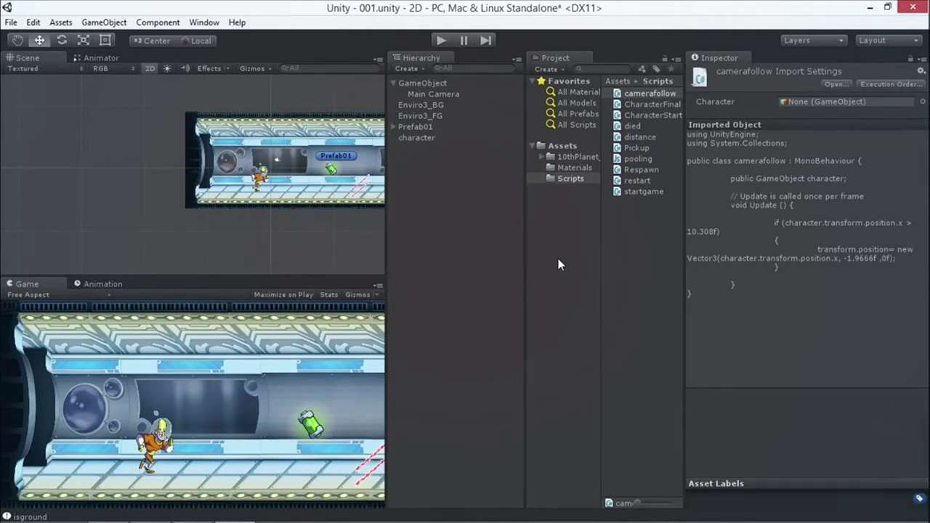
Move the Main Camera out of GameObject and make it a child of the character.
{"action": "scroll", "coordinate": [295, 162], "scroll_direction": "down", "scroll_amount": 2}
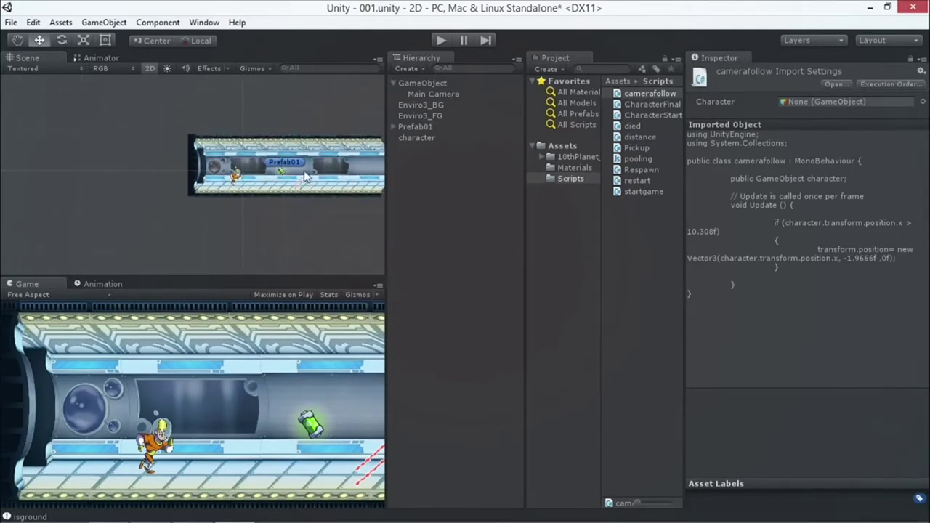
{"action": "left_click", "coordinate": [17, 40]}
{"action": "left_click_drag", "start_coordinate": [201, 119], "coordinate": [93, 124]}
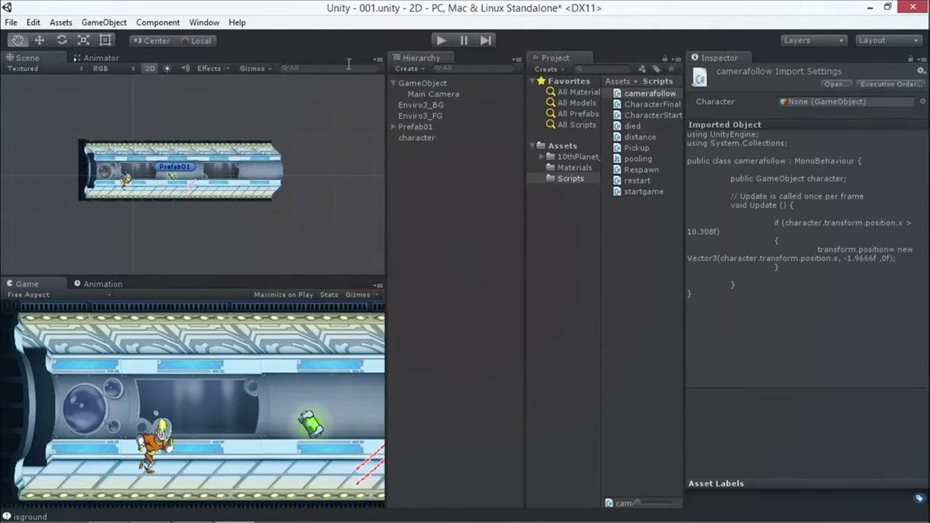
{"action": "left_click", "coordinate": [426, 94]}
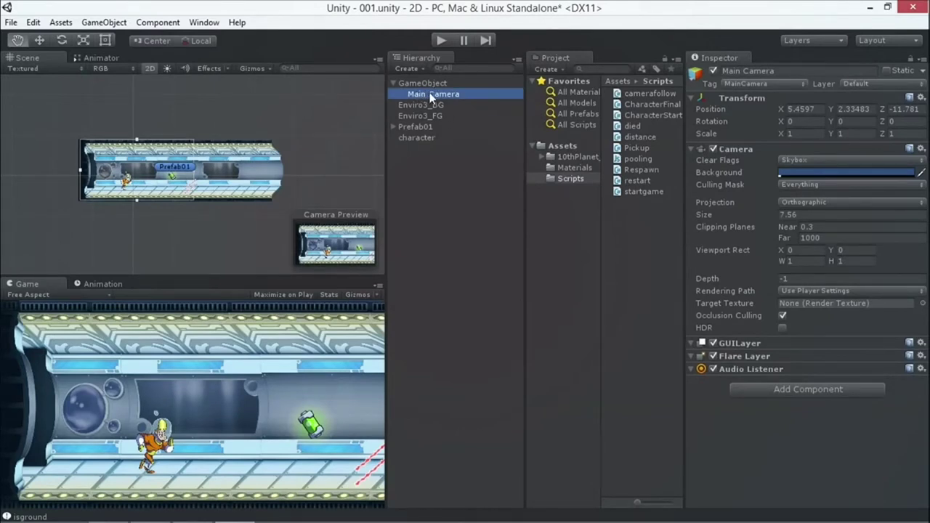
{"action": "left_click_drag", "start_coordinate": [451, 212], "coordinate": [423, 207]}
{"action": "left_click_drag", "start_coordinate": [417, 155], "coordinate": [413, 137]}
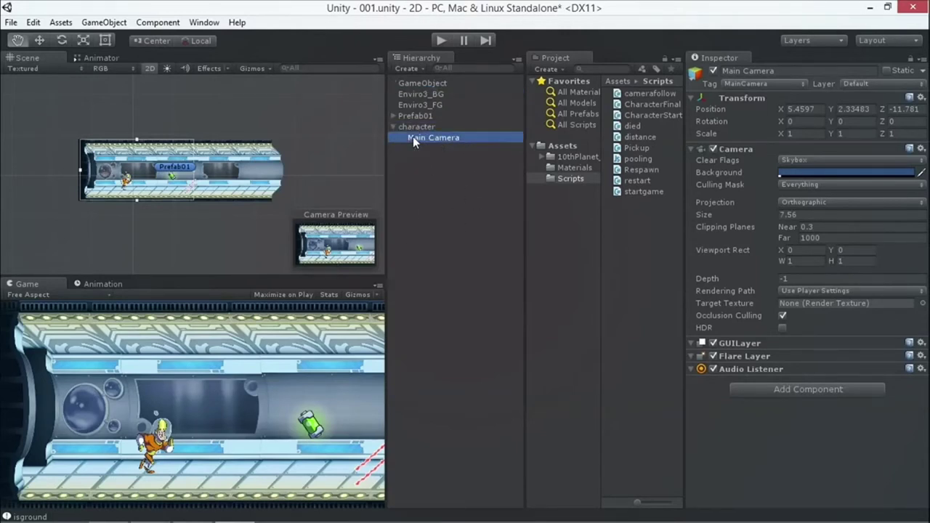
Deactivate the now childless GameObject and save the scene.
{"action": "left_click", "coordinate": [425, 82]}
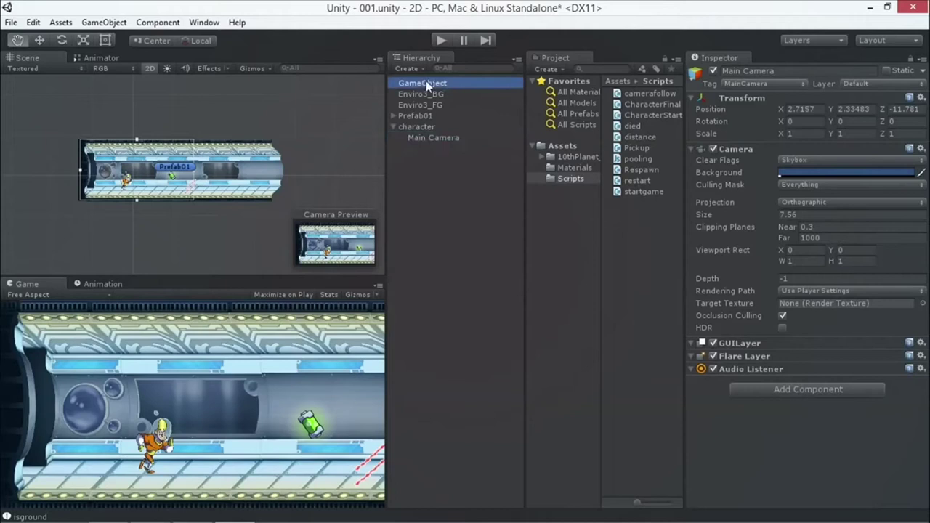
{"action": "left_click", "coordinate": [11, 22]}
{"action": "left_click", "coordinate": [41, 74]}
Rename the Prefab01 corridor section as Prefab00.
{"action": "scroll", "coordinate": [235, 216], "scroll_direction": "up", "scroll_amount": 3}
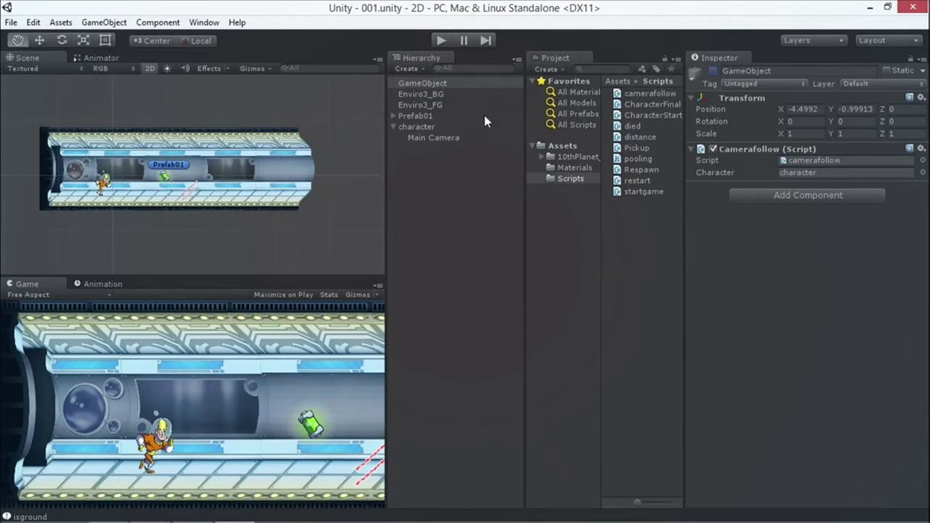
{"action": "left_click", "coordinate": [414, 116]}
{"action": "left_click", "coordinate": [441, 117]}
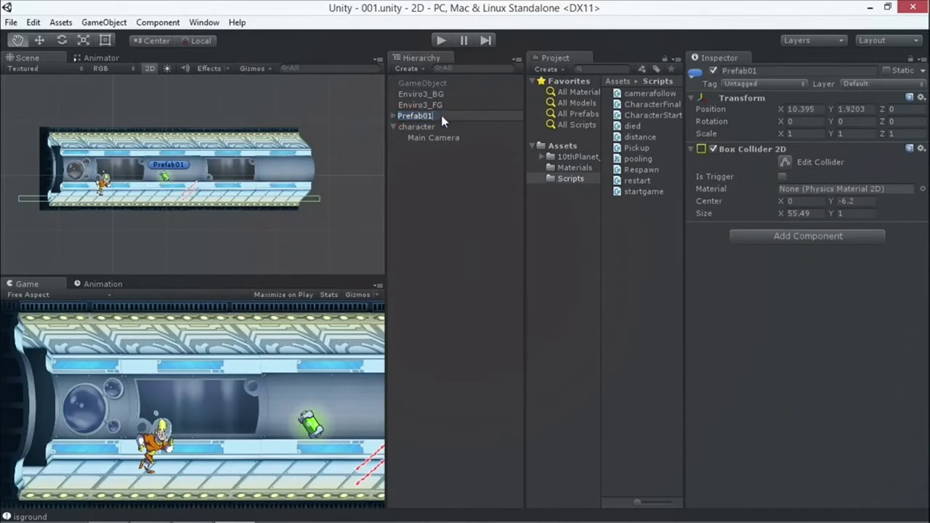
{"action": "key", "text": "Return"}
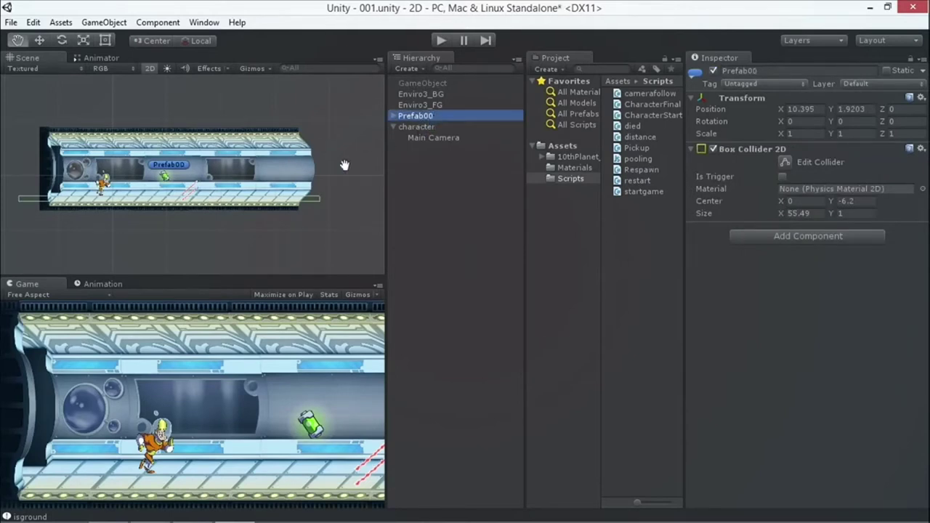
Duplicate the Prefab00 corridor section and name the copy Prefab01.
{"action": "key", "text": "ctrl+d"}
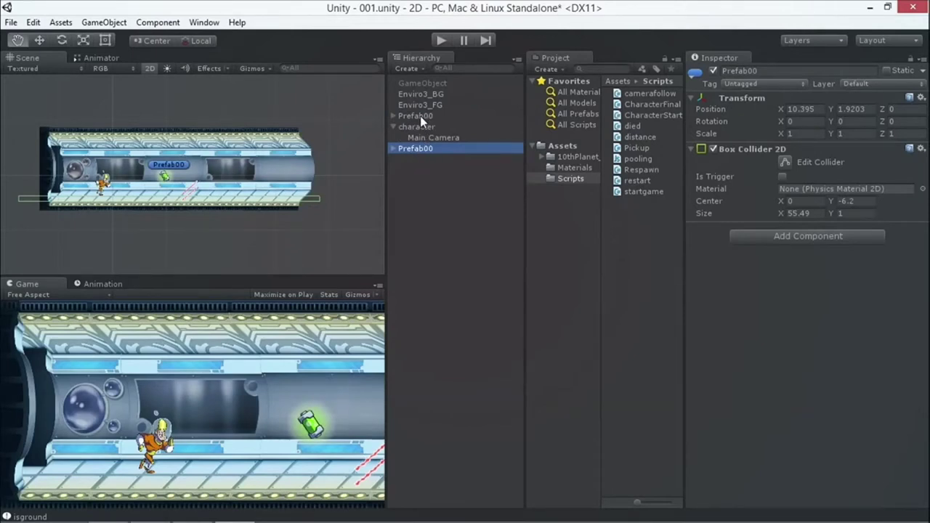
{"action": "left_click", "coordinate": [420, 115]}
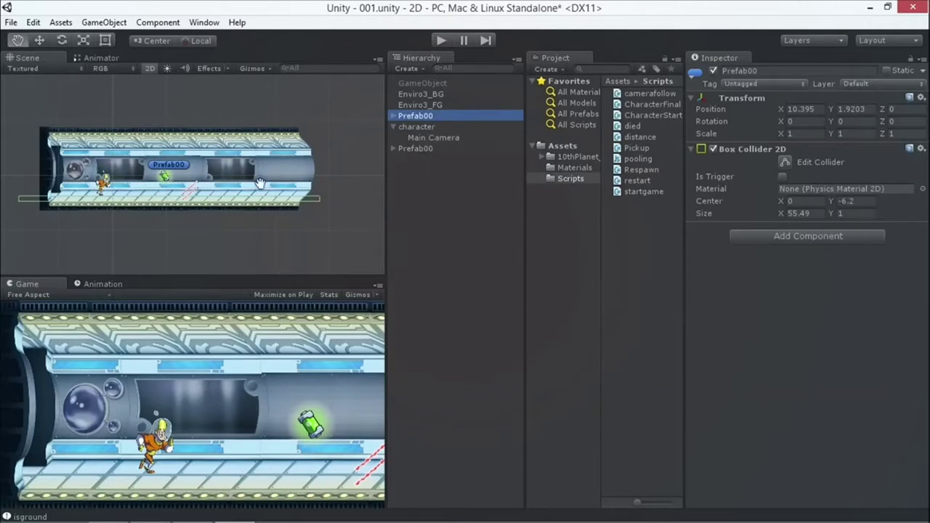
{"action": "scroll", "coordinate": [135, 163], "scroll_direction": "down", "scroll_amount": 3}
{"action": "left_click_drag", "start_coordinate": [192, 133], "coordinate": [162, 139]}
{"action": "scroll", "coordinate": [176, 139], "scroll_direction": "up", "scroll_amount": 2}
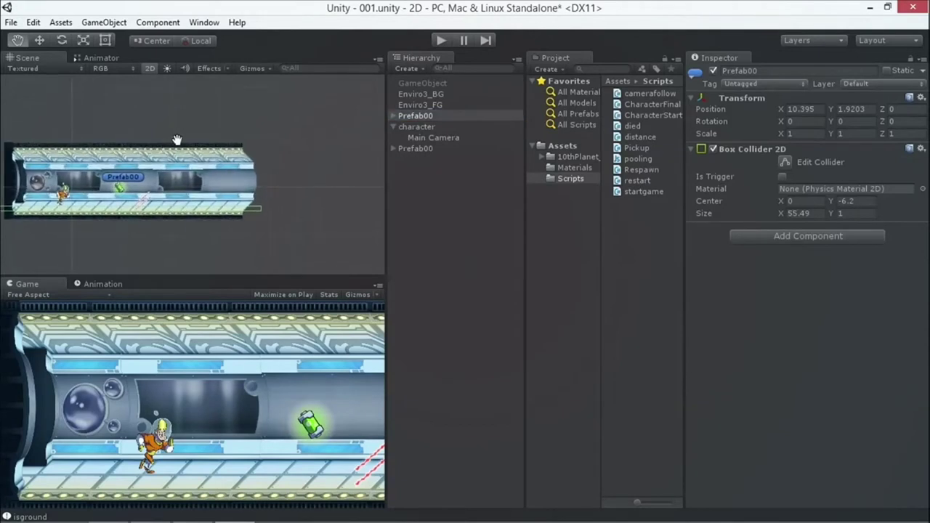
{"action": "left_click_drag", "start_coordinate": [176, 139], "coordinate": [199, 133]}
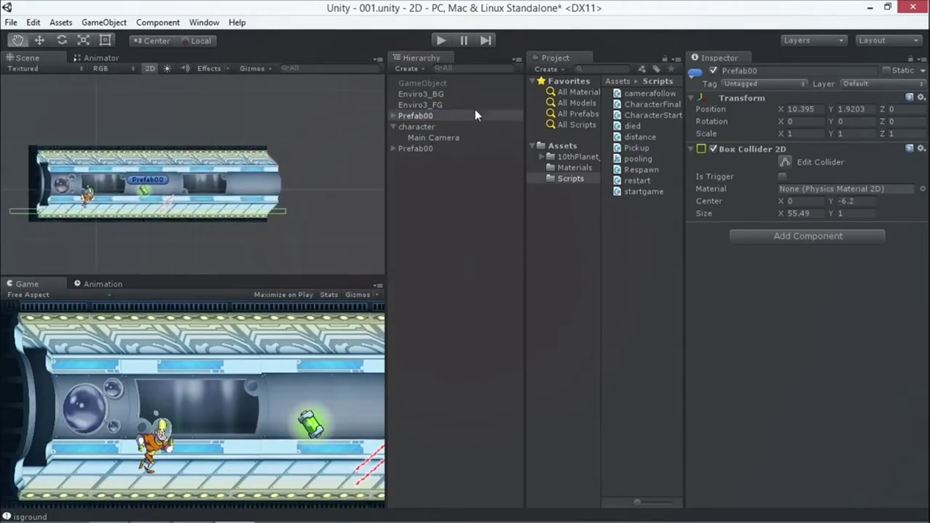
{"action": "left_click", "coordinate": [413, 115]}
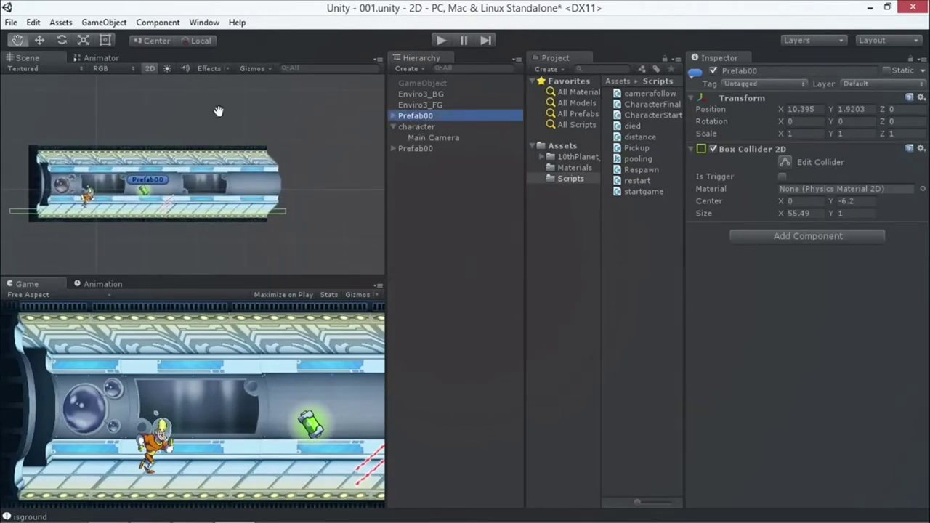
{"action": "left_click", "coordinate": [419, 150]}
{"action": "left_click", "coordinate": [440, 148]}
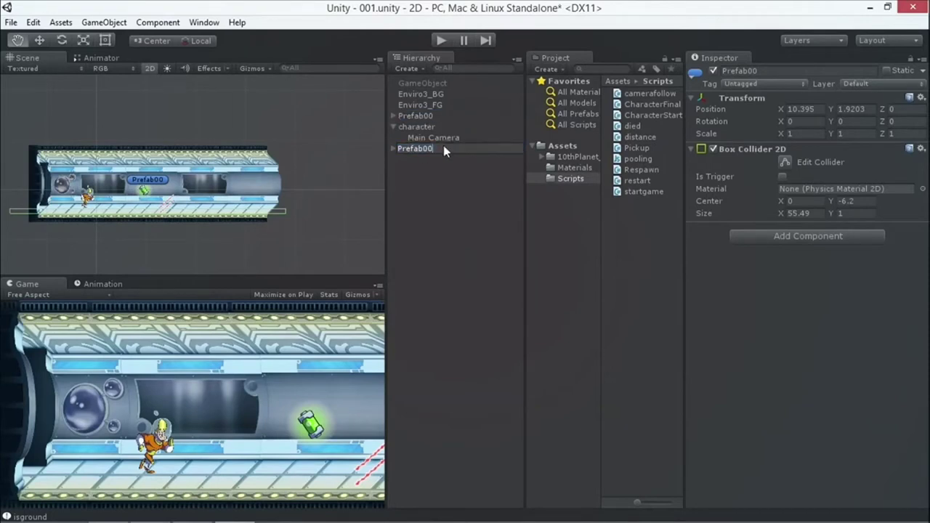
{"action": "type", "text": "1"}
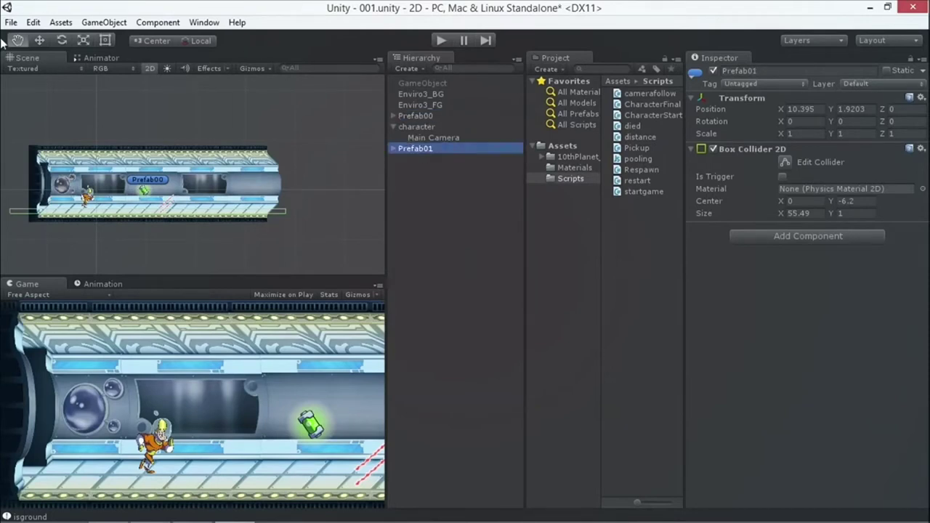
{"action": "key", "text": "Return"}
Move Prefab01 along the corridor so it continues from the end of Prefab00, at about X 56.4, Y 1.95.
{"action": "left_click", "coordinate": [40, 42]}
{"action": "left_click_drag", "start_coordinate": [156, 179], "coordinate": [396, 181]}
{"action": "scroll", "coordinate": [341, 185], "scroll_direction": "down", "scroll_amount": 2}
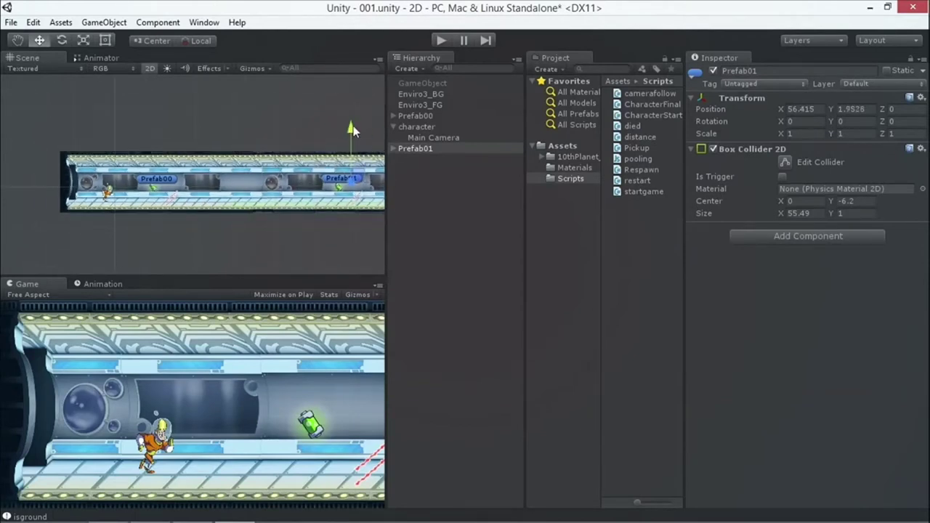
{"action": "left_click_drag", "start_coordinate": [352, 130], "coordinate": [360, 172]}
Duplicate the Prefab01 corridor section and name the copy Prefab02.
{"action": "left_click", "coordinate": [420, 149]}
{"action": "key", "text": "f"}
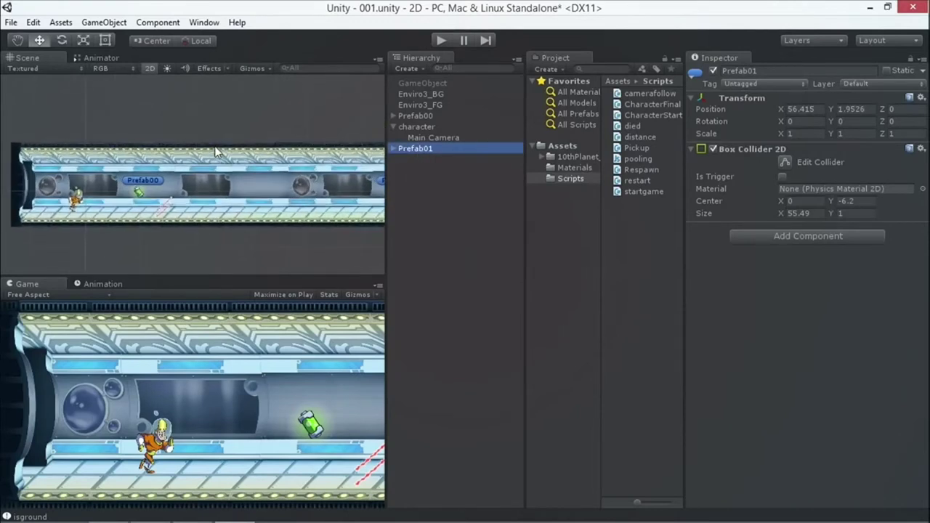
{"action": "key", "text": "ctrl+d"}
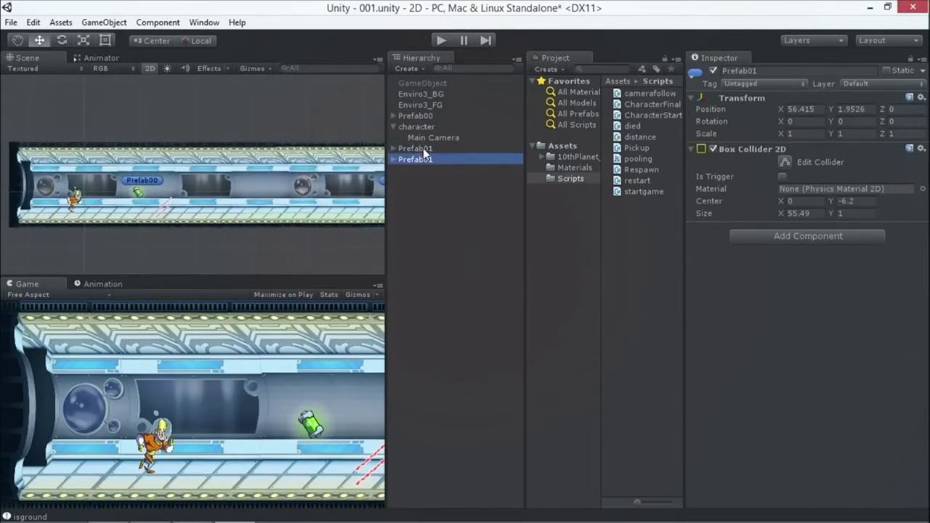
{"action": "left_click", "coordinate": [437, 158]}
{"action": "key", "text": "BackSpace"}
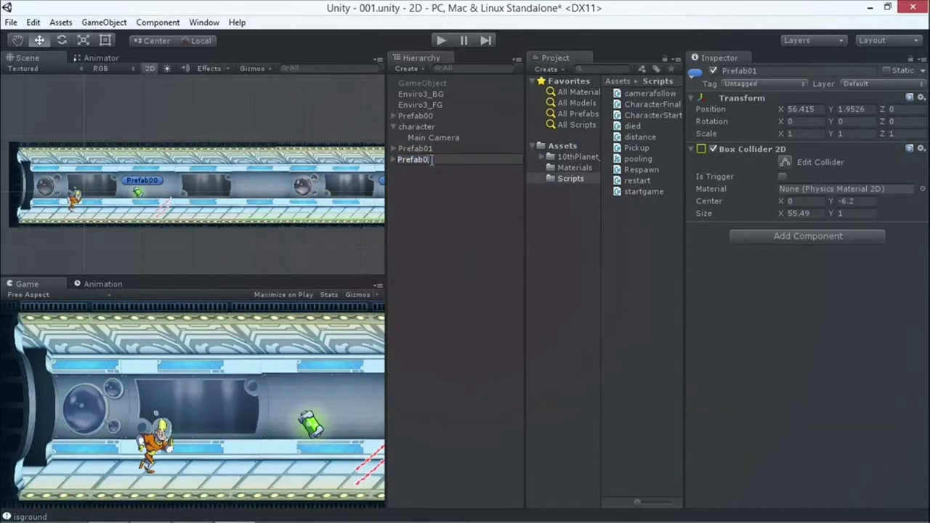
{"action": "type", "text": "2"}
{"action": "key", "text": "Return"}
{"action": "key", "text": "Up"}
{"action": "key", "text": "Down"}
{"action": "left_click", "coordinate": [442, 158]}
{"action": "key", "text": "Return"}
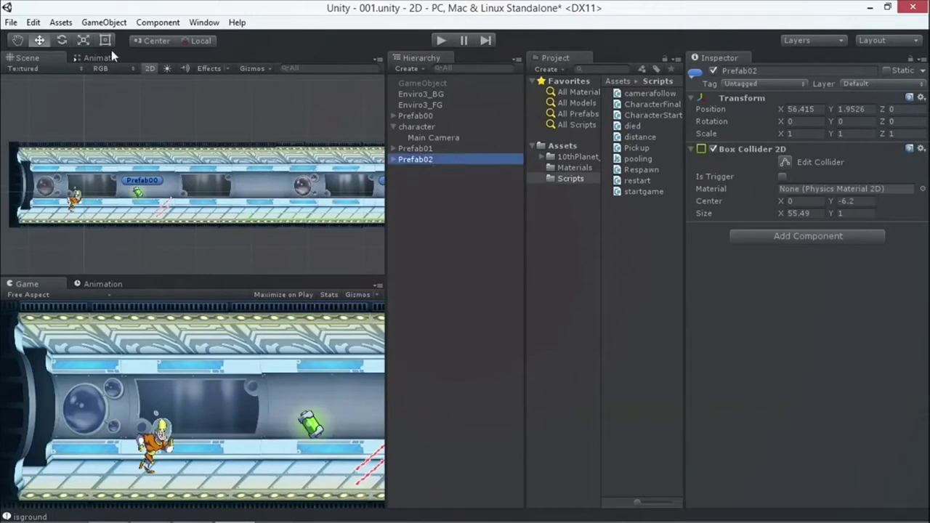
Position Prefab02 directly after Prefab01, in line with the other two corridor sections.
{"action": "scroll", "coordinate": [367, 164], "scroll_direction": "down", "scroll_amount": 2}
{"action": "left_click_drag", "start_coordinate": [339, 131], "coordinate": [325, 69]}
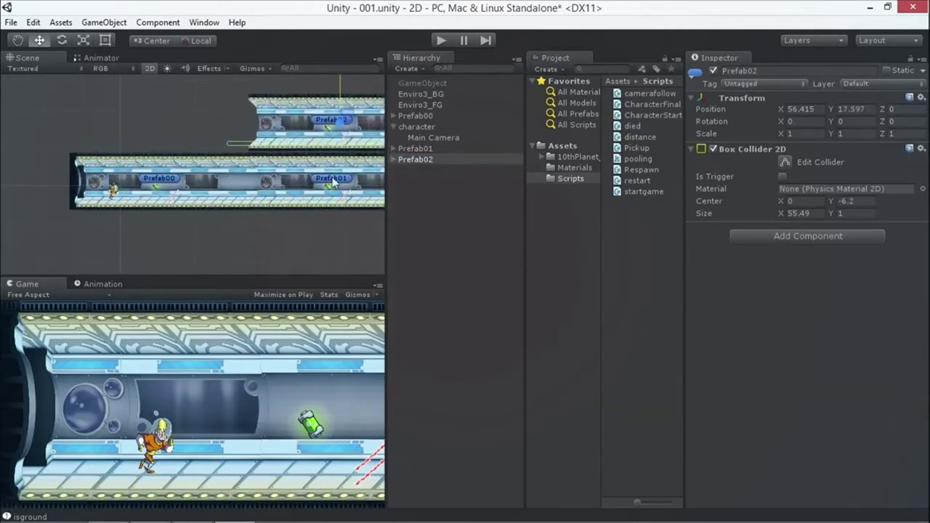
{"action": "left_click", "coordinate": [17, 40]}
{"action": "left_click_drag", "start_coordinate": [157, 114], "coordinate": [90, 127]}
{"action": "key", "text": "shift+space"}
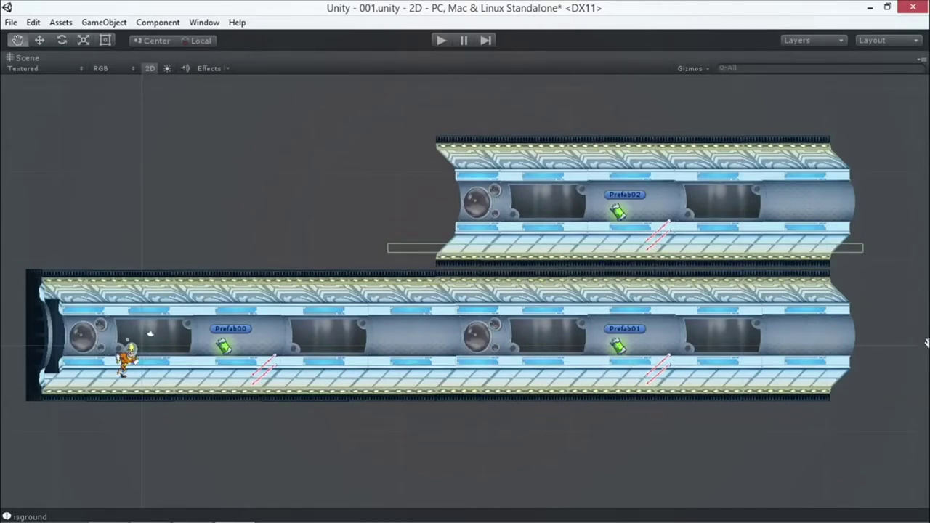
{"action": "scroll", "coordinate": [893, 345], "scroll_direction": "down", "scroll_amount": 3}
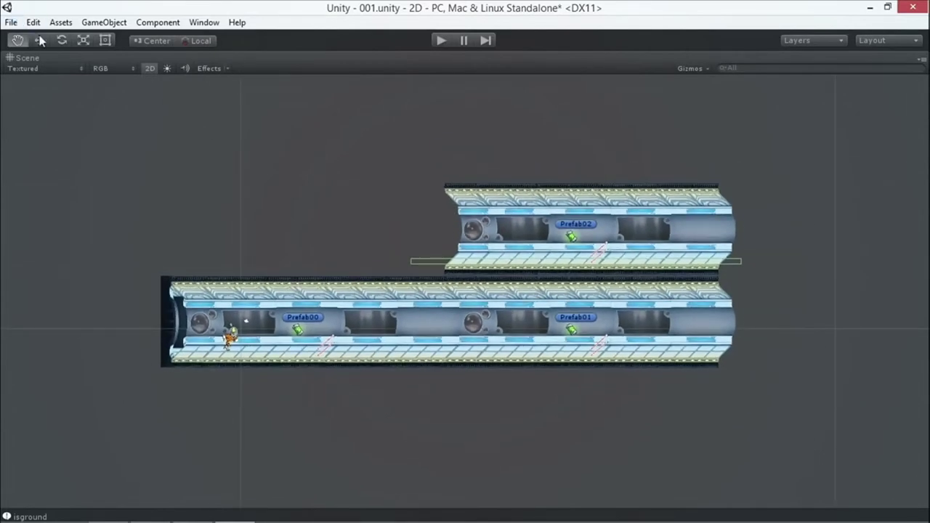
{"action": "left_click", "coordinate": [39, 40]}
{"action": "left_click_drag", "start_coordinate": [592, 228], "coordinate": [867, 320]}
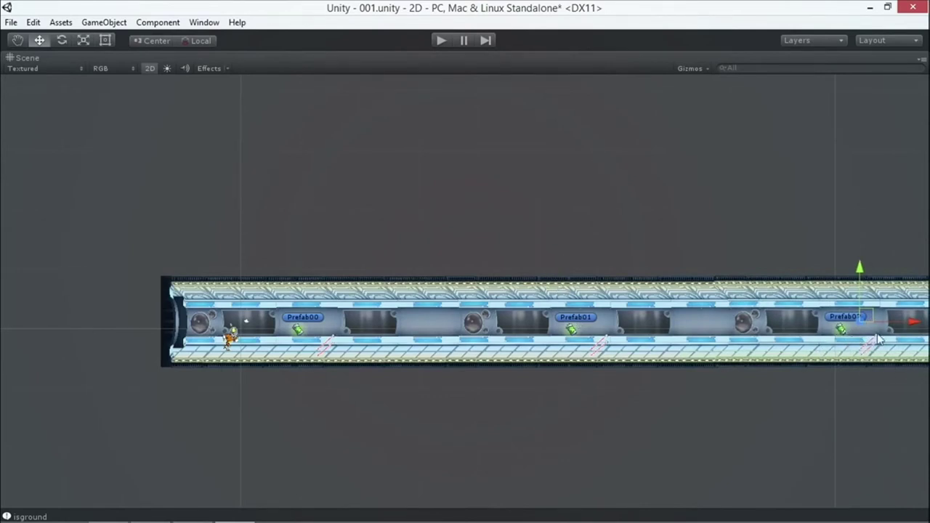
Undo Prefab02's placement at the corridor's end and shift it around just above Prefab01.
{"action": "left_click", "coordinate": [583, 321]}
{"action": "left_click_drag", "start_coordinate": [582, 322], "coordinate": [716, 345]}
{"action": "key", "text": "ctrl+z"}
{"action": "key", "text": "ctrl+z"}
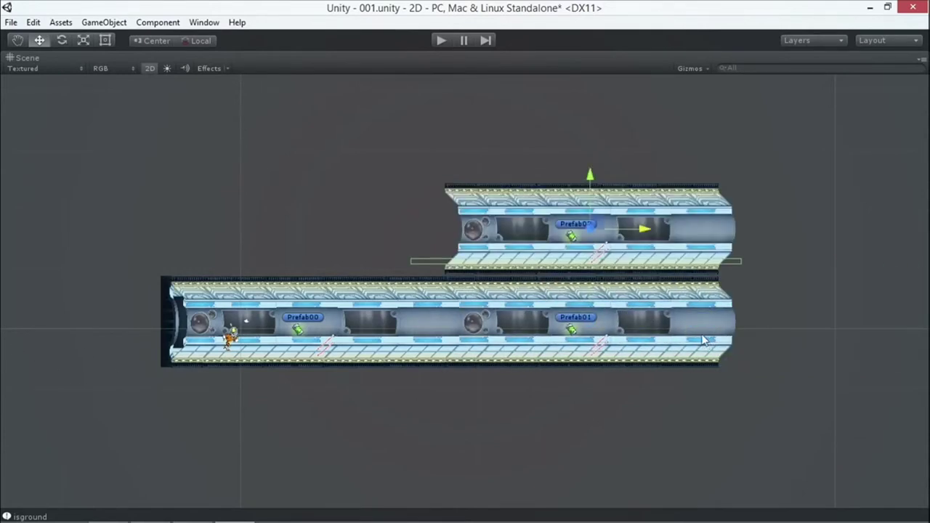
{"action": "mouse_move", "coordinate": [609, 227]}
{"action": "left_mouse_down"}
{"action": "mouse_move", "coordinate": [592, 317]}
{"action": "mouse_move", "coordinate": [605, 218]}
{"action": "mouse_move", "coordinate": [603, 239]}
{"action": "left_mouse_up"}
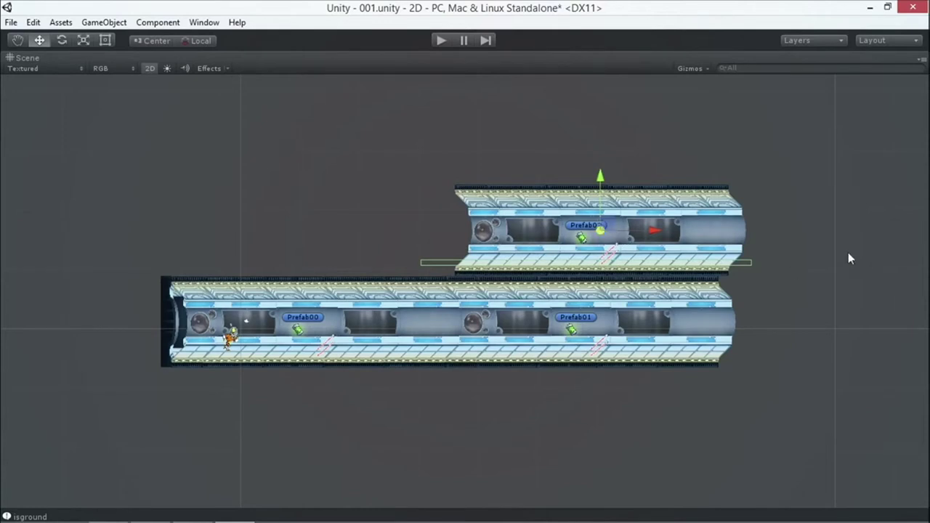
{"action": "left_click_drag", "start_coordinate": [569, 216], "coordinate": [586, 178]}
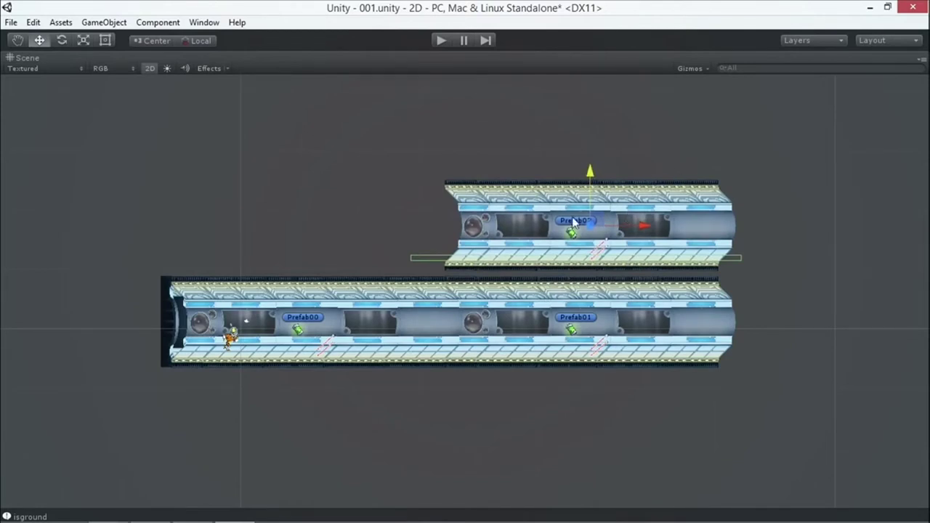
{"action": "left_click_drag", "start_coordinate": [591, 171], "coordinate": [594, 178]}
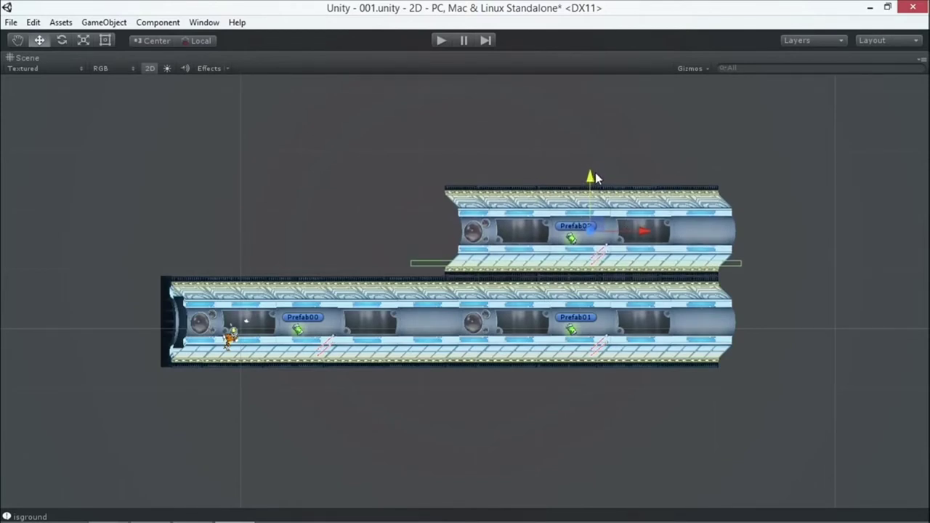
{"action": "key", "text": "ctrl+z"}
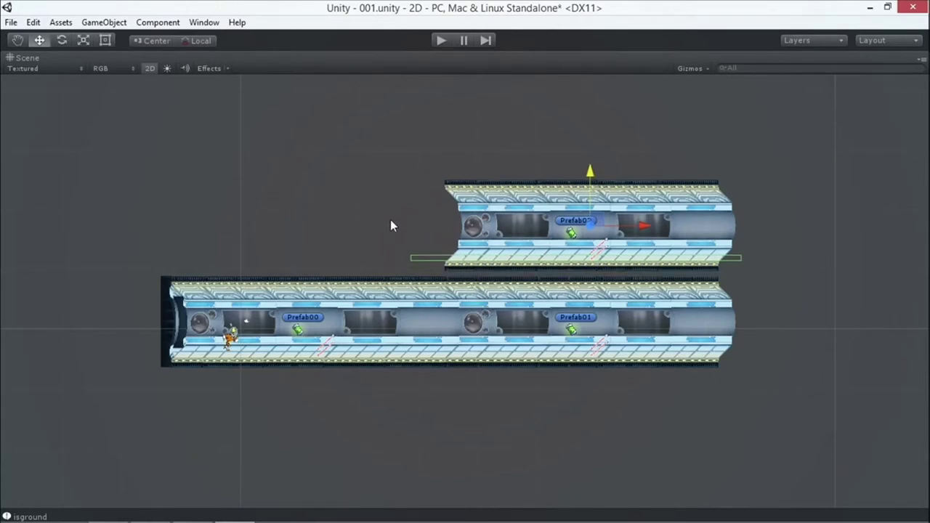
Expand Prefab01's child objects and delete the Prefab02 corridor section from the scene.
{"action": "key", "text": "shift+space"}
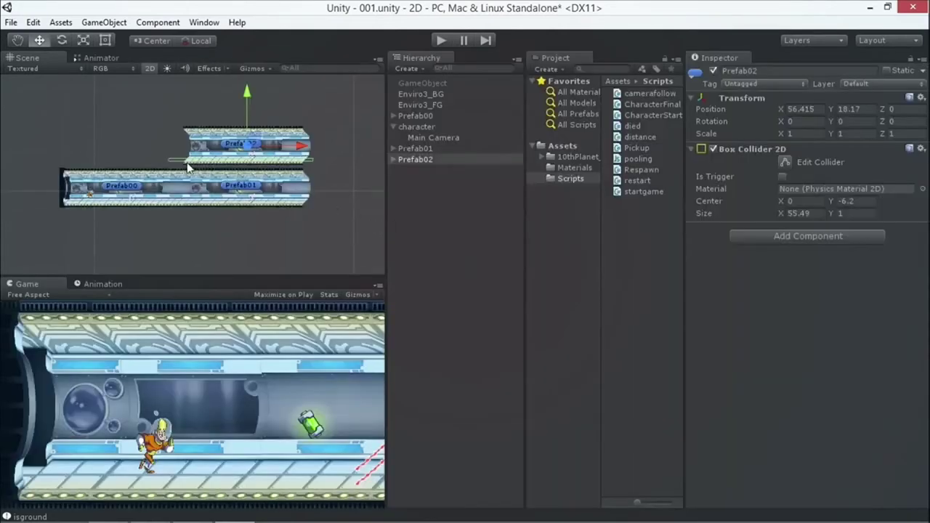
{"action": "left_click", "coordinate": [409, 149]}
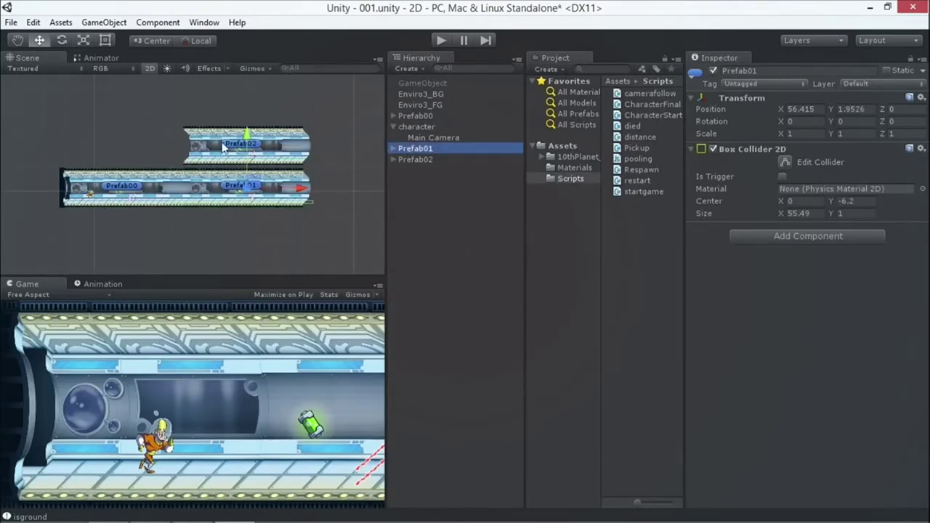
{"action": "scroll", "coordinate": [242, 237], "scroll_direction": "up", "scroll_amount": 2}
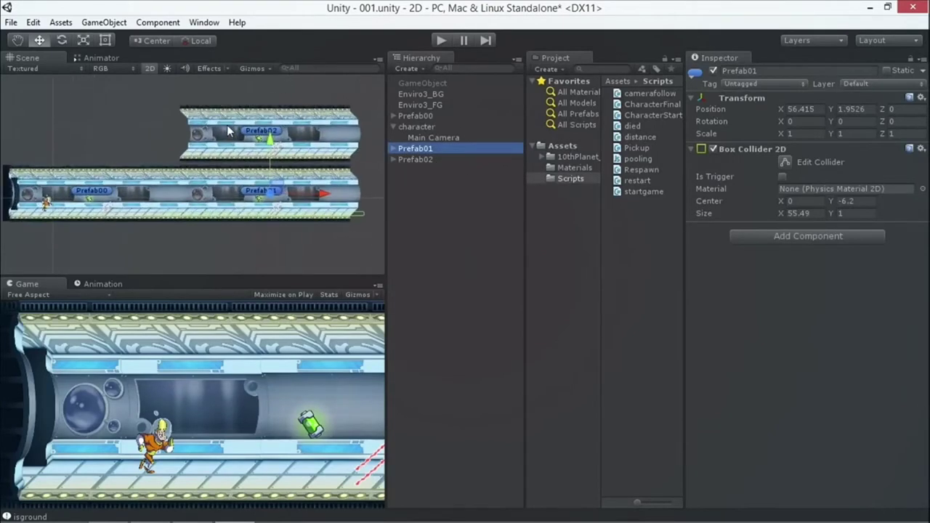
{"action": "left_click", "coordinate": [393, 148]}
{"action": "left_click", "coordinate": [411, 257]}
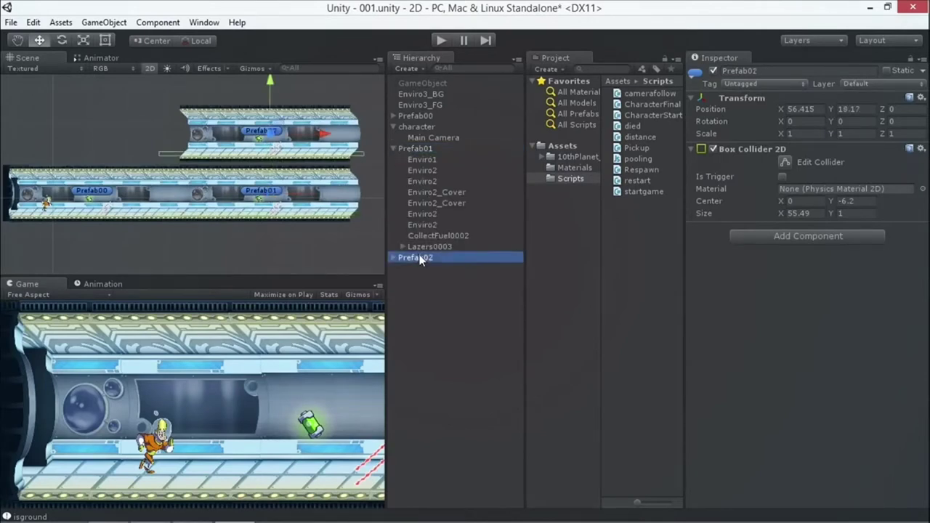
{"action": "right_click", "coordinate": [419, 259]}
{"action": "left_click", "coordinate": [454, 328]}
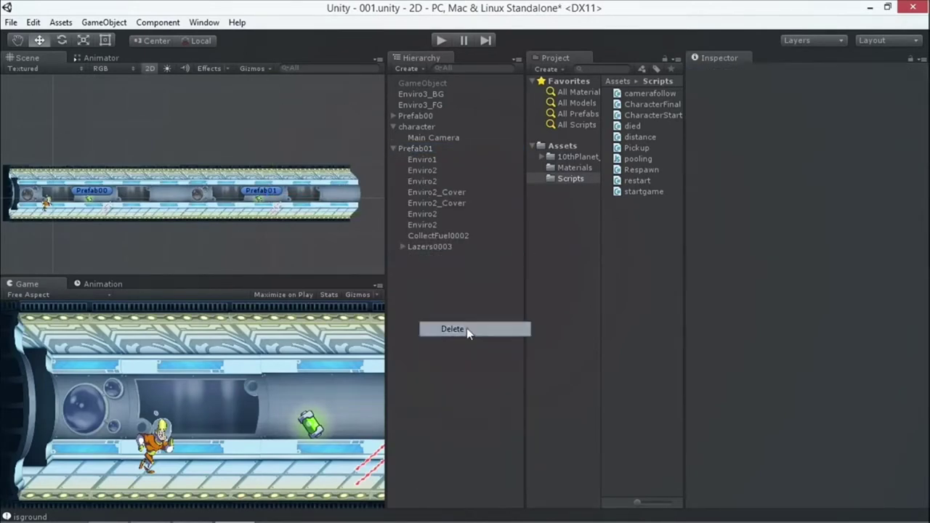
Create a 3D cube and move it into the middle of Prefab01, at about X 52.9, Y -0.08.
{"action": "left_click", "coordinate": [409, 149]}
{"action": "left_click", "coordinate": [104, 21]}
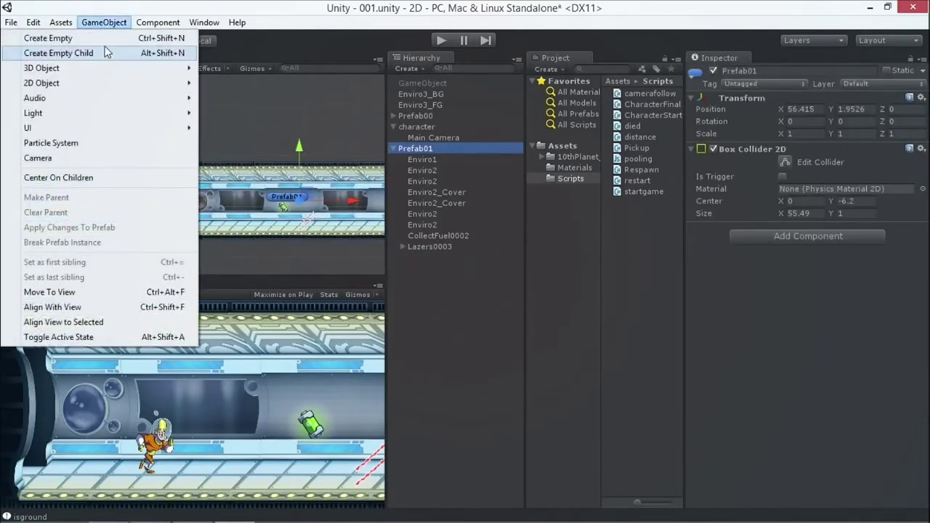
{"action": "mouse_move", "coordinate": [85, 70]}
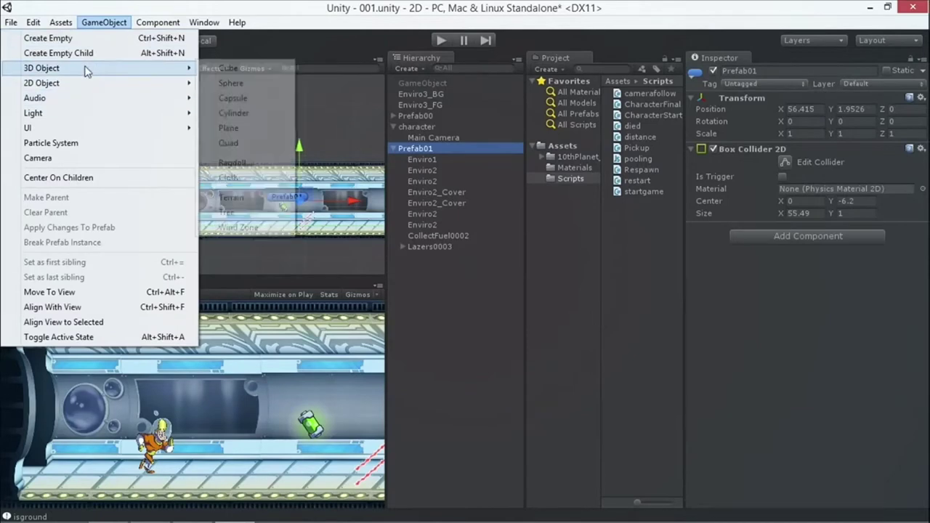
{"action": "left_click", "coordinate": [236, 69]}
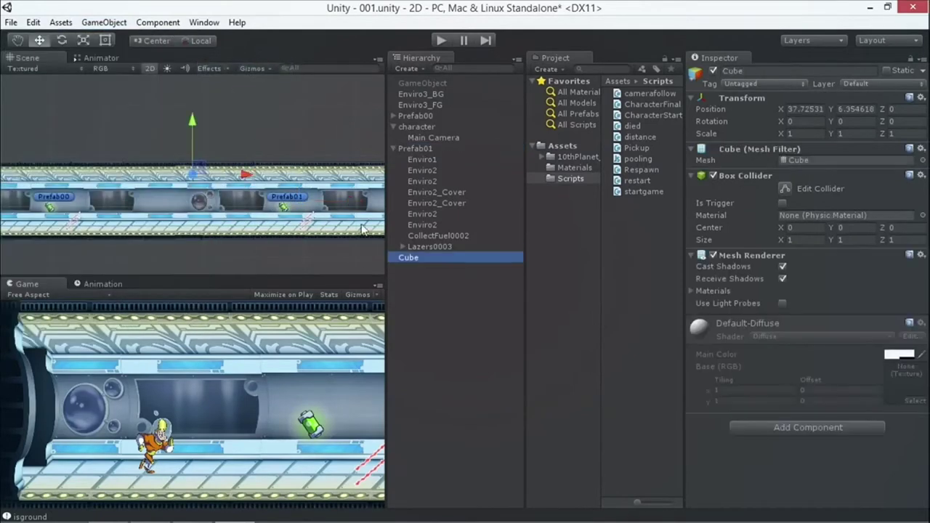
{"action": "left_click_drag", "start_coordinate": [195, 174], "coordinate": [269, 205]}
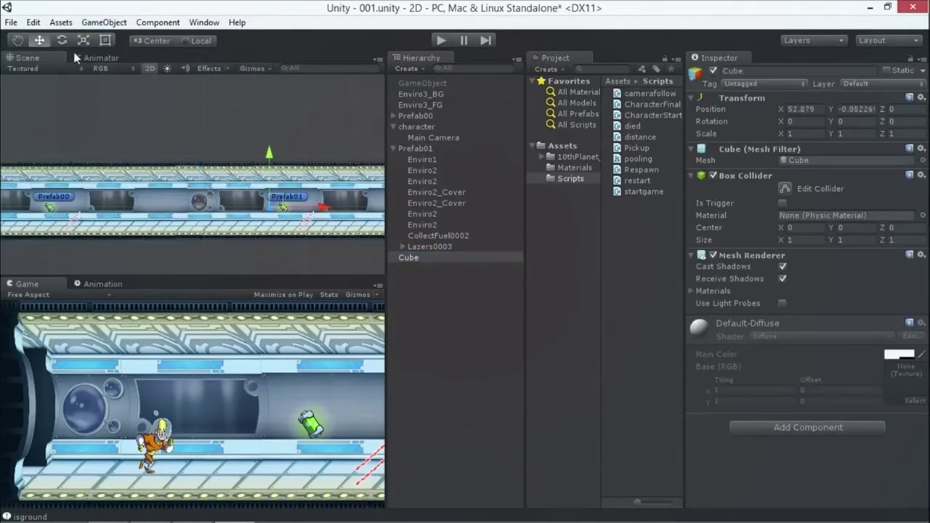
Scale the cube uniformly to about 5.26 on all three axes.
{"action": "left_click", "coordinate": [105, 40]}
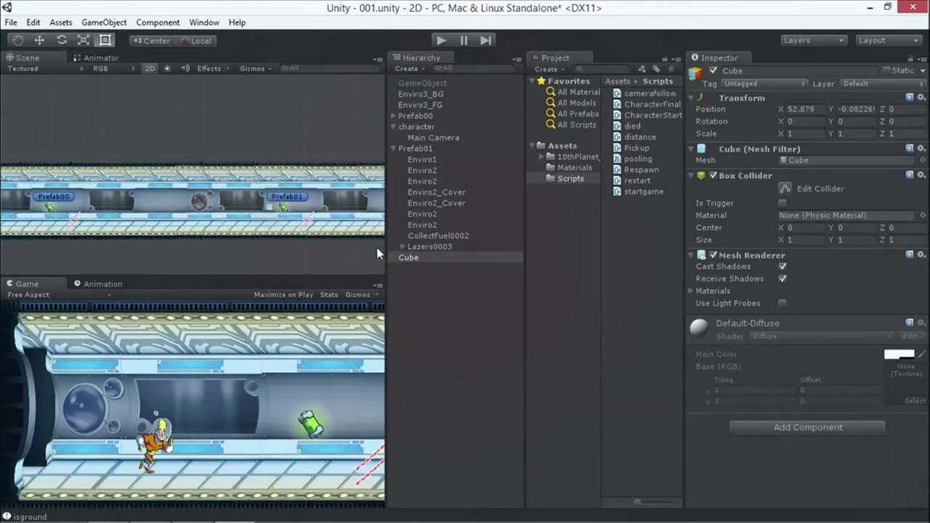
{"action": "left_click", "coordinate": [403, 258]}
{"action": "left_click", "coordinate": [40, 41]}
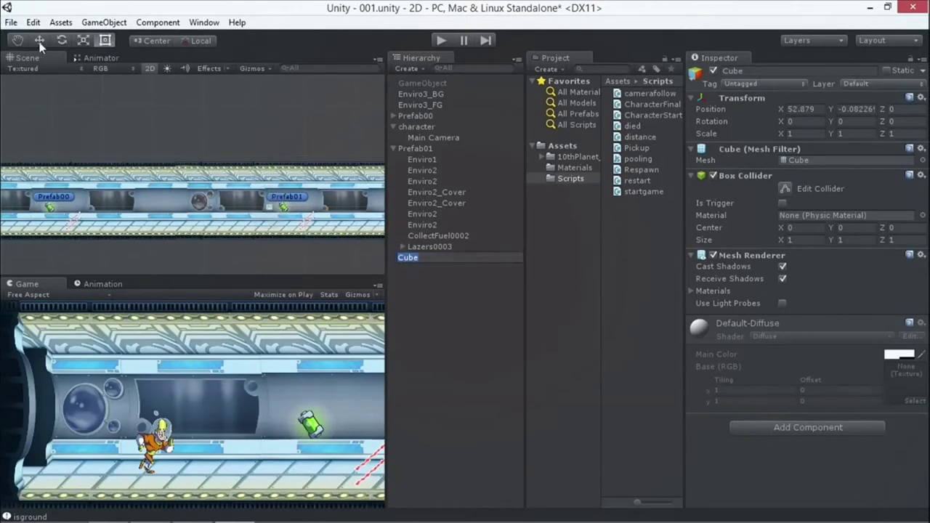
{"action": "left_click", "coordinate": [82, 41]}
{"action": "left_click_drag", "start_coordinate": [268, 207], "coordinate": [415, 85]}
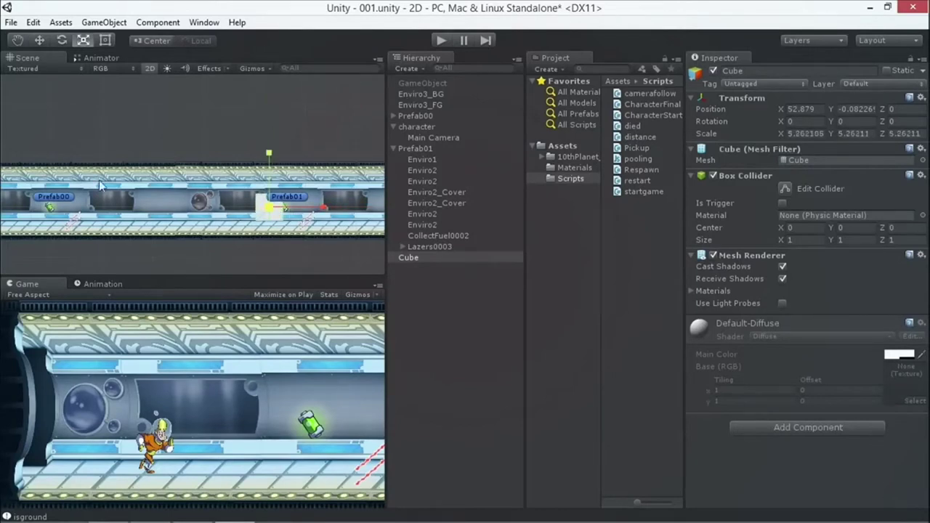
{"action": "scroll", "coordinate": [135, 166], "scroll_direction": "down", "scroll_amount": 2}
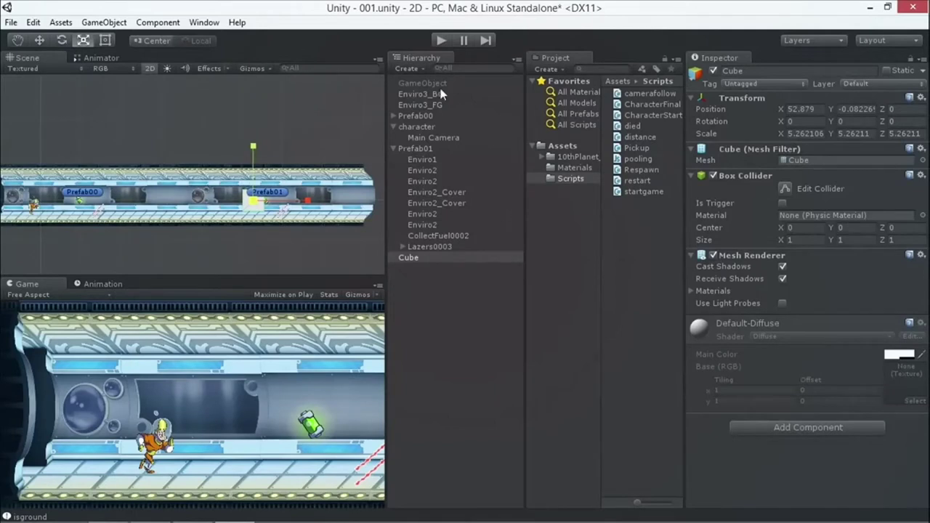
Rename the cube as trigger and make it a child of Prefab01.
{"action": "left_click", "coordinate": [412, 257]}
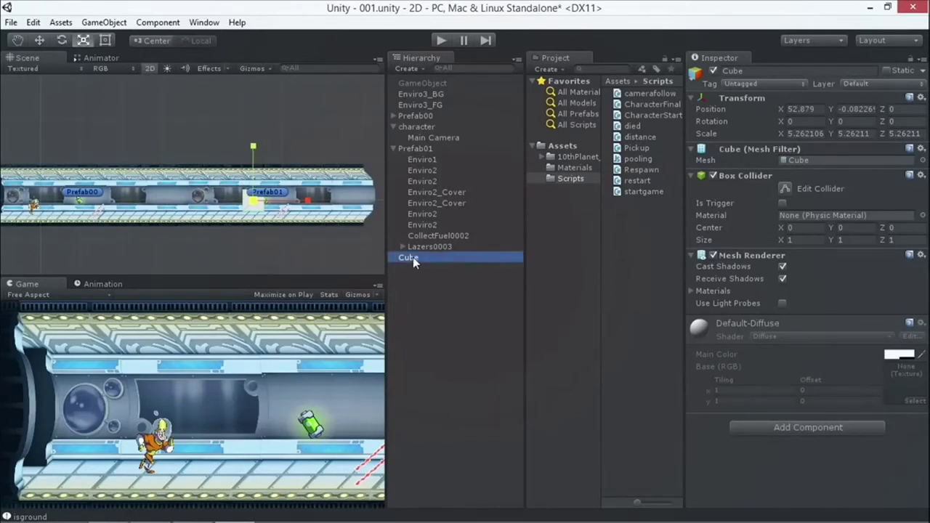
{"action": "type", "text": "tri"}
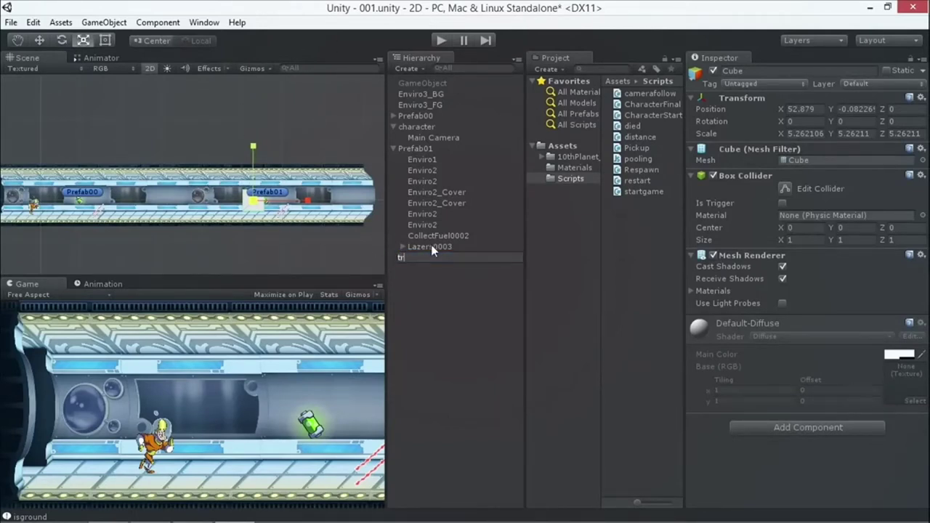
{"action": "type", "text": "gger"}
{"action": "key", "text": "Return"}
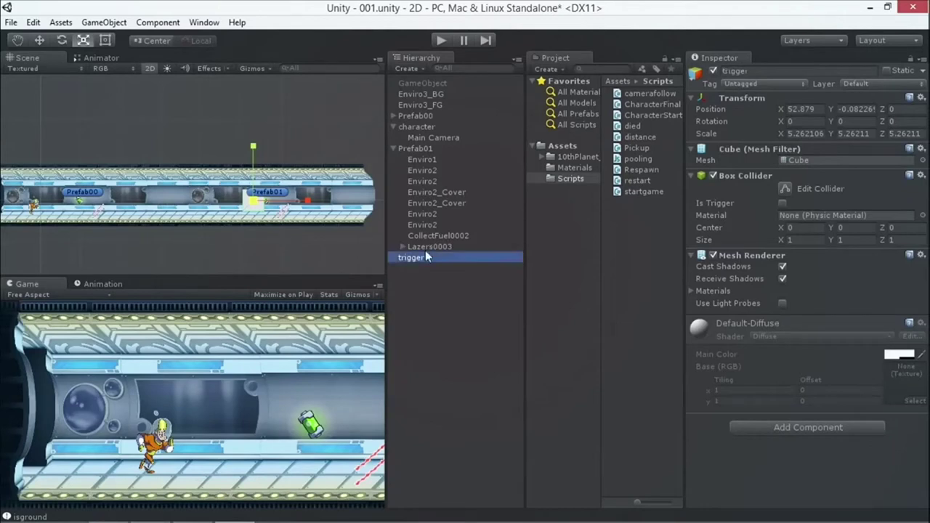
{"action": "left_click_drag", "start_coordinate": [422, 259], "coordinate": [433, 150]}
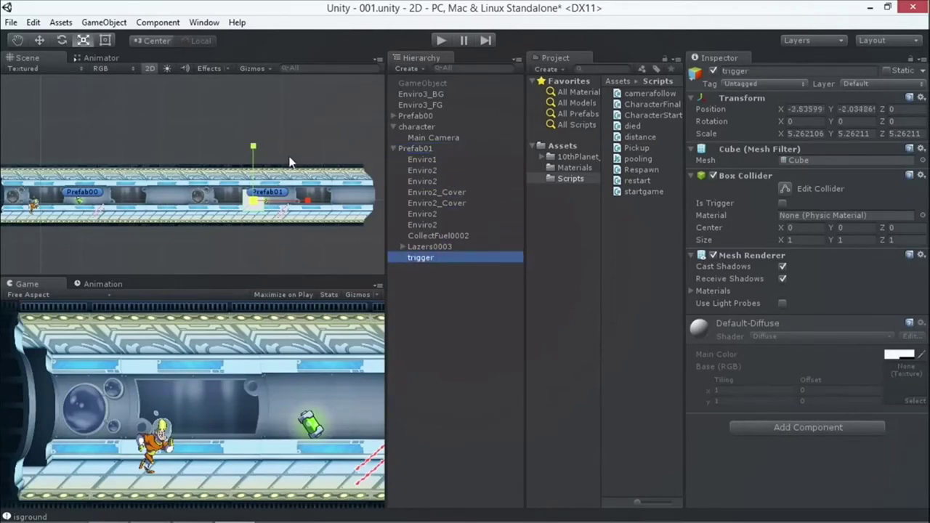
Try moving Prefab01 to check whether its trigger child travels with it.
{"action": "left_click", "coordinate": [420, 148]}
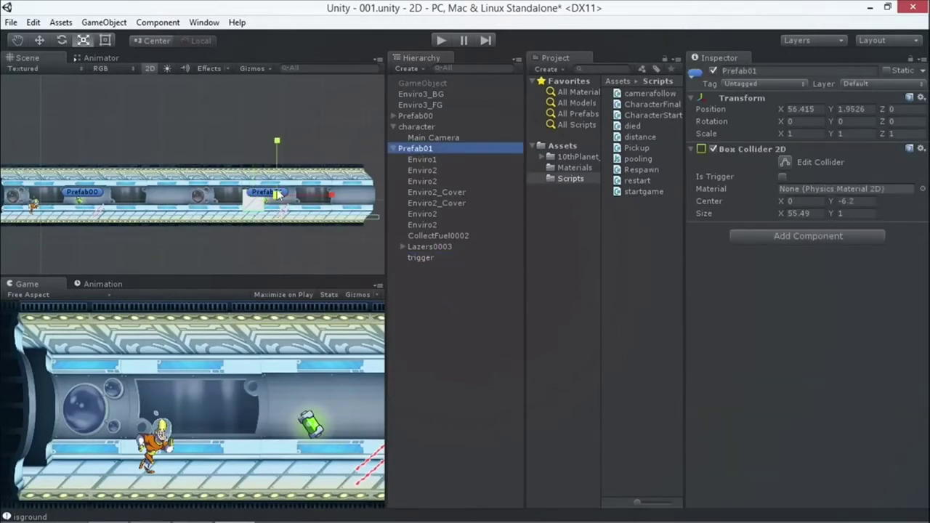
{"action": "left_click", "coordinate": [39, 40]}
{"action": "left_click_drag", "start_coordinate": [278, 192], "coordinate": [310, 174]}
Attach the pooling script to the trigger object inside Prefab01.
{"action": "left_click", "coordinate": [420, 257]}
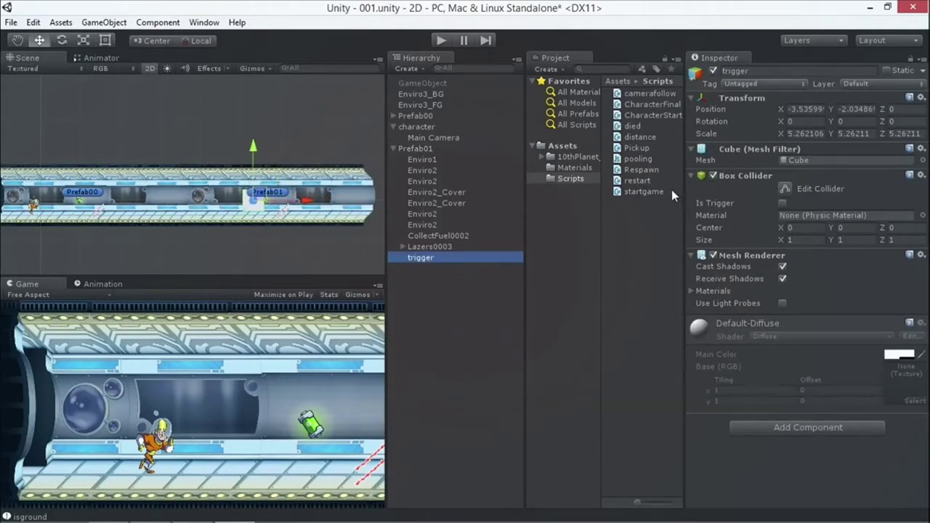
{"action": "left_click", "coordinate": [638, 159]}
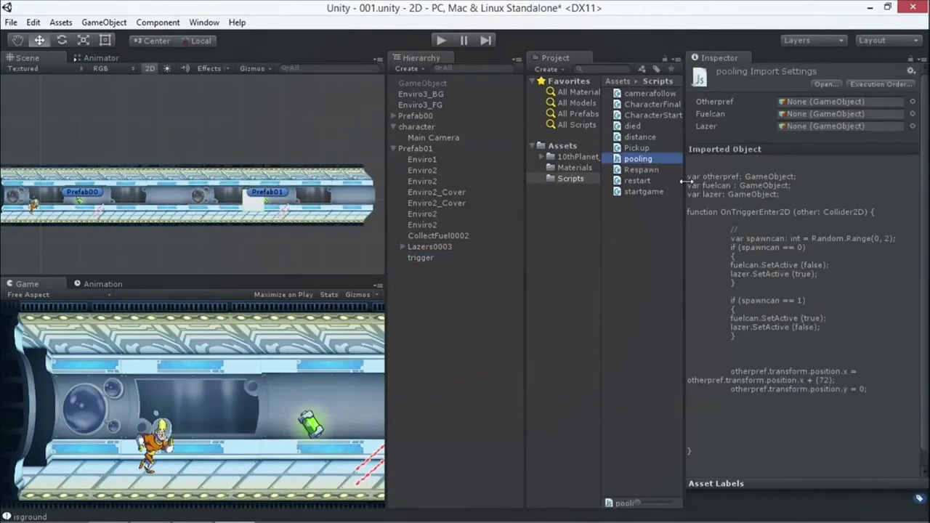
{"action": "left_click_drag", "start_coordinate": [685, 241], "coordinate": [618, 239]}
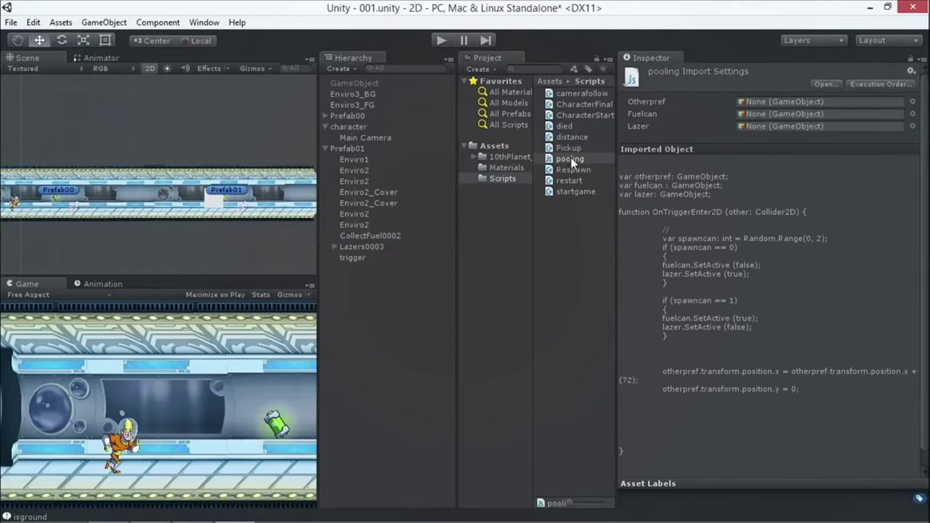
{"action": "left_click_drag", "start_coordinate": [570, 160], "coordinate": [358, 256]}
{"action": "left_click", "coordinate": [363, 258]}
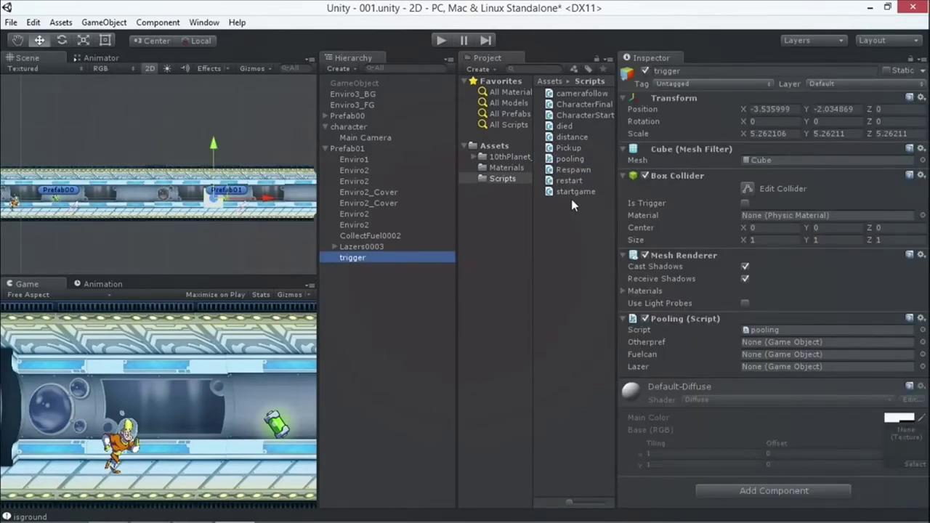
Review the pooling script's variables, spawn conditions and position code in a widened Inspector, and return to the trigger object.
{"action": "left_click", "coordinate": [571, 159]}
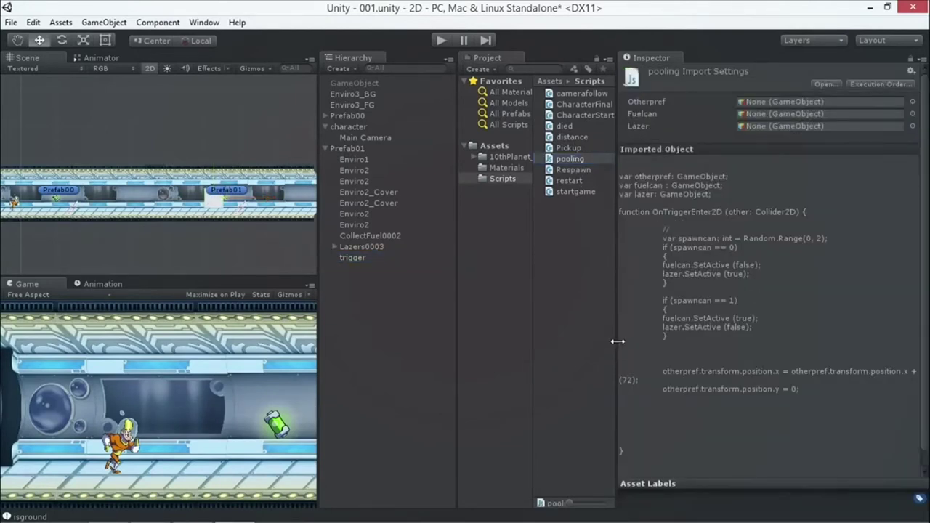
{"action": "left_click_drag", "start_coordinate": [616, 339], "coordinate": [523, 327]}
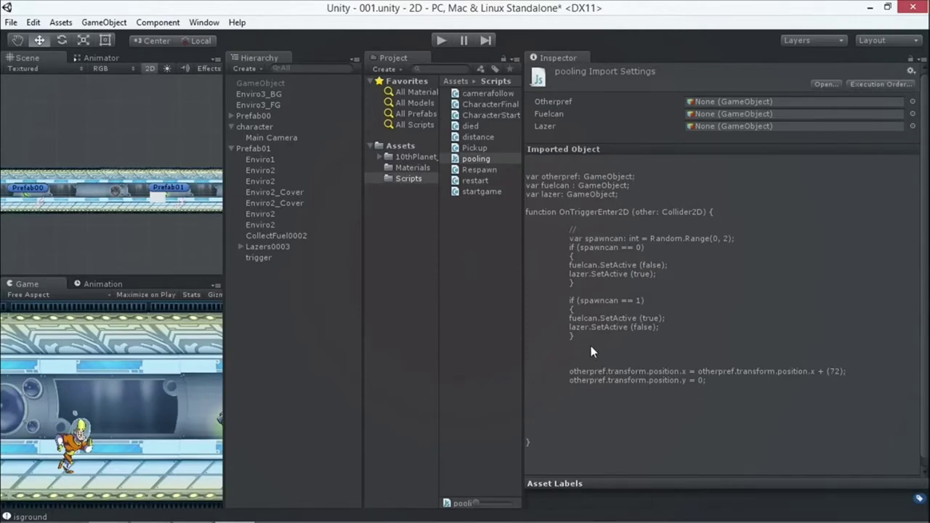
{"action": "key", "text": "shift+space"}
{"action": "key", "text": "shift+space"}
{"action": "left_click_drag", "start_coordinate": [226, 266], "coordinate": [354, 277]}
{"action": "left_click", "coordinate": [388, 257]}
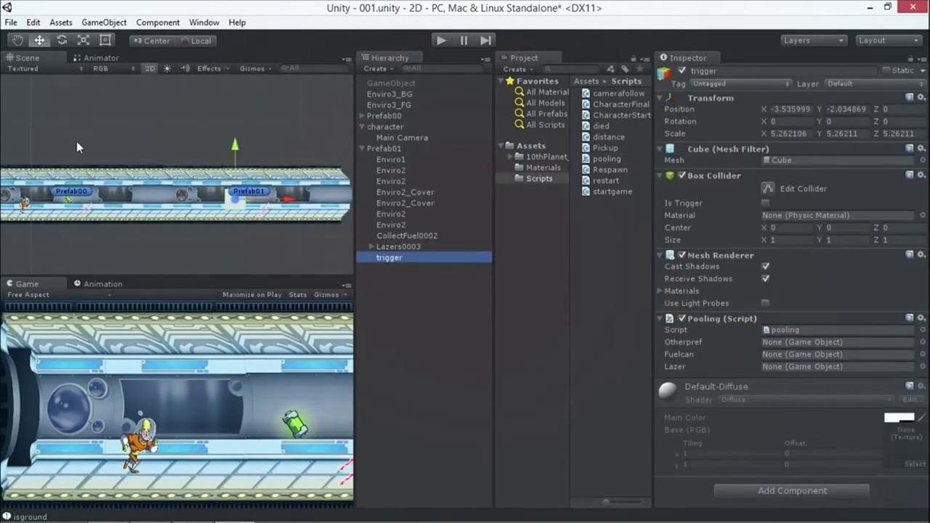
Duplicate Prefab01 with its trigger and move the copy straight up to about Y 17.3.
{"action": "scroll", "coordinate": [92, 187], "scroll_direction": "down", "scroll_amount": 2}
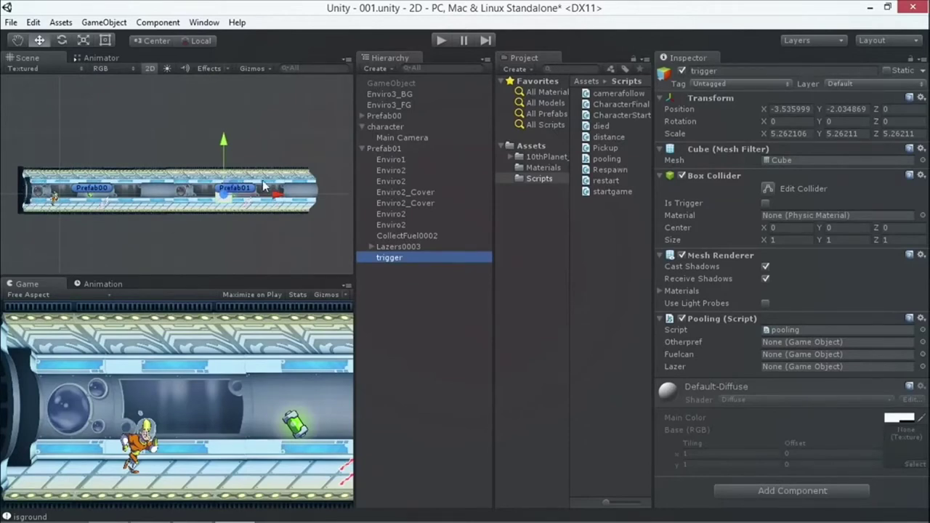
{"action": "left_click", "coordinate": [381, 148]}
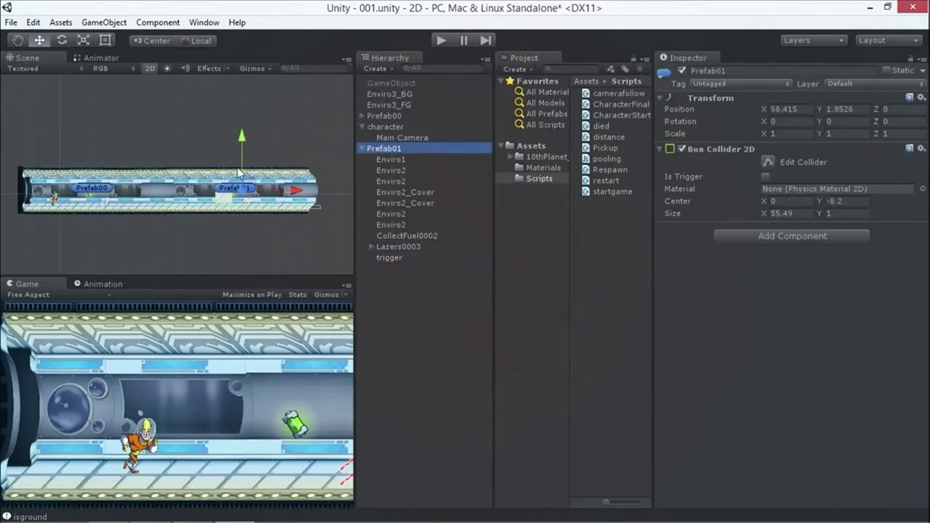
{"action": "key", "text": "ctrl+d"}
{"action": "left_click_drag", "start_coordinate": [240, 133], "coordinate": [243, 85]}
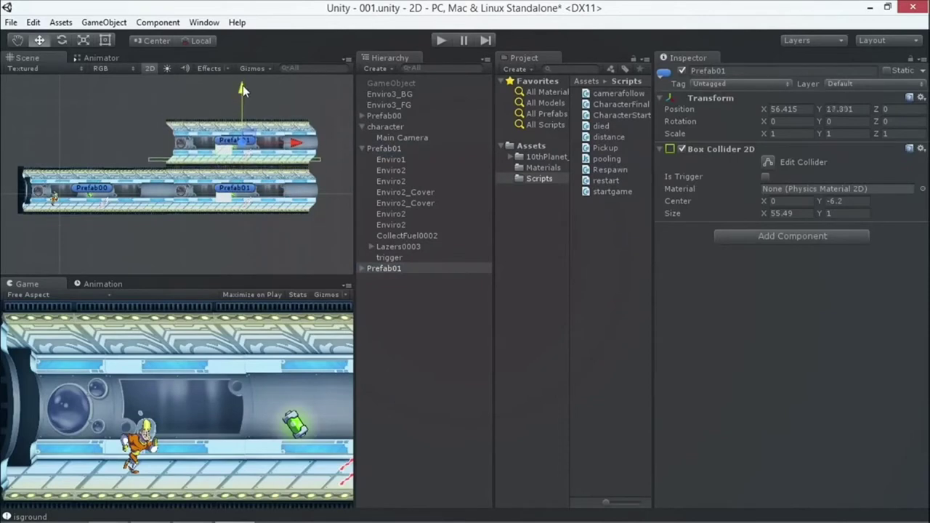
Compare the trigger objects in both Prefab01 sections and rename the upper duplicate to Prefab02.
{"action": "left_click", "coordinate": [392, 256]}
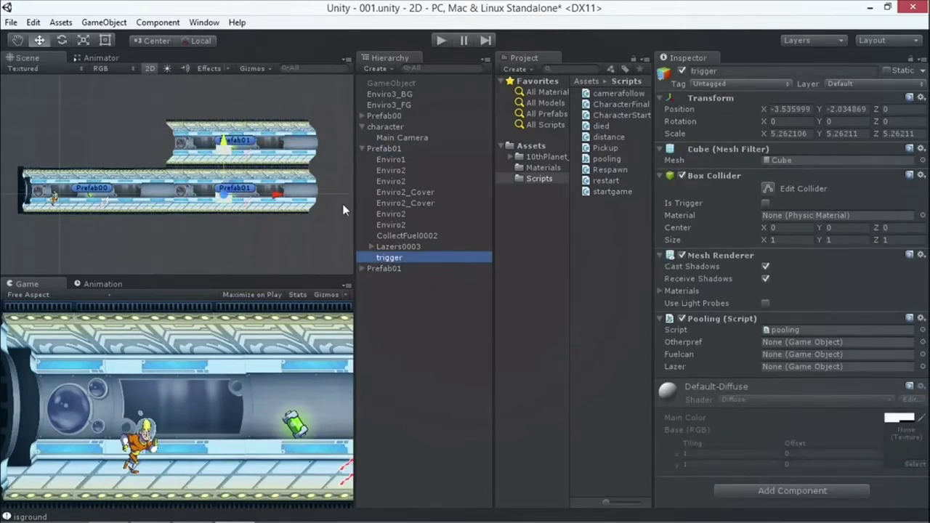
{"action": "left_click", "coordinate": [363, 269]}
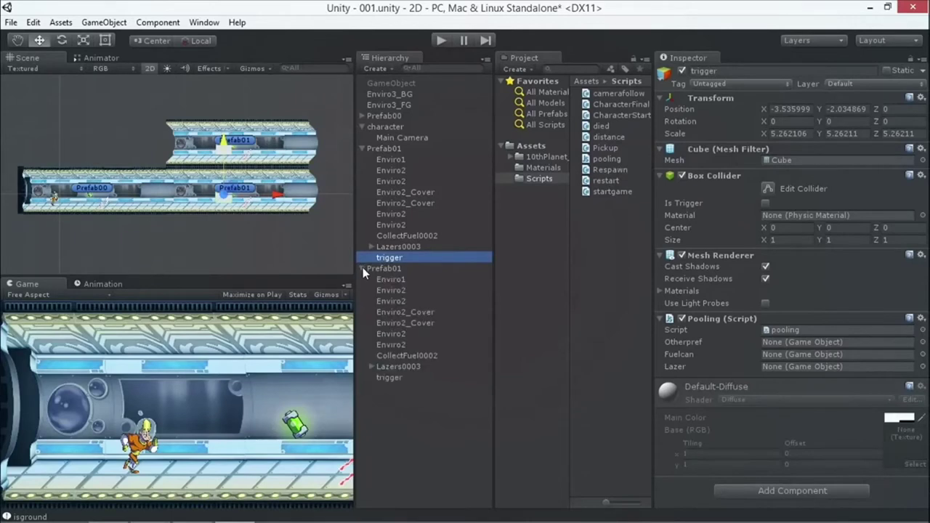
{"action": "left_click", "coordinate": [392, 377]}
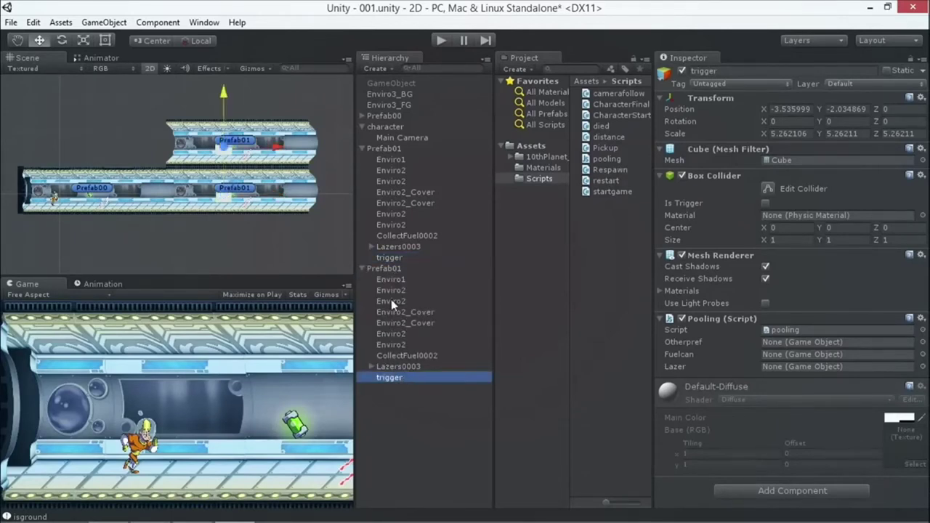
{"action": "left_click", "coordinate": [384, 268]}
{"action": "left_click", "coordinate": [401, 269]}
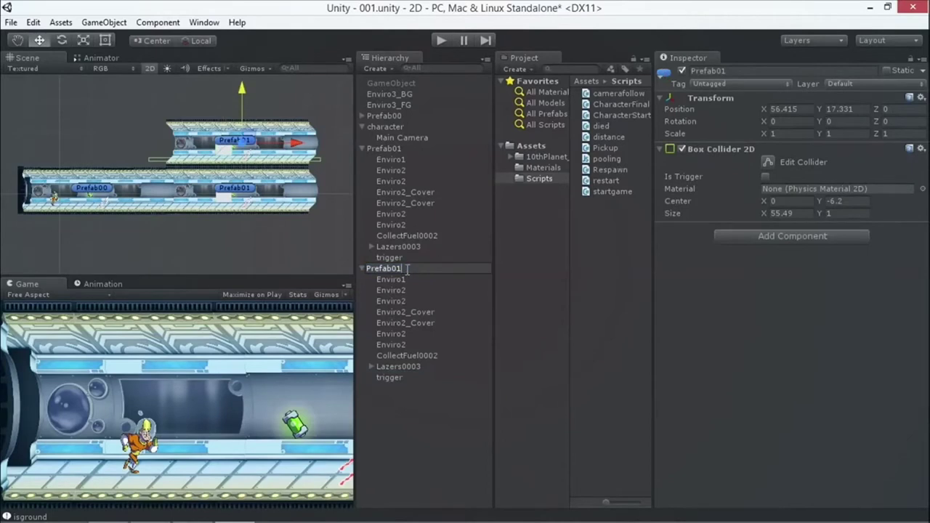
{"action": "key", "text": "BackSpace"}
{"action": "type", "text": "2"}
Assign Prefab02 as the Otherpref of the pooling script on Prefab01's trigger.
{"action": "left_click_drag", "start_coordinate": [402, 138], "coordinate": [409, 150]}
{"action": "left_click", "coordinate": [409, 150]}
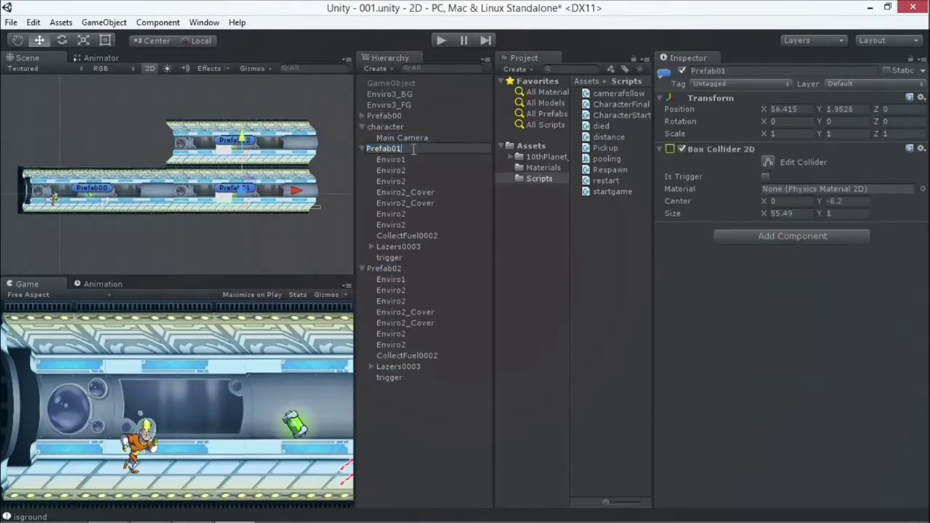
{"action": "left_click", "coordinate": [404, 203]}
{"action": "left_click", "coordinate": [390, 258]}
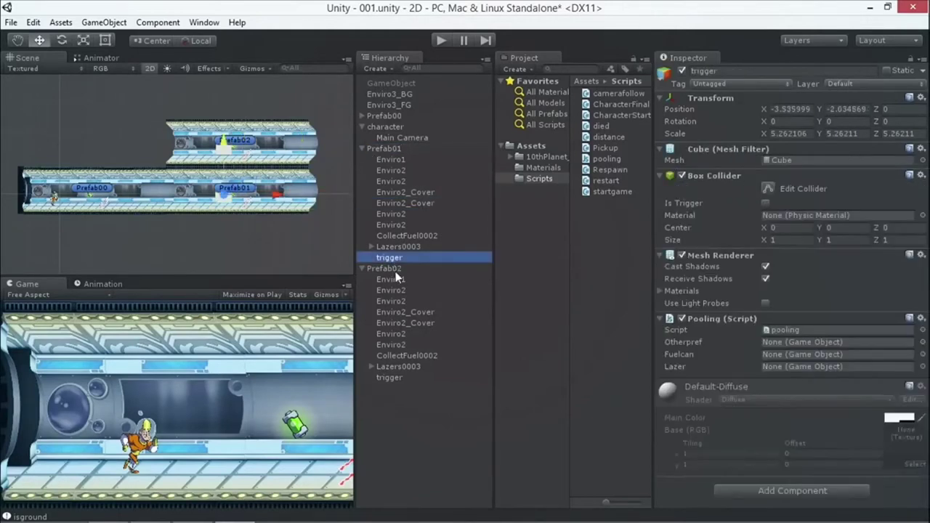
{"action": "left_click", "coordinate": [392, 377]}
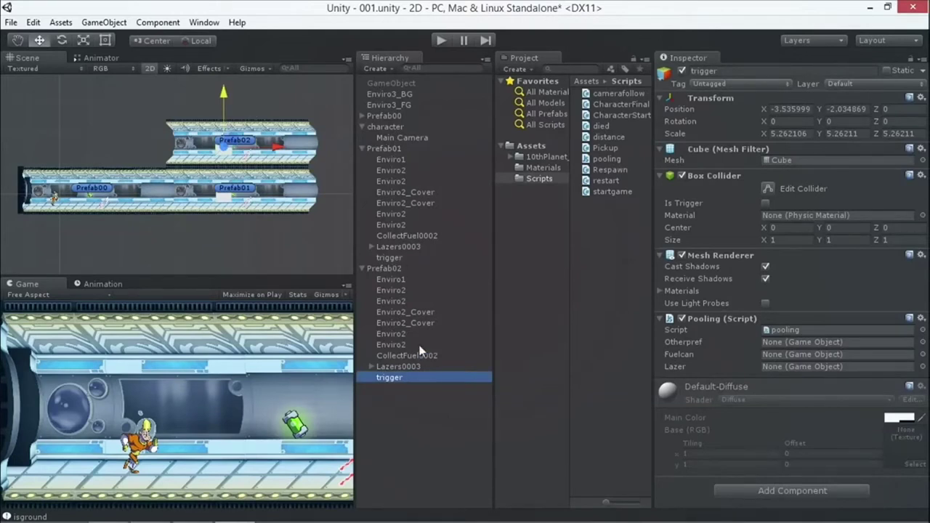
{"action": "left_click", "coordinate": [389, 257]}
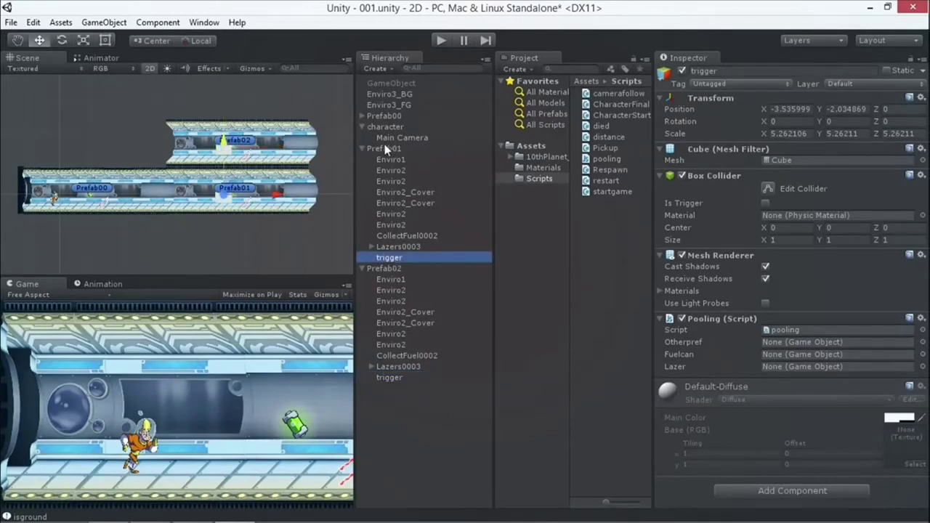
{"action": "left_click_drag", "start_coordinate": [390, 258], "coordinate": [800, 342]}
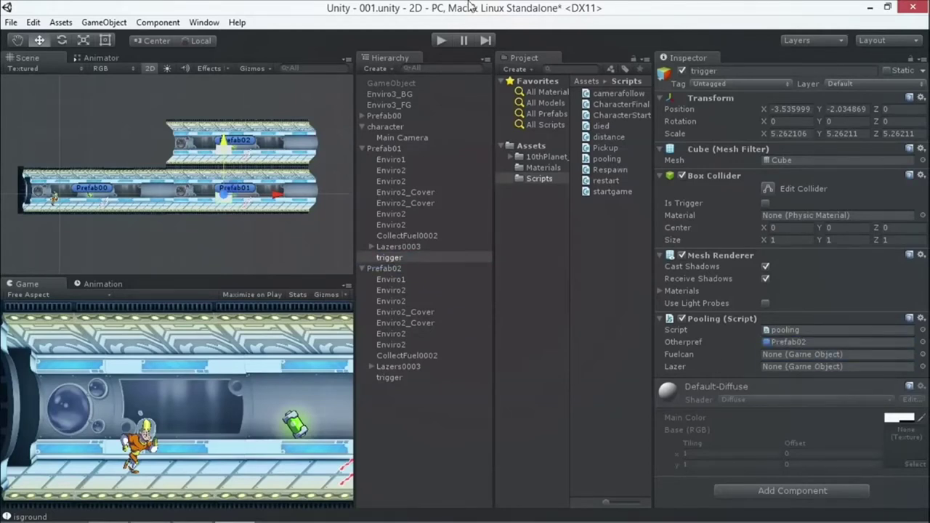
Check the pooling script code, and on Prefab02's trigger assign Prefab01 as Otherpref with its CollectFuel0002 as Fuelcan and Lazers0003 as Lazer.
{"action": "left_click", "coordinate": [591, 159]}
{"action": "left_click_drag", "start_coordinate": [651, 295], "coordinate": [557, 298]}
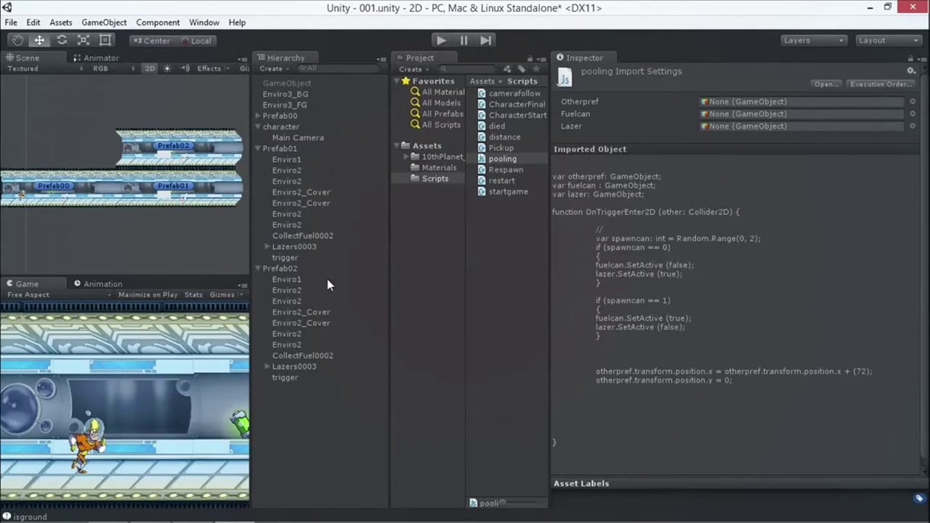
{"action": "left_click_drag", "start_coordinate": [252, 253], "coordinate": [460, 313]}
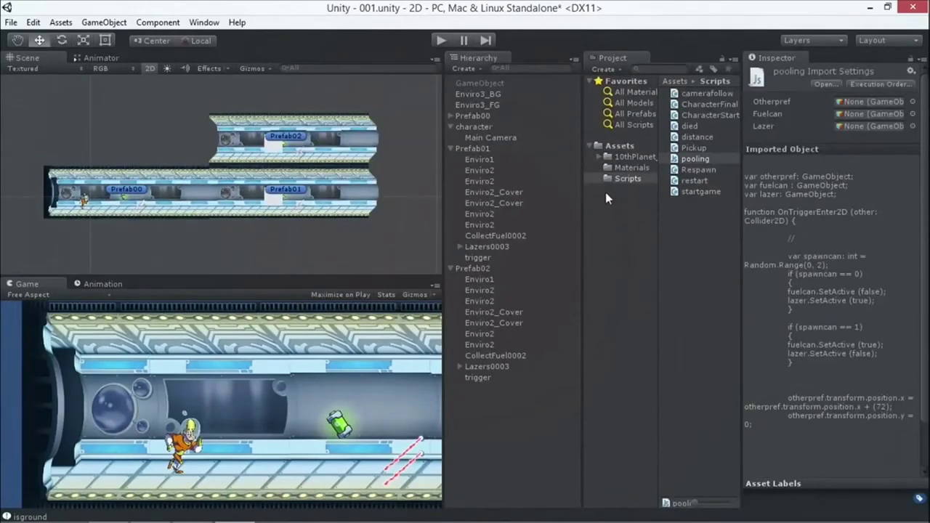
{"action": "left_click", "coordinate": [477, 375]}
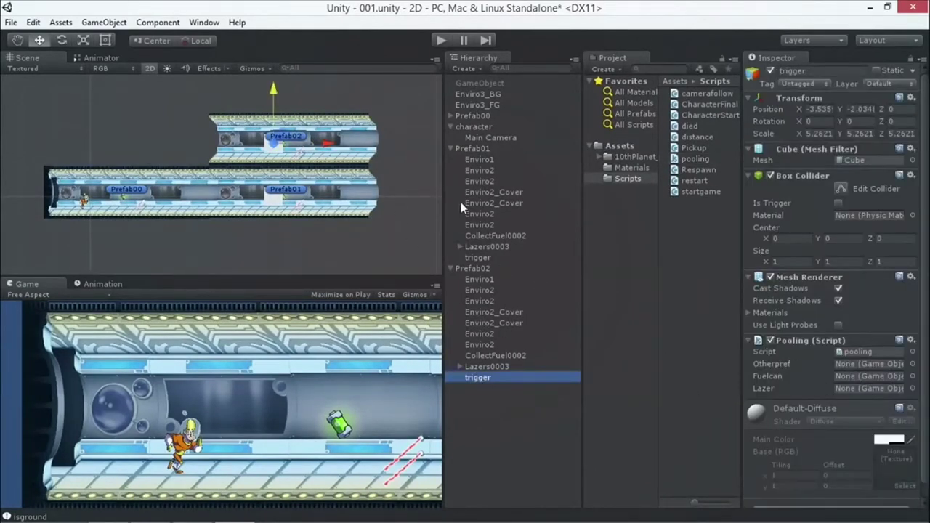
{"action": "left_click_drag", "start_coordinate": [483, 246], "coordinate": [857, 386]}
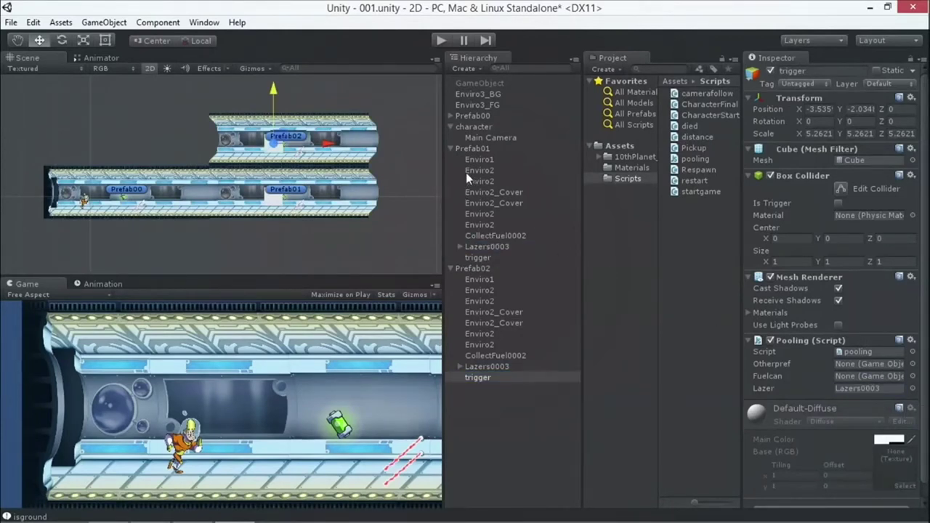
{"action": "left_click_drag", "start_coordinate": [481, 237], "coordinate": [885, 379]}
{"action": "left_click_drag", "start_coordinate": [471, 148], "coordinate": [871, 363]}
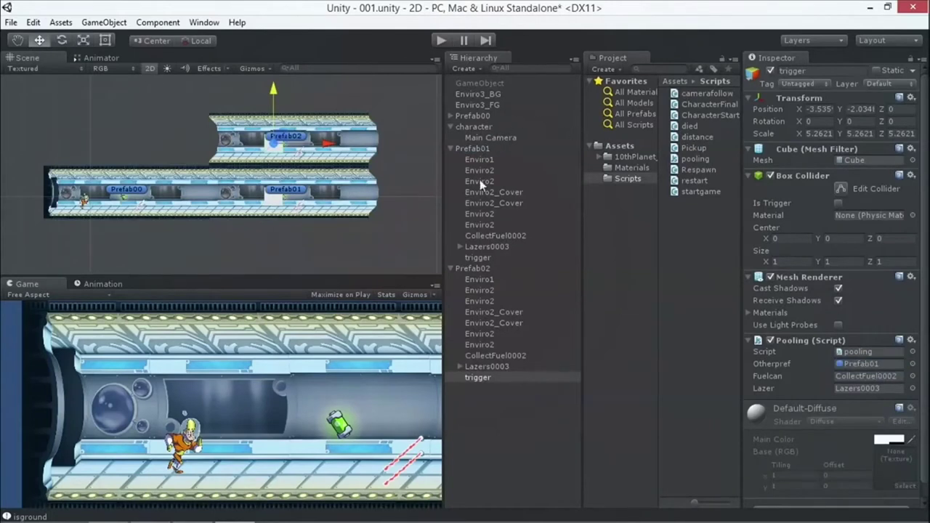
On Prefab01's trigger, assign Prefab02's CollectFuel0002 as Fuelcan and its Lazers0003 as Lazer in the pooling script.
{"action": "left_click", "coordinate": [478, 258]}
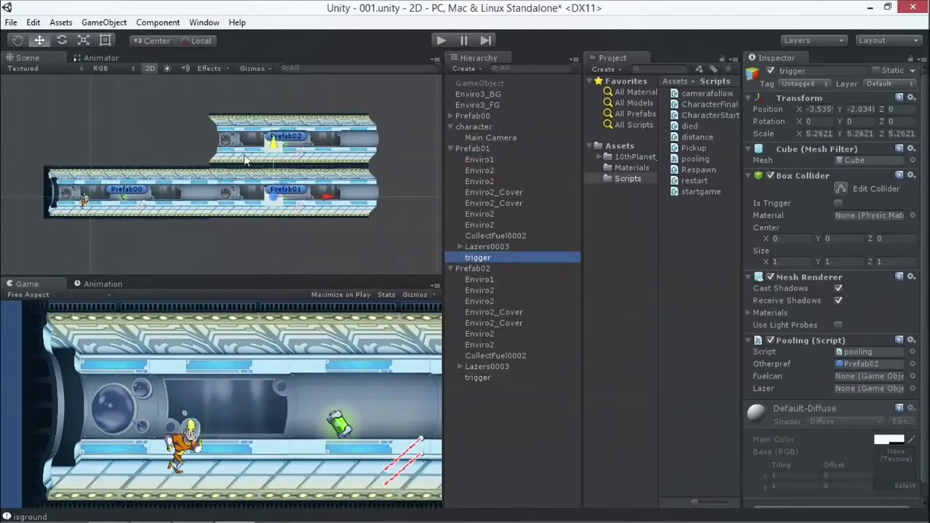
{"action": "left_click_drag", "start_coordinate": [497, 357], "coordinate": [866, 376]}
{"action": "left_click_drag", "start_coordinate": [482, 368], "coordinate": [866, 388]}
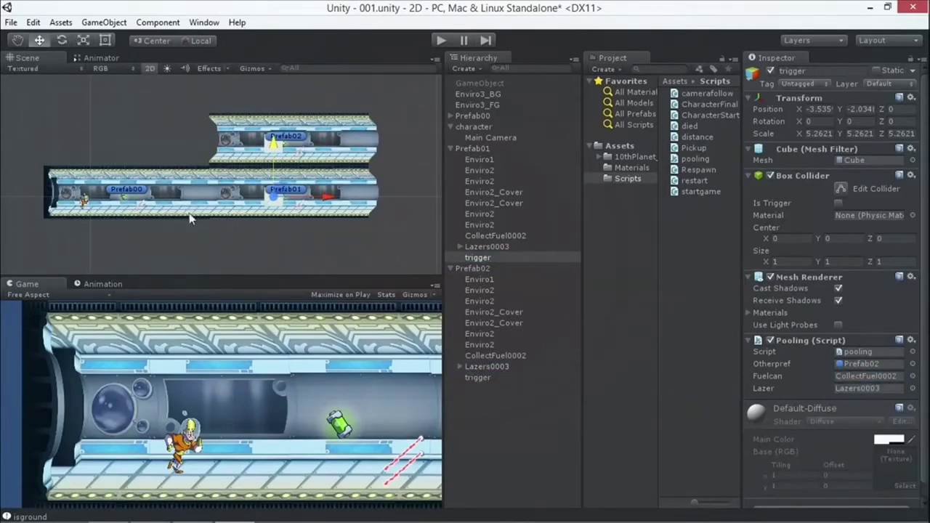
Play-test the scene, stop it, and compare the collider and pooling settings of both trigger objects.
{"action": "left_click", "coordinate": [440, 40]}
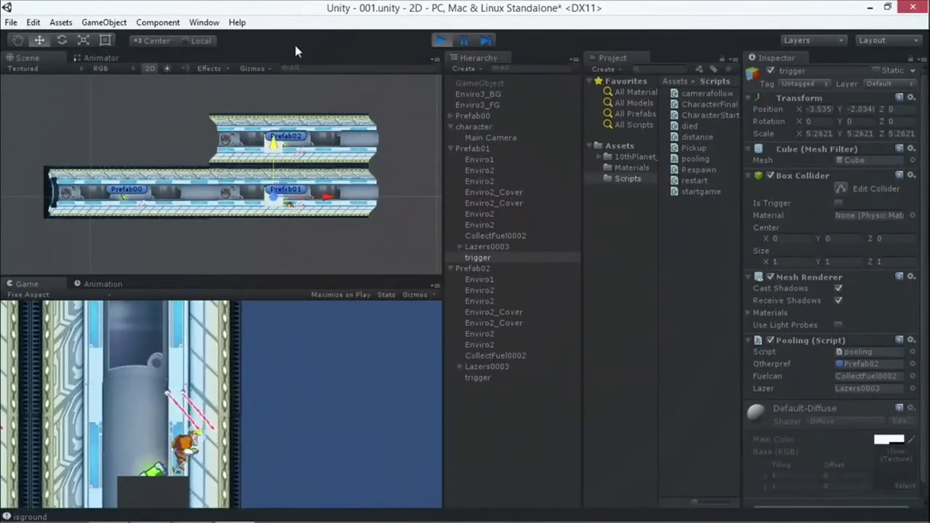
{"action": "left_click", "coordinate": [438, 40]}
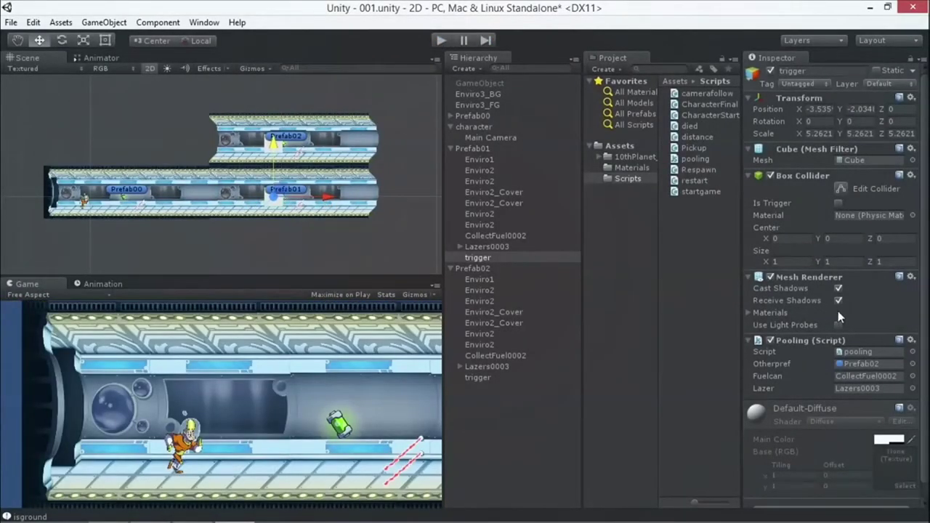
{"action": "scroll", "coordinate": [837, 304], "scroll_direction": "down", "scroll_amount": 1}
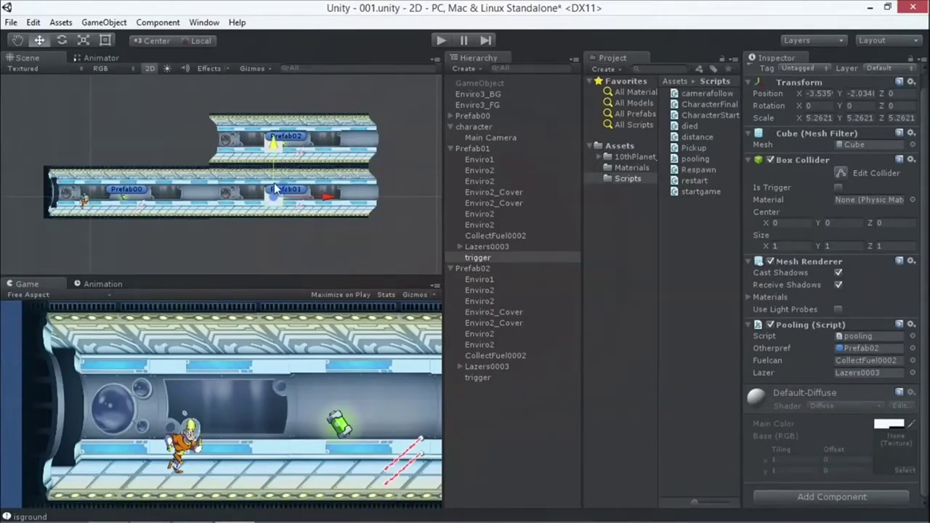
{"action": "left_click", "coordinate": [485, 259]}
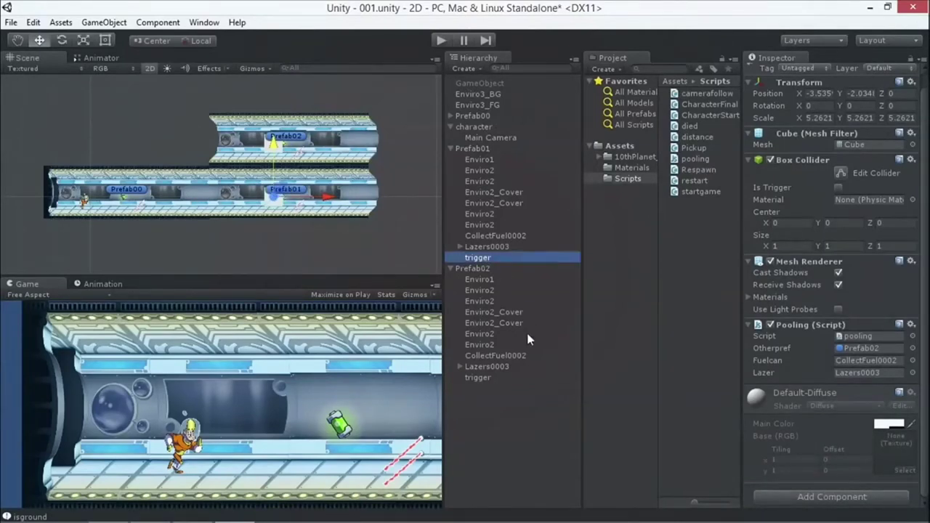
{"action": "left_click", "coordinate": [488, 377]}
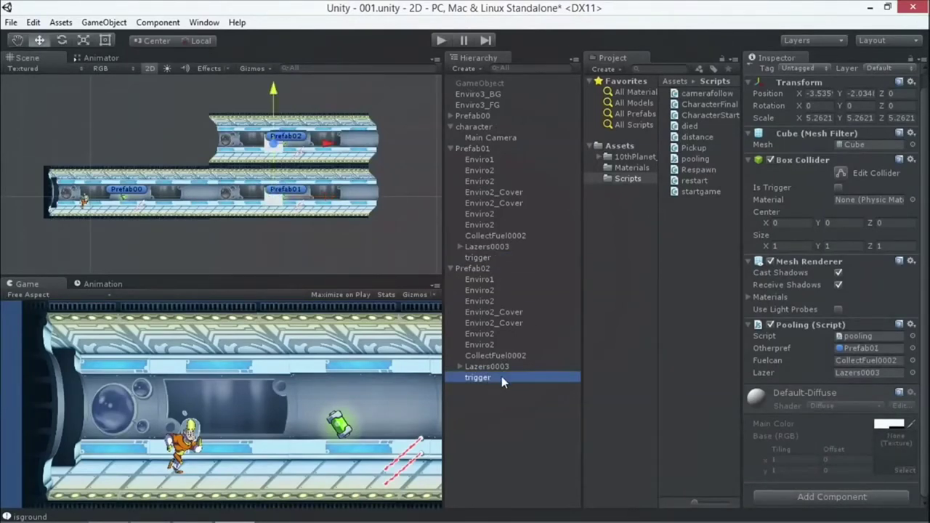
{"action": "left_click", "coordinate": [478, 258]}
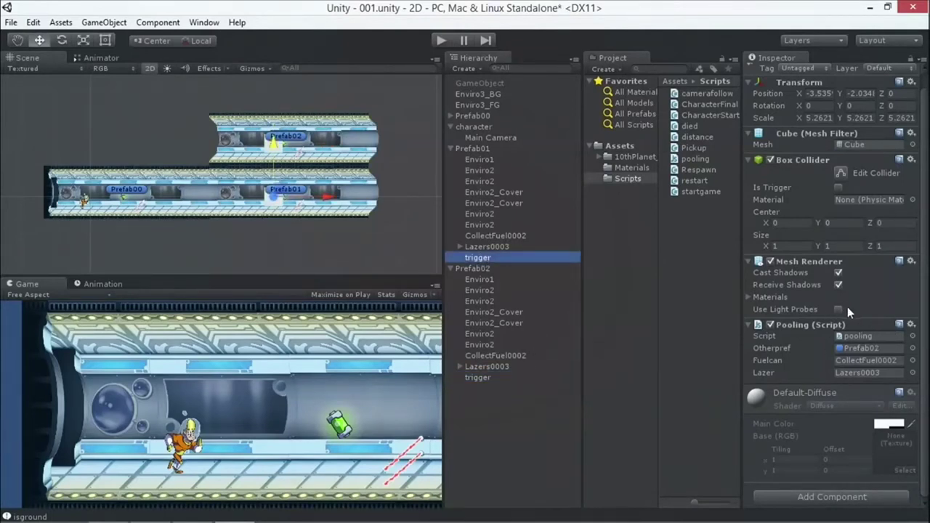
Replace the 3D Box Collider on Prefab01's trigger with a Box Collider 2D that has Is Trigger enabled.
{"action": "left_click", "coordinate": [838, 188]}
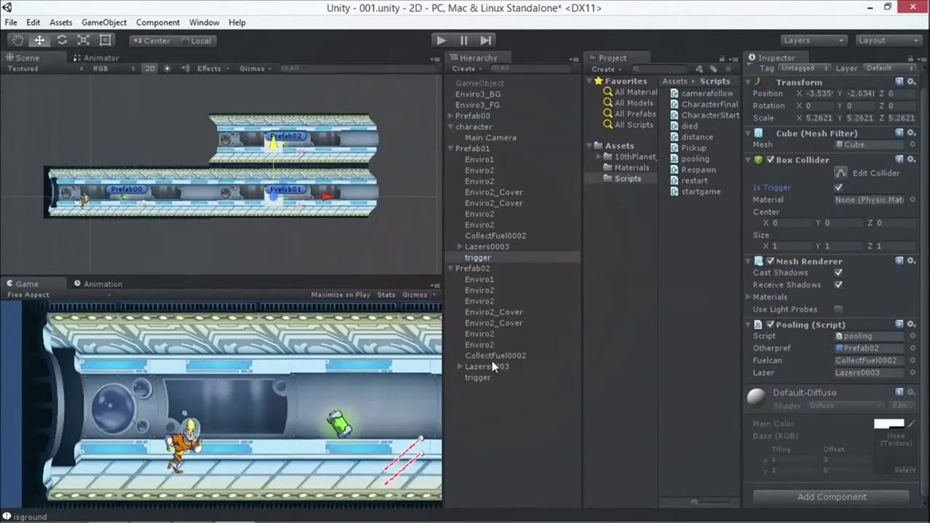
{"action": "left_click", "coordinate": [911, 160]}
{"action": "left_click", "coordinate": [835, 223]}
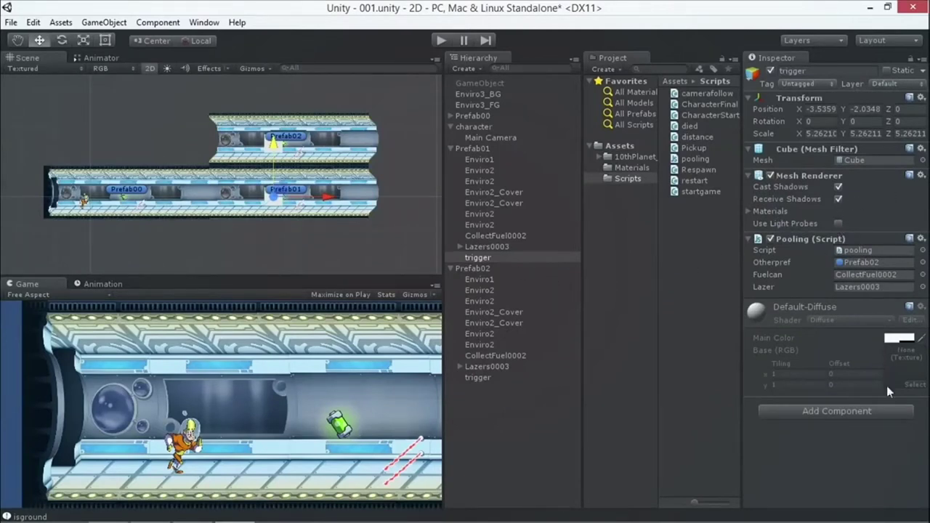
{"action": "left_click", "coordinate": [862, 414]}
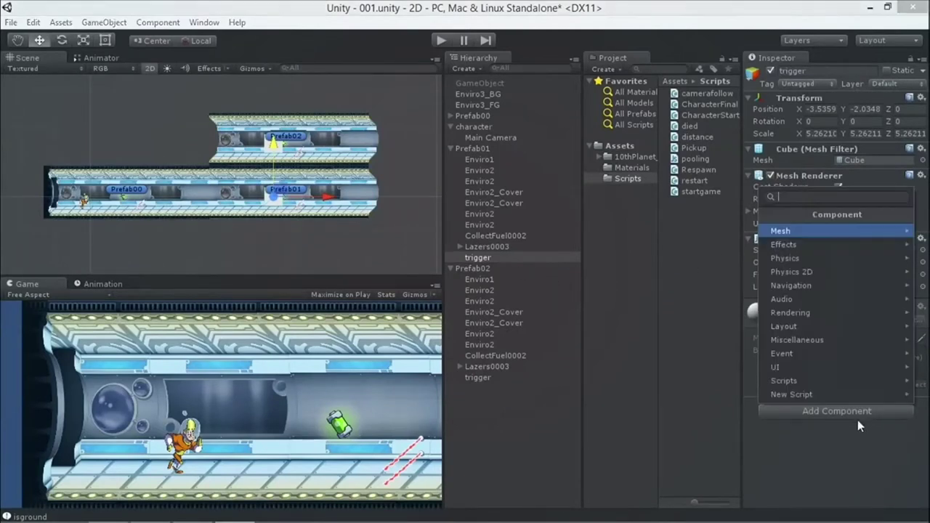
{"action": "left_click", "coordinate": [806, 271]}
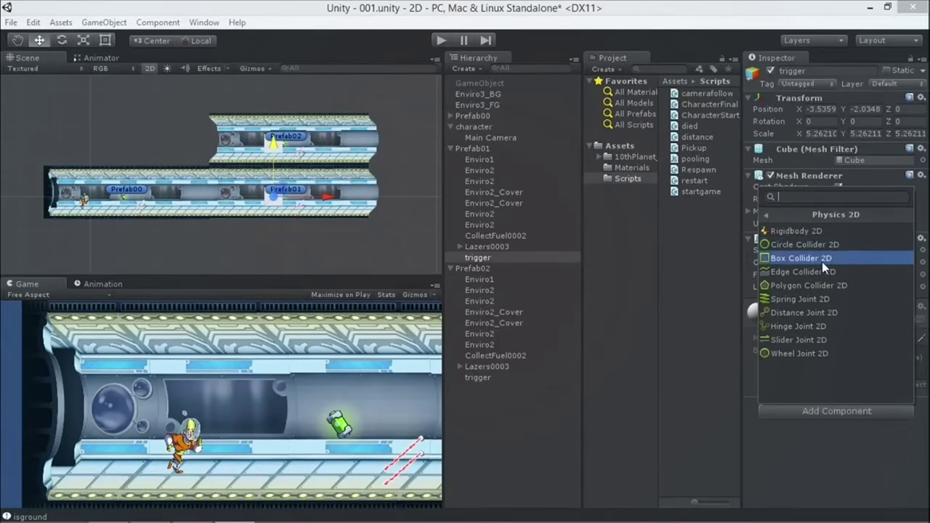
{"action": "left_click", "coordinate": [822, 260]}
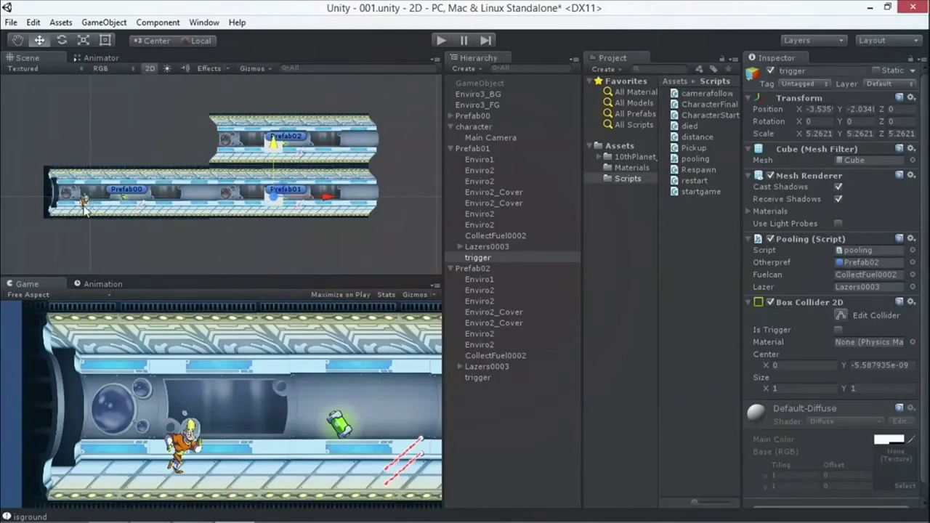
{"action": "left_click", "coordinate": [839, 329]}
Replace the 3D Box Collider on Prefab02's trigger with a Box Collider 2D and enable Is Trigger.
{"action": "left_click", "coordinate": [477, 377]}
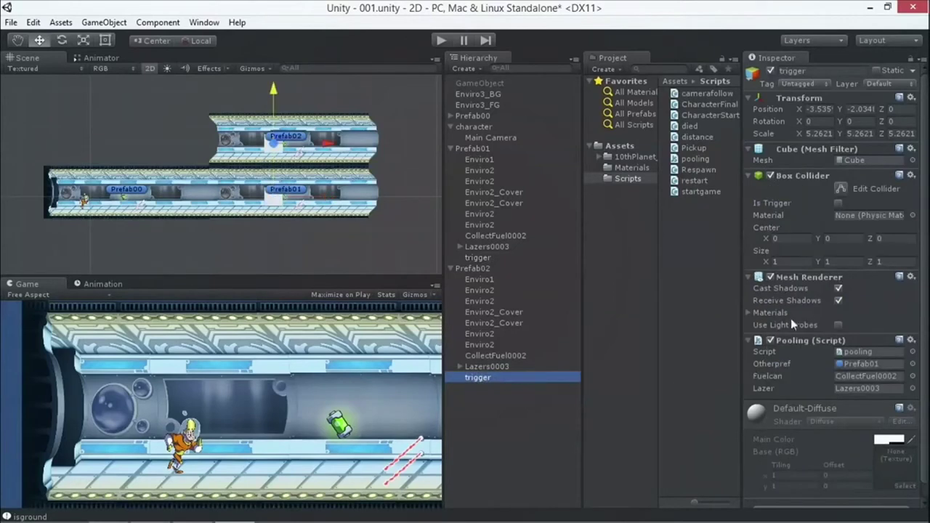
{"action": "left_click", "coordinate": [911, 175]}
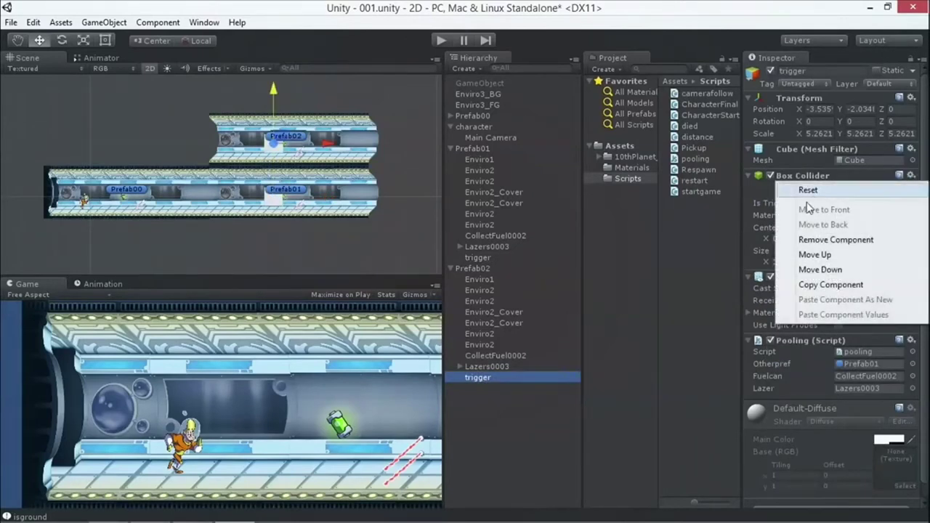
{"action": "left_click", "coordinate": [836, 240]}
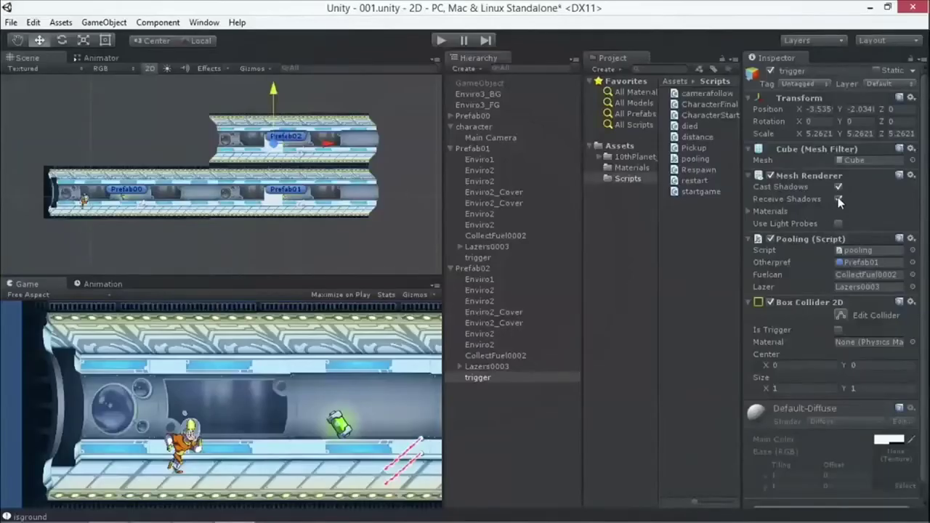
{"action": "left_click", "coordinate": [838, 330]}
{"action": "scroll", "coordinate": [799, 359], "scroll_direction": "down", "scroll_amount": 1}
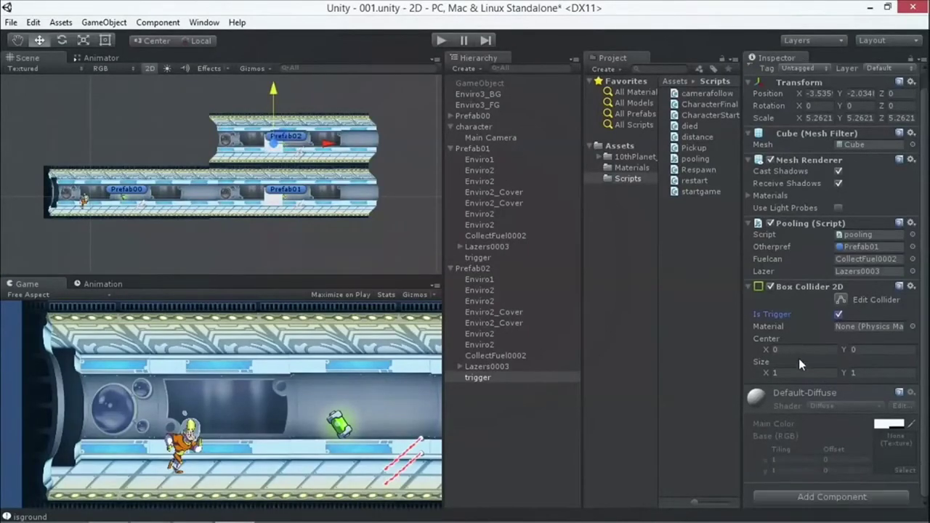
Play-test the scene with the new 2D trigger colliders and stop it.
{"action": "left_click", "coordinate": [442, 40]}
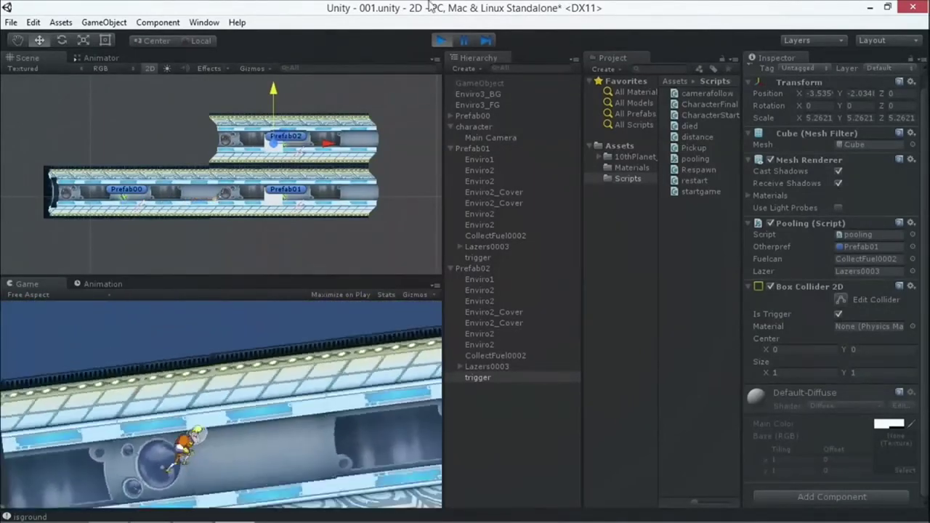
{"action": "left_click", "coordinate": [441, 41]}
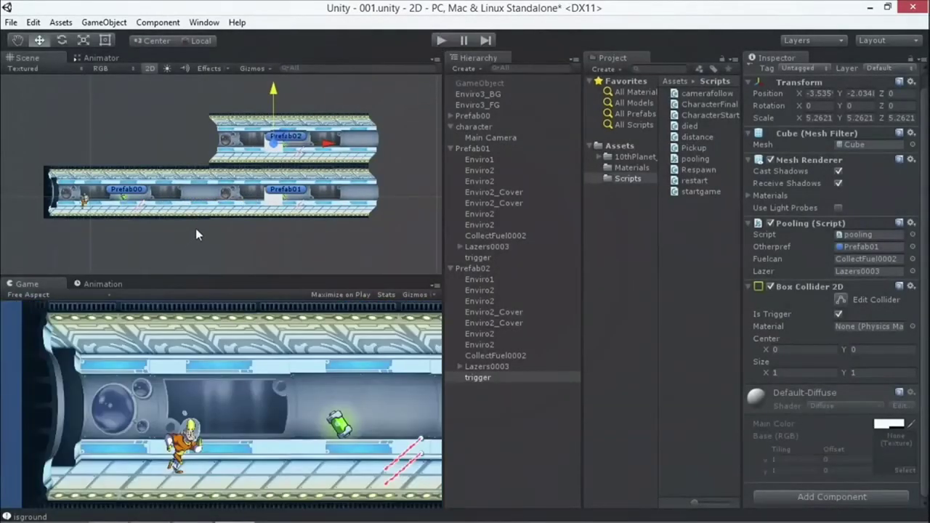
Enable Fixed Angle on the character's Rigidbody 2D.
{"action": "scroll", "coordinate": [217, 182], "scroll_direction": "up", "scroll_amount": 3}
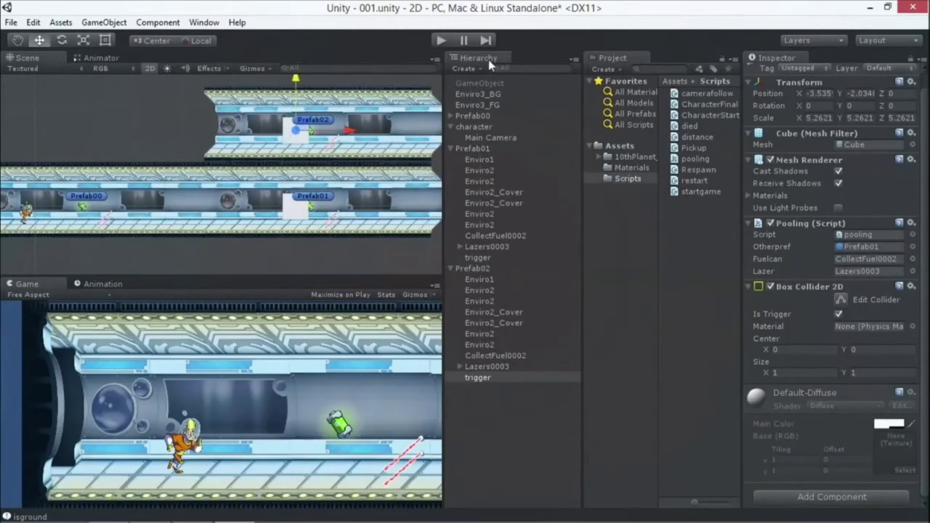
{"action": "left_click", "coordinate": [474, 127]}
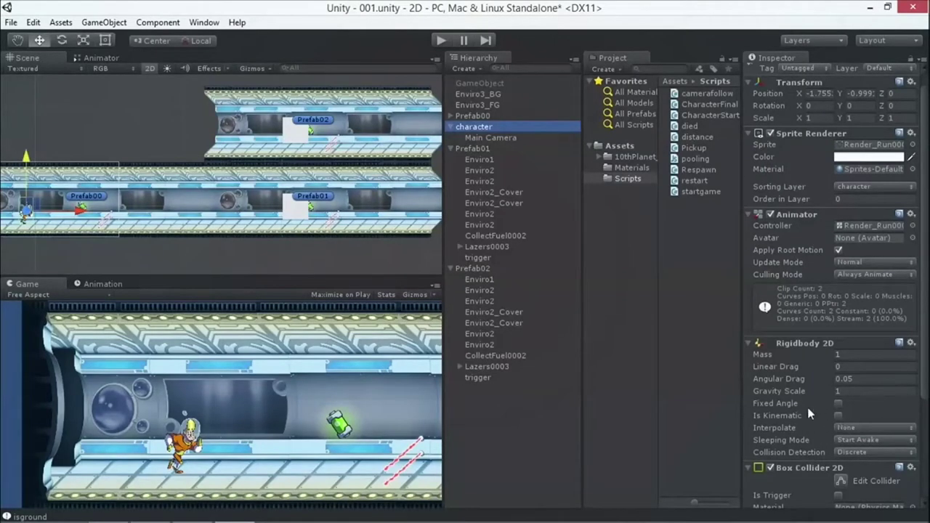
{"action": "left_click", "coordinate": [840, 405]}
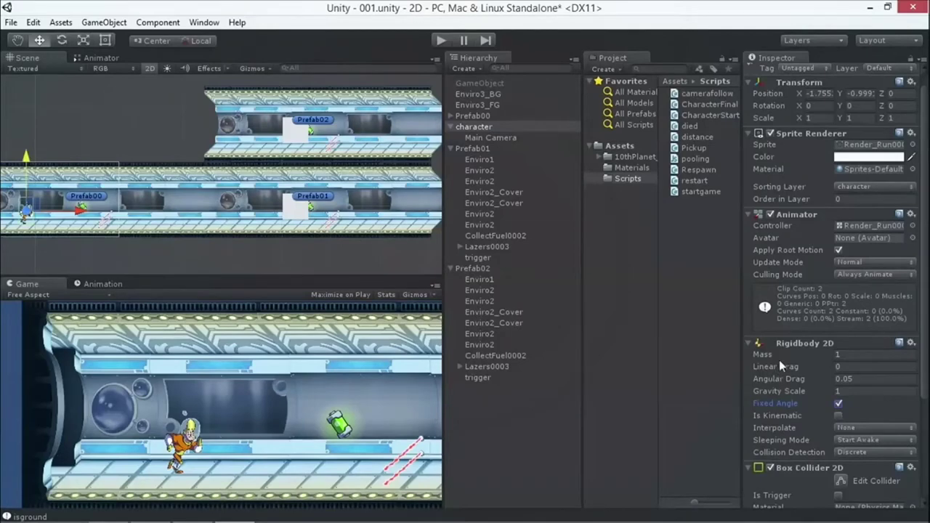
Play-test the scene with the character's rotation locked, watch the corridor sections, and stop it.
{"action": "left_click", "coordinate": [438, 41]}
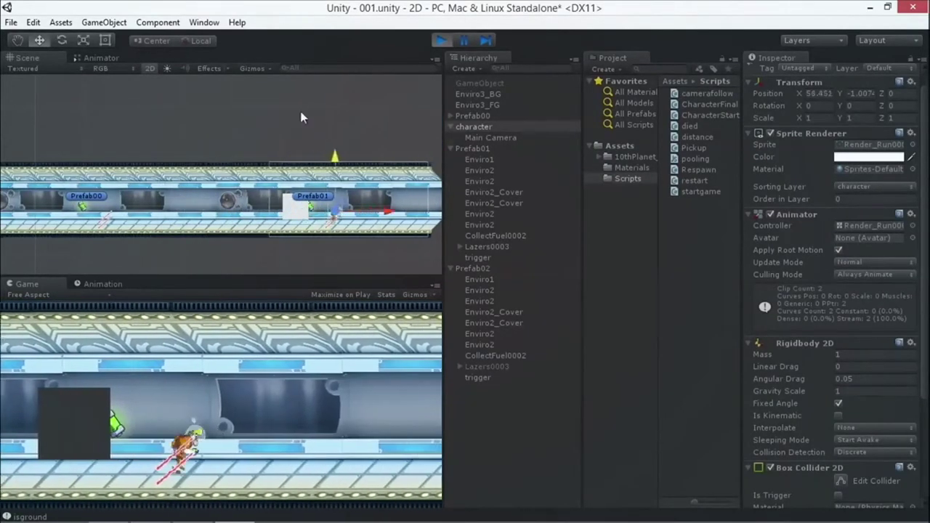
{"action": "scroll", "coordinate": [341, 107], "scroll_direction": "down", "scroll_amount": 3}
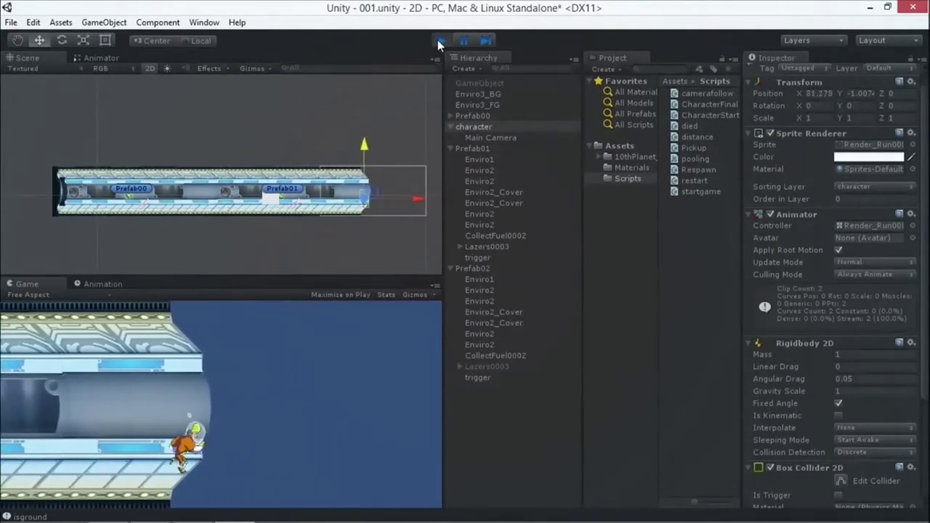
{"action": "left_click", "coordinate": [439, 40]}
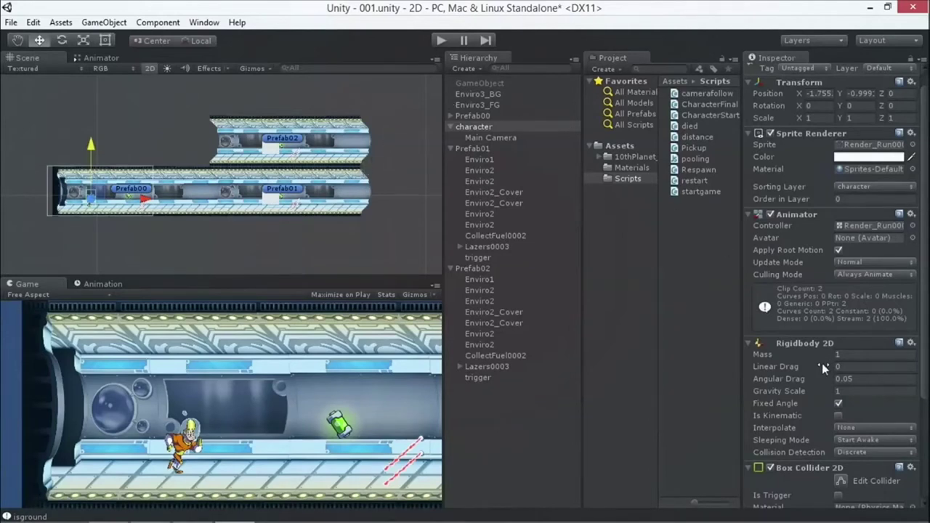
Locate the pooling script from Prefab01's trigger and show its code in a widened Inspector to read how it repositions the other prefab.
{"action": "scroll", "coordinate": [821, 363], "scroll_direction": "down", "scroll_amount": 4}
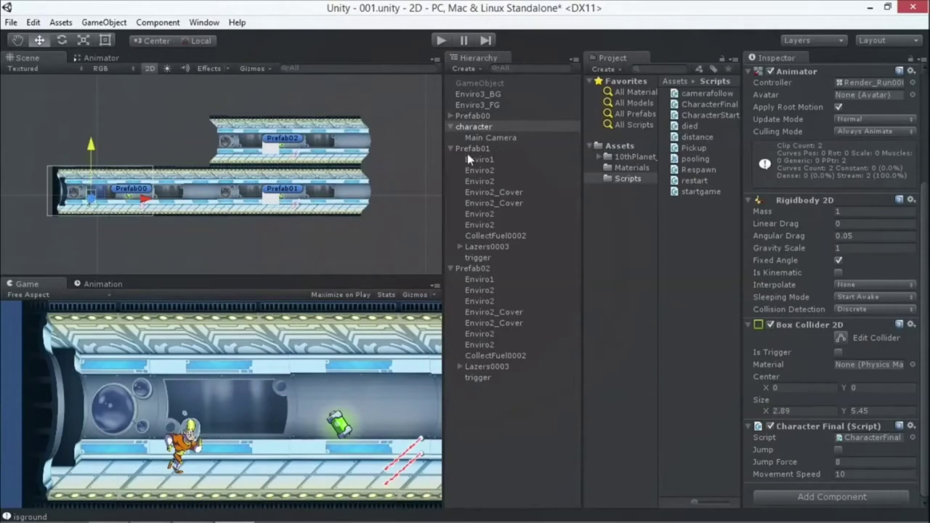
{"action": "left_click", "coordinate": [298, 144]}
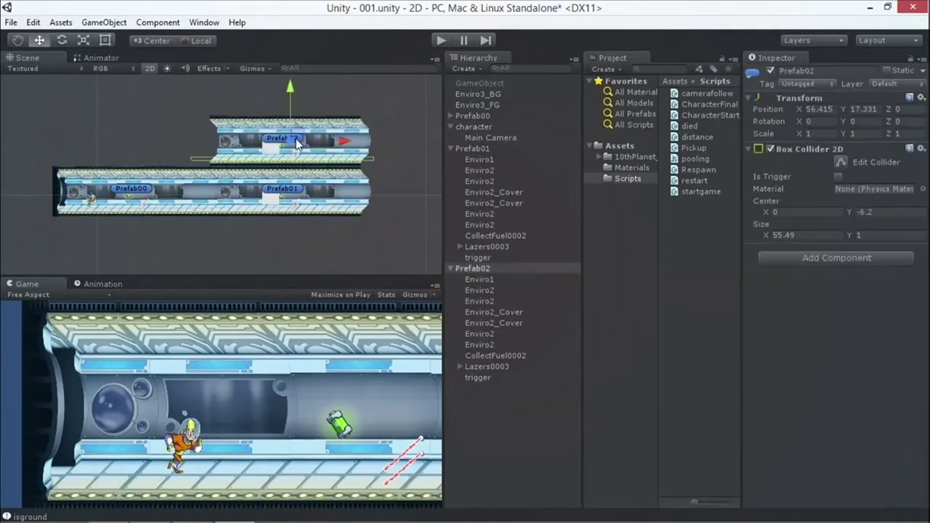
{"action": "left_click", "coordinate": [271, 202]}
{"action": "scroll", "coordinate": [903, 405], "scroll_direction": "down", "scroll_amount": 1}
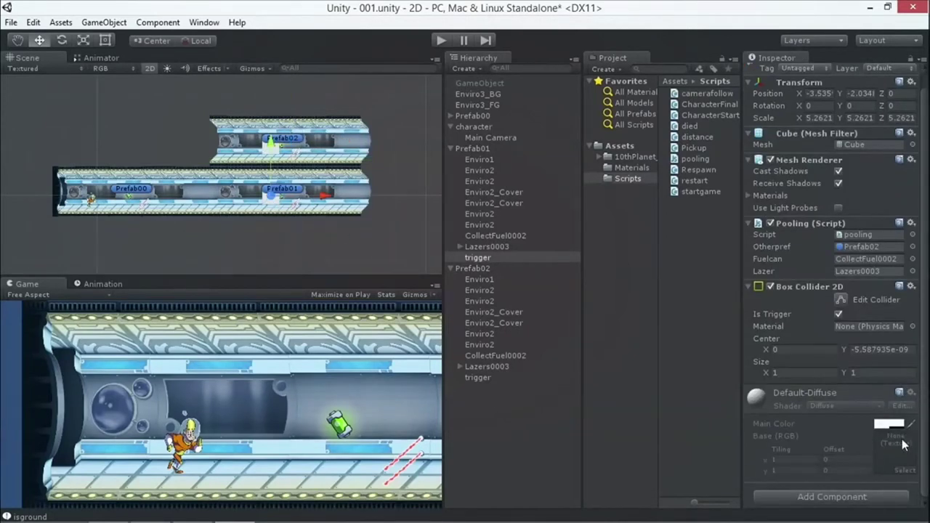
{"action": "left_click", "coordinate": [858, 234]}
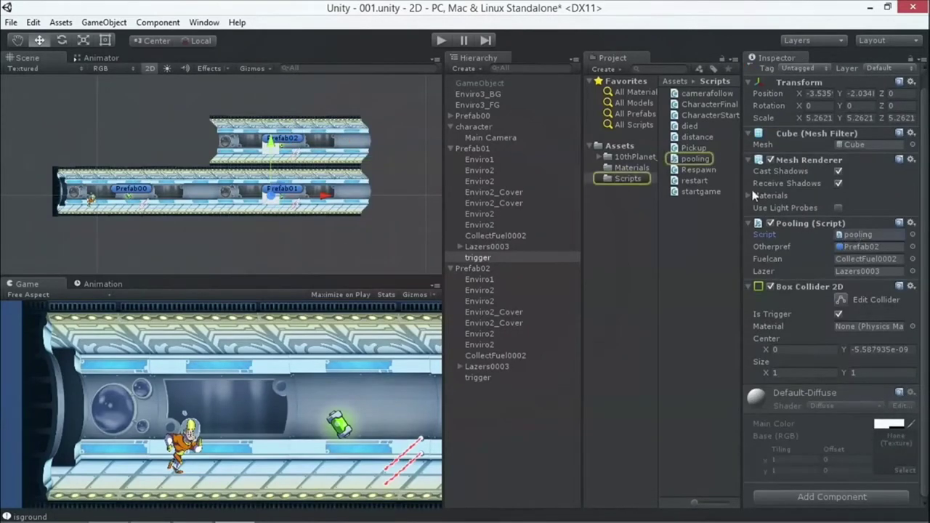
{"action": "left_click", "coordinate": [695, 159]}
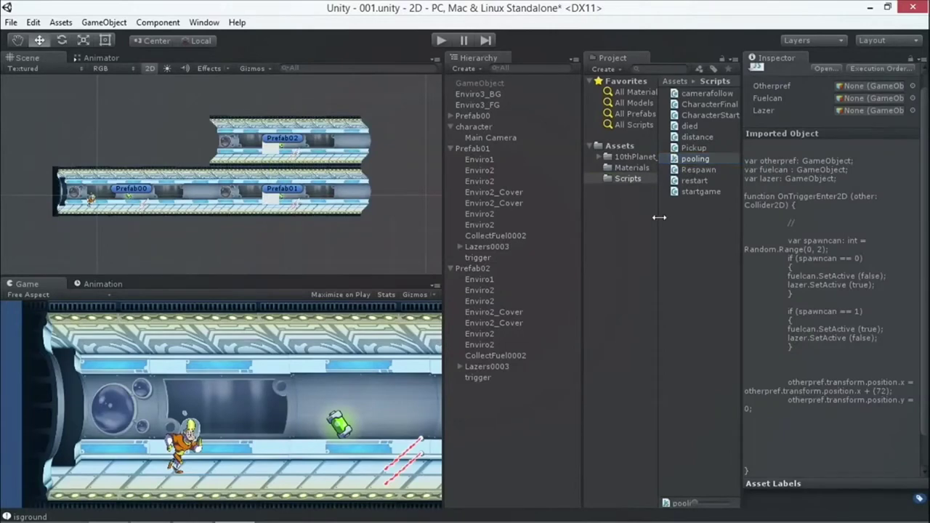
{"action": "left_click_drag", "start_coordinate": [577, 249], "coordinate": [508, 256]}
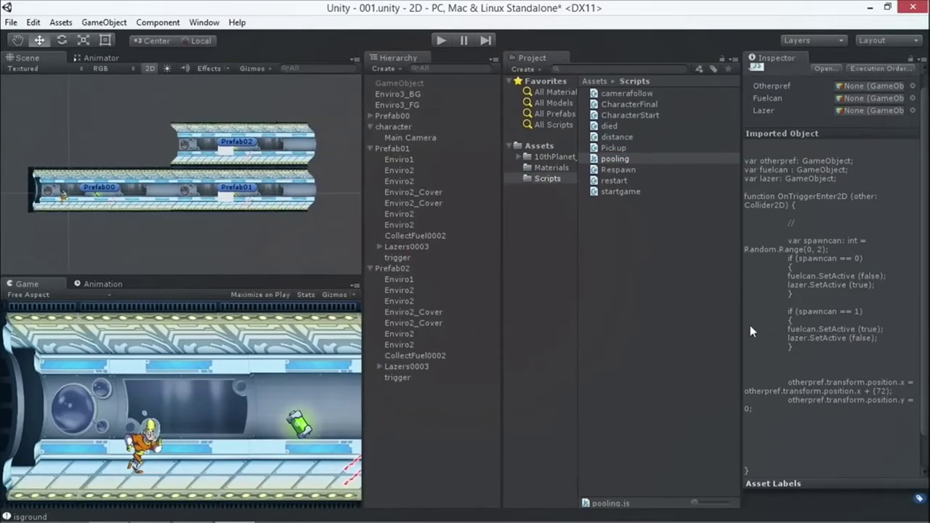
{"action": "left_click_drag", "start_coordinate": [743, 323], "coordinate": [660, 323]}
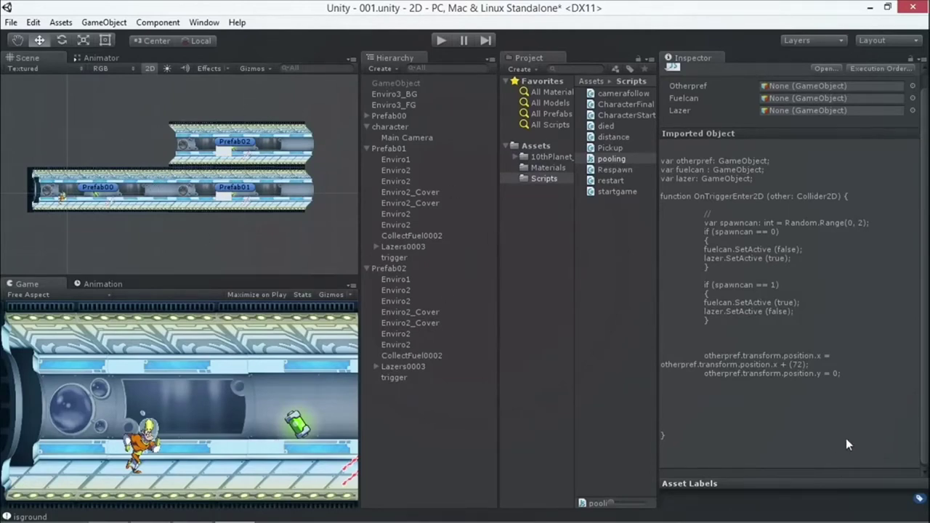
Check which objects the Otherpref, Fuelcan and Lazer references of Prefab01's trigger point to.
{"action": "left_click", "coordinate": [247, 143]}
{"action": "mouse_move", "coordinate": [252, 143]}
{"action": "left_mouse_down"}
{"action": "mouse_move", "coordinate": [383, 149]}
{"action": "mouse_move", "coordinate": [218, 149]}
{"action": "mouse_move", "coordinate": [246, 142]}
{"action": "left_mouse_up"}
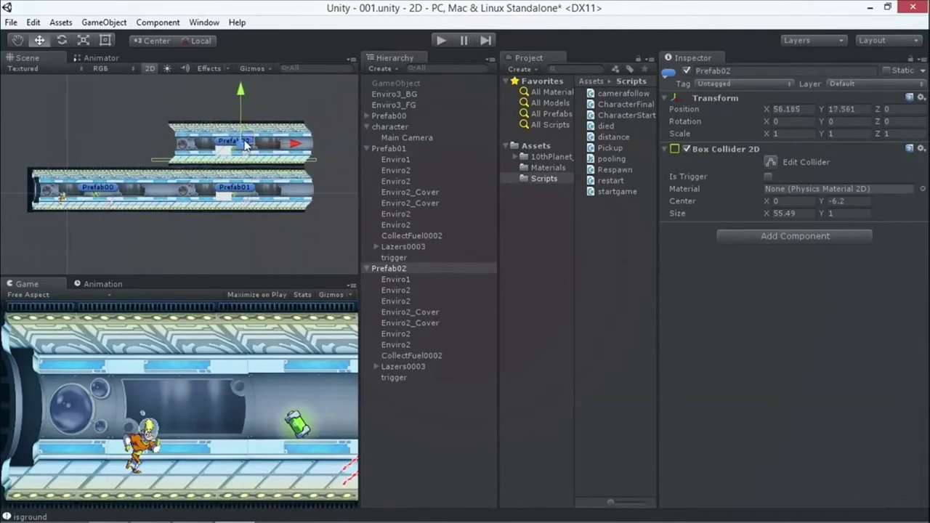
{"action": "left_click", "coordinate": [225, 205]}
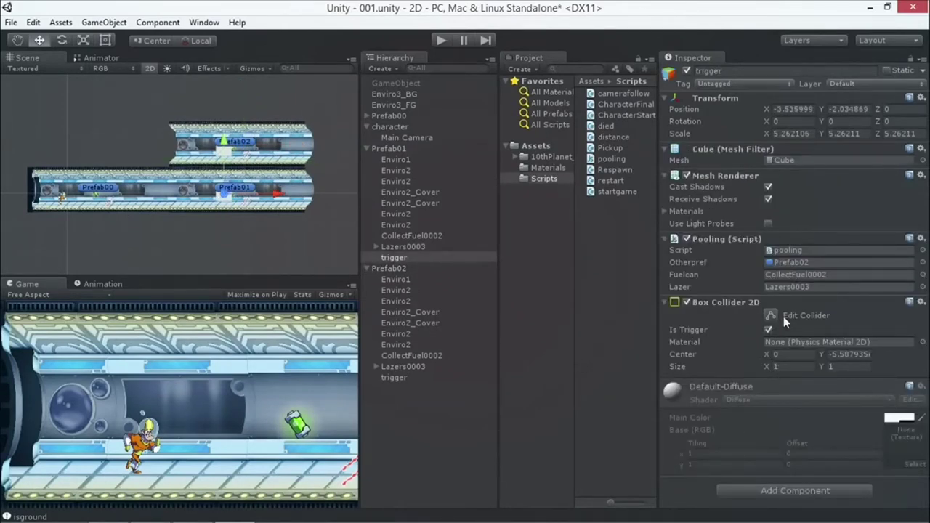
{"action": "left_click", "coordinate": [791, 261]}
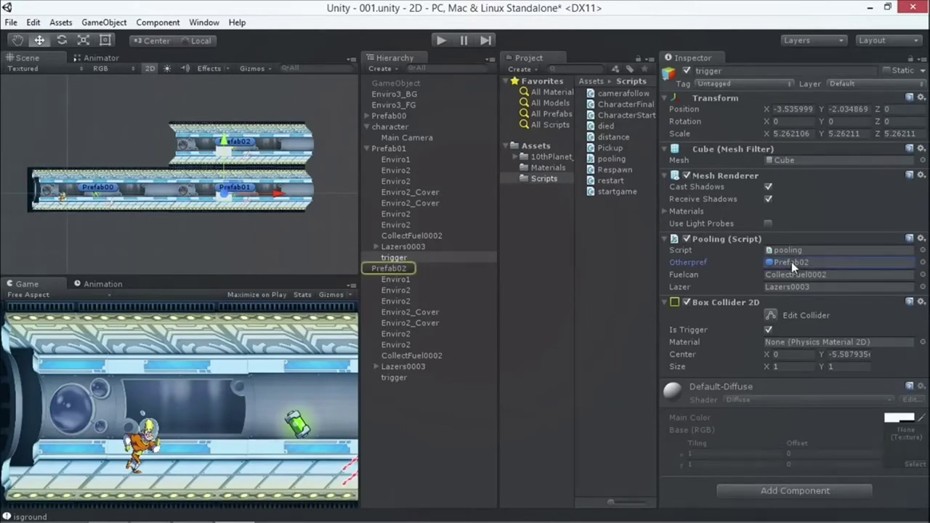
{"action": "left_click", "coordinate": [791, 274]}
{"action": "left_click", "coordinate": [788, 287]}
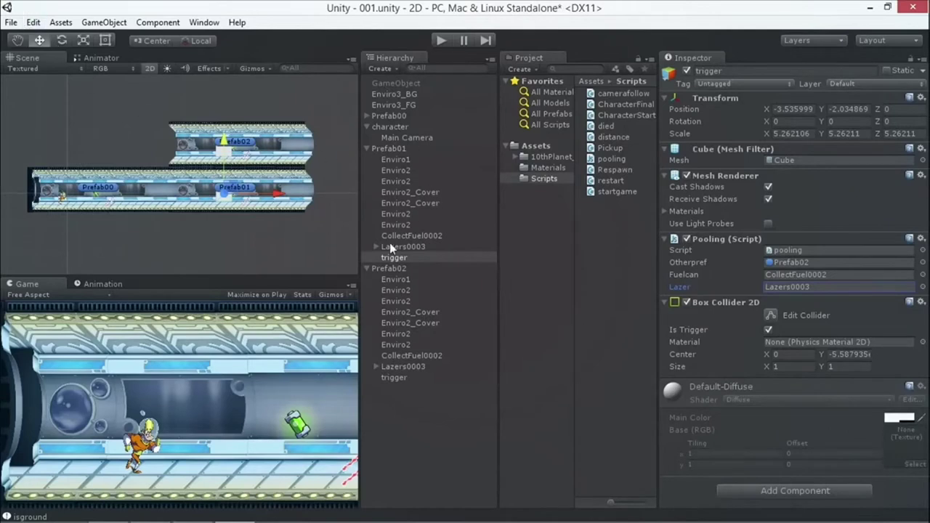
Try moving Prefab02 along X to about 101.69, and undo the move.
{"action": "left_click", "coordinate": [391, 268]}
{"action": "left_click", "coordinate": [807, 107]}
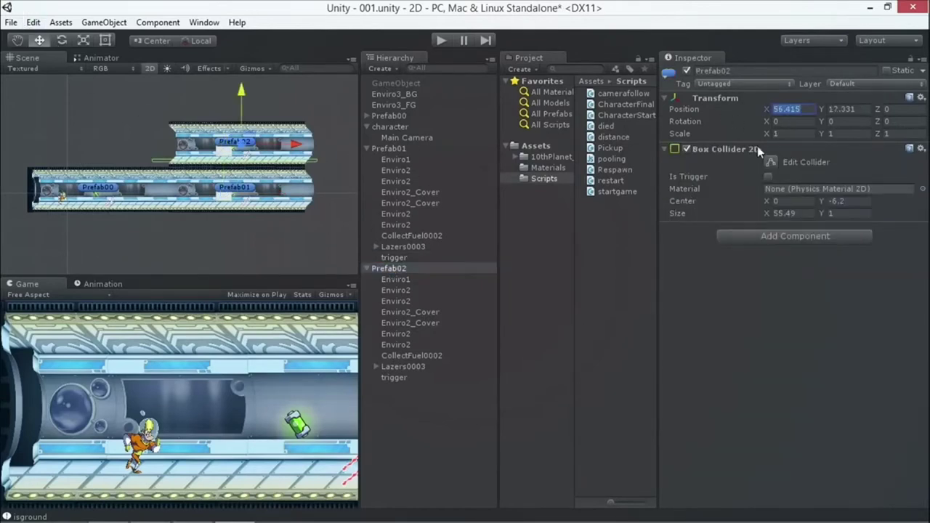
{"action": "left_click_drag", "start_coordinate": [296, 144], "coordinate": [431, 161]}
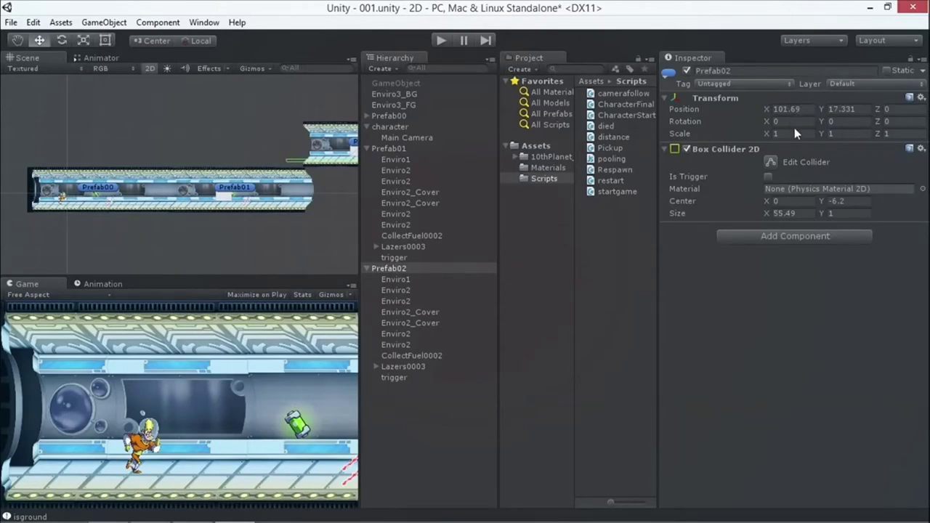
{"action": "key", "text": "ctrl+z"}
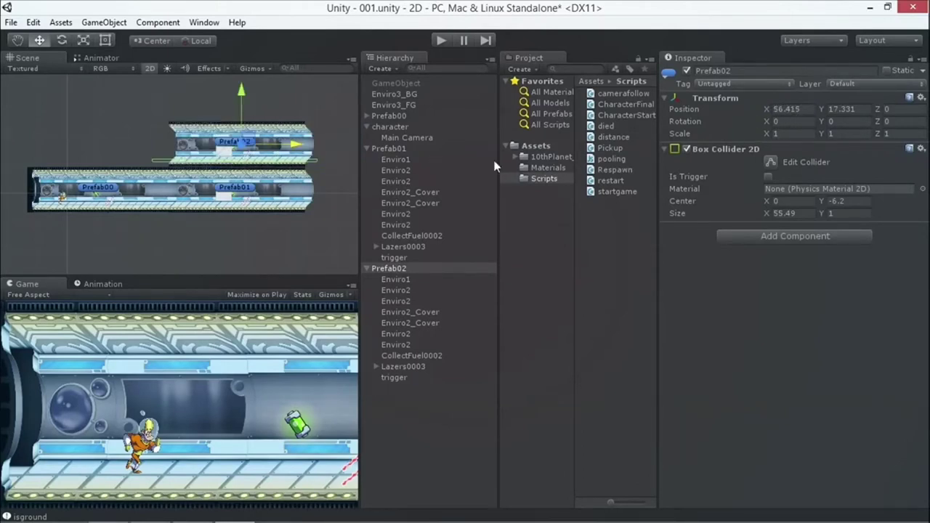
Play-test the scene, frame Prefab02 to check where pooling places it, and stop the test.
{"action": "left_click", "coordinate": [442, 41]}
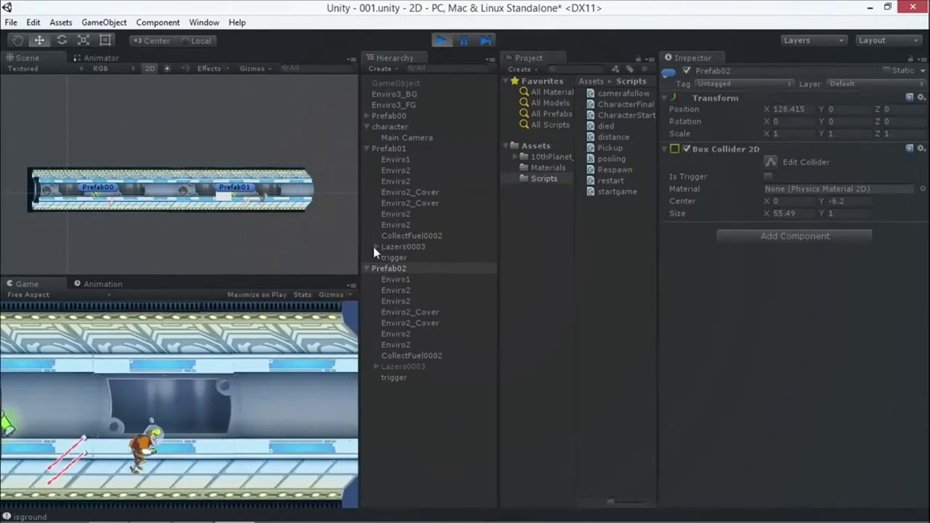
{"action": "double_click", "coordinate": [389, 268]}
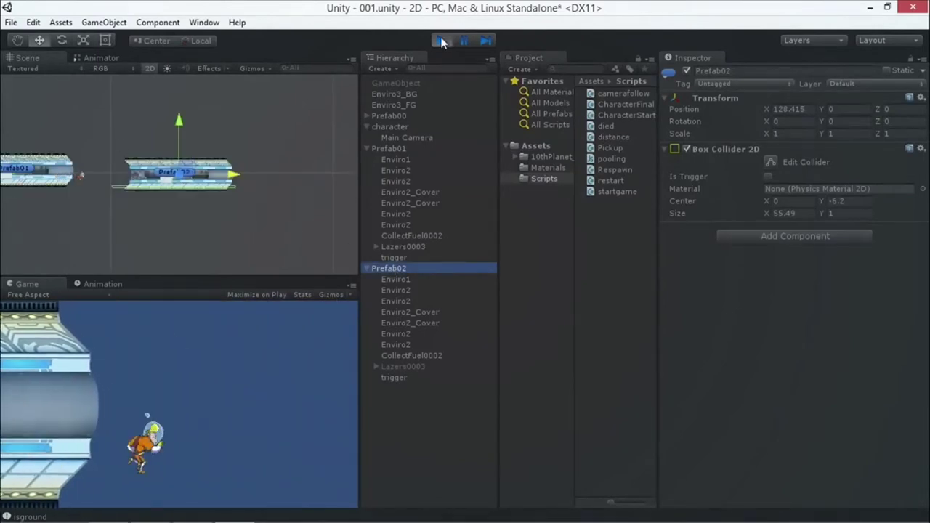
{"action": "left_click", "coordinate": [441, 41]}
{"action": "middle_click_drag", "start_coordinate": [103, 196], "coordinate": [160, 210]}
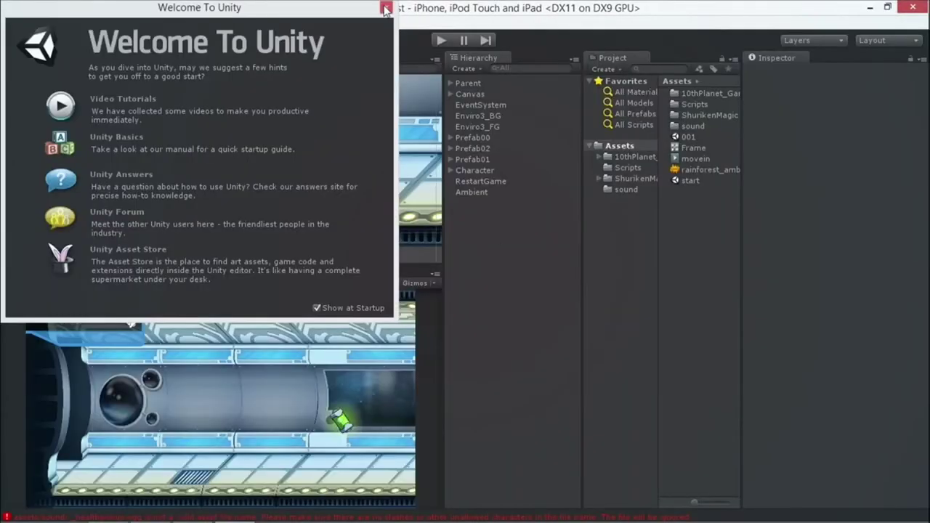
Dismiss the welcome window in the 2D_test project and frame its corridor sections in the Scene view.
{"action": "left_click", "coordinate": [386, 8]}
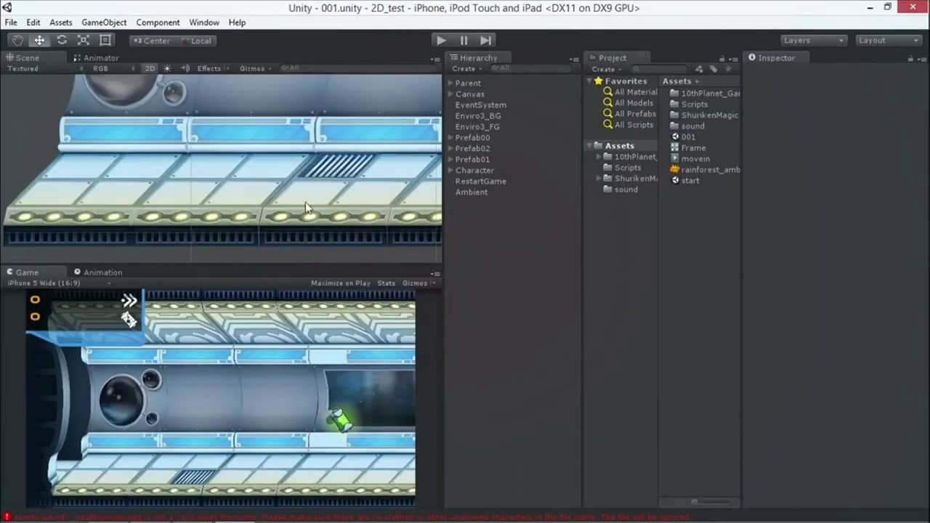
{"action": "left_click", "coordinate": [227, 143]}
{"action": "key", "text": "f"}
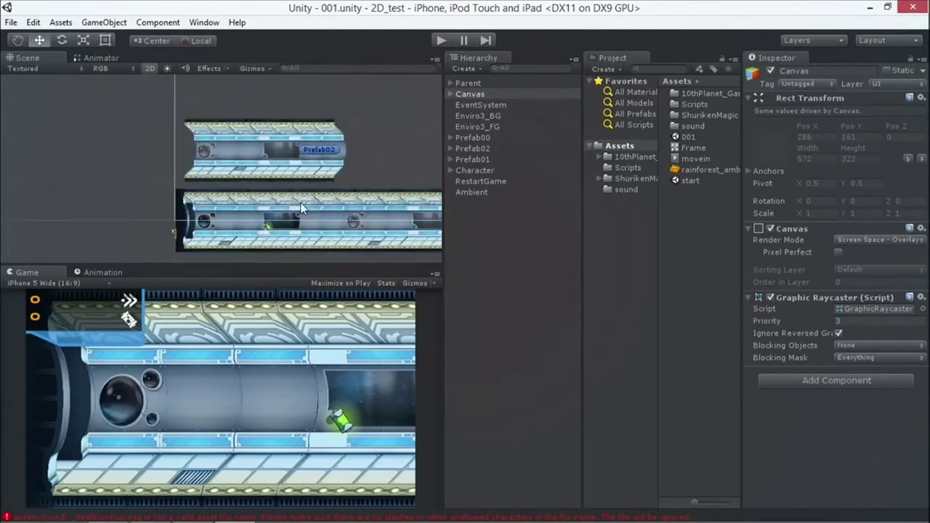
{"action": "left_click", "coordinate": [16, 40]}
{"action": "left_click_drag", "start_coordinate": [377, 171], "coordinate": [317, 151]}
{"action": "scroll", "coordinate": [291, 174], "scroll_direction": "up", "scroll_amount": 5}
{"action": "scroll", "coordinate": [262, 163], "scroll_direction": "up", "scroll_amount": 2}
{"action": "left_click_drag", "start_coordinate": [255, 143], "coordinate": [288, 145]}
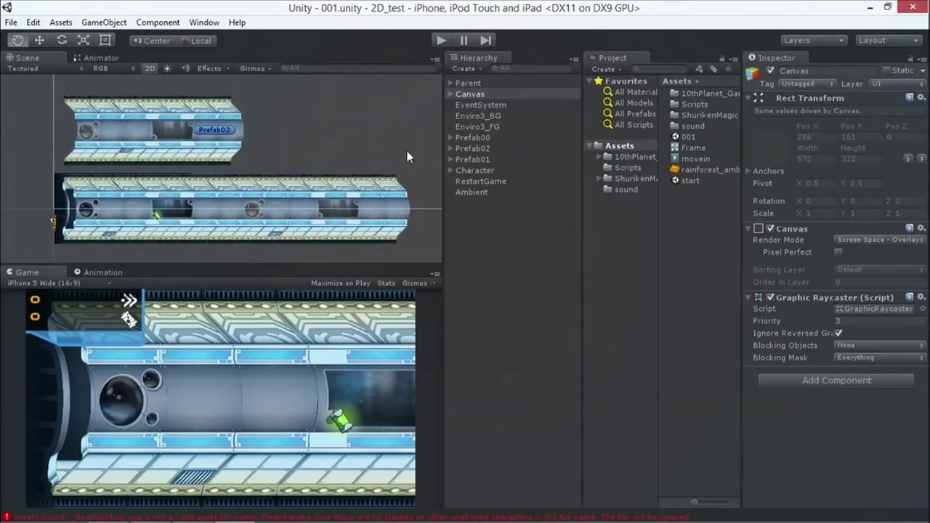
Play-test the 2D_test game through to its end screen while watching the corridor sections, and stop it.
{"action": "left_click", "coordinate": [441, 41]}
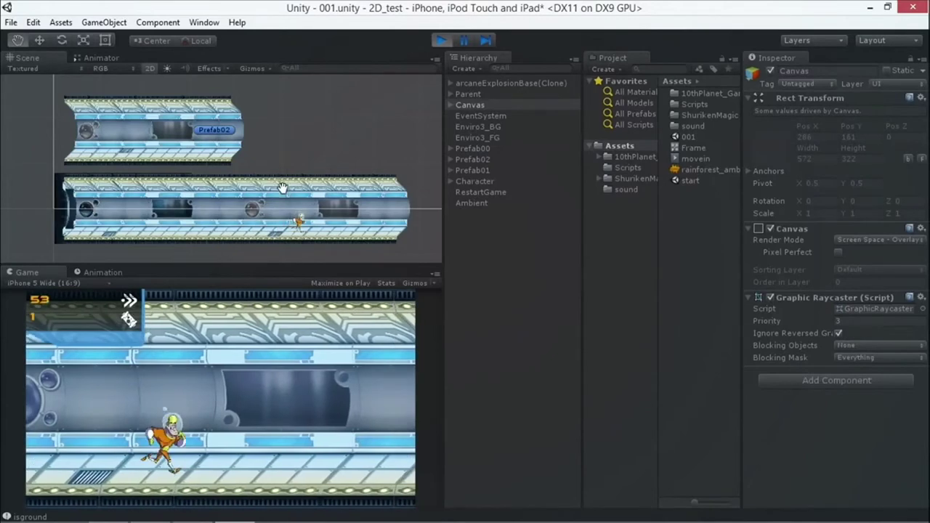
{"action": "scroll", "coordinate": [277, 183], "scroll_direction": "down", "scroll_amount": 2}
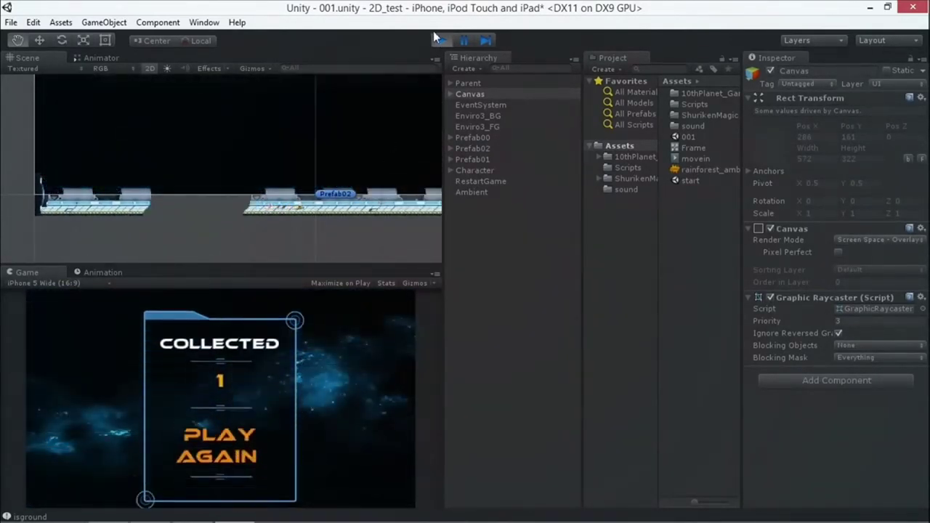
{"action": "left_click", "coordinate": [441, 41]}
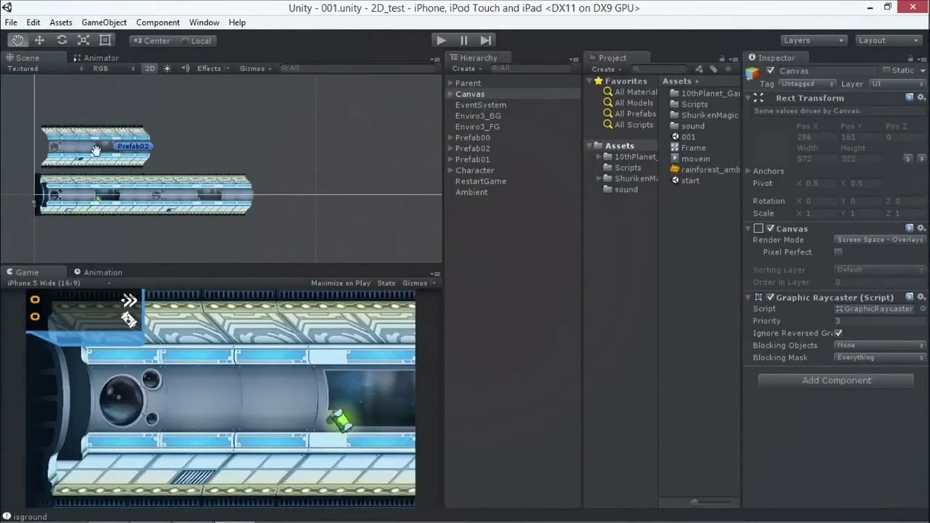
Expand Character, Prefab01 and Prefab02 and examine the components of Prefab02's CollectFuel0003 object.
{"action": "left_click", "coordinate": [450, 170]}
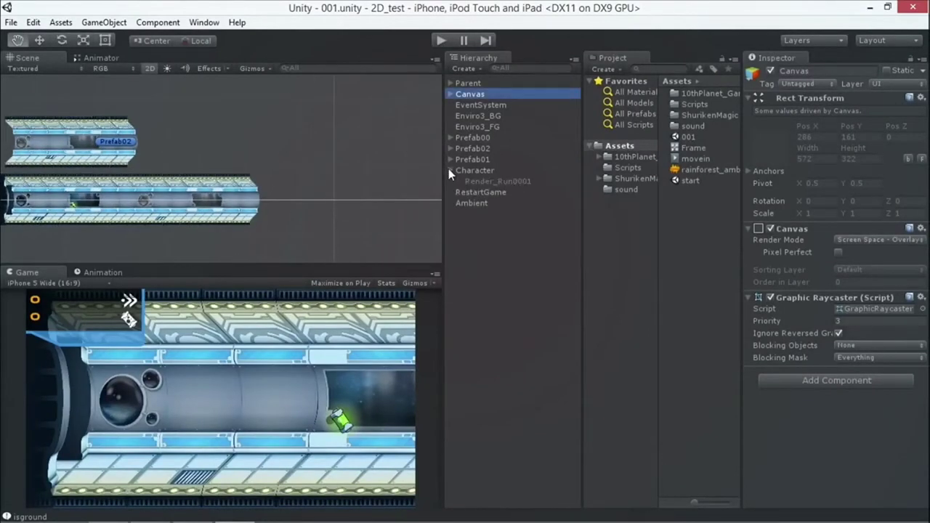
{"action": "left_click", "coordinate": [450, 160]}
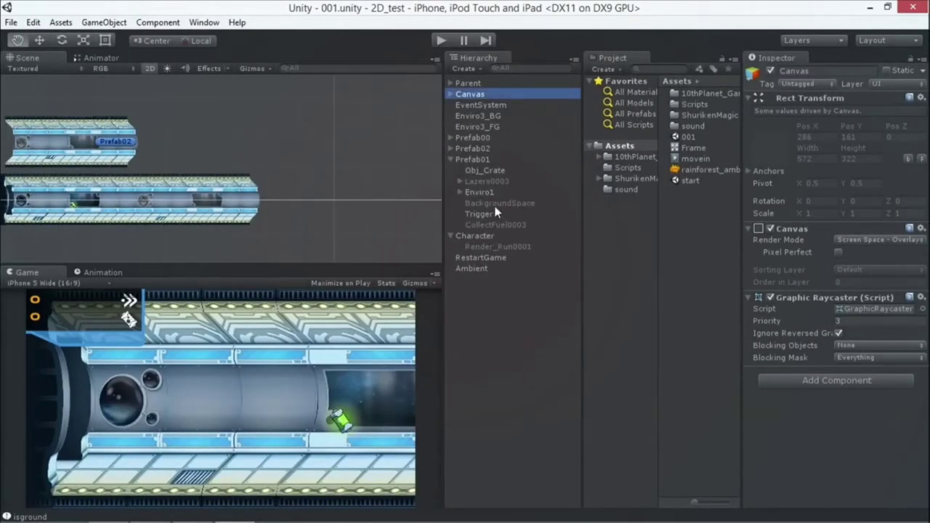
{"action": "left_click", "coordinate": [450, 148]}
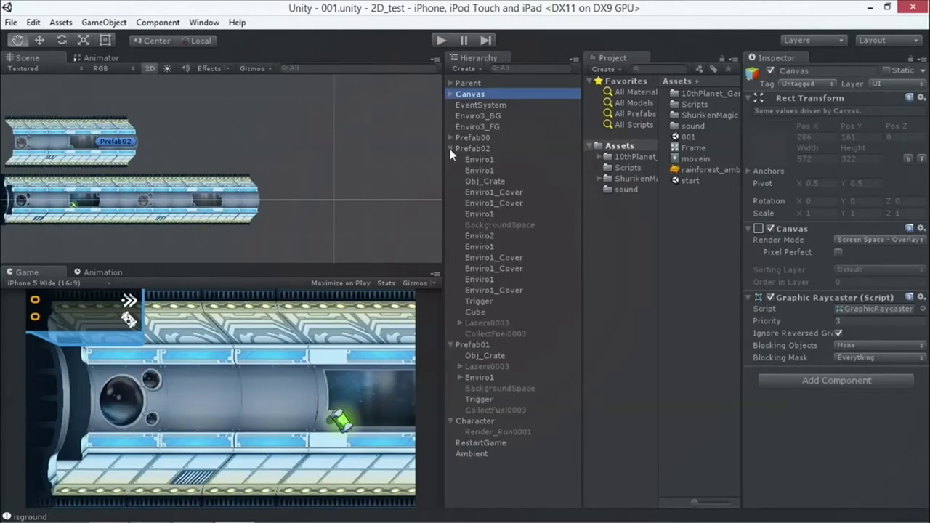
{"action": "left_click", "coordinate": [494, 333]}
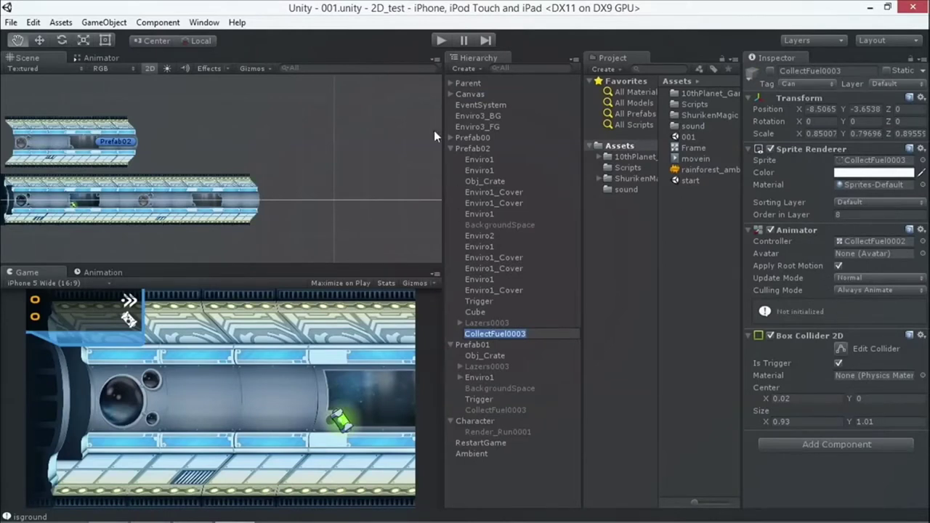
{"action": "left_click", "coordinate": [452, 145]}
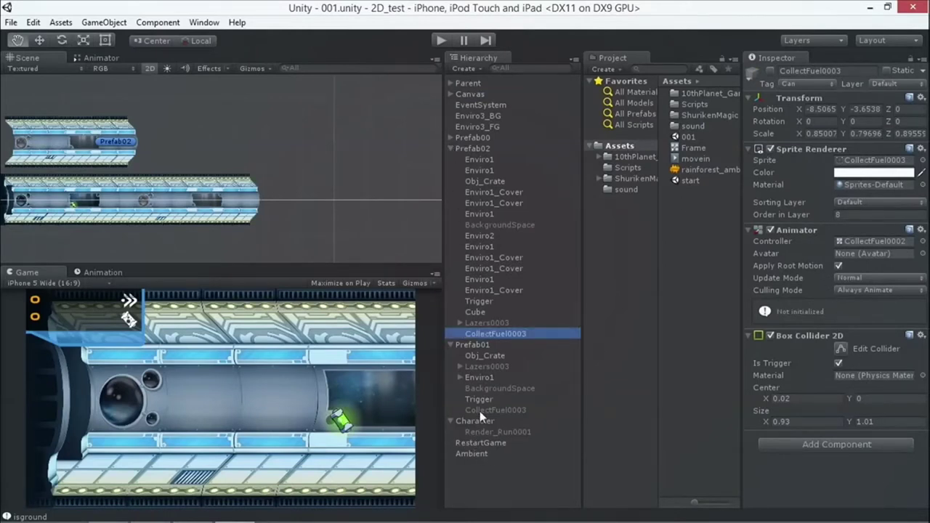
Examine the Character's script components and locate the Pickup script in the project's assets.
{"action": "left_click", "coordinate": [483, 421]}
{"action": "scroll", "coordinate": [858, 420], "scroll_direction": "down", "scroll_amount": 5}
{"action": "scroll", "coordinate": [885, 449], "scroll_direction": "down", "scroll_amount": 5}
{"action": "left_click", "coordinate": [856, 240]}
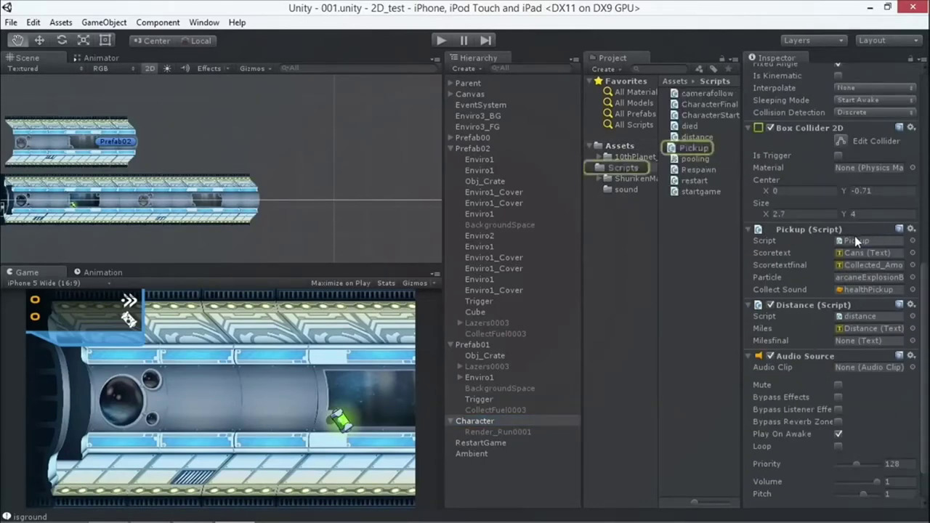
Read the Pickup script's collision and scoring code in a temporarily widened Inspector.
{"action": "left_click", "coordinate": [673, 149]}
{"action": "left_click_drag", "start_coordinate": [740, 242], "coordinate": [326, 221]}
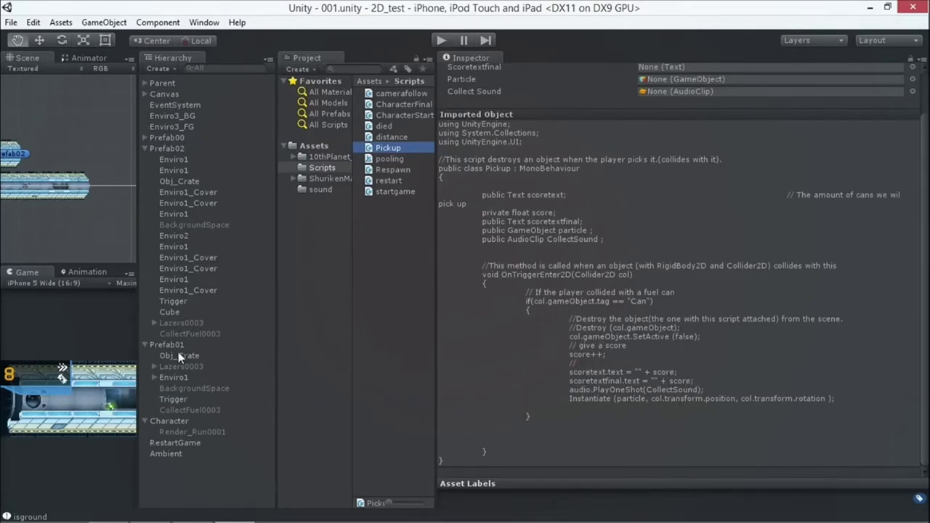
{"action": "left_click_drag", "start_coordinate": [138, 331], "coordinate": [454, 393]}
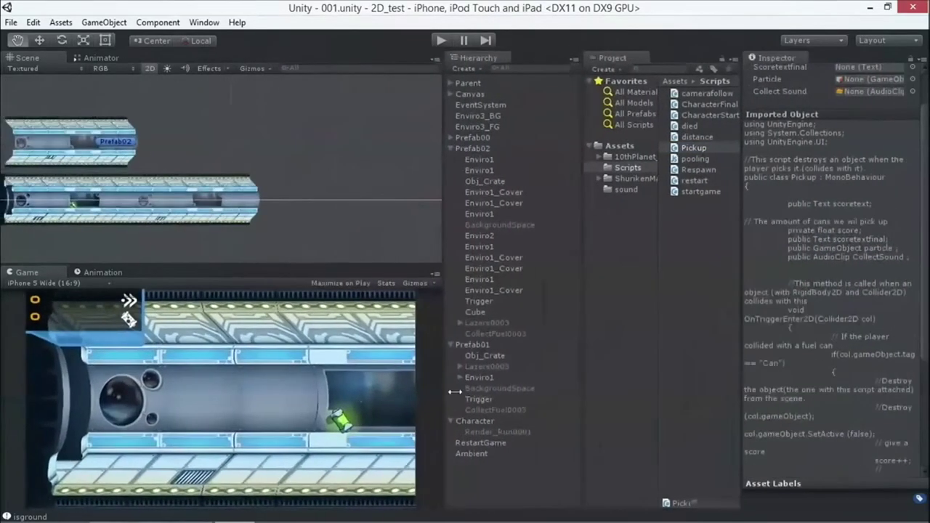
Expand the Canvas hierarchy and examine the Canvas, background and Distance_Collection objects.
{"action": "left_click", "coordinate": [450, 95]}
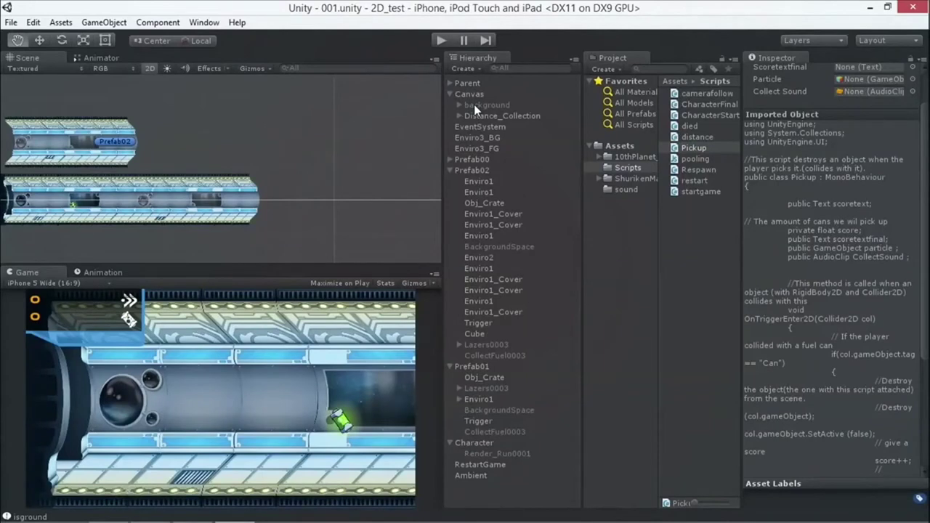
{"action": "left_click", "coordinate": [469, 93]}
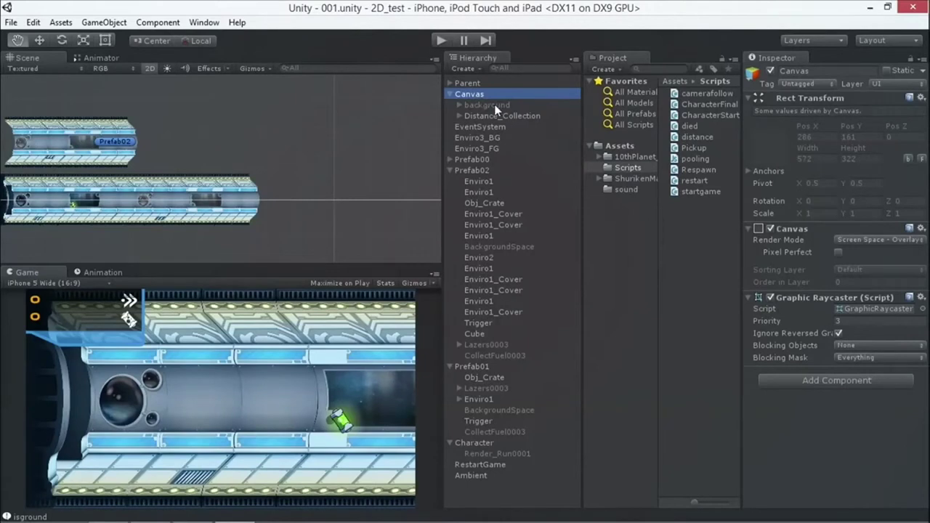
{"action": "left_click", "coordinate": [458, 105]}
{"action": "left_click", "coordinate": [493, 105]}
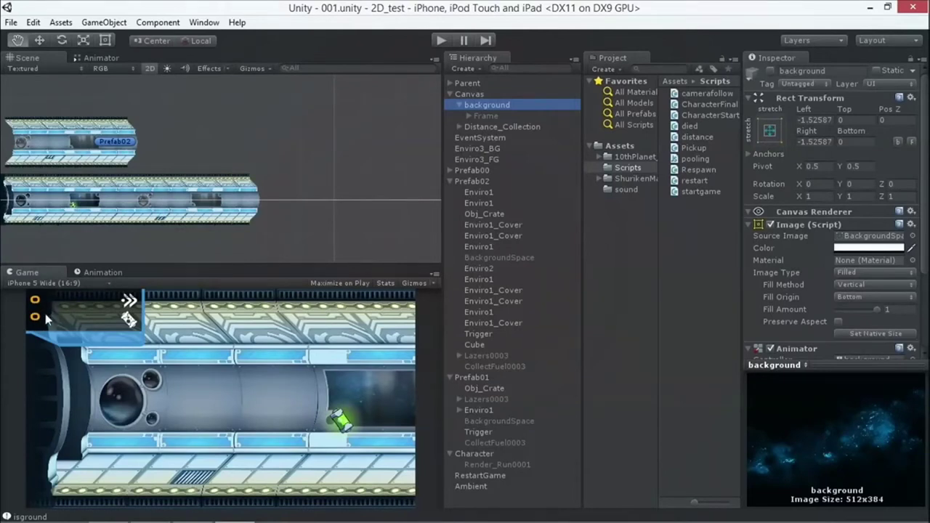
{"action": "left_click", "coordinate": [468, 127]}
Activate the Canvas's background object, play-test the game with its Play Again prompt, and stop it.
{"action": "left_click", "coordinate": [480, 107]}
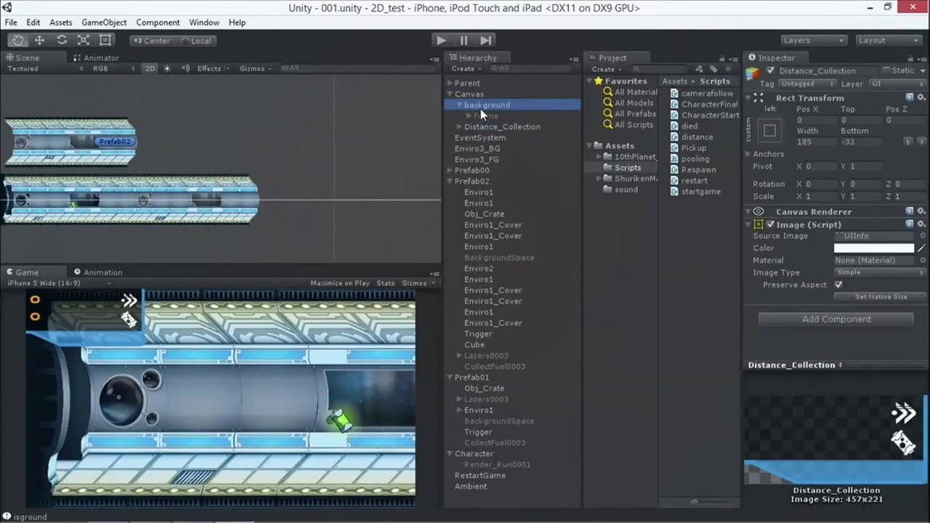
{"action": "left_click", "coordinate": [770, 70]}
{"action": "left_click", "coordinate": [441, 42]}
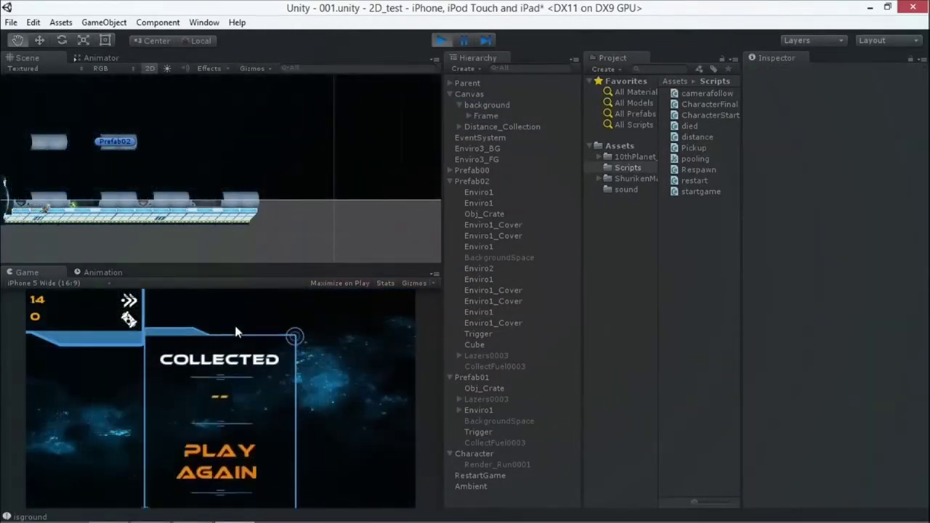
{"action": "left_click", "coordinate": [201, 439]}
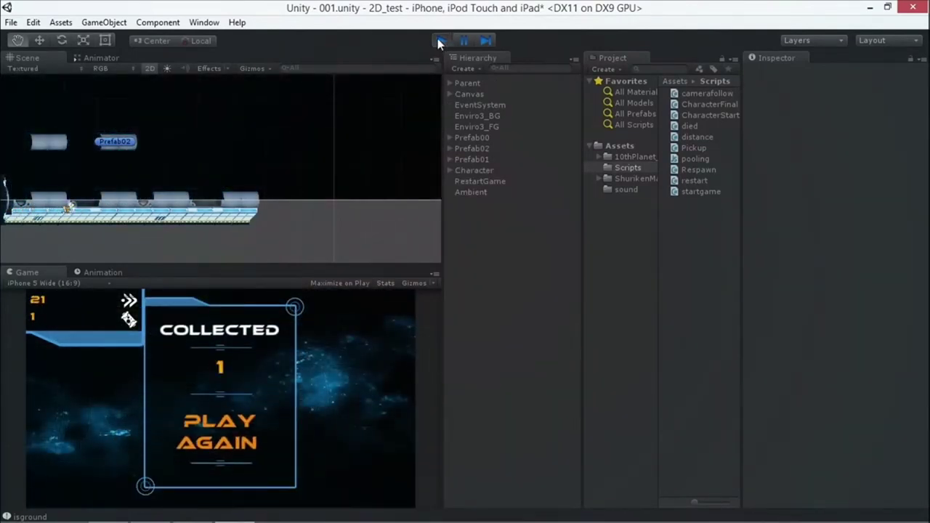
{"action": "left_click", "coordinate": [439, 40]}
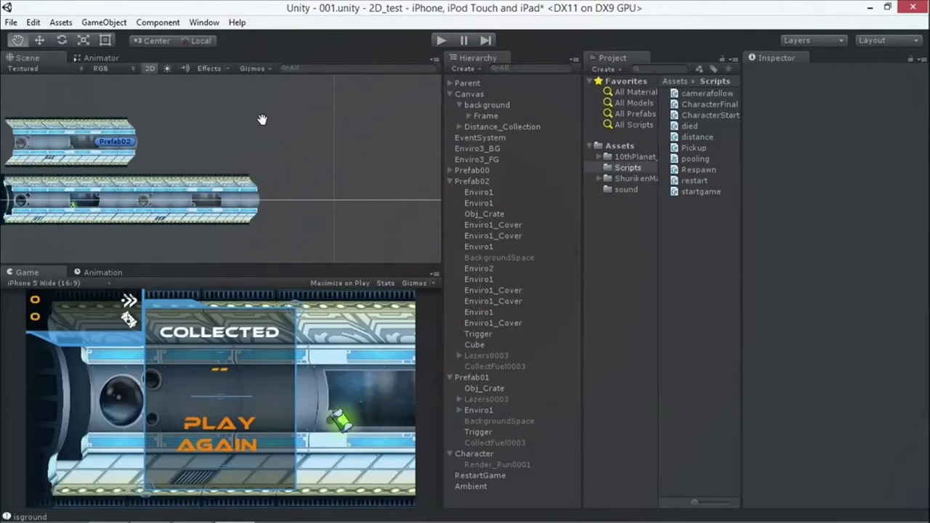
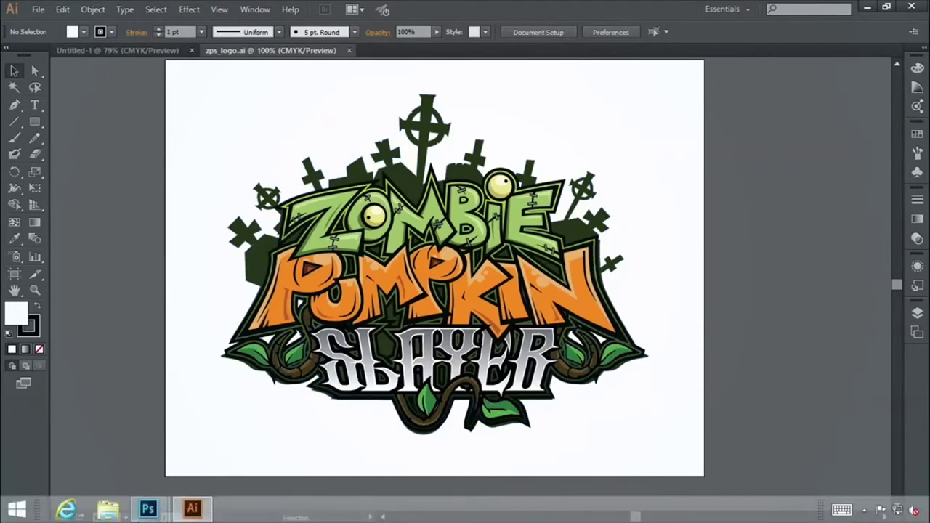
Switch to Photoshop, open logo_sketches.psd and move its window up so the sketches fit on screen.
{"action": "mouse_move", "coordinate": [148, 508]}
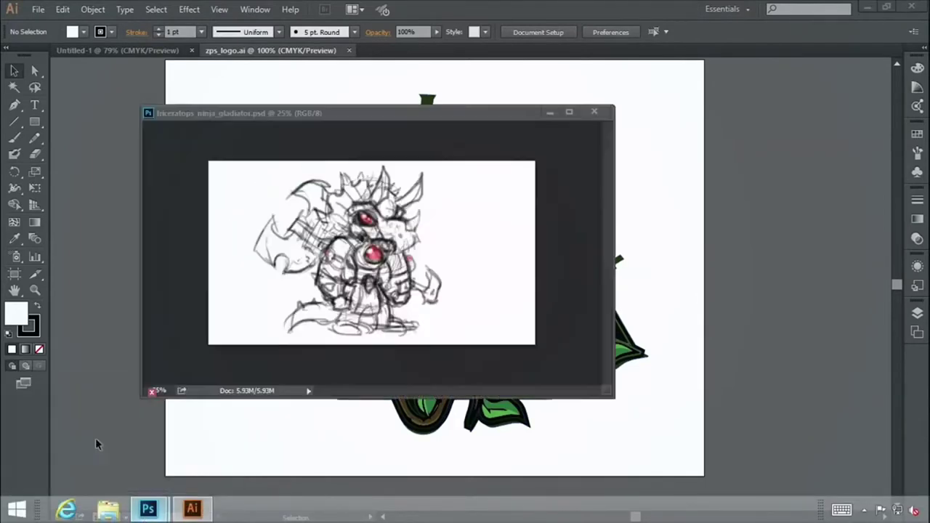
{"action": "left_click", "coordinate": [233, 436]}
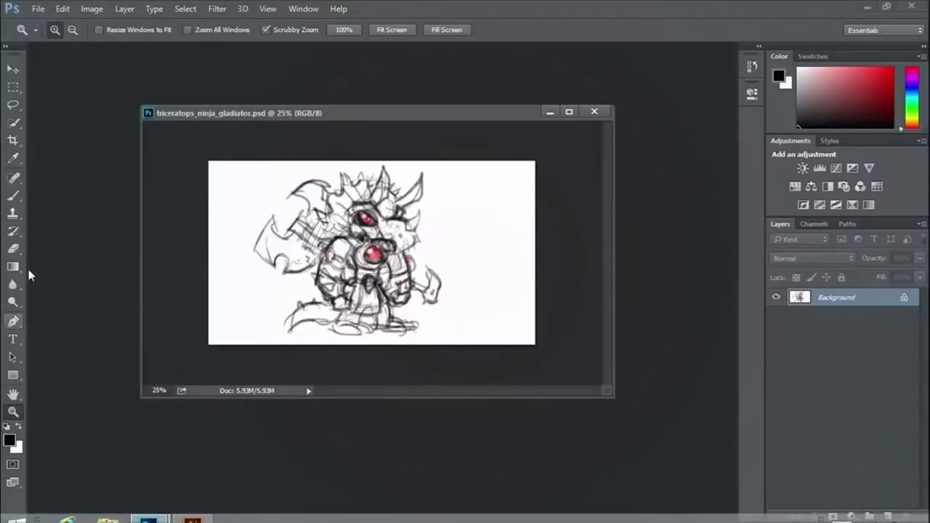
{"action": "left_click", "coordinate": [38, 8]}
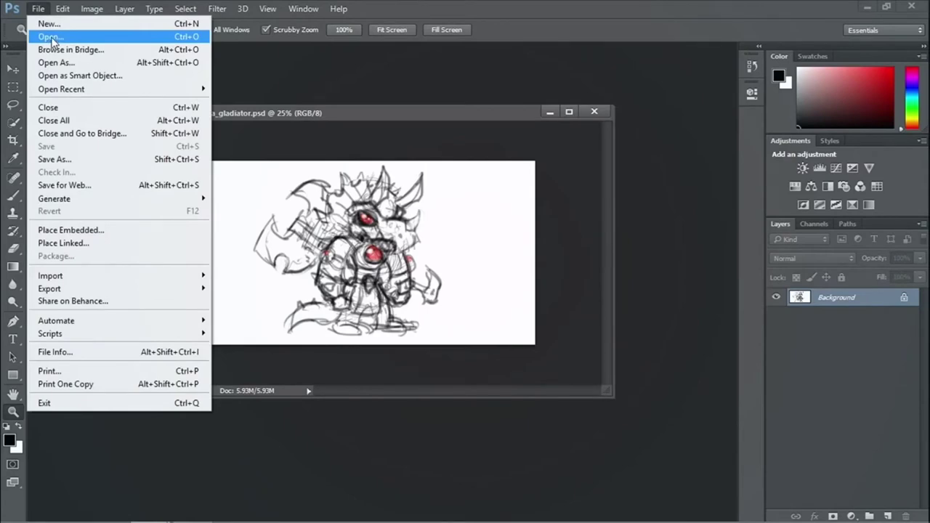
{"action": "left_click", "coordinate": [51, 38]}
{"action": "left_click", "coordinate": [287, 196]}
{"action": "left_click", "coordinate": [260, 210]}
{"action": "left_click", "coordinate": [349, 304]}
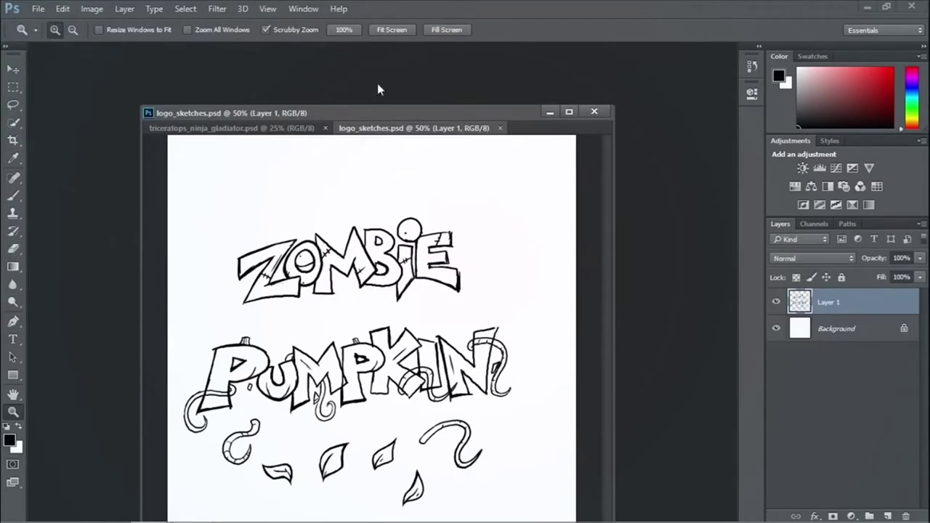
{"action": "left_click_drag", "start_coordinate": [378, 112], "coordinate": [397, 64]}
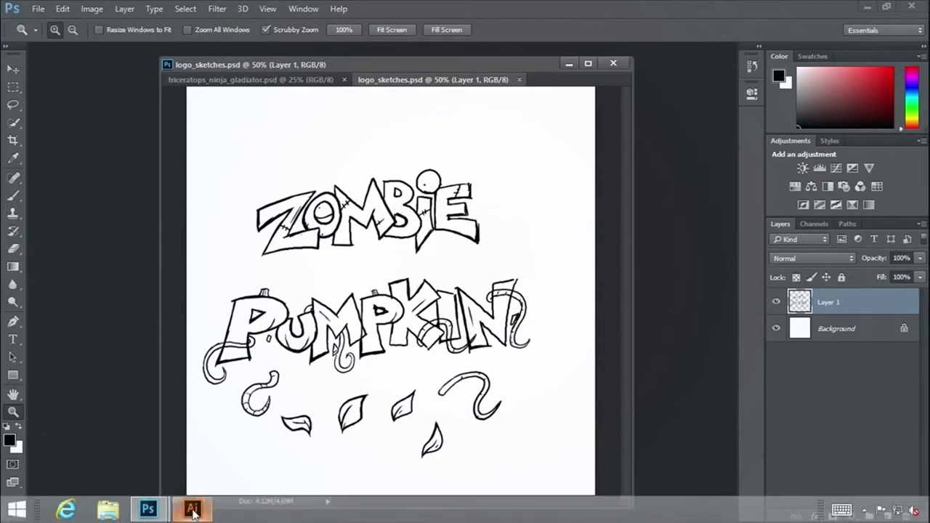
Marquee-select all the lettering, vine and leaf sketches and paste a copy into zps_logo.ai in Illustrator.
{"action": "mouse_move", "coordinate": [195, 511]}
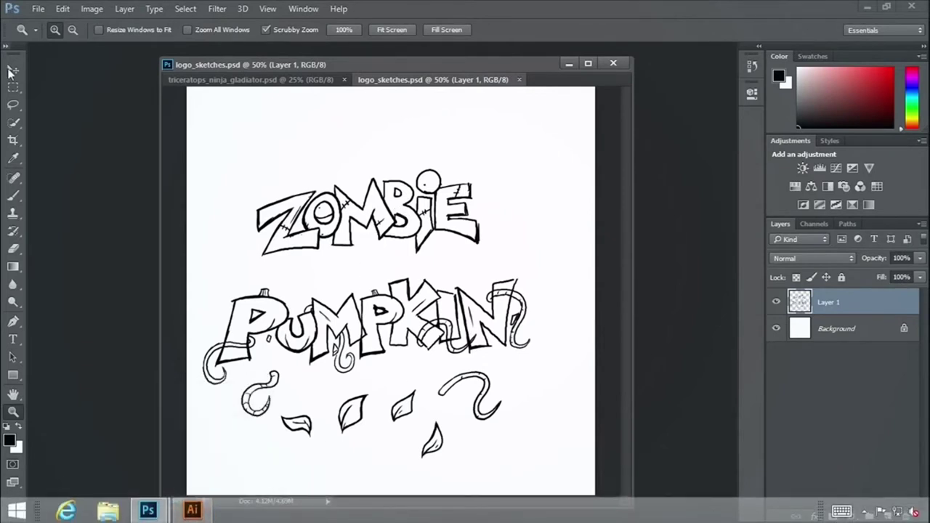
{"action": "key", "text": "m"}
{"action": "left_click_drag", "start_coordinate": [518, 150], "coordinate": [233, 269]}
{"action": "left_click_drag", "start_coordinate": [558, 143], "coordinate": [197, 473]}
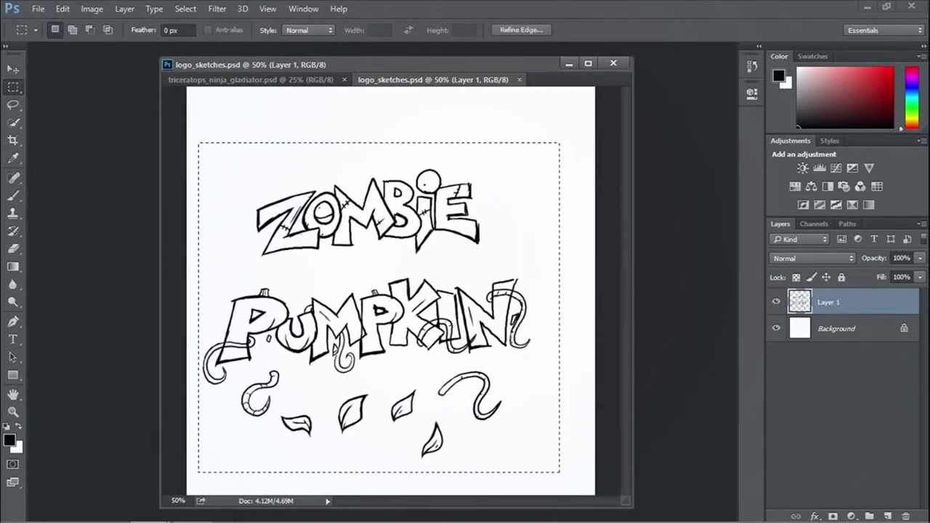
{"action": "left_click", "coordinate": [191, 508]}
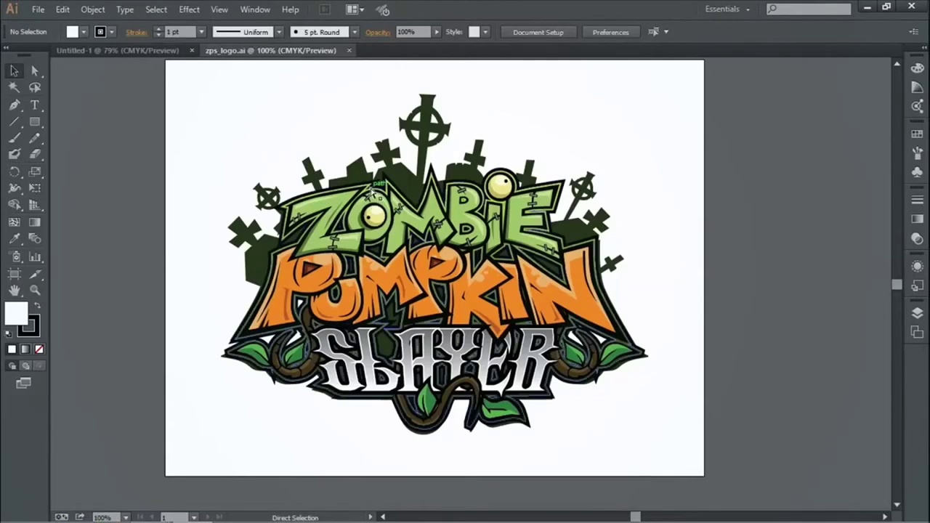
{"action": "key", "text": "ctrl+v"}
Move the pasted sketch image off the artboard to the logo's left, at about X -573 pt, Y 306 pt.
{"action": "left_click", "coordinate": [34, 291]}
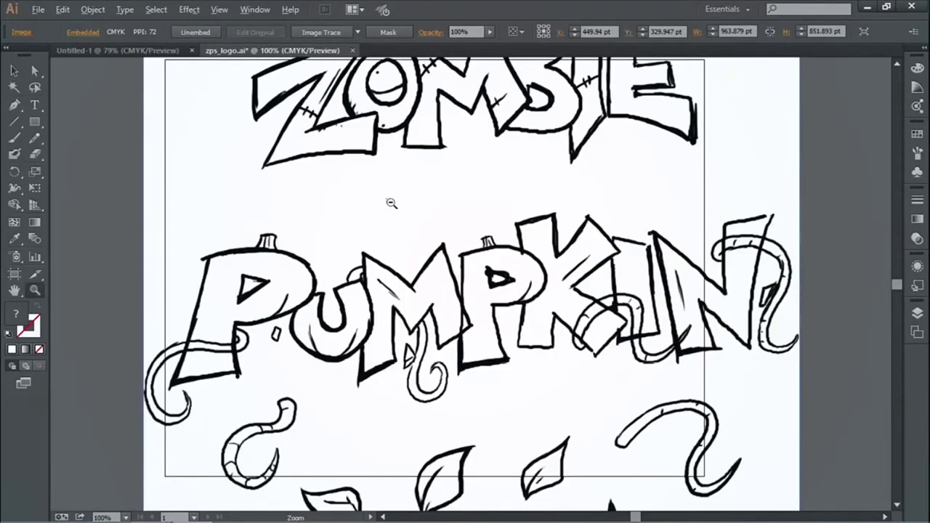
{"action": "left_click", "coordinate": [388, 203], "text": "alt"}
{"action": "left_click", "coordinate": [550, 253], "text": "alt"}
{"action": "left_click_drag", "start_coordinate": [537, 320], "coordinate": [473, 286]}
{"action": "left_click", "coordinate": [14, 70]}
{"action": "mouse_move", "coordinate": [399, 263]}
{"action": "left_mouse_down"}
{"action": "mouse_move", "coordinate": [158, 259]}
{"action": "mouse_move", "coordinate": [208, 233]}
{"action": "left_mouse_up"}
{"action": "left_click_drag", "start_coordinate": [358, 248], "coordinate": [380, 243]}
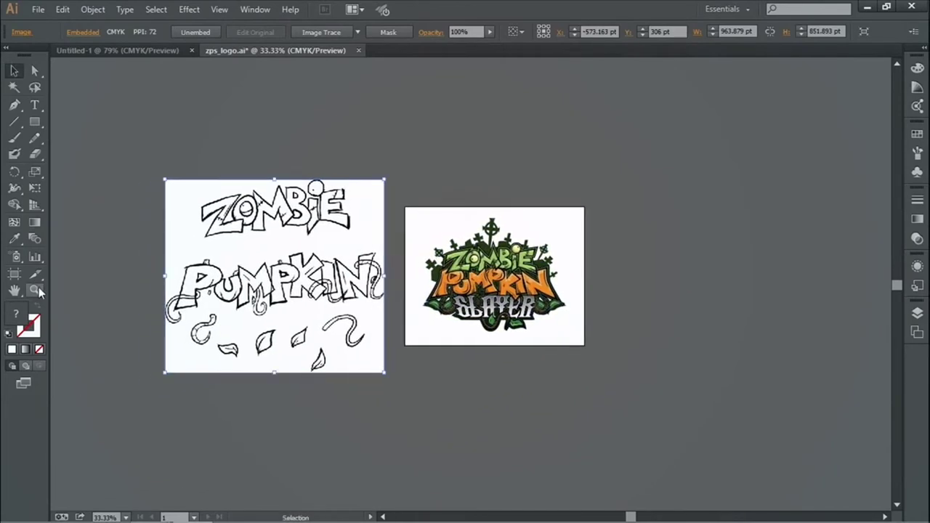
Compare the sketched ZOMBIE lettering closely with the ZOMBIE lettering in the finished logo.
{"action": "left_click", "coordinate": [35, 291]}
{"action": "left_click", "coordinate": [326, 225]}
{"action": "left_click_drag", "start_coordinate": [520, 297], "coordinate": [460, 245]}
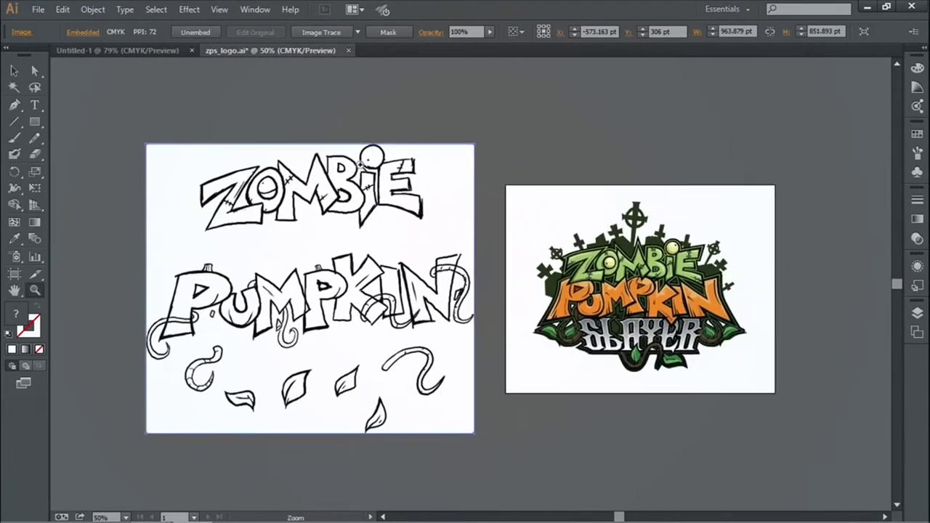
{"action": "left_click", "coordinate": [404, 185]}
{"action": "left_click", "coordinate": [479, 311]}
{"action": "left_click_drag", "start_coordinate": [378, 290], "coordinate": [438, 302]}
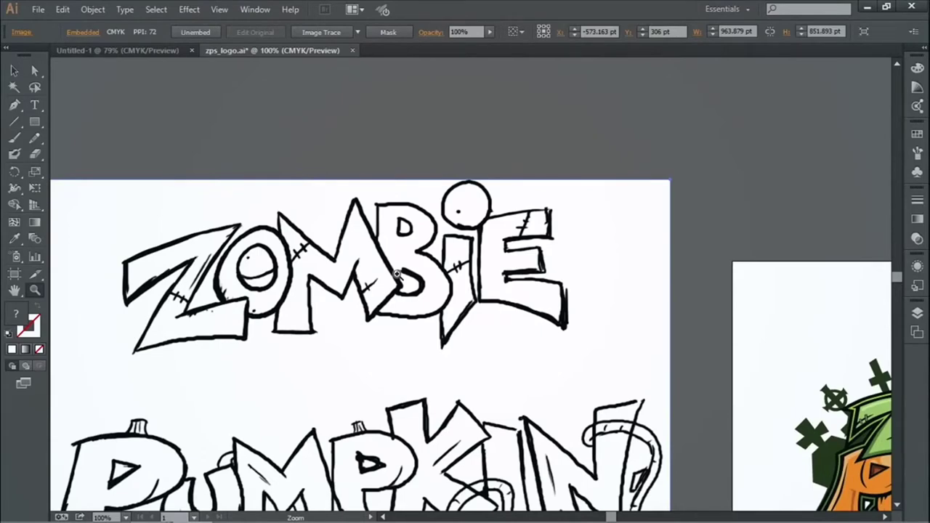
{"action": "left_click_drag", "start_coordinate": [722, 346], "coordinate": [351, 208]}
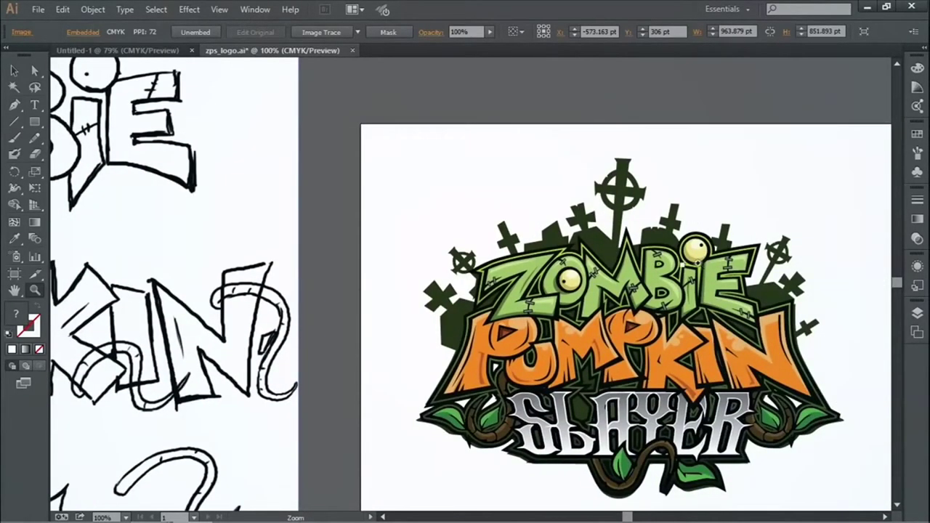
{"action": "left_click_drag", "start_coordinate": [284, 147], "coordinate": [672, 253]}
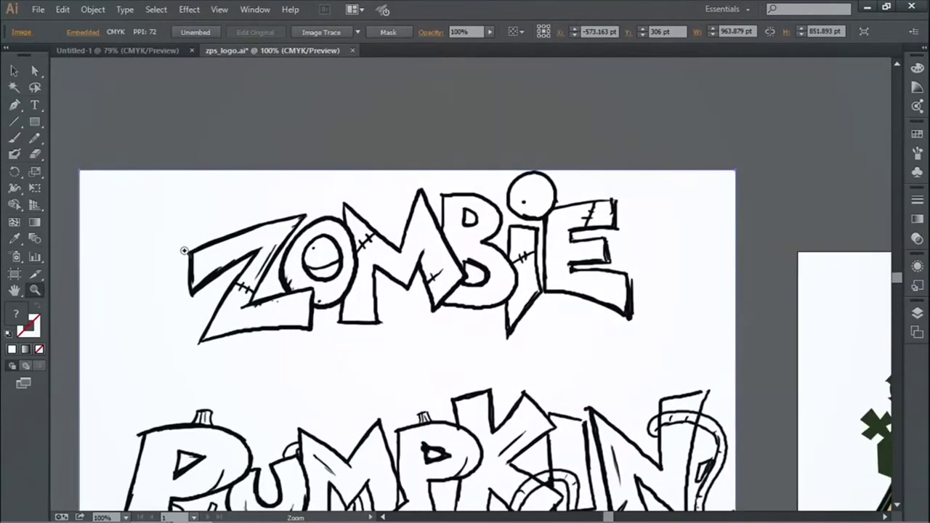
{"action": "left_click_drag", "start_coordinate": [615, 309], "coordinate": [647, 327]}
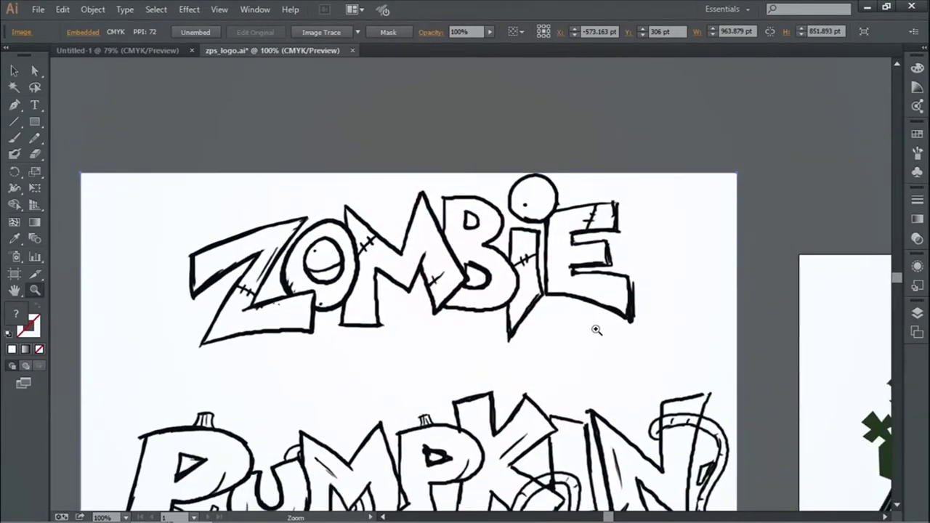
{"action": "left_click_drag", "start_coordinate": [533, 267], "coordinate": [186, 276]}
{"action": "left_click_drag", "start_coordinate": [436, 245], "coordinate": [218, 110]}
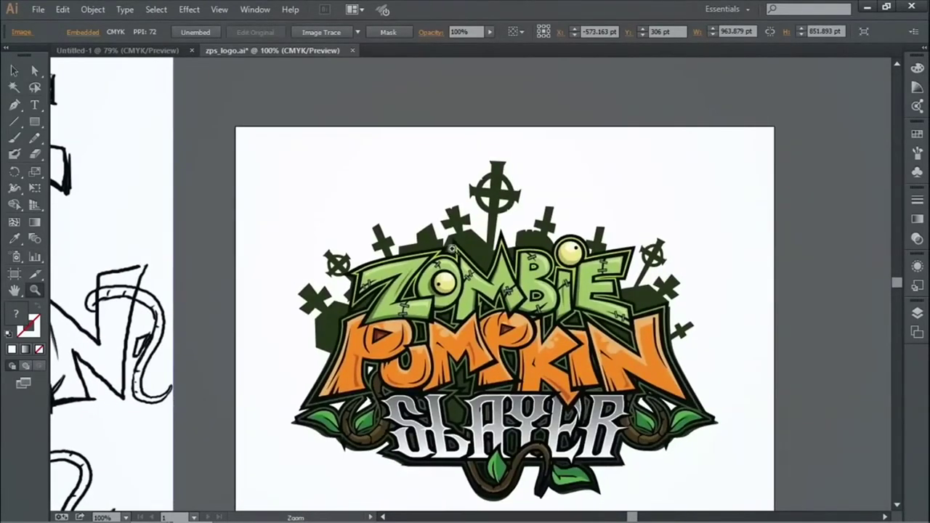
{"action": "left_click_drag", "start_coordinate": [447, 241], "coordinate": [679, 284]}
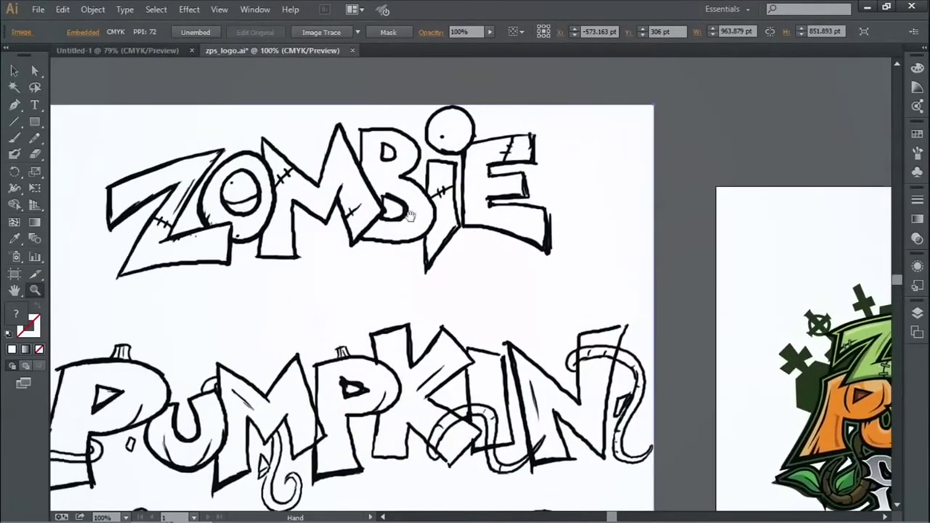
{"action": "left_click_drag", "start_coordinate": [547, 234], "coordinate": [236, 220]}
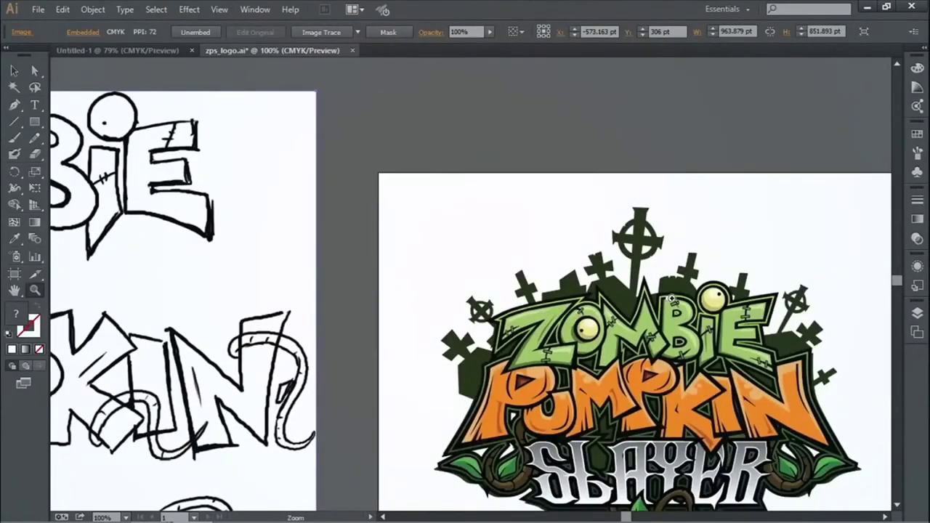
{"action": "left_click_drag", "start_coordinate": [466, 307], "coordinate": [348, 196]}
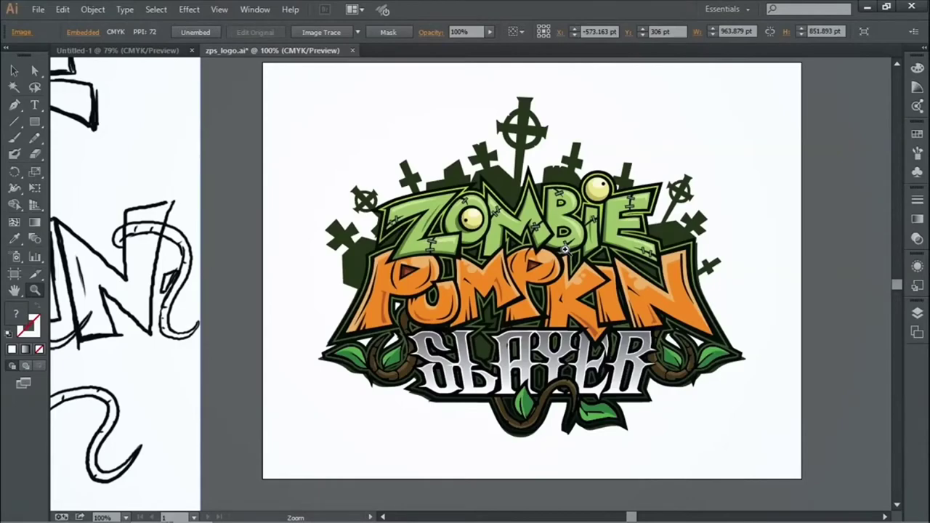
Compare the sketched PUMPKIN lettering, vines and leaves with the finished logo's PUMPKIN and SLAYER artwork.
{"action": "left_click_drag", "start_coordinate": [122, 214], "coordinate": [659, 213]}
{"action": "mouse_move", "coordinate": [683, 248]}
{"action": "left_mouse_down"}
{"action": "mouse_move", "coordinate": [572, 251]}
{"action": "mouse_move", "coordinate": [748, 247]}
{"action": "mouse_move", "coordinate": [650, 239]}
{"action": "mouse_move", "coordinate": [495, 247]}
{"action": "mouse_move", "coordinate": [401, 235]}
{"action": "mouse_move", "coordinate": [792, 226]}
{"action": "mouse_move", "coordinate": [229, 234]}
{"action": "left_mouse_up"}
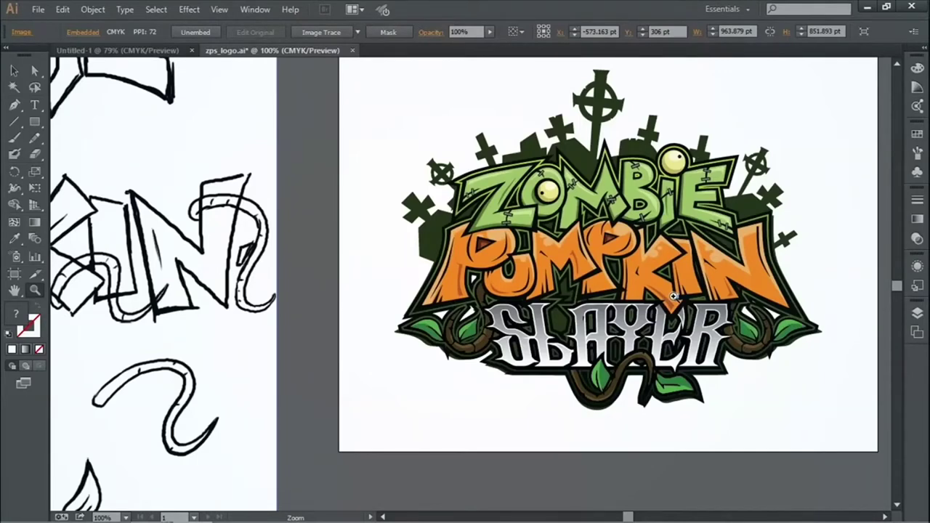
{"action": "mouse_move", "coordinate": [148, 320]}
{"action": "left_mouse_down"}
{"action": "mouse_move", "coordinate": [582, 243]}
{"action": "mouse_move", "coordinate": [671, 280]}
{"action": "mouse_move", "coordinate": [419, 269]}
{"action": "mouse_move", "coordinate": [346, 255]}
{"action": "left_mouse_up"}
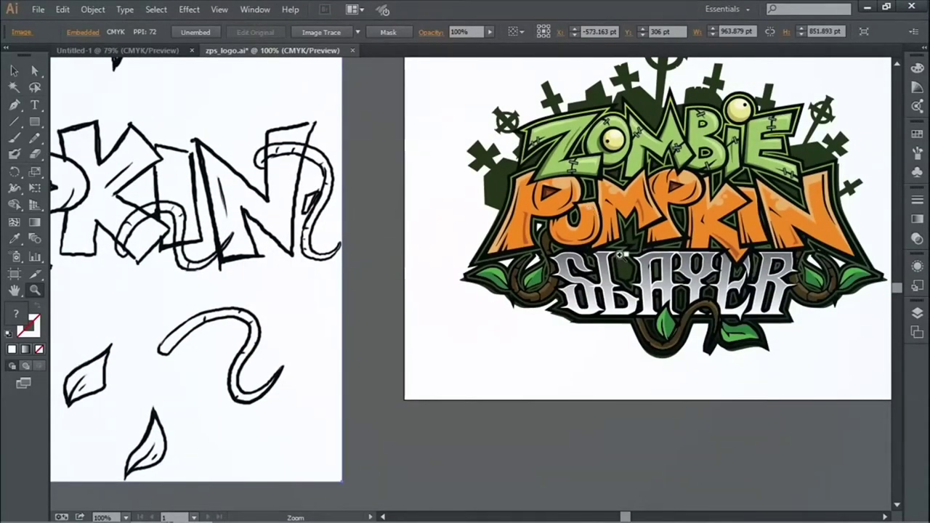
{"action": "left_click_drag", "start_coordinate": [792, 199], "coordinate": [582, 242]}
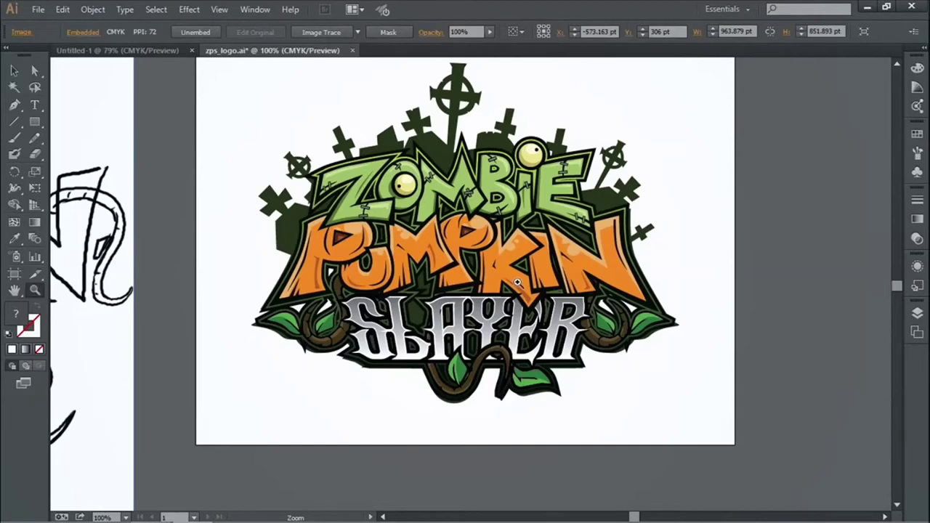
{"action": "left_click_drag", "start_coordinate": [549, 226], "coordinate": [609, 242]}
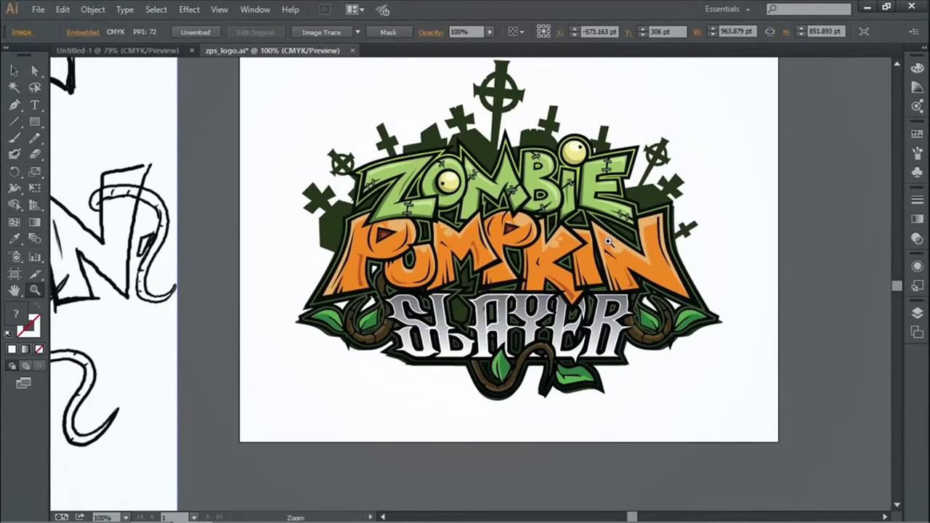
{"action": "mouse_move", "coordinate": [640, 192]}
{"action": "left_mouse_down"}
{"action": "mouse_move", "coordinate": [598, 209]}
{"action": "mouse_move", "coordinate": [620, 227]}
{"action": "left_mouse_up"}
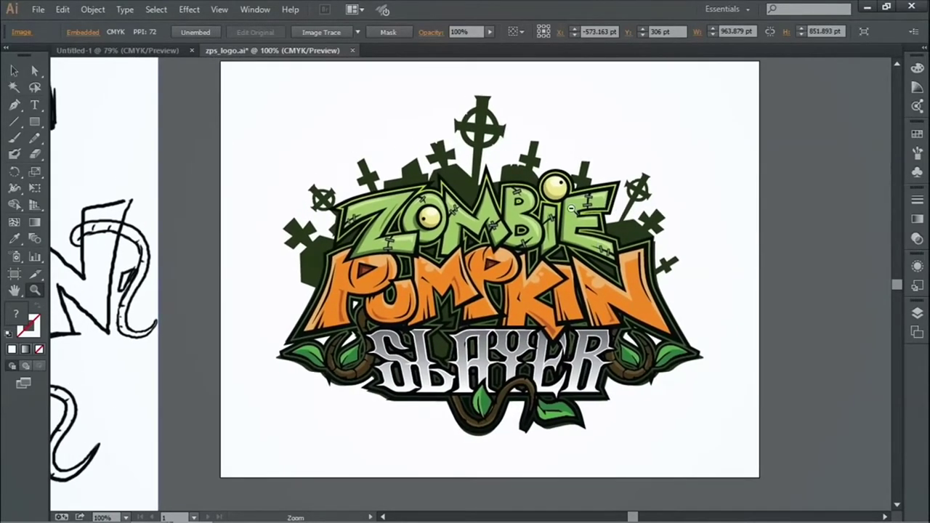
Move the sketch image closer to the artboard, to about X -493 pt, Y 268 pt.
{"action": "left_click", "coordinate": [571, 209], "text": "alt"}
{"action": "mouse_move", "coordinate": [391, 286]}
{"action": "left_mouse_down"}
{"action": "mouse_move", "coordinate": [571, 233]}
{"action": "mouse_move", "coordinate": [541, 241]}
{"action": "left_mouse_up"}
{"action": "left_click", "coordinate": [11, 70]}
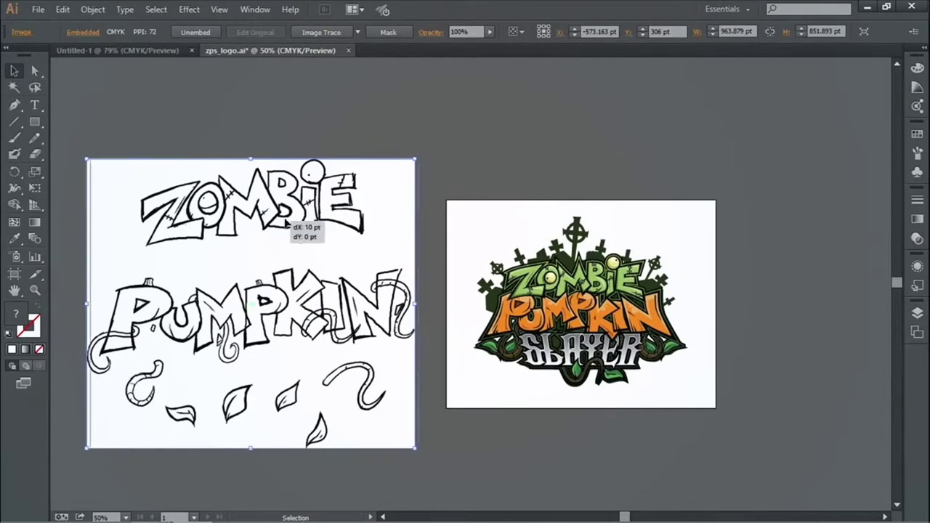
{"action": "left_click_drag", "start_coordinate": [218, 305], "coordinate": [247, 291]}
Show the layer list and turn the layer holding the sketches and logo into a template layer.
{"action": "left_click", "coordinate": [255, 8]}
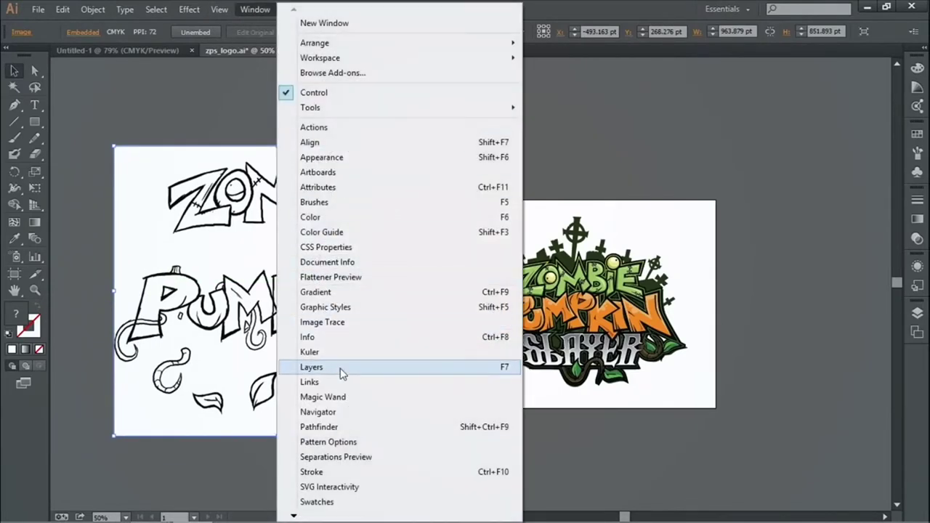
{"action": "left_click", "coordinate": [343, 369]}
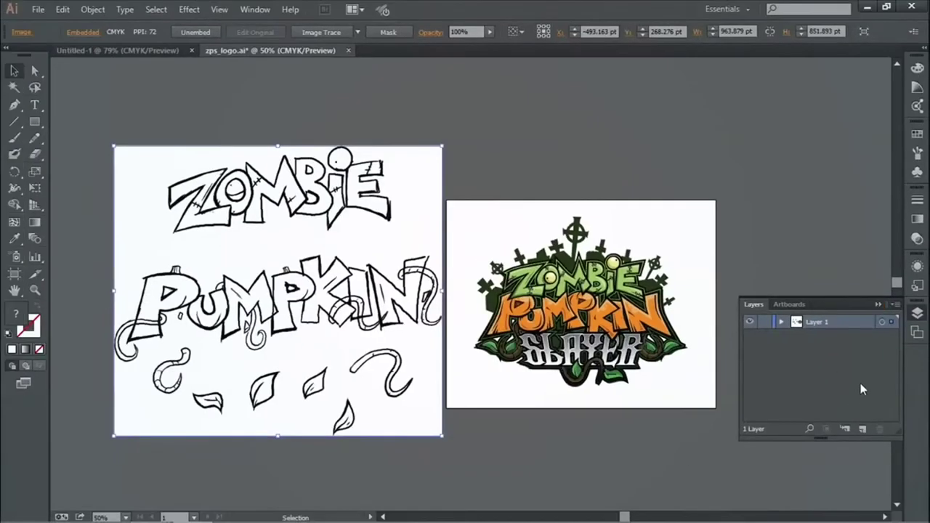
{"action": "left_click", "coordinate": [924, 242]}
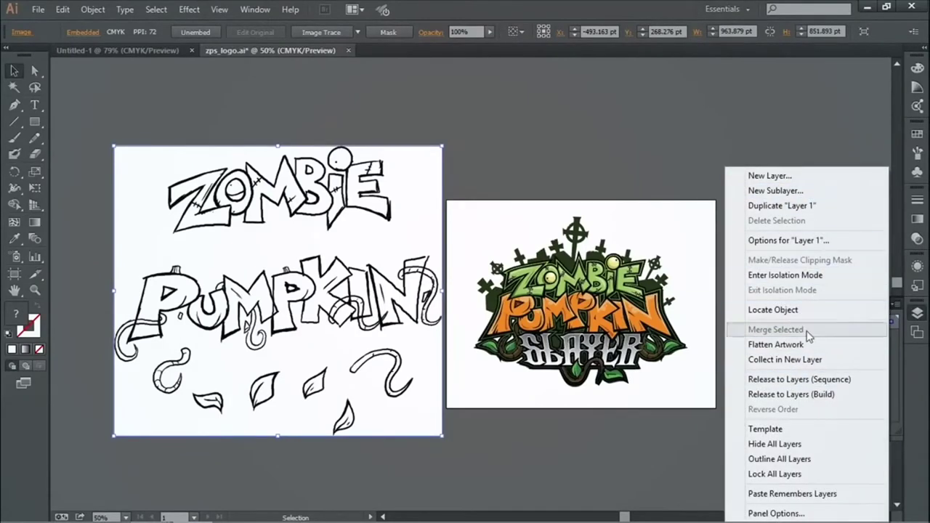
{"action": "left_click", "coordinate": [783, 429]}
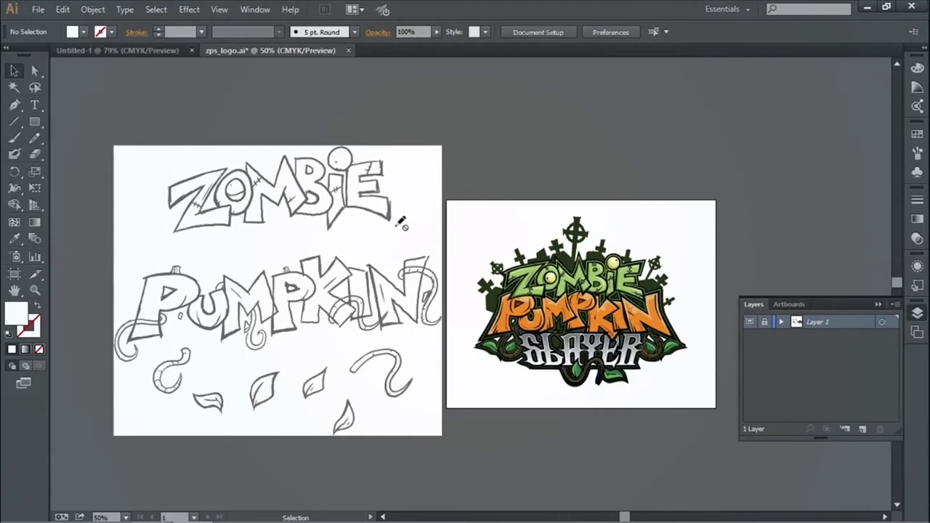
Add a new layer with the default options above the template layer for tracing the sketches.
{"action": "left_click", "coordinate": [895, 304]}
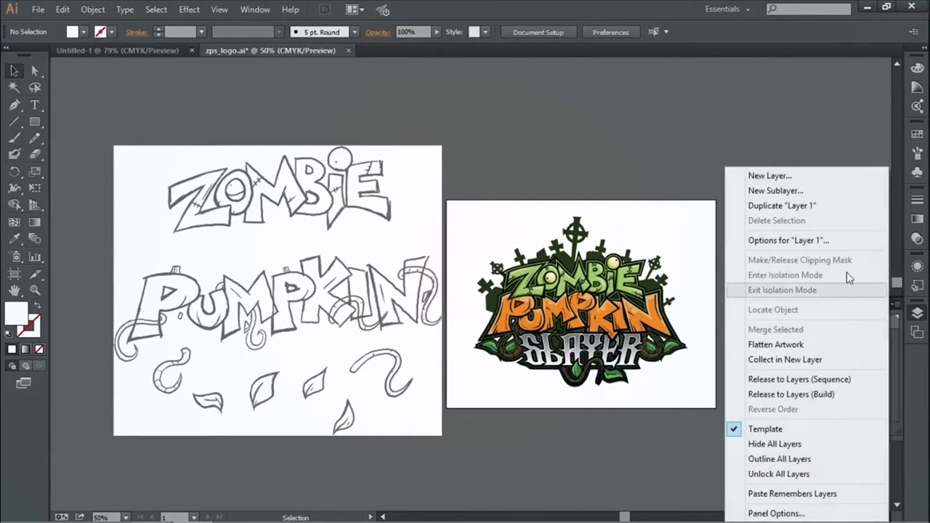
{"action": "left_click", "coordinate": [770, 177]}
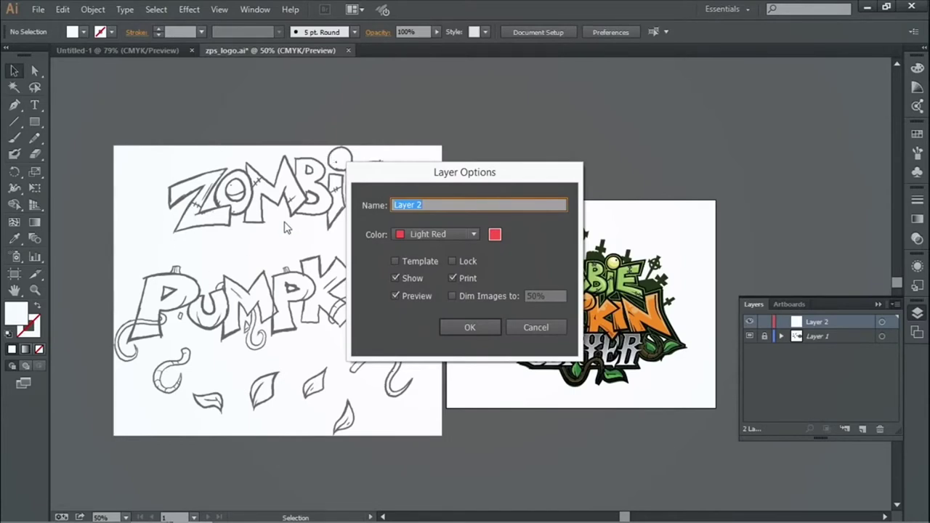
{"action": "left_click", "coordinate": [471, 327]}
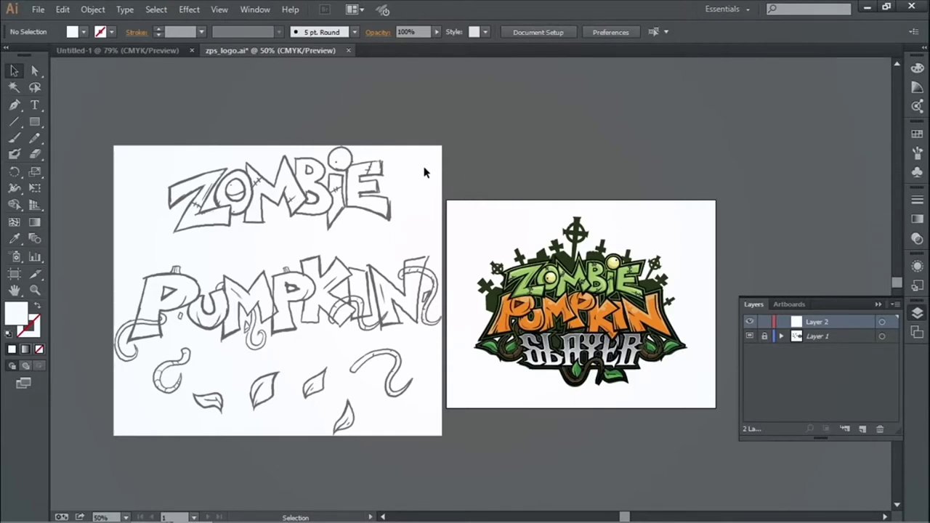
Set the fill colour to black (000000) for Pen tool tracing over the ZOMBIE sketch.
{"action": "left_click_drag", "start_coordinate": [394, 192], "coordinate": [381, 189]}
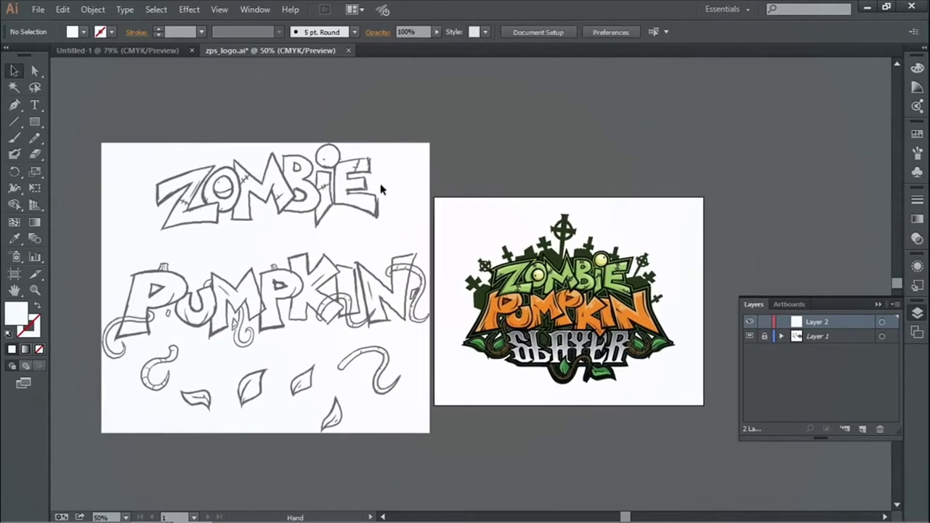
{"action": "key", "text": "z"}
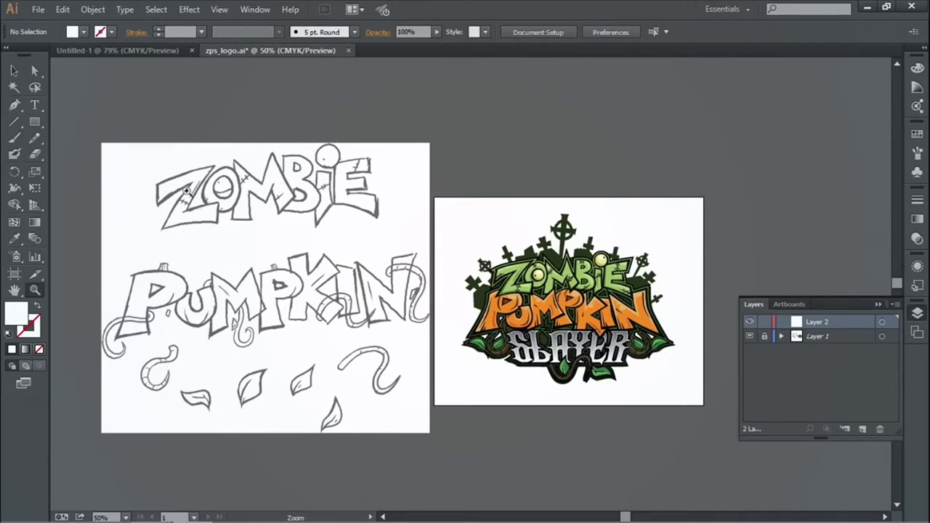
{"action": "left_click", "coordinate": [206, 173]}
{"action": "scroll", "coordinate": [468, 343], "scroll_direction": "down", "scroll_amount": 5}
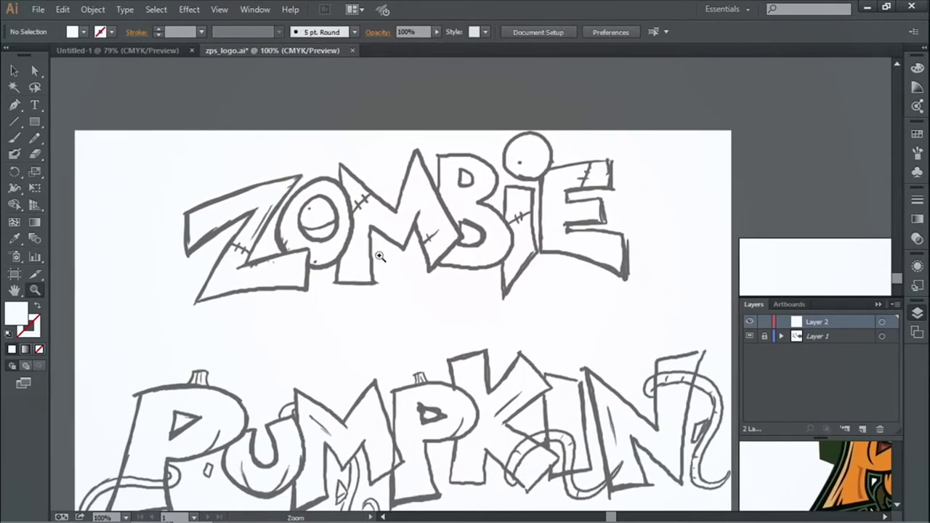
{"action": "left_click", "coordinate": [14, 104]}
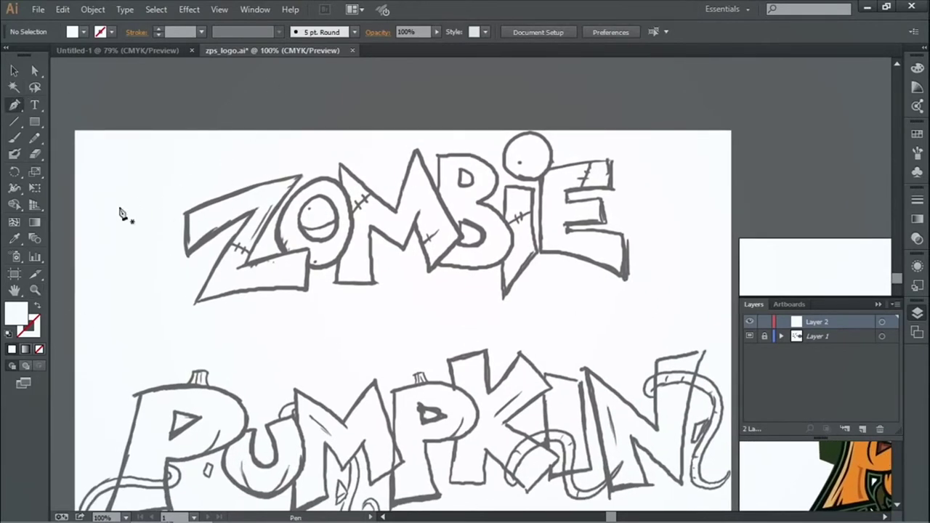
{"action": "double_click", "coordinate": [17, 317]}
{"action": "type", "text": "000000"}
{"action": "left_click", "coordinate": [606, 182]}
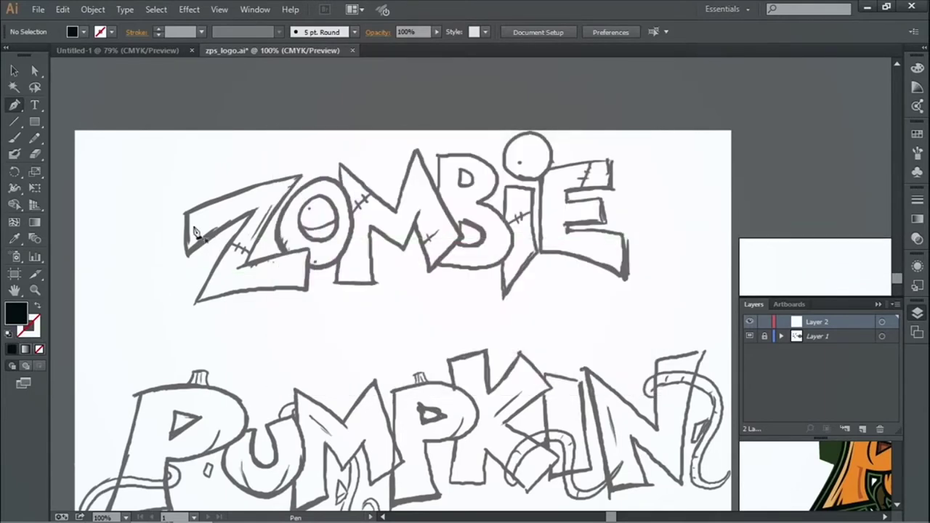
Trace the sketched Z of ZOMBIE with the Pen tool as a closed, straight-sided black shape.
{"action": "left_click", "coordinate": [185, 214]}
{"action": "left_click", "coordinate": [184, 256]}
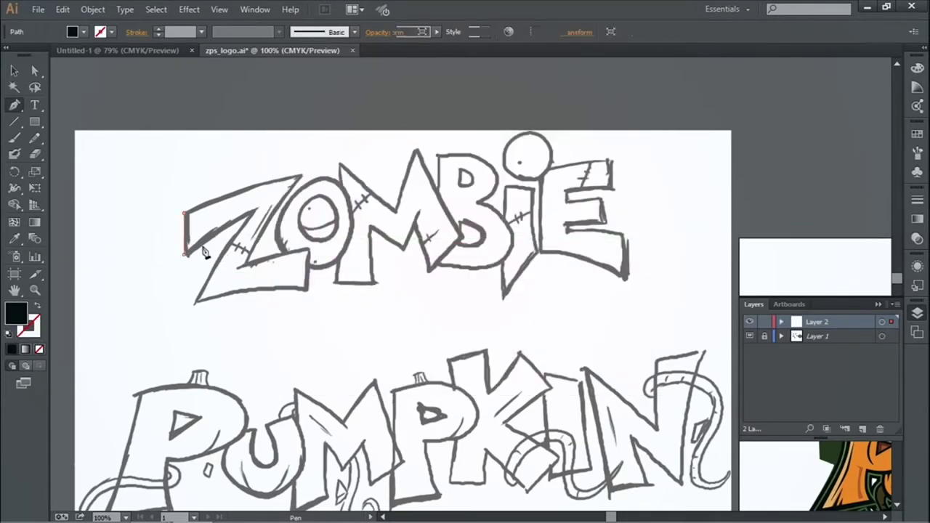
{"action": "left_click", "coordinate": [254, 213]}
{"action": "left_click", "coordinate": [194, 302]}
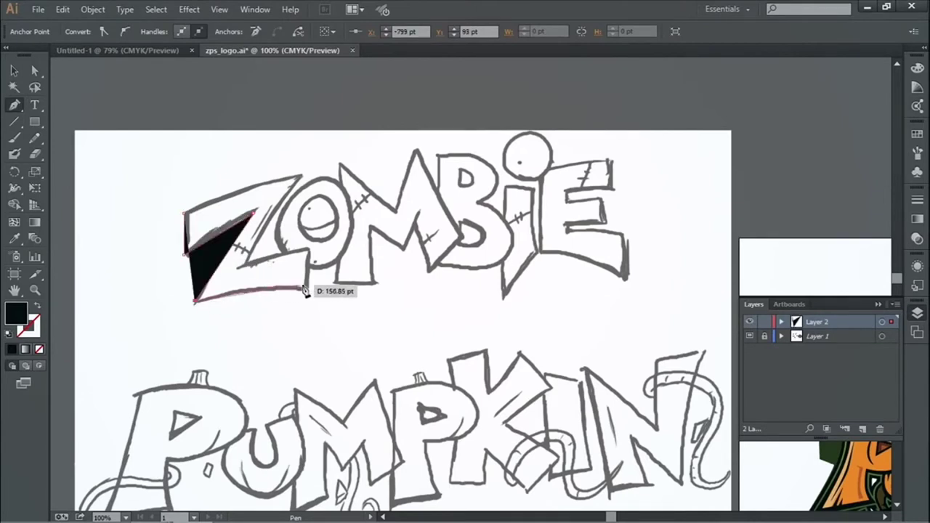
{"action": "left_click", "coordinate": [308, 289]}
{"action": "left_click", "coordinate": [308, 252]}
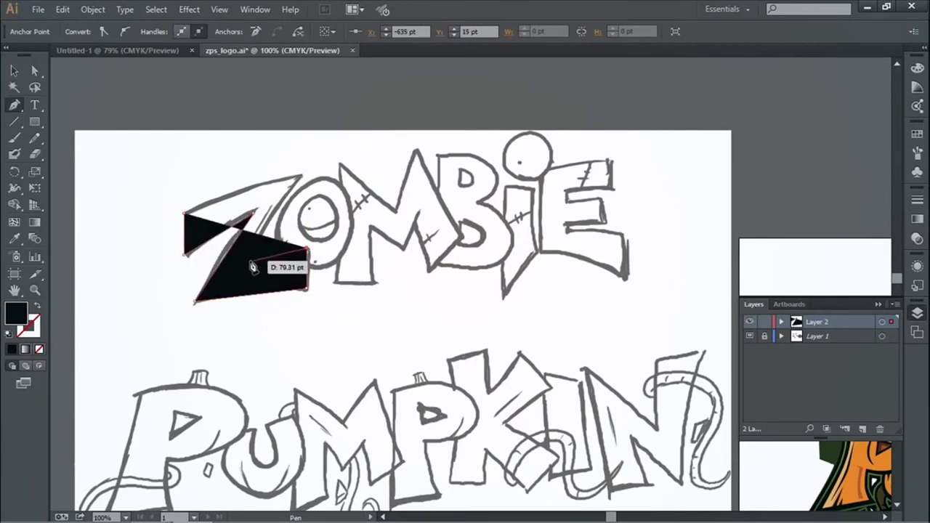
{"action": "left_click", "coordinate": [245, 265]}
{"action": "left_click", "coordinate": [301, 174]}
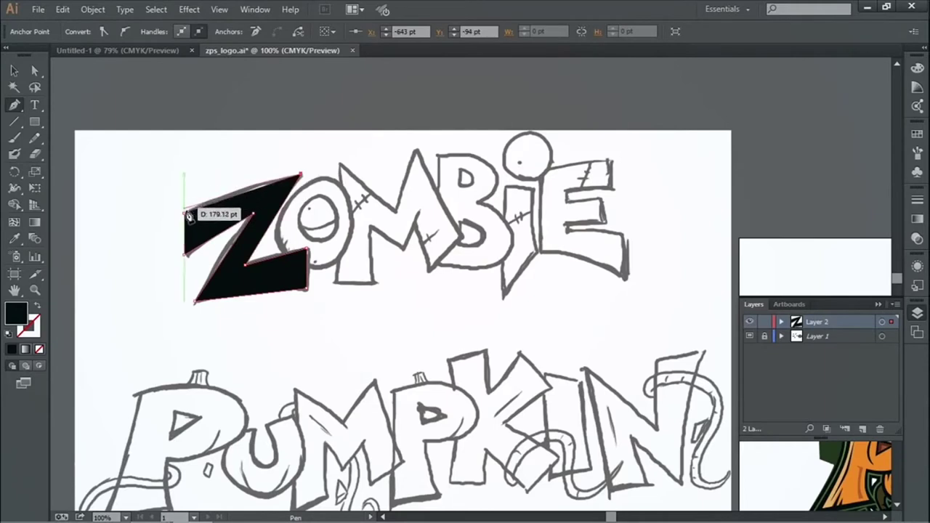
{"action": "left_click", "coordinate": [184, 214]}
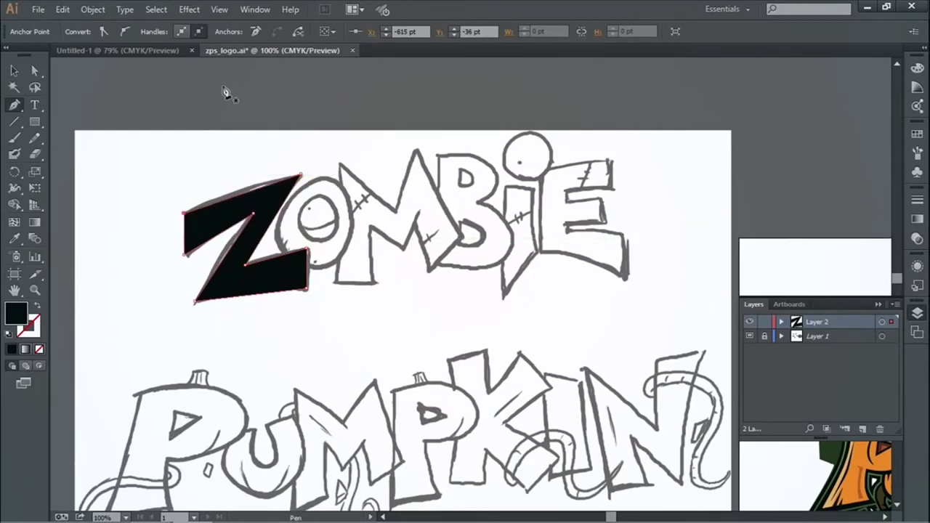
Move the black Z shape off the sketch into the empty area on its left.
{"action": "key", "text": "v"}
{"action": "left_click_drag", "start_coordinate": [266, 211], "coordinate": [131, 198]}
{"action": "left_click_drag", "start_coordinate": [117, 268], "coordinate": [221, 294]}
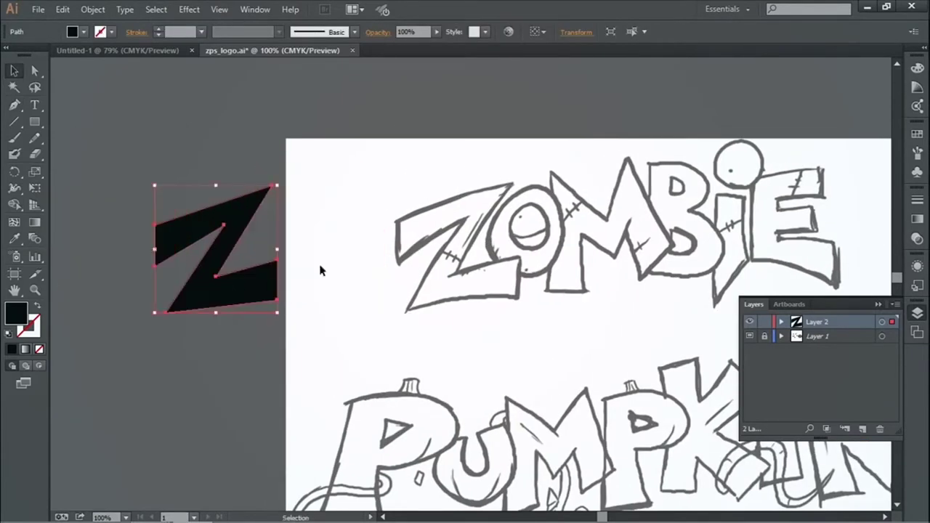
Draw a black ellipse over the sketched O of ZOMBIE.
{"action": "scroll", "coordinate": [107, 102], "scroll_direction": "right", "scroll_amount": 3}
{"action": "scroll", "coordinate": [107, 103], "scroll_direction": "up", "scroll_amount": 1}
{"action": "scroll", "coordinate": [145, 153], "scroll_direction": "left", "scroll_amount": 2}
{"action": "left_click", "coordinate": [14, 104]}
{"action": "left_click_drag", "start_coordinate": [35, 126], "coordinate": [90, 153]}
{"action": "left_click_drag", "start_coordinate": [517, 209], "coordinate": [444, 298]}
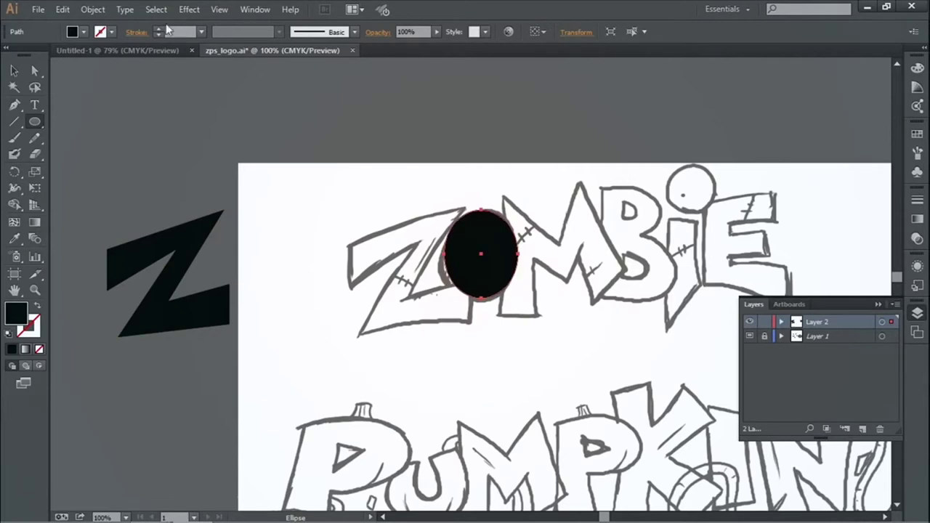
Reshape the ellipse by shifting its top, bottom and left anchor points outward to match the sketched O.
{"action": "left_click", "coordinate": [34, 71]}
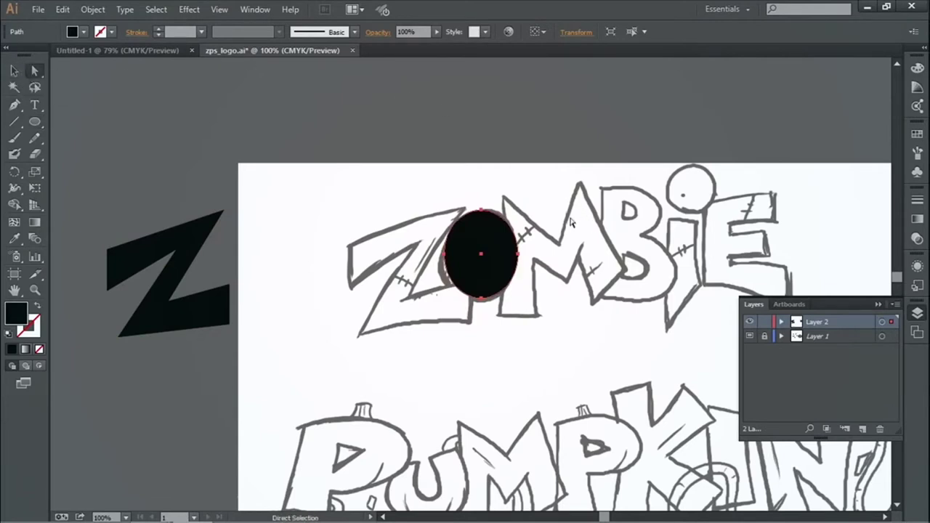
{"action": "left_click", "coordinate": [488, 189]}
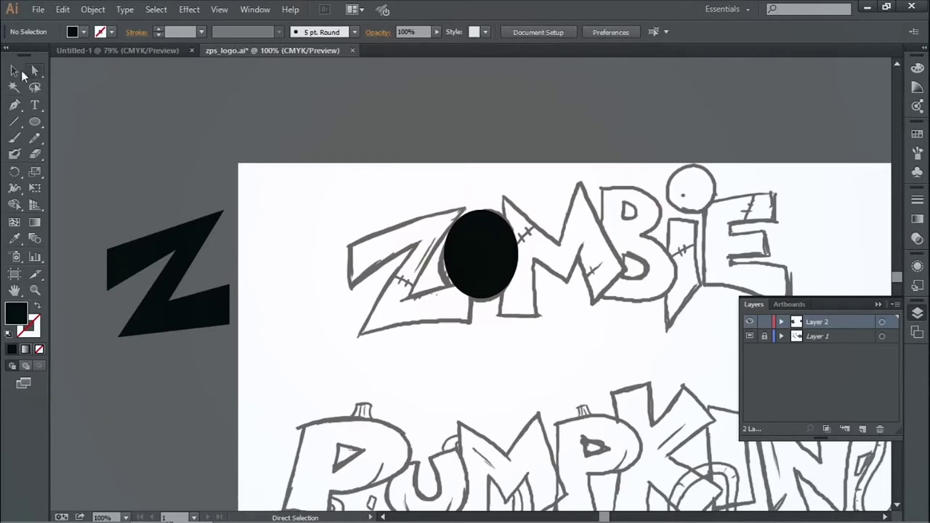
{"action": "left_click", "coordinate": [481, 230]}
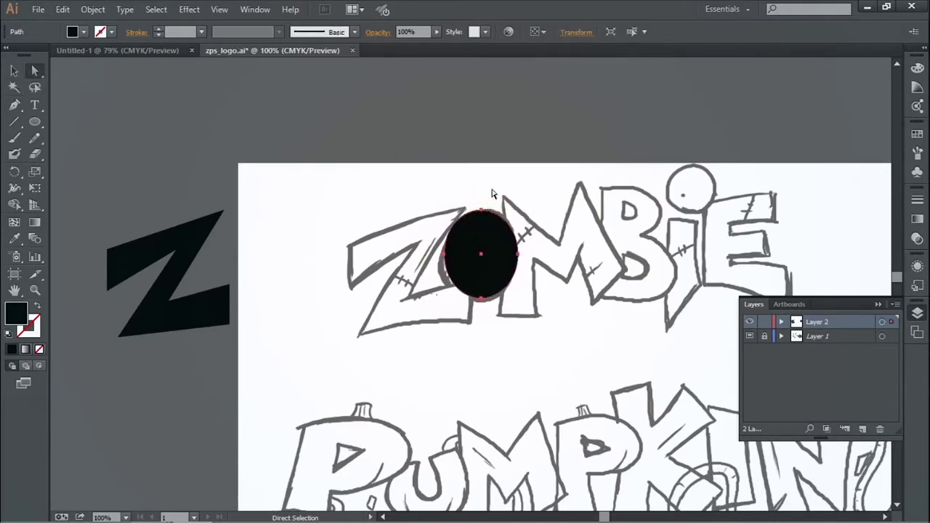
{"action": "mouse_move", "coordinate": [485, 212]}
{"action": "left_mouse_down"}
{"action": "mouse_move", "coordinate": [497, 208]}
{"action": "mouse_move", "coordinate": [489, 207]}
{"action": "left_mouse_up"}
{"action": "left_click_drag", "start_coordinate": [481, 298], "coordinate": [481, 303]}
{"action": "mouse_move", "coordinate": [445, 258]}
{"action": "left_mouse_down"}
{"action": "mouse_move", "coordinate": [440, 215]}
{"action": "mouse_move", "coordinate": [438, 257]}
{"action": "left_mouse_up"}
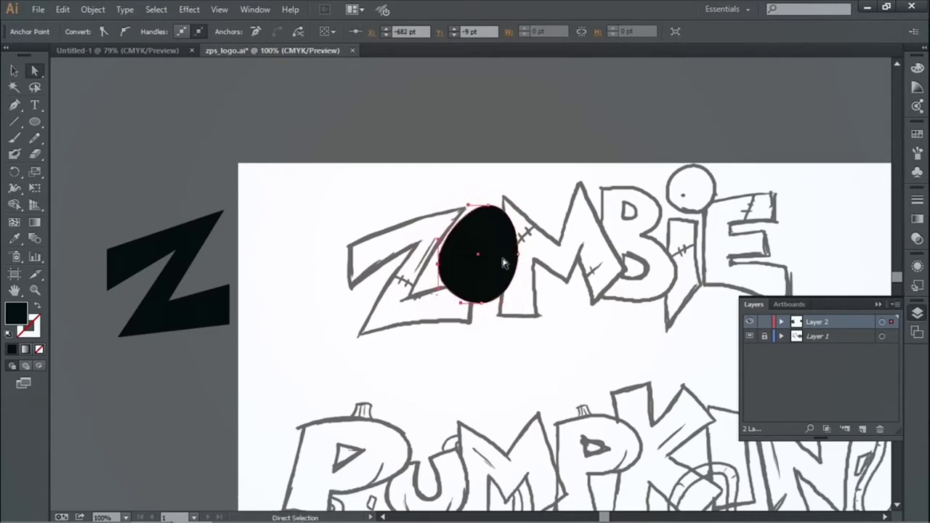
Move the black O shape off the sketched lettering and place it just to the right of the black Z.
{"action": "left_click", "coordinate": [460, 263]}
{"action": "left_click", "coordinate": [14, 70]}
{"action": "left_click", "coordinate": [348, 133]}
{"action": "left_click_drag", "start_coordinate": [499, 258], "coordinate": [276, 269]}
{"action": "scroll", "coordinate": [302, 247], "scroll_direction": "down", "scroll_amount": 2}
{"action": "scroll", "coordinate": [298, 218], "scroll_direction": "left", "scroll_amount": 1}
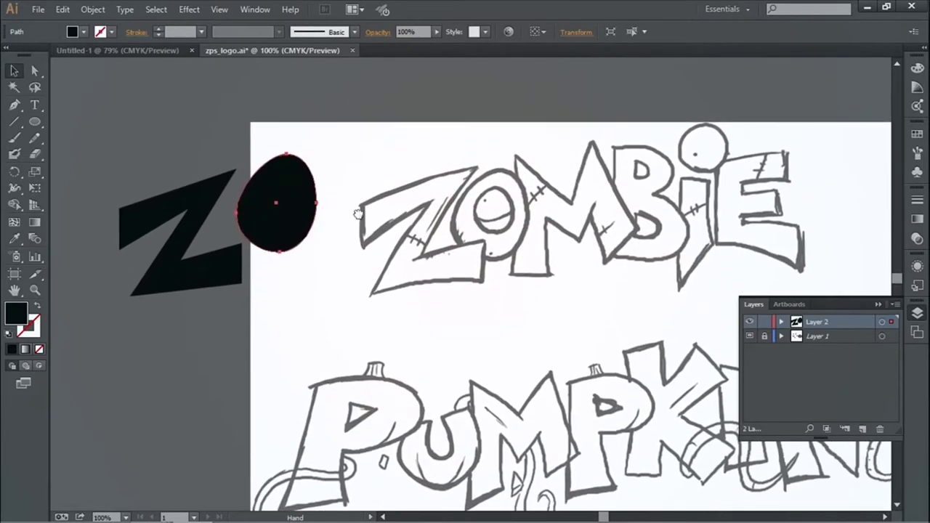
{"action": "left_click_drag", "start_coordinate": [308, 208], "coordinate": [327, 217]}
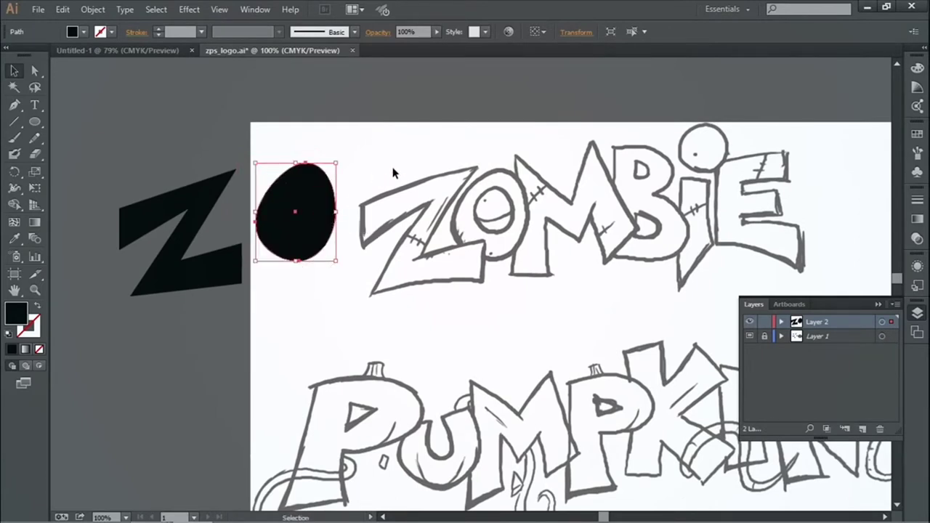
{"action": "scroll", "coordinate": [385, 189], "scroll_direction": "up", "scroll_amount": 1}
{"action": "scroll", "coordinate": [386, 189], "scroll_direction": "left", "scroll_amount": 3}
{"action": "left_click", "coordinate": [218, 267]}
{"action": "mouse_move", "coordinate": [331, 217]}
{"action": "left_mouse_down"}
{"action": "mouse_move", "coordinate": [342, 242]}
{"action": "mouse_move", "coordinate": [338, 231]}
{"action": "left_mouse_up"}
Trace the sketched M of ZOMBIE with the Pen tool as a closed, straight-sided black shape.
{"action": "left_click", "coordinate": [15, 104]}
{"action": "left_click", "coordinate": [561, 283]}
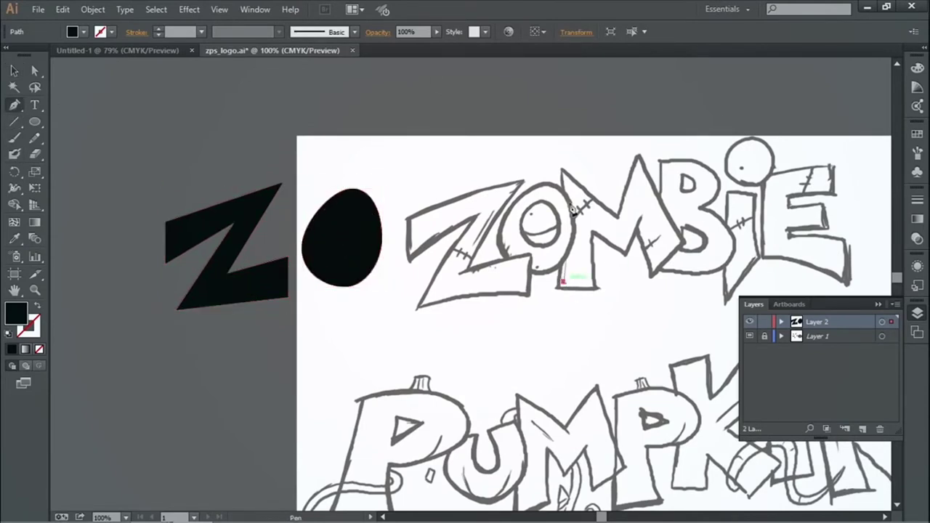
{"action": "left_click", "coordinate": [563, 168]}
{"action": "left_click", "coordinate": [616, 215]}
{"action": "left_click", "coordinate": [637, 154]}
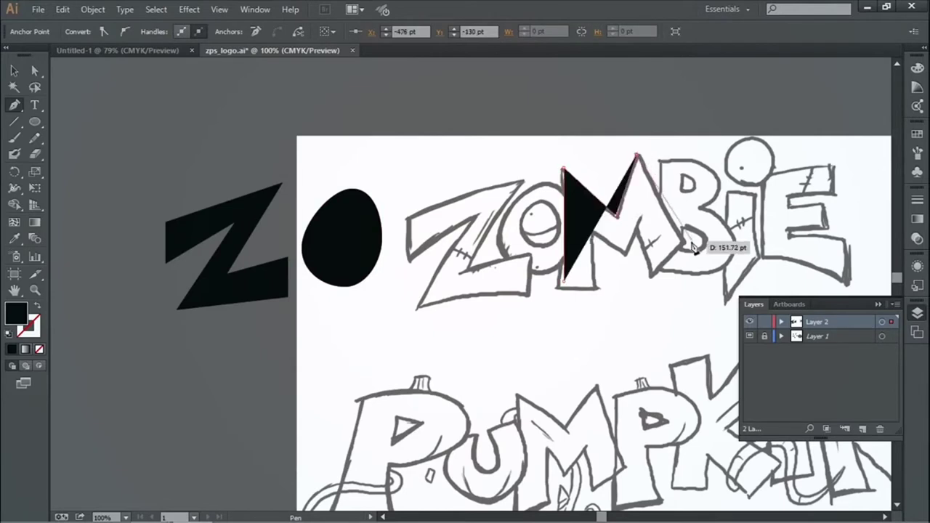
{"action": "left_click", "coordinate": [686, 242]}
{"action": "left_click", "coordinate": [650, 275]}
{"action": "left_click", "coordinate": [620, 258]}
{"action": "left_click", "coordinate": [596, 286]}
{"action": "left_click", "coordinate": [561, 282]}
Move the black M shape off the sketched lettering to just above the black O and deselect it.
{"action": "key", "text": "v"}
{"action": "mouse_move", "coordinate": [630, 222]}
{"action": "left_mouse_down"}
{"action": "mouse_move", "coordinate": [374, 102]}
{"action": "mouse_move", "coordinate": [363, 118]}
{"action": "left_mouse_up"}
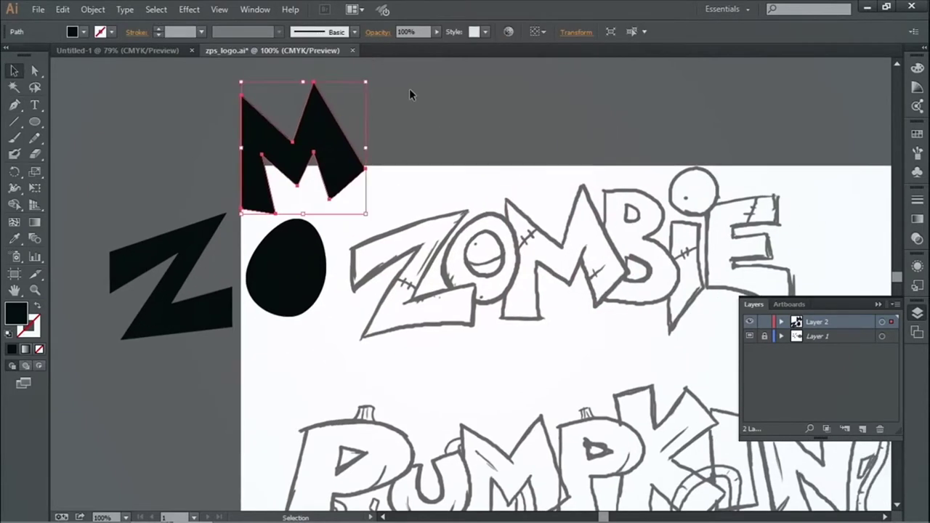
{"action": "left_click", "coordinate": [409, 87]}
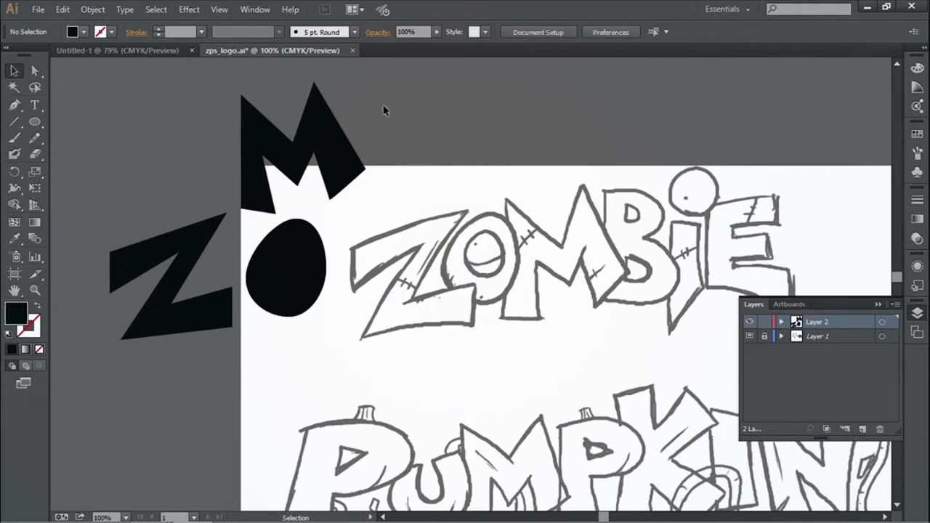
Trace the sketched B of ZOMBIE with the Pen tool as a closed, straight-sided black shape.
{"action": "left_click", "coordinate": [14, 105]}
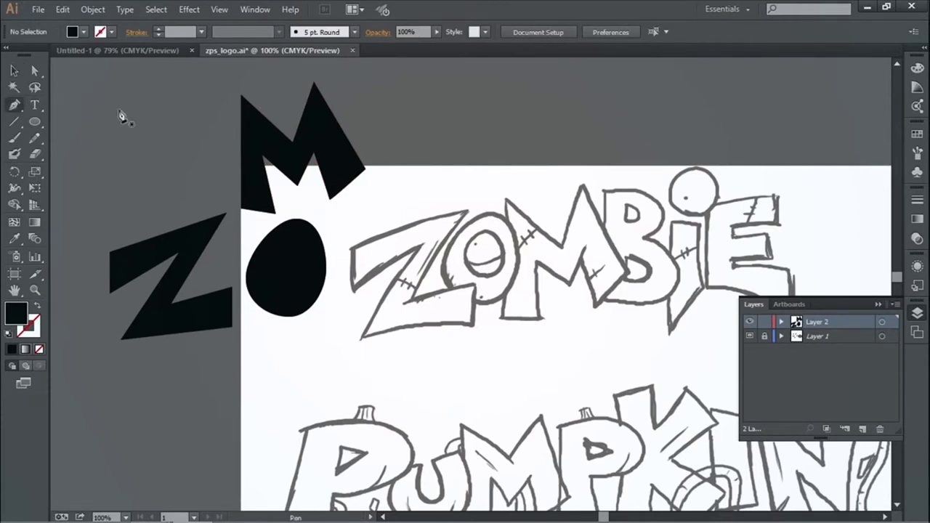
{"action": "left_click", "coordinate": [604, 192]}
{"action": "left_click", "coordinate": [598, 299]}
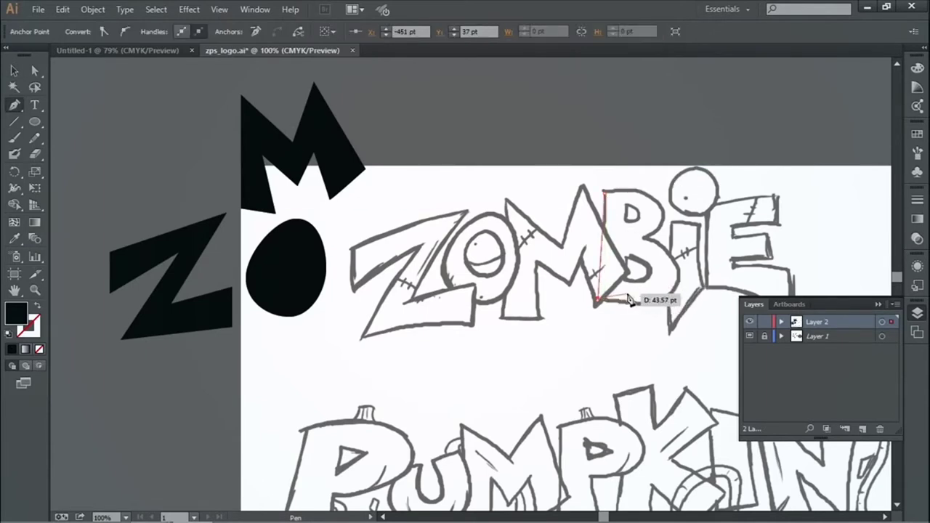
{"action": "left_click", "coordinate": [679, 272]}
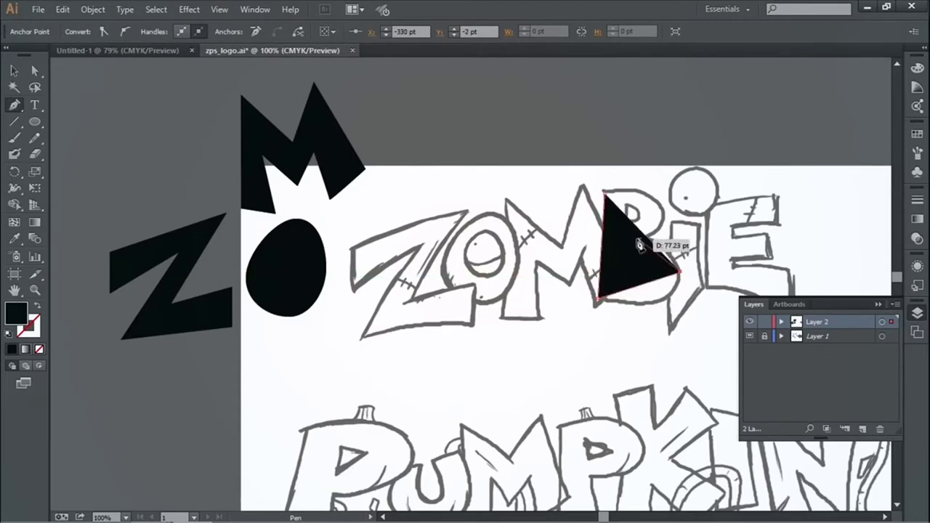
{"action": "left_click", "coordinate": [664, 213]}
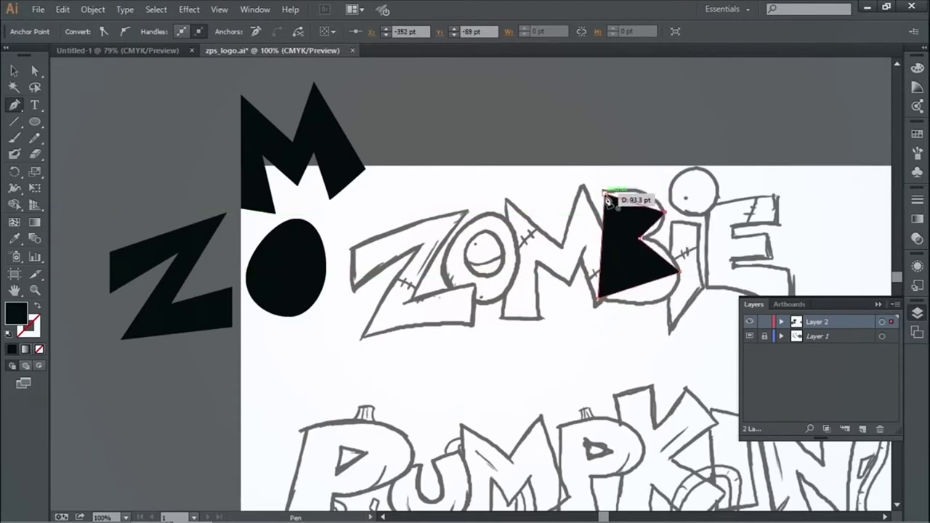
{"action": "left_click", "coordinate": [616, 199]}
Curve both bowls of the black B with the Anchor Point tool to follow the sketched letter.
{"action": "left_click", "coordinate": [14, 104]}
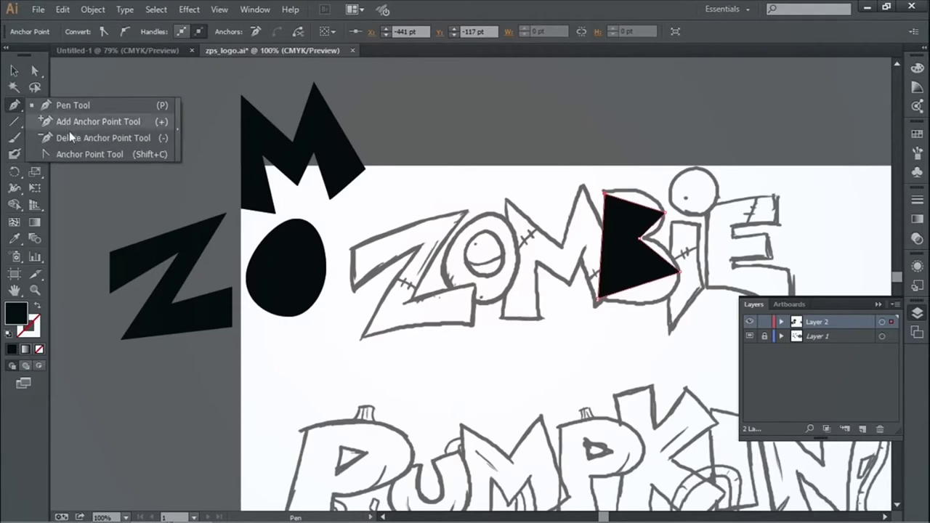
{"action": "left_click", "coordinate": [61, 154]}
{"action": "left_click_drag", "start_coordinate": [664, 213], "coordinate": [668, 238]}
Move the black B off the sketched lettering to just right of the black M and deselect it.
{"action": "left_click", "coordinate": [14, 70]}
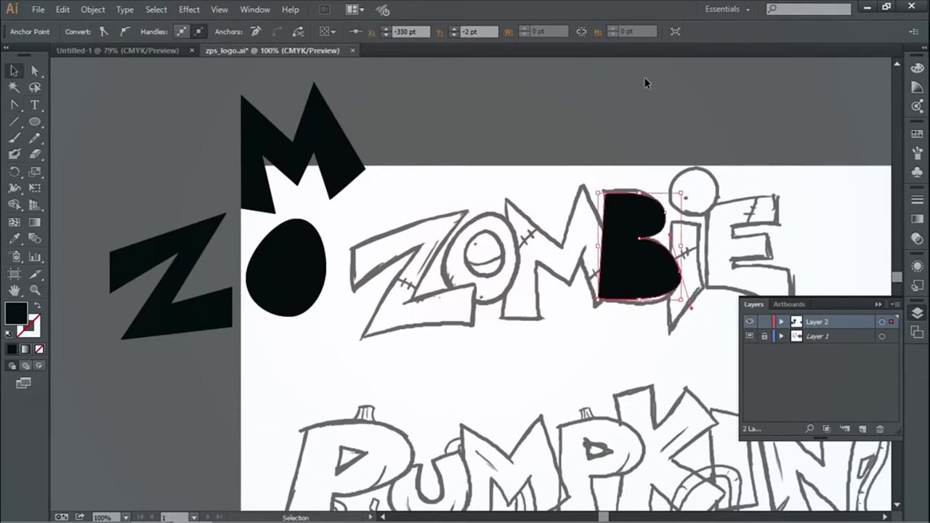
{"action": "left_click", "coordinate": [645, 83]}
{"action": "mouse_move", "coordinate": [619, 268]}
{"action": "left_mouse_down"}
{"action": "mouse_move", "coordinate": [639, 269]}
{"action": "mouse_move", "coordinate": [394, 174]}
{"action": "left_mouse_up"}
{"action": "left_click", "coordinate": [685, 213]}
{"action": "left_click_drag", "start_coordinate": [703, 258], "coordinate": [644, 212]}
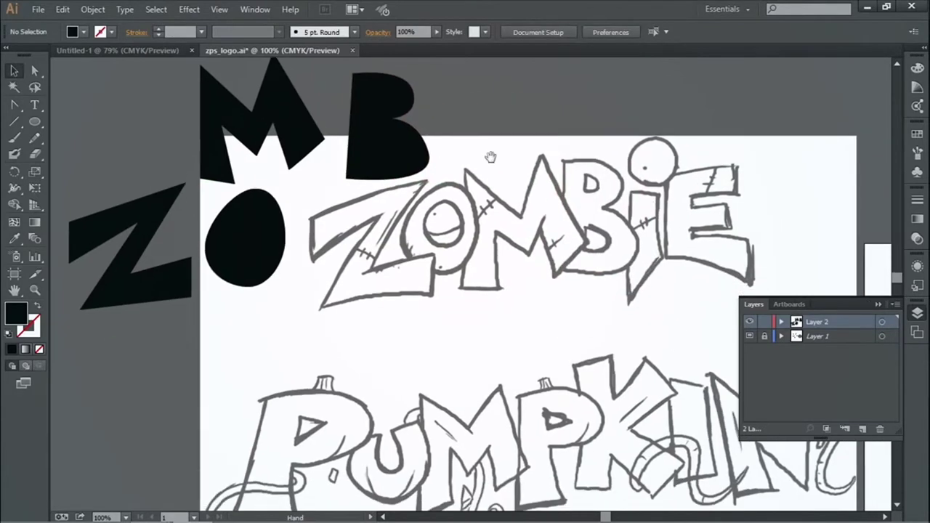
Place the black Z back over the sketched Z and add an anchor point midway along its top edge.
{"action": "left_click_drag", "start_coordinate": [411, 189], "coordinate": [463, 234]}
{"action": "mouse_move", "coordinate": [155, 315]}
{"action": "left_mouse_down"}
{"action": "mouse_move", "coordinate": [227, 345]}
{"action": "mouse_move", "coordinate": [421, 321]}
{"action": "mouse_move", "coordinate": [408, 335]}
{"action": "left_mouse_up"}
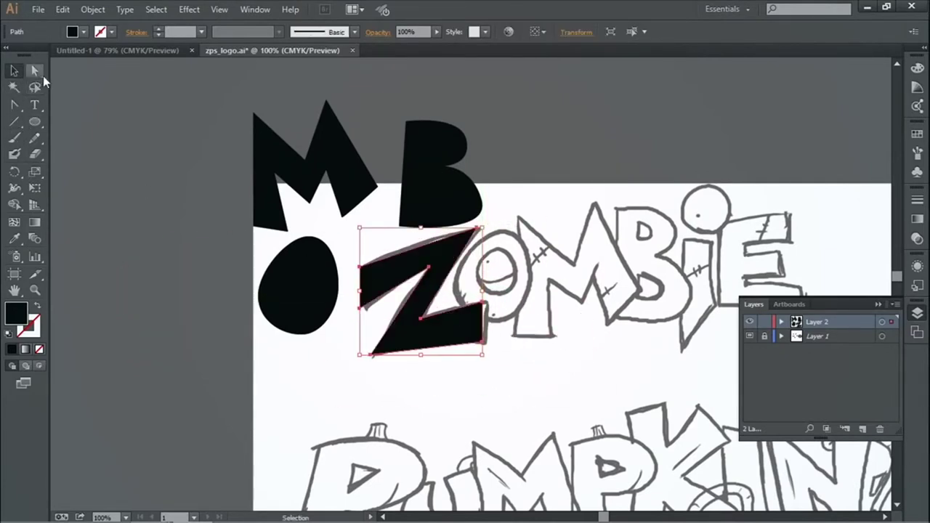
{"action": "left_click_drag", "start_coordinate": [14, 106], "coordinate": [62, 124]}
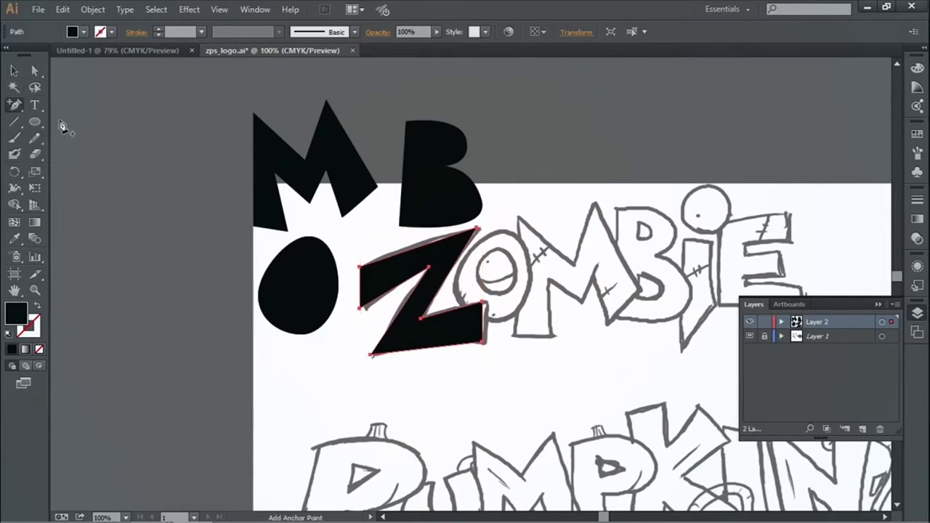
{"action": "left_click", "coordinate": [414, 257]}
{"action": "left_click_drag", "start_coordinate": [593, 254], "coordinate": [201, 251]}
{"action": "left_click_drag", "start_coordinate": [620, 182], "coordinate": [544, 131]}
{"action": "left_click_drag", "start_coordinate": [641, 351], "coordinate": [615, 327]}
{"action": "mouse_move", "coordinate": [73, 91]}
{"action": "left_mouse_down"}
{"action": "mouse_move", "coordinate": [374, 140]}
{"action": "mouse_move", "coordinate": [407, 161]}
{"action": "left_mouse_up"}
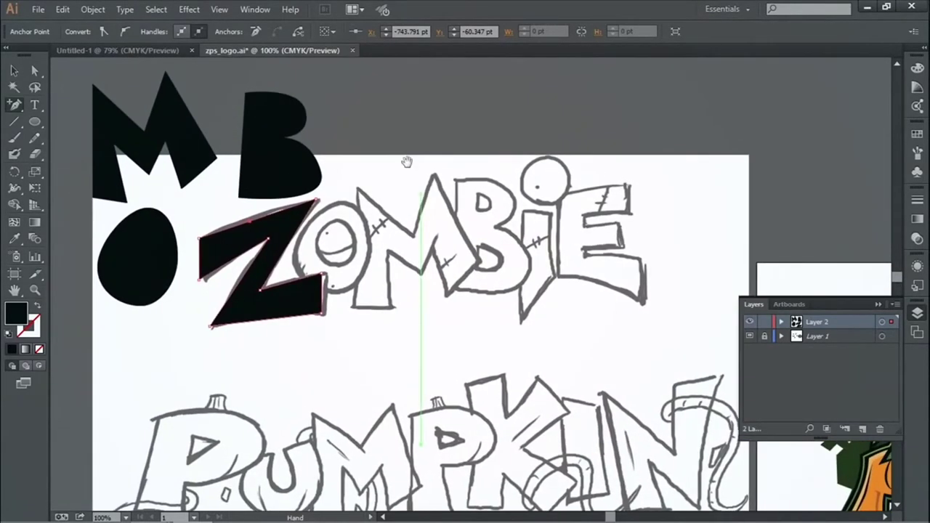
Bend the top edge of the black Z at the added anchor point to match the sketch's curve.
{"action": "left_click_drag", "start_coordinate": [13, 104], "coordinate": [51, 153]}
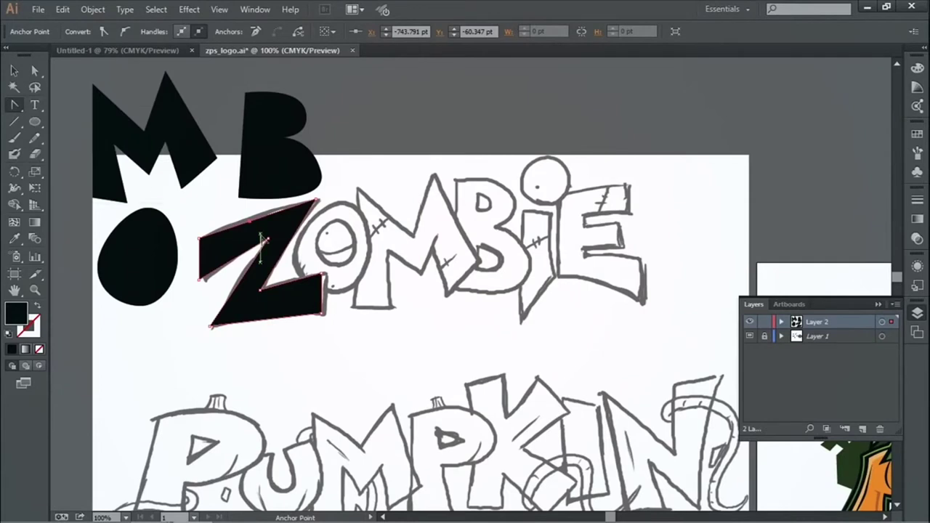
{"action": "left_click_drag", "start_coordinate": [257, 221], "coordinate": [224, 231]}
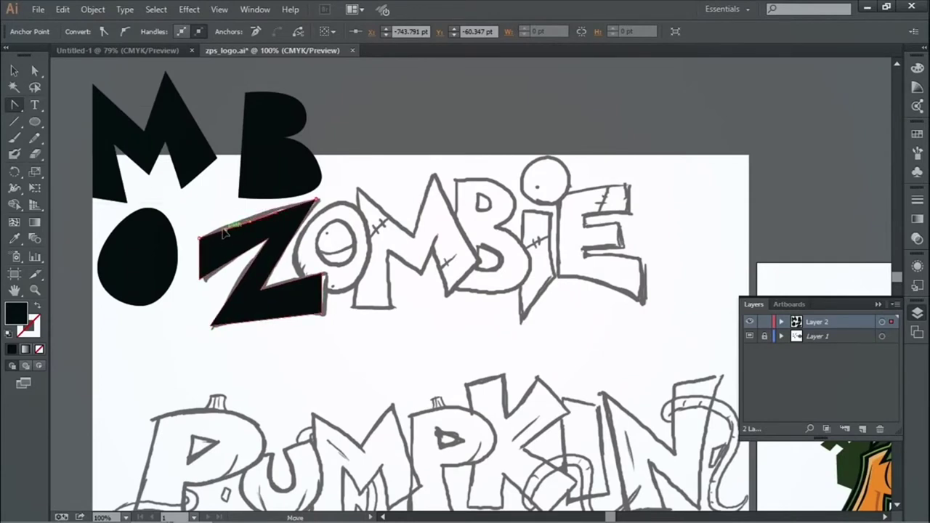
{"action": "left_click_drag", "start_coordinate": [302, 238], "coordinate": [299, 255]}
Move the reshaped black Z off the sketched lettering, back to the left of the black O.
{"action": "key", "text": "v"}
{"action": "left_click", "coordinate": [485, 132]}
{"action": "left_click_drag", "start_coordinate": [361, 211], "coordinate": [573, 235]}
{"action": "left_click_drag", "start_coordinate": [500, 255], "coordinate": [273, 265]}
Move the black Z farther left and slightly down into the empty area beside the artboard.
{"action": "scroll", "coordinate": [435, 264], "scroll_direction": "right", "scroll_amount": 2}
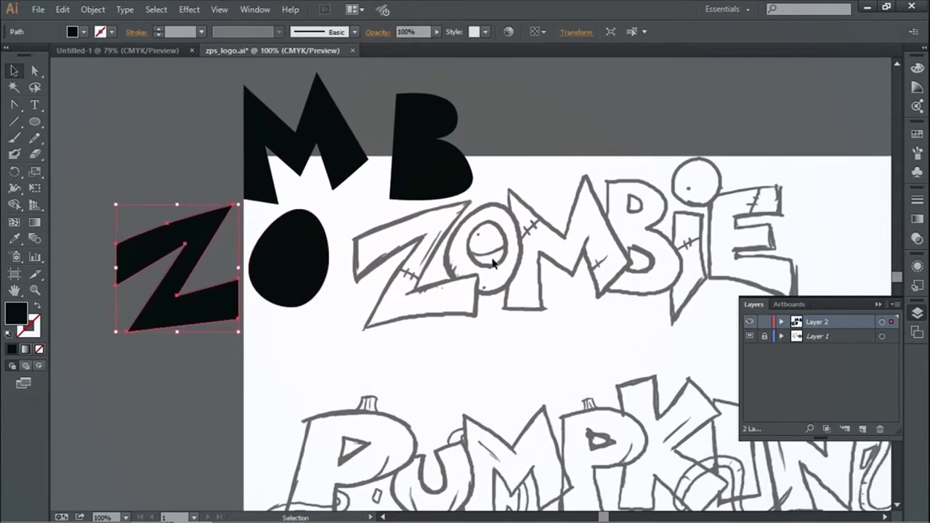
{"action": "scroll", "coordinate": [508, 291], "scroll_direction": "down", "scroll_amount": 3}
{"action": "scroll", "coordinate": [436, 290], "scroll_direction": "right", "scroll_amount": 10}
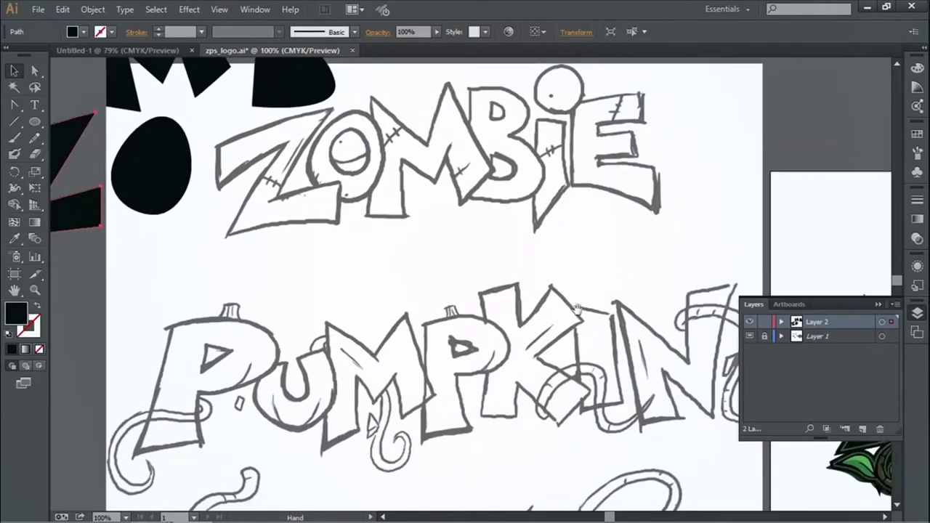
{"action": "key", "text": "z"}
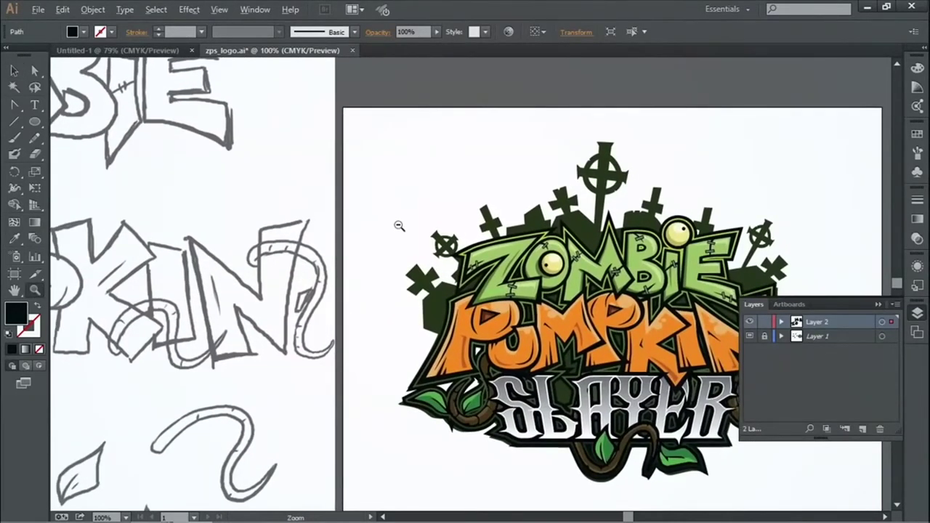
{"action": "left_click", "coordinate": [431, 255], "text": "alt"}
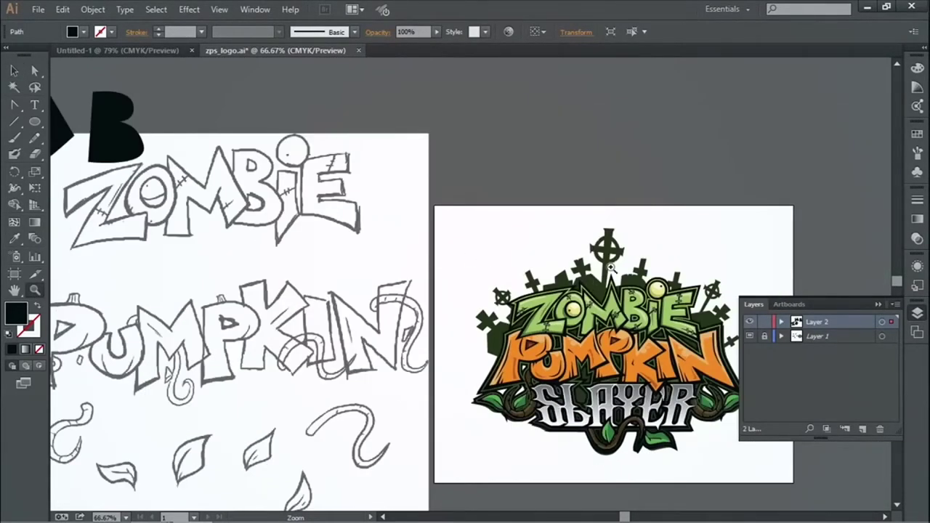
{"action": "left_click_drag", "start_coordinate": [194, 225], "coordinate": [531, 288]}
{"action": "key", "text": "v"}
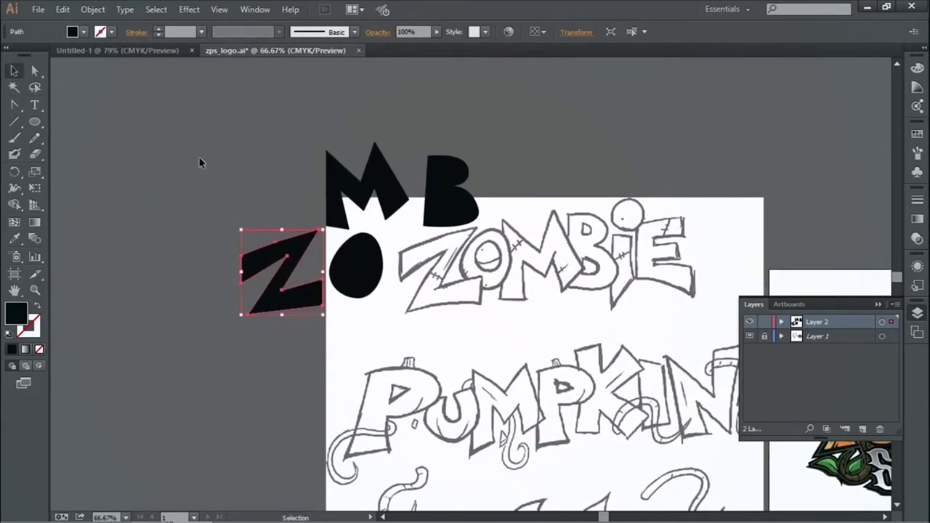
{"action": "left_click_drag", "start_coordinate": [284, 271], "coordinate": [256, 306]}
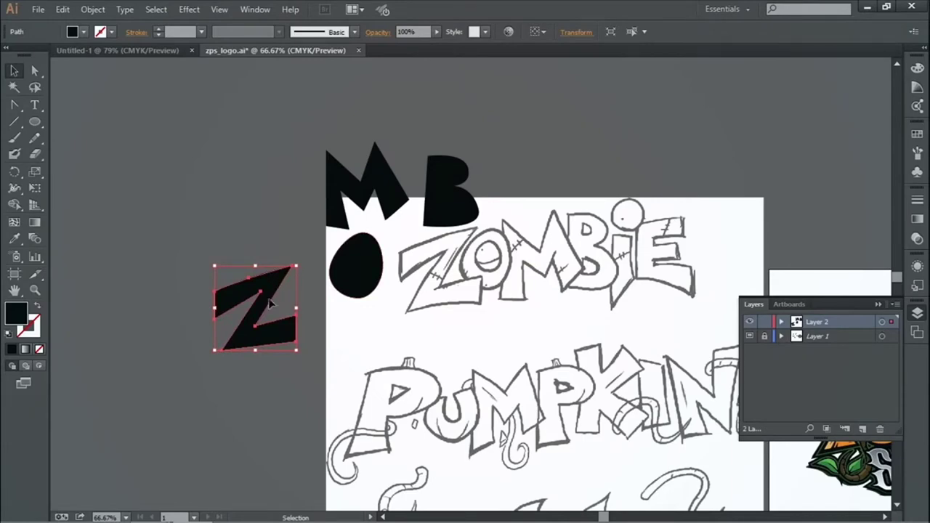
Fill the Z with the light green 6ECC64 and shift it slightly up and to the left.
{"action": "double_click", "coordinate": [18, 312]}
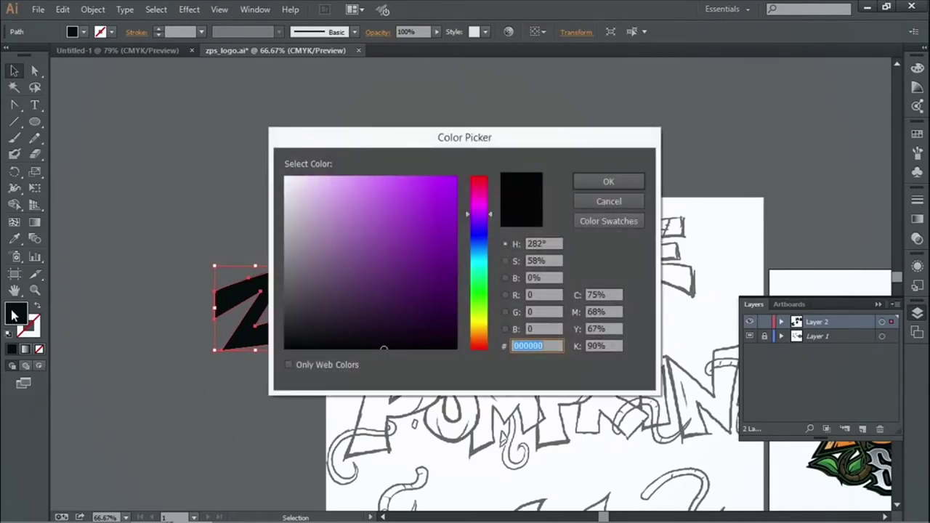
{"action": "left_click_drag", "start_coordinate": [483, 283], "coordinate": [483, 296]}
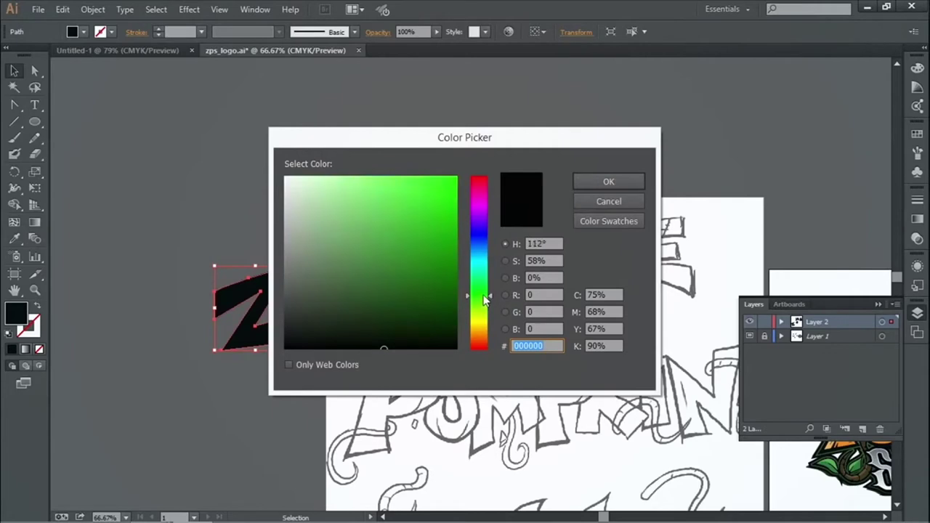
{"action": "mouse_move", "coordinate": [412, 252]}
{"action": "left_mouse_down"}
{"action": "mouse_move", "coordinate": [361, 205]}
{"action": "mouse_move", "coordinate": [372, 210]}
{"action": "left_mouse_up"}
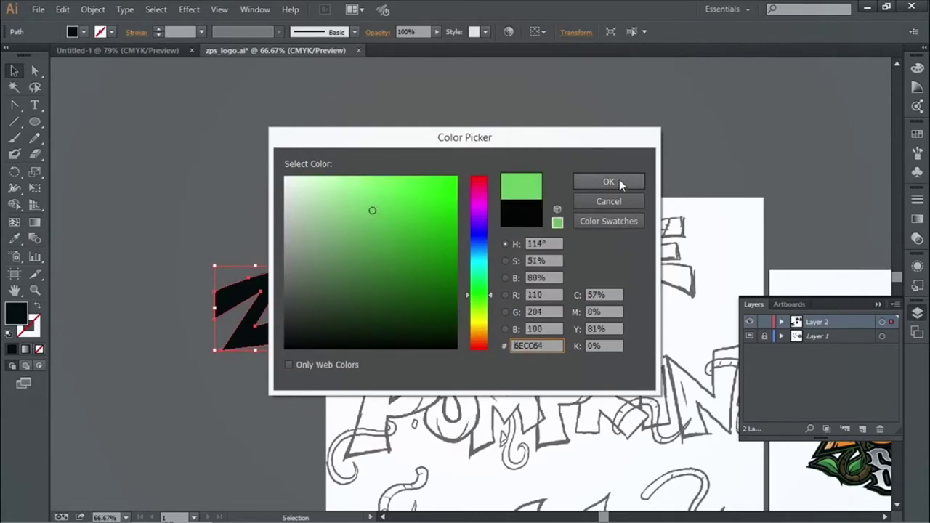
{"action": "left_click", "coordinate": [614, 182]}
{"action": "left_click", "coordinate": [351, 120]}
{"action": "left_click", "coordinate": [291, 289]}
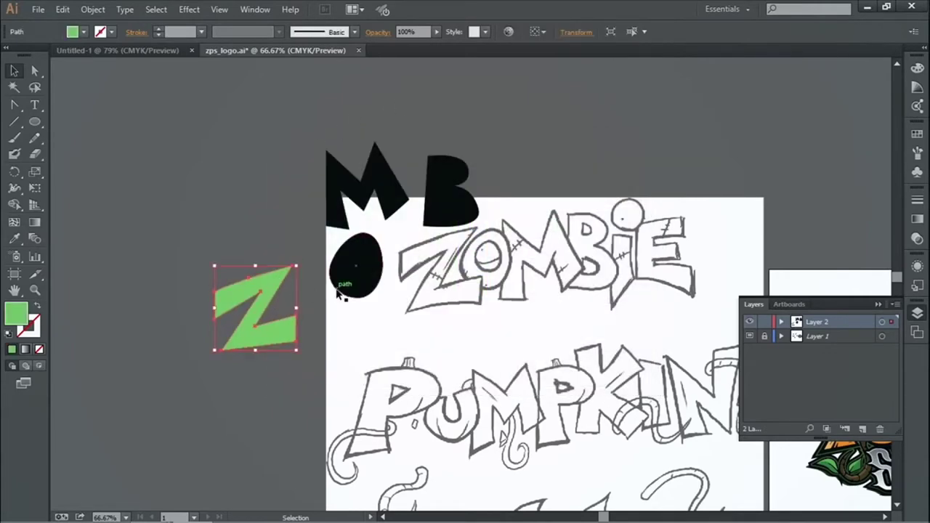
{"action": "left_click", "coordinate": [247, 240]}
{"action": "left_click_drag", "start_coordinate": [283, 291], "coordinate": [258, 274]}
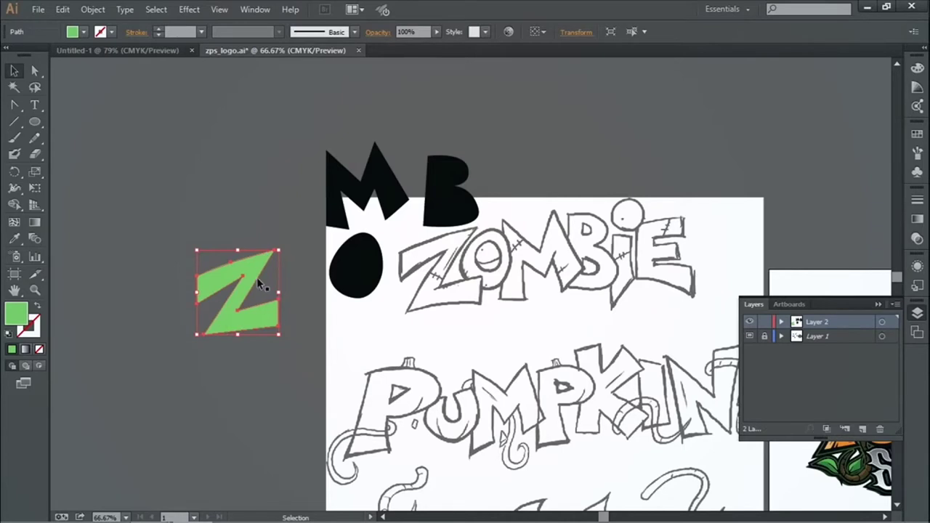
Duplicate the green Z in place and arrange one of the two behind the other.
{"action": "mouse_move", "coordinate": [253, 278]}
{"action": "left_mouse_down", "text": "alt"}
{"action": "mouse_move", "coordinate": [249, 363]}
{"action": "mouse_move", "coordinate": [238, 274]}
{"action": "mouse_move", "coordinate": [252, 273]}
{"action": "left_mouse_up", "text": "alt"}
{"action": "left_click", "coordinate": [93, 9]}
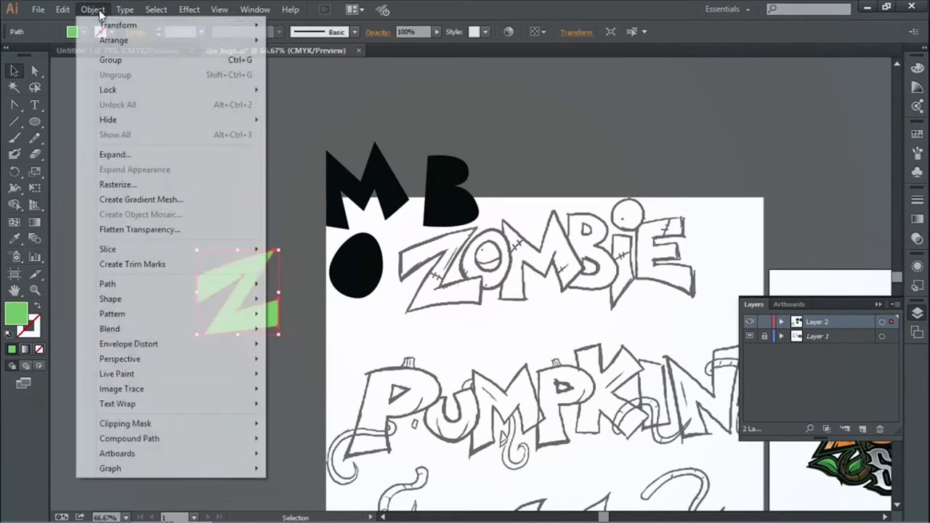
{"action": "mouse_move", "coordinate": [133, 41]}
{"action": "left_click", "coordinate": [309, 85]}
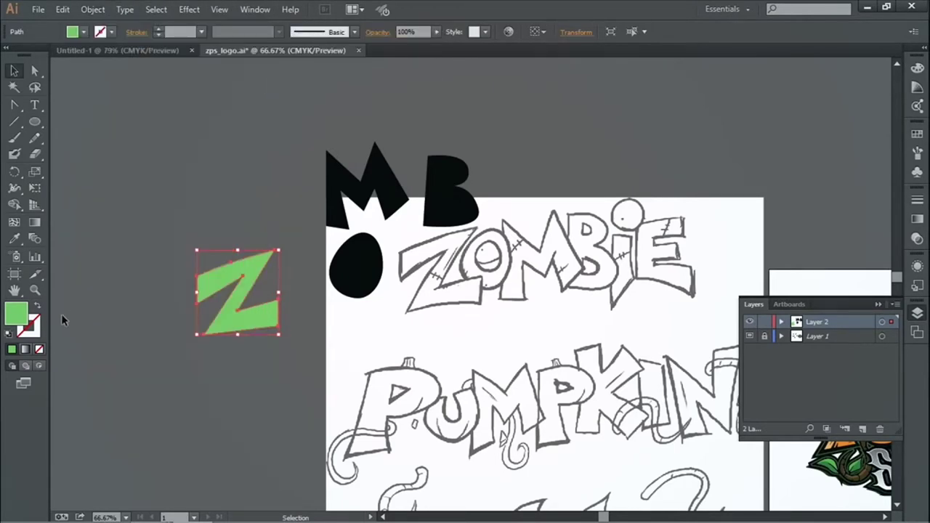
Give the rear Z a black (000000) stroke of 20 pt and deselect it.
{"action": "left_click", "coordinate": [39, 331]}
{"action": "double_click", "coordinate": [38, 330]}
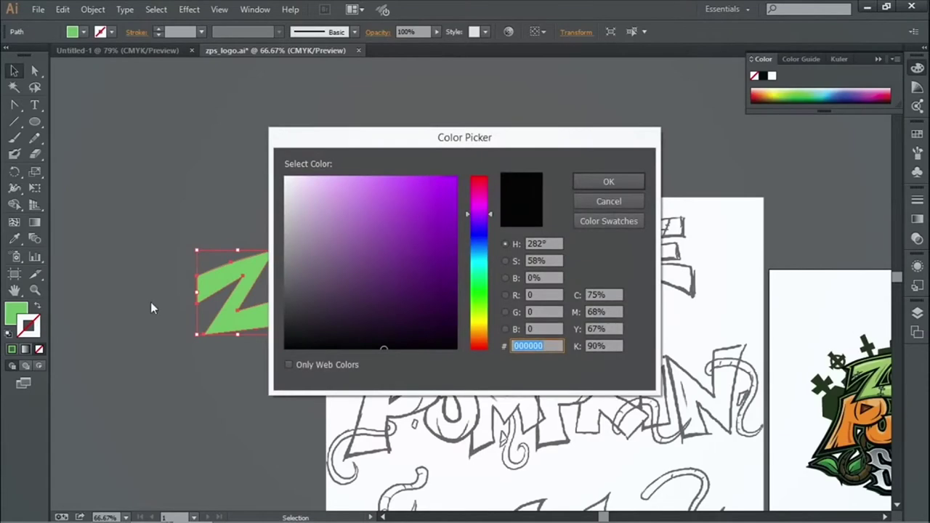
{"action": "left_click", "coordinate": [590, 183]}
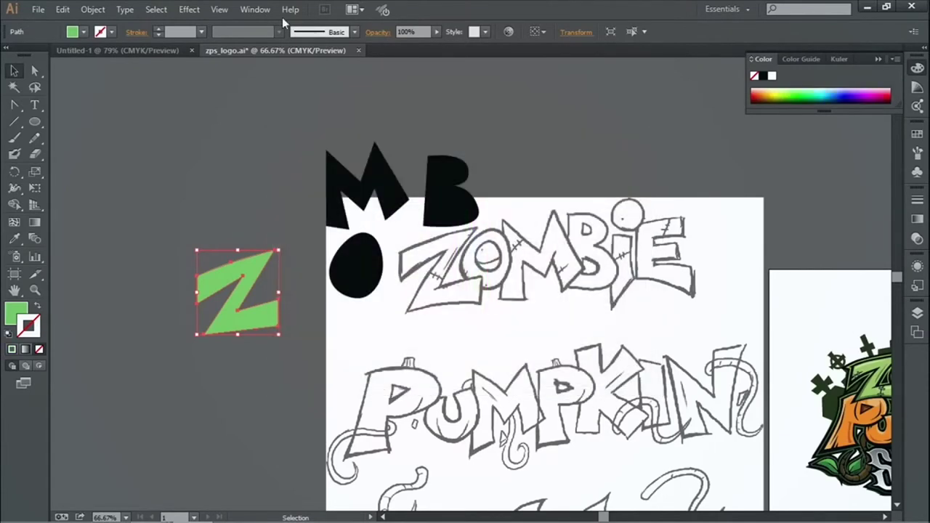
{"action": "left_click", "coordinate": [158, 29]}
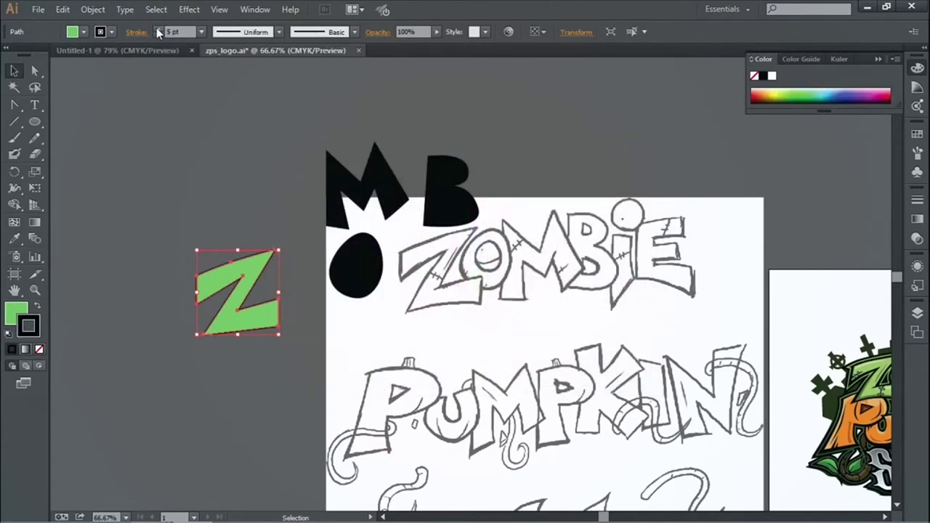
{"action": "left_click", "coordinate": [157, 29]}
{"action": "left_click", "coordinate": [157, 29]}
{"action": "left_click", "coordinate": [157, 29]}
{"action": "left_click", "coordinate": [155, 29]}
{"action": "left_click", "coordinate": [155, 28]}
{"action": "left_click", "coordinate": [155, 29]}
{"action": "left_click", "coordinate": [156, 28]}
{"action": "left_click", "coordinate": [156, 28]}
{"action": "left_click", "coordinate": [155, 29]}
{"action": "left_click", "coordinate": [156, 28]}
{"action": "left_click", "coordinate": [250, 199]}
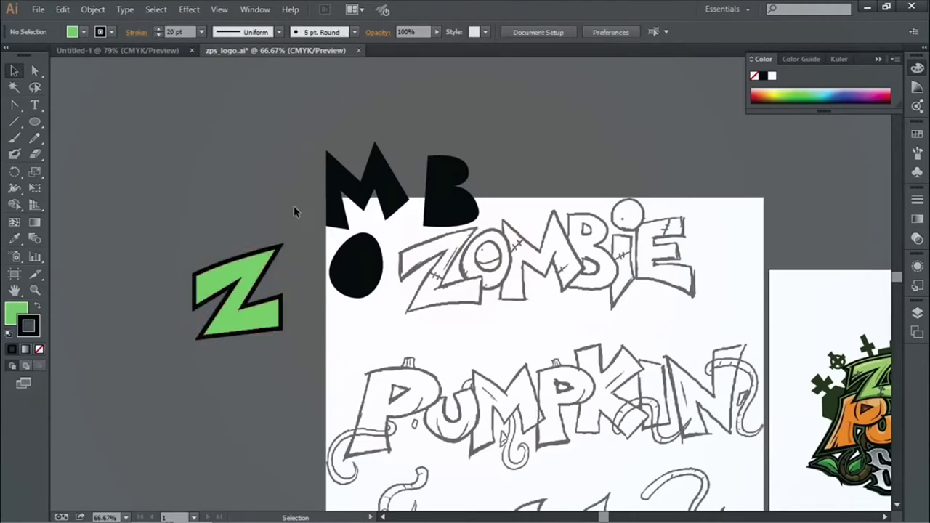
Place a copy of the front, unstroked green Z directly above the outlined Z.
{"action": "left_click", "coordinate": [203, 345]}
{"action": "left_click", "coordinate": [269, 158]}
{"action": "left_click", "coordinate": [259, 273]}
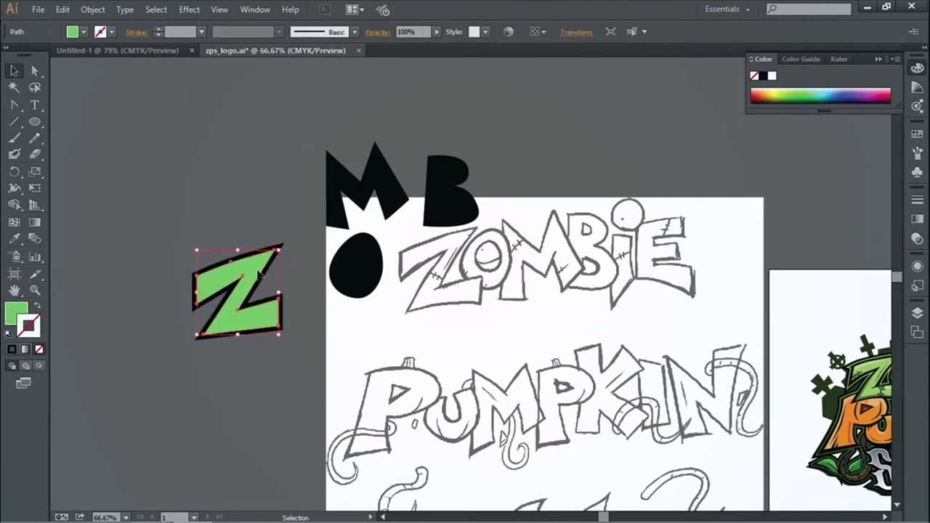
{"action": "left_click_drag", "start_coordinate": [257, 258], "coordinate": [264, 160], "text": "alt"}
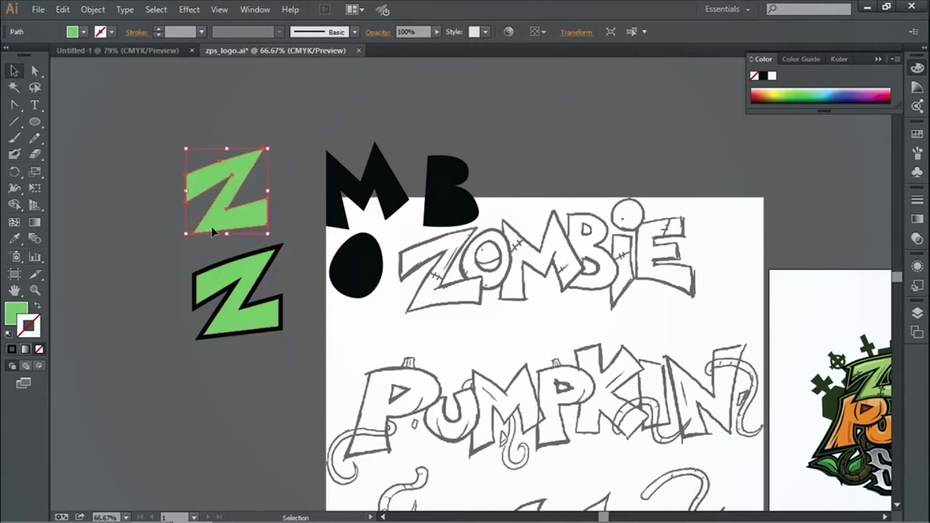
Compare the outlined green Z with the lettering of the finished logo and clear the selection.
{"action": "left_click_drag", "start_coordinate": [540, 331], "coordinate": [239, 309]}
{"action": "left_click_drag", "start_coordinate": [501, 314], "coordinate": [407, 301]}
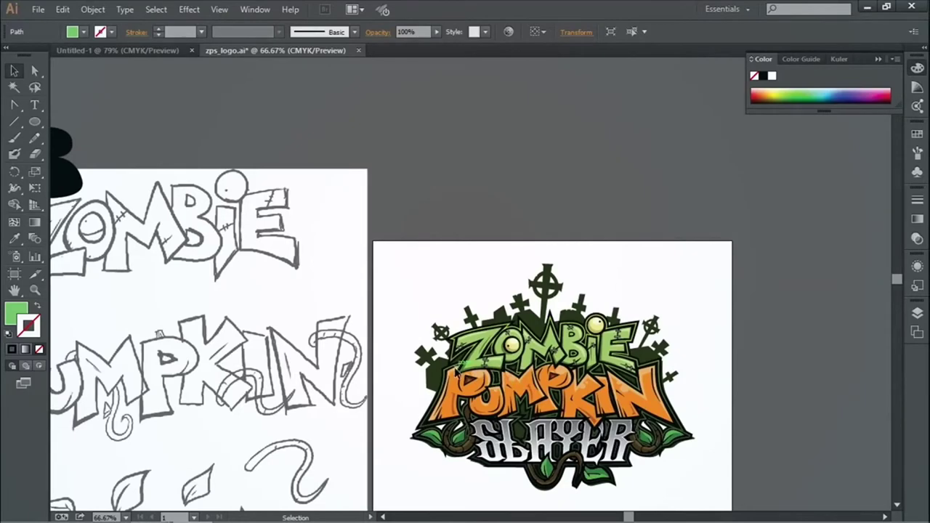
{"action": "left_click_drag", "start_coordinate": [184, 246], "coordinate": [649, 264]}
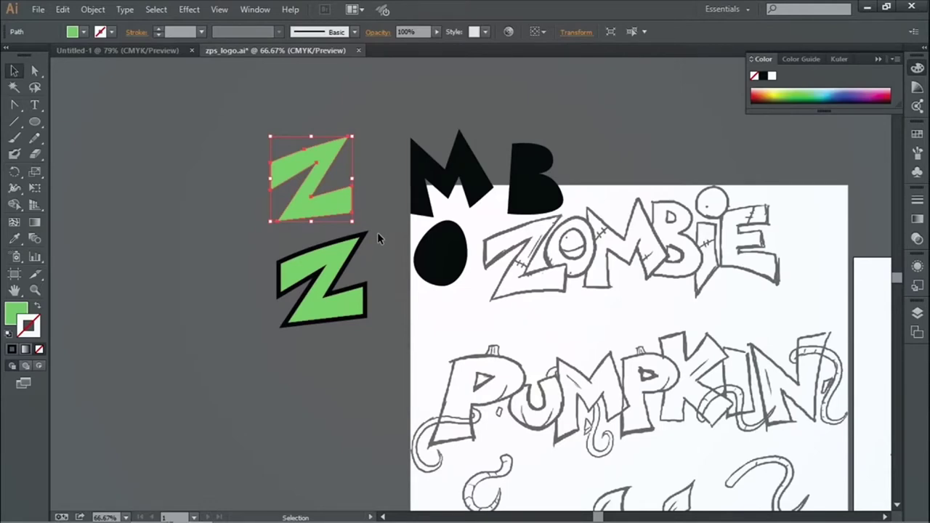
{"action": "left_click_drag", "start_coordinate": [819, 304], "coordinate": [324, 205]}
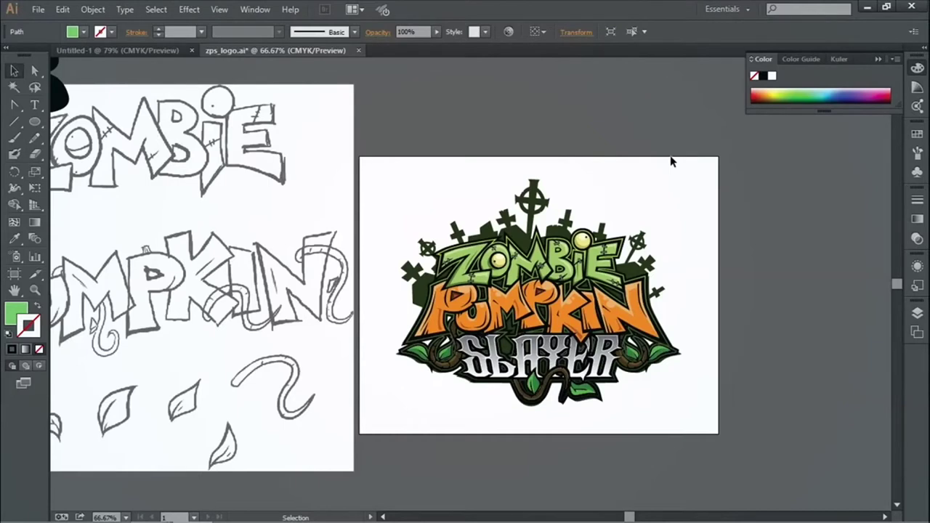
{"action": "left_click", "coordinate": [706, 162]}
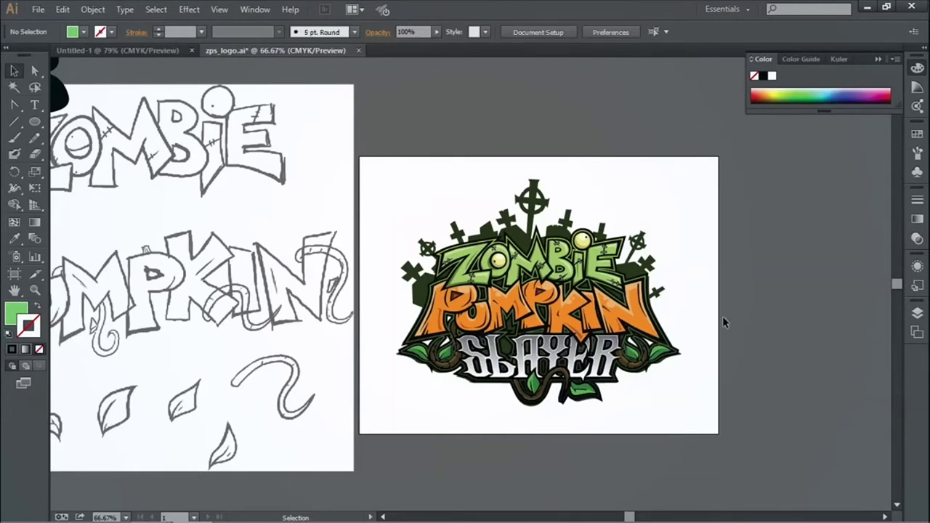
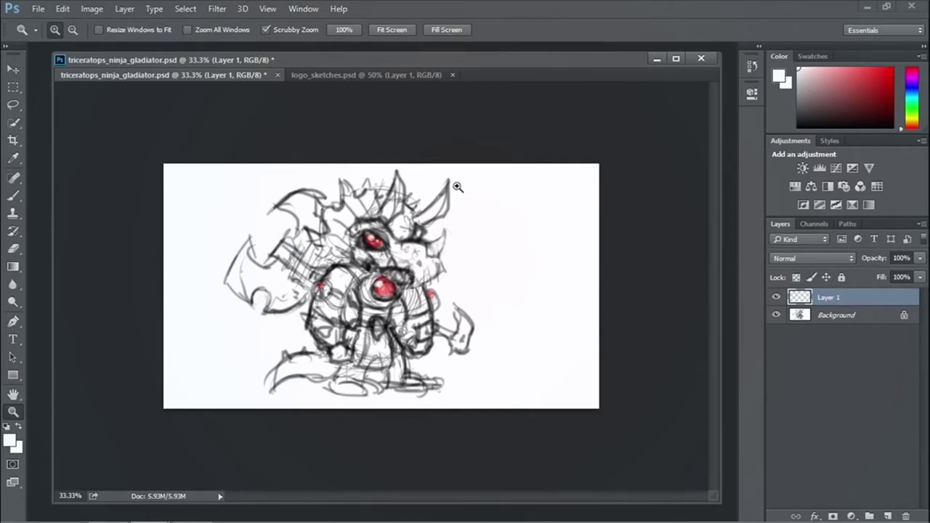
In Photoshop's triceratops_ninja_gladiator.psd, ready the Brush on Layer 1 with black (000000) as the foreground colour.
{"action": "left_click", "coordinate": [13, 158]}
{"action": "left_click", "coordinate": [15, 197]}
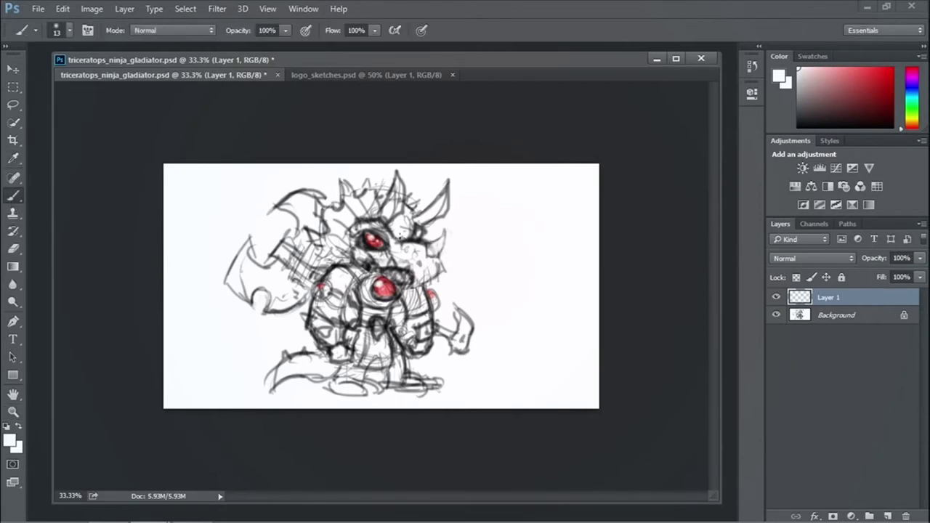
{"action": "left_click", "coordinate": [13, 411]}
{"action": "left_click", "coordinate": [569, 237]}
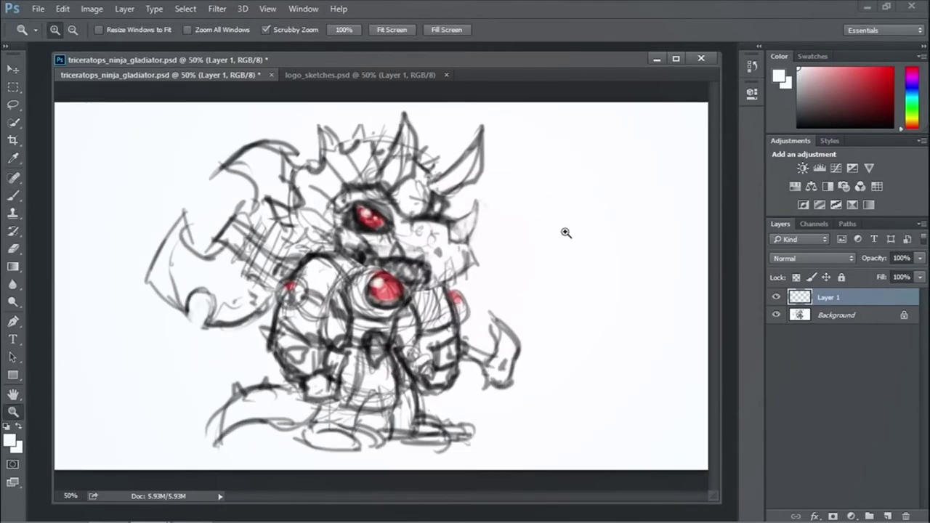
{"action": "left_click", "coordinate": [813, 313]}
{"action": "left_click", "coordinate": [818, 297]}
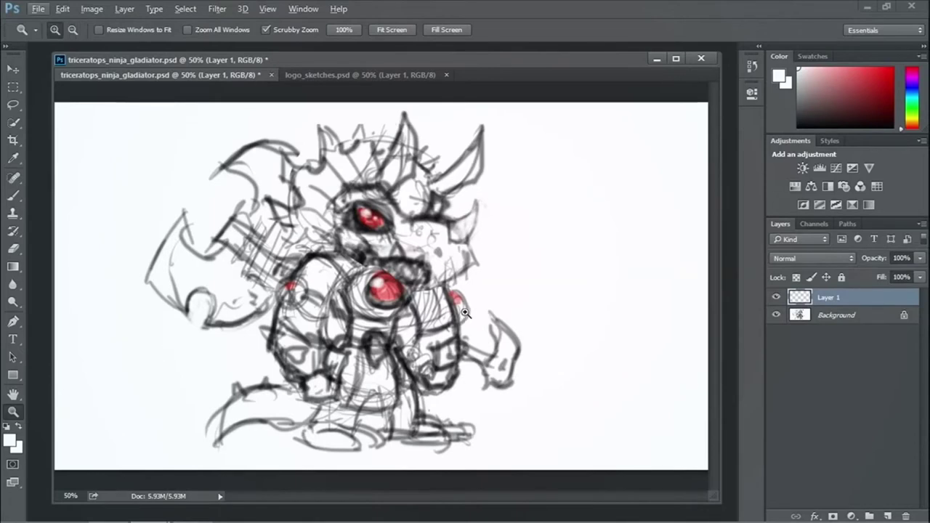
{"action": "left_click", "coordinate": [13, 87]}
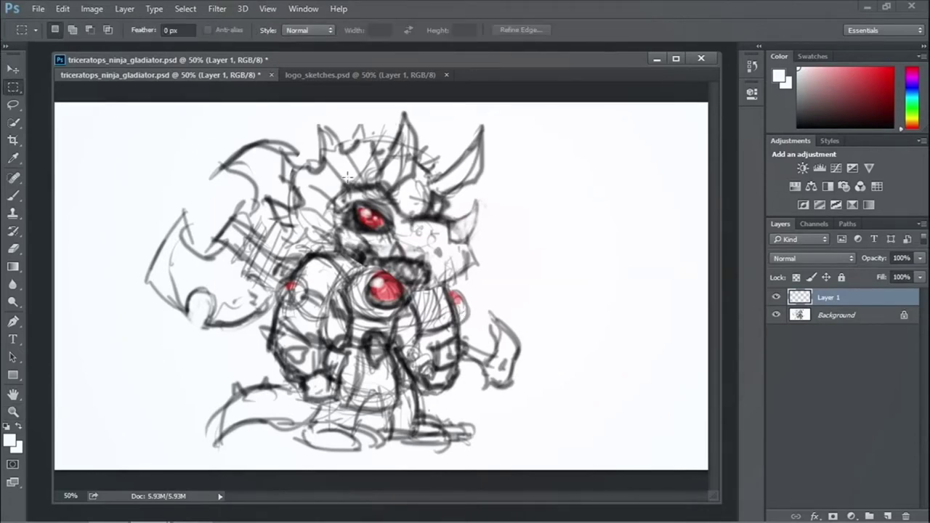
{"action": "left_click", "coordinate": [13, 159]}
{"action": "left_click", "coordinate": [13, 195]}
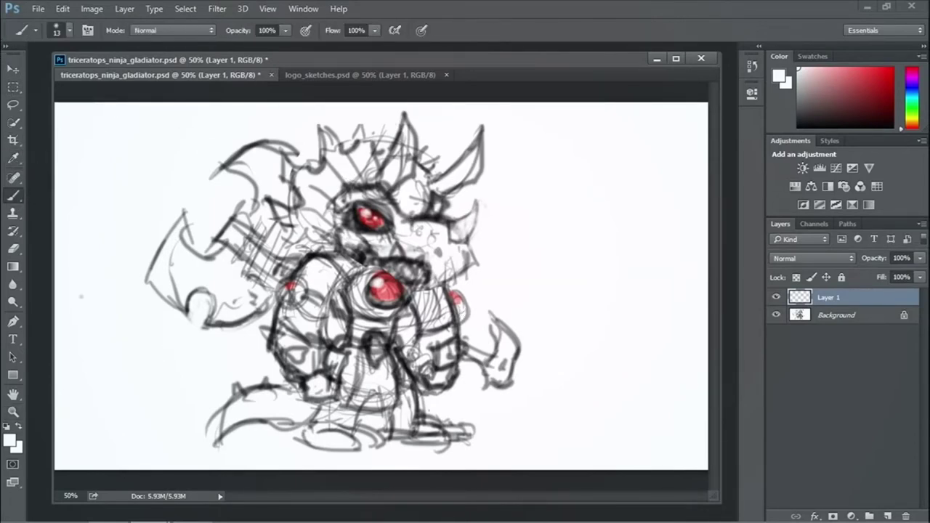
{"action": "left_click", "coordinate": [11, 443]}
{"action": "type", "text": "000000"}
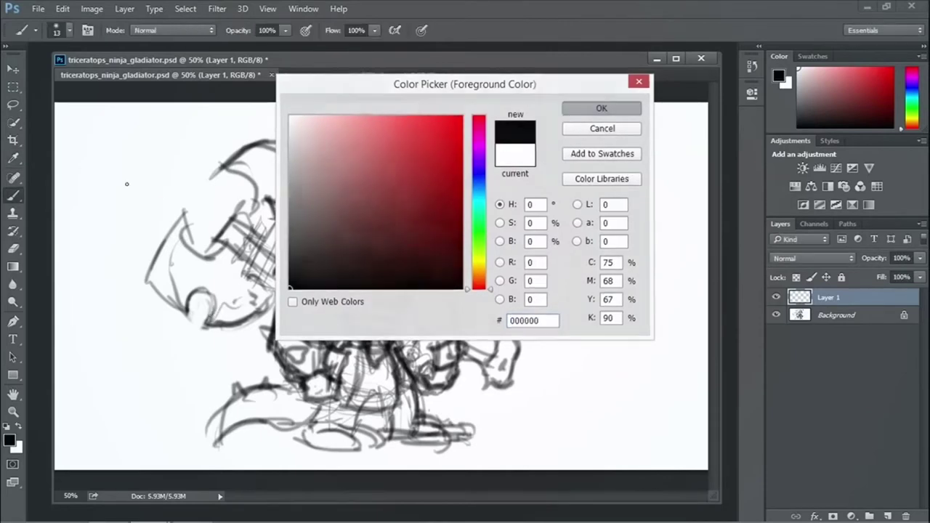
{"action": "key", "text": "Return"}
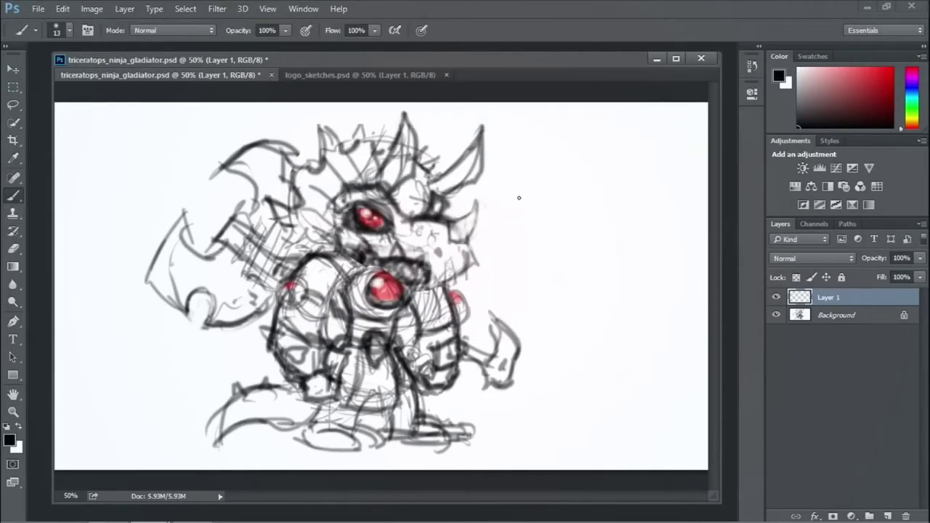
Sketch a round head with slanted eyes above a large round body in the empty space beside the triceratops.
{"action": "left_click_drag", "start_coordinate": [546, 225], "coordinate": [552, 259]}
{"action": "mouse_move", "coordinate": [550, 196]}
{"action": "left_mouse_down"}
{"action": "mouse_move", "coordinate": [564, 261]}
{"action": "mouse_move", "coordinate": [573, 209]}
{"action": "mouse_move", "coordinate": [599, 194]}
{"action": "mouse_move", "coordinate": [560, 223]}
{"action": "mouse_move", "coordinate": [586, 276]}
{"action": "mouse_move", "coordinate": [631, 254]}
{"action": "mouse_move", "coordinate": [616, 197]}
{"action": "mouse_move", "coordinate": [632, 191]}
{"action": "mouse_move", "coordinate": [633, 228]}
{"action": "mouse_move", "coordinate": [652, 231]}
{"action": "mouse_move", "coordinate": [621, 261]}
{"action": "mouse_move", "coordinate": [576, 251]}
{"action": "mouse_move", "coordinate": [573, 221]}
{"action": "mouse_move", "coordinate": [640, 252]}
{"action": "left_mouse_up"}
{"action": "mouse_move", "coordinate": [560, 272]}
{"action": "left_mouse_down"}
{"action": "mouse_move", "coordinate": [590, 292]}
{"action": "mouse_move", "coordinate": [544, 347]}
{"action": "mouse_move", "coordinate": [619, 270]}
{"action": "mouse_move", "coordinate": [649, 354]}
{"action": "left_mouse_up"}
{"action": "mouse_move", "coordinate": [592, 263]}
{"action": "left_mouse_down"}
{"action": "mouse_move", "coordinate": [541, 327]}
{"action": "mouse_move", "coordinate": [554, 367]}
{"action": "mouse_move", "coordinate": [601, 382]}
{"action": "mouse_move", "coordinate": [648, 303]}
{"action": "left_mouse_up"}
Sketch short curved legs, flat feet and rough arm lines on the new figure's round body.
{"action": "left_click_drag", "start_coordinate": [626, 357], "coordinate": [655, 408]}
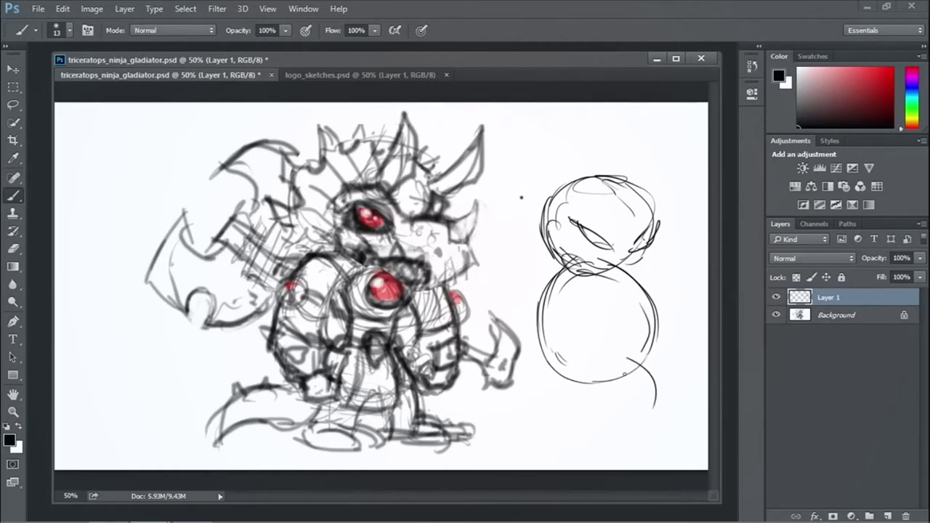
{"action": "left_click_drag", "start_coordinate": [590, 367], "coordinate": [578, 406]}
{"action": "left_click_drag", "start_coordinate": [621, 277], "coordinate": [686, 328]}
{"action": "left_click_drag", "start_coordinate": [552, 279], "coordinate": [521, 316]}
{"action": "left_click_drag", "start_coordinate": [536, 410], "coordinate": [690, 417]}
{"action": "mouse_move", "coordinate": [572, 411]}
{"action": "left_mouse_down"}
{"action": "mouse_move", "coordinate": [523, 411]}
{"action": "mouse_move", "coordinate": [581, 423]}
{"action": "left_mouse_up"}
{"action": "left_click_drag", "start_coordinate": [546, 268], "coordinate": [518, 325]}
{"action": "left_click_drag", "start_coordinate": [535, 293], "coordinate": [513, 347]}
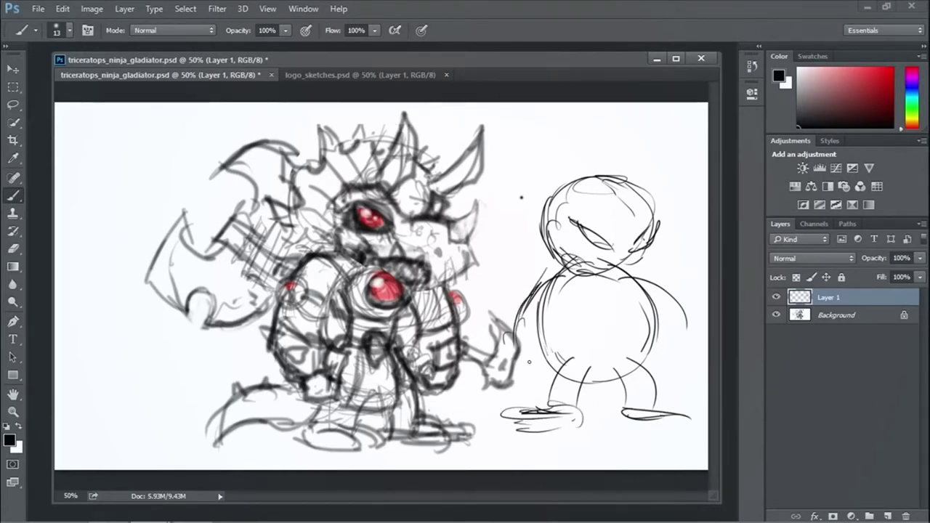
Add contour lines inside the torso and around the shoulders, and rough in the hand on the far arm.
{"action": "left_click_drag", "start_coordinate": [576, 286], "coordinate": [558, 344]}
{"action": "left_click_drag", "start_coordinate": [579, 278], "coordinate": [555, 305]}
{"action": "mouse_move", "coordinate": [641, 285]}
{"action": "left_mouse_down"}
{"action": "mouse_move", "coordinate": [673, 308]}
{"action": "mouse_move", "coordinate": [658, 342]}
{"action": "left_mouse_up"}
{"action": "left_click_drag", "start_coordinate": [633, 304], "coordinate": [655, 362]}
{"action": "left_click_drag", "start_coordinate": [680, 343], "coordinate": [661, 353]}
{"action": "left_click_drag", "start_coordinate": [673, 316], "coordinate": [674, 326]}
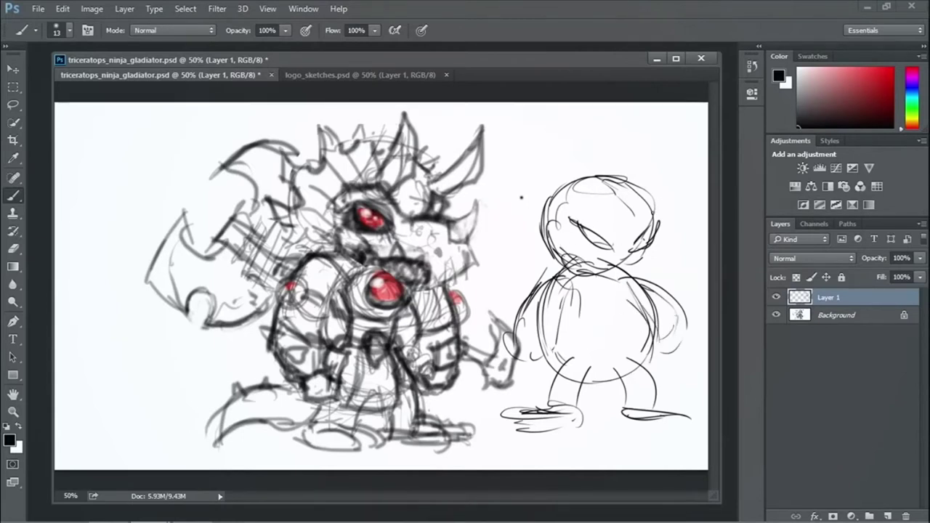
Sketch the spiky frill, curved brow horns, snout horn and jaw around the new figure's head.
{"action": "mouse_move", "coordinate": [643, 228]}
{"action": "left_mouse_down"}
{"action": "mouse_move", "coordinate": [634, 257]}
{"action": "mouse_move", "coordinate": [607, 273]}
{"action": "left_mouse_up"}
{"action": "left_click_drag", "start_coordinate": [571, 214], "coordinate": [576, 234]}
{"action": "left_click_drag", "start_coordinate": [504, 234], "coordinate": [515, 238]}
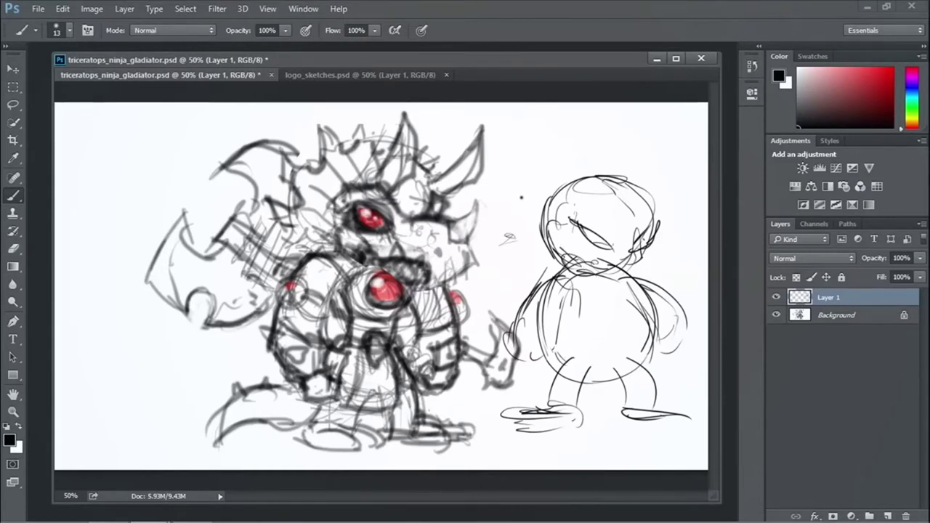
{"action": "mouse_move", "coordinate": [511, 218]}
{"action": "left_mouse_down"}
{"action": "mouse_move", "coordinate": [512, 166]}
{"action": "mouse_move", "coordinate": [526, 175]}
{"action": "mouse_move", "coordinate": [548, 135]}
{"action": "mouse_move", "coordinate": [618, 138]}
{"action": "left_mouse_up"}
{"action": "left_click_drag", "start_coordinate": [630, 151], "coordinate": [647, 185]}
{"action": "mouse_move", "coordinate": [579, 207]}
{"action": "left_mouse_down"}
{"action": "mouse_move", "coordinate": [627, 133]}
{"action": "mouse_move", "coordinate": [607, 214]}
{"action": "mouse_move", "coordinate": [675, 150]}
{"action": "mouse_move", "coordinate": [661, 219]}
{"action": "mouse_move", "coordinate": [680, 258]}
{"action": "left_mouse_up"}
{"action": "mouse_move", "coordinate": [695, 226]}
{"action": "left_mouse_down"}
{"action": "mouse_move", "coordinate": [675, 273]}
{"action": "mouse_move", "coordinate": [686, 280]}
{"action": "mouse_move", "coordinate": [590, 291]}
{"action": "left_mouse_up"}
Strengthen the new figure's arms with bolder strokes and draw the fists beside the body.
{"action": "left_click_drag", "start_coordinate": [547, 262], "coordinate": [517, 311]}
{"action": "left_click_drag", "start_coordinate": [544, 279], "coordinate": [498, 370]}
{"action": "mouse_move", "coordinate": [517, 353]}
{"action": "left_mouse_down"}
{"action": "mouse_move", "coordinate": [501, 367]}
{"action": "mouse_move", "coordinate": [546, 363]}
{"action": "left_mouse_up"}
{"action": "left_click_drag", "start_coordinate": [555, 327], "coordinate": [566, 352]}
{"action": "left_click_drag", "start_coordinate": [638, 286], "coordinate": [629, 301]}
{"action": "mouse_move", "coordinate": [671, 289]}
{"action": "left_mouse_down"}
{"action": "mouse_move", "coordinate": [645, 305]}
{"action": "mouse_move", "coordinate": [669, 334]}
{"action": "left_mouse_up"}
{"action": "left_click_drag", "start_coordinate": [677, 324], "coordinate": [653, 362]}
Define the new figure's eye and angry brow, and build up both brow horns with heavy strokes.
{"action": "mouse_move", "coordinate": [581, 230]}
{"action": "left_mouse_down"}
{"action": "mouse_move", "coordinate": [596, 253]}
{"action": "mouse_move", "coordinate": [600, 242]}
{"action": "mouse_move", "coordinate": [609, 253]}
{"action": "mouse_move", "coordinate": [596, 231]}
{"action": "mouse_move", "coordinate": [607, 257]}
{"action": "mouse_move", "coordinate": [555, 237]}
{"action": "mouse_move", "coordinate": [566, 266]}
{"action": "mouse_move", "coordinate": [625, 286]}
{"action": "mouse_move", "coordinate": [647, 323]}
{"action": "mouse_move", "coordinate": [687, 261]}
{"action": "mouse_move", "coordinate": [665, 266]}
{"action": "left_mouse_up"}
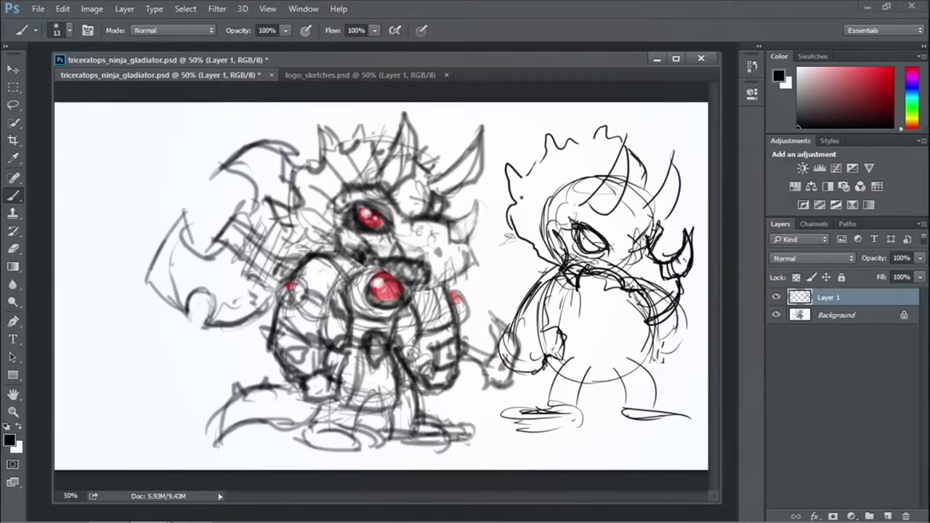
{"action": "left_click_drag", "start_coordinate": [567, 209], "coordinate": [600, 211]}
{"action": "left_click_drag", "start_coordinate": [622, 240], "coordinate": [657, 164]}
{"action": "left_click_drag", "start_coordinate": [590, 207], "coordinate": [622, 133]}
{"action": "left_click_drag", "start_coordinate": [632, 185], "coordinate": [623, 134]}
{"action": "left_click_drag", "start_coordinate": [634, 215], "coordinate": [626, 134]}
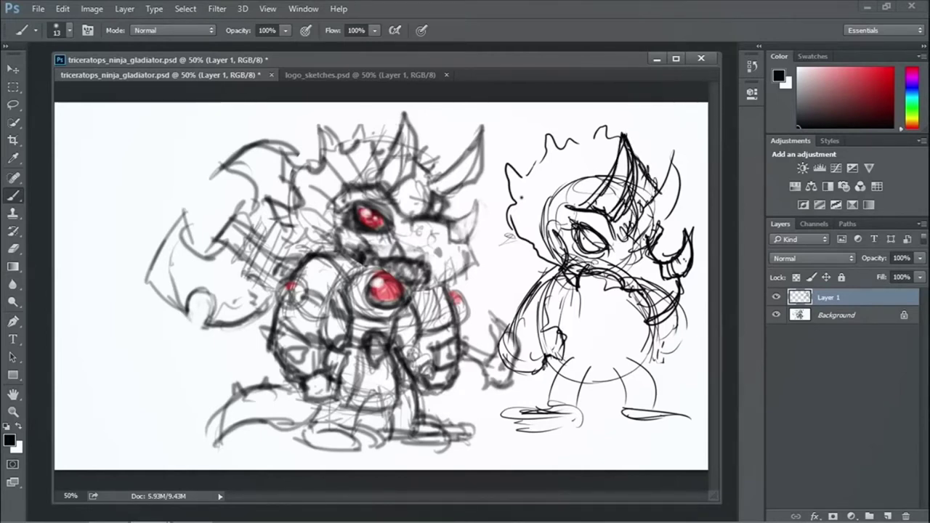
{"action": "mouse_move", "coordinate": [662, 208]}
{"action": "left_mouse_down"}
{"action": "mouse_move", "coordinate": [674, 148]}
{"action": "mouse_move", "coordinate": [667, 133]}
{"action": "mouse_move", "coordinate": [668, 143]}
{"action": "left_mouse_up"}
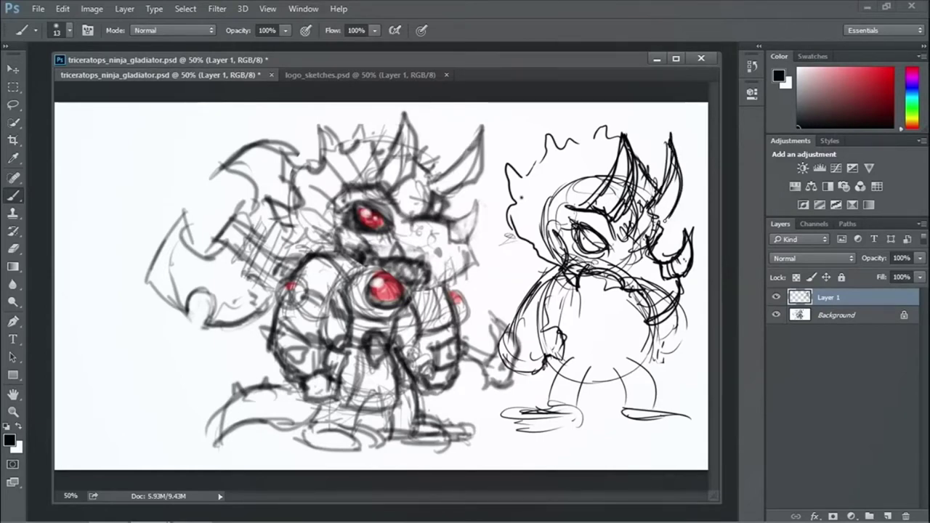
{"action": "left_click_drag", "start_coordinate": [594, 205], "coordinate": [619, 184]}
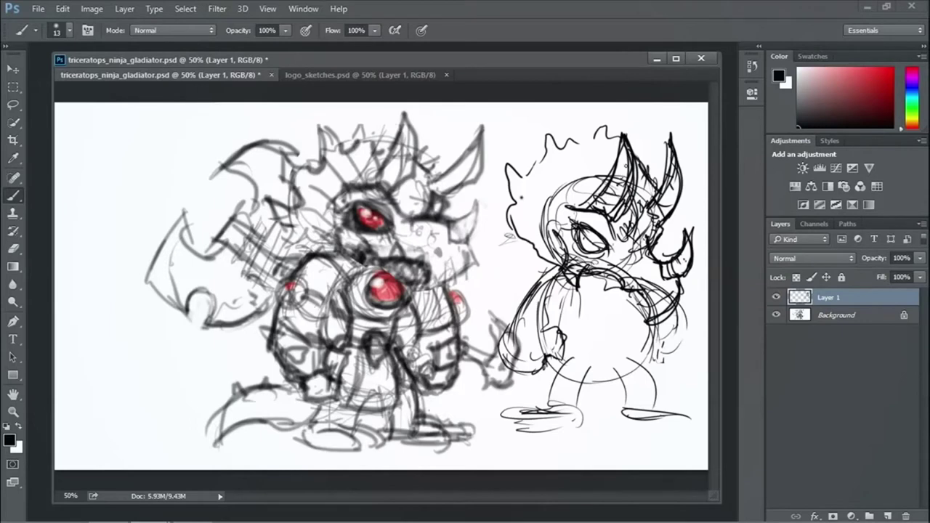
Add ridge lines and points to the new figure's frill and draw a bold circle on its chest.
{"action": "mouse_move", "coordinate": [574, 154]}
{"action": "left_mouse_down"}
{"action": "mouse_move", "coordinate": [548, 191]}
{"action": "mouse_move", "coordinate": [533, 193]}
{"action": "left_mouse_up"}
{"action": "mouse_move", "coordinate": [539, 175]}
{"action": "left_mouse_down"}
{"action": "mouse_move", "coordinate": [520, 208]}
{"action": "mouse_move", "coordinate": [514, 237]}
{"action": "mouse_move", "coordinate": [523, 255]}
{"action": "mouse_move", "coordinate": [507, 185]}
{"action": "mouse_move", "coordinate": [551, 138]}
{"action": "mouse_move", "coordinate": [607, 127]}
{"action": "mouse_move", "coordinate": [584, 161]}
{"action": "left_mouse_up"}
{"action": "mouse_move", "coordinate": [592, 144]}
{"action": "left_mouse_down"}
{"action": "mouse_move", "coordinate": [583, 172]}
{"action": "mouse_move", "coordinate": [594, 167]}
{"action": "left_mouse_up"}
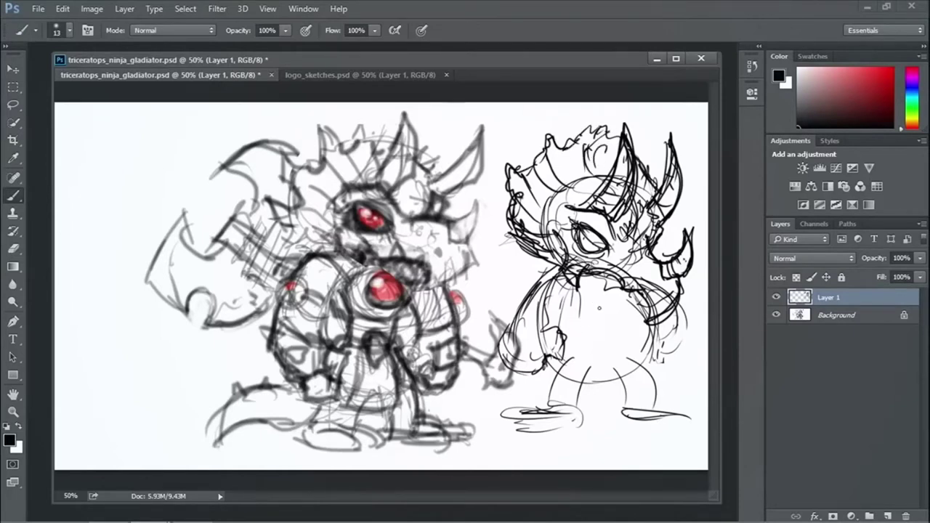
{"action": "mouse_move", "coordinate": [580, 280]}
{"action": "left_mouse_down"}
{"action": "mouse_move", "coordinate": [625, 321]}
{"action": "mouse_move", "coordinate": [581, 285]}
{"action": "mouse_move", "coordinate": [630, 299]}
{"action": "left_mouse_up"}
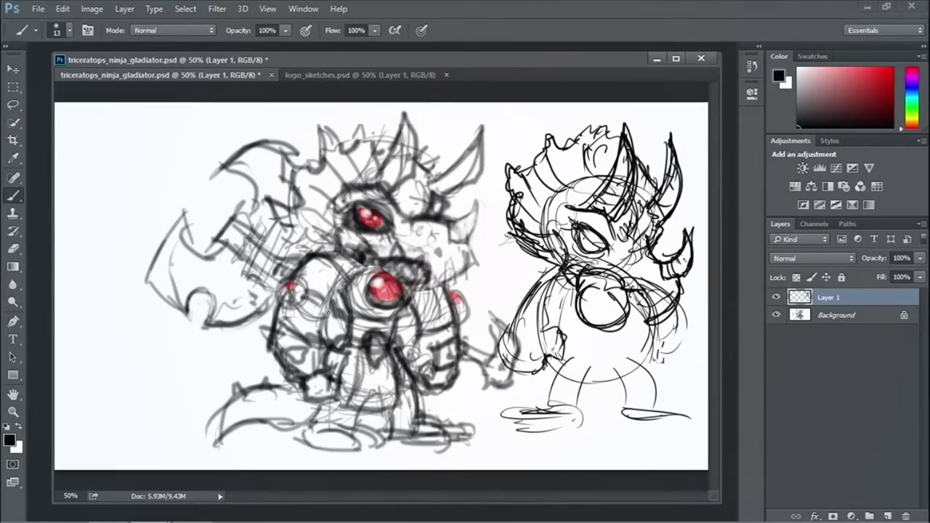
Trace the original triceratops' chest contour, chest orb and shoulder orb in black, and undo the last stray stroke.
{"action": "left_click_drag", "start_coordinate": [343, 287], "coordinate": [326, 344]}
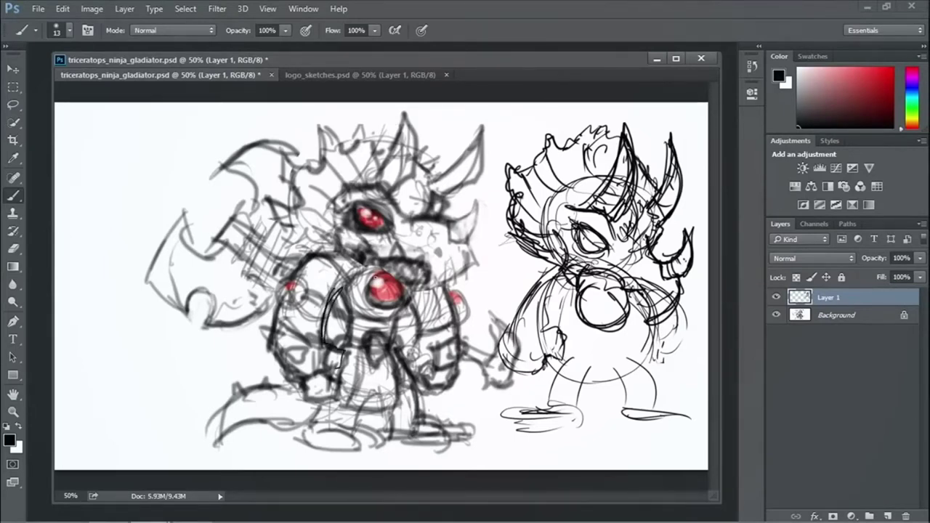
{"action": "mouse_move", "coordinate": [351, 279]}
{"action": "left_mouse_down"}
{"action": "mouse_move", "coordinate": [364, 319]}
{"action": "mouse_move", "coordinate": [401, 311]}
{"action": "left_mouse_up"}
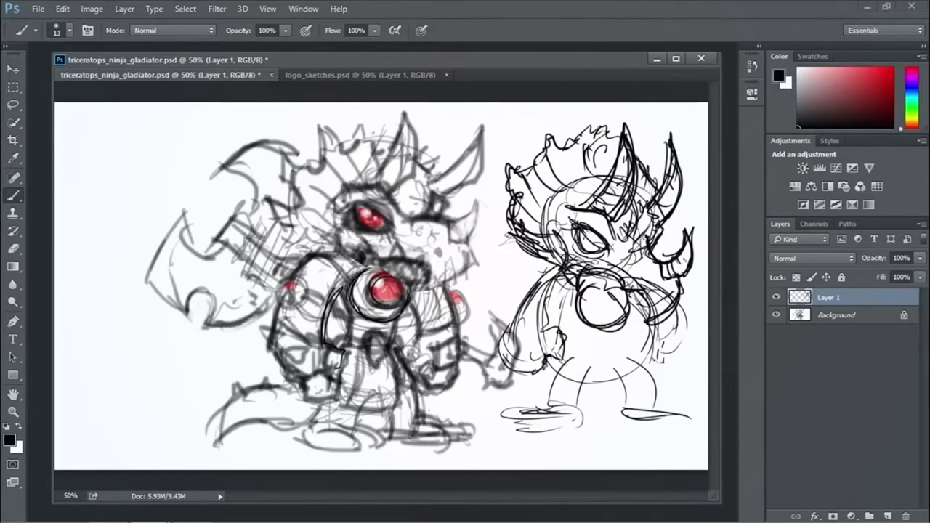
{"action": "mouse_move", "coordinate": [292, 297]}
{"action": "left_mouse_down"}
{"action": "mouse_move", "coordinate": [290, 281]}
{"action": "mouse_move", "coordinate": [287, 306]}
{"action": "mouse_move", "coordinate": [292, 294]}
{"action": "left_mouse_up"}
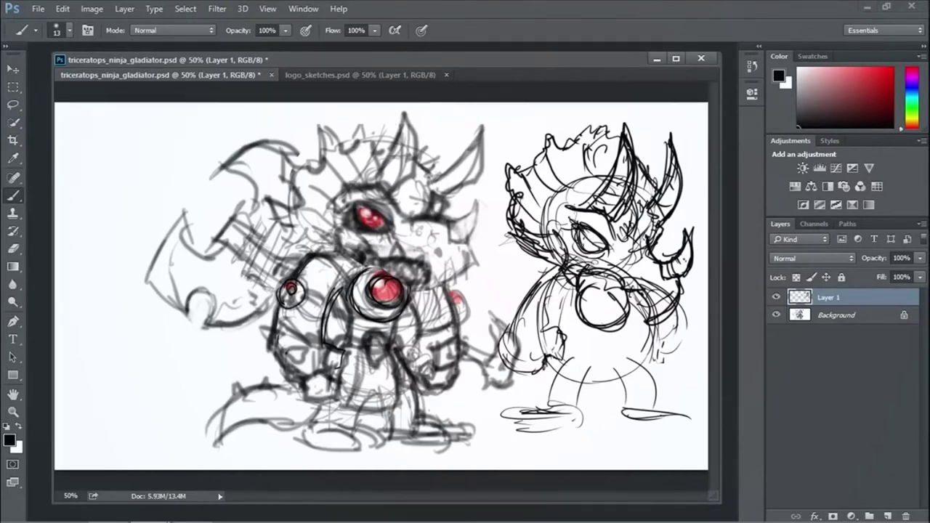
{"action": "mouse_move", "coordinate": [608, 216]}
{"action": "left_mouse_down"}
{"action": "mouse_move", "coordinate": [392, 175]}
{"action": "mouse_move", "coordinate": [339, 234]}
{"action": "mouse_move", "coordinate": [368, 243]}
{"action": "left_mouse_up"}
{"action": "key", "text": "ctrl+z"}
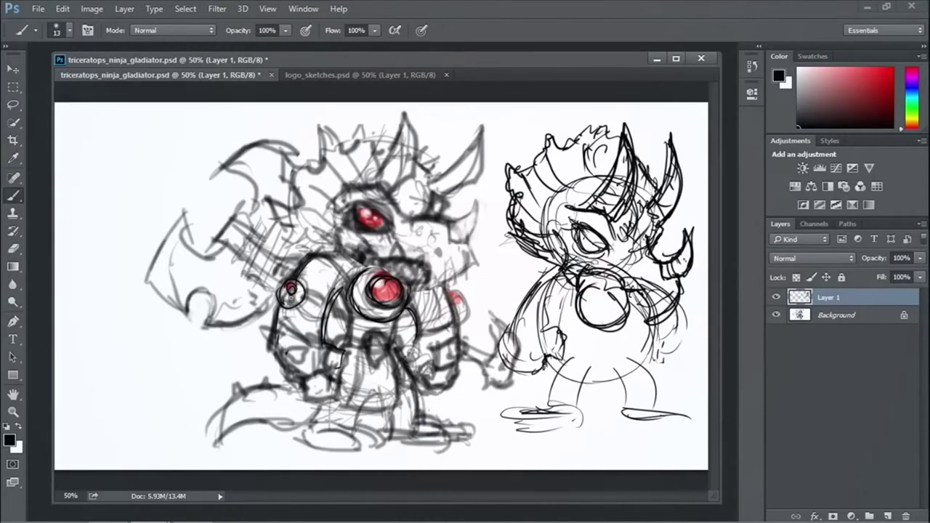
Select Layer 1 and switch to the Move tool.
{"action": "double_click", "coordinate": [836, 298]}
{"action": "key", "text": "Return"}
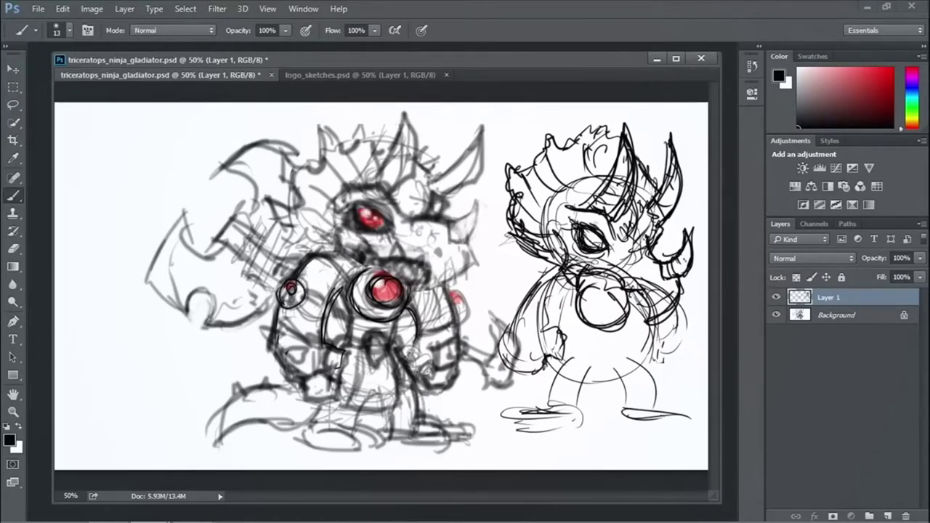
{"action": "left_click", "coordinate": [13, 68]}
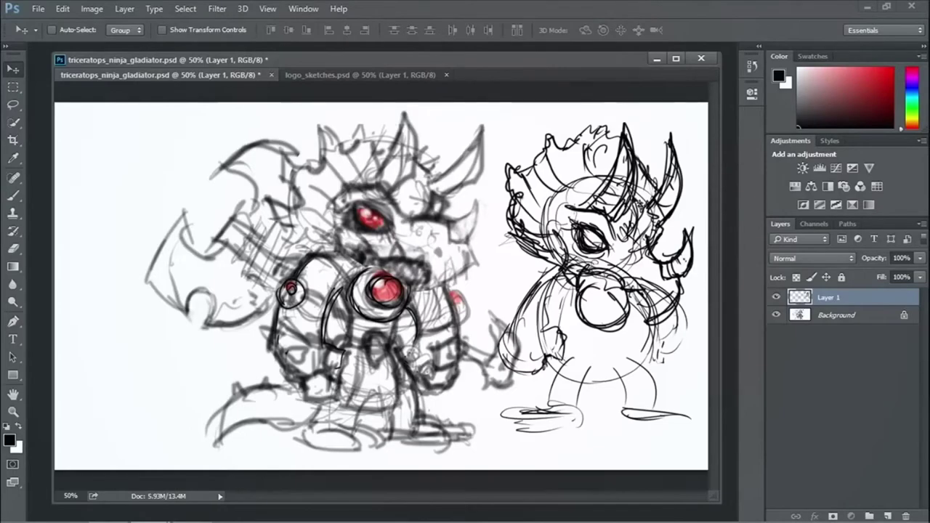
Delete the rough body and the overlay lines on the character from Layer 1, keeping only the separate head sketch, and deselect.
{"action": "mouse_move", "coordinate": [639, 142]}
{"action": "left_mouse_down"}
{"action": "mouse_move", "coordinate": [607, 117]}
{"action": "mouse_move", "coordinate": [582, 126]}
{"action": "mouse_move", "coordinate": [419, 122]}
{"action": "mouse_move", "coordinate": [535, 166]}
{"action": "mouse_move", "coordinate": [428, 103]}
{"action": "mouse_move", "coordinate": [434, 114]}
{"action": "mouse_move", "coordinate": [521, 140]}
{"action": "mouse_move", "coordinate": [657, 164]}
{"action": "left_mouse_up"}
{"action": "left_click", "coordinate": [13, 195]}
{"action": "left_click", "coordinate": [13, 104]}
{"action": "mouse_move", "coordinate": [245, 411]}
{"action": "left_mouse_down"}
{"action": "mouse_move", "coordinate": [231, 263]}
{"action": "mouse_move", "coordinate": [586, 289]}
{"action": "mouse_move", "coordinate": [657, 329]}
{"action": "mouse_move", "coordinate": [683, 392]}
{"action": "mouse_move", "coordinate": [471, 440]}
{"action": "mouse_move", "coordinate": [251, 420]}
{"action": "left_mouse_up"}
{"action": "key", "text": "Delete"}
{"action": "key", "text": "ctrl+d"}
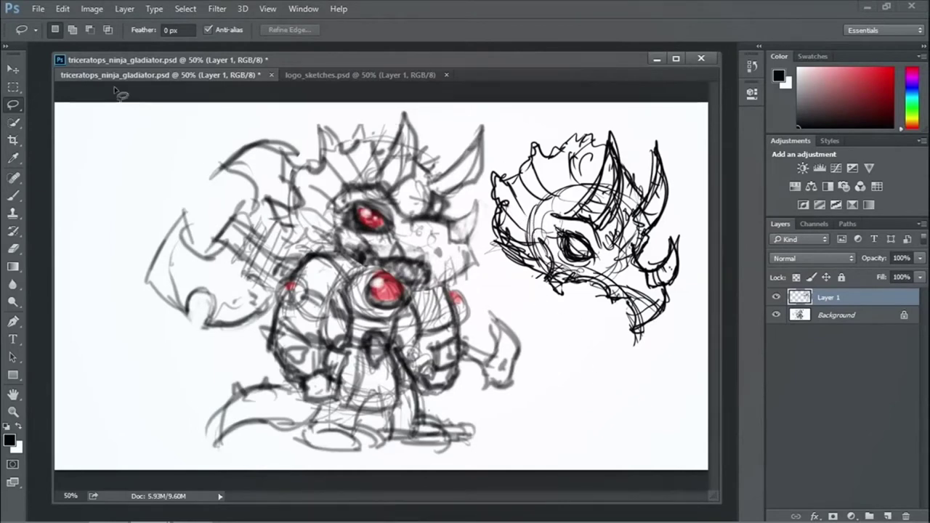
Move the head sketch on Layer 1 slightly up and closer to the full character sketch.
{"action": "left_click", "coordinate": [13, 69]}
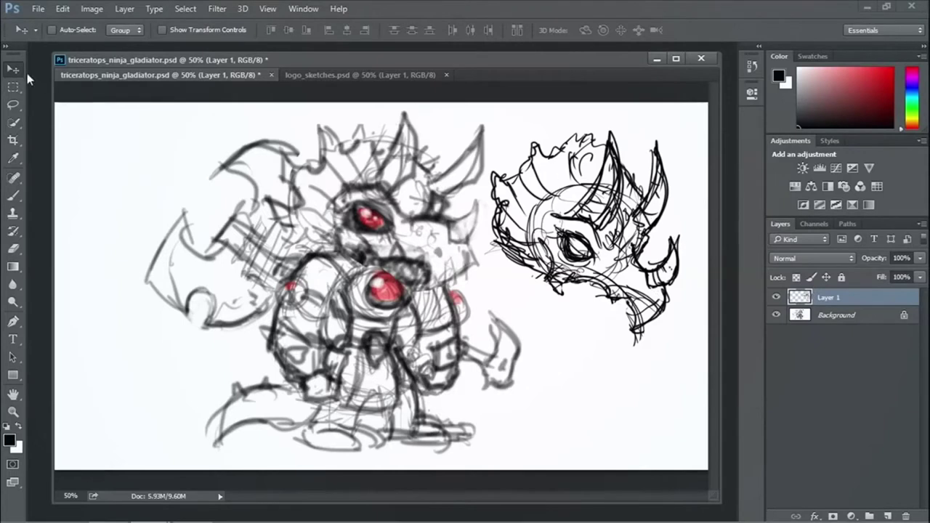
{"action": "left_click_drag", "start_coordinate": [592, 222], "coordinate": [577, 216]}
{"action": "left_click_drag", "start_coordinate": [585, 150], "coordinate": [585, 150]}
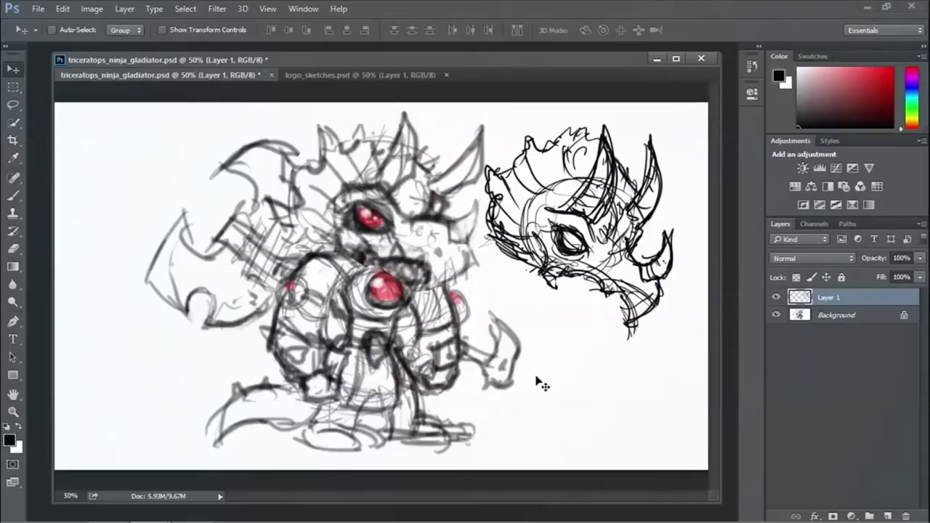
{"action": "mouse_move", "coordinate": [568, 218]}
{"action": "left_mouse_down"}
{"action": "mouse_move", "coordinate": [553, 220]}
{"action": "mouse_move", "coordinate": [565, 222]}
{"action": "mouse_move", "coordinate": [567, 239]}
{"action": "left_mouse_up"}
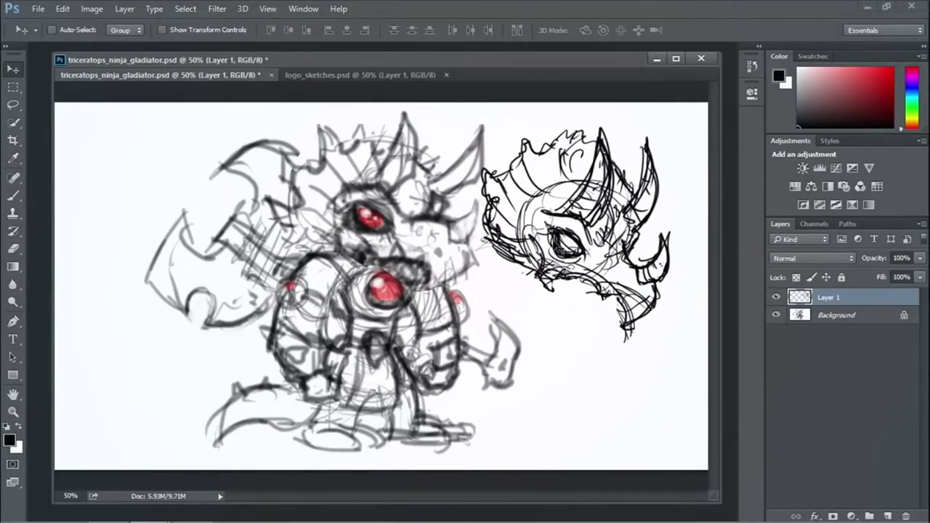
{"action": "left_click_drag", "start_coordinate": [561, 256], "coordinate": [578, 256]}
{"action": "left_click_drag", "start_coordinate": [595, 222], "coordinate": [581, 221]}
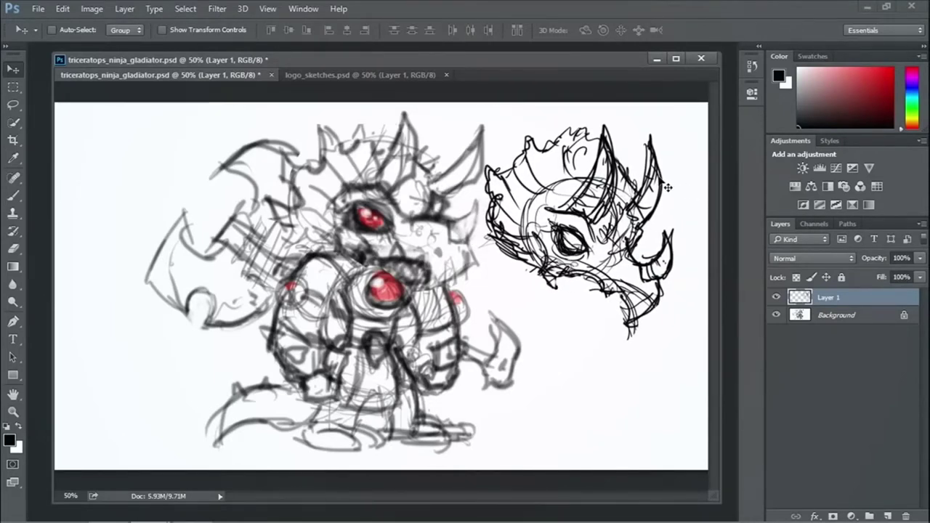
{"action": "left_click_drag", "start_coordinate": [573, 212], "coordinate": [576, 211]}
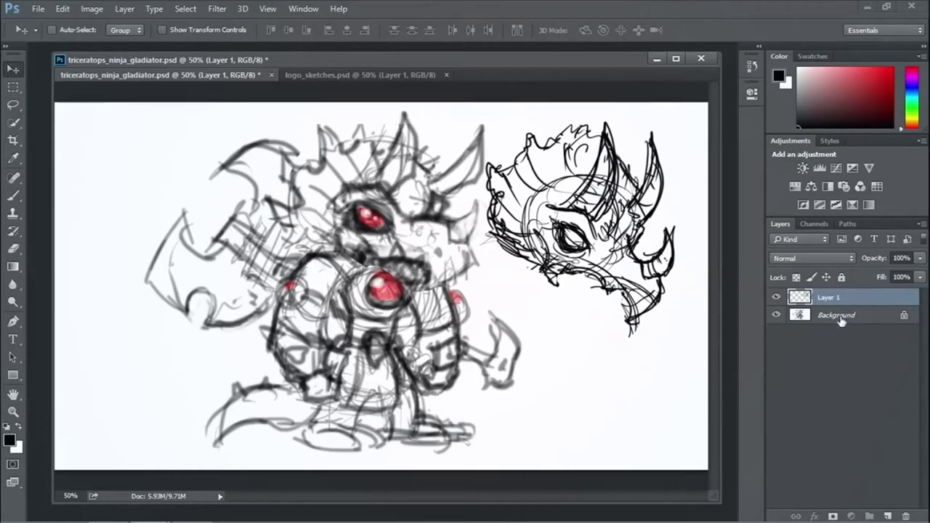
Create a layer named template above Layer 1 and fill it with white.
{"action": "left_click", "coordinate": [922, 224]}
{"action": "left_click", "coordinate": [859, 191]}
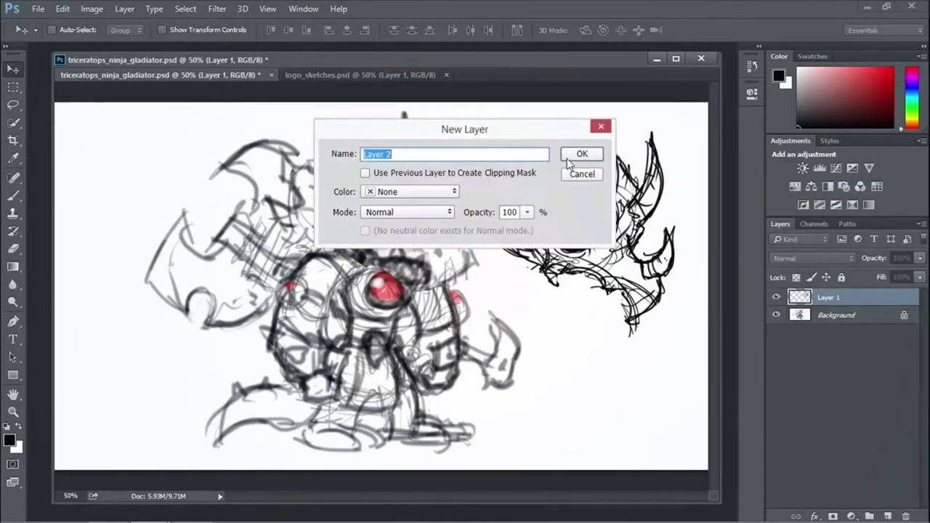
{"action": "type", "text": "template"}
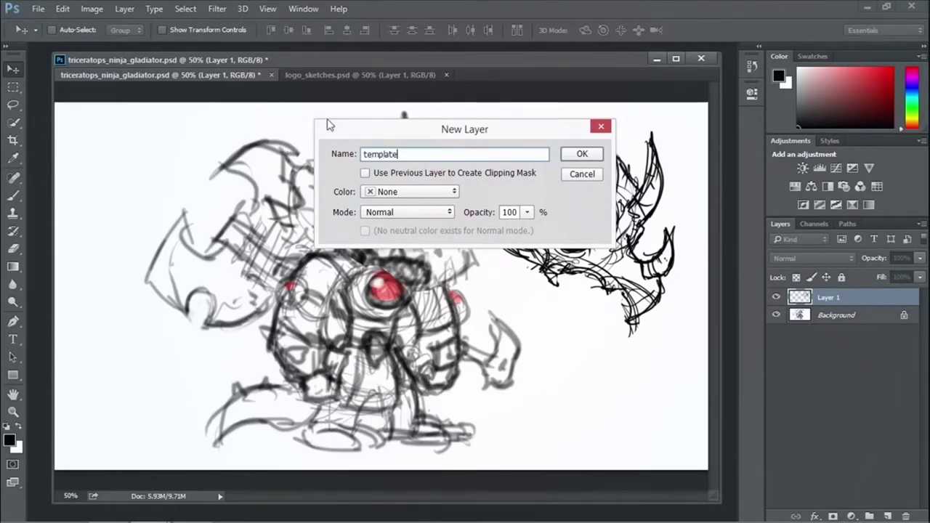
{"action": "left_click", "coordinate": [575, 156]}
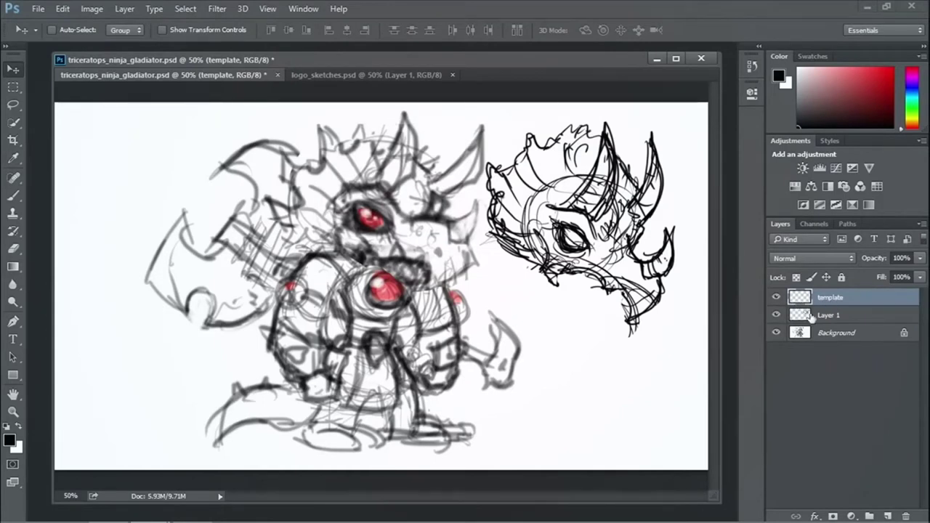
{"action": "key", "text": "x"}
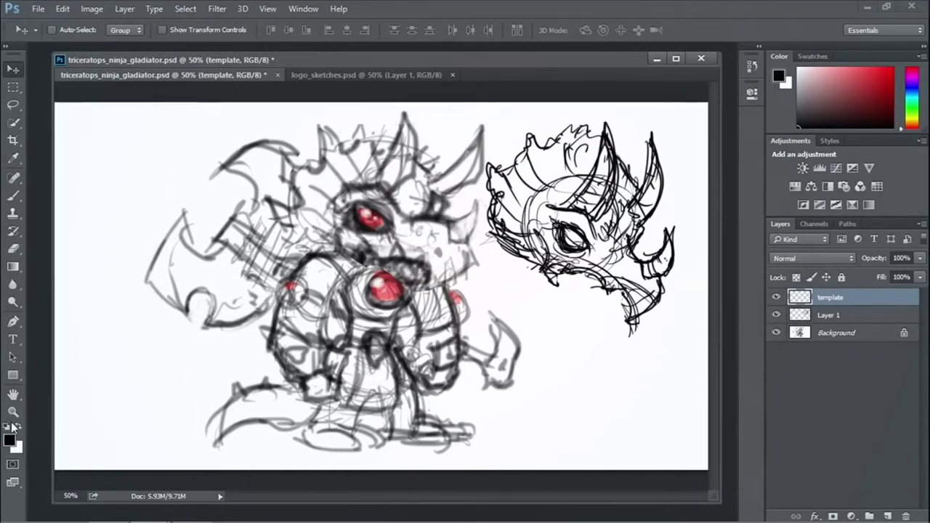
{"action": "key", "text": "alt+BackSpace"}
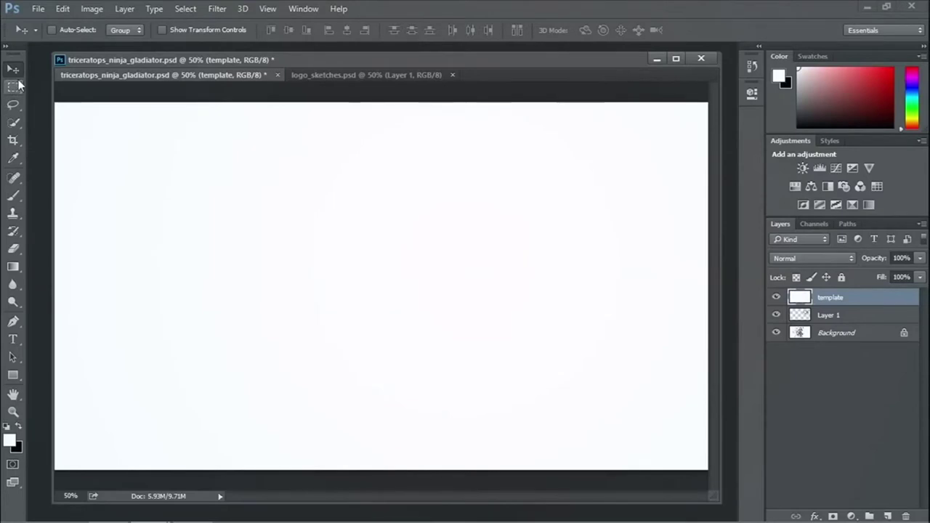
Set the template layer's opacity to 75% so the sketches beneath it are faded for tracing.
{"action": "key", "text": "m"}
{"action": "left_click", "coordinate": [919, 257]}
{"action": "left_click_drag", "start_coordinate": [919, 274], "coordinate": [902, 271]}
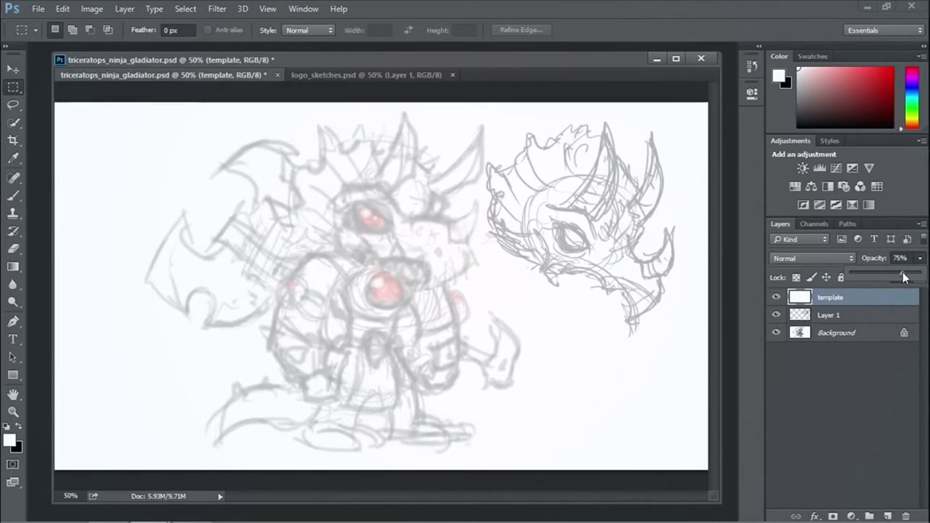
{"action": "left_click", "coordinate": [862, 298]}
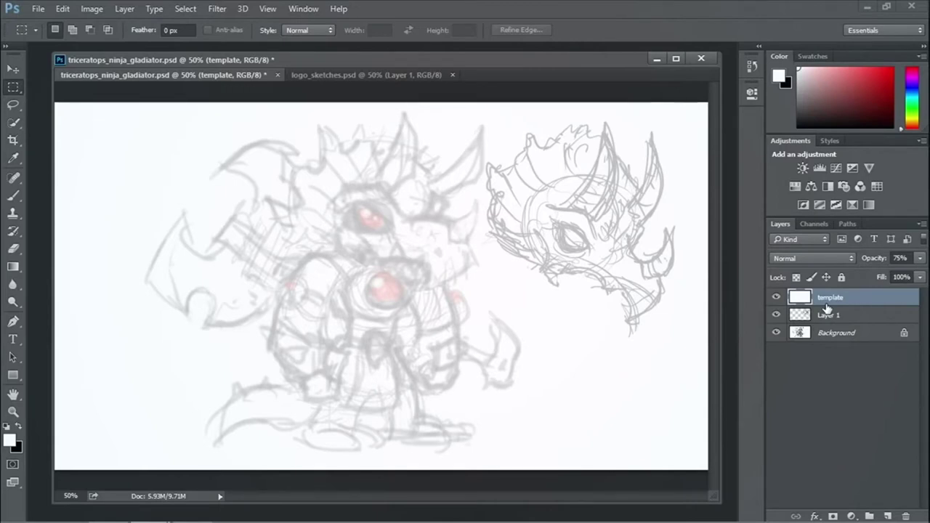
Add a new normal-mode layer with the default name above the template layer.
{"action": "right_click", "coordinate": [826, 308]}
{"action": "left_click", "coordinate": [837, 187]}
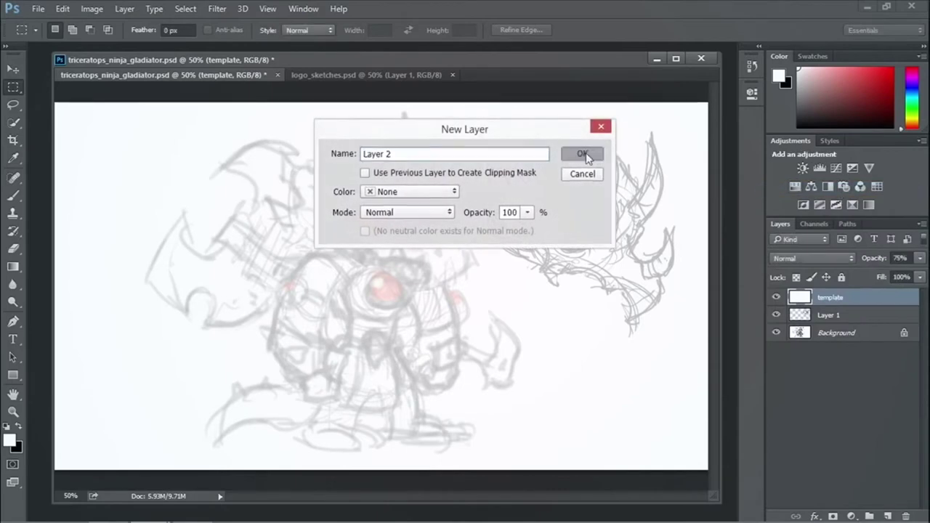
{"action": "left_click", "coordinate": [582, 153]}
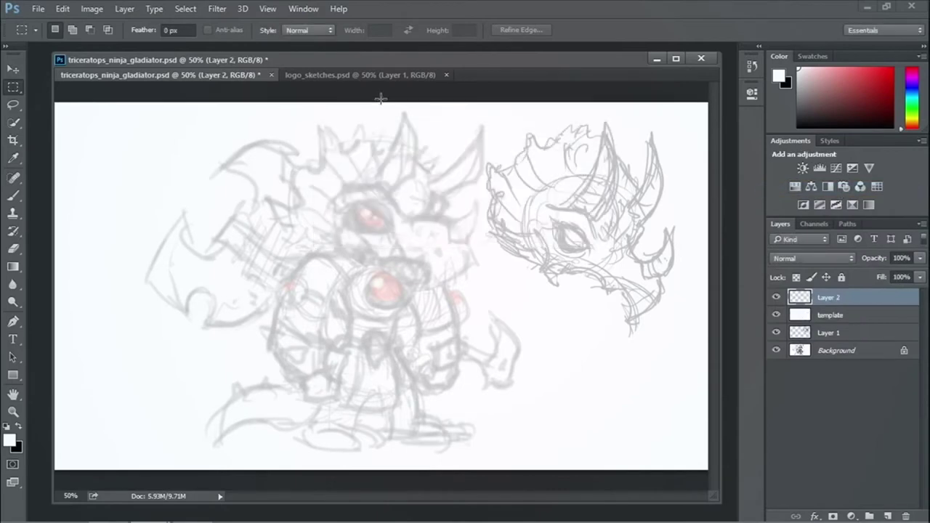
Ink the outline of the character's forearm, fist and spiked gauntlet with a black 13 px brush, tracing the faded sketch.
{"action": "left_click", "coordinate": [14, 195]}
{"action": "key", "text": "x"}
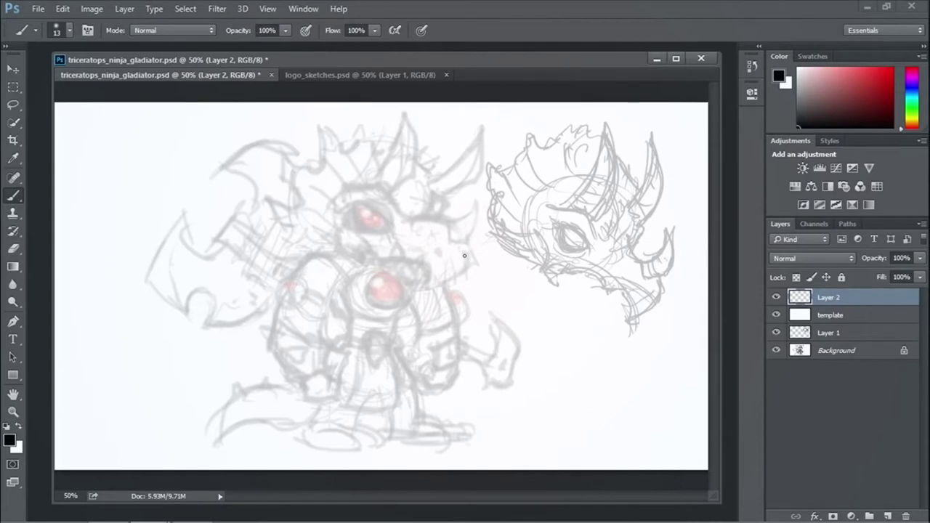
{"action": "left_click_drag", "start_coordinate": [325, 326], "coordinate": [326, 342]}
{"action": "left_click_drag", "start_coordinate": [338, 293], "coordinate": [327, 313]}
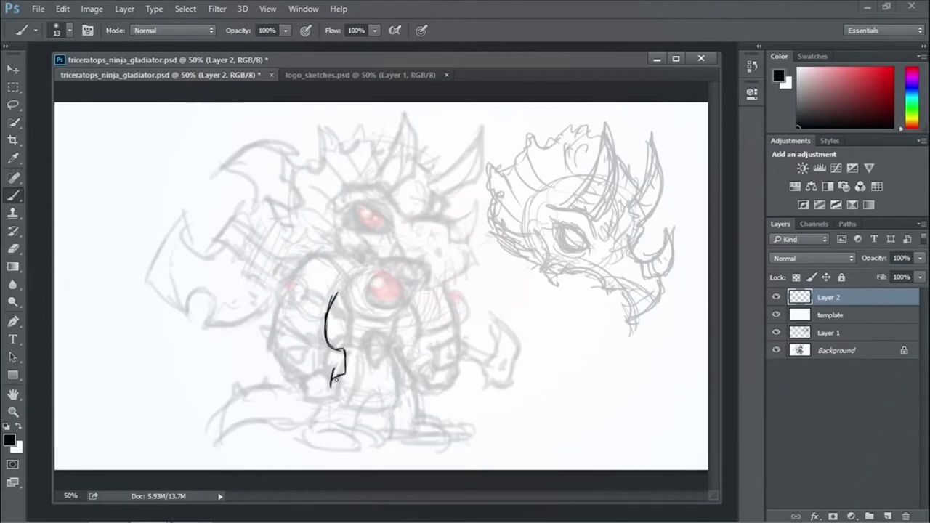
{"action": "mouse_move", "coordinate": [336, 380]}
{"action": "left_mouse_down"}
{"action": "mouse_move", "coordinate": [317, 405]}
{"action": "mouse_move", "coordinate": [302, 374]}
{"action": "mouse_move", "coordinate": [316, 399]}
{"action": "mouse_move", "coordinate": [285, 380]}
{"action": "mouse_move", "coordinate": [274, 344]}
{"action": "mouse_move", "coordinate": [315, 381]}
{"action": "mouse_move", "coordinate": [318, 357]}
{"action": "mouse_move", "coordinate": [287, 325]}
{"action": "mouse_move", "coordinate": [308, 340]}
{"action": "mouse_move", "coordinate": [301, 365]}
{"action": "left_mouse_up"}
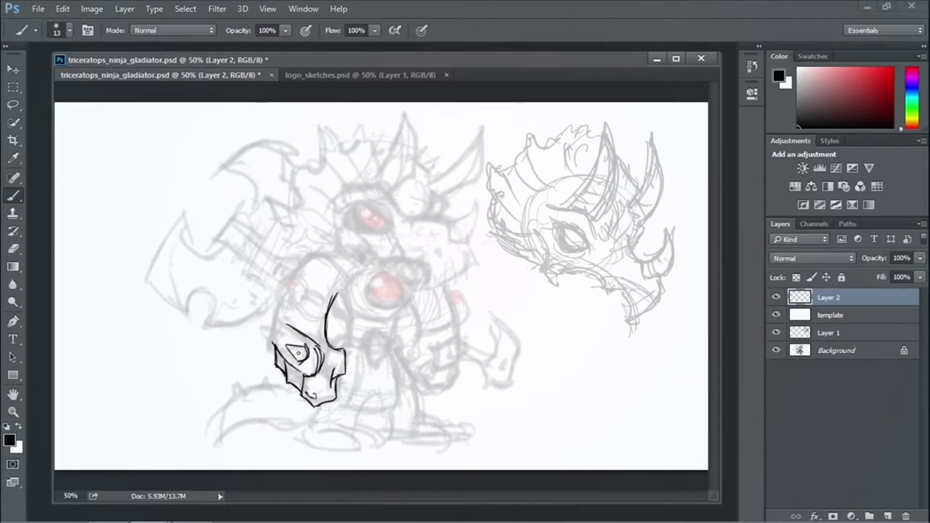
{"action": "mouse_move", "coordinate": [263, 325]}
{"action": "left_mouse_down"}
{"action": "mouse_move", "coordinate": [284, 337]}
{"action": "mouse_move", "coordinate": [275, 331]}
{"action": "mouse_move", "coordinate": [291, 302]}
{"action": "mouse_move", "coordinate": [286, 320]}
{"action": "left_mouse_up"}
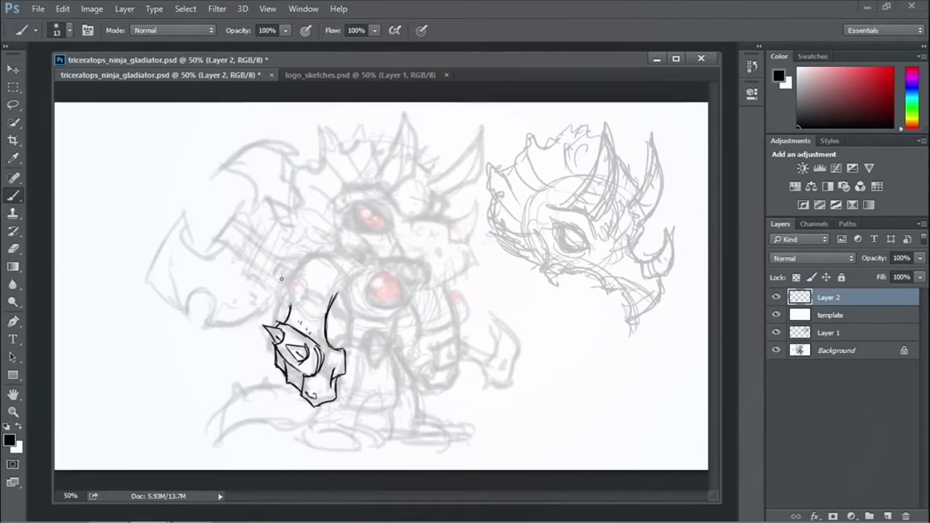
Ink the round shoulder orb with its dark centre and the curved upper-arm armour behind it.
{"action": "mouse_move", "coordinate": [298, 311]}
{"action": "left_mouse_down"}
{"action": "mouse_move", "coordinate": [283, 282]}
{"action": "mouse_move", "coordinate": [308, 281]}
{"action": "mouse_move", "coordinate": [307, 305]}
{"action": "left_mouse_up"}
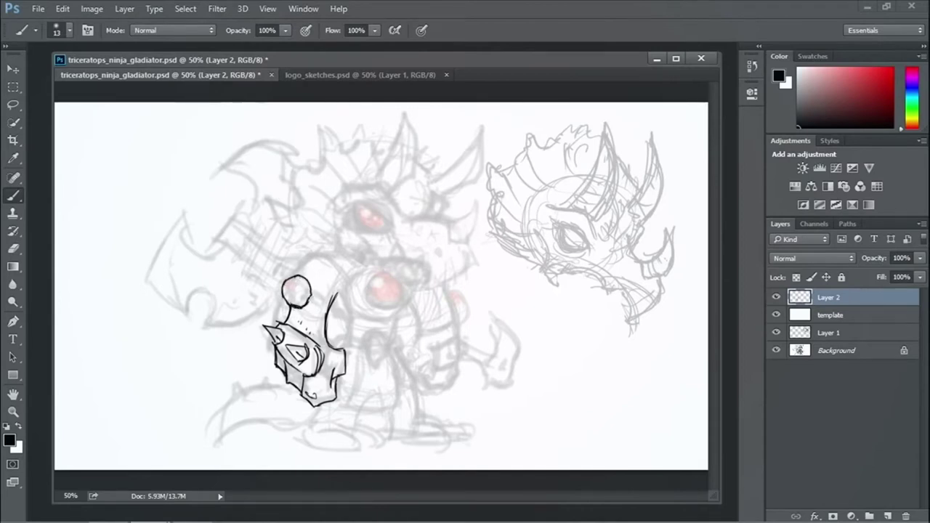
{"action": "mouse_move", "coordinate": [308, 311]}
{"action": "left_mouse_down"}
{"action": "mouse_move", "coordinate": [327, 312]}
{"action": "mouse_move", "coordinate": [315, 288]}
{"action": "mouse_move", "coordinate": [329, 305]}
{"action": "mouse_move", "coordinate": [322, 286]}
{"action": "left_mouse_up"}
{"action": "mouse_move", "coordinate": [303, 275]}
{"action": "left_mouse_down"}
{"action": "mouse_move", "coordinate": [312, 260]}
{"action": "mouse_move", "coordinate": [331, 261]}
{"action": "left_mouse_up"}
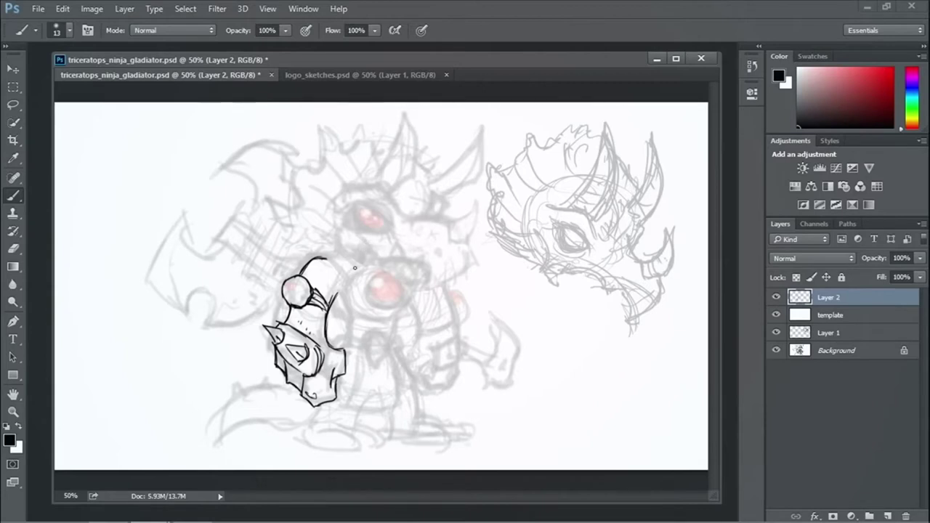
{"action": "left_click_drag", "start_coordinate": [291, 293], "coordinate": [294, 290]}
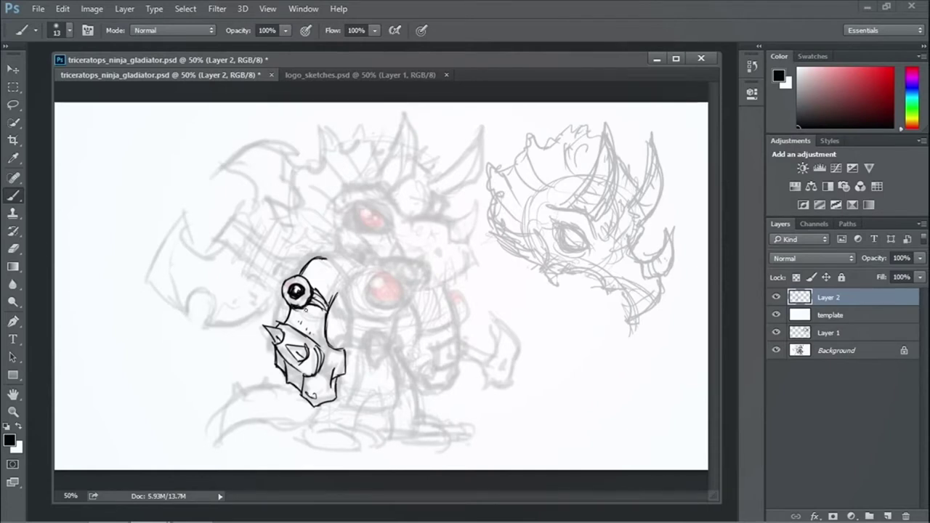
Thicken the arm's inner contour, add detail lines to the fist and forearm, and close the shoulder outline.
{"action": "left_click_drag", "start_coordinate": [338, 289], "coordinate": [324, 346]}
{"action": "mouse_move", "coordinate": [319, 346]}
{"action": "left_mouse_down"}
{"action": "mouse_move", "coordinate": [333, 351]}
{"action": "mouse_move", "coordinate": [328, 382]}
{"action": "left_mouse_up"}
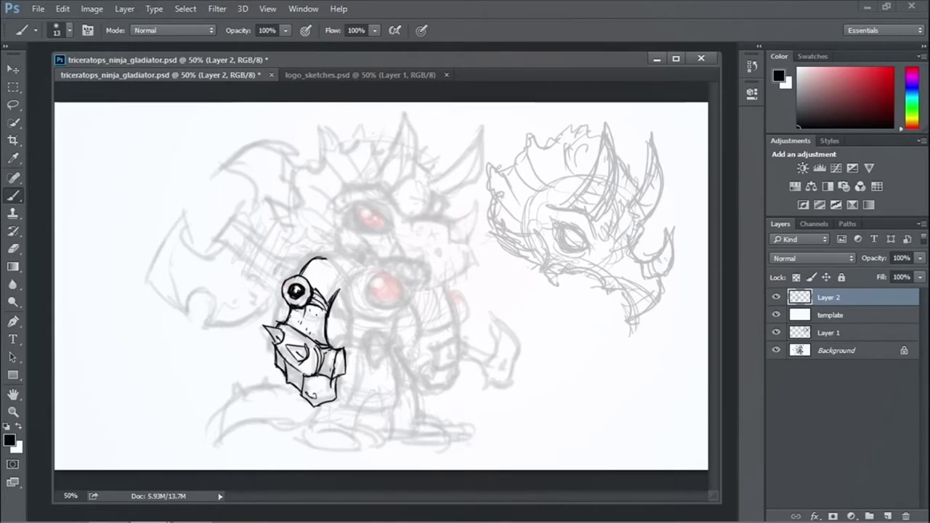
{"action": "left_click", "coordinate": [302, 318]}
{"action": "mouse_move", "coordinate": [332, 262]}
{"action": "left_mouse_down"}
{"action": "mouse_move", "coordinate": [337, 295]}
{"action": "mouse_move", "coordinate": [339, 279]}
{"action": "left_mouse_up"}
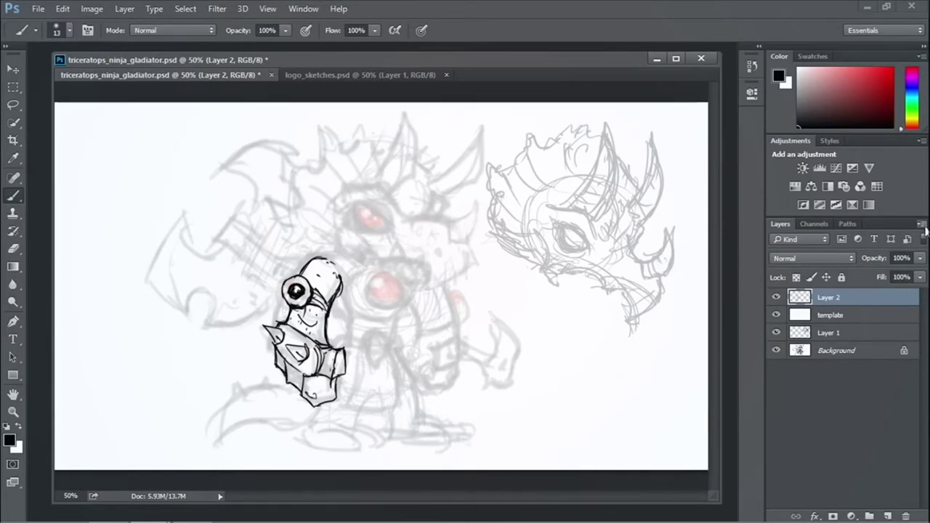
Rename the inked layer arm and add a new layer with the default name above it.
{"action": "double_click", "coordinate": [828, 297]}
{"action": "type", "text": "arm"}
{"action": "key", "text": "Return"}
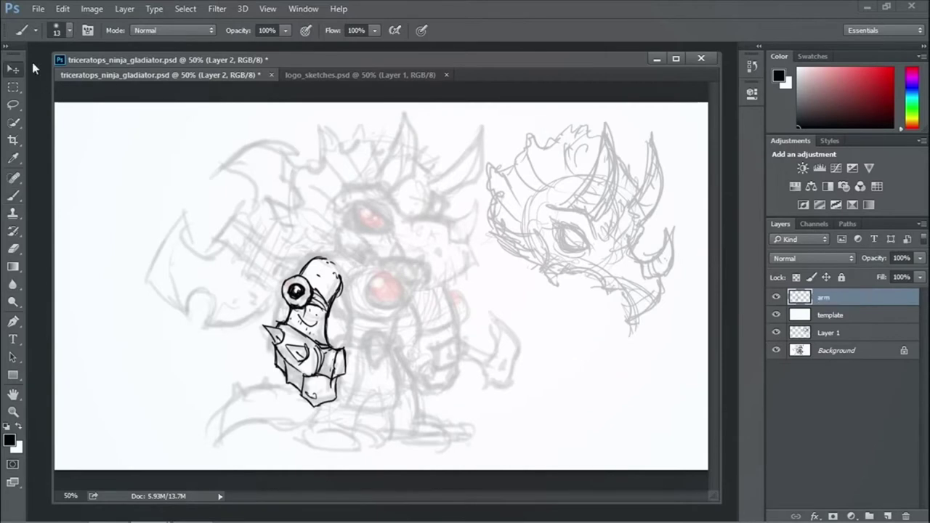
{"action": "key", "text": "v"}
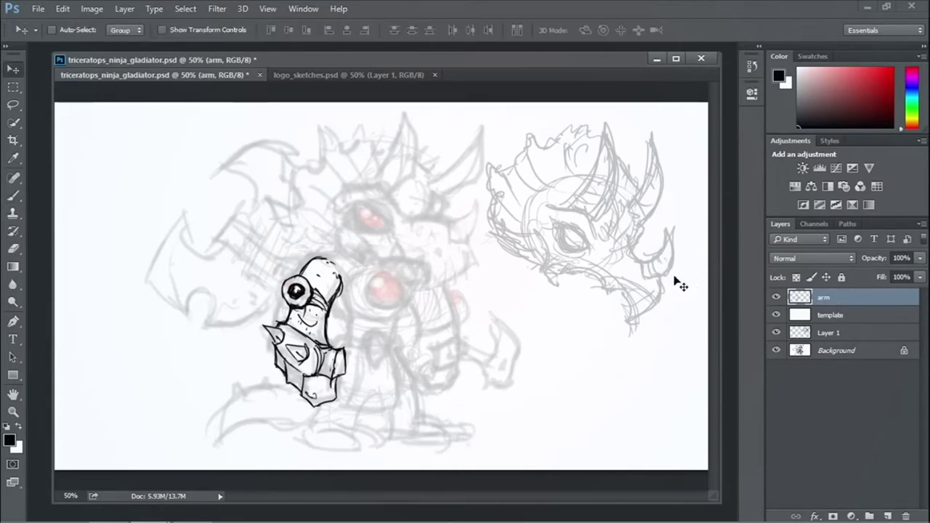
{"action": "left_click", "coordinate": [922, 224]}
{"action": "left_click", "coordinate": [872, 183]}
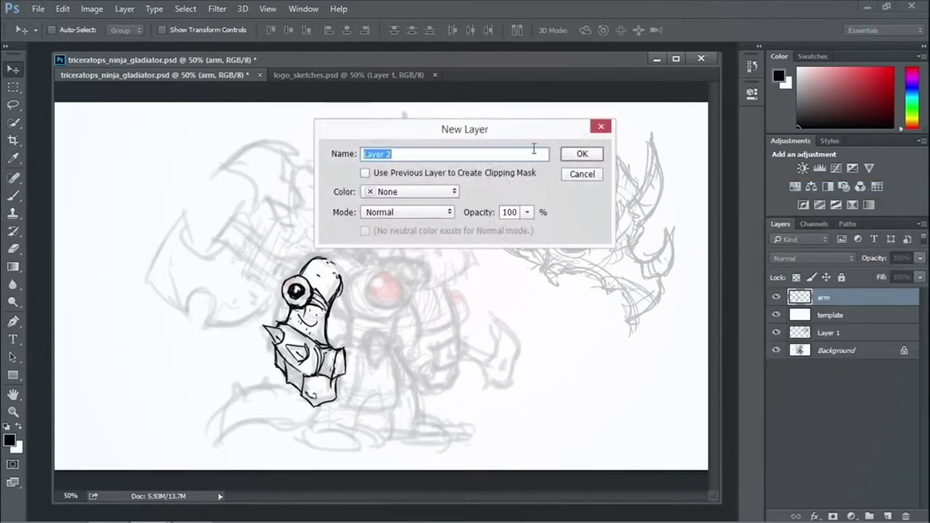
{"action": "left_click", "coordinate": [574, 155]}
Ink the character's chest armour beside the arm with the black brush, including the large round gem and waist plate.
{"action": "key", "text": "b"}
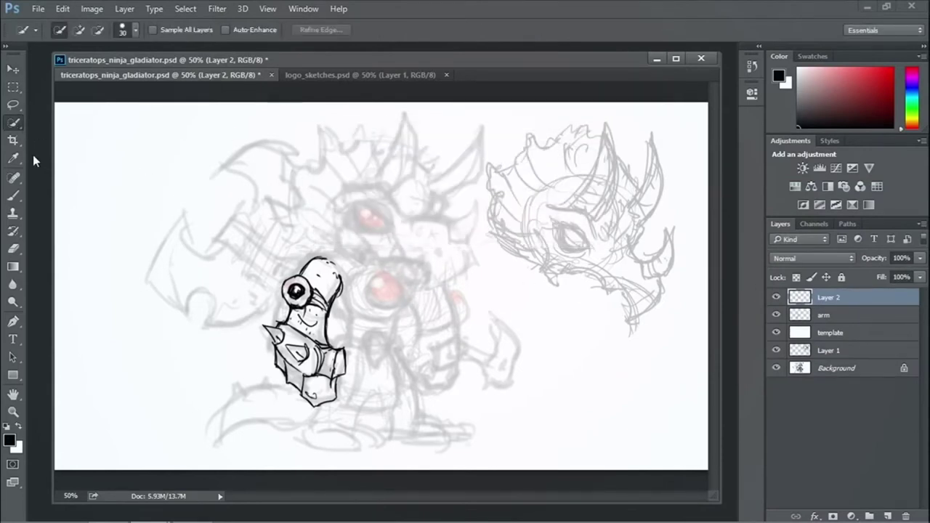
{"action": "left_click", "coordinate": [16, 198]}
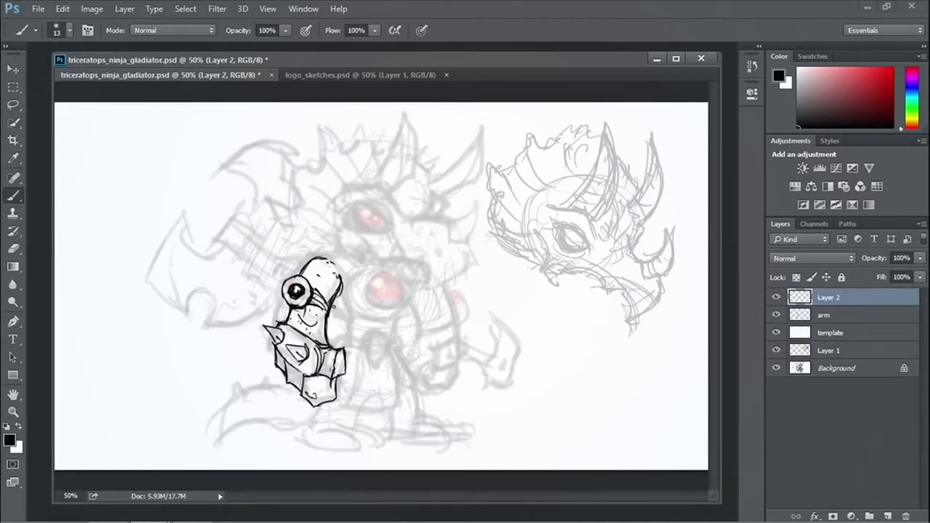
{"action": "mouse_move", "coordinate": [334, 306]}
{"action": "left_mouse_down"}
{"action": "mouse_move", "coordinate": [360, 329]}
{"action": "mouse_move", "coordinate": [352, 327]}
{"action": "mouse_move", "coordinate": [352, 340]}
{"action": "mouse_move", "coordinate": [362, 351]}
{"action": "mouse_move", "coordinate": [394, 331]}
{"action": "mouse_move", "coordinate": [392, 344]}
{"action": "mouse_move", "coordinate": [367, 351]}
{"action": "mouse_move", "coordinate": [353, 342]}
{"action": "left_mouse_up"}
{"action": "left_click_drag", "start_coordinate": [390, 317], "coordinate": [398, 324]}
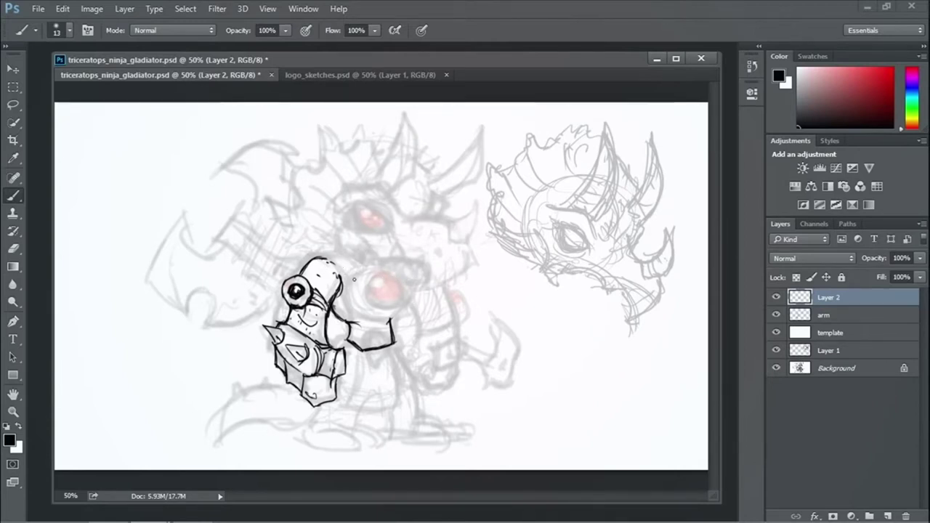
{"action": "mouse_move", "coordinate": [335, 260]}
{"action": "left_mouse_down"}
{"action": "mouse_move", "coordinate": [389, 254]}
{"action": "mouse_move", "coordinate": [404, 279]}
{"action": "mouse_move", "coordinate": [352, 257]}
{"action": "left_mouse_up"}
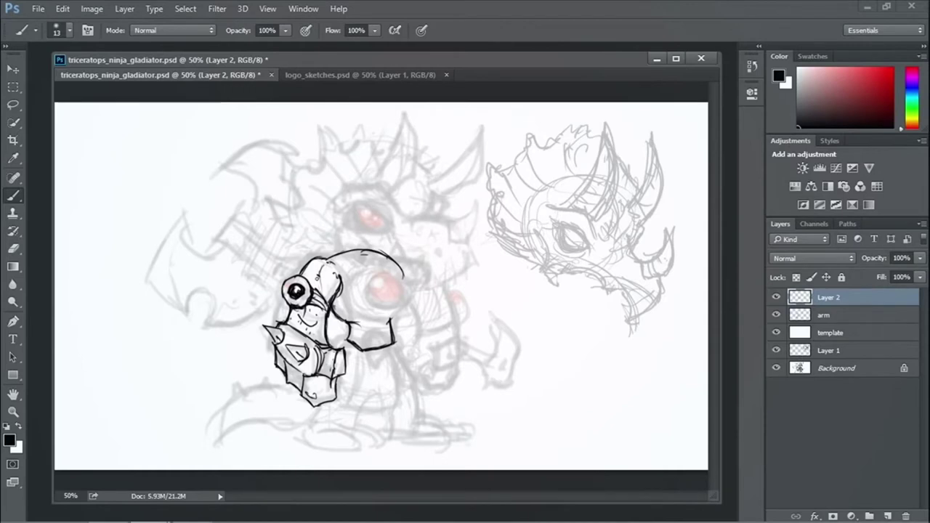
{"action": "mouse_move", "coordinate": [397, 318]}
{"action": "left_mouse_down"}
{"action": "mouse_move", "coordinate": [361, 312]}
{"action": "mouse_move", "coordinate": [353, 292]}
{"action": "mouse_move", "coordinate": [364, 272]}
{"action": "mouse_move", "coordinate": [407, 289]}
{"action": "left_mouse_up"}
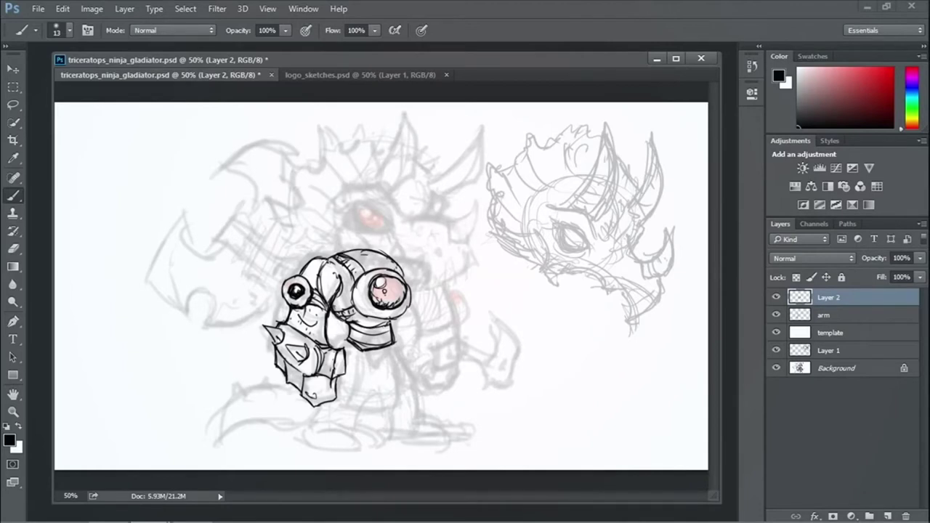
Rename the chest drawing's layer chest and add a new layer with the default name above it.
{"action": "double_click", "coordinate": [829, 298]}
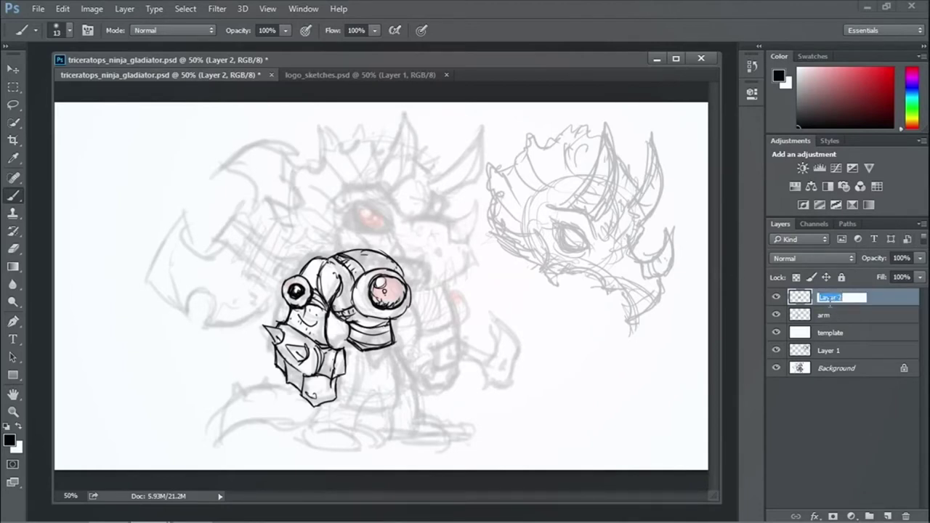
{"action": "type", "text": "chest"}
{"action": "key", "text": "Return"}
{"action": "left_click", "coordinate": [921, 224]}
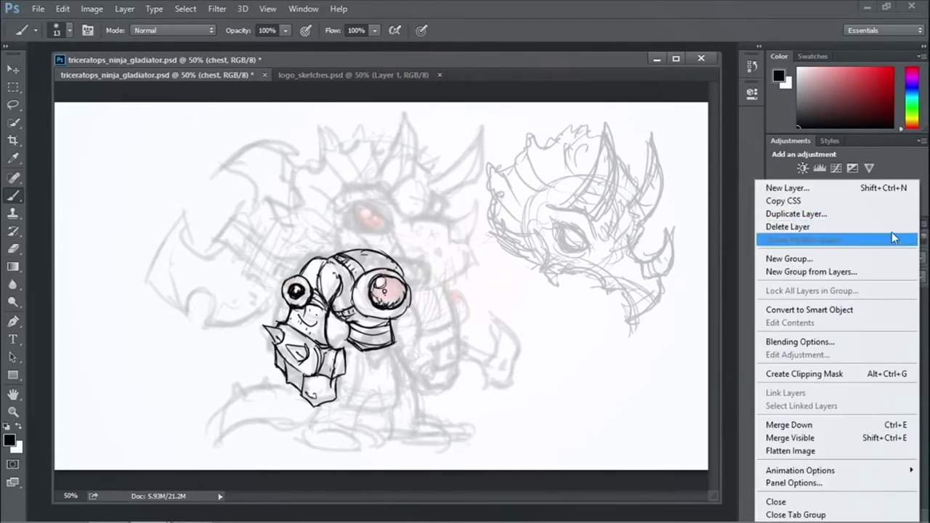
{"action": "left_click", "coordinate": [813, 190]}
{"action": "left_click", "coordinate": [583, 153]}
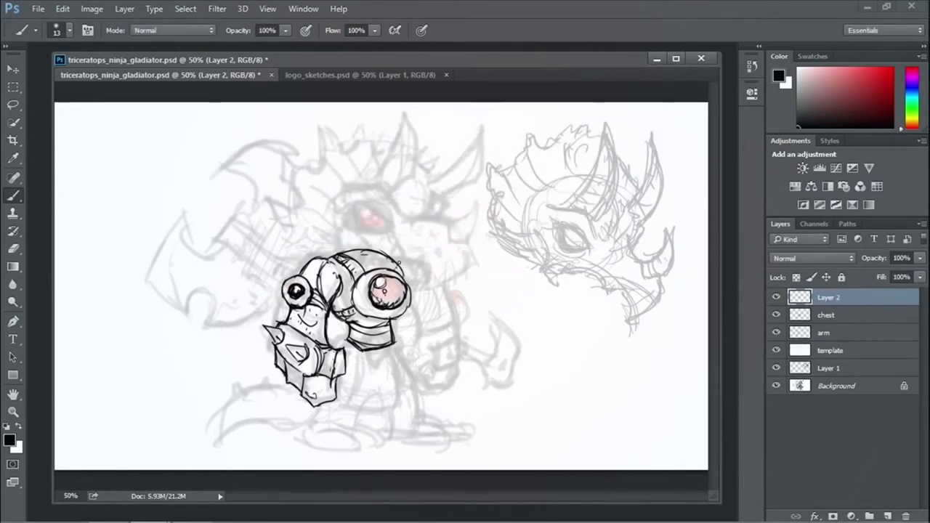
Ink the second arm beside the chest with the black brush, including the upper arm, spiked bracer, fist and elbow pad.
{"action": "mouse_move", "coordinate": [398, 261]}
{"action": "left_mouse_down"}
{"action": "mouse_move", "coordinate": [435, 308]}
{"action": "mouse_move", "coordinate": [432, 316]}
{"action": "mouse_move", "coordinate": [414, 313]}
{"action": "mouse_move", "coordinate": [413, 332]}
{"action": "mouse_move", "coordinate": [421, 302]}
{"action": "mouse_move", "coordinate": [422, 317]}
{"action": "mouse_move", "coordinate": [427, 305]}
{"action": "mouse_move", "coordinate": [421, 316]}
{"action": "mouse_move", "coordinate": [441, 331]}
{"action": "mouse_move", "coordinate": [409, 338]}
{"action": "mouse_move", "coordinate": [412, 373]}
{"action": "mouse_move", "coordinate": [474, 349]}
{"action": "left_mouse_up"}
{"action": "mouse_move", "coordinate": [456, 356]}
{"action": "left_mouse_down"}
{"action": "mouse_move", "coordinate": [469, 353]}
{"action": "mouse_move", "coordinate": [445, 345]}
{"action": "mouse_move", "coordinate": [440, 301]}
{"action": "mouse_move", "coordinate": [448, 339]}
{"action": "left_mouse_up"}
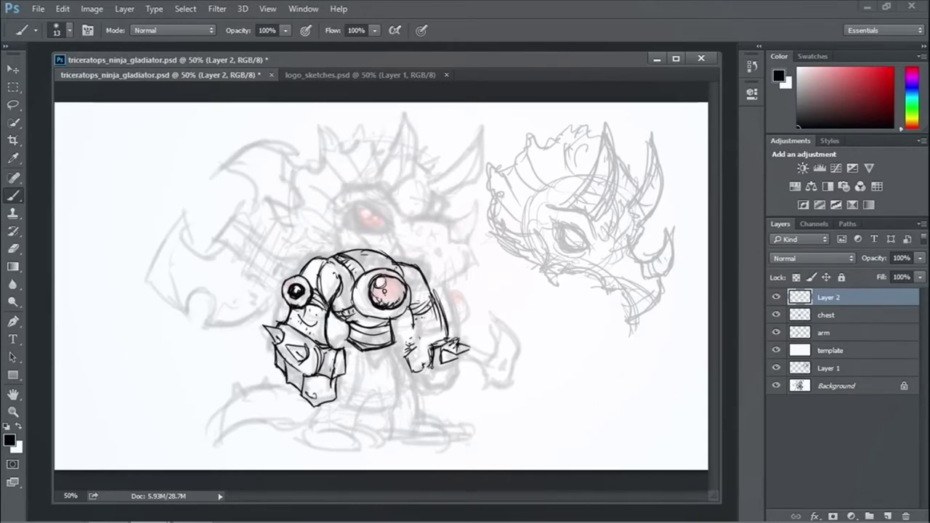
{"action": "mouse_move", "coordinate": [445, 377]}
{"action": "left_mouse_down"}
{"action": "mouse_move", "coordinate": [419, 391]}
{"action": "mouse_move", "coordinate": [417, 365]}
{"action": "mouse_move", "coordinate": [452, 381]}
{"action": "left_mouse_up"}
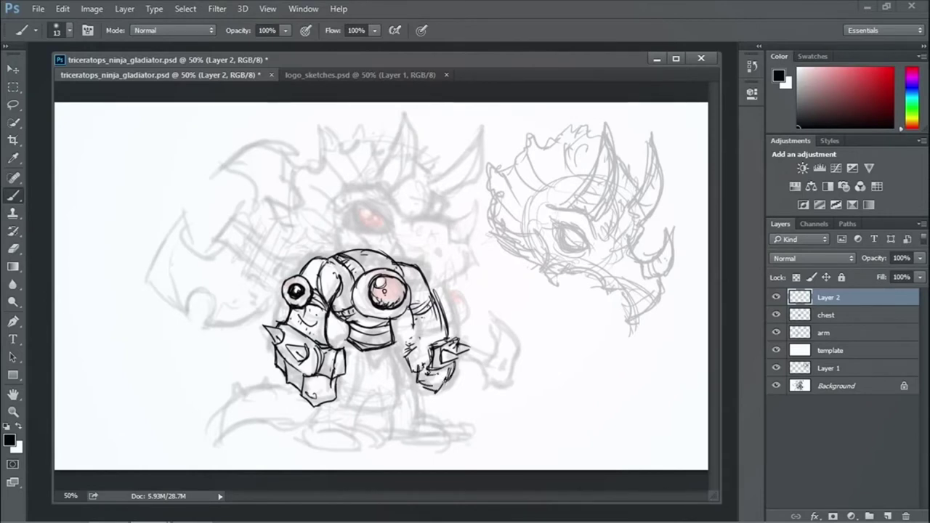
{"action": "left_click_drag", "start_coordinate": [416, 305], "coordinate": [416, 347]}
{"action": "left_click_drag", "start_coordinate": [397, 263], "coordinate": [435, 294]}
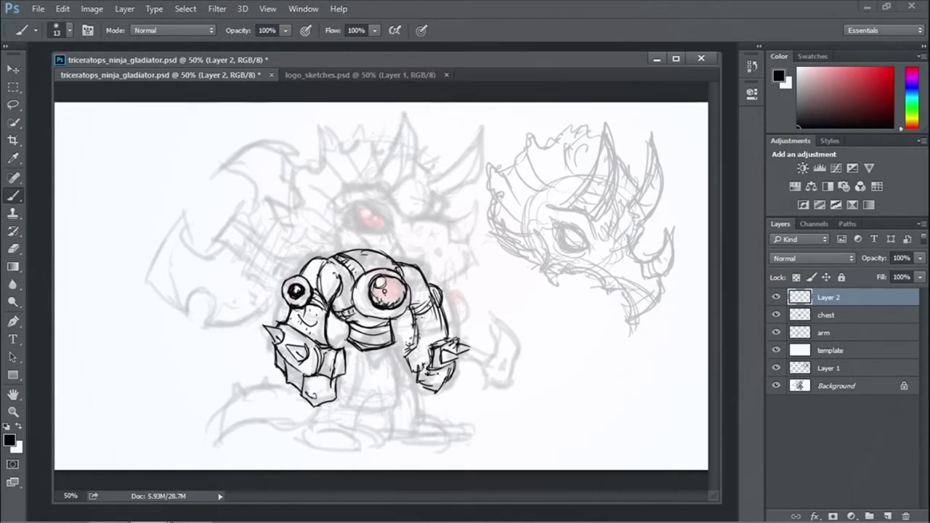
Shift the second arm's layer slightly towards the chest so the arm sits closer to the round gem.
{"action": "left_click", "coordinate": [11, 69]}
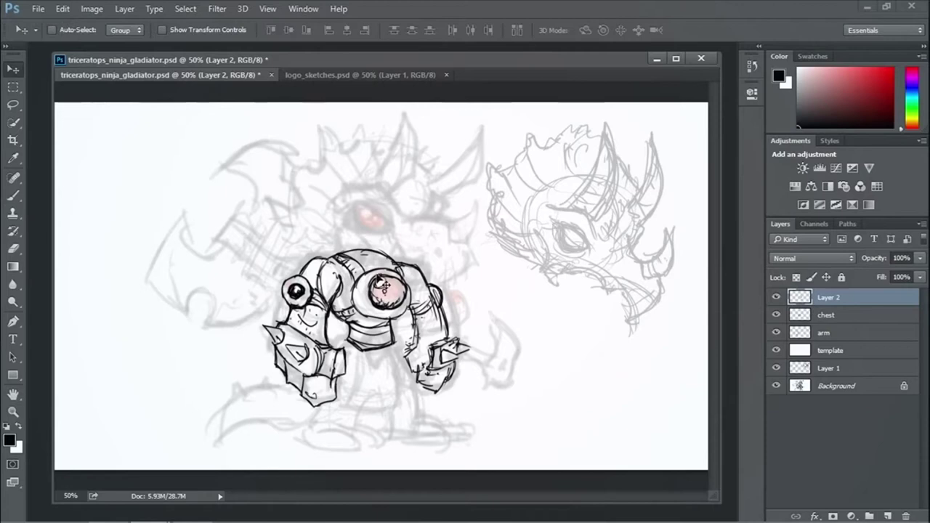
{"action": "left_click_drag", "start_coordinate": [429, 259], "coordinate": [442, 271]}
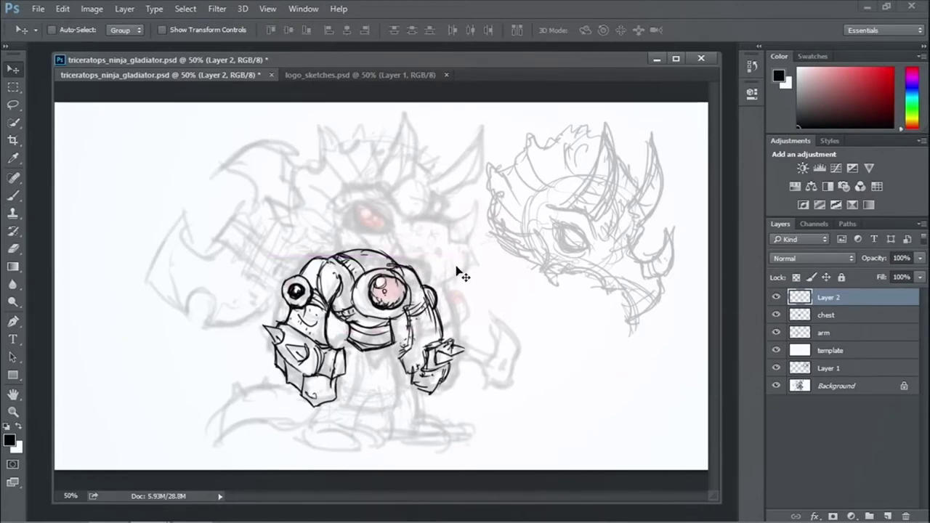
{"action": "key", "text": "ctrl+z"}
{"action": "key", "text": "ctrl+z"}
{"action": "key", "text": "ctrl+z"}
{"action": "key", "text": "ctrl+z"}
{"action": "key", "text": "ctrl+z"}
{"action": "key", "text": "ctrl+z"}
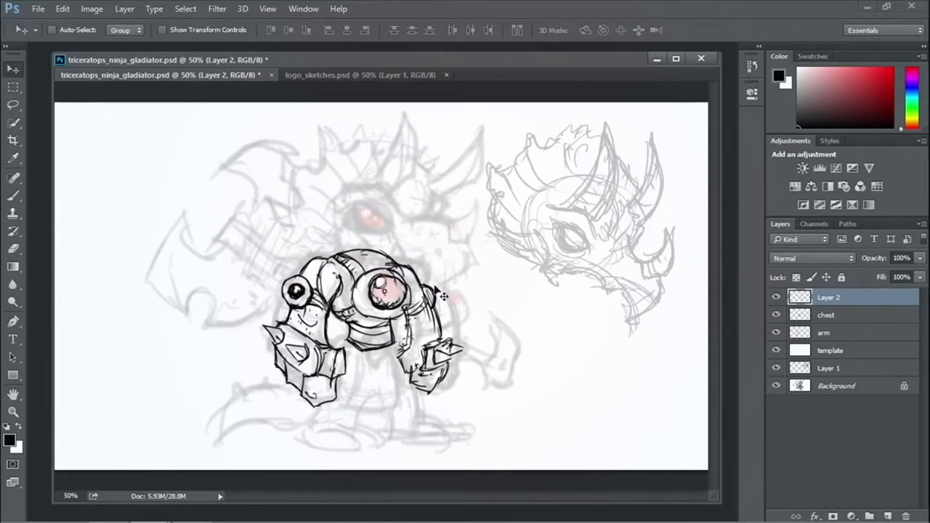
Rename the second arm's layer arm and lower its opacity to 55%.
{"action": "double_click", "coordinate": [836, 298]}
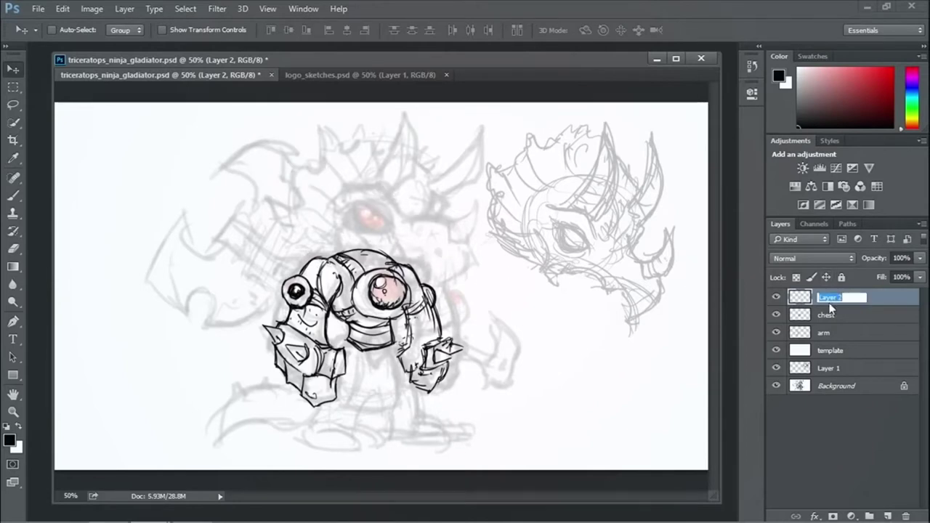
{"action": "type", "text": "arm"}
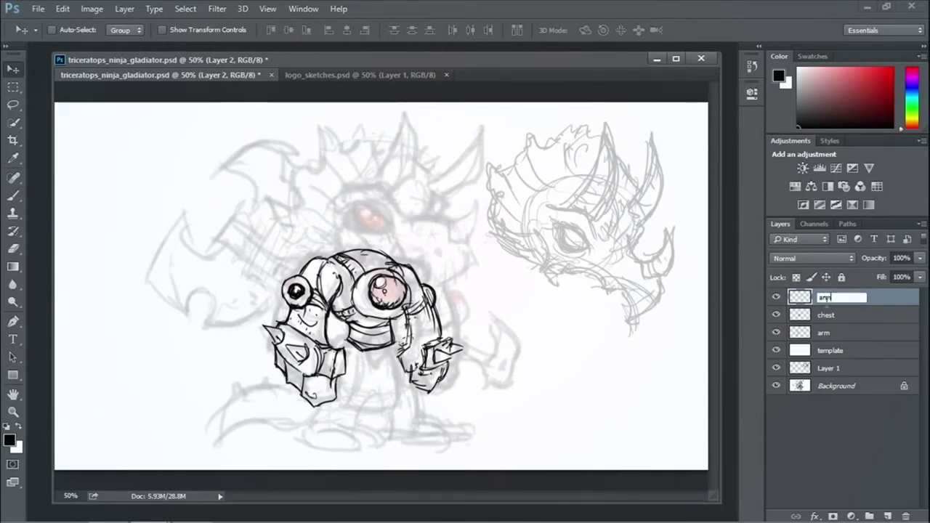
{"action": "key", "text": "Return"}
{"action": "left_click", "coordinate": [921, 258]}
{"action": "left_click_drag", "start_coordinate": [918, 273], "coordinate": [888, 276]}
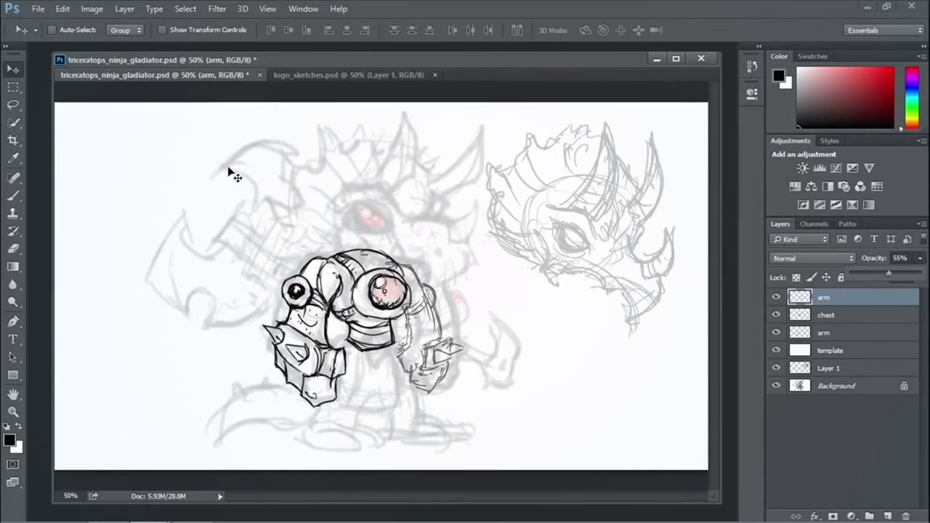
Switch back to the brush and add a new layer with the default name above the faded arm layer.
{"action": "key", "text": "m"}
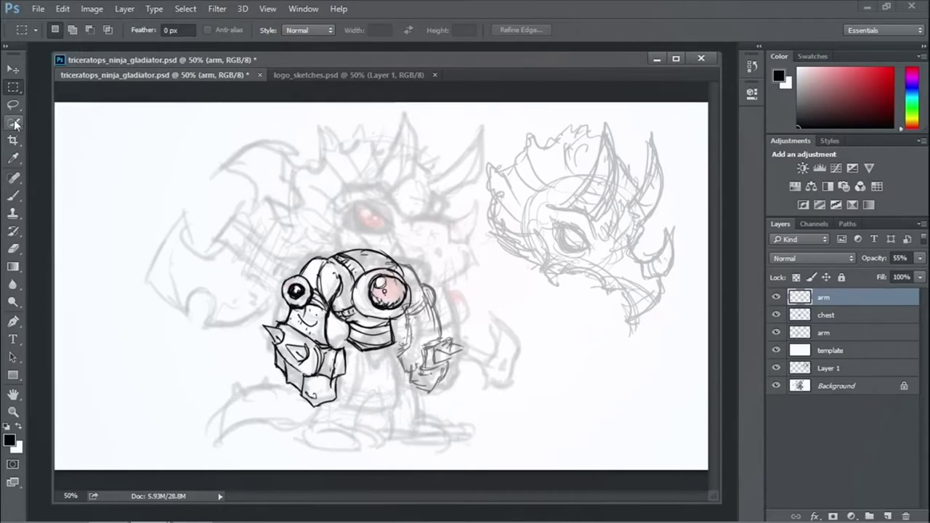
{"action": "left_click", "coordinate": [14, 195]}
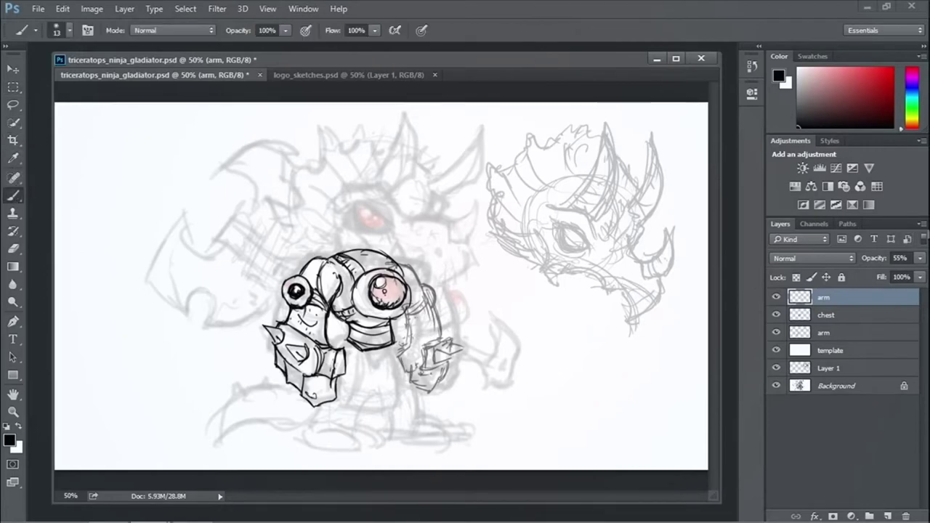
{"action": "left_click", "coordinate": [920, 224]}
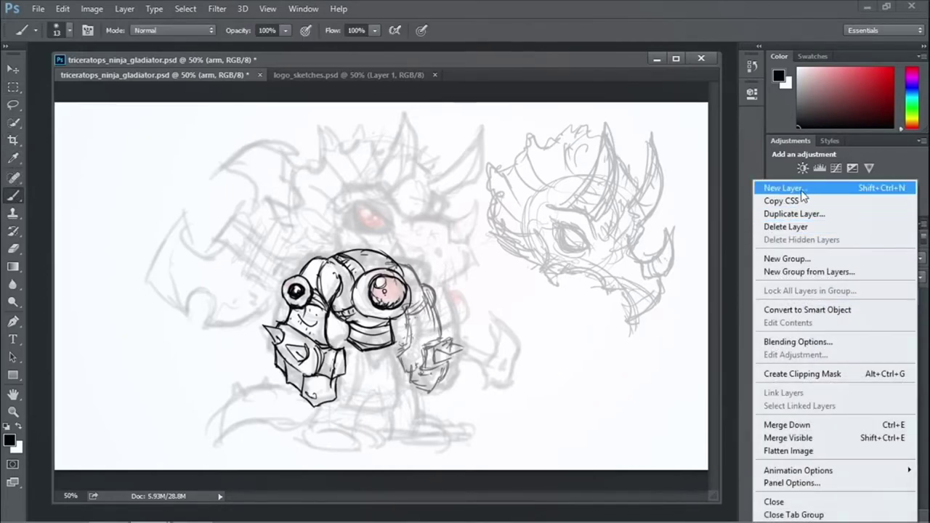
{"action": "left_click", "coordinate": [788, 187]}
{"action": "left_click", "coordinate": [583, 156]}
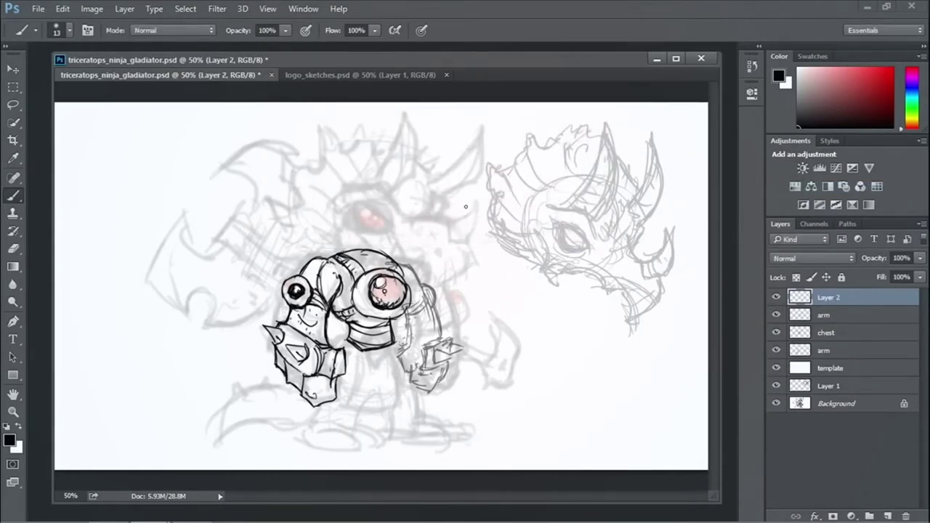
Ink the separate head sketch's brow, eye, mouth line and beak with a nostril dot, plus the nose horn and snout edge.
{"action": "mouse_move", "coordinate": [533, 218]}
{"action": "left_mouse_down"}
{"action": "mouse_move", "coordinate": [576, 211]}
{"action": "mouse_move", "coordinate": [590, 225]}
{"action": "mouse_move", "coordinate": [563, 231]}
{"action": "mouse_move", "coordinate": [579, 234]}
{"action": "mouse_move", "coordinate": [587, 251]}
{"action": "mouse_move", "coordinate": [562, 240]}
{"action": "mouse_move", "coordinate": [586, 252]}
{"action": "left_mouse_up"}
{"action": "left_click_drag", "start_coordinate": [535, 235], "coordinate": [552, 287]}
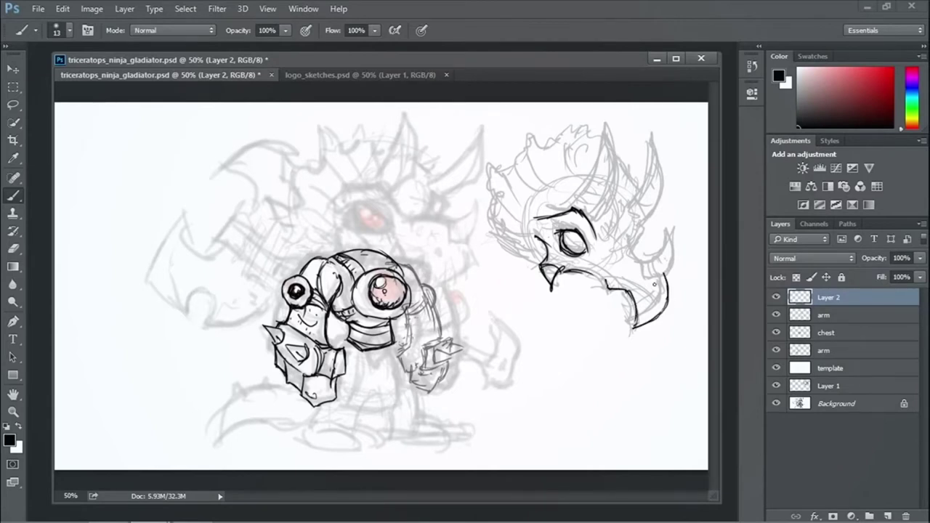
{"action": "left_click", "coordinate": [650, 291]}
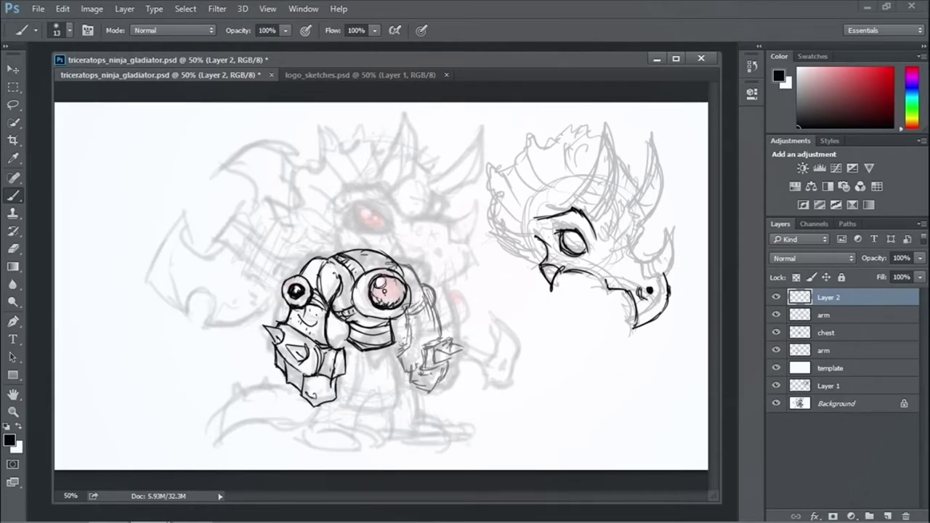
{"action": "mouse_move", "coordinate": [656, 252]}
{"action": "left_mouse_down"}
{"action": "mouse_move", "coordinate": [676, 228]}
{"action": "mouse_move", "coordinate": [675, 262]}
{"action": "left_mouse_up"}
{"action": "mouse_move", "coordinate": [676, 228]}
{"action": "left_mouse_down"}
{"action": "mouse_move", "coordinate": [639, 272]}
{"action": "mouse_move", "coordinate": [664, 279]}
{"action": "left_mouse_up"}
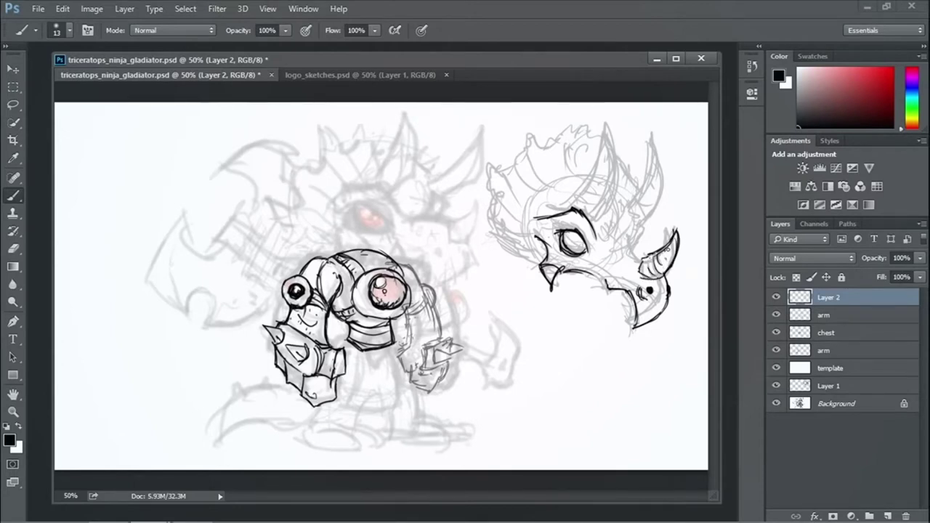
{"action": "mouse_move", "coordinate": [637, 237]}
{"action": "left_mouse_down"}
{"action": "mouse_move", "coordinate": [646, 254]}
{"action": "mouse_move", "coordinate": [645, 245]}
{"action": "left_mouse_up"}
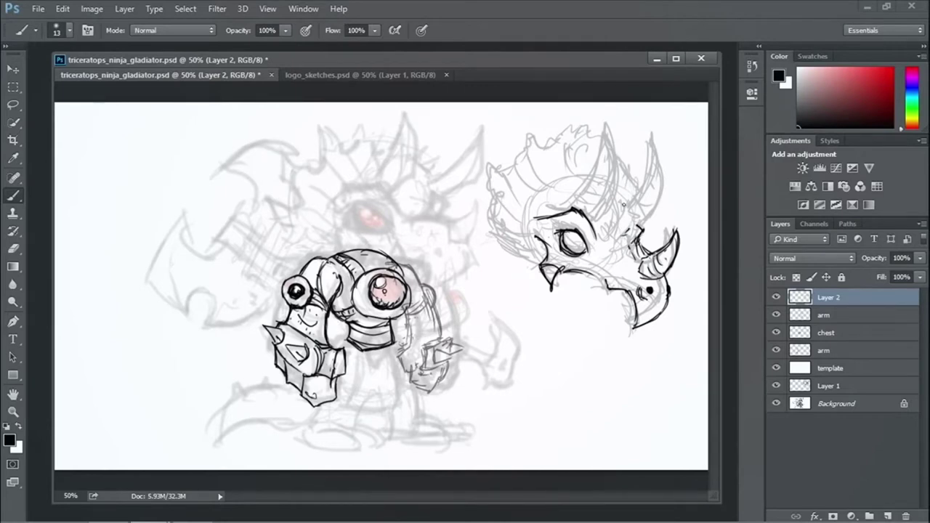
Ink the near brow horn and the frill's rear edge with its pointed spikes, adding short detail lines across the frill.
{"action": "left_click_drag", "start_coordinate": [588, 177], "coordinate": [601, 114]}
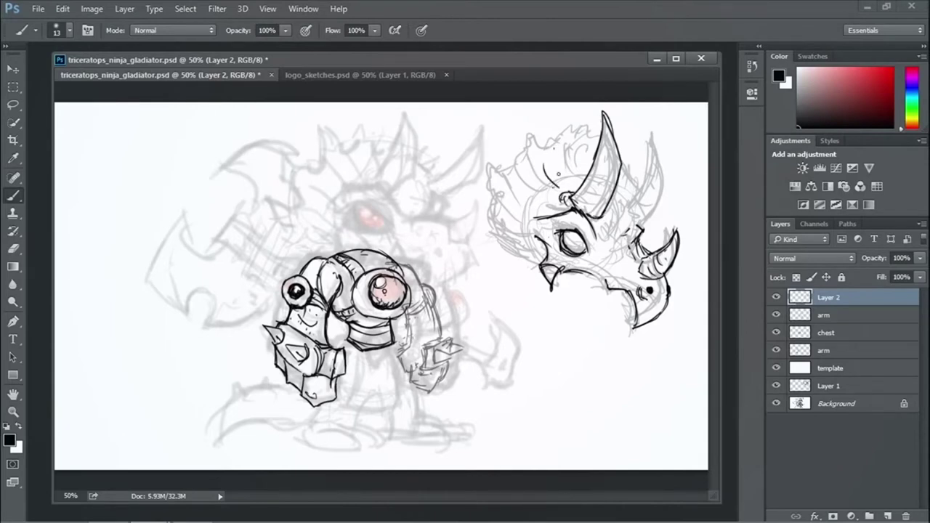
{"action": "mouse_move", "coordinate": [528, 151]}
{"action": "left_mouse_down"}
{"action": "mouse_move", "coordinate": [541, 149]}
{"action": "mouse_move", "coordinate": [509, 175]}
{"action": "mouse_move", "coordinate": [486, 161]}
{"action": "mouse_move", "coordinate": [487, 187]}
{"action": "mouse_move", "coordinate": [509, 174]}
{"action": "mouse_move", "coordinate": [475, 231]}
{"action": "mouse_move", "coordinate": [502, 245]}
{"action": "mouse_move", "coordinate": [472, 237]}
{"action": "mouse_move", "coordinate": [504, 217]}
{"action": "left_mouse_up"}
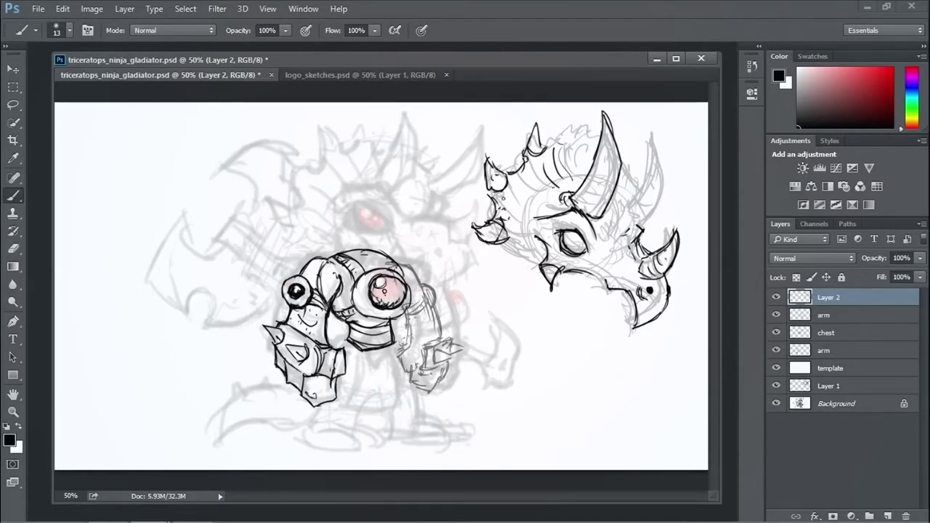
{"action": "mouse_move", "coordinate": [539, 177]}
{"action": "left_mouse_down"}
{"action": "mouse_move", "coordinate": [514, 196]}
{"action": "mouse_move", "coordinate": [541, 184]}
{"action": "left_mouse_up"}
{"action": "left_click_drag", "start_coordinate": [507, 232], "coordinate": [514, 235]}
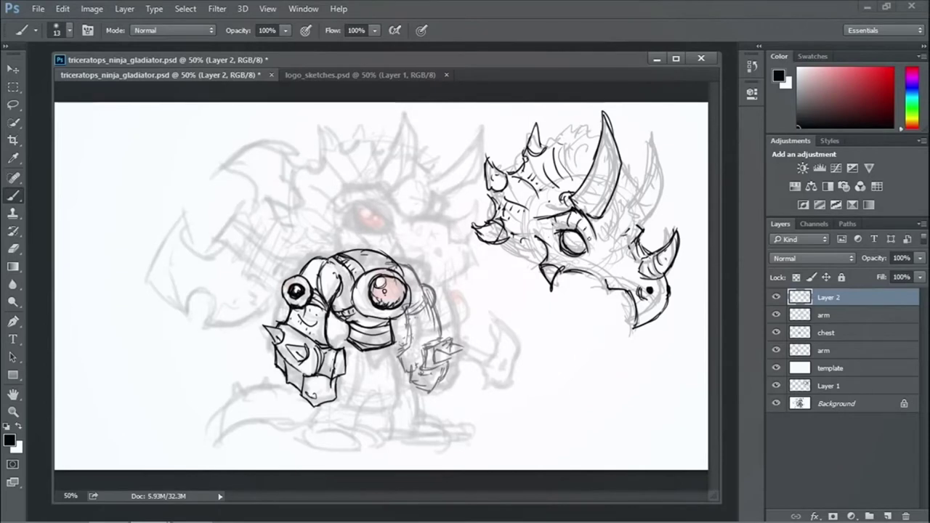
Ink the far brow horn, snout wrinkles and remaining frill spikes, and add curved contour lines to the near brow horn.
{"action": "left_click_drag", "start_coordinate": [600, 249], "coordinate": [617, 237]}
{"action": "left_click_drag", "start_coordinate": [634, 220], "coordinate": [636, 201]}
{"action": "mouse_move", "coordinate": [654, 123]}
{"action": "left_mouse_down"}
{"action": "mouse_move", "coordinate": [680, 181]}
{"action": "mouse_move", "coordinate": [644, 221]}
{"action": "left_mouse_up"}
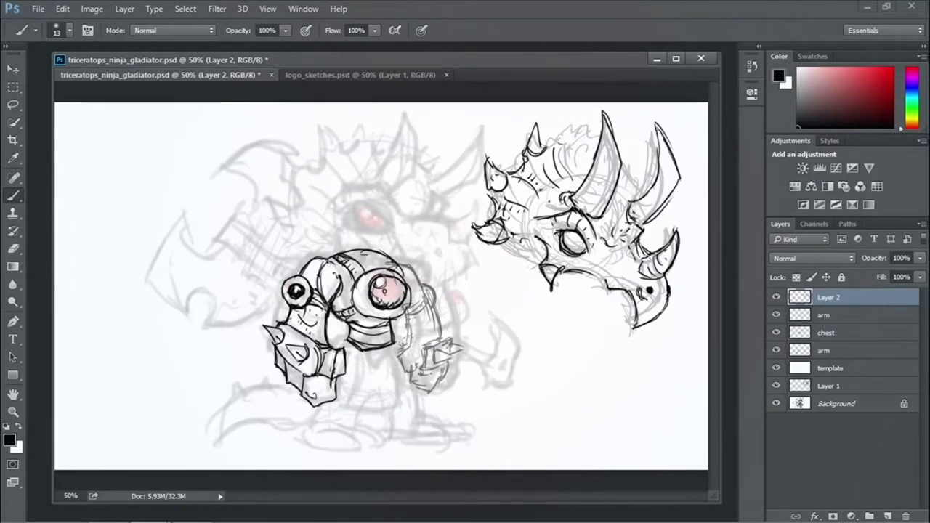
{"action": "left_click_drag", "start_coordinate": [656, 132], "coordinate": [659, 165]}
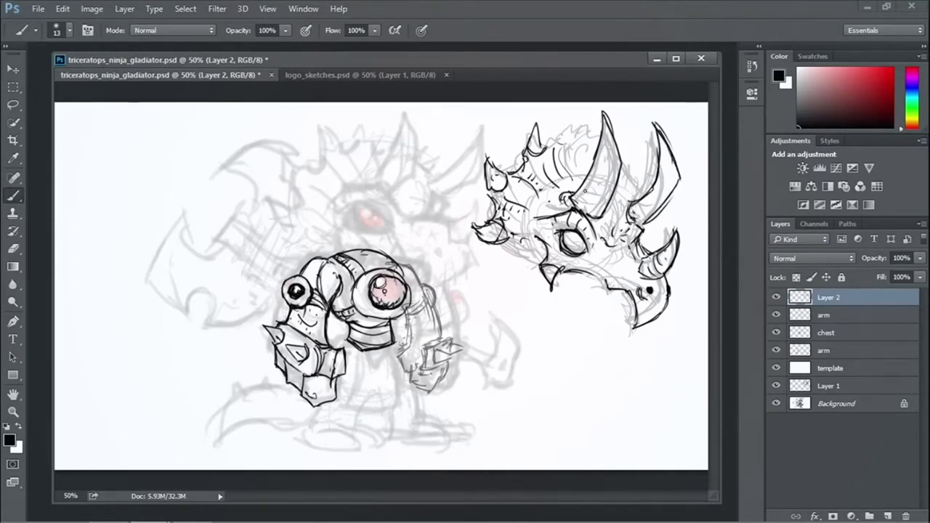
{"action": "left_click_drag", "start_coordinate": [620, 185], "coordinate": [629, 208]}
{"action": "mouse_move", "coordinate": [563, 125]}
{"action": "left_mouse_down"}
{"action": "mouse_move", "coordinate": [581, 144]}
{"action": "mouse_move", "coordinate": [566, 141]}
{"action": "mouse_move", "coordinate": [582, 140]}
{"action": "mouse_move", "coordinate": [634, 179]}
{"action": "left_mouse_up"}
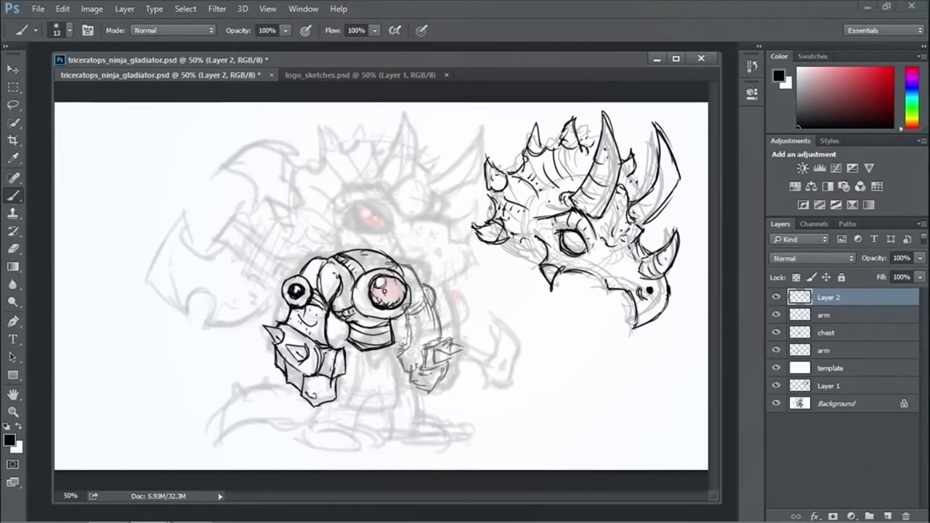
Ink the cheek edge and upper mouth line, erasing stray strokes and redrawing the lip with small jagged teeth.
{"action": "left_click_drag", "start_coordinate": [529, 231], "coordinate": [539, 237]}
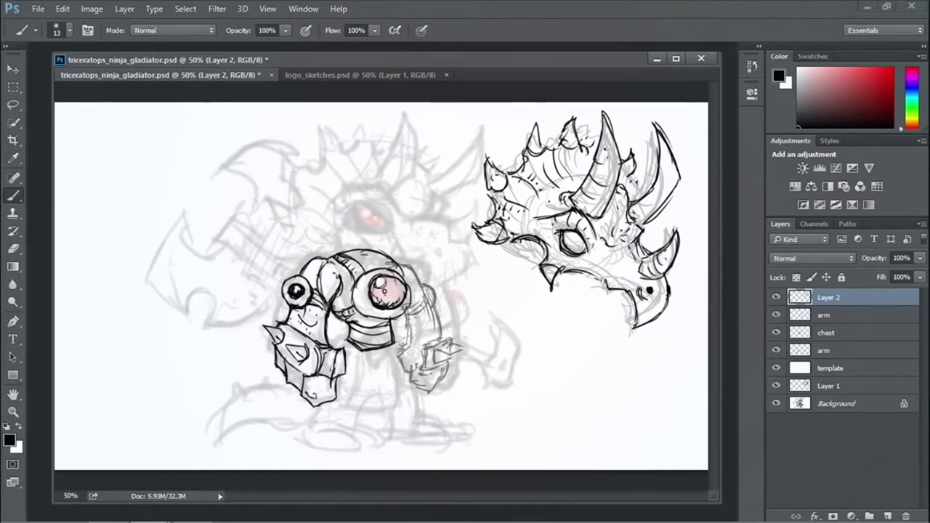
{"action": "left_click_drag", "start_coordinate": [607, 287], "coordinate": [587, 281]}
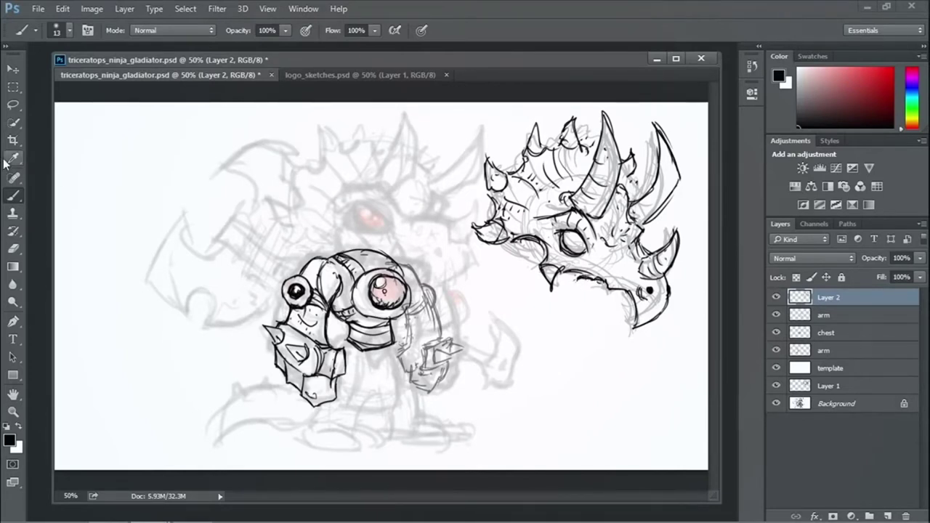
{"action": "left_click", "coordinate": [13, 248]}
{"action": "left_click_drag", "start_coordinate": [594, 281], "coordinate": [578, 277]}
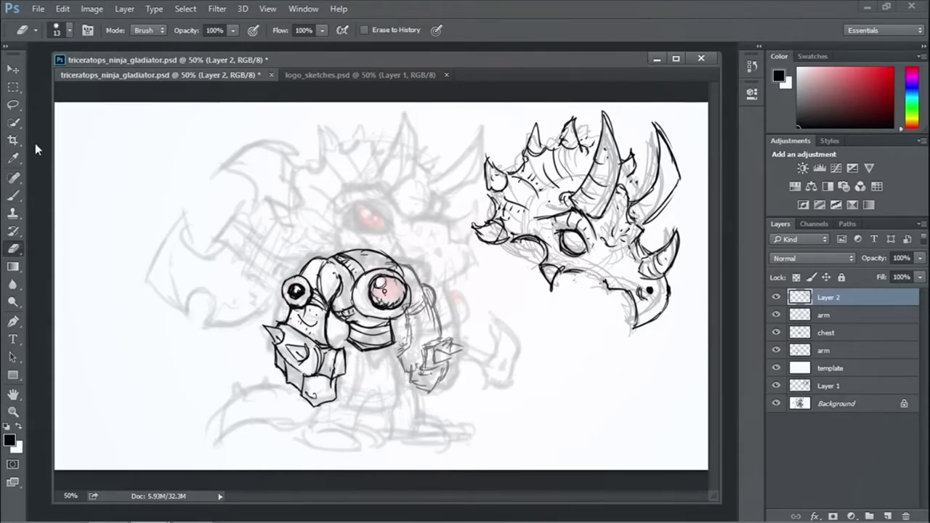
{"action": "left_click", "coordinate": [13, 122]}
{"action": "left_click", "coordinate": [13, 195]}
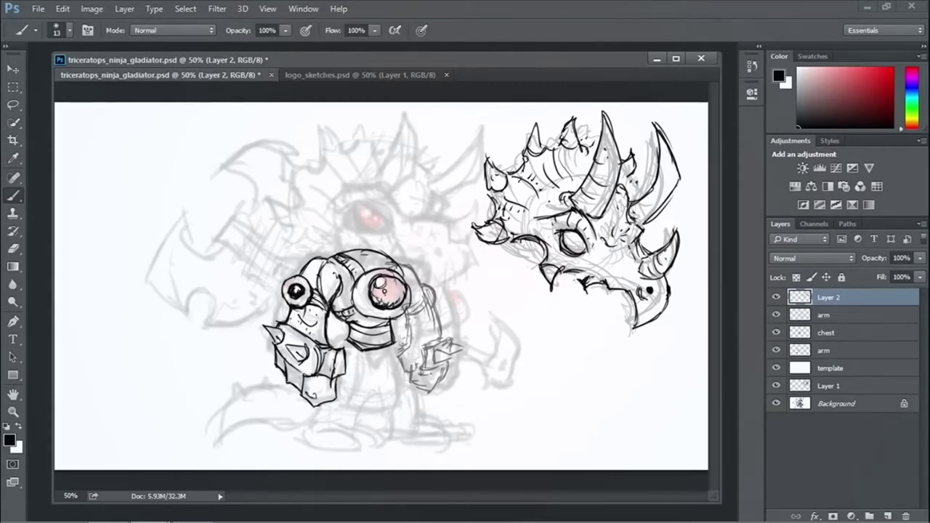
{"action": "left_click_drag", "start_coordinate": [581, 282], "coordinate": [601, 290]}
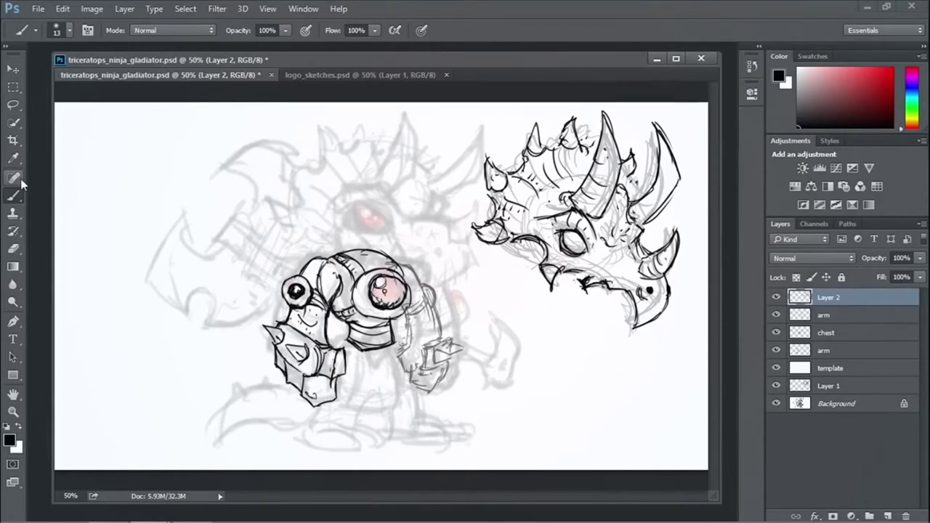
{"action": "left_click", "coordinate": [13, 248]}
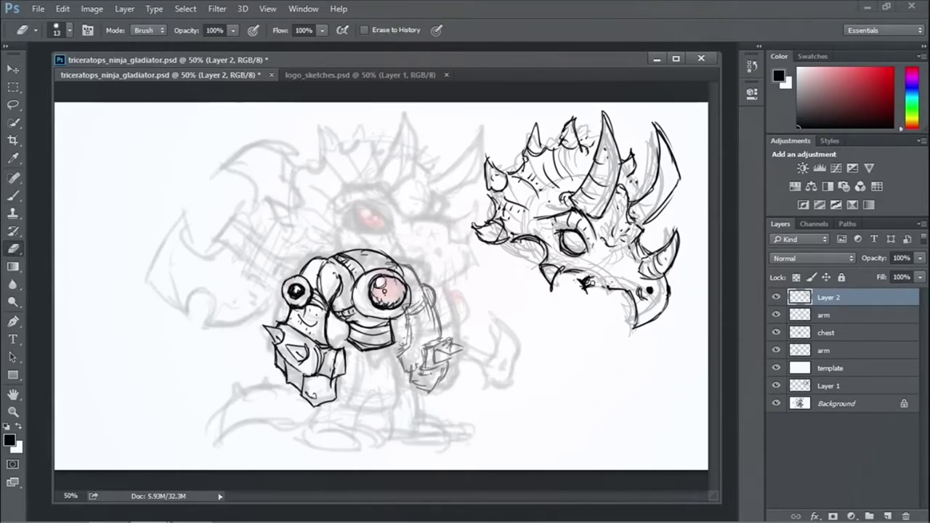
{"action": "left_click", "coordinate": [13, 195]}
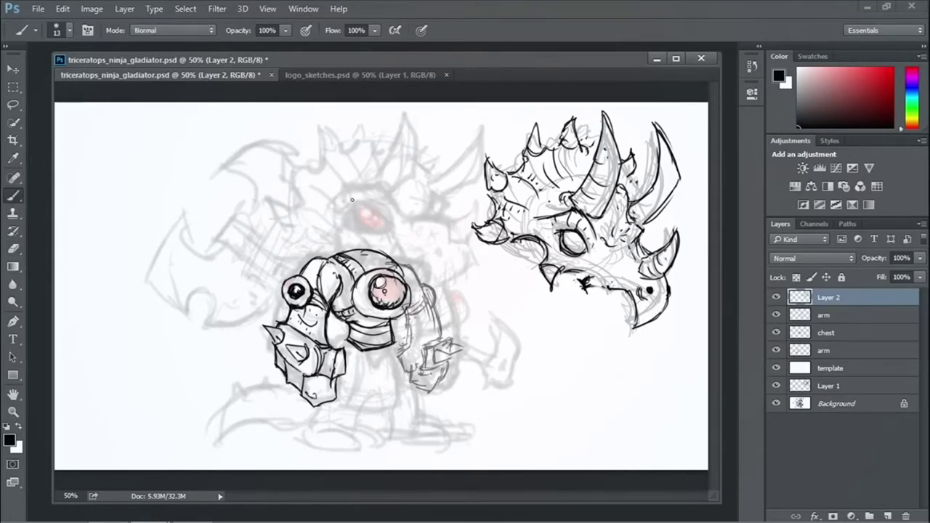
Ink the large fang rising over the lip and the jagged lower jaw beneath the mouth.
{"action": "left_click_drag", "start_coordinate": [607, 288], "coordinate": [615, 258]}
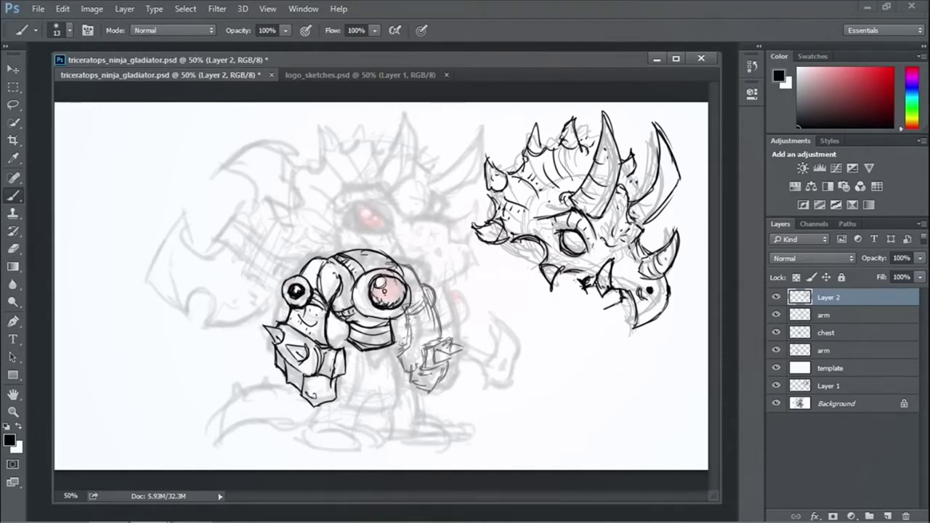
{"action": "left_click_drag", "start_coordinate": [571, 304], "coordinate": [556, 270]}
{"action": "left_click_drag", "start_coordinate": [565, 291], "coordinate": [554, 277]}
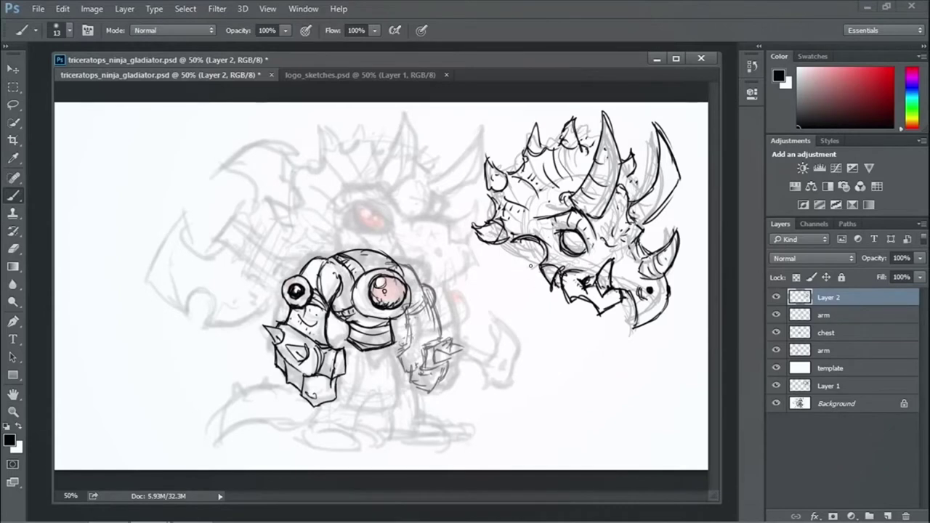
Ink the curved cheek horn below the frill, darken its ringed base, and add detail lines above the brow.
{"action": "mouse_move", "coordinate": [530, 244]}
{"action": "left_mouse_down"}
{"action": "mouse_move", "coordinate": [507, 255]}
{"action": "mouse_move", "coordinate": [501, 281]}
{"action": "mouse_move", "coordinate": [500, 259]}
{"action": "mouse_move", "coordinate": [504, 289]}
{"action": "mouse_move", "coordinate": [499, 278]}
{"action": "left_mouse_up"}
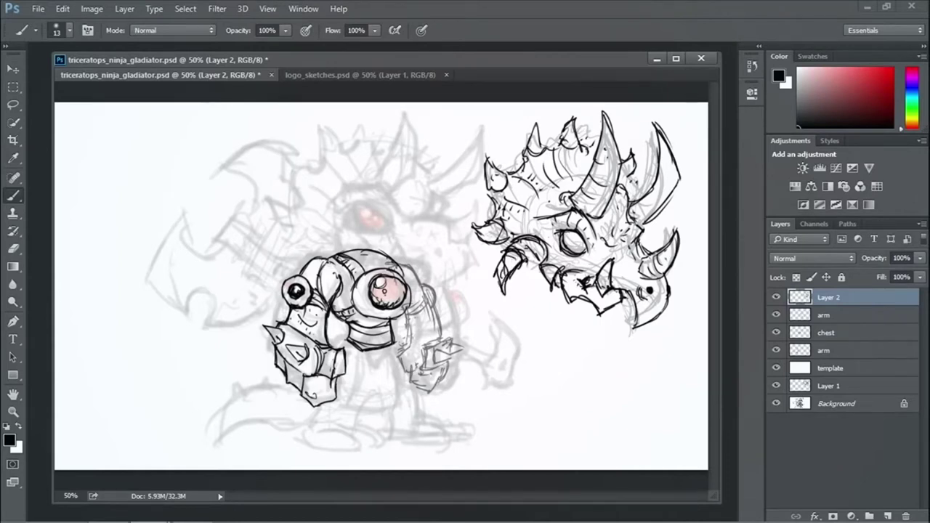
{"action": "left_click_drag", "start_coordinate": [542, 253], "coordinate": [526, 264]}
{"action": "left_click_drag", "start_coordinate": [544, 245], "coordinate": [532, 264]}
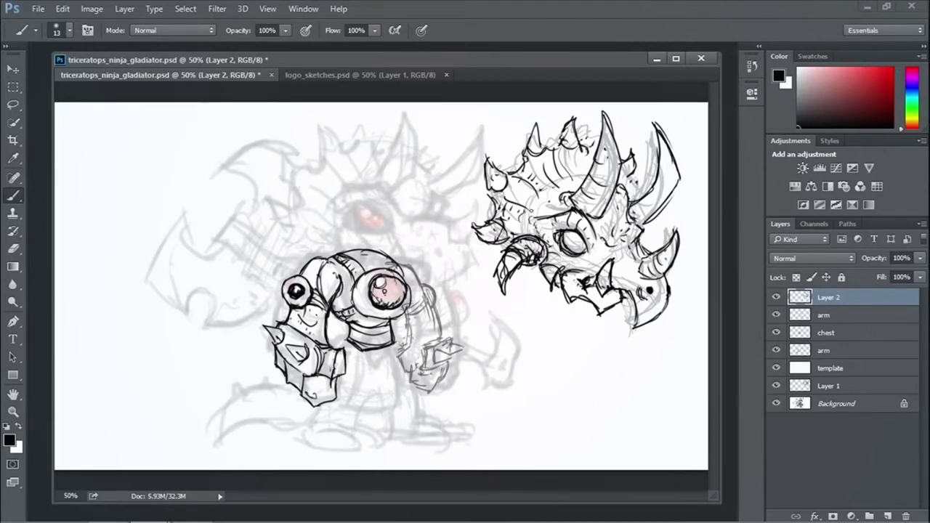
{"action": "left_click_drag", "start_coordinate": [542, 200], "coordinate": [568, 210]}
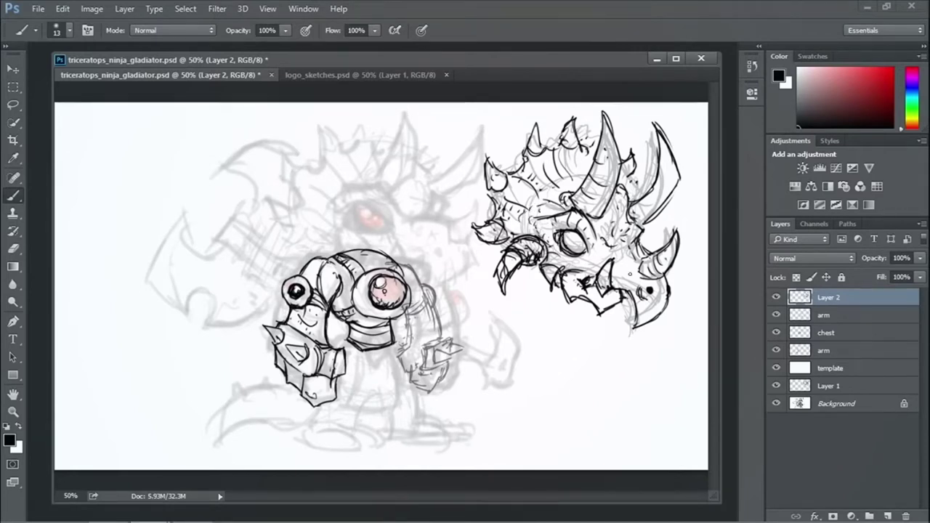
Darken the outer beak edge, ink the pupil with small round highlights, and add short detail marks along the upper lip.
{"action": "left_click_drag", "start_coordinate": [666, 274], "coordinate": [675, 295]}
{"action": "left_click_drag", "start_coordinate": [577, 236], "coordinate": [576, 243]}
{"action": "left_click_drag", "start_coordinate": [578, 288], "coordinate": [583, 293]}
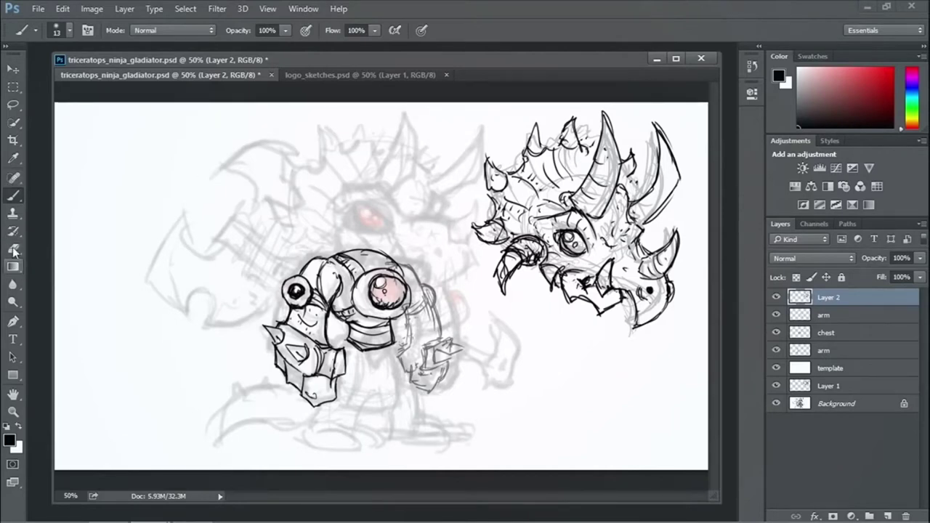
{"action": "left_click", "coordinate": [13, 249]}
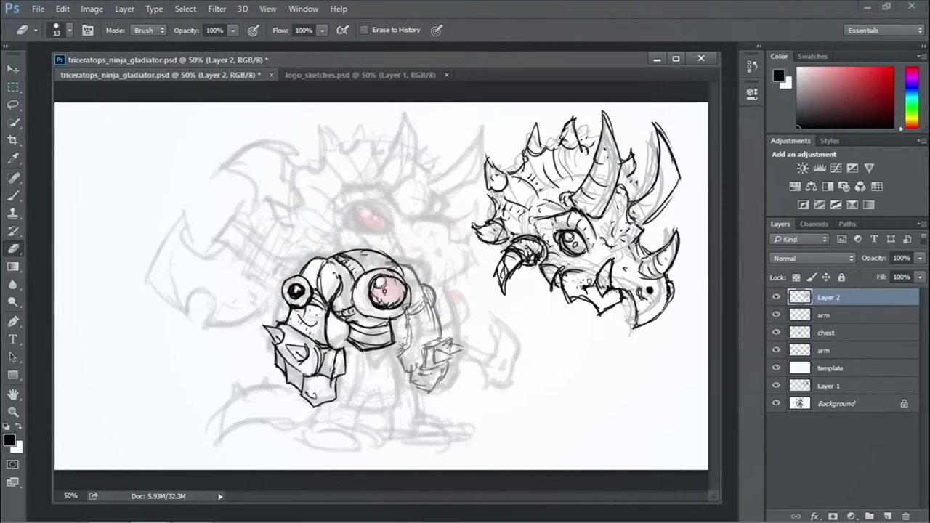
{"action": "left_click", "coordinate": [14, 193]}
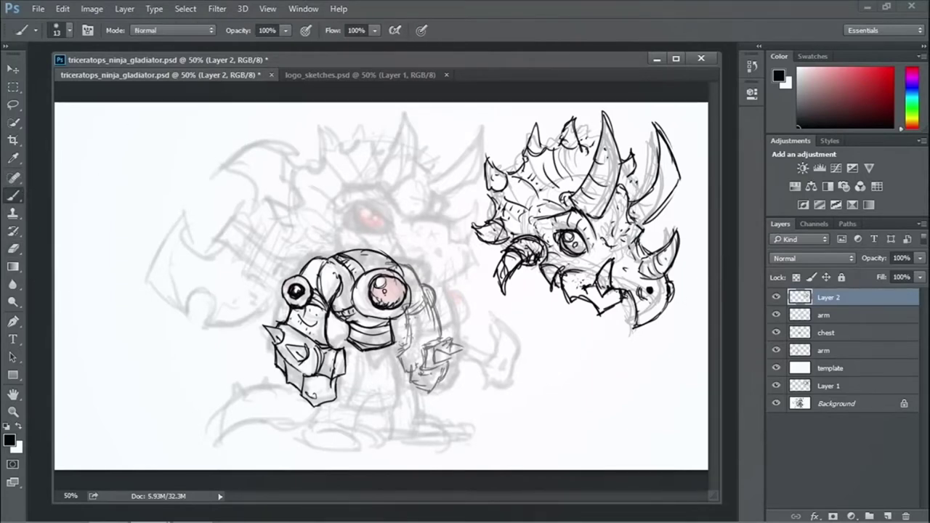
Ink a pointed tip on the lower jaw, scribble dark shading at the far brow horn's base, and fleck the horn.
{"action": "left_click_drag", "start_coordinate": [586, 302], "coordinate": [596, 331]}
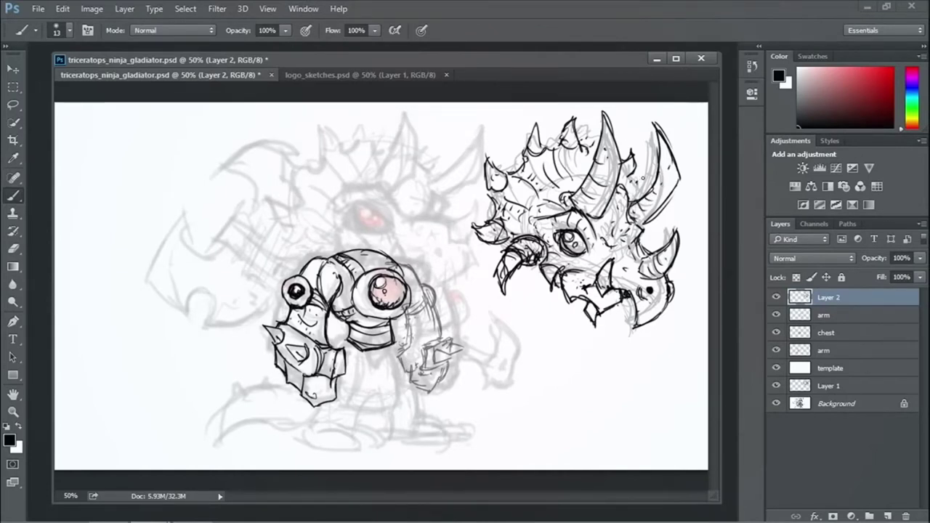
{"action": "mouse_move", "coordinate": [632, 172]}
{"action": "left_mouse_down"}
{"action": "mouse_move", "coordinate": [651, 192]}
{"action": "mouse_move", "coordinate": [641, 200]}
{"action": "left_mouse_up"}
{"action": "left_click_drag", "start_coordinate": [652, 157], "coordinate": [659, 164]}
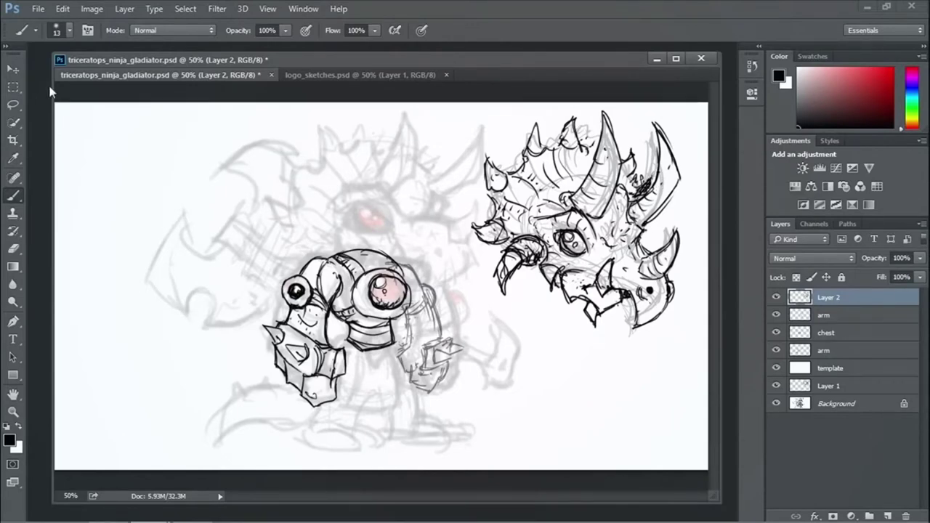
Try the inked head over the body with the Move tool, and set it back over its own sketch beside the body.
{"action": "key", "text": "v"}
{"action": "mouse_move", "coordinate": [567, 192]}
{"action": "left_mouse_down"}
{"action": "mouse_move", "coordinate": [505, 174]}
{"action": "mouse_move", "coordinate": [363, 178]}
{"action": "left_mouse_up"}
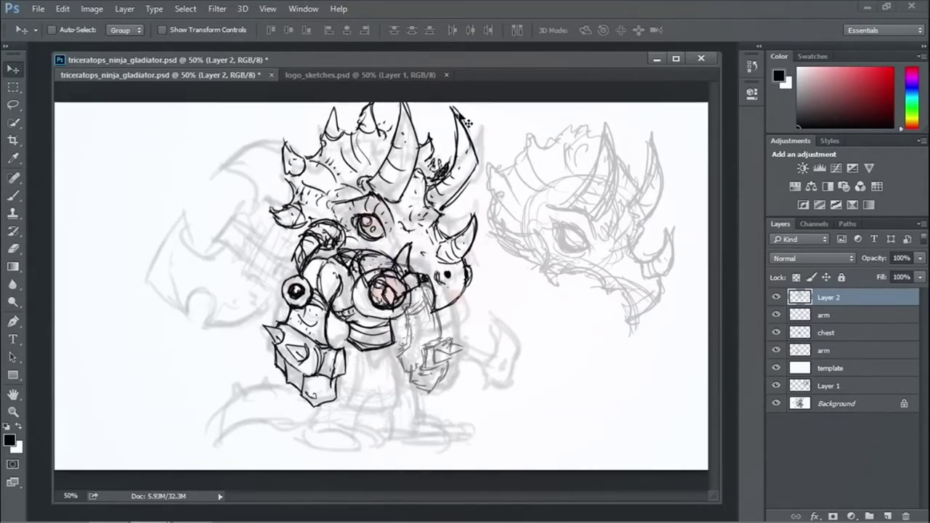
{"action": "left_click_drag", "start_coordinate": [385, 175], "coordinate": [576, 173]}
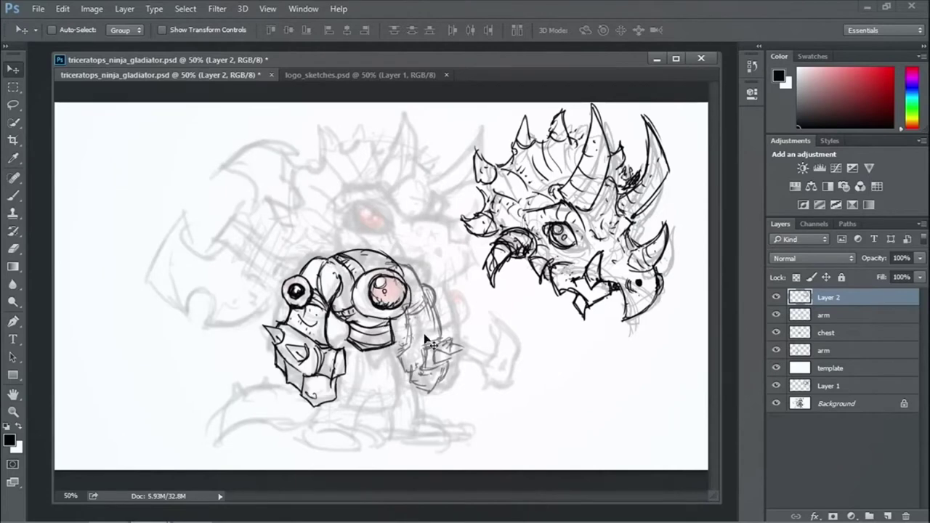
{"action": "left_click_drag", "start_coordinate": [610, 240], "coordinate": [605, 256]}
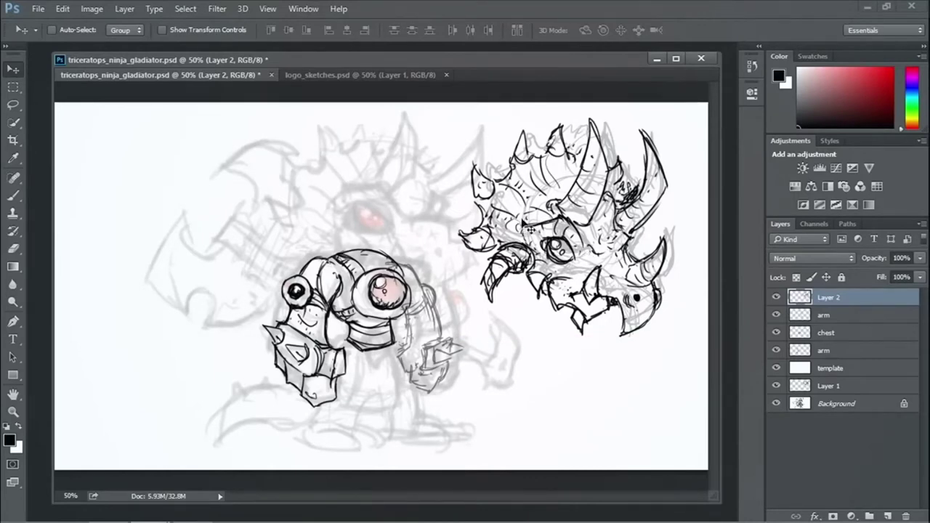
{"action": "left_click_drag", "start_coordinate": [590, 205], "coordinate": [600, 209]}
{"action": "left_click_drag", "start_coordinate": [301, 63], "coordinate": [289, 58]}
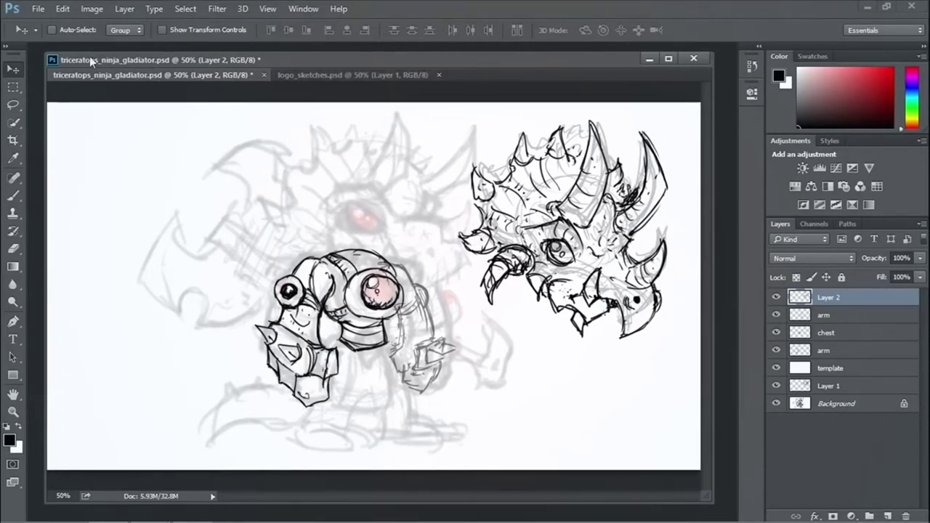
Save a copy of the layered document to the Desktop as a Photoshop file named triceratops_ninja.
{"action": "left_click", "coordinate": [37, 9]}
{"action": "left_click", "coordinate": [64, 160]}
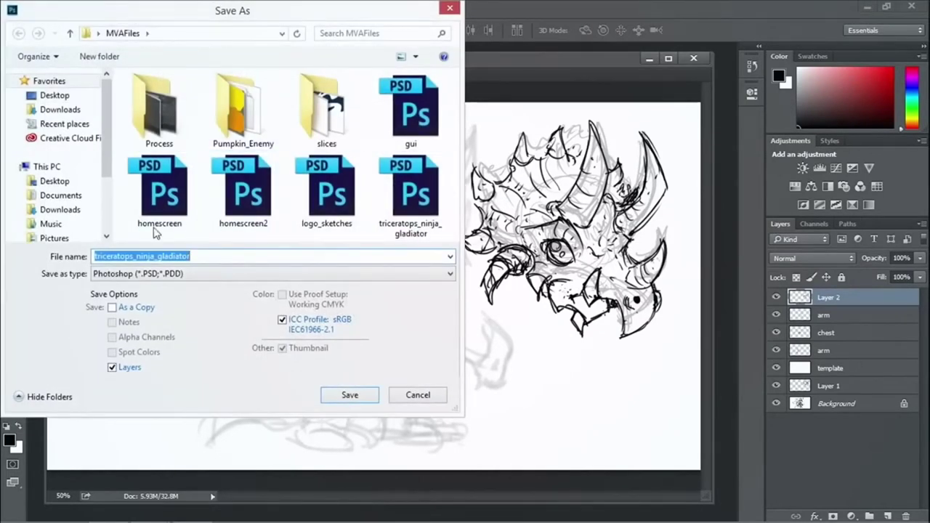
{"action": "left_click", "coordinate": [48, 94]}
{"action": "left_click_drag", "start_coordinate": [215, 256], "coordinate": [154, 260]}
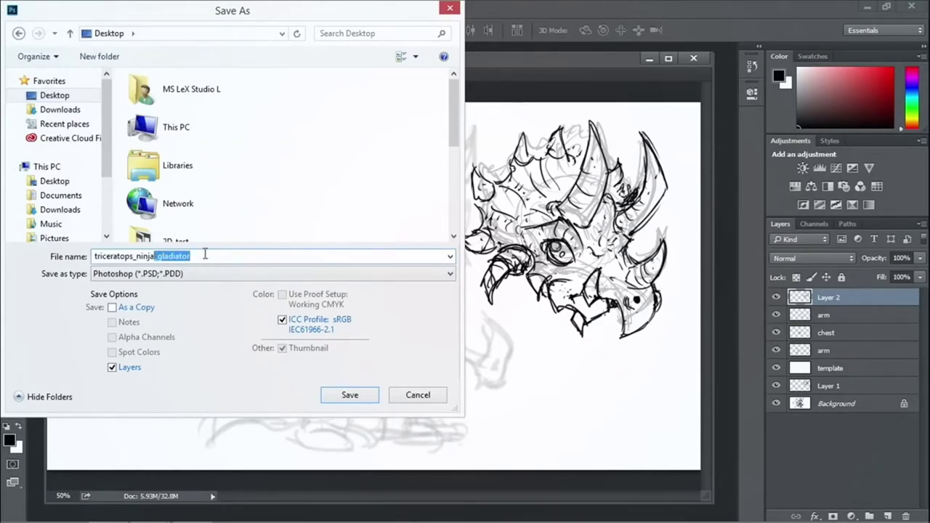
{"action": "left_click", "coordinate": [245, 273]}
{"action": "left_click", "coordinate": [364, 395]}
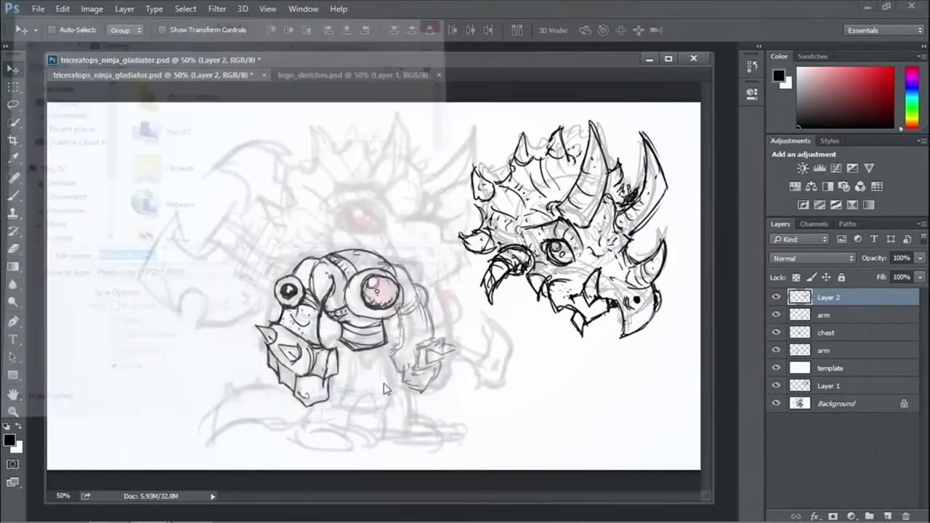
{"action": "left_click", "coordinate": [621, 149]}
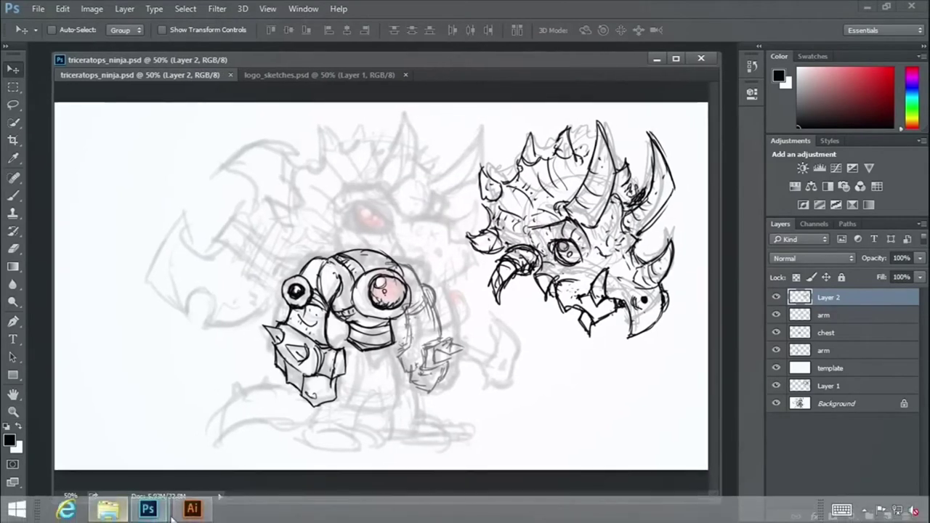
Switch to Illustrator and create a new Letter-size print document with the default settings.
{"action": "left_click", "coordinate": [192, 508]}
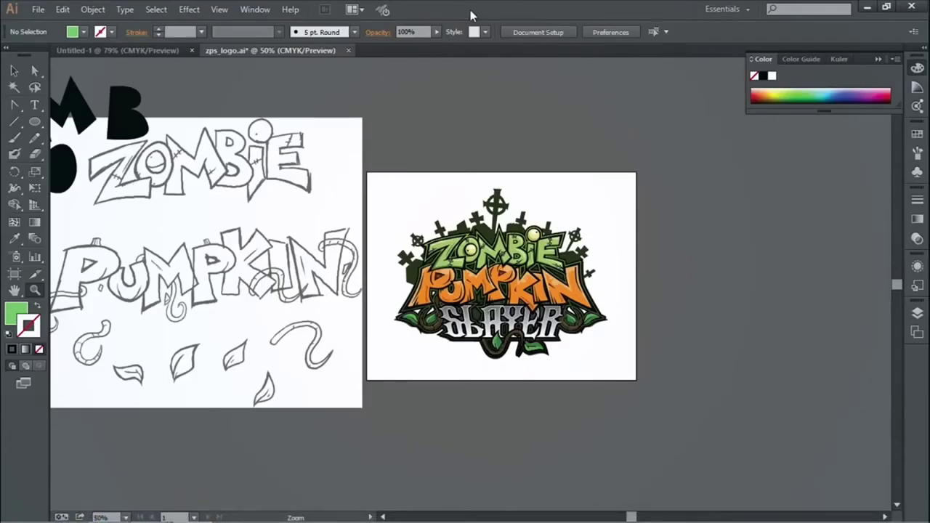
{"action": "left_click", "coordinate": [38, 8]}
{"action": "left_click", "coordinate": [33, 22]}
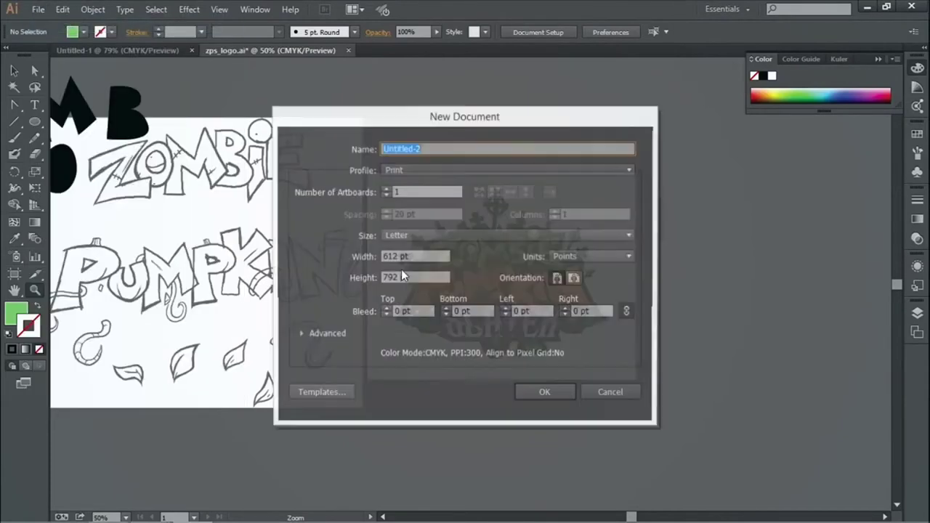
{"action": "left_click", "coordinate": [539, 397]}
{"action": "left_click", "coordinate": [523, 182]}
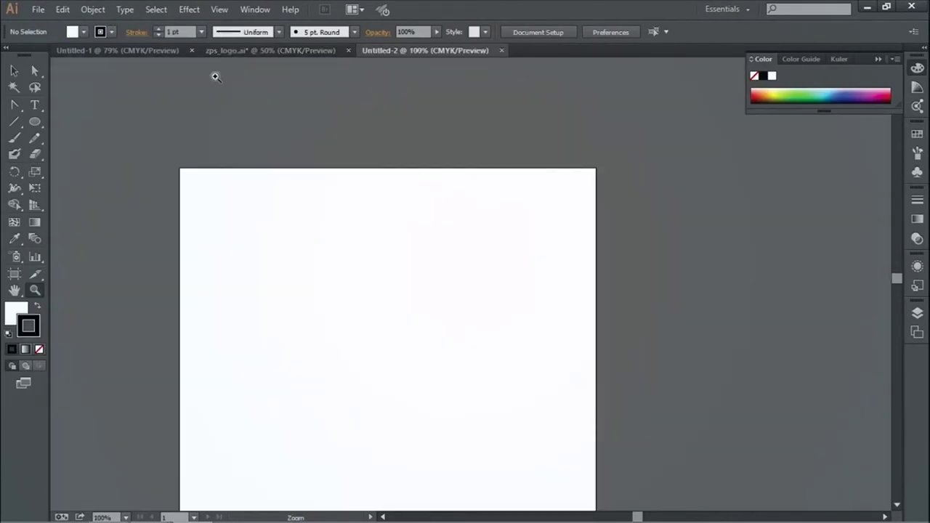
Place the triceratops_ninja file from the Desktop as a linked image spanning nearly the full width of the upper artboard.
{"action": "left_click", "coordinate": [38, 9]}
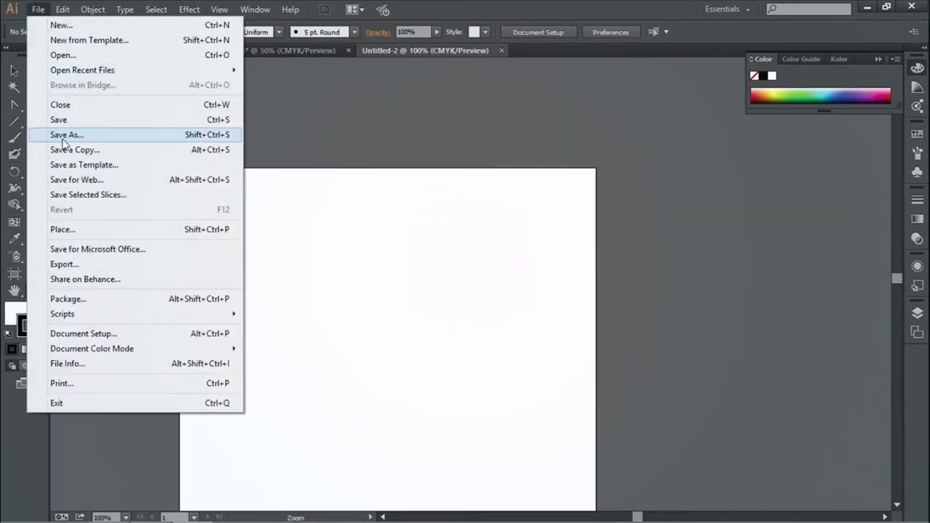
{"action": "left_click", "coordinate": [86, 231]}
{"action": "left_click_drag", "start_coordinate": [453, 136], "coordinate": [442, 238]}
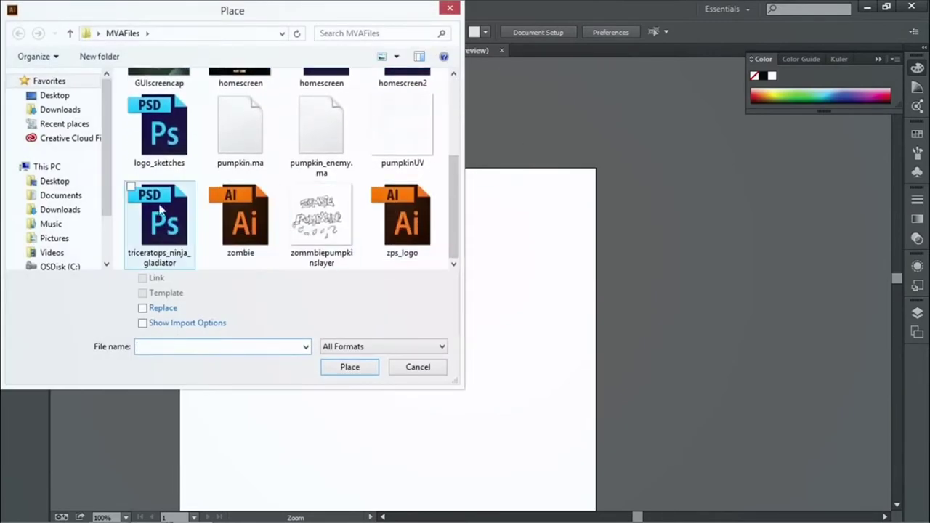
{"action": "mouse_move", "coordinate": [453, 209]}
{"action": "left_mouse_down"}
{"action": "mouse_move", "coordinate": [450, 163]}
{"action": "mouse_move", "coordinate": [450, 225]}
{"action": "left_mouse_up"}
{"action": "left_click", "coordinate": [55, 96]}
{"action": "left_click", "coordinate": [218, 251]}
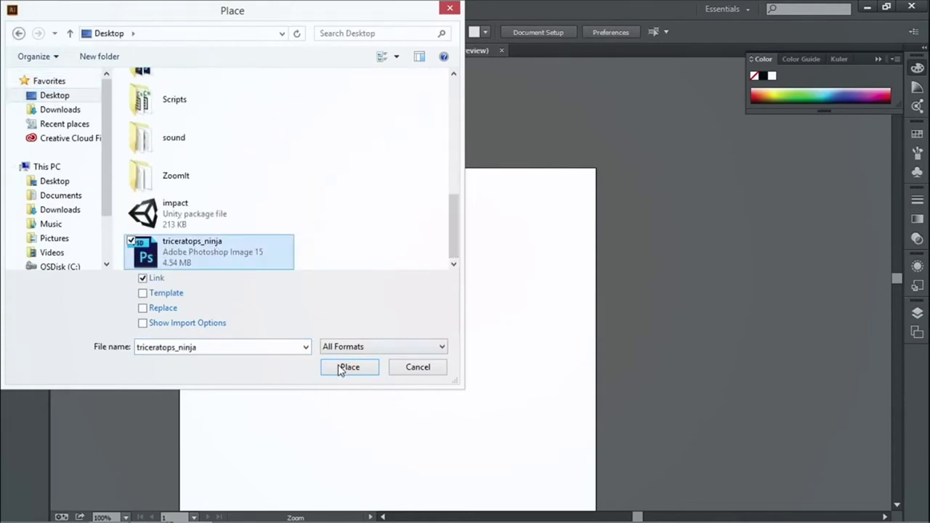
{"action": "left_click", "coordinate": [341, 367]}
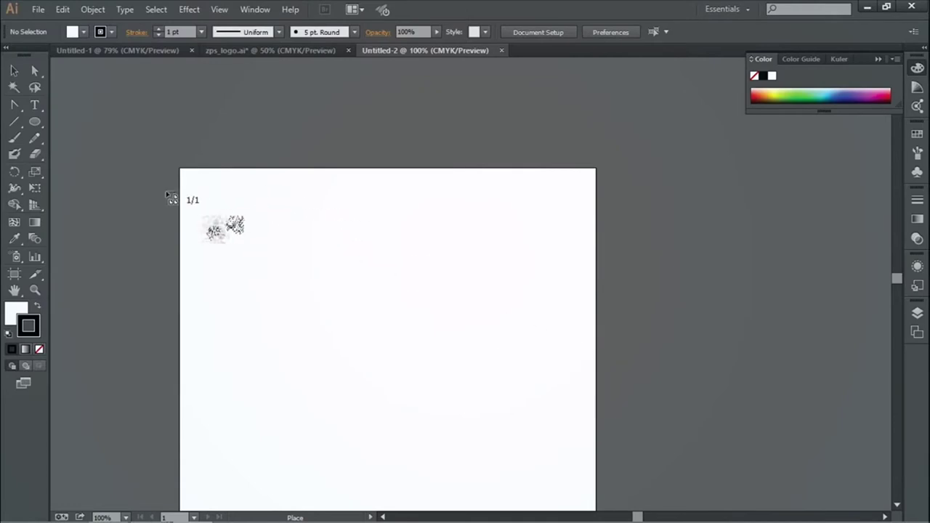
{"action": "left_click_drag", "start_coordinate": [193, 176], "coordinate": [588, 435]}
{"action": "mouse_move", "coordinate": [188, 171]}
{"action": "left_mouse_down"}
{"action": "mouse_move", "coordinate": [308, 270]}
{"action": "mouse_move", "coordinate": [584, 454]}
{"action": "left_mouse_up"}
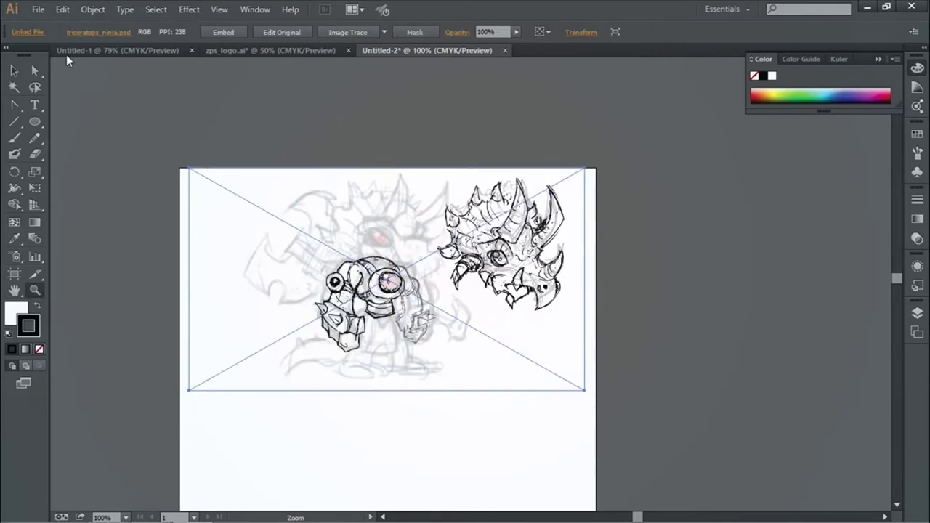
Shift the placed image slightly downward so it sits fully inside the artboard.
{"action": "left_click", "coordinate": [13, 71]}
{"action": "left_click", "coordinate": [193, 100]}
{"action": "left_click_drag", "start_coordinate": [363, 244], "coordinate": [364, 273]}
{"action": "left_click_drag", "start_coordinate": [636, 301], "coordinate": [604, 210]}
{"action": "left_click", "coordinate": [603, 202]}
Convert the layer holding the placed image into a template layer.
{"action": "left_click", "coordinate": [502, 206]}
{"action": "left_click", "coordinate": [248, 14]}
{"action": "left_click", "coordinate": [194, 10]}
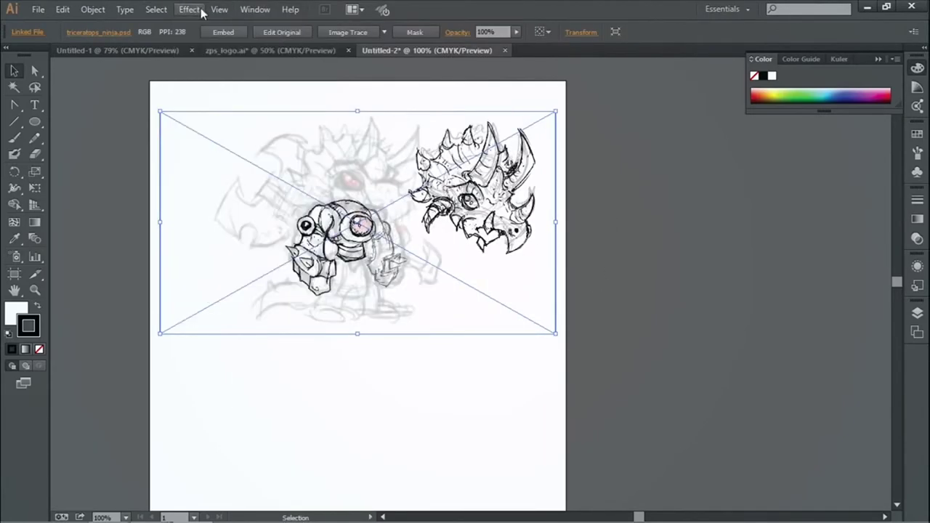
{"action": "left_click", "coordinate": [255, 10]}
{"action": "left_click", "coordinate": [381, 367]}
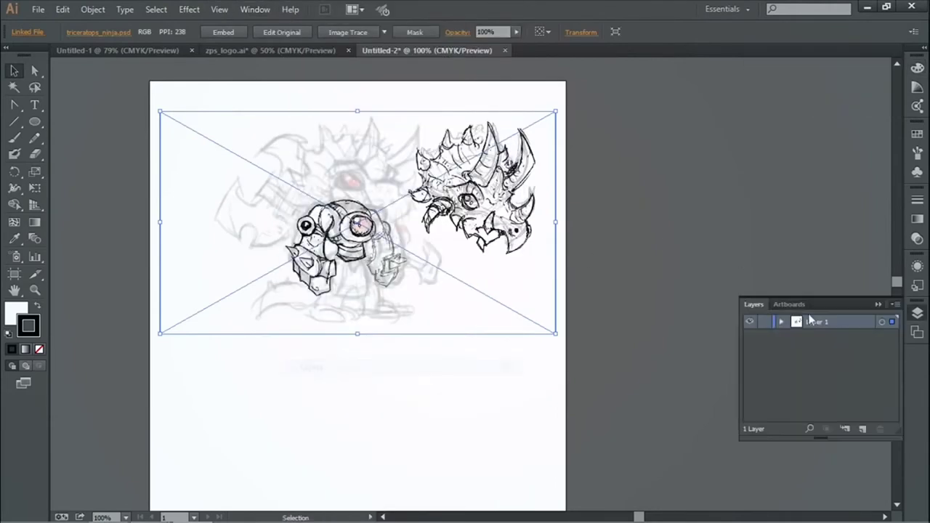
{"action": "left_click", "coordinate": [895, 305]}
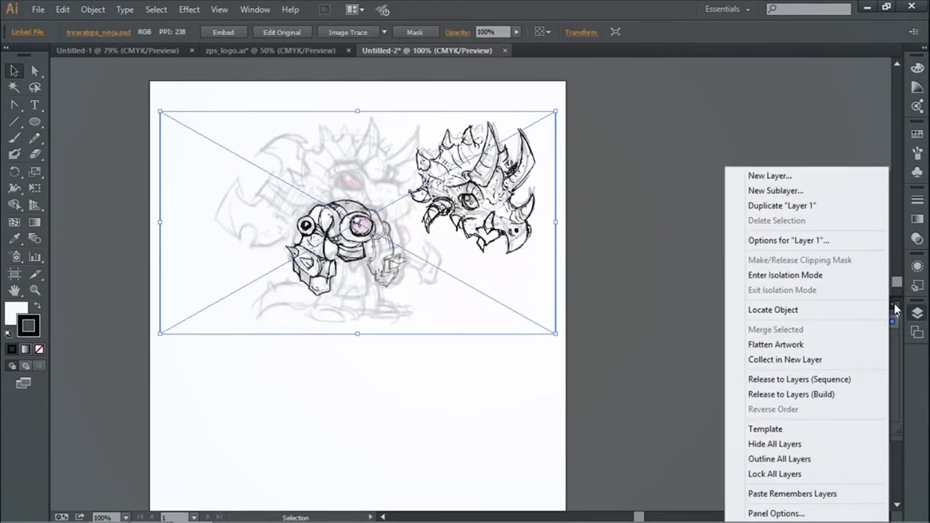
{"action": "left_click", "coordinate": [785, 428]}
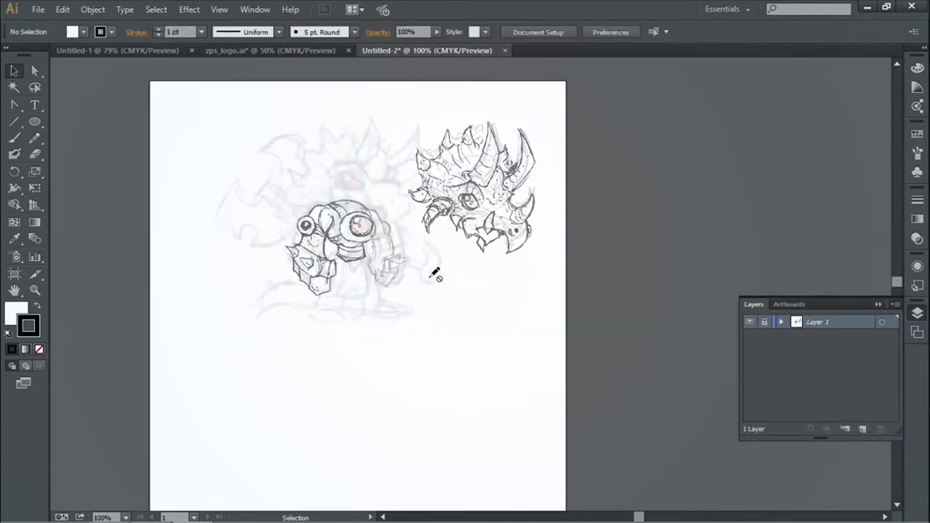
Add a new light red layer above the template with the default layer options.
{"action": "left_click", "coordinate": [897, 305]}
{"action": "left_click", "coordinate": [768, 175]}
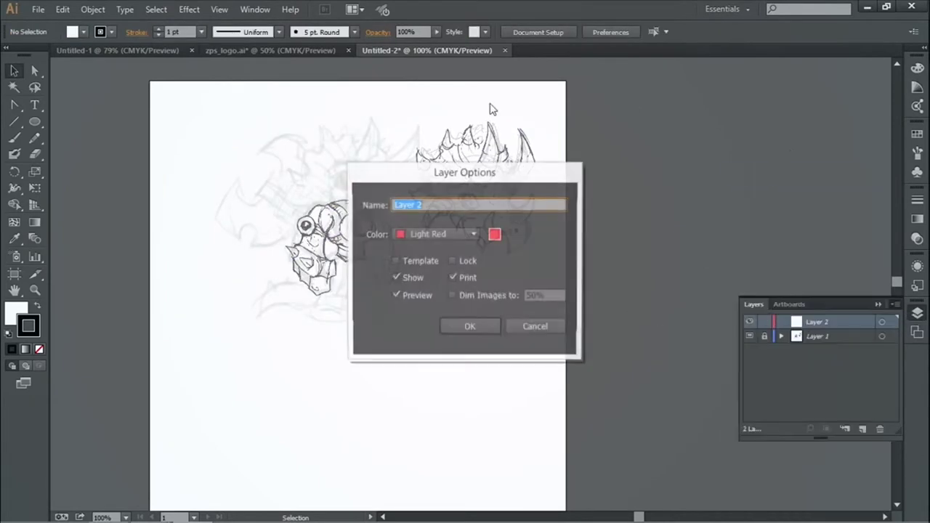
{"action": "left_click", "coordinate": [456, 327]}
Draw a closed, straight-edged six-point Pen path around the lowest frill spike at the back of the sketched head.
{"action": "left_click", "coordinate": [34, 289]}
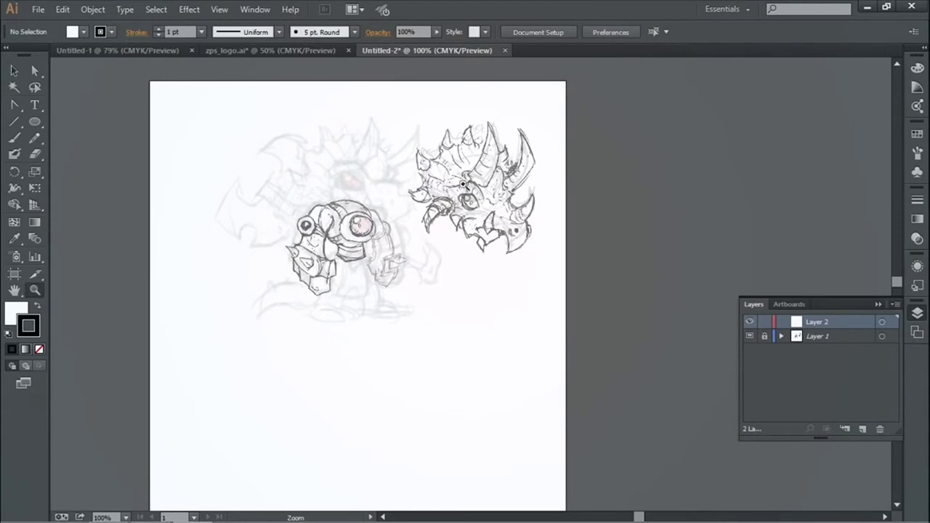
{"action": "left_click", "coordinate": [547, 178]}
{"action": "left_click", "coordinate": [526, 334]}
{"action": "left_click", "coordinate": [437, 334]}
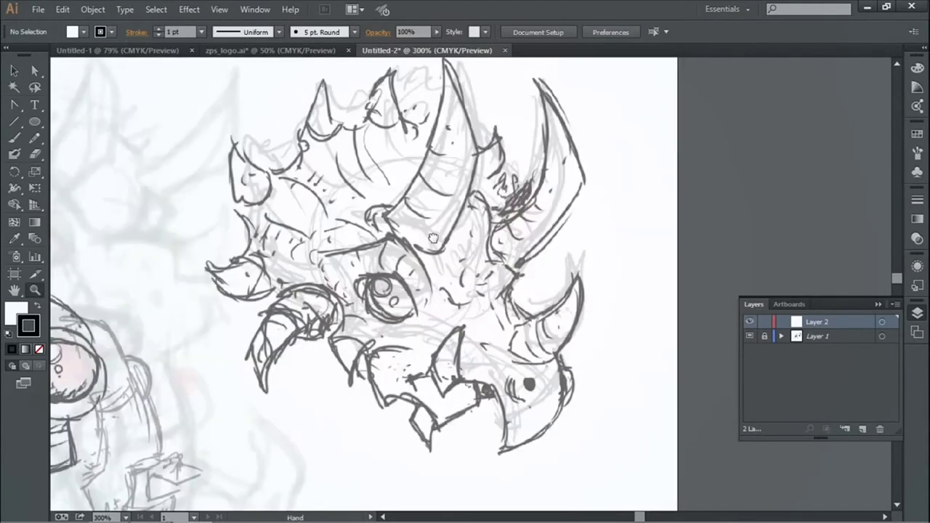
{"action": "left_click_drag", "start_coordinate": [433, 238], "coordinate": [460, 245]}
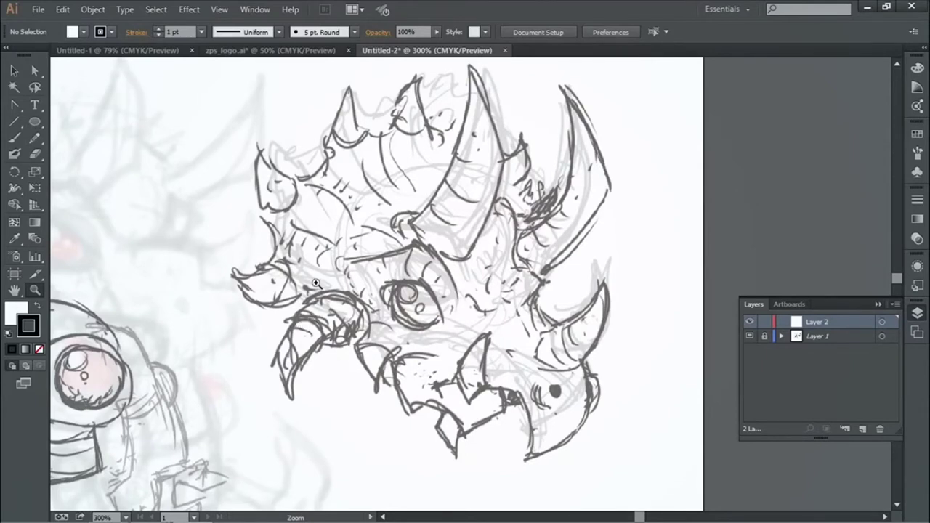
{"action": "left_click", "coordinate": [36, 140]}
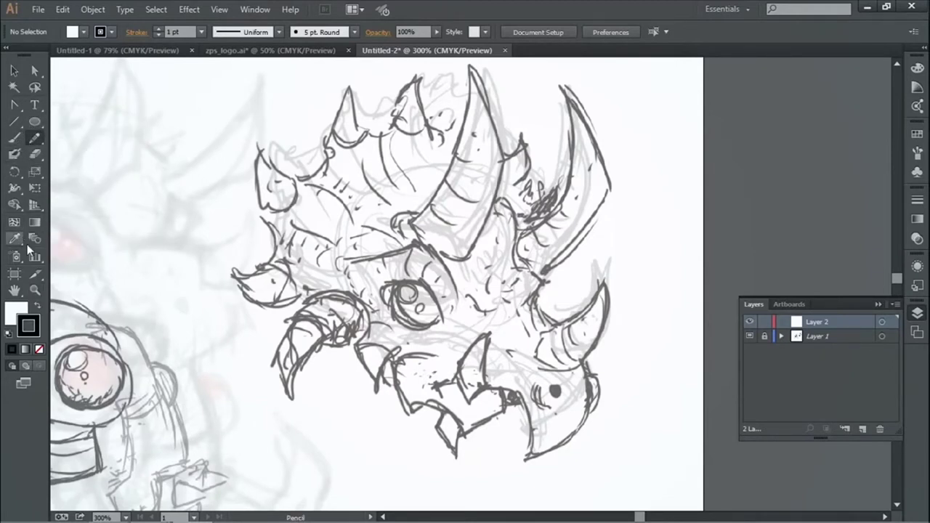
{"action": "left_click", "coordinate": [20, 106]}
{"action": "left_click_drag", "start_coordinate": [20, 107], "coordinate": [58, 101]}
{"action": "left_click_drag", "start_coordinate": [285, 263], "coordinate": [212, 260]}
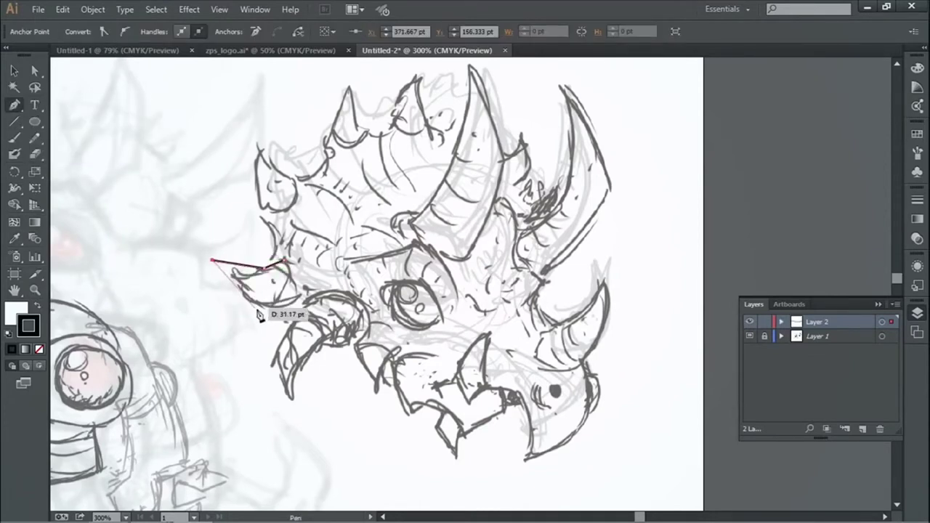
{"action": "left_click", "coordinate": [257, 310]}
{"action": "left_click", "coordinate": [304, 310]}
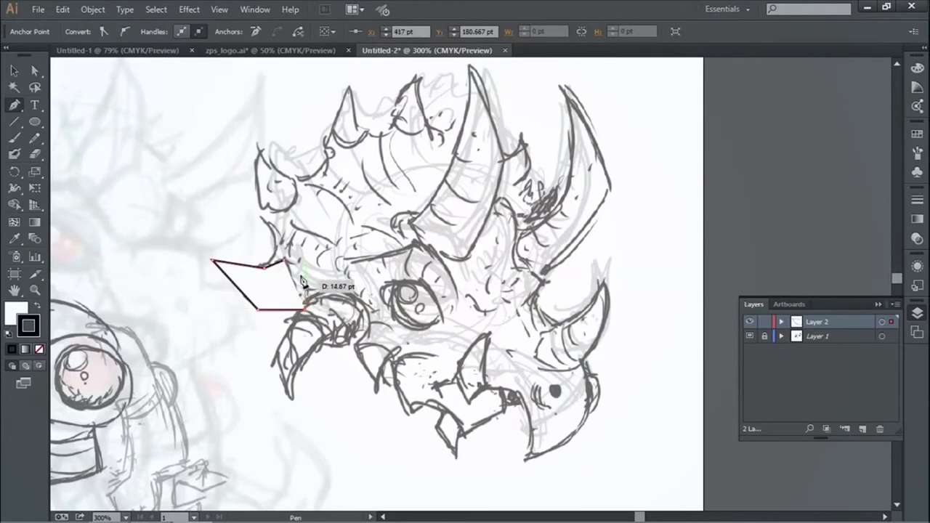
{"action": "left_click", "coordinate": [301, 271]}
{"action": "left_click", "coordinate": [284, 260]}
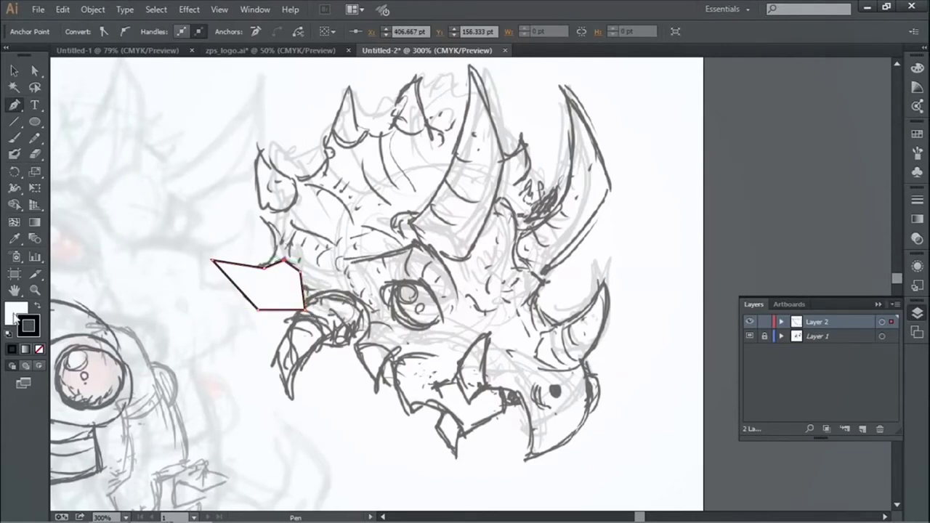
Remove the outline of the frill spike shape and set its fill to black, 000000.
{"action": "left_click", "coordinate": [39, 349]}
{"action": "left_click", "coordinate": [20, 308]}
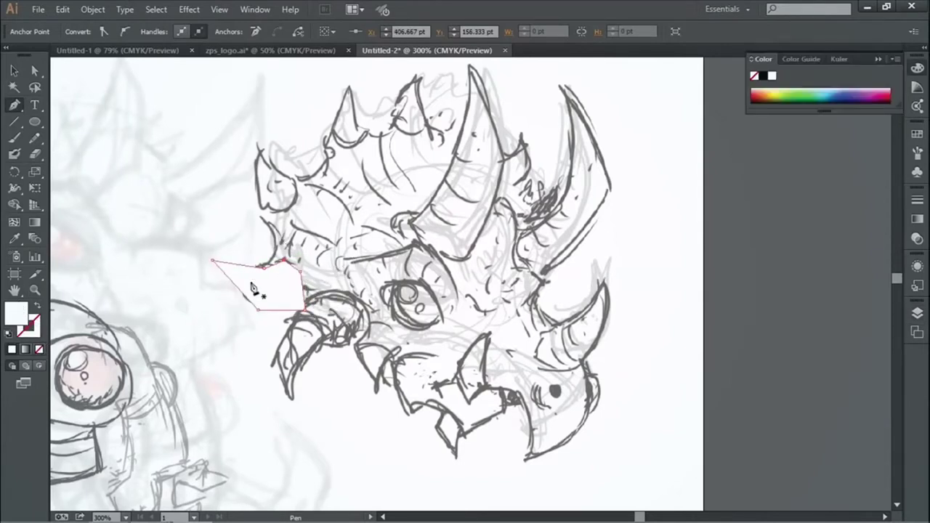
{"action": "double_click", "coordinate": [14, 314]}
{"action": "type", "text": "000000"}
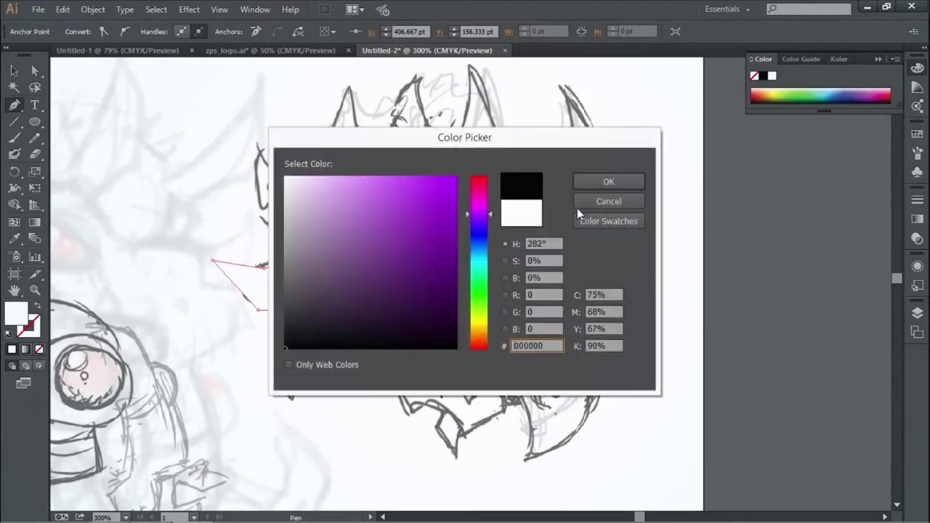
{"action": "left_click", "coordinate": [595, 184]}
Bend the black frill spike's straight edges into smooth curves by converting its anchor points, and adjust its fit to the sketch.
{"action": "left_click_drag", "start_coordinate": [14, 104], "coordinate": [58, 152]}
{"action": "left_click_drag", "start_coordinate": [256, 312], "coordinate": [283, 322]}
{"action": "left_click_drag", "start_coordinate": [265, 268], "coordinate": [319, 273]}
{"action": "left_click", "coordinate": [14, 70]}
{"action": "left_click_drag", "start_coordinate": [311, 308], "coordinate": [306, 308]}
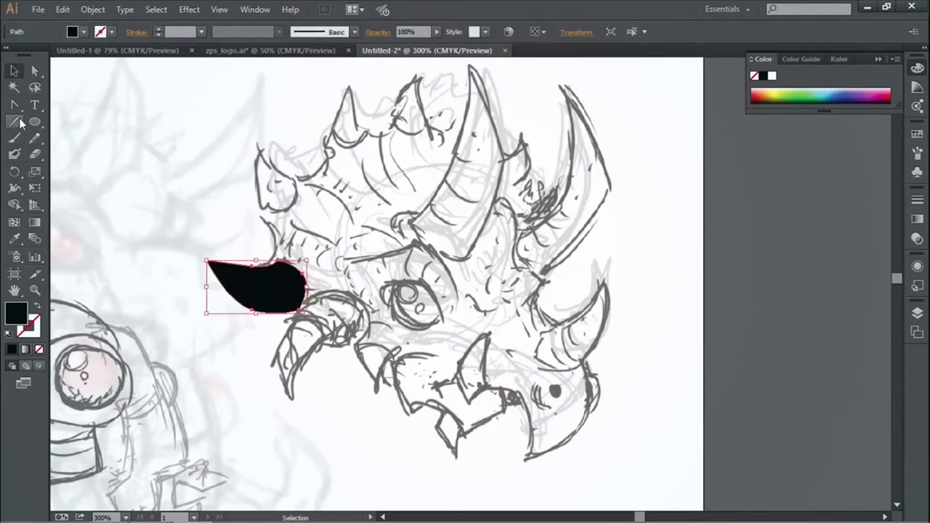
Draw a closed black Pen path around the outline of the sketched eye.
{"action": "left_click_drag", "start_coordinate": [14, 105], "coordinate": [44, 107]}
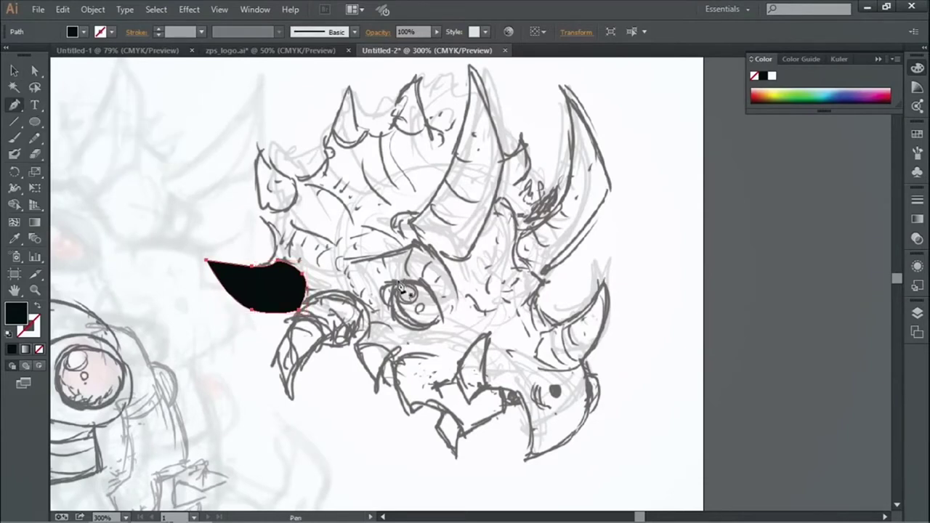
{"action": "left_click", "coordinate": [383, 288]}
{"action": "left_click", "coordinate": [393, 324]}
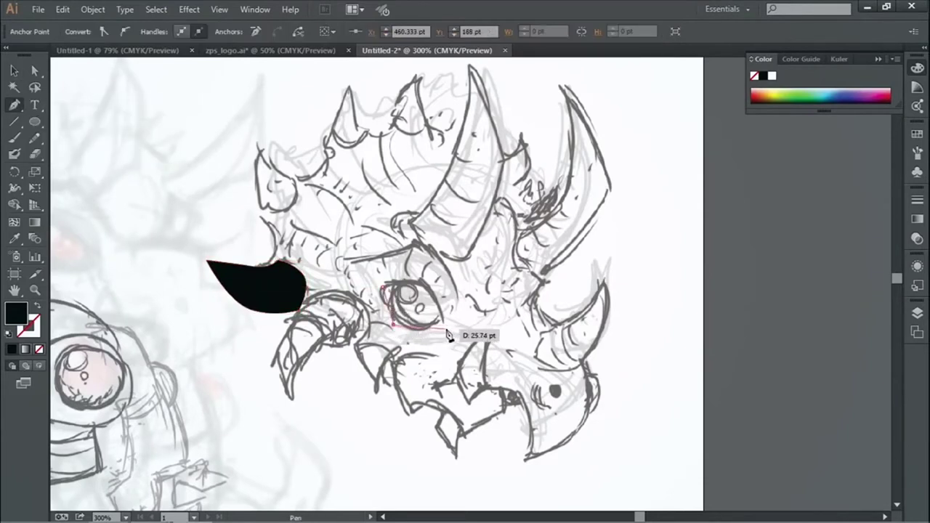
{"action": "left_click_drag", "start_coordinate": [446, 328], "coordinate": [437, 298]}
{"action": "left_click", "coordinate": [435, 286]}
{"action": "left_click", "coordinate": [382, 287]}
Round the upper front and lower back edges of the black eye shape by converting their anchor points.
{"action": "left_click_drag", "start_coordinate": [13, 106], "coordinate": [80, 153]}
{"action": "left_click_drag", "start_coordinate": [433, 288], "coordinate": [411, 296]}
{"action": "left_click_drag", "start_coordinate": [396, 327], "coordinate": [404, 340]}
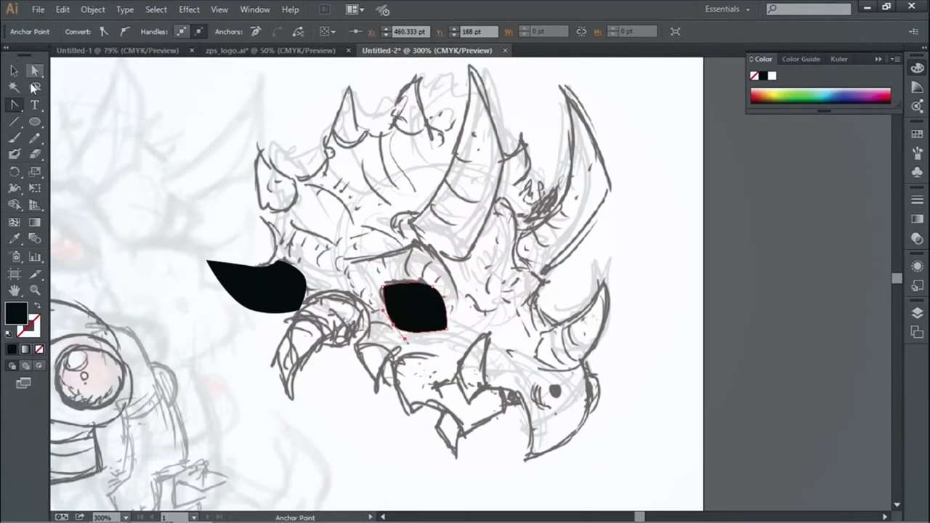
Draw a thin black pointed shape extending from the back of the eye and curve its edges.
{"action": "left_click_drag", "start_coordinate": [14, 105], "coordinate": [54, 104]}
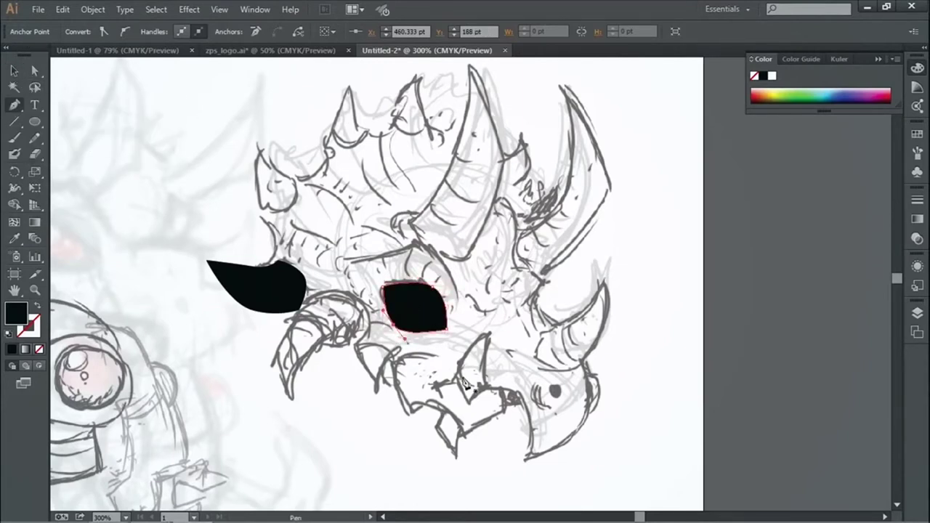
{"action": "left_click_drag", "start_coordinate": [363, 289], "coordinate": [392, 315]}
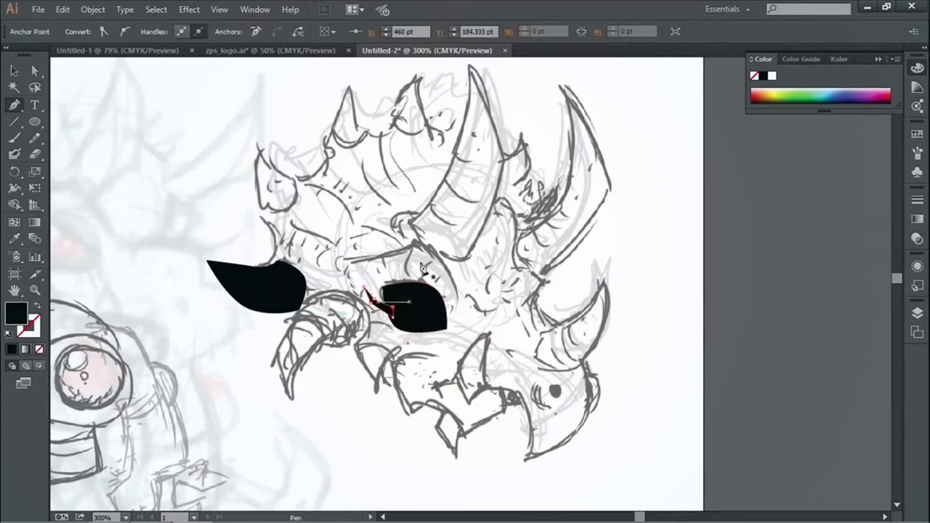
{"action": "key", "text": "v"}
{"action": "left_click", "coordinate": [271, 247]}
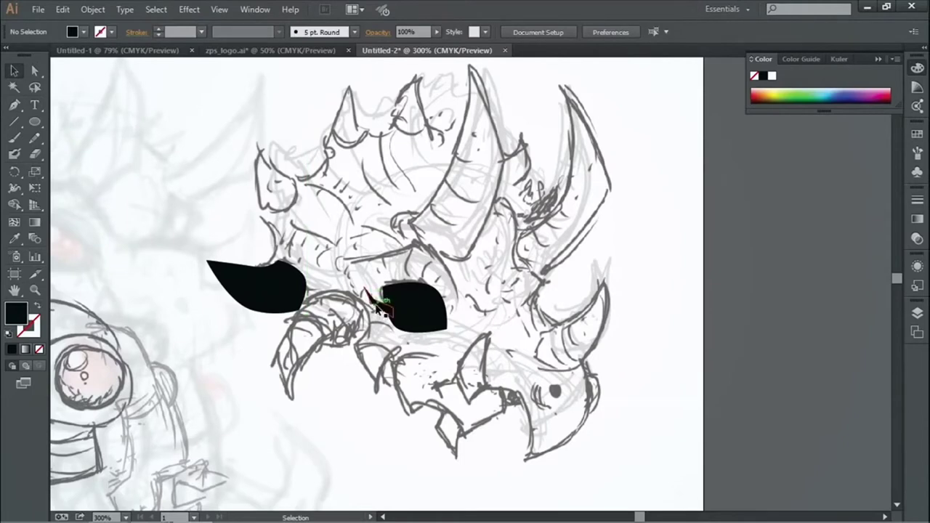
{"action": "left_click", "coordinate": [377, 304]}
{"action": "left_click", "coordinate": [14, 104]}
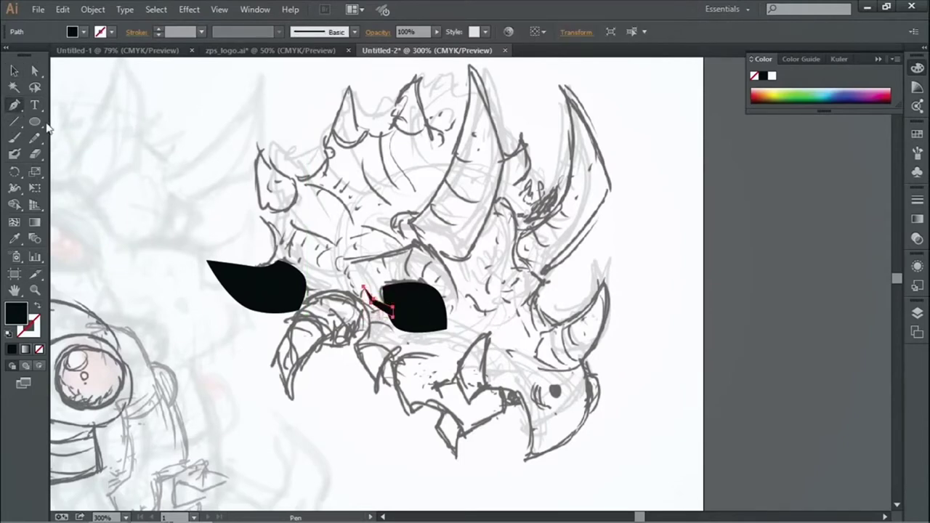
{"action": "left_click_drag", "start_coordinate": [18, 109], "coordinate": [65, 154]}
{"action": "mouse_move", "coordinate": [380, 310]}
{"action": "left_mouse_down"}
{"action": "mouse_move", "coordinate": [384, 301]}
{"action": "mouse_move", "coordinate": [371, 299]}
{"action": "left_mouse_up"}
Place a smaller copy of the eye shape in front, fill it with red, and position it inside the black outline.
{"action": "key", "text": "v"}
{"action": "left_click", "coordinate": [438, 316]}
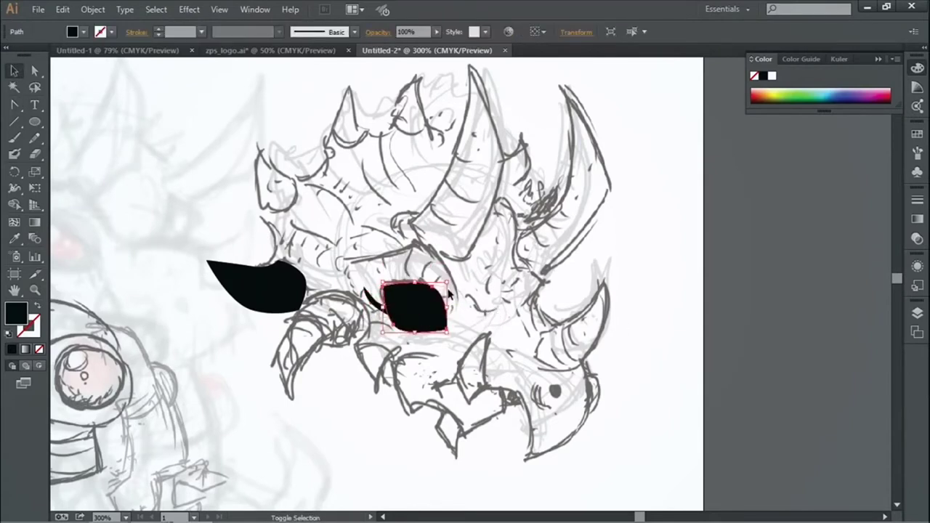
{"action": "left_click_drag", "start_coordinate": [447, 280], "coordinate": [441, 288]}
{"action": "double_click", "coordinate": [18, 312]}
{"action": "left_click_drag", "start_coordinate": [479, 212], "coordinate": [479, 175]}
{"action": "left_click", "coordinate": [593, 181]}
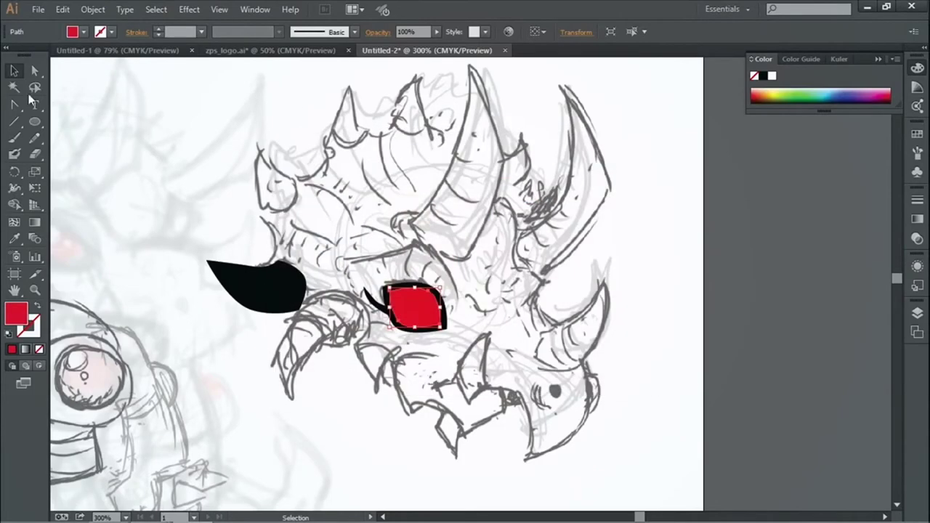
{"action": "left_click", "coordinate": [566, 275]}
{"action": "left_click", "coordinate": [415, 307]}
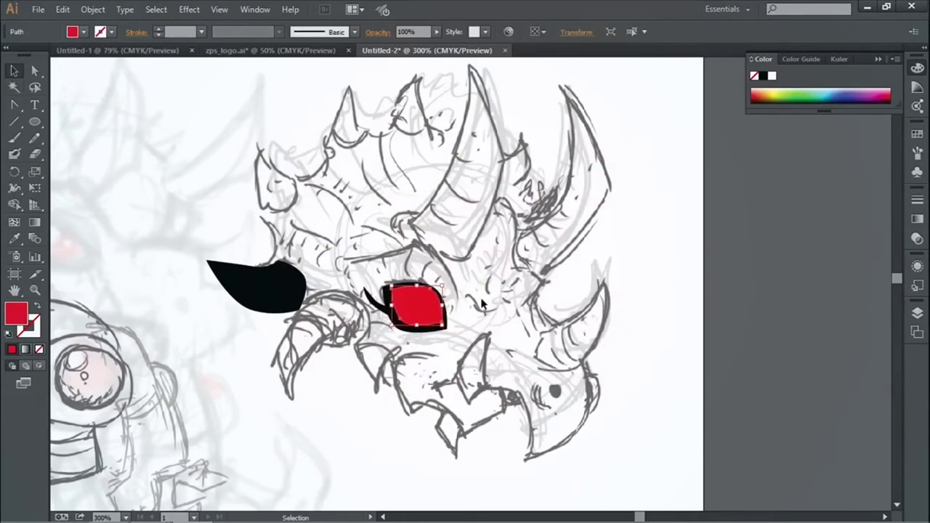
{"action": "left_click", "coordinate": [454, 310]}
Draw a small circular highlight filled with white, FFFFFF, in the upper back part of the red eye.
{"action": "left_click", "coordinate": [33, 124]}
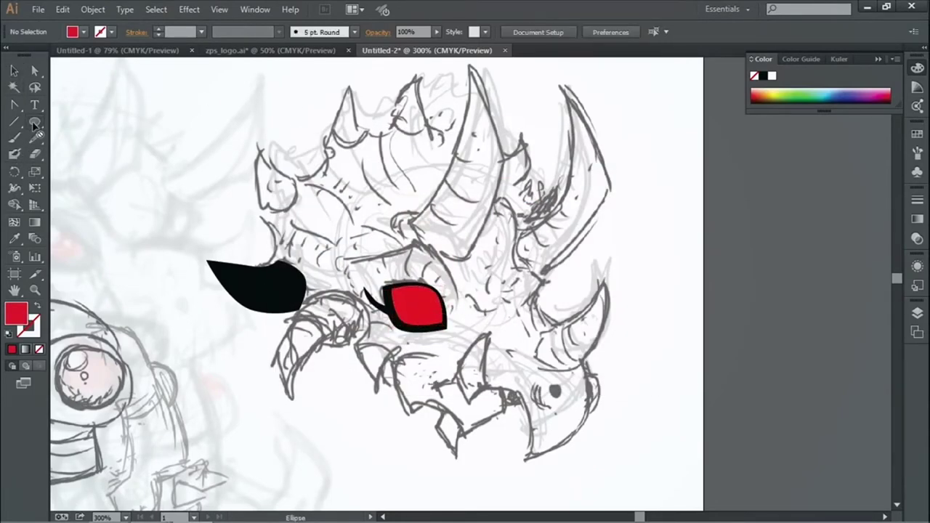
{"action": "left_click_drag", "start_coordinate": [33, 123], "coordinate": [66, 149]}
{"action": "double_click", "coordinate": [17, 314]}
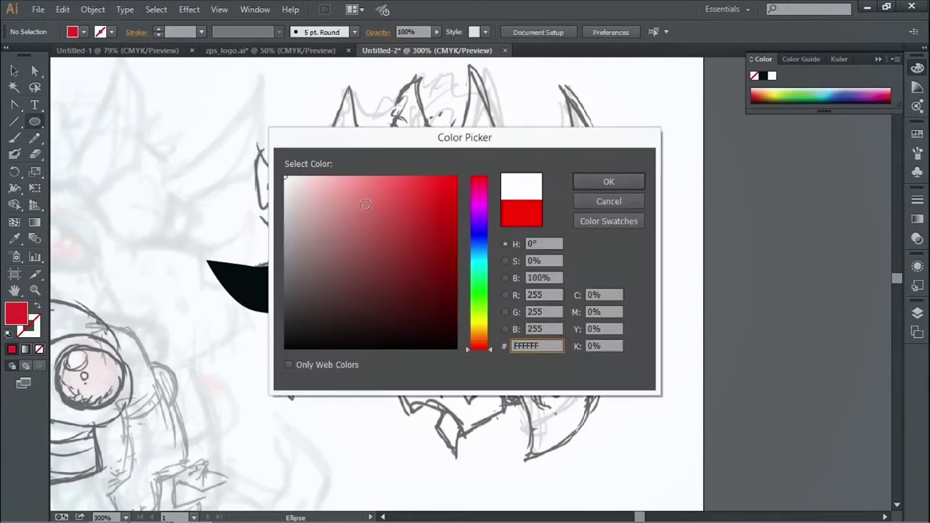
{"action": "left_click", "coordinate": [619, 186]}
{"action": "left_click_drag", "start_coordinate": [417, 297], "coordinate": [400, 290]}
Copy the white eye highlight to the front side of the eye and make the copy smaller.
{"action": "left_click", "coordinate": [16, 71]}
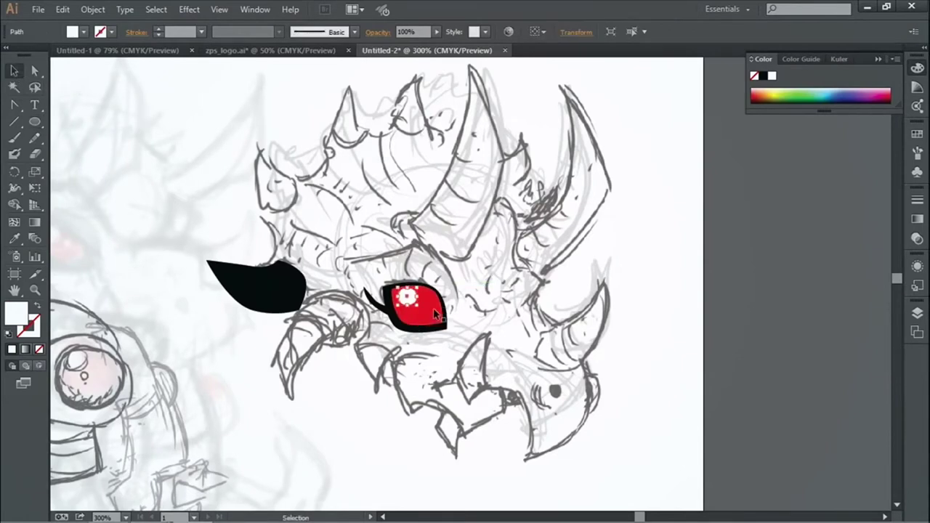
{"action": "left_click_drag", "start_coordinate": [407, 296], "coordinate": [428, 298], "text": "alt"}
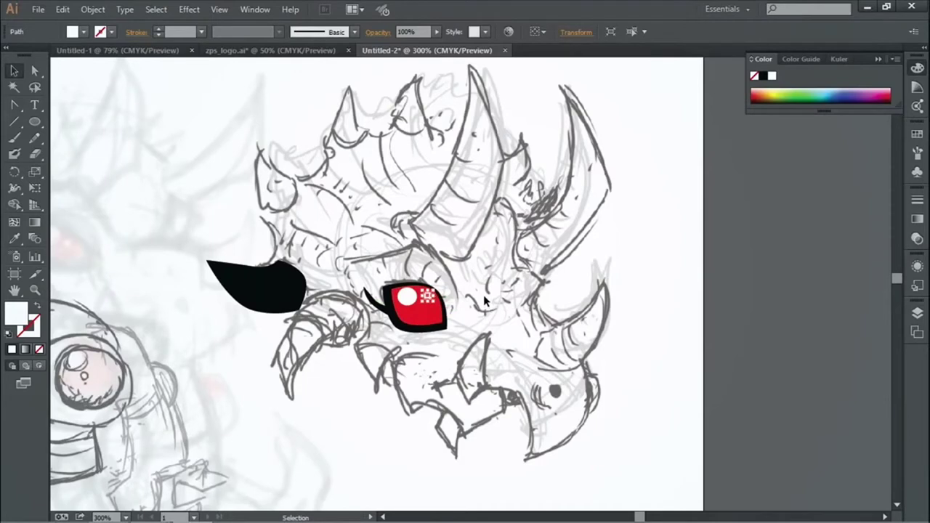
{"action": "left_click", "coordinate": [471, 288]}
{"action": "scroll", "coordinate": [298, 372], "scroll_direction": "right", "scroll_amount": 1}
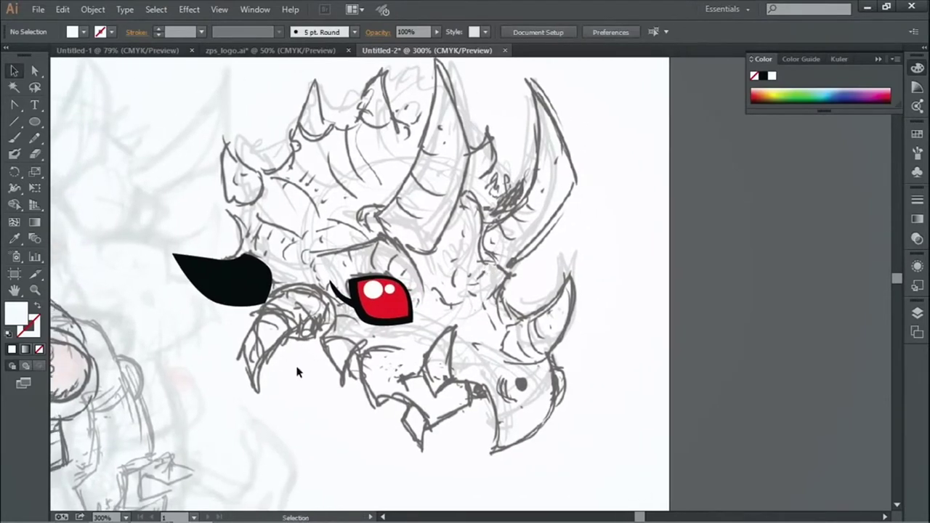
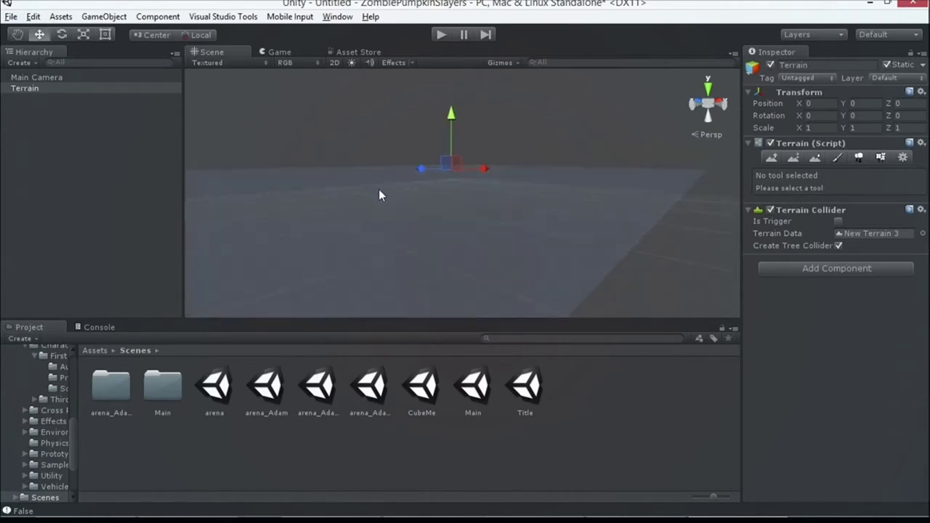
In Unity, add the Cliff (Layered Rock) texture to the terrain as its paint texture, with a tile size of 15 by 15.
{"action": "left_click", "coordinate": [844, 159]}
{"action": "left_click", "coordinate": [886, 323]}
{"action": "left_click", "coordinate": [879, 326]}
{"action": "left_click", "coordinate": [78, 79]}
{"action": "left_click_drag", "start_coordinate": [143, 128], "coordinate": [708, 234]}
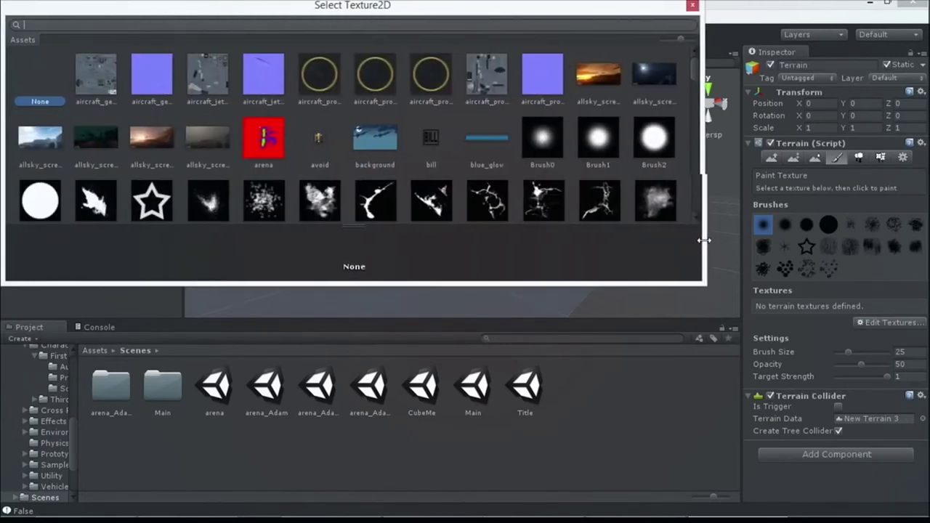
{"action": "scroll", "coordinate": [629, 207], "scroll_direction": "down", "scroll_amount": 10}
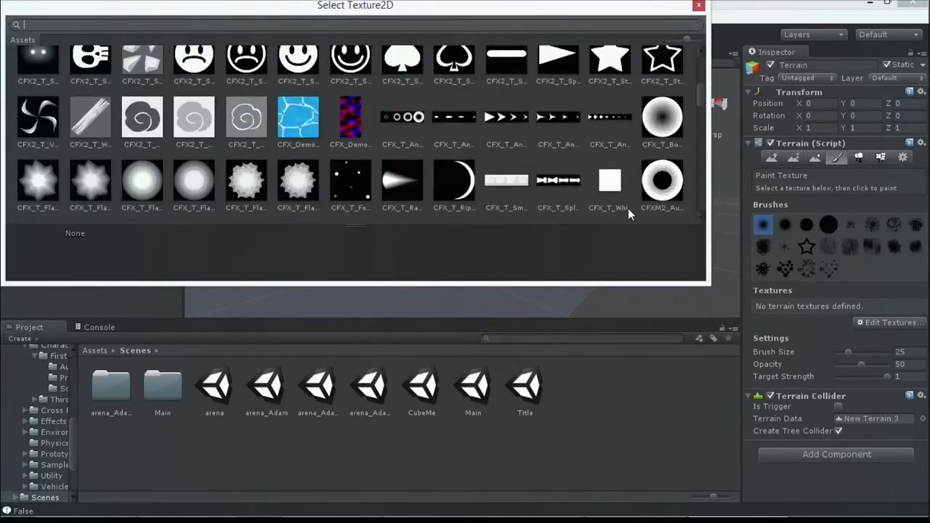
{"action": "scroll", "coordinate": [628, 207], "scroll_direction": "down", "scroll_amount": 8}
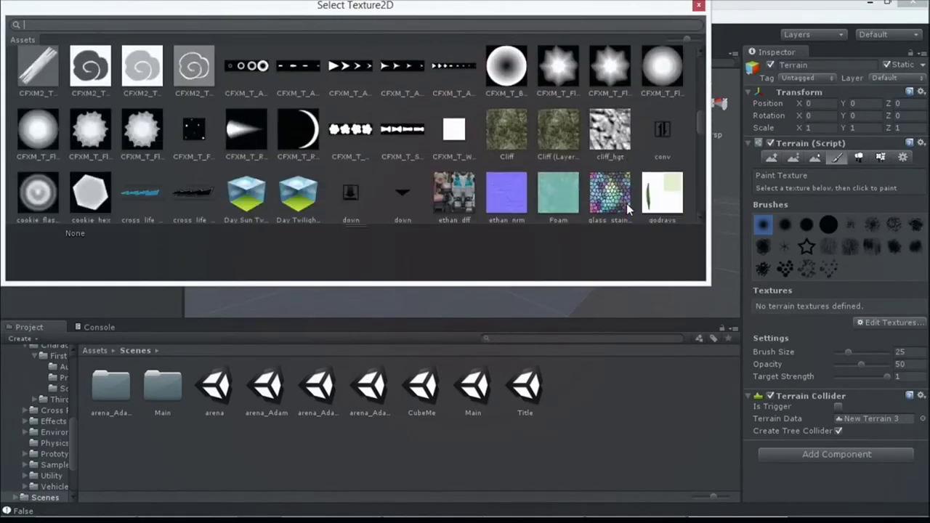
{"action": "left_click", "coordinate": [559, 116]}
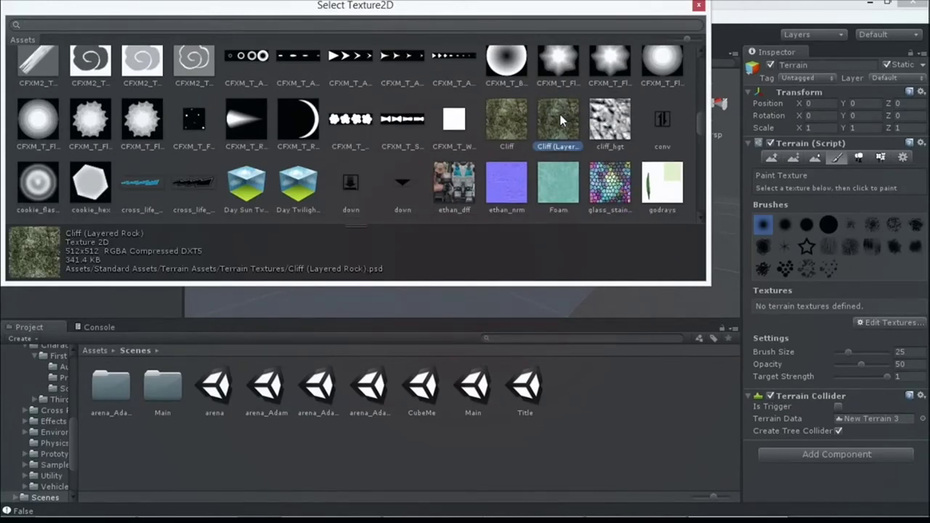
{"action": "double_click", "coordinate": [559, 118]}
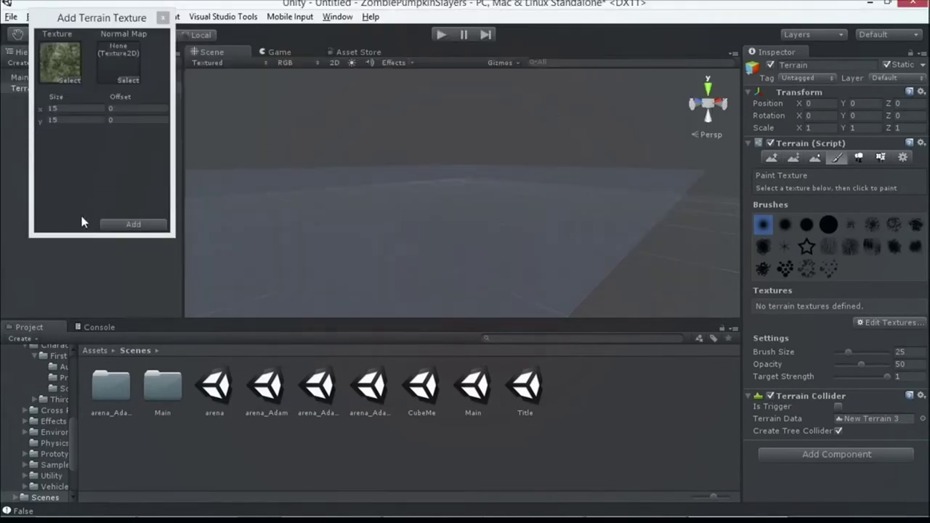
{"action": "left_click", "coordinate": [128, 222]}
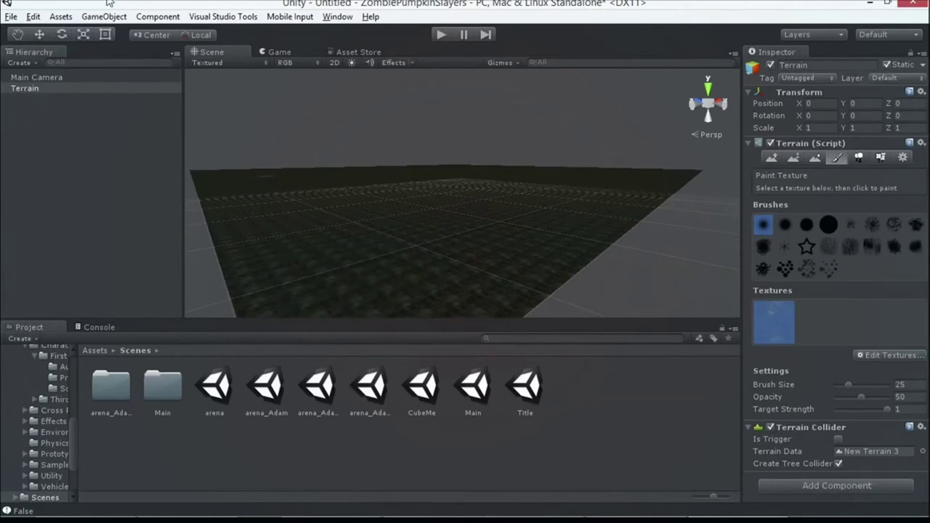
Add a directional light to the scene to illuminate the terrain.
{"action": "left_click", "coordinate": [137, 19]}
{"action": "mouse_move", "coordinate": [118, 19]}
{"action": "mouse_move", "coordinate": [108, 107]}
{"action": "left_click", "coordinate": [238, 109]}
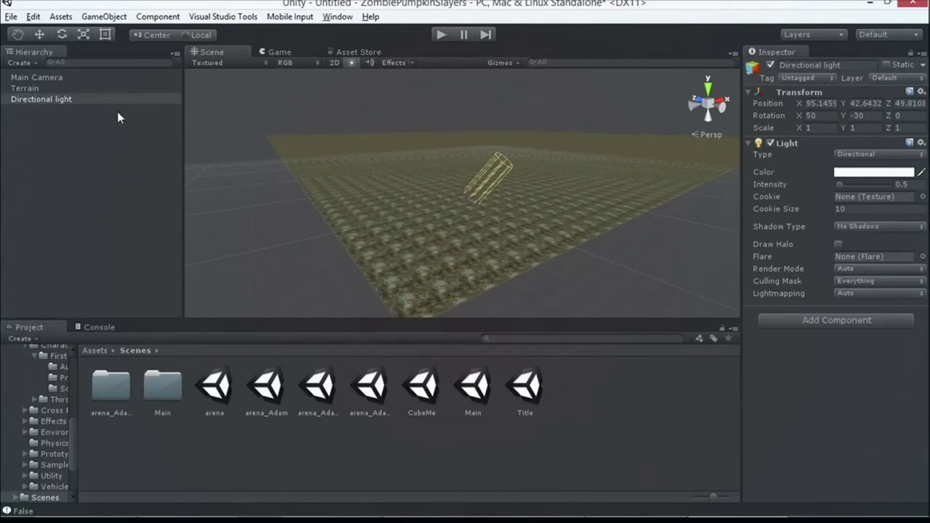
Raise two neighbouring hills near the terrain's front corner with the Raise / Lower Terrain tool.
{"action": "left_click", "coordinate": [24, 88]}
{"action": "left_click", "coordinate": [771, 157]}
{"action": "mouse_move", "coordinate": [467, 220]}
{"action": "left_mouse_down"}
{"action": "mouse_move", "coordinate": [556, 191]}
{"action": "mouse_move", "coordinate": [493, 164]}
{"action": "left_mouse_up"}
Sculpt a cluster of jagged peaks and star-shaped ridges beside the hills with the star terrain brush.
{"action": "left_click", "coordinate": [805, 247]}
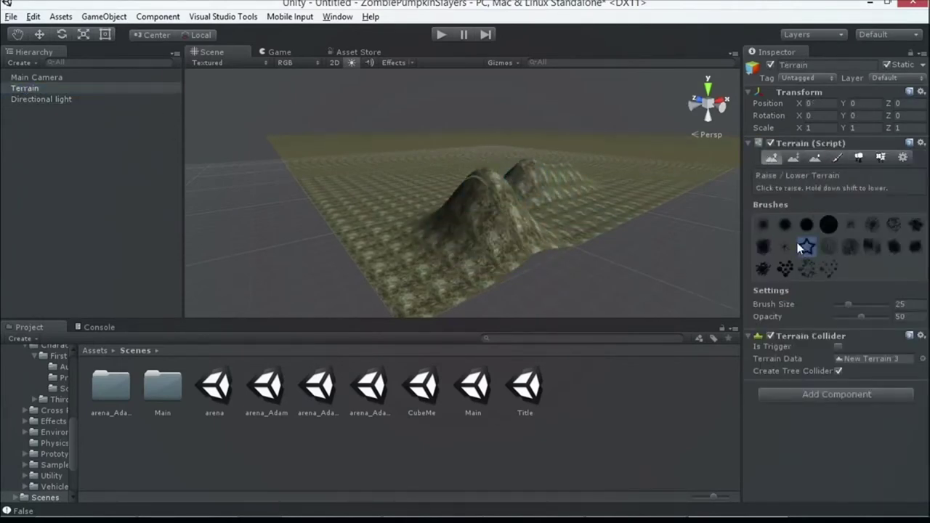
{"action": "mouse_move", "coordinate": [625, 172]}
{"action": "left_mouse_down"}
{"action": "mouse_move", "coordinate": [501, 161]}
{"action": "mouse_move", "coordinate": [526, 142]}
{"action": "left_mouse_up"}
{"action": "right_click", "coordinate": [719, 107]}
{"action": "left_click", "coordinate": [729, 138]}
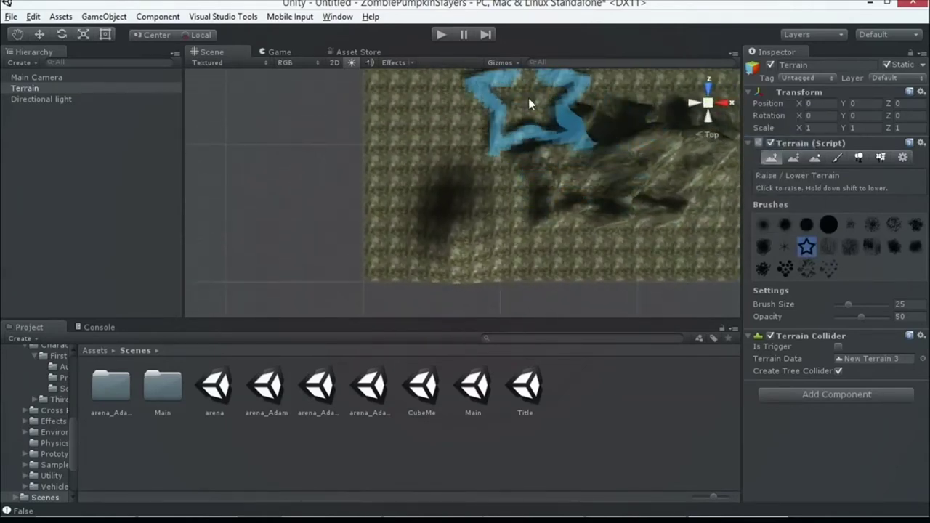
{"action": "scroll", "coordinate": [590, 113], "scroll_direction": "down", "scroll_amount": 3}
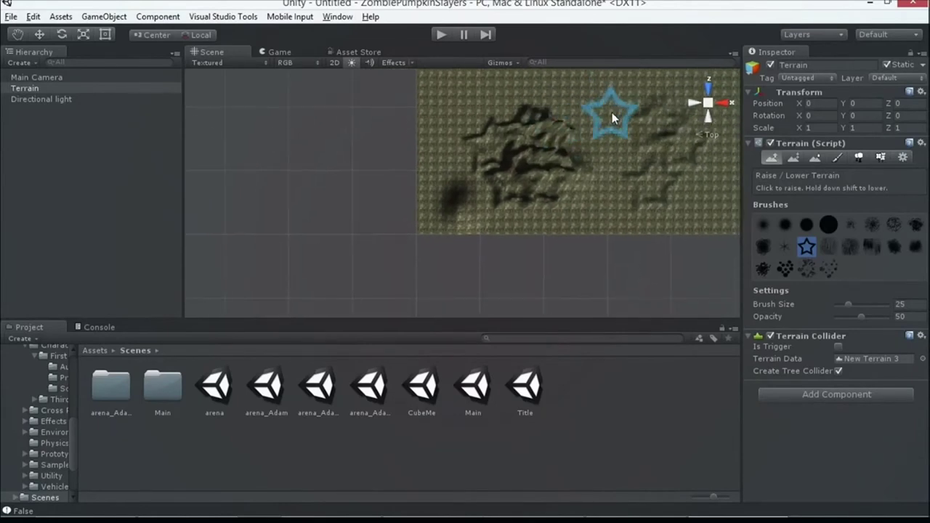
{"action": "mouse_move", "coordinate": [612, 118]}
{"action": "left_mouse_down"}
{"action": "mouse_move", "coordinate": [583, 122]}
{"action": "mouse_move", "coordinate": [610, 130]}
{"action": "left_mouse_up"}
{"action": "left_click_drag", "start_coordinate": [414, 102], "coordinate": [590, 191], "text": "alt"}
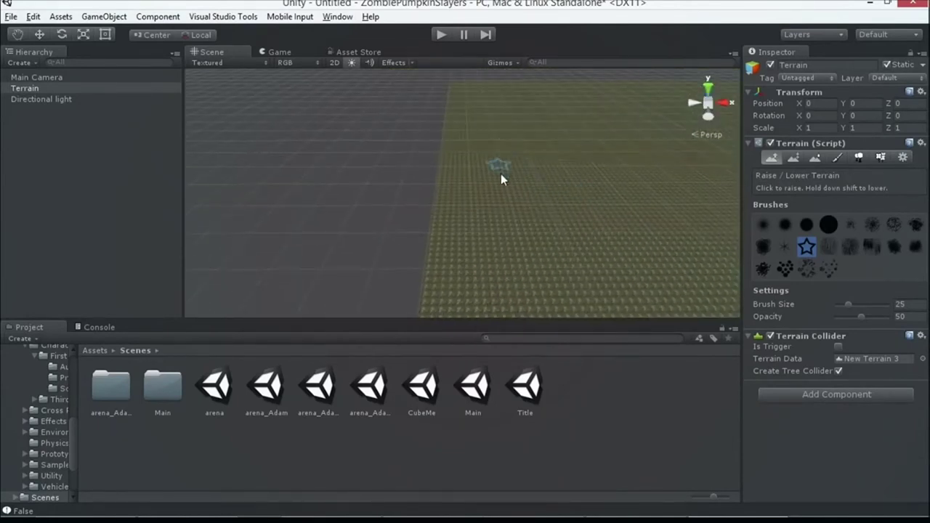
{"action": "left_click_drag", "start_coordinate": [479, 212], "coordinate": [383, 172], "text": "alt"}
{"action": "key", "text": "q"}
{"action": "left_click_drag", "start_coordinate": [684, 302], "coordinate": [555, 212]}
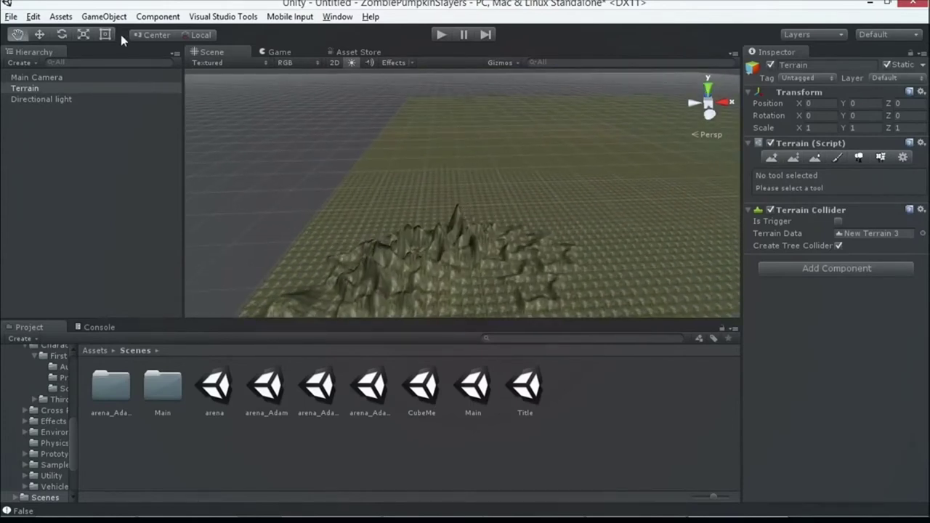
{"action": "left_click", "coordinate": [104, 16]}
{"action": "mouse_move", "coordinate": [176, 65]}
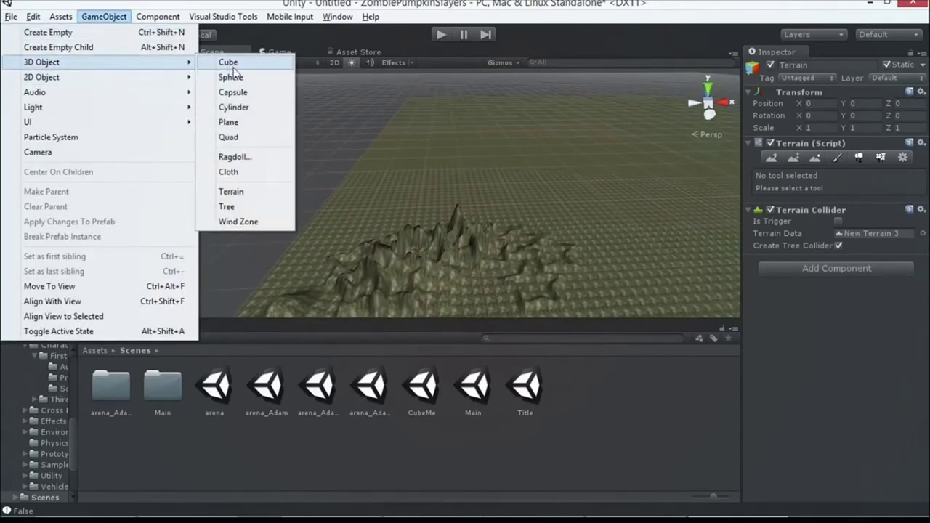
{"action": "left_click", "coordinate": [555, 259]}
Add a 3D cube object to the scene.
{"action": "left_click_drag", "start_coordinate": [554, 259], "coordinate": [505, 236], "text": "alt"}
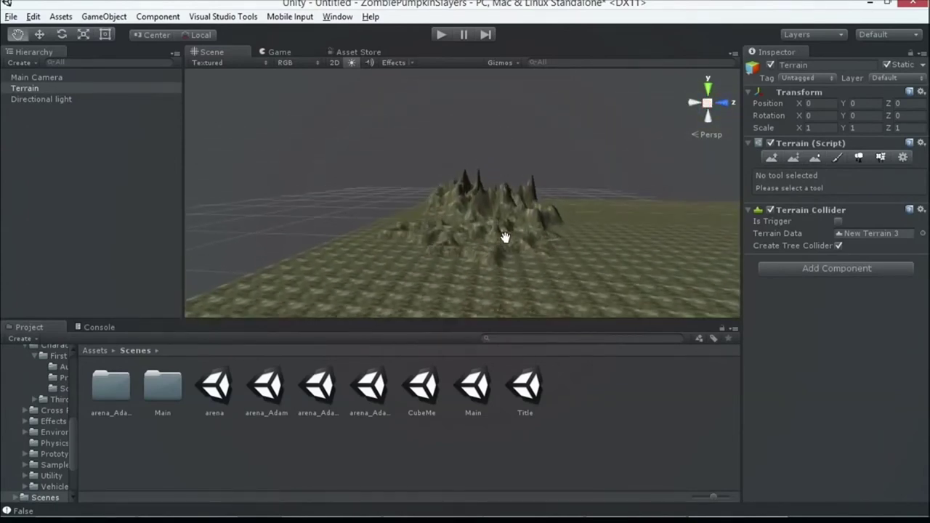
{"action": "left_click", "coordinate": [109, 17]}
{"action": "mouse_move", "coordinate": [103, 63]}
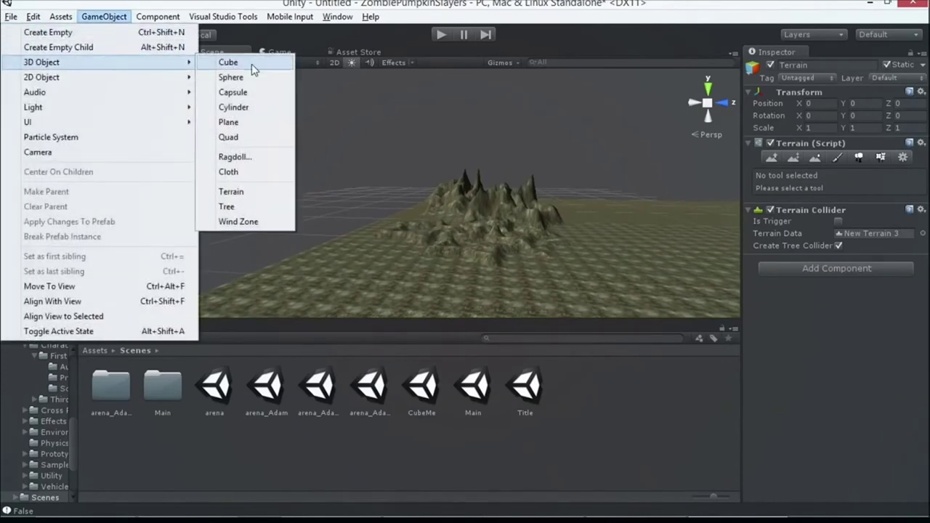
{"action": "left_click", "coordinate": [228, 63]}
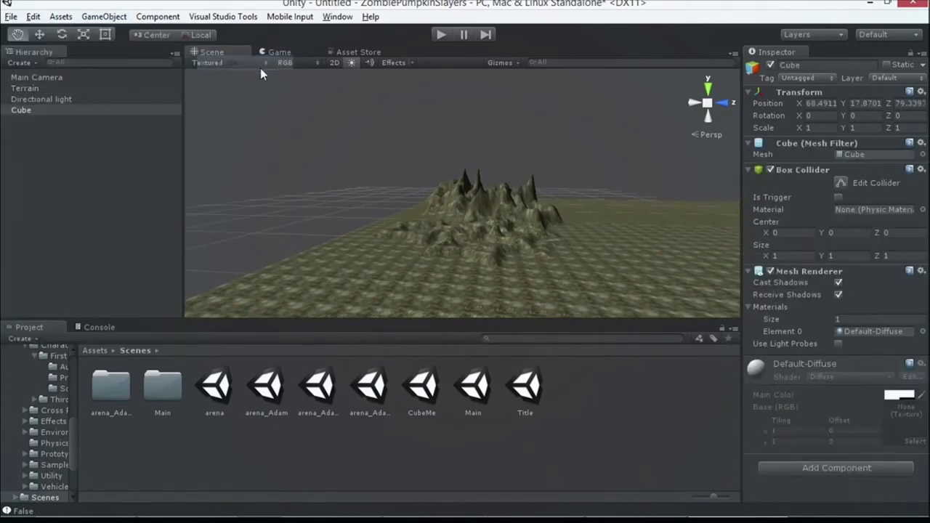
Add a second 3D cube to the scene and frame it in an orbited Scene view showing the hill.
{"action": "left_click", "coordinate": [104, 16]}
{"action": "mouse_move", "coordinate": [109, 62]}
{"action": "left_click", "coordinate": [217, 64]}
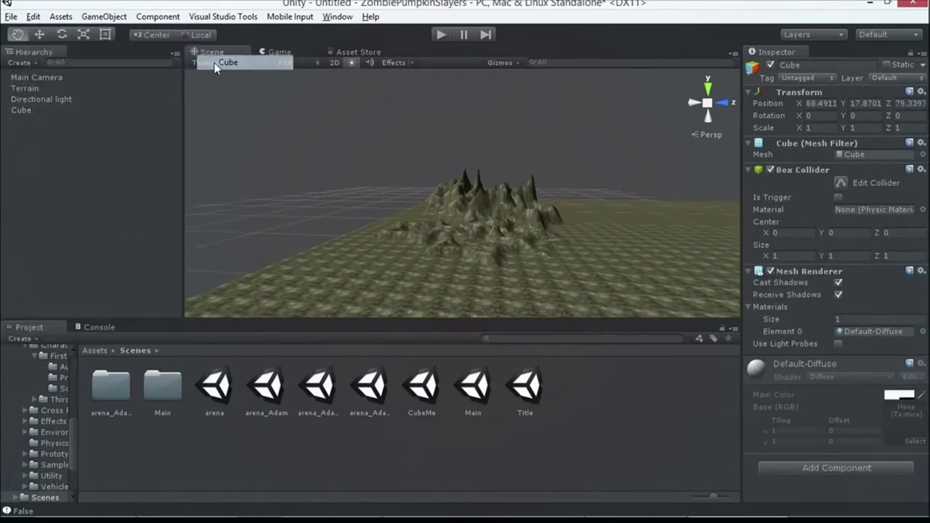
{"action": "double_click", "coordinate": [114, 111]}
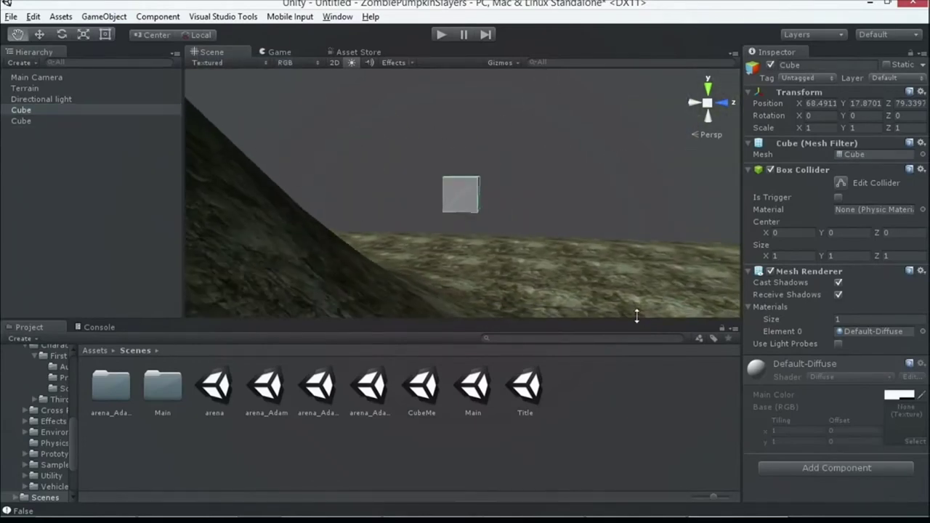
{"action": "left_click_drag", "start_coordinate": [637, 316], "coordinate": [637, 285]}
{"action": "right_click_drag", "start_coordinate": [525, 259], "coordinate": [508, 259]}
{"action": "right_click_drag", "start_coordinate": [664, 234], "coordinate": [348, 225]}
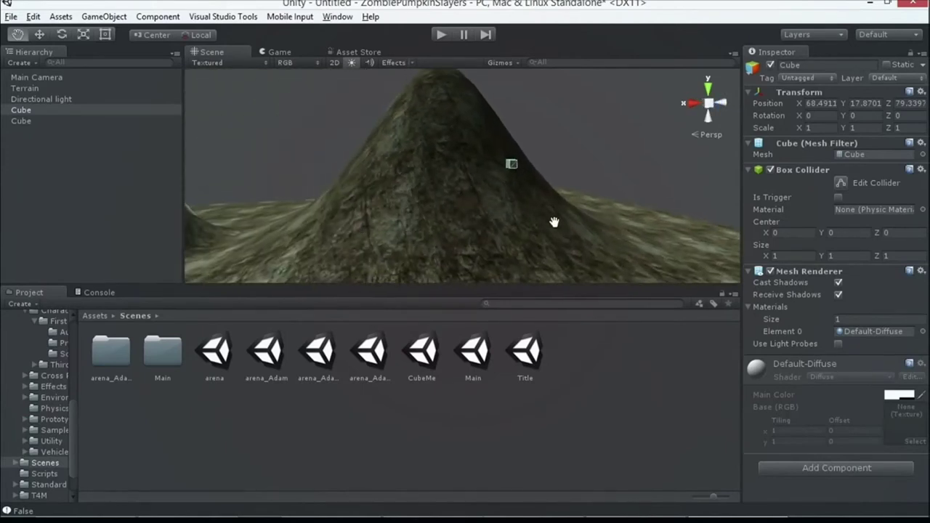
{"action": "right_click_drag", "start_coordinate": [554, 221], "coordinate": [310, 181]}
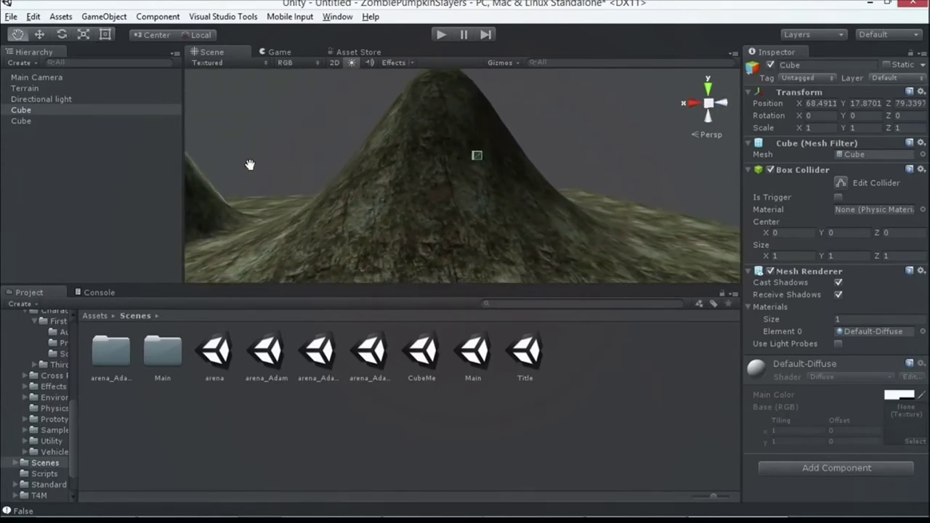
Check the Main Camera's preview, run the scene, and return to the Scene view while it plays.
{"action": "left_click", "coordinate": [46, 77]}
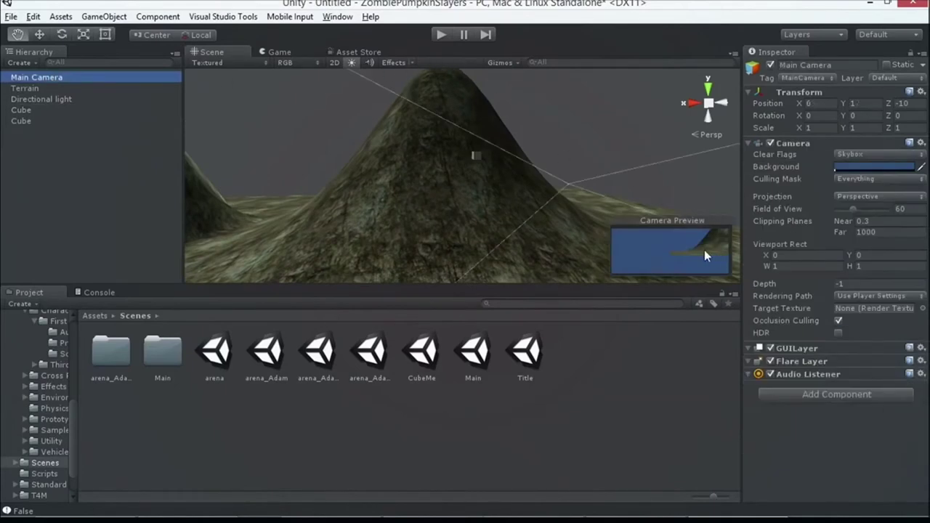
{"action": "left_click", "coordinate": [446, 36]}
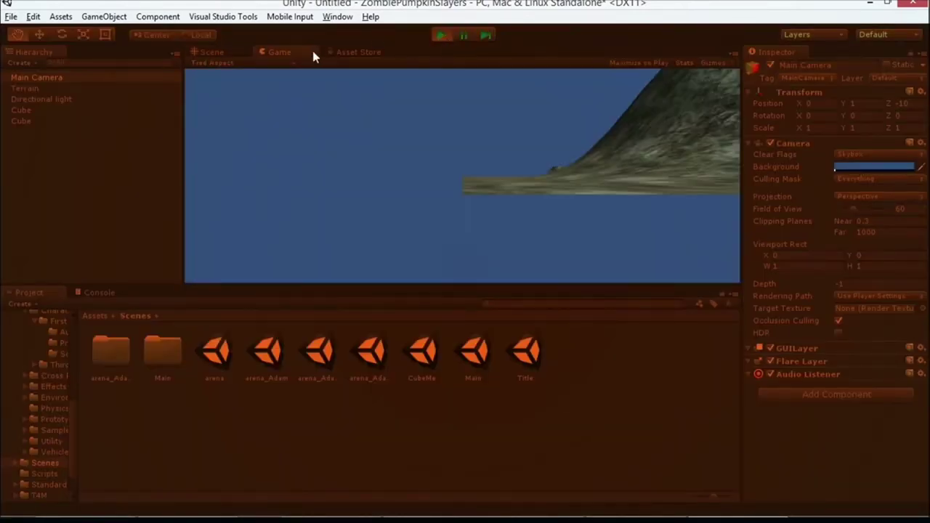
{"action": "left_click", "coordinate": [211, 53]}
{"action": "scroll", "coordinate": [535, 201], "scroll_direction": "up", "scroll_amount": 5}
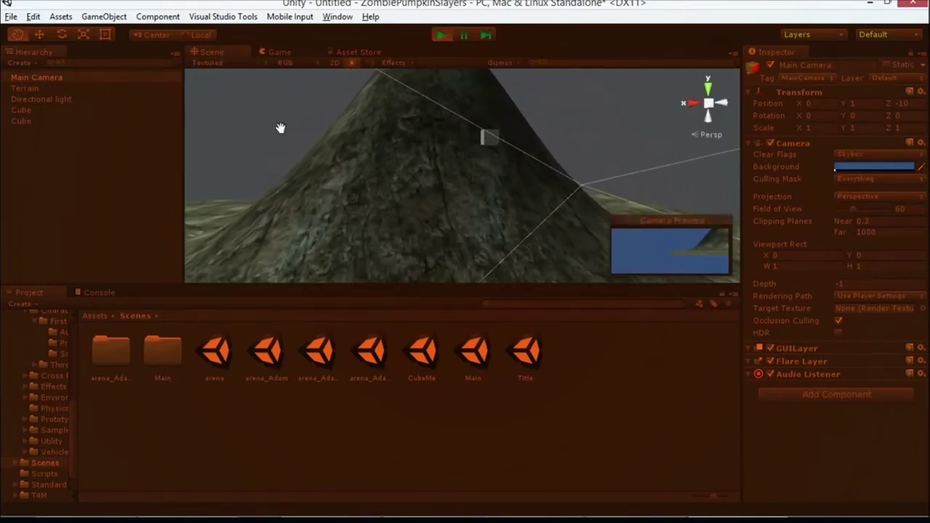
Move one of the overlapping cubes along its Z axis during play mode, and stop playback.
{"action": "left_click", "coordinate": [40, 35]}
{"action": "left_click", "coordinate": [486, 139]}
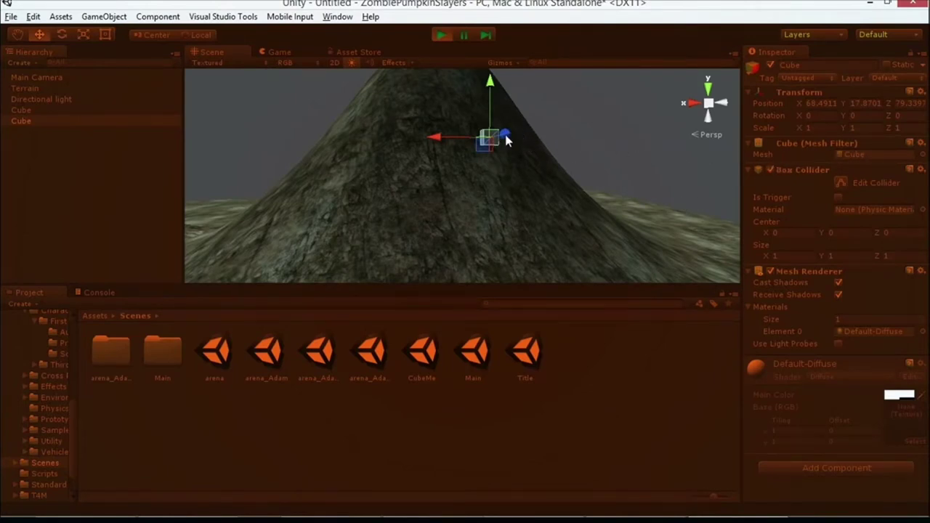
{"action": "left_click_drag", "start_coordinate": [505, 136], "coordinate": [536, 142]}
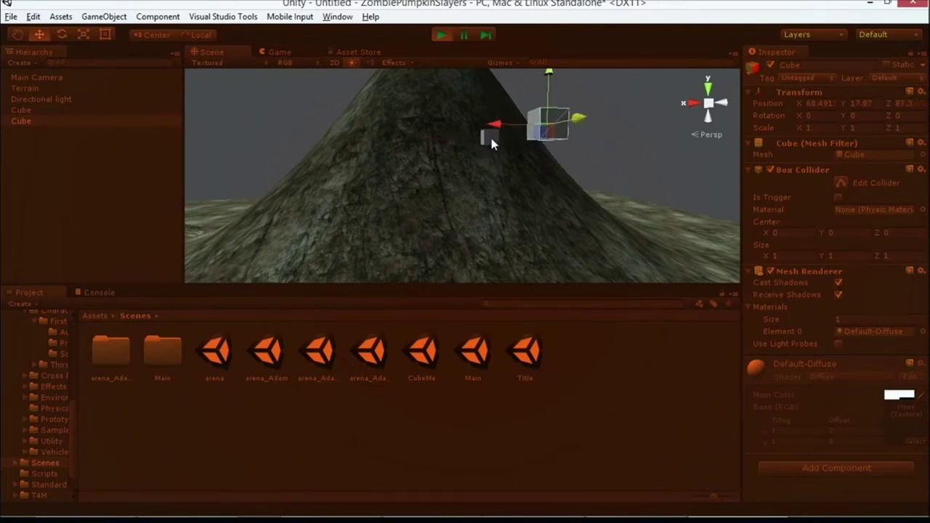
{"action": "scroll", "coordinate": [494, 147], "scroll_direction": "down", "scroll_amount": 3}
{"action": "left_click", "coordinate": [445, 36]}
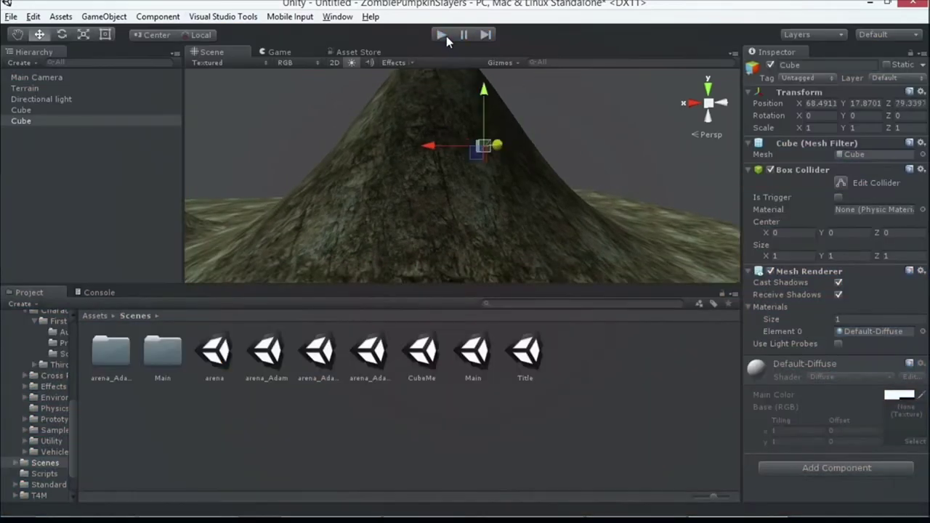
Separate the overlapping cubes by moving one along the Z axis to a position of about 83.84.
{"action": "left_click", "coordinate": [50, 119]}
{"action": "left_click", "coordinate": [50, 110]}
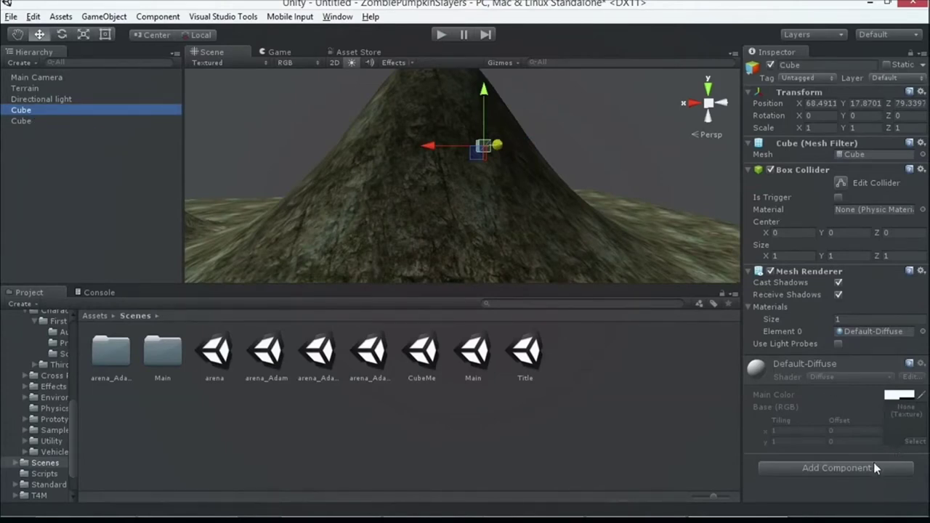
{"action": "right_click_drag", "start_coordinate": [498, 158], "coordinate": [516, 189]}
{"action": "left_click", "coordinate": [459, 193]}
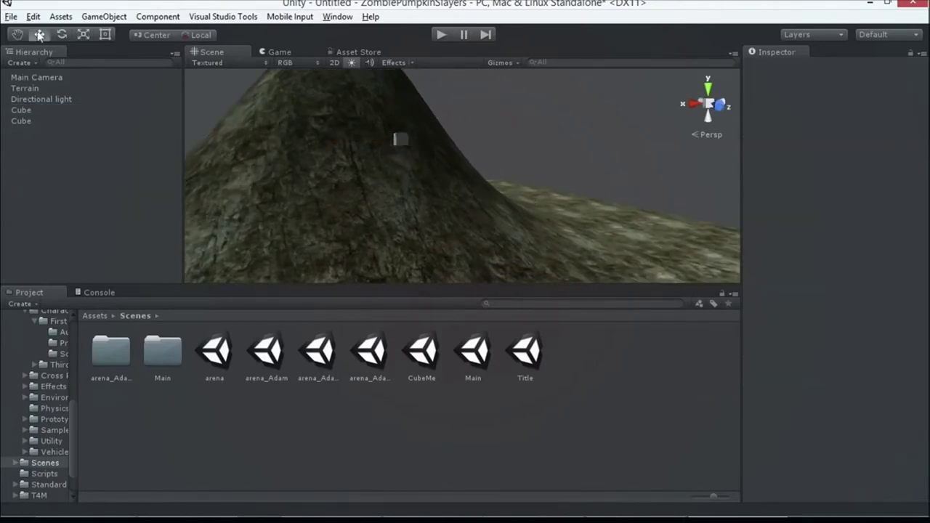
{"action": "left_click_drag", "start_coordinate": [359, 247], "coordinate": [430, 254]}
{"action": "left_click", "coordinate": [377, 170]}
{"action": "middle_click_drag", "start_coordinate": [382, 210], "coordinate": [598, 181]}
{"action": "left_click", "coordinate": [39, 34]}
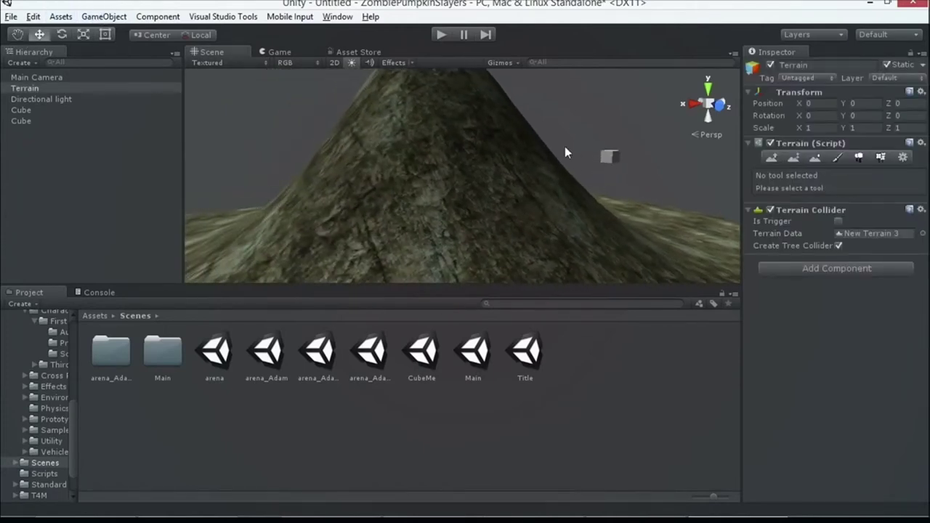
{"action": "left_click", "coordinate": [610, 157]}
{"action": "left_click_drag", "start_coordinate": [611, 155], "coordinate": [725, 165]}
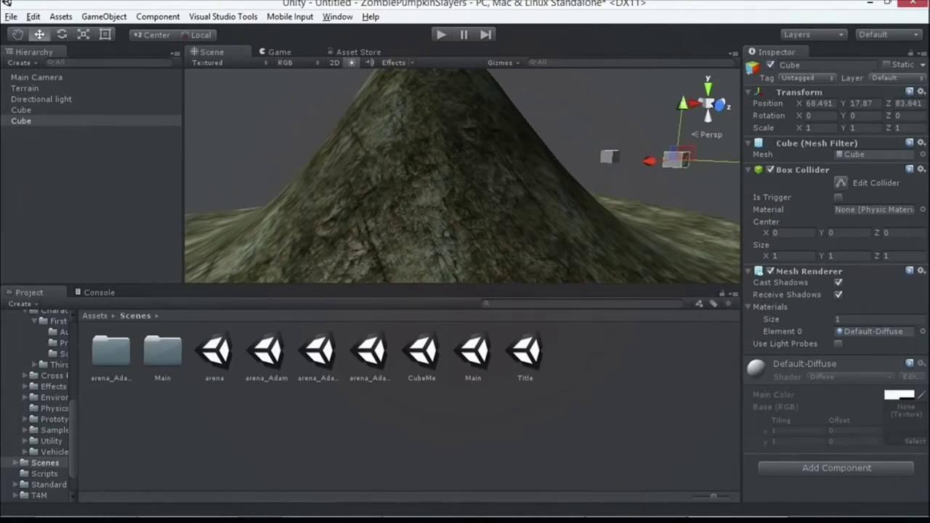
Add a Rigidbody component to the moved cube.
{"action": "left_click", "coordinate": [872, 468]}
{"action": "type", "text": "RIGID"}
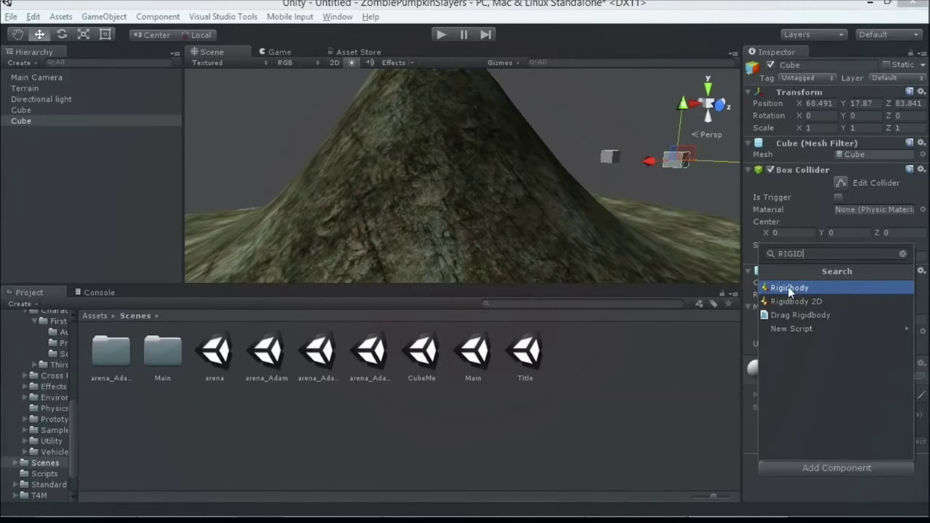
{"action": "left_click", "coordinate": [788, 287]}
Add another Box Collider from the Physics components to the cube that was not moved.
{"action": "left_click", "coordinate": [610, 156]}
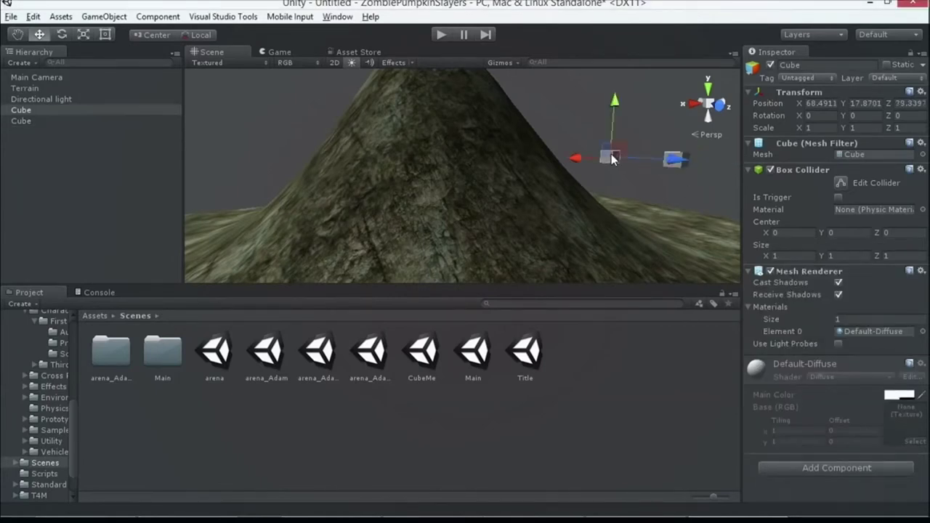
{"action": "left_click", "coordinate": [826, 470]}
{"action": "type", "text": "COLL"}
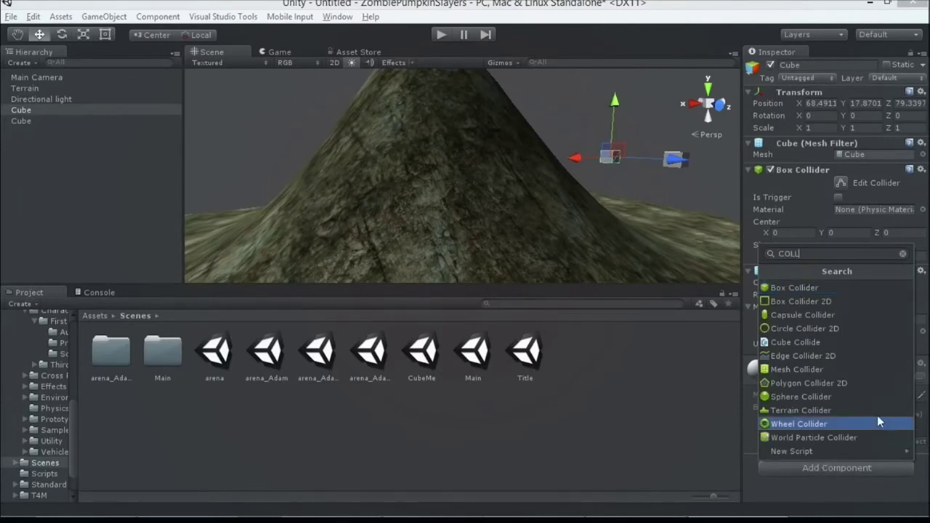
{"action": "left_click", "coordinate": [903, 254]}
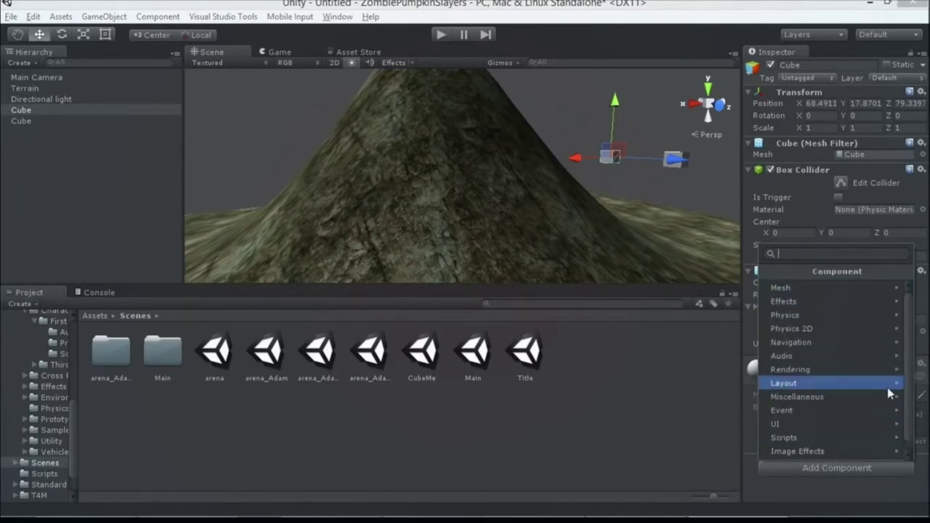
{"action": "left_click", "coordinate": [800, 318]}
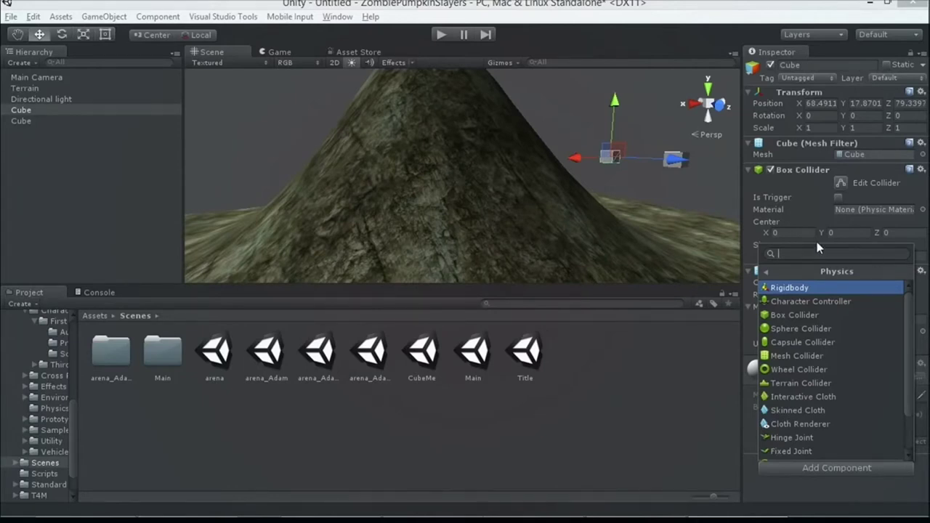
{"action": "left_click", "coordinate": [806, 317]}
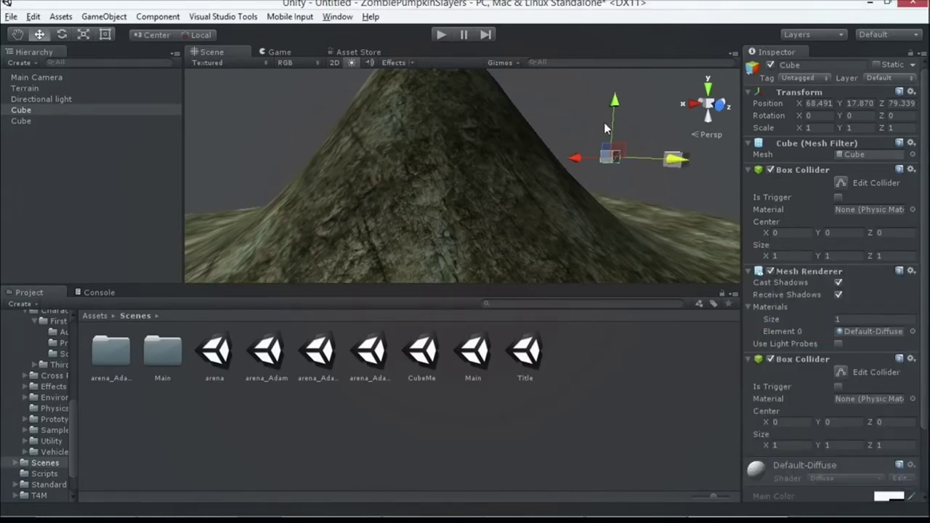
Run the scene to test the Rigidbody cube's physics, drop it again from the hilltop, and stop playback.
{"action": "left_click", "coordinate": [441, 35]}
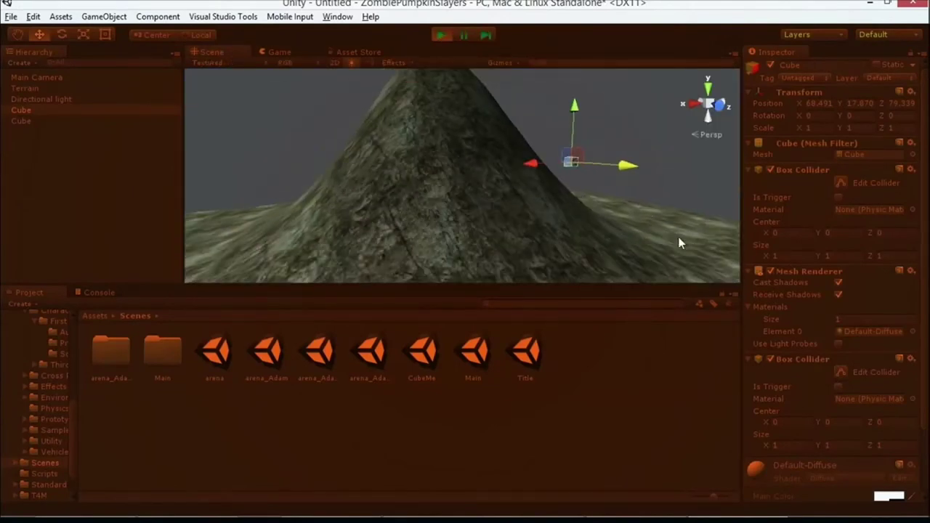
{"action": "scroll", "coordinate": [665, 240], "scroll_direction": "down", "scroll_amount": 5}
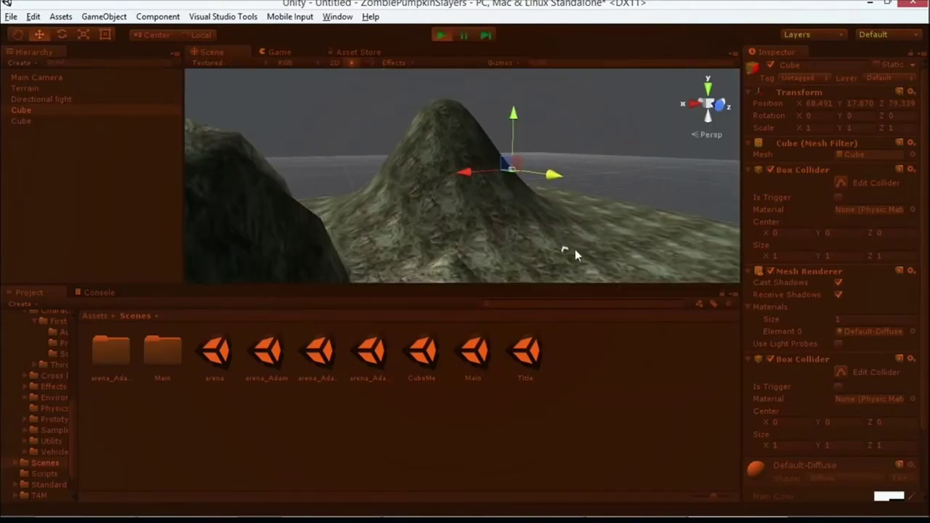
{"action": "left_click", "coordinate": [565, 247]}
{"action": "left_click_drag", "start_coordinate": [565, 247], "coordinate": [474, 116]}
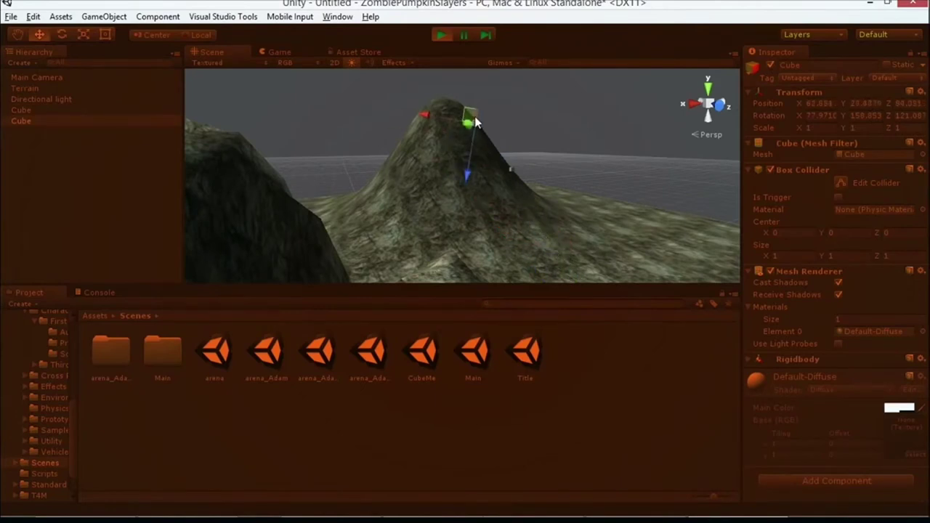
{"action": "scroll", "coordinate": [498, 118], "scroll_direction": "down", "scroll_amount": 3}
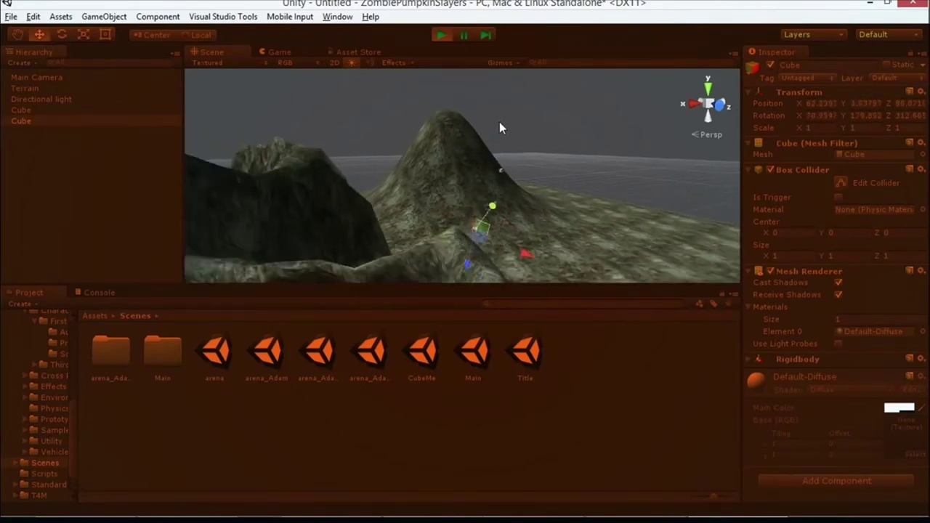
{"action": "scroll", "coordinate": [499, 123], "scroll_direction": "up", "scroll_amount": 3}
{"action": "left_click", "coordinate": [442, 35]}
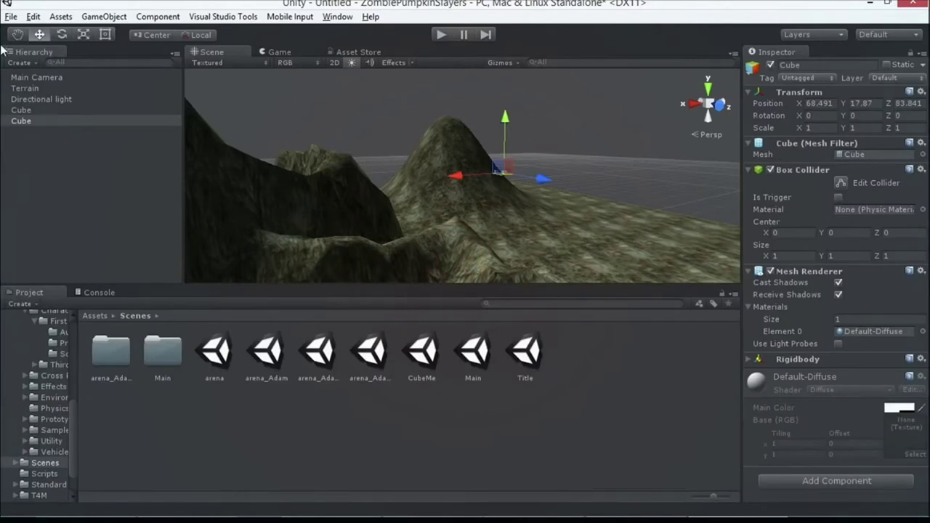
Remove the extra Box Collider component from the cube without a Rigidbody.
{"action": "left_click", "coordinate": [46, 109]}
{"action": "scroll", "coordinate": [833, 306], "scroll_direction": "down", "scroll_amount": 3}
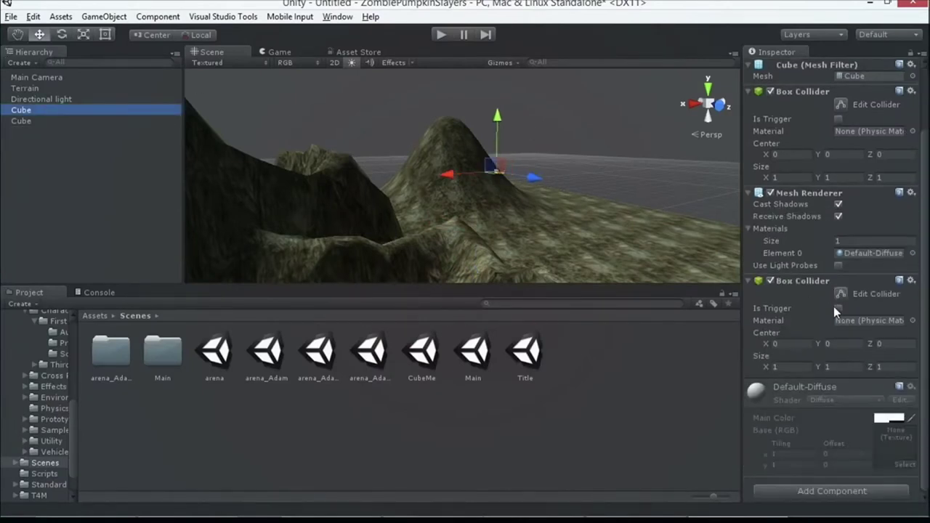
{"action": "left_click", "coordinate": [911, 281]}
{"action": "left_click", "coordinate": [835, 315]}
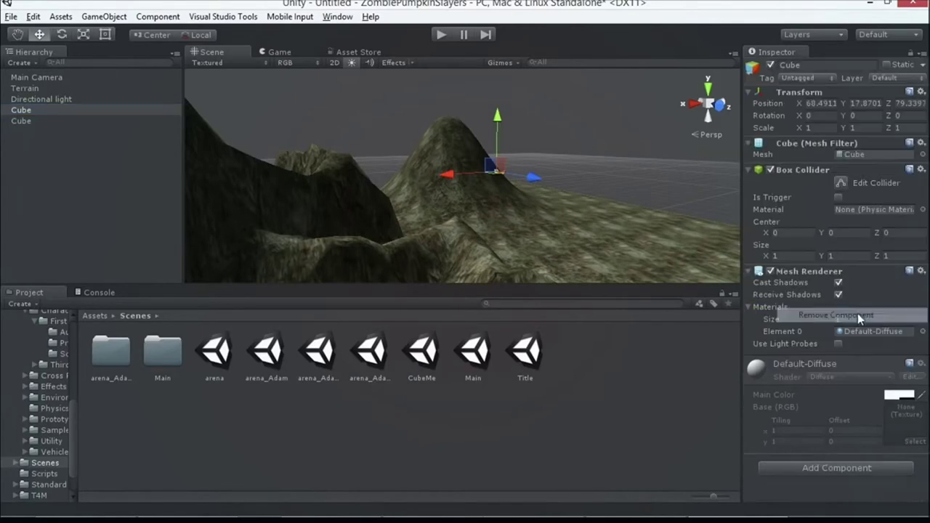
{"action": "left_click", "coordinate": [95, 16]}
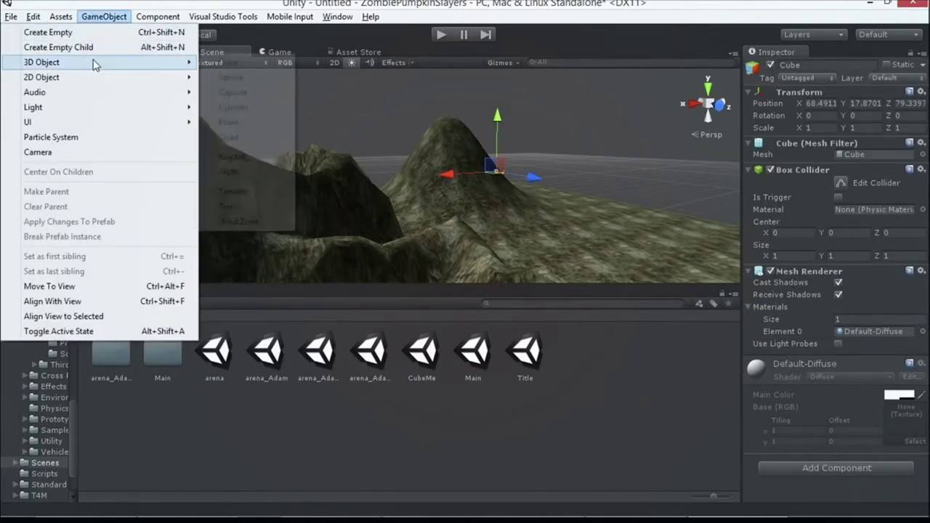
{"action": "left_click", "coordinate": [350, 3]}
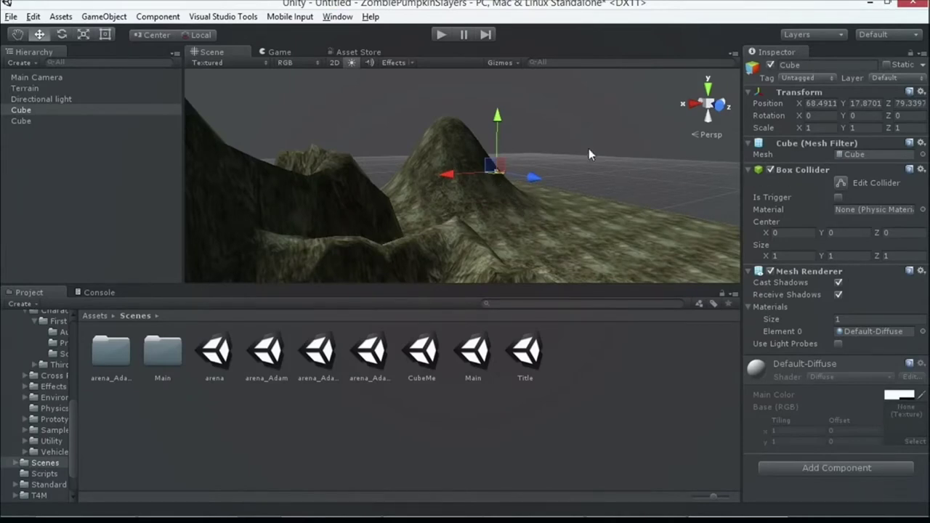
{"action": "scroll", "coordinate": [504, 157], "scroll_direction": "up", "scroll_amount": 3}
Disable the Box Collider on the Rigidbody cube and remove that component.
{"action": "left_click", "coordinate": [152, 120]}
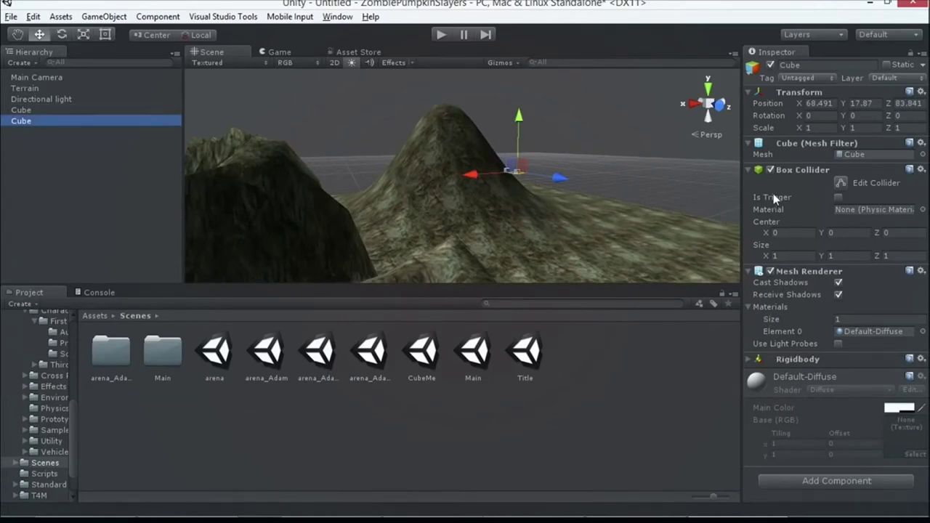
{"action": "left_click", "coordinate": [770, 170]}
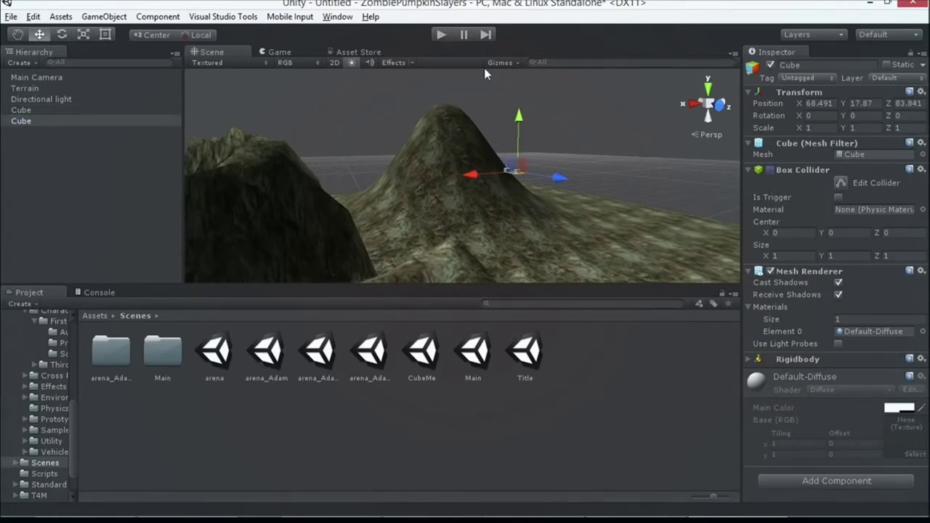
{"action": "left_click", "coordinate": [921, 170]}
{"action": "left_click", "coordinate": [868, 204]}
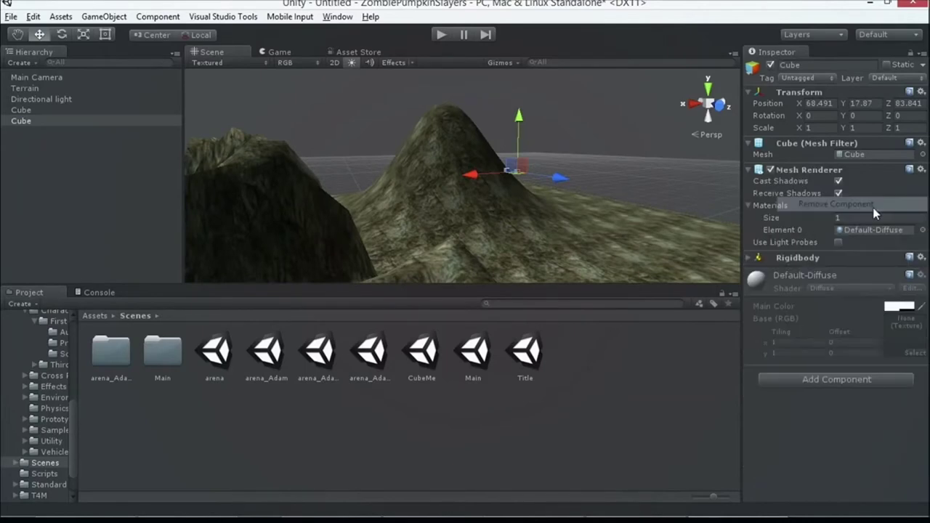
Run the scene to test how the Rigidbody cube falls without a collider, and stop playback.
{"action": "left_click", "coordinate": [441, 35]}
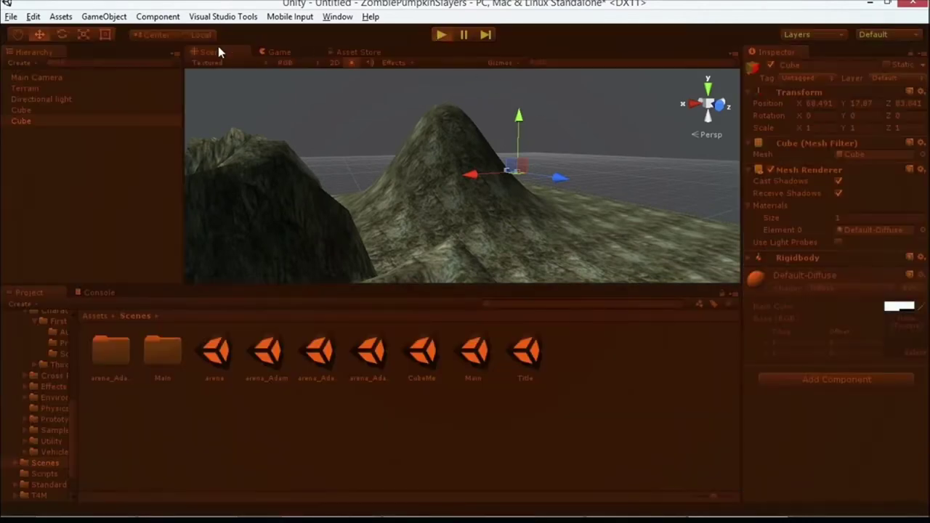
{"action": "left_click", "coordinate": [218, 49]}
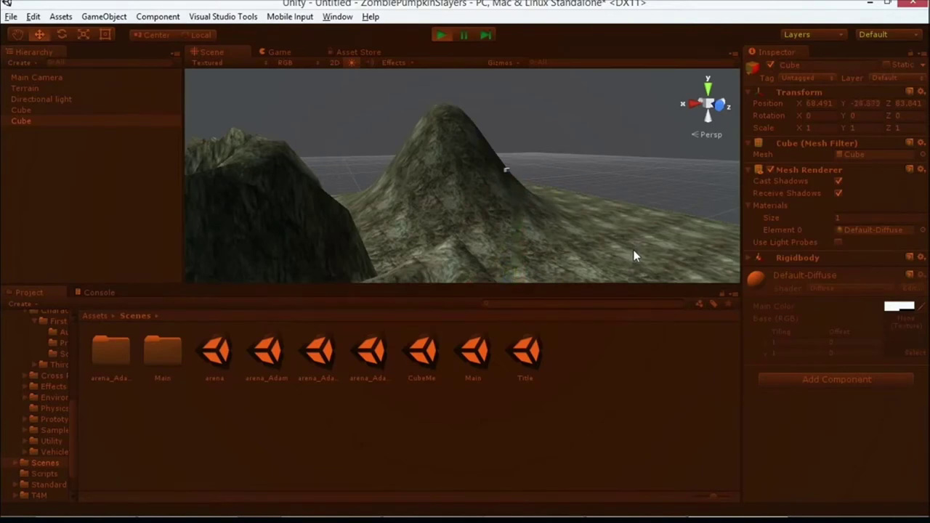
{"action": "left_click", "coordinate": [441, 35]}
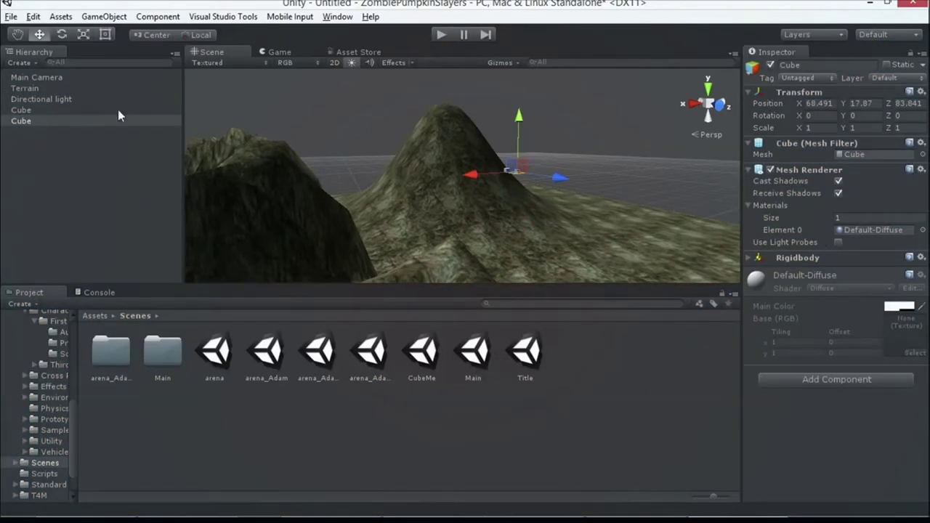
Lower the Rigidbody cube on the hillside to about Y 6.03 and add a Box Collider component to it.
{"action": "left_click_drag", "start_coordinate": [516, 118], "coordinate": [544, 163]}
{"action": "left_click", "coordinate": [841, 376]}
{"action": "type", "text": "coll"}
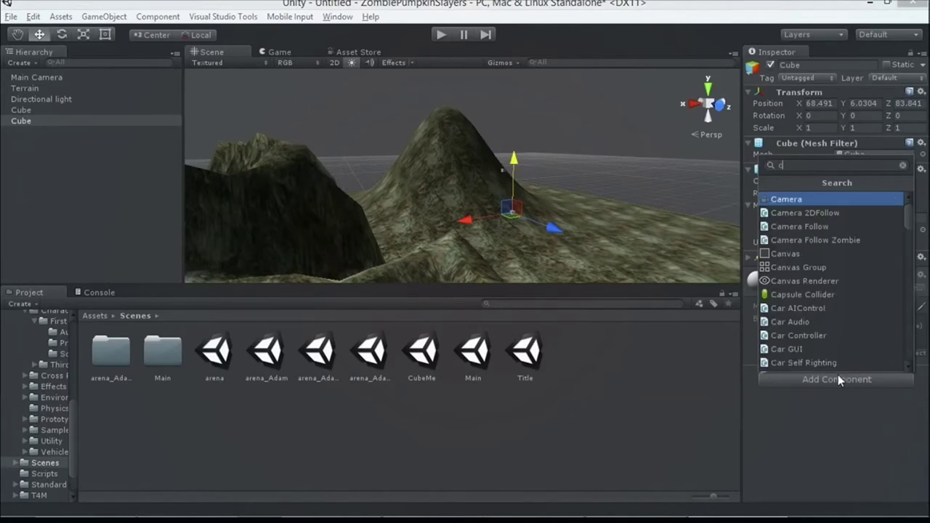
{"action": "left_click", "coordinate": [795, 198]}
Lower the Rigidbody cube to about Y 5.8, then run the scene to watch how it tumbles with the collider and stop playback.
{"action": "scroll", "coordinate": [561, 201], "scroll_direction": "up", "scroll_amount": 5}
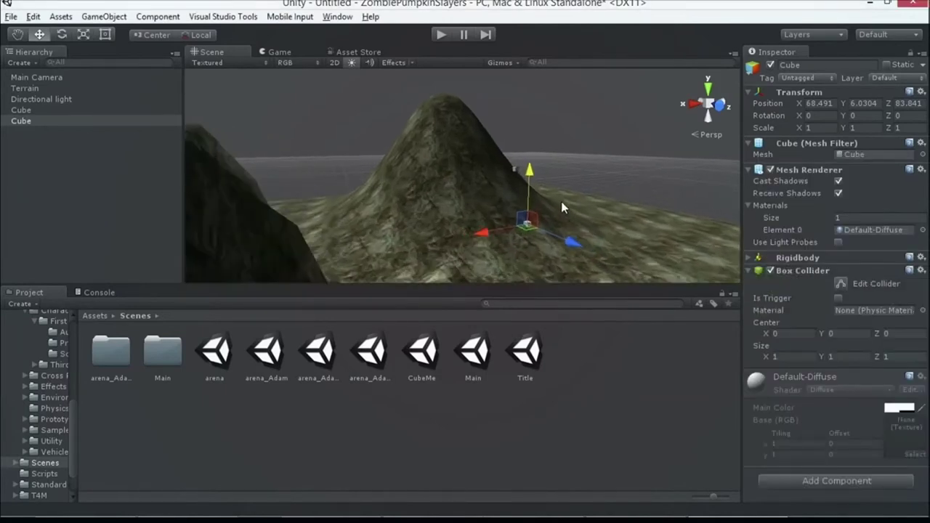
{"action": "left_click_drag", "start_coordinate": [543, 185], "coordinate": [544, 184]}
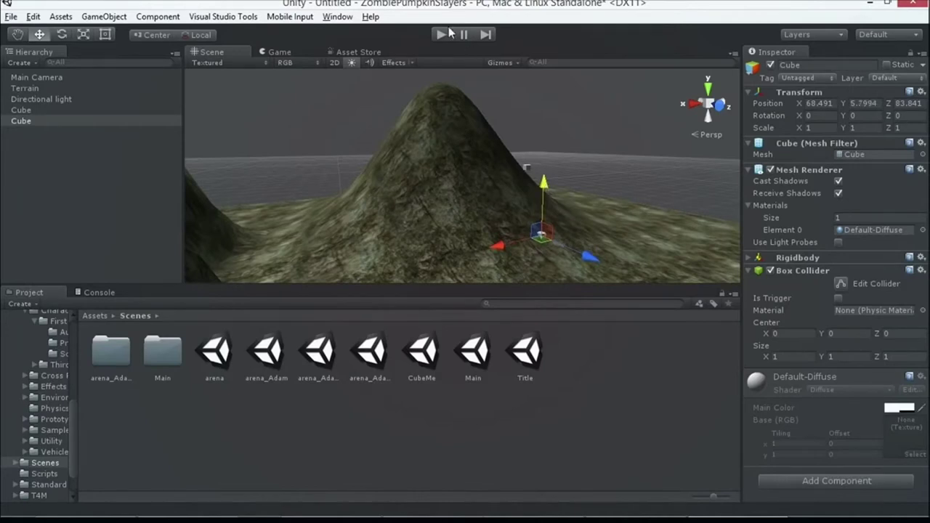
{"action": "left_click", "coordinate": [441, 34]}
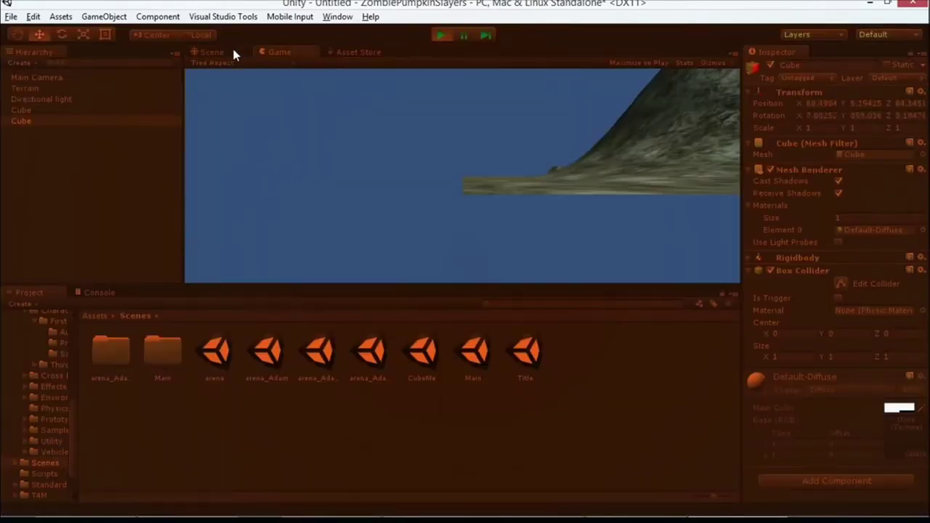
{"action": "left_click", "coordinate": [234, 49]}
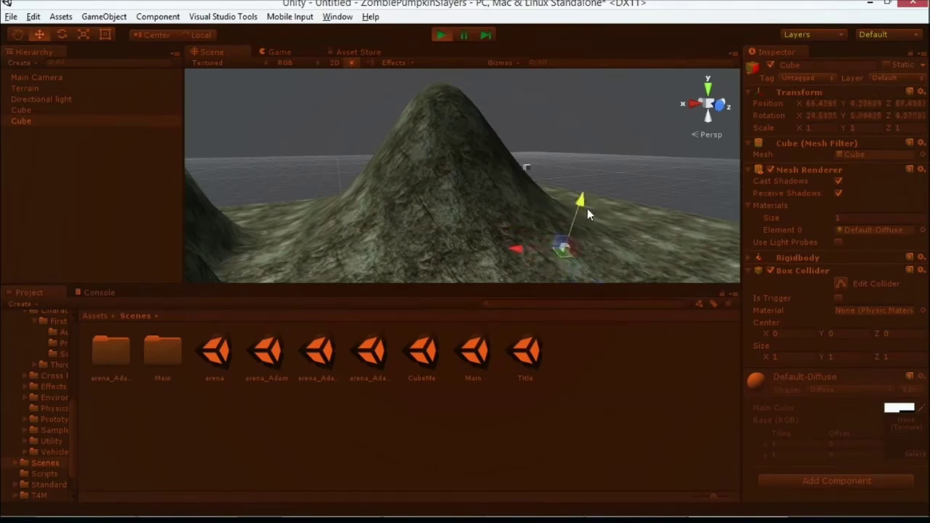
{"action": "key", "text": "ctrl+p"}
Move the Rigidbody cube to the foot of the hill, at about Z 94 and Y 1.04.
{"action": "left_click_drag", "start_coordinate": [585, 256], "coordinate": [639, 280]}
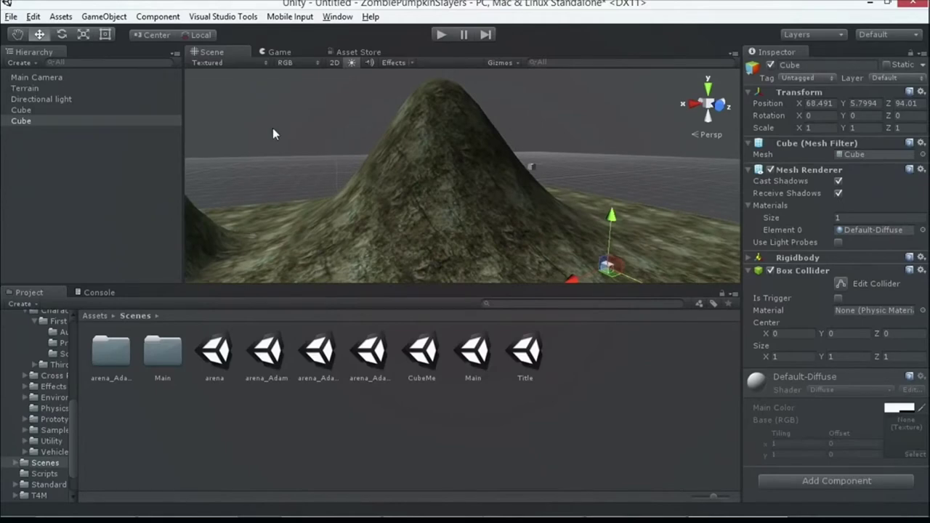
{"action": "left_click", "coordinate": [17, 34]}
{"action": "left_click_drag", "start_coordinate": [500, 191], "coordinate": [482, 123]}
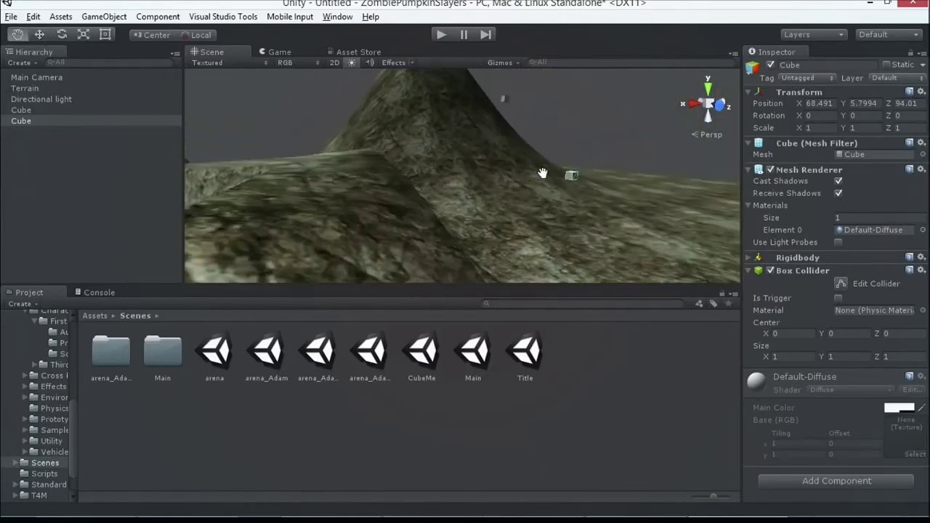
{"action": "left_click", "coordinate": [39, 35]}
{"action": "left_click_drag", "start_coordinate": [574, 120], "coordinate": [572, 153]}
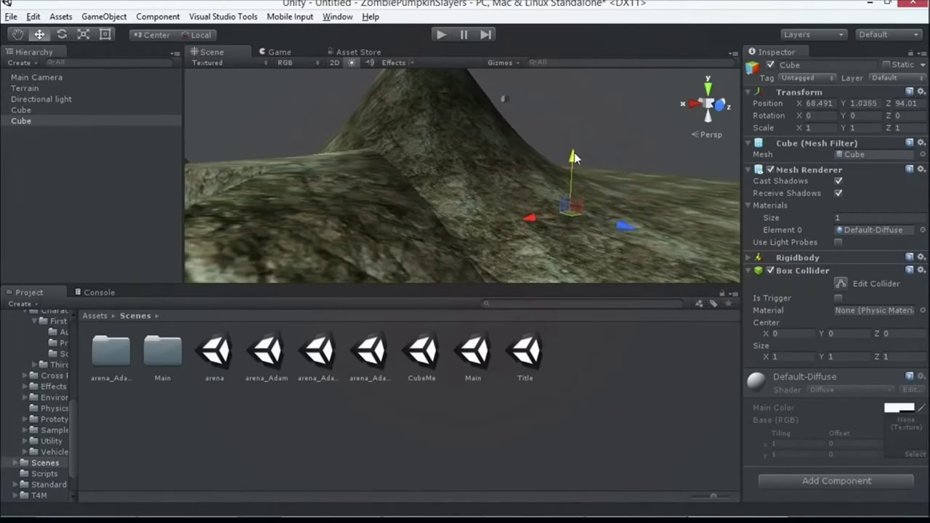
Run the scene to test the cube's collision at the foot of the hill in the Scene view, and stop playback.
{"action": "left_click", "coordinate": [441, 35]}
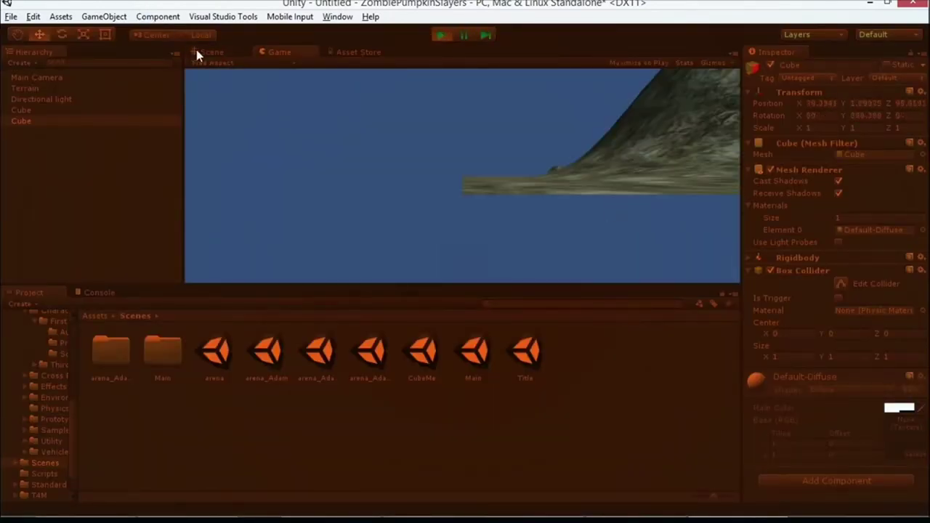
{"action": "left_click", "coordinate": [200, 52]}
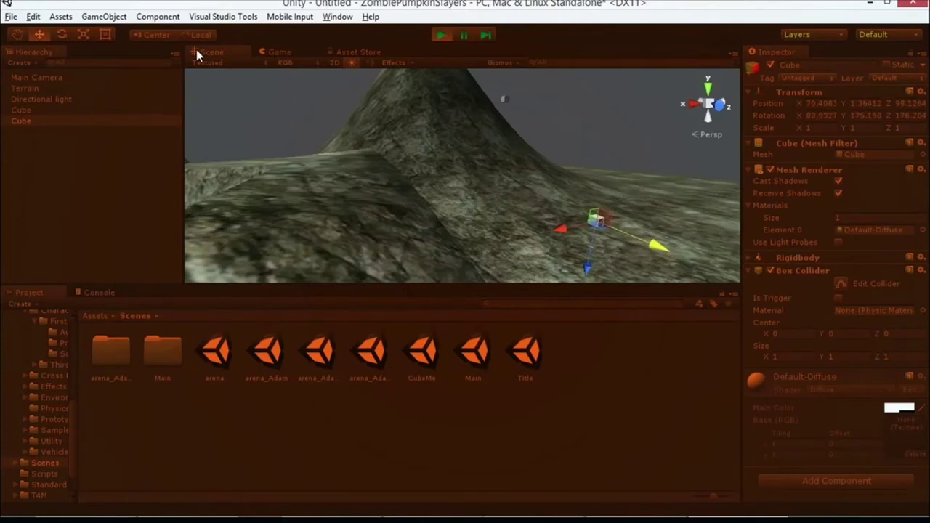
{"action": "left_click", "coordinate": [443, 36]}
Move the Rigidbody cube farther from the hill to about Z 101.3 and lower it to about Y 0.43.
{"action": "left_click_drag", "start_coordinate": [575, 207], "coordinate": [639, 161]}
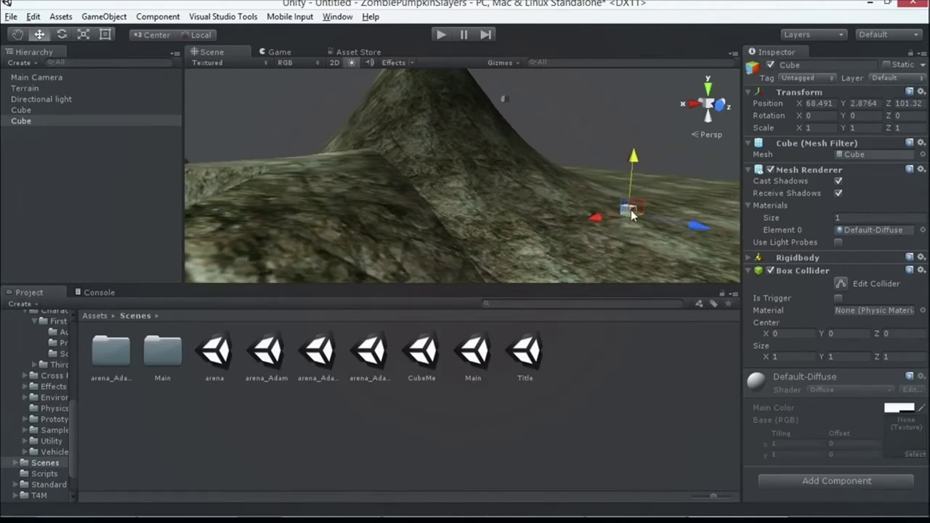
{"action": "left_click_drag", "start_coordinate": [632, 159], "coordinate": [627, 178]}
{"action": "scroll", "coordinate": [629, 184], "scroll_direction": "down", "scroll_amount": 3}
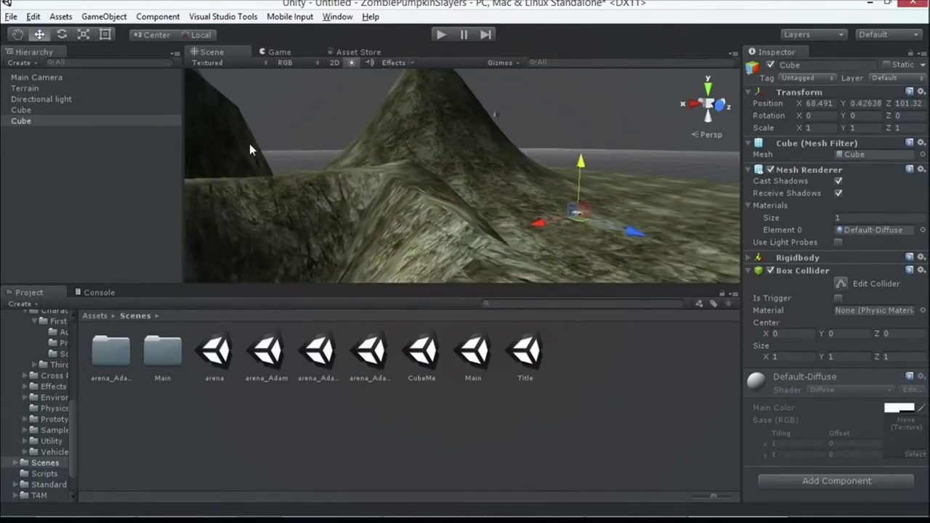
Set the mass of the cube's Rigidbody to 10.
{"action": "left_click", "coordinate": [160, 121]}
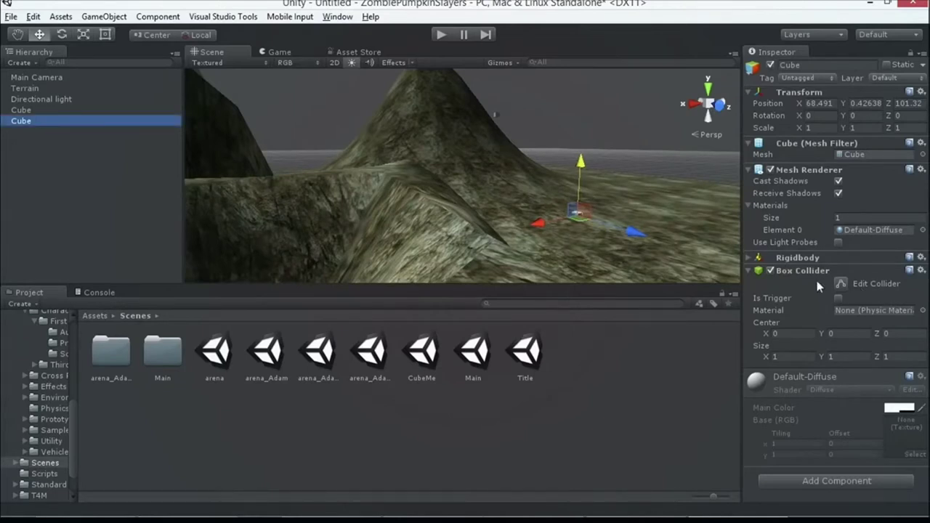
{"action": "left_click", "coordinate": [751, 258]}
{"action": "left_click", "coordinate": [848, 269]}
{"action": "type", "text": "1"}
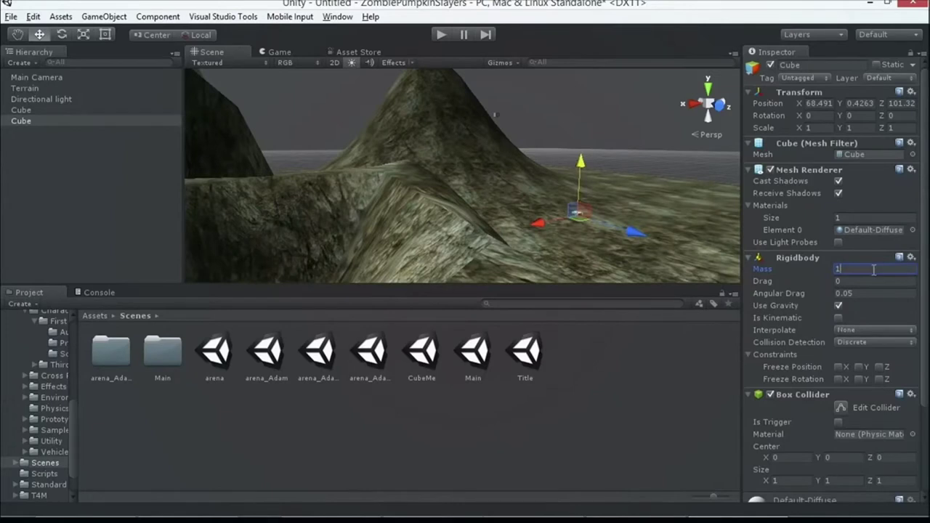
{"action": "type", "text": "0"}
{"action": "scroll", "coordinate": [596, 208], "scroll_direction": "up", "scroll_amount": 5}
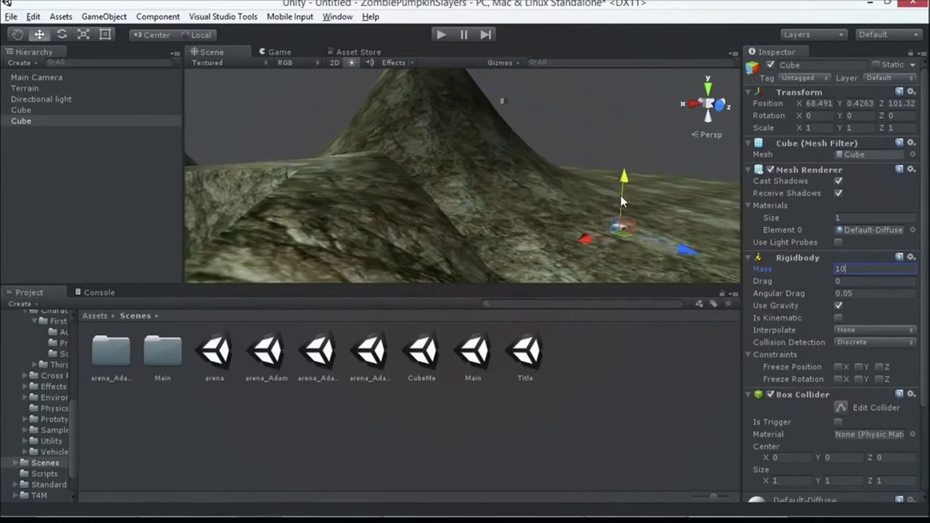
{"action": "left_click", "coordinate": [62, 121]}
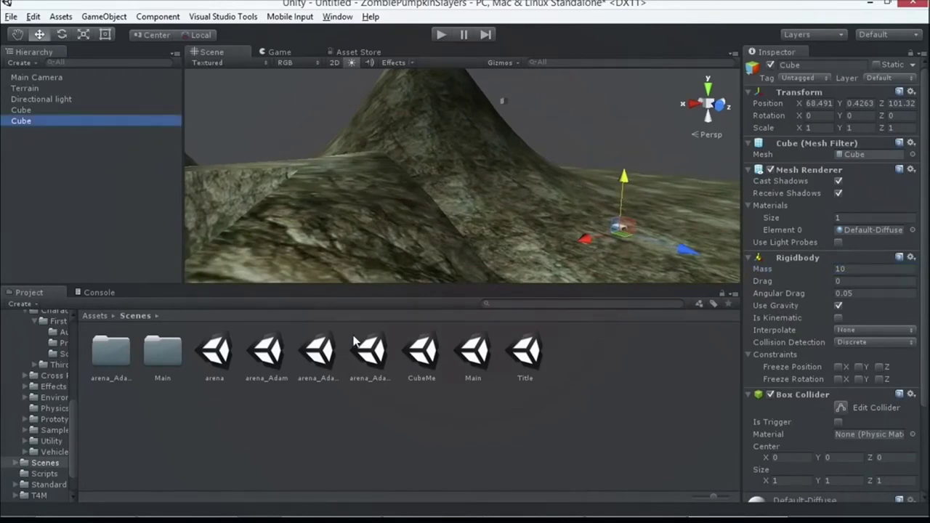
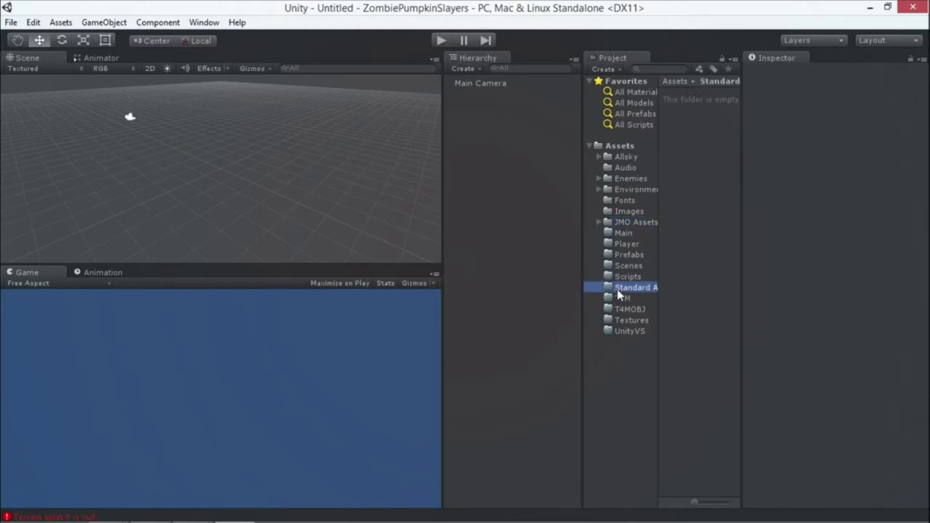
Look for the game's scene files in the ZombiePumpkinSlayers project's Scenes folder, both in Unity and in File Explorer.
{"action": "left_click", "coordinate": [608, 280]}
{"action": "left_click", "coordinate": [611, 266]}
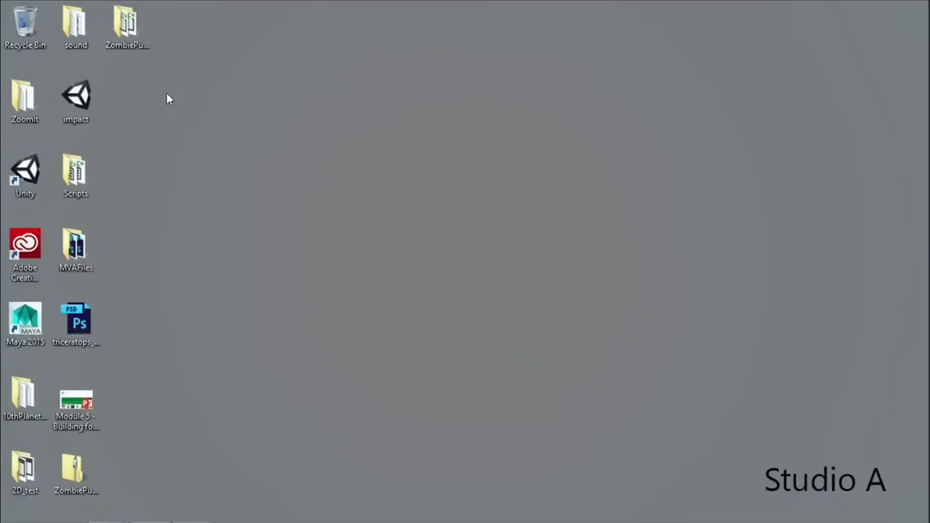
{"action": "left_click", "coordinate": [125, 29]}
{"action": "double_click", "coordinate": [125, 29]}
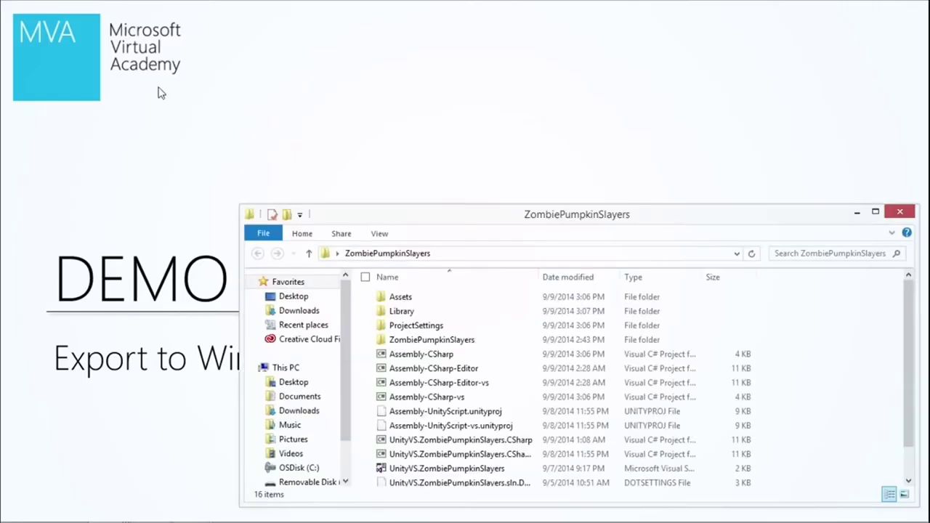
{"action": "double_click", "coordinate": [441, 297]}
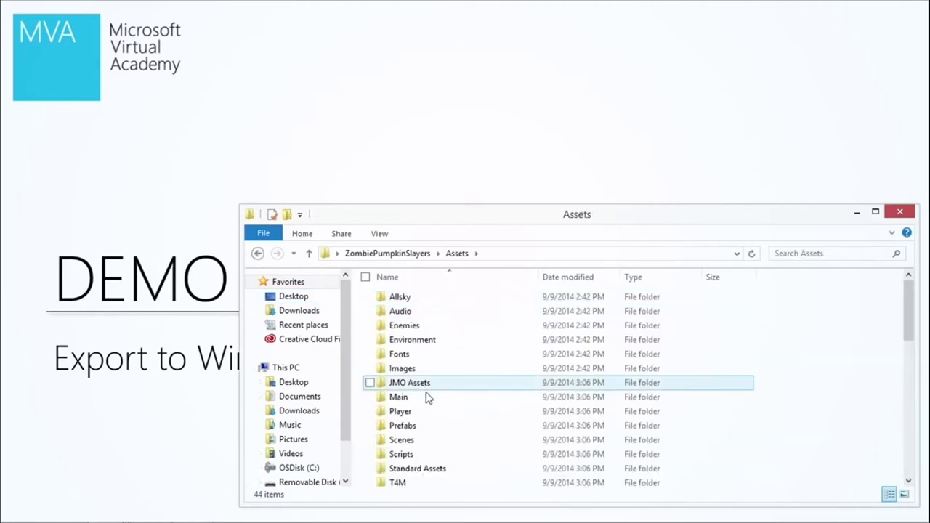
{"action": "double_click", "coordinate": [408, 440]}
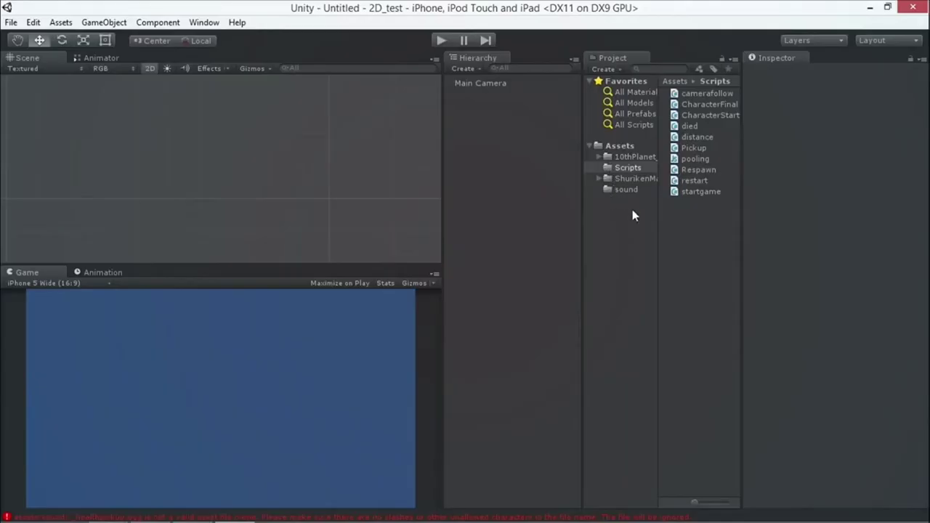
Open the start scene from the 2D_test project's Assets folder, then open the 001 scene.
{"action": "left_click", "coordinate": [618, 145]}
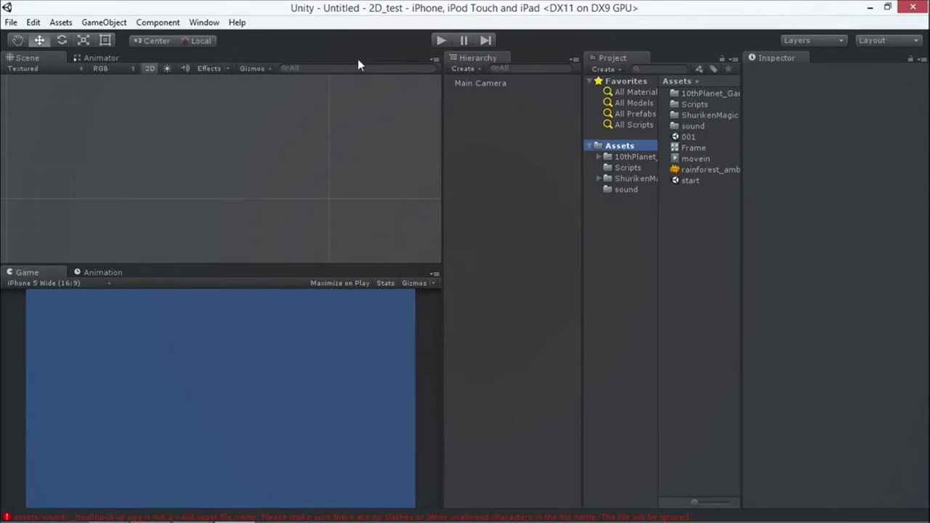
{"action": "double_click", "coordinate": [685, 181]}
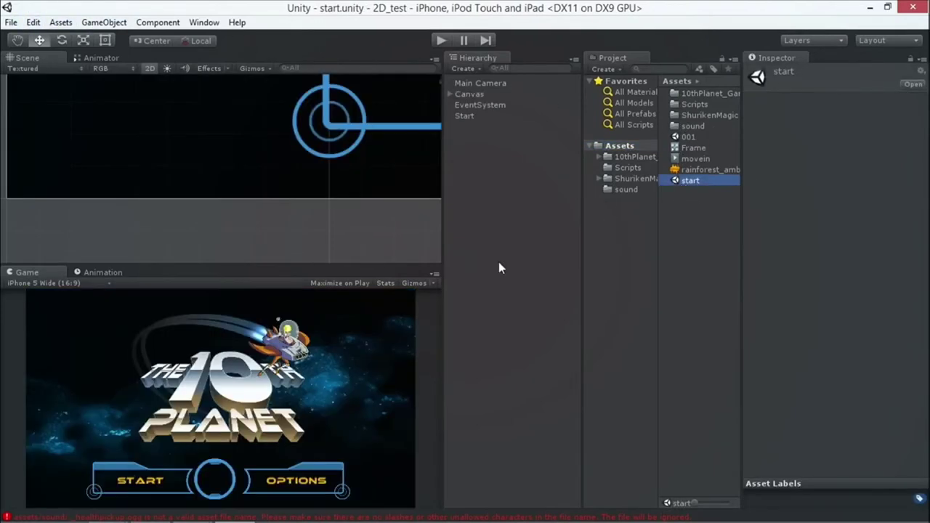
{"action": "double_click", "coordinate": [685, 138]}
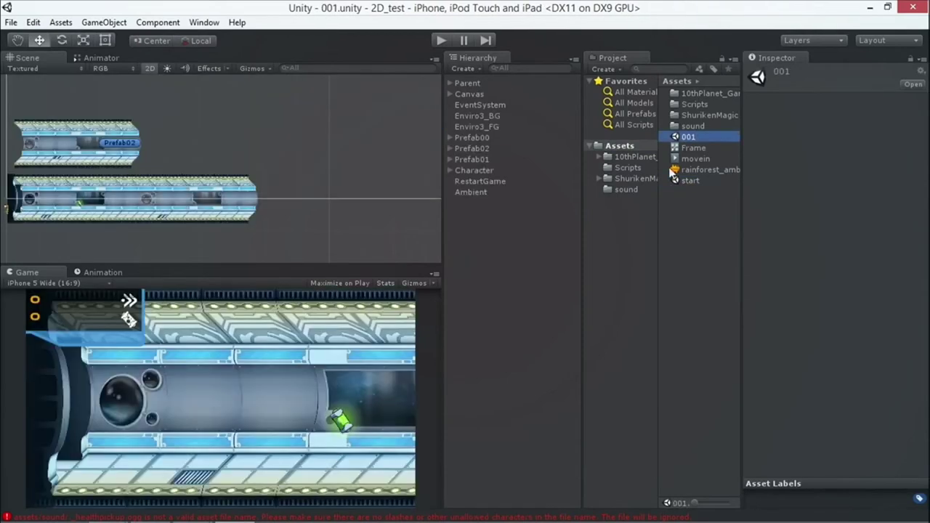
Switch the build platform to Windows Phone 8 in the build settings, and toggle Development Build on and back off.
{"action": "left_click", "coordinate": [11, 22]}
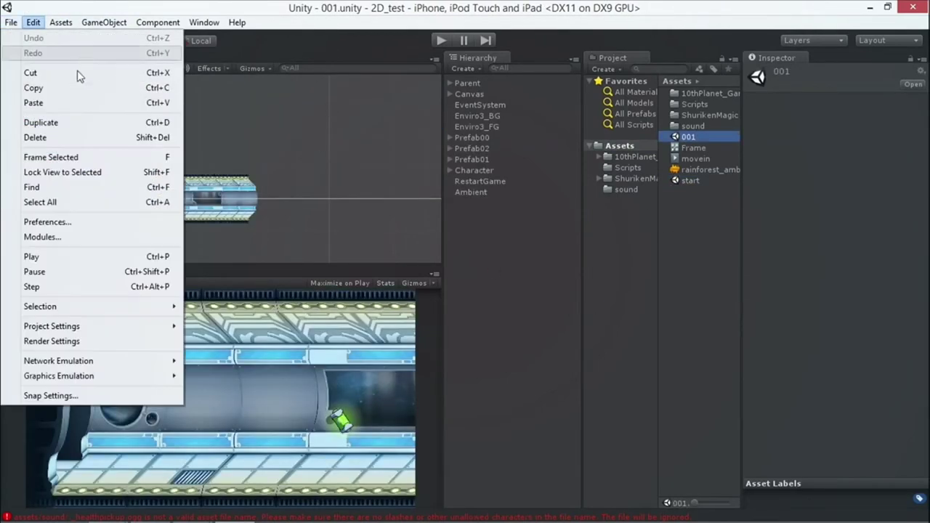
{"action": "left_click", "coordinate": [35, 157]}
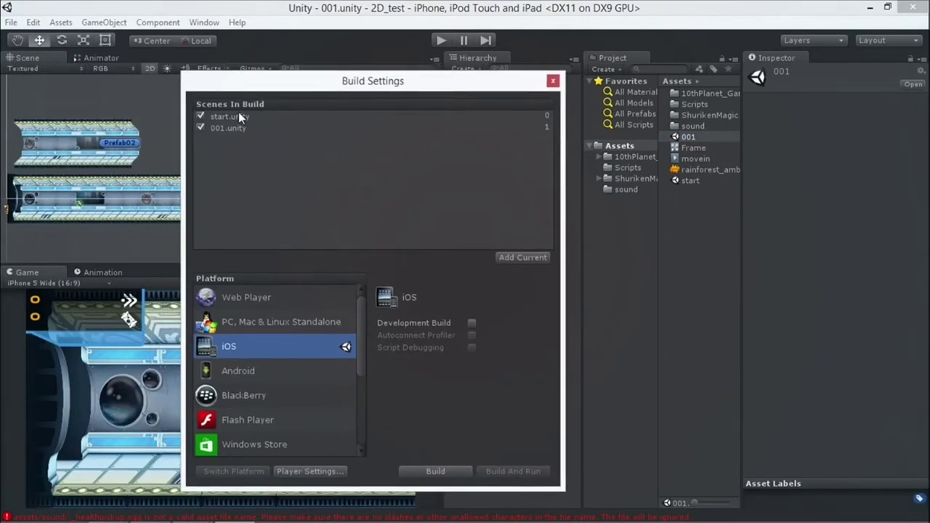
{"action": "left_click_drag", "start_coordinate": [365, 338], "coordinate": [219, 369]}
{"action": "left_click", "coordinate": [227, 367]}
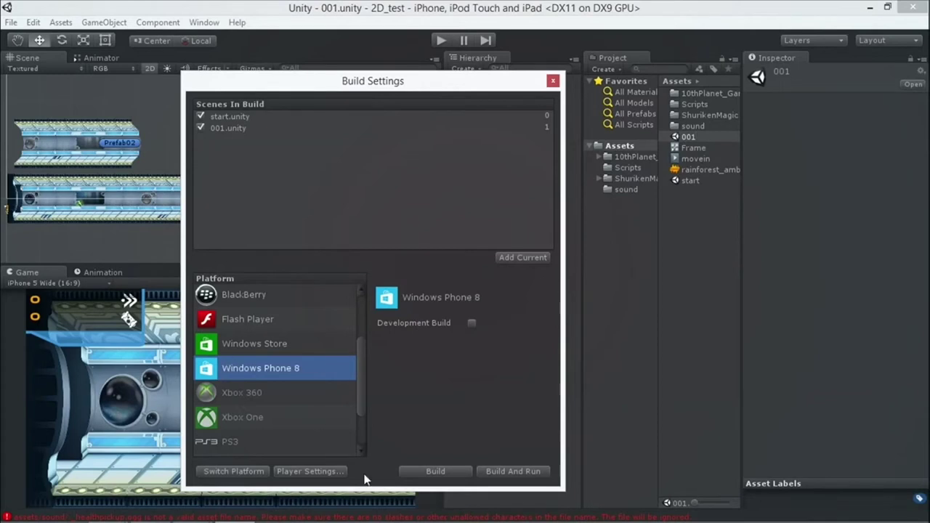
{"action": "left_click", "coordinate": [242, 468]}
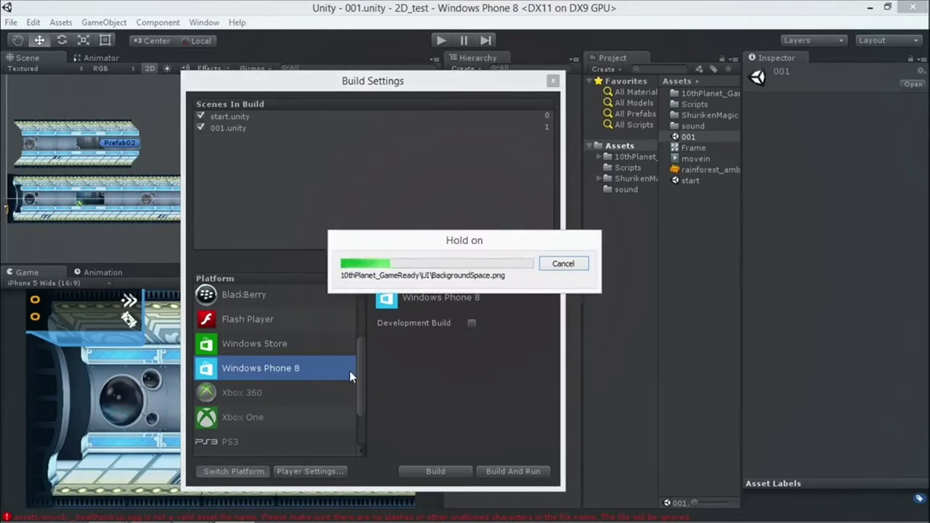
{"action": "left_click", "coordinate": [471, 323]}
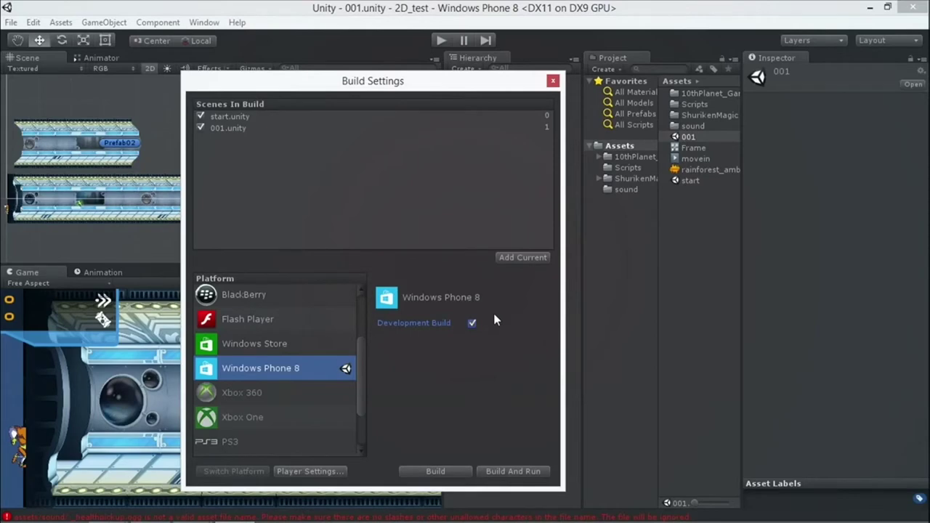
{"action": "left_click", "coordinate": [472, 323]}
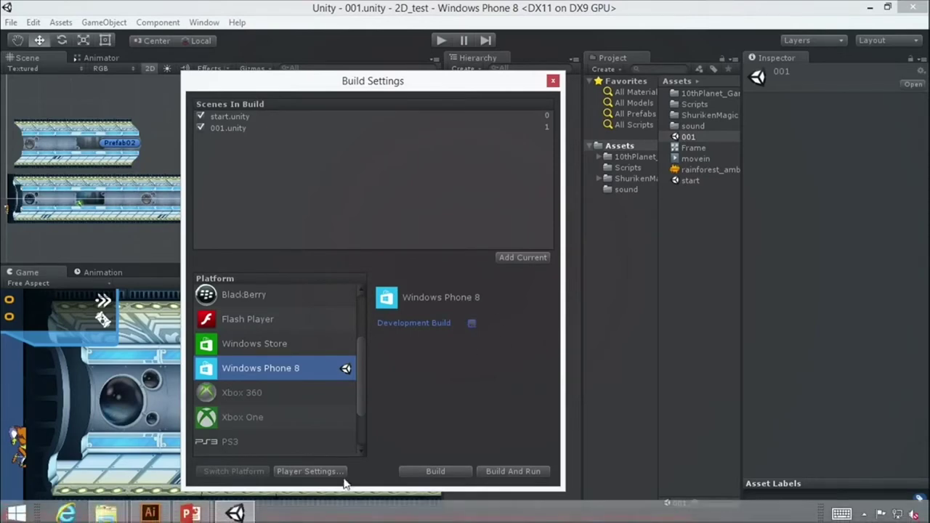
Start the Windows Phone 8 build and create a folder named Builds in the 2D_test project folder.
{"action": "left_click", "coordinate": [439, 472]}
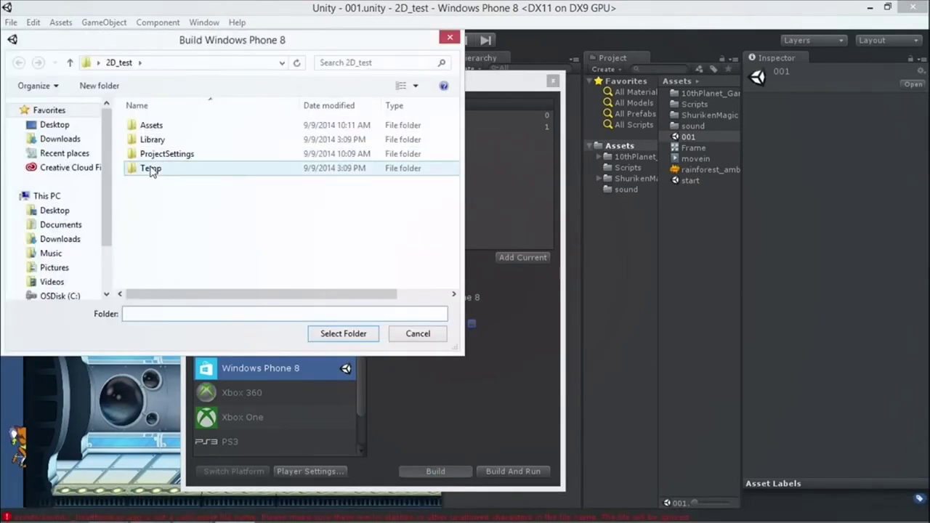
{"action": "left_click", "coordinate": [99, 85]}
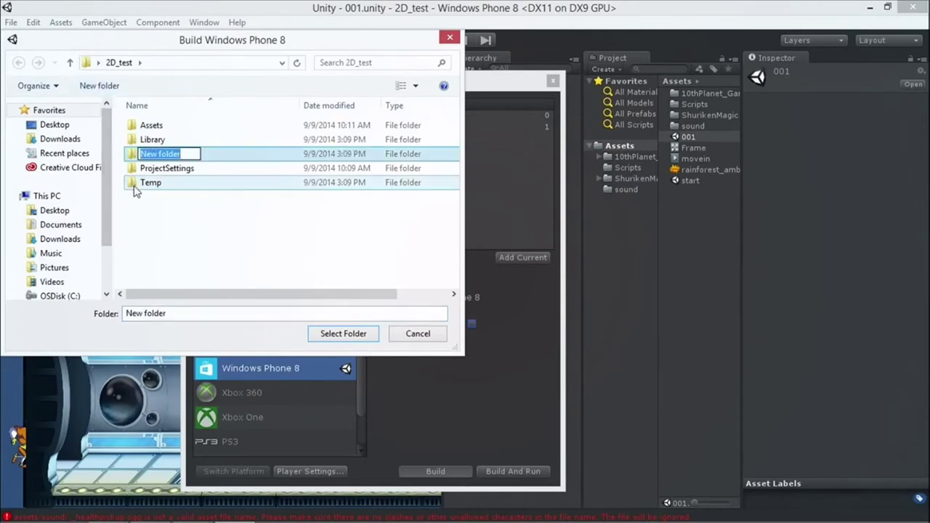
{"action": "type", "text": "Buil"}
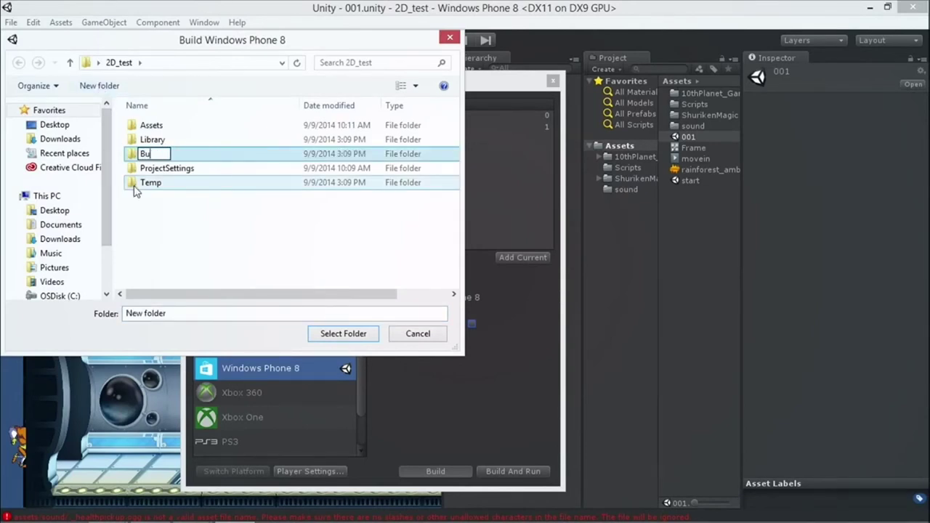
{"action": "key", "text": "BackSpace"}
{"action": "key", "text": "BackSpace"}
{"action": "type", "text": "ilds"}
{"action": "key", "text": "Return"}
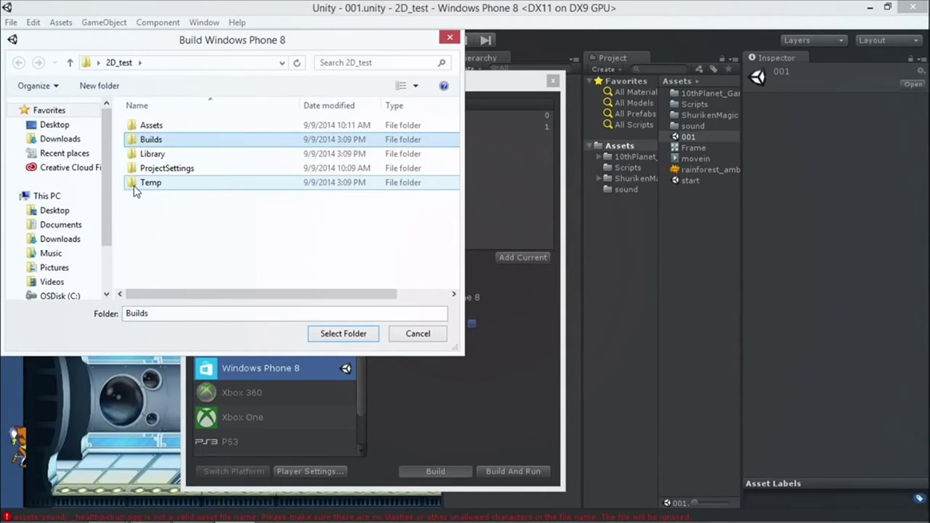
Create a folder named WP8 inside the Builds folder for the build output.
{"action": "double_click", "coordinate": [148, 140]}
{"action": "left_click", "coordinate": [107, 87]}
{"action": "type", "text": "WP8"}
{"action": "key", "text": "Return"}
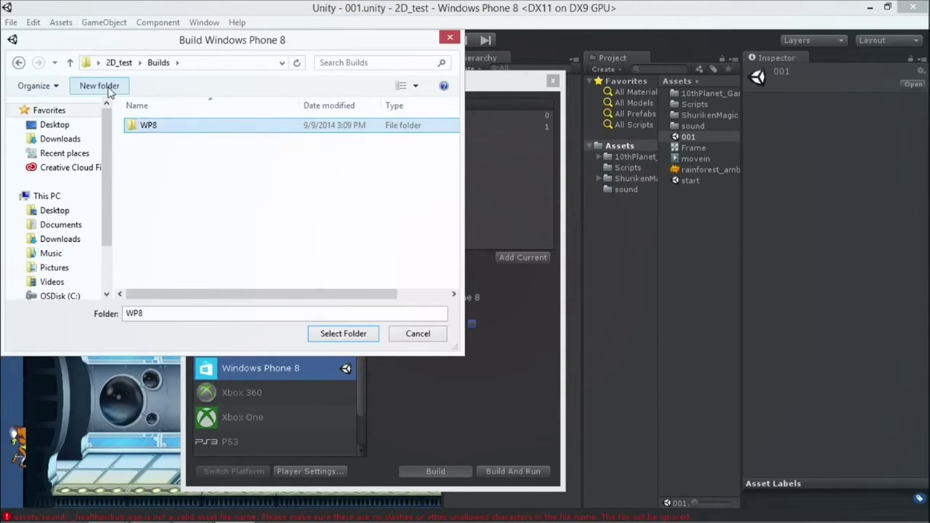
Build the game into the WP8 folder and open the generated _2Dtest solution from there in Visual Studio.
{"action": "left_click", "coordinate": [325, 338]}
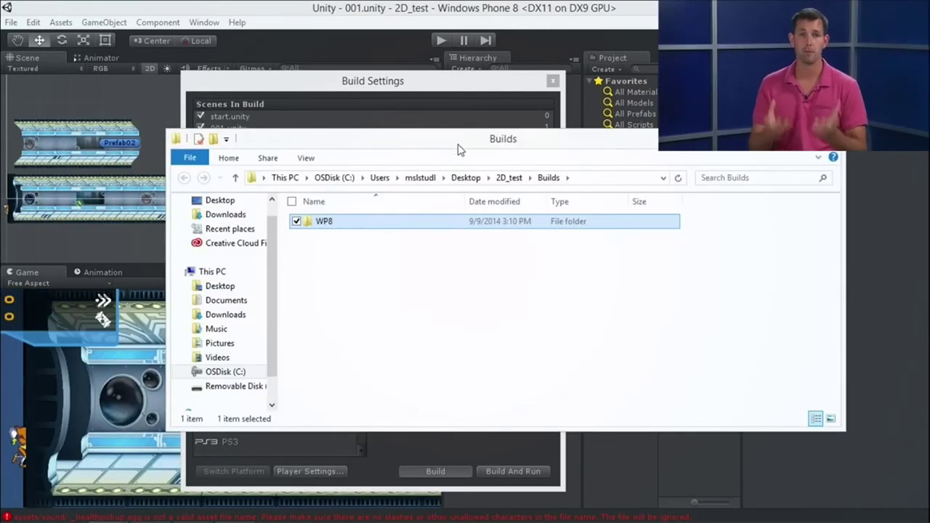
{"action": "double_click", "coordinate": [313, 222]}
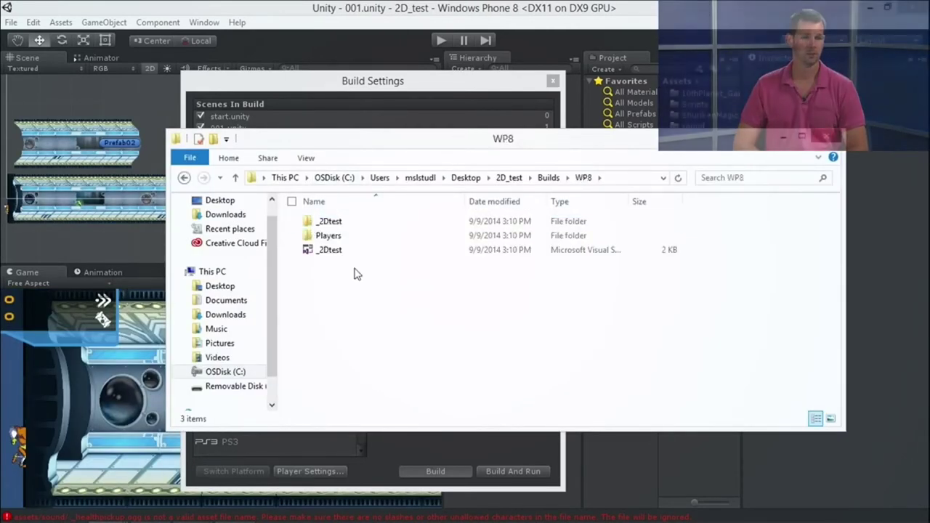
{"action": "double_click", "coordinate": [511, 142]}
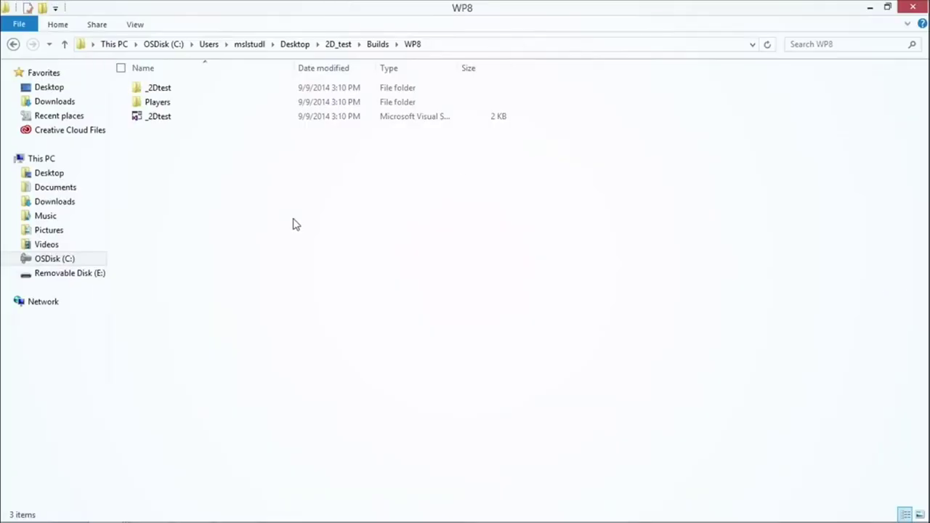
{"action": "double_click", "coordinate": [164, 122]}
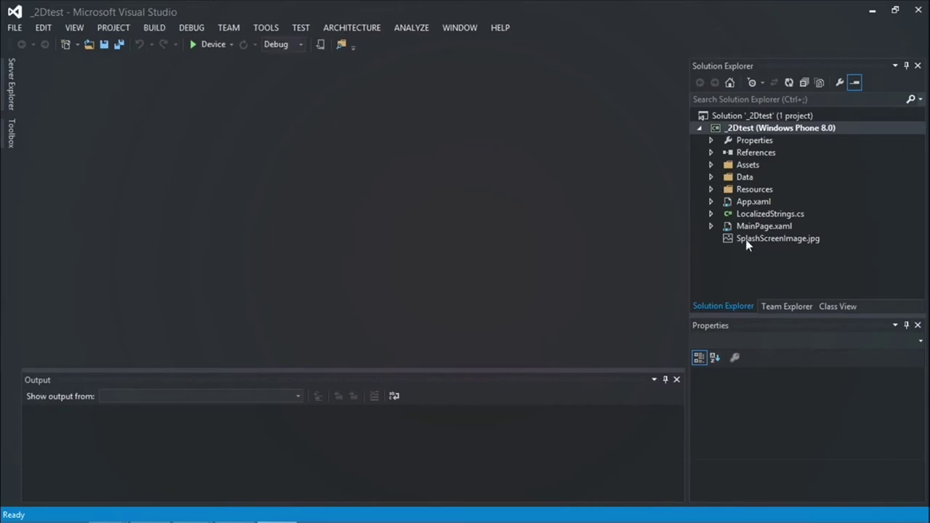
Look through the _2Dtest project's References and Properties, and open WMAppManifest.xml.
{"action": "left_click", "coordinate": [711, 152]}
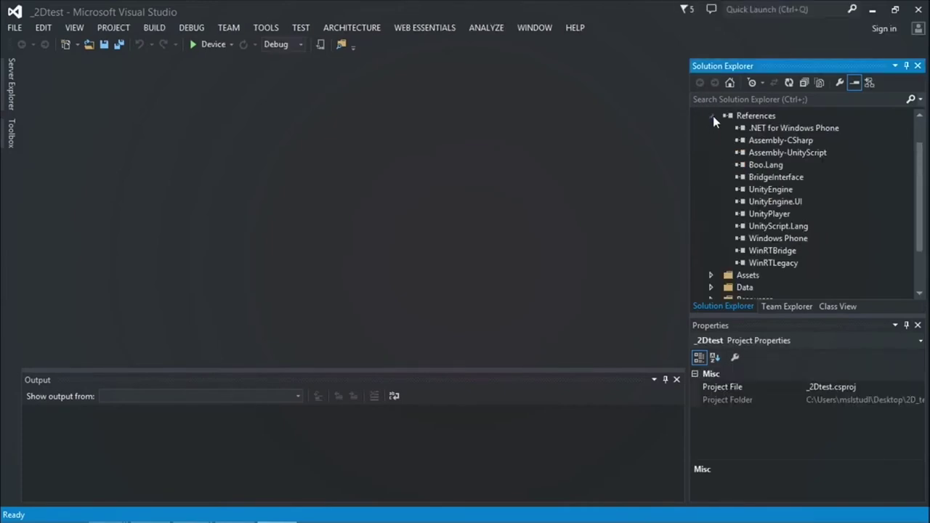
{"action": "left_click", "coordinate": [712, 116]}
{"action": "left_click", "coordinate": [712, 141]}
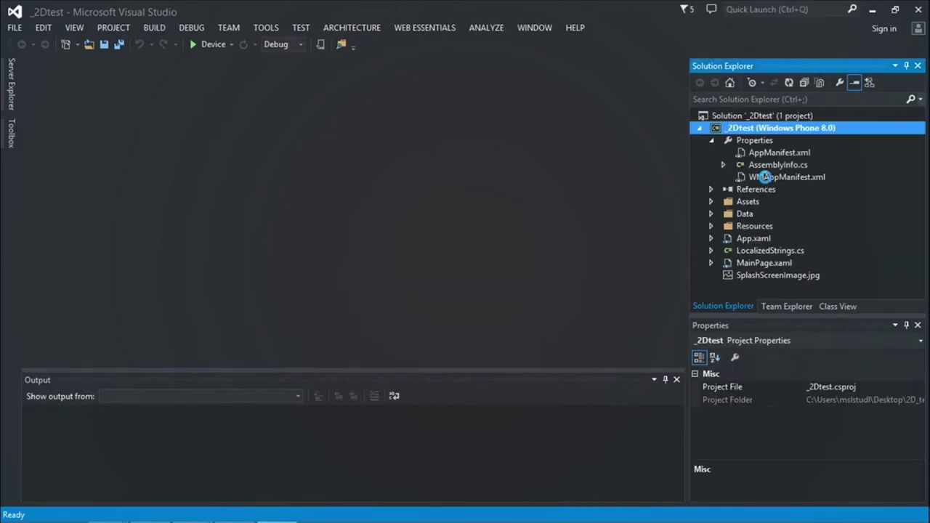
{"action": "double_click", "coordinate": [763, 177]}
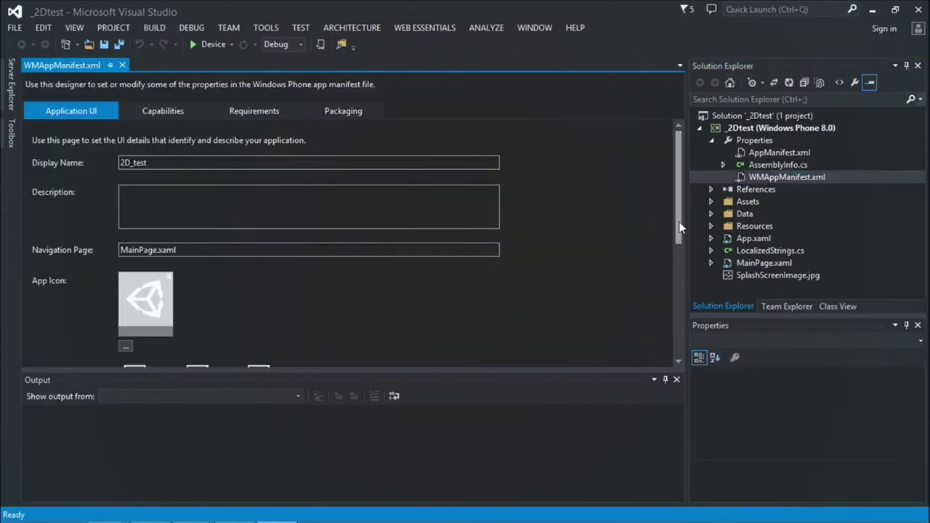
Open MainPage.xaml, widen its code view and examine the DrawingSurfaceBackgroundGrid element.
{"action": "double_click", "coordinate": [753, 263]}
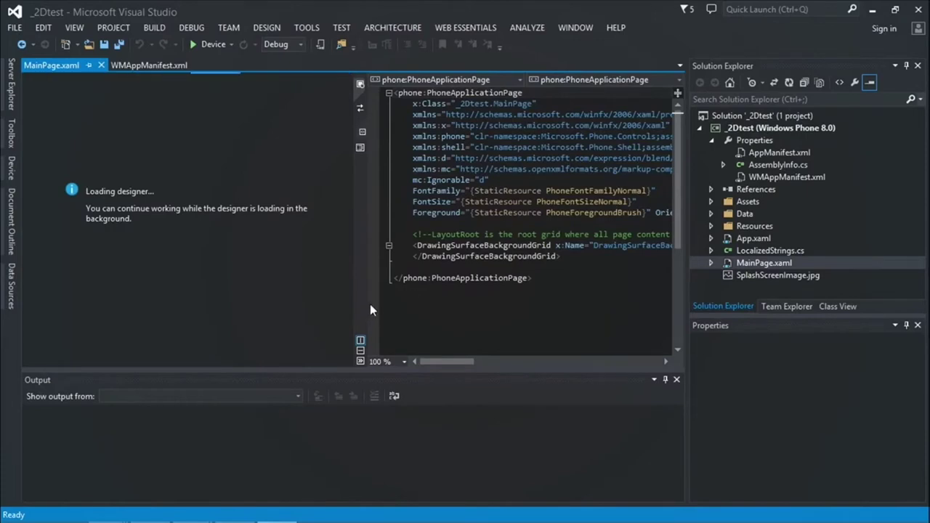
{"action": "left_click_drag", "start_coordinate": [346, 307], "coordinate": [308, 307]}
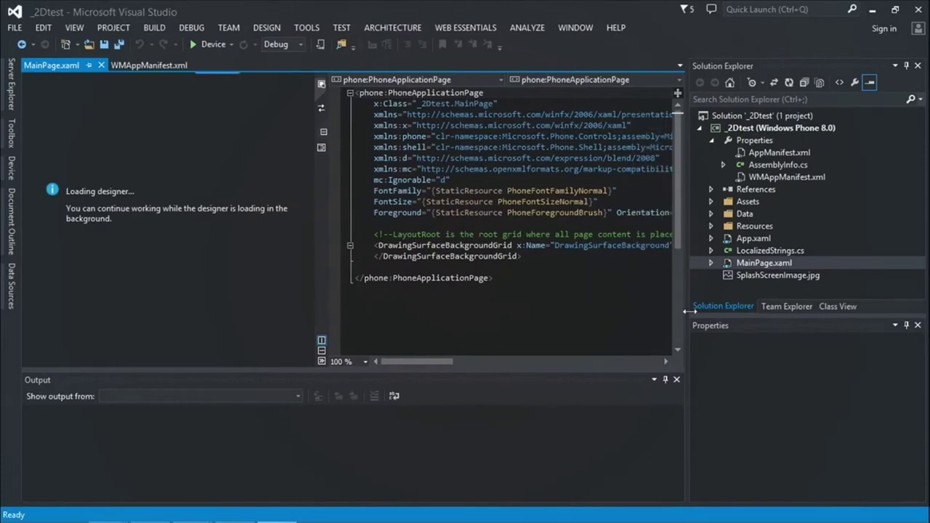
{"action": "left_click", "coordinate": [764, 263]}
{"action": "left_click", "coordinate": [111, 102]}
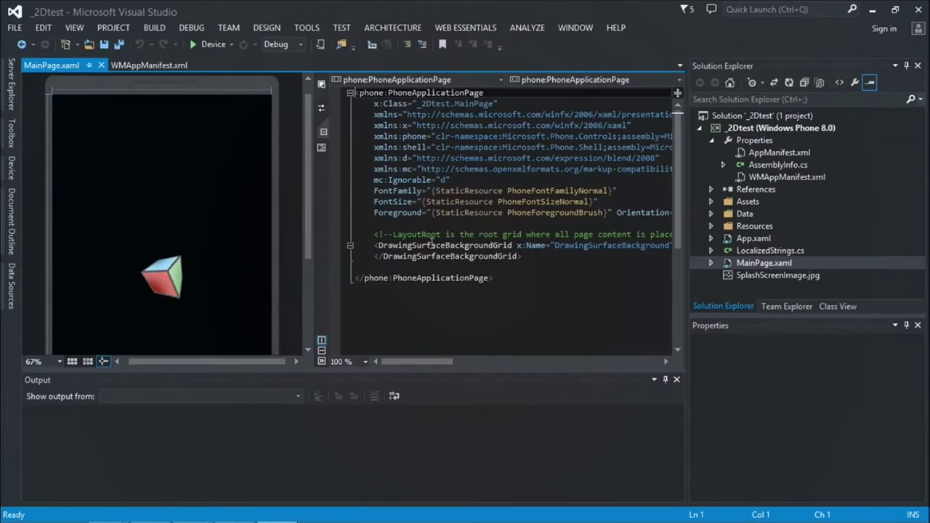
{"action": "left_click", "coordinate": [472, 244]}
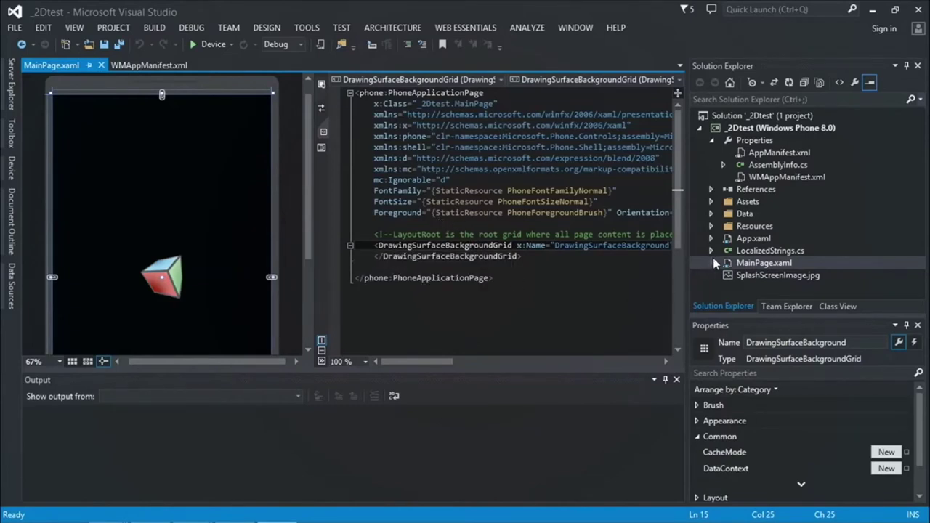
Review the Application UI and Packaging settings in WMAppManifest.xml, including the app icon and supported resolutions.
{"action": "left_click", "coordinate": [149, 65]}
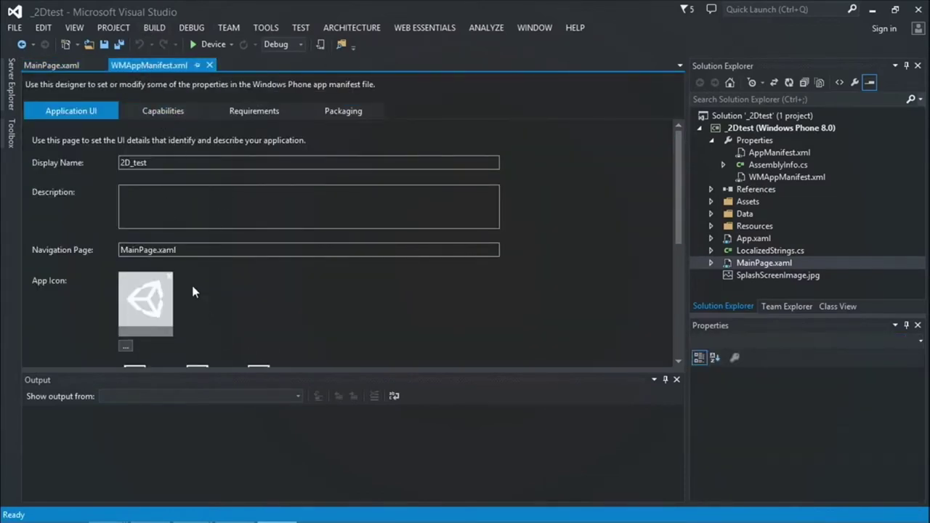
{"action": "scroll", "coordinate": [665, 218], "scroll_direction": "down", "scroll_amount": 4}
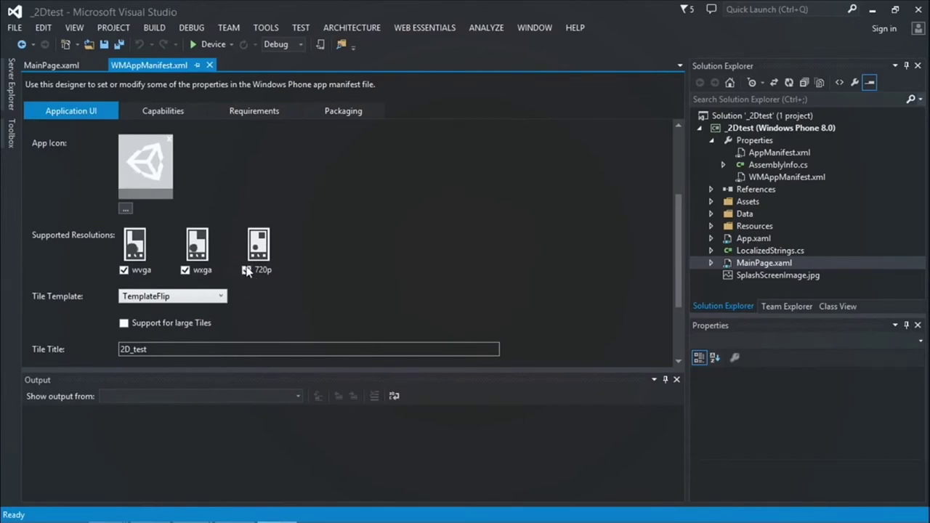
{"action": "left_click_drag", "start_coordinate": [679, 259], "coordinate": [676, 199]}
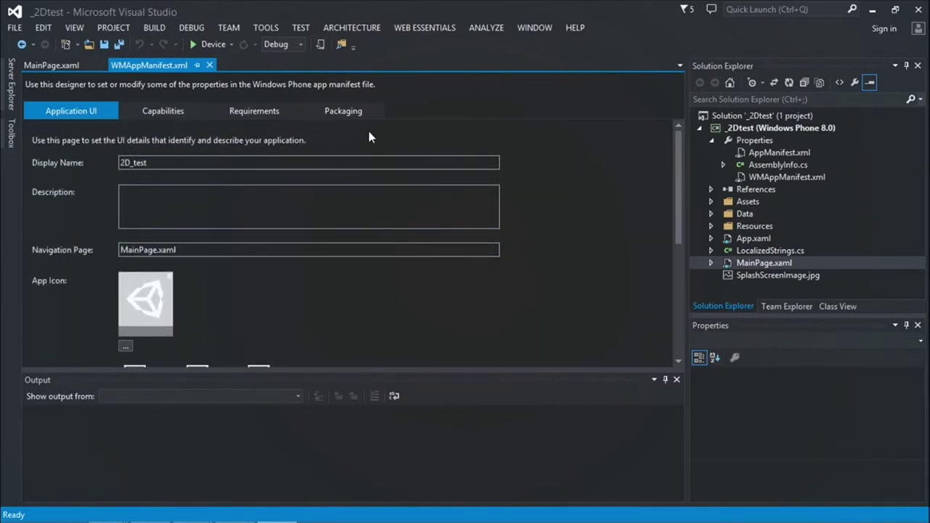
{"action": "left_click", "coordinate": [341, 110]}
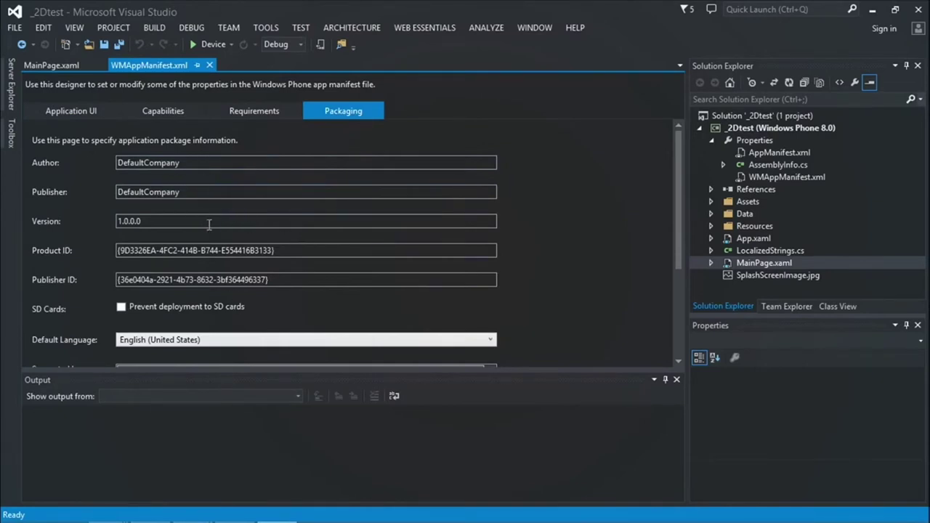
{"action": "left_click", "coordinate": [76, 110]}
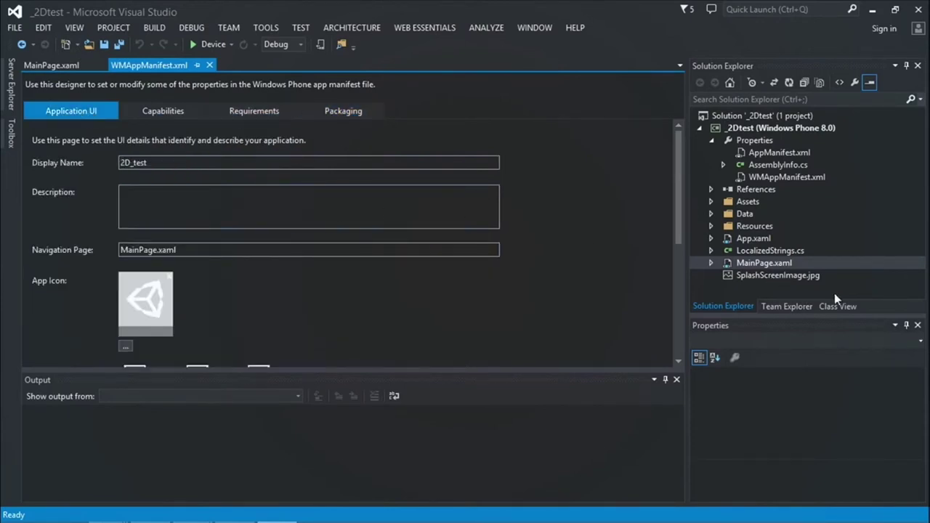
Return to Unity's build settings and select the Windows Store platform.
{"action": "left_click", "coordinate": [872, 9]}
{"action": "left_click", "coordinate": [425, 222]}
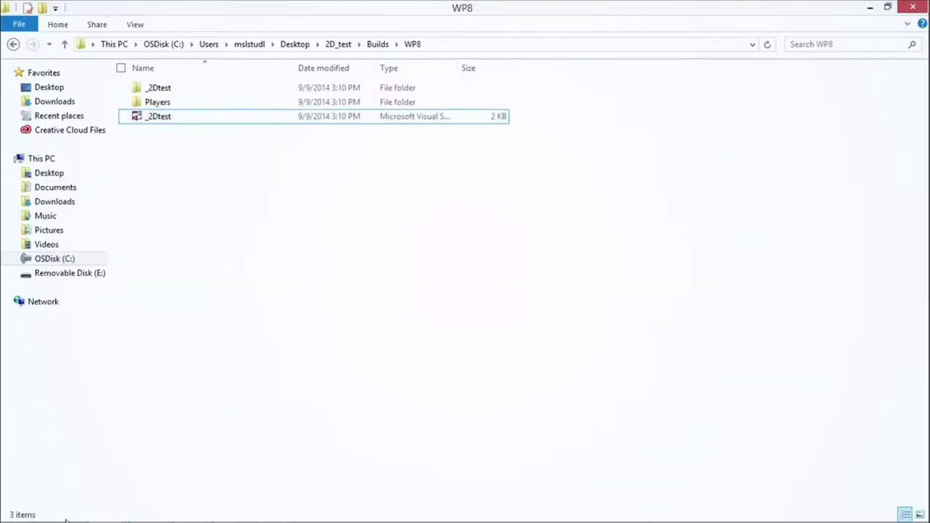
{"action": "left_click", "coordinate": [236, 517]}
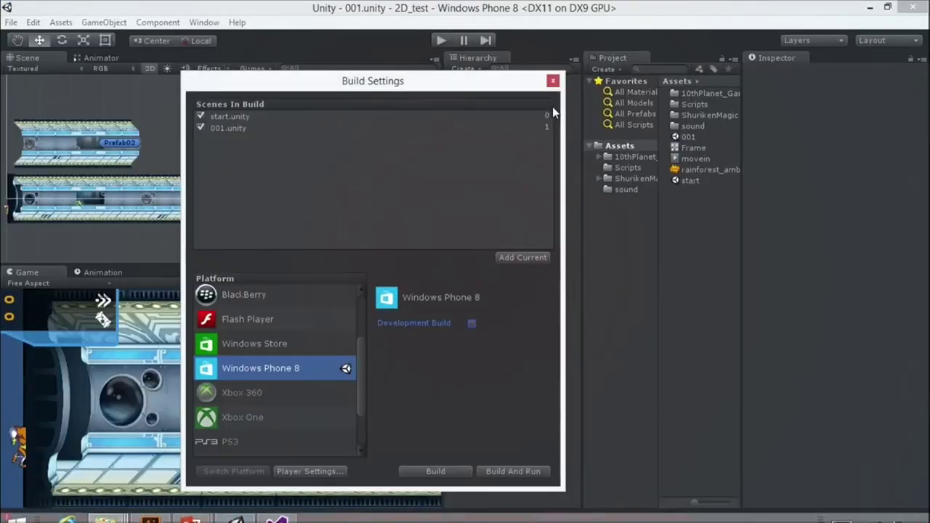
{"action": "left_click", "coordinate": [252, 347]}
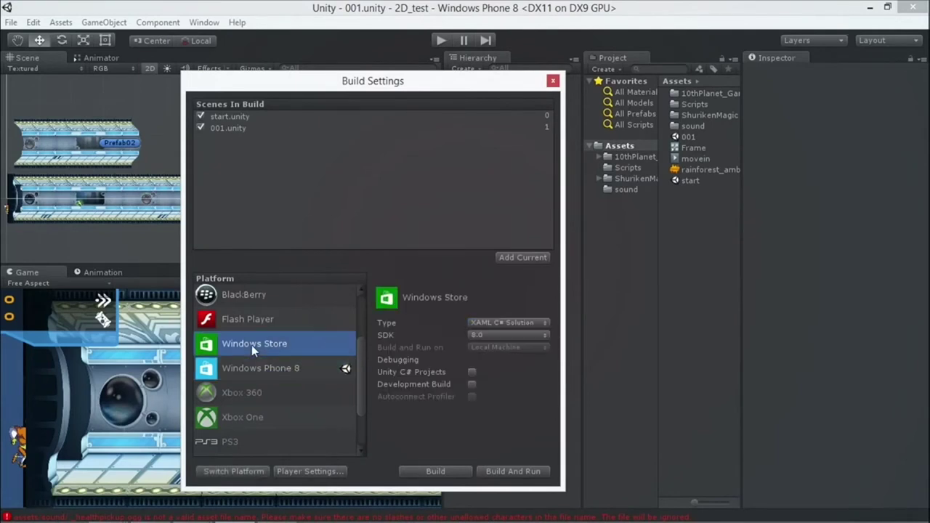
Switch to the PowerPoint slide show to advance one slide, and return to Unity's build settings.
{"action": "mouse_move", "coordinate": [17, 519]}
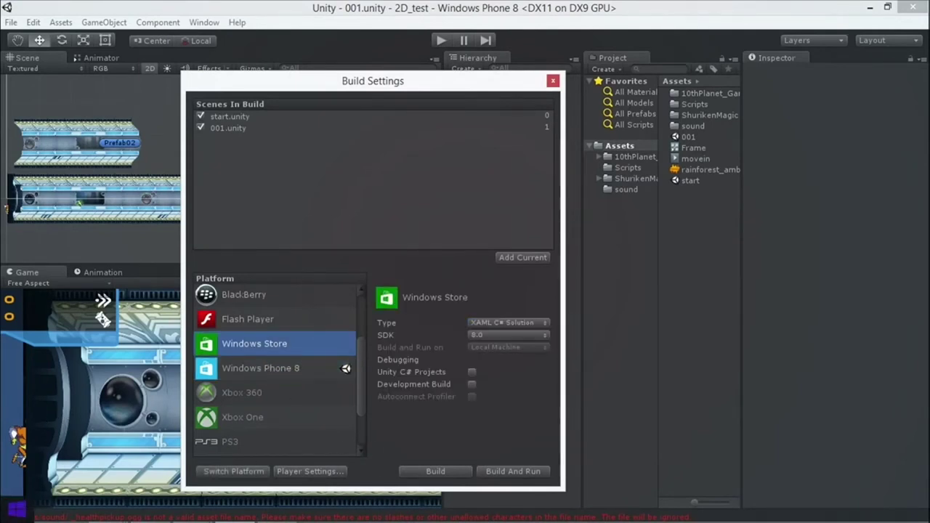
{"action": "left_click", "coordinate": [5, 8]}
{"action": "left_click", "coordinate": [360, 83]}
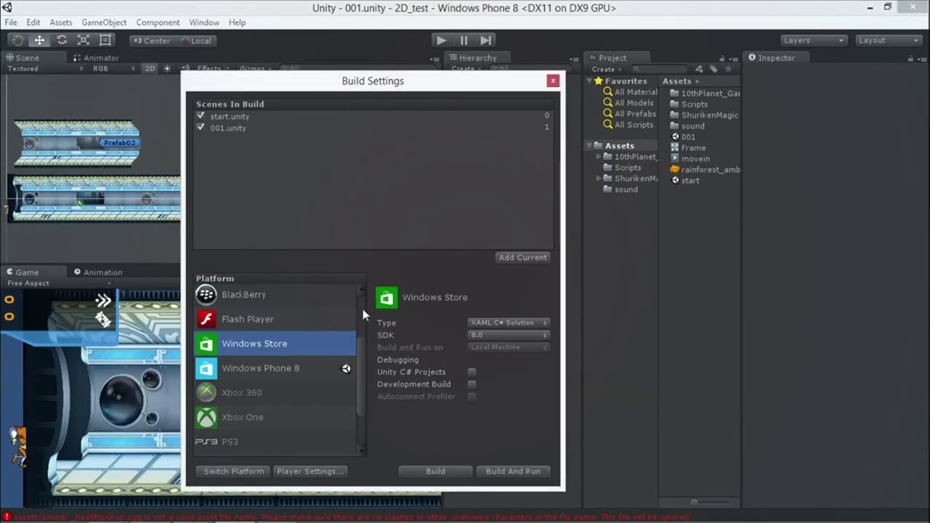
{"action": "left_click", "coordinate": [190, 510]}
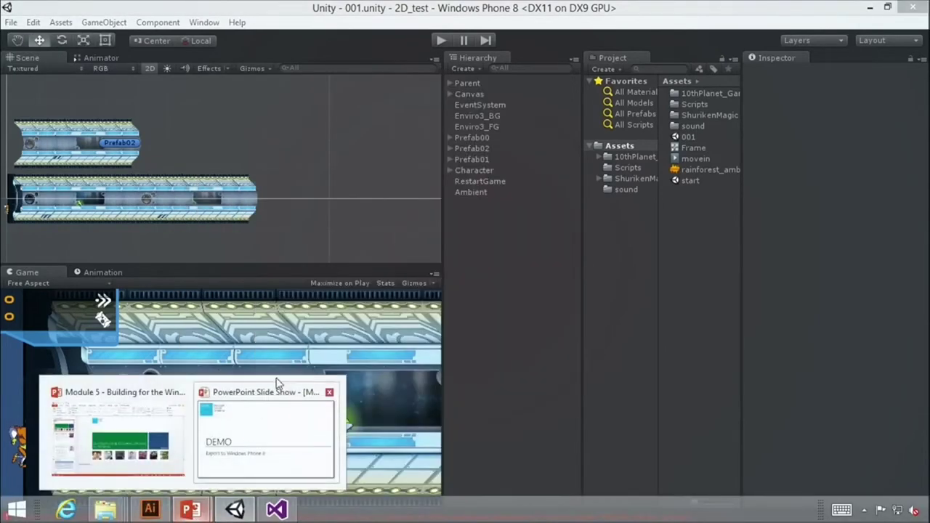
{"action": "left_click", "coordinate": [266, 400]}
{"action": "key", "text": "Right"}
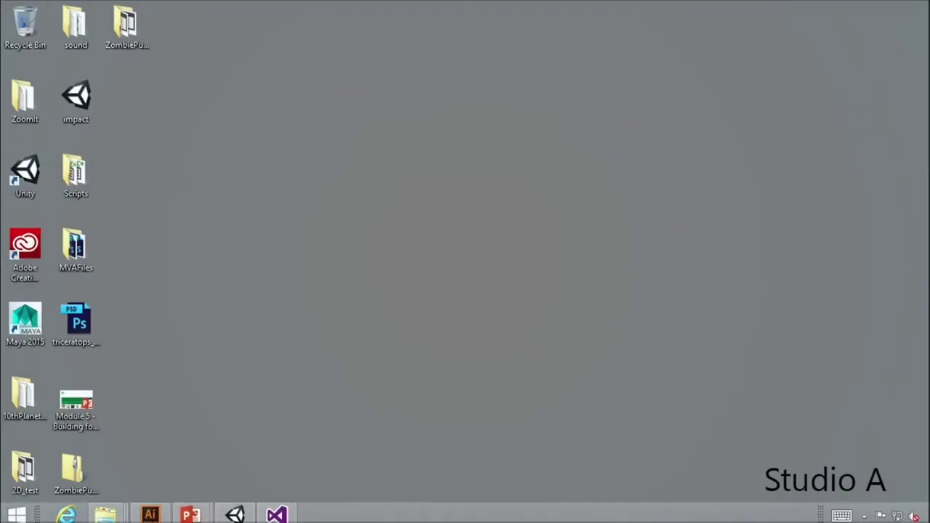
{"action": "left_click", "coordinate": [235, 509]}
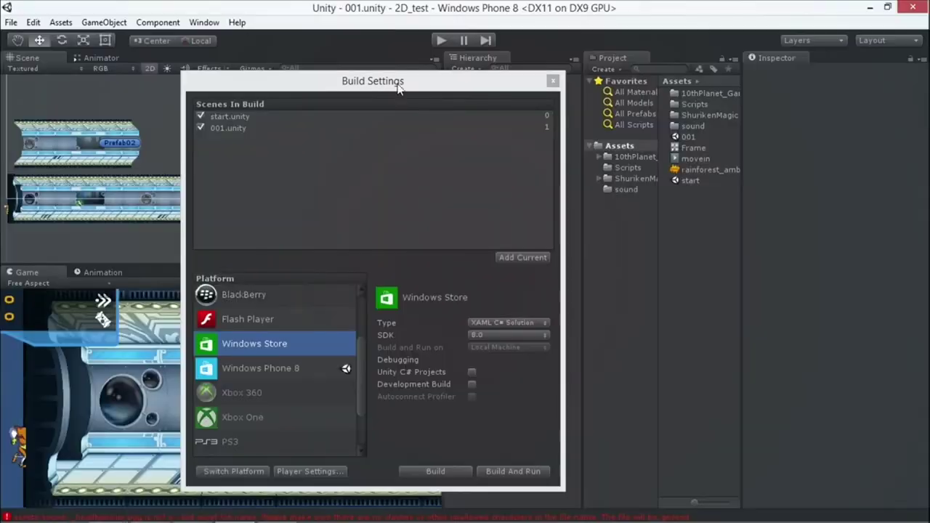
{"action": "left_click_drag", "start_coordinate": [398, 85], "coordinate": [389, 68]}
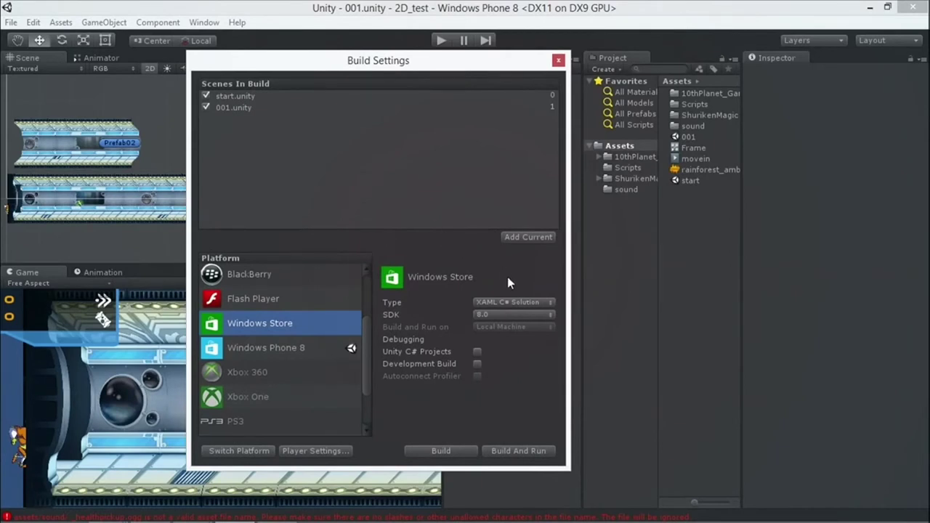
Try XAML C++ Solution as the Windows Store build type and switch it back to XAML C# Solution.
{"action": "left_click", "coordinate": [508, 303]}
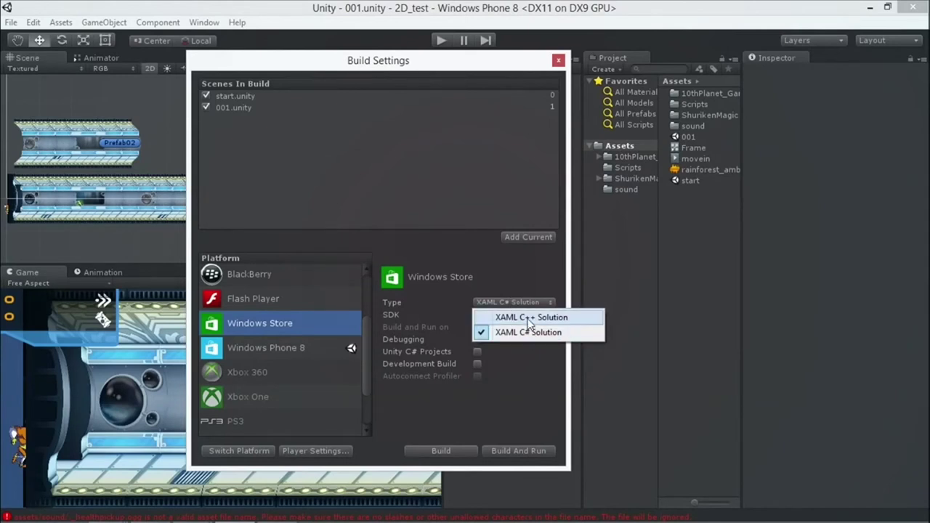
{"action": "left_click", "coordinate": [529, 318]}
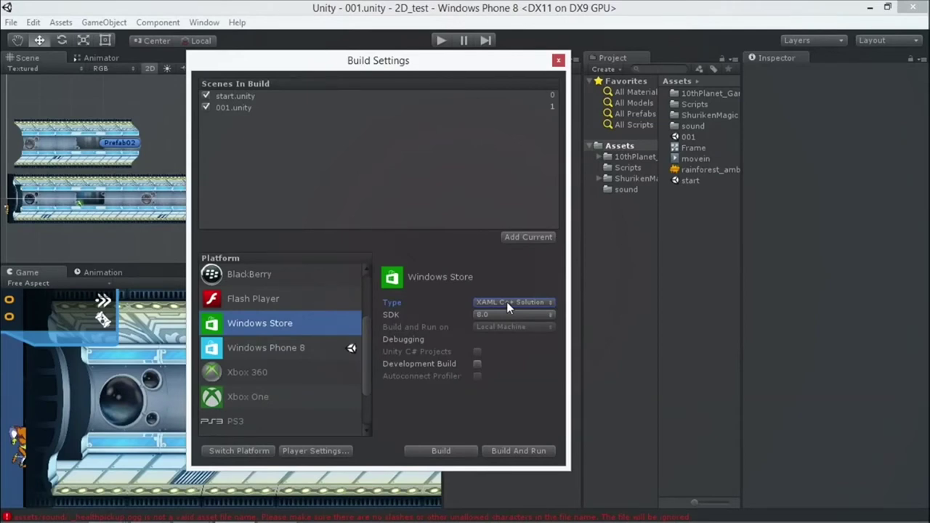
{"action": "left_click", "coordinate": [512, 301]}
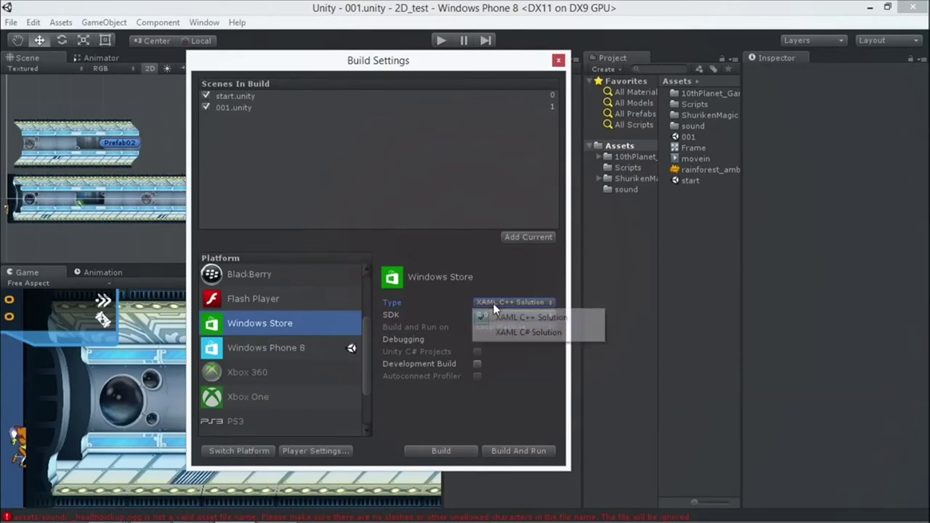
{"action": "left_click", "coordinate": [512, 332]}
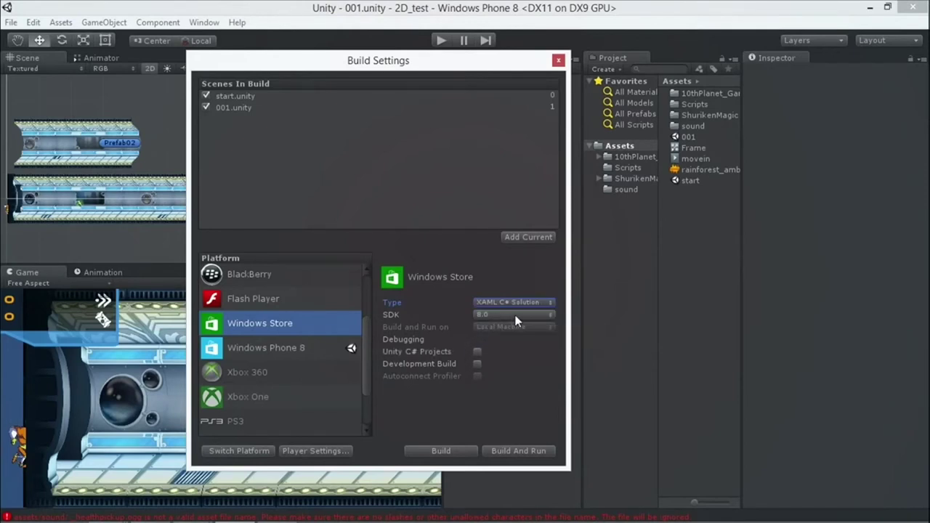
Try SDK 8.1 for the Windows Store build, set it back to 8.0 and review the SDK options.
{"action": "left_click", "coordinate": [512, 313]}
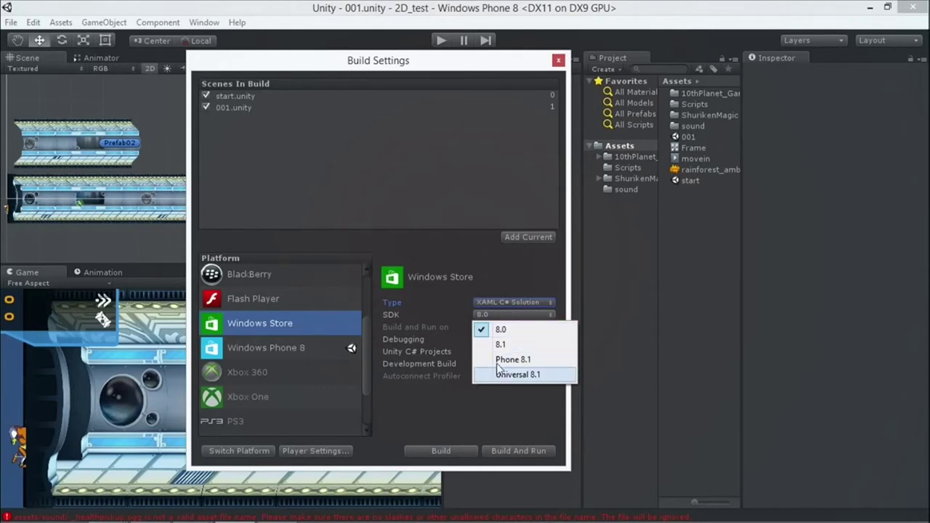
{"action": "left_click", "coordinate": [503, 346]}
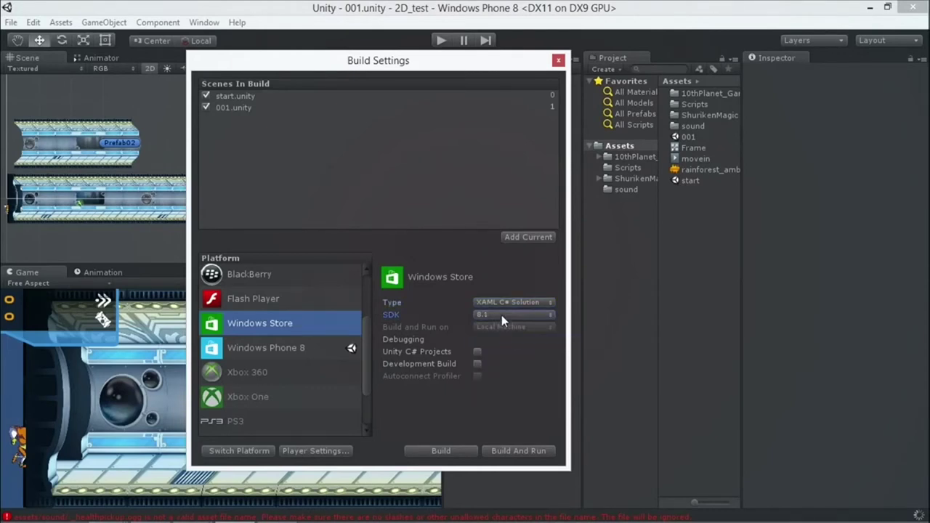
{"action": "left_click", "coordinate": [501, 314]}
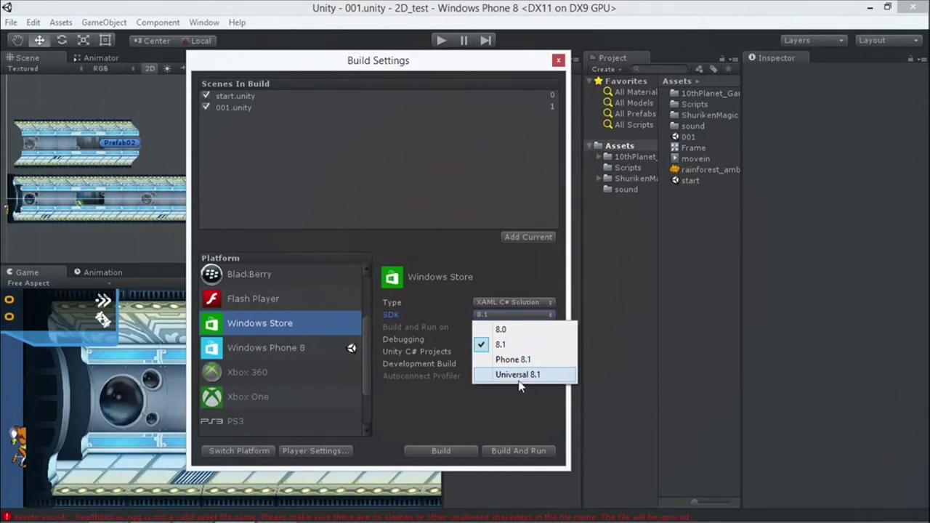
{"action": "left_click", "coordinate": [509, 330]}
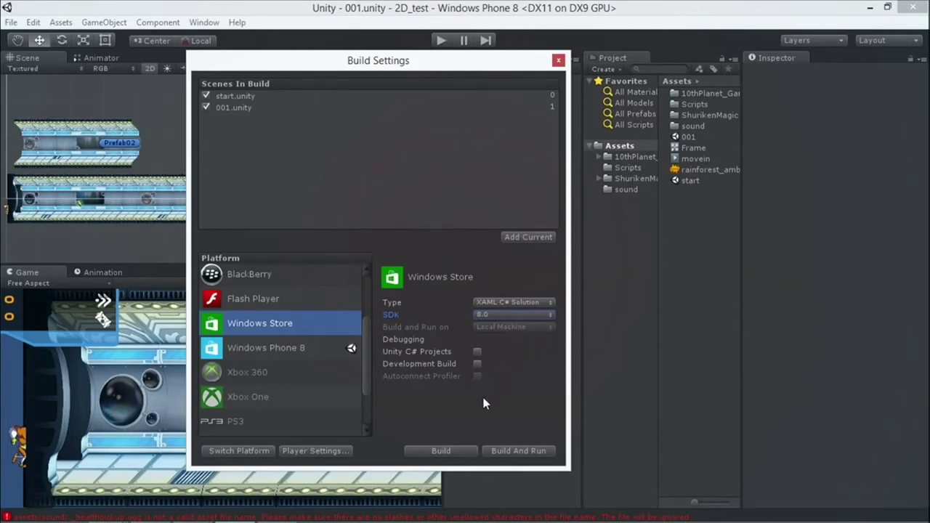
{"action": "left_click", "coordinate": [513, 313]}
{"action": "left_click", "coordinate": [513, 313]}
{"action": "left_click", "coordinate": [512, 314]}
{"action": "left_click", "coordinate": [451, 317]}
Toggle Development Build on and back off, and enable Unity C# Projects for the Windows Store build.
{"action": "left_click", "coordinate": [480, 364]}
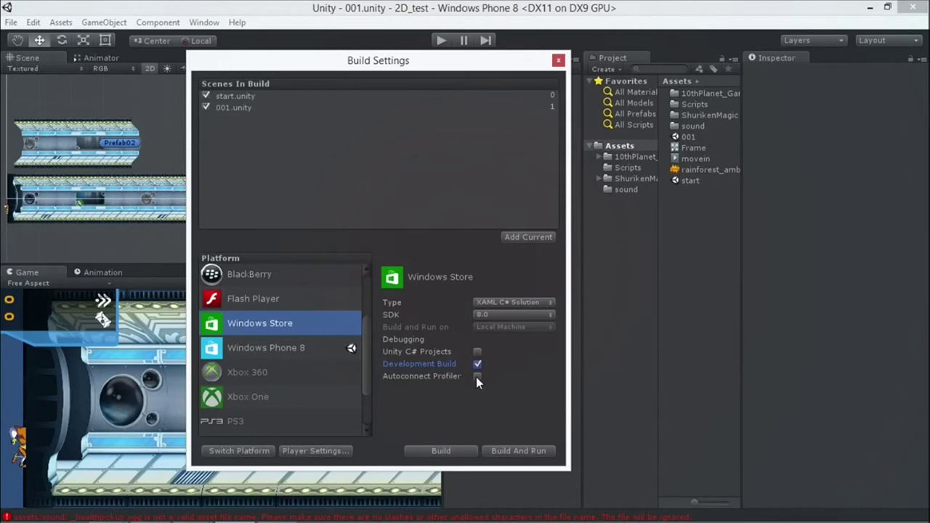
{"action": "left_click", "coordinate": [478, 364]}
{"action": "left_click", "coordinate": [477, 351]}
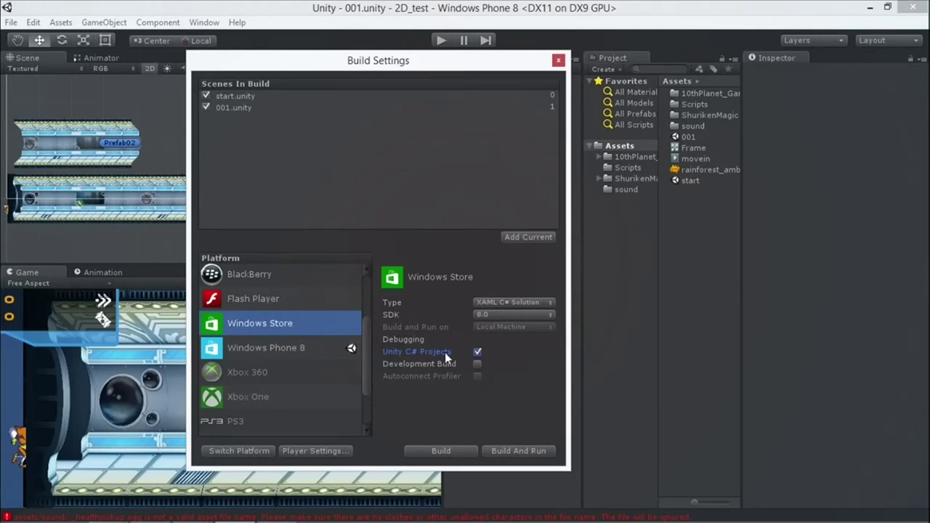
Build the Windows Store project into a new folder named WSA inside the 2D_test Builds folder.
{"action": "left_click", "coordinate": [432, 451]}
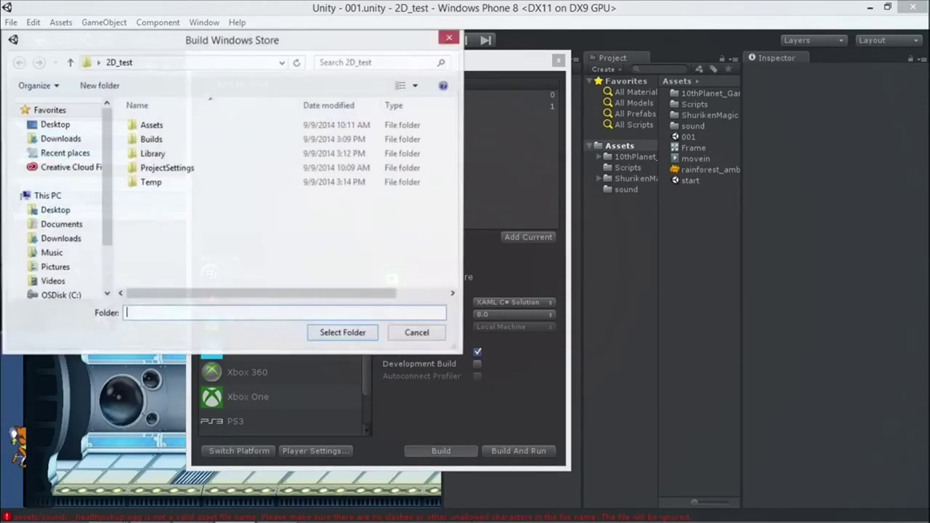
{"action": "left_click_drag", "start_coordinate": [263, 39], "coordinate": [274, 60]}
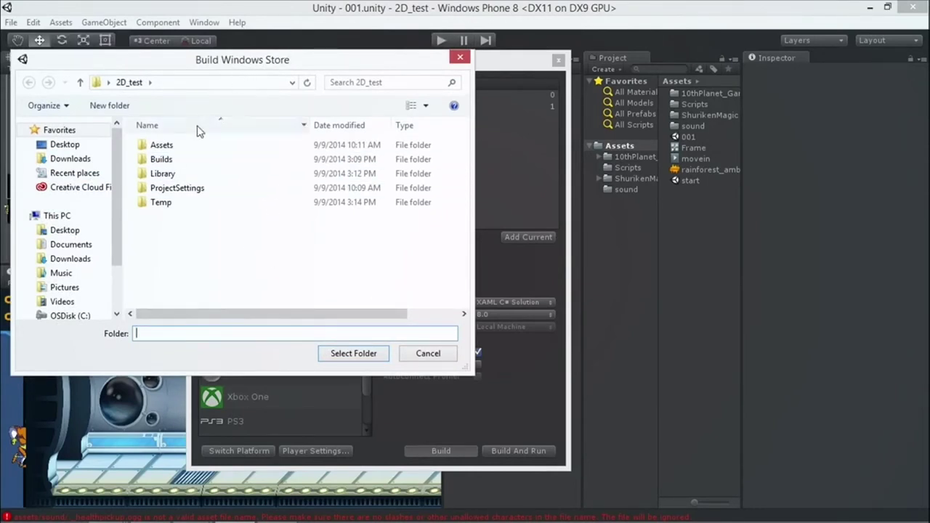
{"action": "double_click", "coordinate": [170, 163]}
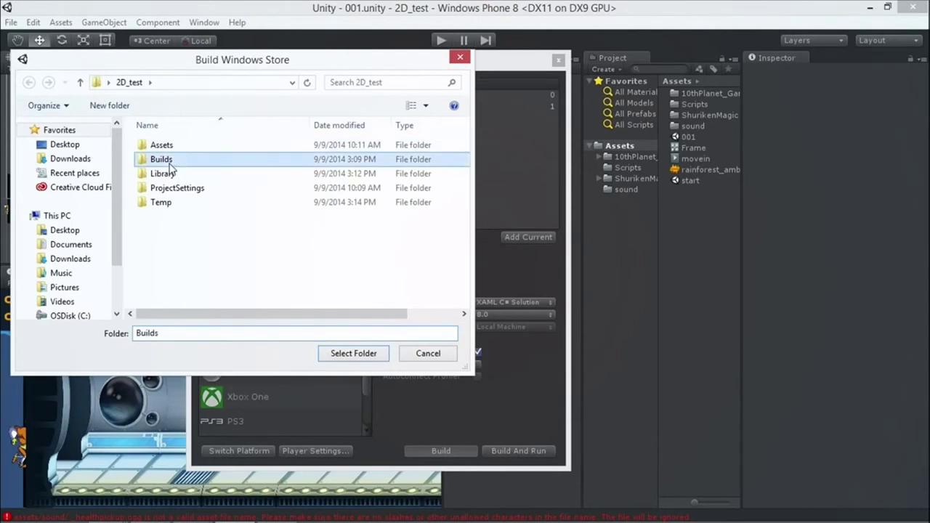
{"action": "left_click", "coordinate": [109, 105]}
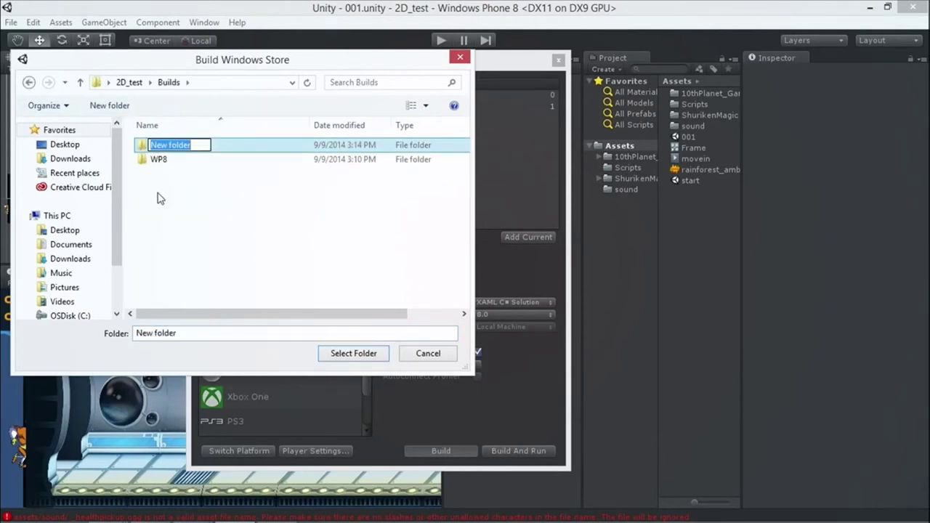
{"action": "type", "text": "WSA"}
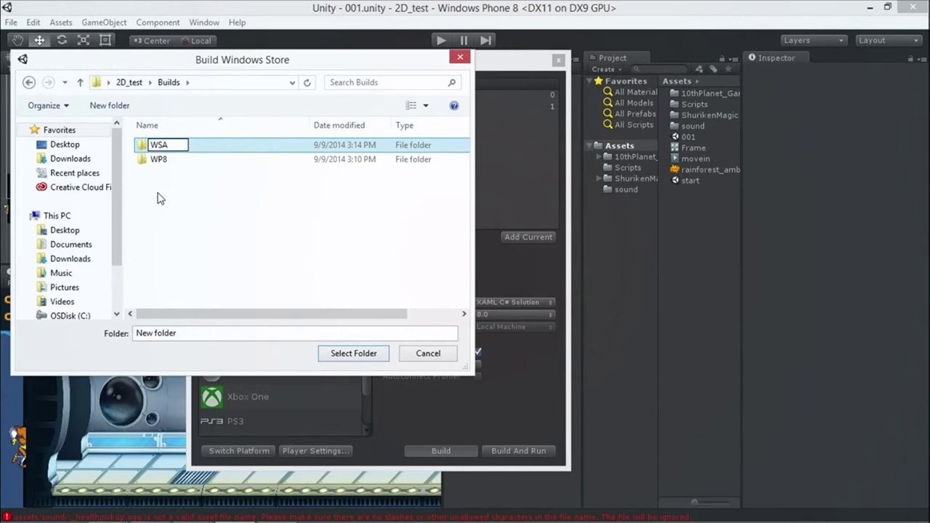
{"action": "key", "text": "Return"}
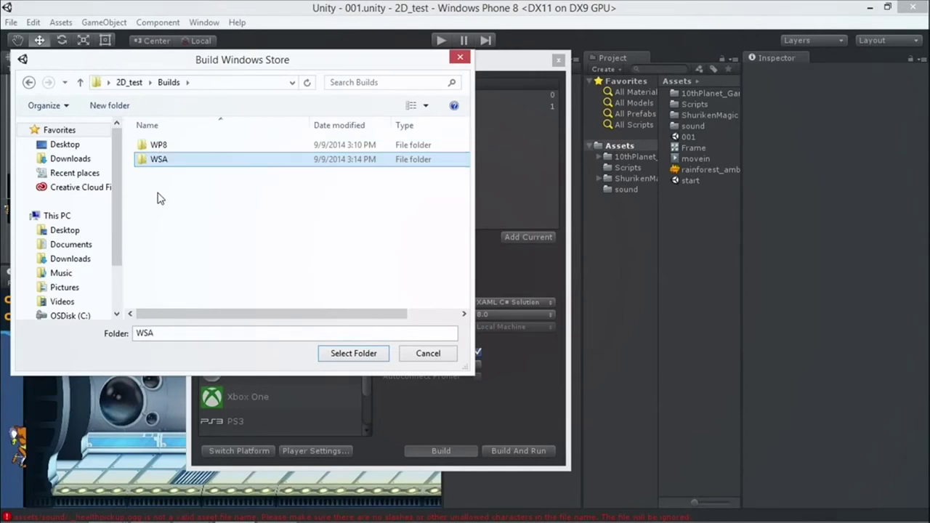
{"action": "left_click", "coordinate": [365, 356]}
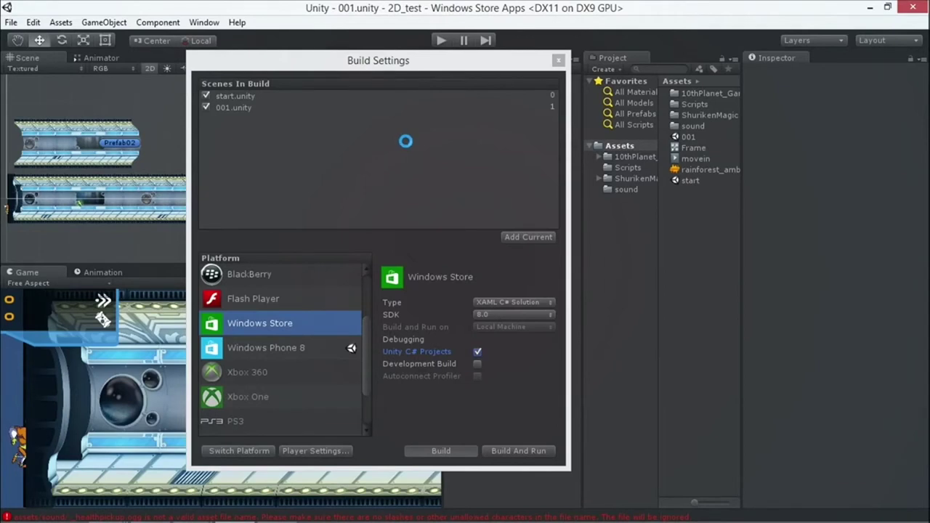
{"action": "left_click_drag", "start_coordinate": [457, 243], "coordinate": [220, 214]}
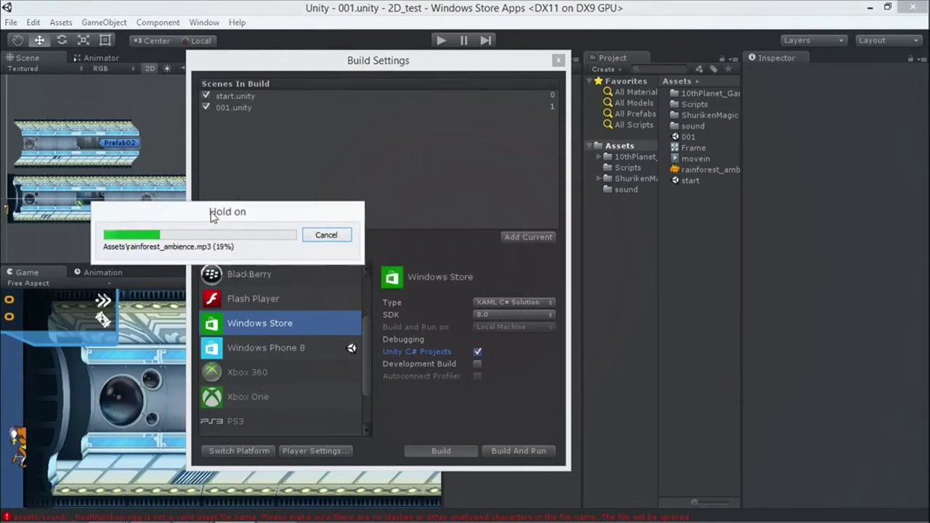
Open the 2D_test solution from the WSA folder in Visual Studio, agreeing to the developer license and leaving the projects targeting Windows 8.
{"action": "left_click", "coordinate": [517, 456]}
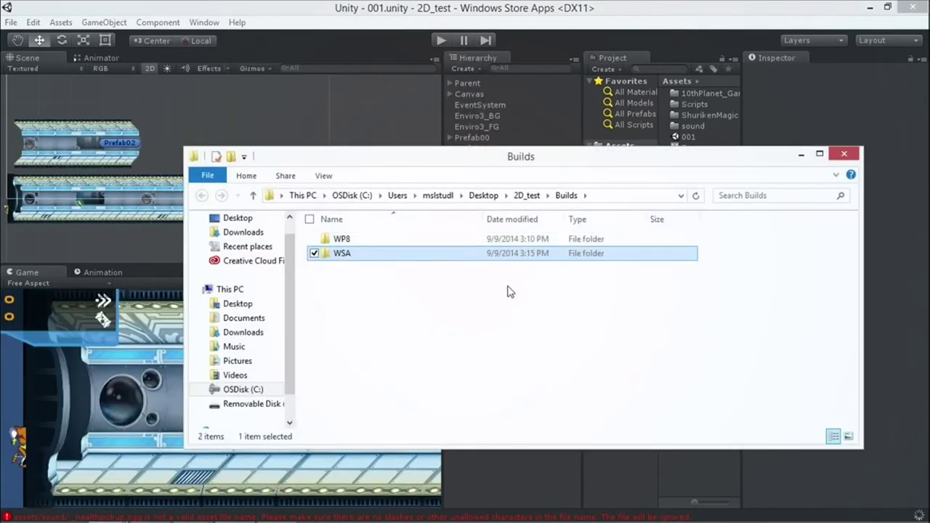
{"action": "double_click", "coordinate": [351, 254]}
{"action": "double_click", "coordinate": [362, 267]}
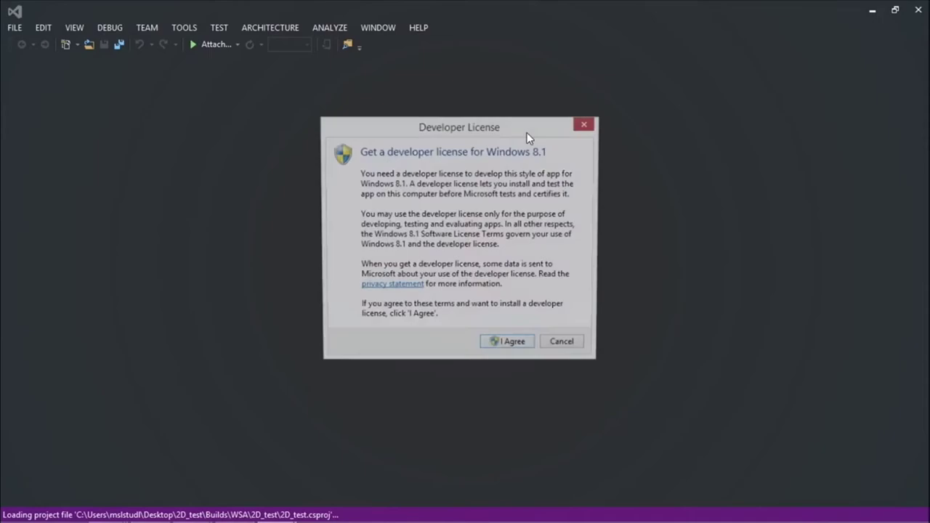
{"action": "left_click", "coordinate": [506, 341]}
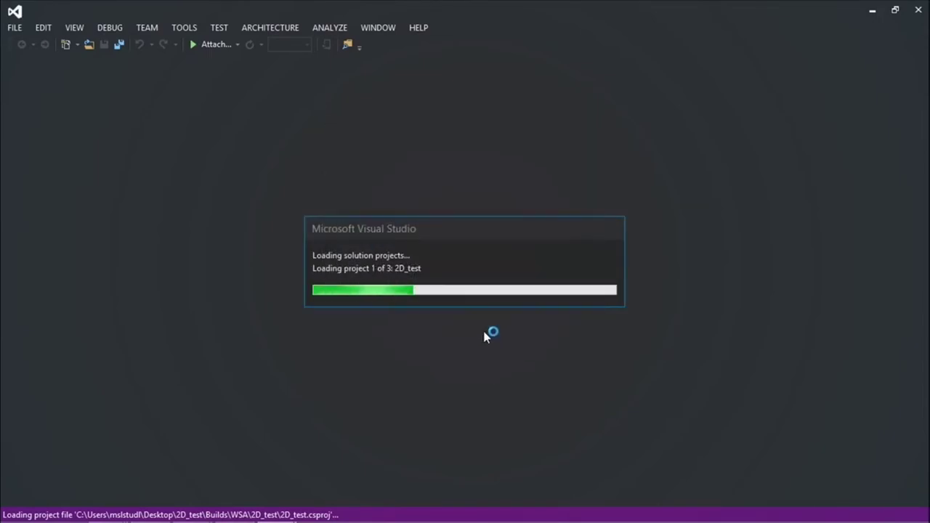
{"action": "left_click", "coordinate": [529, 281]}
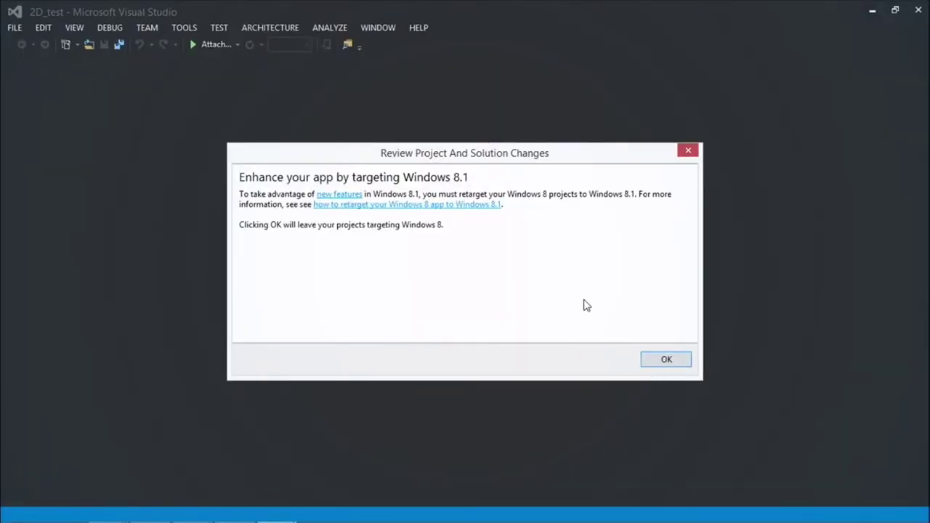
{"action": "left_click", "coordinate": [658, 367]}
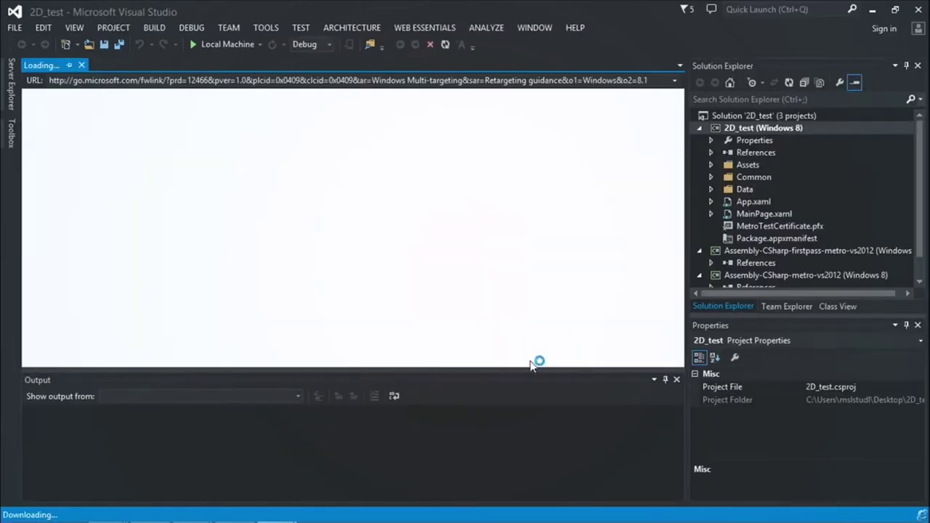
Review the Retarget to Windows 8.1 option of the 2D_test project and expand the project's Data folder.
{"action": "left_click", "coordinate": [754, 130]}
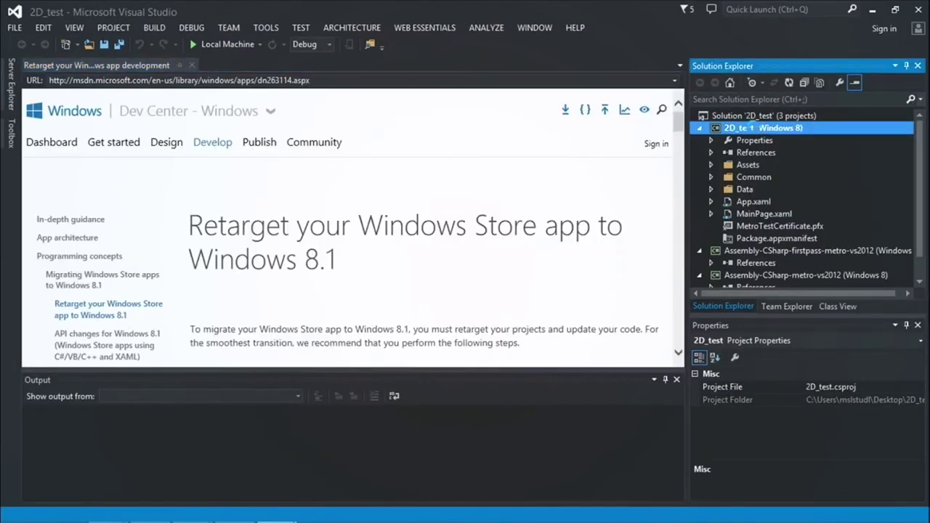
{"action": "right_click", "coordinate": [754, 128]}
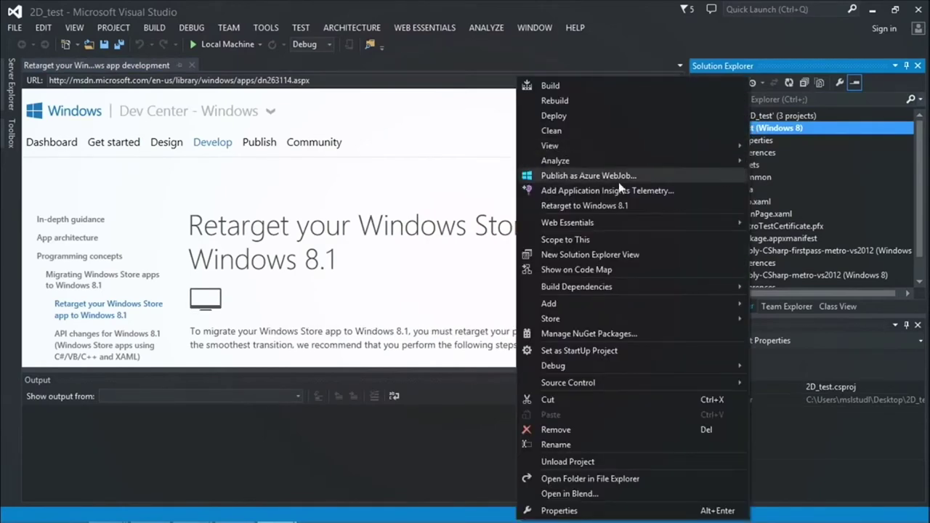
{"action": "left_click", "coordinate": [602, 208]}
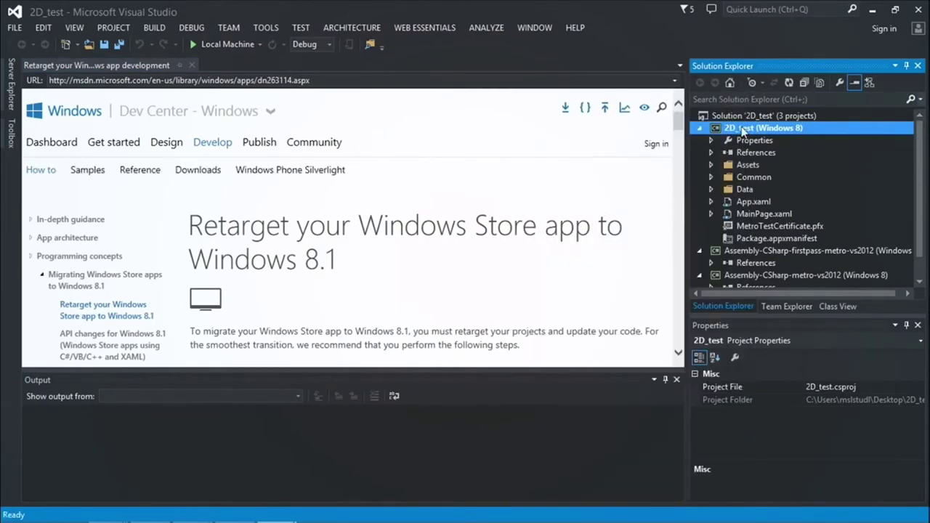
{"action": "right_click", "coordinate": [740, 129]}
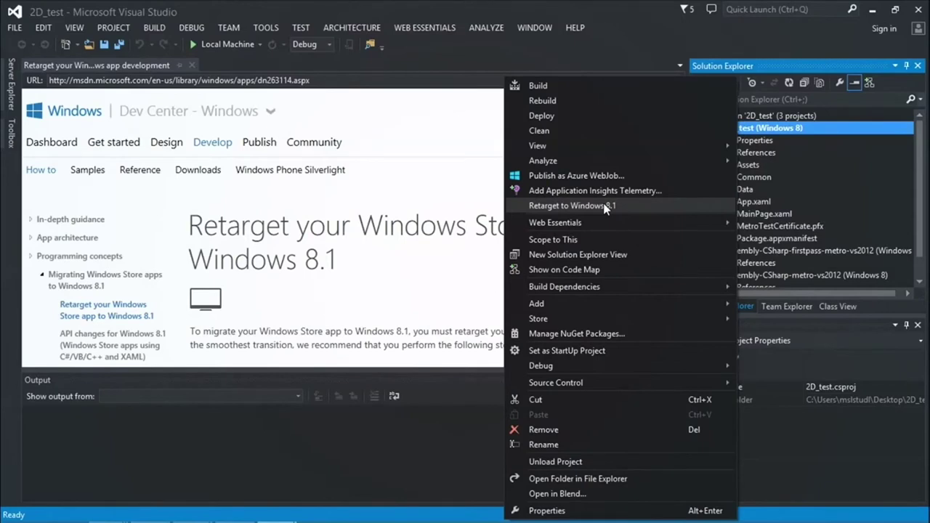
{"action": "left_click", "coordinate": [481, 5]}
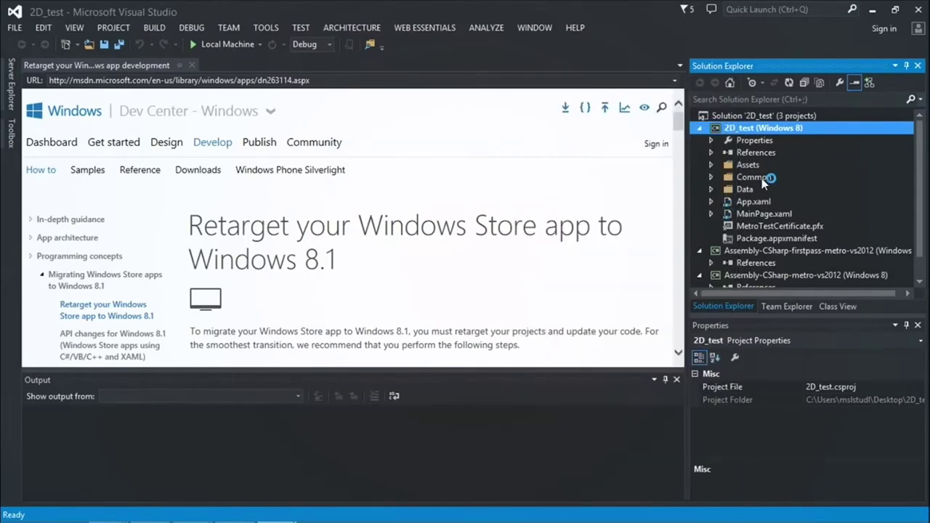
{"action": "left_click", "coordinate": [712, 189]}
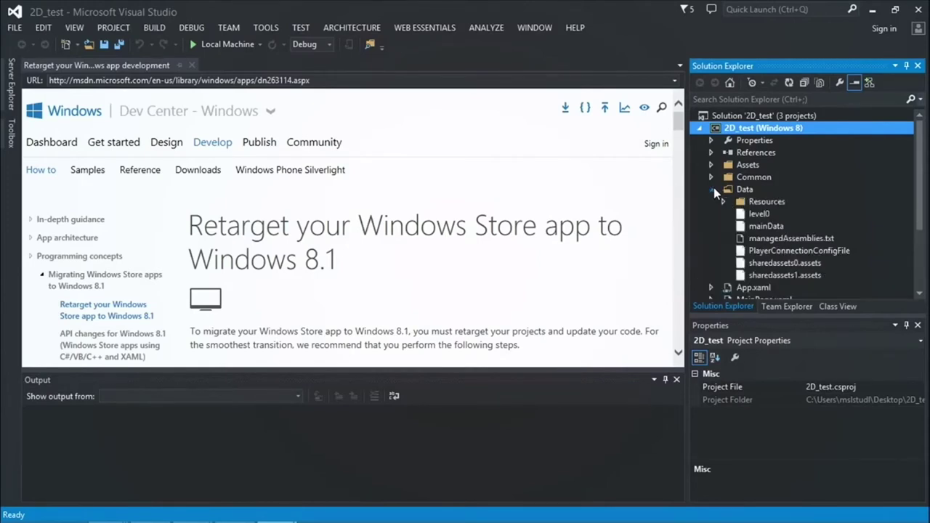
Switch to Unity to close the build settings, and return to the 2D_test solution in Visual Studio.
{"action": "left_click", "coordinate": [234, 508]}
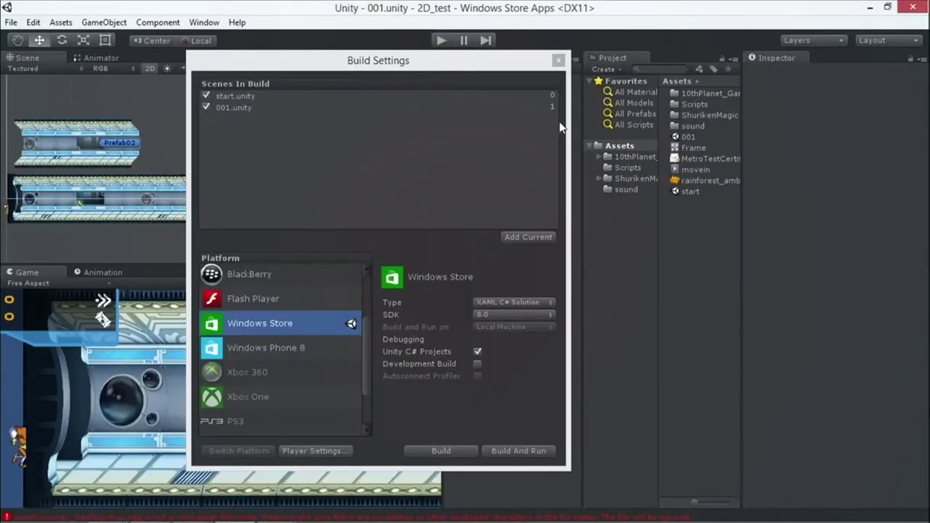
{"action": "left_click", "coordinate": [557, 60]}
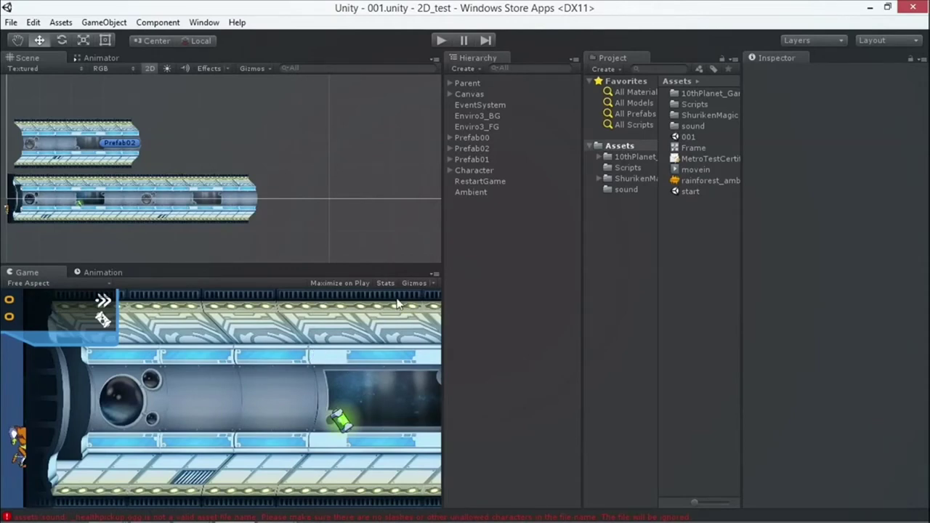
{"action": "mouse_move", "coordinate": [255, 513]}
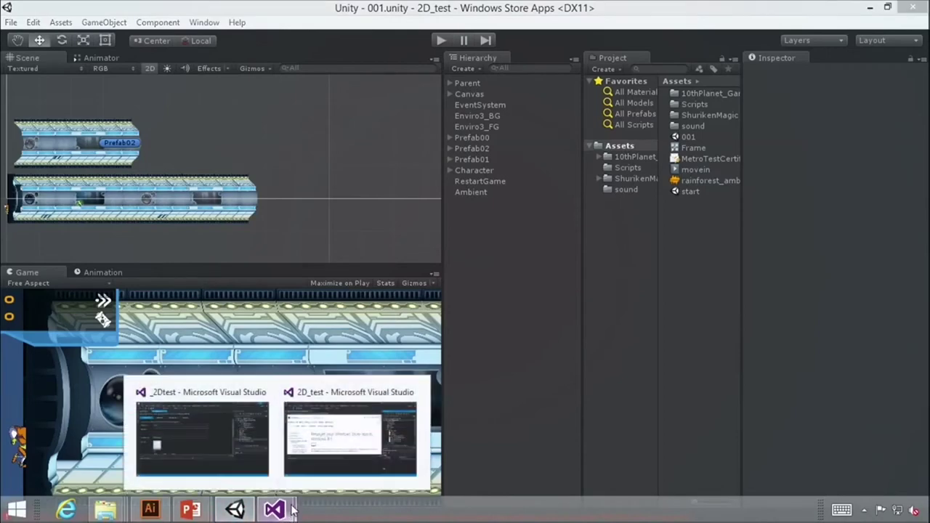
{"action": "left_click", "coordinate": [362, 392]}
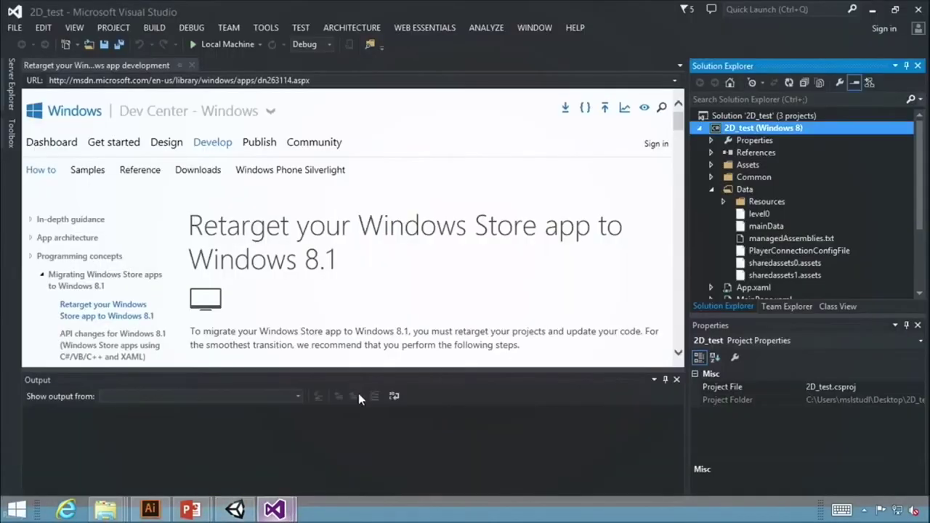
Look through the exported project's files and open Package.appxmanifest to view the application properties.
{"action": "left_click", "coordinate": [735, 190]}
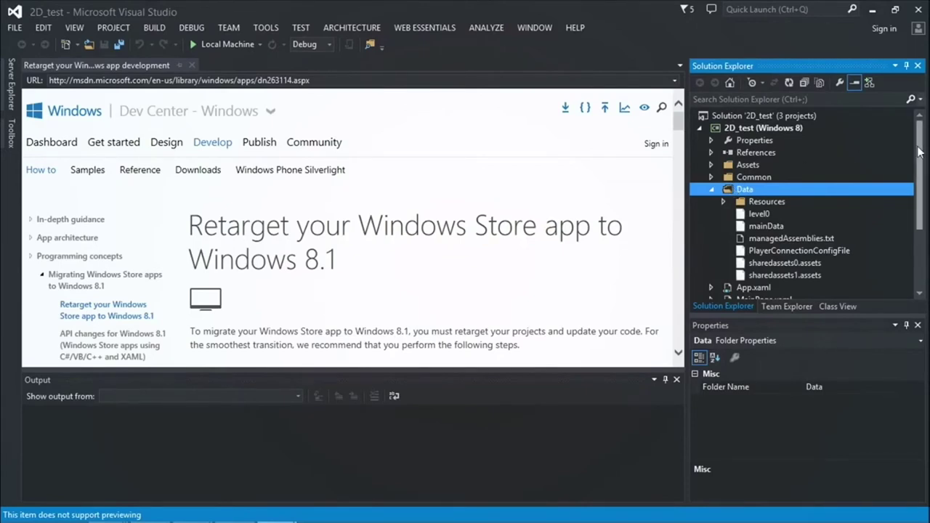
{"action": "scroll", "coordinate": [917, 189], "scroll_direction": "down", "scroll_amount": 3}
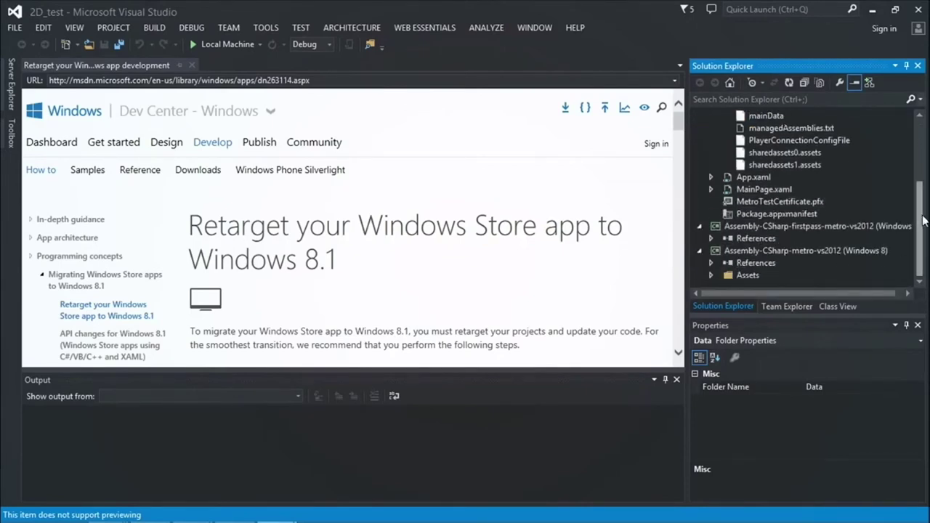
{"action": "scroll", "coordinate": [920, 218], "scroll_direction": "up", "scroll_amount": 3}
{"action": "double_click", "coordinate": [757, 250]}
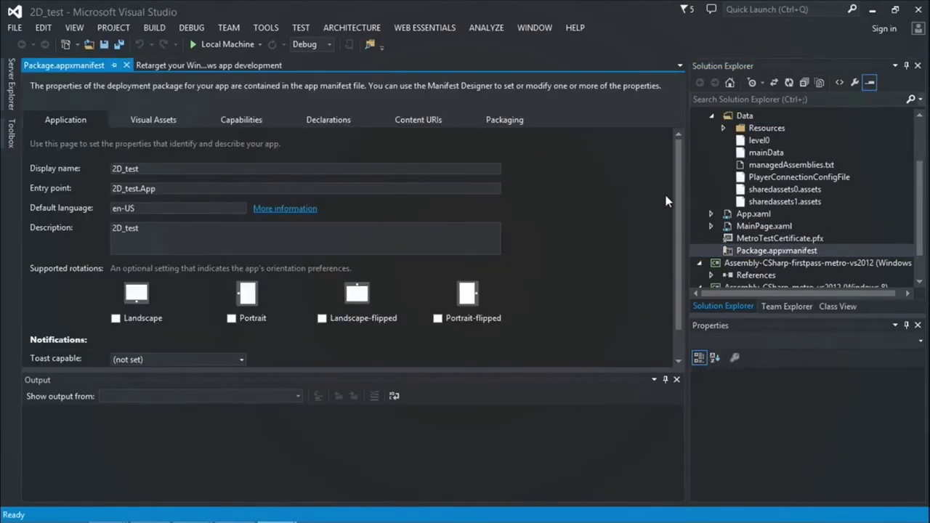
Open MainPage.xaml to view its markup and collapse the Data folder in the project tree.
{"action": "left_click", "coordinate": [729, 226]}
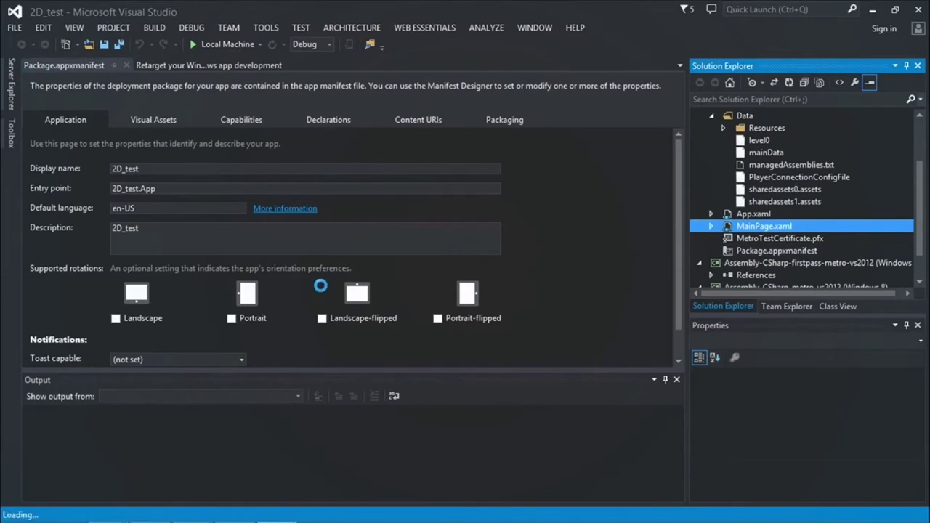
{"action": "left_click_drag", "start_coordinate": [332, 269], "coordinate": [349, 202]}
{"action": "left_click", "coordinate": [258, 318]}
{"action": "scroll", "coordinate": [257, 318], "scroll_direction": "down", "scroll_amount": 1}
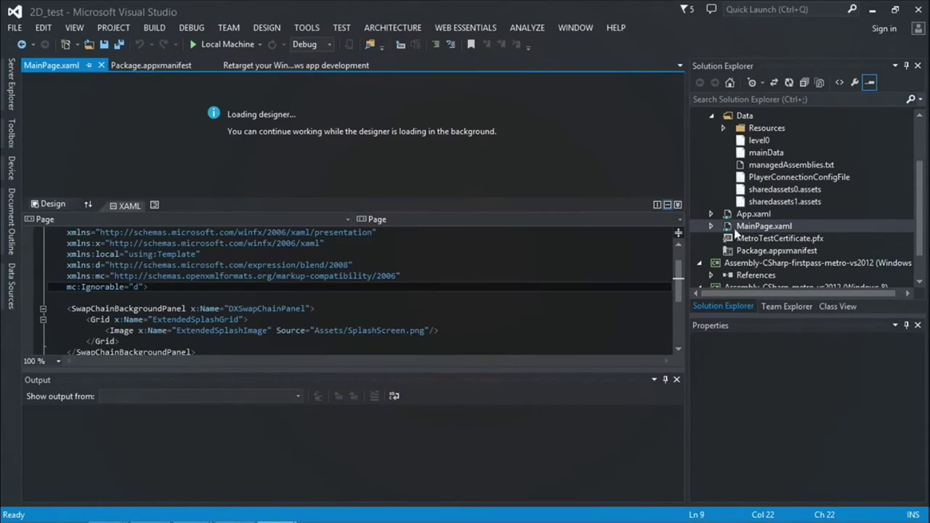
{"action": "left_click", "coordinate": [712, 115]}
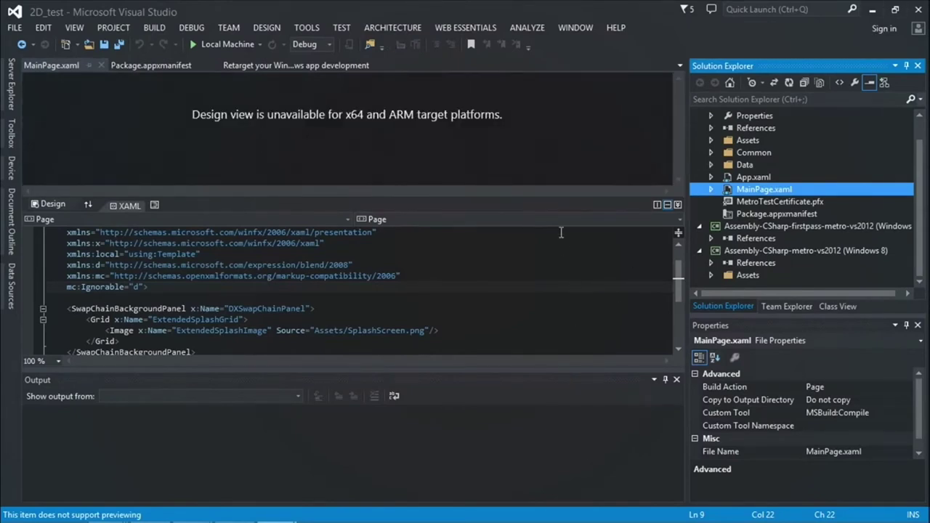
Set the active solution platform to x86 in Configuration Manager for the Debug configuration.
{"action": "left_click", "coordinate": [330, 44]}
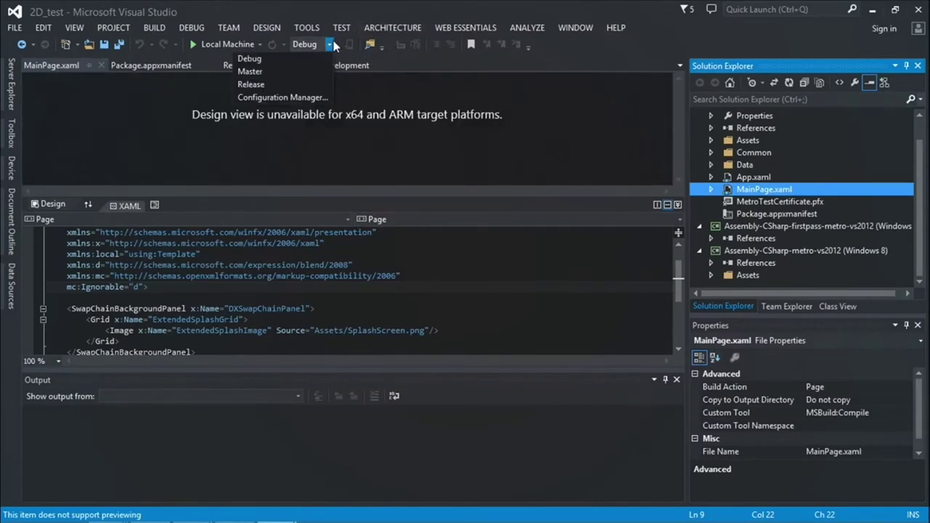
{"action": "left_click", "coordinate": [301, 97]}
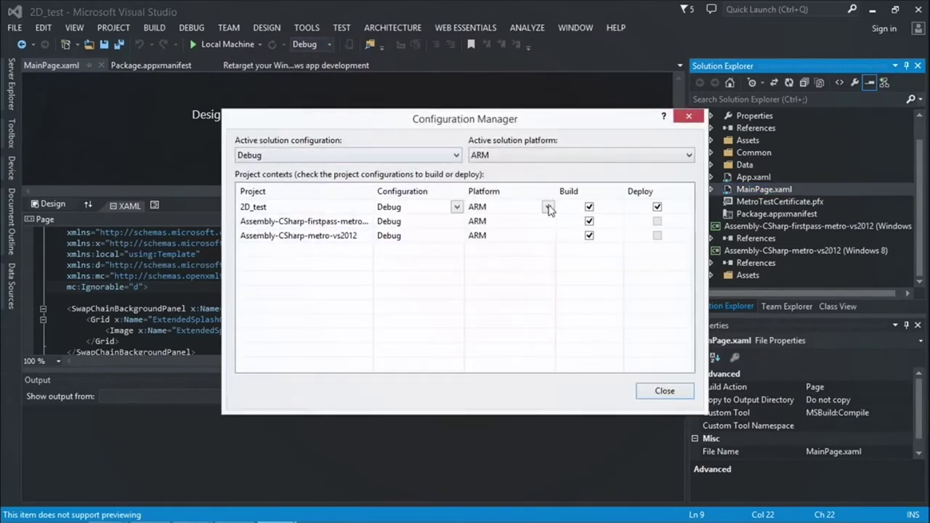
{"action": "left_click", "coordinate": [507, 161]}
{"action": "left_click", "coordinate": [510, 179]}
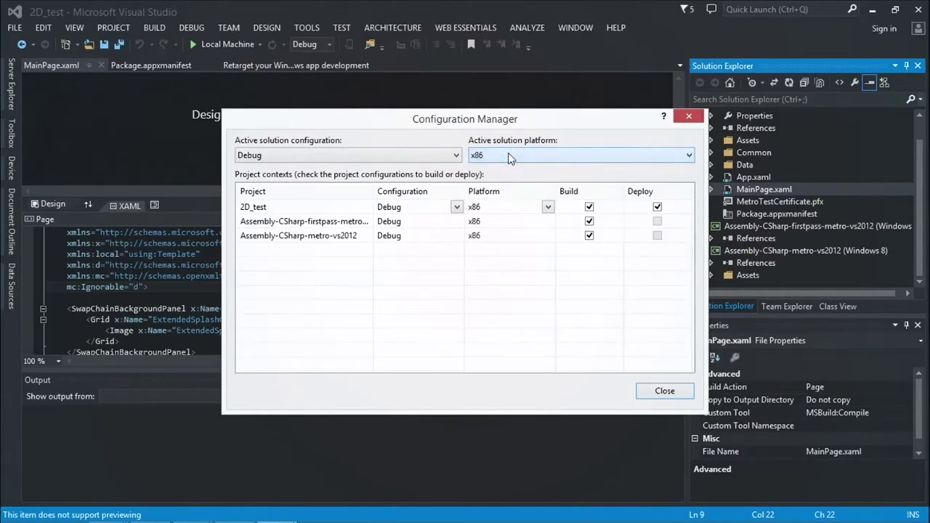
{"action": "left_click", "coordinate": [656, 393]}
Review the solution's configuration and platform settings in Configuration Manager, and close it.
{"action": "left_click", "coordinate": [328, 44]}
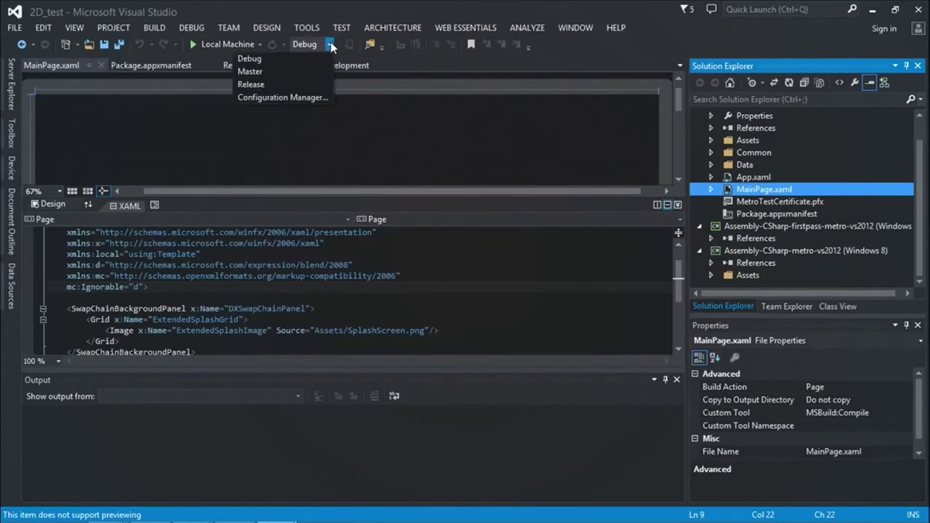
{"action": "left_click", "coordinate": [282, 96]}
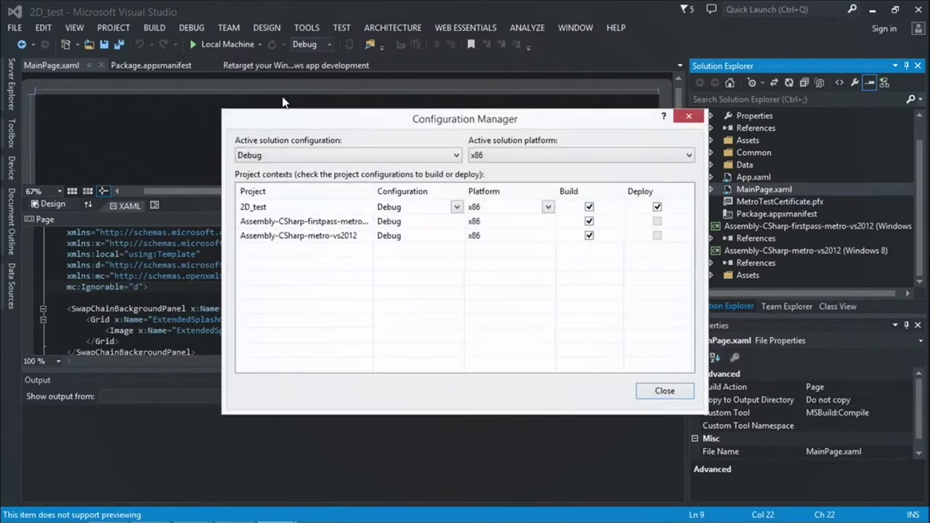
{"action": "left_click", "coordinate": [654, 391]}
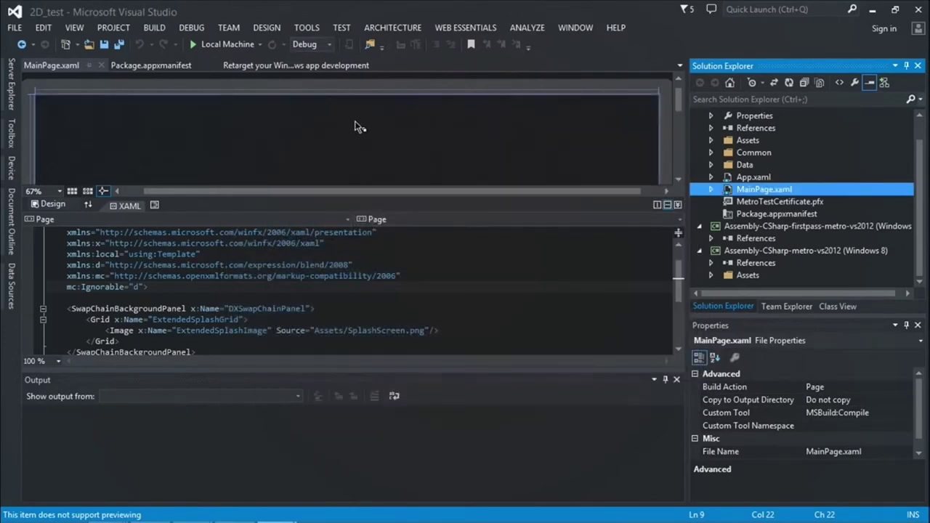
Check the platform choices in Configuration Manager, keeping x86 as the active solution platform for the Debug configuration.
{"action": "left_click", "coordinate": [329, 44]}
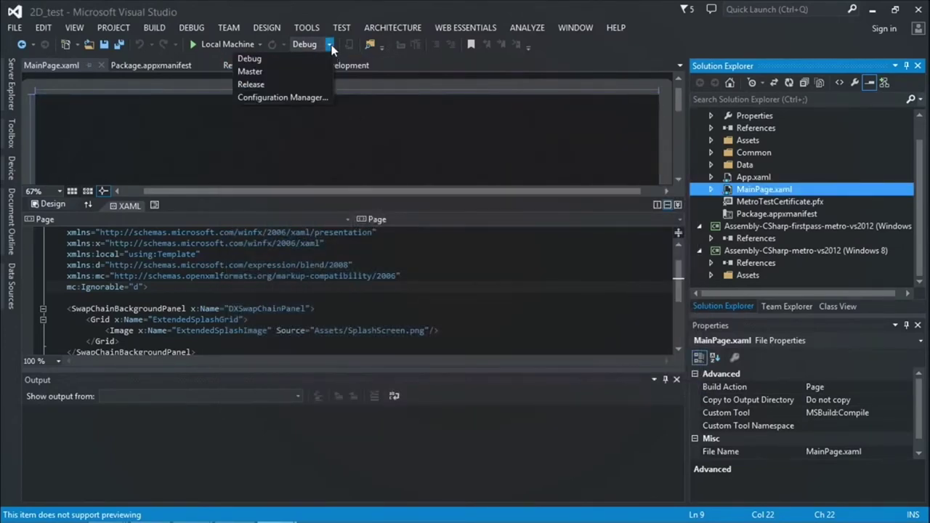
{"action": "left_click", "coordinate": [302, 97]}
{"action": "left_click", "coordinate": [538, 156]}
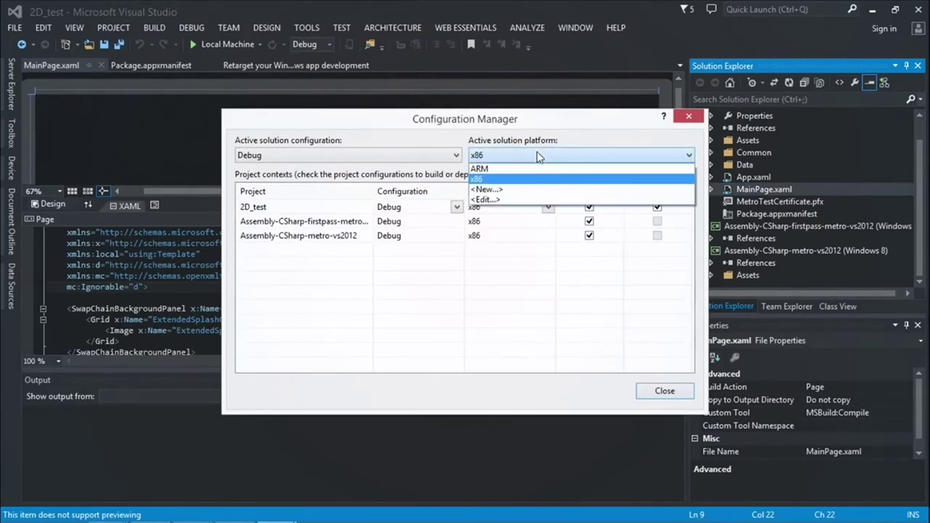
{"action": "left_click", "coordinate": [508, 179]}
{"action": "left_click", "coordinate": [646, 393]}
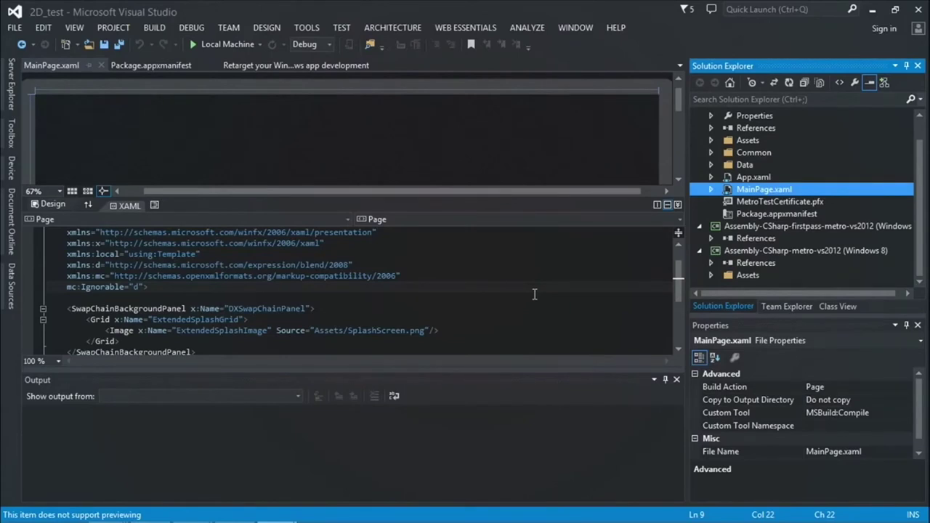
Switch the active solution configuration to Master.
{"action": "left_click", "coordinate": [329, 45]}
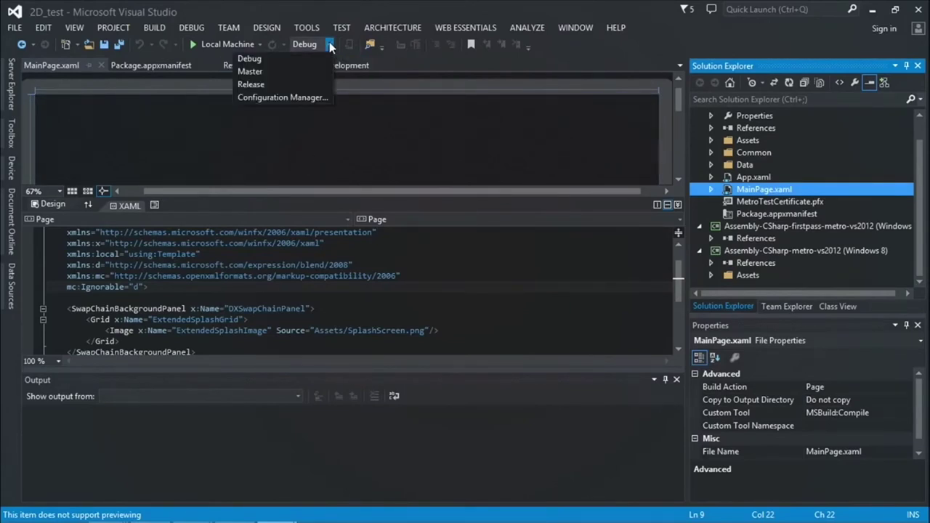
{"action": "left_click", "coordinate": [250, 72]}
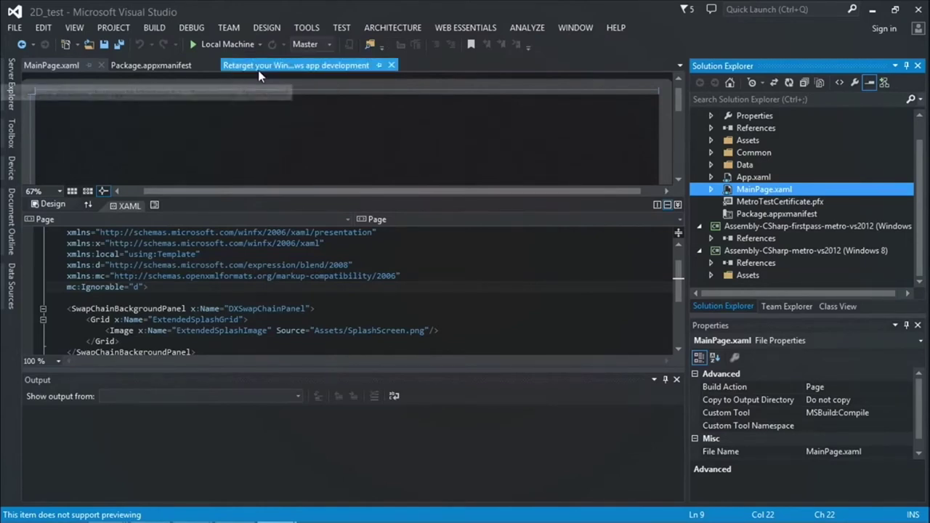
{"action": "left_click", "coordinate": [330, 44]}
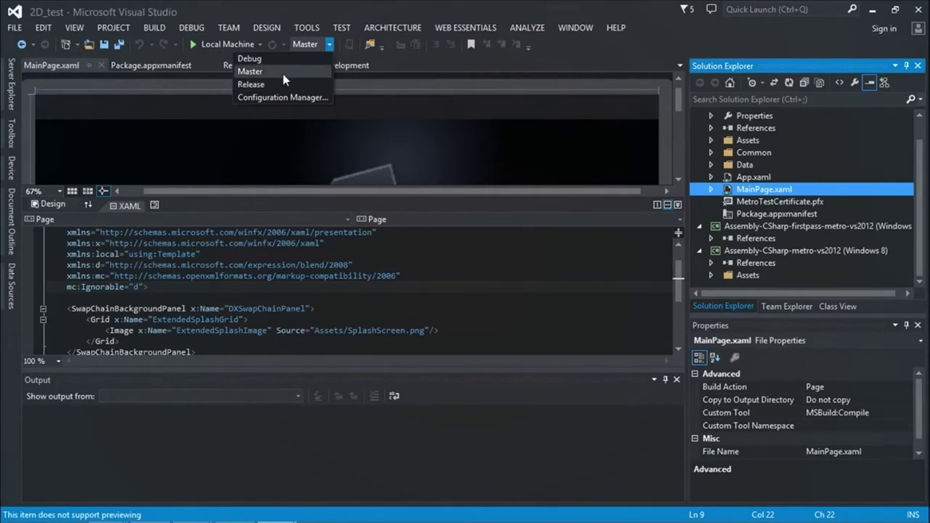
{"action": "left_click", "coordinate": [283, 71]}
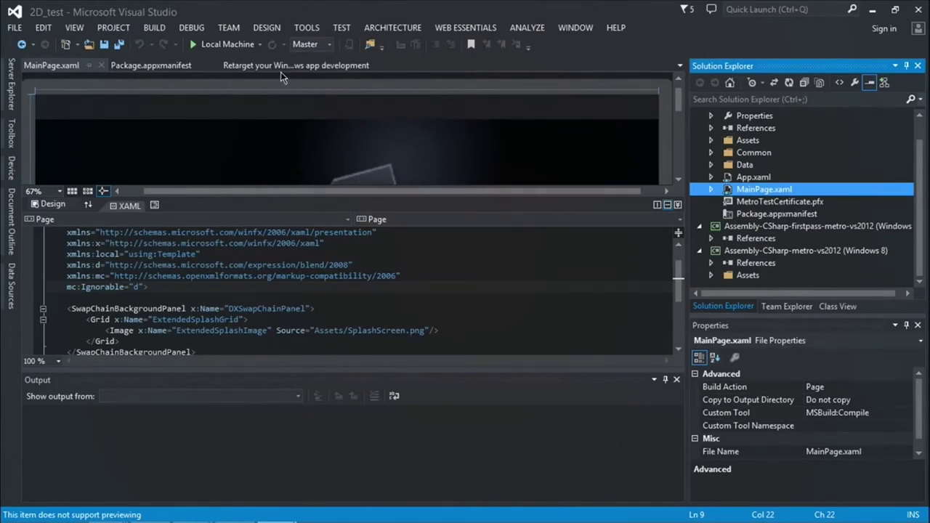
{"action": "left_click", "coordinate": [330, 44]}
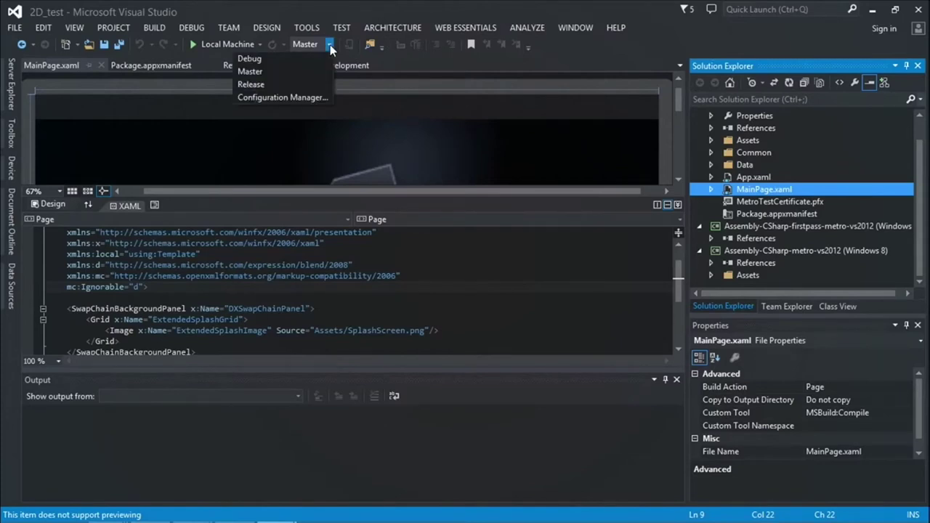
{"action": "left_click", "coordinate": [268, 70]}
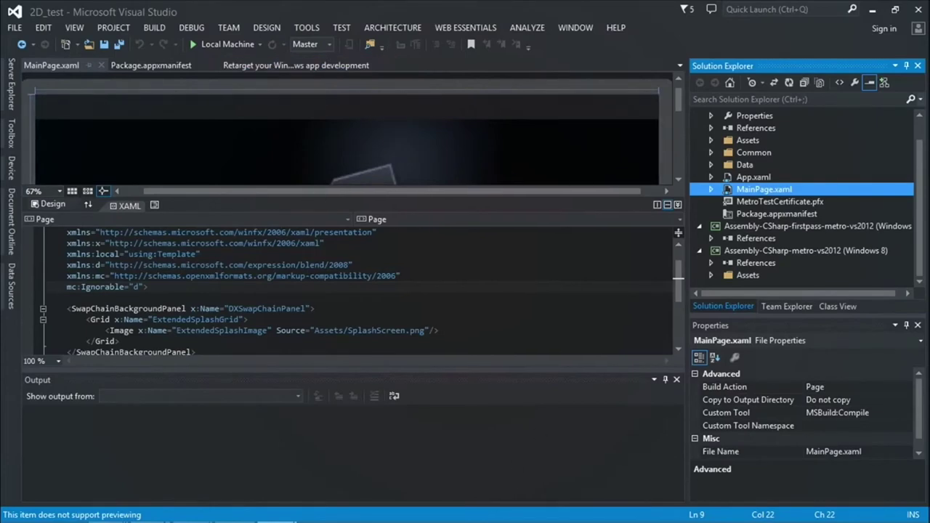
Switch to the presentation and advance from the Windows Store export demo slide to the Universal Apps slide.
{"action": "mouse_move", "coordinate": [191, 509]}
{"action": "left_click", "coordinate": [240, 429]}
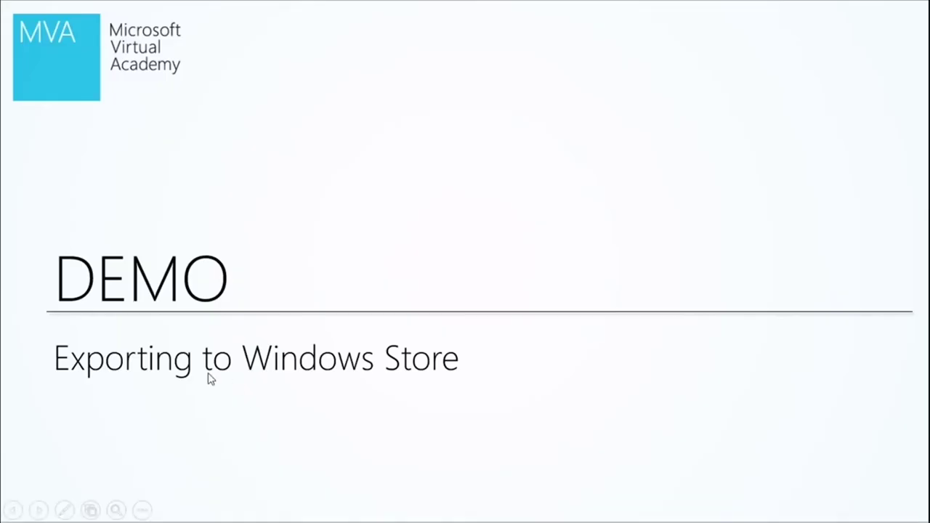
{"action": "left_click", "coordinate": [306, 223]}
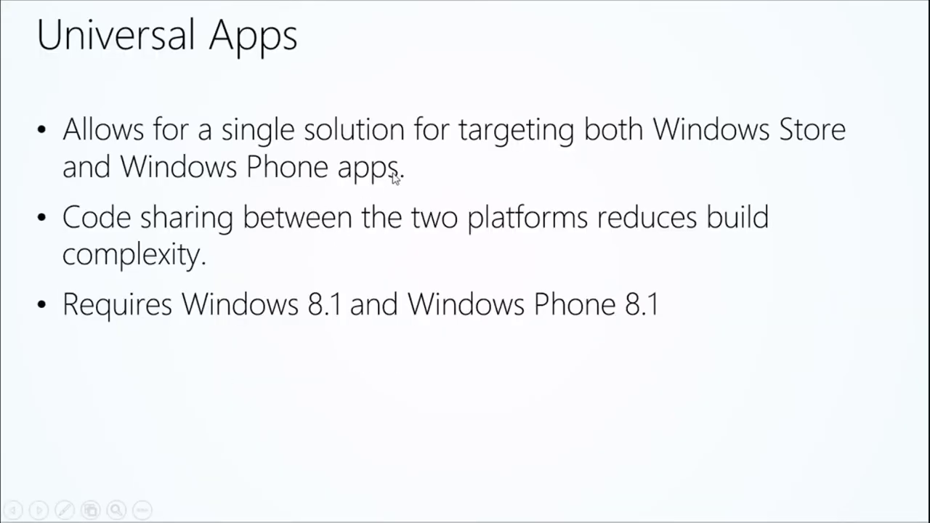
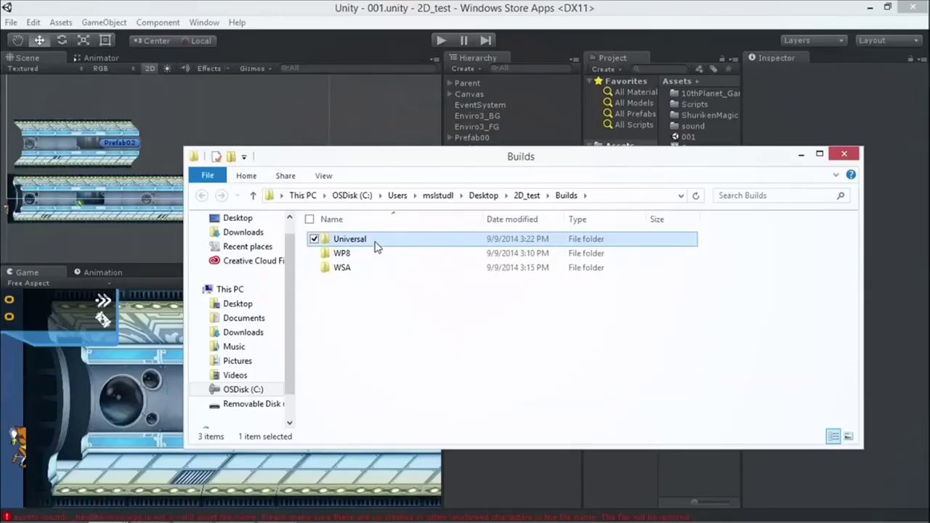
Open the 2D_test solution from the Universal folder inside Builds in Visual Studio.
{"action": "double_click", "coordinate": [377, 243]}
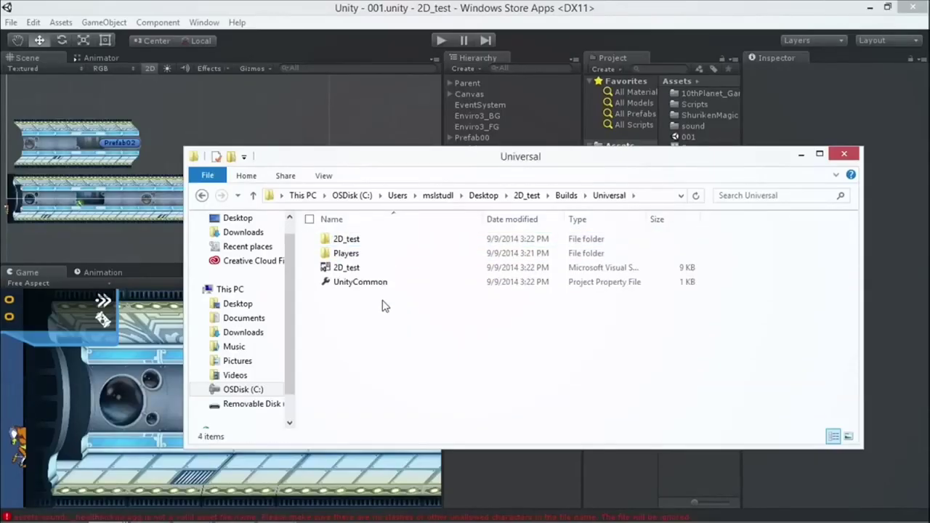
{"action": "double_click", "coordinate": [359, 268]}
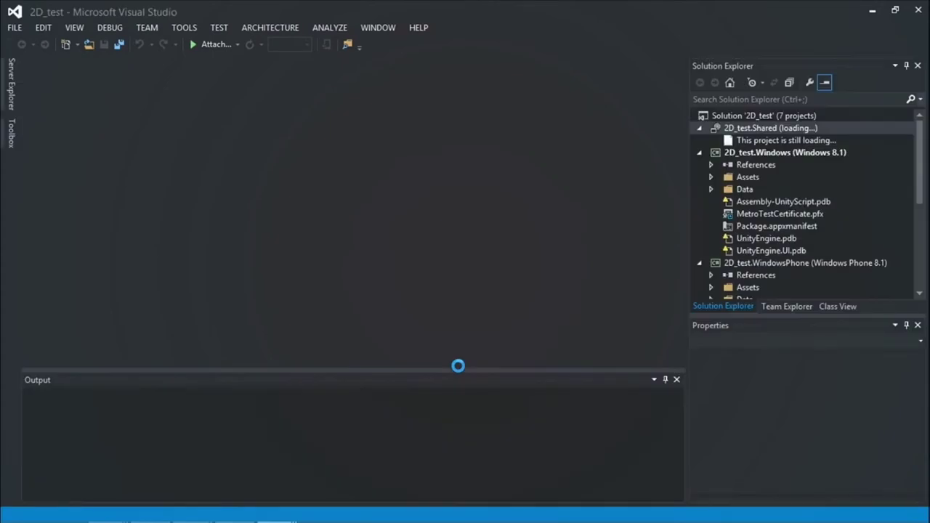
{"action": "left_click", "coordinate": [916, 155]}
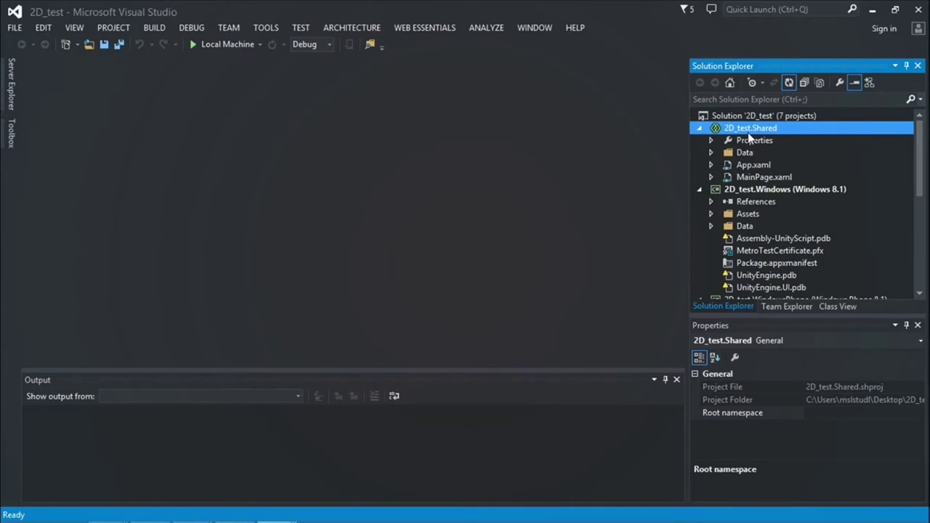
Magnify the screen to 200% and examine App.xaml, MainPage.xaml and the Data folder contents in the 2D_test.Shared project.
{"action": "key", "text": "super+plus"}
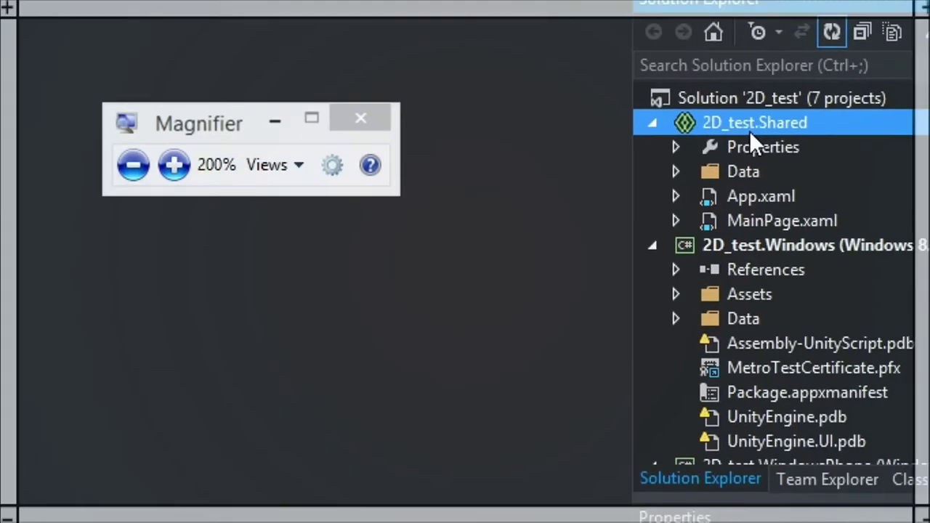
{"action": "left_click", "coordinate": [282, 120]}
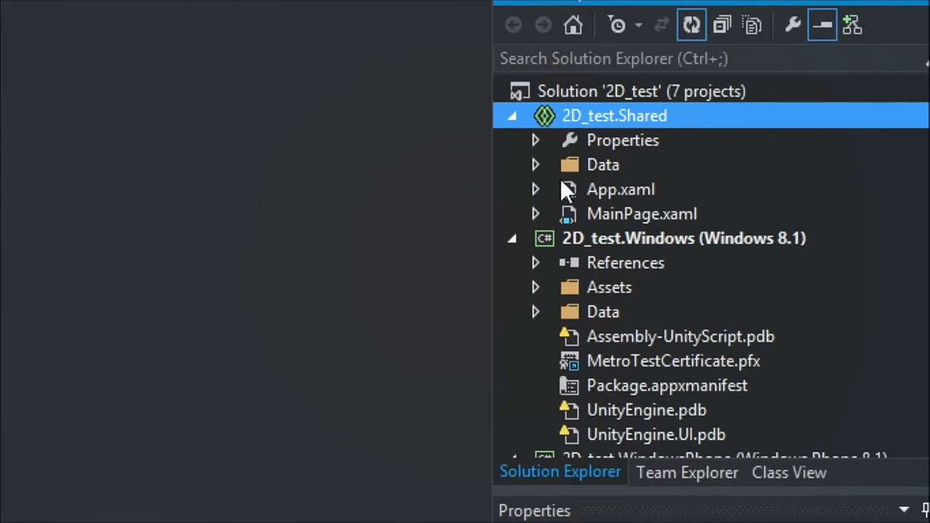
{"action": "left_click", "coordinate": [617, 214]}
{"action": "left_click", "coordinate": [633, 189]}
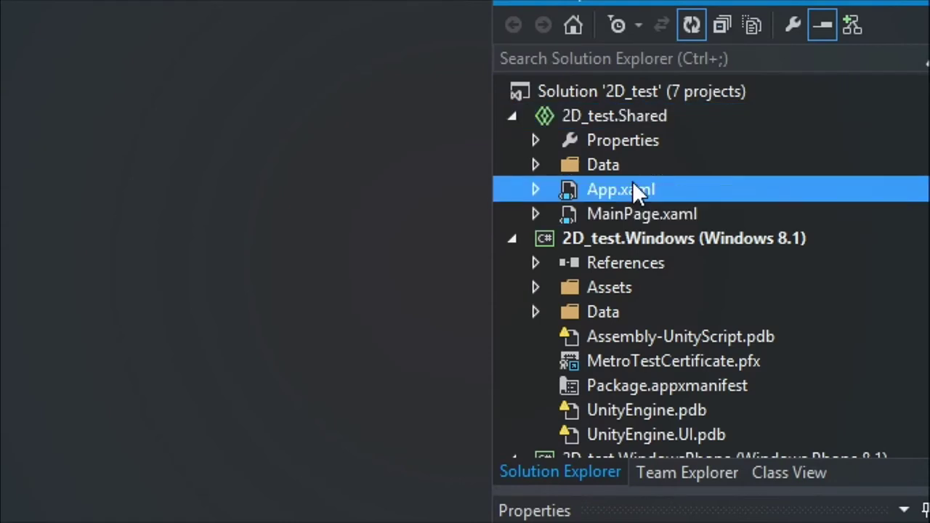
{"action": "left_click", "coordinate": [536, 165]}
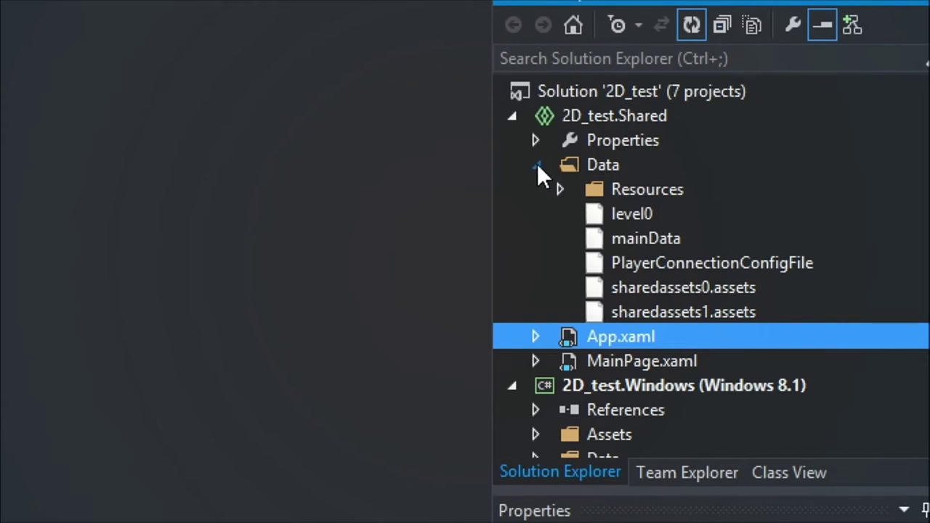
{"action": "left_click", "coordinate": [535, 165]}
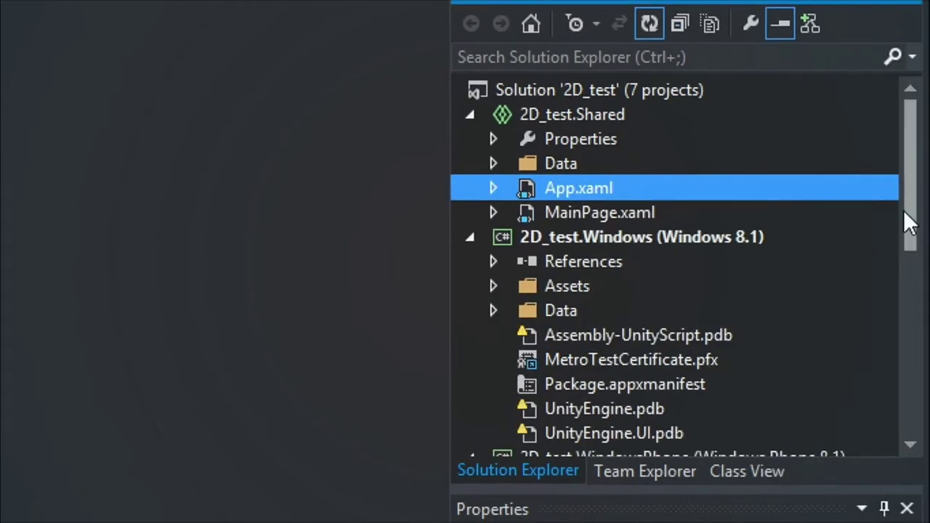
Look through the 2D_test.Windows (Windows 8.1) and 2D_test.WindowsPhone (Windows Phone 8.1) projects in the solution tree.
{"action": "left_click_drag", "start_coordinate": [907, 212], "coordinate": [908, 237]}
{"action": "left_click", "coordinate": [655, 190]}
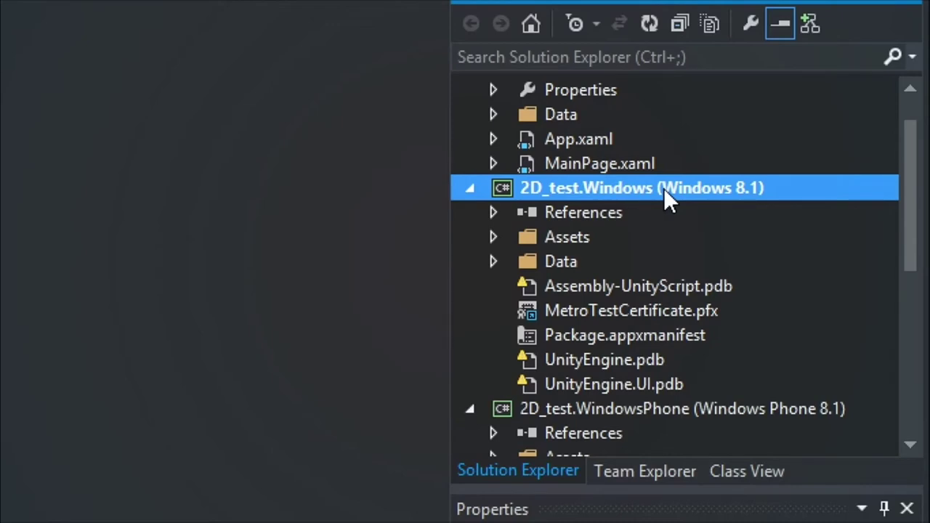
{"action": "scroll", "coordinate": [670, 203], "scroll_direction": "down", "scroll_amount": 3}
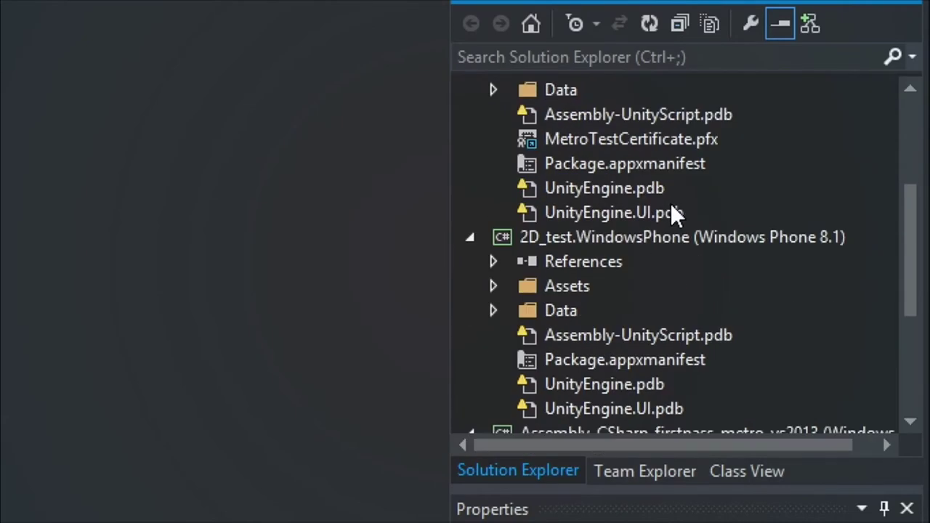
{"action": "left_click", "coordinate": [679, 240]}
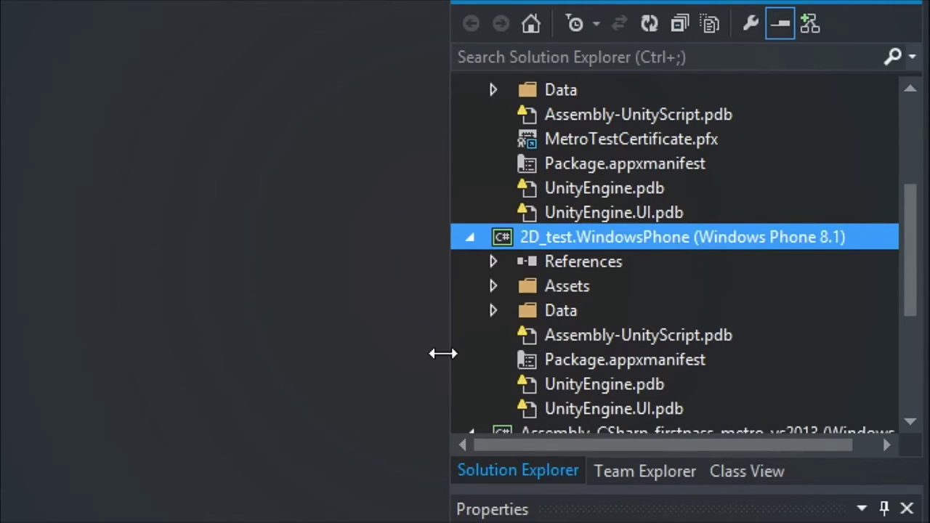
{"action": "scroll", "coordinate": [727, 240], "scroll_direction": "down", "scroll_amount": 2}
{"action": "scroll", "coordinate": [575, 260], "scroll_direction": "up", "scroll_amount": 7}
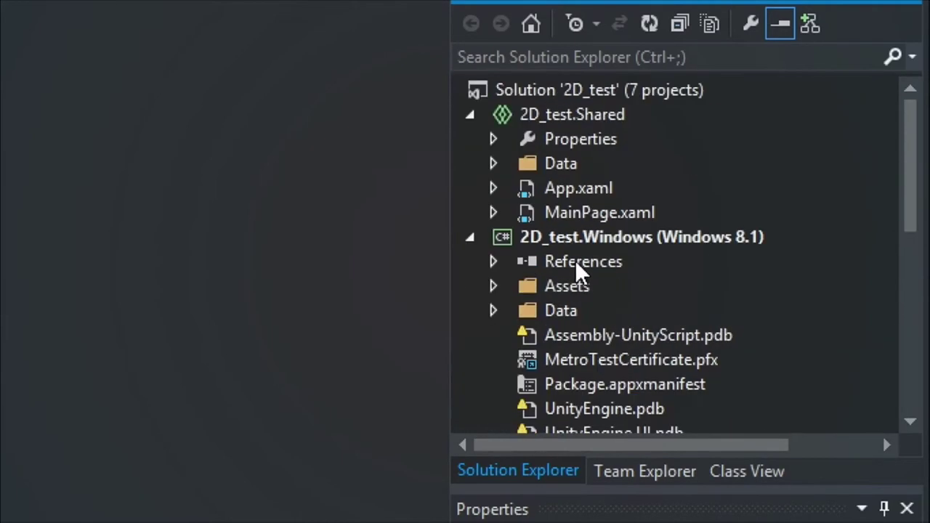
Expand the Data folders of the Shared, Windows and WindowsPhone projects to compare their contents.
{"action": "left_click", "coordinate": [492, 164]}
{"action": "scroll", "coordinate": [656, 234], "scroll_direction": "down", "scroll_amount": 3}
{"action": "left_click", "coordinate": [492, 237]}
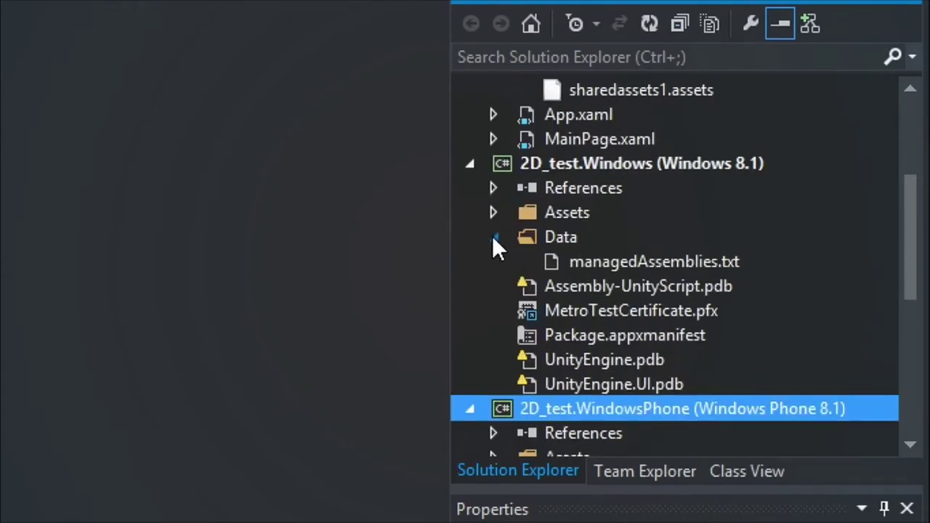
{"action": "scroll", "coordinate": [623, 290], "scroll_direction": "down", "scroll_amount": 5}
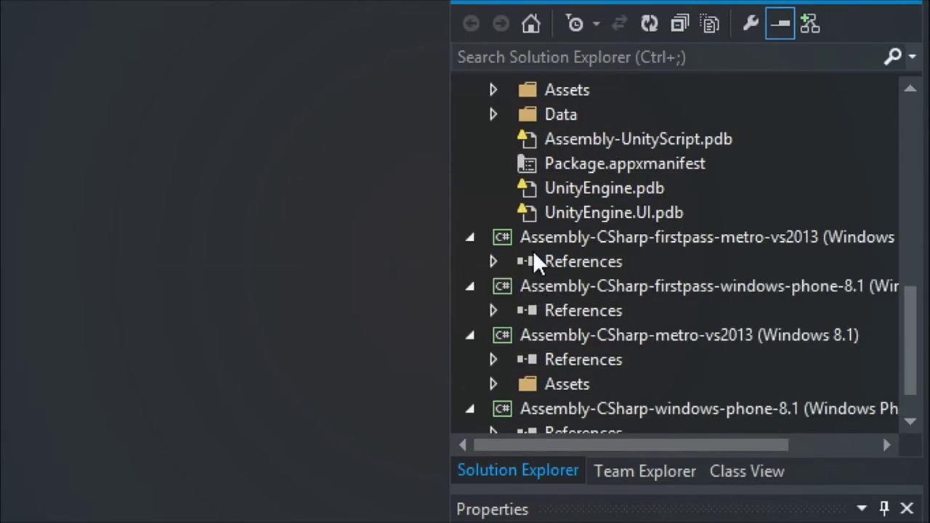
{"action": "scroll", "coordinate": [611, 275], "scroll_direction": "up", "scroll_amount": 2}
{"action": "left_click", "coordinate": [492, 260]}
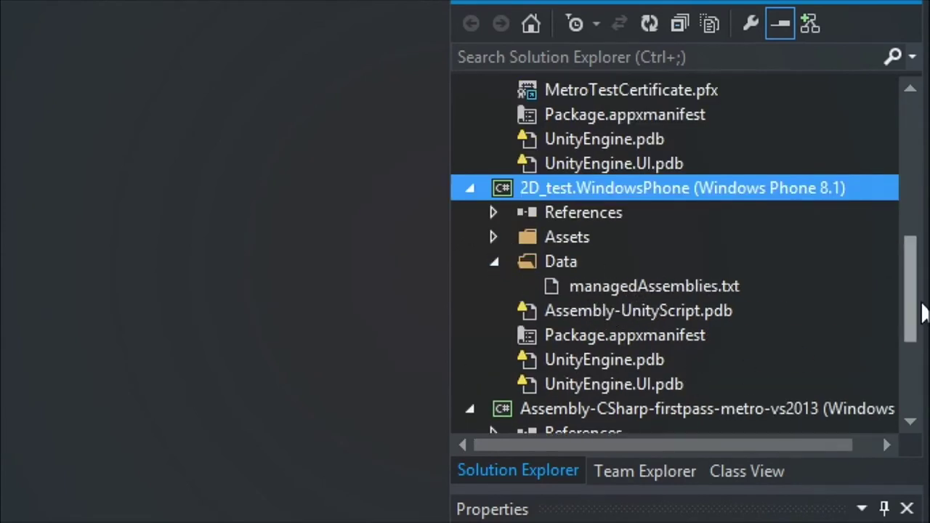
Expand the Assets folder of 2D_test.Windows to view its images, and select Package.appxmanifest in the 2D_test.WindowsPhone project.
{"action": "left_click_drag", "start_coordinate": [907, 279], "coordinate": [907, 245]}
{"action": "left_click", "coordinate": [492, 139]}
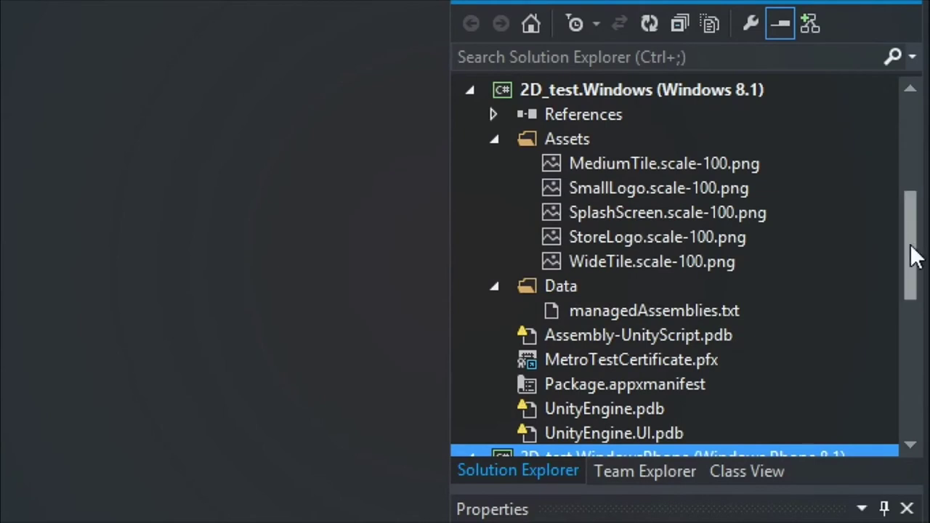
{"action": "left_click_drag", "start_coordinate": [909, 254], "coordinate": [908, 280]}
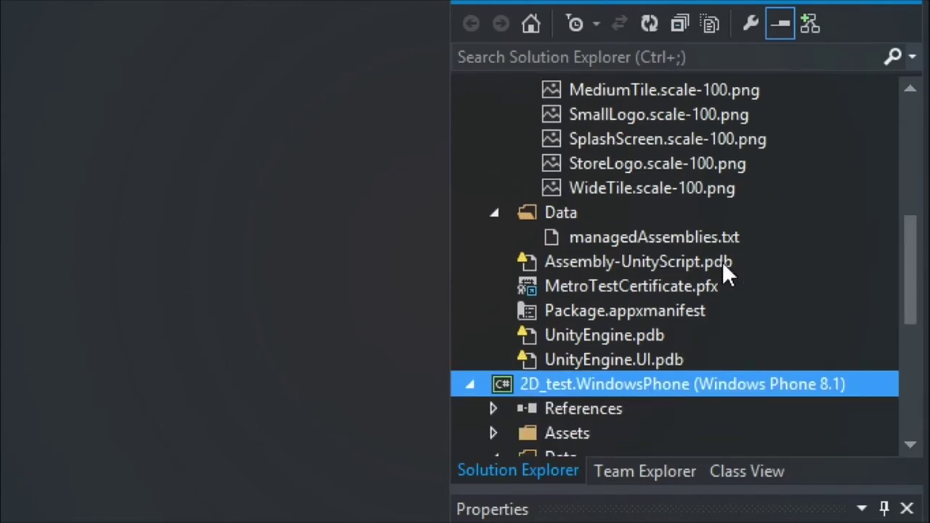
{"action": "scroll", "coordinate": [836, 289], "scroll_direction": "down", "scroll_amount": 2}
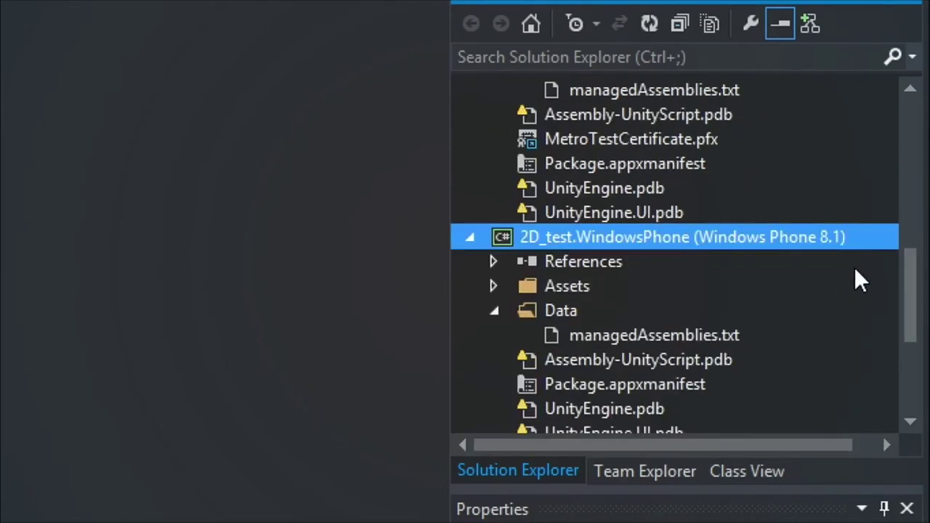
{"action": "left_click_drag", "start_coordinate": [914, 297], "coordinate": [911, 319]}
{"action": "left_click", "coordinate": [596, 310]}
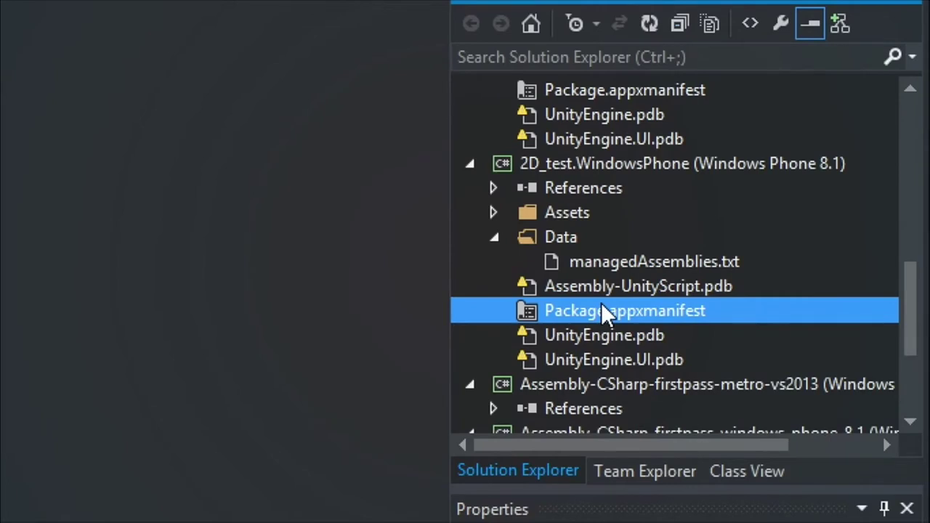
Expand Assets and Scripts in the Assembly-CSharp-metro-vs2013 project to examine its script files, and return to the start of the tree.
{"action": "left_click_drag", "start_coordinate": [901, 308], "coordinate": [907, 364]}
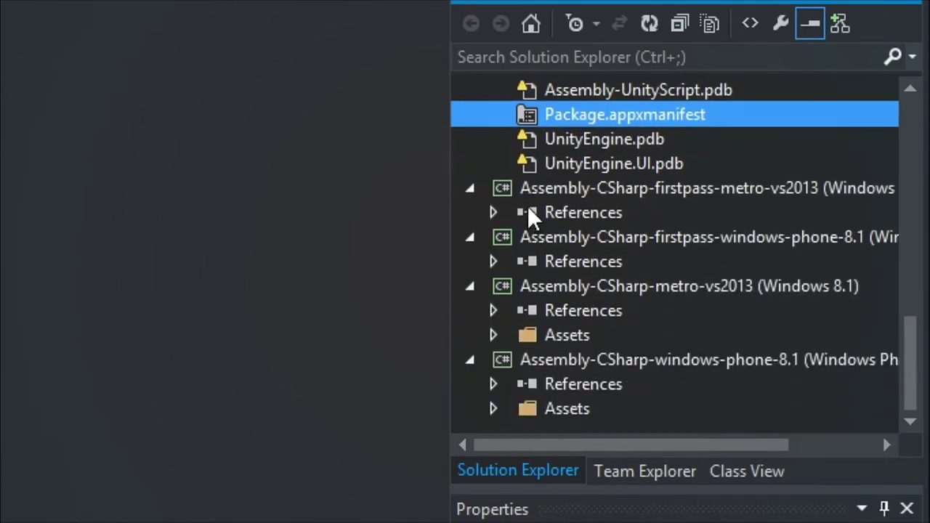
{"action": "left_click", "coordinate": [493, 336]}
{"action": "left_click", "coordinate": [518, 360]}
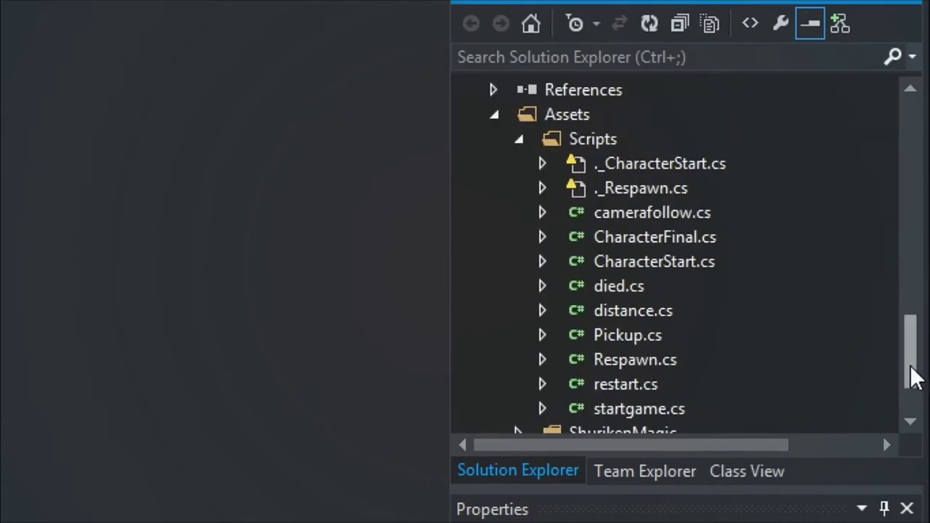
{"action": "left_click_drag", "start_coordinate": [909, 374], "coordinate": [908, 358]}
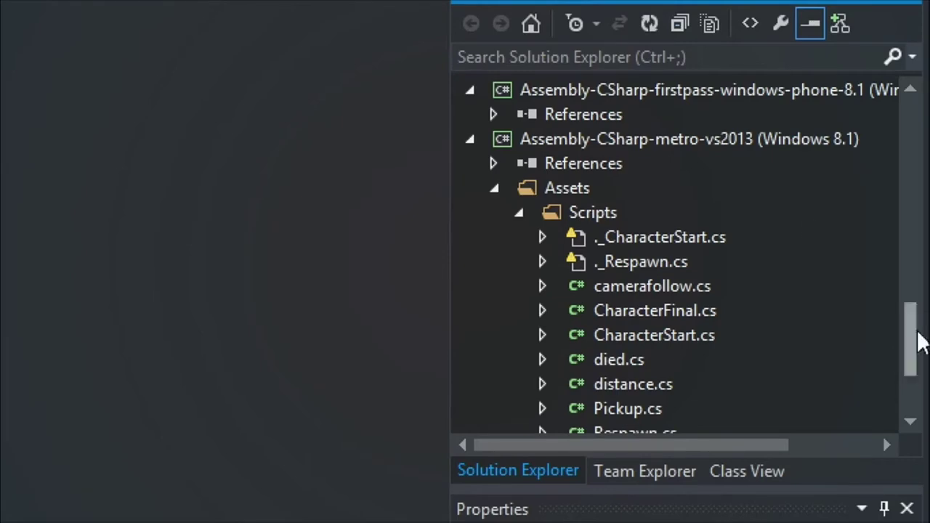
{"action": "left_click_drag", "start_coordinate": [913, 341], "coordinate": [914, 118]}
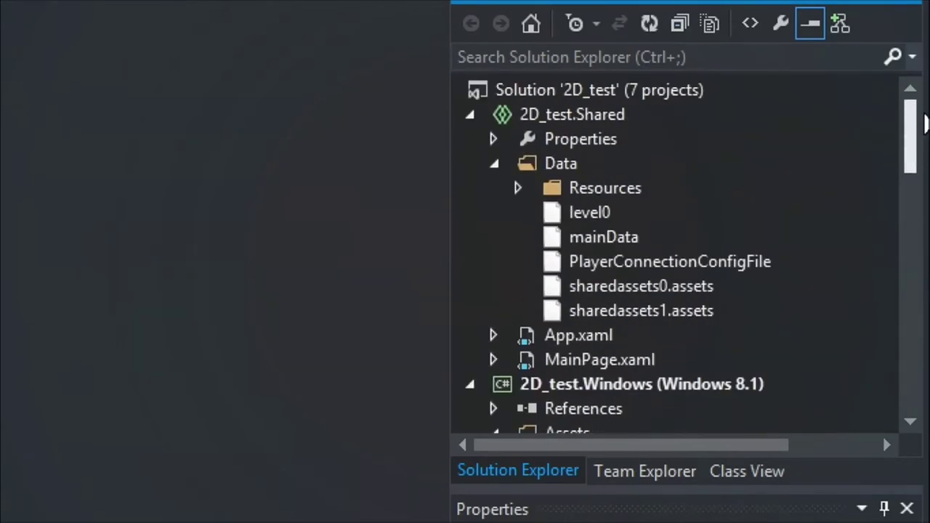
Collapse the Data folders of the Shared, Windows and WindowsPhone projects and the Assets folder of 2D_test.Windows.
{"action": "left_click", "coordinate": [493, 163]}
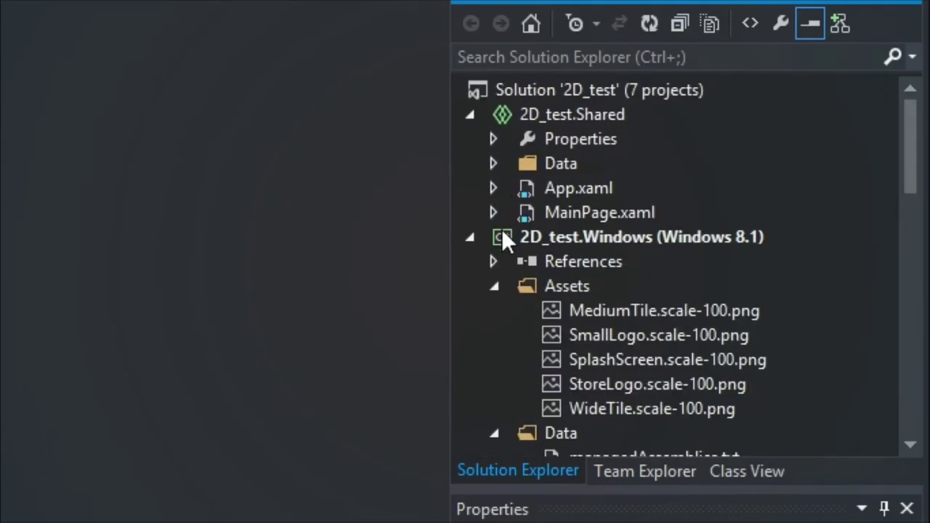
{"action": "left_click", "coordinate": [493, 286]}
{"action": "left_click", "coordinate": [494, 308]}
{"action": "scroll", "coordinate": [489, 364], "scroll_direction": "down", "scroll_amount": 4}
{"action": "left_click", "coordinate": [503, 314]}
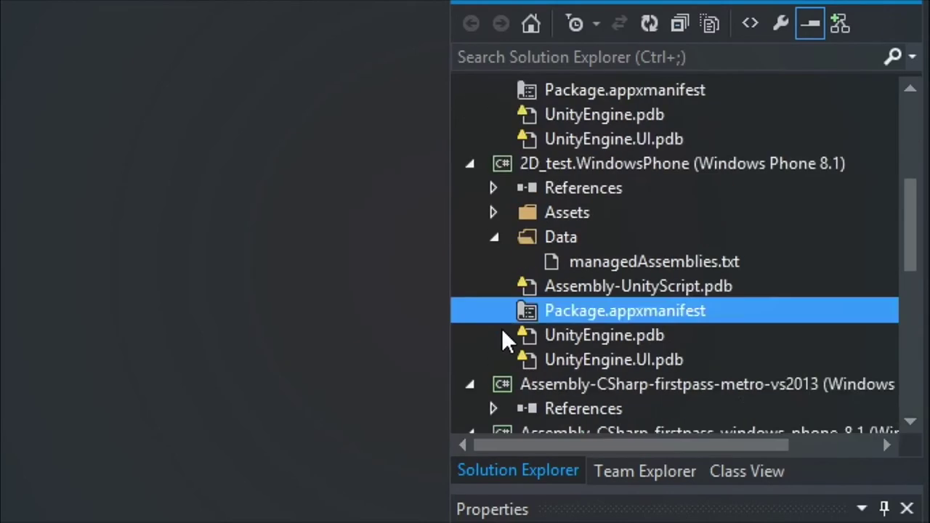
{"action": "scroll", "coordinate": [501, 329], "scroll_direction": "down", "scroll_amount": 5}
{"action": "scroll", "coordinate": [498, 291], "scroll_direction": "up", "scroll_amount": 1}
{"action": "left_click", "coordinate": [494, 236]}
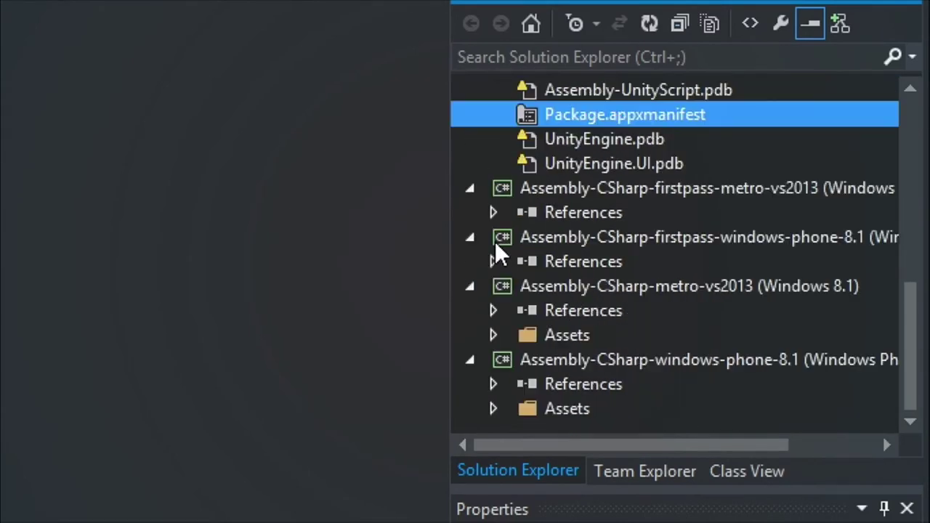
{"action": "scroll", "coordinate": [517, 178], "scroll_direction": "up", "scroll_amount": 4}
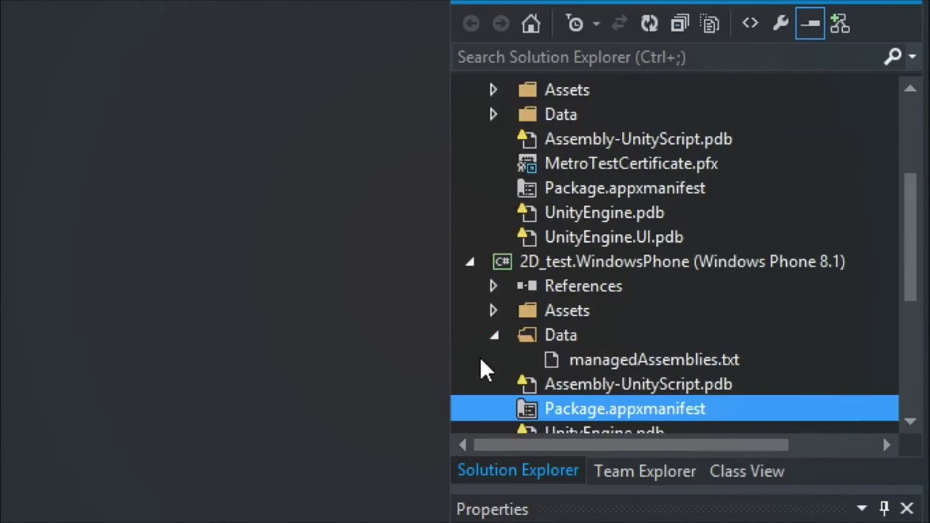
{"action": "left_click", "coordinate": [493, 335]}
{"action": "scroll", "coordinate": [704, 291], "scroll_direction": "up", "scroll_amount": 3}
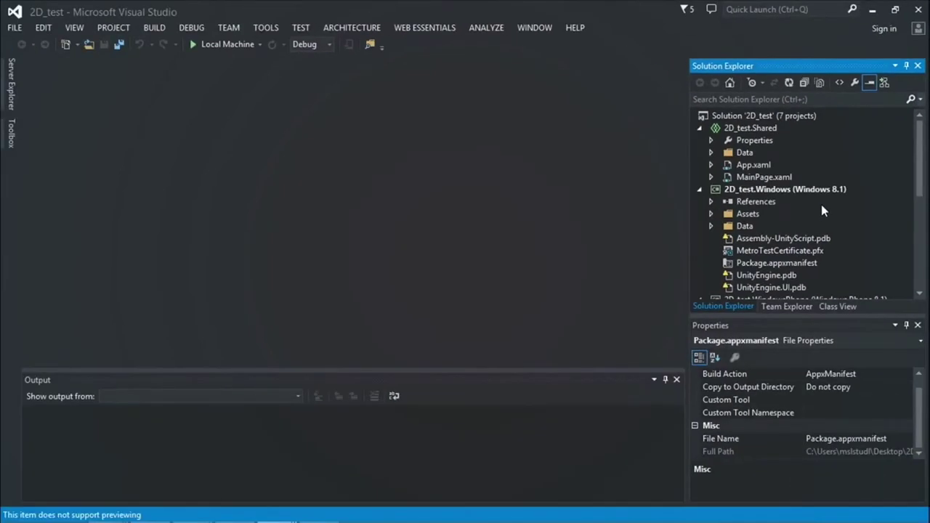
Try to run the solution on Local Machine, and set the active solution platform to x86.
{"action": "left_click", "coordinate": [217, 45]}
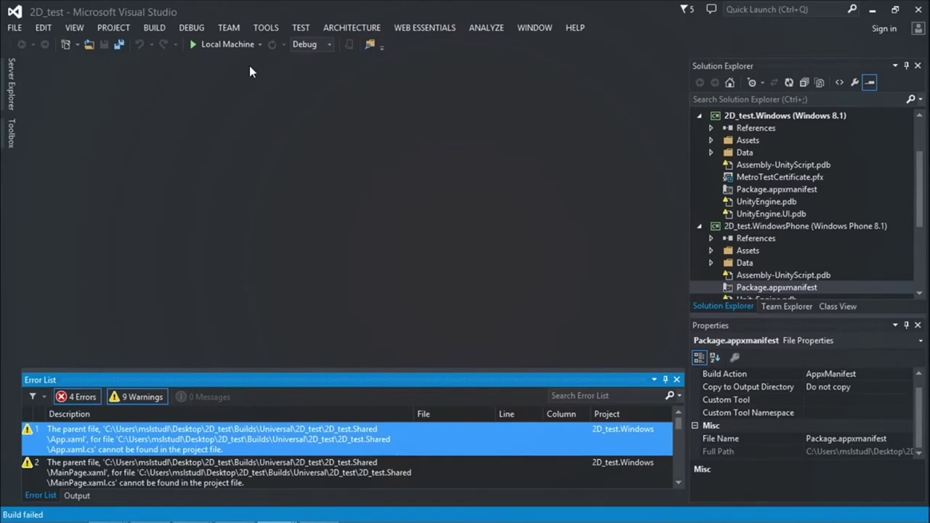
{"action": "left_click", "coordinate": [328, 45]}
{"action": "left_click", "coordinate": [291, 95]}
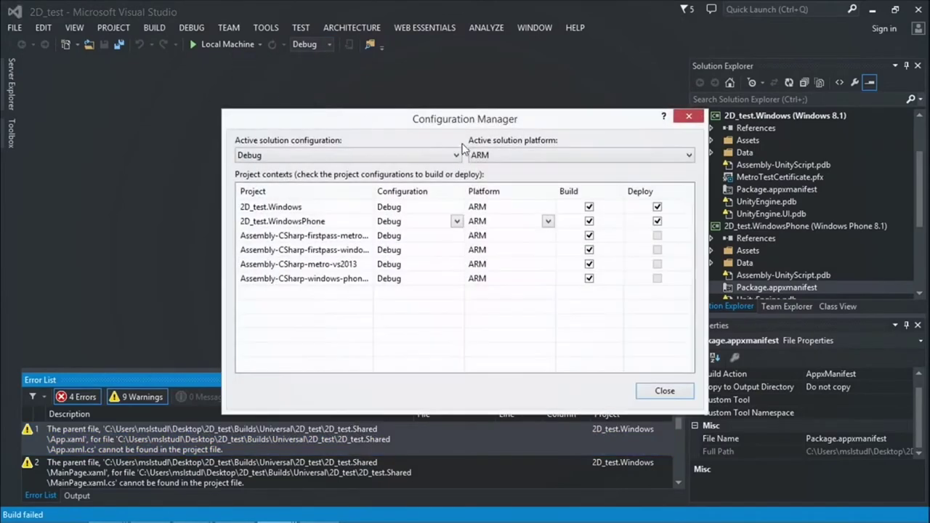
{"action": "left_click", "coordinate": [480, 156]}
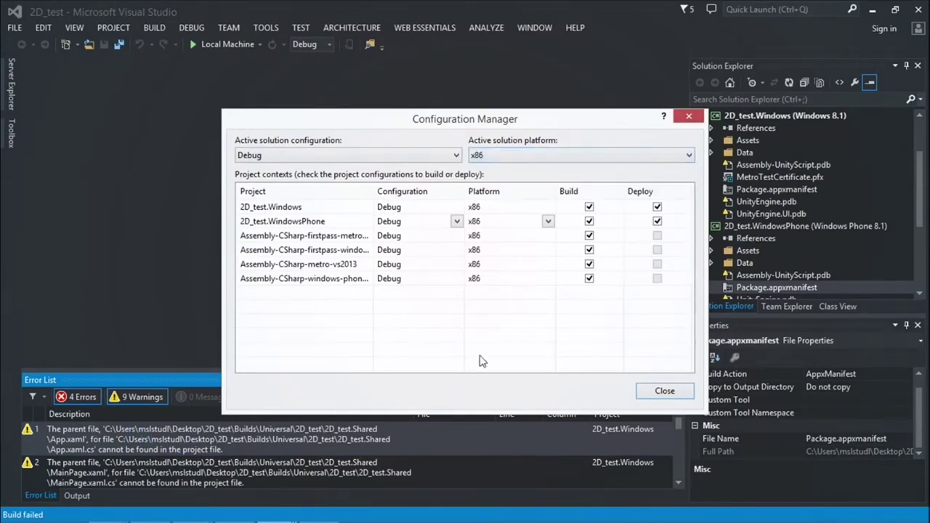
{"action": "left_click", "coordinate": [642, 393]}
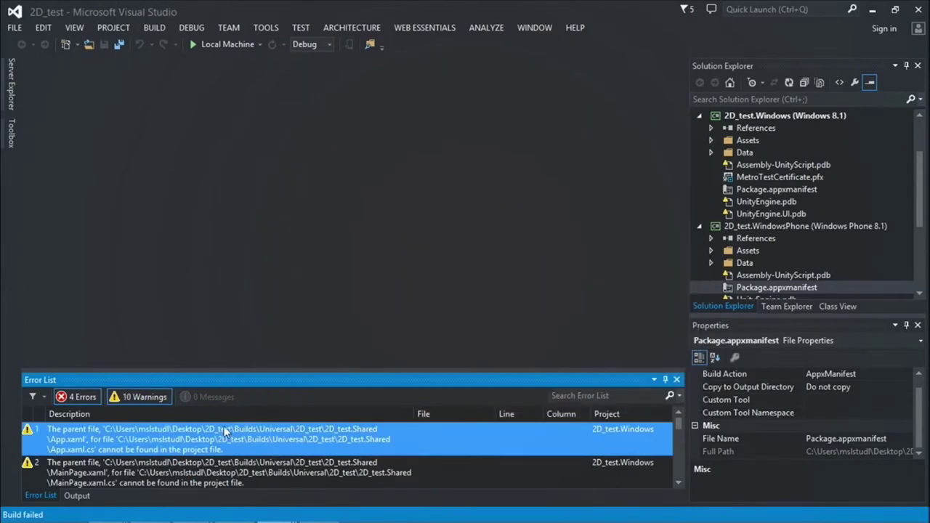
Hide the warnings in the enlarged error list and examine the build errors through the last entry.
{"action": "left_click", "coordinate": [138, 397]}
{"action": "left_click_drag", "start_coordinate": [202, 373], "coordinate": [209, 314]}
{"action": "left_click", "coordinate": [220, 394]}
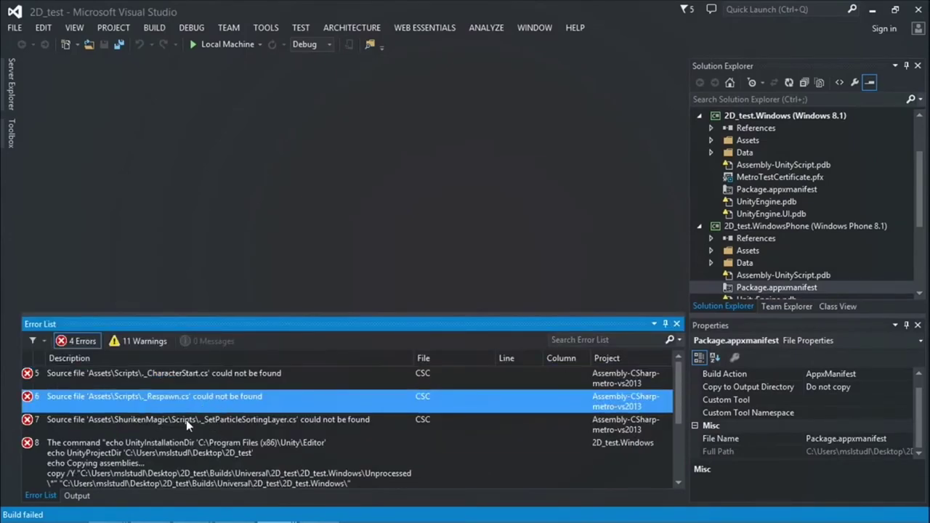
{"action": "scroll", "coordinate": [241, 427], "scroll_direction": "down", "scroll_amount": 3}
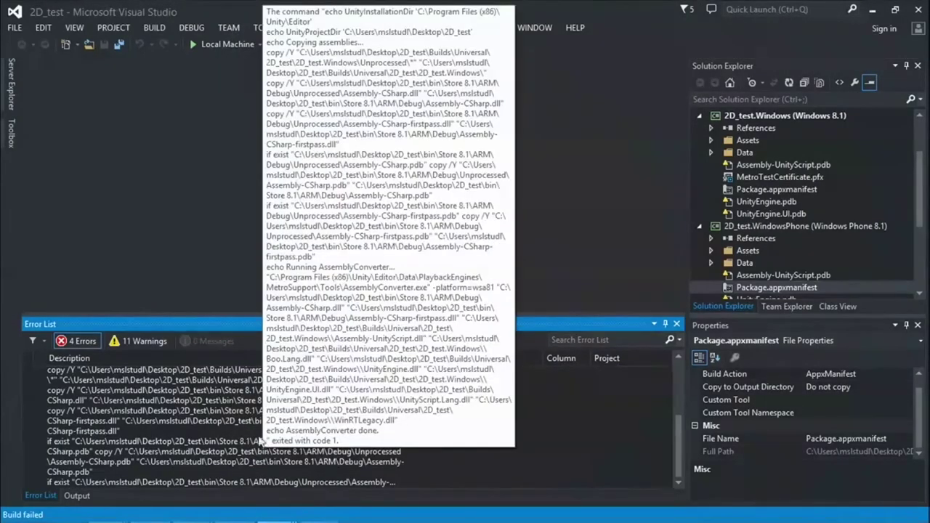
Keep the Debug configuration and try to run the solution on Local Machine again.
{"action": "left_click", "coordinate": [313, 48]}
{"action": "left_click", "coordinate": [305, 58]}
{"action": "left_click", "coordinate": [228, 45]}
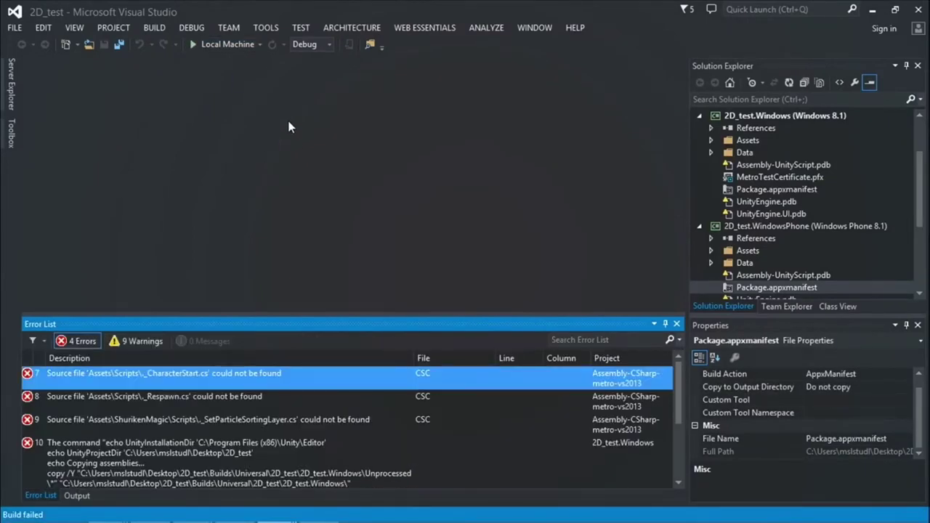
Reselect x86 as the active solution platform, and inspect the full command error listed for 2D_test.Windows.
{"action": "left_click", "coordinate": [327, 44]}
{"action": "left_click", "coordinate": [312, 95]}
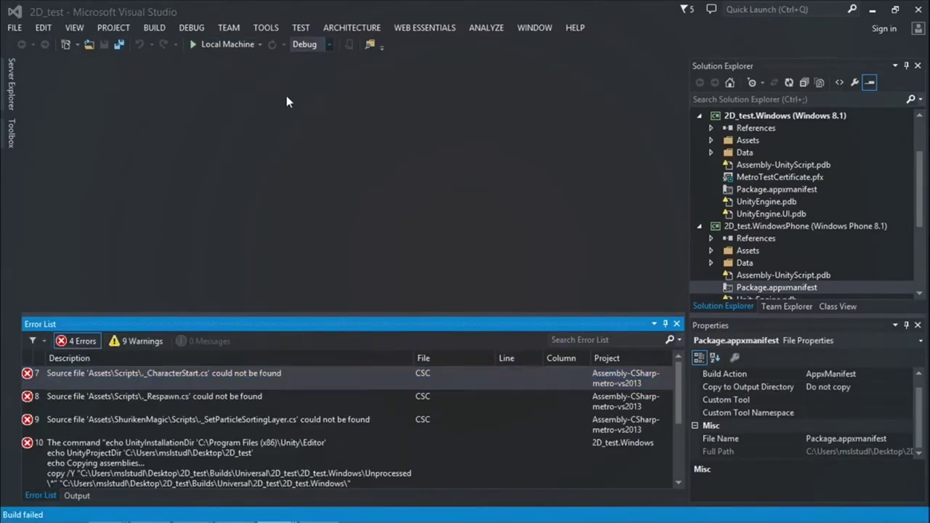
{"action": "left_click", "coordinate": [492, 155]}
{"action": "left_click", "coordinate": [487, 181]}
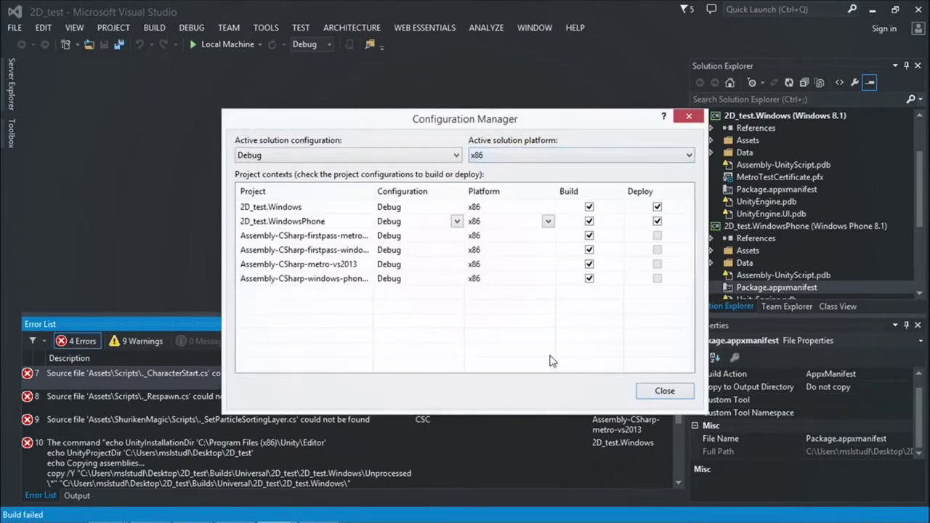
{"action": "left_click", "coordinate": [647, 392]}
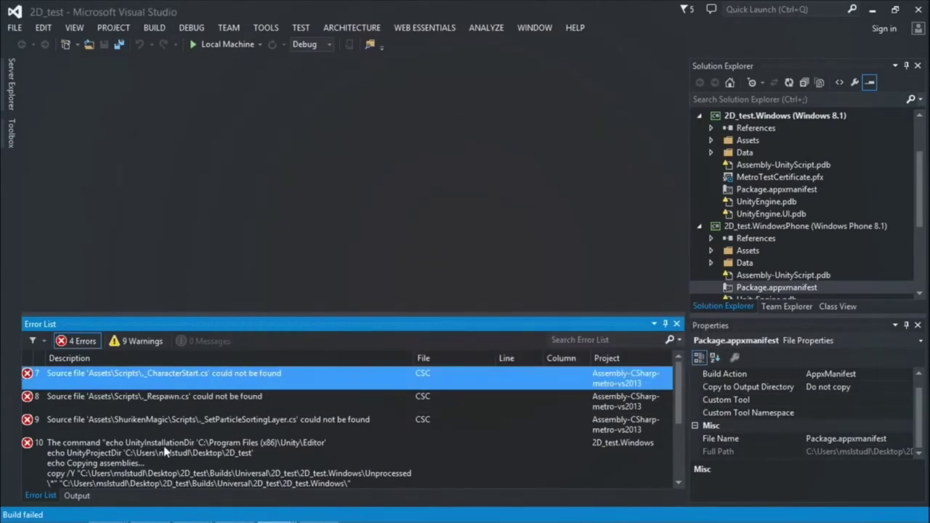
{"action": "left_click", "coordinate": [163, 445]}
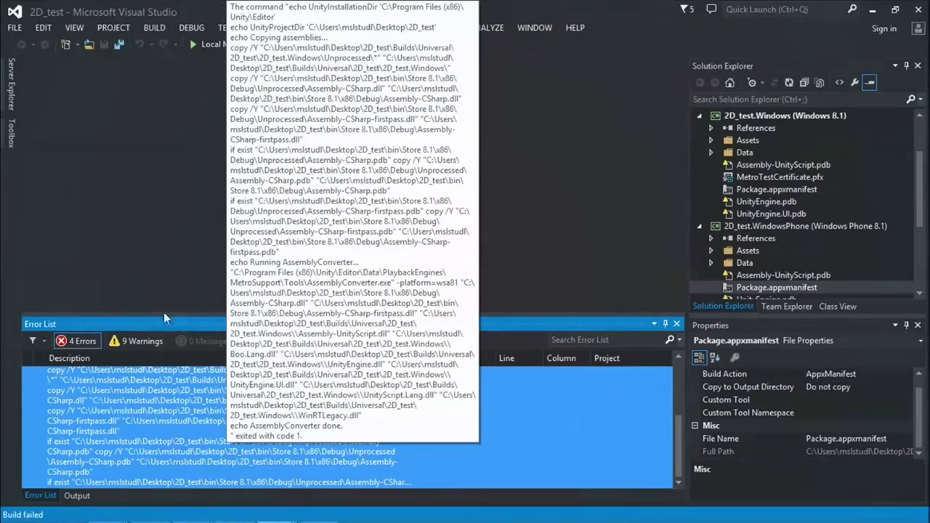
Clean the whole solution and build it again.
{"action": "left_click", "coordinate": [154, 28]}
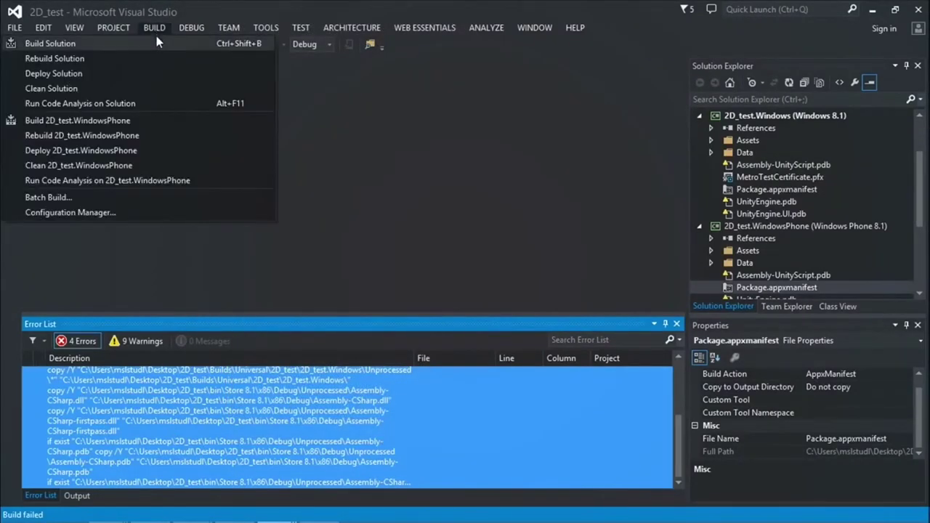
{"action": "left_click", "coordinate": [102, 89]}
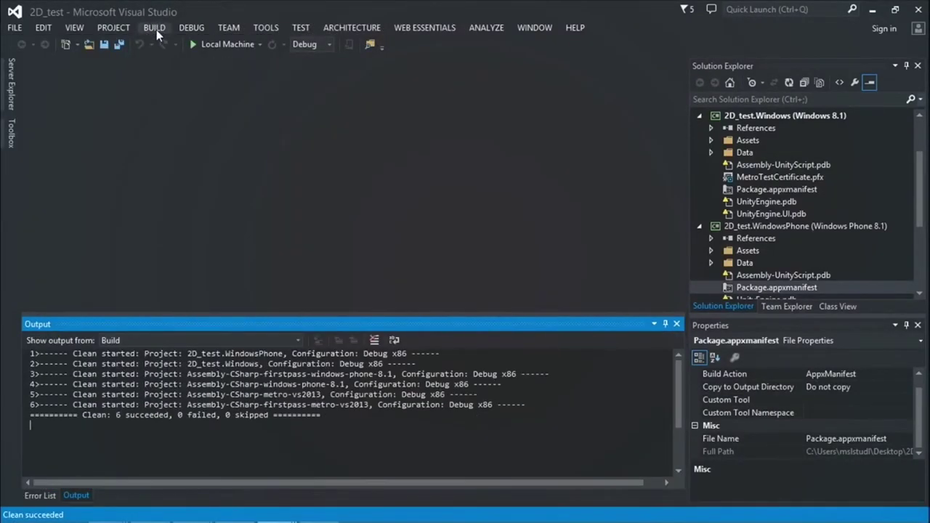
{"action": "left_click", "coordinate": [154, 28]}
{"action": "left_click", "coordinate": [144, 40]}
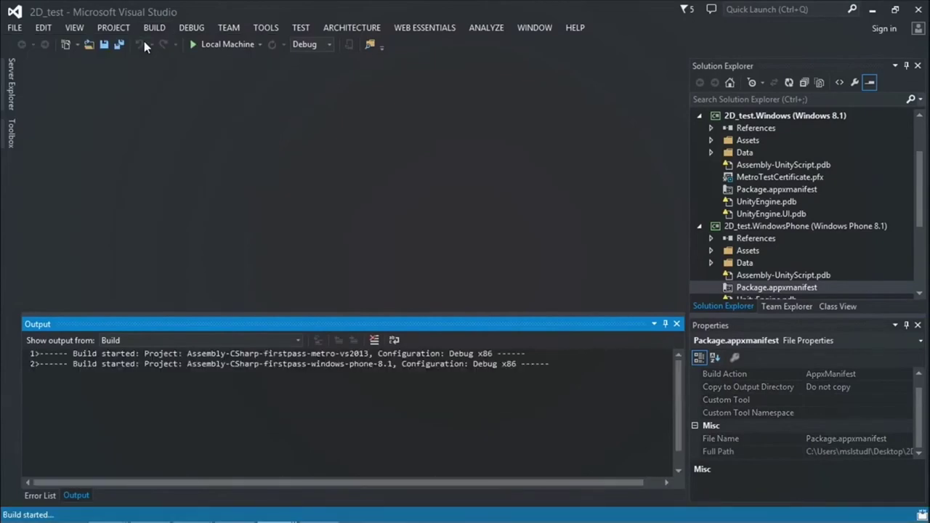
Enlarge the error list further and examine the source file and command errors of the new build.
{"action": "left_click", "coordinate": [183, 385]}
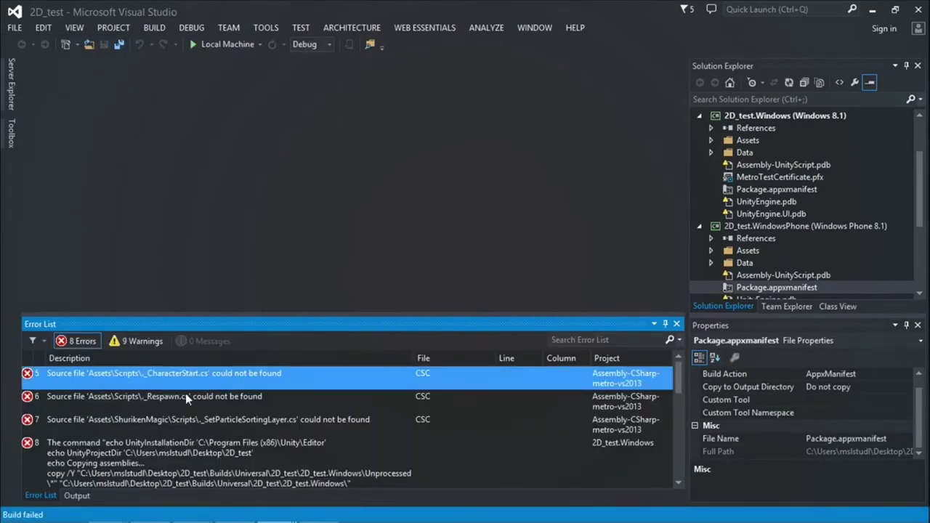
{"action": "left_click_drag", "start_coordinate": [303, 312], "coordinate": [299, 277]}
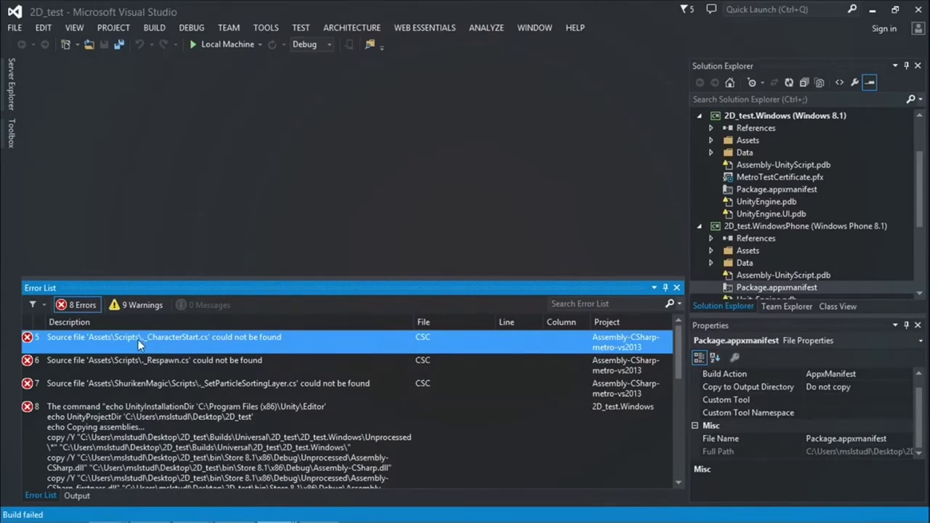
{"action": "scroll", "coordinate": [171, 345], "scroll_direction": "down", "scroll_amount": 2}
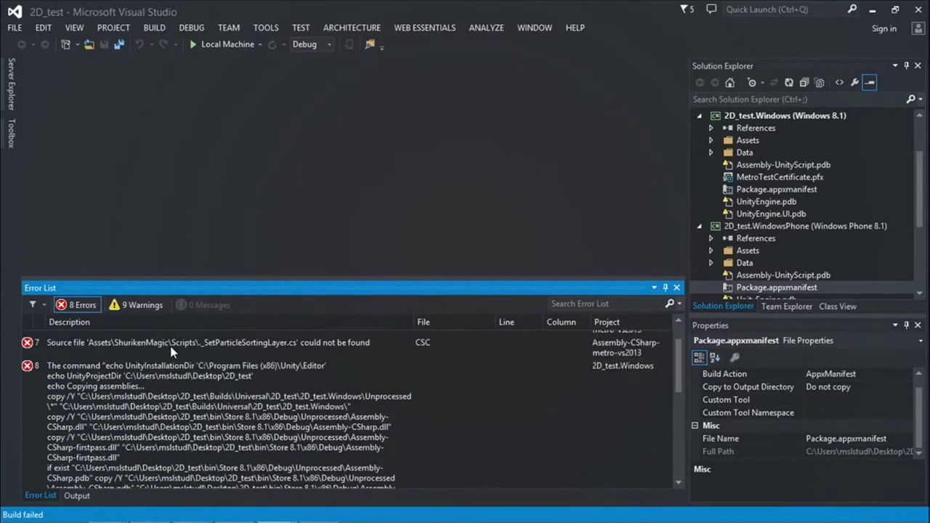
{"action": "scroll", "coordinate": [170, 346], "scroll_direction": "up", "scroll_amount": 2}
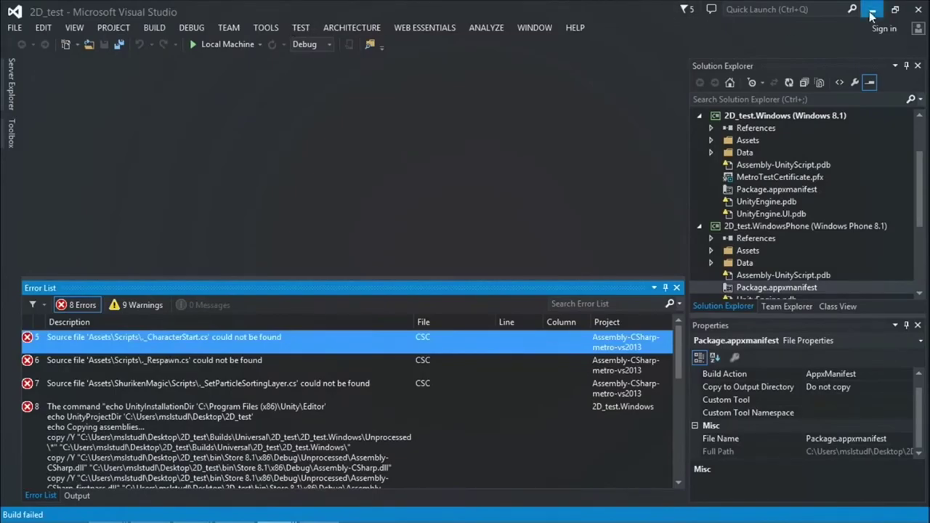
Switch to the other Visual Studio window with MainPage.xaml open and try to run its 2D_test project on Local Machine.
{"action": "left_click", "coordinate": [872, 10]}
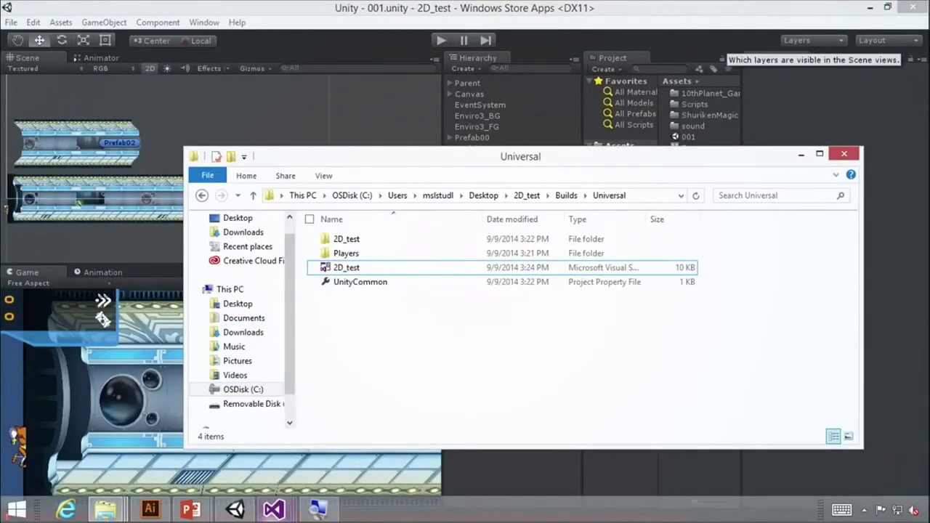
{"action": "left_click", "coordinate": [274, 509]}
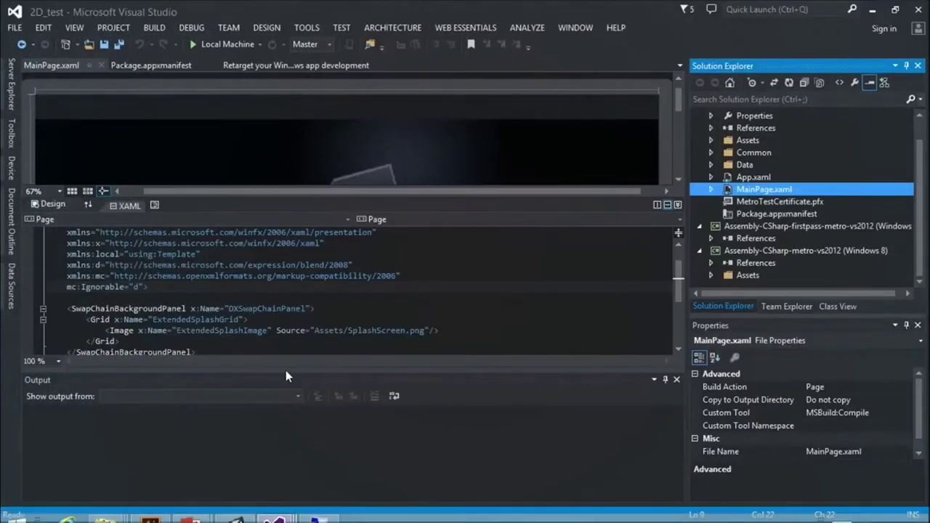
{"action": "left_click", "coordinate": [227, 44]}
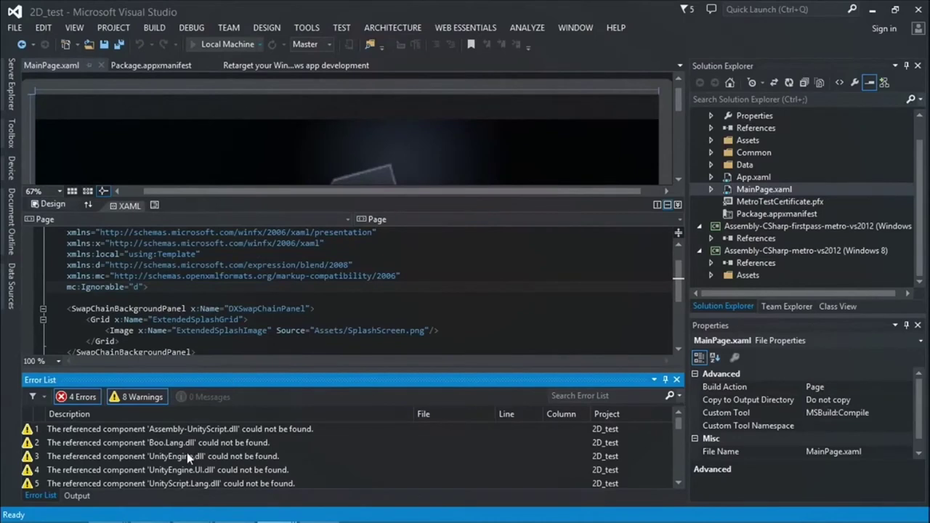
Hide the warnings to review the build errors of this project, and close its Visual Studio window.
{"action": "left_click", "coordinate": [139, 398]}
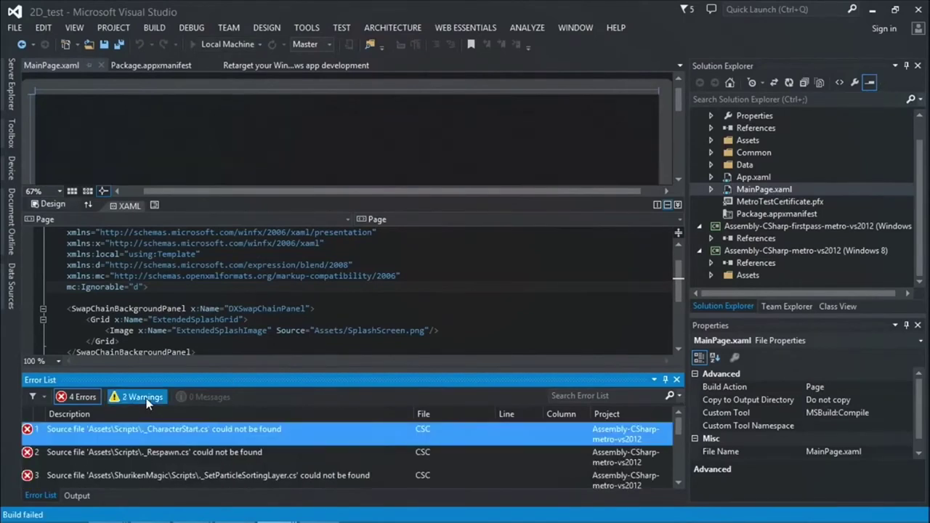
{"action": "left_click", "coordinate": [164, 458]}
{"action": "left_click", "coordinate": [158, 473]}
{"action": "left_click", "coordinate": [163, 432]}
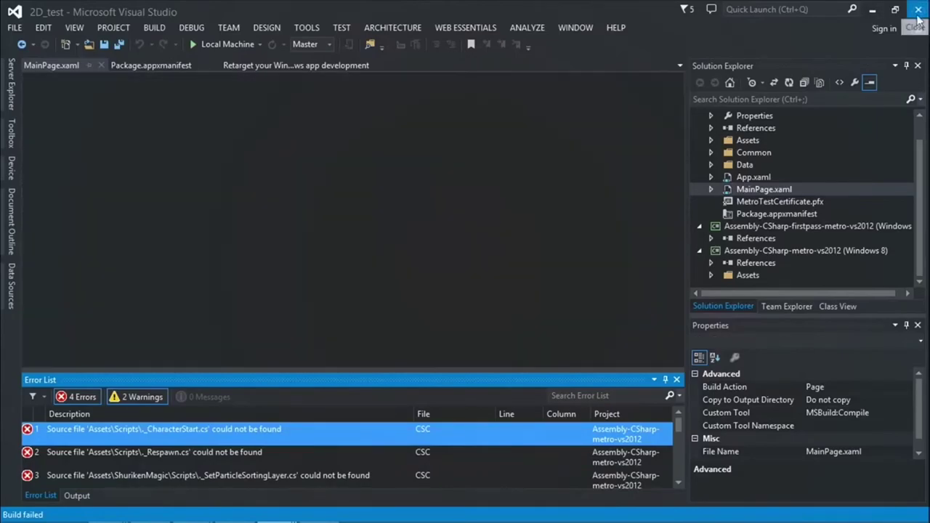
{"action": "left_click", "coordinate": [918, 11]}
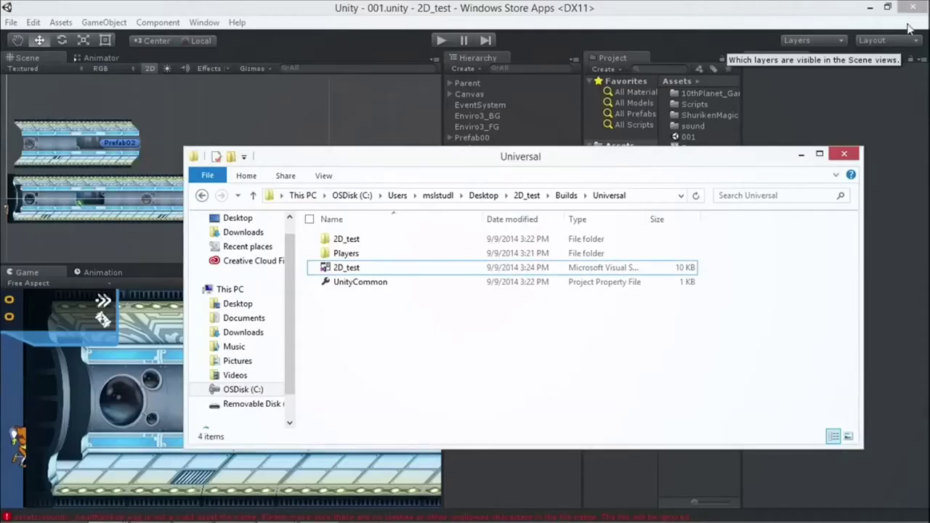
Switch to Unity and create a project named New Unity Project 3 in the Documents folder with 3D defaults.
{"action": "left_click", "coordinate": [641, 6]}
{"action": "left_click", "coordinate": [557, 59]}
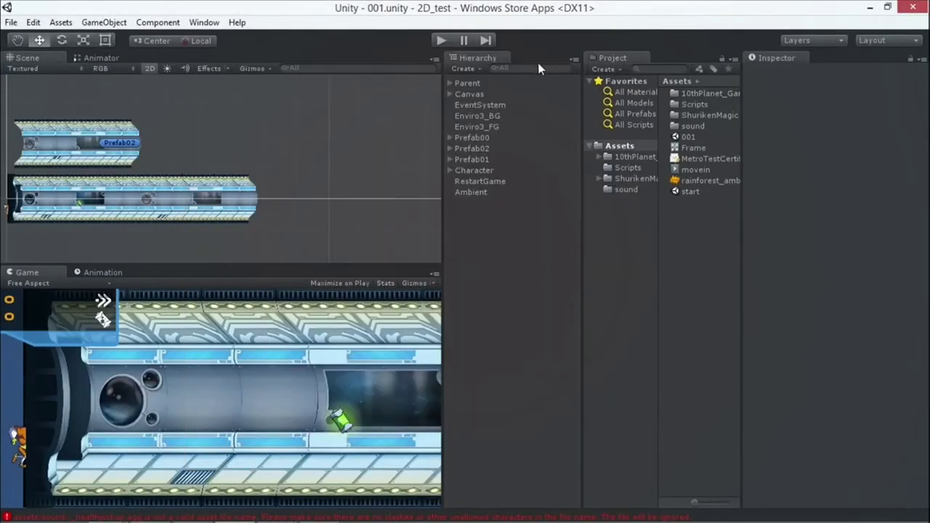
{"action": "left_click", "coordinate": [11, 22]}
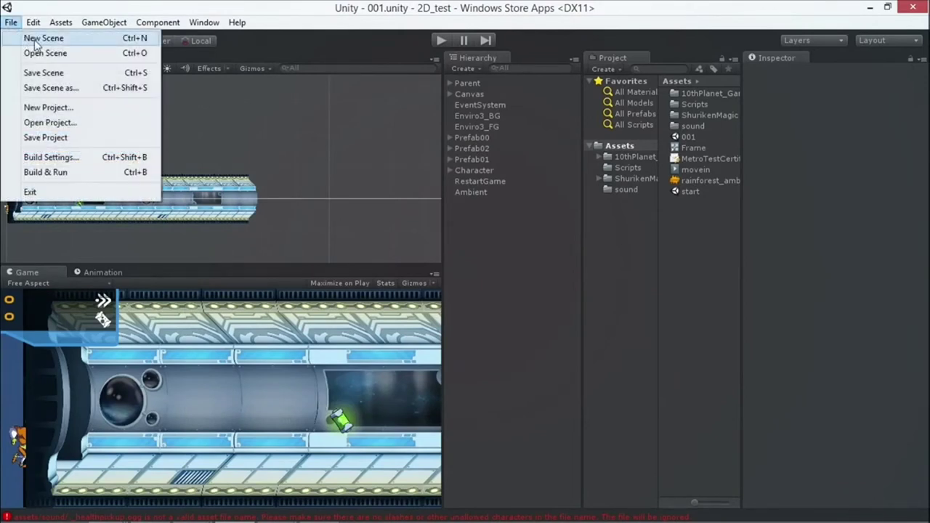
{"action": "left_click", "coordinate": [367, 109]}
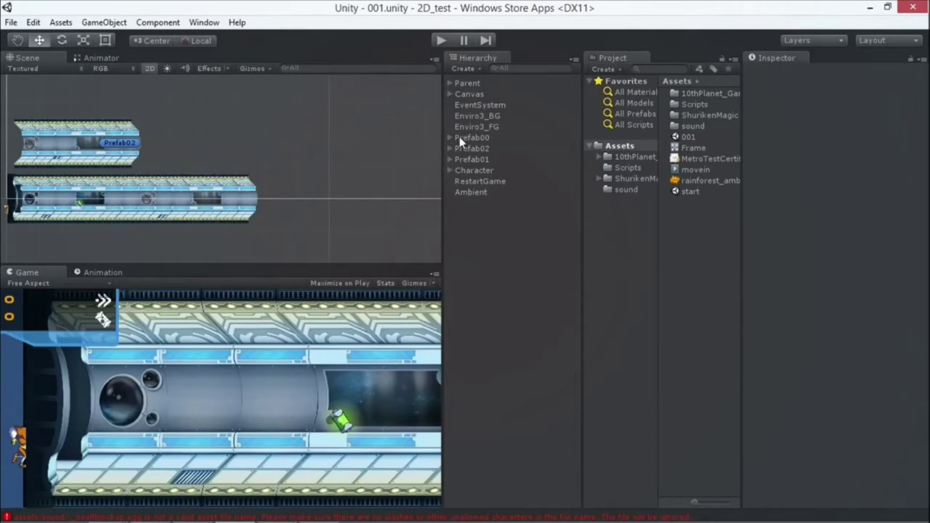
{"action": "left_click", "coordinate": [11, 23]}
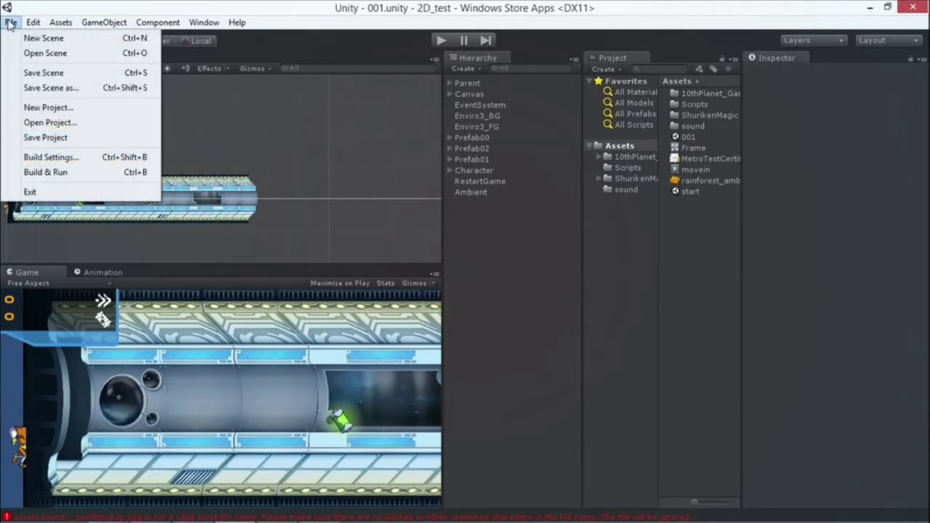
{"action": "left_click", "coordinate": [47, 107]}
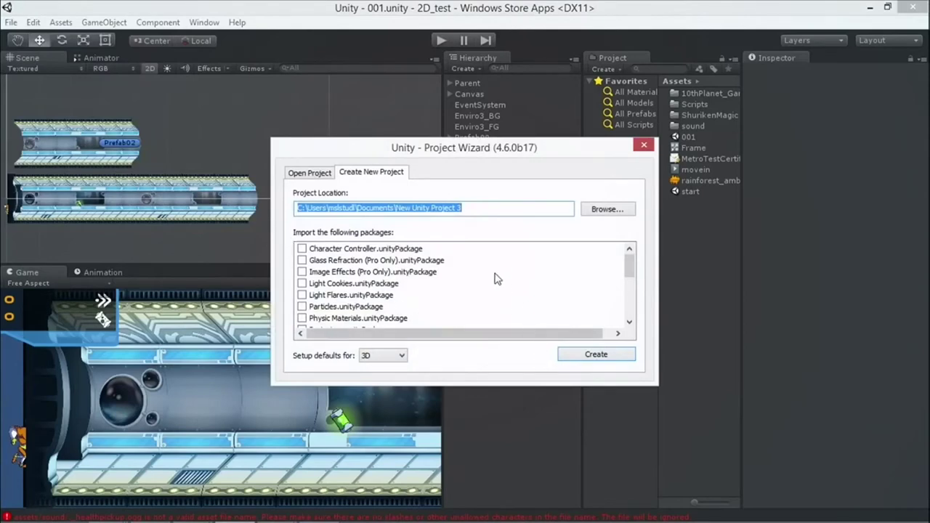
{"action": "left_click", "coordinate": [574, 356]}
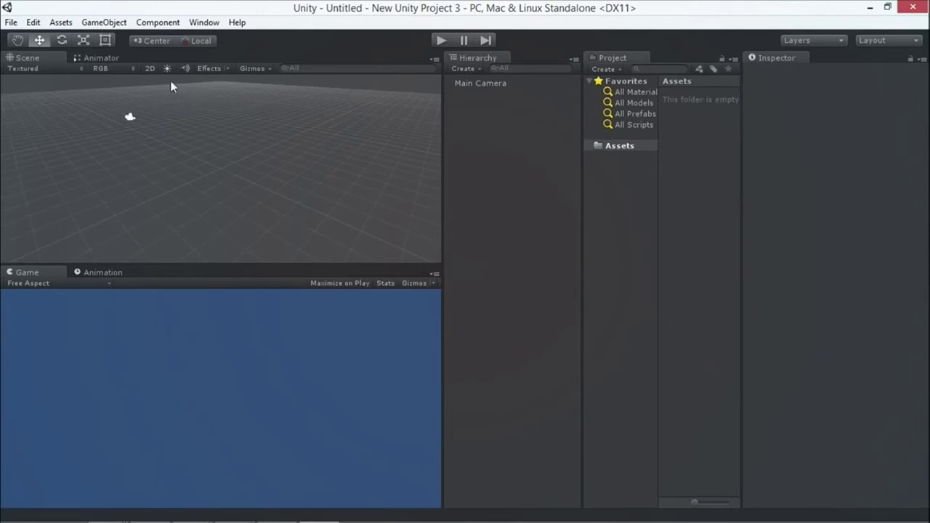
Add a 3D cube to the empty scene.
{"action": "left_click", "coordinate": [104, 21]}
{"action": "mouse_move", "coordinate": [78, 67]}
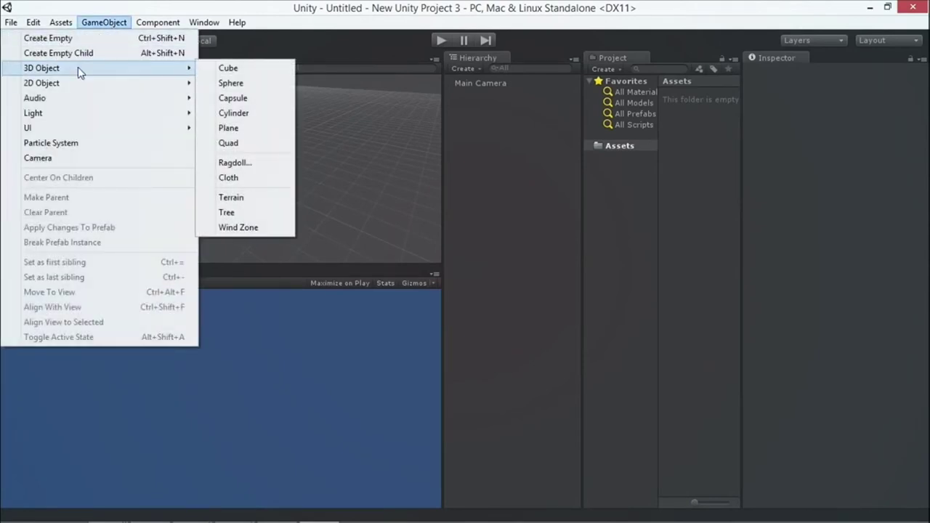
{"action": "left_click", "coordinate": [229, 69]}
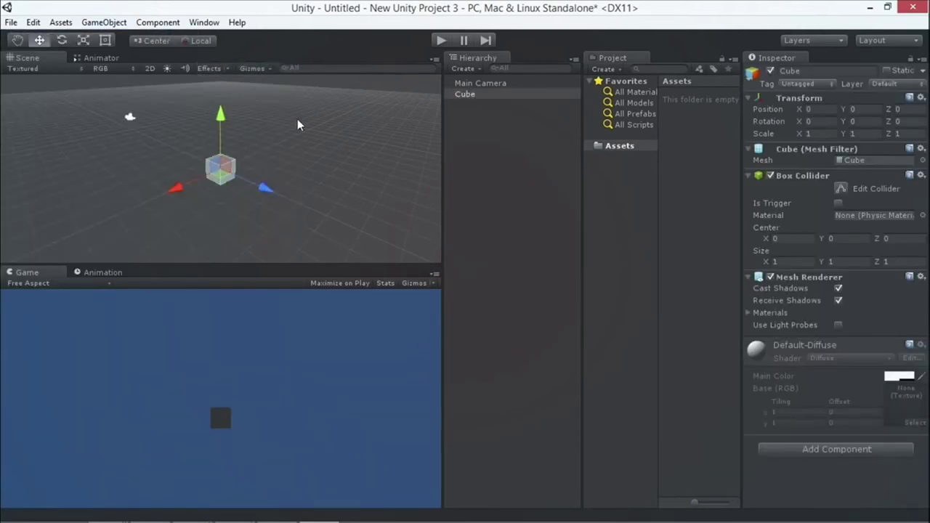
Add a directional light and move it above the cube to about X 0.61, Y 1.46, Z -1.06.
{"action": "left_click", "coordinate": [494, 83]}
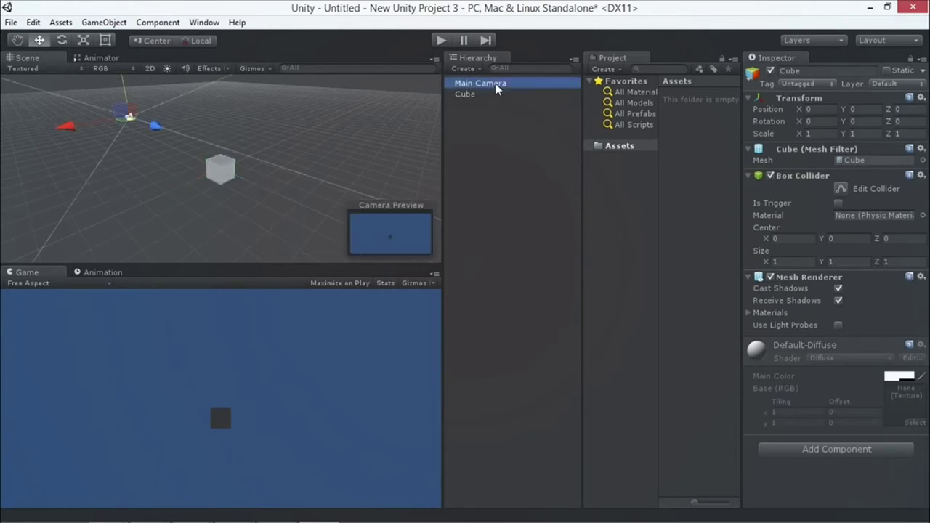
{"action": "left_click", "coordinate": [104, 22]}
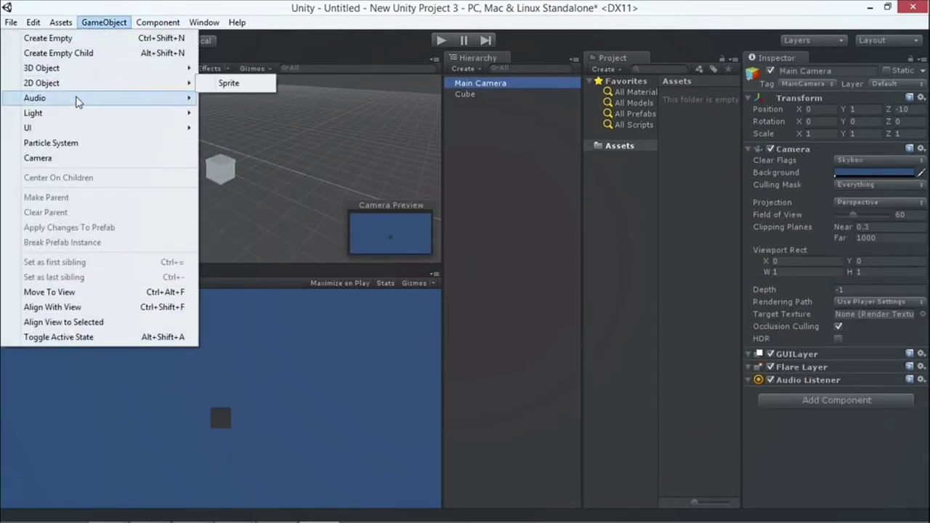
{"action": "mouse_move", "coordinate": [75, 115]}
{"action": "left_click", "coordinate": [250, 117]}
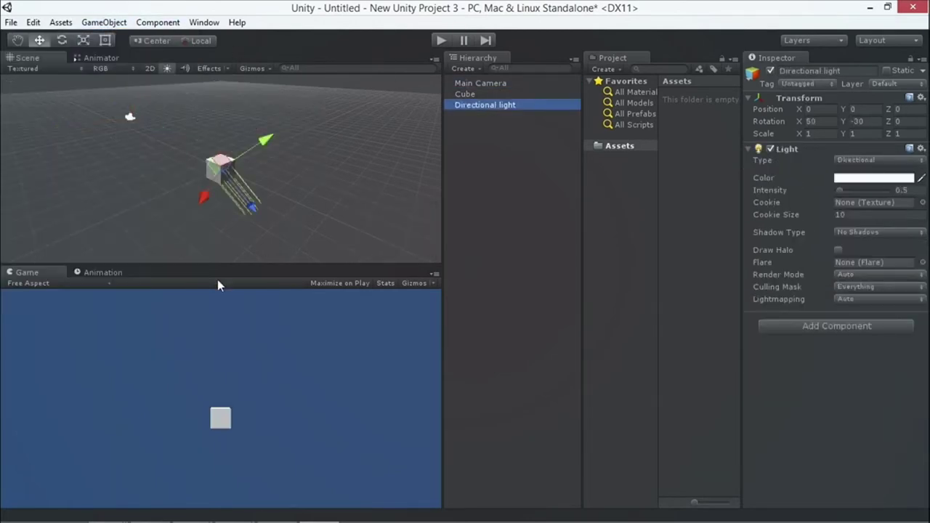
{"action": "left_click_drag", "start_coordinate": [253, 212], "coordinate": [220, 216]}
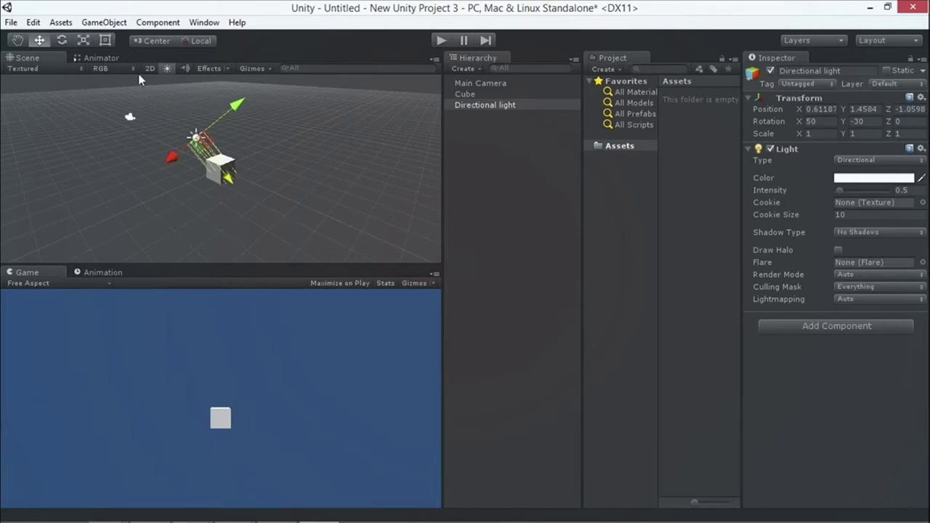
Rotate the cube freehand to about -37 degrees on Y and about -11 degrees on Z.
{"action": "left_click", "coordinate": [473, 95]}
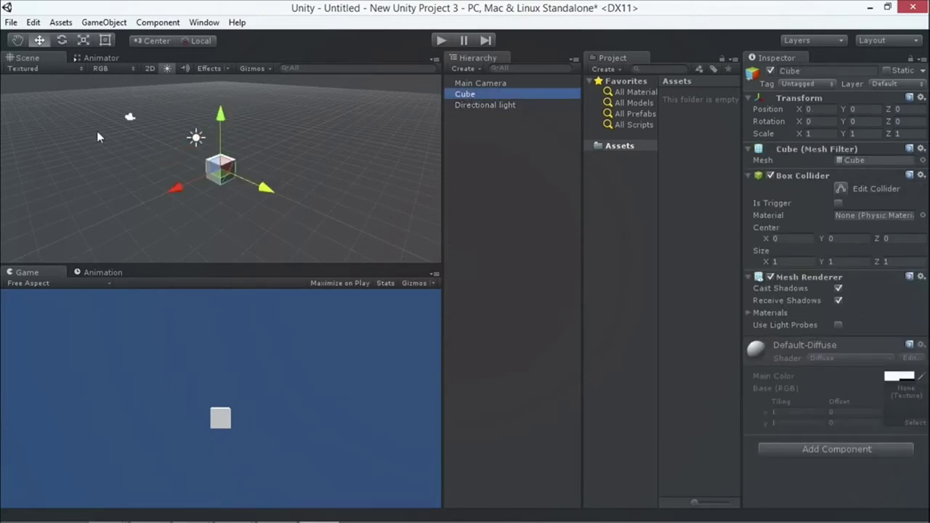
{"action": "left_click", "coordinate": [62, 40]}
{"action": "left_click_drag", "start_coordinate": [220, 199], "coordinate": [271, 206]}
{"action": "left_click_drag", "start_coordinate": [219, 149], "coordinate": [214, 86]}
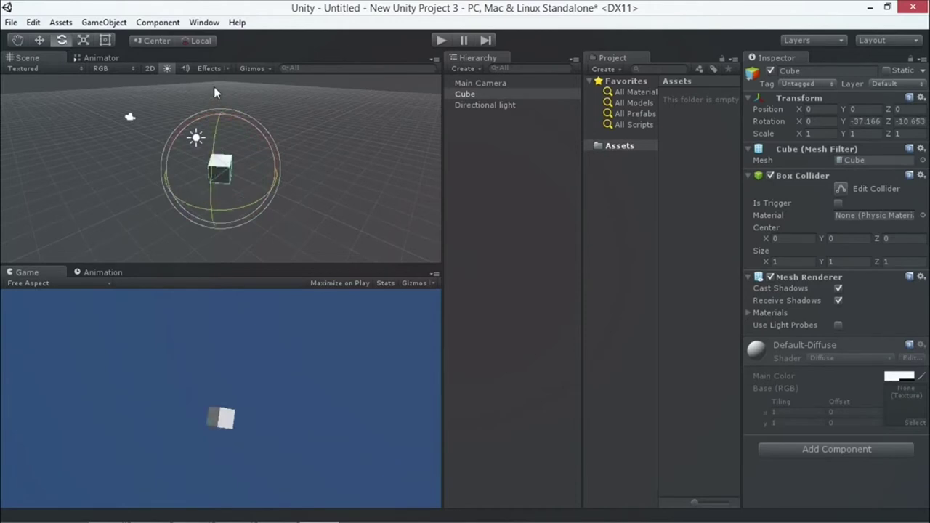
Add the current scene to the build settings, saving it as scene1 in the project's Assets folder.
{"action": "left_click", "coordinate": [11, 23]}
{"action": "left_click", "coordinate": [49, 157]}
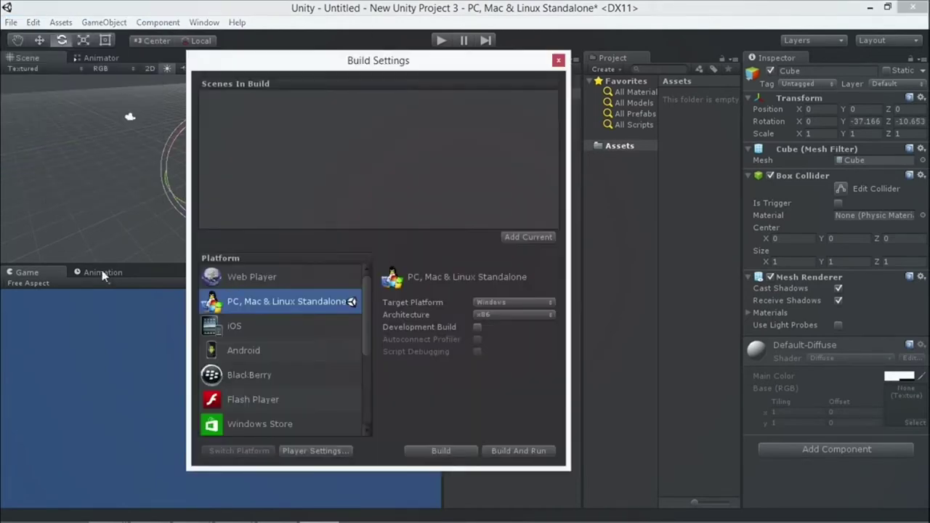
{"action": "left_click", "coordinate": [520, 241]}
{"action": "left_click", "coordinate": [450, 296]}
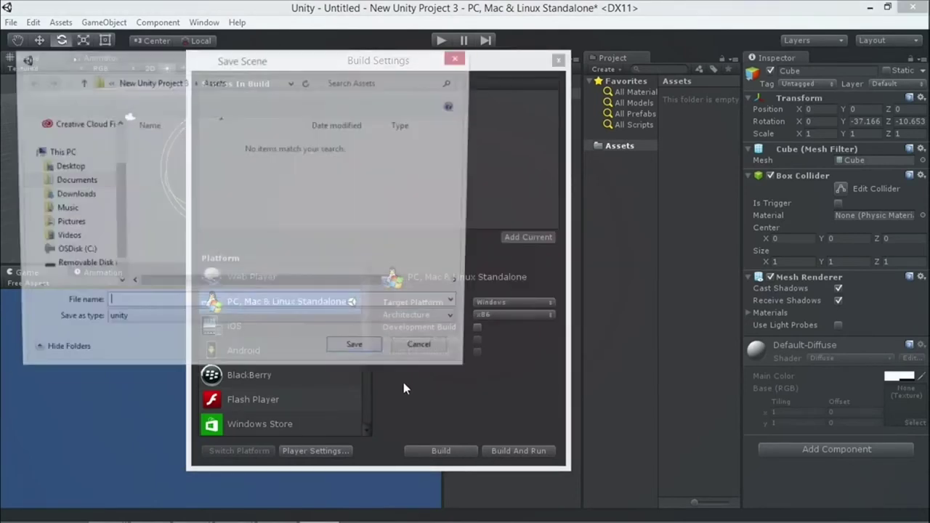
{"action": "type", "text": "sc"}
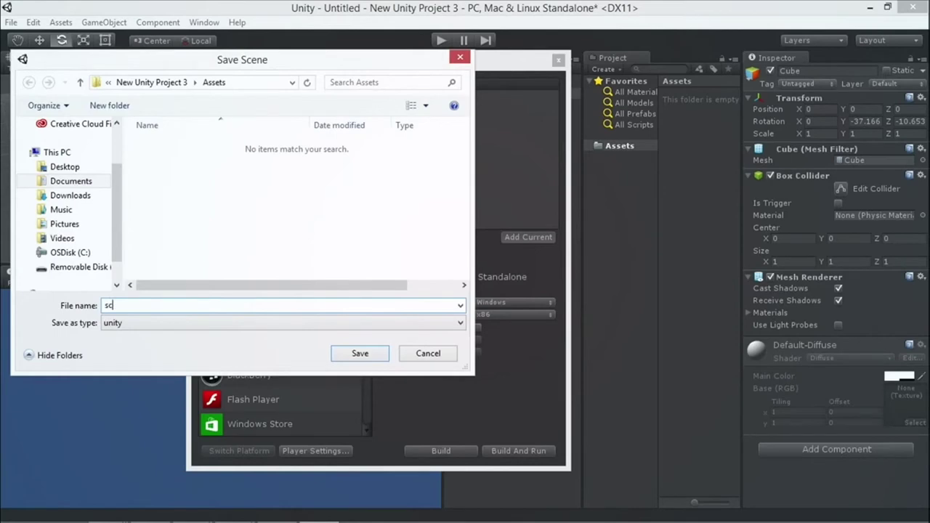
{"action": "type", "text": "ene1"}
{"action": "key", "text": "Return"}
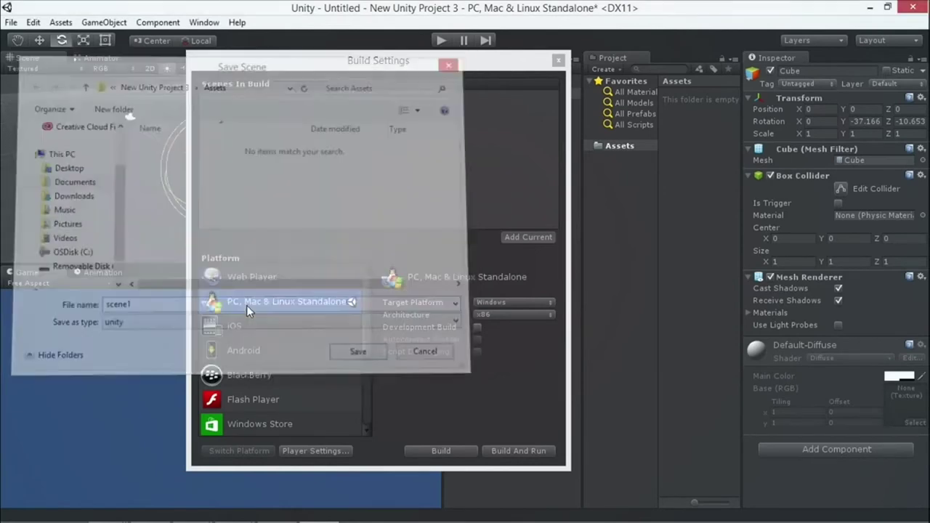
Start a Windows Store build as a XAML C# Solution with SDK 8.0, creating a Build folder in the project folder for it.
{"action": "left_click_drag", "start_coordinate": [366, 327], "coordinate": [369, 374]}
{"action": "left_click", "coordinate": [267, 293]}
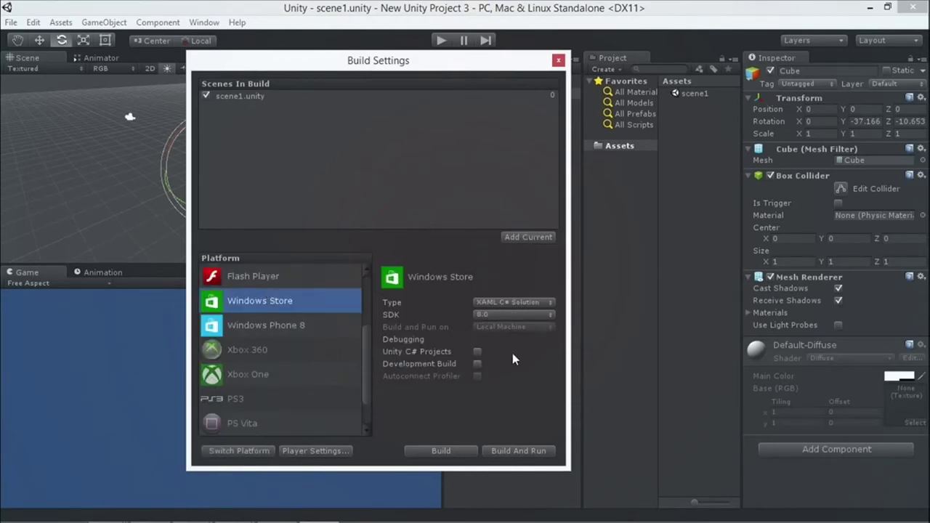
{"action": "left_click", "coordinate": [439, 451]}
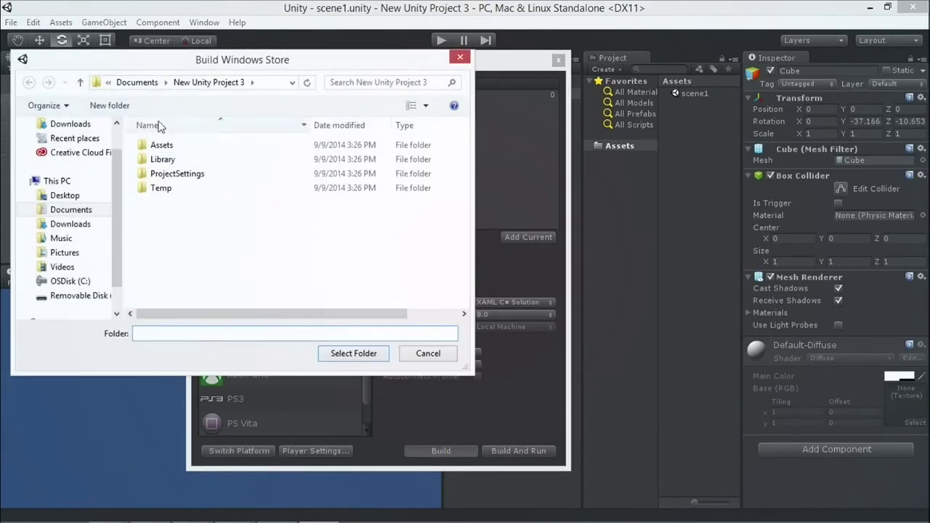
{"action": "left_click", "coordinate": [111, 109]}
{"action": "type", "text": "Build"}
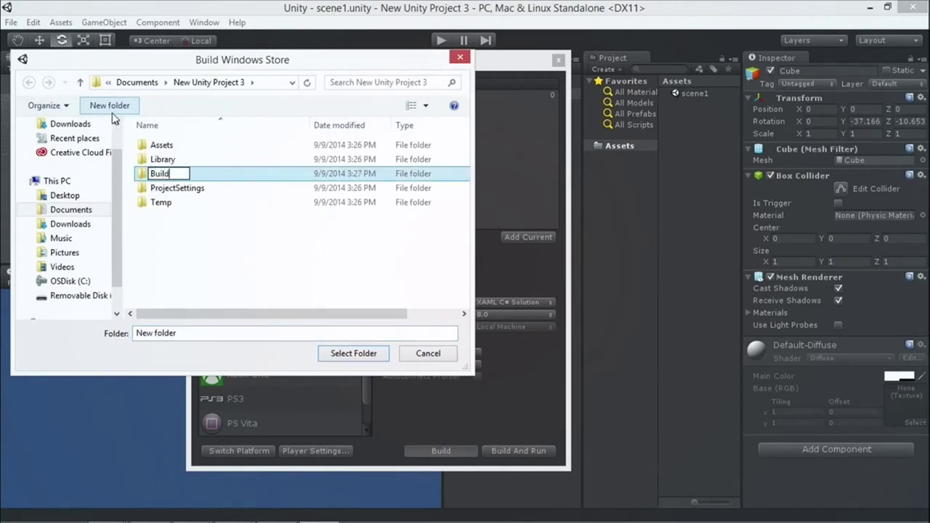
{"action": "key", "text": "Return"}
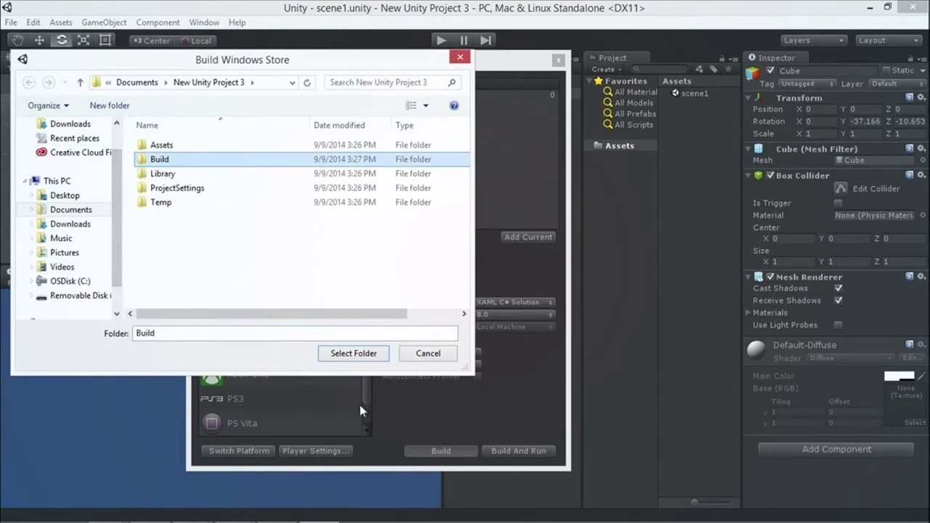
Build the Windows Store version into a new folder named WSA inside the project's Build folder.
{"action": "double_click", "coordinate": [151, 163]}
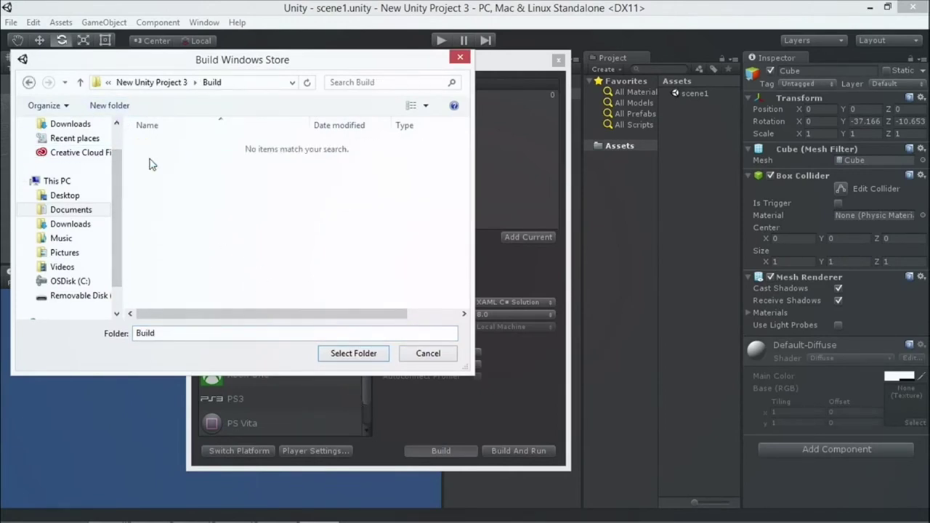
{"action": "left_click", "coordinate": [124, 106]}
{"action": "type", "text": "WSA"}
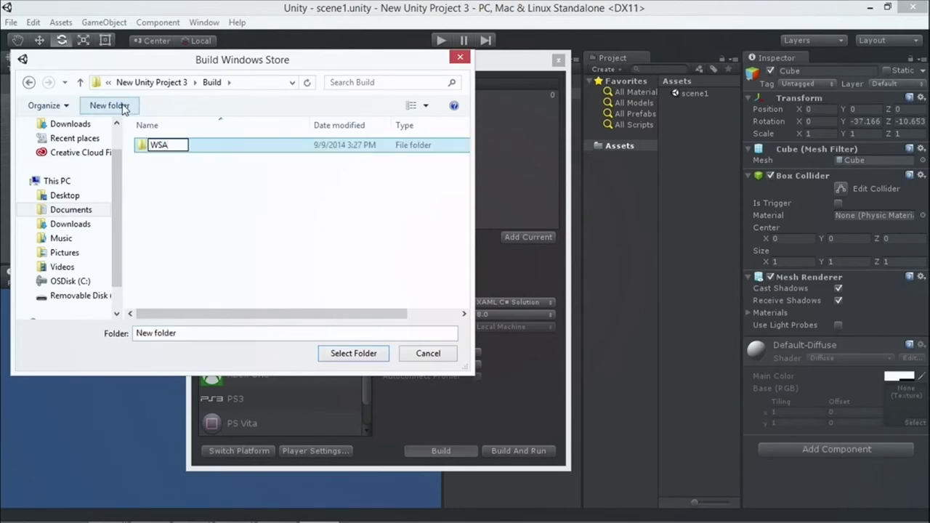
{"action": "key", "text": "Return"}
{"action": "left_click", "coordinate": [343, 354]}
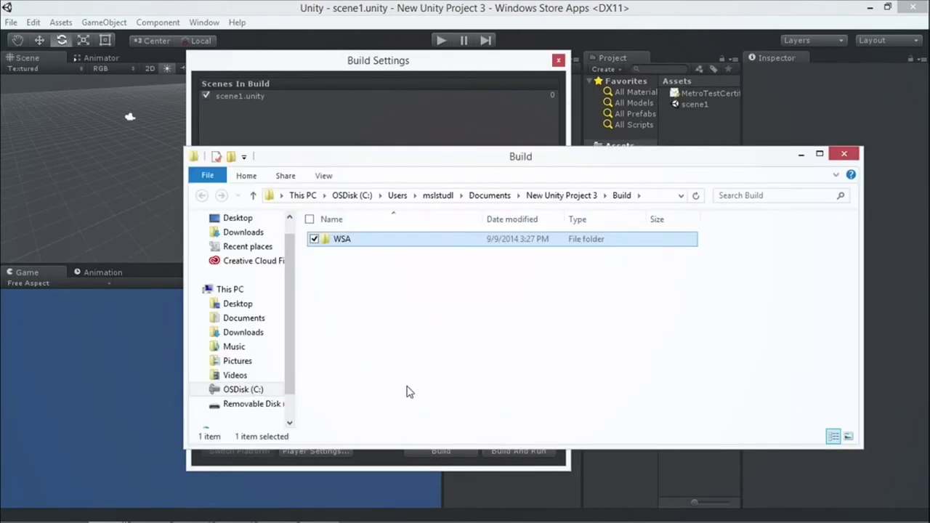
Open the exported solution from the WSA folder in Visual Studio and leave it targeting Windows 8.
{"action": "double_click", "coordinate": [334, 239]}
{"action": "double_click", "coordinate": [339, 268]}
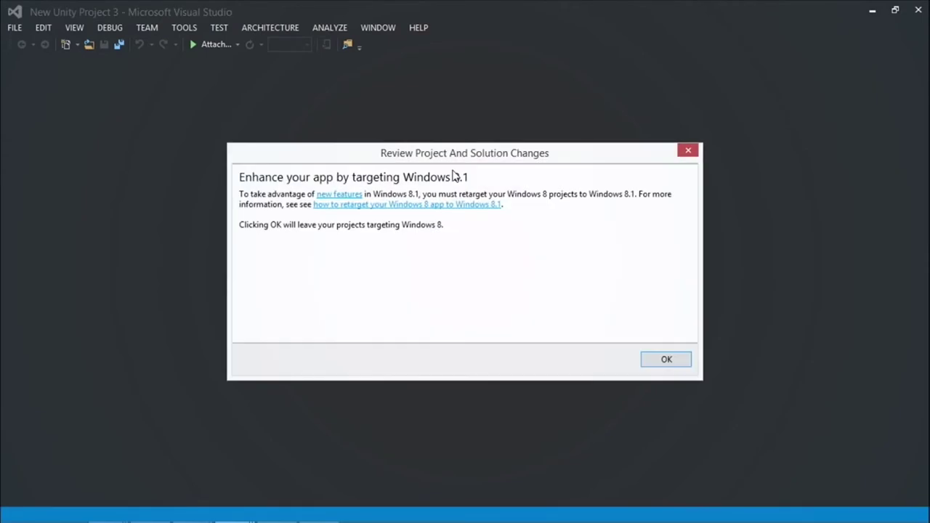
{"action": "left_click", "coordinate": [669, 364]}
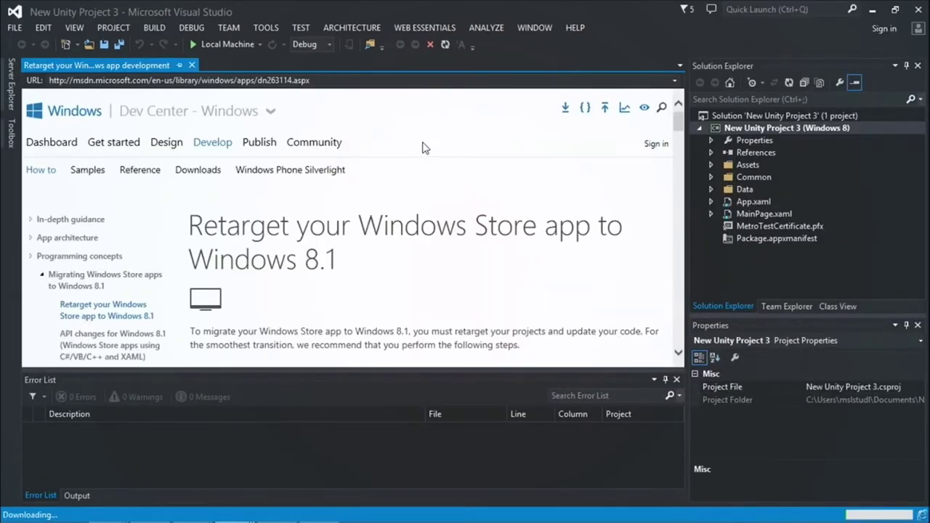
Set the active solution platform to x86 in the Configuration Manager.
{"action": "left_click", "coordinate": [329, 44]}
{"action": "left_click", "coordinate": [283, 96]}
{"action": "left_click", "coordinate": [512, 155]}
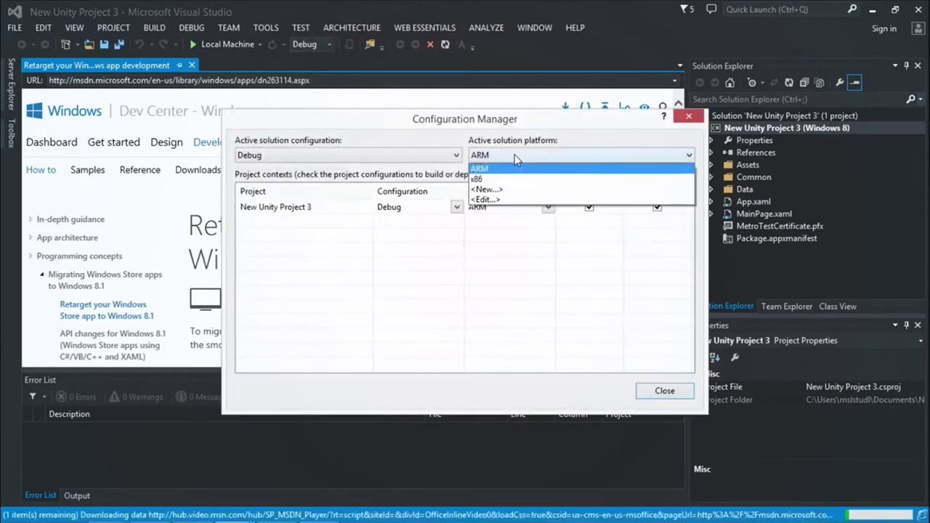
{"action": "left_click", "coordinate": [508, 164]}
{"action": "left_click", "coordinate": [501, 155]}
{"action": "left_click", "coordinate": [483, 180]}
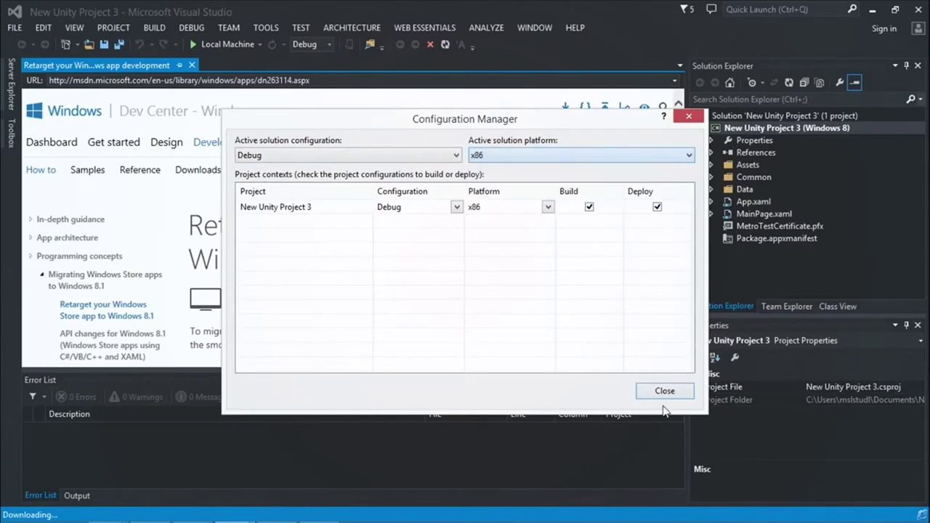
{"action": "left_click", "coordinate": [659, 397]}
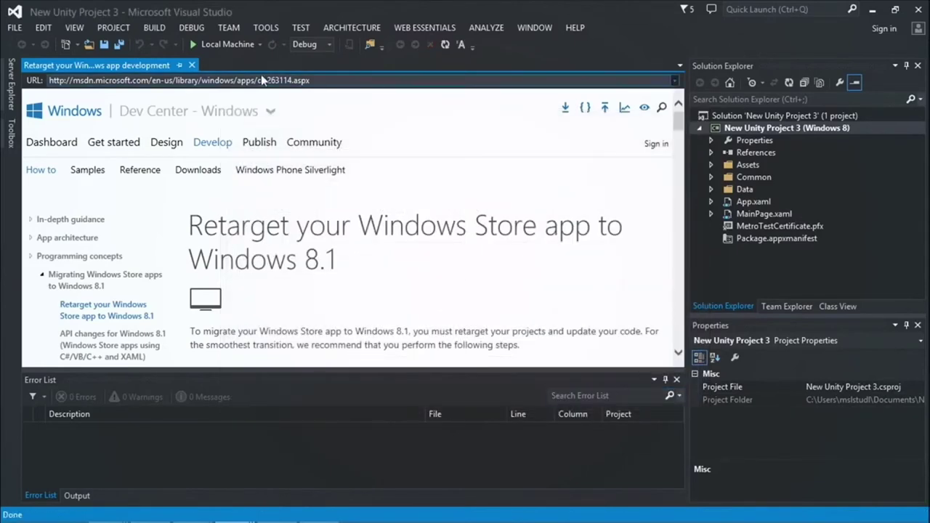
Run the Windows Store project on the local machine, leave the running app and stop debugging.
{"action": "left_click", "coordinate": [221, 48]}
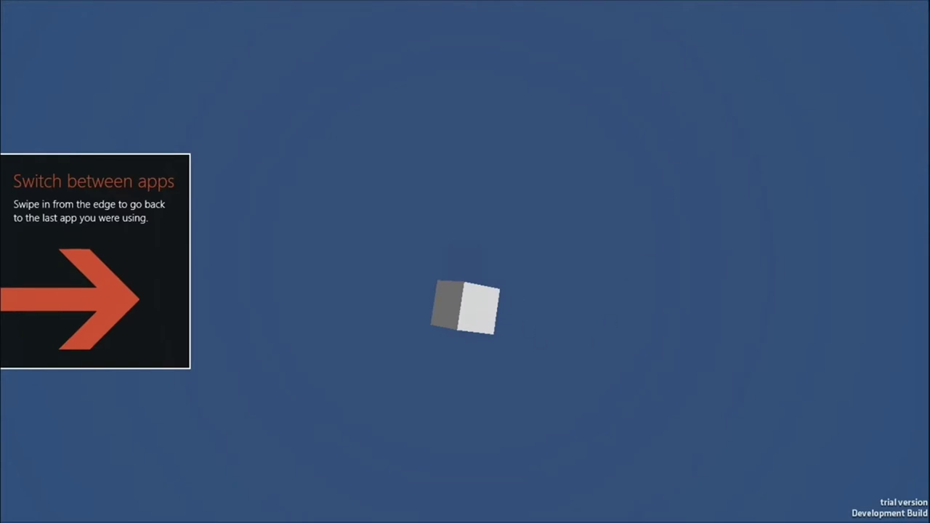
{"action": "left_click", "coordinate": [920, 7]}
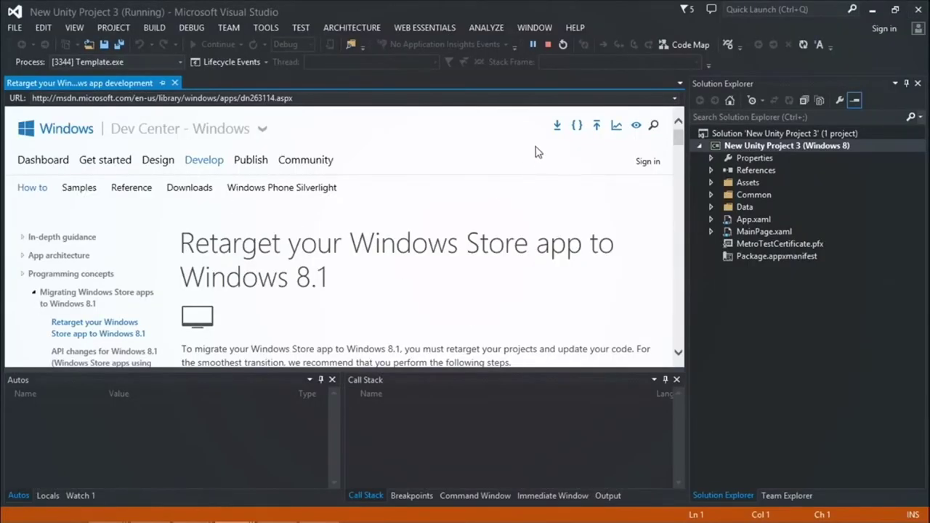
{"action": "left_click", "coordinate": [545, 45]}
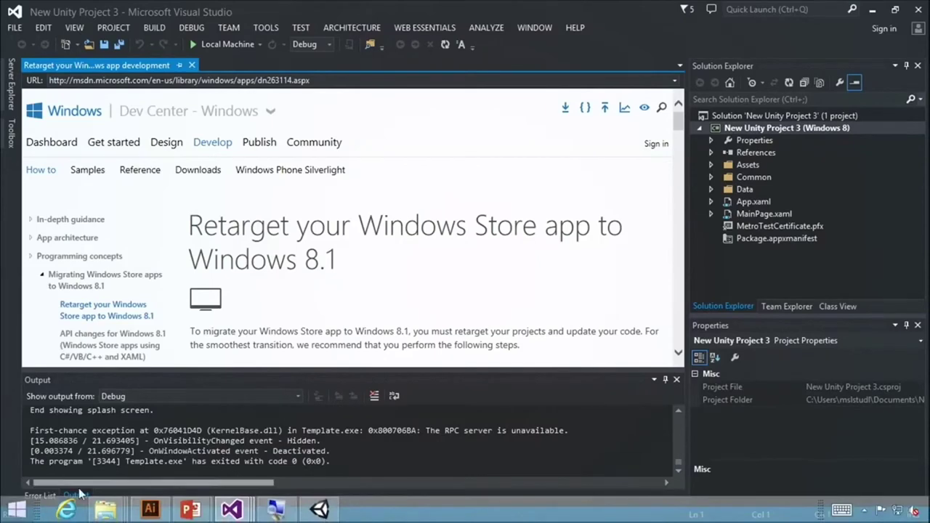
Switch to PowerPoint to view the Universal Apps slide and return to Unity's Build Settings.
{"action": "mouse_move", "coordinate": [191, 509]}
{"action": "left_click", "coordinate": [253, 393]}
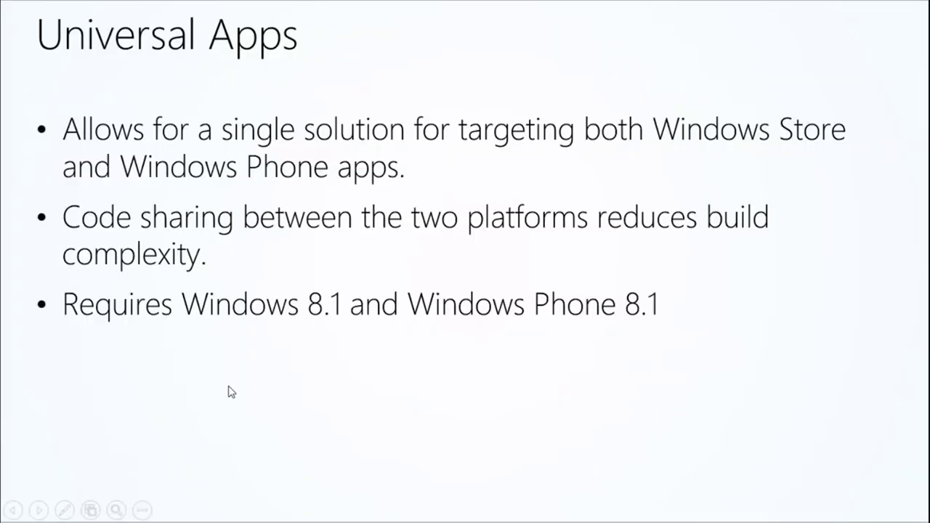
{"action": "left_click", "coordinate": [273, 292]}
{"action": "left_click", "coordinate": [311, 289]}
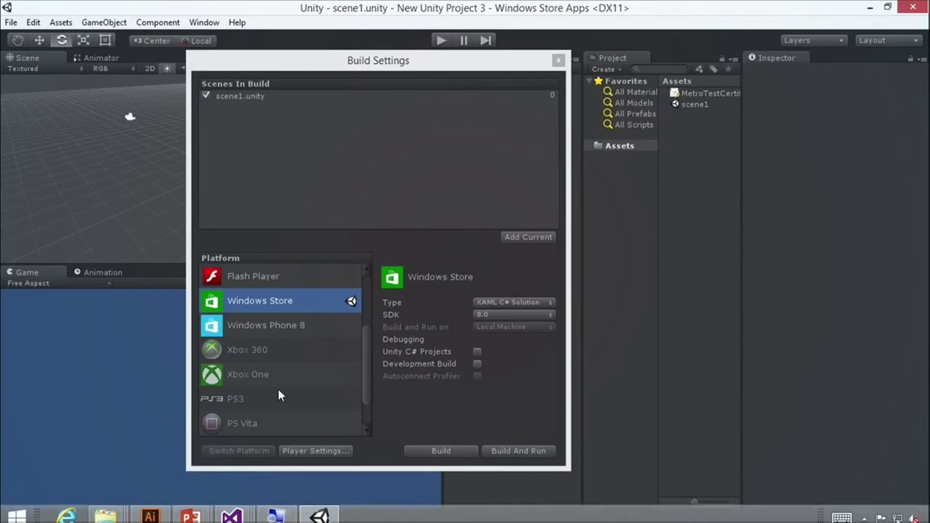
Build the project for Windows Phone 8 into a new folder named WP8 inside the Build folder.
{"action": "left_click", "coordinate": [256, 327]}
{"action": "left_click", "coordinate": [441, 451]}
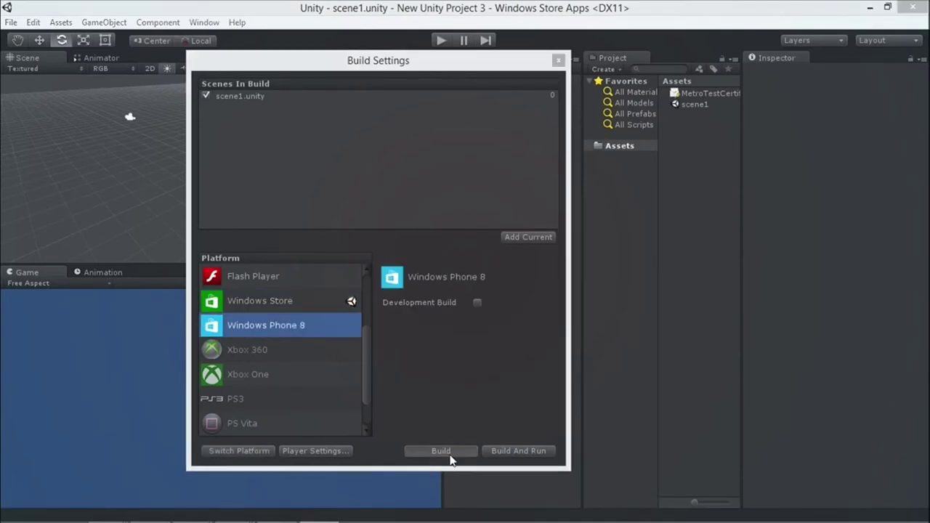
{"action": "double_click", "coordinate": [155, 160]}
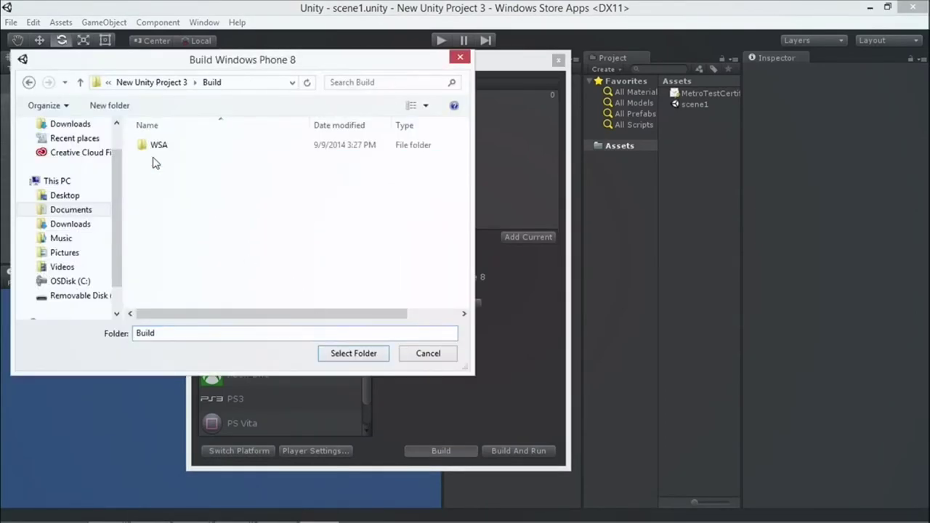
{"action": "left_click", "coordinate": [113, 106]}
{"action": "type", "text": "WP8"}
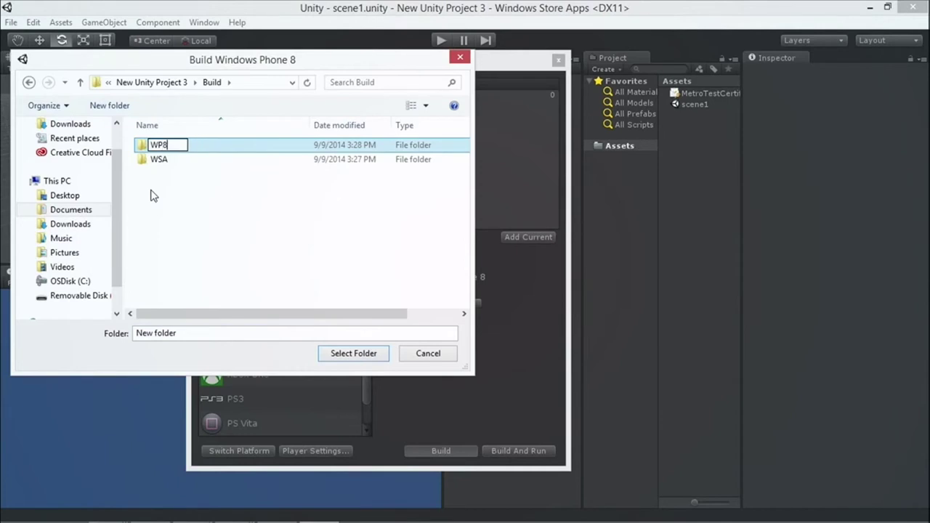
{"action": "key", "text": "Return"}
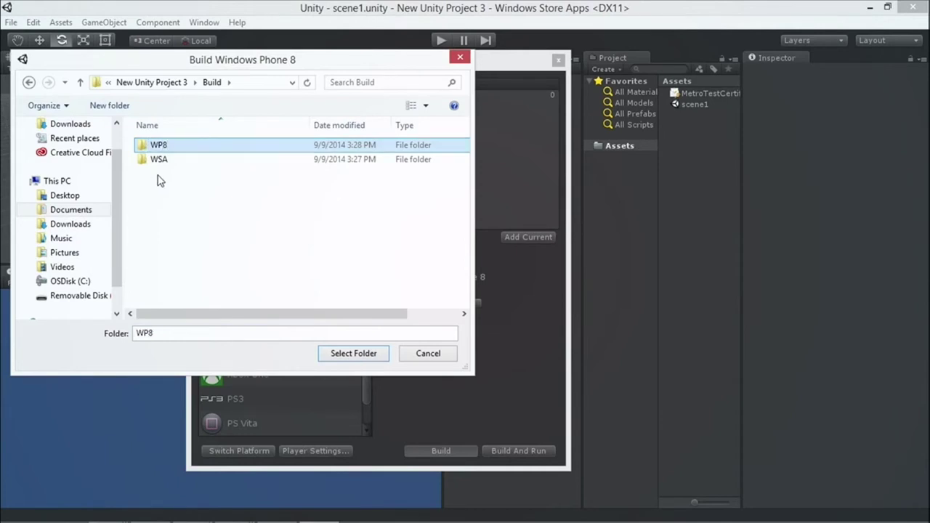
{"action": "left_click", "coordinate": [344, 354]}
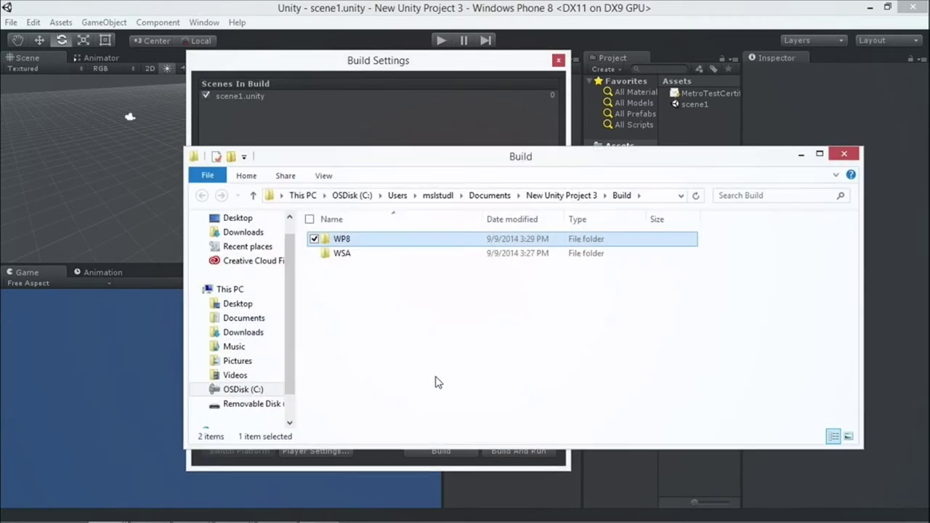
Open the NewUnityProject3 solution from the WP8 folder in Visual Studio and set its run target to Emulator 8.1 WVGA 4 inch 512MB.
{"action": "double_click", "coordinate": [331, 240]}
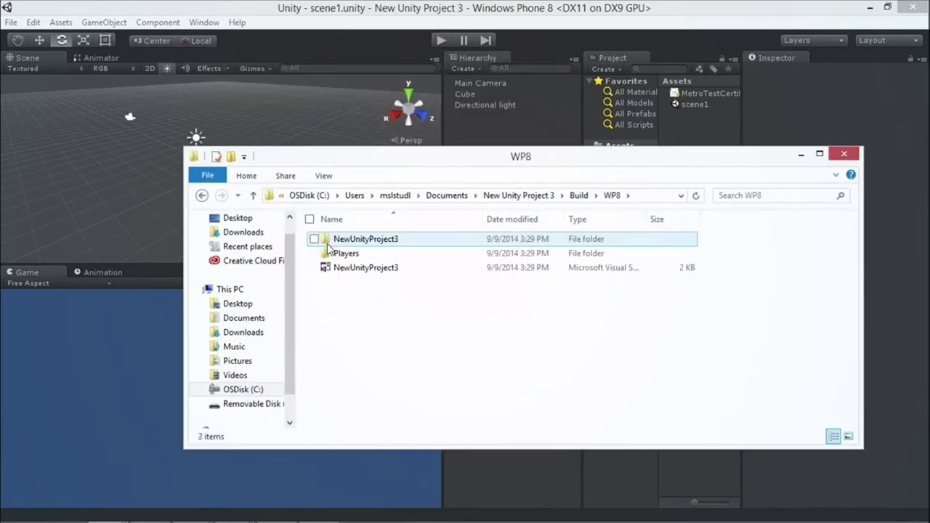
{"action": "double_click", "coordinate": [363, 267]}
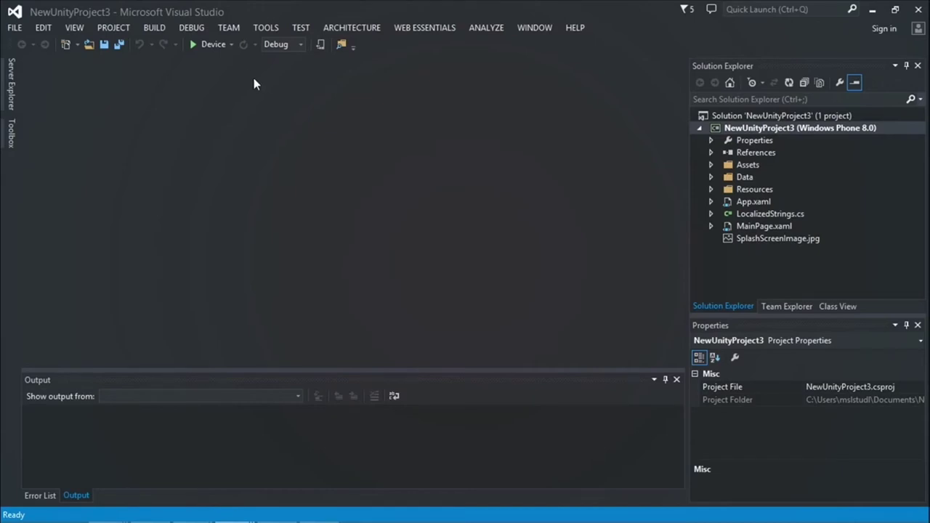
{"action": "left_click", "coordinate": [231, 45]}
{"action": "left_click", "coordinate": [174, 94]}
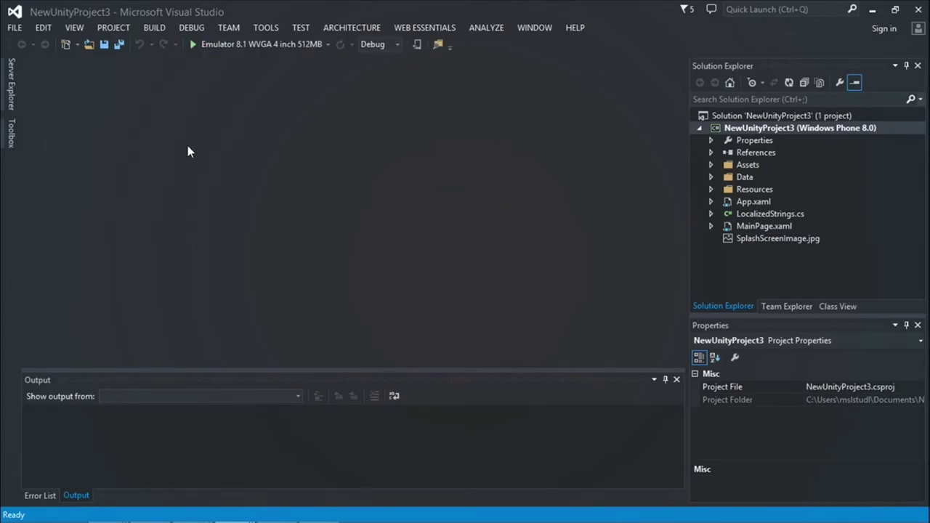
Run the app in the phone emulator with firewall access allowed for Xde.exe, and turn the emulated phone to landscape.
{"action": "left_click", "coordinate": [247, 47]}
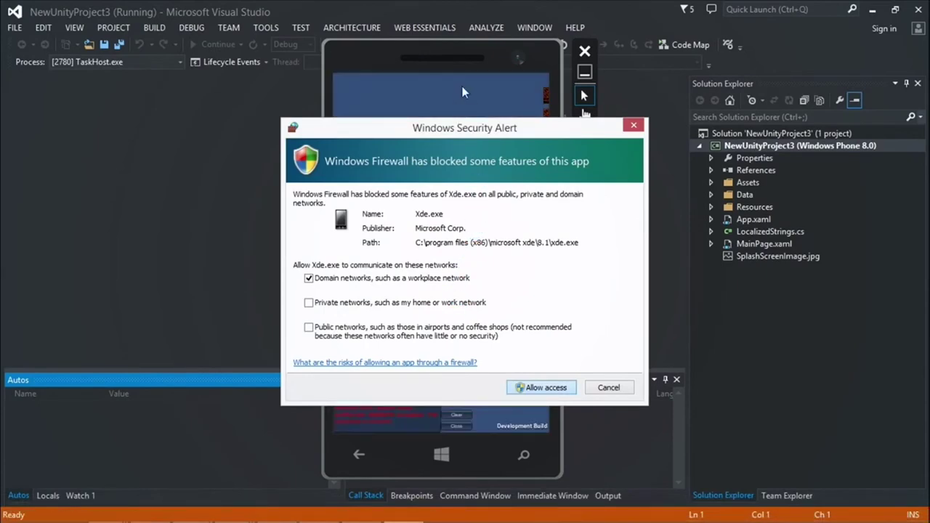
{"action": "key", "text": "Return"}
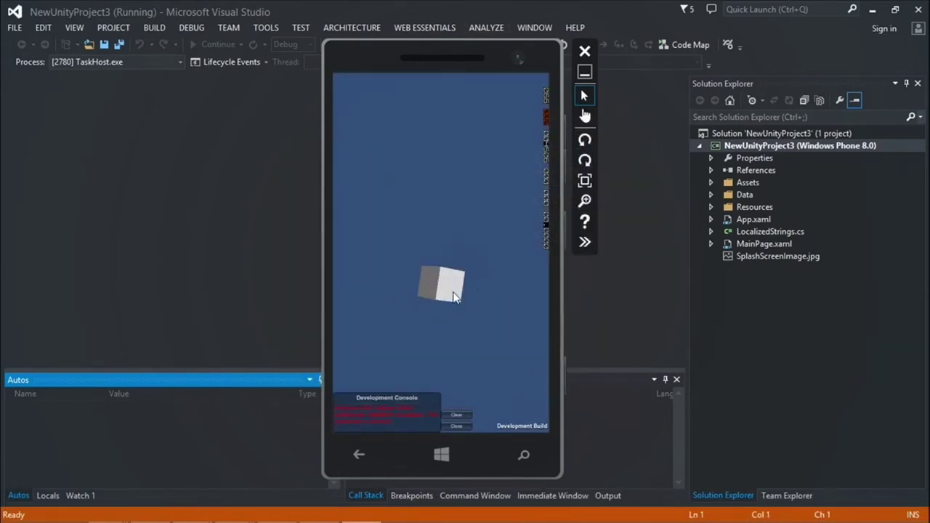
{"action": "left_click", "coordinate": [584, 140]}
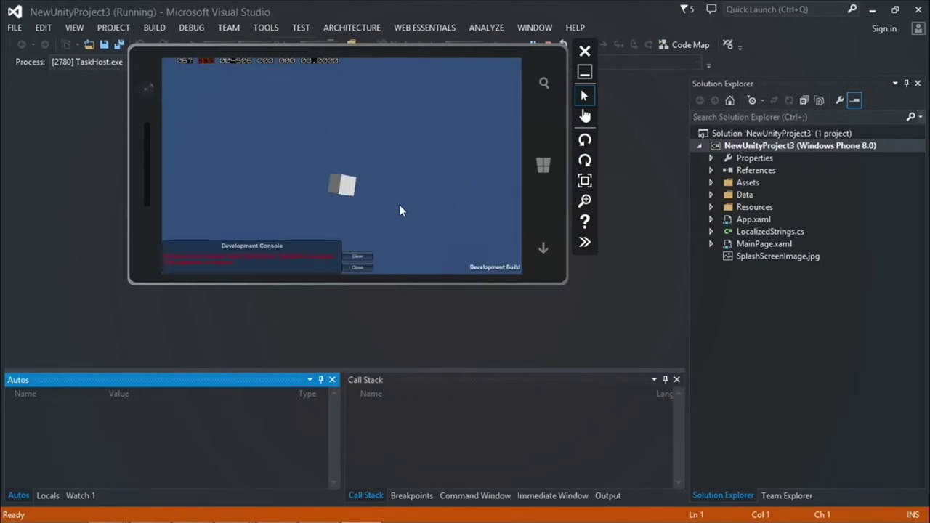
{"action": "left_click_drag", "start_coordinate": [370, 47], "coordinate": [438, 161]}
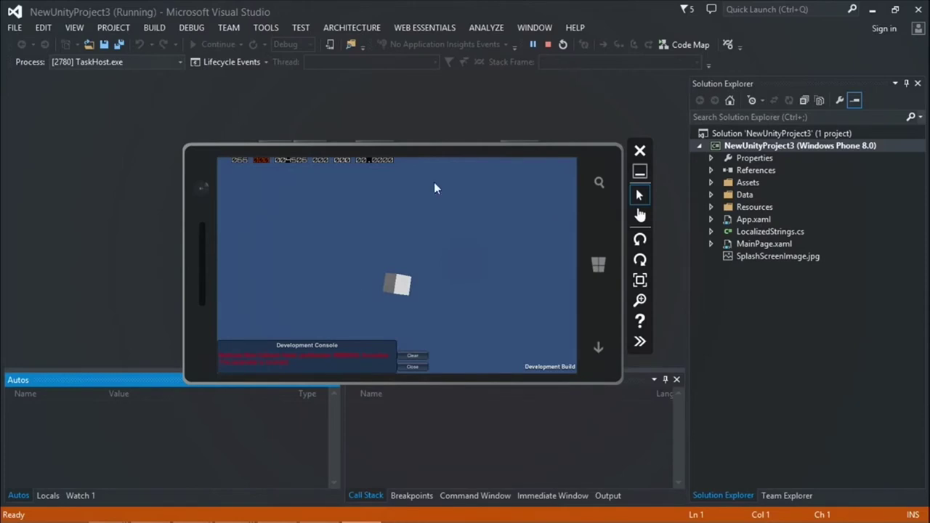
Close the emulator, end the debugging session and set the run target to Device.
{"action": "left_click", "coordinate": [641, 147]}
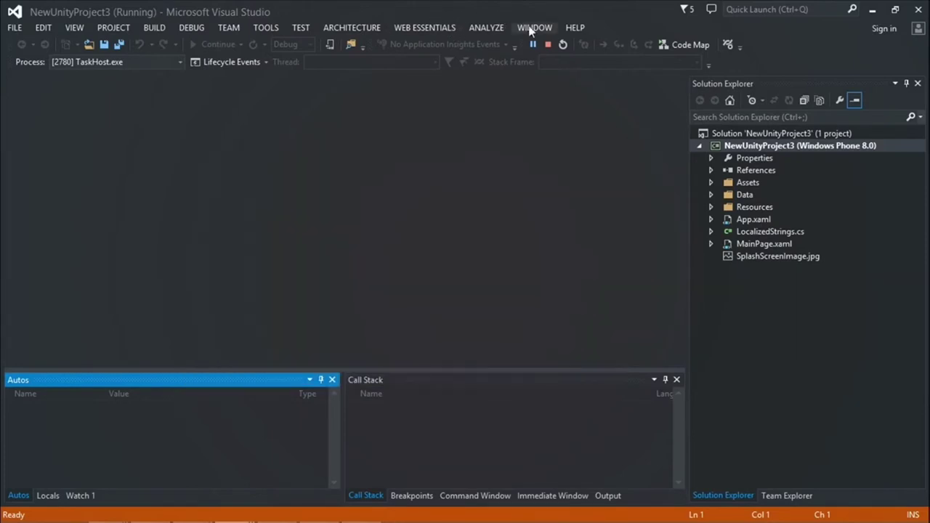
{"action": "left_click", "coordinate": [547, 44]}
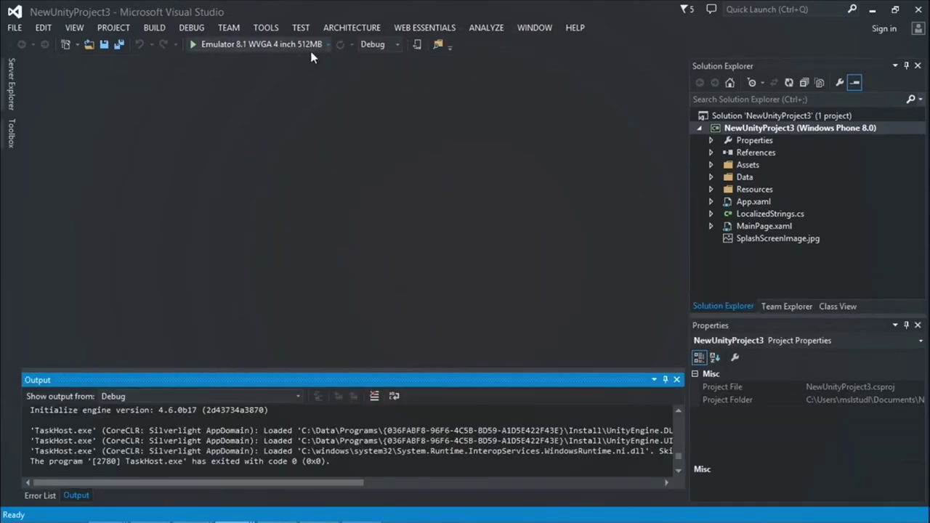
{"action": "left_click", "coordinate": [327, 45]}
{"action": "left_click", "coordinate": [280, 79]}
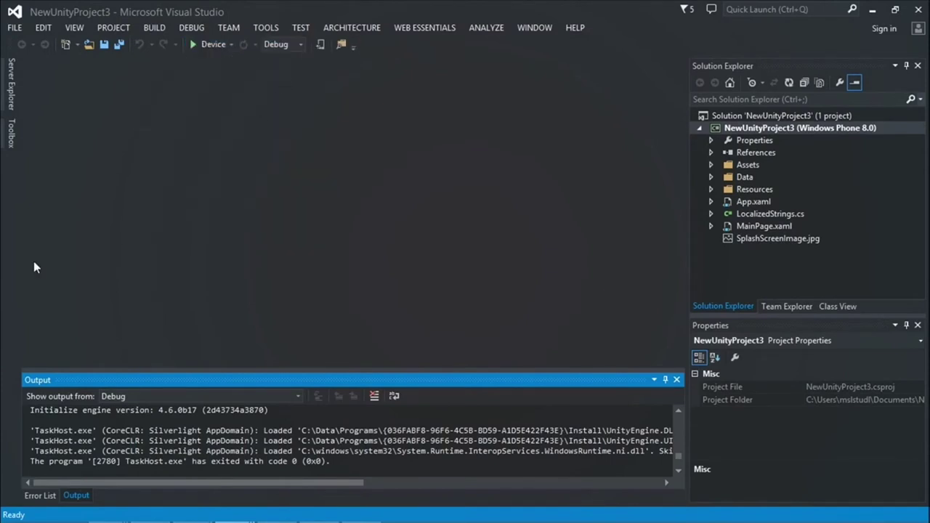
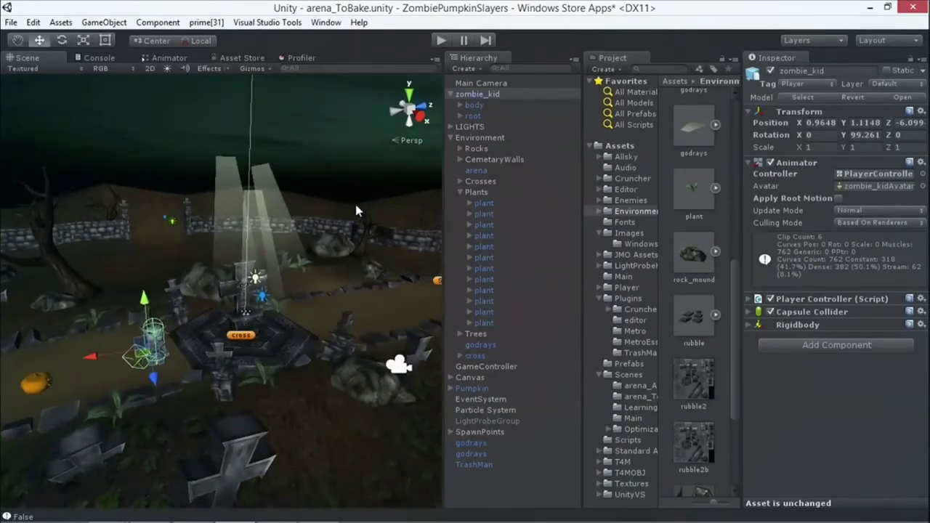
Examine the area around the central cross in the arena_ToBake scene and select the white point light above it.
{"action": "left_click_drag", "start_coordinate": [245, 340], "coordinate": [156, 323], "text": "alt"}
{"action": "left_click_drag", "start_coordinate": [297, 259], "coordinate": [237, 236], "text": "alt"}
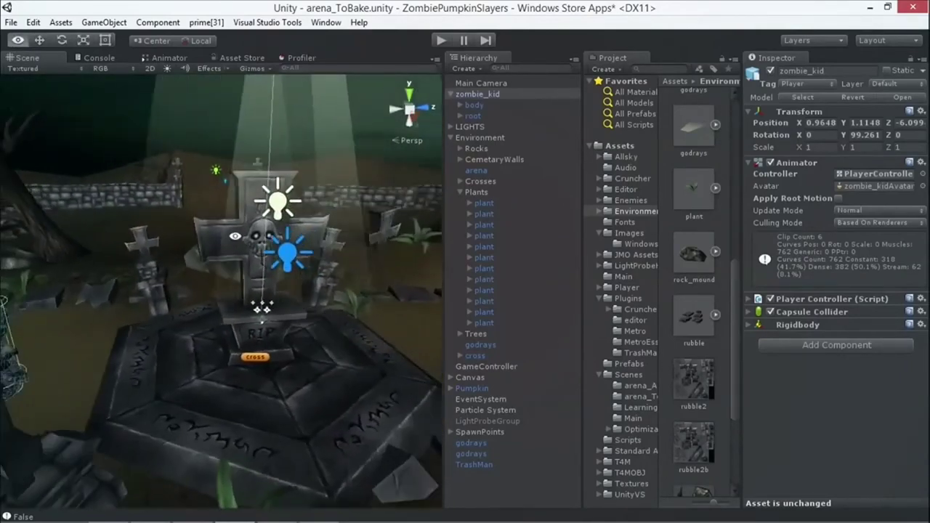
{"action": "scroll", "coordinate": [240, 238], "scroll_direction": "down", "scroll_amount": 10}
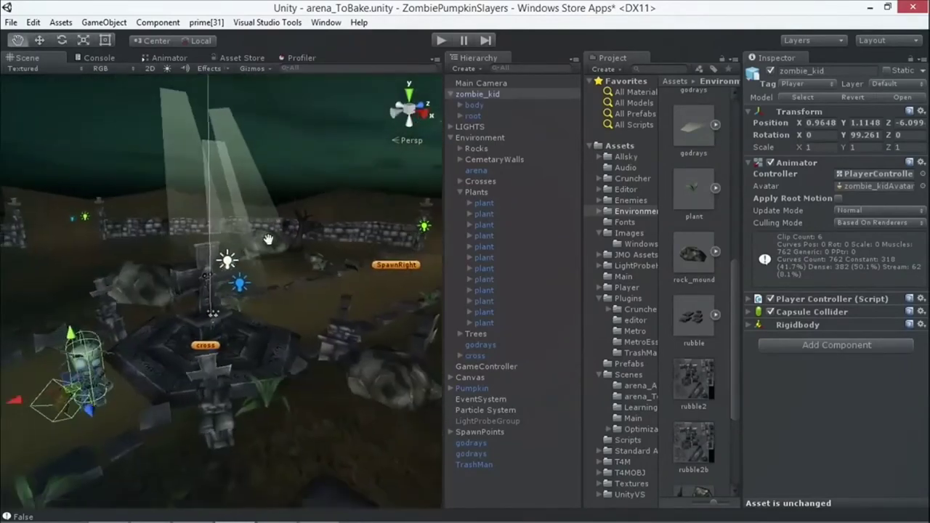
{"action": "left_click_drag", "start_coordinate": [259, 244], "coordinate": [297, 220], "text": "alt"}
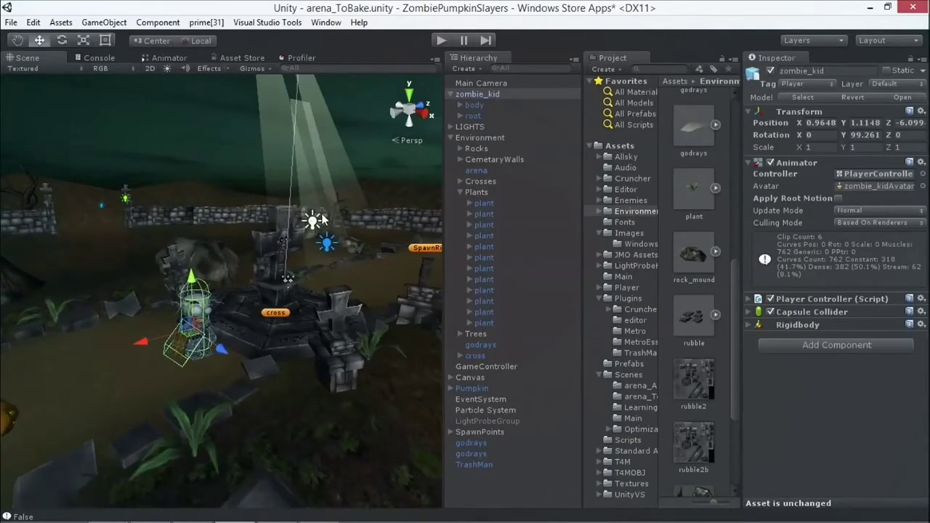
{"action": "left_click_drag", "start_coordinate": [412, 233], "coordinate": [232, 252], "text": "alt"}
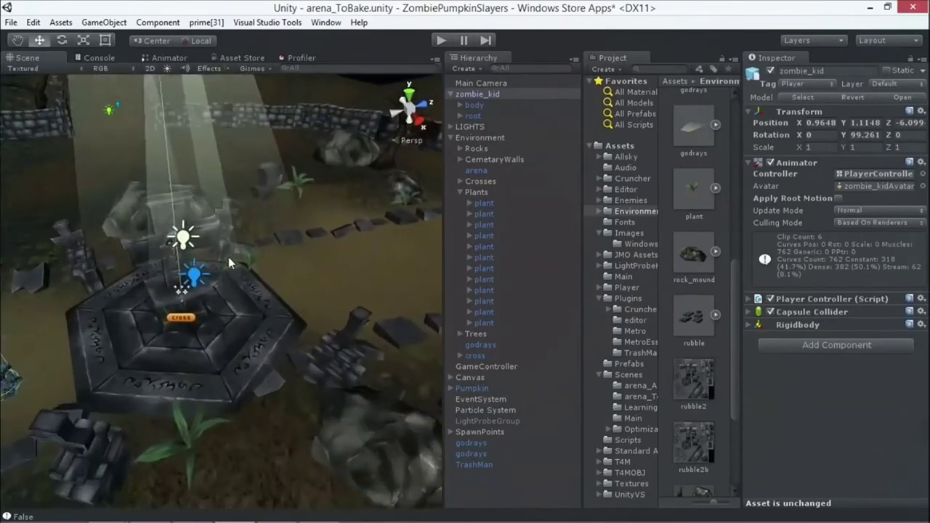
{"action": "left_click", "coordinate": [243, 216]}
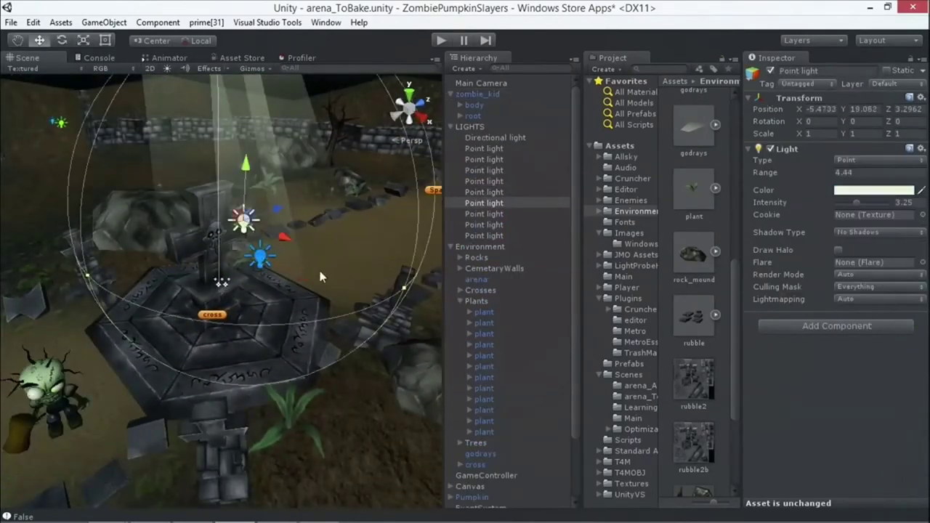
Toggle the scene lighting while viewing the whole graveyard arena.
{"action": "scroll", "coordinate": [320, 276], "scroll_direction": "down", "scroll_amount": 5}
{"action": "left_click_drag", "start_coordinate": [320, 276], "coordinate": [164, 294], "text": "alt"}
{"action": "left_click", "coordinate": [168, 68]}
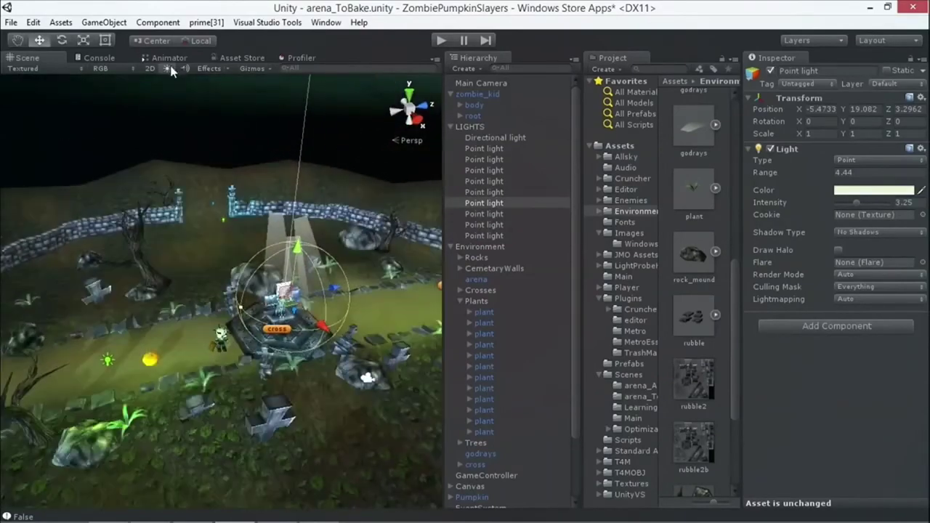
Select the Directional light in the LIGHTS group and examine how the graveyard around the central cross is lit.
{"action": "left_click_drag", "start_coordinate": [359, 308], "coordinate": [206, 246], "text": "alt"}
{"action": "scroll", "coordinate": [127, 300], "scroll_direction": "up", "scroll_amount": 3}
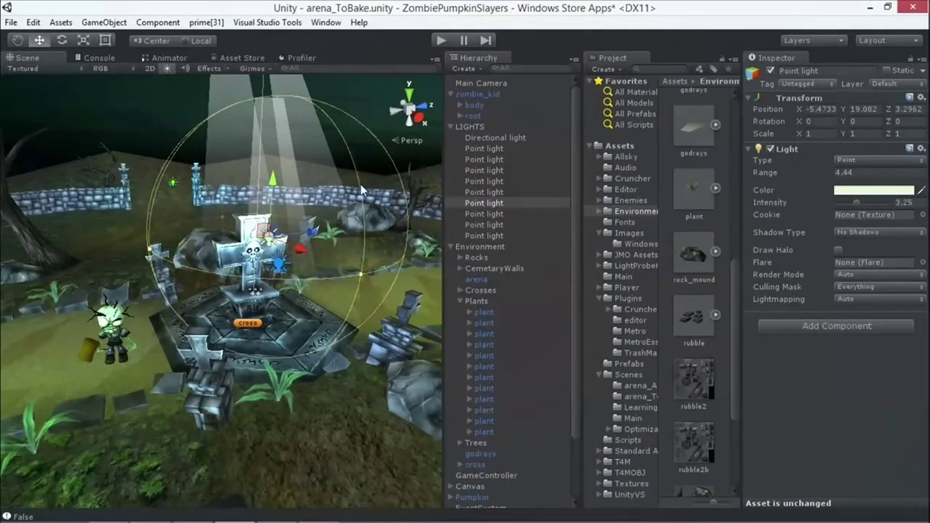
{"action": "left_click", "coordinate": [480, 127]}
{"action": "left_click_drag", "start_coordinate": [304, 209], "coordinate": [236, 243], "text": "alt"}
{"action": "left_click", "coordinate": [496, 137]}
{"action": "left_click_drag", "start_coordinate": [351, 211], "coordinate": [356, 297], "text": "alt"}
{"action": "left_click_drag", "start_coordinate": [234, 361], "coordinate": [176, 328], "text": "alt"}
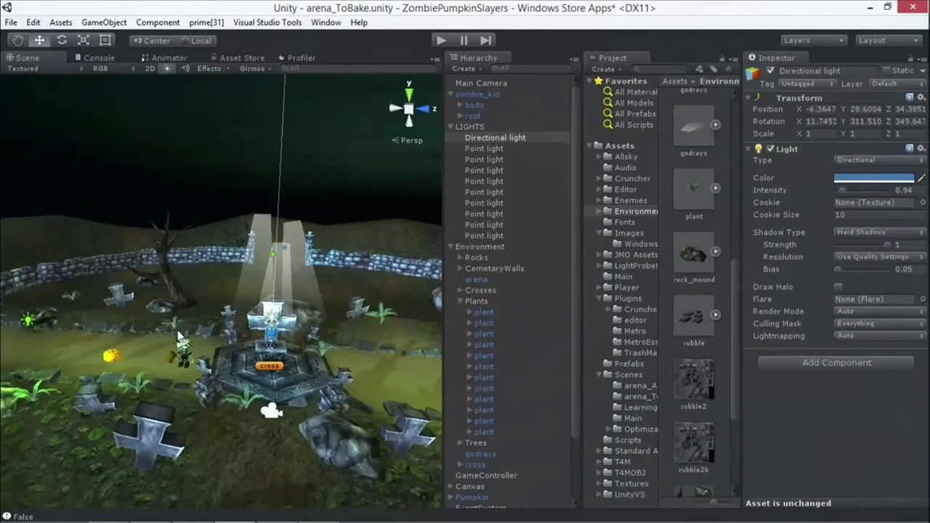
{"action": "left_click_drag", "start_coordinate": [234, 320], "coordinate": [381, 352], "text": "alt"}
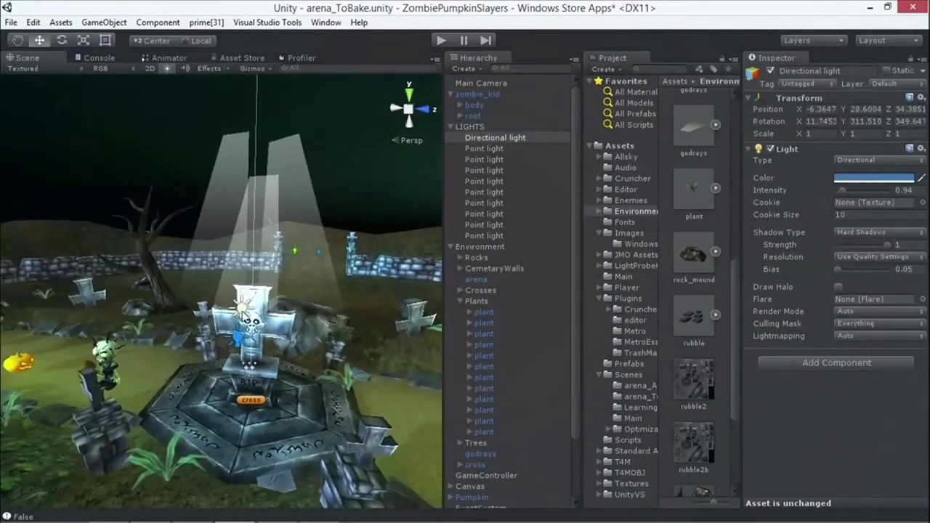
Select the white point light above the central cross and inspect its effect on the tombstone up close.
{"action": "left_click", "coordinate": [242, 308]}
{"action": "left_click_drag", "start_coordinate": [241, 307], "coordinate": [315, 267], "text": "alt"}
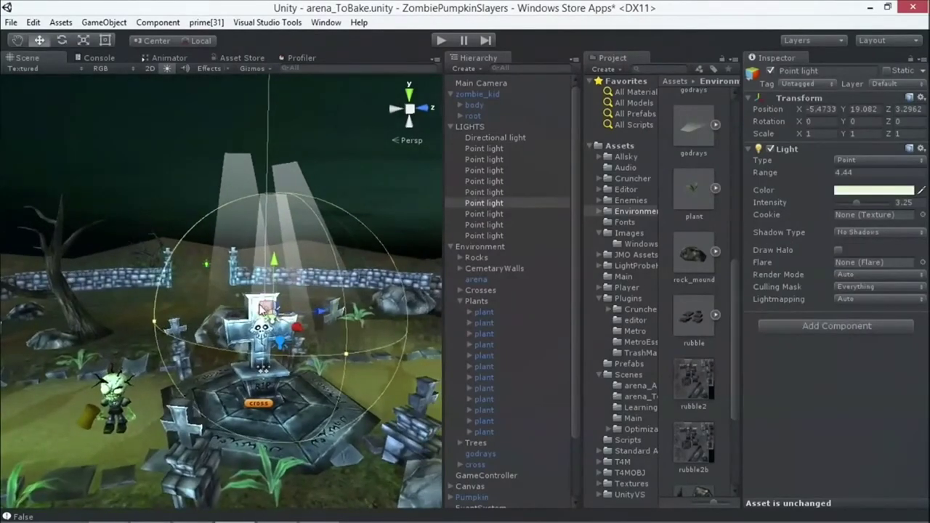
{"action": "scroll", "coordinate": [263, 308], "scroll_direction": "up", "scroll_amount": 6}
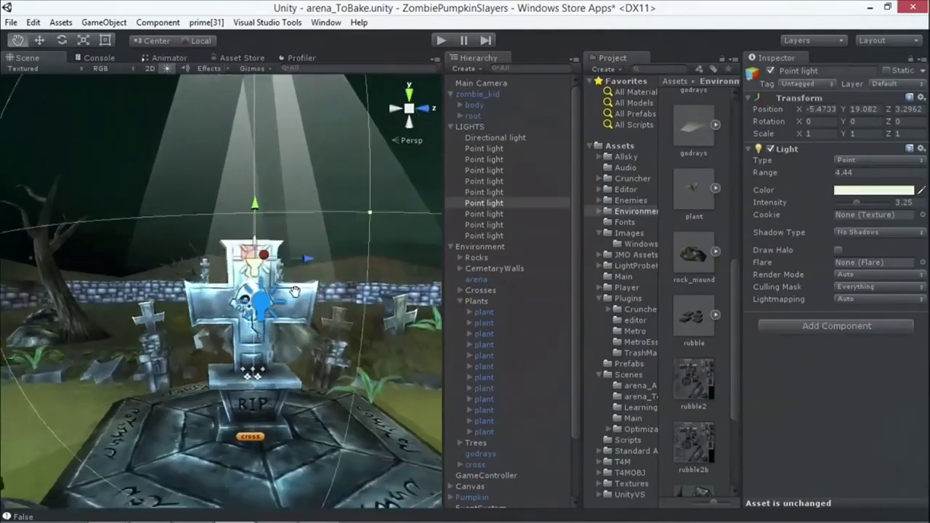
{"action": "left_click_drag", "start_coordinate": [367, 357], "coordinate": [348, 360], "text": "alt"}
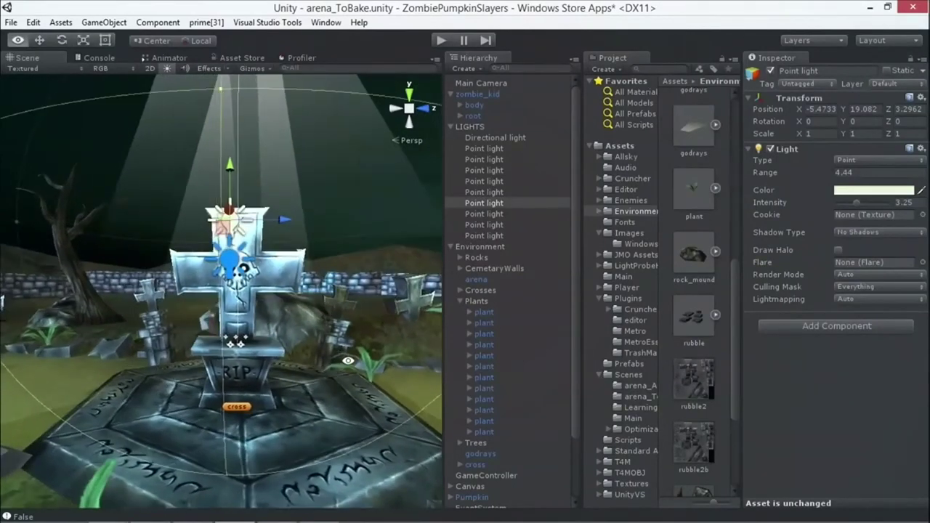
{"action": "mouse_move", "coordinate": [322, 328]}
{"action": "left_mouse_down", "text": "alt"}
{"action": "mouse_move", "coordinate": [336, 303]}
{"action": "mouse_move", "coordinate": [304, 334]}
{"action": "left_mouse_up", "text": "alt"}
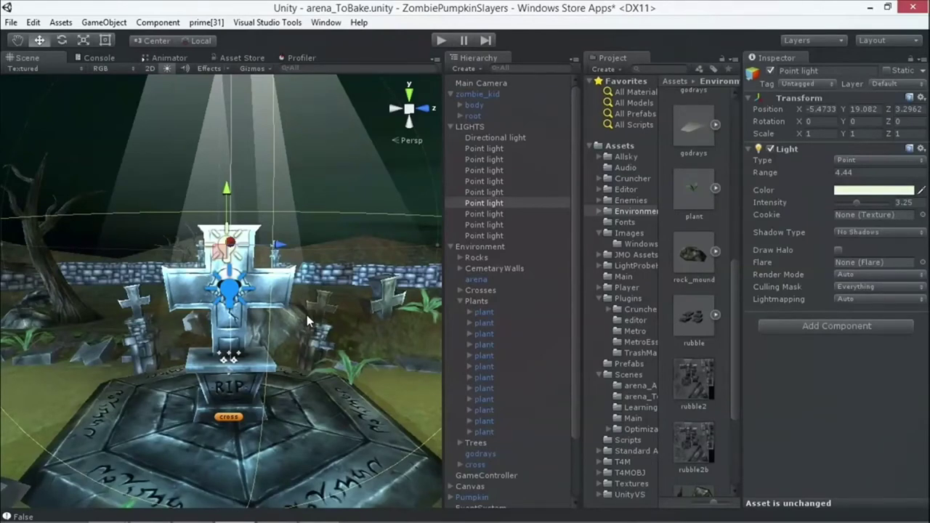
Examine the god rays, the cross platform, and the lighting and shadows along the path towards the zombie and pumpkin.
{"action": "left_click", "coordinate": [319, 142]}
{"action": "left_click_drag", "start_coordinate": [332, 152], "coordinate": [342, 233], "text": "alt"}
{"action": "scroll", "coordinate": [342, 233], "scroll_direction": "up", "scroll_amount": 6}
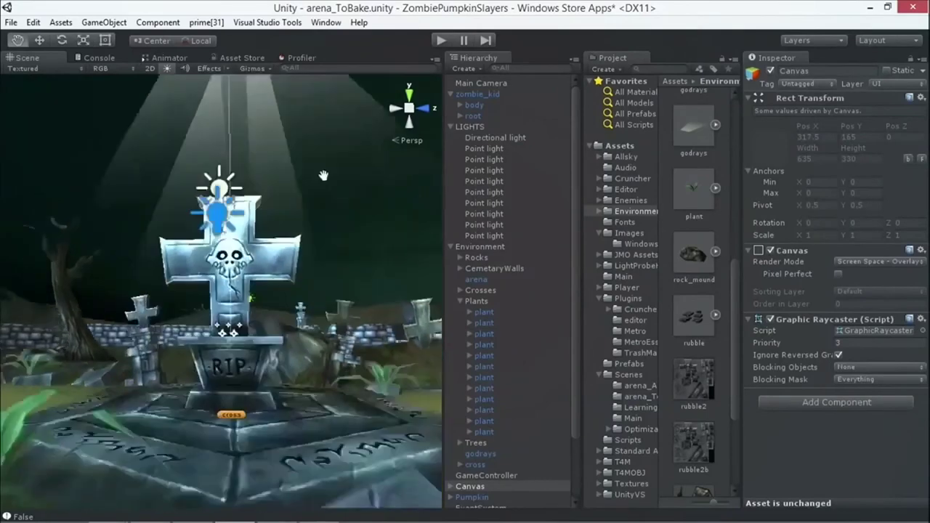
{"action": "left_click_drag", "start_coordinate": [322, 238], "coordinate": [242, 220], "text": "alt"}
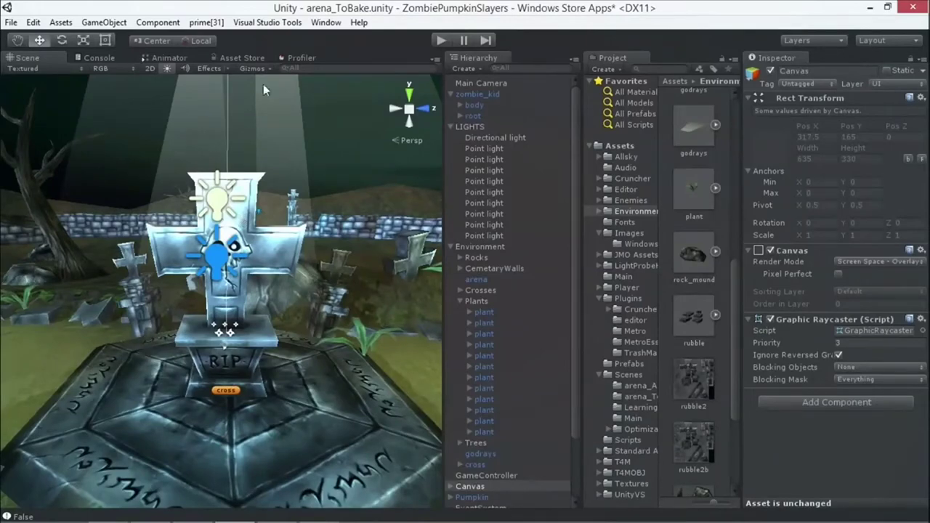
{"action": "left_click_drag", "start_coordinate": [129, 303], "coordinate": [346, 296], "text": "alt"}
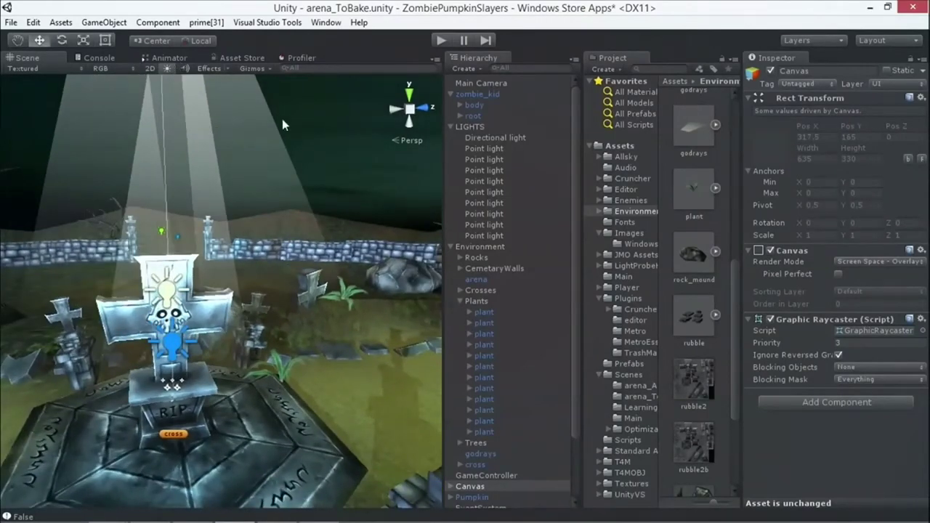
{"action": "left_click_drag", "start_coordinate": [356, 236], "coordinate": [215, 298], "text": "alt"}
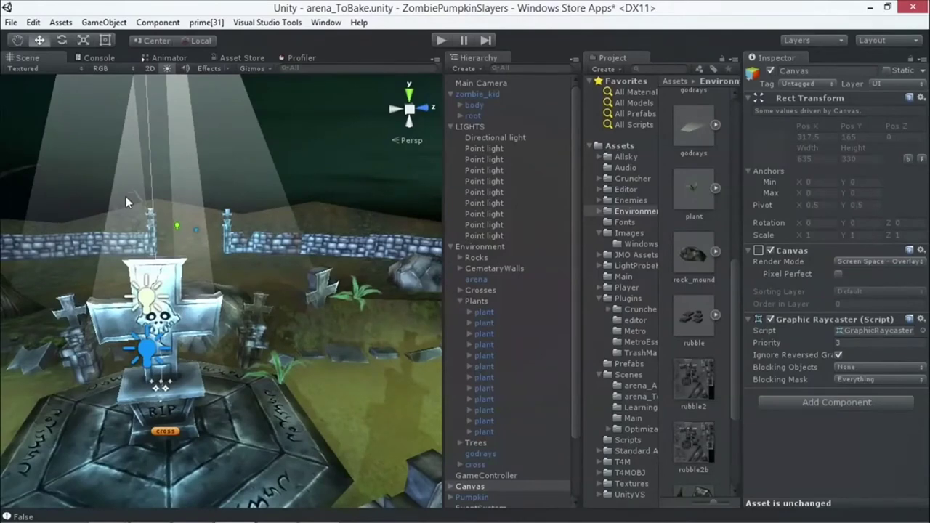
{"action": "left_click_drag", "start_coordinate": [117, 187], "coordinate": [150, 185], "text": "alt"}
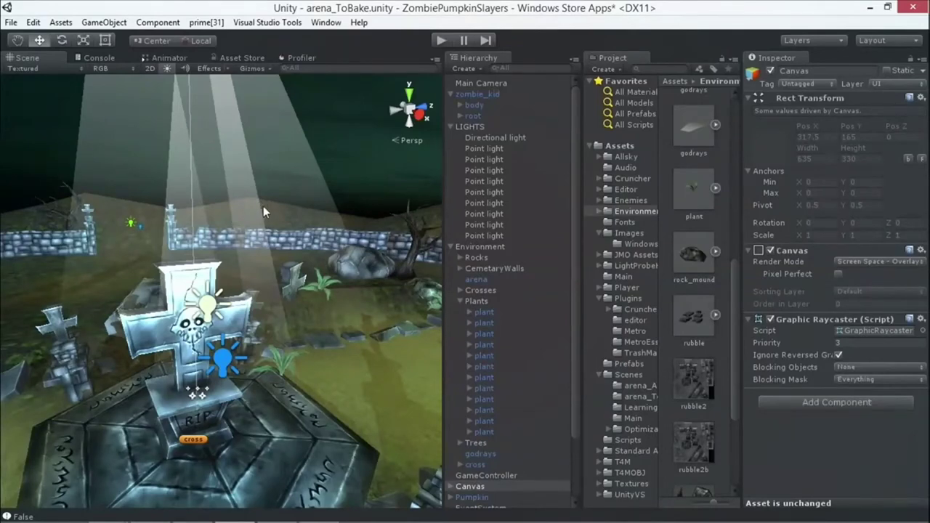
{"action": "left_click_drag", "start_coordinate": [338, 307], "coordinate": [344, 268], "text": "alt"}
{"action": "left_click_drag", "start_coordinate": [355, 325], "coordinate": [345, 315], "text": "alt"}
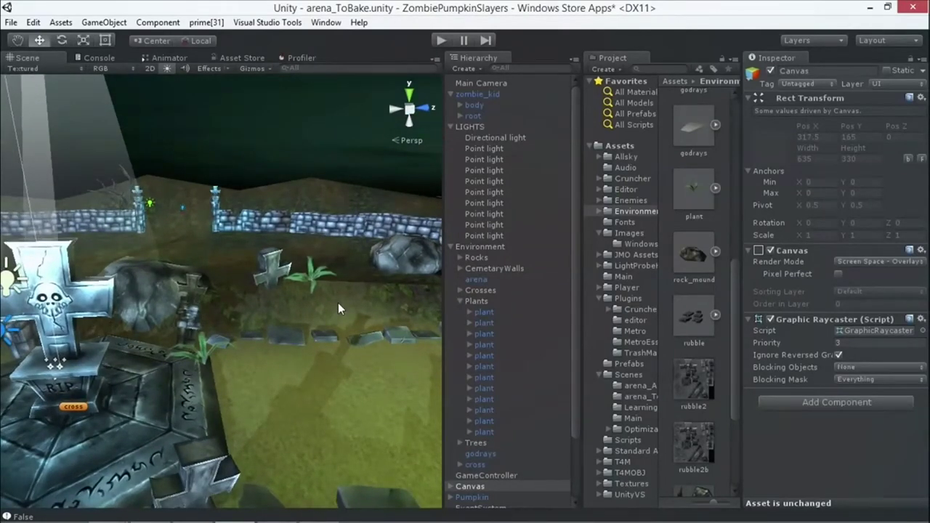
{"action": "left_click_drag", "start_coordinate": [337, 303], "coordinate": [178, 313], "text": "alt"}
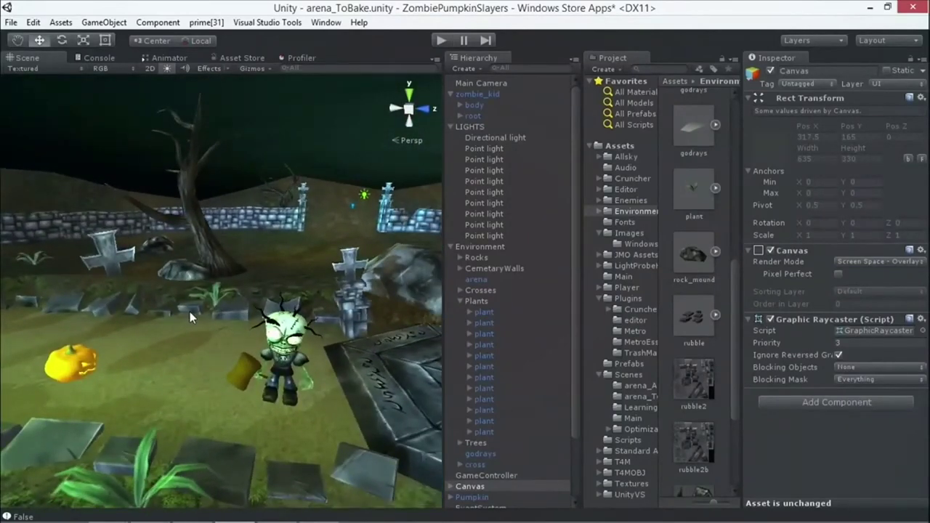
Survey the arena from the zombie to the SpawnRight end and select the directional light above the wall there.
{"action": "left_click_drag", "start_coordinate": [158, 275], "coordinate": [295, 288], "text": "alt"}
{"action": "left_click", "coordinate": [266, 271]}
{"action": "mouse_move", "coordinate": [240, 348]}
{"action": "left_mouse_down", "text": "alt"}
{"action": "mouse_move", "coordinate": [279, 359]}
{"action": "mouse_move", "coordinate": [246, 268]}
{"action": "mouse_move", "coordinate": [230, 362]}
{"action": "left_mouse_up", "text": "alt"}
{"action": "left_click", "coordinate": [255, 298]}
{"action": "left_click_drag", "start_coordinate": [144, 331], "coordinate": [218, 233], "text": "alt"}
{"action": "left_click", "coordinate": [275, 149]}
{"action": "left_click_drag", "start_coordinate": [302, 189], "coordinate": [280, 239], "text": "alt"}
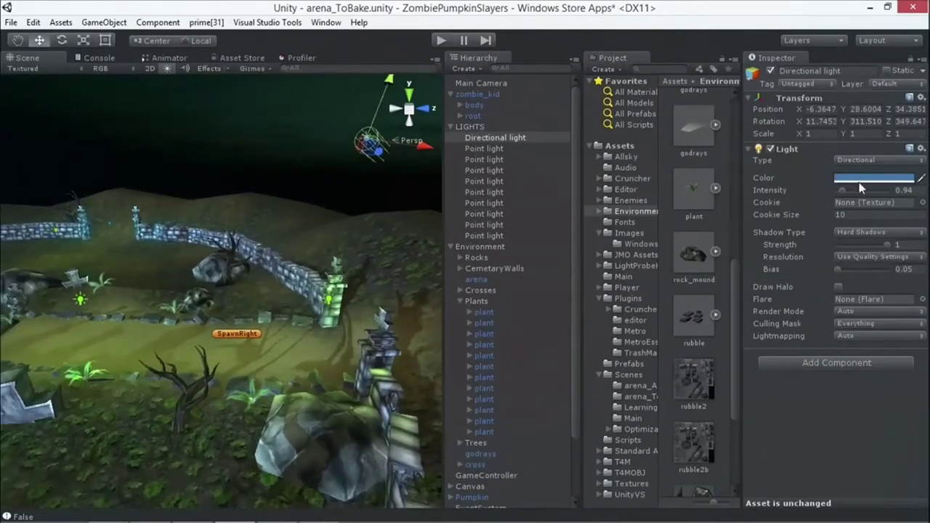
Examine the directional light's direction and the shadows near SpawnRight, then return to a view of the whole arena.
{"action": "left_click_drag", "start_coordinate": [40, 293], "coordinate": [203, 311], "text": "alt"}
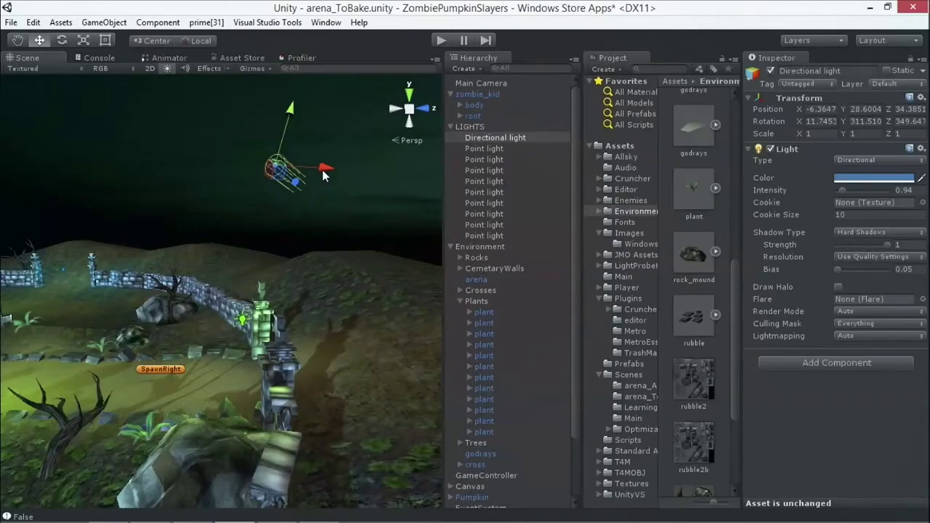
{"action": "left_click_drag", "start_coordinate": [226, 201], "coordinate": [271, 239], "text": "alt"}
{"action": "left_click_drag", "start_coordinate": [367, 248], "coordinate": [413, 209], "text": "alt"}
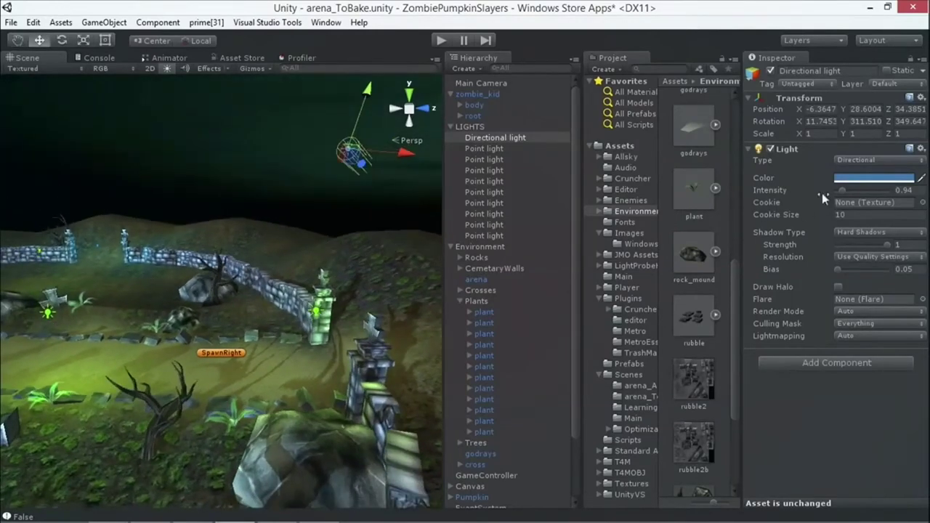
{"action": "left_click_drag", "start_coordinate": [264, 257], "coordinate": [341, 299], "text": "alt"}
{"action": "right_click_drag", "start_coordinate": [322, 302], "coordinate": [253, 245]}
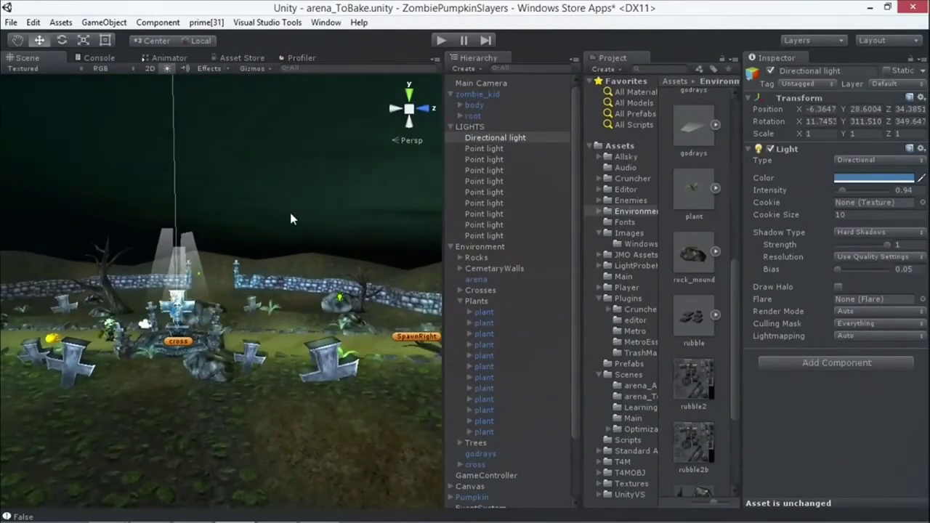
Rename the LIGHTS parent object as "LIGHTS - Always turn off before build".
{"action": "left_click", "coordinate": [468, 127]}
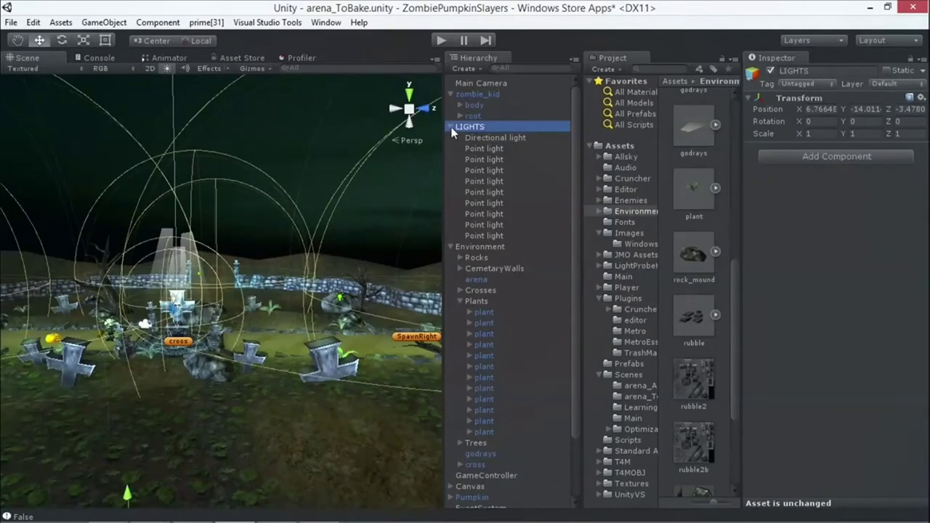
{"action": "left_click", "coordinate": [450, 127]}
{"action": "left_click", "coordinate": [451, 127]}
{"action": "left_click", "coordinate": [451, 126]}
{"action": "left_click", "coordinate": [450, 127]}
{"action": "left_click", "coordinate": [471, 127]}
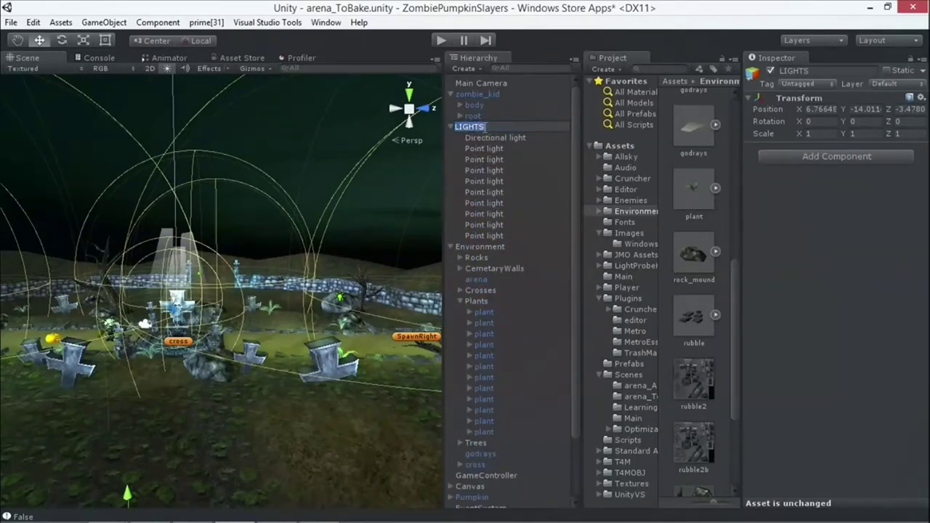
{"action": "type", "text": "- Always tu"}
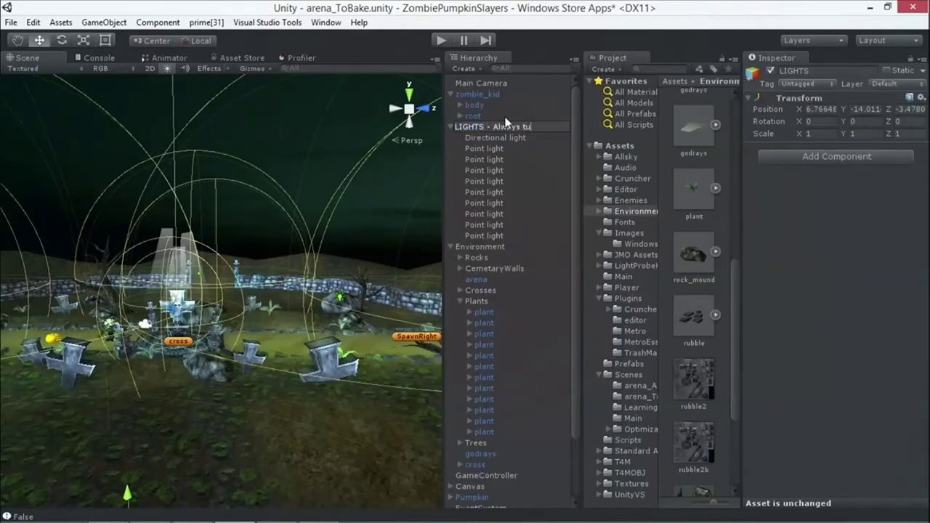
{"action": "type", "text": "rn off before build"}
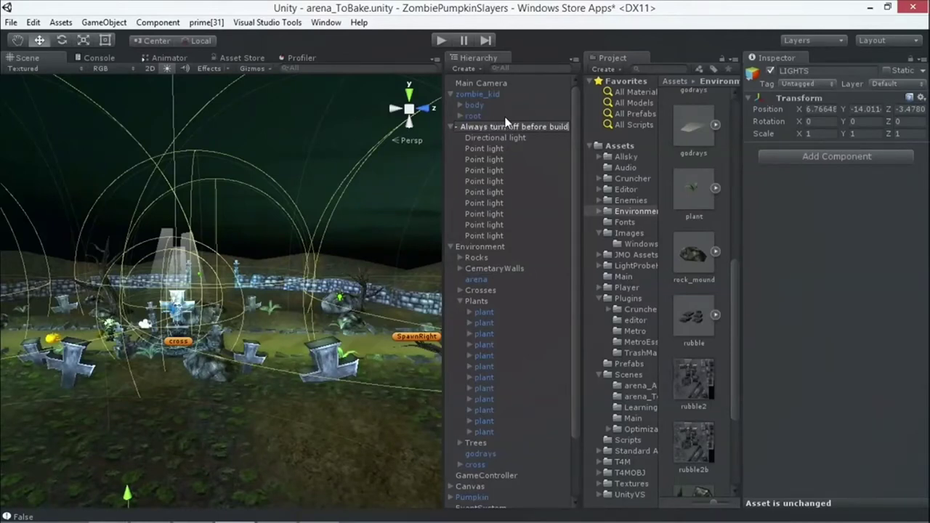
{"action": "left_click", "coordinate": [474, 181]}
{"action": "left_click", "coordinate": [496, 128]}
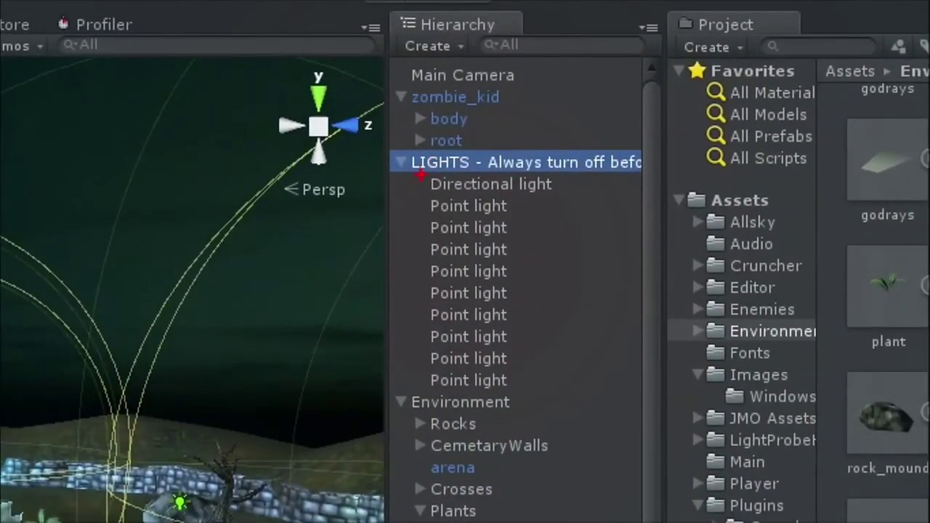
Deactivate and reactivate the LIGHTS parent object to compare the arena with and without its lights.
{"action": "left_click_drag", "start_coordinate": [420, 175], "coordinate": [410, 190]}
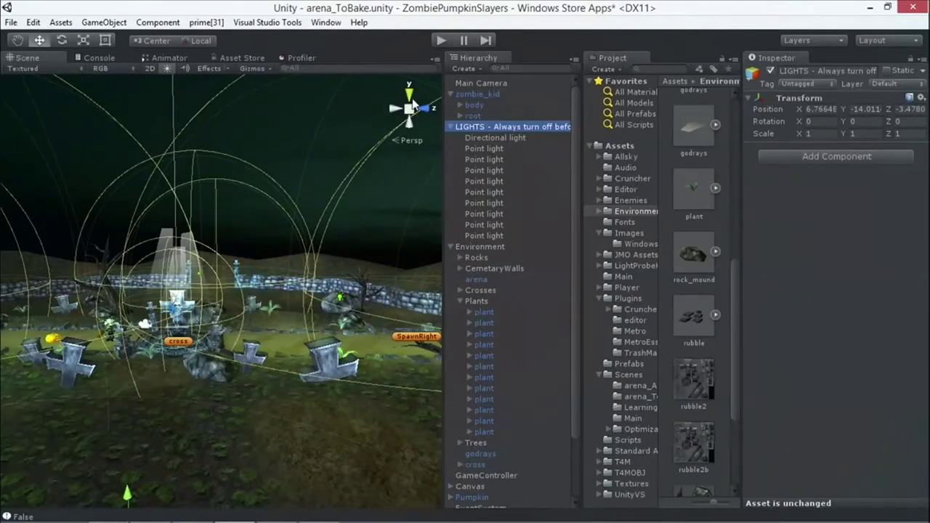
{"action": "left_click", "coordinate": [451, 127]}
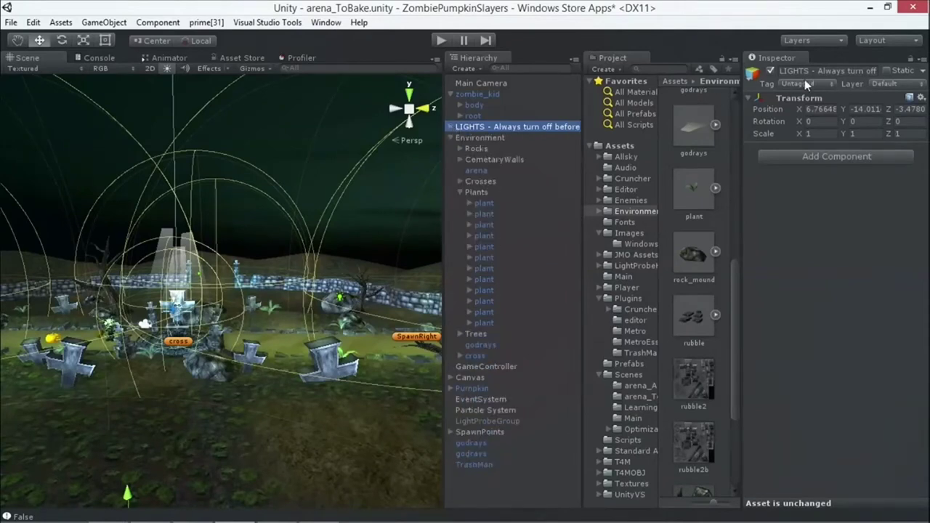
{"action": "left_click", "coordinate": [450, 127]}
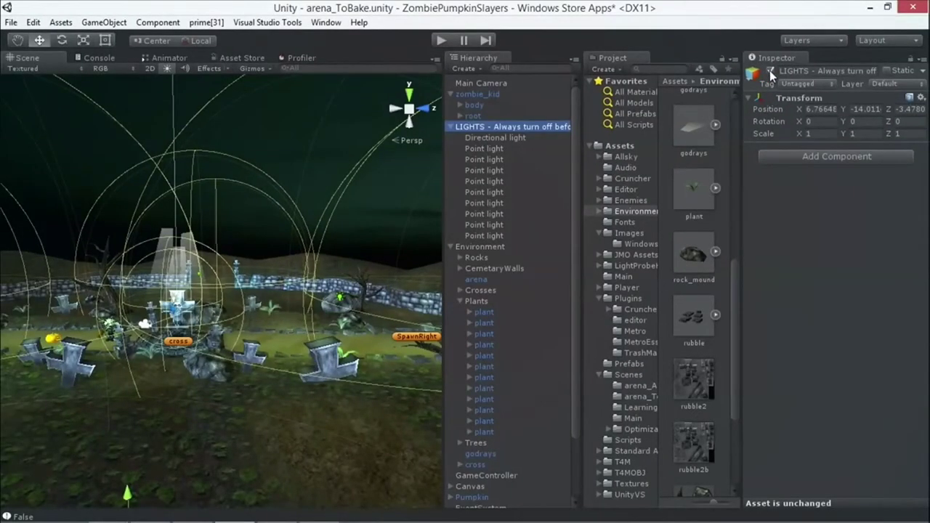
{"action": "left_click", "coordinate": [770, 71]}
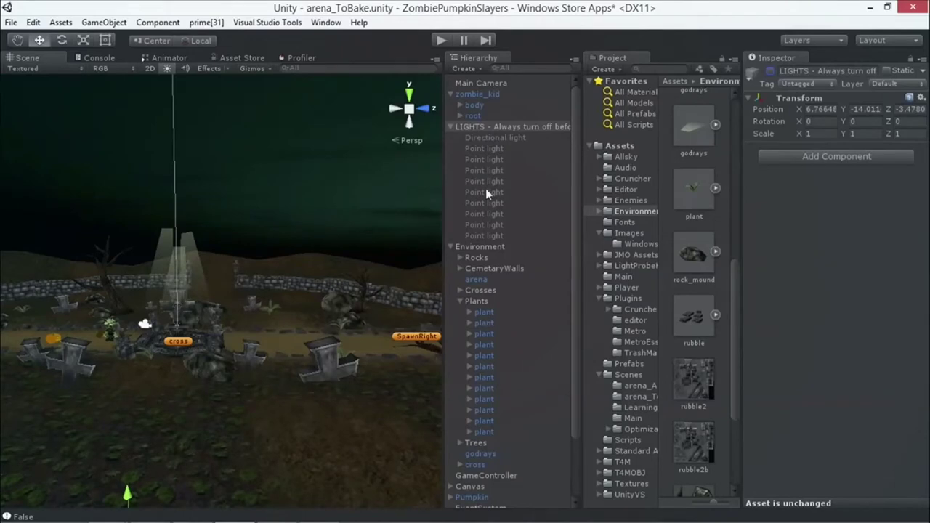
{"action": "left_click", "coordinate": [770, 71]}
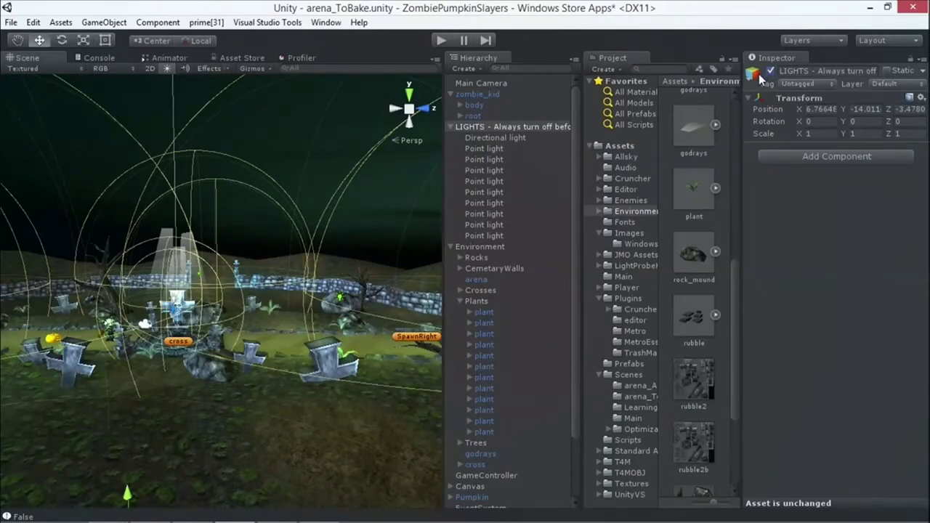
{"action": "left_click", "coordinate": [769, 71]}
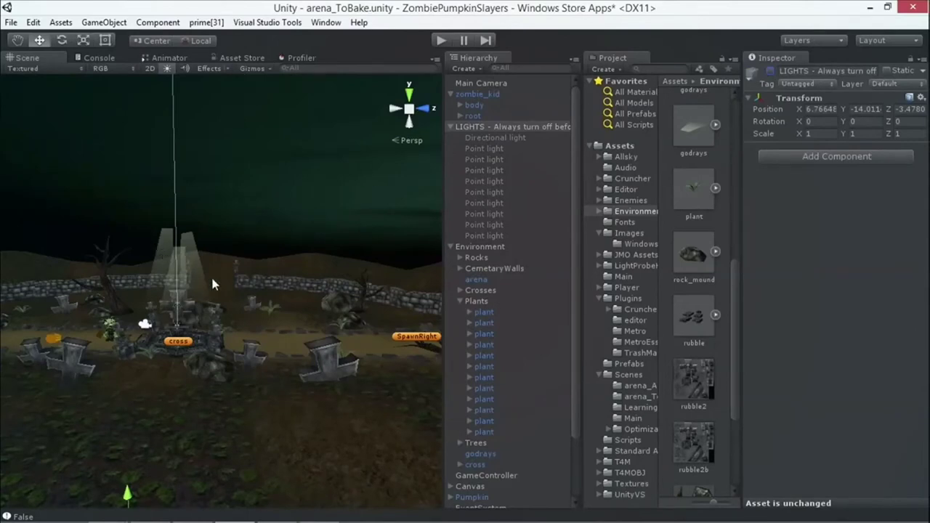
{"action": "left_click_drag", "start_coordinate": [258, 245], "coordinate": [349, 290], "text": "alt"}
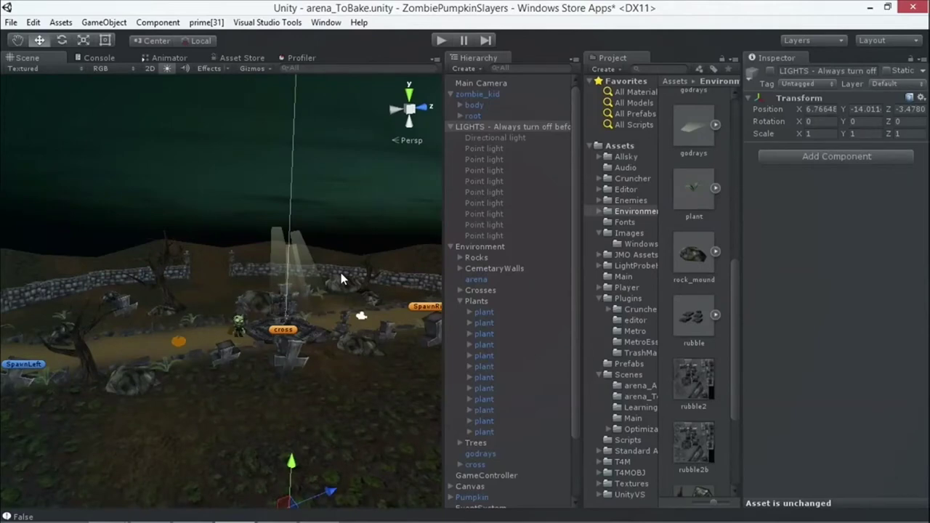
{"action": "left_click_drag", "start_coordinate": [338, 201], "coordinate": [255, 288], "text": "alt"}
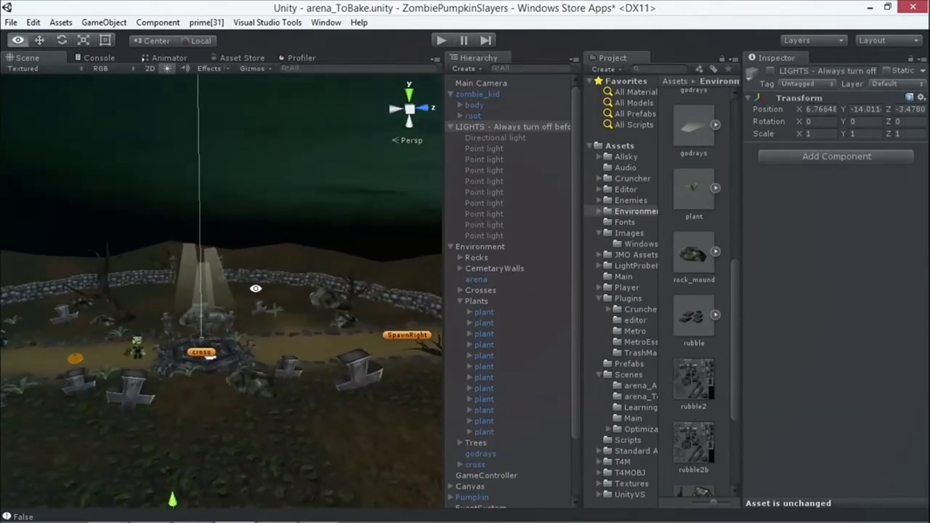
{"action": "left_click", "coordinate": [770, 70]}
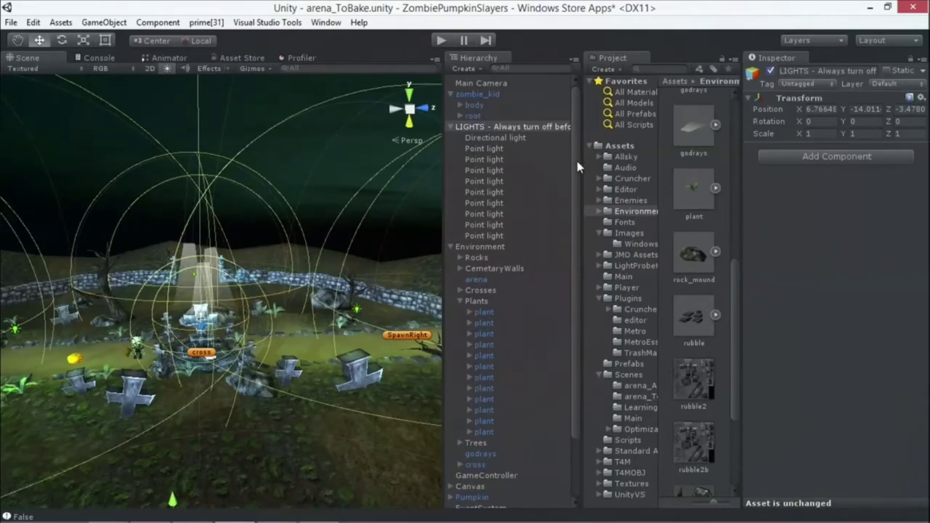
Collapse the Environment group in the scene's object list, leaving the LIGHTS group expanded.
{"action": "left_click_drag", "start_coordinate": [573, 166], "coordinate": [578, 228]}
{"action": "left_click", "coordinate": [449, 174]}
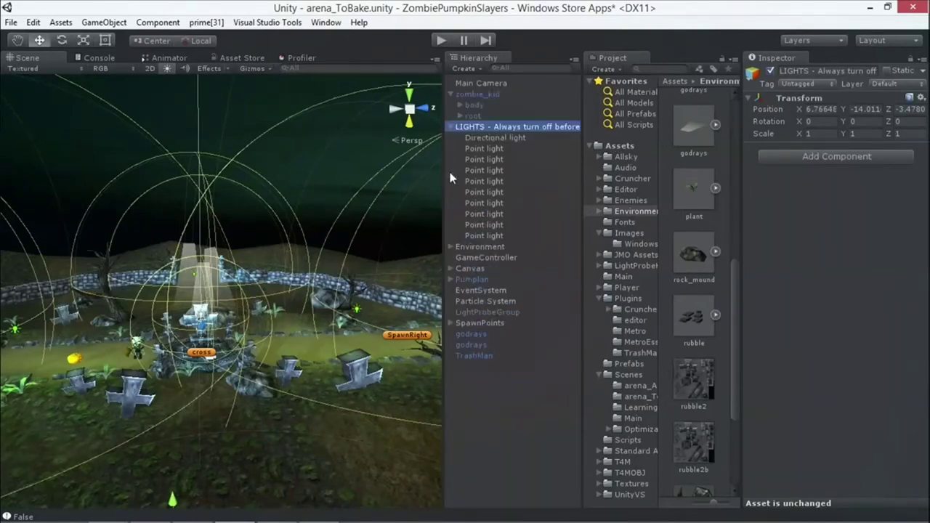
{"action": "left_click", "coordinate": [449, 246]}
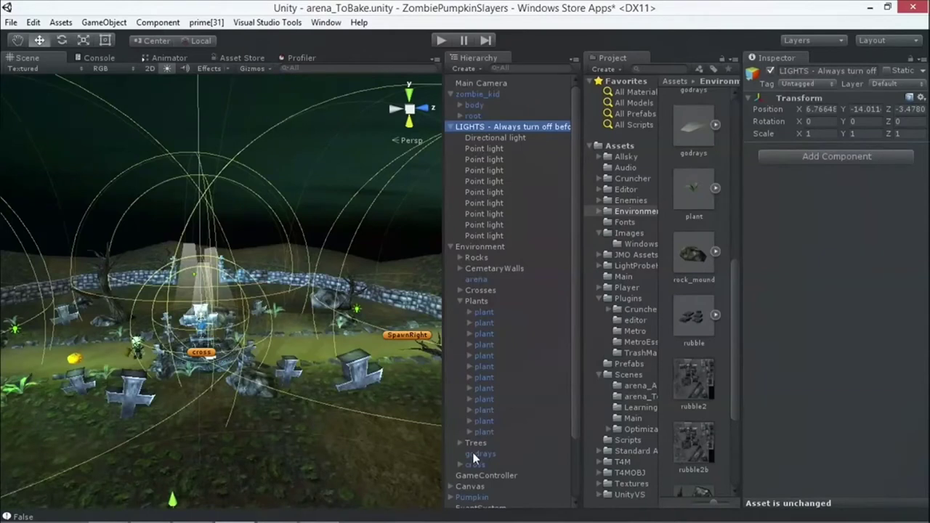
{"action": "left_click", "coordinate": [450, 247]}
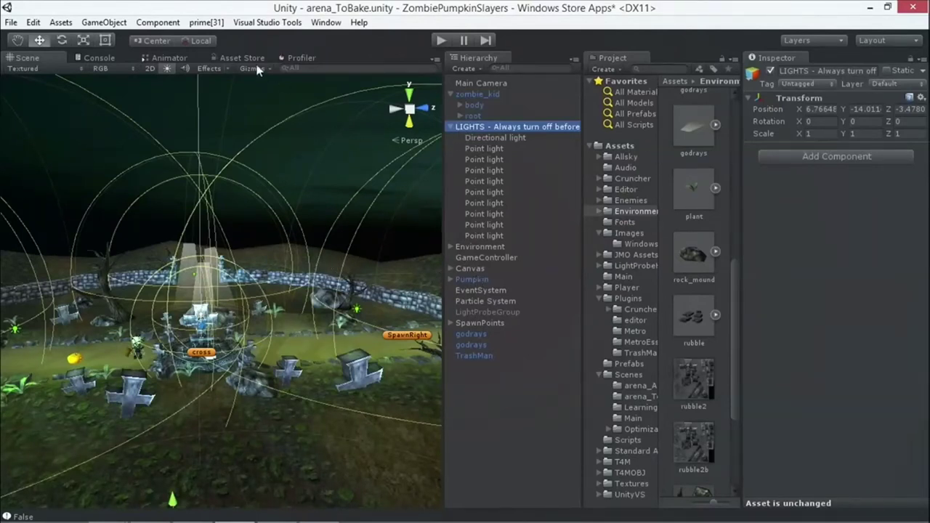
Open the Lightmapping window, place it over the workspace, and show its Bake settings.
{"action": "left_click", "coordinate": [326, 22]}
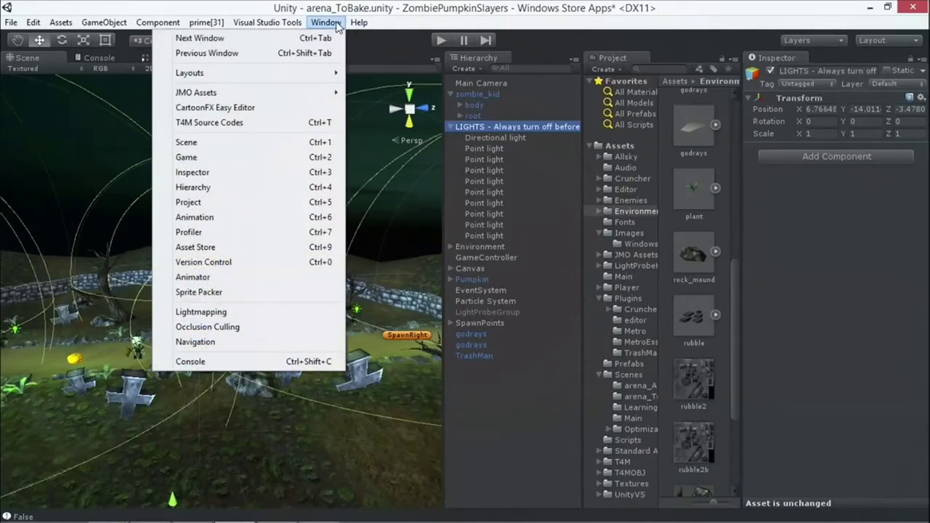
{"action": "left_click", "coordinate": [226, 317]}
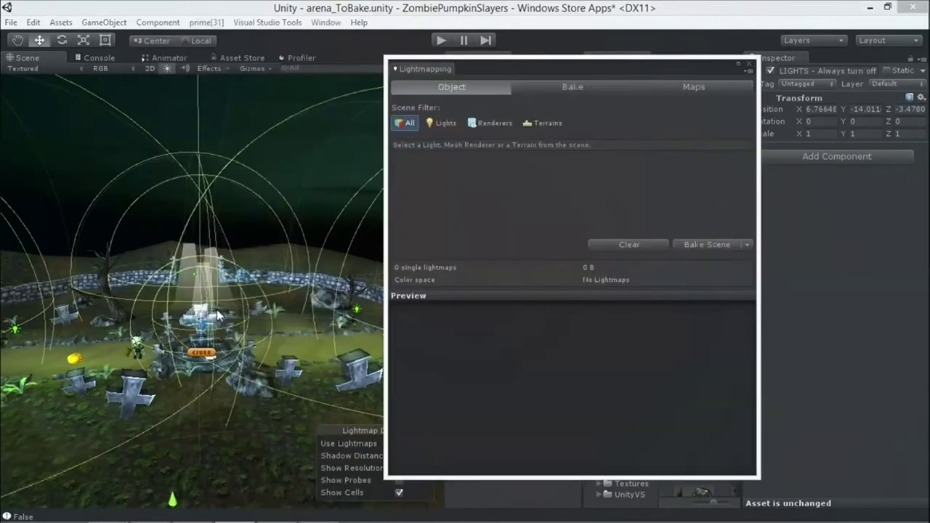
{"action": "left_click_drag", "start_coordinate": [466, 74], "coordinate": [395, 85]}
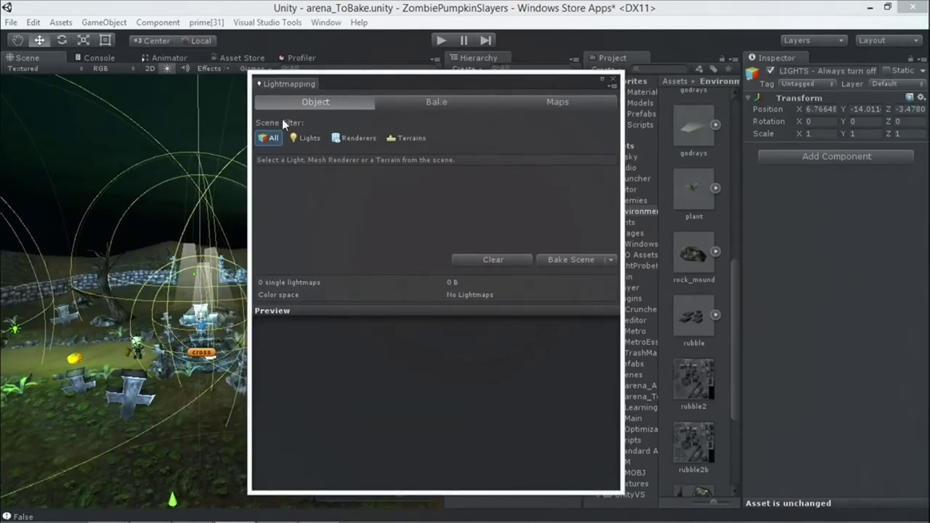
{"action": "left_click_drag", "start_coordinate": [327, 85], "coordinate": [342, 62]}
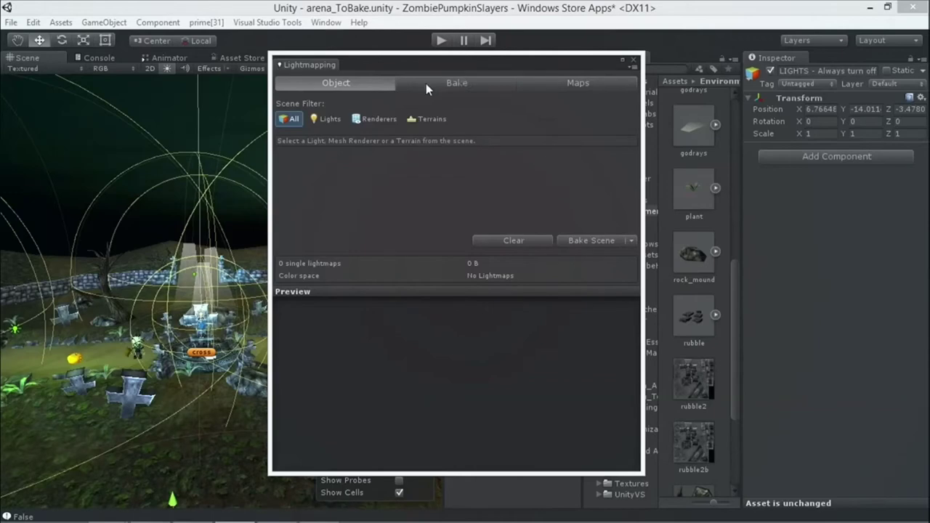
{"action": "left_click_drag", "start_coordinate": [405, 63], "coordinate": [413, 73]}
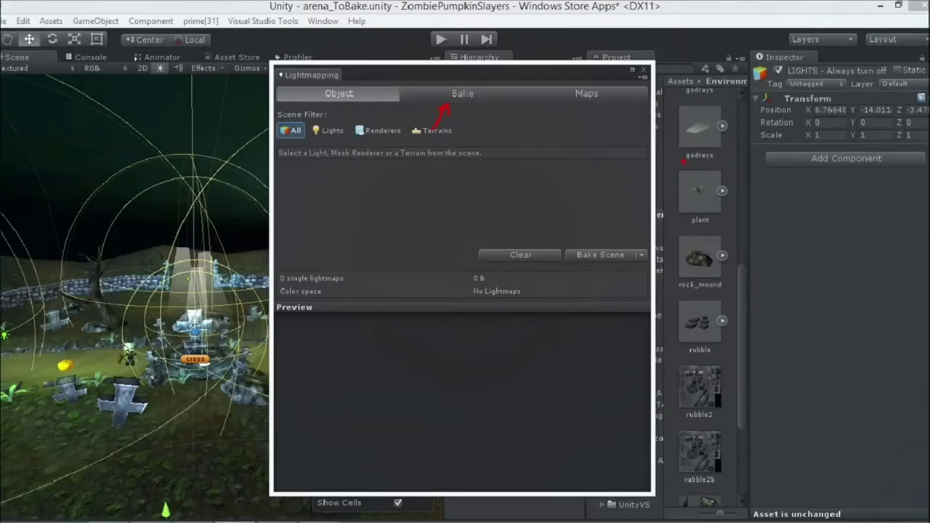
{"action": "left_click", "coordinate": [452, 116]}
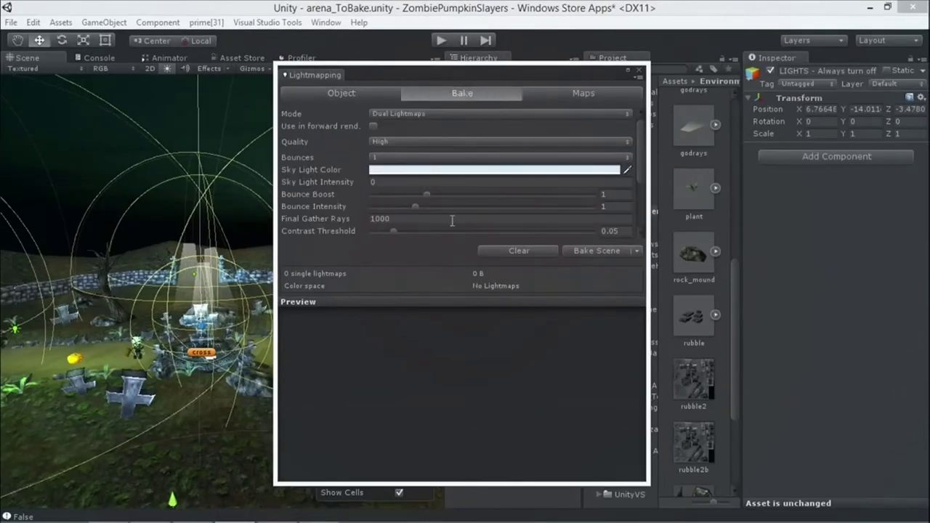
Review the bake settings from Mode down to Padding, including the Final Gather Rays value.
{"action": "left_click_drag", "start_coordinate": [640, 148], "coordinate": [640, 197]}
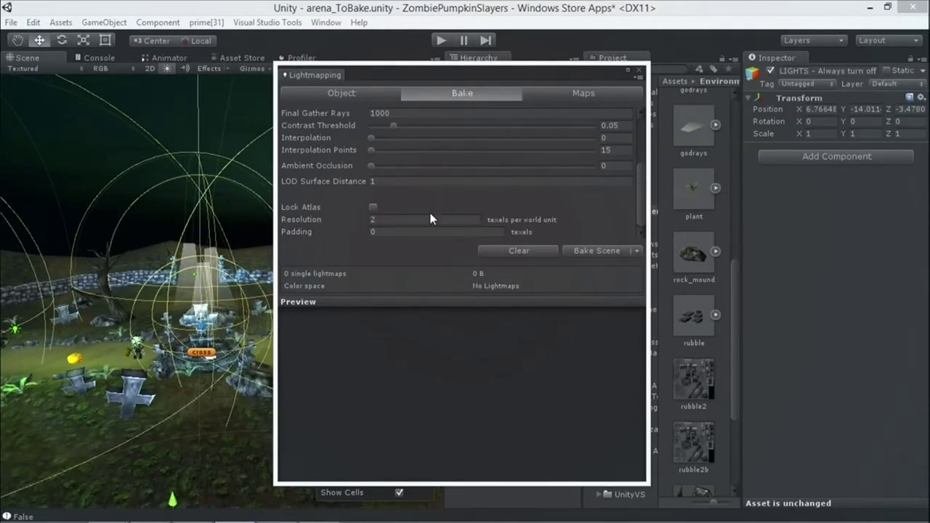
{"action": "scroll", "coordinate": [417, 172], "scroll_direction": "up", "scroll_amount": 5}
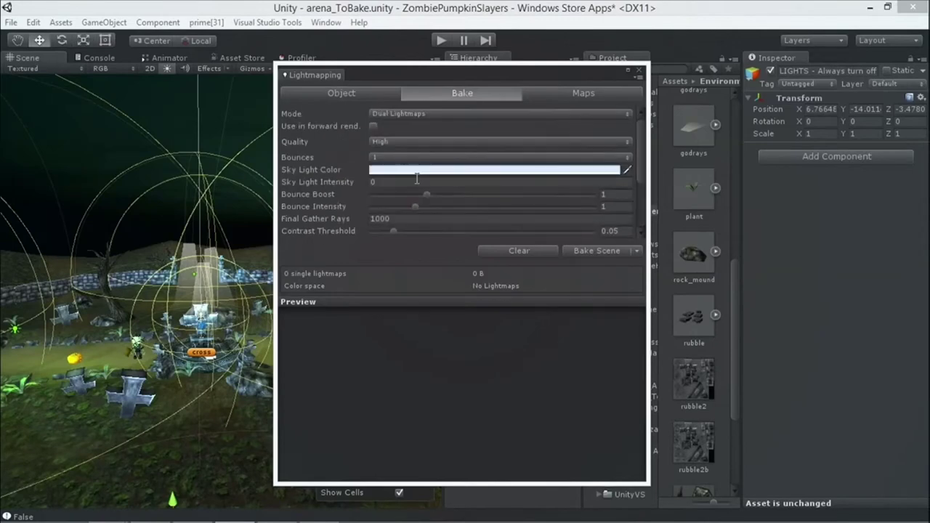
{"action": "left_click", "coordinate": [404, 218]}
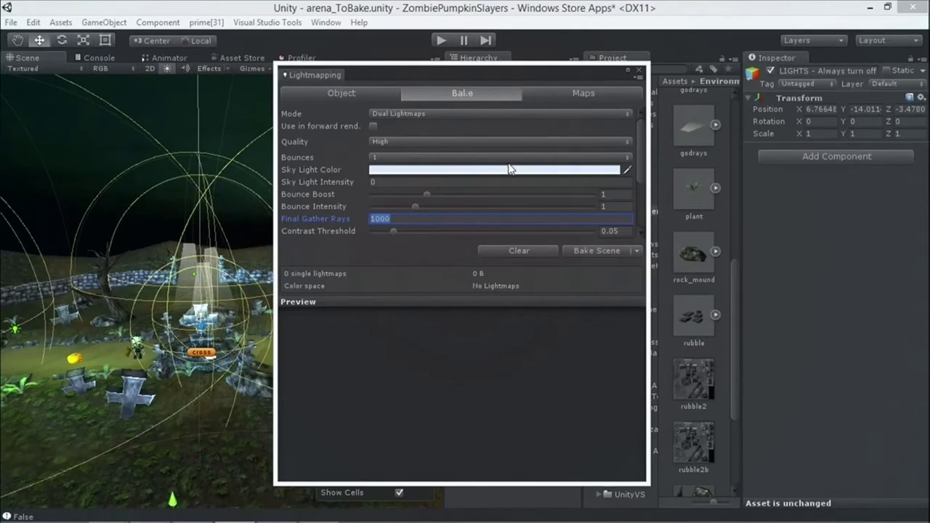
Try the Single Lightmaps bake mode, look through its settings, and return the mode to Dual Lightmaps.
{"action": "mouse_move", "coordinate": [432, 77]}
{"action": "left_mouse_down"}
{"action": "mouse_move", "coordinate": [406, 85]}
{"action": "mouse_move", "coordinate": [425, 73]}
{"action": "left_mouse_up"}
{"action": "left_click", "coordinate": [423, 116]}
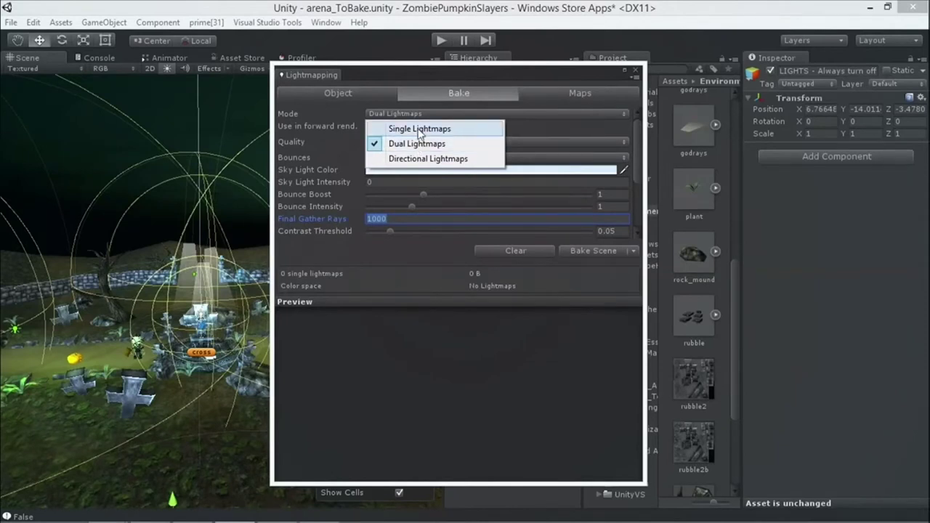
{"action": "left_click", "coordinate": [419, 129]}
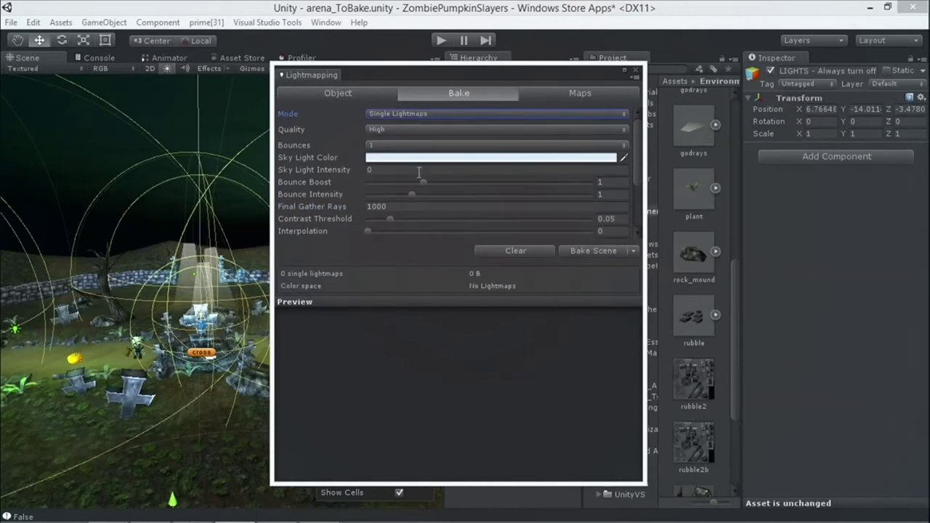
{"action": "scroll", "coordinate": [440, 120], "scroll_direction": "down", "scroll_amount": 3}
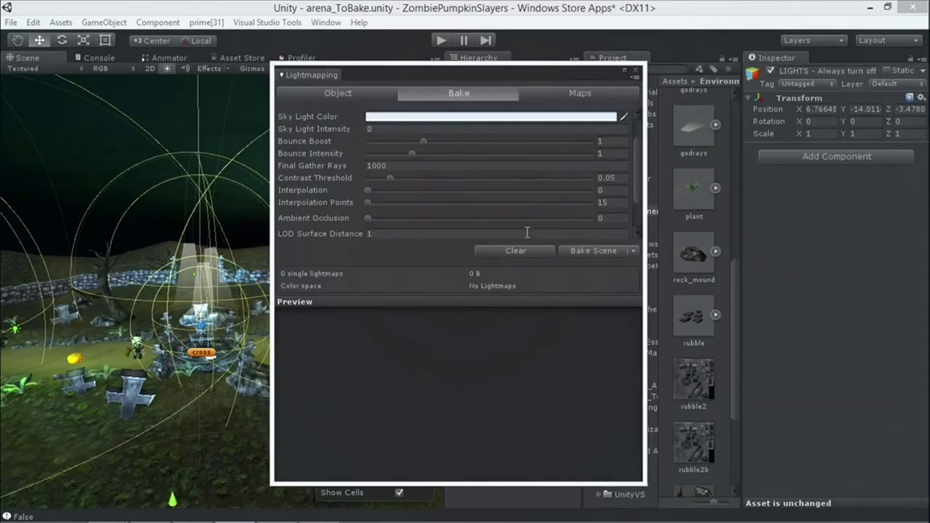
{"action": "left_click", "coordinate": [385, 219]}
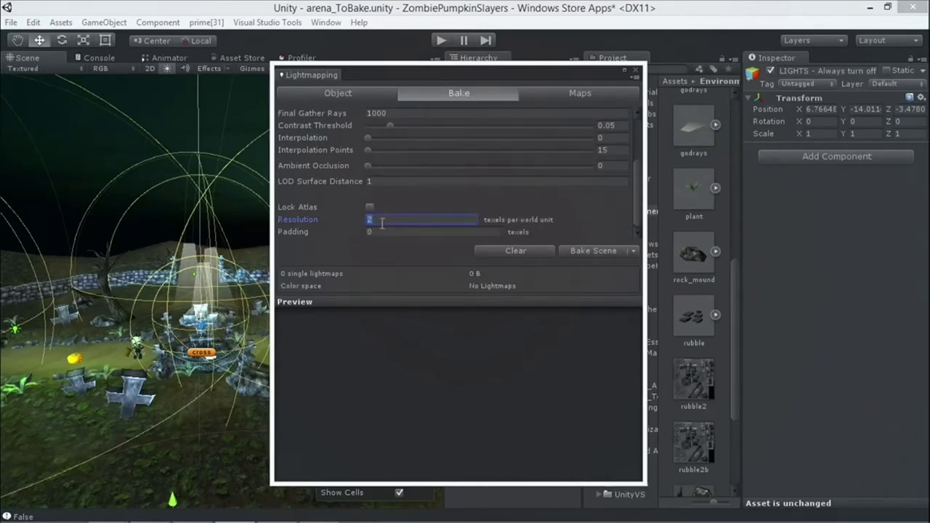
{"action": "scroll", "coordinate": [452, 166], "scroll_direction": "up", "scroll_amount": 3}
{"action": "left_click", "coordinate": [393, 114]}
{"action": "left_click", "coordinate": [391, 145]}
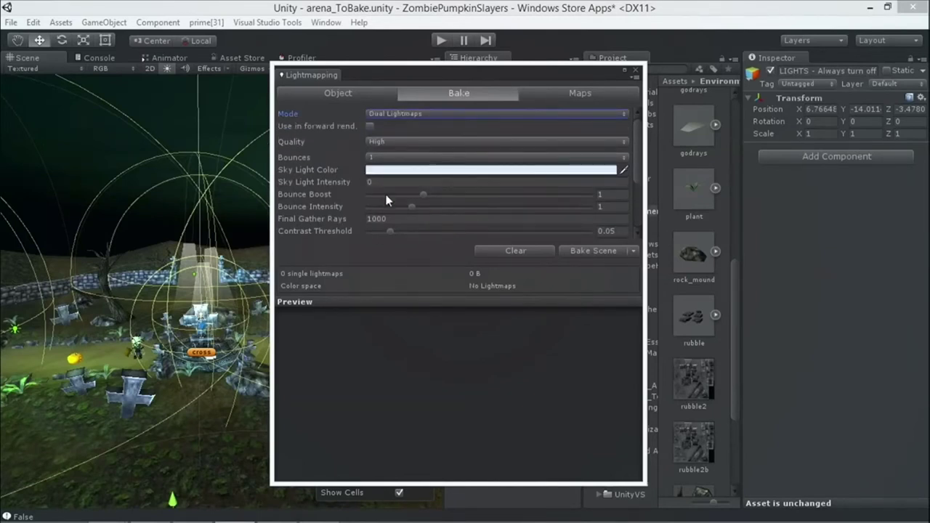
Check the available Quality options and review the remaining Dual Lightmaps bake settings without changing them.
{"action": "left_click", "coordinate": [388, 145]}
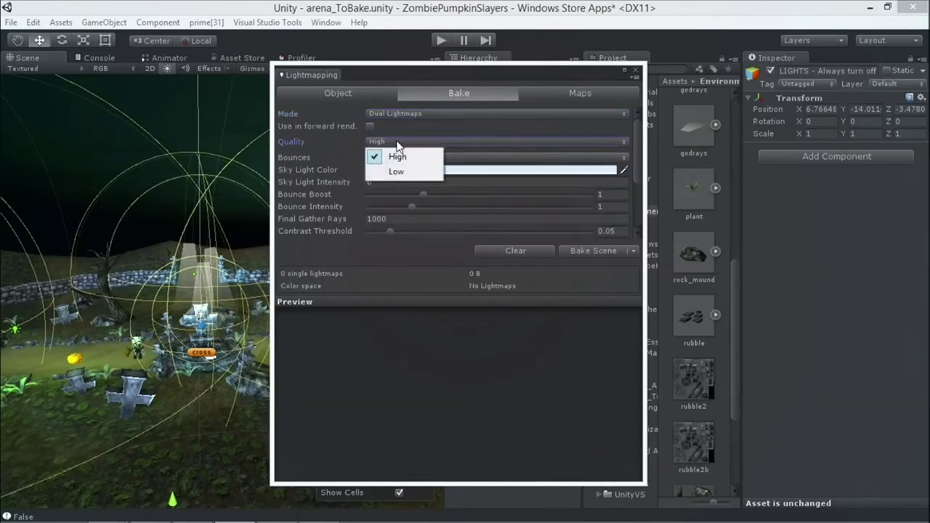
{"action": "left_click", "coordinate": [411, 126]}
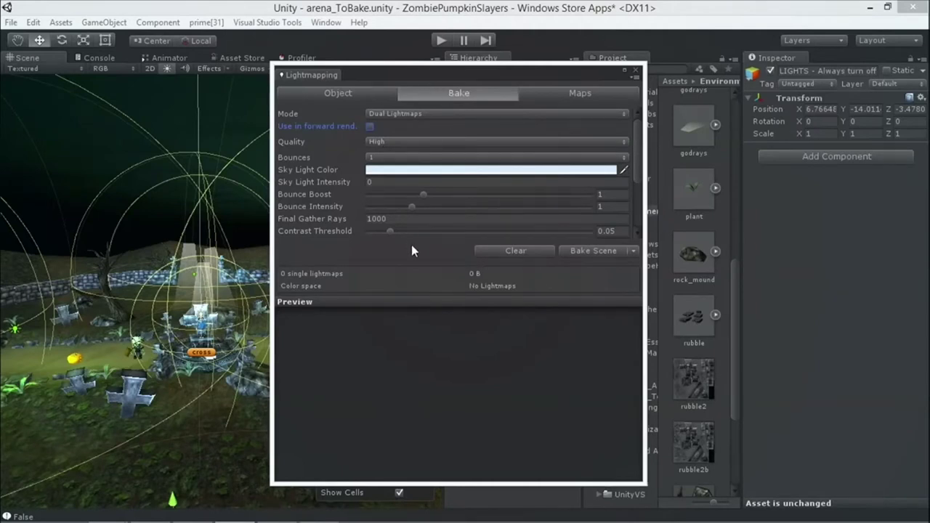
{"action": "mouse_move", "coordinate": [638, 156]}
{"action": "left_mouse_down"}
{"action": "mouse_move", "coordinate": [639, 190]}
{"action": "mouse_move", "coordinate": [633, 165]}
{"action": "left_mouse_up"}
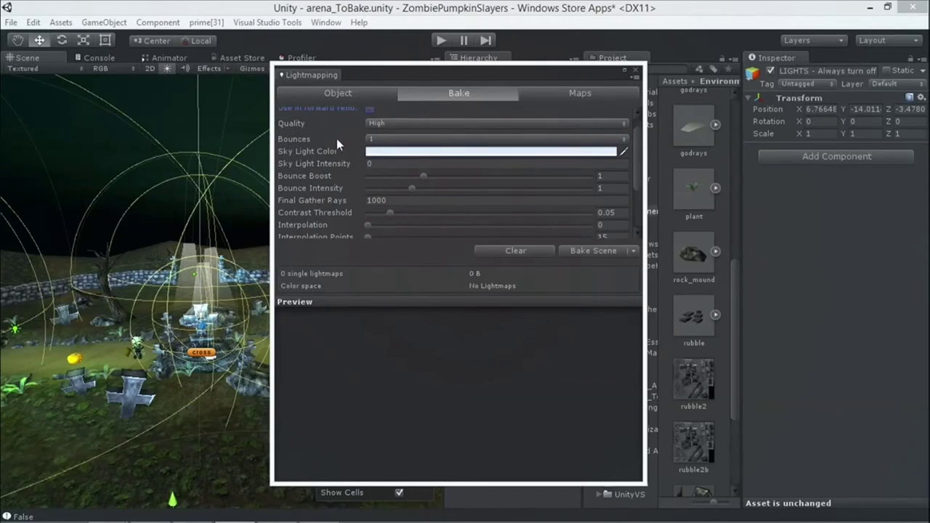
{"action": "mouse_move", "coordinate": [341, 135]}
{"action": "scroll", "coordinate": [618, 182], "scroll_direction": "down", "scroll_amount": 3}
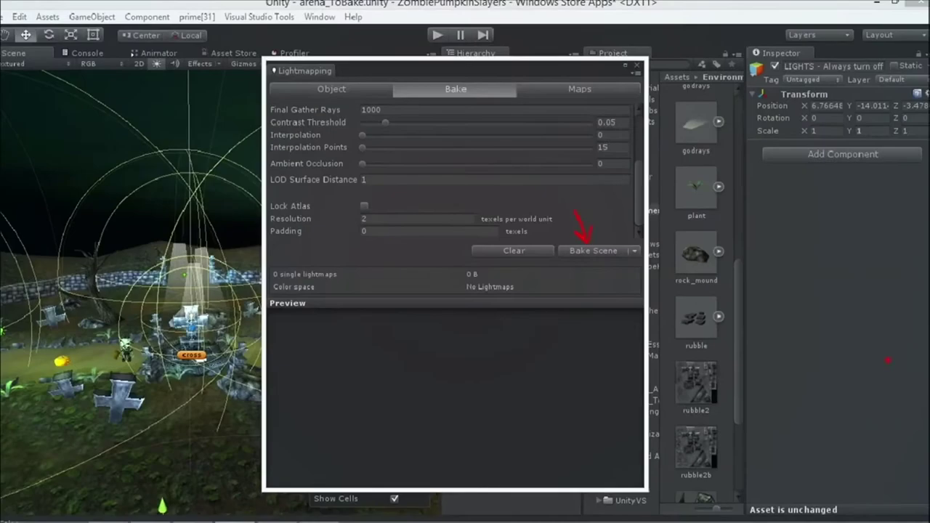
Bake the whole scene's lightmaps using Bake Scene and look over the far and near lightmap previews.
{"action": "left_click", "coordinate": [634, 251]}
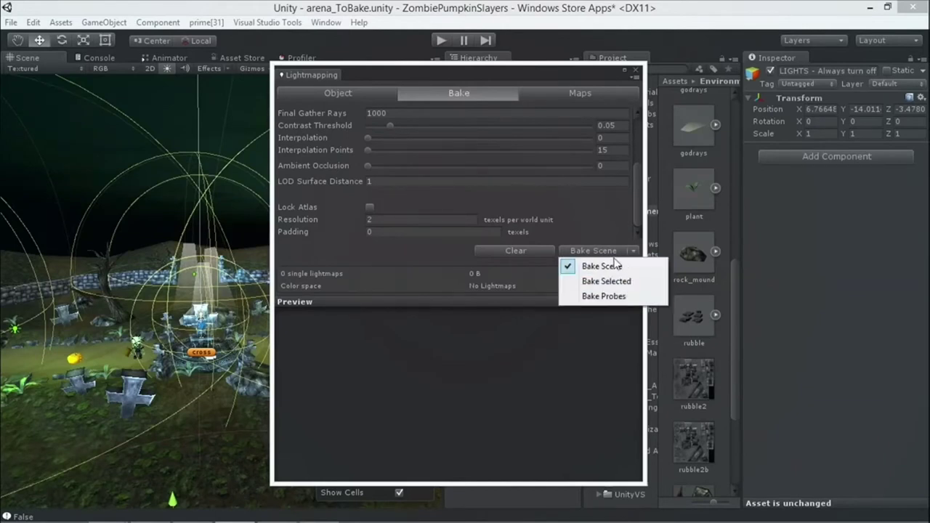
{"action": "left_click", "coordinate": [593, 248]}
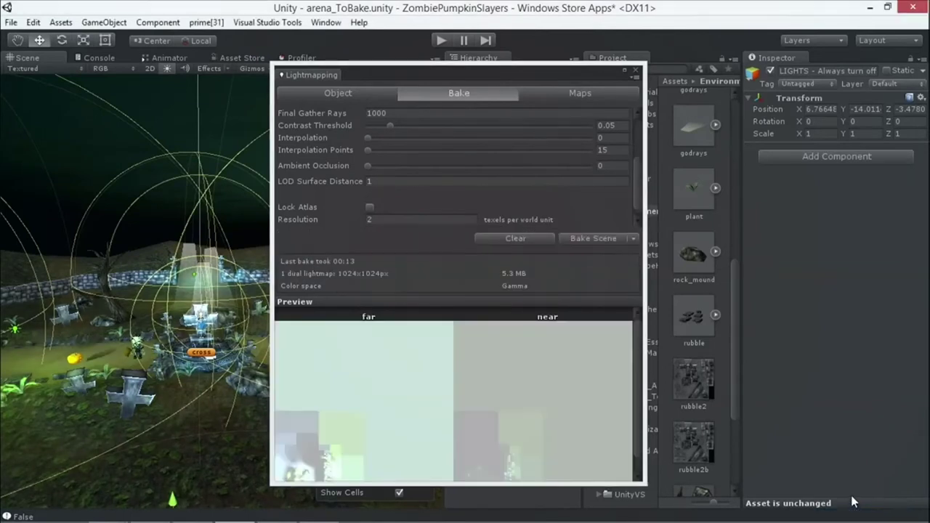
{"action": "scroll", "coordinate": [628, 212], "scroll_direction": "down", "scroll_amount": 1}
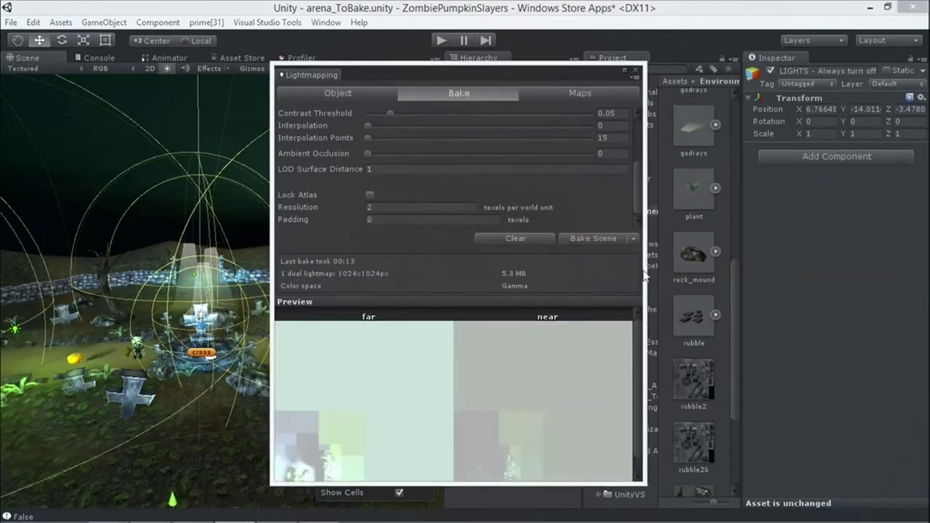
{"action": "scroll", "coordinate": [636, 369], "scroll_direction": "down", "scroll_amount": 1}
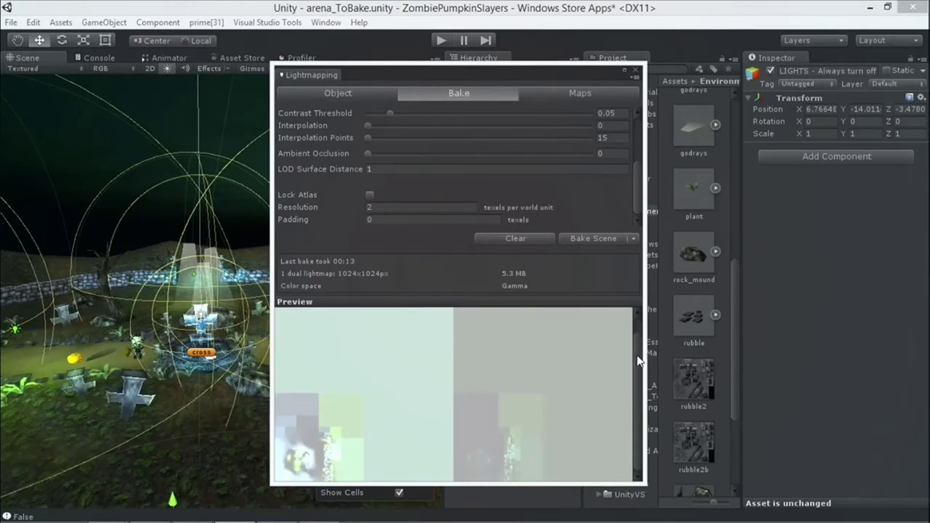
Uncover the arena and examine the baked lighting and shadows around SpawnRight, the zombie kid, the pumpkin and the cross.
{"action": "left_click_drag", "start_coordinate": [348, 63], "coordinate": [544, 61]}
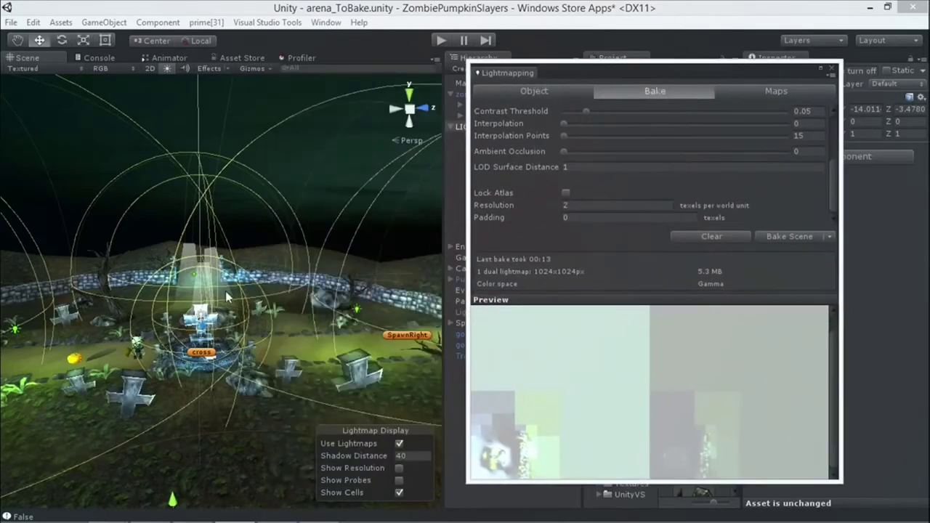
{"action": "left_click_drag", "start_coordinate": [298, 302], "coordinate": [298, 360], "text": "alt"}
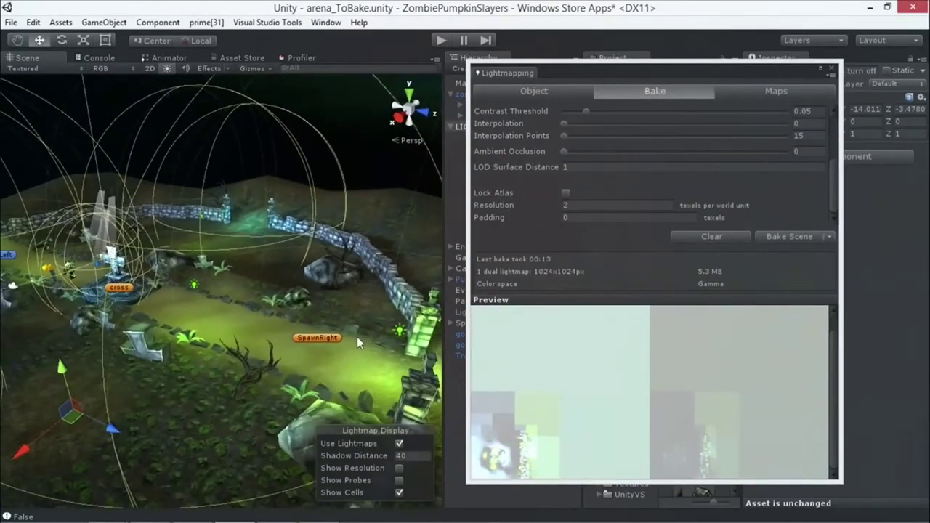
{"action": "left_click_drag", "start_coordinate": [180, 276], "coordinate": [191, 326], "text": "alt"}
{"action": "right_click_drag", "start_coordinate": [227, 310], "coordinate": [305, 338], "text": "alt"}
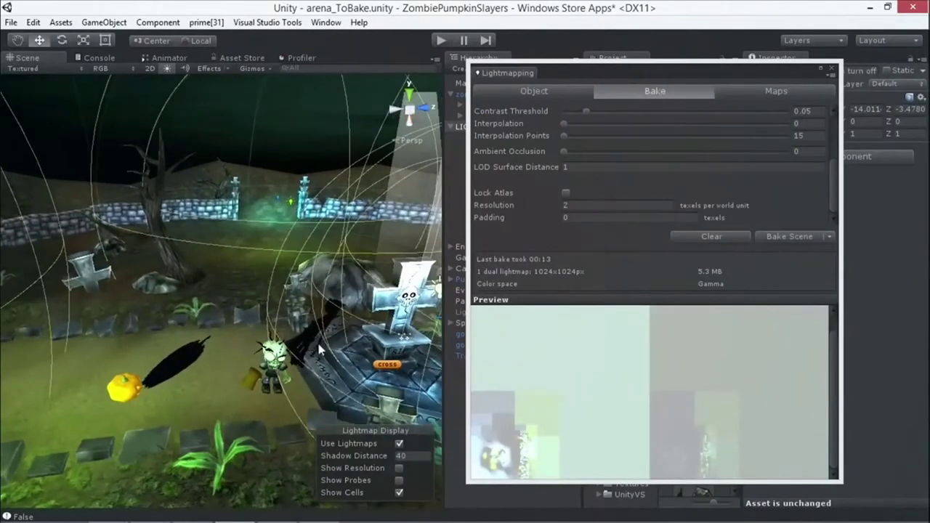
{"action": "key", "text": "f"}
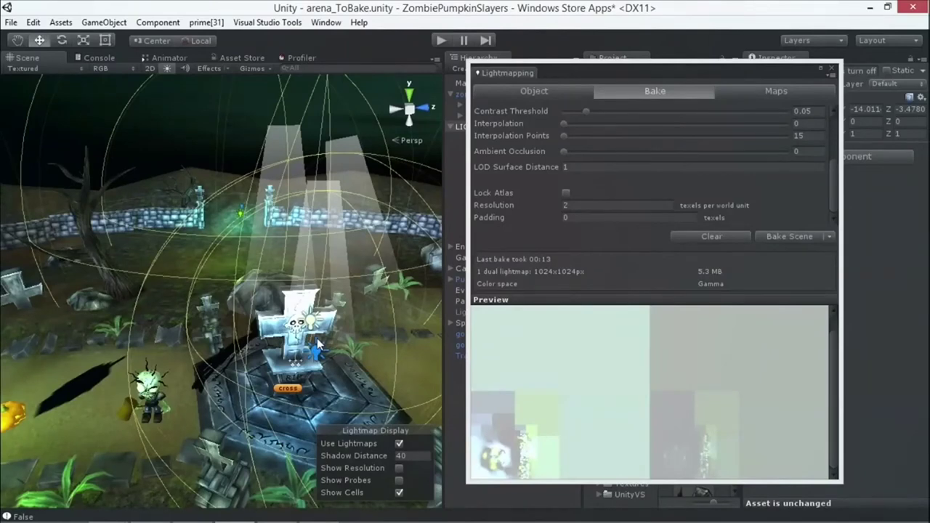
{"action": "scroll", "coordinate": [243, 338], "scroll_direction": "down", "scroll_amount": 2}
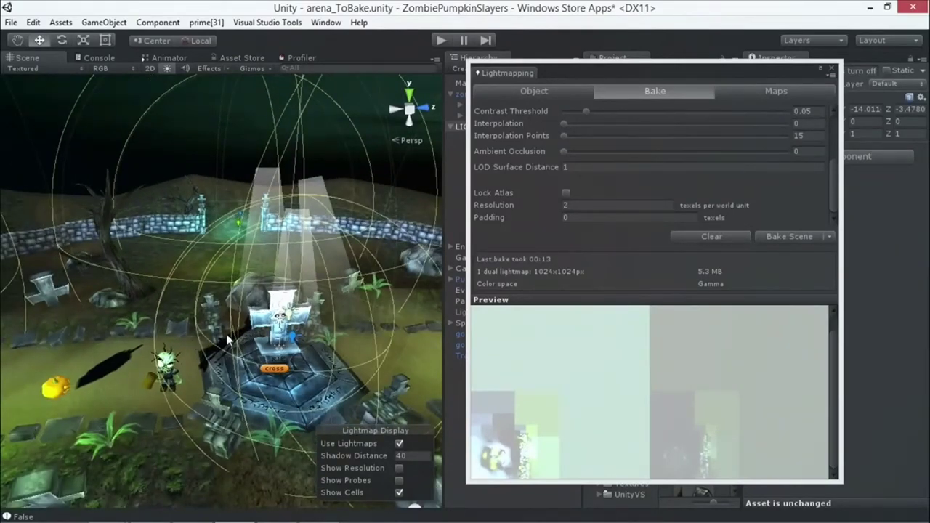
{"action": "scroll", "coordinate": [226, 333], "scroll_direction": "down", "scroll_amount": 2}
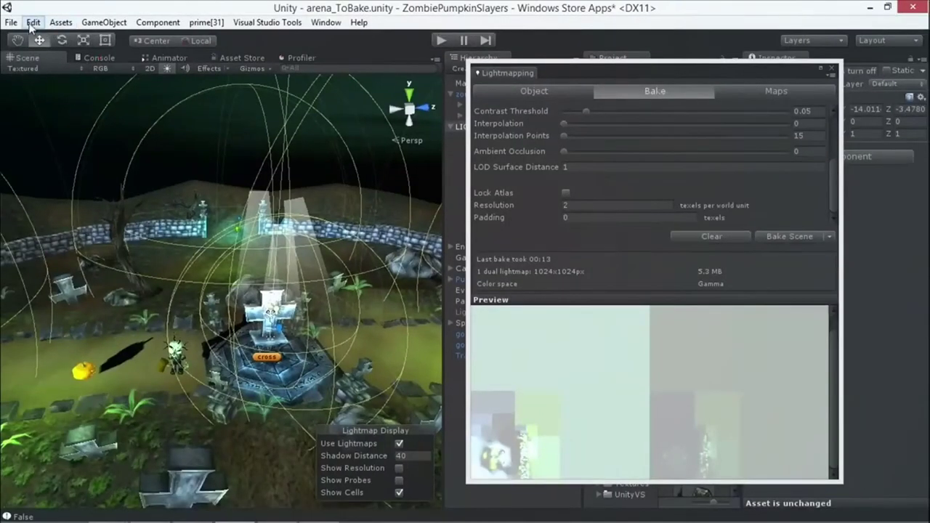
Open the scene's Render Settings and move the Lightmapping window aside so the Ambient Light setting is readable.
{"action": "left_click", "coordinate": [32, 22]}
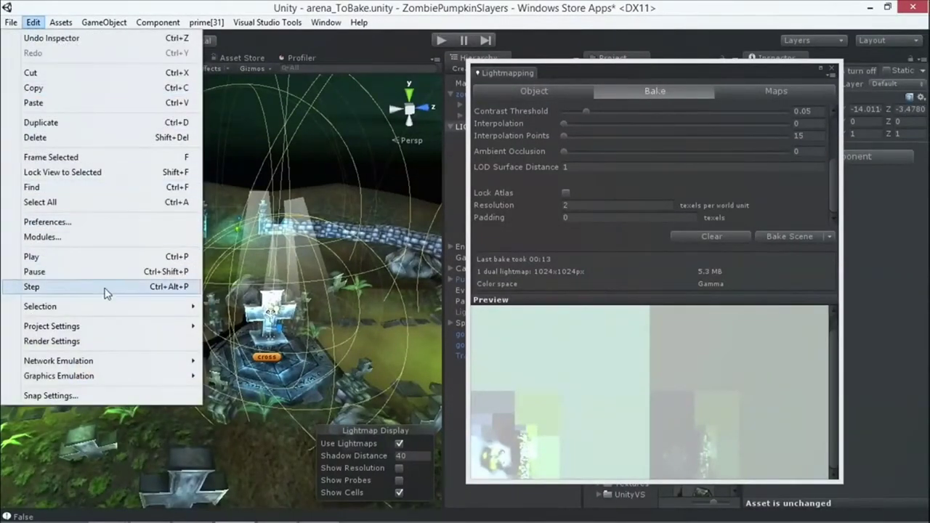
{"action": "left_click", "coordinate": [51, 341]}
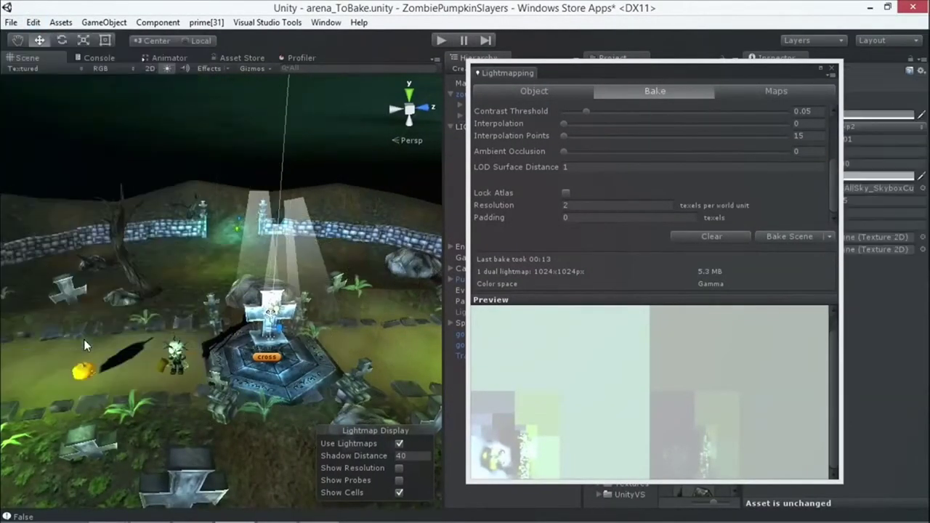
{"action": "left_click_drag", "start_coordinate": [590, 75], "coordinate": [220, 69]}
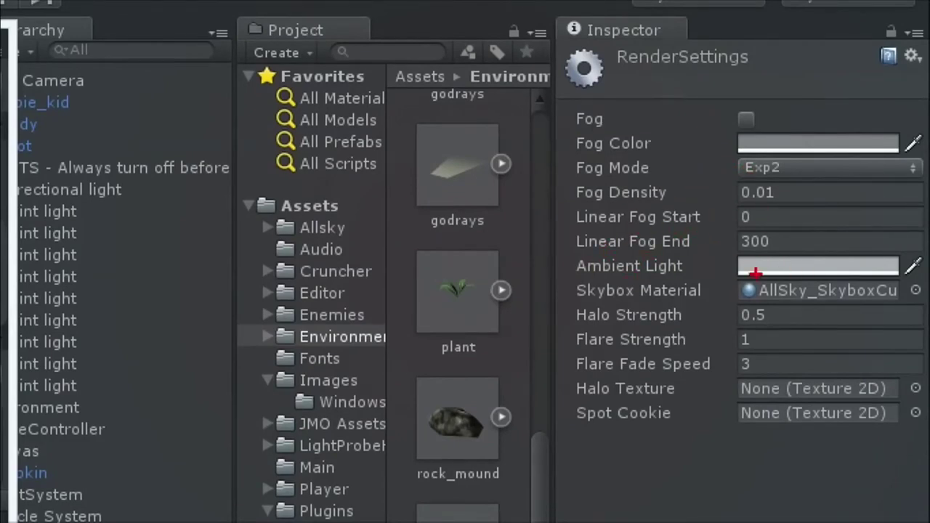
{"action": "mouse_move", "coordinate": [575, 260]}
{"action": "left_mouse_down"}
{"action": "mouse_move", "coordinate": [666, 243]}
{"action": "mouse_move", "coordinate": [836, 238]}
{"action": "left_mouse_up"}
{"action": "mouse_move", "coordinate": [927, 251]}
{"action": "left_mouse_down"}
{"action": "mouse_move", "coordinate": [722, 296]}
{"action": "mouse_move", "coordinate": [616, 292]}
{"action": "left_mouse_up"}
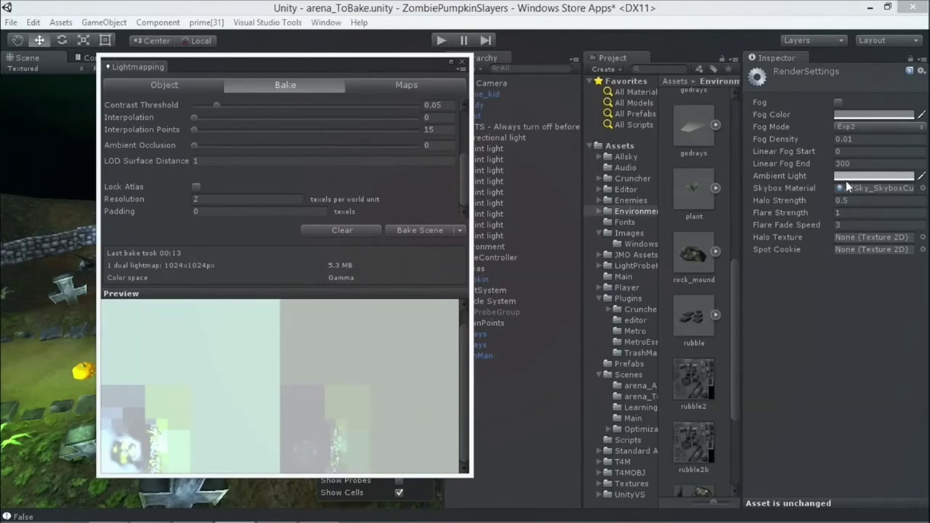
Open the Ambient Light color for editing and place the color picker beside the render settings.
{"action": "left_click", "coordinate": [848, 177]}
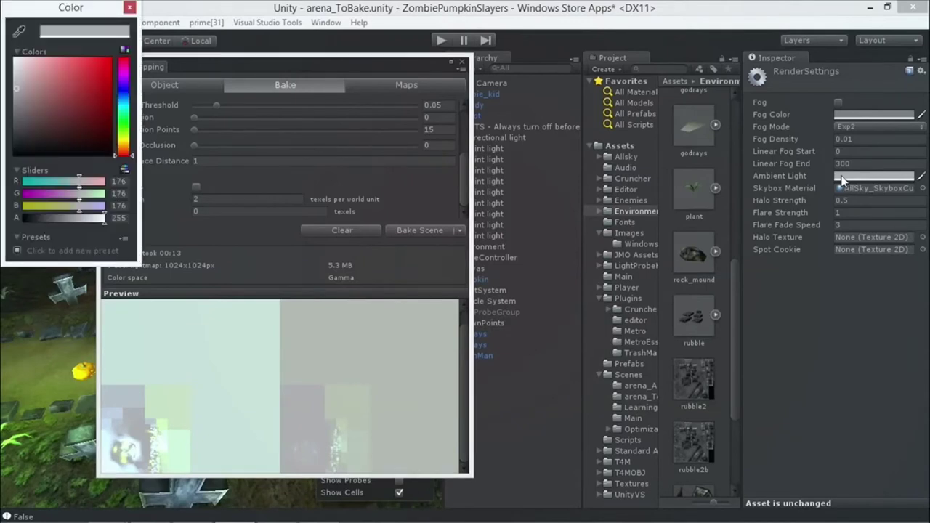
{"action": "left_click_drag", "start_coordinate": [62, 20], "coordinate": [661, 148]}
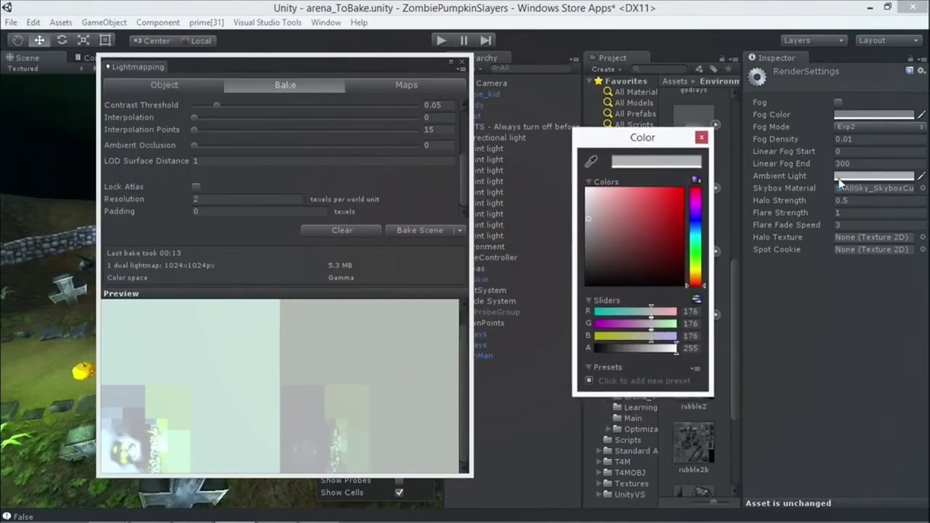
{"action": "left_click_drag", "start_coordinate": [636, 140], "coordinate": [604, 124]}
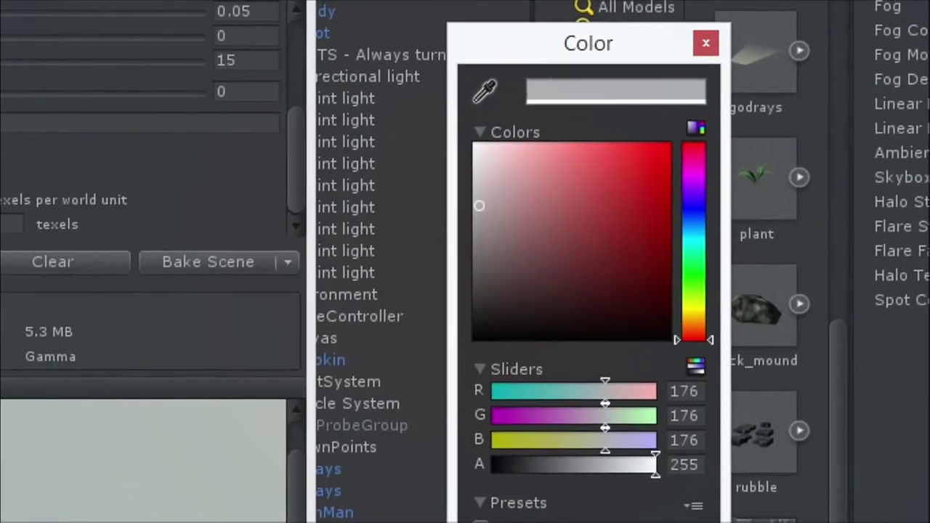
Set the scene's Ambient Light to a dark blue with RGB 25, 42, 62.
{"action": "mouse_move", "coordinate": [513, 191]}
{"action": "left_mouse_down"}
{"action": "mouse_move", "coordinate": [484, 205]}
{"action": "mouse_move", "coordinate": [508, 211]}
{"action": "left_mouse_up"}
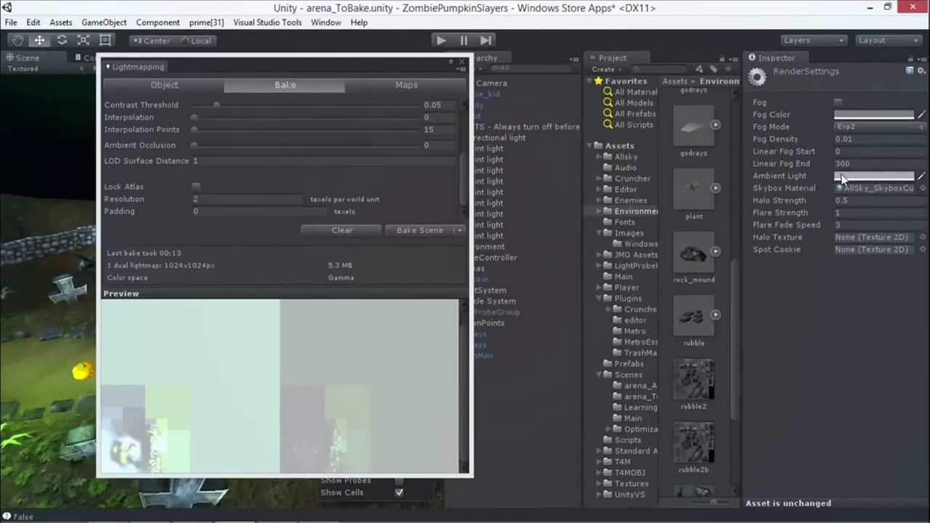
{"action": "left_click", "coordinate": [843, 176]}
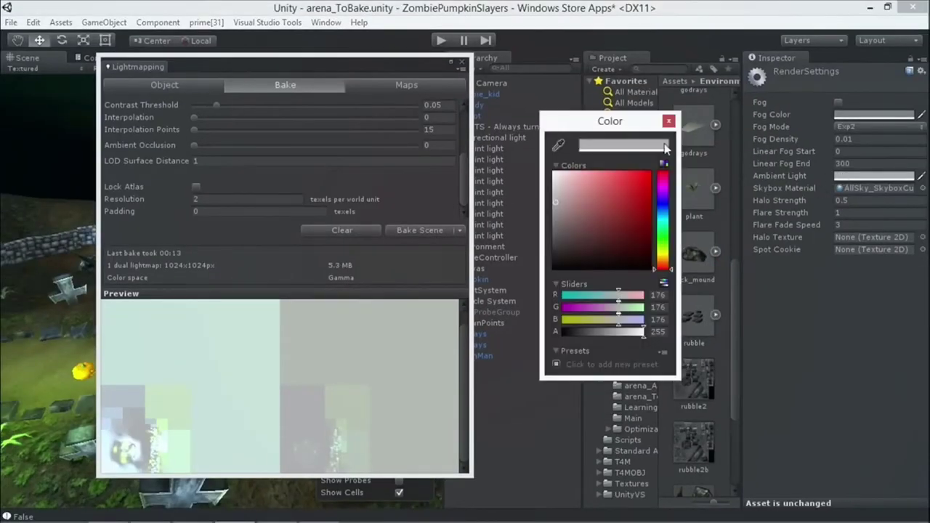
{"action": "left_click_drag", "start_coordinate": [661, 209], "coordinate": [663, 218]}
{"action": "mouse_move", "coordinate": [560, 206]}
{"action": "left_mouse_down"}
{"action": "mouse_move", "coordinate": [573, 205]}
{"action": "mouse_move", "coordinate": [613, 248]}
{"action": "left_mouse_up"}
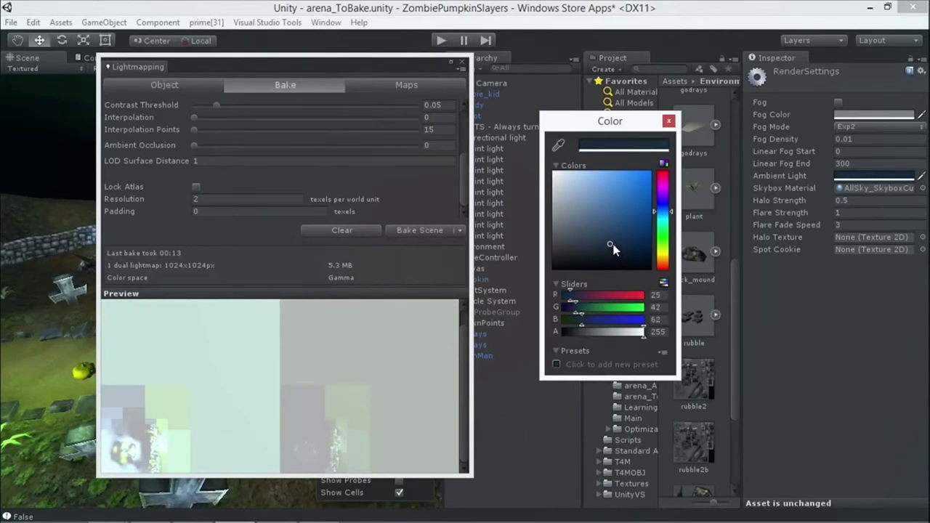
{"action": "left_click", "coordinate": [668, 122]}
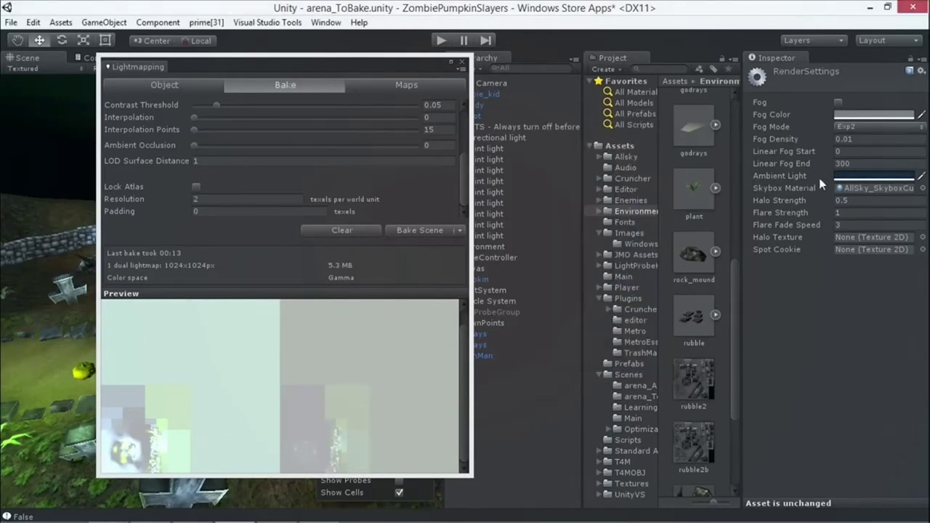
Move the Lightmapping window clear of the arena and bake the whole scene with the dark blue ambient light.
{"action": "left_click_drag", "start_coordinate": [398, 65], "coordinate": [551, 55]}
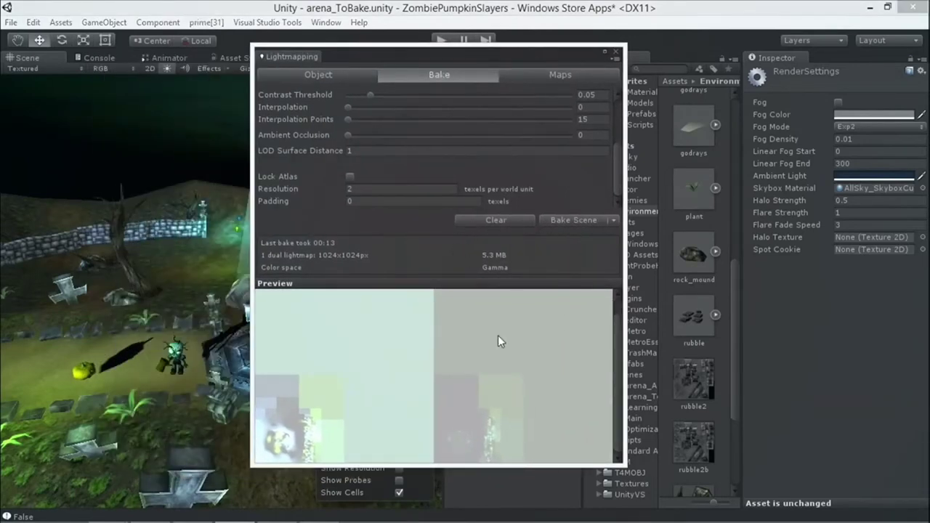
{"action": "left_click_drag", "start_coordinate": [470, 57], "coordinate": [625, 69]}
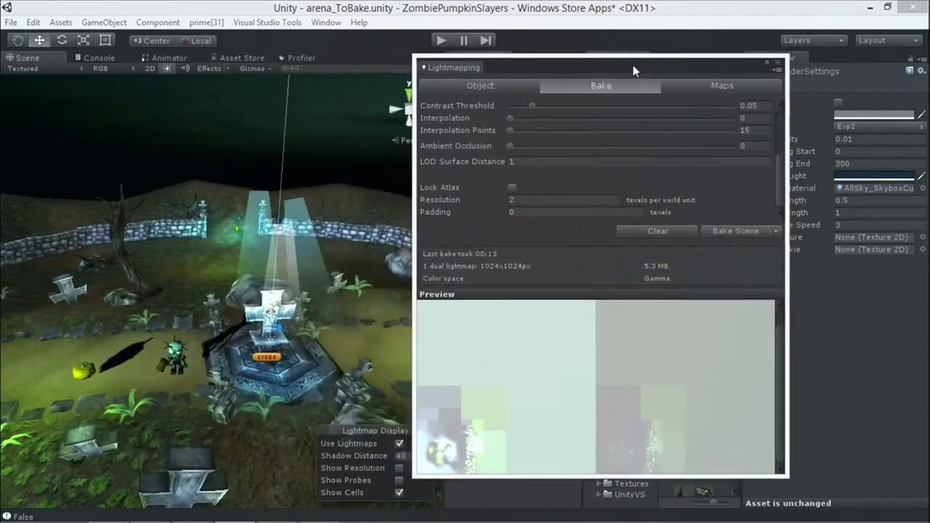
{"action": "left_click_drag", "start_coordinate": [245, 262], "coordinate": [327, 290], "text": "alt"}
{"action": "left_click_drag", "start_coordinate": [570, 280], "coordinate": [703, 259], "text": "alt"}
{"action": "left_click", "coordinate": [713, 232]}
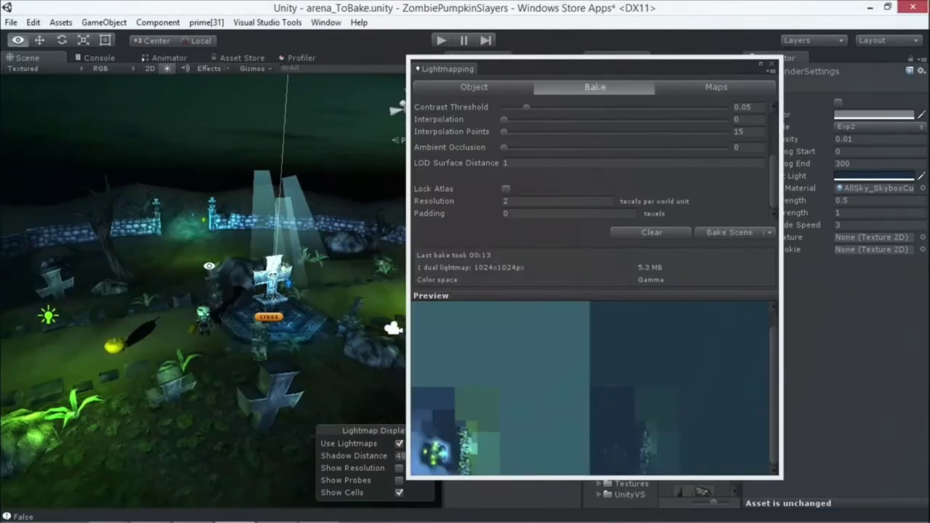
Examine the baked arena lighting around the cross, the pumpkin, the walls and the SpawnRight and SpawnLeft areas.
{"action": "mouse_move", "coordinate": [210, 267]}
{"action": "left_mouse_down", "text": "alt"}
{"action": "mouse_move", "coordinate": [142, 255]}
{"action": "mouse_move", "coordinate": [193, 344]}
{"action": "mouse_move", "coordinate": [95, 300]}
{"action": "left_mouse_up", "text": "alt"}
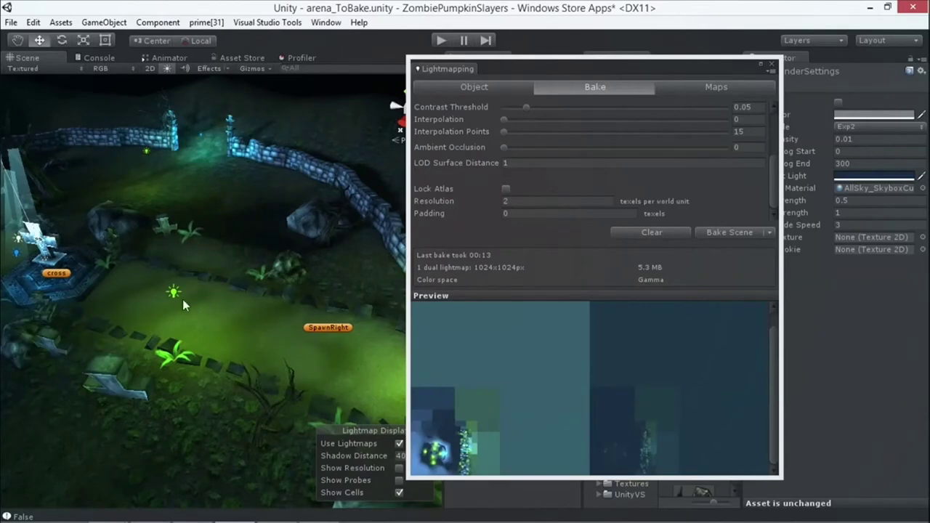
{"action": "middle_click_drag", "start_coordinate": [204, 320], "coordinate": [166, 267]}
{"action": "left_click_drag", "start_coordinate": [165, 266], "coordinate": [240, 321], "text": "alt"}
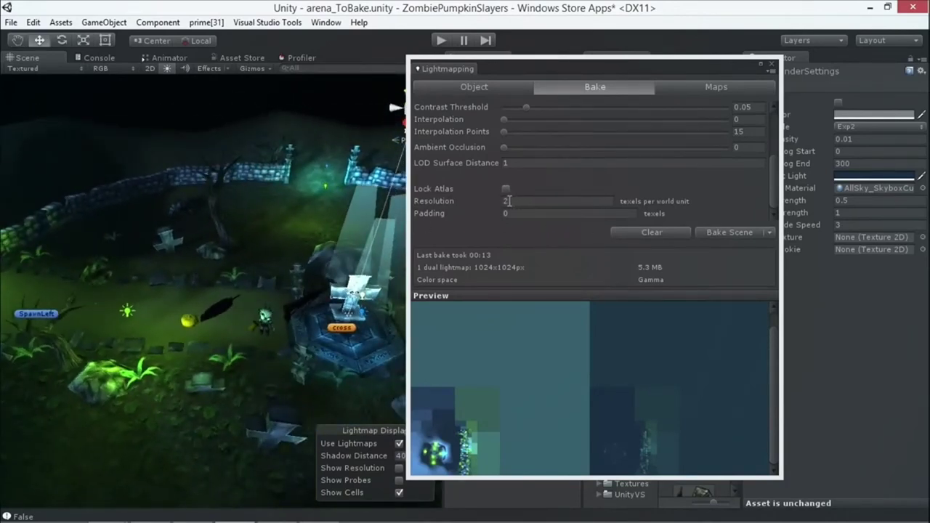
{"action": "left_click_drag", "start_coordinate": [320, 218], "coordinate": [191, 265], "text": "alt"}
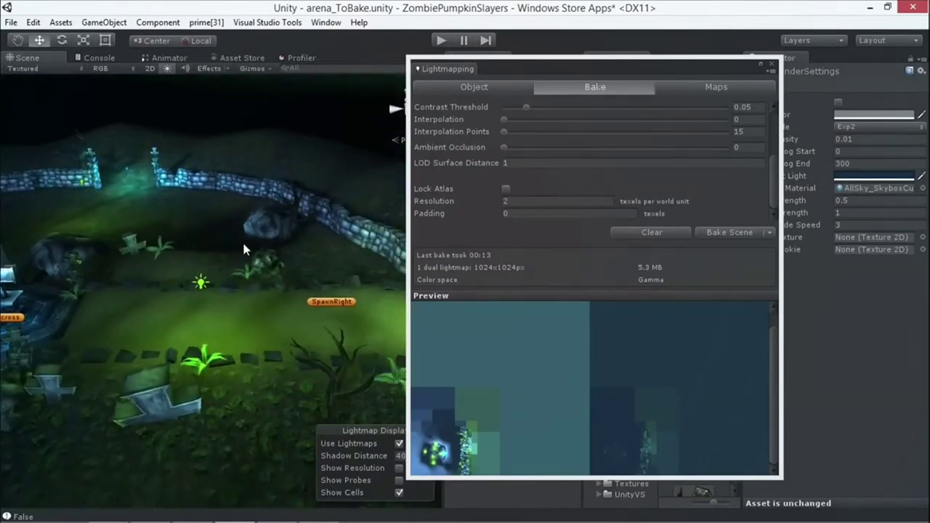
{"action": "left_click_drag", "start_coordinate": [260, 247], "coordinate": [200, 311], "text": "alt"}
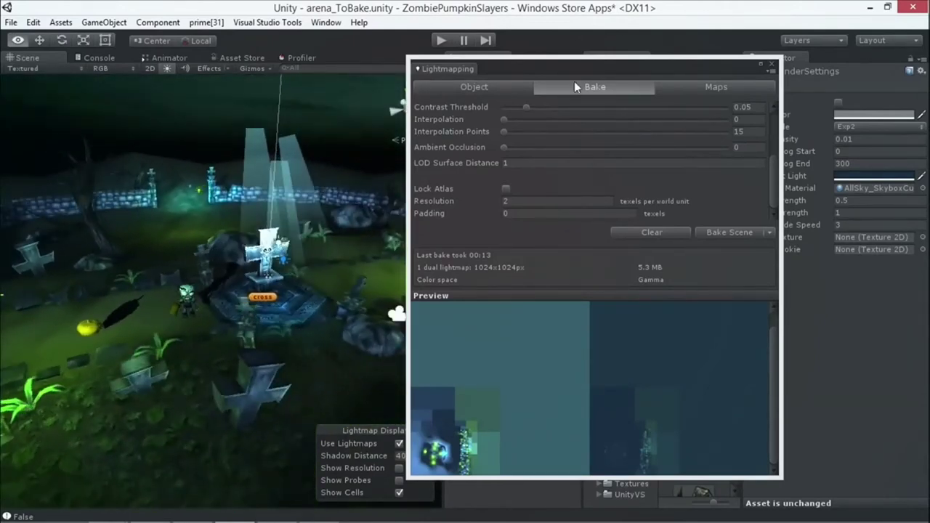
Review the baked map thumbnails and the full list of bake settings in the Lightmapping window.
{"action": "left_click_drag", "start_coordinate": [590, 71], "coordinate": [428, 89]}
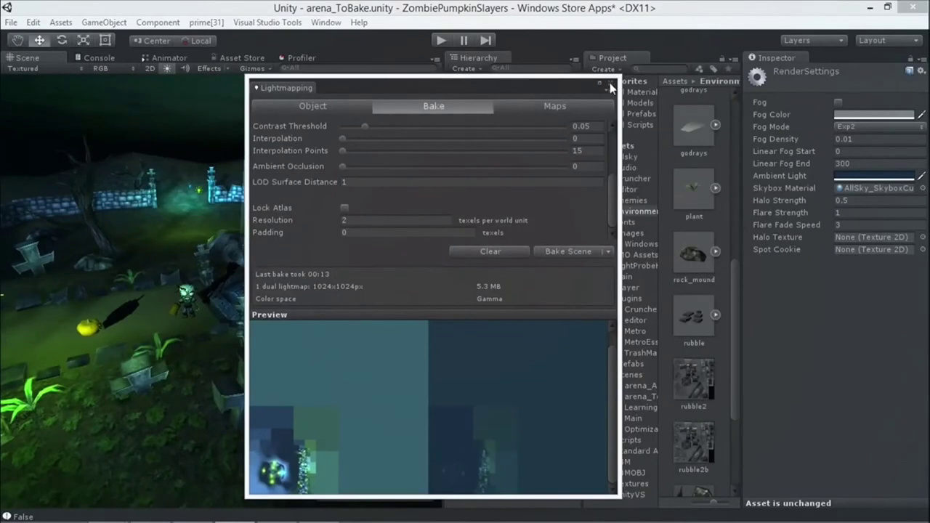
{"action": "left_click", "coordinate": [538, 105]}
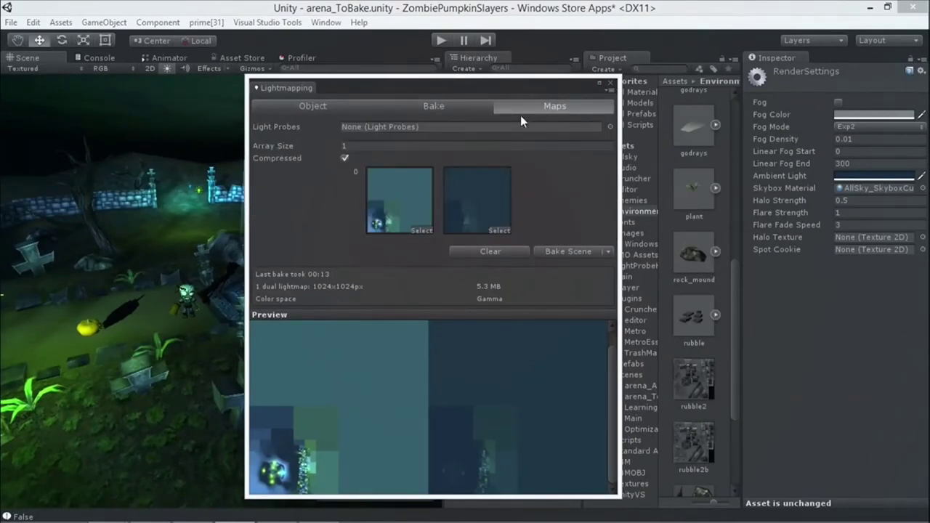
{"action": "left_click", "coordinate": [465, 106]}
{"action": "scroll", "coordinate": [421, 190], "scroll_direction": "down", "scroll_amount": 3}
{"action": "scroll", "coordinate": [420, 191], "scroll_direction": "down", "scroll_amount": 2}
{"action": "scroll", "coordinate": [421, 191], "scroll_direction": "up", "scroll_amount": 5}
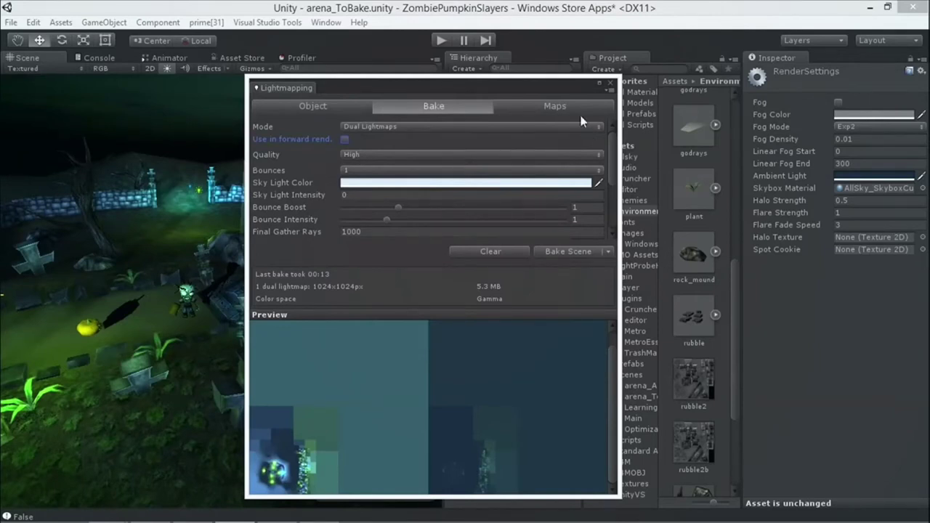
Close the Lightmapping window and deactivate the whole LIGHTS group in the scene.
{"action": "left_click", "coordinate": [610, 83]}
{"action": "left_click_drag", "start_coordinate": [135, 203], "coordinate": [495, 126], "text": "alt"}
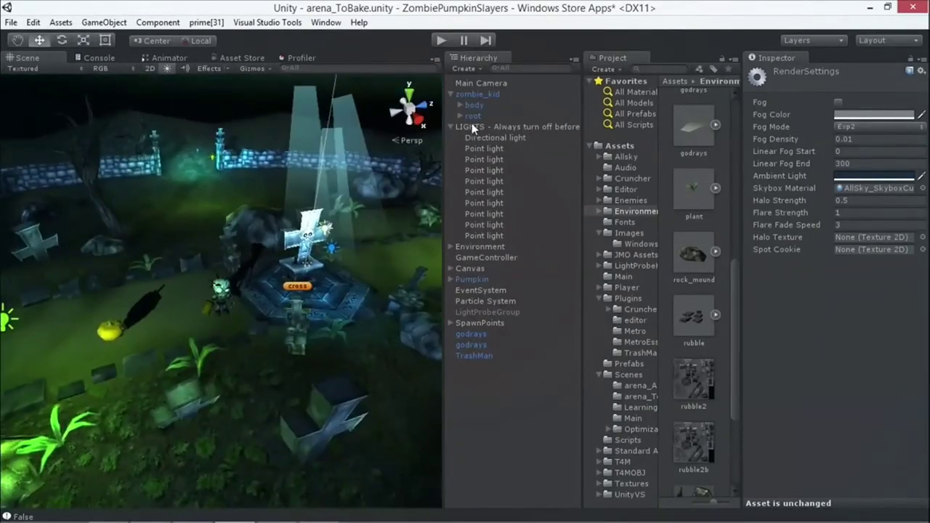
{"action": "left_click", "coordinate": [473, 128]}
{"action": "left_click", "coordinate": [450, 127]}
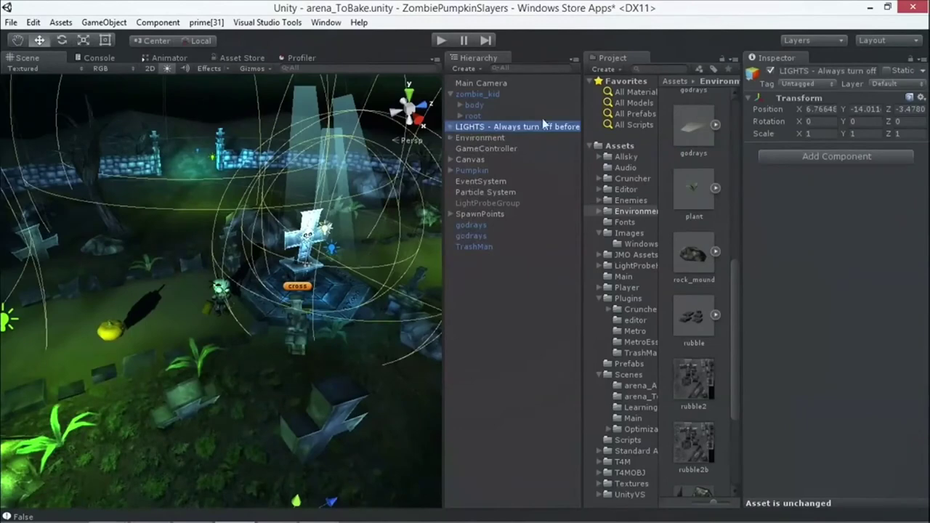
{"action": "left_click", "coordinate": [770, 70]}
Inspect the unlit zombie kid up close and set the scene's Ambient Light to light gray, RGB 201, 201, 201.
{"action": "left_click_drag", "start_coordinate": [312, 235], "coordinate": [286, 305], "text": "alt"}
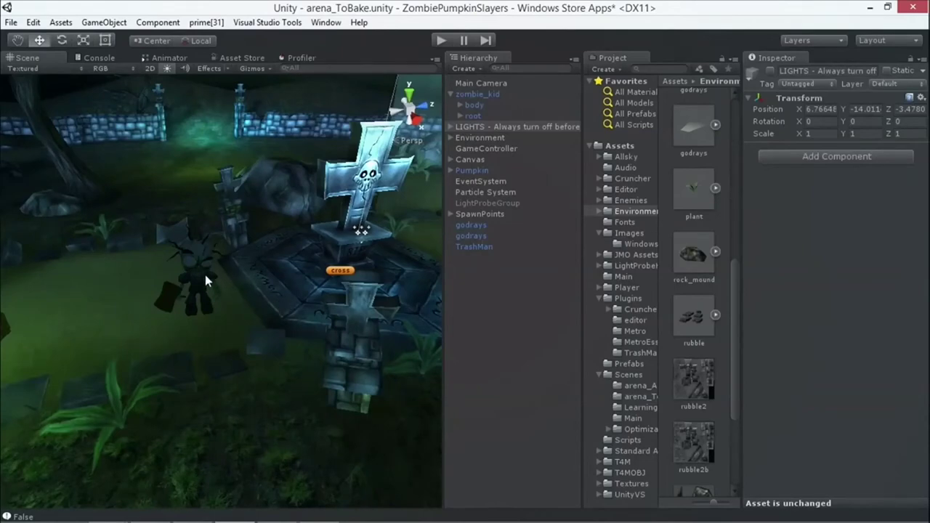
{"action": "left_click_drag", "start_coordinate": [225, 281], "coordinate": [295, 300], "text": "alt"}
{"action": "scroll", "coordinate": [263, 302], "scroll_direction": "up", "scroll_amount": 5}
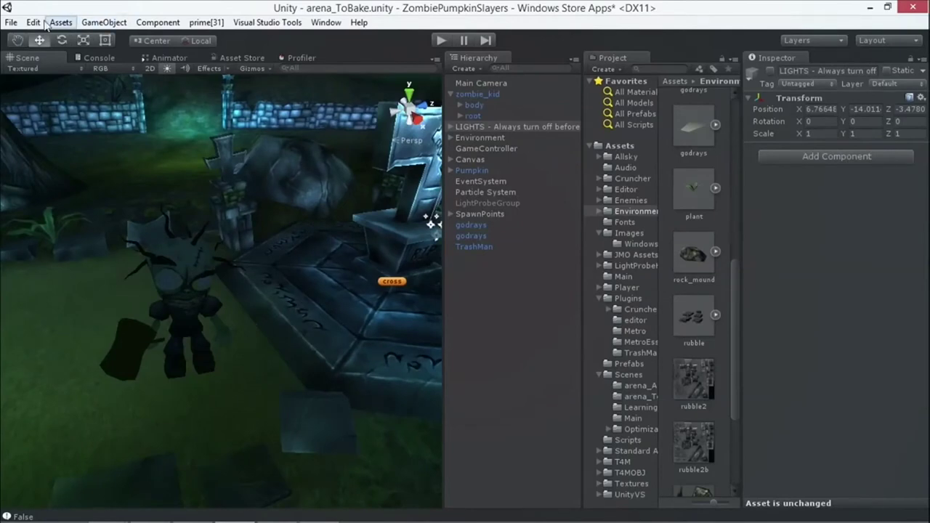
{"action": "left_click", "coordinate": [11, 23]}
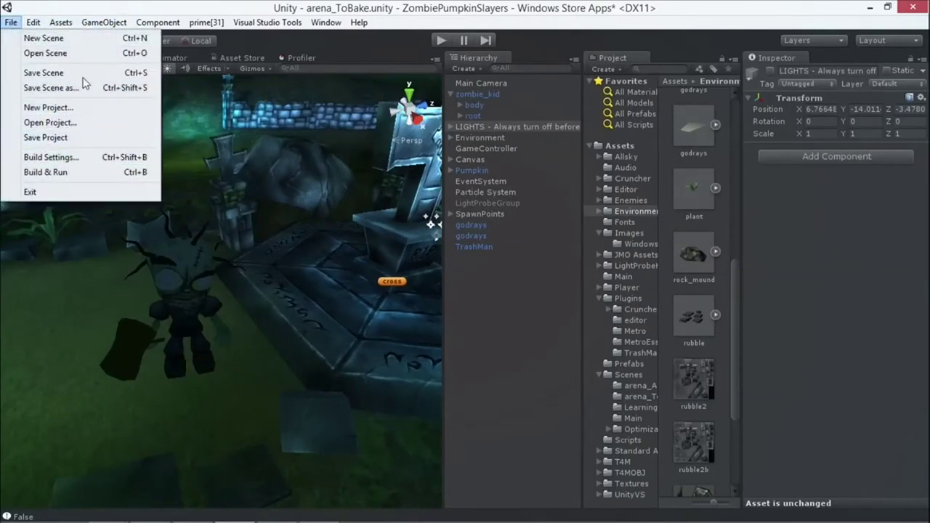
{"action": "mouse_move", "coordinate": [36, 25]}
{"action": "left_click", "coordinate": [61, 342]}
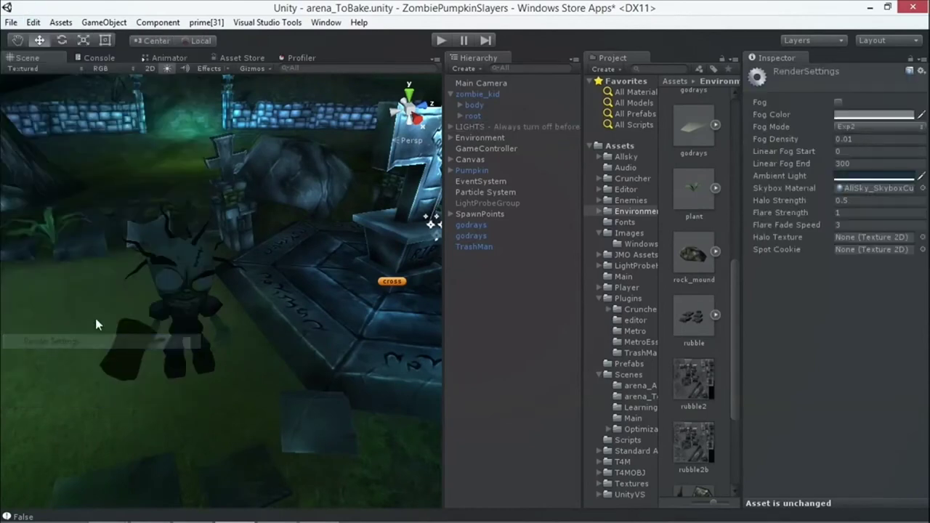
{"action": "left_click", "coordinate": [855, 180]}
{"action": "left_click_drag", "start_coordinate": [592, 212], "coordinate": [547, 191]}
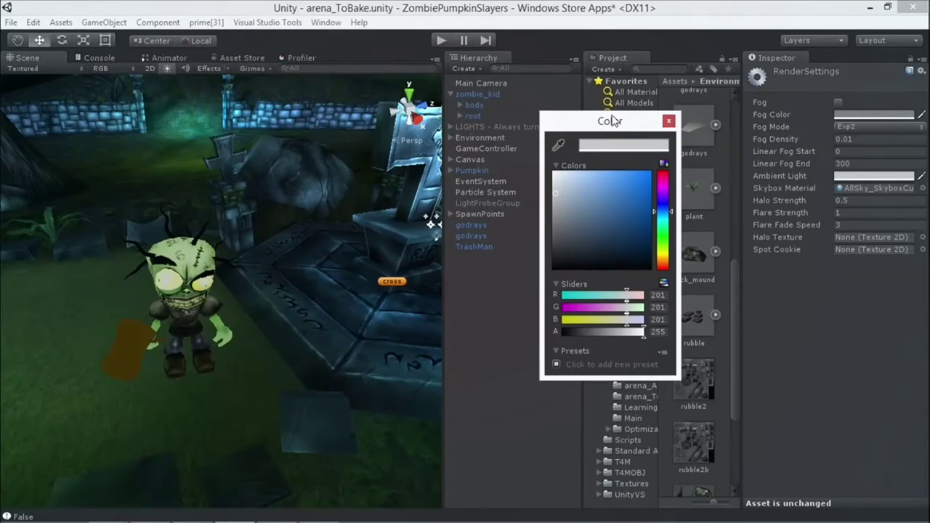
{"action": "left_click", "coordinate": [668, 121]}
Examine how the zombie kid, the pumpkin, the cross and the baked surroundings look with the realtime lights off and brighter ambient light.
{"action": "left_click_drag", "start_coordinate": [240, 243], "coordinate": [269, 242], "text": "alt"}
{"action": "left_click_drag", "start_coordinate": [331, 274], "coordinate": [422, 246], "text": "alt"}
{"action": "scroll", "coordinate": [337, 266], "scroll_direction": "down", "scroll_amount": 5}
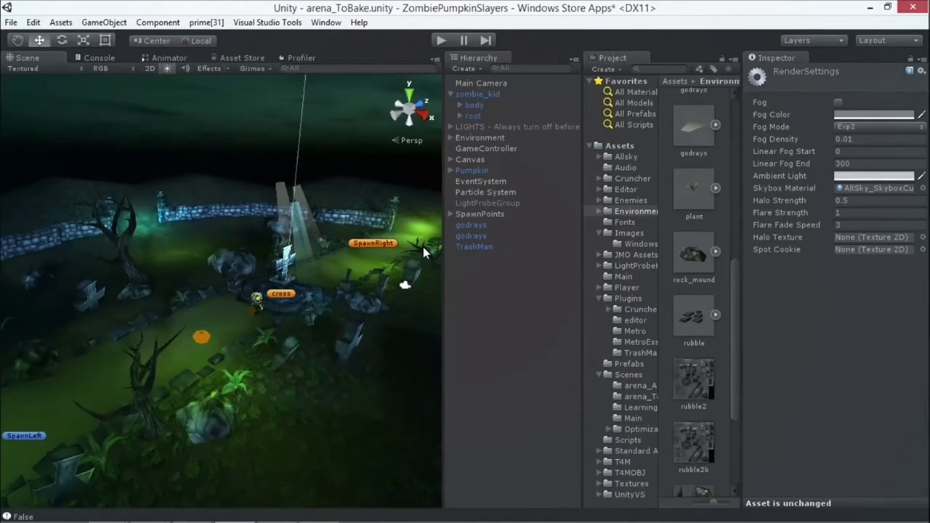
{"action": "left_click_drag", "start_coordinate": [423, 246], "coordinate": [177, 296], "text": "alt"}
{"action": "scroll", "coordinate": [177, 297], "scroll_direction": "up", "scroll_amount": 10}
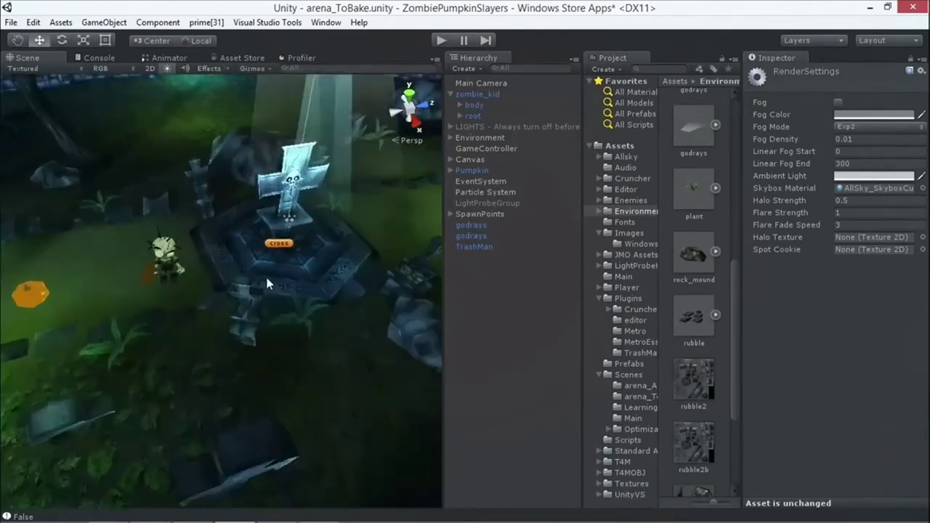
{"action": "left_click_drag", "start_coordinate": [238, 241], "coordinate": [260, 257], "text": "alt"}
{"action": "scroll", "coordinate": [287, 253], "scroll_direction": "up", "scroll_amount": 5}
{"action": "left_click_drag", "start_coordinate": [377, 227], "coordinate": [304, 265], "text": "alt"}
{"action": "right_click_drag", "start_coordinate": [305, 265], "coordinate": [248, 259]}
{"action": "key", "text": "w"}
{"action": "scroll", "coordinate": [248, 252], "scroll_direction": "down", "scroll_amount": 5}
{"action": "left_click_drag", "start_coordinate": [230, 236], "coordinate": [240, 261], "text": "alt"}
{"action": "middle_click_drag", "start_coordinate": [287, 296], "coordinate": [308, 294]}
{"action": "mouse_move", "coordinate": [309, 294]}
{"action": "left_mouse_down", "text": "alt"}
{"action": "mouse_move", "coordinate": [249, 307]}
{"action": "mouse_move", "coordinate": [260, 298]}
{"action": "mouse_move", "coordinate": [308, 294]}
{"action": "left_mouse_up", "text": "alt"}
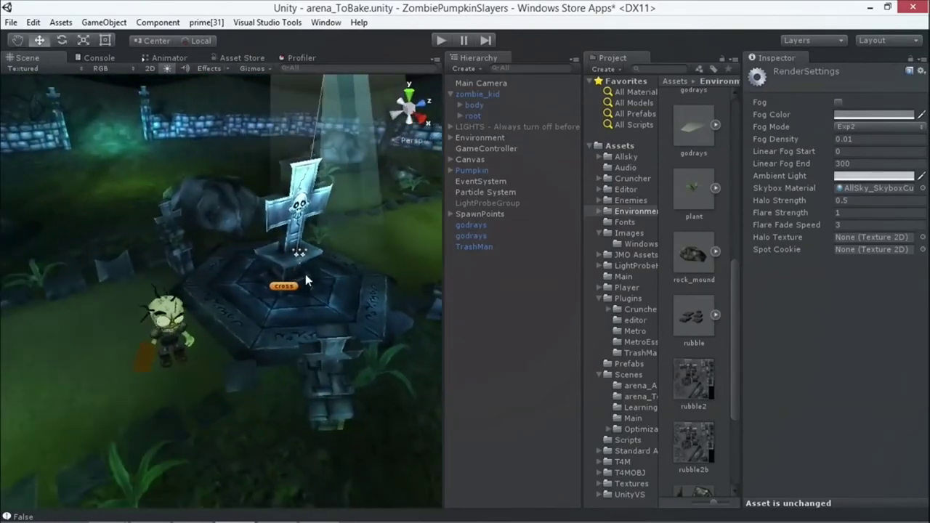
{"action": "left_click_drag", "start_coordinate": [388, 249], "coordinate": [364, 248], "text": "alt"}
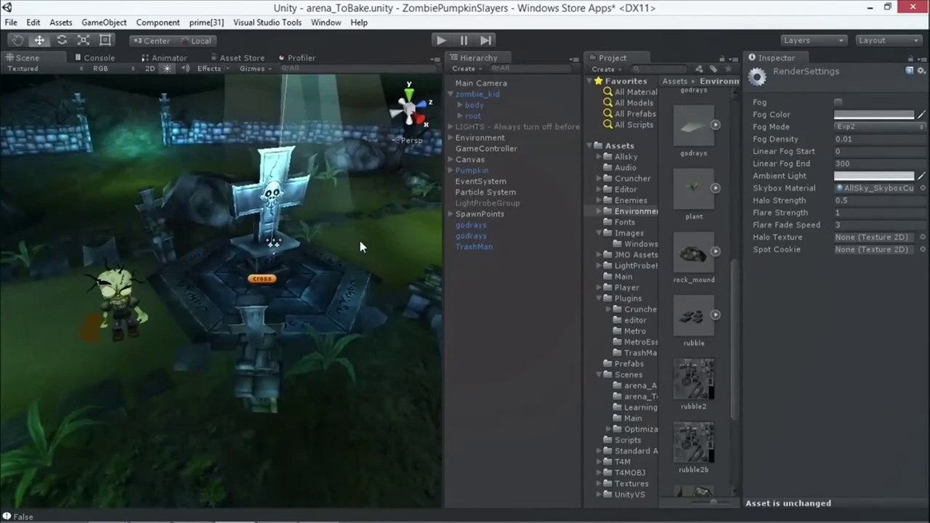
{"action": "left_click_drag", "start_coordinate": [285, 233], "coordinate": [313, 227], "text": "alt"}
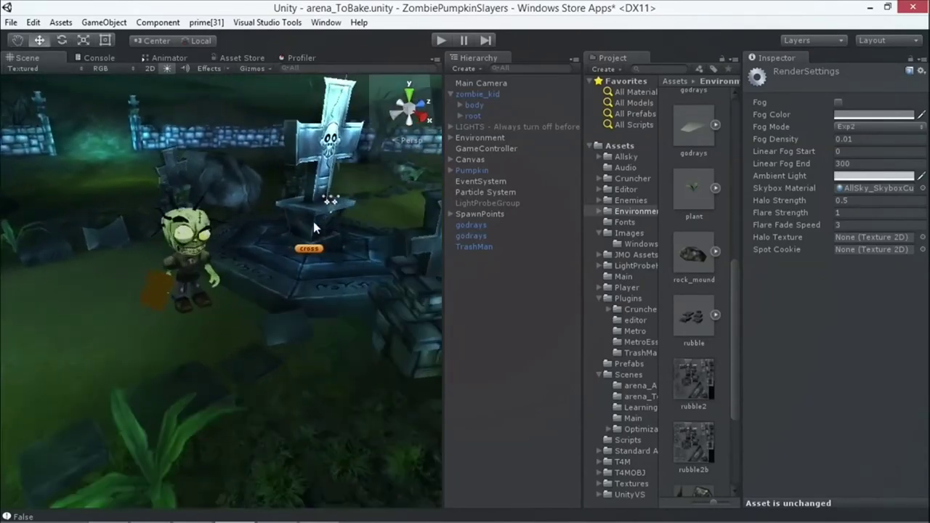
{"action": "left_click", "coordinate": [187, 225]}
{"action": "left_click_drag", "start_coordinate": [187, 225], "coordinate": [297, 218], "text": "alt"}
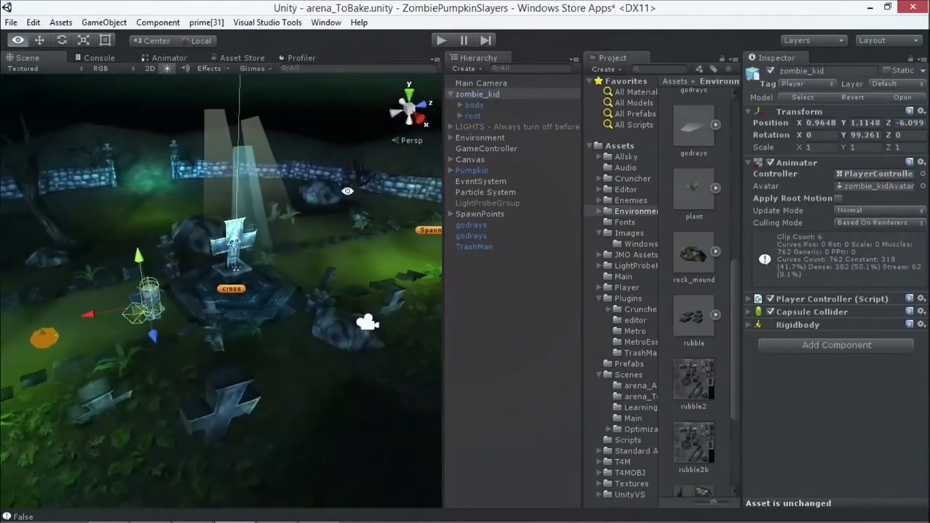
Expand the LIGHTS group and activate it again.
{"action": "left_click", "coordinate": [451, 126]}
{"action": "left_click", "coordinate": [501, 126]}
{"action": "left_click", "coordinate": [769, 70]}
Duplicate the point light at the cross and place the copy lower, just above the stone platform.
{"action": "left_click_drag", "start_coordinate": [247, 254], "coordinate": [294, 231], "text": "alt"}
{"action": "left_click", "coordinate": [247, 270]}
{"action": "left_click", "coordinate": [305, 273]}
{"action": "key", "text": "ctrl+d"}
{"action": "left_click_drag", "start_coordinate": [294, 231], "coordinate": [283, 310], "text": "alt"}
{"action": "left_click_drag", "start_coordinate": [260, 255], "coordinate": [260, 263]}
{"action": "left_click_drag", "start_coordinate": [260, 263], "coordinate": [276, 308], "text": "alt"}
{"action": "right_click_drag", "start_coordinate": [276, 308], "coordinate": [298, 301], "text": "alt"}
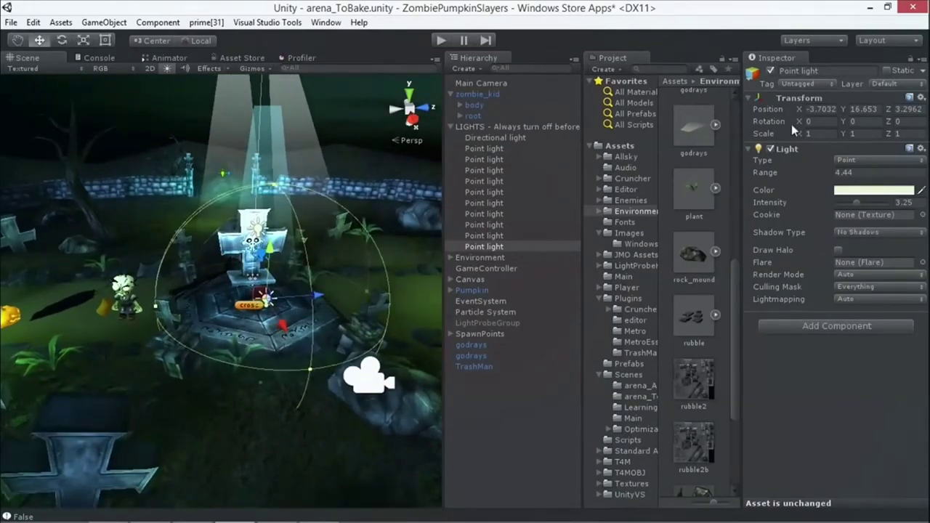
Set the duplicated point light's color to saturated orange, RGB 255, 90, 0.
{"action": "left_click", "coordinate": [852, 188]}
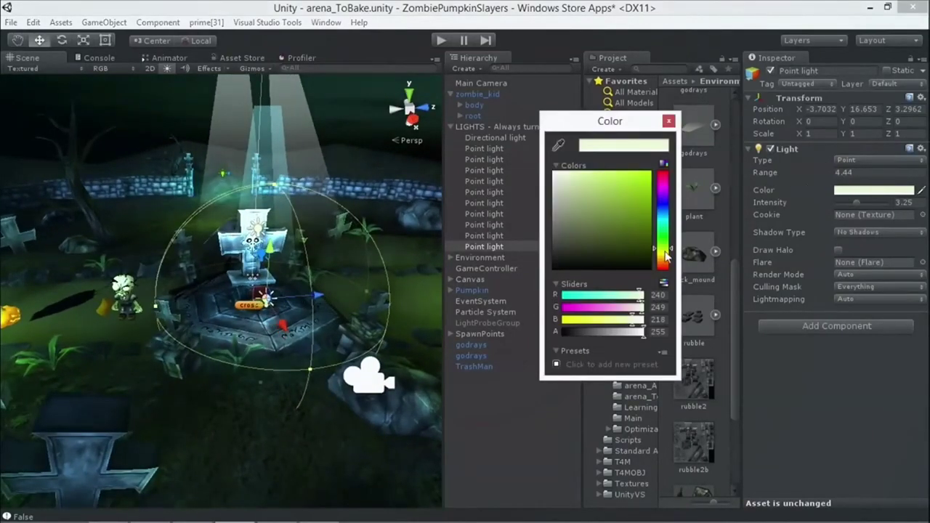
{"action": "left_click", "coordinate": [647, 175]}
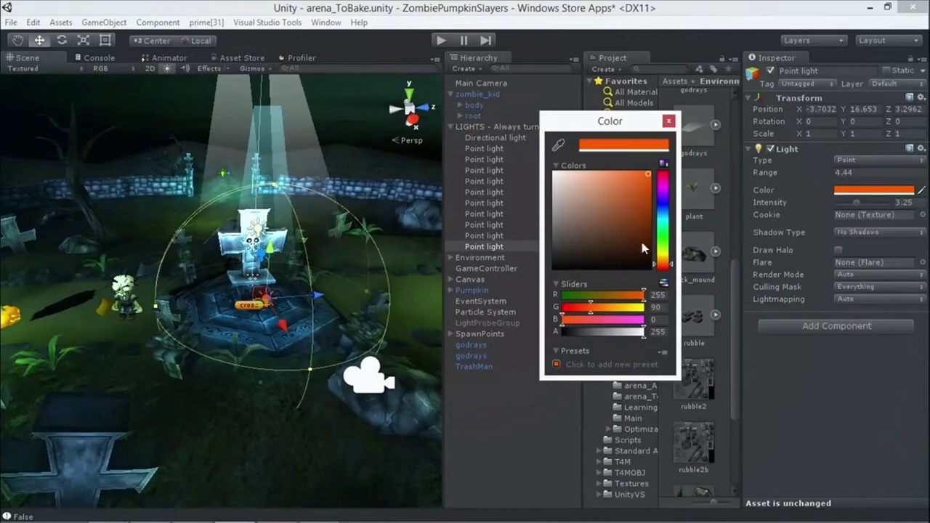
{"action": "left_click", "coordinate": [669, 120]}
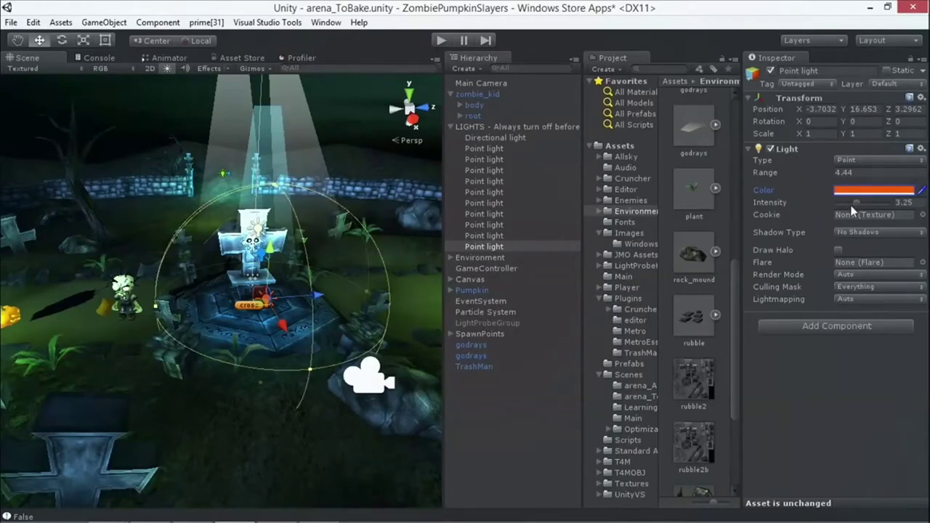
Raise the duplicated point light's intensity to 4.9 and widen its range to 6.47.
{"action": "left_click_drag", "start_coordinate": [854, 203], "coordinate": [858, 202]}
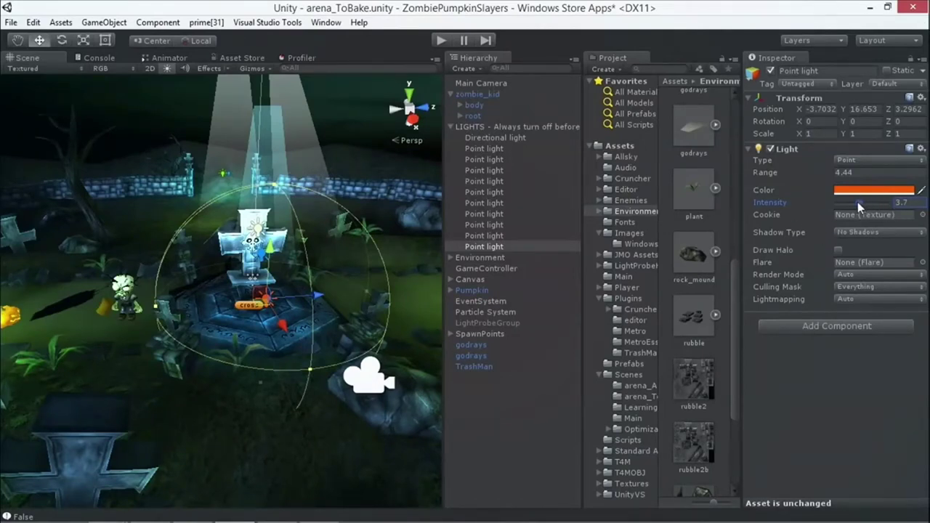
{"action": "left_click_drag", "start_coordinate": [861, 201], "coordinate": [869, 204]}
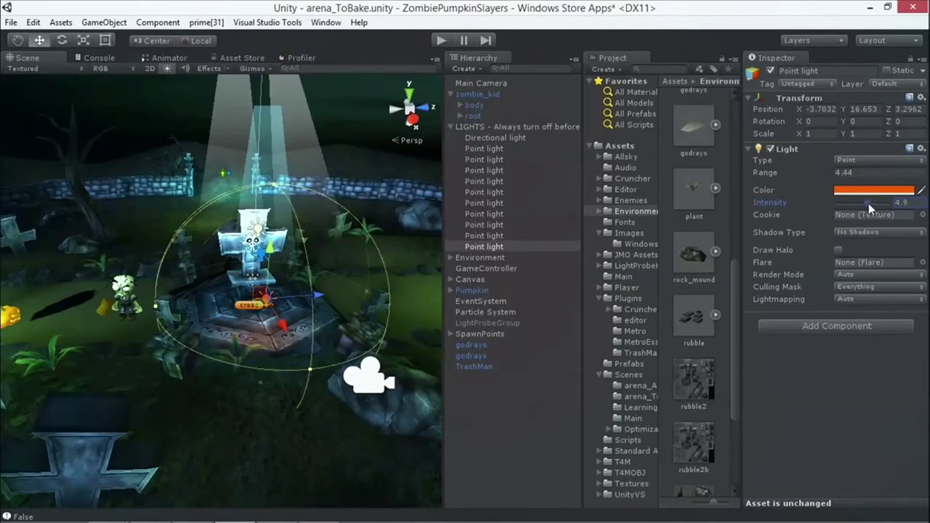
{"action": "left_click_drag", "start_coordinate": [828, 172], "coordinate": [858, 175]}
{"action": "double_click", "coordinate": [836, 177]}
{"action": "type", "text": "6.33"}
{"action": "left_click_drag", "start_coordinate": [764, 173], "coordinate": [776, 175]}
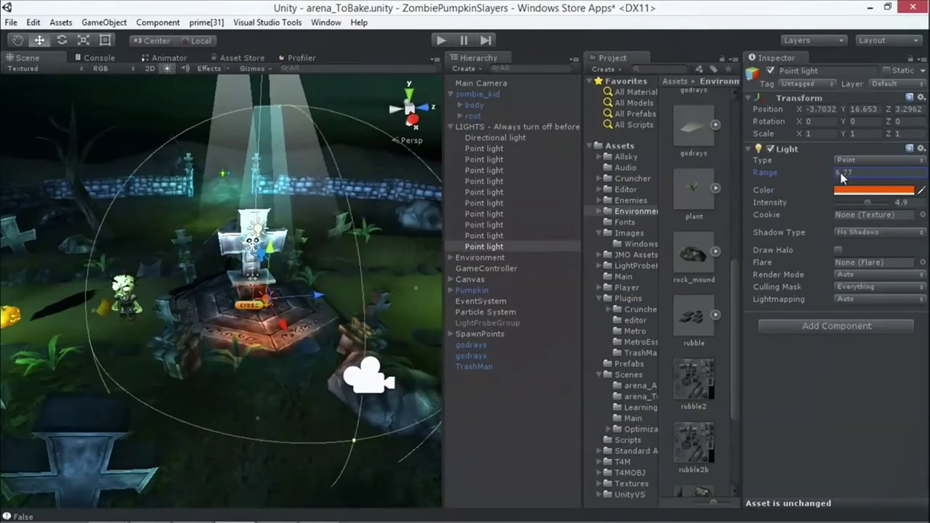
Recolor the duplicated point light by the stone platform to amber, RGB 255, 164, 0.
{"action": "left_click", "coordinate": [872, 189]}
{"action": "left_click_drag", "start_coordinate": [663, 263], "coordinate": [667, 260]}
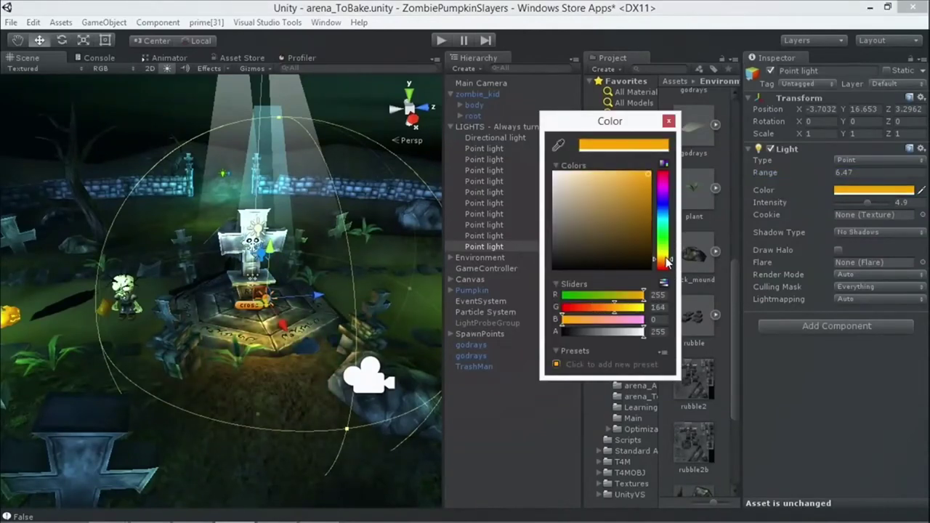
{"action": "left_click", "coordinate": [668, 121]}
Raise the amber point light's intensity to 5.1 and set its range to 7.27.
{"action": "left_click_drag", "start_coordinate": [869, 206], "coordinate": [870, 204]}
{"action": "left_click", "coordinate": [836, 171]}
{"action": "type", "text": "13"}
{"action": "key", "text": "BackSpace"}
{"action": "key", "text": "BackSpace"}
{"action": "type", "text": "7.27"}
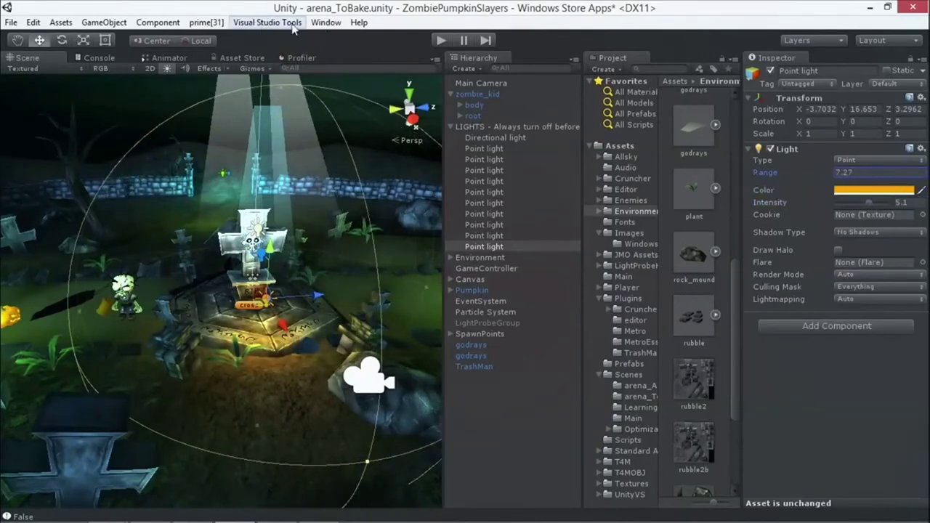
Open the Lightmapping window and bake the scene with the adjusted point light.
{"action": "left_click", "coordinate": [324, 23]}
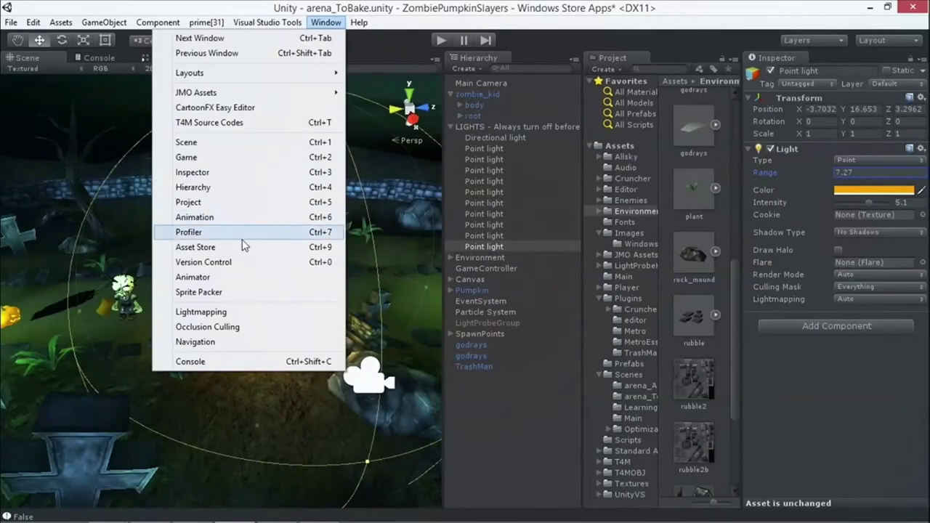
{"action": "left_click", "coordinate": [224, 313]}
{"action": "left_click_drag", "start_coordinate": [443, 83], "coordinate": [363, 68]}
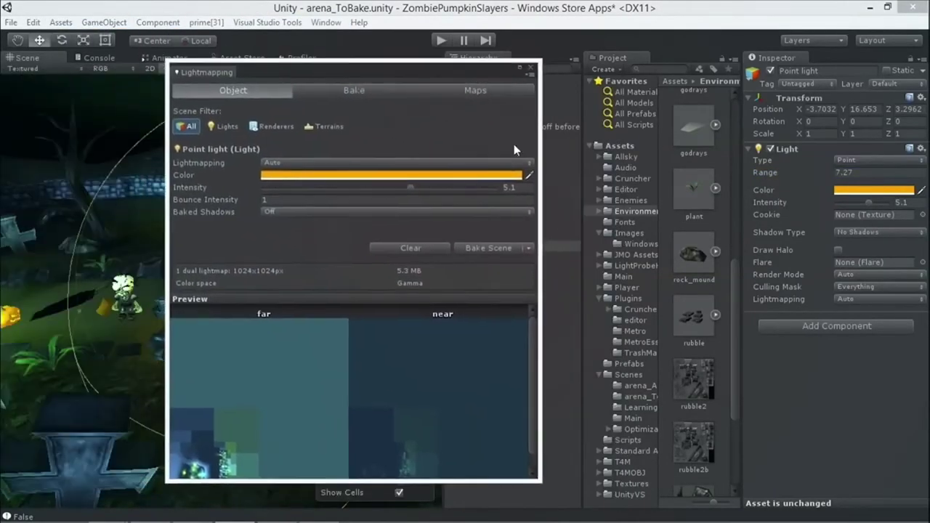
{"action": "left_click", "coordinate": [476, 249]}
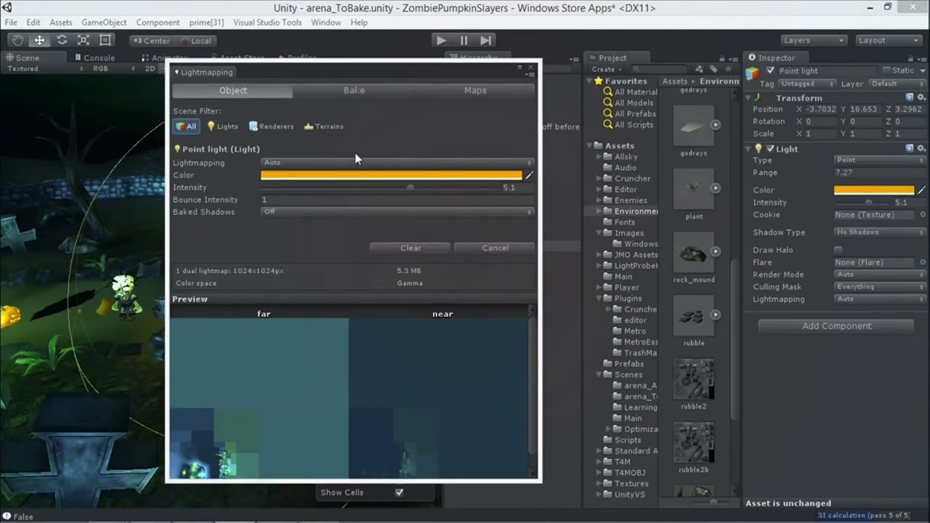
In the scene's render settings, set the ambient light to a very dark blue, RGB 14, 20, 41.
{"action": "left_click", "coordinate": [11, 22]}
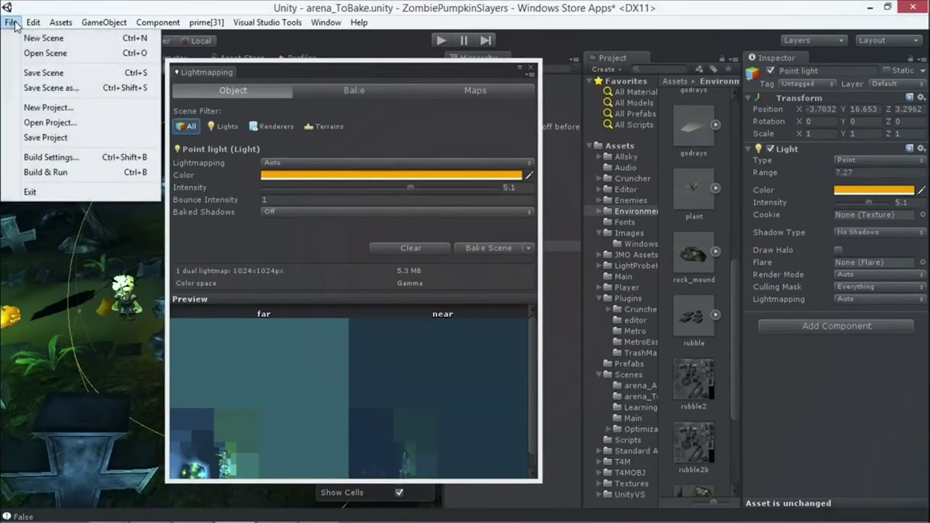
{"action": "left_click", "coordinate": [51, 341]}
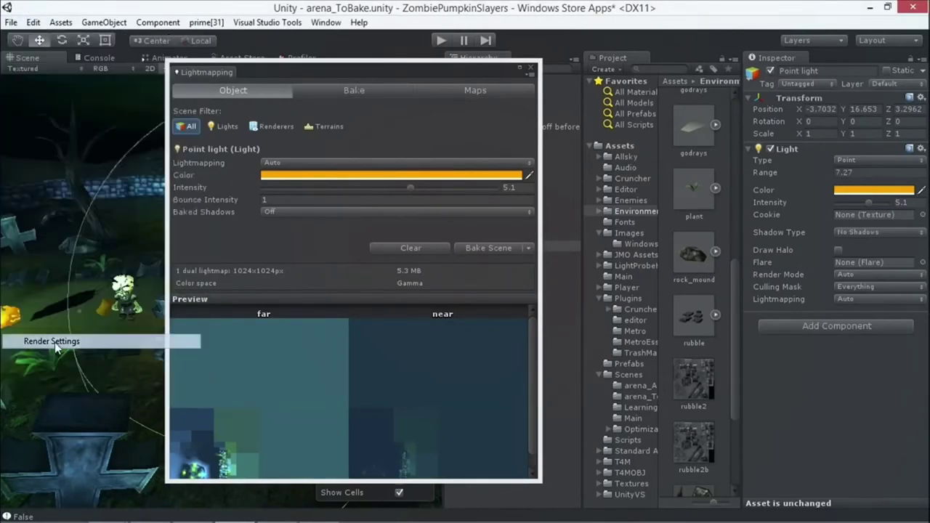
{"action": "left_click", "coordinate": [865, 176]}
{"action": "left_click", "coordinate": [663, 208]}
{"action": "left_click_drag", "start_coordinate": [641, 224], "coordinate": [617, 252]}
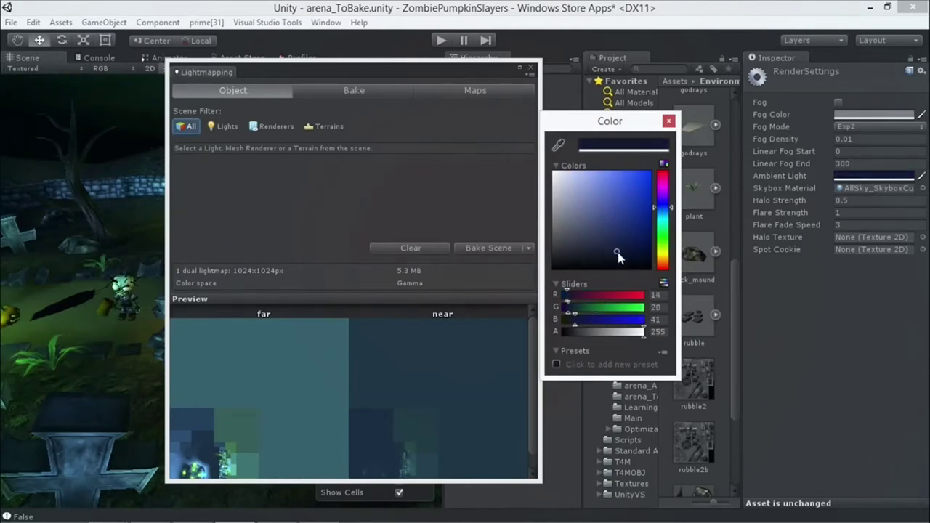
{"action": "left_click", "coordinate": [668, 121]}
Bake the scene's lightmaps again with the dark blue ambient light, check the cross area, and close the Lightmapping window.
{"action": "left_click_drag", "start_coordinate": [333, 73], "coordinate": [441, 69]}
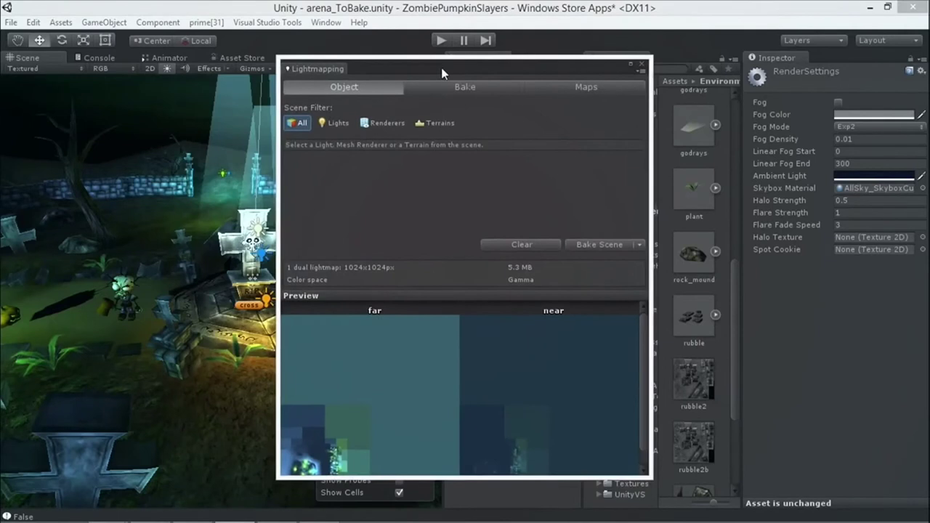
{"action": "left_click_drag", "start_coordinate": [498, 69], "coordinate": [493, 70]}
{"action": "left_click", "coordinate": [600, 245]}
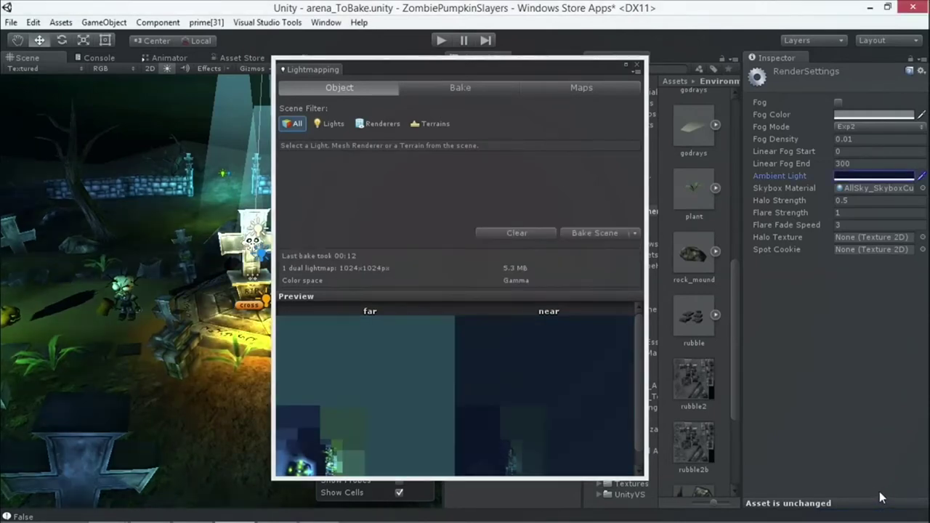
{"action": "left_click_drag", "start_coordinate": [418, 70], "coordinate": [539, 63]}
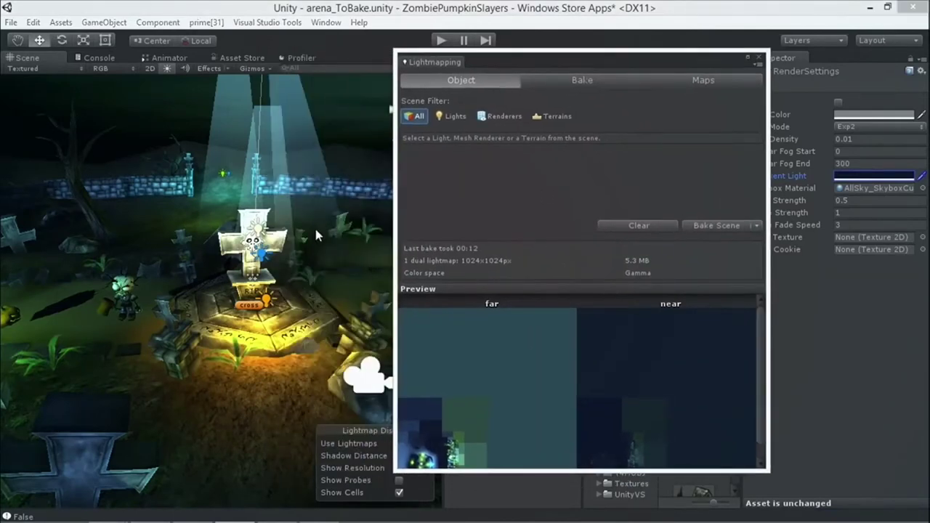
{"action": "left_click_drag", "start_coordinate": [314, 224], "coordinate": [257, 237], "text": "alt"}
{"action": "right_click_drag", "start_coordinate": [257, 236], "coordinate": [301, 342], "text": "alt"}
{"action": "left_click_drag", "start_coordinate": [324, 379], "coordinate": [295, 291], "text": "alt"}
{"action": "scroll", "coordinate": [294, 291], "scroll_direction": "up", "scroll_amount": 5, "text": "alt"}
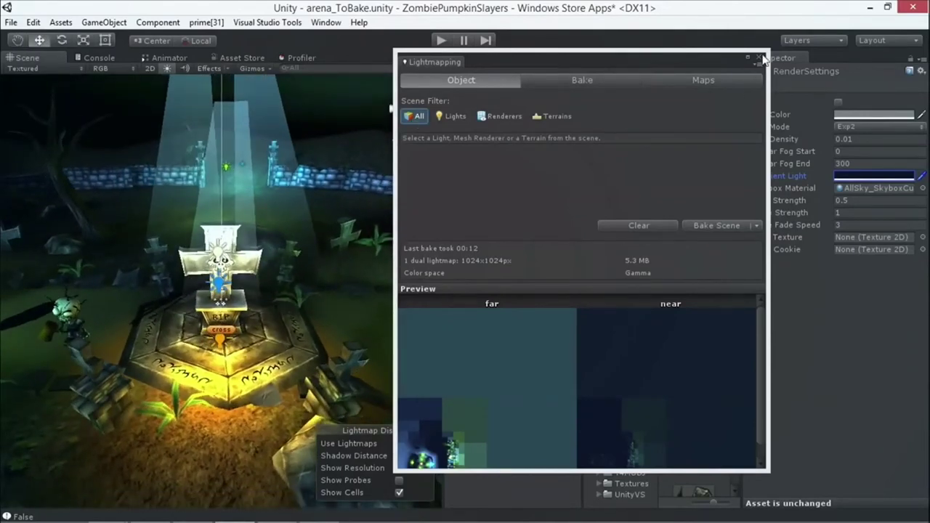
{"action": "left_click", "coordinate": [759, 57]}
Collapse the LIGHTS group and deactivate it so only the baked lighting remains on.
{"action": "left_click", "coordinate": [489, 127]}
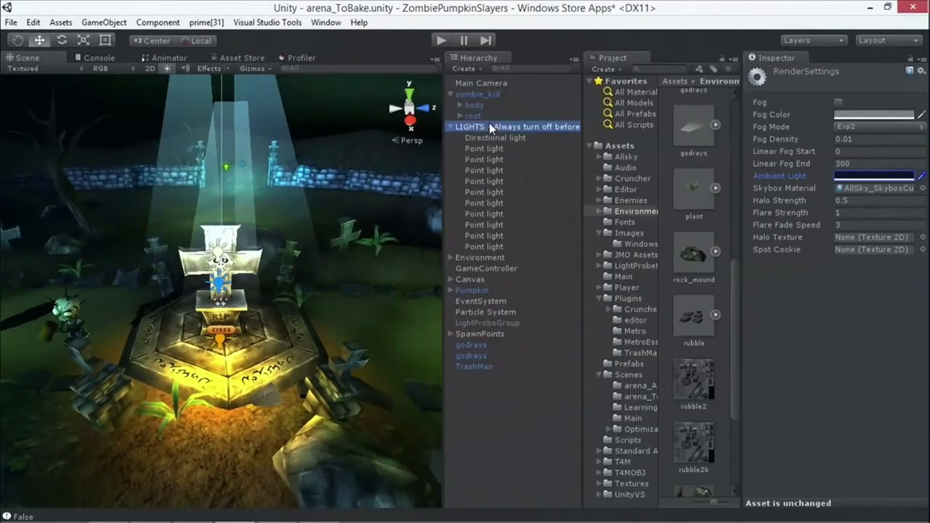
{"action": "left_click", "coordinate": [449, 127]}
{"action": "left_click", "coordinate": [770, 70]}
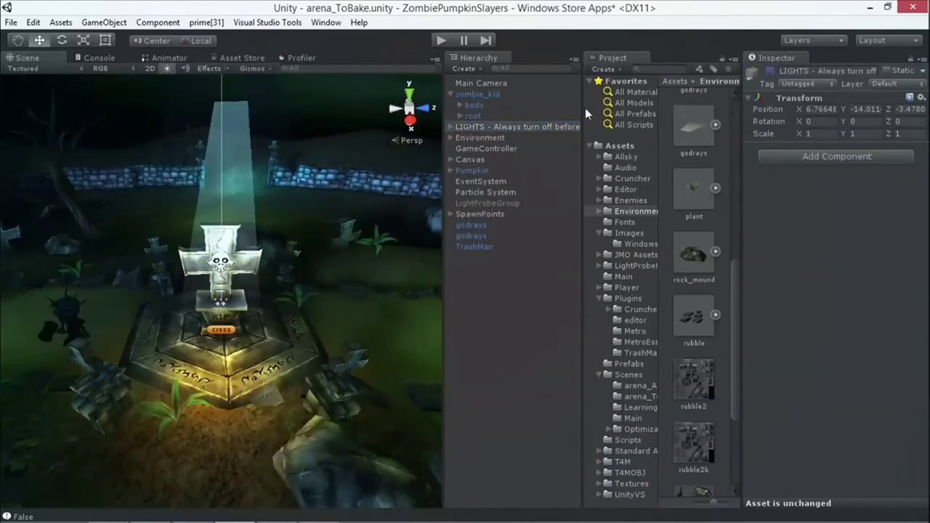
{"action": "left_click", "coordinate": [465, 130]}
In the render settings, set the ambient light to light grey, RGB 208, 208, 208.
{"action": "left_click", "coordinate": [11, 22]}
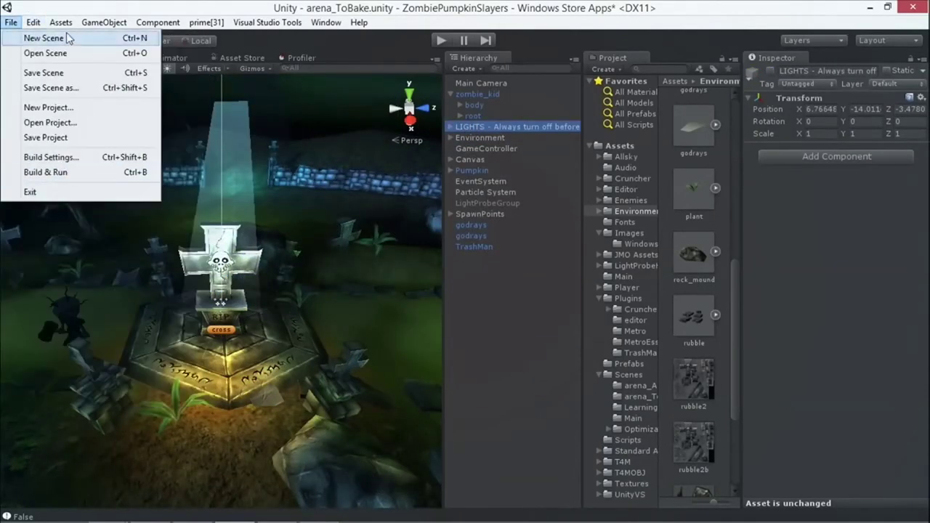
{"action": "mouse_move", "coordinate": [33, 22]}
{"action": "left_click", "coordinate": [62, 340]}
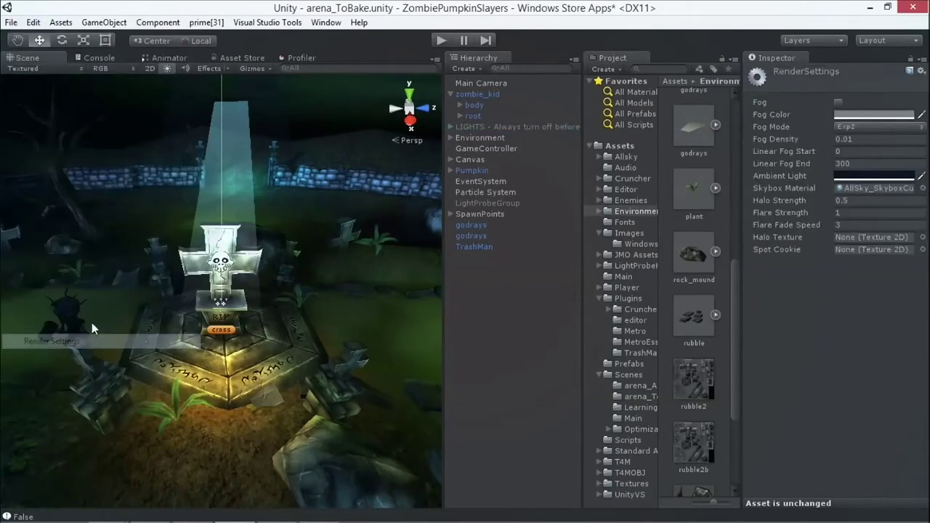
{"action": "left_click", "coordinate": [847, 177]}
{"action": "left_click_drag", "start_coordinate": [587, 212], "coordinate": [552, 196]}
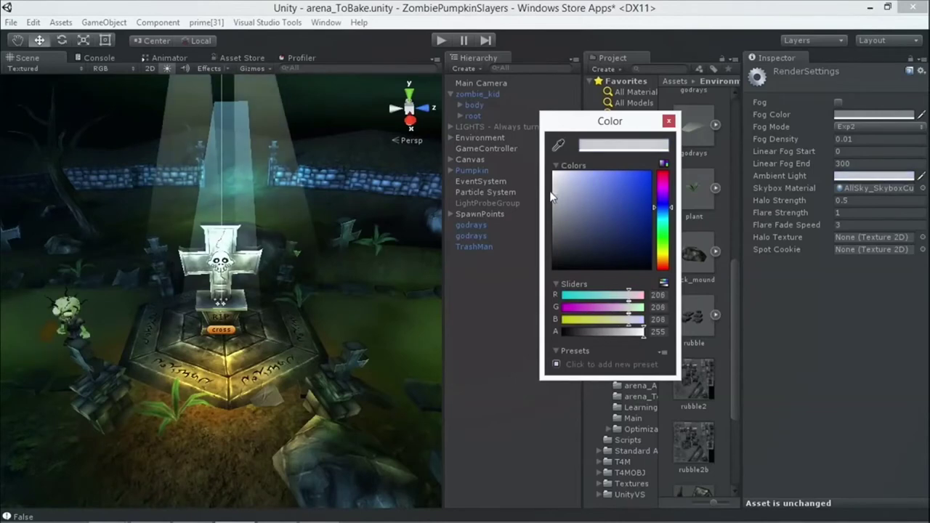
{"action": "left_click", "coordinate": [668, 120]}
Select the LightProbeGroup object and examine how its probes are distributed around the cross and arena.
{"action": "left_click_drag", "start_coordinate": [354, 193], "coordinate": [300, 278], "text": "alt"}
{"action": "scroll", "coordinate": [220, 259], "scroll_direction": "up", "scroll_amount": 2}
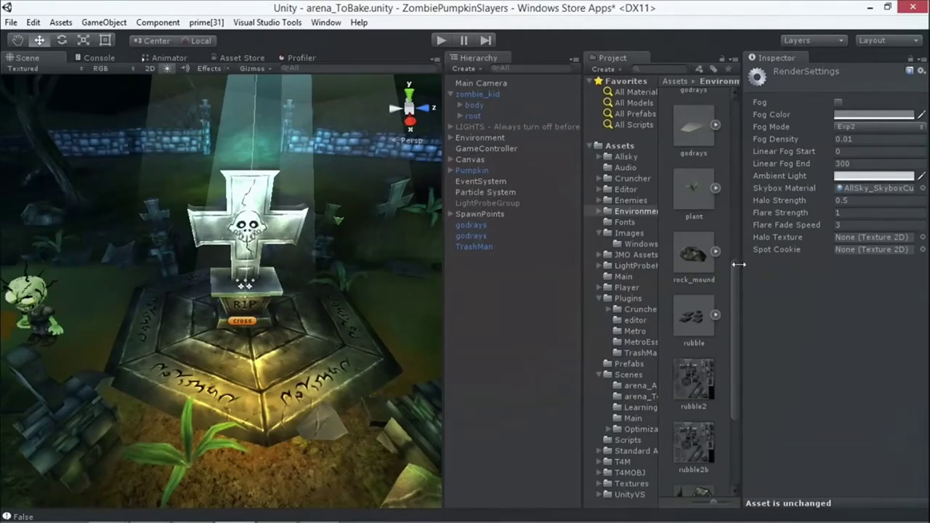
{"action": "left_click_drag", "start_coordinate": [733, 284], "coordinate": [680, 226]}
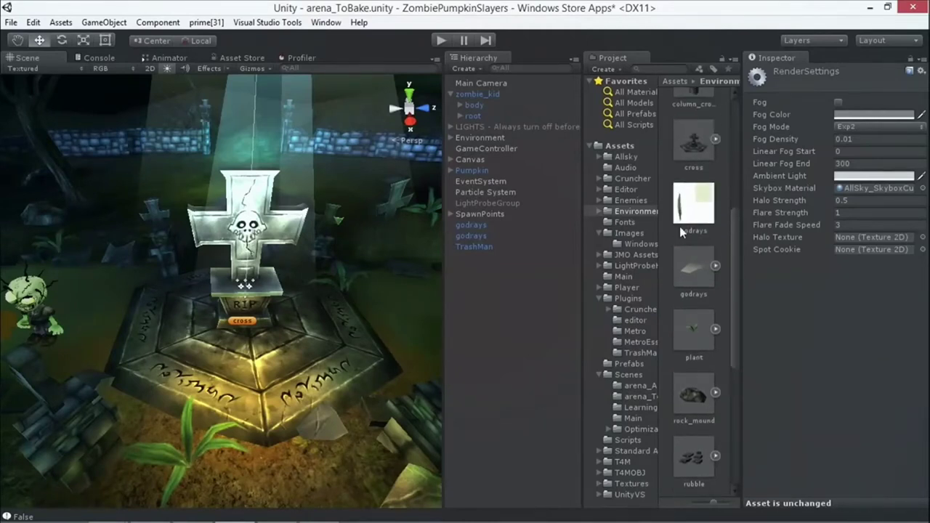
{"action": "left_click", "coordinate": [493, 204]}
{"action": "left_click", "coordinate": [499, 193]}
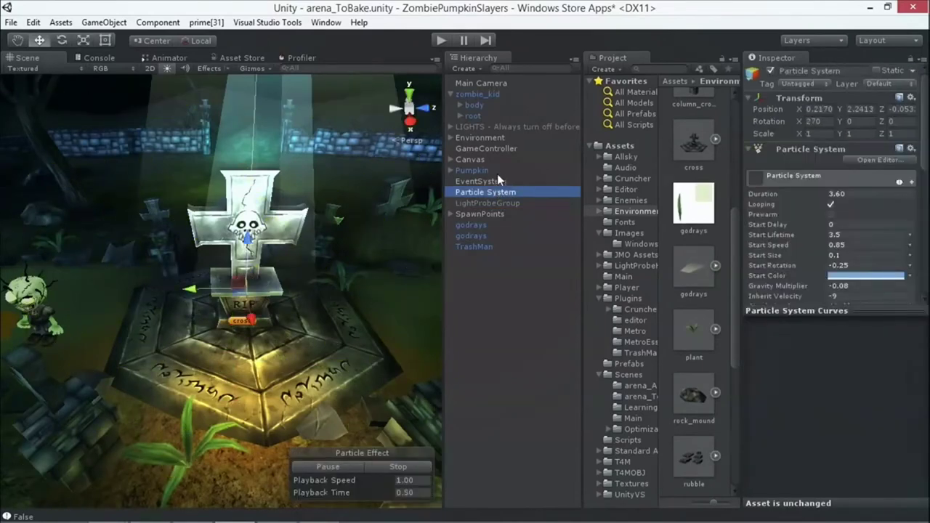
{"action": "left_click", "coordinate": [491, 202]}
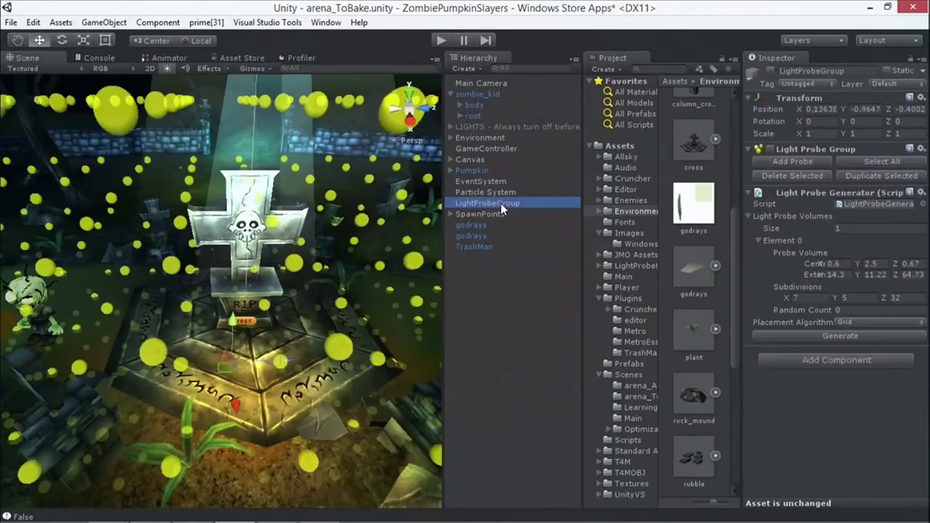
{"action": "scroll", "coordinate": [251, 254], "scroll_direction": "down", "scroll_amount": 5}
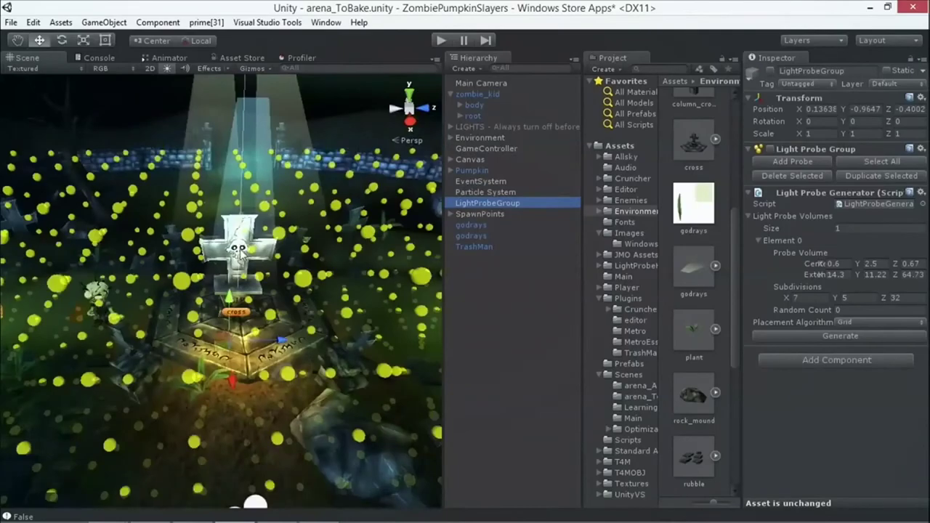
{"action": "left_click_drag", "start_coordinate": [249, 252], "coordinate": [291, 253], "text": "alt"}
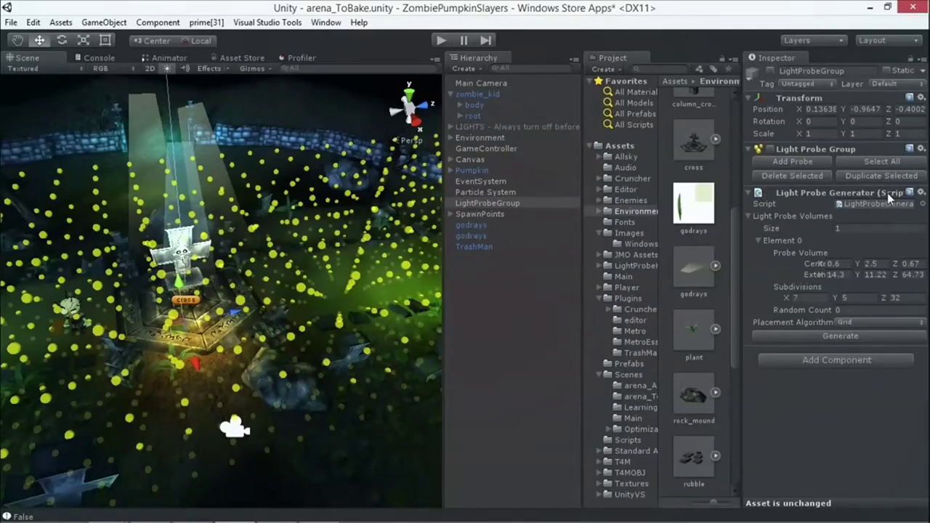
Enable the Light Probe Group component on the LightProbeGroup object.
{"action": "left_click", "coordinate": [467, 201]}
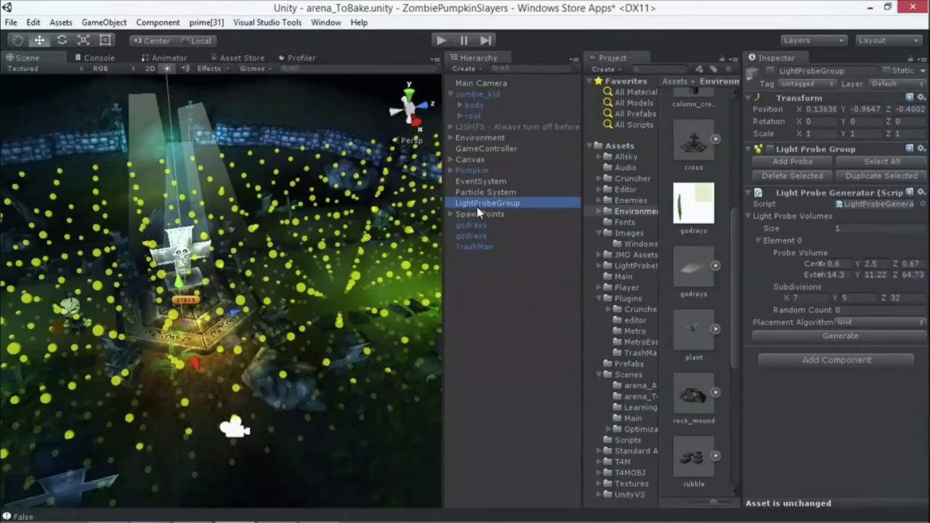
{"action": "left_click", "coordinate": [167, 24]}
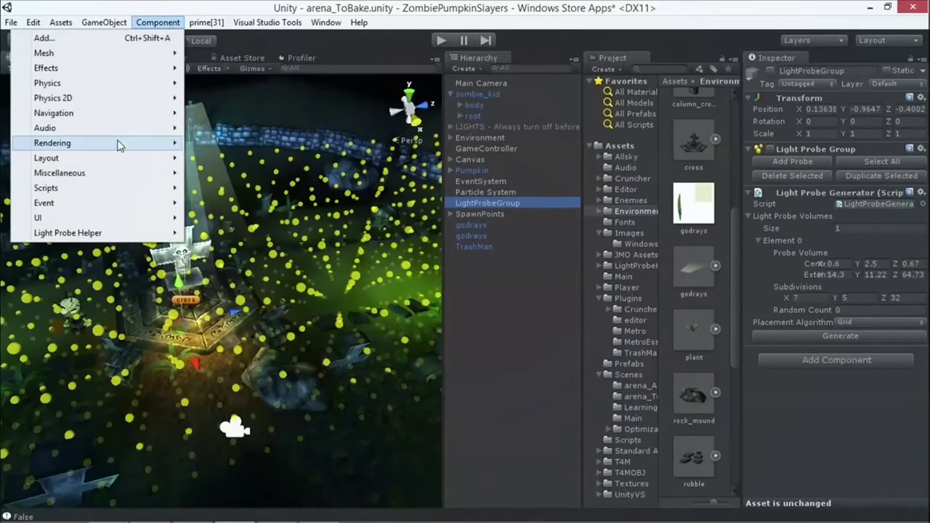
{"action": "mouse_move", "coordinate": [118, 143]}
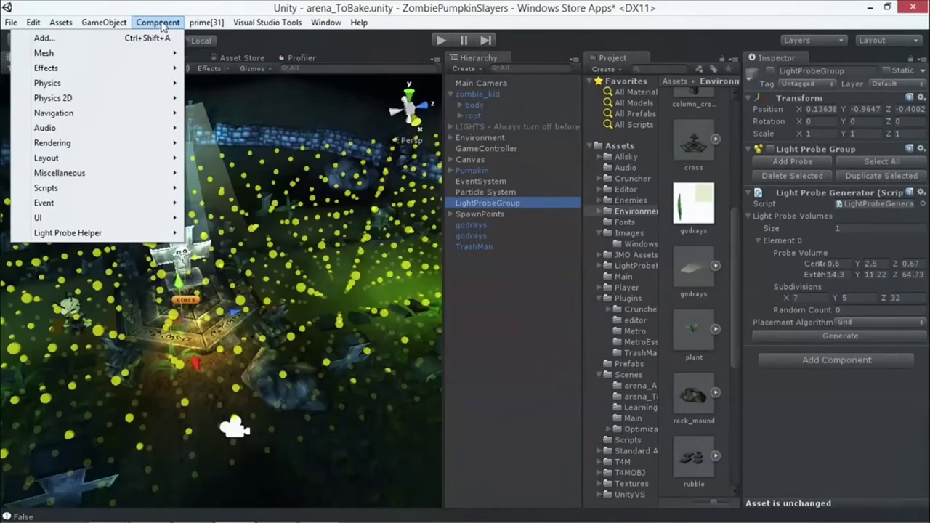
{"action": "left_click", "coordinate": [161, 25]}
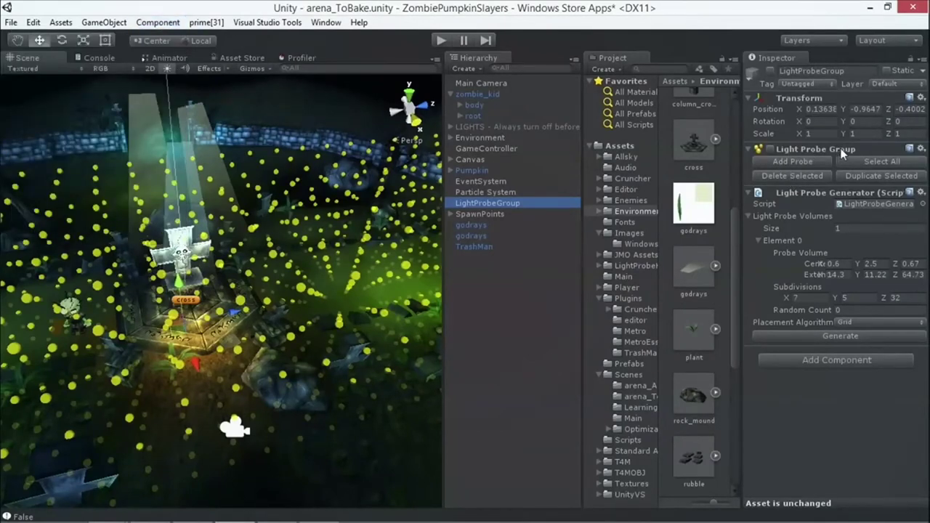
{"action": "left_click", "coordinate": [769, 149]}
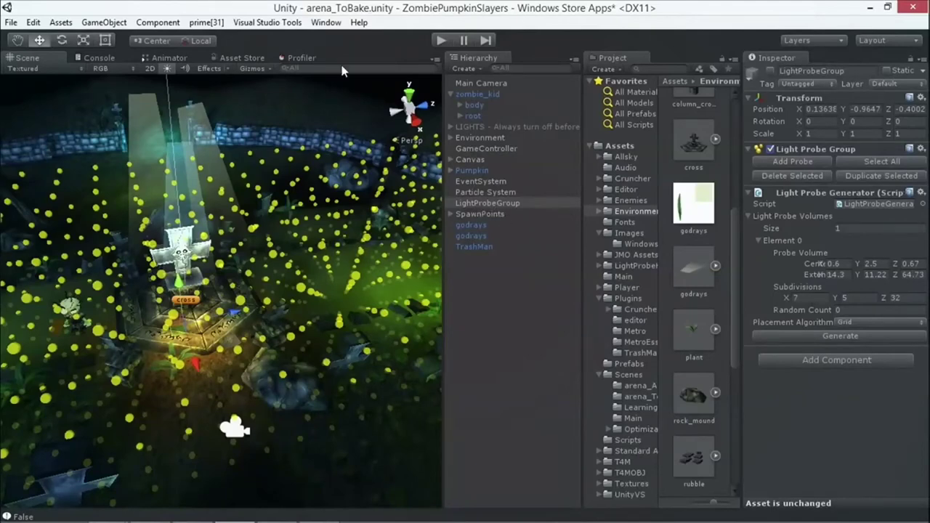
Look up Light Probe Group among the rendering components that can be added to an object.
{"action": "left_click", "coordinate": [157, 23]}
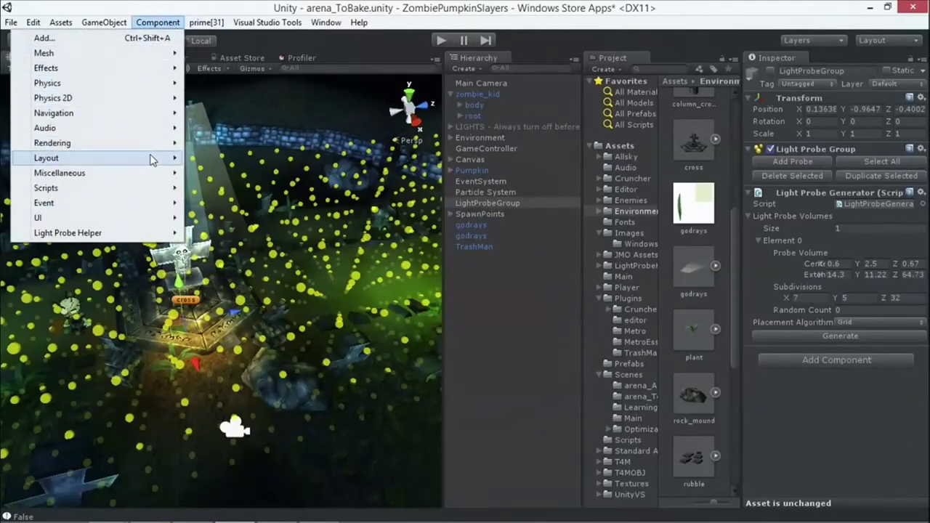
{"action": "mouse_move", "coordinate": [154, 150]}
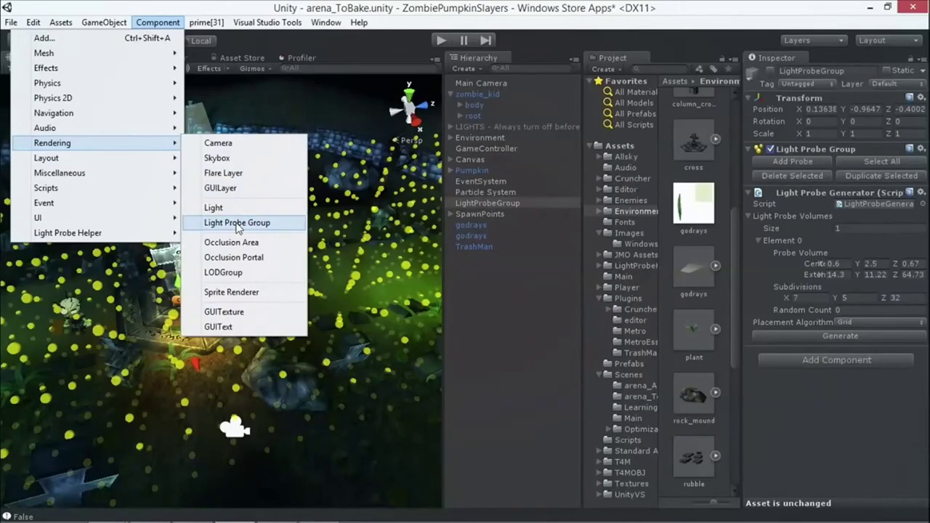
{"action": "left_click", "coordinate": [161, 27]}
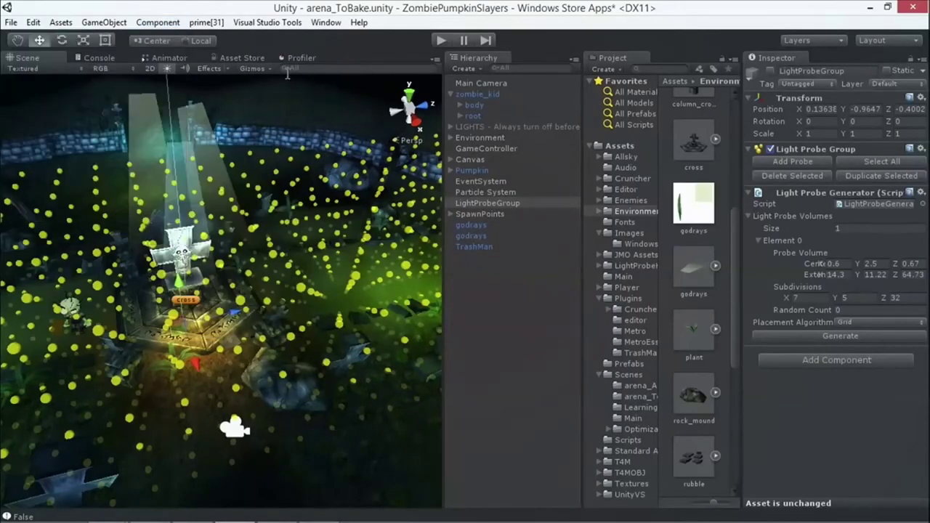
Activate the LightProbeGroup object in the scene.
{"action": "left_click", "coordinate": [499, 192]}
{"action": "left_click", "coordinate": [510, 203]}
{"action": "left_click", "coordinate": [770, 71]}
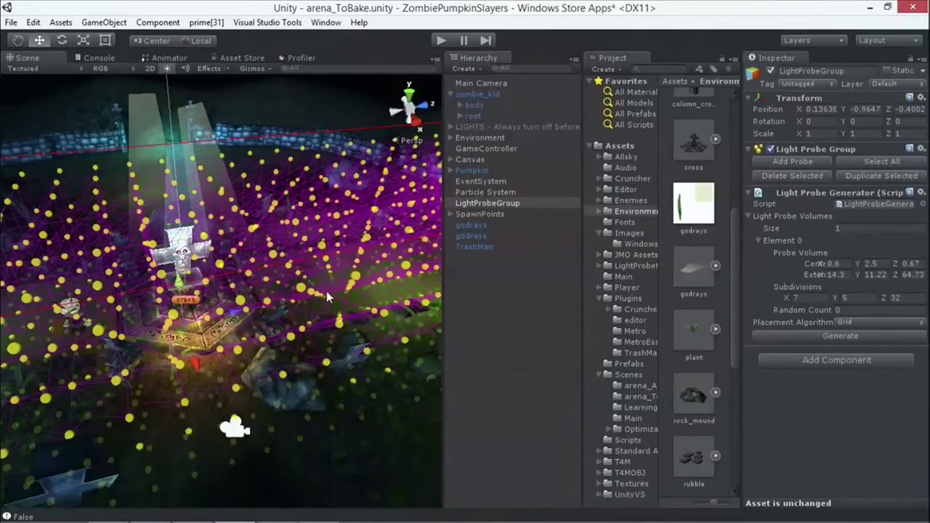
Examine the light probe network's coverage of the arena and the generator's probe volume center and extents.
{"action": "left_click_drag", "start_coordinate": [252, 296], "coordinate": [278, 280], "text": "alt"}
{"action": "scroll", "coordinate": [280, 275], "scroll_direction": "down", "scroll_amount": 4}
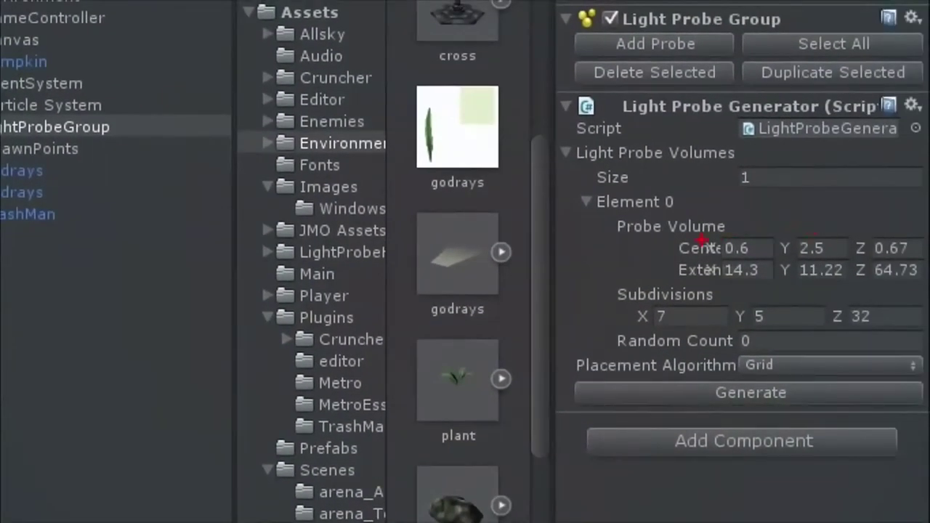
{"action": "left_click_drag", "start_coordinate": [645, 225], "coordinate": [716, 257]}
{"action": "mouse_move", "coordinate": [686, 269]}
{"action": "left_mouse_down"}
{"action": "mouse_move", "coordinate": [663, 271]}
{"action": "mouse_move", "coordinate": [721, 272]}
{"action": "left_mouse_up"}
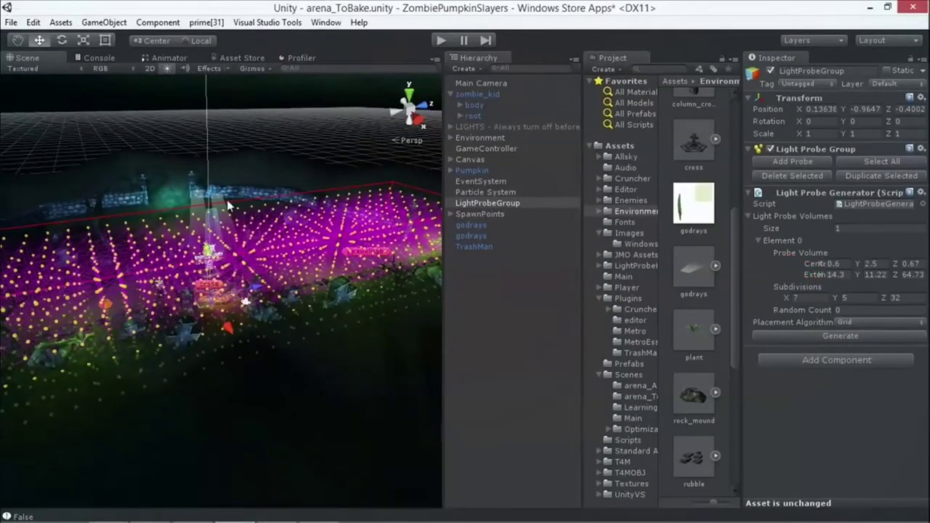
{"action": "left_click_drag", "start_coordinate": [228, 162], "coordinate": [322, 209], "text": "alt"}
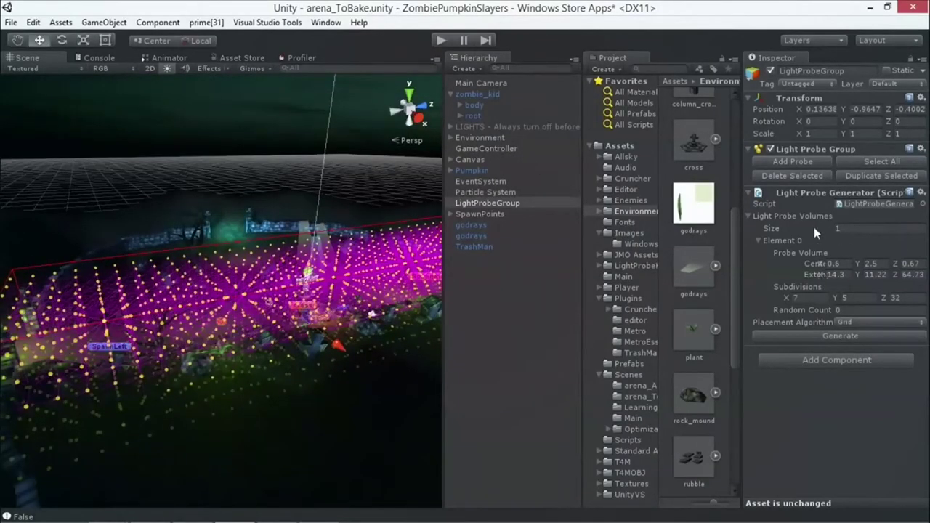
Examine the light probe grid from several angles around the arena.
{"action": "left_click_drag", "start_coordinate": [121, 135], "coordinate": [29, 265], "text": "alt"}
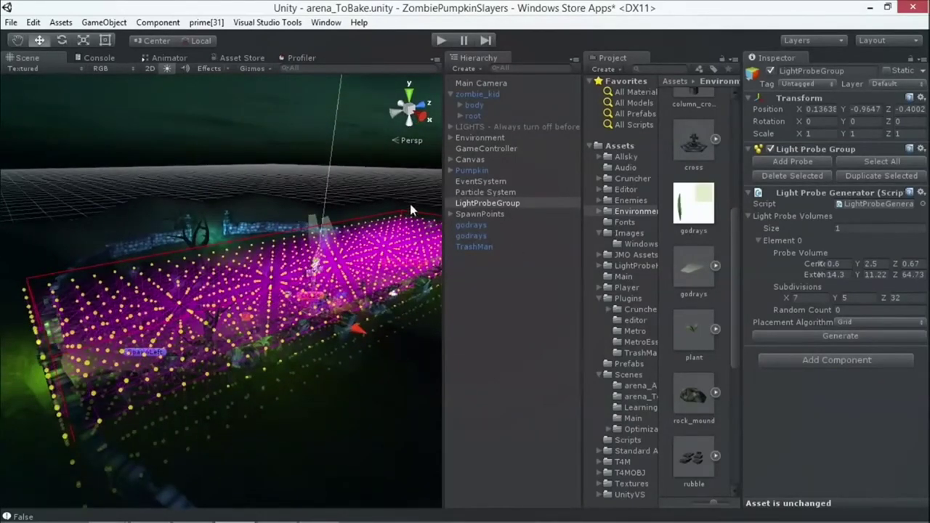
{"action": "left_click_drag", "start_coordinate": [151, 276], "coordinate": [310, 232], "text": "alt"}
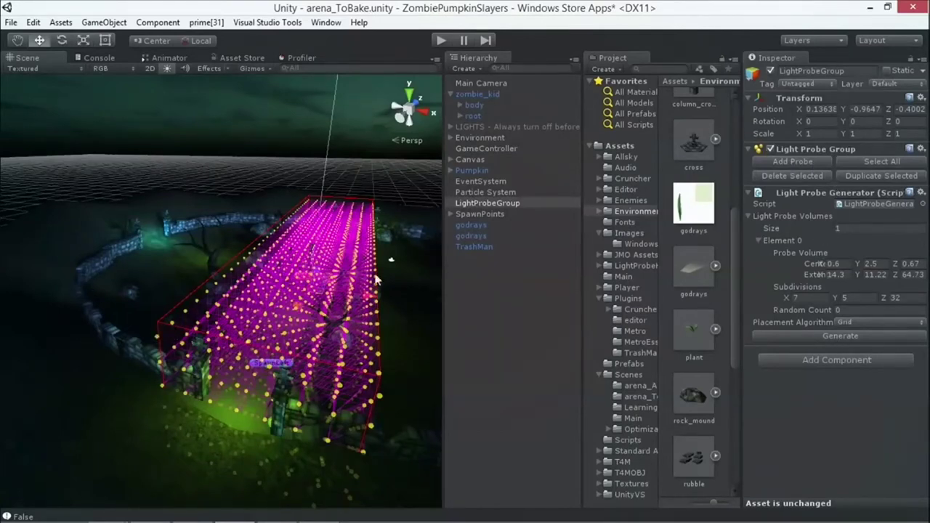
{"action": "left_click_drag", "start_coordinate": [407, 343], "coordinate": [299, 320], "text": "alt"}
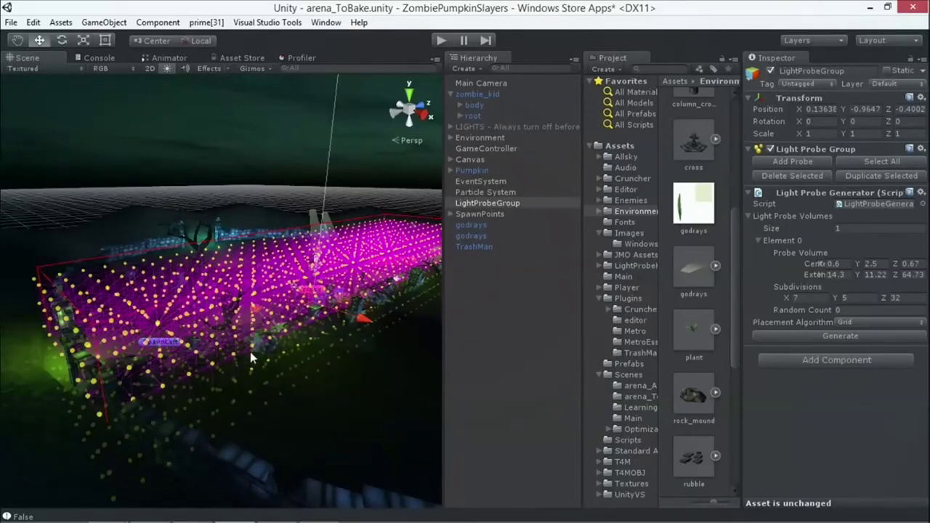
{"action": "left_click_drag", "start_coordinate": [292, 242], "coordinate": [204, 294], "text": "alt"}
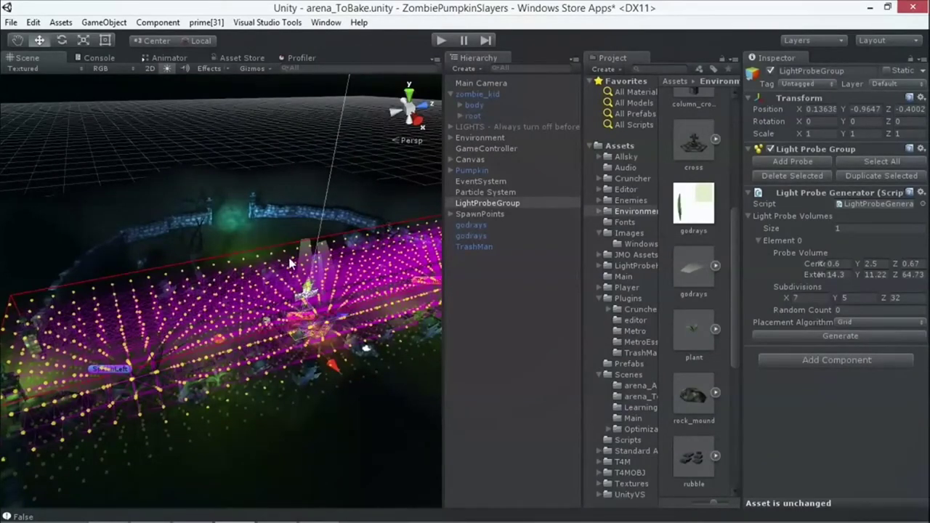
{"action": "key", "text": "alt"}
{"action": "left_click_drag", "start_coordinate": [162, 294], "coordinate": [245, 279], "text": "alt"}
Bake only the light probes in the Lightmapping settings, and close those settings.
{"action": "left_click", "coordinate": [326, 22]}
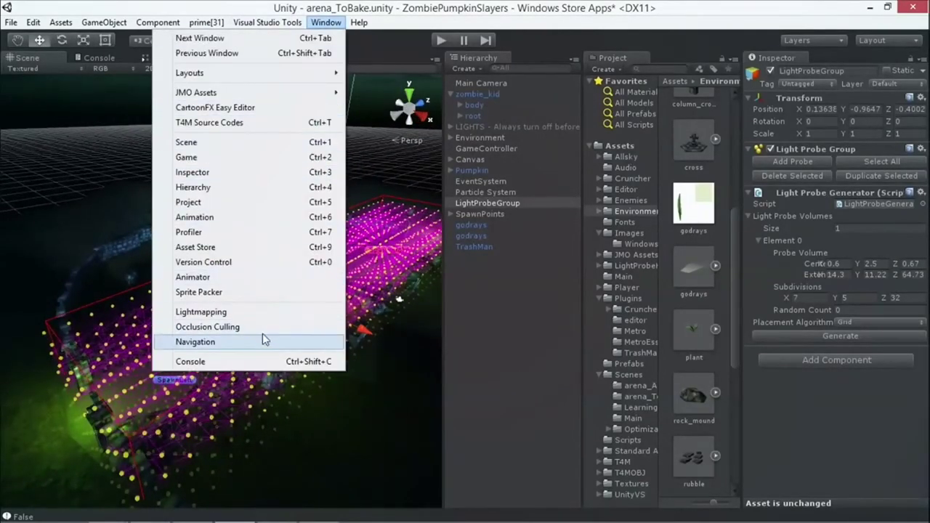
{"action": "left_click", "coordinate": [262, 311]}
{"action": "left_click_drag", "start_coordinate": [538, 67], "coordinate": [414, 77]}
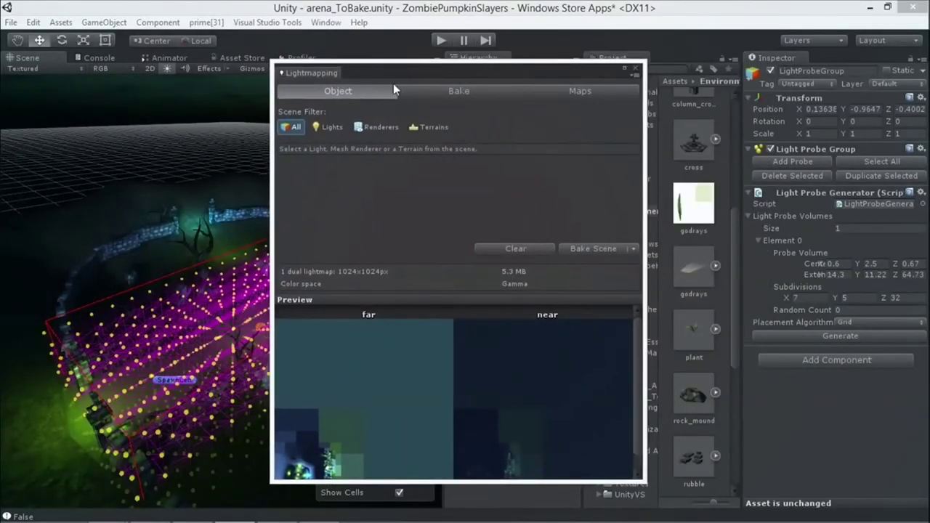
{"action": "left_click", "coordinate": [460, 90]}
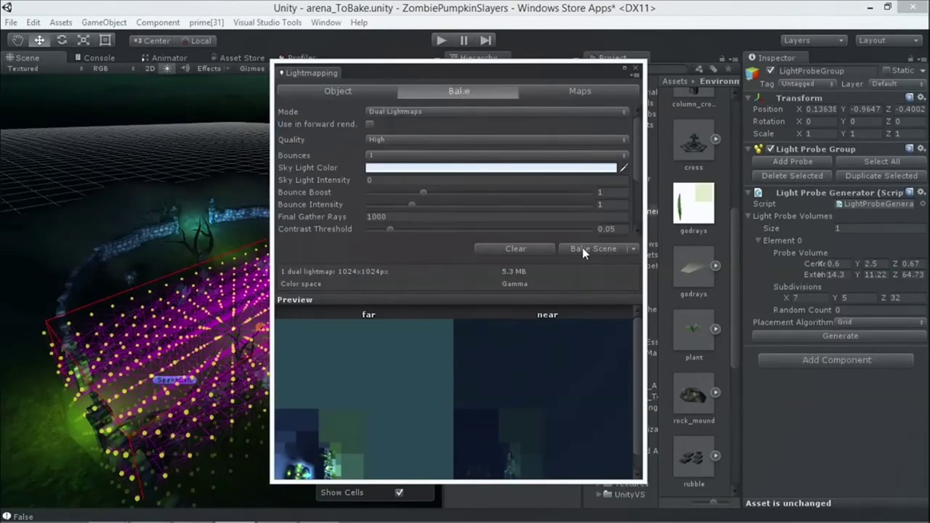
{"action": "left_click", "coordinate": [632, 248]}
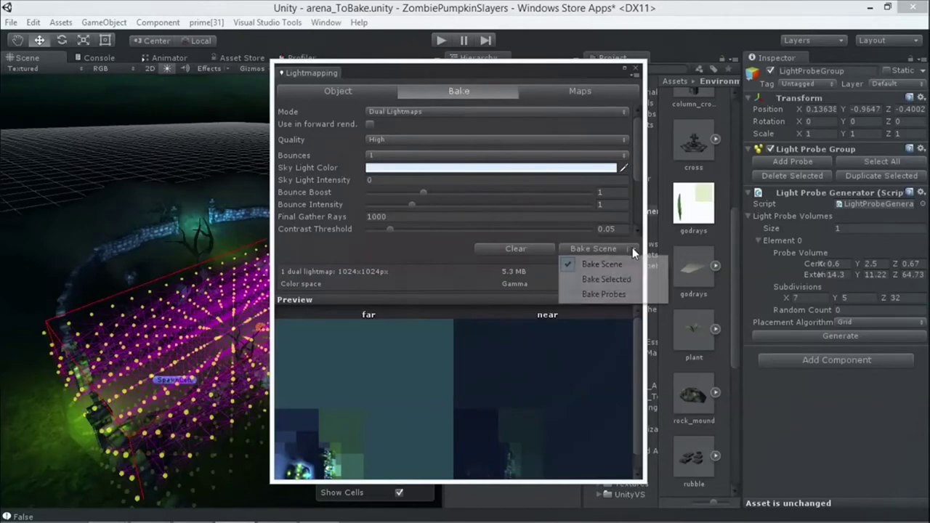
{"action": "left_click", "coordinate": [618, 294]}
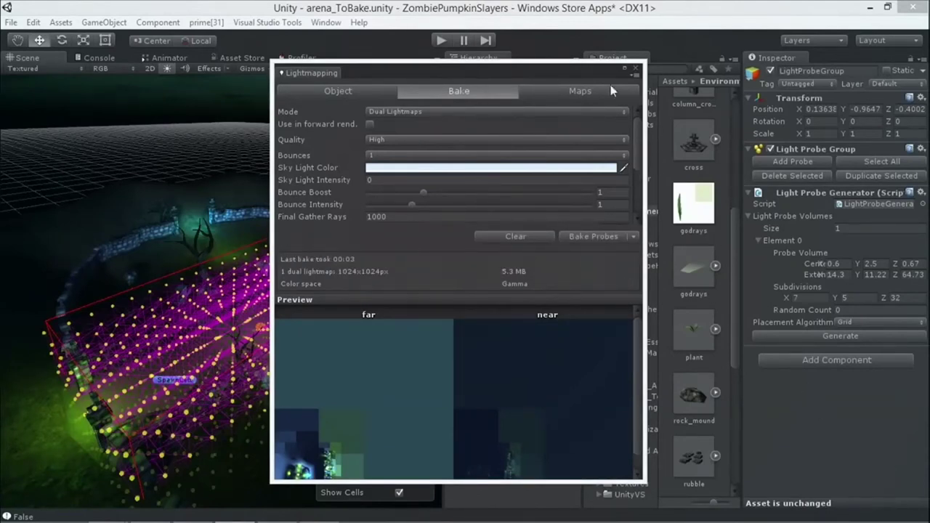
{"action": "left_click", "coordinate": [636, 68]}
Compare the arena mesh with the volume covered by the LightProbeGroup, viewing both from several angles.
{"action": "left_click_drag", "start_coordinate": [332, 300], "coordinate": [276, 309], "text": "alt"}
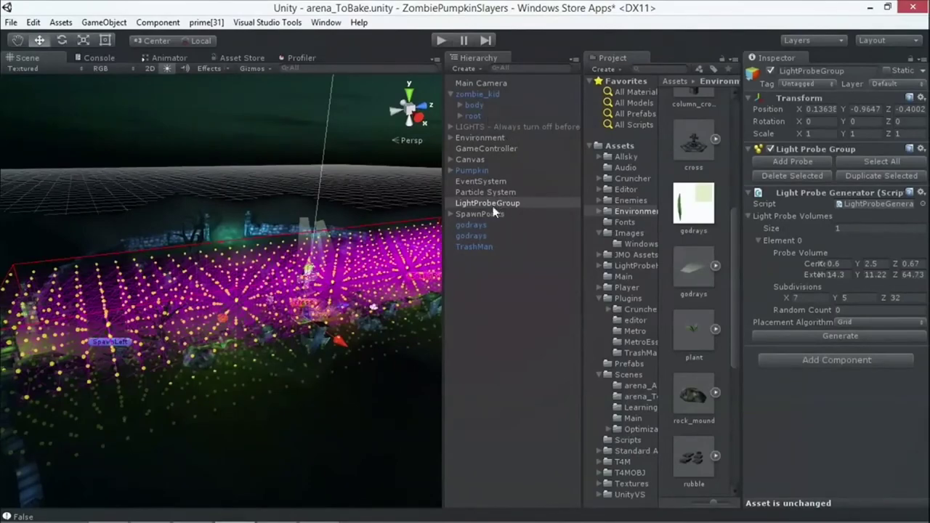
{"action": "left_click", "coordinate": [288, 209]}
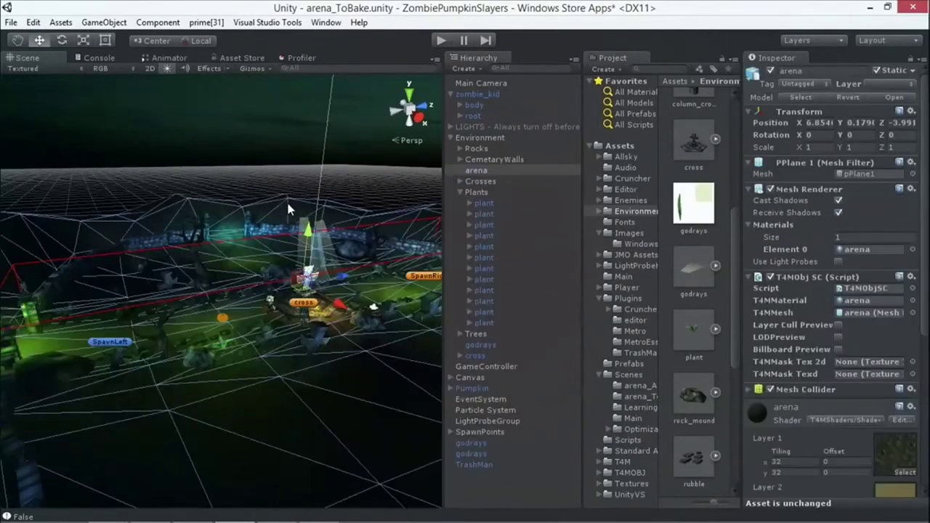
{"action": "left_click_drag", "start_coordinate": [290, 211], "coordinate": [528, 329], "text": "alt"}
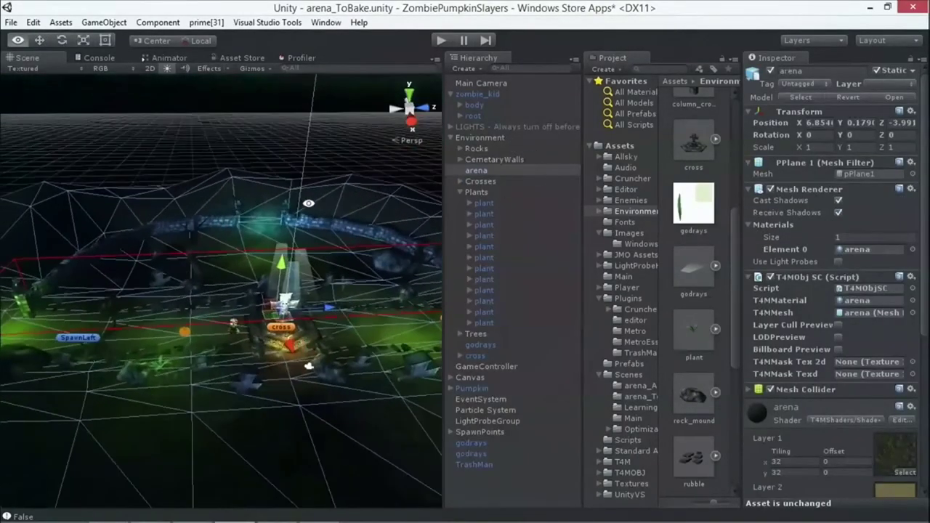
{"action": "left_click", "coordinate": [497, 420]}
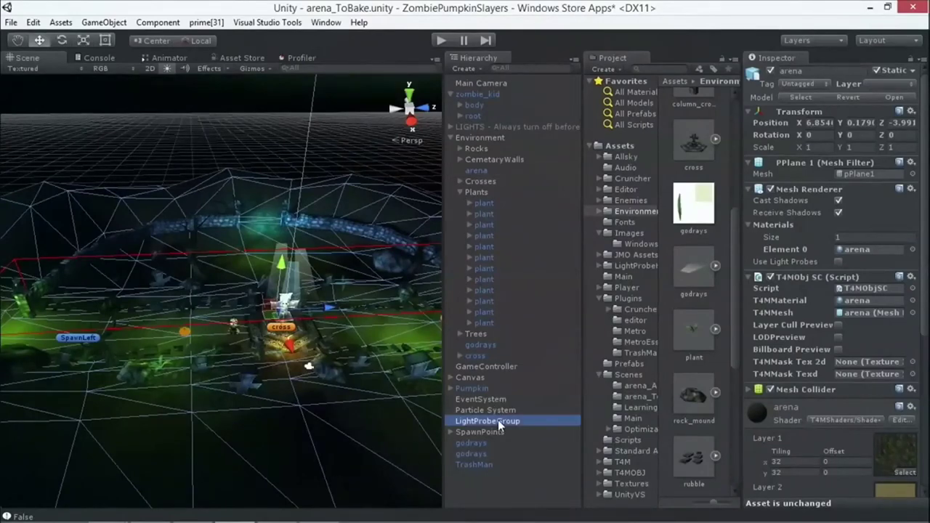
{"action": "left_click_drag", "start_coordinate": [274, 200], "coordinate": [399, 175], "text": "alt"}
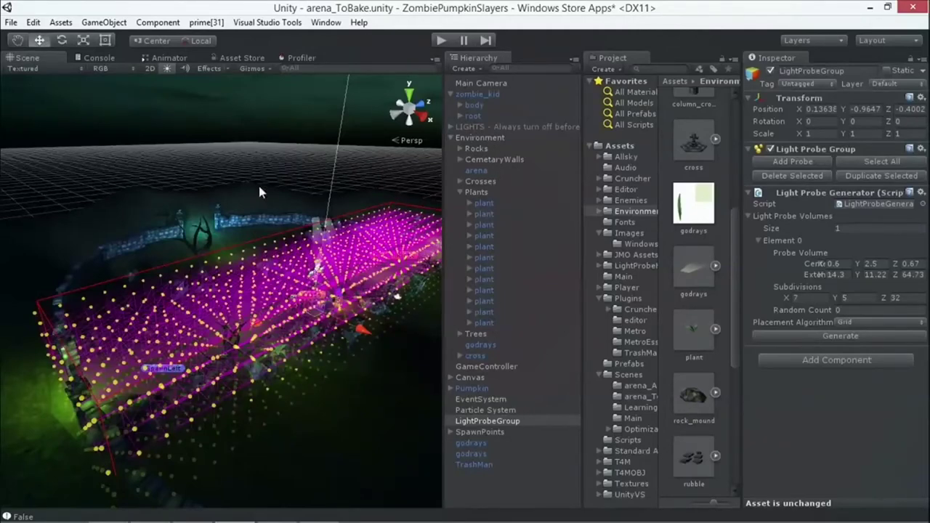
{"action": "left_click", "coordinate": [233, 198]}
{"action": "left_click_drag", "start_coordinate": [232, 197], "coordinate": [276, 193], "text": "alt"}
{"action": "left_click_drag", "start_coordinate": [258, 277], "coordinate": [325, 286], "text": "alt"}
{"action": "left_click_drag", "start_coordinate": [216, 258], "coordinate": [218, 292], "text": "alt"}
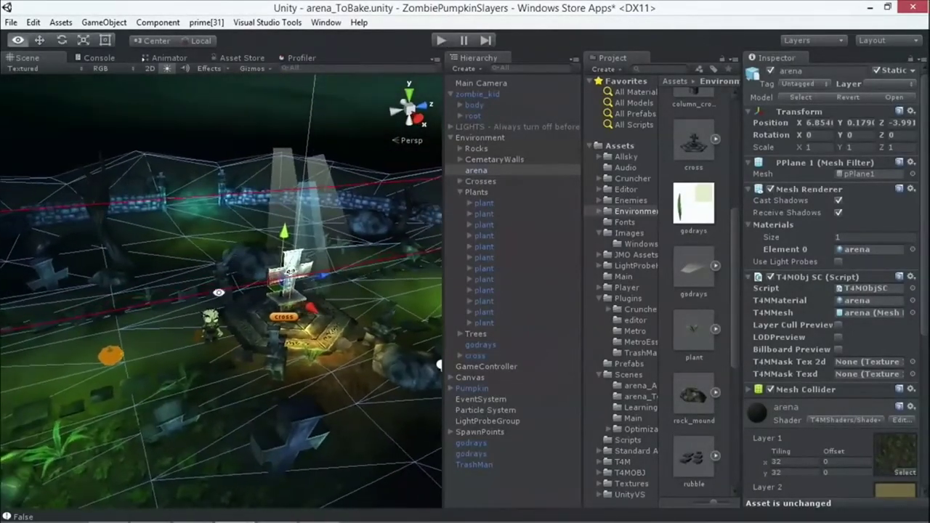
Select the zombie_kid's body mesh and check the light probe option of its Skinned Mesh Renderer.
{"action": "left_click", "coordinate": [210, 326]}
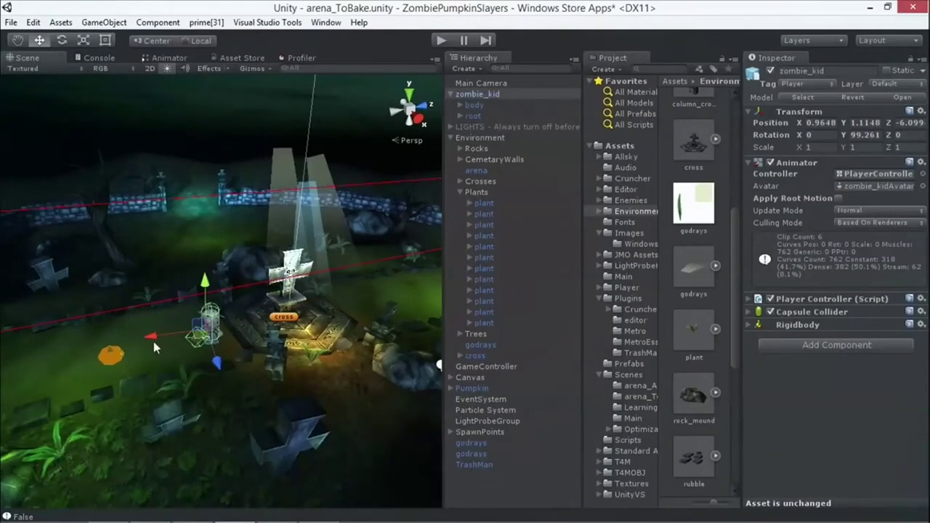
{"action": "left_click", "coordinate": [113, 353]}
{"action": "left_click", "coordinate": [210, 323]}
{"action": "left_click", "coordinate": [113, 353]}
{"action": "scroll", "coordinate": [146, 341], "scroll_direction": "up", "scroll_amount": 3}
{"action": "left_click", "coordinate": [191, 334]}
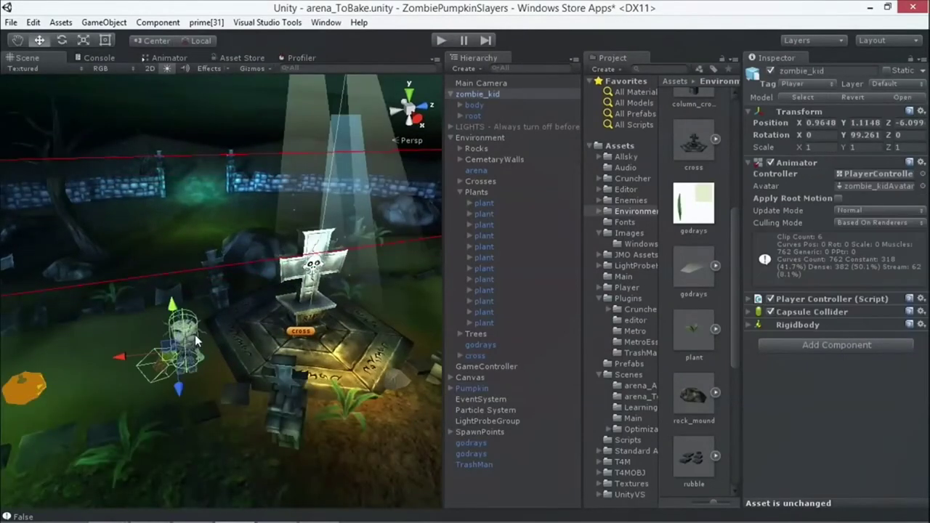
{"action": "left_click", "coordinate": [191, 335]}
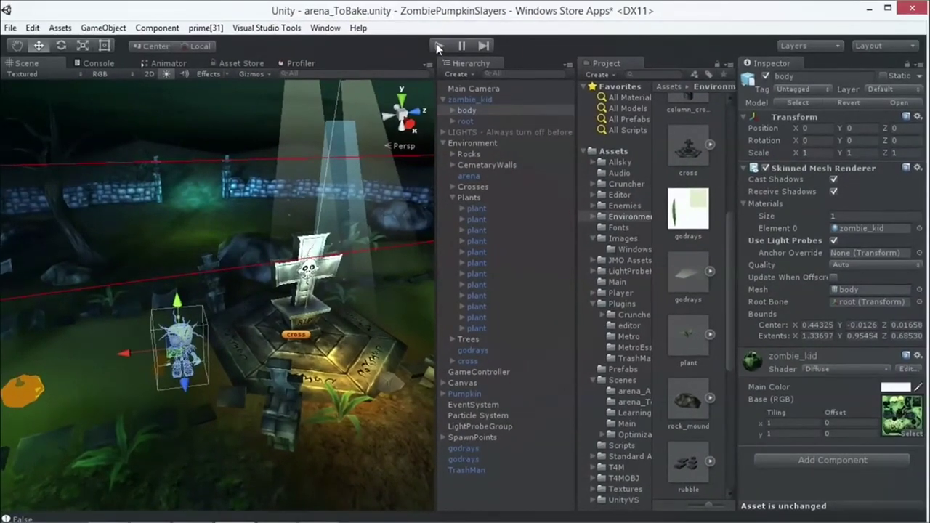
Play-test the arena scene, stop it, and inspect the zombie's lighting close up beside the cross.
{"action": "left_click", "coordinate": [437, 45]}
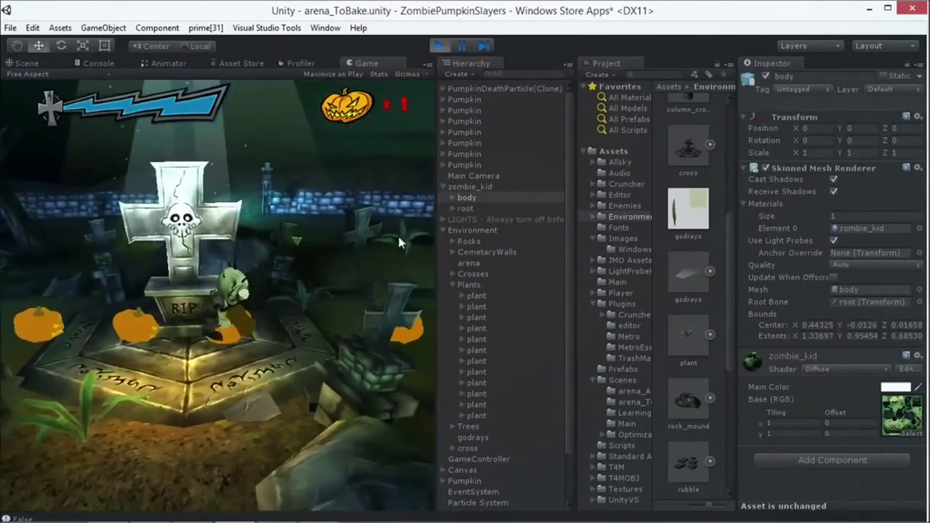
{"action": "left_click", "coordinate": [439, 46]}
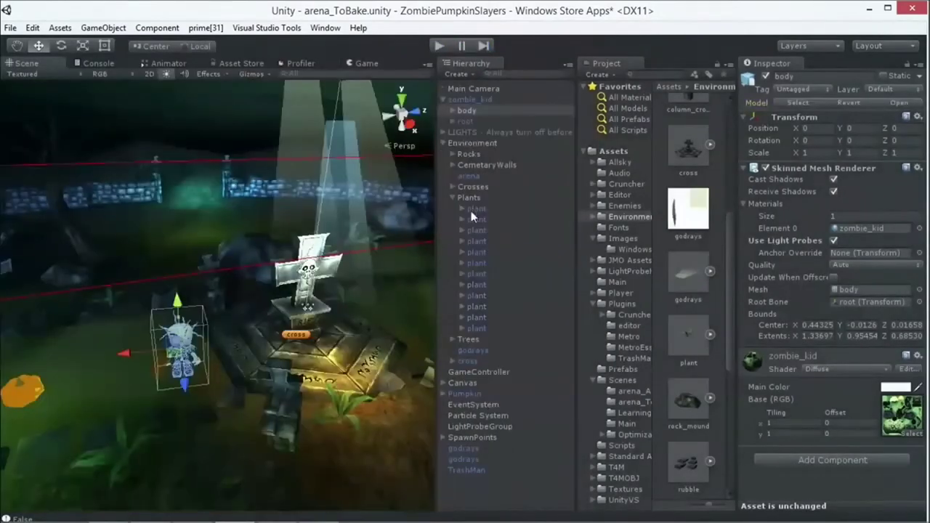
{"action": "left_click", "coordinate": [465, 133]}
{"action": "left_click", "coordinate": [336, 333]}
{"action": "scroll", "coordinate": [334, 331], "scroll_direction": "up", "scroll_amount": 5}
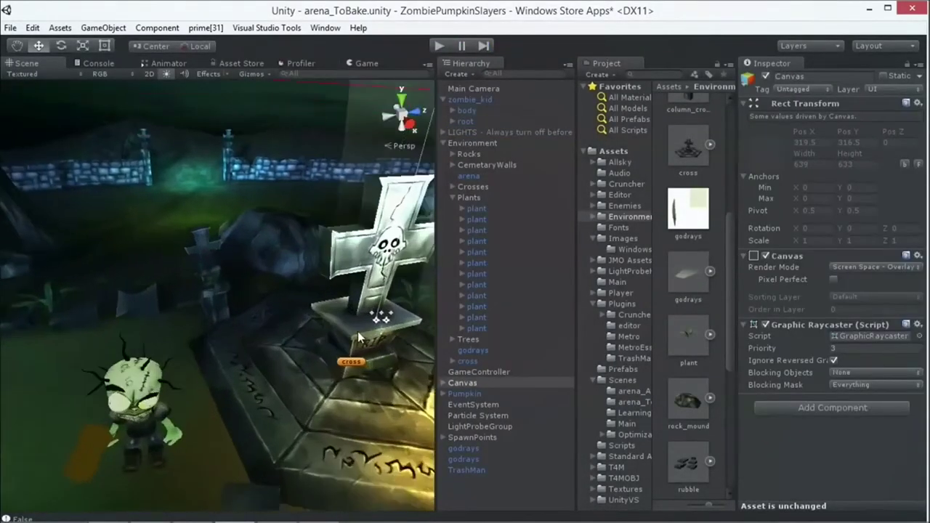
{"action": "left_click_drag", "start_coordinate": [333, 330], "coordinate": [104, 190], "text": "alt"}
Set the scene's ambient light in the render settings to a dark blue-grey (RGB 69, 72, 88) and play-test the scene.
{"action": "left_click", "coordinate": [10, 28]}
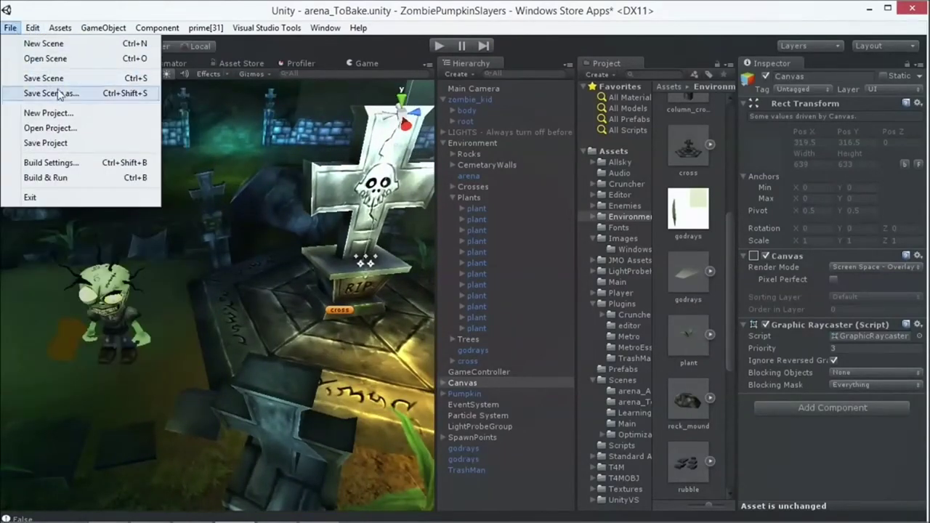
{"action": "left_click", "coordinate": [33, 27]}
{"action": "left_click", "coordinate": [76, 346]}
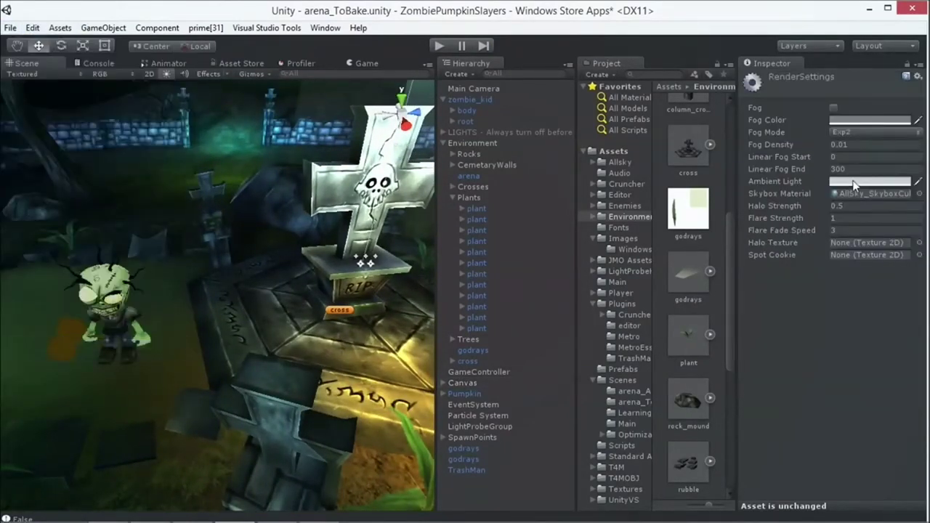
{"action": "left_click", "coordinate": [847, 182]}
{"action": "mouse_move", "coordinate": [637, 227]}
{"action": "left_mouse_down"}
{"action": "mouse_move", "coordinate": [573, 225]}
{"action": "mouse_move", "coordinate": [581, 244]}
{"action": "mouse_move", "coordinate": [574, 234]}
{"action": "left_mouse_up"}
{"action": "left_click", "coordinate": [662, 212]}
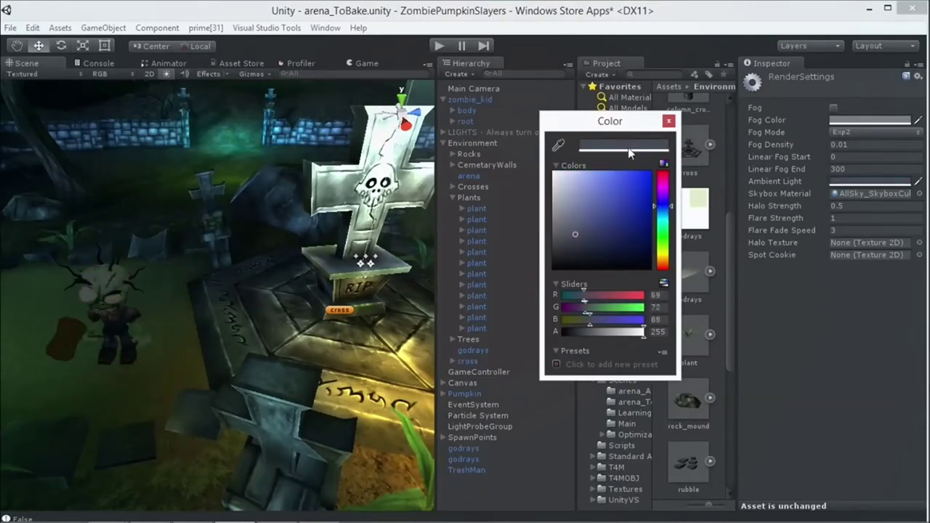
{"action": "left_click", "coordinate": [668, 121]}
{"action": "left_click", "coordinate": [439, 45]}
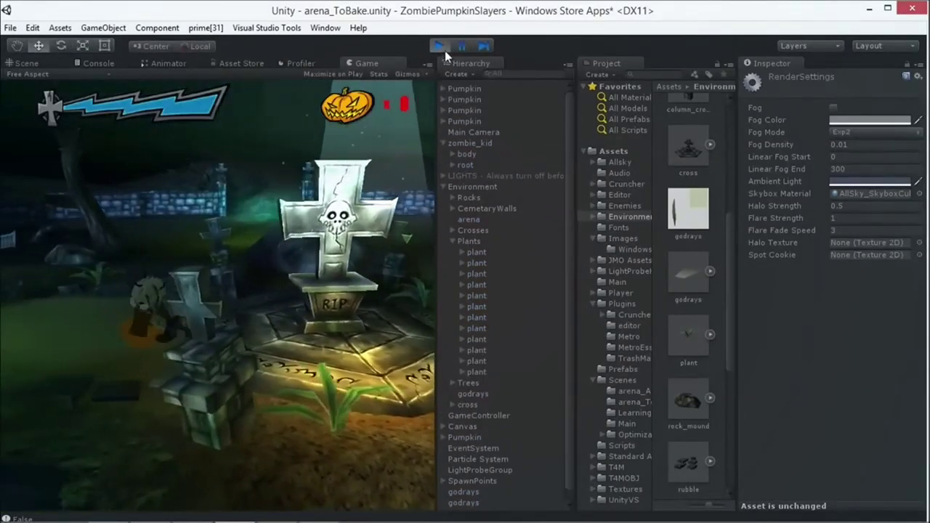
{"action": "left_click", "coordinate": [440, 45]}
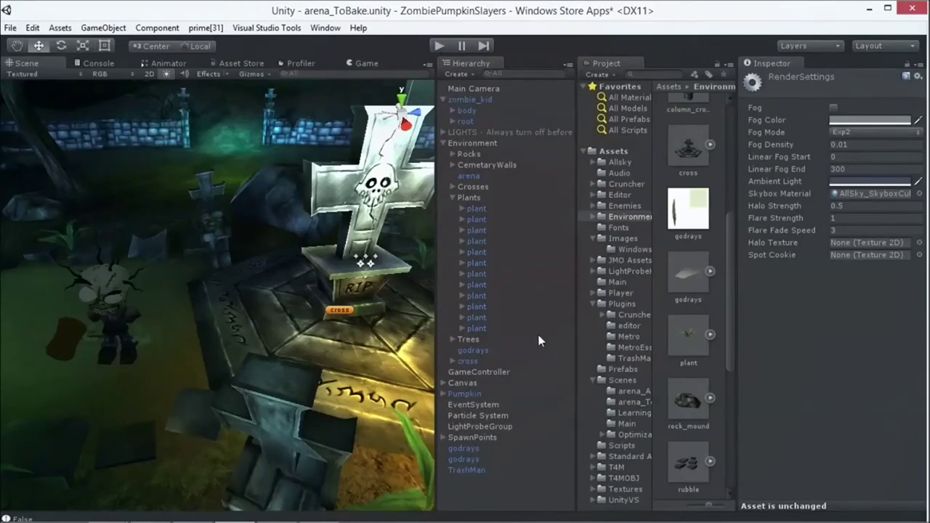
Regenerate the LightProbeGroup's probes with the Light Probe Generator.
{"action": "left_click", "coordinate": [497, 393]}
{"action": "left_click", "coordinate": [491, 416]}
{"action": "left_click", "coordinate": [498, 382]}
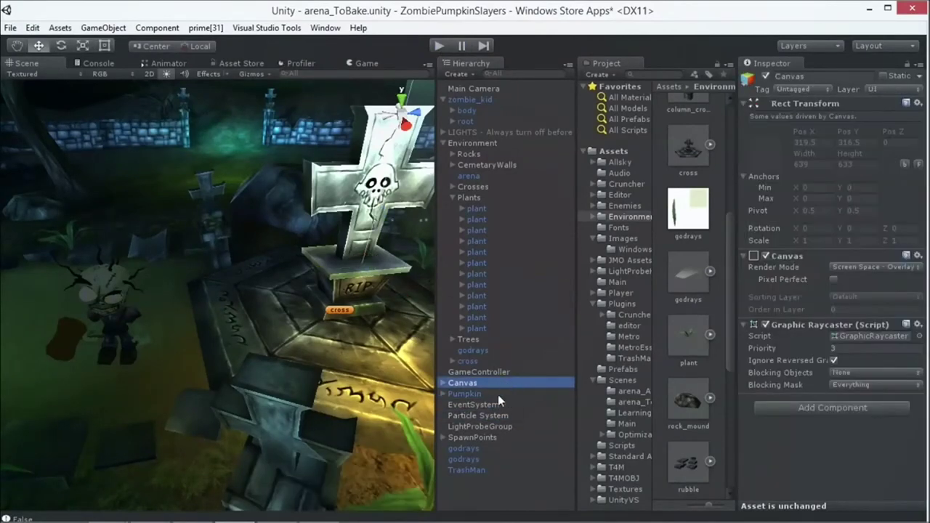
{"action": "left_click", "coordinate": [488, 426]}
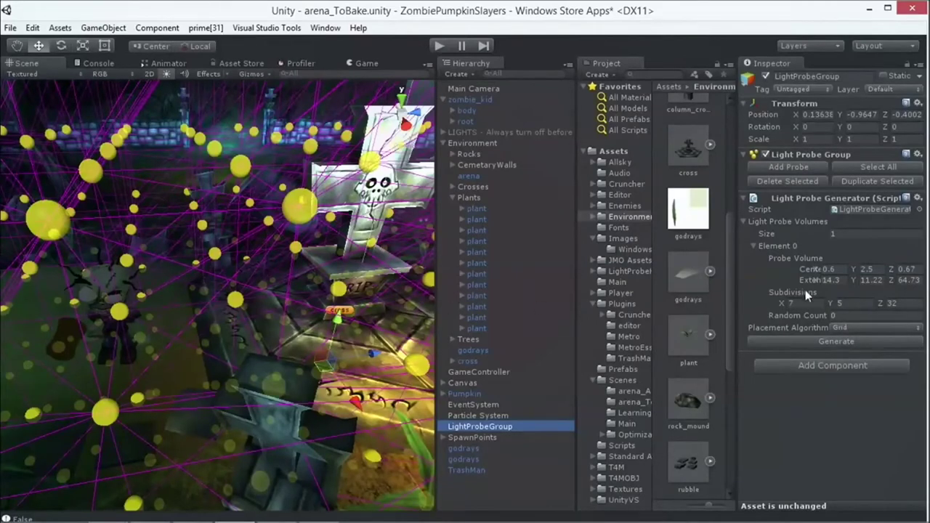
{"action": "left_click", "coordinate": [810, 339]}
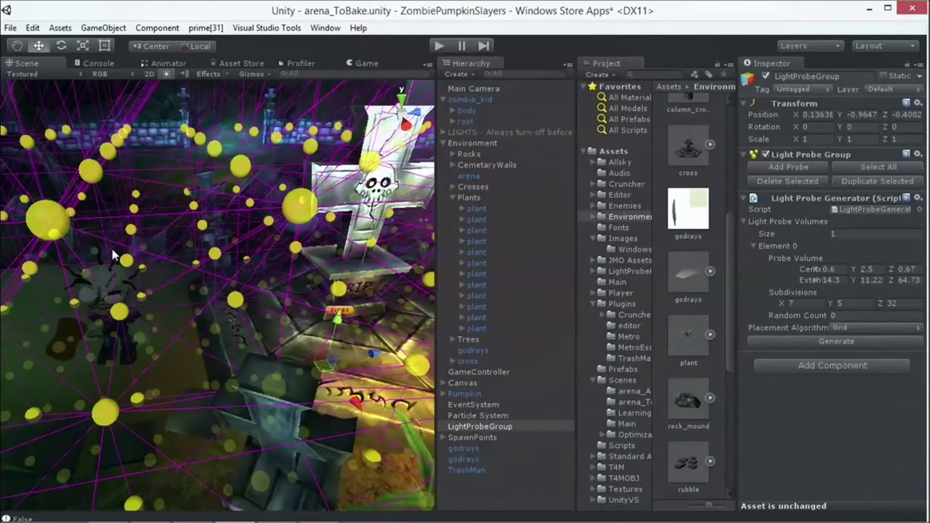
Activate the LIGHTS group in the scene and check its effect on the zombie and the cross.
{"action": "left_click", "coordinate": [325, 27]}
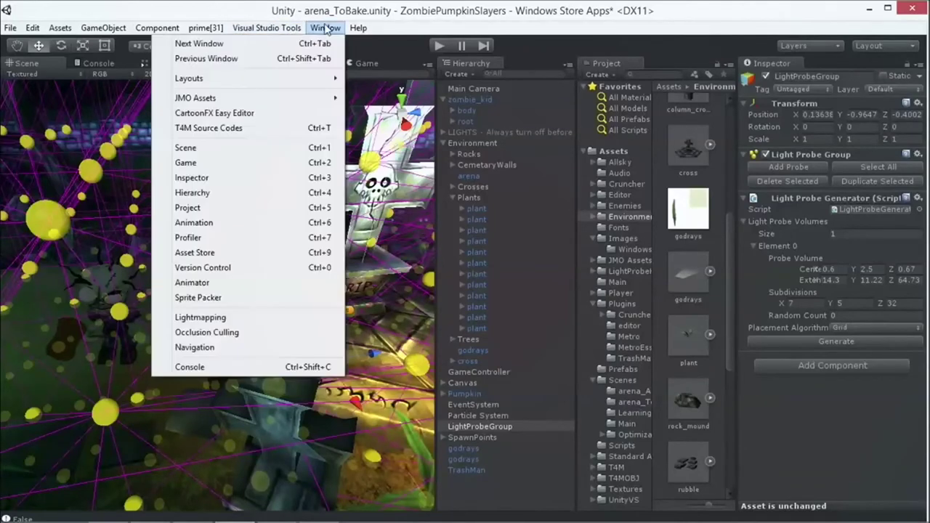
{"action": "left_click", "coordinate": [403, 109]}
{"action": "left_click", "coordinate": [446, 134]}
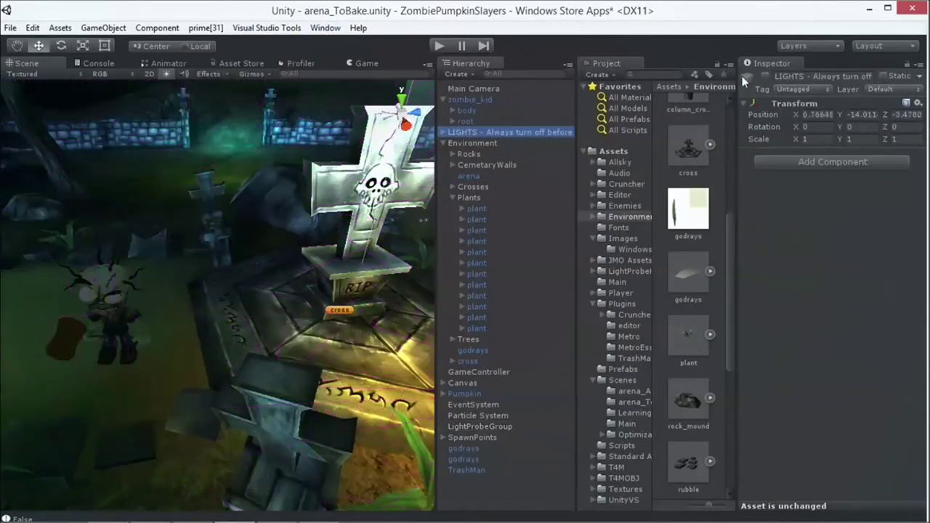
{"action": "left_click", "coordinate": [766, 76]}
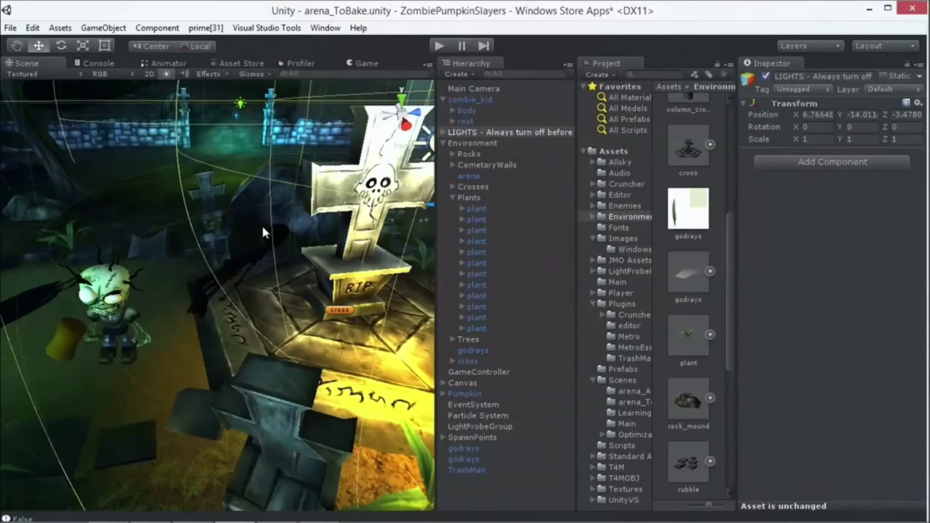
{"action": "left_click_drag", "start_coordinate": [261, 200], "coordinate": [315, 246], "text": "alt"}
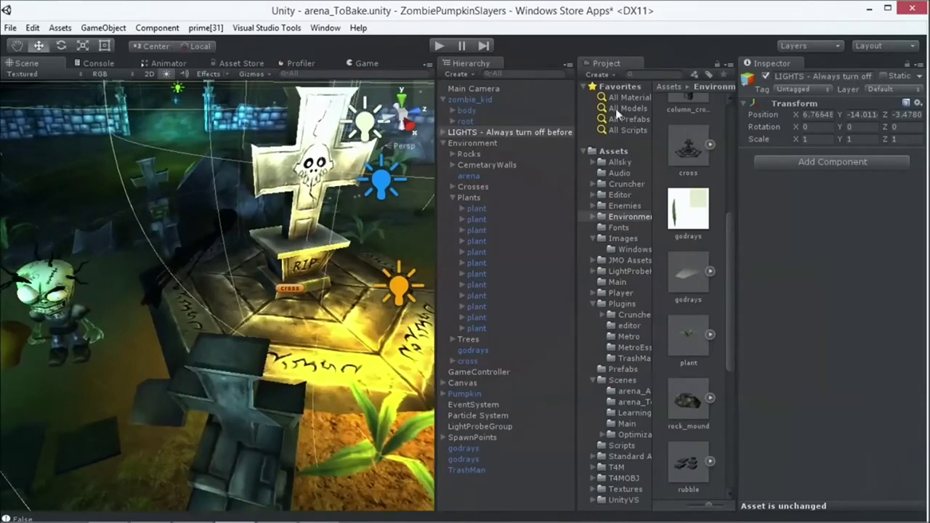
Bake the scene's light probes with Bake Probes in Lightmapping, view the bake settings and close the window.
{"action": "left_click", "coordinate": [325, 27]}
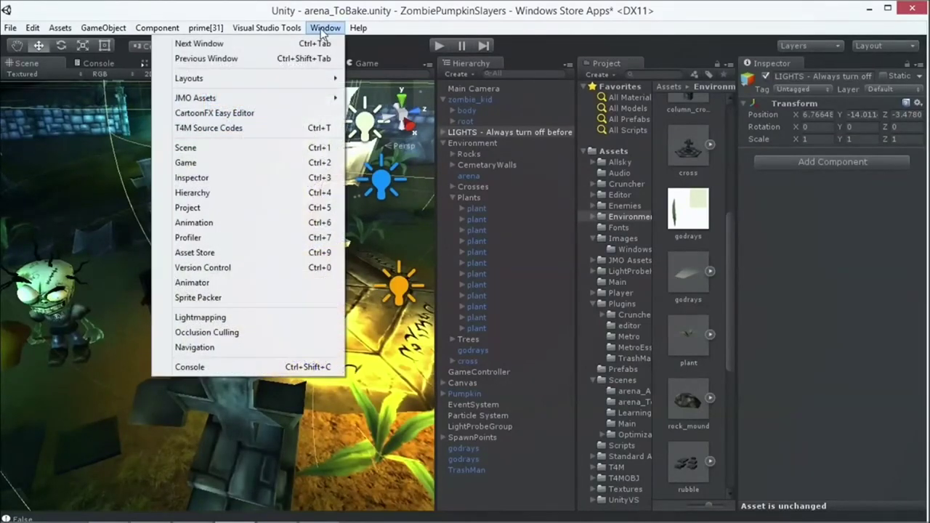
{"action": "left_click", "coordinate": [218, 317]}
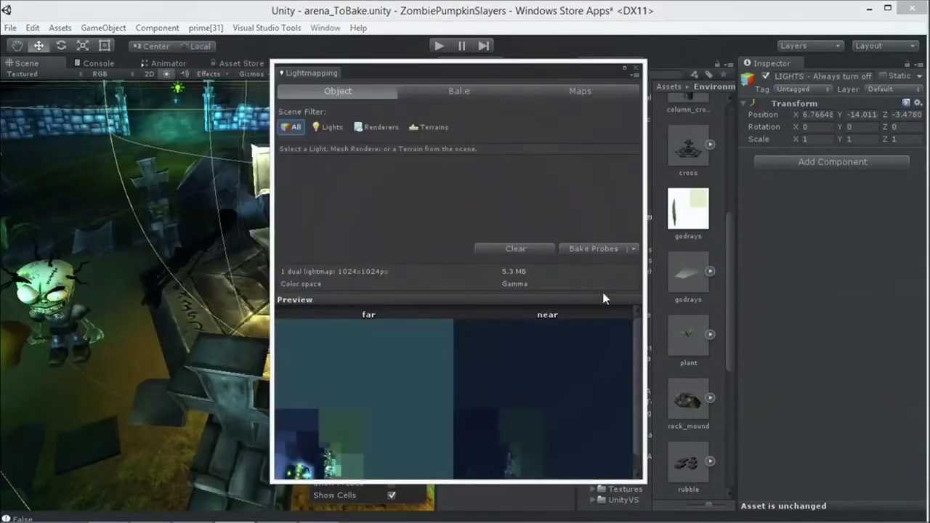
{"action": "left_click", "coordinate": [633, 248]}
{"action": "left_click", "coordinate": [618, 263]}
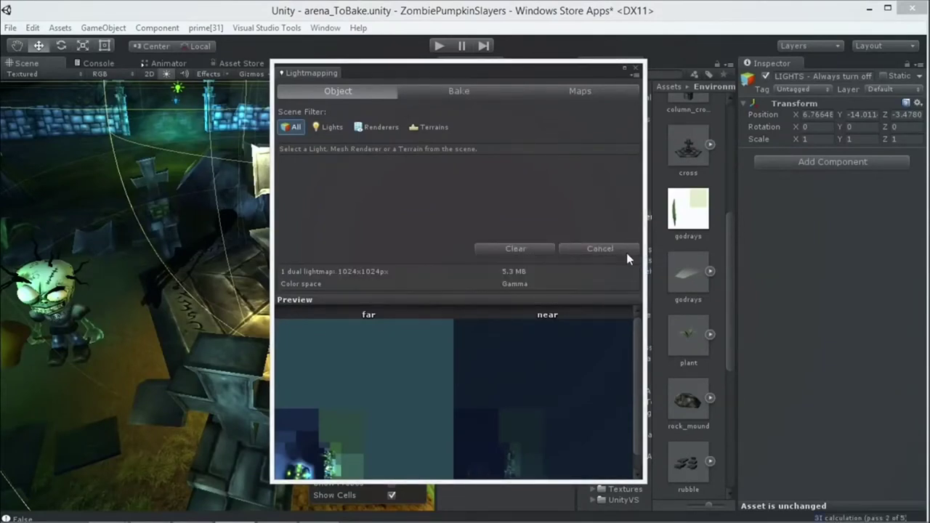
{"action": "left_click", "coordinate": [450, 93]}
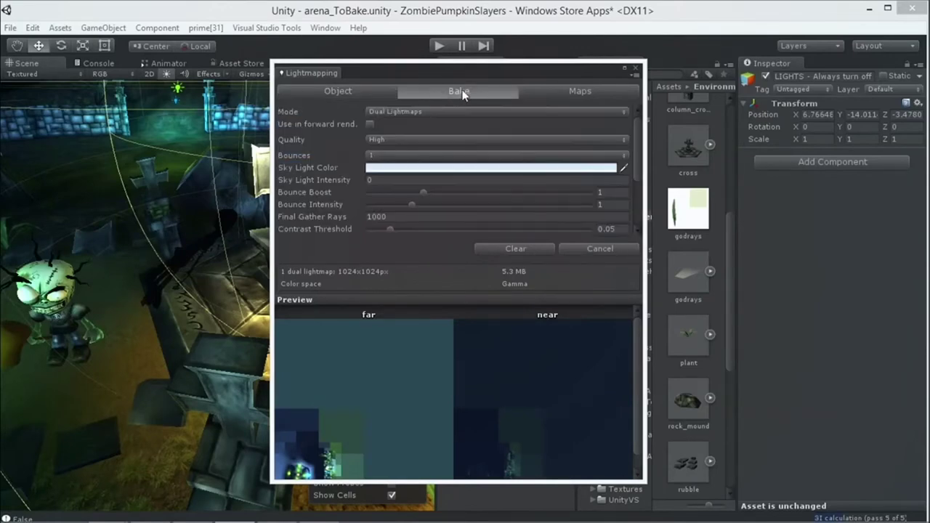
{"action": "left_click", "coordinate": [635, 69]}
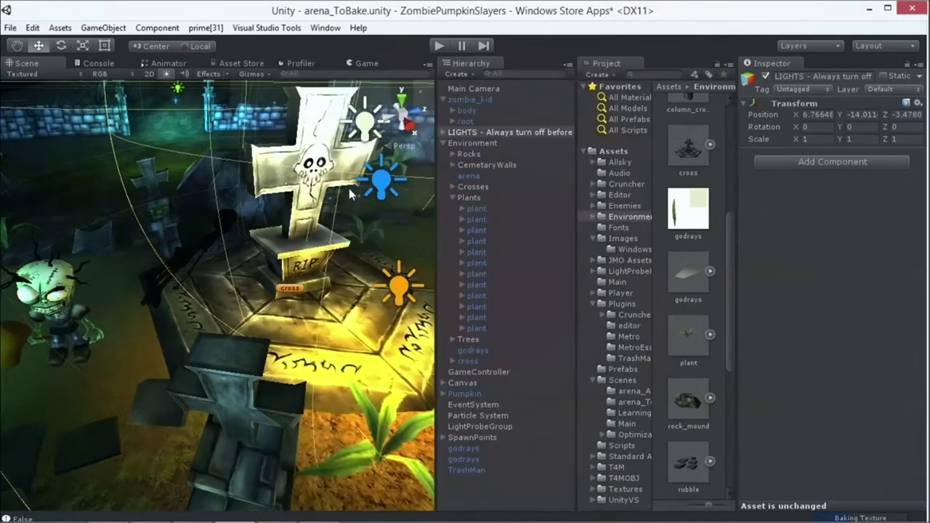
{"action": "left_click", "coordinate": [483, 385]}
{"action": "left_click", "coordinate": [477, 404]}
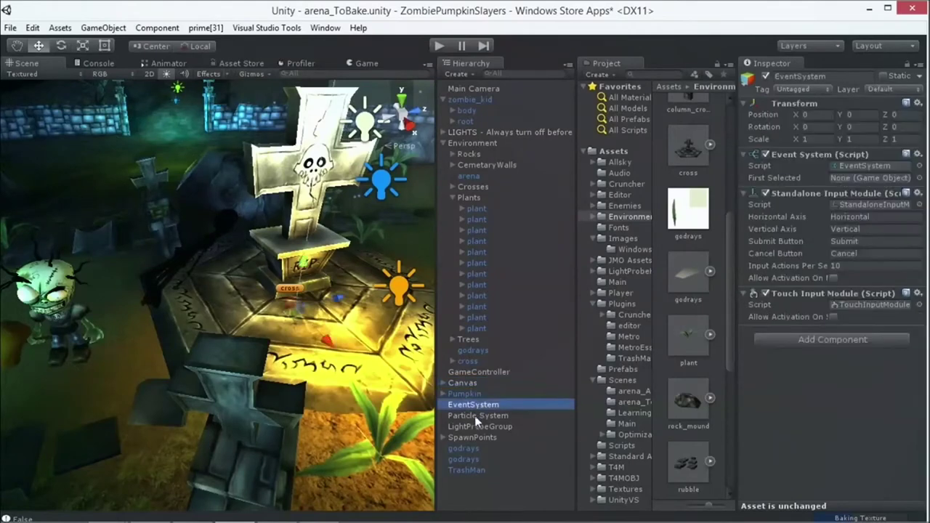
{"action": "left_click", "coordinate": [475, 415]}
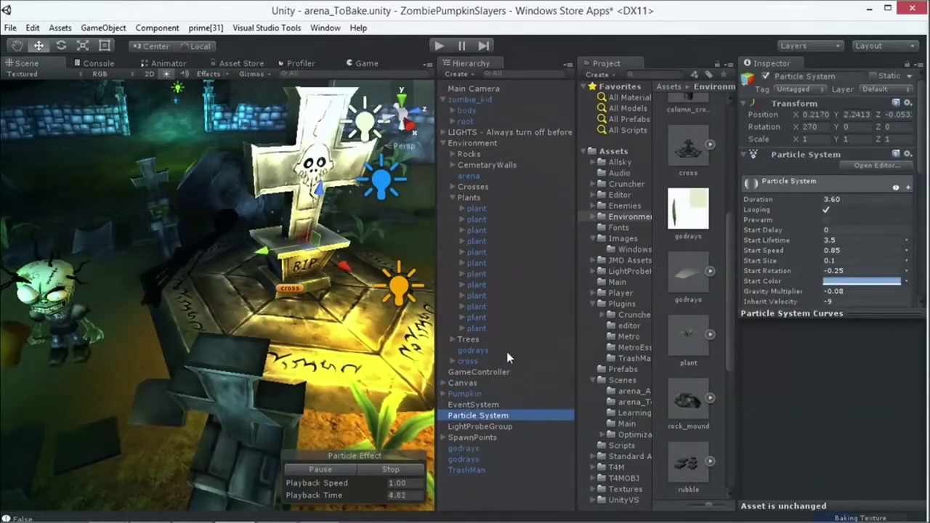
{"action": "left_click", "coordinate": [485, 175]}
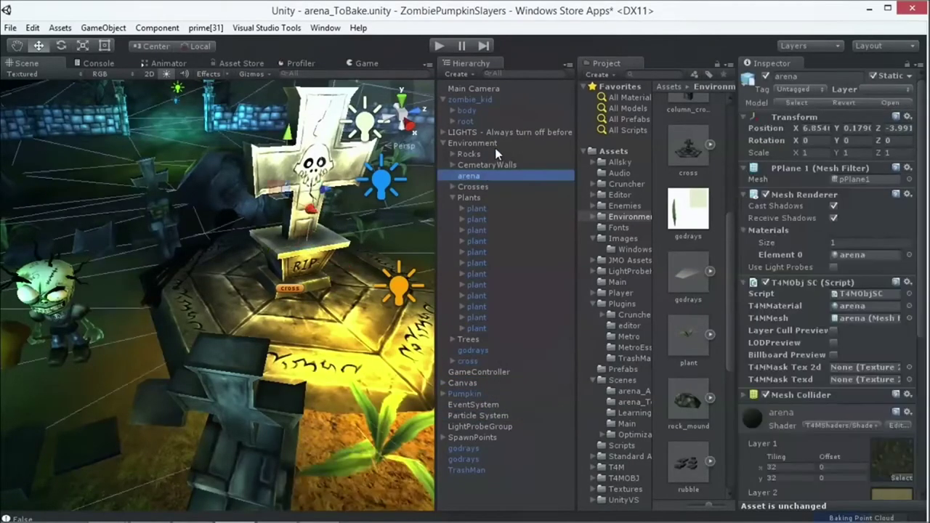
Deactivate the LIGHTS group, play-test the arena with the baked lighting and stop the game.
{"action": "left_click", "coordinate": [499, 132]}
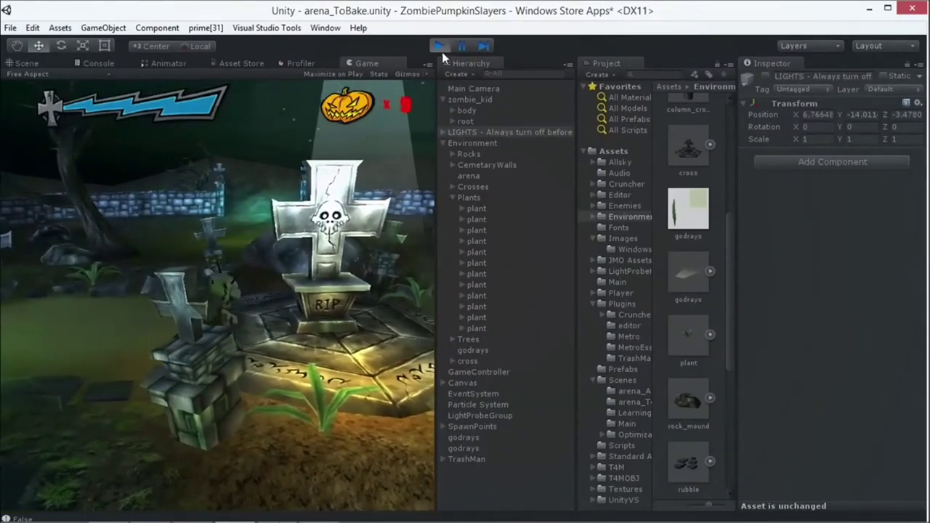
{"action": "left_click", "coordinate": [439, 45]}
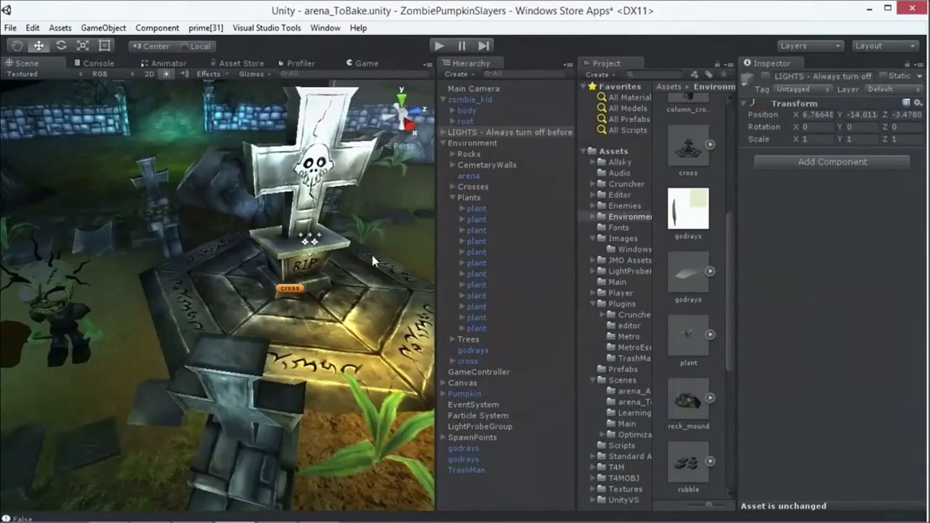
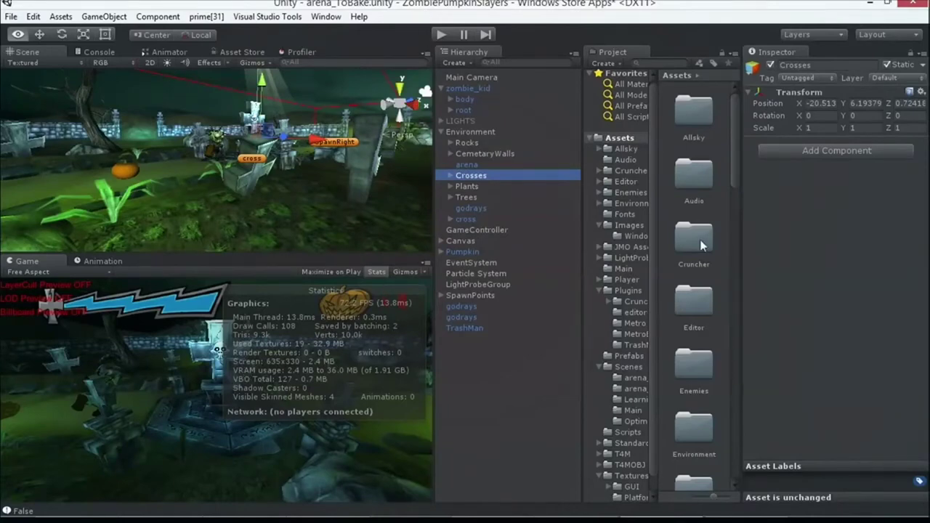
Play-test the scene with the LIGHTS group inactive to check its draw calls in the statistics, and stop it.
{"action": "left_click", "coordinate": [437, 34]}
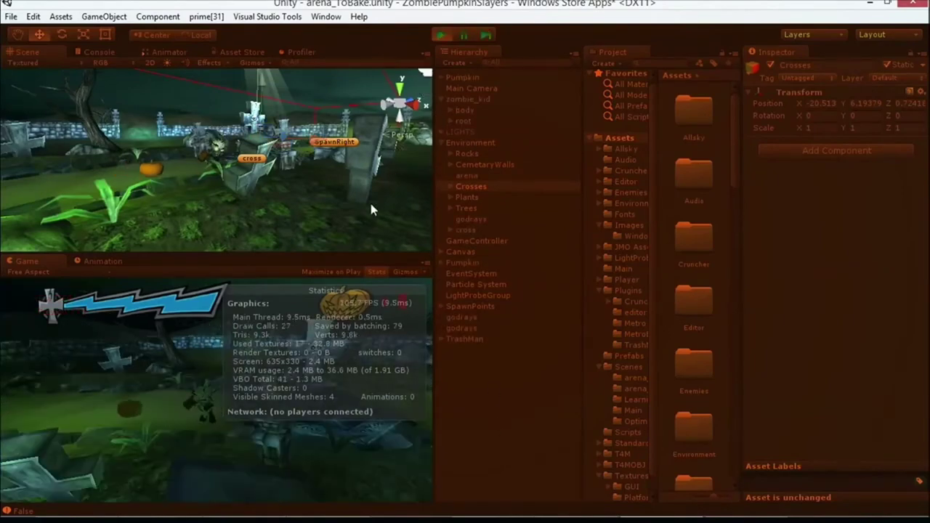
{"action": "left_click", "coordinate": [439, 33]}
Activate the LIGHTS group and play-test the scene, examining draw calls and saved by batching in the statistics.
{"action": "left_click", "coordinate": [465, 121]}
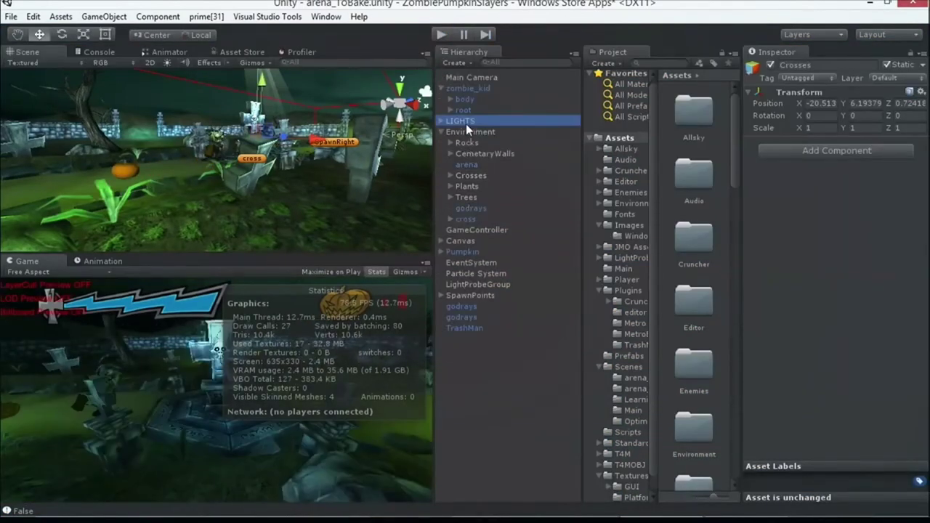
{"action": "left_click", "coordinate": [770, 65]}
{"action": "left_click", "coordinate": [441, 35]}
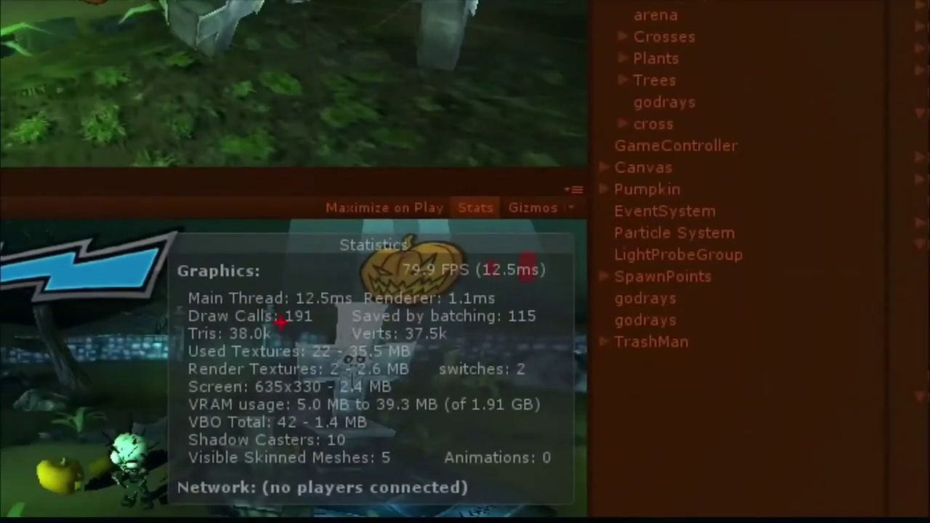
{"action": "mouse_move", "coordinate": [280, 322]}
{"action": "left_mouse_down"}
{"action": "mouse_move", "coordinate": [323, 318]}
{"action": "mouse_move", "coordinate": [317, 305]}
{"action": "mouse_move", "coordinate": [285, 299]}
{"action": "mouse_move", "coordinate": [272, 317]}
{"action": "mouse_move", "coordinate": [297, 339]}
{"action": "mouse_move", "coordinate": [324, 309]}
{"action": "left_mouse_up"}
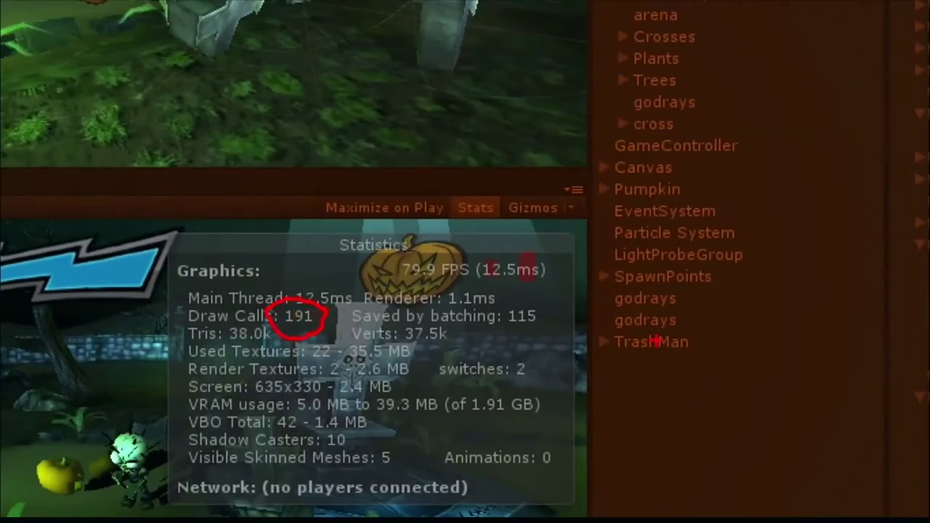
{"action": "mouse_move", "coordinate": [503, 330]}
{"action": "left_mouse_down"}
{"action": "mouse_move", "coordinate": [548, 323]}
{"action": "mouse_move", "coordinate": [525, 297]}
{"action": "mouse_move", "coordinate": [501, 333]}
{"action": "left_mouse_up"}
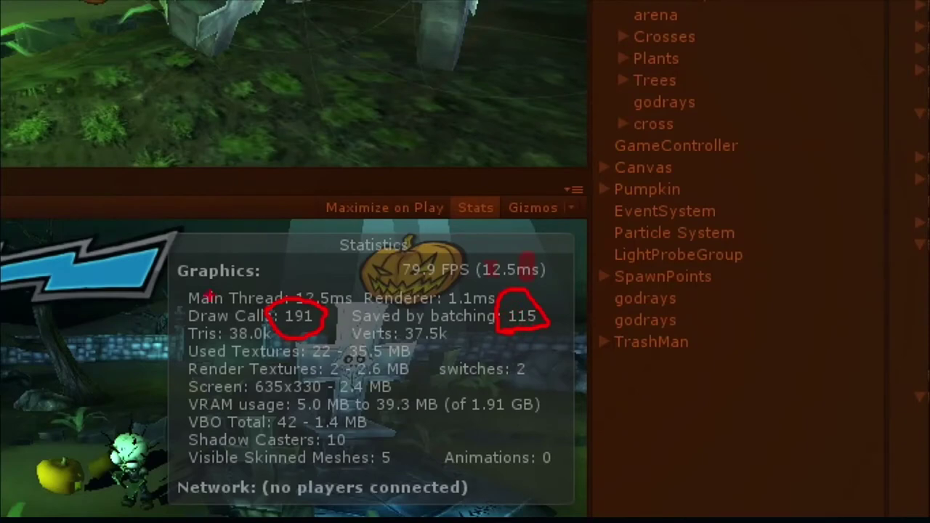
{"action": "left_click_drag", "start_coordinate": [200, 315], "coordinate": [183, 315]}
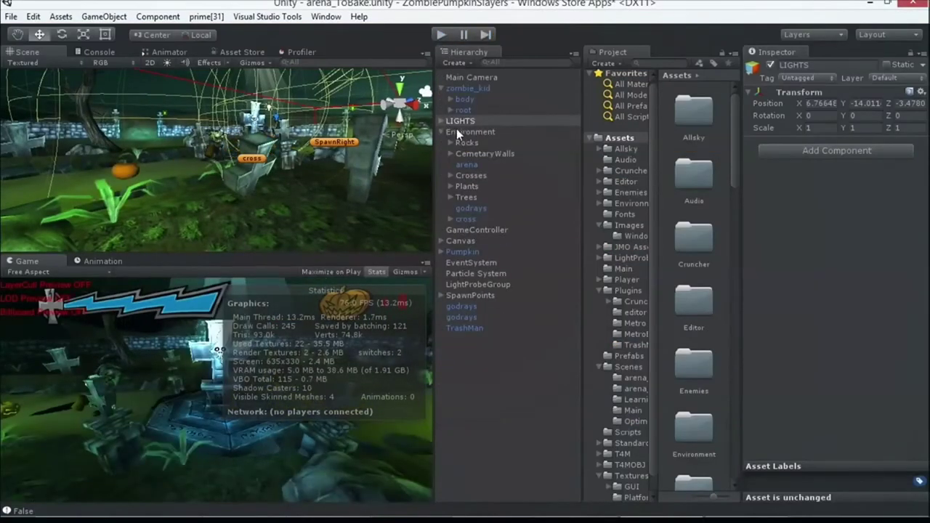
Inspect the Environment's Crosses group, including the pCube parts of its first column_cross, and collapse the group again.
{"action": "left_click", "coordinate": [458, 132]}
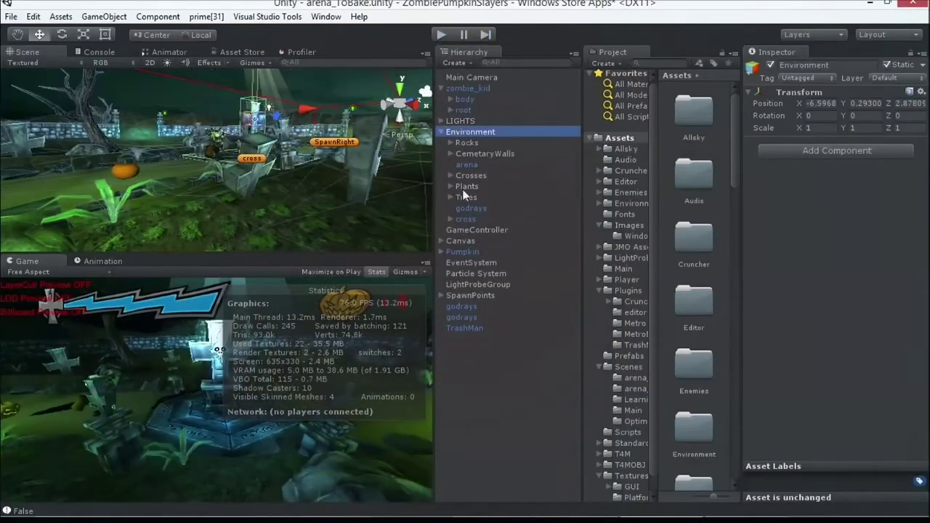
{"action": "left_click", "coordinate": [471, 175]}
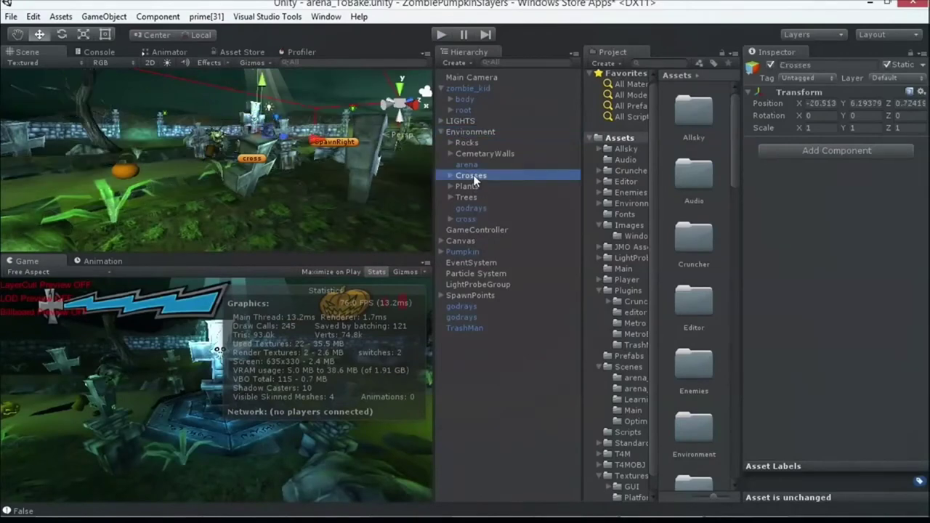
{"action": "left_click", "coordinate": [451, 175]}
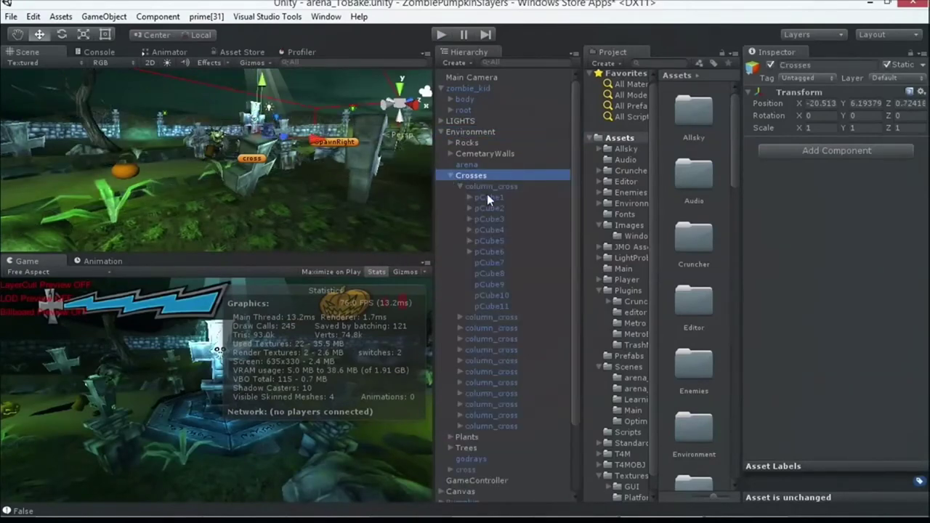
{"action": "double_click", "coordinate": [486, 197]}
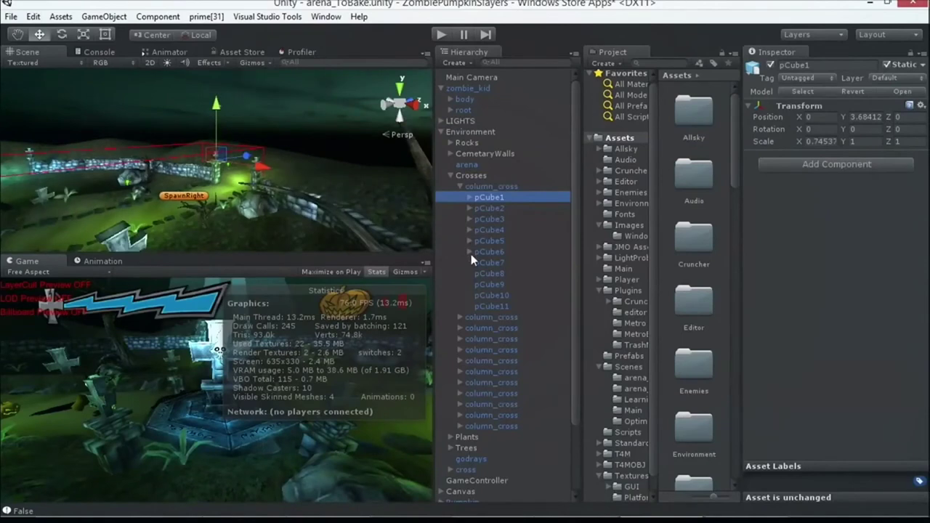
{"action": "left_click", "coordinate": [486, 328]}
{"action": "left_click", "coordinate": [451, 176]}
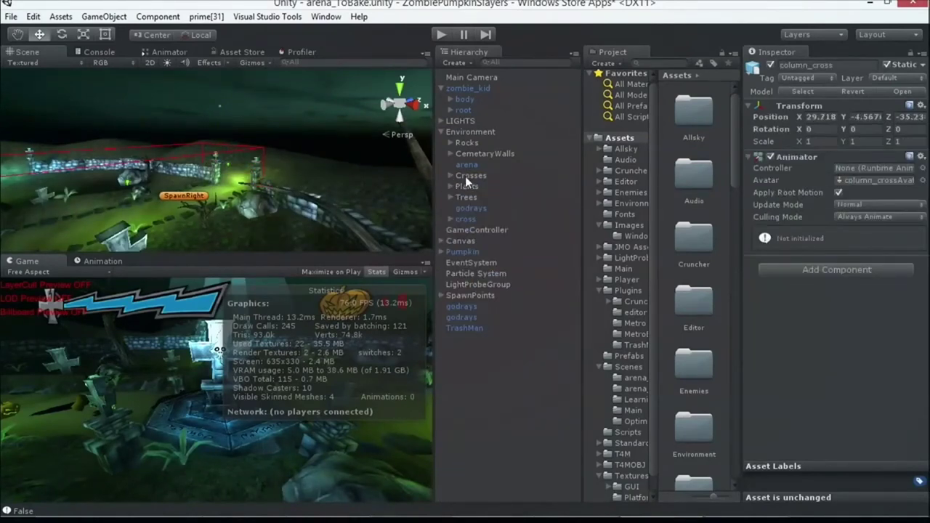
View the Crosses group across the whole arena in the scene, and check the LIGHTS group's reach.
{"action": "left_click", "coordinate": [465, 176]}
{"action": "key", "text": "f"}
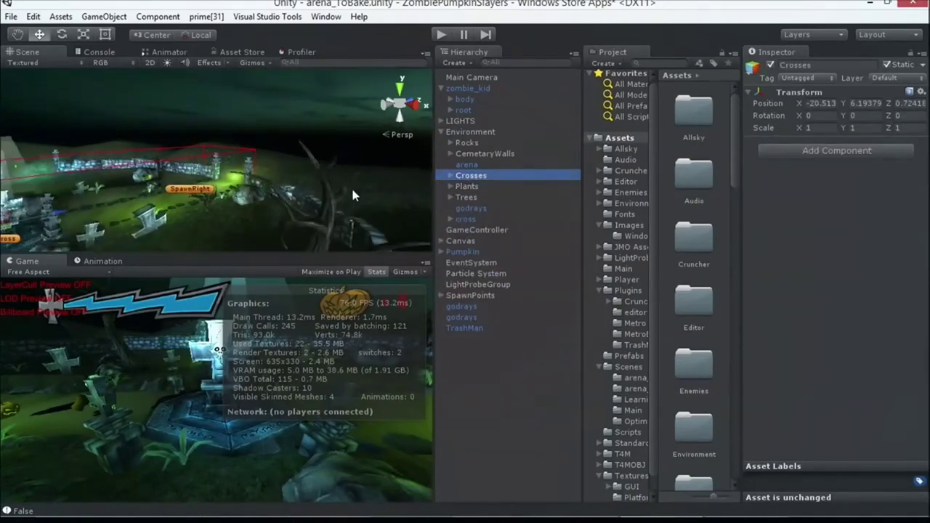
{"action": "left_click_drag", "start_coordinate": [377, 181], "coordinate": [579, 151], "text": "alt"}
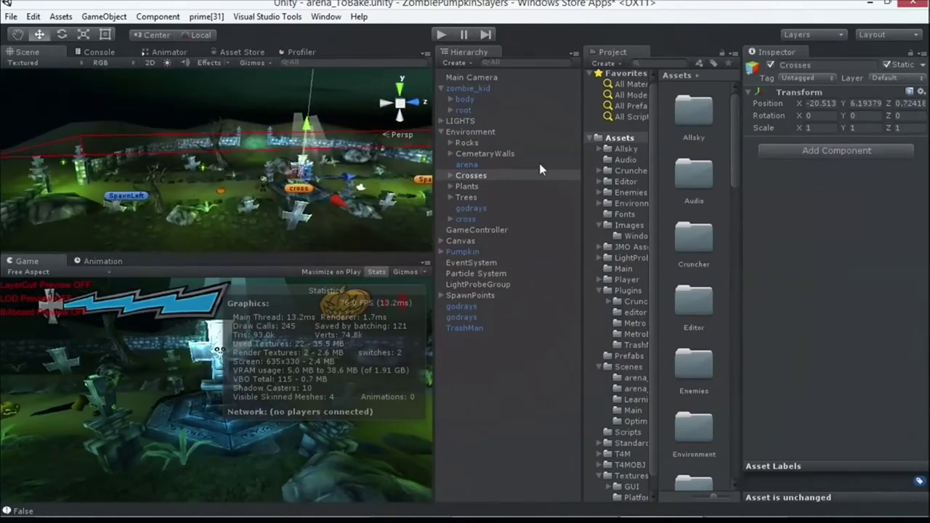
{"action": "left_click", "coordinate": [452, 176]}
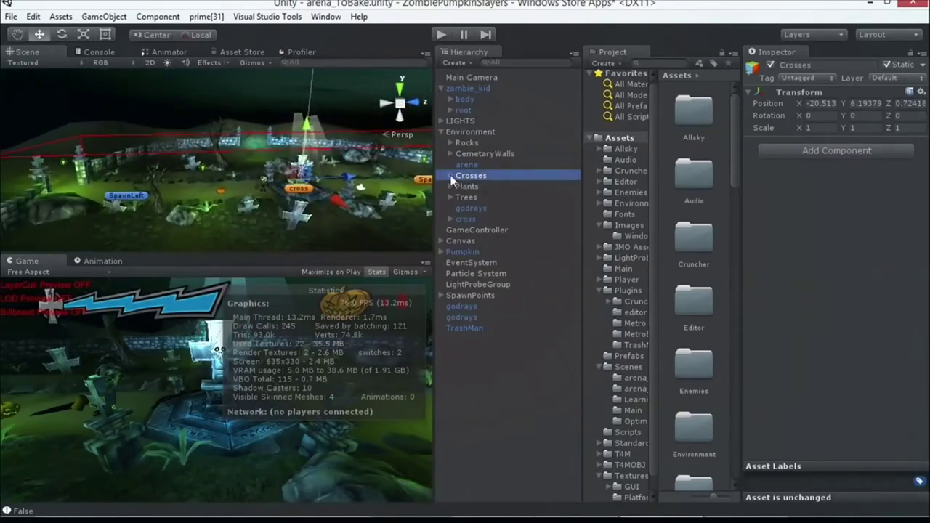
{"action": "left_click", "coordinate": [450, 176]}
{"action": "left_click", "coordinate": [451, 176]}
{"action": "left_click", "coordinate": [463, 122]}
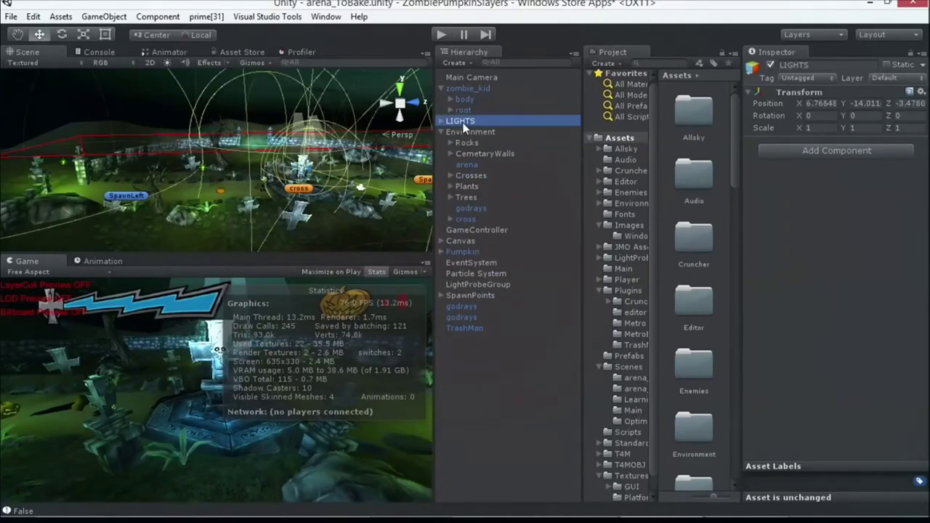
Disable the static flags for the Crosses group and all its child objects.
{"action": "left_click", "coordinate": [472, 172]}
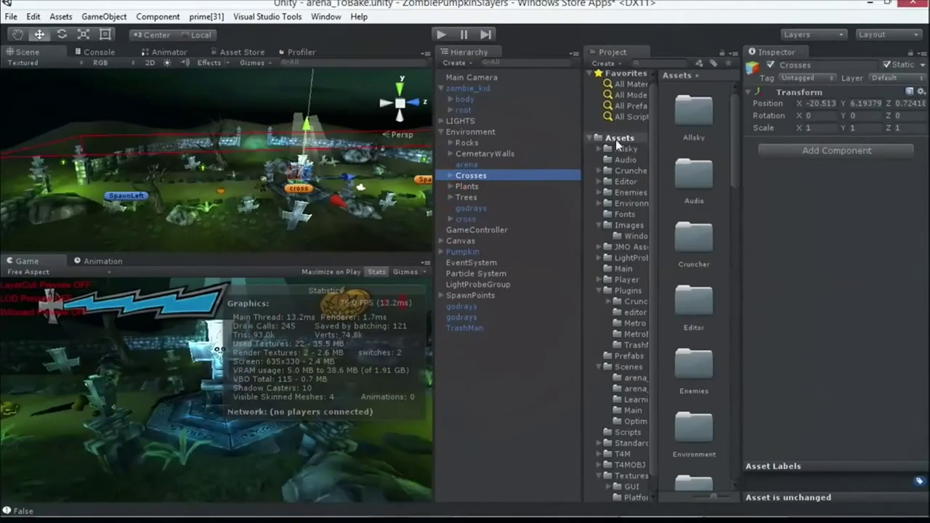
{"action": "left_click", "coordinate": [888, 65]}
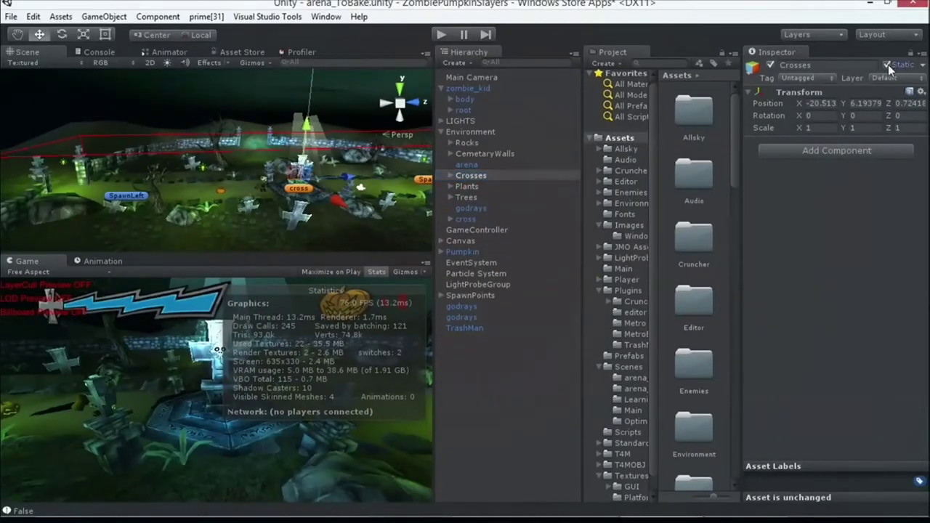
{"action": "left_click", "coordinate": [411, 291]}
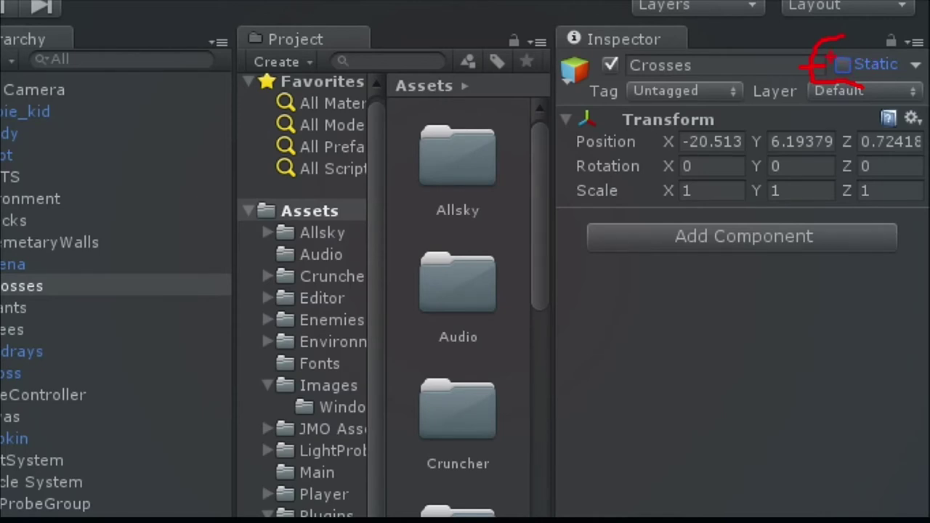
{"action": "left_click", "coordinate": [841, 65]}
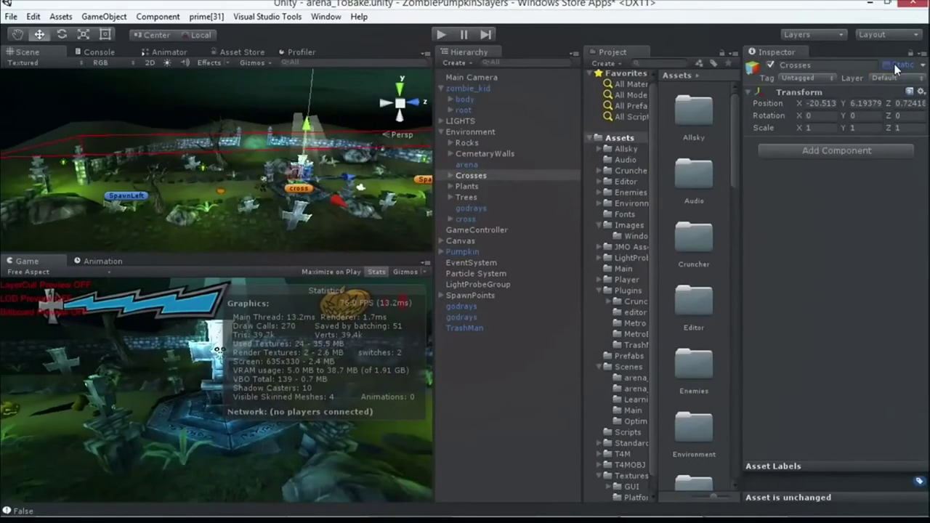
Enable the static flags again for the Crosses group and all its child objects.
{"action": "left_click", "coordinate": [842, 64]}
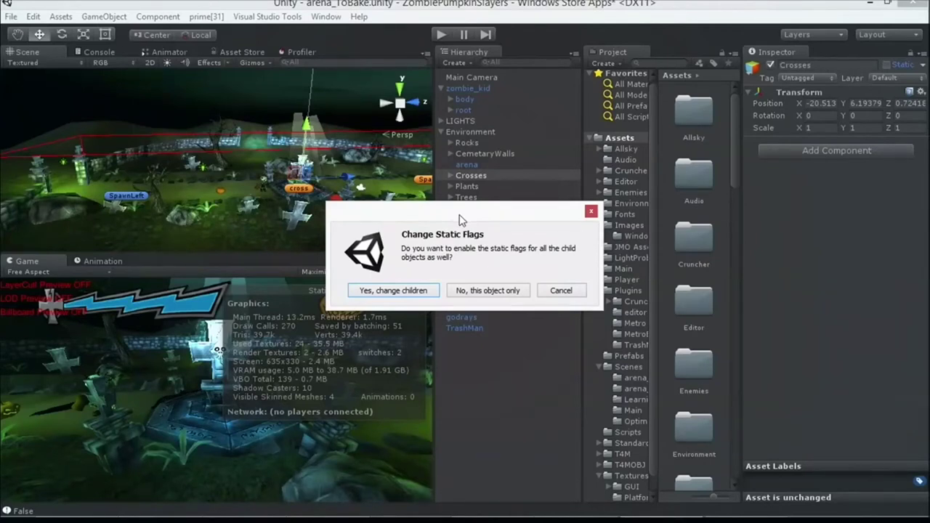
{"action": "left_click_drag", "start_coordinate": [440, 218], "coordinate": [429, 233]}
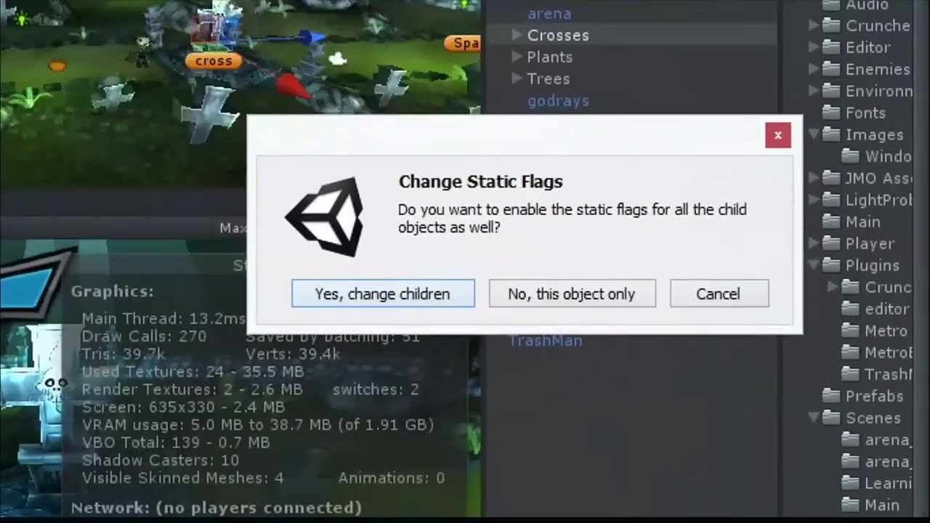
{"action": "mouse_move", "coordinate": [396, 212]}
{"action": "left_mouse_down"}
{"action": "mouse_move", "coordinate": [374, 239]}
{"action": "mouse_move", "coordinate": [370, 274]}
{"action": "mouse_move", "coordinate": [351, 266]}
{"action": "mouse_move", "coordinate": [397, 258]}
{"action": "left_mouse_up"}
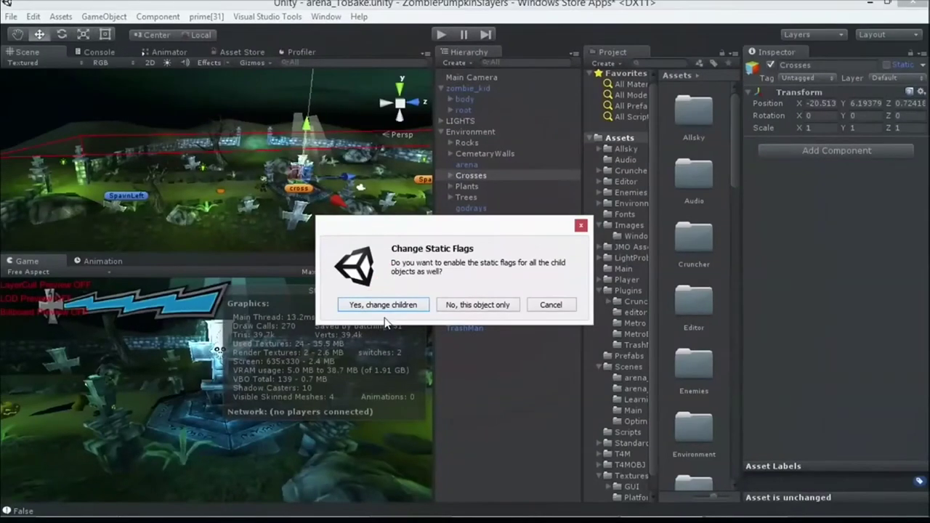
{"action": "left_click", "coordinate": [385, 298]}
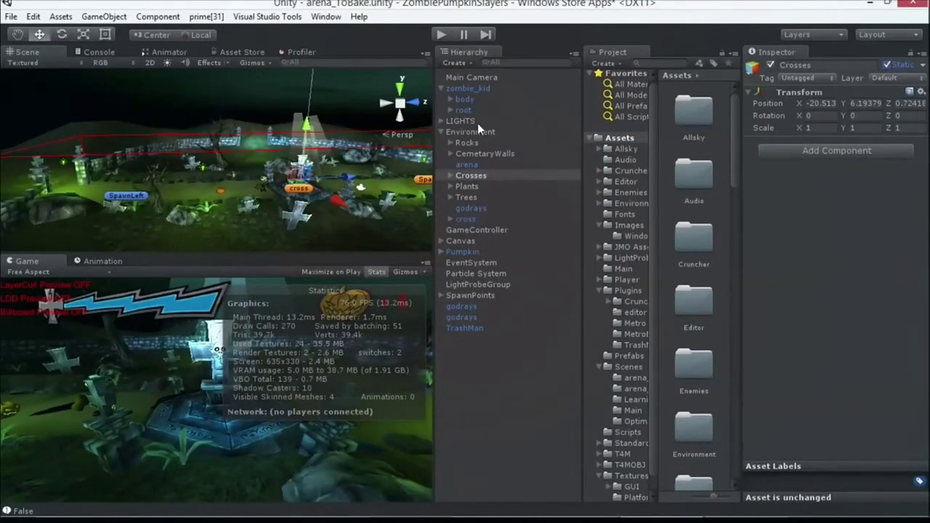
Check the draw calls and batching savings in Play mode, and disable the static flags for the Crosses group and all its children.
{"action": "left_click", "coordinate": [441, 35]}
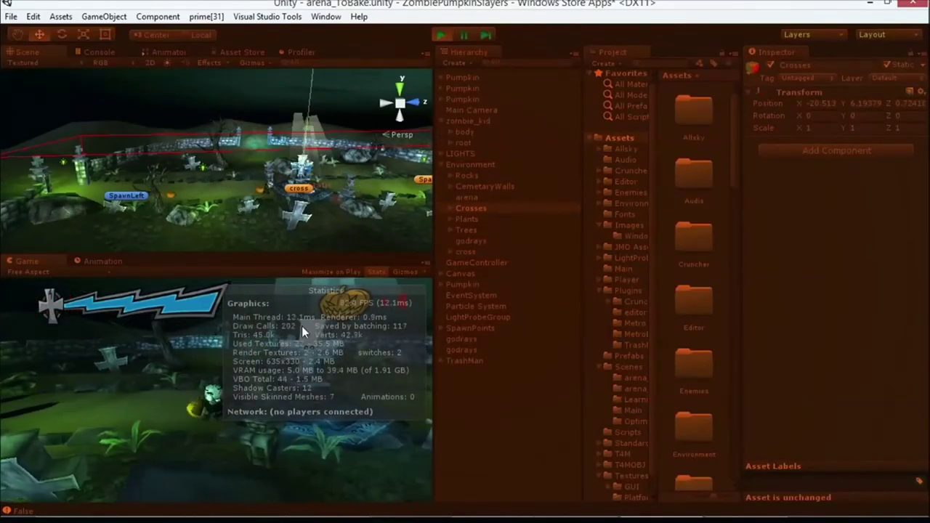
{"action": "left_click", "coordinate": [441, 36]}
{"action": "left_click", "coordinate": [886, 64]}
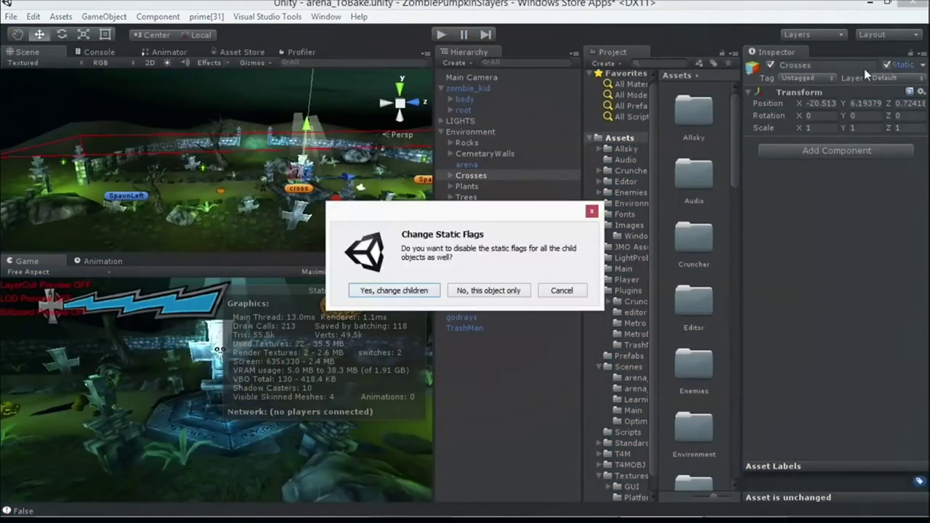
{"action": "left_click", "coordinate": [424, 289]}
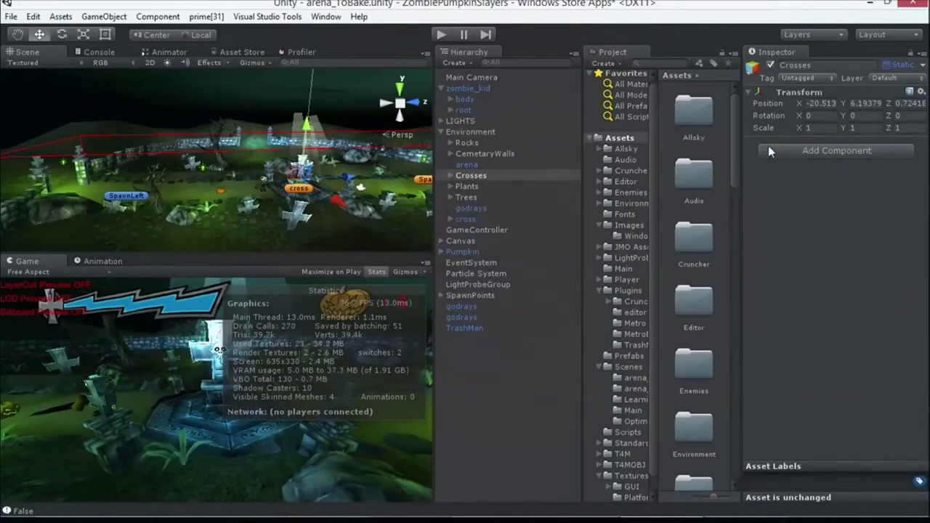
Enable the static flags for Crosses and all its children again, and recheck the batching statistics in Play mode.
{"action": "left_click", "coordinate": [886, 65]}
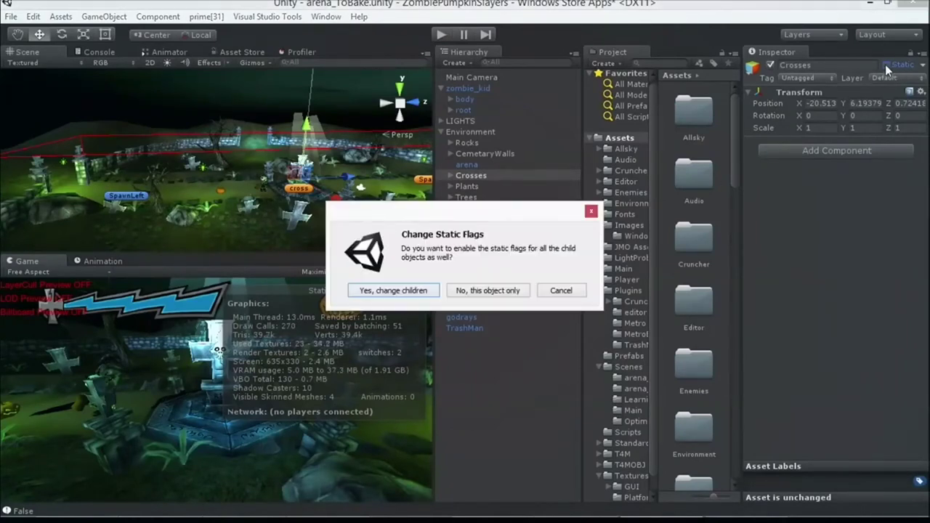
{"action": "left_click", "coordinate": [390, 290]}
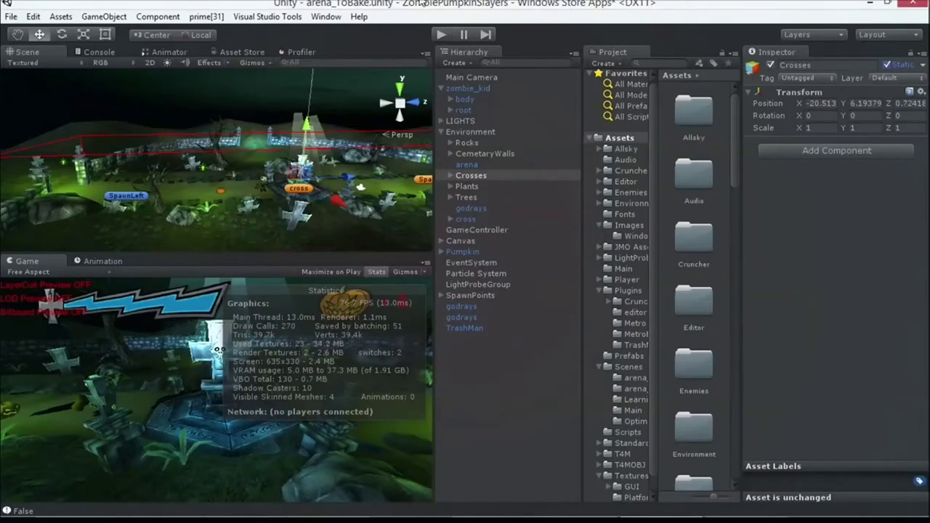
{"action": "left_click", "coordinate": [438, 34]}
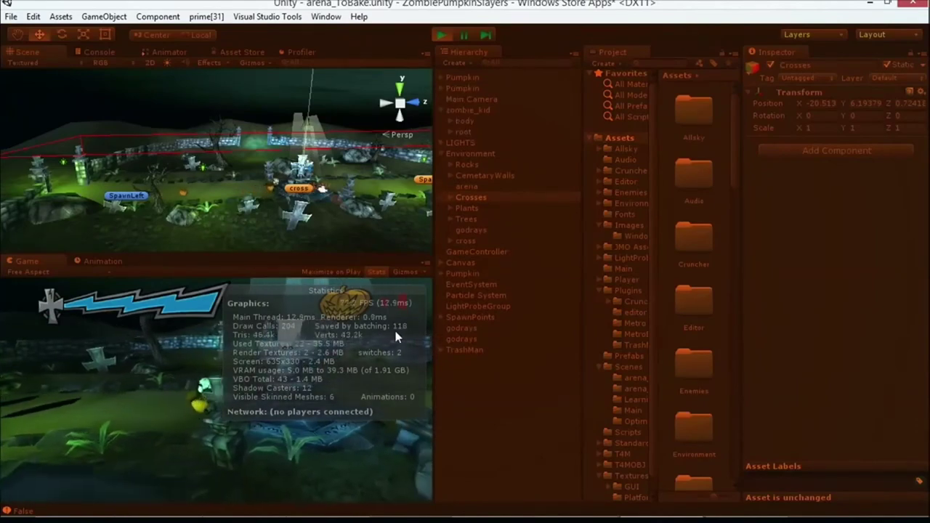
{"action": "left_click", "coordinate": [441, 35]}
Turn the LIGHTS group off and on again, and check the batching statistics in Play mode with the lights active.
{"action": "left_click", "coordinate": [460, 121]}
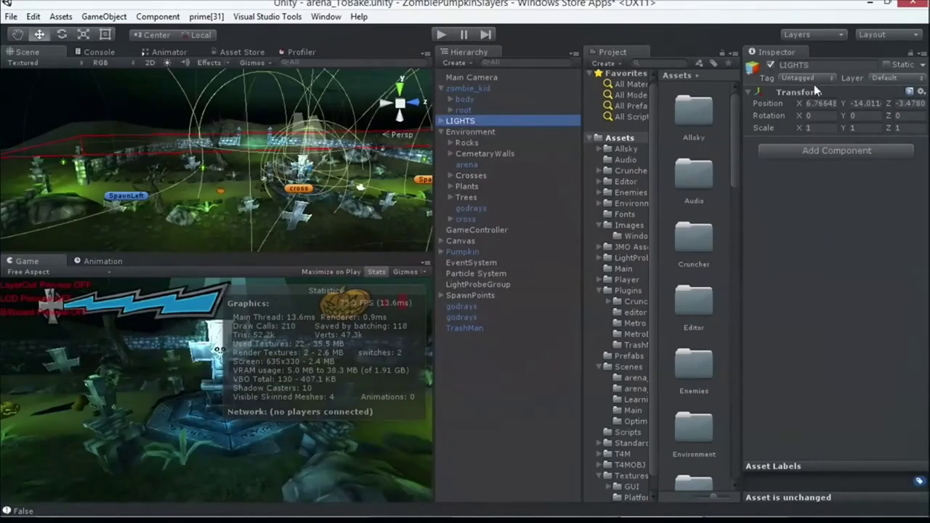
{"action": "left_click", "coordinate": [769, 66]}
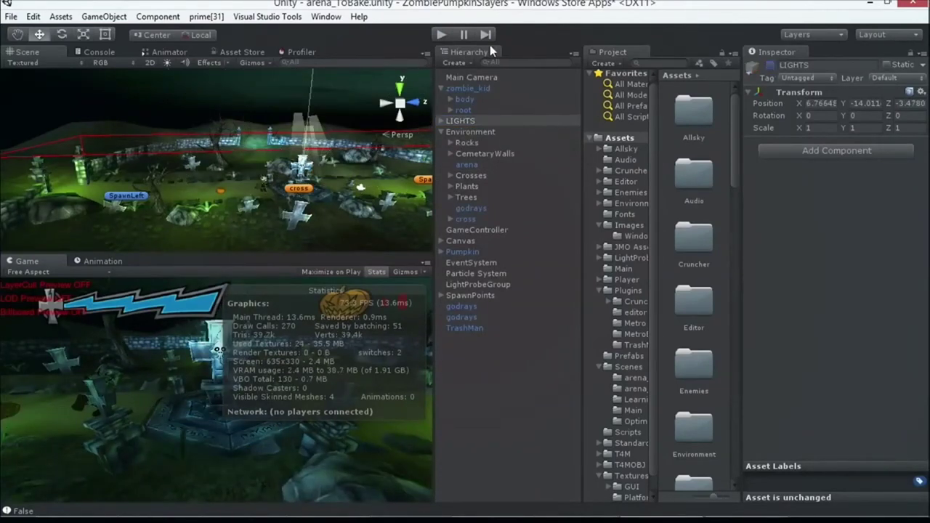
{"action": "left_click", "coordinate": [769, 66]}
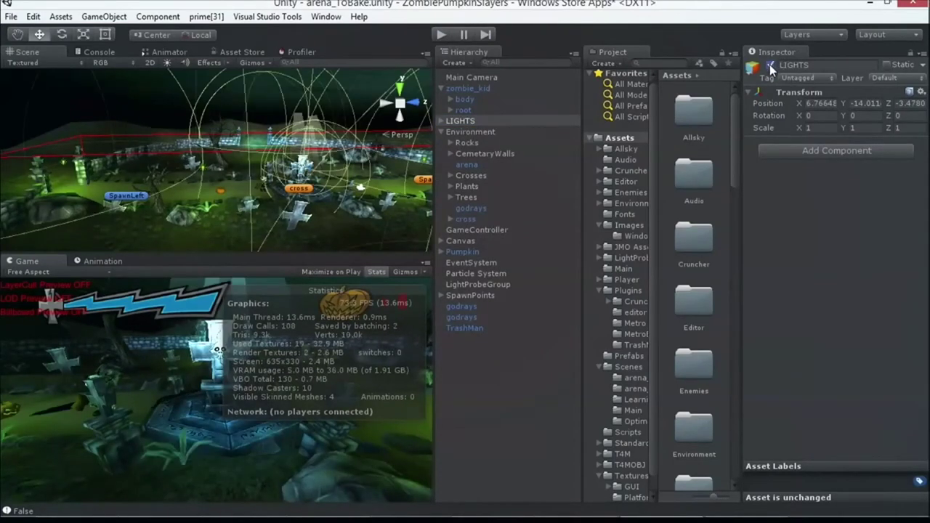
{"action": "left_click", "coordinate": [441, 35]}
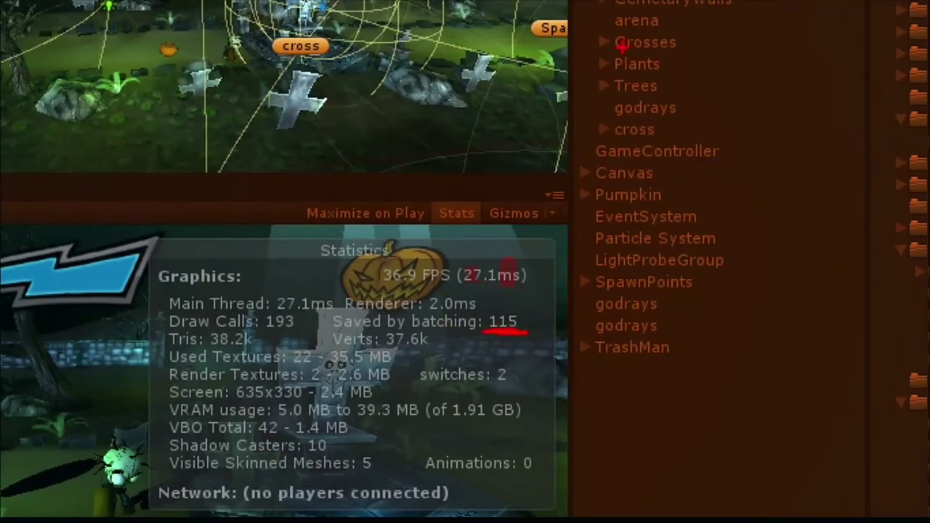
{"action": "left_click_drag", "start_coordinate": [307, 336], "coordinate": [265, 345]}
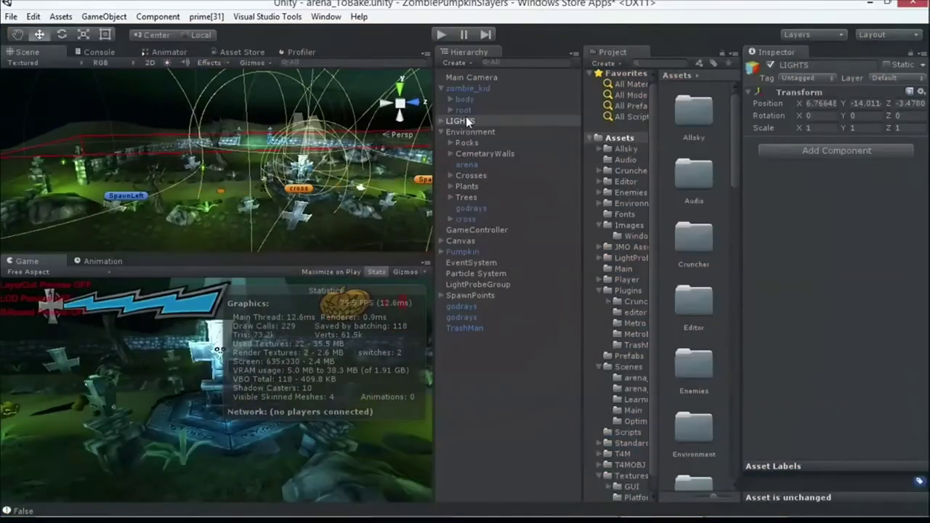
Deactivate the LIGHTS group and run the scene to compare its draw calls without lights.
{"action": "left_click", "coordinate": [771, 65]}
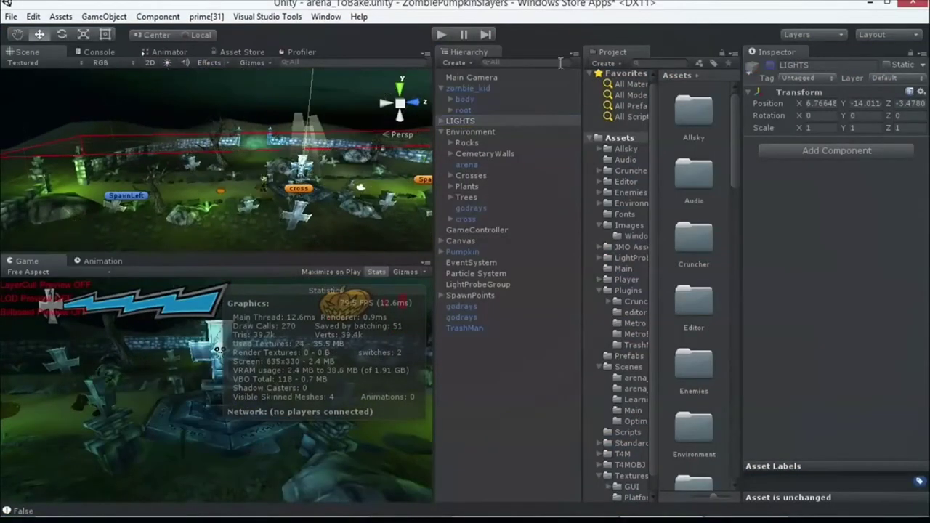
{"action": "left_click", "coordinate": [441, 34]}
Create a new scene without saving the changes made to arena_ToBake.
{"action": "left_click", "coordinate": [11, 16]}
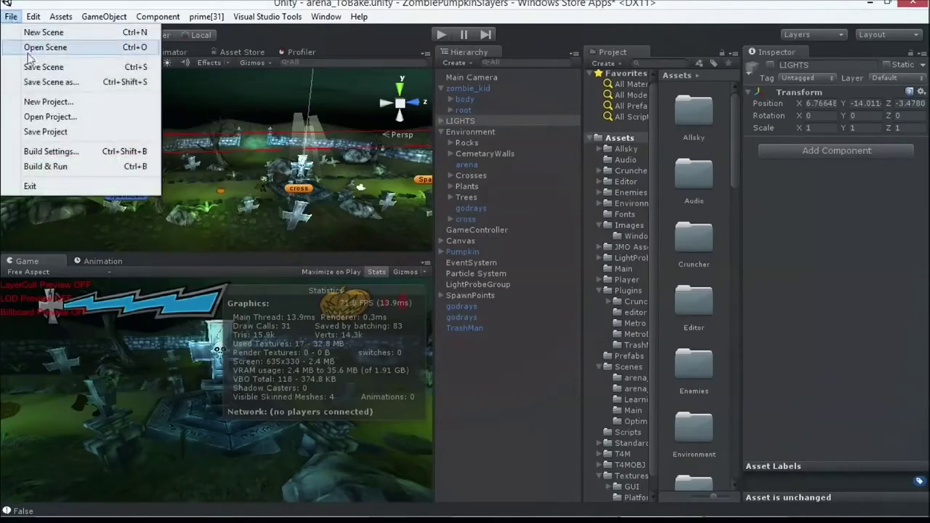
{"action": "left_click", "coordinate": [33, 32]}
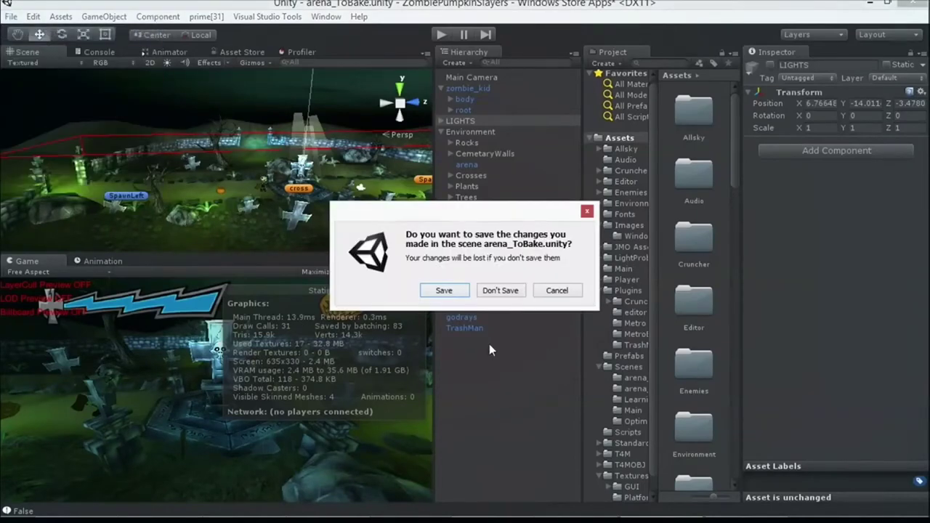
{"action": "left_click", "coordinate": [499, 292]}
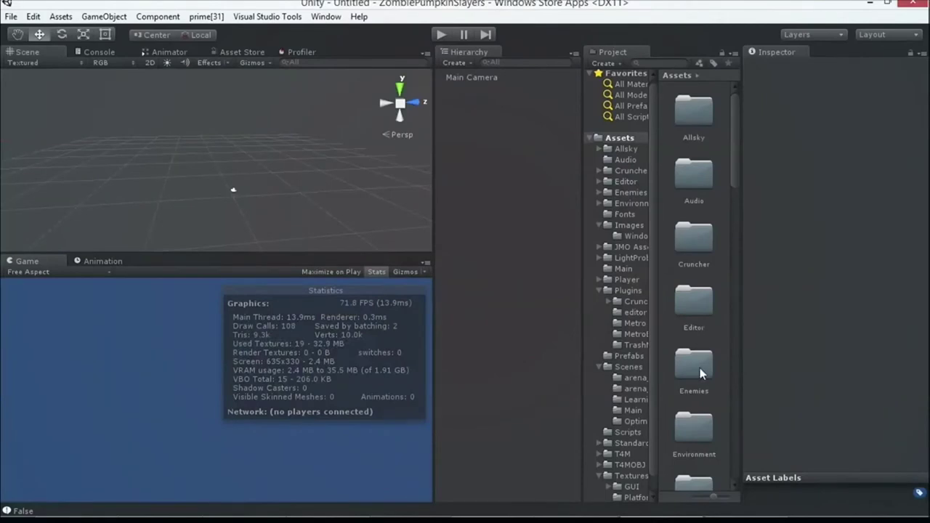
Open the platform folder inside Textures, browse its floor and island images, and inspect the import settings of Floor1.
{"action": "left_click", "coordinate": [629, 399]}
{"action": "scroll", "coordinate": [621, 427], "scroll_direction": "down", "scroll_amount": 1}
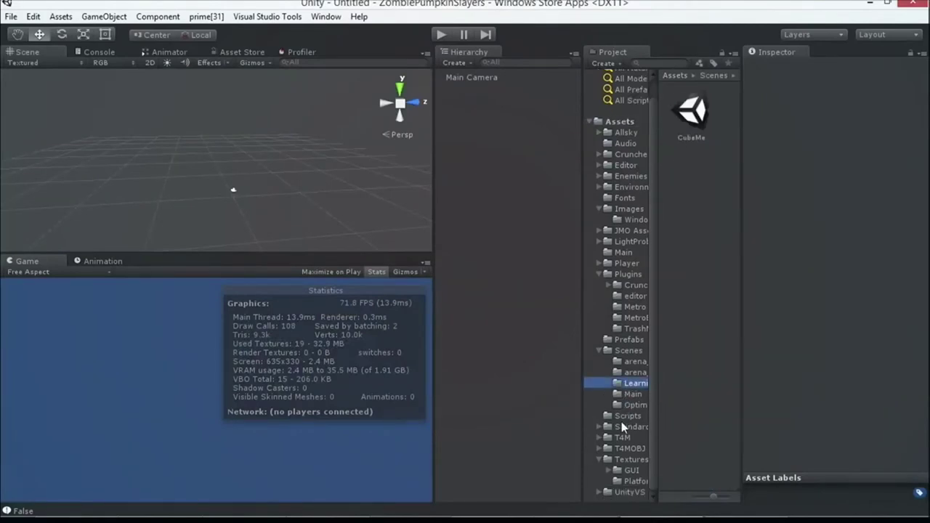
{"action": "left_click", "coordinate": [632, 459]}
{"action": "left_click", "coordinate": [629, 479]}
{"action": "left_click", "coordinate": [690, 193]}
{"action": "left_click", "coordinate": [694, 249]}
{"action": "scroll", "coordinate": [694, 248], "scroll_direction": "down", "scroll_amount": 6}
{"action": "scroll", "coordinate": [693, 249], "scroll_direction": "up", "scroll_amount": 2}
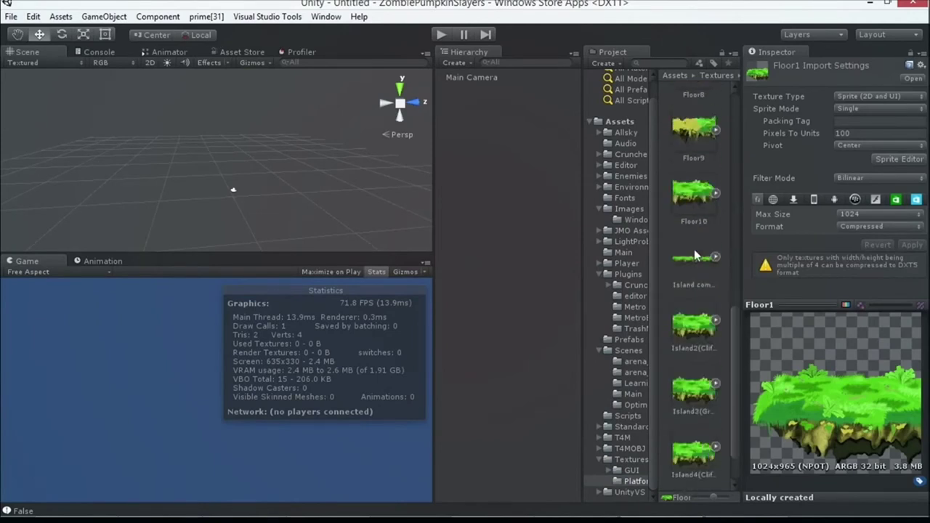
{"action": "scroll", "coordinate": [729, 157], "scroll_direction": "up", "scroll_amount": 6}
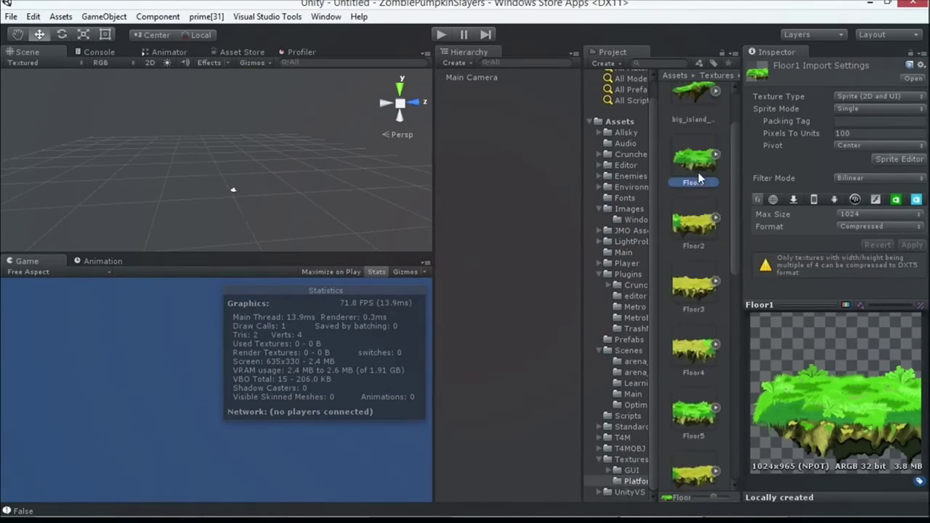
Switch the Scene view to 2D mode.
{"action": "left_click_drag", "start_coordinate": [537, 200], "coordinate": [221, 154]}
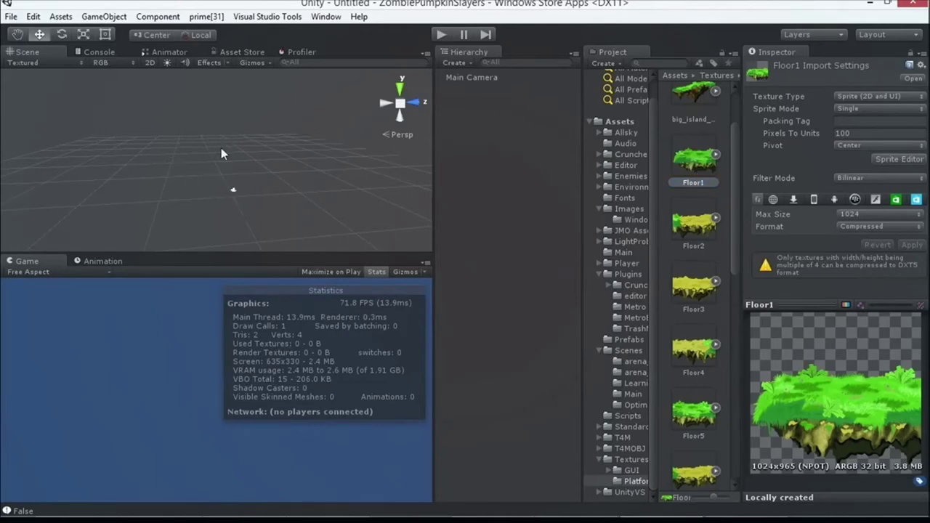
{"action": "left_click", "coordinate": [148, 63]}
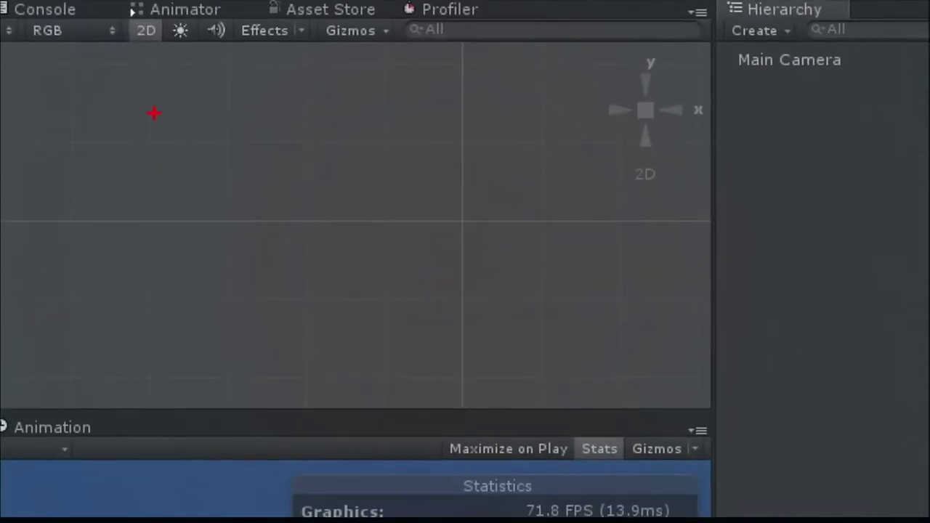
{"action": "left_click_drag", "start_coordinate": [180, 141], "coordinate": [155, 86]}
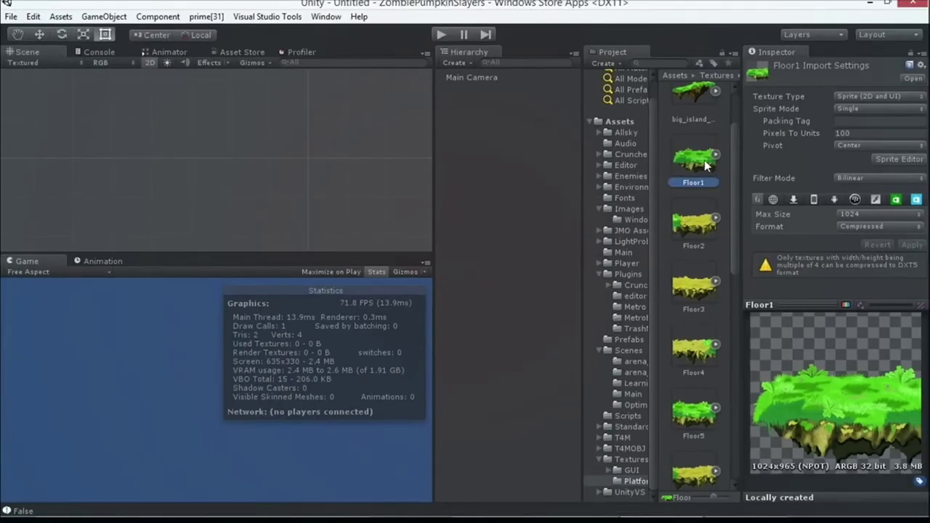
Switch Floor1's texture type to Texture and back to Sprite (2D and UI), and apply the import settings.
{"action": "left_click", "coordinate": [850, 99]}
{"action": "key", "text": "Escape"}
{"action": "left_click", "coordinate": [701, 165]}
{"action": "left_click", "coordinate": [847, 96]}
{"action": "left_click", "coordinate": [845, 106]}
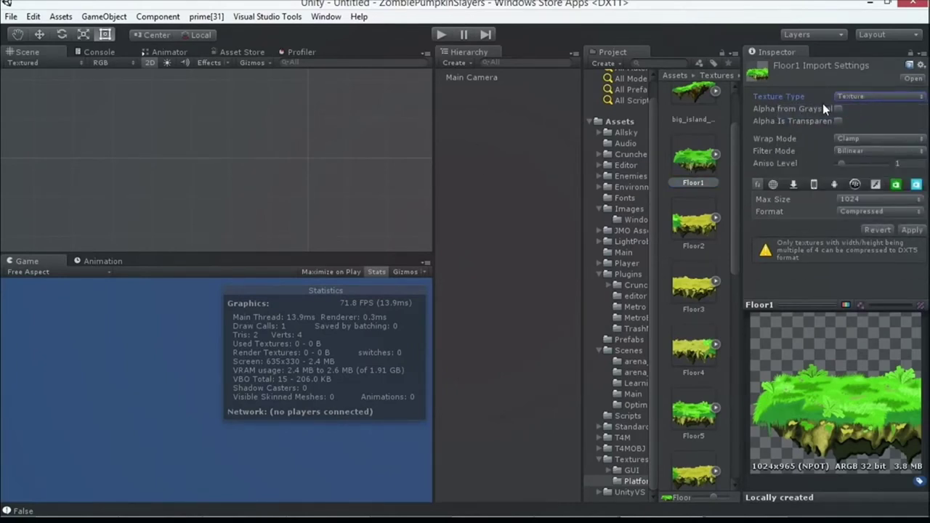
{"action": "left_click", "coordinate": [846, 96]}
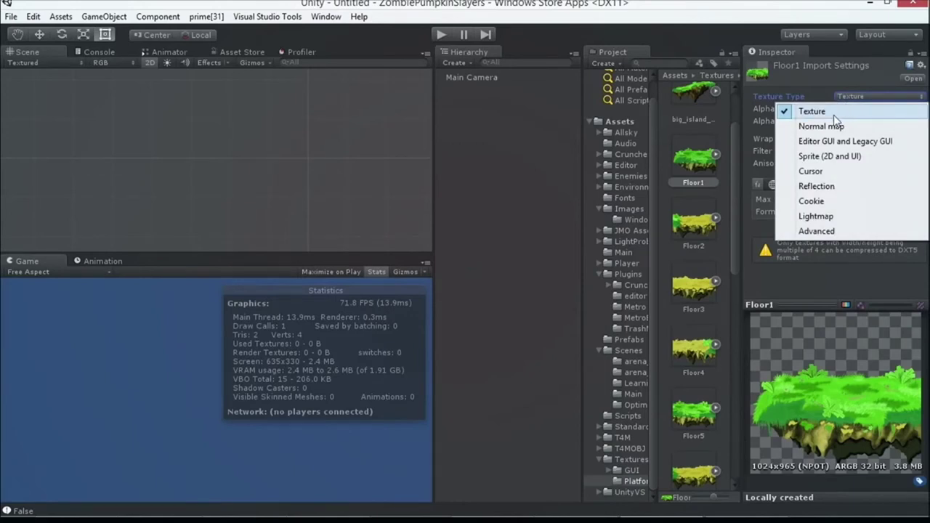
{"action": "left_click", "coordinate": [828, 157]}
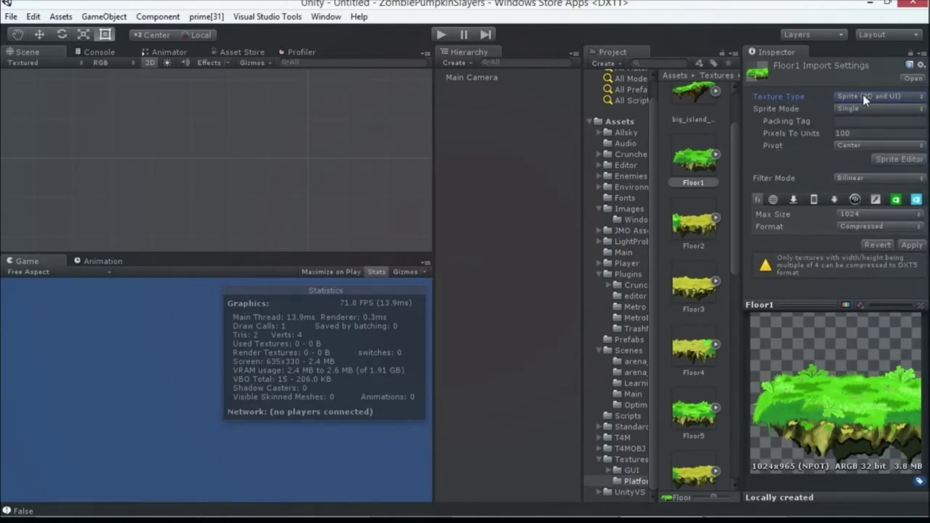
{"action": "left_click", "coordinate": [911, 244]}
Place the sprites Floor1, Floor2 twice, Floor3 and Floor5 at separate spots in the 2D scene.
{"action": "left_click_drag", "start_coordinate": [696, 170], "coordinate": [152, 153]}
{"action": "left_click_drag", "start_coordinate": [695, 222], "coordinate": [272, 166]}
{"action": "left_click_drag", "start_coordinate": [674, 231], "coordinate": [133, 211]}
{"action": "left_click_drag", "start_coordinate": [676, 298], "coordinate": [194, 201]}
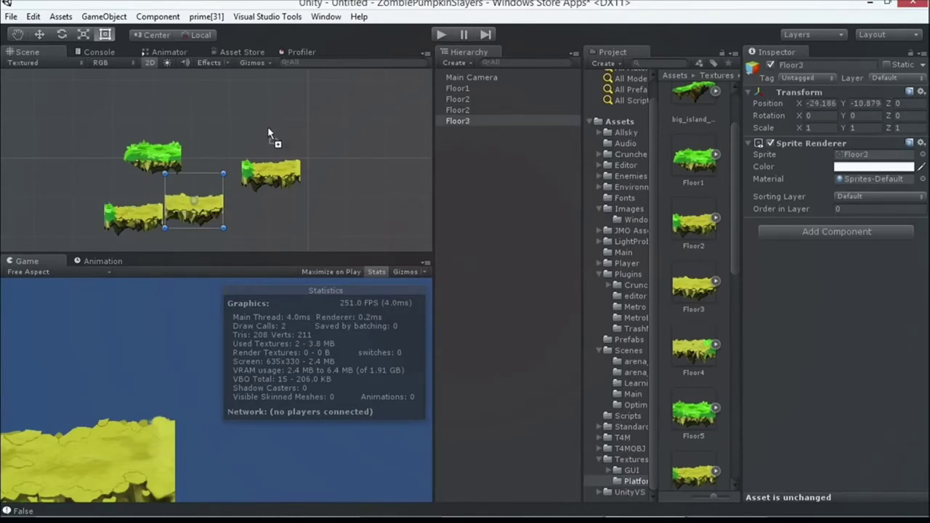
{"action": "left_click_drag", "start_coordinate": [268, 132], "coordinate": [254, 125]}
Add the Floor8, Floor7 and Floor9 sprites on the right side of the platform layout.
{"action": "scroll", "coordinate": [710, 407], "scroll_direction": "down", "scroll_amount": 2}
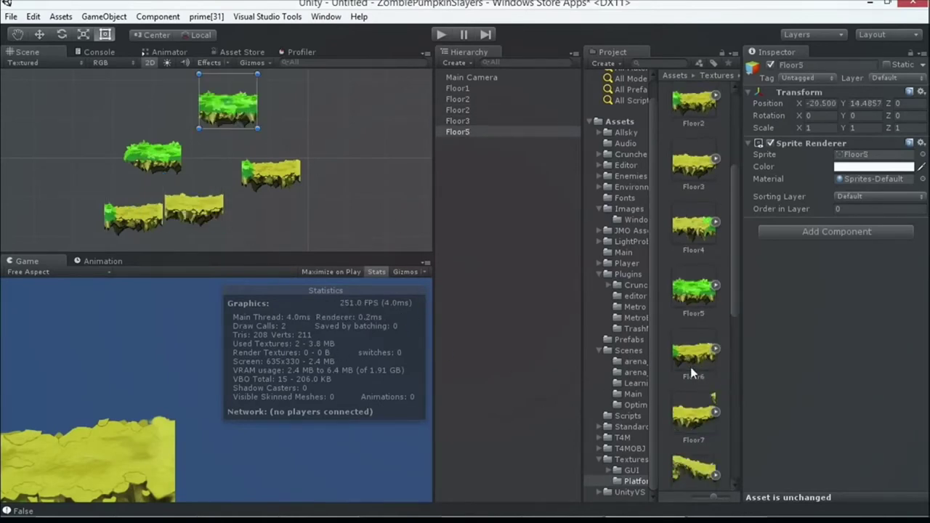
{"action": "left_click", "coordinate": [692, 372]}
{"action": "scroll", "coordinate": [684, 372], "scroll_direction": "down", "scroll_amount": 3}
{"action": "left_click", "coordinate": [693, 395], "text": "shift"}
{"action": "left_click_drag", "start_coordinate": [694, 394], "coordinate": [55, 138]}
{"action": "key", "text": "Escape"}
{"action": "left_click", "coordinate": [700, 267]}
{"action": "left_click_drag", "start_coordinate": [305, 143], "coordinate": [300, 102]}
{"action": "left_click_drag", "start_coordinate": [679, 211], "coordinate": [333, 169]}
{"action": "left_click_drag", "start_coordinate": [693, 335], "coordinate": [314, 213]}
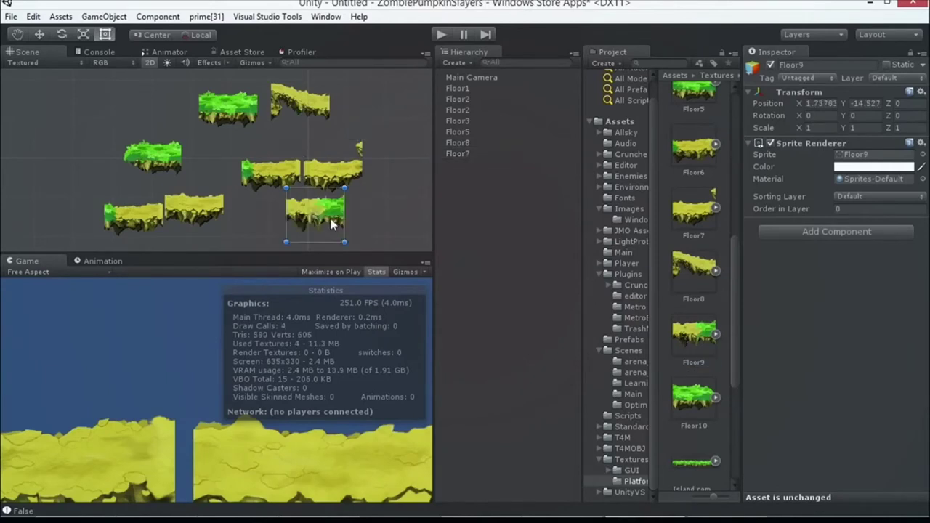
Place Floor10 at about X -58.7, Y 6.4, and the Island complete sprite across the lower platforms.
{"action": "scroll", "coordinate": [328, 221], "scroll_direction": "down", "scroll_amount": 1}
{"action": "left_click_drag", "start_coordinate": [688, 404], "coordinate": [109, 137]}
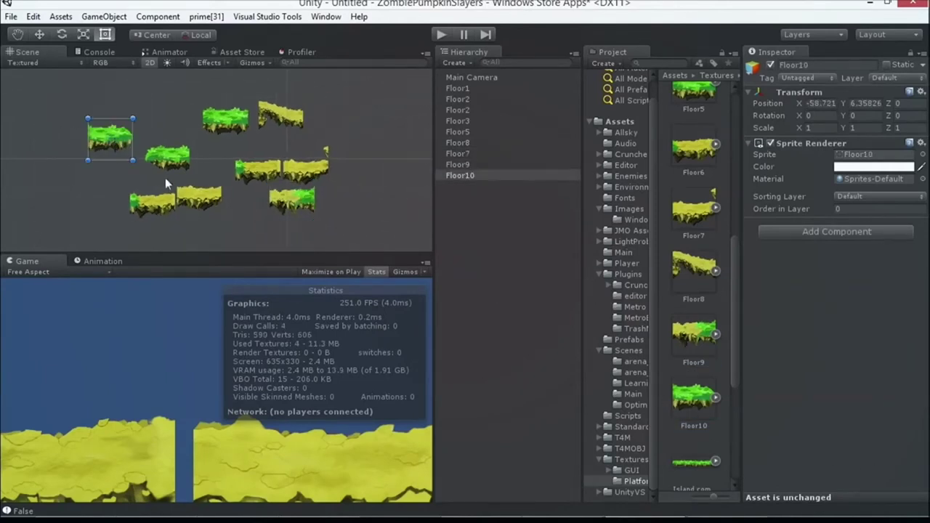
{"action": "left_click", "coordinate": [704, 465]}
{"action": "left_click_drag", "start_coordinate": [703, 465], "coordinate": [214, 201]}
Add another Floor2 at about X -23.7, Y 9.1, and another Floor1 at about X 11, Y 12.1.
{"action": "scroll", "coordinate": [213, 201], "scroll_direction": "down", "scroll_amount": 1}
{"action": "scroll", "coordinate": [214, 201], "scroll_direction": "up", "scroll_amount": 1}
{"action": "scroll", "coordinate": [715, 138], "scroll_direction": "up", "scroll_amount": 3}
{"action": "left_click_drag", "start_coordinate": [716, 138], "coordinate": [216, 154]}
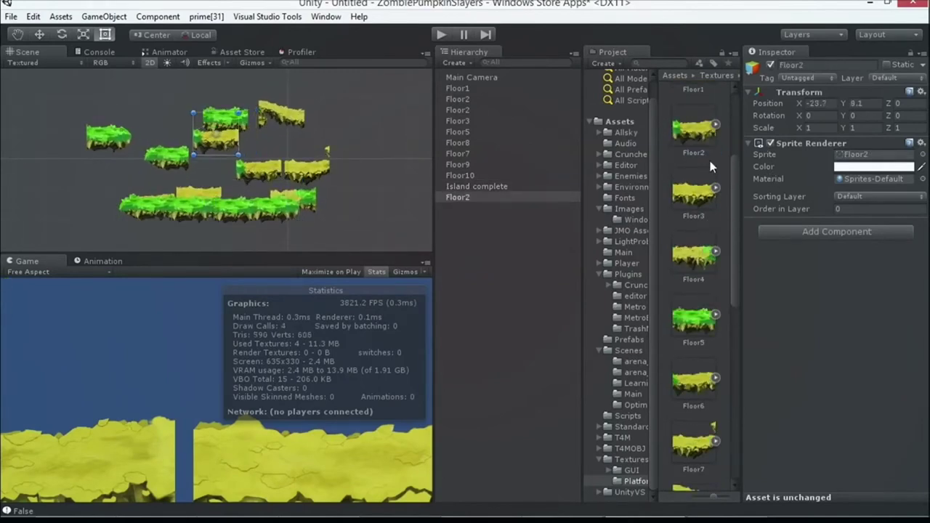
{"action": "left_click", "coordinate": [698, 134]}
{"action": "scroll", "coordinate": [708, 145], "scroll_direction": "up", "scroll_amount": 2}
{"action": "left_click_drag", "start_coordinate": [695, 229], "coordinate": [320, 149]}
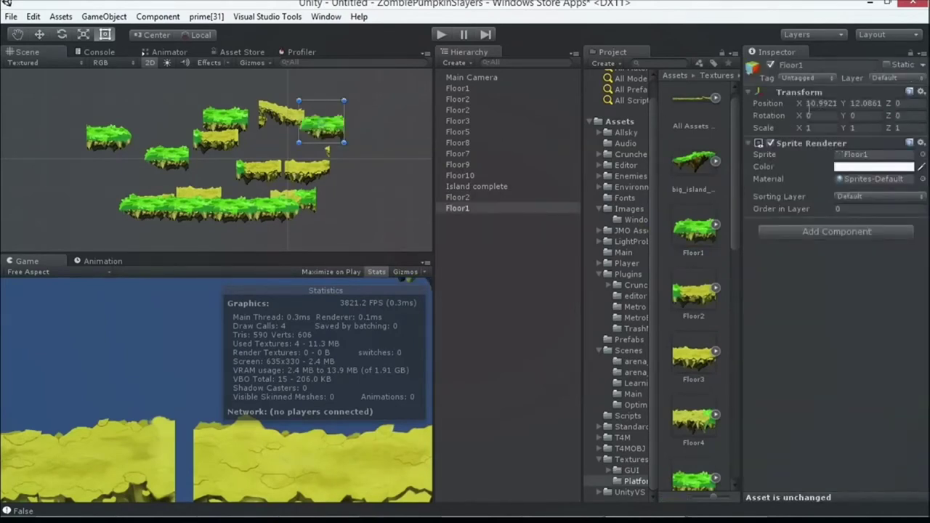
Inspect the import settings of big_island_hill, and view the Sprite Packer window to check whether sprite packing is enabled.
{"action": "left_click", "coordinate": [706, 160]}
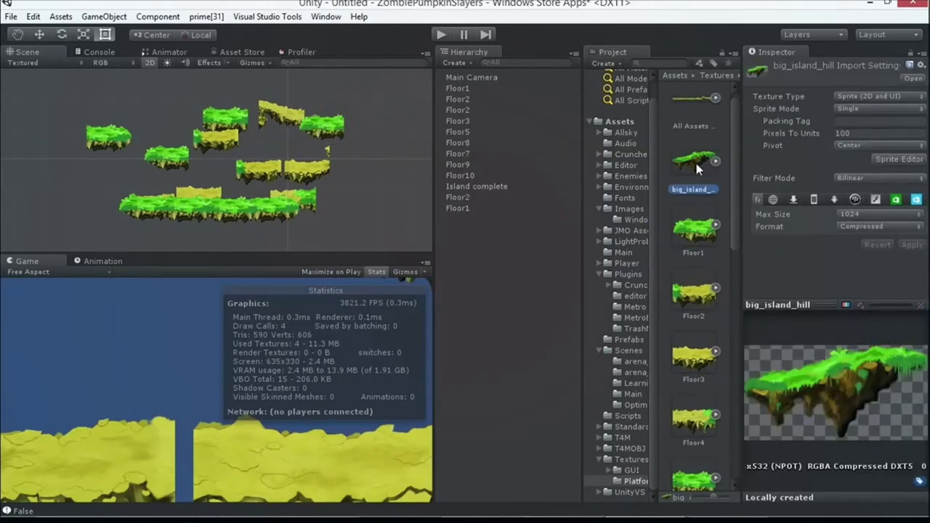
{"action": "left_click", "coordinate": [319, 17]}
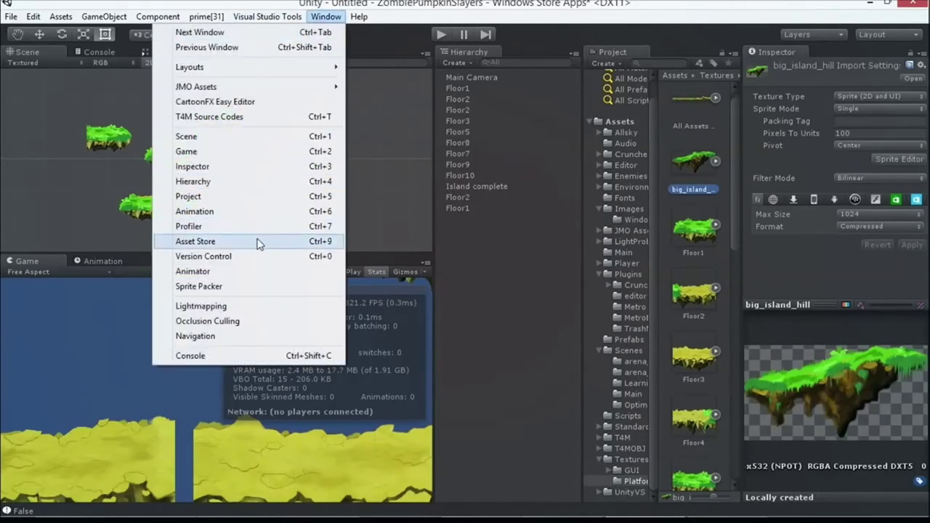
{"action": "left_click", "coordinate": [248, 287]}
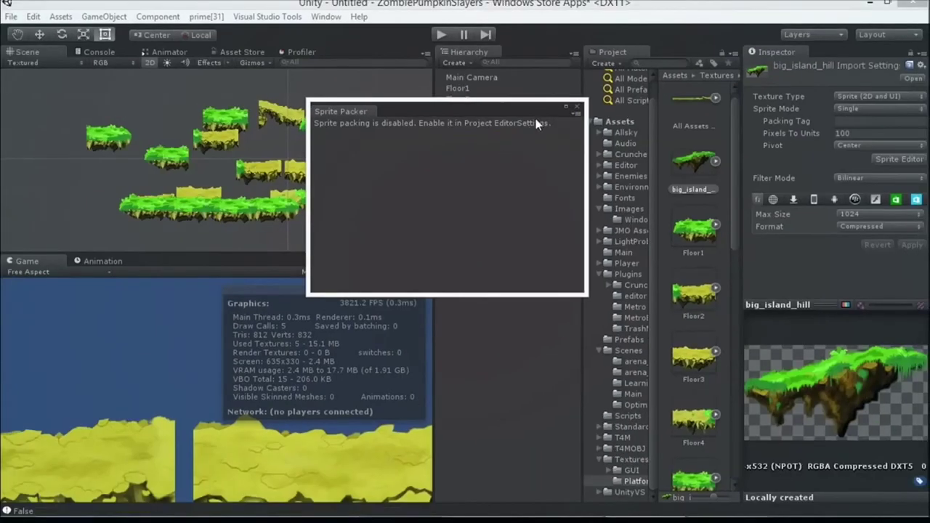
{"action": "left_click", "coordinate": [644, 66]}
Set the Sprite Packer mode to Always Enabled in the project's Editor Settings.
{"action": "left_click", "coordinate": [34, 16]}
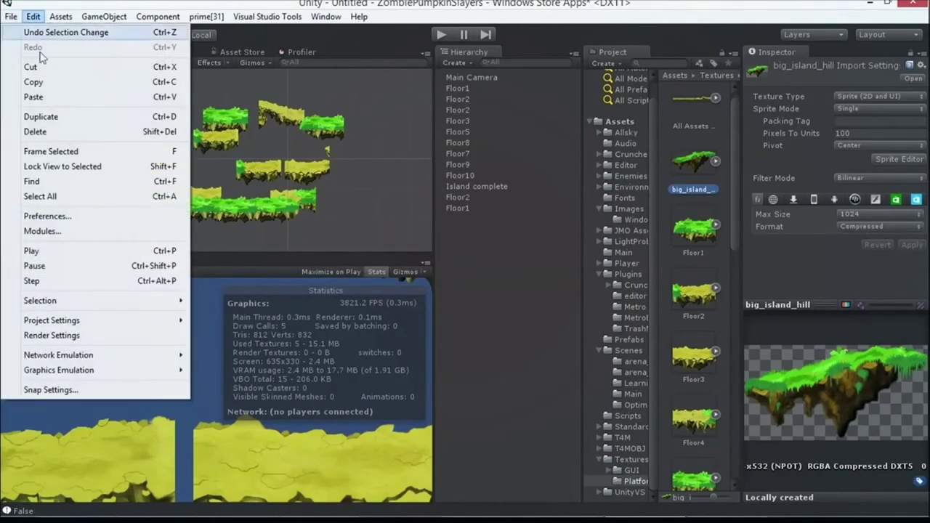
{"action": "mouse_move", "coordinate": [80, 324]}
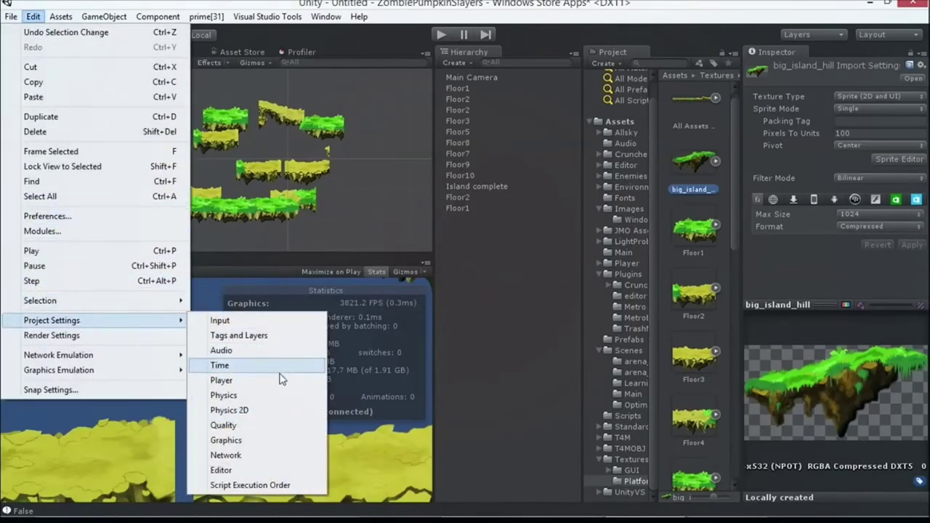
{"action": "left_click", "coordinate": [266, 472]}
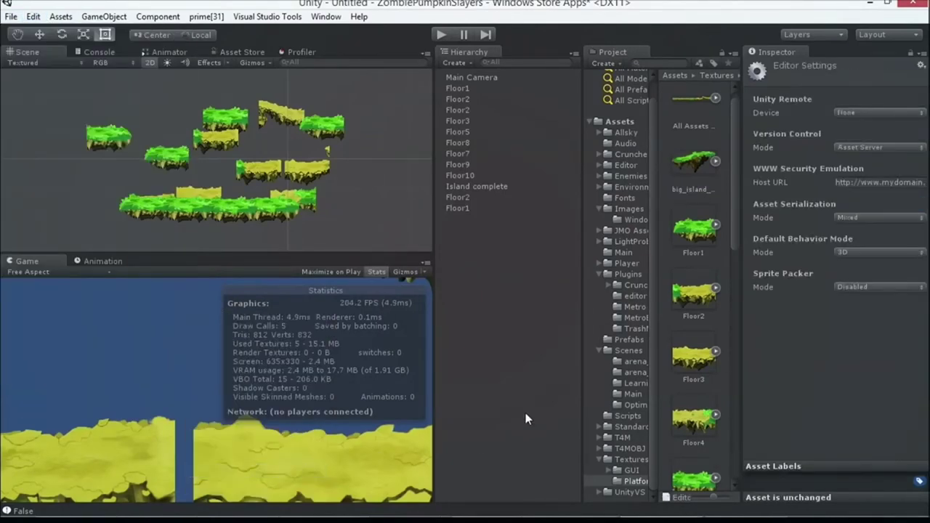
{"action": "left_click", "coordinate": [844, 289]}
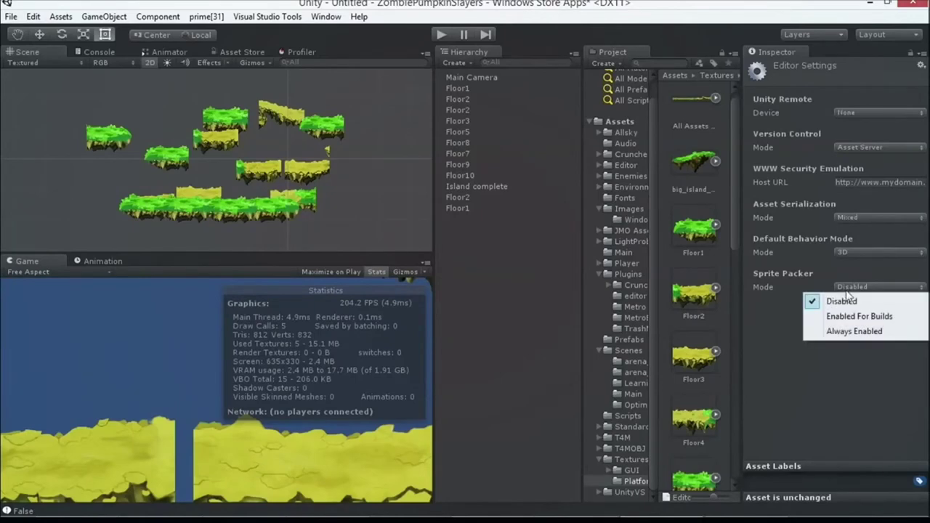
{"action": "left_click", "coordinate": [844, 329]}
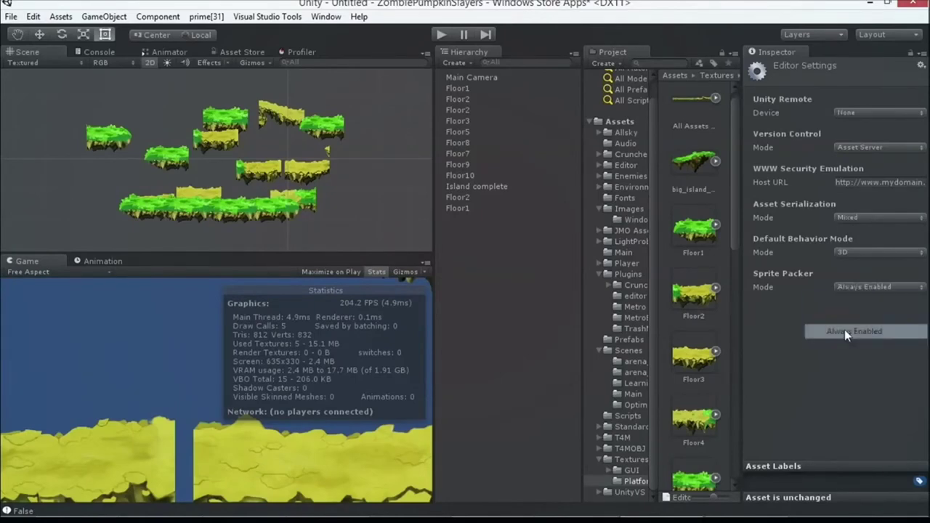
Open the Sprite Packer window and place it over the Game view, clear of the project assets.
{"action": "left_click", "coordinate": [327, 18]}
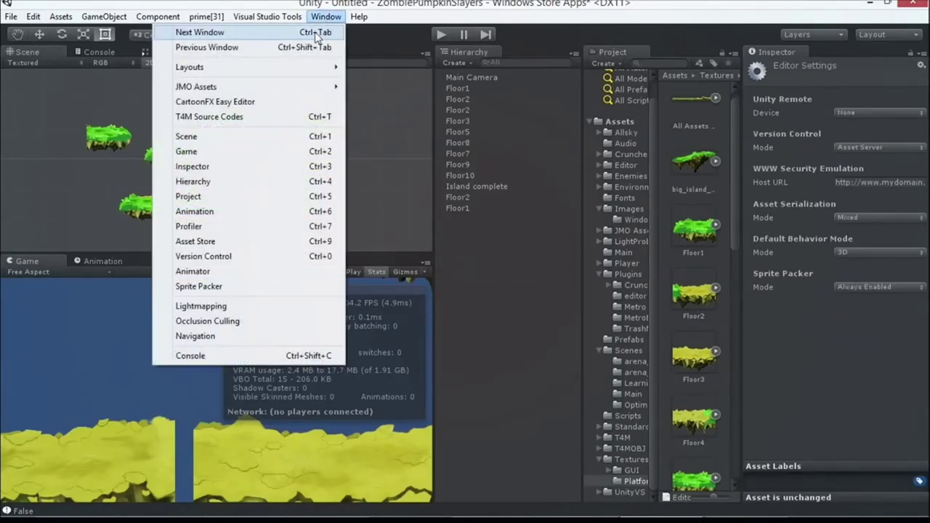
{"action": "left_click", "coordinate": [276, 287]}
{"action": "left_click_drag", "start_coordinate": [363, 118], "coordinate": [364, 199]}
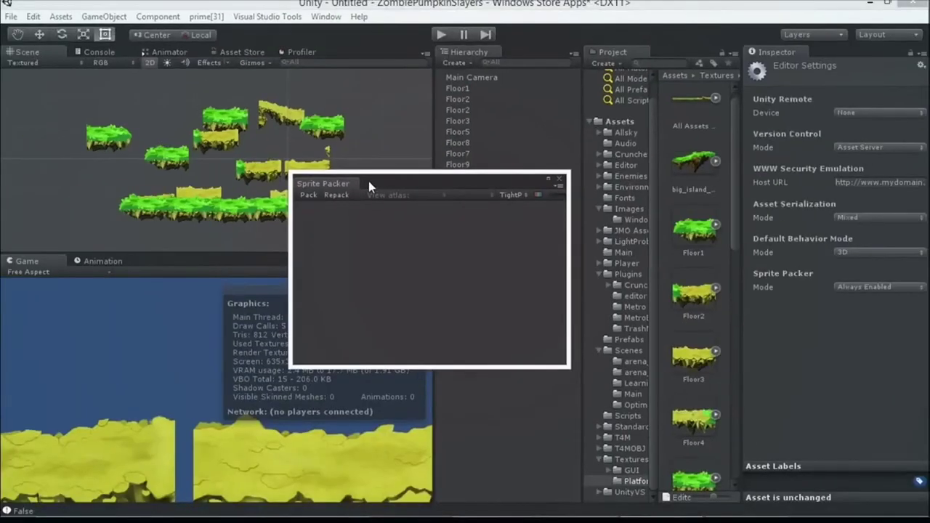
{"action": "left_click_drag", "start_coordinate": [368, 181], "coordinate": [130, 263]}
Apply the Packing Tag Platforms to big_island_hill, Floor1 through Floor10, and the Island2, Island3 and Island4 sprites, leaving out Island complete.
{"action": "left_click", "coordinate": [705, 164]}
{"action": "key", "text": "ctrl+a"}
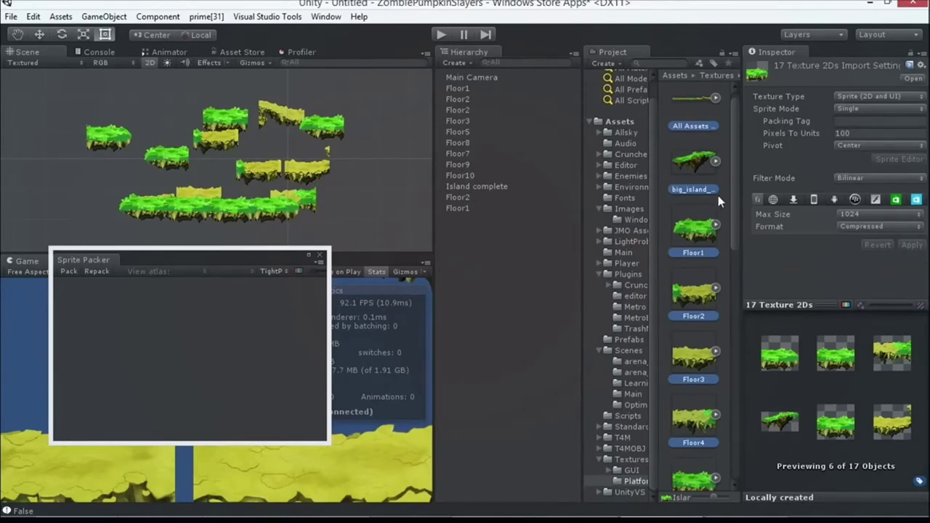
{"action": "scroll", "coordinate": [718, 196], "scroll_direction": "up", "scroll_amount": 1}
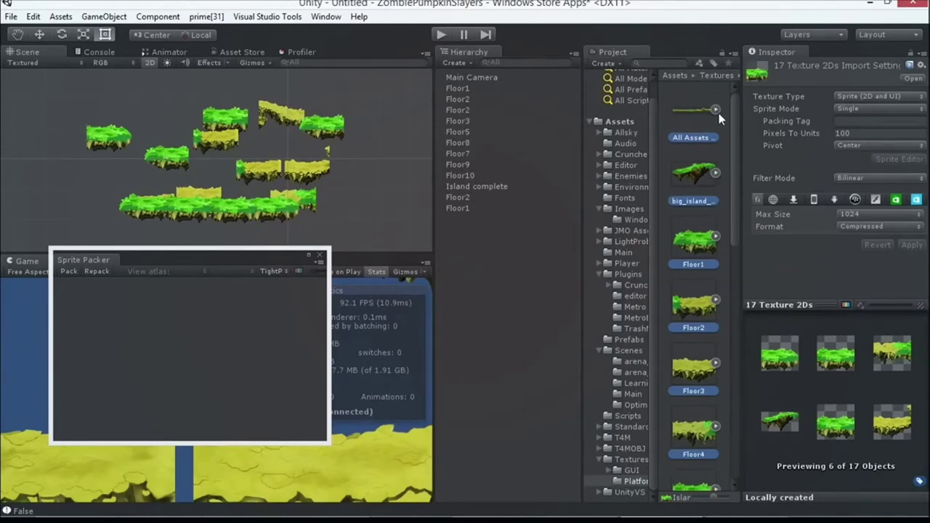
{"action": "left_click", "coordinate": [696, 172]}
{"action": "scroll", "coordinate": [697, 261], "scroll_direction": "down", "scroll_amount": 8}
{"action": "left_click", "coordinate": [690, 280], "text": "shift"}
{"action": "scroll", "coordinate": [690, 284], "scroll_direction": "down", "scroll_amount": 1}
{"action": "left_click", "coordinate": [702, 324], "text": "shift"}
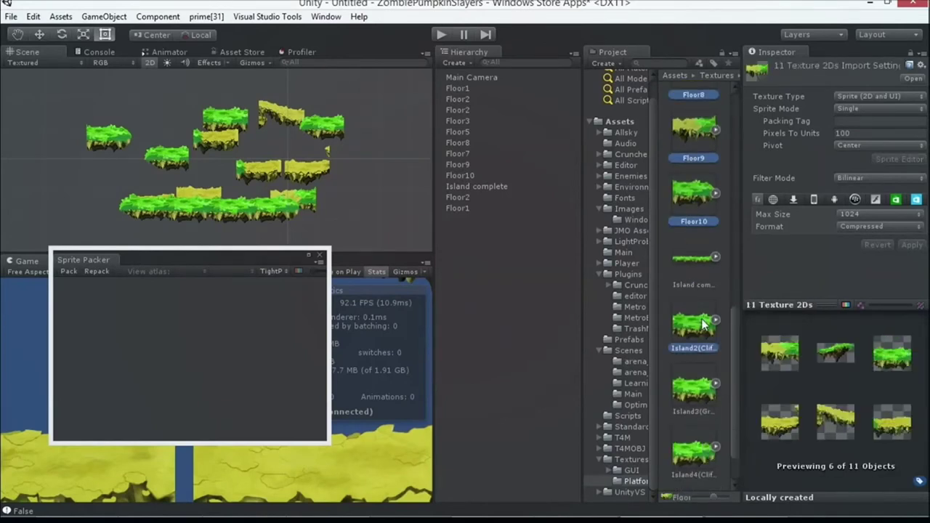
{"action": "scroll", "coordinate": [694, 412], "scroll_direction": "down", "scroll_amount": 1}
{"action": "left_click", "coordinate": [694, 417], "text": "shift"}
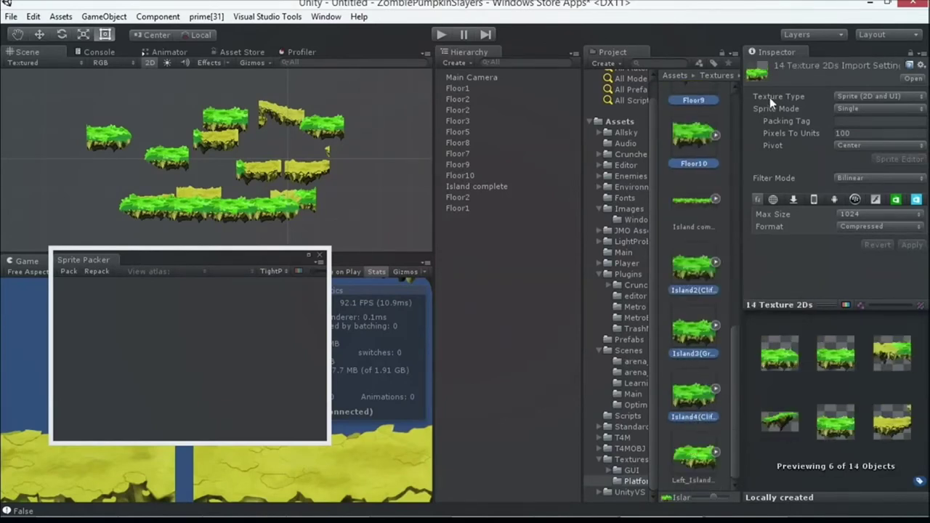
{"action": "left_click", "coordinate": [845, 122]}
{"action": "type", "text": "P"}
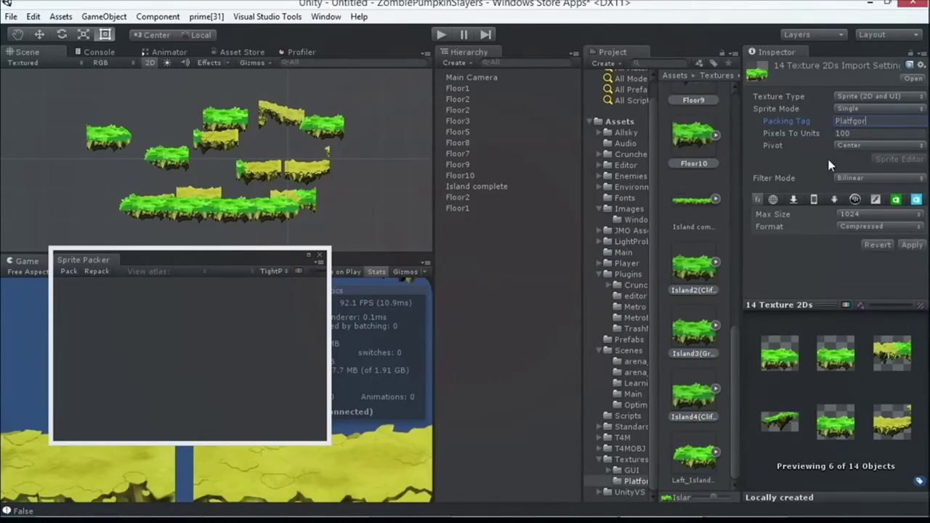
{"action": "type", "text": "latforms"}
{"action": "left_click", "coordinate": [912, 245]}
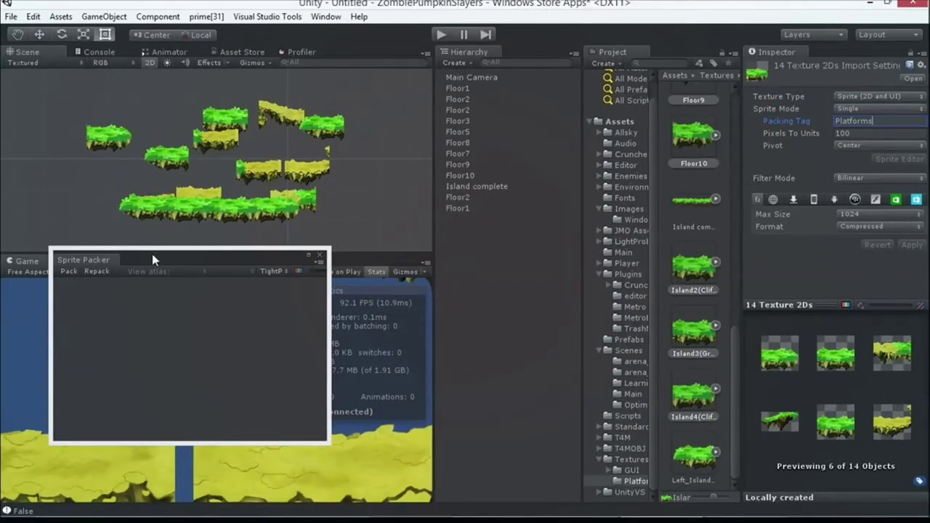
Pack the tagged sprites into the Platforms atlas and enlarge the Sprite Packer window to show it.
{"action": "left_click_drag", "start_coordinate": [152, 260], "coordinate": [258, 160]}
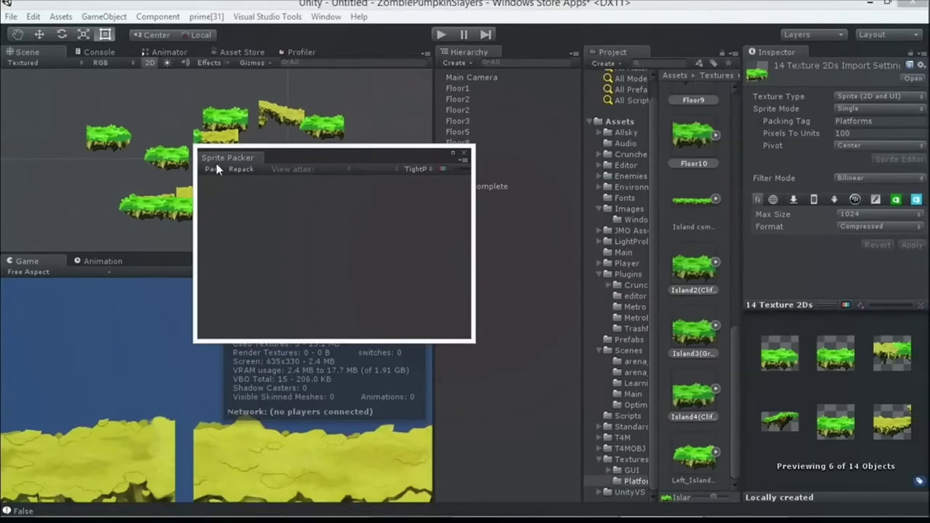
{"action": "left_click", "coordinate": [212, 169]}
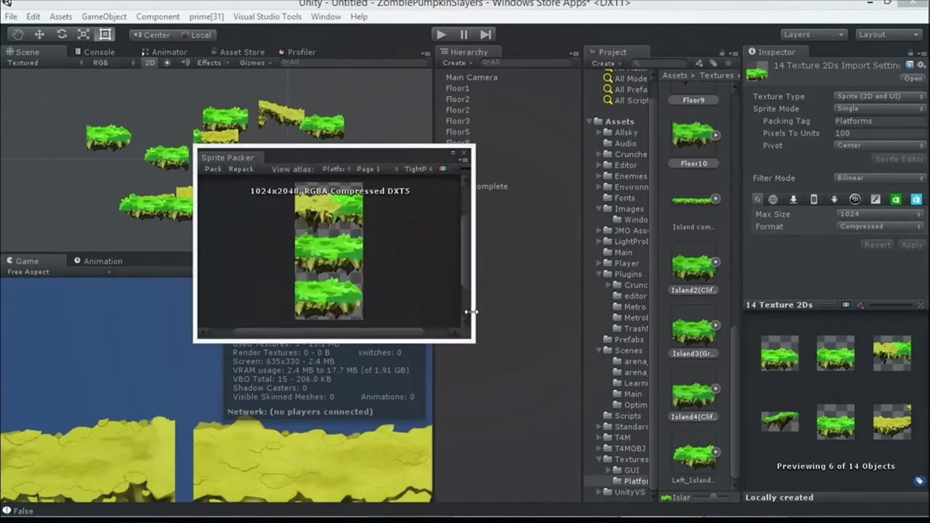
{"action": "left_click_drag", "start_coordinate": [471, 342], "coordinate": [722, 471]}
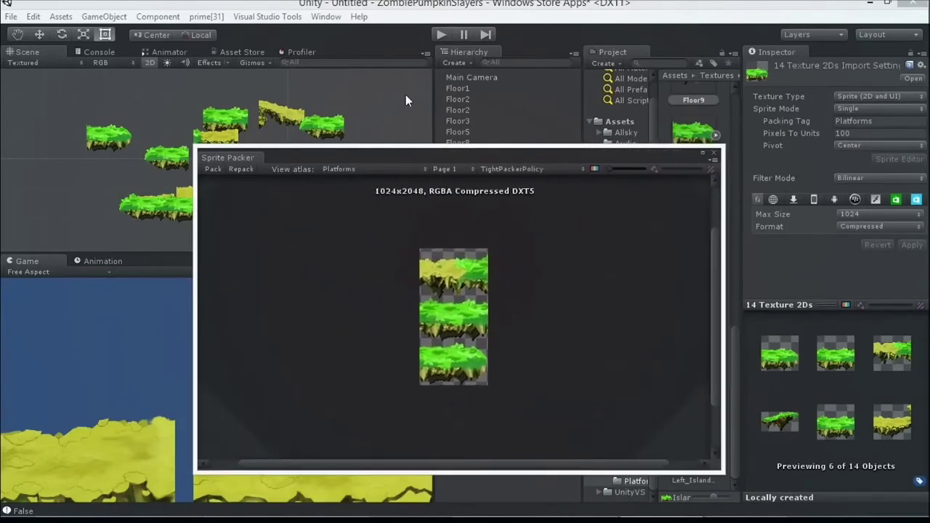
{"action": "left_click_drag", "start_coordinate": [425, 155], "coordinate": [419, 121]}
{"action": "scroll", "coordinate": [565, 191], "scroll_direction": "up", "scroll_amount": 3}
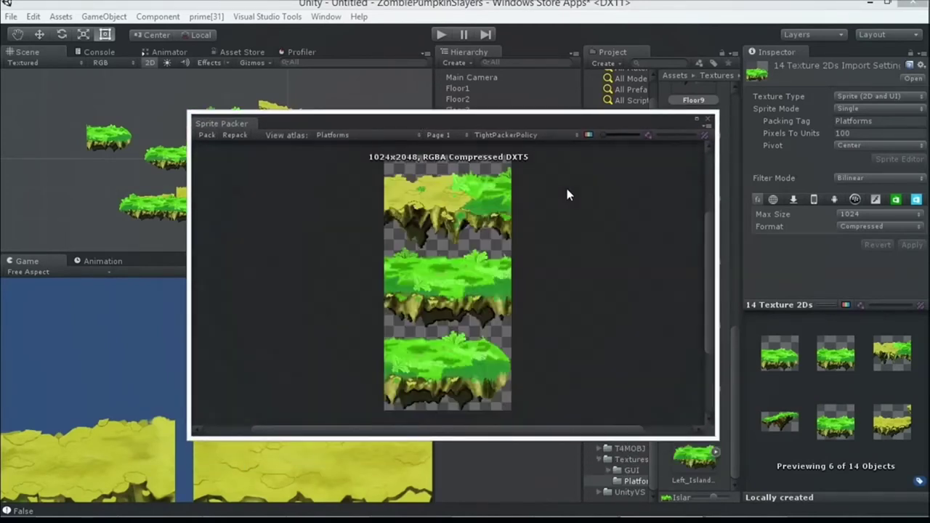
{"action": "scroll", "coordinate": [565, 194], "scroll_direction": "down", "scroll_amount": 2}
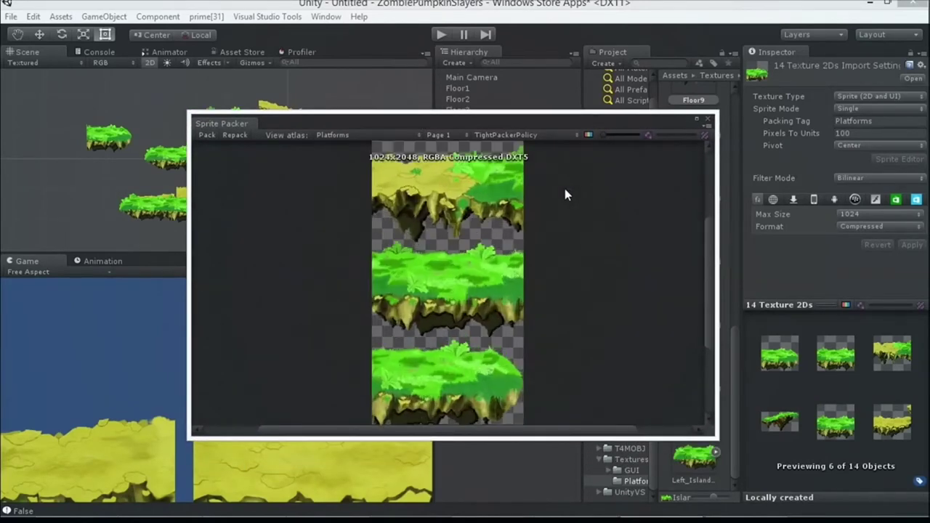
Examine pages 2, 3, 4 and 1 of the Platforms atlas, and close the Sprite Packer window.
{"action": "left_click", "coordinate": [439, 136]}
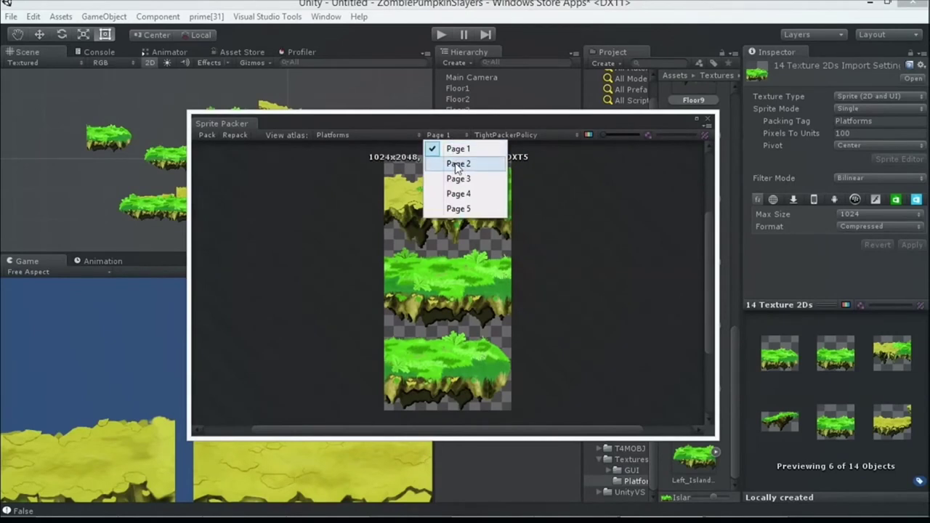
{"action": "left_click", "coordinate": [457, 164]}
{"action": "left_click", "coordinate": [439, 135]}
{"action": "left_click", "coordinate": [458, 178]}
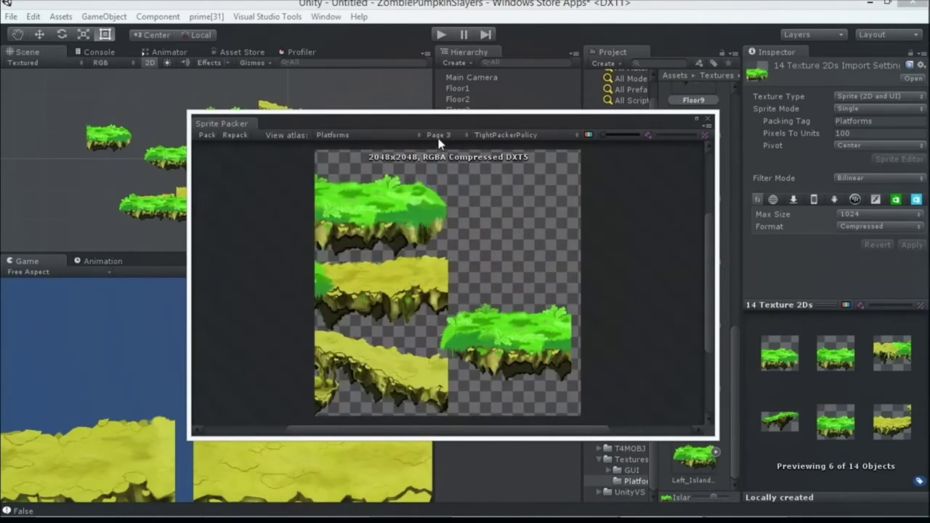
{"action": "left_click", "coordinate": [438, 135]}
{"action": "left_click", "coordinate": [450, 193]}
{"action": "left_click", "coordinate": [440, 135]}
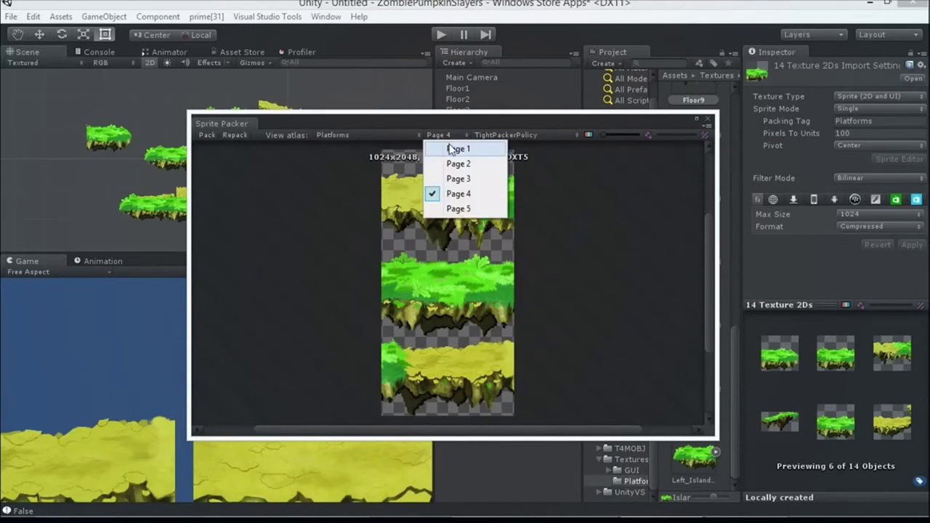
{"action": "left_click", "coordinate": [454, 148]}
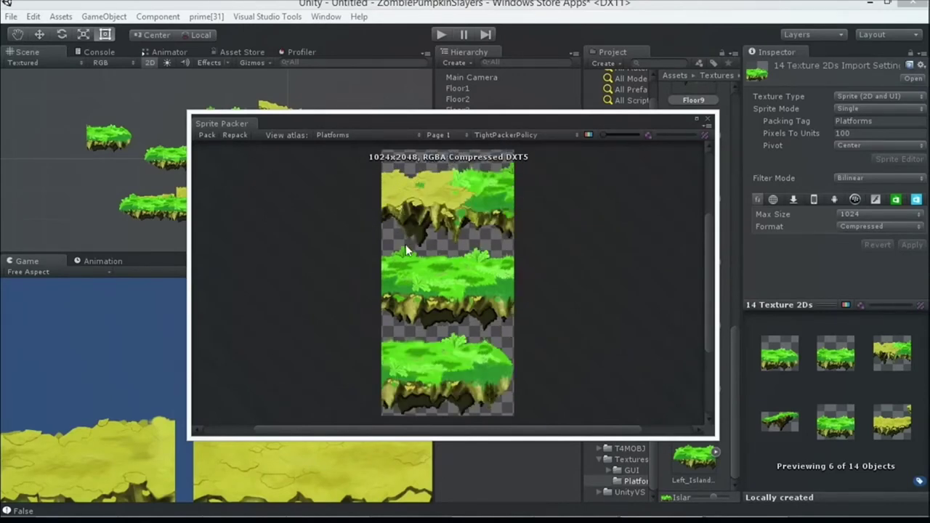
{"action": "left_click", "coordinate": [708, 118]}
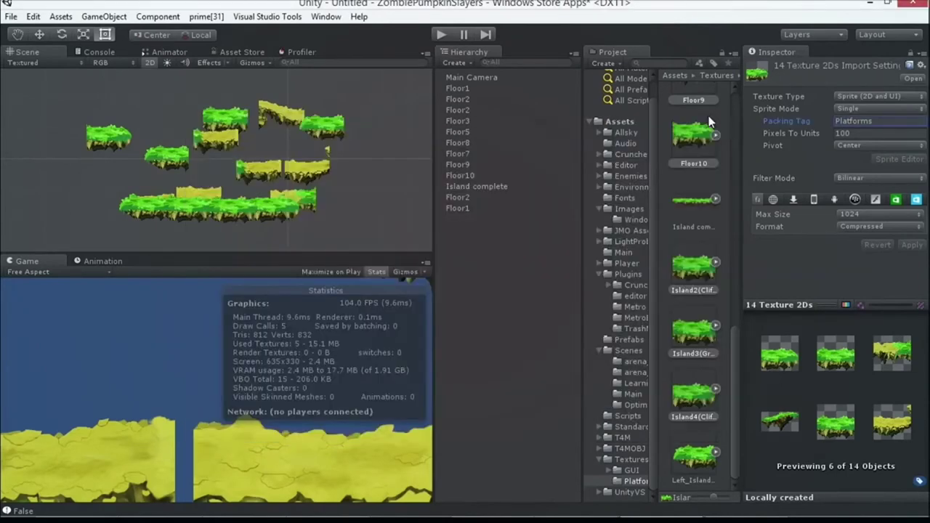
Run the scene briefly in play mode and stop it to refresh the draw call statistics with the packed sprites.
{"action": "left_click", "coordinate": [258, 169]}
{"action": "scroll", "coordinate": [258, 169], "scroll_direction": "down", "scroll_amount": 3}
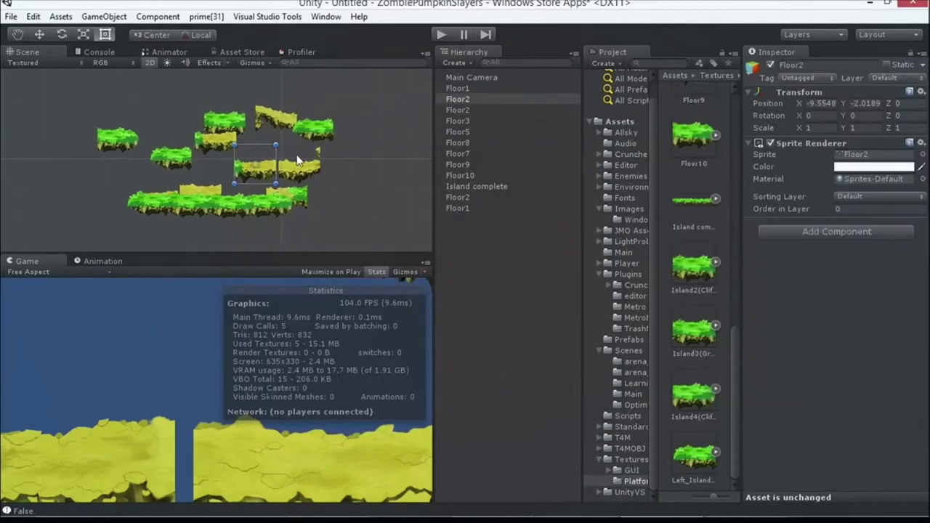
{"action": "left_click", "coordinate": [351, 184]}
{"action": "left_click", "coordinate": [444, 37]}
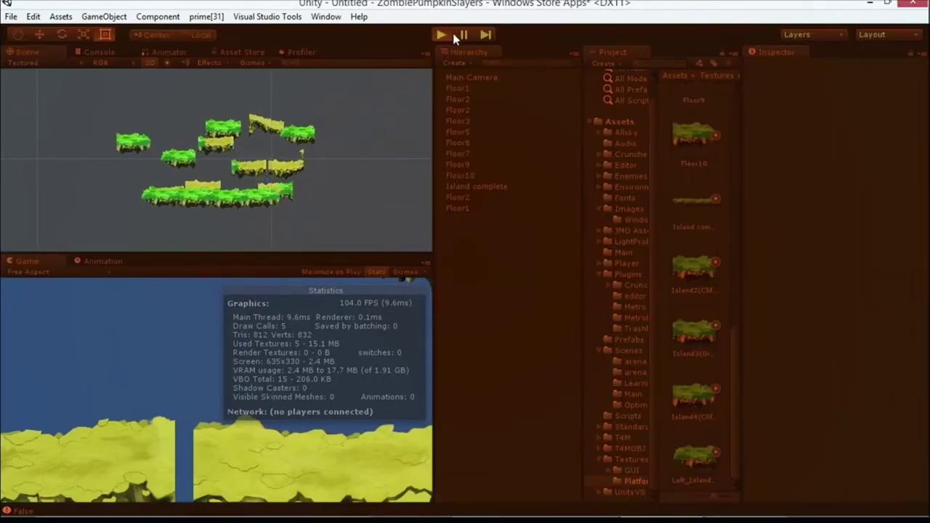
{"action": "left_click", "coordinate": [442, 35]}
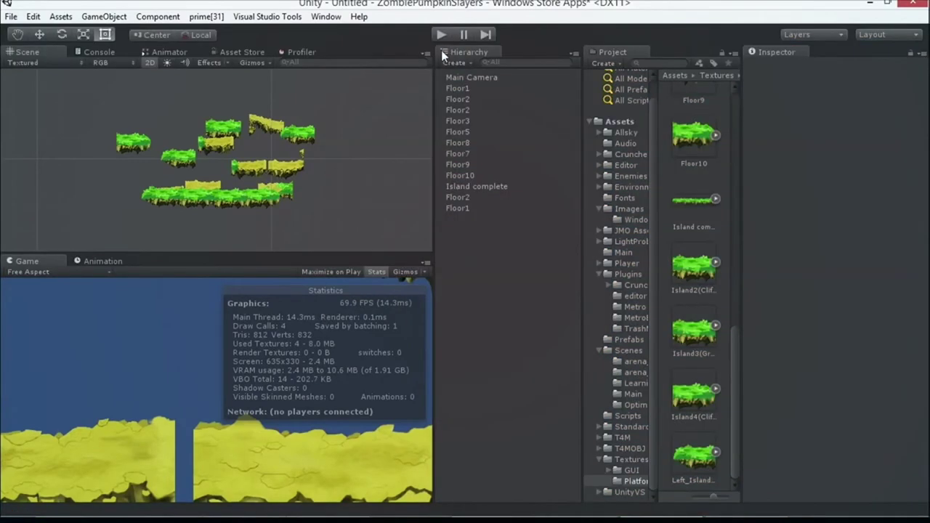
{"action": "left_click_drag", "start_coordinate": [117, 106], "coordinate": [319, 232]}
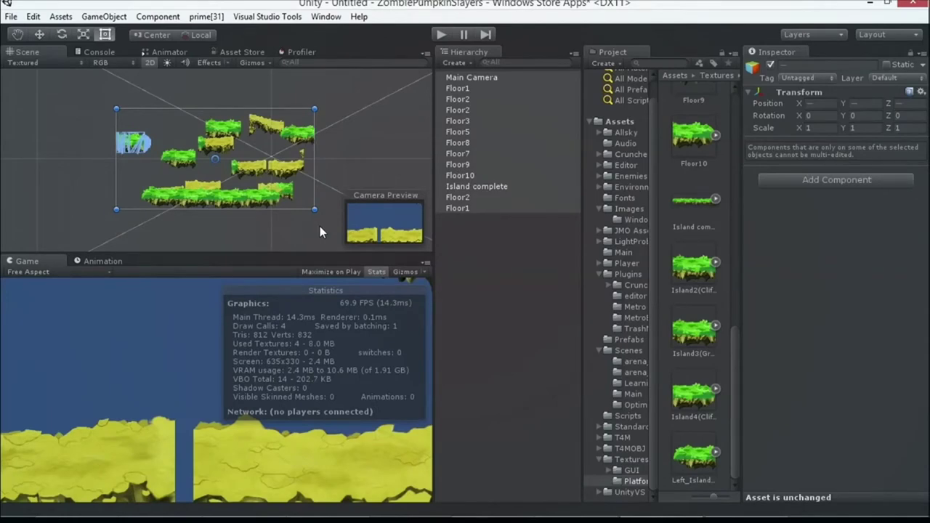
{"action": "left_click", "coordinate": [327, 18]}
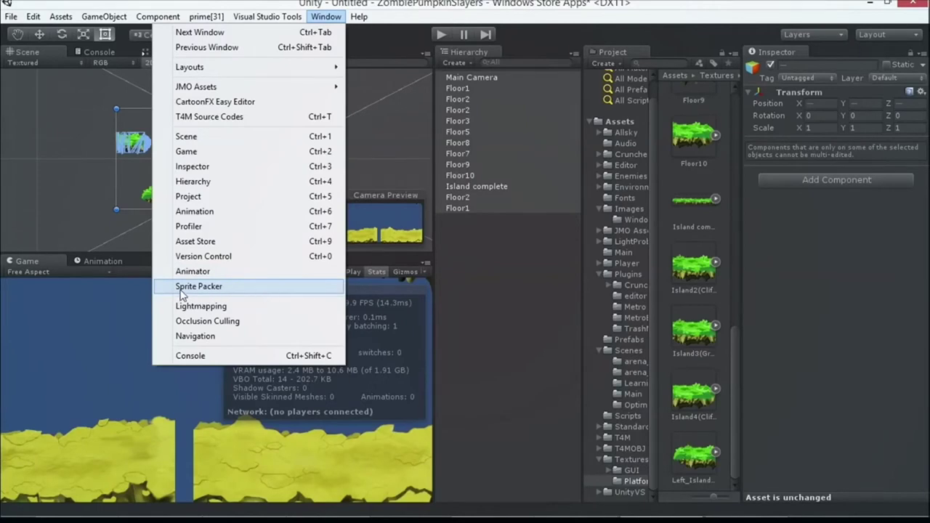
{"action": "left_click", "coordinate": [392, 3]}
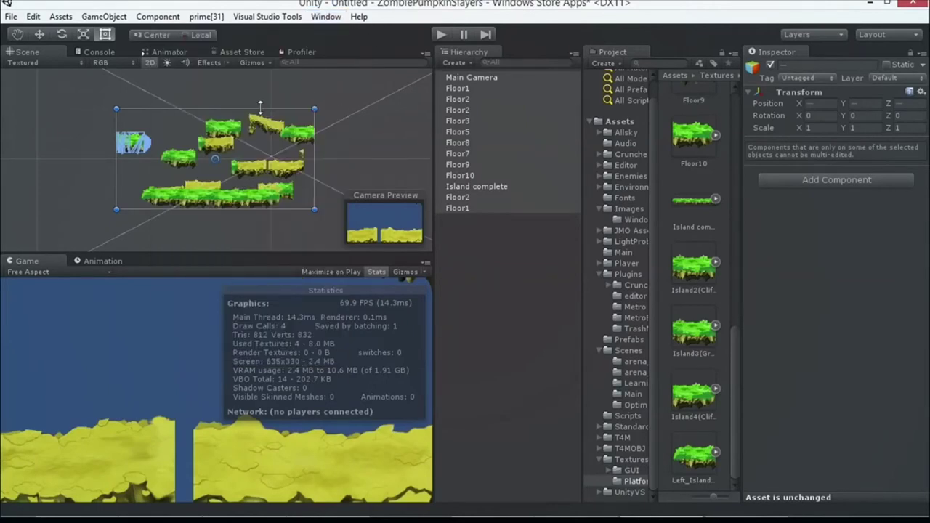
{"action": "left_click_drag", "start_coordinate": [260, 109], "coordinate": [265, 109]}
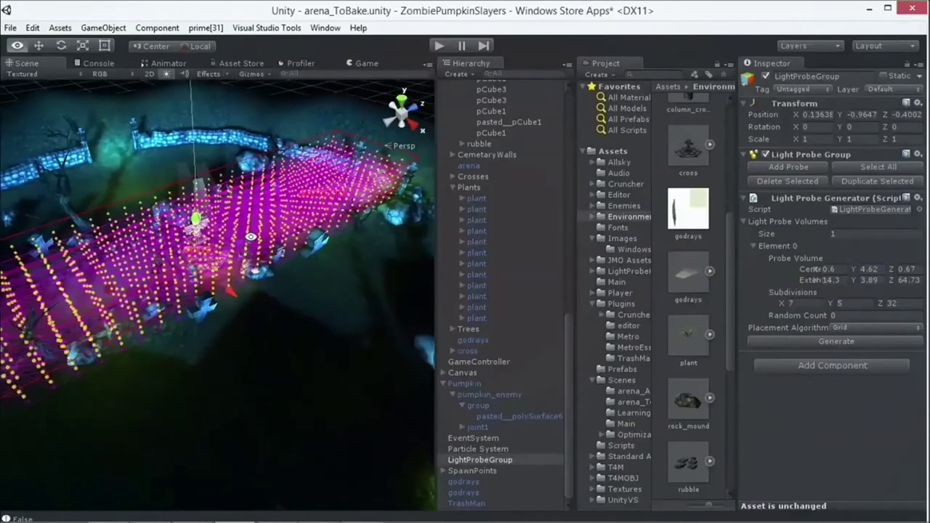
Change the Ambient Light colour in the arena_ToBake scene's Render Settings to a light grey and inspect the arena's lighting.
{"action": "left_click_drag", "start_coordinate": [251, 237], "coordinate": [338, 327], "text": "alt"}
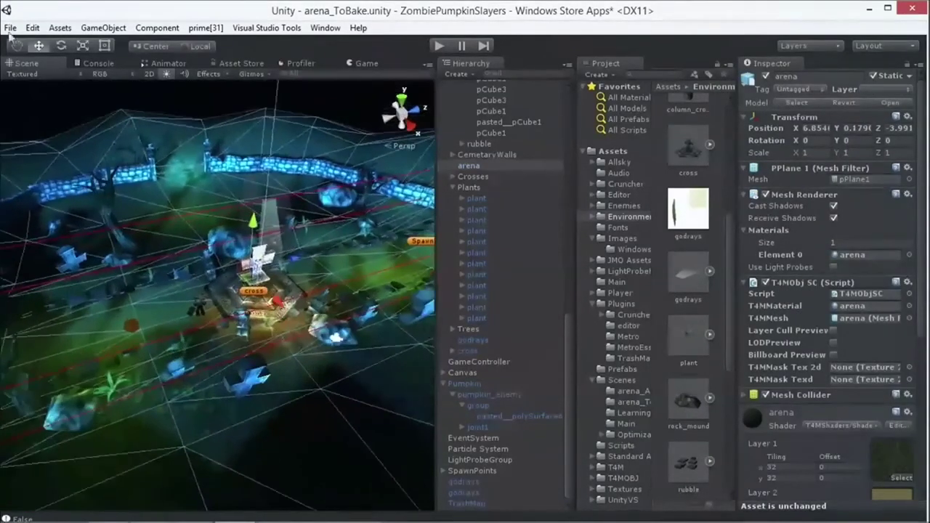
{"action": "left_click", "coordinate": [31, 30]}
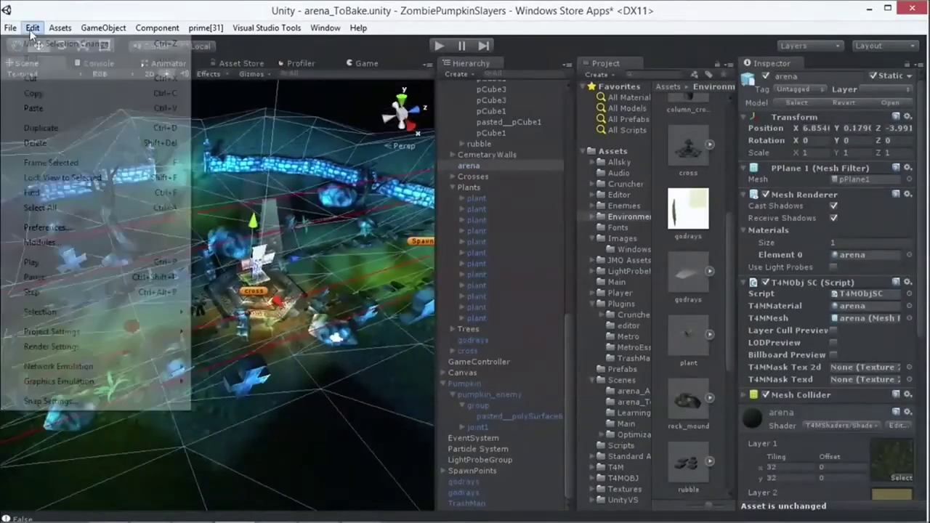
{"action": "left_click", "coordinate": [51, 346]}
{"action": "left_click", "coordinate": [848, 181]}
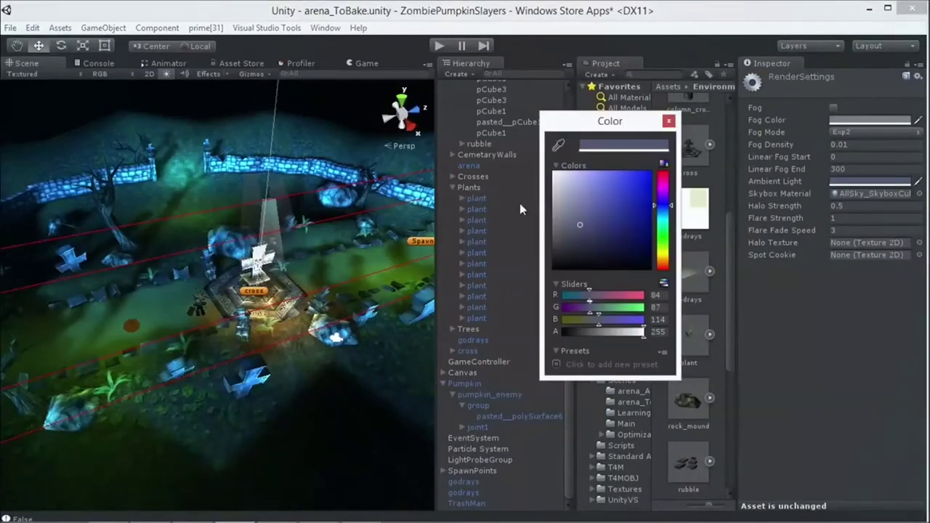
{"action": "left_click", "coordinate": [550, 198]}
{"action": "left_click", "coordinate": [668, 121]}
{"action": "left_click_drag", "start_coordinate": [240, 262], "coordinate": [425, 297], "text": "alt"}
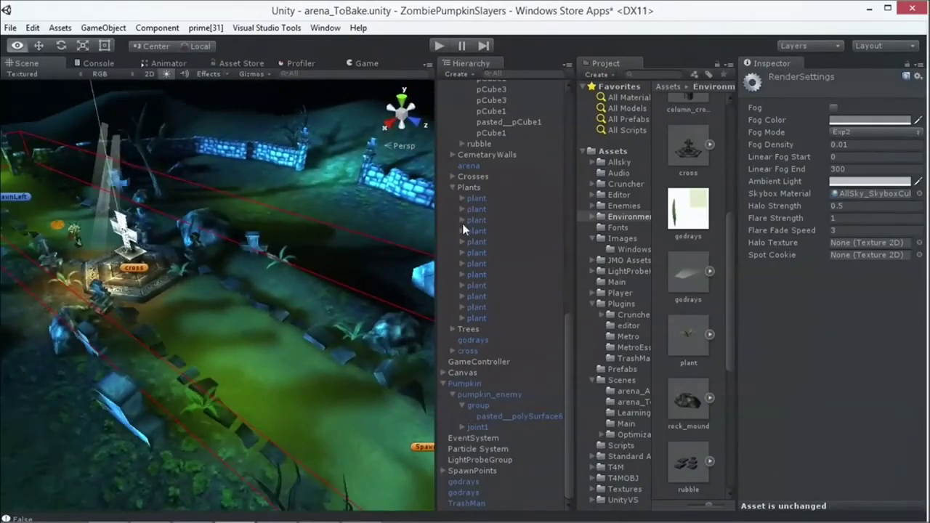
{"action": "left_click_drag", "start_coordinate": [166, 221], "coordinate": [258, 259], "text": "alt"}
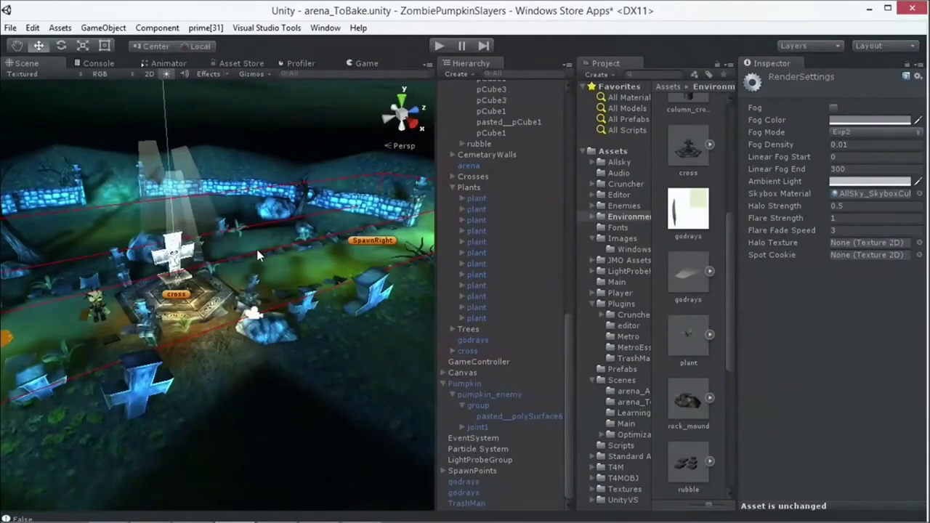
Examine the arena's cross, gravestones, rocks, walls and ground from several angles.
{"action": "left_click_drag", "start_coordinate": [228, 190], "coordinate": [240, 343], "text": "alt"}
{"action": "left_click", "coordinate": [240, 340]}
{"action": "left_click_drag", "start_coordinate": [261, 374], "coordinate": [78, 420], "text": "alt"}
{"action": "left_click", "coordinate": [78, 420]}
{"action": "left_click_drag", "start_coordinate": [75, 353], "coordinate": [182, 258], "text": "alt"}
{"action": "left_click", "coordinate": [137, 285]}
{"action": "left_click", "coordinate": [128, 244]}
{"action": "left_click_drag", "start_coordinate": [285, 247], "coordinate": [263, 232], "text": "alt"}
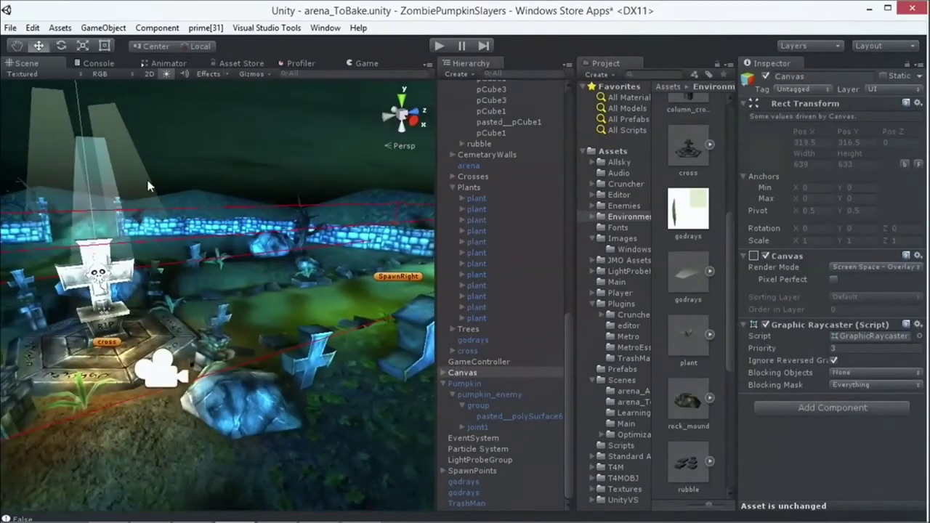
{"action": "left_click_drag", "start_coordinate": [284, 244], "coordinate": [260, 459], "text": "alt"}
{"action": "left_click", "coordinate": [260, 459]}
{"action": "middle_click_drag", "start_coordinate": [260, 458], "coordinate": [290, 341]}
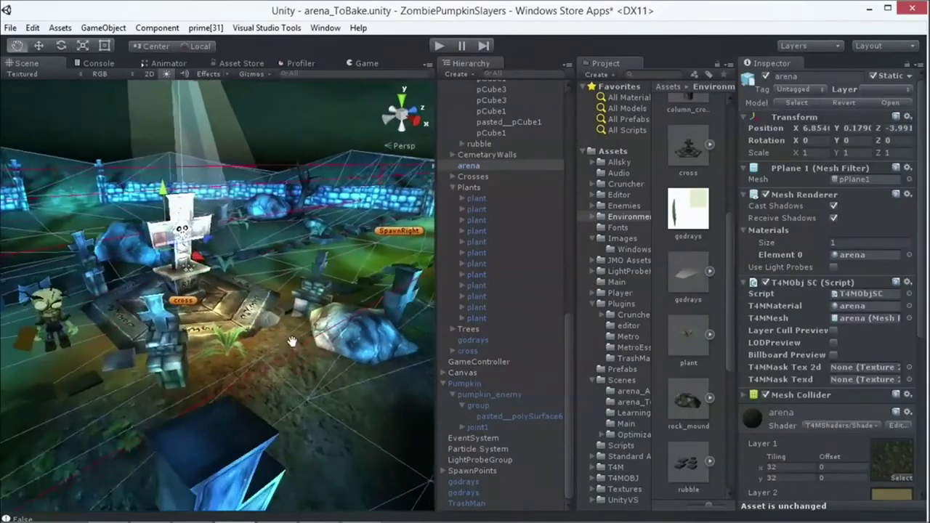
Select the plant beside the central cross platform and inspect its leaves up close.
{"action": "left_click", "coordinate": [241, 345]}
{"action": "left_click_drag", "start_coordinate": [303, 332], "coordinate": [298, 338], "text": "alt"}
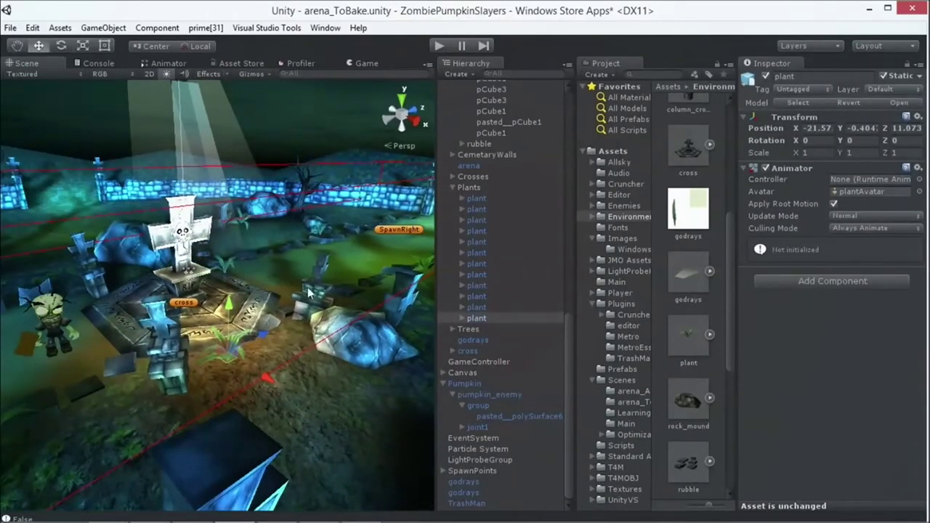
{"action": "left_click_drag", "start_coordinate": [308, 292], "coordinate": [309, 311], "text": "alt"}
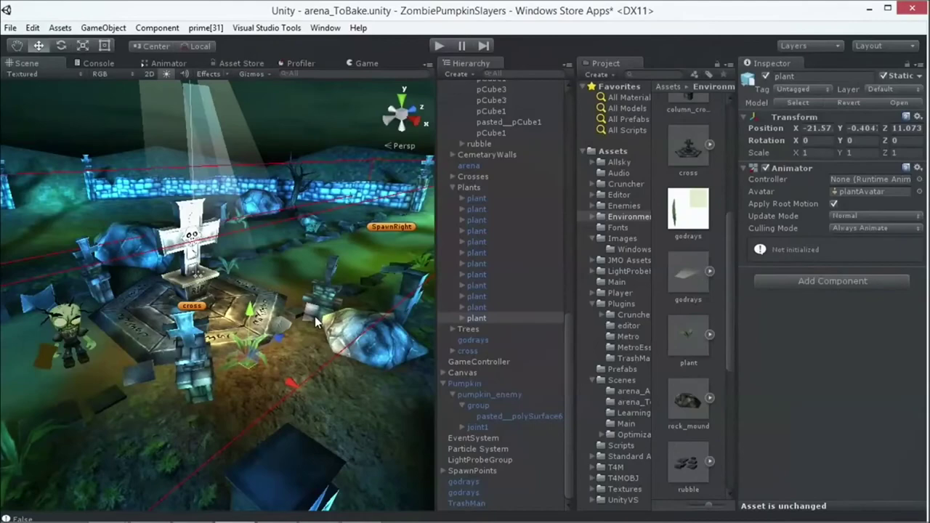
{"action": "key", "text": "f"}
{"action": "left_click_drag", "start_coordinate": [312, 319], "coordinate": [297, 333], "text": "alt"}
{"action": "scroll", "coordinate": [297, 333], "scroll_direction": "up", "scroll_amount": 6}
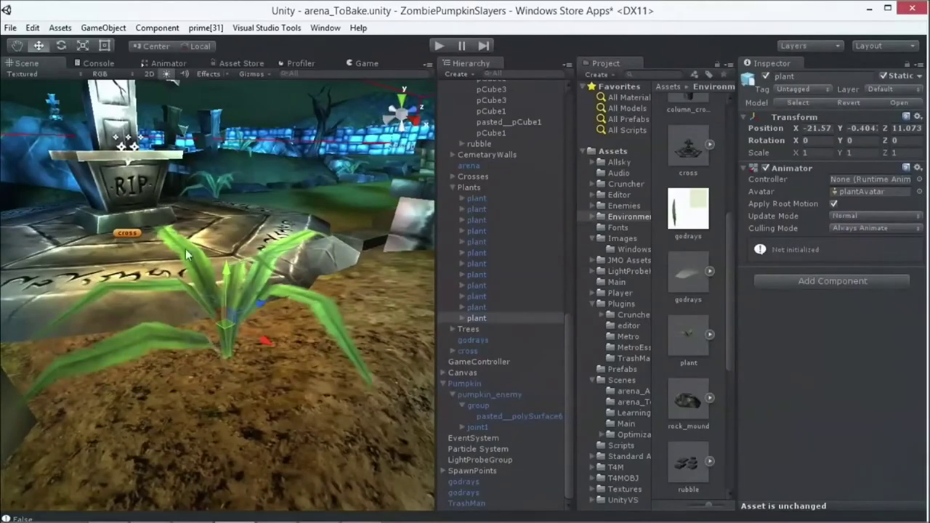
{"action": "left_click_drag", "start_coordinate": [378, 304], "coordinate": [357, 327], "text": "alt"}
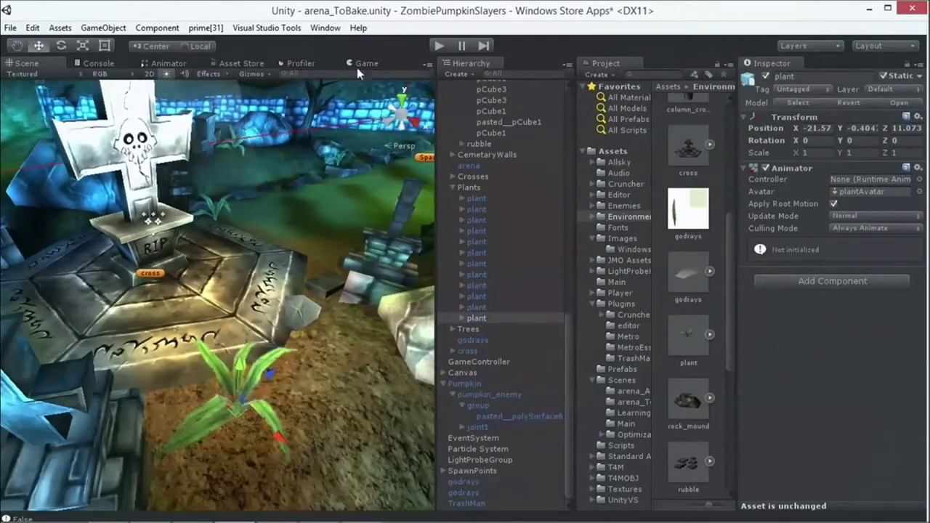
Select the plant's polySurface7 mesh, inspect its godrays texture in Windows Photo Viewer, and close the viewer.
{"action": "left_click", "coordinate": [266, 416]}
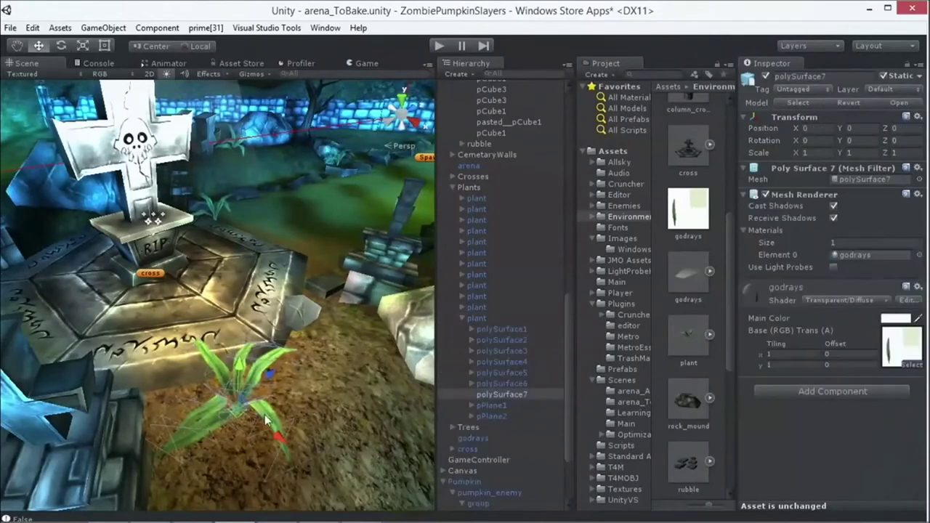
{"action": "left_click", "coordinate": [902, 353]}
{"action": "scroll", "coordinate": [730, 298], "scroll_direction": "down", "scroll_amount": 2}
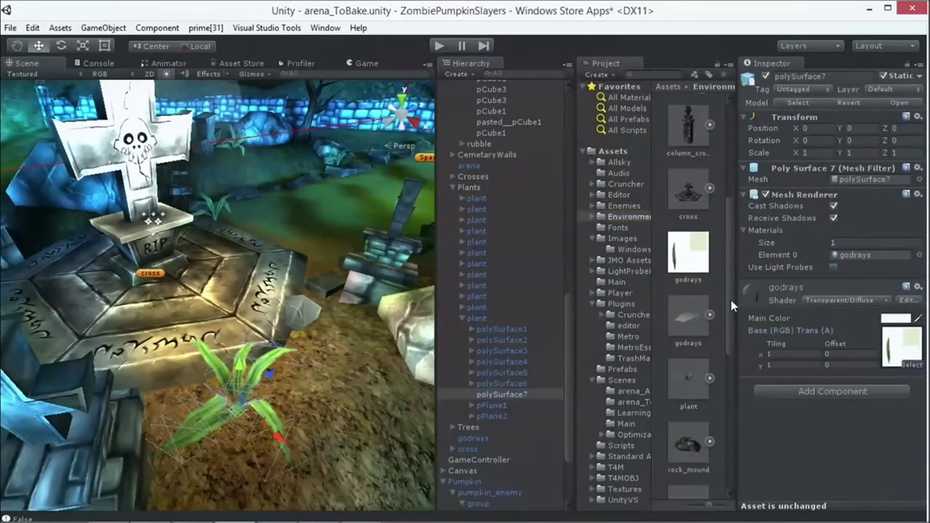
{"action": "left_click", "coordinate": [692, 261]}
{"action": "double_click", "coordinate": [691, 255]}
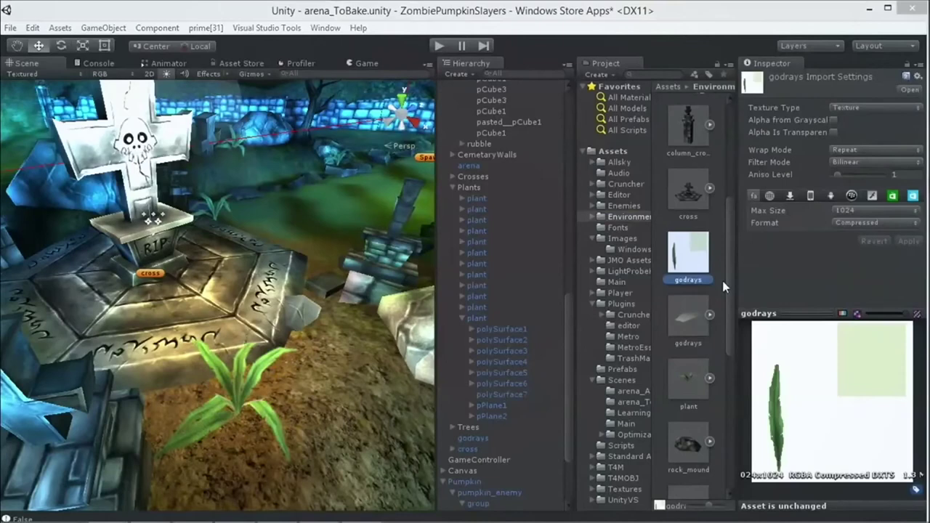
{"action": "left_click_drag", "start_coordinate": [527, 36], "coordinate": [439, 41]}
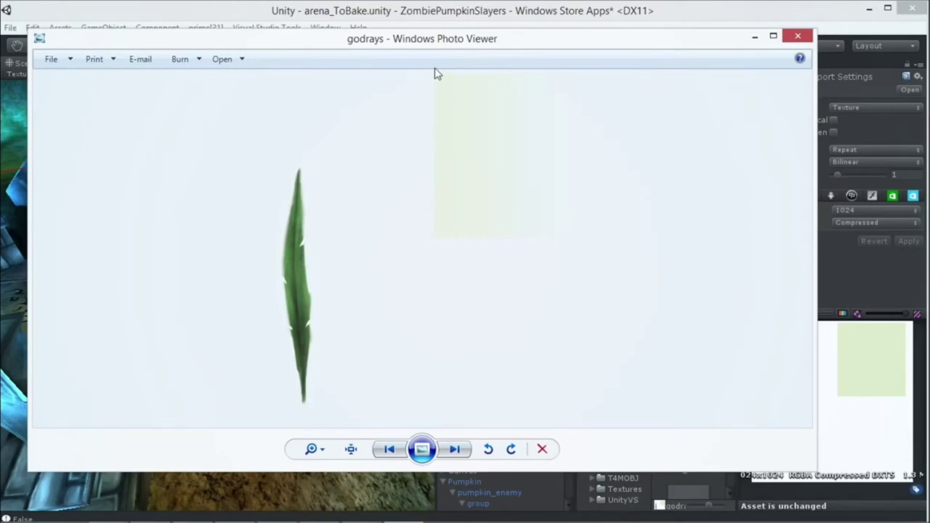
{"action": "left_click_drag", "start_coordinate": [383, 45], "coordinate": [344, 494]}
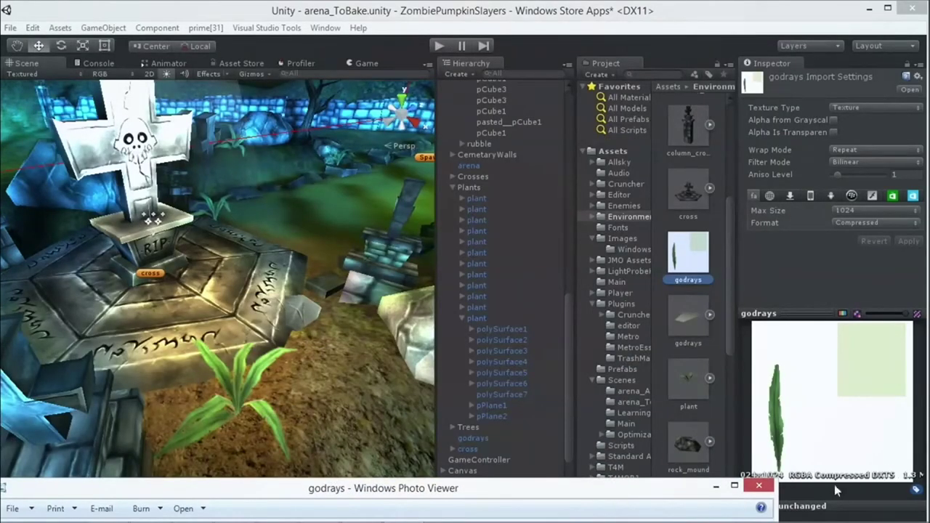
{"action": "left_click", "coordinate": [758, 485]}
Examine the god rays, the cross platform and the surrounding stones from several angles, selecting a pCube3 rubble block near the path.
{"action": "left_click_drag", "start_coordinate": [237, 183], "coordinate": [231, 123], "text": "alt"}
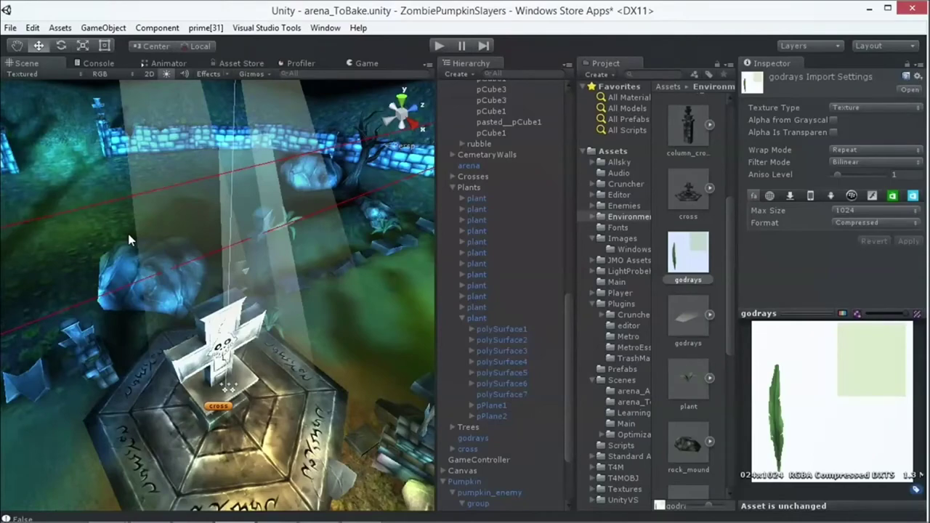
{"action": "right_click_drag", "start_coordinate": [158, 223], "coordinate": [258, 253]}
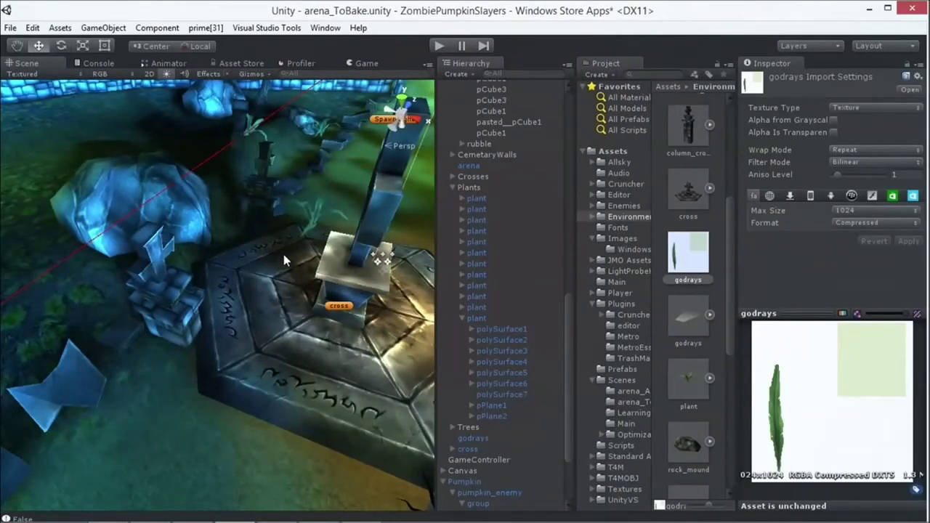
{"action": "scroll", "coordinate": [283, 254], "scroll_direction": "down", "scroll_amount": 2}
{"action": "right_click_drag", "start_coordinate": [286, 253], "coordinate": [115, 301]}
{"action": "key", "text": "w"}
{"action": "left_click", "coordinate": [128, 302]}
{"action": "key", "text": "f"}
{"action": "right_click_drag", "start_coordinate": [219, 308], "coordinate": [213, 498]}
{"action": "right_click_drag", "start_coordinate": [299, 231], "coordinate": [244, 342]}
{"action": "left_click", "coordinate": [240, 348]}
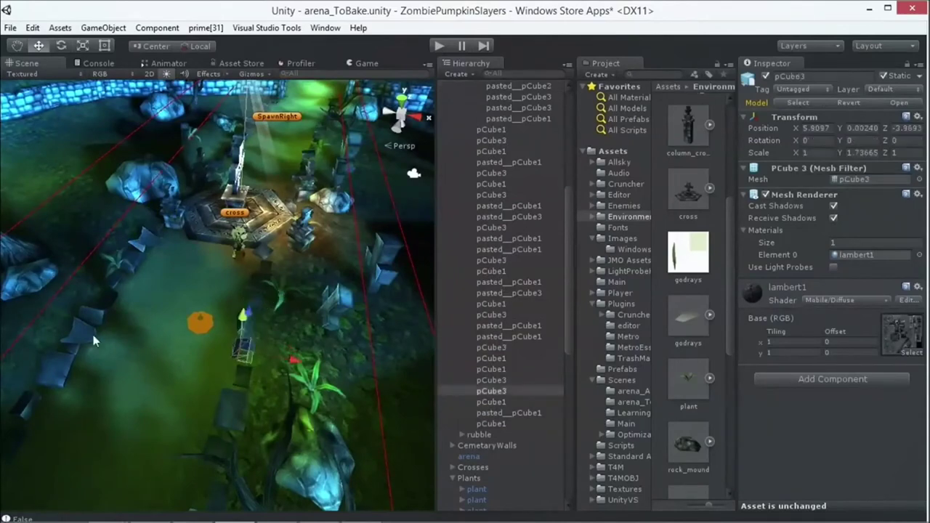
Select a pasted__pCube1 rubble block on the other side of the path and locate its base texture in the project.
{"action": "left_click", "coordinate": [93, 339]}
{"action": "left_click", "coordinate": [93, 340]}
{"action": "left_click", "coordinate": [93, 340]}
{"action": "mouse_move", "coordinate": [93, 340]}
{"action": "right_mouse_down"}
{"action": "mouse_move", "coordinate": [31, 344]}
{"action": "mouse_move", "coordinate": [89, 325]}
{"action": "right_mouse_up"}
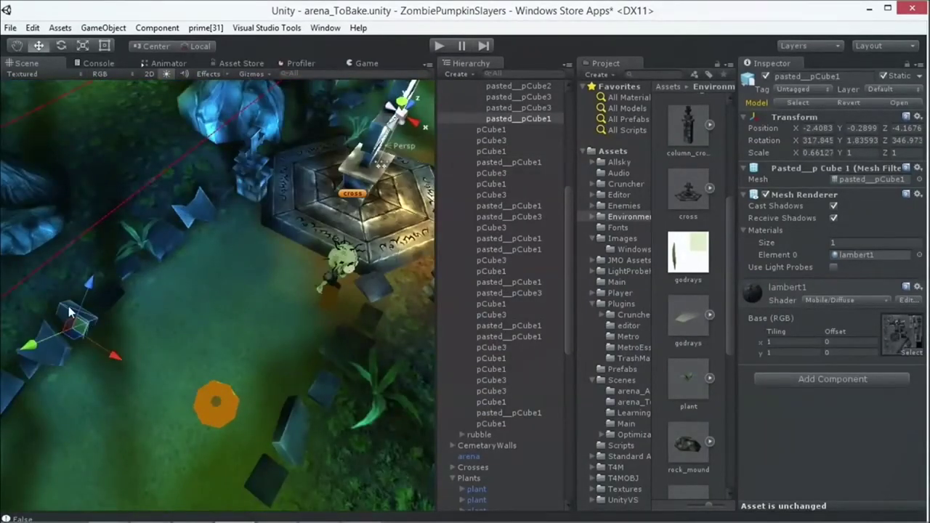
{"action": "left_click", "coordinate": [903, 332]}
Compare the skull cross and its platform with the rubble2b texture in Windows Photo Viewer, and close the viewer.
{"action": "right_click_drag", "start_coordinate": [252, 234], "coordinate": [177, 294]}
{"action": "right_click_drag", "start_coordinate": [268, 311], "coordinate": [294, 266]}
{"action": "right_click_drag", "start_coordinate": [311, 311], "coordinate": [270, 193]}
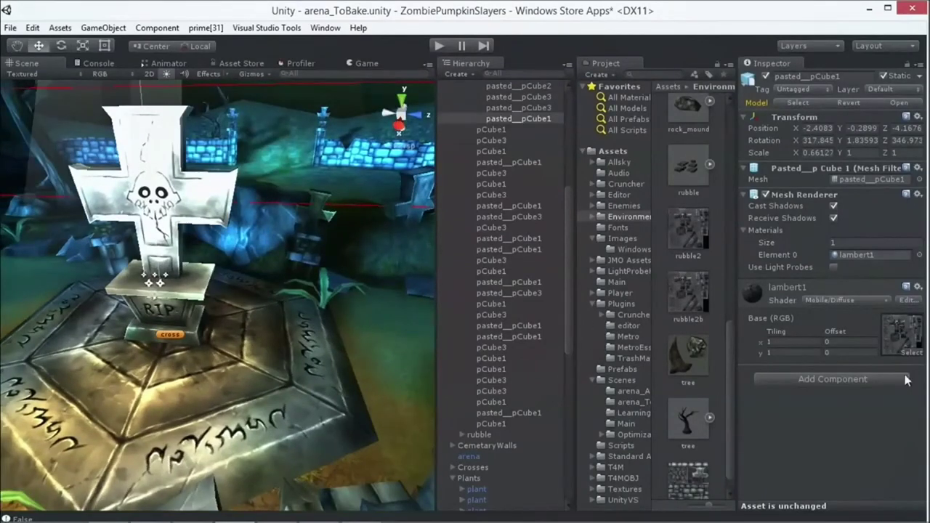
{"action": "double_click", "coordinate": [903, 334]}
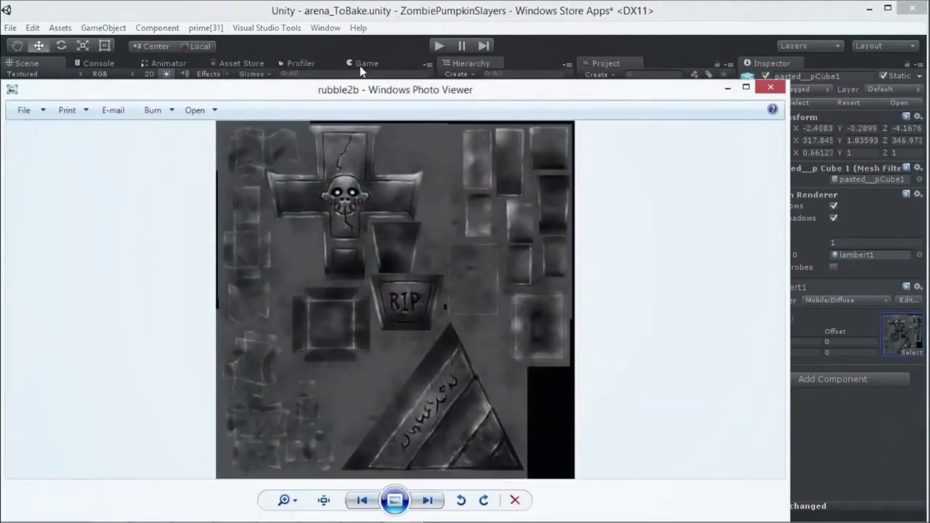
{"action": "left_click_drag", "start_coordinate": [335, 93], "coordinate": [529, 70]}
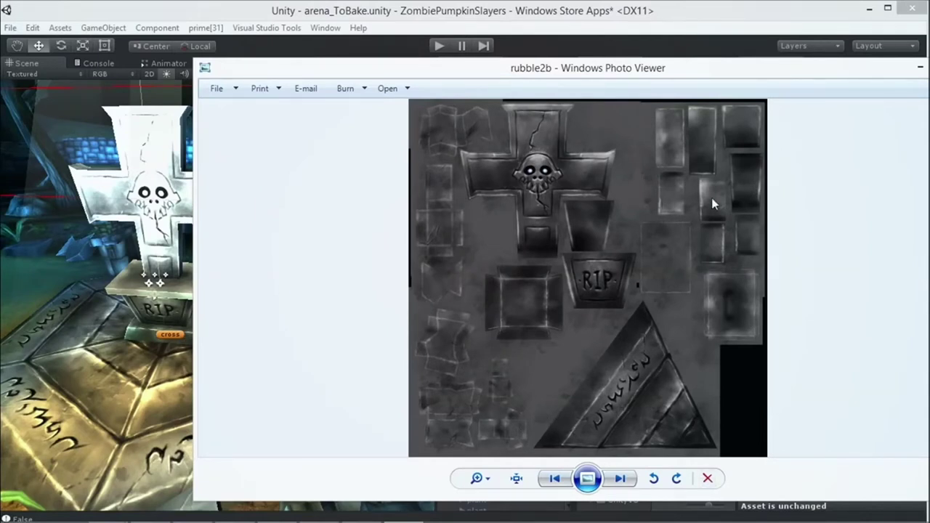
{"action": "left_click_drag", "start_coordinate": [604, 73], "coordinate": [477, 48]}
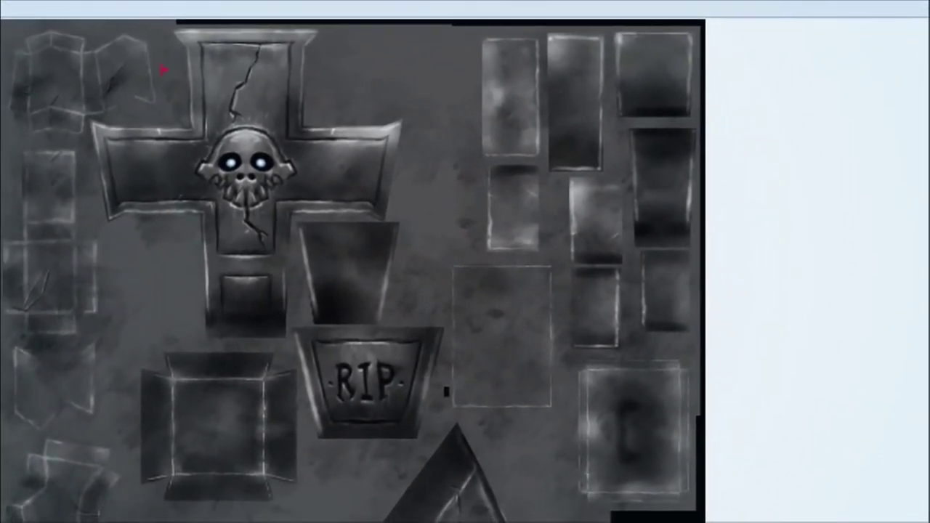
{"action": "left_click_drag", "start_coordinate": [393, 61], "coordinate": [464, 115]}
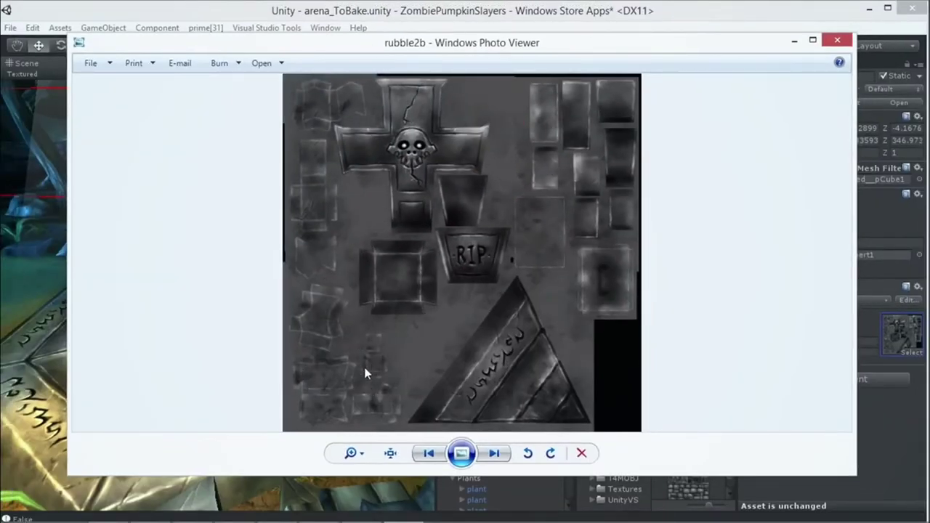
{"action": "left_click_drag", "start_coordinate": [295, 46], "coordinate": [305, 62]}
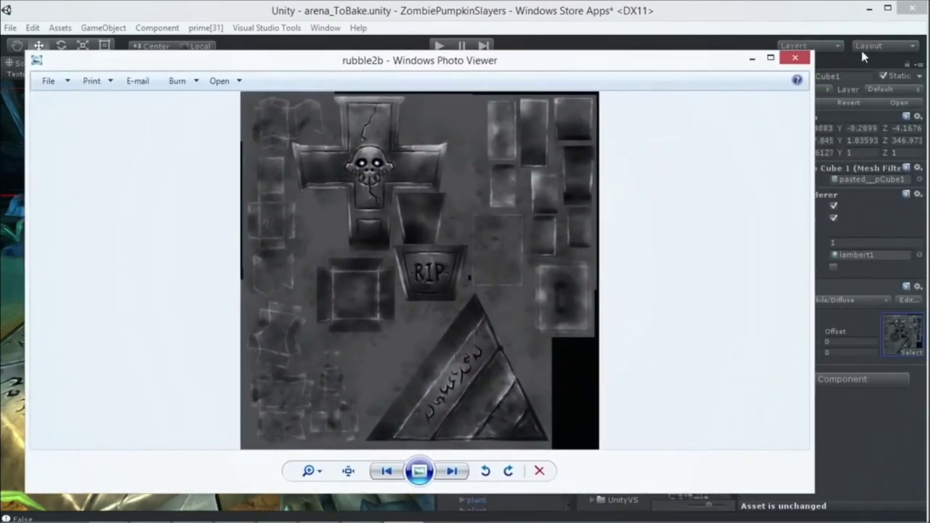
{"action": "left_click", "coordinate": [796, 56]}
Select the polySurface8 mesh of the tree near the cemetery wall, inspect its tree texture in Windows Photo Viewer, and close the viewer.
{"action": "scroll", "coordinate": [327, 236], "scroll_direction": "down", "scroll_amount": 6}
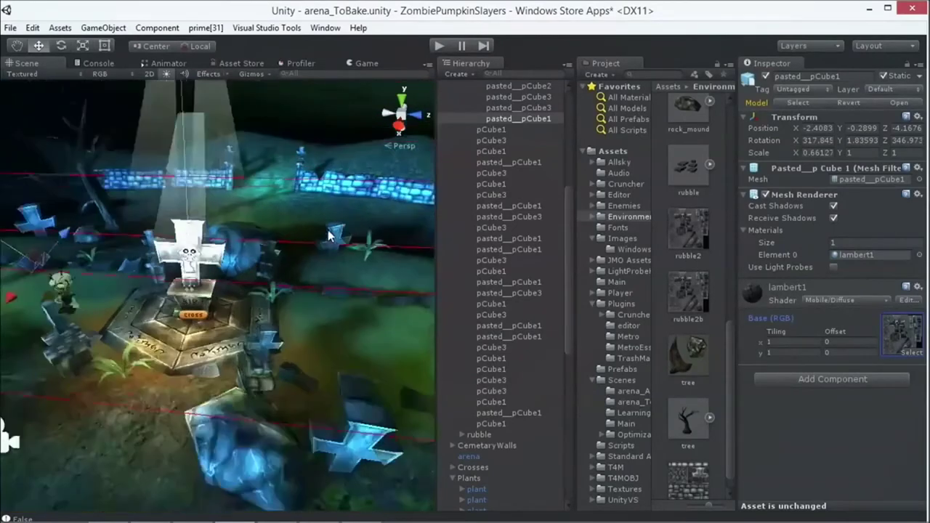
{"action": "middle_click_drag", "start_coordinate": [279, 218], "coordinate": [333, 222]}
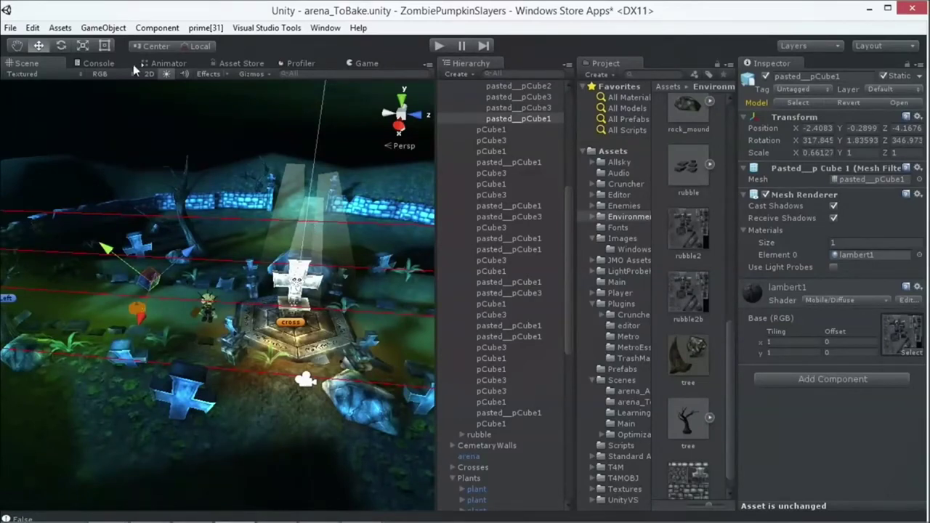
{"action": "left_click_drag", "start_coordinate": [221, 230], "coordinate": [173, 245], "text": "alt"}
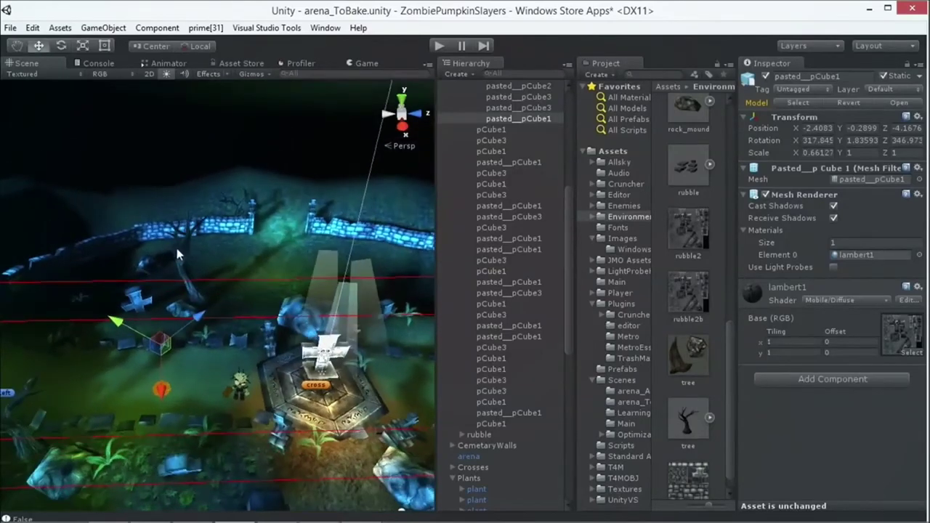
{"action": "left_click", "coordinate": [183, 262]}
{"action": "key", "text": "f"}
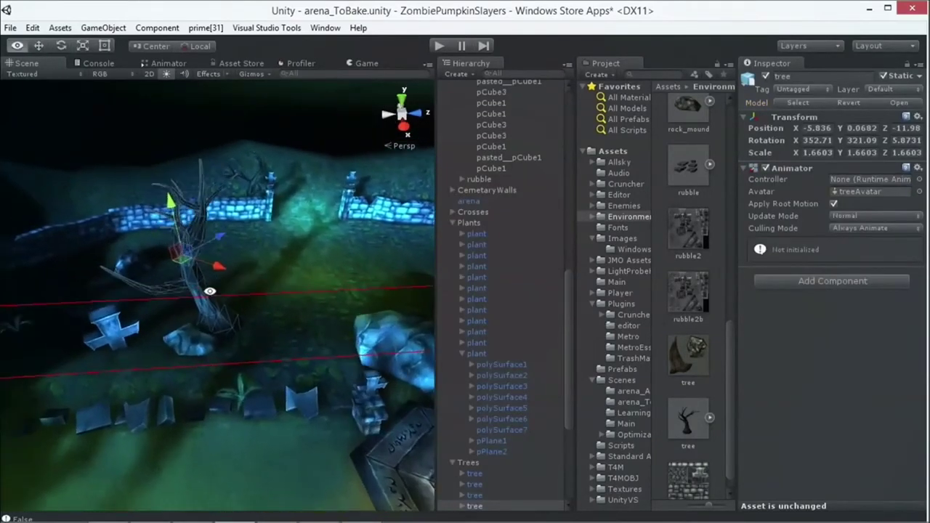
{"action": "right_click_drag", "start_coordinate": [198, 286], "coordinate": [171, 256], "text": "alt"}
{"action": "left_click", "coordinate": [165, 254]}
{"action": "double_click", "coordinate": [897, 348]}
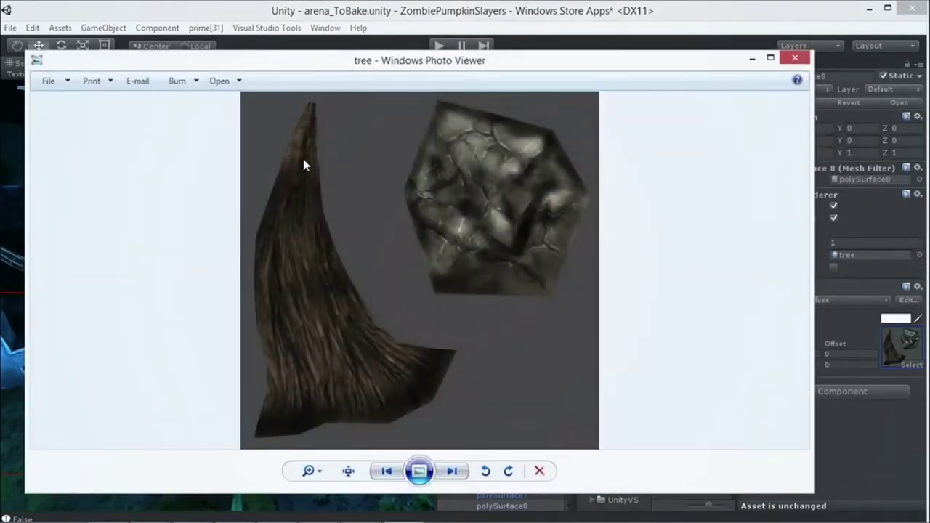
{"action": "left_click_drag", "start_coordinate": [285, 67], "coordinate": [502, 75]}
{"action": "key", "text": "alt+F4"}
Inspect the tree's wireframe and reopen its tree texture in Windows Photo Viewer to examine how the bark shape is mapped.
{"action": "left_click_drag", "start_coordinate": [236, 229], "coordinate": [217, 101], "text": "alt"}
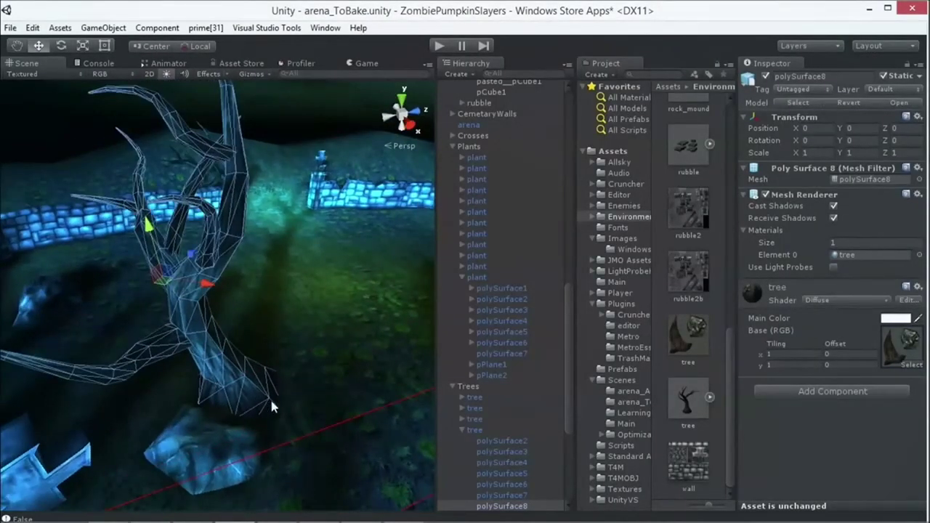
{"action": "left_click_drag", "start_coordinate": [305, 254], "coordinate": [245, 254], "text": "alt"}
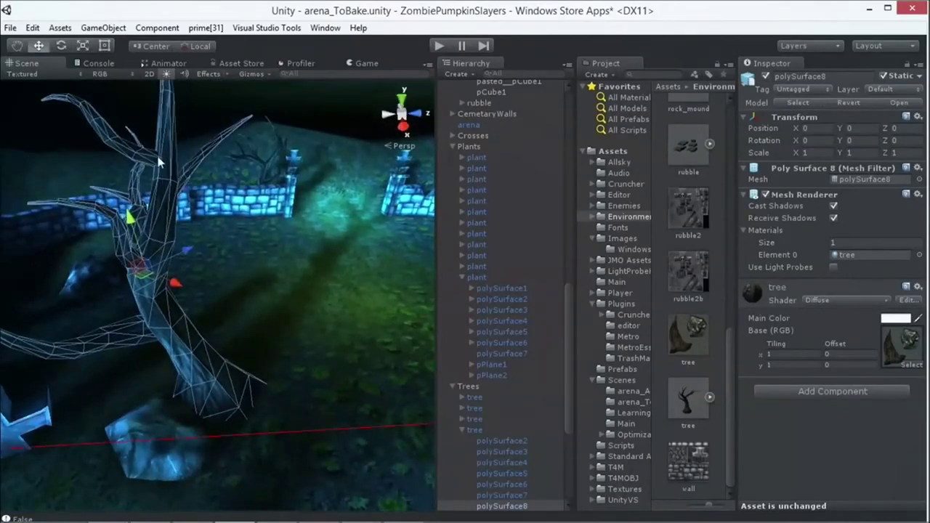
{"action": "double_click", "coordinate": [895, 339]}
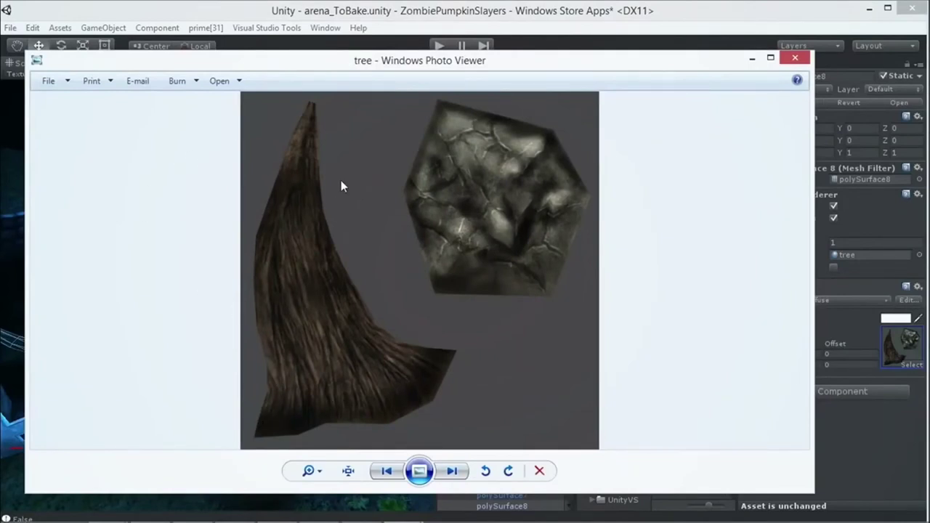
{"action": "left_click_drag", "start_coordinate": [292, 63], "coordinate": [483, 87]}
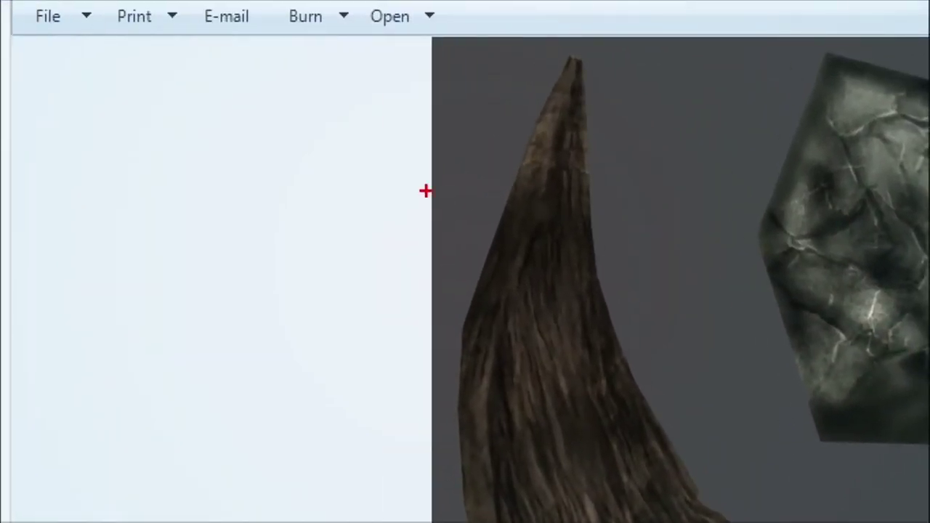
{"action": "mouse_move", "coordinate": [382, 184]}
{"action": "left_mouse_down"}
{"action": "mouse_move", "coordinate": [444, 266]}
{"action": "mouse_move", "coordinate": [496, 313]}
{"action": "left_mouse_up"}
{"action": "mouse_move", "coordinate": [574, 81]}
{"action": "left_mouse_down"}
{"action": "mouse_move", "coordinate": [492, 374]}
{"action": "mouse_move", "coordinate": [571, 131]}
{"action": "mouse_move", "coordinate": [645, 452]}
{"action": "left_mouse_up"}
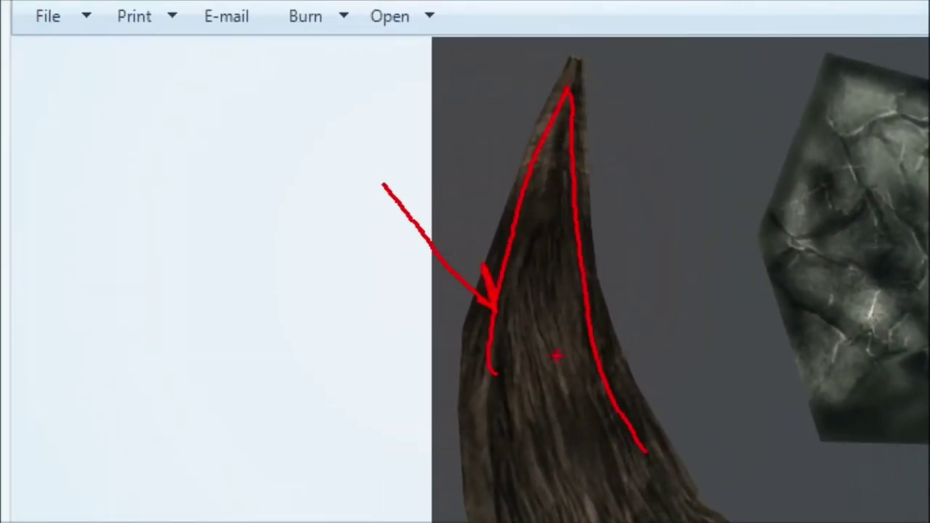
{"action": "mouse_move", "coordinate": [597, 305]}
{"action": "left_mouse_down"}
{"action": "mouse_move", "coordinate": [670, 207]}
{"action": "mouse_move", "coordinate": [629, 317]}
{"action": "left_mouse_up"}
{"action": "mouse_move", "coordinate": [498, 188]}
{"action": "left_mouse_down"}
{"action": "mouse_move", "coordinate": [396, 61]}
{"action": "mouse_move", "coordinate": [489, 219]}
{"action": "left_mouse_up"}
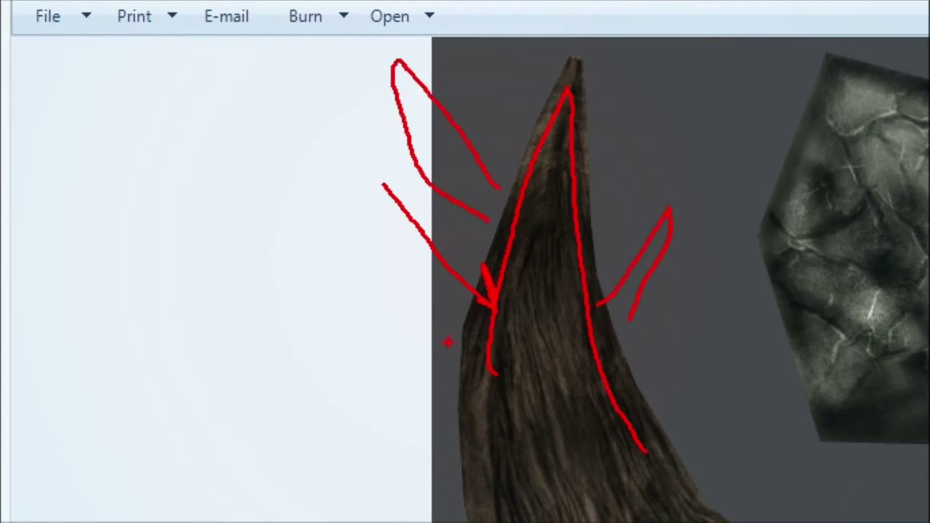
{"action": "left_click_drag", "start_coordinate": [334, 276], "coordinate": [433, 360]}
{"action": "left_click_drag", "start_coordinate": [346, 304], "coordinate": [440, 375]}
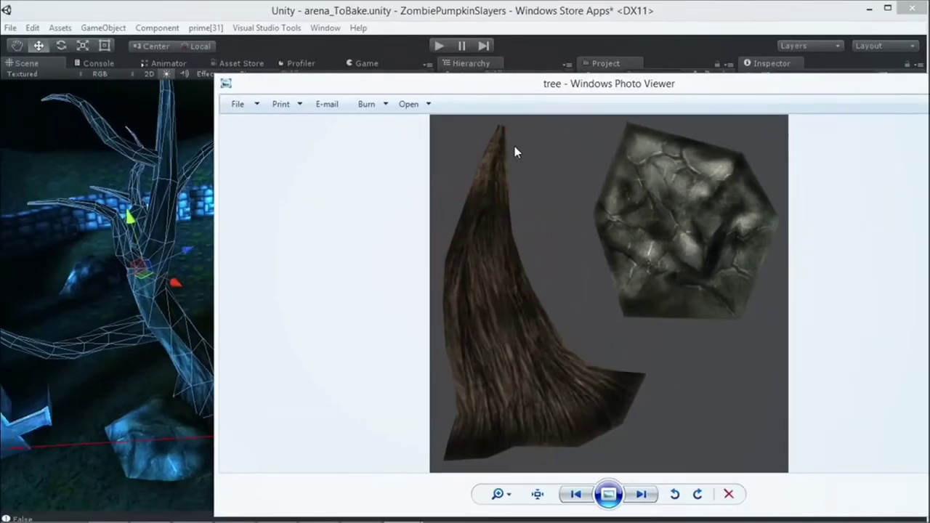
{"action": "left_click_drag", "start_coordinate": [520, 87], "coordinate": [388, 79]}
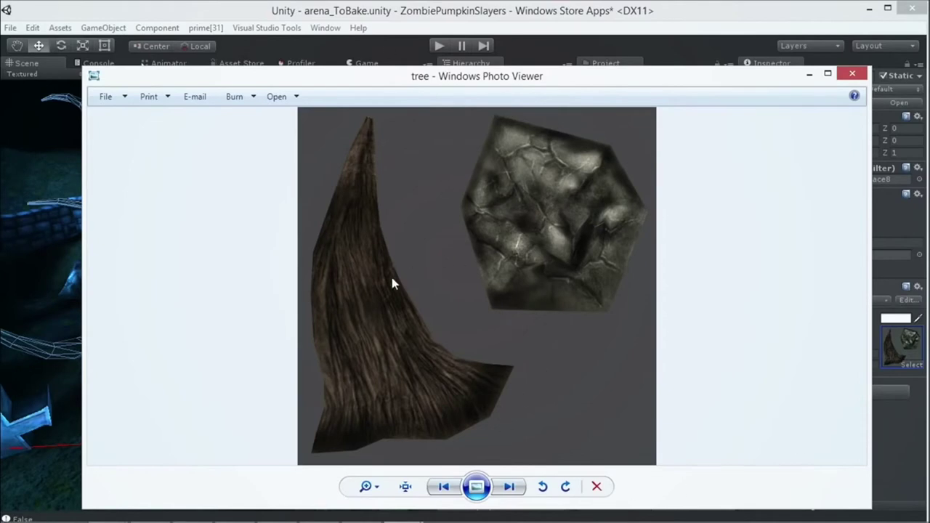
{"action": "left_click_drag", "start_coordinate": [508, 76], "coordinate": [241, 98]}
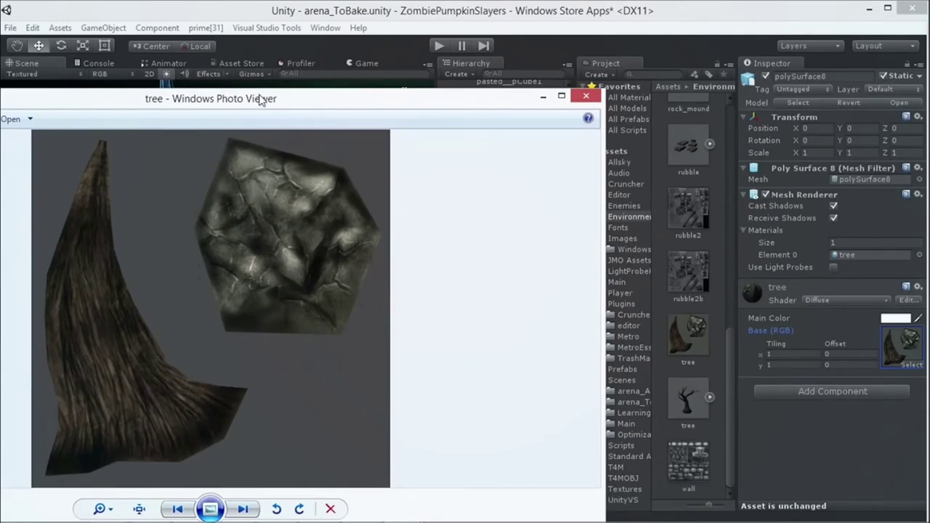
Close the tree texture, select the tree near the cemetery wall, and examine the repeated trees around the arena from several angles.
{"action": "left_click", "coordinate": [585, 95]}
{"action": "left_click_drag", "start_coordinate": [241, 229], "coordinate": [249, 211], "text": "alt"}
{"action": "key", "text": "w"}
{"action": "left_click_drag", "start_coordinate": [260, 243], "coordinate": [357, 245], "text": "alt"}
{"action": "left_click", "coordinate": [213, 192]}
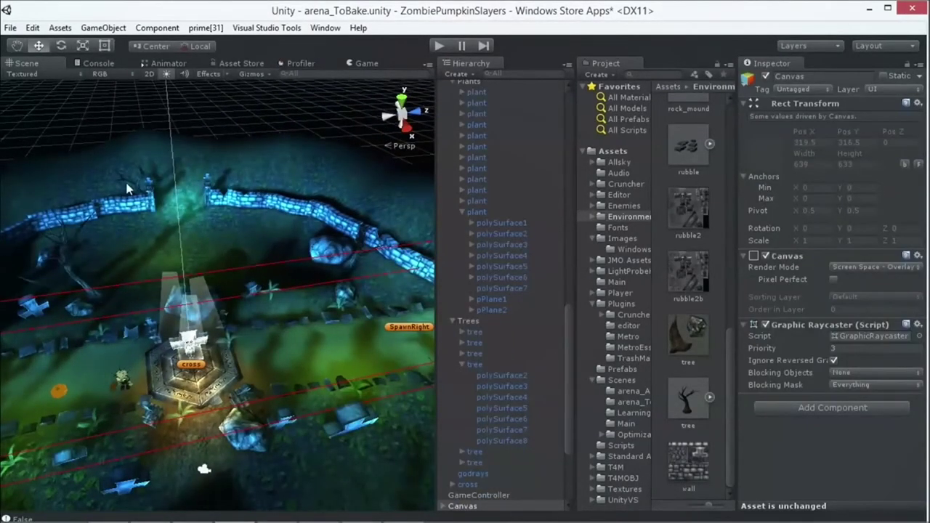
{"action": "left_click", "coordinate": [63, 260]}
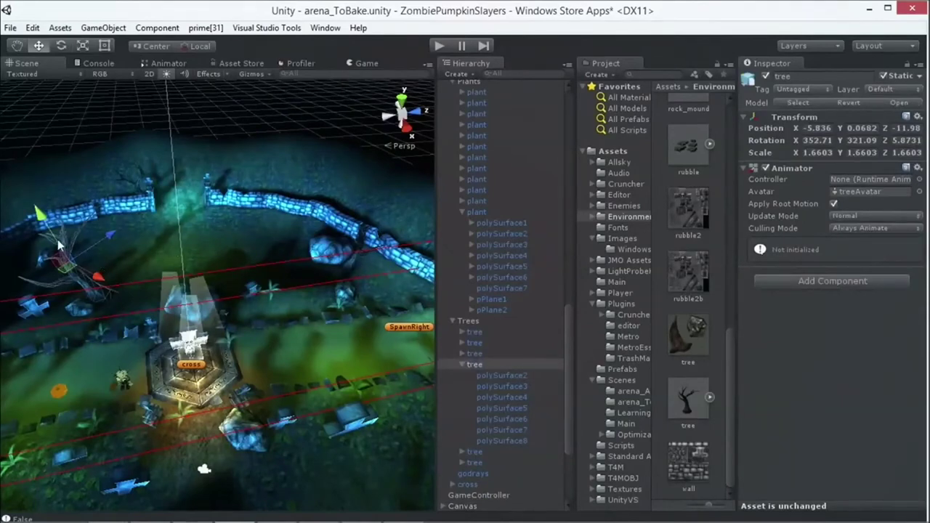
{"action": "left_click_drag", "start_coordinate": [61, 247], "coordinate": [285, 279], "text": "alt"}
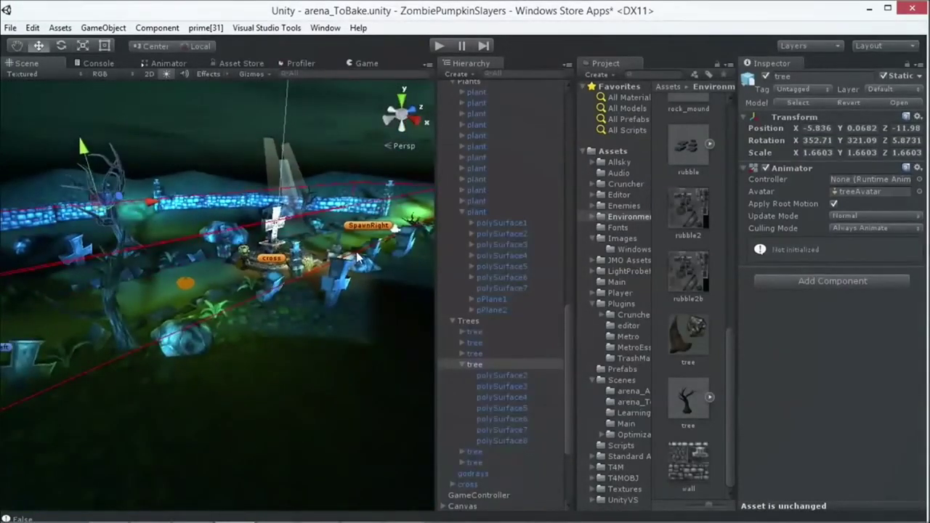
{"action": "left_click_drag", "start_coordinate": [356, 256], "coordinate": [291, 251], "text": "alt"}
{"action": "left_click_drag", "start_coordinate": [142, 224], "coordinate": [131, 342], "text": "alt"}
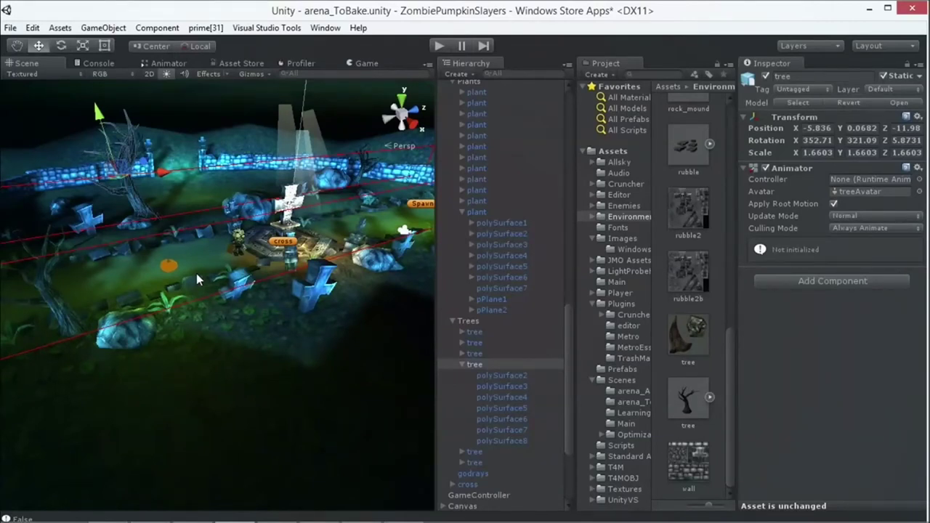
Select the polySurface2 mesh of a cemetery_wall01 segment and locate its base texture in the project.
{"action": "left_click_drag", "start_coordinate": [196, 274], "coordinate": [187, 227], "text": "alt"}
{"action": "scroll", "coordinate": [333, 217], "scroll_direction": "up", "scroll_amount": 10}
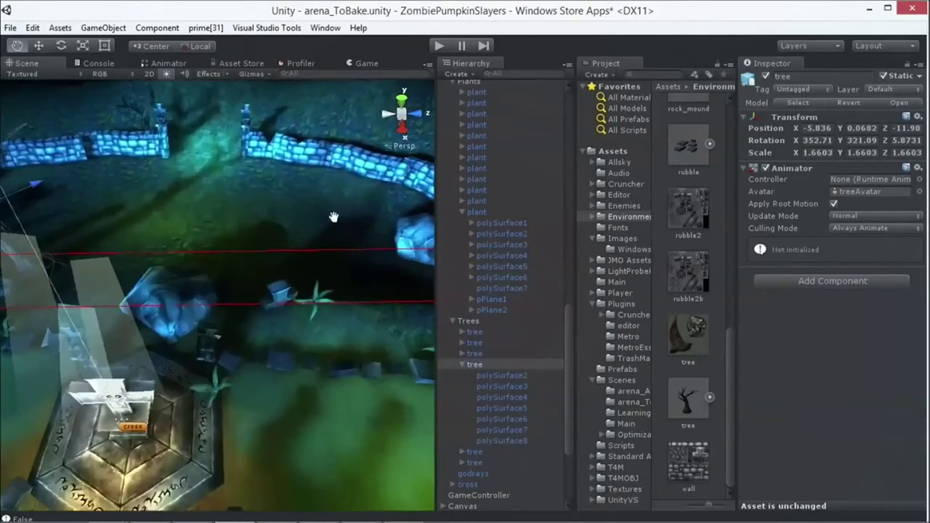
{"action": "left_click_drag", "start_coordinate": [334, 217], "coordinate": [348, 277], "text": "alt"}
{"action": "scroll", "coordinate": [178, 201], "scroll_direction": "up", "scroll_amount": 5}
{"action": "left_click_drag", "start_coordinate": [199, 247], "coordinate": [298, 299]}
{"action": "key", "text": "w"}
{"action": "left_click", "coordinate": [246, 309]}
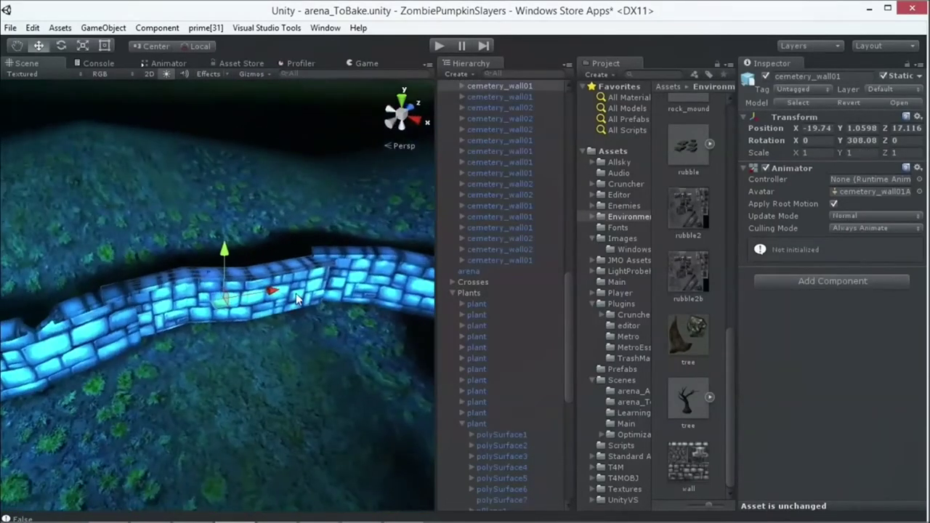
{"action": "left_click", "coordinate": [302, 298]}
{"action": "left_click", "coordinate": [910, 351]}
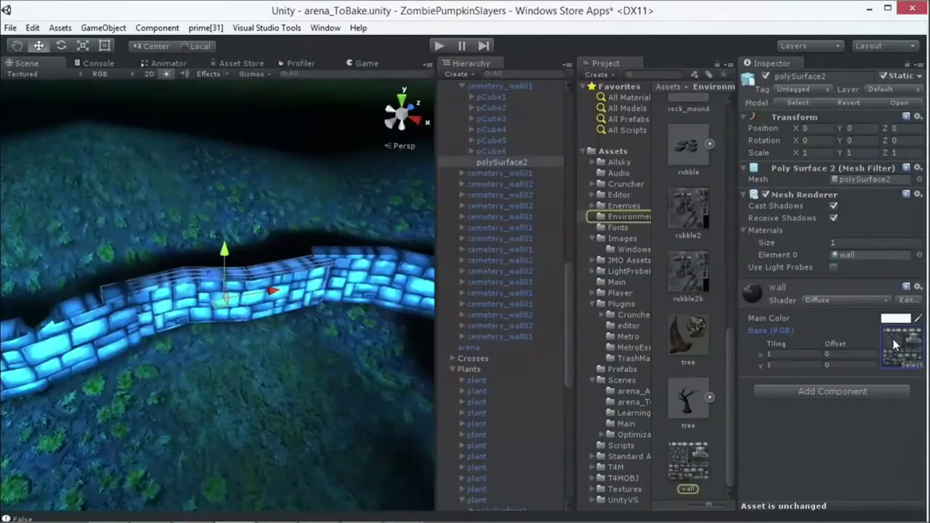
Open the wall texture in Windows Photo Viewer and compare its brick and stone areas with the cemetery wall in the scene.
{"action": "double_click", "coordinate": [895, 340]}
{"action": "left_click_drag", "start_coordinate": [378, 97], "coordinate": [660, 75]}
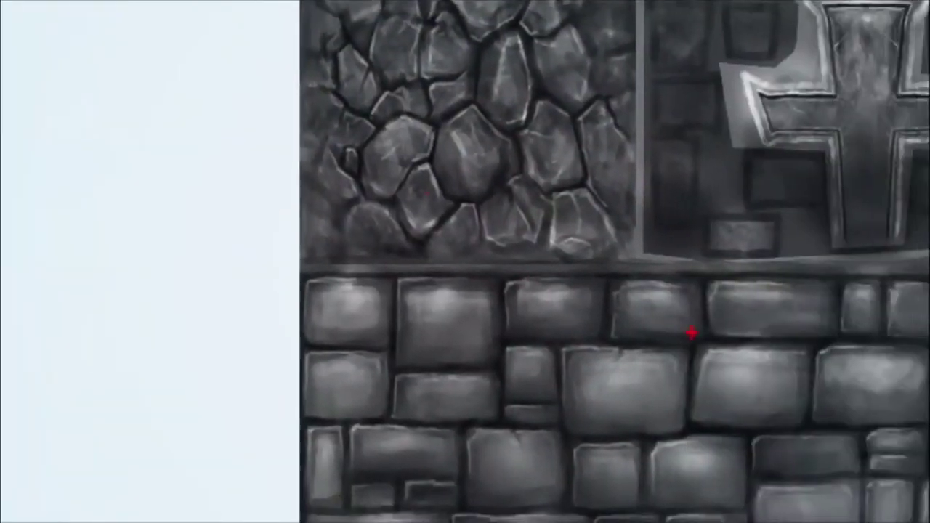
{"action": "left_click_drag", "start_coordinate": [549, 328], "coordinate": [642, 361]}
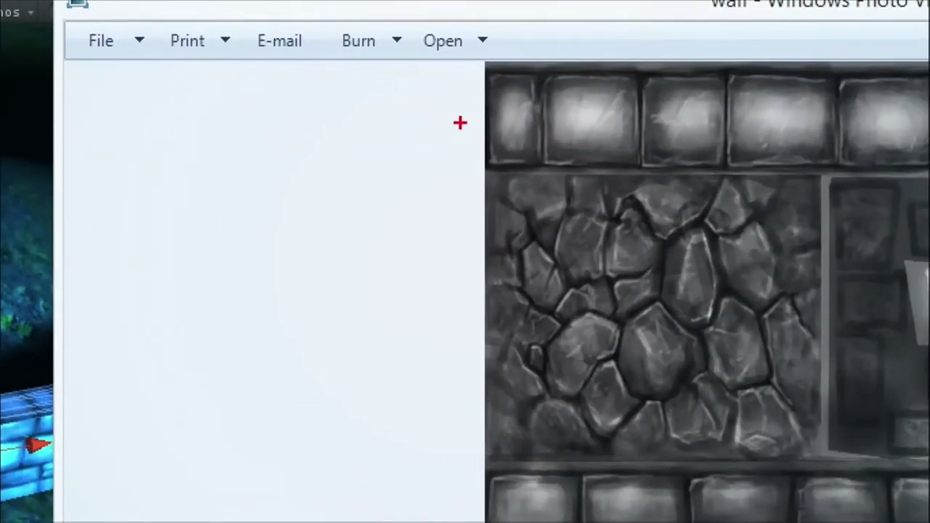
{"action": "left_click_drag", "start_coordinate": [487, 130], "coordinate": [613, 124]}
{"action": "left_click_drag", "start_coordinate": [715, 113], "coordinate": [683, 135]}
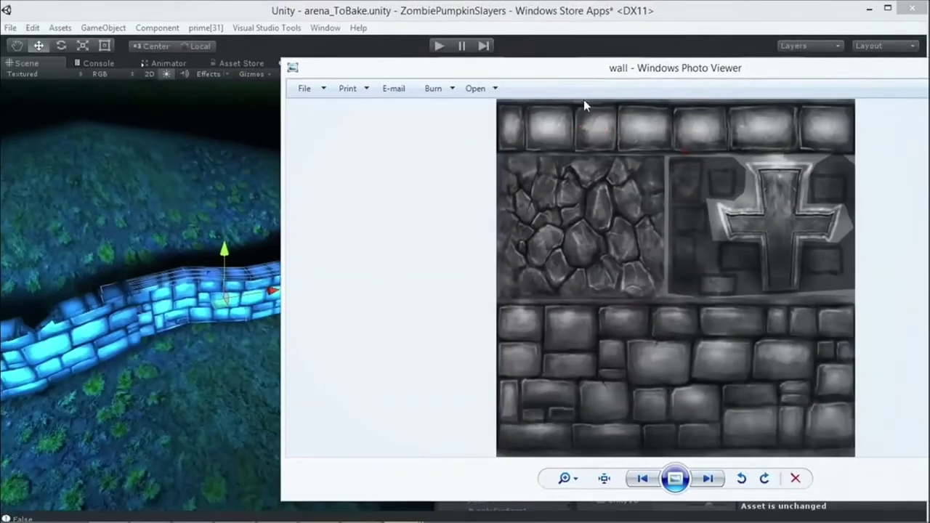
{"action": "left_click_drag", "start_coordinate": [583, 100], "coordinate": [605, 100]}
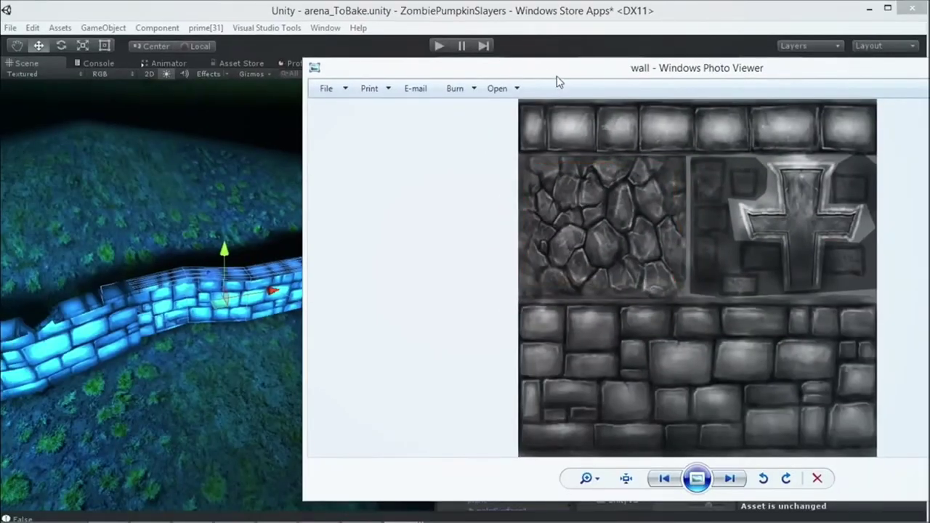
{"action": "left_click_drag", "start_coordinate": [559, 81], "coordinate": [700, 92]}
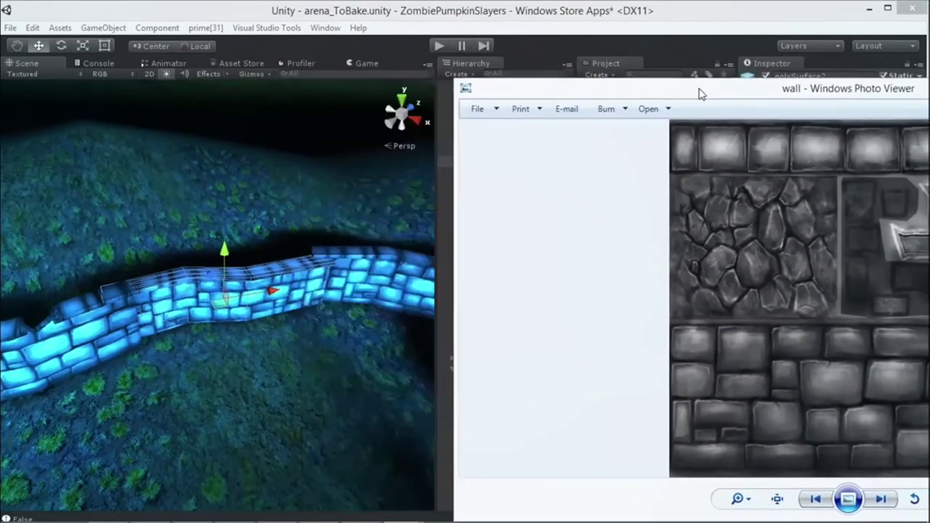
Return to the Unity scene and select the column_cross pillar at the end of the cemetery wall to inspect it.
{"action": "left_click", "coordinate": [192, 218]}
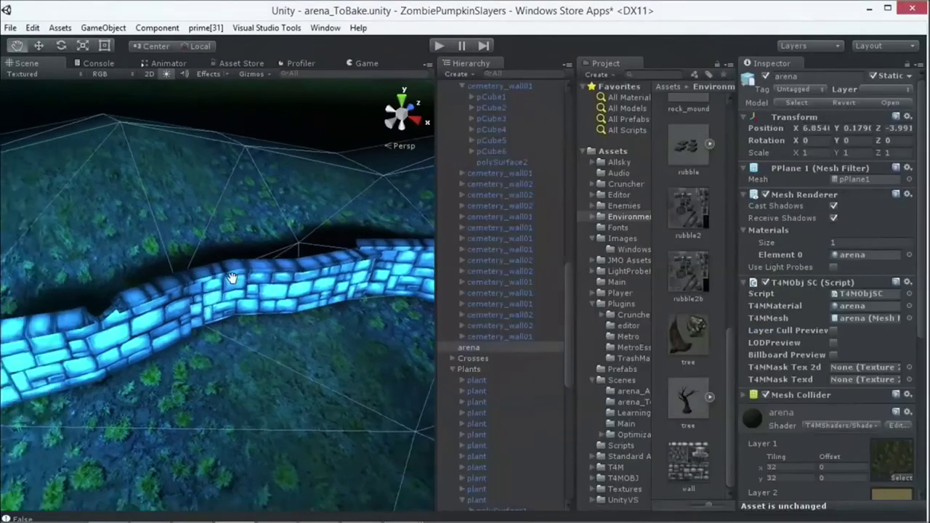
{"action": "key", "text": "super"}
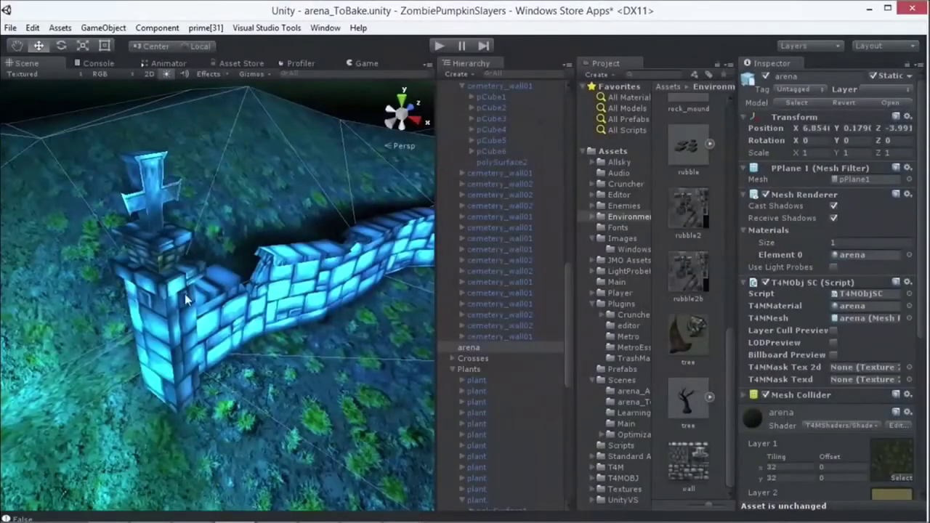
{"action": "left_click", "coordinate": [184, 346]}
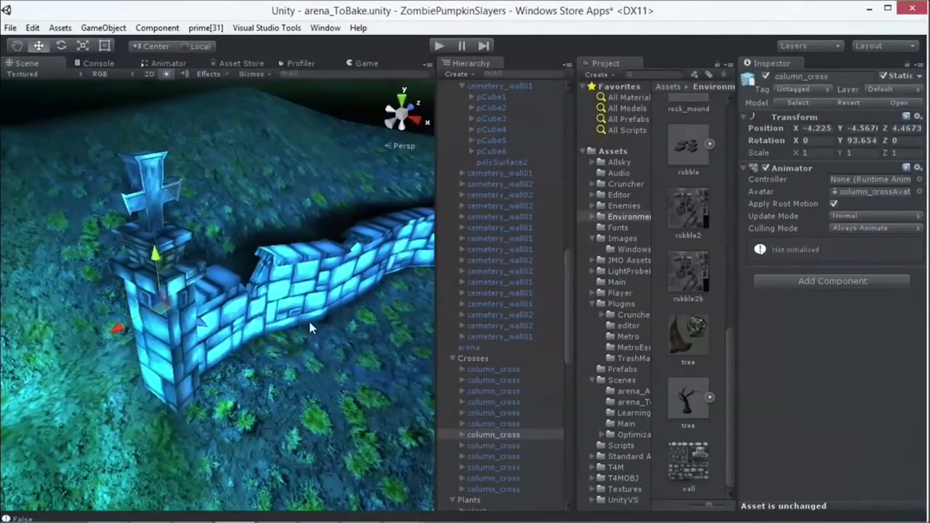
{"action": "left_click", "coordinate": [220, 319]}
{"action": "left_click", "coordinate": [233, 320]}
Select the cemetery_wall01 segment and the adjoining column_cross in turn, and reopen their wall texture in Windows Photo Viewer.
{"action": "scroll", "coordinate": [290, 272], "scroll_direction": "down", "scroll_amount": 5}
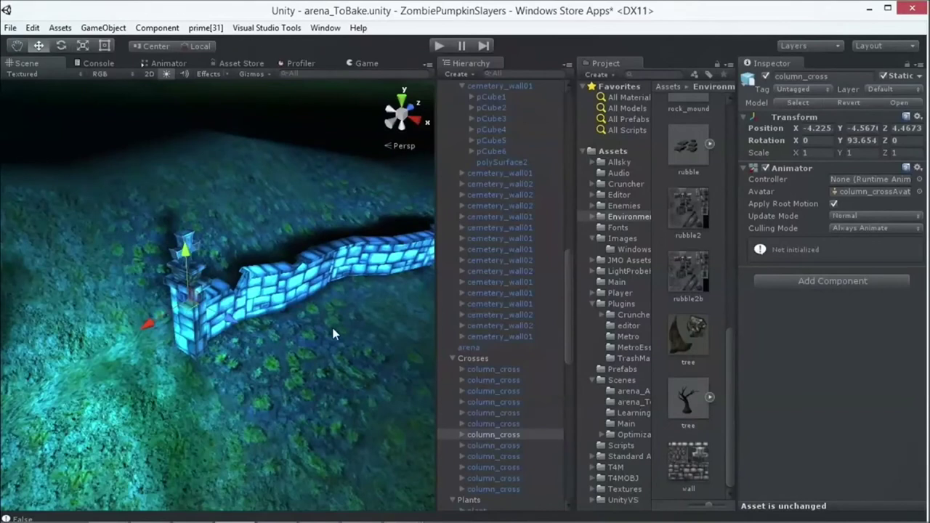
{"action": "left_click", "coordinate": [299, 276]}
{"action": "left_click", "coordinate": [384, 269]}
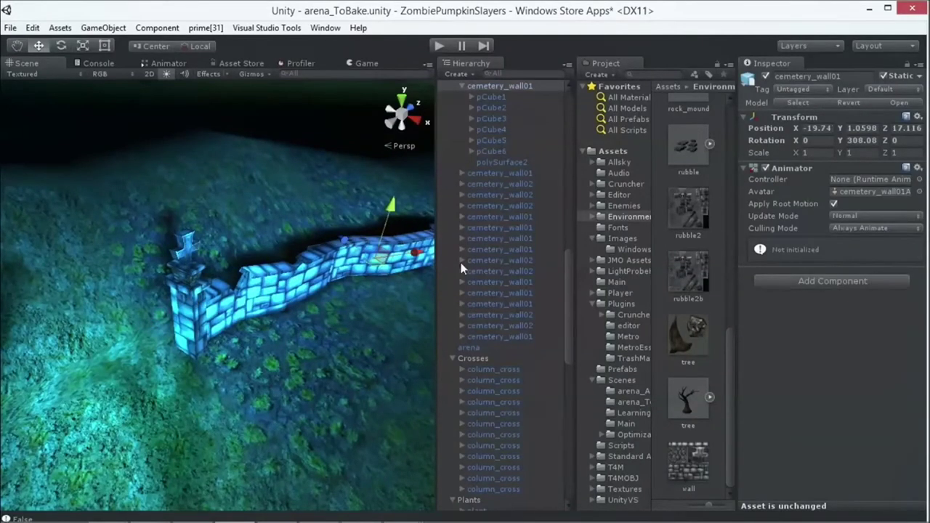
{"action": "left_click", "coordinate": [189, 275]}
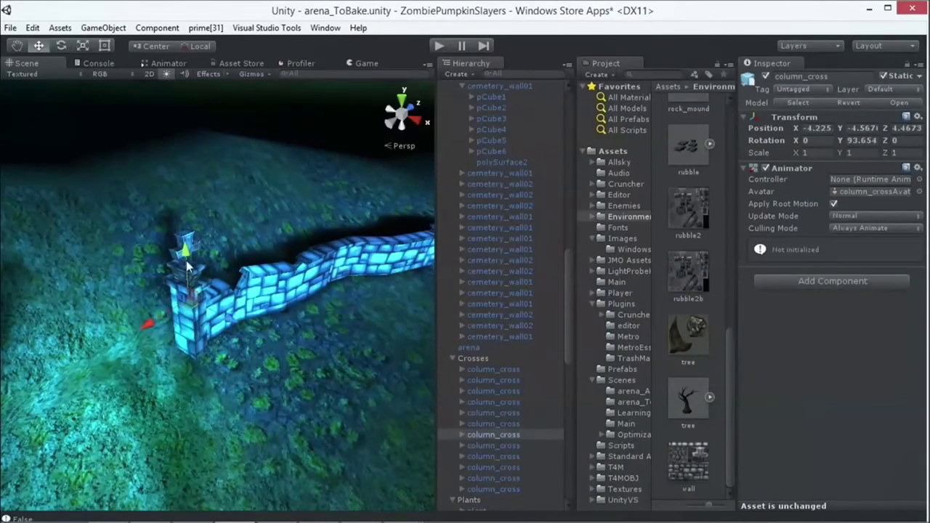
{"action": "double_click", "coordinate": [685, 464]}
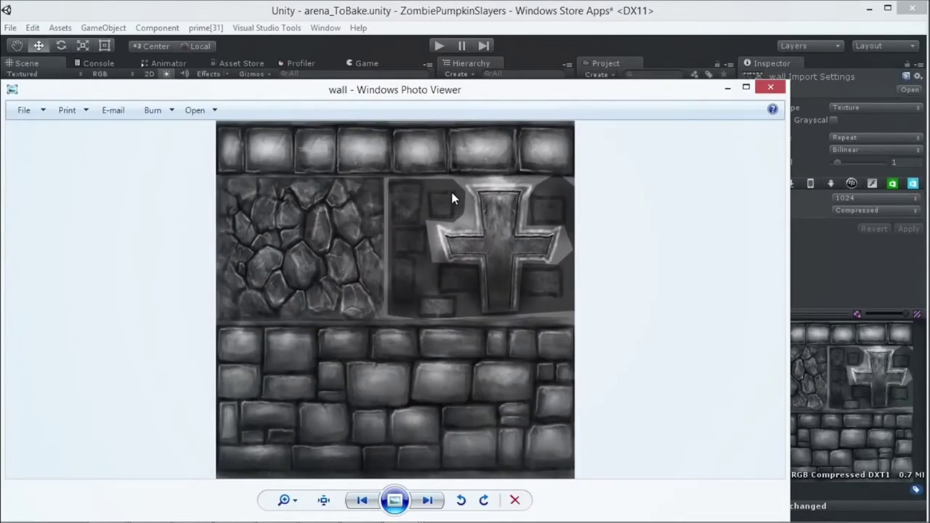
{"action": "left_click_drag", "start_coordinate": [535, 98], "coordinate": [568, 68]}
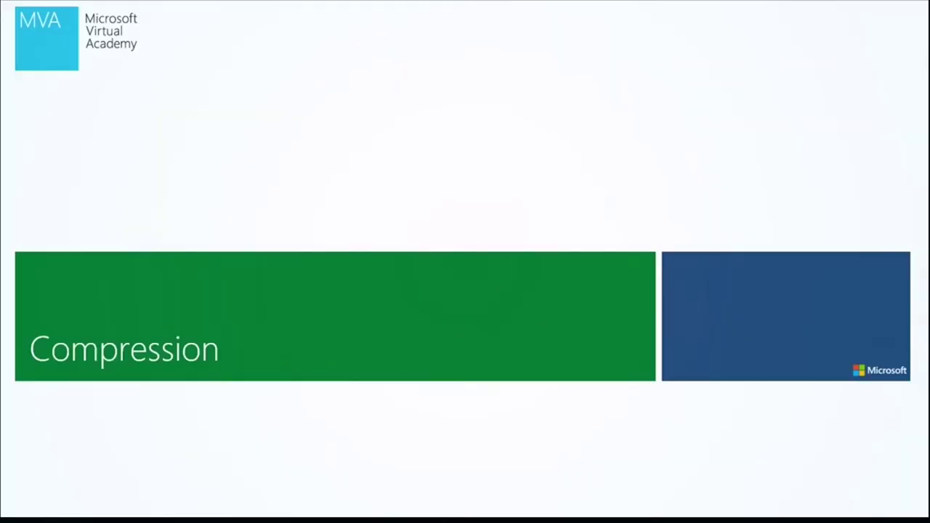
{"action": "key", "text": "Right"}
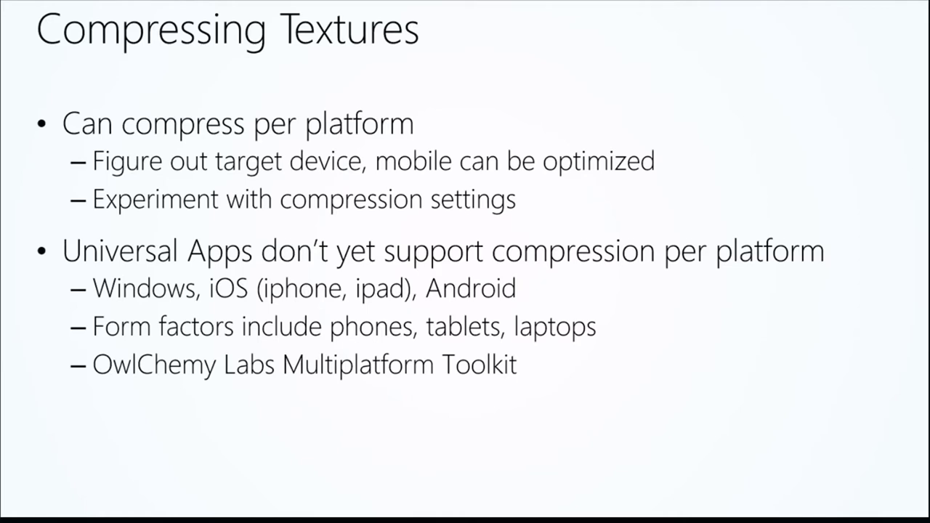
Switch to Unity and open the import settings of the Floor1 texture in the Textures/Platforms folder.
{"action": "key", "text": "alt+Tab"}
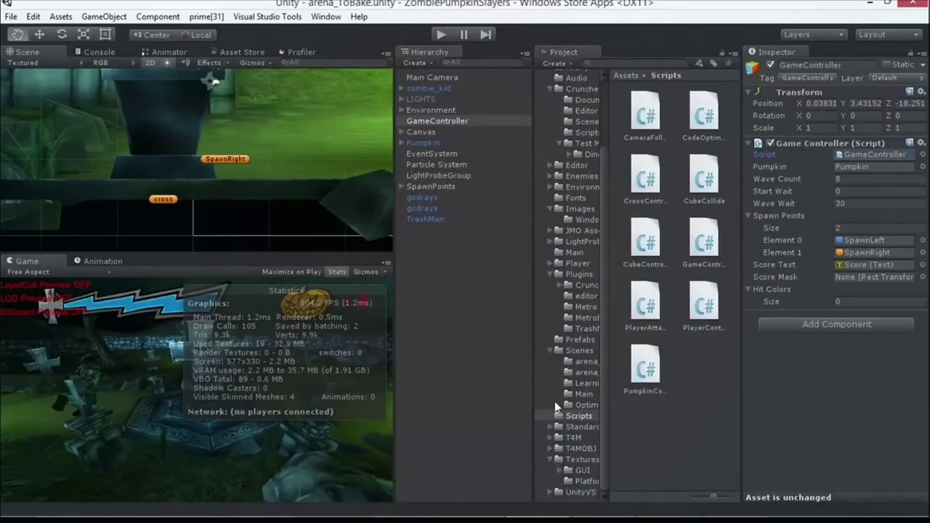
{"action": "left_click", "coordinate": [583, 458]}
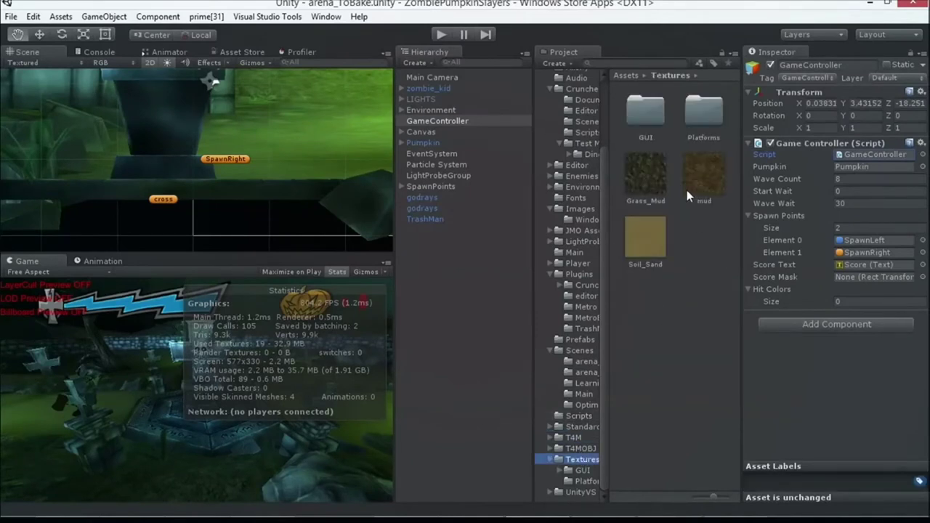
{"action": "left_click", "coordinate": [651, 121]}
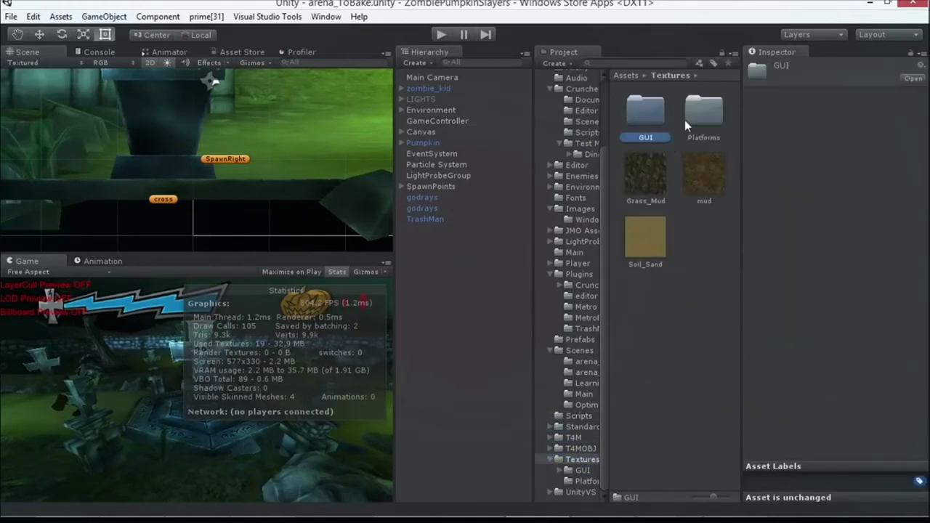
{"action": "double_click", "coordinate": [712, 118]}
{"action": "left_click", "coordinate": [649, 176]}
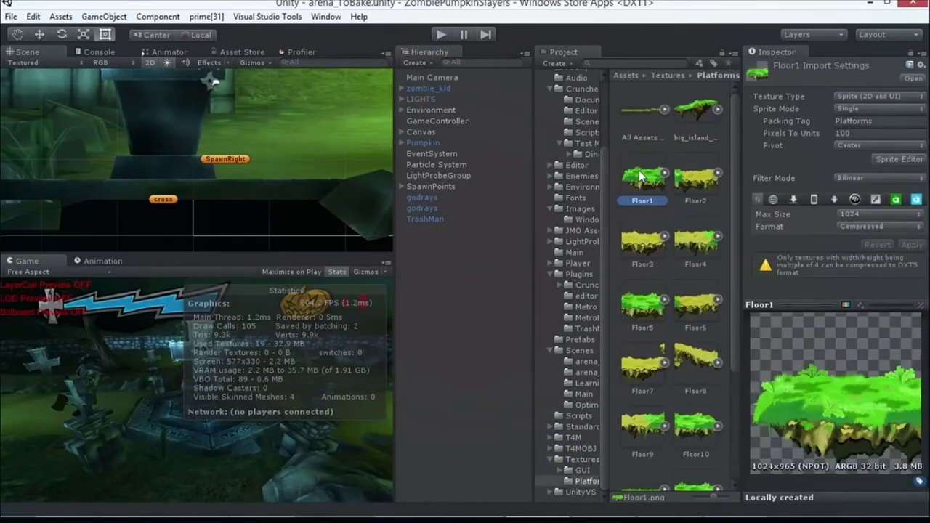
Check Floor1's Web and Windows Store Apps settings and enable the override for WP8.
{"action": "left_click", "coordinate": [774, 200]}
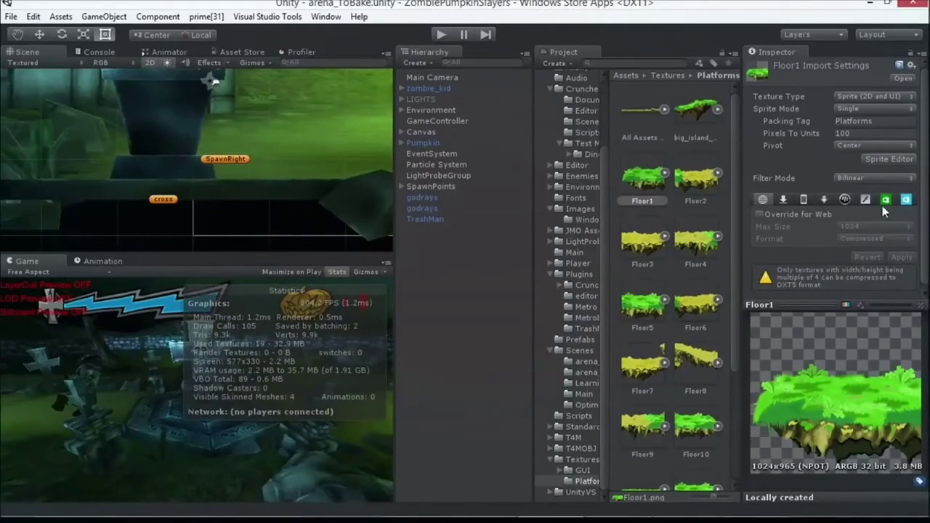
{"action": "left_click", "coordinate": [885, 201]}
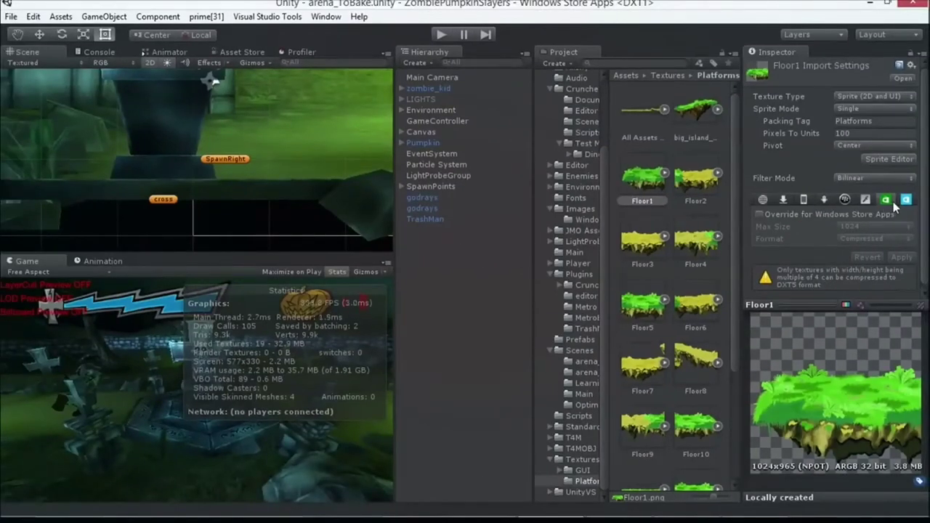
{"action": "left_click", "coordinate": [905, 201]}
{"action": "left_click", "coordinate": [759, 215]}
Set the WP8 max size of the Floor1 texture to 128 and apply the import settings.
{"action": "left_click", "coordinate": [861, 226]}
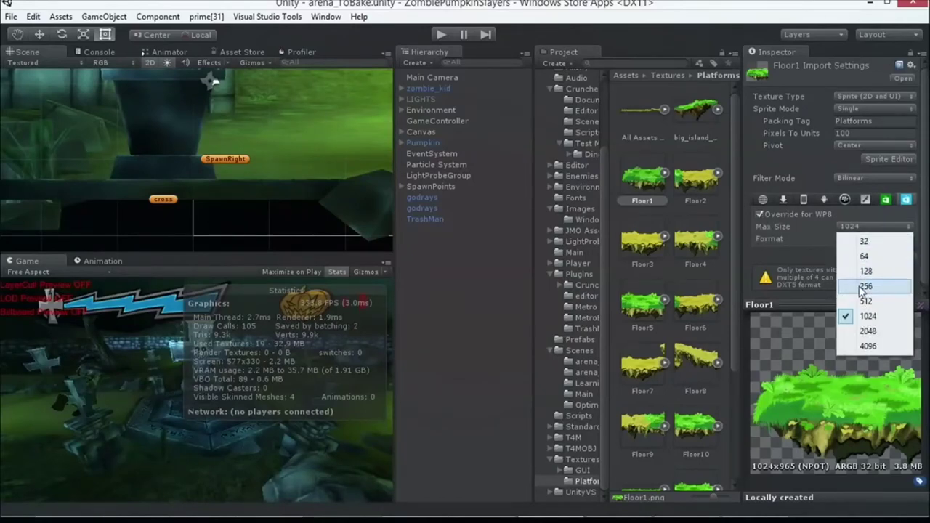
{"action": "left_click", "coordinate": [855, 315]}
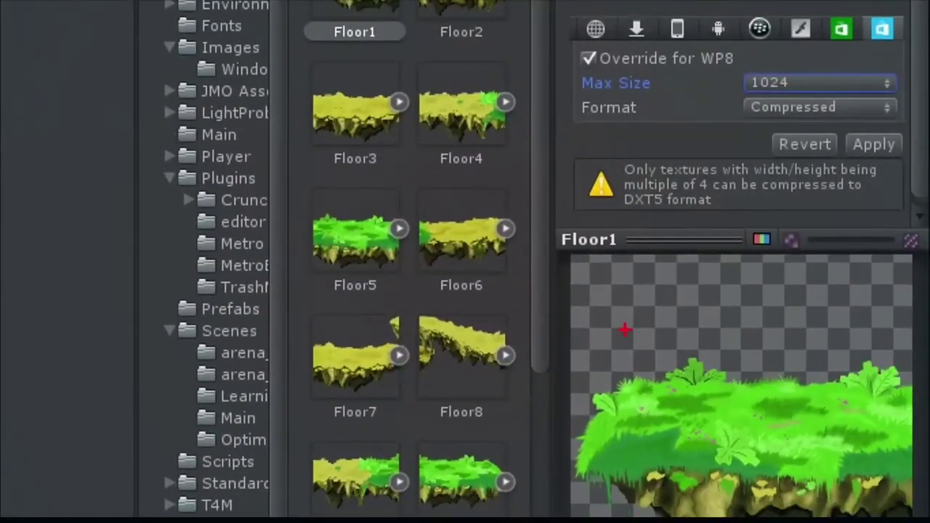
{"action": "mouse_move", "coordinate": [687, 349]}
{"action": "left_mouse_down"}
{"action": "mouse_move", "coordinate": [554, 456]}
{"action": "mouse_move", "coordinate": [612, 517]}
{"action": "left_mouse_up"}
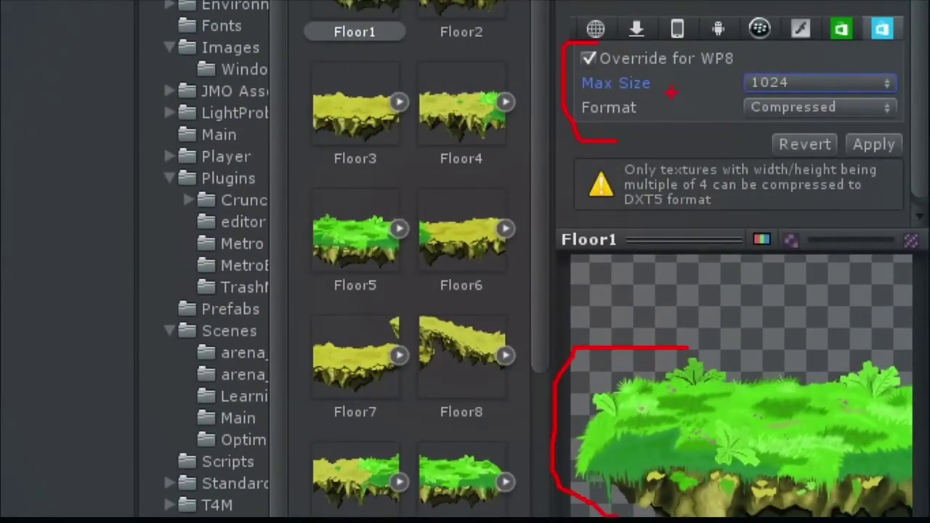
{"action": "left_click_drag", "start_coordinate": [704, 84], "coordinate": [739, 83]}
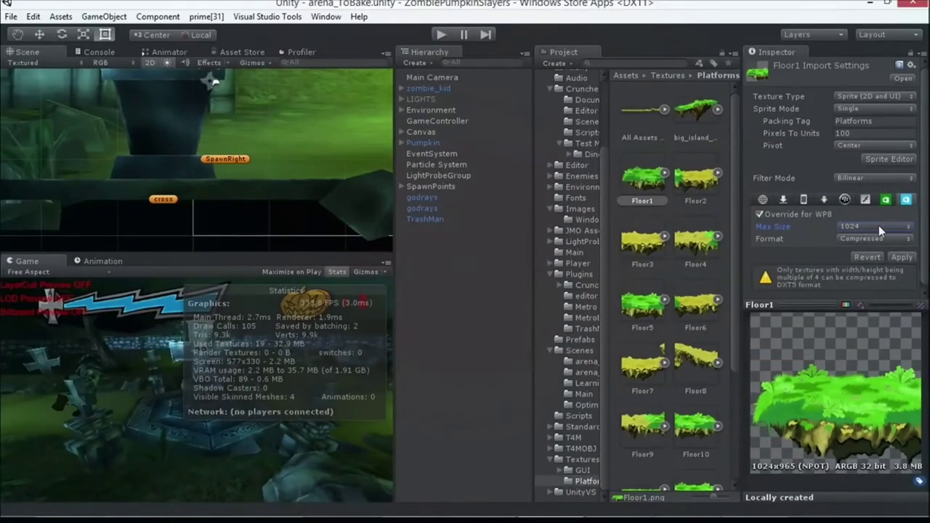
{"action": "left_click", "coordinate": [879, 224]}
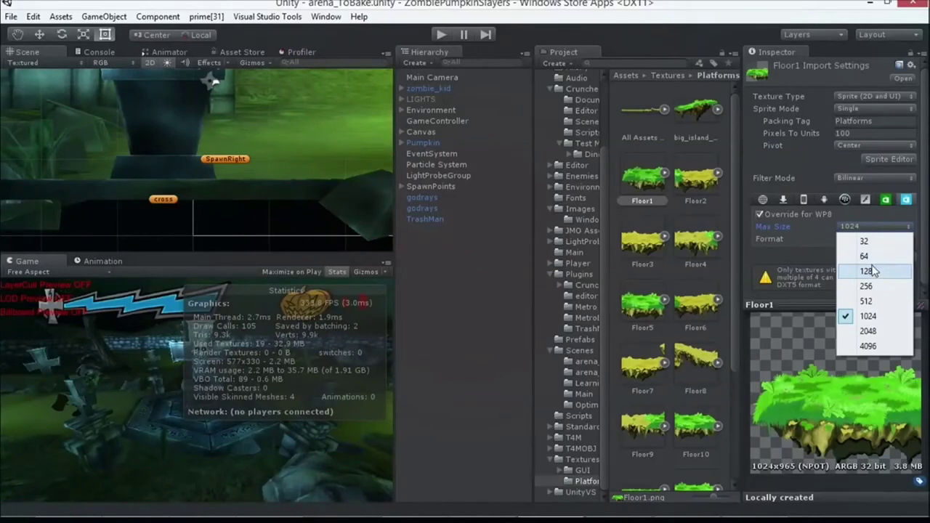
{"action": "left_click", "coordinate": [872, 270]}
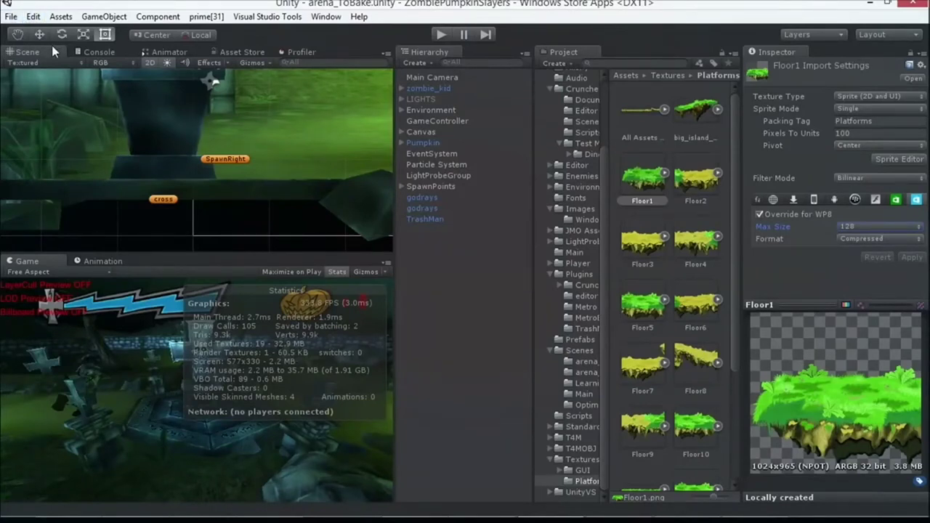
Examine the available platforms in the Build Settings, including Windows Store, Windows Phone 8 and PC, Mac & Linux Standalone.
{"action": "key", "text": "ctrl+shift+b"}
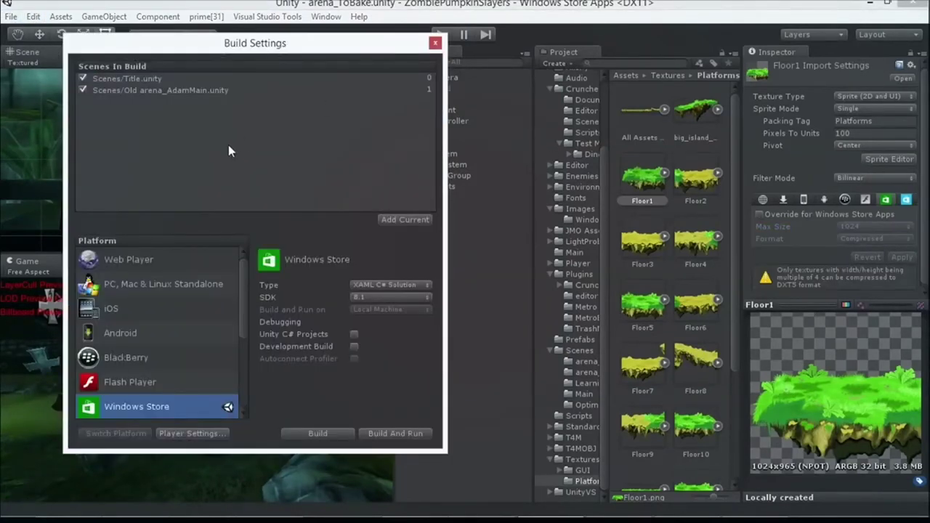
{"action": "left_click", "coordinate": [11, 16]}
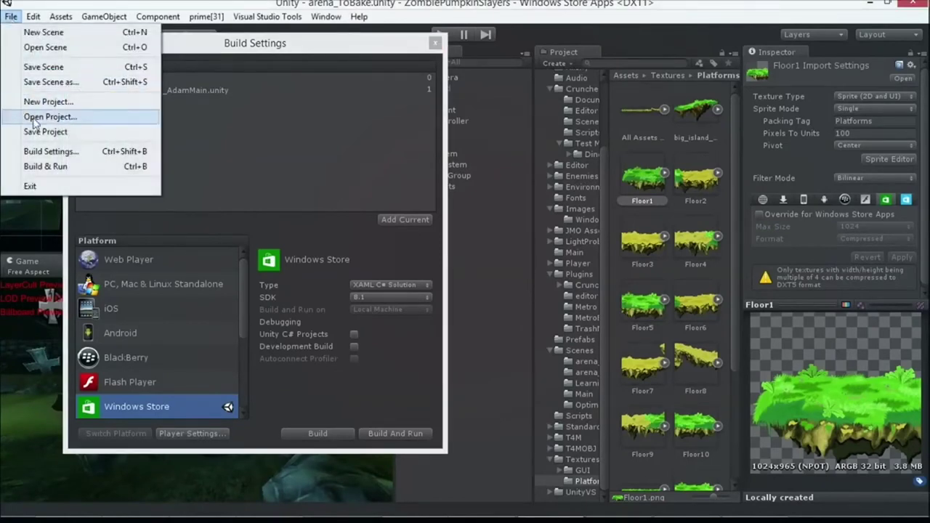
{"action": "left_click", "coordinate": [47, 151]}
{"action": "scroll", "coordinate": [184, 390], "scroll_direction": "down", "scroll_amount": 3}
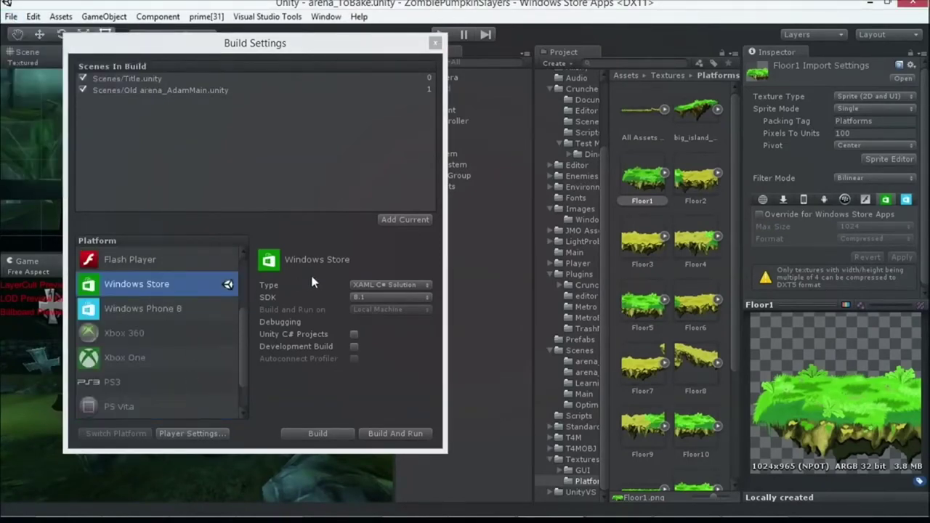
{"action": "left_click", "coordinate": [171, 305]}
{"action": "left_click", "coordinate": [164, 291]}
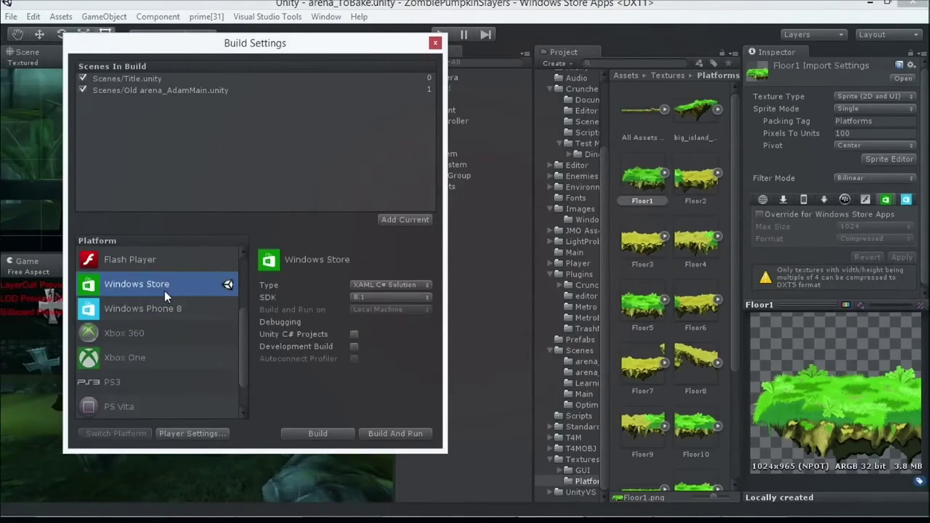
{"action": "scroll", "coordinate": [172, 289], "scroll_direction": "up", "scroll_amount": 5}
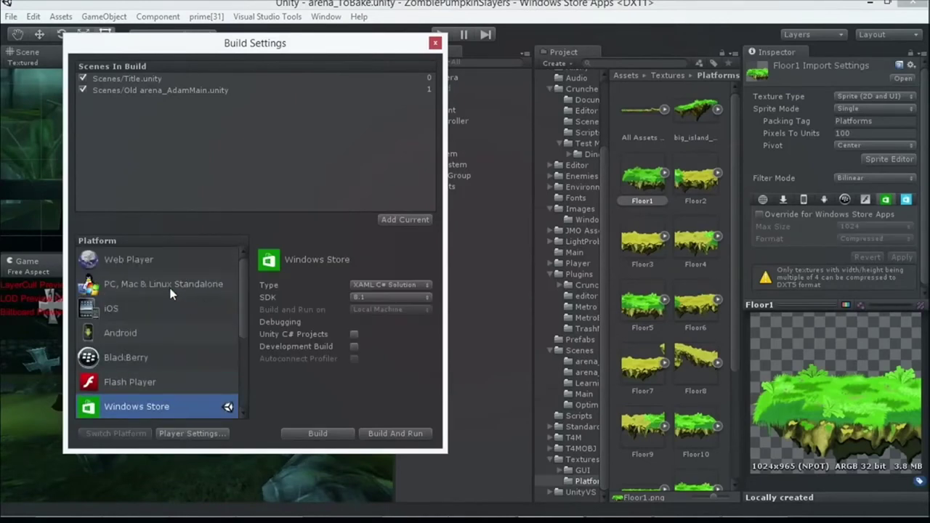
{"action": "left_click", "coordinate": [140, 283]}
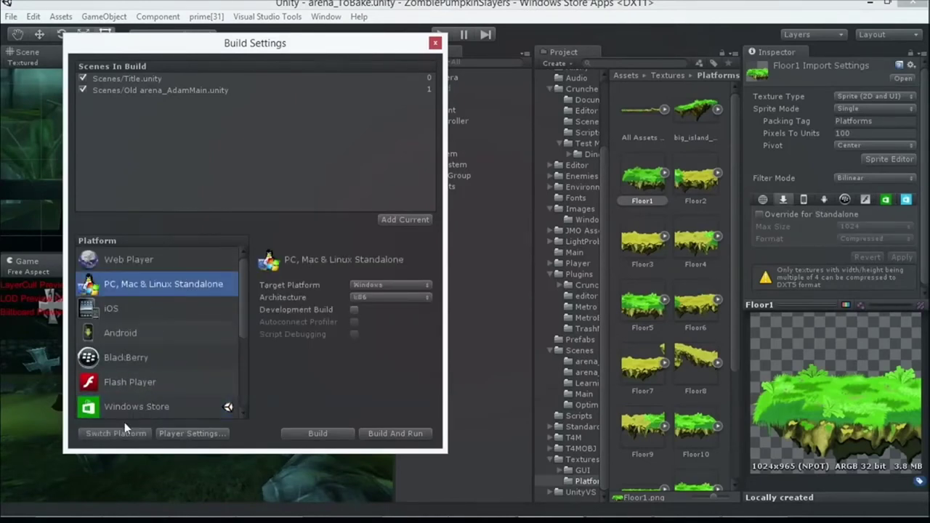
{"action": "scroll", "coordinate": [171, 341], "scroll_direction": "down", "scroll_amount": 5}
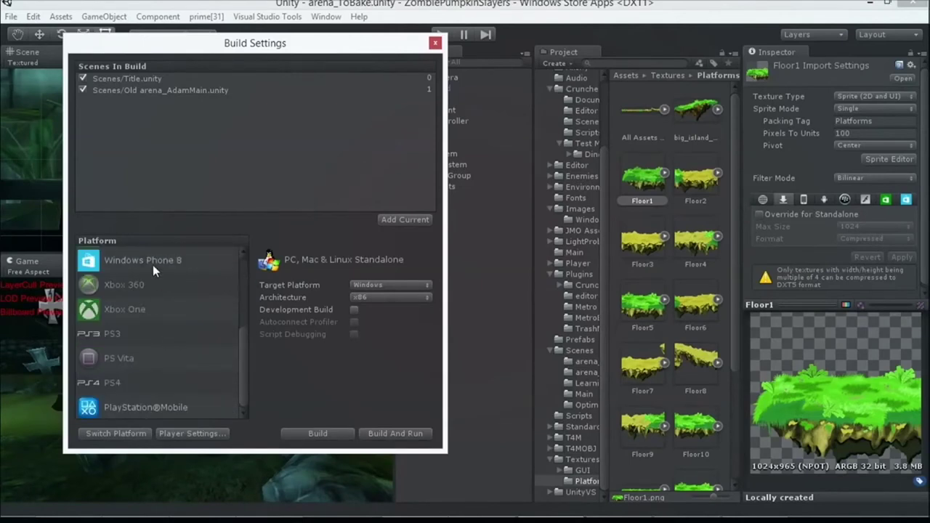
{"action": "left_click", "coordinate": [153, 262]}
{"action": "scroll", "coordinate": [172, 369], "scroll_direction": "up", "scroll_amount": 2}
Override Floor1's import settings for Windows Store Apps with a max size of 64 and apply them.
{"action": "left_click", "coordinate": [888, 197]}
{"action": "left_click", "coordinate": [887, 200]}
{"action": "left_click", "coordinate": [843, 214]}
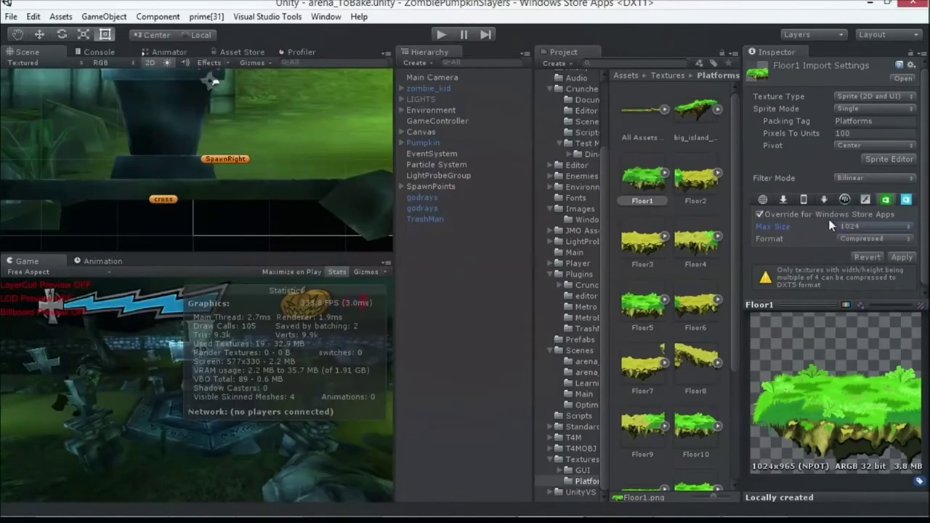
{"action": "left_click", "coordinate": [850, 228]}
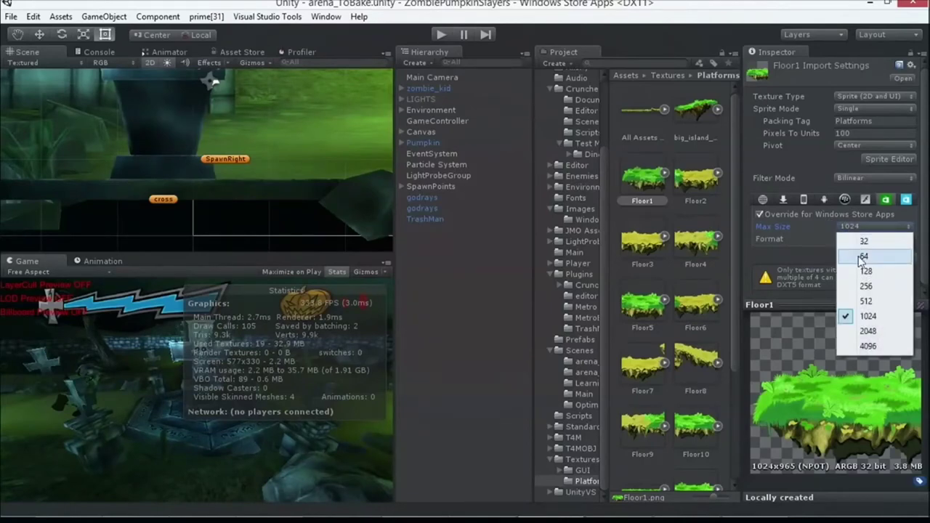
{"action": "left_click", "coordinate": [861, 257]}
{"action": "left_click", "coordinate": [894, 257]}
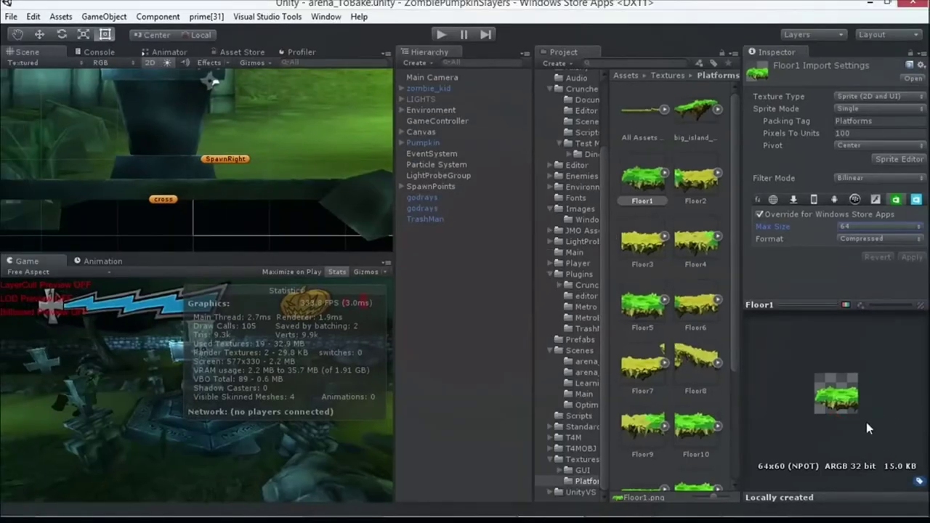
Compare Floor1's Windows Store Apps, WP8 and mobile override settings, and return to the slide presentation.
{"action": "left_click", "coordinate": [896, 200]}
{"action": "left_click", "coordinate": [916, 200]}
{"action": "left_click", "coordinate": [814, 199]}
{"action": "left_click", "coordinate": [897, 200]}
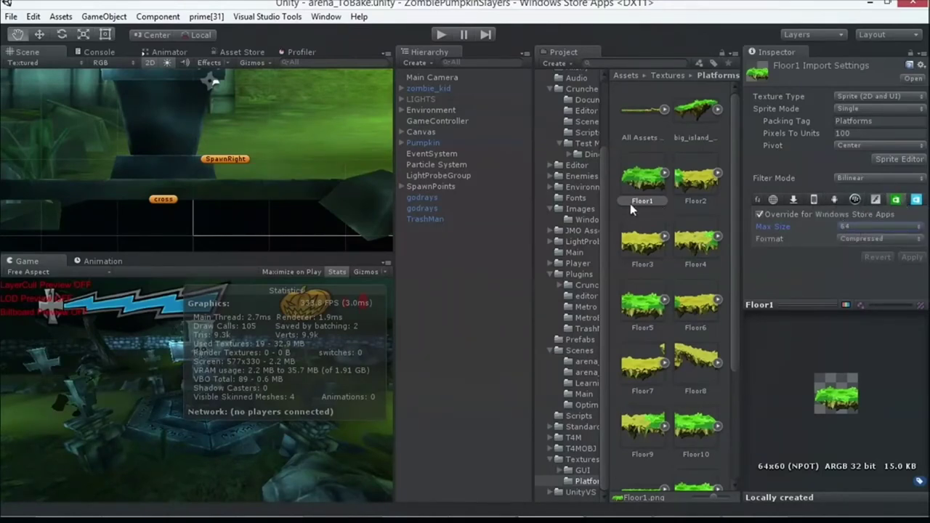
{"action": "key", "text": "alt+Tab"}
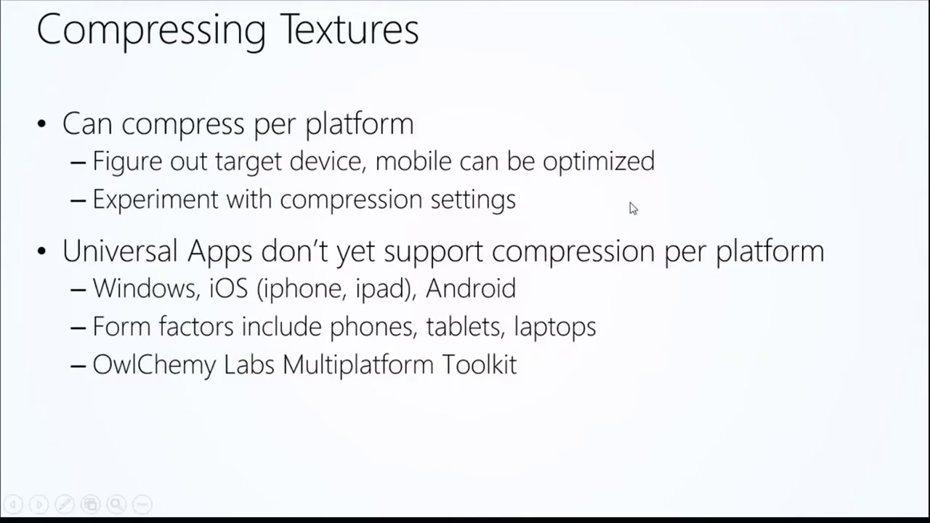
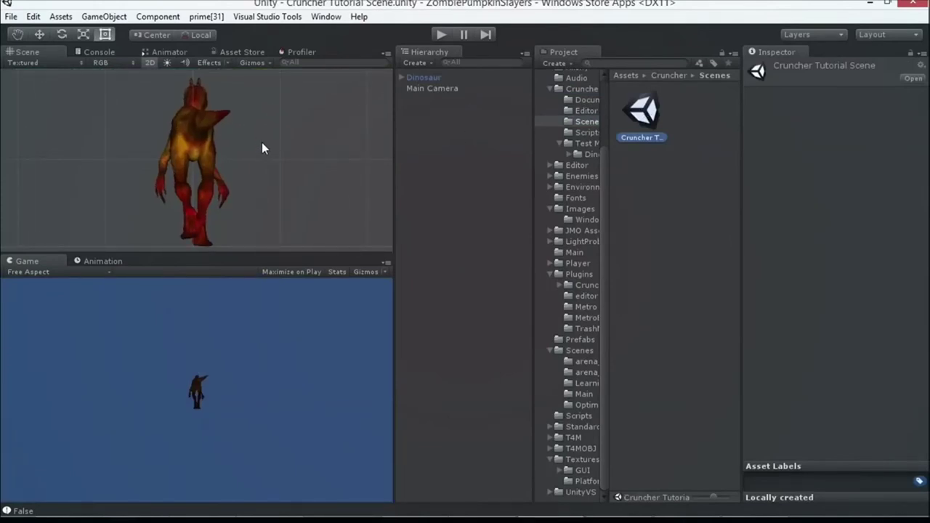
Select the Dinosaur object, open Cruncher's Convert Selection dialog for it and move the dialog over the game view.
{"action": "mouse_move", "coordinate": [266, 142]}
{"action": "middle_mouse_down"}
{"action": "mouse_move", "coordinate": [257, 139]}
{"action": "mouse_move", "coordinate": [284, 140]}
{"action": "middle_mouse_up"}
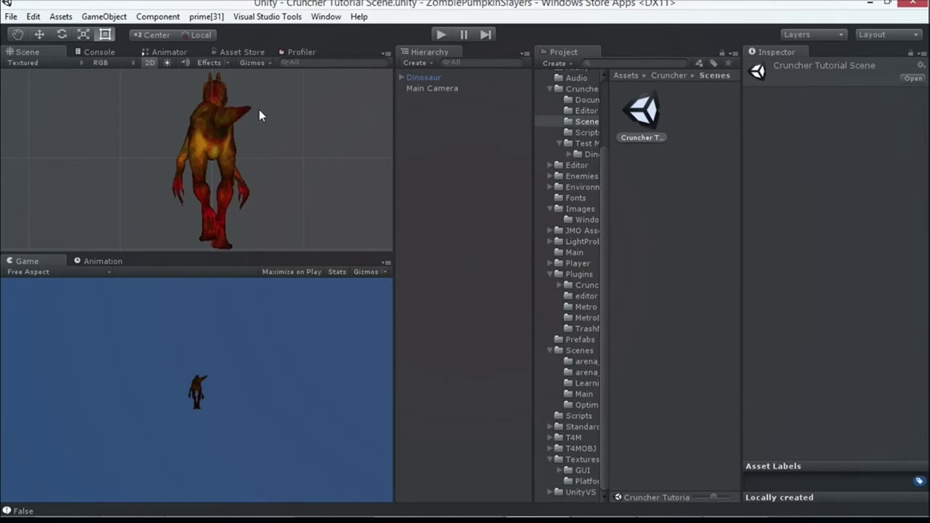
{"action": "left_click", "coordinate": [205, 127]}
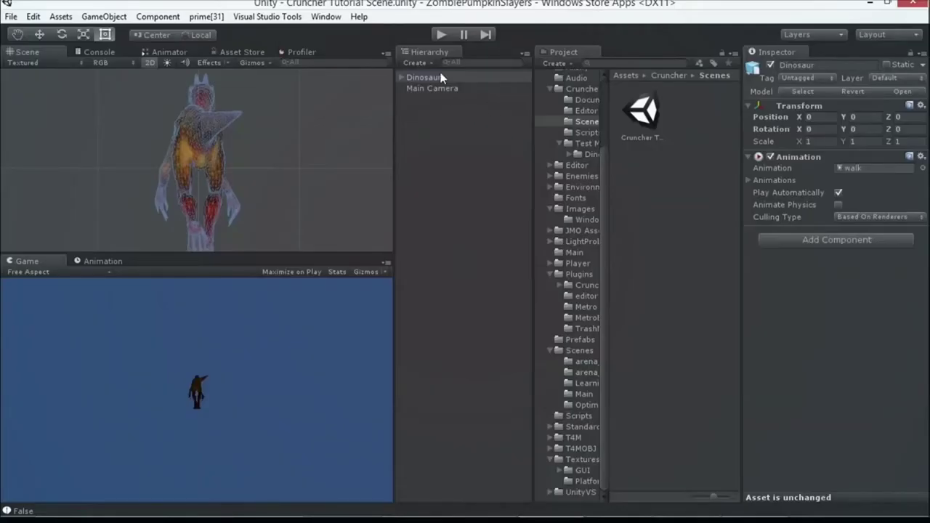
{"action": "left_click", "coordinate": [436, 77]}
{"action": "left_click", "coordinate": [104, 16]}
{"action": "mouse_move", "coordinate": [65, 352]}
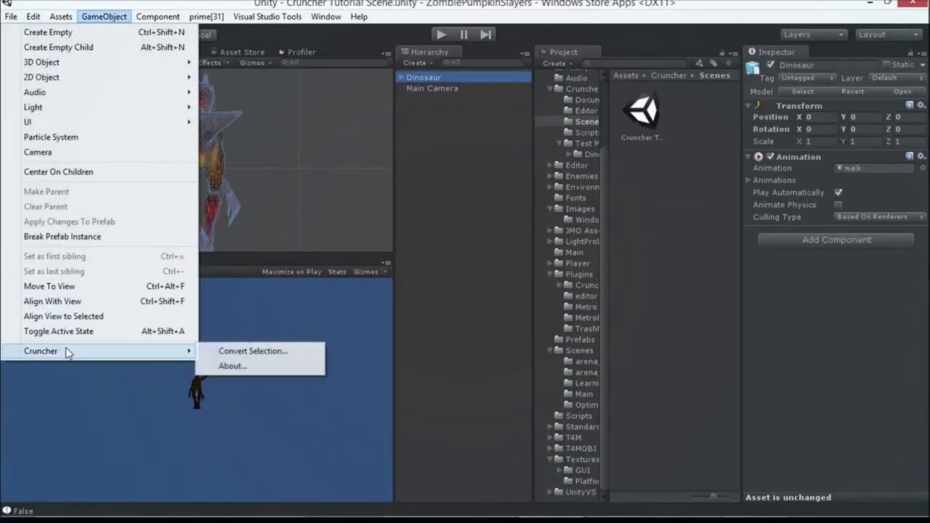
{"action": "left_click", "coordinate": [289, 353]}
{"action": "left_click_drag", "start_coordinate": [240, 9], "coordinate": [264, 268]}
Switch the Scene view from 2D to 3D perspective and bring the dinosaur's mesh up close with the Move tool active.
{"action": "left_click", "coordinate": [281, 209]}
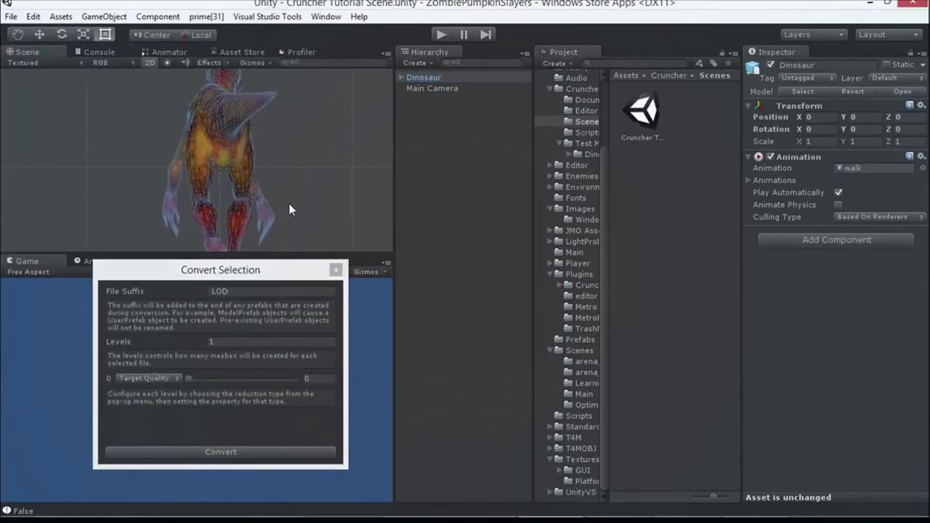
{"action": "right_click_drag", "start_coordinate": [282, 209], "coordinate": [266, 149]}
{"action": "left_click", "coordinate": [145, 61]}
{"action": "key", "text": "w"}
{"action": "scroll", "coordinate": [228, 140], "scroll_direction": "up", "scroll_amount": 3}
{"action": "middle_click_drag", "start_coordinate": [228, 145], "coordinate": [267, 144]}
Raise the level 0 Target Quality slightly and convert the dinosaur with Cruncher.
{"action": "left_click", "coordinate": [185, 374]}
{"action": "left_click_drag", "start_coordinate": [185, 375], "coordinate": [195, 375]}
{"action": "left_click", "coordinate": [241, 448]}
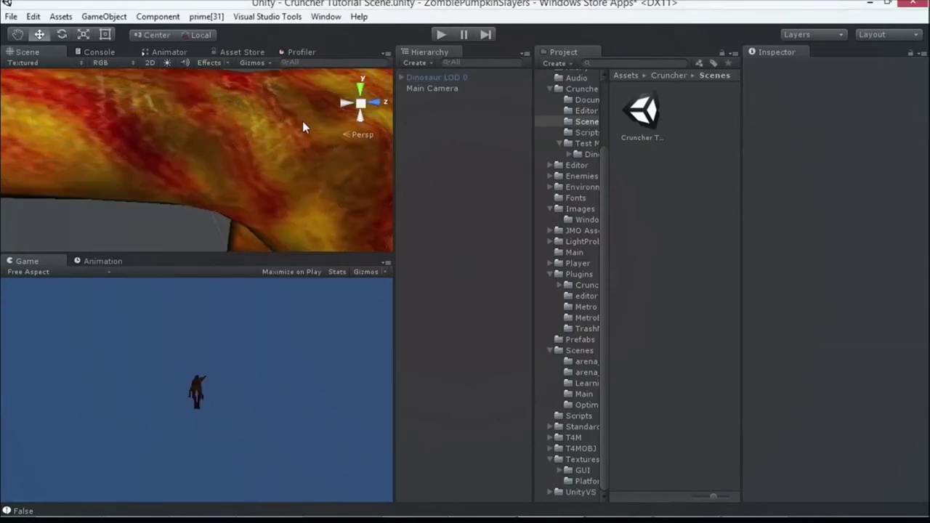
Select the converted Dinosaur LOD 0 in the scene and frame it to inspect its mesh.
{"action": "left_click", "coordinate": [303, 120]}
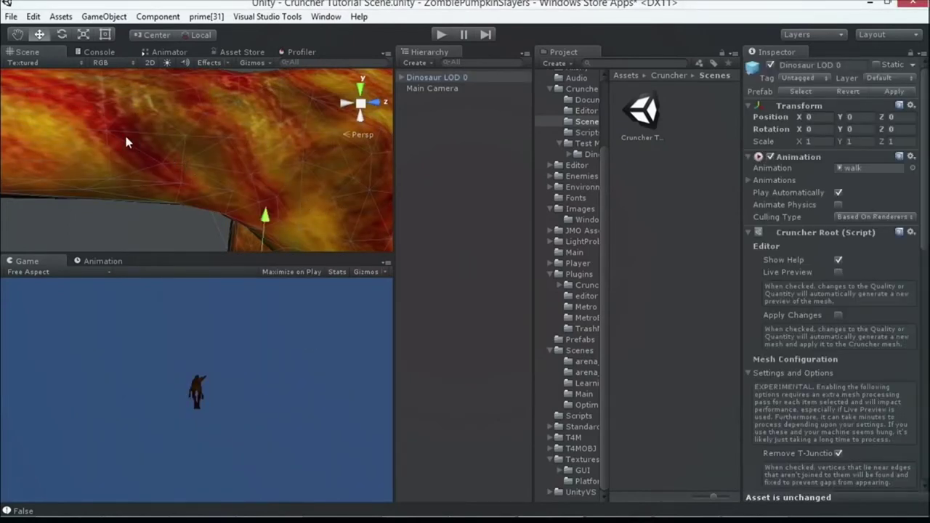
{"action": "key", "text": "f"}
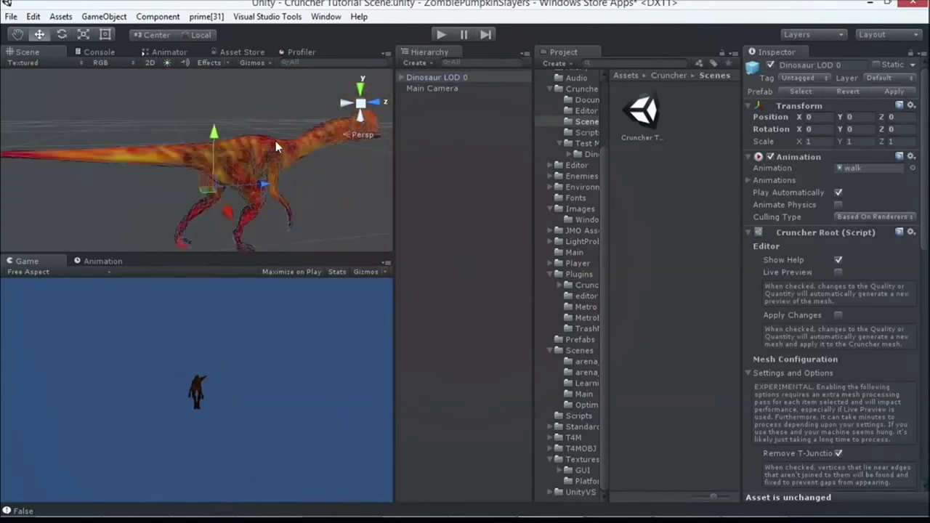
{"action": "middle_click_drag", "start_coordinate": [276, 142], "coordinate": [239, 152]}
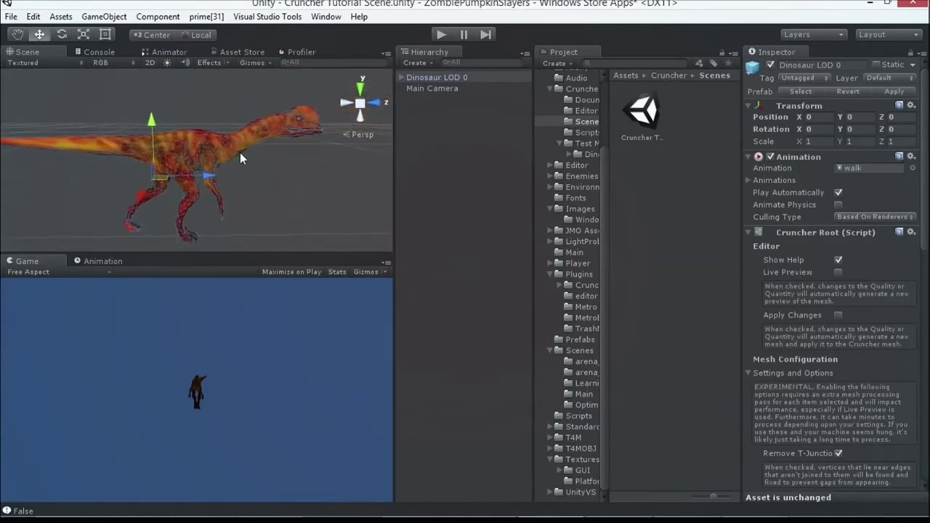
Locate the Dinosaur LOD 0 prefab in the project assets and compare its Figure_1_node mesh with the original Dinosaur's.
{"action": "right_click", "coordinate": [441, 80]}
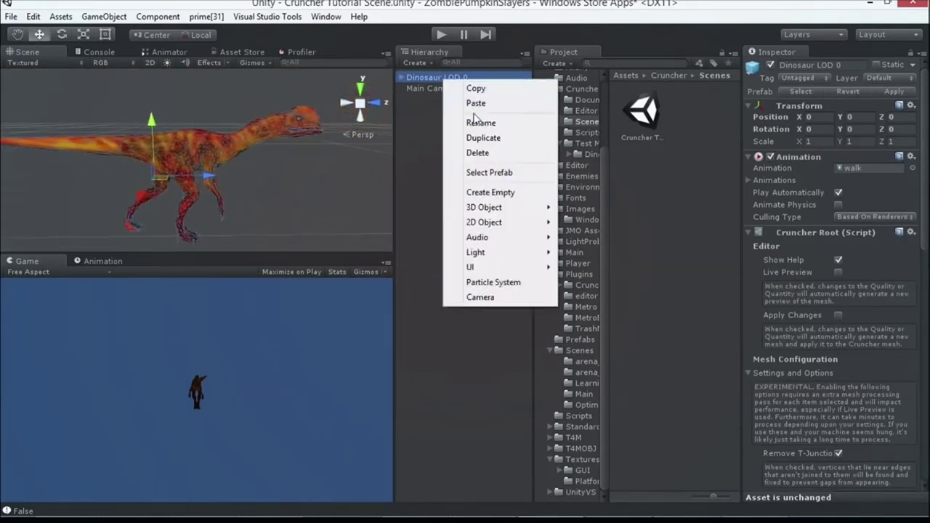
{"action": "left_click", "coordinate": [489, 172]}
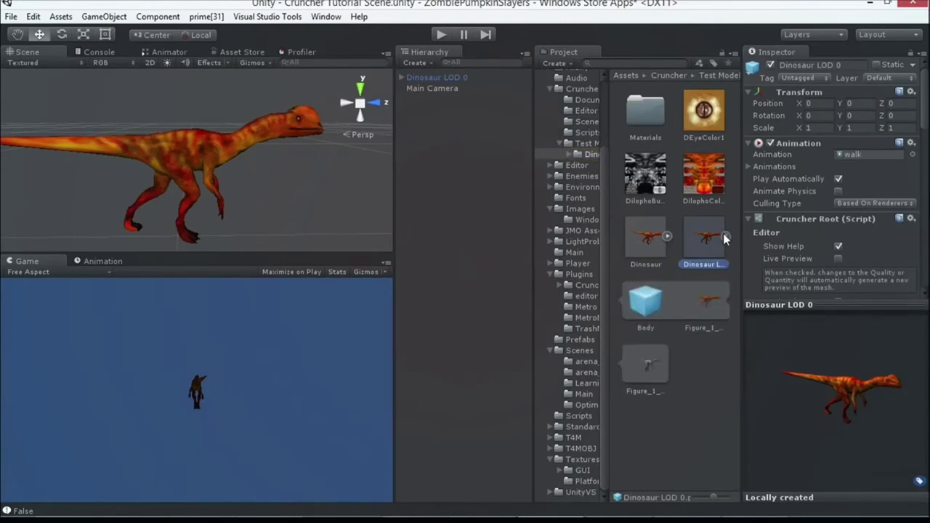
{"action": "left_click", "coordinate": [709, 298]}
{"action": "left_click", "coordinate": [666, 236]}
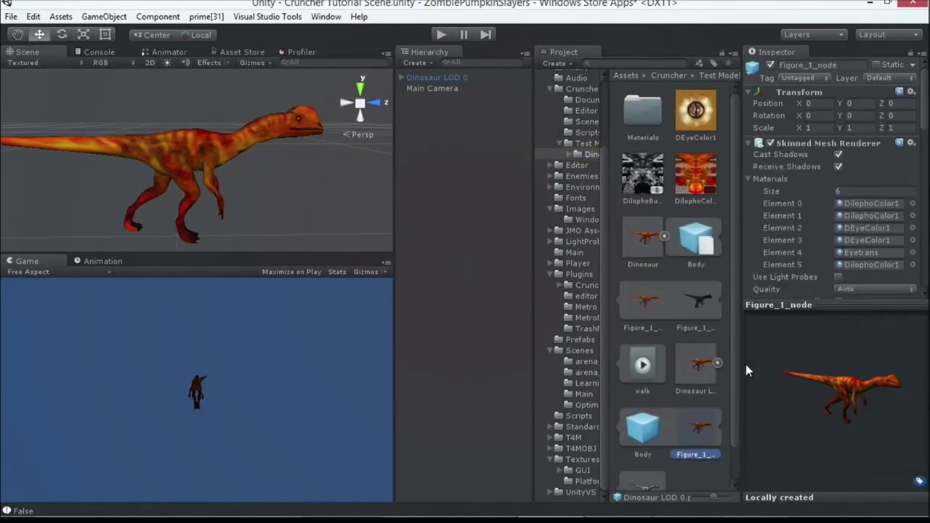
{"action": "left_click", "coordinate": [647, 303]}
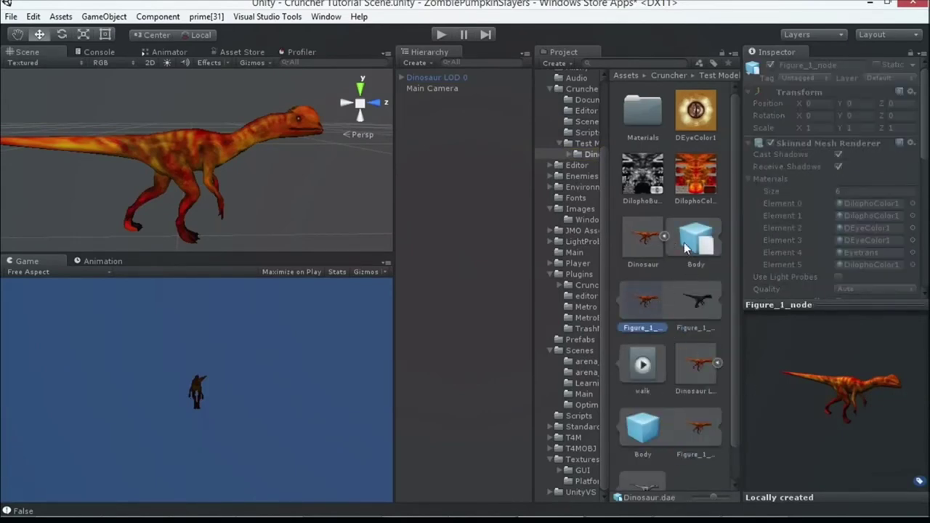
{"action": "left_click", "coordinate": [666, 237]}
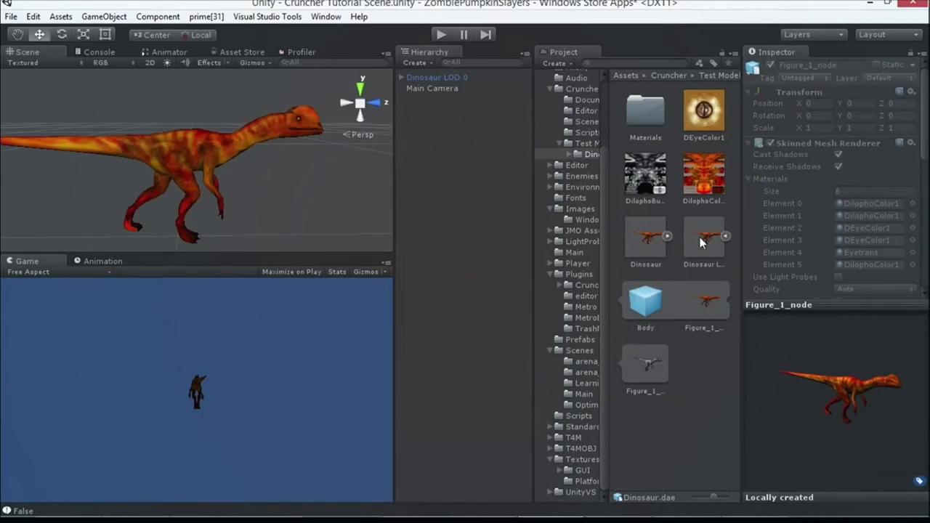
Reopen Cruncher's Convert Selection for Dinosaur LOD 0, lower the level 0 Target Quality to about 0.026 and convert it.
{"action": "left_click", "coordinate": [196, 148]}
{"action": "left_click", "coordinate": [106, 16]}
{"action": "mouse_move", "coordinate": [110, 351]}
{"action": "left_click", "coordinate": [229, 350]}
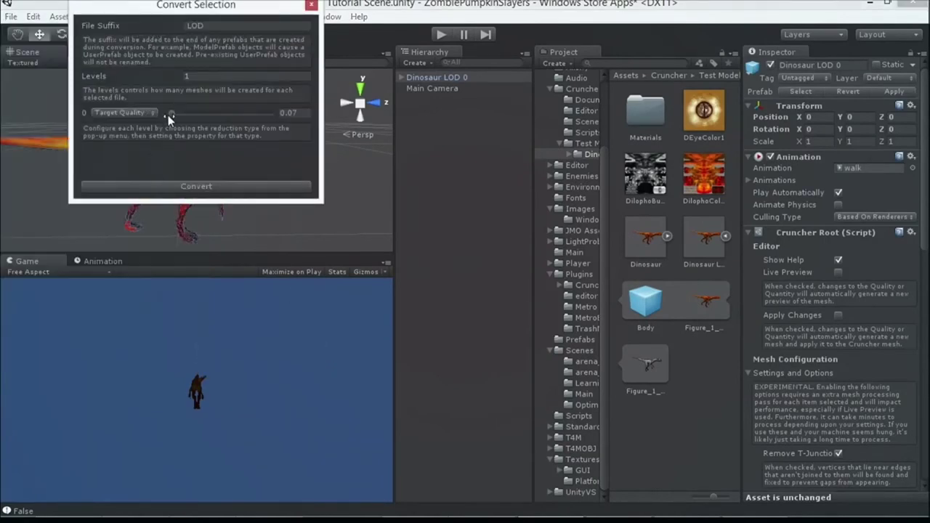
{"action": "scroll", "coordinate": [782, 301], "scroll_direction": "down", "scroll_amount": 10}
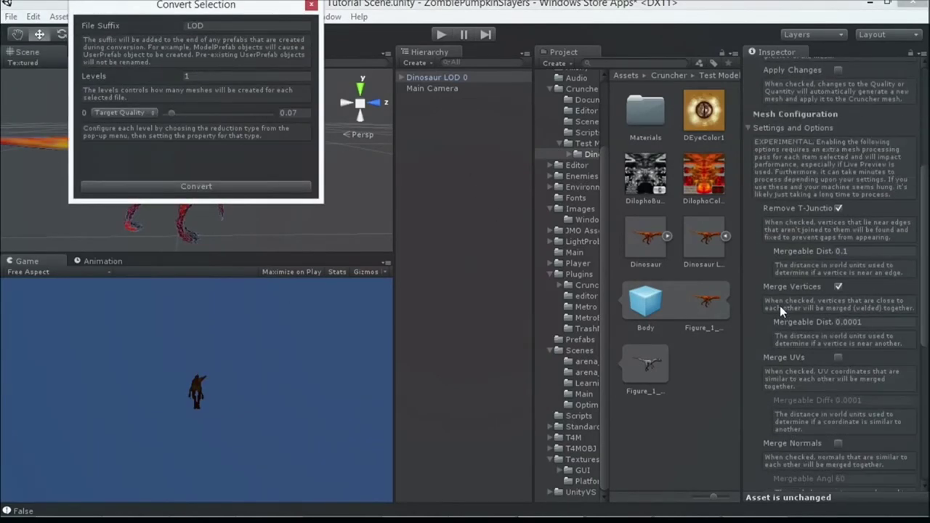
{"action": "scroll", "coordinate": [783, 312], "scroll_direction": "down", "scroll_amount": 3}
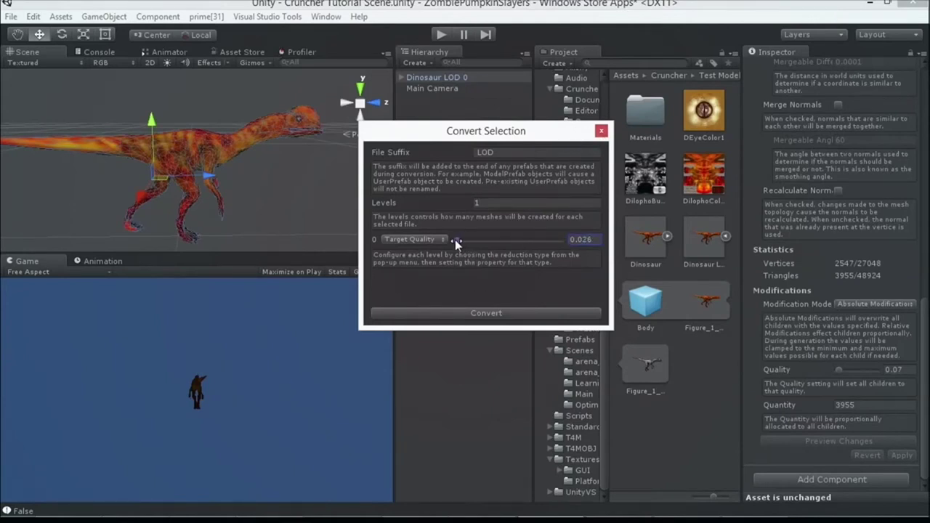
{"action": "left_click", "coordinate": [466, 312]}
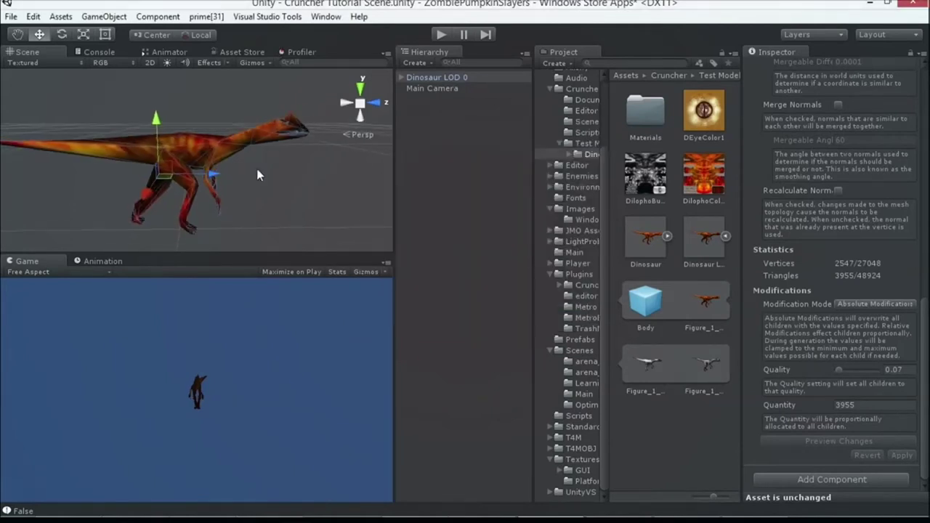
Enlarge the Scene view in width and height so the whole reduced dinosaur fits in it.
{"action": "middle_click_drag", "start_coordinate": [256, 168], "coordinate": [220, 156]}
{"action": "scroll", "coordinate": [228, 161], "scroll_direction": "up", "scroll_amount": 4}
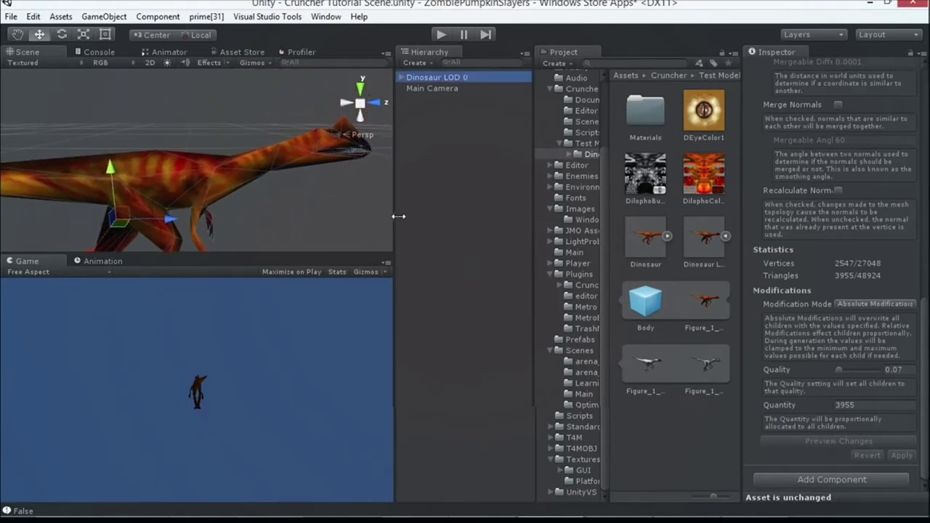
{"action": "left_click_drag", "start_coordinate": [394, 214], "coordinate": [506, 222]}
{"action": "left_click_drag", "start_coordinate": [327, 303], "coordinate": [336, 374]}
{"action": "scroll", "coordinate": [306, 275], "scroll_direction": "down", "scroll_amount": 4}
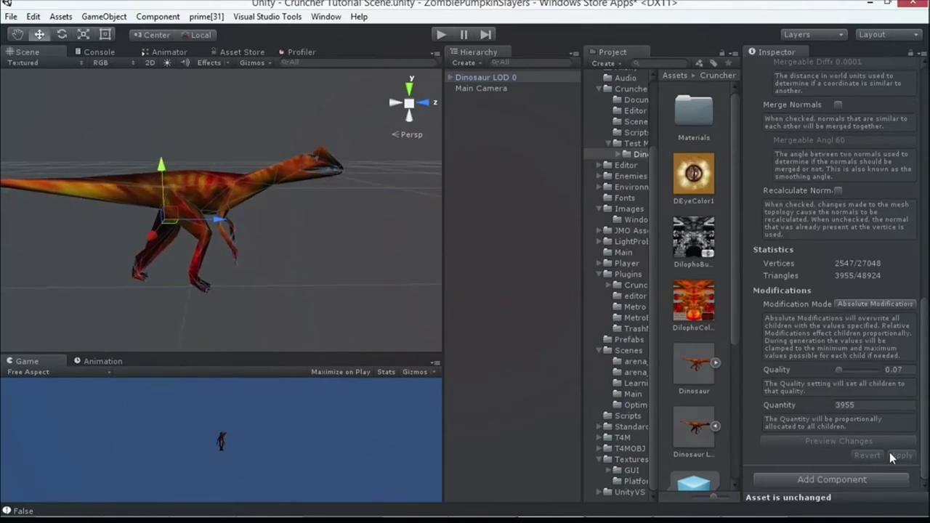
Select Dinosaur LOD 0 again and examine the wireframe on its body and legs up close.
{"action": "left_click", "coordinate": [313, 215]}
{"action": "left_click", "coordinate": [268, 179]}
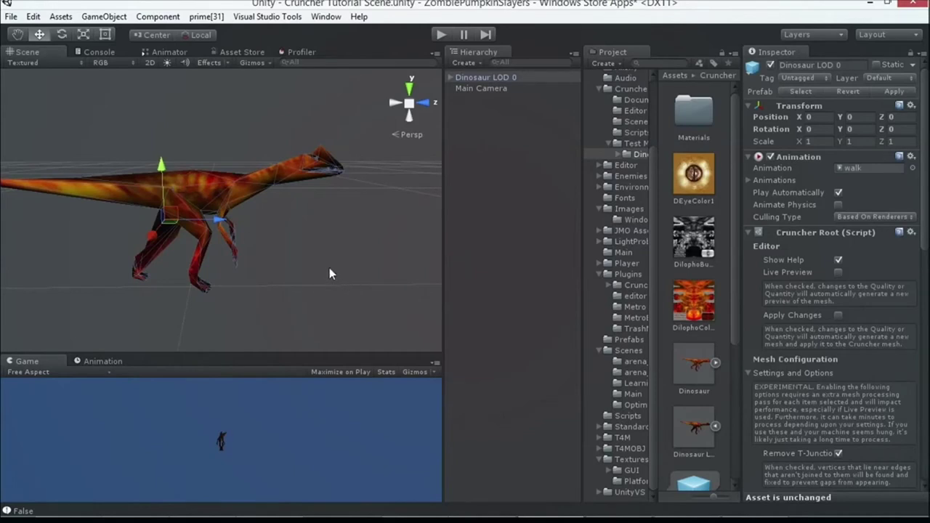
{"action": "middle_click_drag", "start_coordinate": [297, 249], "coordinate": [323, 247]}
{"action": "scroll", "coordinate": [319, 218], "scroll_direction": "up", "scroll_amount": 5}
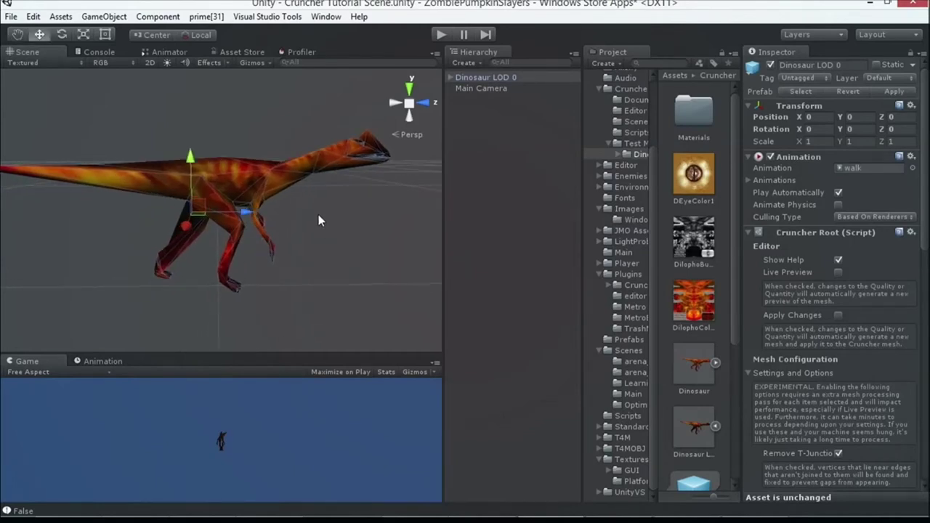
{"action": "scroll", "coordinate": [231, 164], "scroll_direction": "up", "scroll_amount": 3}
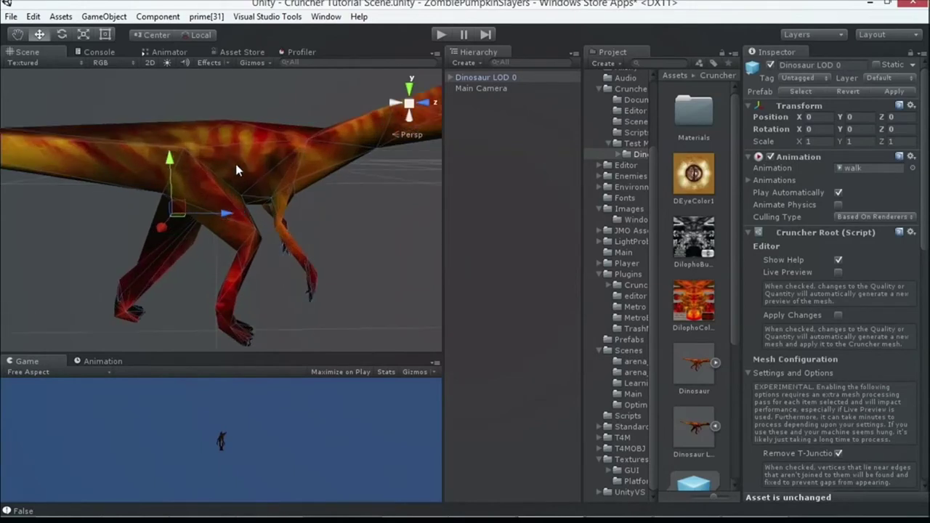
{"action": "scroll", "coordinate": [224, 160], "scroll_direction": "down", "scroll_amount": 3}
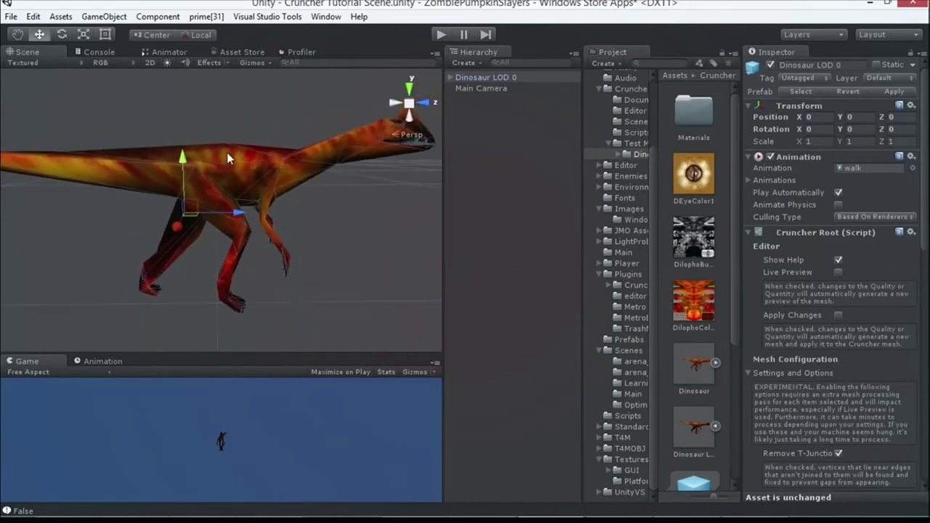
Inspect the reduced dinosaur from several angles, both deselected and selected, to judge its simplified mesh.
{"action": "left_click", "coordinate": [327, 208]}
{"action": "scroll", "coordinate": [334, 212], "scroll_direction": "down", "scroll_amount": 5}
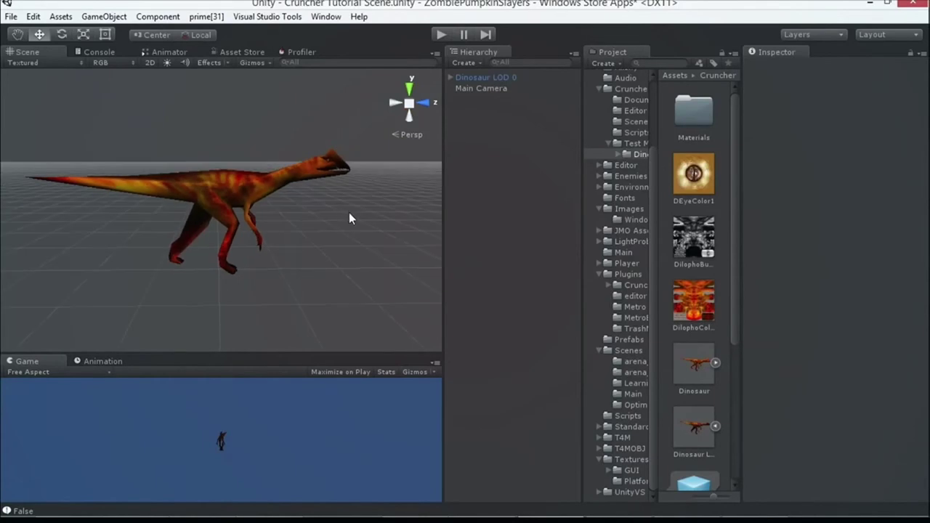
{"action": "middle_click_drag", "start_coordinate": [319, 225], "coordinate": [239, 236]}
{"action": "scroll", "coordinate": [339, 224], "scroll_direction": "up", "scroll_amount": 4}
{"action": "left_click", "coordinate": [305, 152]}
{"action": "left_click_drag", "start_coordinate": [314, 219], "coordinate": [316, 195], "text": "alt"}
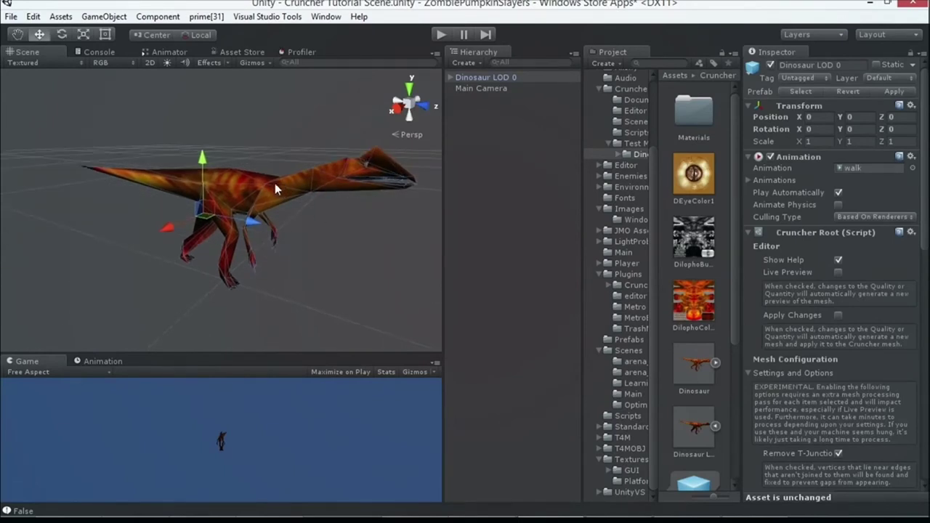
{"action": "left_click", "coordinate": [313, 220]}
{"action": "left_click", "coordinate": [322, 185]}
{"action": "left_click_drag", "start_coordinate": [343, 198], "coordinate": [240, 191], "text": "alt"}
{"action": "left_click", "coordinate": [169, 110]}
{"action": "left_click", "coordinate": [305, 137]}
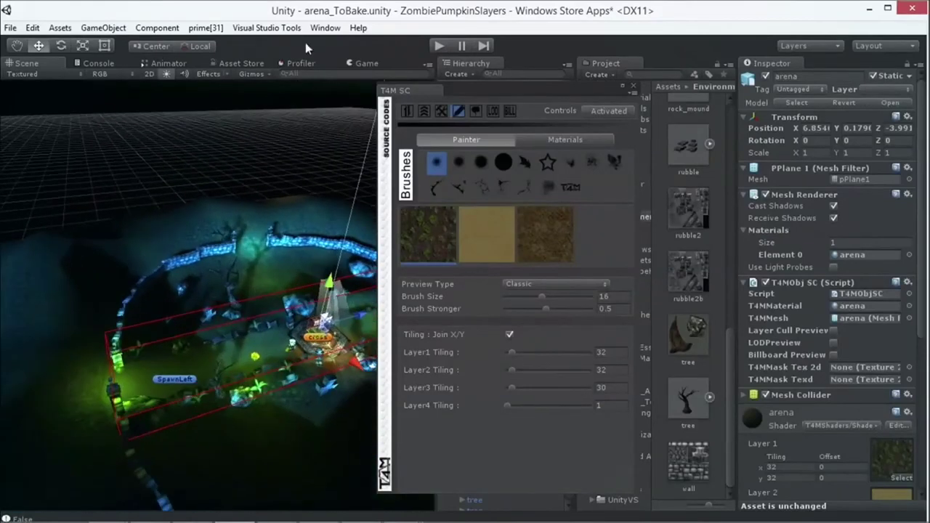
{"action": "left_click", "coordinate": [282, 28]}
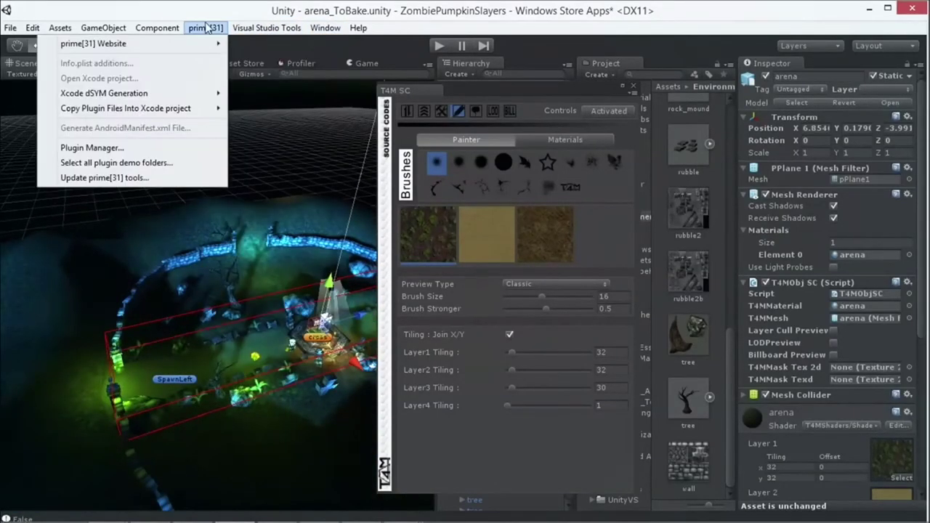
{"action": "mouse_move", "coordinate": [114, 35]}
{"action": "mouse_move", "coordinate": [58, 33]}
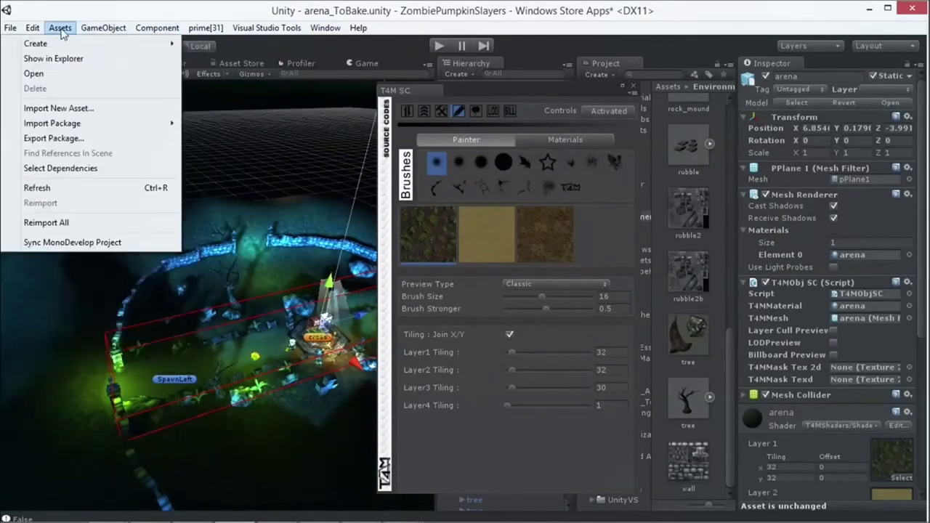
{"action": "mouse_move", "coordinate": [339, 33]}
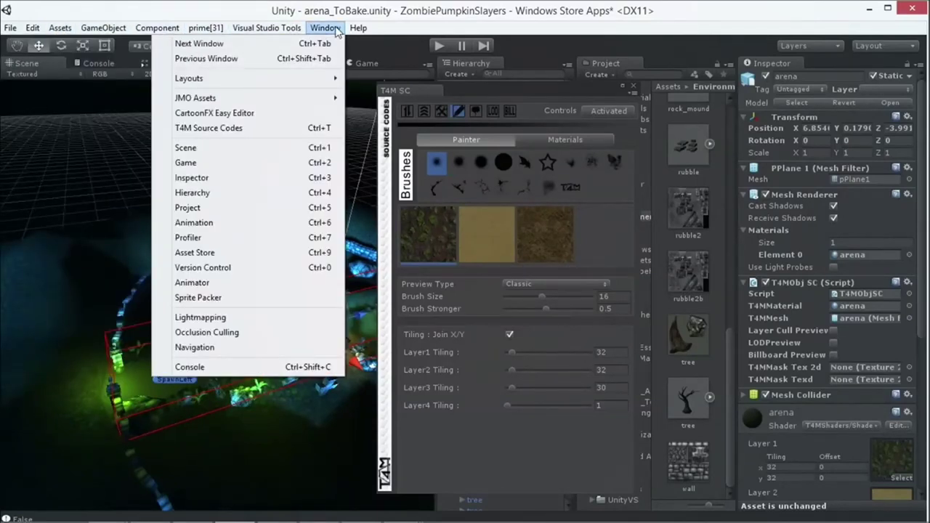
{"action": "left_click", "coordinate": [338, 32]}
Close the T4M SC window, deselect the arena and bring the full arena terrain into view.
{"action": "left_click", "coordinate": [623, 87]}
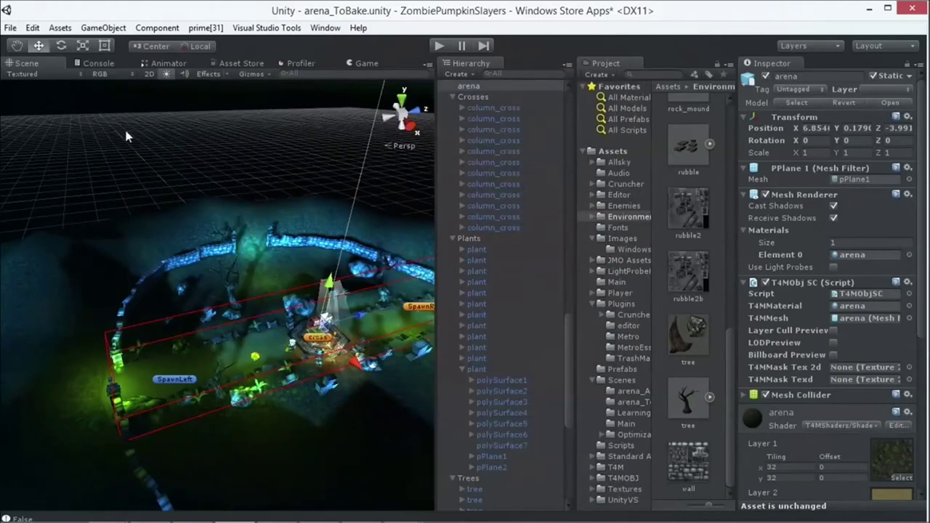
{"action": "left_click", "coordinate": [266, 139]}
{"action": "left_click_drag", "start_coordinate": [266, 139], "coordinate": [83, 509], "text": "alt"}
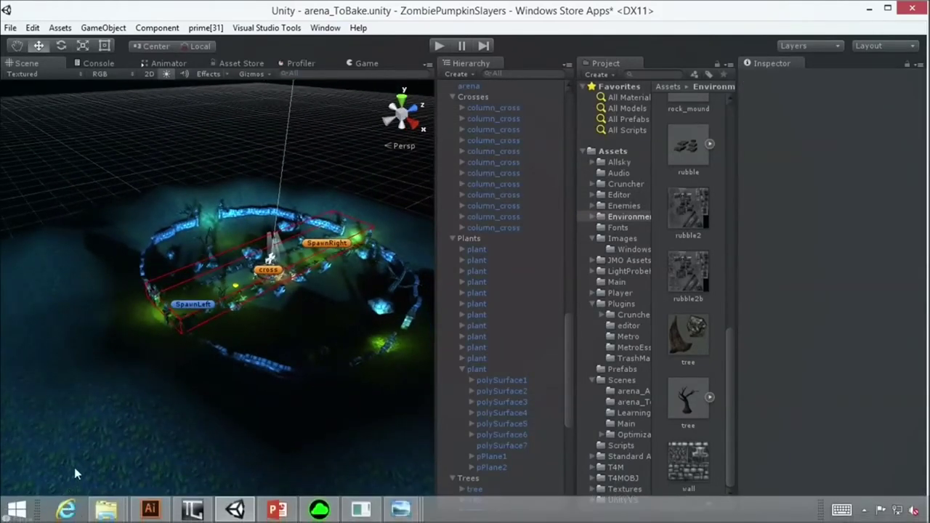
Switch to Internet Explorer and search Bing for "TERRAIN EXPORT SCRIPT".
{"action": "left_click", "coordinate": [67, 510]}
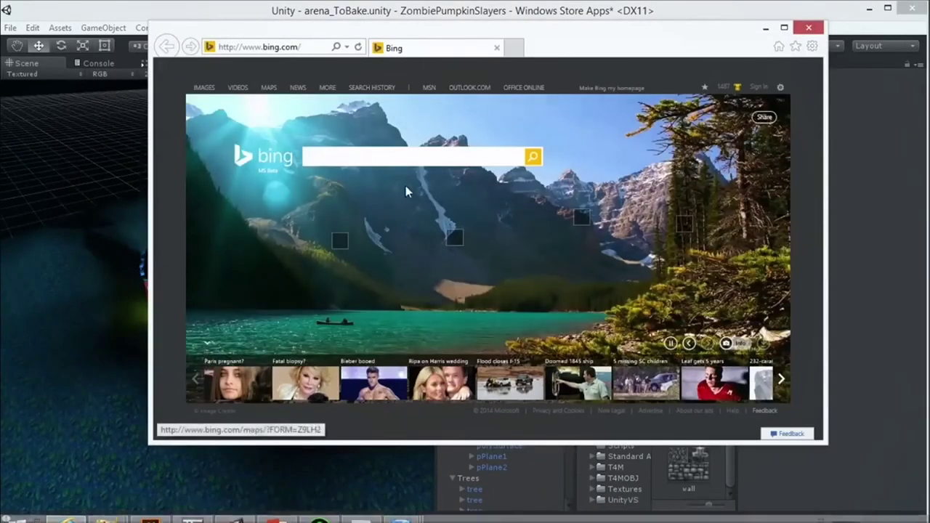
{"action": "left_click", "coordinate": [359, 156]}
{"action": "type", "text": "TERRAIN"}
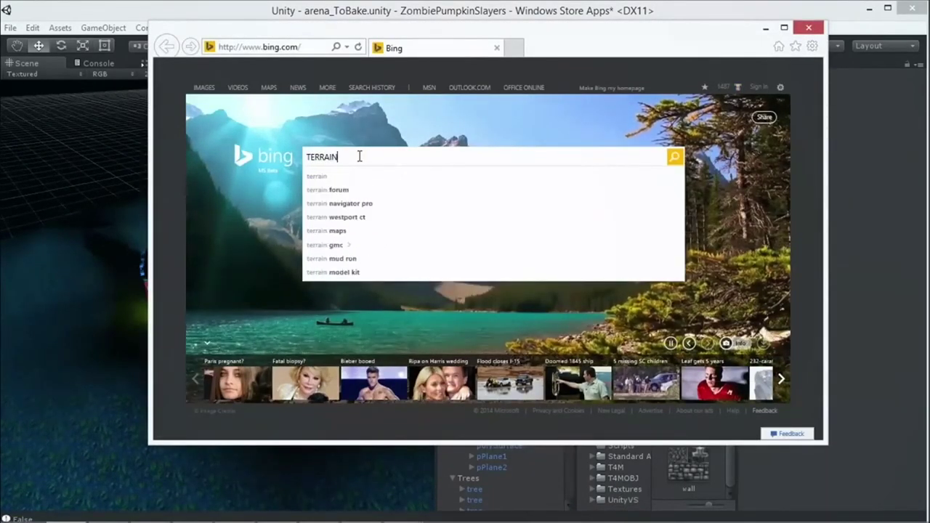
{"action": "type", "text": " EXPORT "}
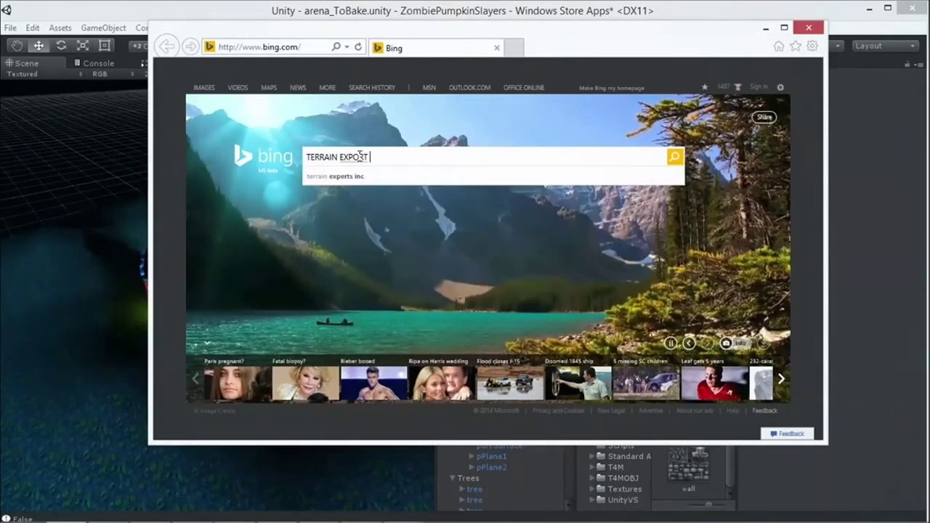
{"action": "type", "text": "SCRIPT"}
{"action": "key", "text": "Return"}
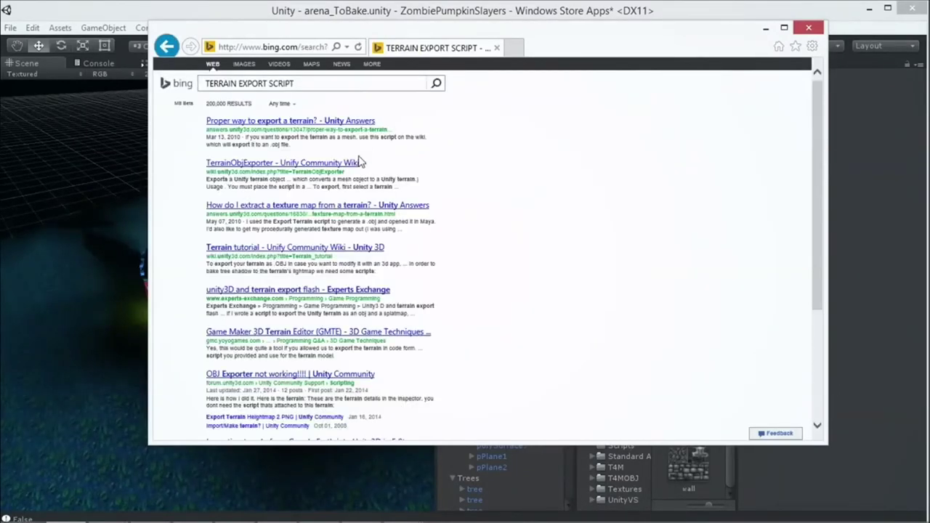
Open the TerrainObjExporter wiki page from the search results and look through its ExportTerrain.js and ExportTerrain.cs scripts.
{"action": "left_click", "coordinate": [301, 83]}
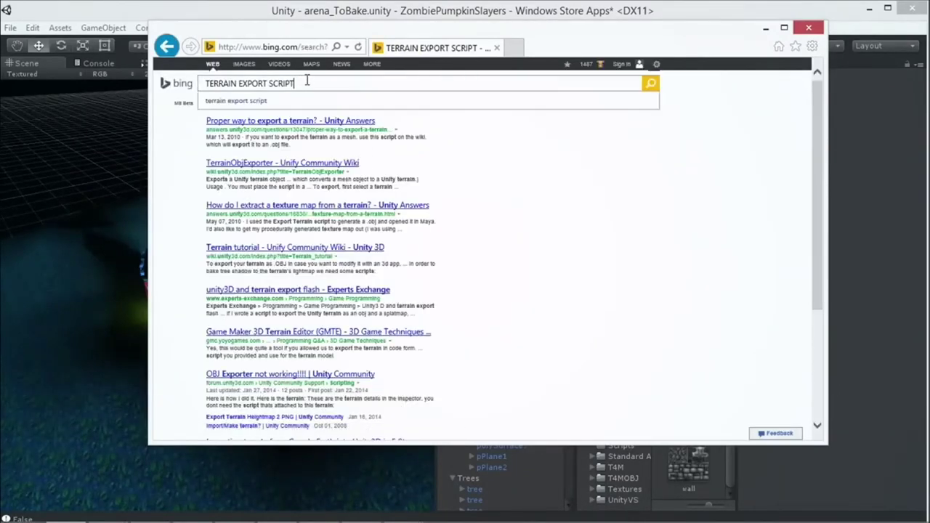
{"action": "left_click", "coordinate": [259, 166]}
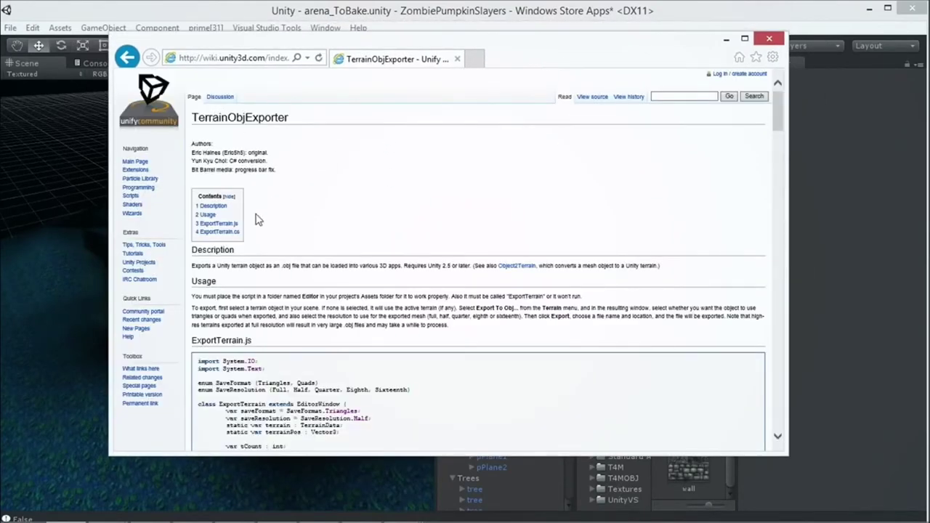
{"action": "scroll", "coordinate": [342, 204], "scroll_direction": "down", "scroll_amount": 3}
{"action": "scroll", "coordinate": [343, 207], "scroll_direction": "down", "scroll_amount": 20}
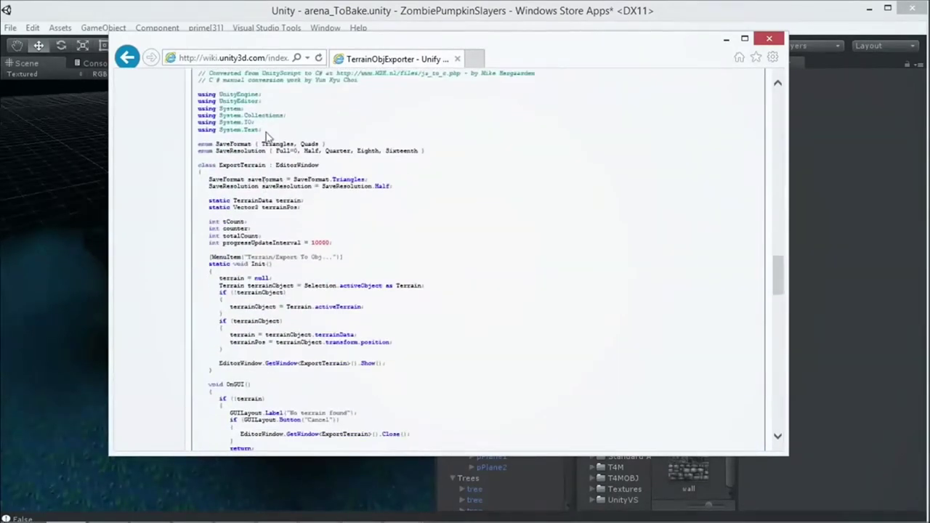
{"action": "scroll", "coordinate": [270, 205], "scroll_direction": "up", "scroll_amount": 3}
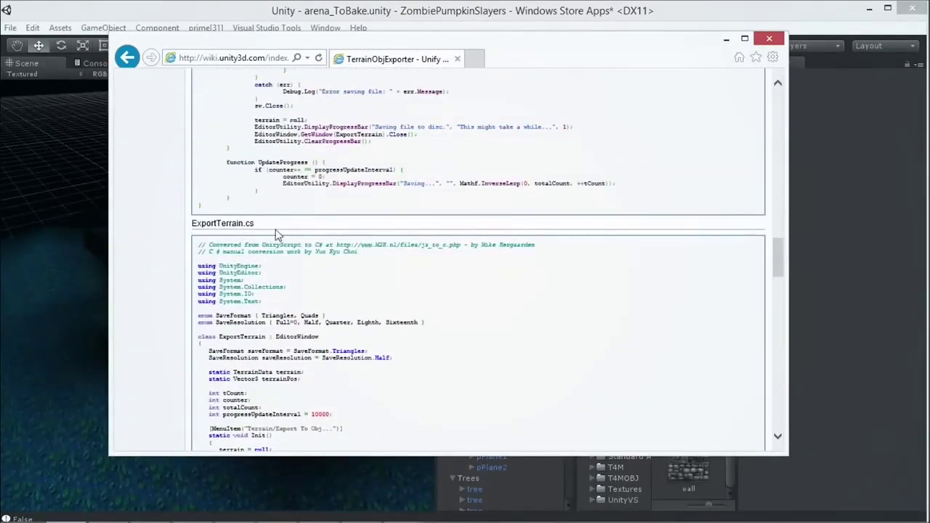
{"action": "scroll", "coordinate": [276, 234], "scroll_direction": "down", "scroll_amount": 4}
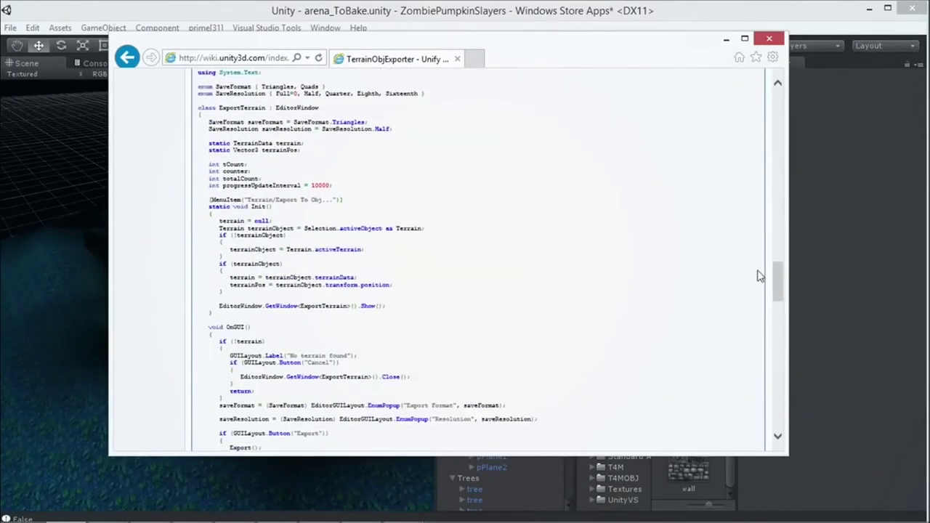
{"action": "left_click_drag", "start_coordinate": [780, 276], "coordinate": [746, 42]}
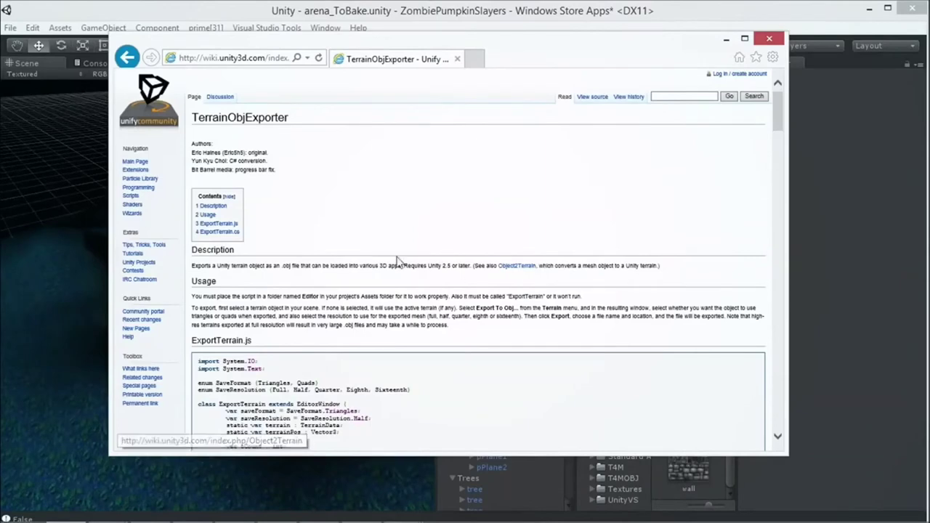
{"action": "scroll", "coordinate": [331, 252], "scroll_direction": "down", "scroll_amount": 15}
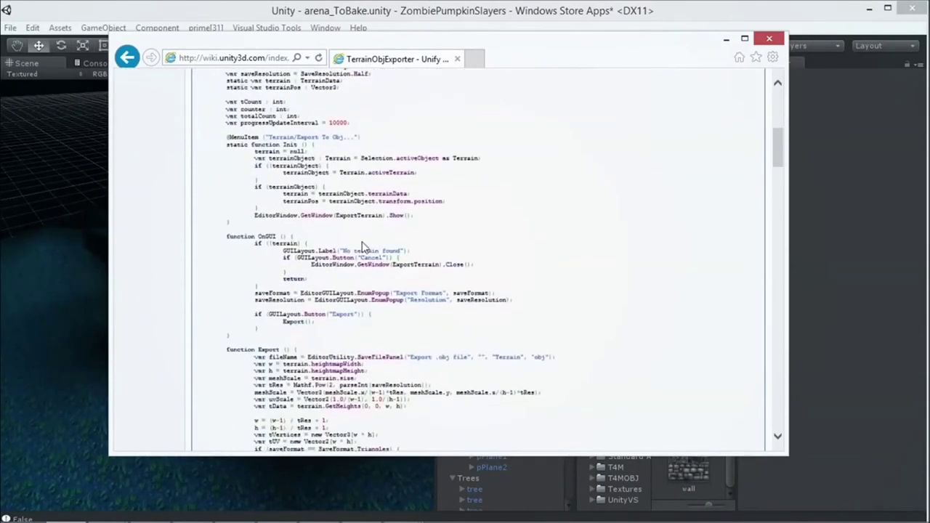
{"action": "scroll", "coordinate": [365, 243], "scroll_direction": "down", "scroll_amount": 10}
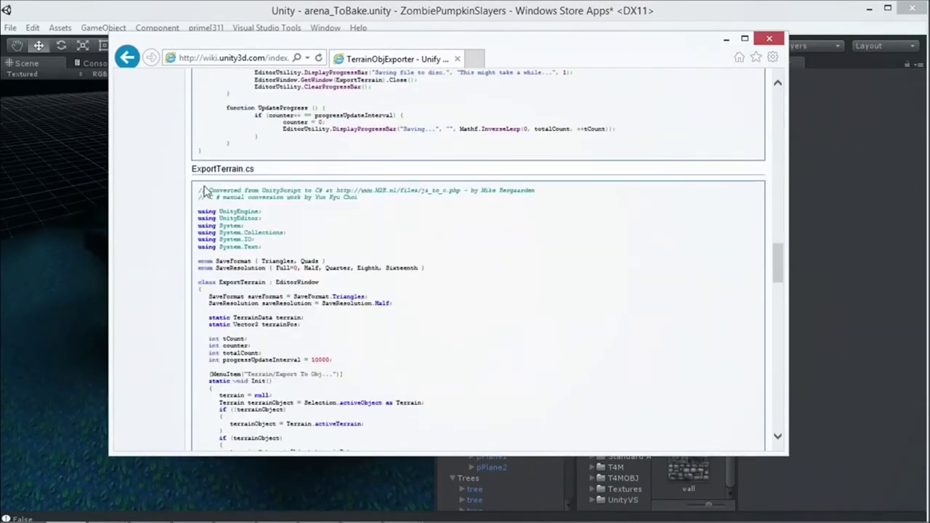
Copy the complete ExportTerrain.cs code from the wiki page and return to Unity.
{"action": "left_click_drag", "start_coordinate": [199, 190], "coordinate": [449, 348]}
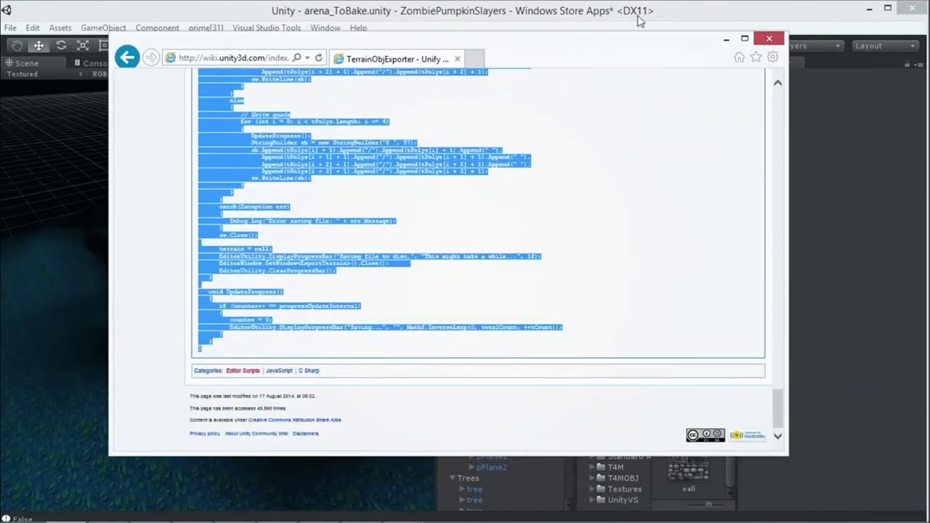
{"action": "left_click", "coordinate": [726, 39]}
{"action": "left_click_drag", "start_coordinate": [566, 330], "coordinate": [525, 457]}
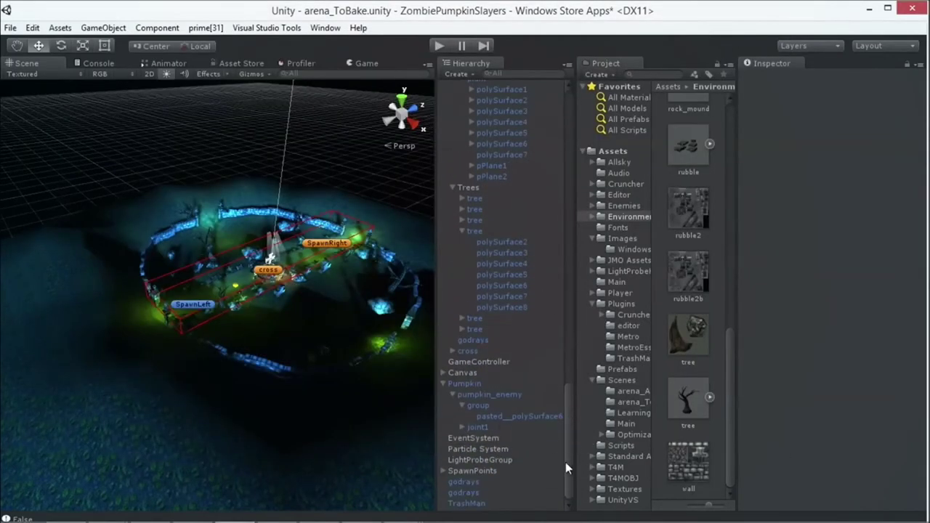
Create a new C# script with the default name in the project's Editor folder.
{"action": "scroll", "coordinate": [529, 461], "scroll_direction": "up", "scroll_amount": 5}
{"action": "left_click", "coordinate": [608, 292]}
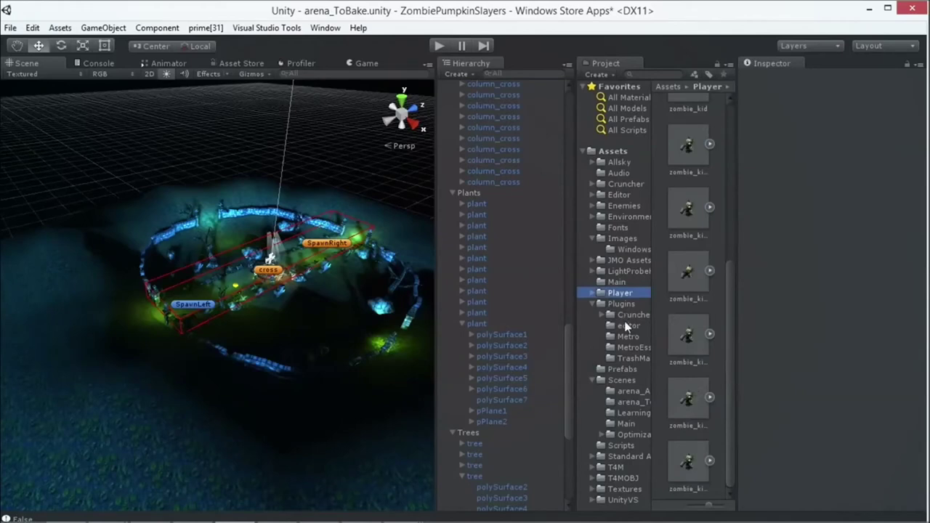
{"action": "left_click", "coordinate": [626, 380]}
{"action": "left_click", "coordinate": [623, 455]}
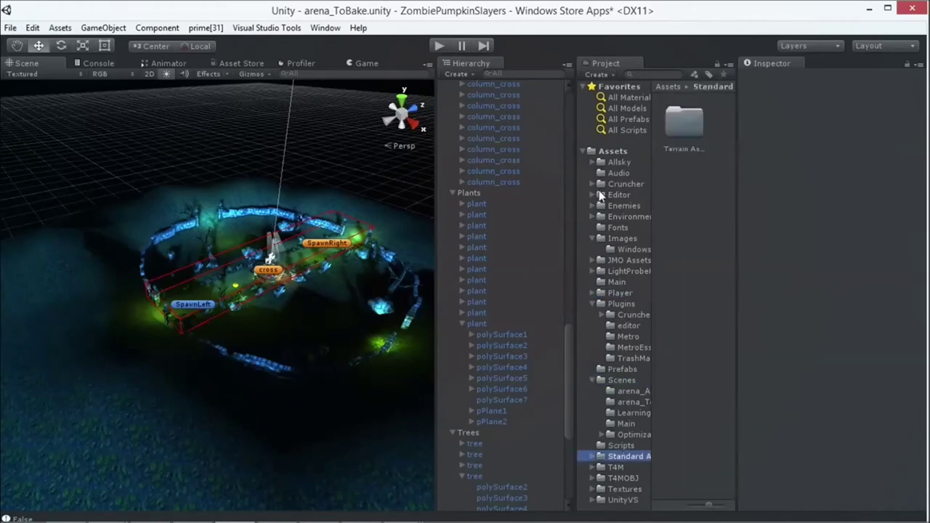
{"action": "left_click", "coordinate": [618, 195]}
{"action": "left_click", "coordinate": [593, 194]}
{"action": "right_click", "coordinate": [672, 194]}
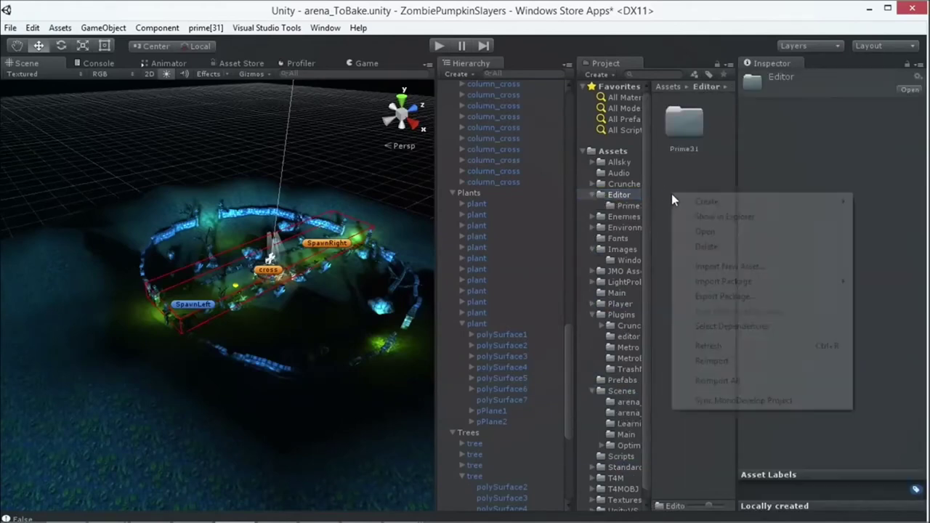
{"action": "mouse_move", "coordinate": [696, 201]}
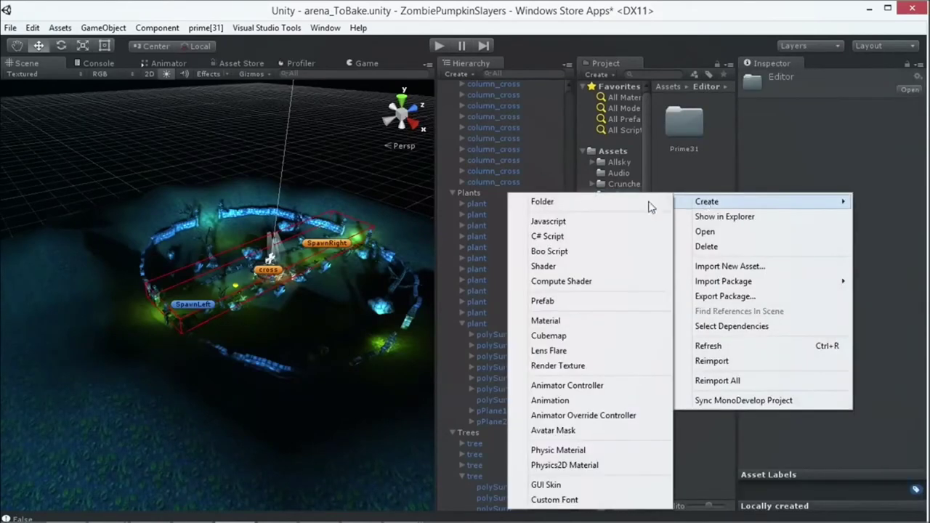
{"action": "left_click", "coordinate": [581, 236]}
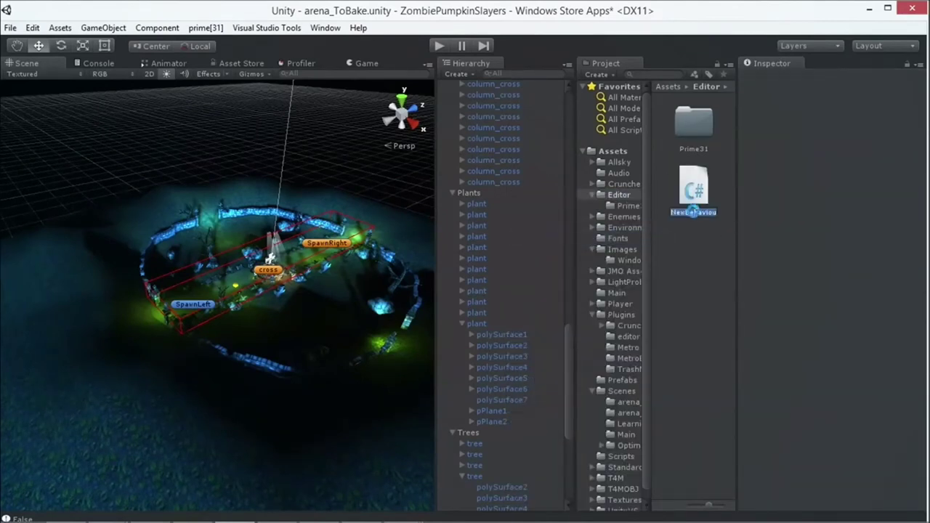
{"action": "key", "text": "Return"}
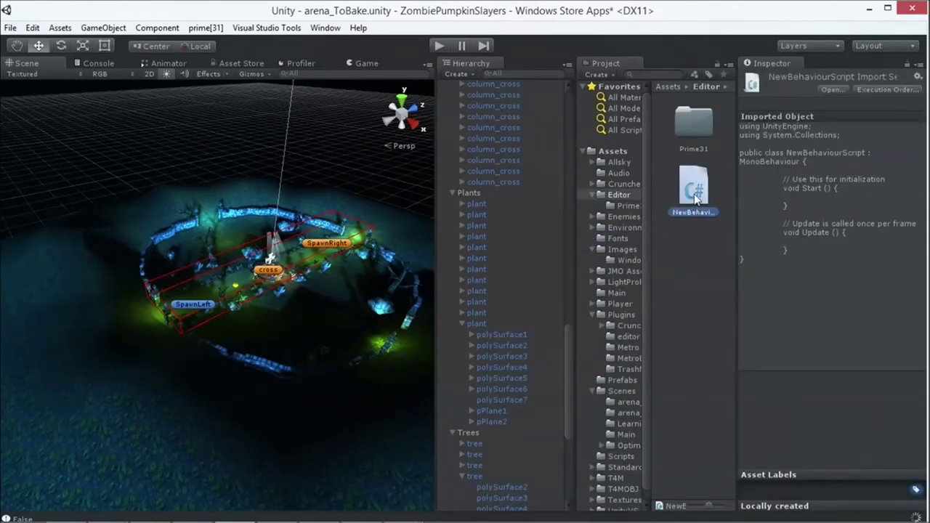
Open the new script in Visual Studio and replace its template code with the copied ExportTerrain.cs code.
{"action": "right_click", "coordinate": [699, 199]}
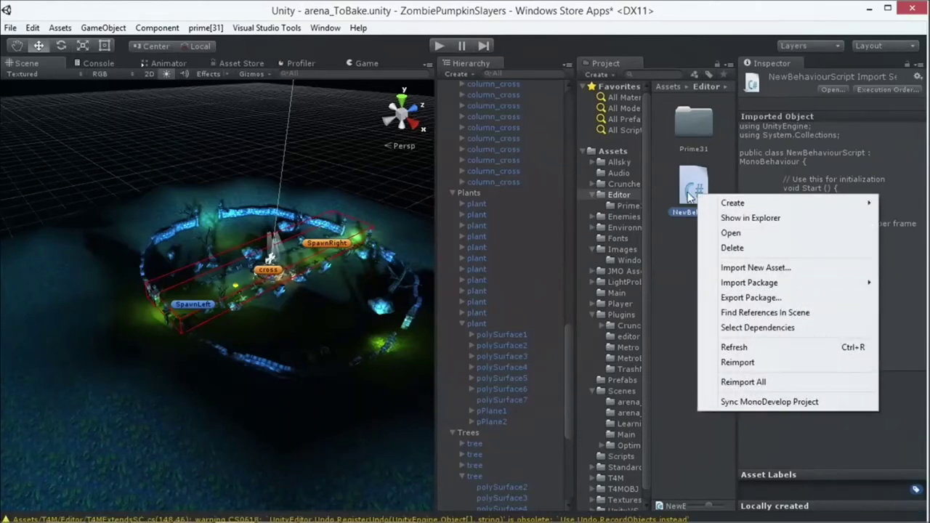
{"action": "left_click", "coordinate": [694, 197]}
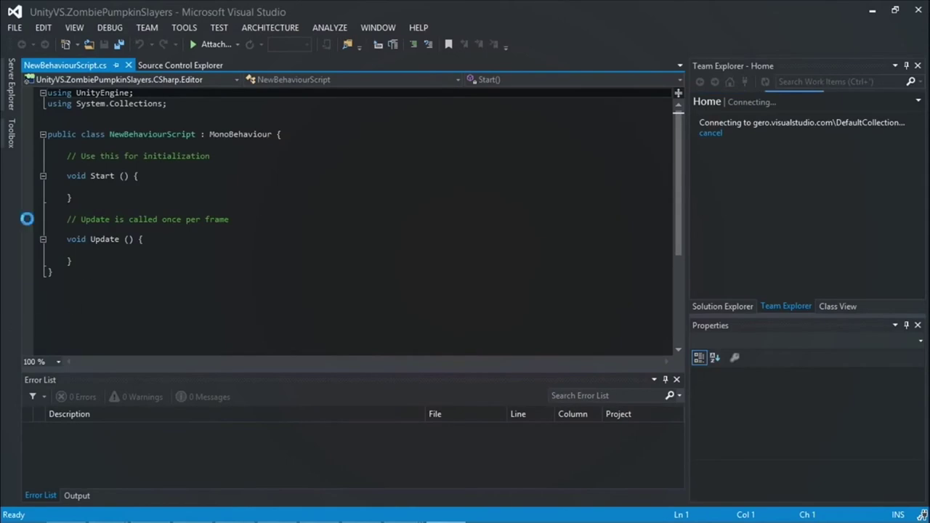
{"action": "left_click", "coordinate": [69, 269]}
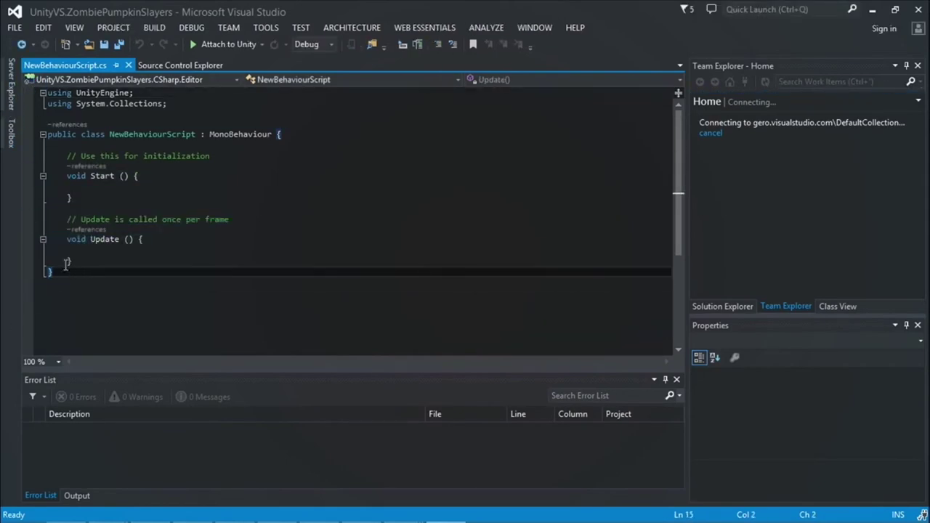
{"action": "left_click_drag", "start_coordinate": [70, 268], "coordinate": [47, 92]}
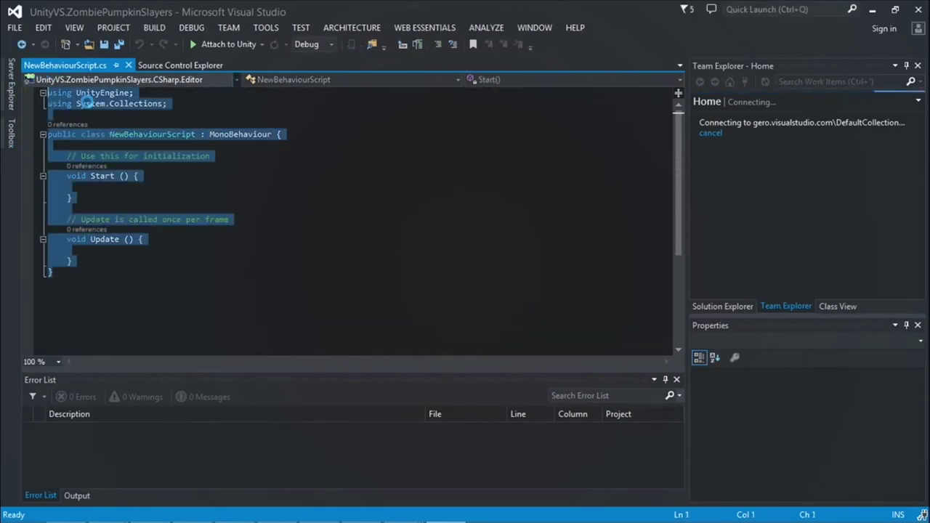
{"action": "key", "text": "ctrl+v"}
{"action": "left_click_drag", "start_coordinate": [680, 311], "coordinate": [659, 104]}
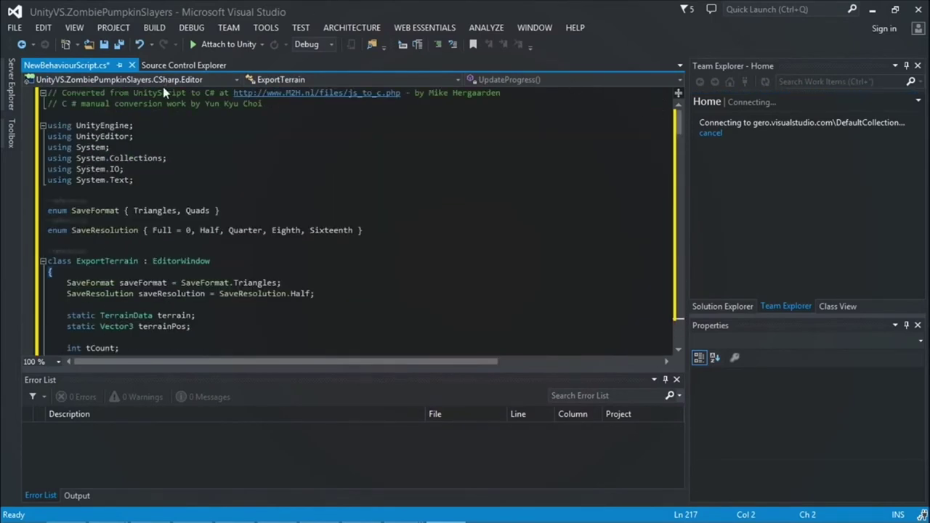
{"action": "left_click", "coordinate": [176, 135]}
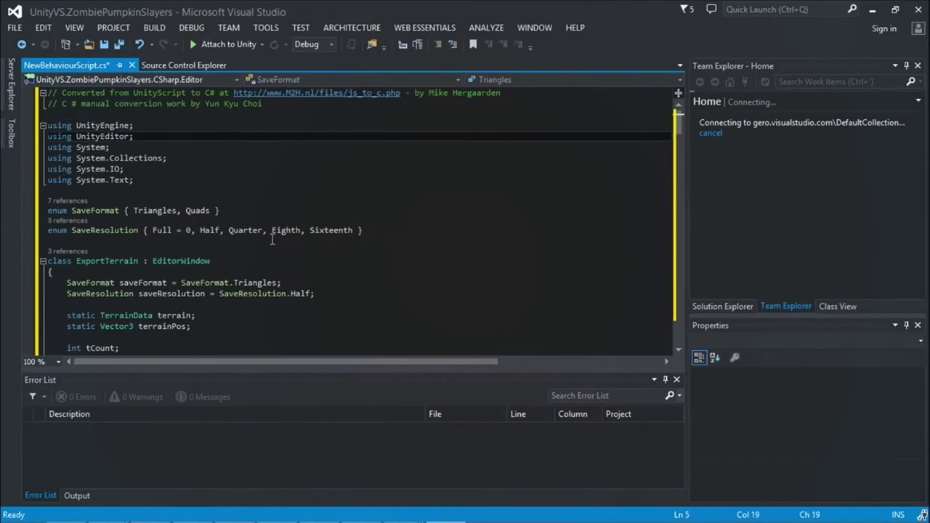
Look up the ExportTerrain.cs file name on the wiki page and return to the script in Visual Studio.
{"action": "left_click", "coordinate": [65, 510]}
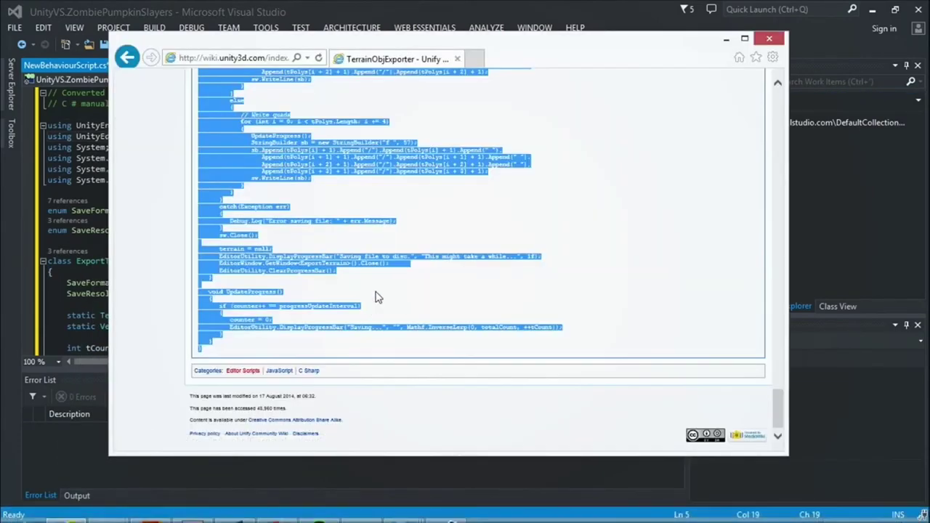
{"action": "scroll", "coordinate": [376, 296], "scroll_direction": "up", "scroll_amount": 15}
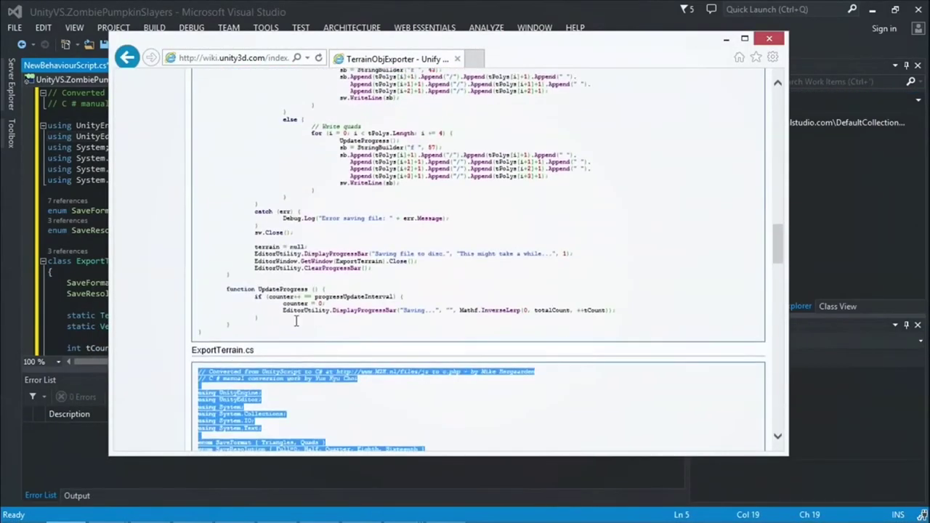
{"action": "left_click_drag", "start_coordinate": [259, 352], "coordinate": [204, 353]}
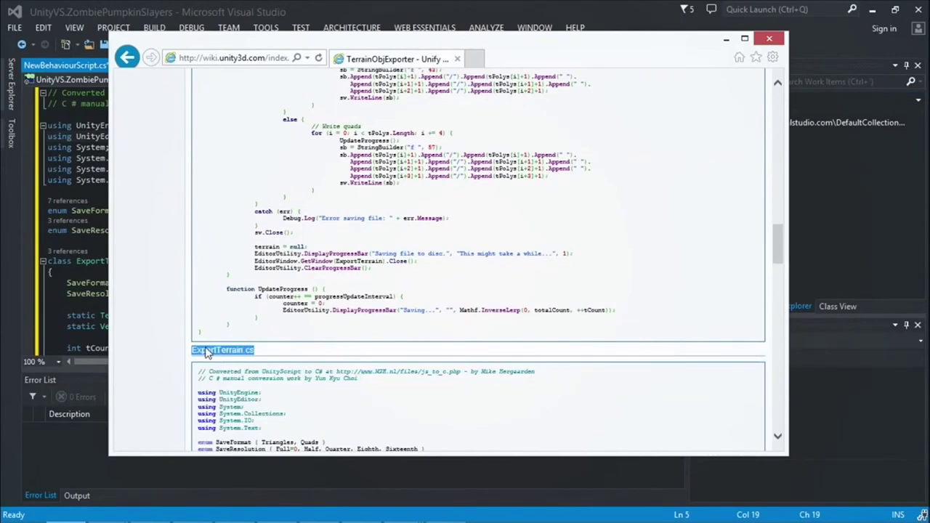
{"action": "left_click", "coordinate": [71, 67]}
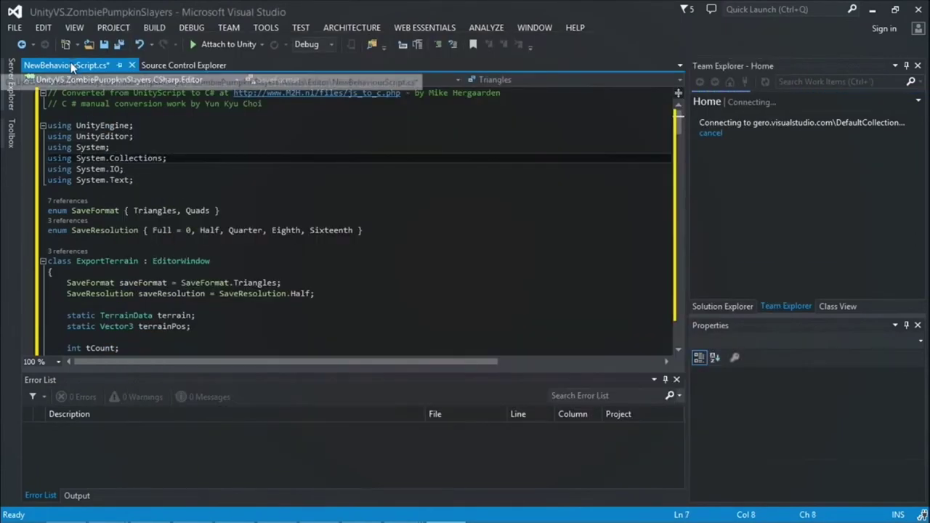
Save NewBehaviourScript.cs and minimize Visual Studio.
{"action": "left_click", "coordinate": [14, 27]}
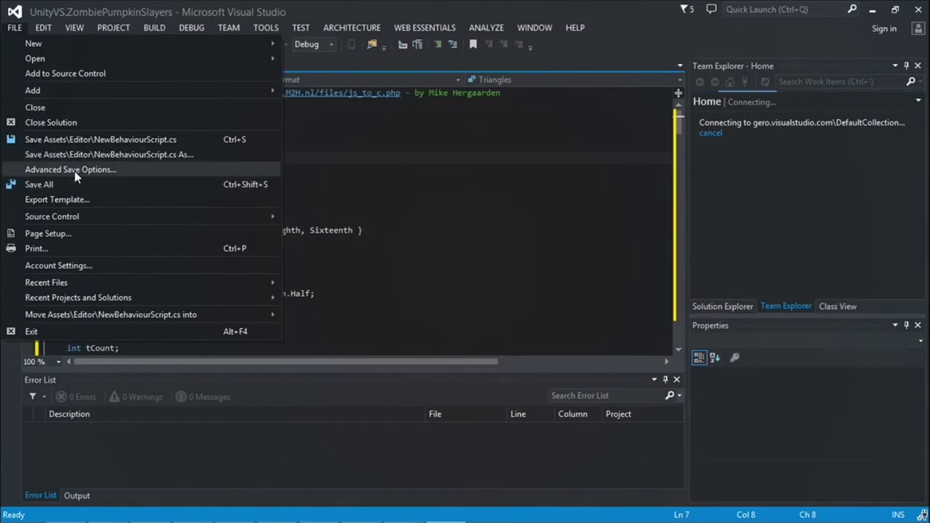
{"action": "left_click", "coordinate": [83, 139]}
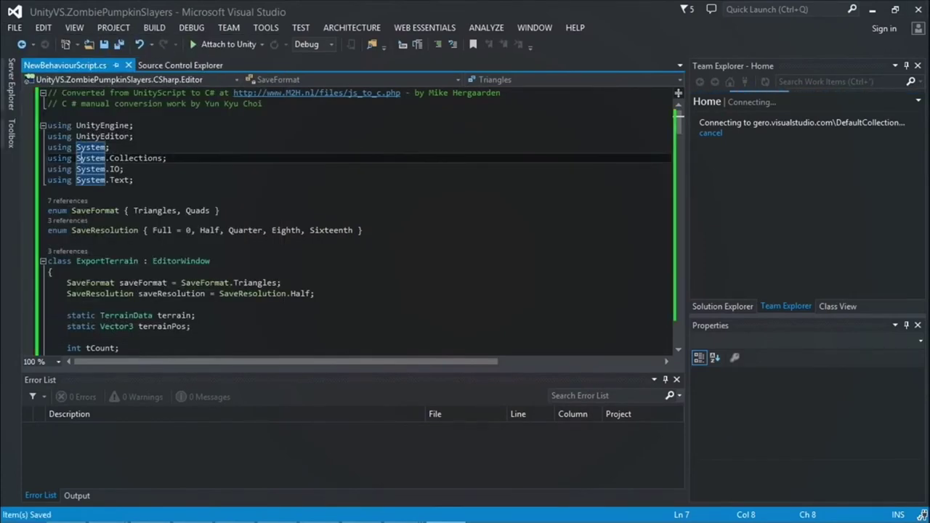
{"action": "left_click", "coordinate": [873, 13]}
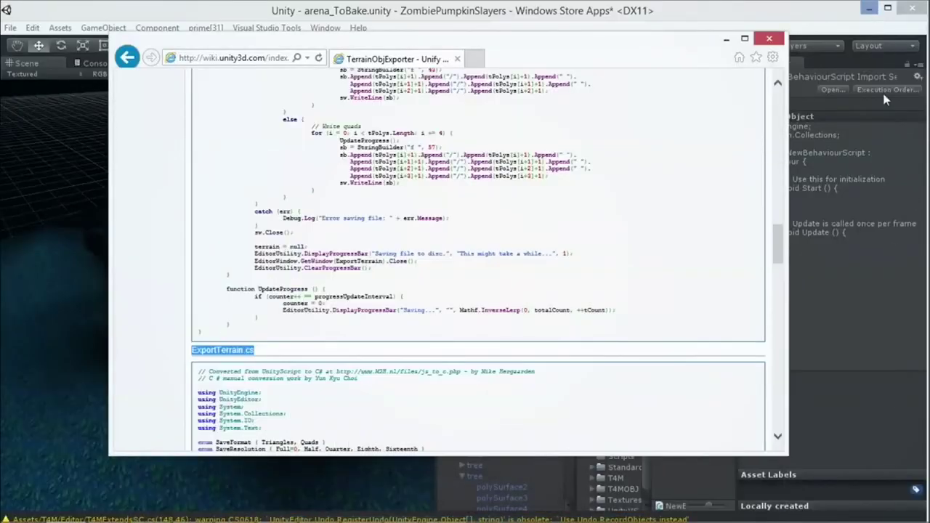
Close the browser, rename the script in Unity as ExportTerrain and check for its Export To Obj command.
{"action": "left_click", "coordinate": [770, 39]}
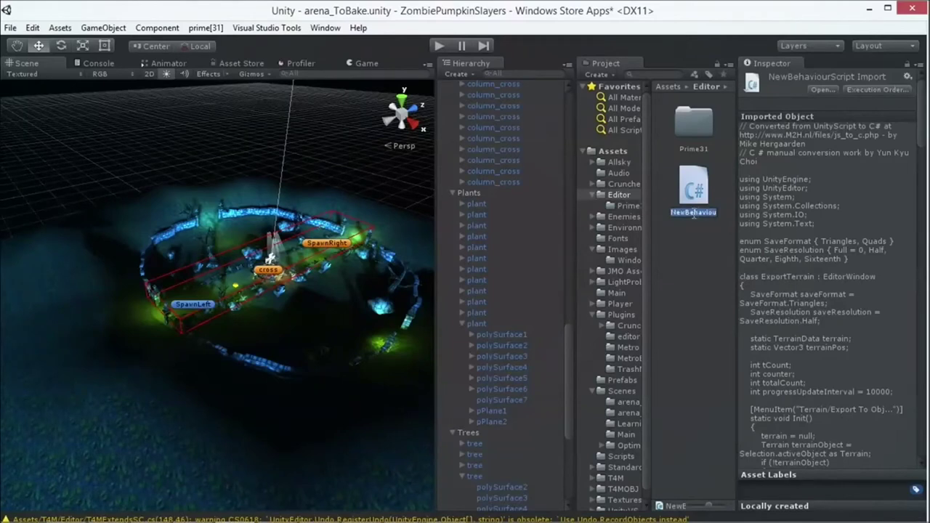
{"action": "type", "text": "ExportTerrain"}
{"action": "key", "text": "Return"}
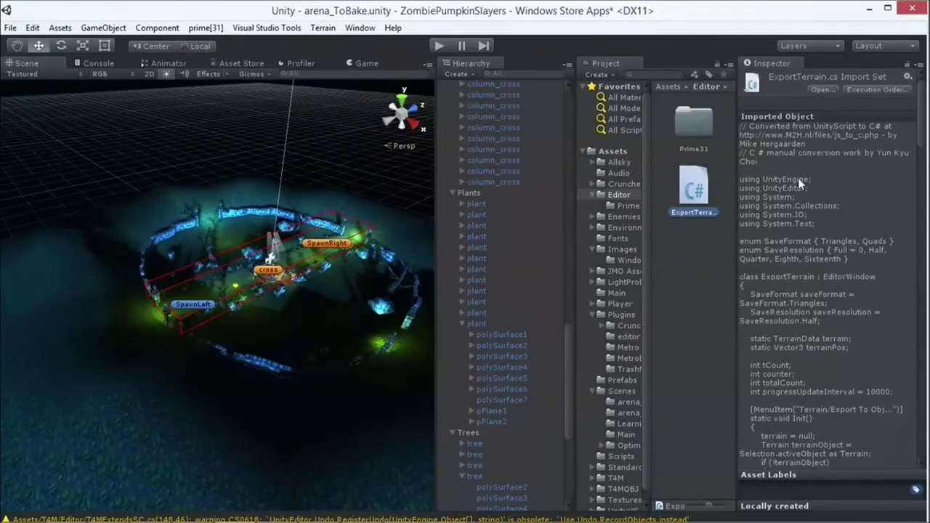
{"action": "left_click", "coordinate": [325, 31]}
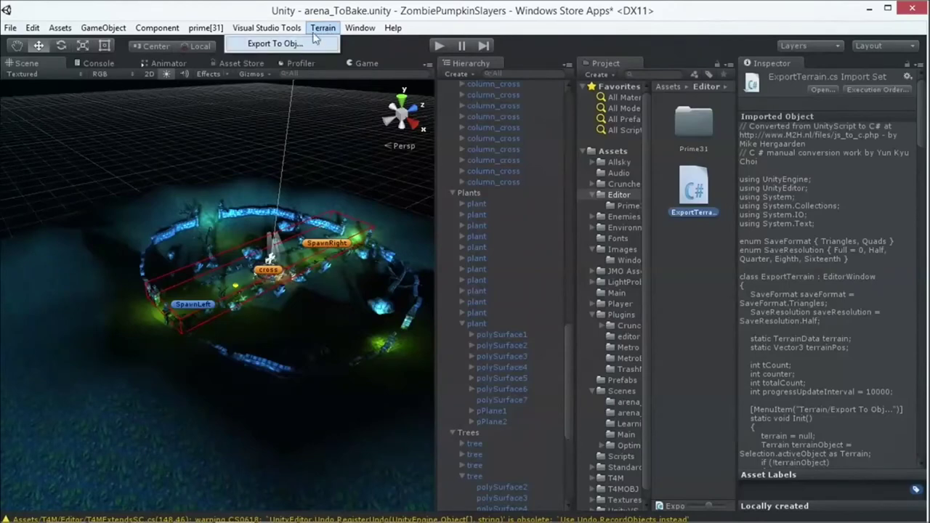
{"action": "left_click", "coordinate": [327, 29]}
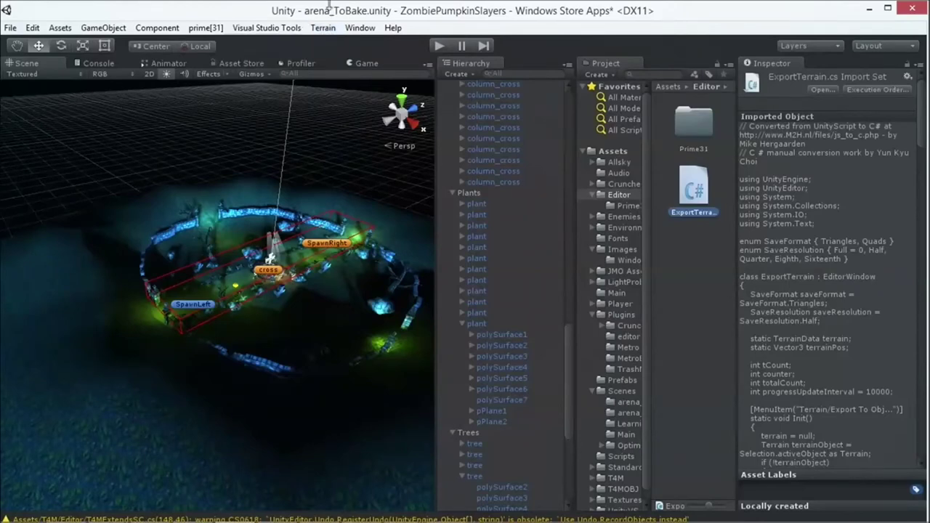
Start a new scene without saving the changes to arena_ToBake.unity.
{"action": "left_click", "coordinate": [11, 28]}
{"action": "left_click", "coordinate": [28, 41]}
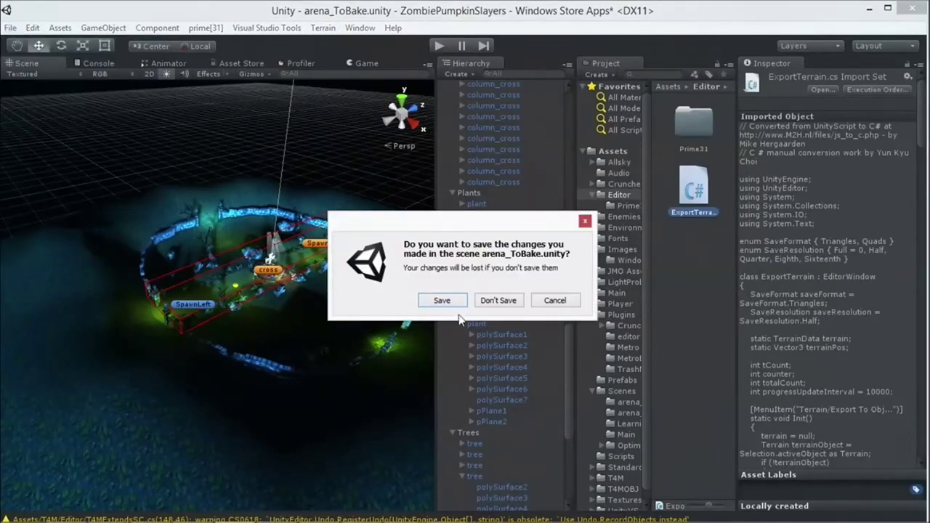
{"action": "left_click", "coordinate": [504, 304]}
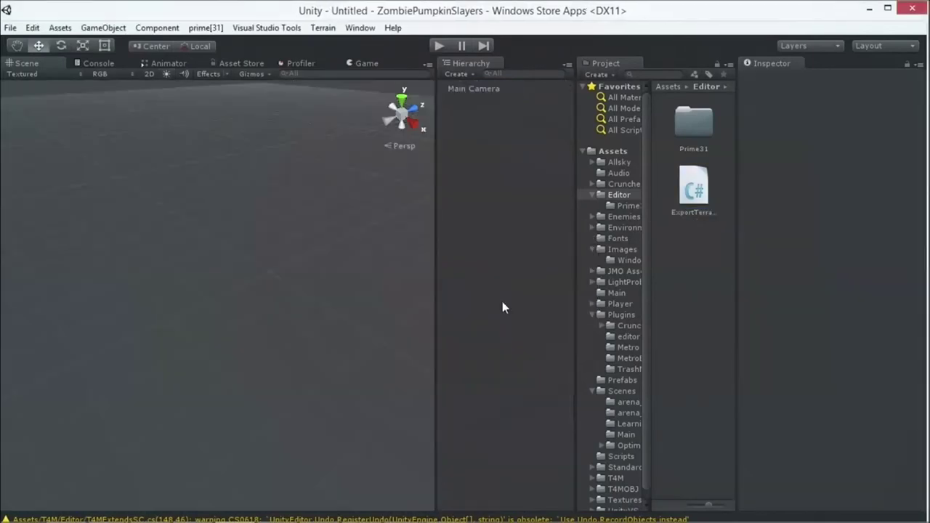
Add a 3D Terrain object to the empty scene and bring it into view.
{"action": "left_click", "coordinate": [358, 29]}
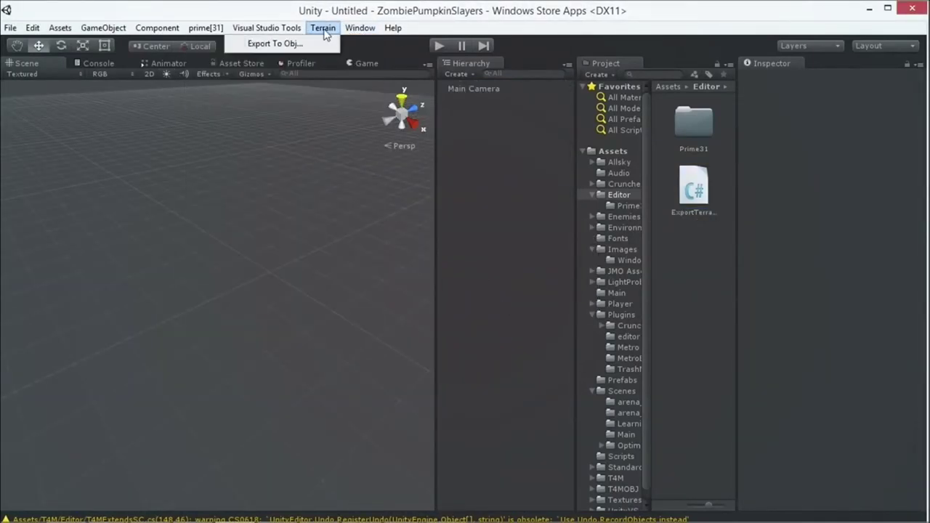
{"action": "mouse_move", "coordinate": [104, 29]}
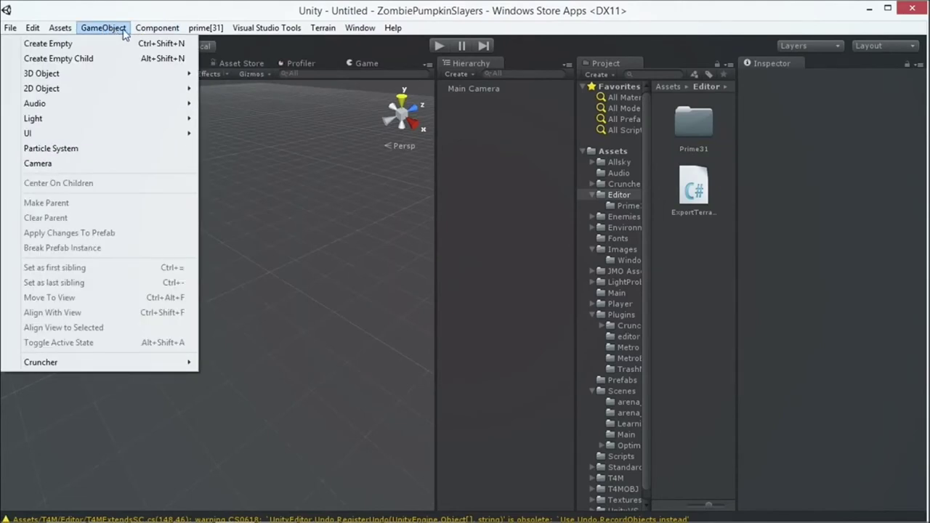
{"action": "mouse_move", "coordinate": [149, 29]}
{"action": "mouse_move", "coordinate": [145, 64]}
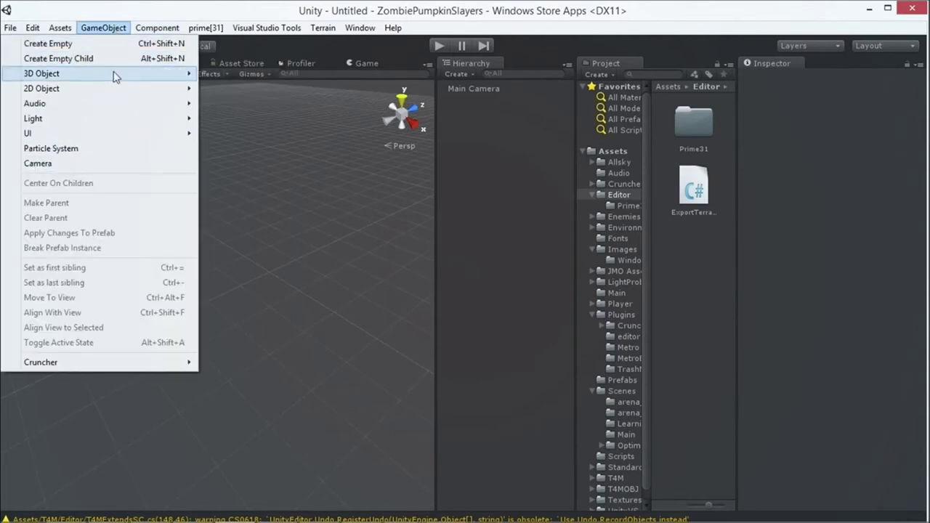
{"action": "mouse_move", "coordinate": [120, 135]}
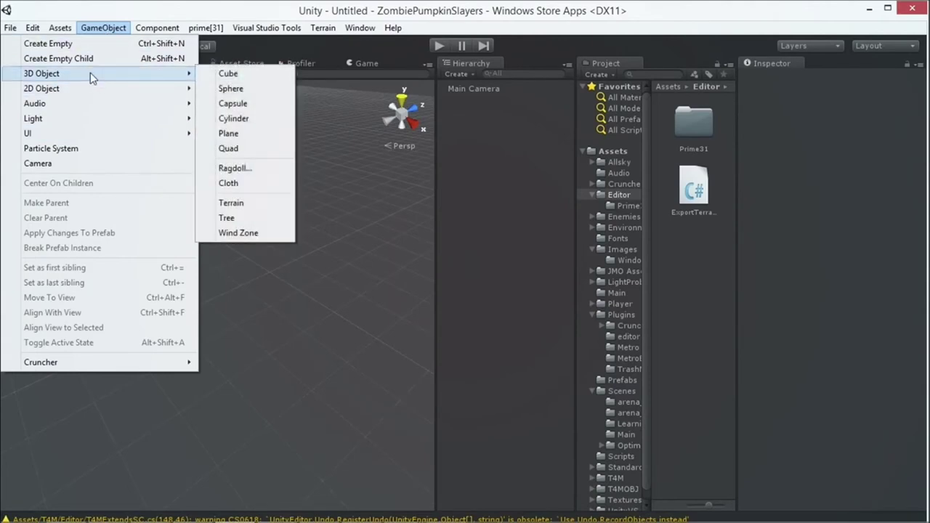
{"action": "left_click", "coordinate": [239, 203]}
{"action": "scroll", "coordinate": [421, 237], "scroll_direction": "down", "scroll_amount": 3}
{"action": "right_click_drag", "start_coordinate": [412, 243], "coordinate": [267, 274]}
{"action": "scroll", "coordinate": [277, 207], "scroll_direction": "up", "scroll_amount": 3}
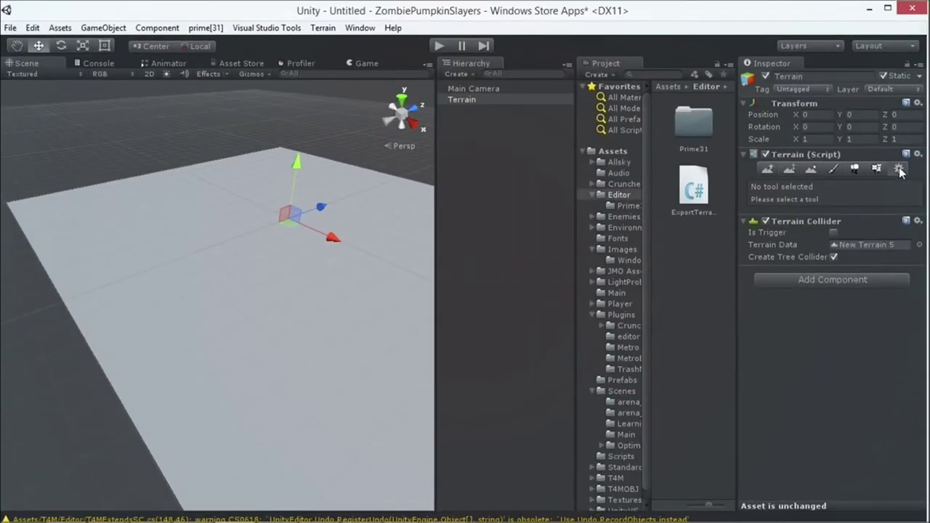
Set the terrain's width and length to 200 and reduce its height in the terrain resolution settings.
{"action": "left_click", "coordinate": [899, 168]}
{"action": "scroll", "coordinate": [923, 290], "scroll_direction": "down", "scroll_amount": 5}
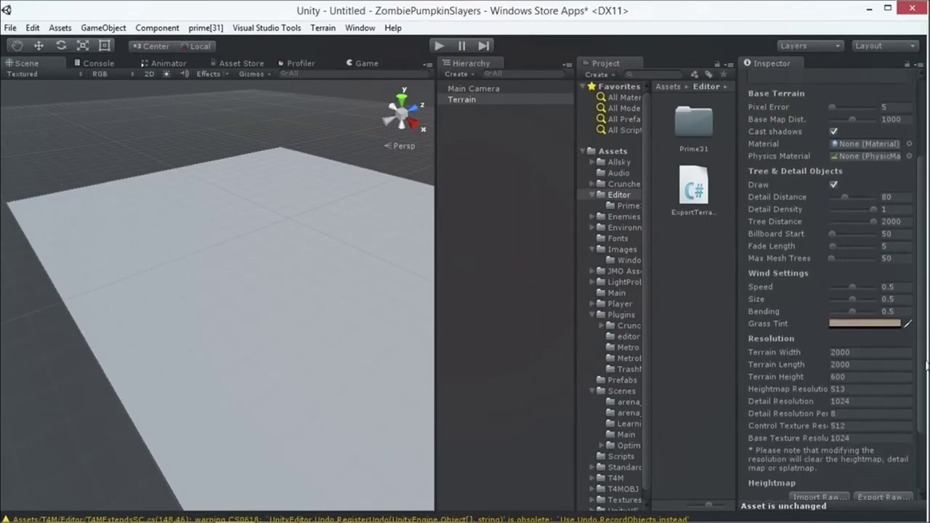
{"action": "left_click", "coordinate": [854, 325]}
{"action": "left_click", "coordinate": [791, 328]}
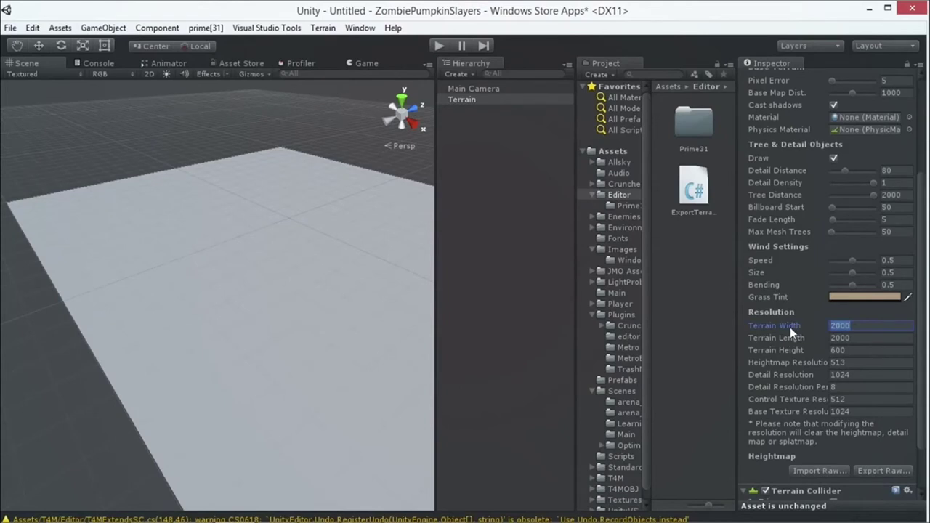
{"action": "type", "text": "200"}
{"action": "left_click", "coordinate": [853, 352]}
{"action": "left_click", "coordinate": [835, 339]}
{"action": "type", "text": "200"}
{"action": "left_click", "coordinate": [854, 351]}
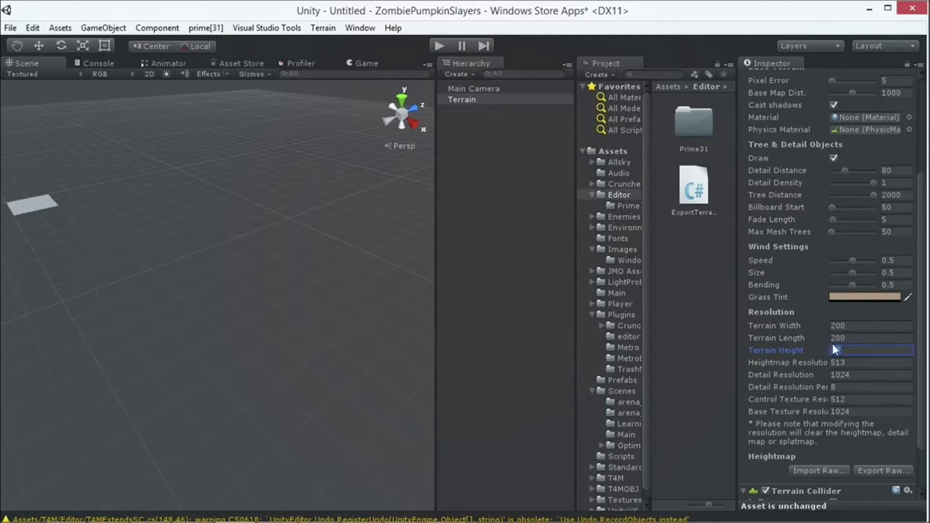
Raise a curved band of bumps around the terrain with the Raise / Lower Terrain tool, using brush size 59 and opacity up to 73.
{"action": "left_click", "coordinate": [54, 197]}
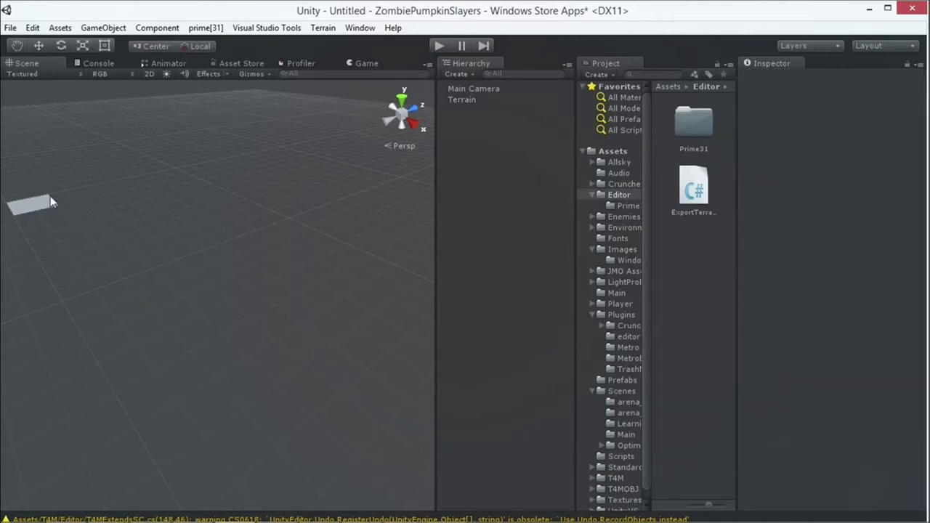
{"action": "left_click", "coordinate": [41, 205]}
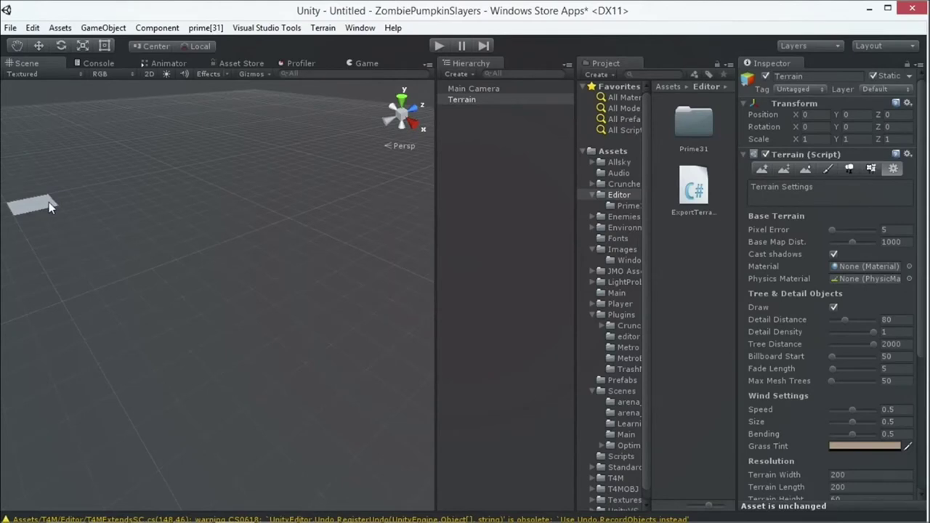
{"action": "key", "text": "f"}
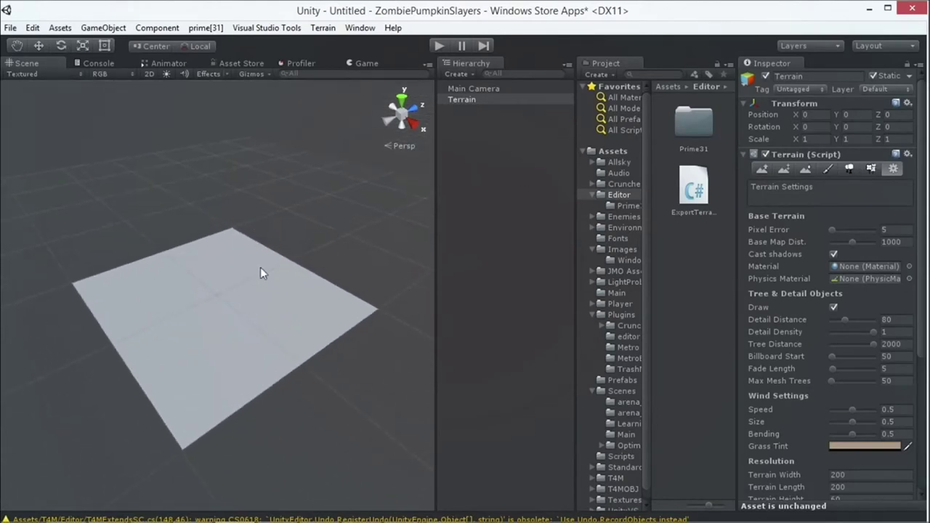
{"action": "left_click", "coordinate": [762, 170]}
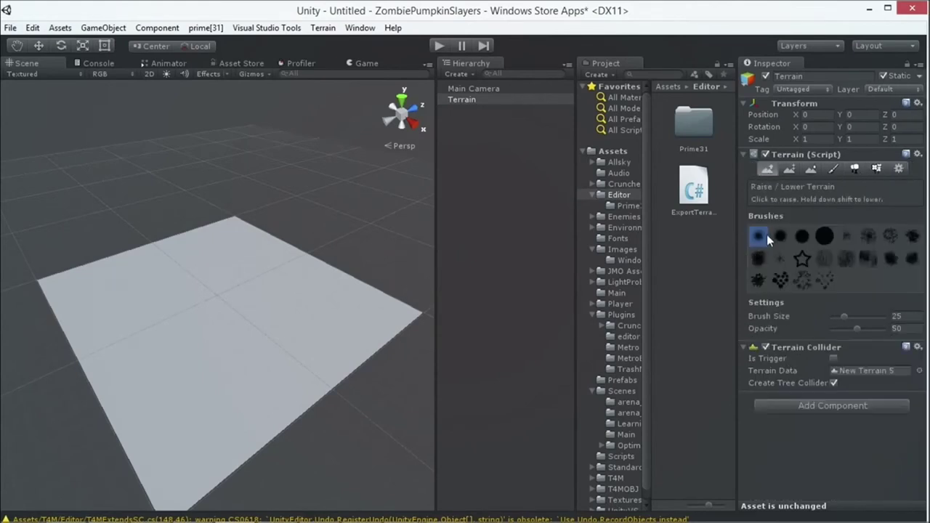
{"action": "left_click_drag", "start_coordinate": [845, 317], "coordinate": [854, 320]}
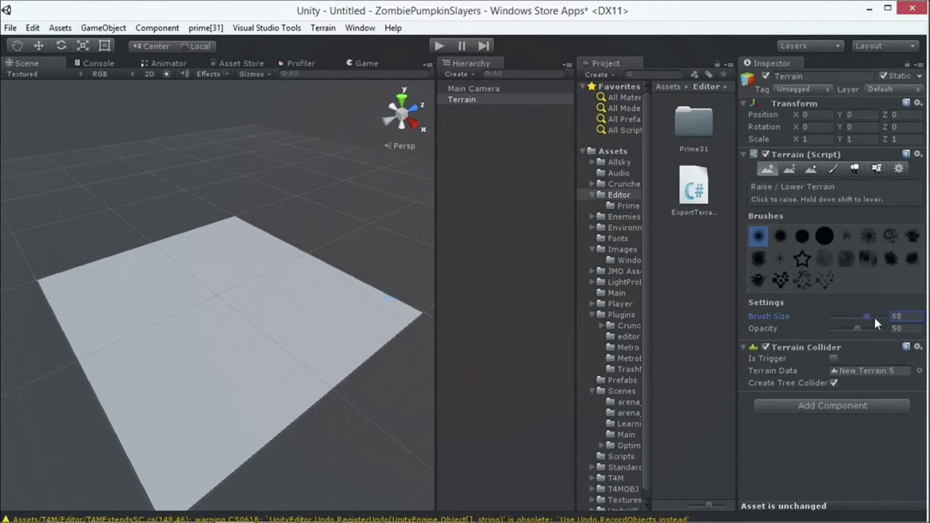
{"action": "left_click", "coordinate": [276, 299]}
{"action": "left_click", "coordinate": [245, 247]}
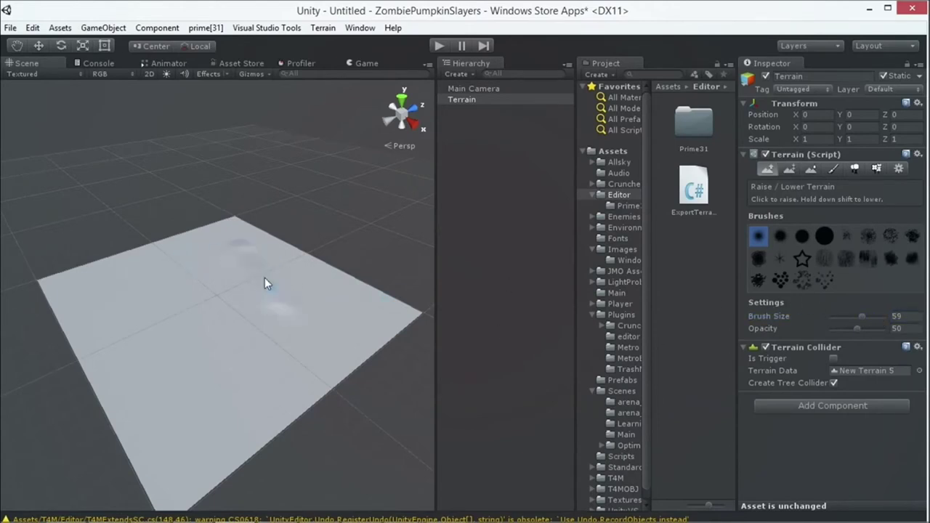
{"action": "left_click_drag", "start_coordinate": [257, 266], "coordinate": [289, 367]}
{"action": "mouse_move", "coordinate": [284, 361]}
{"action": "left_mouse_down"}
{"action": "mouse_move", "coordinate": [285, 339]}
{"action": "mouse_move", "coordinate": [278, 364]}
{"action": "mouse_move", "coordinate": [228, 407]}
{"action": "mouse_move", "coordinate": [199, 414]}
{"action": "mouse_move", "coordinate": [124, 341]}
{"action": "mouse_move", "coordinate": [108, 283]}
{"action": "left_mouse_up"}
{"action": "left_click_drag", "start_coordinate": [860, 328], "coordinate": [867, 332]}
{"action": "mouse_move", "coordinate": [136, 271]}
{"action": "left_mouse_down"}
{"action": "mouse_move", "coordinate": [125, 323]}
{"action": "mouse_move", "coordinate": [185, 431]}
{"action": "mouse_move", "coordinate": [183, 352]}
{"action": "mouse_move", "coordinate": [174, 376]}
{"action": "mouse_move", "coordinate": [291, 299]}
{"action": "left_mouse_up"}
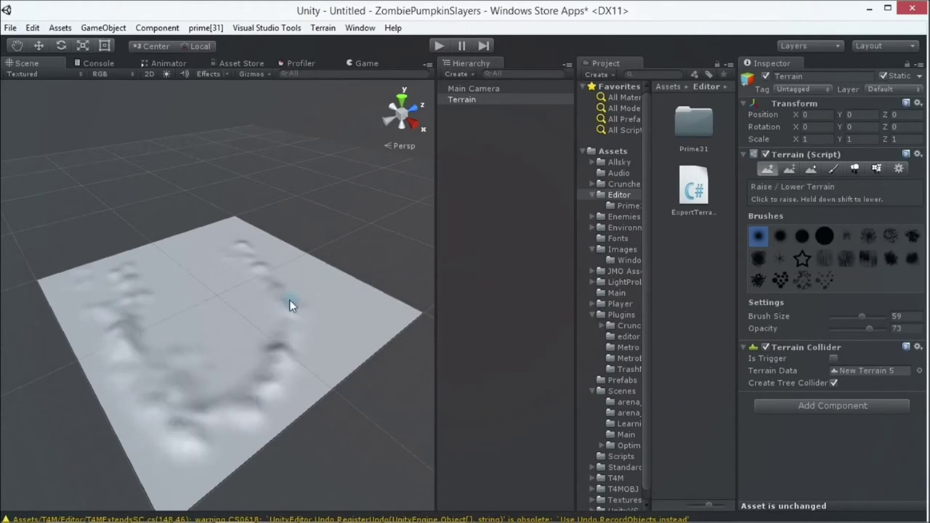
Paint higher ridges over the curved band with the Paint Height tool at brush size 63, opacity 78 and height 30.
{"action": "left_click", "coordinate": [790, 168]}
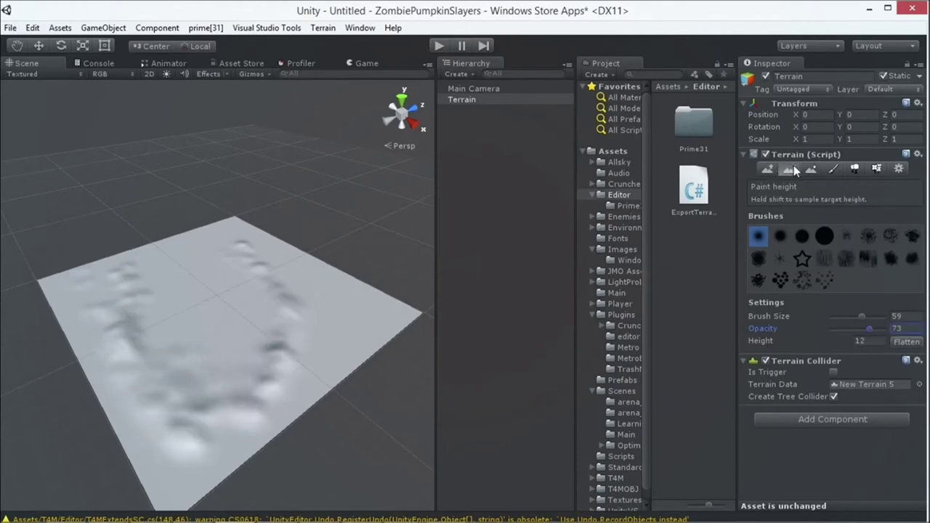
{"action": "left_click", "coordinate": [864, 315]}
{"action": "left_click", "coordinate": [871, 328]}
{"action": "left_click", "coordinate": [855, 342]}
{"action": "type", "text": "30"}
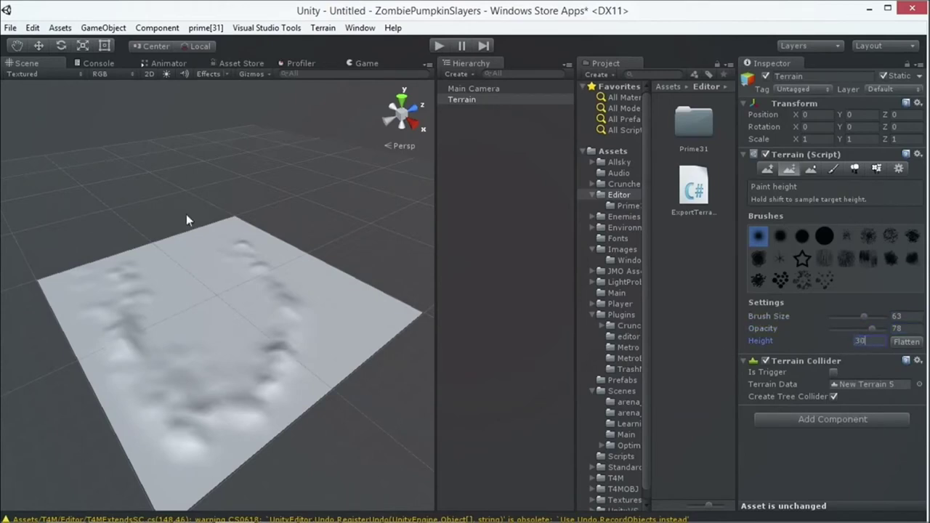
{"action": "mouse_move", "coordinate": [176, 257]}
{"action": "left_mouse_down"}
{"action": "mouse_move", "coordinate": [137, 287]}
{"action": "mouse_move", "coordinate": [138, 275]}
{"action": "left_mouse_up"}
{"action": "left_click_drag", "start_coordinate": [126, 318], "coordinate": [122, 366]}
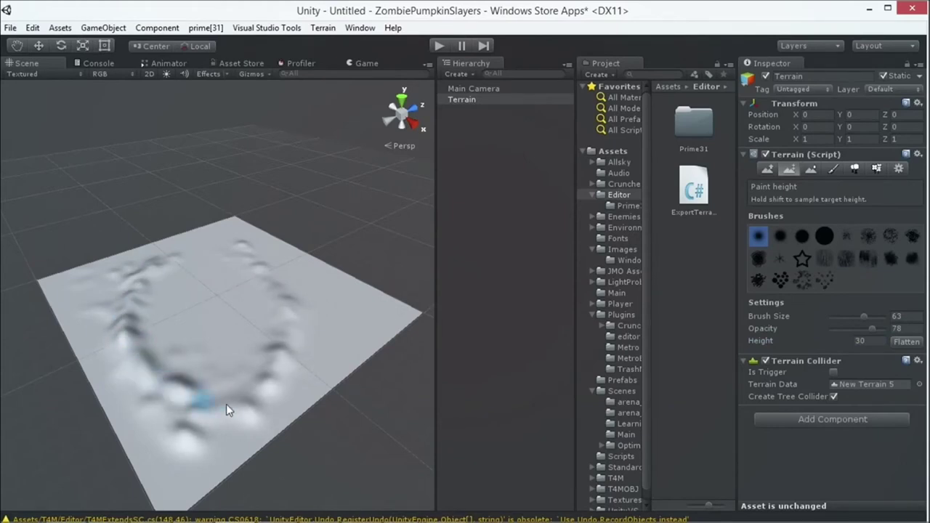
{"action": "left_click_drag", "start_coordinate": [226, 405], "coordinate": [338, 332]}
Enlarge the brush size to 77 and paint more ridges and peaks around and inside the ring at height 30.
{"action": "left_click_drag", "start_coordinate": [863, 317], "coordinate": [871, 317]}
{"action": "mouse_move", "coordinate": [116, 391]}
{"action": "left_mouse_down"}
{"action": "mouse_move", "coordinate": [187, 384]}
{"action": "mouse_move", "coordinate": [241, 398]}
{"action": "mouse_move", "coordinate": [214, 396]}
{"action": "mouse_move", "coordinate": [245, 374]}
{"action": "left_mouse_up"}
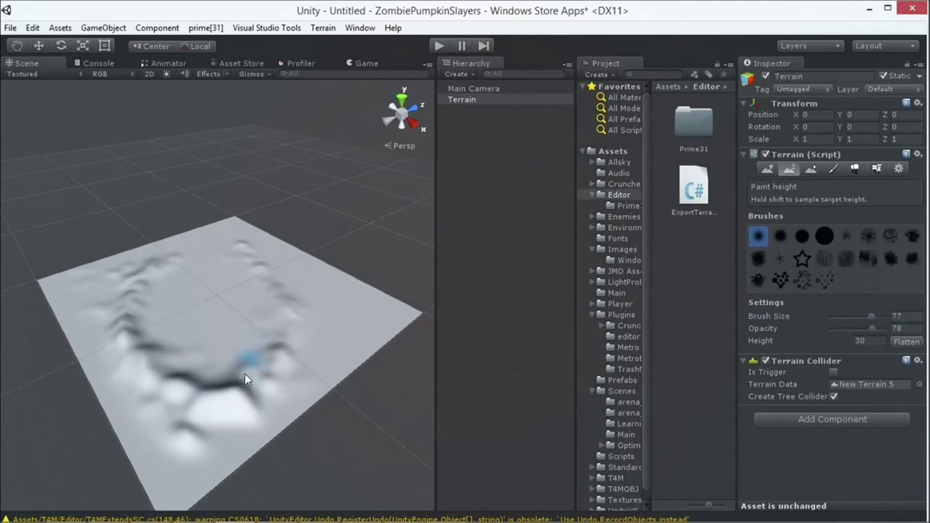
{"action": "mouse_move", "coordinate": [252, 287]}
{"action": "left_mouse_down"}
{"action": "mouse_move", "coordinate": [264, 322]}
{"action": "mouse_move", "coordinate": [220, 269]}
{"action": "mouse_move", "coordinate": [188, 267]}
{"action": "mouse_move", "coordinate": [230, 268]}
{"action": "mouse_move", "coordinate": [178, 268]}
{"action": "mouse_move", "coordinate": [142, 287]}
{"action": "mouse_move", "coordinate": [159, 391]}
{"action": "mouse_move", "coordinate": [117, 277]}
{"action": "mouse_move", "coordinate": [115, 310]}
{"action": "mouse_move", "coordinate": [129, 304]}
{"action": "mouse_move", "coordinate": [135, 359]}
{"action": "mouse_move", "coordinate": [163, 359]}
{"action": "mouse_move", "coordinate": [160, 351]}
{"action": "mouse_move", "coordinate": [195, 366]}
{"action": "mouse_move", "coordinate": [196, 352]}
{"action": "mouse_move", "coordinate": [218, 346]}
{"action": "left_mouse_up"}
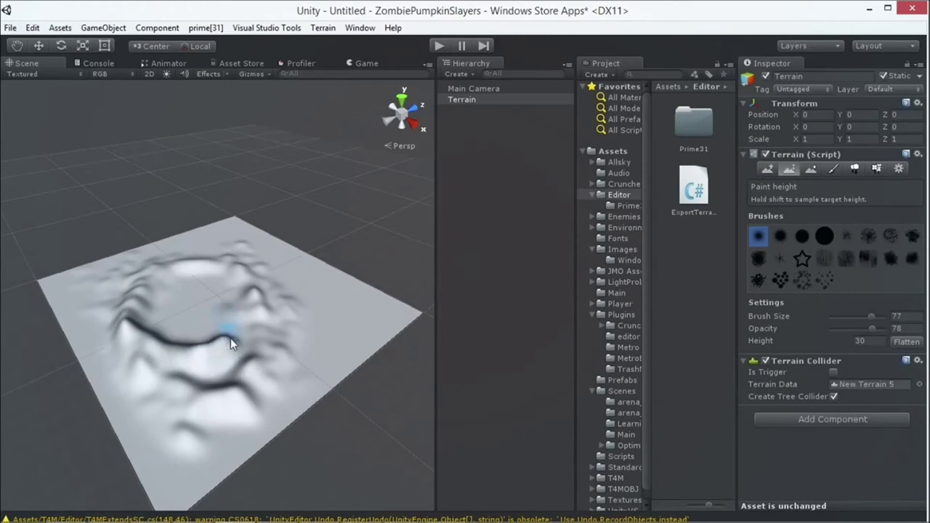
{"action": "mouse_move", "coordinate": [184, 310]}
{"action": "left_mouse_down"}
{"action": "mouse_move", "coordinate": [182, 342]}
{"action": "mouse_move", "coordinate": [202, 324]}
{"action": "mouse_move", "coordinate": [206, 331]}
{"action": "mouse_move", "coordinate": [202, 377]}
{"action": "mouse_move", "coordinate": [233, 373]}
{"action": "left_mouse_up"}
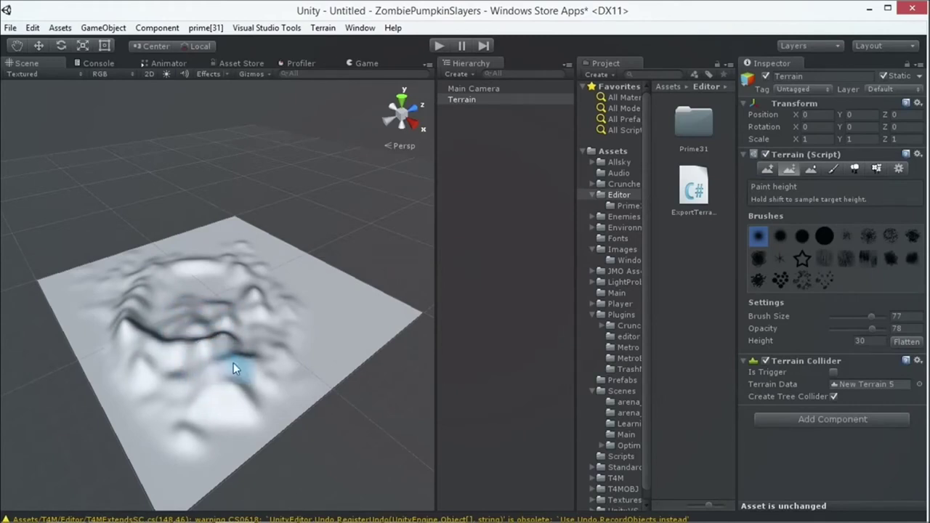
{"action": "mouse_move", "coordinate": [179, 366]}
{"action": "left_mouse_down"}
{"action": "mouse_move", "coordinate": [204, 385]}
{"action": "mouse_move", "coordinate": [240, 367]}
{"action": "mouse_move", "coordinate": [217, 341]}
{"action": "mouse_move", "coordinate": [215, 349]}
{"action": "mouse_move", "coordinate": [246, 337]}
{"action": "left_mouse_up"}
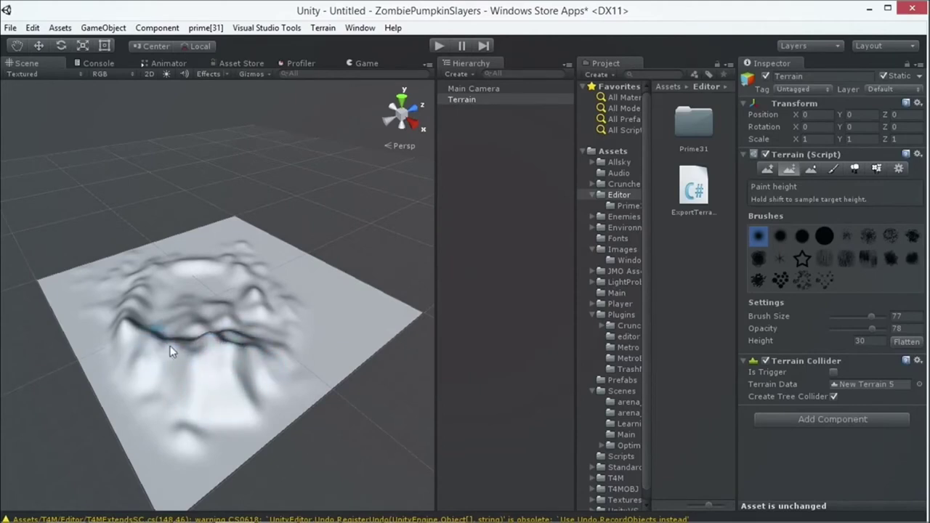
{"action": "mouse_move", "coordinate": [295, 272]}
{"action": "left_mouse_down", "text": "alt"}
{"action": "mouse_move", "coordinate": [239, 322]}
{"action": "mouse_move", "coordinate": [237, 269]}
{"action": "mouse_move", "coordinate": [116, 294]}
{"action": "mouse_move", "coordinate": [250, 295]}
{"action": "mouse_move", "coordinate": [243, 280]}
{"action": "mouse_move", "coordinate": [276, 250]}
{"action": "mouse_move", "coordinate": [274, 238]}
{"action": "mouse_move", "coordinate": [290, 241]}
{"action": "left_mouse_up", "text": "alt"}
{"action": "scroll", "coordinate": [237, 270], "scroll_direction": "up", "scroll_amount": 5}
{"action": "mouse_move", "coordinate": [280, 284]}
{"action": "left_mouse_down", "text": "alt"}
{"action": "mouse_move", "coordinate": [332, 367]}
{"action": "mouse_move", "coordinate": [216, 387]}
{"action": "mouse_move", "coordinate": [218, 373]}
{"action": "mouse_move", "coordinate": [202, 387]}
{"action": "left_mouse_up", "text": "alt"}
{"action": "mouse_move", "coordinate": [303, 333]}
{"action": "left_mouse_down"}
{"action": "mouse_move", "coordinate": [343, 311]}
{"action": "mouse_move", "coordinate": [302, 320]}
{"action": "mouse_move", "coordinate": [370, 320]}
{"action": "left_mouse_up"}
Set the paint height to 15 and paint a flat plateau between the tall peaks.
{"action": "left_click", "coordinate": [879, 341]}
{"action": "type", "text": "15"}
{"action": "key", "text": "Return"}
{"action": "mouse_move", "coordinate": [247, 309]}
{"action": "left_mouse_down"}
{"action": "mouse_move", "coordinate": [172, 285]}
{"action": "mouse_move", "coordinate": [152, 269]}
{"action": "mouse_move", "coordinate": [158, 262]}
{"action": "mouse_move", "coordinate": [94, 344]}
{"action": "mouse_move", "coordinate": [70, 353]}
{"action": "mouse_move", "coordinate": [72, 366]}
{"action": "mouse_move", "coordinate": [122, 377]}
{"action": "mouse_move", "coordinate": [169, 330]}
{"action": "mouse_move", "coordinate": [260, 319]}
{"action": "mouse_move", "coordinate": [329, 262]}
{"action": "mouse_move", "coordinate": [302, 228]}
{"action": "left_mouse_up"}
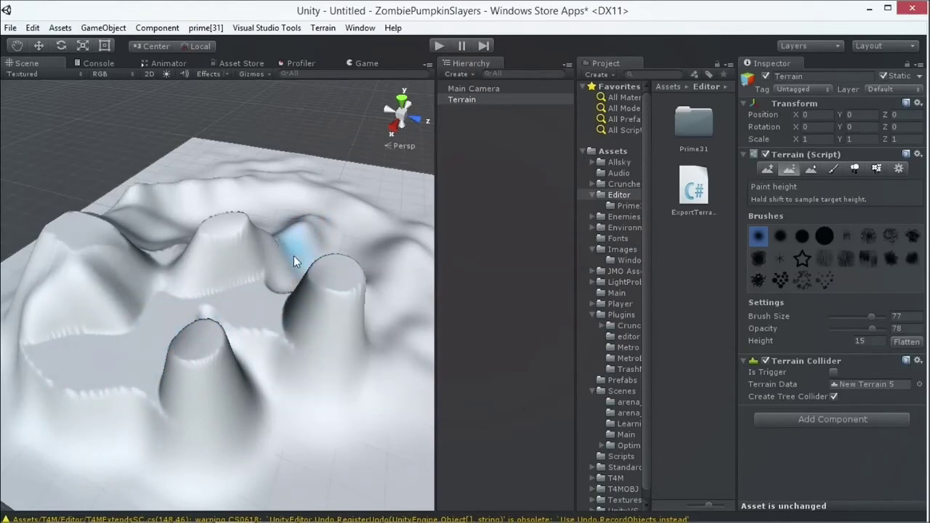
{"action": "mouse_move", "coordinate": [334, 316]}
{"action": "left_mouse_down", "text": "alt"}
{"action": "mouse_move", "coordinate": [194, 316]}
{"action": "mouse_move", "coordinate": [341, 356]}
{"action": "mouse_move", "coordinate": [332, 316]}
{"action": "mouse_move", "coordinate": [208, 364]}
{"action": "mouse_move", "coordinate": [162, 328]}
{"action": "left_mouse_up", "text": "alt"}
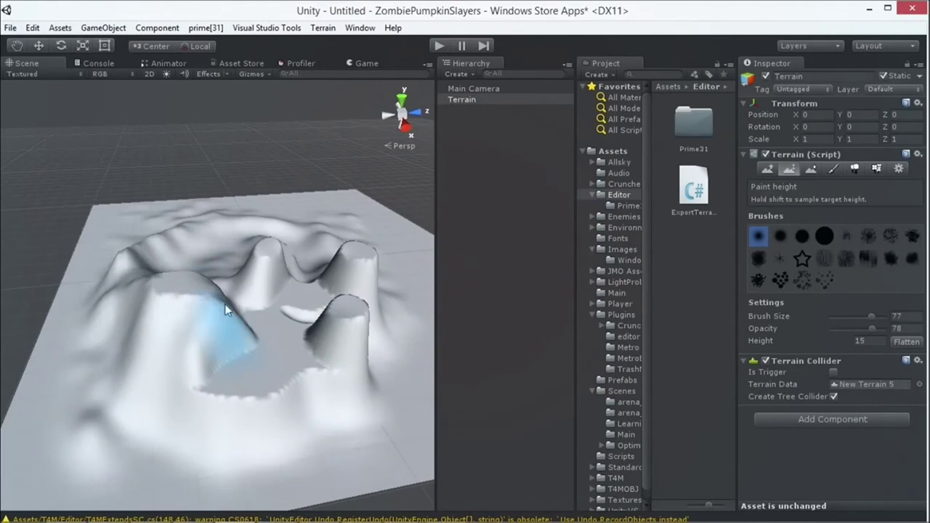
{"action": "left_click_drag", "start_coordinate": [360, 284], "coordinate": [407, 282], "text": "alt"}
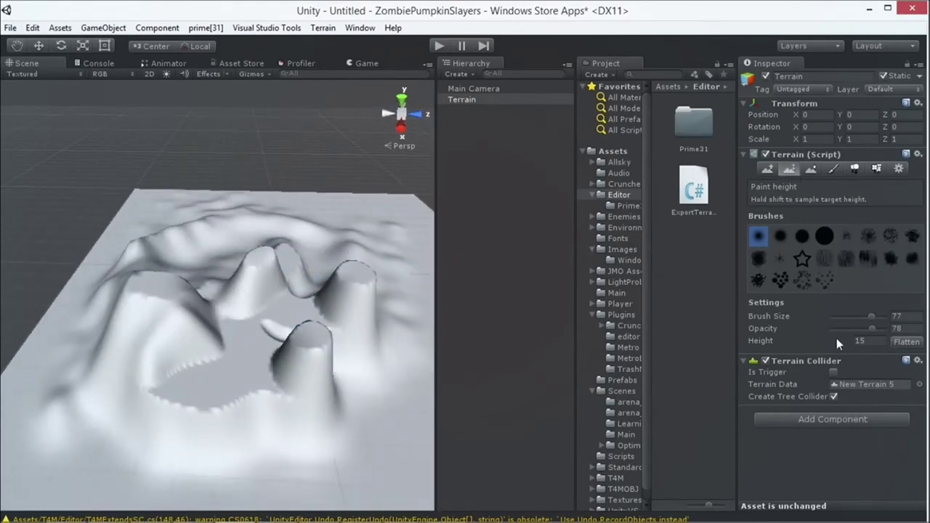
{"action": "left_click_drag", "start_coordinate": [334, 318], "coordinate": [317, 313], "text": "alt"}
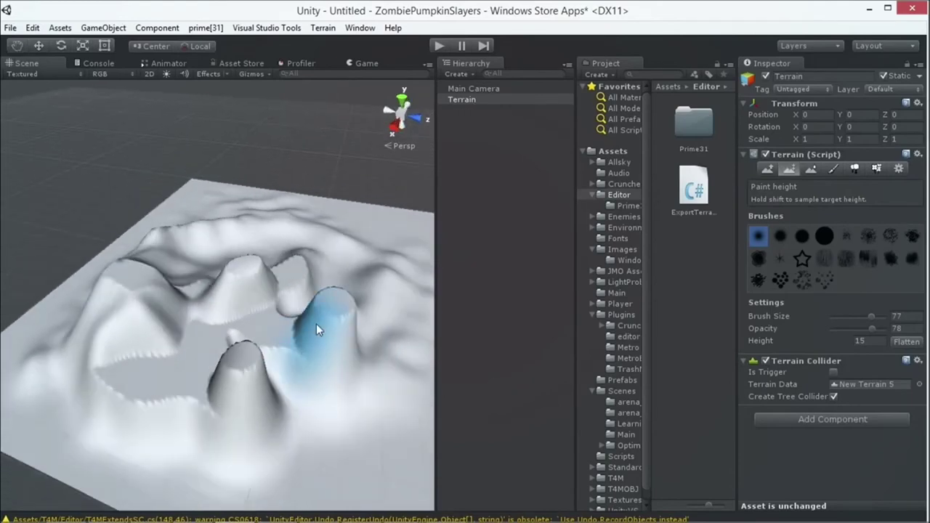
{"action": "mouse_move", "coordinate": [242, 243]}
{"action": "left_mouse_down", "text": "alt"}
{"action": "mouse_move", "coordinate": [283, 253]}
{"action": "mouse_move", "coordinate": [264, 247]}
{"action": "mouse_move", "coordinate": [275, 281]}
{"action": "mouse_move", "coordinate": [266, 270]}
{"action": "mouse_move", "coordinate": [42, 269]}
{"action": "mouse_move", "coordinate": [215, 261]}
{"action": "mouse_move", "coordinate": [269, 305]}
{"action": "left_mouse_up", "text": "alt"}
{"action": "mouse_move", "coordinate": [182, 425]}
{"action": "left_mouse_down"}
{"action": "mouse_move", "coordinate": [301, 436]}
{"action": "mouse_move", "coordinate": [301, 336]}
{"action": "mouse_move", "coordinate": [319, 319]}
{"action": "mouse_move", "coordinate": [259, 315]}
{"action": "mouse_move", "coordinate": [208, 332]}
{"action": "left_mouse_up"}
Carve a winding trench through the plateau between the pillars with paint height 5 and brush size 24.
{"action": "left_click", "coordinate": [863, 341]}
{"action": "left_click_drag", "start_coordinate": [870, 343], "coordinate": [842, 344]}
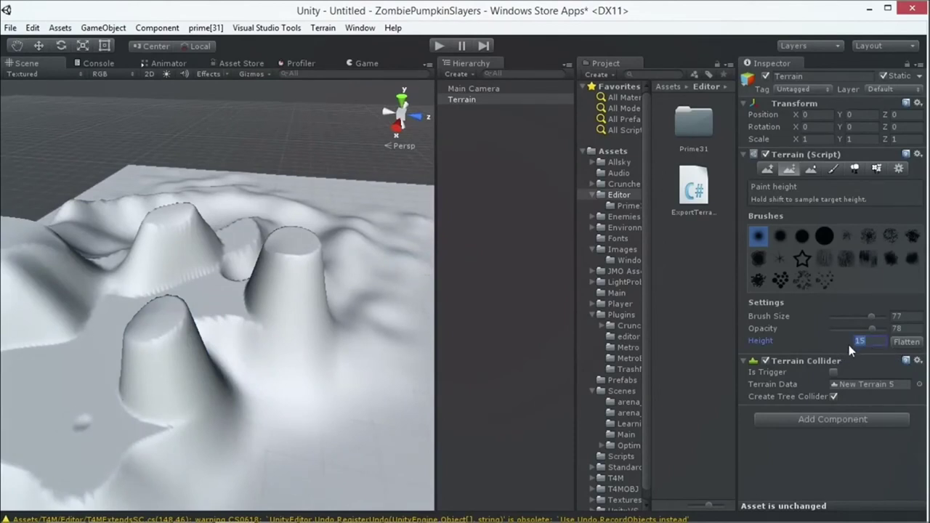
{"action": "mouse_move", "coordinate": [203, 264]}
{"action": "left_mouse_down", "text": "alt"}
{"action": "mouse_move", "coordinate": [244, 331]}
{"action": "mouse_move", "coordinate": [305, 320]}
{"action": "left_mouse_up", "text": "alt"}
{"action": "left_click_drag", "start_coordinate": [867, 316], "coordinate": [844, 320]}
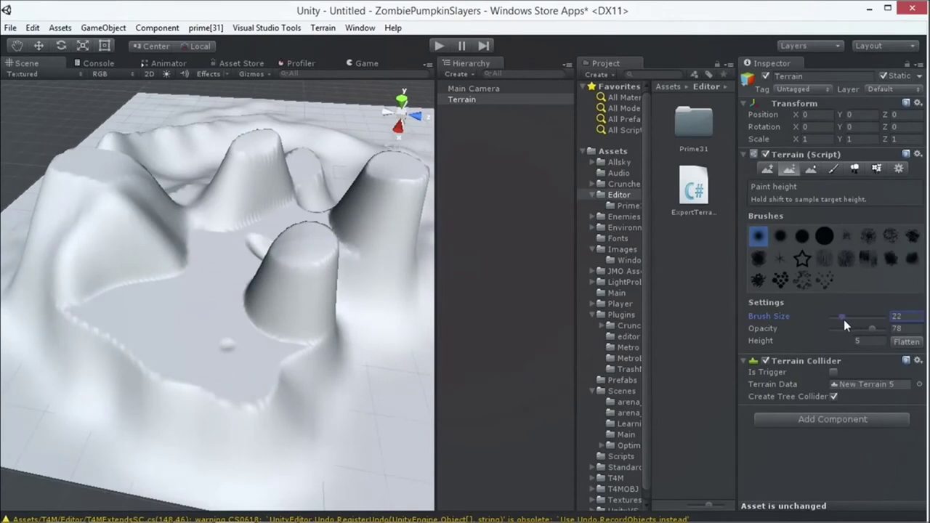
{"action": "mouse_move", "coordinate": [164, 365]}
{"action": "left_mouse_down"}
{"action": "mouse_move", "coordinate": [151, 406]}
{"action": "mouse_move", "coordinate": [189, 339]}
{"action": "mouse_move", "coordinate": [301, 295]}
{"action": "mouse_move", "coordinate": [230, 404]}
{"action": "mouse_move", "coordinate": [215, 380]}
{"action": "mouse_move", "coordinate": [243, 392]}
{"action": "left_mouse_up"}
{"action": "left_click_drag", "start_coordinate": [216, 313], "coordinate": [215, 308]}
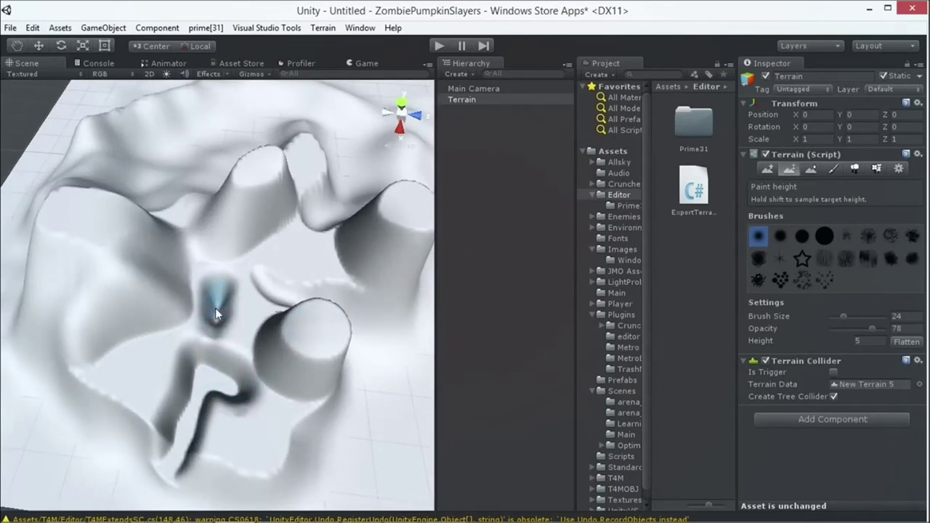
{"action": "mouse_move", "coordinate": [203, 349]}
{"action": "left_mouse_down"}
{"action": "mouse_move", "coordinate": [241, 300]}
{"action": "mouse_move", "coordinate": [247, 311]}
{"action": "left_mouse_up"}
{"action": "scroll", "coordinate": [249, 311], "scroll_direction": "up", "scroll_amount": 3}
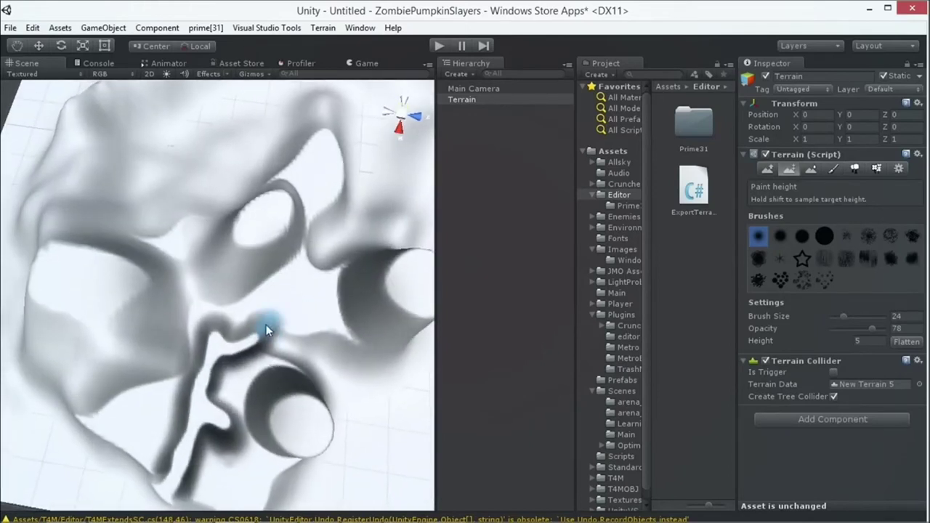
{"action": "mouse_move", "coordinate": [263, 342]}
{"action": "left_mouse_down"}
{"action": "mouse_move", "coordinate": [274, 300]}
{"action": "mouse_move", "coordinate": [310, 274]}
{"action": "mouse_move", "coordinate": [286, 293]}
{"action": "left_mouse_up"}
Examine the carved trench, pillars and whole sculpted terrain up close and from several angles.
{"action": "mouse_move", "coordinate": [305, 366]}
{"action": "left_mouse_down", "text": "alt"}
{"action": "mouse_move", "coordinate": [380, 301]}
{"action": "mouse_move", "coordinate": [312, 243]}
{"action": "mouse_move", "coordinate": [193, 332]}
{"action": "mouse_move", "coordinate": [186, 326]}
{"action": "mouse_move", "coordinate": [300, 289]}
{"action": "mouse_move", "coordinate": [312, 274]}
{"action": "mouse_move", "coordinate": [311, 322]}
{"action": "left_mouse_up", "text": "alt"}
{"action": "mouse_move", "coordinate": [311, 321]}
{"action": "right_mouse_down", "text": "alt"}
{"action": "mouse_move", "coordinate": [389, 354]}
{"action": "mouse_move", "coordinate": [343, 284]}
{"action": "mouse_move", "coordinate": [361, 269]}
{"action": "mouse_move", "coordinate": [350, 277]}
{"action": "right_mouse_up", "text": "alt"}
{"action": "left_click_drag", "start_coordinate": [351, 271], "coordinate": [229, 297], "text": "alt"}
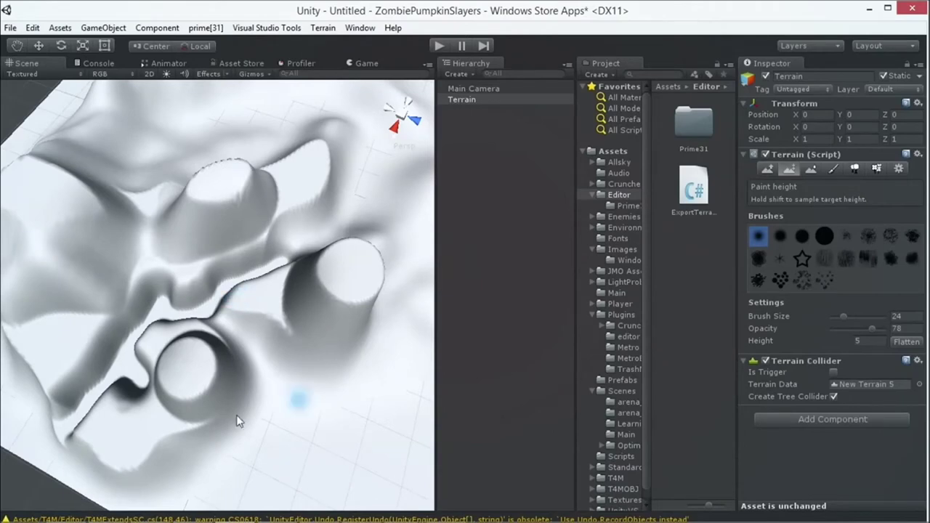
{"action": "left_click_drag", "start_coordinate": [239, 380], "coordinate": [322, 274], "text": "alt"}
{"action": "scroll", "coordinate": [296, 307], "scroll_direction": "up", "scroll_amount": 5}
{"action": "scroll", "coordinate": [296, 305], "scroll_direction": "up", "scroll_amount": 4}
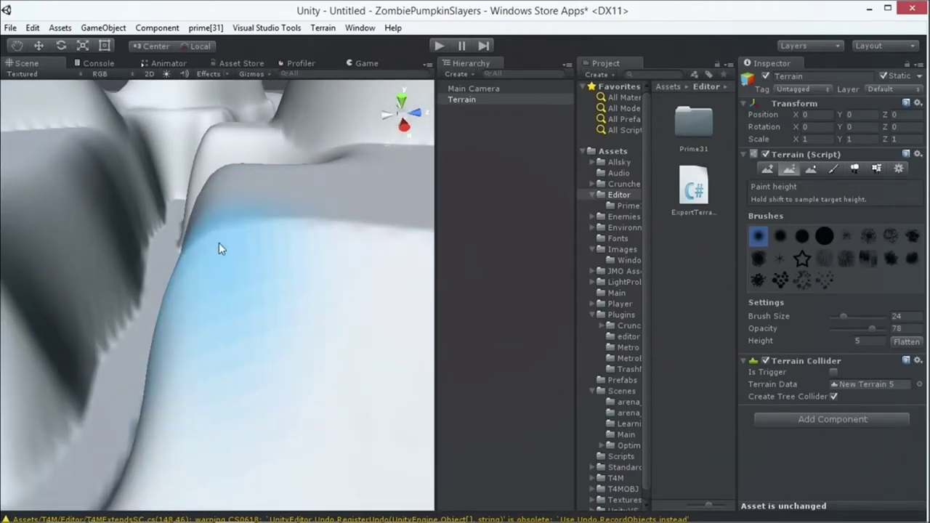
{"action": "left_click_drag", "start_coordinate": [218, 243], "coordinate": [235, 214]}
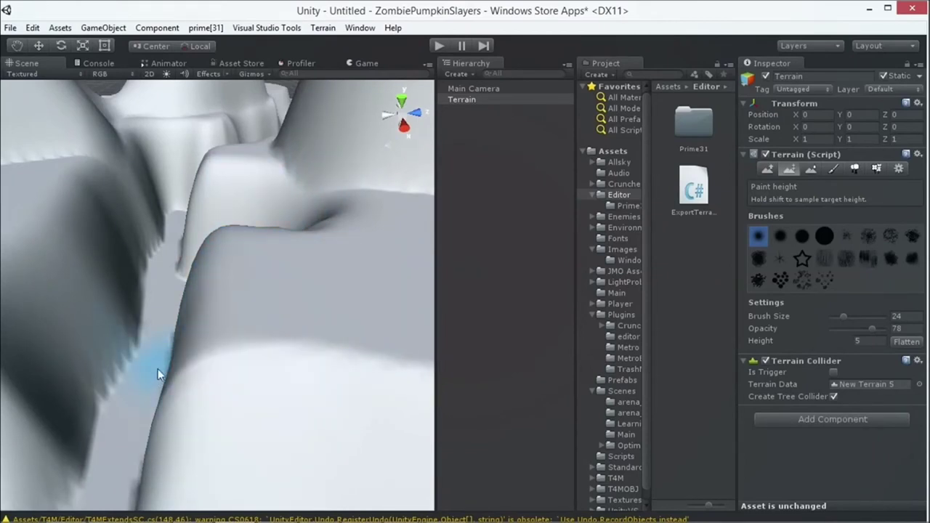
{"action": "scroll", "coordinate": [295, 373], "scroll_direction": "up", "scroll_amount": 5}
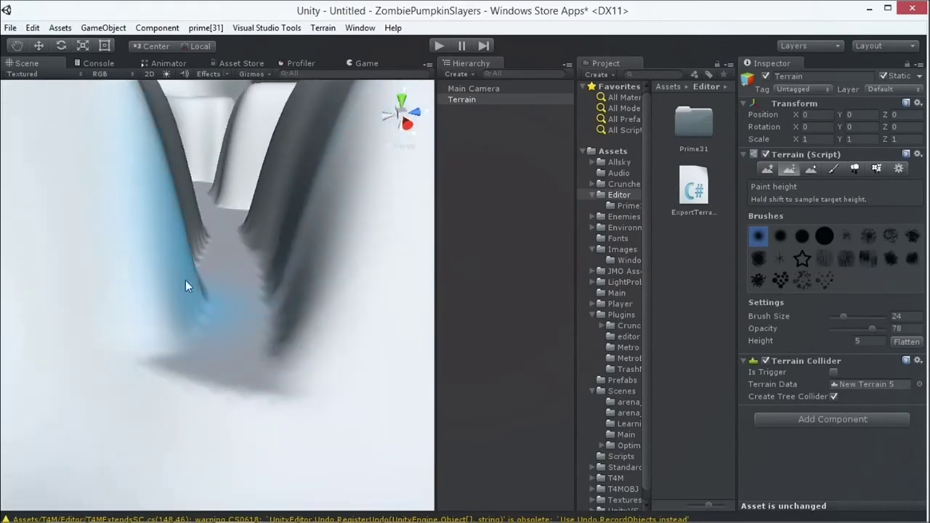
{"action": "left_click_drag", "start_coordinate": [125, 199], "coordinate": [315, 307], "text": "alt"}
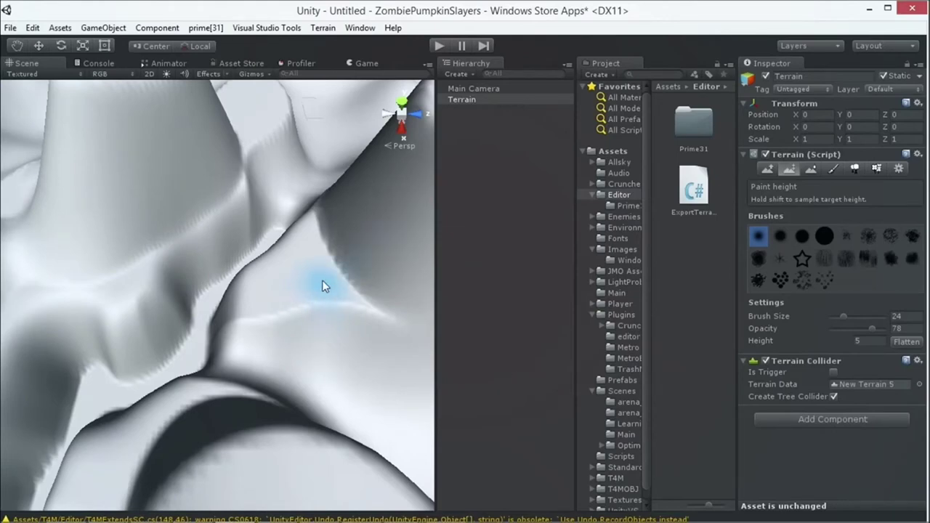
{"action": "scroll", "coordinate": [324, 287], "scroll_direction": "down", "scroll_amount": 10}
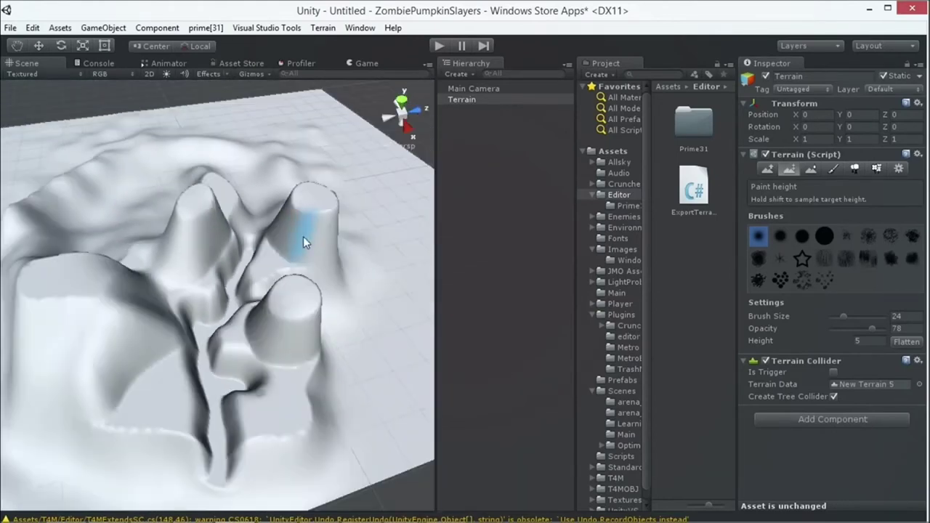
{"action": "left_click_drag", "start_coordinate": [303, 236], "coordinate": [358, 299], "text": "alt"}
{"action": "scroll", "coordinate": [358, 299], "scroll_direction": "down", "scroll_amount": 5}
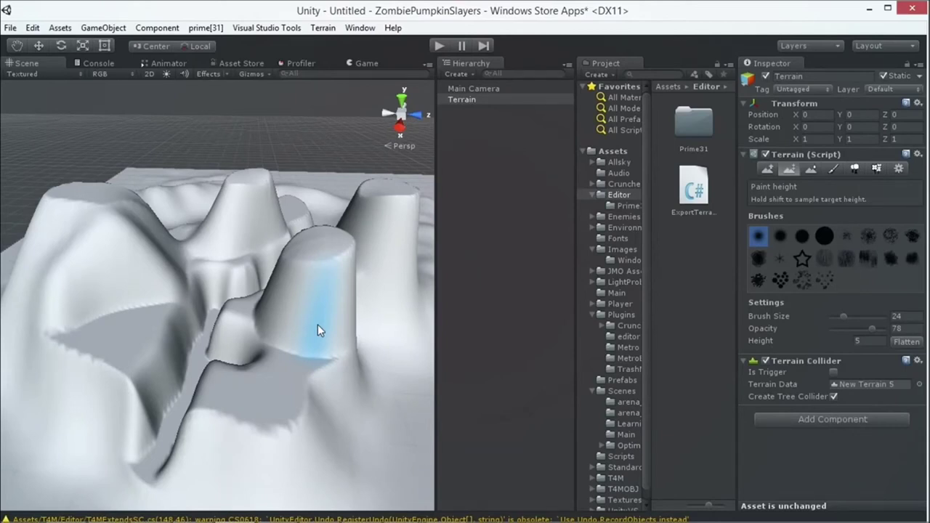
{"action": "left_click_drag", "start_coordinate": [339, 148], "coordinate": [390, 191], "text": "alt"}
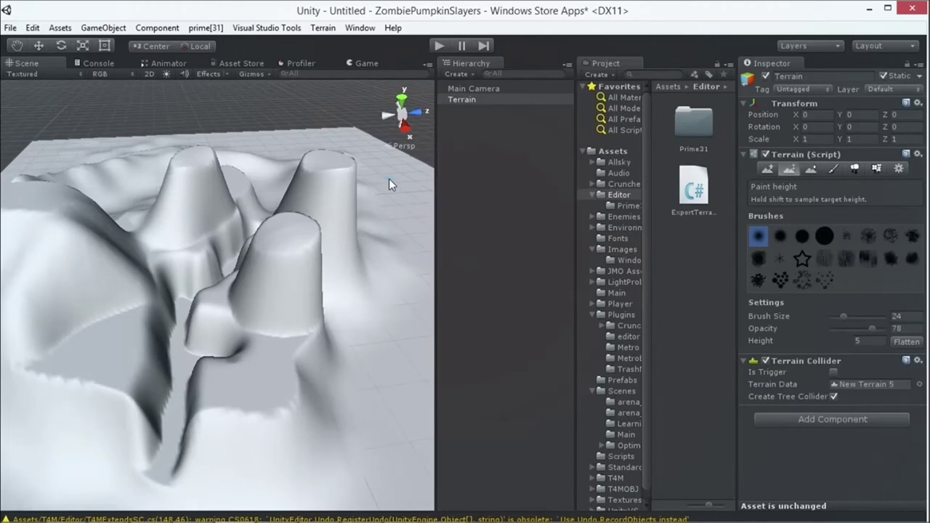
{"action": "mouse_move", "coordinate": [389, 184]}
{"action": "left_mouse_down", "text": "alt"}
{"action": "mouse_move", "coordinate": [272, 156]}
{"action": "mouse_move", "coordinate": [128, 214]}
{"action": "mouse_move", "coordinate": [142, 283]}
{"action": "mouse_move", "coordinate": [194, 244]}
{"action": "mouse_move", "coordinate": [259, 218]}
{"action": "mouse_move", "coordinate": [249, 208]}
{"action": "mouse_move", "coordinate": [301, 288]}
{"action": "mouse_move", "coordinate": [275, 294]}
{"action": "left_mouse_up", "text": "alt"}
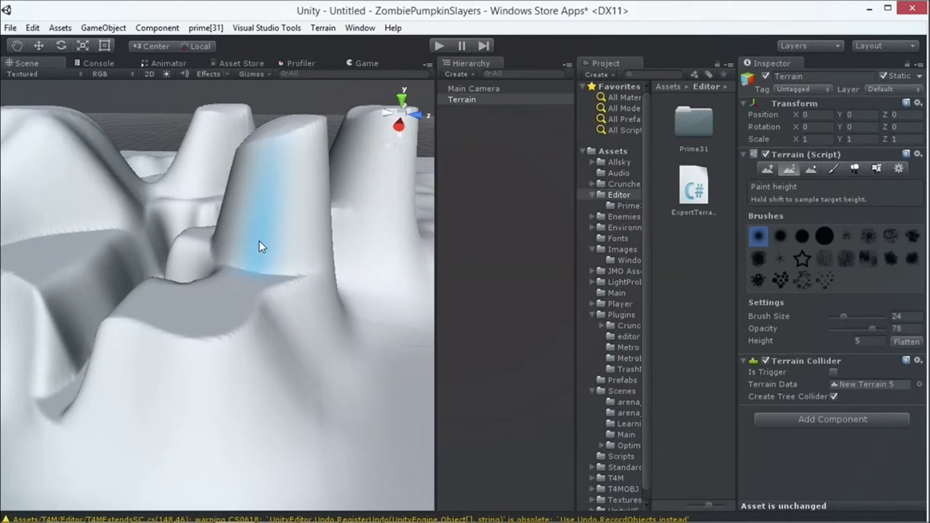
{"action": "left_click_drag", "start_coordinate": [253, 249], "coordinate": [255, 291], "text": "alt"}
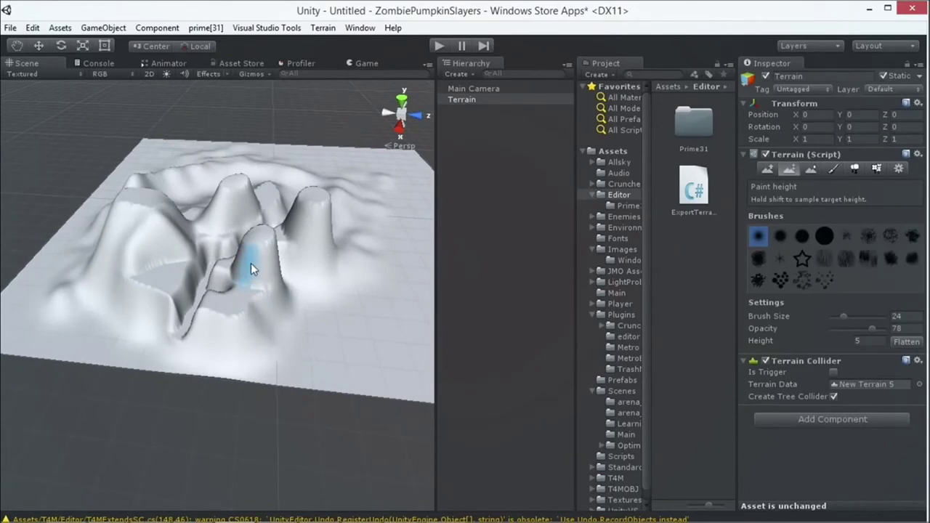
Leave the Paint height tool and open the ExportTerrain window for exporting the selected terrain to OBJ.
{"action": "scroll", "coordinate": [251, 267], "scroll_direction": "up", "scroll_amount": 3}
{"action": "left_click_drag", "start_coordinate": [259, 255], "coordinate": [318, 302], "text": "alt"}
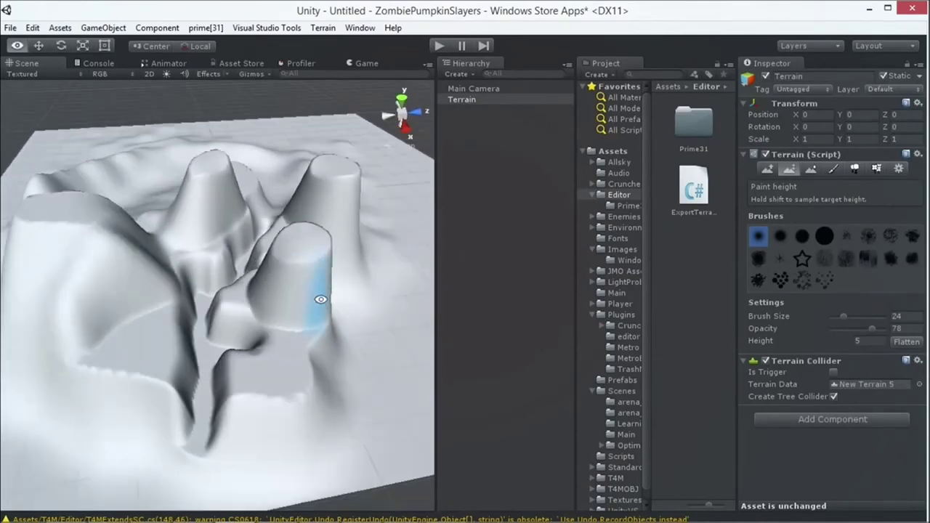
{"action": "left_click", "coordinate": [43, 48]}
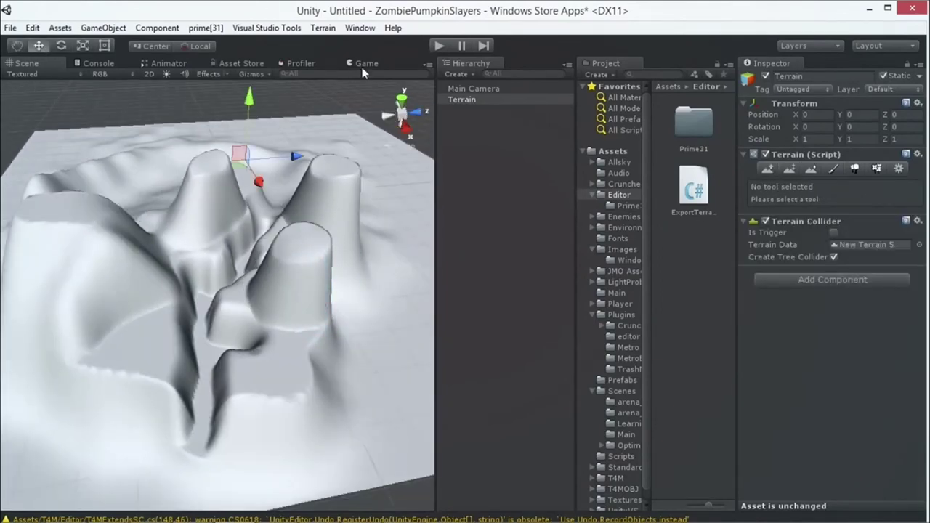
{"action": "left_click", "coordinate": [324, 29]}
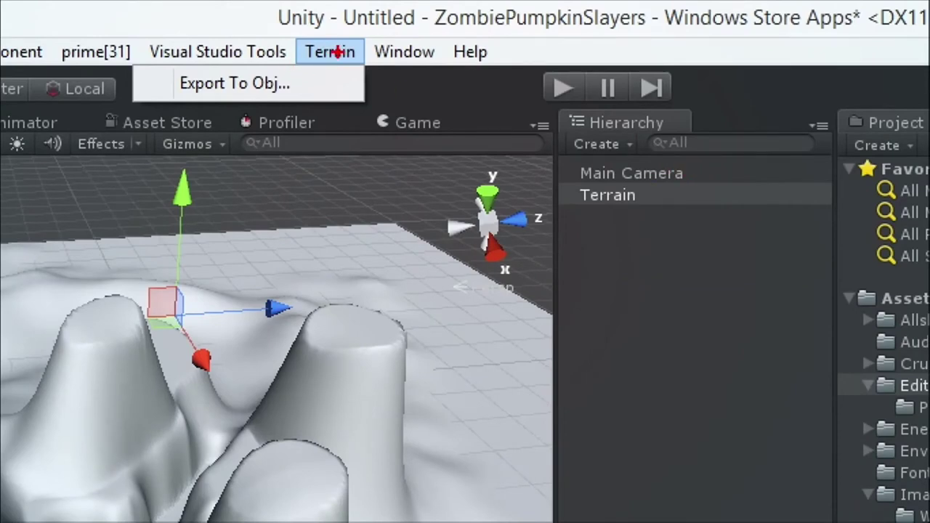
{"action": "left_click", "coordinate": [330, 51]}
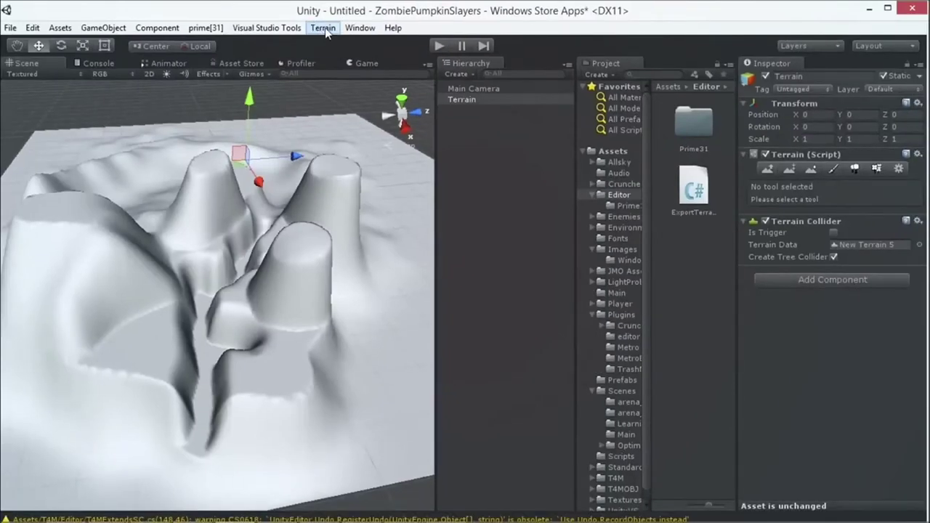
{"action": "left_click", "coordinate": [323, 28]}
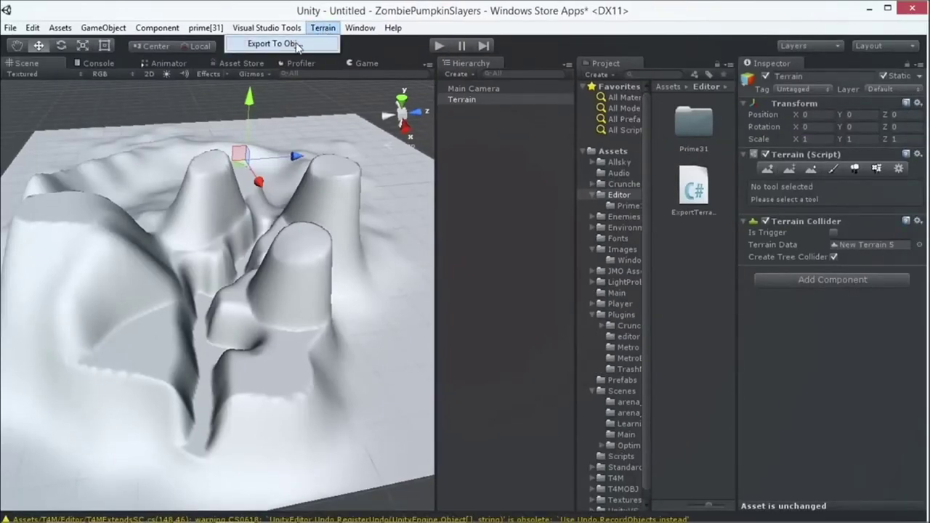
{"action": "left_click", "coordinate": [276, 43]}
{"action": "left_click_drag", "start_coordinate": [155, 17], "coordinate": [181, 51]}
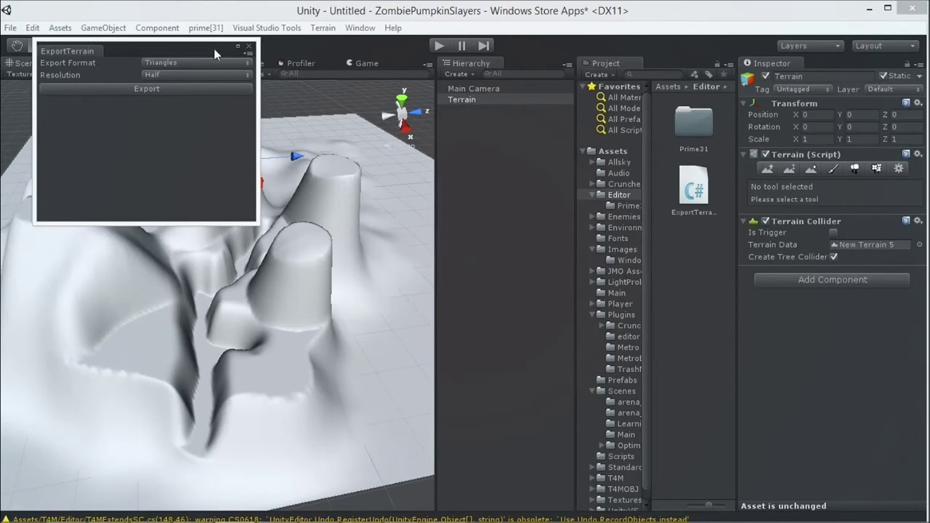
Set the terrain export format to Quads and the resolution to Full.
{"action": "left_click", "coordinate": [184, 62]}
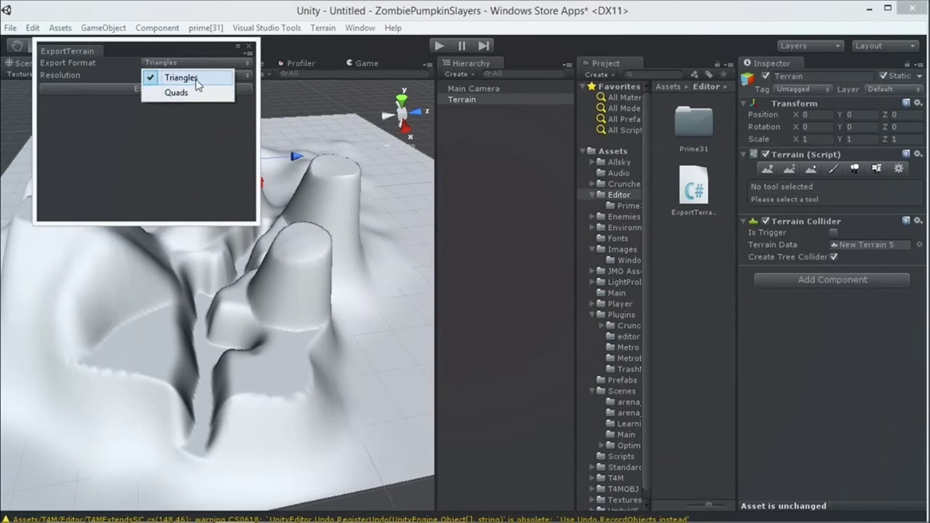
{"action": "left_click", "coordinate": [192, 95]}
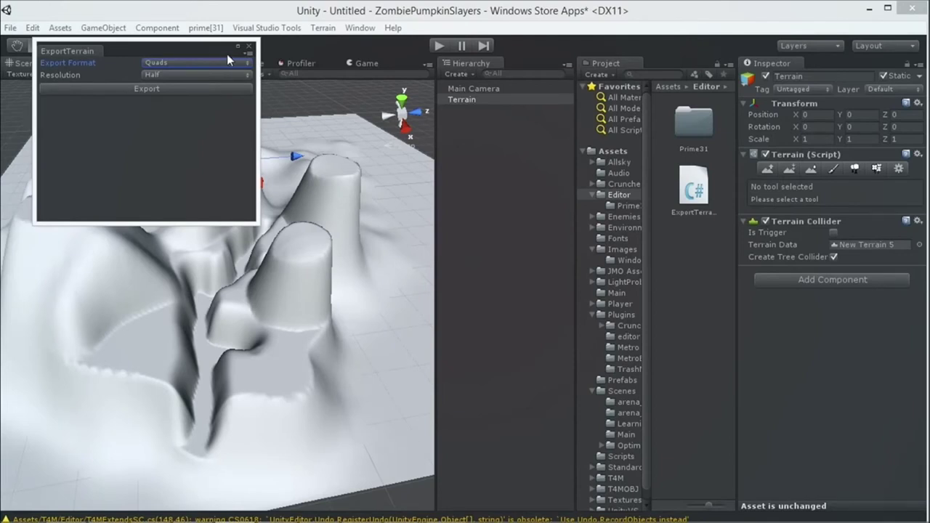
{"action": "left_click", "coordinate": [177, 61]}
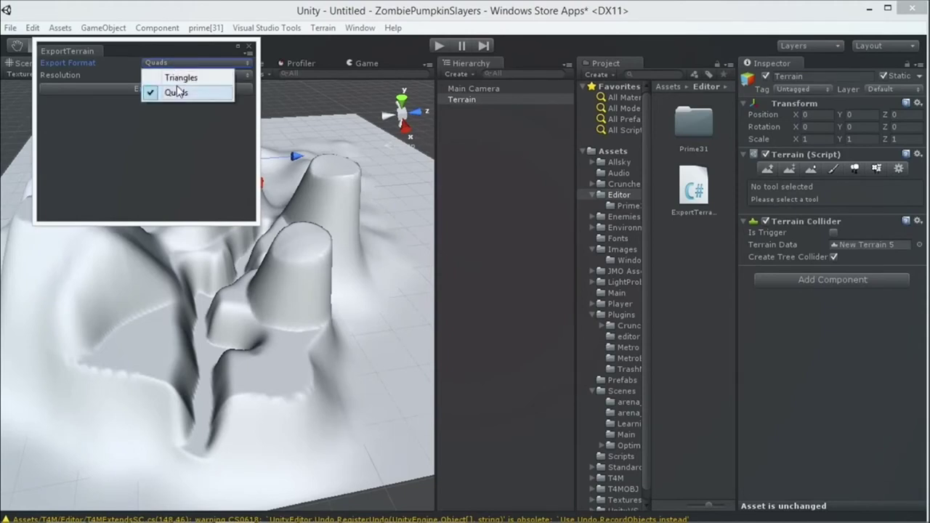
{"action": "left_click", "coordinate": [178, 92]}
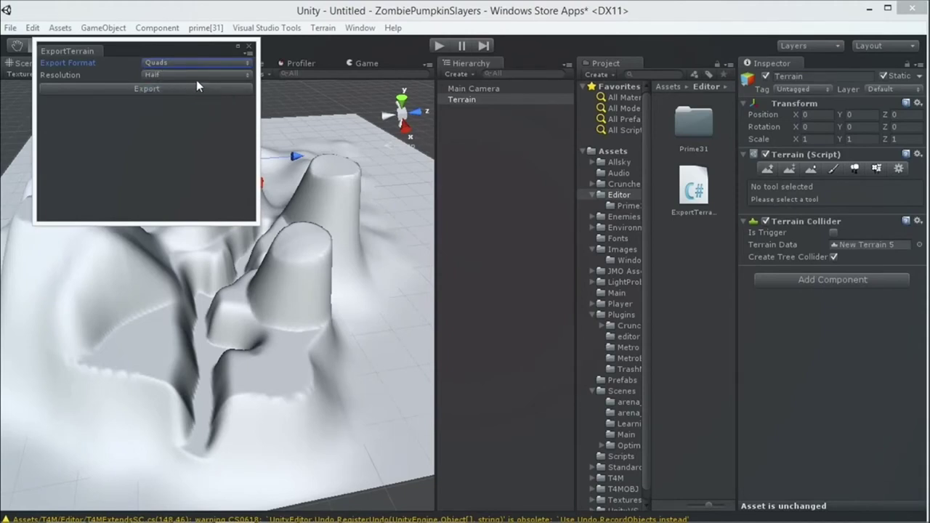
{"action": "left_click", "coordinate": [157, 75]}
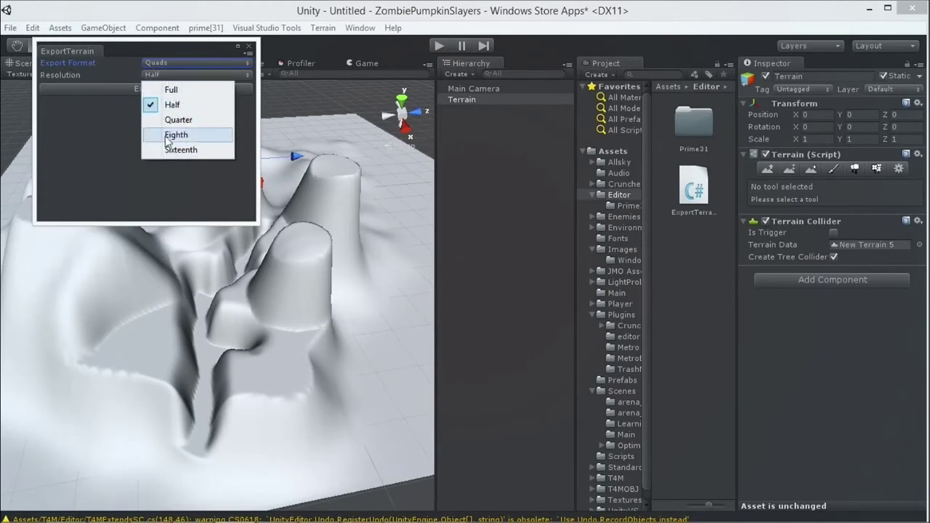
{"action": "left_click", "coordinate": [188, 93]}
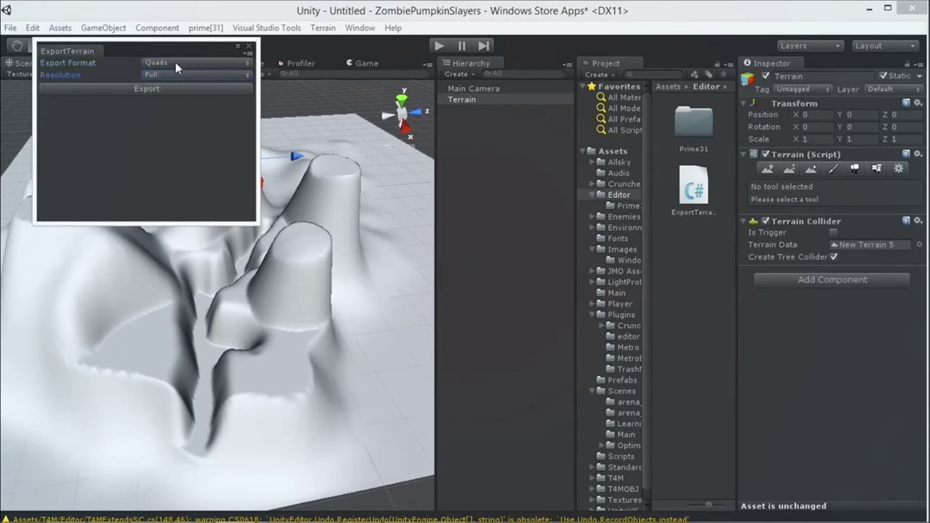
Export the terrain to the Desktop as an obj file named Terrain.
{"action": "left_click", "coordinate": [172, 89]}
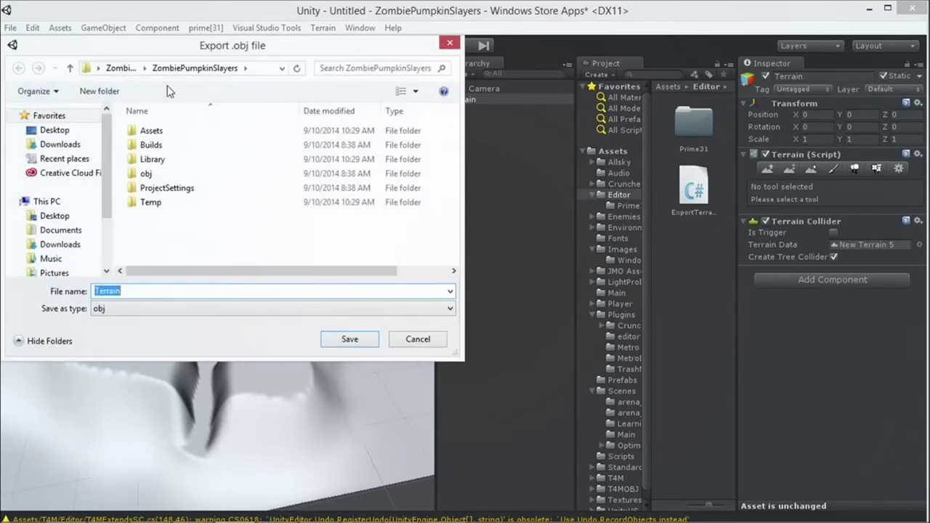
{"action": "left_click", "coordinate": [55, 129]}
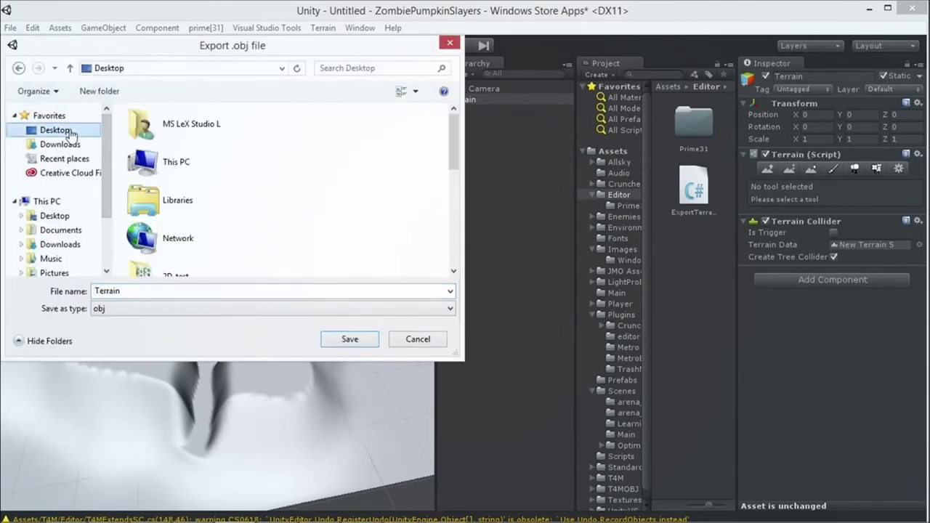
{"action": "left_click", "coordinate": [130, 291]}
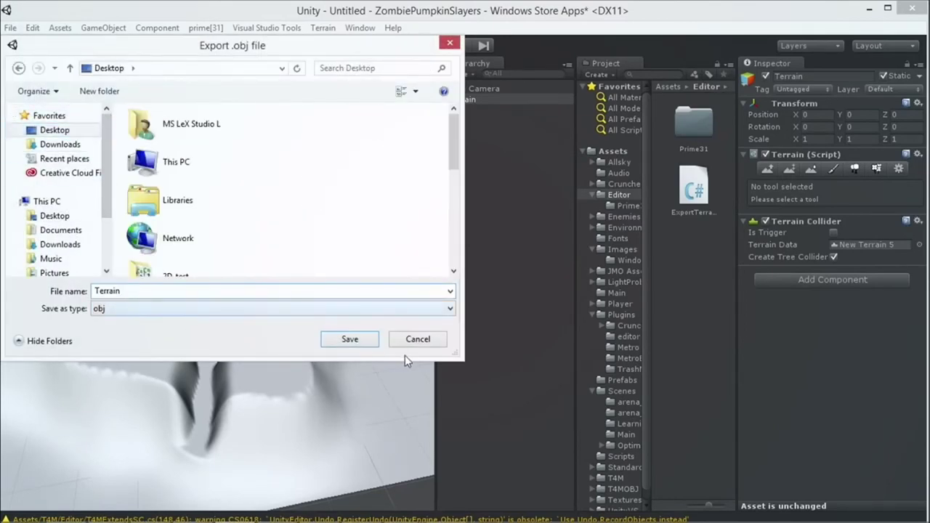
{"action": "left_click", "coordinate": [350, 340]}
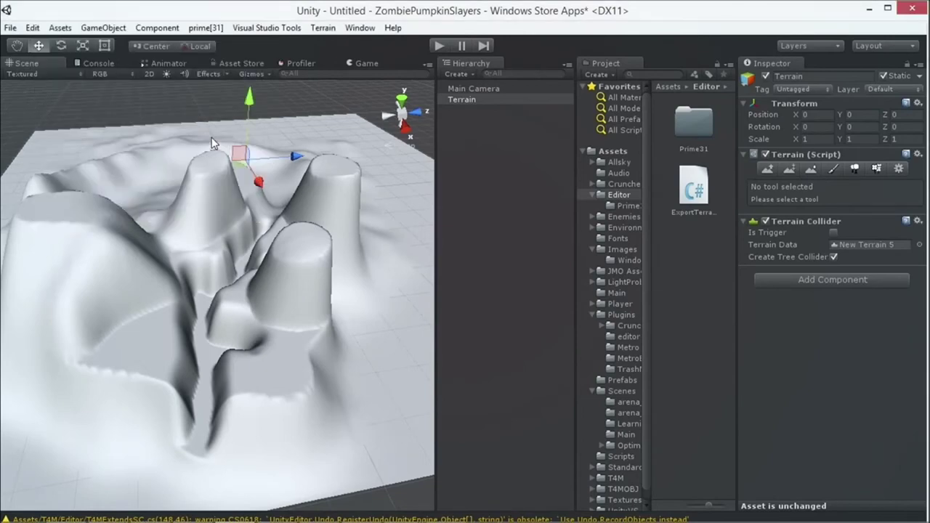
Minimize the Unity editor and switch to TopoGun.
{"action": "left_click_drag", "start_coordinate": [294, 115], "coordinate": [324, 289], "text": "alt"}
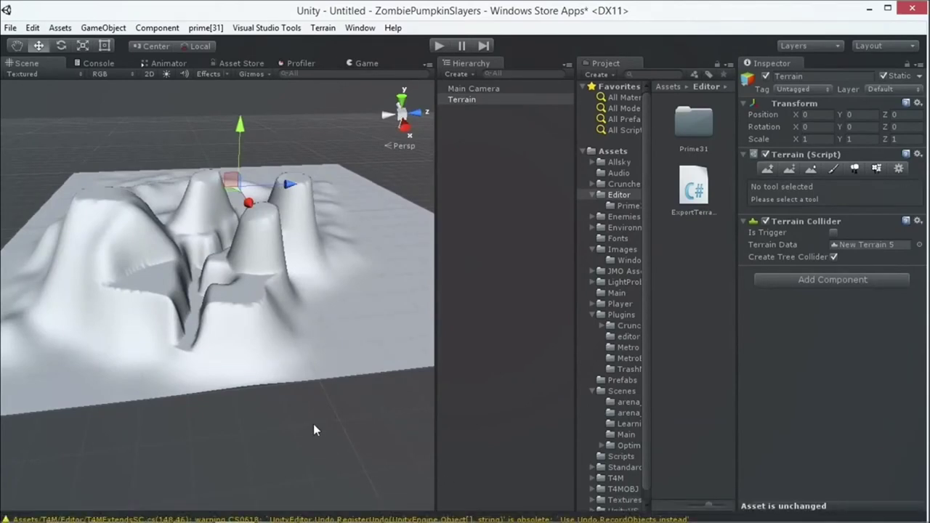
{"action": "left_click_drag", "start_coordinate": [322, 363], "coordinate": [276, 334], "text": "alt"}
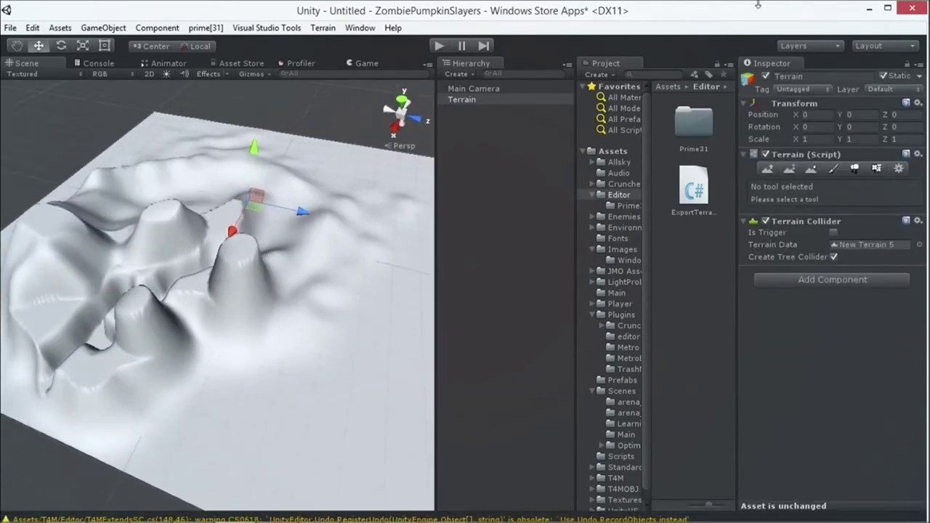
{"action": "left_click", "coordinate": [871, 9]}
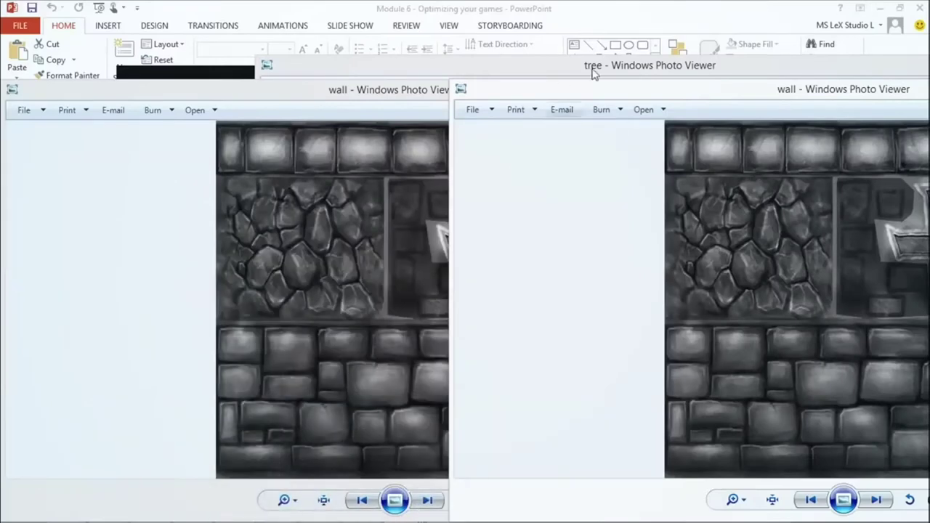
{"action": "mouse_move", "coordinate": [276, 512]}
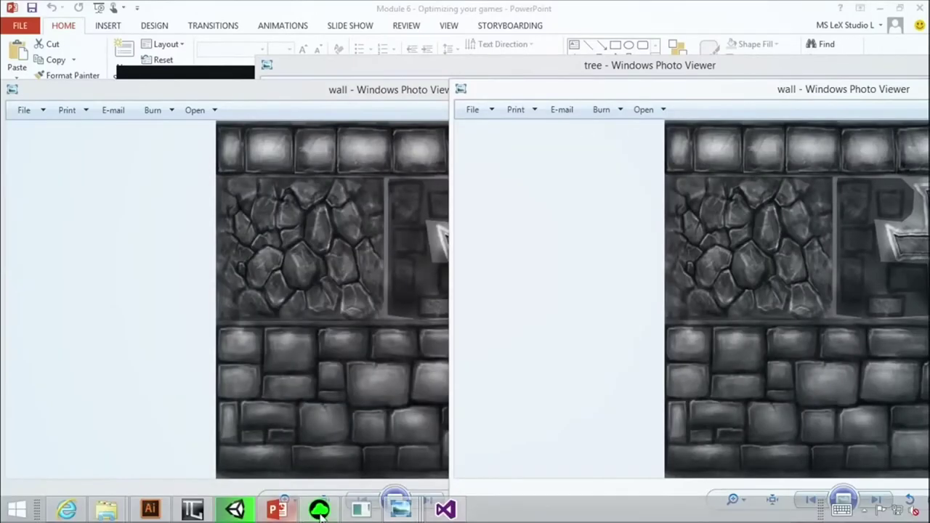
{"action": "left_click", "coordinate": [192, 511]}
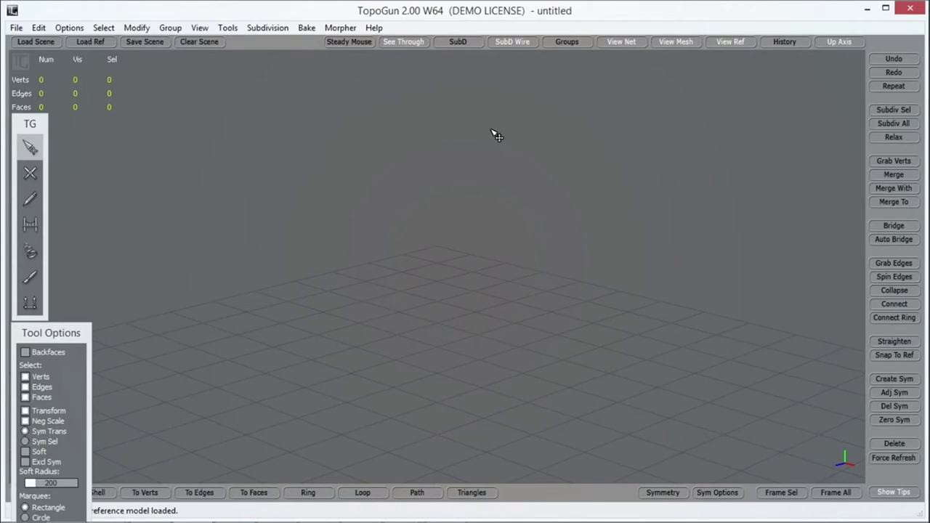
Load the Terrain OBJ file from the Desktop as the high-resolution reference mesh.
{"action": "middle_click_drag", "start_coordinate": [571, 162], "coordinate": [415, 243]}
{"action": "left_click", "coordinate": [16, 27]}
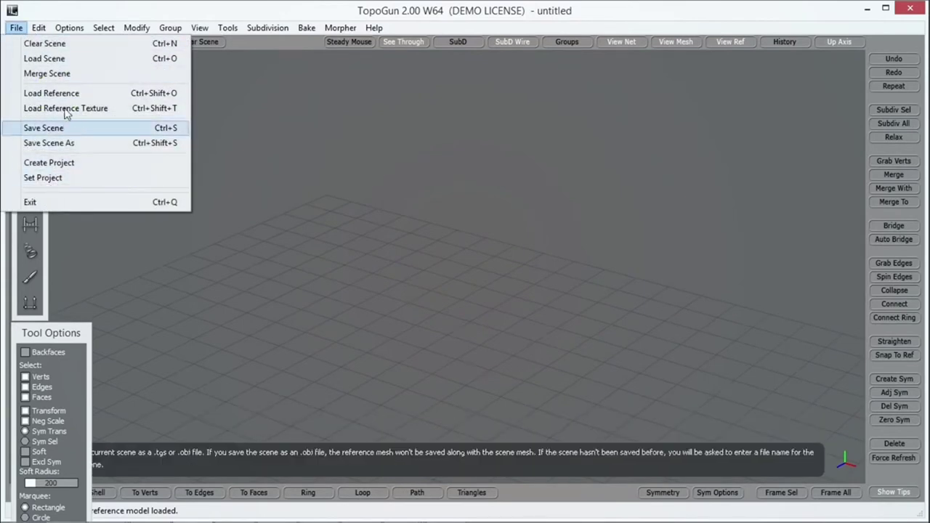
{"action": "mouse_move", "coordinate": [38, 28]}
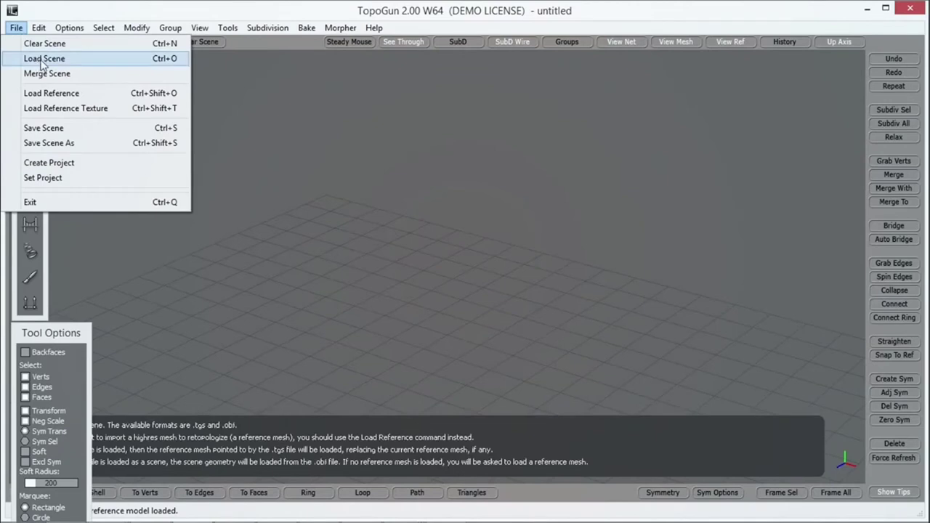
{"action": "left_click", "coordinate": [57, 98]}
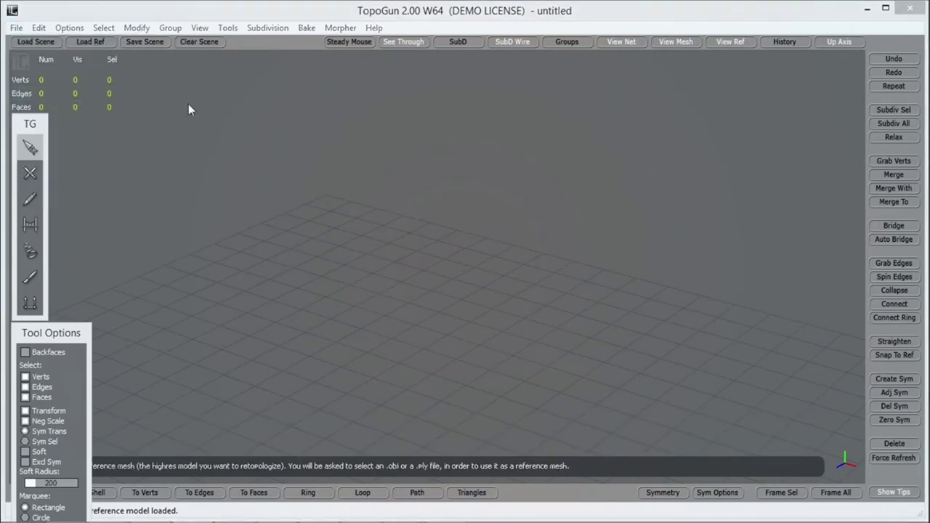
{"action": "left_click", "coordinate": [345, 282]}
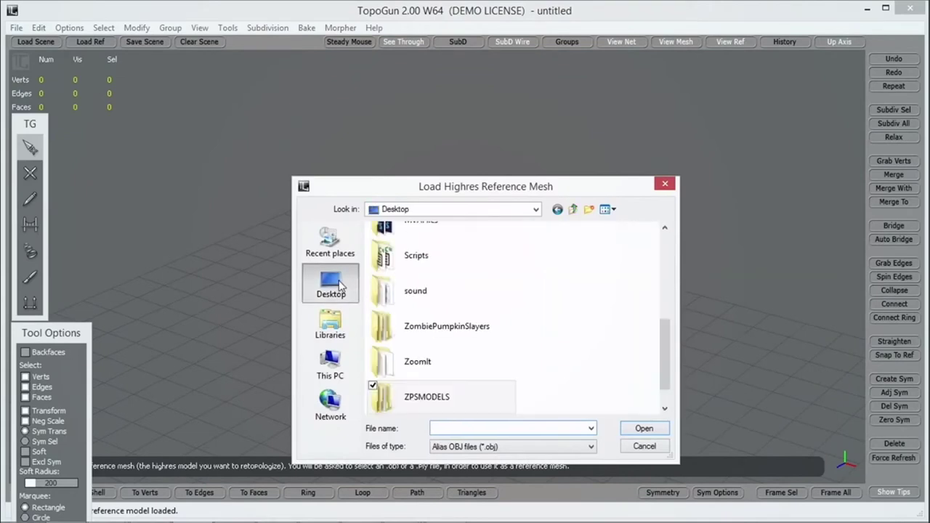
{"action": "left_click_drag", "start_coordinate": [669, 346], "coordinate": [668, 384]}
{"action": "left_click", "coordinate": [415, 401]}
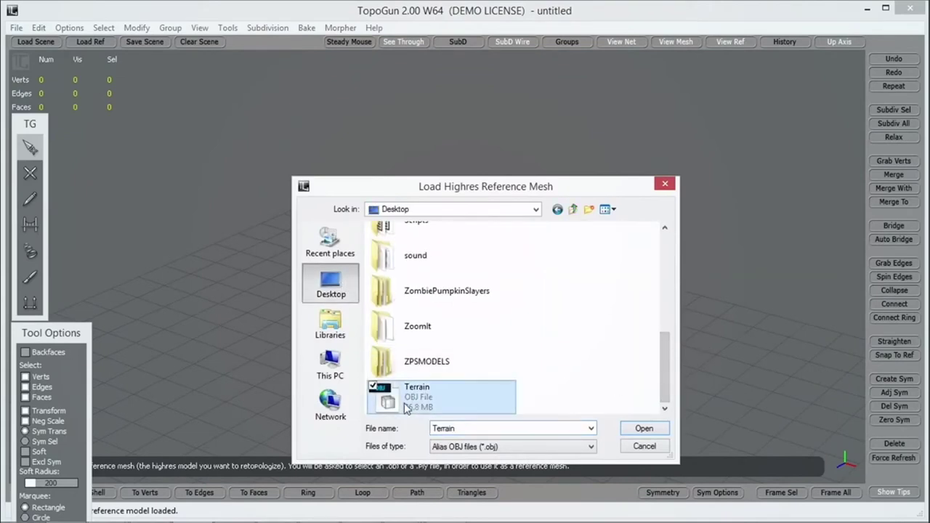
{"action": "left_click", "coordinate": [643, 430]}
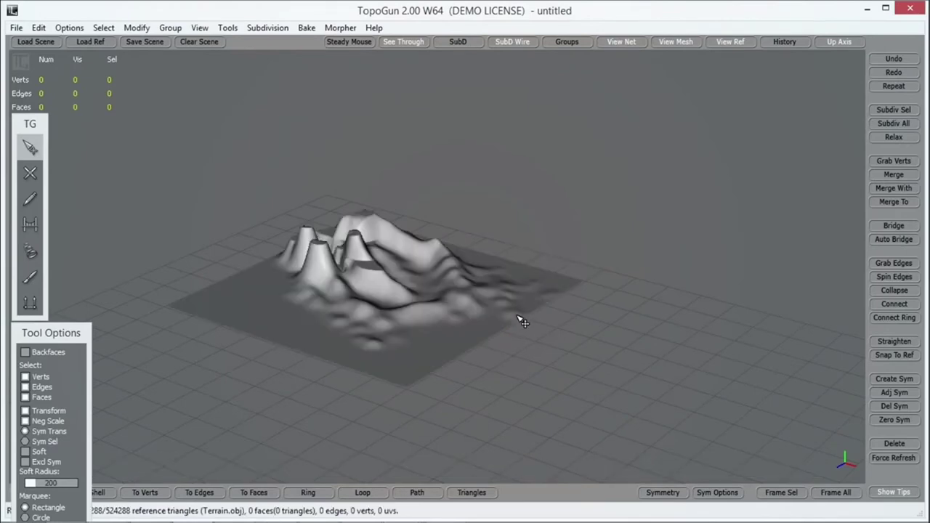
Examine the loaded terrain's pillars, plateau and outer ridges up close and from several angles.
{"action": "middle_click_drag", "start_coordinate": [465, 238], "coordinate": [544, 266]}
{"action": "scroll", "coordinate": [384, 274], "scroll_direction": "up", "scroll_amount": 5}
{"action": "scroll", "coordinate": [417, 286], "scroll_direction": "down", "scroll_amount": 5}
{"action": "scroll", "coordinate": [423, 307], "scroll_direction": "up", "scroll_amount": 5}
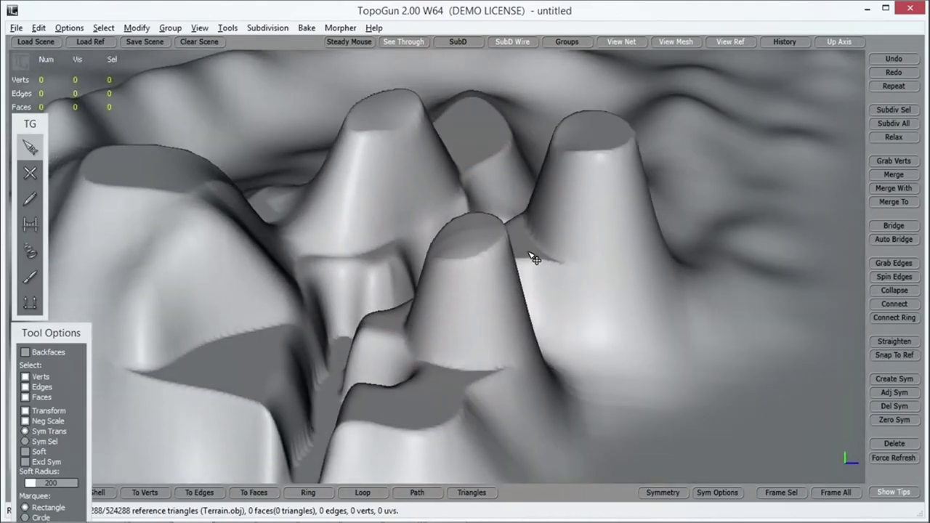
{"action": "middle_click_drag", "start_coordinate": [546, 251], "coordinate": [486, 262]}
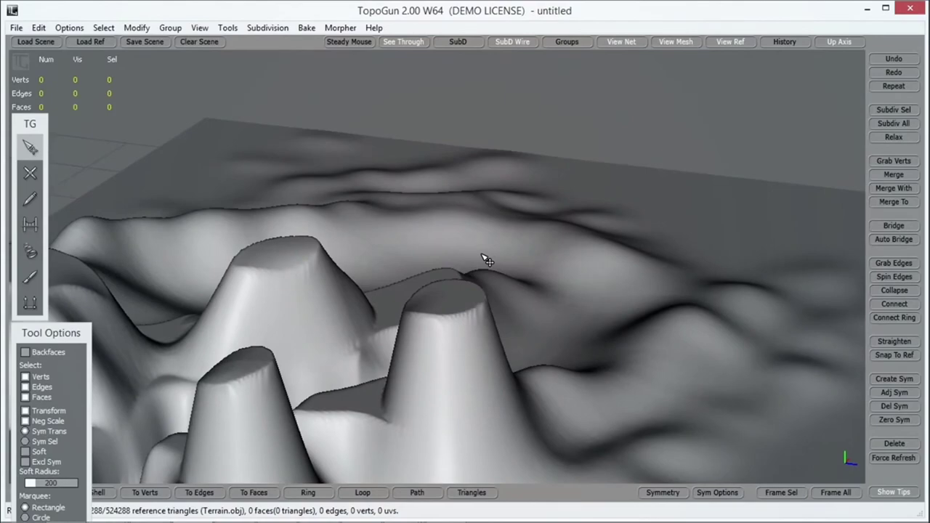
{"action": "middle_click_drag", "start_coordinate": [442, 276], "coordinate": [399, 348]}
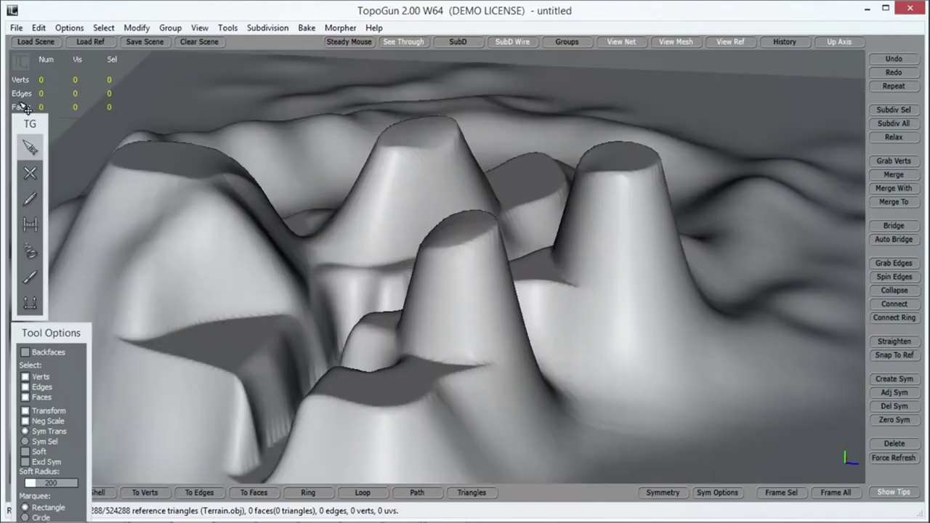
Start a SimpleCreate vertex chain at the canyon mouth and trace the foot of the wall on the pillar side.
{"action": "left_click_drag", "start_coordinate": [30, 124], "coordinate": [26, 87]}
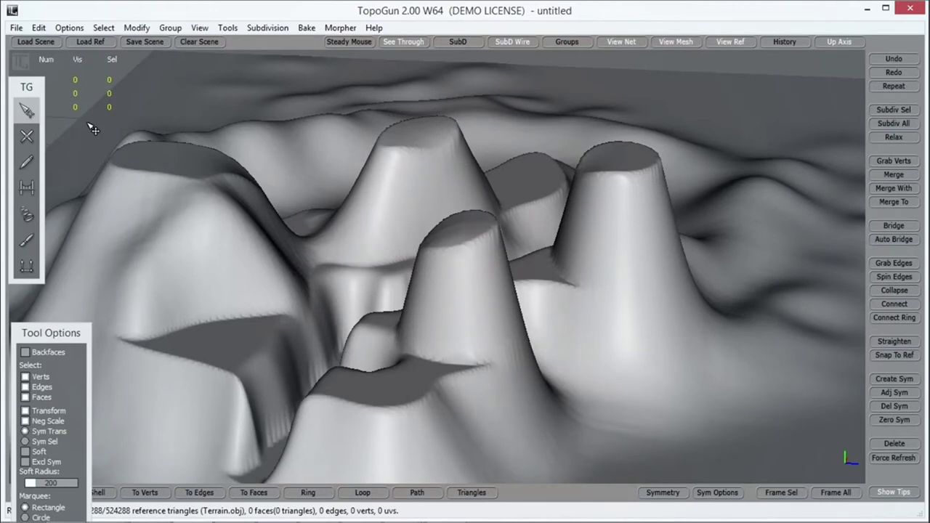
{"action": "left_click", "coordinate": [27, 136]}
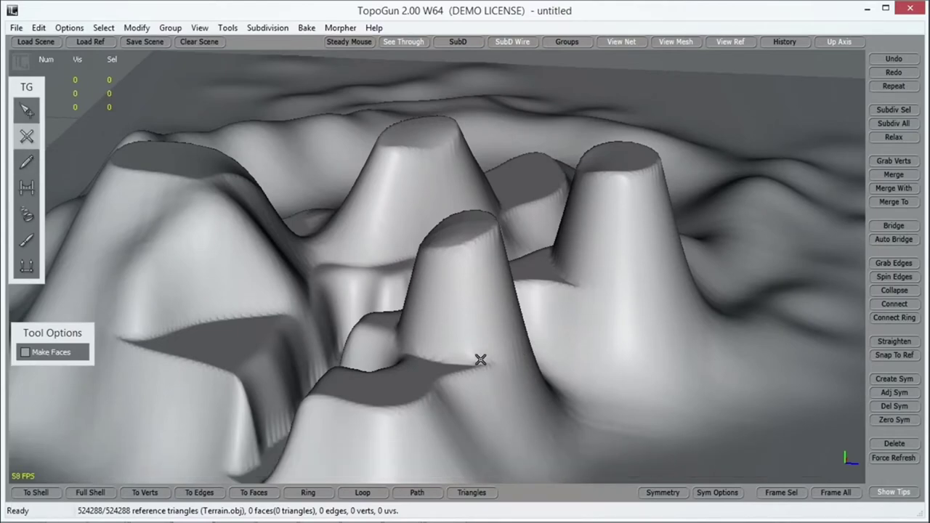
{"action": "mouse_move", "coordinate": [473, 305]}
{"action": "left_mouse_down", "text": "alt"}
{"action": "mouse_move", "coordinate": [521, 367]}
{"action": "mouse_move", "coordinate": [455, 297]}
{"action": "mouse_move", "coordinate": [480, 314]}
{"action": "left_mouse_up", "text": "alt"}
{"action": "scroll", "coordinate": [481, 314], "scroll_direction": "up", "scroll_amount": 5}
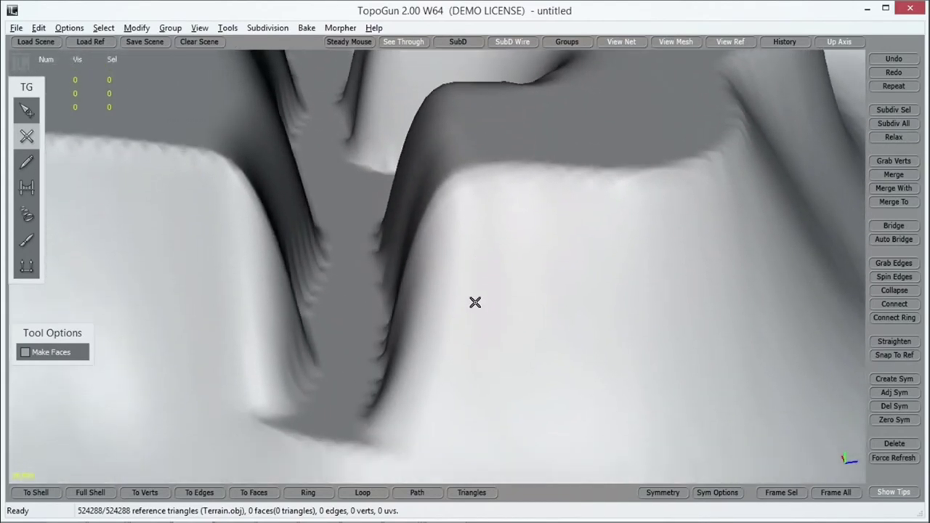
{"action": "left_click_drag", "start_coordinate": [475, 302], "coordinate": [455, 349], "text": "alt"}
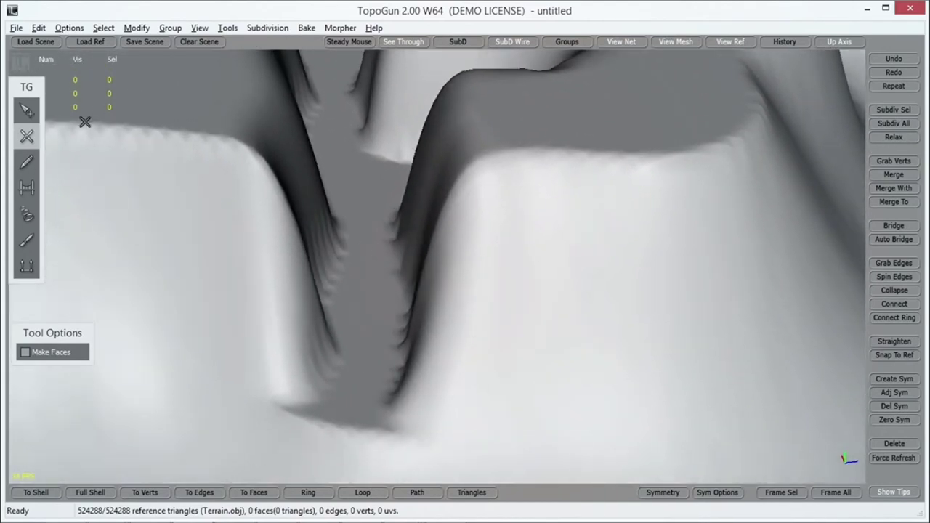
{"action": "left_click", "coordinate": [27, 138]}
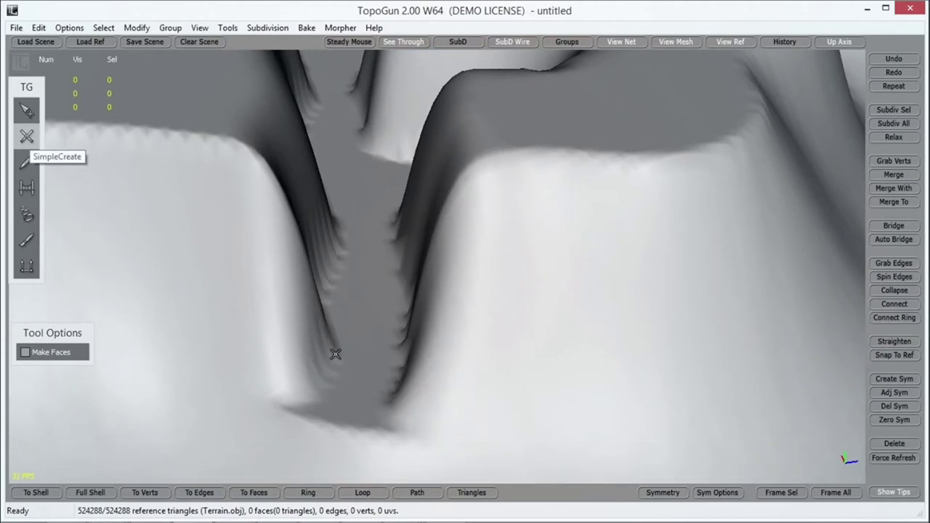
{"action": "left_click", "coordinate": [391, 430]}
{"action": "left_click", "coordinate": [390, 407]}
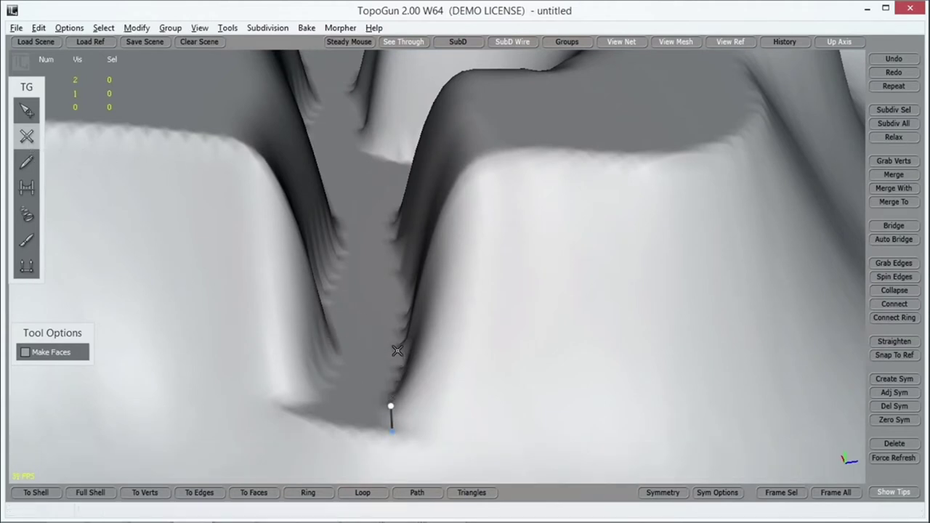
{"action": "middle_click_drag", "start_coordinate": [394, 349], "coordinate": [409, 353]}
{"action": "left_click", "coordinate": [515, 381]}
{"action": "left_click", "coordinate": [514, 360]}
{"action": "left_click", "coordinate": [504, 311]}
Continue the vertex chain along the canyon wall's foot and into the small side alcove.
{"action": "left_click_drag", "start_coordinate": [505, 284], "coordinate": [503, 301], "text": "alt"}
{"action": "left_click", "coordinate": [473, 303]}
{"action": "left_click", "coordinate": [461, 266]}
{"action": "left_click", "coordinate": [460, 254]}
{"action": "left_click_drag", "start_coordinate": [461, 254], "coordinate": [501, 276], "text": "alt"}
{"action": "left_click", "coordinate": [492, 290]}
{"action": "left_click", "coordinate": [536, 240]}
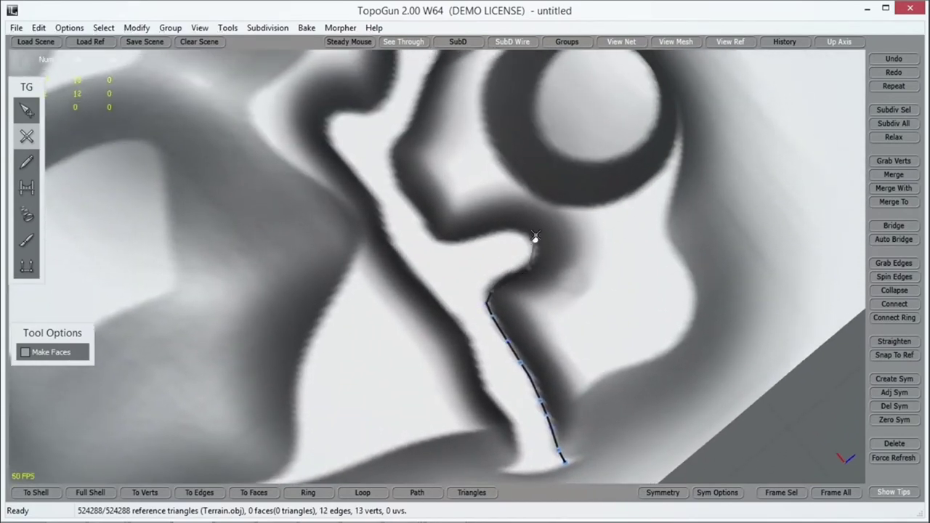
Trace the base chain around the back of the alcove and out along the next stretch of cliff foot.
{"action": "left_click", "coordinate": [508, 223]}
{"action": "left_click_drag", "start_coordinate": [508, 222], "coordinate": [535, 190], "text": "alt"}
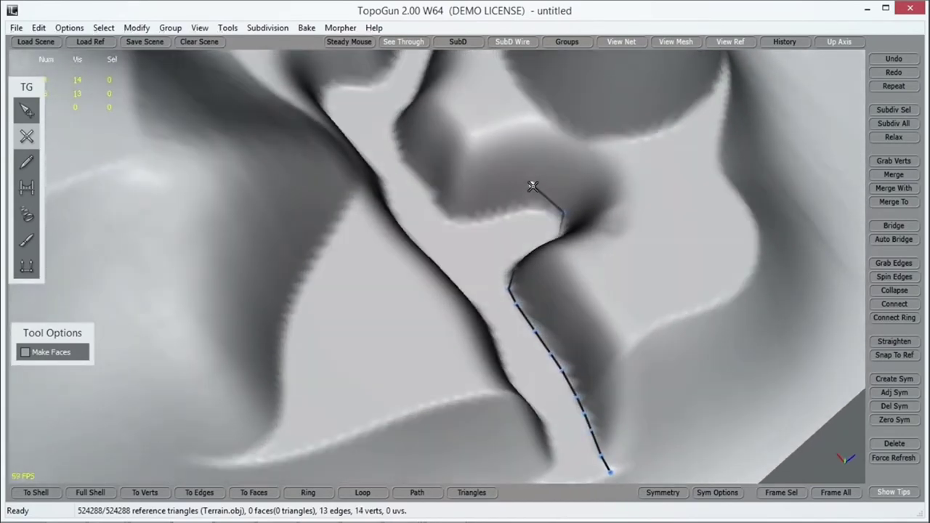
{"action": "left_click", "coordinate": [530, 208]}
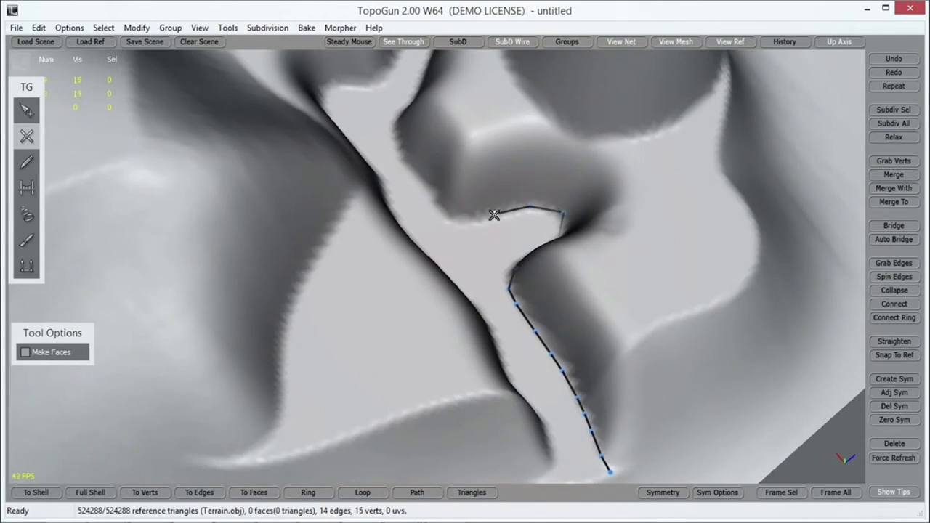
{"action": "left_click", "coordinate": [454, 221]}
{"action": "left_click_drag", "start_coordinate": [454, 222], "coordinate": [486, 187], "text": "alt"}
{"action": "left_click", "coordinate": [472, 170]}
{"action": "left_click", "coordinate": [457, 134]}
Extend the base chain along the canyon floor past the nearest pillar to the next cliff.
{"action": "left_click_drag", "start_coordinate": [527, 152], "coordinate": [553, 229], "text": "alt"}
{"action": "left_click", "coordinate": [555, 231]}
{"action": "left_click", "coordinate": [557, 205]}
{"action": "left_click", "coordinate": [550, 177]}
{"action": "left_click", "coordinate": [543, 141]}
{"action": "left_click", "coordinate": [534, 116]}
{"action": "left_click", "coordinate": [505, 105]}
Turn the chain up the cliff at its far end and start tracing back along the wall's upper rim.
{"action": "left_click_drag", "start_coordinate": [504, 105], "coordinate": [565, 157], "text": "alt"}
{"action": "left_click", "coordinate": [437, 200]}
{"action": "left_click", "coordinate": [477, 220]}
{"action": "left_click_drag", "start_coordinate": [514, 241], "coordinate": [552, 227], "text": "alt"}
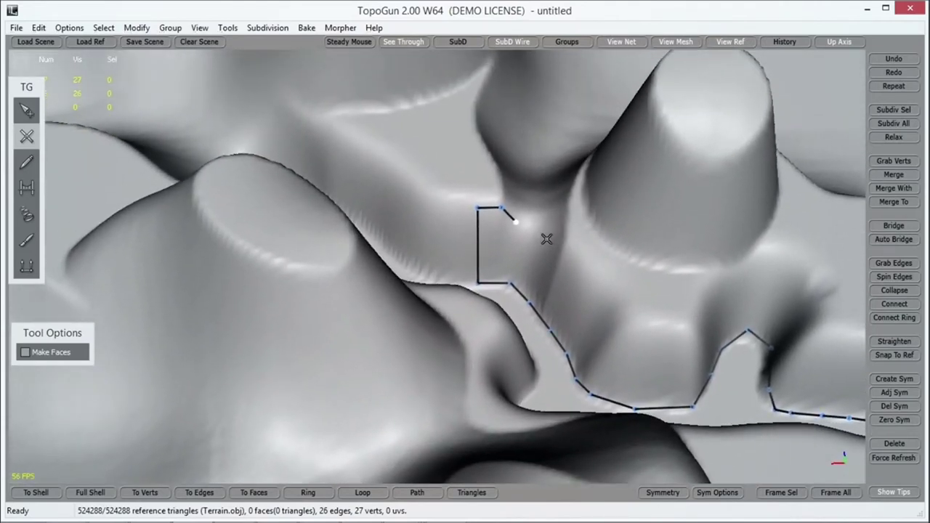
{"action": "left_click", "coordinate": [560, 269]}
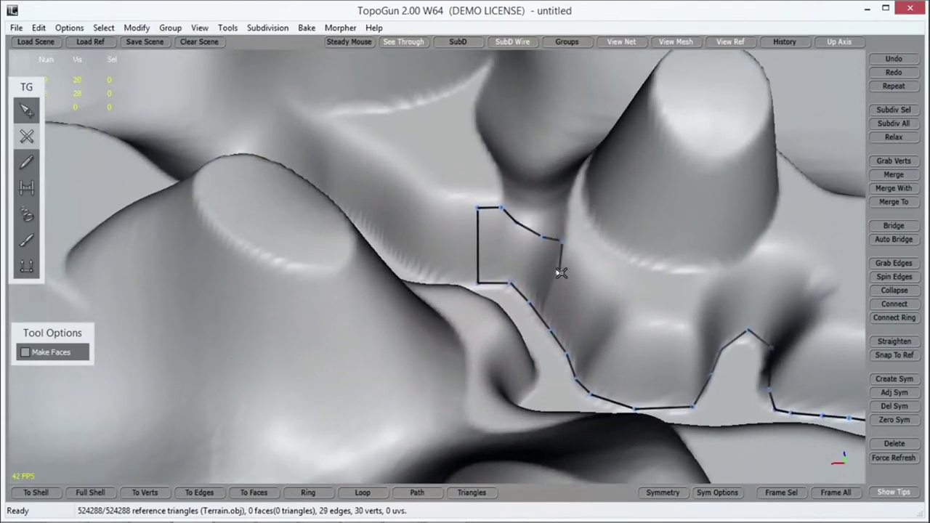
{"action": "left_click", "coordinate": [583, 286]}
Continue the upper rim chain around the bend in the ledge below the pillar.
{"action": "left_click_drag", "start_coordinate": [583, 287], "coordinate": [538, 316], "text": "alt"}
{"action": "left_click", "coordinate": [541, 253]}
{"action": "left_click", "coordinate": [552, 261]}
{"action": "left_click", "coordinate": [497, 278]}
{"action": "left_click_drag", "start_coordinate": [496, 278], "coordinate": [442, 362], "text": "alt"}
{"action": "left_click", "coordinate": [385, 329]}
Finish the rim chain above the alcove and connect its end down to the base chain.
{"action": "left_click_drag", "start_coordinate": [385, 329], "coordinate": [395, 286], "text": "alt"}
{"action": "scroll", "coordinate": [356, 316], "scroll_direction": "down", "scroll_amount": 6}
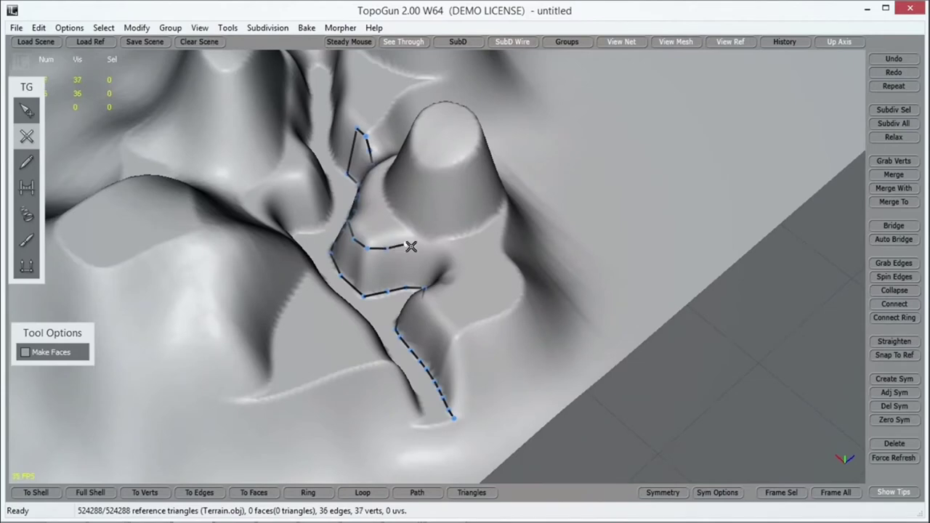
{"action": "left_click_drag", "start_coordinate": [447, 259], "coordinate": [369, 198], "text": "alt"}
{"action": "scroll", "coordinate": [413, 307], "scroll_direction": "up", "scroll_amount": 2}
{"action": "scroll", "coordinate": [397, 324], "scroll_direction": "up", "scroll_amount": 1}
{"action": "left_click", "coordinate": [348, 262]}
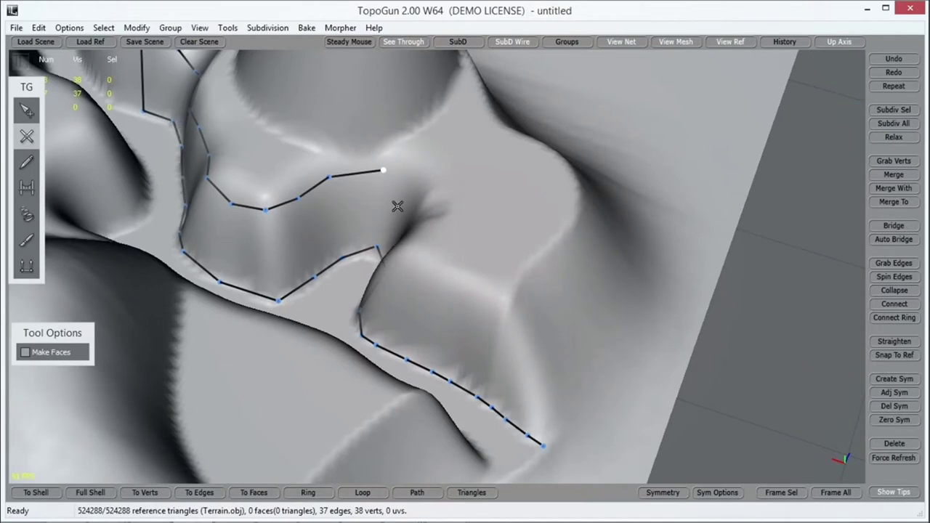
{"action": "left_click", "coordinate": [377, 246]}
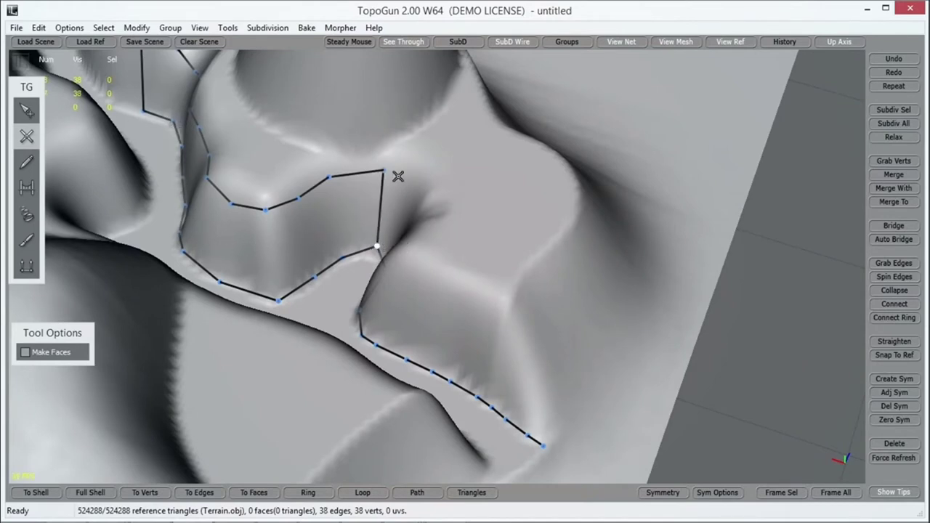
Bridge the matching rim and base edges with faces, working from the alcove towards the bend.
{"action": "left_click", "coordinate": [26, 188]}
{"action": "left_click", "coordinate": [336, 234]}
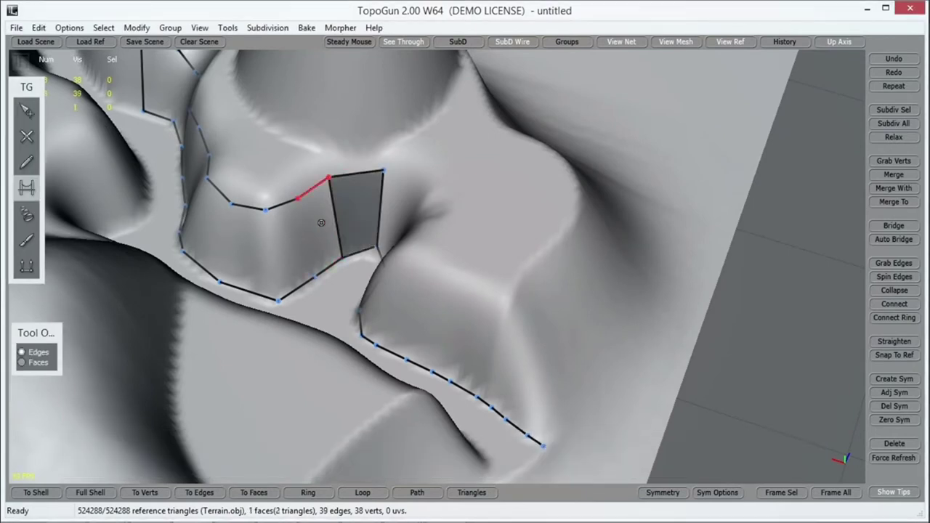
{"action": "left_click", "coordinate": [306, 242]}
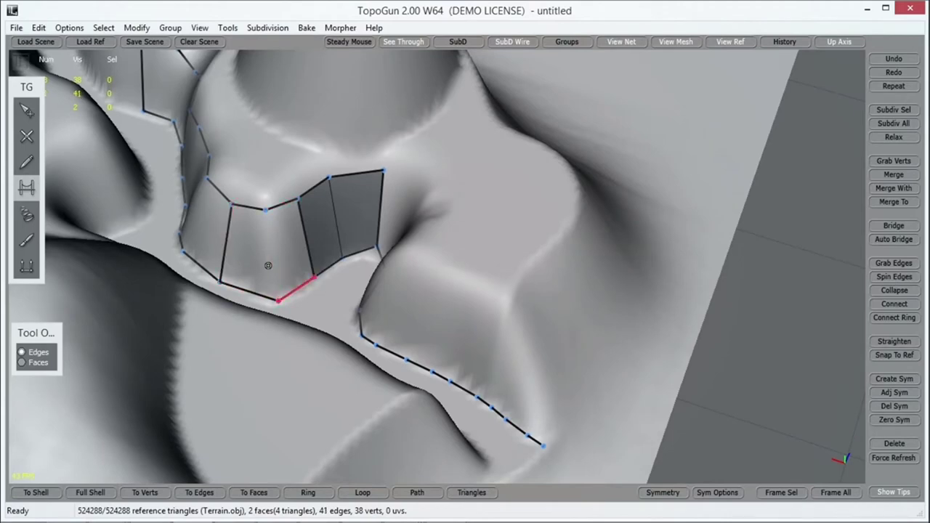
{"action": "left_click", "coordinate": [251, 247]}
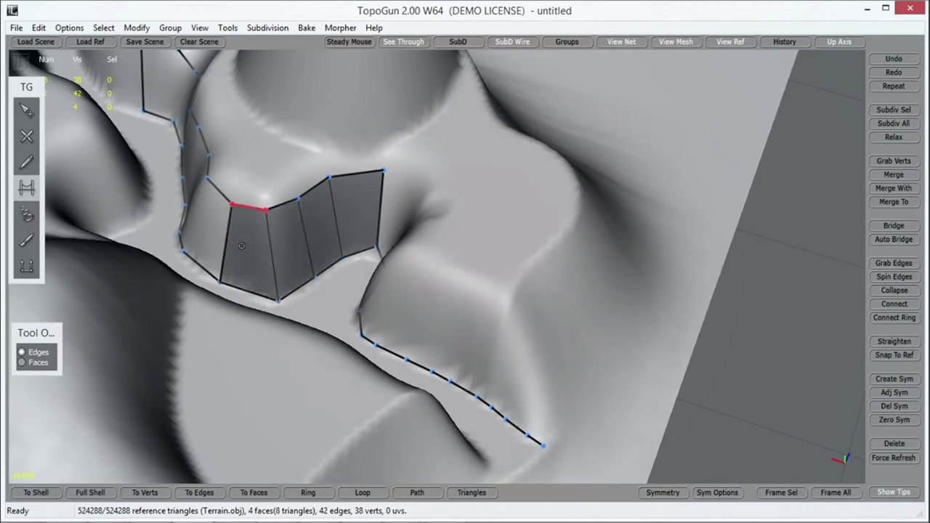
{"action": "left_click", "coordinate": [201, 226]}
{"action": "middle_click_drag", "start_coordinate": [201, 226], "coordinate": [403, 250]}
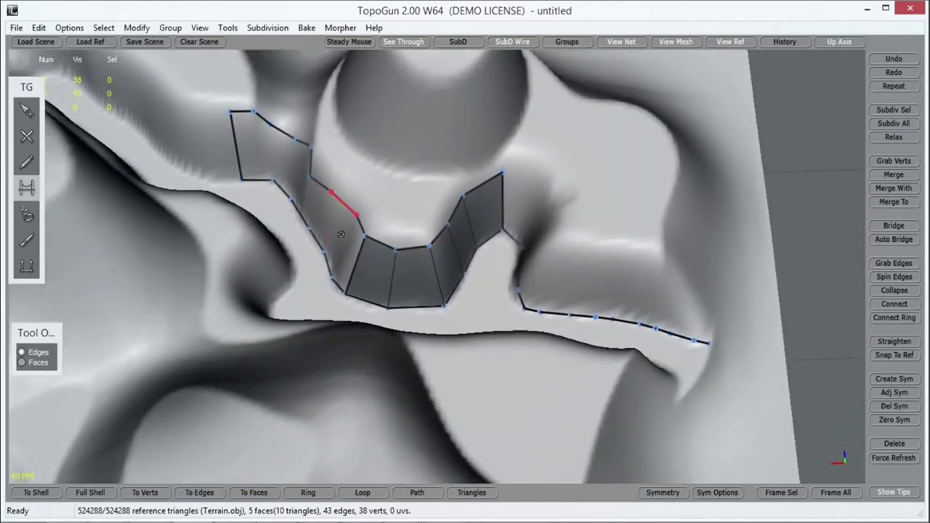
{"action": "left_click", "coordinate": [339, 235]}
Fill the rest of the wall strip with SimpleCreate faces up to its far end.
{"action": "key", "text": "c"}
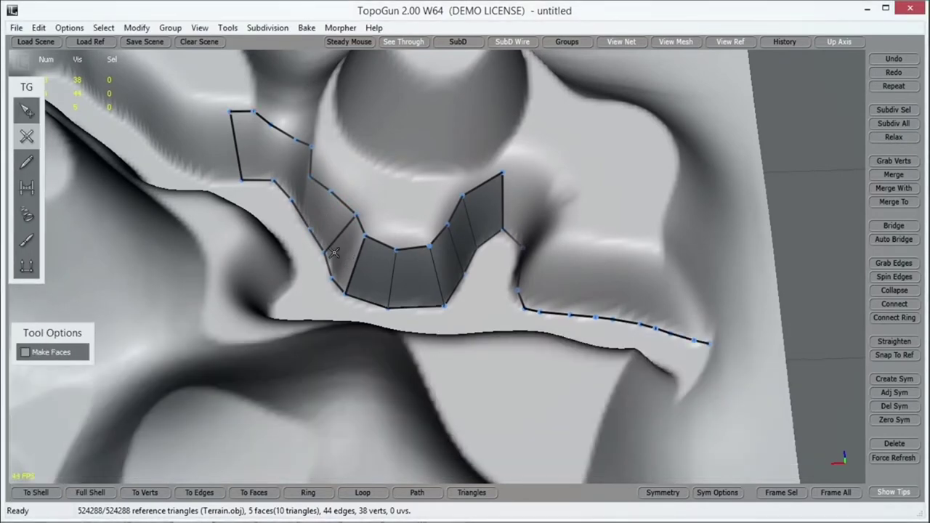
{"action": "left_click_drag", "start_coordinate": [331, 278], "coordinate": [311, 229]}
{"action": "left_click_drag", "start_coordinate": [394, 183], "coordinate": [353, 228], "text": "alt"}
{"action": "left_click_drag", "start_coordinate": [324, 256], "coordinate": [300, 194]}
{"action": "left_click_drag", "start_coordinate": [282, 238], "coordinate": [275, 245]}
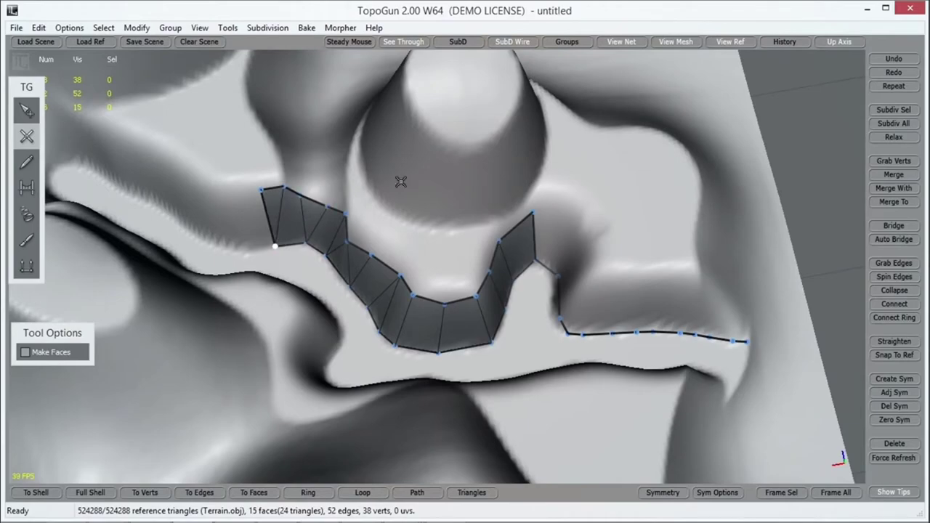
Add a narrow quad on the ledge at the top of the wall strip's far end.
{"action": "middle_click_drag", "start_coordinate": [467, 273], "coordinate": [189, 203]}
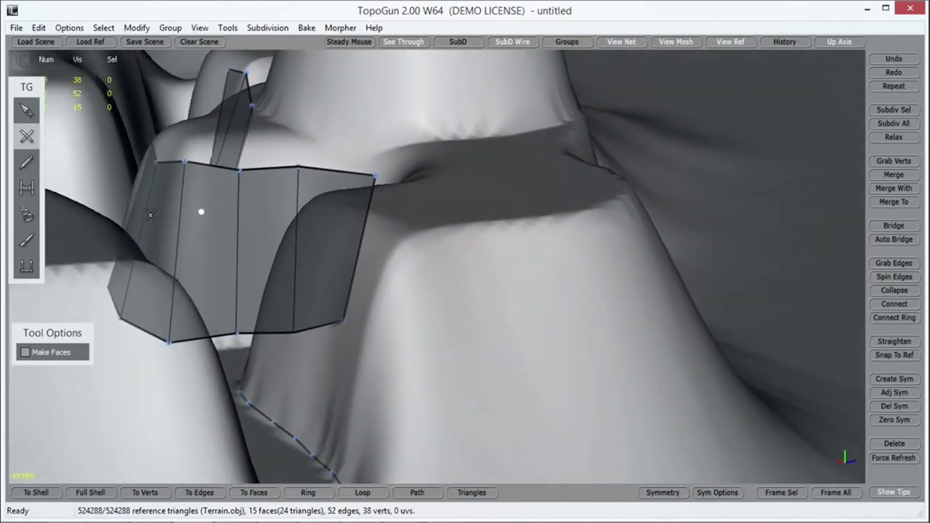
{"action": "middle_click_drag", "start_coordinate": [202, 240], "coordinate": [363, 334]}
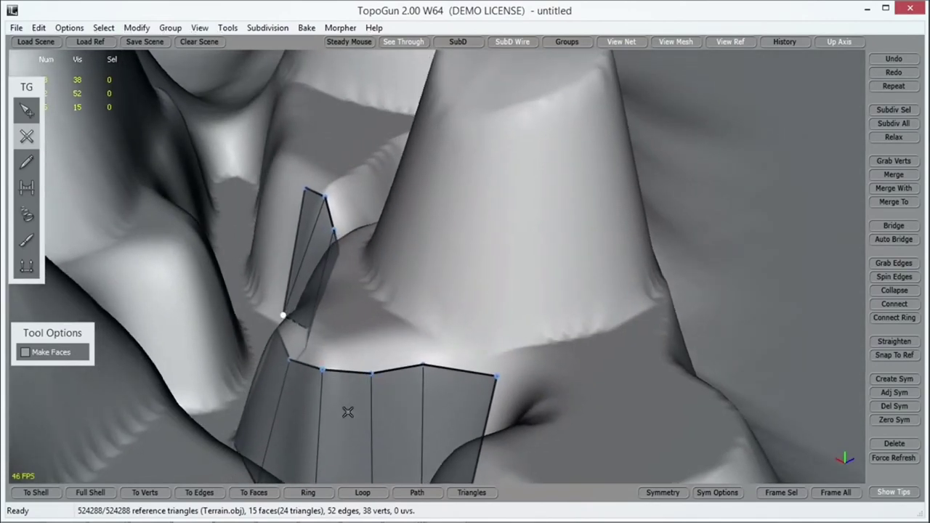
{"action": "middle_click_drag", "start_coordinate": [455, 360], "coordinate": [476, 356]}
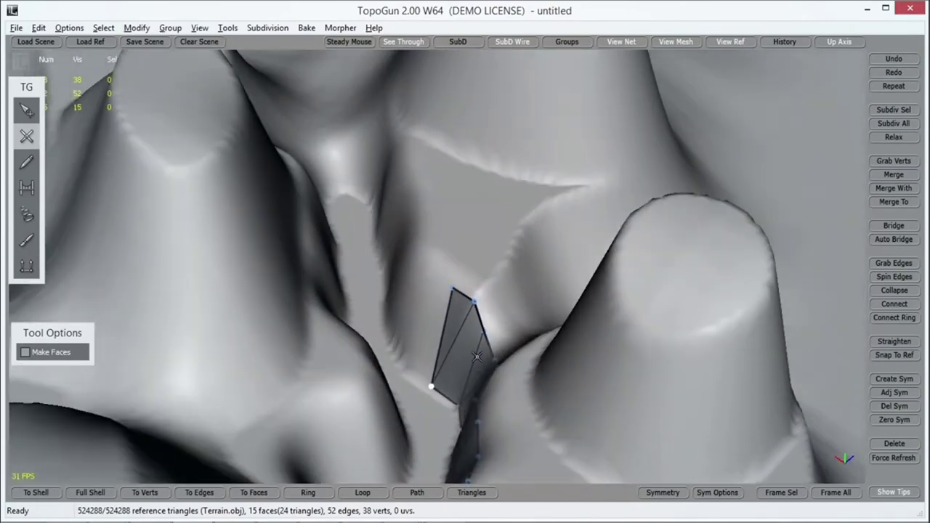
{"action": "left_click", "coordinate": [463, 274]}
{"action": "left_click", "coordinate": [494, 280]}
{"action": "left_click", "coordinate": [476, 297]}
{"action": "left_click", "coordinate": [492, 281]}
Extend a vertex chain from the new ledge quad across the dip towards the nearest pillar.
{"action": "middle_click_drag", "start_coordinate": [548, 322], "coordinate": [538, 248]}
{"action": "left_click", "coordinate": [521, 219]}
{"action": "left_click", "coordinate": [535, 231]}
{"action": "middle_click_drag", "start_coordinate": [582, 282], "coordinate": [583, 234]}
{"action": "left_click", "coordinate": [589, 199]}
{"action": "middle_click_drag", "start_coordinate": [589, 199], "coordinate": [563, 198]}
Trace the chain around the pillar's foot until it ends above the alcove side of the wall strip.
{"action": "left_click", "coordinate": [536, 186]}
{"action": "left_click", "coordinate": [541, 217]}
{"action": "left_click", "coordinate": [560, 244]}
{"action": "left_click", "coordinate": [574, 267]}
{"action": "left_click", "coordinate": [612, 265]}
{"action": "left_click", "coordinate": [647, 268]}
{"action": "middle_click_drag", "start_coordinate": [687, 269], "coordinate": [587, 206]}
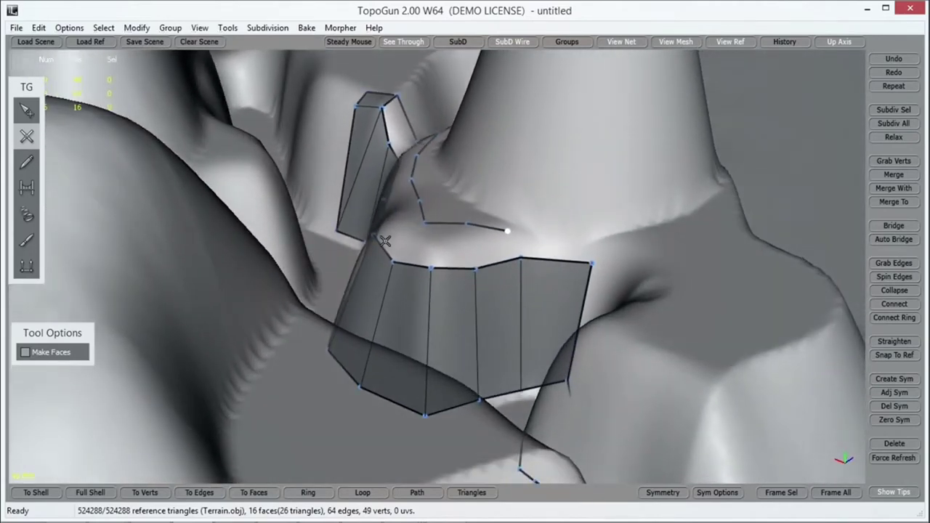
{"action": "middle_click_drag", "start_coordinate": [409, 278], "coordinate": [582, 413]}
{"action": "left_click", "coordinate": [558, 399]}
{"action": "left_click", "coordinate": [604, 398]}
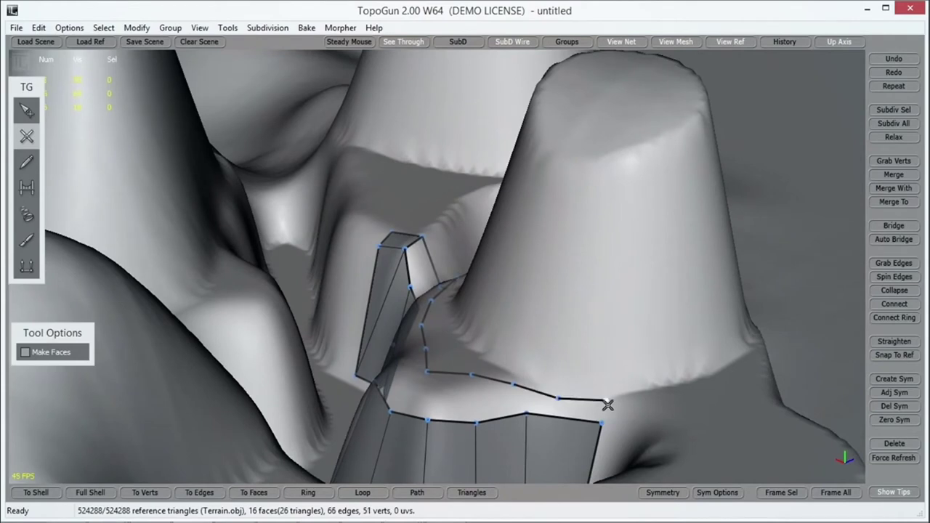
Connect the wall rim to the pillar-foot chain, filling the front ledge with faces.
{"action": "left_click", "coordinate": [602, 422]}
{"action": "left_click", "coordinate": [526, 413]}
{"action": "left_click", "coordinate": [558, 399]}
{"action": "left_click", "coordinate": [513, 383]}
{"action": "left_click", "coordinate": [476, 422]}
{"action": "left_click", "coordinate": [472, 377]}
{"action": "left_click", "coordinate": [429, 420]}
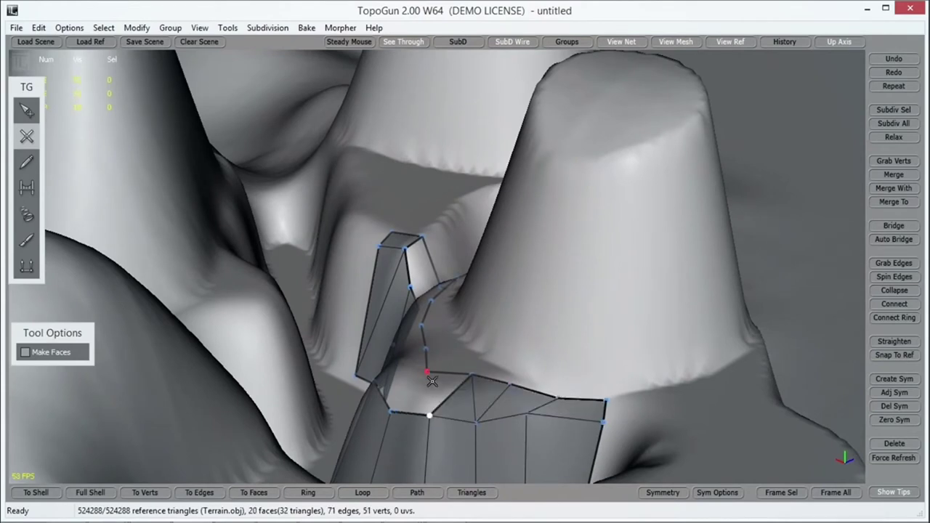
{"action": "left_click", "coordinate": [427, 372]}
{"action": "left_click", "coordinate": [390, 412]}
Fill the ledge around the bend with triangles between the wall rim and the pillar-foot chain.
{"action": "left_click_drag", "start_coordinate": [514, 357], "coordinate": [581, 334], "text": "alt"}
{"action": "left_click", "coordinate": [581, 336]}
{"action": "left_click", "coordinate": [542, 366]}
{"action": "left_click", "coordinate": [534, 322]}
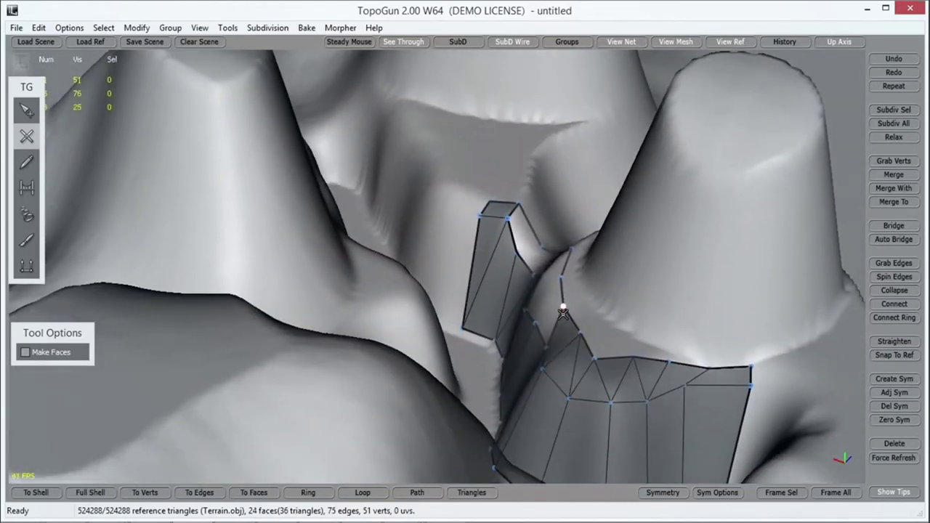
{"action": "left_click", "coordinate": [550, 298]}
{"action": "left_click", "coordinate": [532, 299]}
{"action": "left_click", "coordinate": [524, 305]}
Close the remaining gaps in the dip between the bend and the far ledge quad with faces.
{"action": "left_click_drag", "start_coordinate": [574, 293], "coordinate": [634, 322], "text": "alt"}
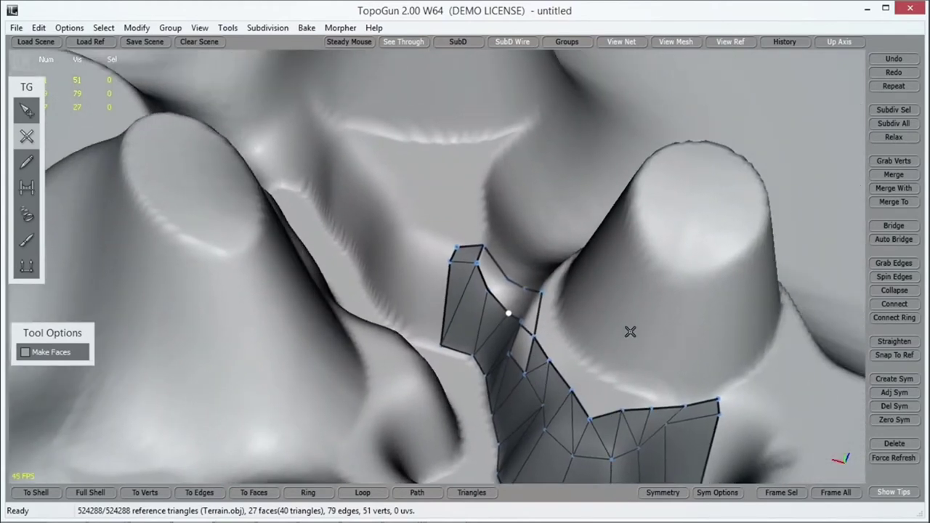
{"action": "left_click", "coordinate": [507, 353]}
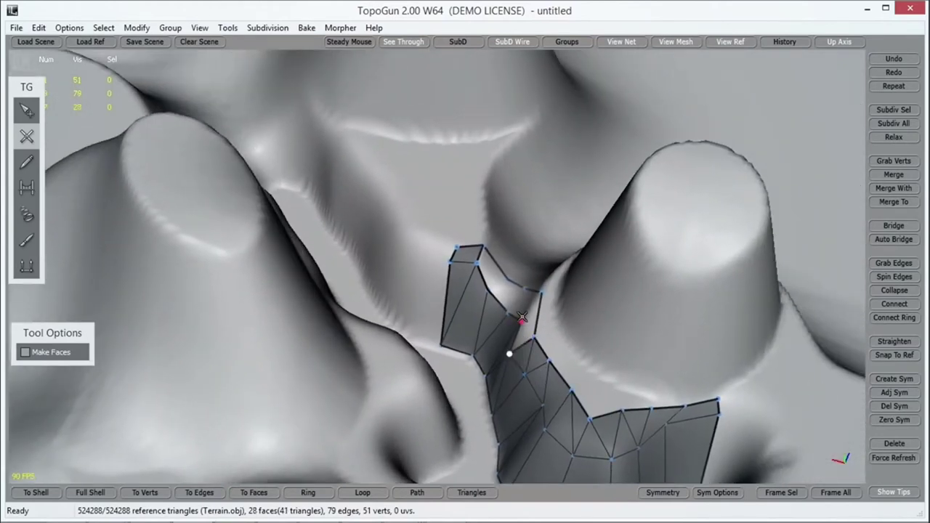
{"action": "left_click", "coordinate": [543, 295]}
{"action": "left_click", "coordinate": [506, 284]}
{"action": "left_click", "coordinate": [506, 276]}
{"action": "left_click", "coordinate": [482, 290]}
Examine the new low-poly patch against the whole terrain and up close, and activate the SimpleEdit tool.
{"action": "middle_click_drag", "start_coordinate": [482, 291], "coordinate": [496, 333]}
{"action": "scroll", "coordinate": [496, 332], "scroll_direction": "down", "scroll_amount": 5}
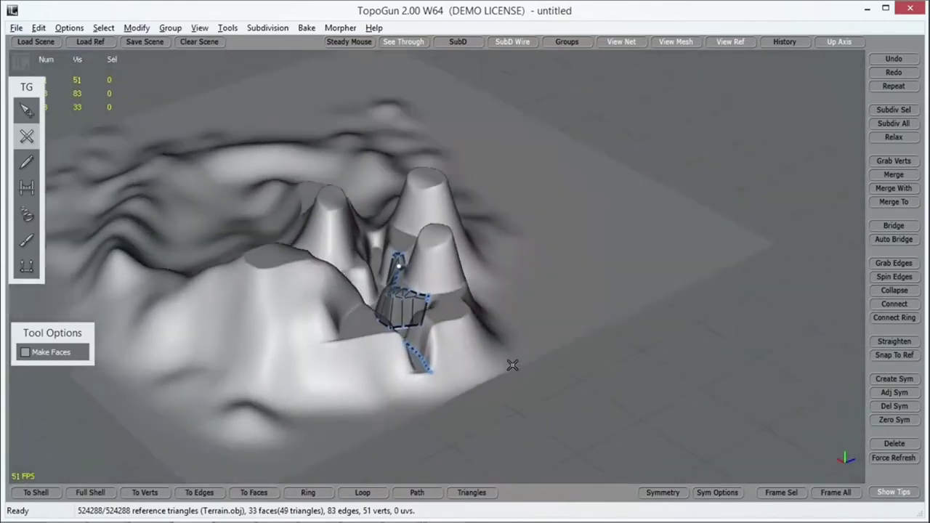
{"action": "scroll", "coordinate": [509, 363], "scroll_direction": "up", "scroll_amount": 8}
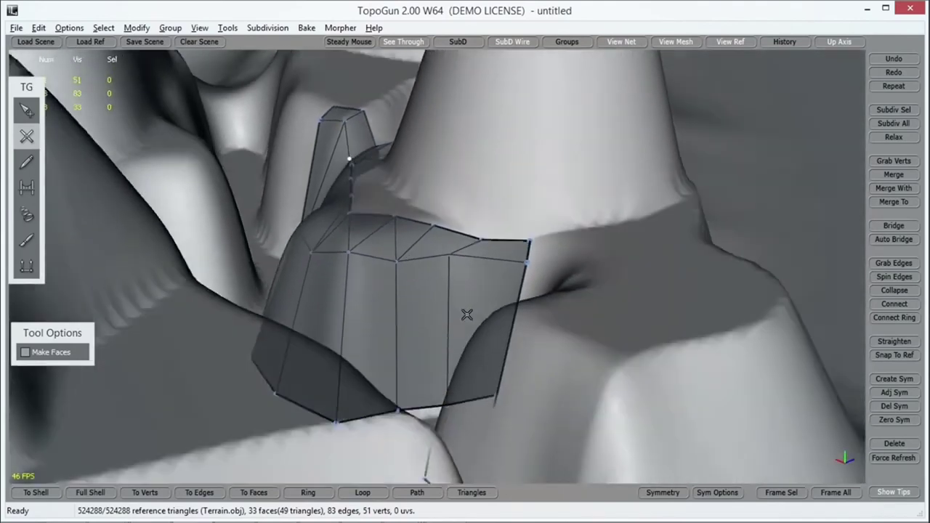
{"action": "middle_click_drag", "start_coordinate": [466, 315], "coordinate": [505, 199]}
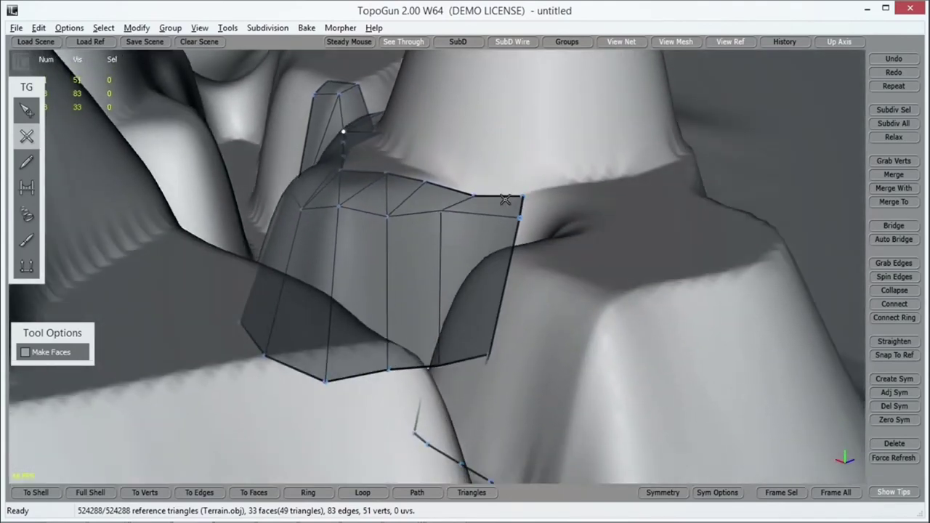
{"action": "middle_click_drag", "start_coordinate": [460, 387], "coordinate": [513, 367]}
{"action": "scroll", "coordinate": [418, 367], "scroll_direction": "down", "scroll_amount": 5}
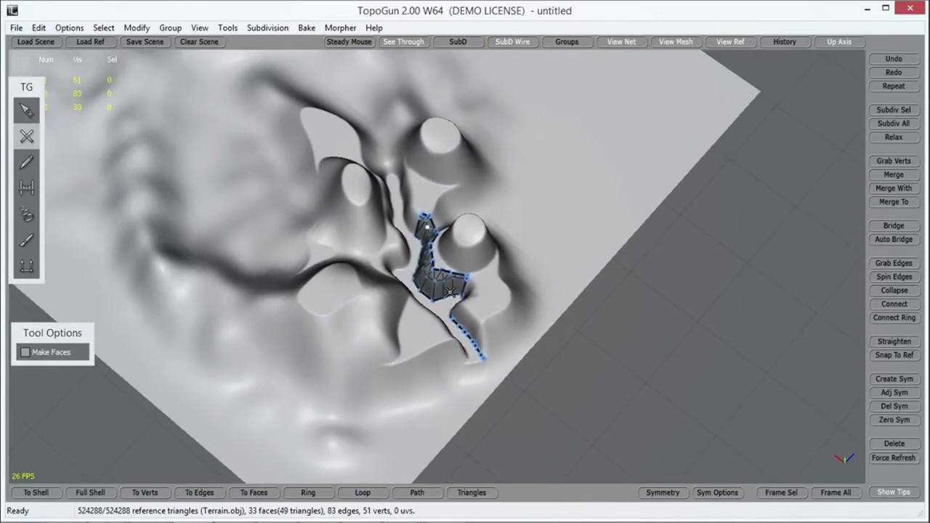
{"action": "scroll", "coordinate": [450, 291], "scroll_direction": "up", "scroll_amount": 4}
{"action": "middle_click_drag", "start_coordinate": [496, 254], "coordinate": [117, 123]}
{"action": "key", "text": "q"}
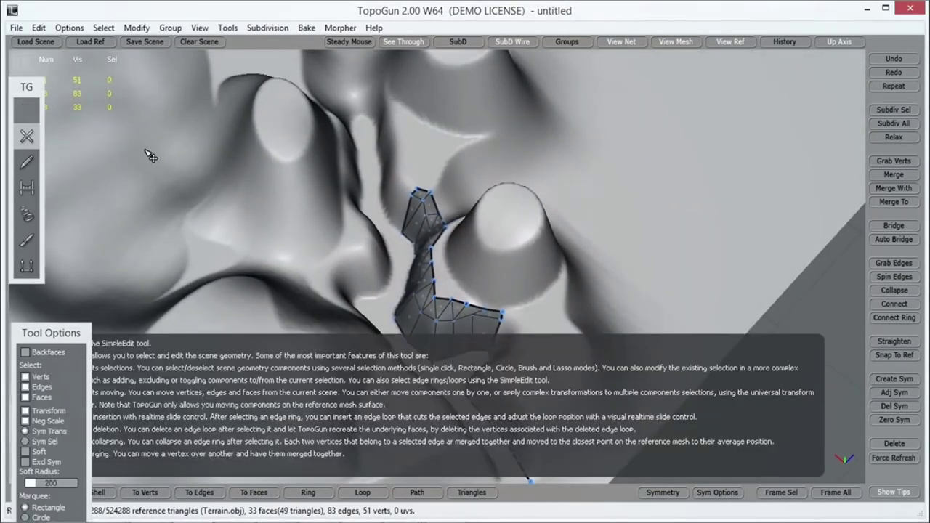
{"action": "middle_click_drag", "start_coordinate": [353, 202], "coordinate": [385, 197]}
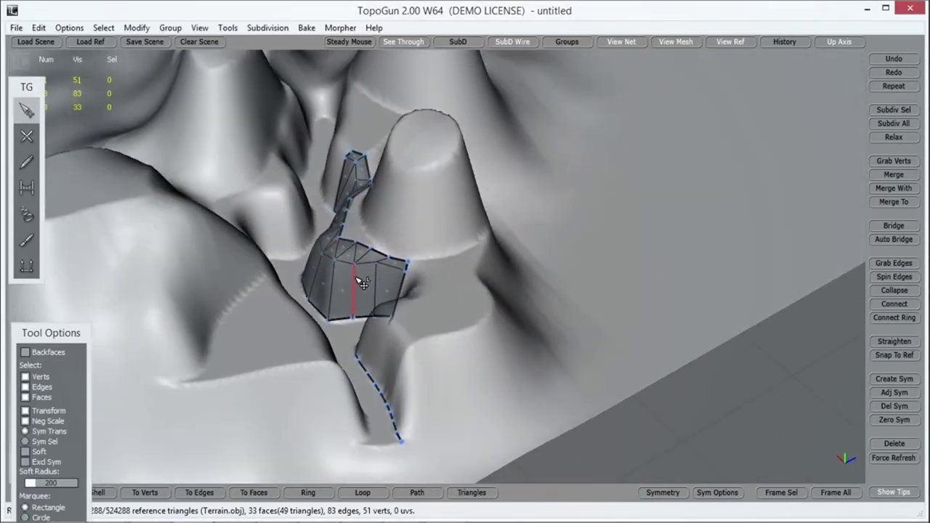
{"action": "left_click", "coordinate": [306, 28]}
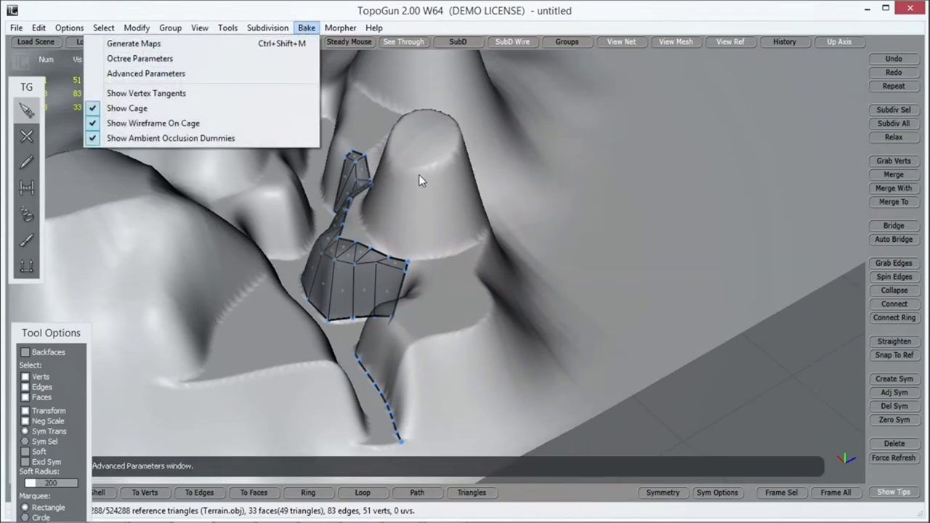
{"action": "left_click", "coordinate": [404, 15]}
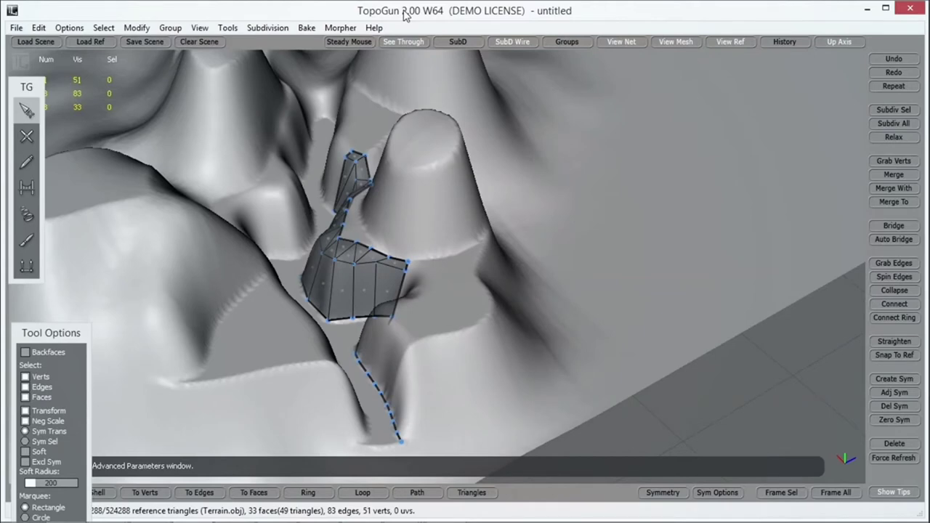
Trace a chain of connected vertices along the unmeshed side of the narrow channel floor, running up from its lower end opposite the existing chain.
{"action": "left_click_drag", "start_coordinate": [475, 240], "coordinate": [457, 231], "text": "alt"}
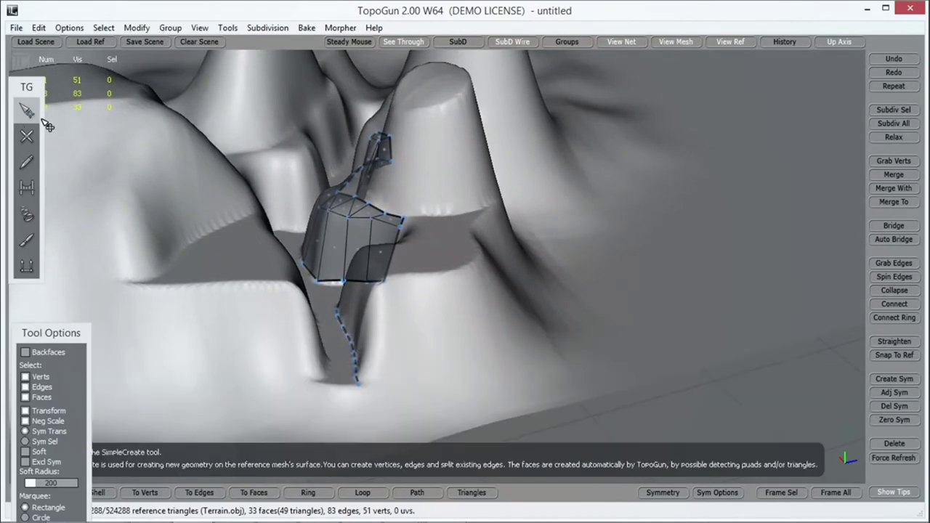
{"action": "left_click", "coordinate": [27, 138]}
{"action": "left_click_drag", "start_coordinate": [387, 328], "coordinate": [247, 361], "text": "alt"}
{"action": "left_click", "coordinate": [233, 373]}
{"action": "left_click", "coordinate": [253, 359]}
{"action": "left_click", "coordinate": [266, 315]}
{"action": "left_click_drag", "start_coordinate": [294, 291], "coordinate": [233, 364], "text": "alt"}
{"action": "left_click", "coordinate": [232, 364]}
{"action": "left_click", "coordinate": [233, 339]}
{"action": "left_click", "coordinate": [245, 316]}
{"action": "left_click", "coordinate": [255, 289]}
{"action": "left_click", "coordinate": [255, 260]}
{"action": "left_click", "coordinate": [253, 238]}
{"action": "left_click", "coordinate": [247, 218]}
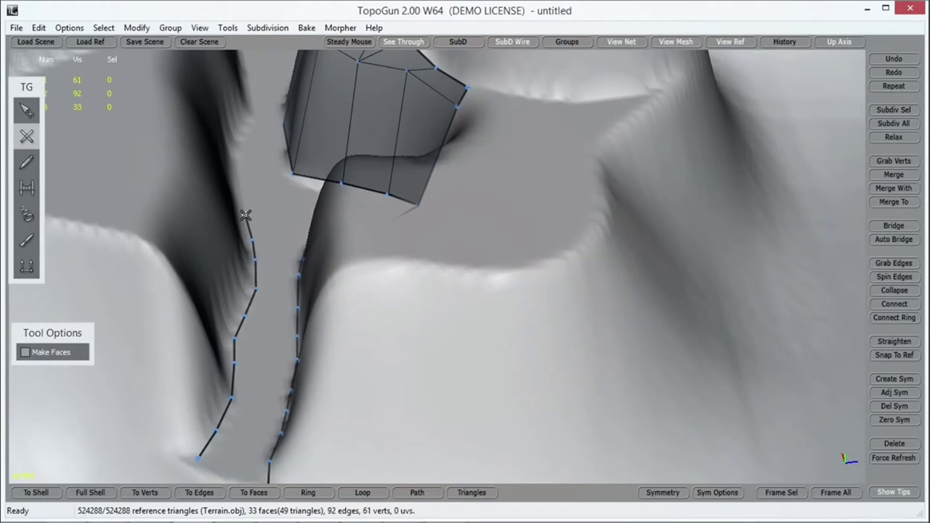
Bridge the two vertex chains with a strip of faces along the channel floor.
{"action": "middle_click_drag", "start_coordinate": [342, 256], "coordinate": [320, 195], "text": "alt"}
{"action": "left_click", "coordinate": [26, 187]}
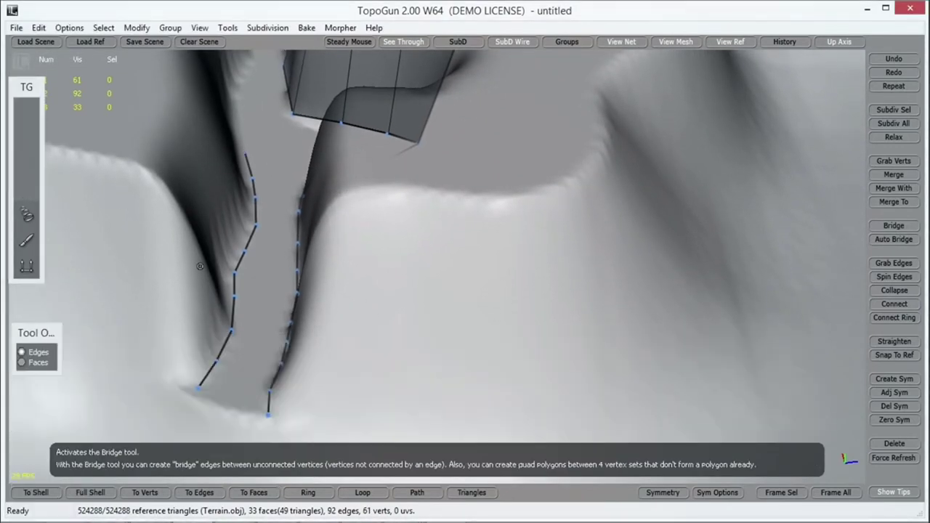
{"action": "mouse_move", "coordinate": [228, 405]}
{"action": "left_mouse_down"}
{"action": "mouse_move", "coordinate": [240, 412]}
{"action": "mouse_move", "coordinate": [240, 374]}
{"action": "mouse_move", "coordinate": [280, 222]}
{"action": "mouse_move", "coordinate": [276, 196]}
{"action": "mouse_move", "coordinate": [256, 180]}
{"action": "left_mouse_up"}
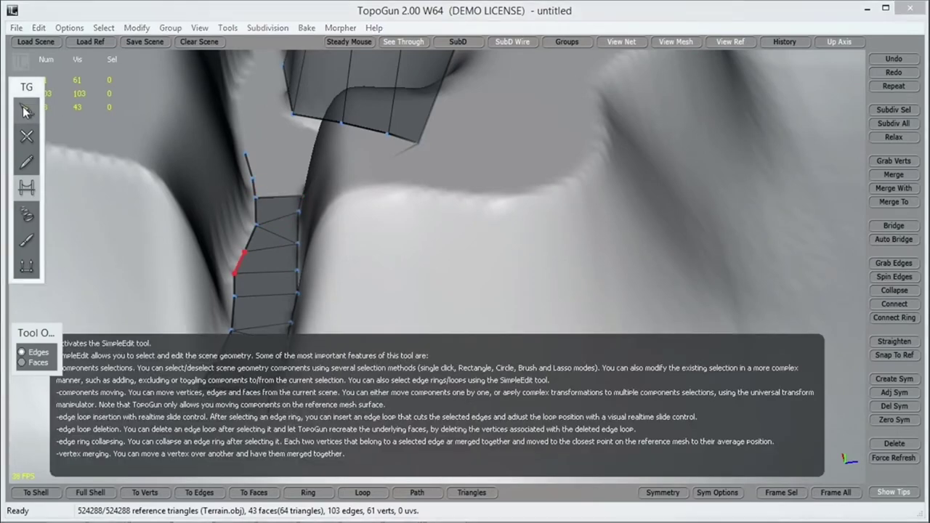
Examine the channel strip and the canyon-wall patch up close and against the whole terrain from several angles.
{"action": "left_click", "coordinate": [26, 110]}
{"action": "mouse_move", "coordinate": [463, 228]}
{"action": "middle_mouse_down"}
{"action": "mouse_move", "coordinate": [459, 207]}
{"action": "mouse_move", "coordinate": [458, 255]}
{"action": "mouse_move", "coordinate": [475, 271]}
{"action": "middle_mouse_up"}
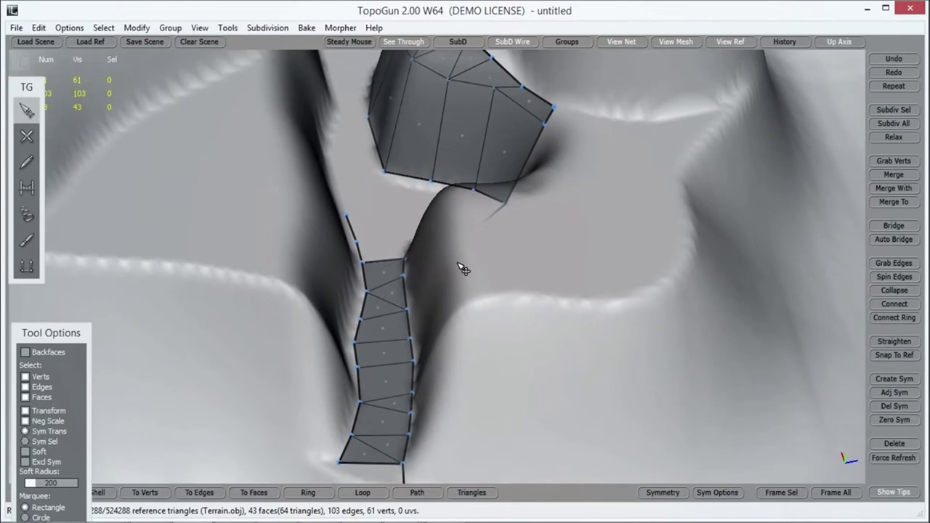
{"action": "scroll", "coordinate": [417, 290], "scroll_direction": "down", "scroll_amount": 5}
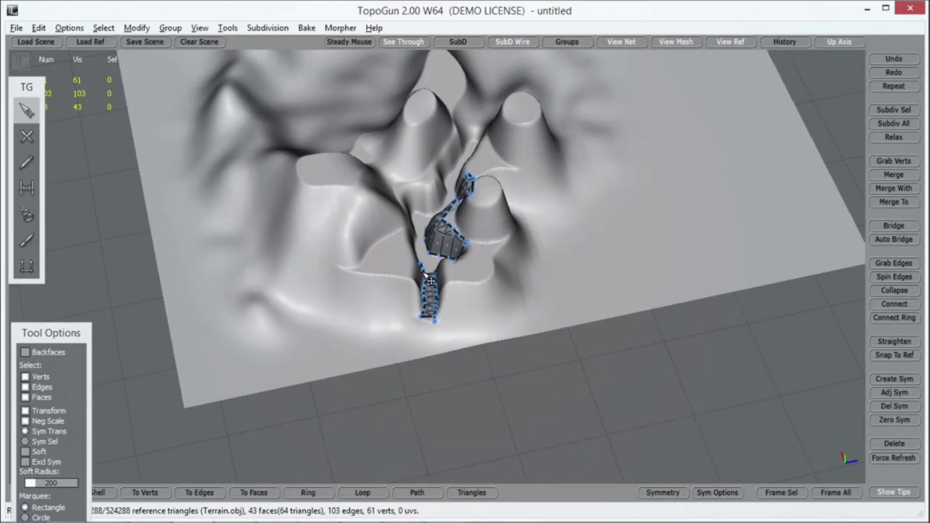
{"action": "middle_click_drag", "start_coordinate": [429, 279], "coordinate": [407, 278], "text": "alt"}
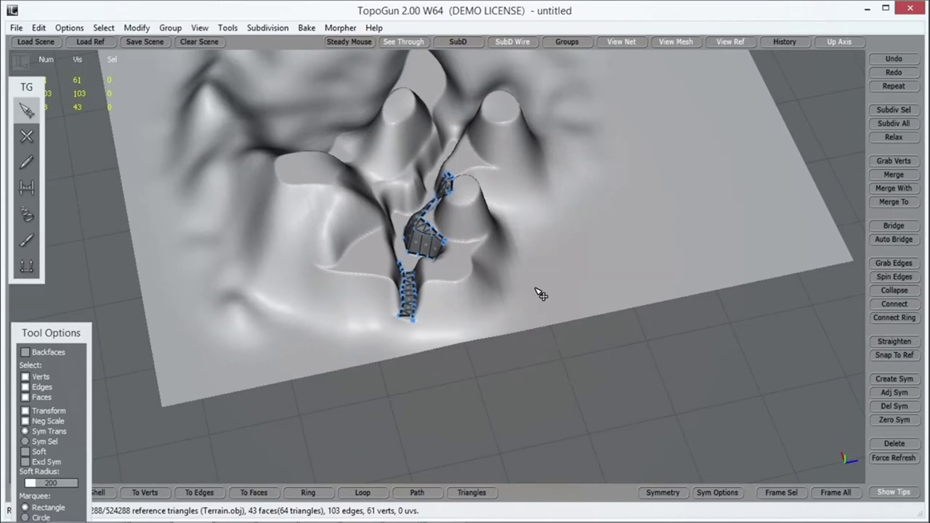
{"action": "scroll", "coordinate": [429, 309], "scroll_direction": "up", "scroll_amount": 2}
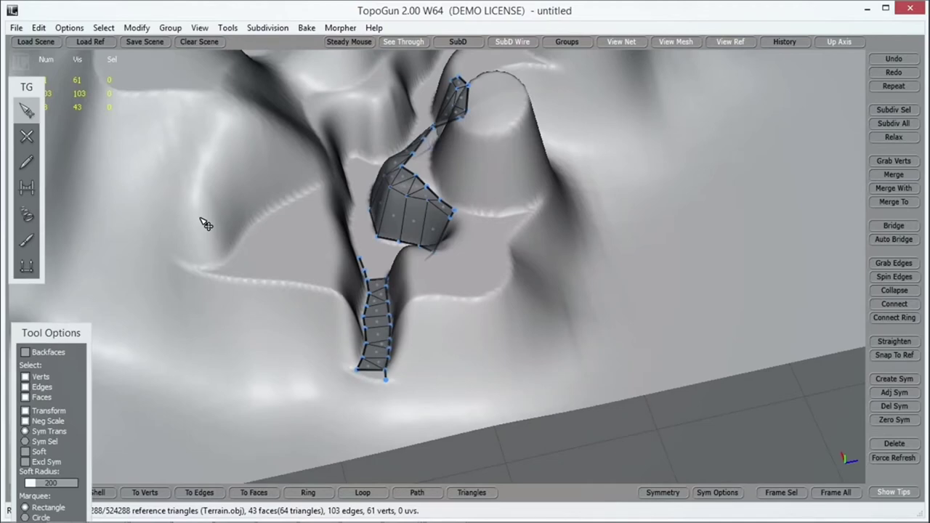
{"action": "scroll", "coordinate": [367, 265], "scroll_direction": "down", "scroll_amount": 3}
{"action": "right_click_drag", "start_coordinate": [369, 268], "coordinate": [367, 245]}
{"action": "scroll", "coordinate": [368, 244], "scroll_direction": "up", "scroll_amount": 5}
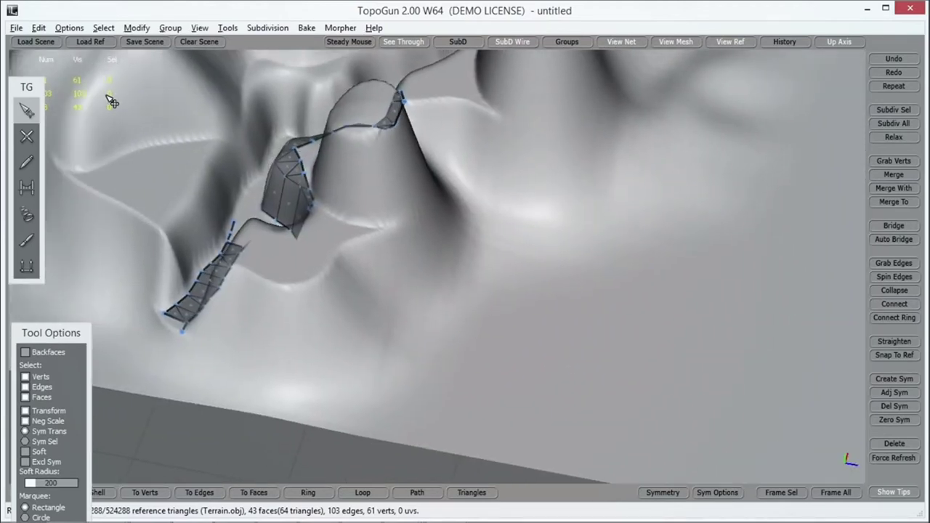
{"action": "left_click", "coordinate": [25, 140]}
{"action": "right_click_drag", "start_coordinate": [305, 261], "coordinate": [374, 306]}
{"action": "left_click", "coordinate": [26, 110]}
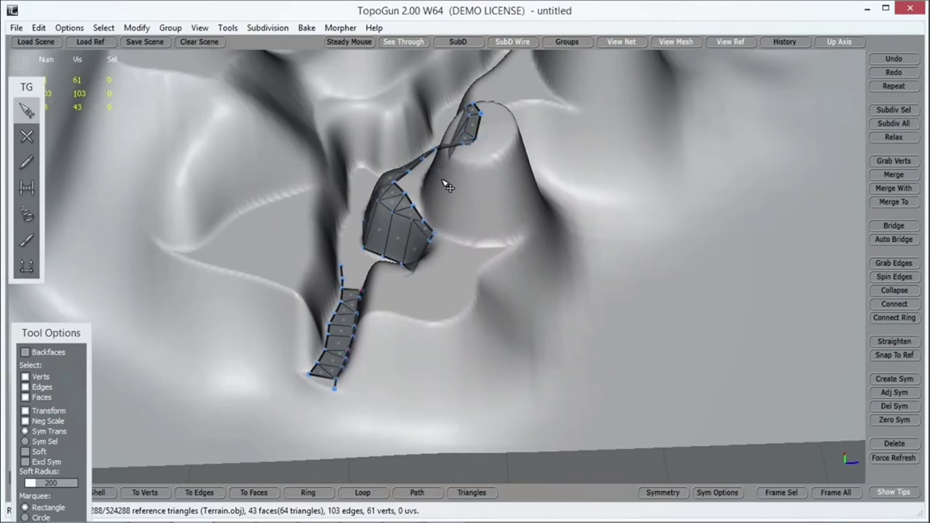
{"action": "middle_click_drag", "start_coordinate": [471, 229], "coordinate": [450, 207]}
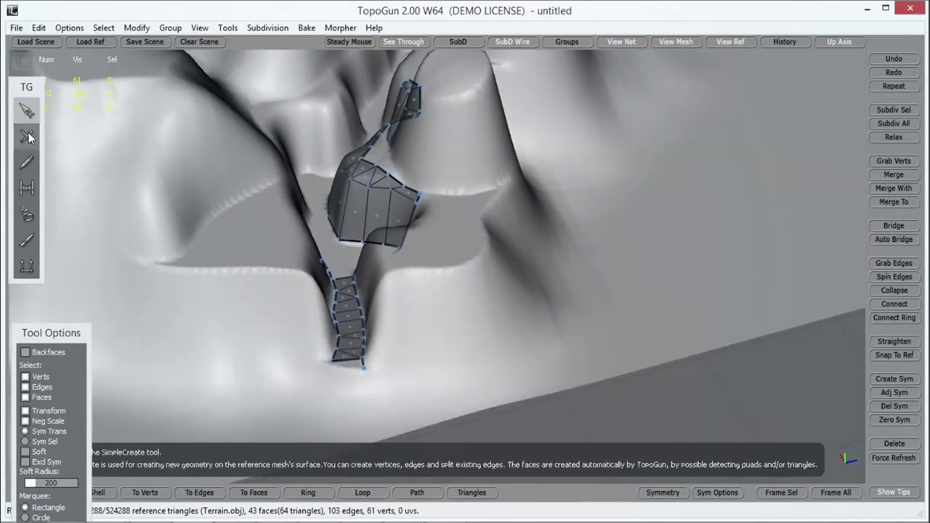
Trace a vertex chain from the channel's lower end up the rim of the wall beside the ledge.
{"action": "left_click", "coordinate": [26, 136]}
{"action": "left_click", "coordinate": [364, 367]}
{"action": "left_click", "coordinate": [377, 349]}
{"action": "left_click", "coordinate": [377, 325]}
{"action": "left_click", "coordinate": [382, 294]}
{"action": "left_click", "coordinate": [393, 277]}
Continue the vertex chain along the outer edge of the flat ledge in front of the pillar.
{"action": "left_click", "coordinate": [420, 269]}
{"action": "left_click", "coordinate": [453, 270]}
{"action": "left_click", "coordinate": [475, 262]}
{"action": "left_click", "coordinate": [486, 249]}
{"action": "left_click", "coordinate": [485, 218]}
{"action": "left_click", "coordinate": [499, 206]}
Extend the ledge-edge chain to the outer foot of the pillar and leave vertex creation.
{"action": "middle_click_drag", "start_coordinate": [514, 207], "coordinate": [176, 248]}
{"action": "left_click", "coordinate": [239, 240]}
{"action": "left_click", "coordinate": [263, 228]}
{"action": "left_click", "coordinate": [285, 218]}
{"action": "left_click", "coordinate": [301, 204]}
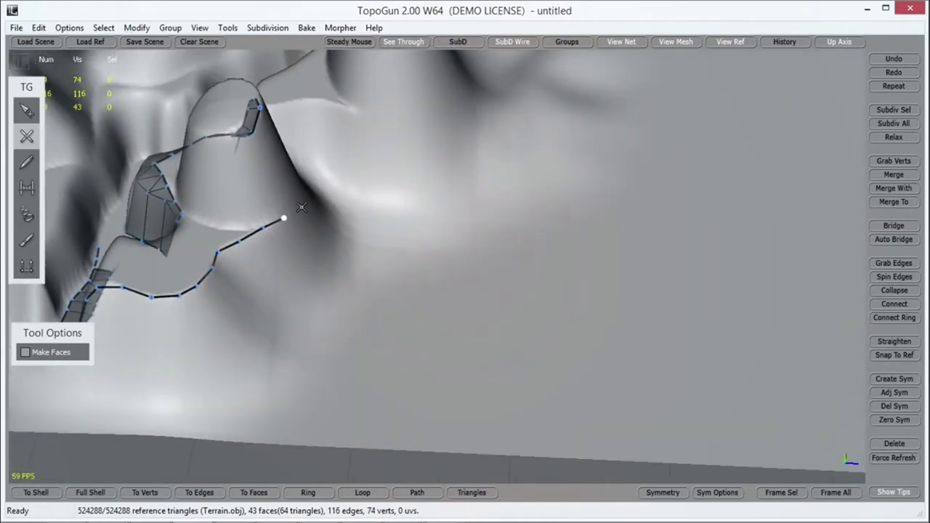
{"action": "middle_click_drag", "start_coordinate": [325, 220], "coordinate": [63, 145]}
{"action": "left_click", "coordinate": [26, 109]}
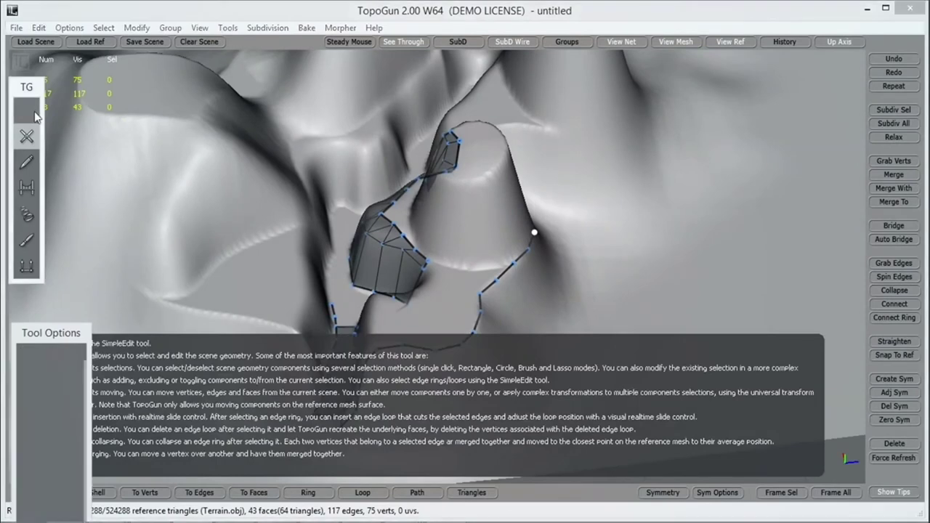
Start a coarse vertex outline around the mountain group, tracing its base from the outer slope of the largest plateau to the front foot.
{"action": "middle_click_drag", "start_coordinate": [243, 206], "coordinate": [430, 278]}
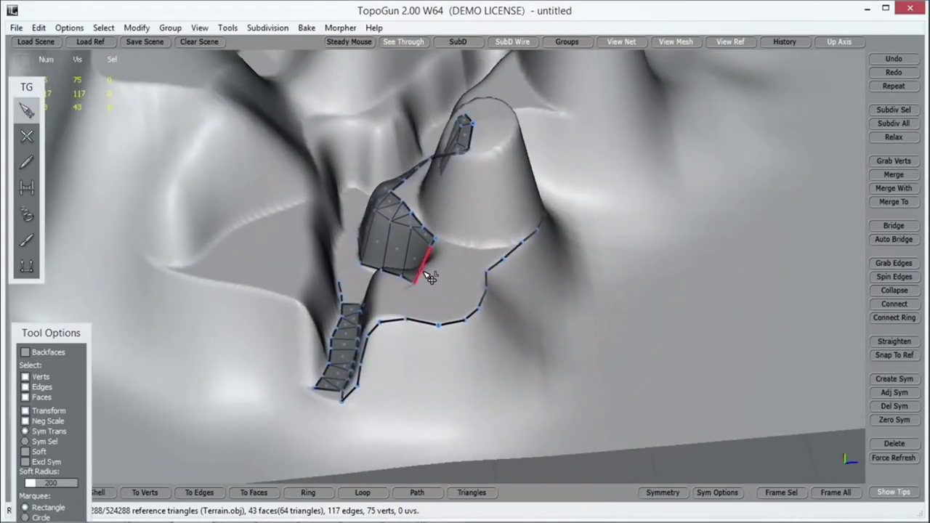
{"action": "middle_click_drag", "start_coordinate": [500, 53], "coordinate": [519, 139]}
{"action": "key", "text": "alt"}
{"action": "middle_click_drag", "start_coordinate": [556, 171], "coordinate": [588, 201]}
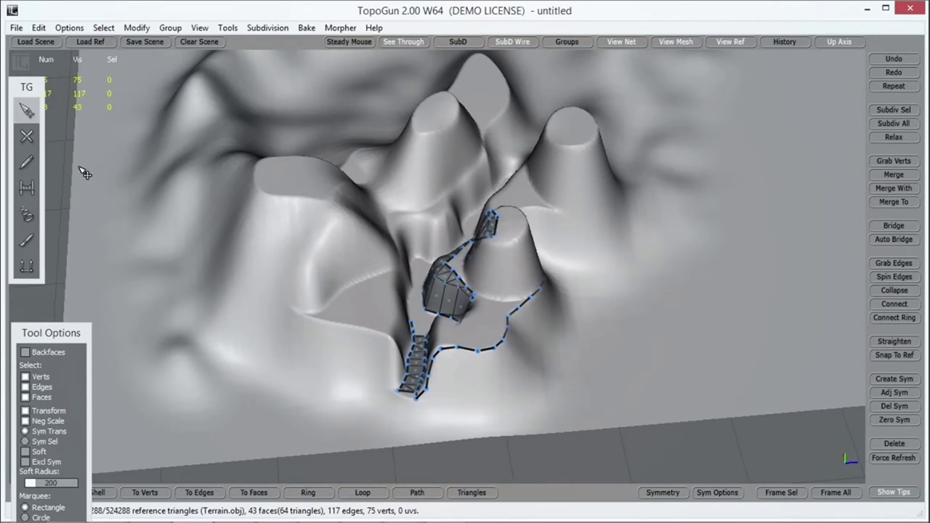
{"action": "left_click", "coordinate": [26, 136]}
{"action": "left_click", "coordinate": [131, 215]}
{"action": "left_click", "coordinate": [133, 249]}
{"action": "left_click", "coordinate": [170, 256]}
{"action": "left_click", "coordinate": [187, 291]}
{"action": "left_click", "coordinate": [181, 322]}
{"action": "left_click", "coordinate": [222, 354]}
{"action": "left_click", "coordinate": [281, 376]}
{"action": "left_click", "coordinate": [309, 403]}
Continue the coarse outline along the front foot of the mountains and around the slope behind the front pillar.
{"action": "left_click", "coordinate": [357, 414]}
{"action": "left_click", "coordinate": [395, 417]}
{"action": "left_click", "coordinate": [433, 421]}
{"action": "left_click", "coordinate": [501, 415]}
{"action": "left_click", "coordinate": [569, 399]}
{"action": "left_click", "coordinate": [559, 349]}
{"action": "left_click", "coordinate": [572, 317]}
{"action": "left_click", "coordinate": [598, 288]}
{"action": "left_click", "coordinate": [624, 254]}
{"action": "left_click", "coordinate": [651, 234]}
{"action": "left_click", "coordinate": [655, 198]}
Carry the outline behind the rear pillars and across the back ridge of the terrain.
{"action": "left_click_drag", "start_coordinate": [704, 192], "coordinate": [571, 253], "text": "alt"}
{"action": "left_click", "coordinate": [577, 242]}
{"action": "left_click", "coordinate": [565, 187]}
{"action": "left_click", "coordinate": [547, 141]}
{"action": "left_click", "coordinate": [473, 118]}
{"action": "left_click", "coordinate": [404, 84]}
{"action": "left_click", "coordinate": [301, 101]}
{"action": "left_click", "coordinate": [187, 193]}
Close the mountain outline by placing the remaining vertices down the outer side back to its start.
{"action": "left_click_drag", "start_coordinate": [305, 170], "coordinate": [252, 234], "text": "alt"}
{"action": "left_click", "coordinate": [217, 165]}
{"action": "left_click", "coordinate": [184, 194]}
{"action": "left_click", "coordinate": [168, 254]}
{"action": "left_click", "coordinate": [168, 322]}
{"action": "left_click", "coordinate": [179, 392]}
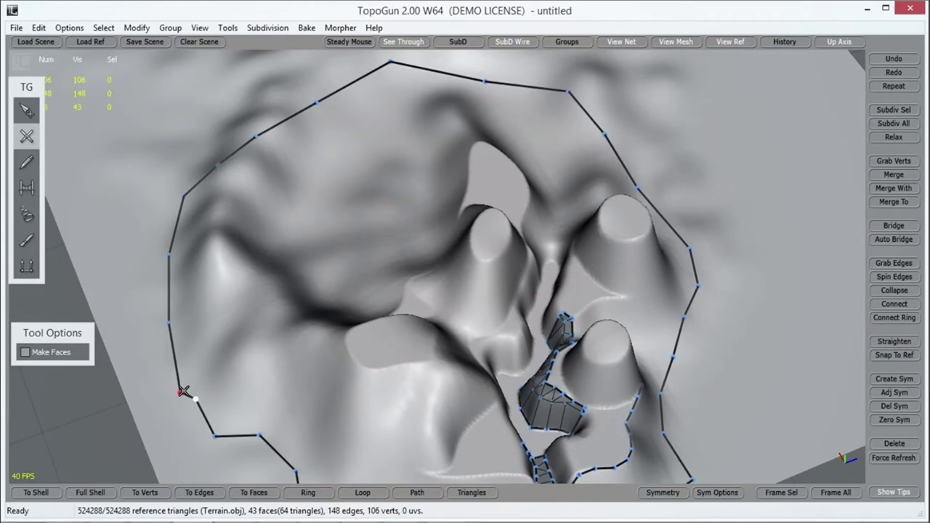
Examine the mountain outline and low-poly patches from several angles, and look up the scene-saving commands.
{"action": "left_click_drag", "start_coordinate": [769, 400], "coordinate": [602, 319], "text": "alt"}
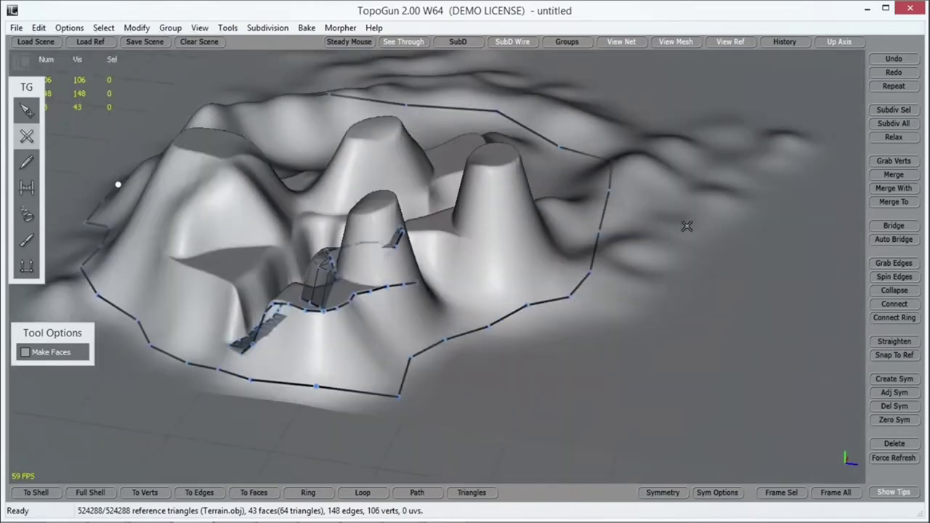
{"action": "left_click_drag", "start_coordinate": [551, 257], "coordinate": [587, 346], "text": "alt"}
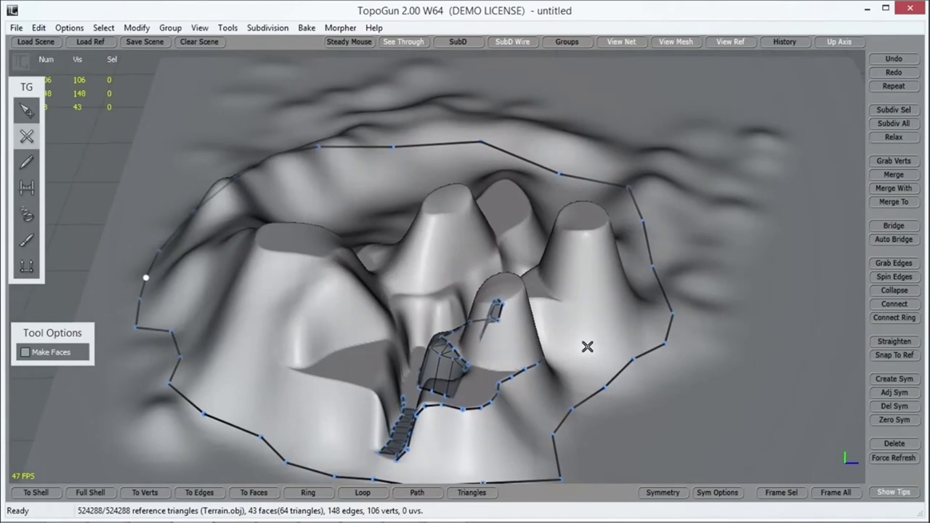
{"action": "left_click", "coordinate": [16, 27]}
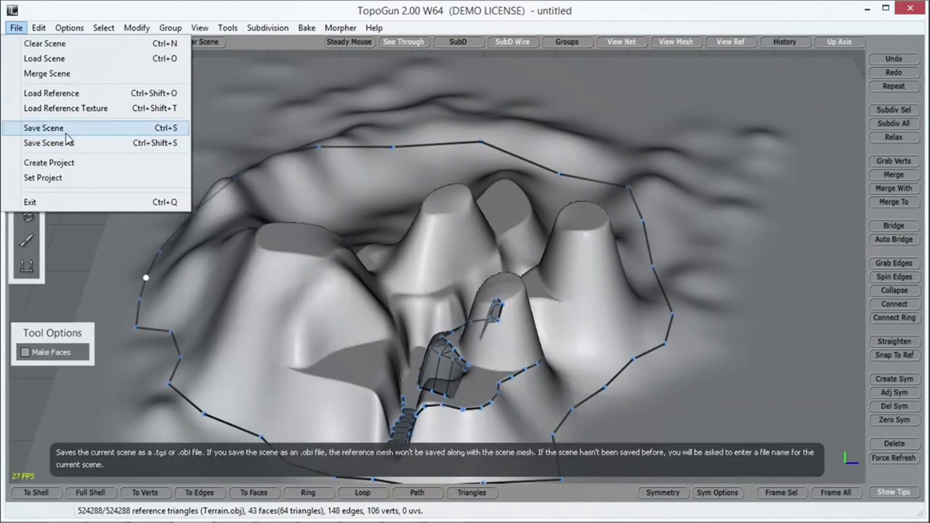
{"action": "left_click", "coordinate": [237, 26]}
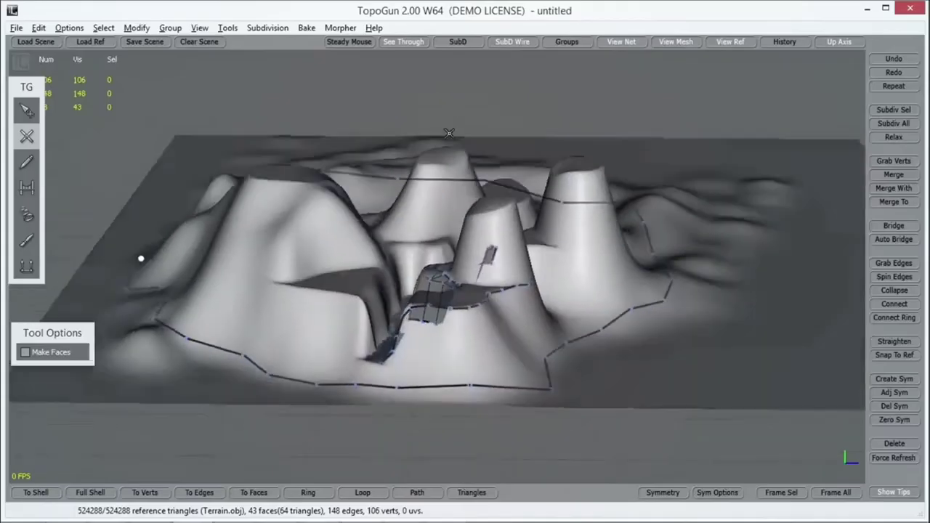
{"action": "middle_click_drag", "start_coordinate": [501, 181], "coordinate": [551, 268]}
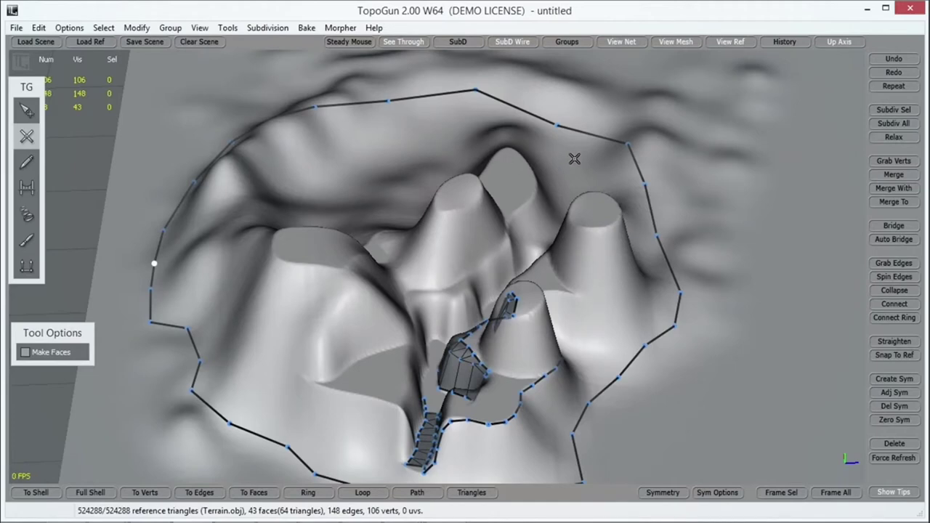
{"action": "mouse_move", "coordinate": [639, 204]}
{"action": "left_mouse_down", "text": "alt"}
{"action": "mouse_move", "coordinate": [635, 191]}
{"action": "mouse_move", "coordinate": [641, 207]}
{"action": "left_mouse_up", "text": "alt"}
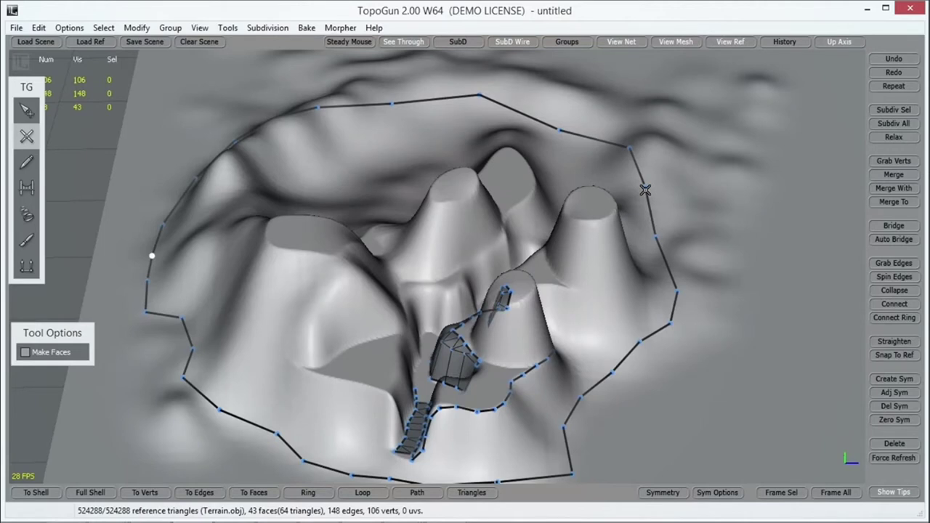
{"action": "middle_click_drag", "start_coordinate": [645, 190], "coordinate": [633, 176]}
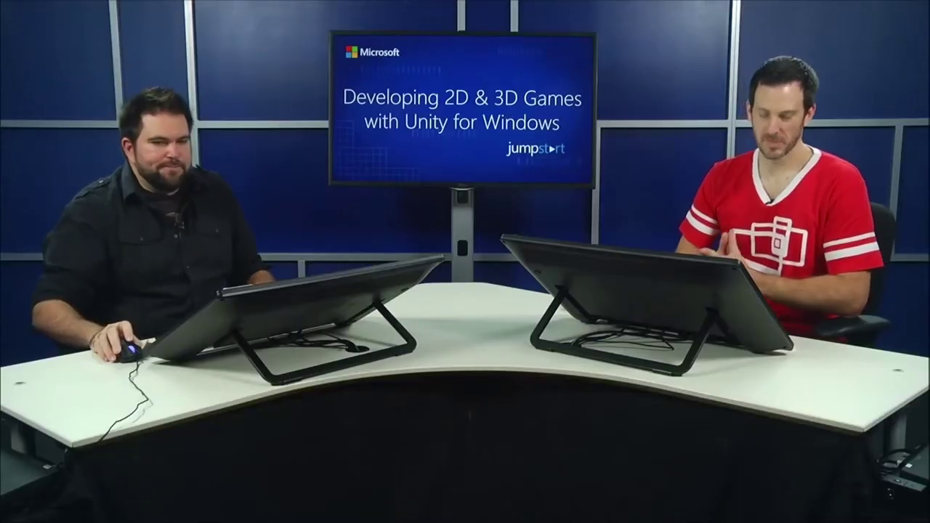
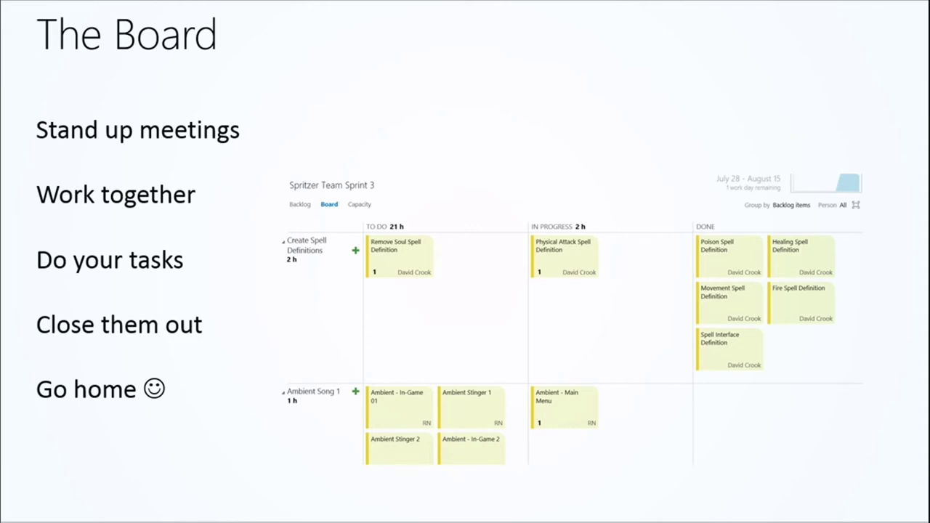
Advance the slide show to the board demo slide, switch to the Visual Studio Online project in Internet Explorer, and maximize its window.
{"action": "left_click", "coordinate": [659, 66]}
{"action": "key", "text": "alt+Tab"}
{"action": "key", "text": "alt+Tab"}
{"action": "key", "text": "alt+Tab"}
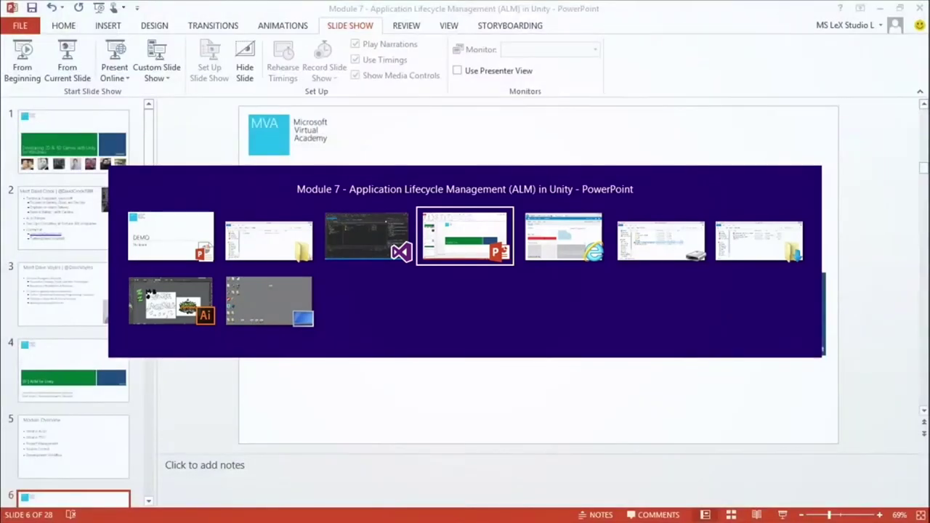
{"action": "key", "text": "alt+Tab"}
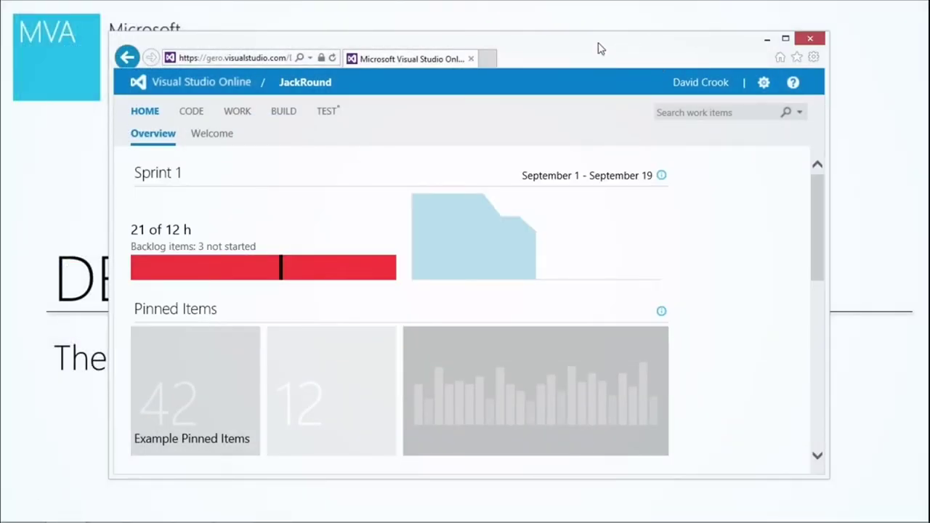
{"action": "left_click_drag", "start_coordinate": [598, 49], "coordinate": [592, 1]}
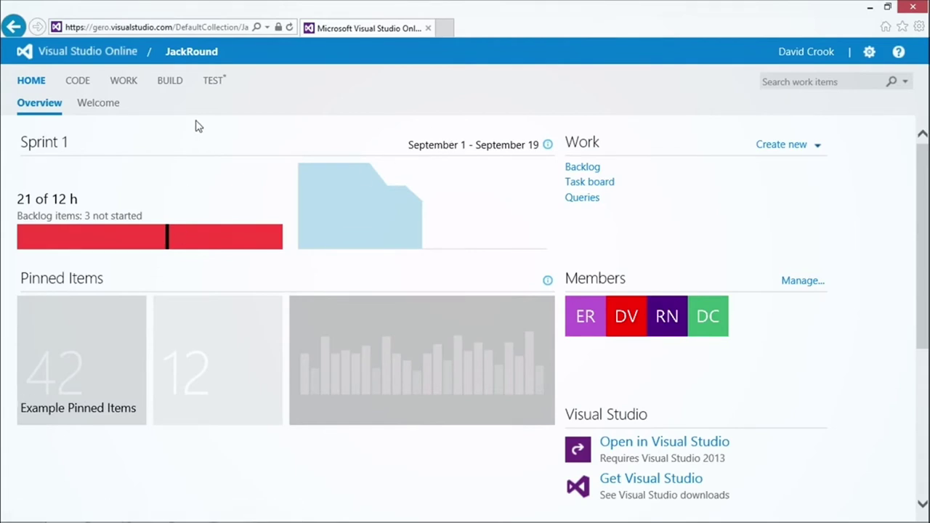
Open Sprint 1 from the JackRound project's work backlogs and display its task board.
{"action": "left_click", "coordinate": [123, 83]}
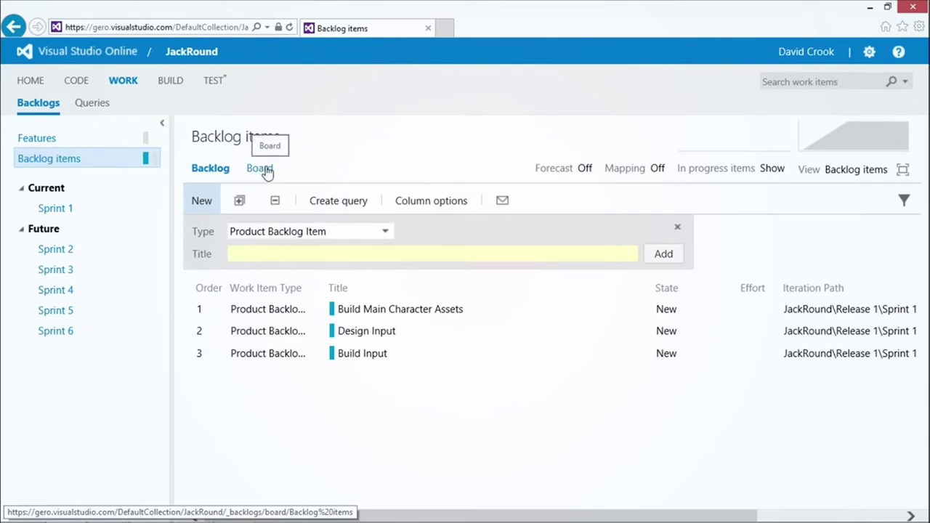
{"action": "left_click", "coordinate": [64, 210]}
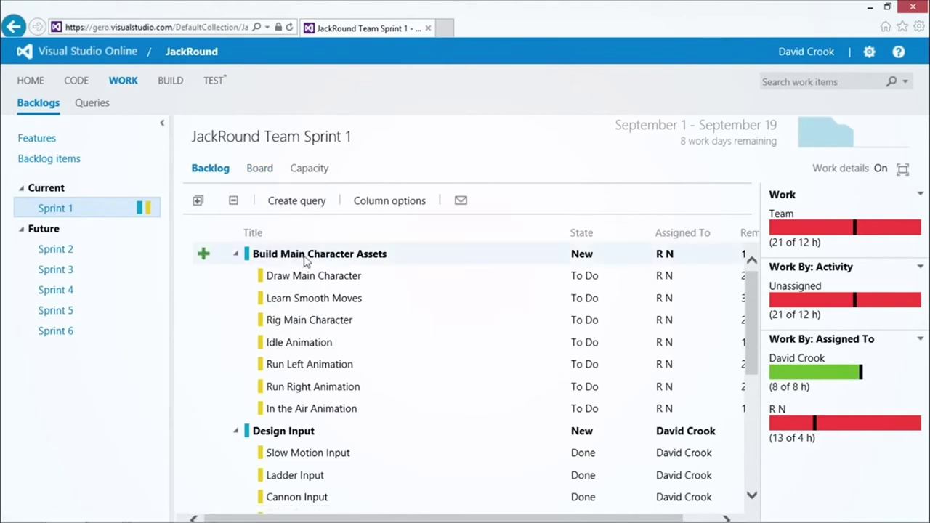
{"action": "left_click", "coordinate": [260, 169]}
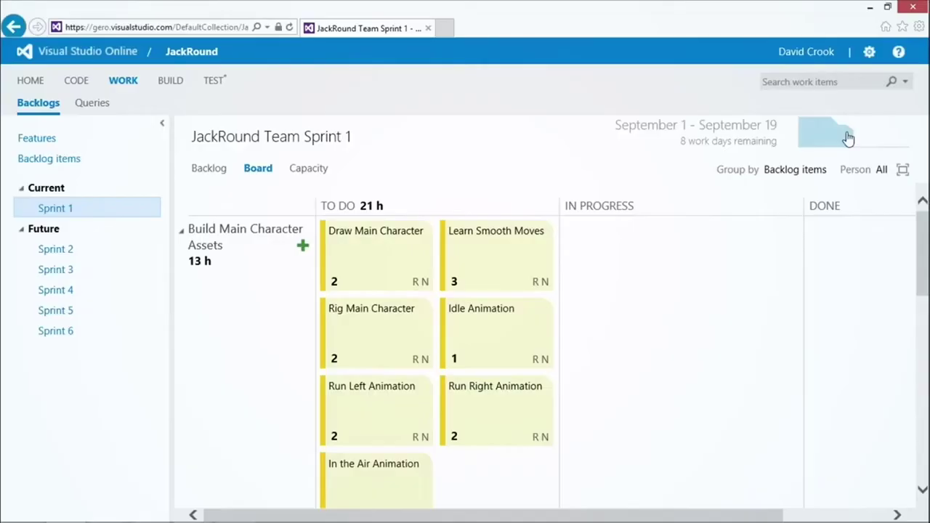
View the Sprint 1 burndown chart, close it, and look through the tasks on the sprint board.
{"action": "left_click", "coordinate": [848, 138]}
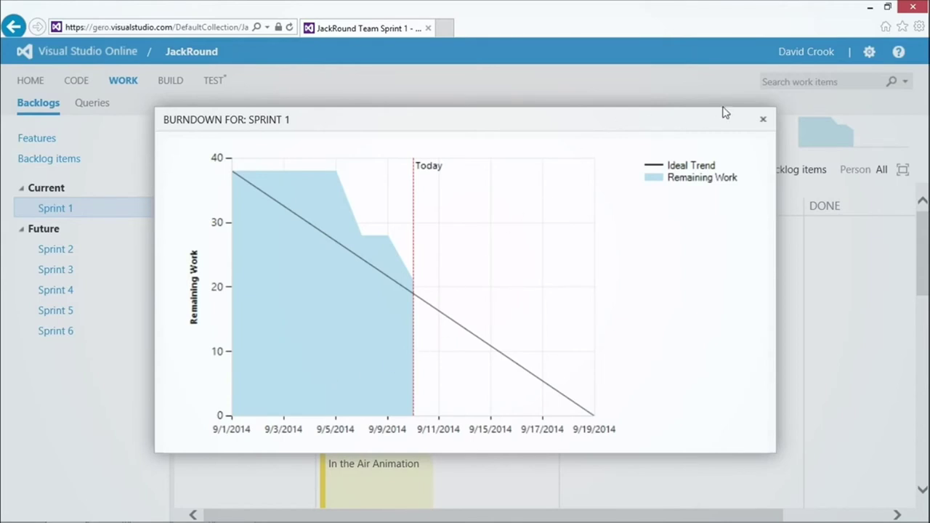
{"action": "left_click", "coordinate": [763, 122]}
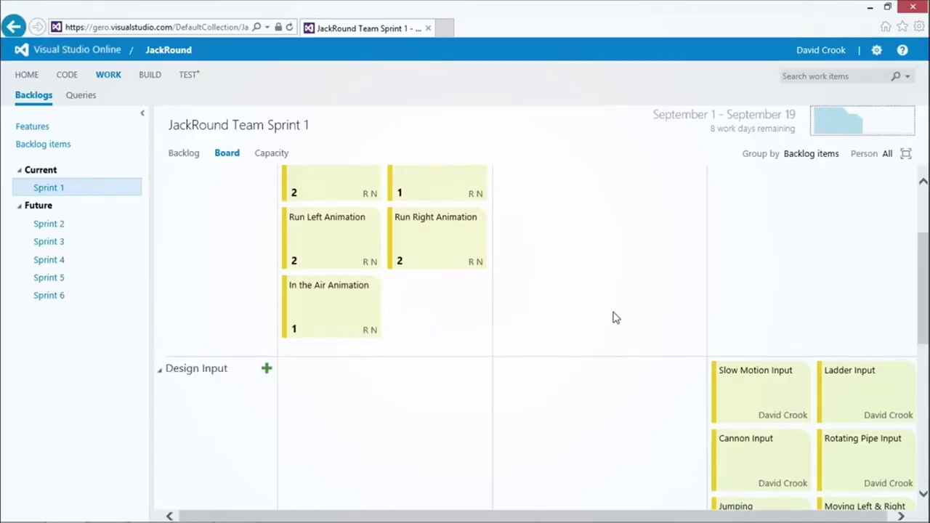
{"action": "scroll", "coordinate": [614, 316], "scroll_direction": "up", "scroll_amount": 3}
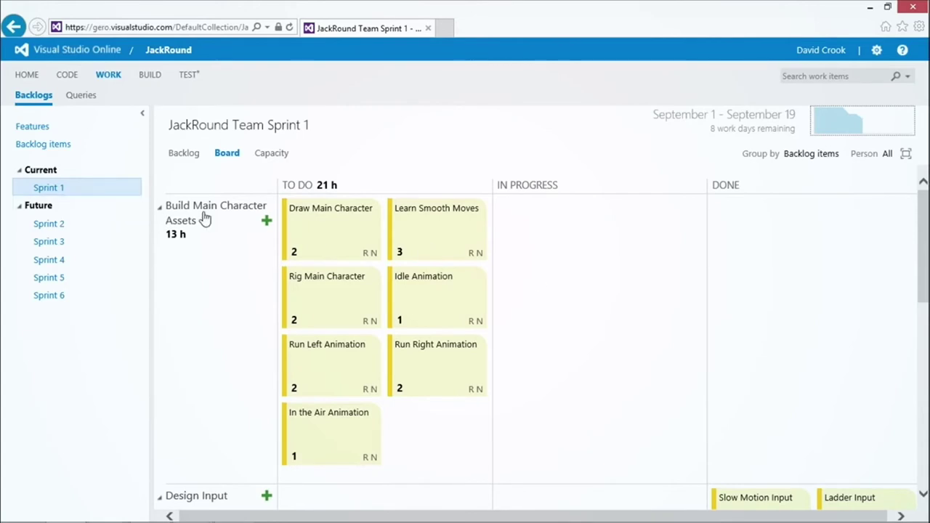
Look through the Sprint 1 board's backlog items and their task cards in the To Do, In Progress and Done columns.
{"action": "scroll", "coordinate": [214, 252], "scroll_direction": "down", "scroll_amount": 2}
{"action": "scroll", "coordinate": [222, 295], "scroll_direction": "down", "scroll_amount": 6}
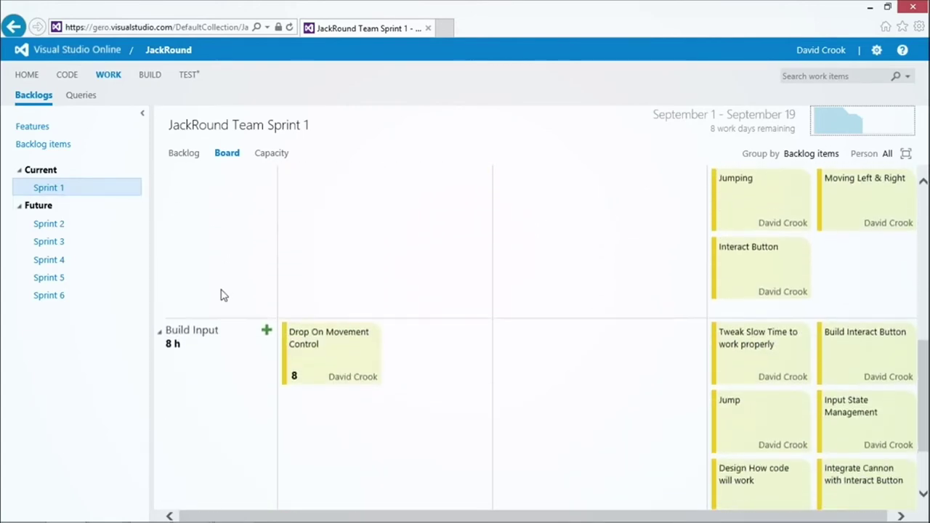
{"action": "scroll", "coordinate": [215, 326], "scroll_direction": "down", "scroll_amount": 2}
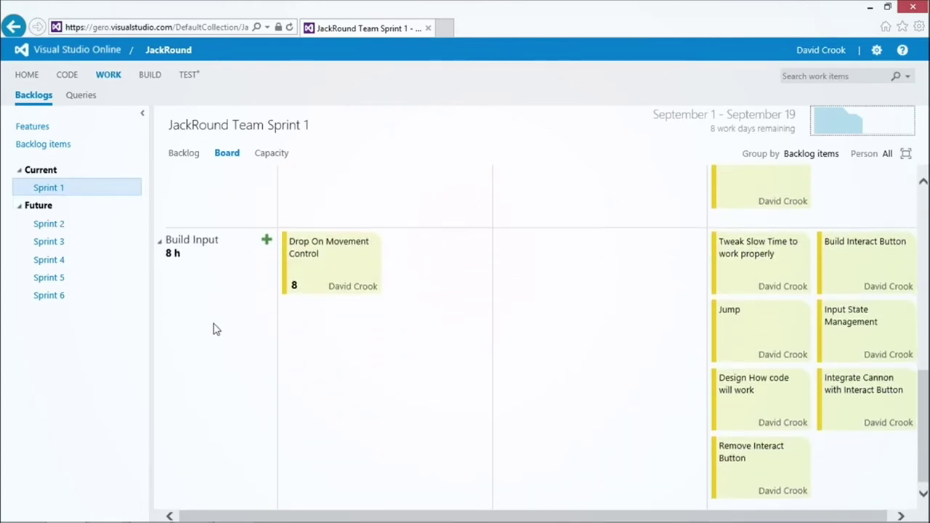
{"action": "scroll", "coordinate": [213, 326], "scroll_direction": "up", "scroll_amount": 6}
{"action": "scroll", "coordinate": [222, 326], "scroll_direction": "up", "scroll_amount": 5}
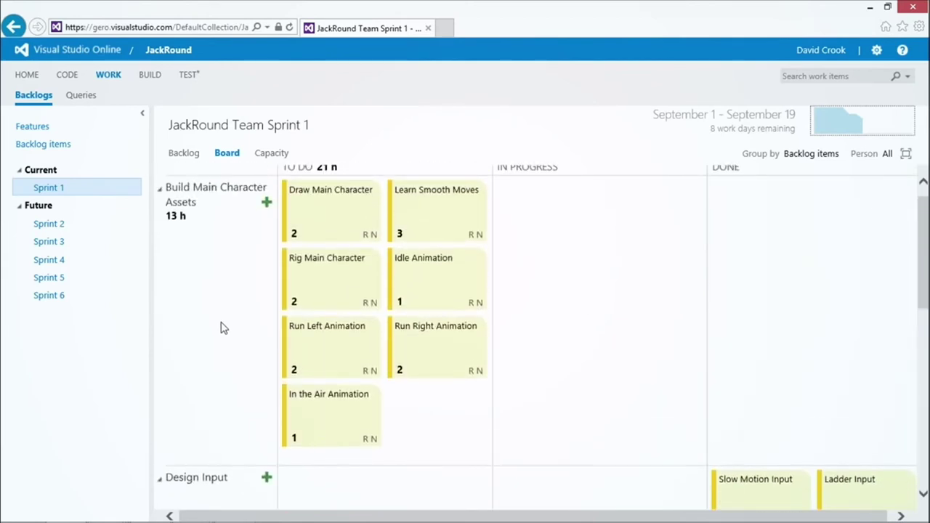
{"action": "scroll", "coordinate": [222, 330], "scroll_direction": "up", "scroll_amount": 1}
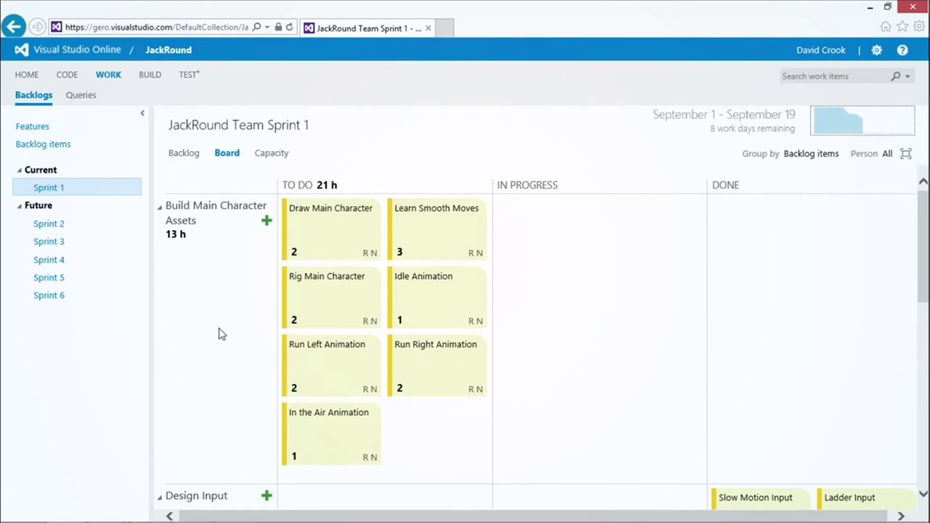
{"action": "scroll", "coordinate": [268, 336], "scroll_direction": "down", "scroll_amount": 6}
{"action": "scroll", "coordinate": [299, 333], "scroll_direction": "down", "scroll_amount": 2}
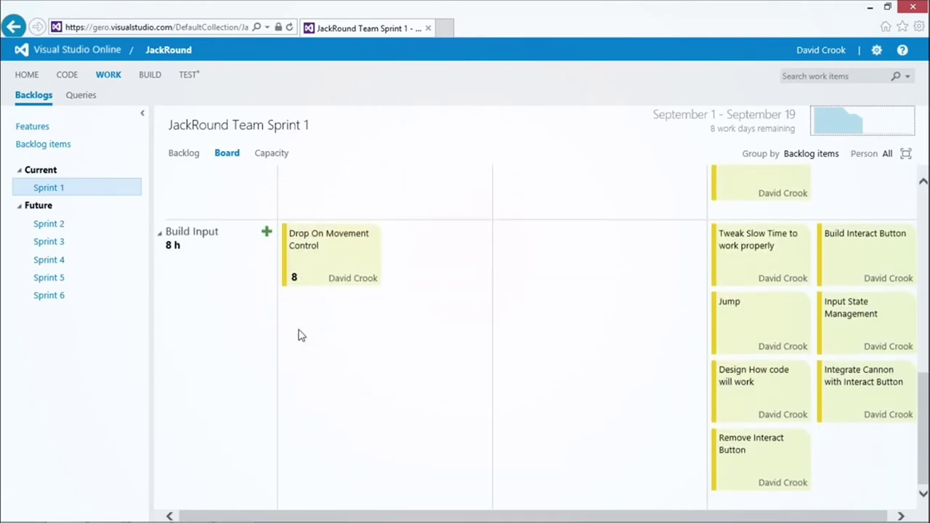
{"action": "scroll", "coordinate": [305, 332], "scroll_direction": "up", "scroll_amount": 8}
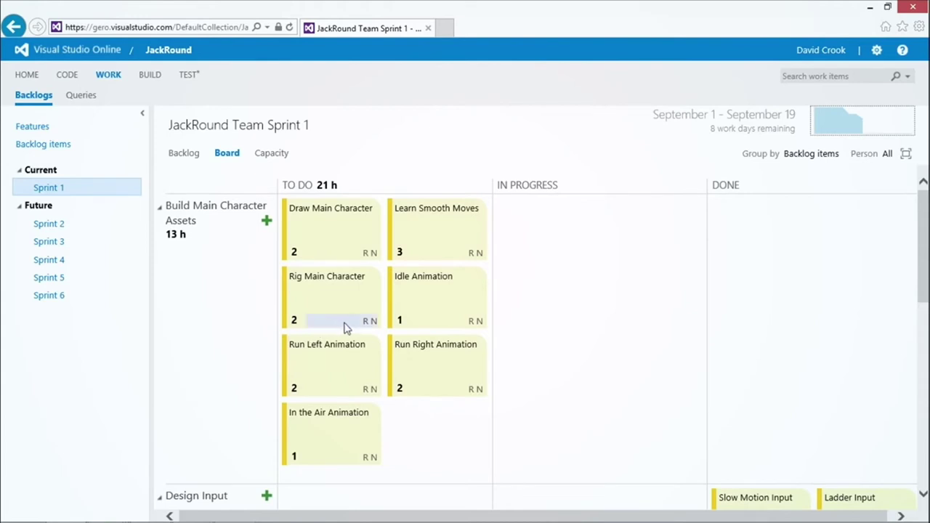
{"action": "scroll", "coordinate": [430, 298], "scroll_direction": "down", "scroll_amount": 3}
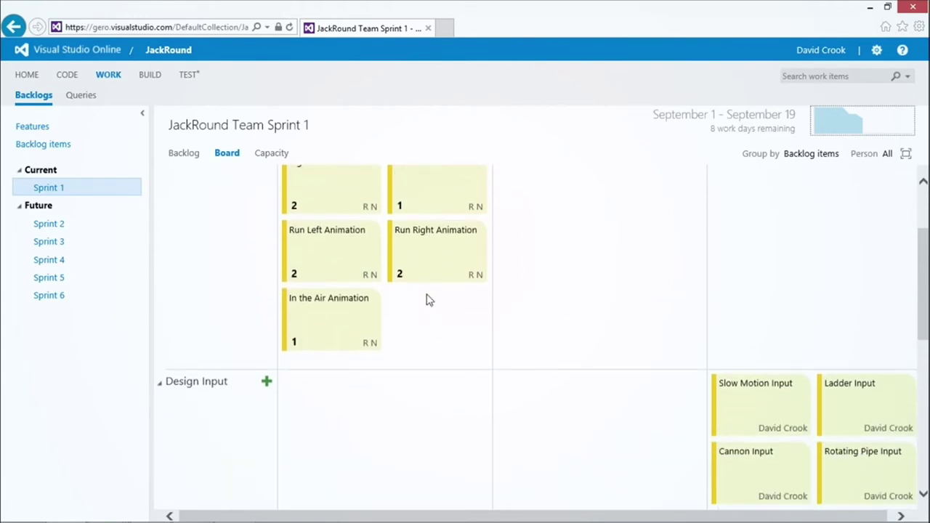
{"action": "scroll", "coordinate": [429, 300], "scroll_direction": "up", "scroll_amount": 3}
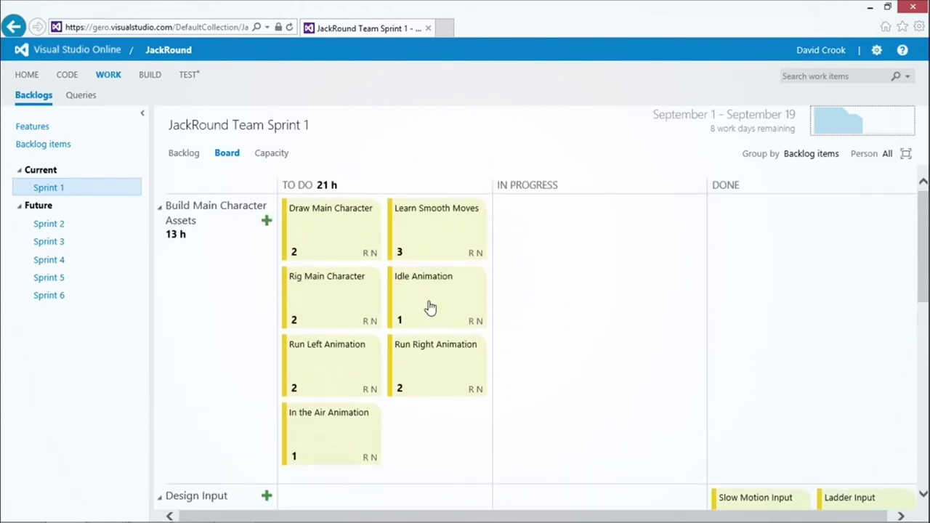
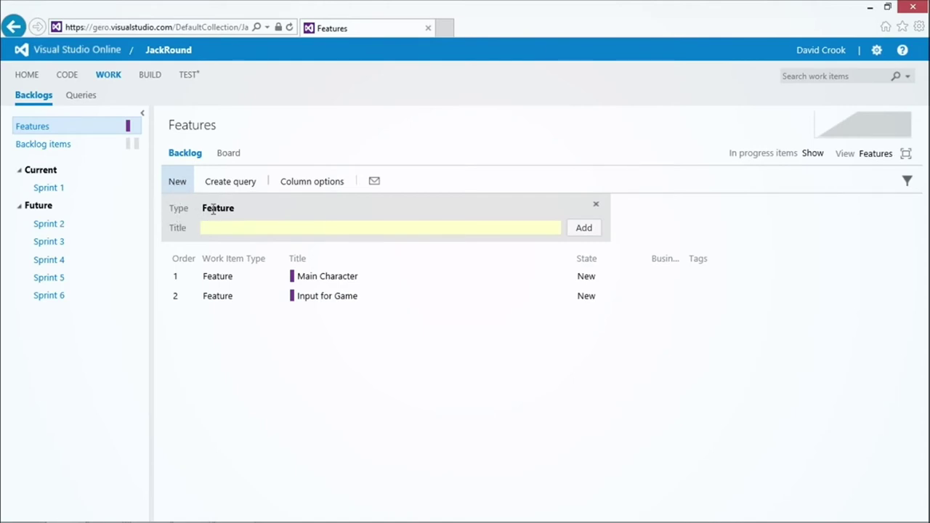
Add a new feature titled "Slow Time" to the Features backlog.
{"action": "left_click", "coordinate": [204, 230]}
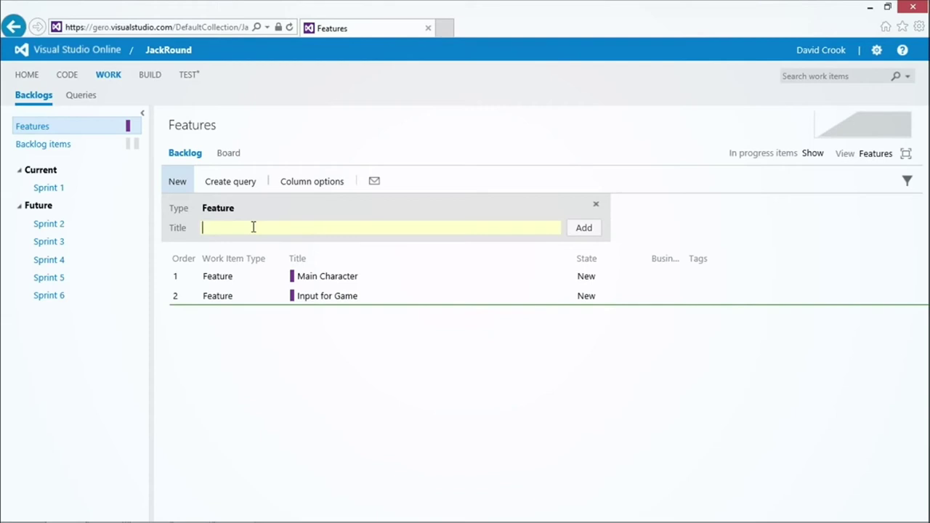
{"action": "type", "text": "Slow Time"}
{"action": "left_click", "coordinate": [584, 228]}
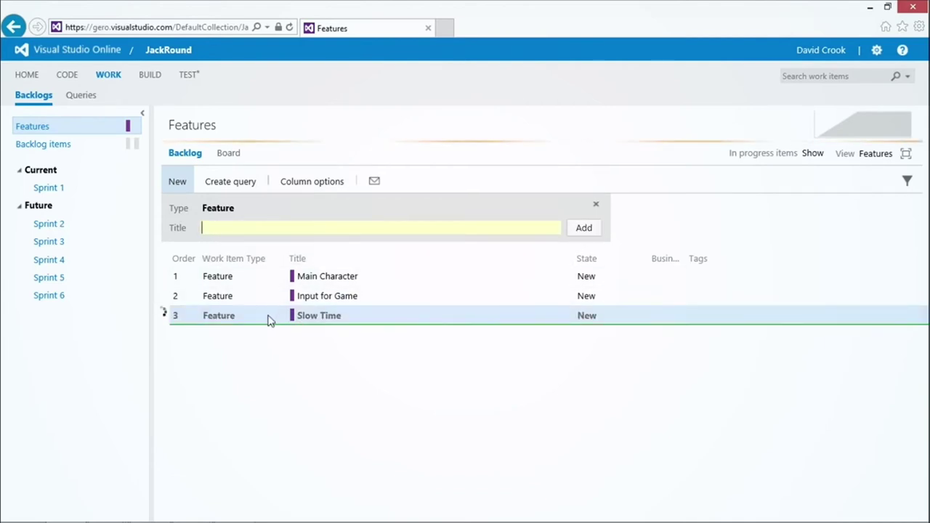
Open the Slow Time feature, assign it to a team member, and set its iteration to JackRound\Release 1\Sprint 1.
{"action": "double_click", "coordinate": [330, 320]}
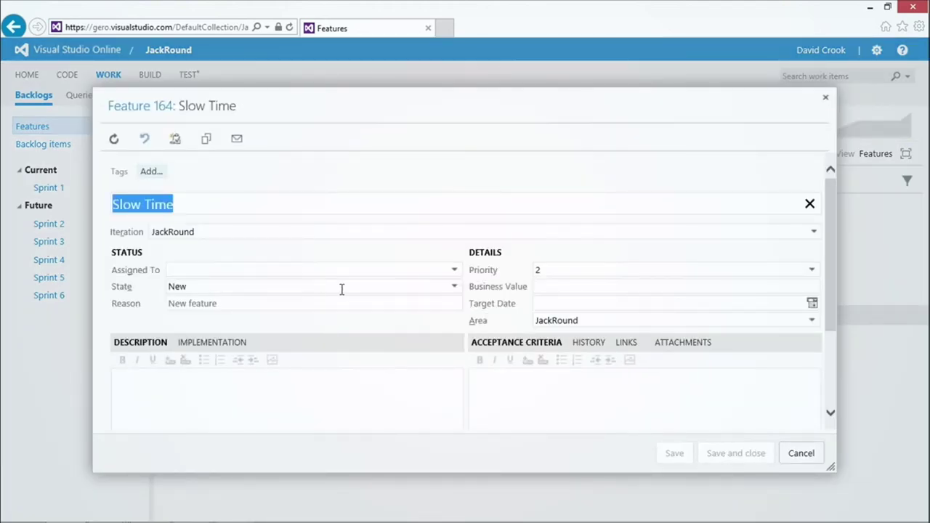
{"action": "left_click", "coordinate": [374, 272]}
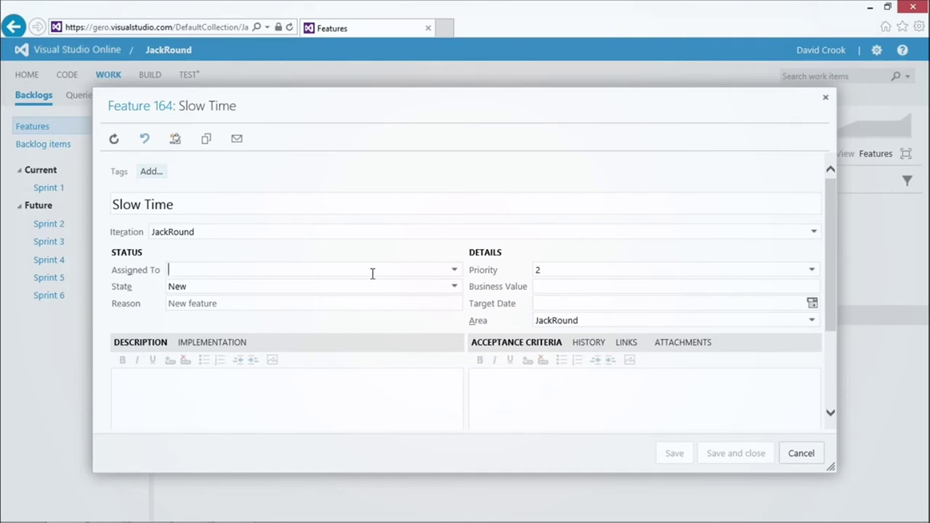
{"action": "type", "text": "Dave Voyles"}
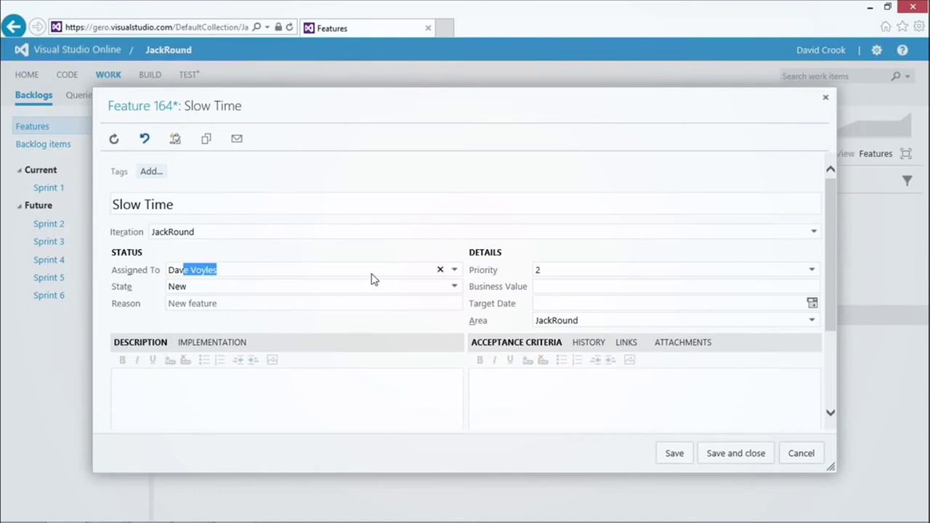
{"action": "key", "text": "Tab"}
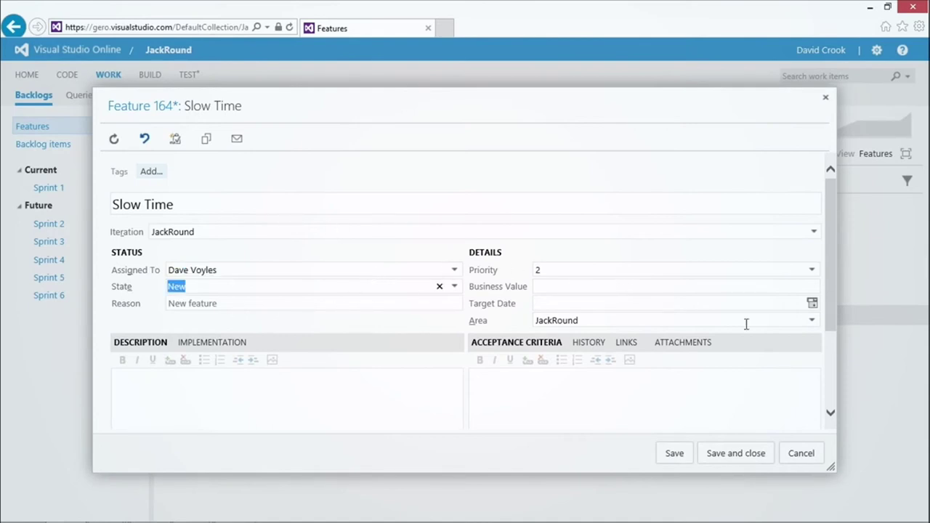
{"action": "left_click", "coordinate": [813, 232]}
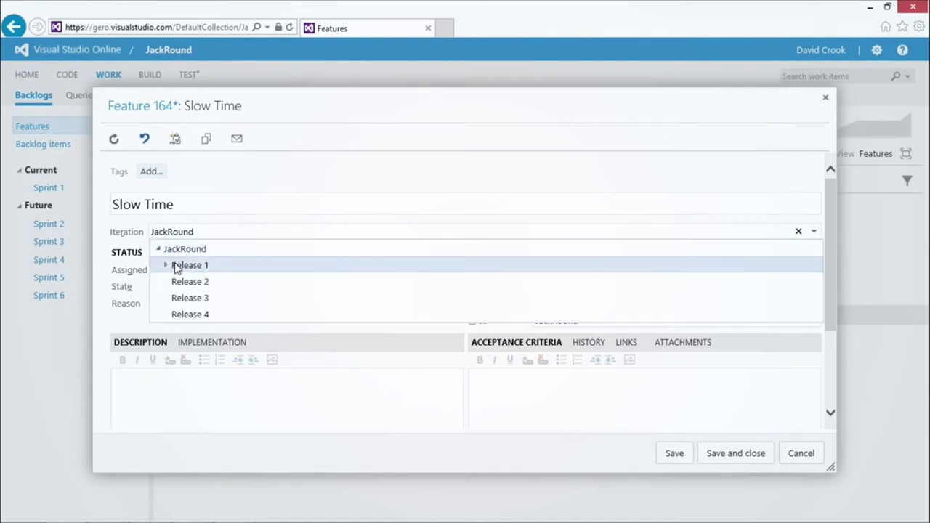
{"action": "left_click", "coordinate": [167, 266]}
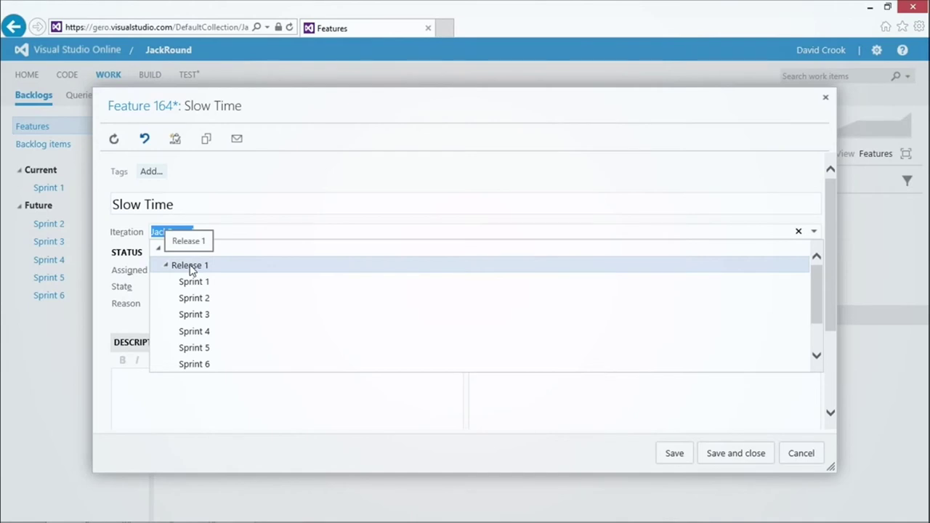
{"action": "left_click", "coordinate": [208, 281]}
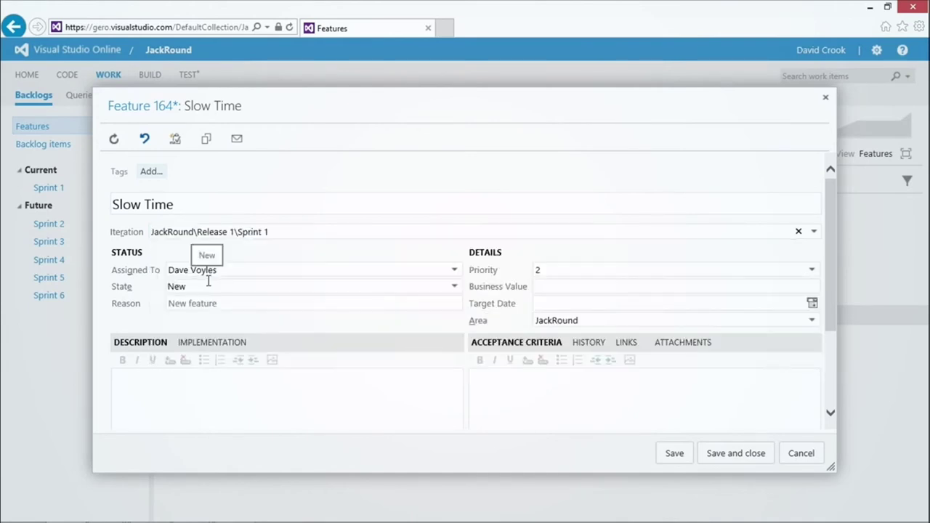
Set the Slow Time feature's priority to 1 and save the feature.
{"action": "left_click", "coordinate": [538, 269]}
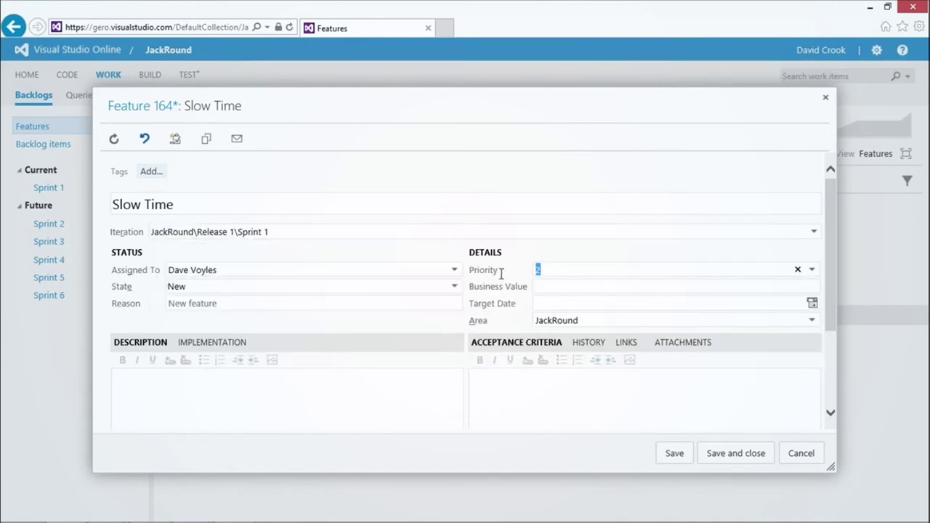
{"action": "type", "text": "1"}
{"action": "left_click", "coordinate": [676, 455]}
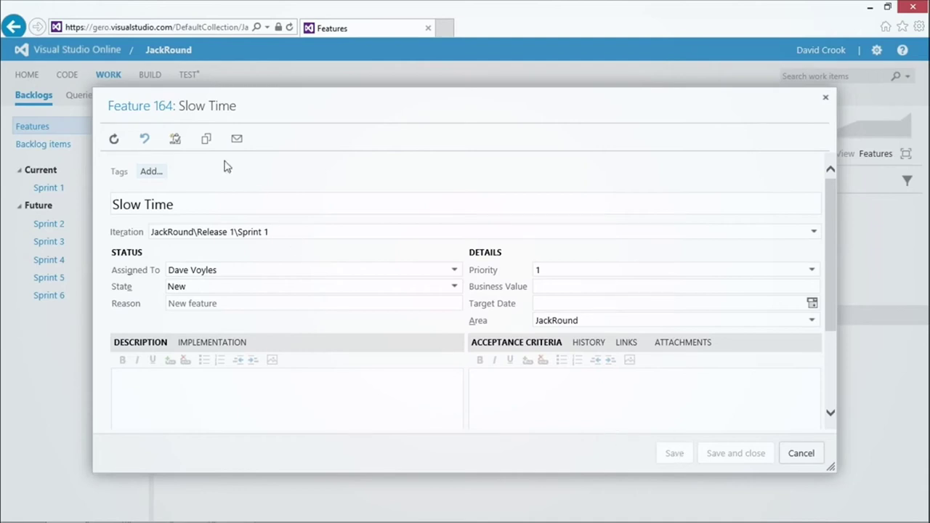
Link a new child Product Backlog Item titled "Art Assets for Slow Time." to the feature, with the comment "Time Bar, Cool Filler, Some animations.".
{"action": "left_click", "coordinate": [177, 140]}
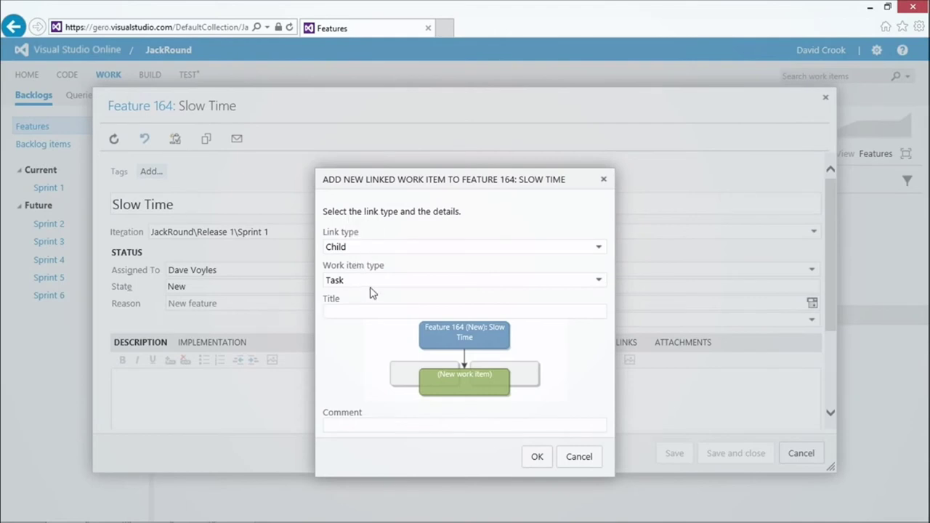
{"action": "left_click", "coordinate": [600, 281]}
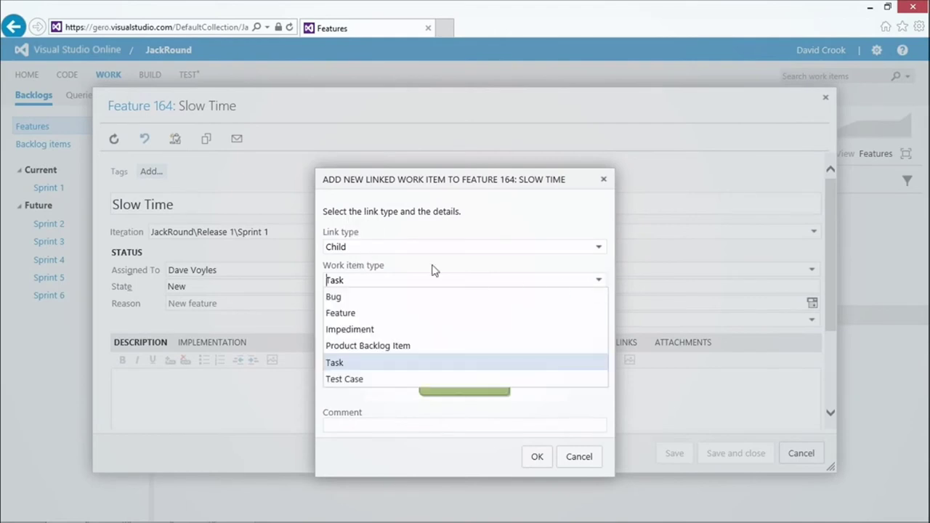
{"action": "left_click", "coordinate": [386, 347]}
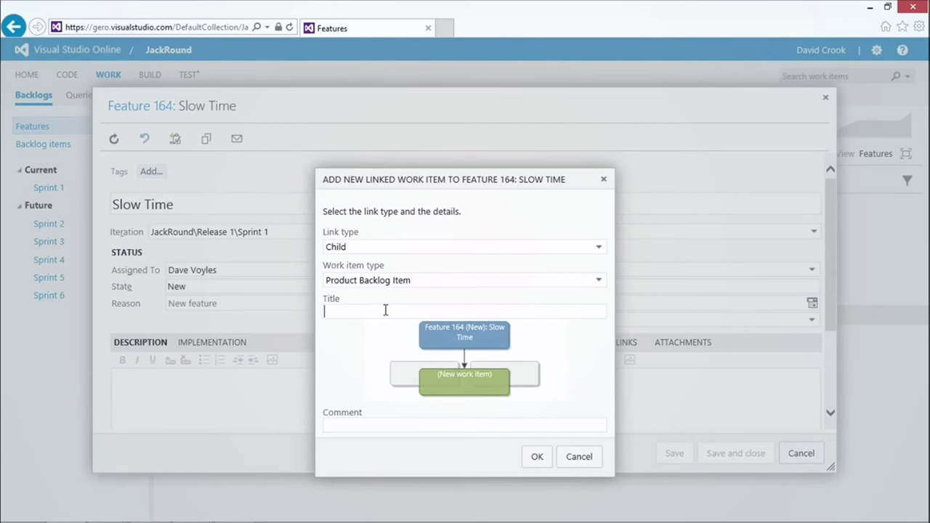
{"action": "type", "text": "Ar"}
{"action": "type", "text": "t Assets for S"}
{"action": "type", "text": "lows"}
{"action": "type", "text": "Time."}
{"action": "left_click", "coordinate": [377, 427]}
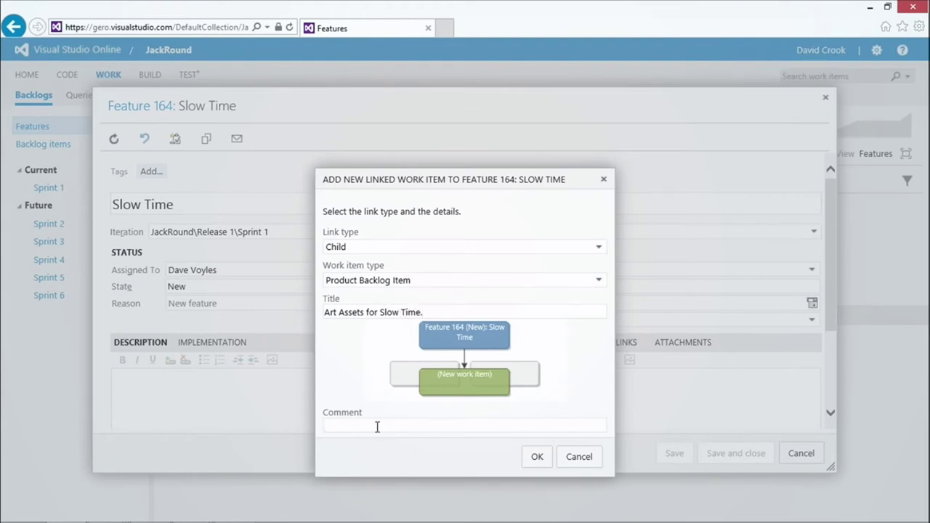
{"action": "type", "text": "Time Bar, Cool Filler, Some animations."}
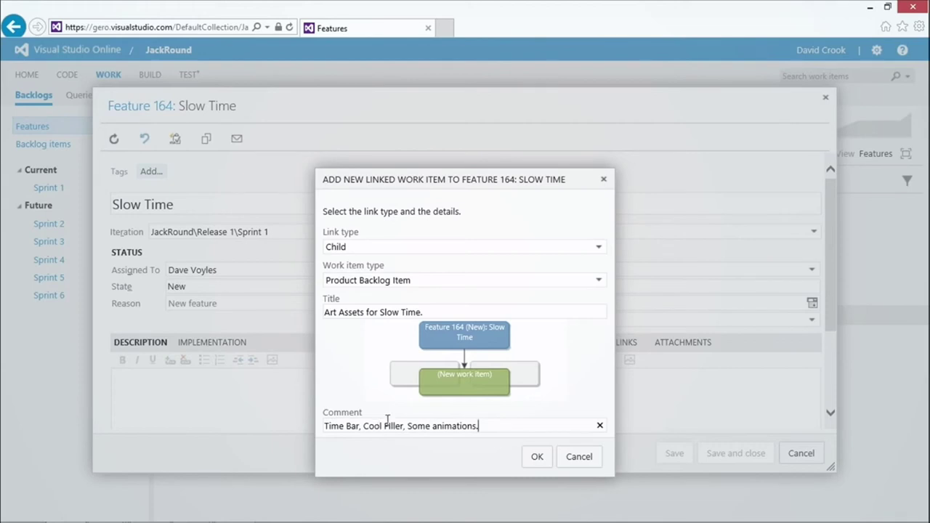
{"action": "left_click", "coordinate": [537, 458]}
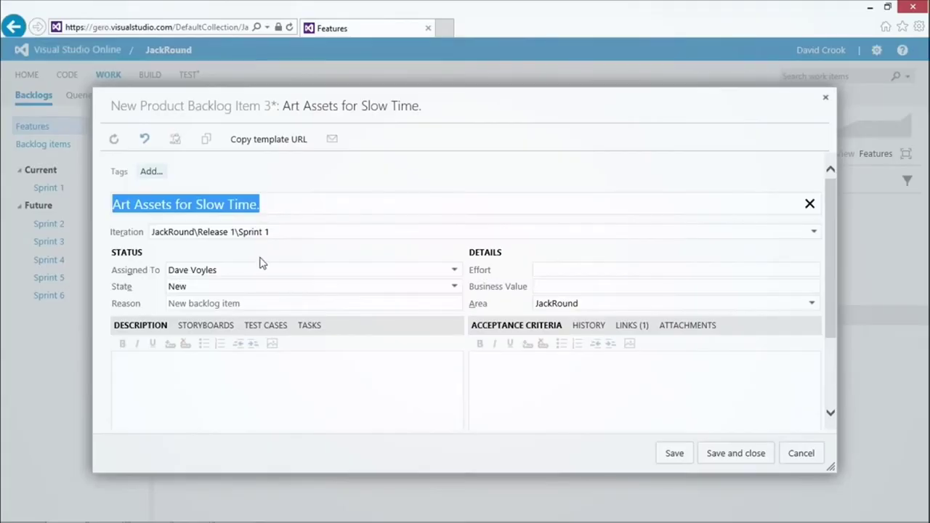
Reassign the Art Assets backlog item to the team member listed only by initials.
{"action": "left_click", "coordinate": [258, 270]}
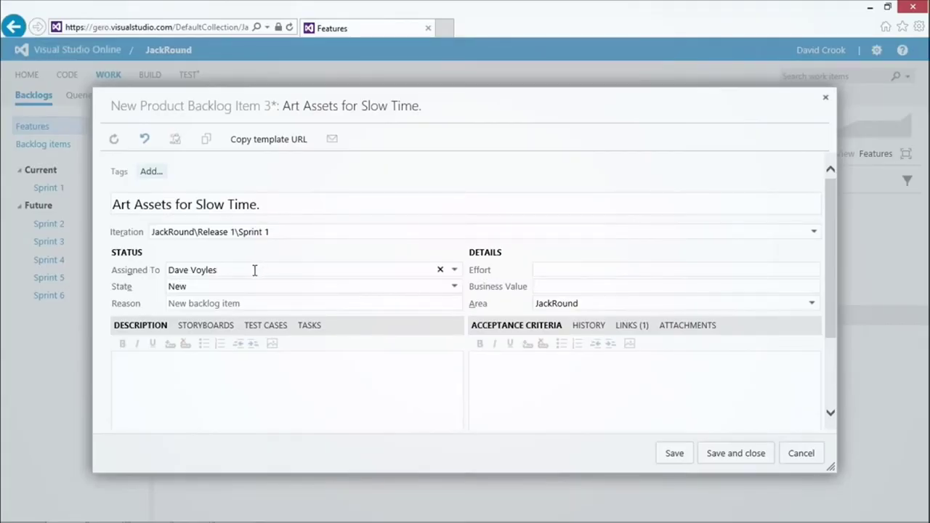
{"action": "left_click_drag", "start_coordinate": [254, 270], "coordinate": [156, 270]}
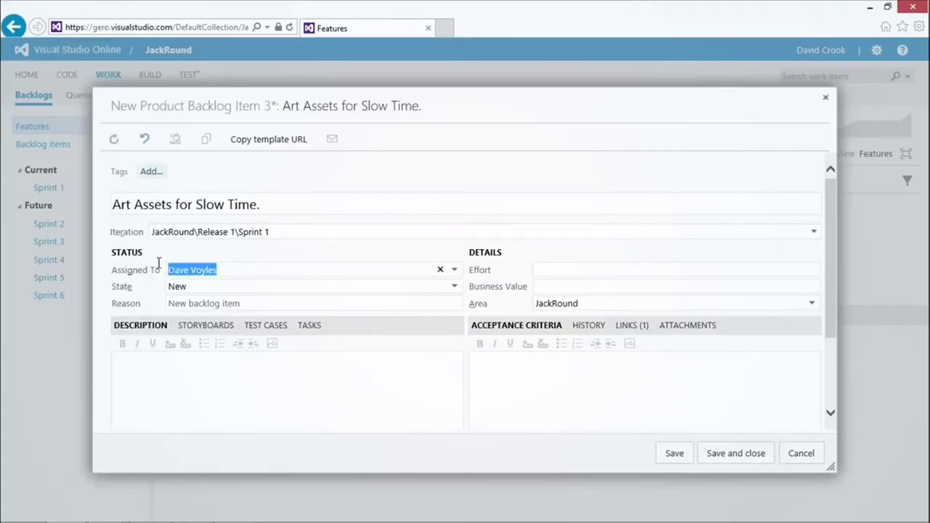
{"action": "left_click", "coordinate": [453, 272]}
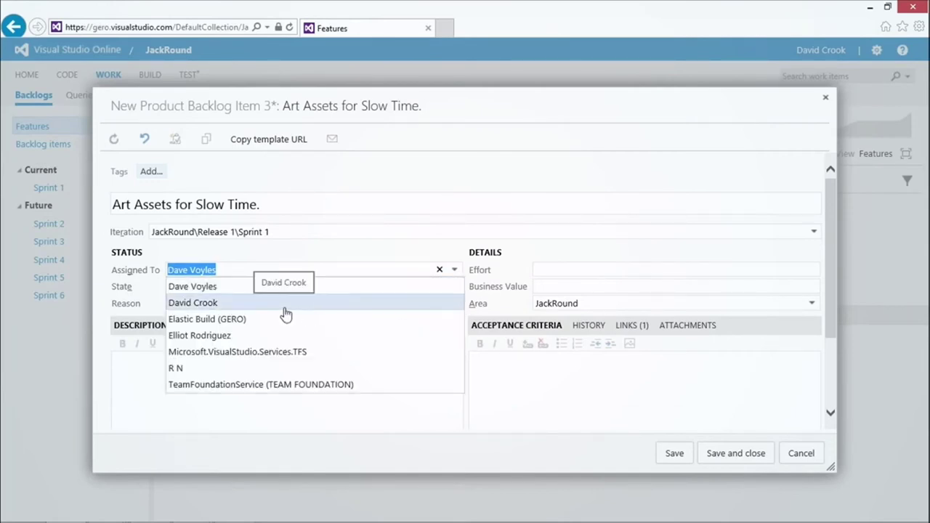
{"action": "left_click", "coordinate": [248, 369]}
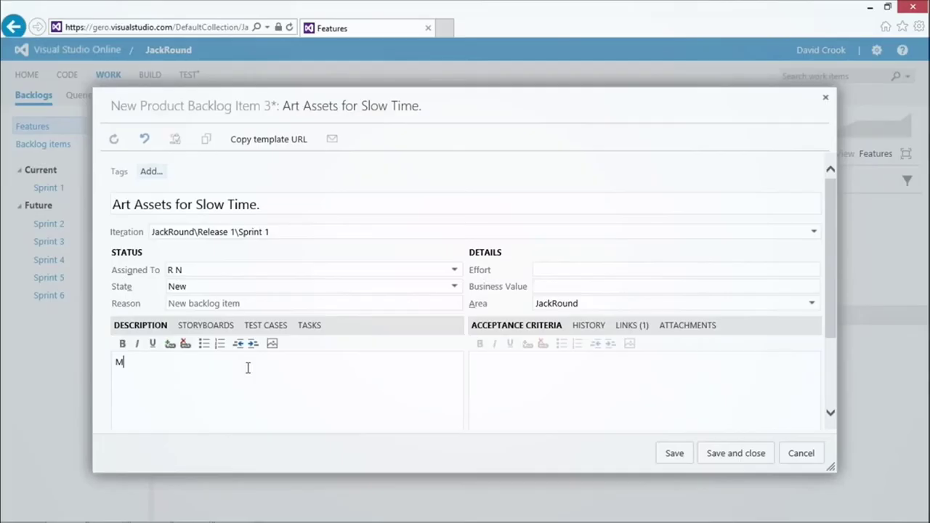
Describe the backlog item with the separate lines "Make it disco ish", "We need a border" and "We need a filler".
{"action": "type", "text": "ake it disco ish"}
{"action": "key", "text": "Return"}
{"action": "type", "text": "We n"}
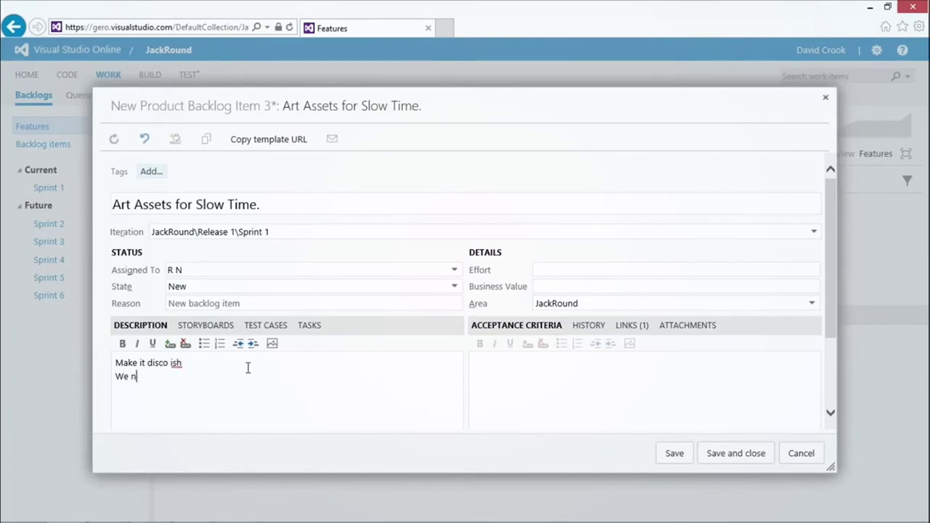
{"action": "type", "text": "eed a border"}
{"action": "key", "text": "Return"}
{"action": "type", "text": "We need a fi"}
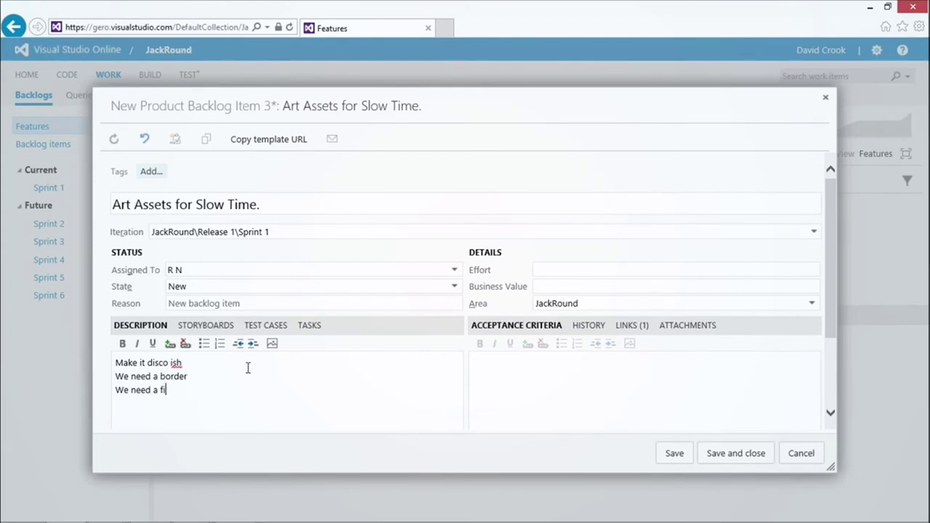
Add the description lines "Some animations might be cool" and "and a few particle affects.", save the item, and close both work item forms.
{"action": "type", "text": "Some animations might be cool"}
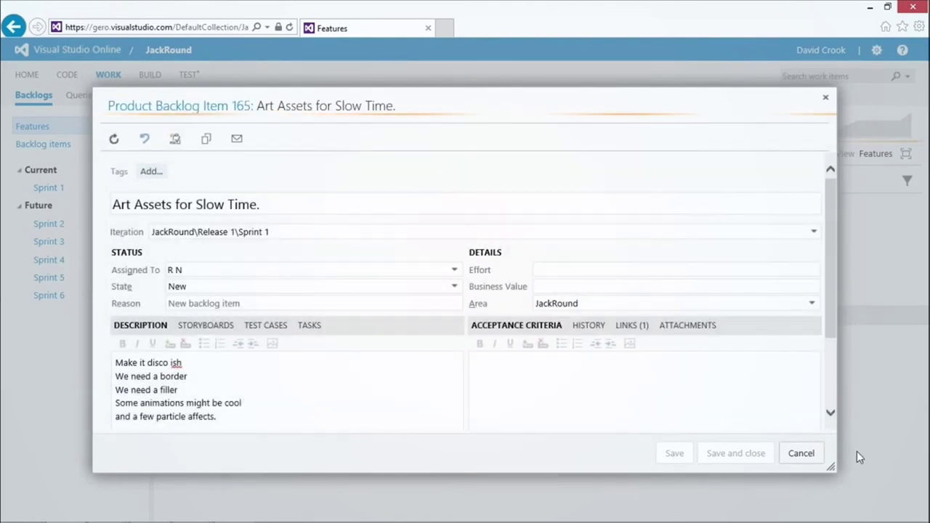
{"action": "left_click", "coordinate": [805, 456]}
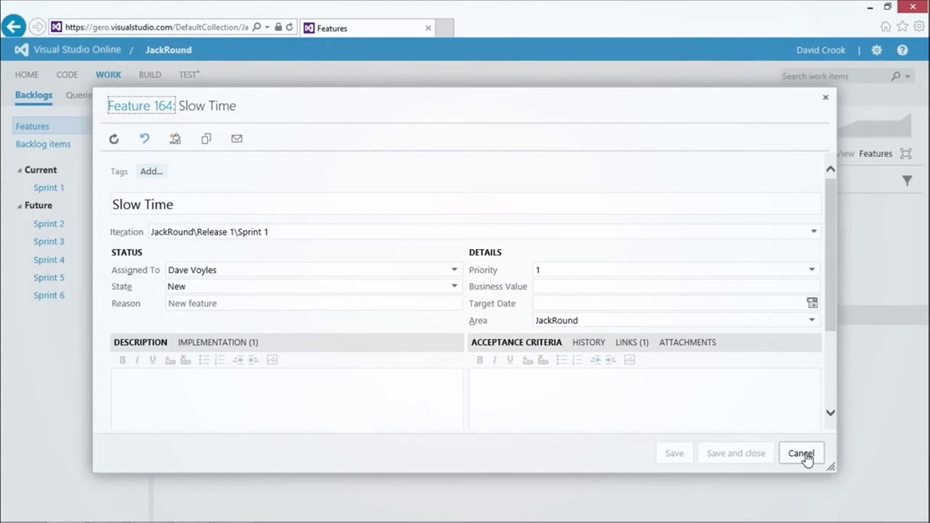
{"action": "left_click", "coordinate": [802, 454]}
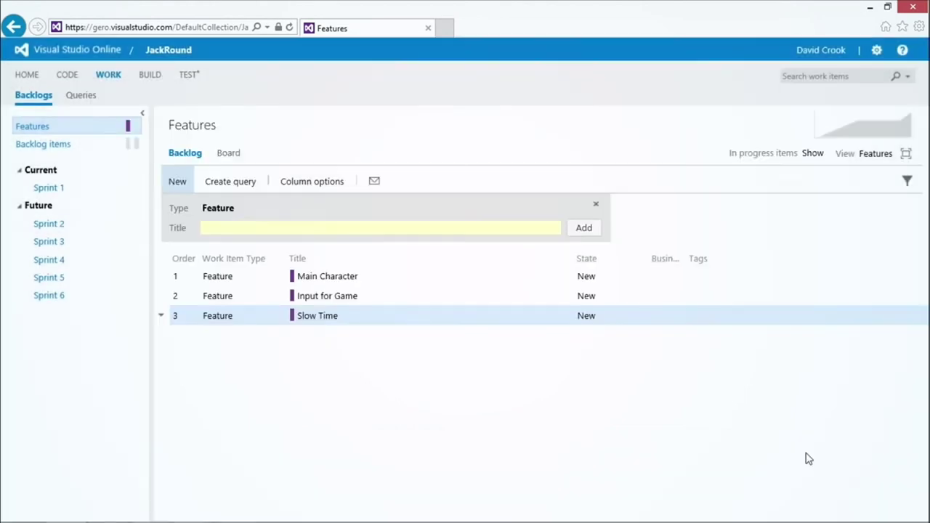
From the "Art Assets for Slow Time." backlog item, set up a linked child Task titled "Research and Read." with the comment "What is a disco.".
{"action": "left_click", "coordinate": [45, 145]}
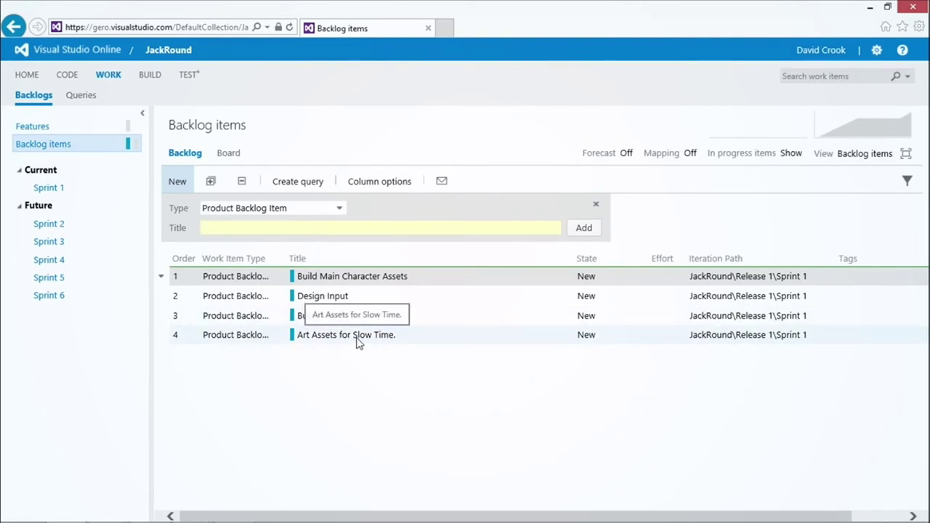
{"action": "double_click", "coordinate": [301, 337]}
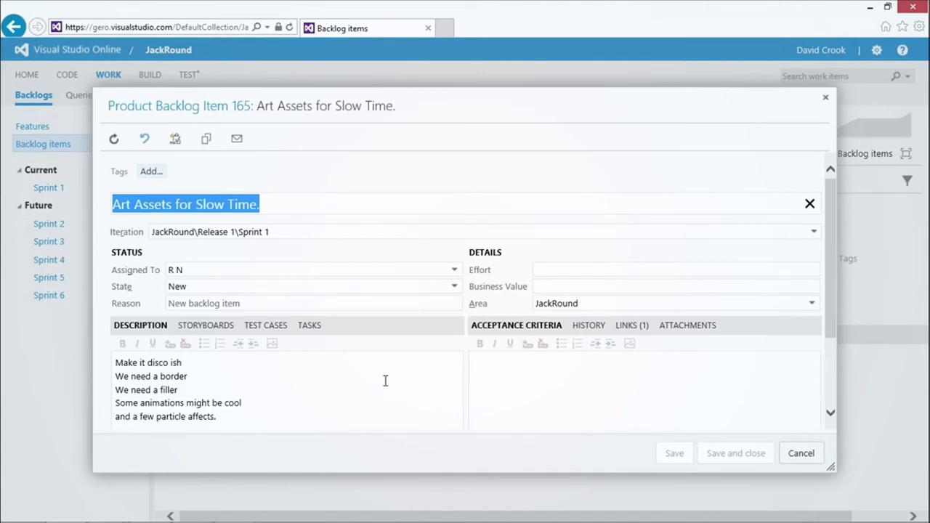
{"action": "left_click", "coordinate": [175, 140]}
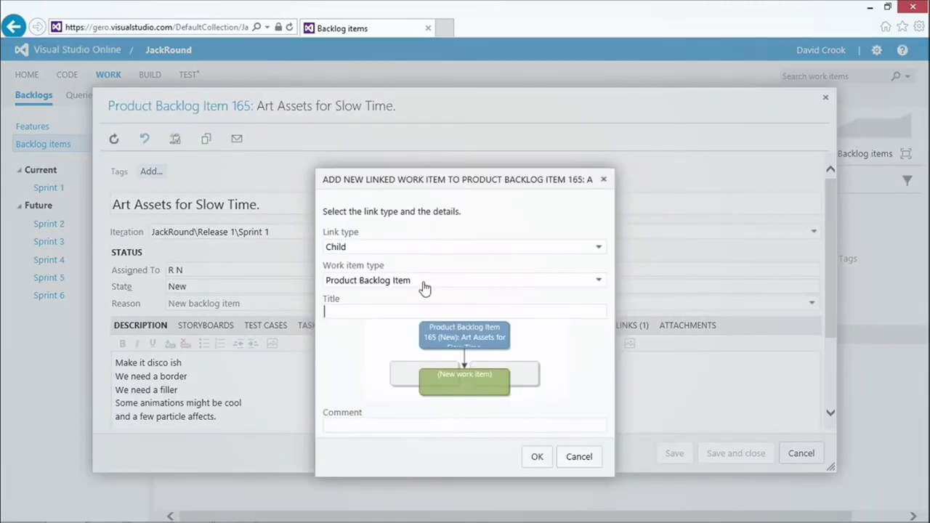
{"action": "left_click", "coordinate": [531, 281]}
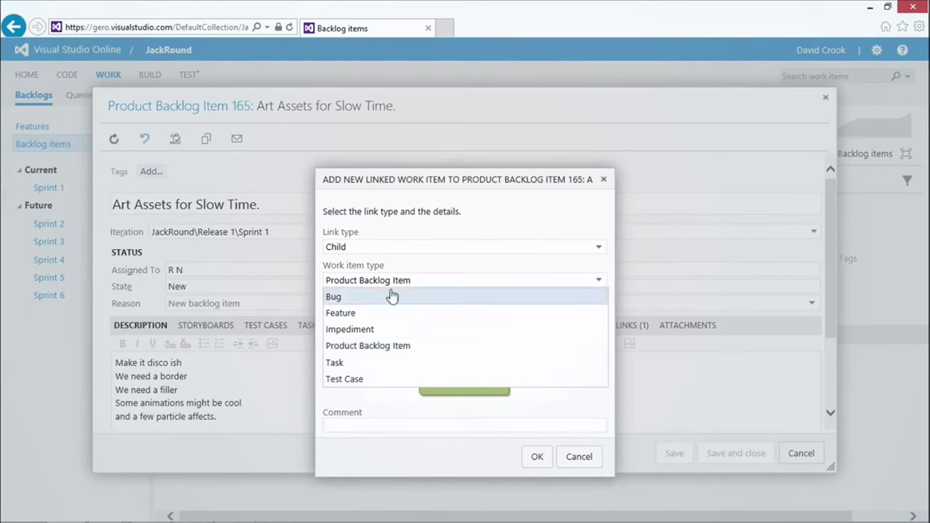
{"action": "left_click", "coordinate": [363, 364]}
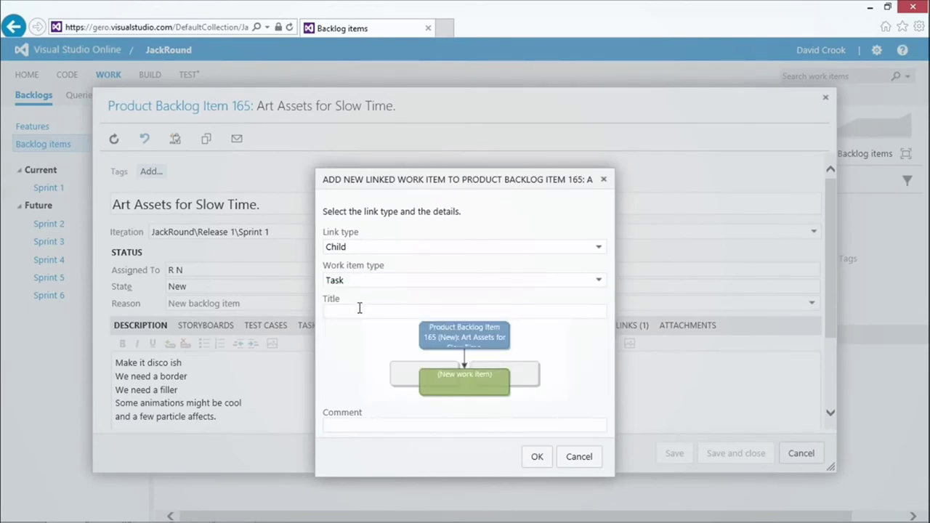
{"action": "type", "text": "Research and Read."}
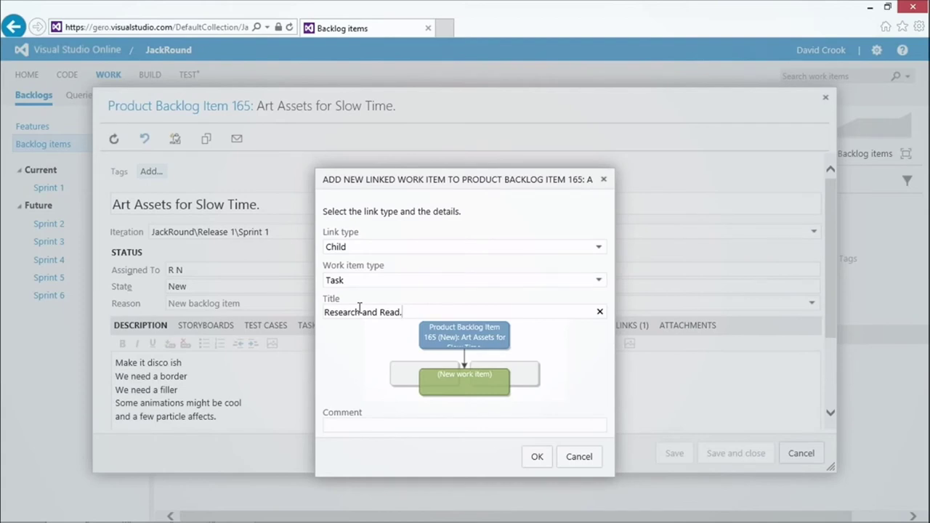
{"action": "left_click", "coordinate": [421, 421]}
{"action": "type", "text": "What is a disco."}
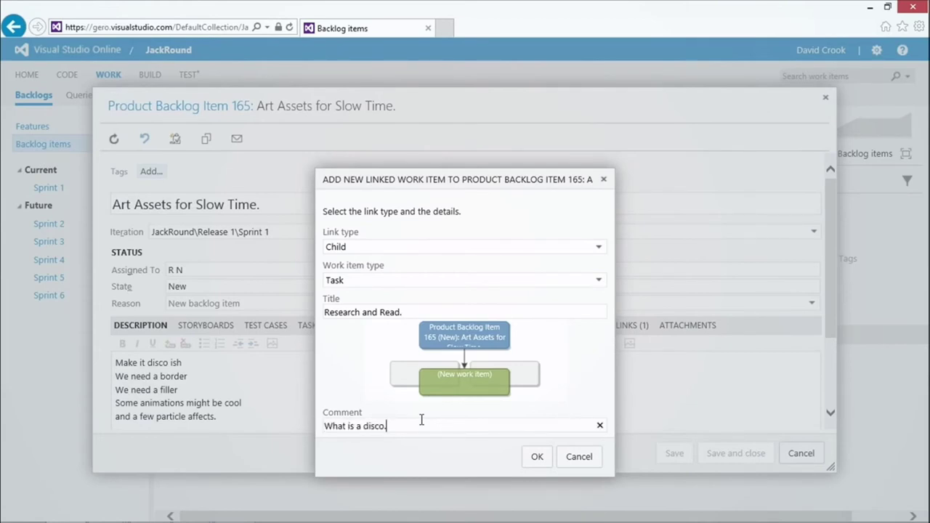
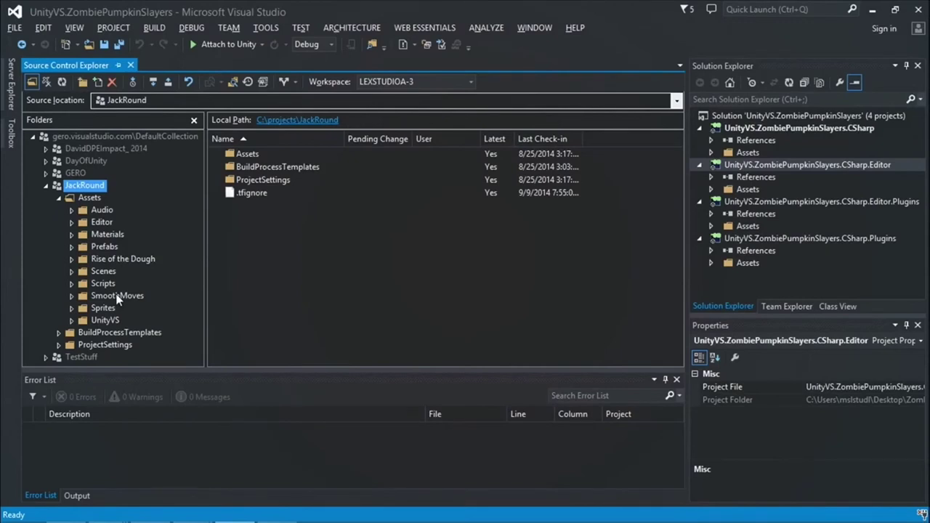
In Visual Studio, start a Team Foundation Server connection and open the team project selection, checking the available server choices.
{"action": "left_click", "coordinate": [230, 32]}
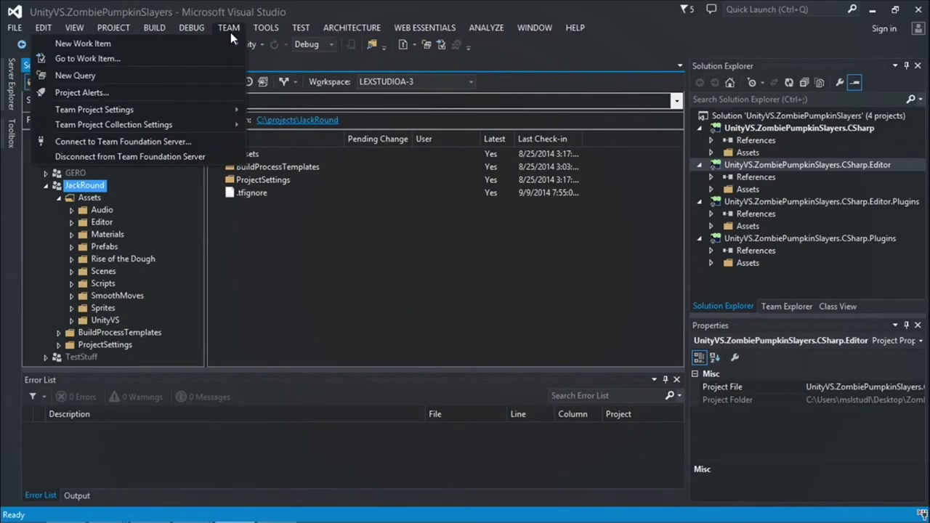
{"action": "left_click", "coordinate": [237, 31]}
{"action": "left_click", "coordinate": [228, 28]}
{"action": "left_click", "coordinate": [138, 142]}
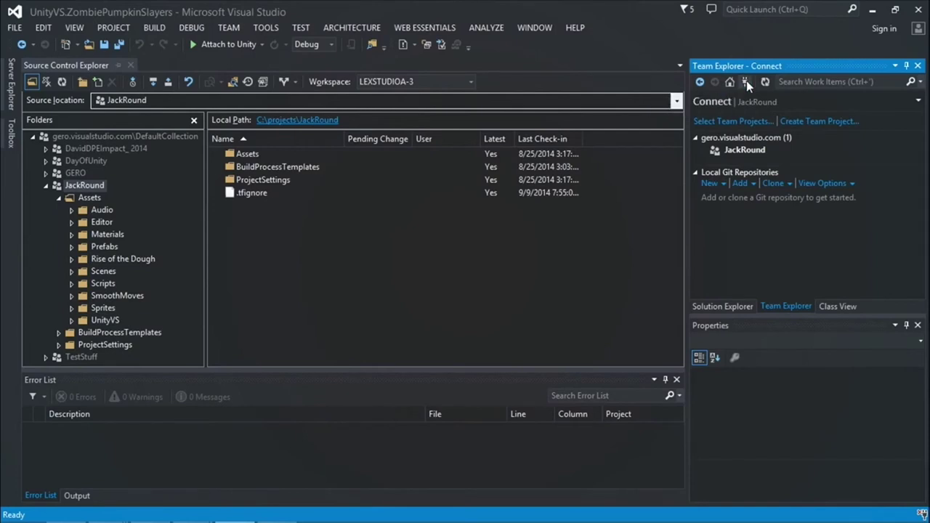
{"action": "left_click", "coordinate": [725, 121]}
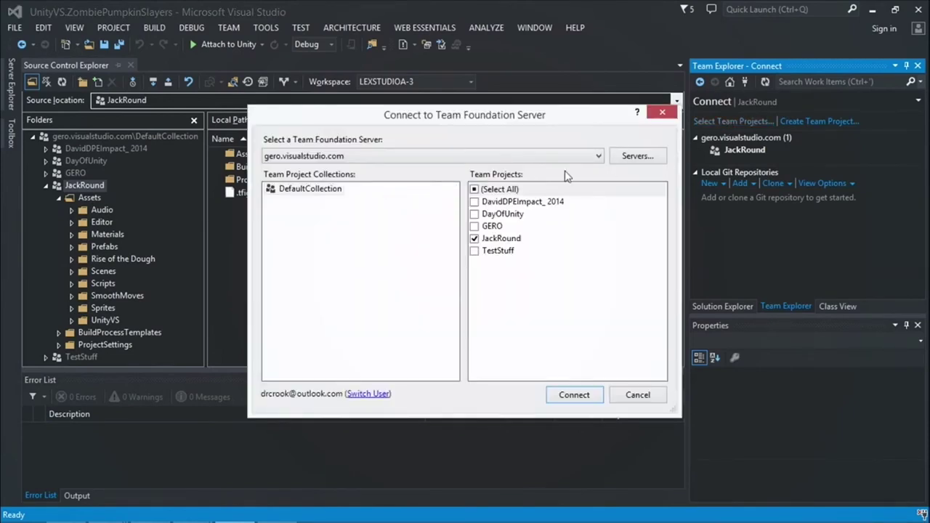
{"action": "left_click", "coordinate": [597, 156]}
{"action": "left_click", "coordinate": [598, 157]}
Review the Team Foundation Server list and the form for adding a server by name or URL, and close both without changes.
{"action": "left_click", "coordinate": [636, 158]}
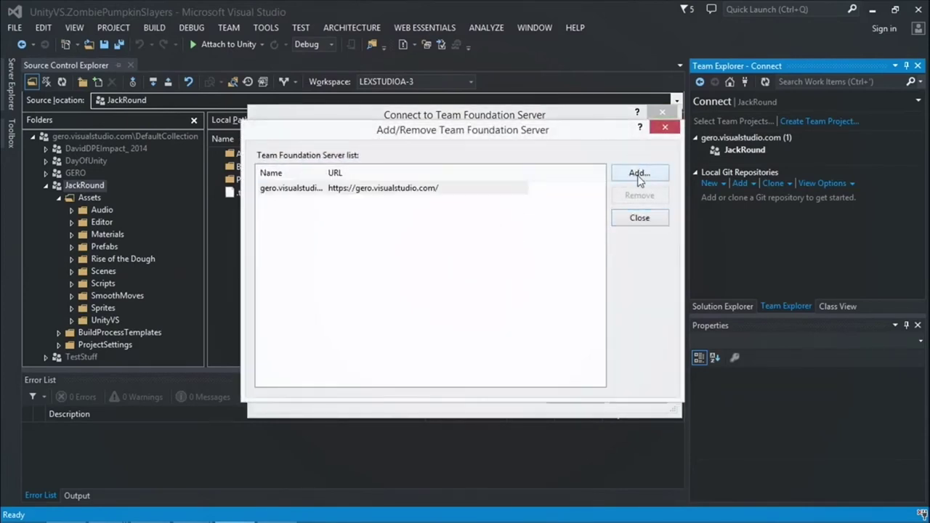
{"action": "left_click", "coordinate": [638, 175]}
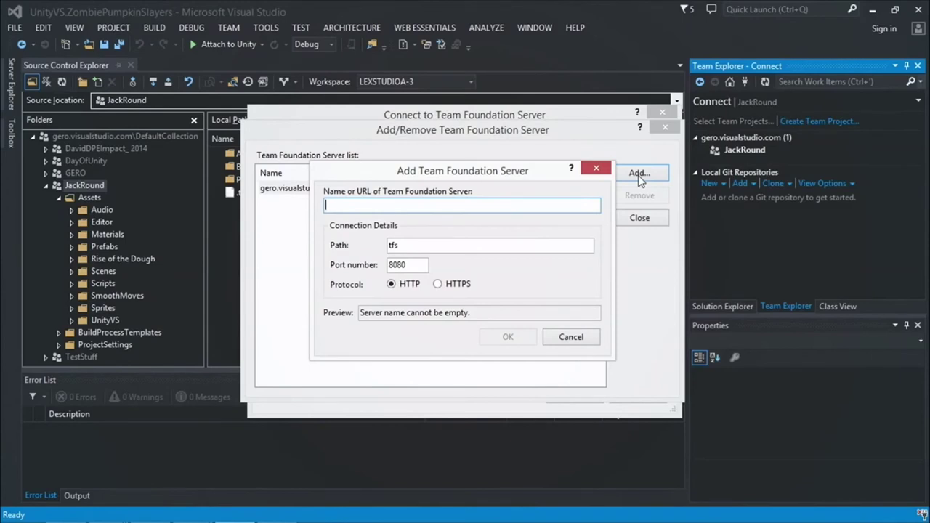
{"action": "left_click", "coordinate": [596, 338]}
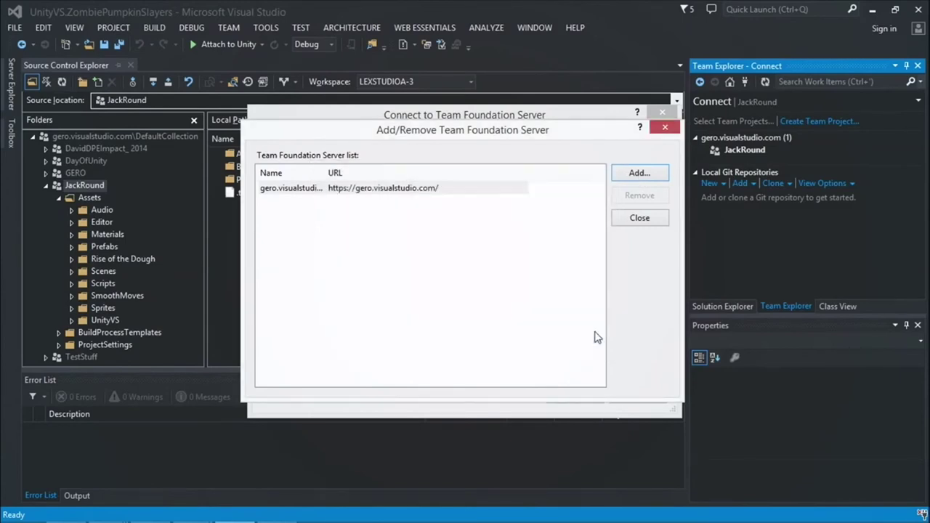
{"action": "left_click", "coordinate": [639, 221]}
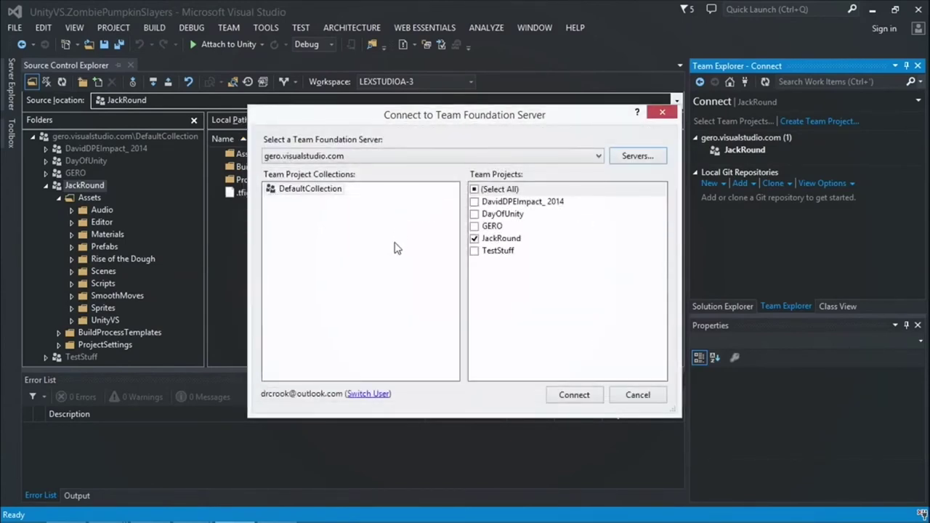
Highlight the JackRound team project as the one to connect, and dismiss the connection dialog.
{"action": "left_click", "coordinate": [511, 241]}
{"action": "left_click", "coordinate": [473, 239]}
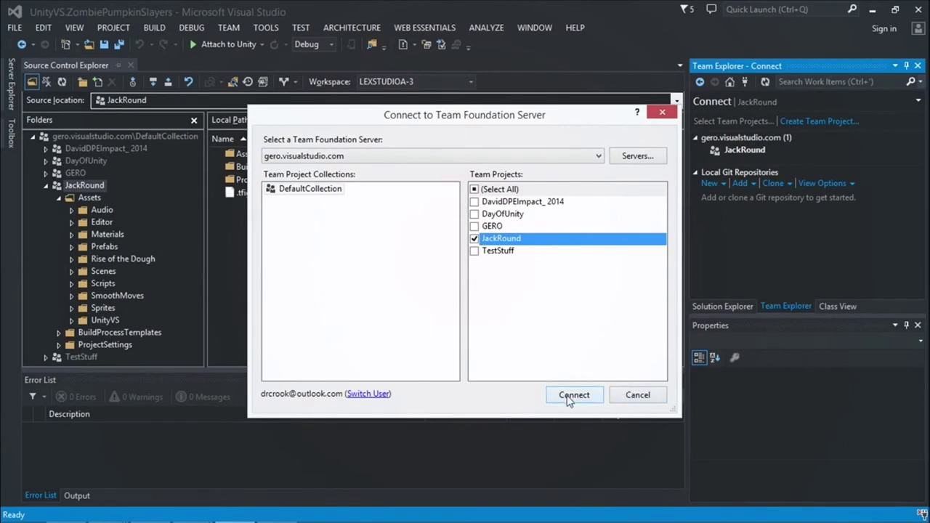
{"action": "left_click", "coordinate": [646, 399]}
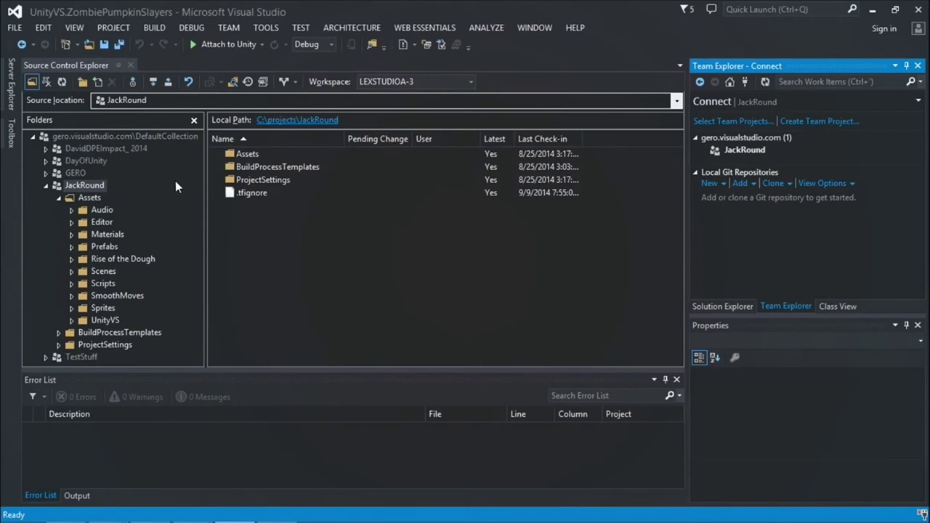
Examine which local items can be added to the JackRound source control folder, and cancel without adding any.
{"action": "right_click", "coordinate": [73, 186]}
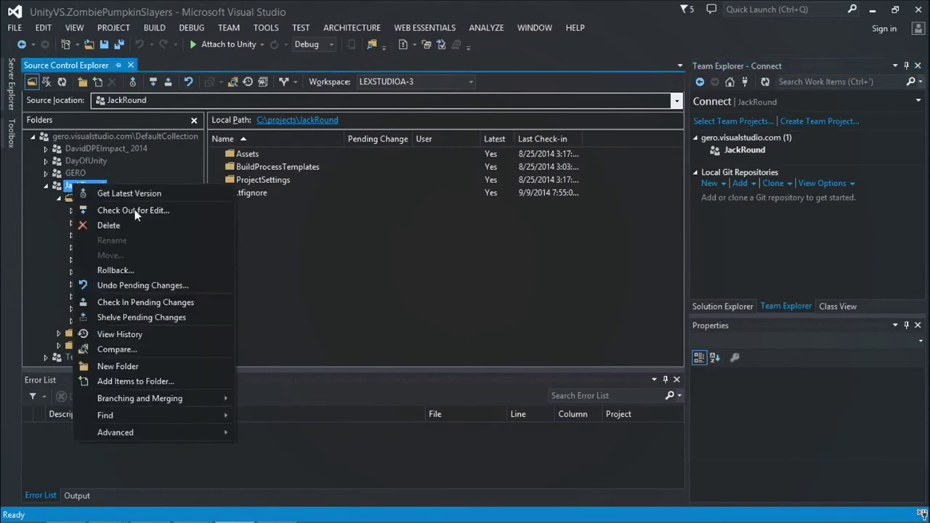
{"action": "left_click", "coordinate": [143, 381]}
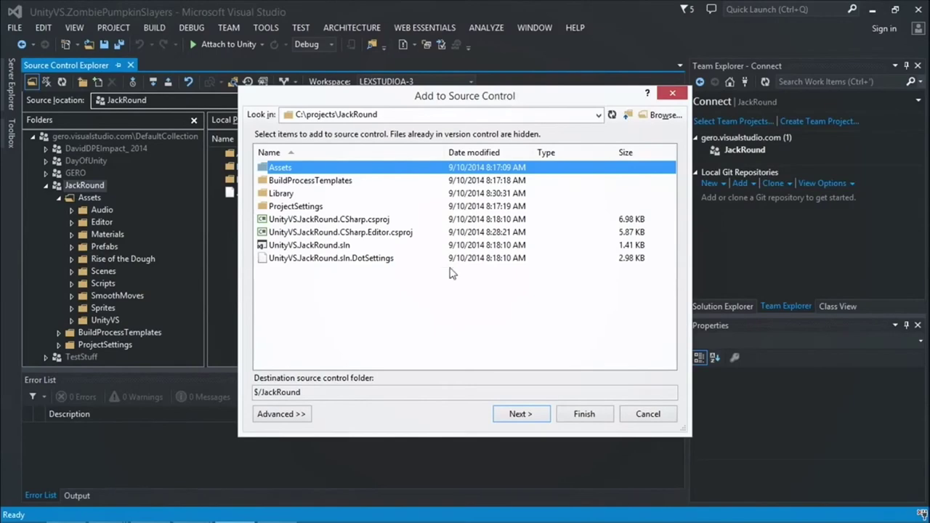
{"action": "left_click", "coordinate": [648, 414]}
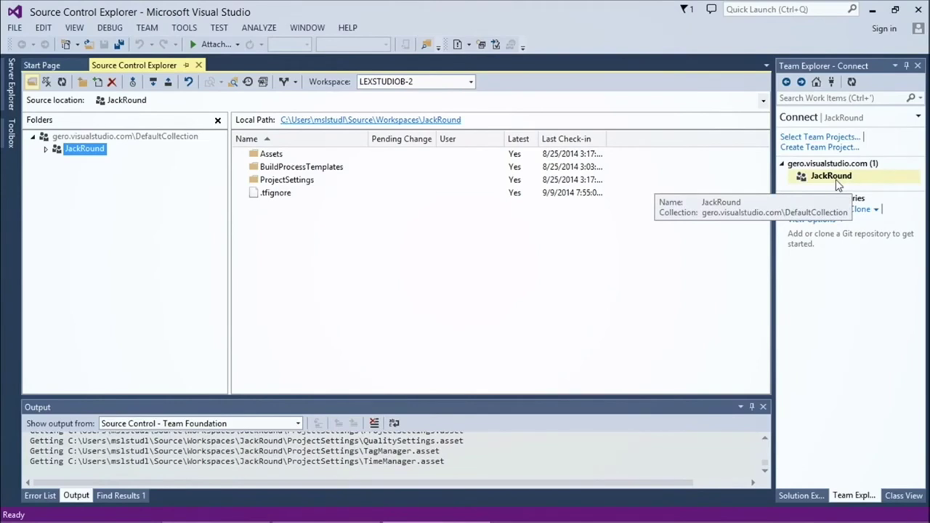
Expand the JackRound source tree, inspect its mapped local workspace folder in File Explorer, and minimize that folder window.
{"action": "left_click", "coordinate": [45, 149]}
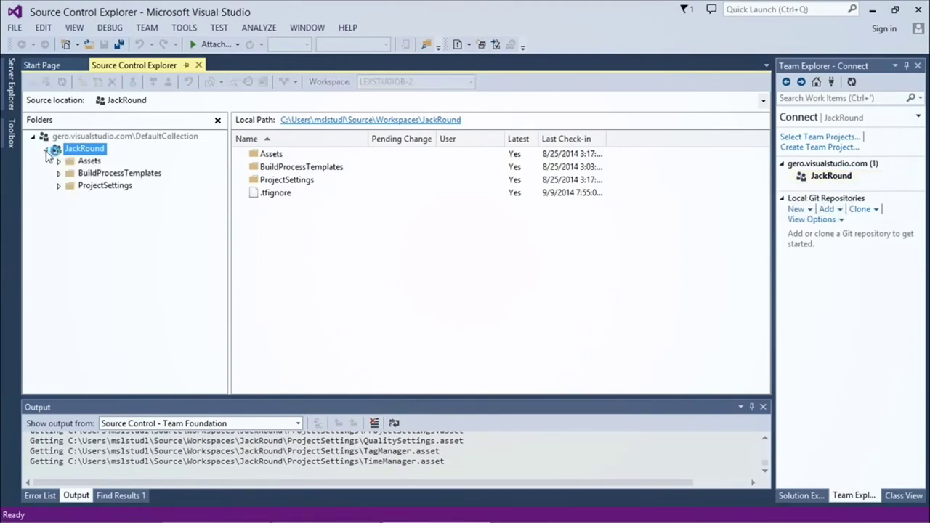
{"action": "left_click", "coordinate": [324, 125]}
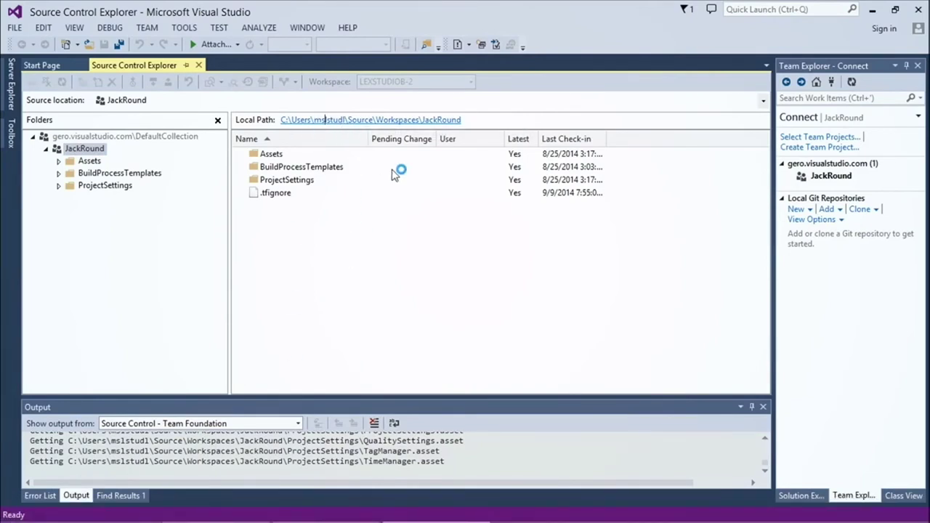
{"action": "left_click", "coordinate": [453, 121]}
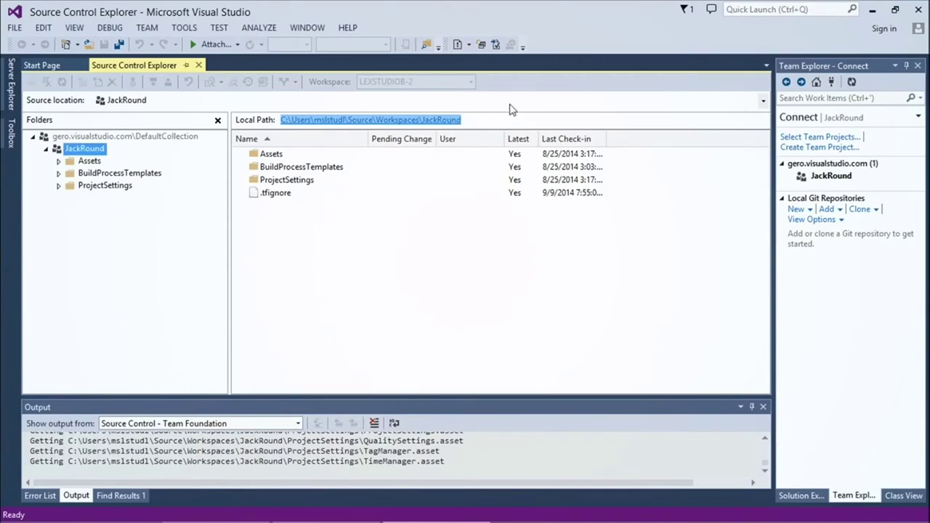
{"action": "mouse_move", "coordinate": [436, 522]}
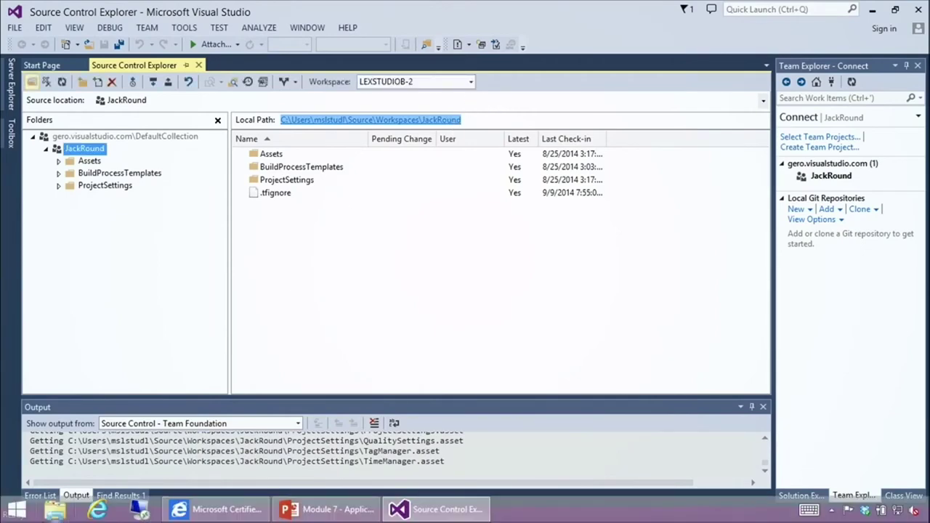
{"action": "left_click", "coordinate": [418, 122]}
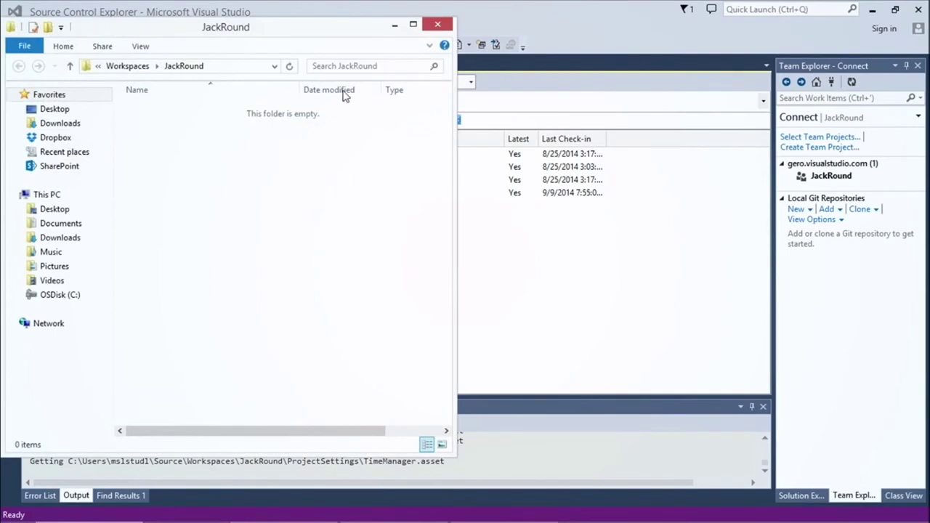
{"action": "left_click", "coordinate": [395, 25]}
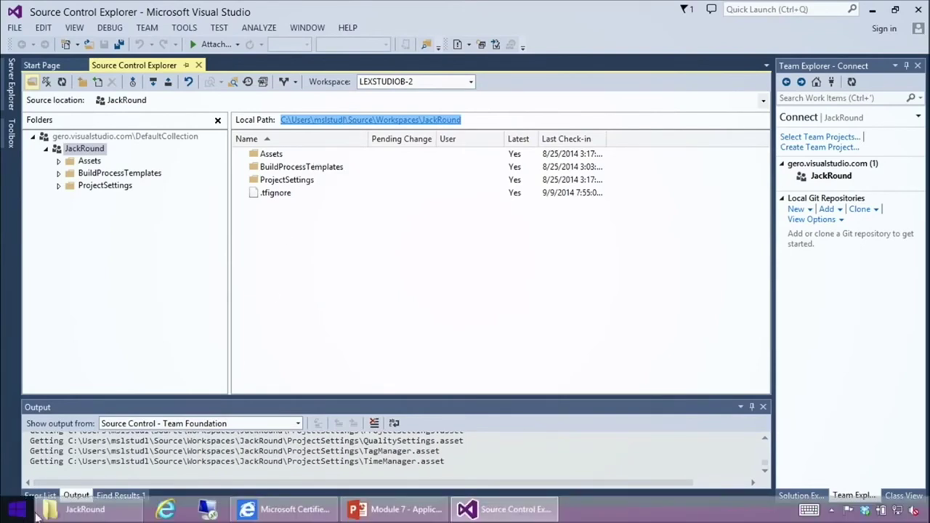
{"action": "left_click", "coordinate": [41, 512]}
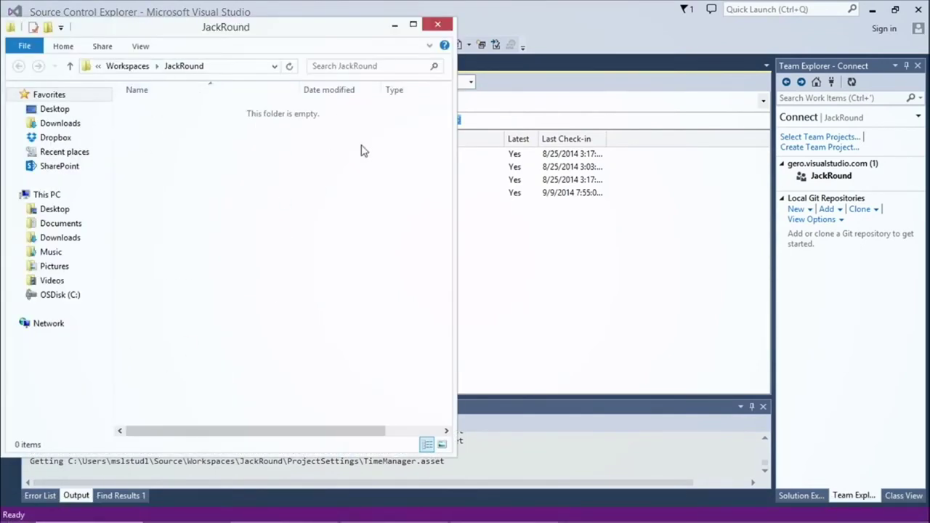
{"action": "left_click", "coordinate": [394, 26]}
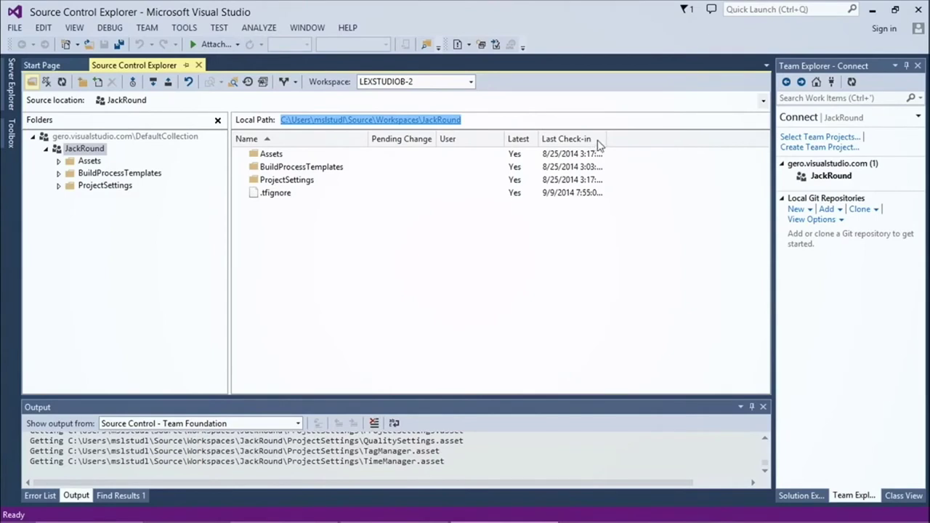
Widen the Last Check-in column and get the latest version of the JackRound project from source control.
{"action": "left_click_drag", "start_coordinate": [604, 138], "coordinate": [659, 140]}
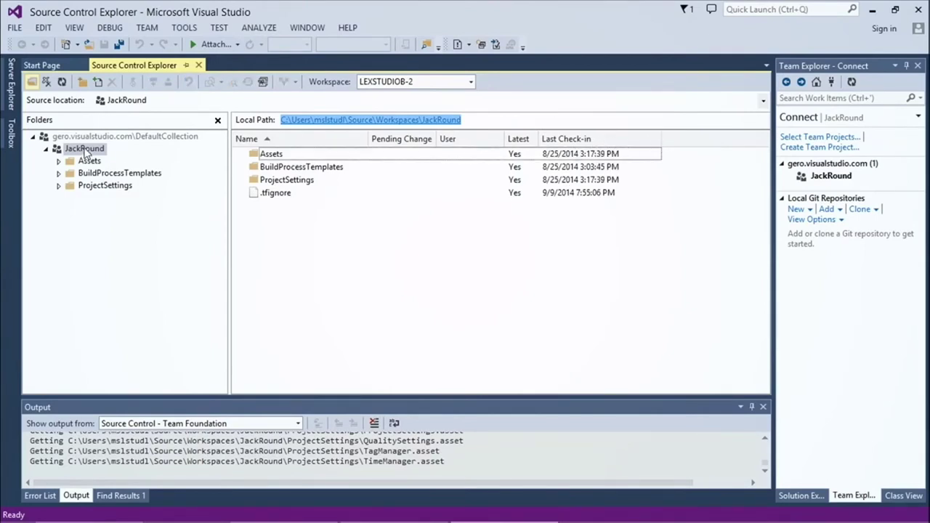
{"action": "right_click", "coordinate": [85, 150]}
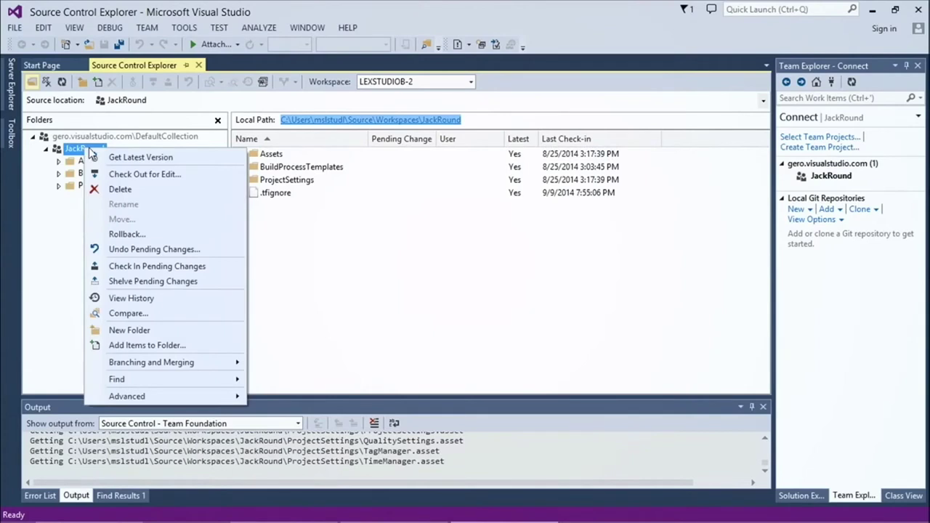
{"action": "right_click", "coordinate": [73, 150]}
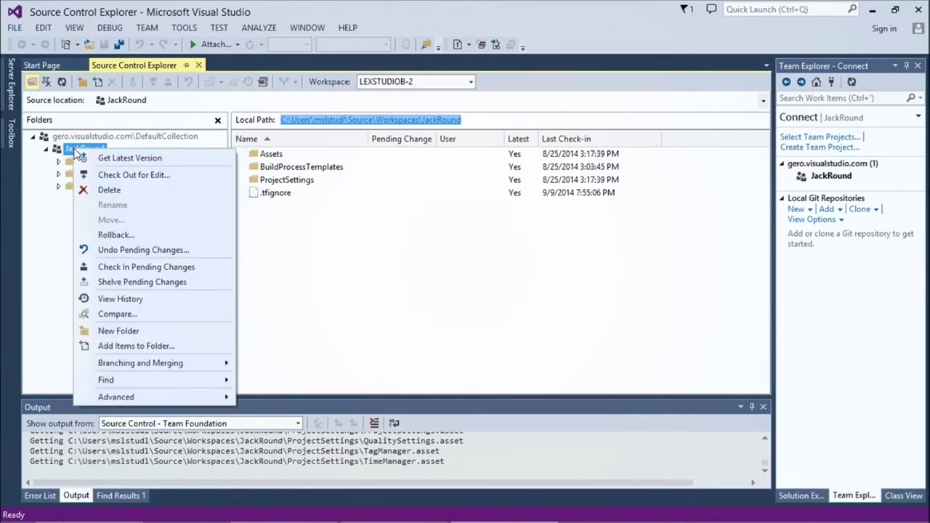
{"action": "left_click", "coordinate": [116, 159]}
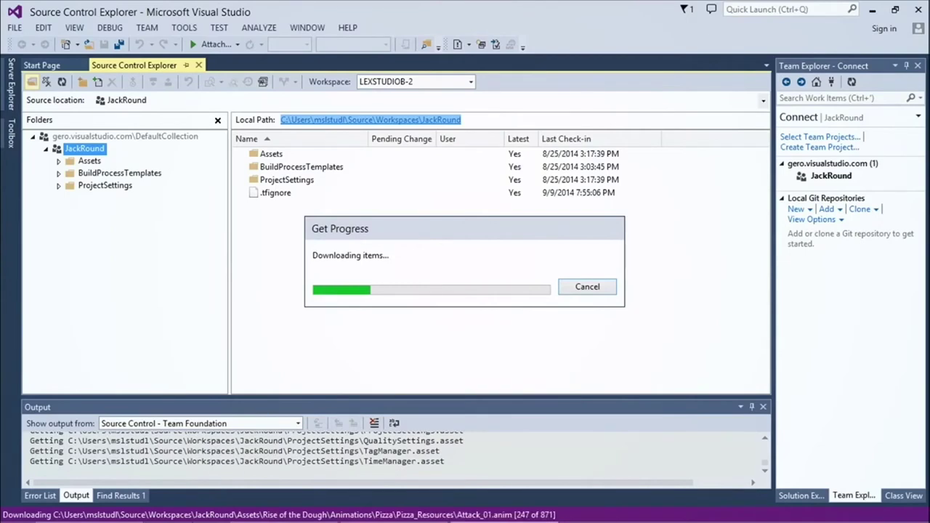
Restore the local JackRound folder window, move it over the source control view, and open its Assets folder.
{"action": "mouse_move", "coordinate": [209, 509]}
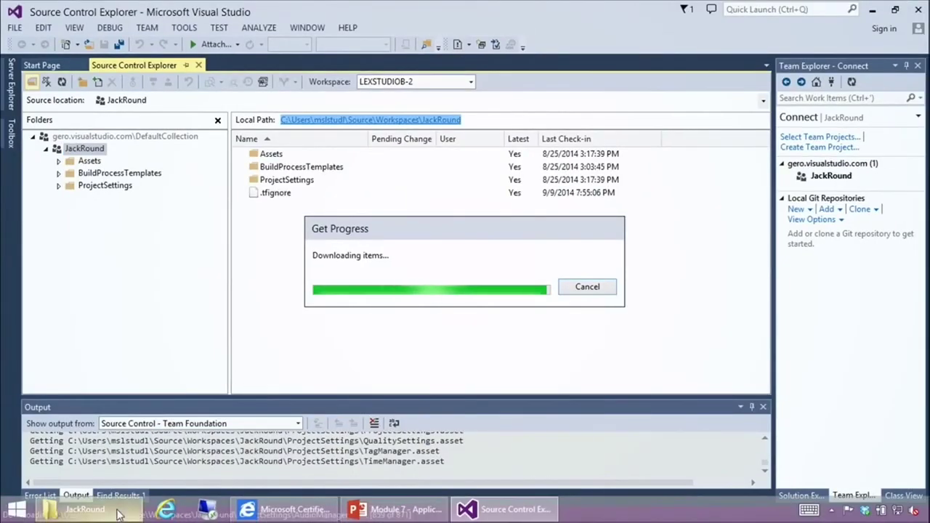
{"action": "left_click", "coordinate": [120, 513]}
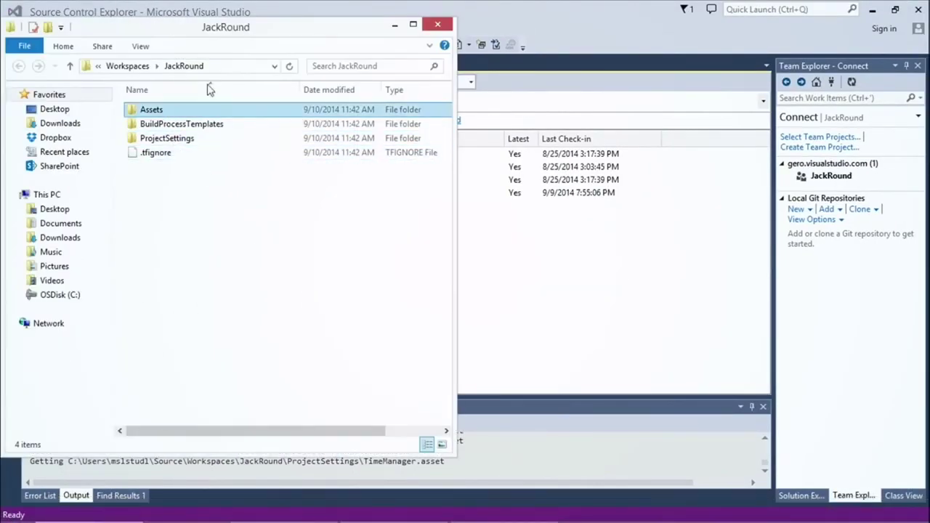
{"action": "left_click_drag", "start_coordinate": [218, 25], "coordinate": [558, 58]}
{"action": "double_click", "coordinate": [524, 137]}
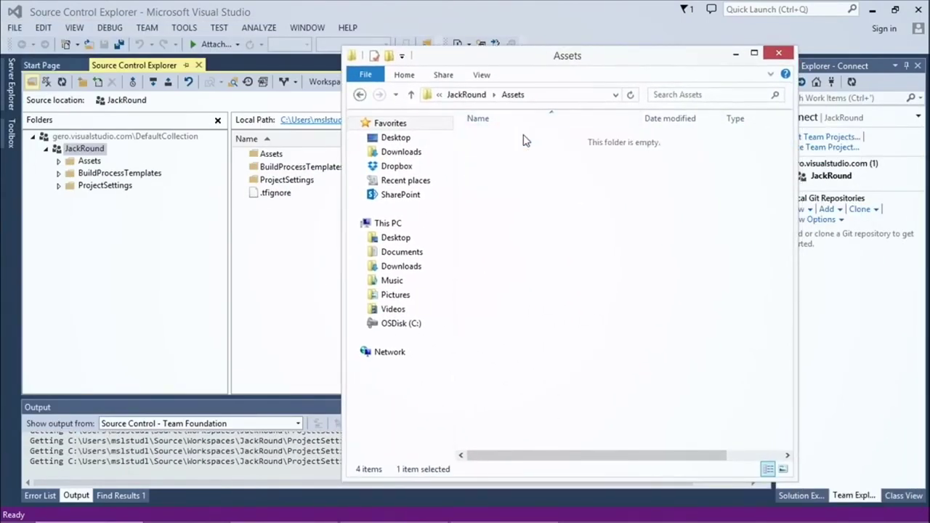
Return to the local JackRound folder, open its Assets and Scenes folders, and open the Level1 scene in Unity.
{"action": "left_click", "coordinate": [365, 97]}
{"action": "left_click", "coordinate": [503, 186]}
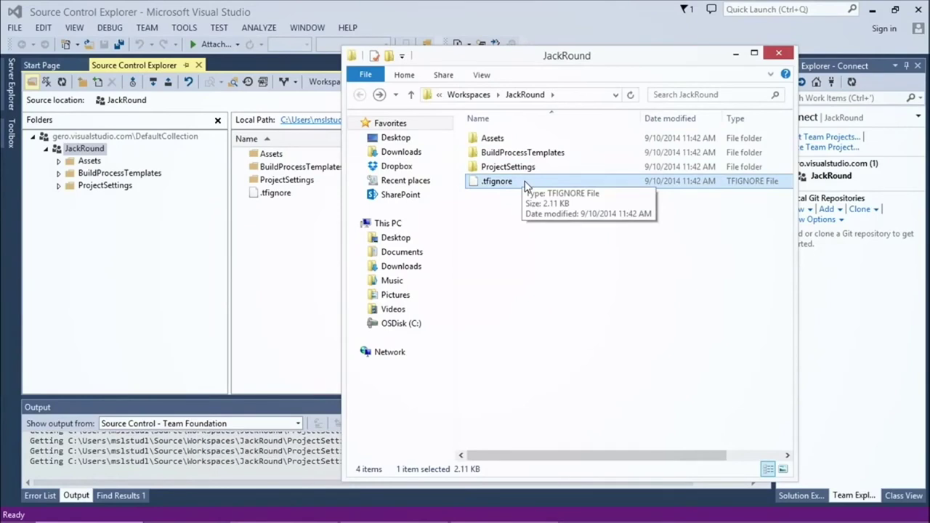
{"action": "double_click", "coordinate": [496, 142]}
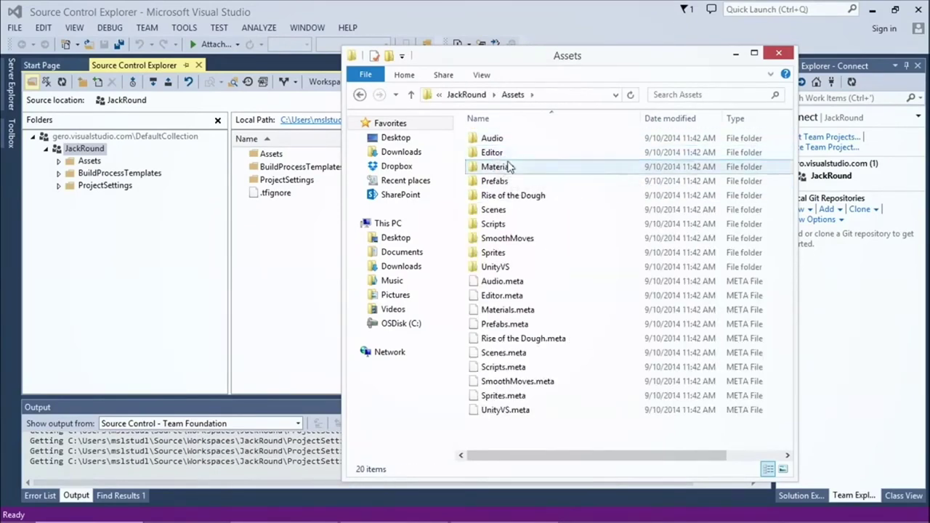
{"action": "double_click", "coordinate": [529, 210]}
{"action": "double_click", "coordinate": [499, 138]}
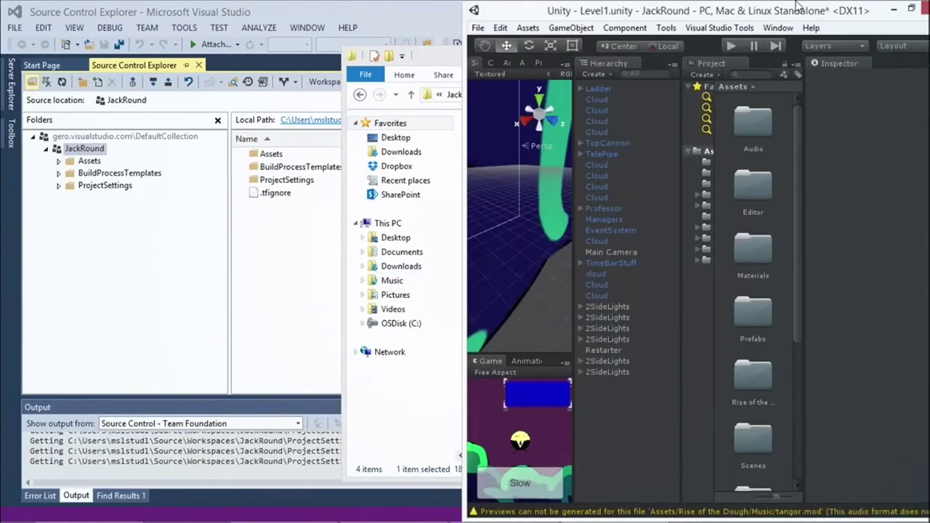
Maximize the Unity editor window and widen the Scene and Game views.
{"action": "left_click_drag", "start_coordinate": [863, 10], "coordinate": [561, 15]}
{"action": "left_click", "coordinate": [644, 15]}
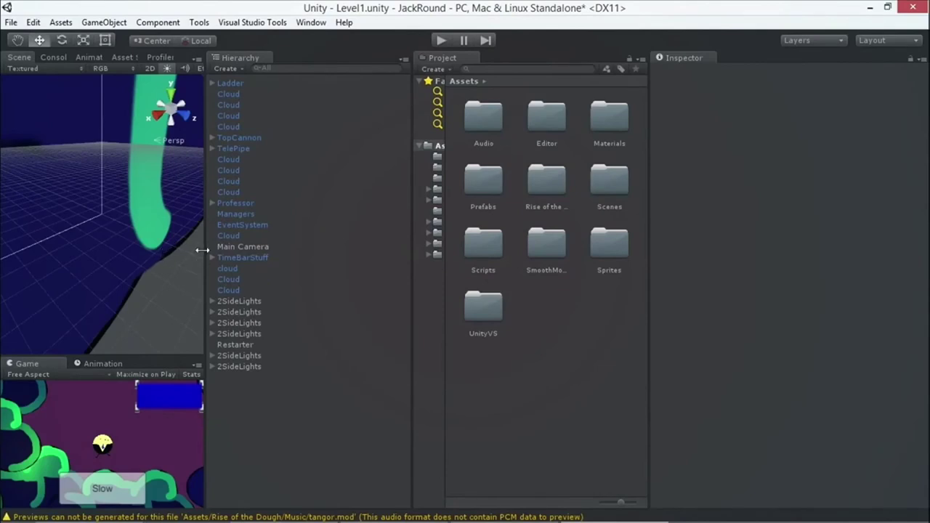
{"action": "left_click_drag", "start_coordinate": [201, 250], "coordinate": [336, 276]}
Test-run and stop the game, enable Maximize on Play for the Game view, and run the game again.
{"action": "left_click", "coordinate": [440, 41]}
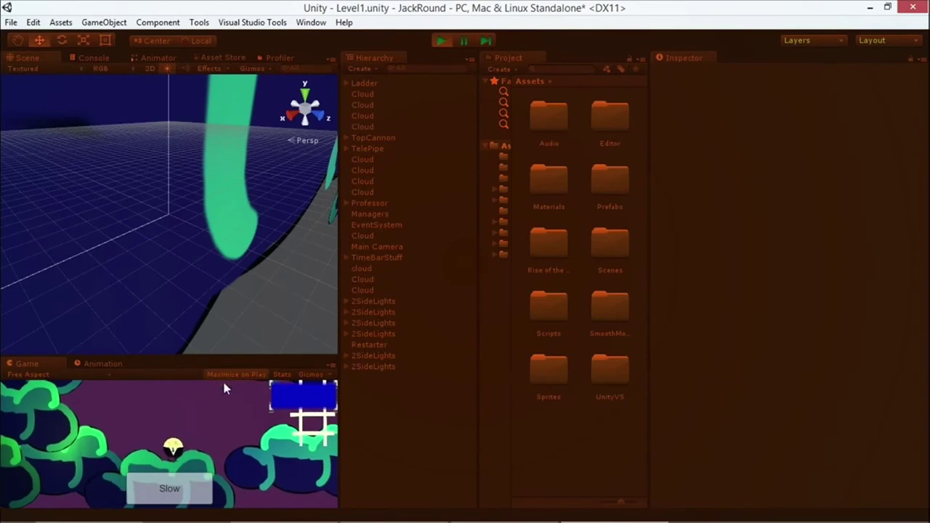
{"action": "left_click", "coordinate": [438, 41]}
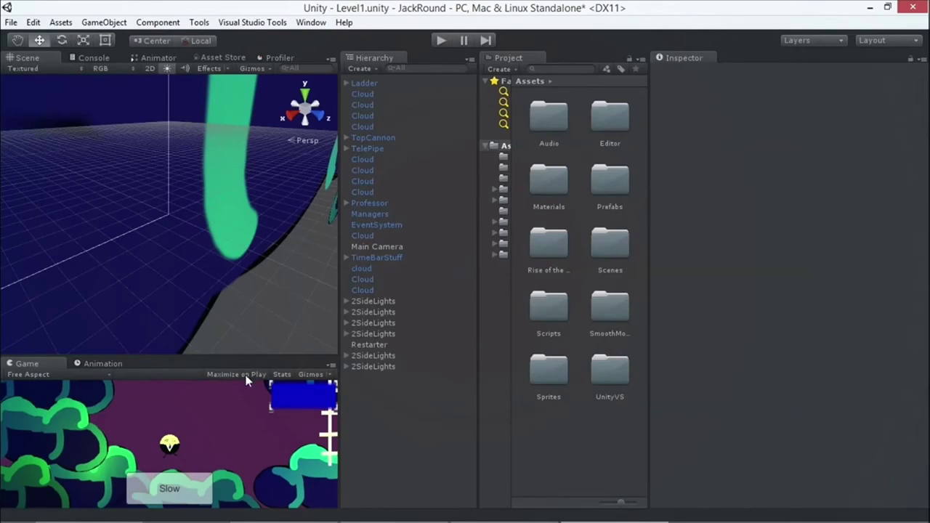
{"action": "left_click", "coordinate": [247, 374]}
{"action": "left_click", "coordinate": [440, 41]}
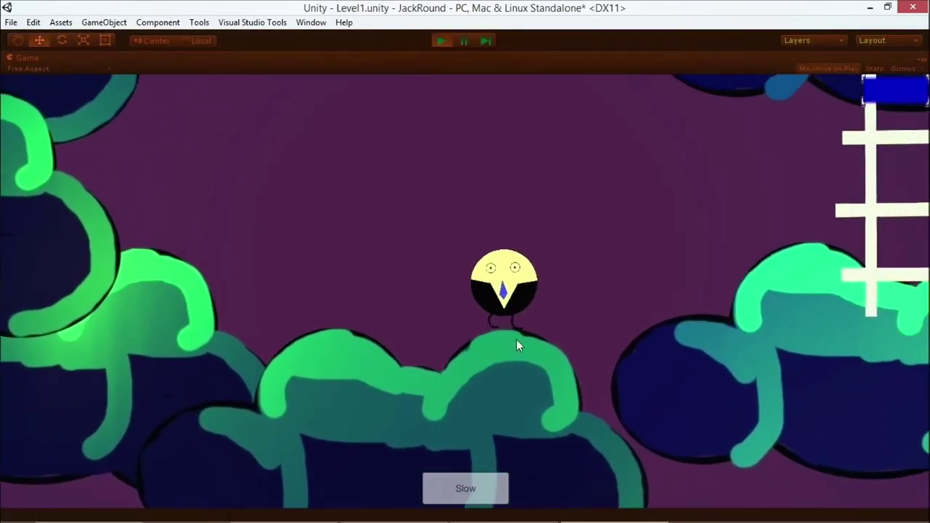
Playtest Level1 by moving the round character across the clouds and climbing the ladder.
{"action": "key", "text": "Right"}
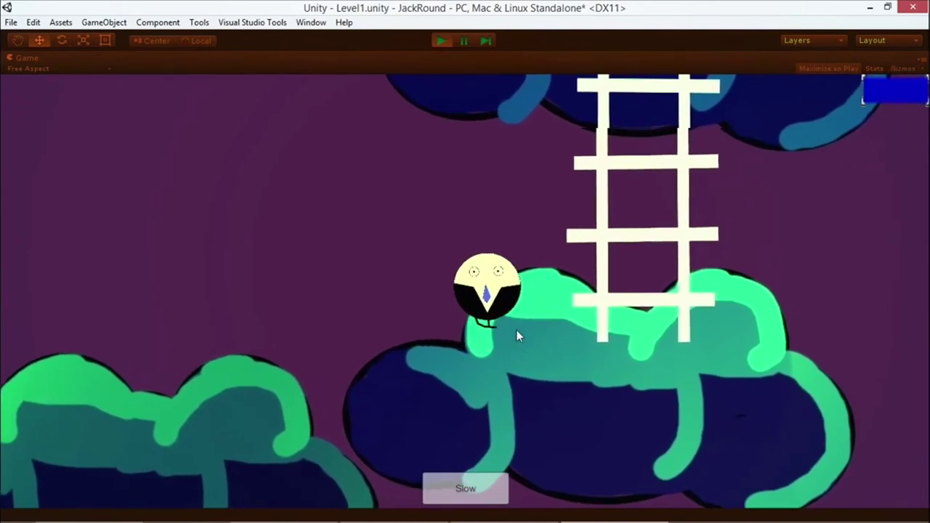
{"action": "key", "text": "Up"}
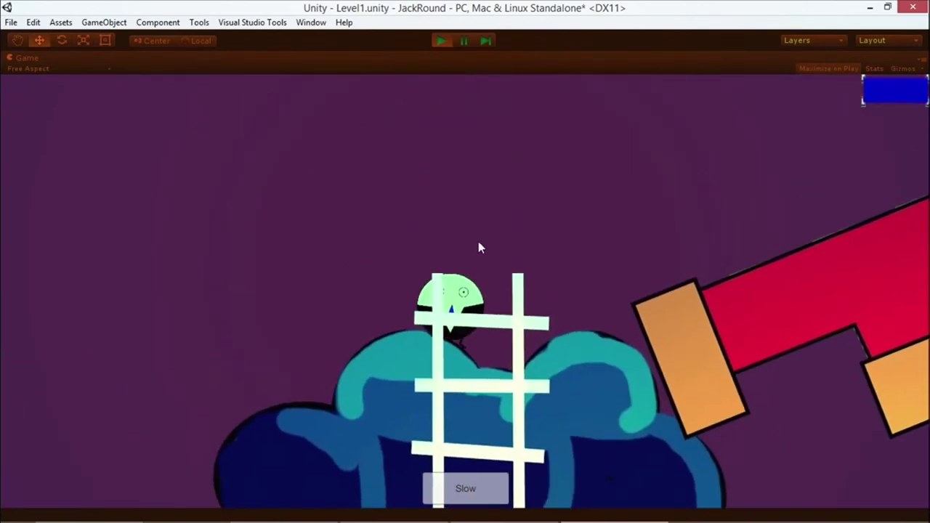
{"action": "key", "text": "Right"}
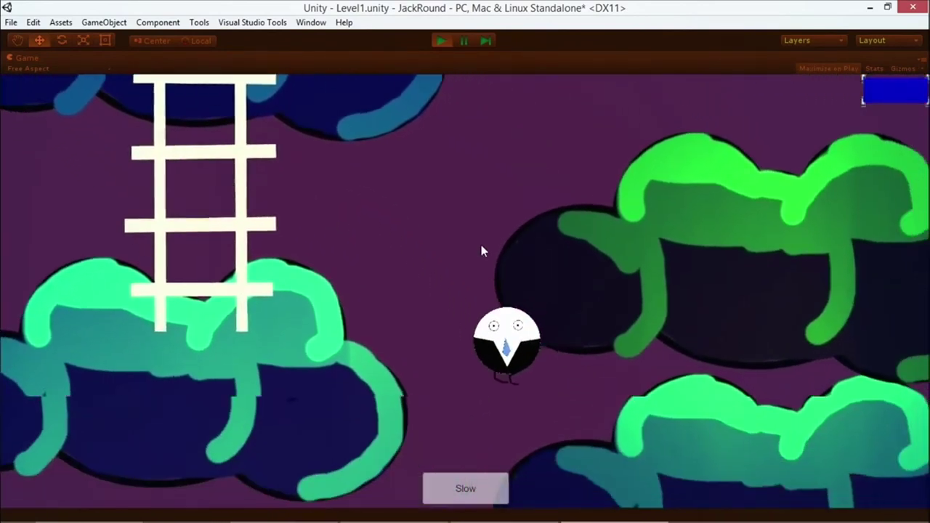
{"action": "key", "text": "Left"}
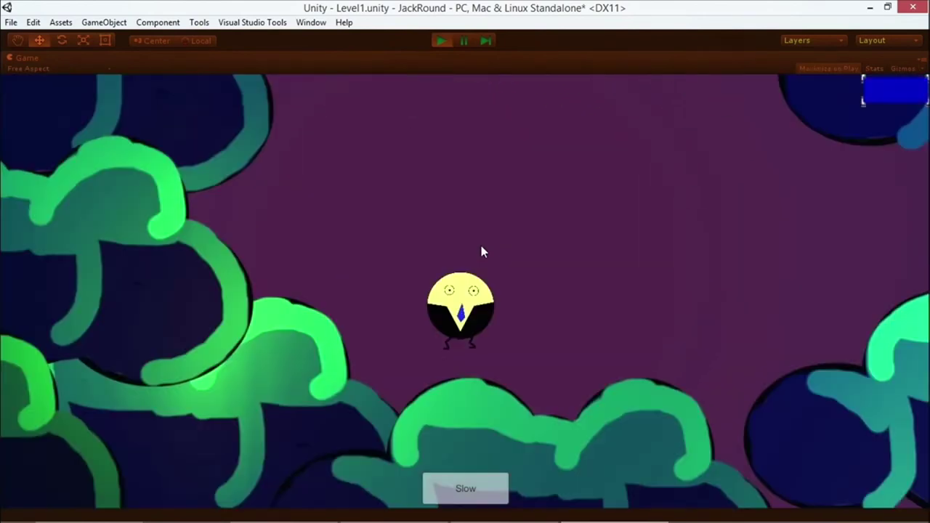
{"action": "key", "text": "Right"}
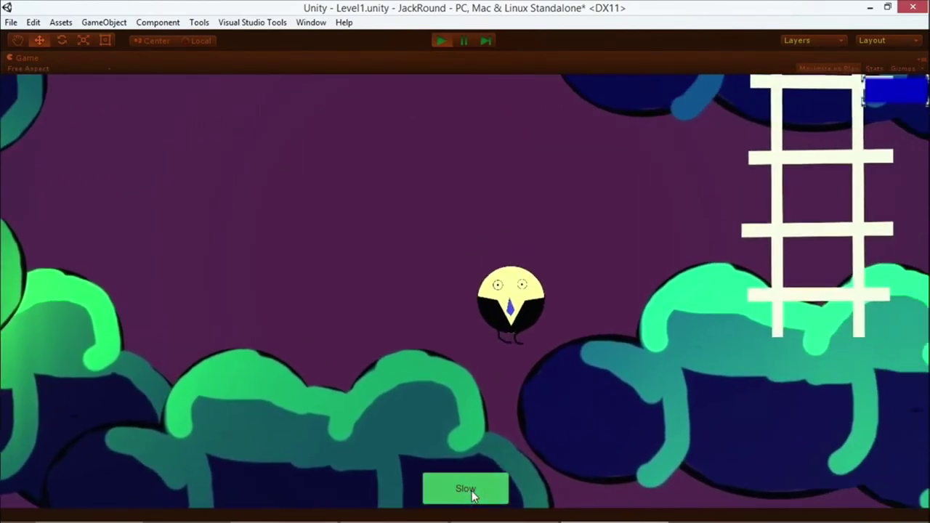
{"action": "key", "text": "Right"}
{"action": "key", "text": "Up"}
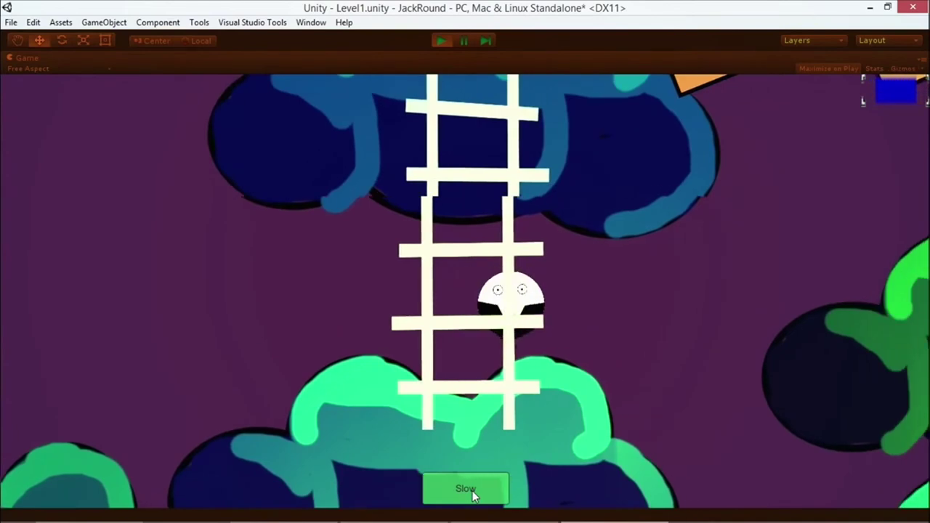
{"action": "key", "text": "Right"}
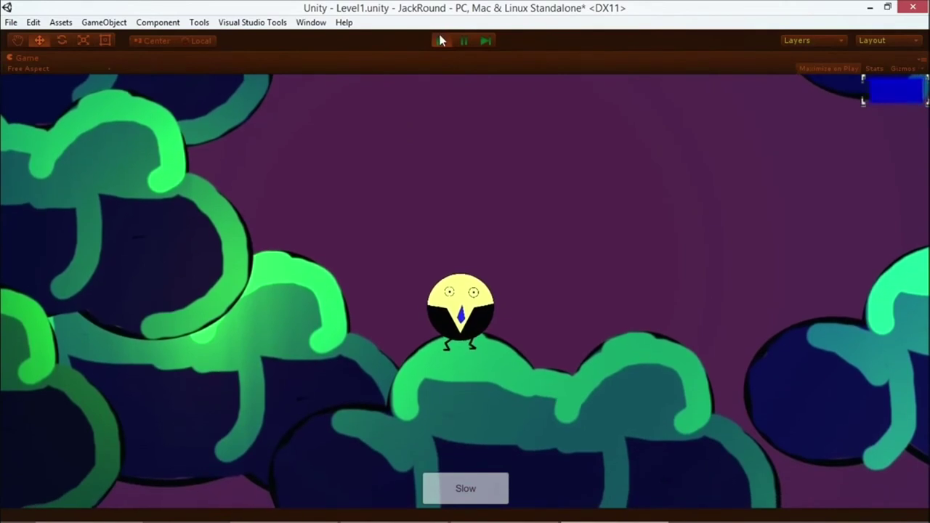
Stop the running game and close the Unity editor.
{"action": "left_click", "coordinate": [440, 41]}
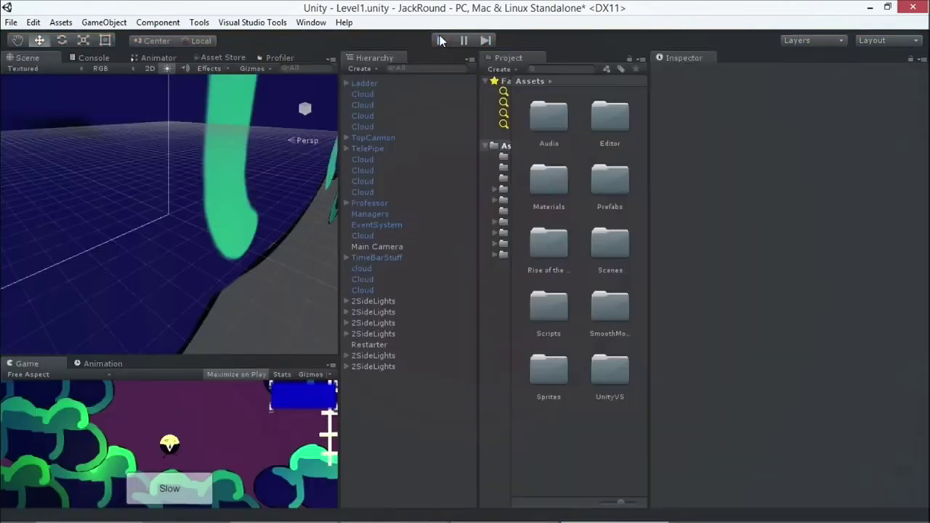
{"action": "mouse_move", "coordinate": [924, 9]}
{"action": "left_click", "coordinate": [923, 8]}
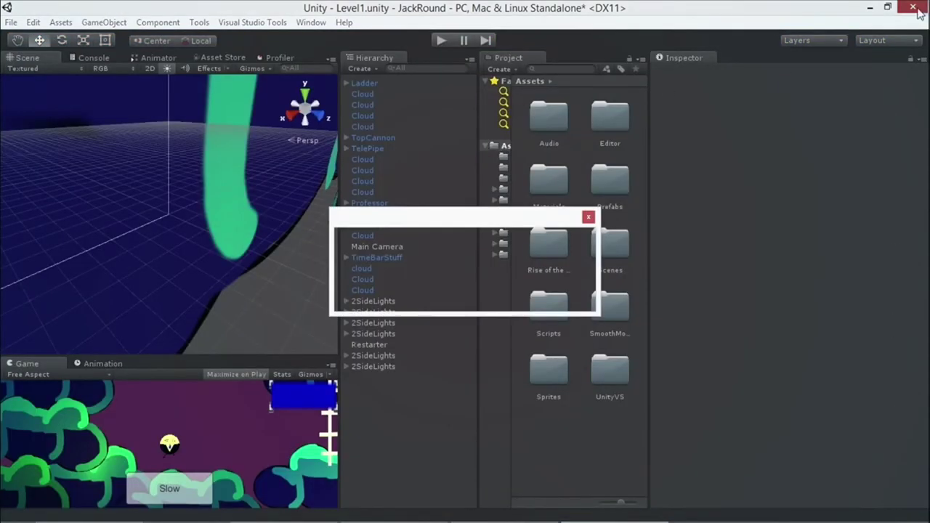
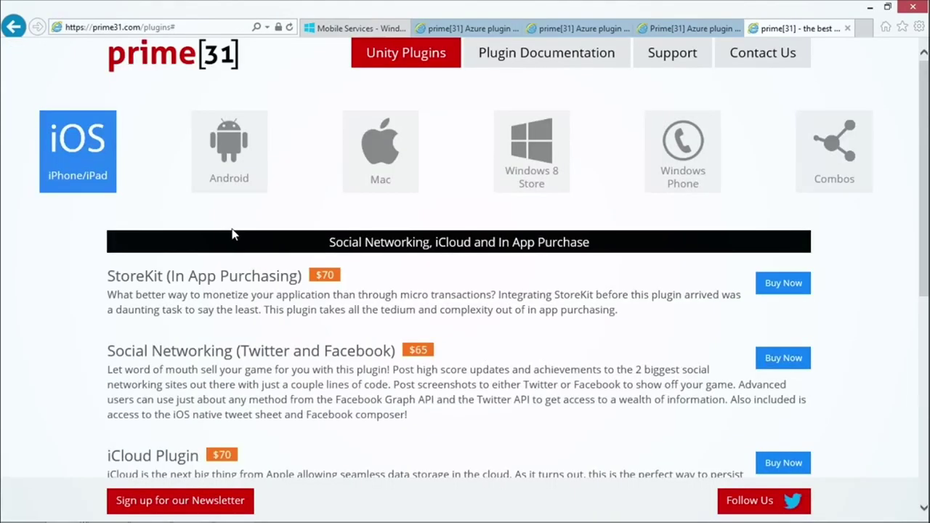
Show the Windows 8 Store plugins on the prime[31] site and examine the available plugins down to the Microsoft Azure Plugin.
{"action": "scroll", "coordinate": [229, 247], "scroll_direction": "down", "scroll_amount": 3}
{"action": "scroll", "coordinate": [234, 252], "scroll_direction": "up", "scroll_amount": 3}
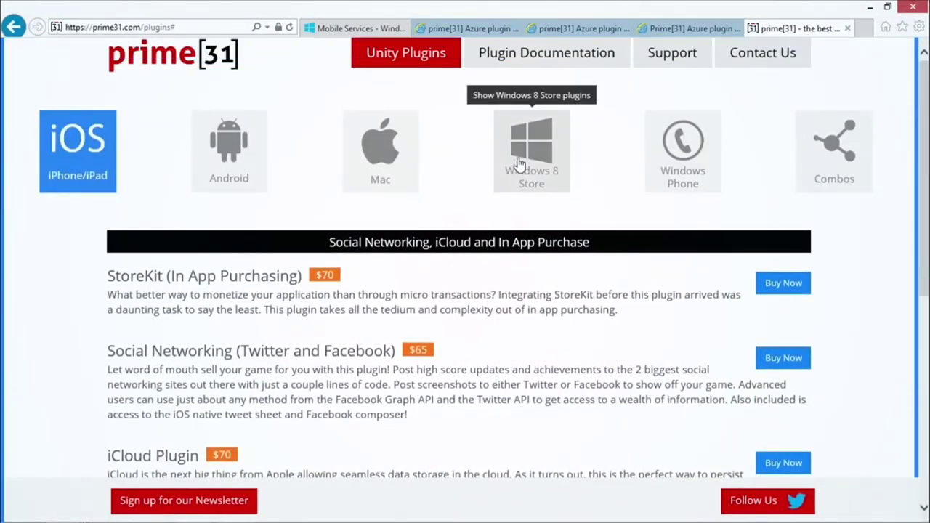
{"action": "left_click", "coordinate": [518, 164]}
{"action": "scroll", "coordinate": [353, 308], "scroll_direction": "down", "scroll_amount": 2}
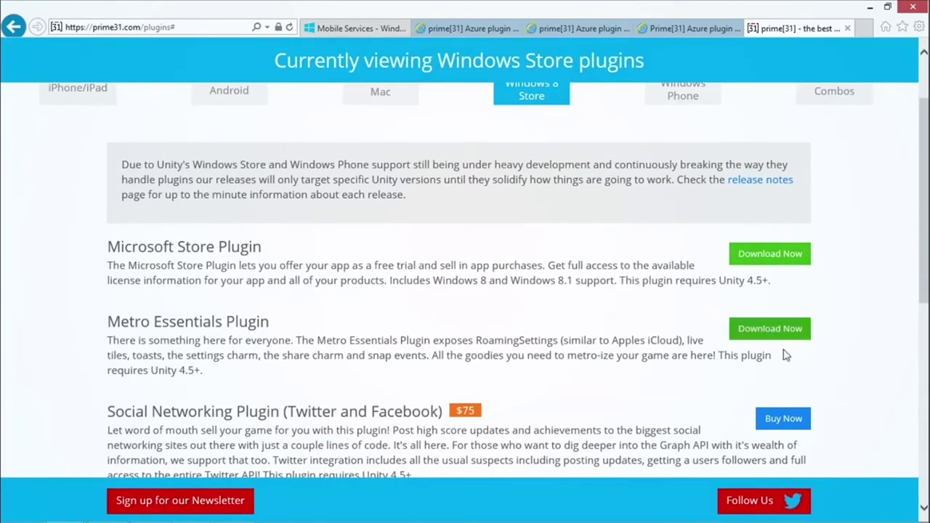
{"action": "scroll", "coordinate": [807, 339], "scroll_direction": "down", "scroll_amount": 3}
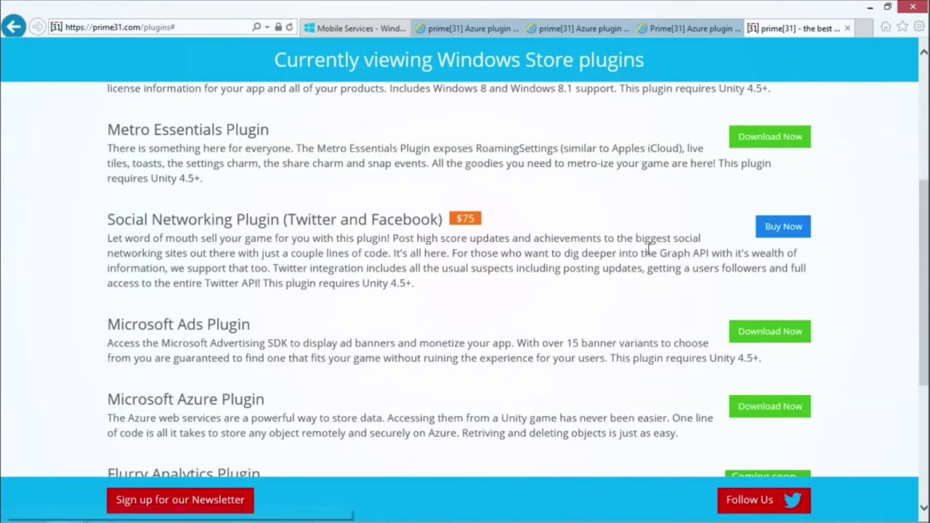
{"action": "scroll", "coordinate": [649, 251], "scroll_direction": "down", "scroll_amount": 2}
{"action": "scroll", "coordinate": [644, 266], "scroll_direction": "up", "scroll_amount": 2}
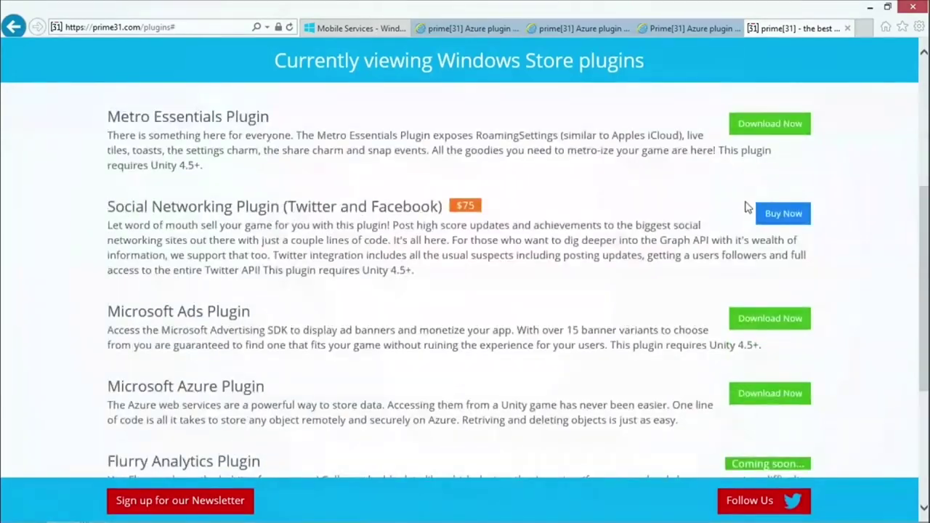
{"action": "scroll", "coordinate": [664, 224], "scroll_direction": "up", "scroll_amount": 2}
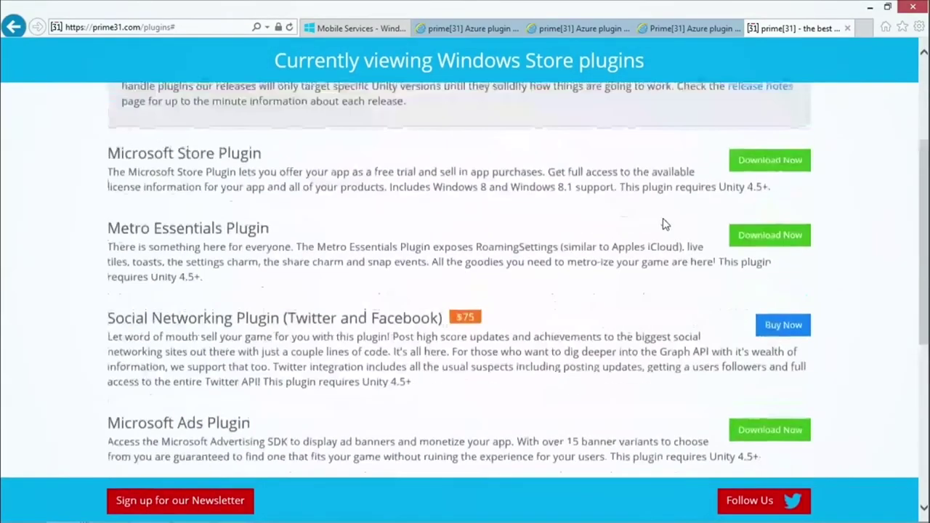
{"action": "scroll", "coordinate": [654, 232], "scroll_direction": "down", "scroll_amount": 2}
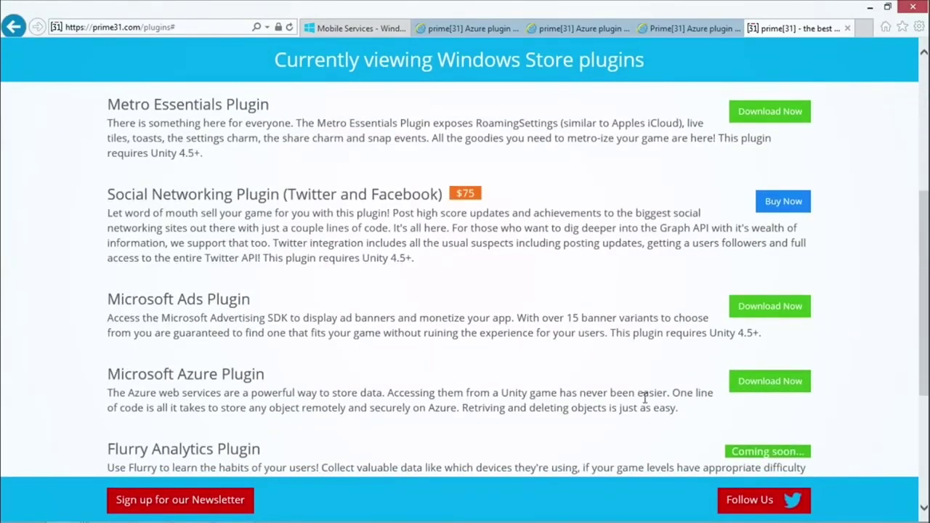
View the Microsoft Azure Plugin's free license form, dismiss it without filling it in, and close the prime[31] page.
{"action": "left_click", "coordinate": [755, 381]}
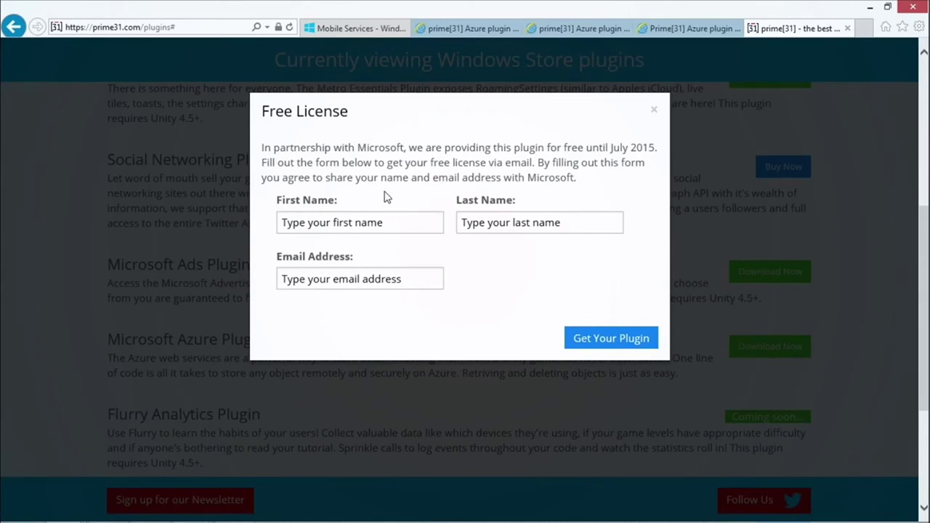
{"action": "left_click", "coordinate": [653, 110]}
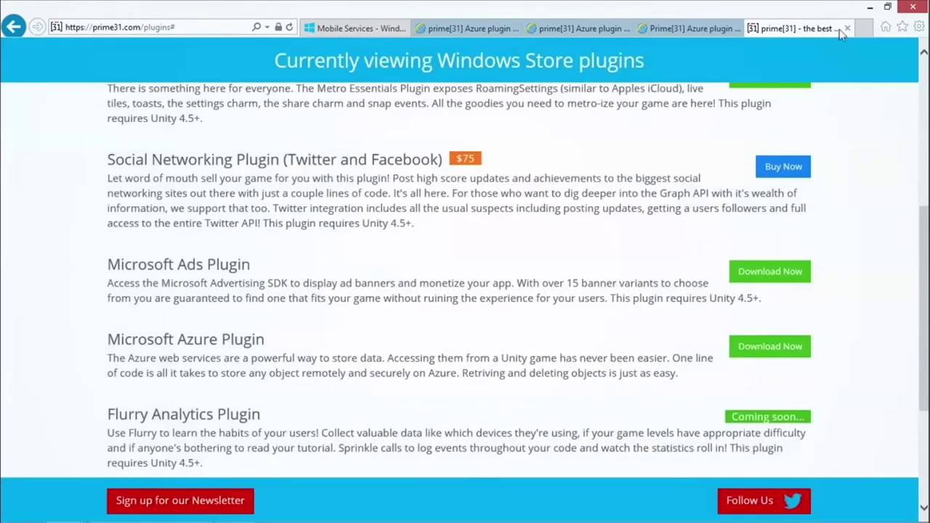
{"action": "left_click", "coordinate": [848, 28]}
Switch to the Module 9 PowerPoint slide show and go to the slide about creating your mobile service.
{"action": "key", "text": "alt+Tab"}
{"action": "key", "text": "alt+Tab"}
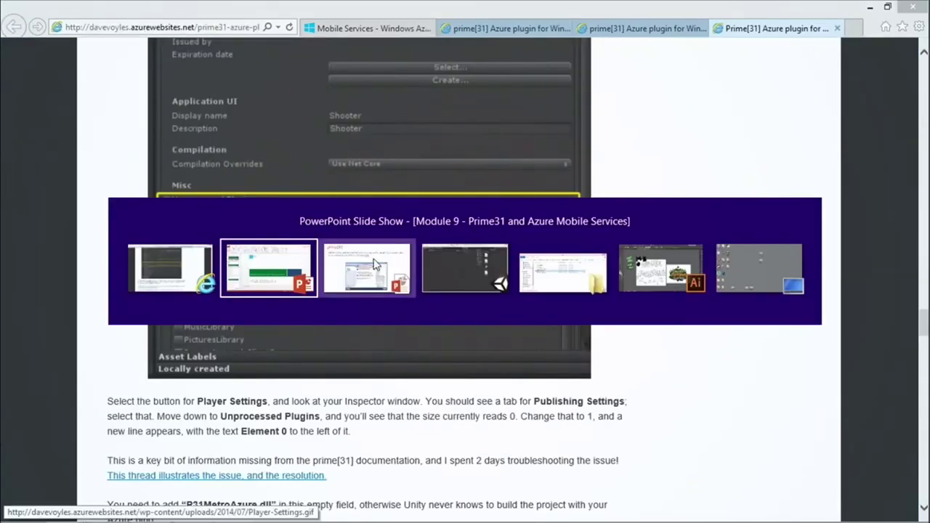
{"action": "left_click", "coordinate": [556, 199]}
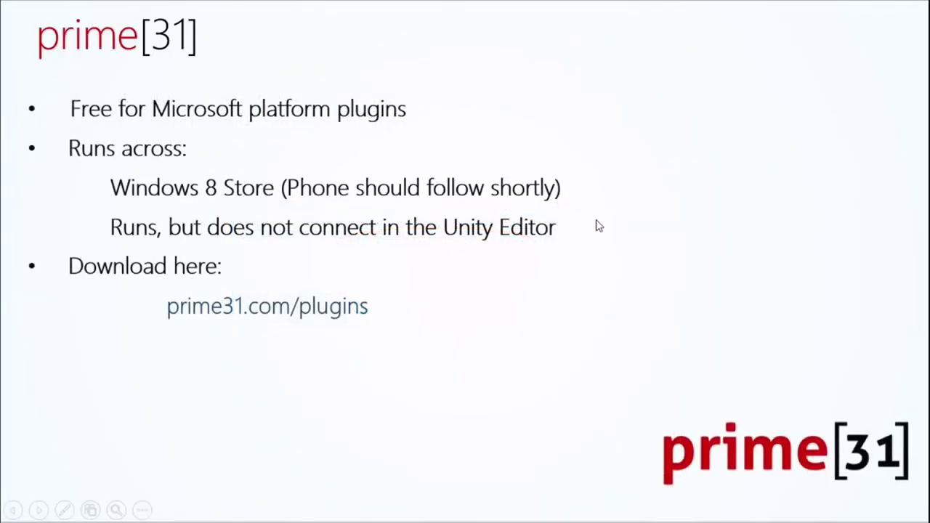
{"action": "key", "text": "Left"}
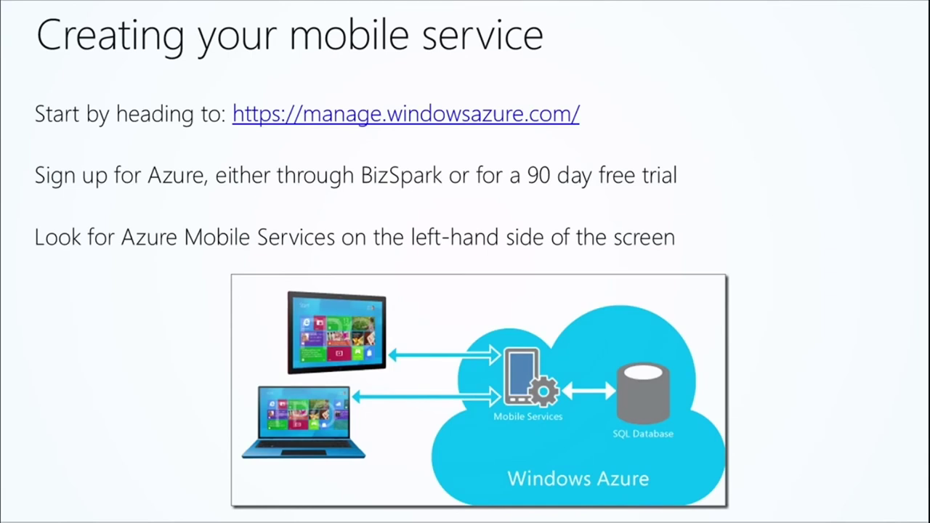
Switch to Internet Explorer, search for "azure portal" in a new tab, and open the manage.windowsazure.com result.
{"action": "key", "text": "alt+Tab"}
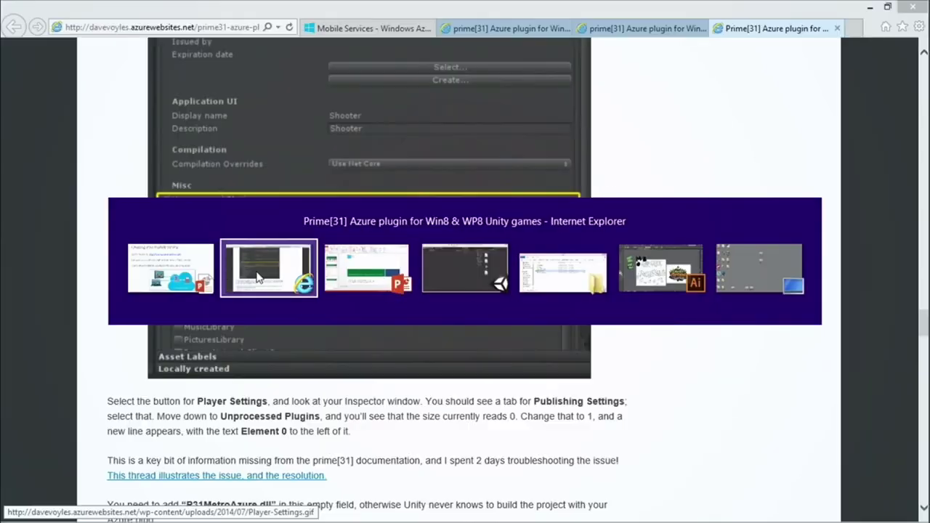
{"action": "left_click", "coordinate": [257, 275]}
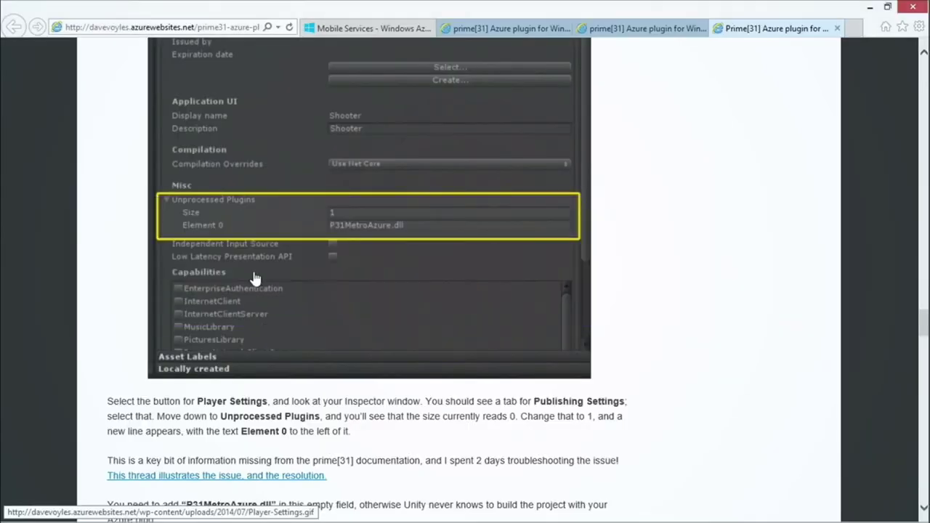
{"action": "left_click", "coordinate": [361, 29]}
{"action": "left_click", "coordinate": [856, 28]}
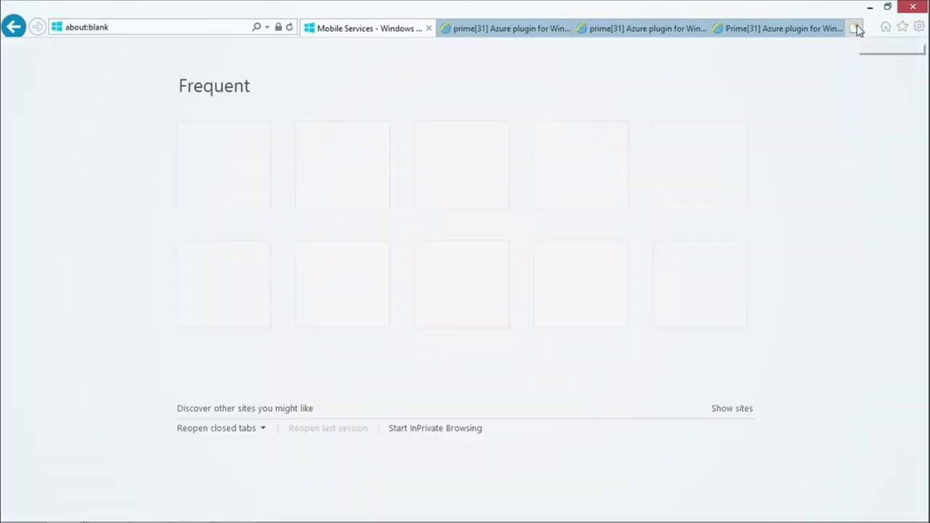
{"action": "type", "text": "azure portal"}
{"action": "key", "text": "Return"}
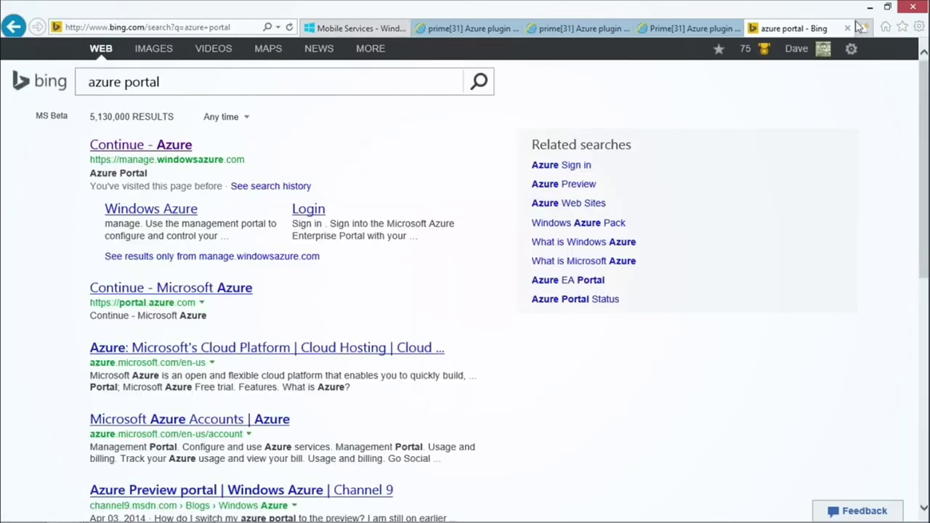
{"action": "left_click", "coordinate": [165, 152]}
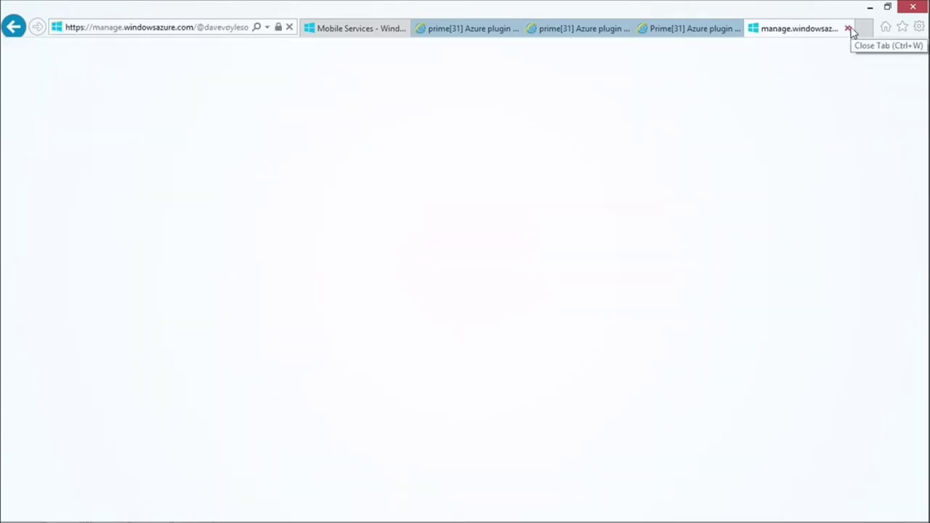
Close the extra portal tab, return to the Azure Mobile Services page, and view the start of its service list.
{"action": "left_click", "coordinate": [848, 30]}
{"action": "left_click", "coordinate": [354, 27]}
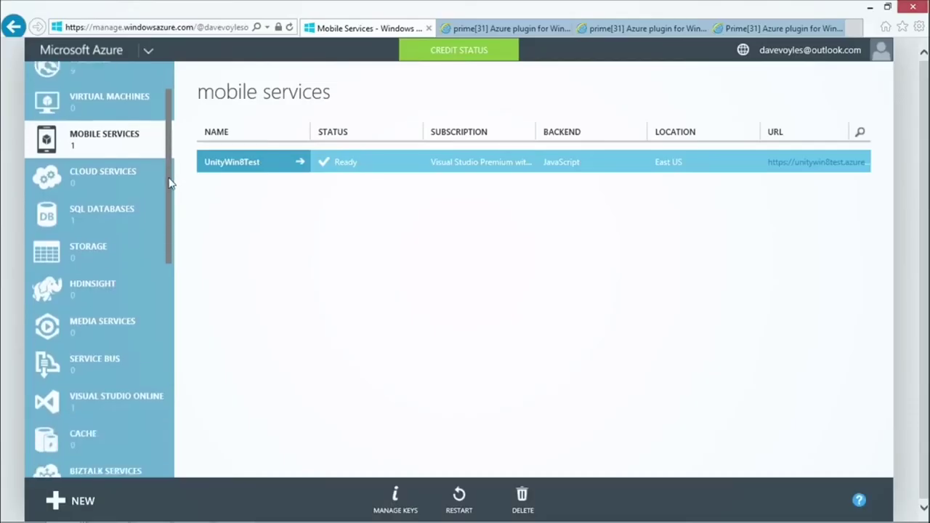
{"action": "left_click_drag", "start_coordinate": [170, 181], "coordinate": [167, 116]}
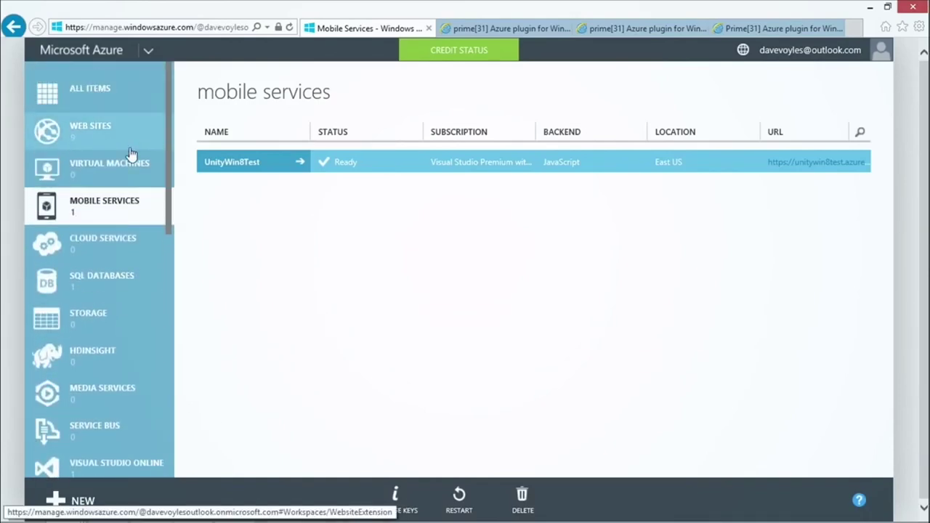
View the list of Azure web sites and return to the mobile services list.
{"action": "left_click", "coordinate": [98, 131]}
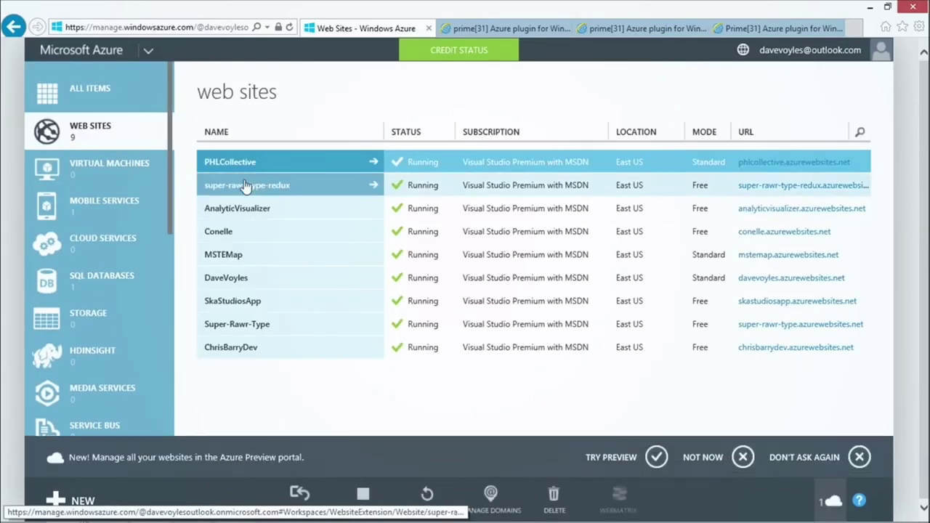
{"action": "left_click", "coordinate": [82, 208]}
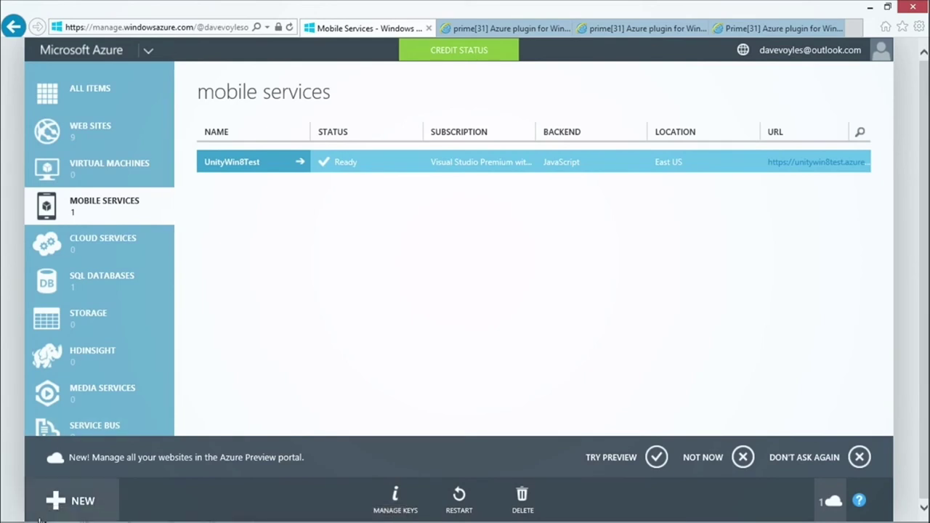
Start creating a new mobile service, try testmobileservice as its URL, and clear the name again.
{"action": "left_click", "coordinate": [76, 514]}
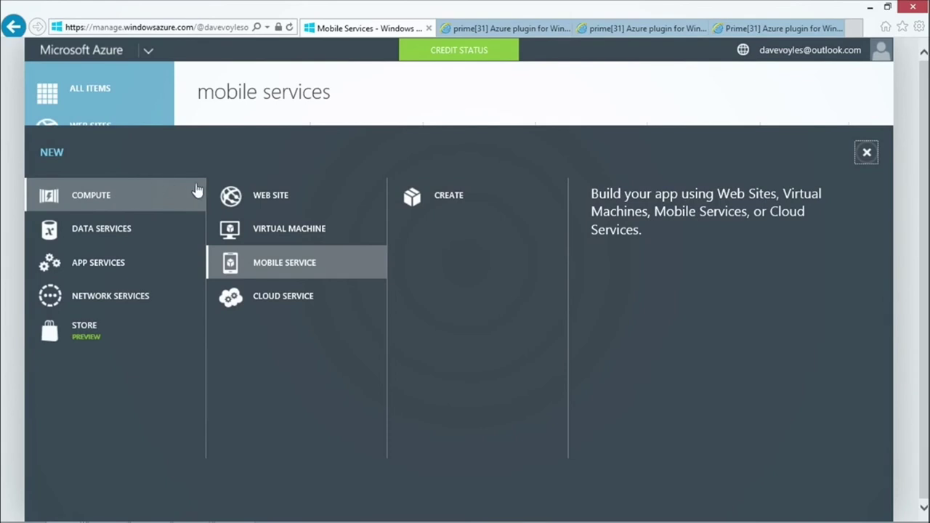
{"action": "left_click", "coordinate": [428, 208]}
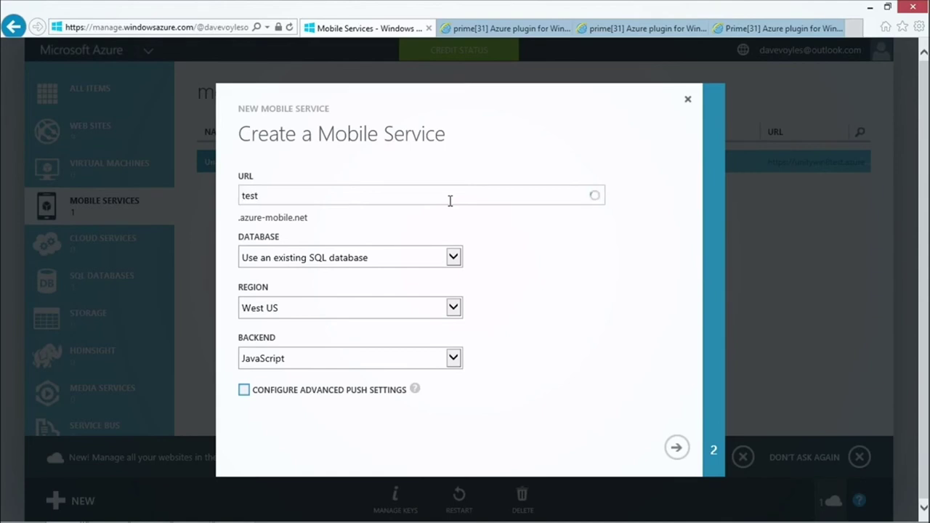
{"action": "type", "text": "mobileser"}
{"action": "key", "text": "BackSpace"}
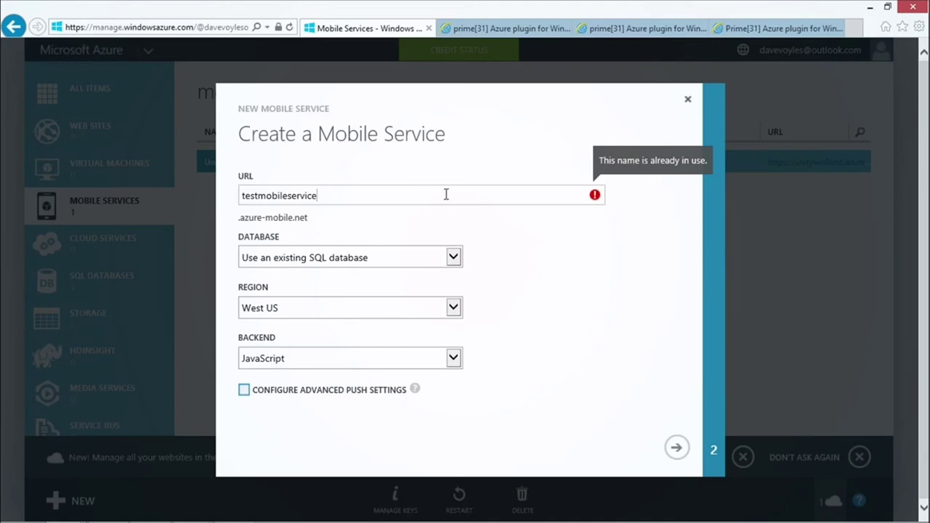
{"action": "key", "text": "ctrl+a"}
{"action": "key", "text": "BackSpace"}
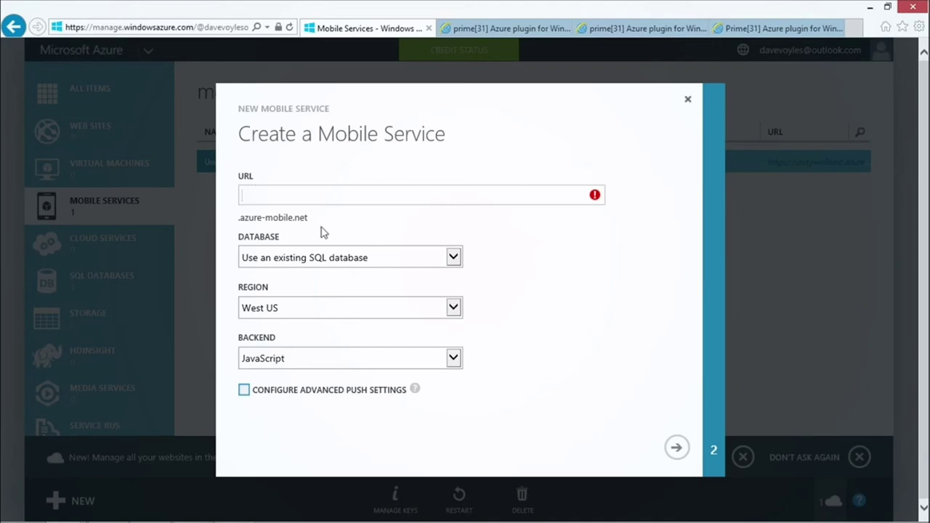
Review the database and region choices for the new mobile service, and dismiss the form without creating it.
{"action": "left_click", "coordinate": [371, 259]}
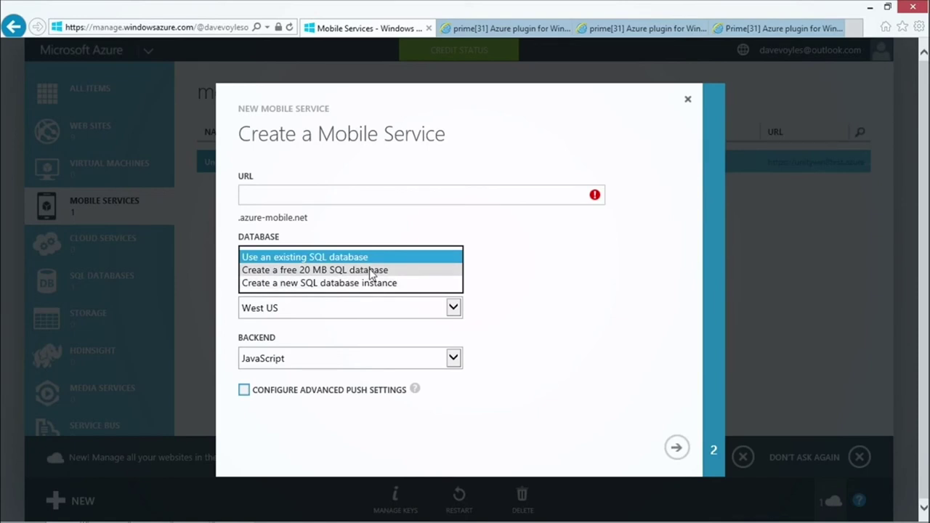
{"action": "left_click", "coordinate": [677, 324]}
{"action": "left_click", "coordinate": [411, 307]}
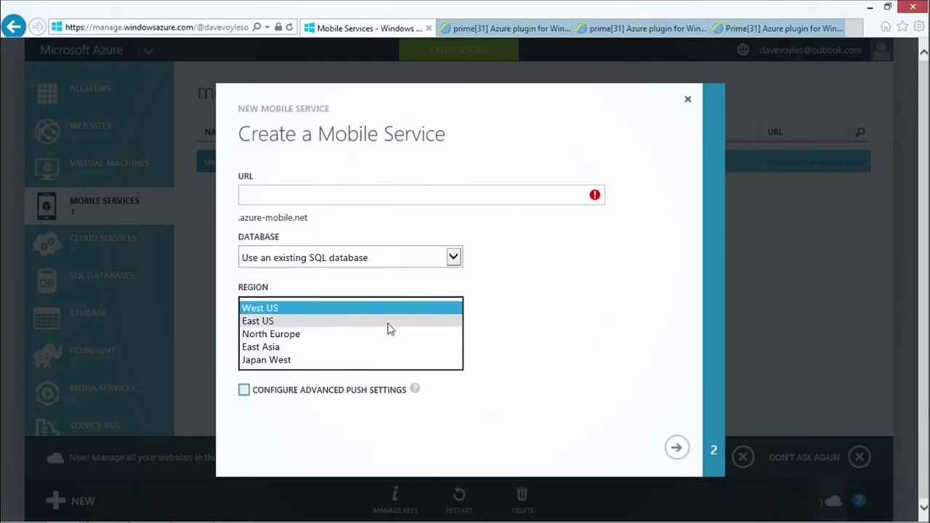
{"action": "left_click", "coordinate": [550, 328]}
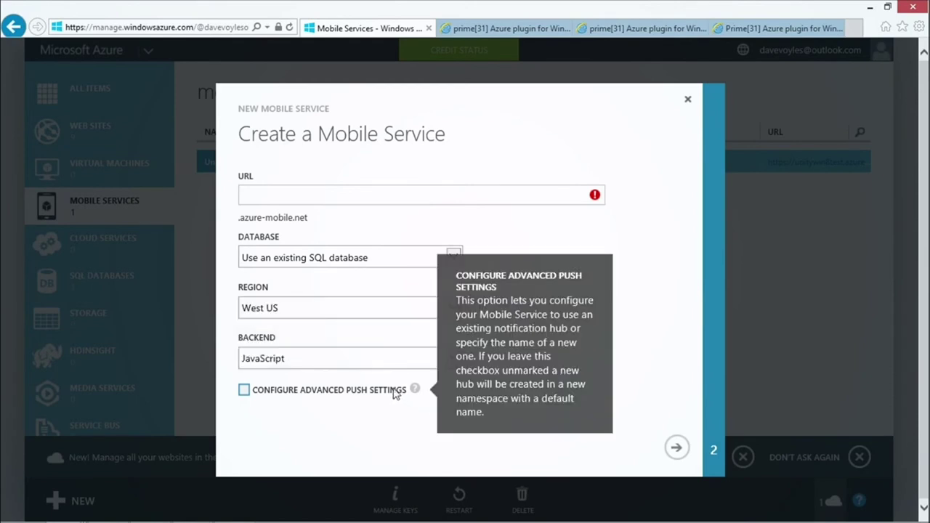
{"action": "left_click", "coordinate": [378, 364]}
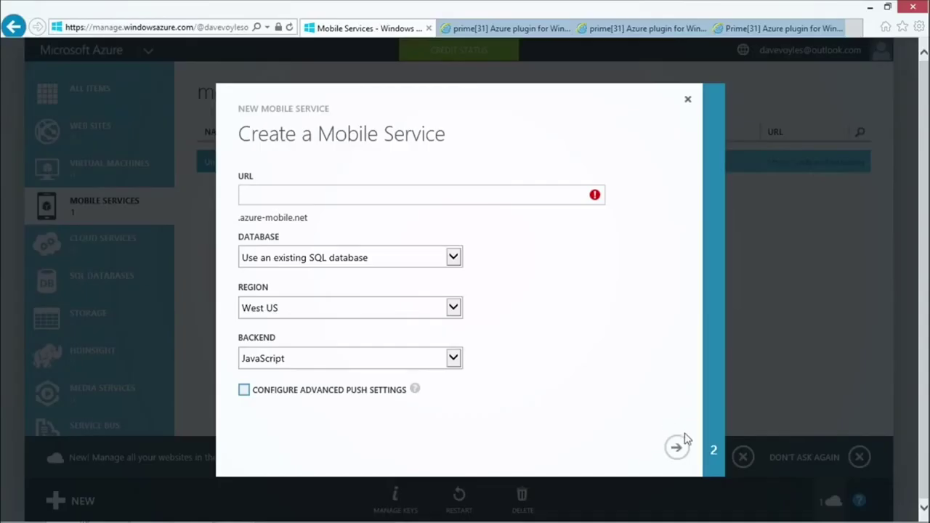
{"action": "left_click", "coordinate": [687, 99]}
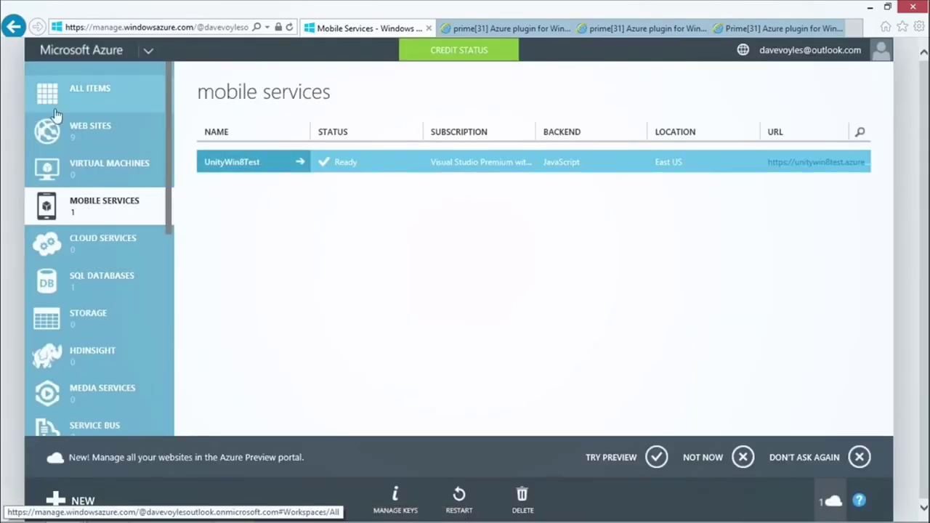
Open the UnityWin8Test mobile service and examine its quick start page, including the language choices for the starter project.
{"action": "left_click", "coordinate": [232, 162]}
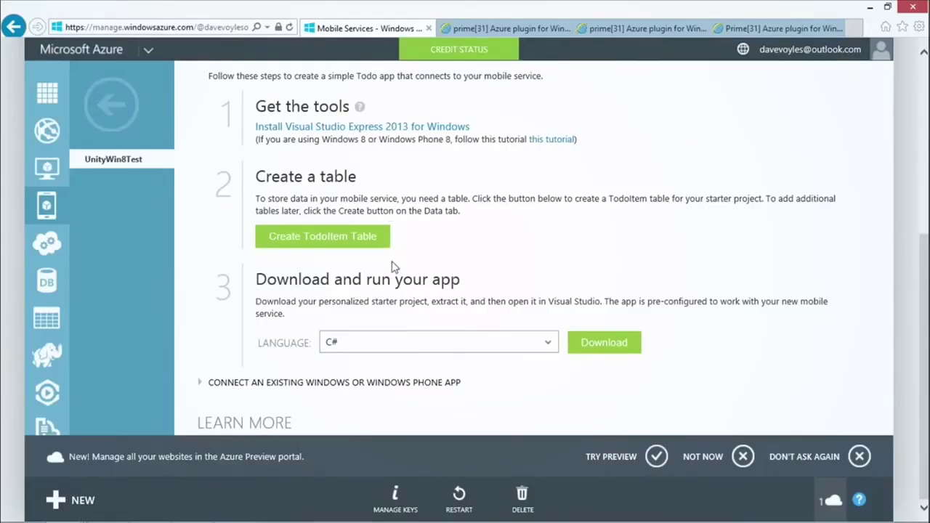
{"action": "left_click", "coordinate": [411, 343]}
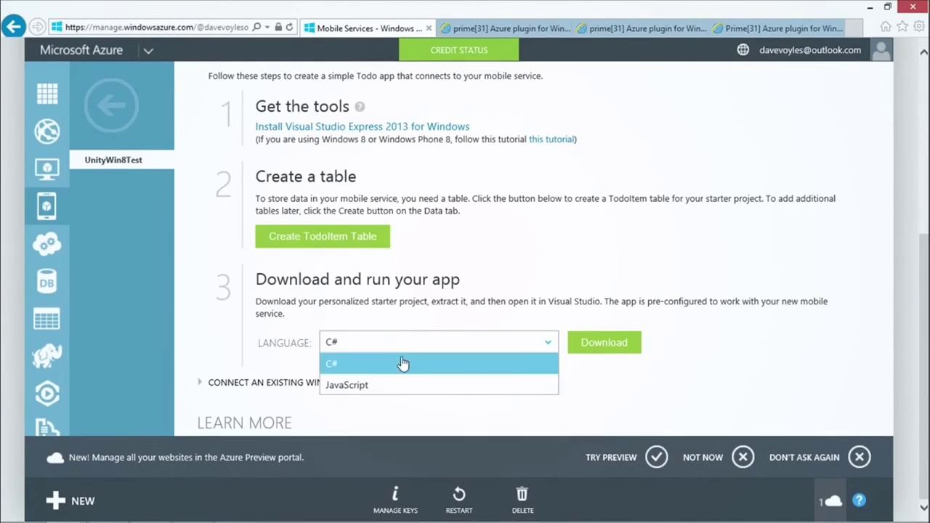
{"action": "scroll", "coordinate": [540, 343], "scroll_direction": "up", "scroll_amount": 3}
{"action": "scroll", "coordinate": [540, 343], "scroll_direction": "up", "scroll_amount": 1}
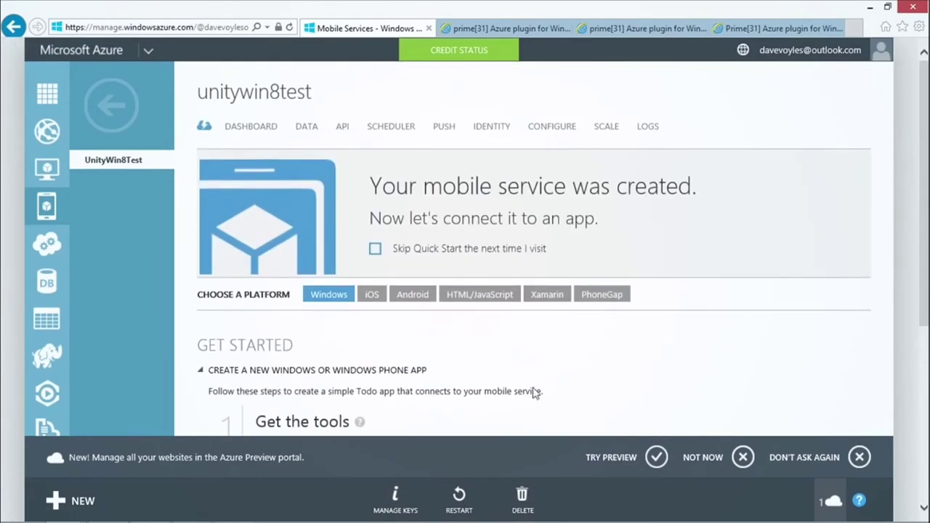
Open the leaderboard table in the UnityWin8Test data and dismiss the Azure Preview portal notice for now.
{"action": "left_click", "coordinate": [306, 129]}
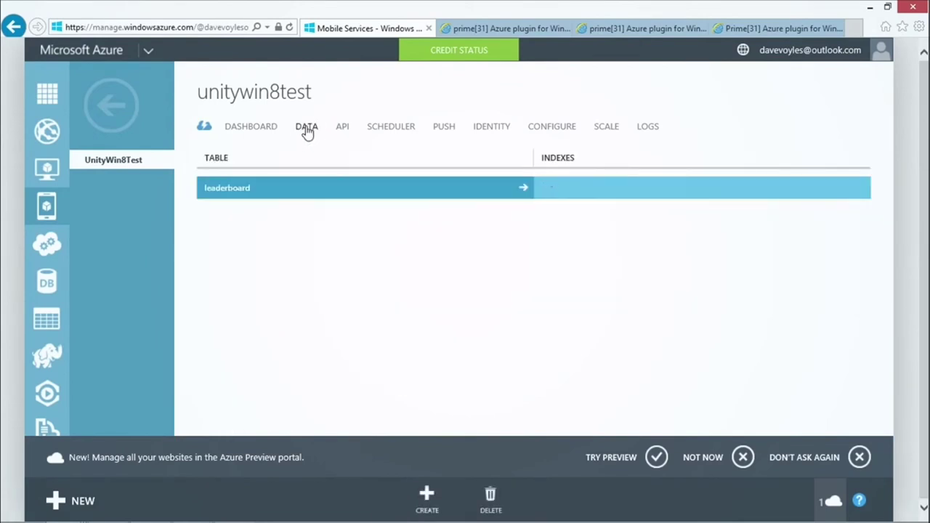
{"action": "left_click", "coordinate": [282, 188]}
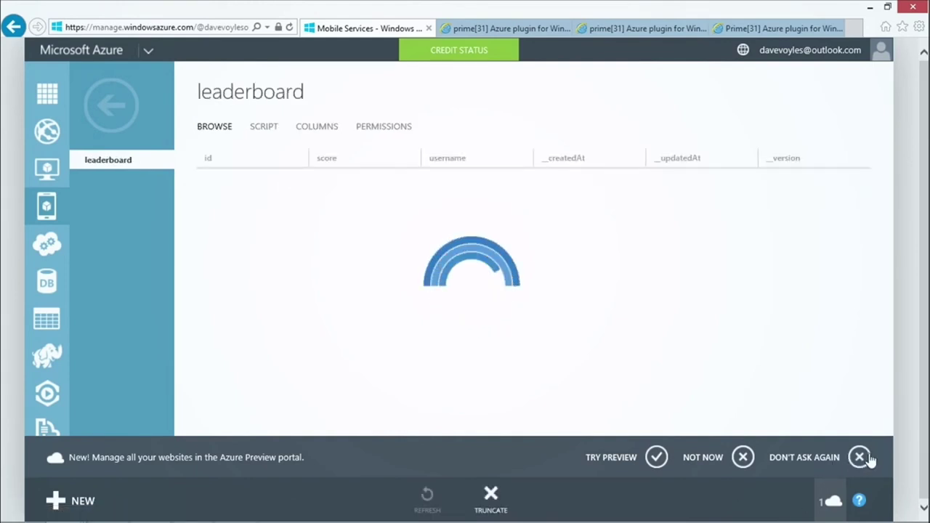
{"action": "left_click", "coordinate": [739, 465]}
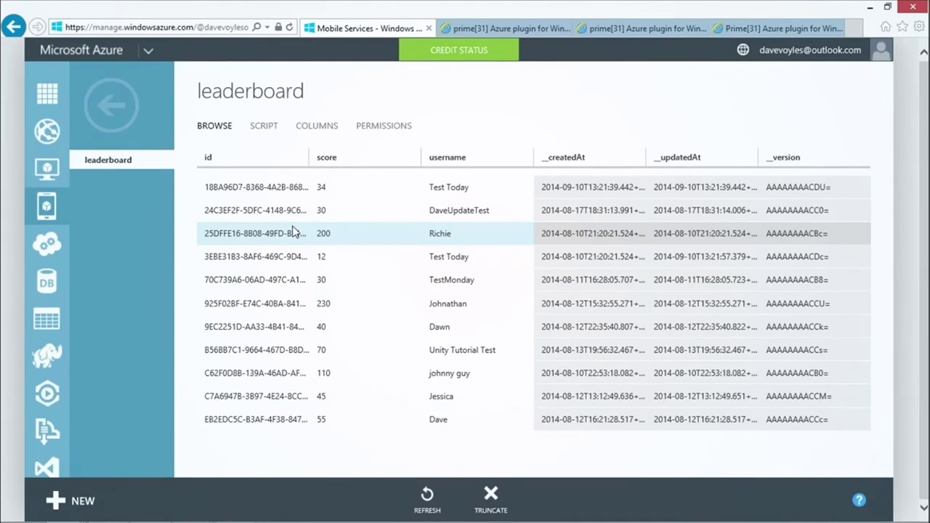
View the leaderboard table's script and permissions pages, and examine the options available for the insert permission.
{"action": "left_click", "coordinate": [264, 128]}
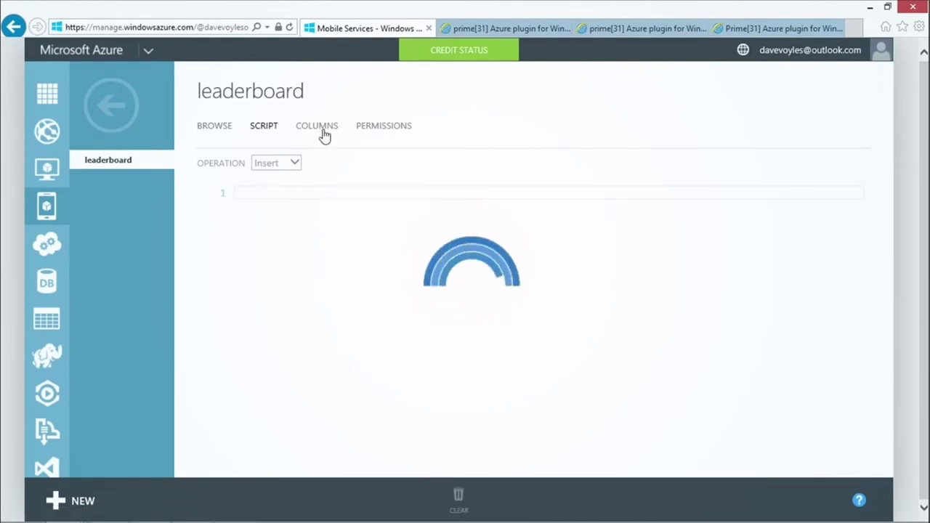
{"action": "left_click", "coordinate": [398, 131]}
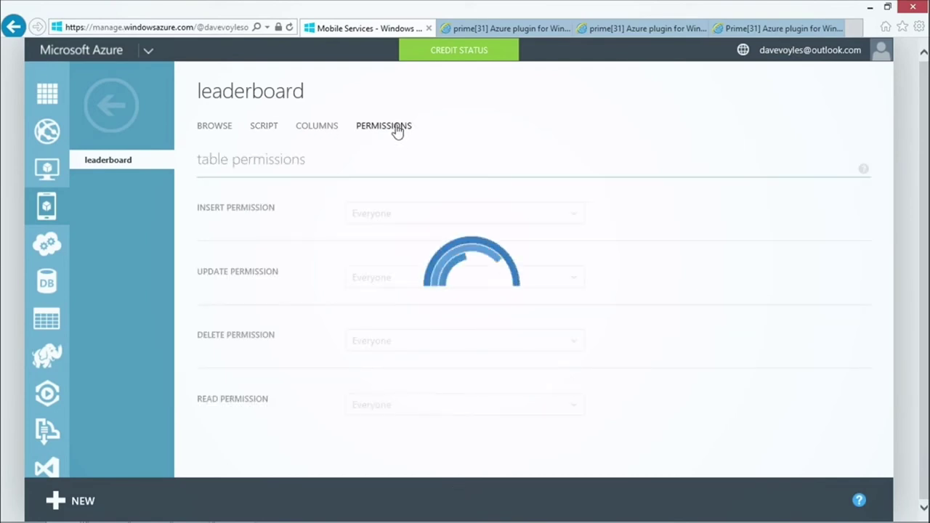
{"action": "left_click", "coordinate": [459, 215]}
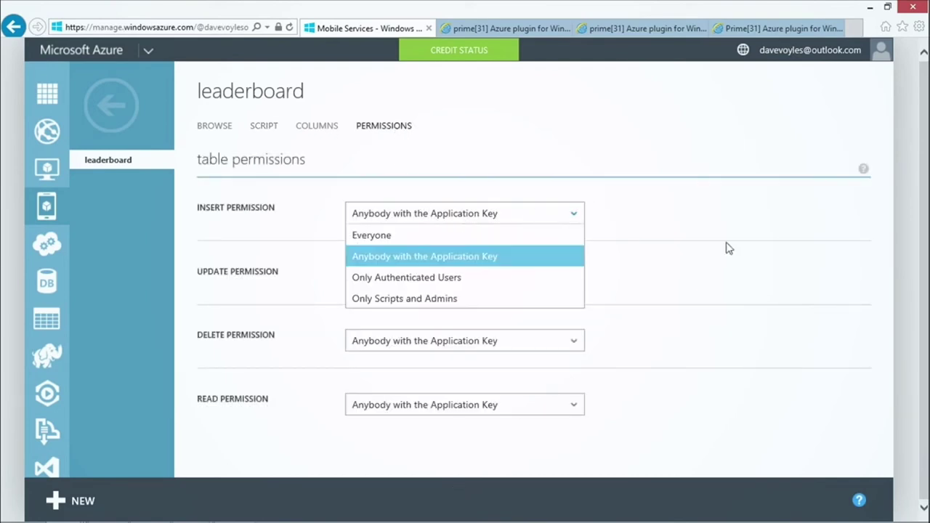
{"action": "left_click", "coordinate": [699, 226]}
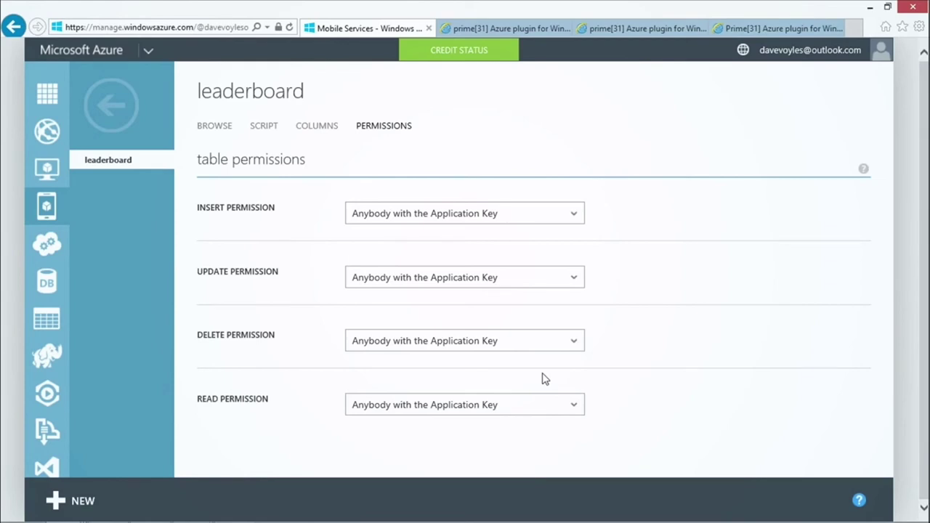
{"action": "left_click", "coordinate": [491, 218]}
{"action": "left_click", "coordinate": [658, 260]}
{"action": "left_click", "coordinate": [497, 214]}
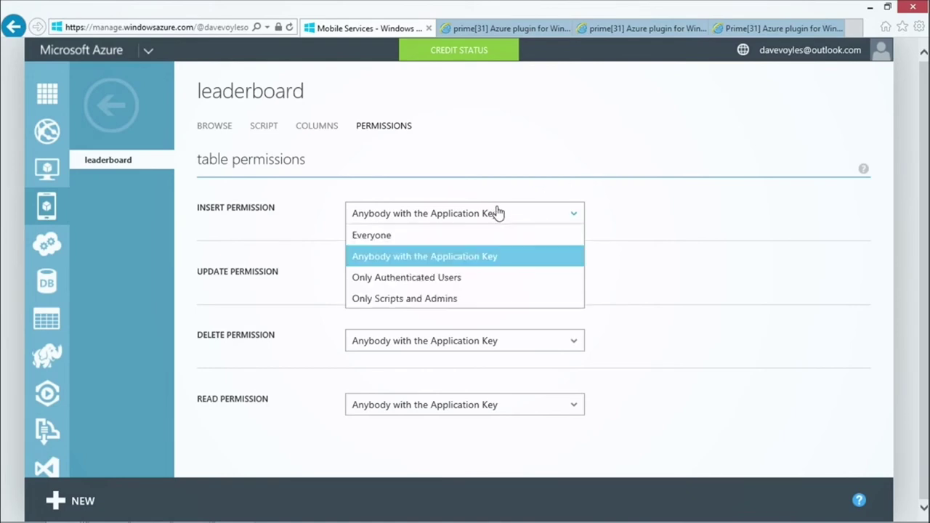